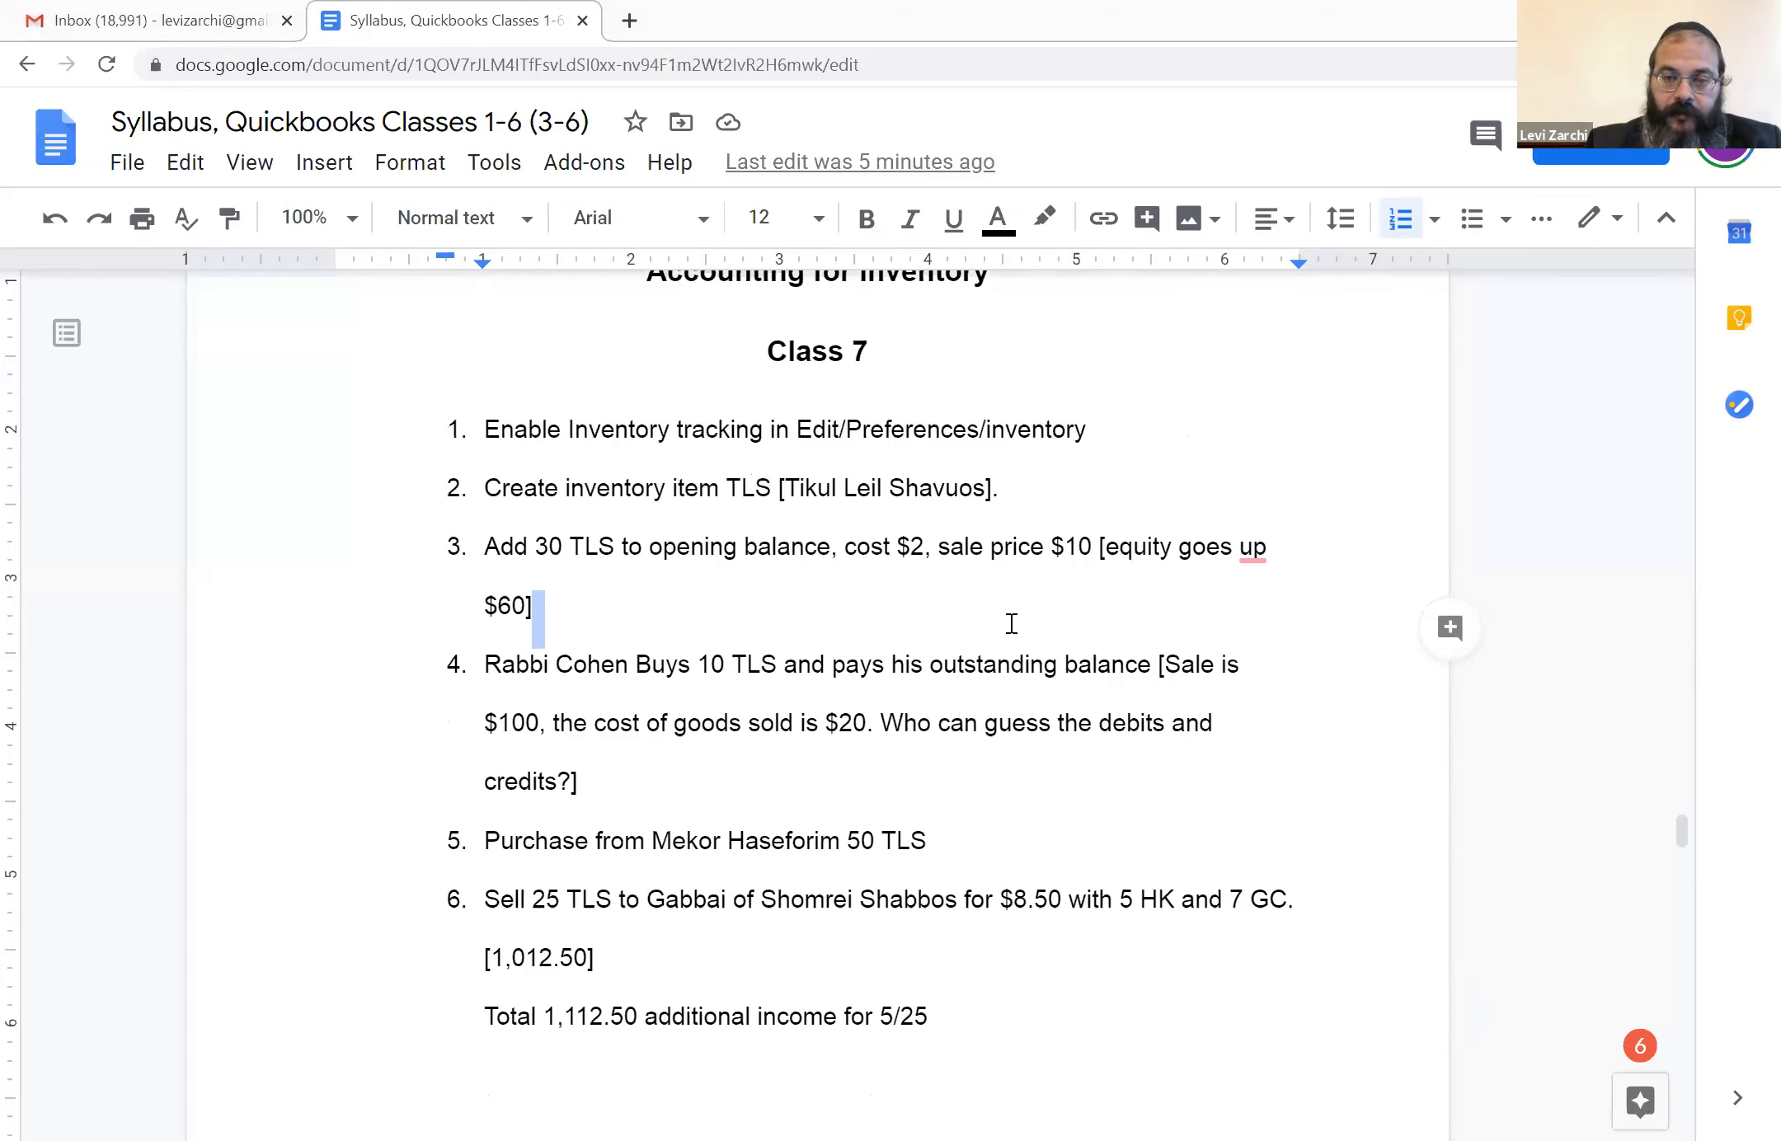
Review the Class 7 inventory accounting exercises in the syllabus, from enabling inventory tracking to the TLS purchases and sales
click(1202, 544)
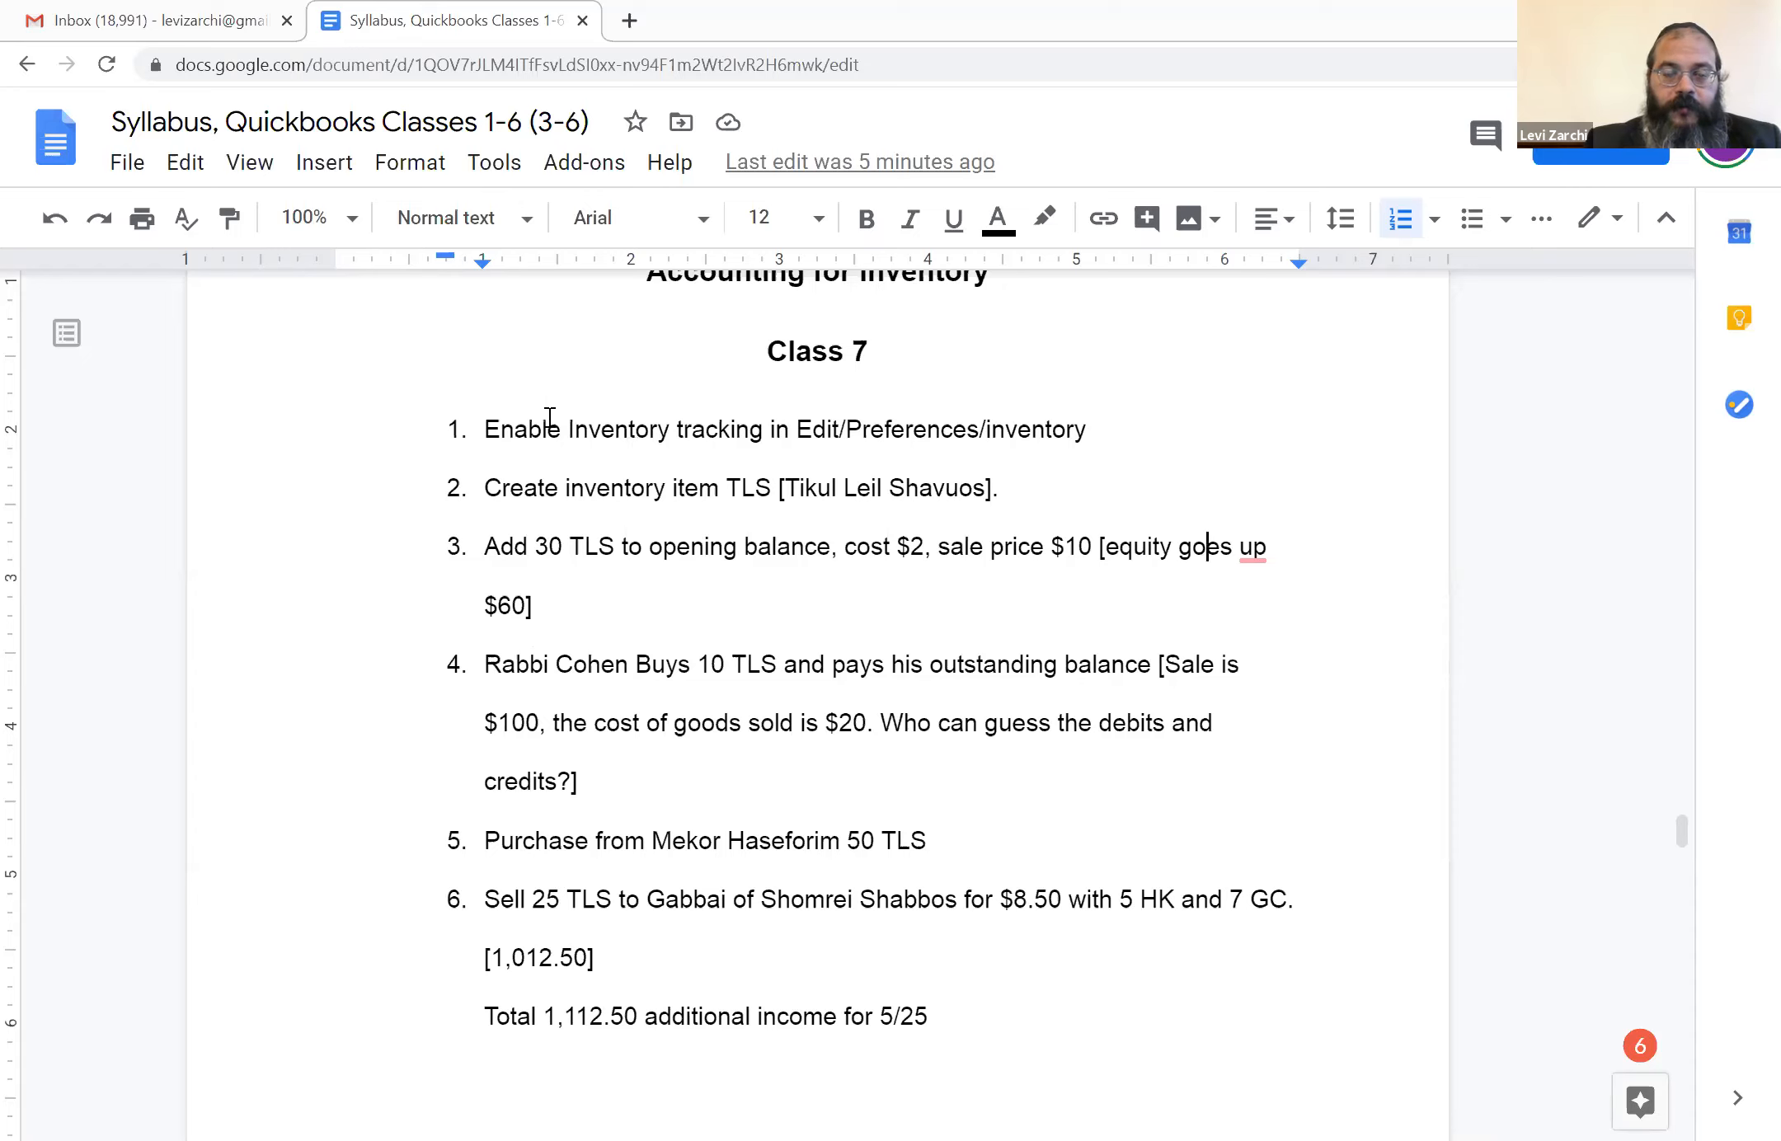
click(498, 412)
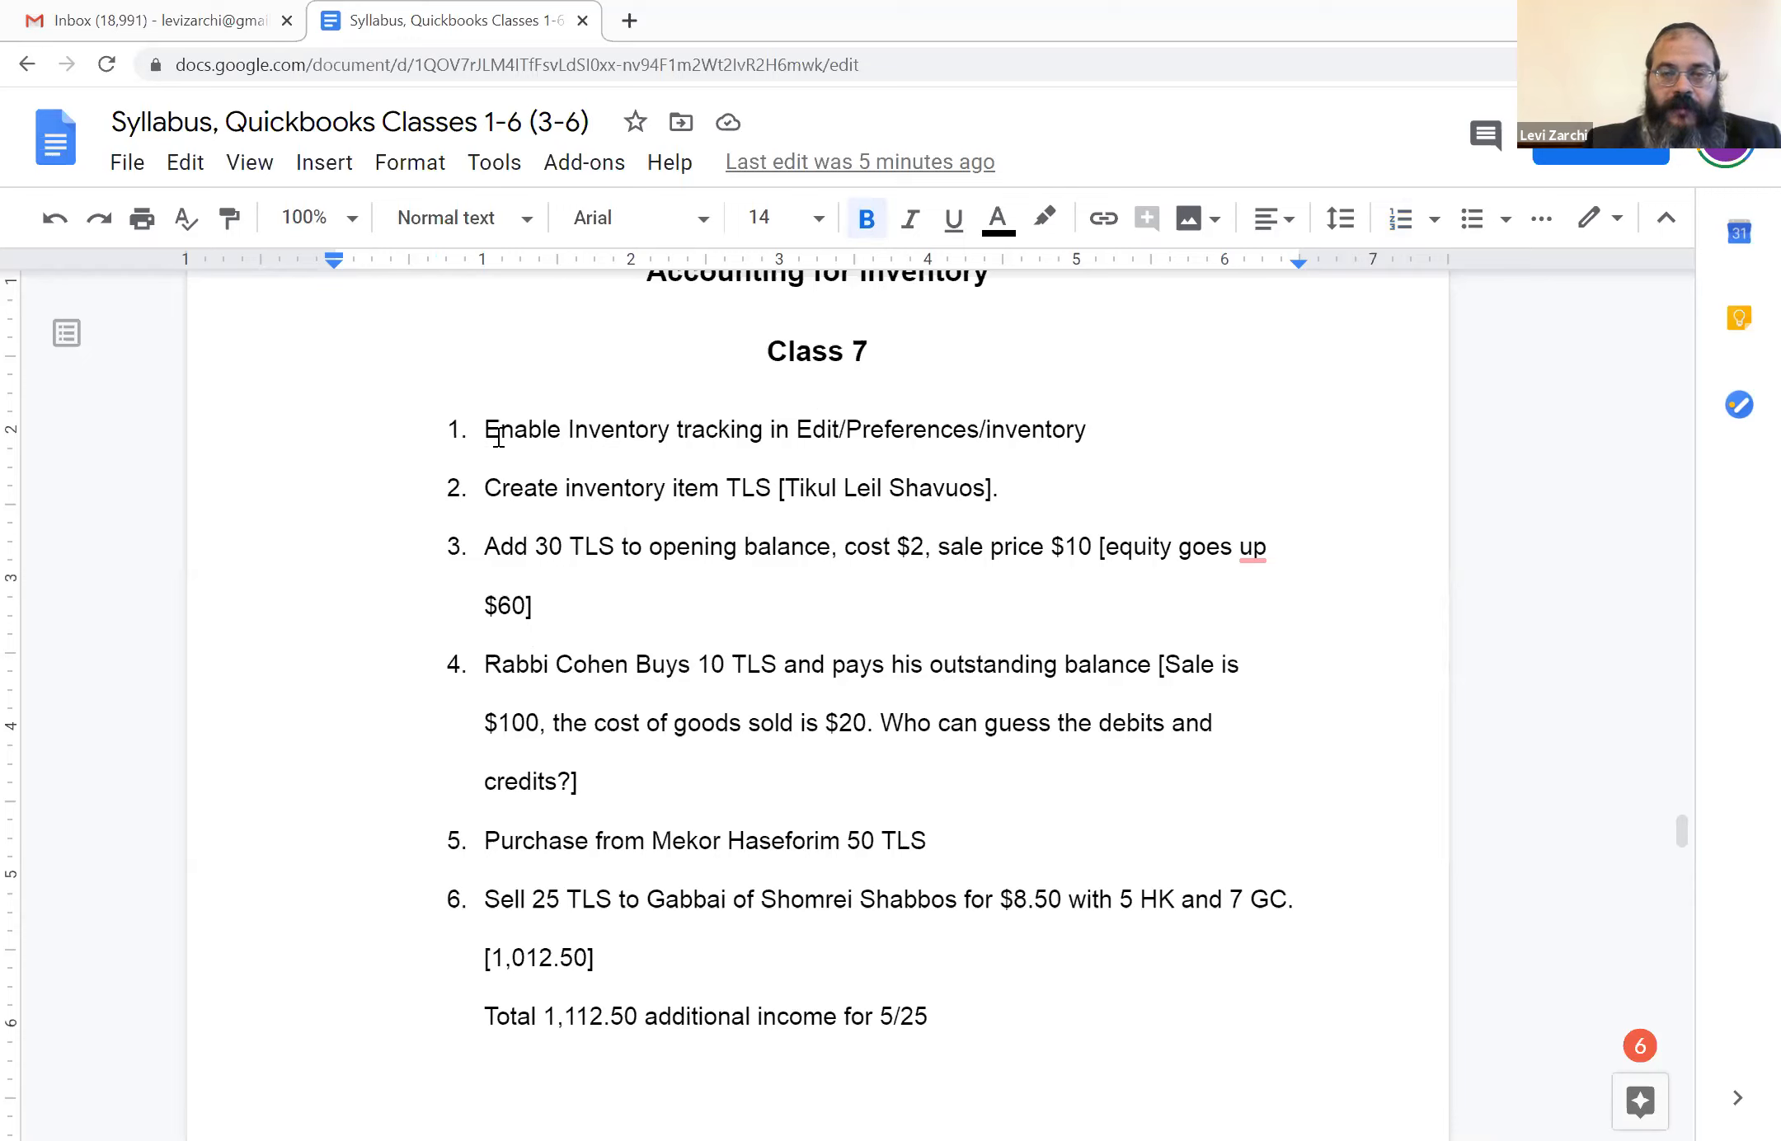
click(488, 429)
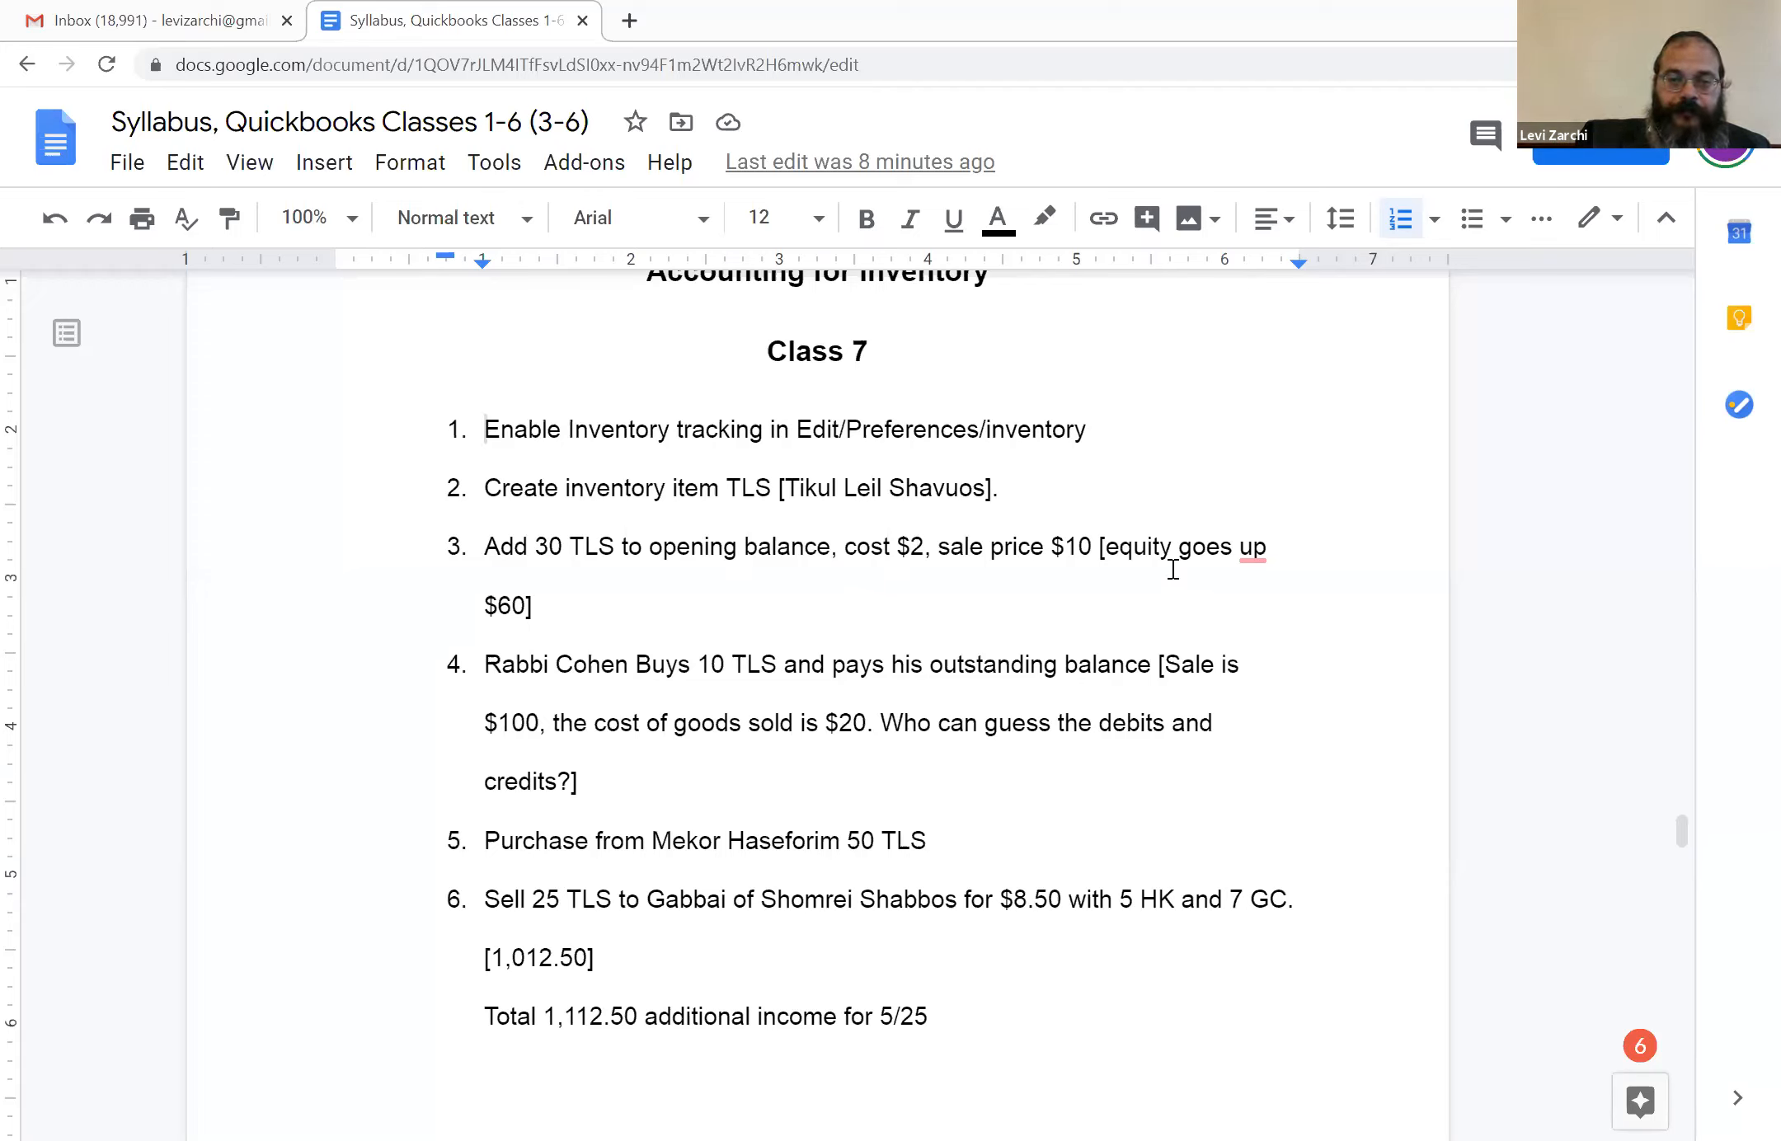
click(1036, 549)
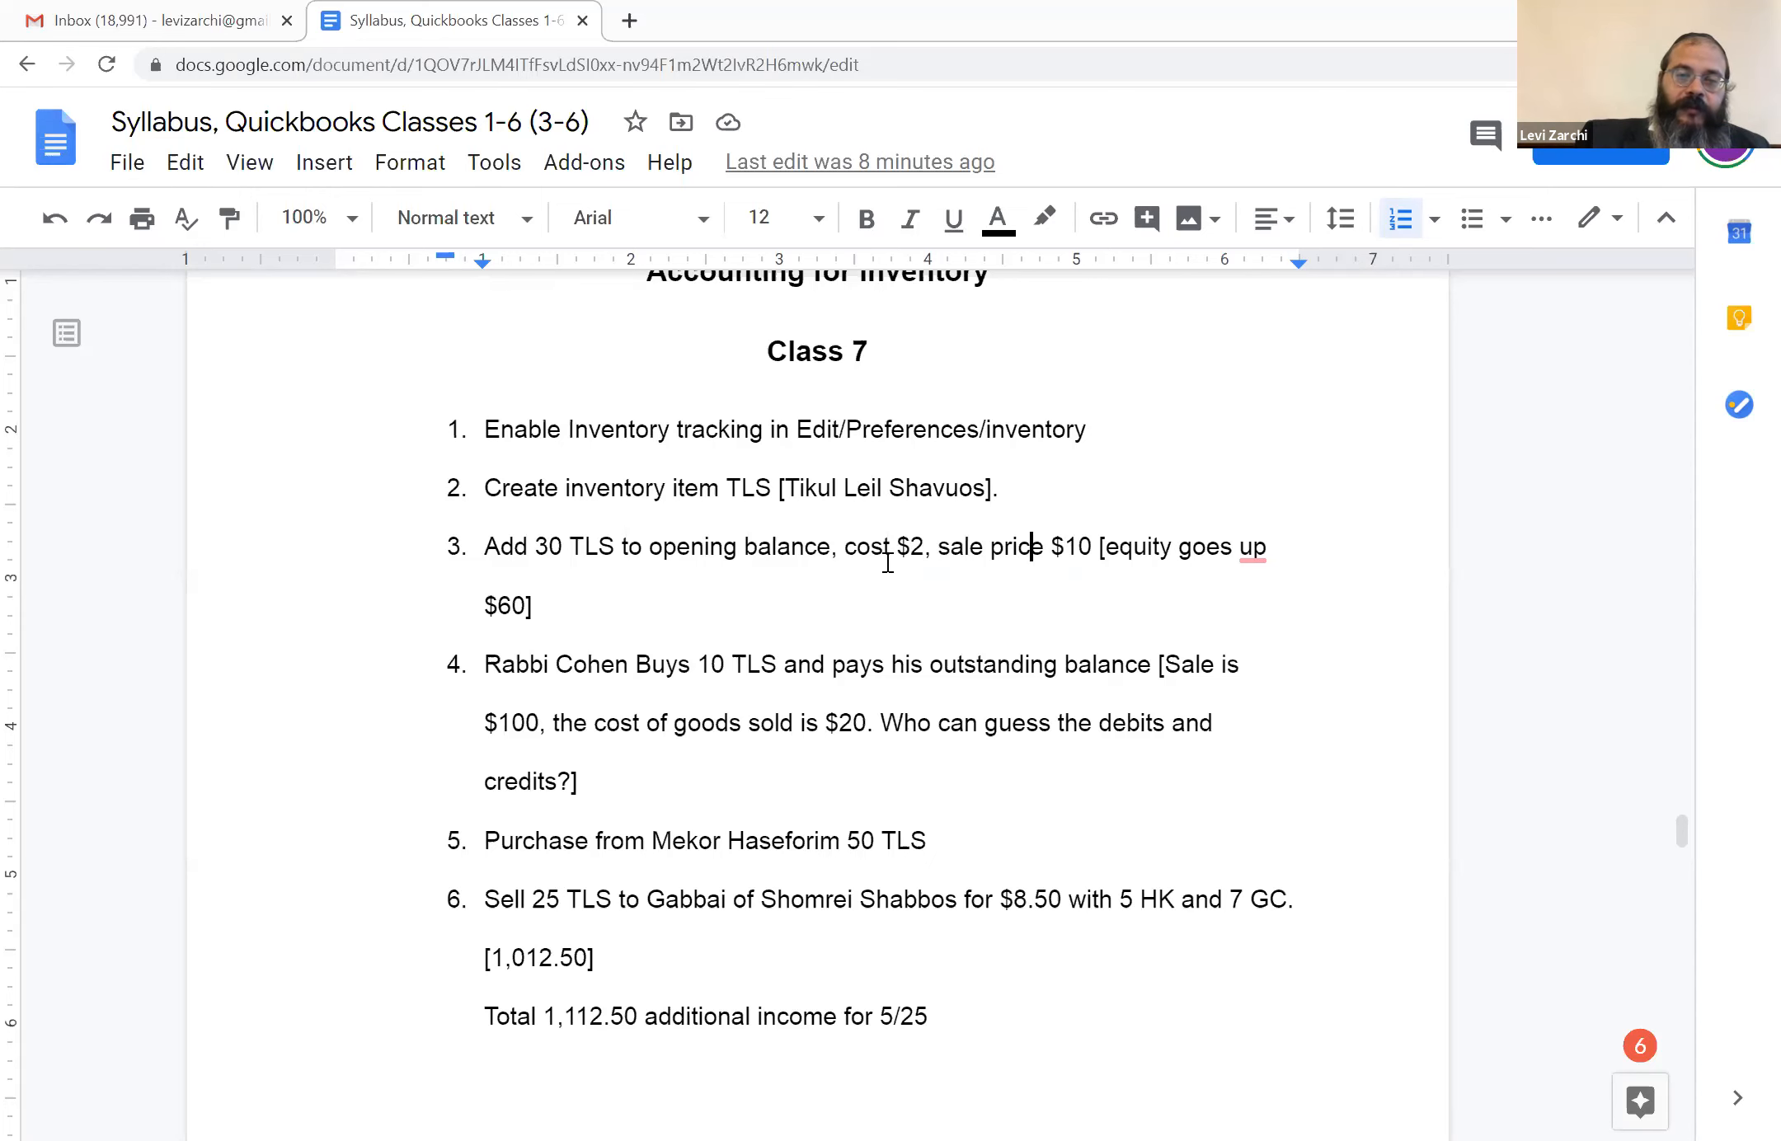
scroll(827, 612, down, 2)
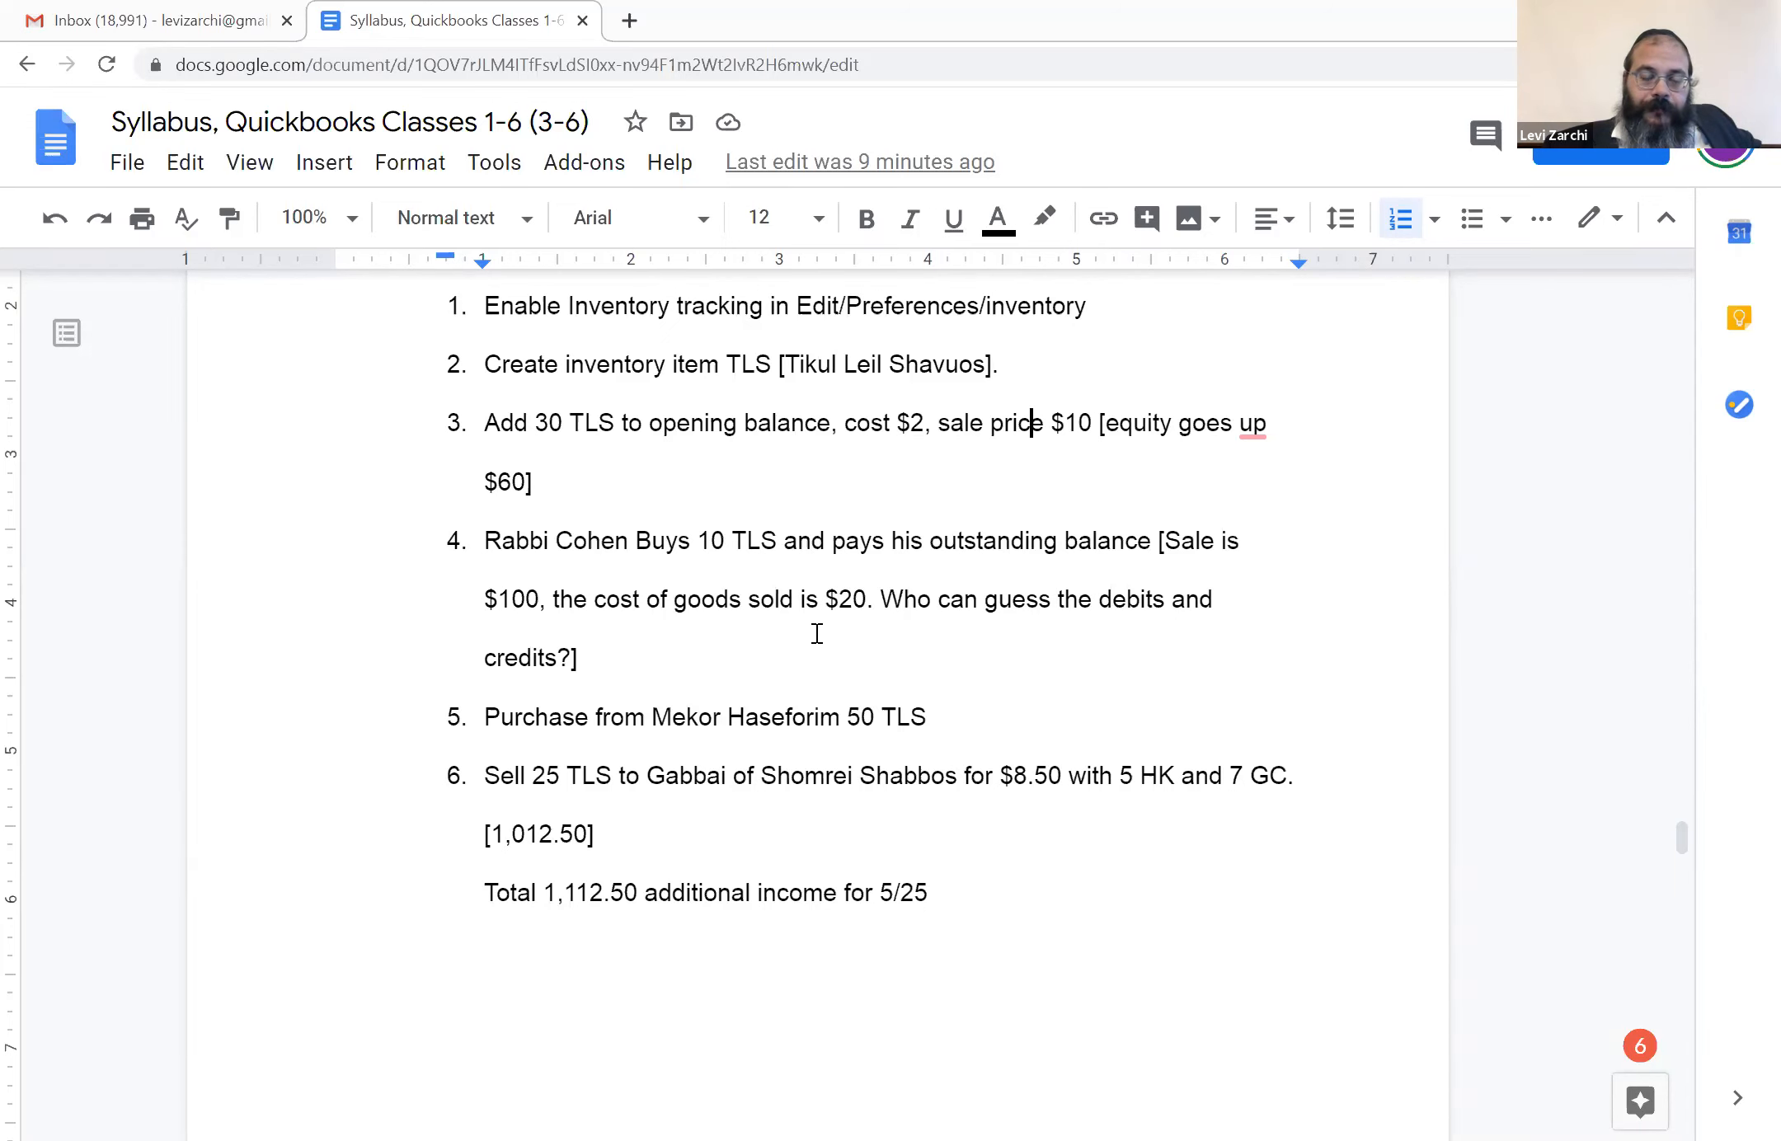
scroll(816, 618, down, 1)
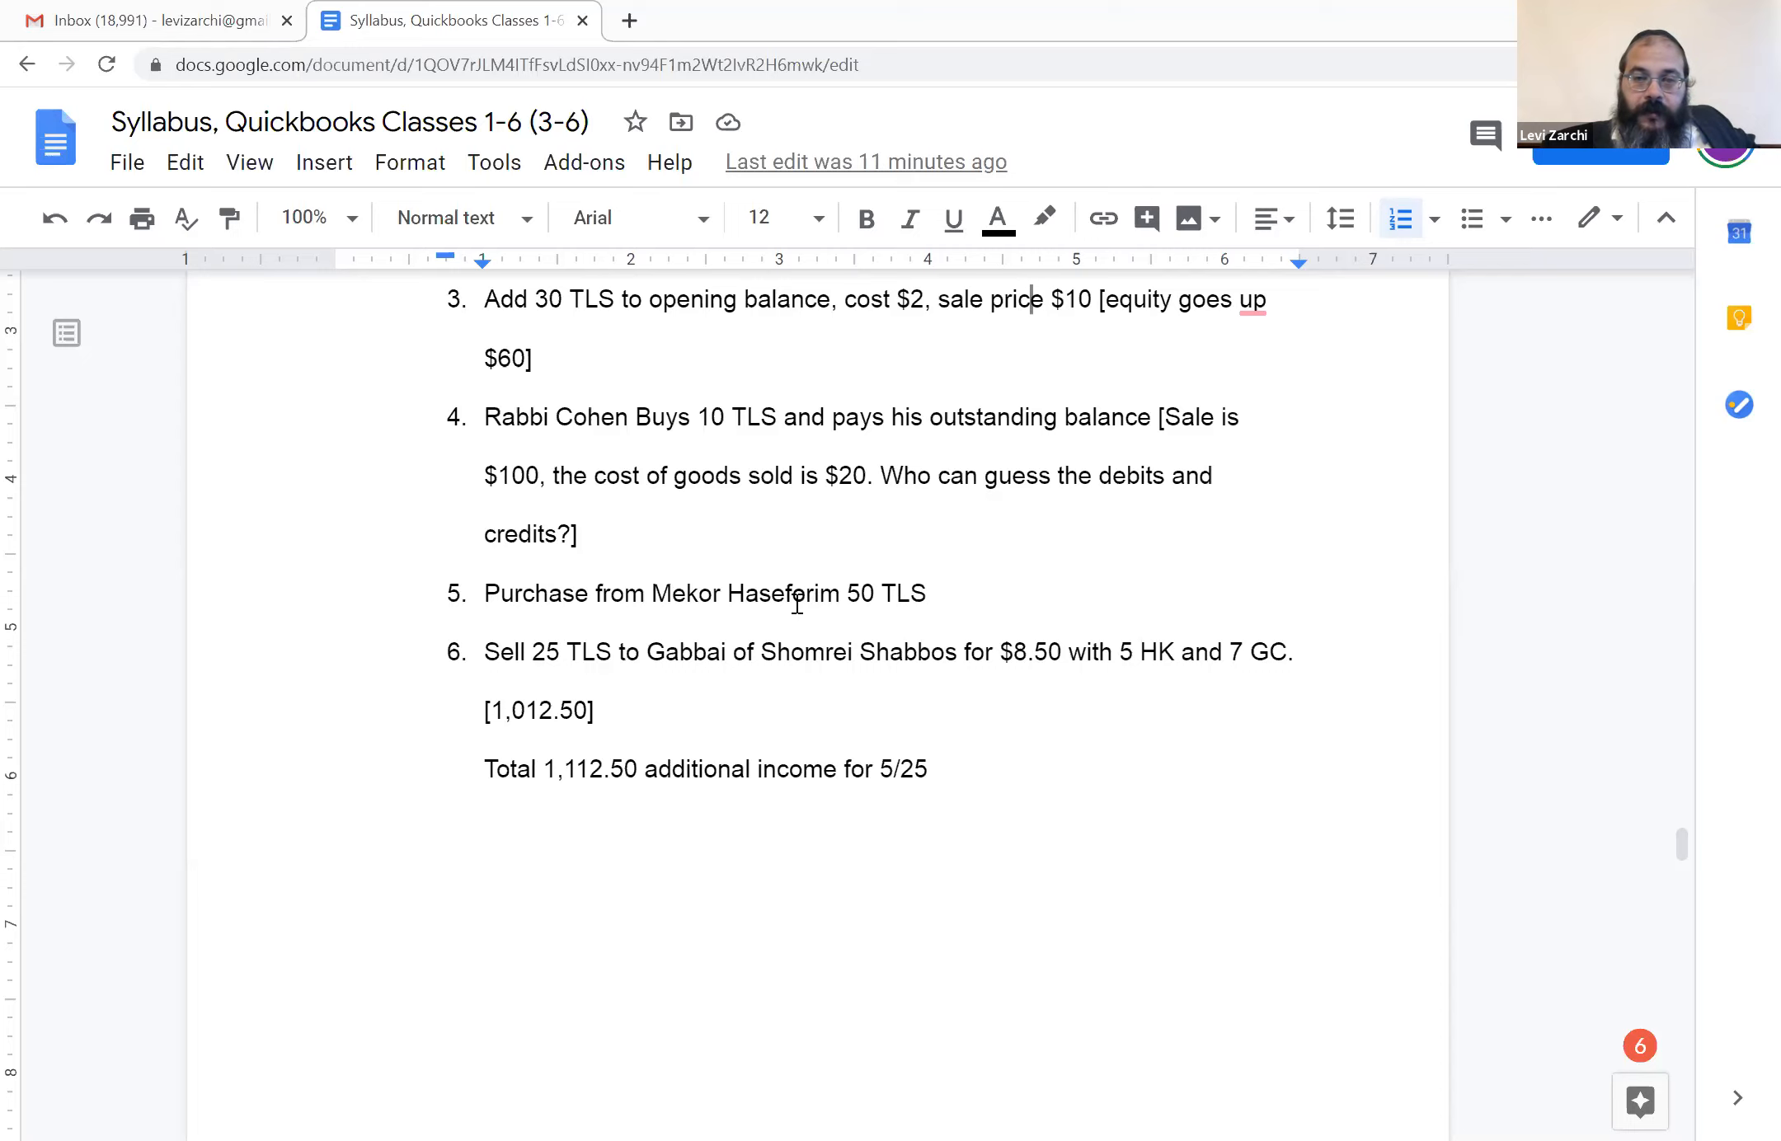
scroll(662, 657, down, 1)
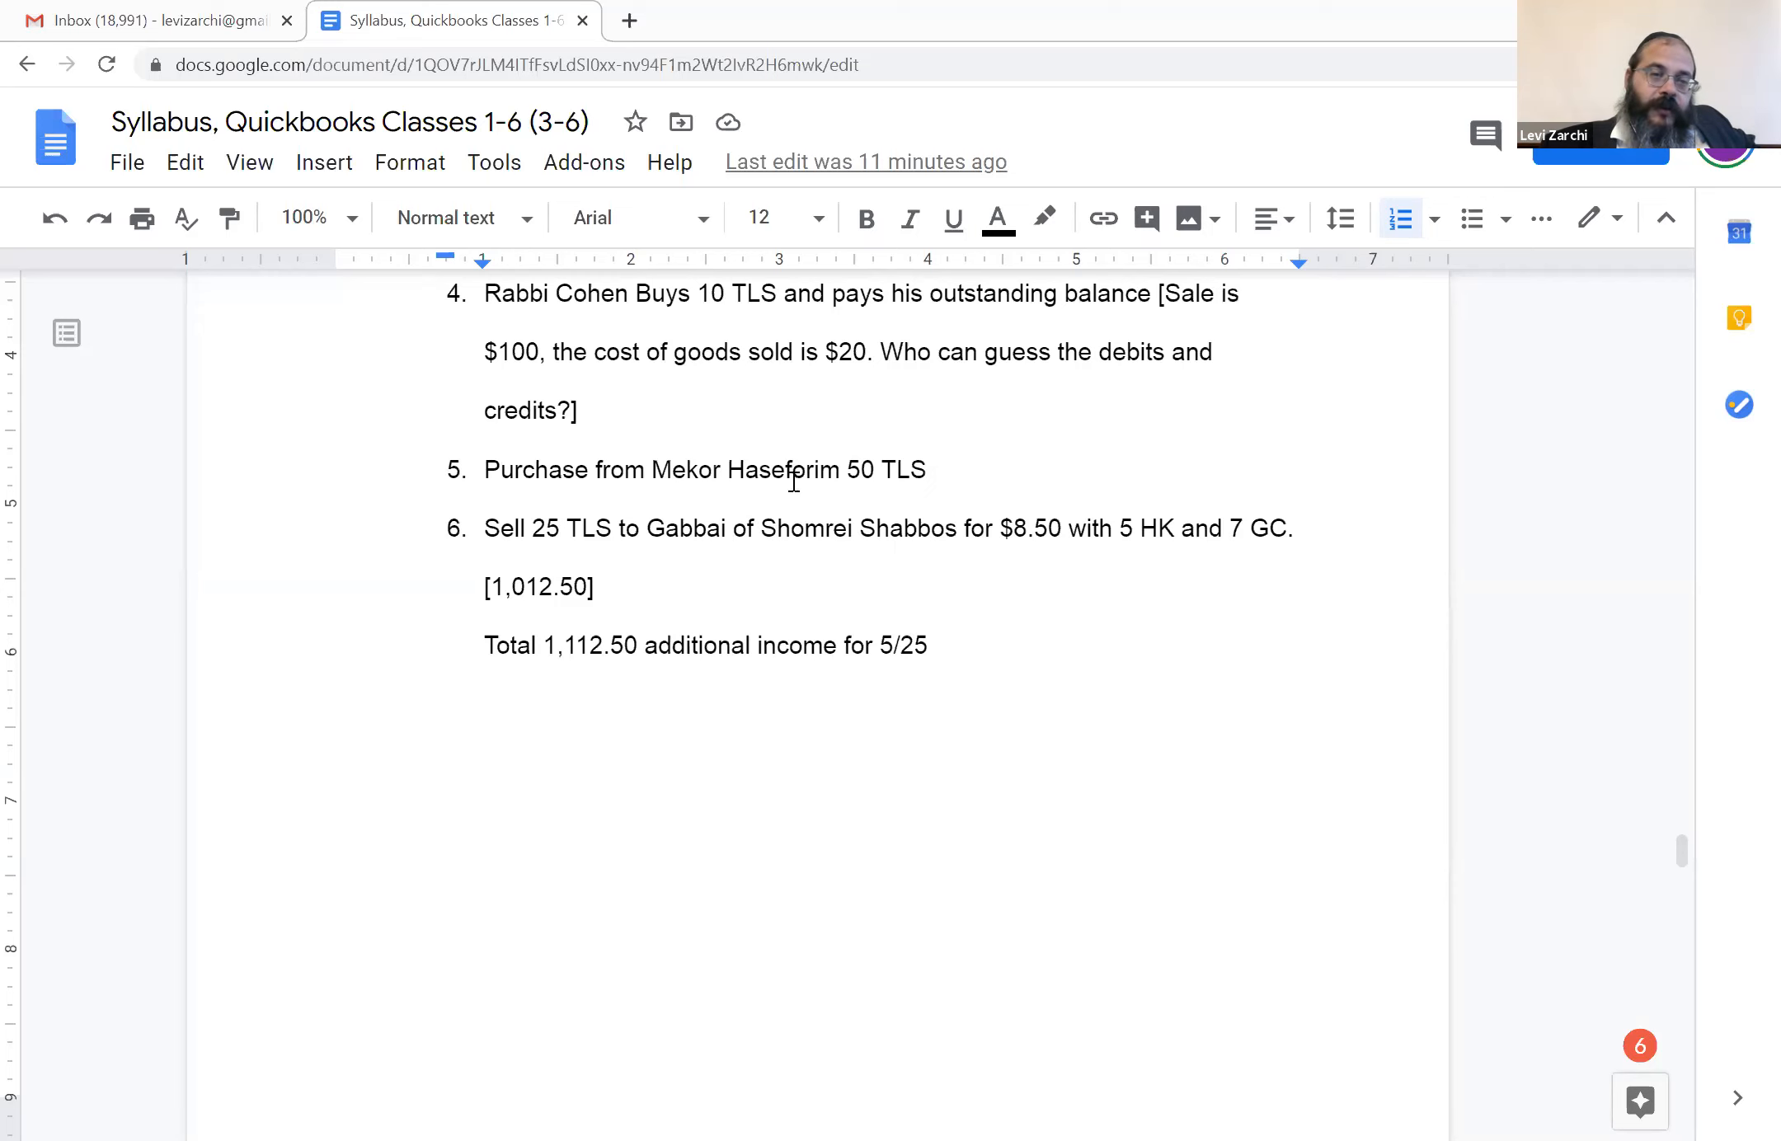
scroll(804, 517, up, 2)
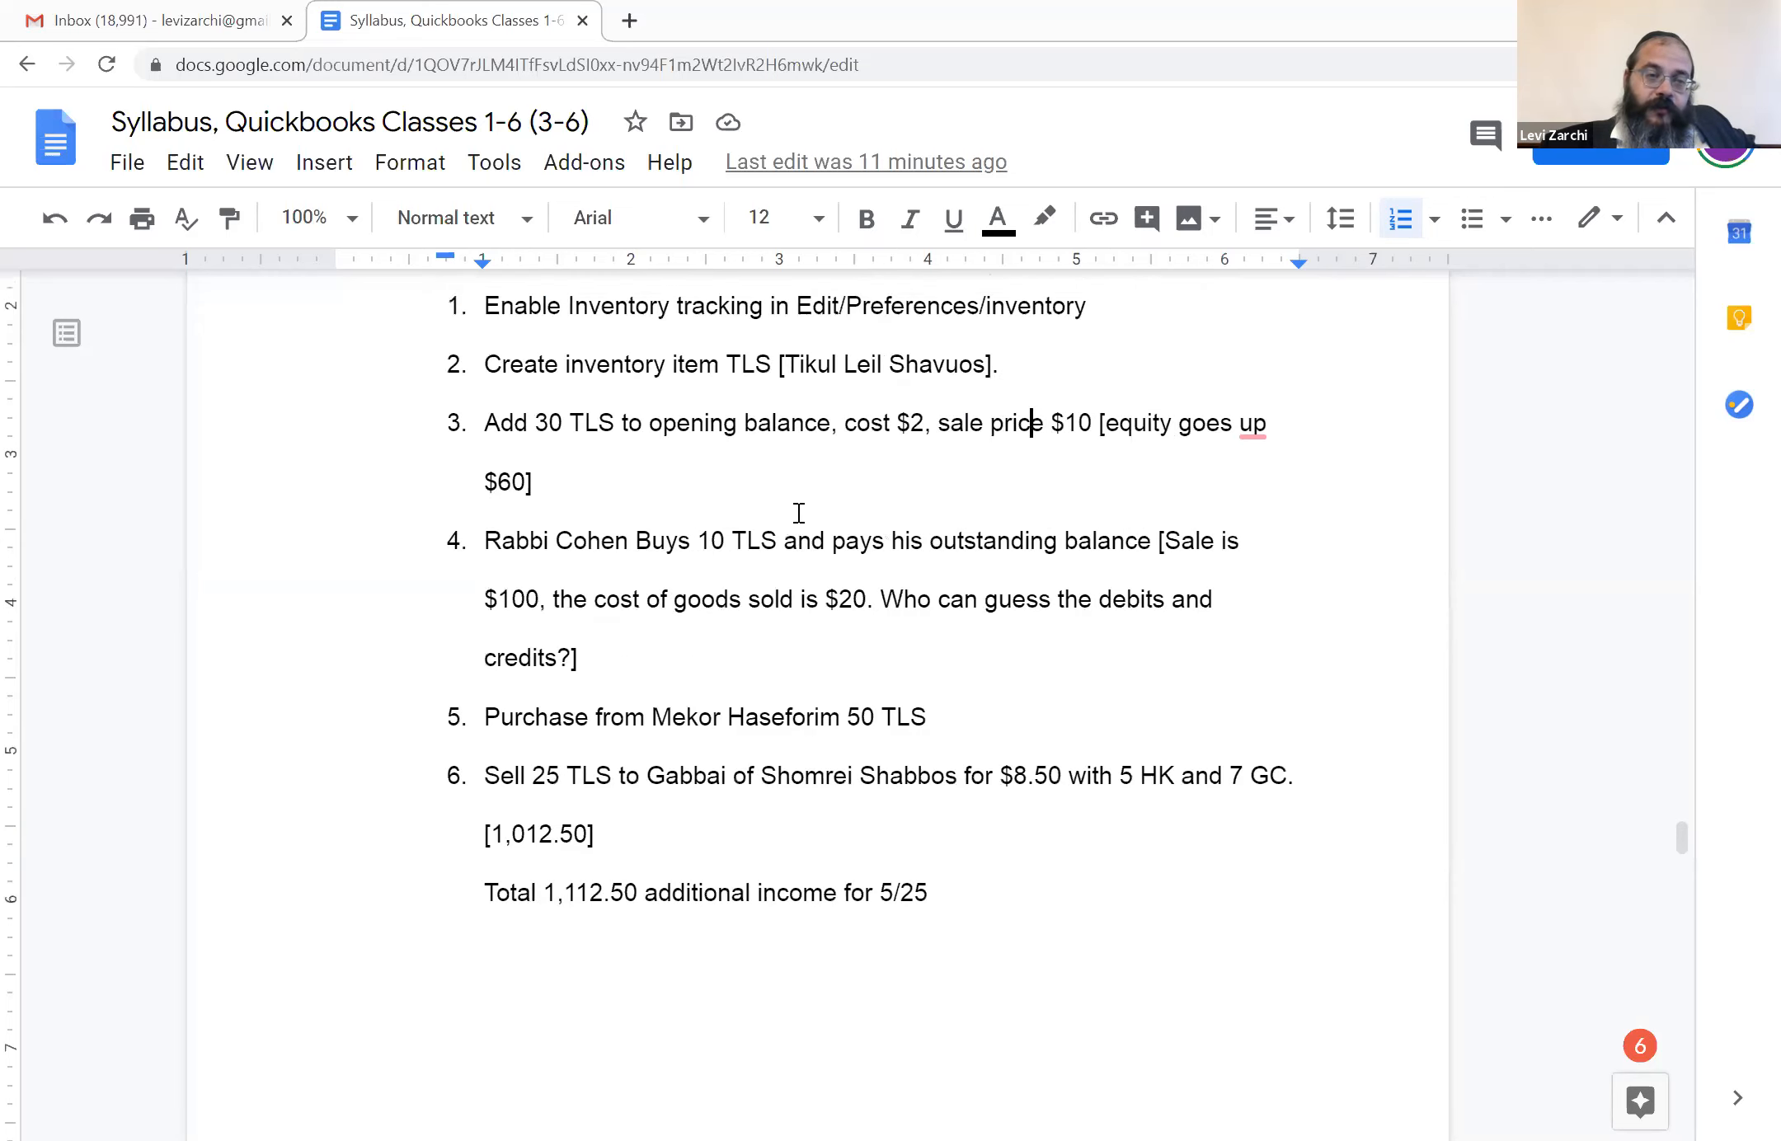
scroll(795, 511, down, 1)
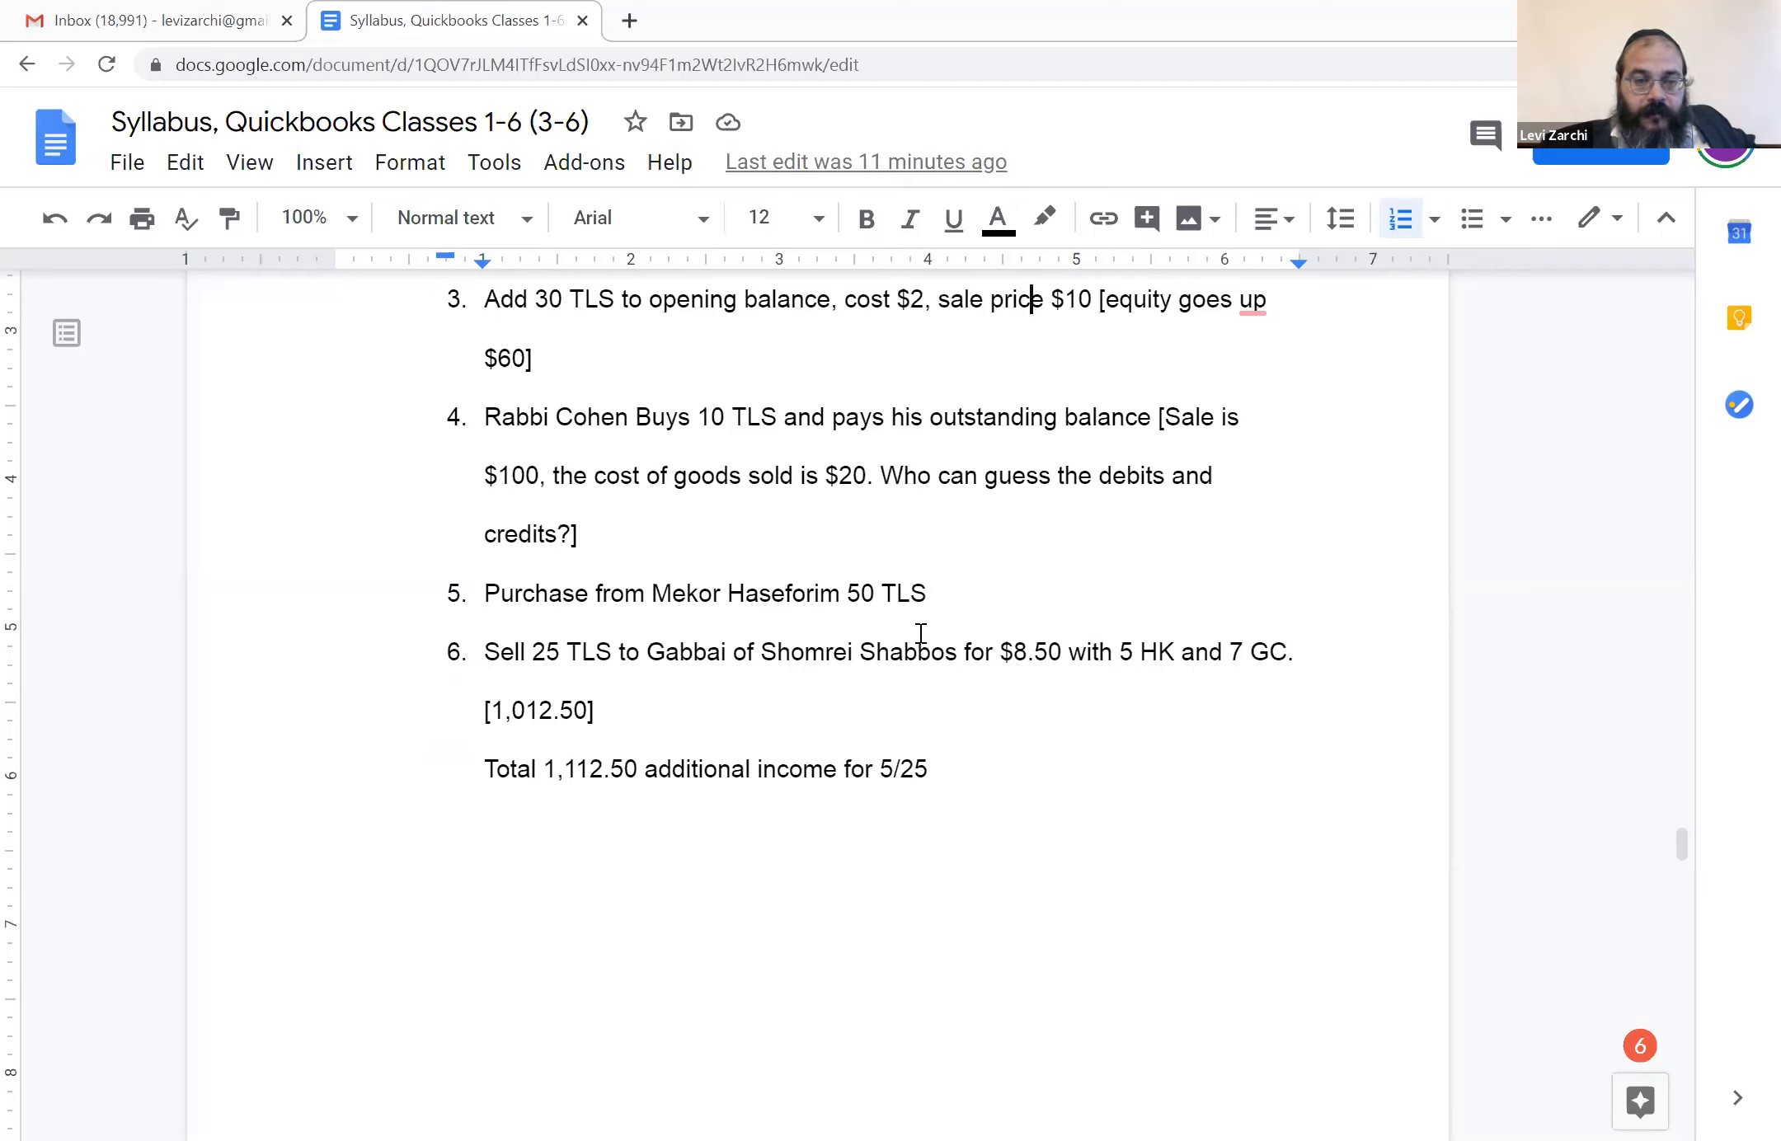
scroll(893, 647, down, 1)
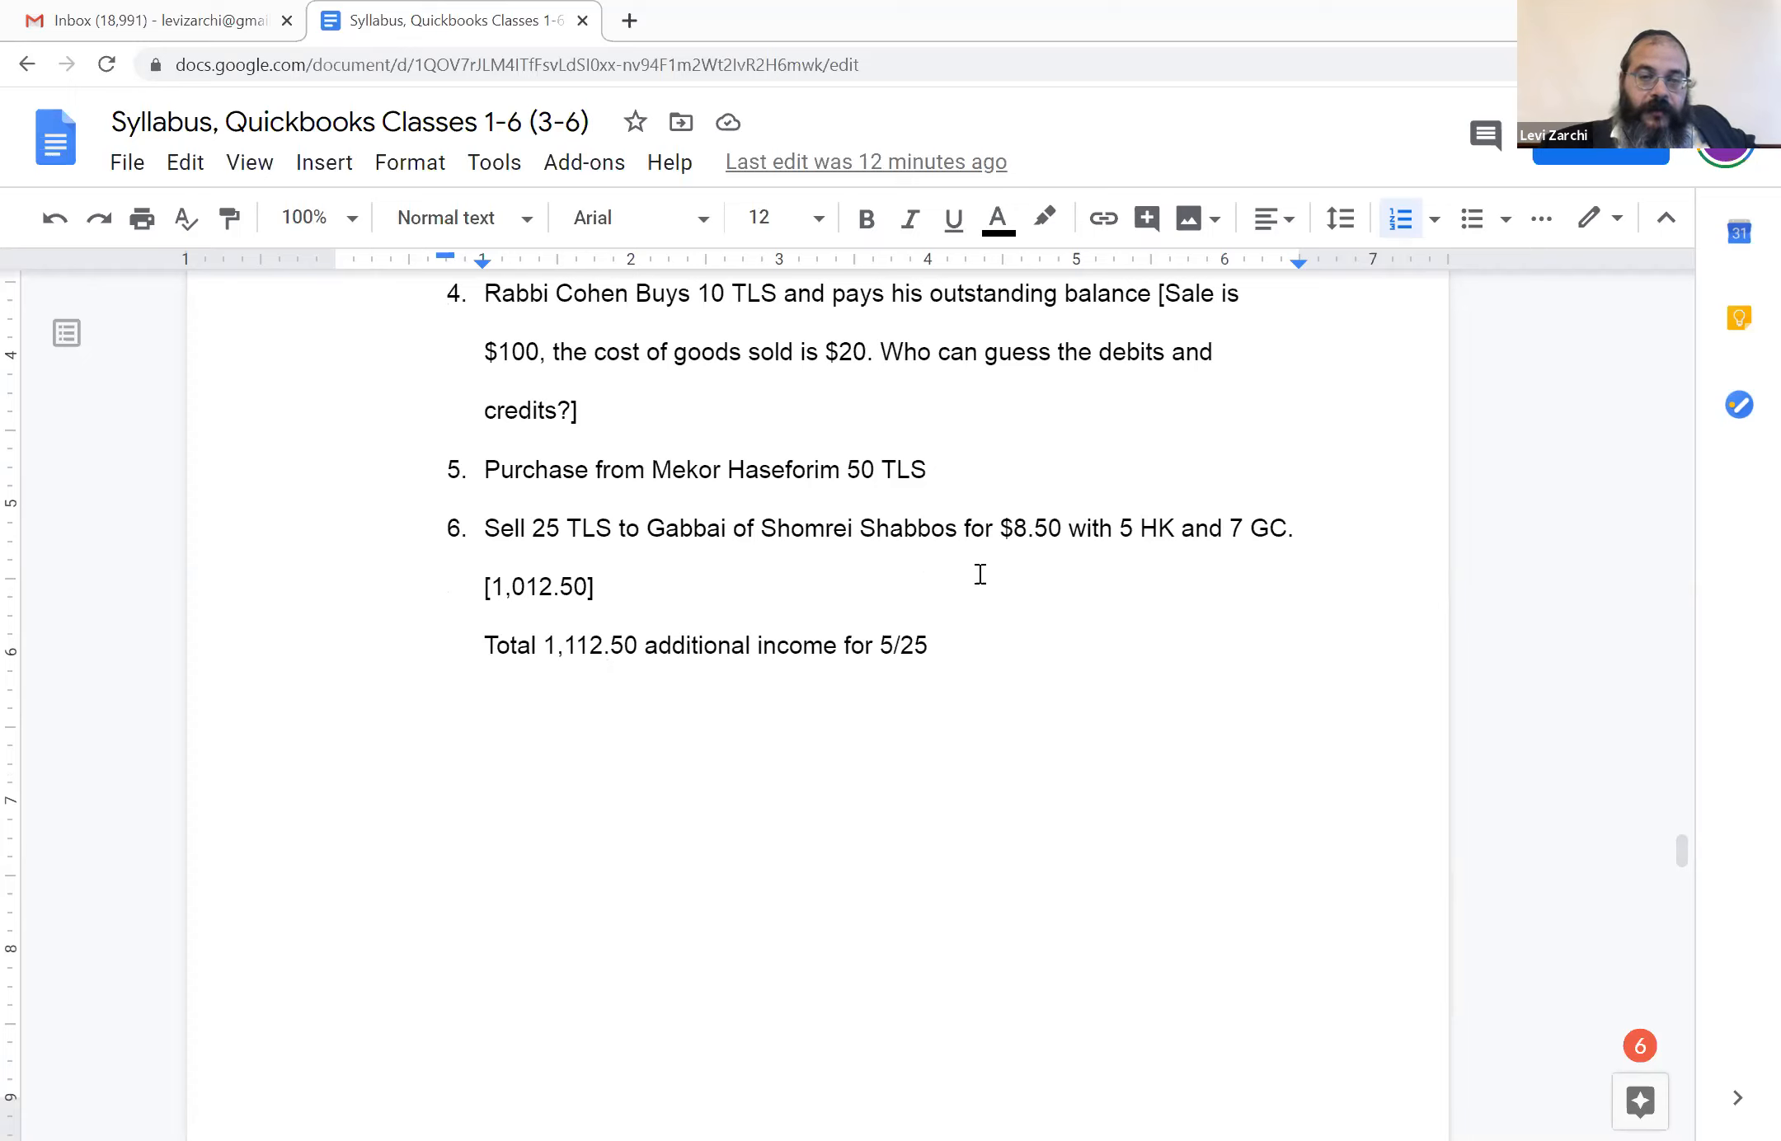
scroll(949, 604, up, 1)
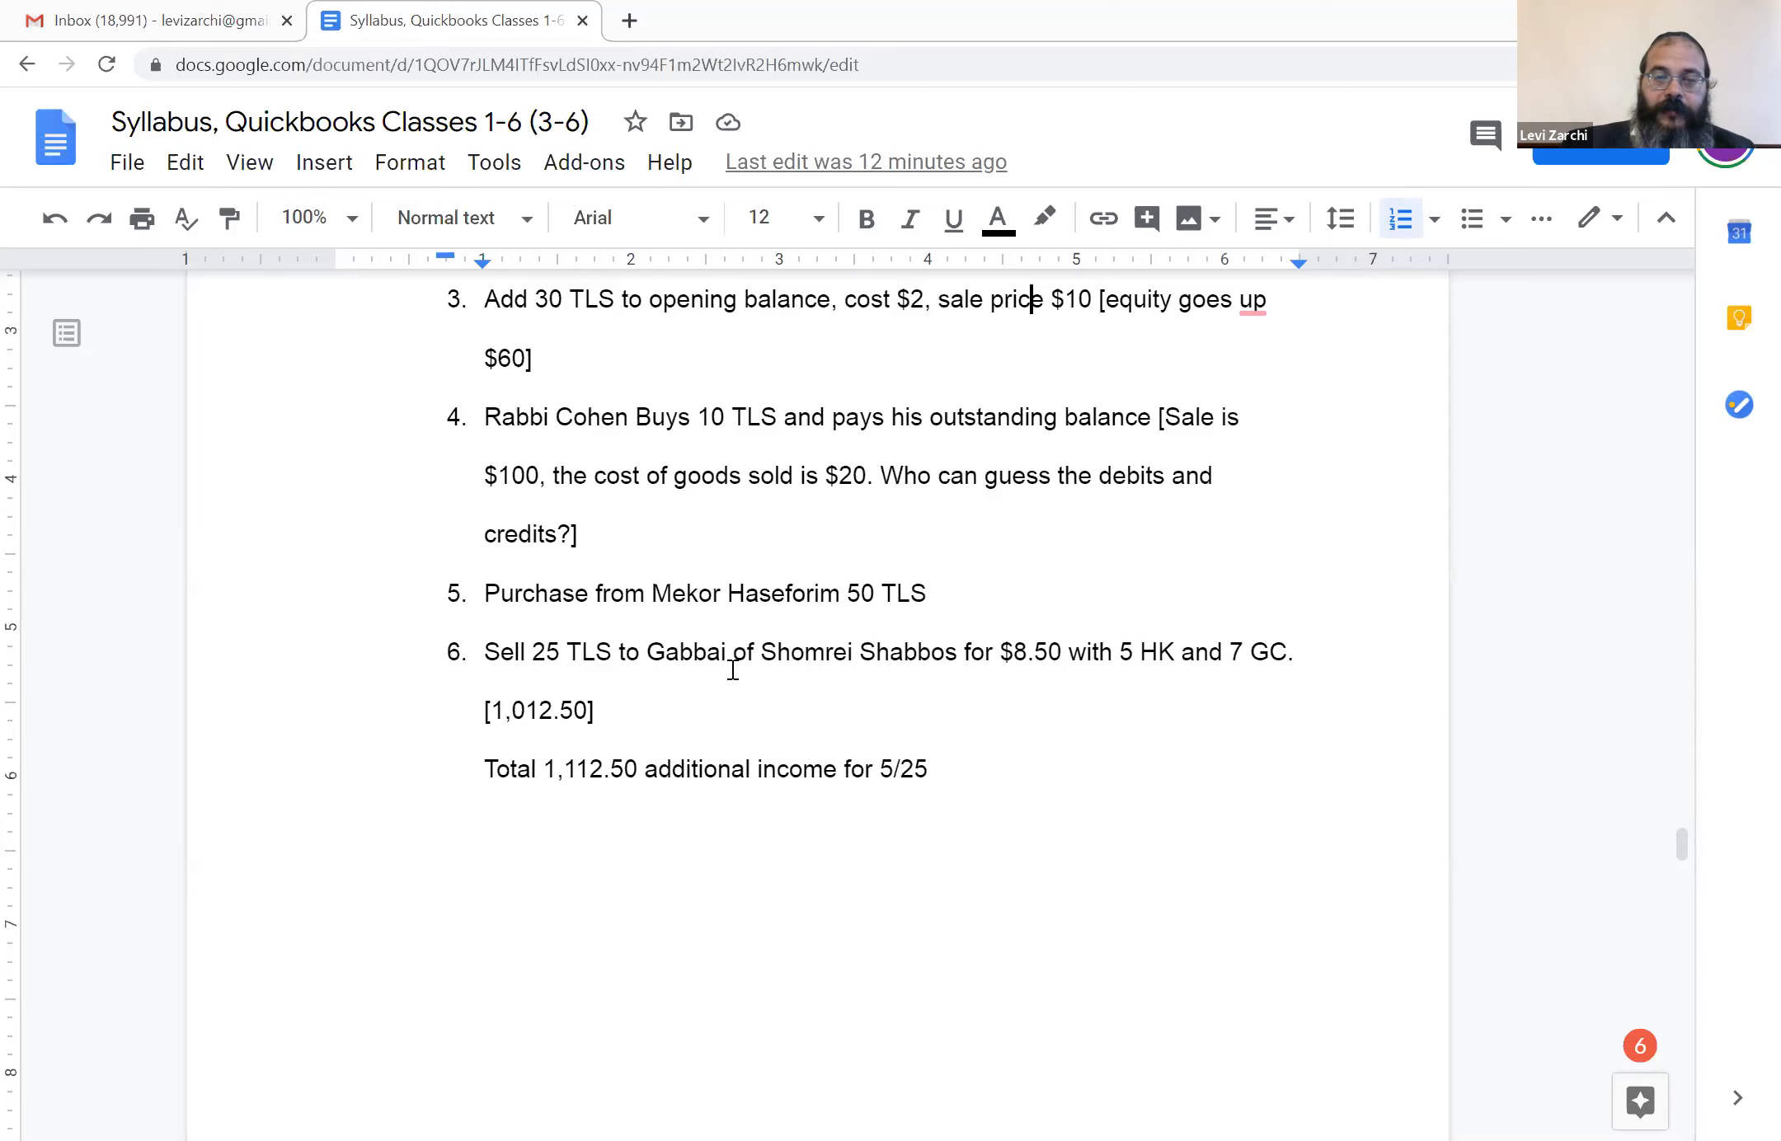
scroll(656, 651, down, 1)
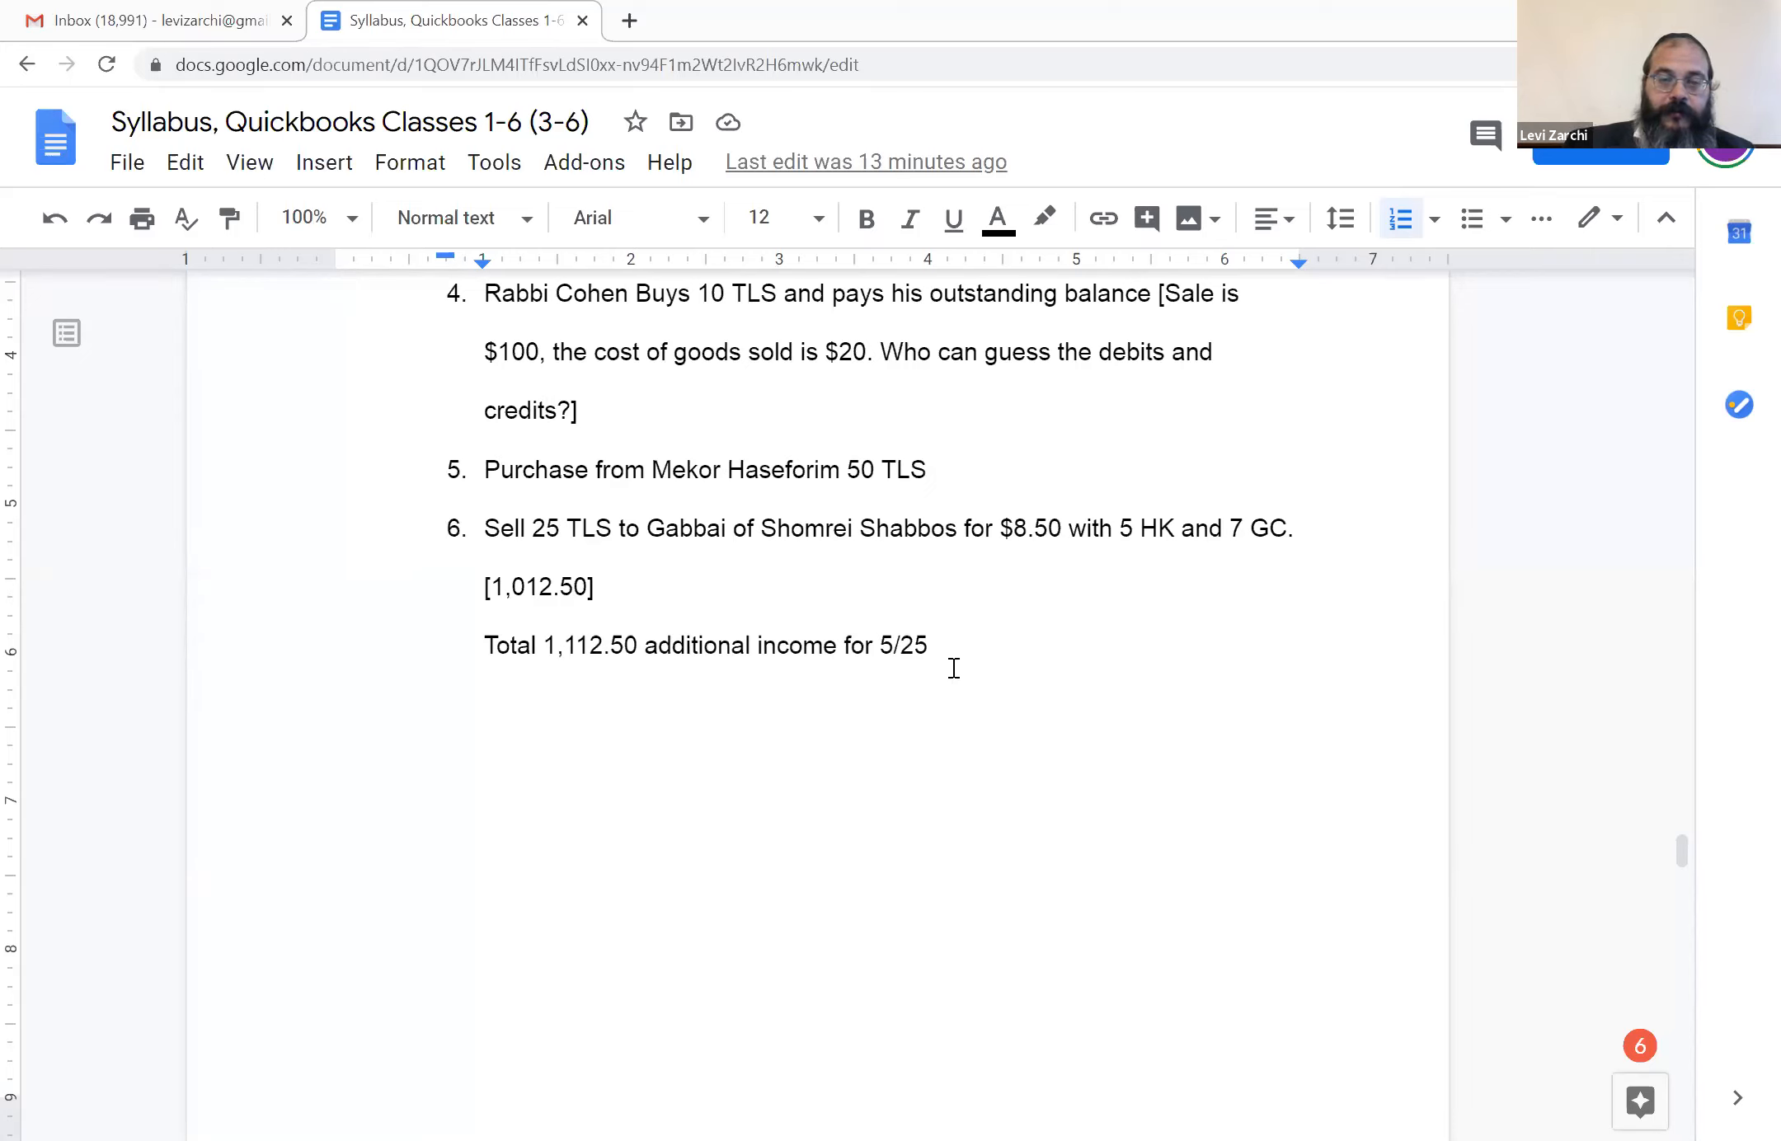
scroll(957, 664, down, 1)
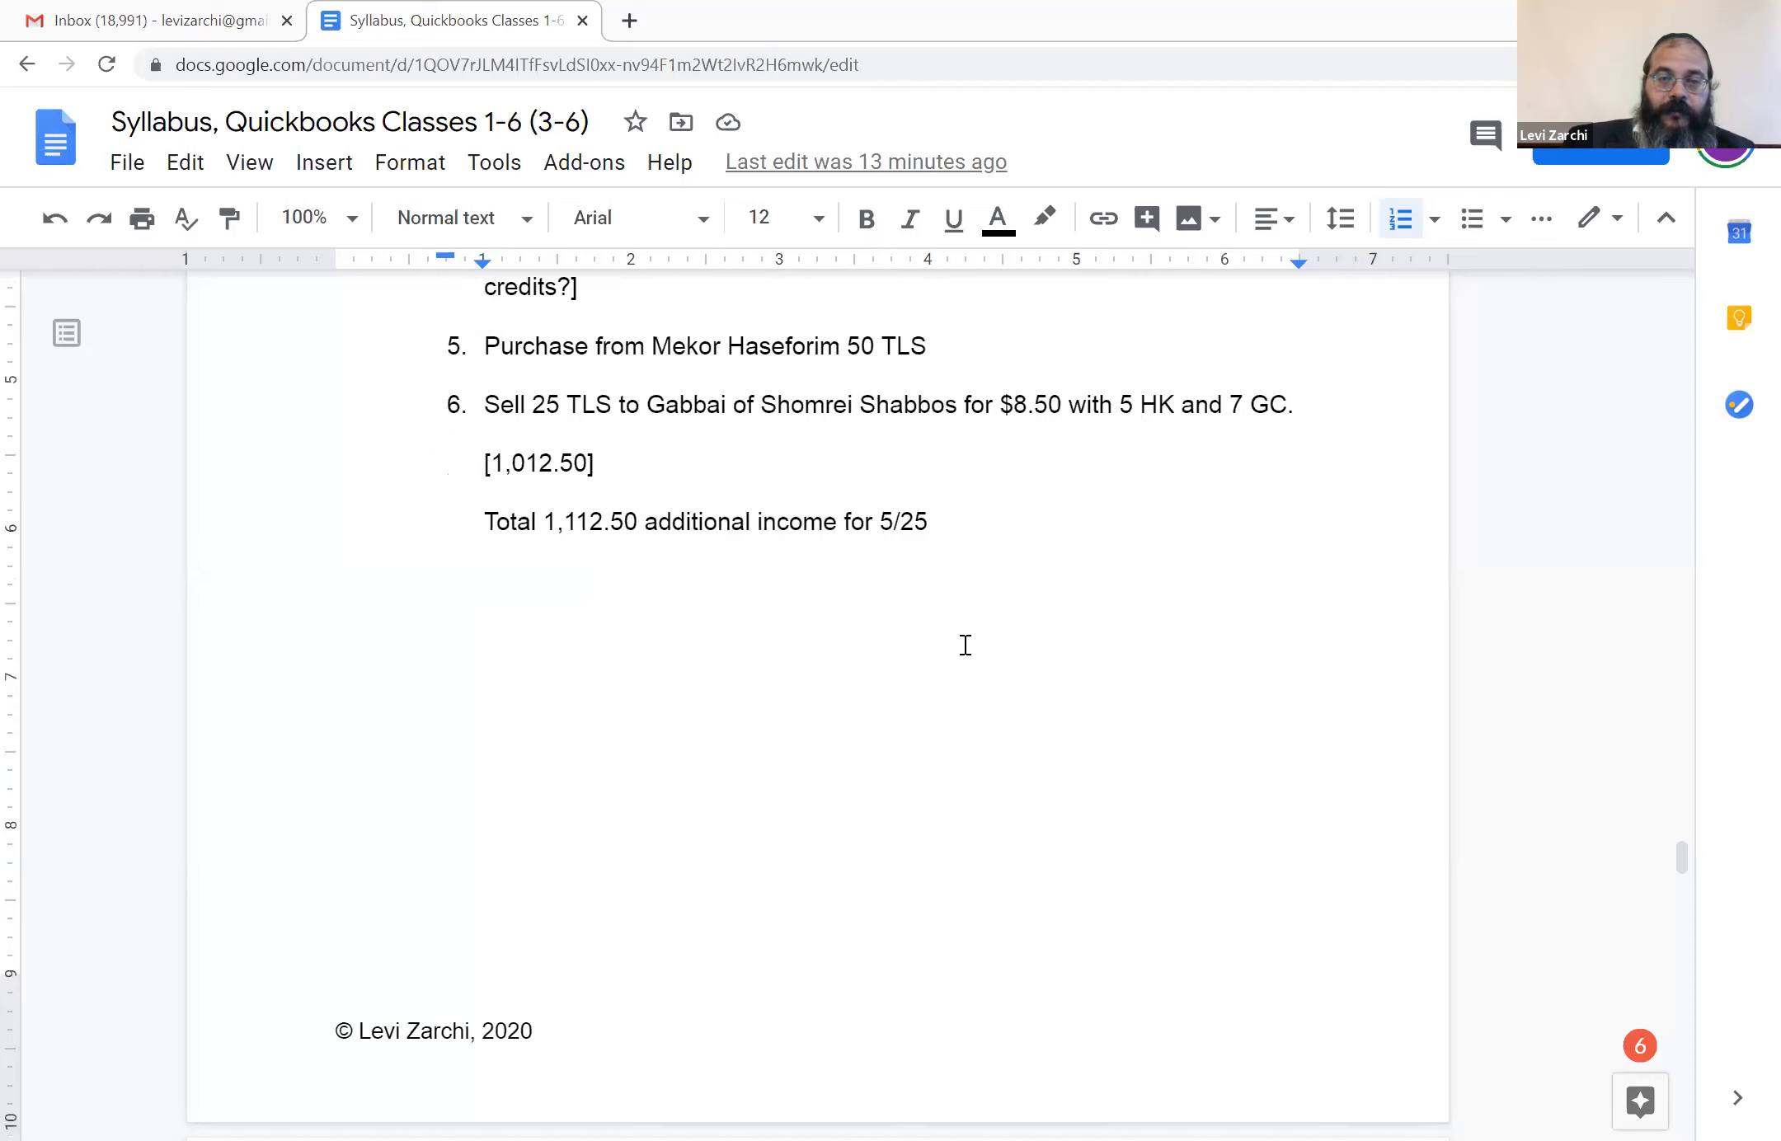
scroll(965, 647, up, 5)
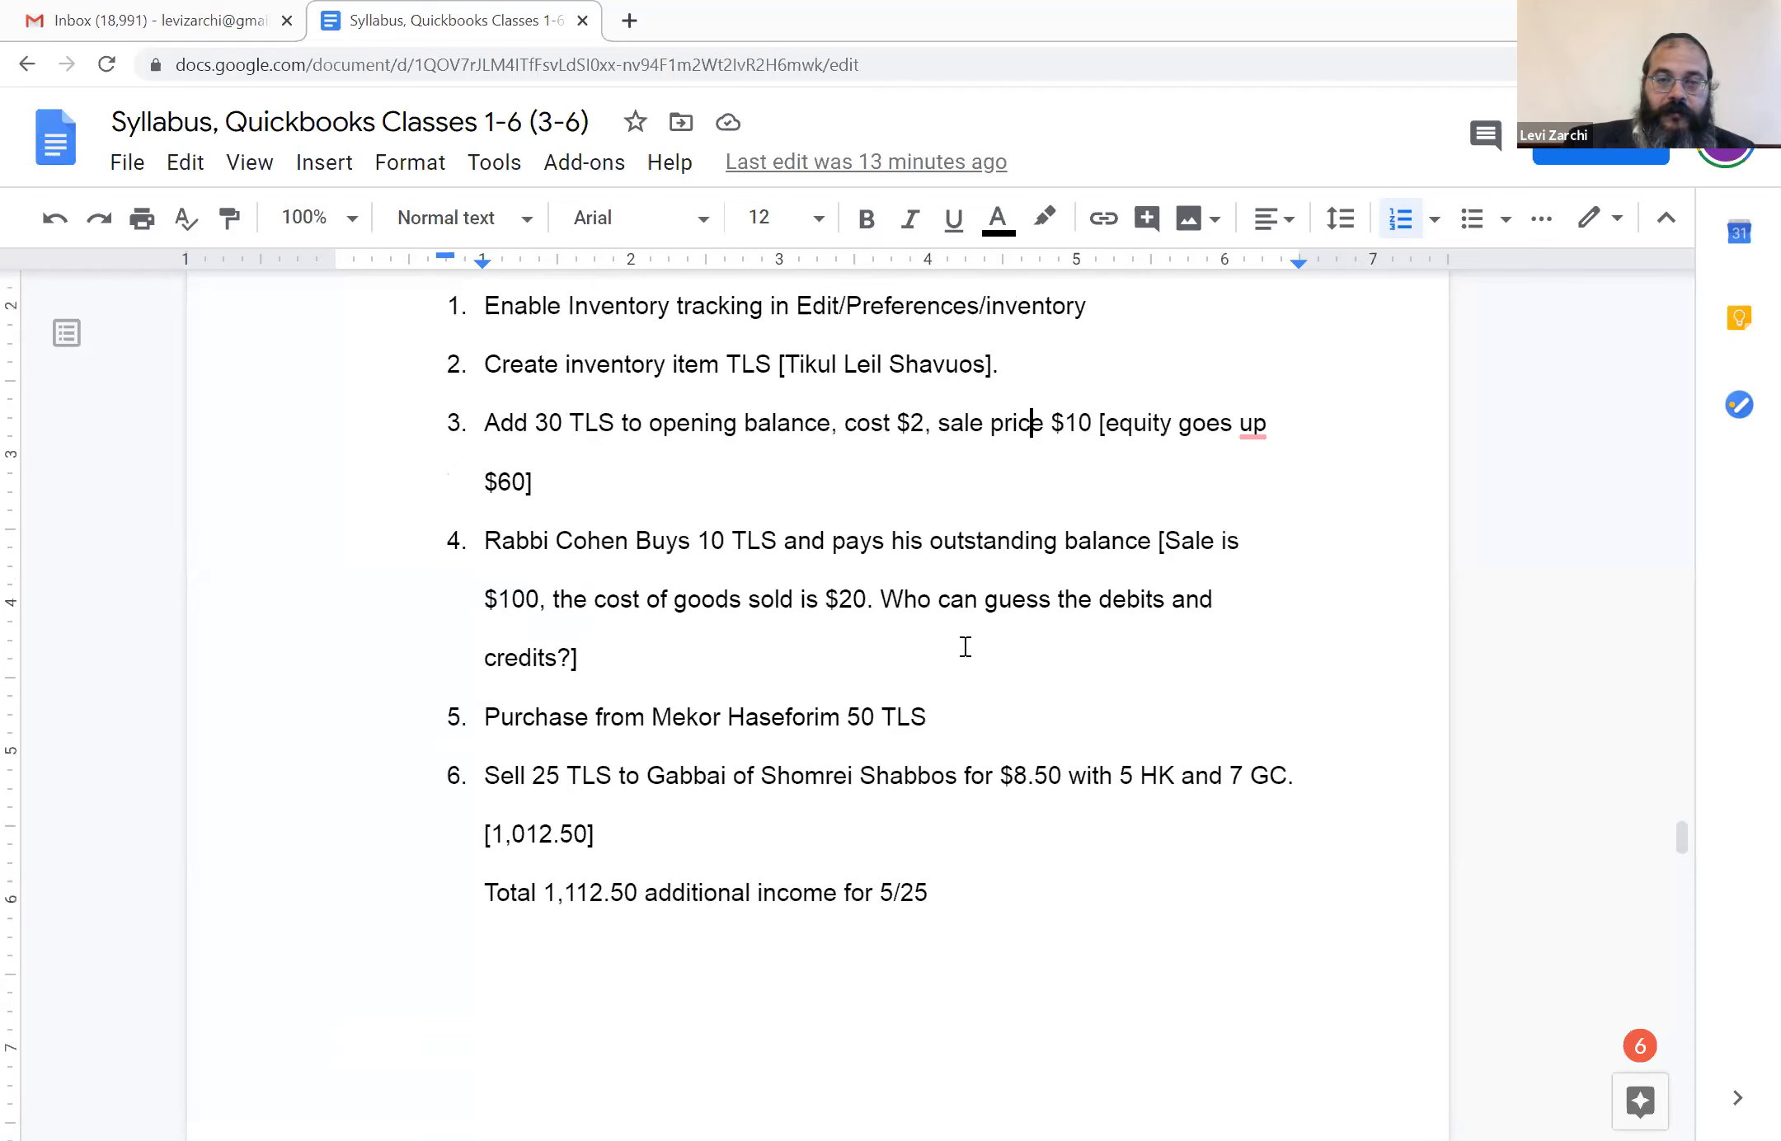
scroll(965, 649, up, 2)
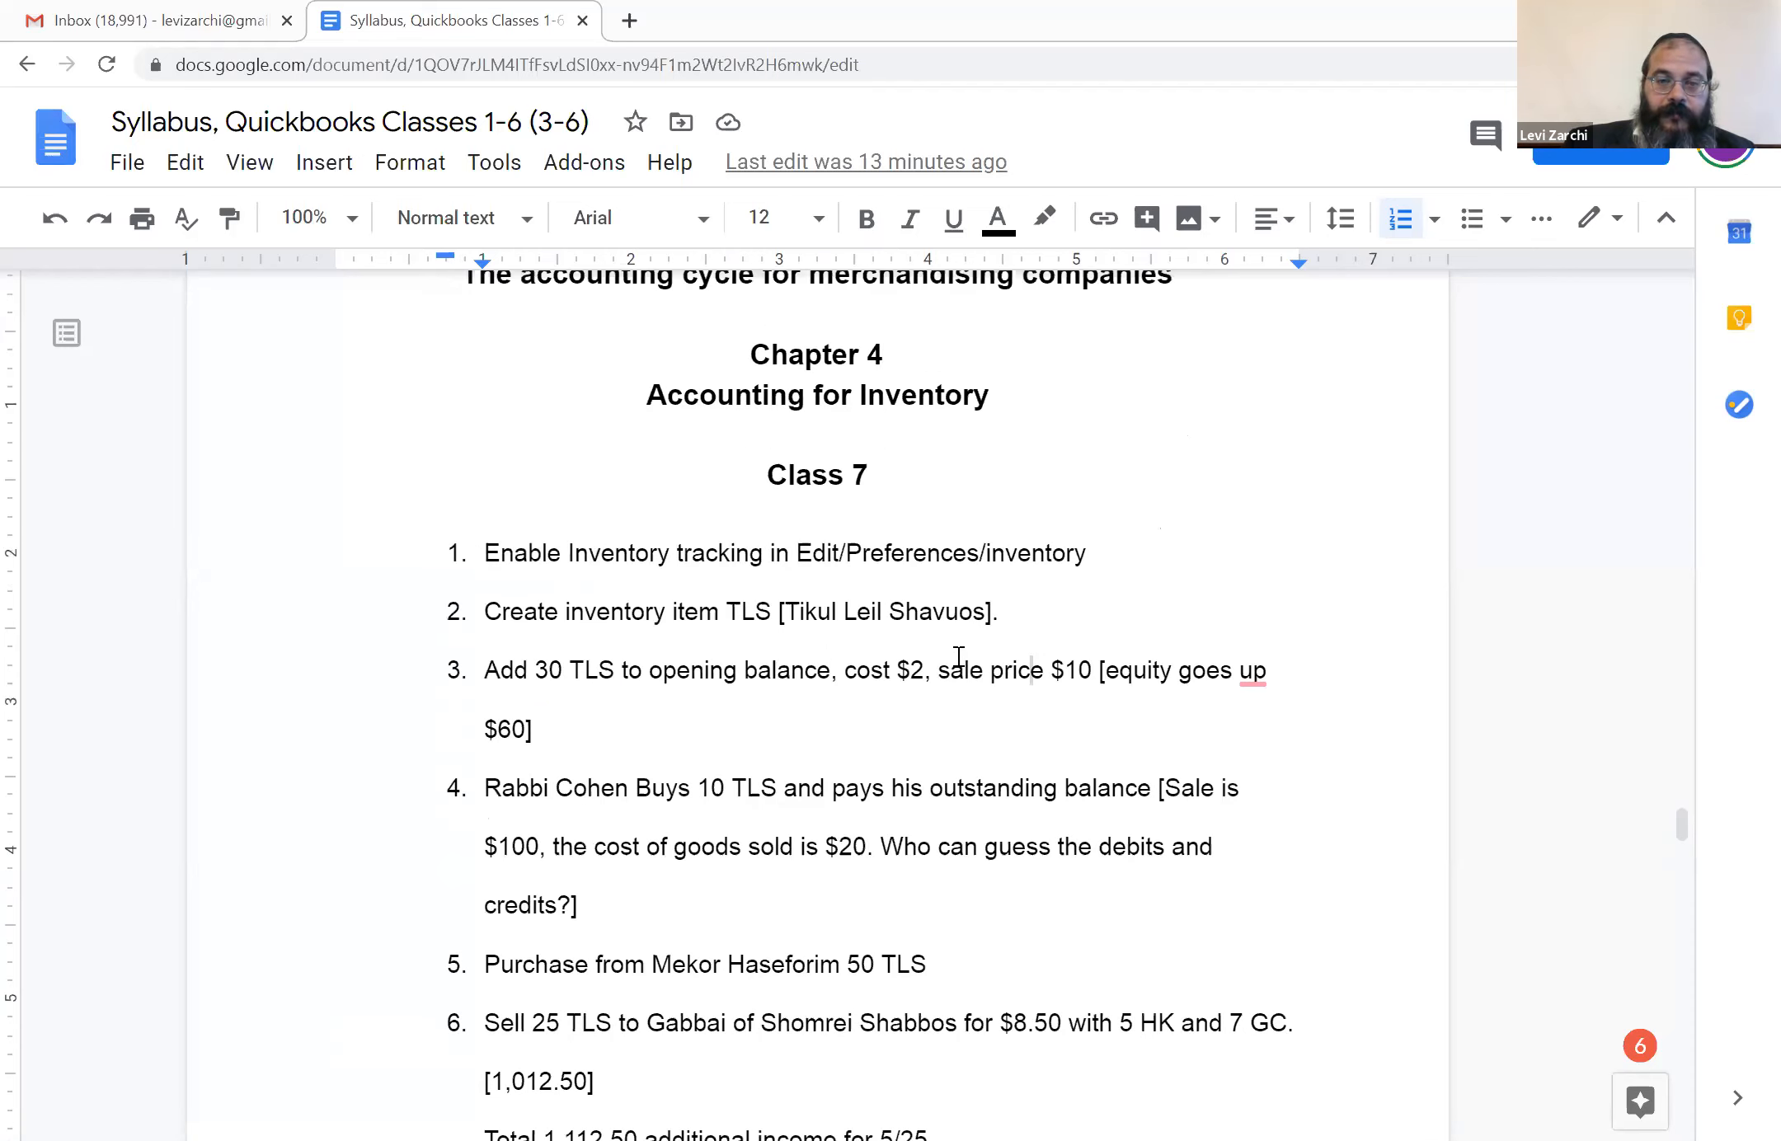
scroll(959, 655, down, 2)
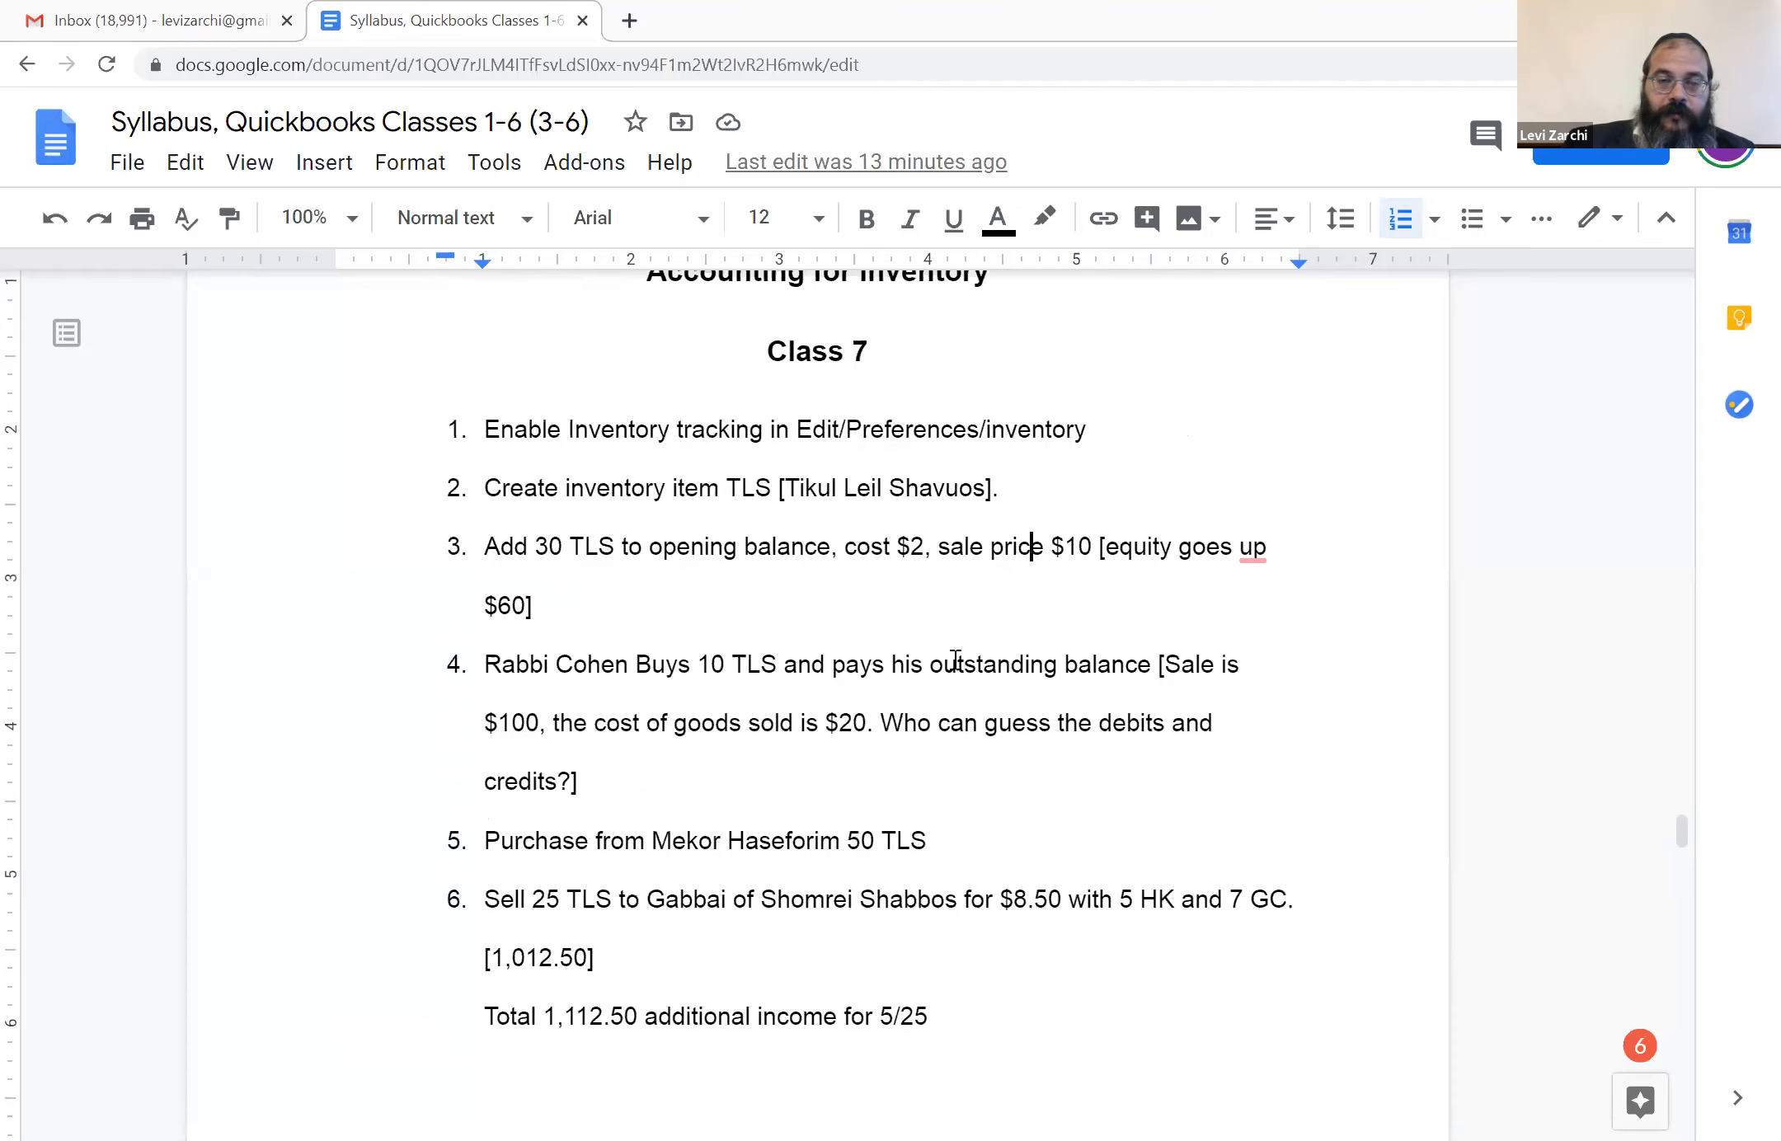
scroll(946, 668, down, 2)
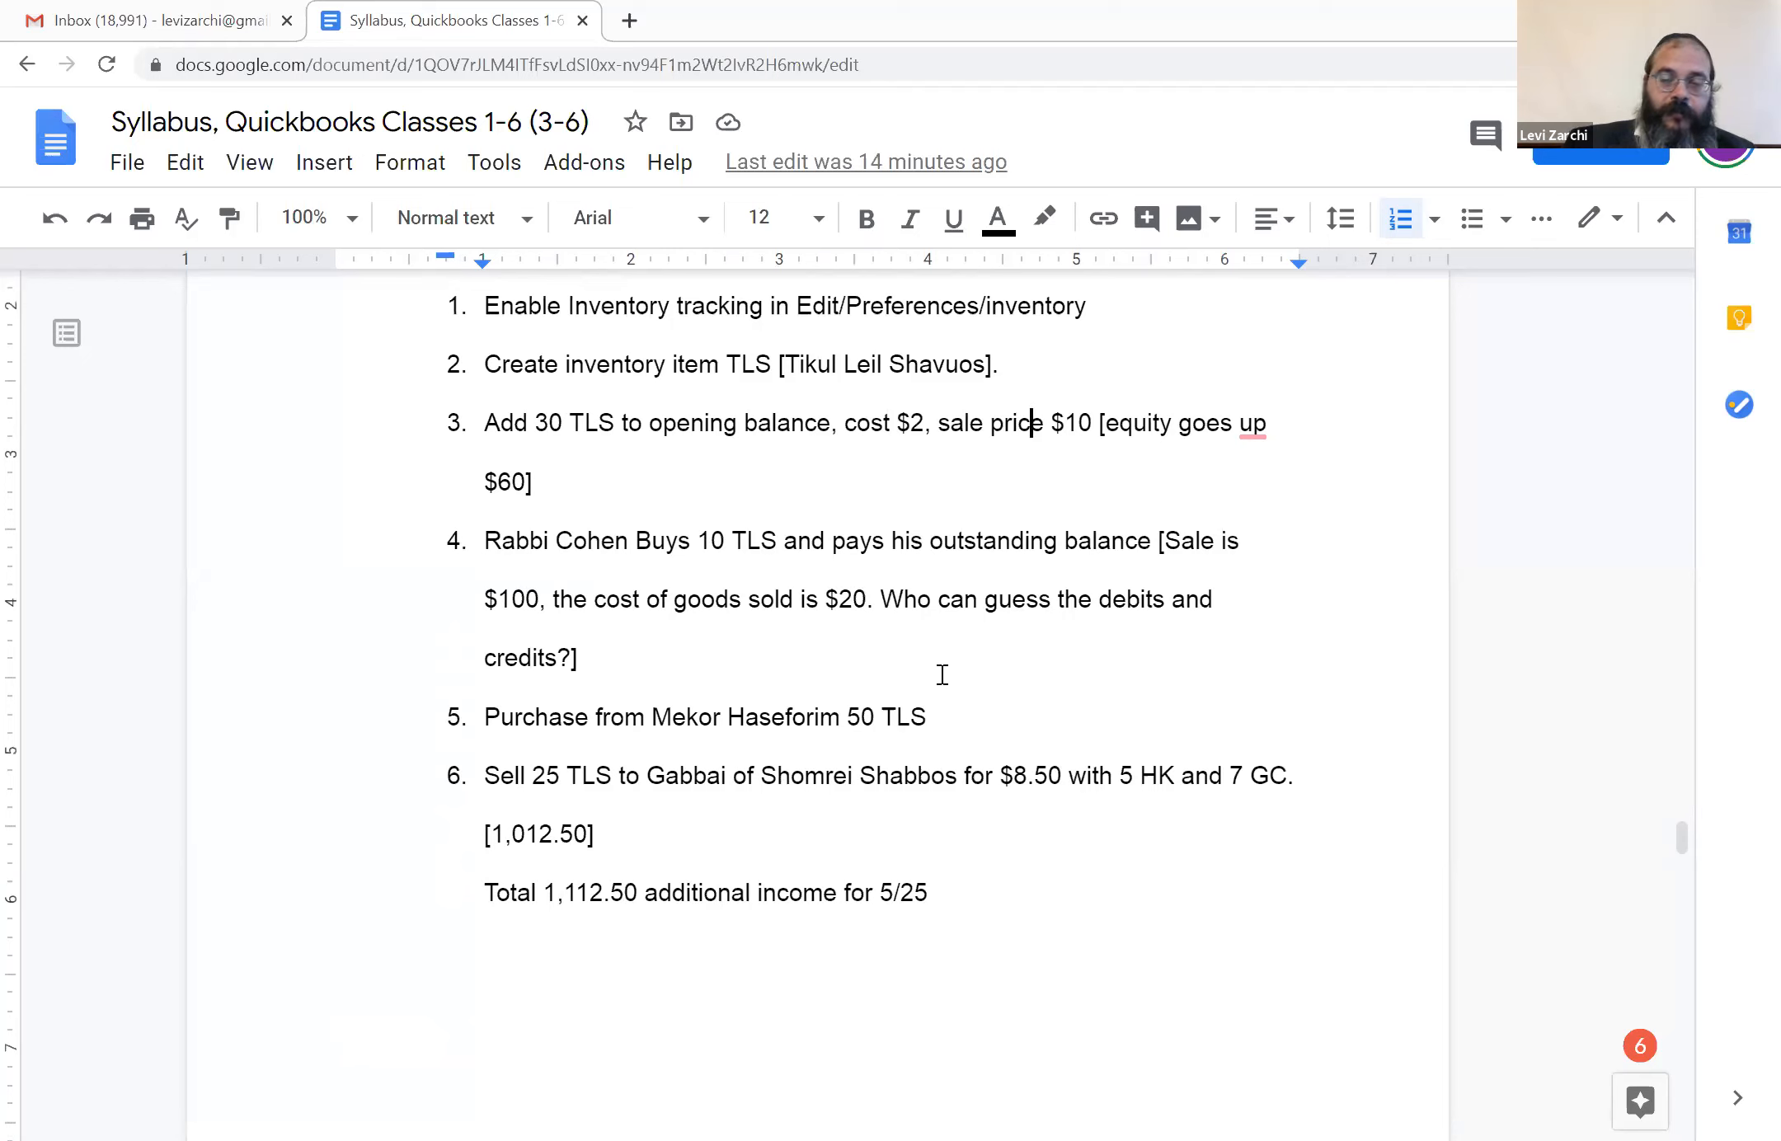
scroll(942, 681, down, 2)
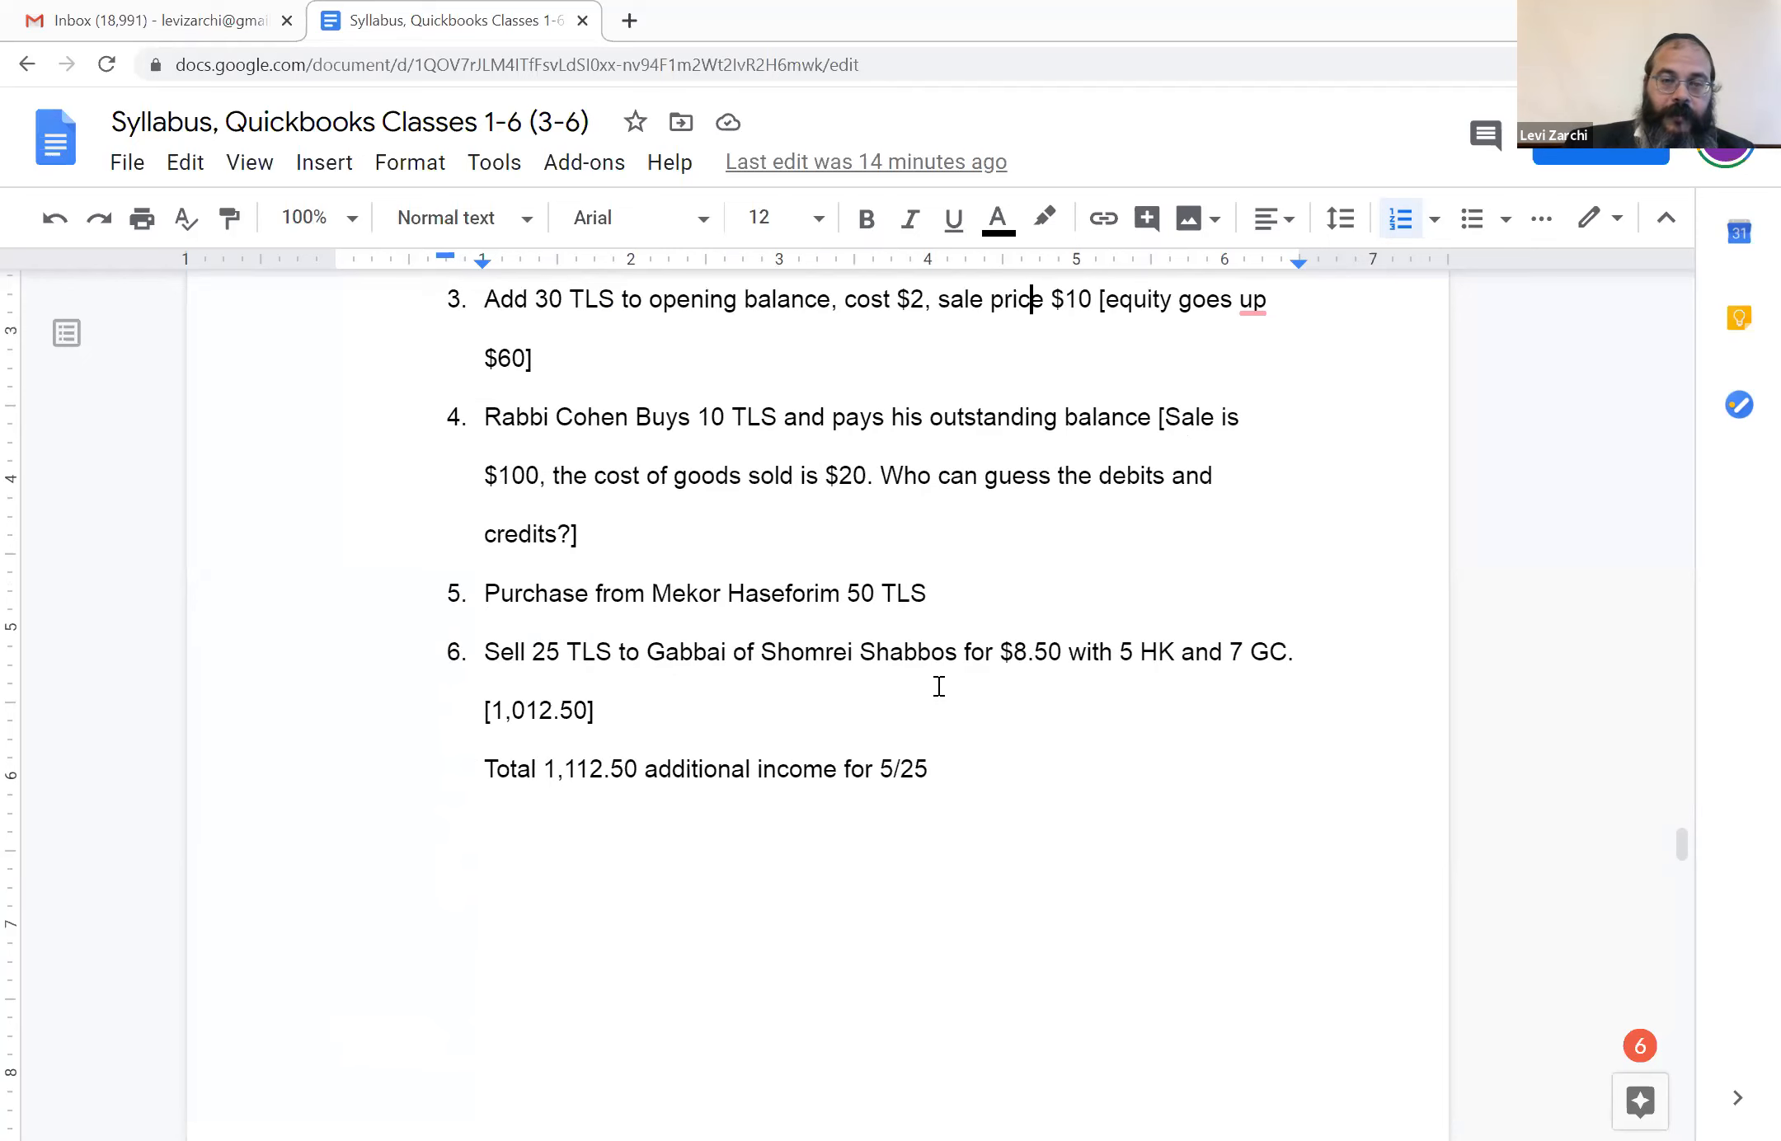
Read through the Class 8 exercises on creating, receiving and selling the MR inventory item
scroll(940, 681, down, 7)
scroll(936, 664, down, 7)
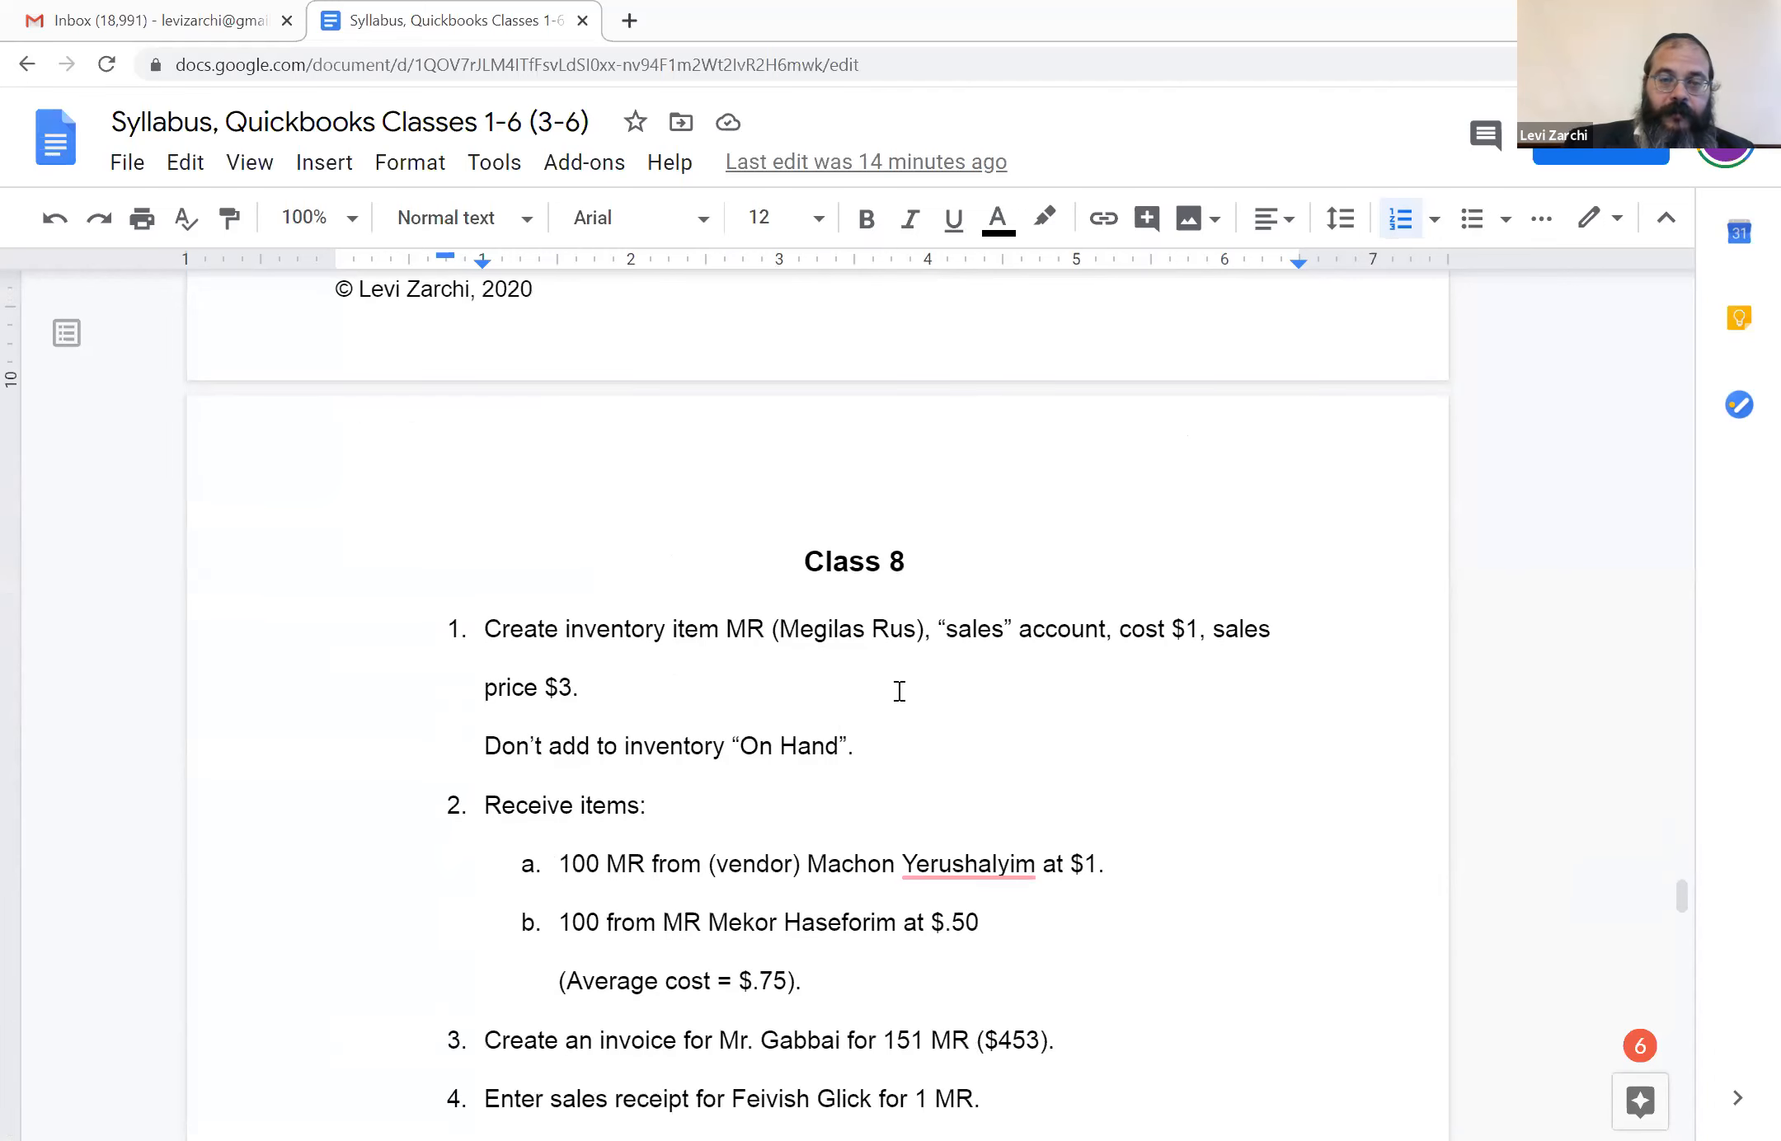
scroll(897, 691, down, 2)
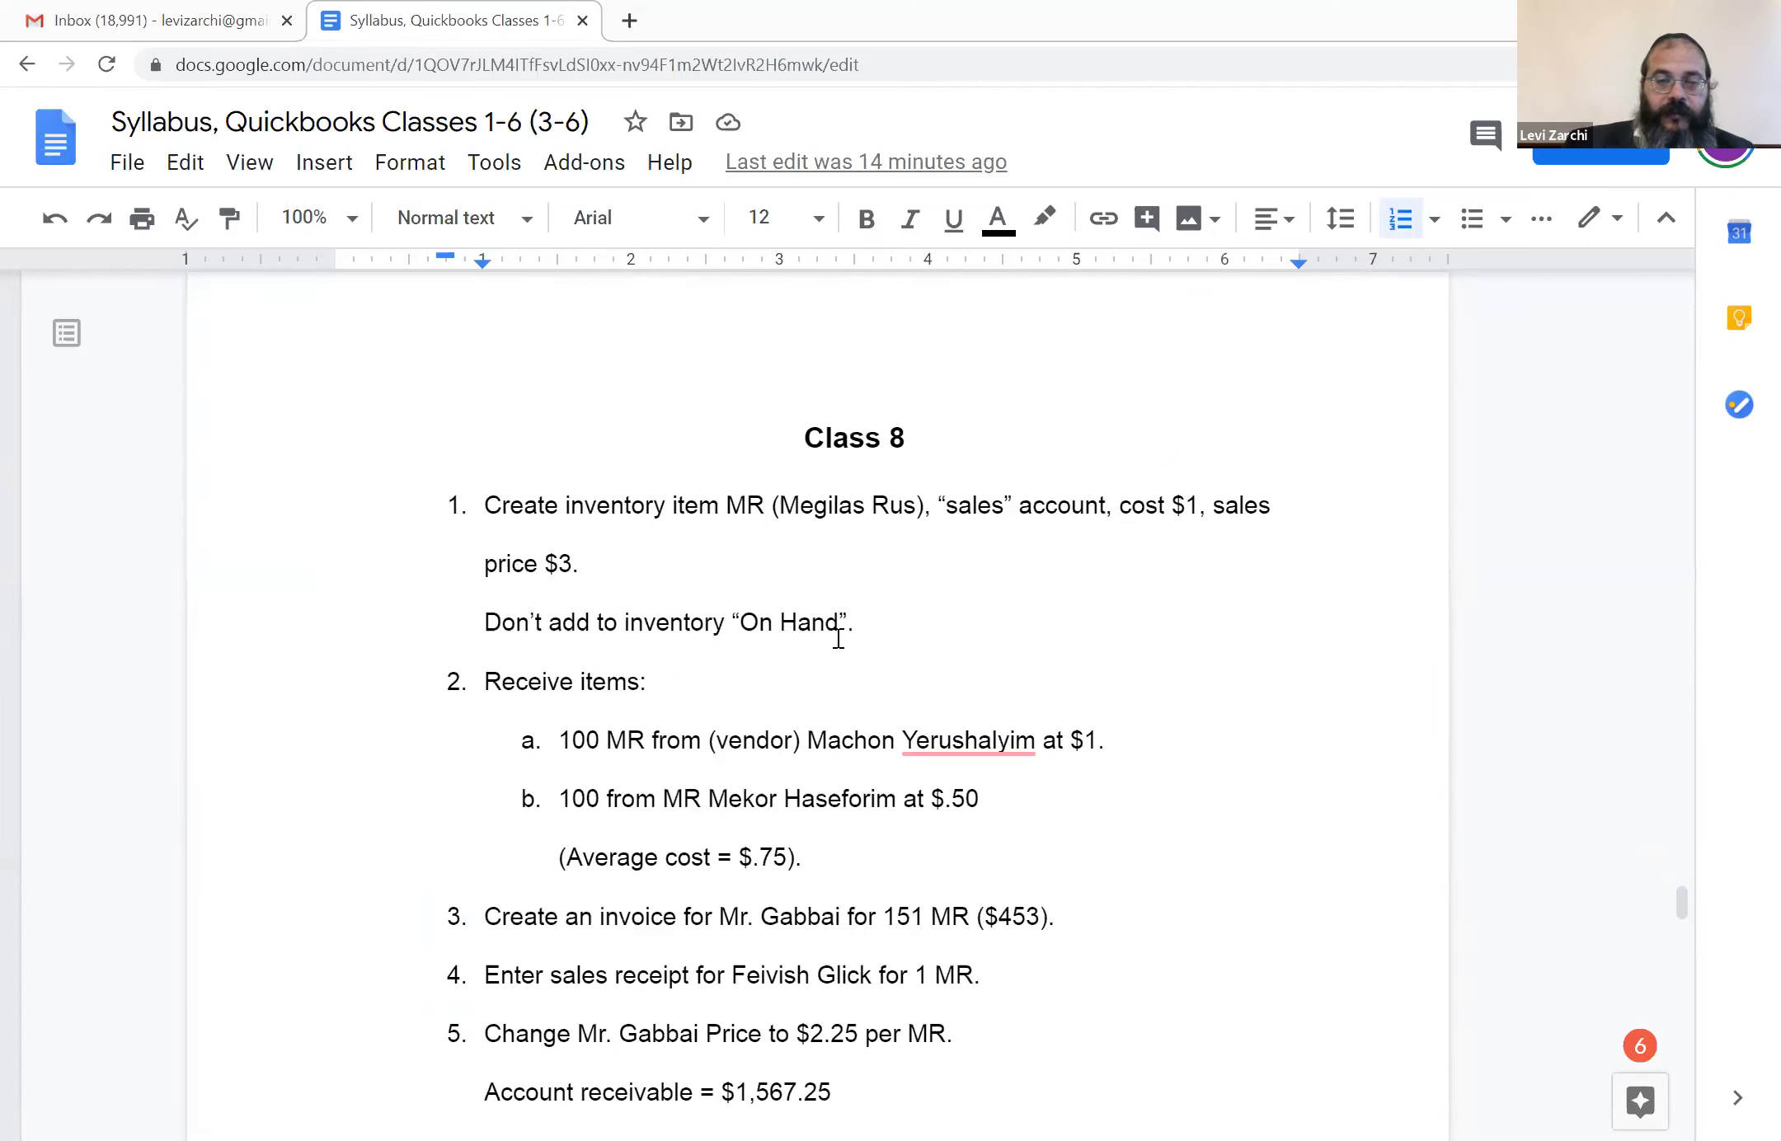
scroll(838, 638, down, 1)
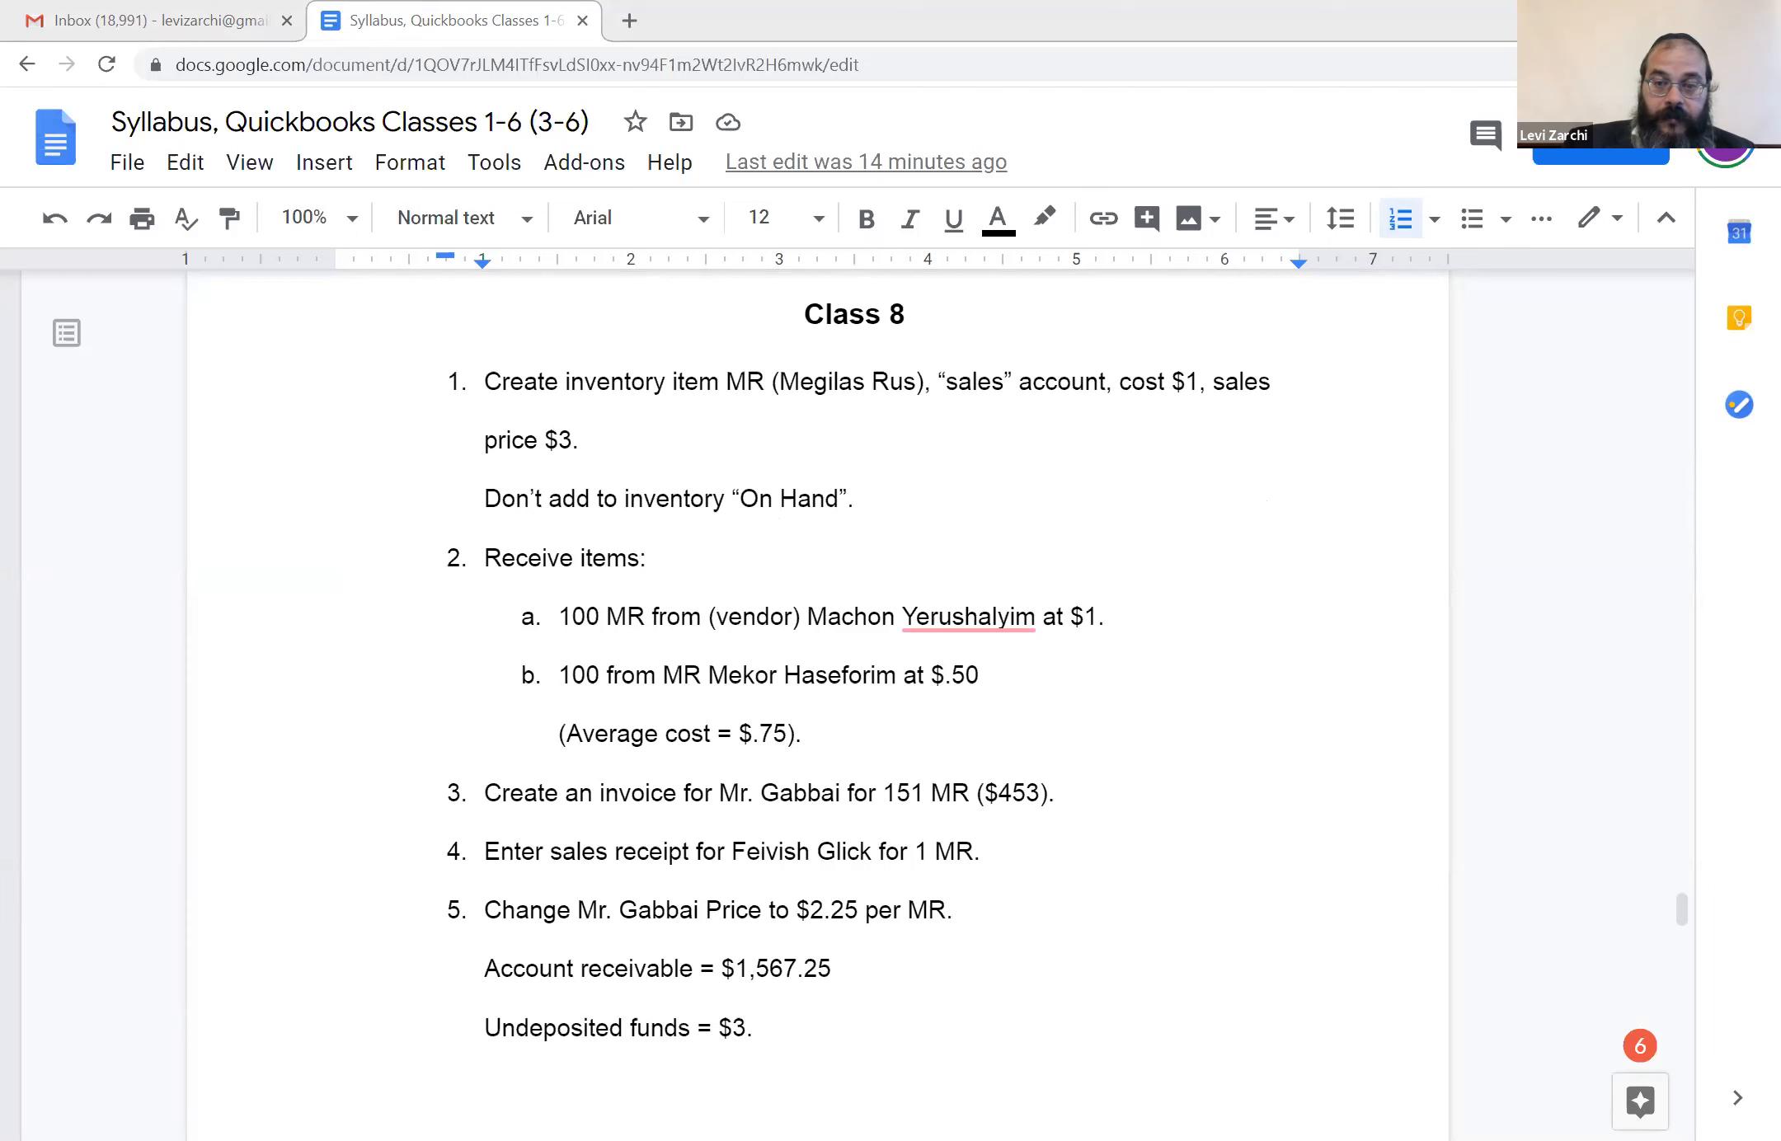
Switch to QuickBooks and open a blank bill for receiving items together with their bill
key(alt+Tab)
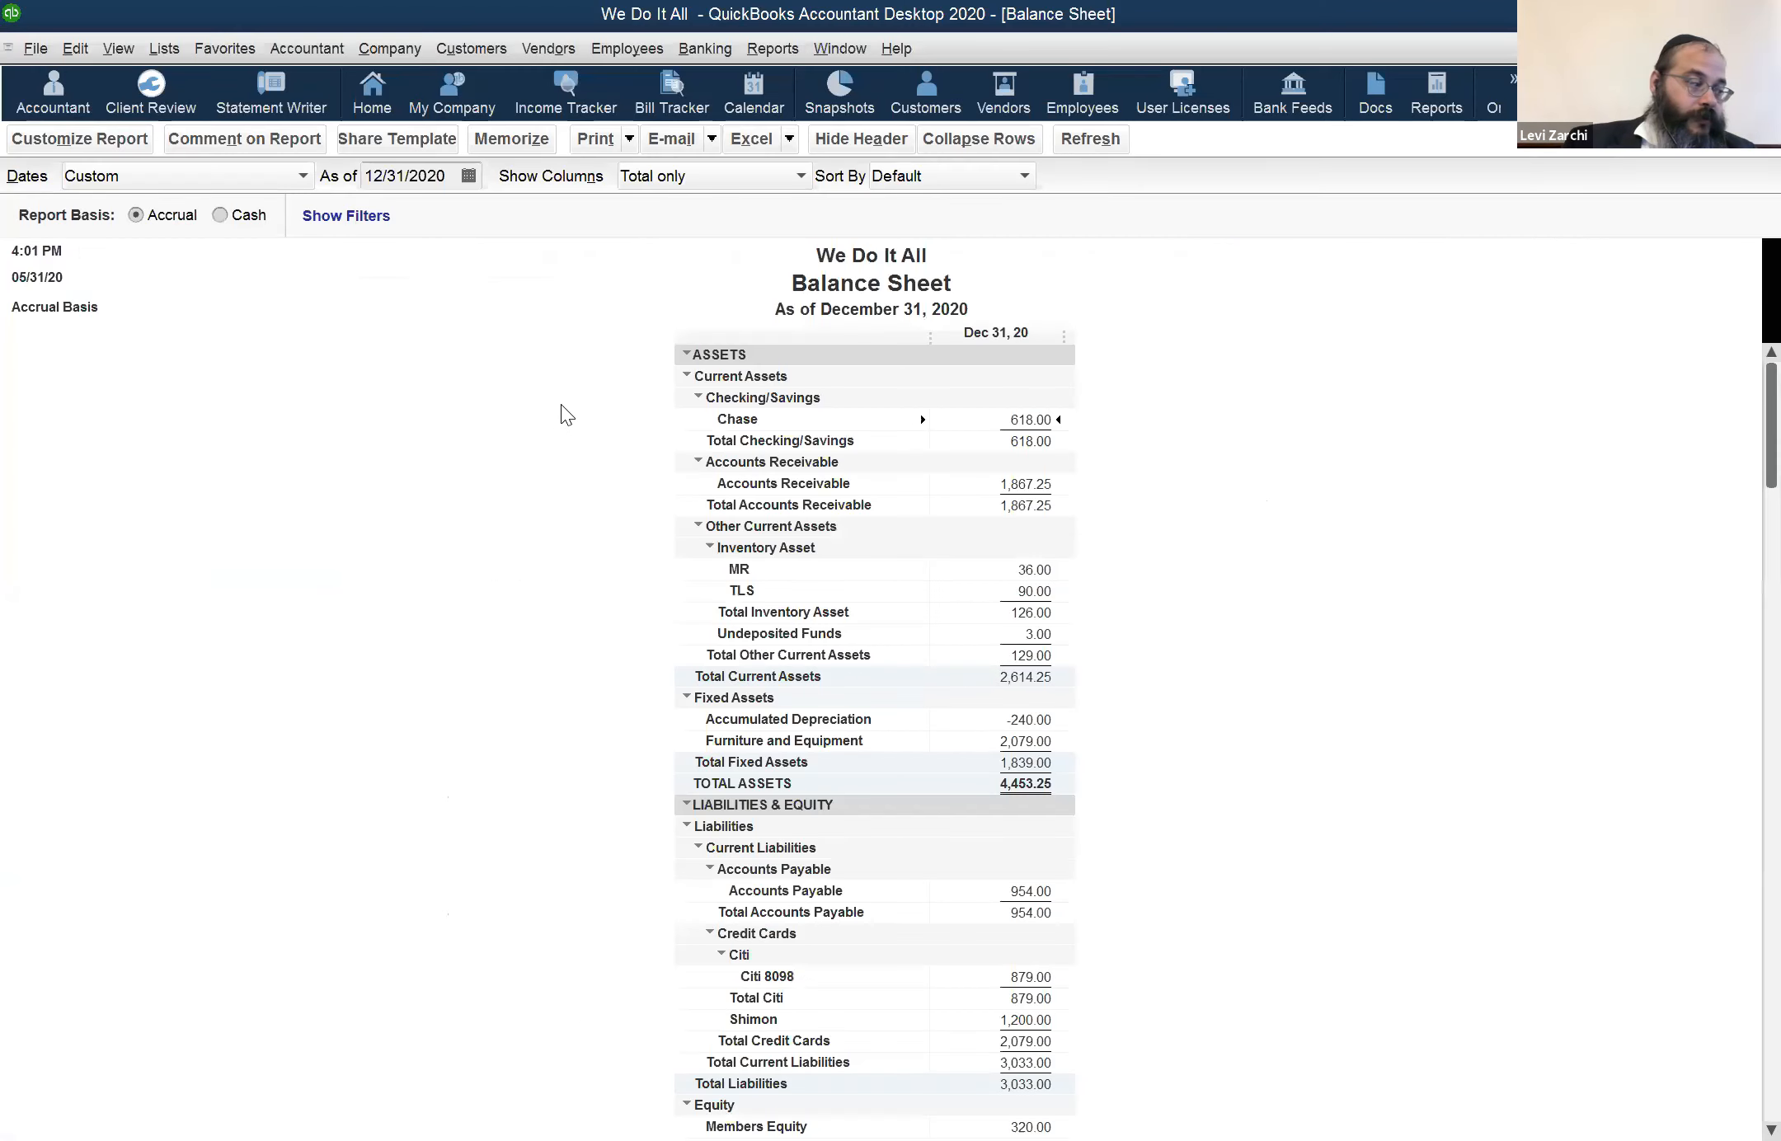
click(548, 49)
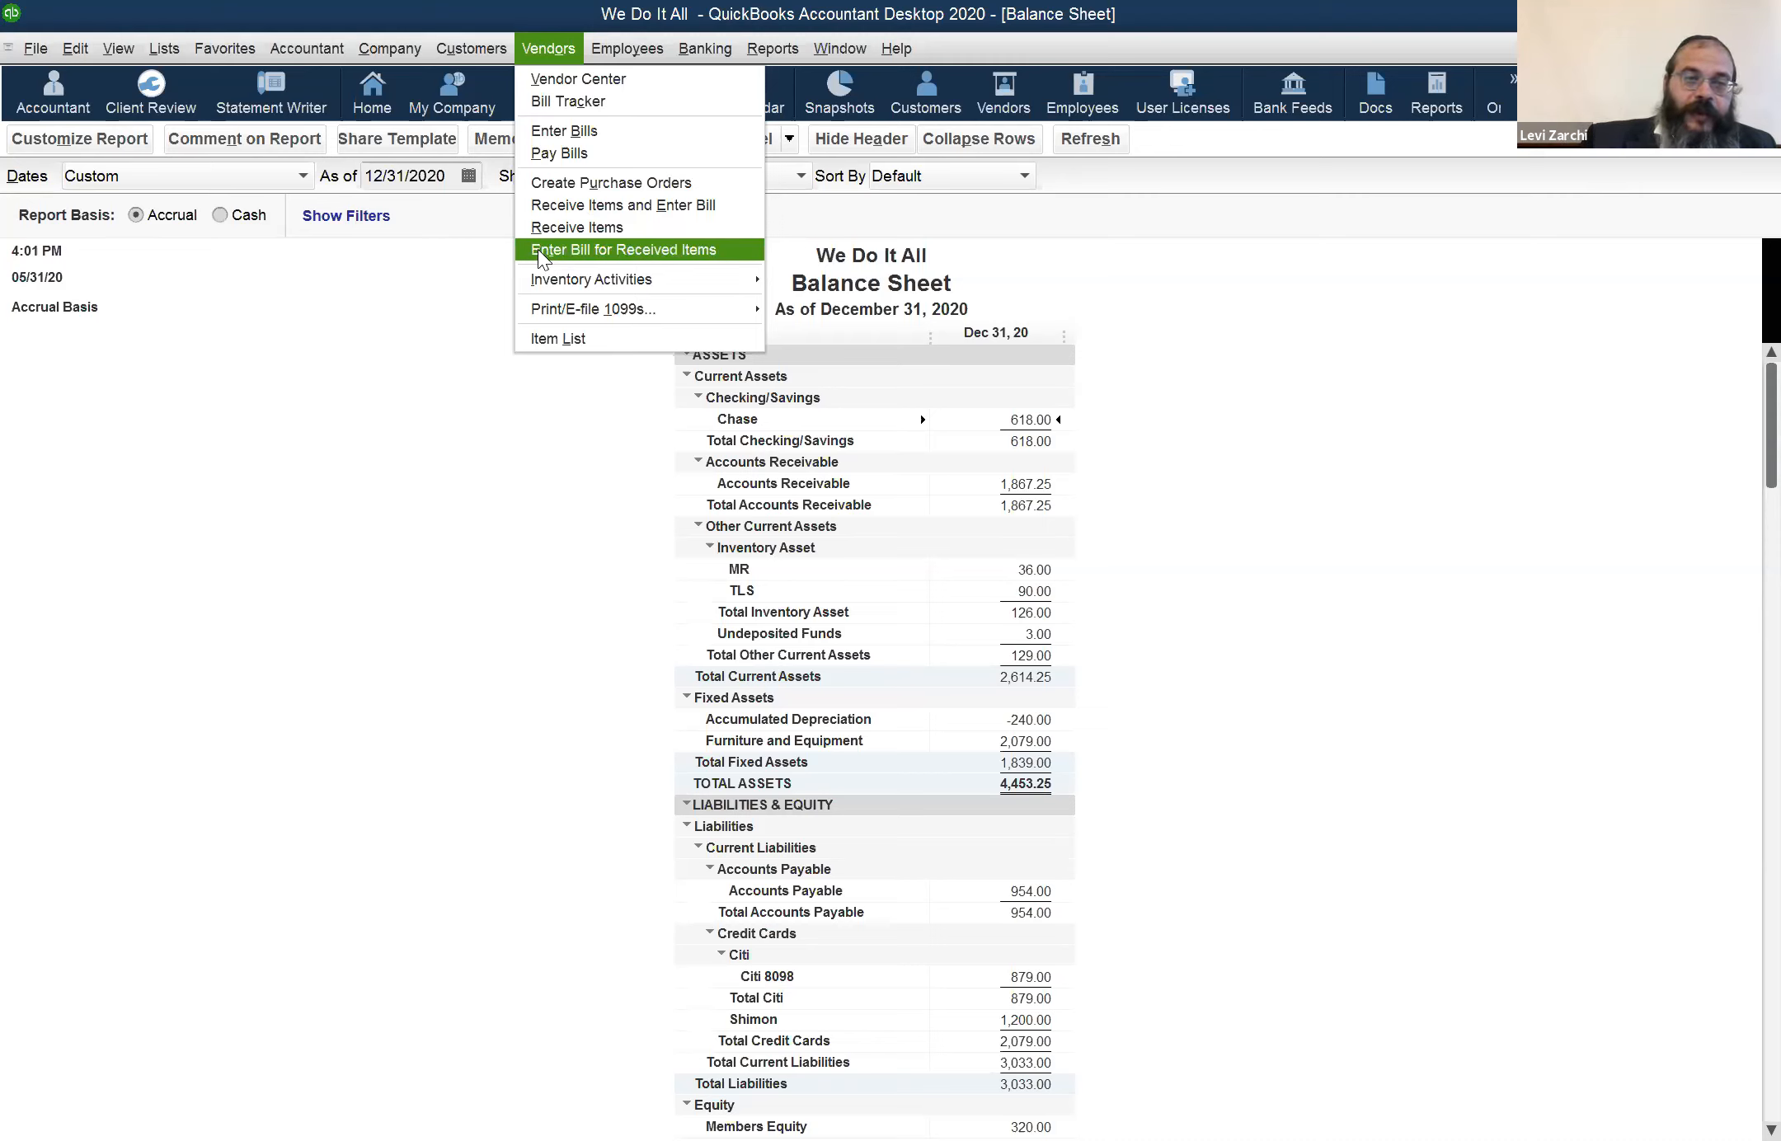
click(714, 205)
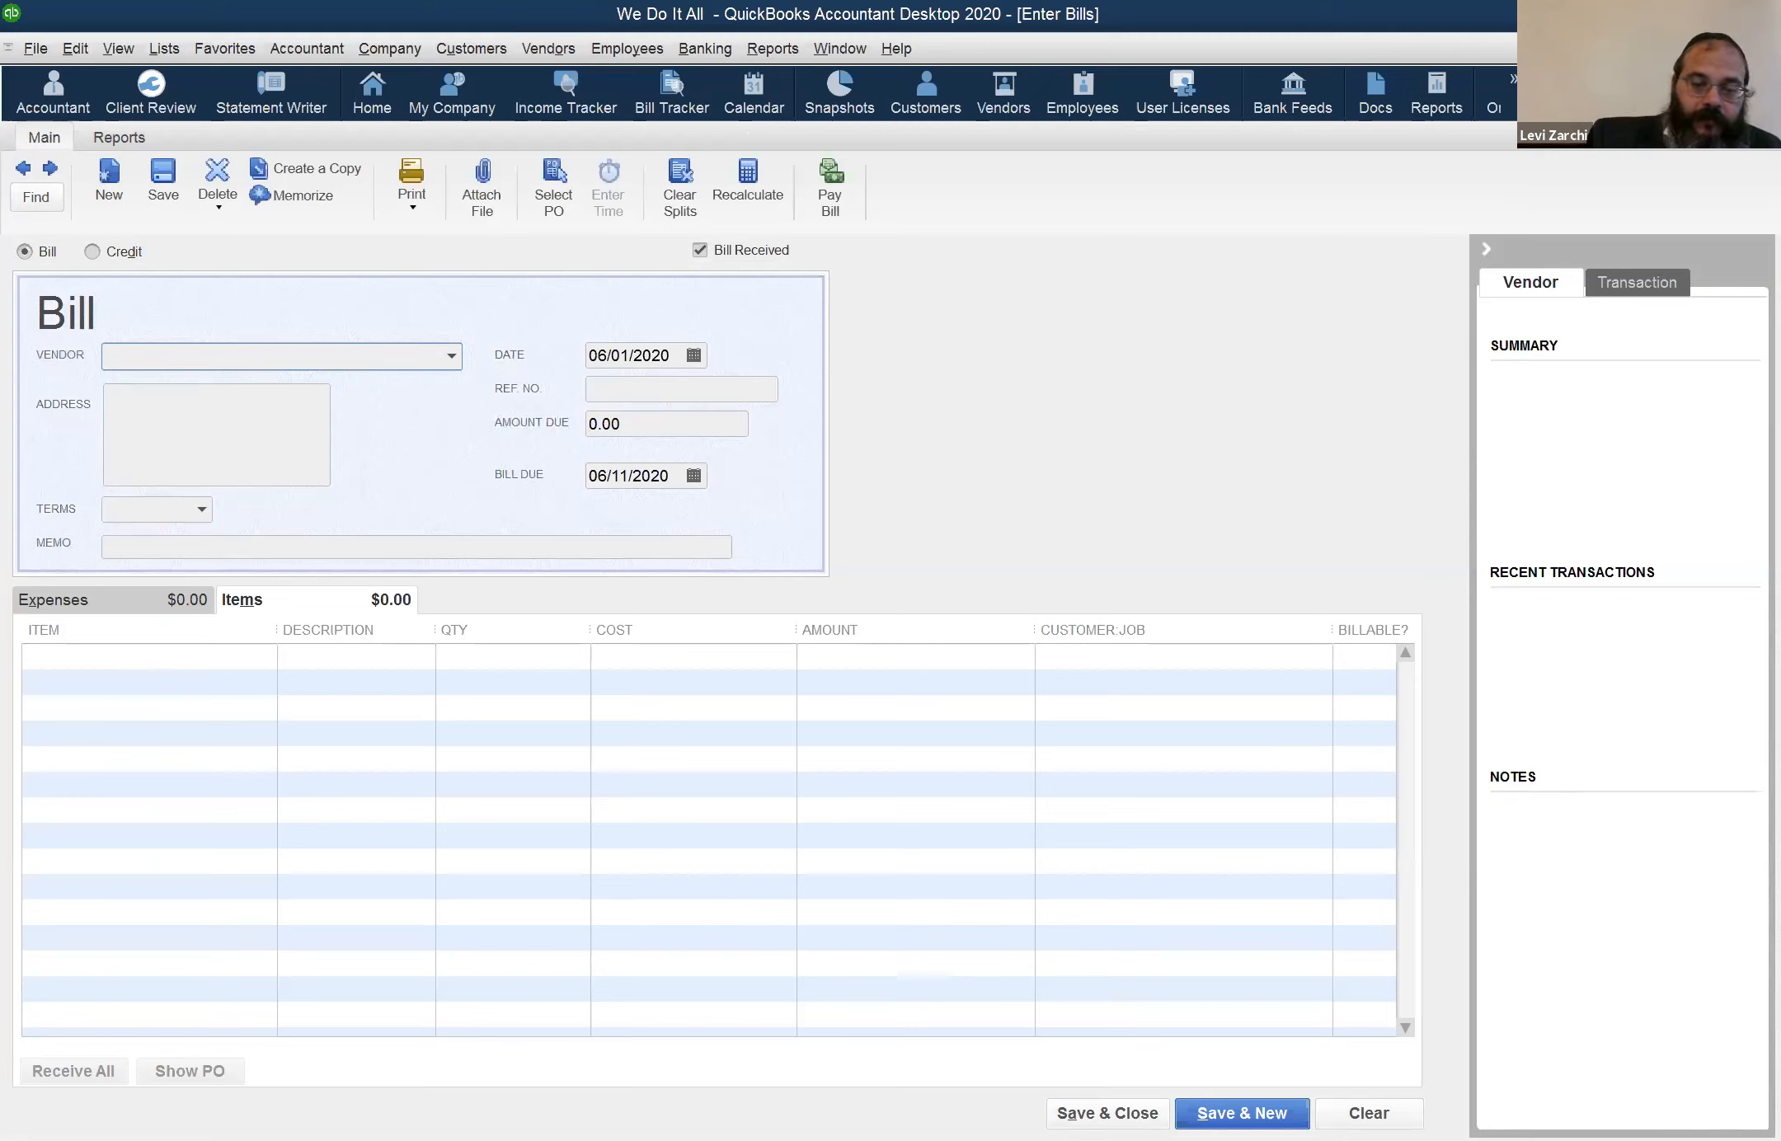
Fill in the bill with vendor Machon Yerushalayim and inventory item MR on the first item line
text(M)
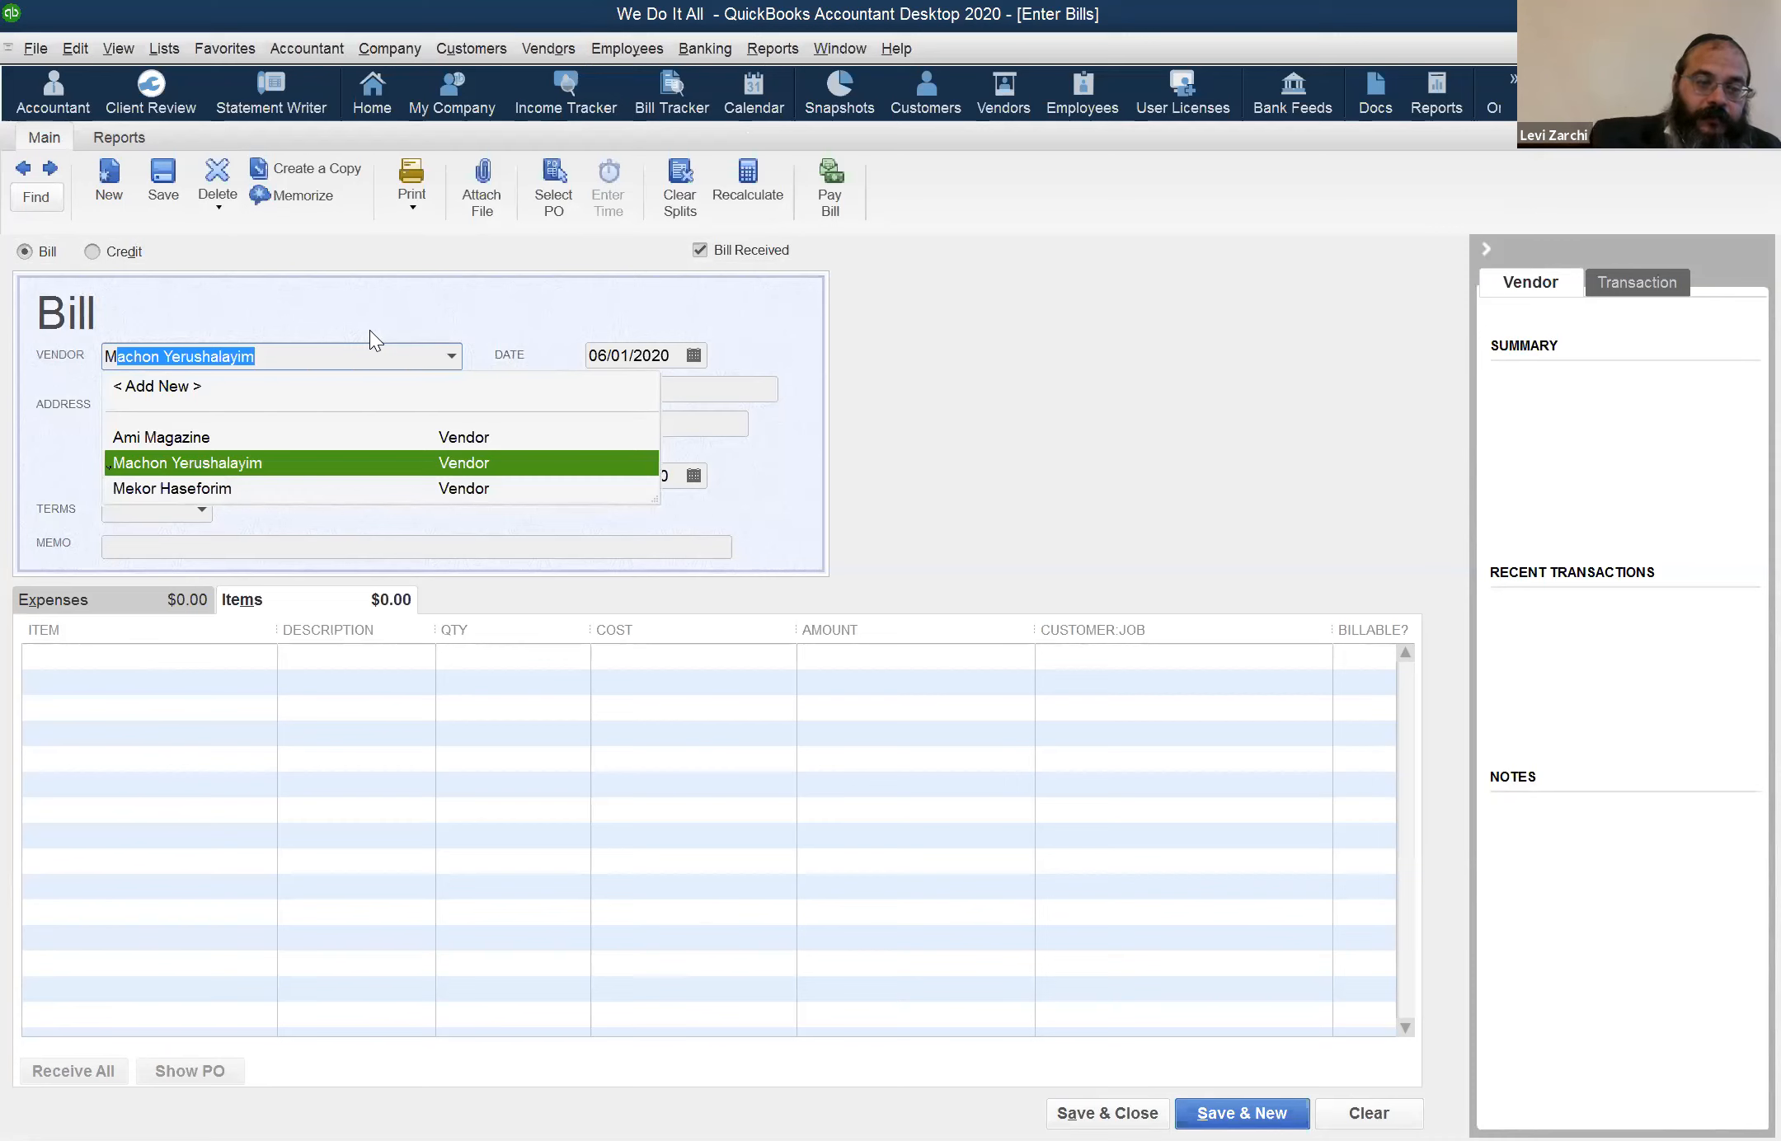
text(a)
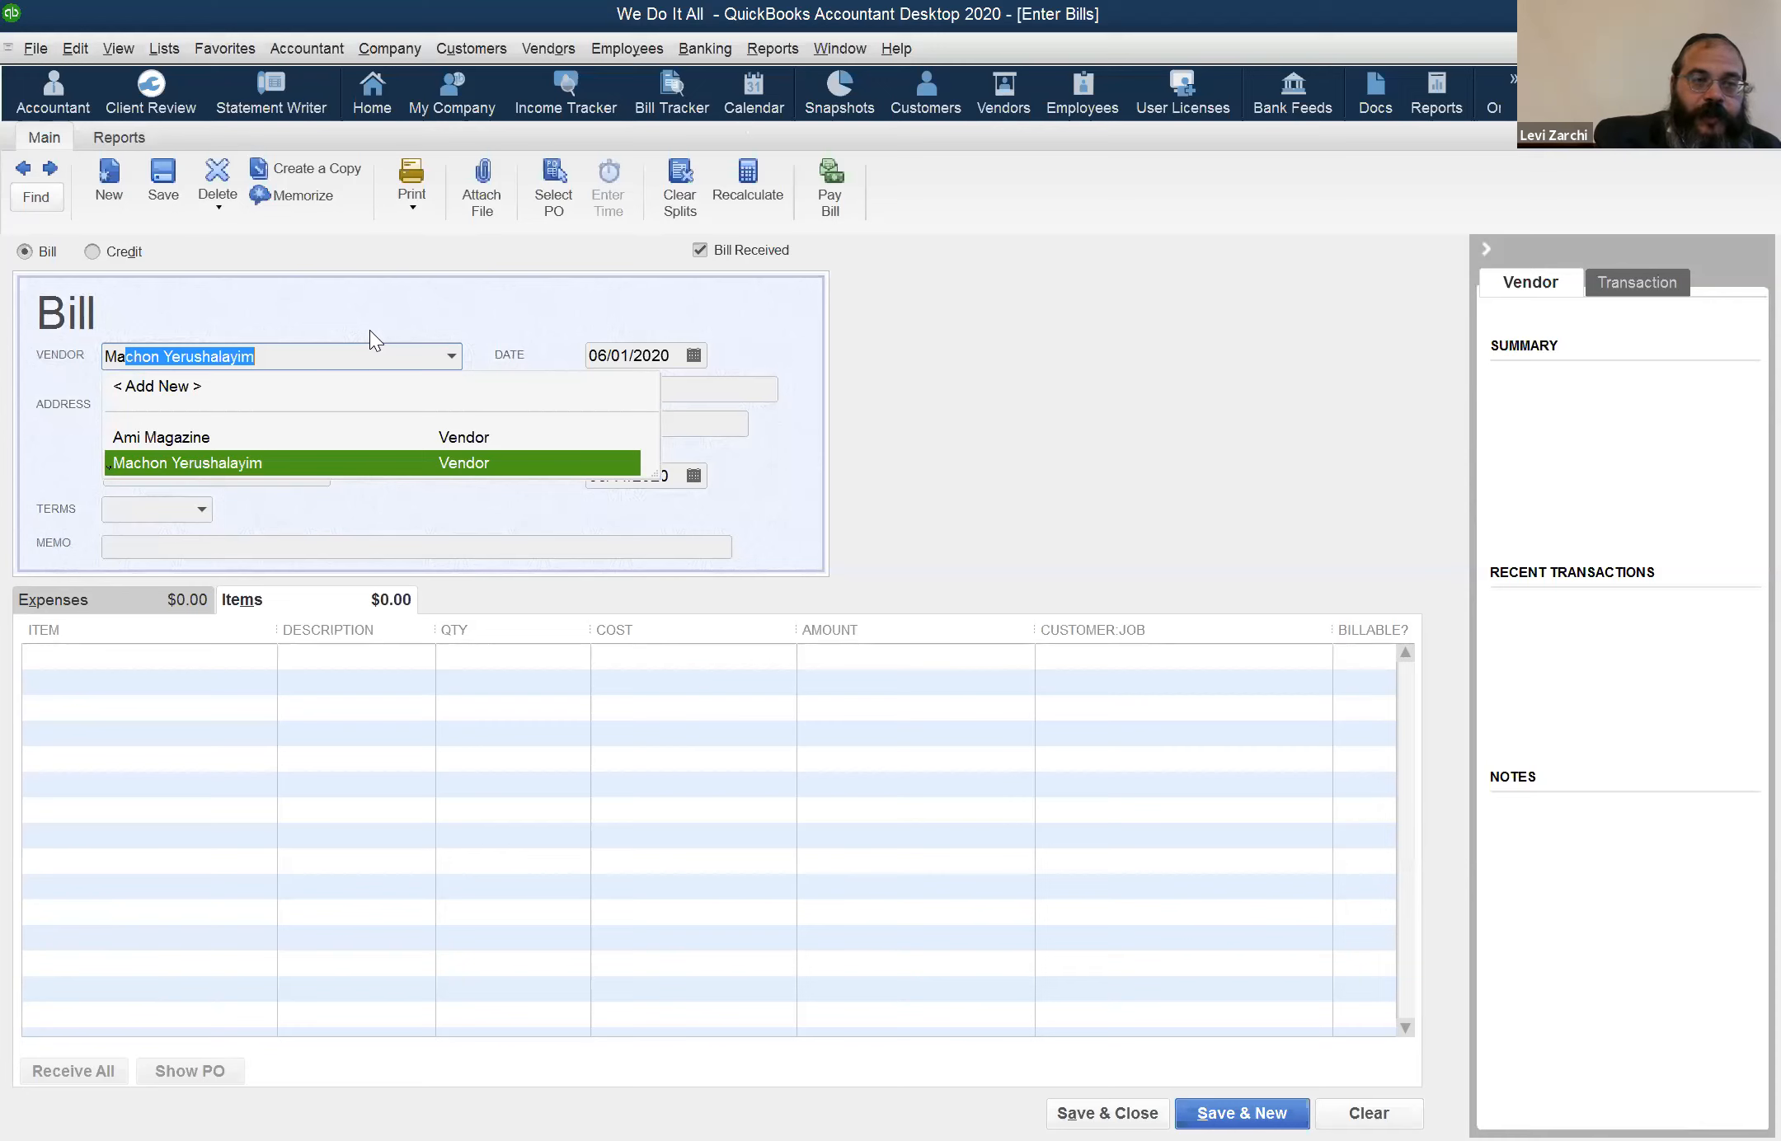
key(Tab)
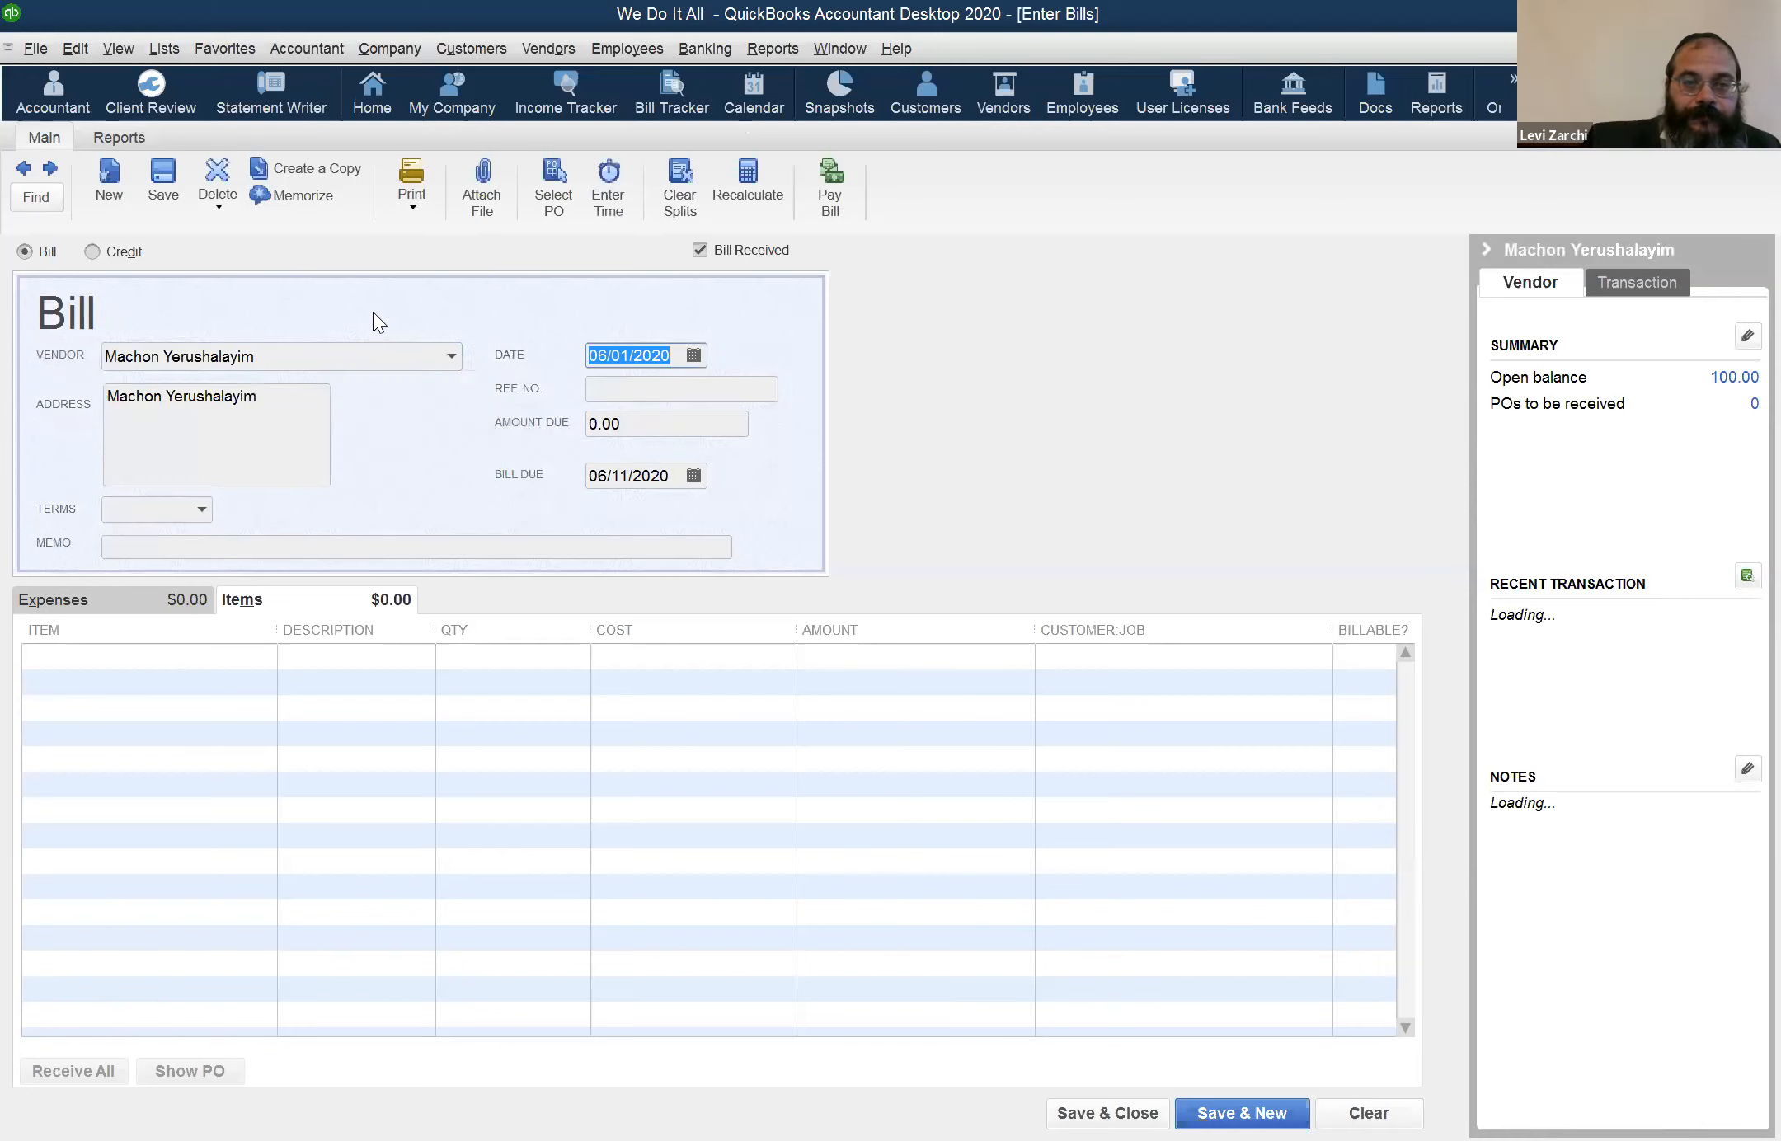
click(101, 656)
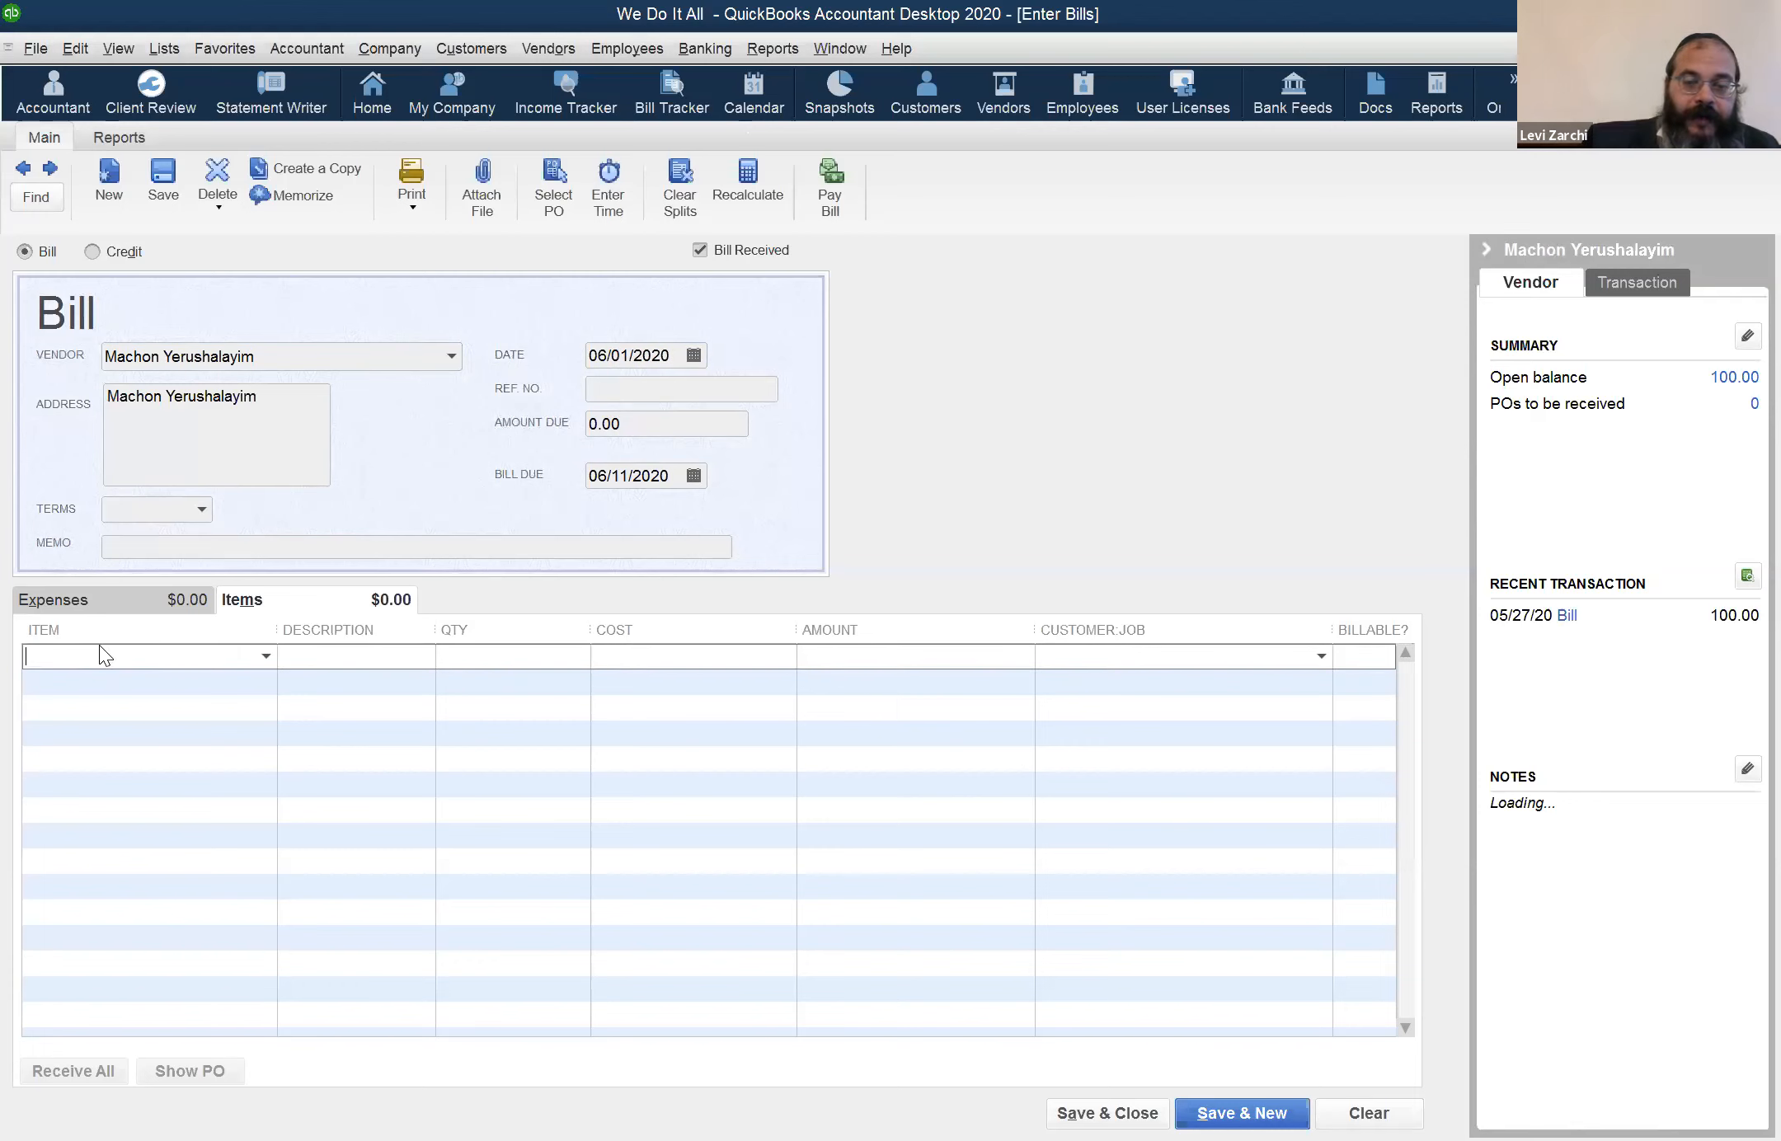
text(MR)
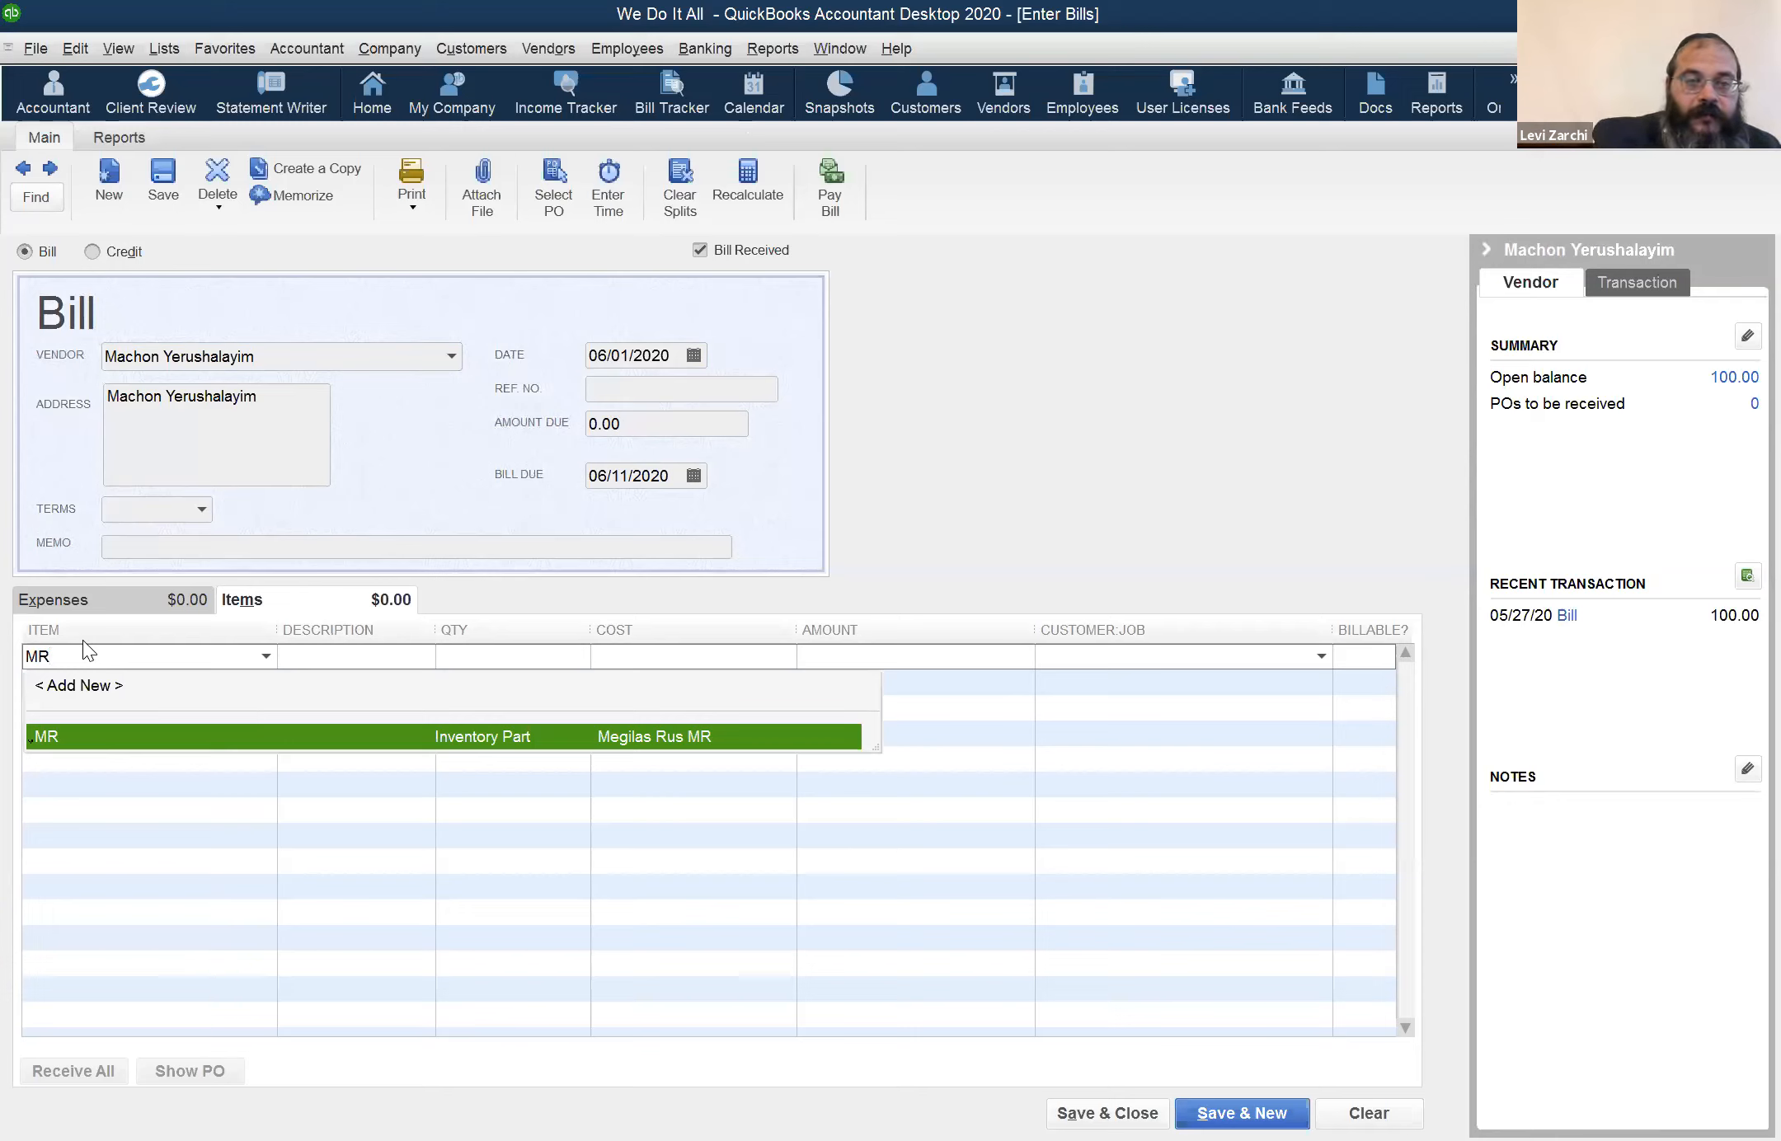
key(Tab)
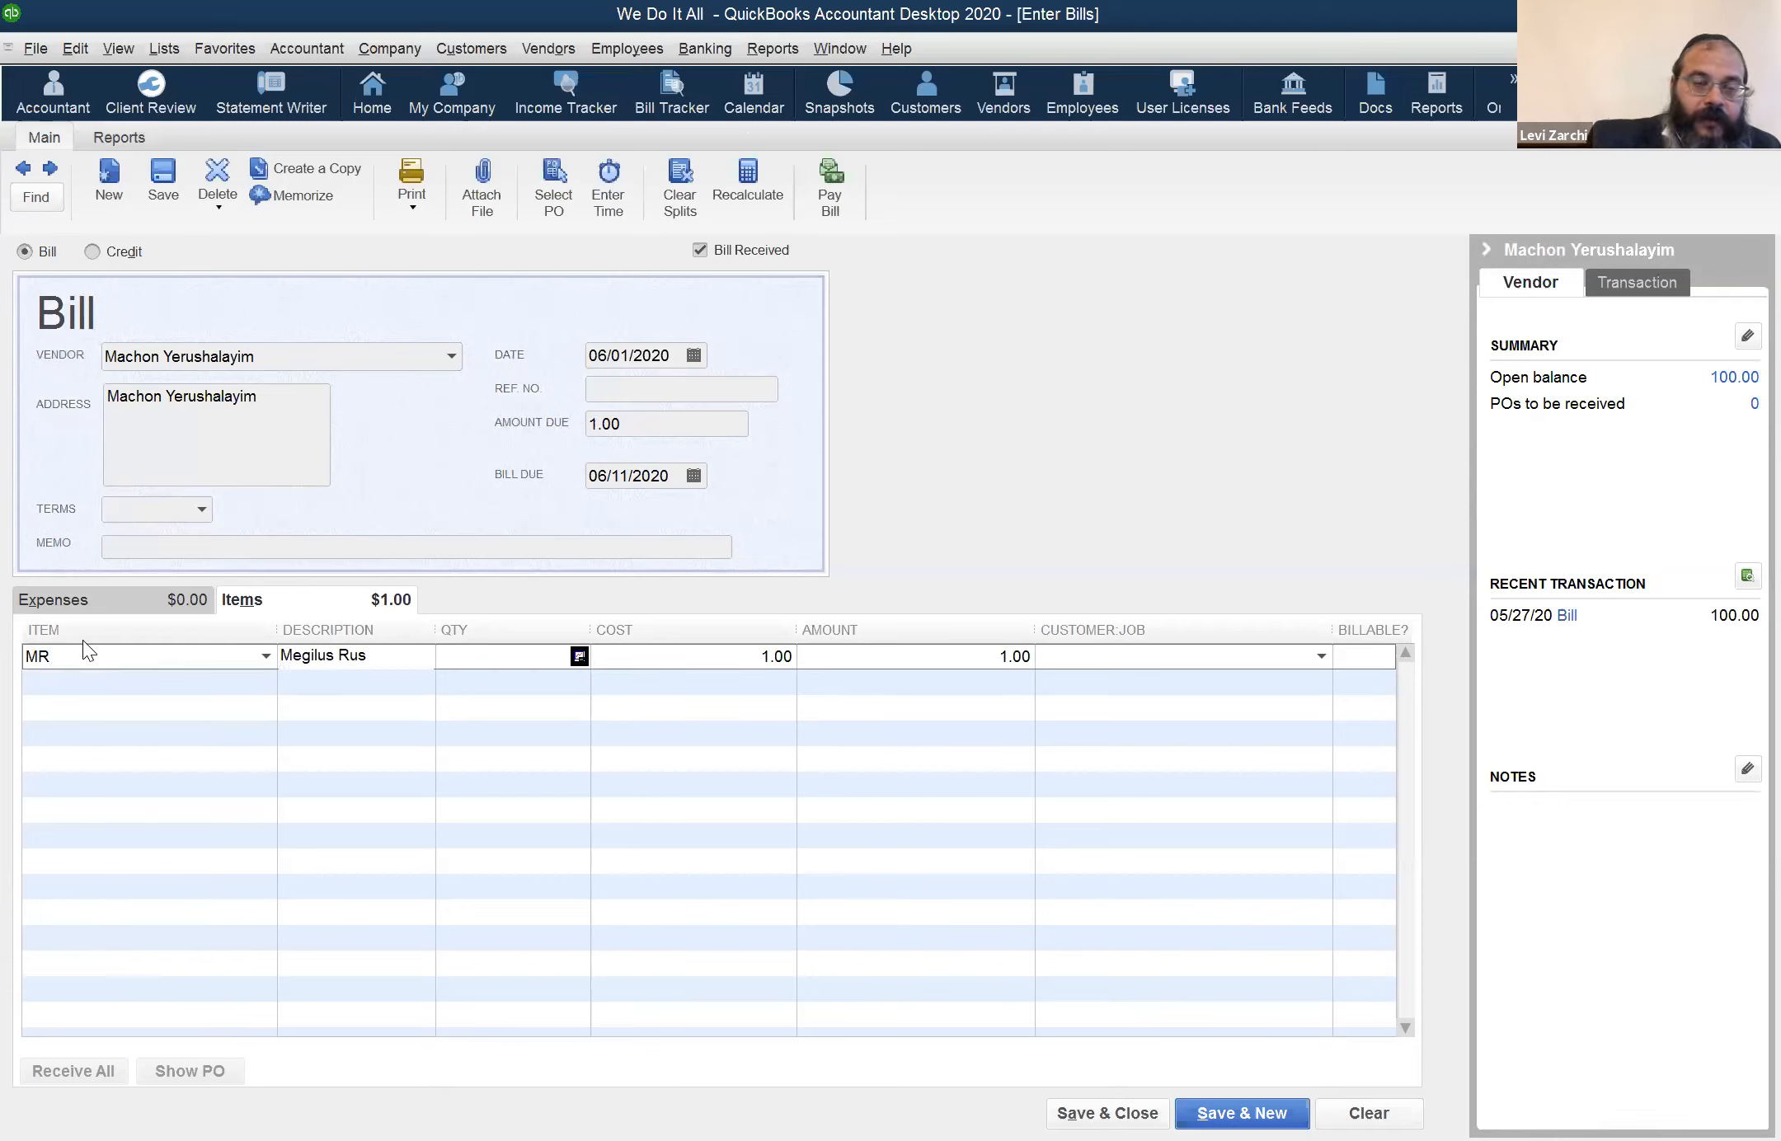
Check the current availability of item MR from its quantity cell, and clear the unsaved bill
click(570, 656)
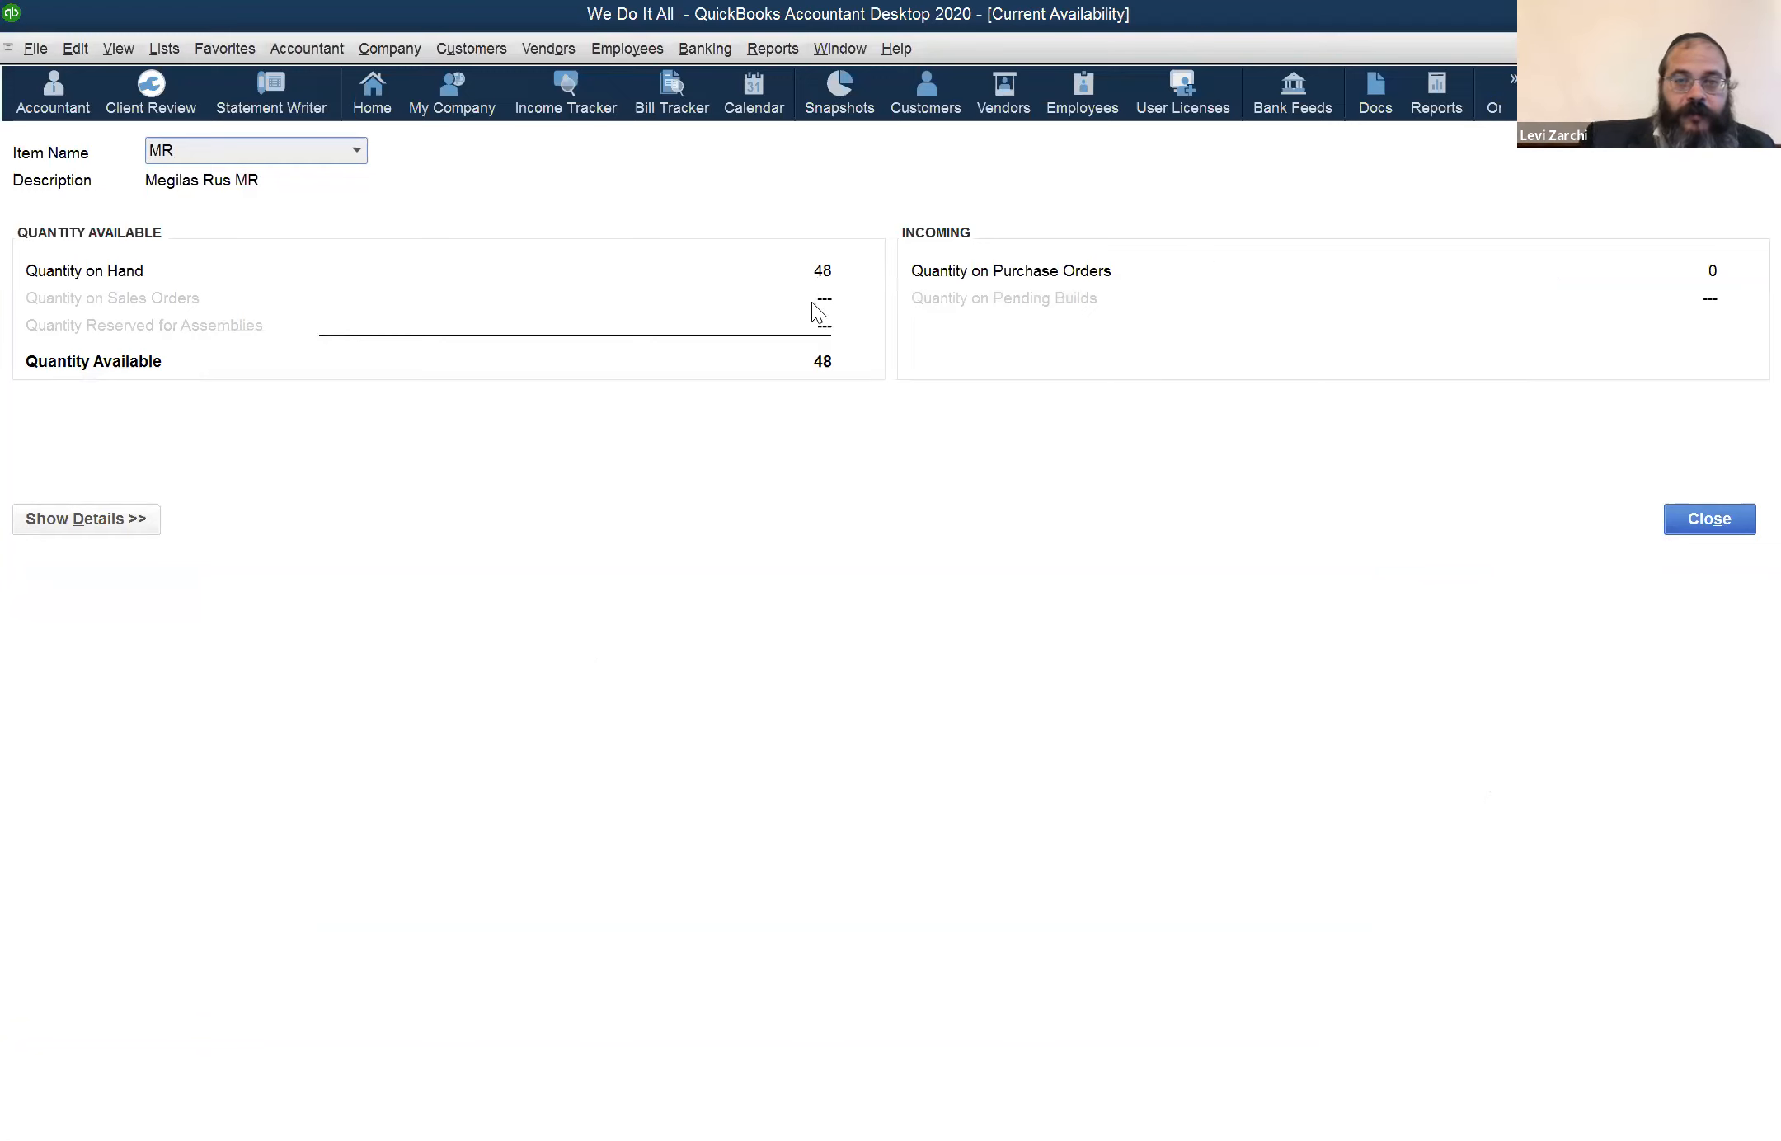
key(Escape)
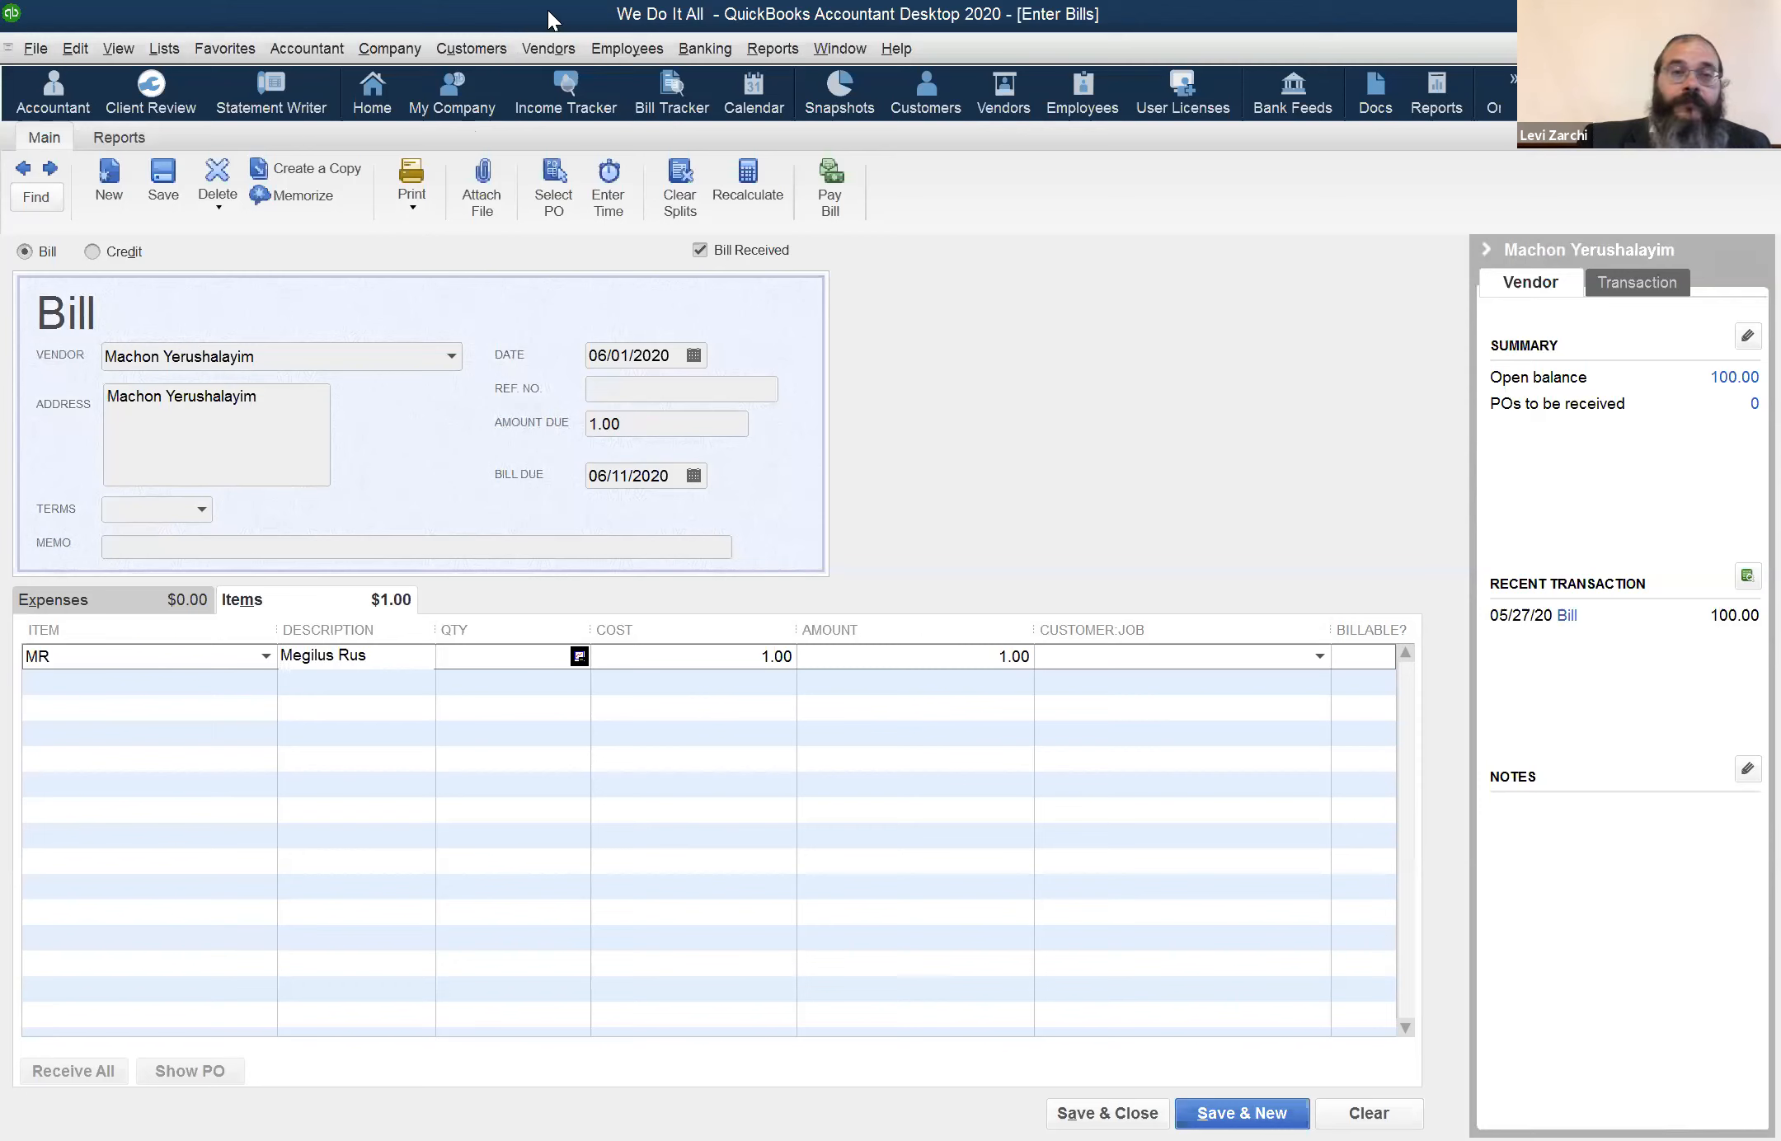
click(549, 49)
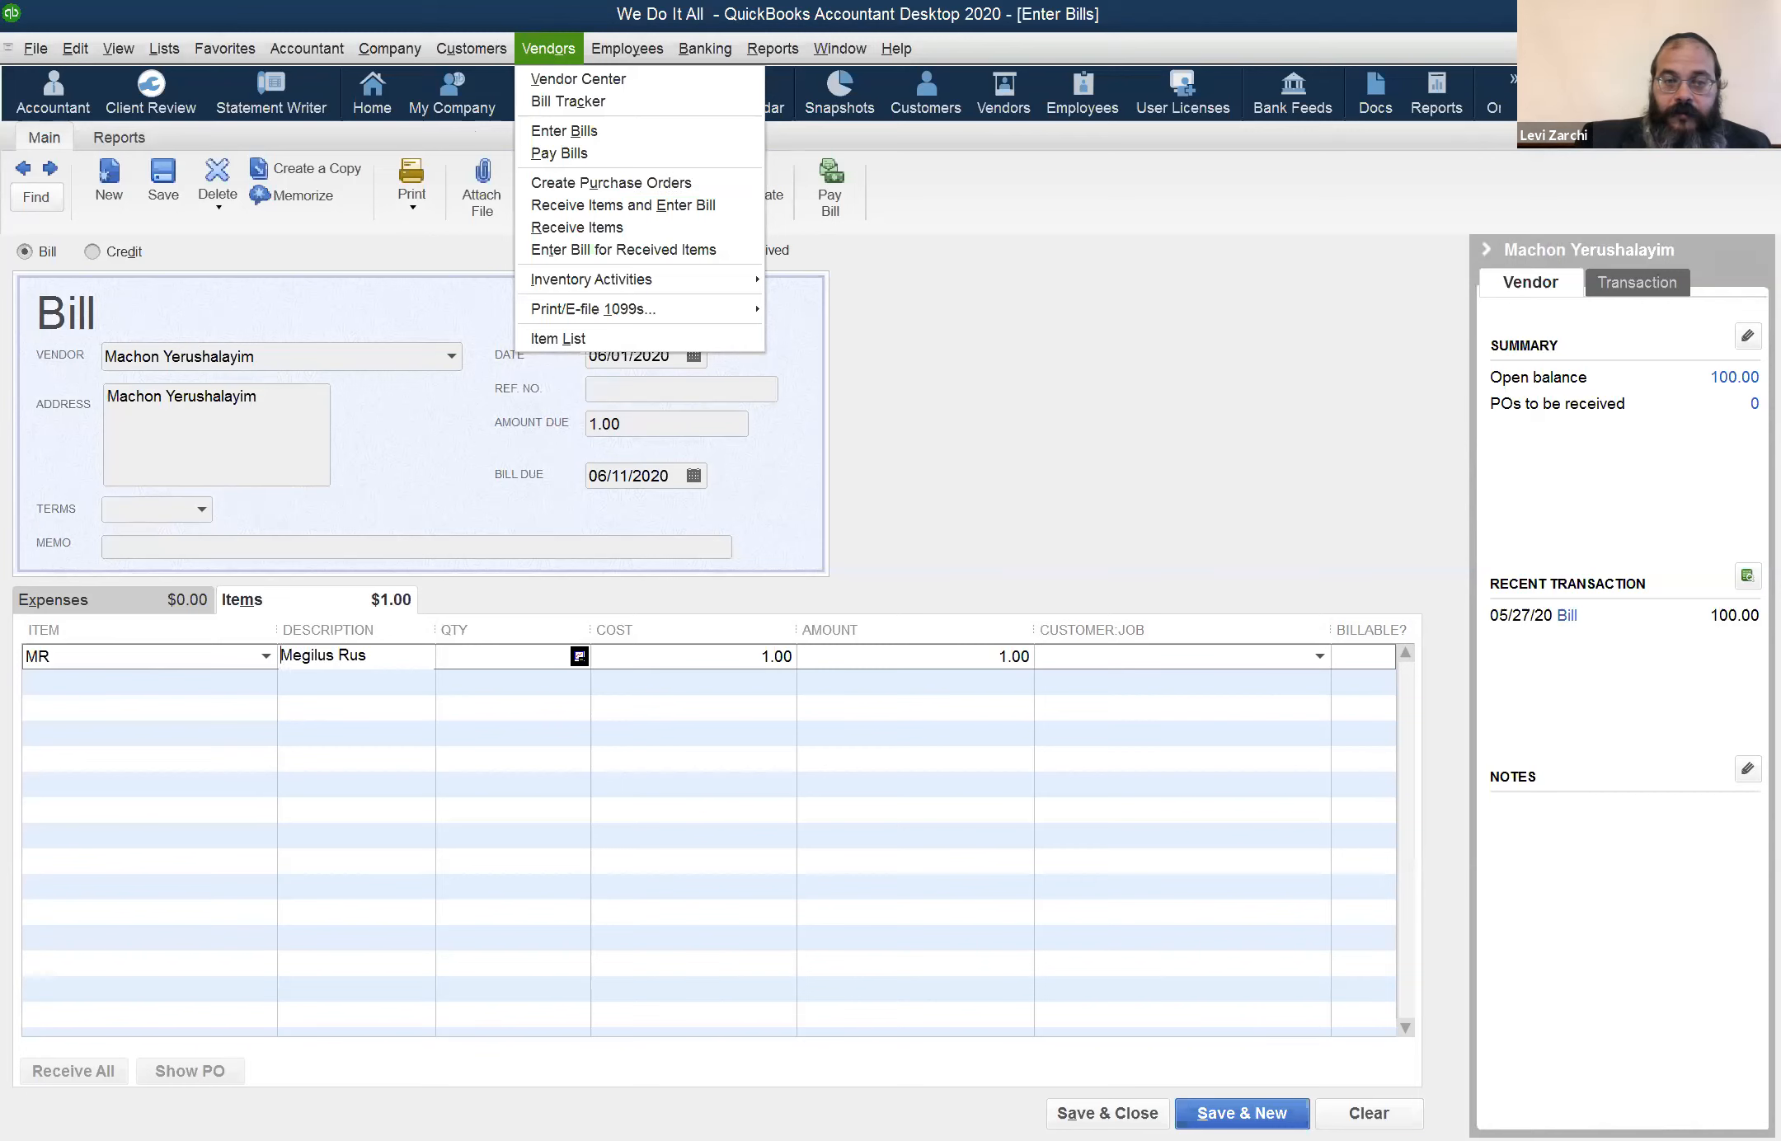
click(1369, 1113)
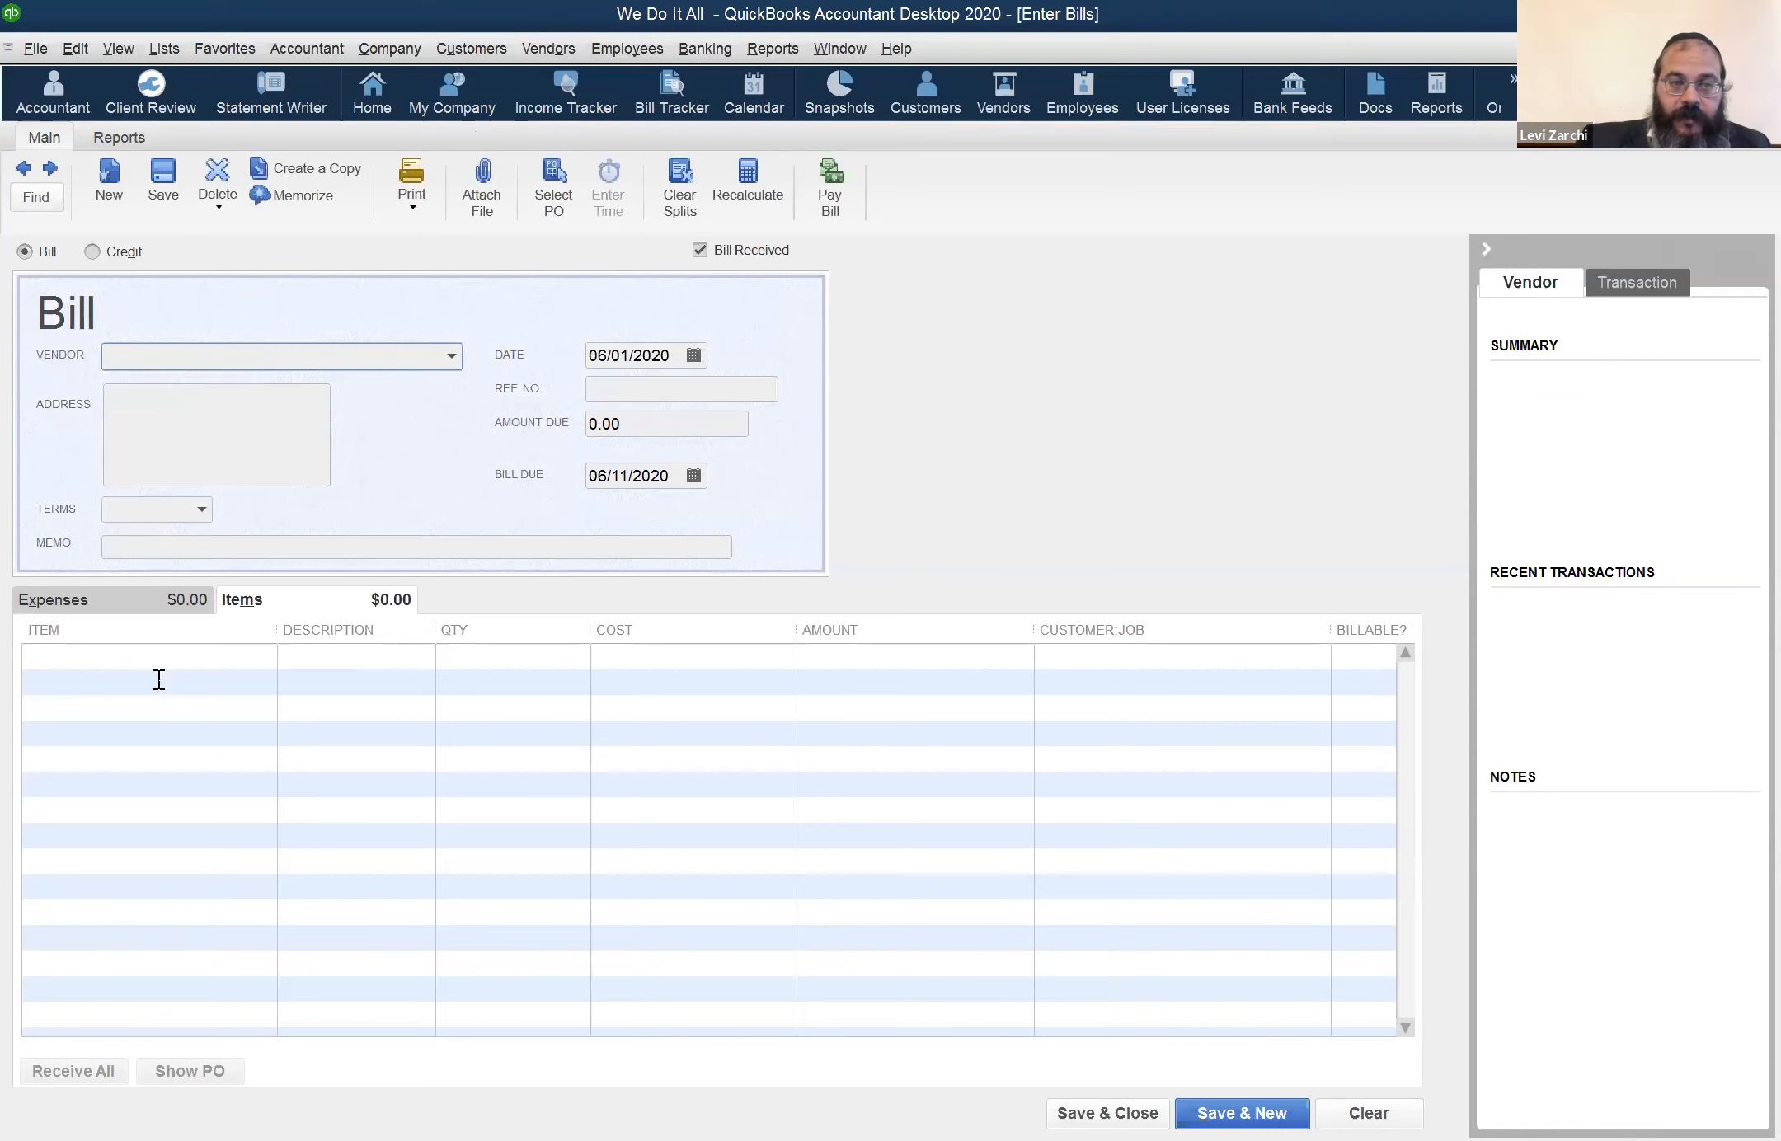
Enter 100 units of item MR on the blank bill's first line, and clear and close the bill without saving
click(192, 651)
text(MR)
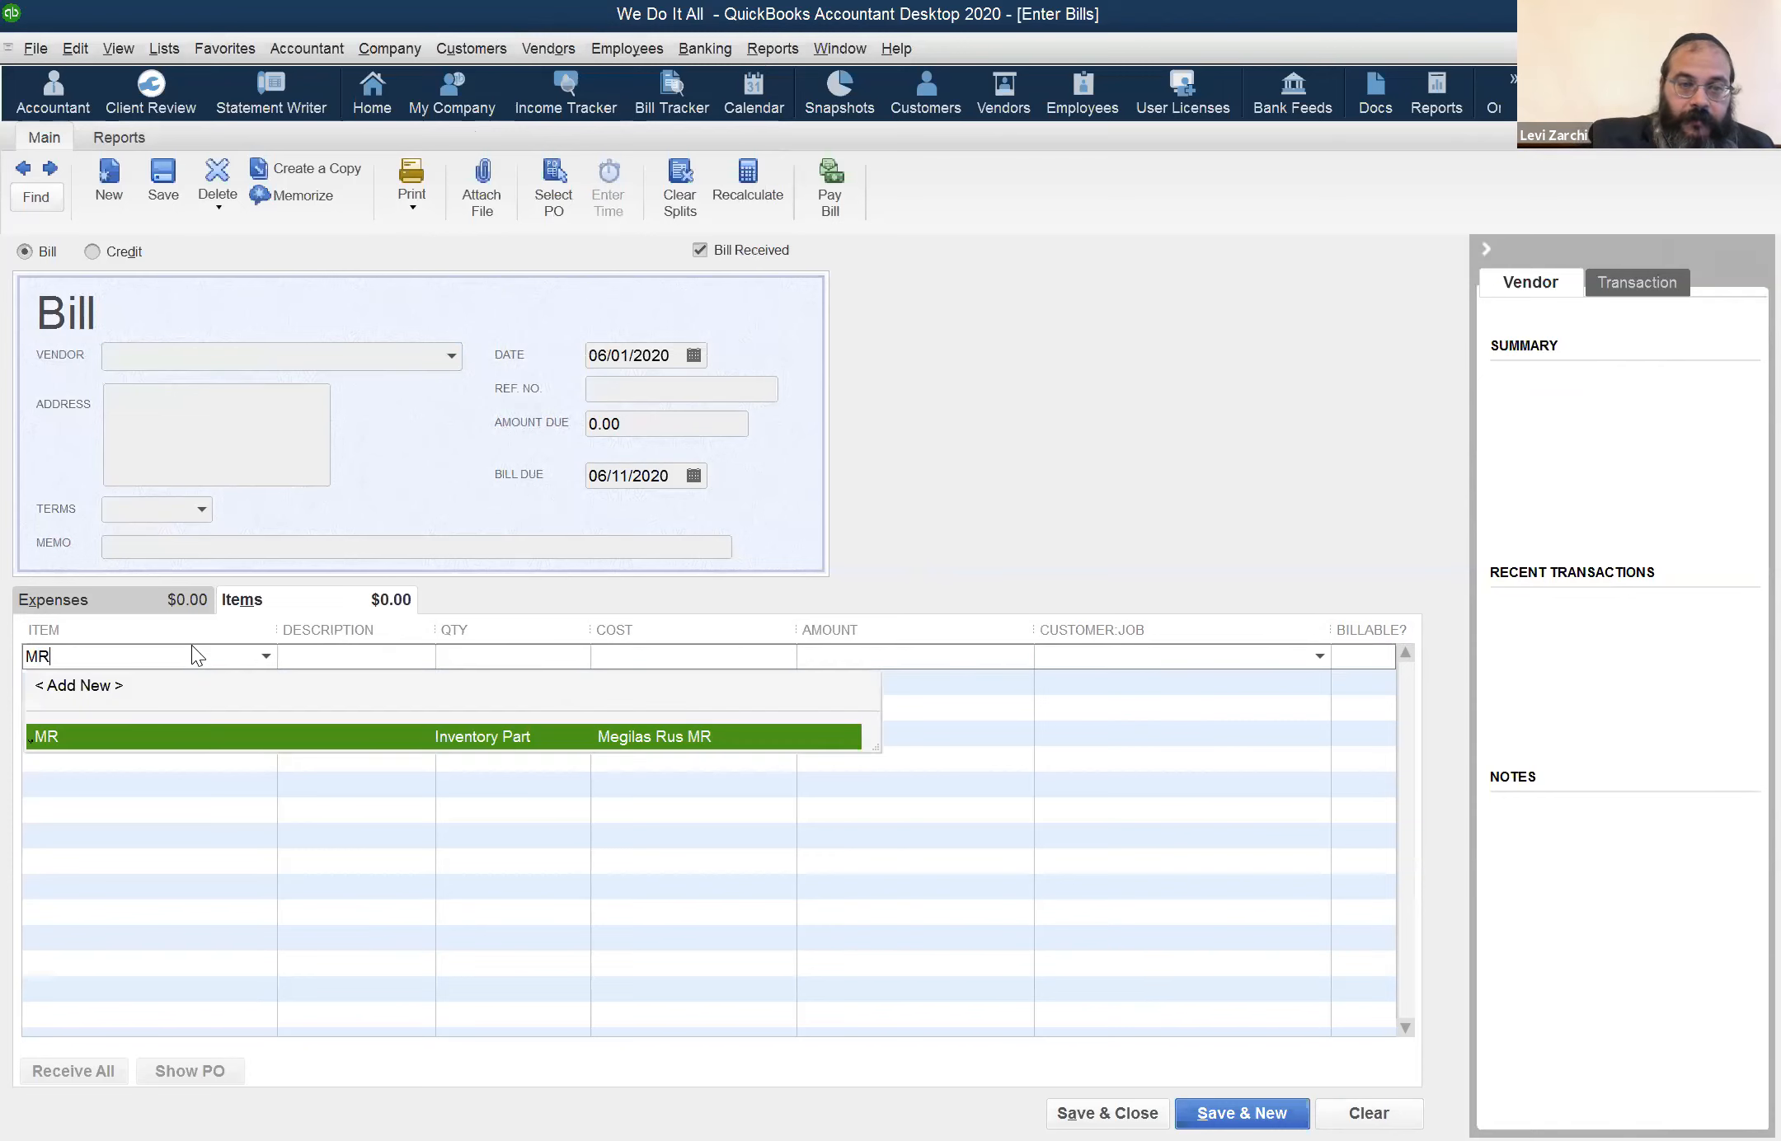
key(Tab)
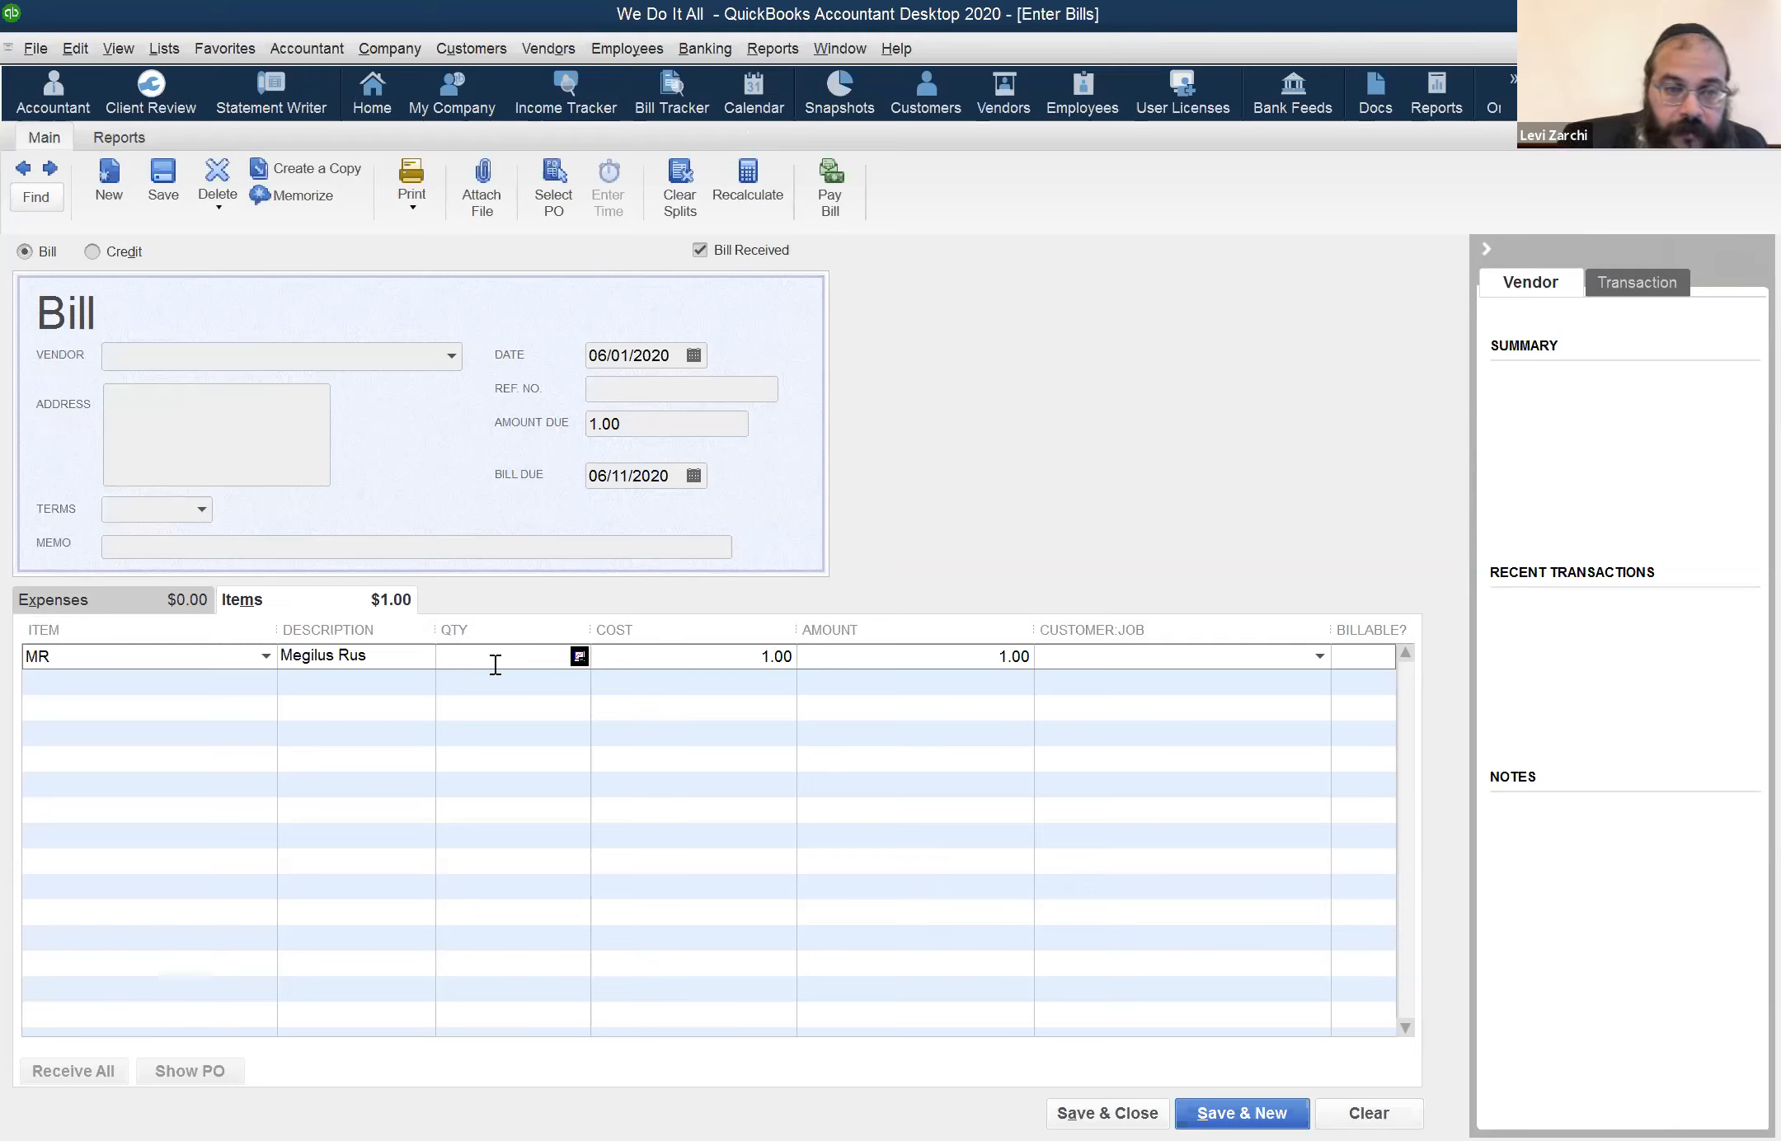
text(100)
key(Tab)
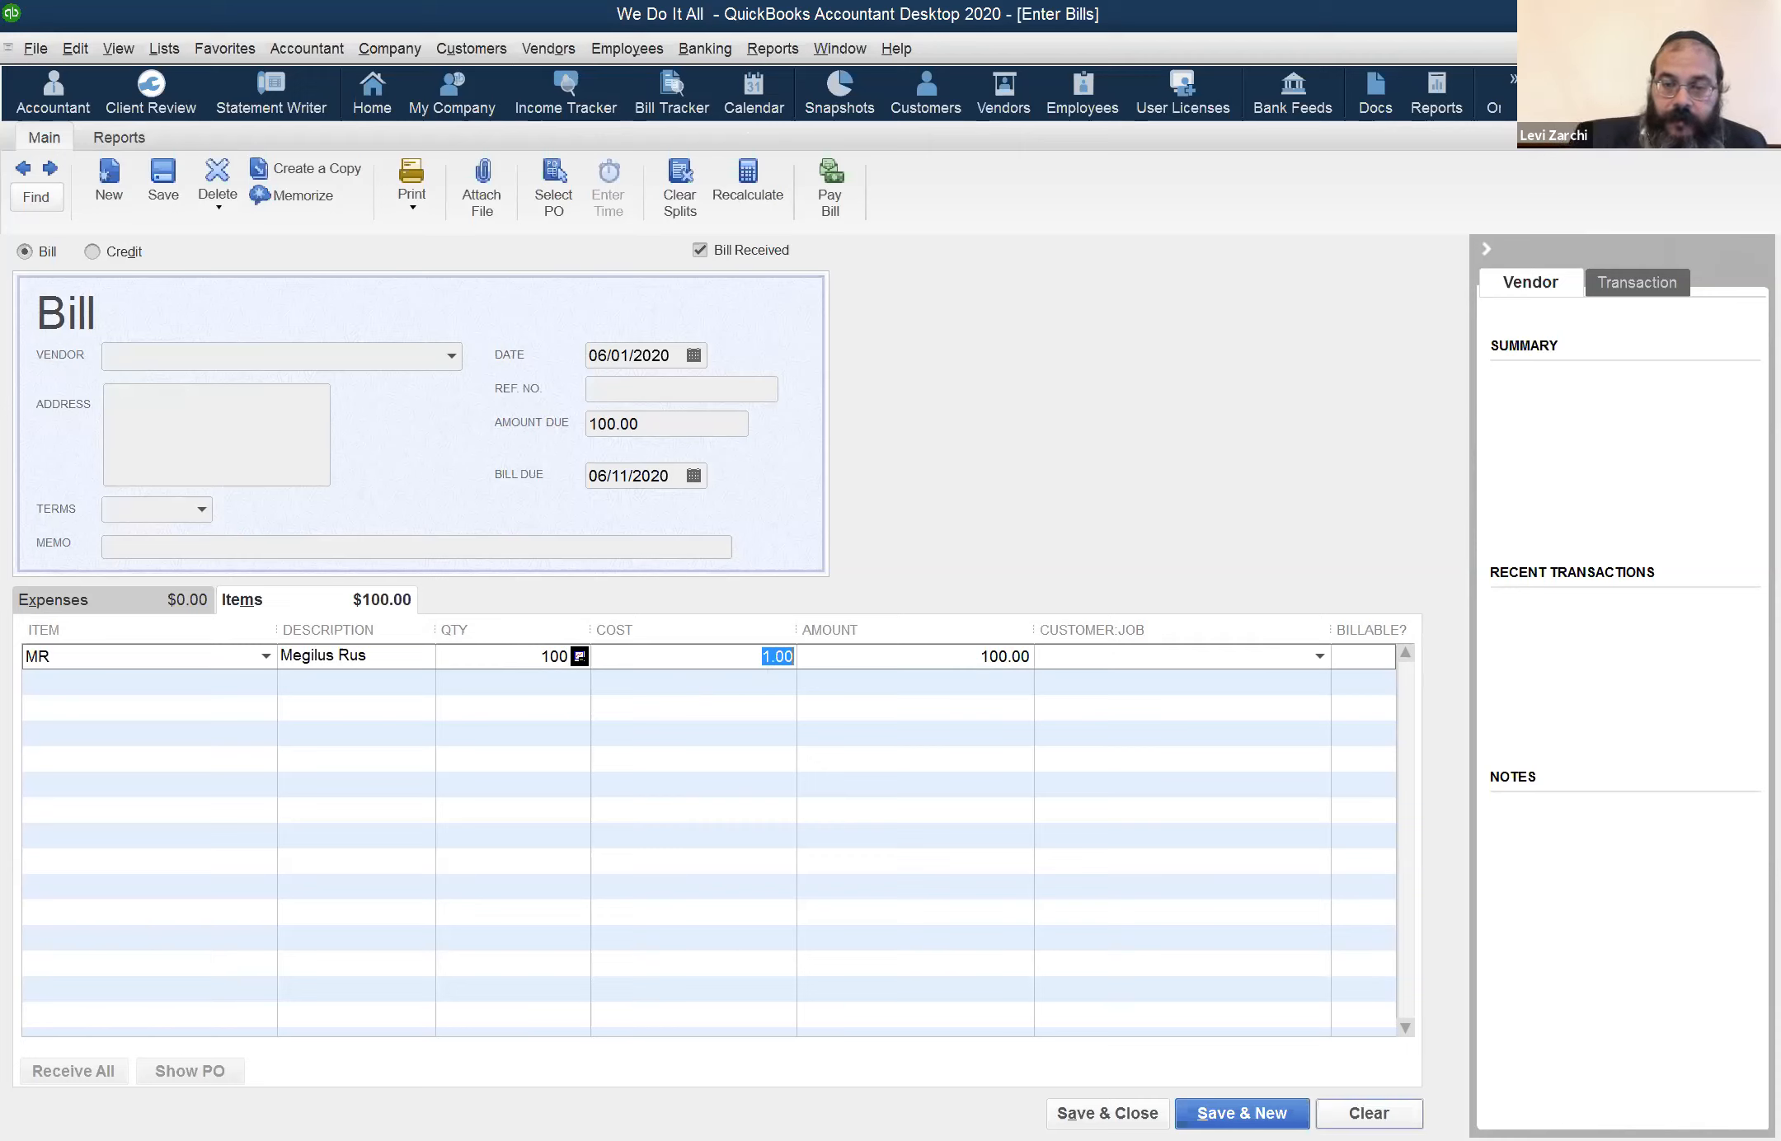
click(1369, 1113)
click(1147, 1113)
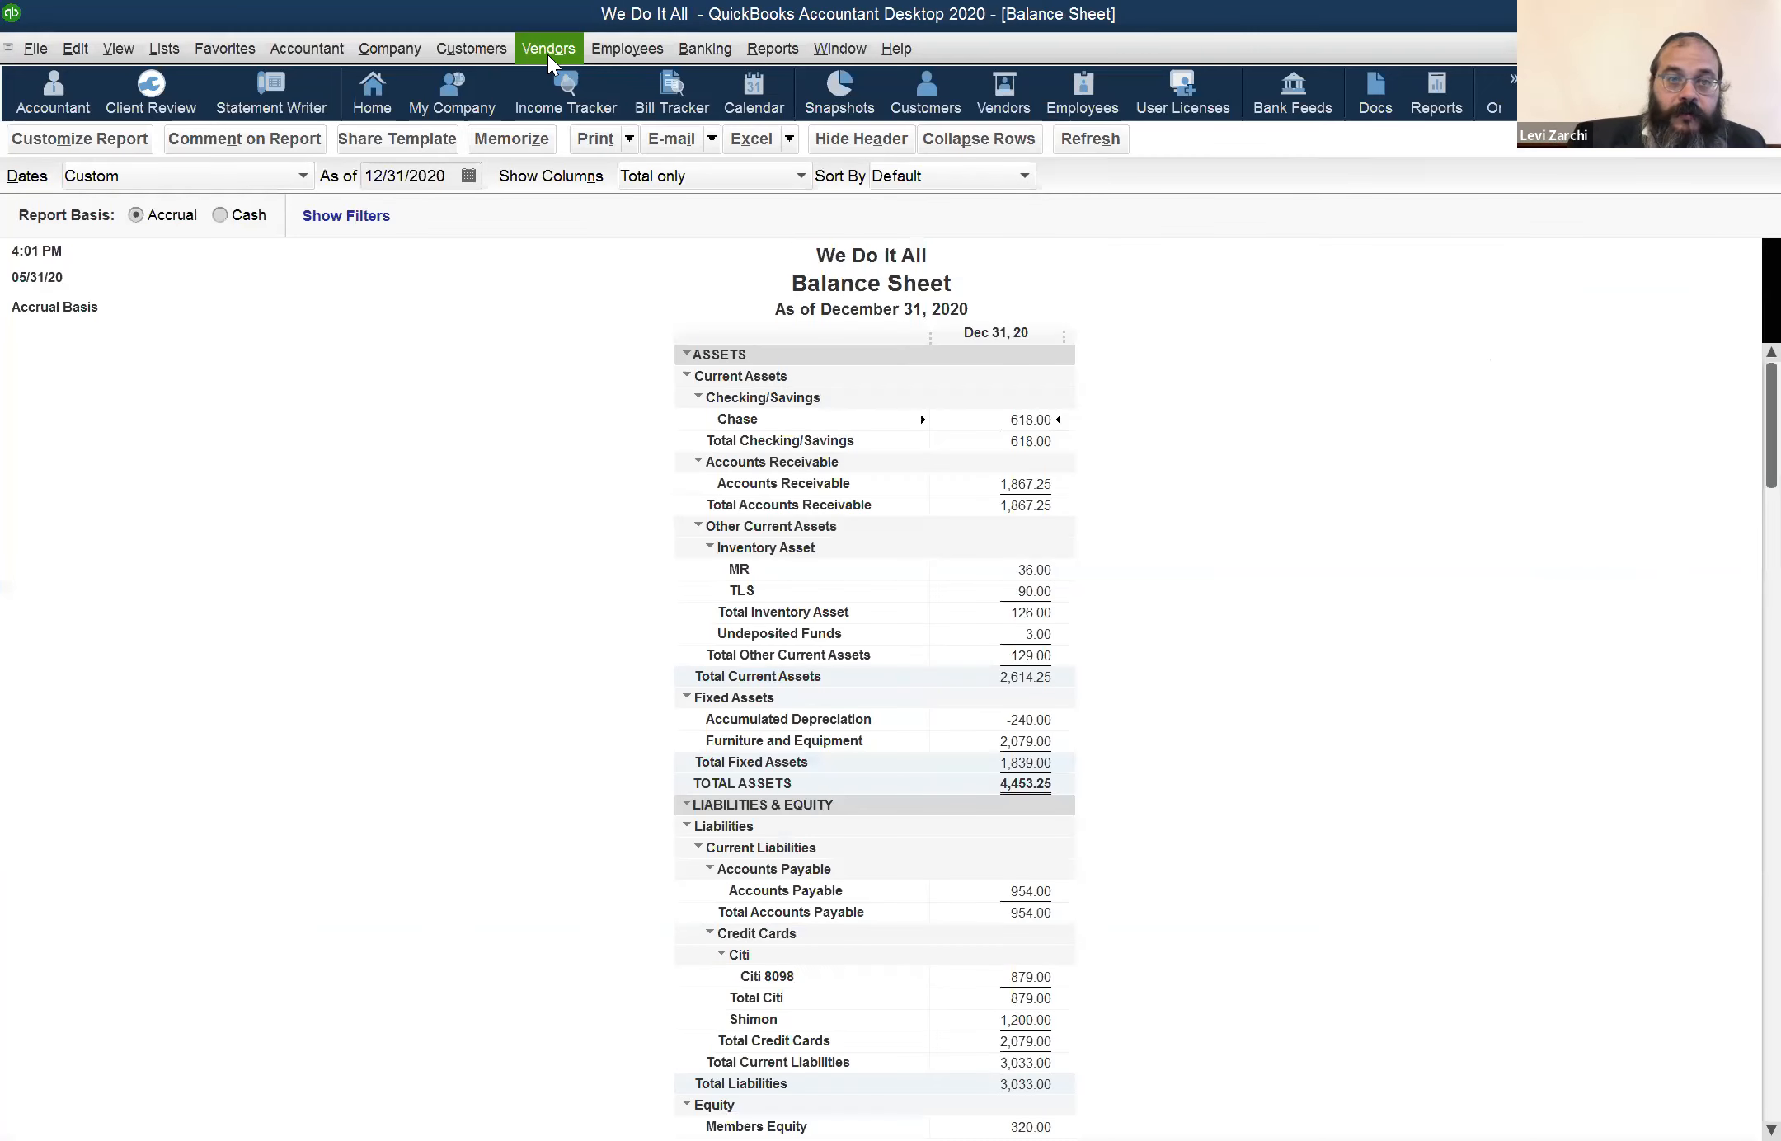
View a blank item receipt for items received without a bill, and bring up the Vendor Center
click(547, 55)
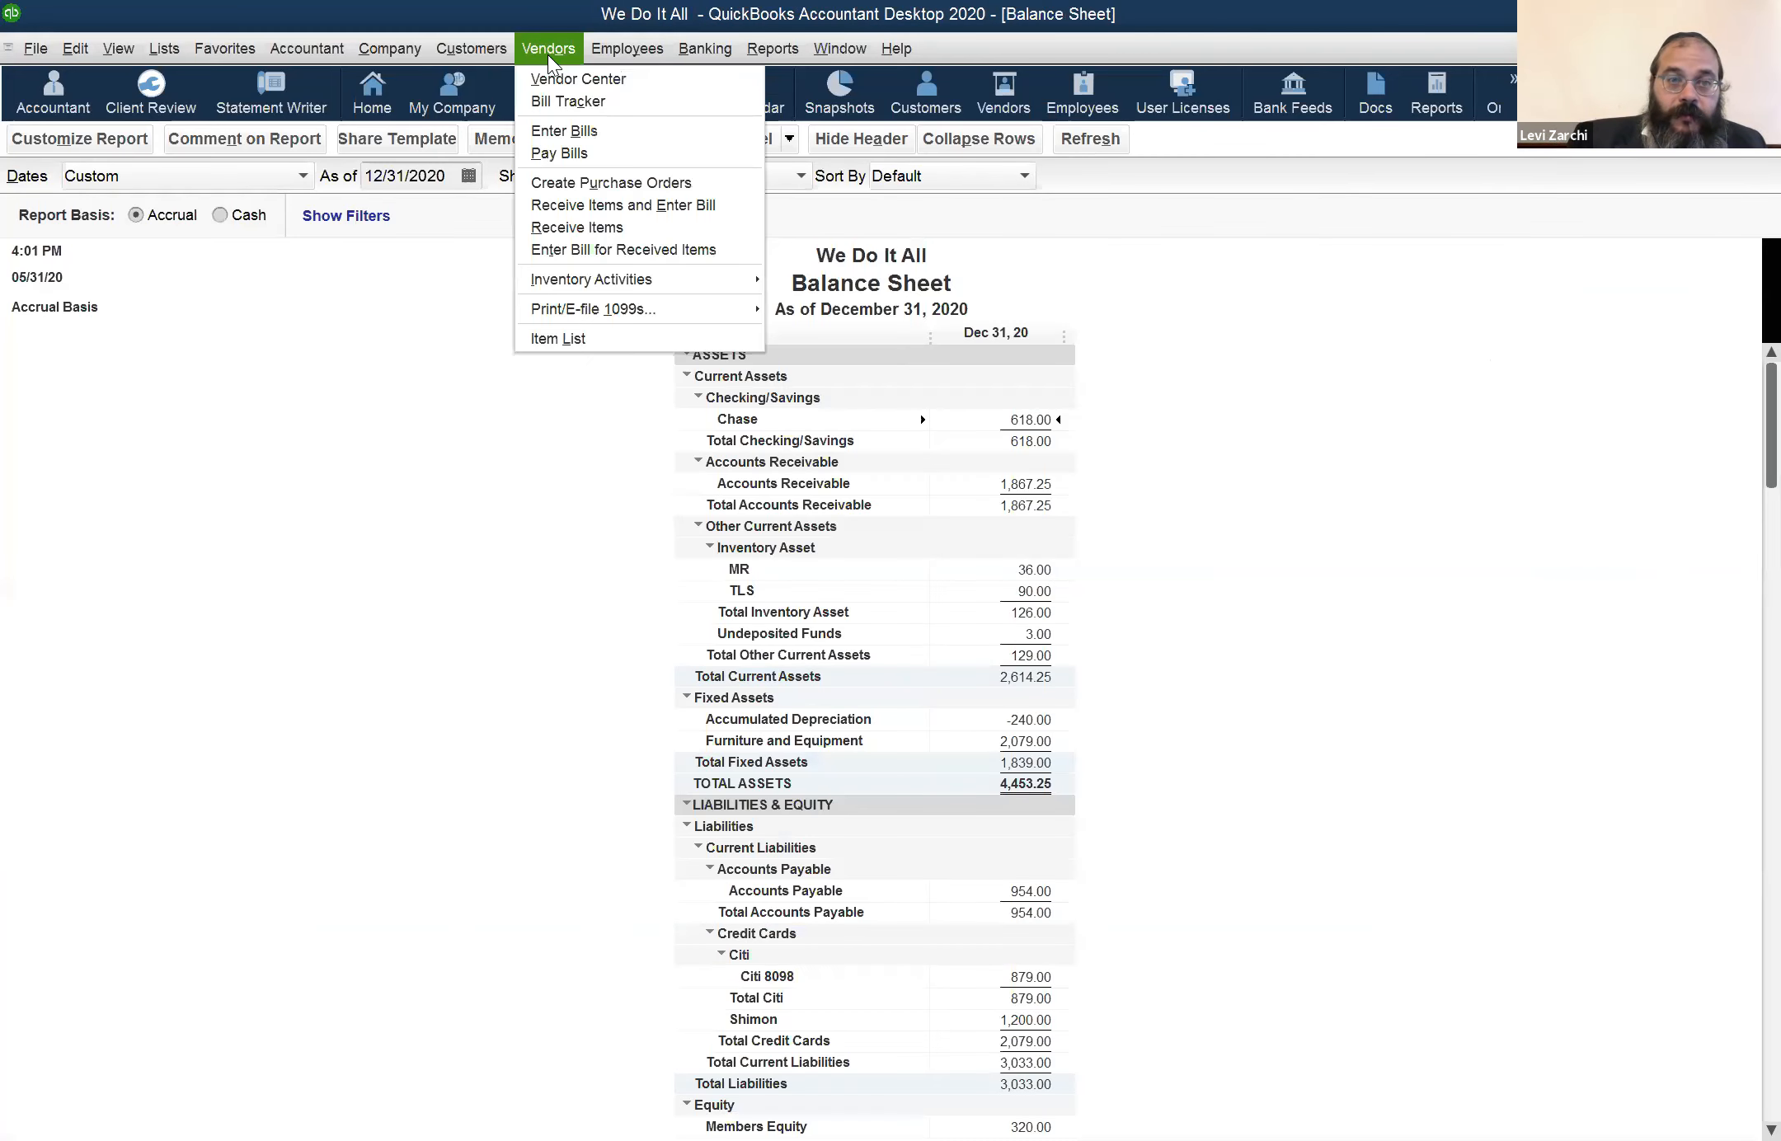
click(612, 226)
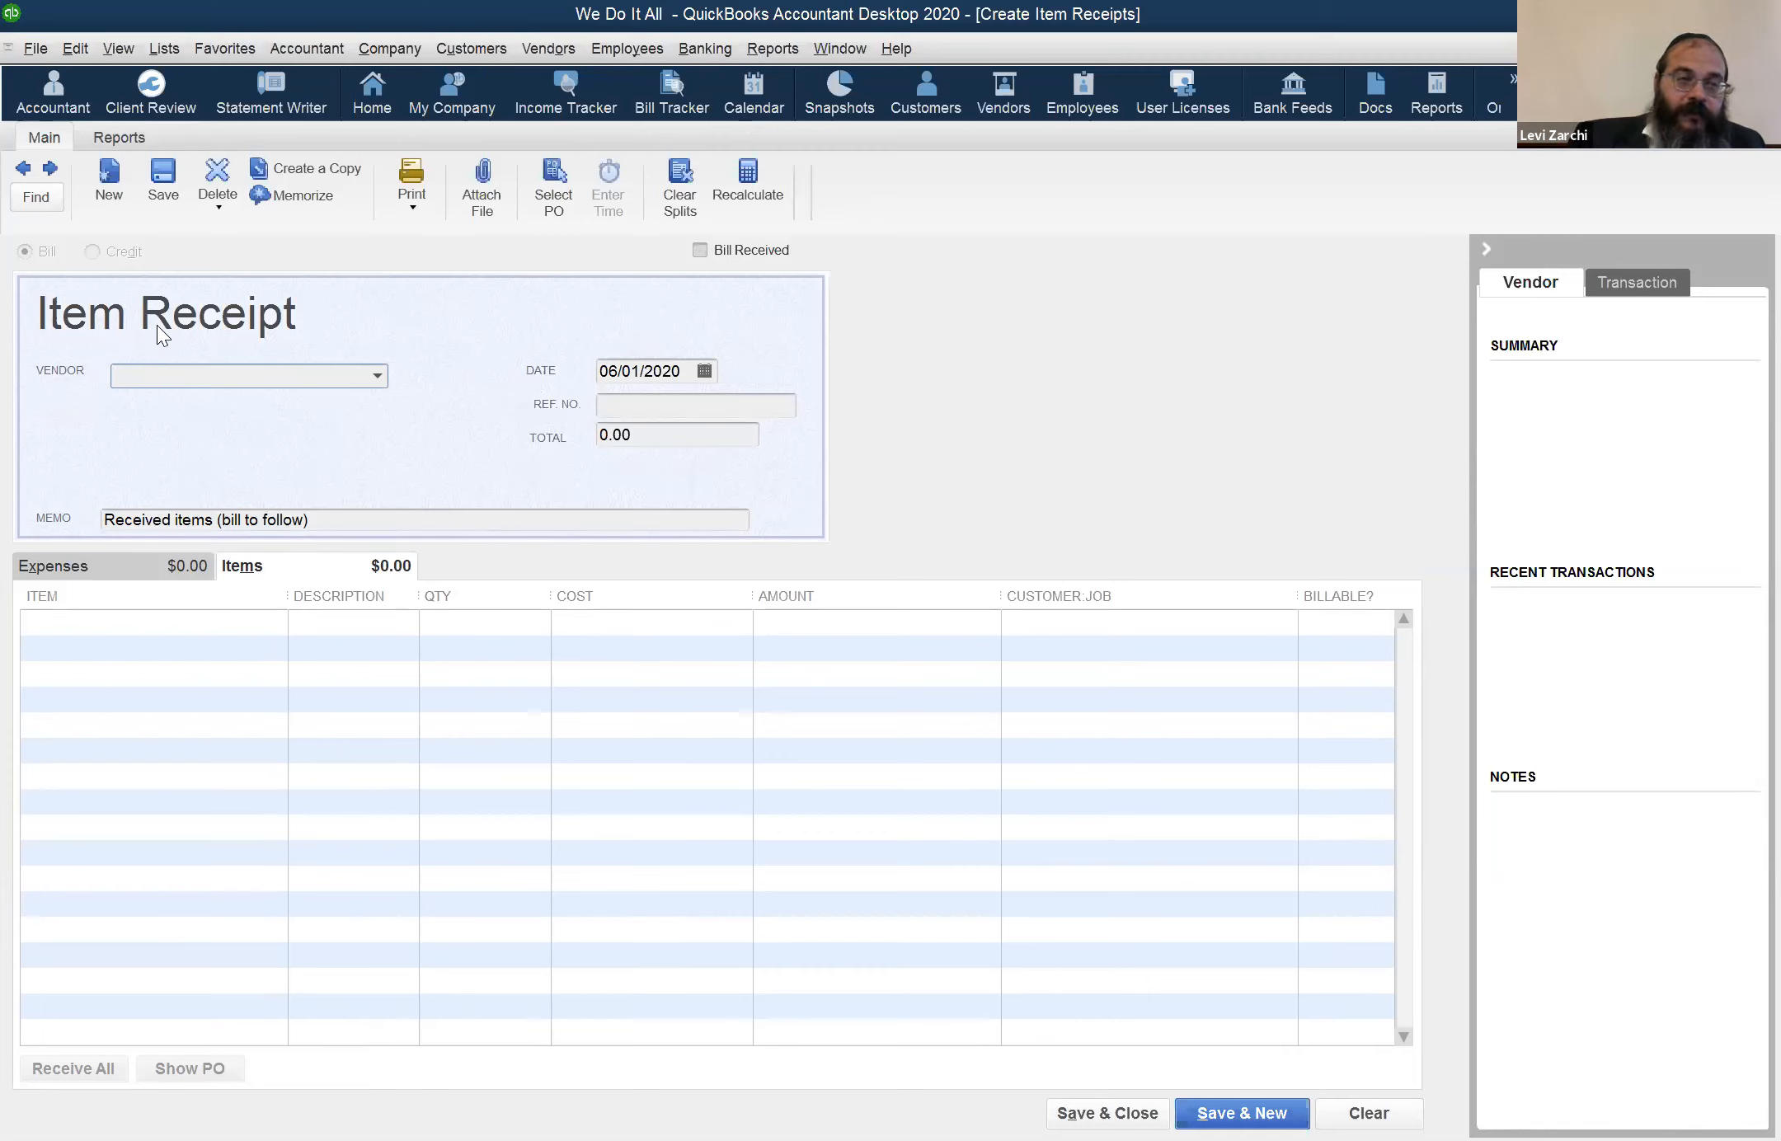
click(532, 52)
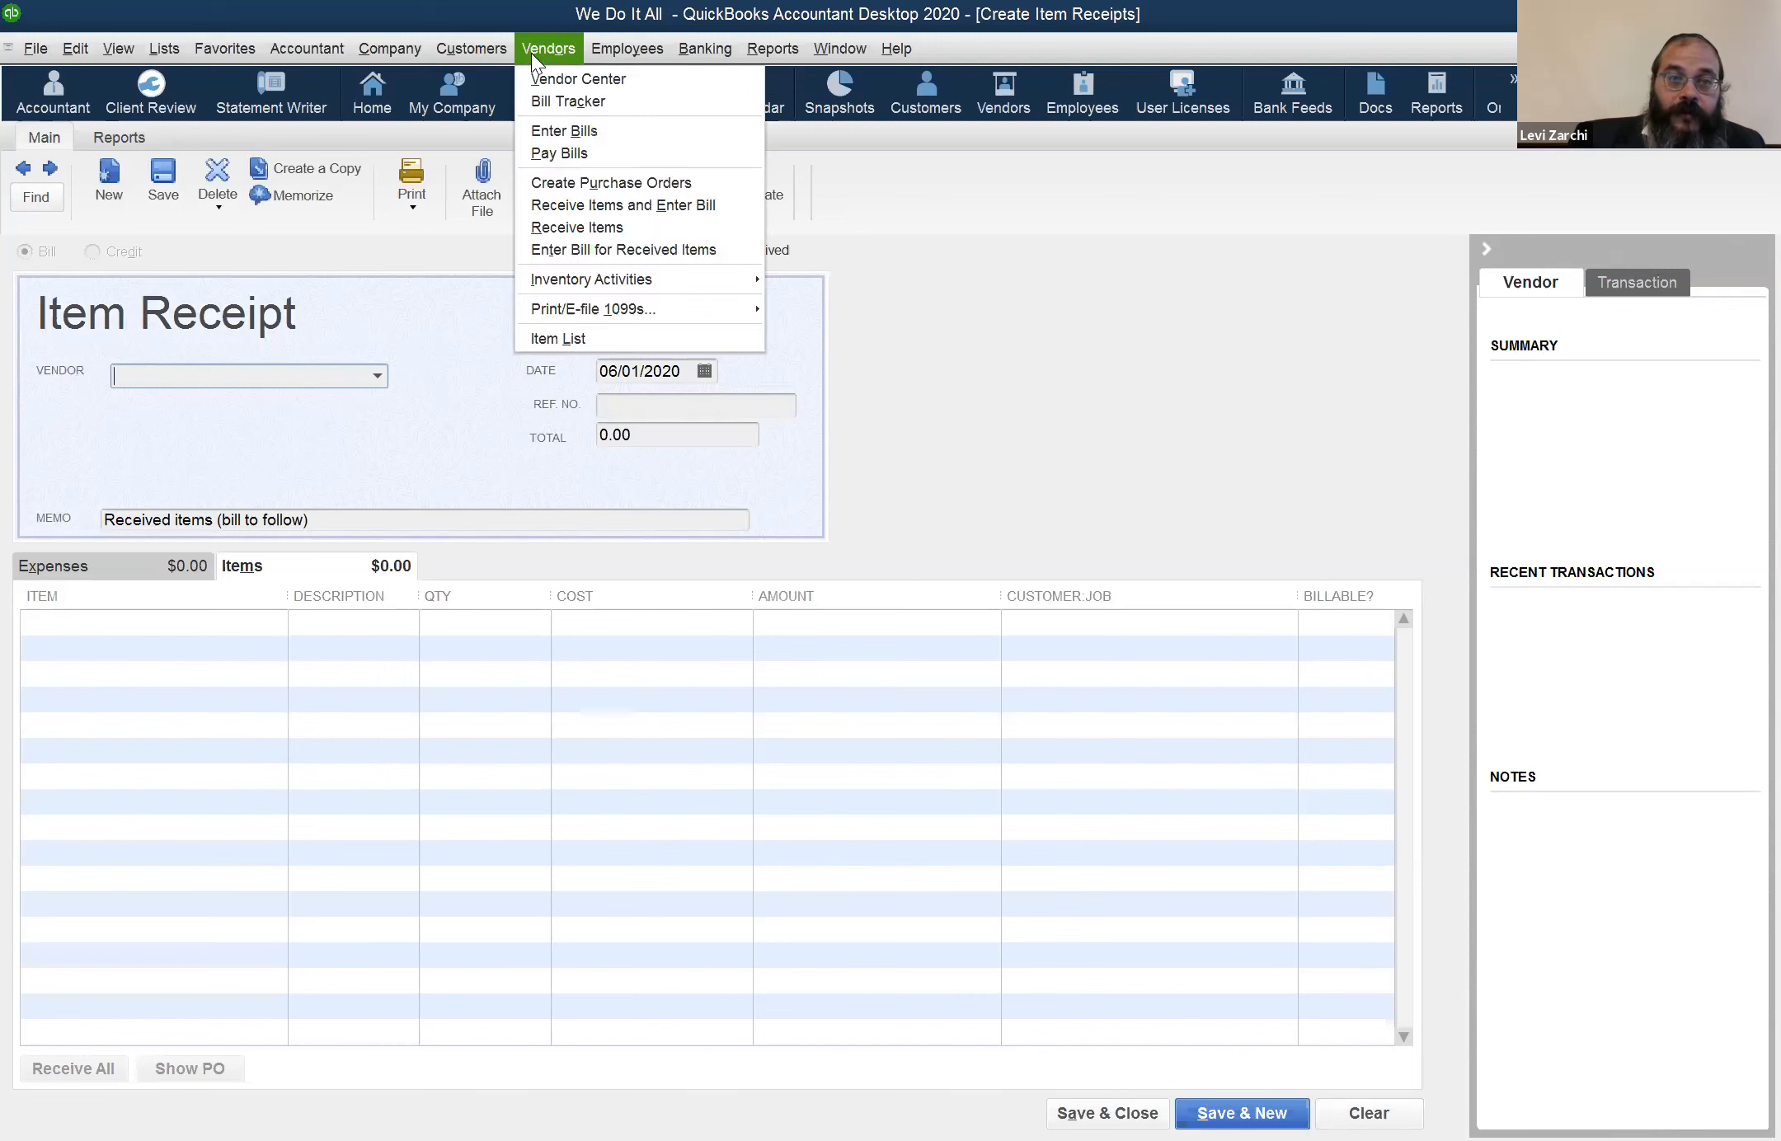
click(576, 80)
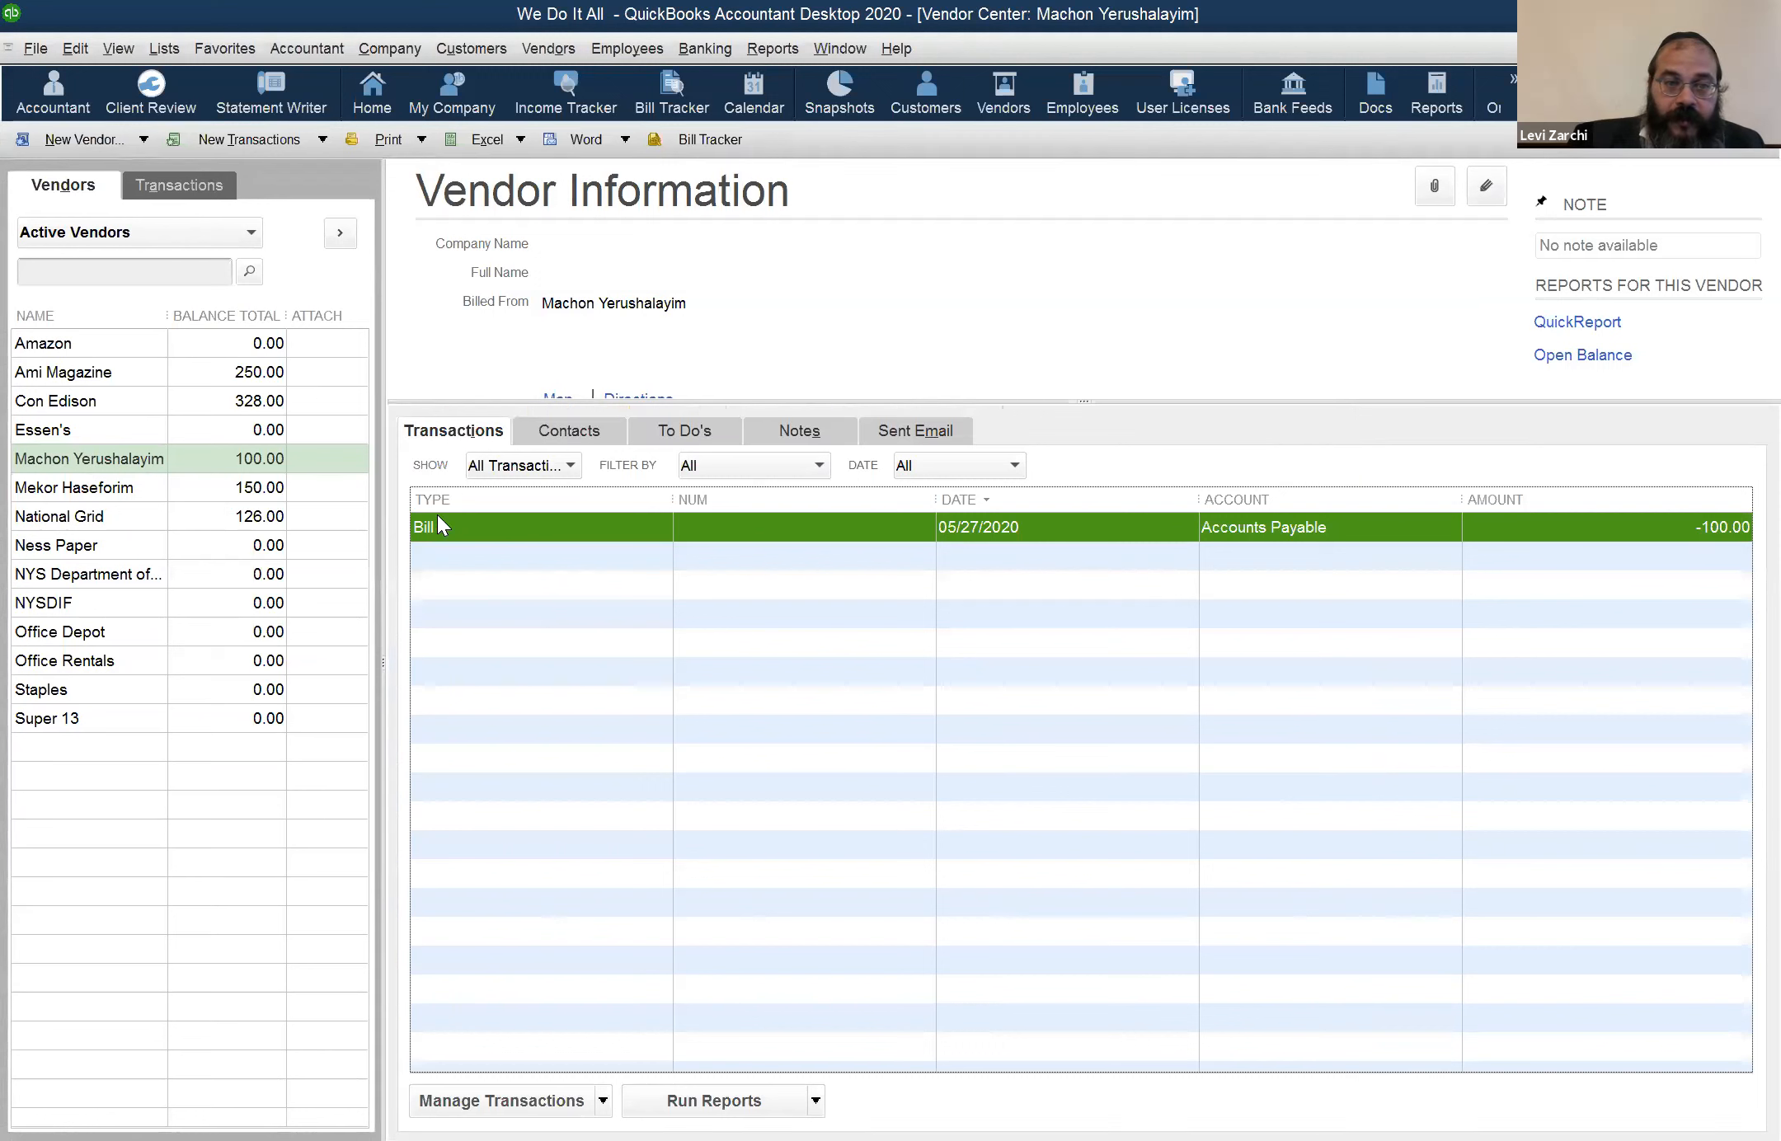
Compare the listed transactions of vendors Mekor Haseforim and Machon Yerushalayim
click(132, 488)
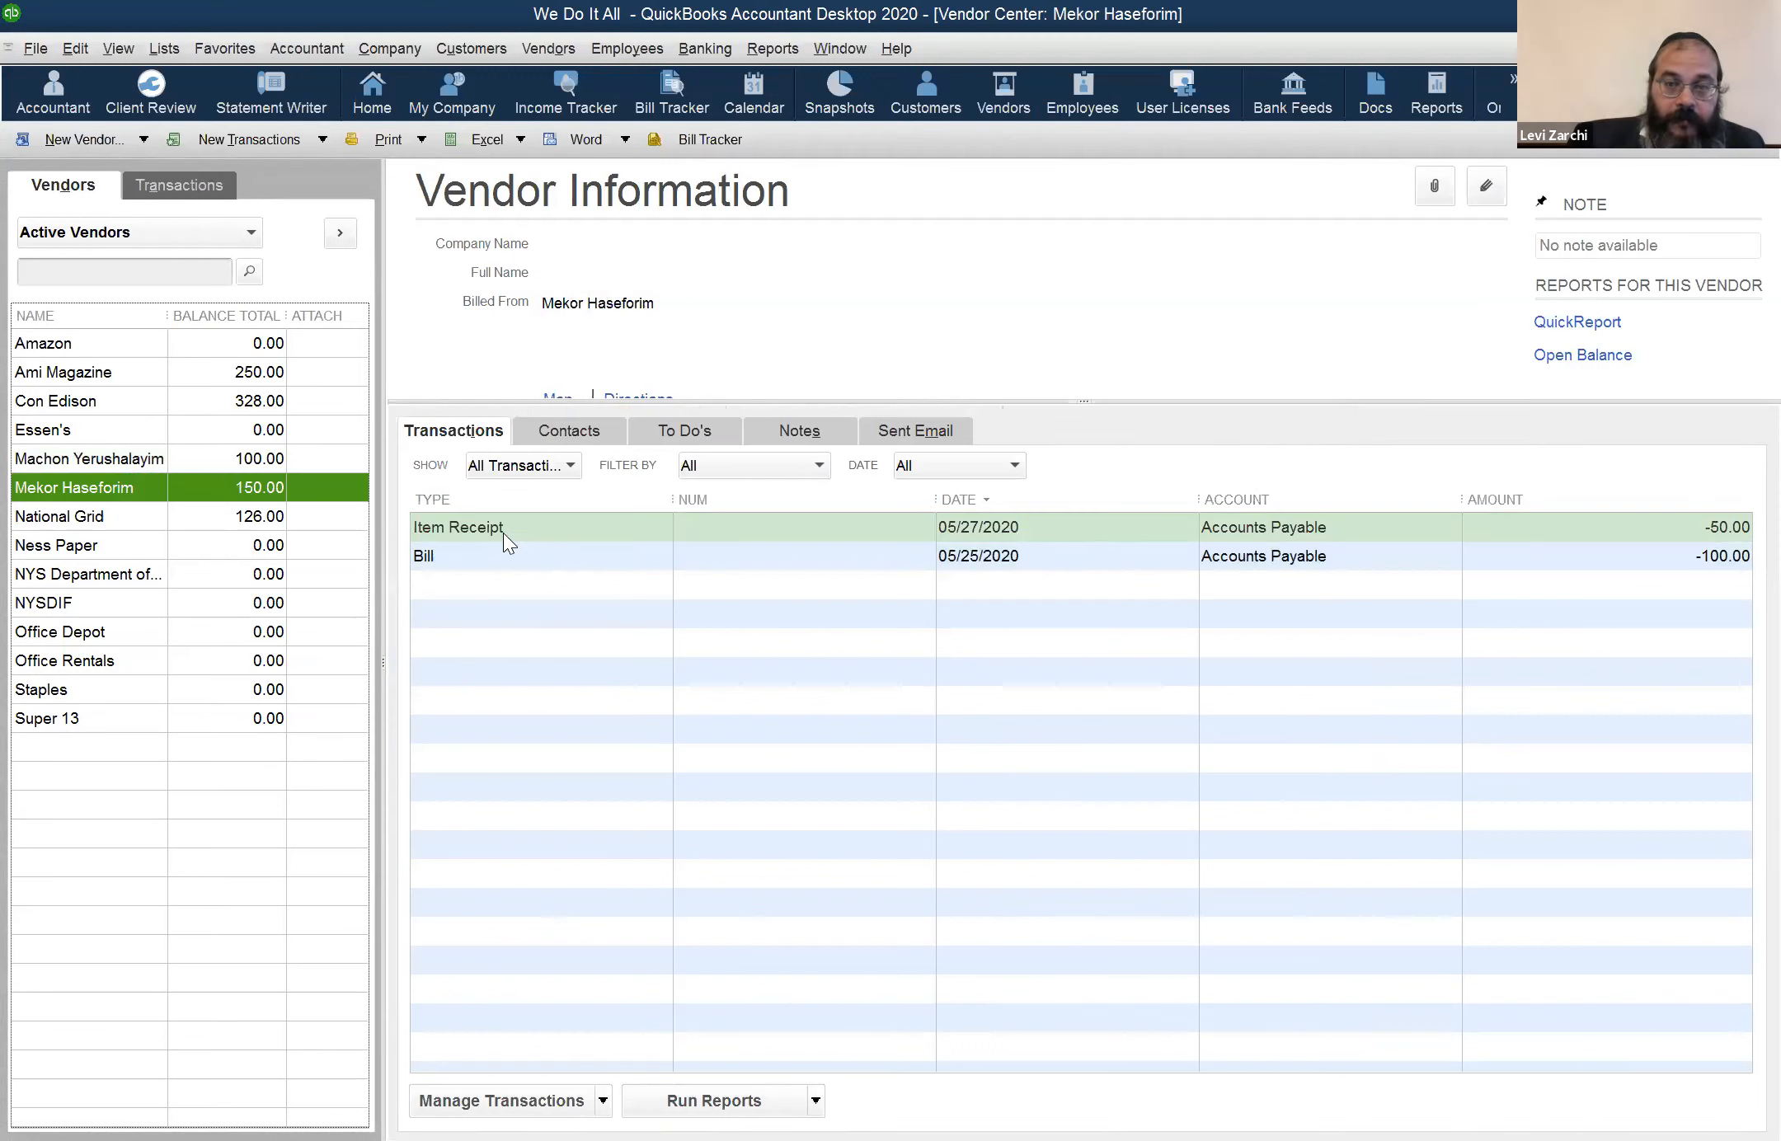
click(535, 535)
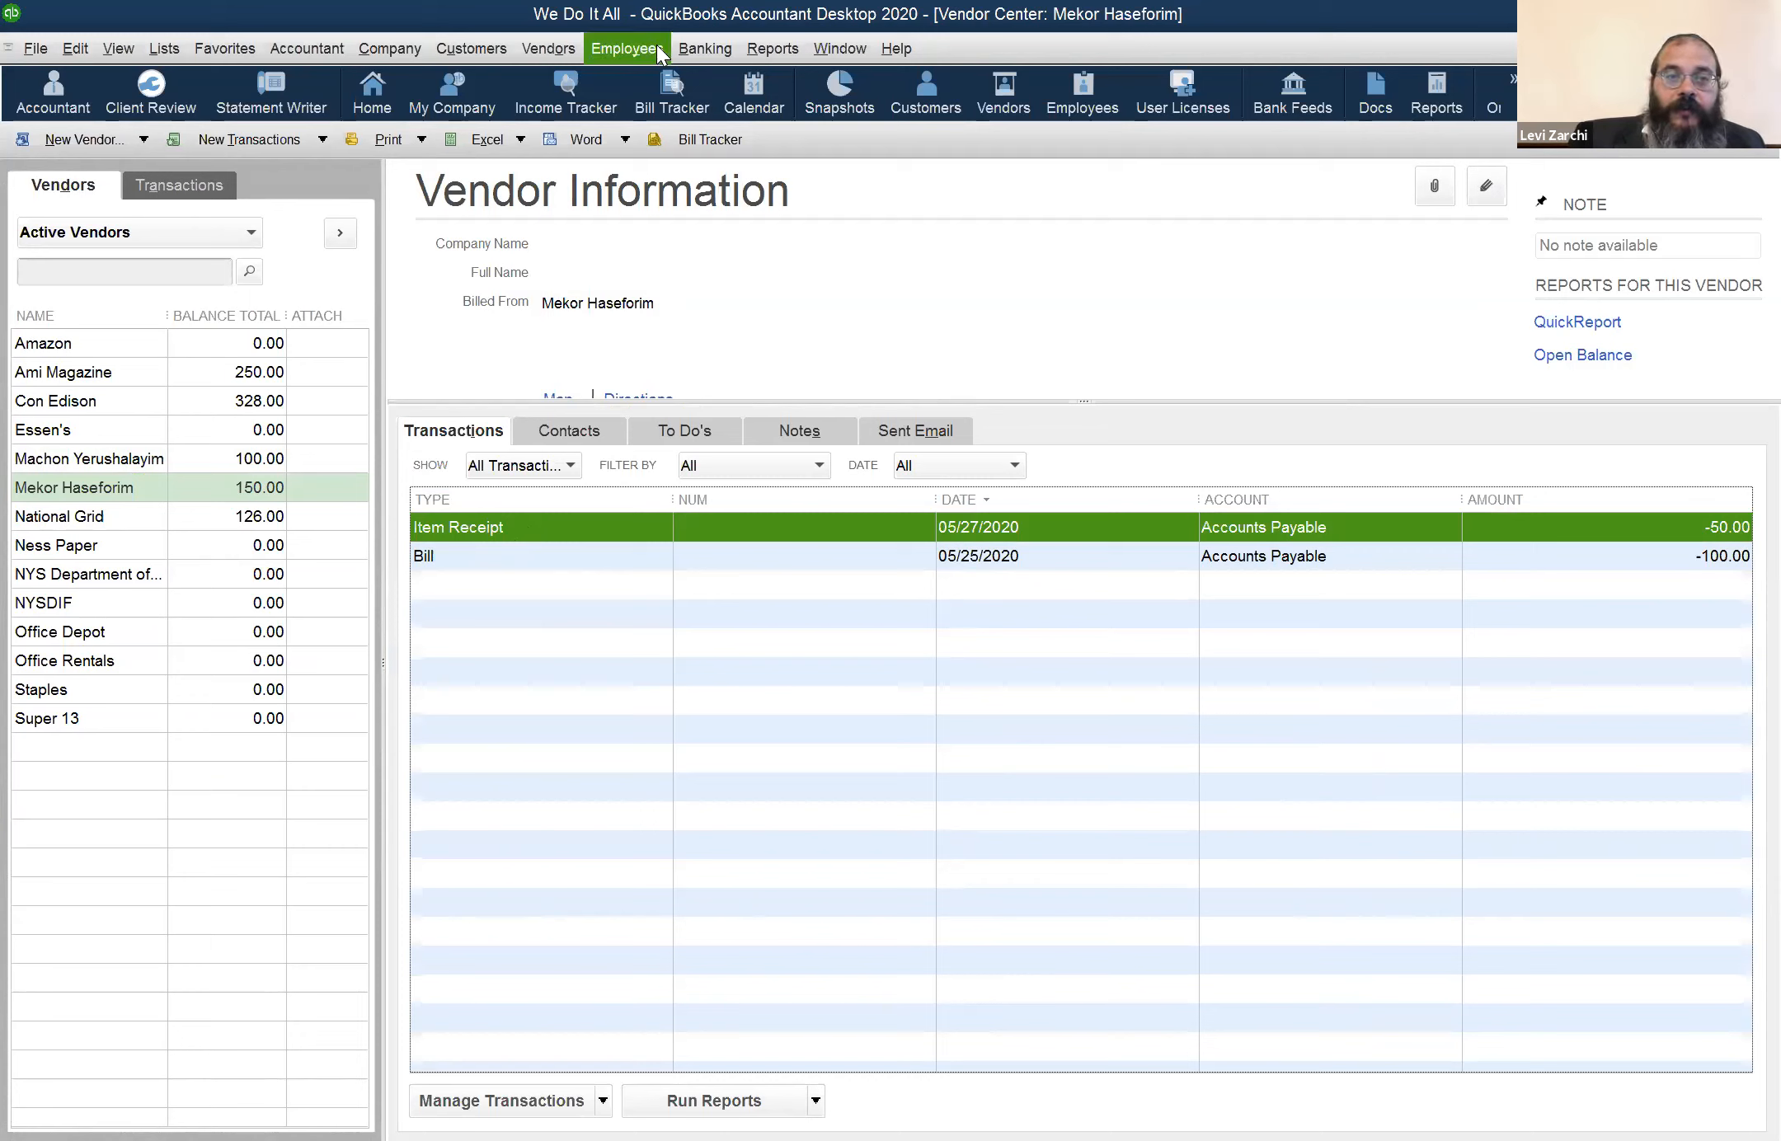
click(118, 460)
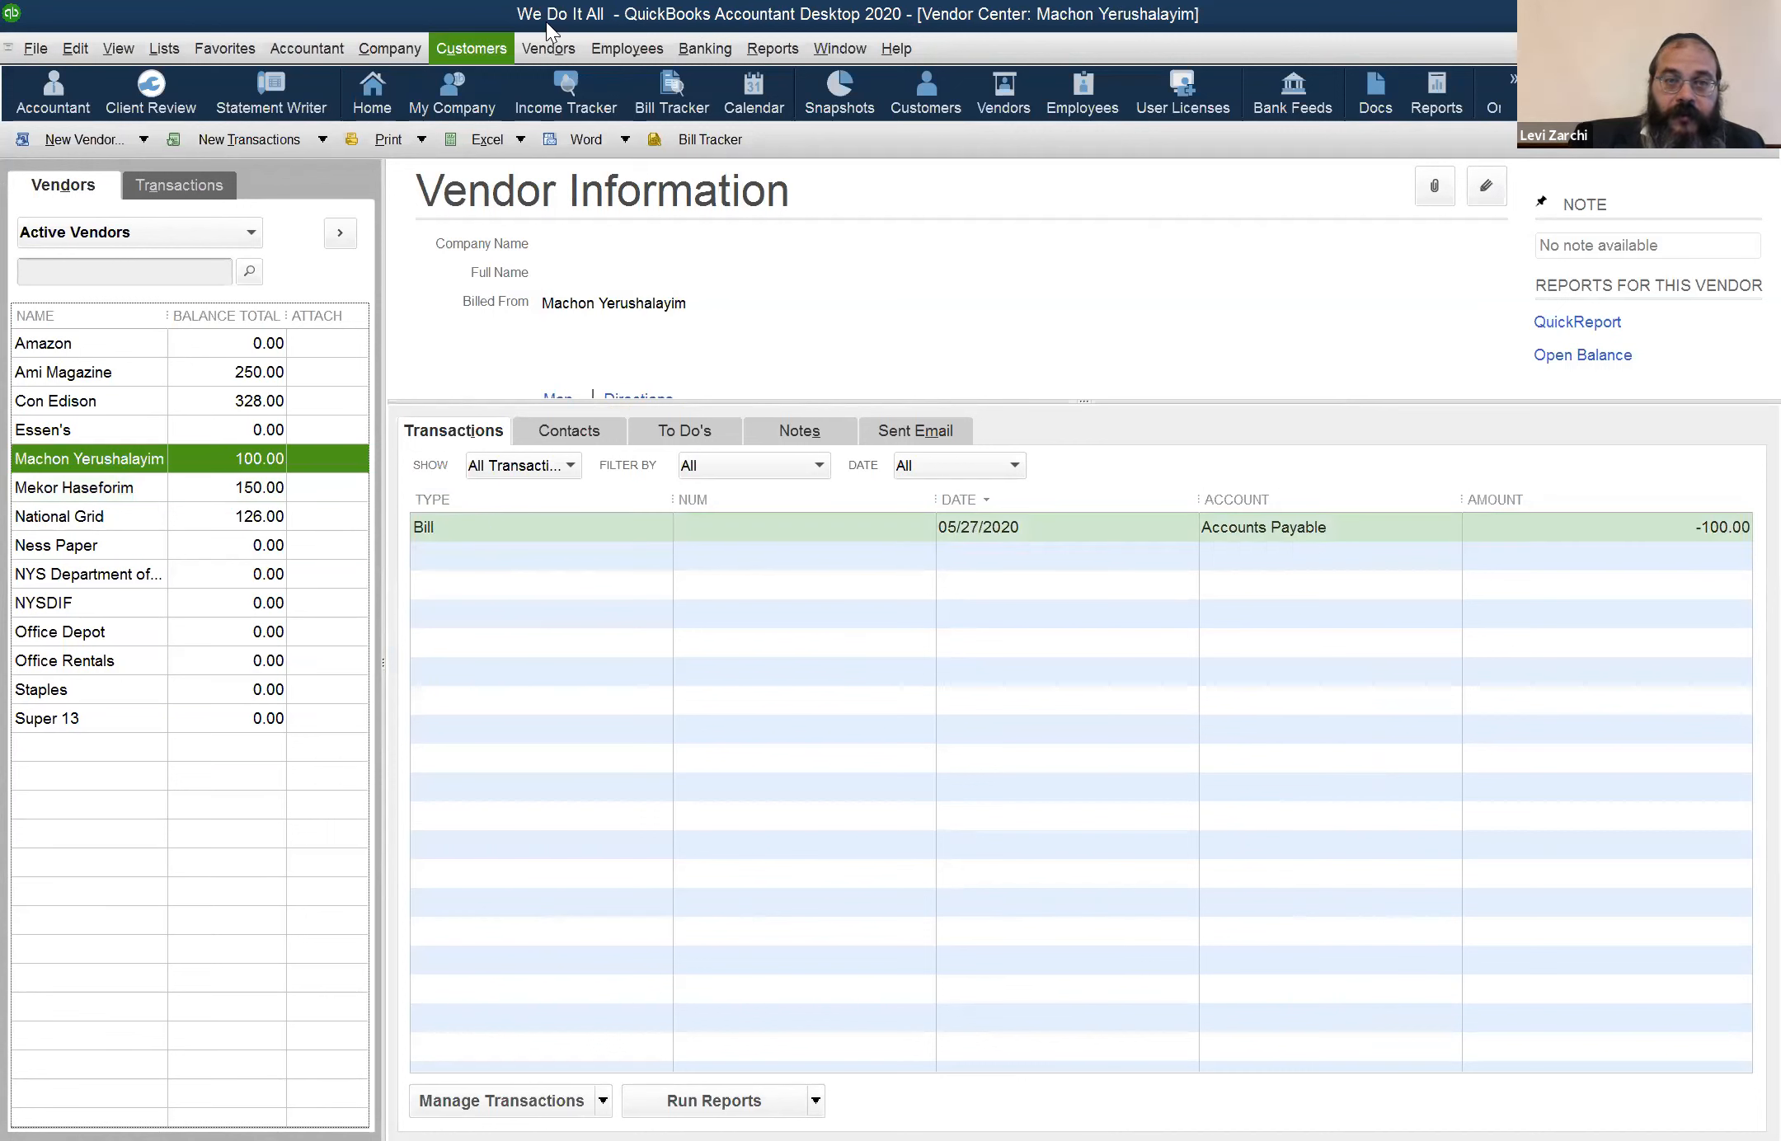
click(549, 48)
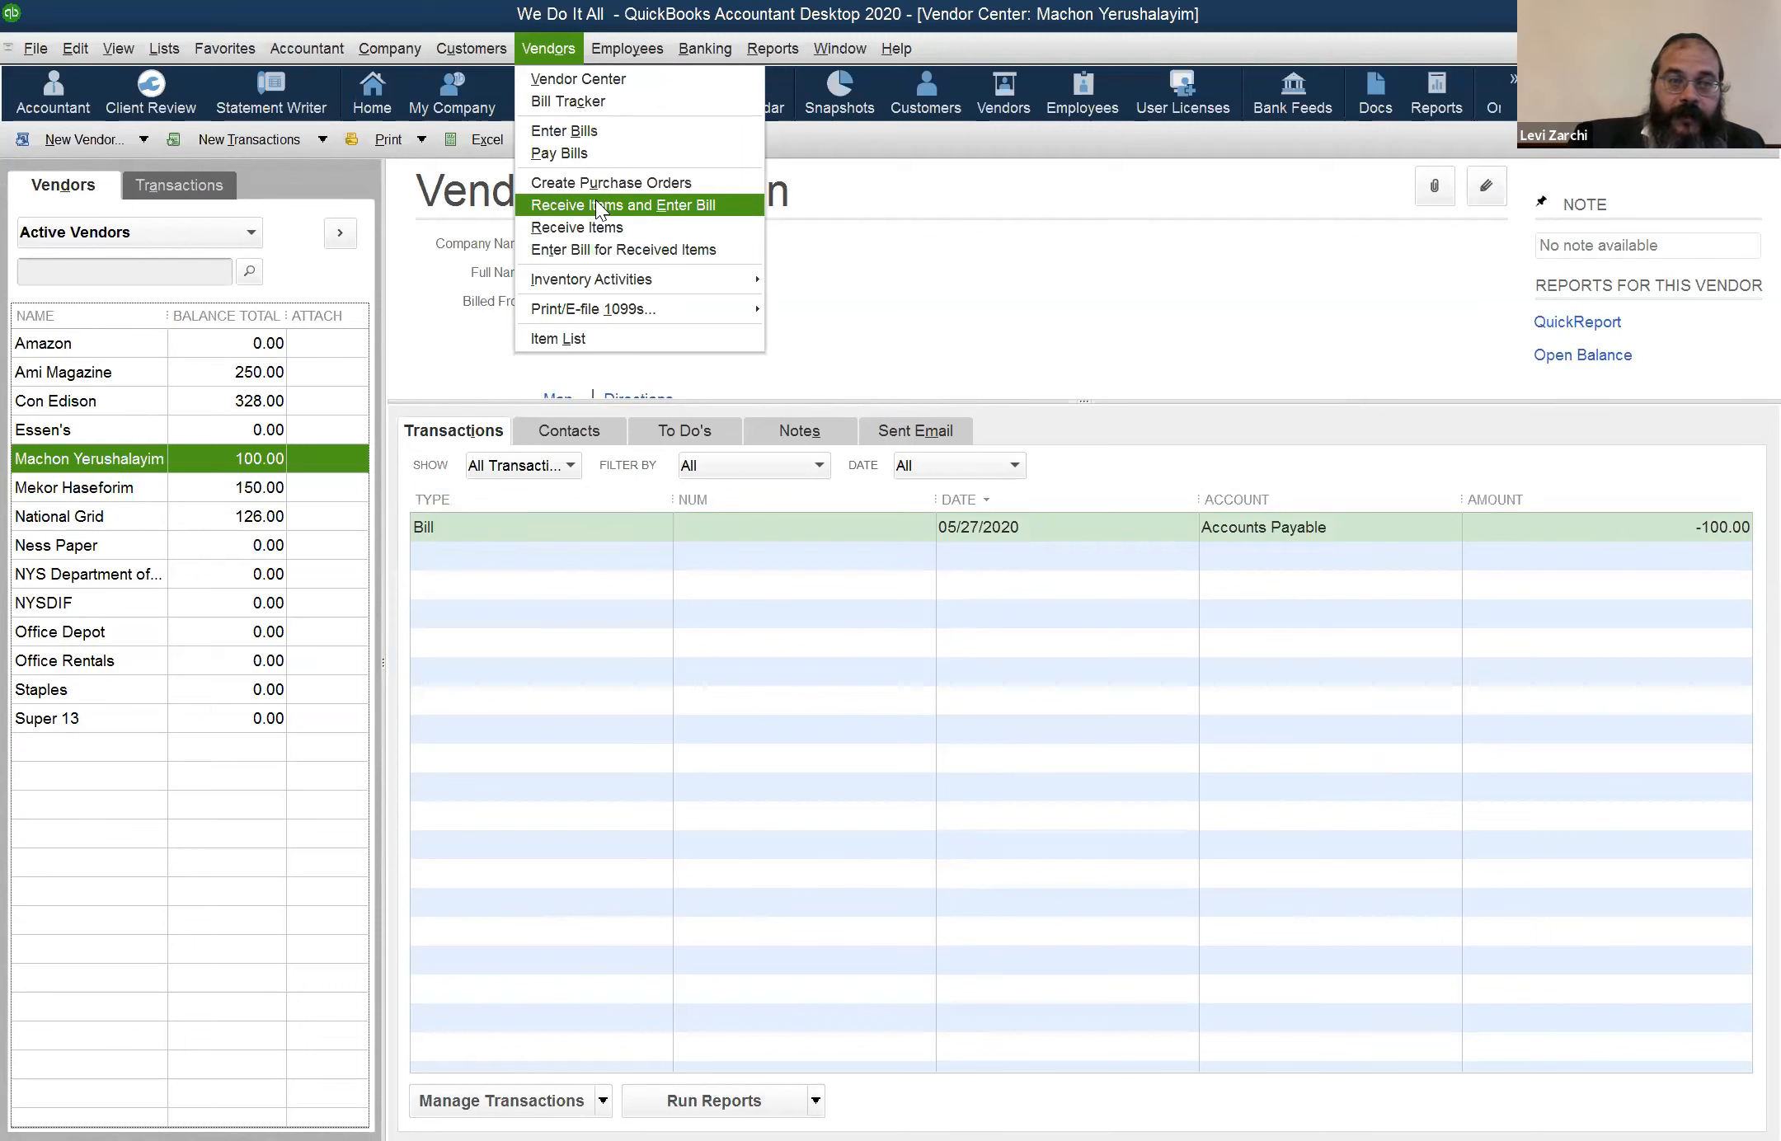
Start an item receipt for vendor Mekor Haseforim with 100 units of item MR
click(78, 498)
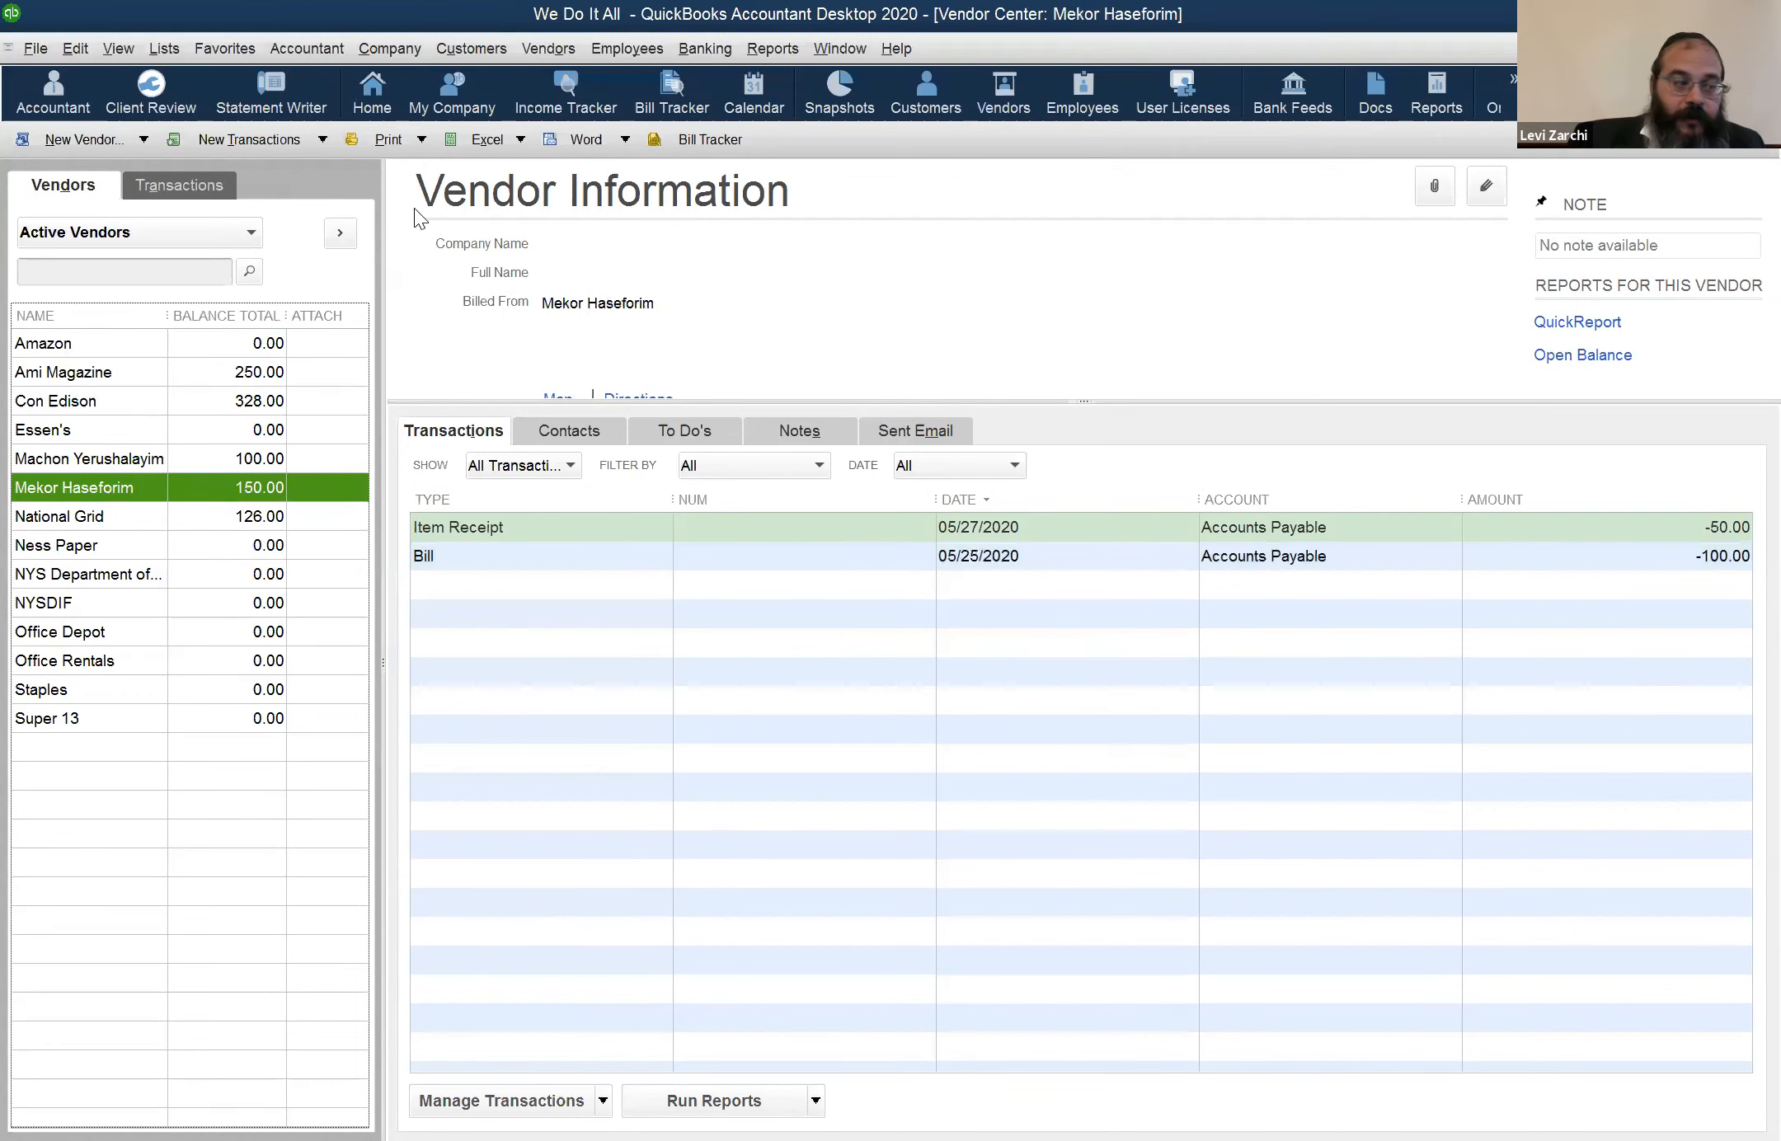
click(548, 49)
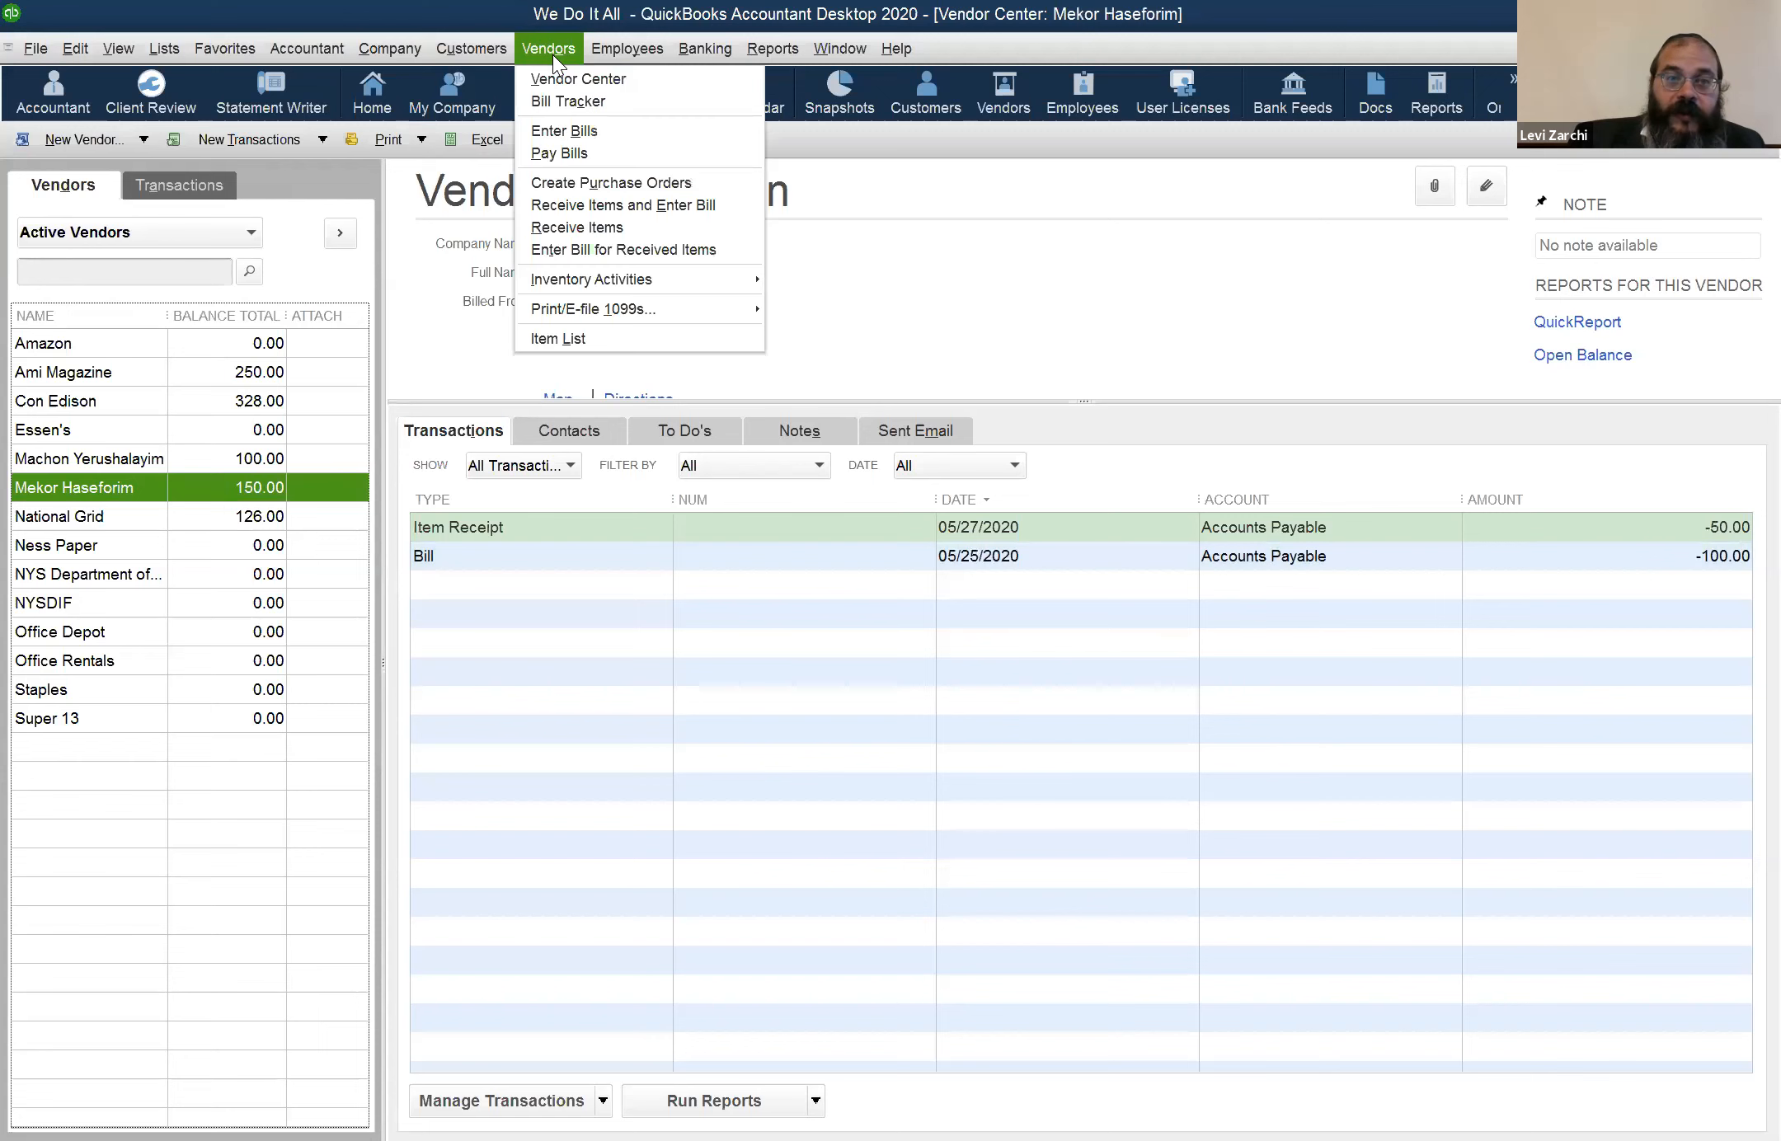
click(575, 228)
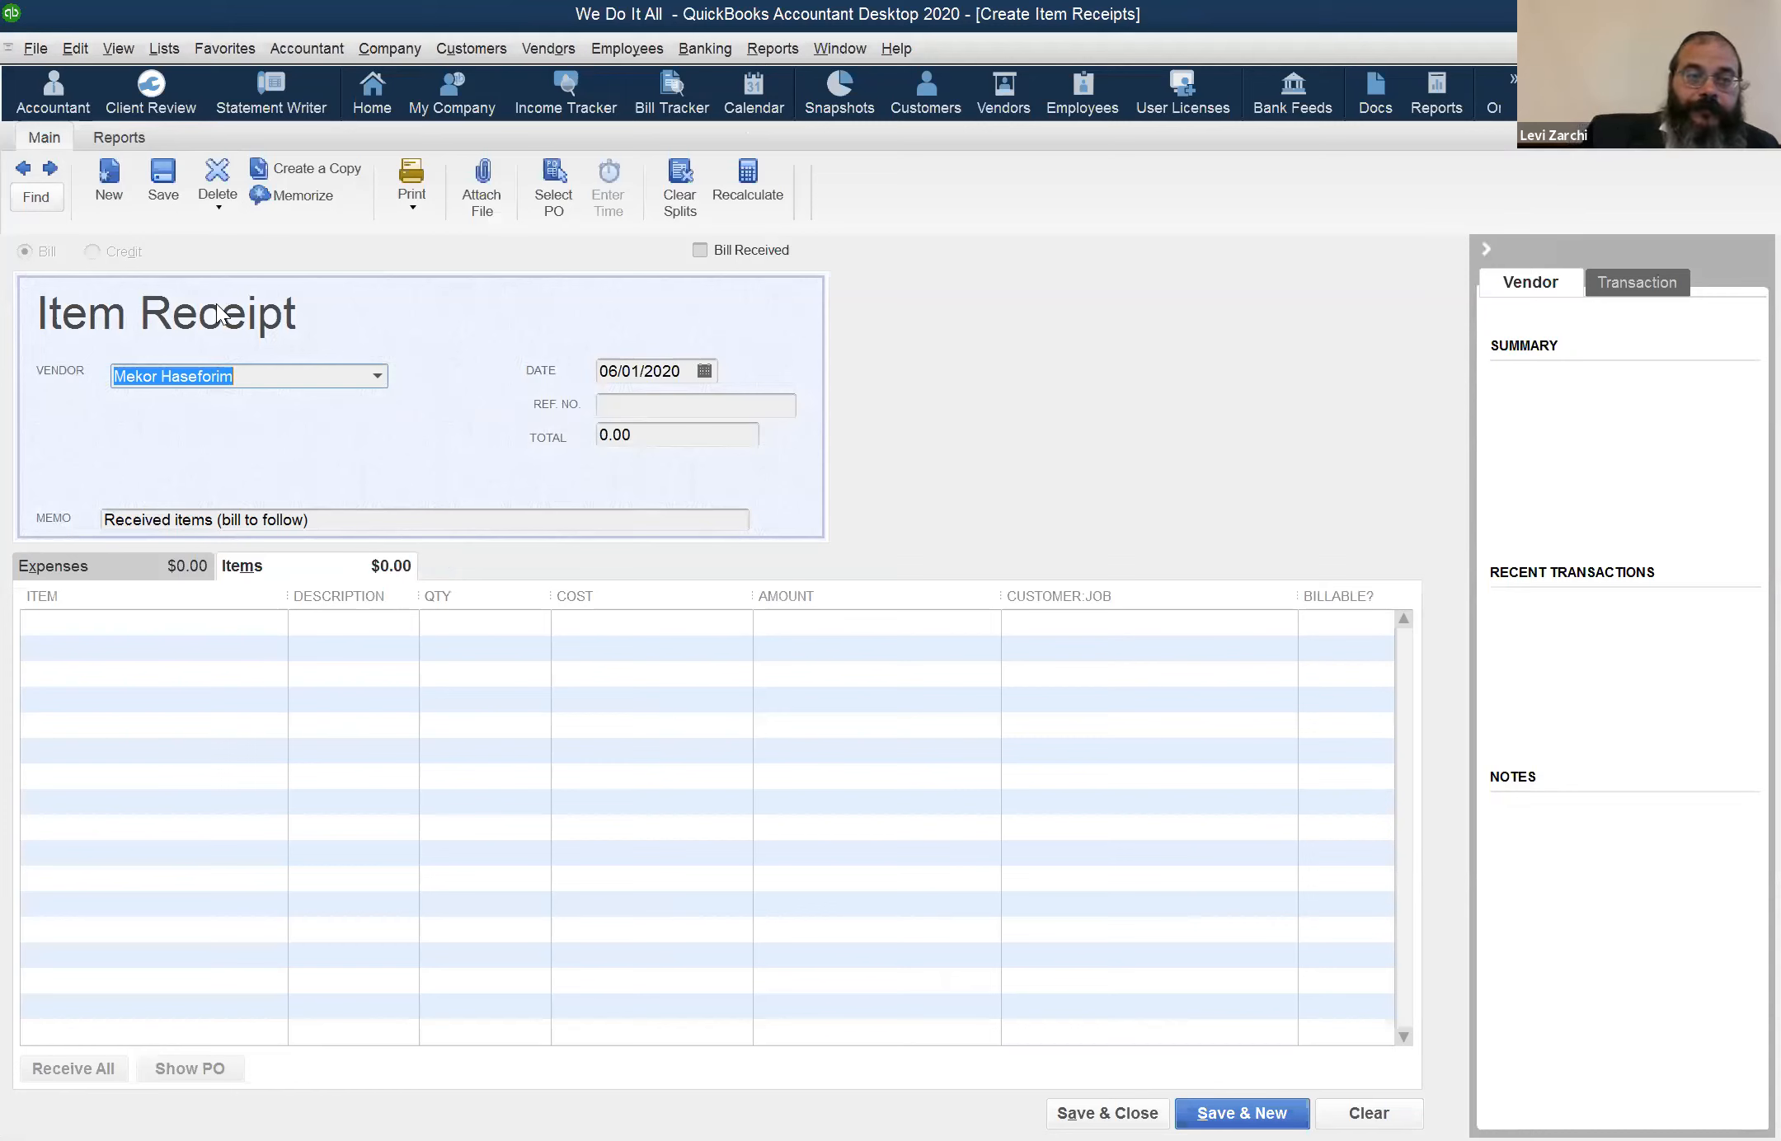
click(102, 624)
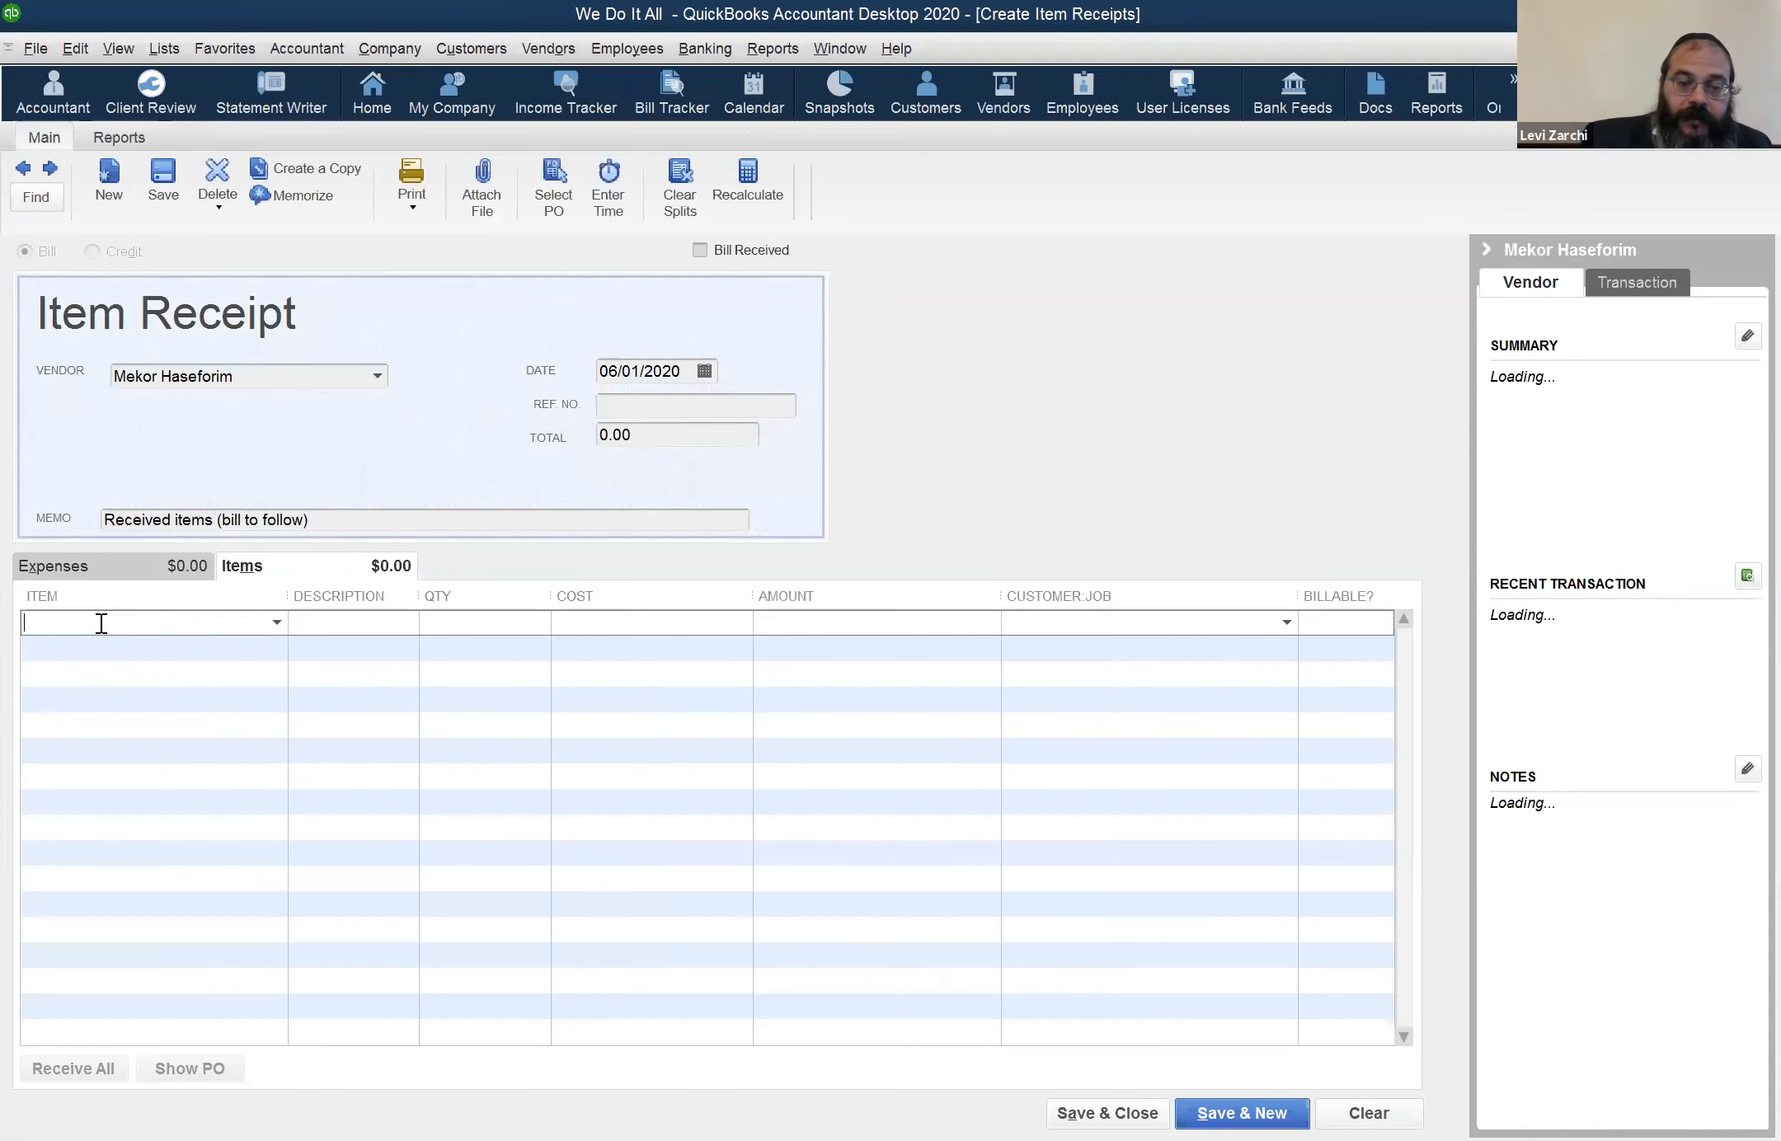
text(MR)
key(Tab)
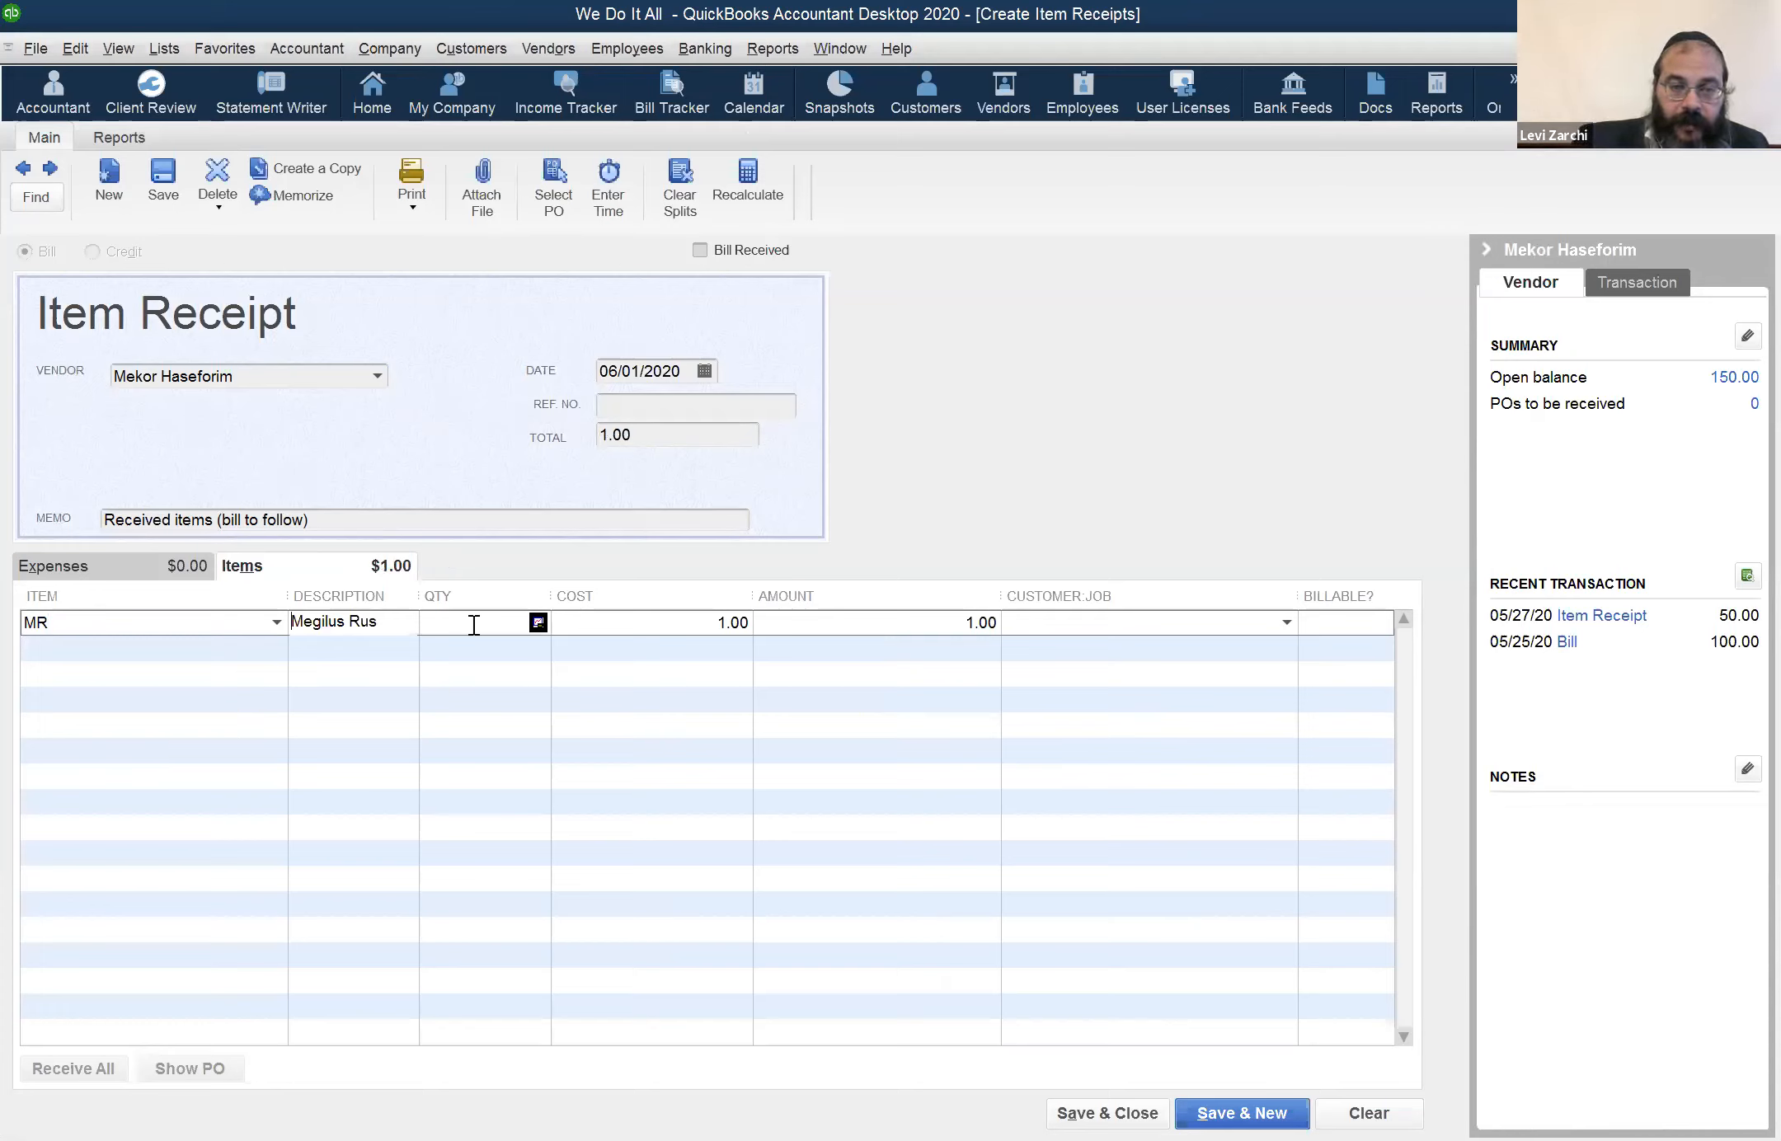
text(100)
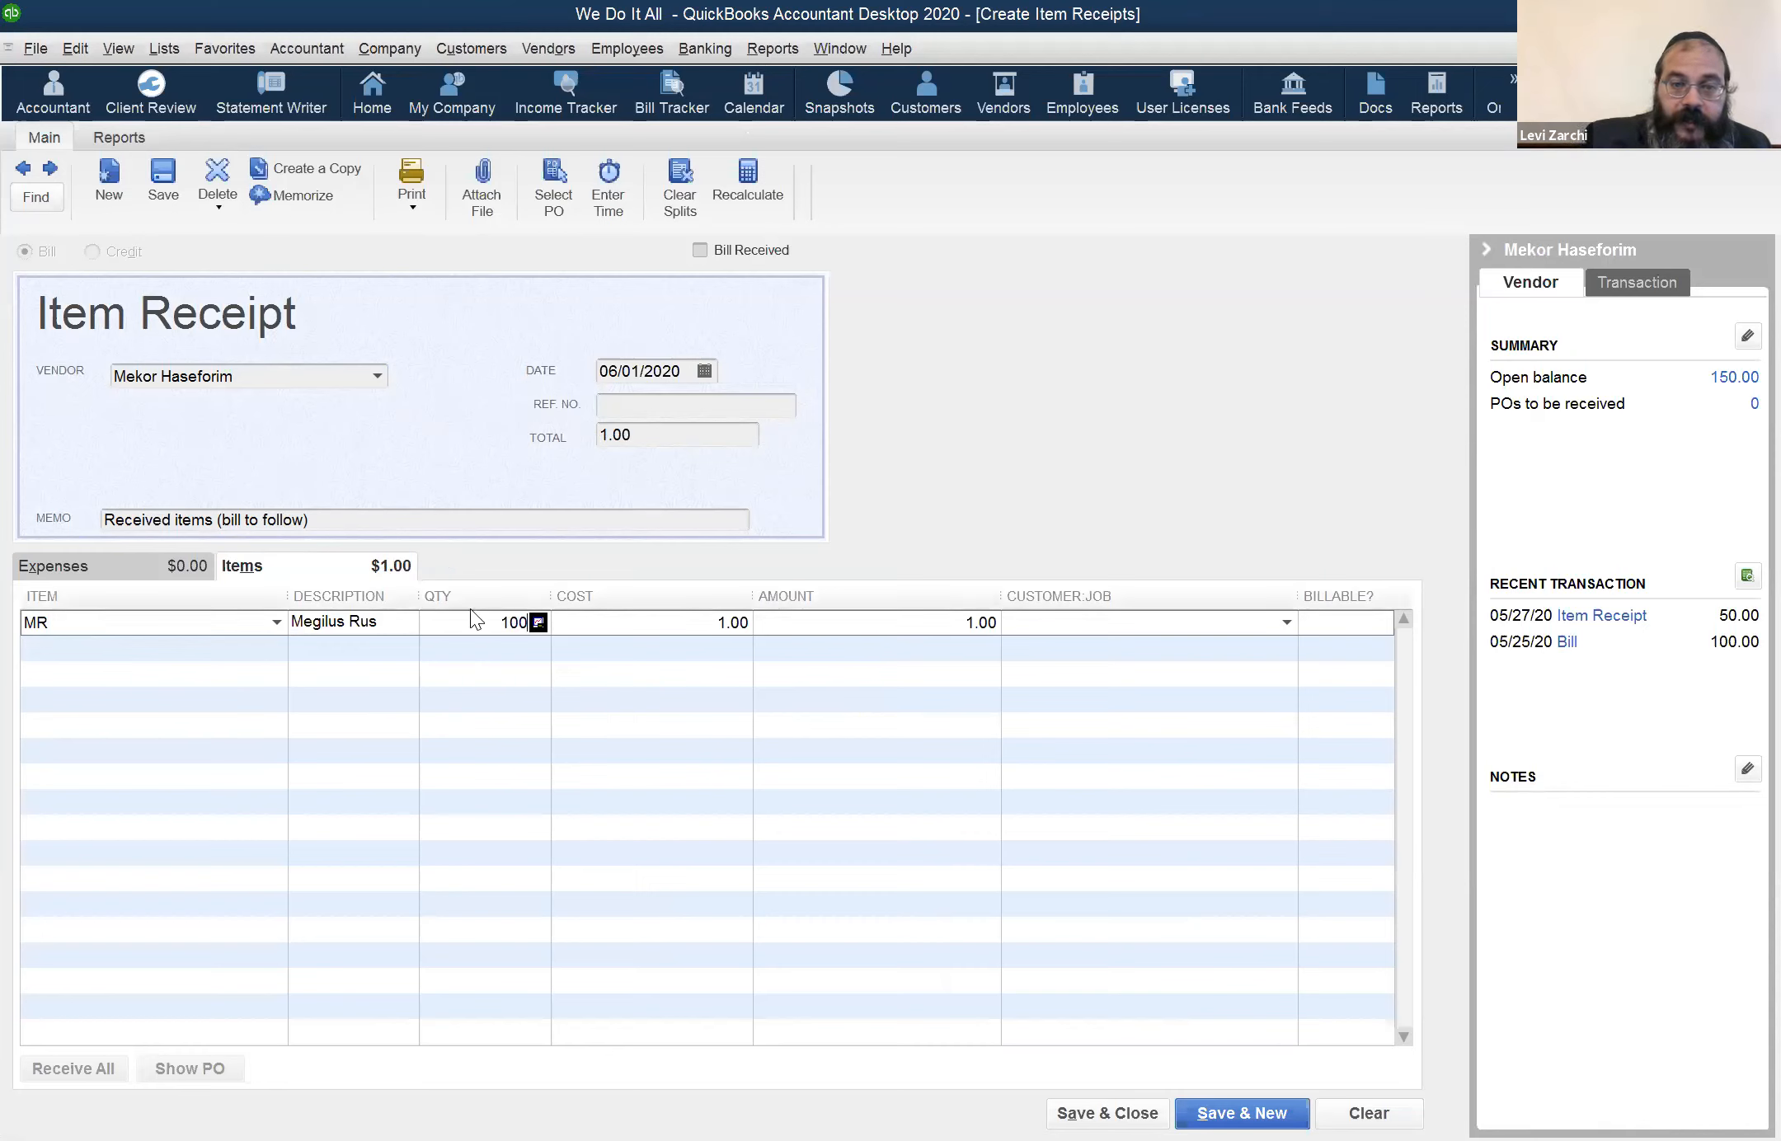
Set the MR line's cost to 0.50 without updating the item's stored cost, and discard the item receipt
key(Tab)
text(.5)
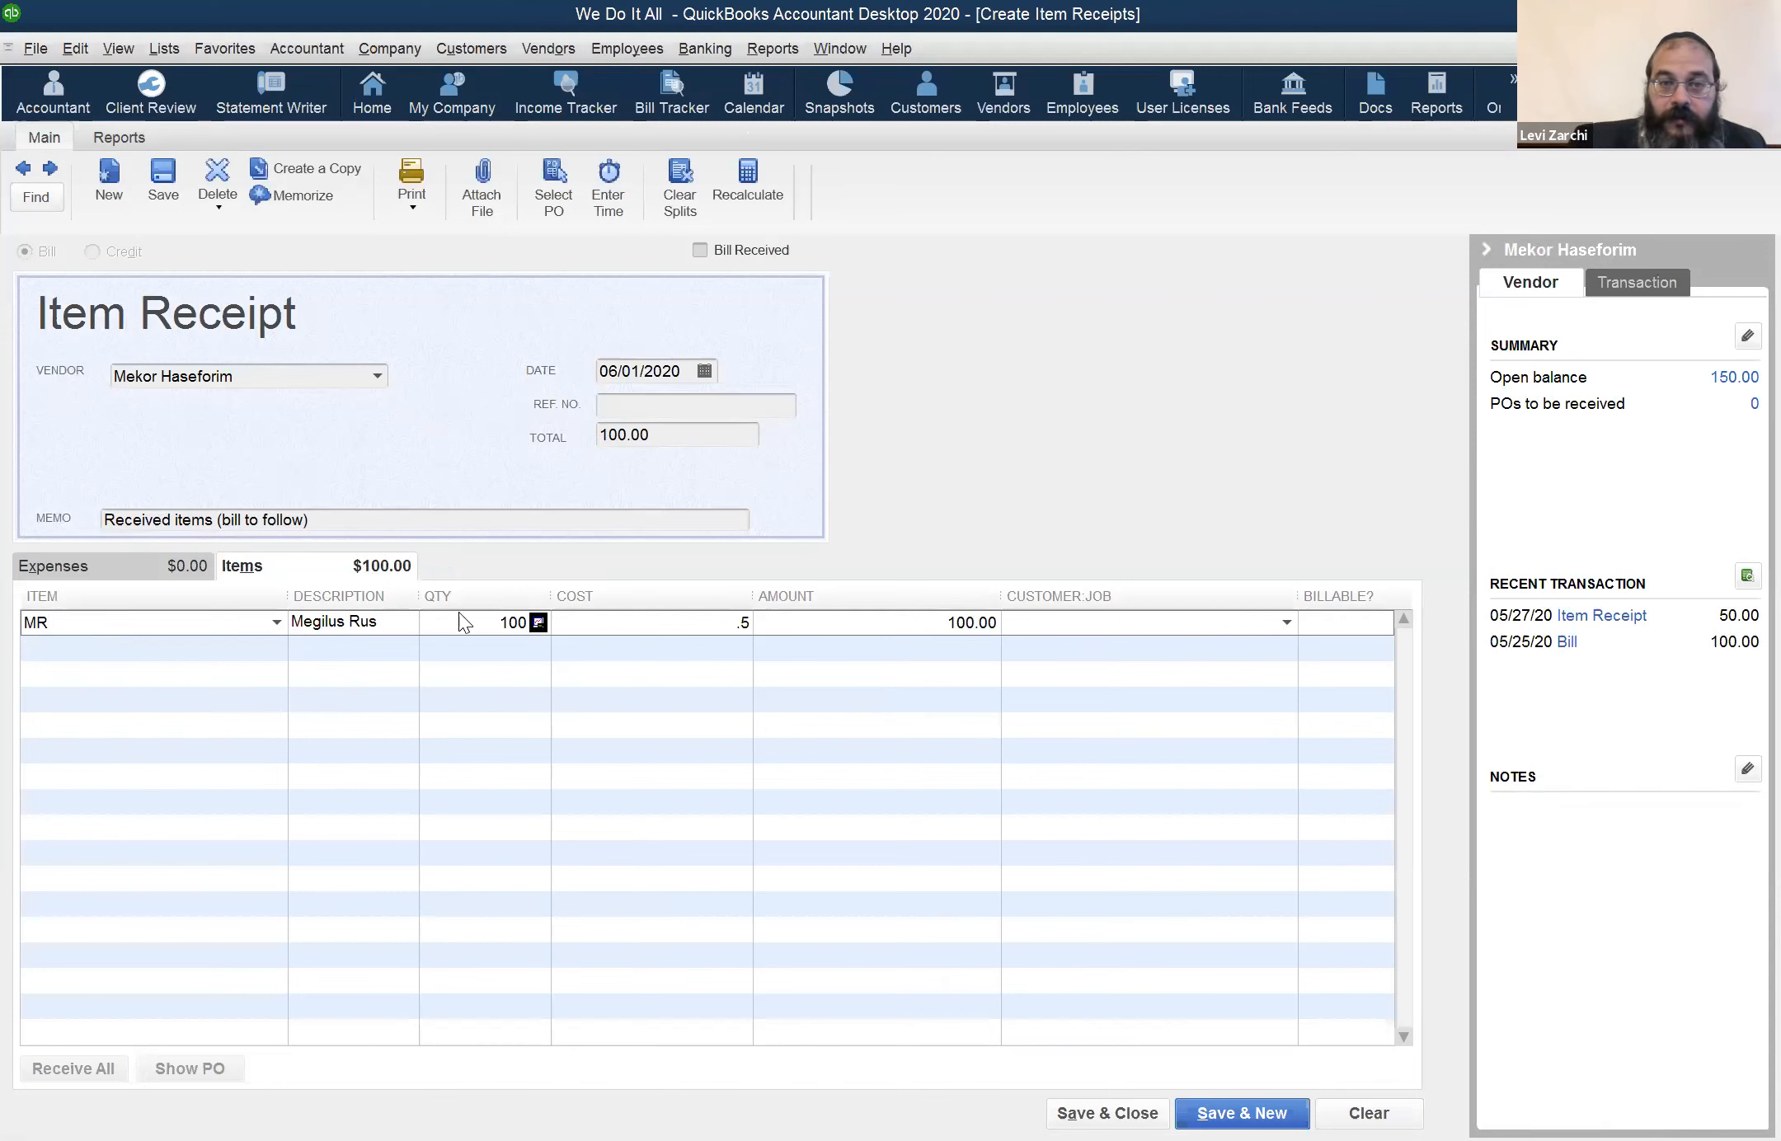
key(Tab)
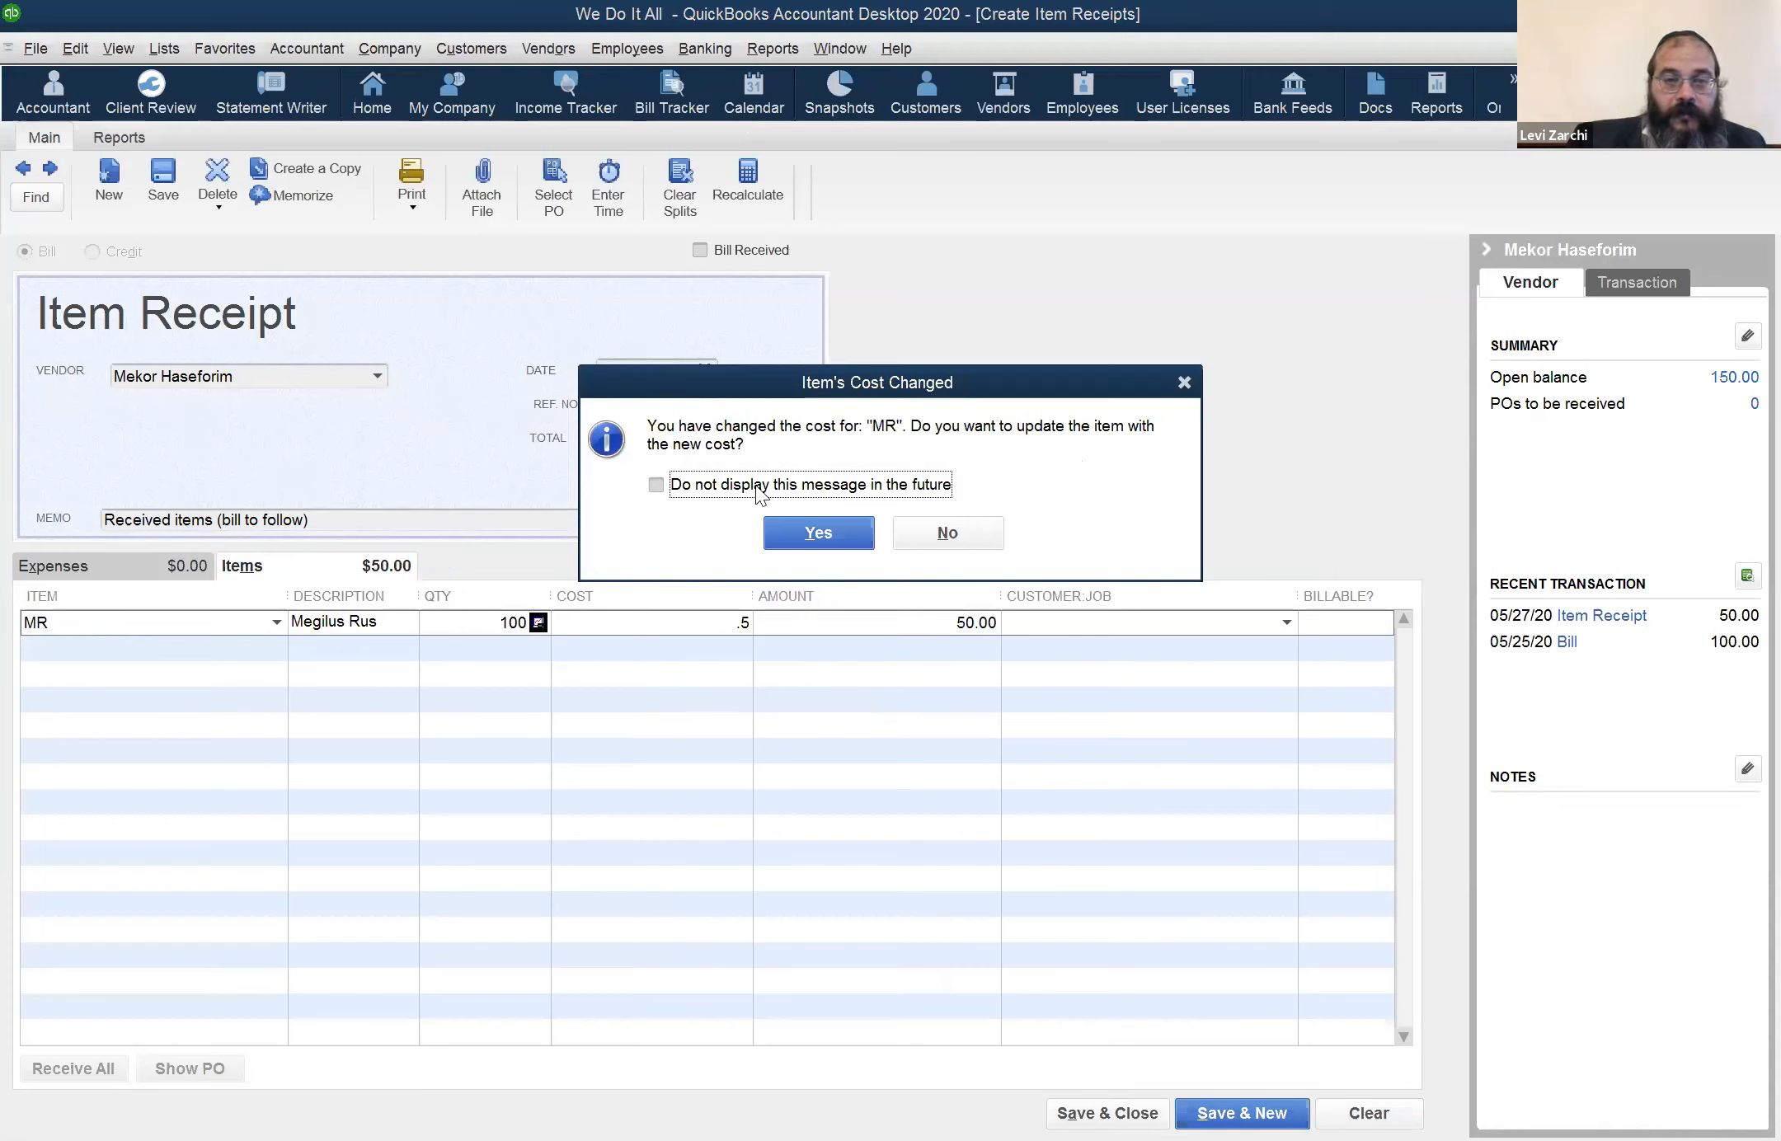
click(992, 541)
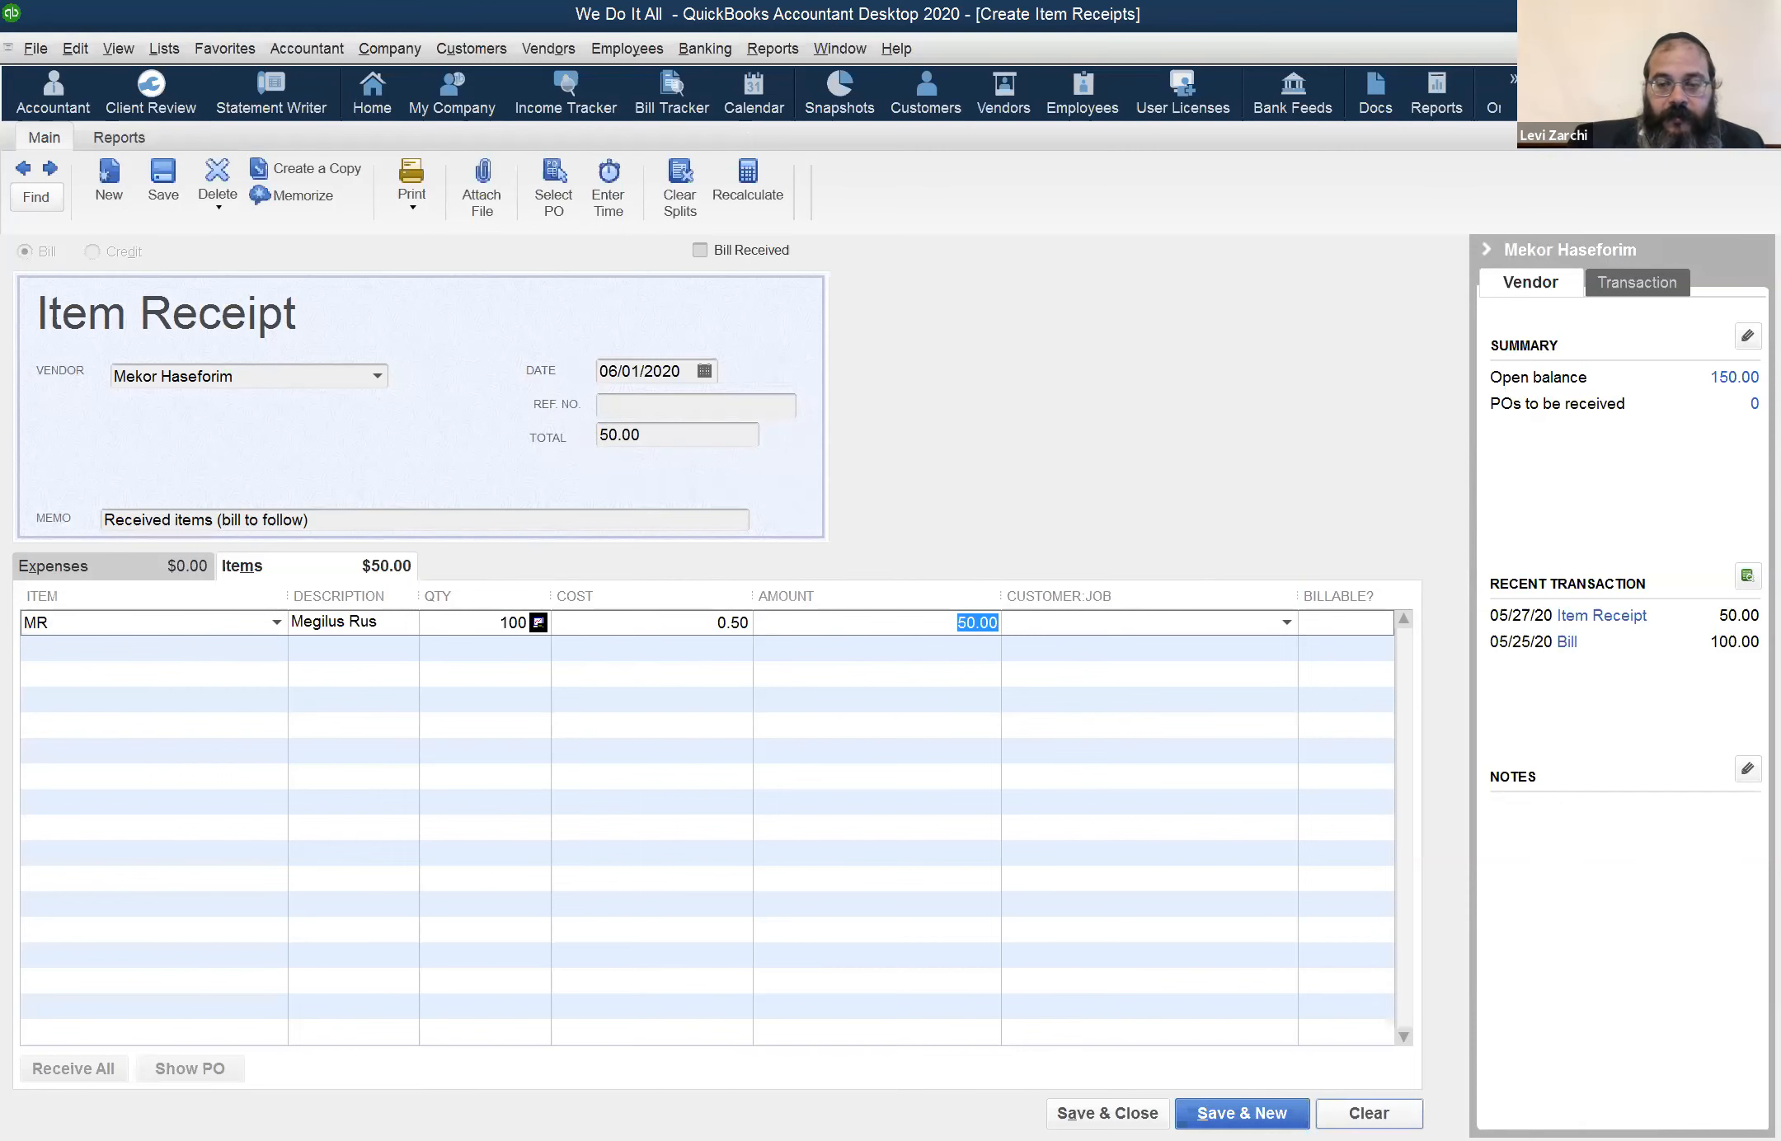
click(1369, 1113)
key(Escape)
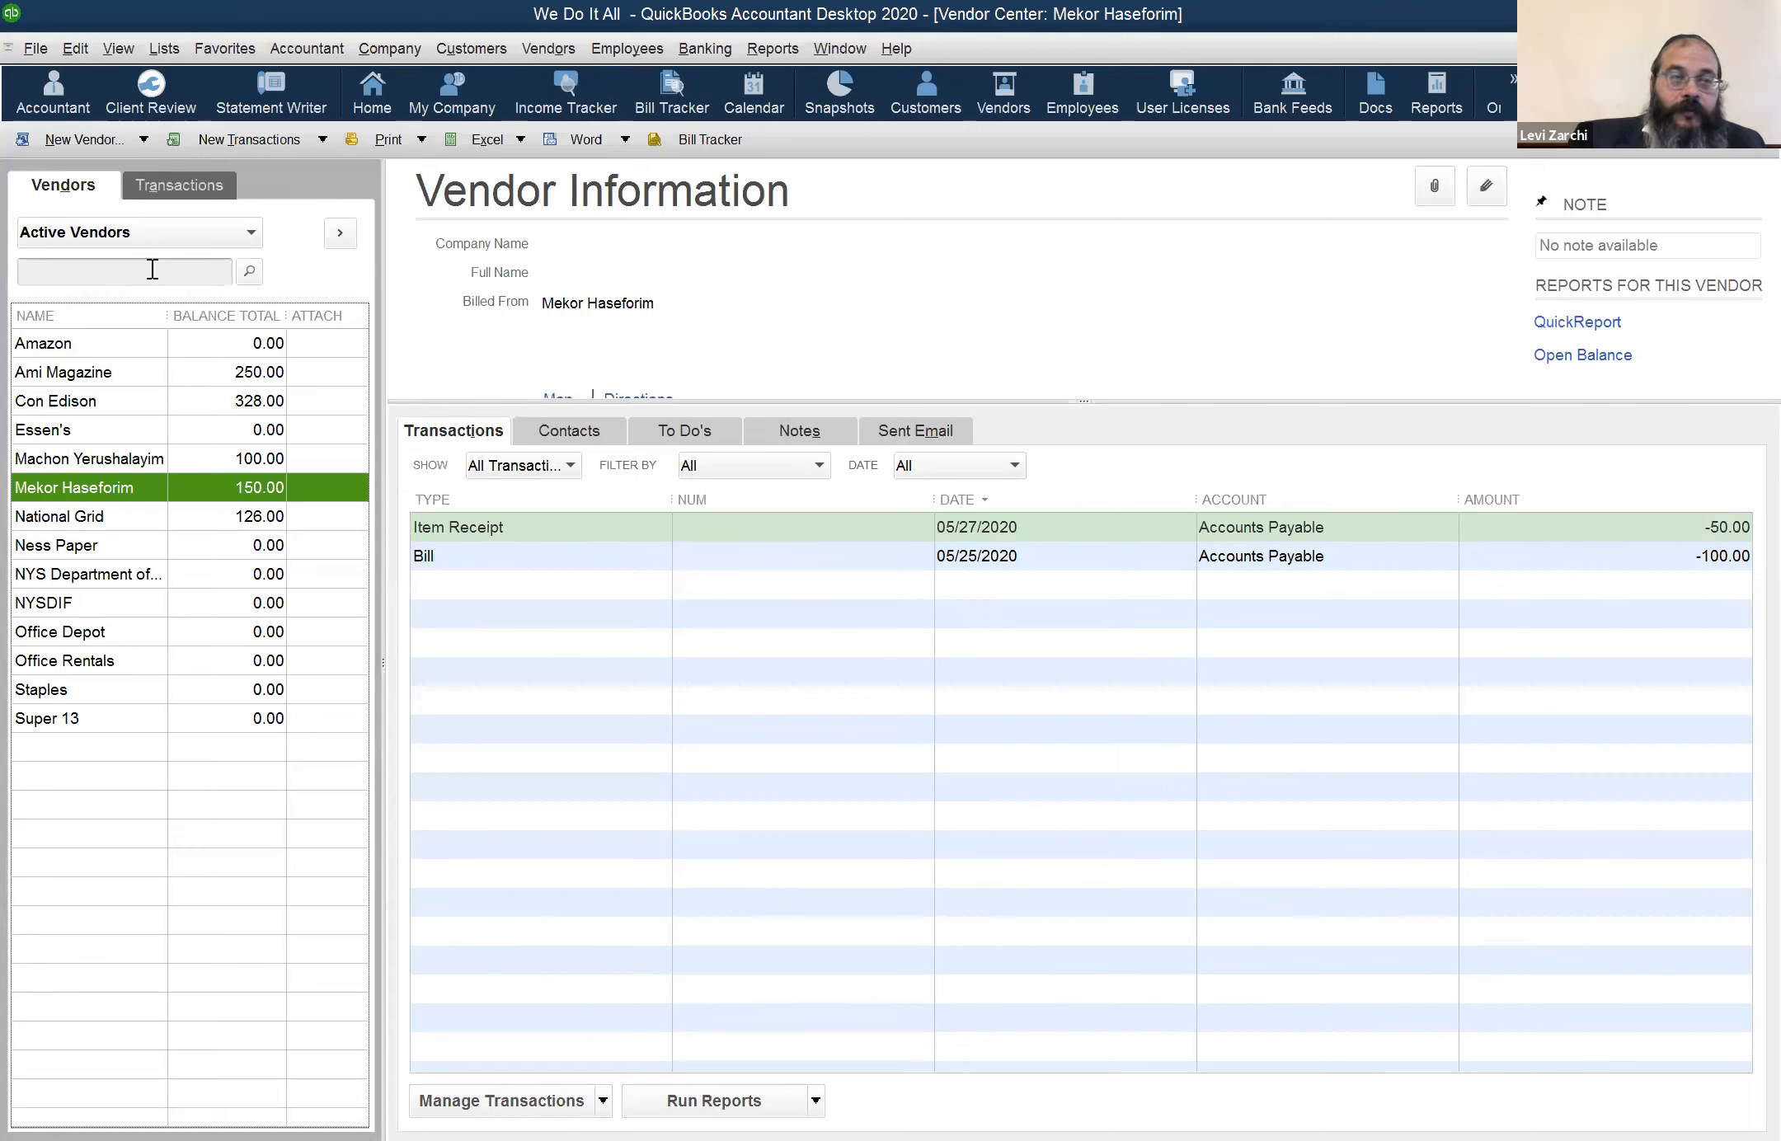
Open item MR's record from the Item List to check its quantity on hand and average cost
click(168, 56)
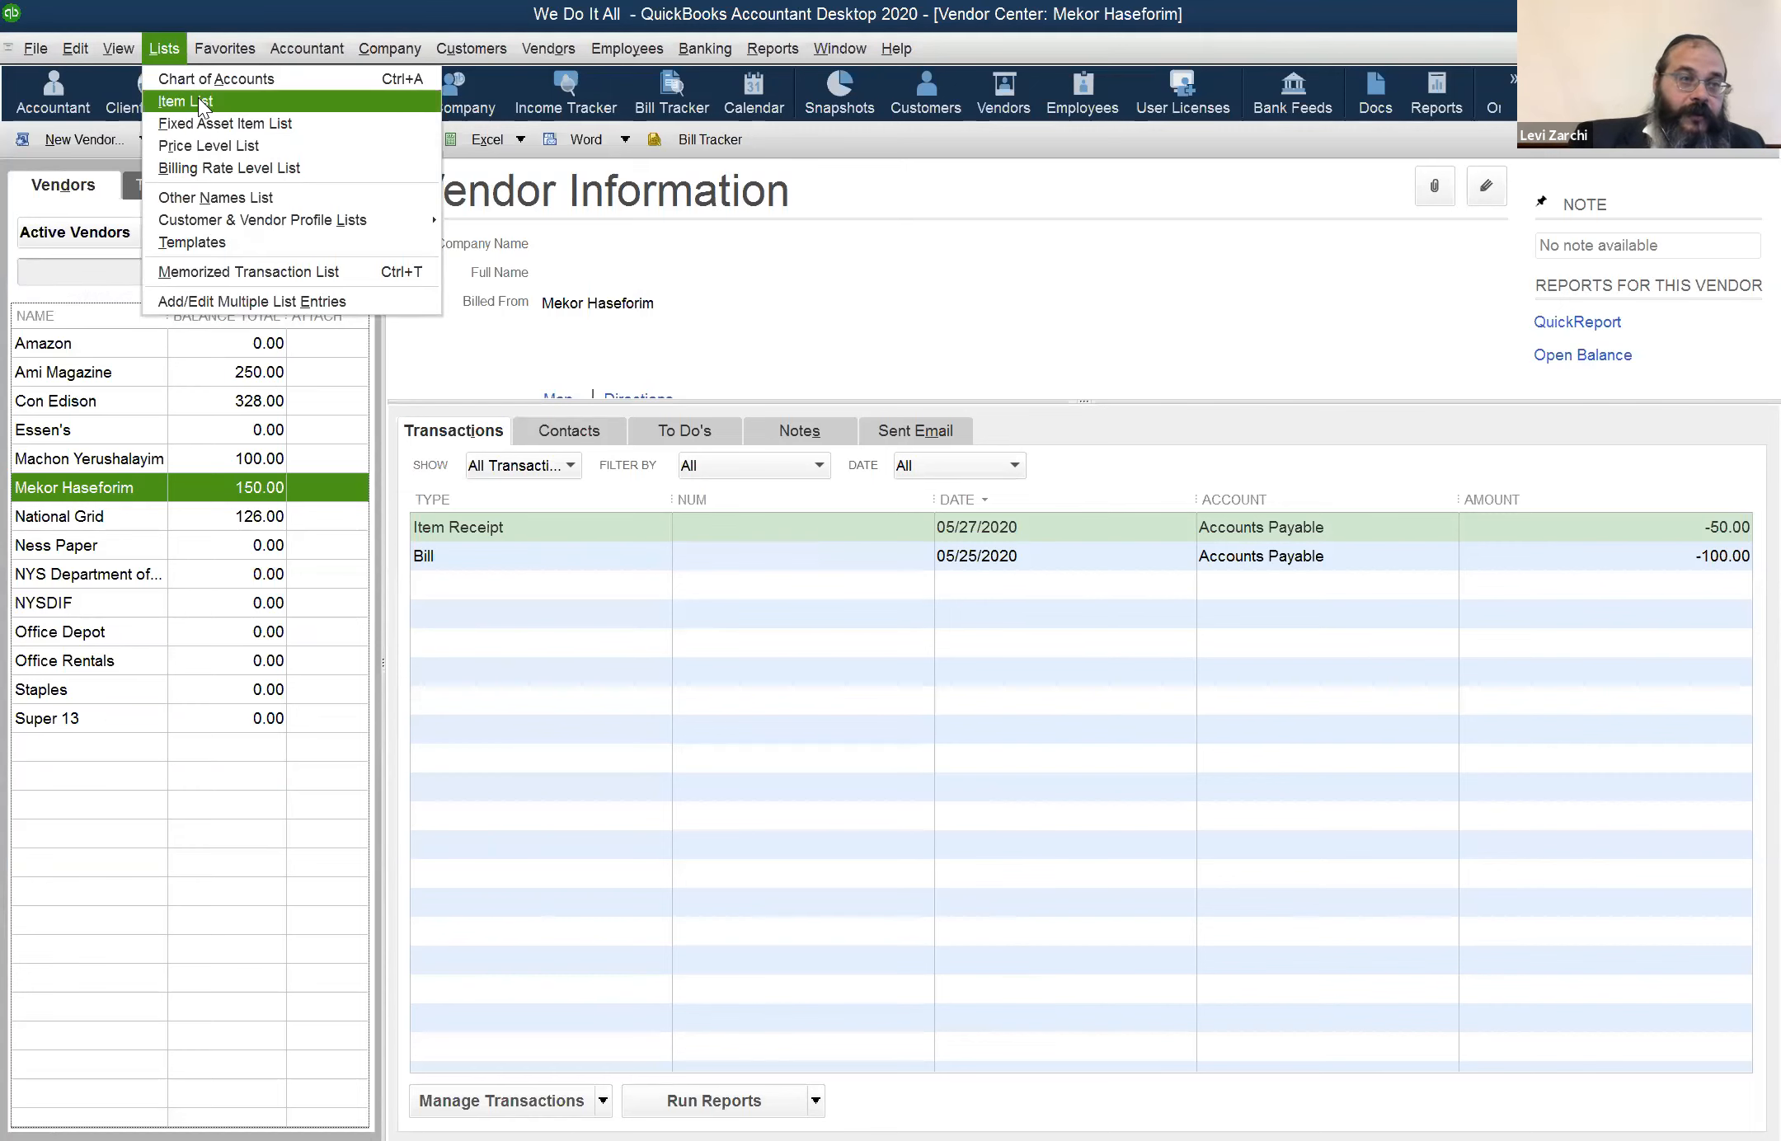
click(201, 100)
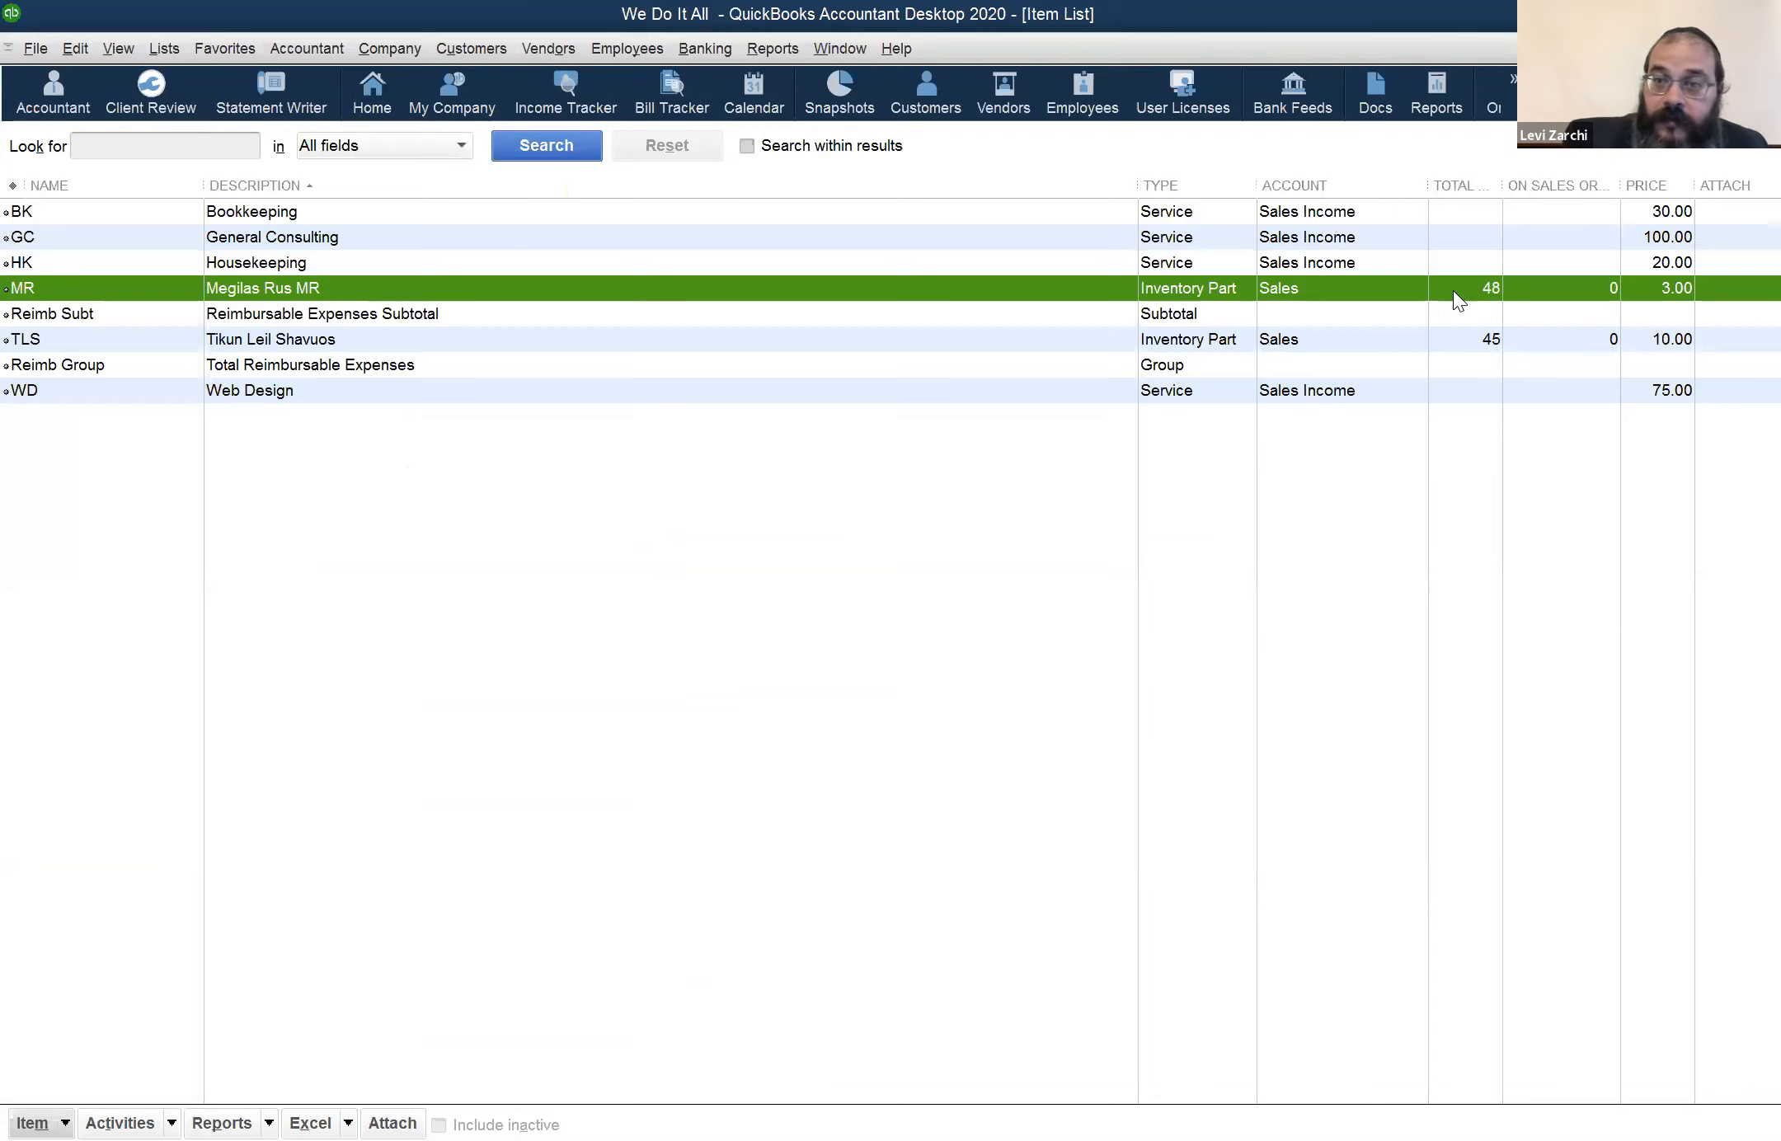
click(1495, 305)
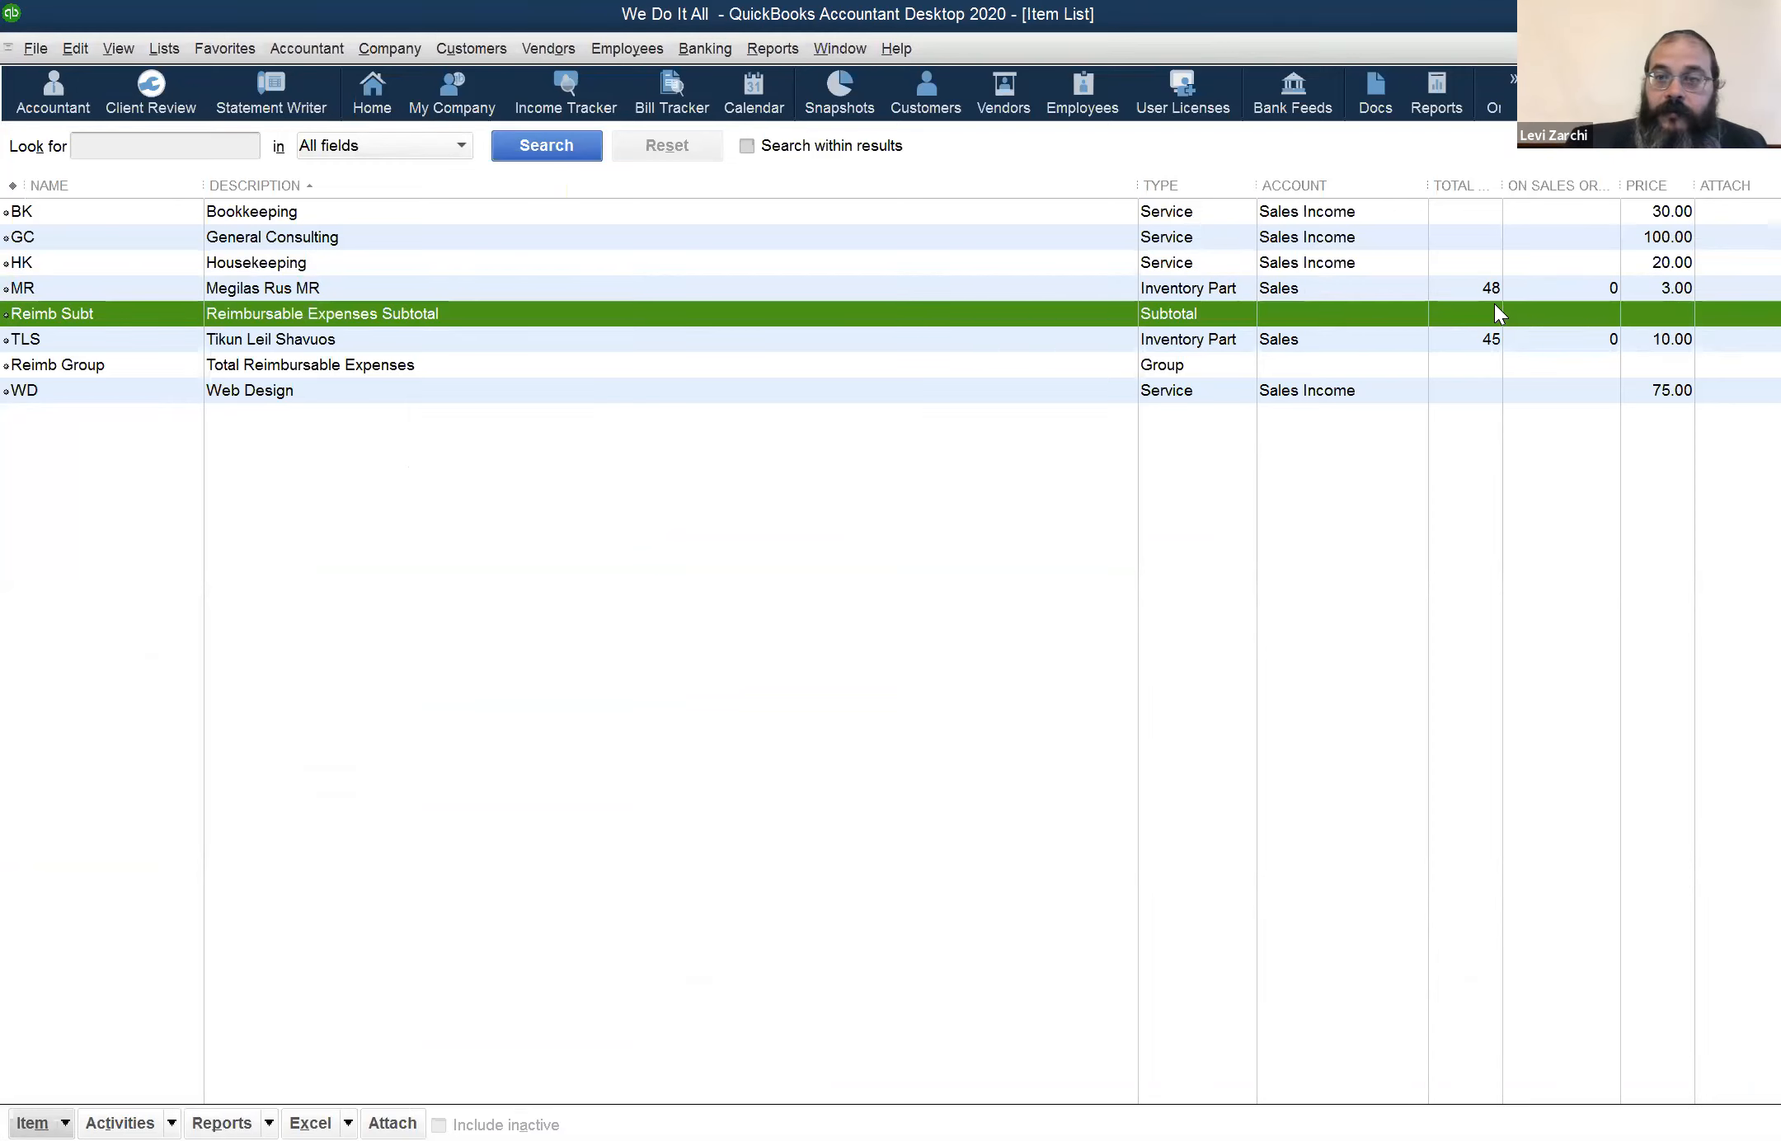
double_click(1497, 294)
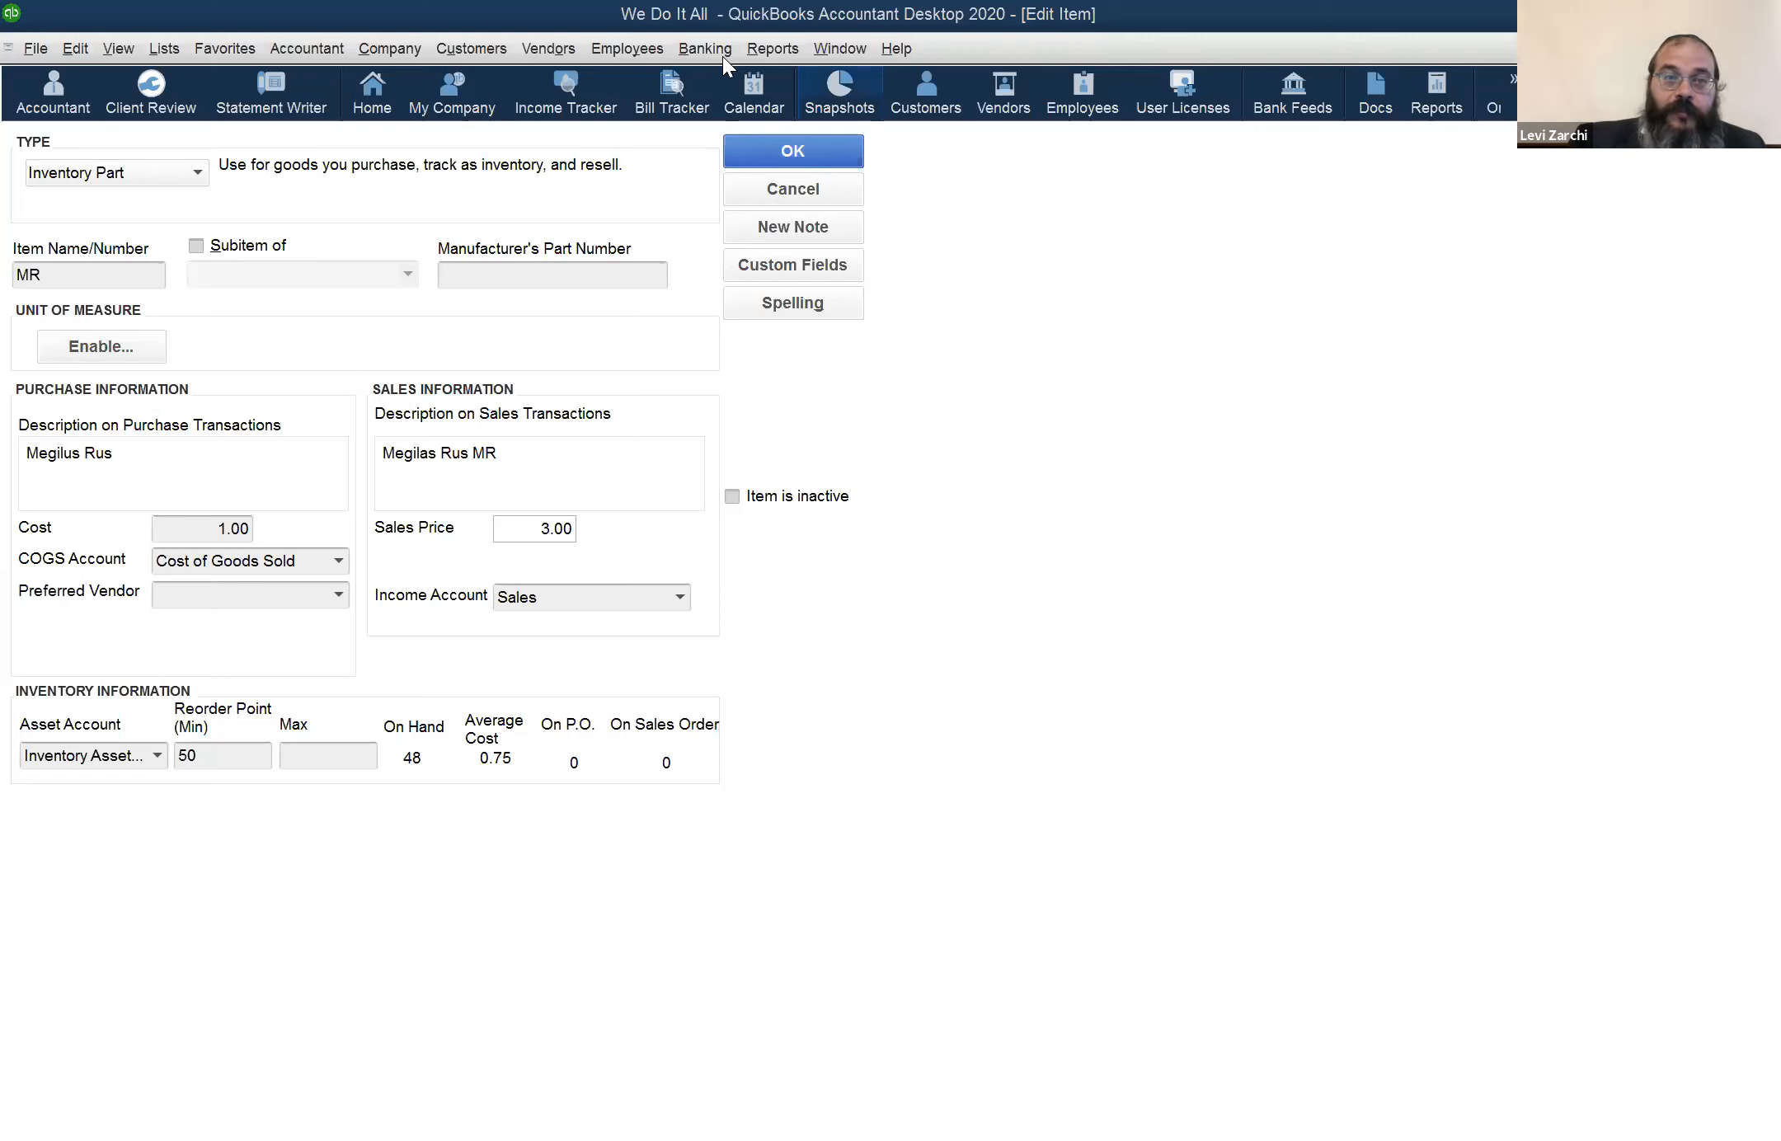
View the cost field on a blank item receipt, and close the receipt, the MR record and the Item List
click(549, 49)
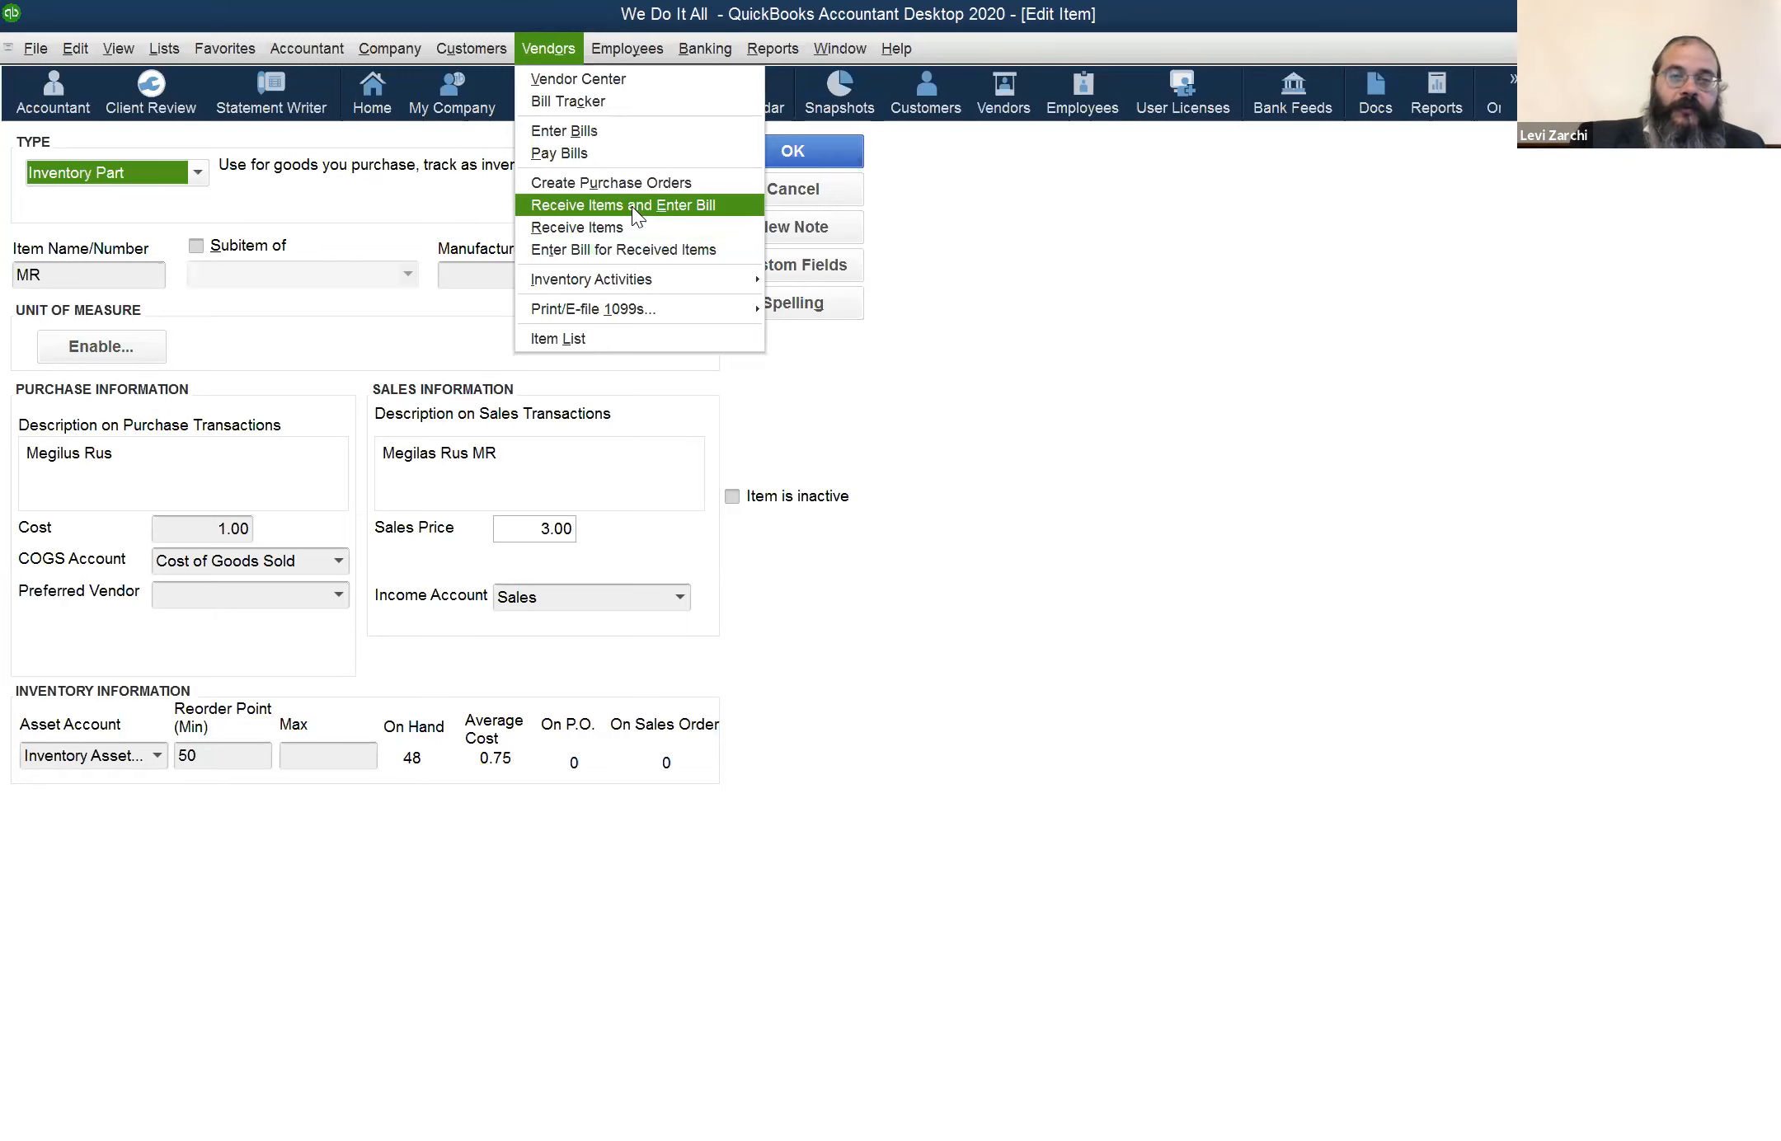
click(676, 228)
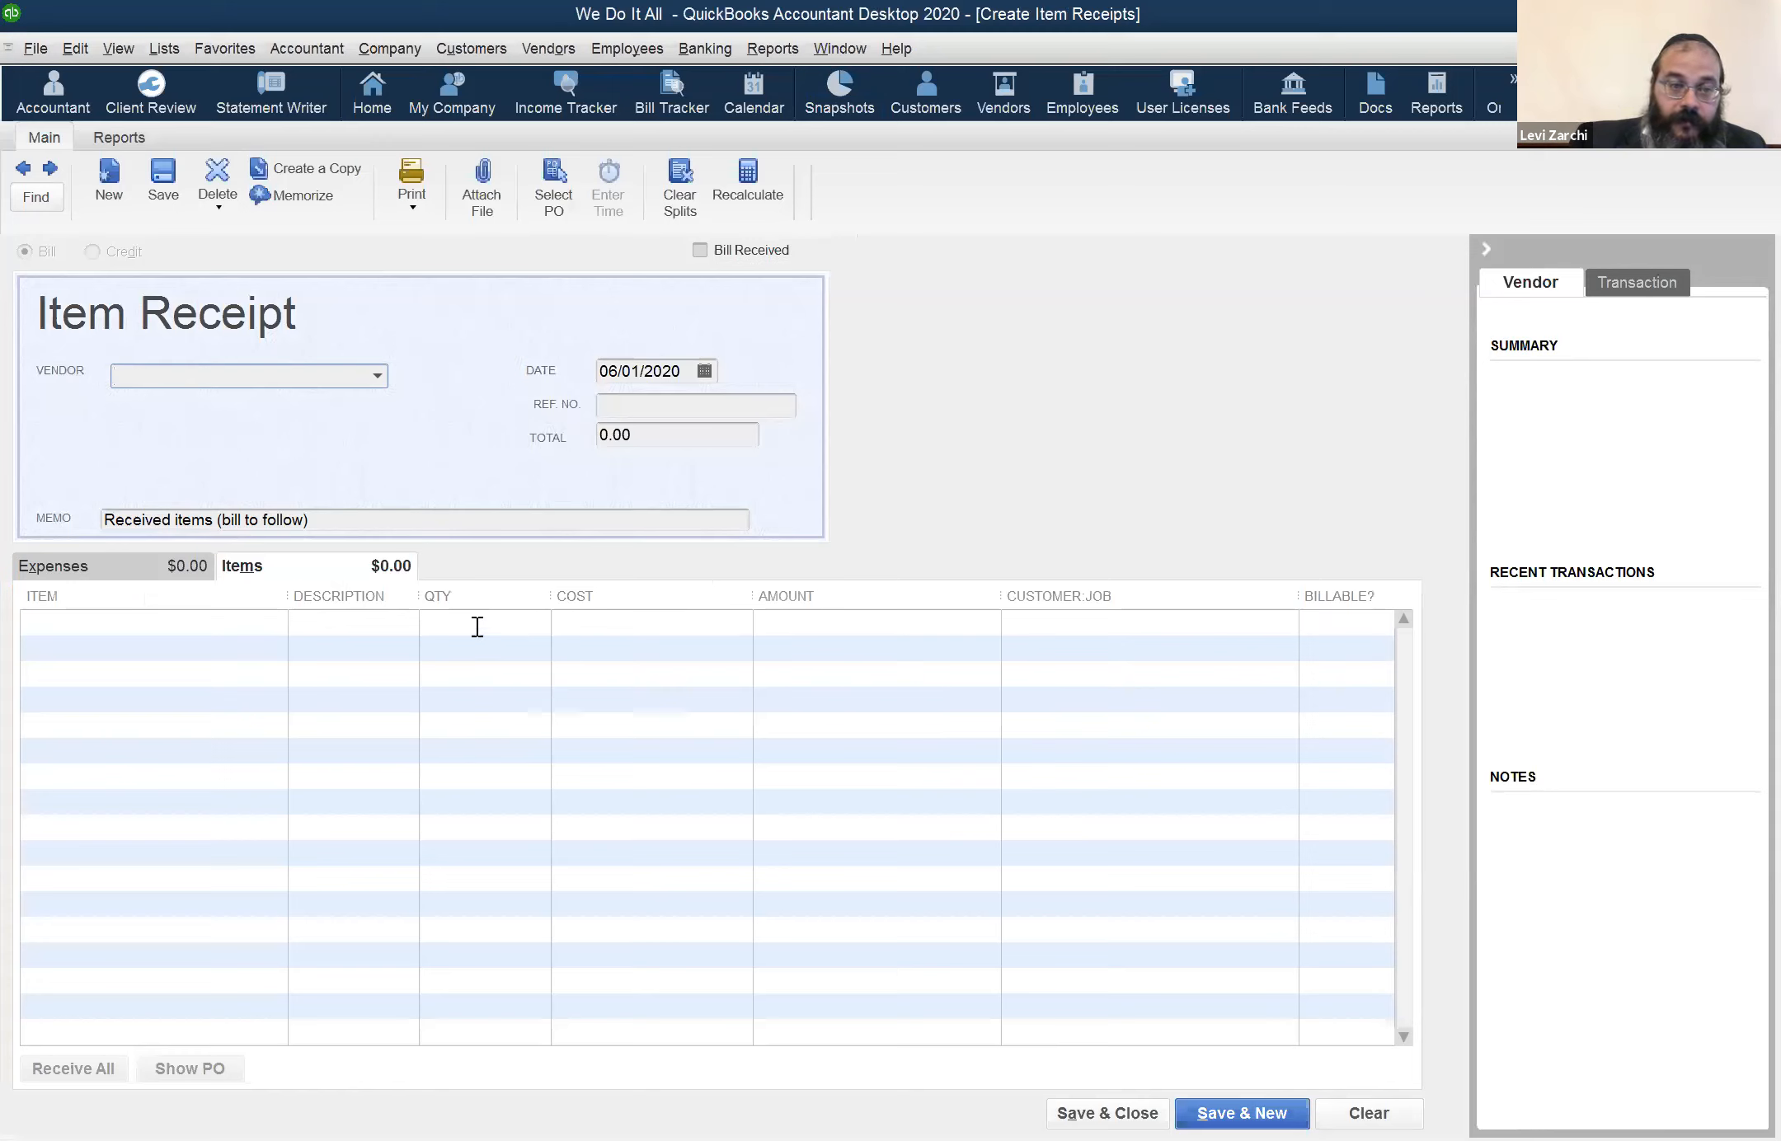
click(565, 624)
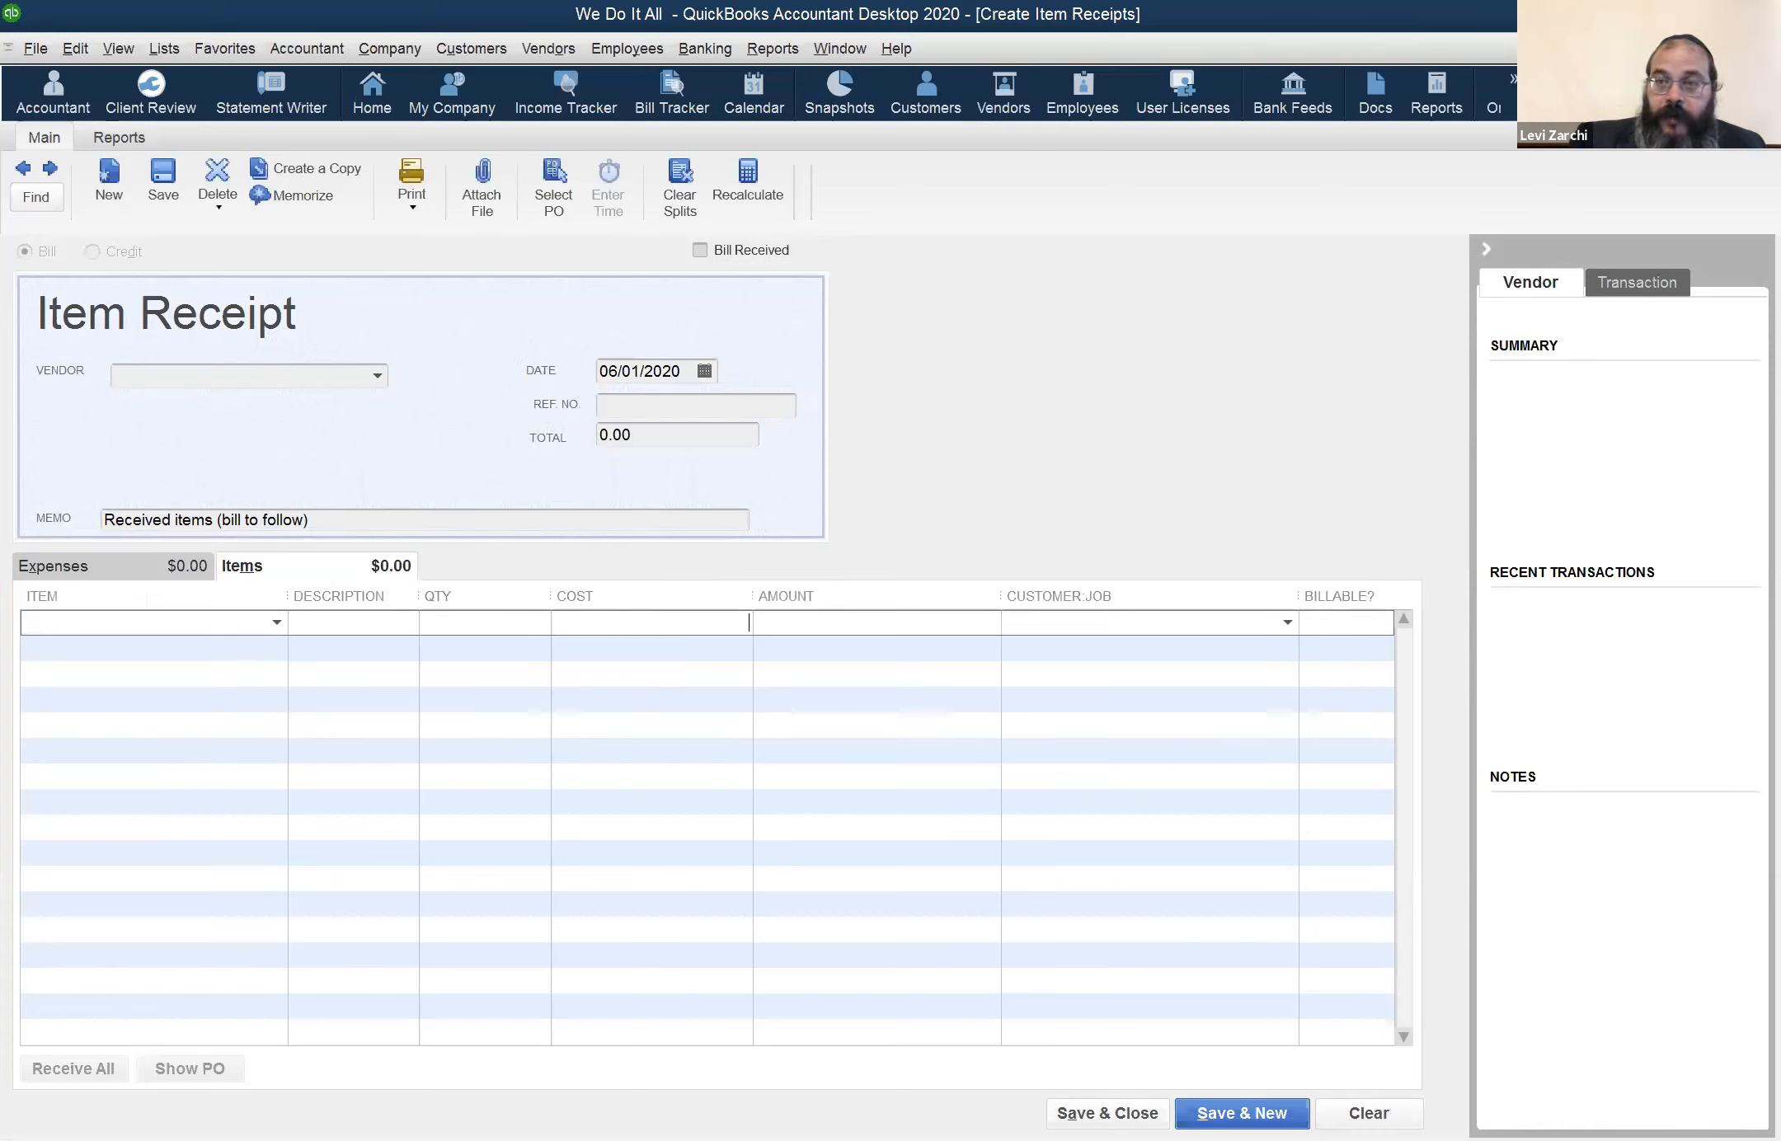
key(Escape)
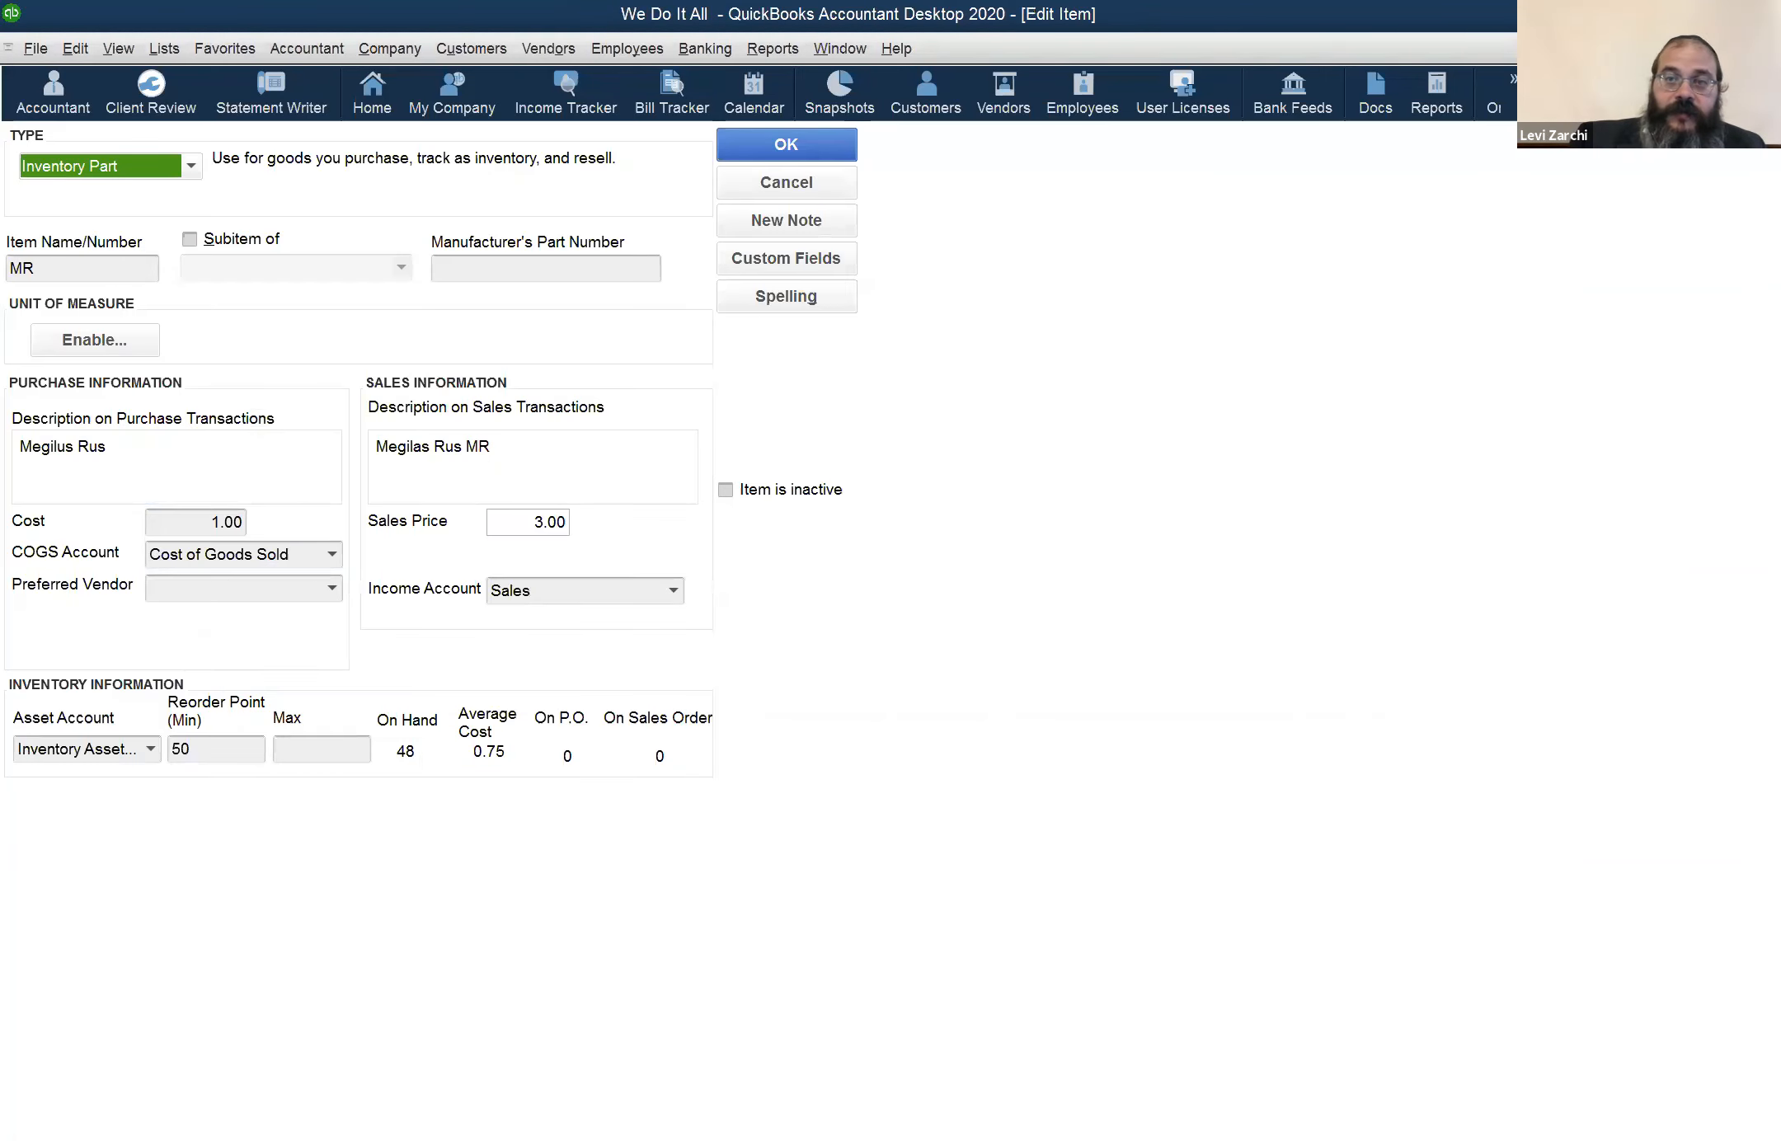
key(Escape)
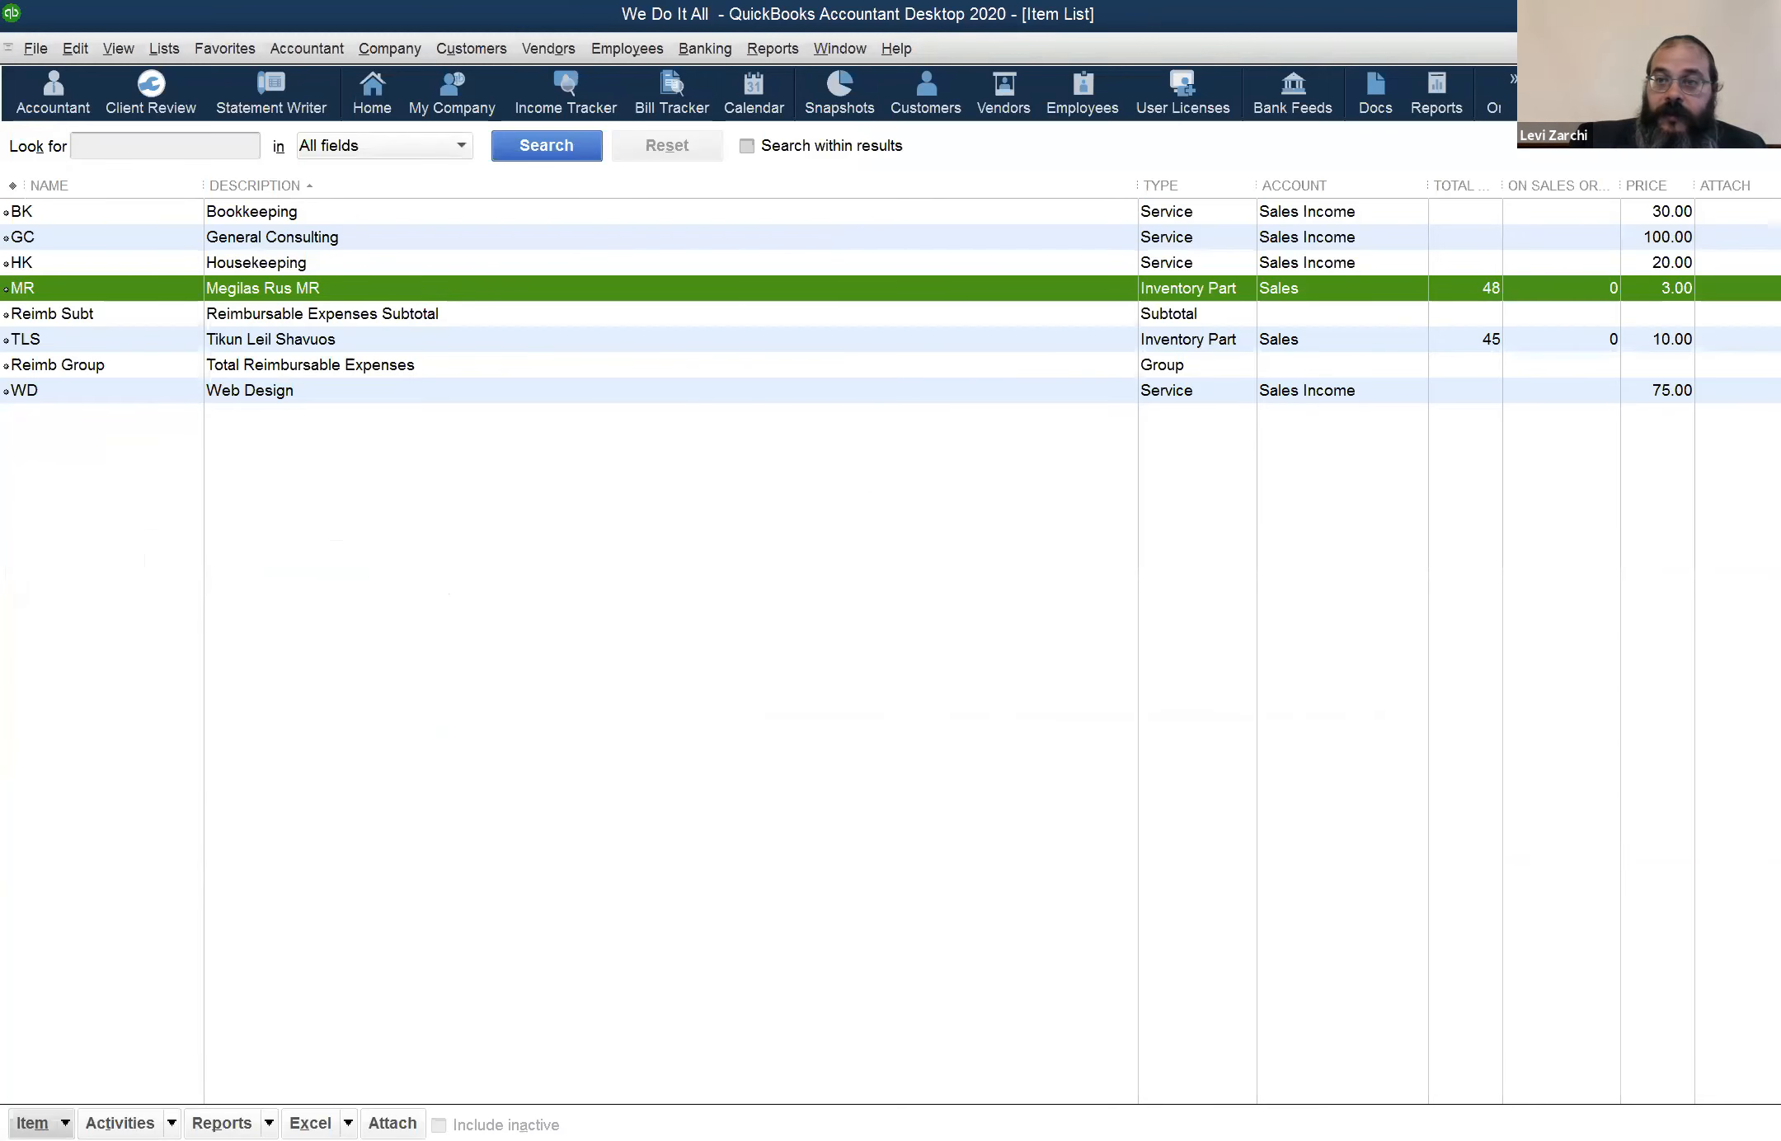
key(Escape)
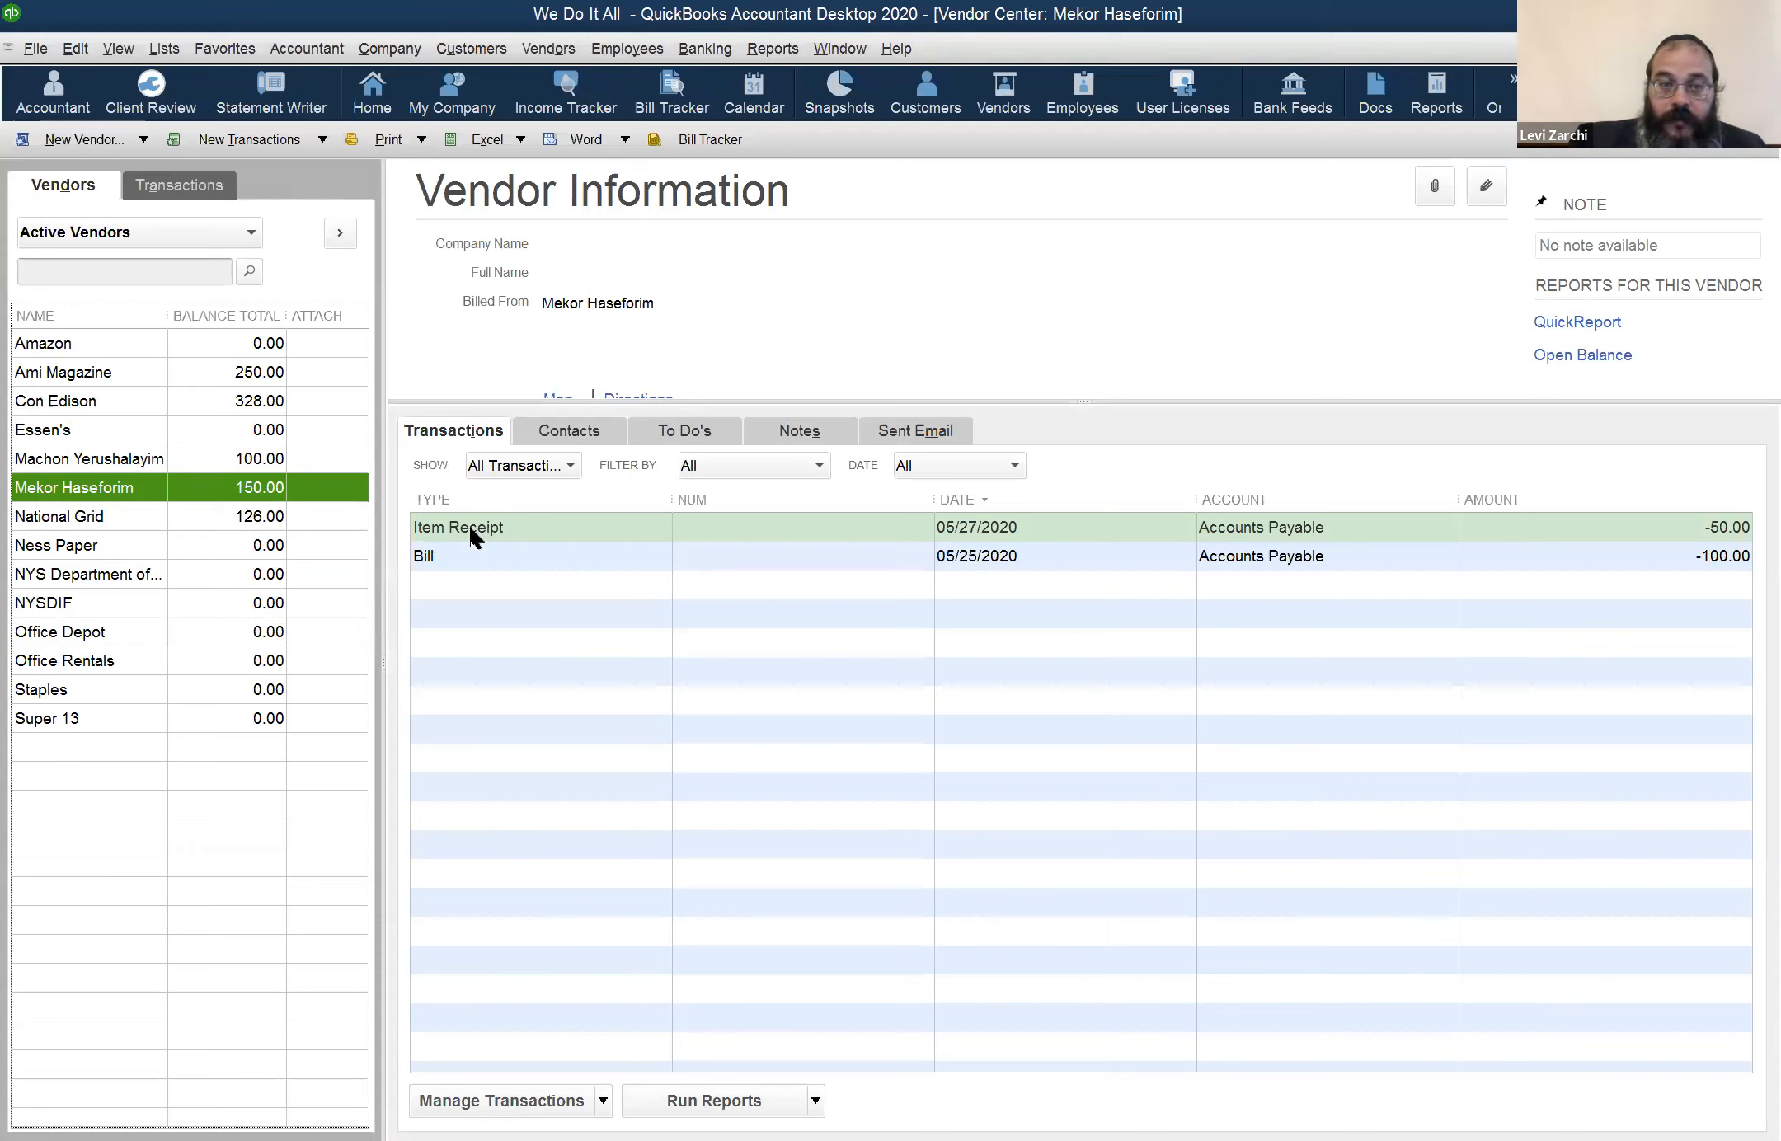
Review Mekor Haseforim's bill dated 05/25/2020, and close it to return to the vendor's transactions
click(439, 559)
click(461, 527)
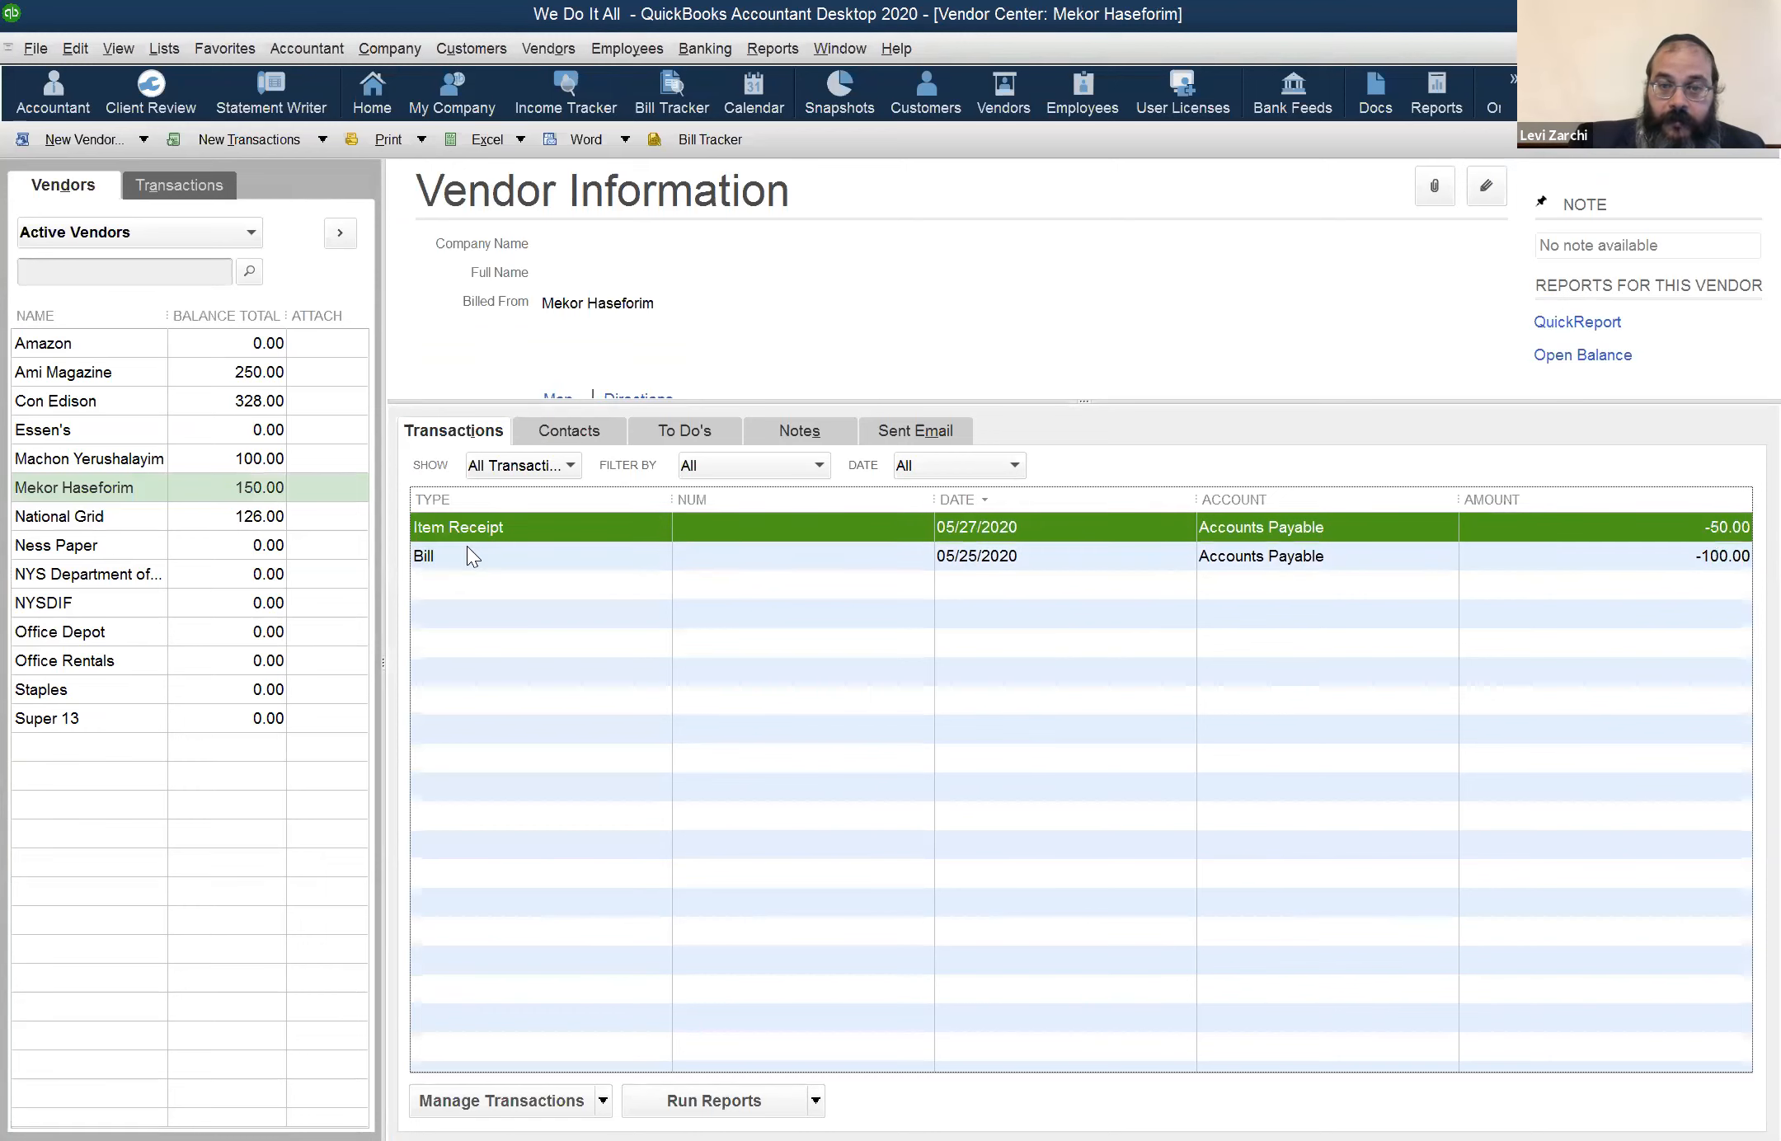
double_click(468, 556)
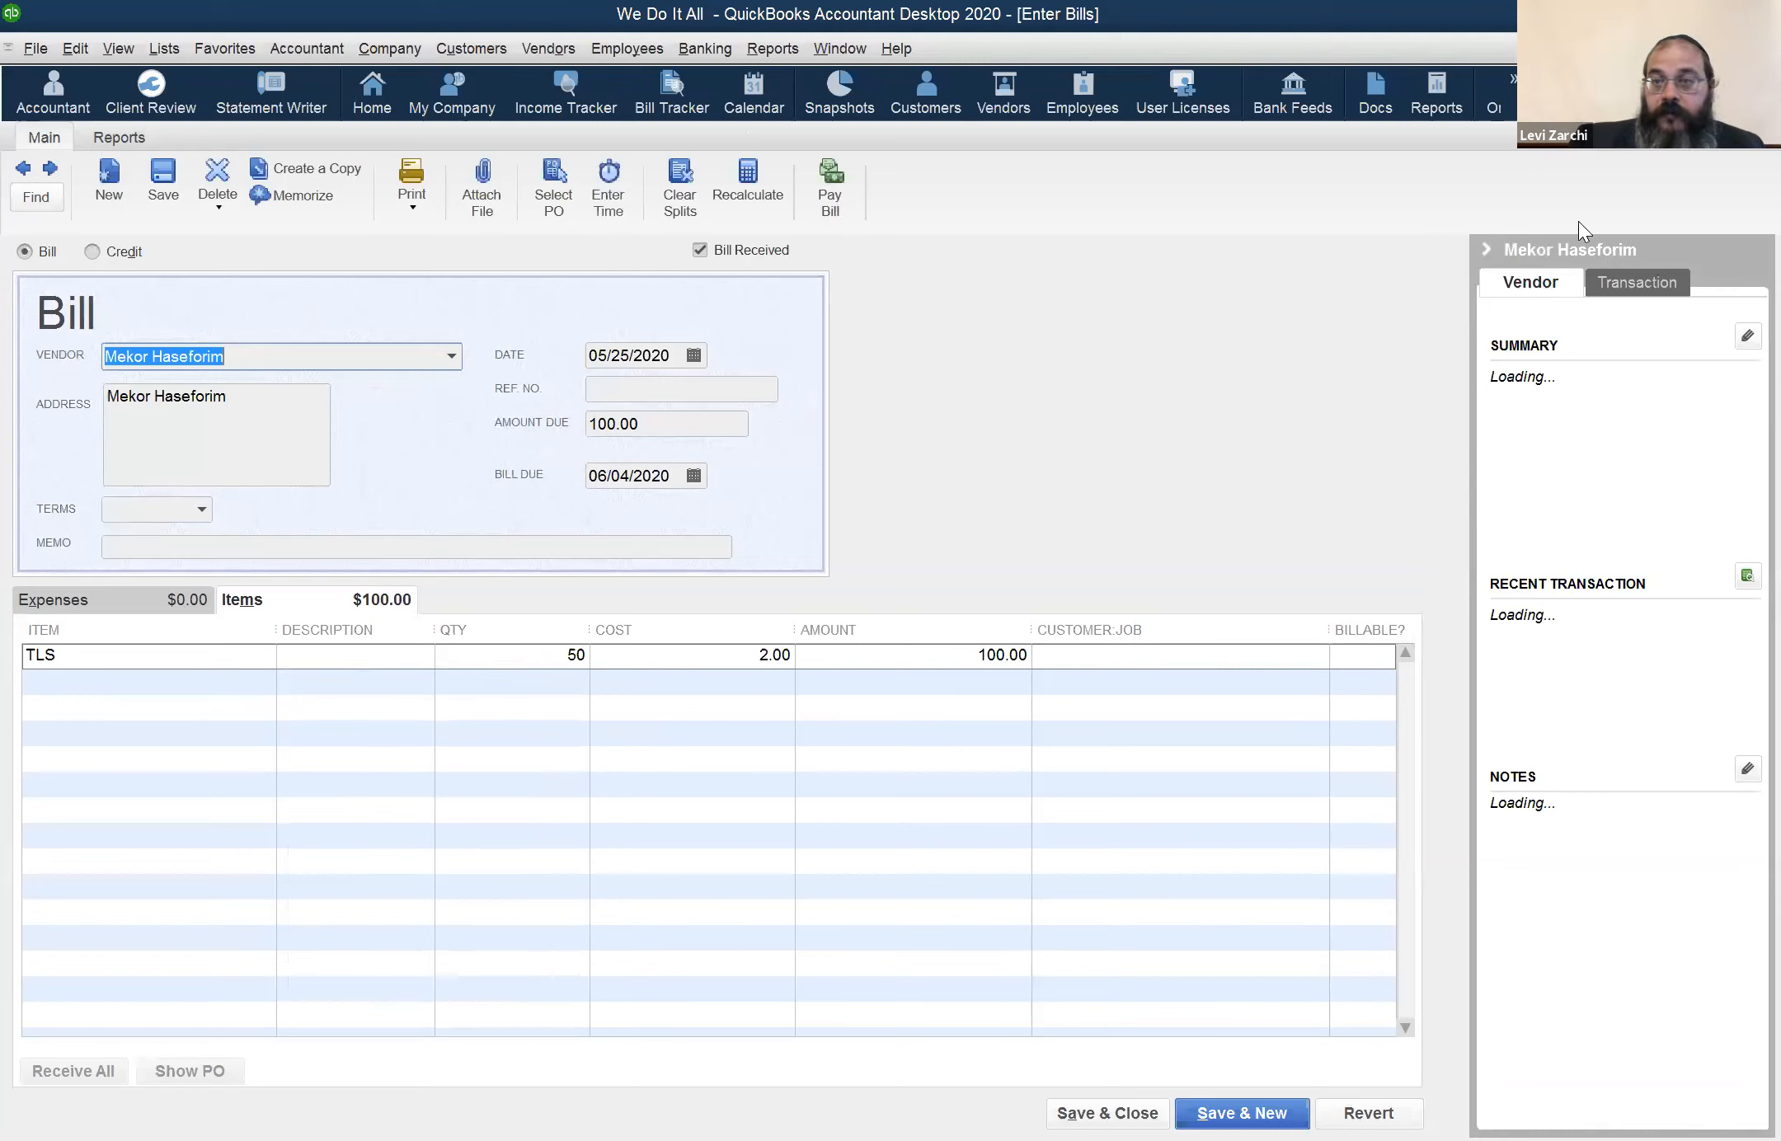
click(1765, 48)
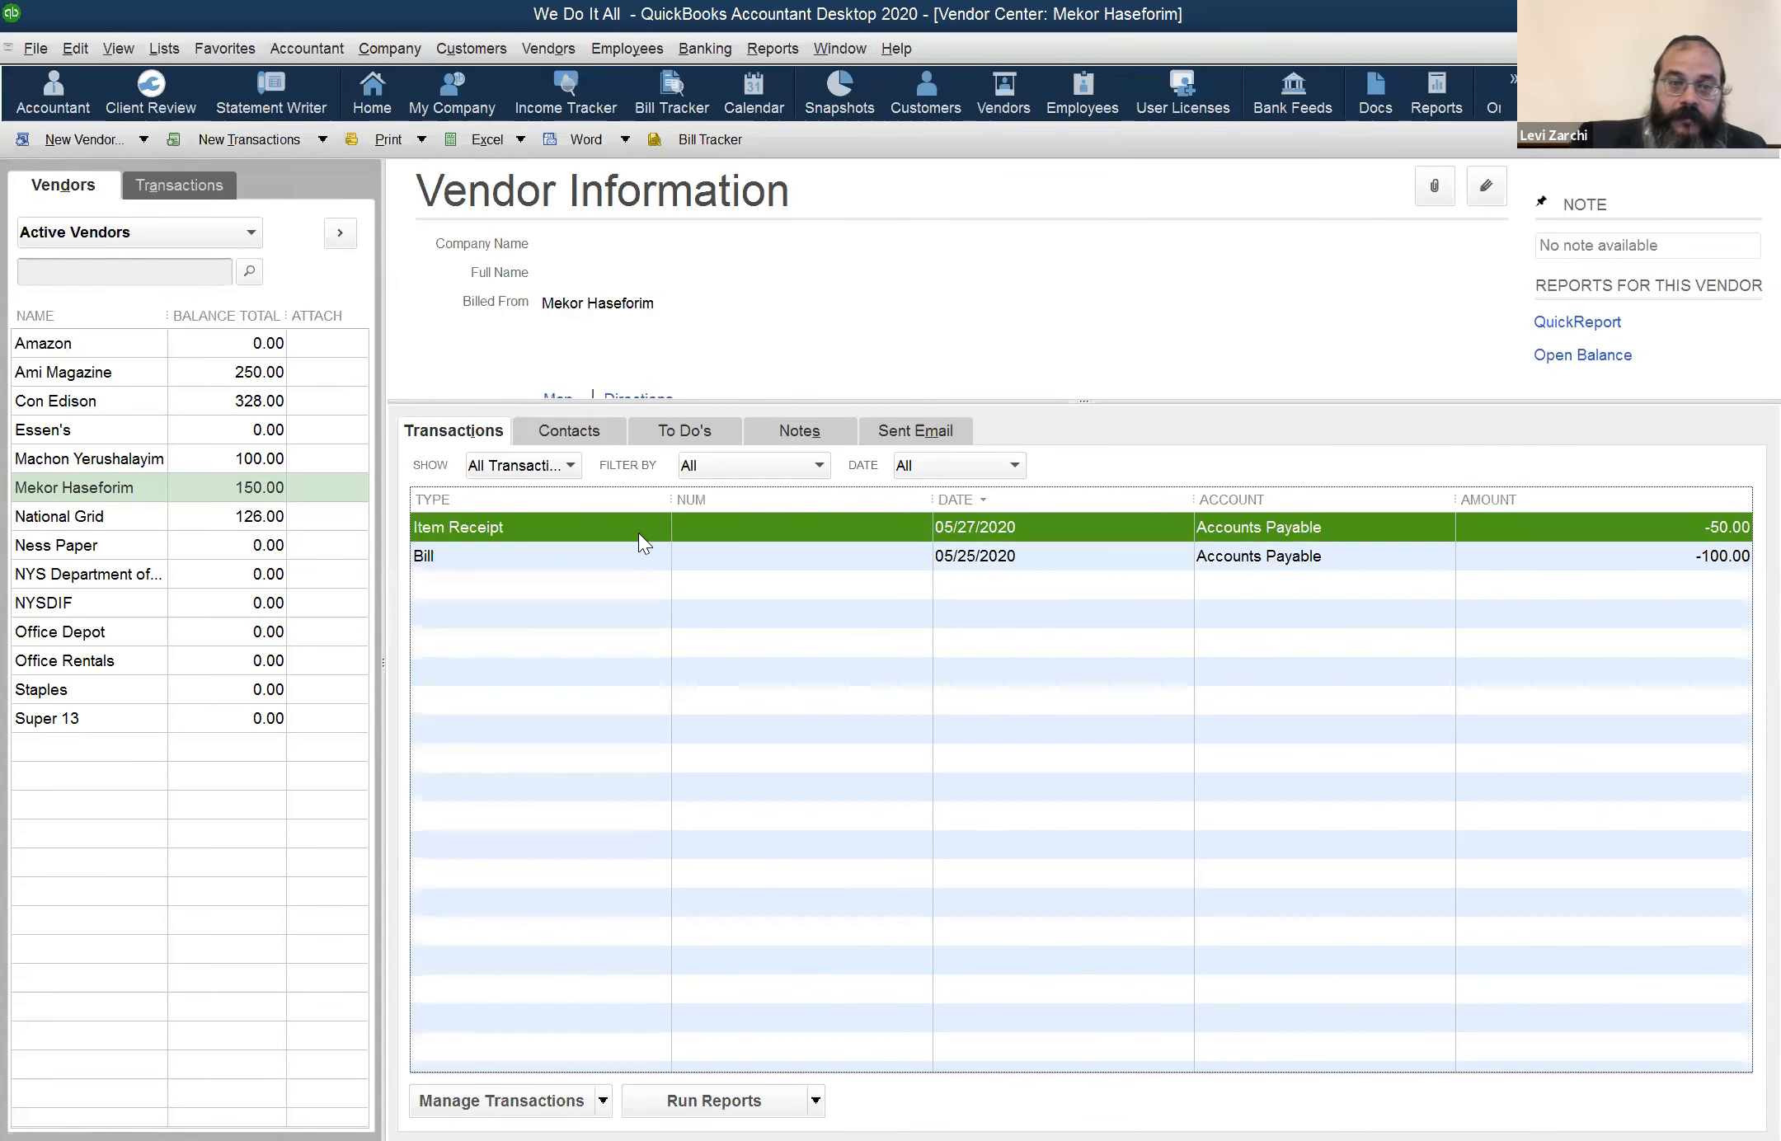
Review Mekor Haseforim's item receipt dated 05/27/2020, and close it to return to the vendor's transactions
double_click(635, 532)
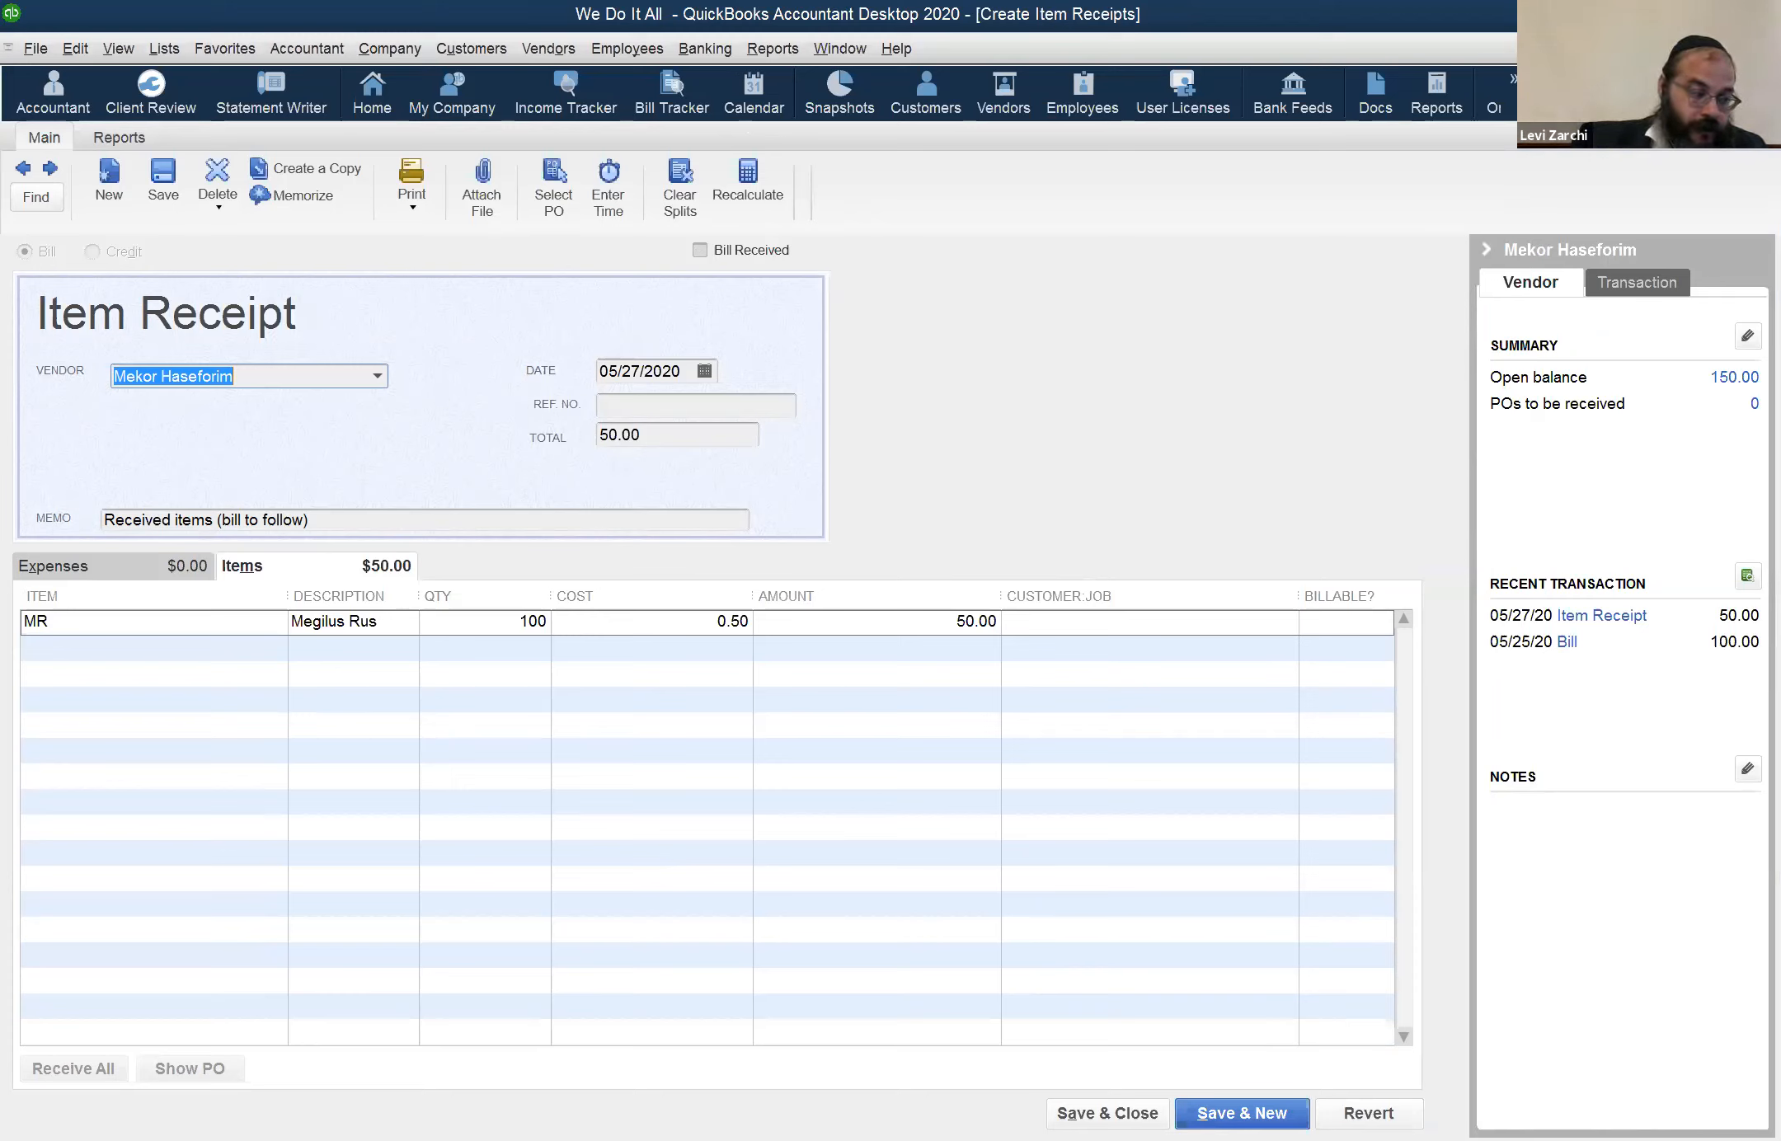
key(Escape)
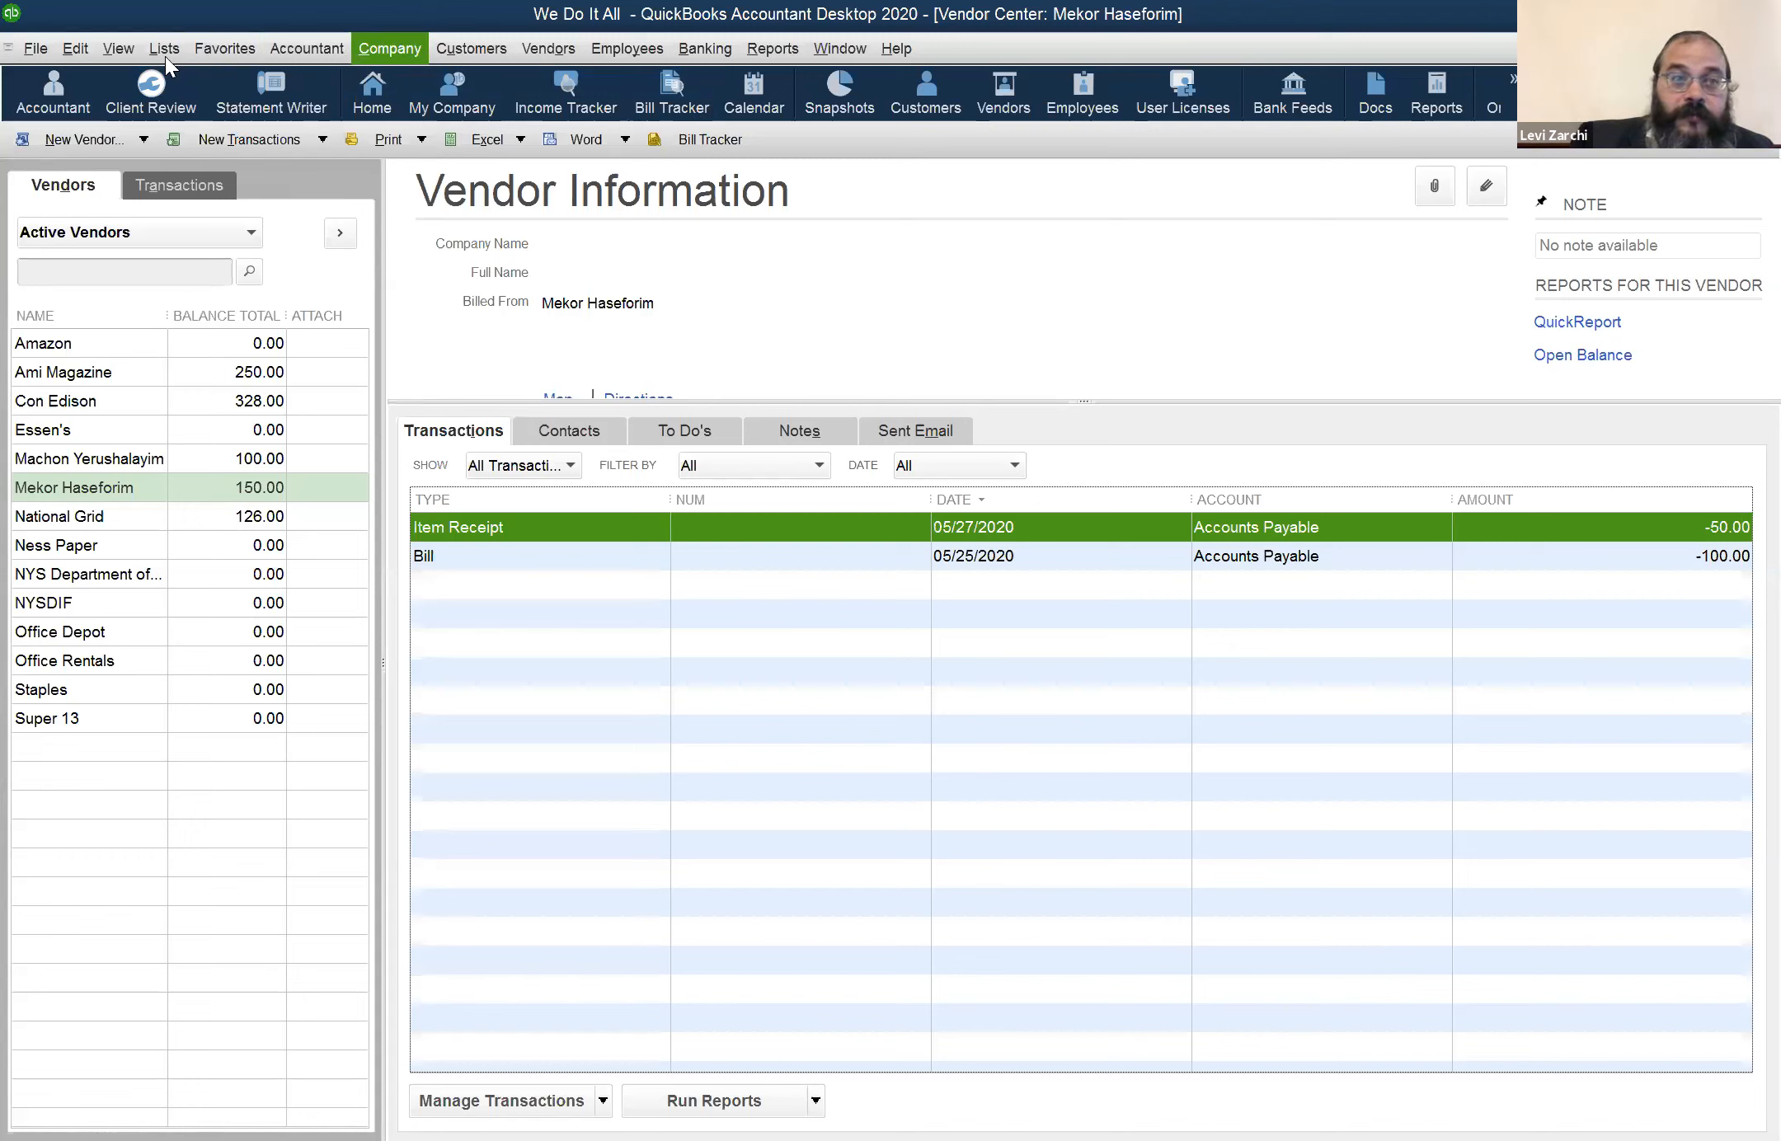
Hide the icon bar, and restore it as the Top Icon Bar
click(124, 49)
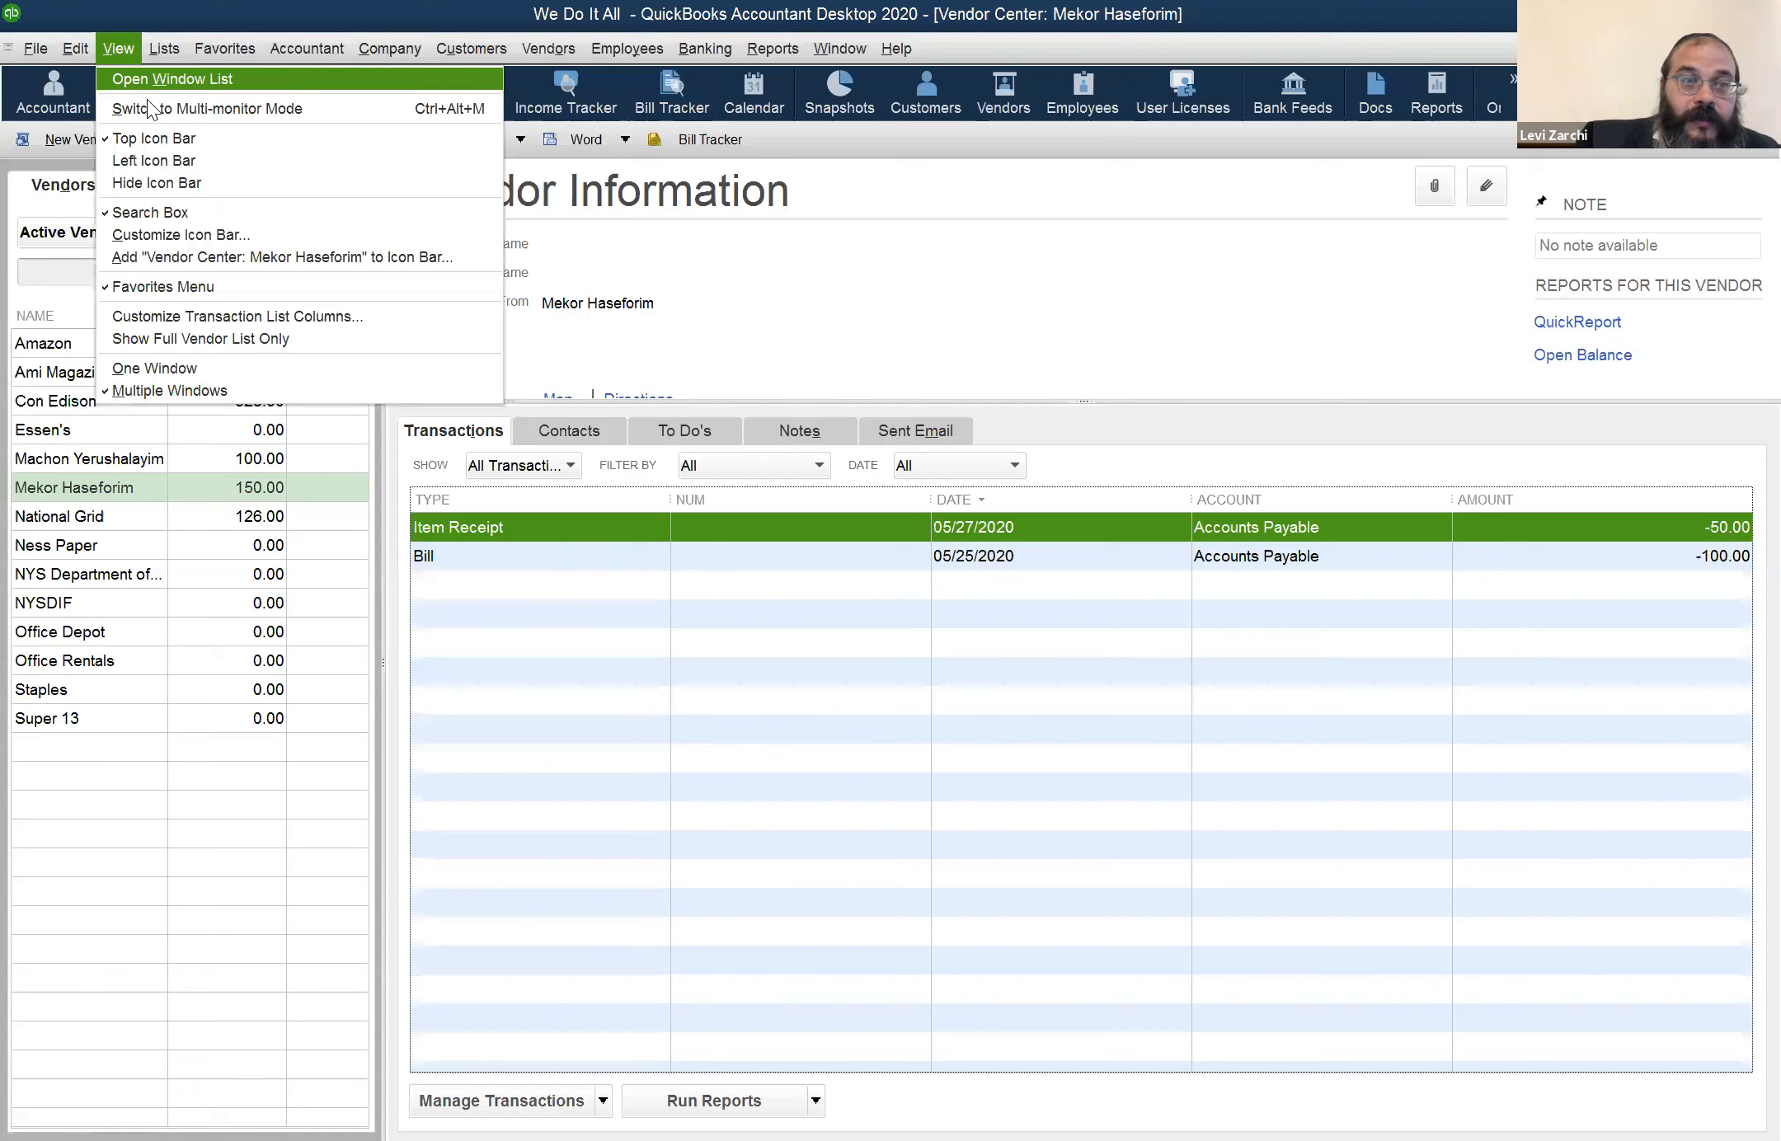
click(188, 138)
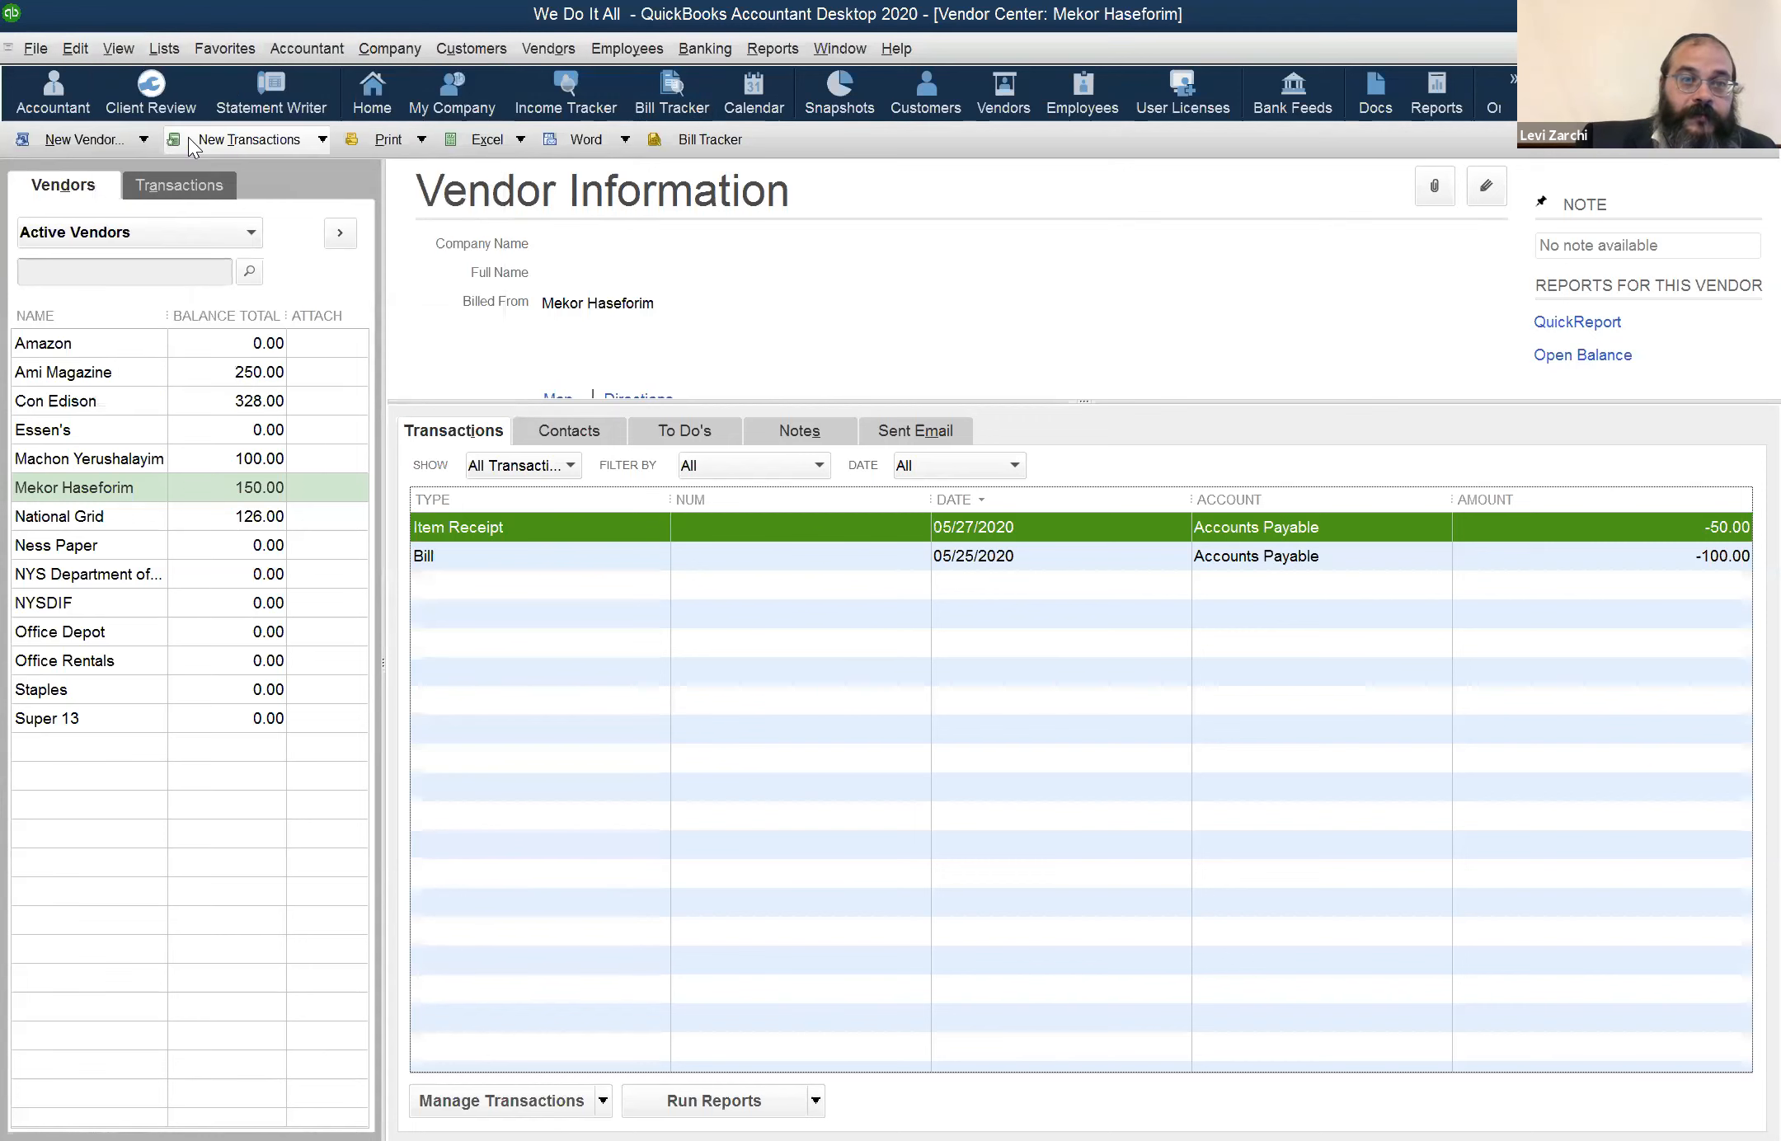
click(122, 49)
click(163, 133)
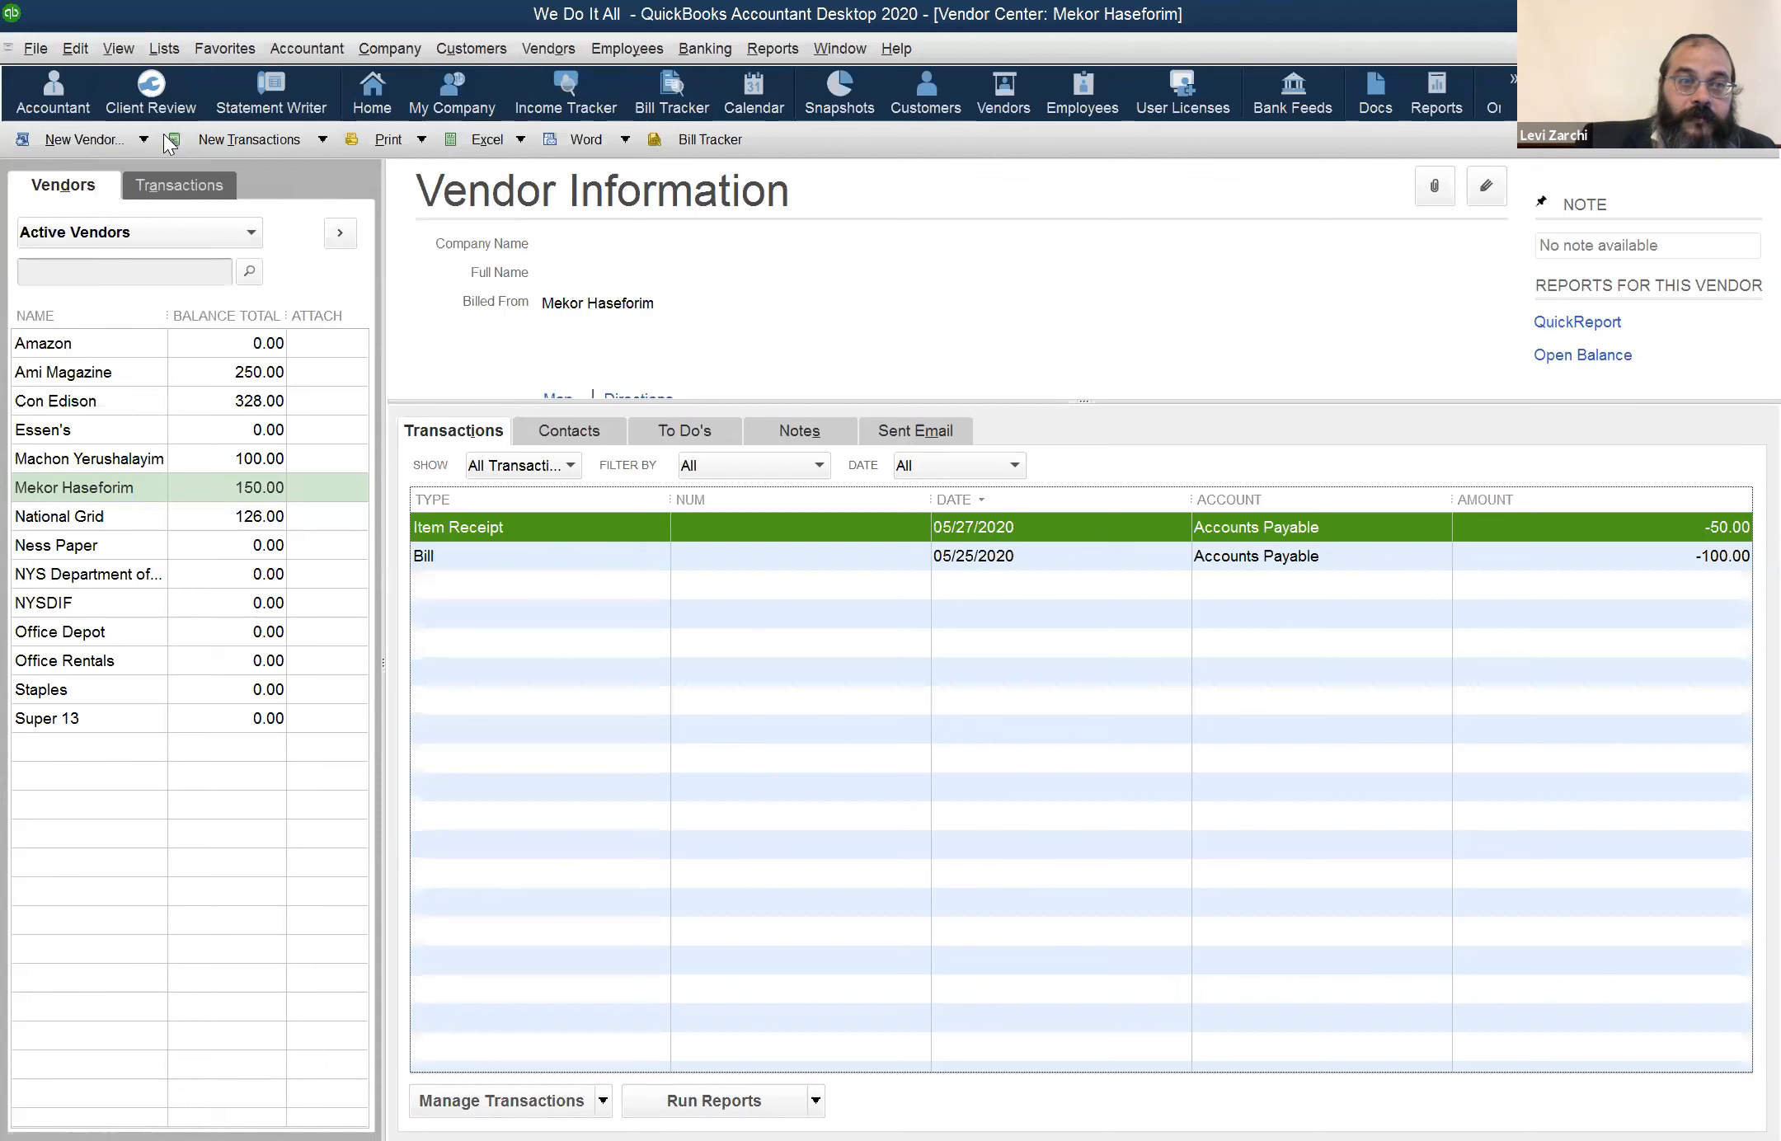
click(119, 51)
click(176, 185)
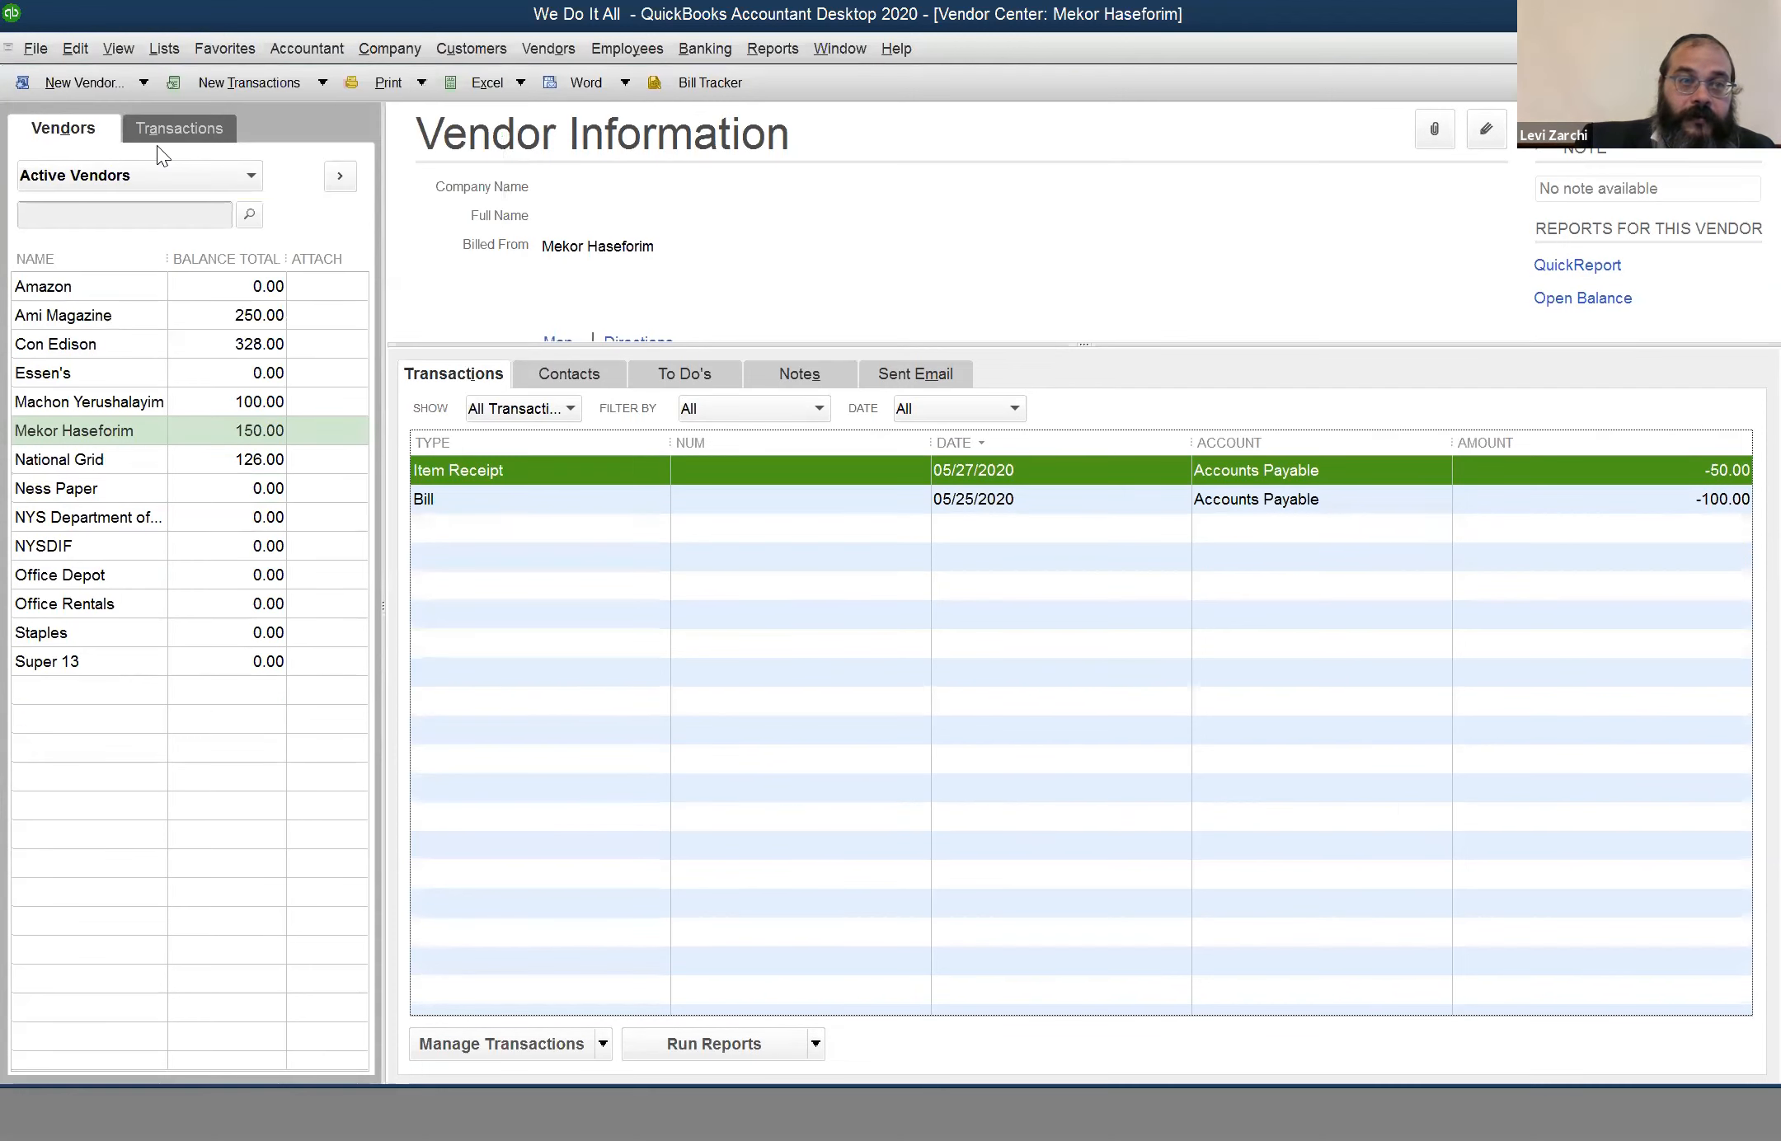
click(113, 47)
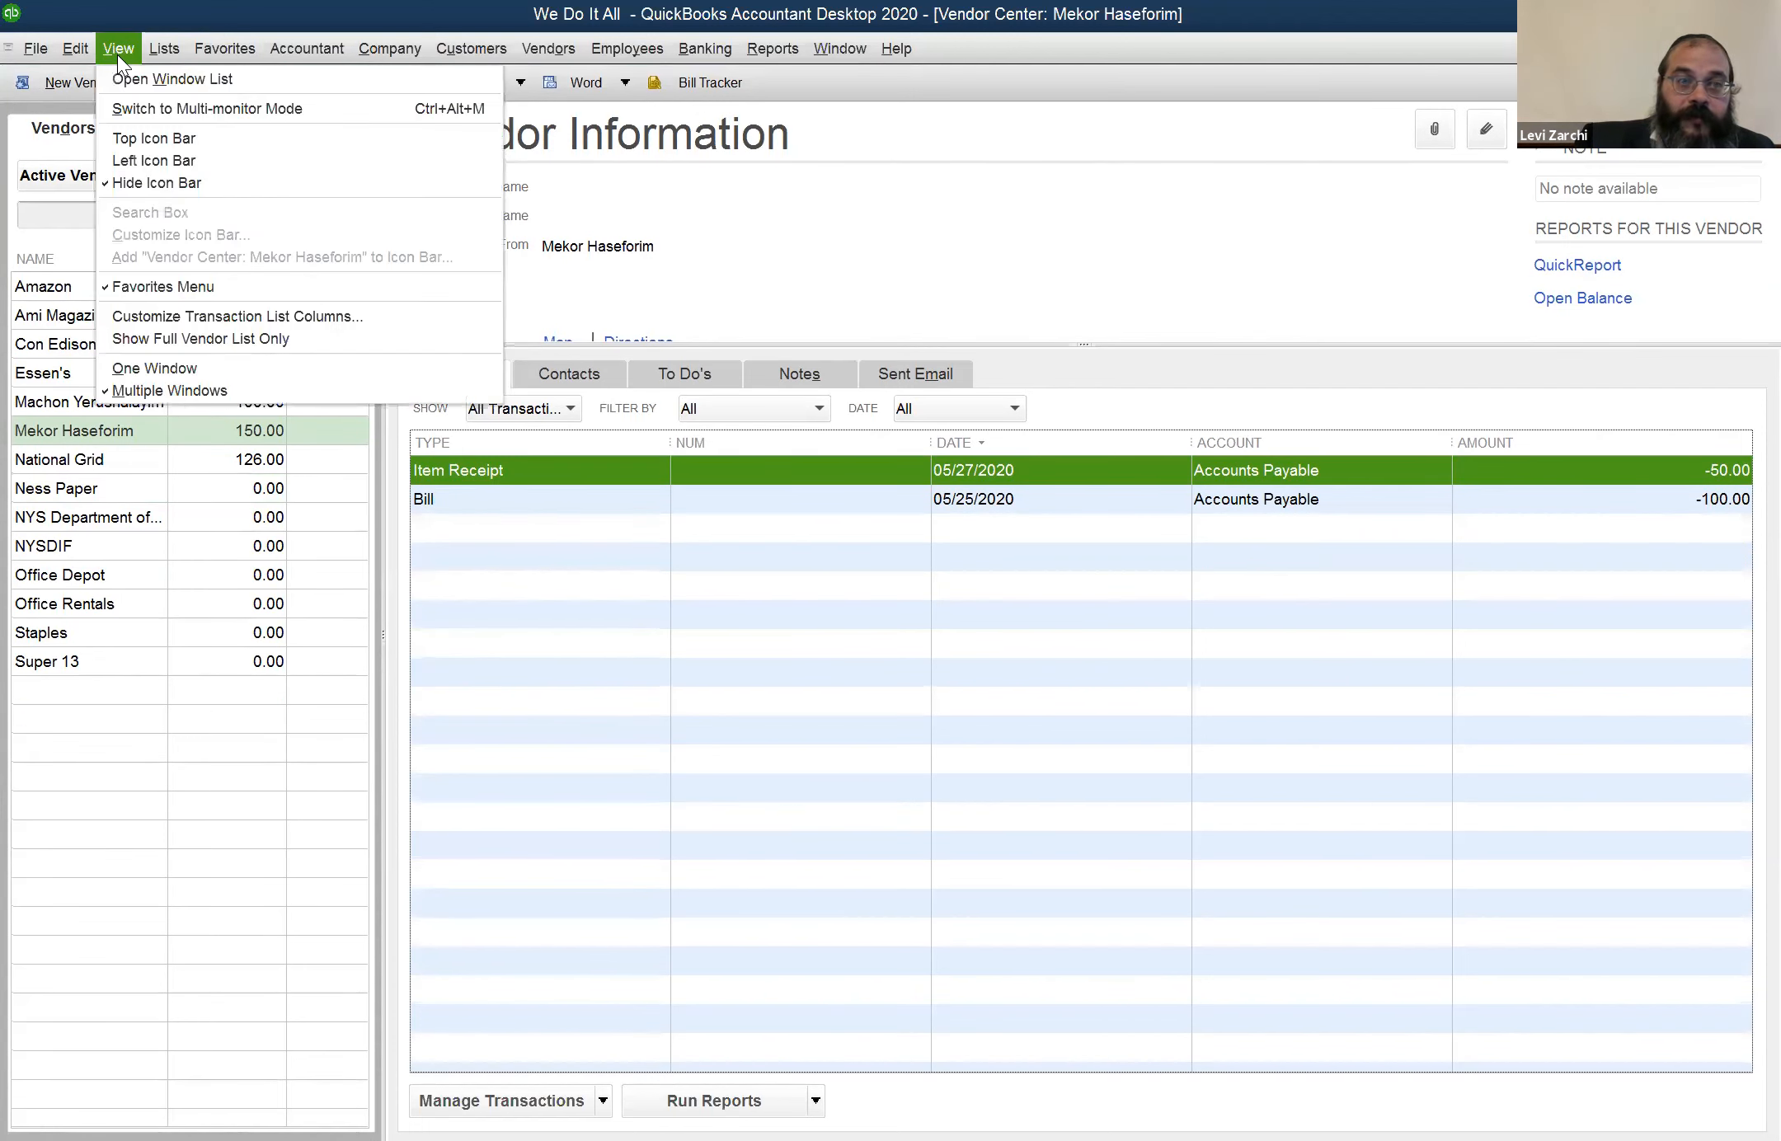
click(138, 140)
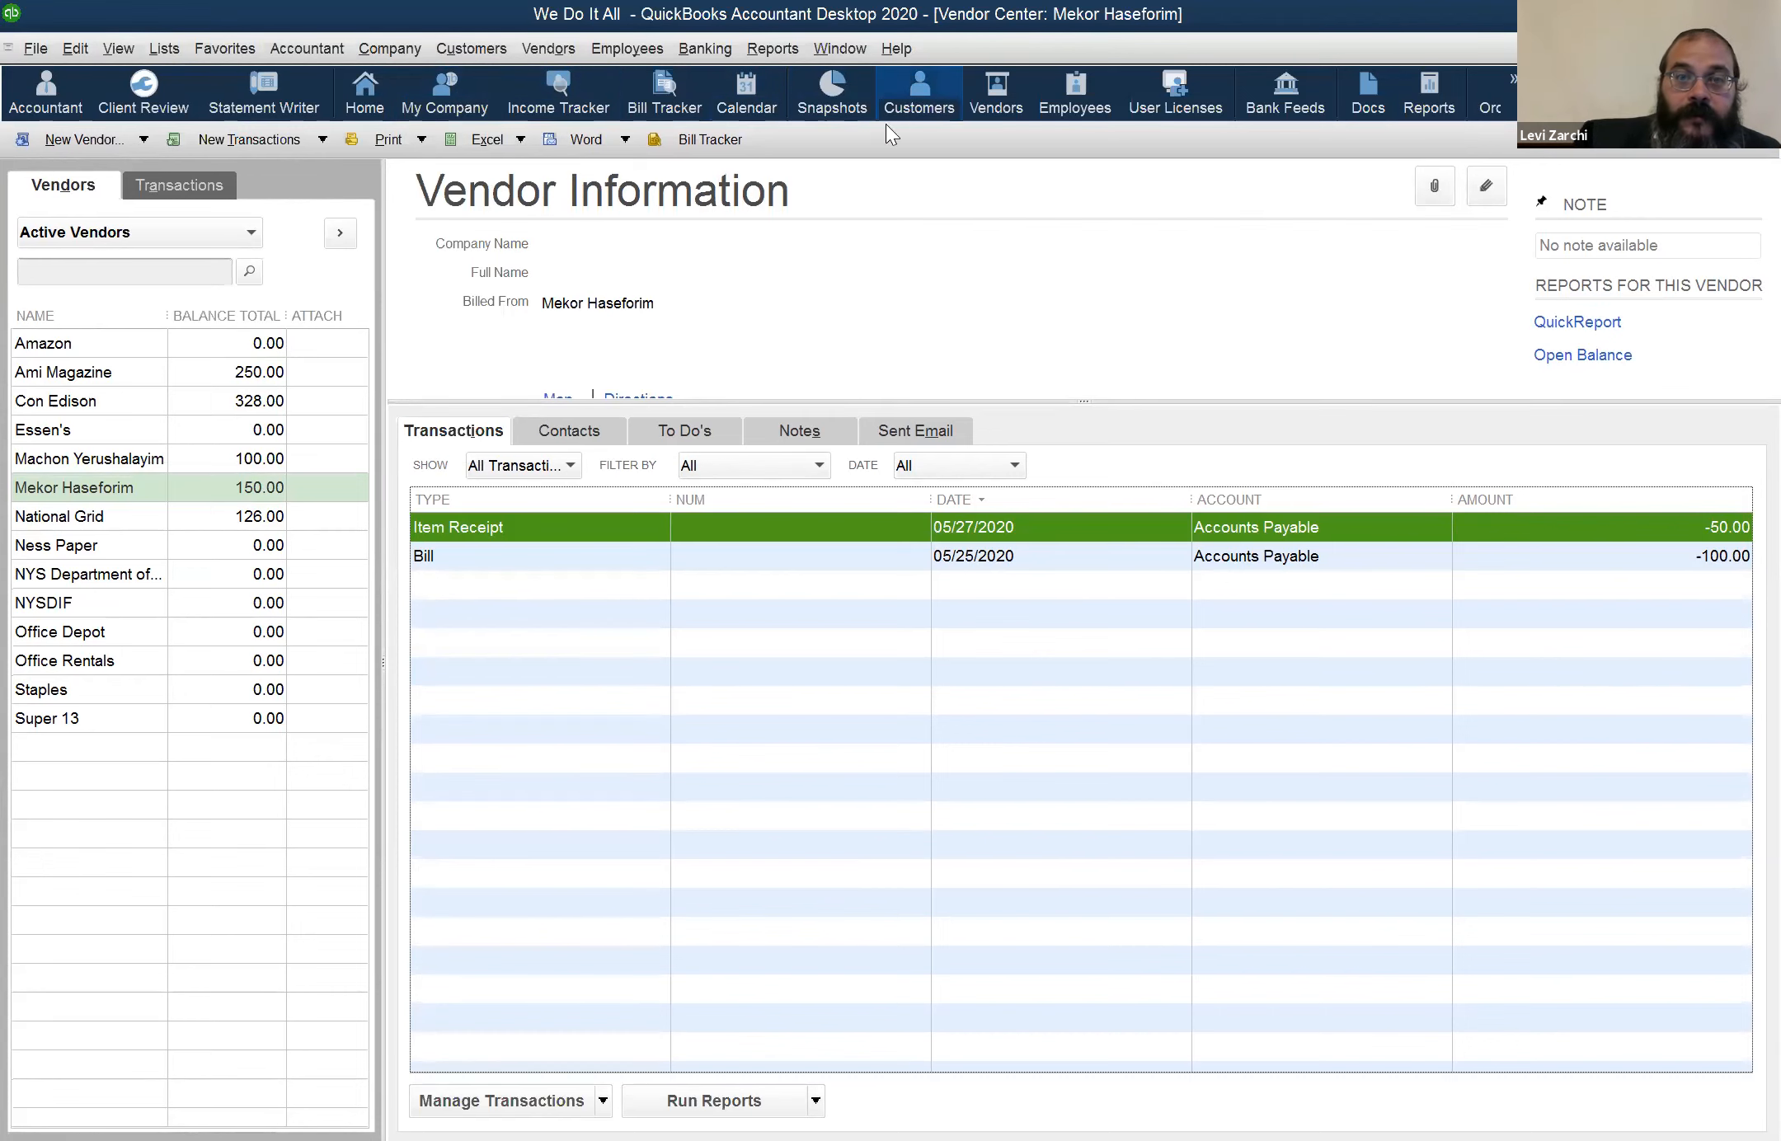
Find the Shomrei Shabbos customer in the Customer Center and start a new invoice for that customer
click(914, 108)
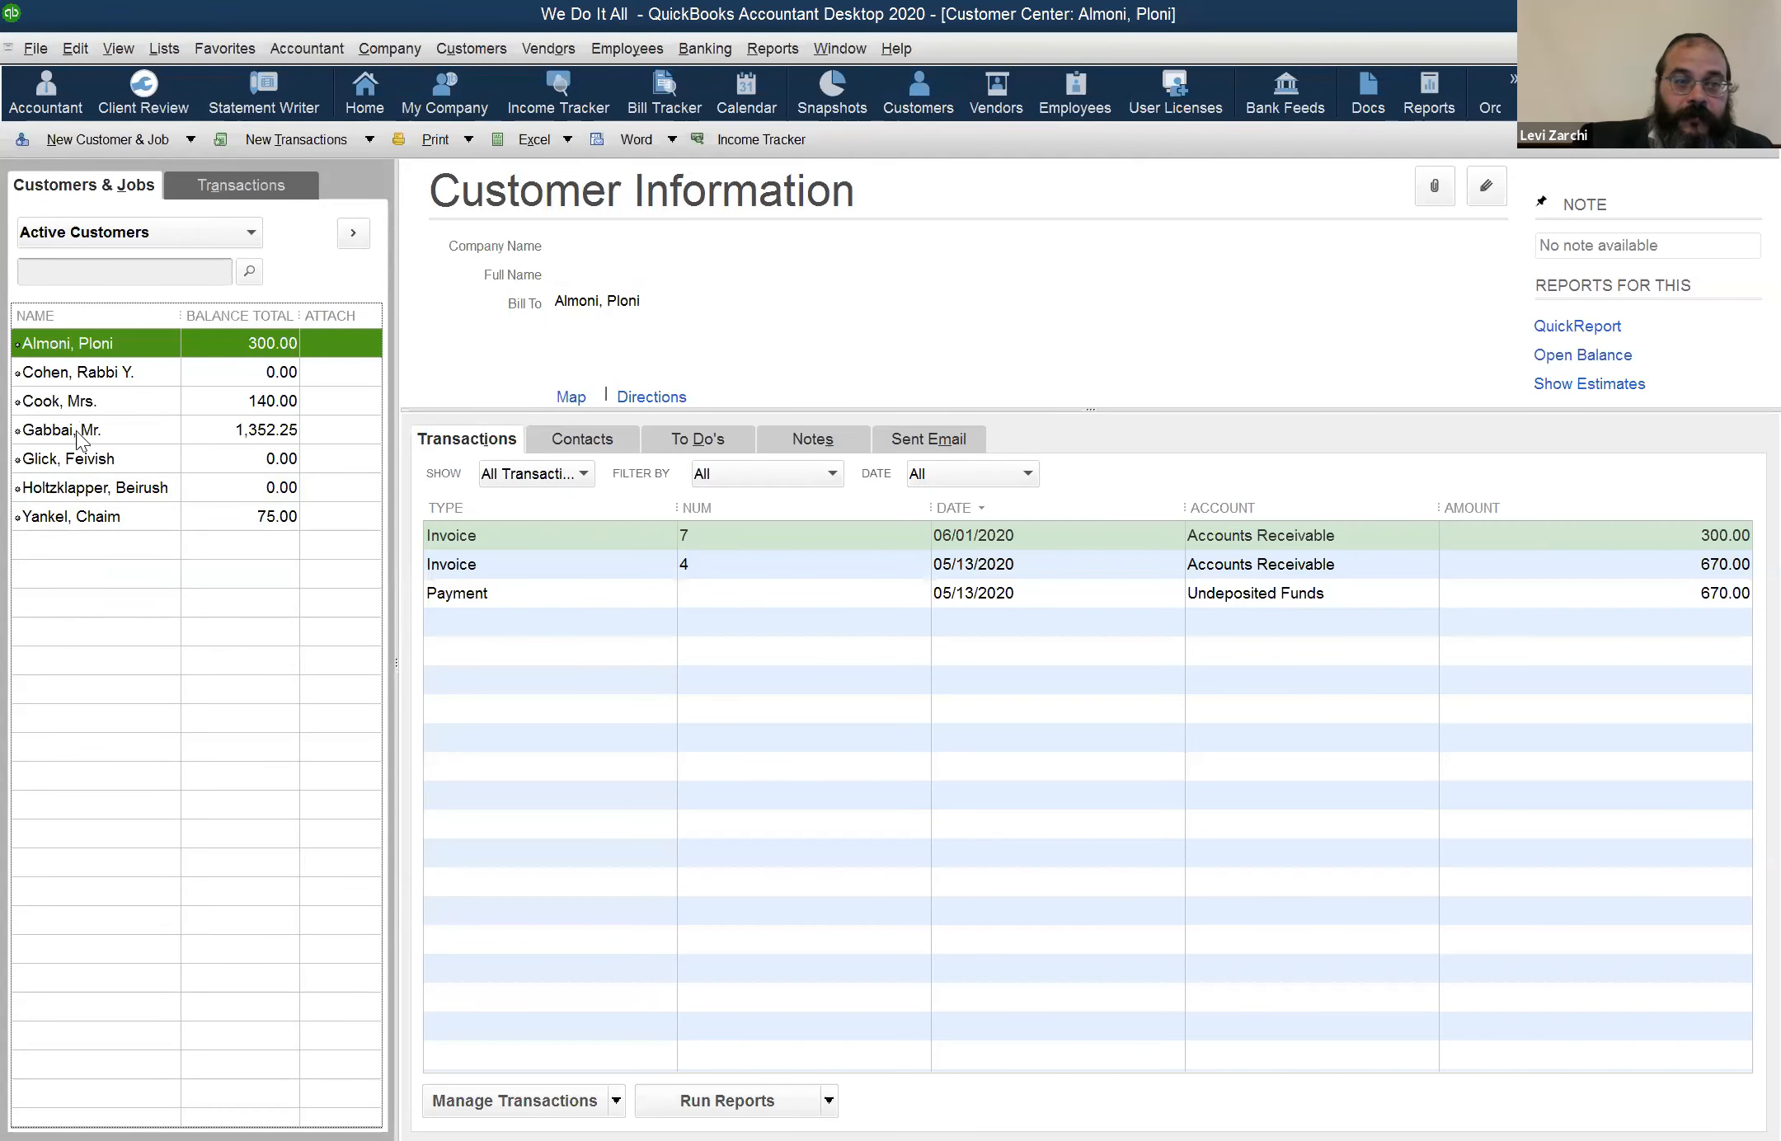
click(120, 427)
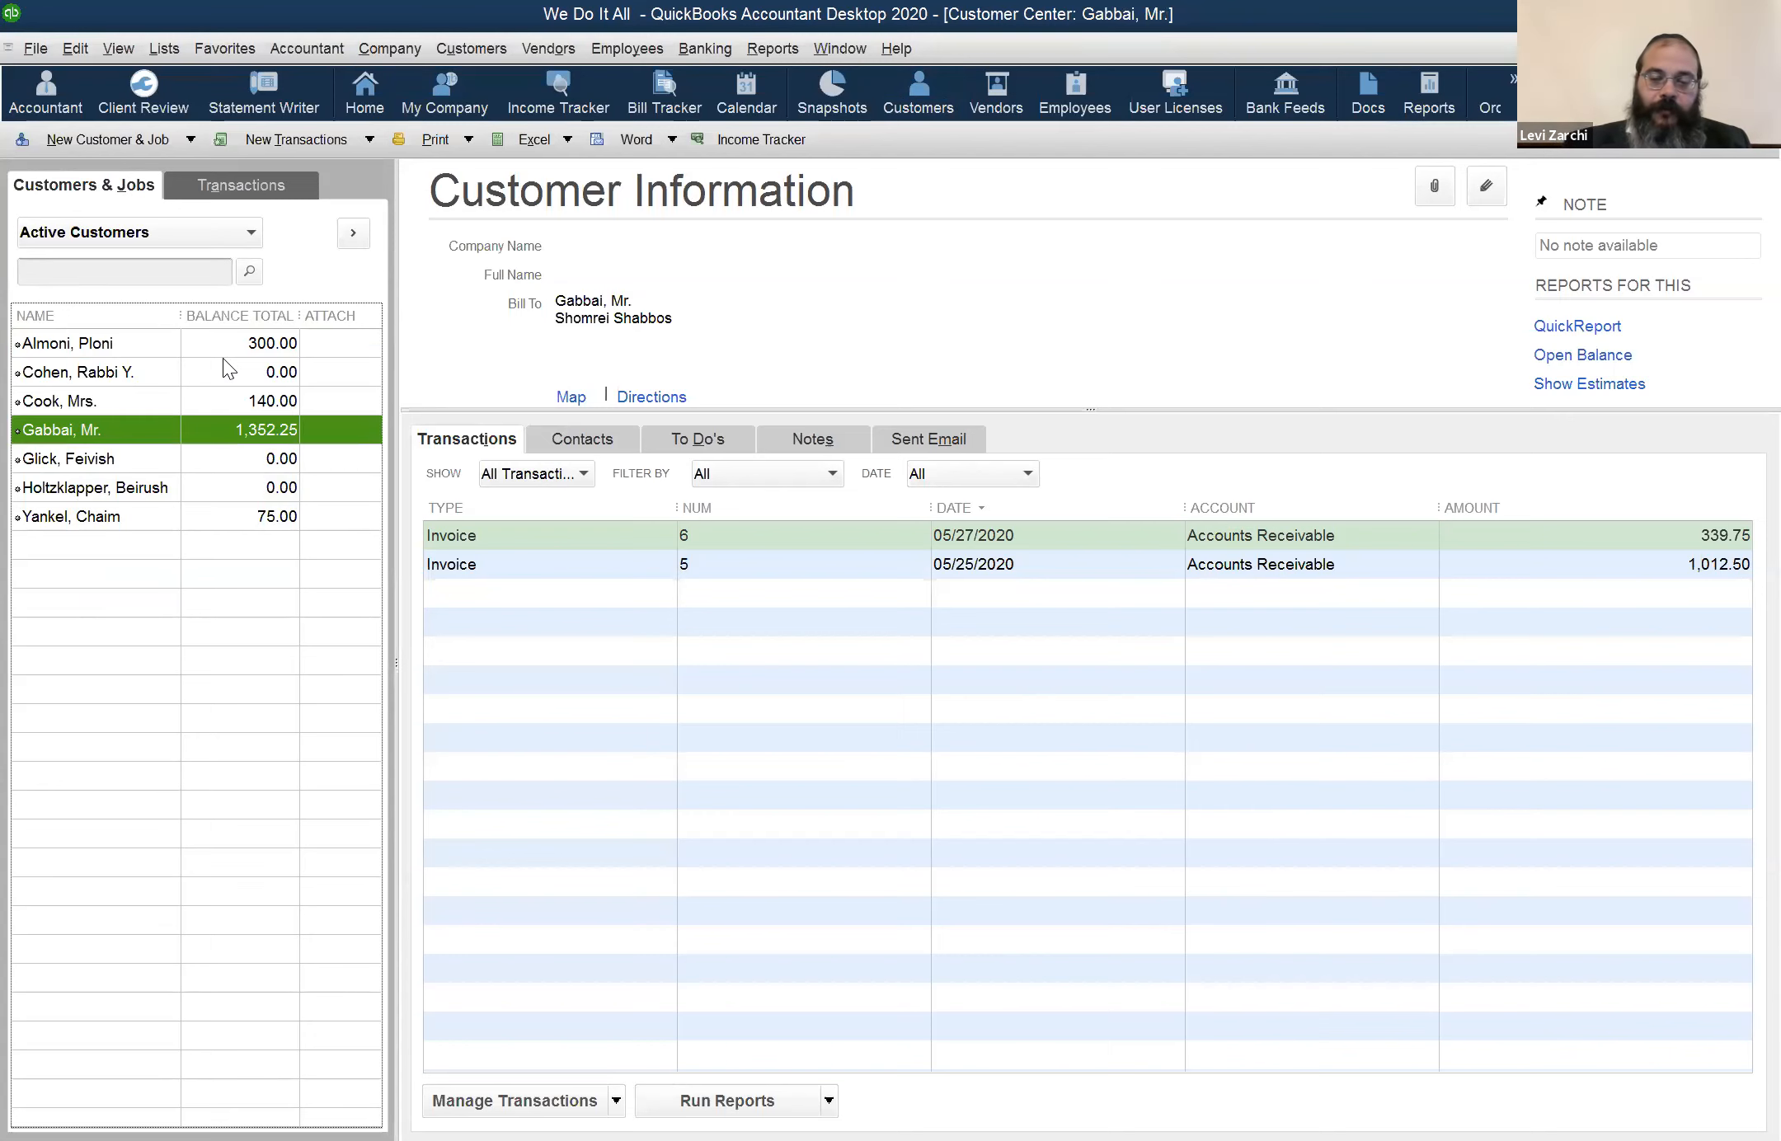
key(ctrl+i)
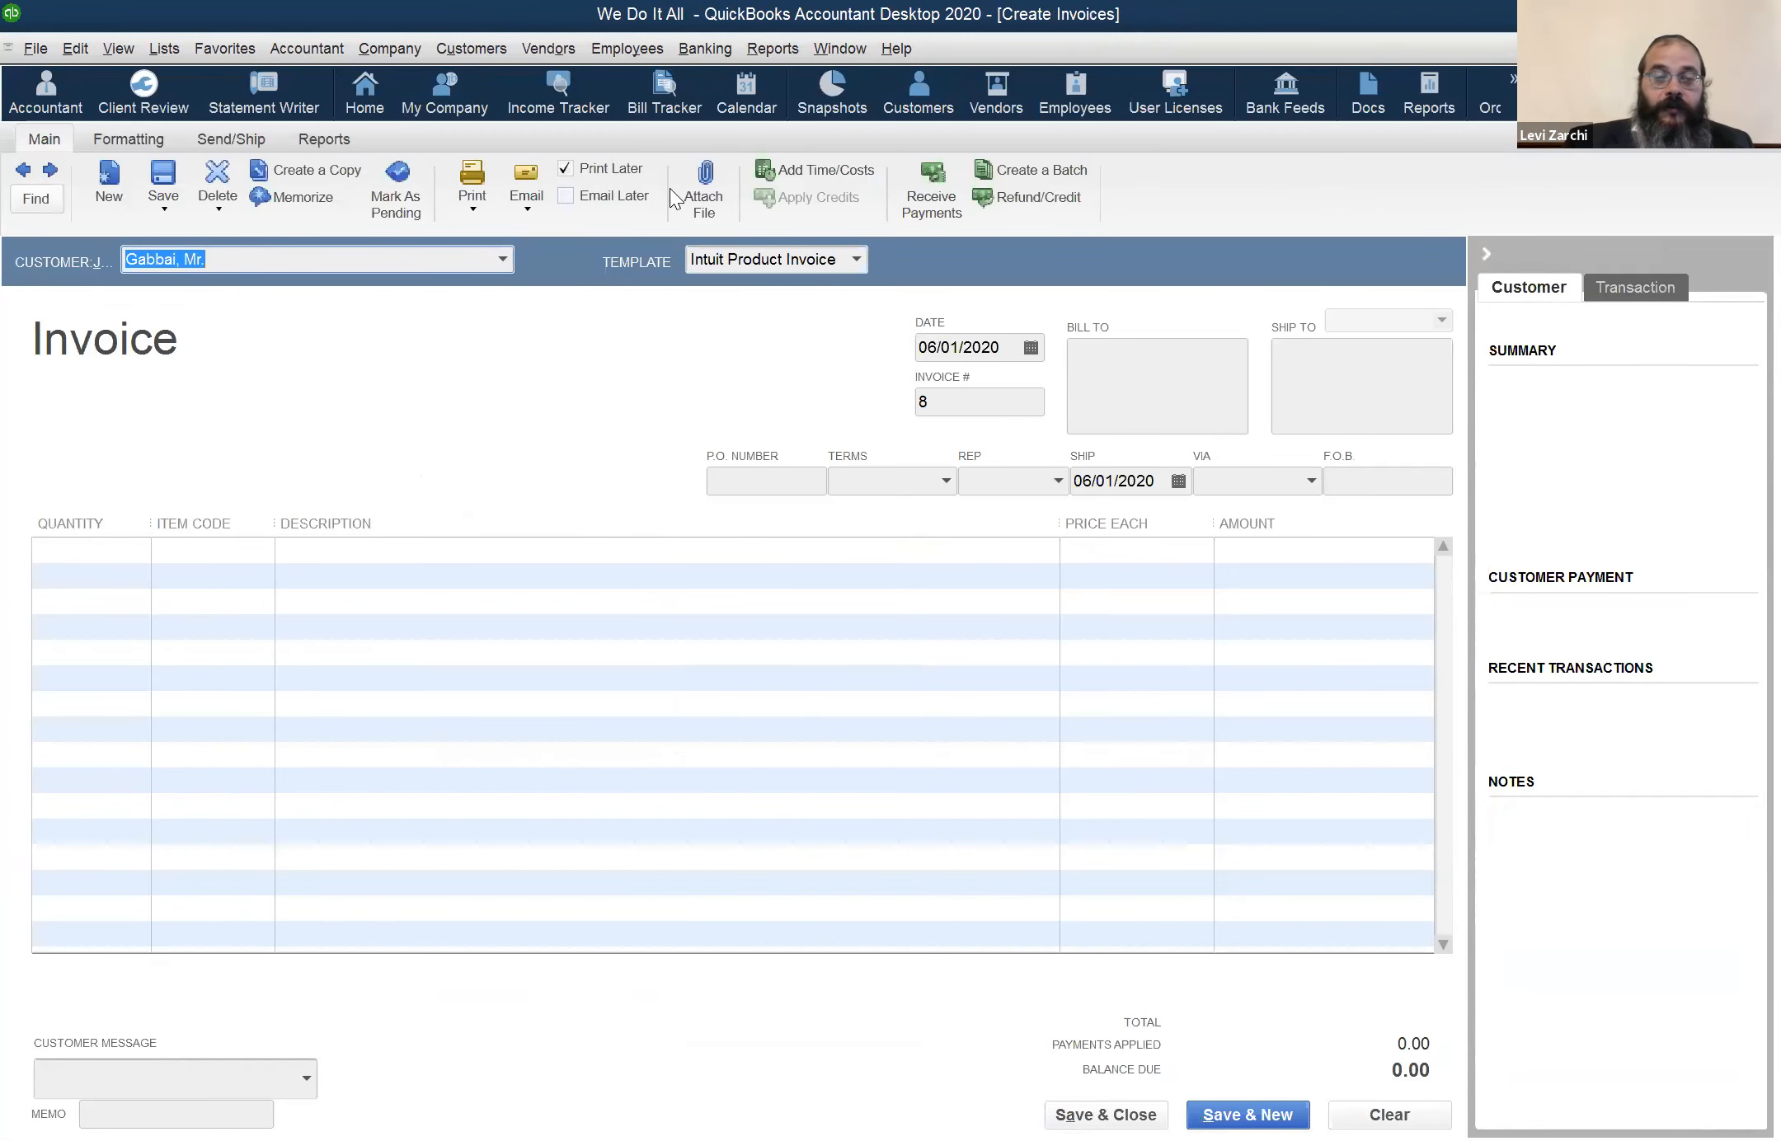
click(240, 265)
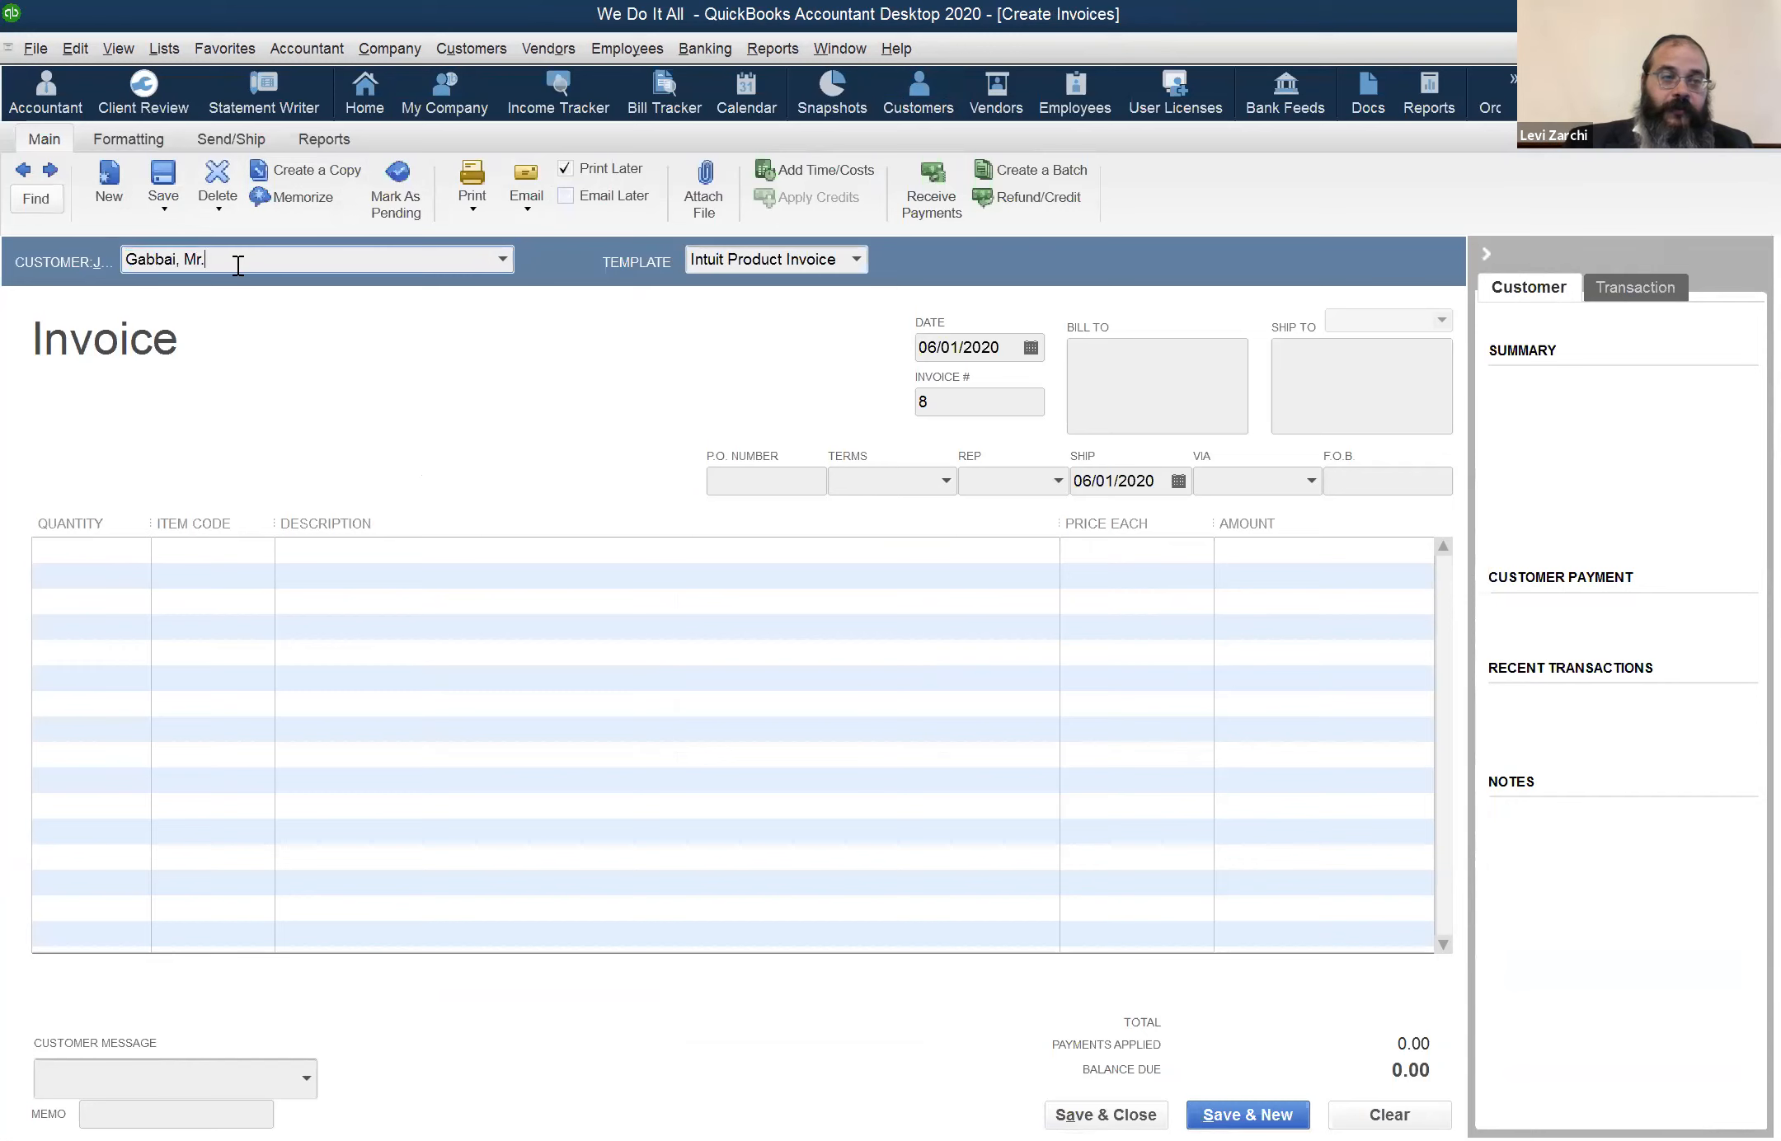
text(G)
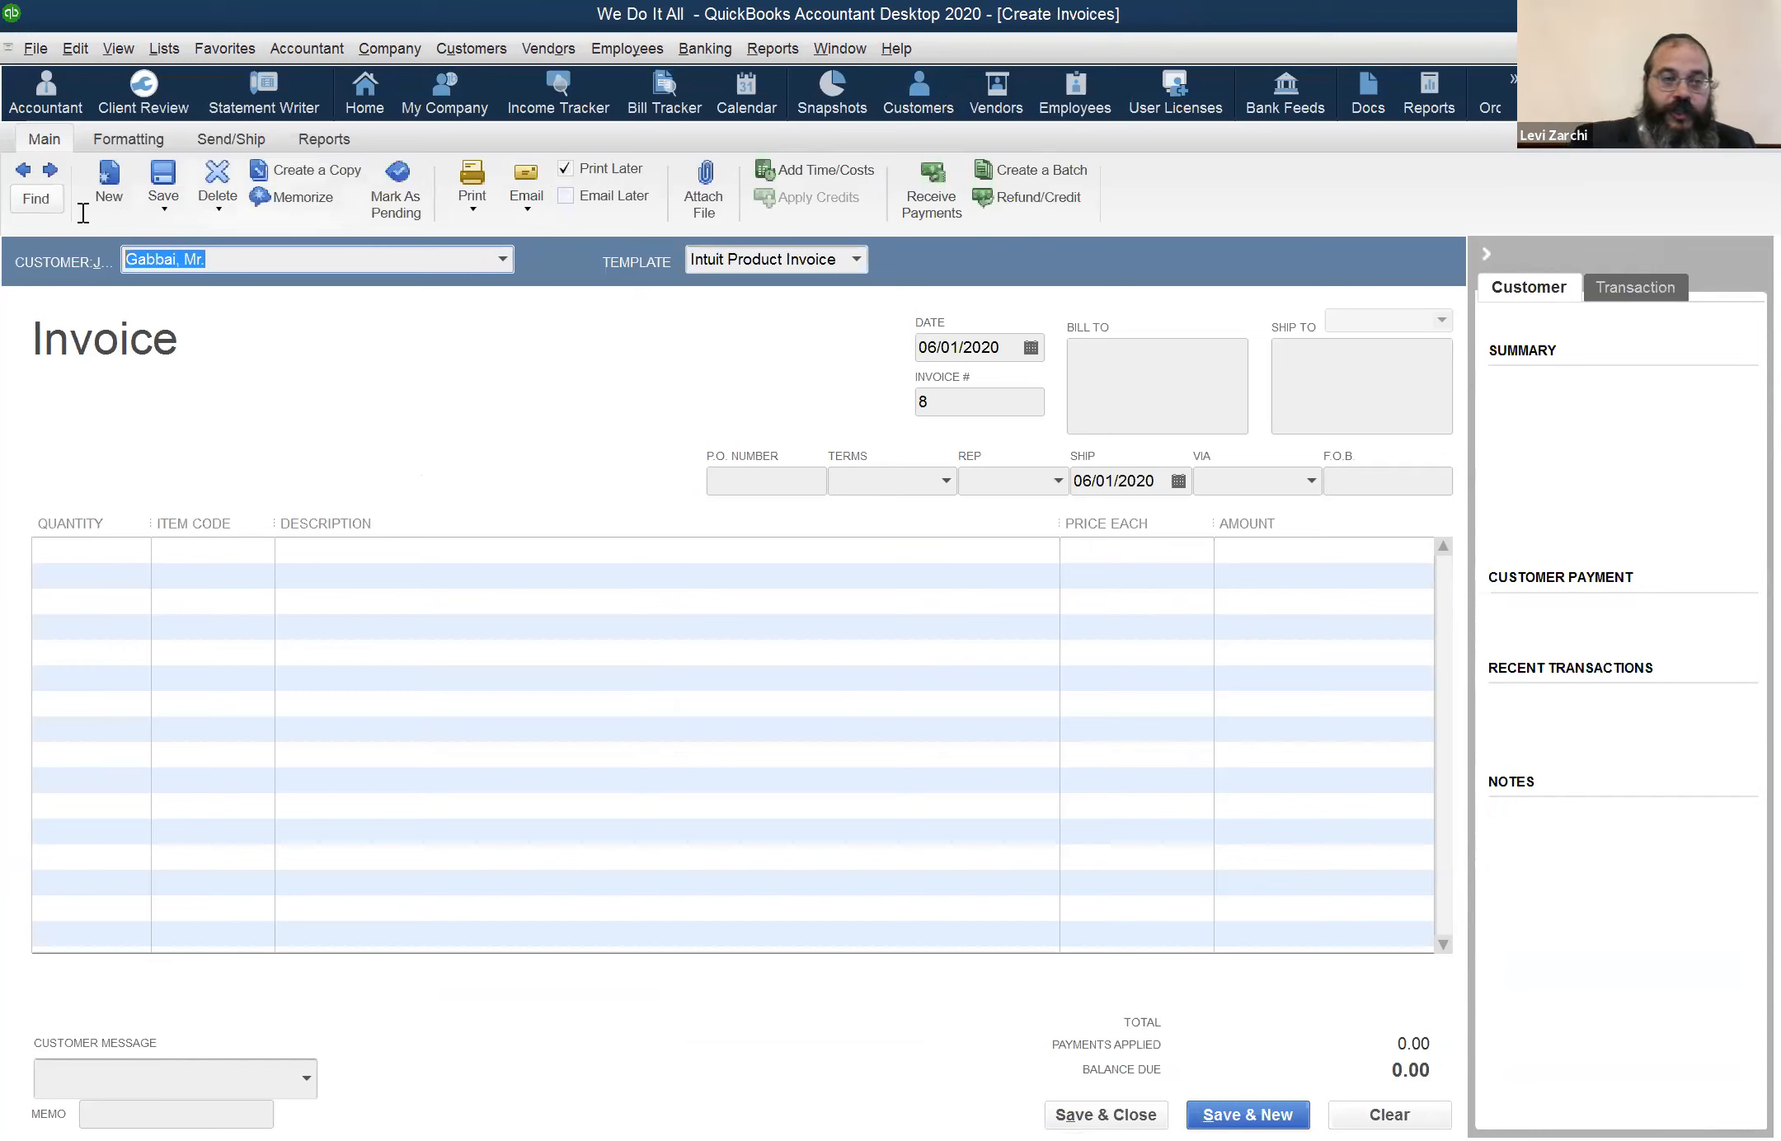
key(Tab)
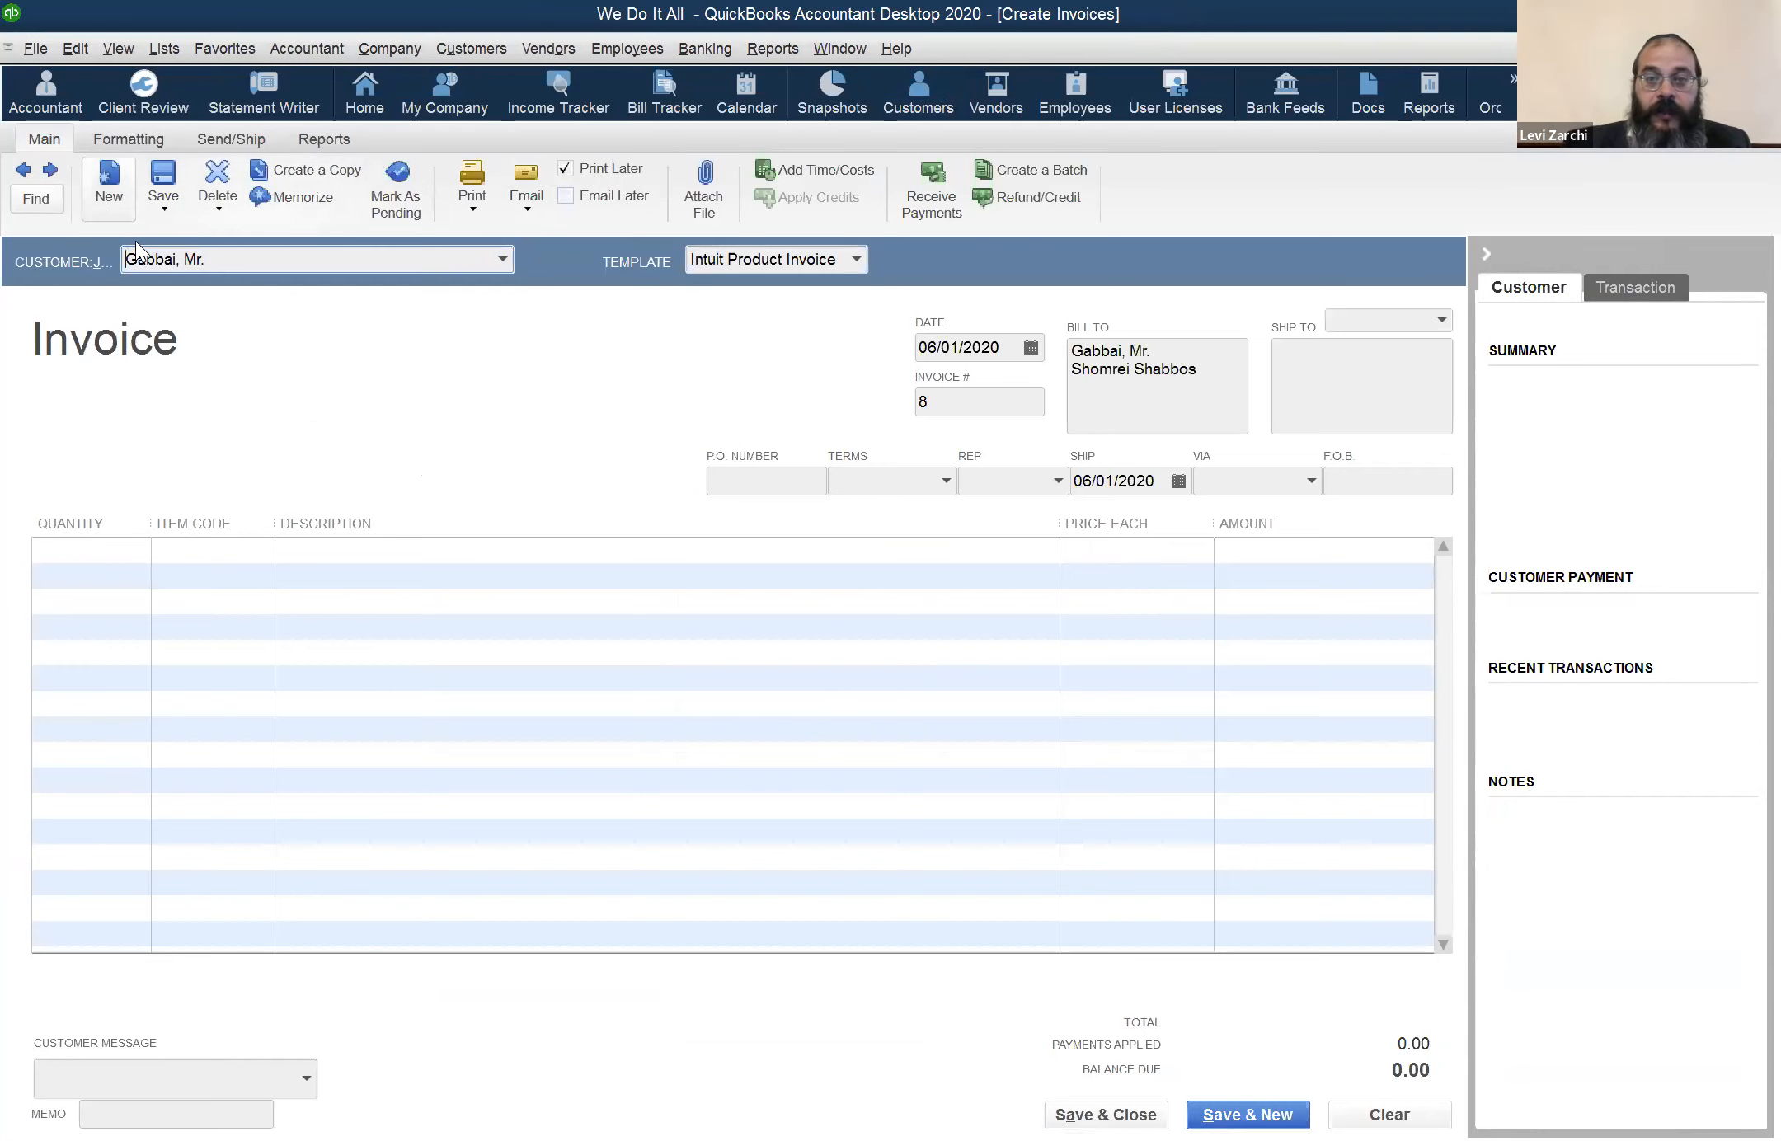
Enter a quantity of 151 of item MR on the invoice's first line, and dismiss the stock warning
click(99, 547)
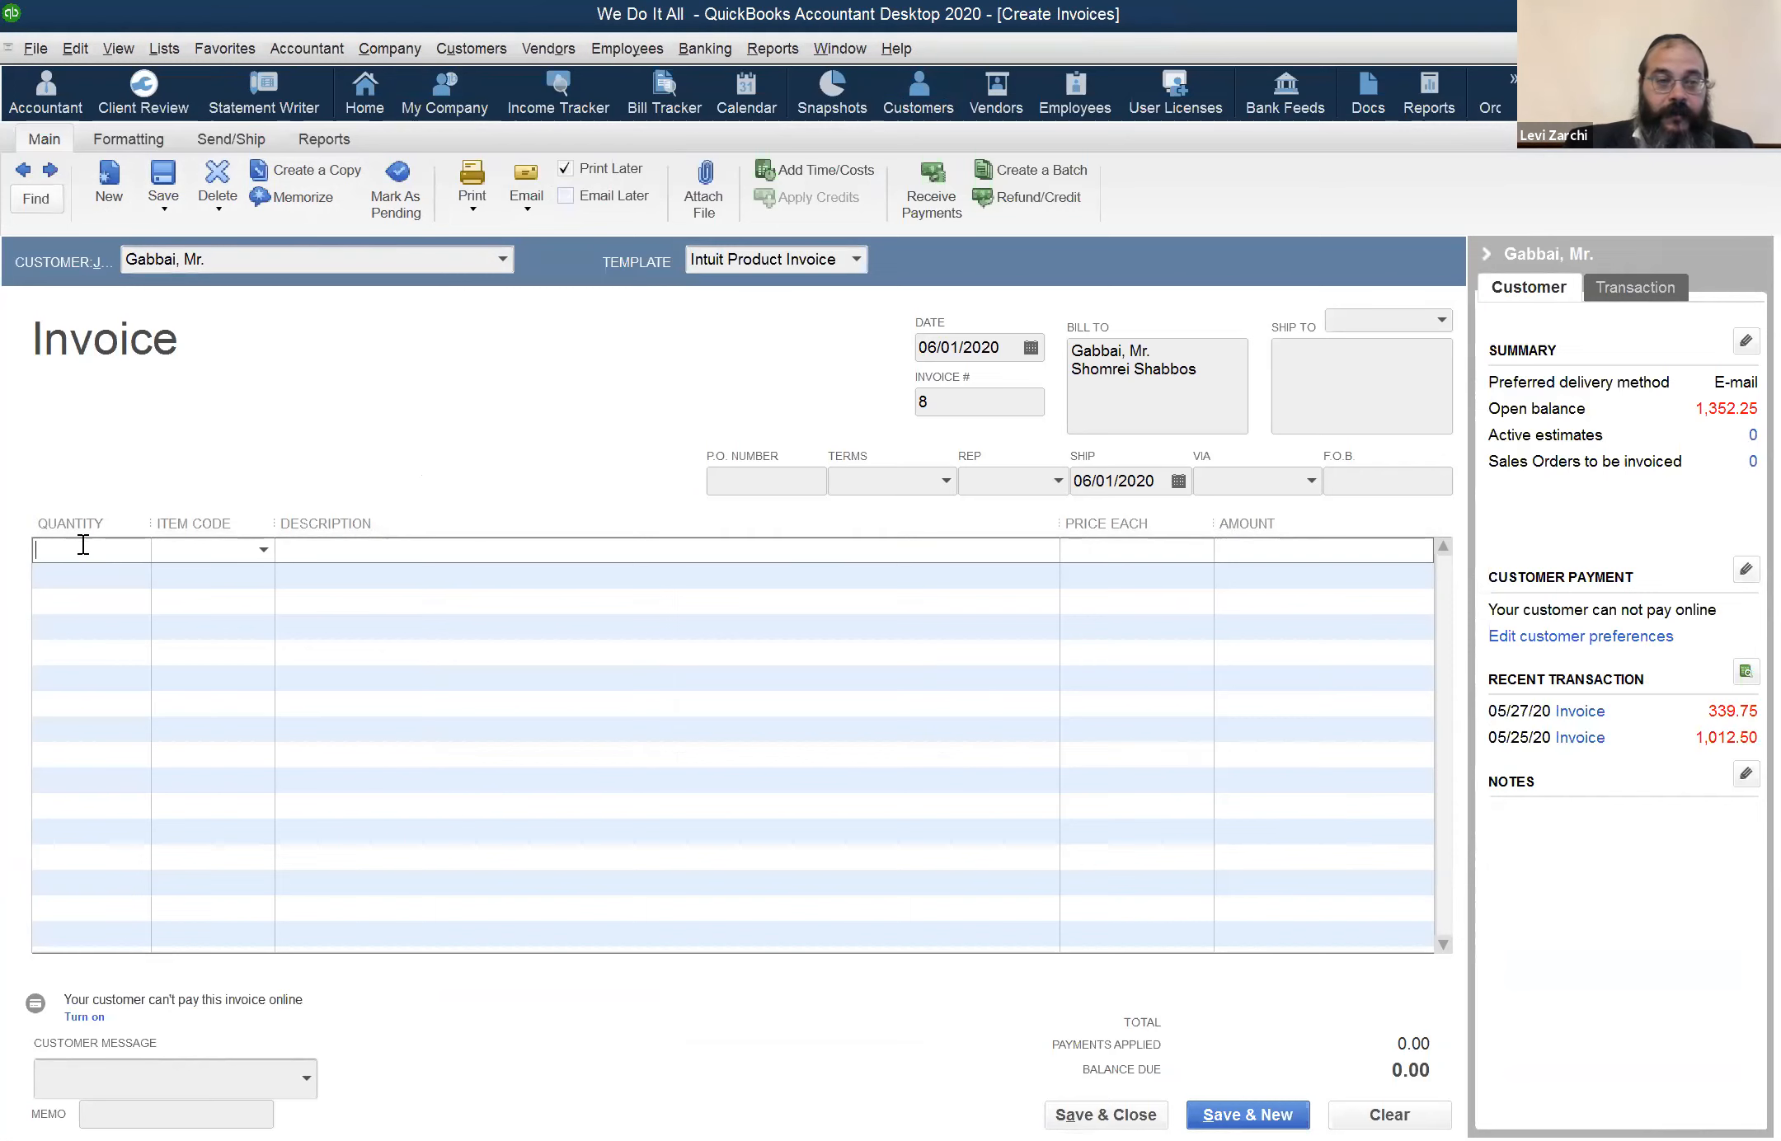
text(mr)
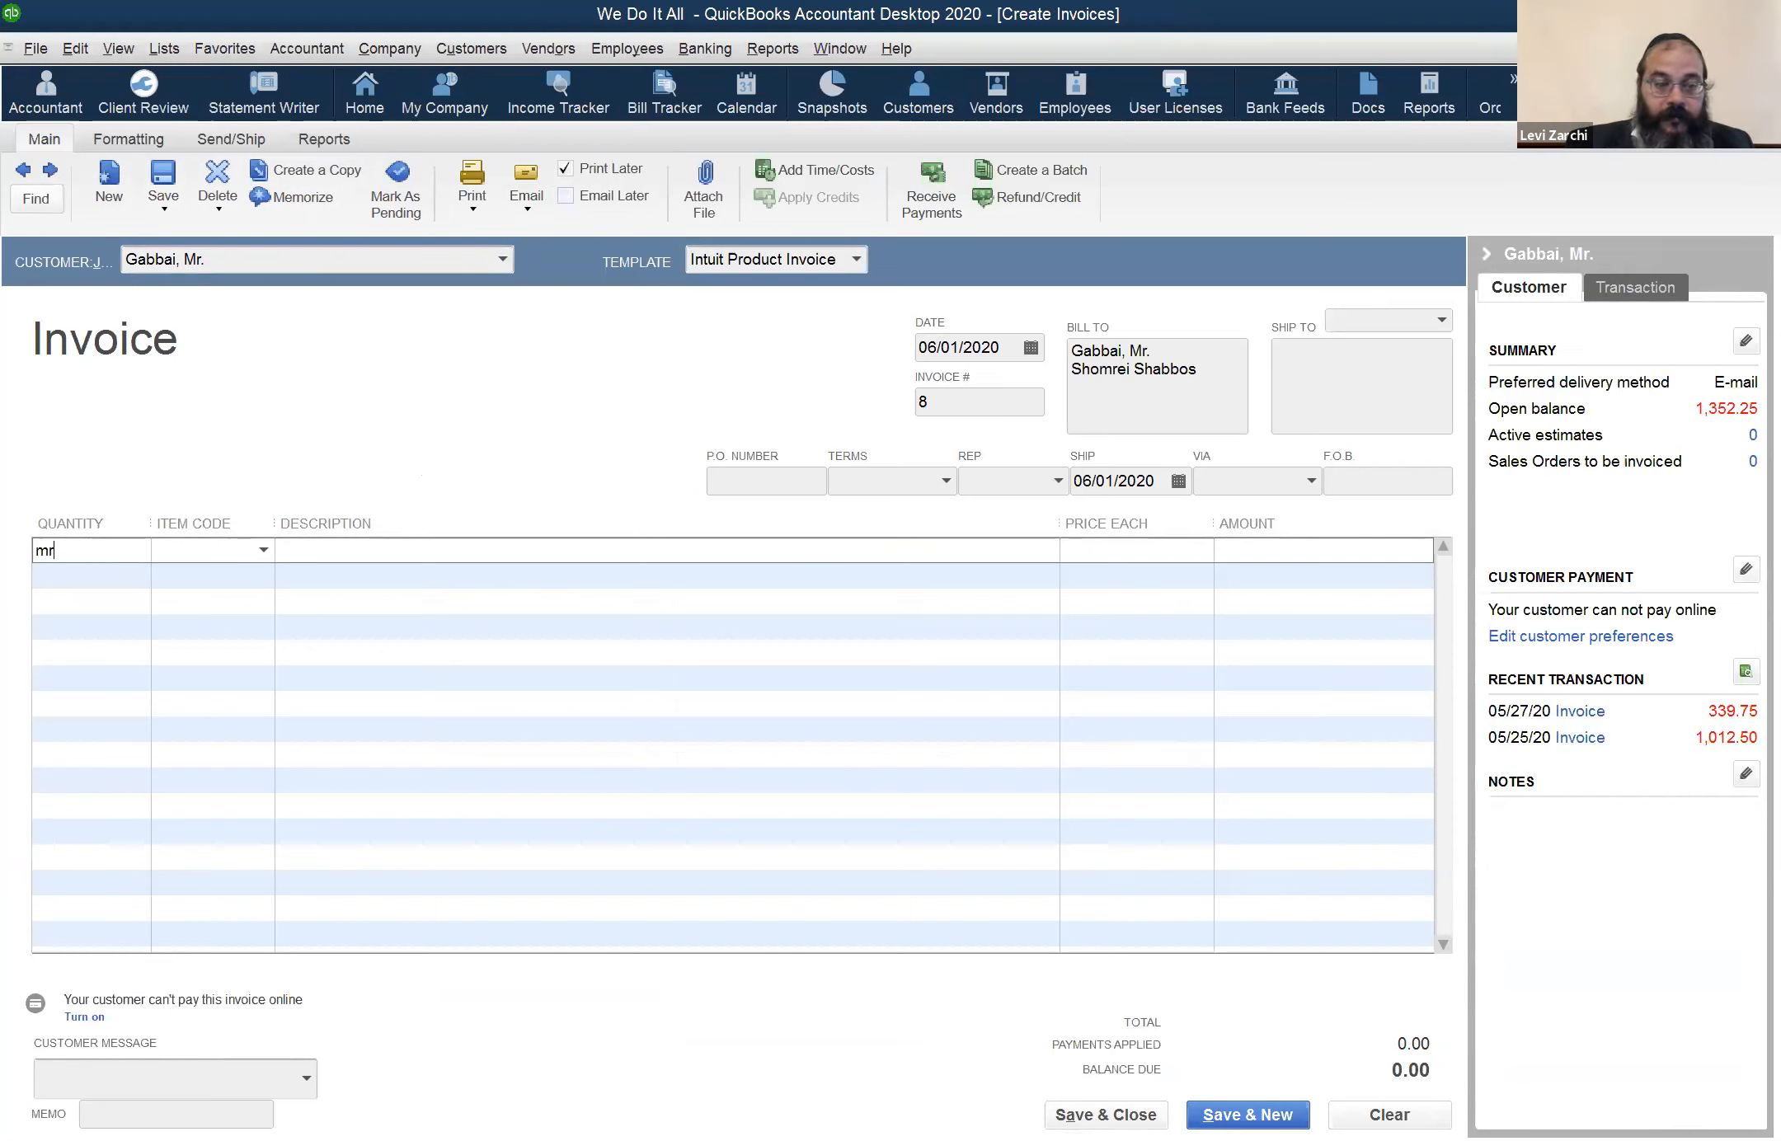
key(BackSpace)
key(BackSpace)
text(151)
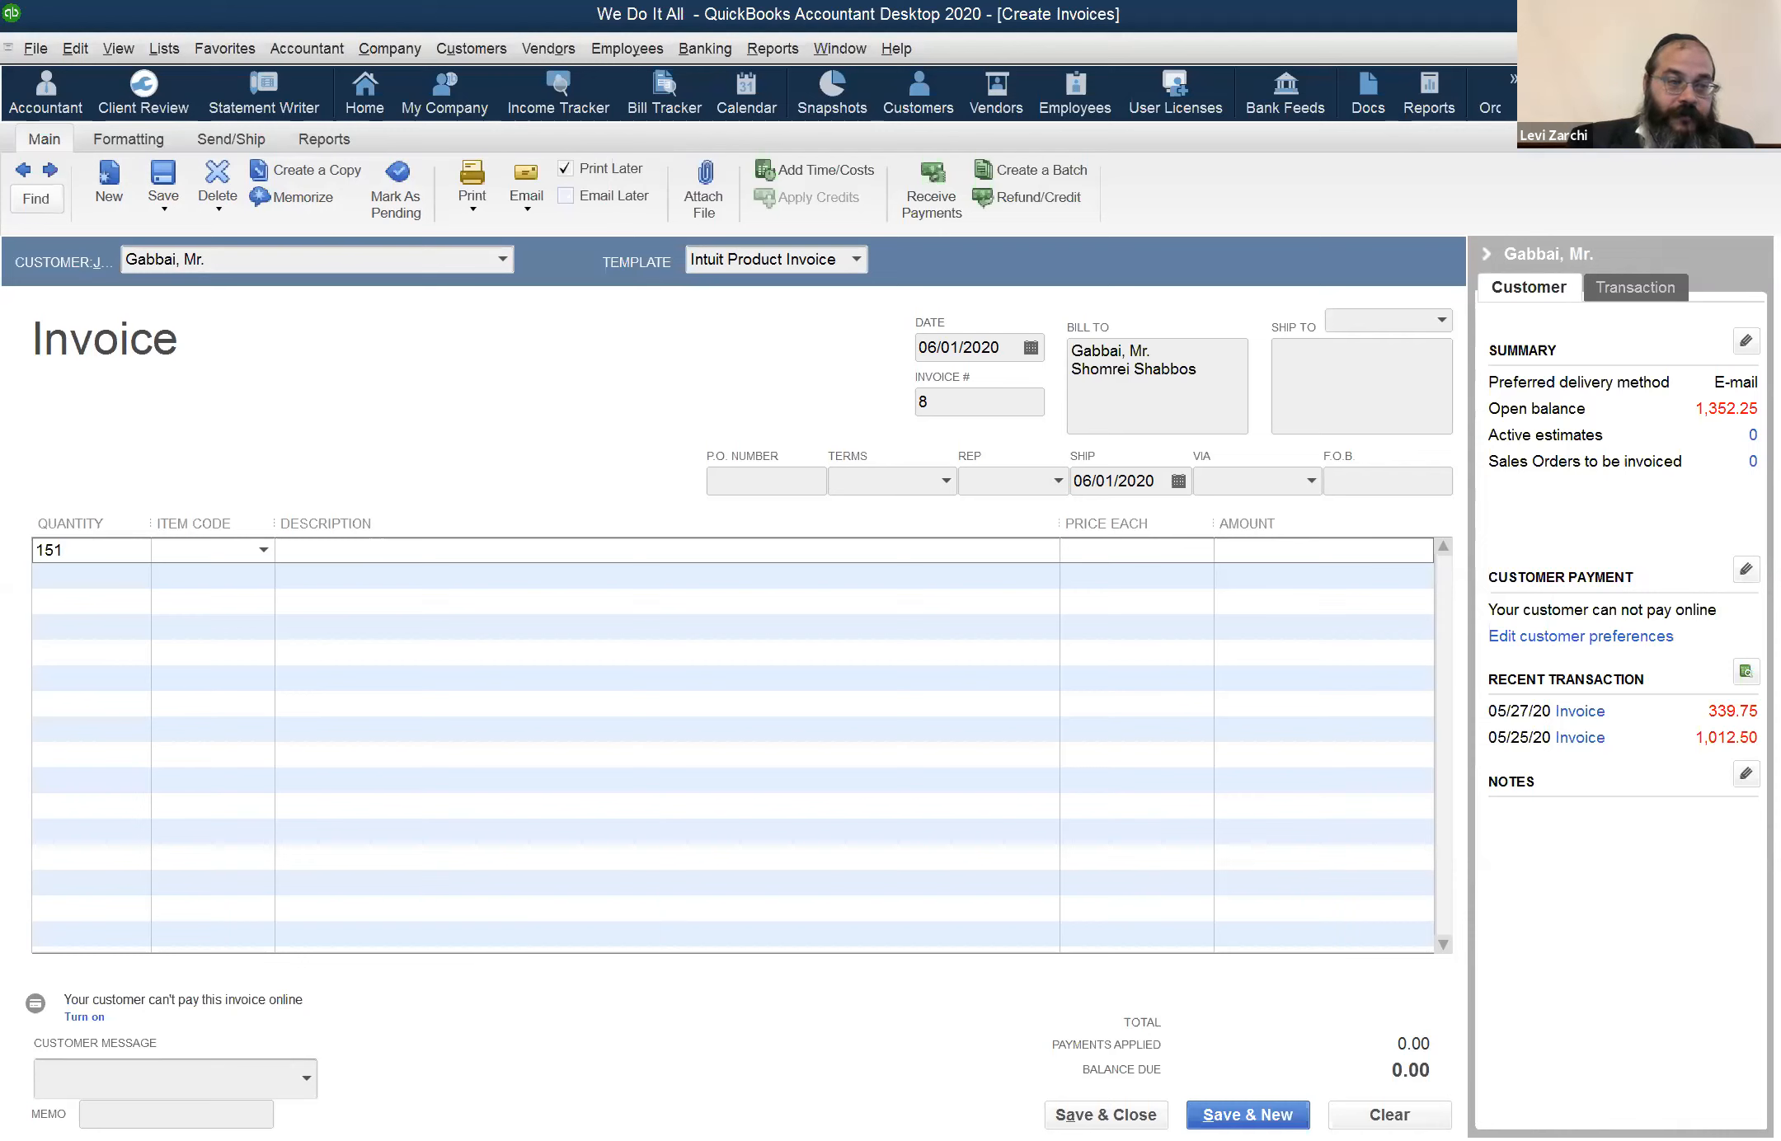
key(Tab)
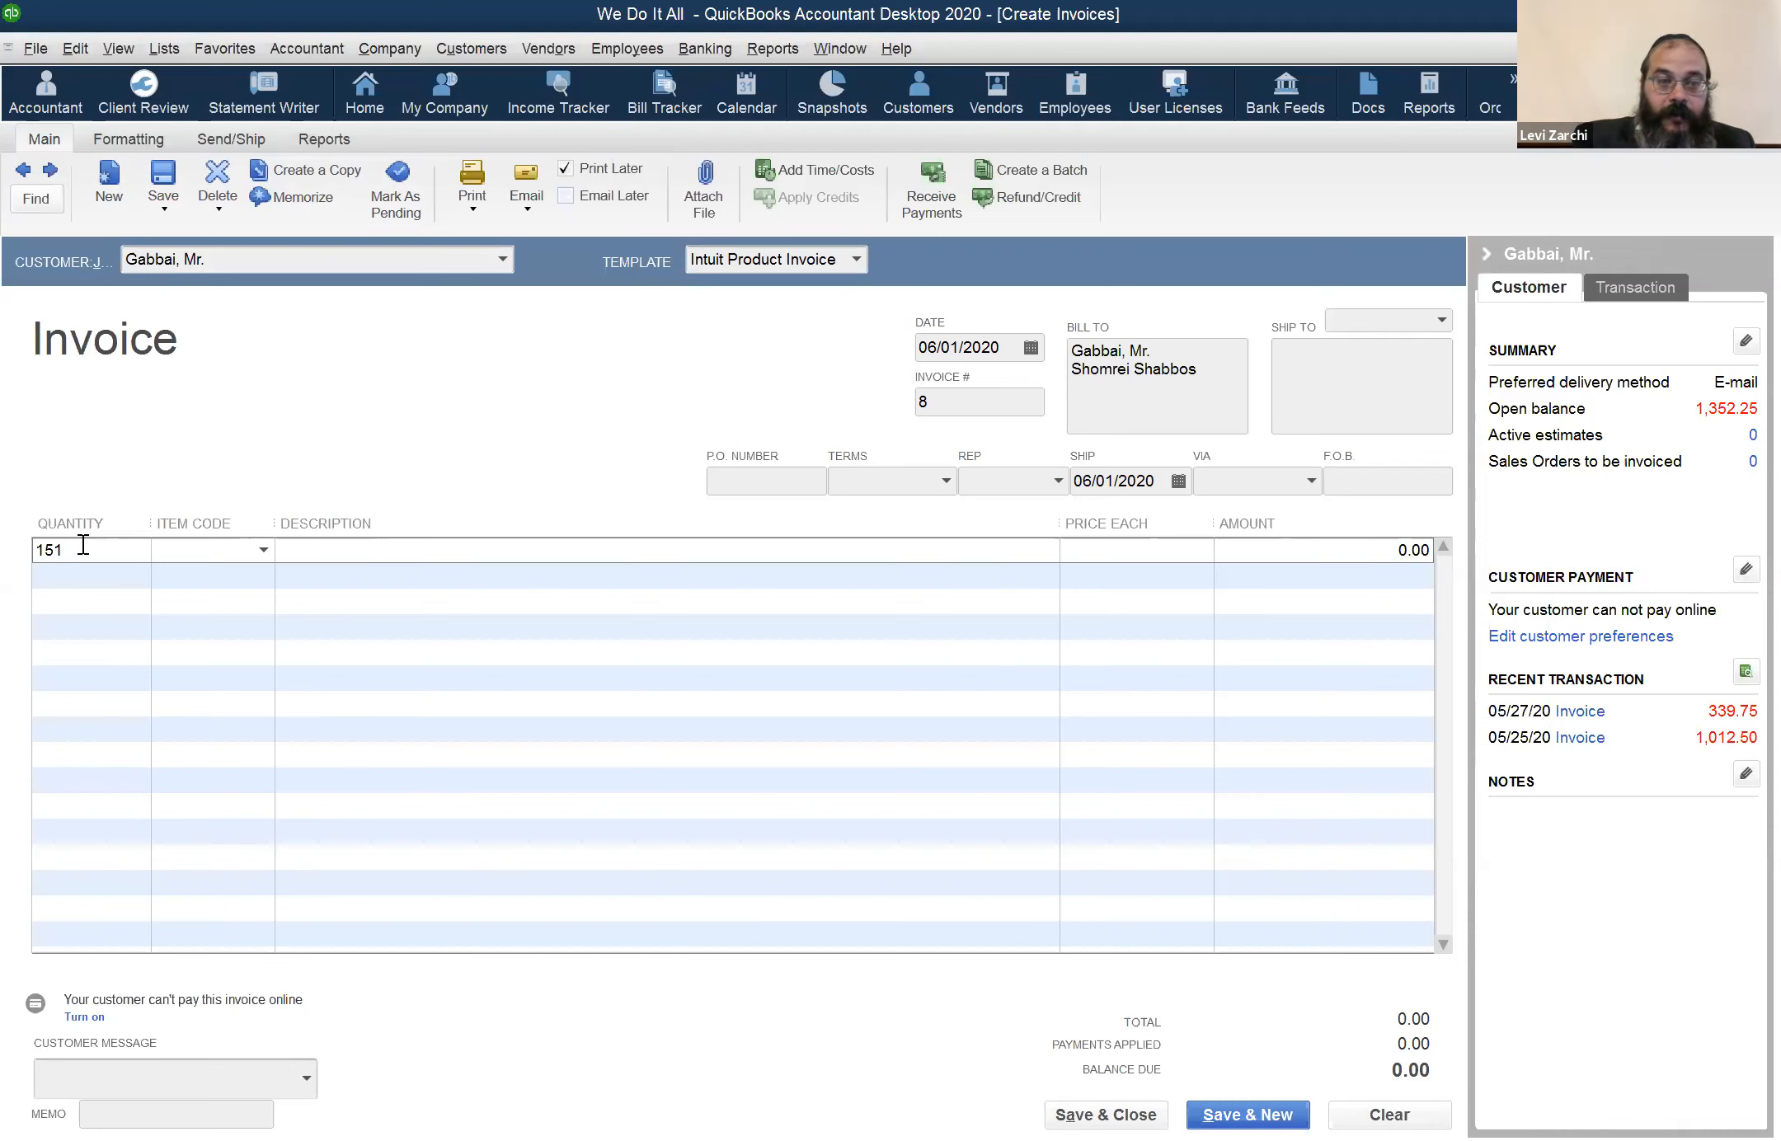
text(MR)
key(Tab)
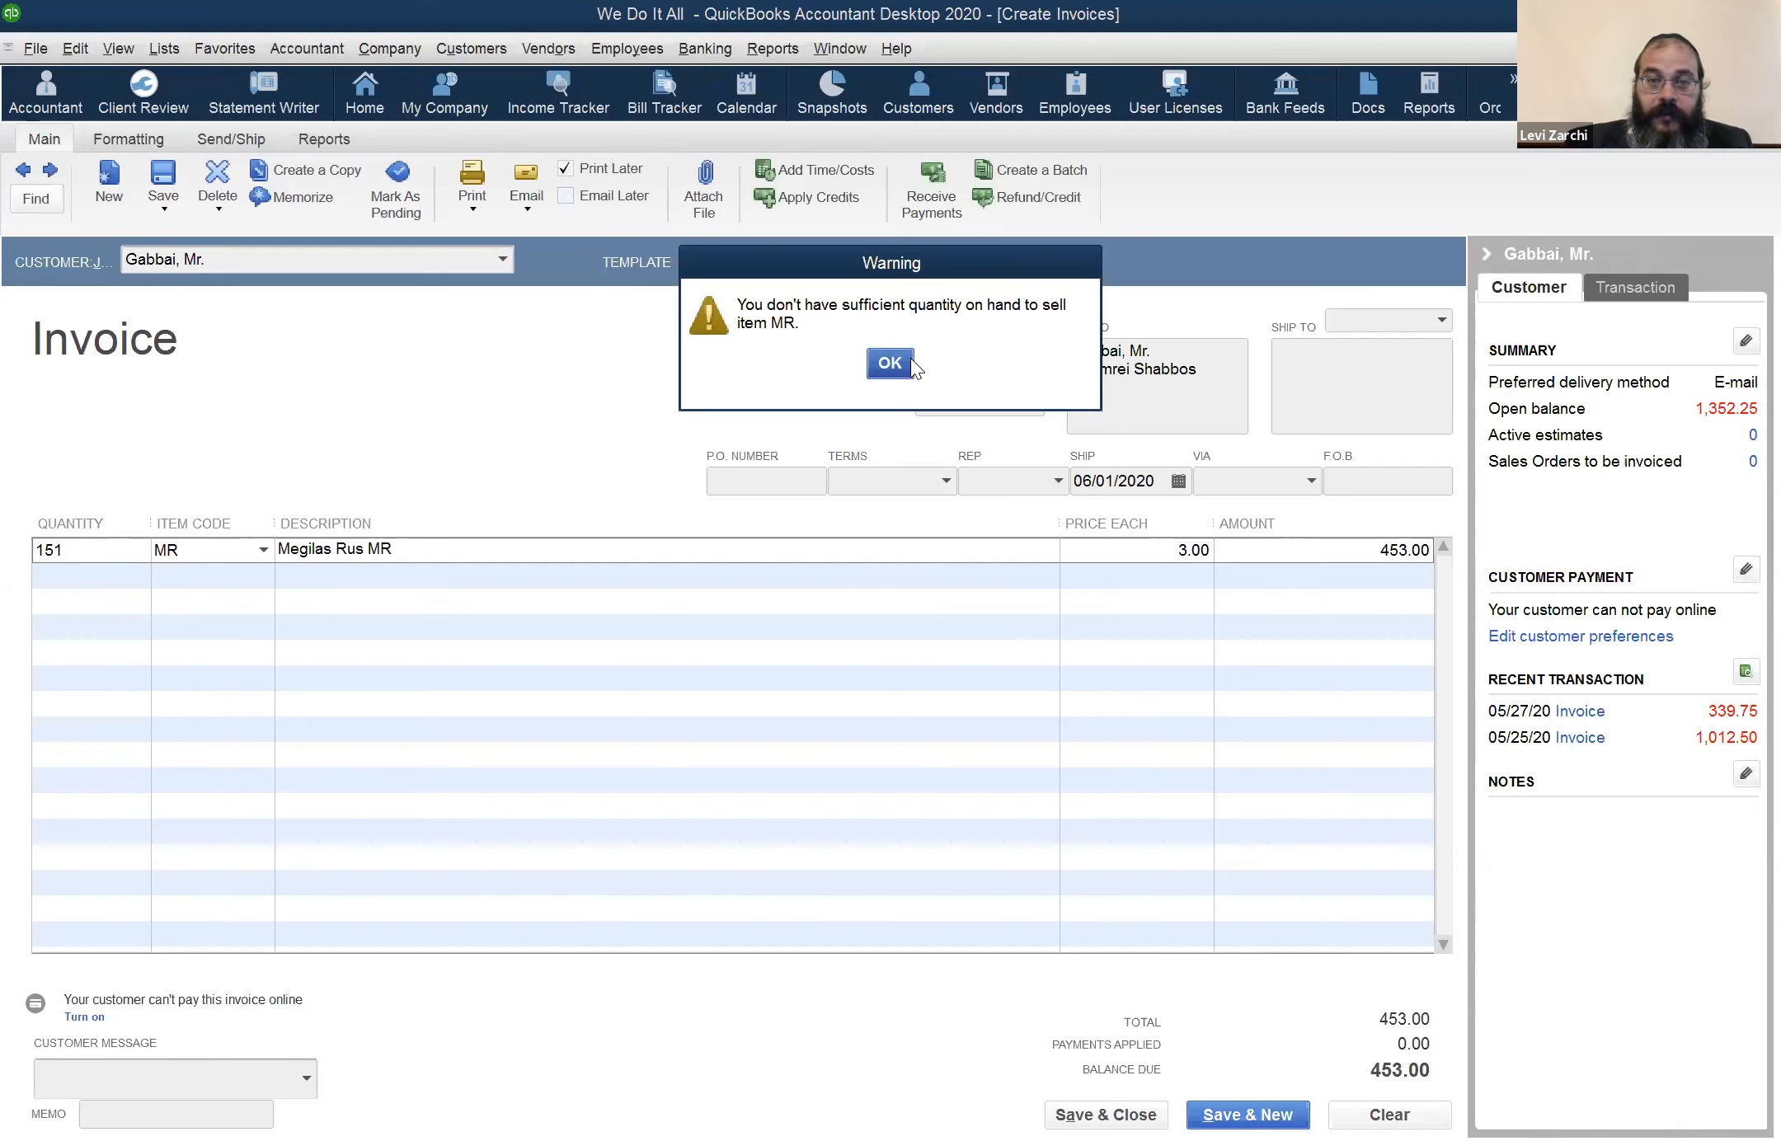
key(Return)
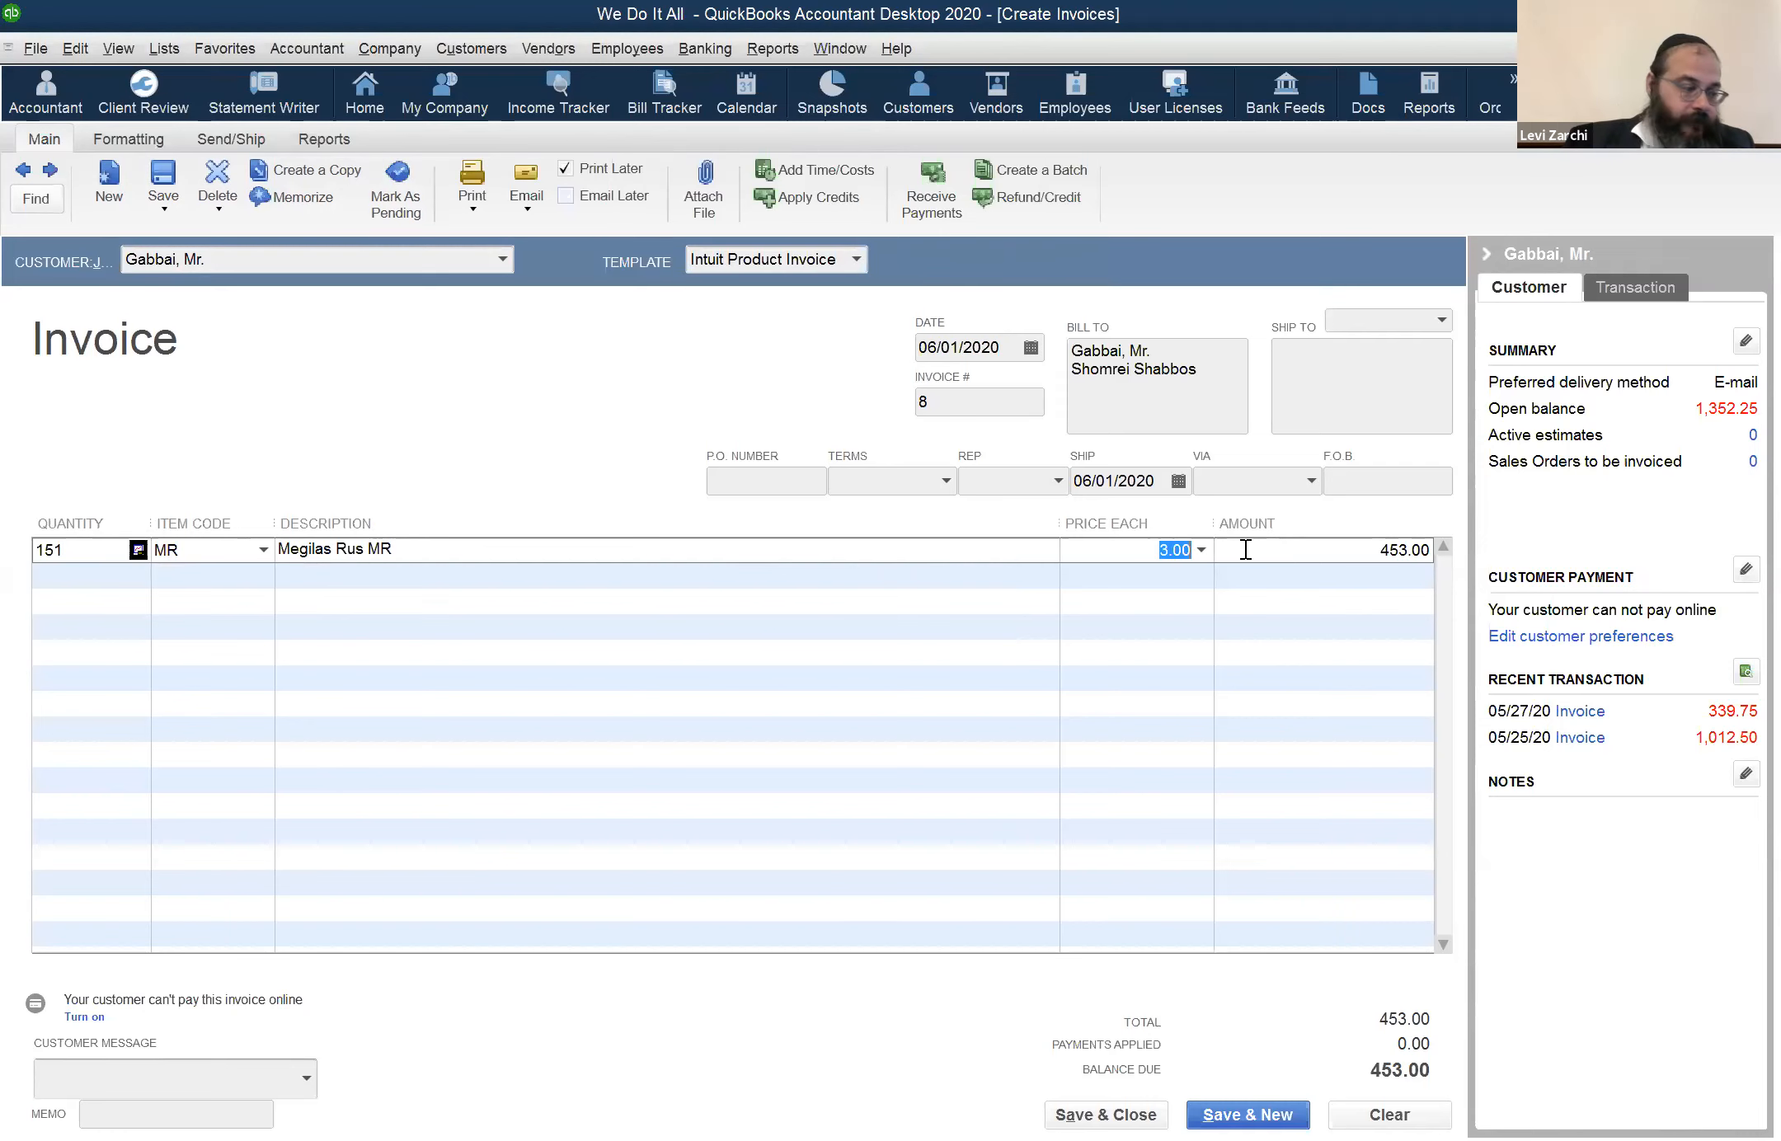
Set the MR line's price to 2.25, and discard the invoice without saving it
text(2.25)
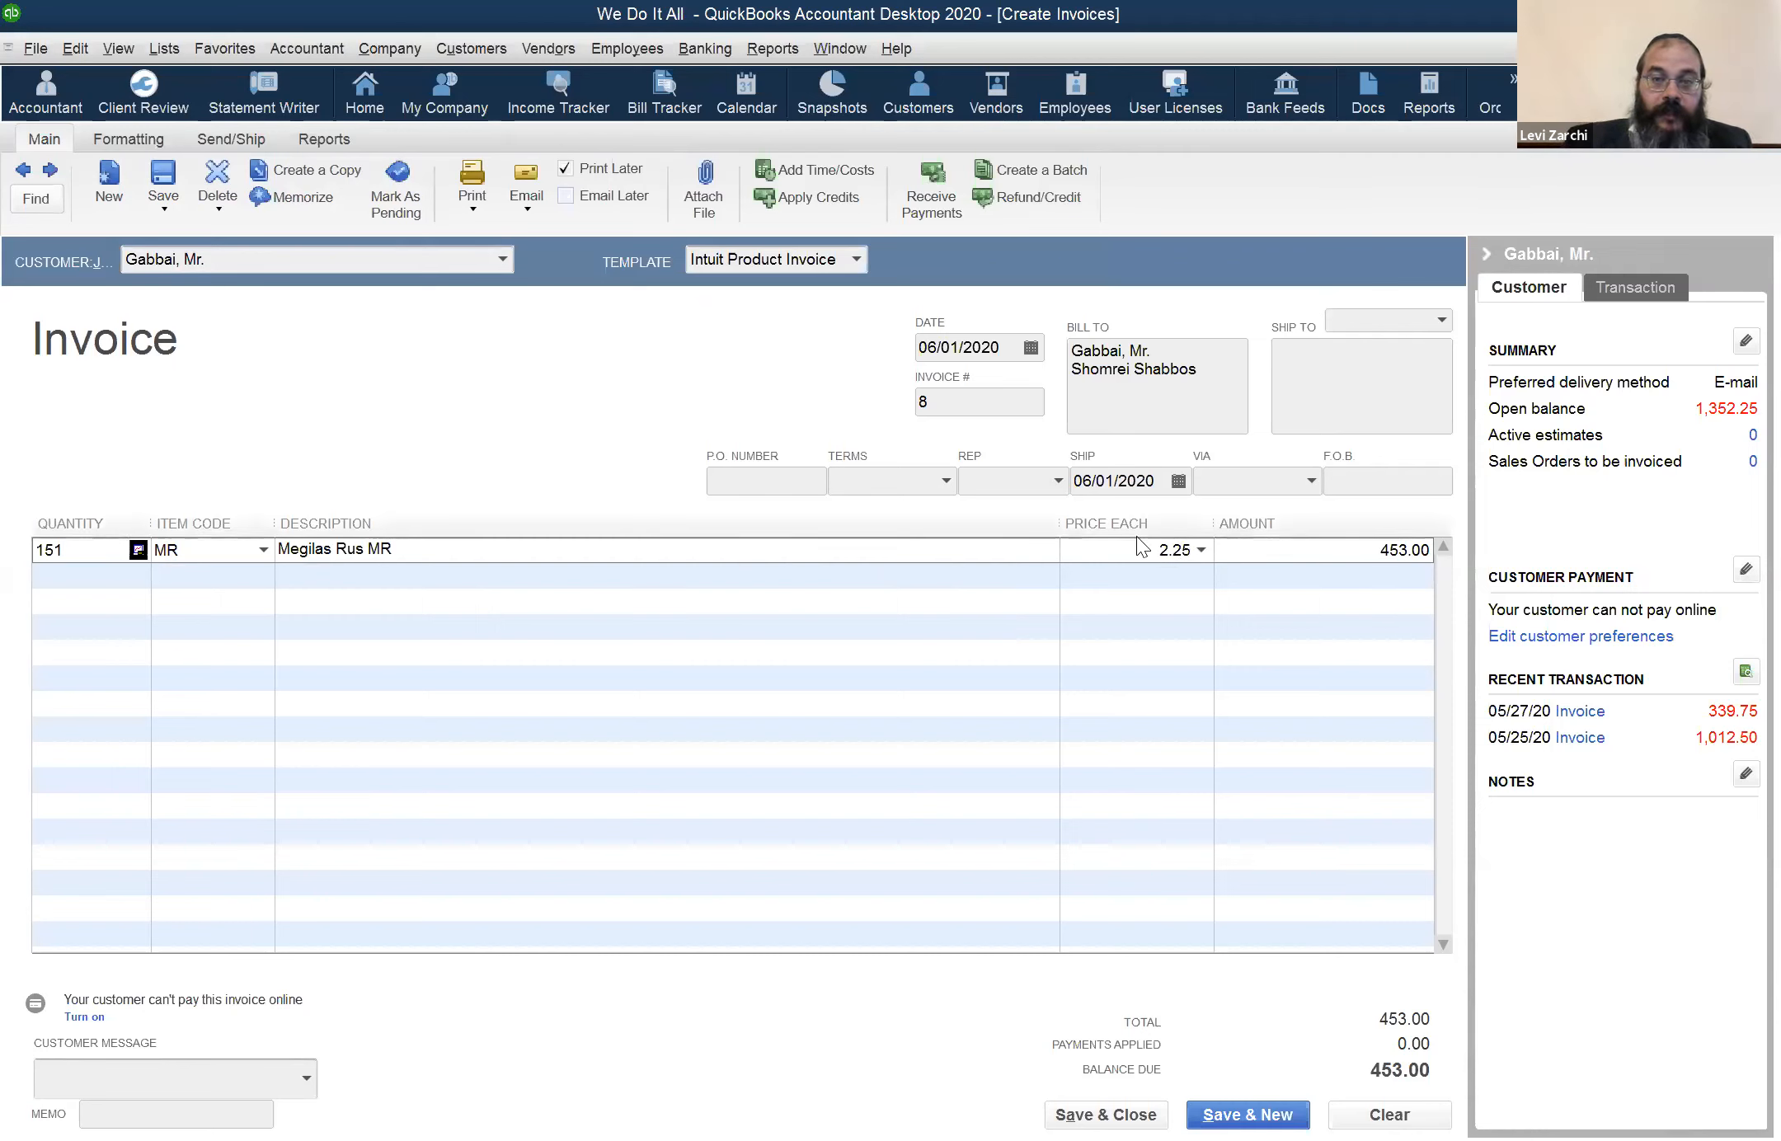
click(978, 583)
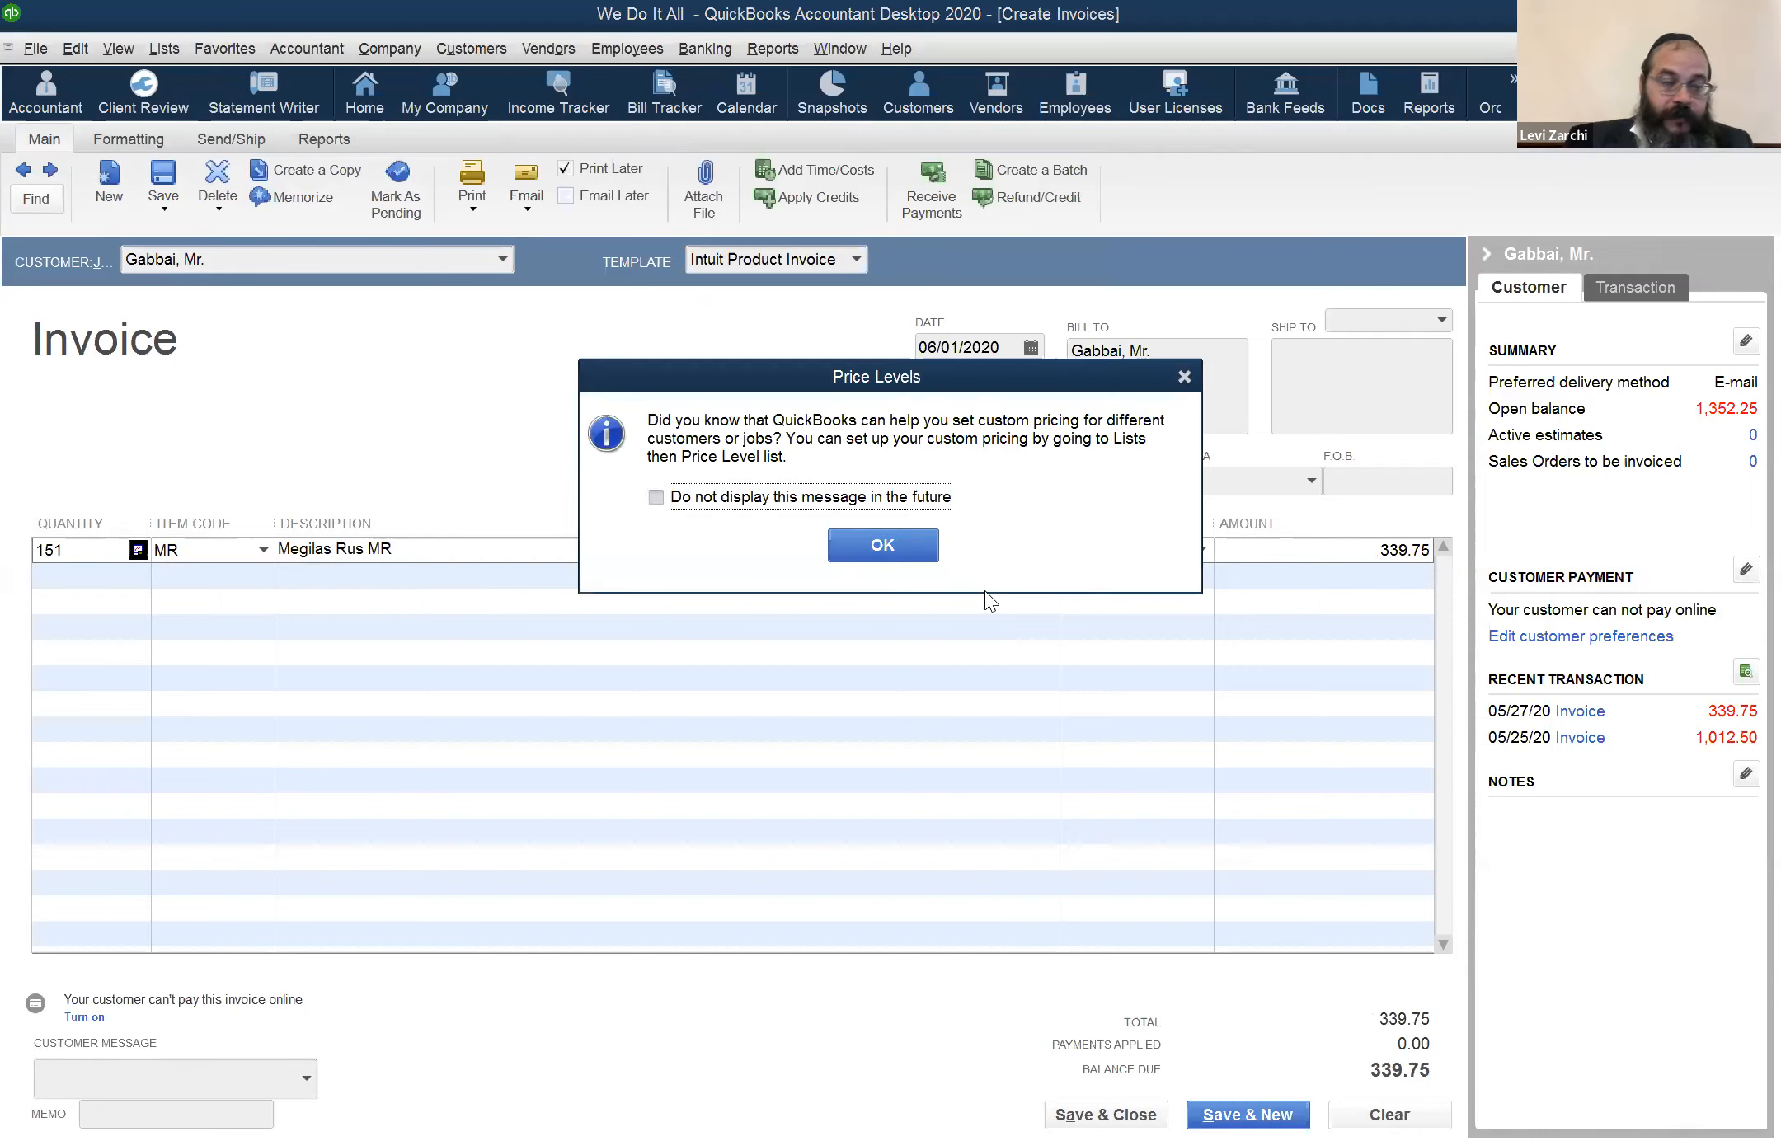
click(1185, 377)
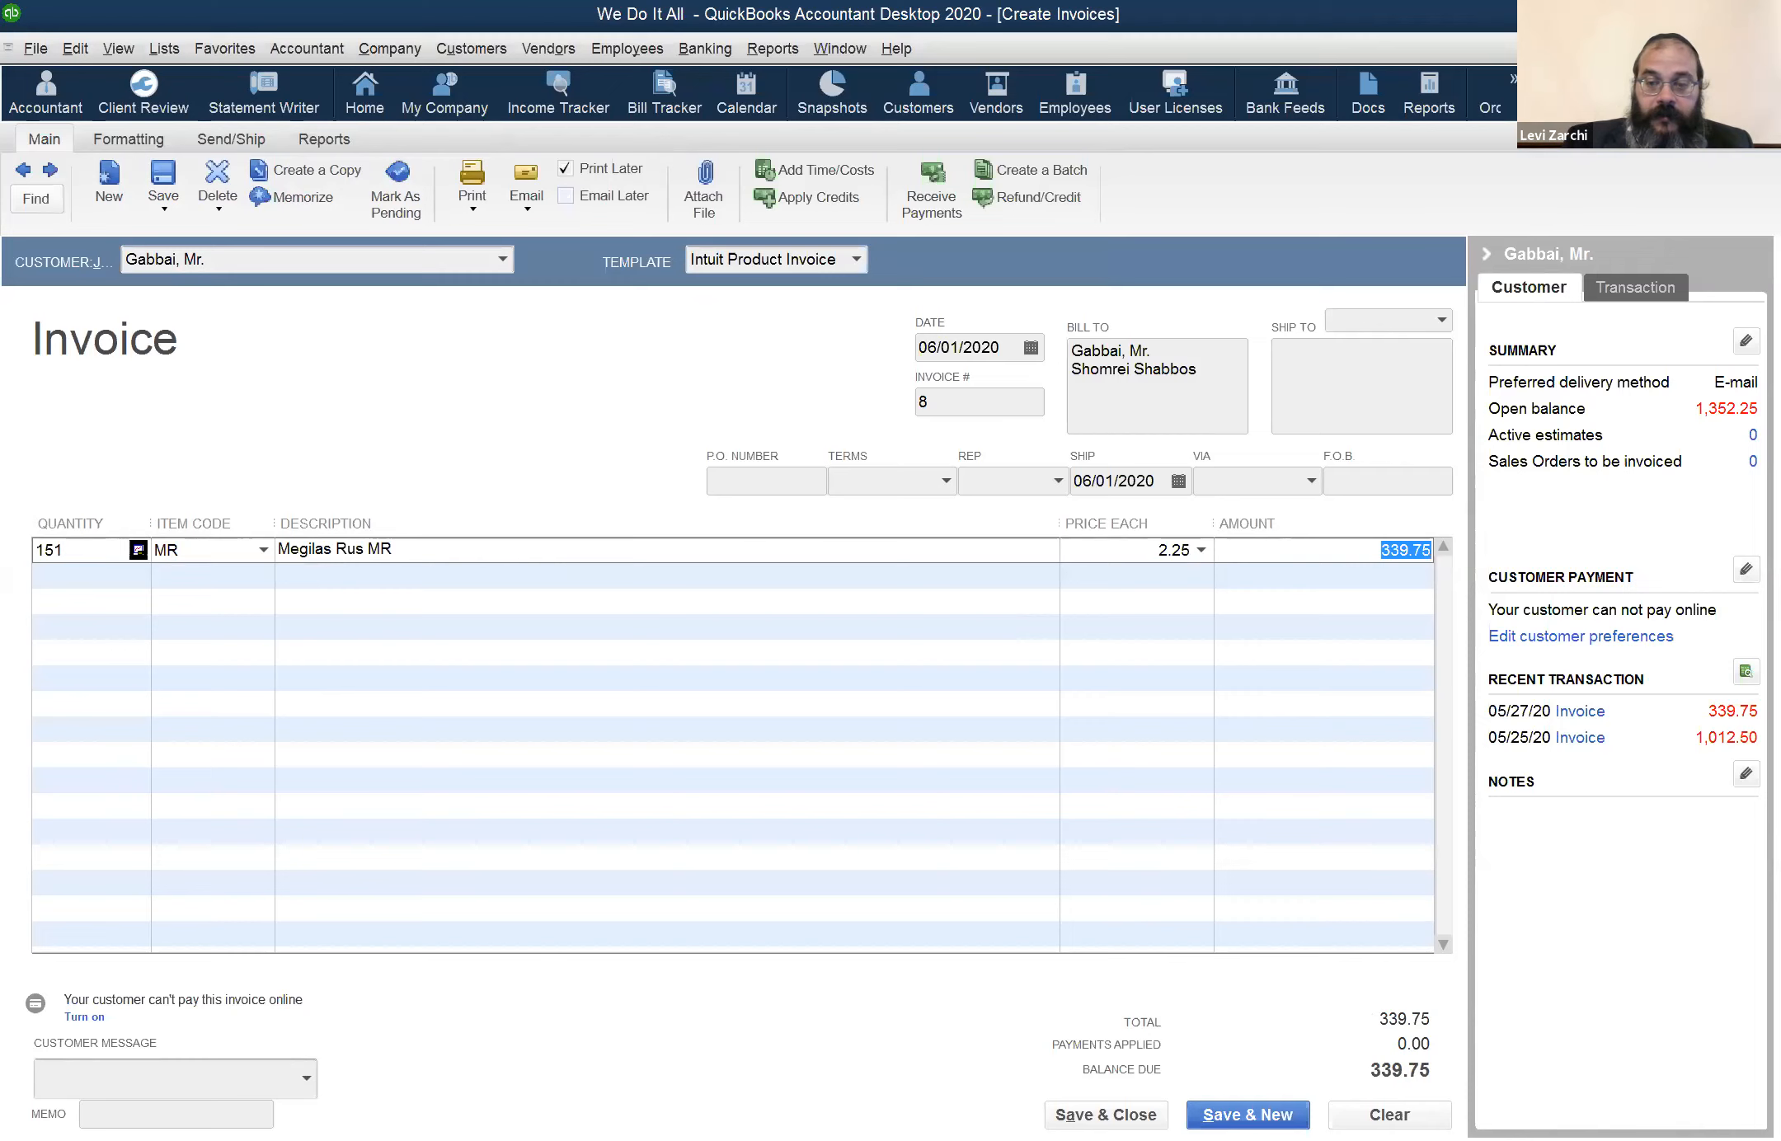
click(1390, 1115)
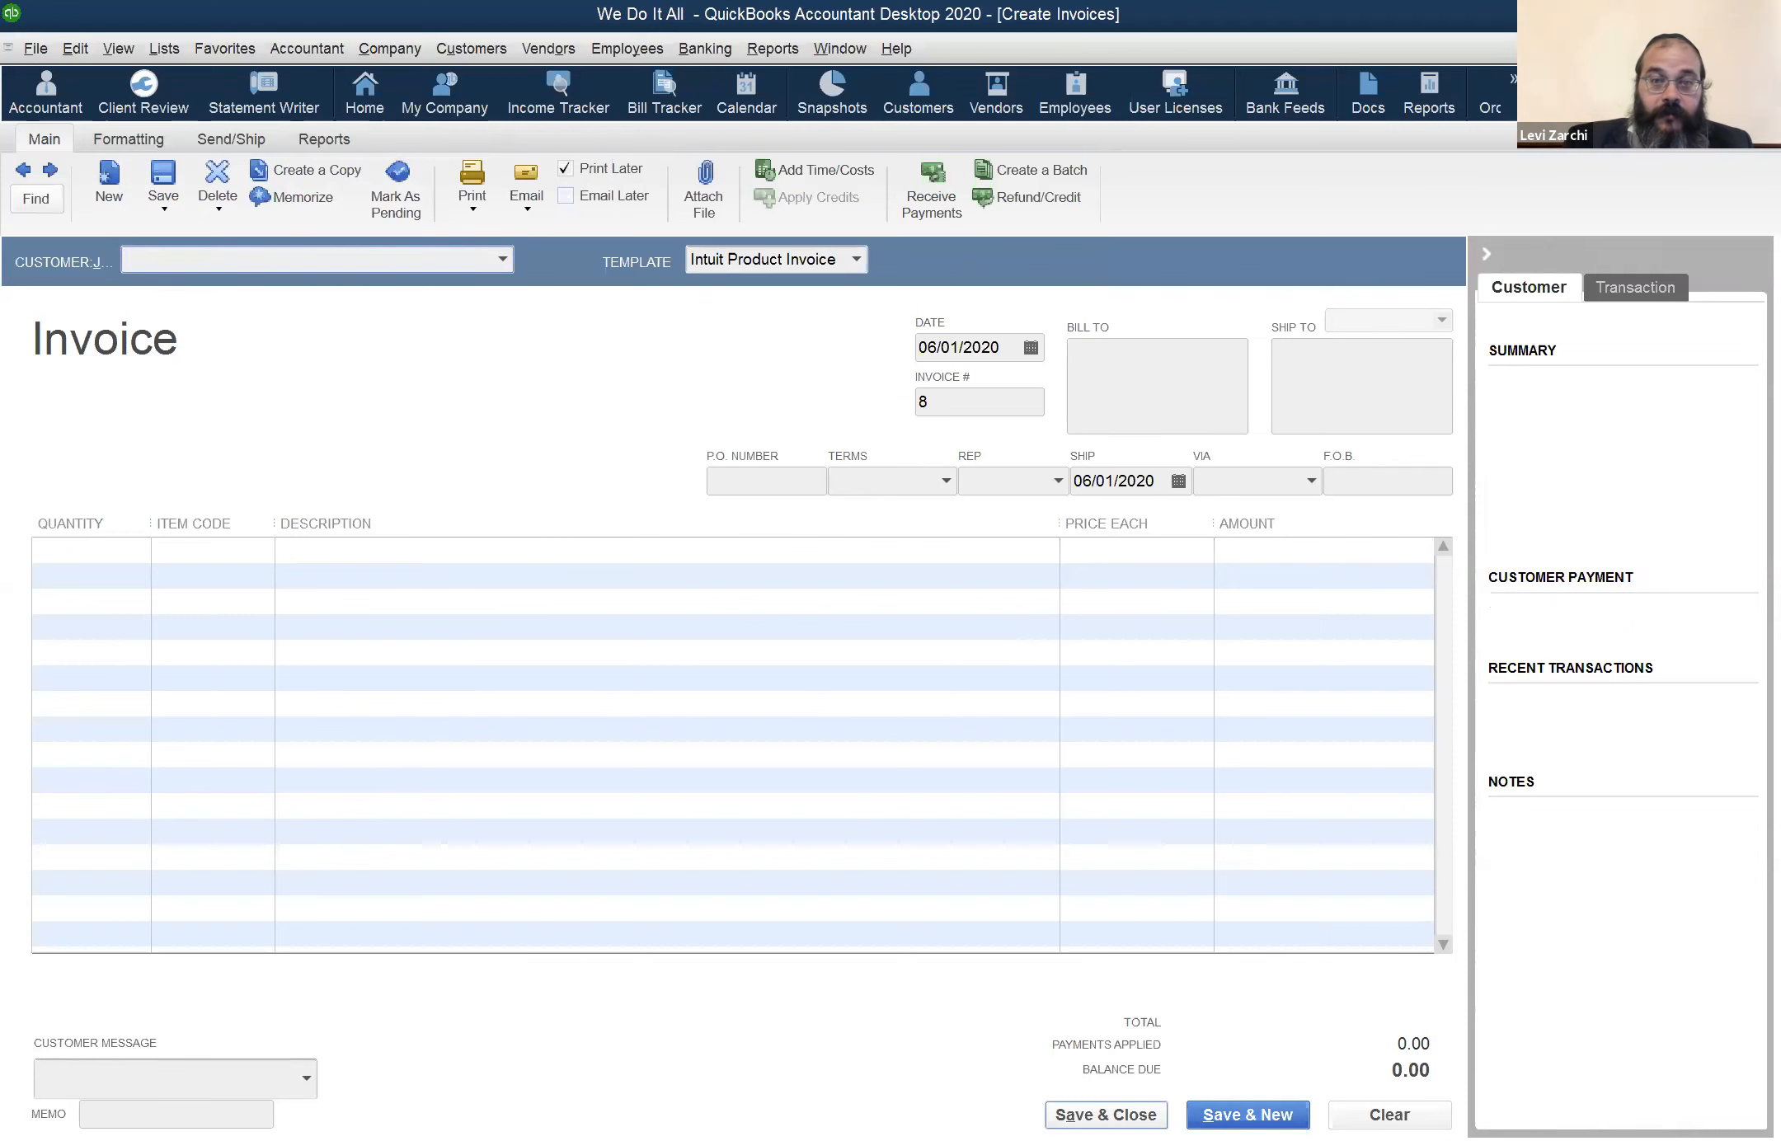
key(Escape)
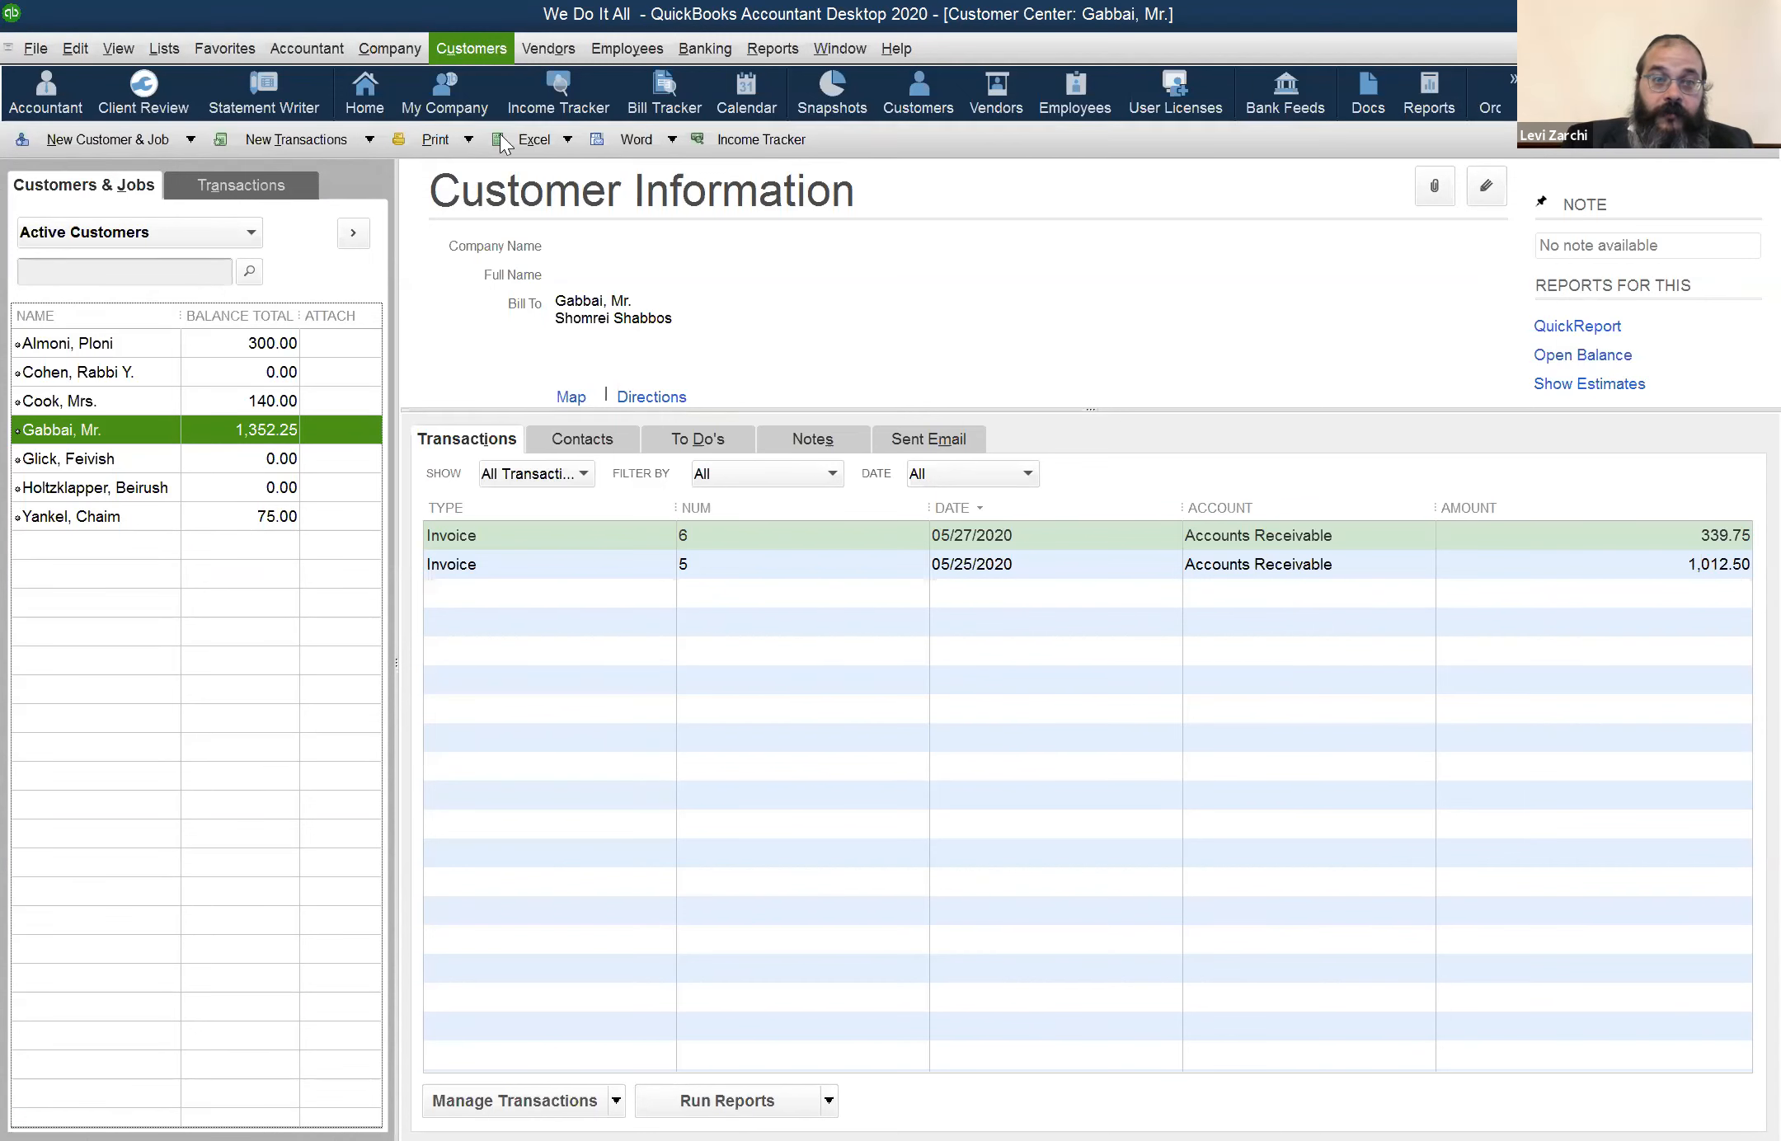
Start a sales receipt for the customer whose last name begins with "Gl"
click(471, 51)
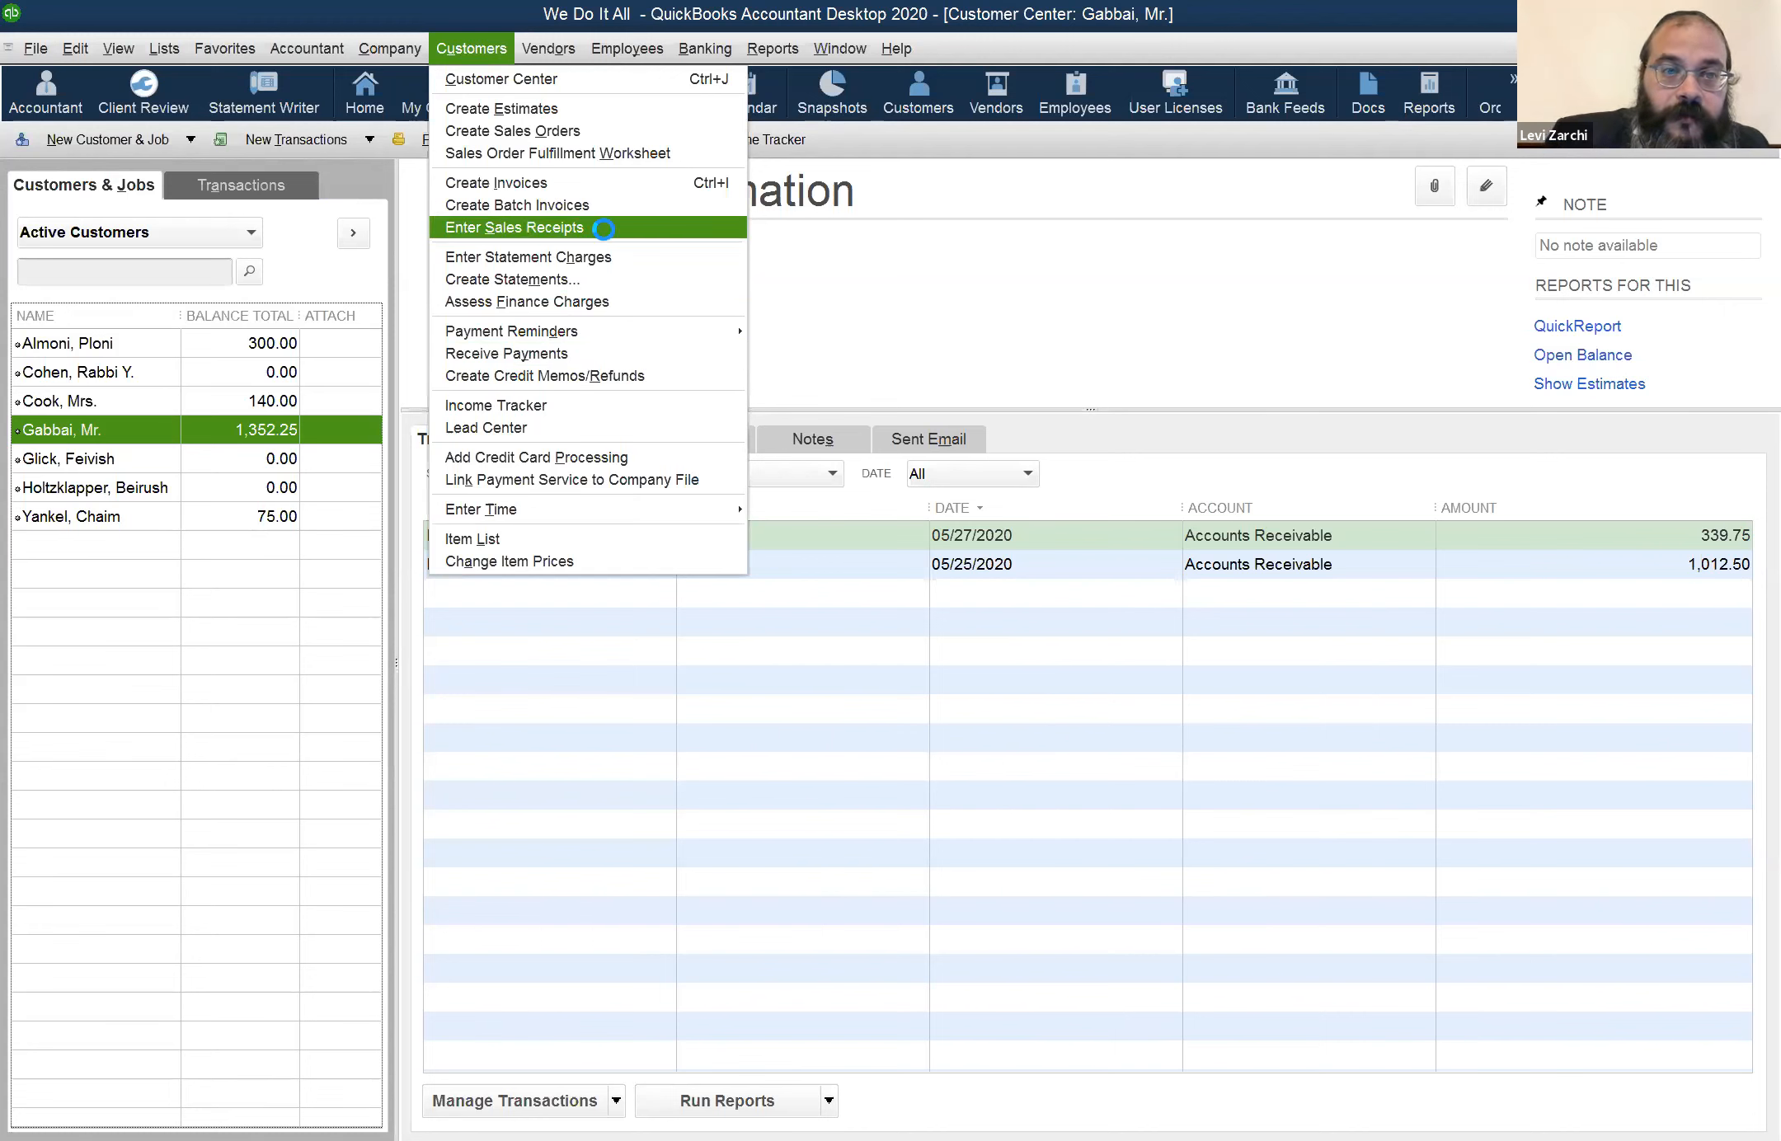
click(600, 229)
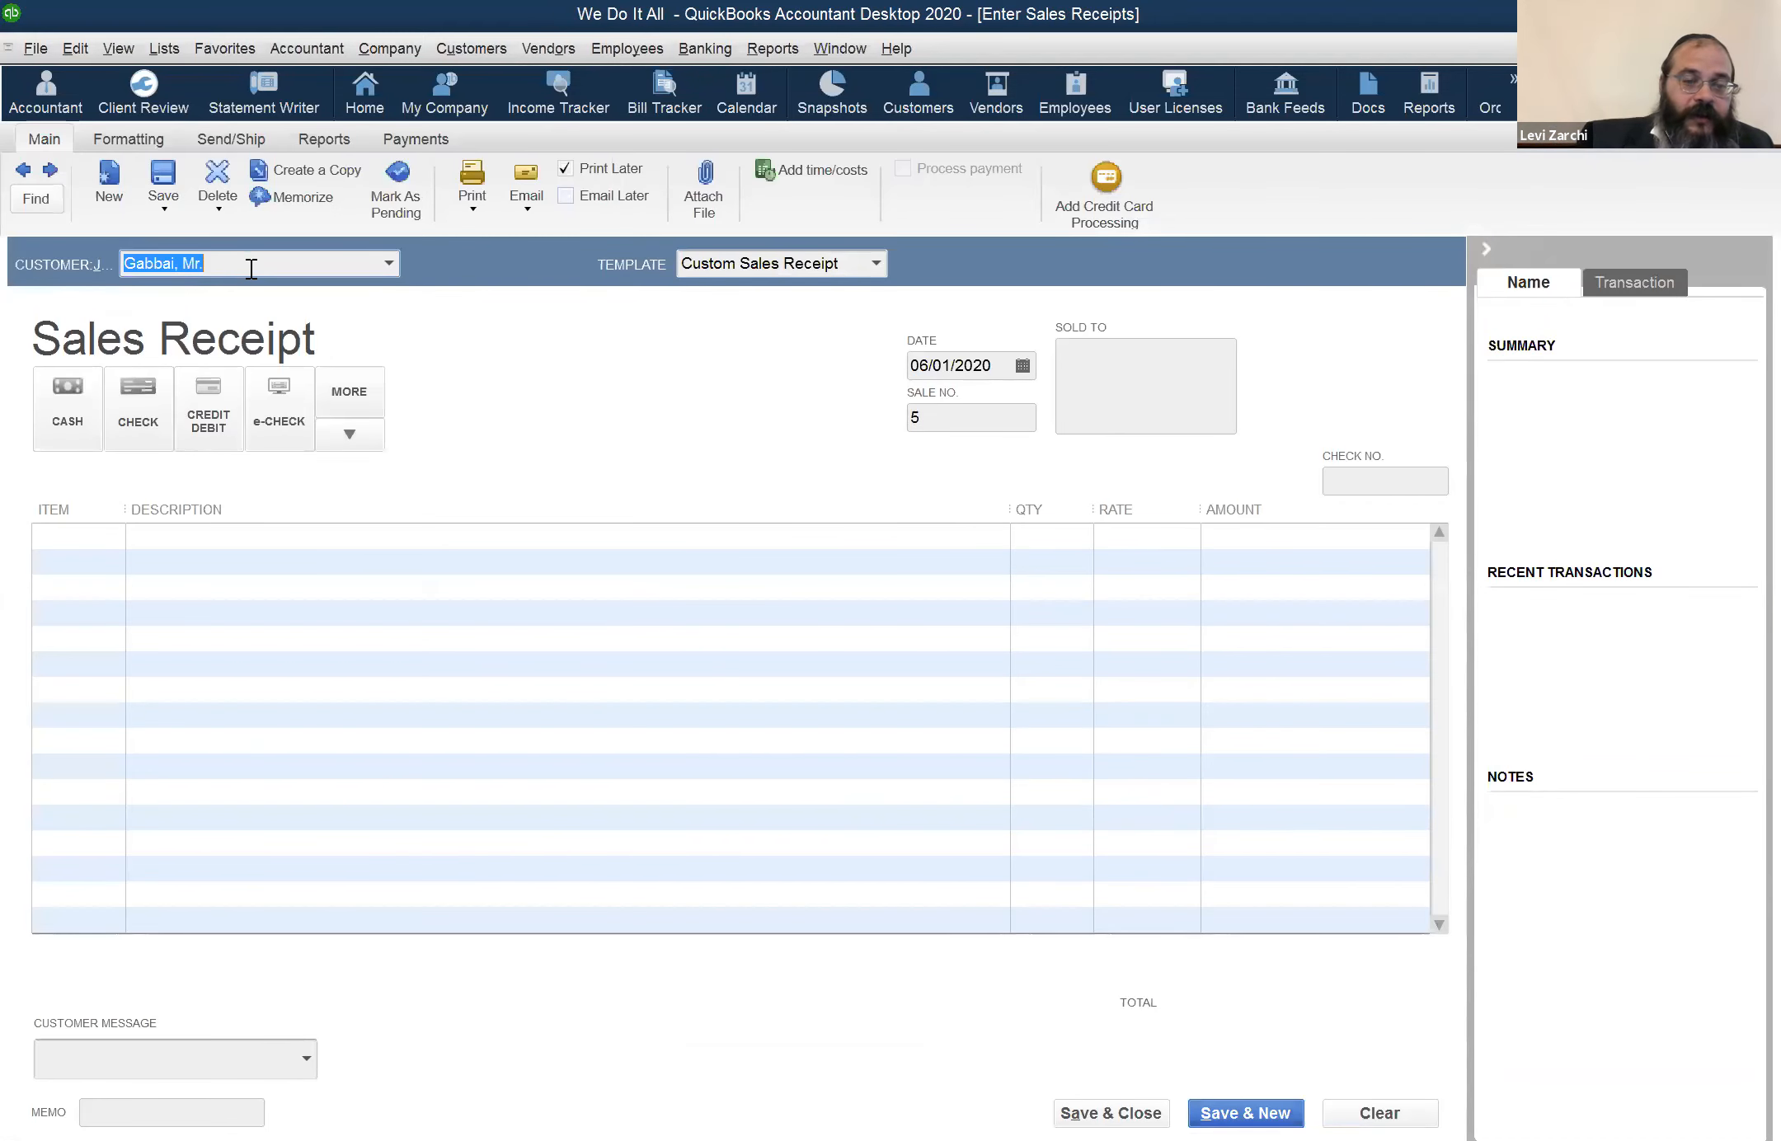
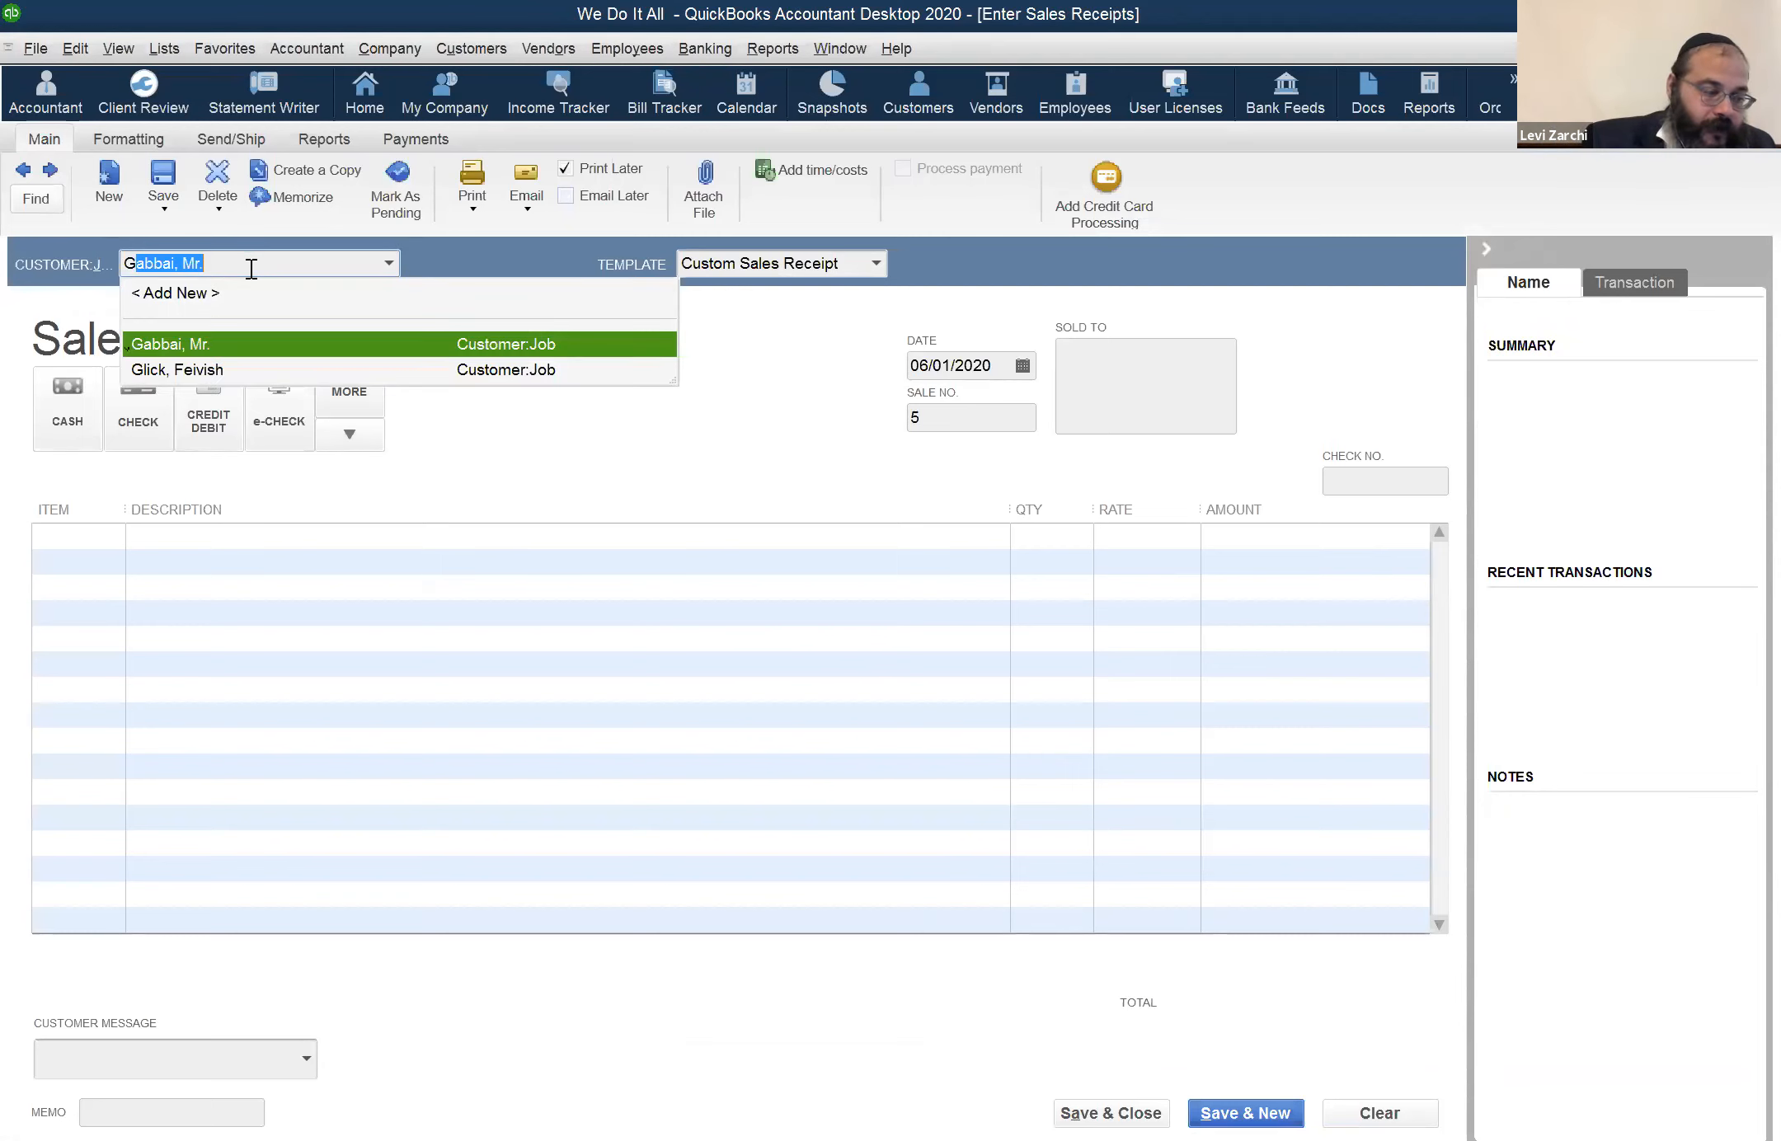
key(Tab)
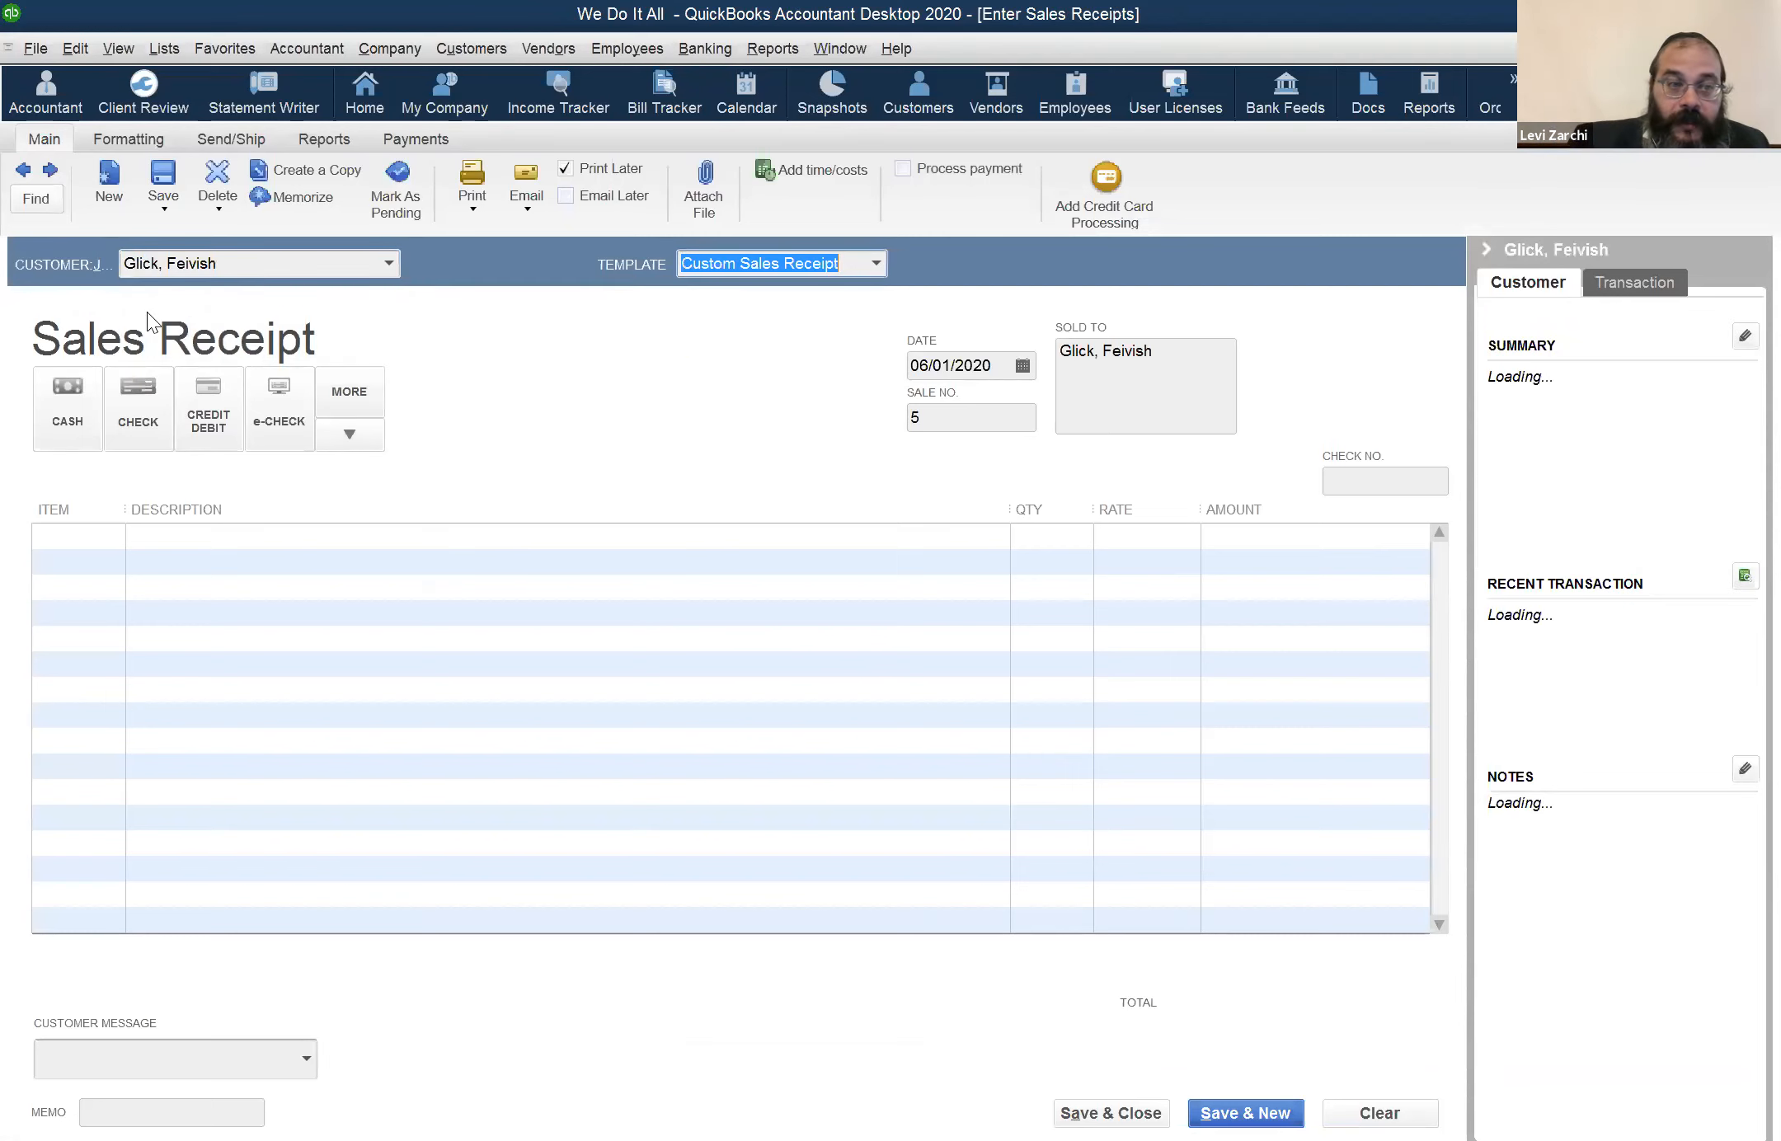
Enter item MR on the sales receipt's first line, and clear and close the receipt without saving it
click(1063, 539)
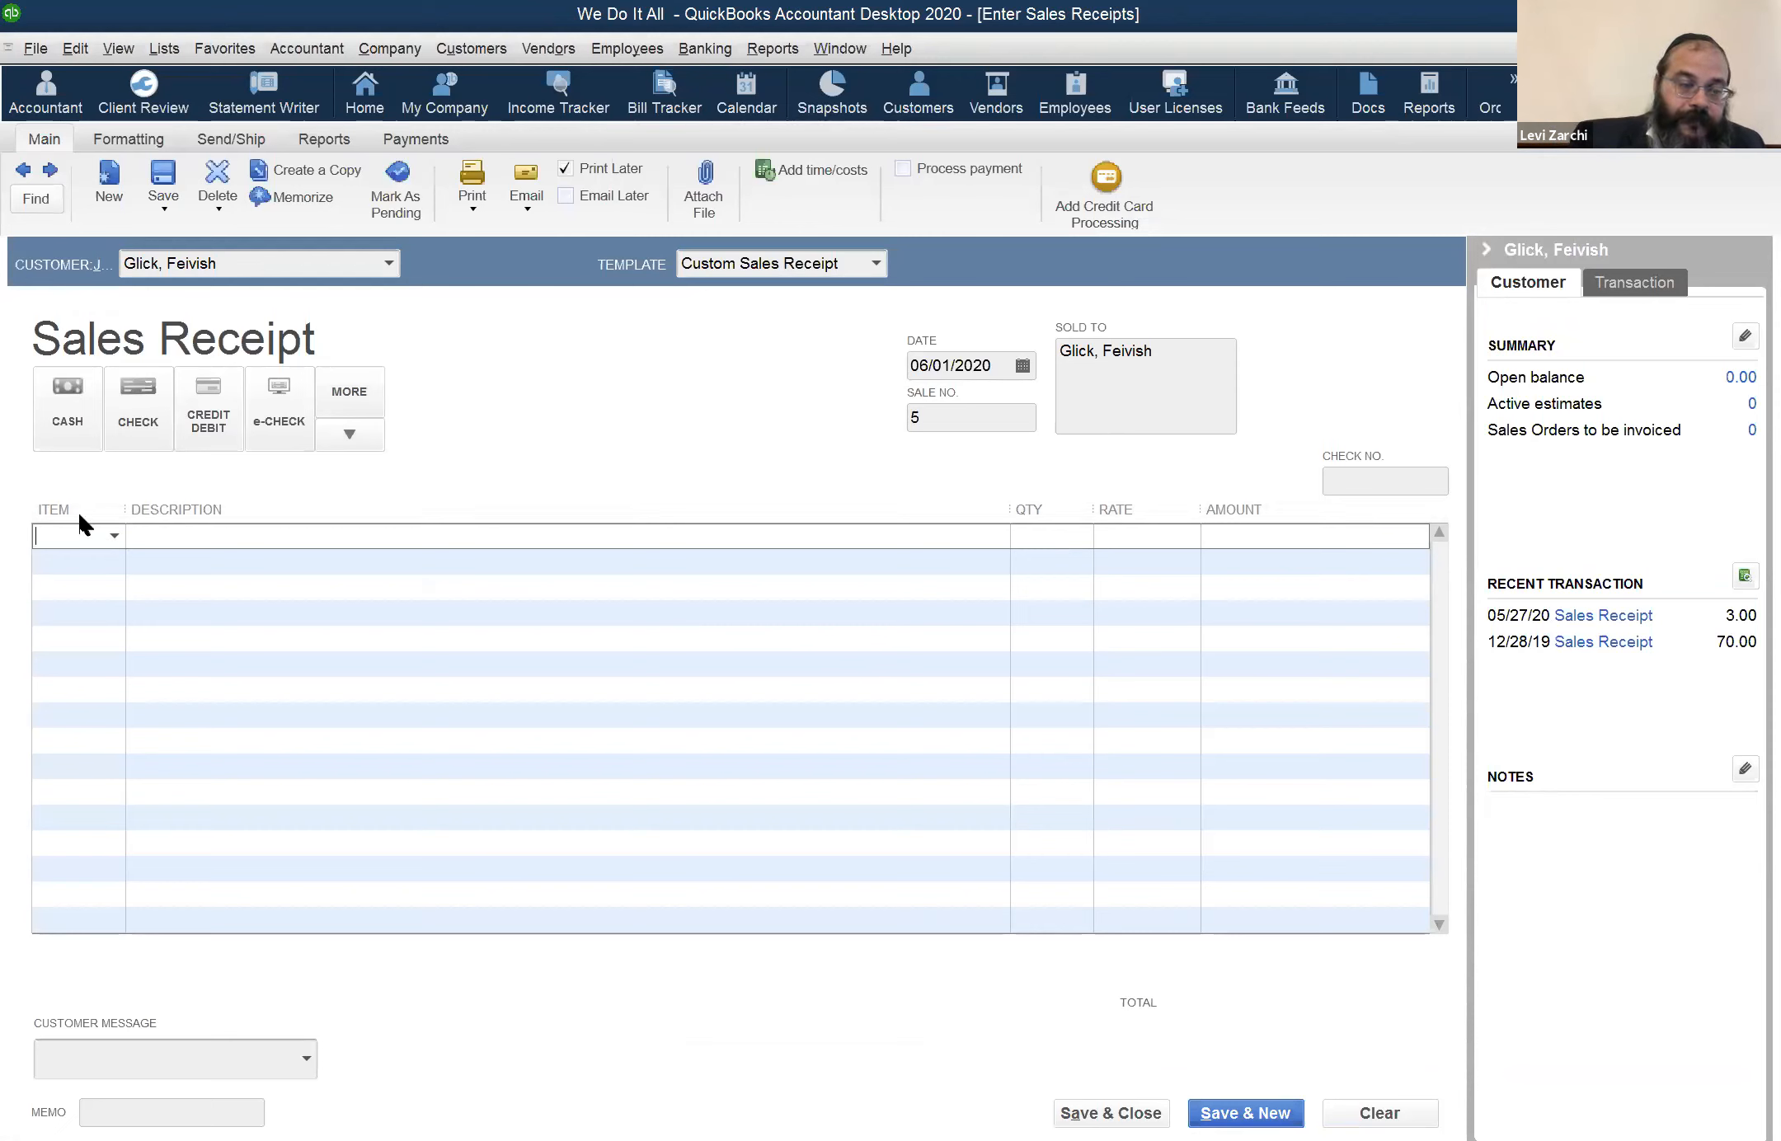
text(1)
key(Tab)
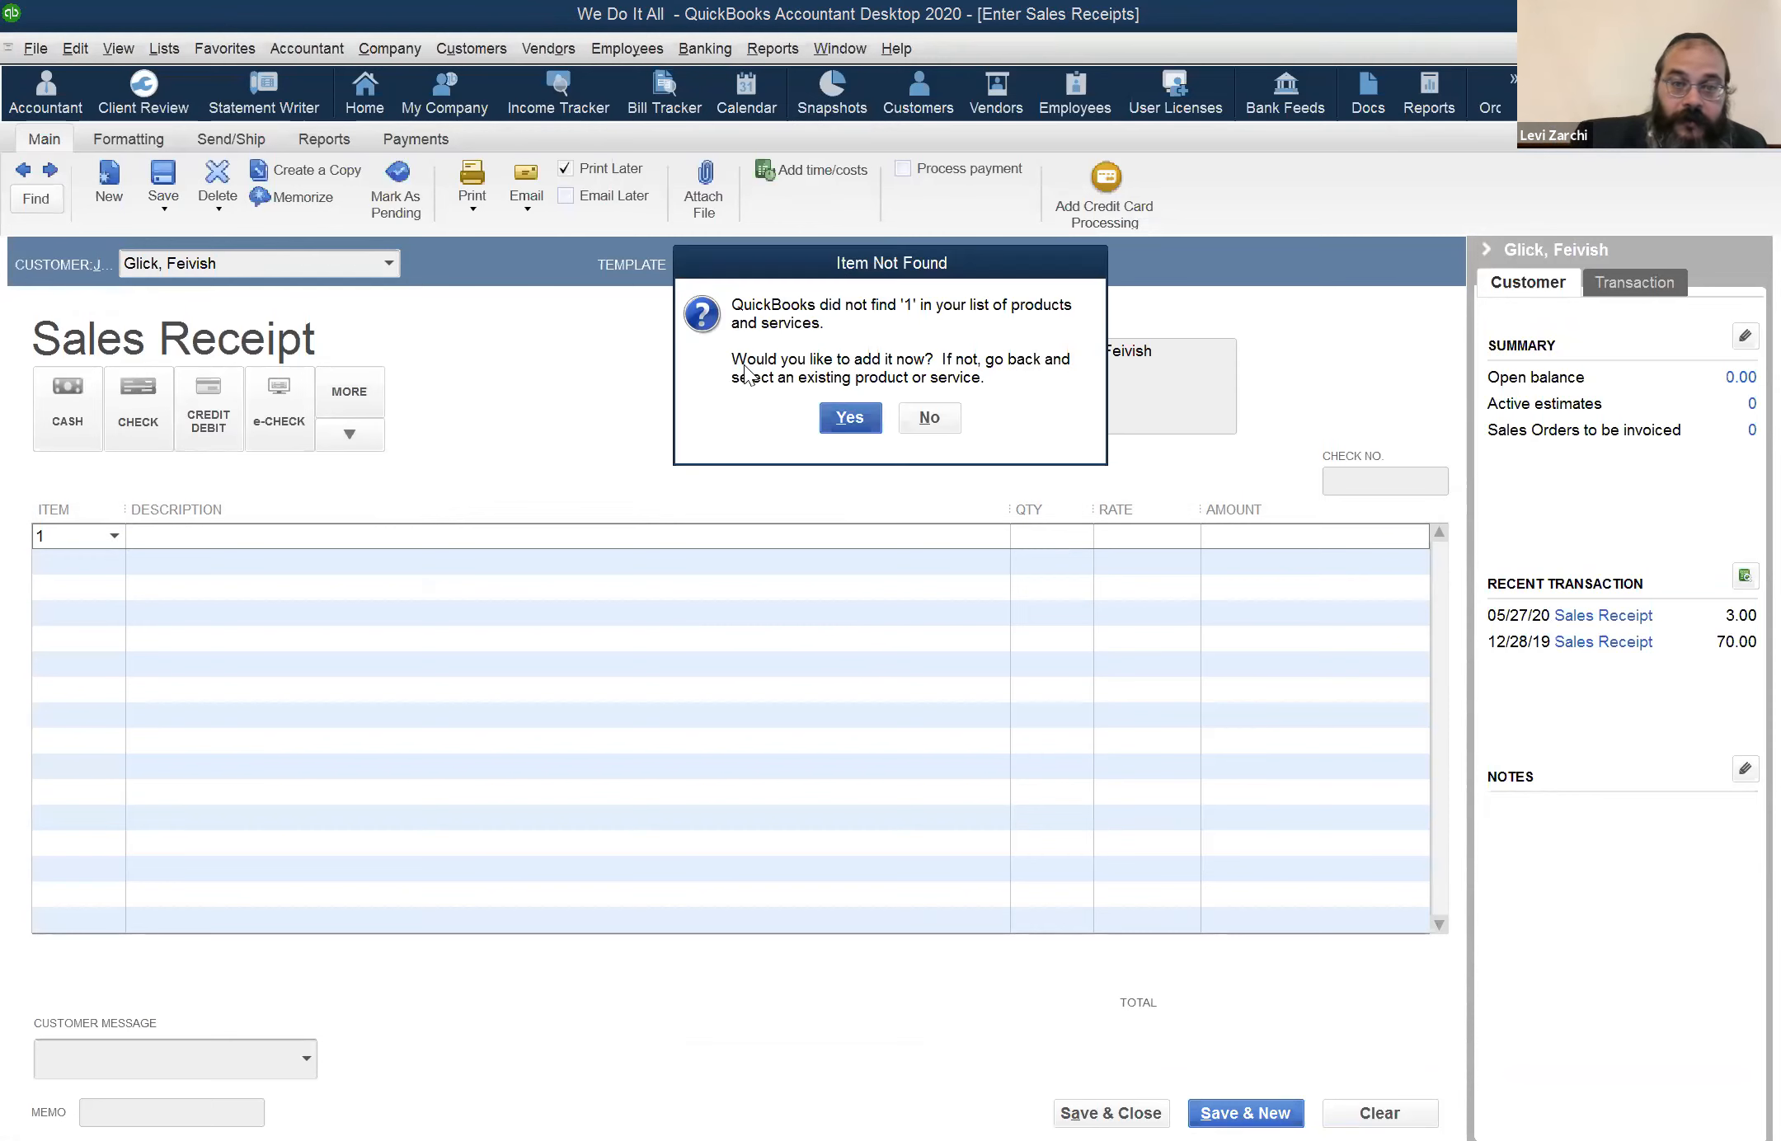
click(939, 409)
text(MR)
key(Tab)
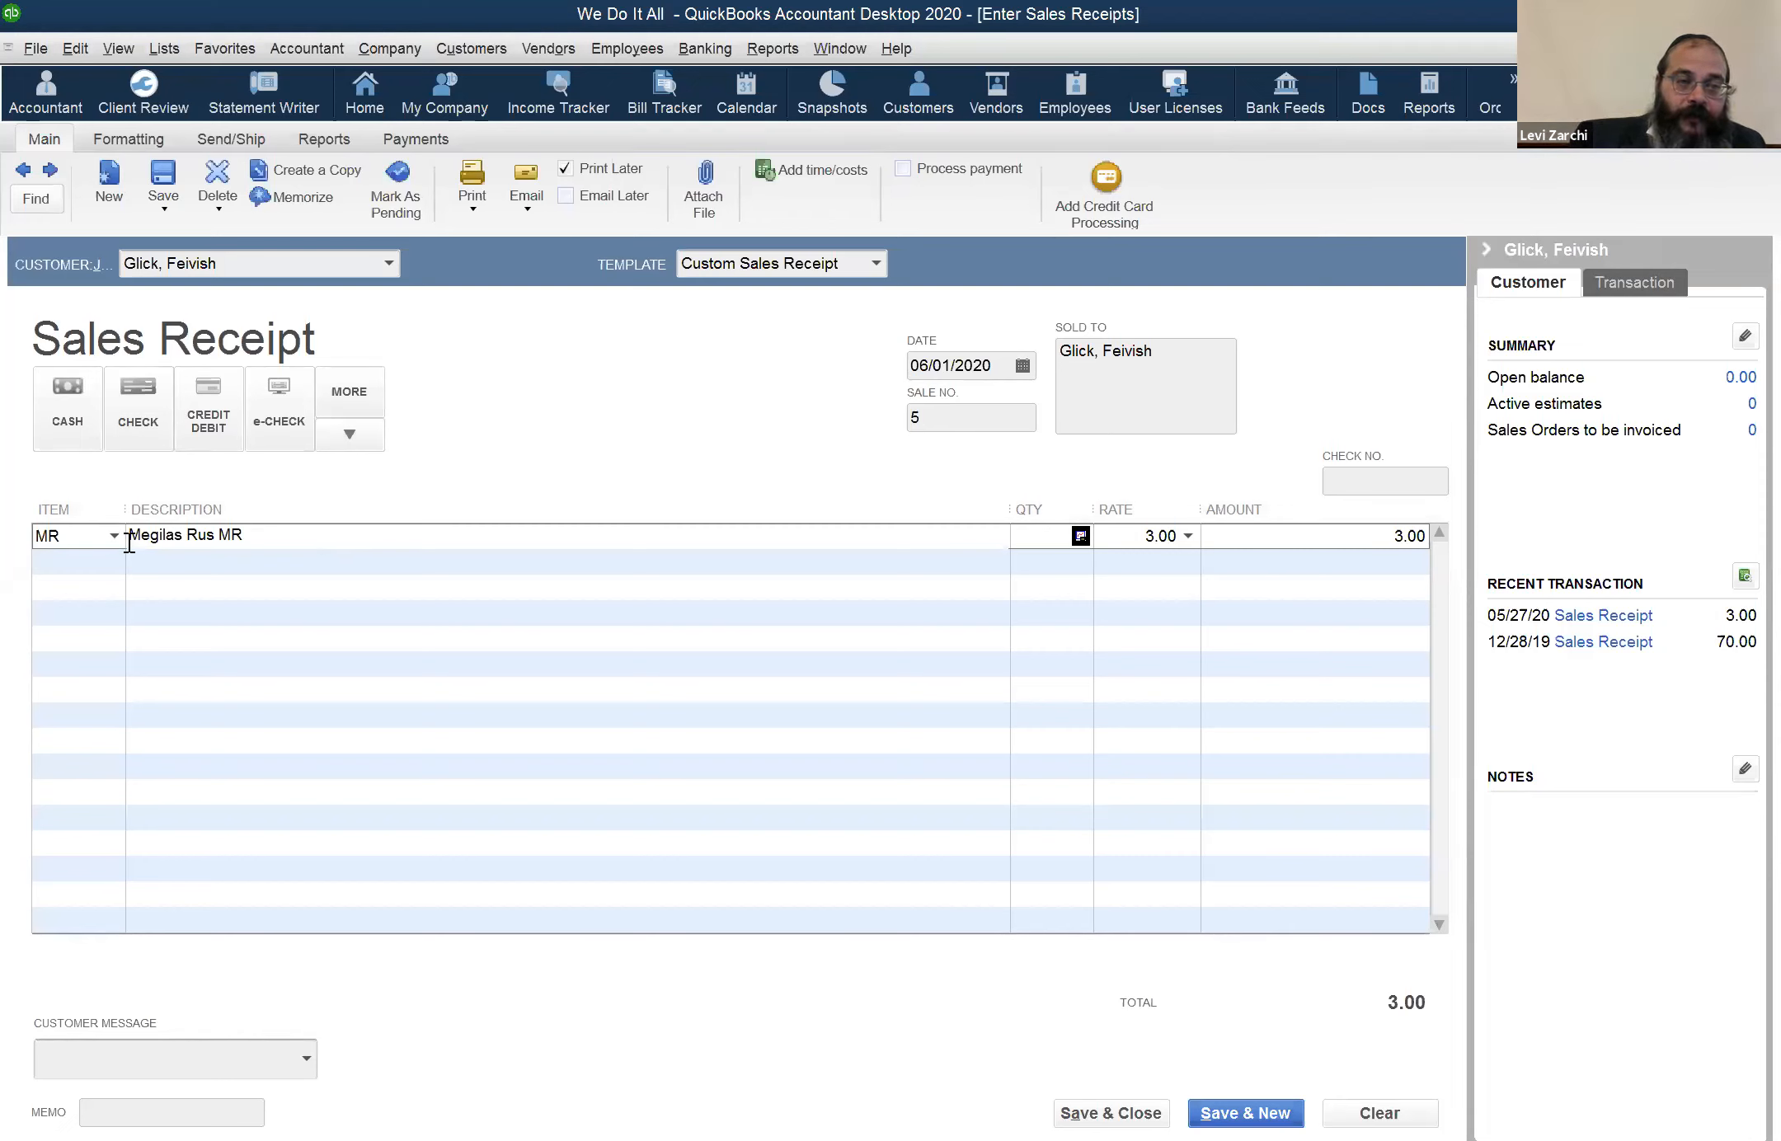
click(282, 528)
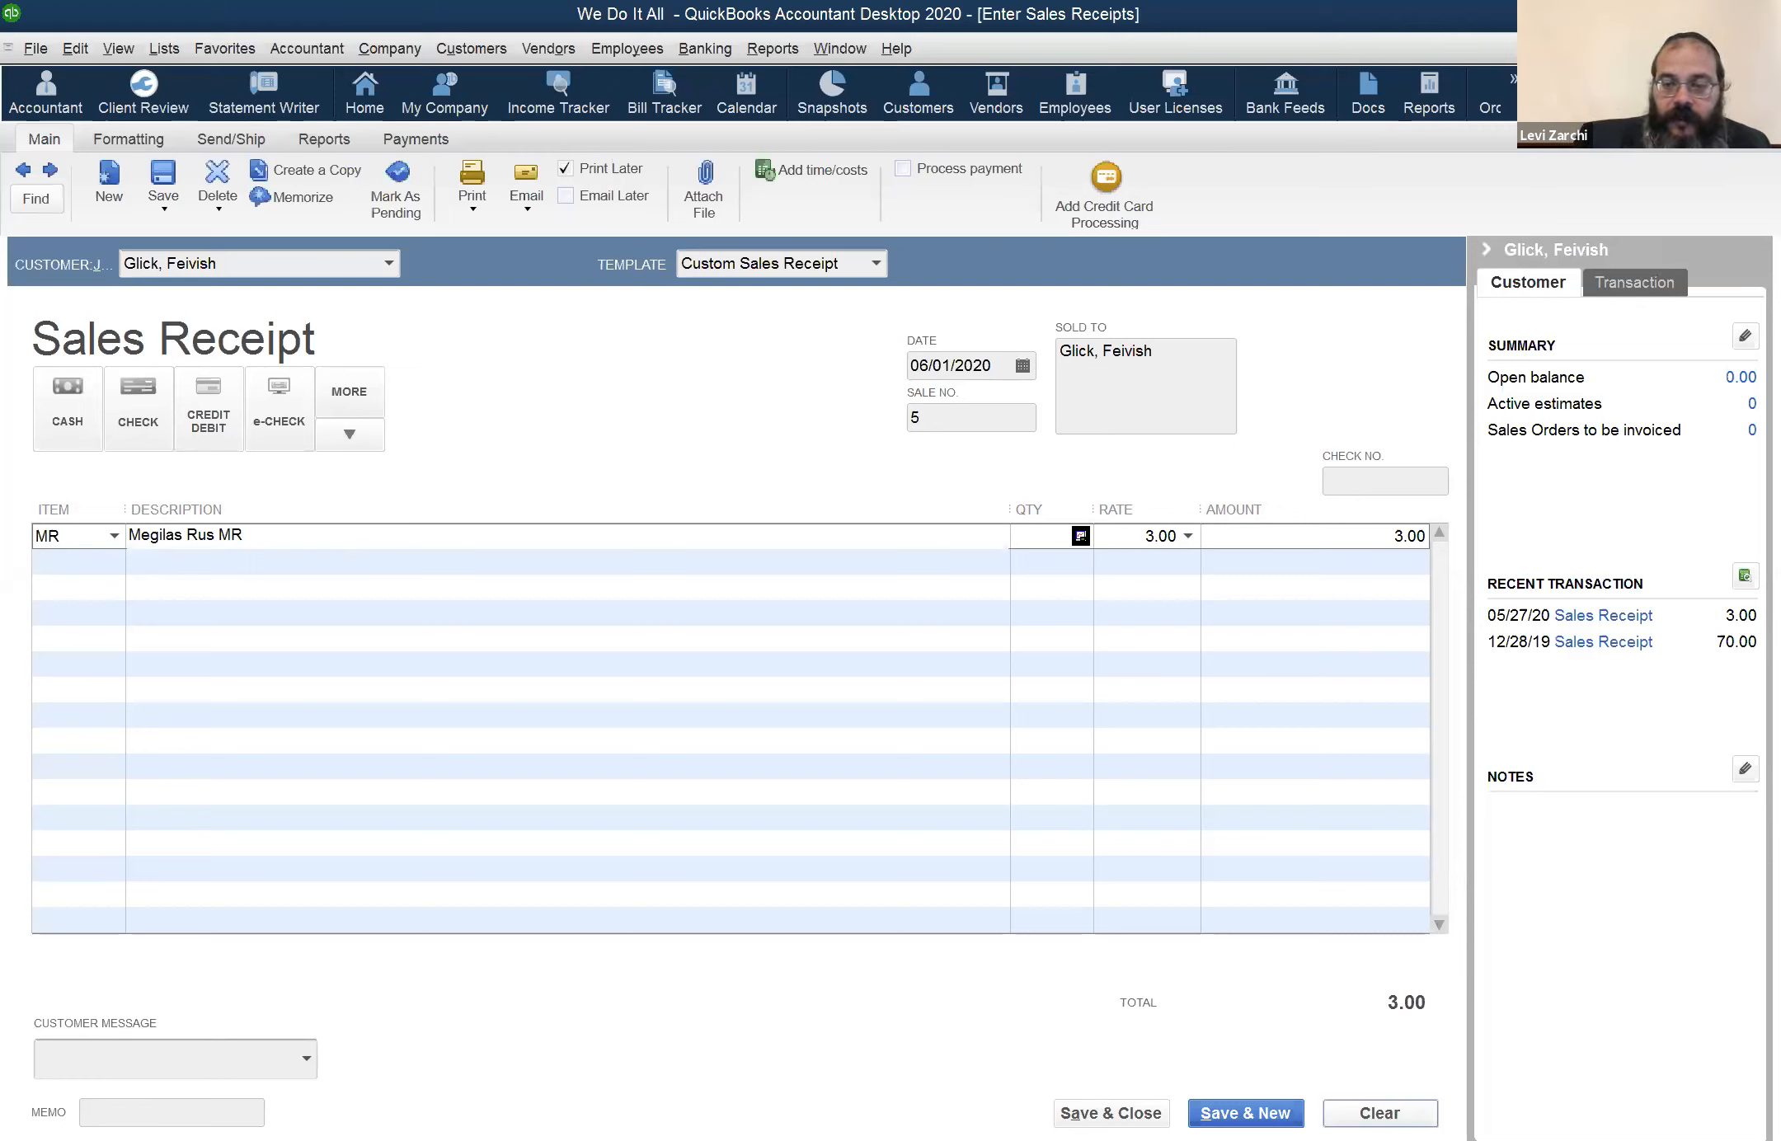
click(1380, 1113)
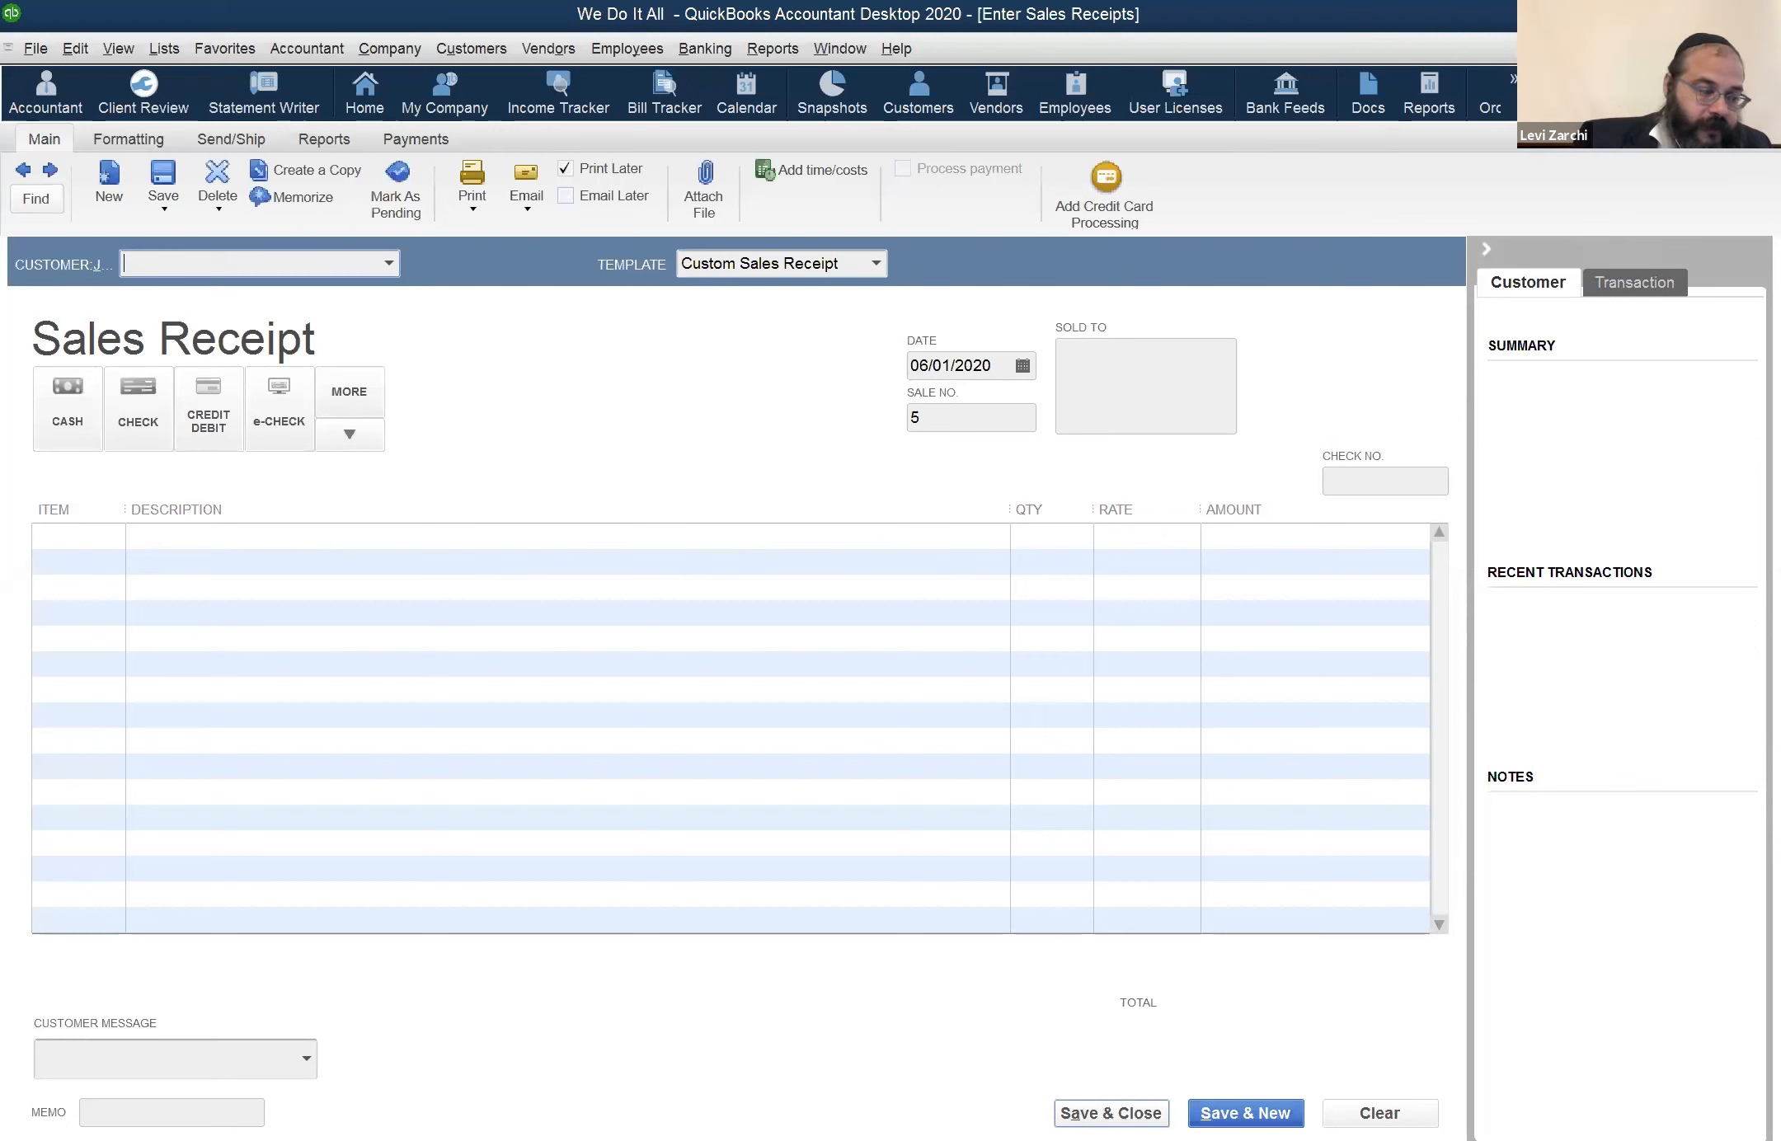
click(1113, 1106)
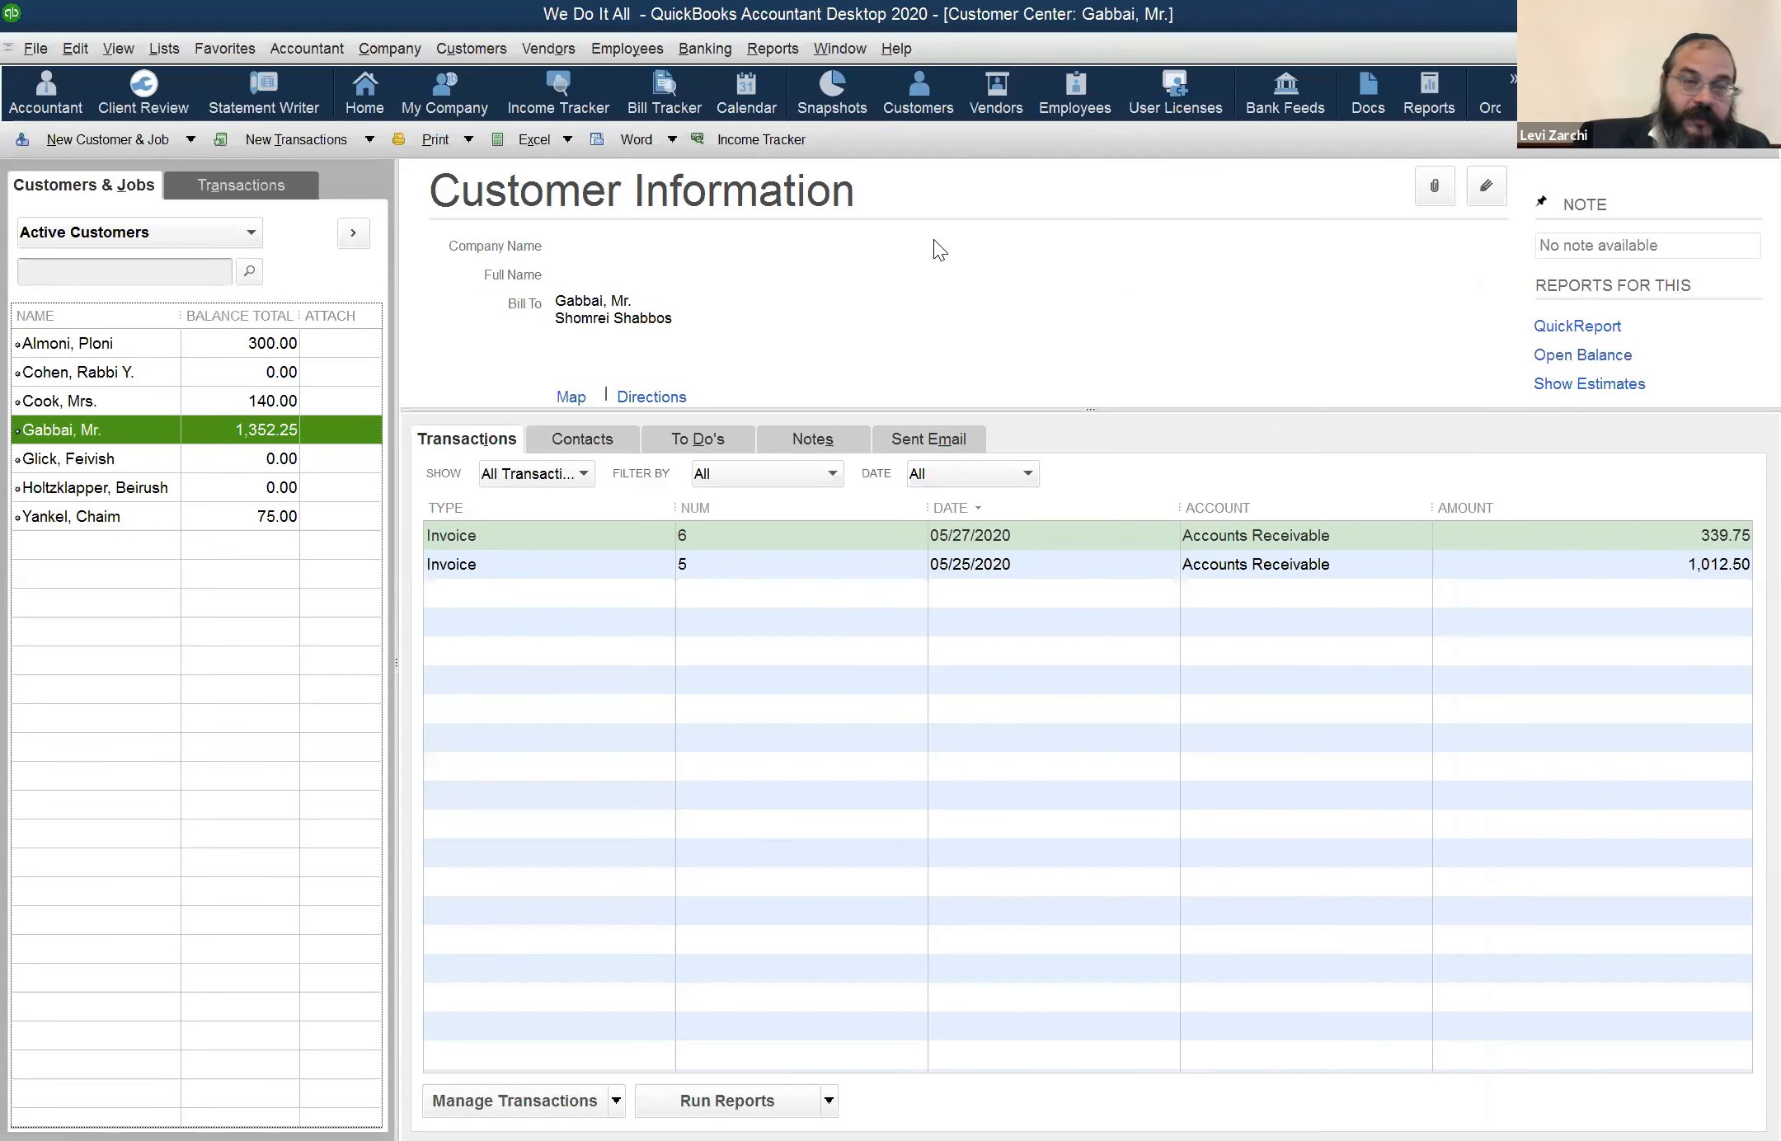
View the open Profit & Loss report and switch to the open Balance Sheet report
click(845, 48)
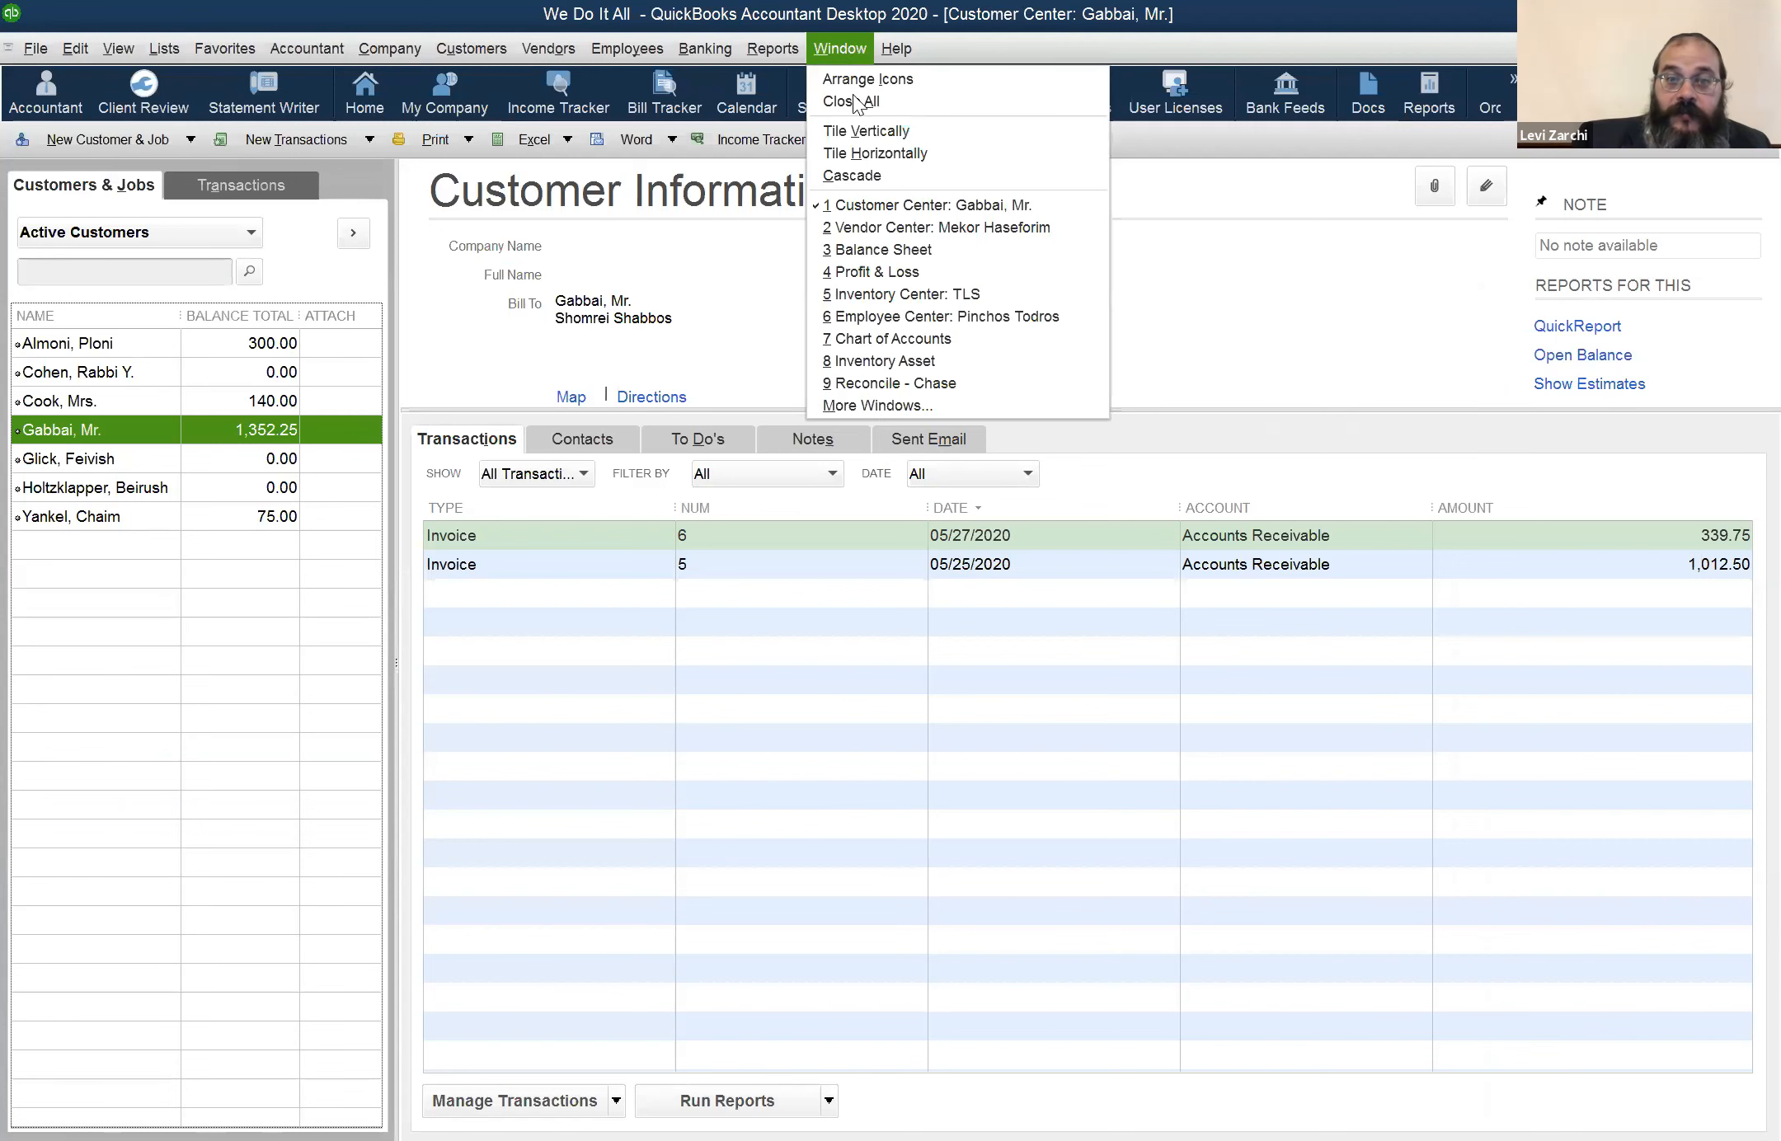
click(901, 275)
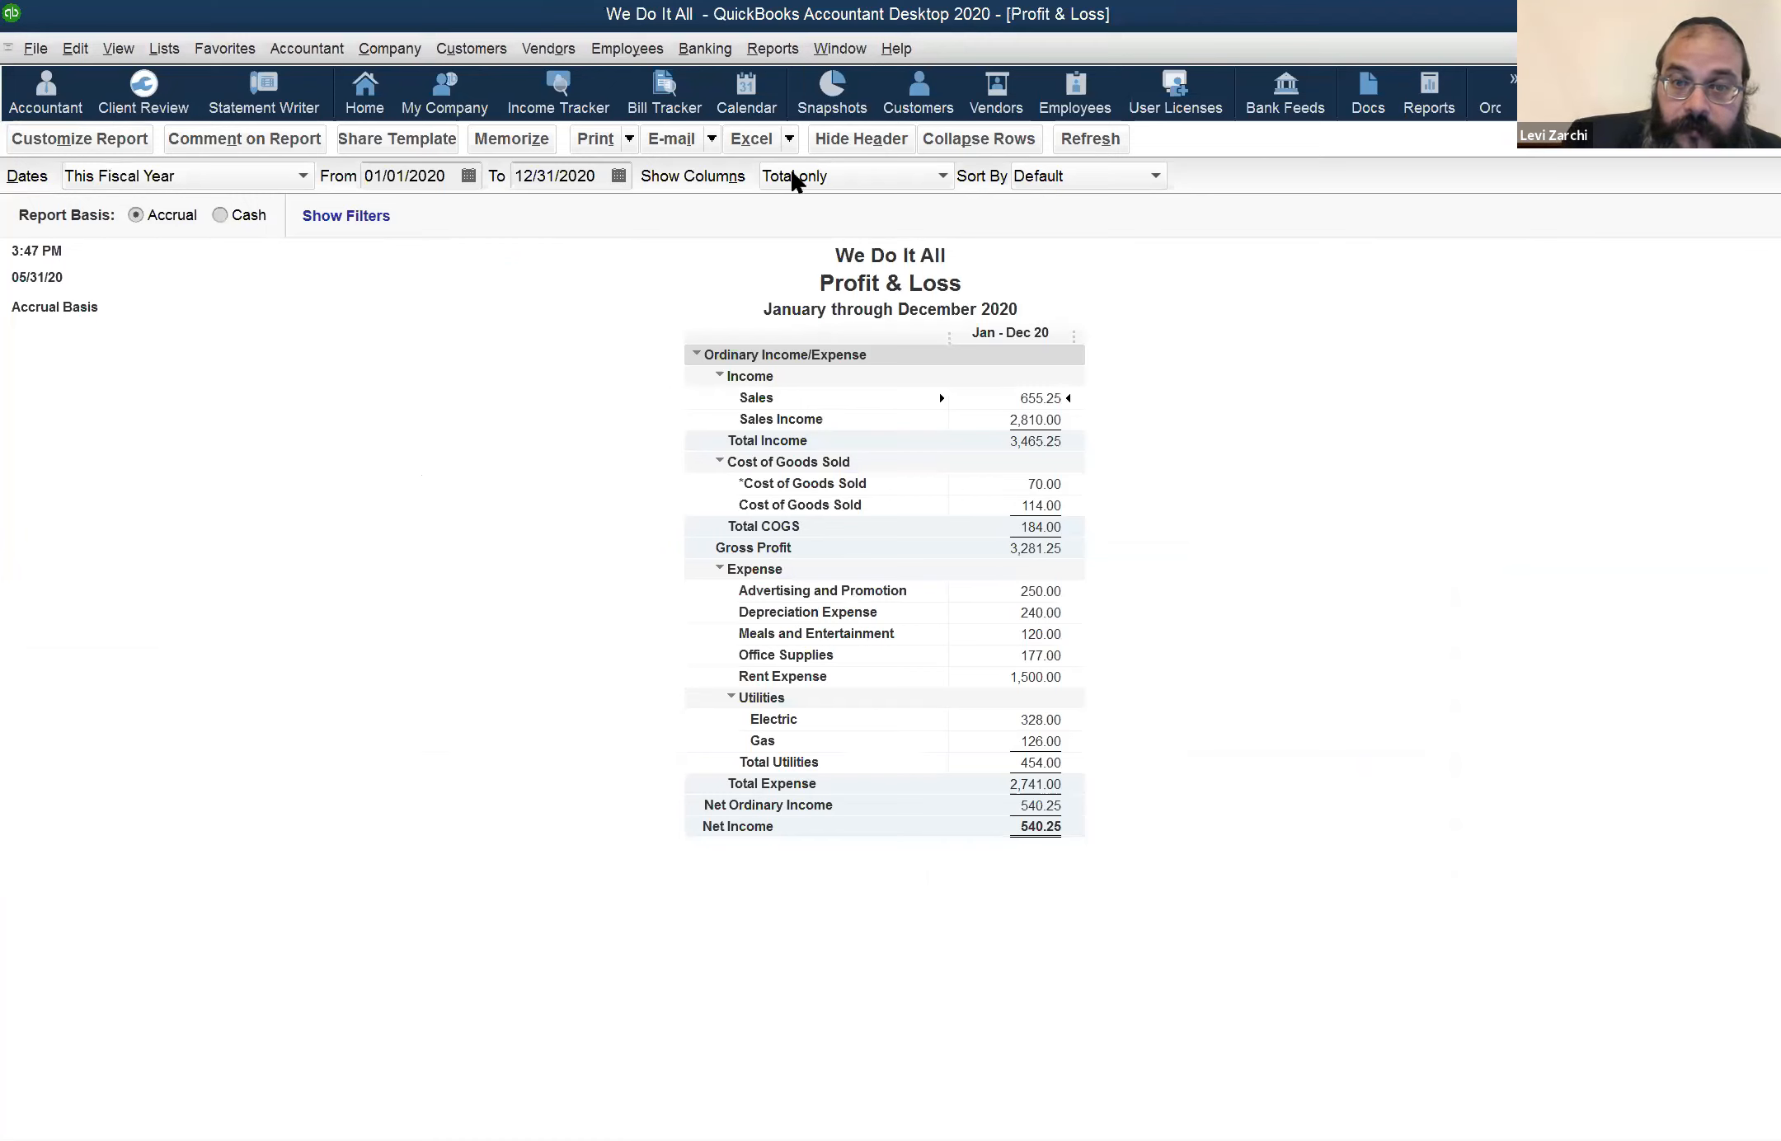
click(837, 57)
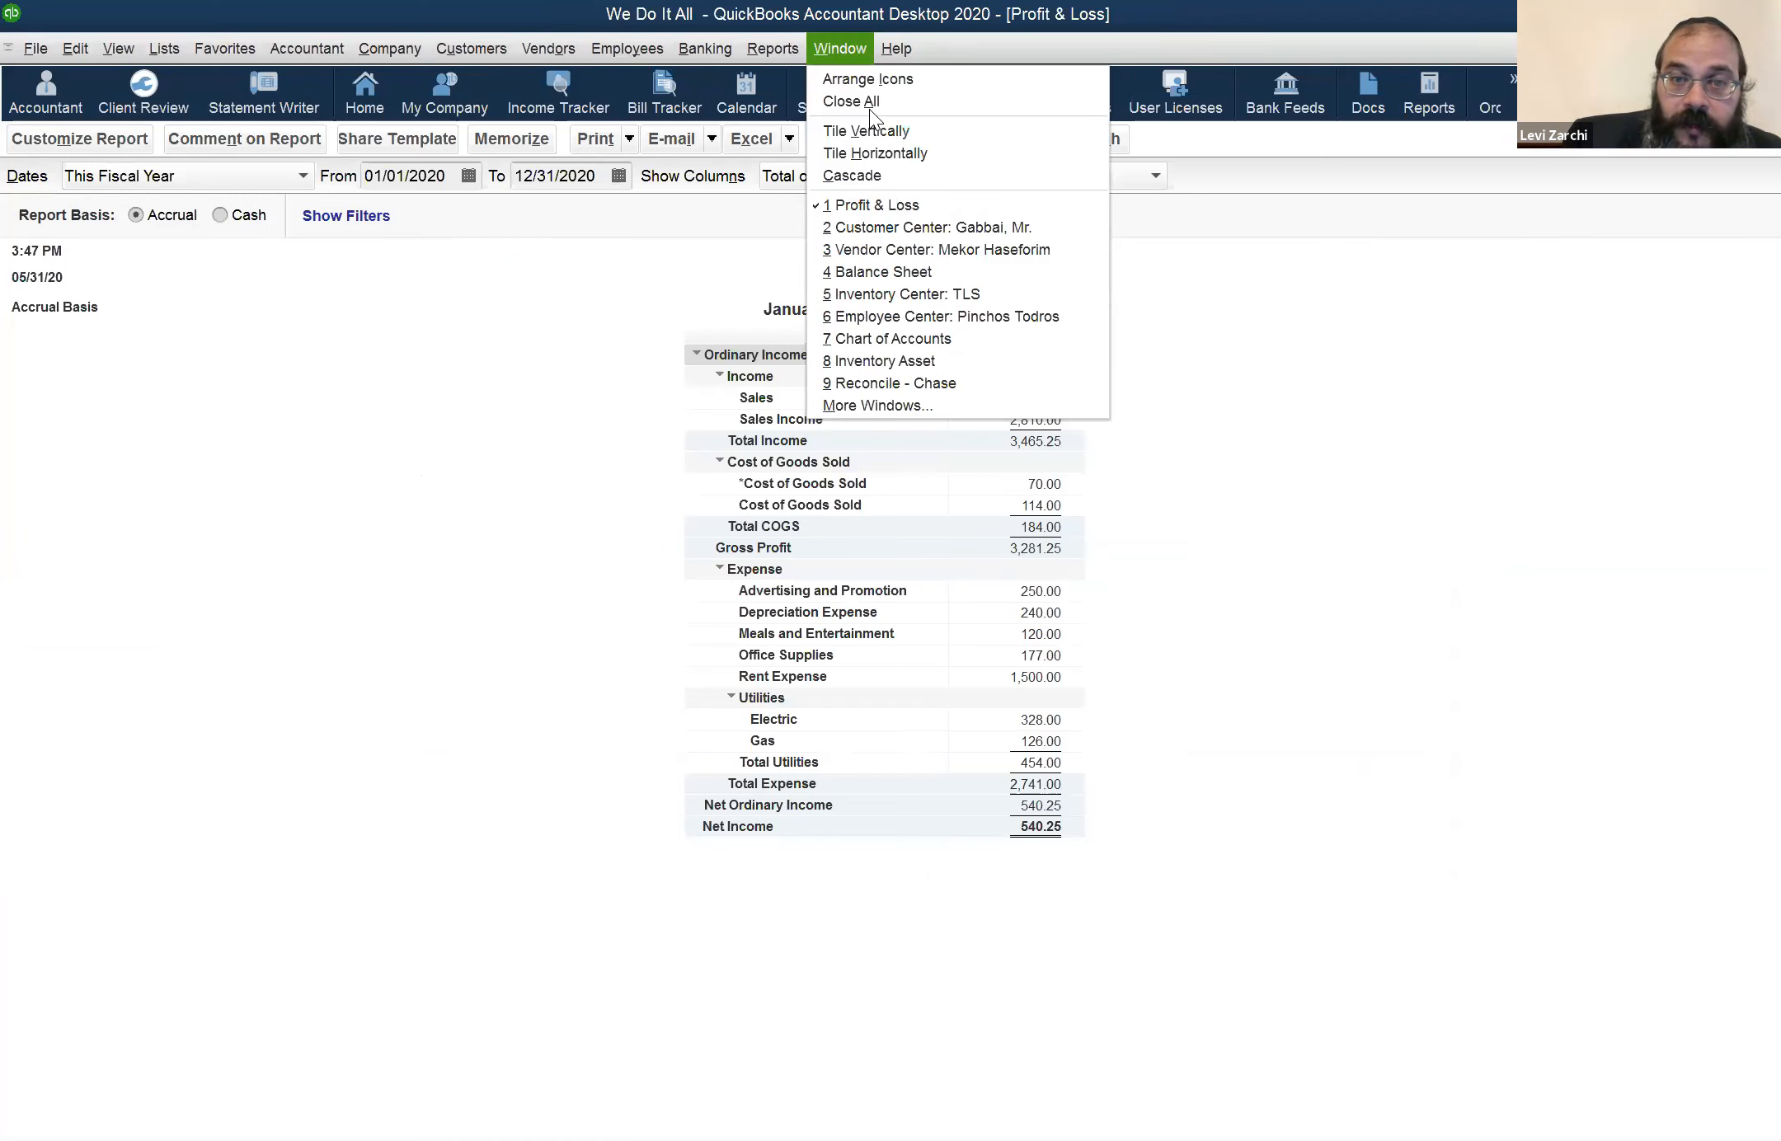
click(903, 271)
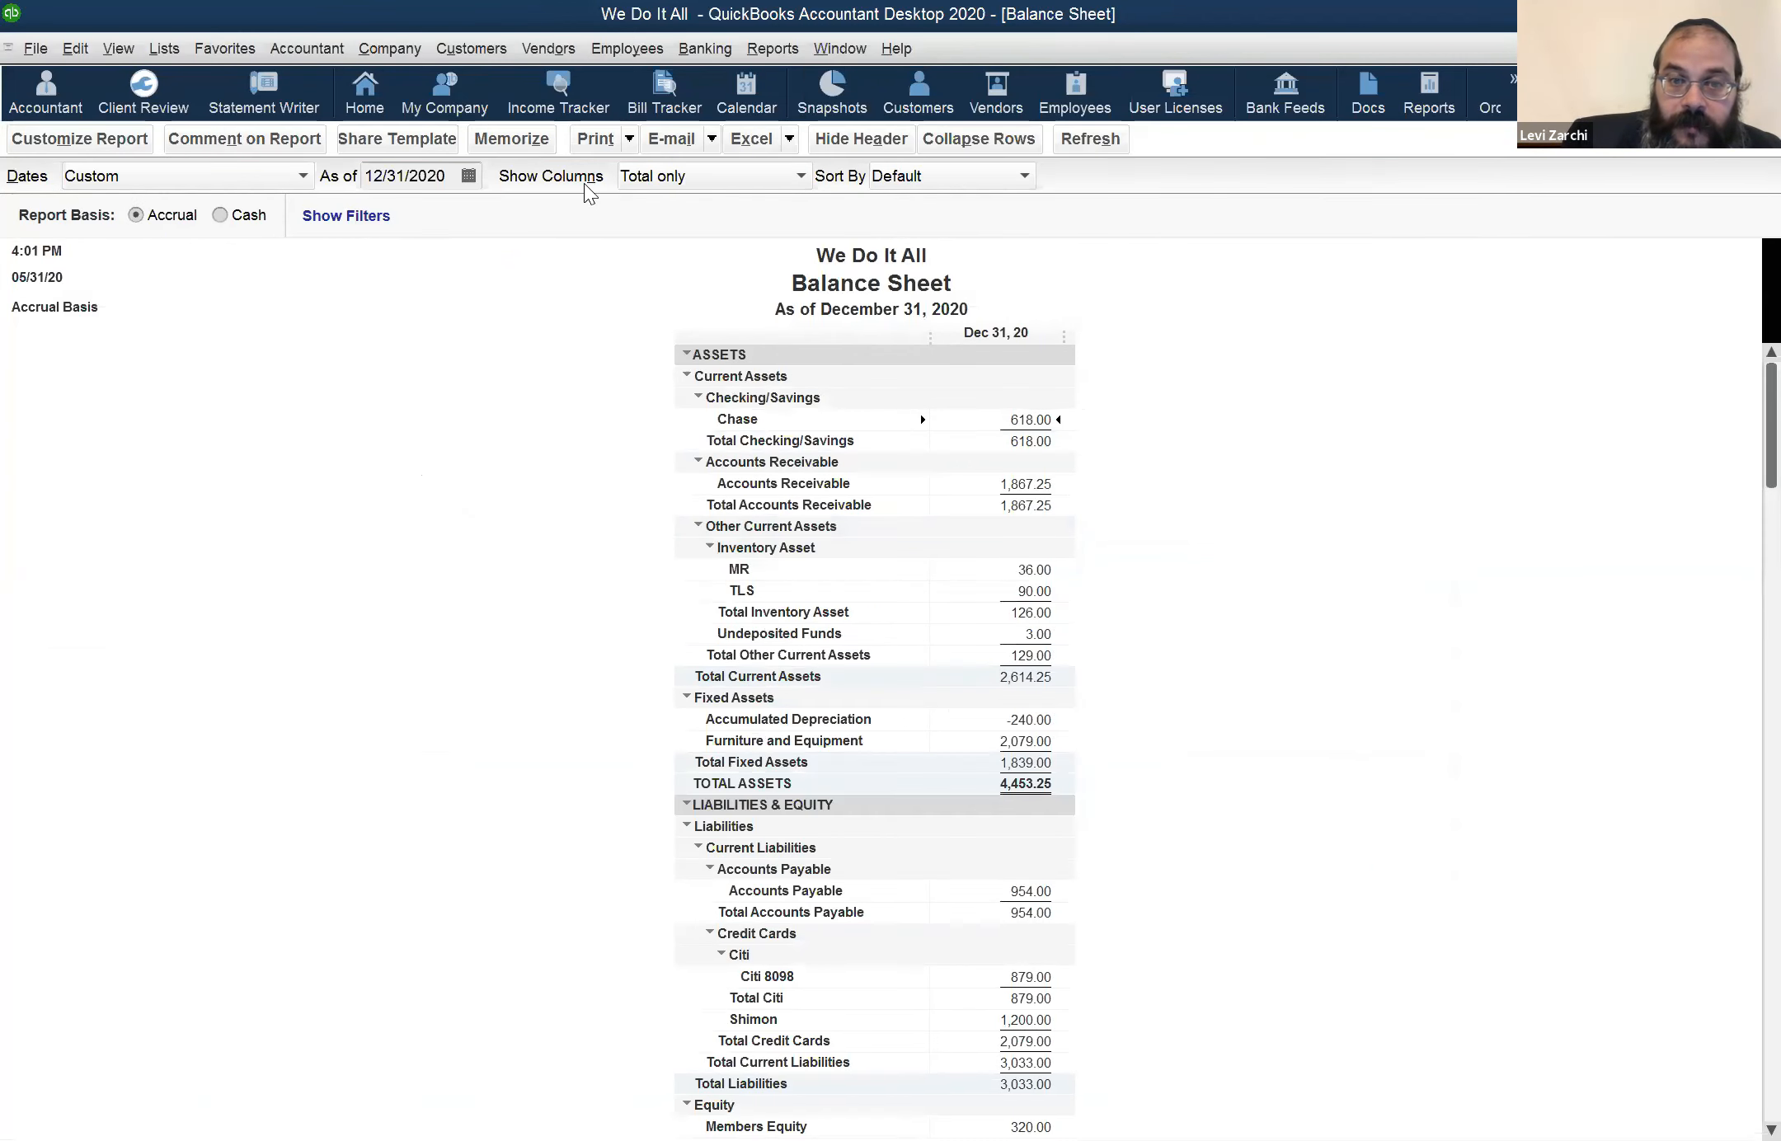
Set the Balance Sheet report's as-of date to 05/30/2020
click(398, 174)
key(t)
key(minus)
key(Tab)
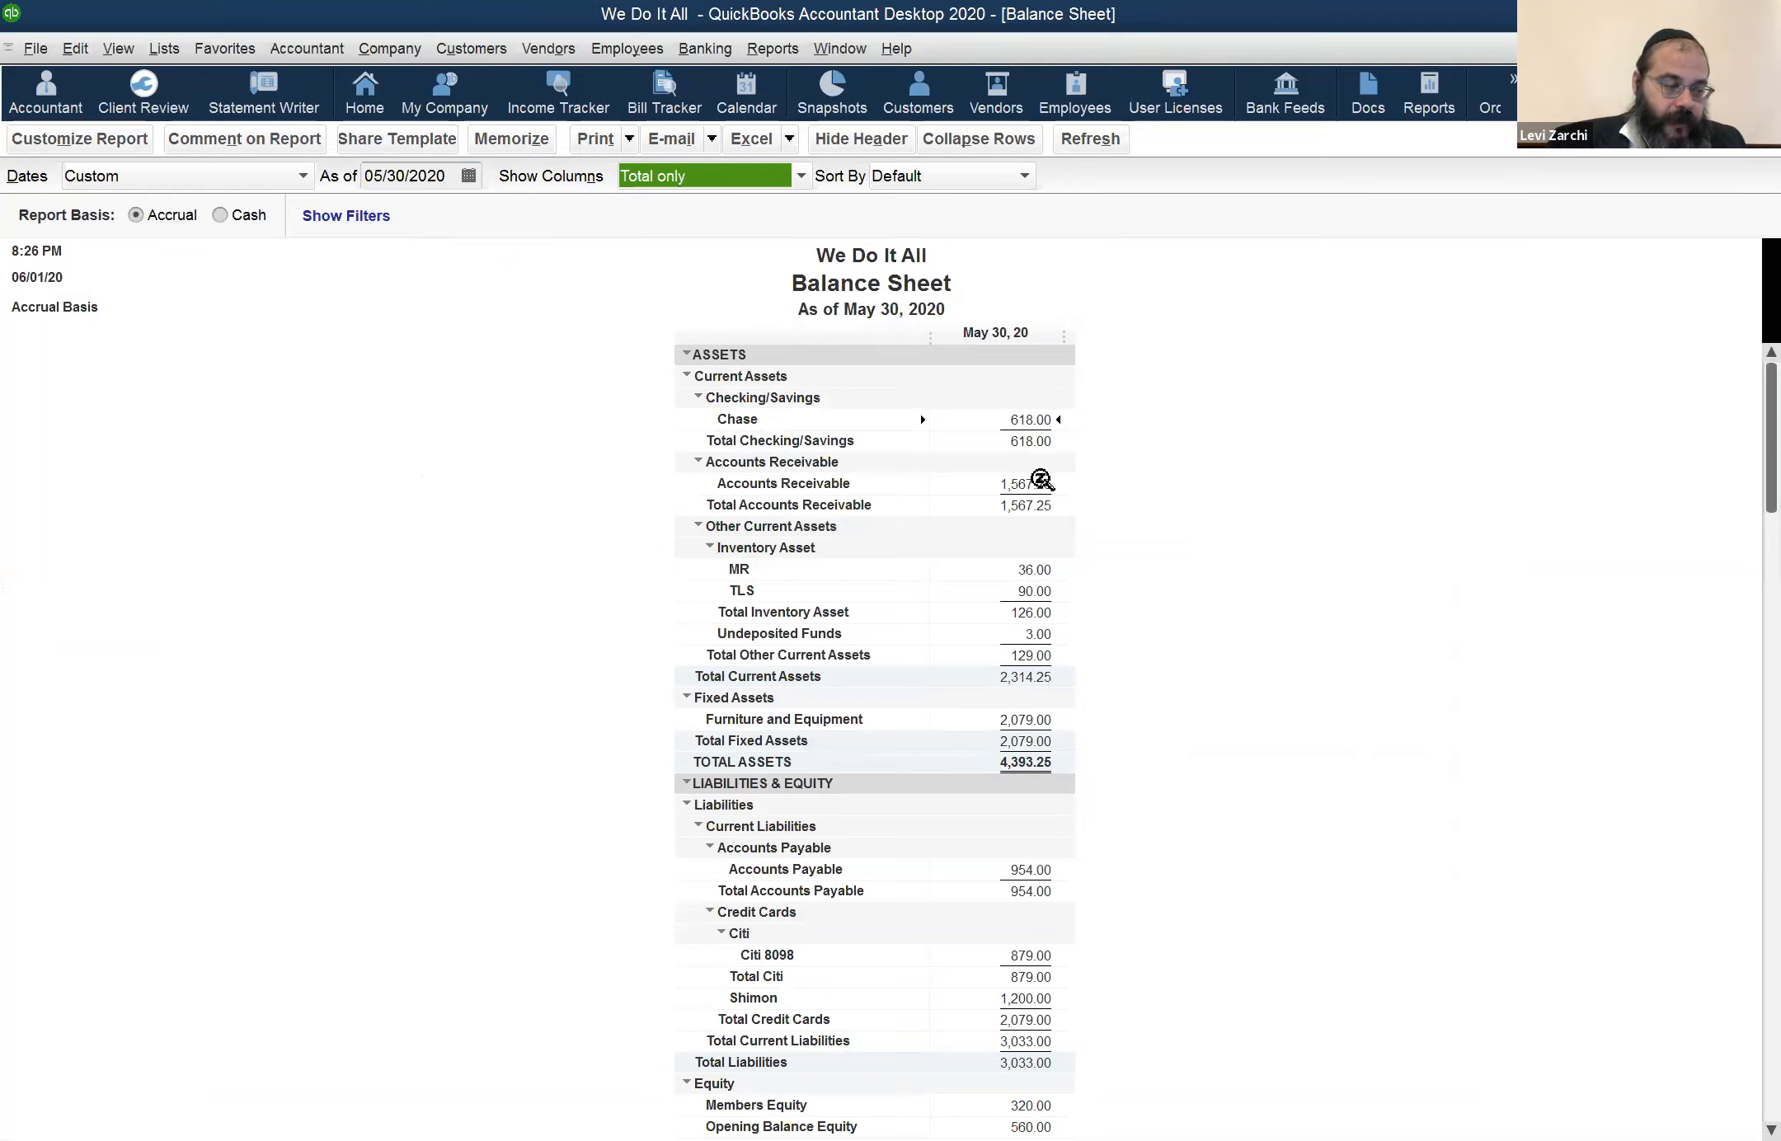
Examine the Undeposited Funds and Chase amounts on the Balance Sheet
click(1039, 632)
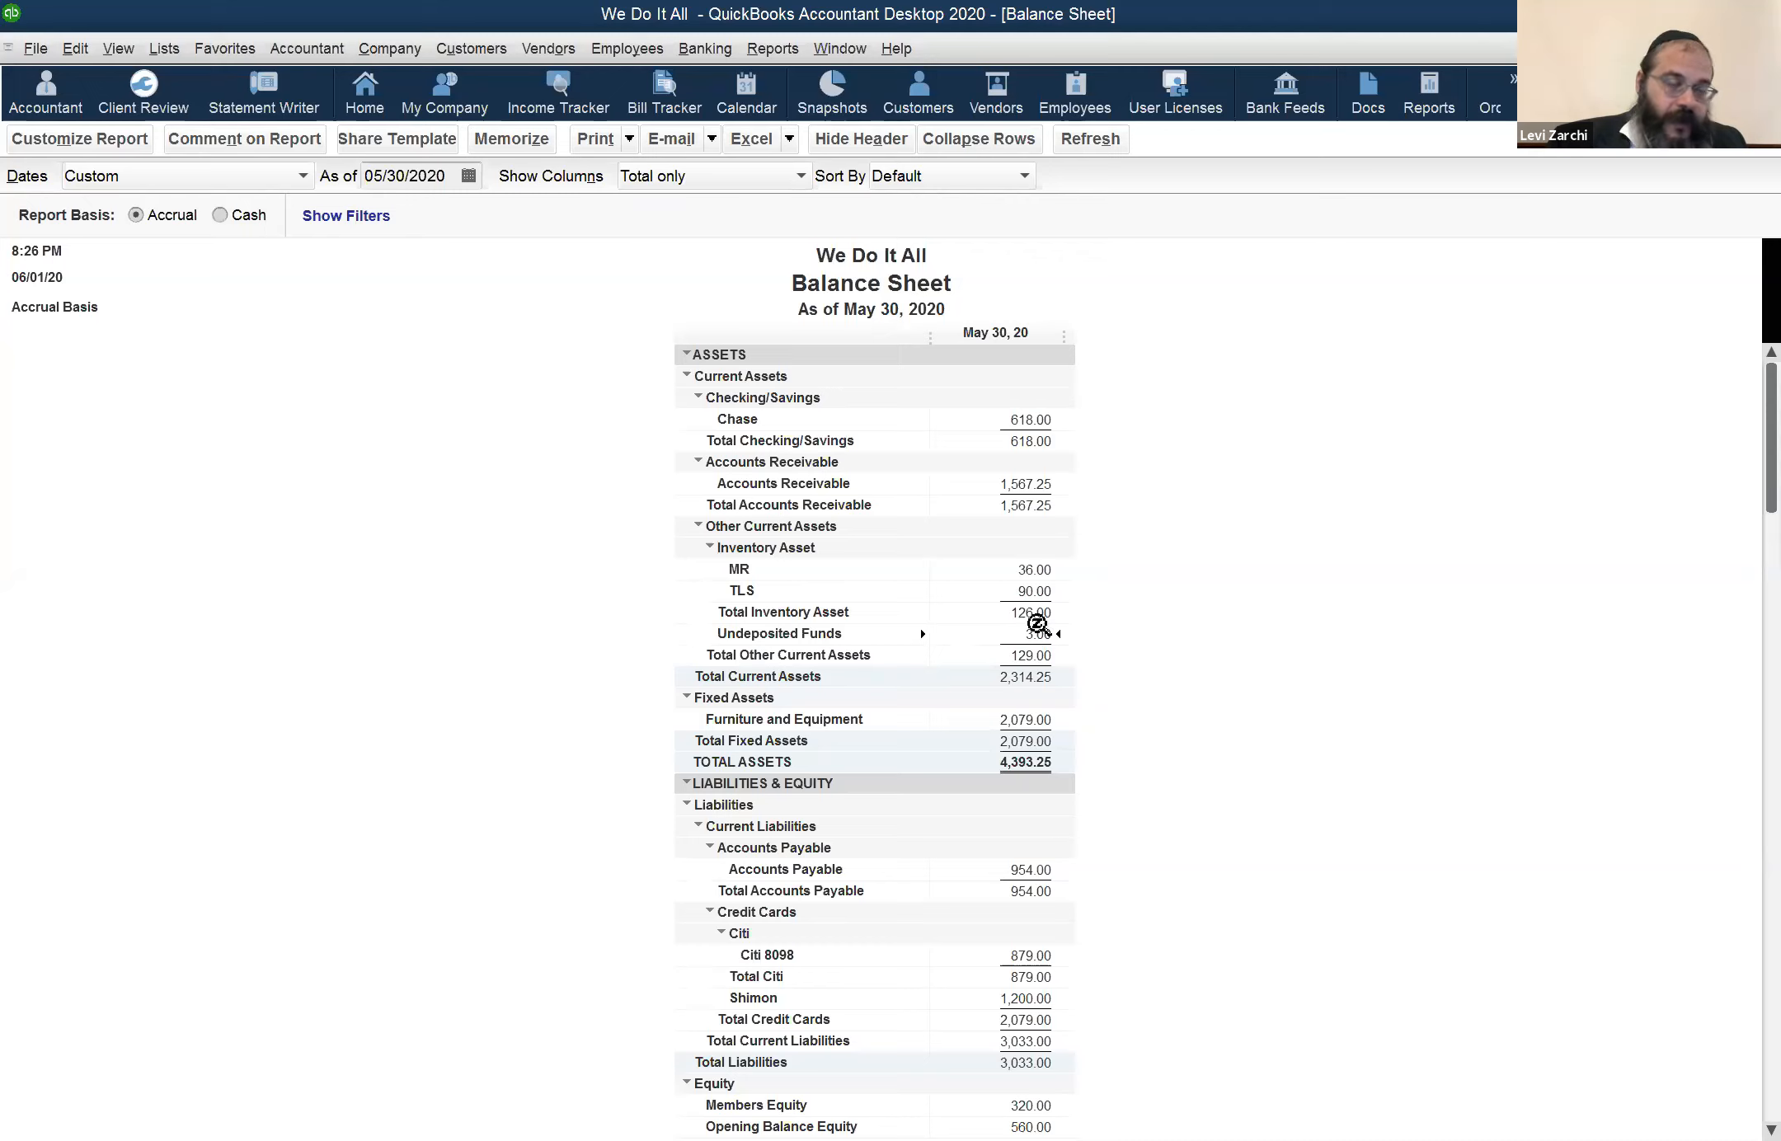
click(1035, 420)
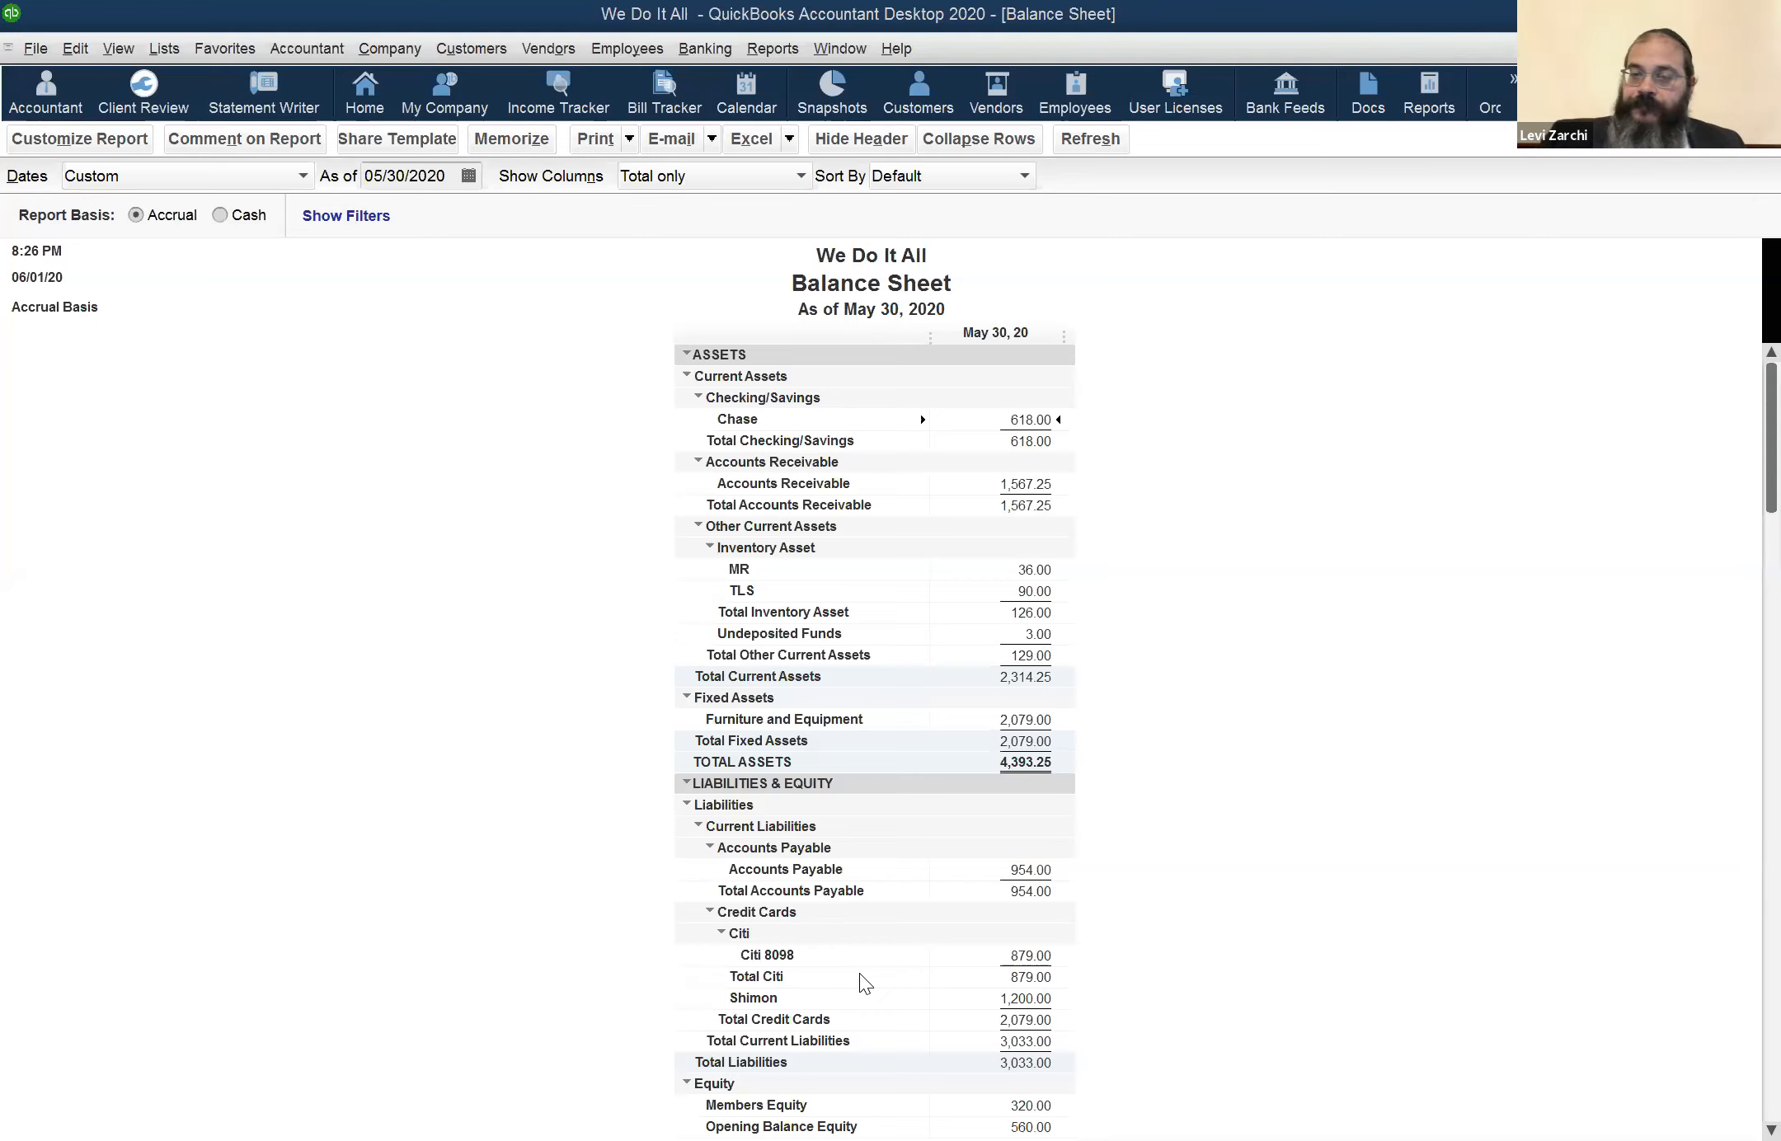
click(849, 48)
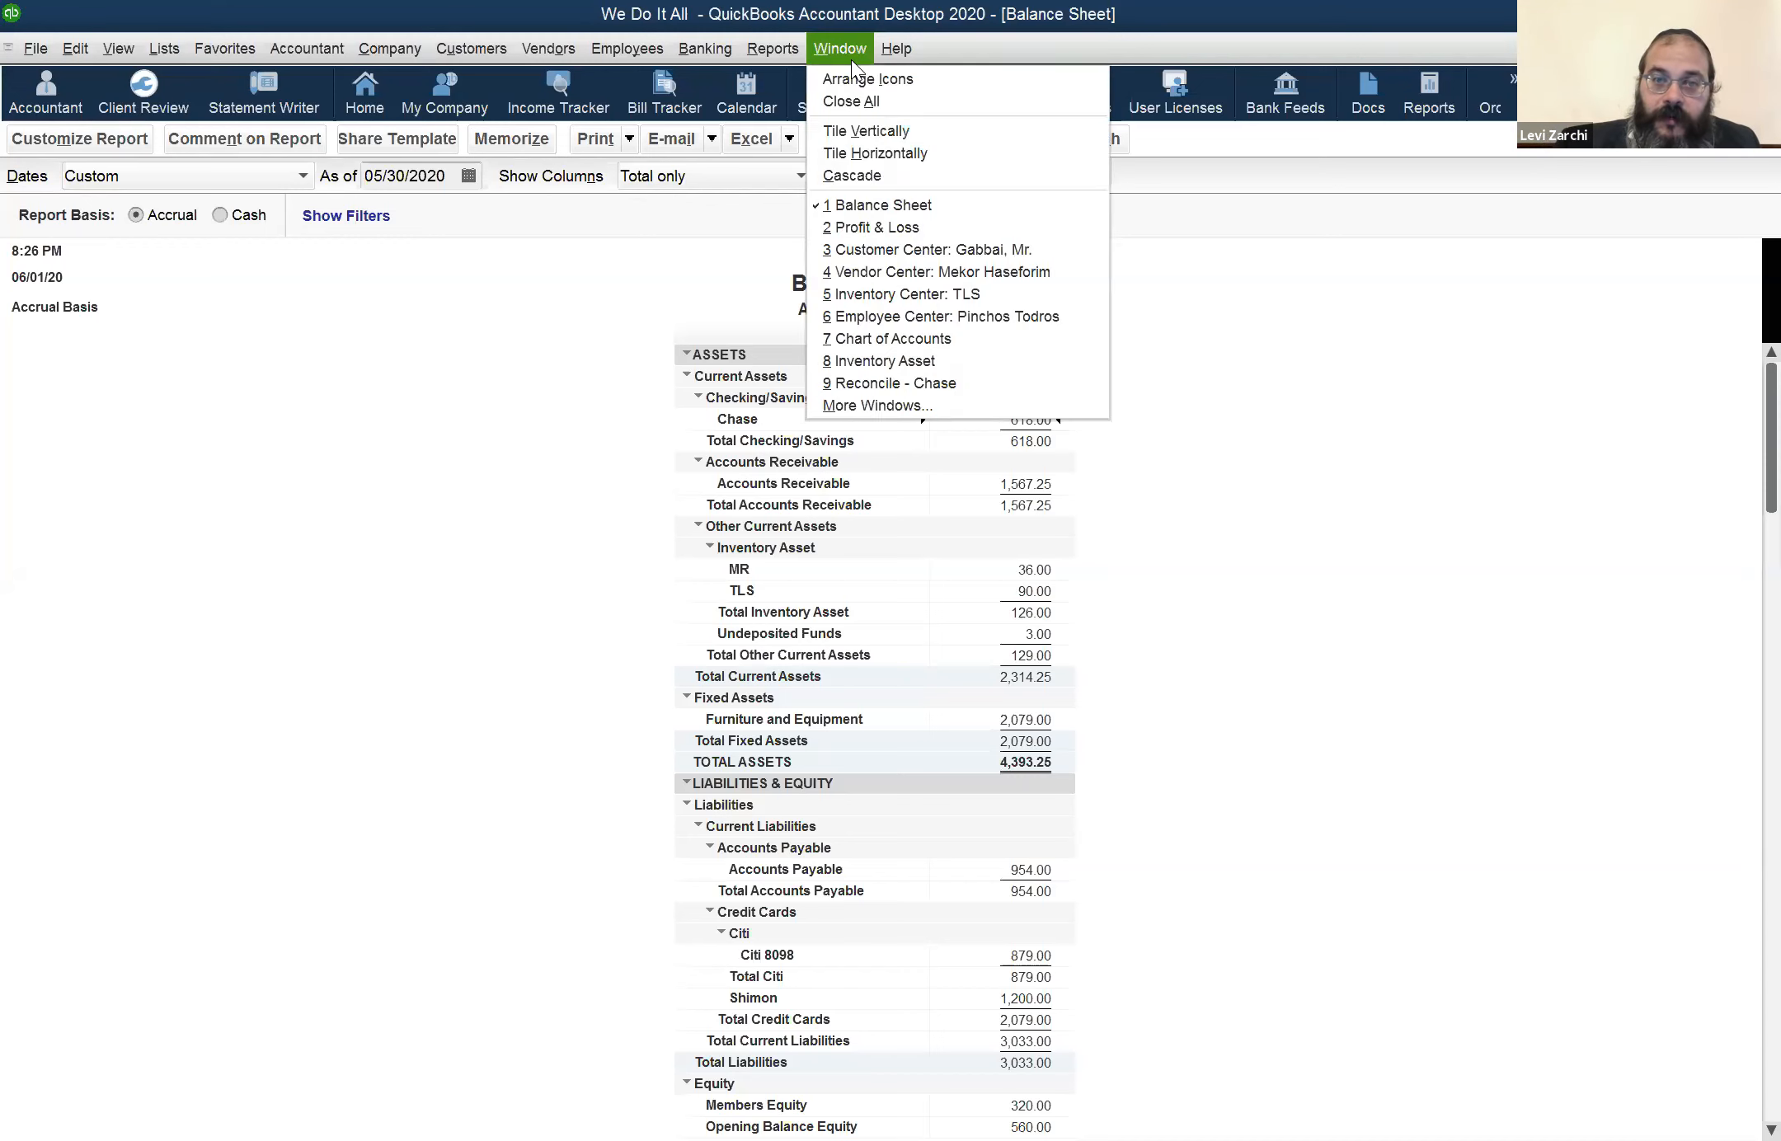
click(932, 207)
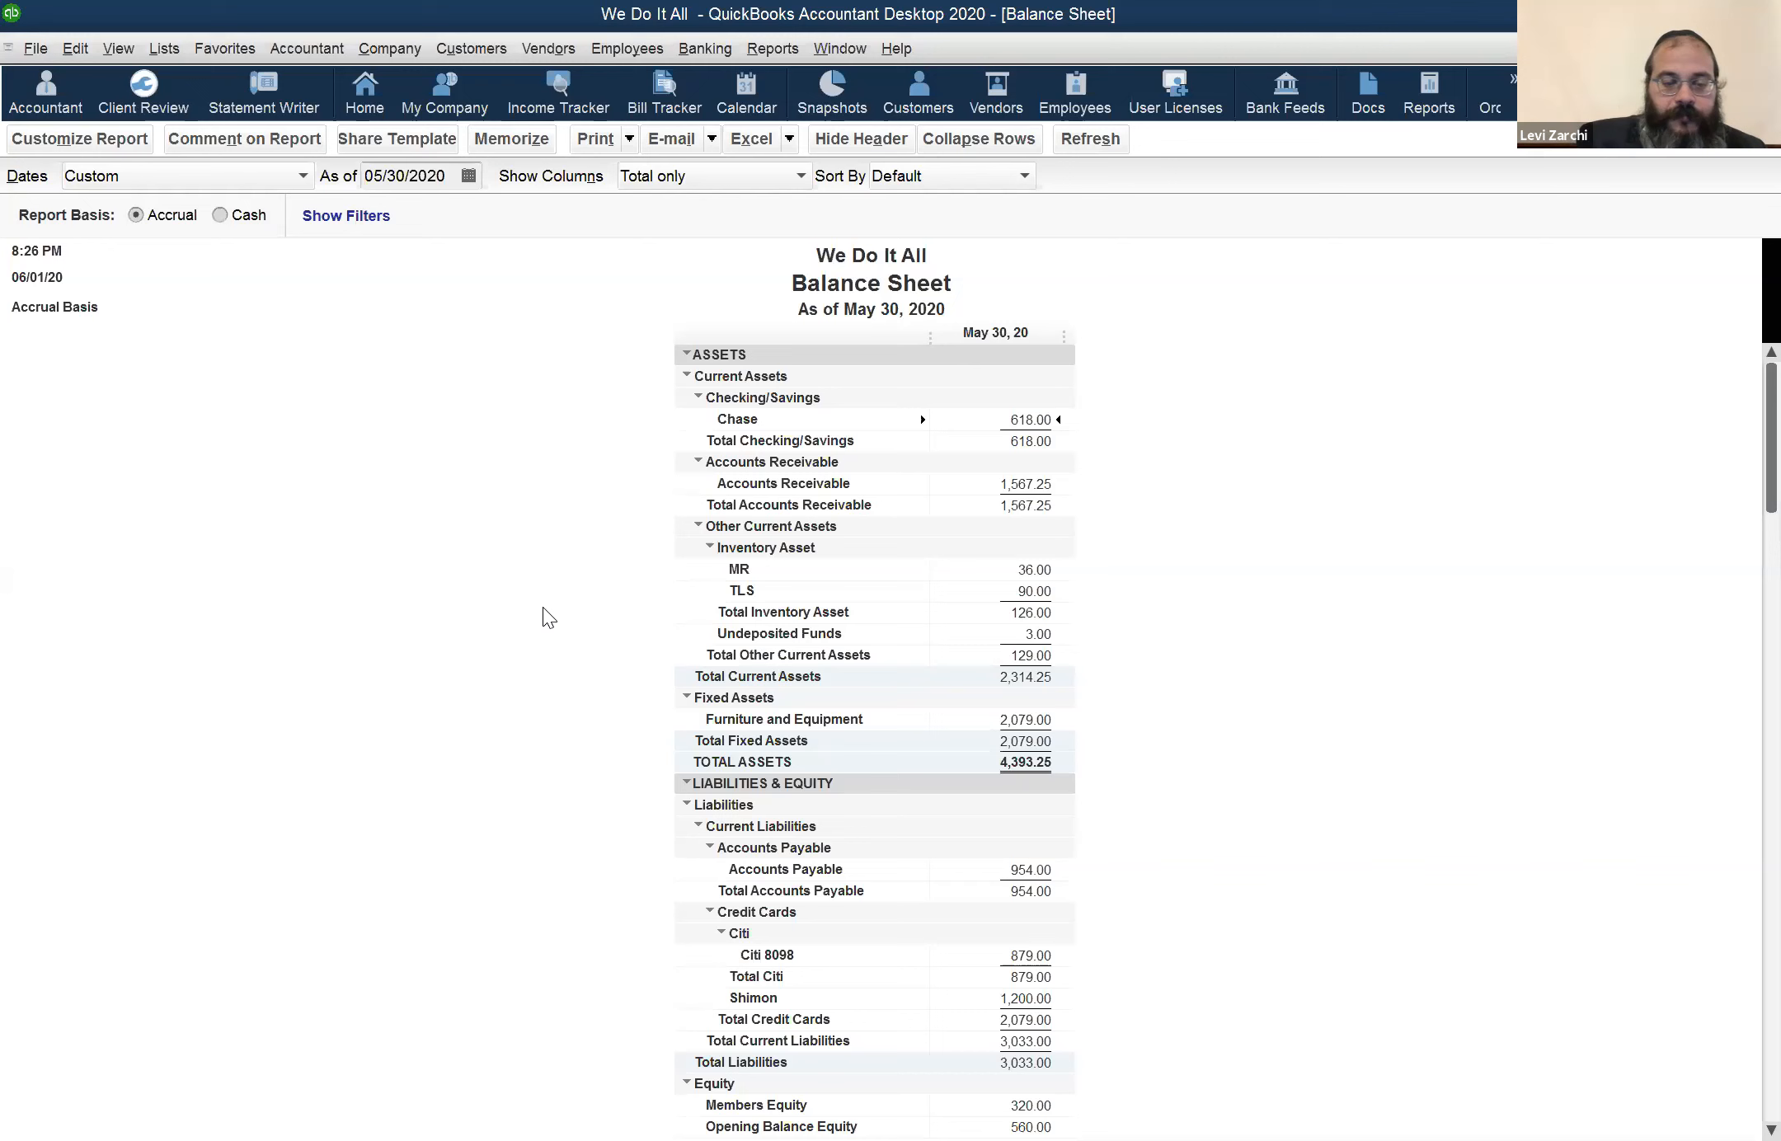
Open the Chart of Accounts and view the Inventory Asset account's edit form, closing it without changes
key(ctrl+a)
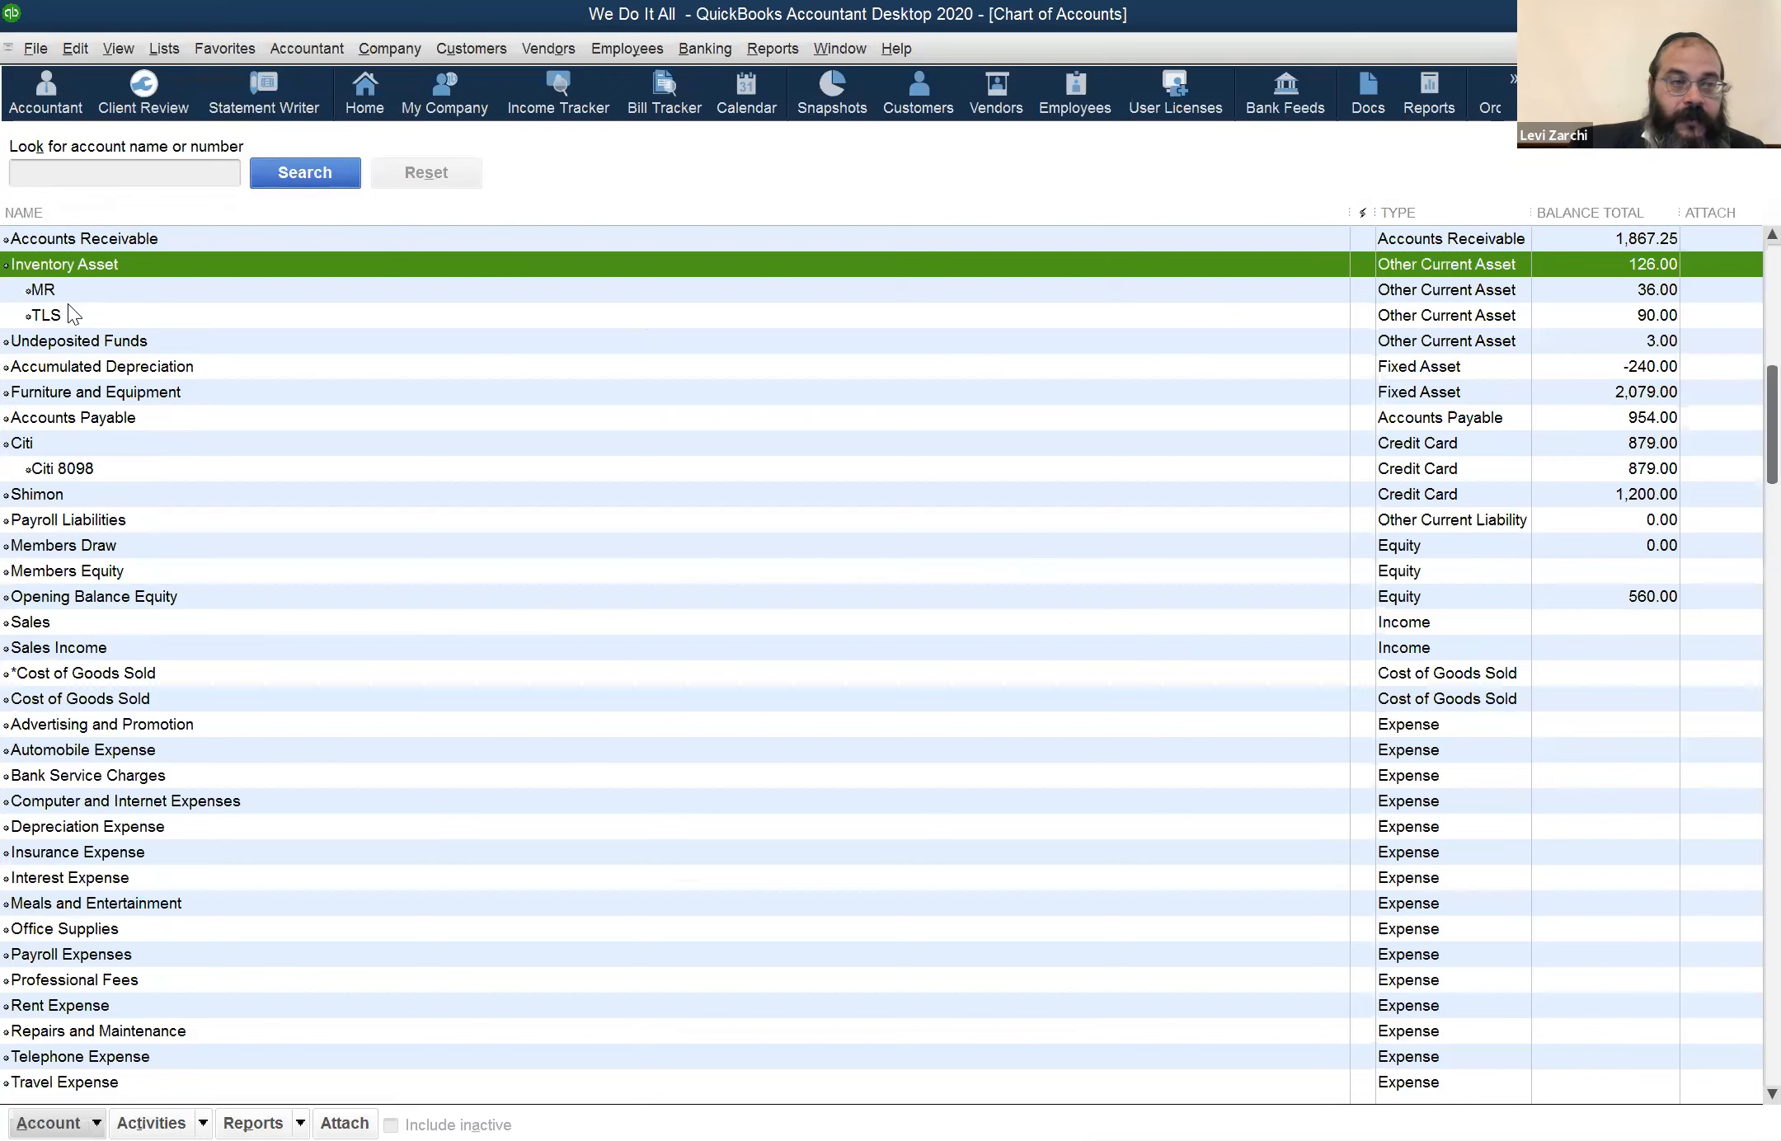
scroll(69, 307, up, 1)
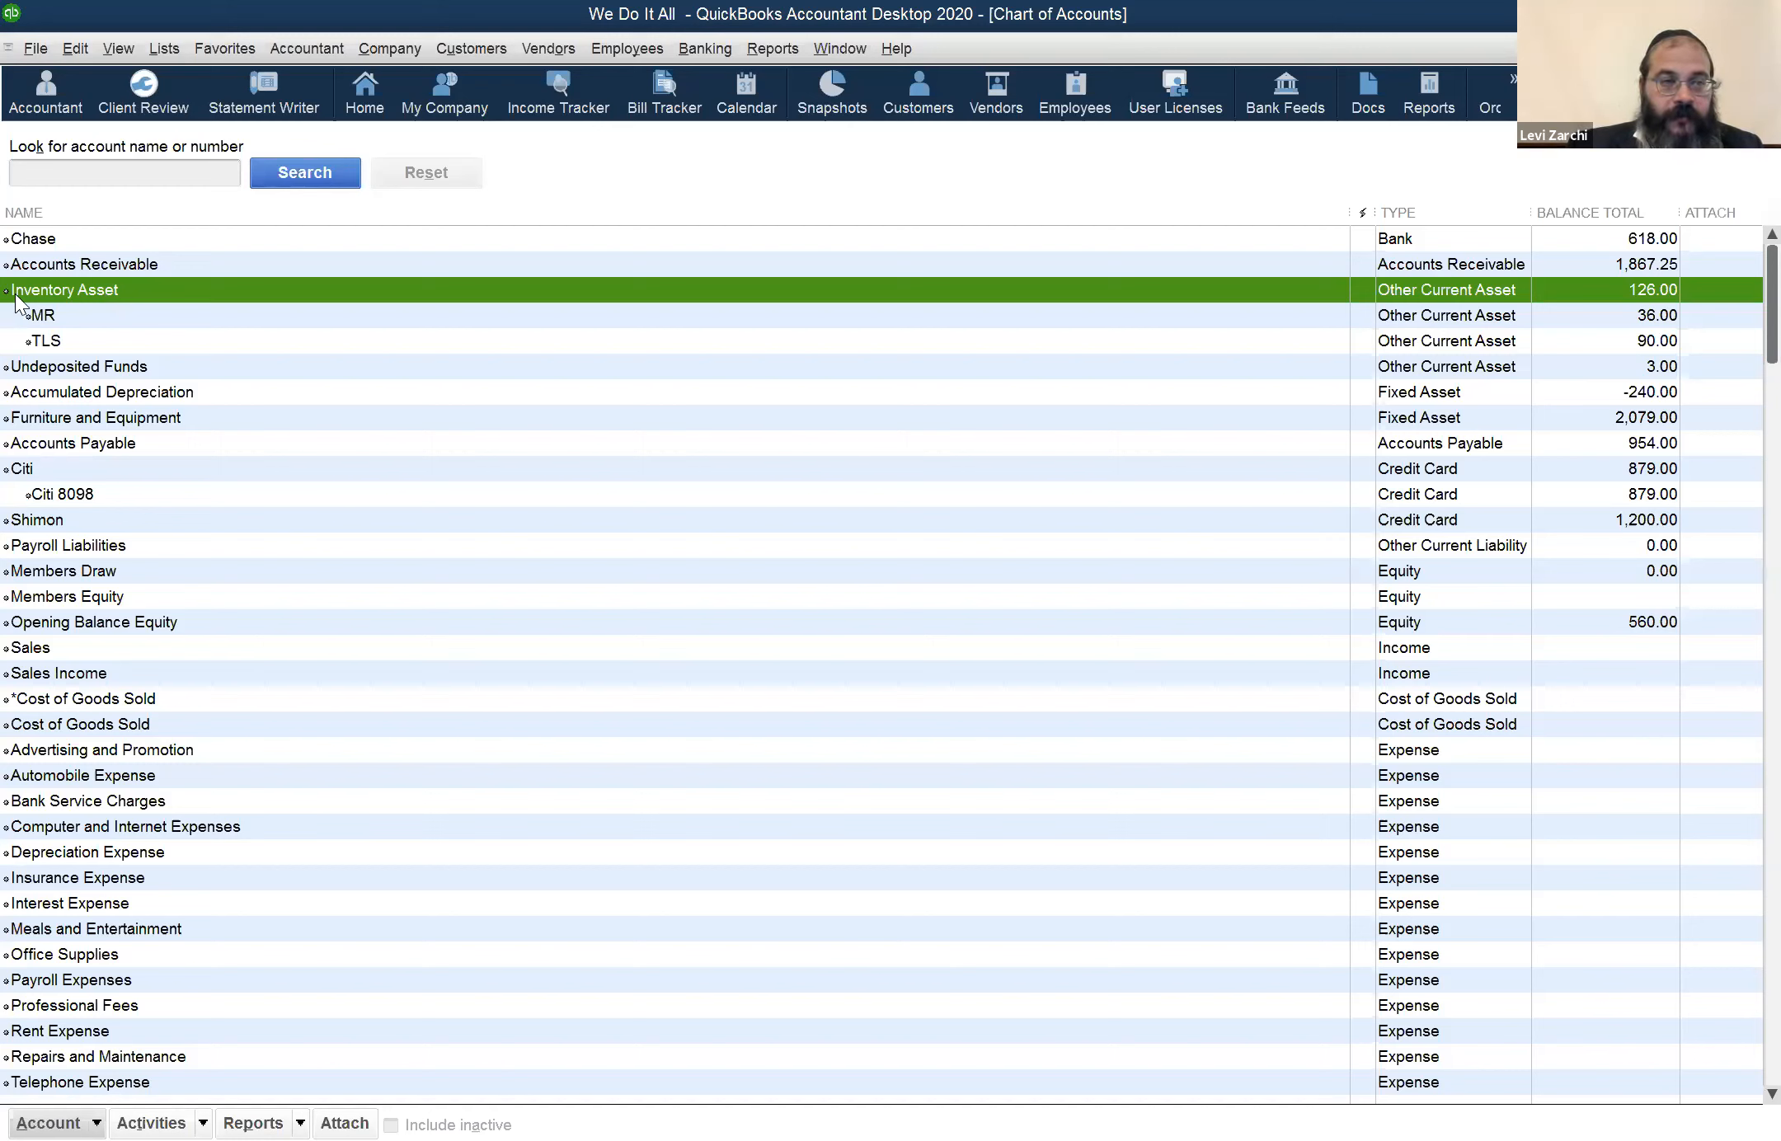
right_click(63, 287)
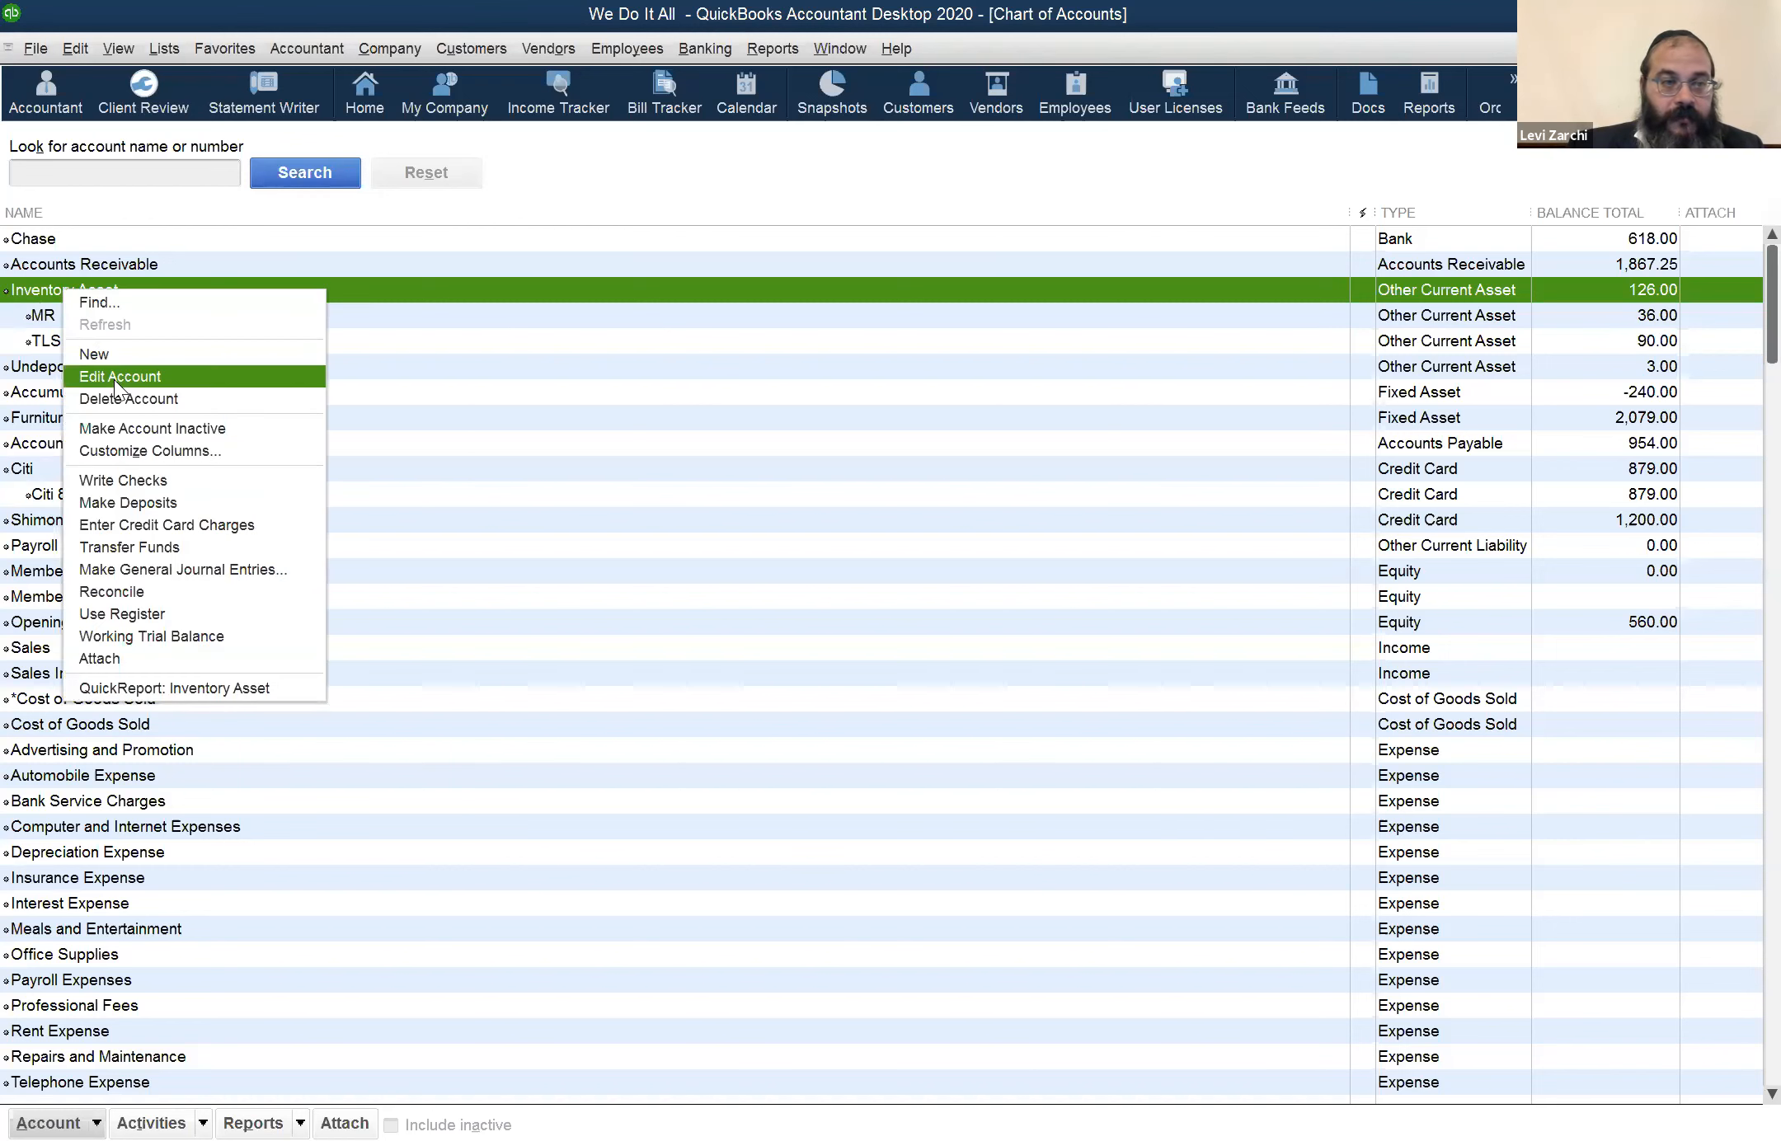
click(114, 380)
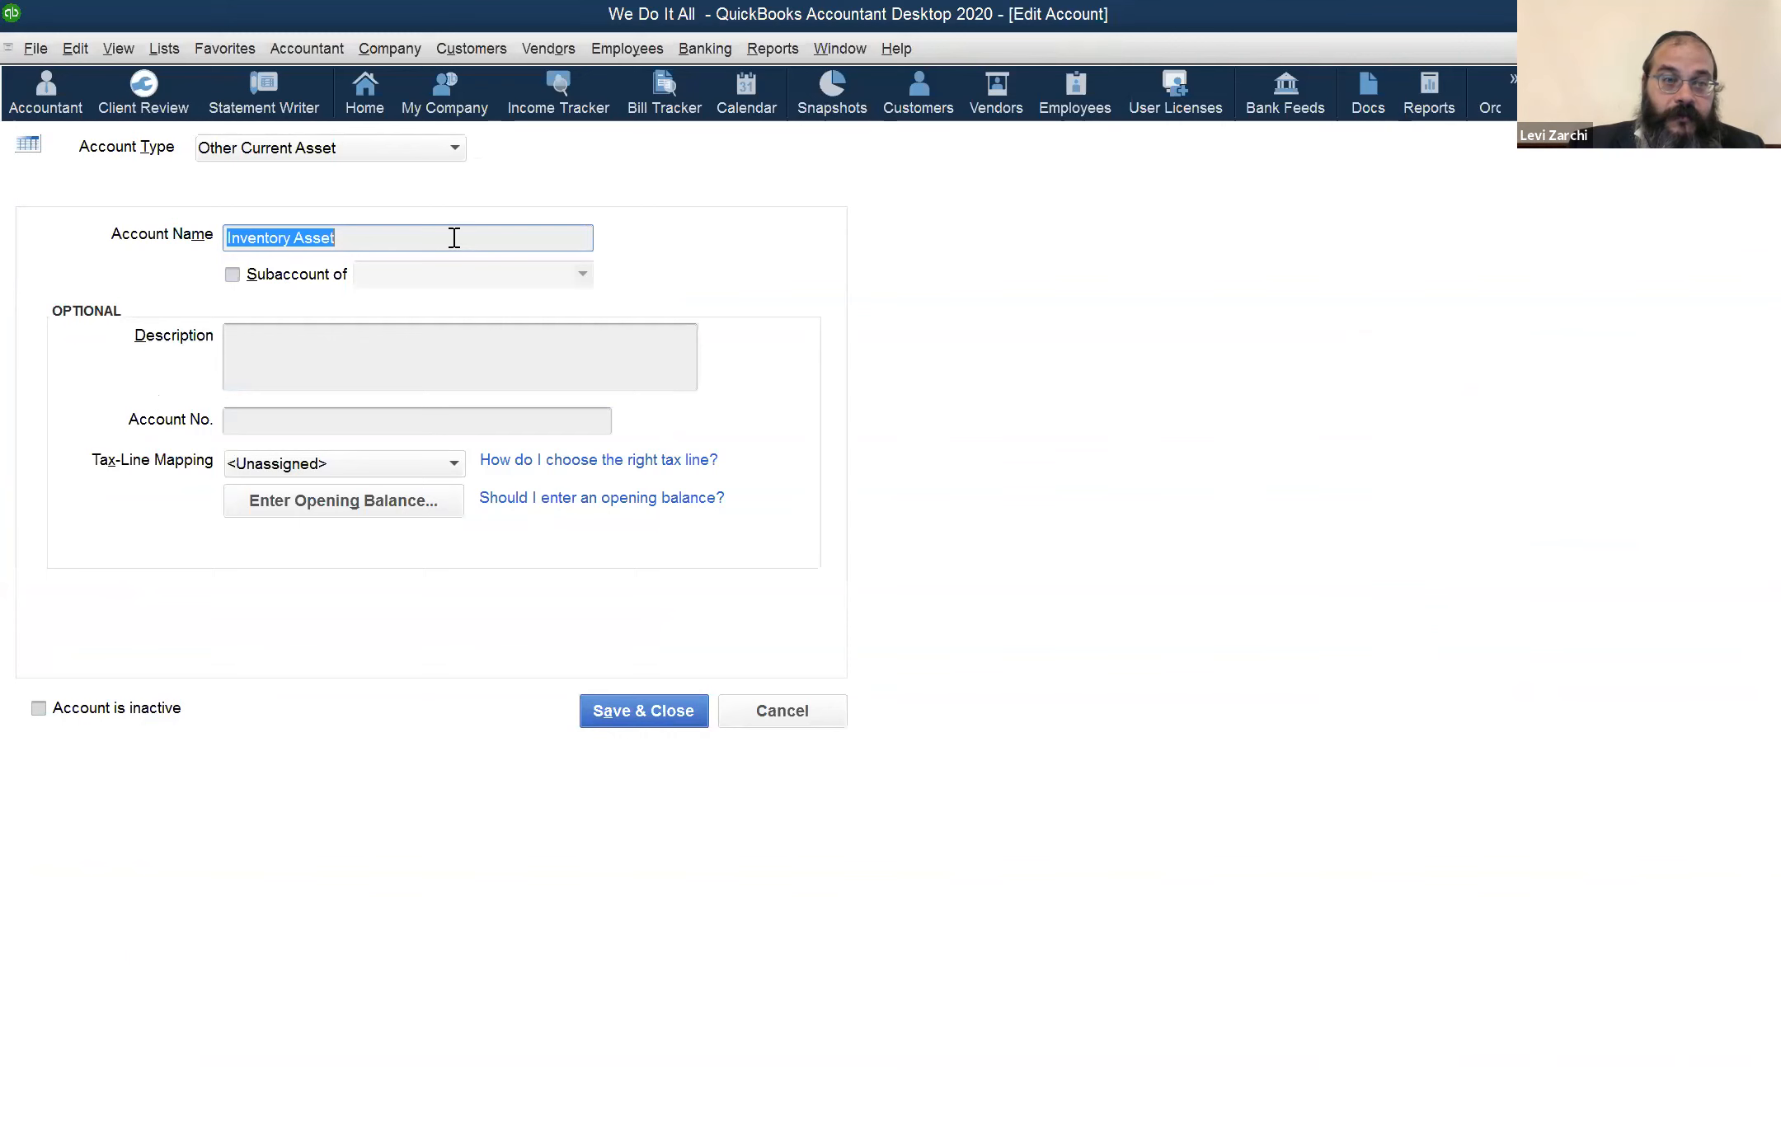
click(730, 721)
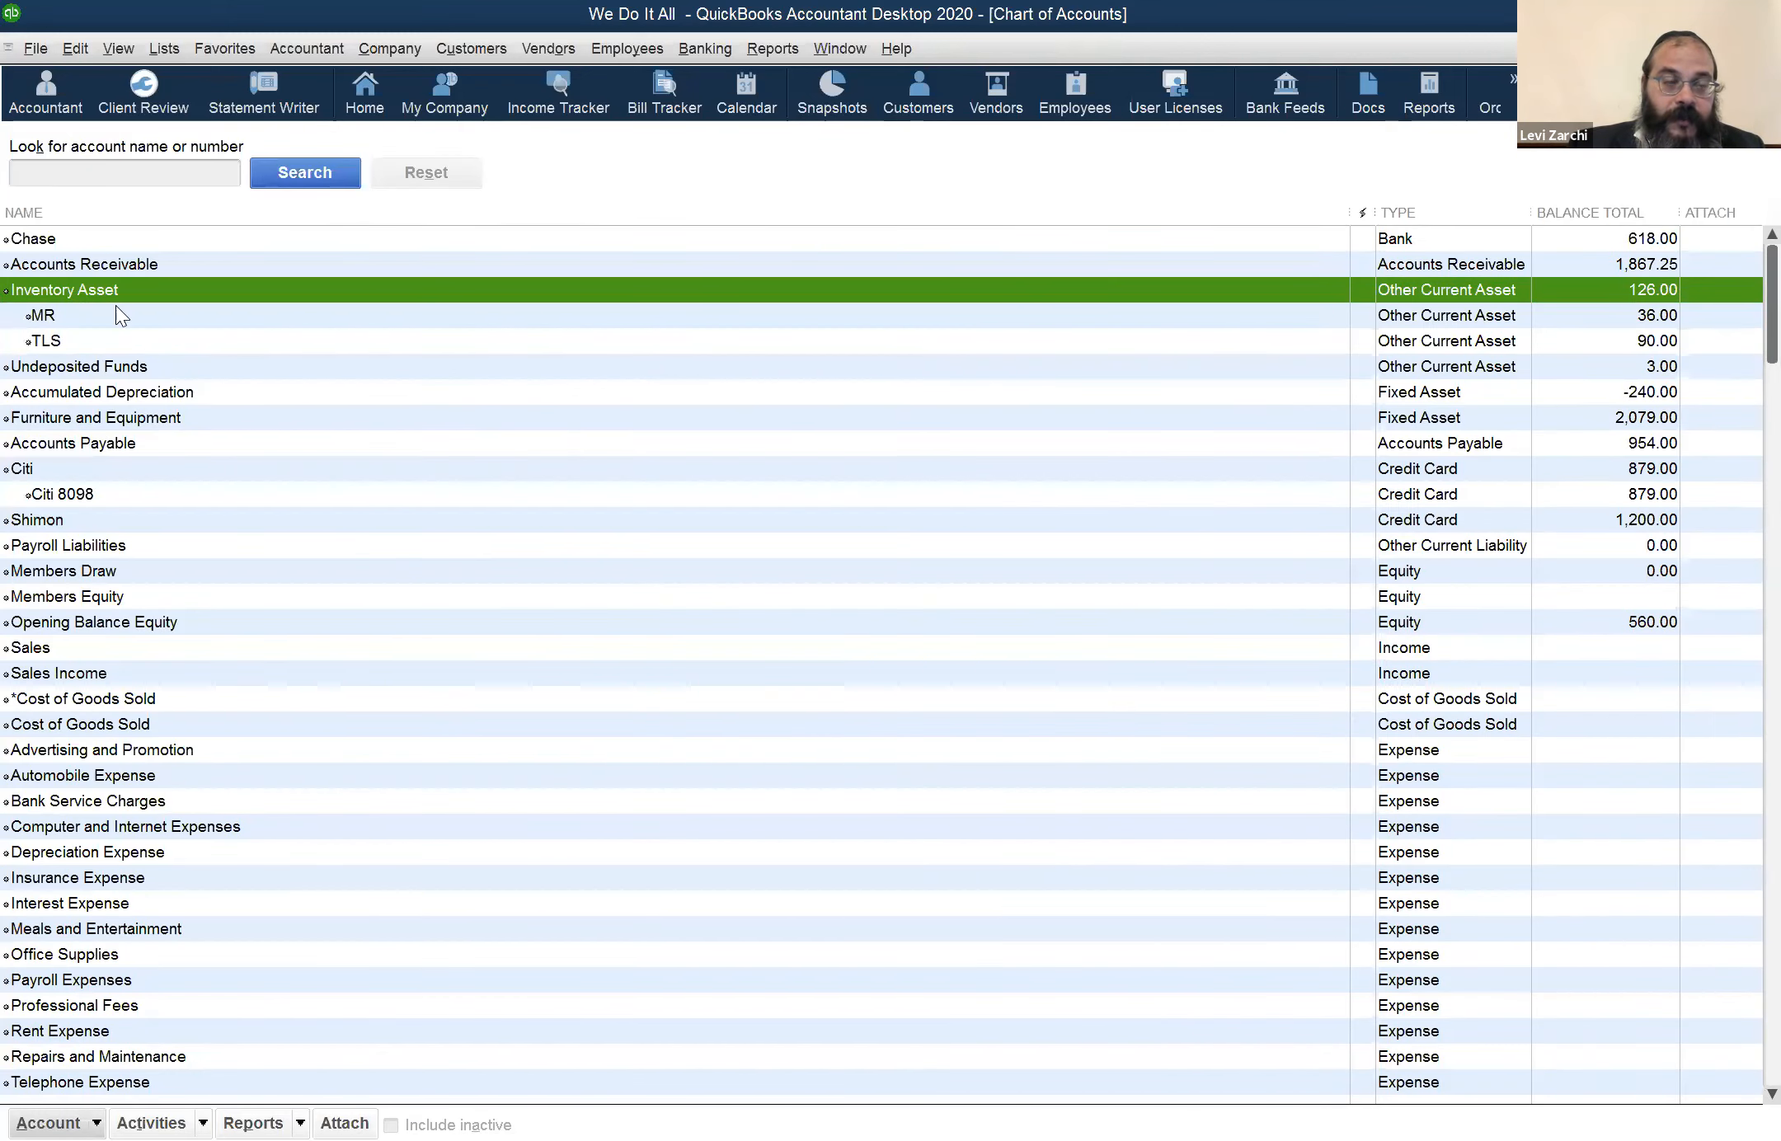
Open the Inventory Asset account for editing and add an asterisk in front of its name
right_click(109, 294)
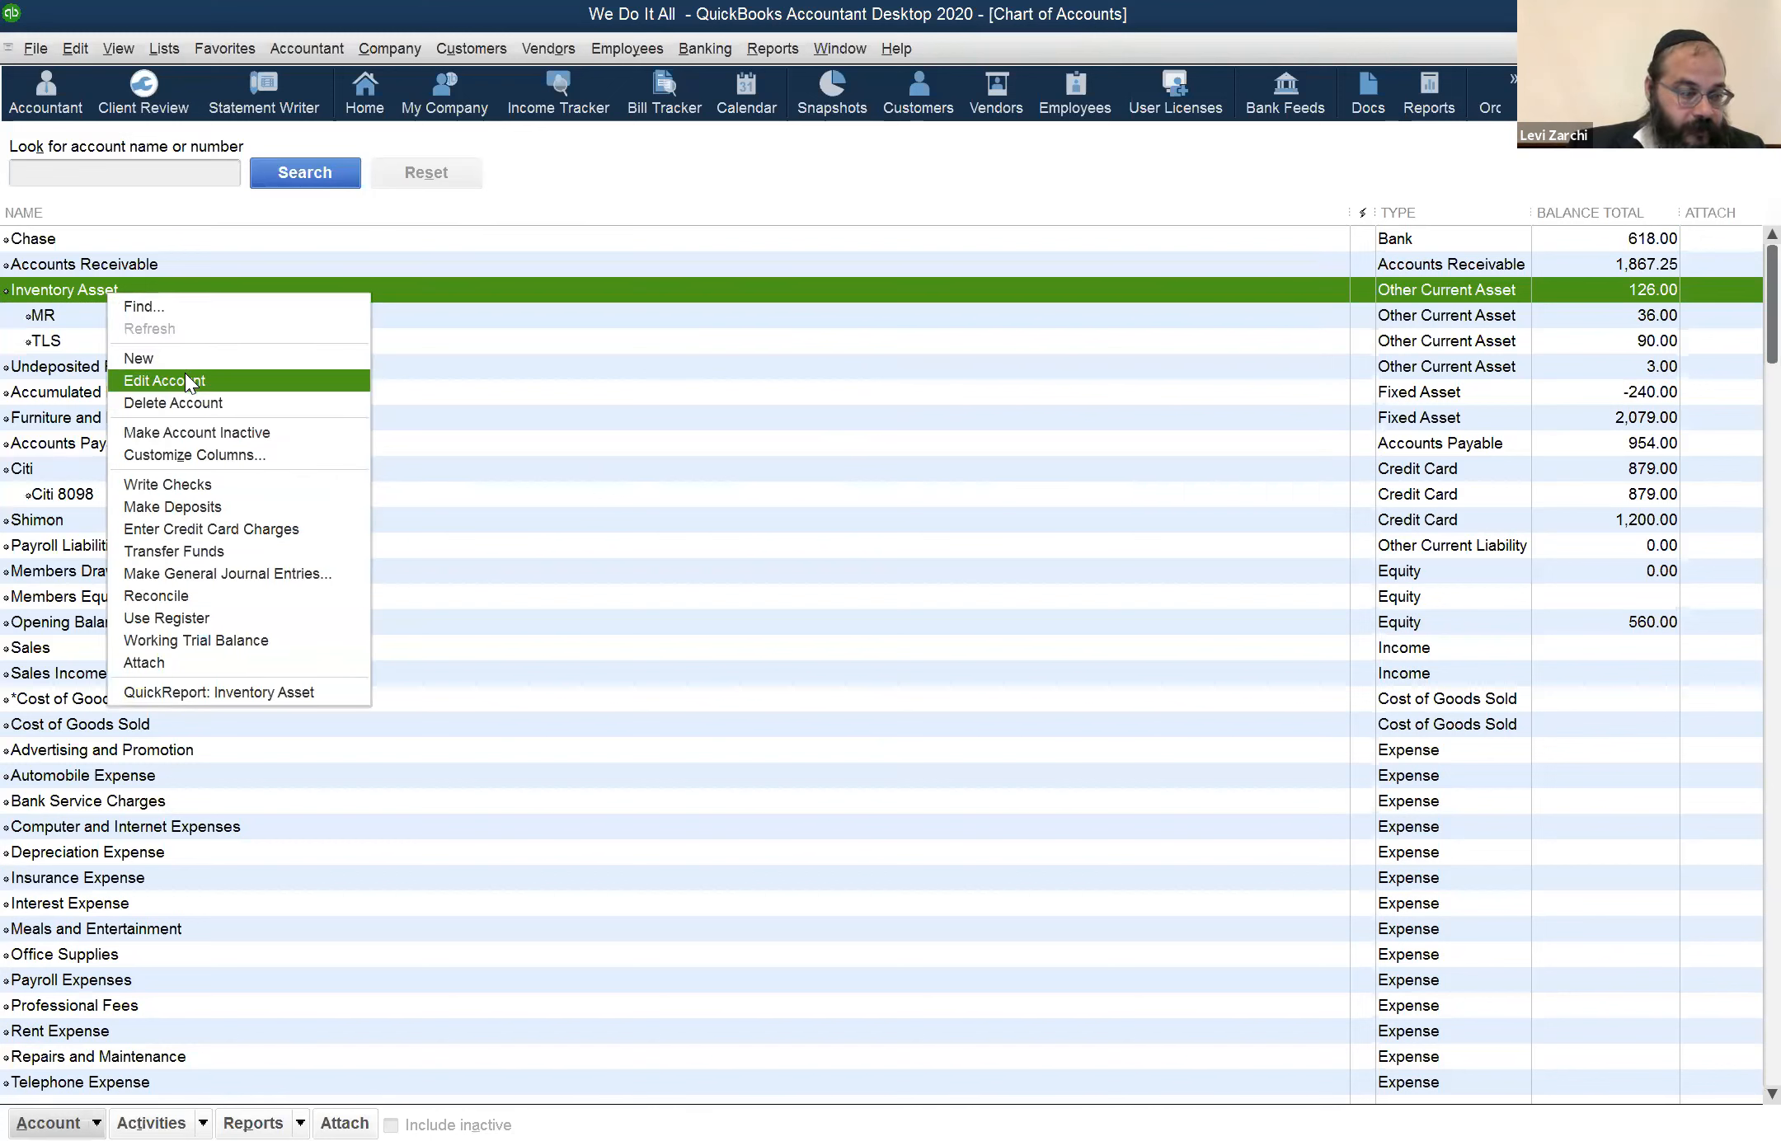
click(186, 380)
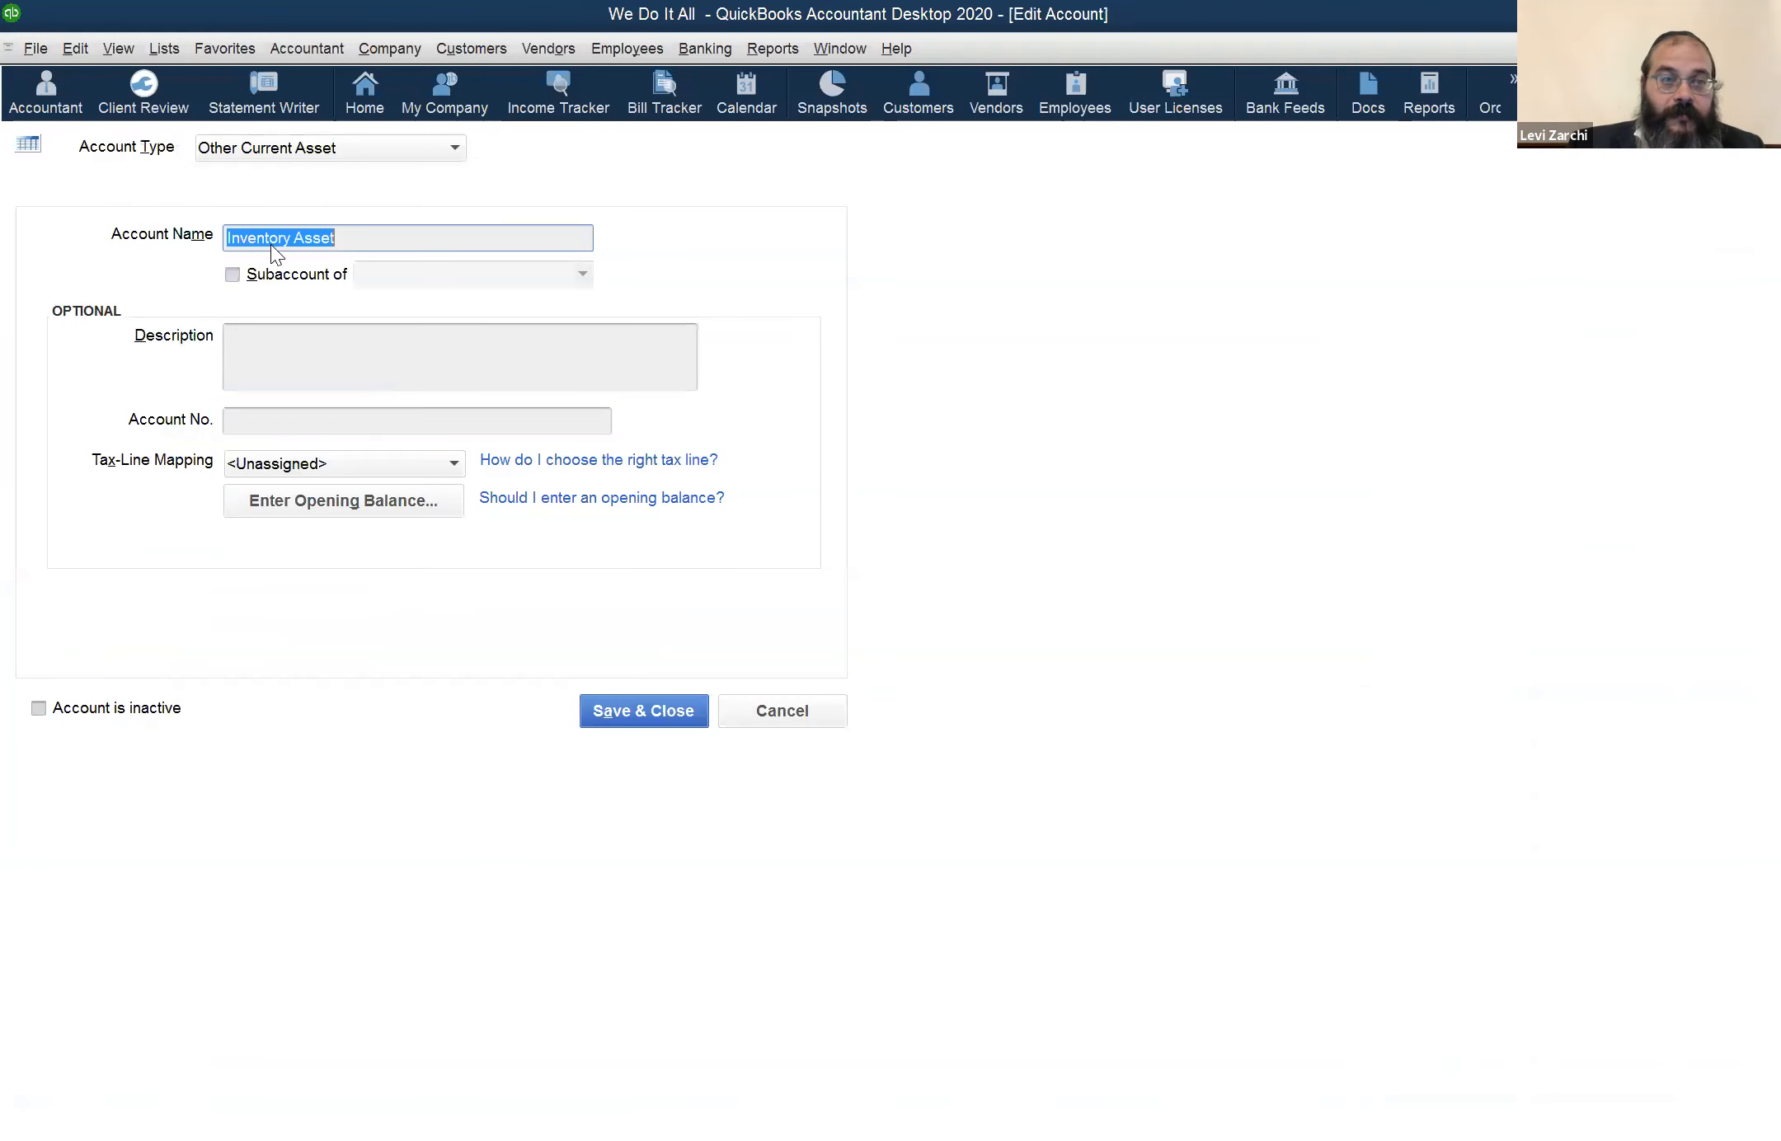
click(268, 242)
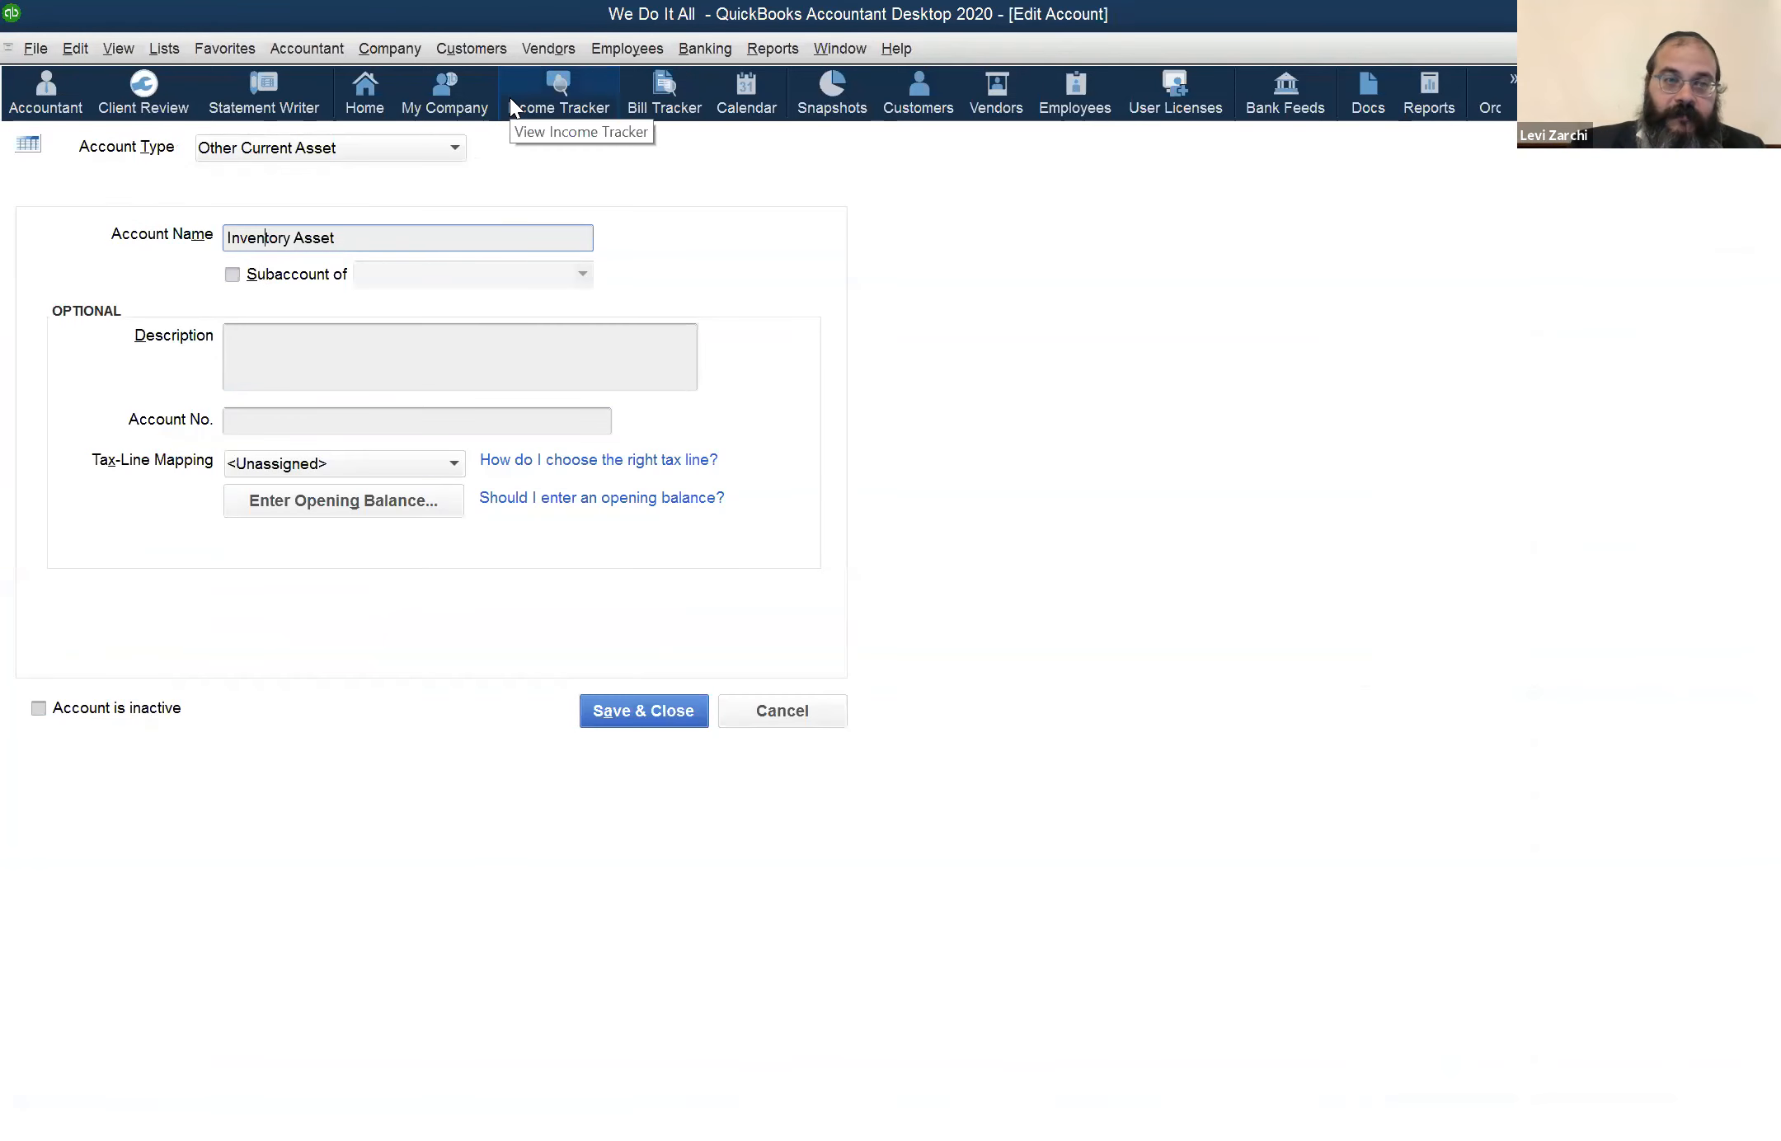
text(*)
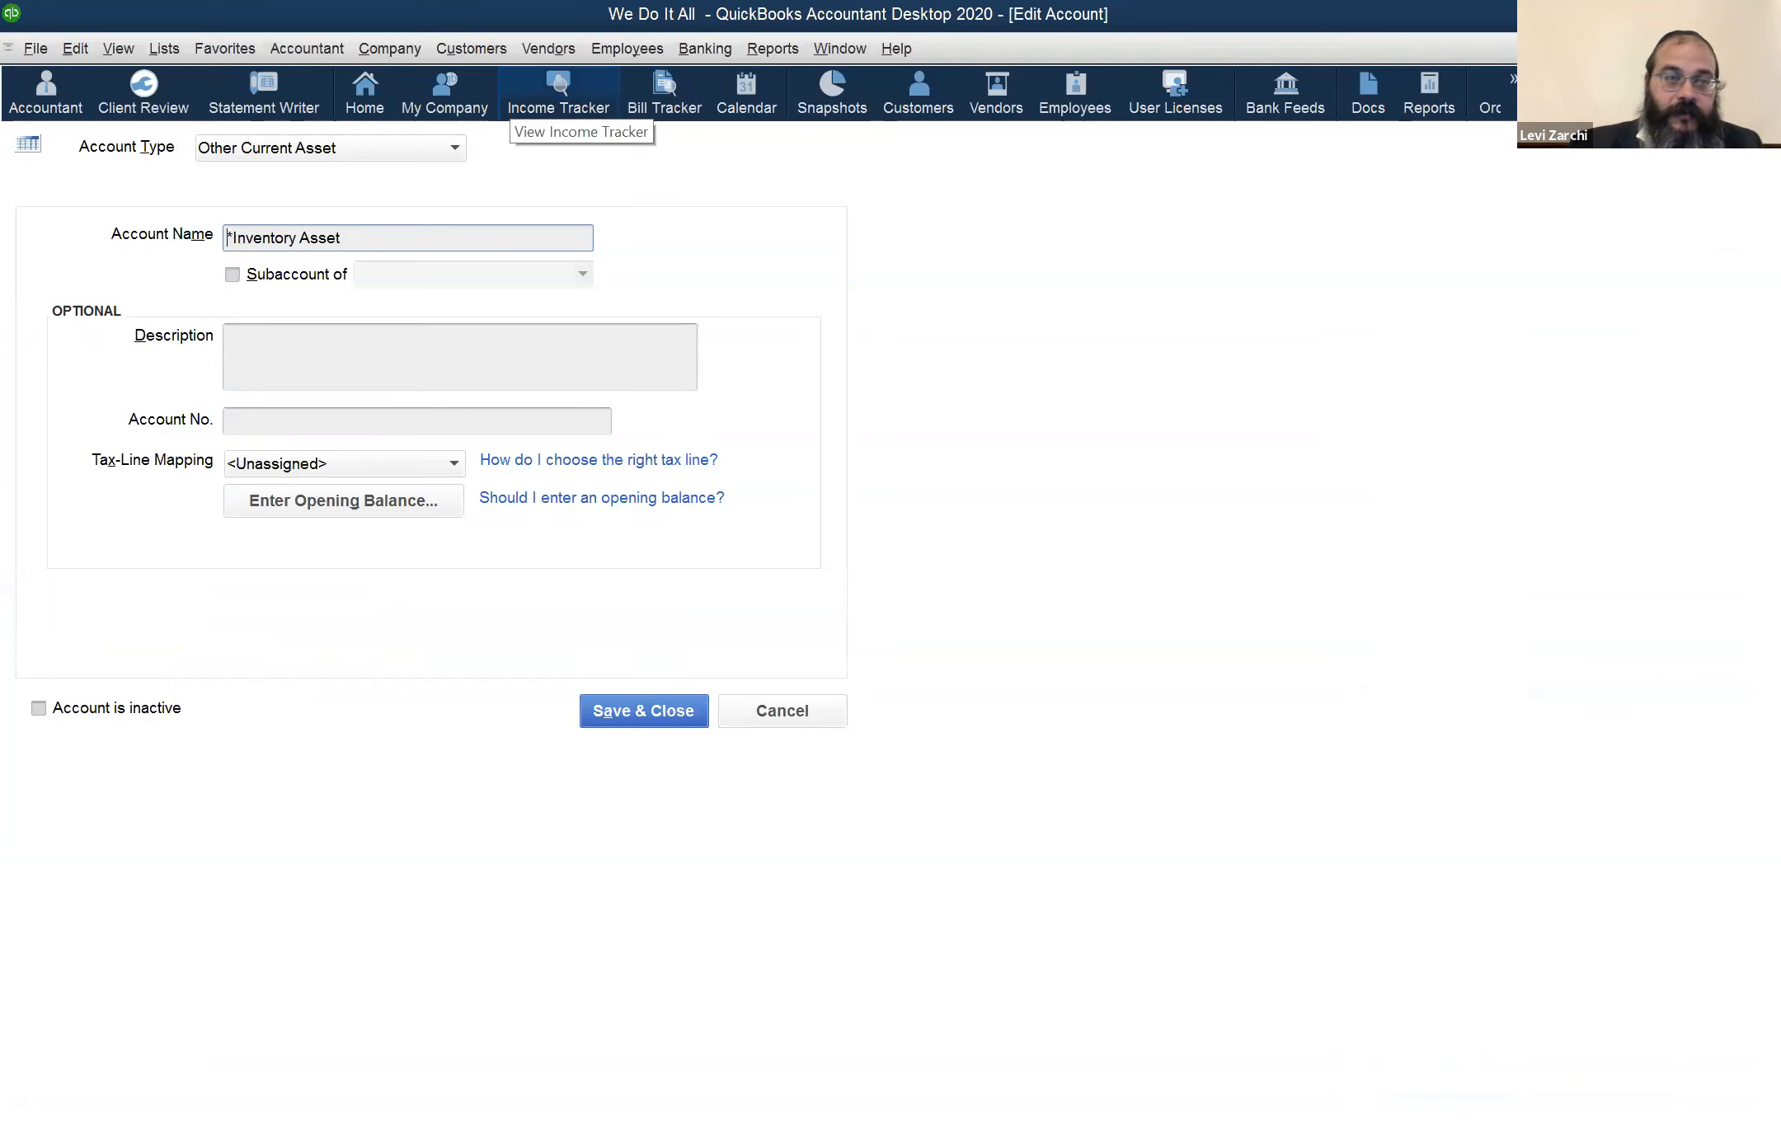
Replace the account name in the edit form with TLS
key(shift+Left)
key(shift+Right)
key(shift+Right)
key(shift+Right)
key(shift+Right)
key(shift+Right)
key(shift+Right)
key(shift+Right)
key(shift+Right)
key(shift+Right)
key(shift+Right)
key(shift+Right)
key(shift+Right)
key(shift+Right)
key(shift+Right)
key(shift+Right)
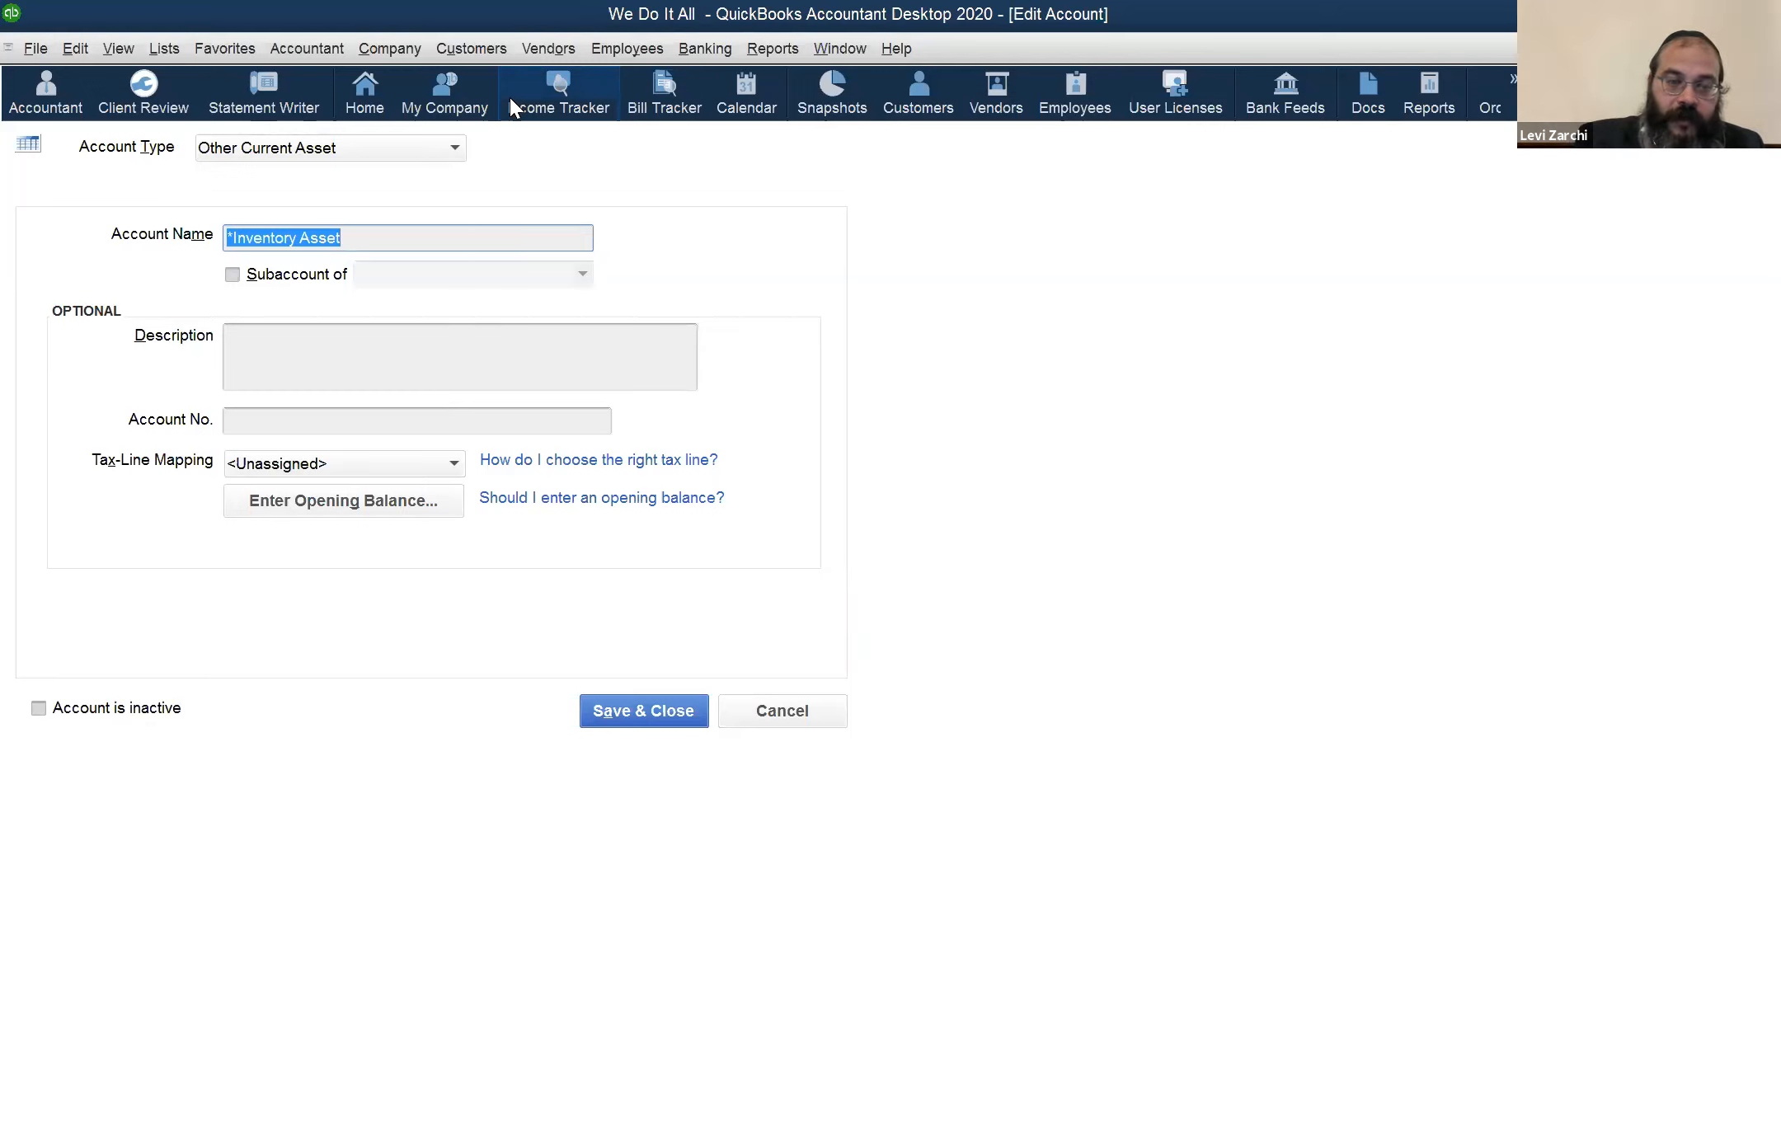
key(Right)
key(Home)
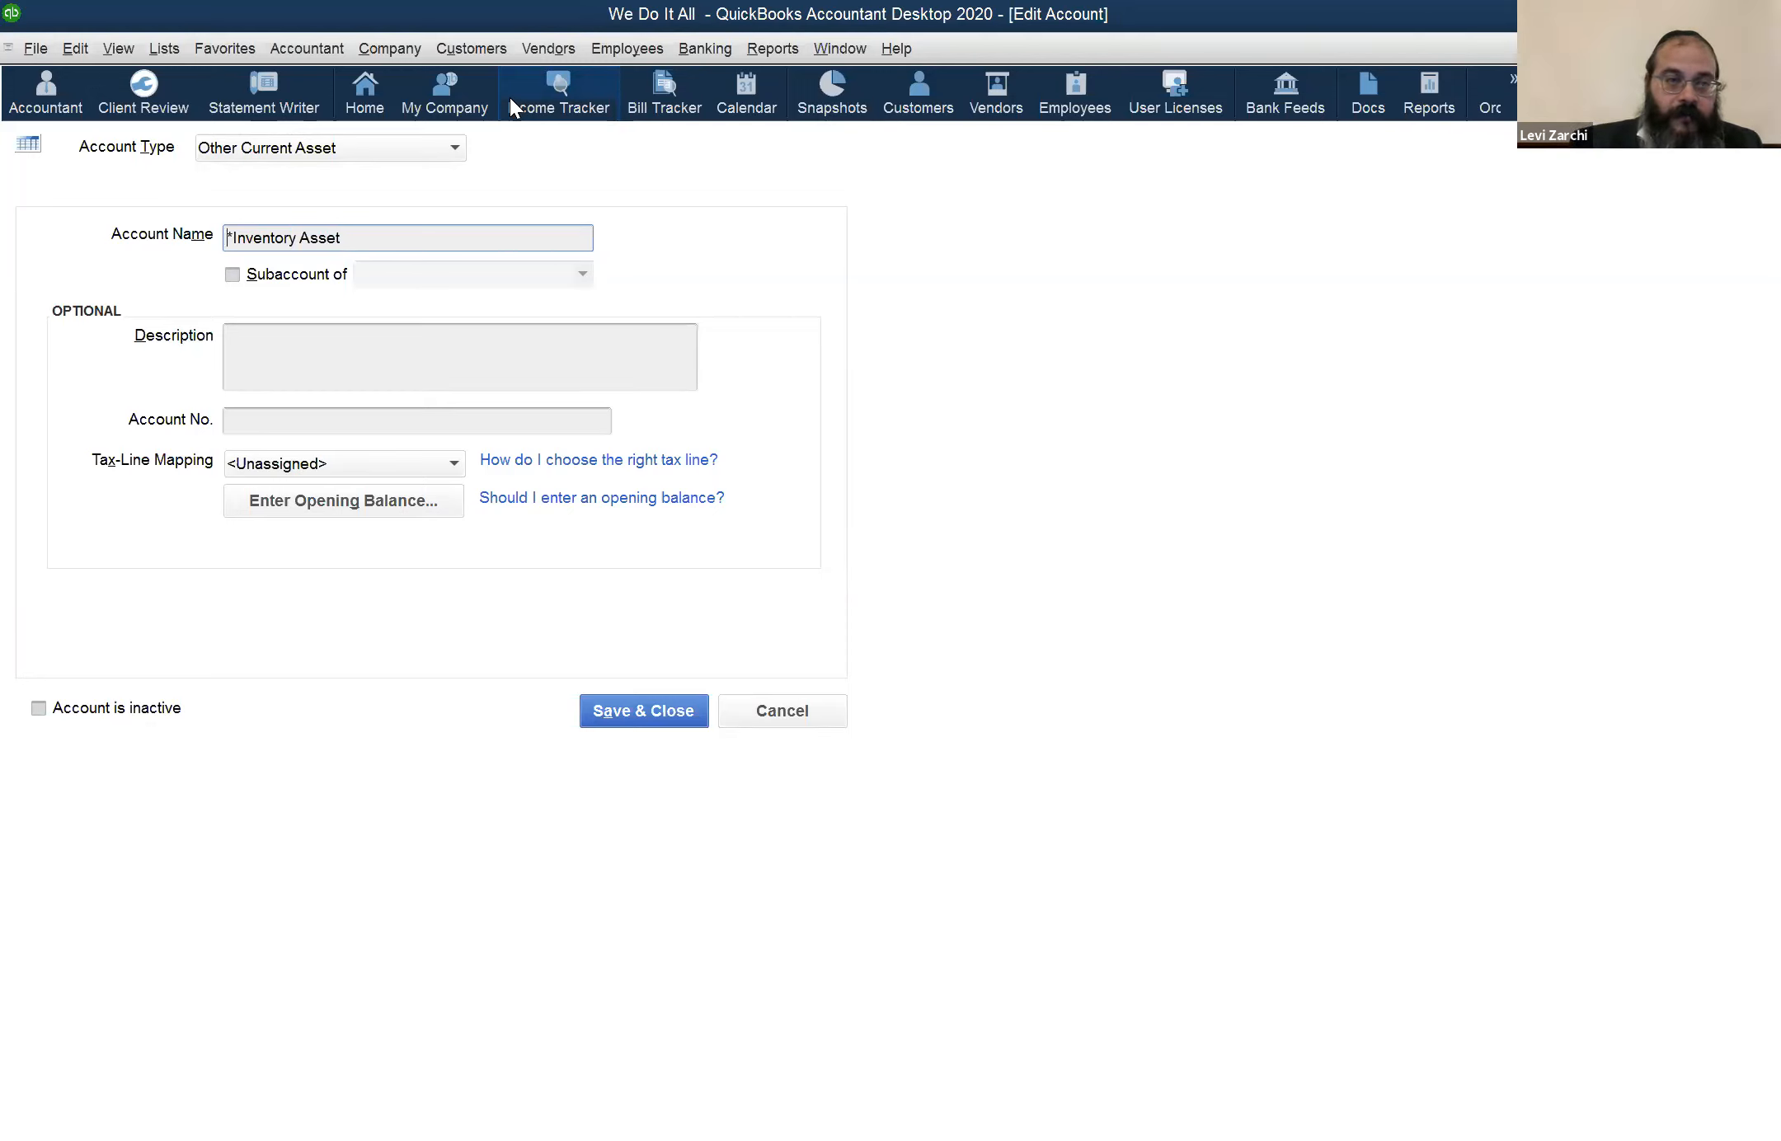
key(ctrl+shift+Right)
key(ctrl+shift+Right)
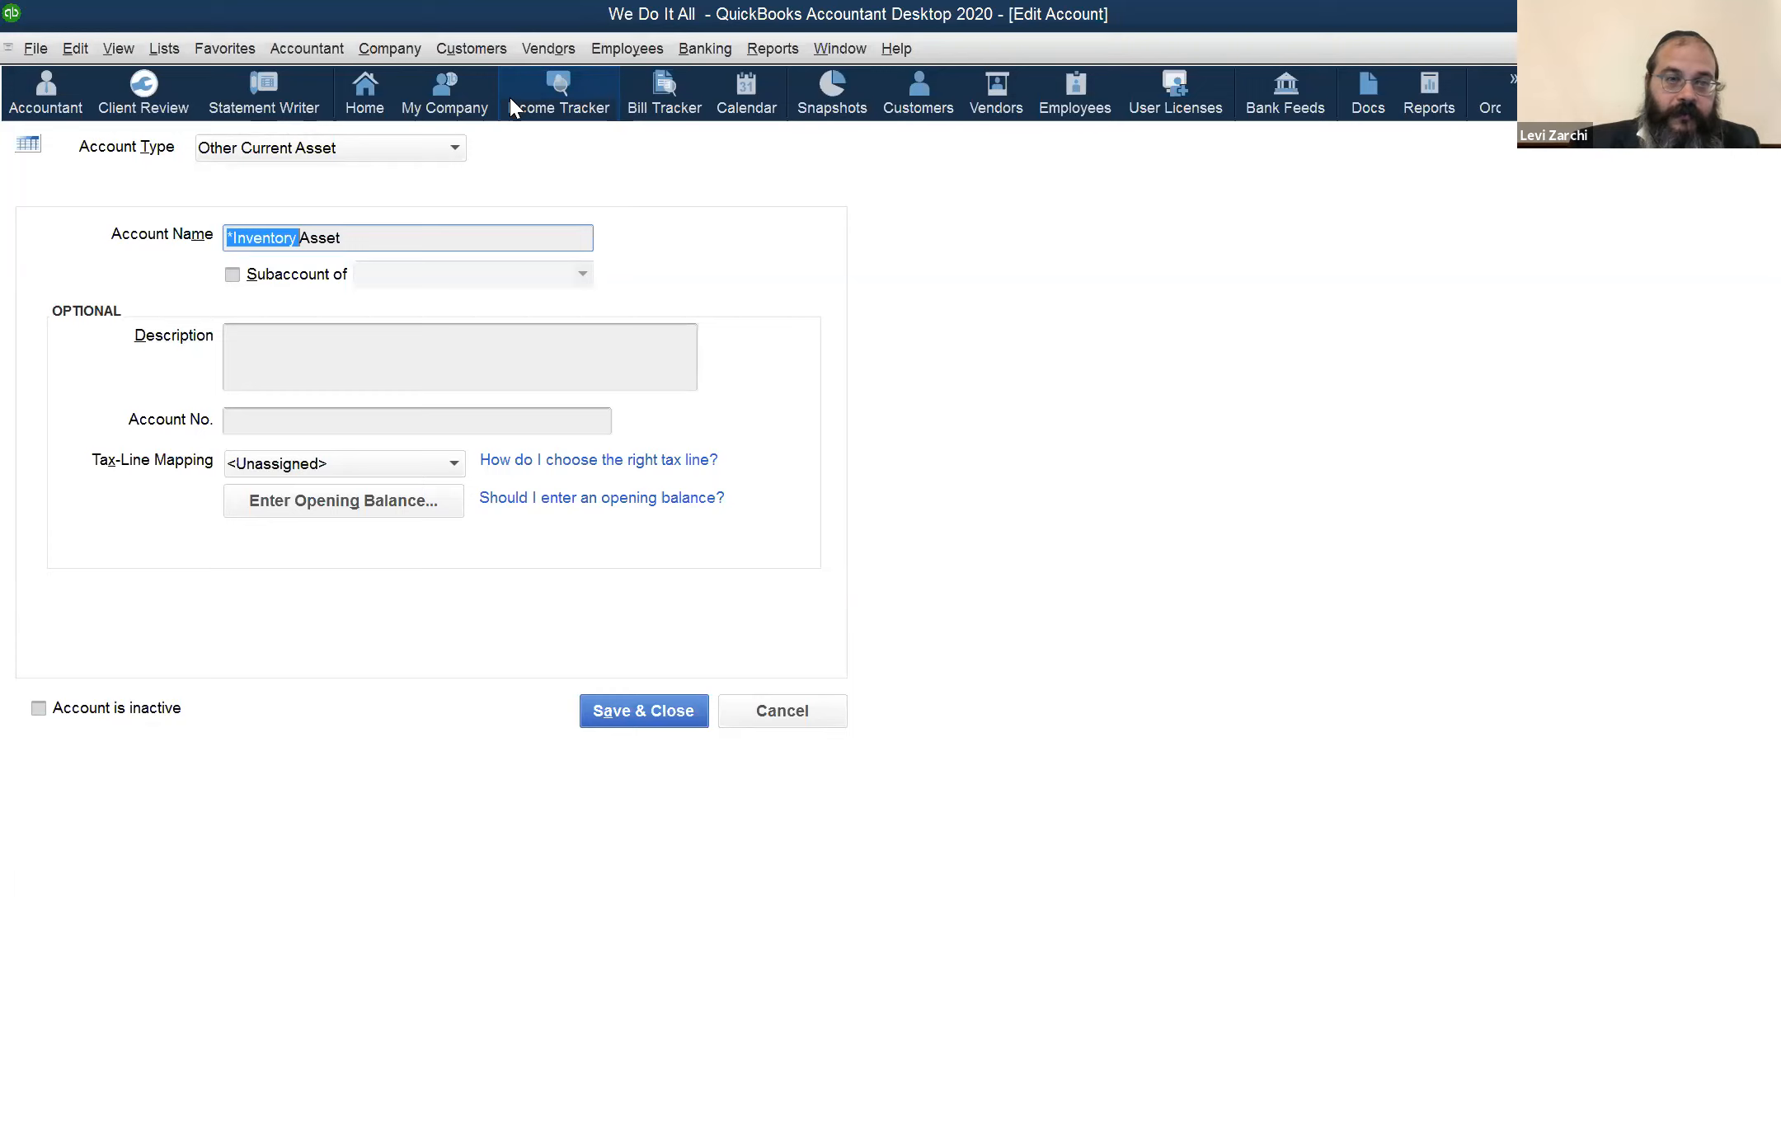
text(T)
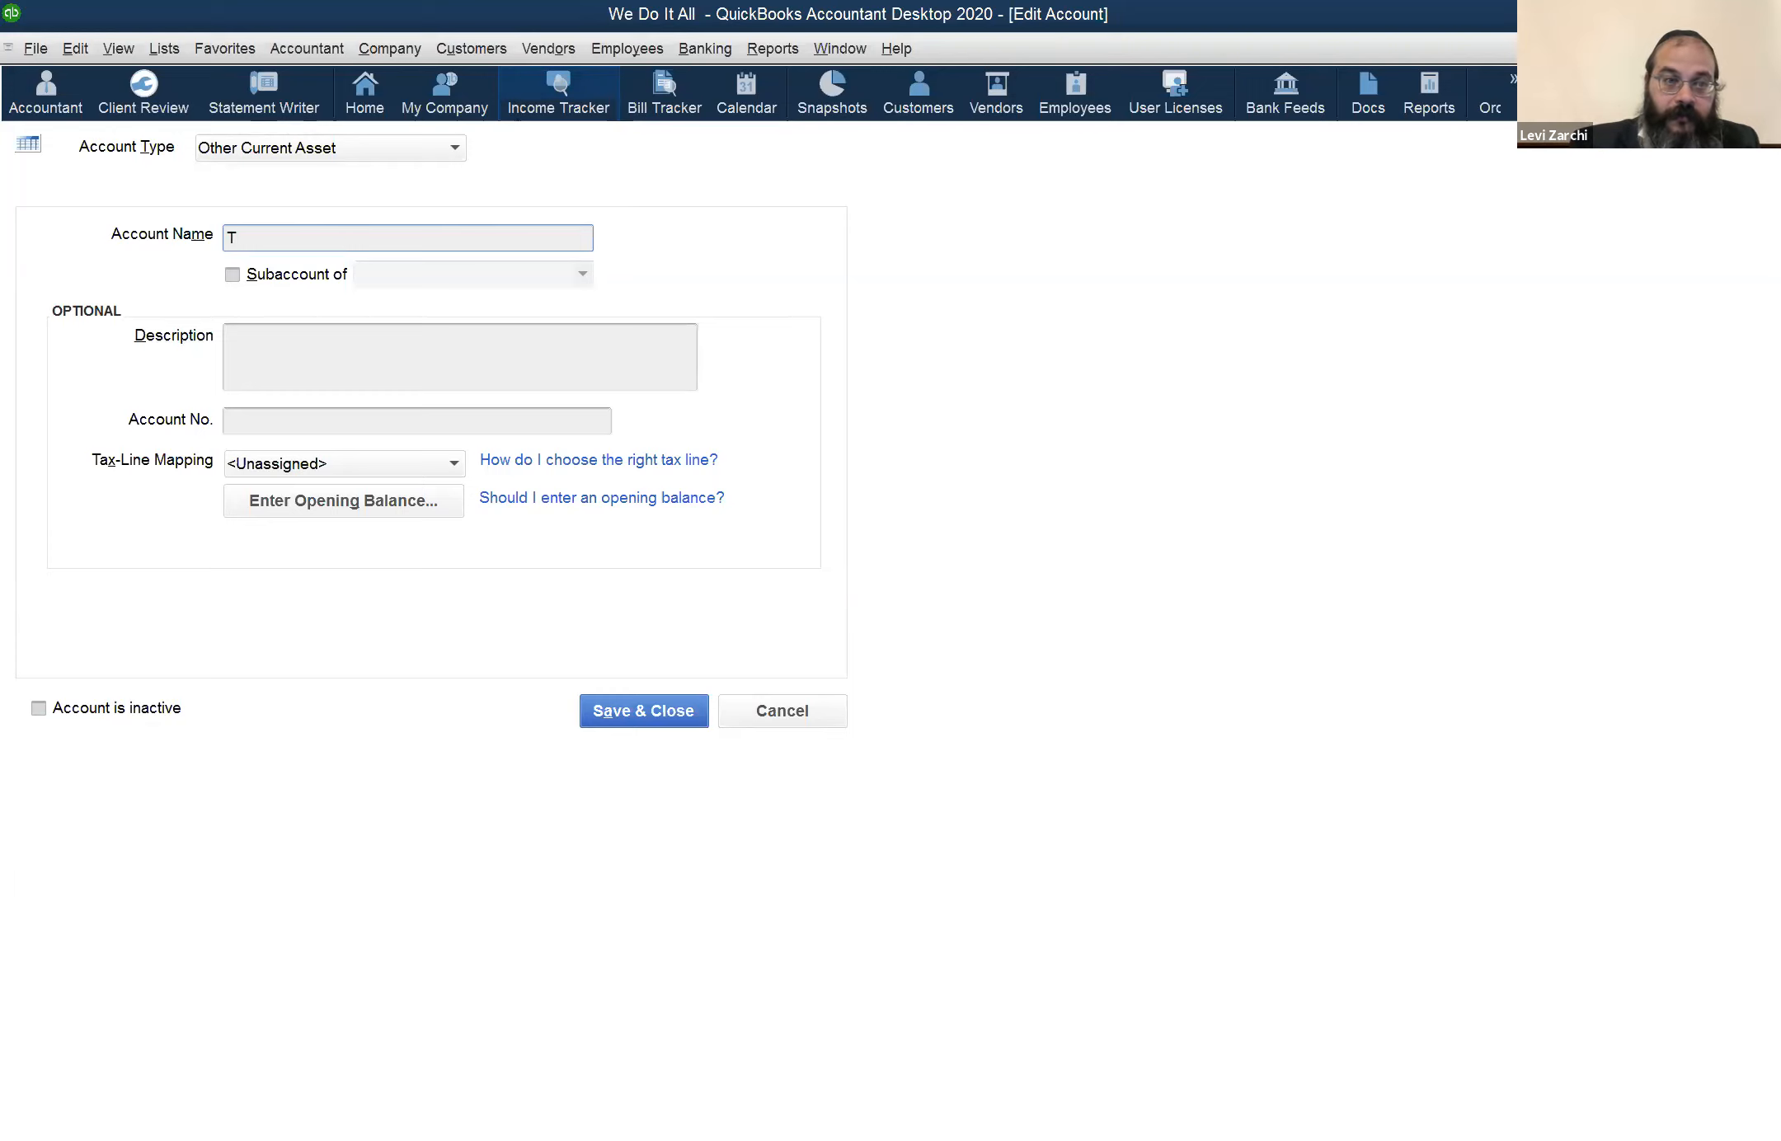
text(LSA)
key(BackSpace)
text(S)
key(BackSpace)
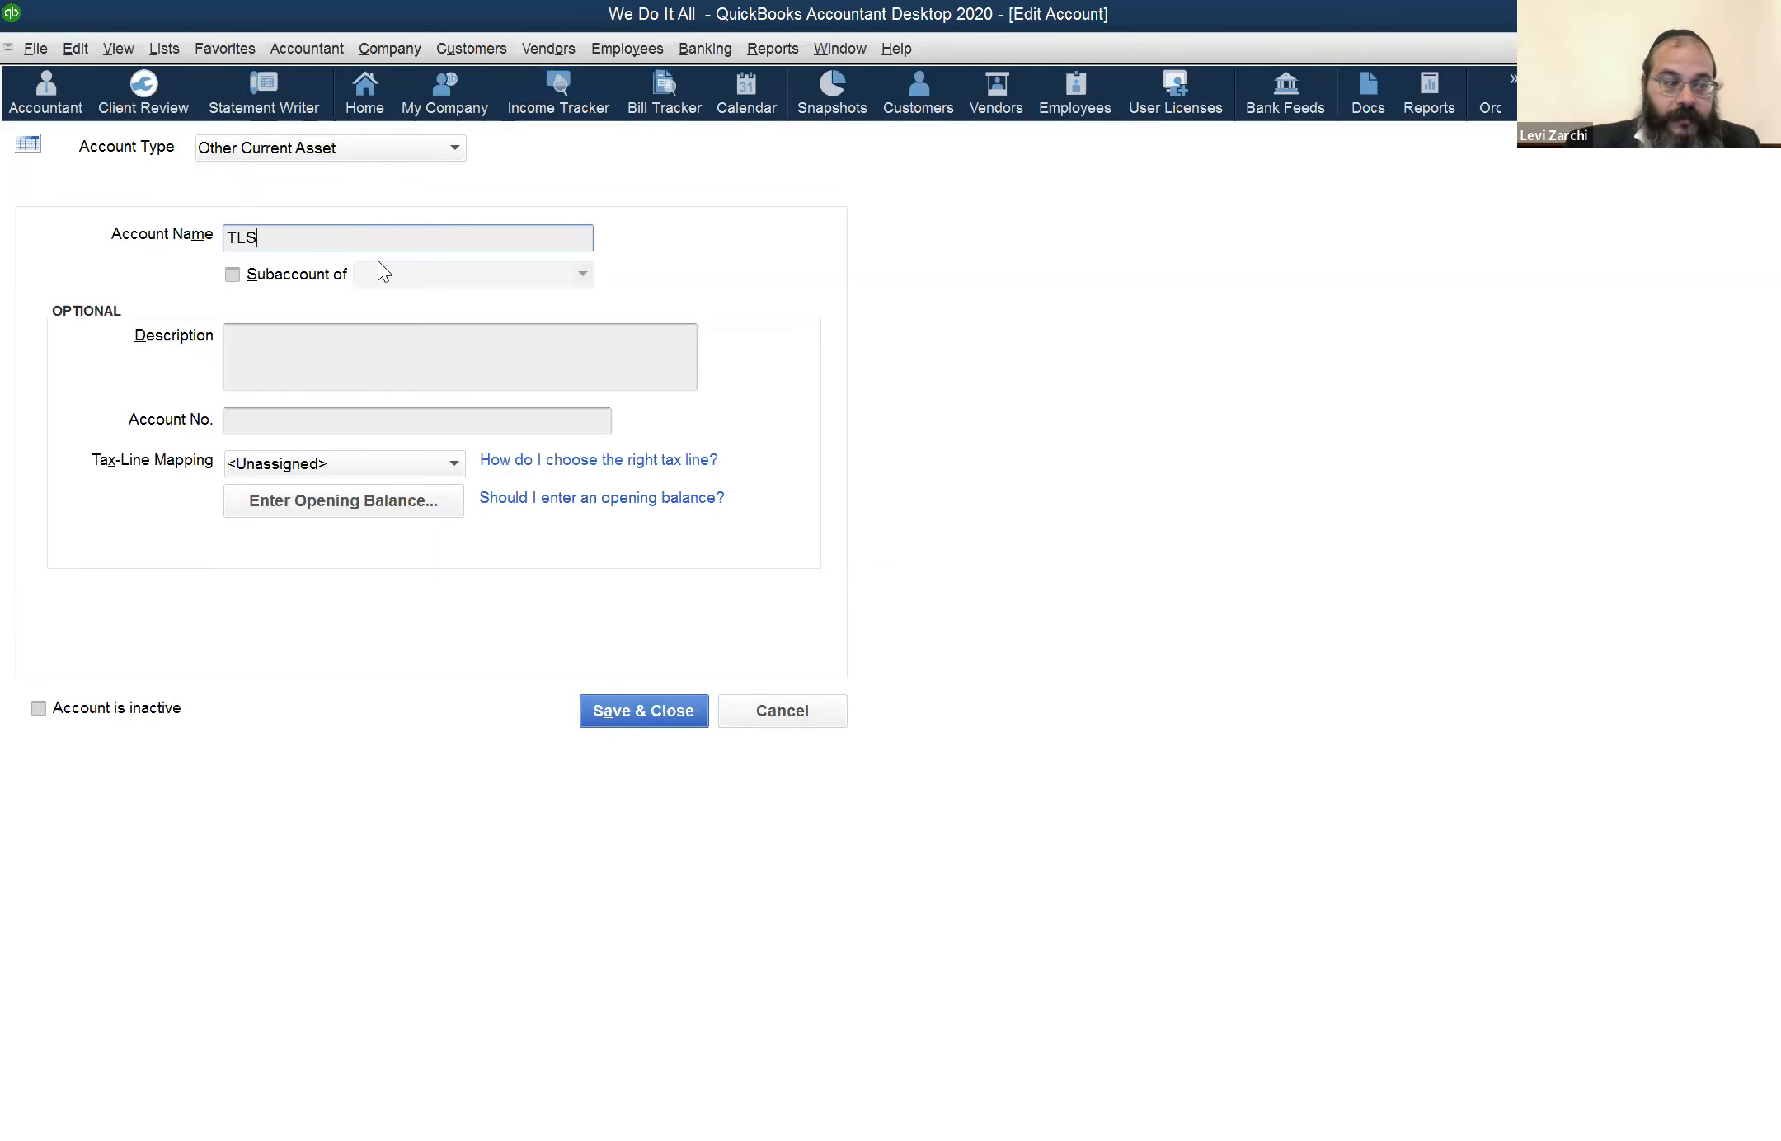
Enable the subaccount option for the account and try to choose Inventory Asset as its parent
click(300, 280)
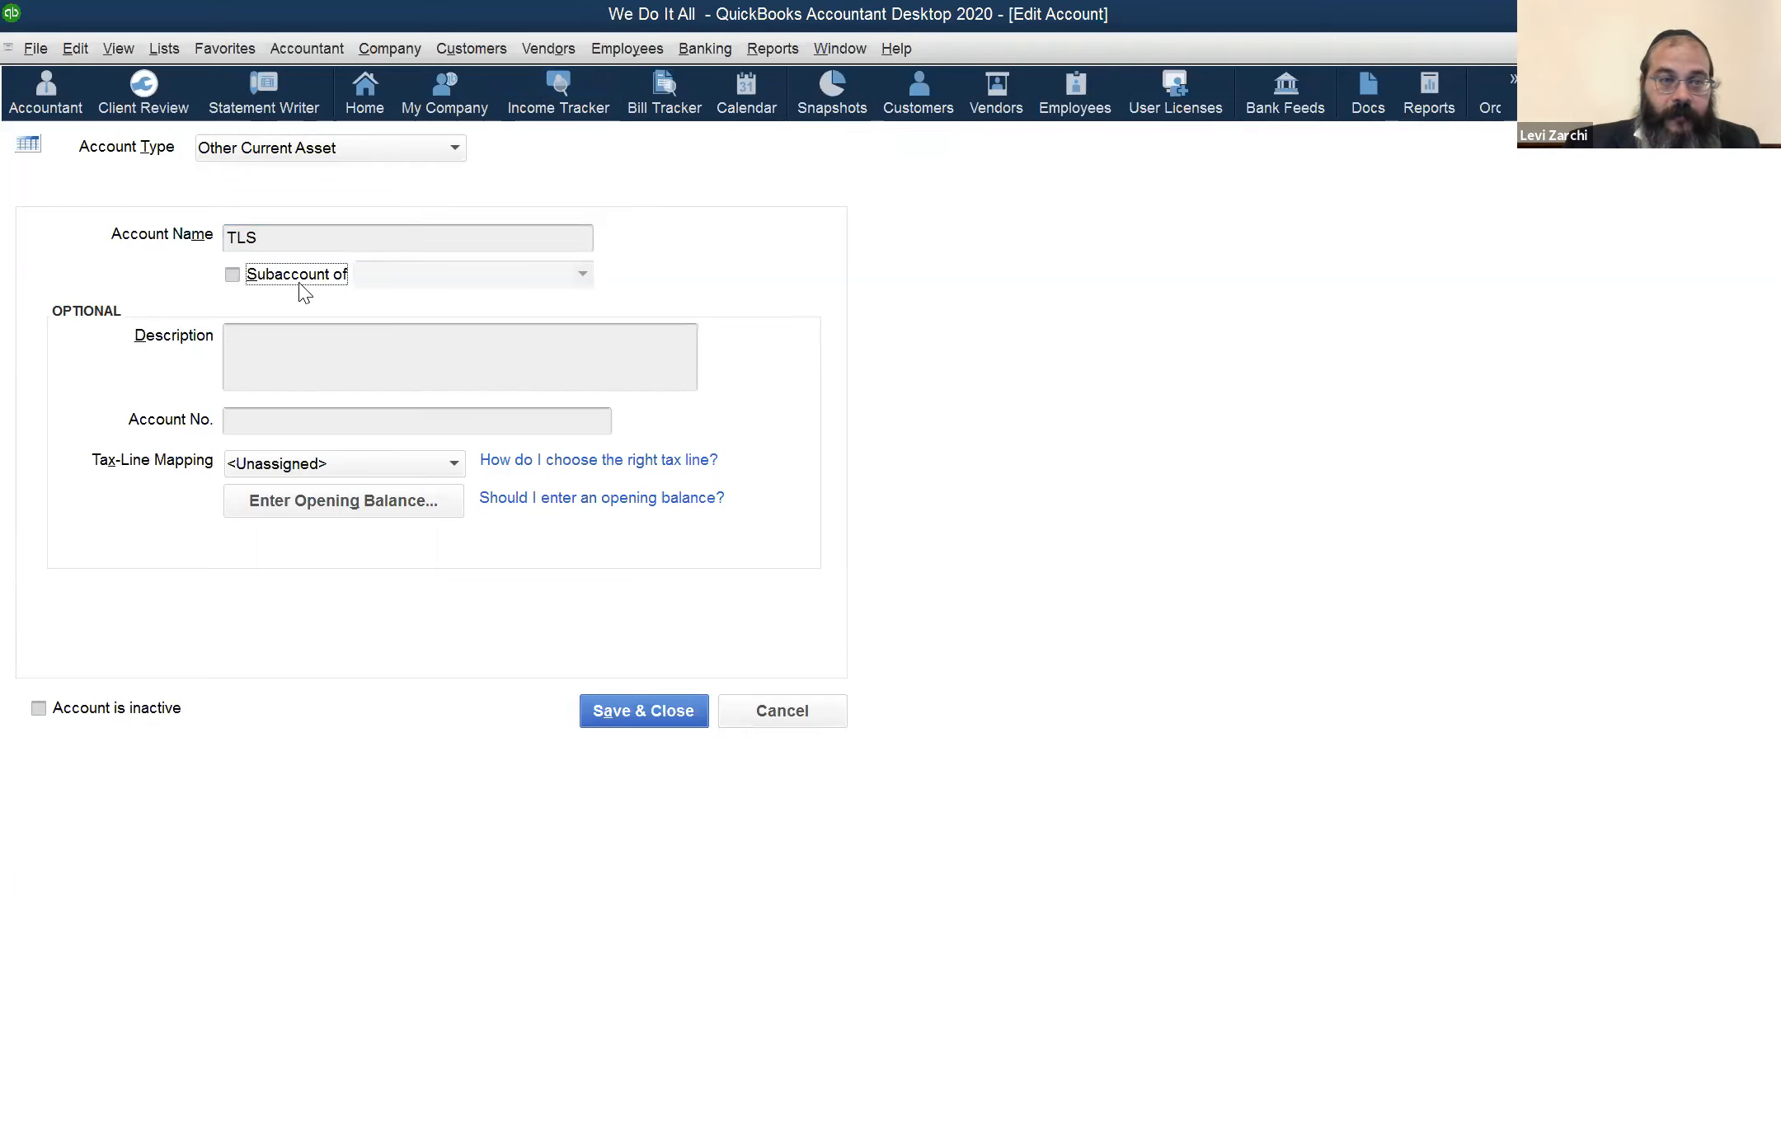
click(577, 273)
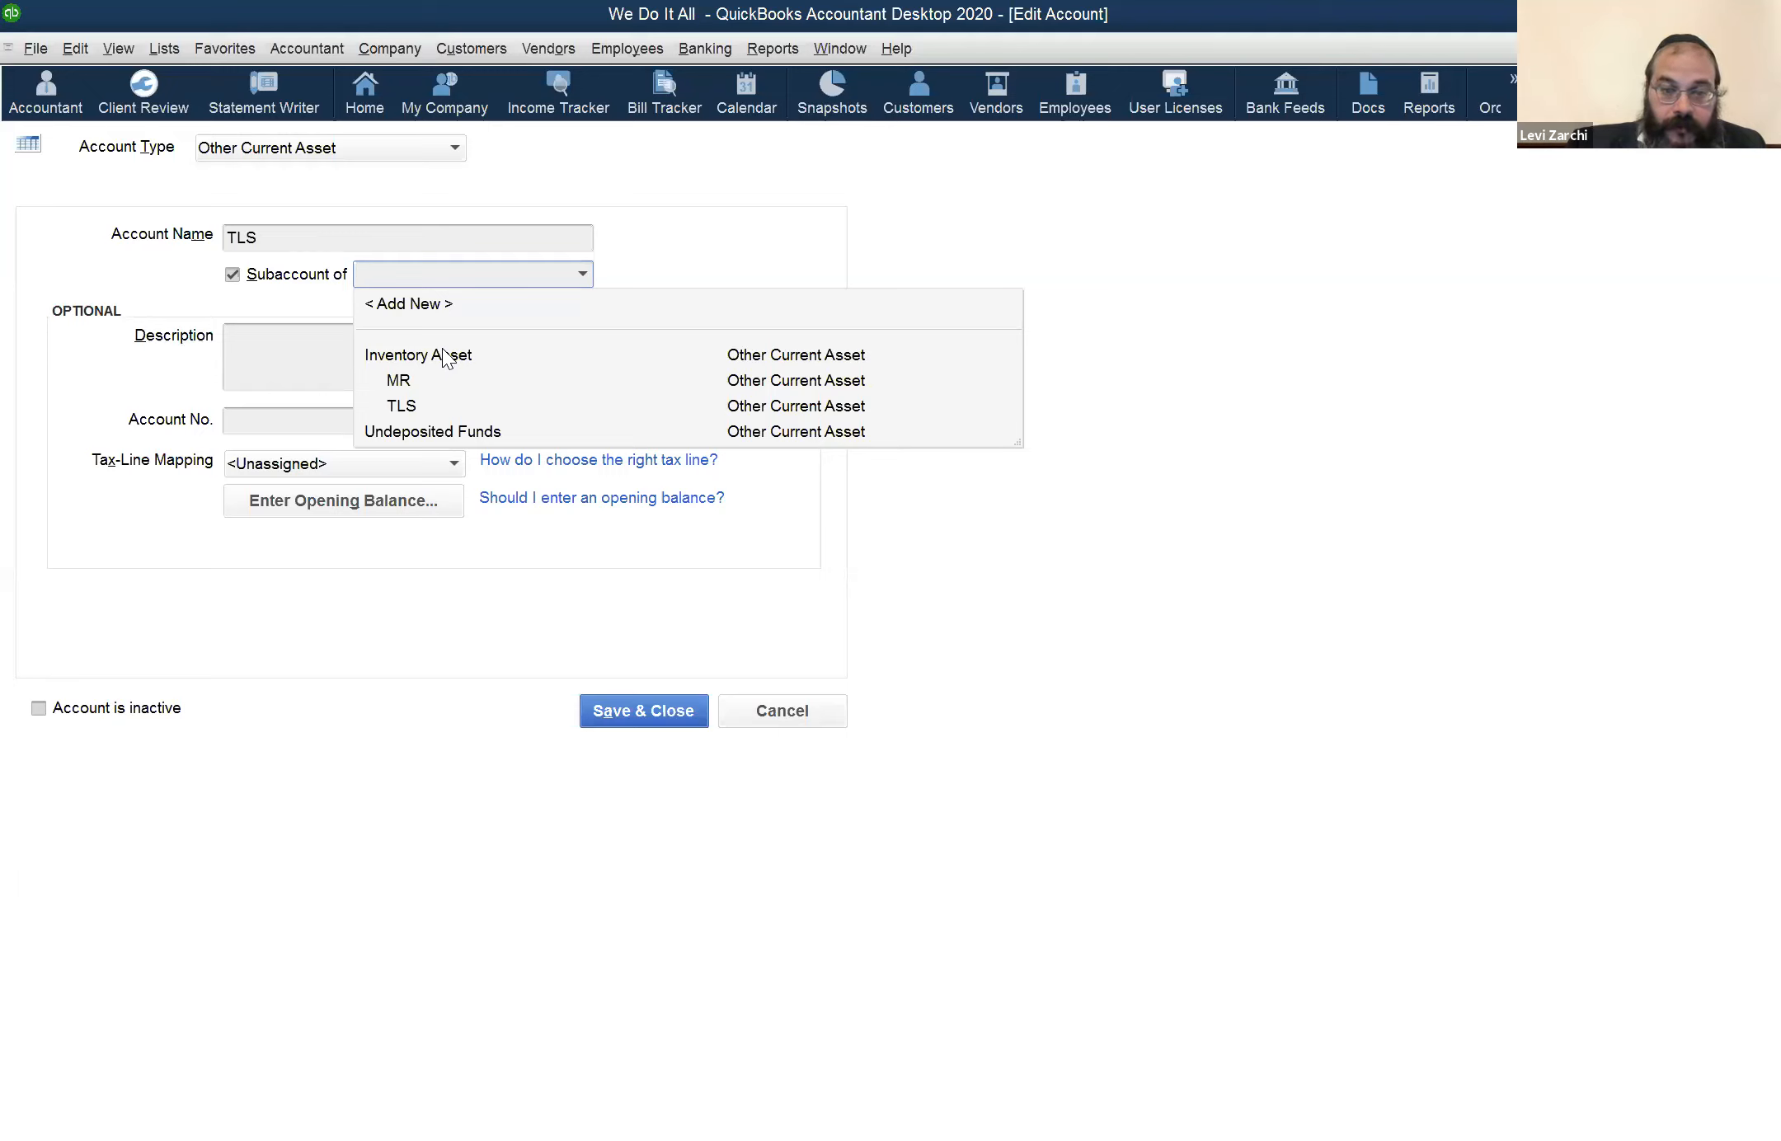
click(443, 348)
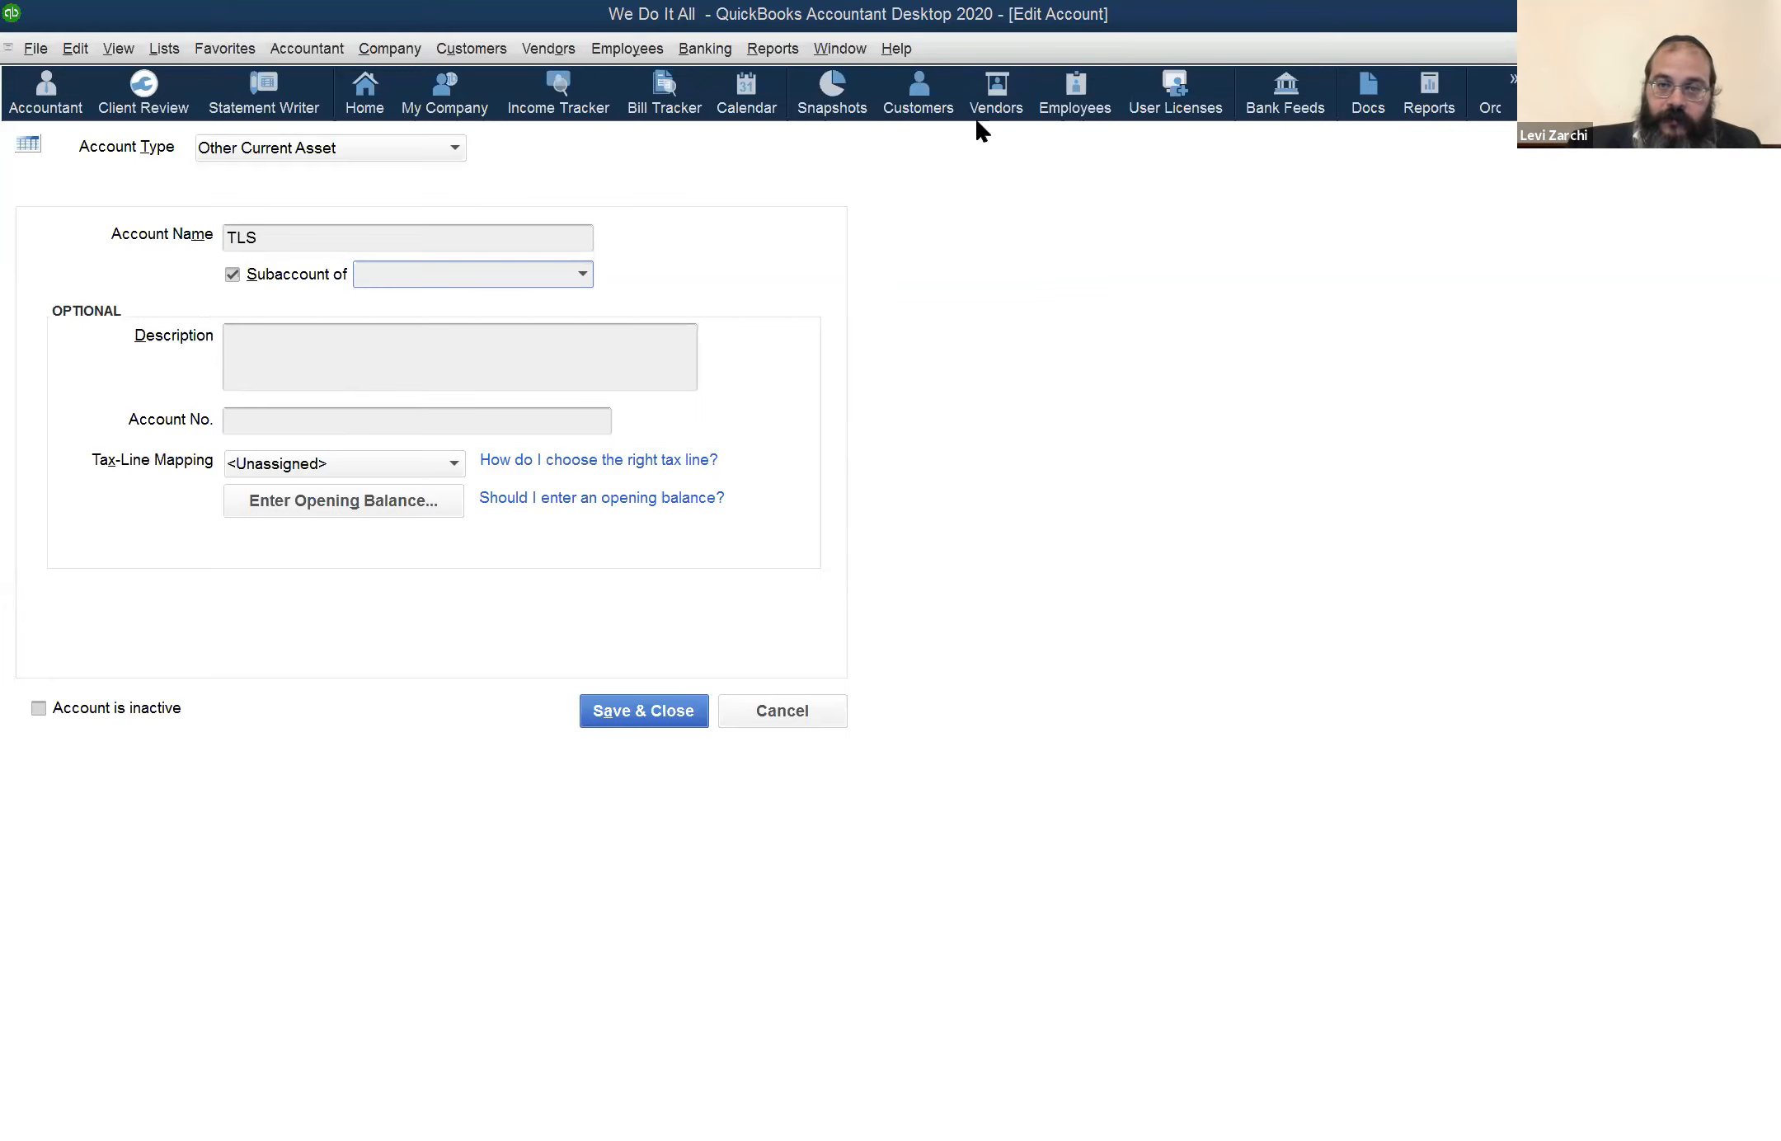
Return to the Balance Sheet report to examine the inventory subaccounts
click(855, 46)
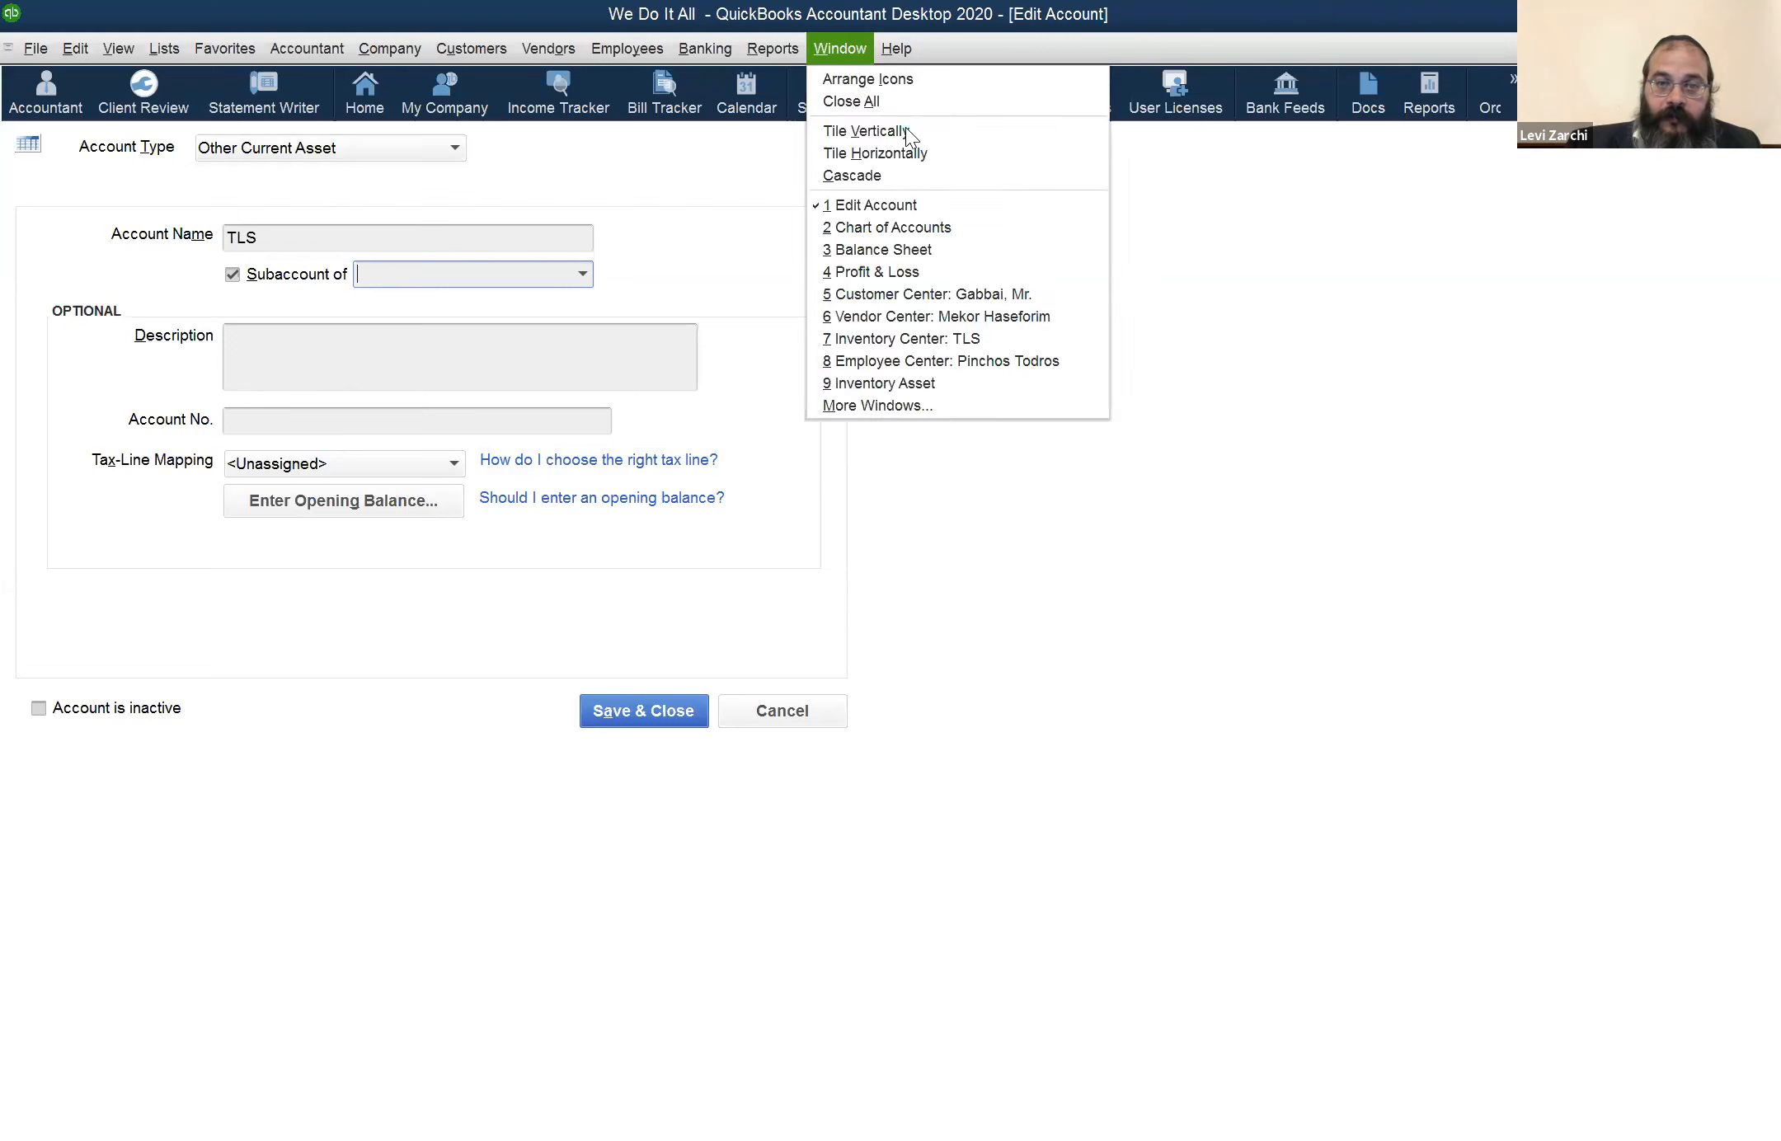
click(922, 251)
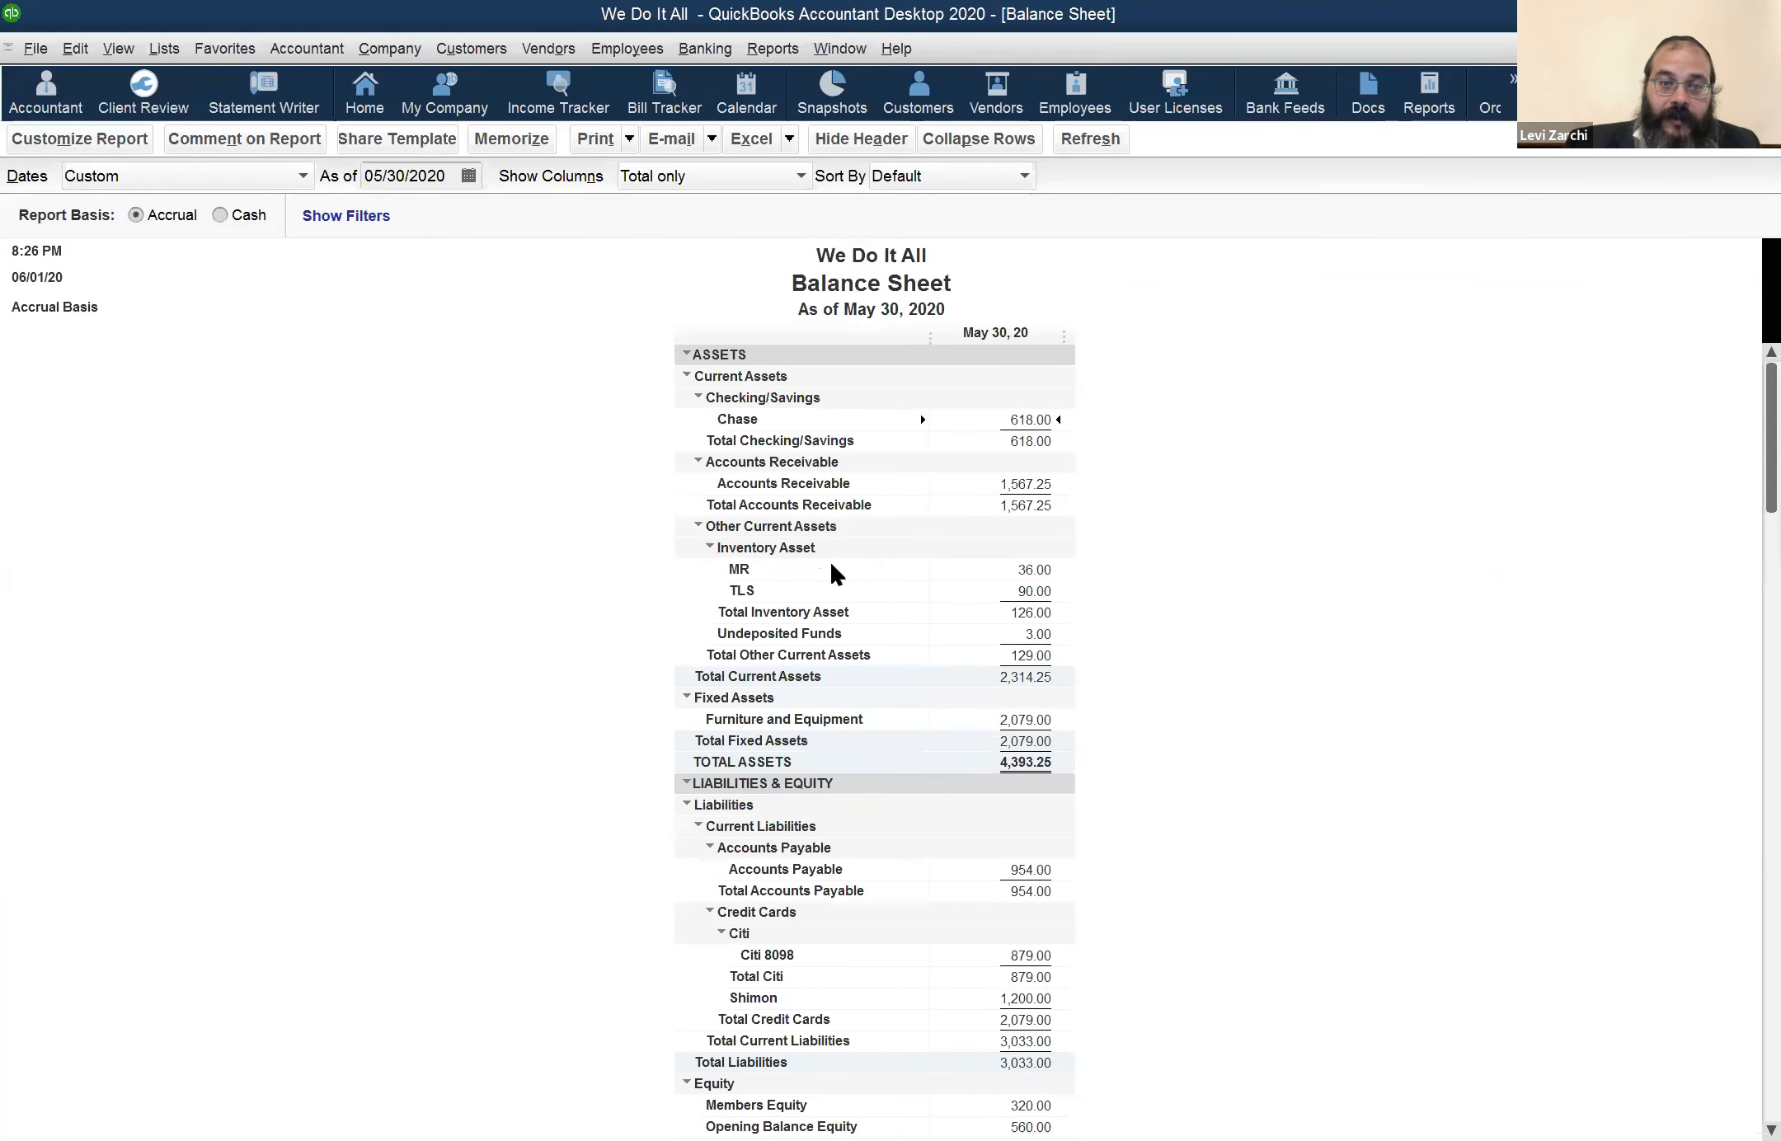
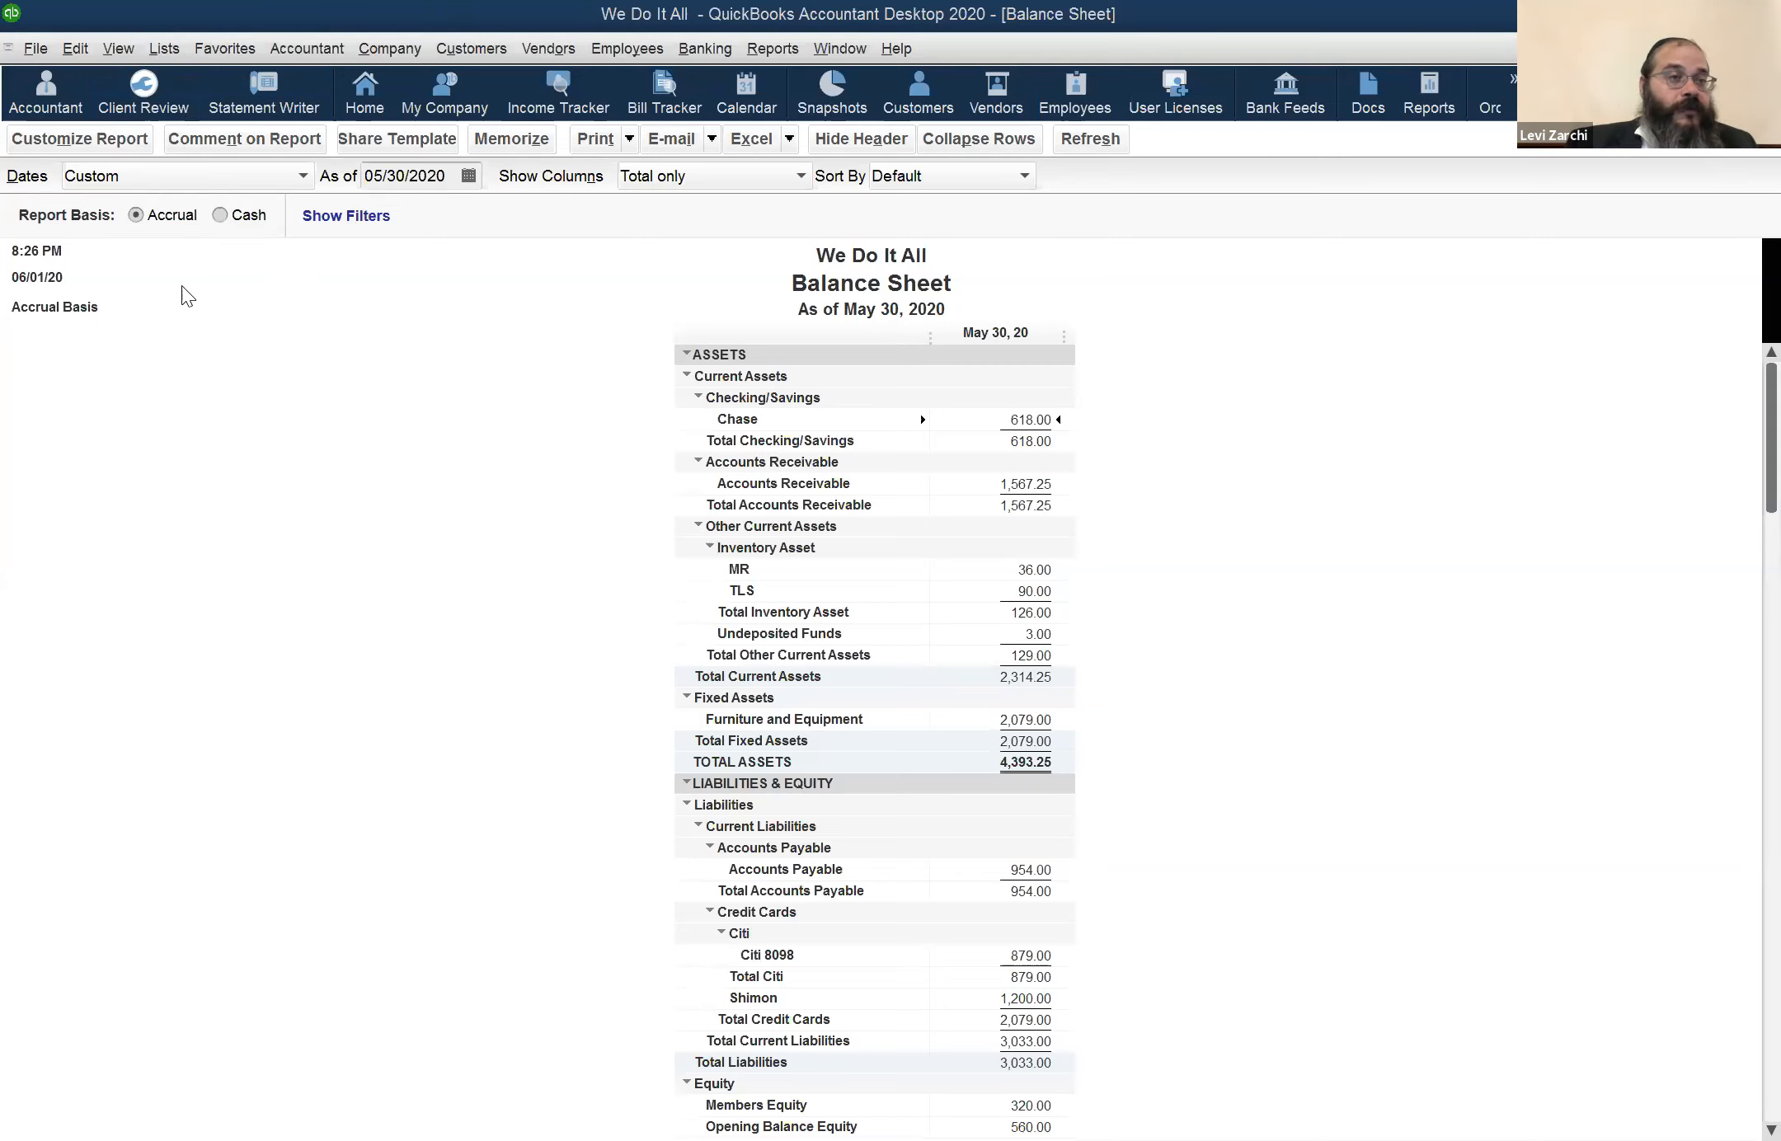
Return to the chart of accounts and the unfinished TLS account form, keeping the form open without saving
click(91, 50)
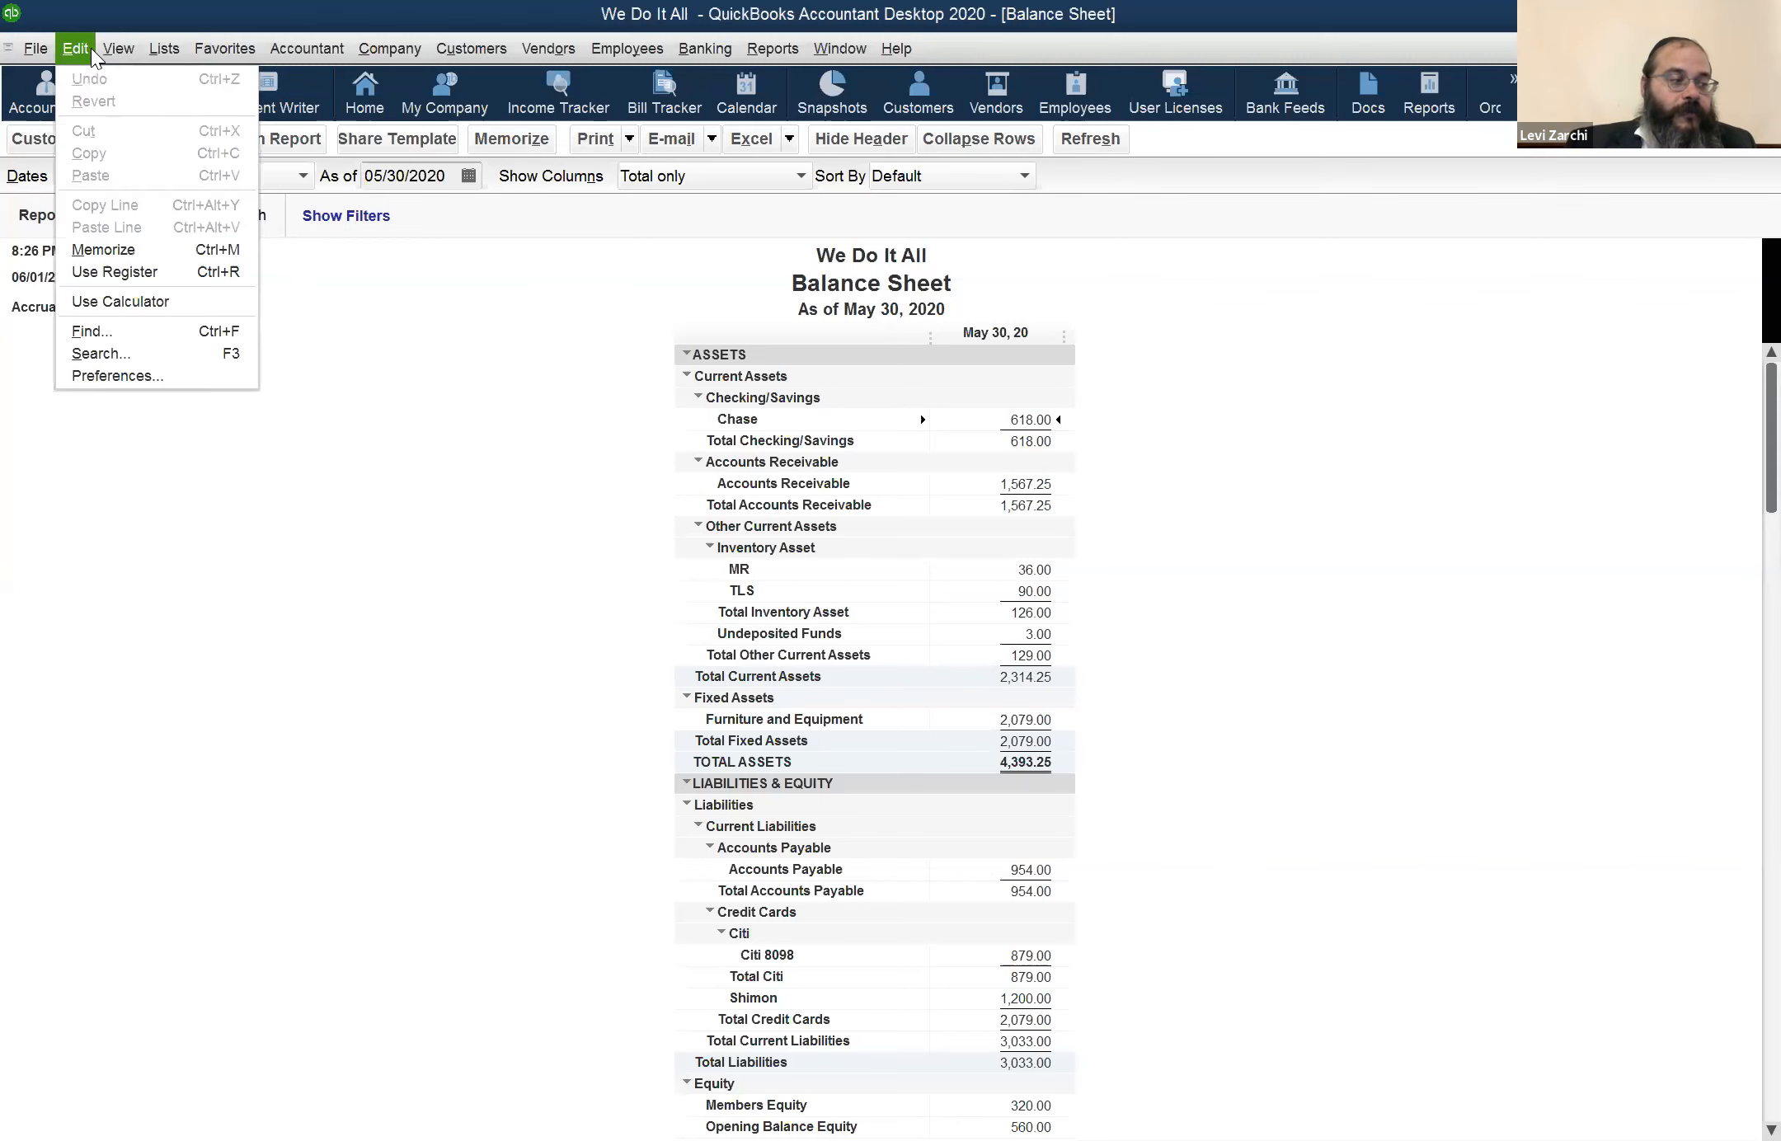
click(235, 748)
key(Escape)
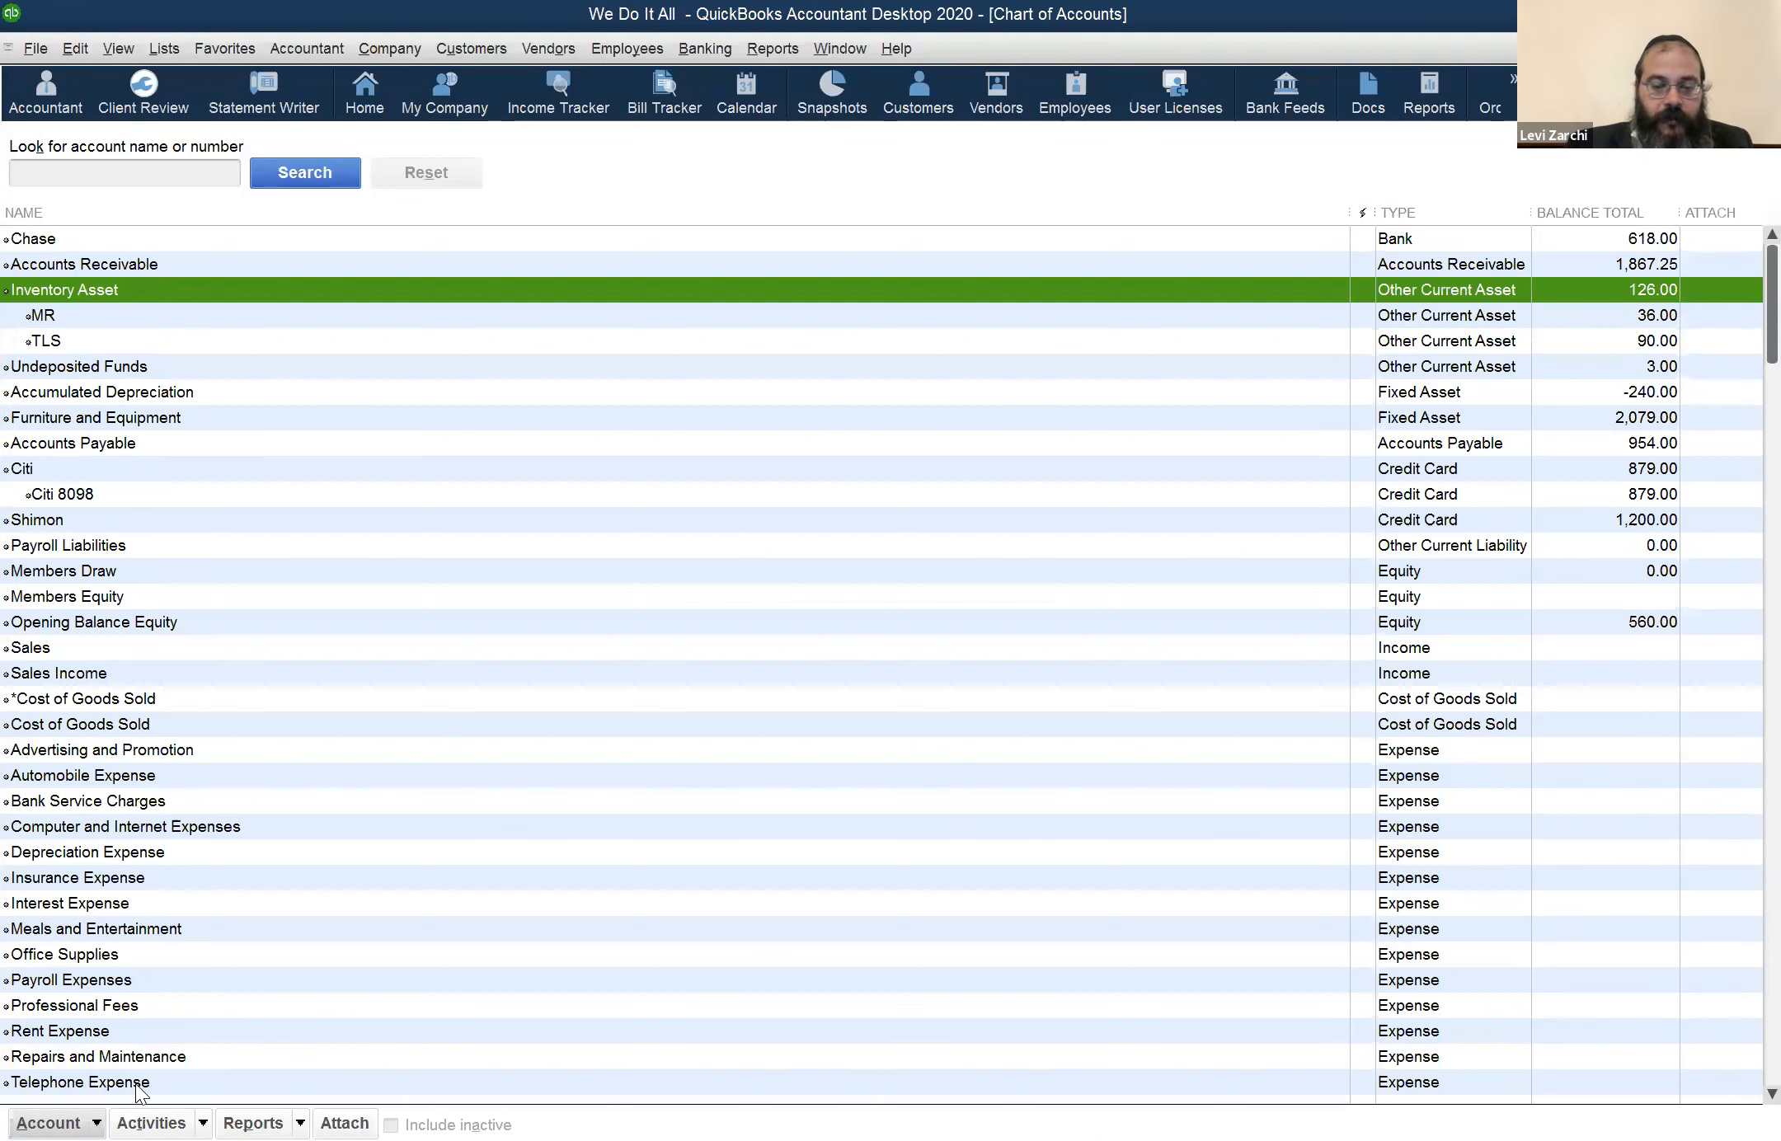
key(Escape)
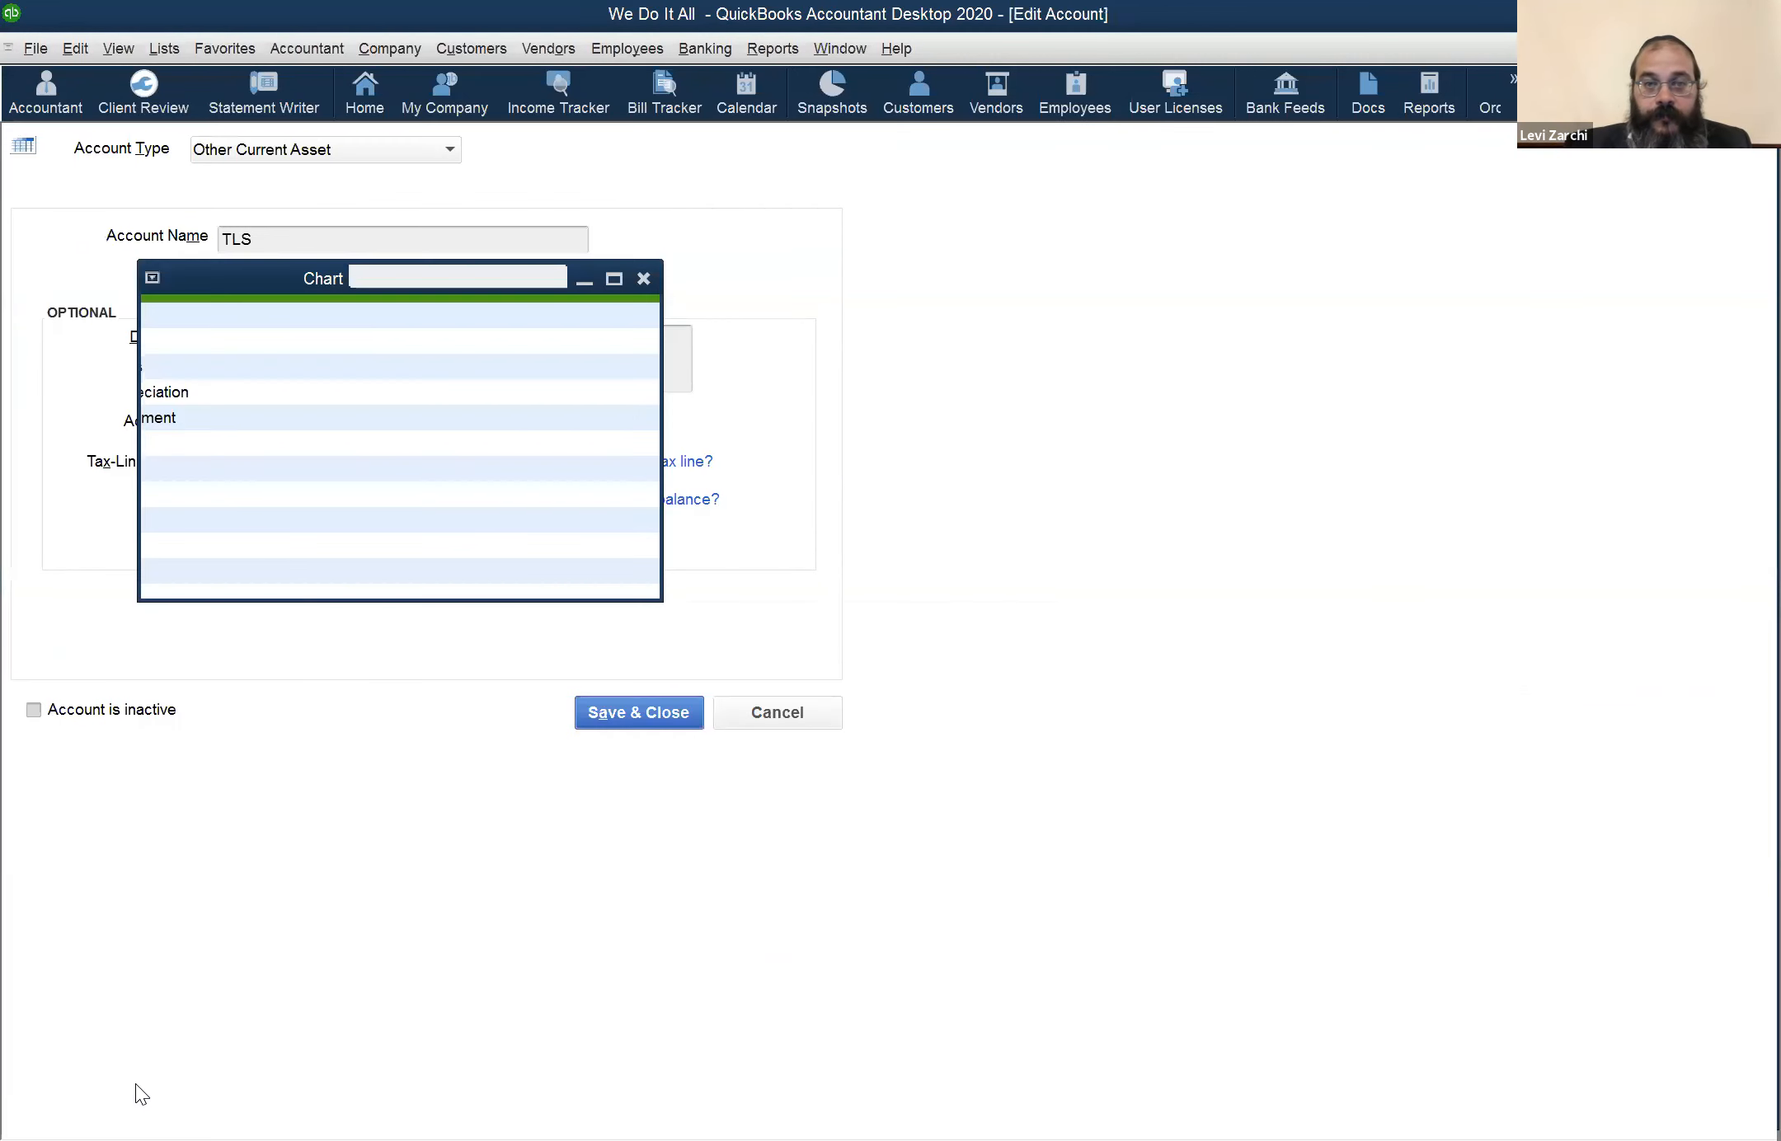
key(Escape)
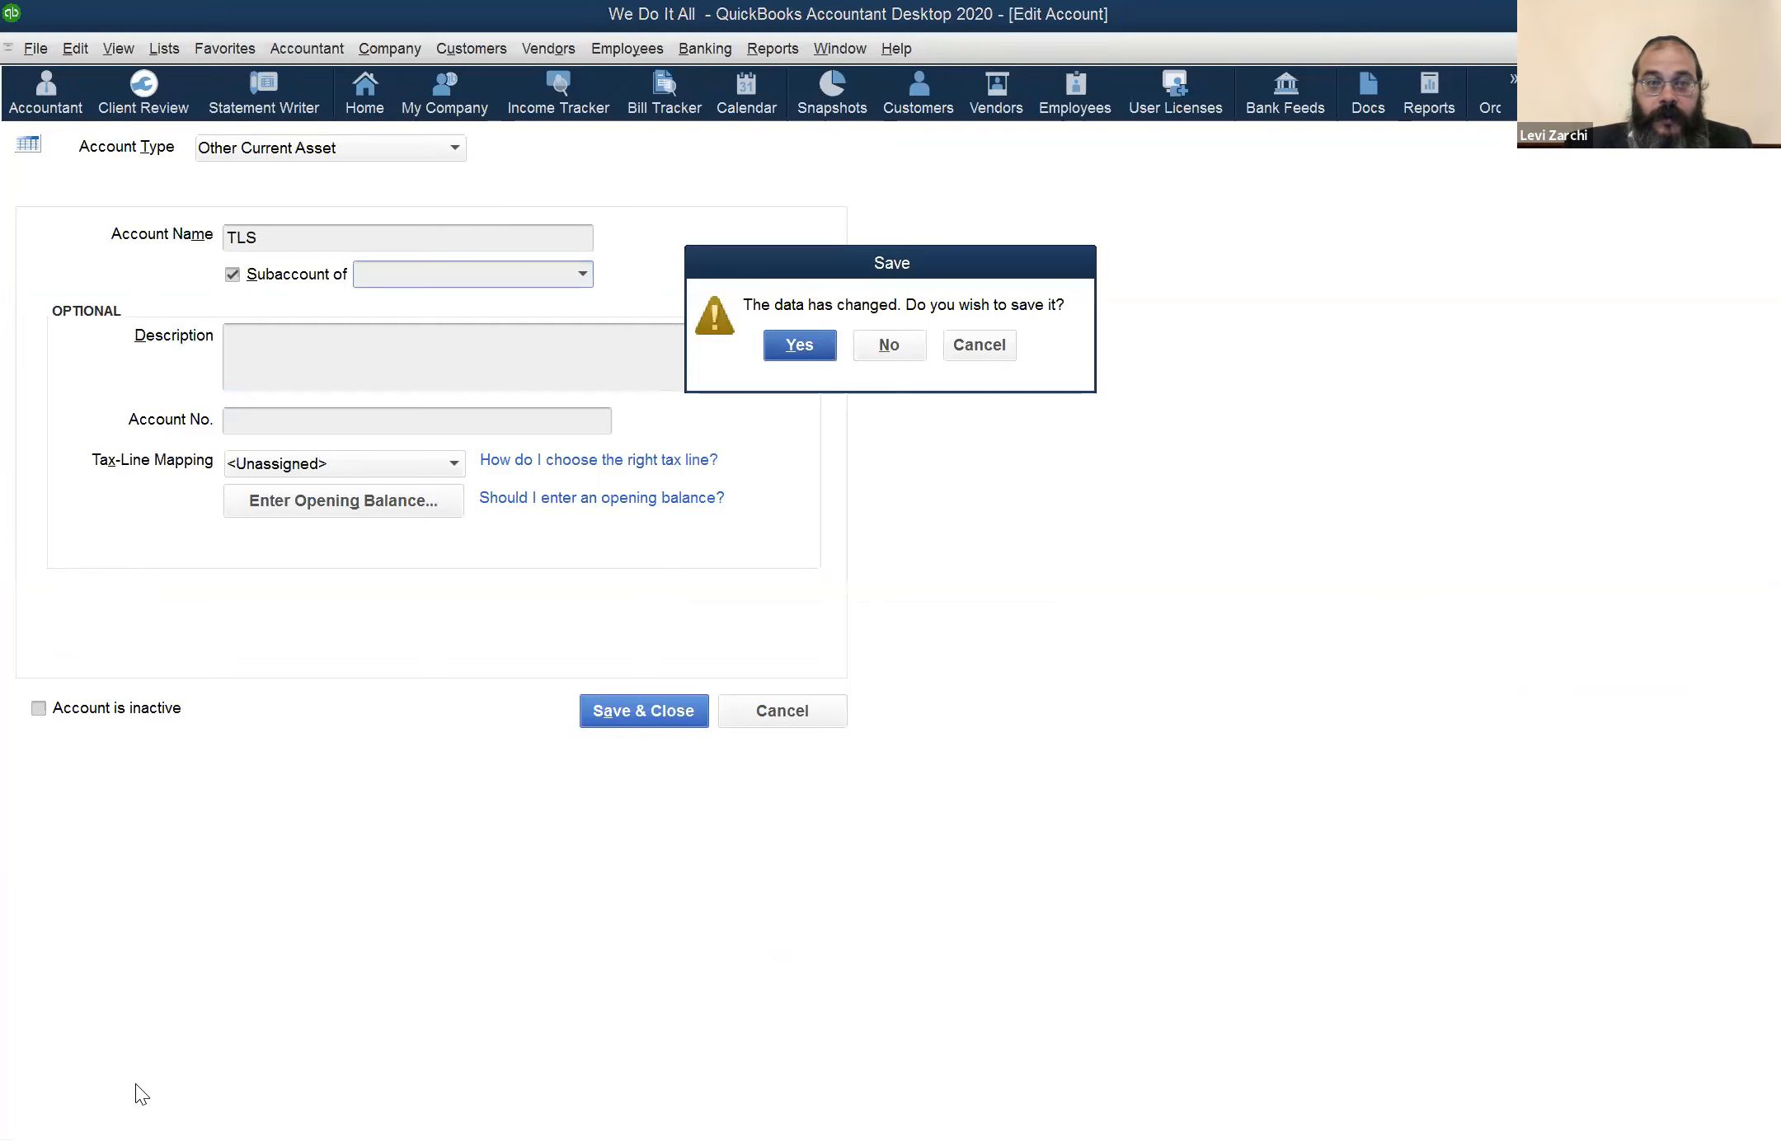
click(985, 345)
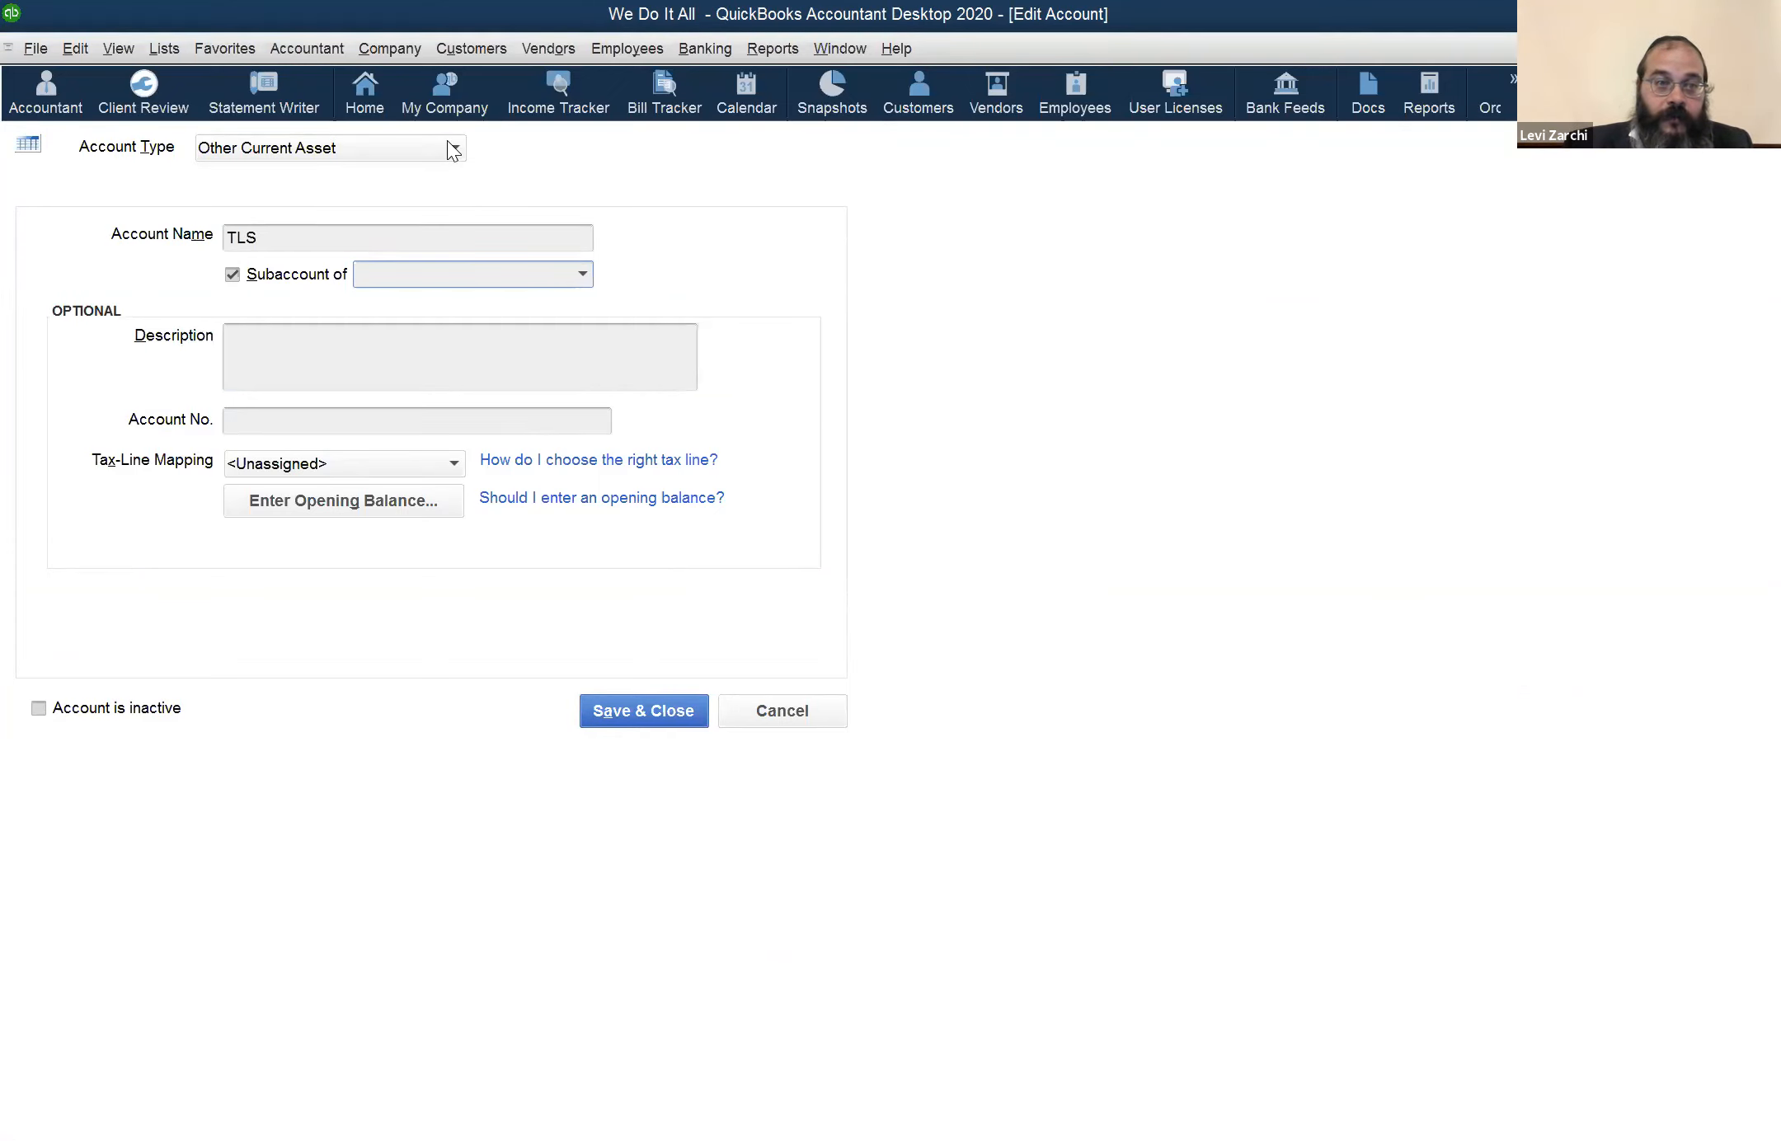
Choose Other Current Asset as the account type and rename the account in the form to MR
click(453, 149)
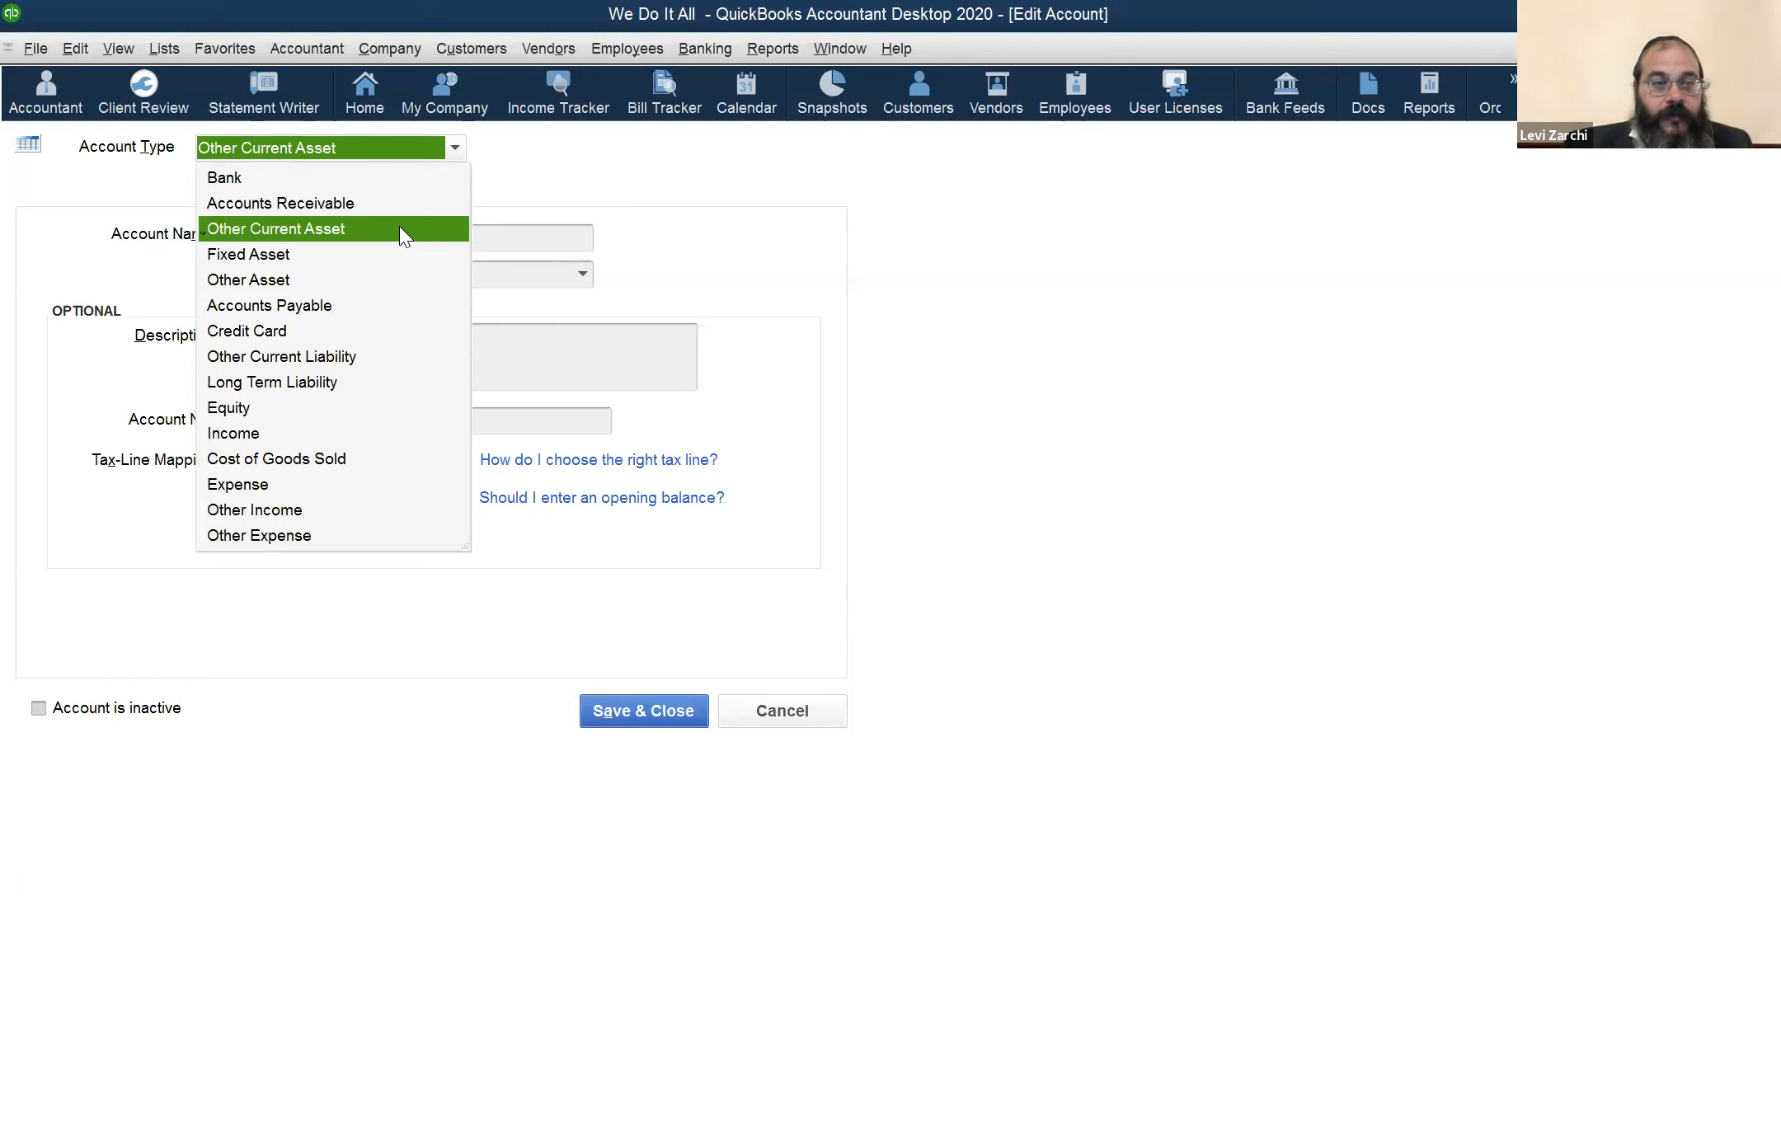
click(437, 238)
click(443, 246)
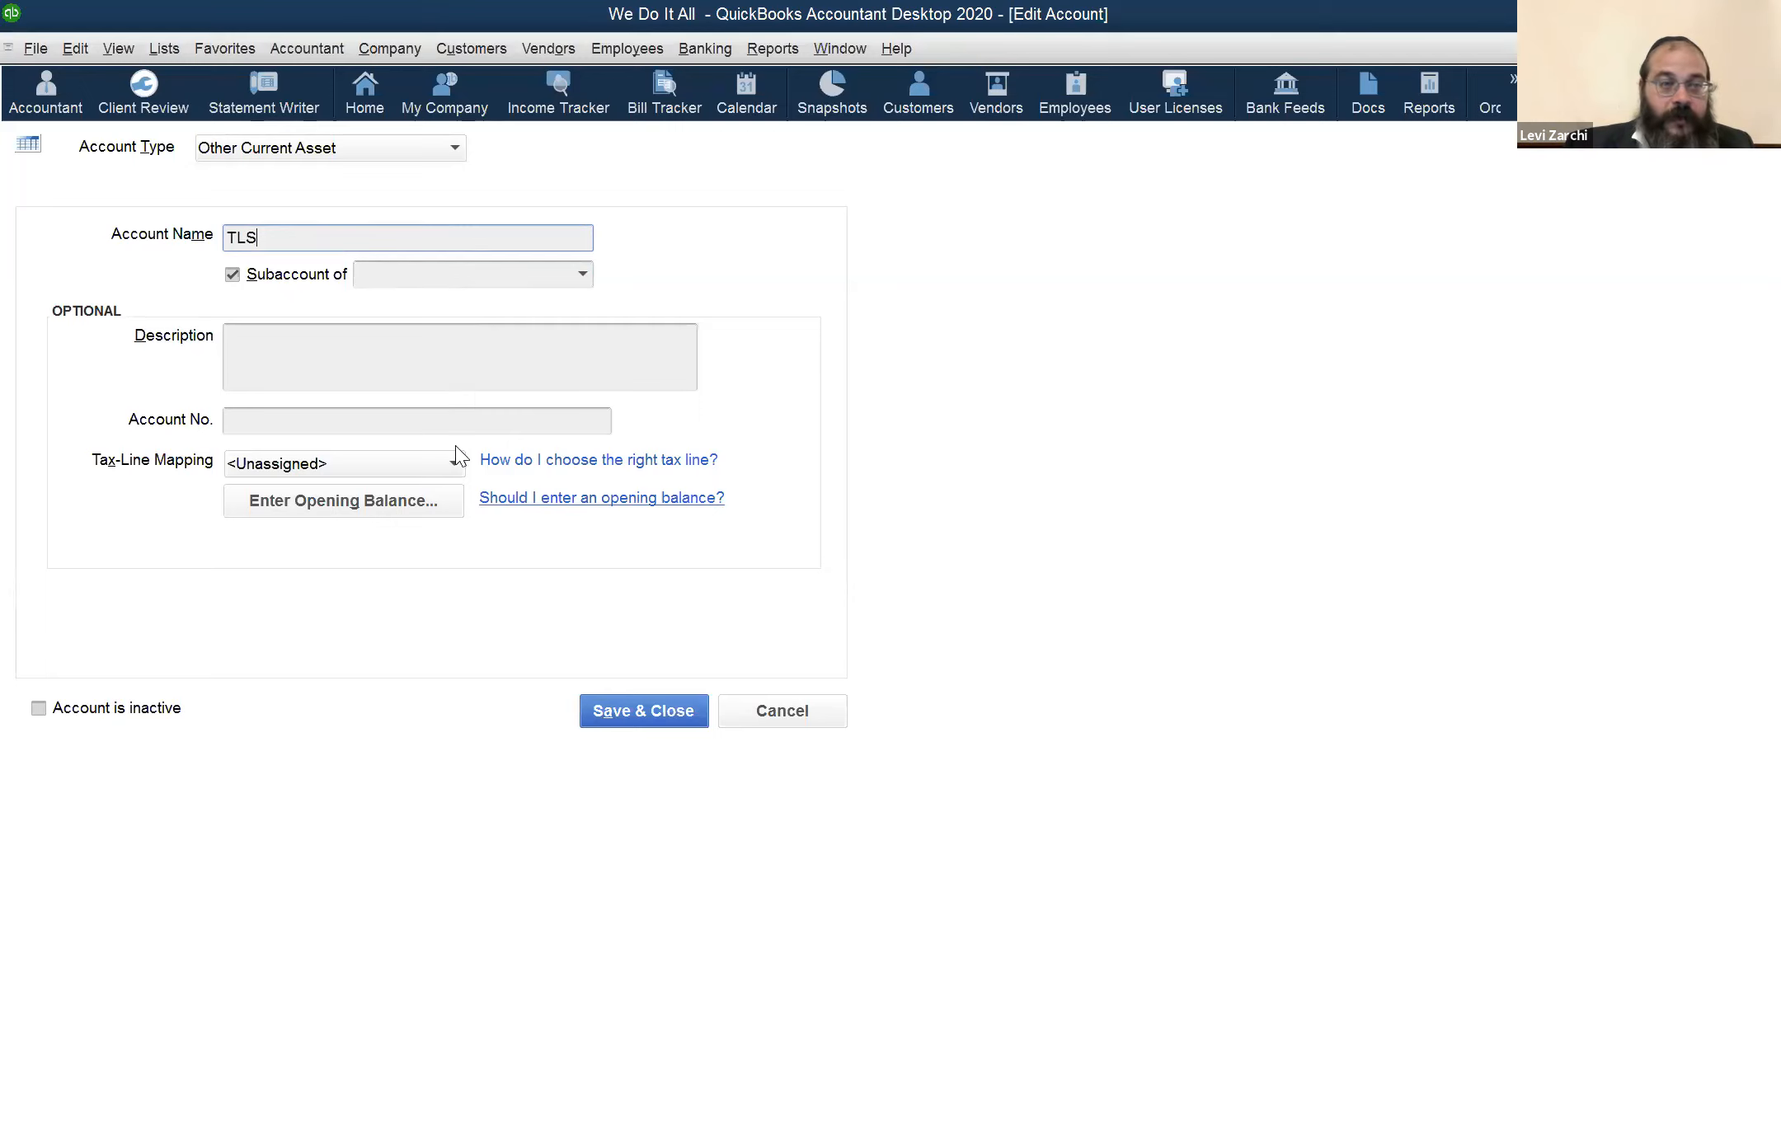
drag(282, 238, 175, 204)
text(MR)
key(Tab)
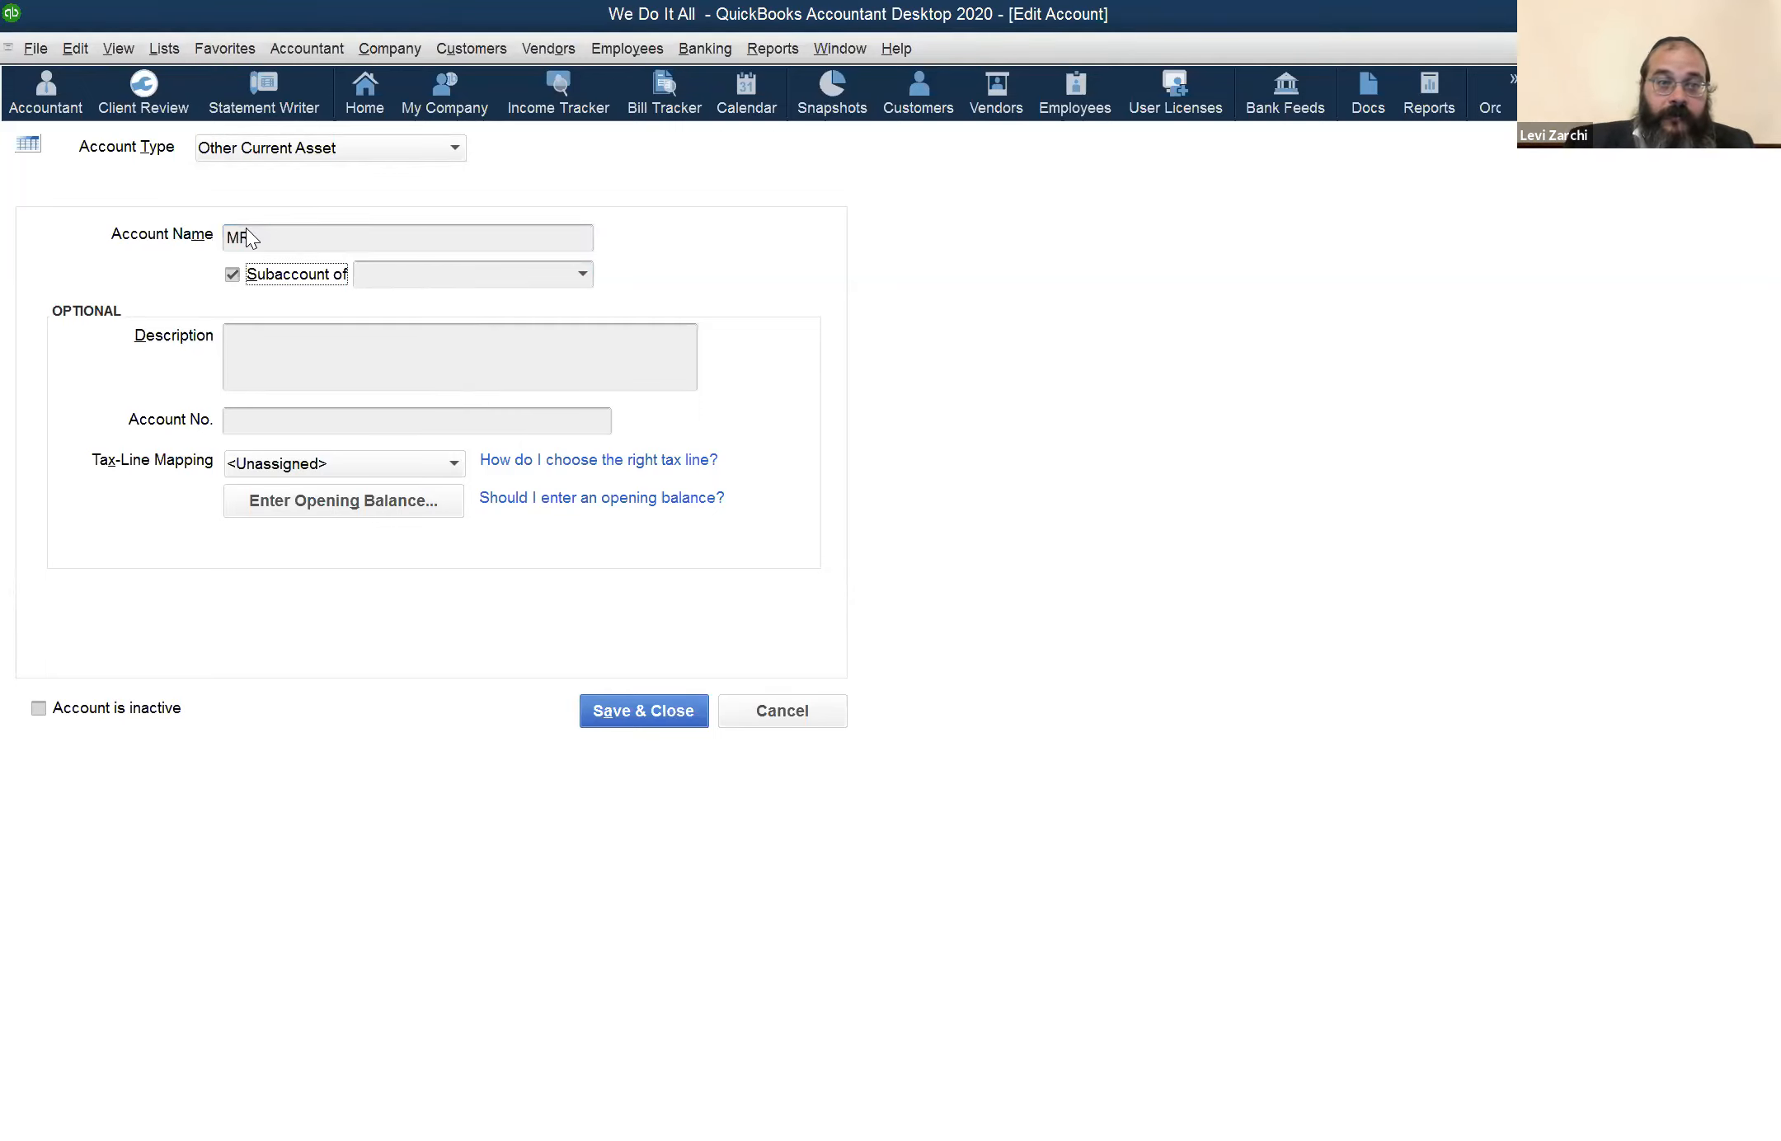
Choose Inventory Asset as the parent account for MR and discard the account edits
click(584, 273)
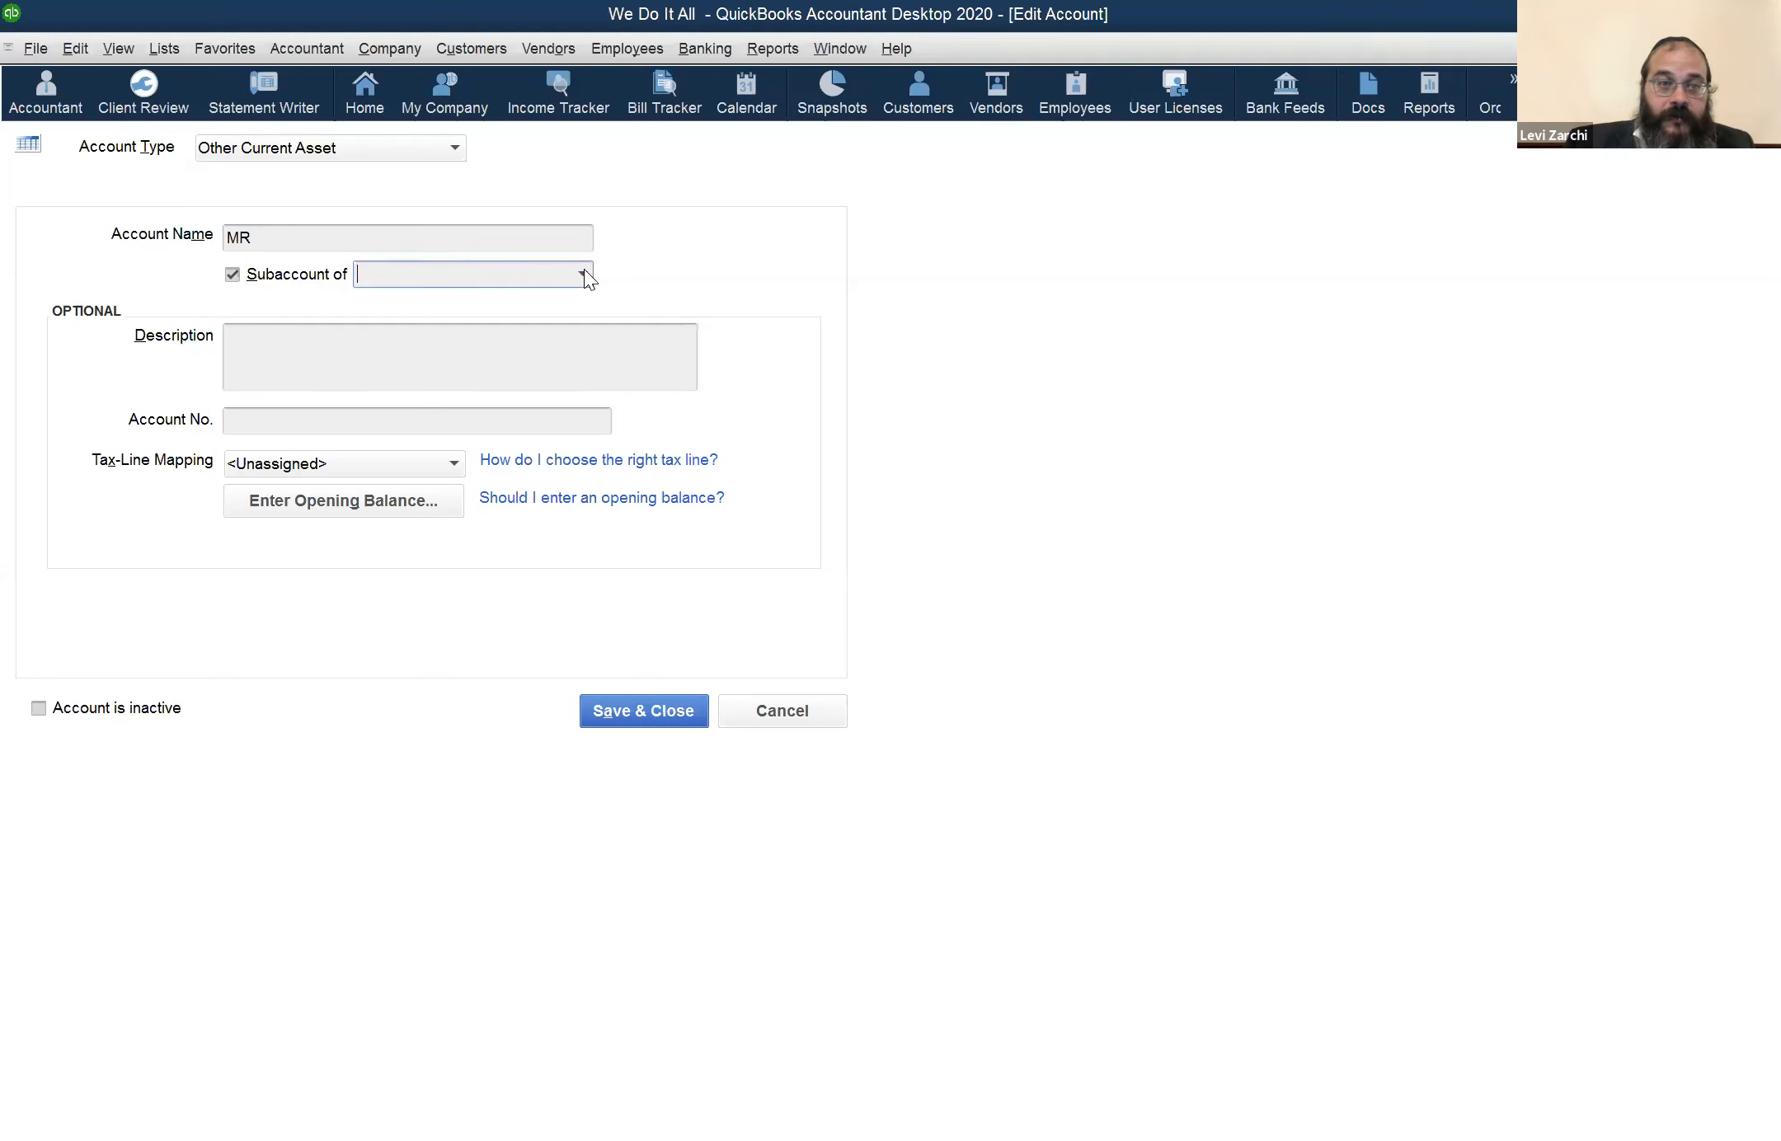
click(493, 359)
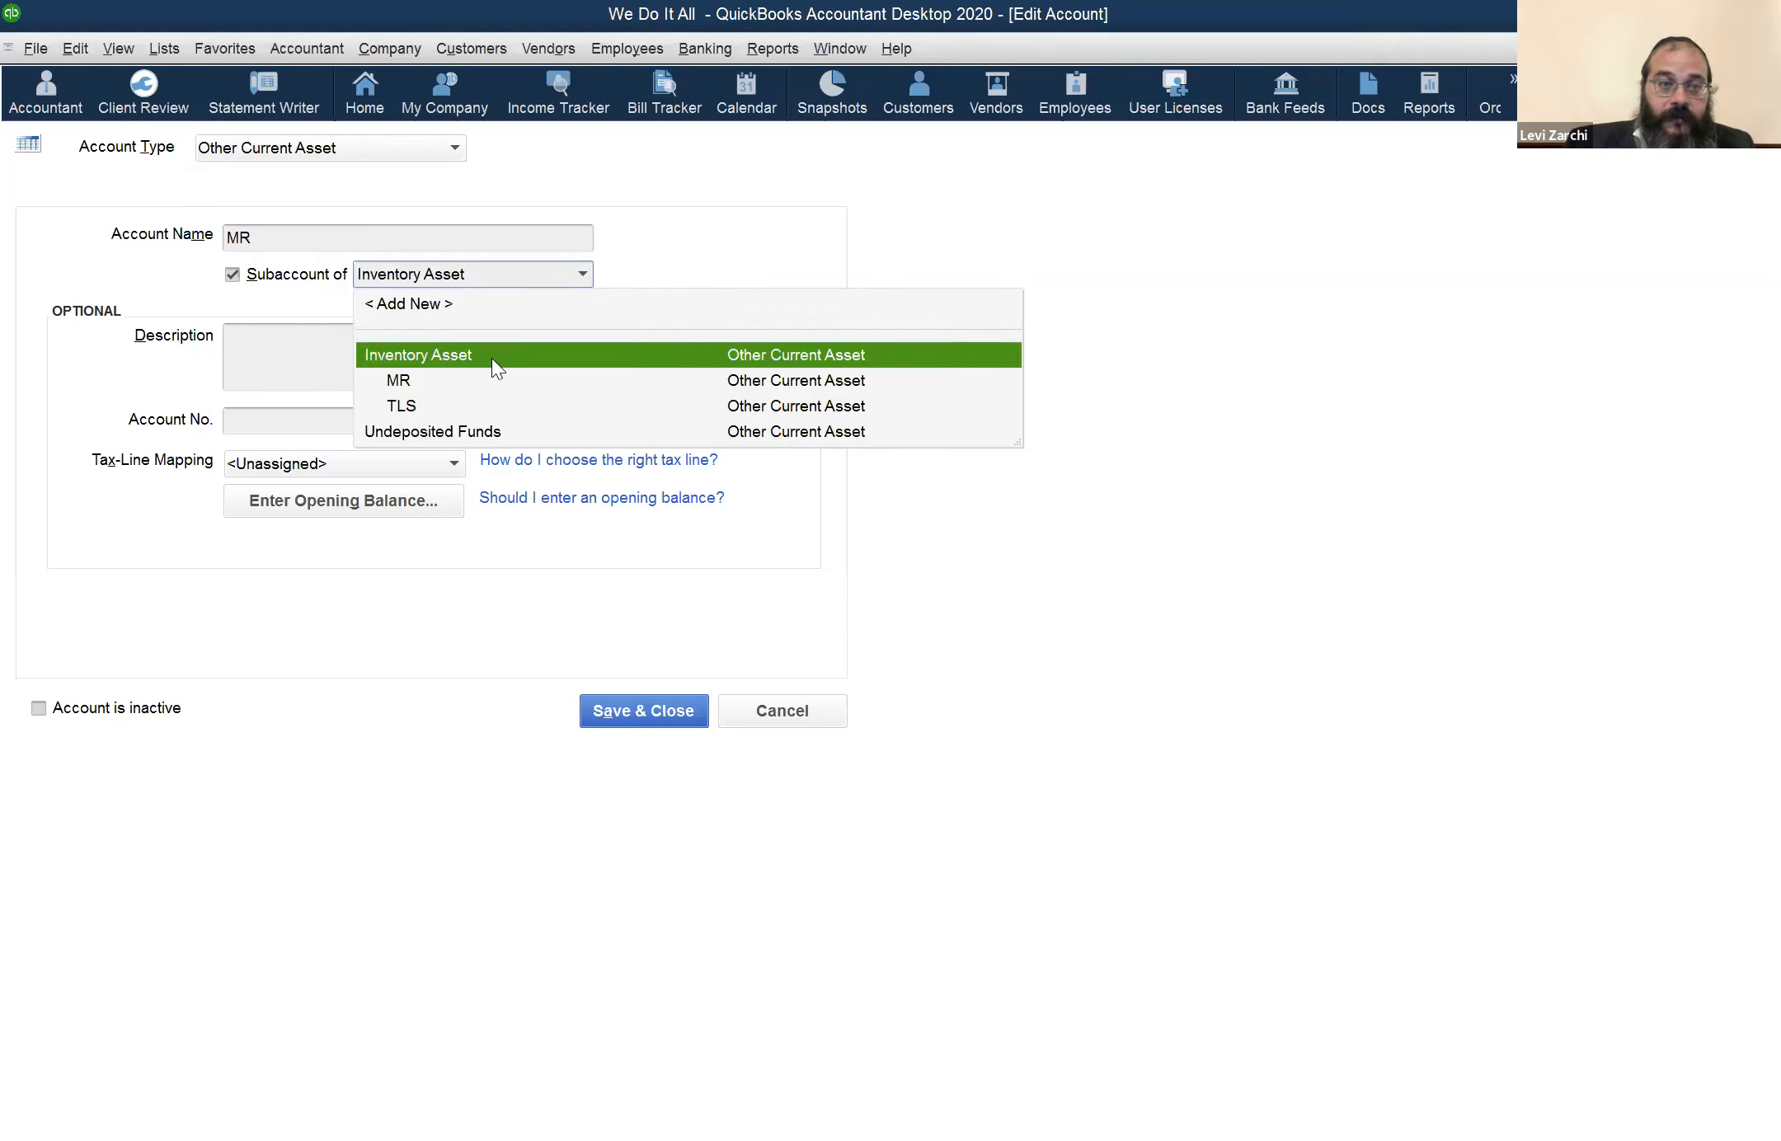
click(270, 215)
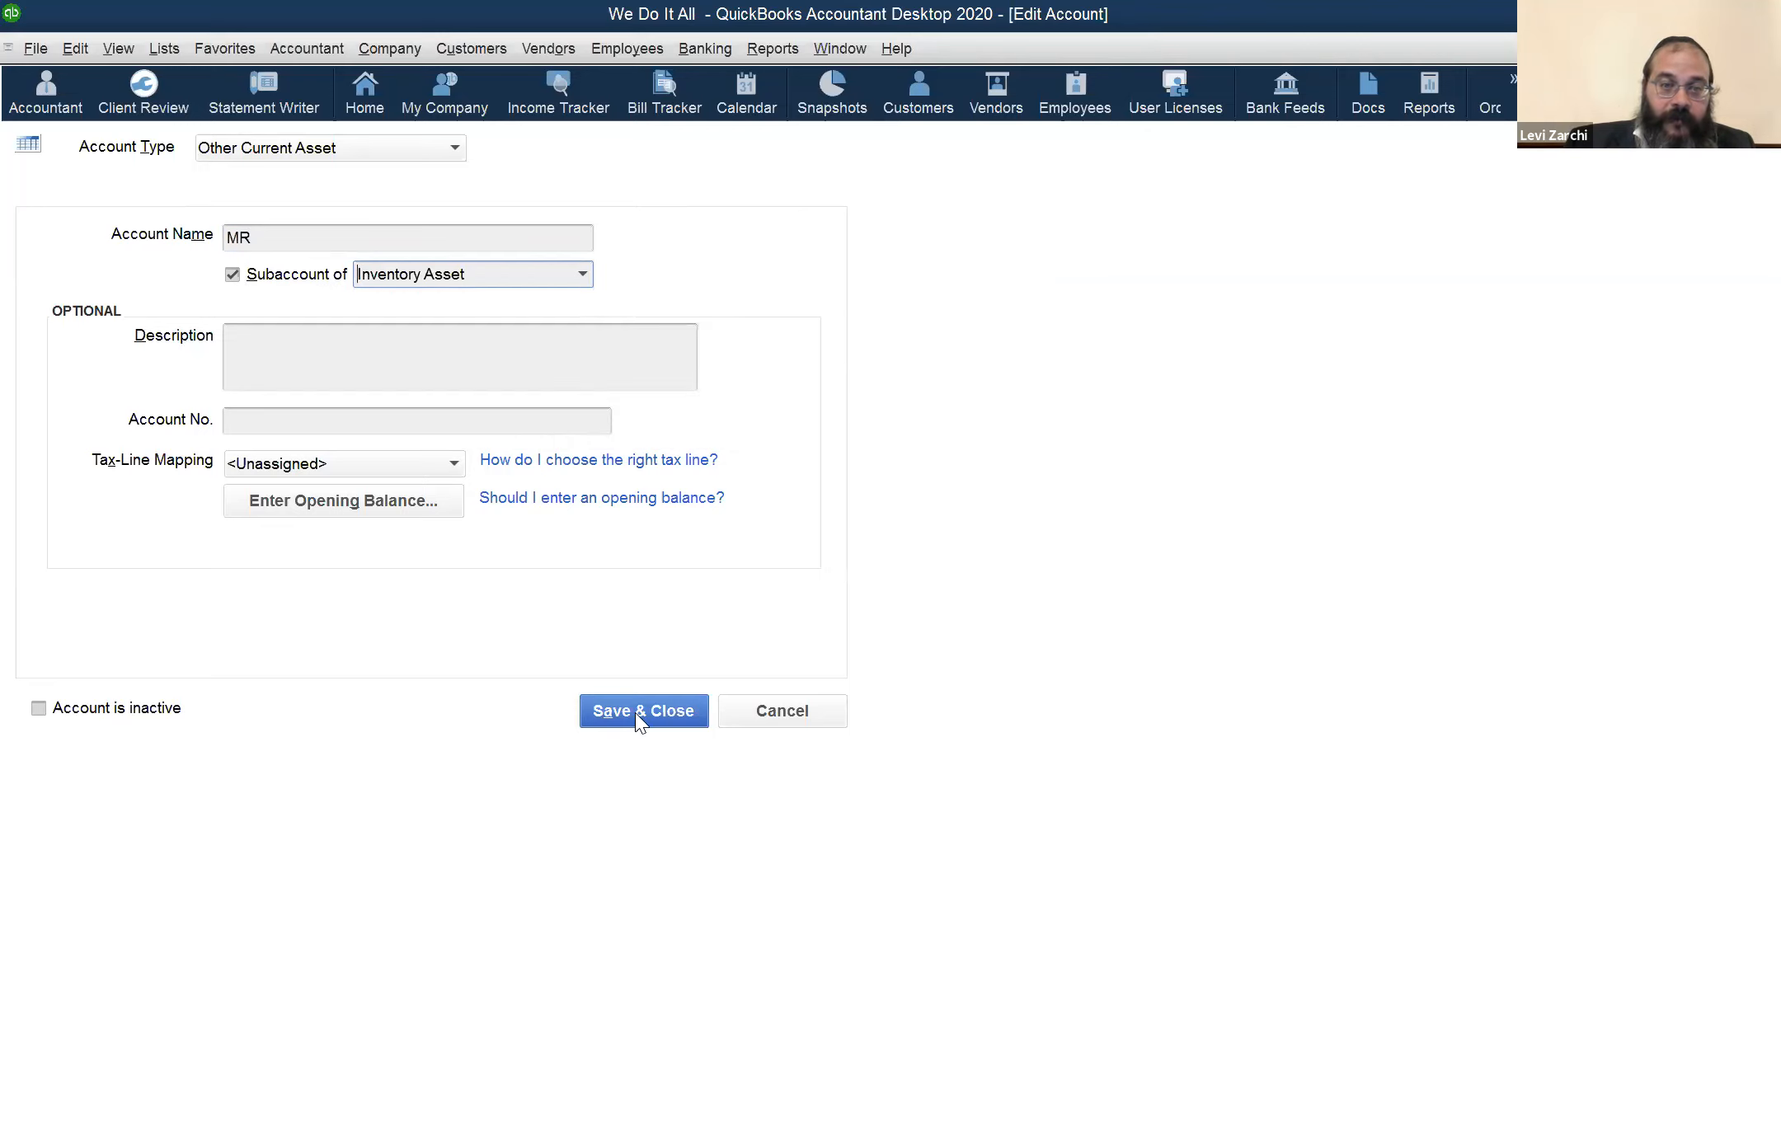
click(584, 272)
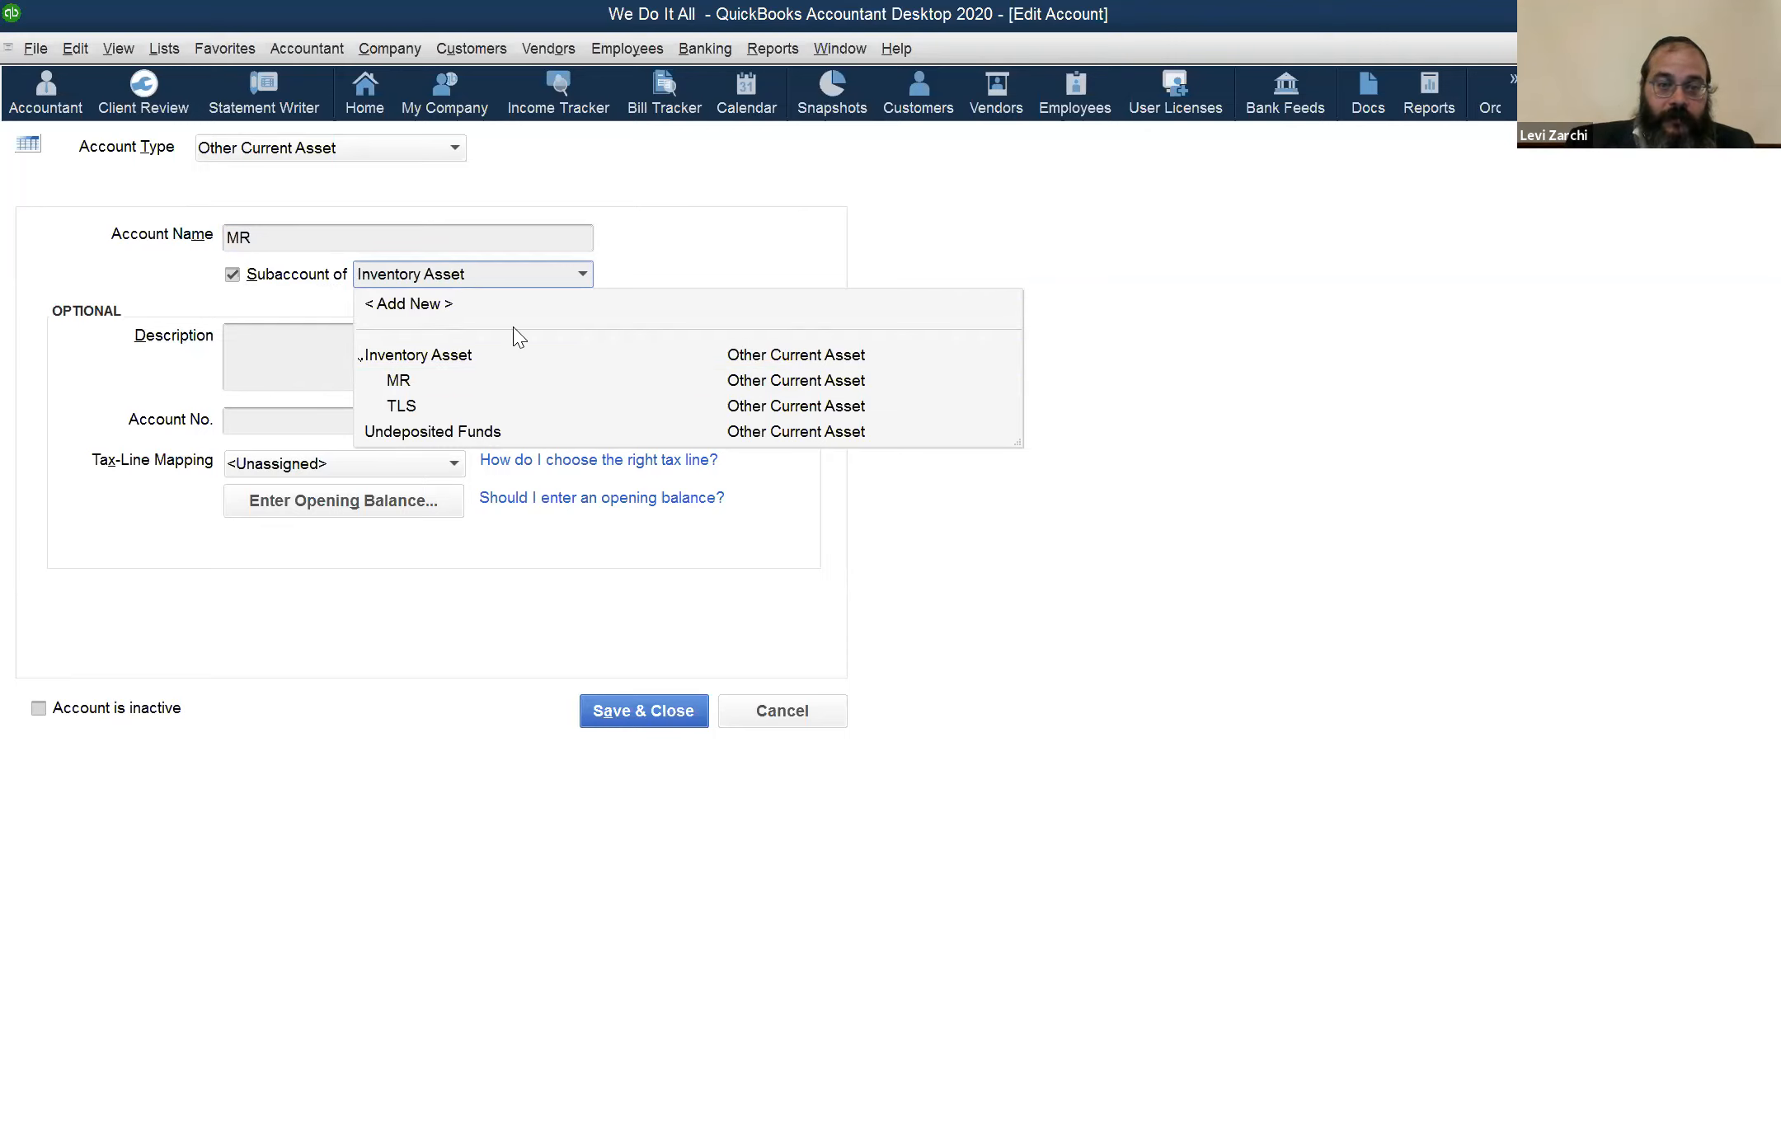
click(790, 714)
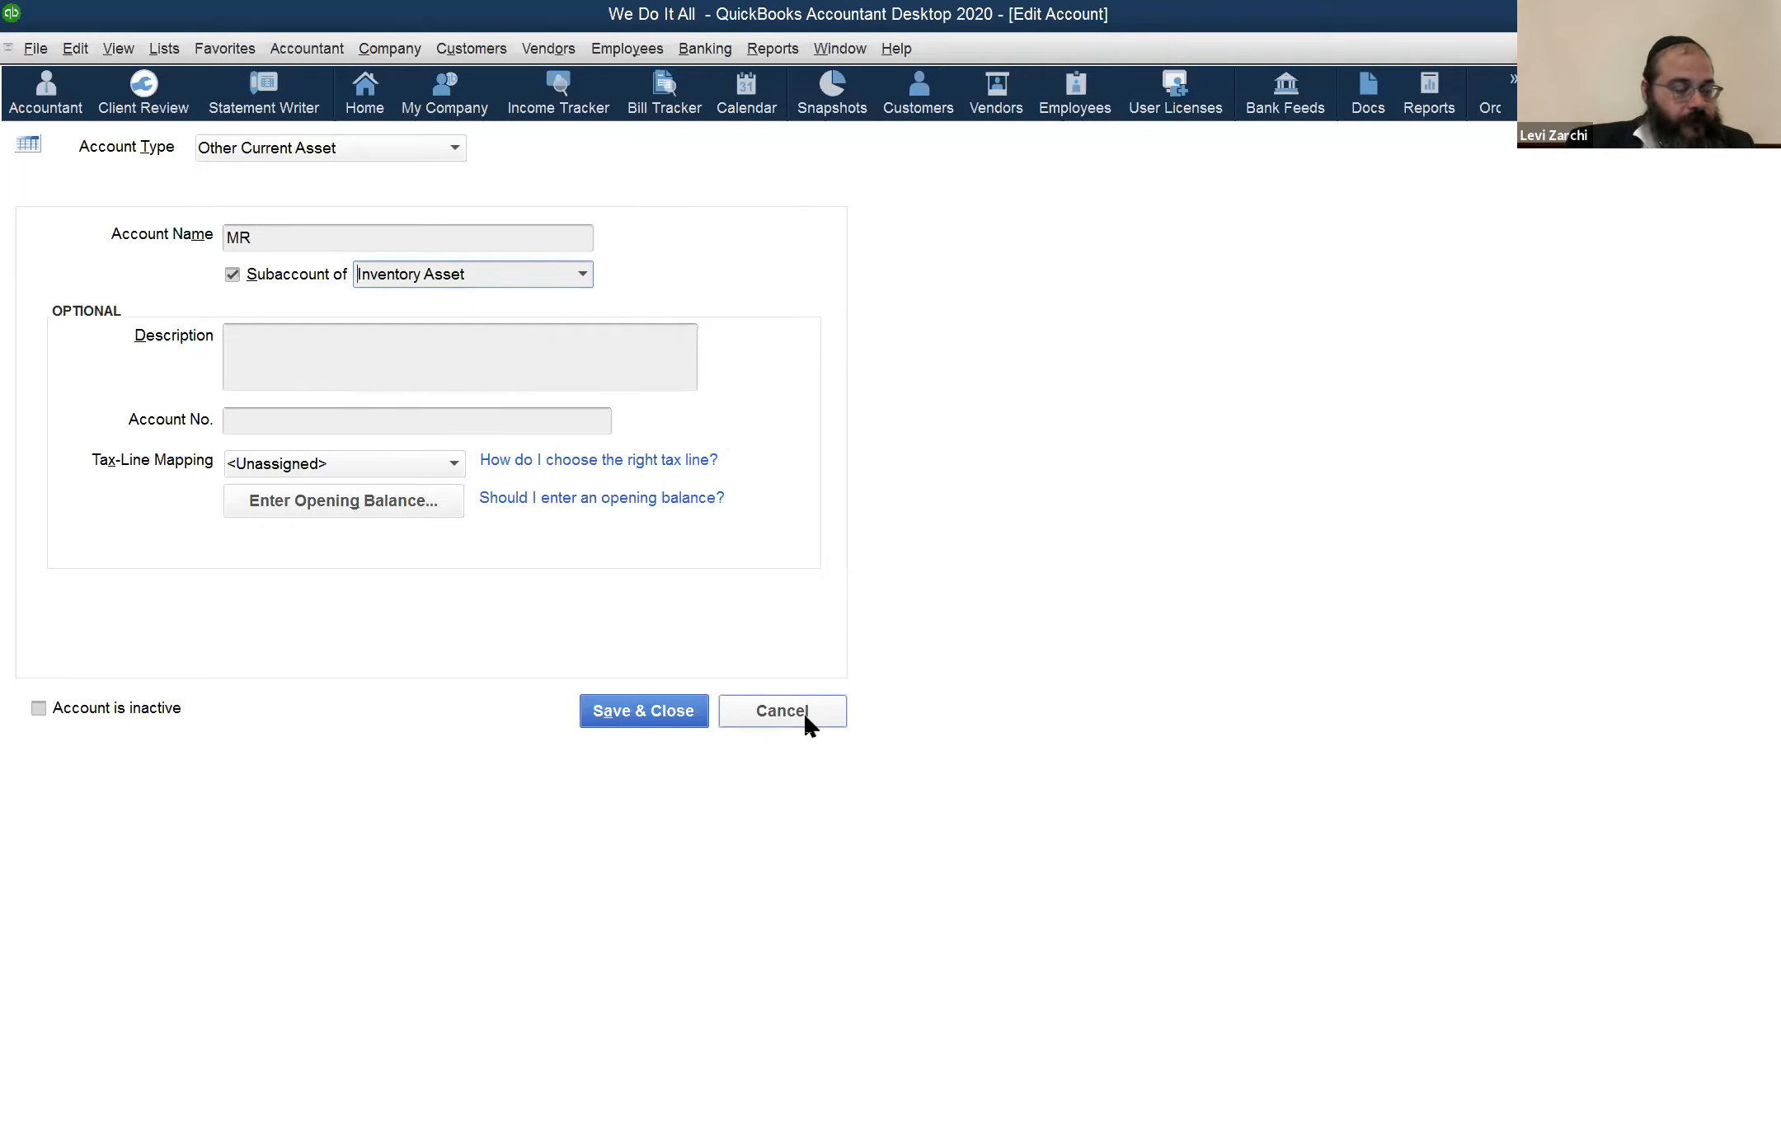
click(805, 719)
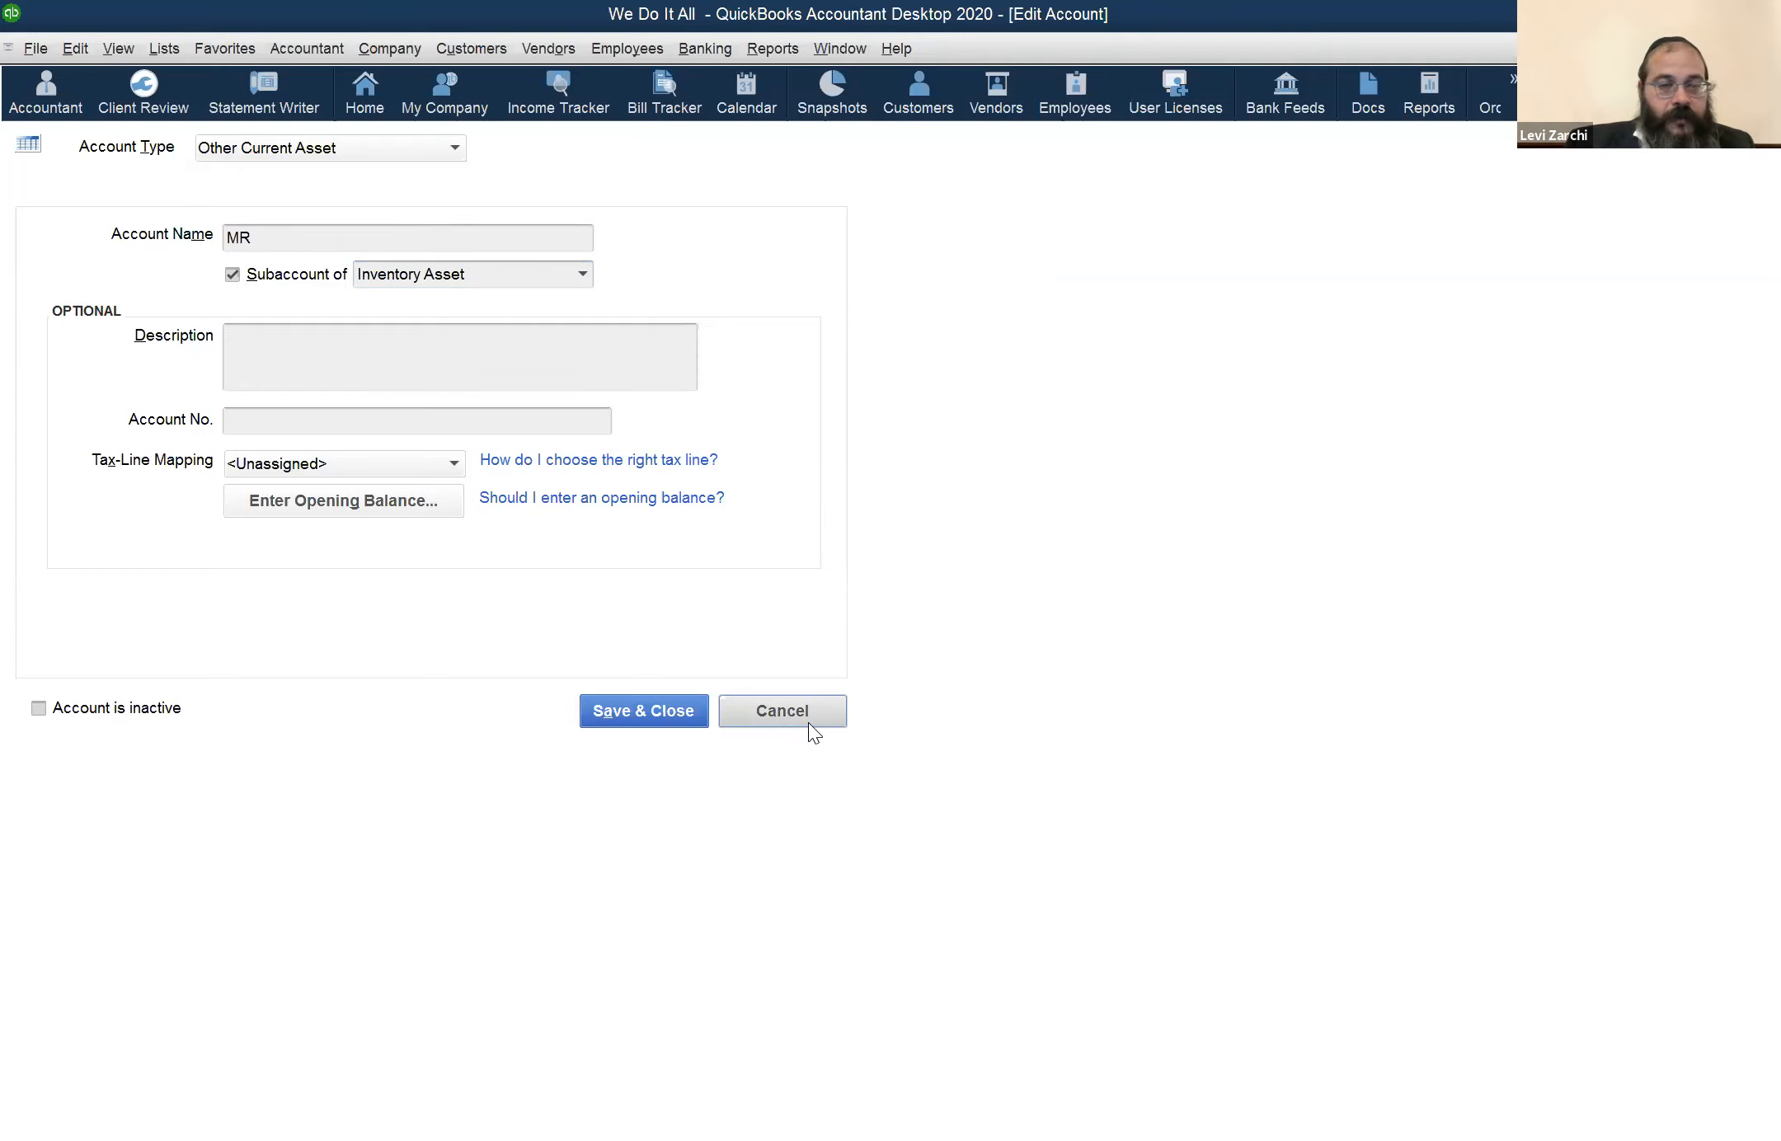
click(809, 726)
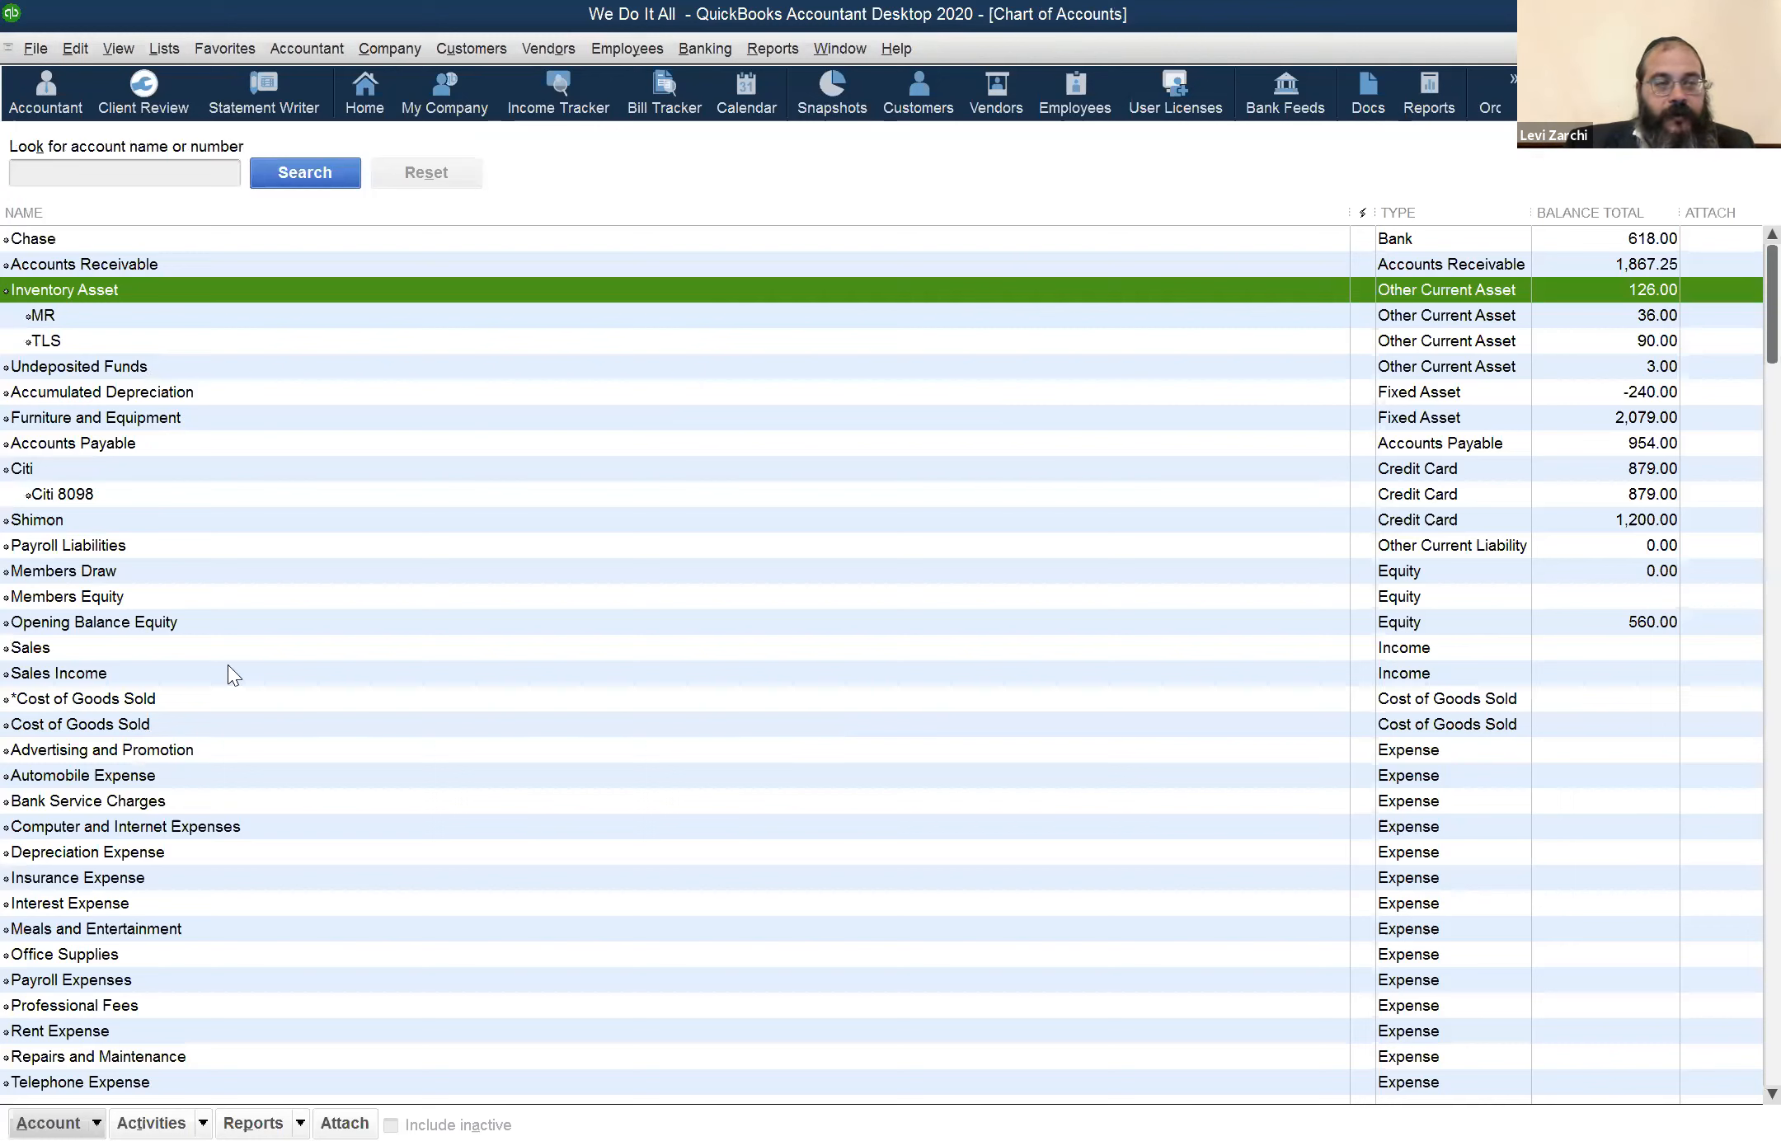
Select the MR subaccount in the chart of accounts and open the Item List to review the MR and TLS items
click(74, 315)
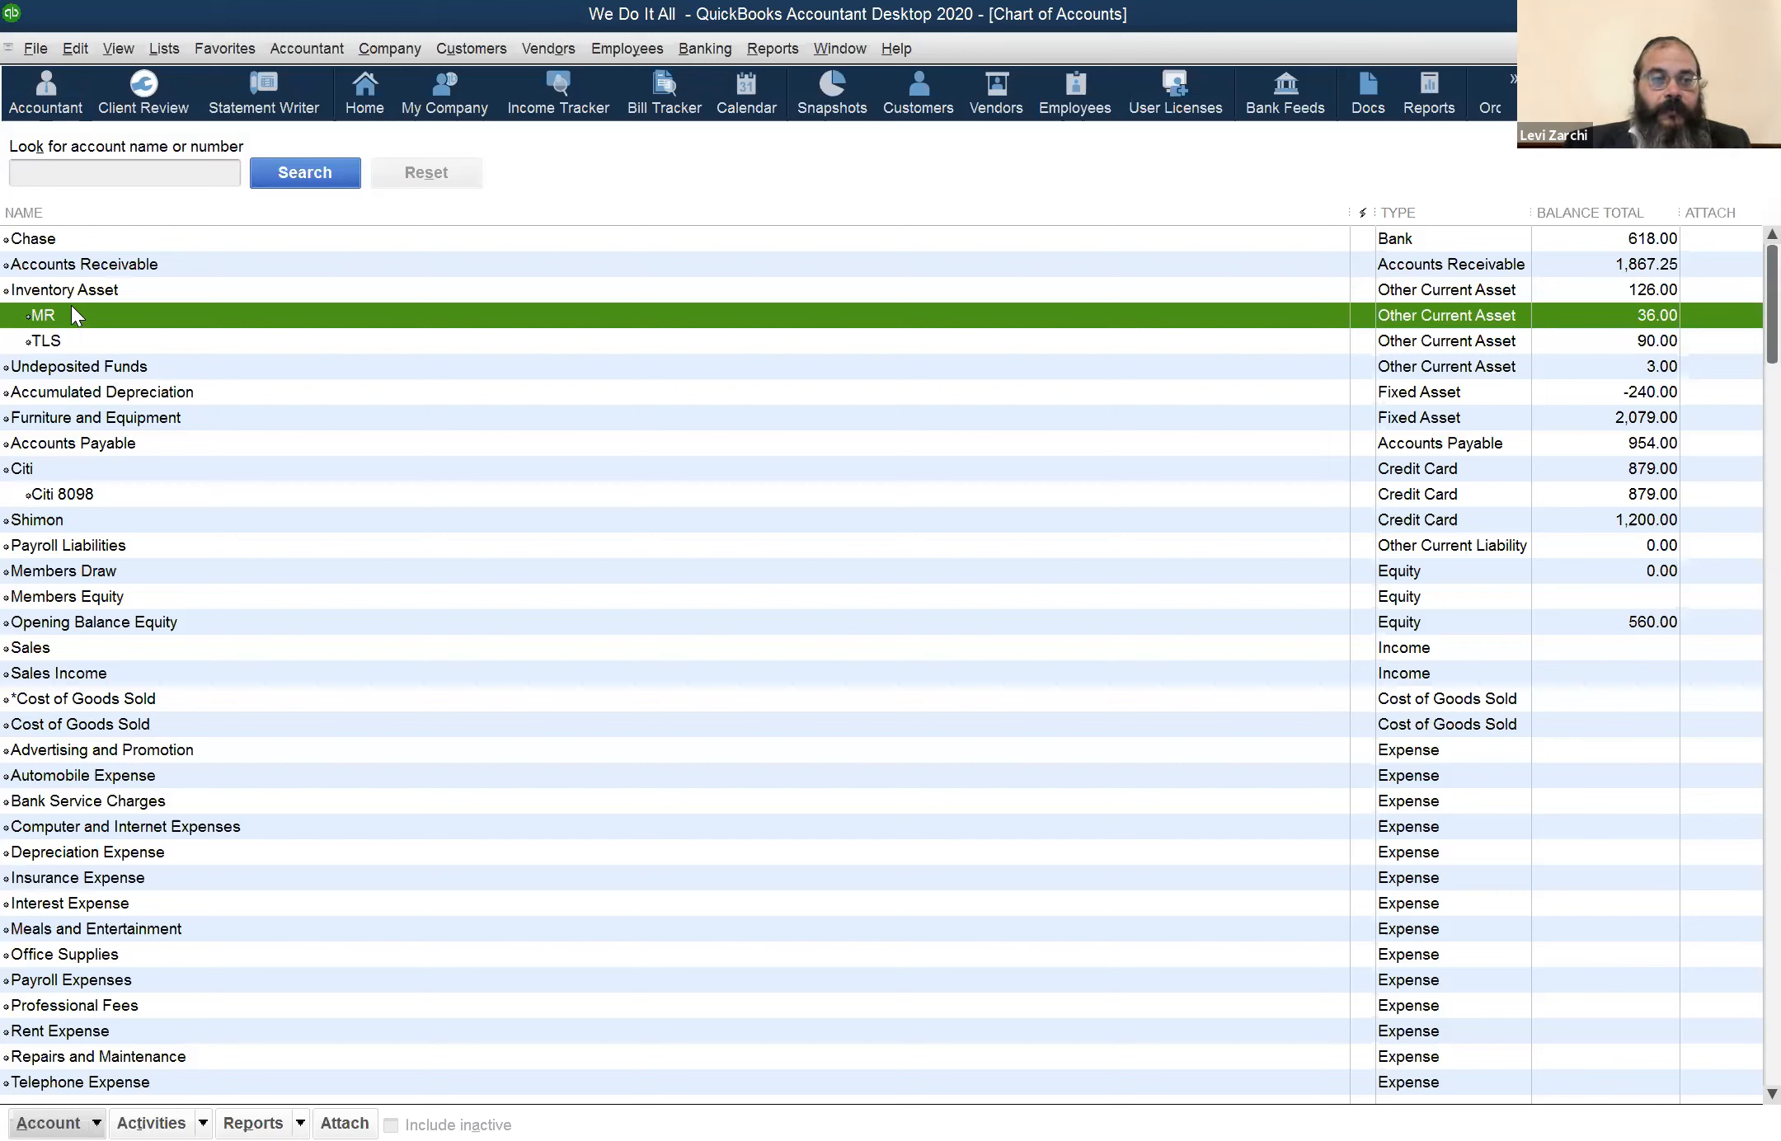
click(150, 51)
click(172, 100)
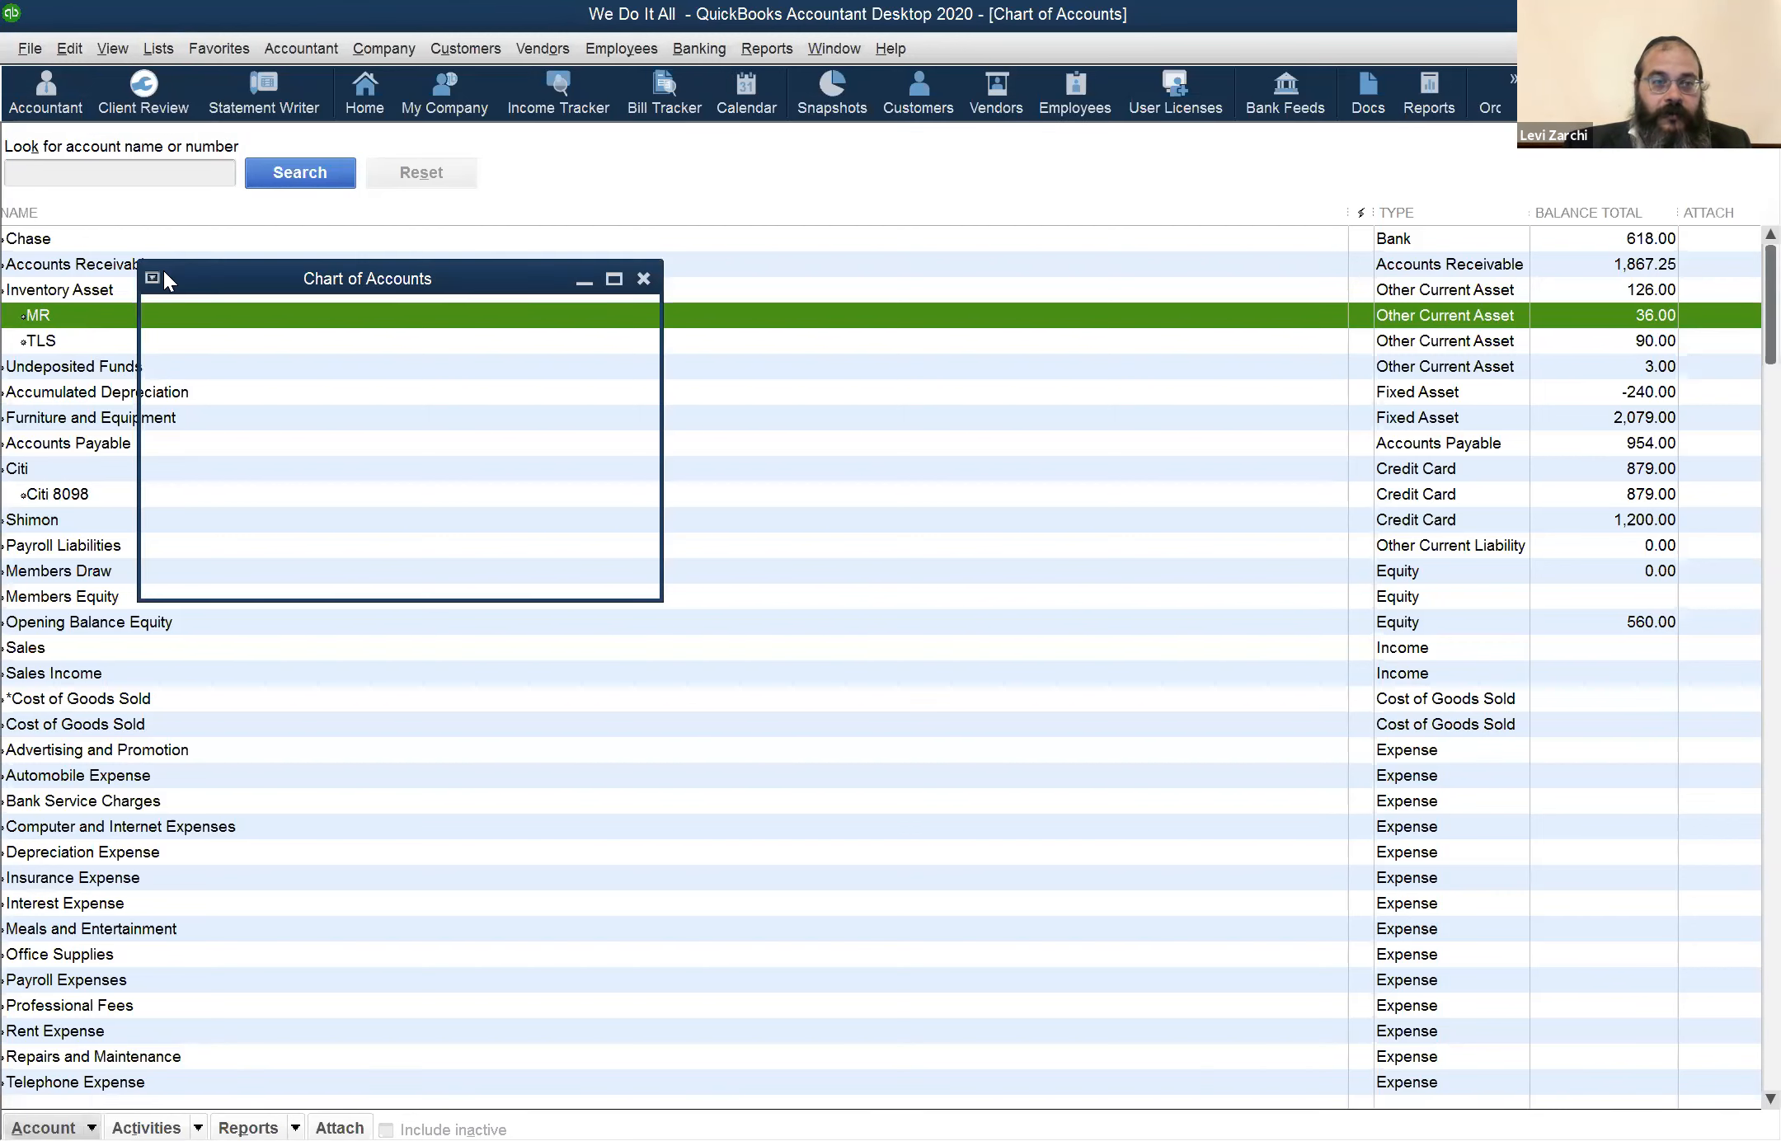
click(59, 280)
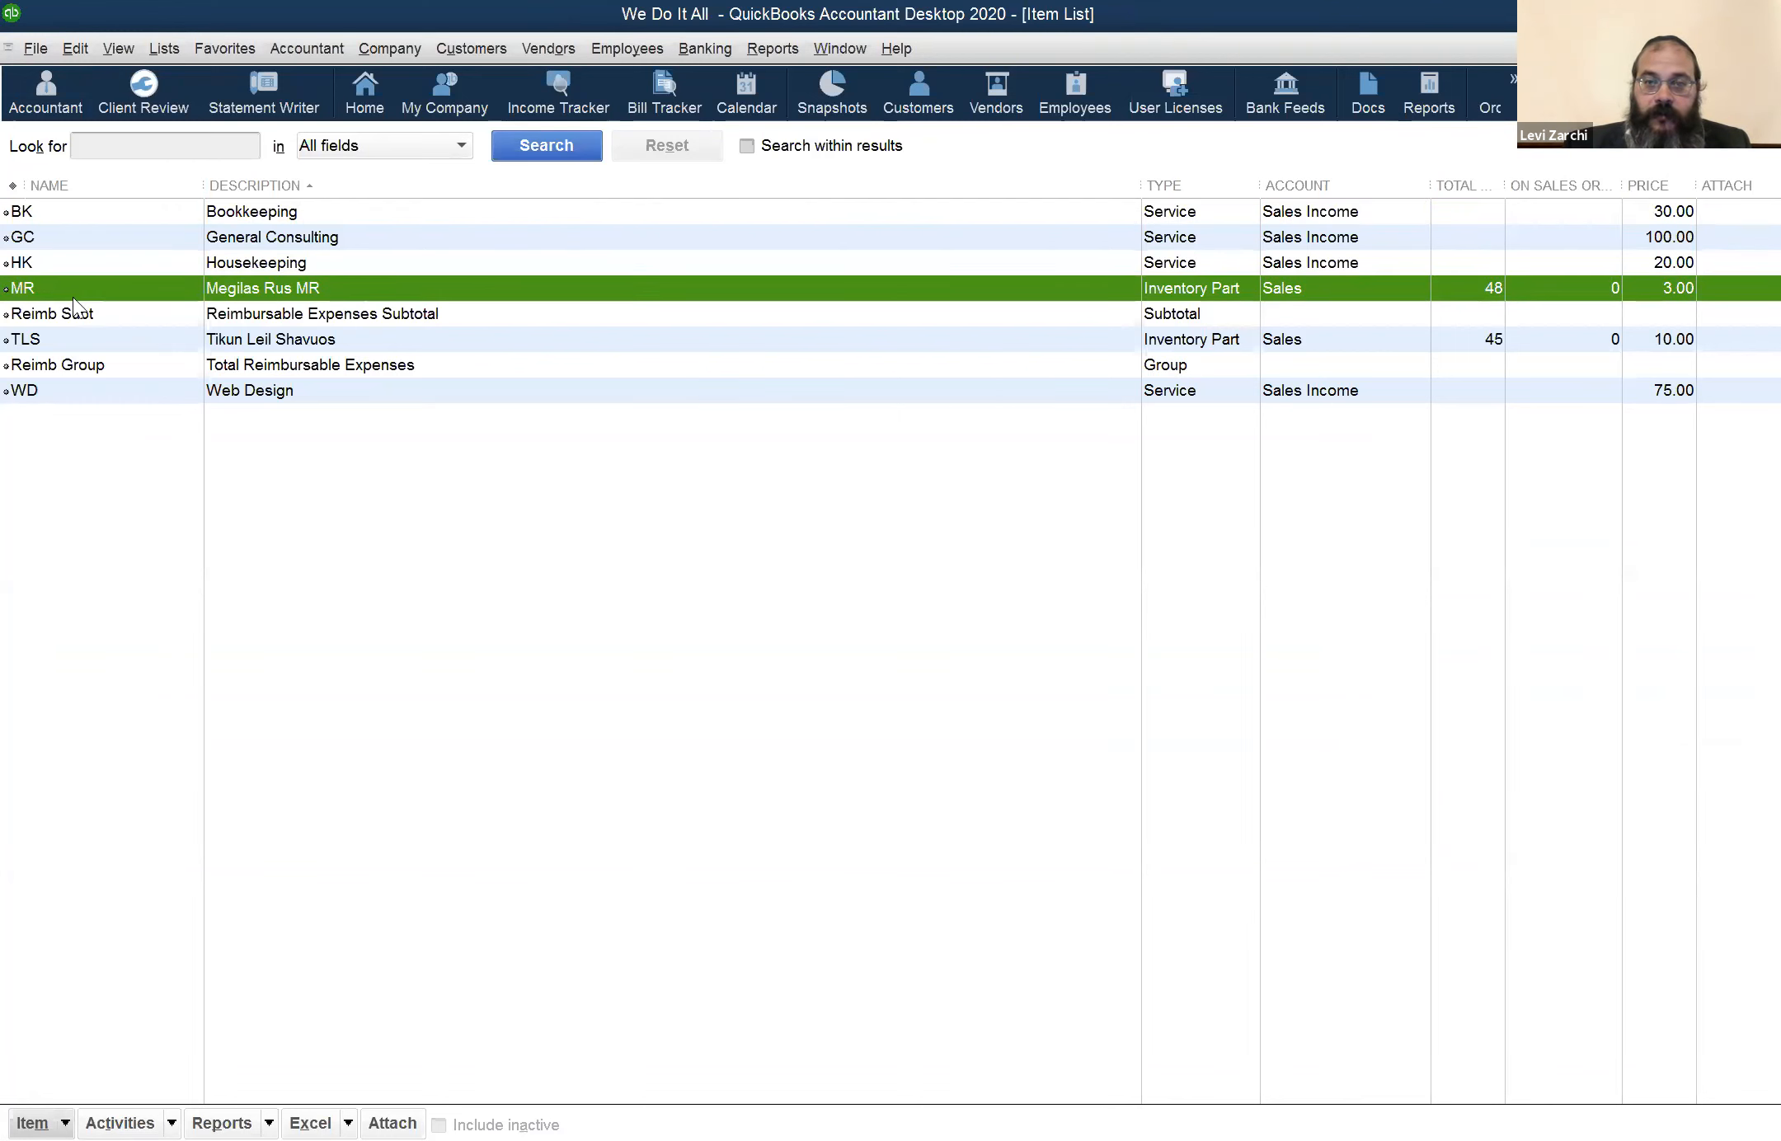
click(76, 335)
click(81, 267)
click(98, 339)
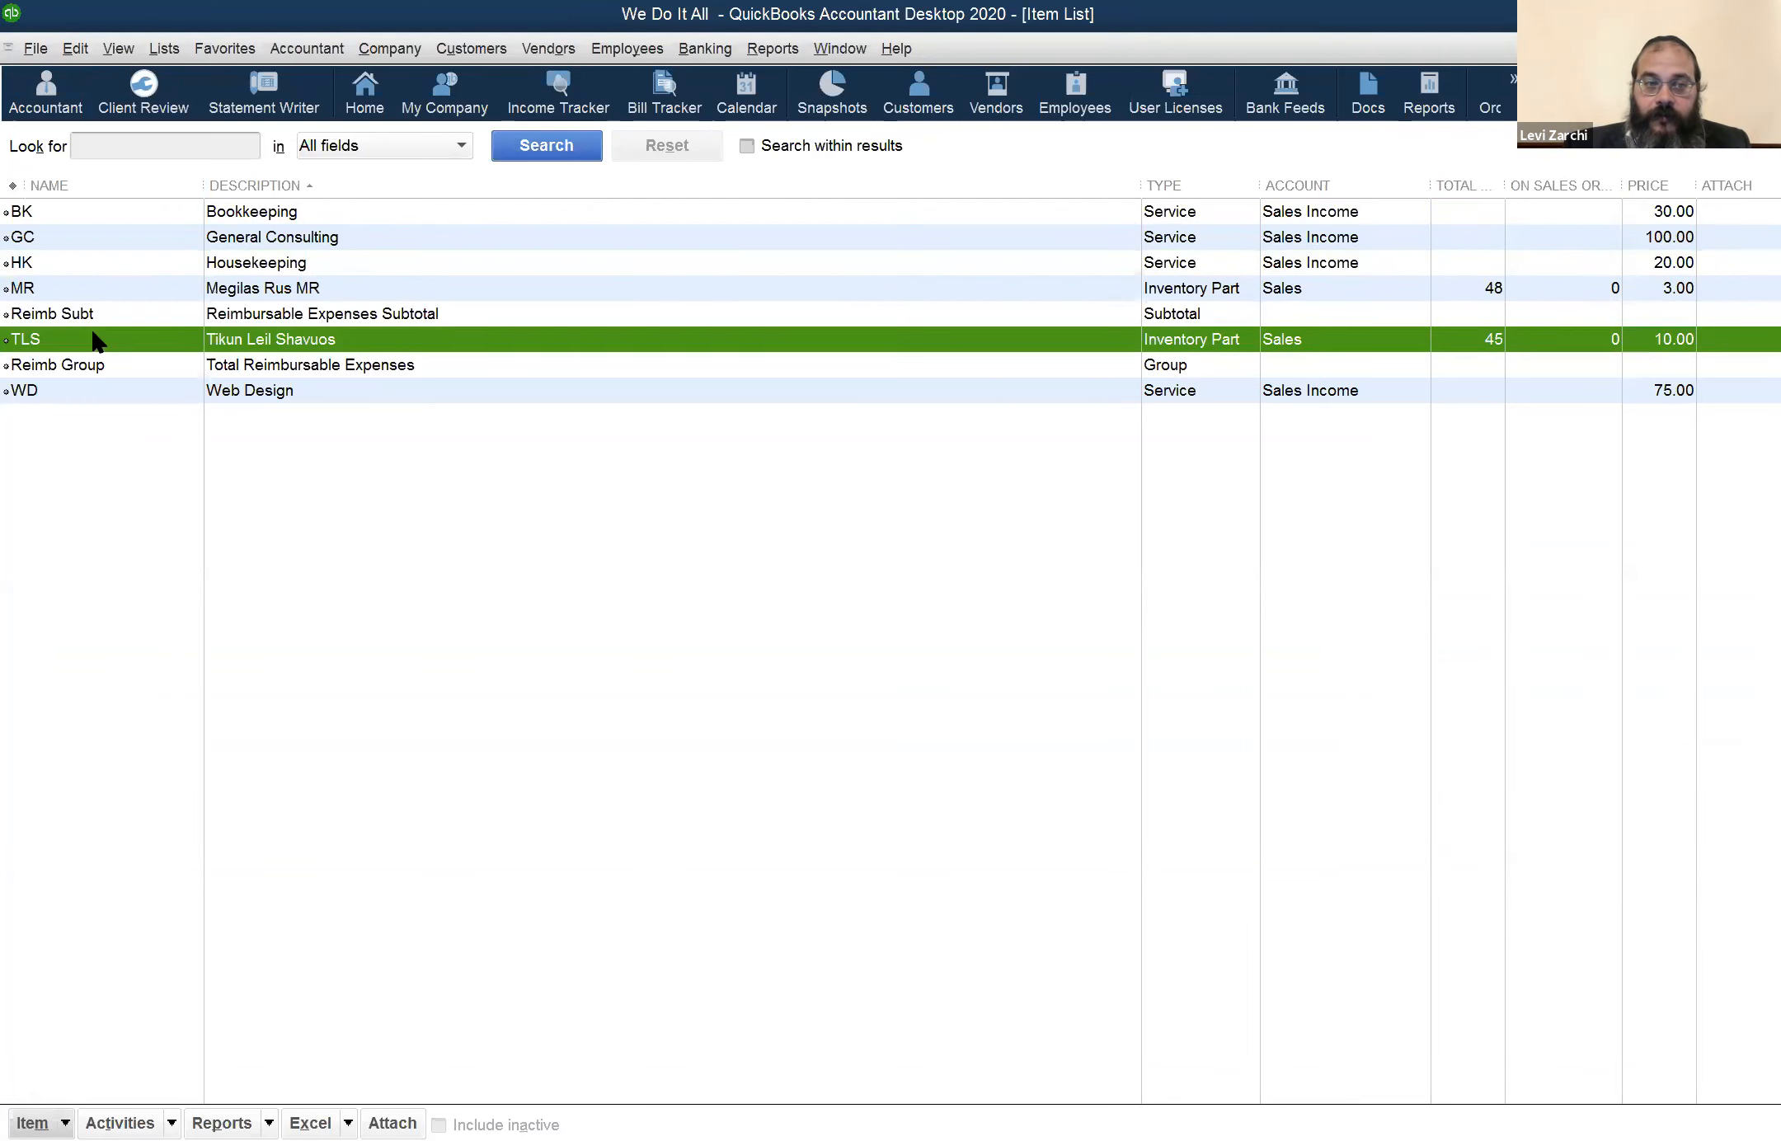
Open the MR item, choose the MR inventory subaccount as its asset account, and close the item without saving
double_click(70, 284)
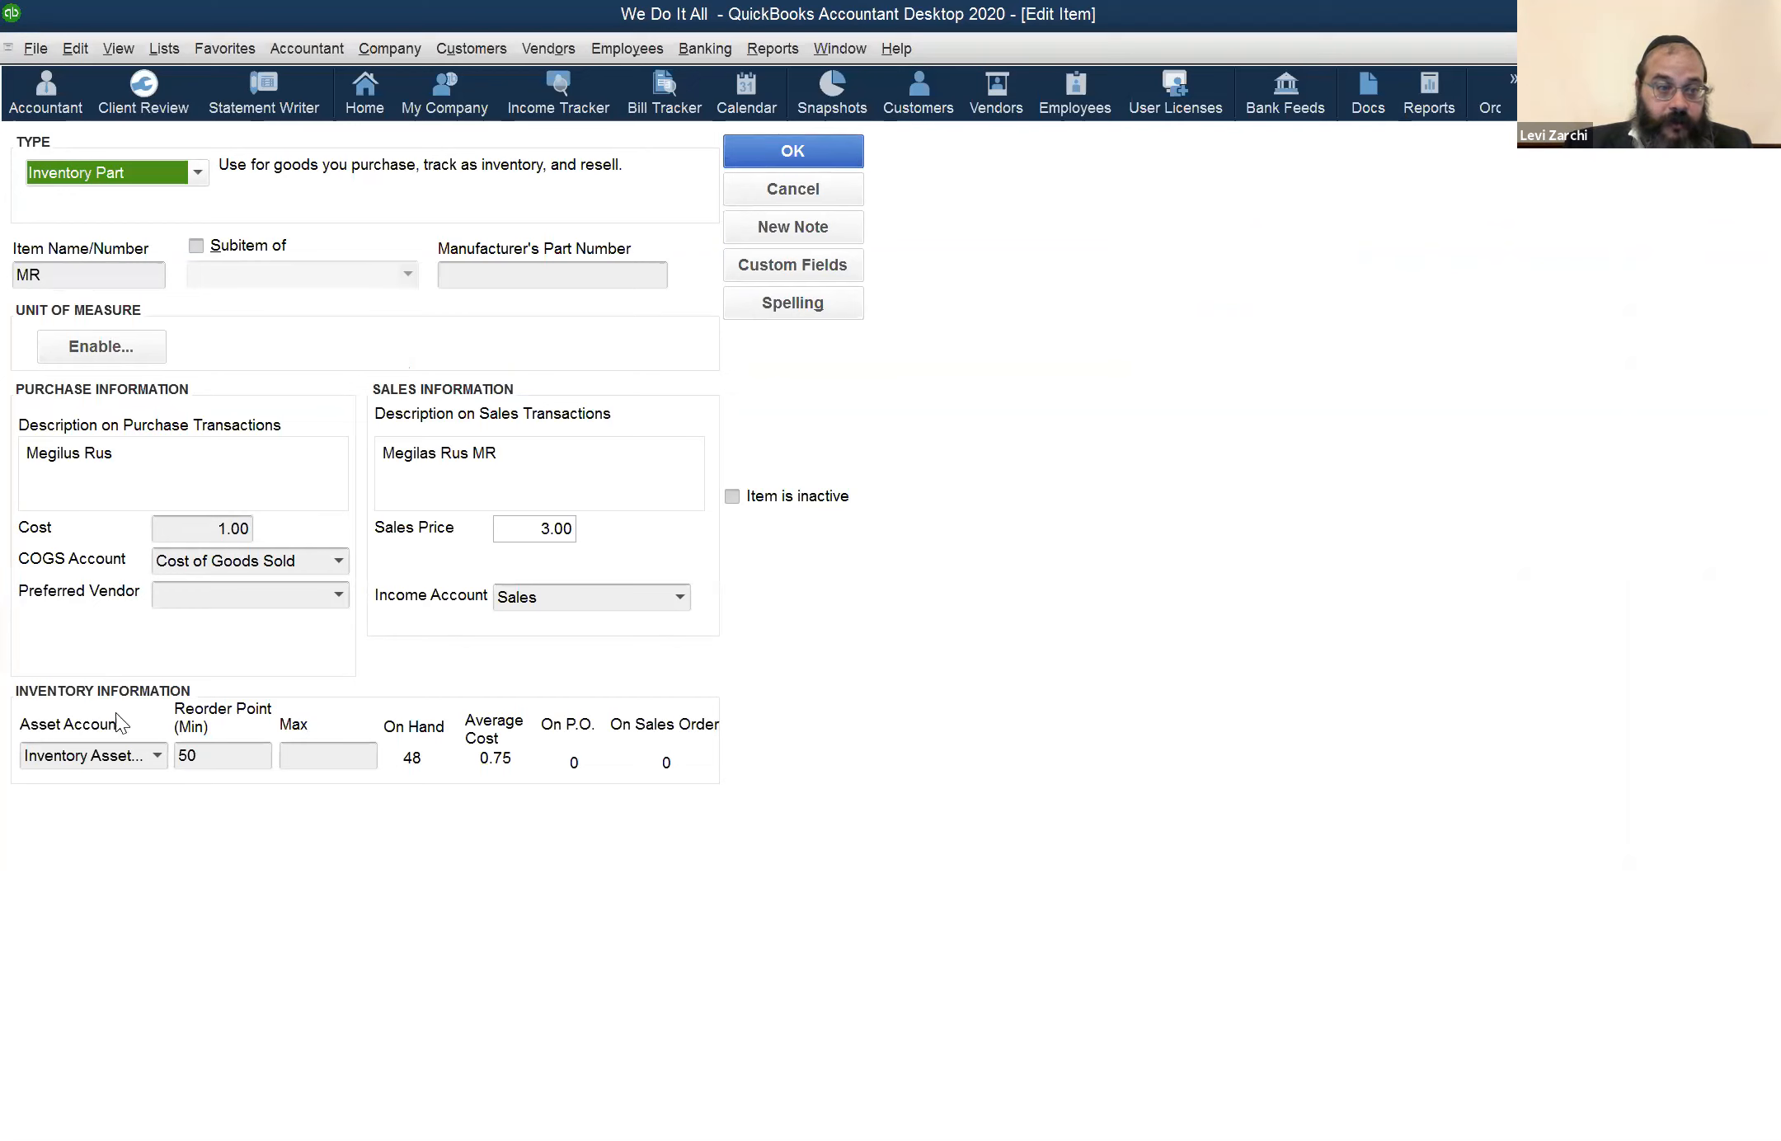
click(158, 756)
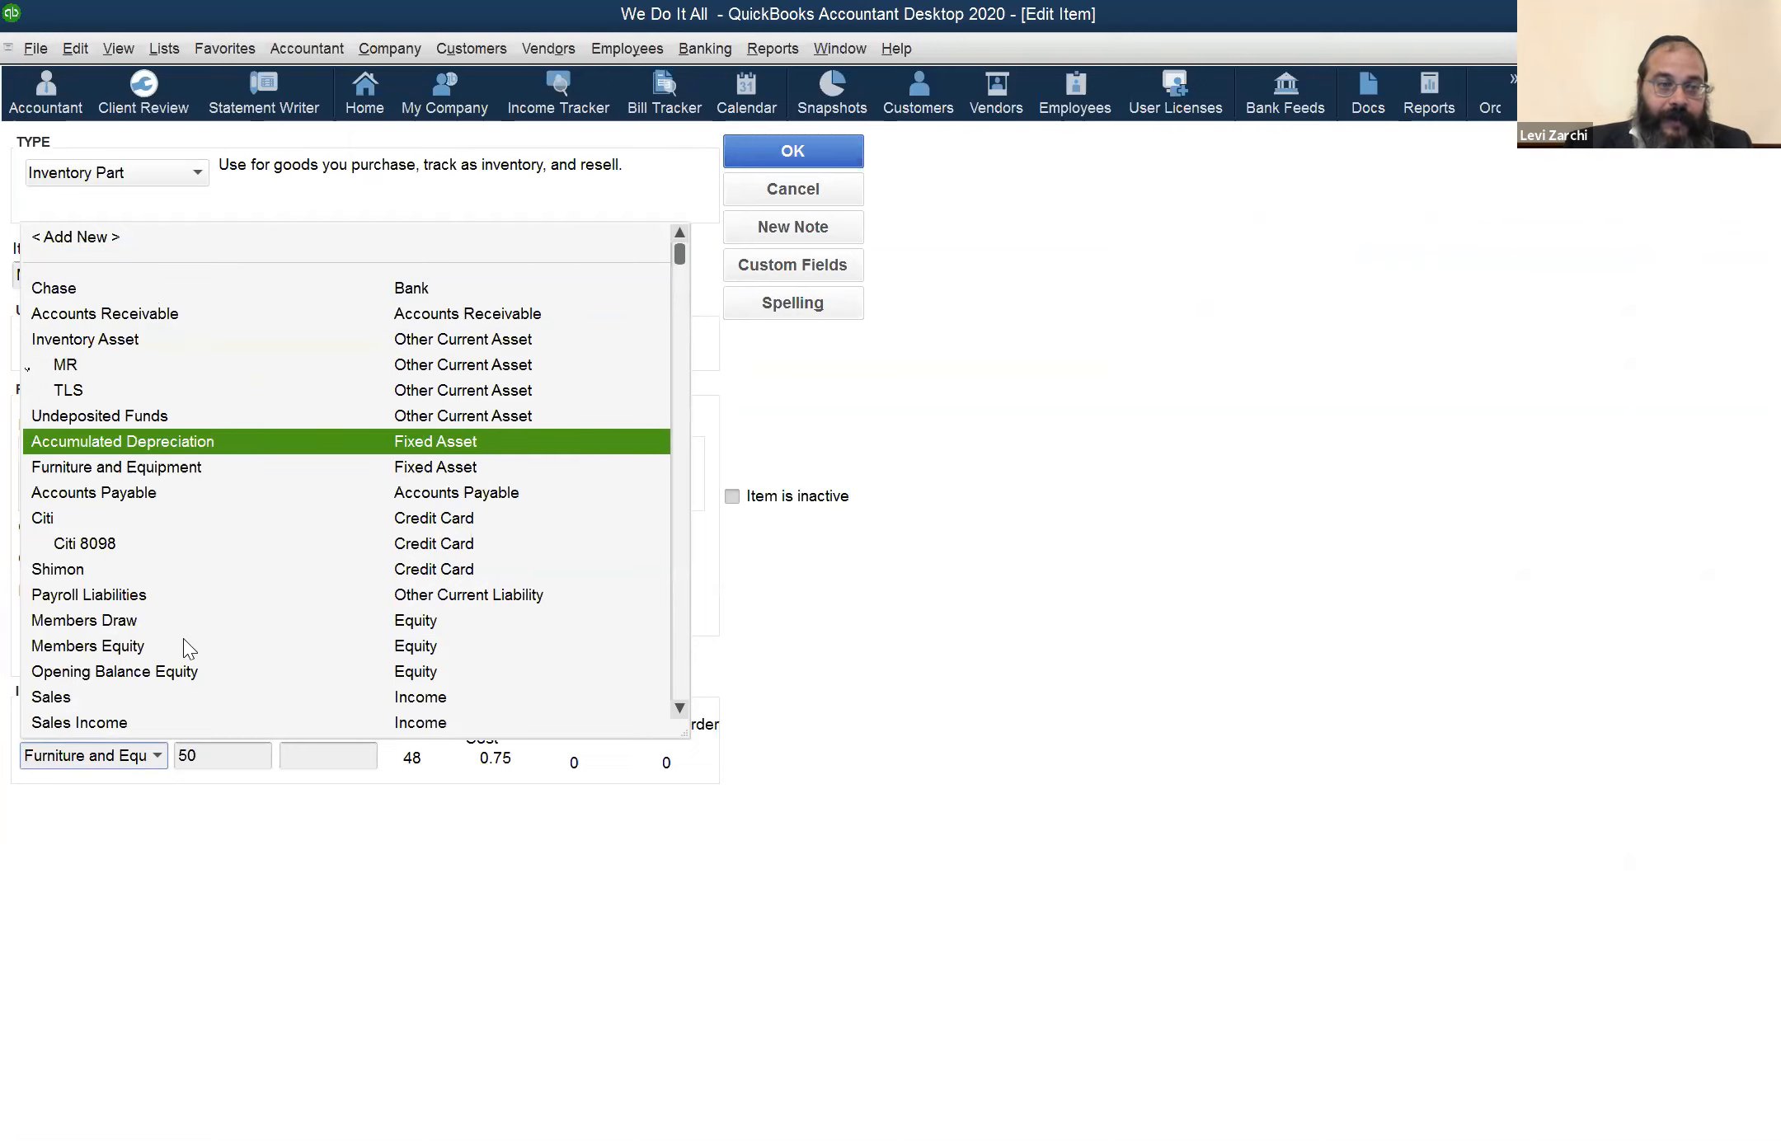
click(173, 364)
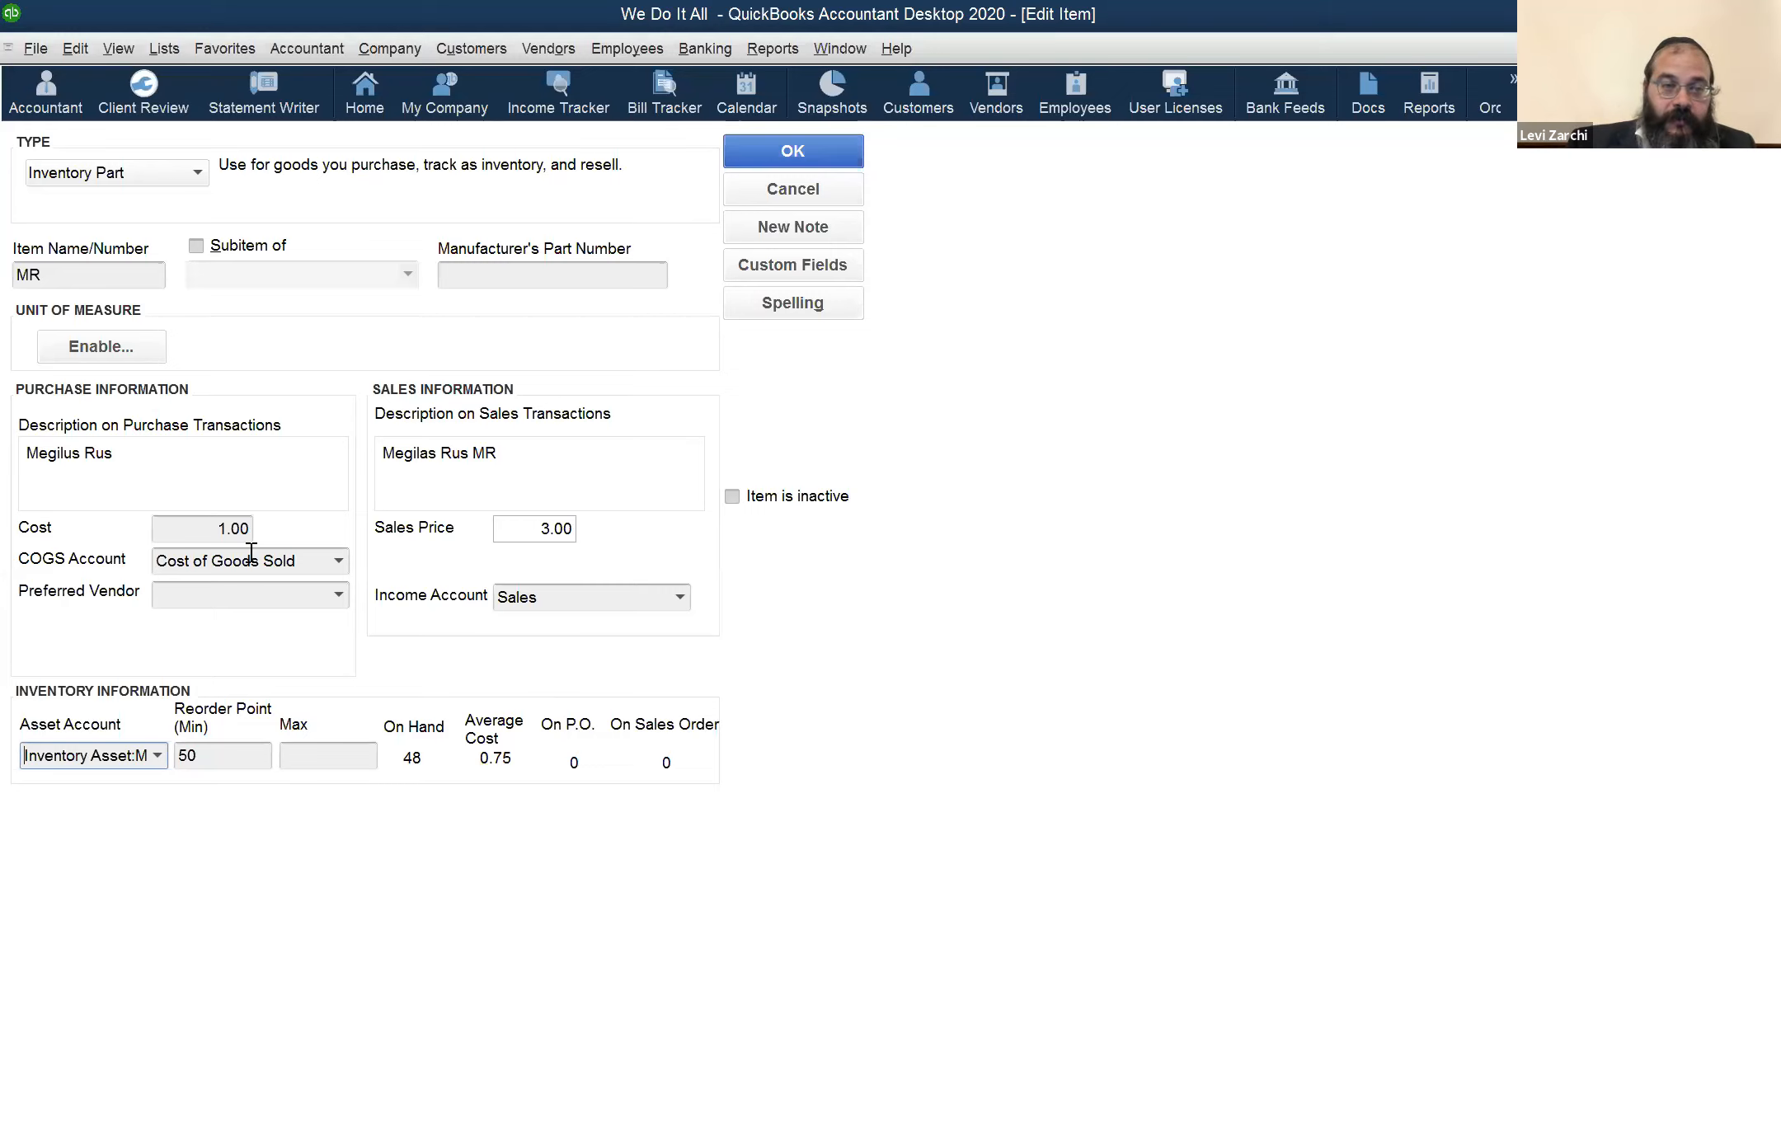
click(187, 532)
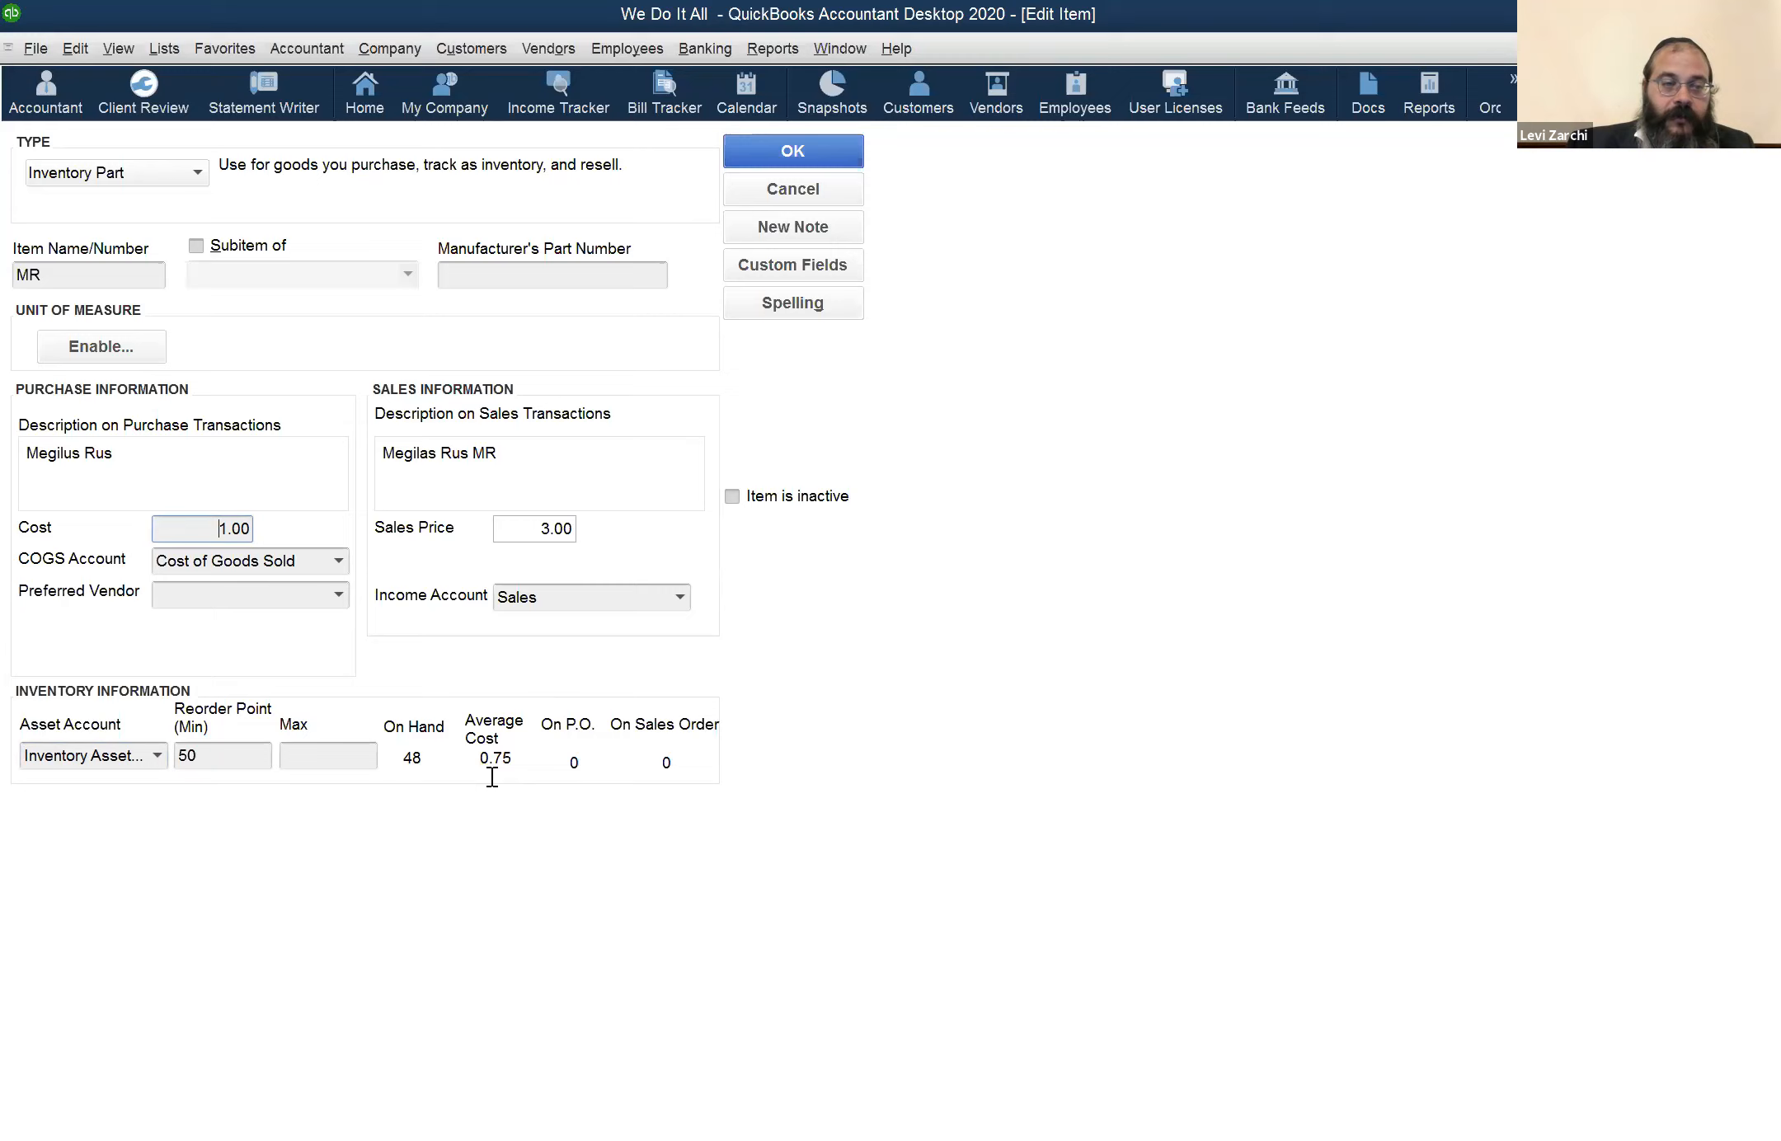
click(780, 192)
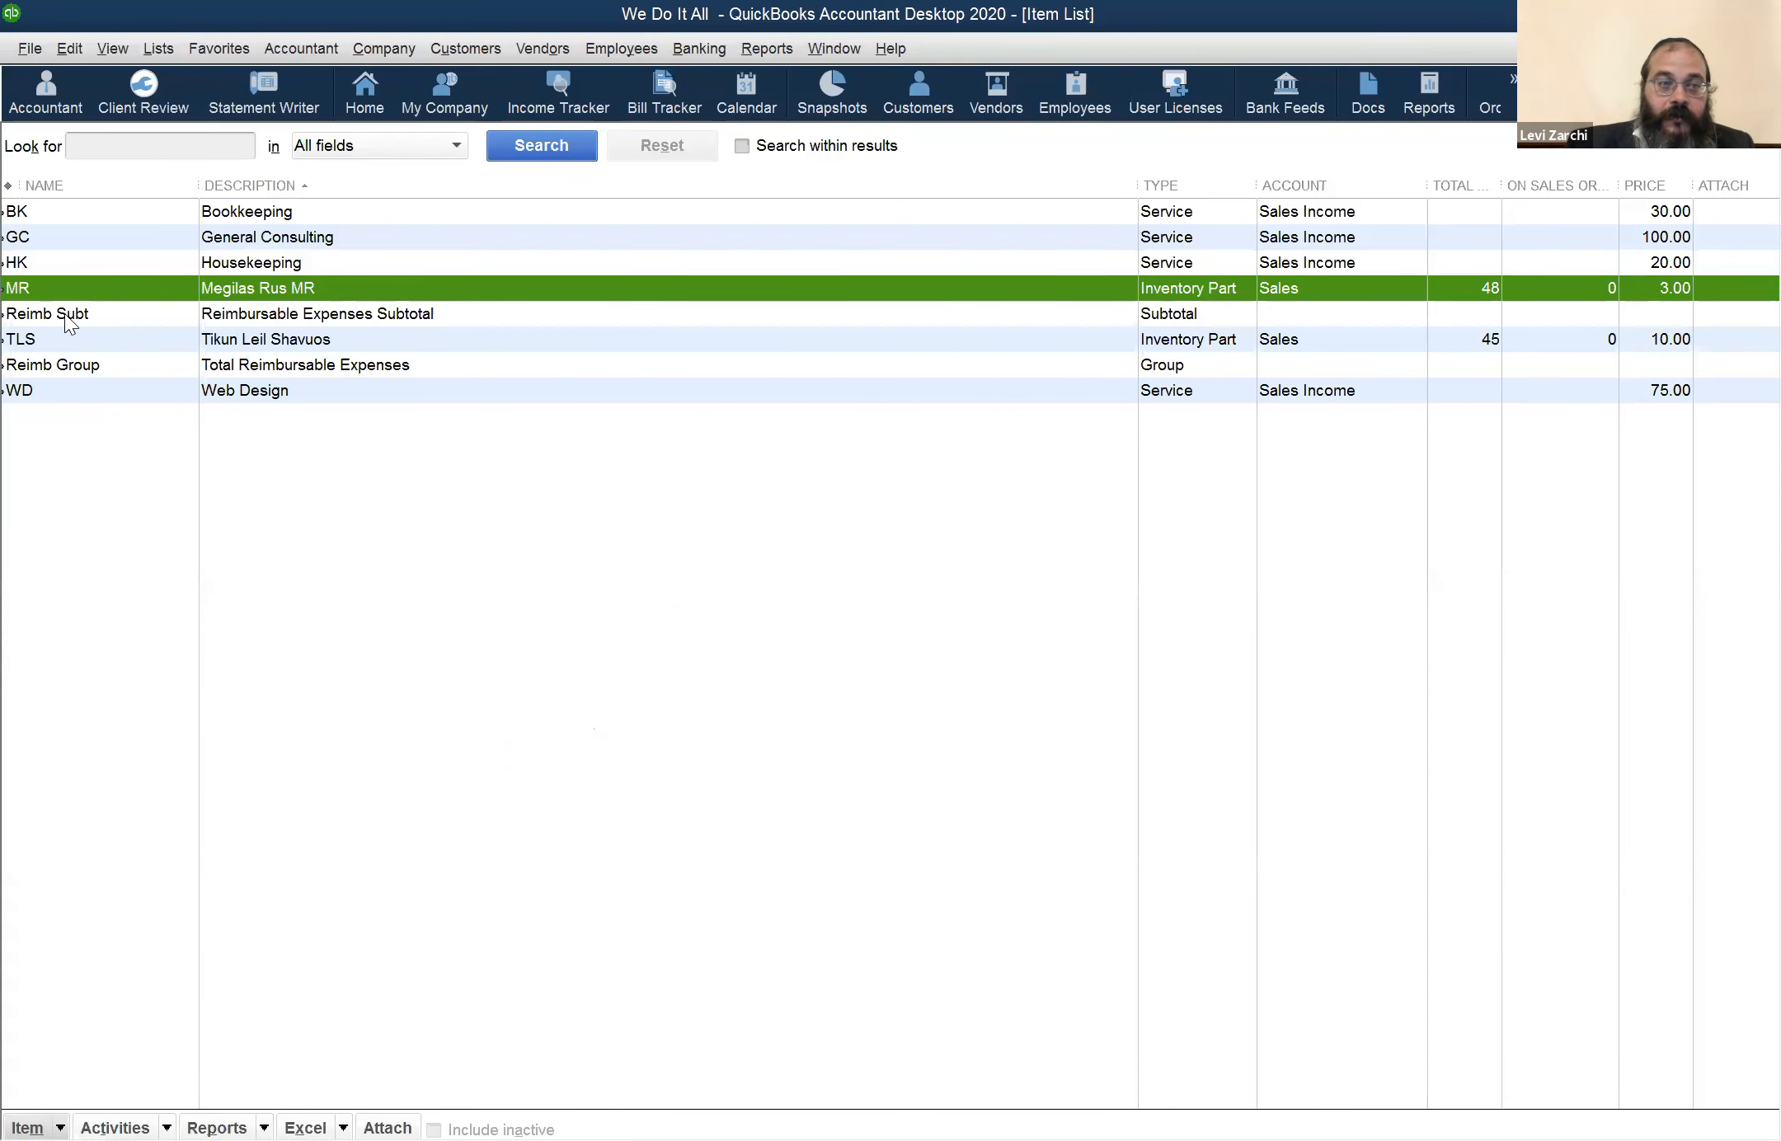
Open the chart of accounts and examine the balances of the MR and TLS inventory subaccounts
key(ctrl+a)
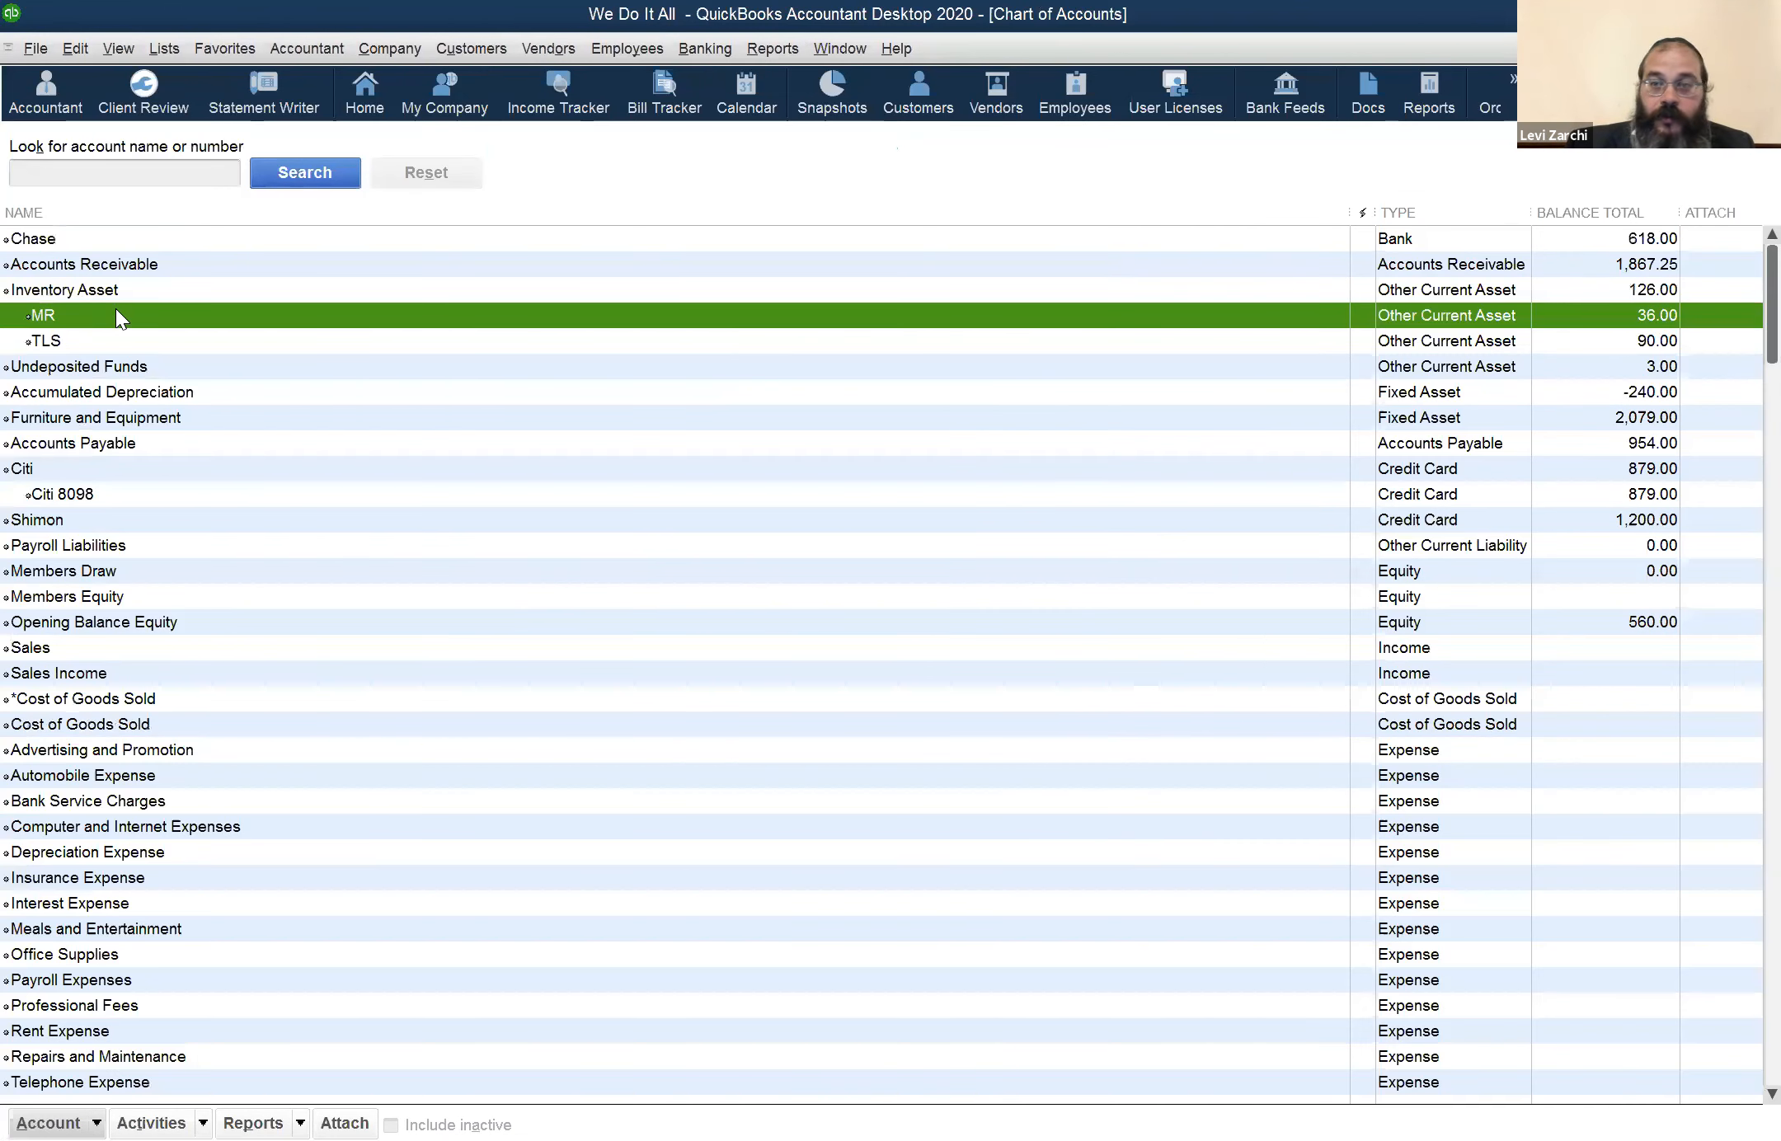
click(1589, 338)
click(1482, 306)
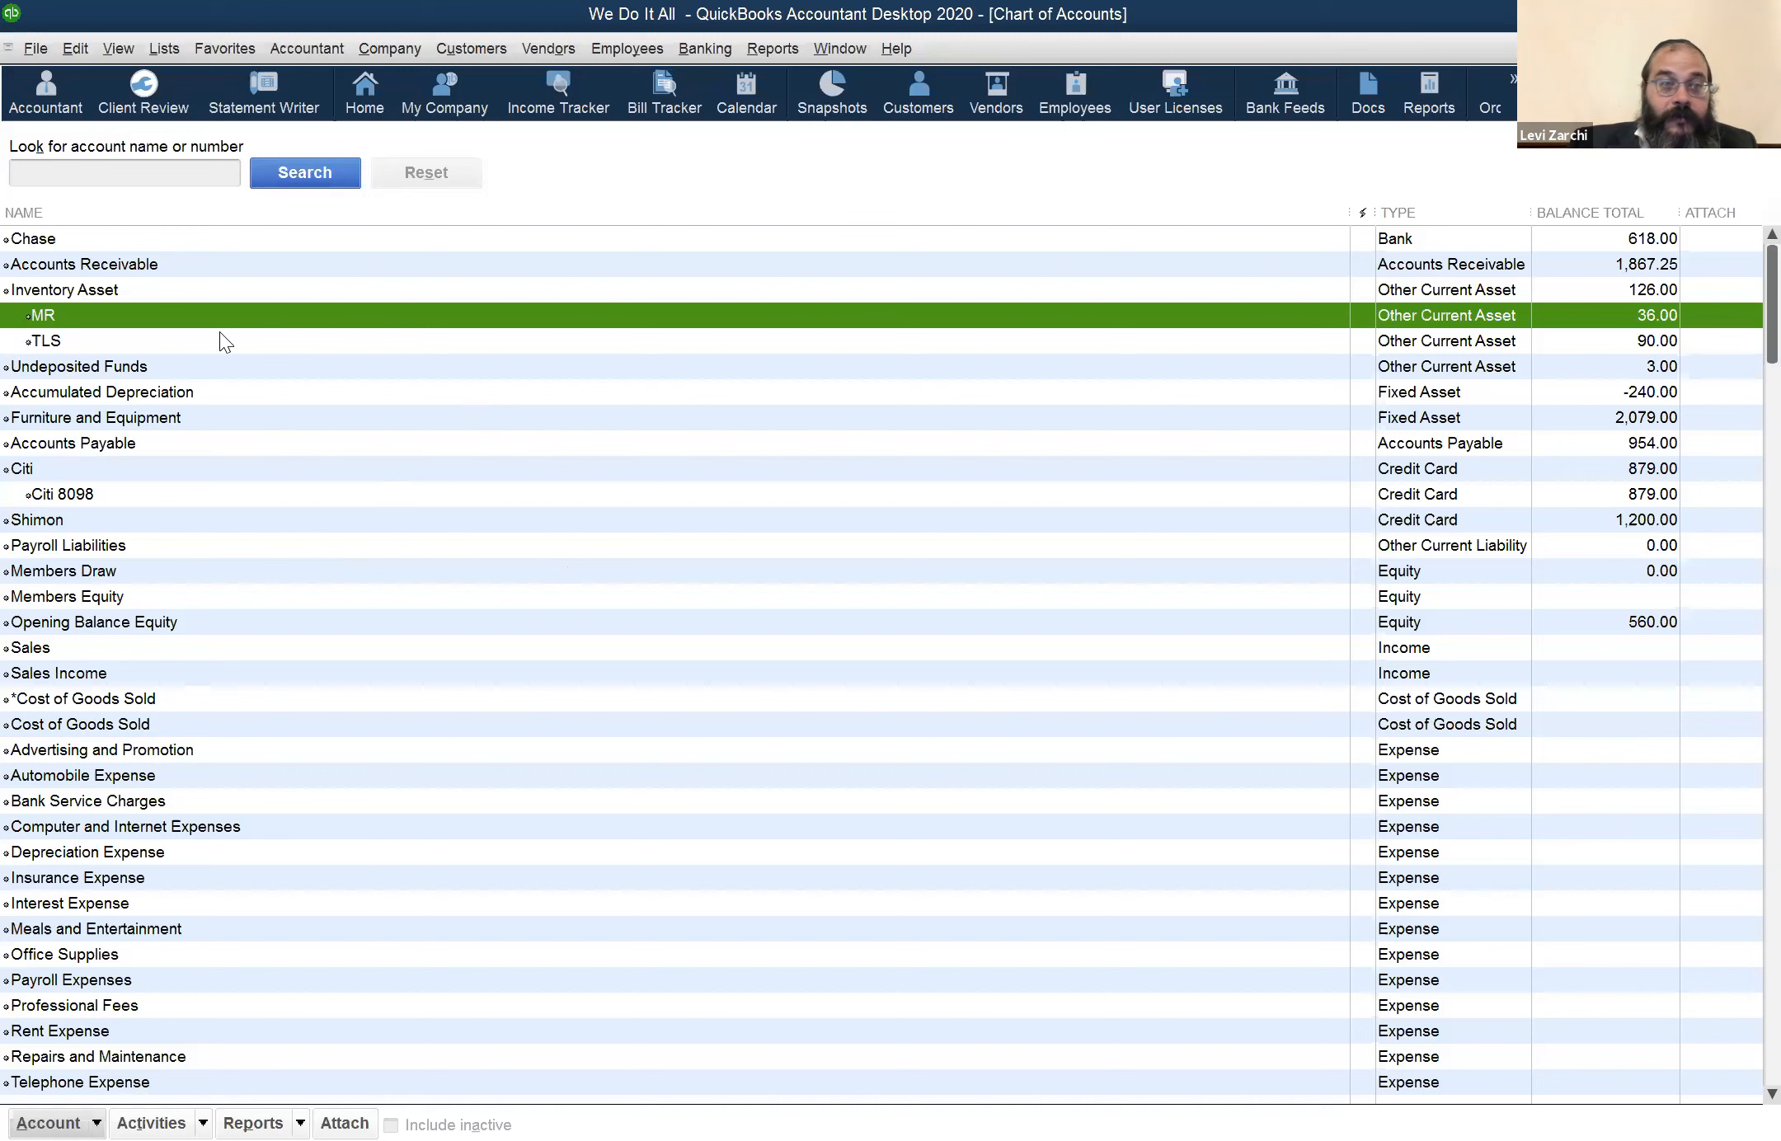
Open the TLS item from the Item List, choose the TLS subaccount as its asset account, and close it without saving
click(175, 46)
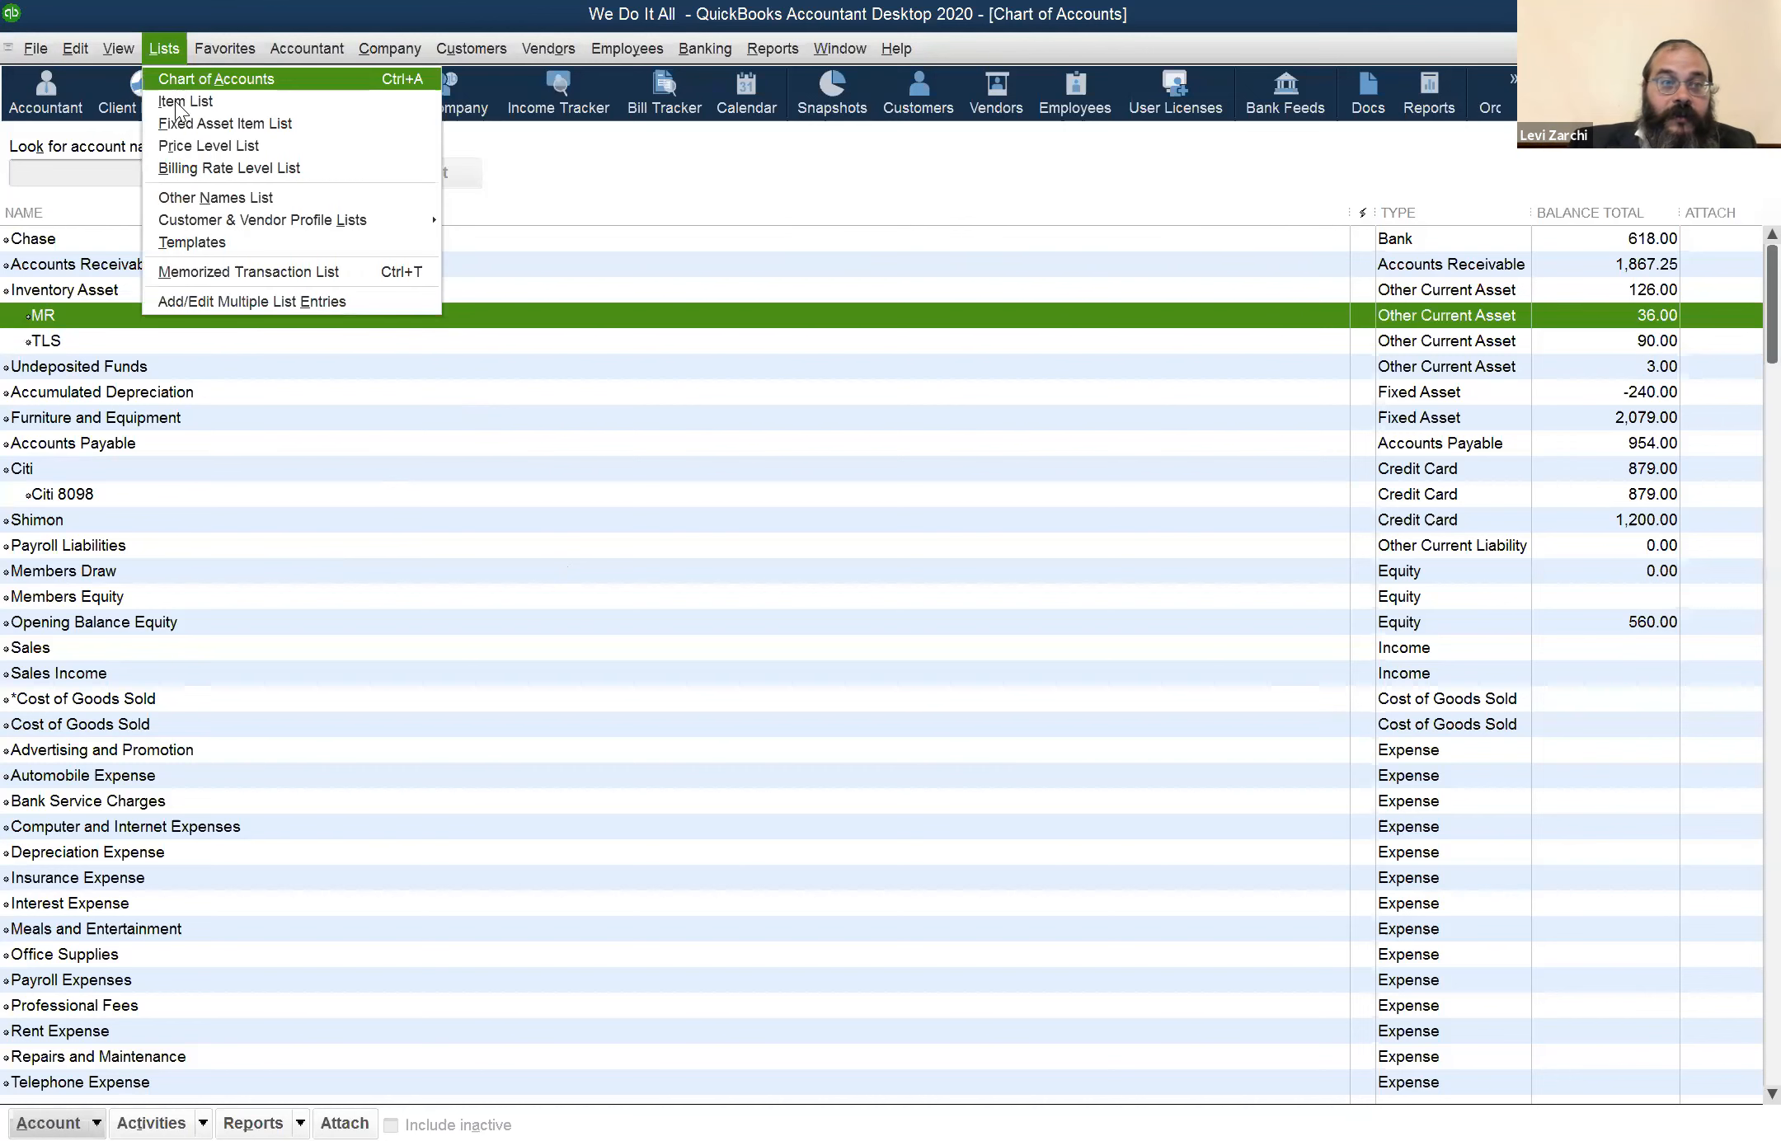
click(175, 102)
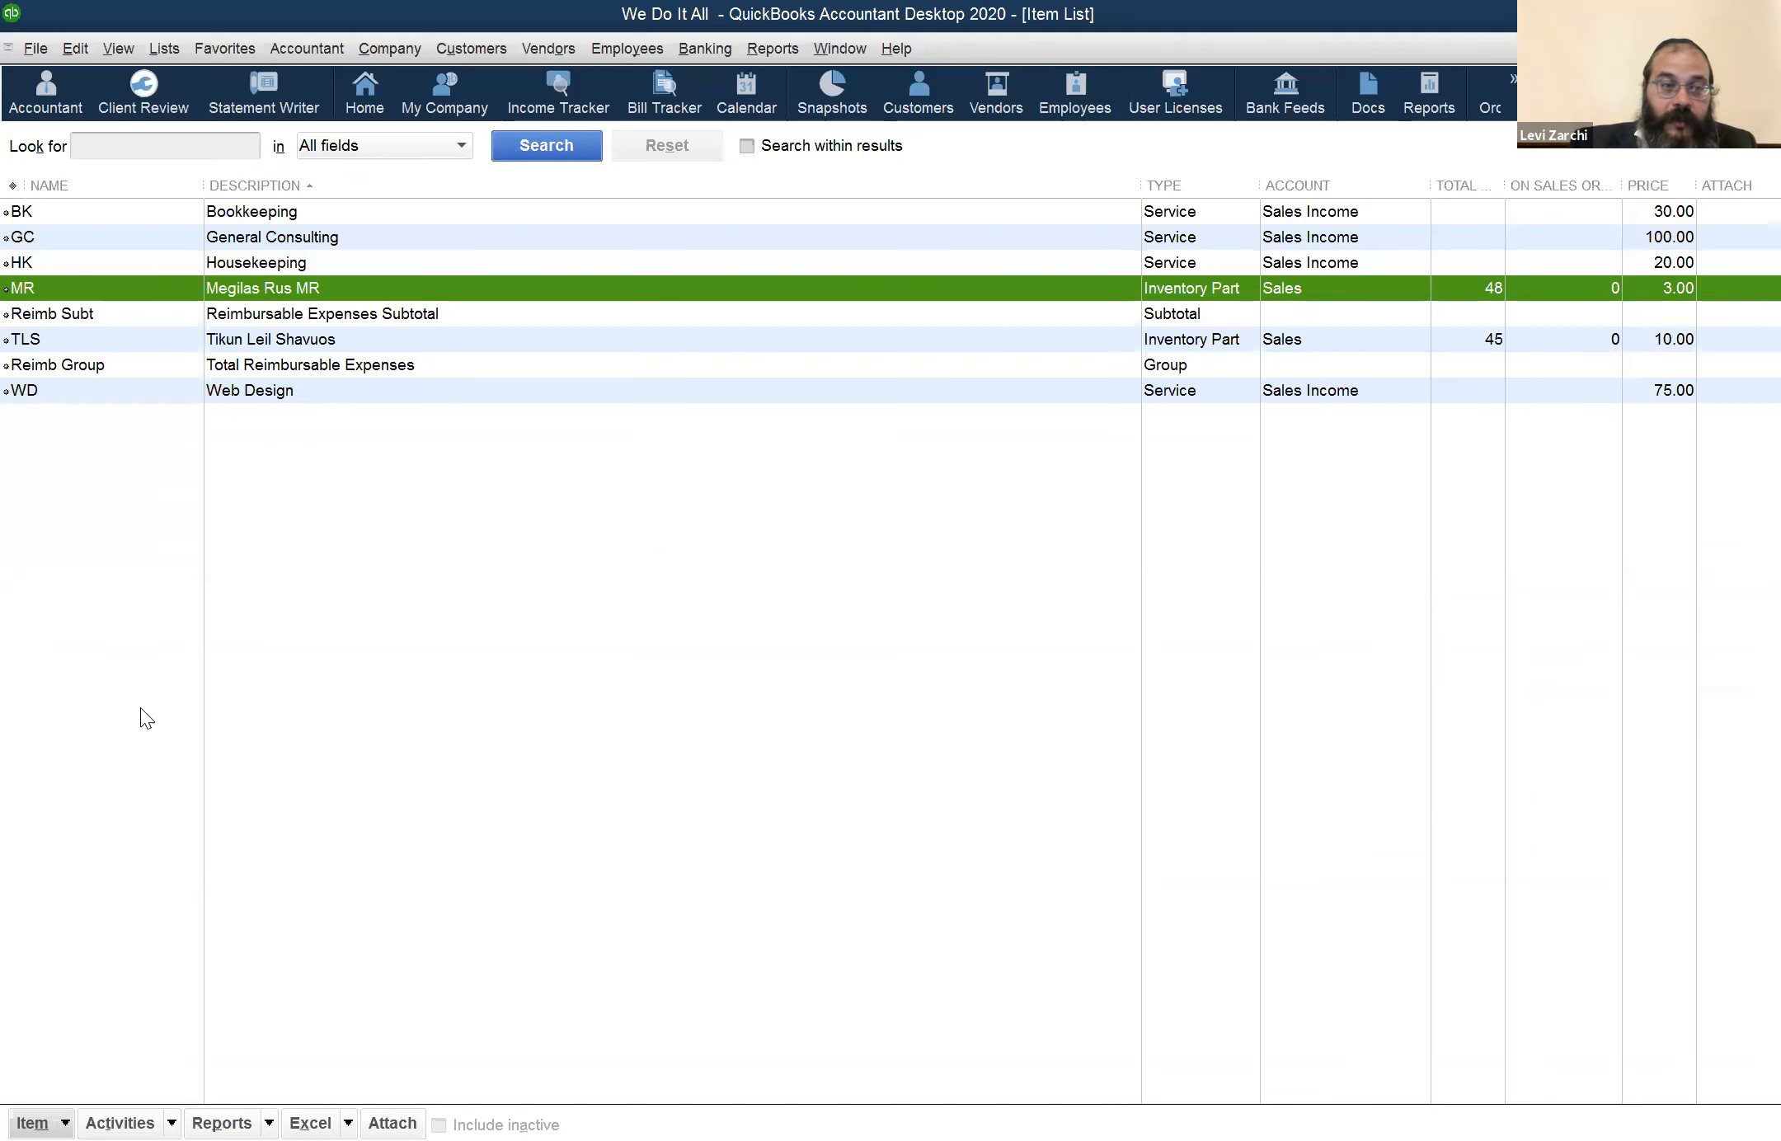
click(153, 752)
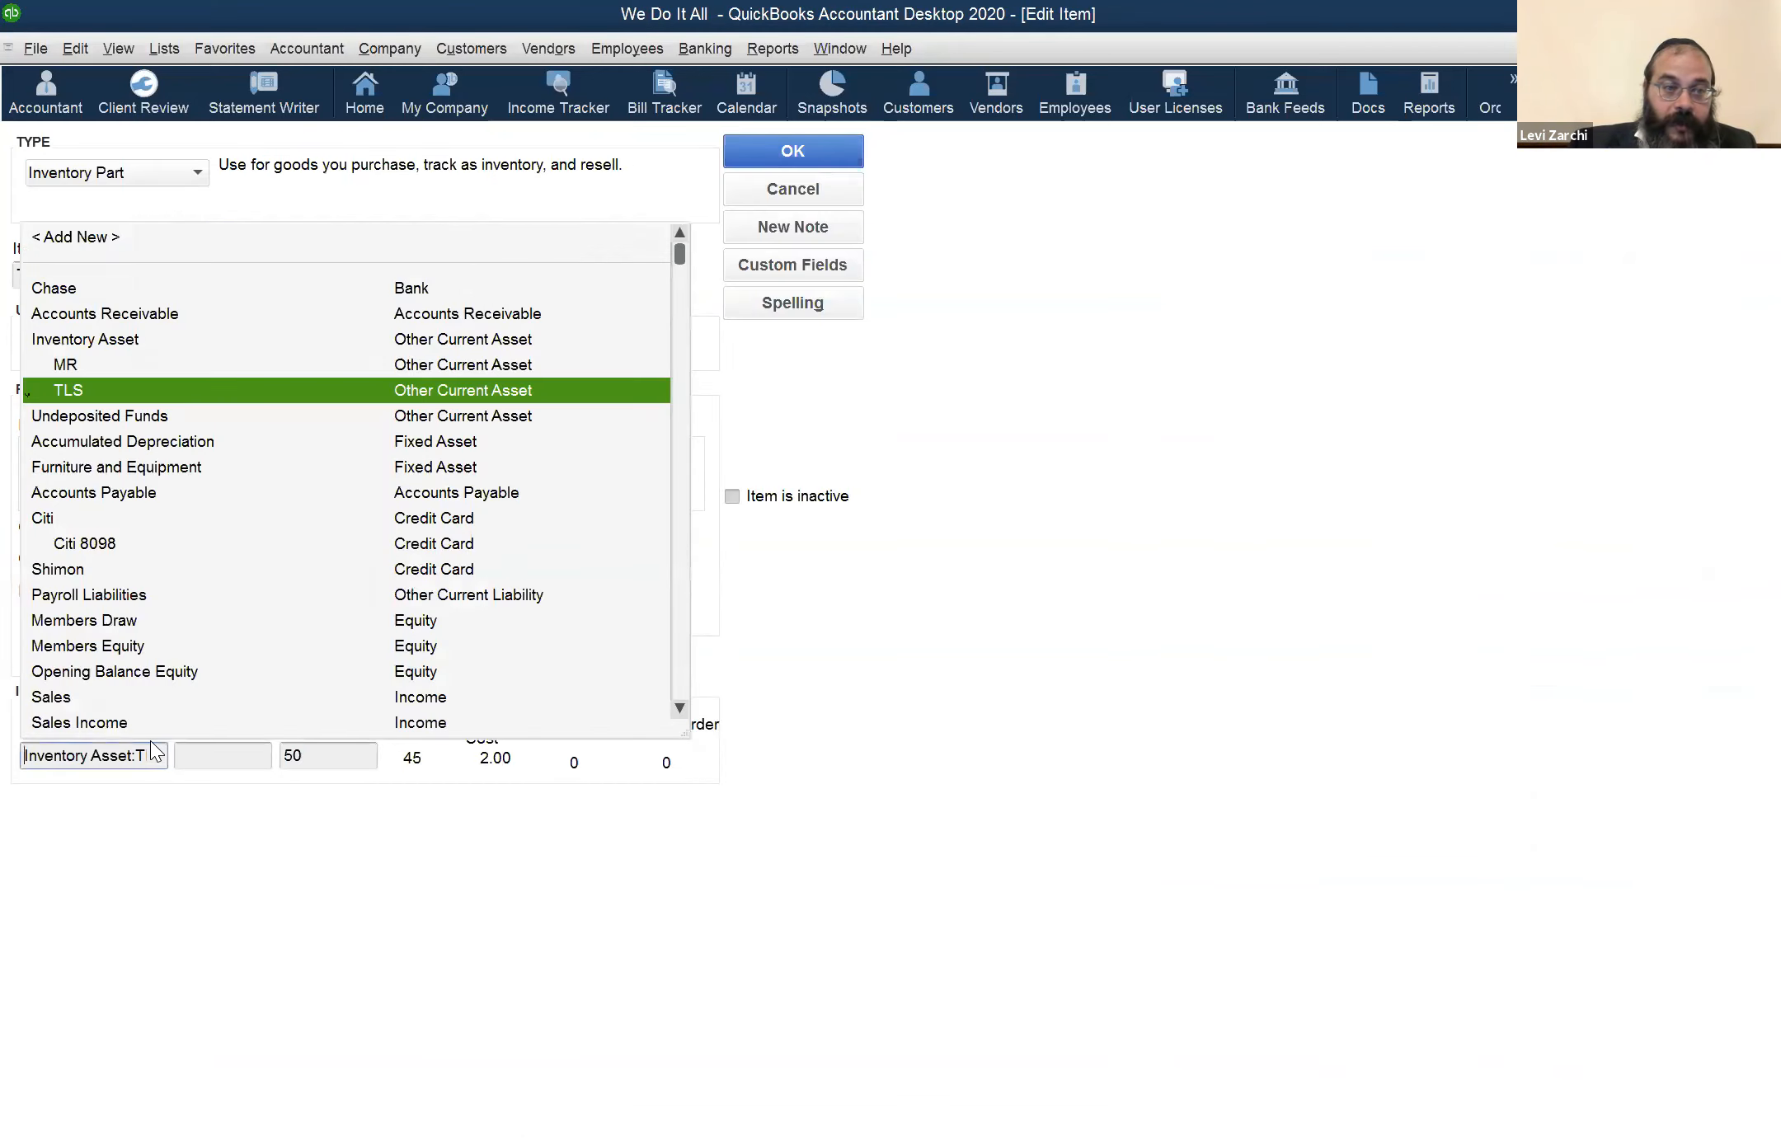
click(146, 387)
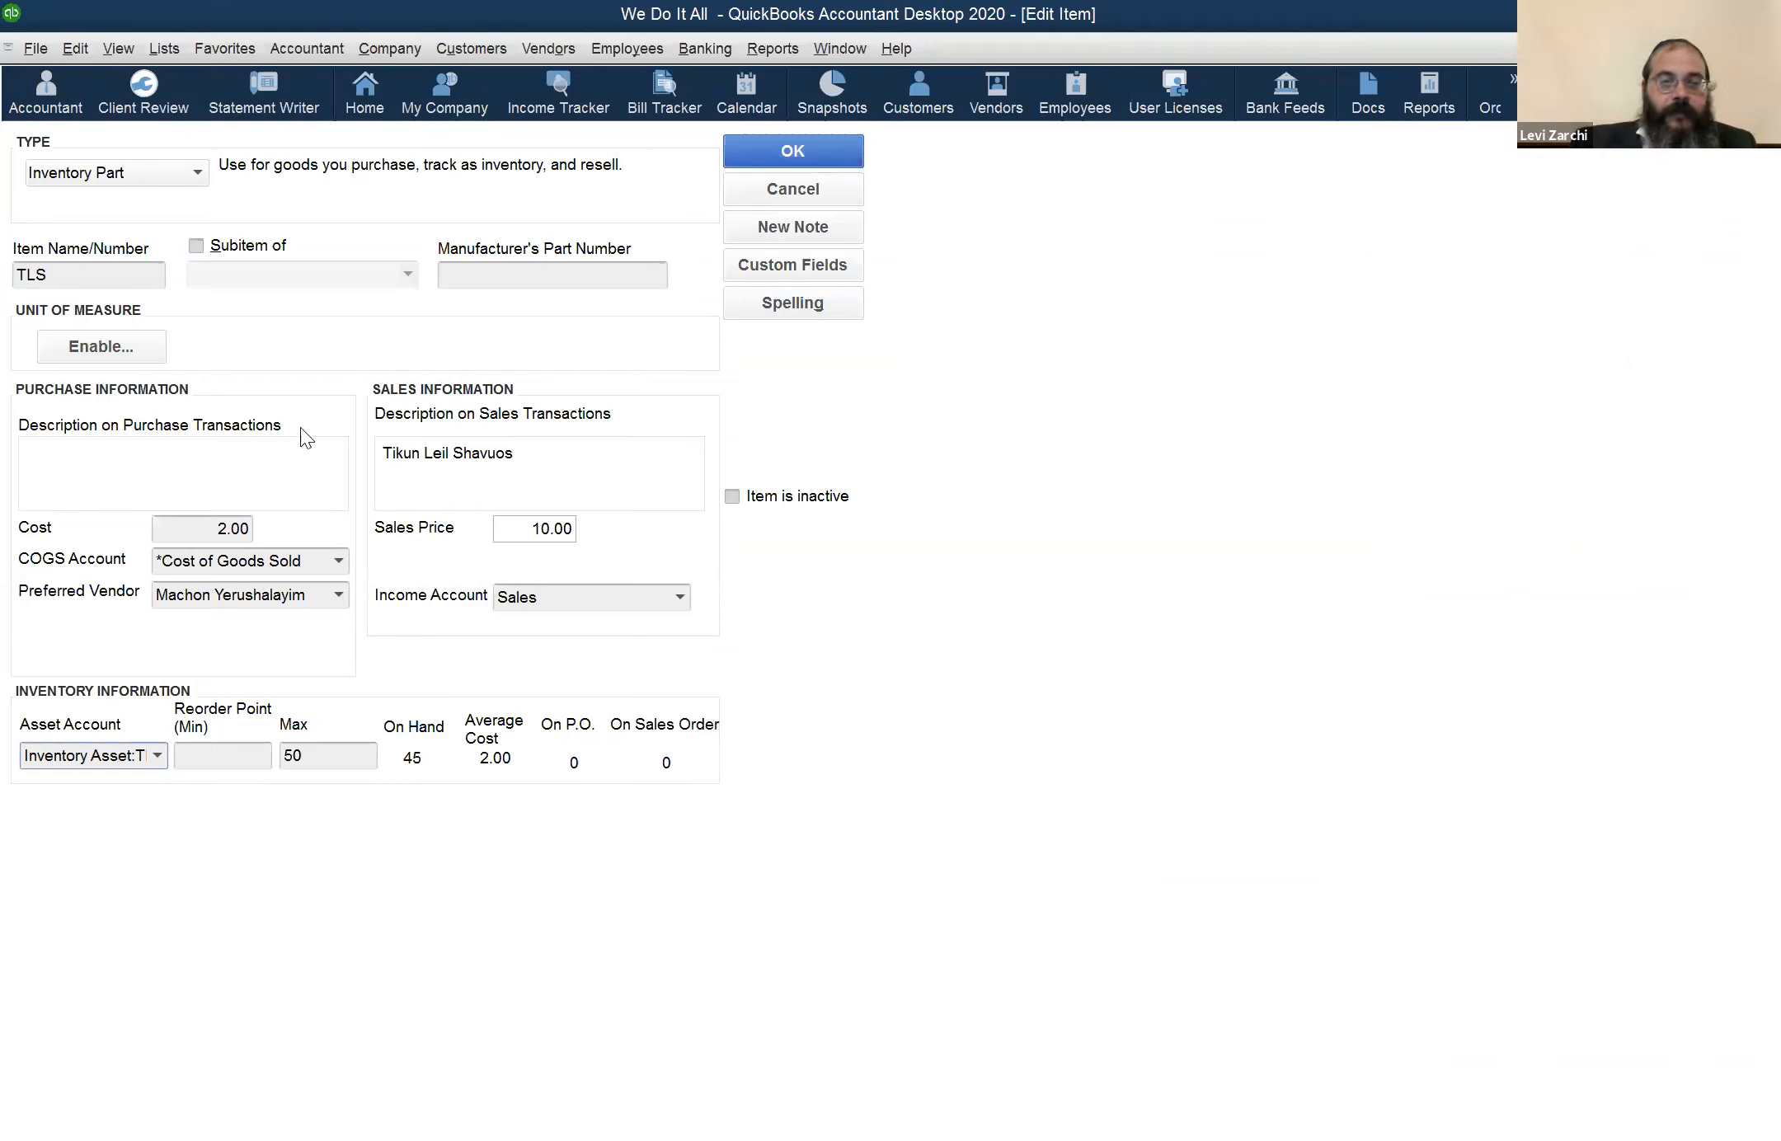
click(801, 184)
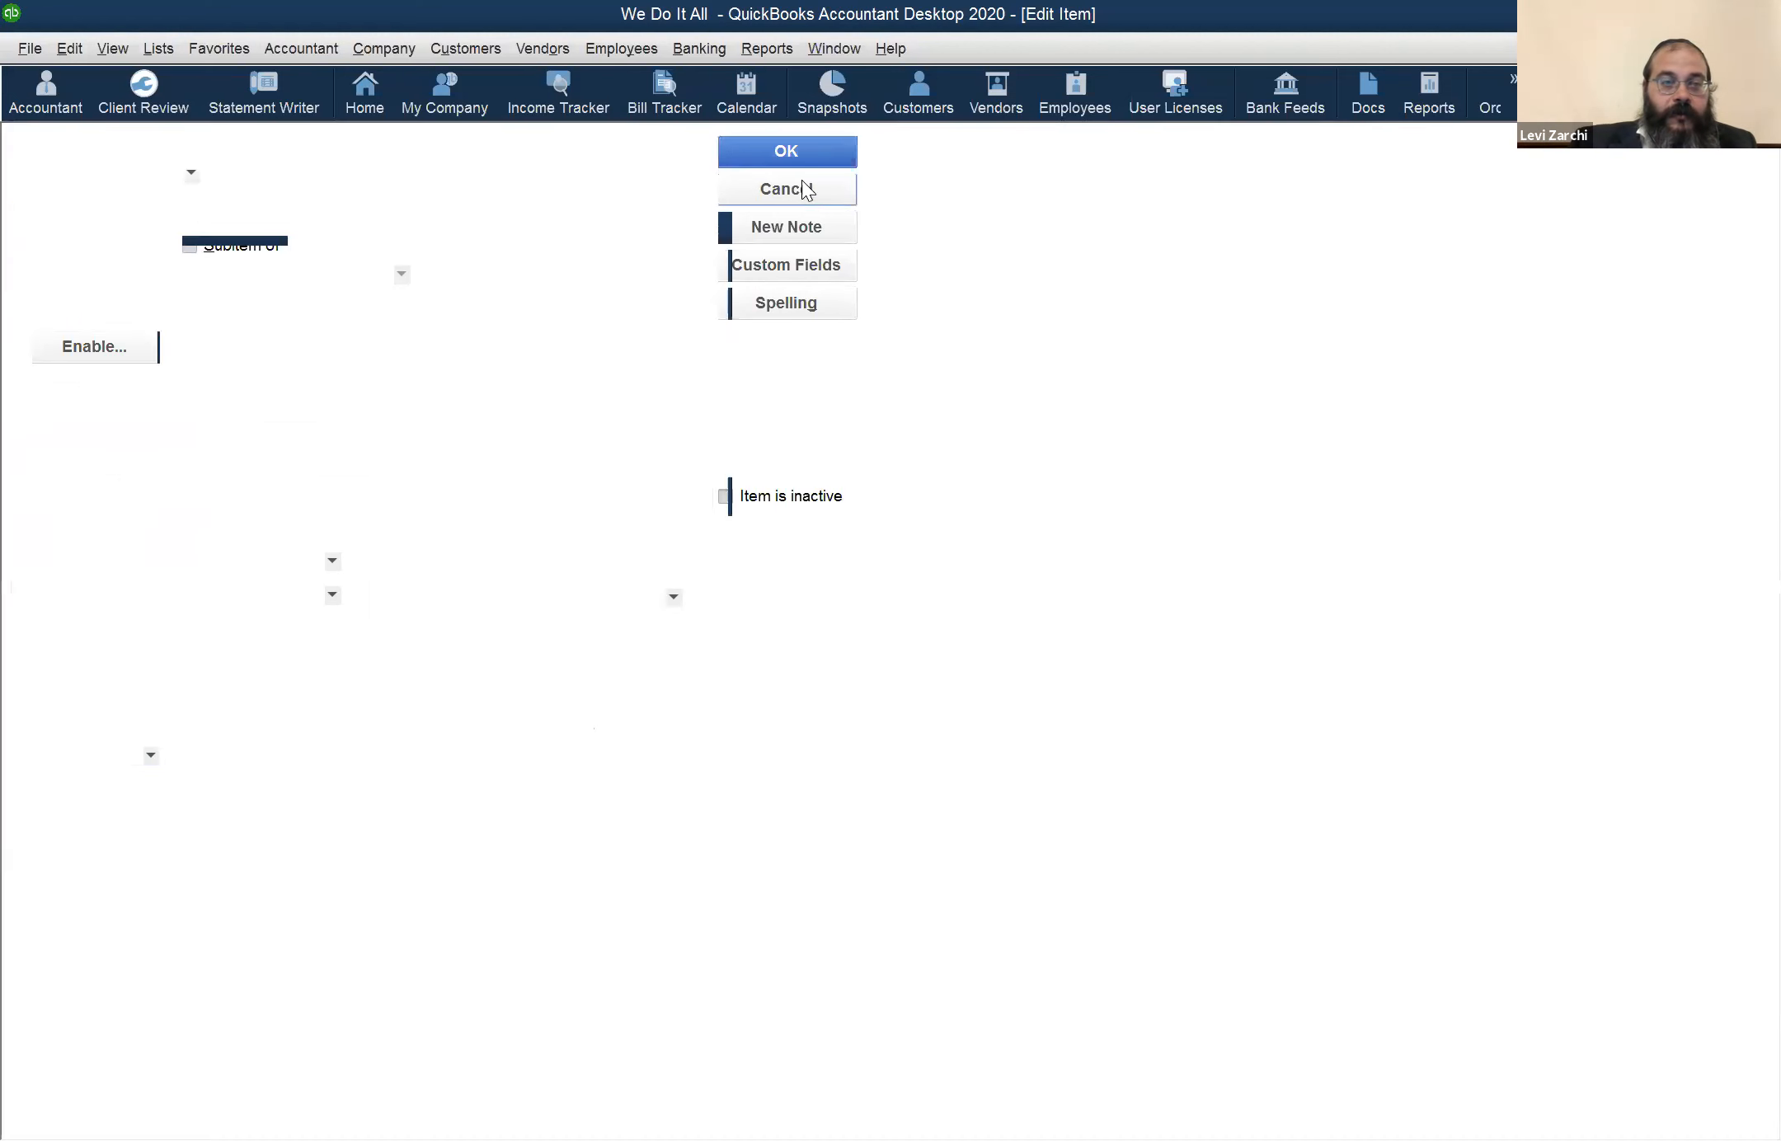
Switch to the Balance Sheet report and examine the TLS and Total Inventory Asset lines
click(861, 57)
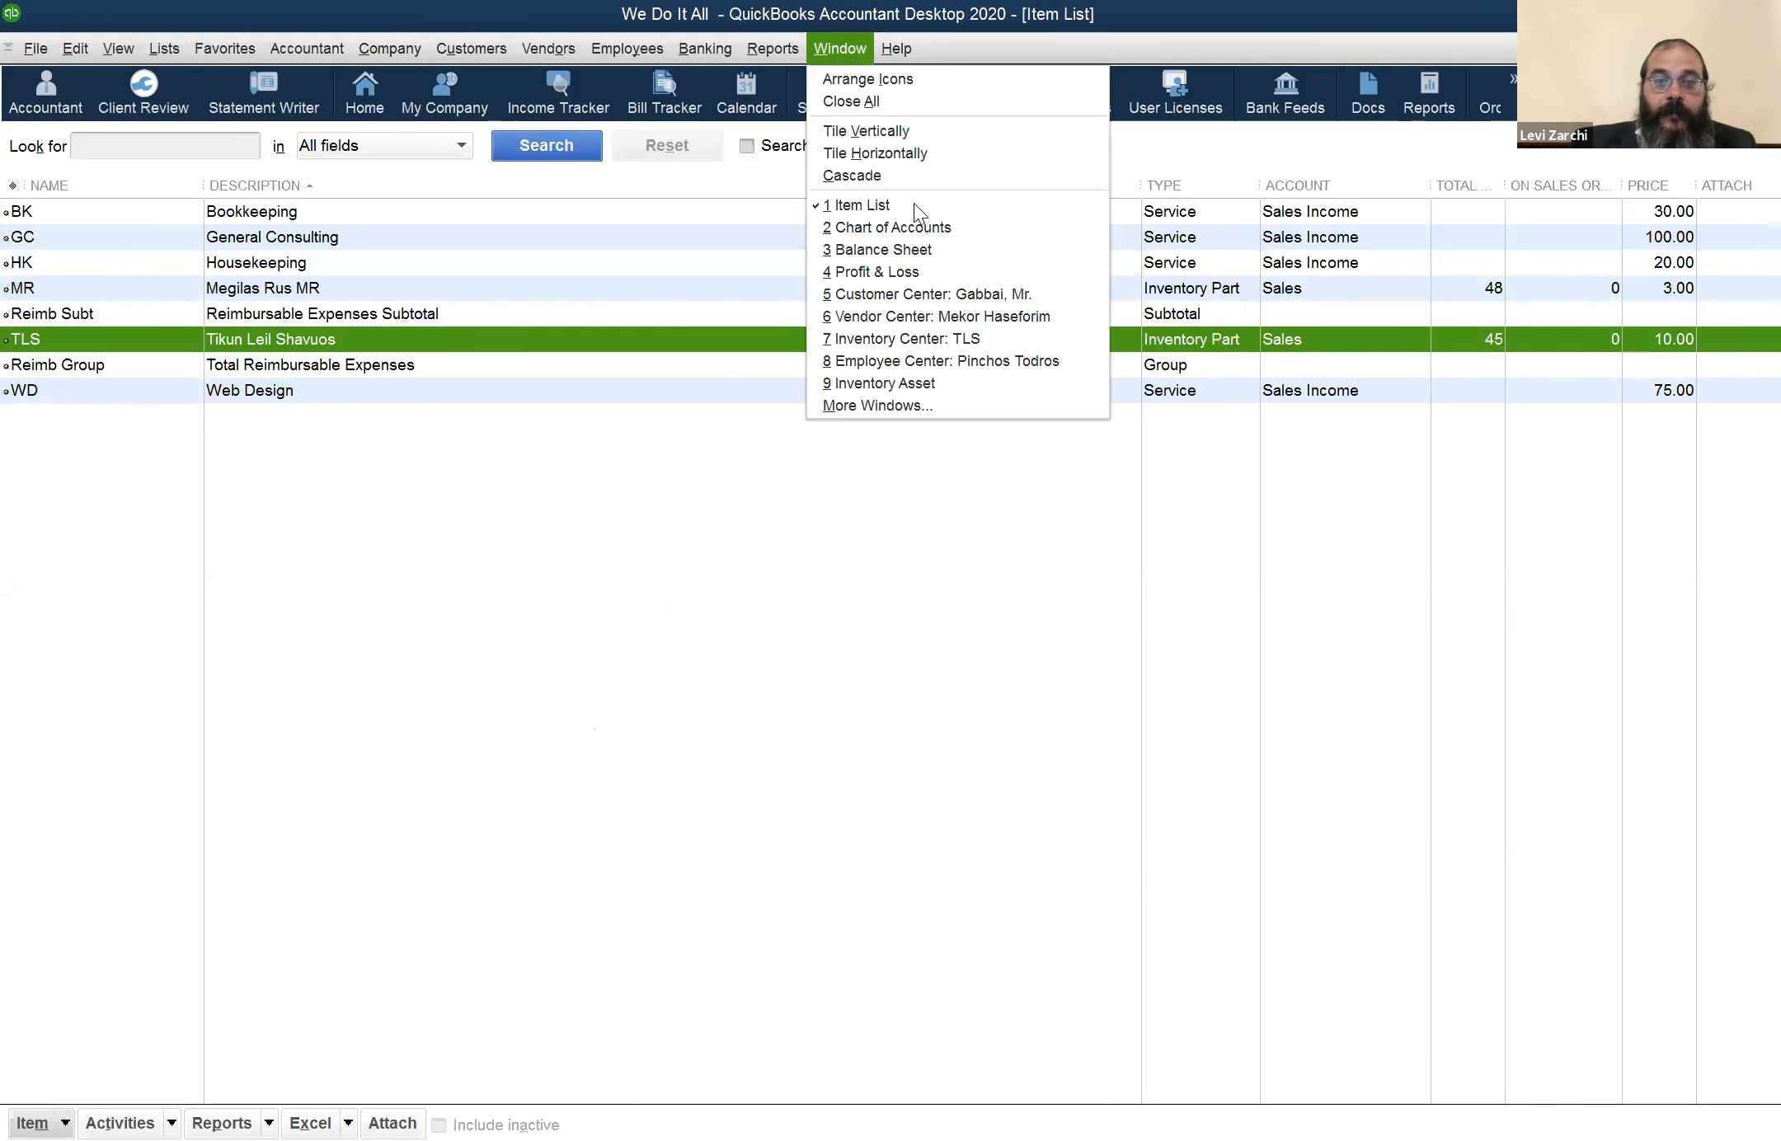
click(897, 251)
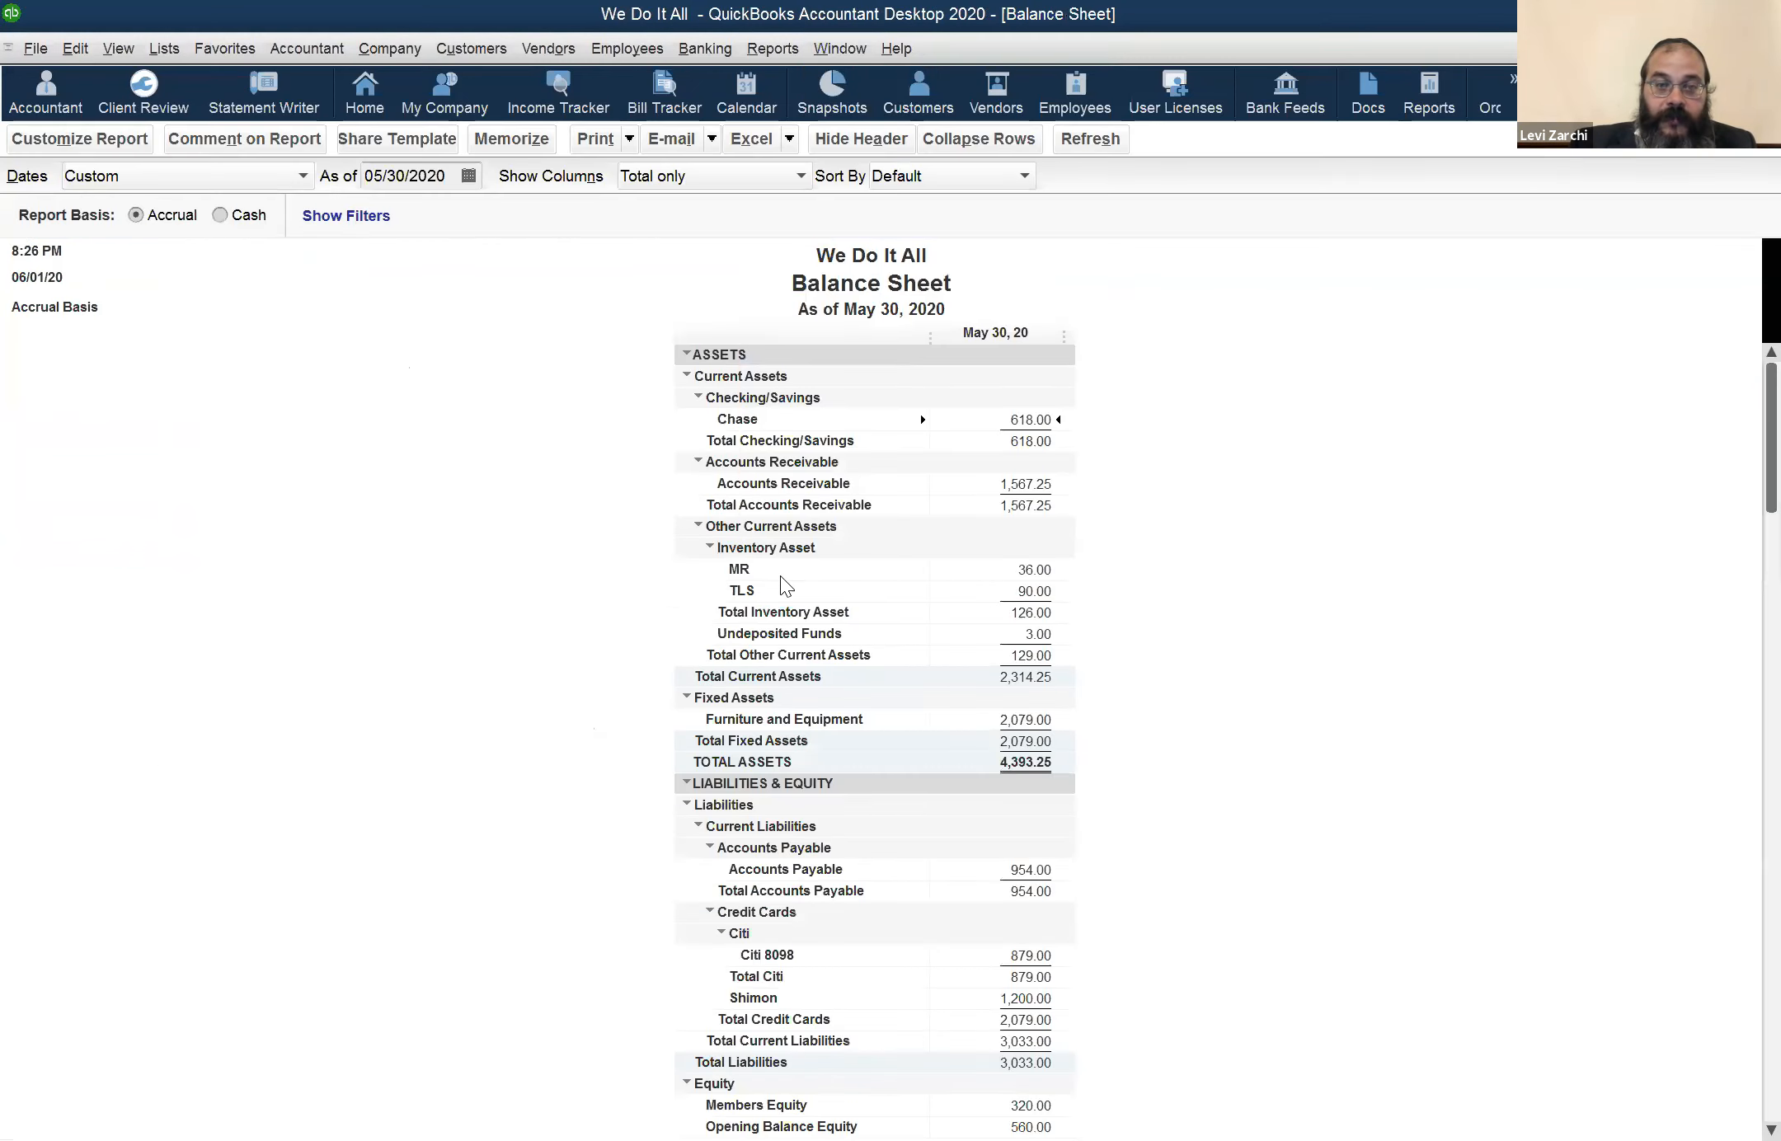
click(970, 587)
click(969, 609)
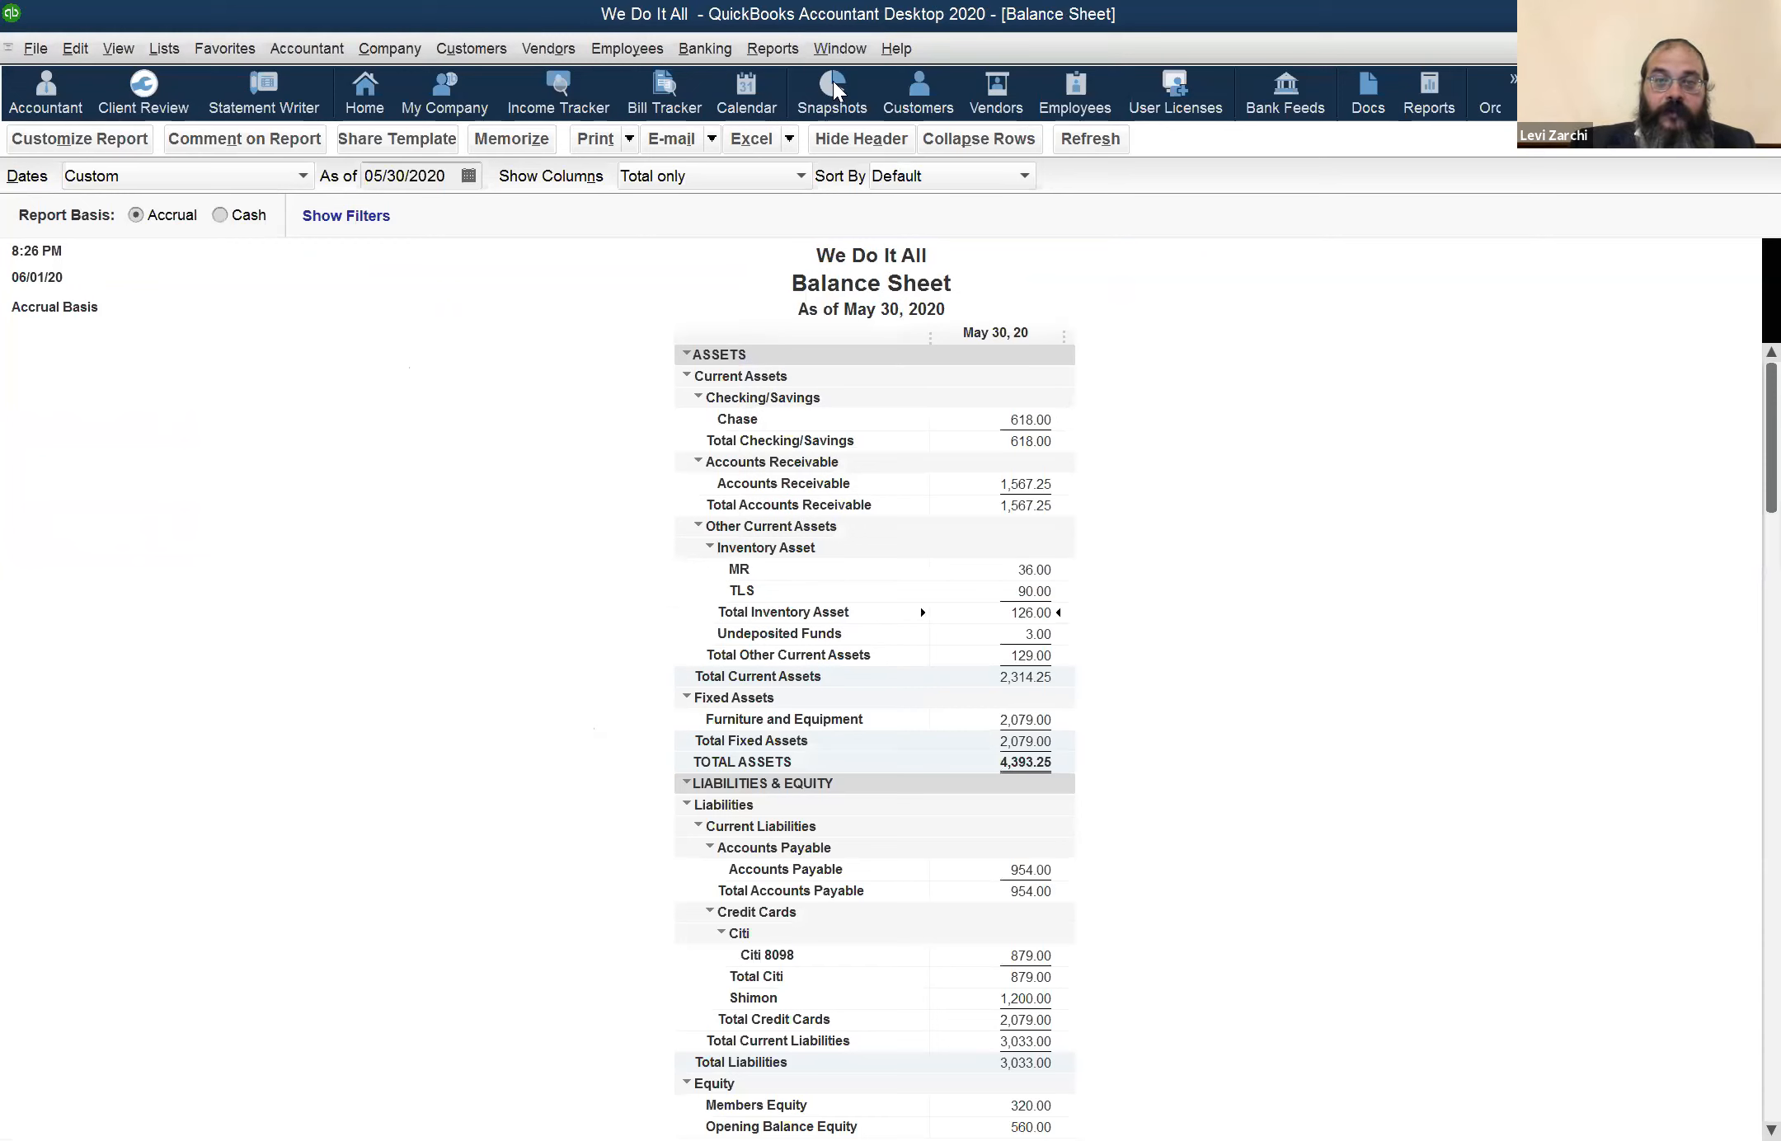
Switch to the Profit & Loss report and examine its two Cost of Goods Sold lines
click(840, 51)
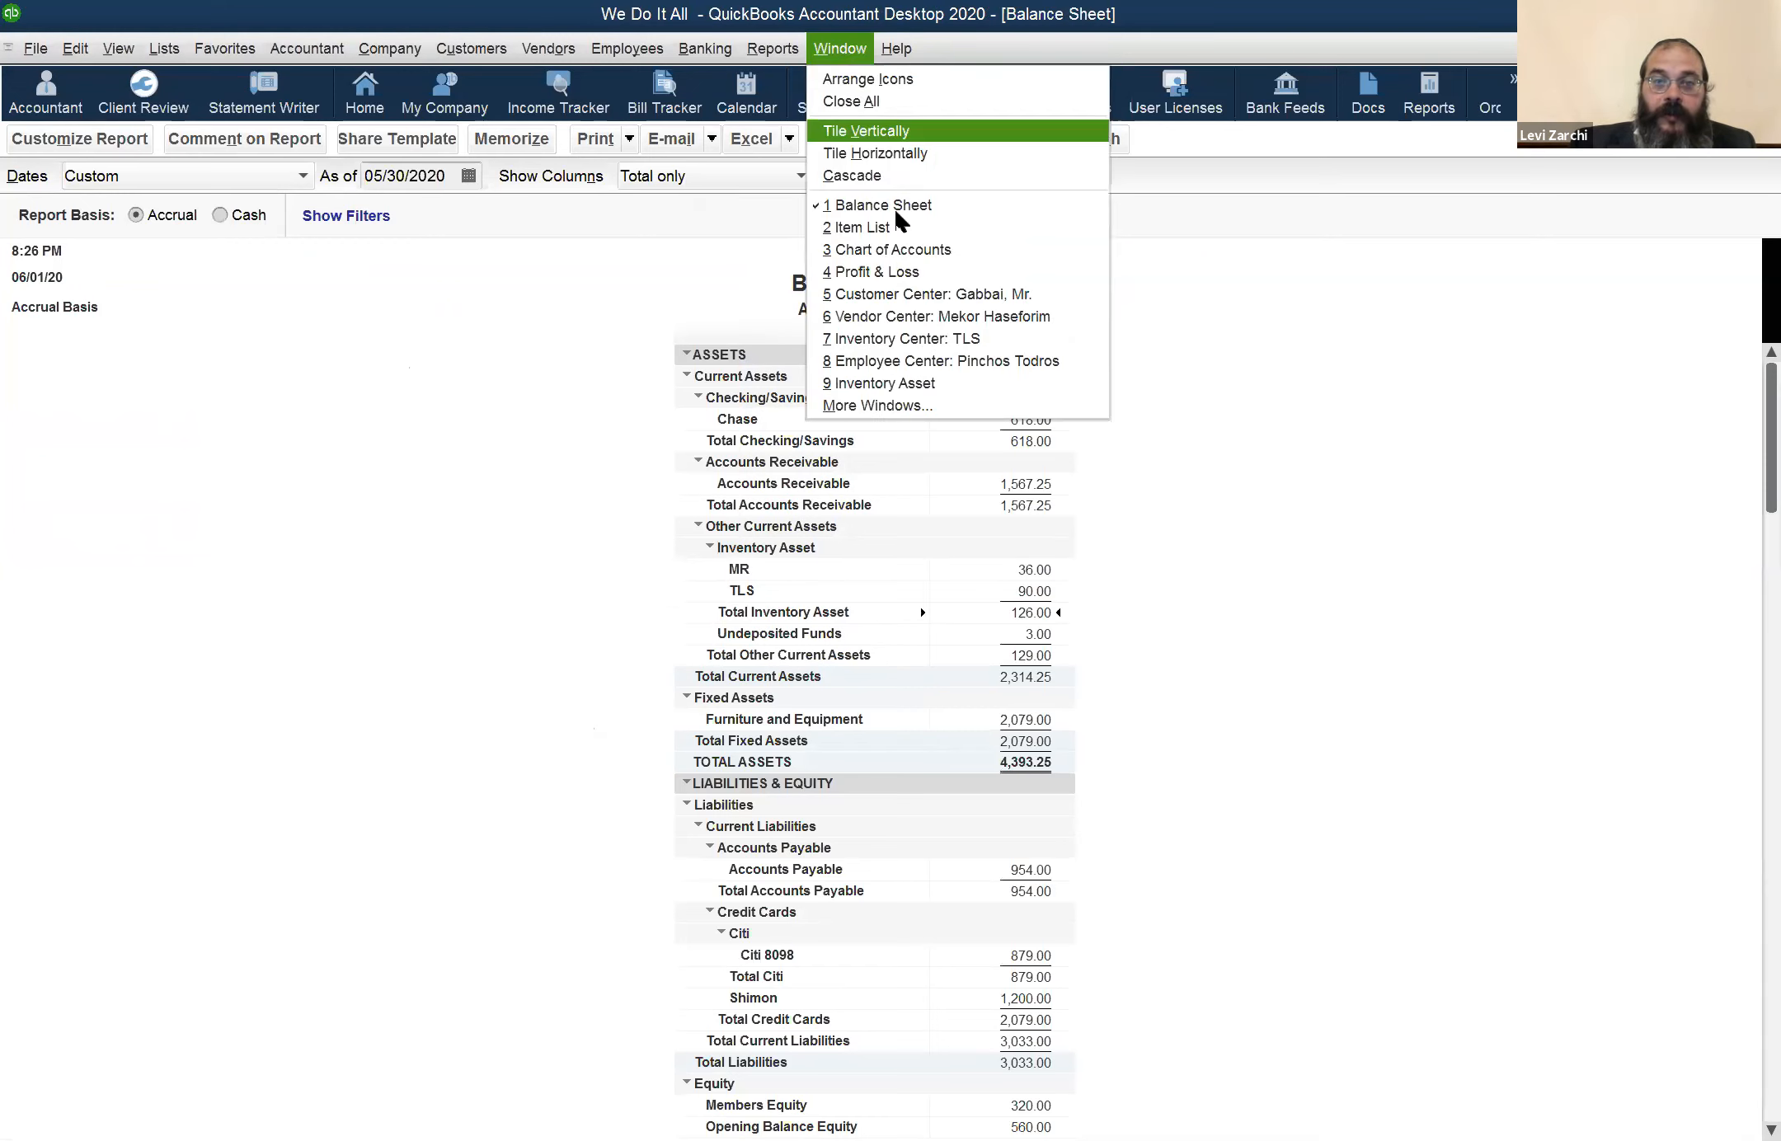
click(916, 271)
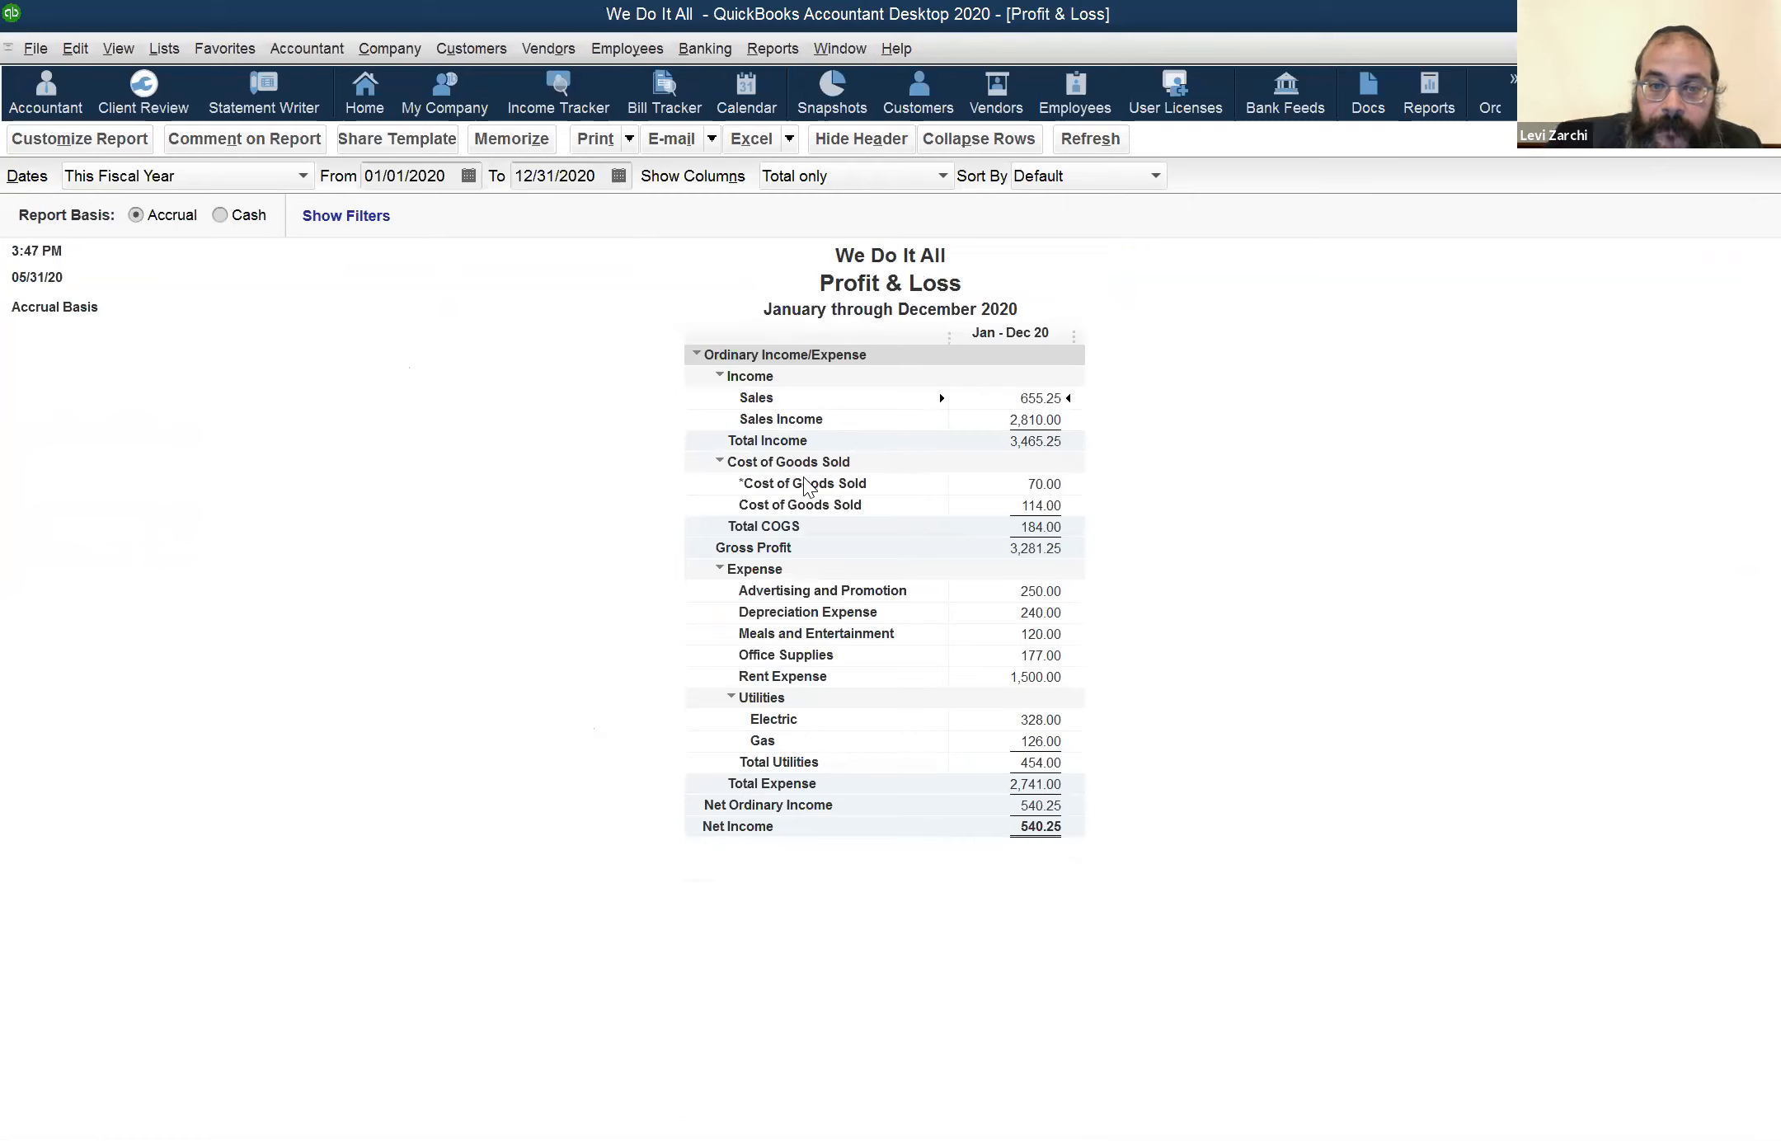
click(1063, 490)
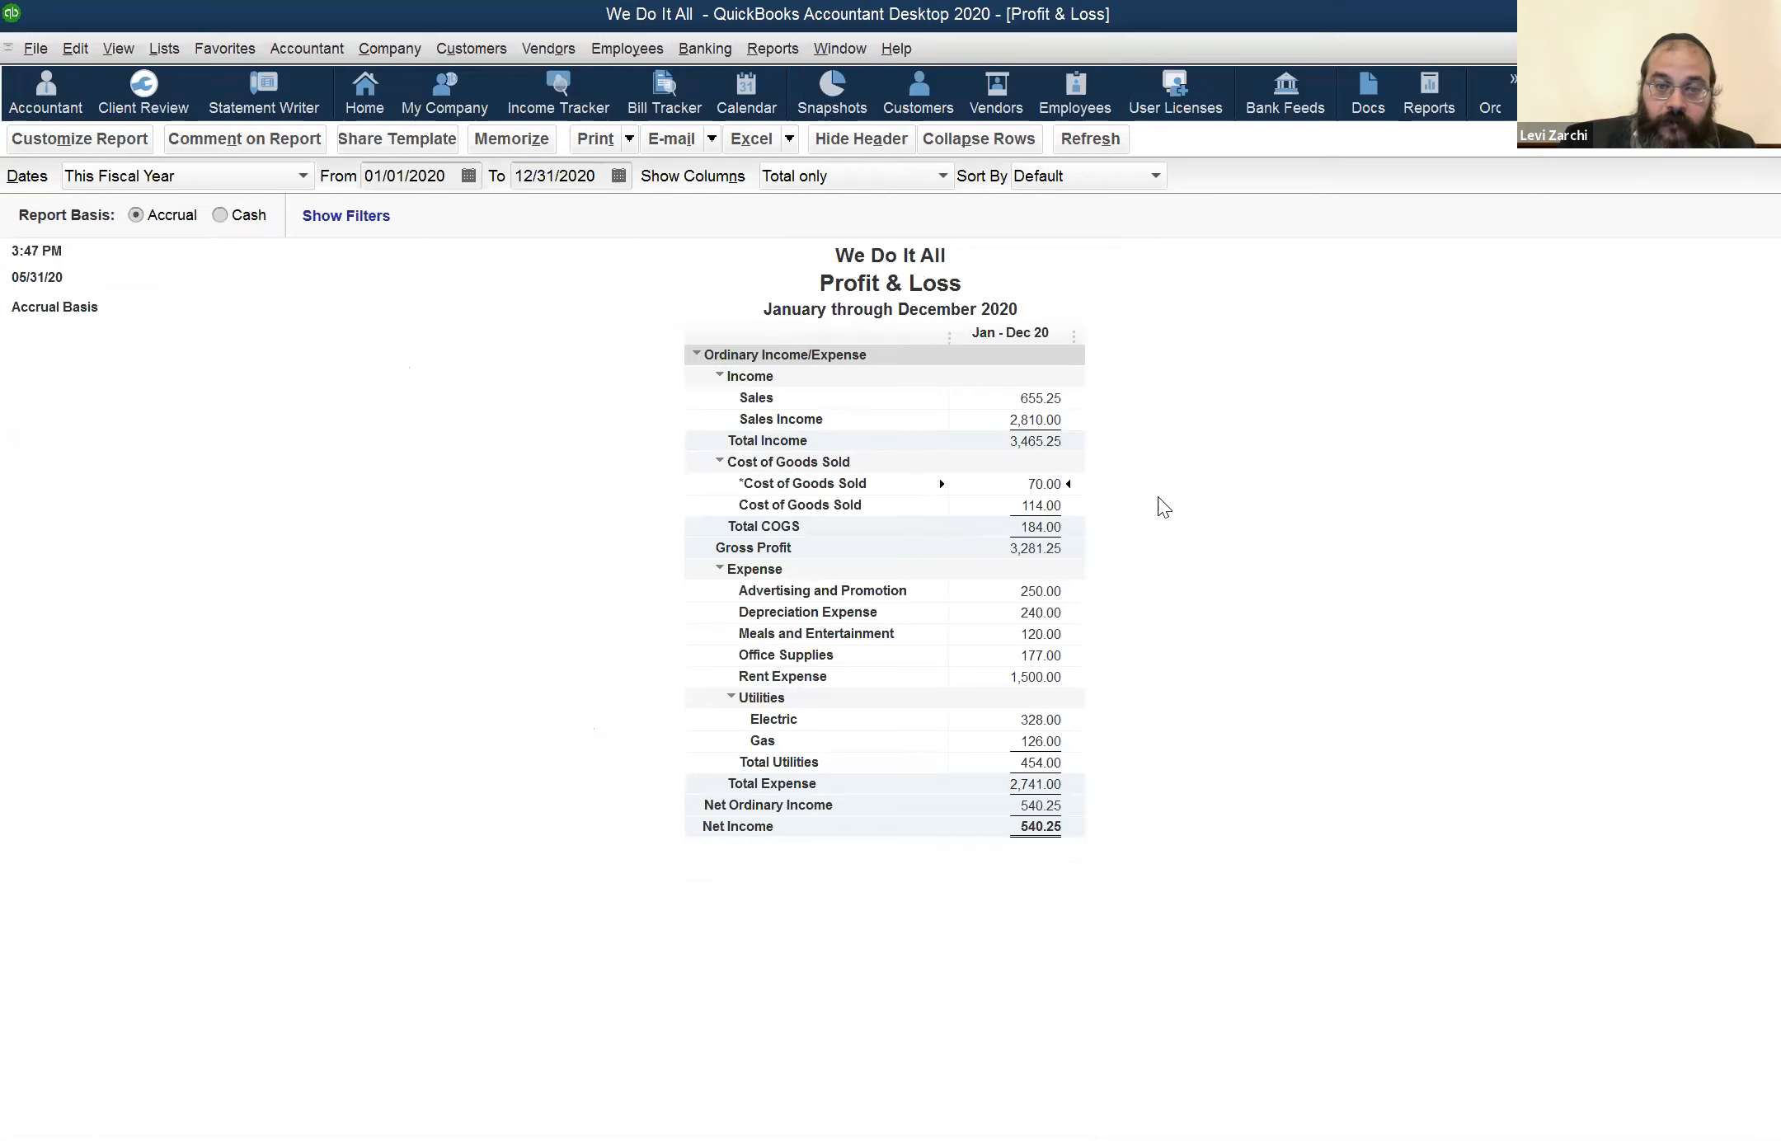
key(Down)
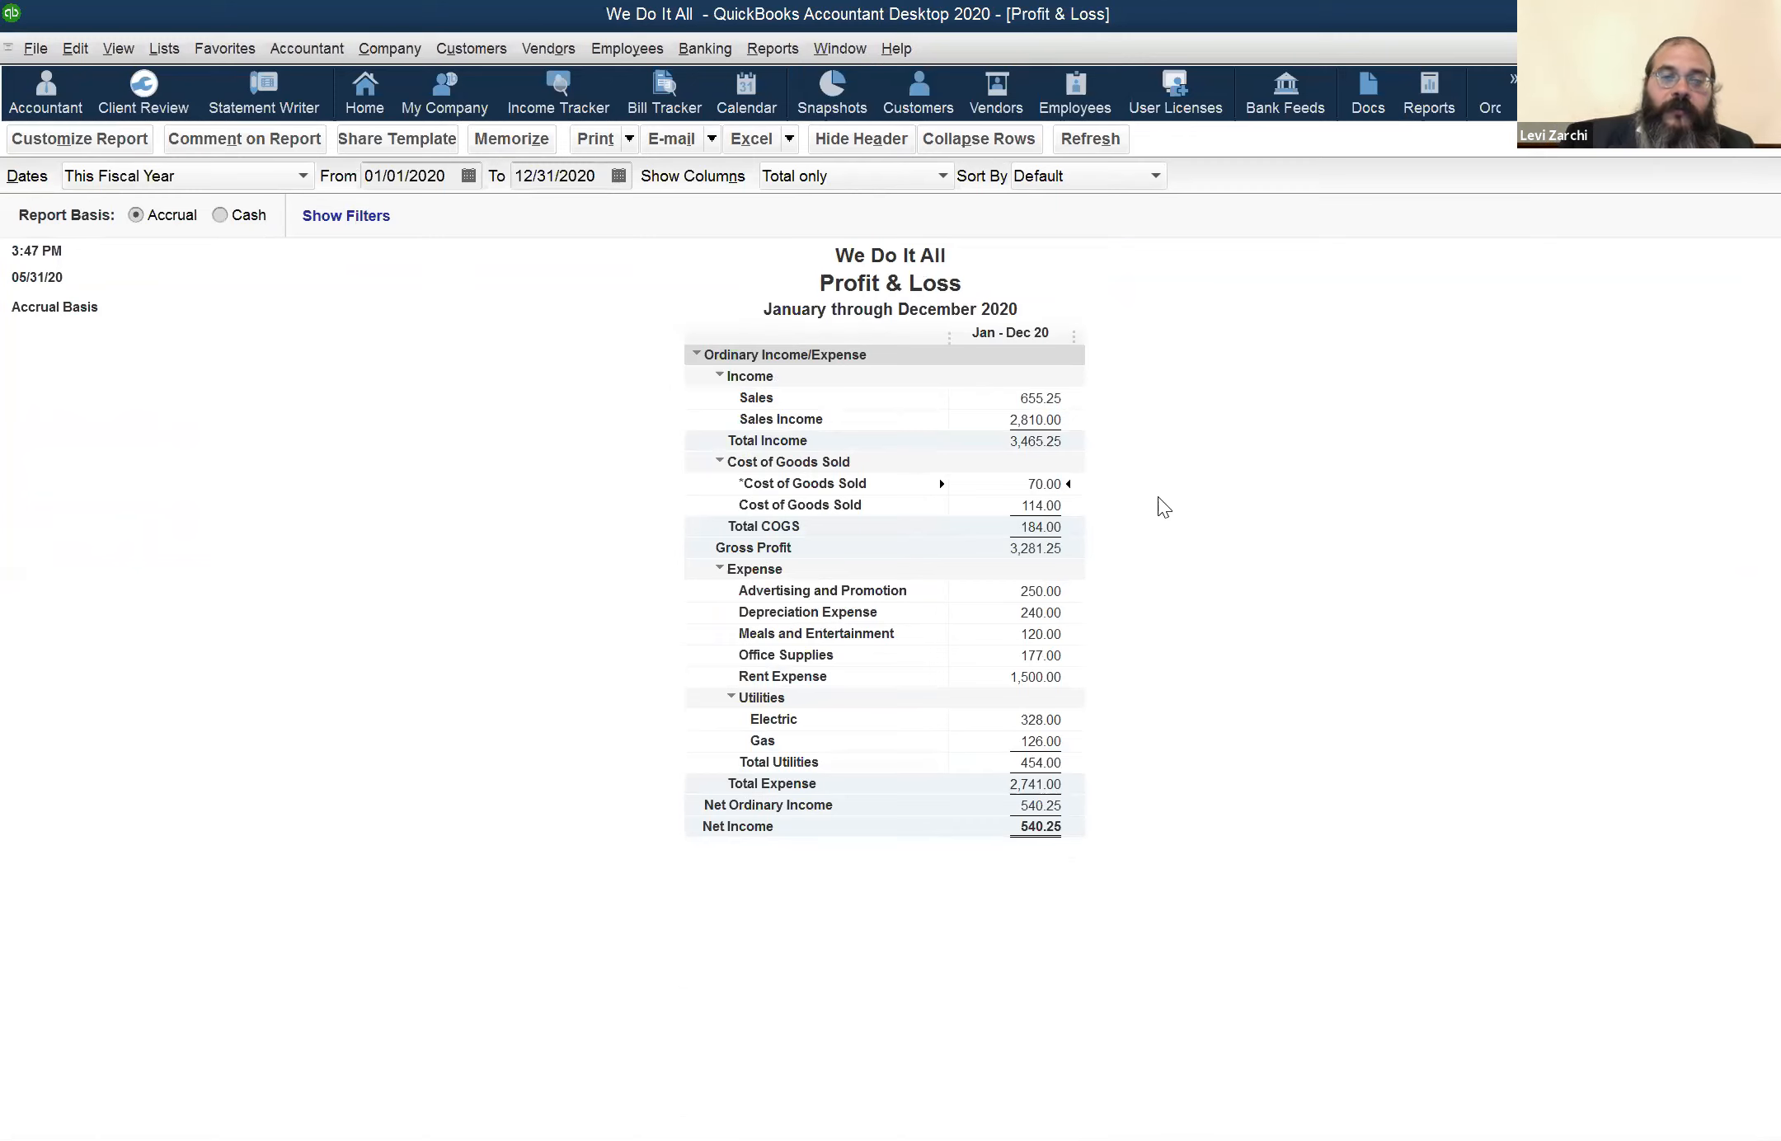
key(Down)
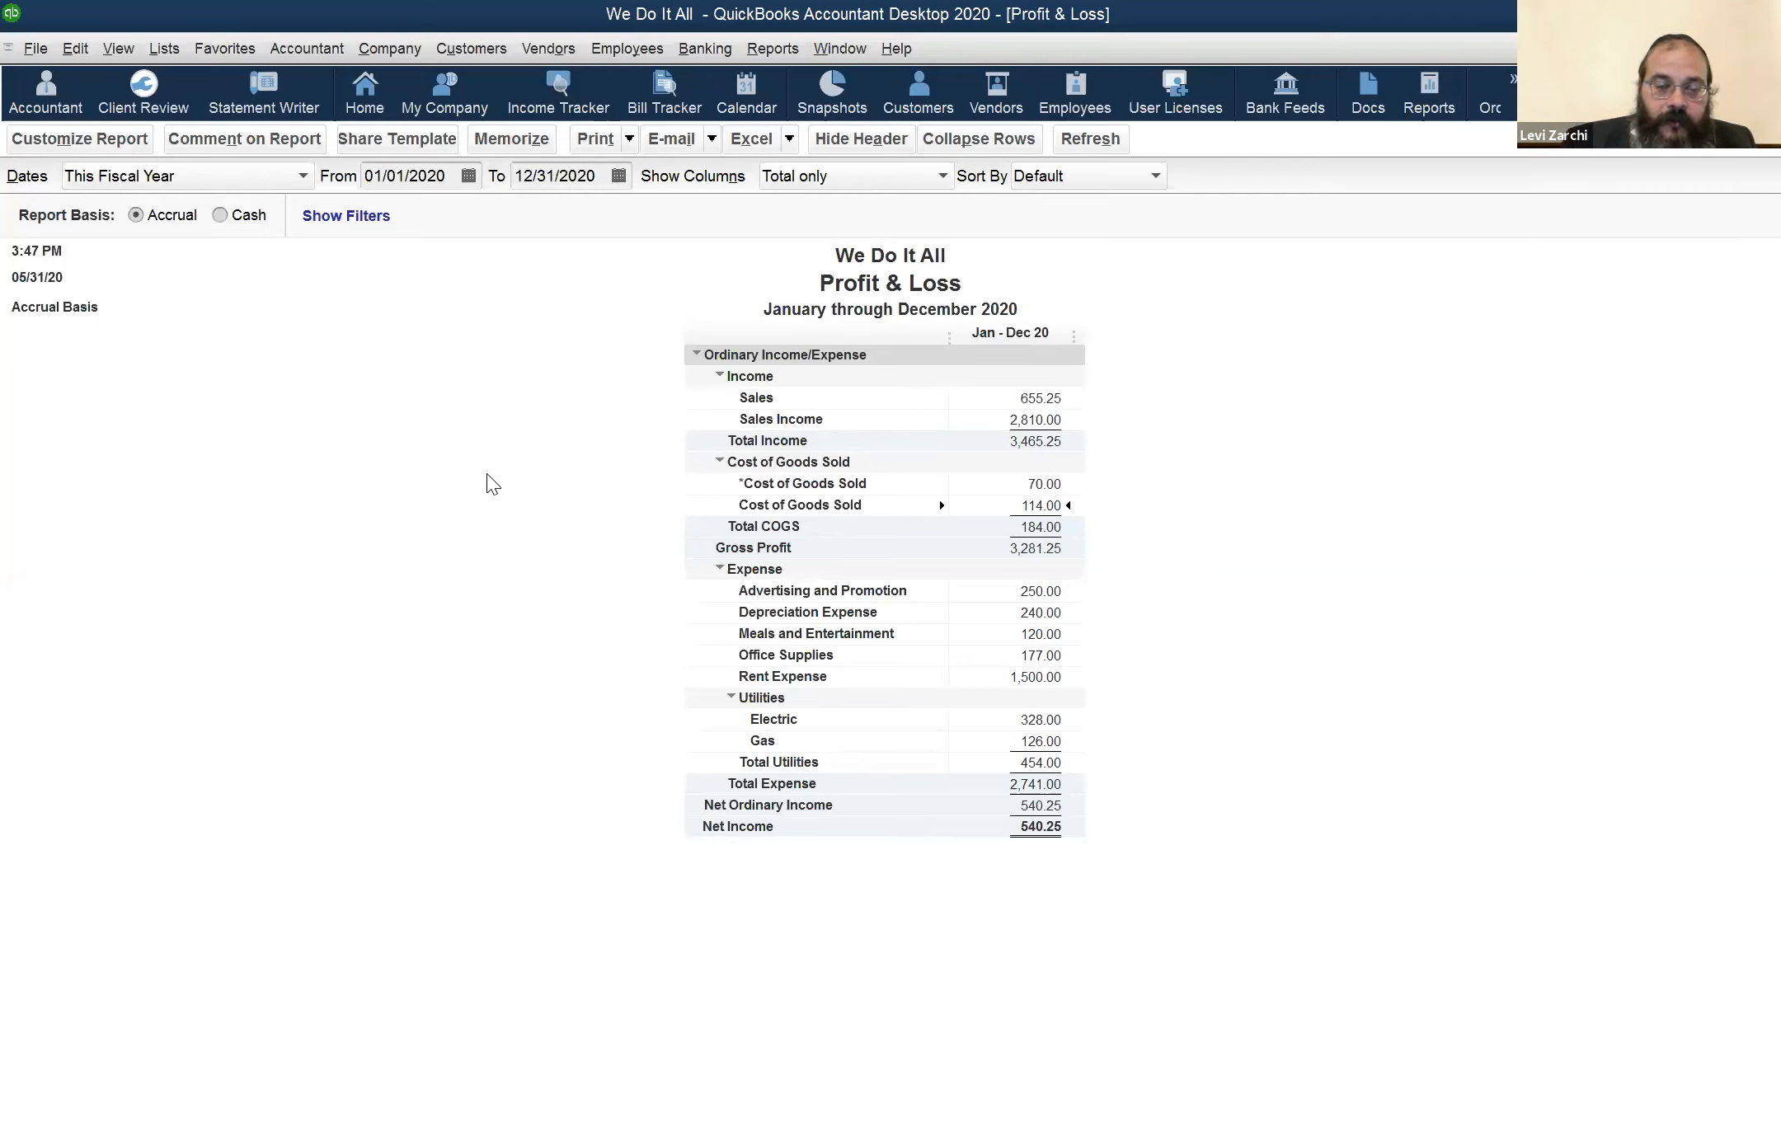
Open the chart of accounts and select the Inventory Asset account
key(ctrl+a)
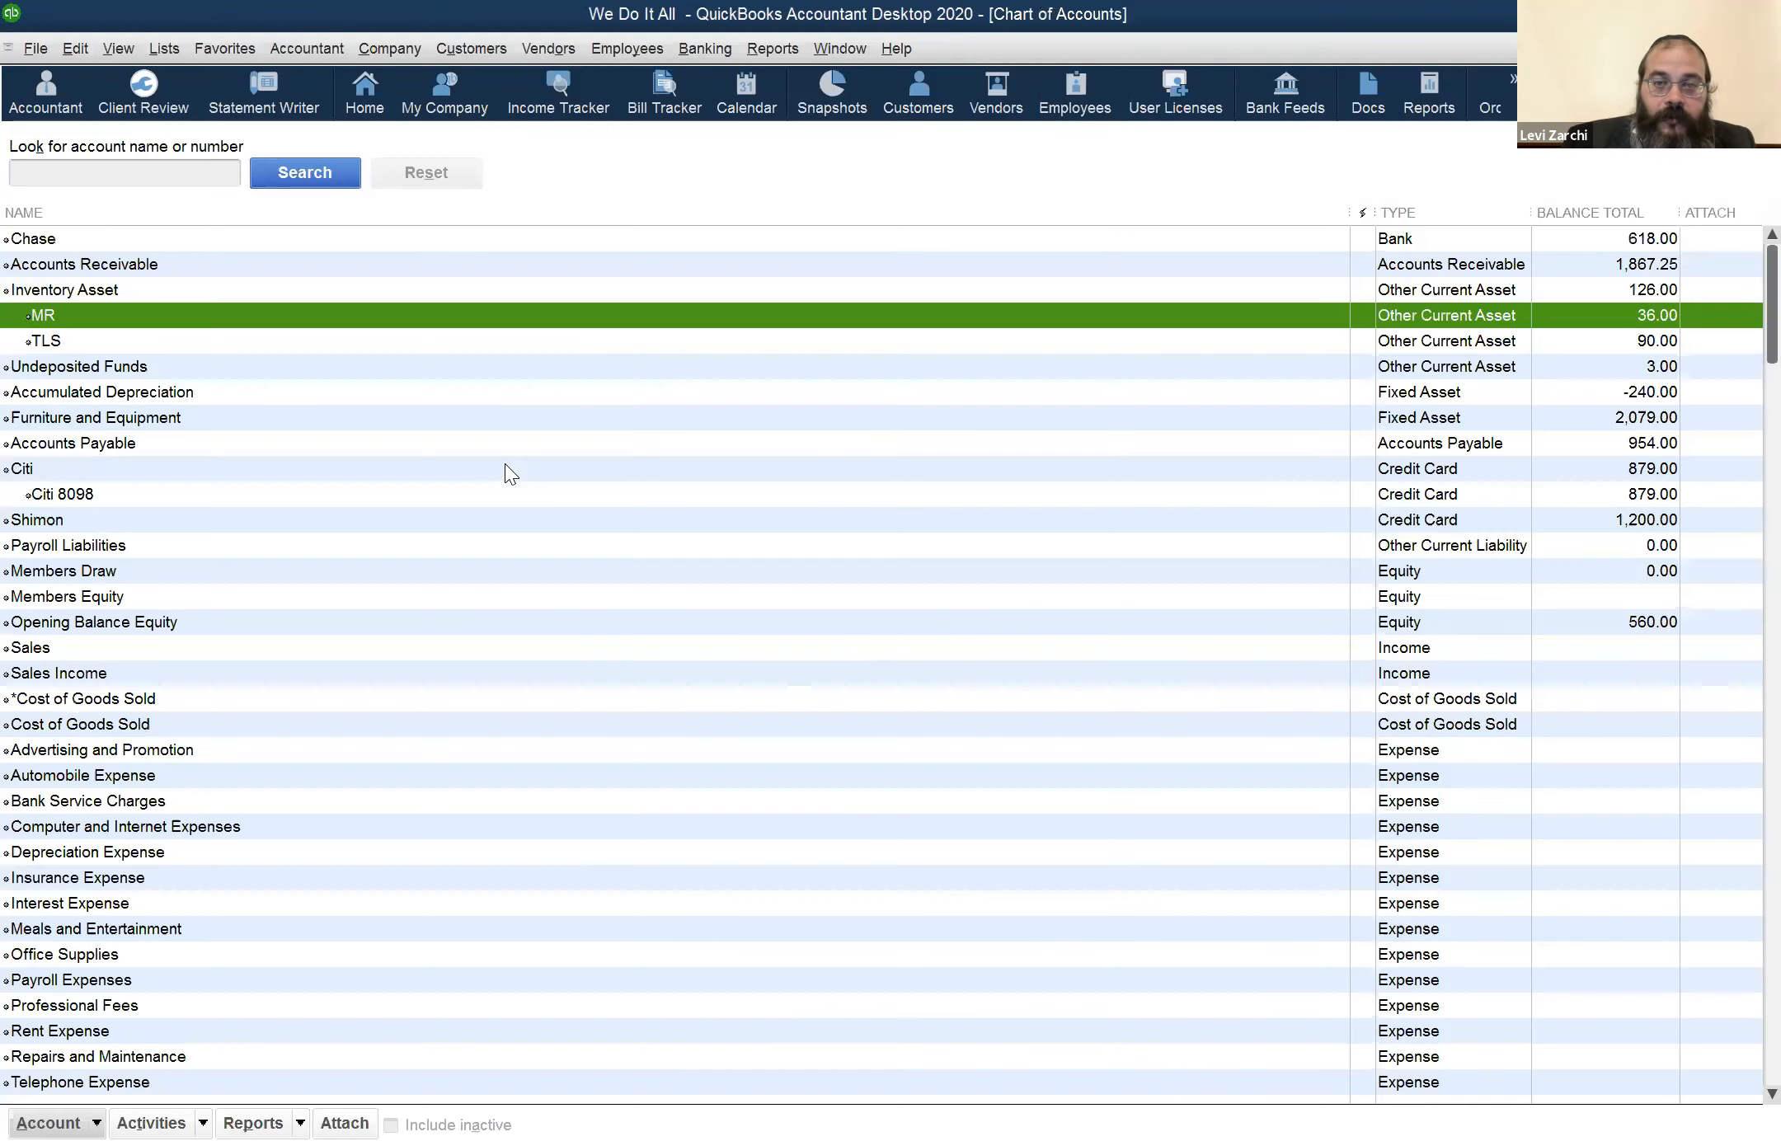
double_click(101, 291)
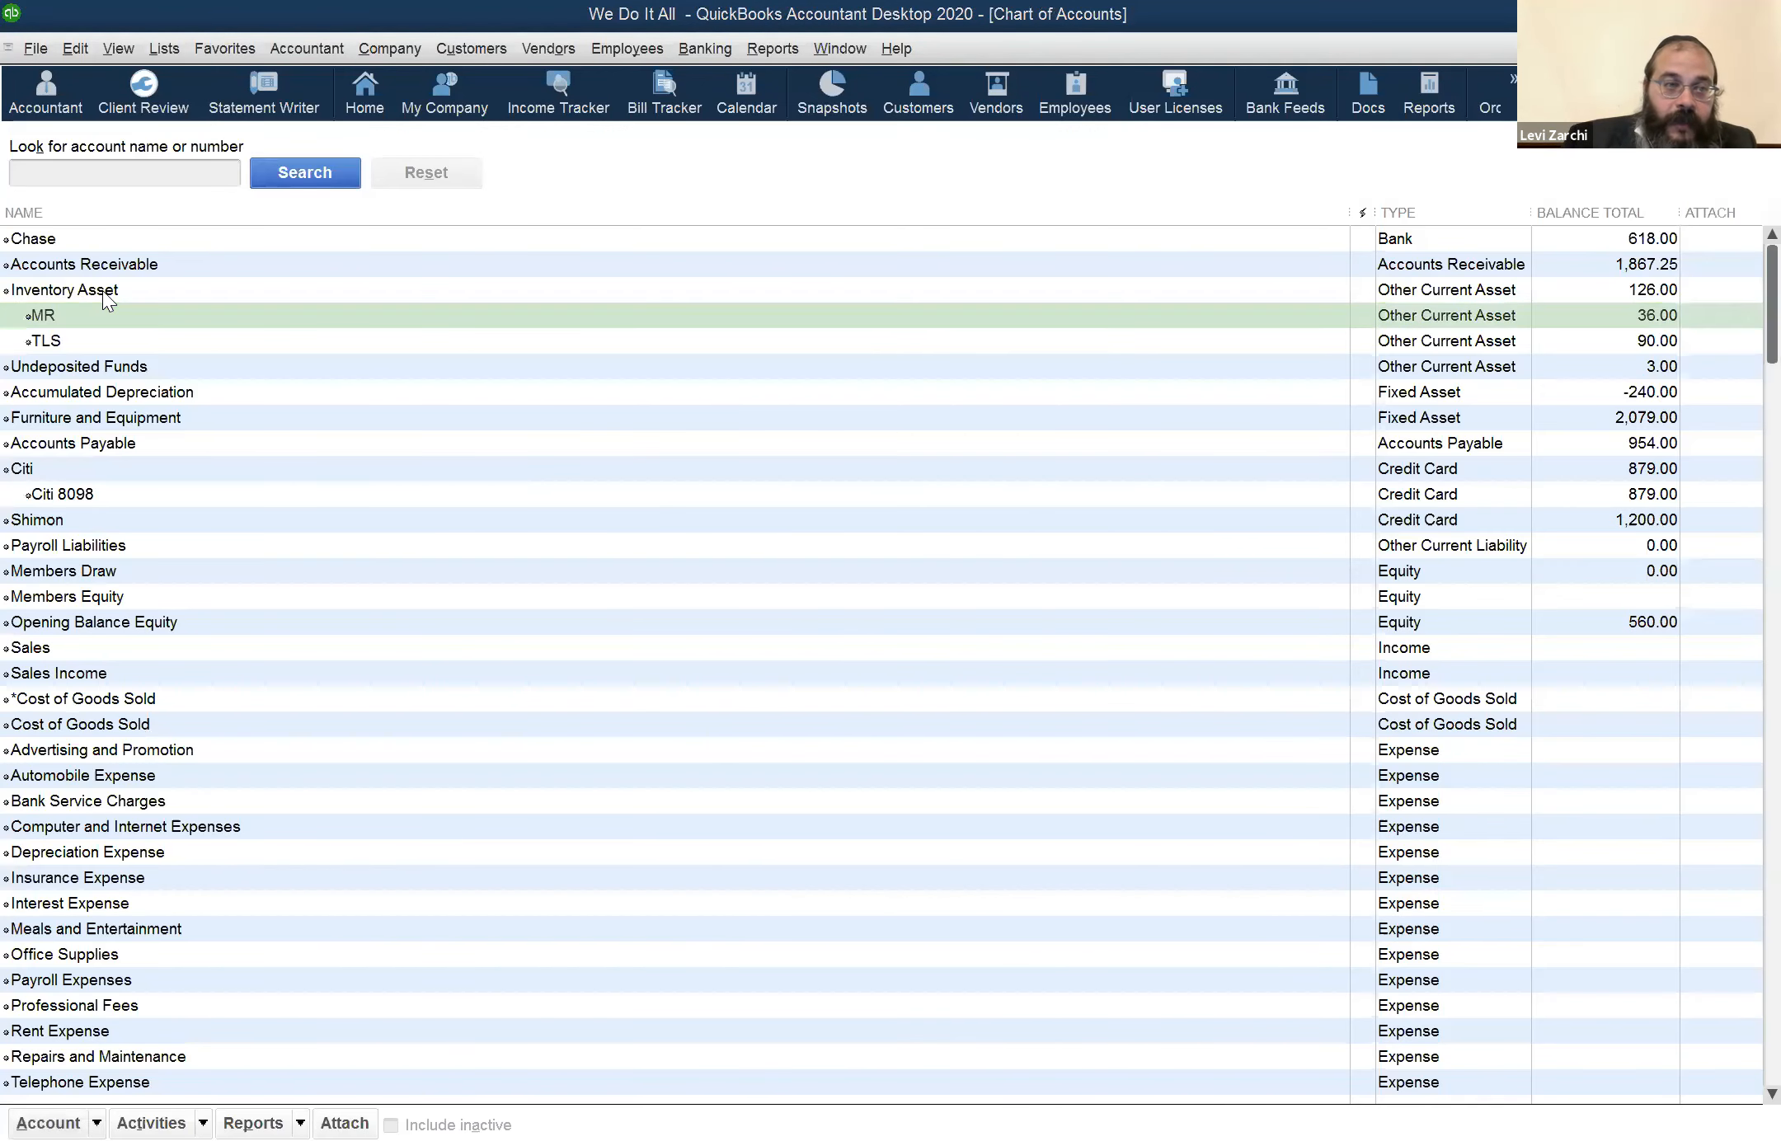
click(92, 295)
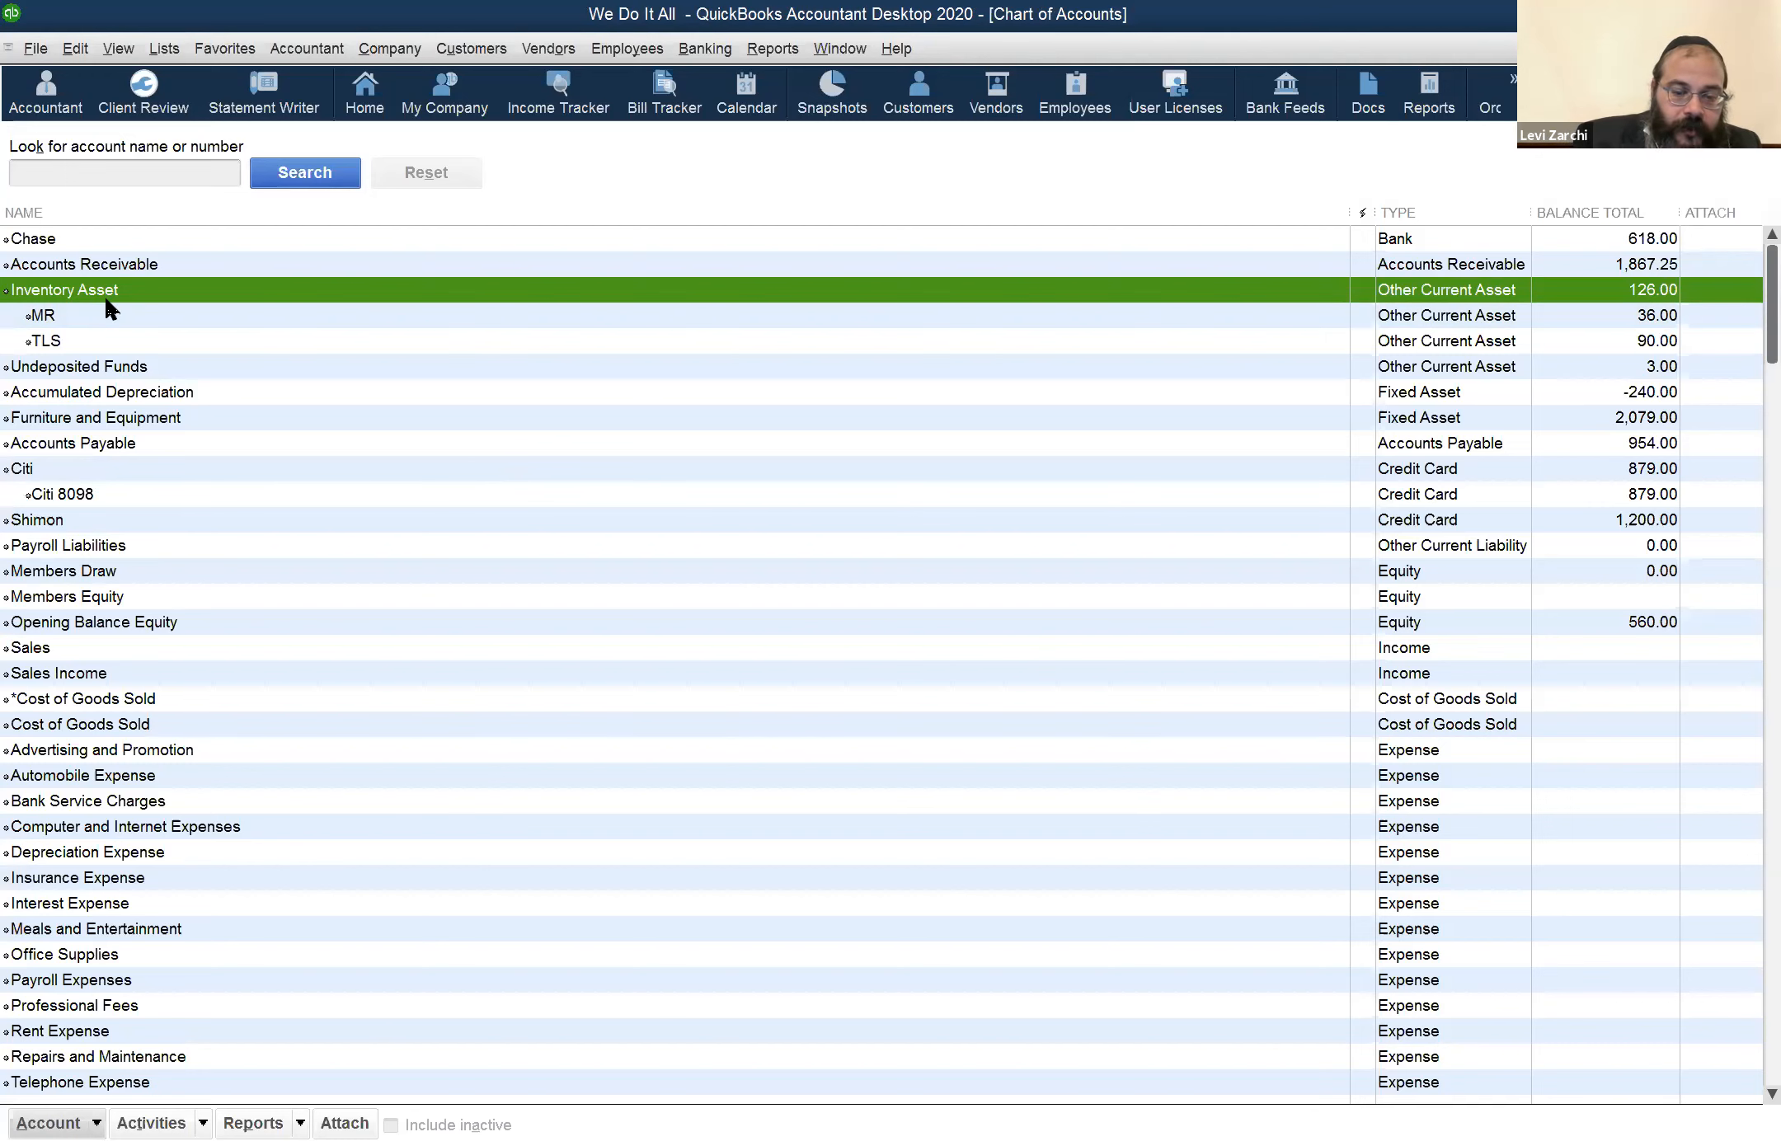
Set up a new Other Current Asset account named TLS as a subaccount of Inventory Asset, and cancel it without saving
key(ctrl+n)
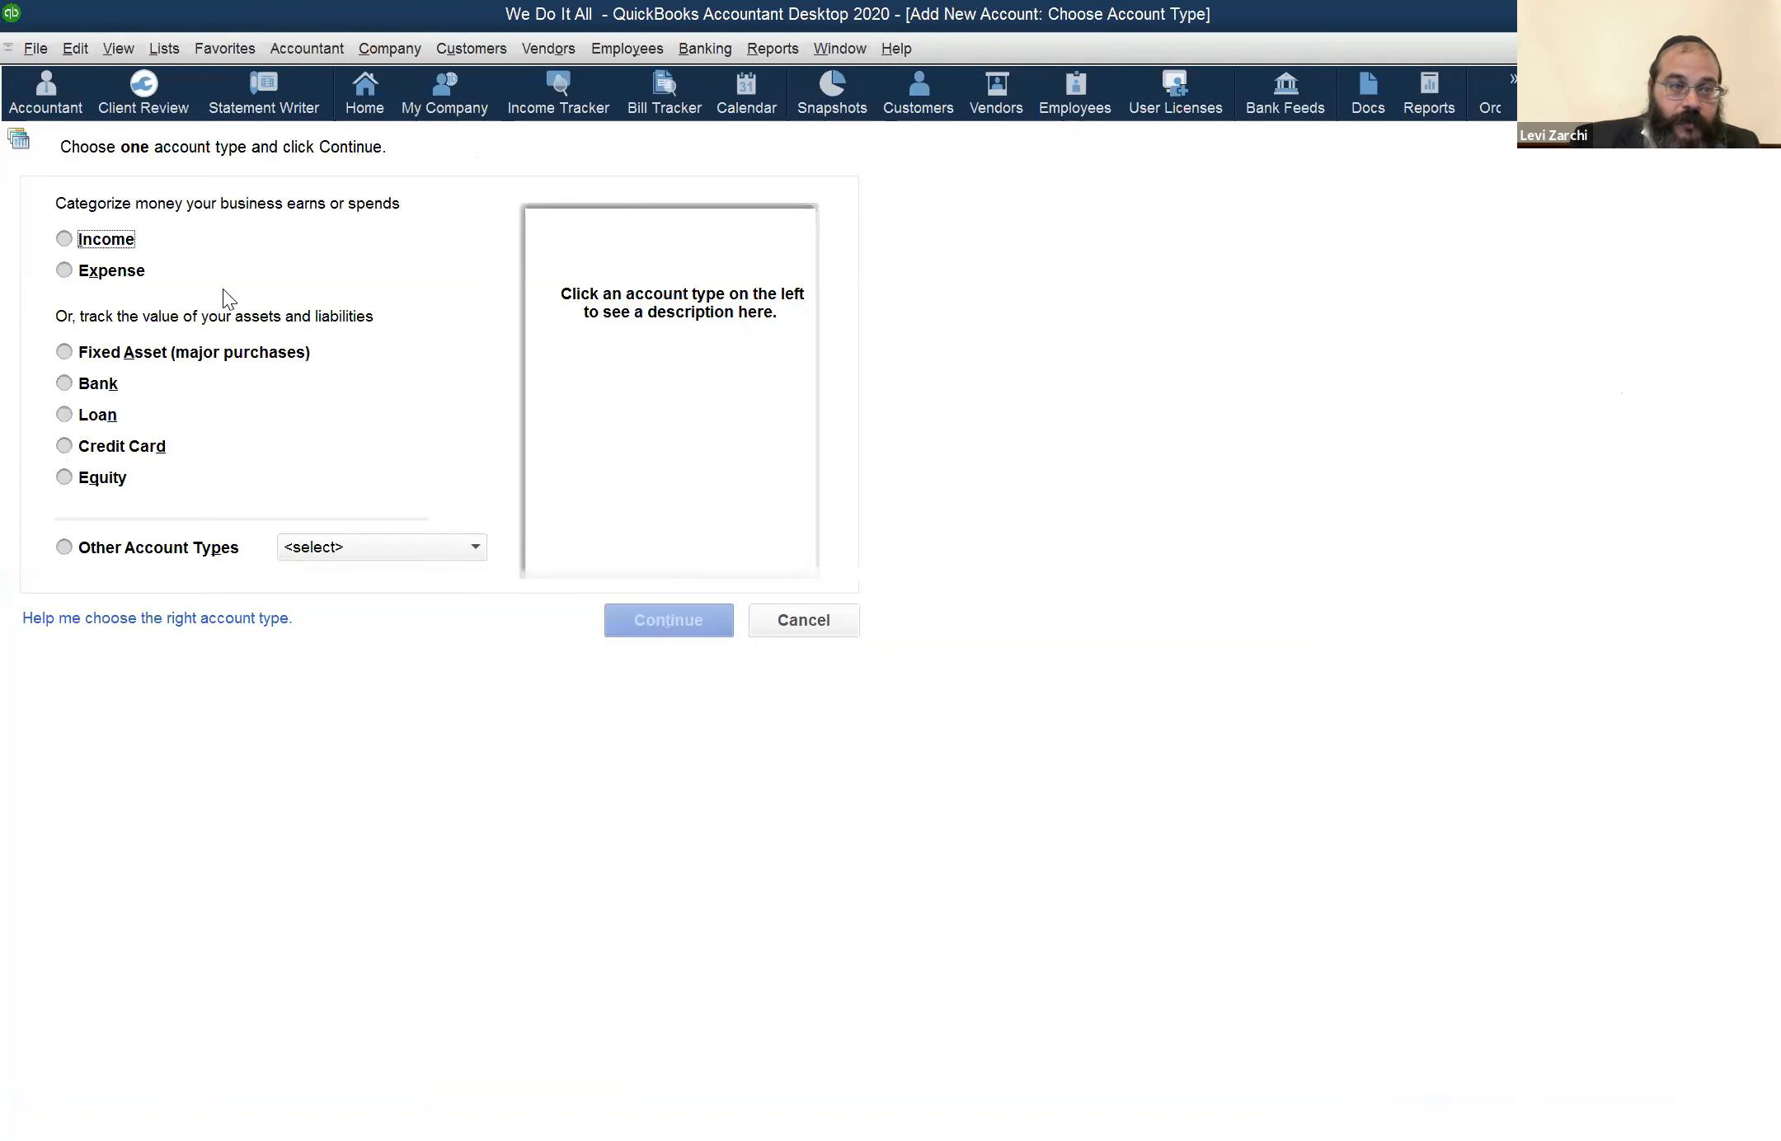
click(337, 548)
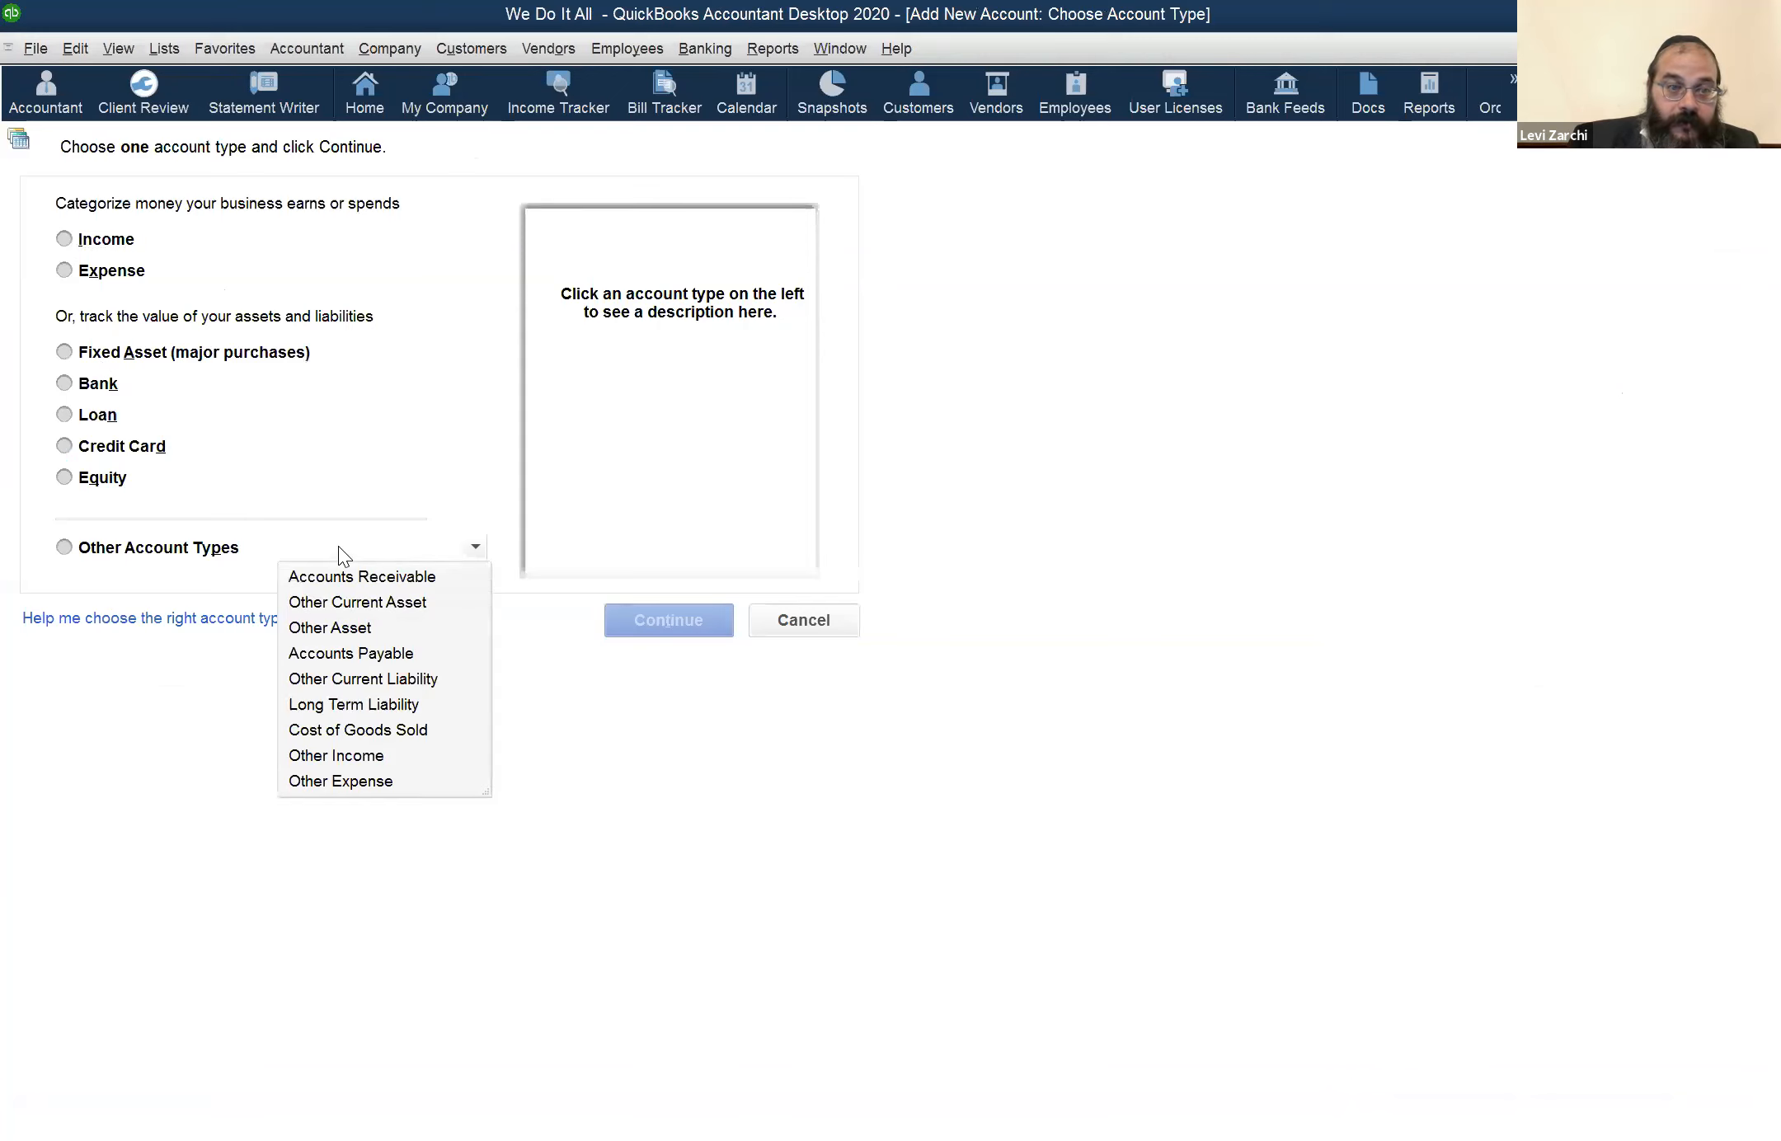
click(389, 611)
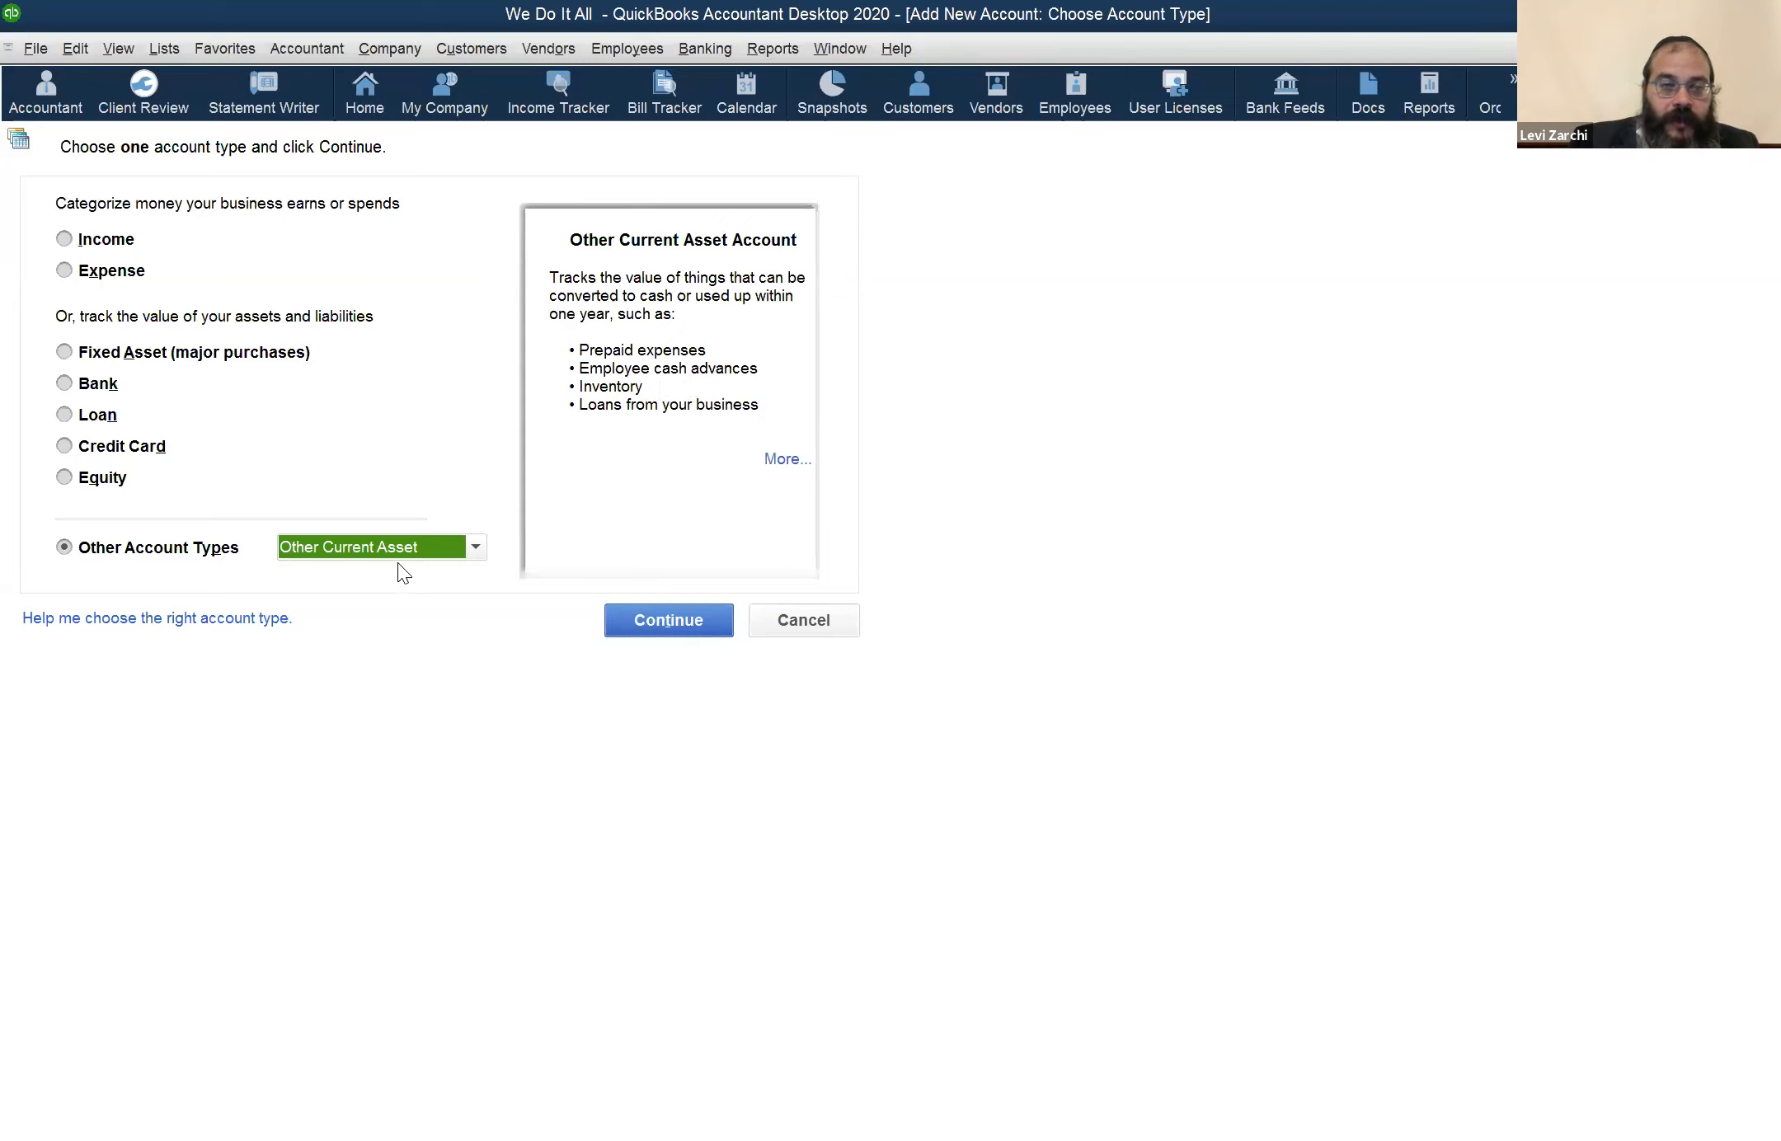
click(658, 628)
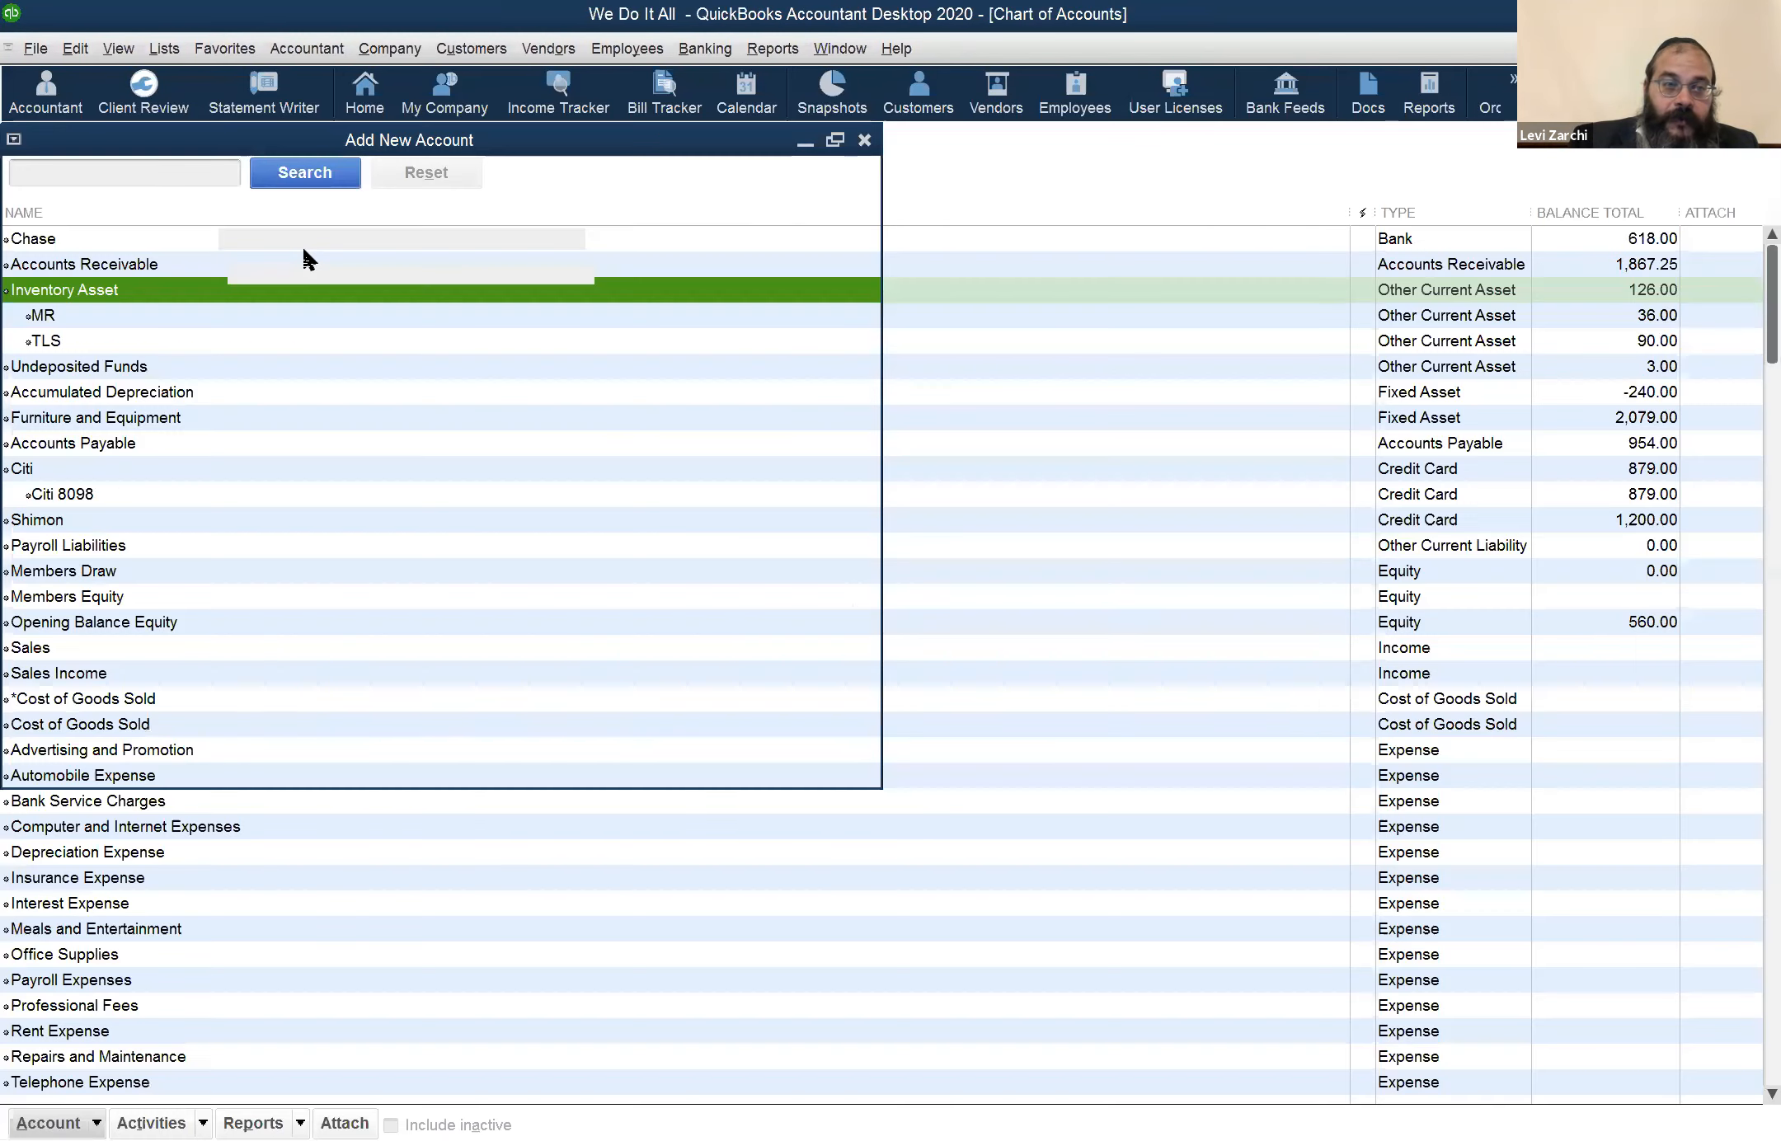
text(TLS)
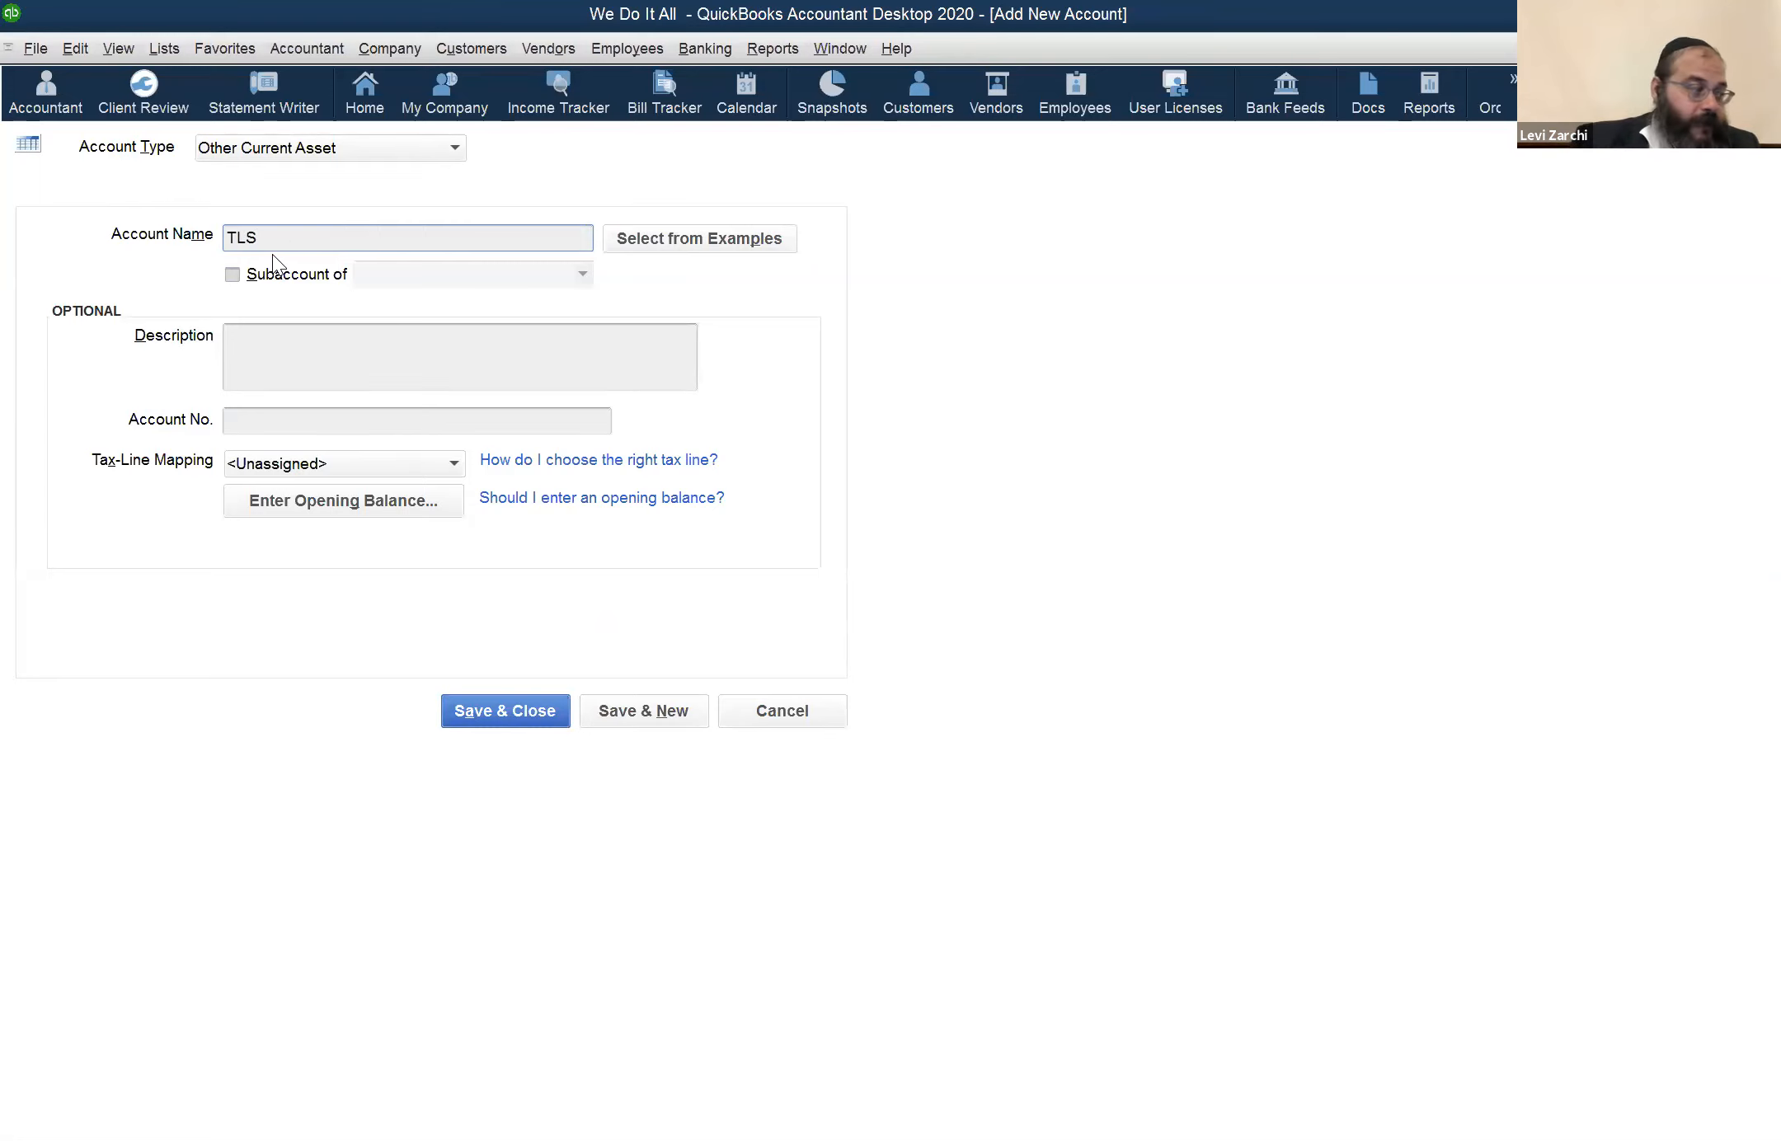
click(267, 282)
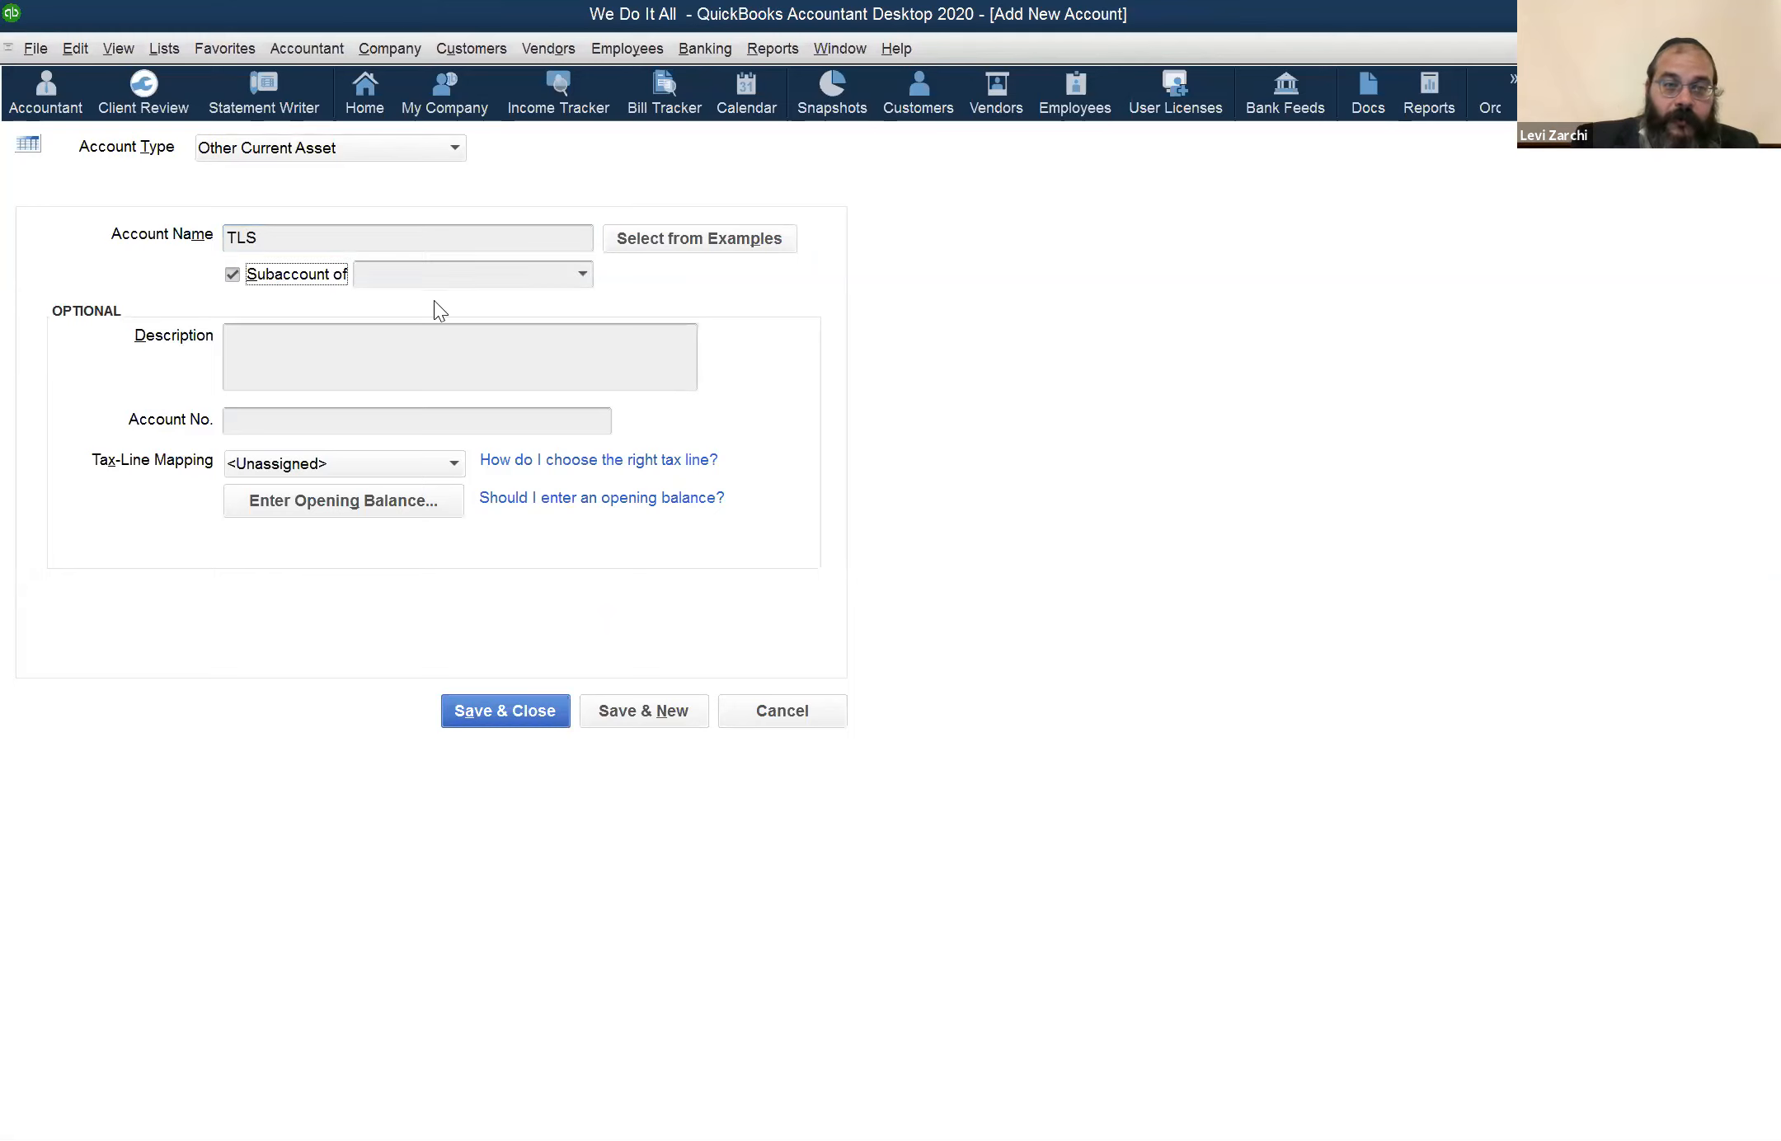
click(582, 274)
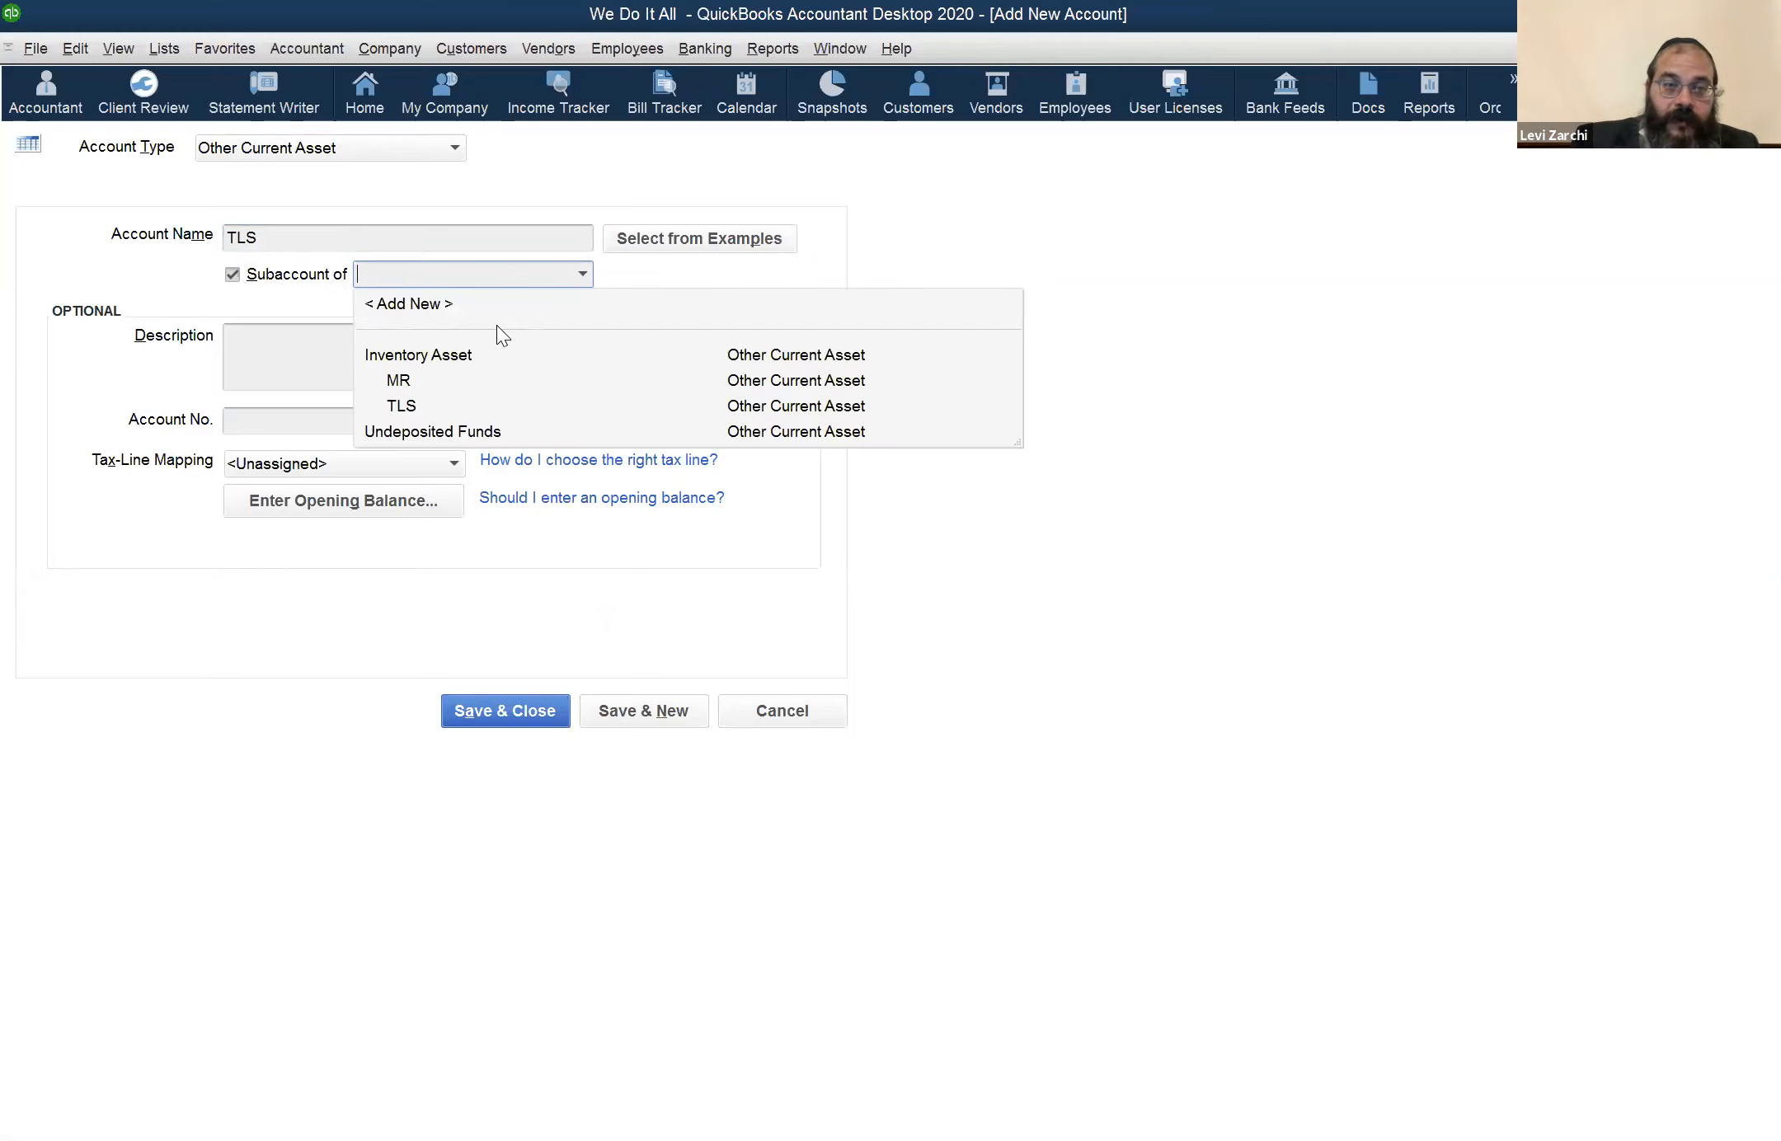
click(473, 363)
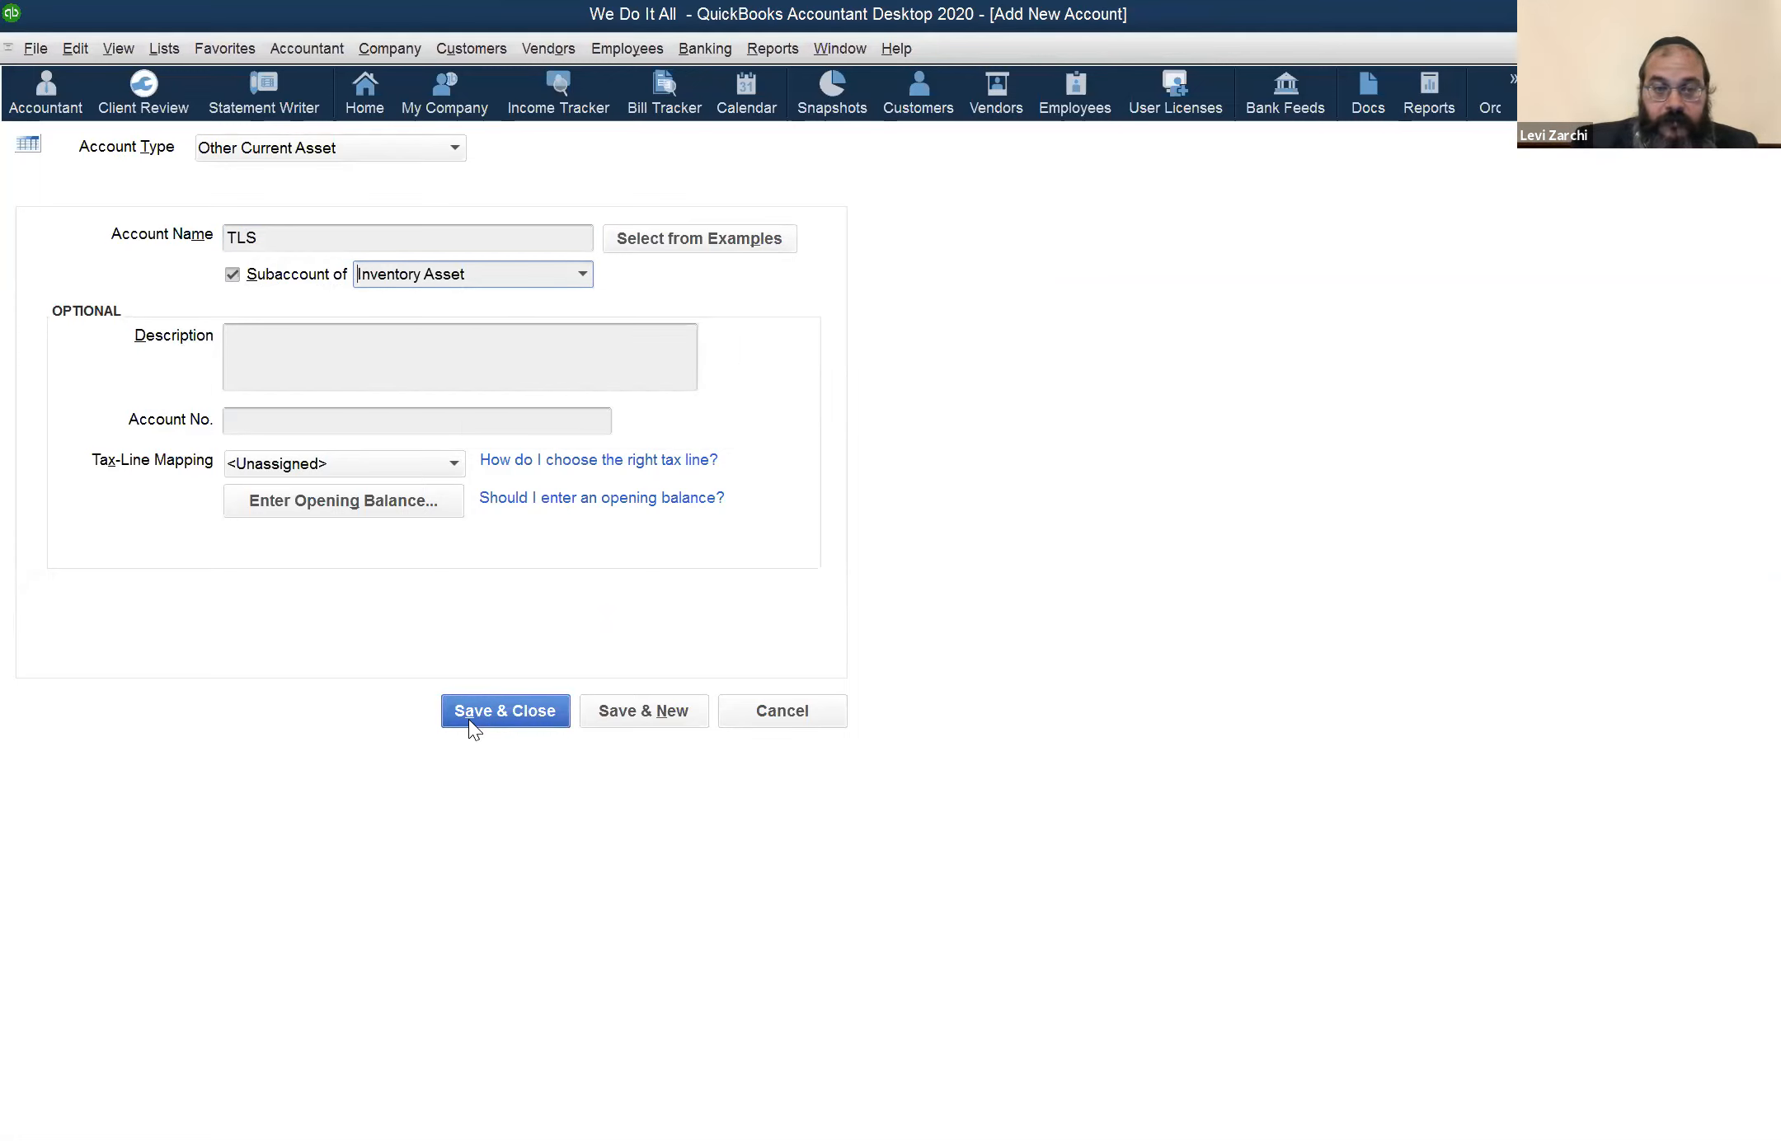
click(819, 713)
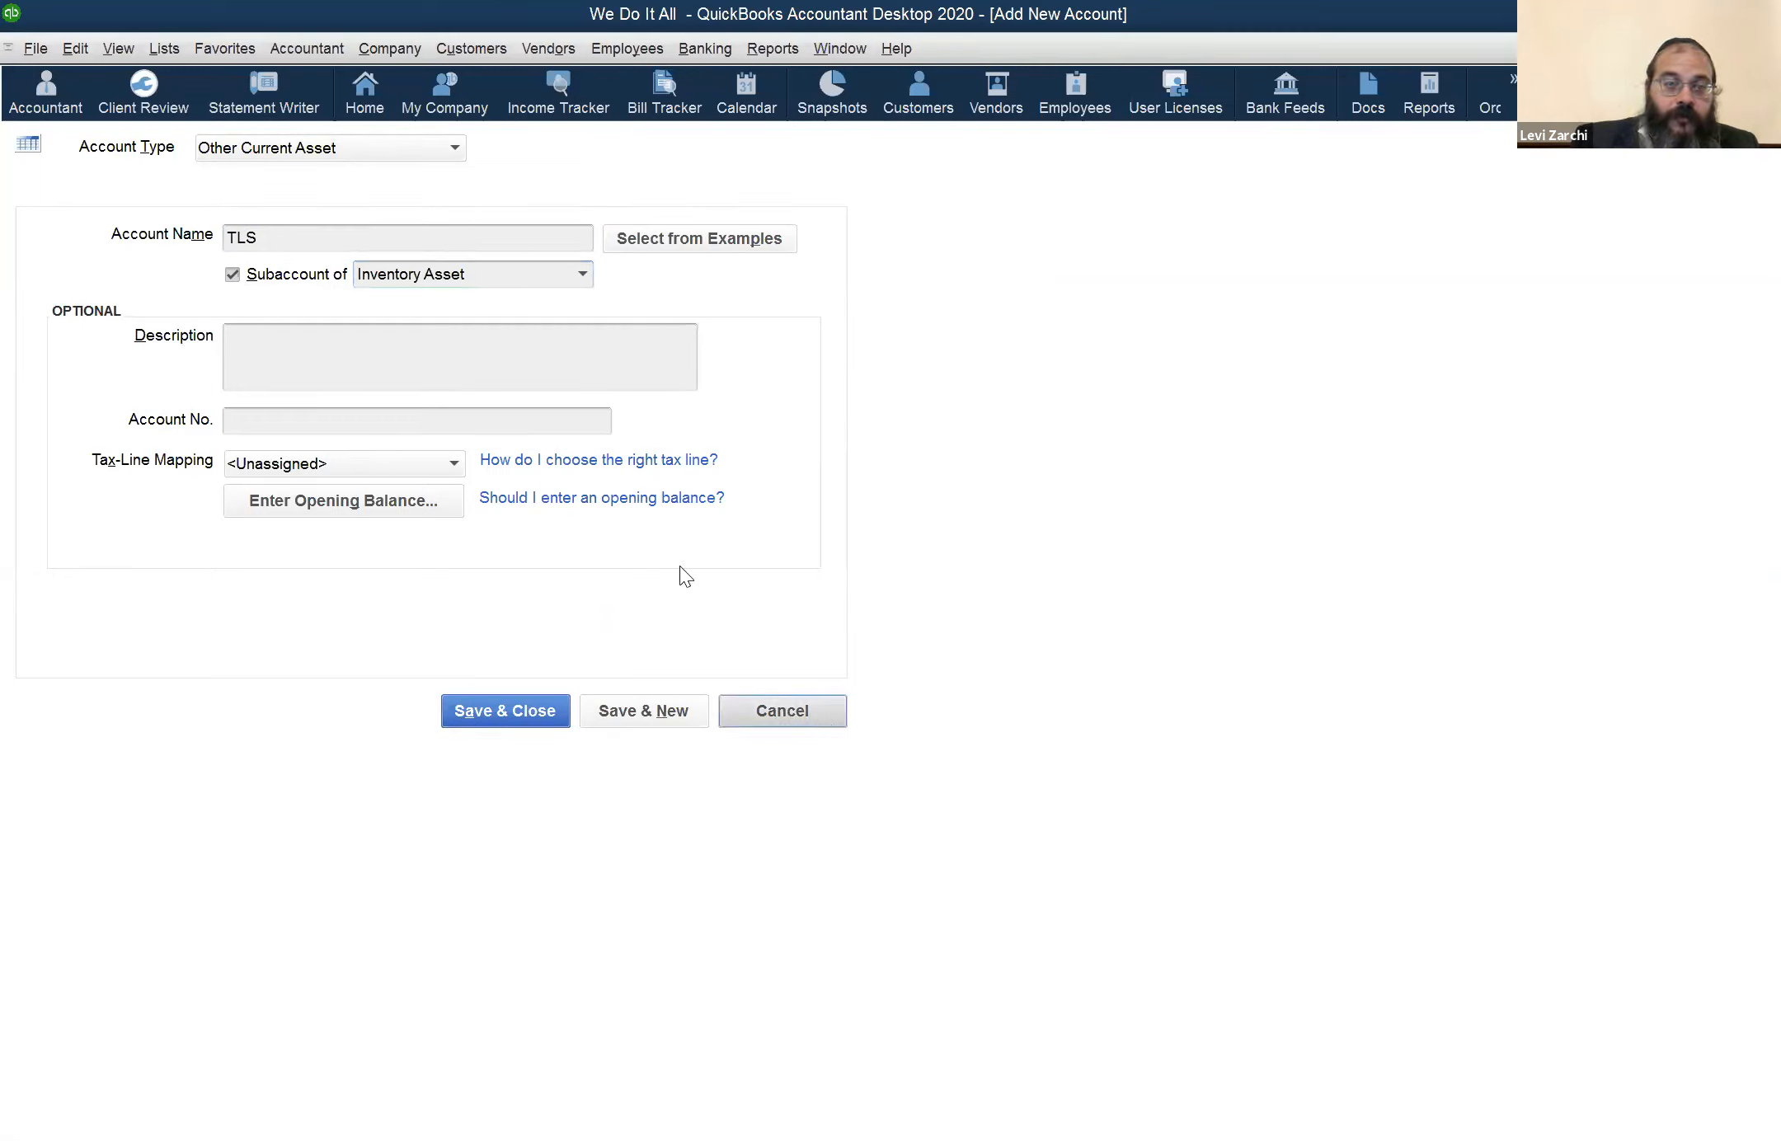
click(822, 724)
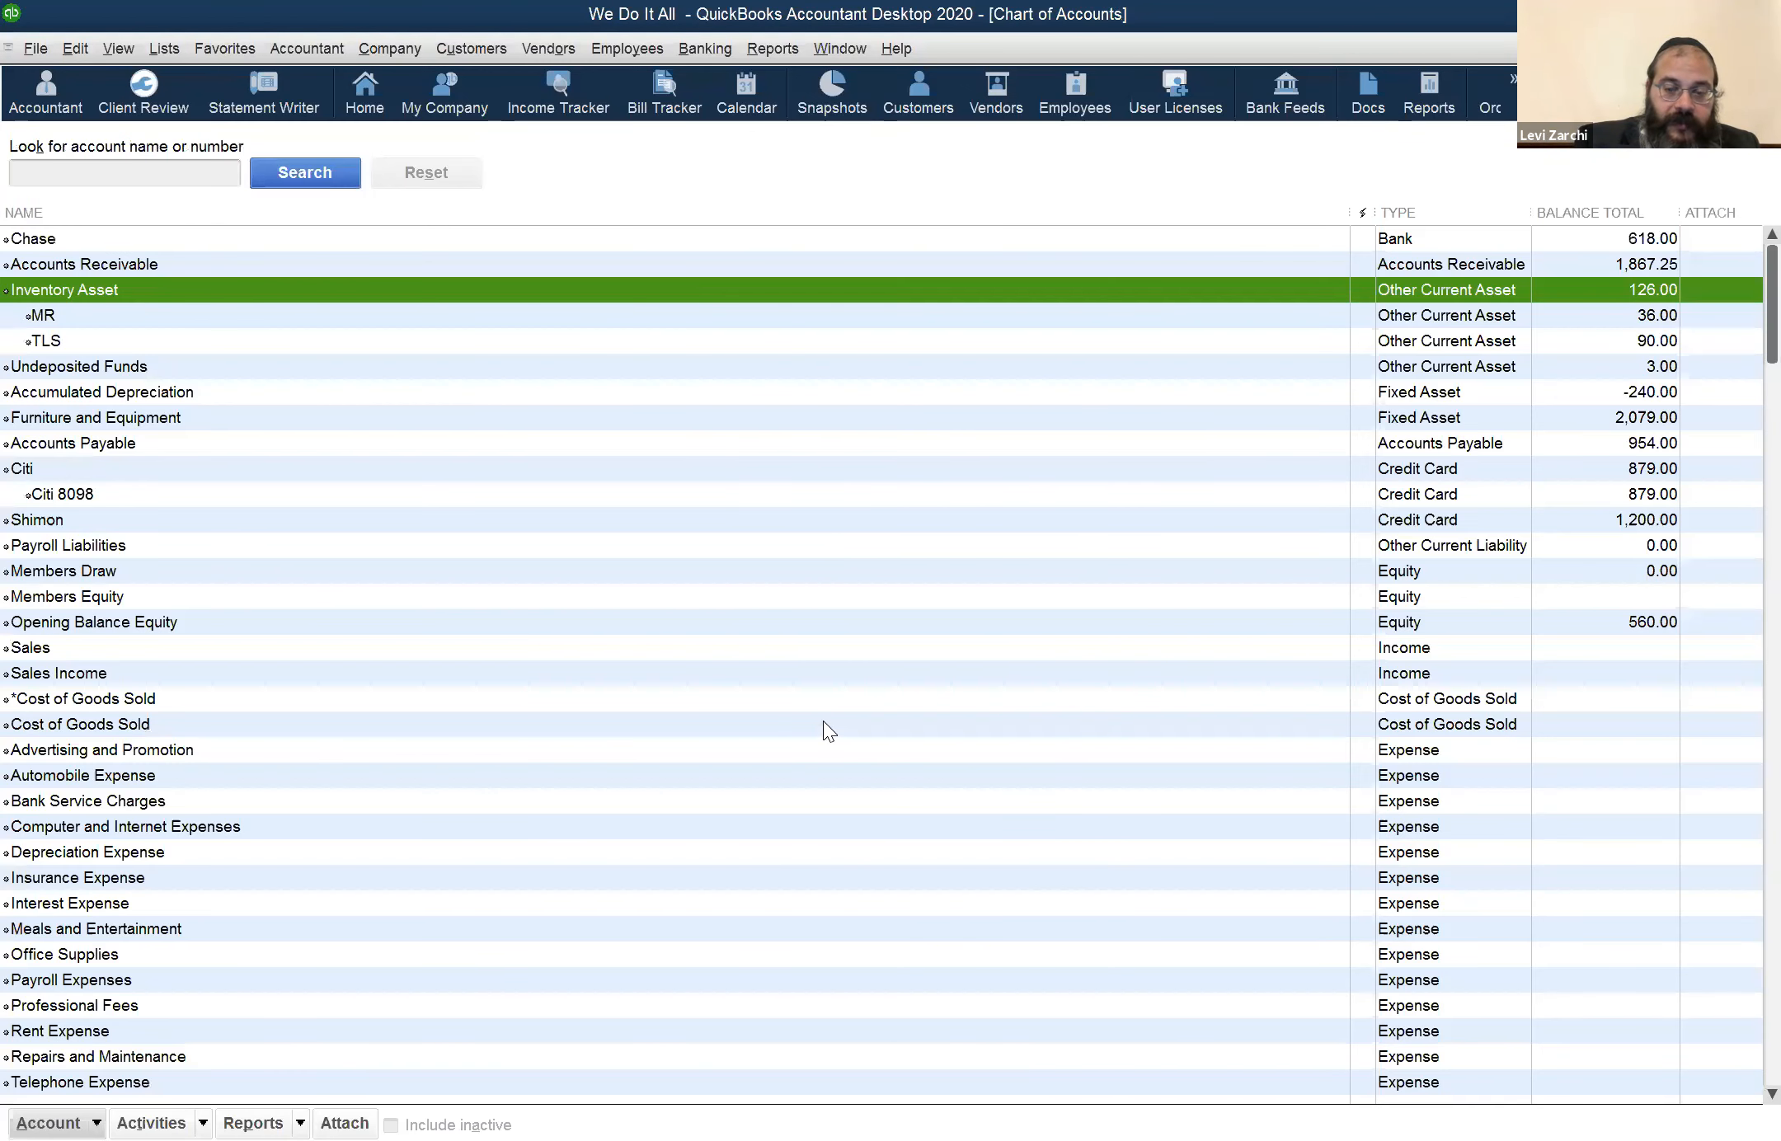
Set up a new Other Current Asset account named MR as a subaccount of Inventory Asset, and cancel it without saving
key(ctrl+n)
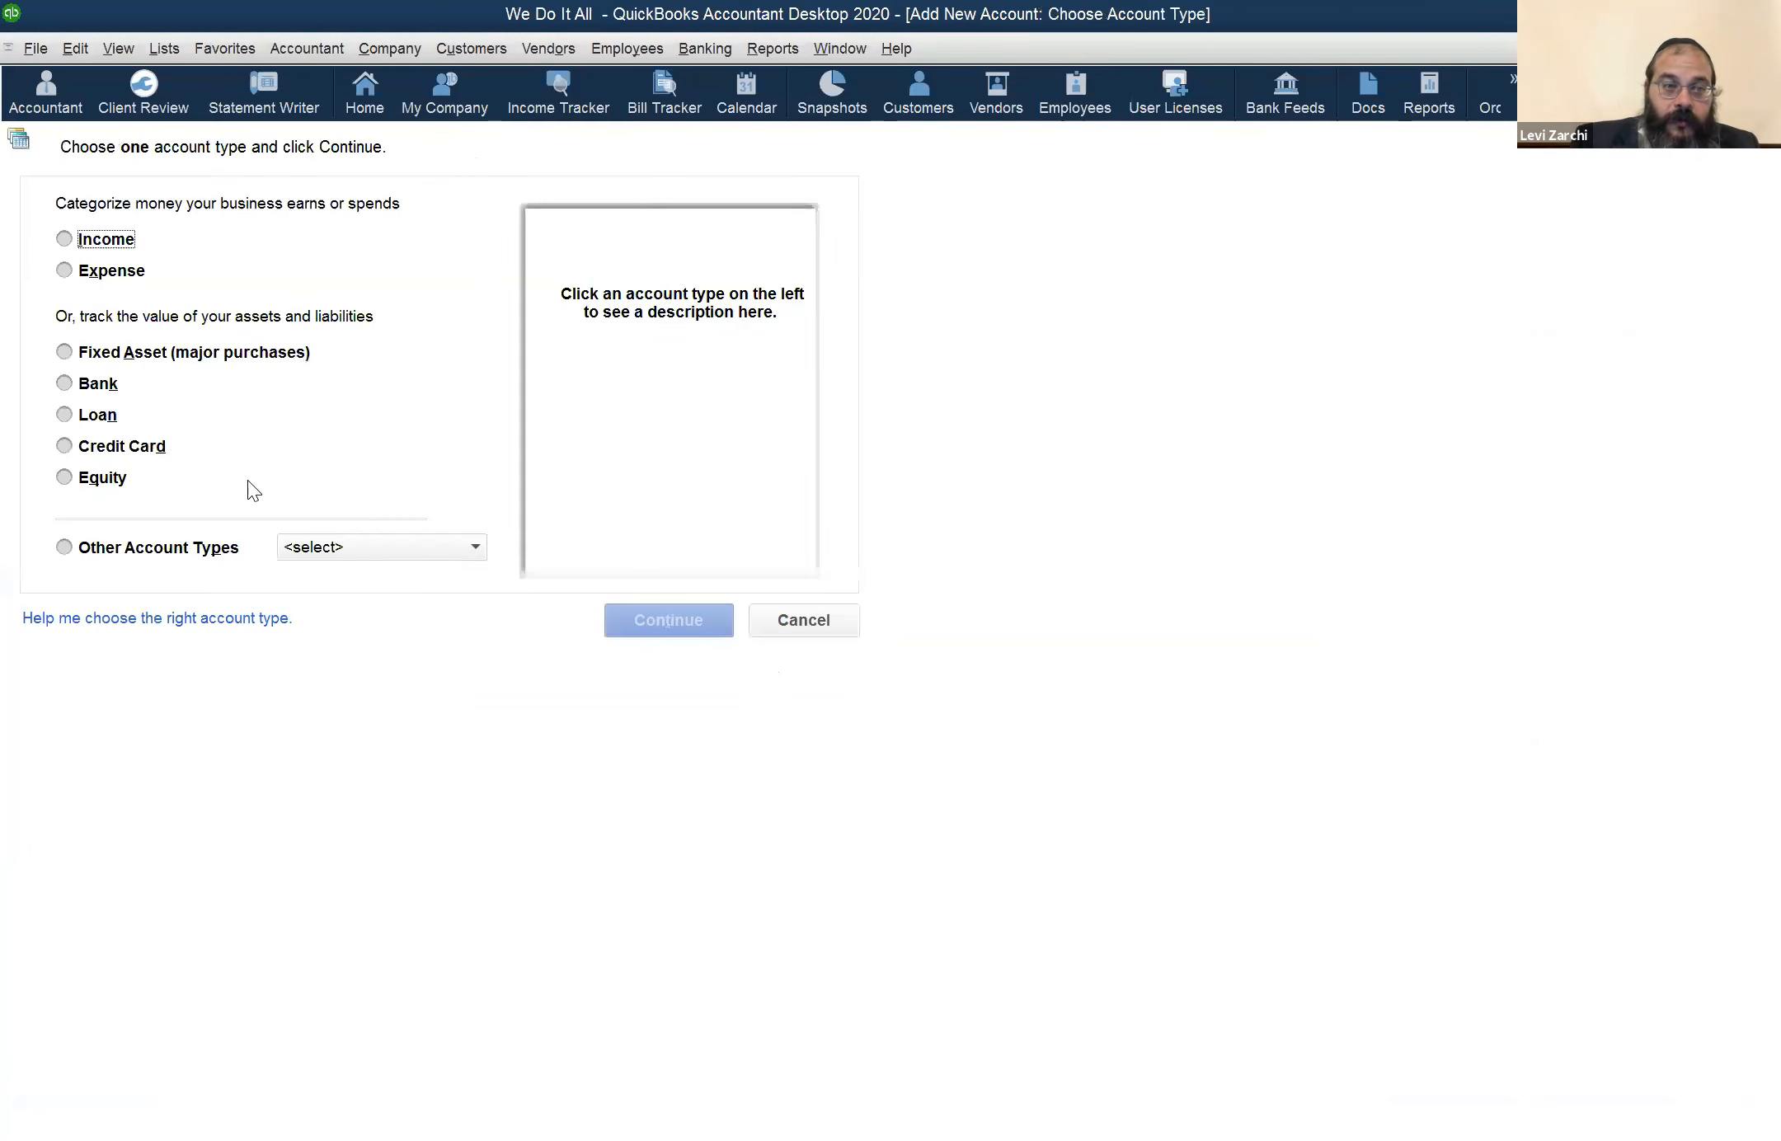
click(335, 546)
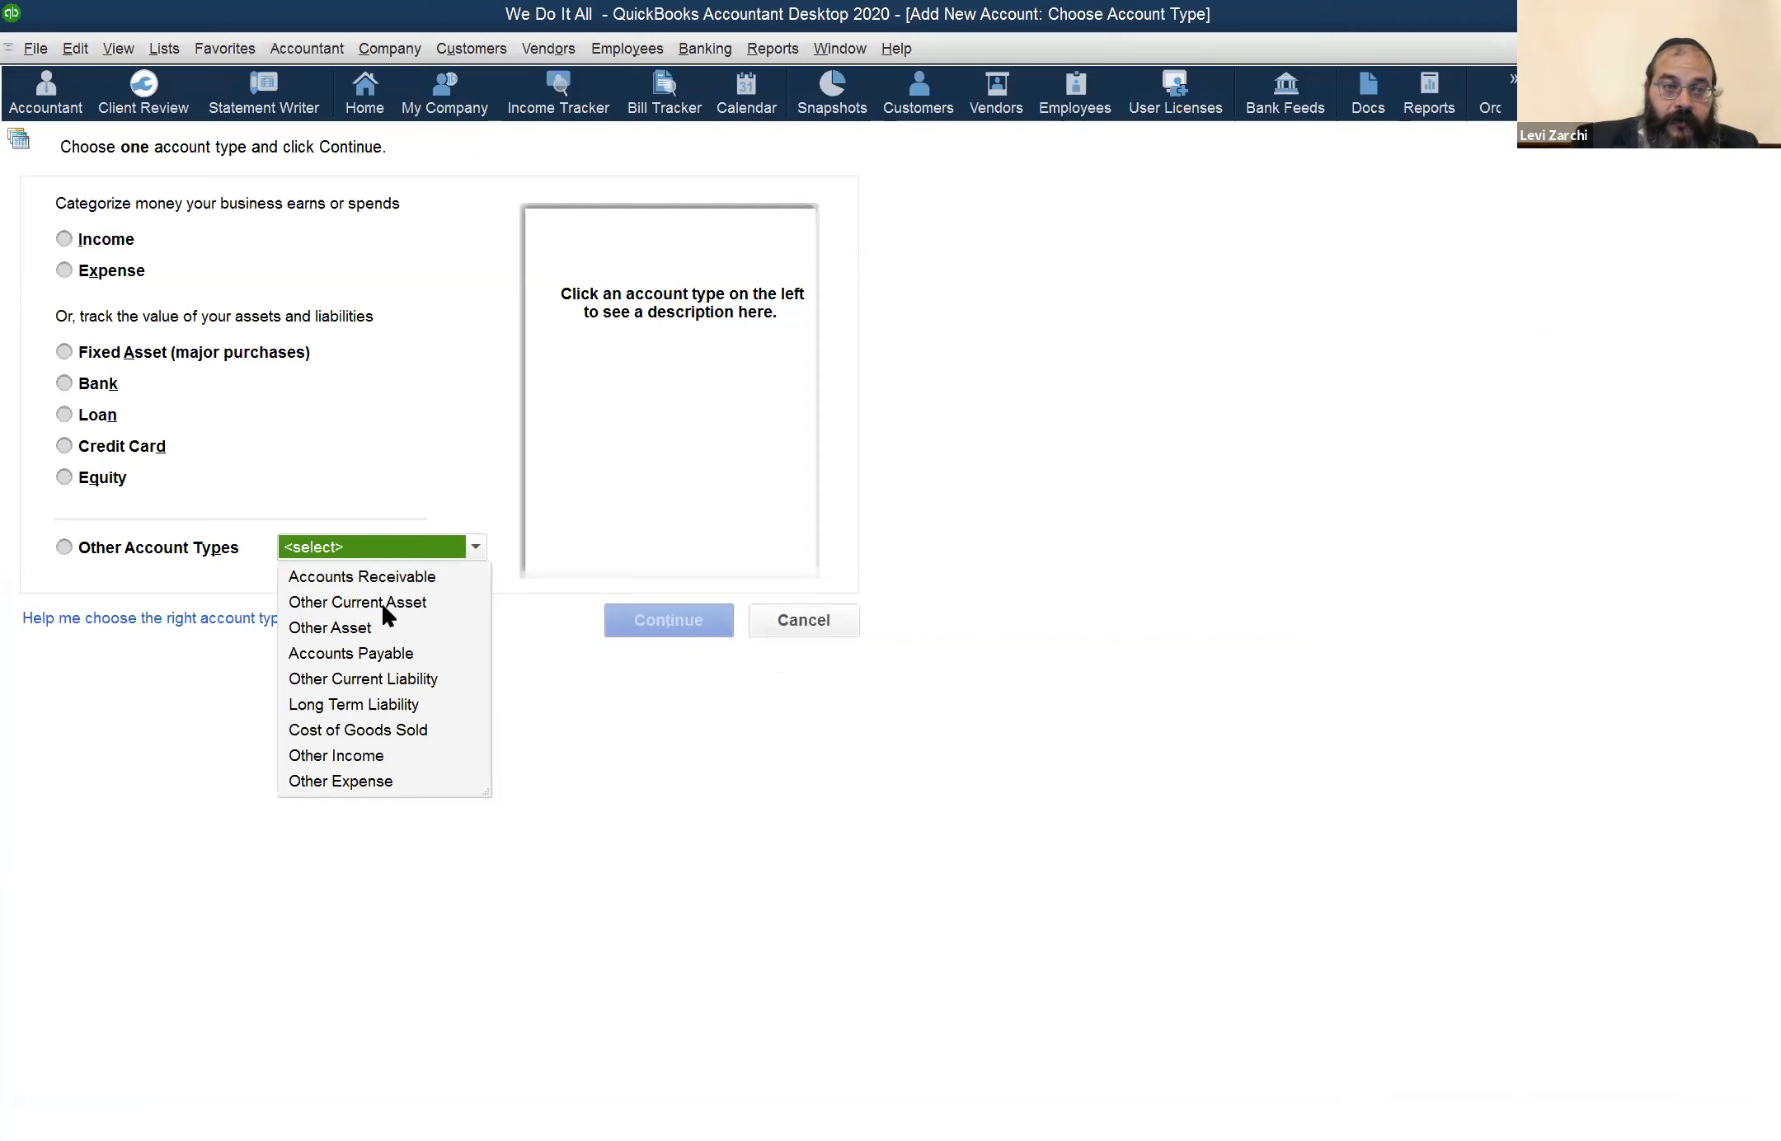
click(708, 622)
click(706, 621)
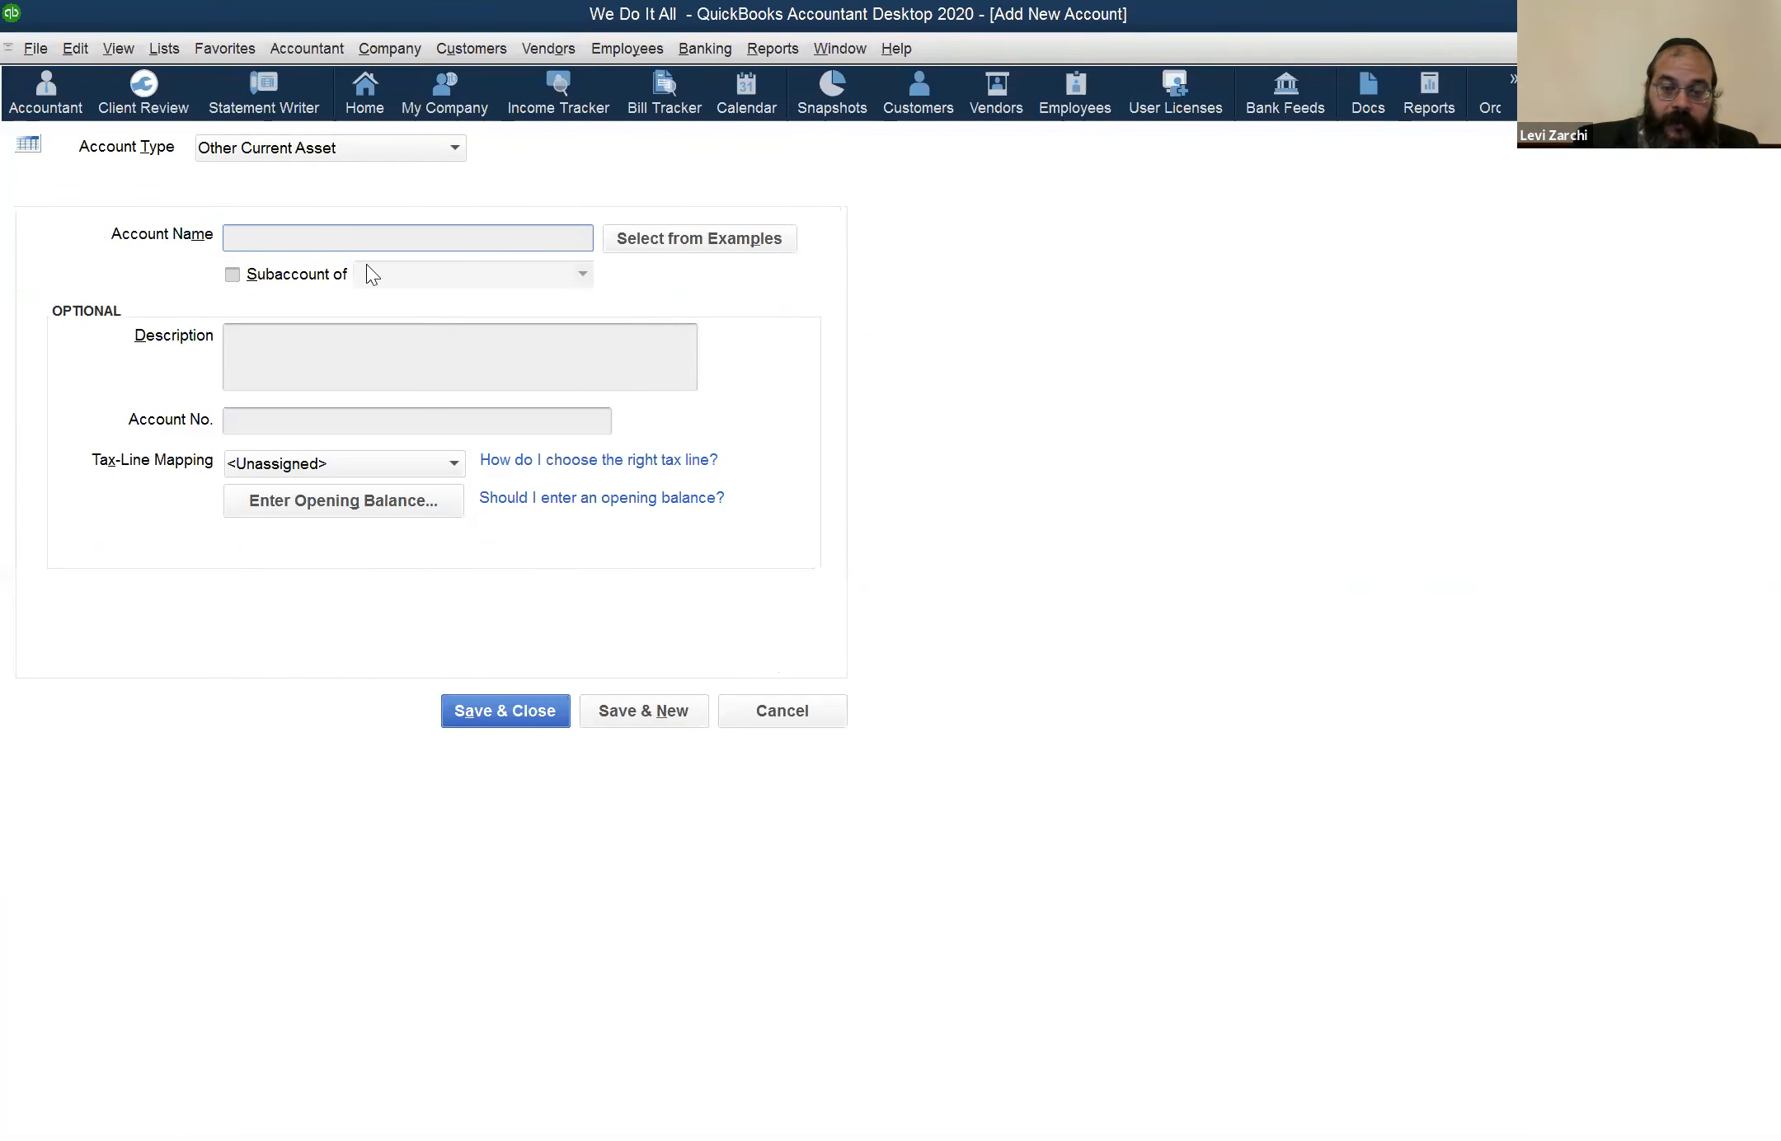
text(MR)
click(285, 278)
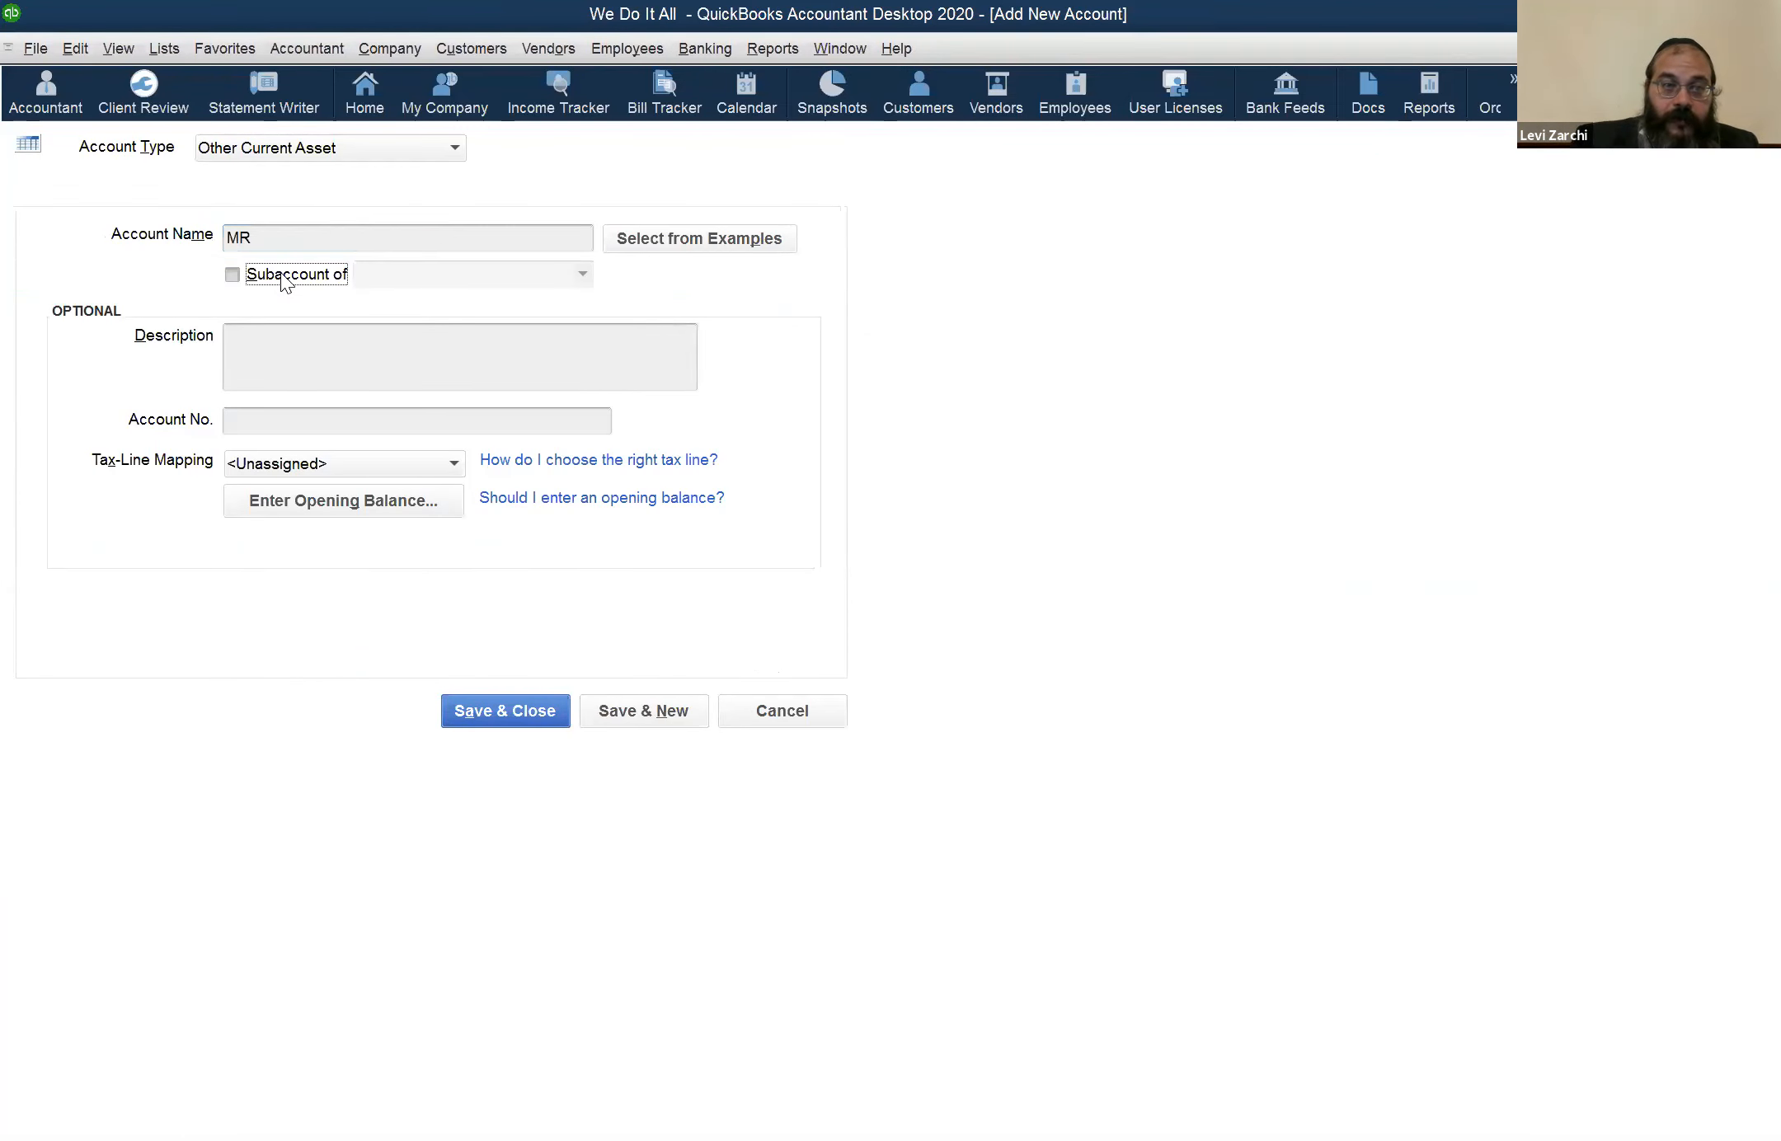
click(582, 272)
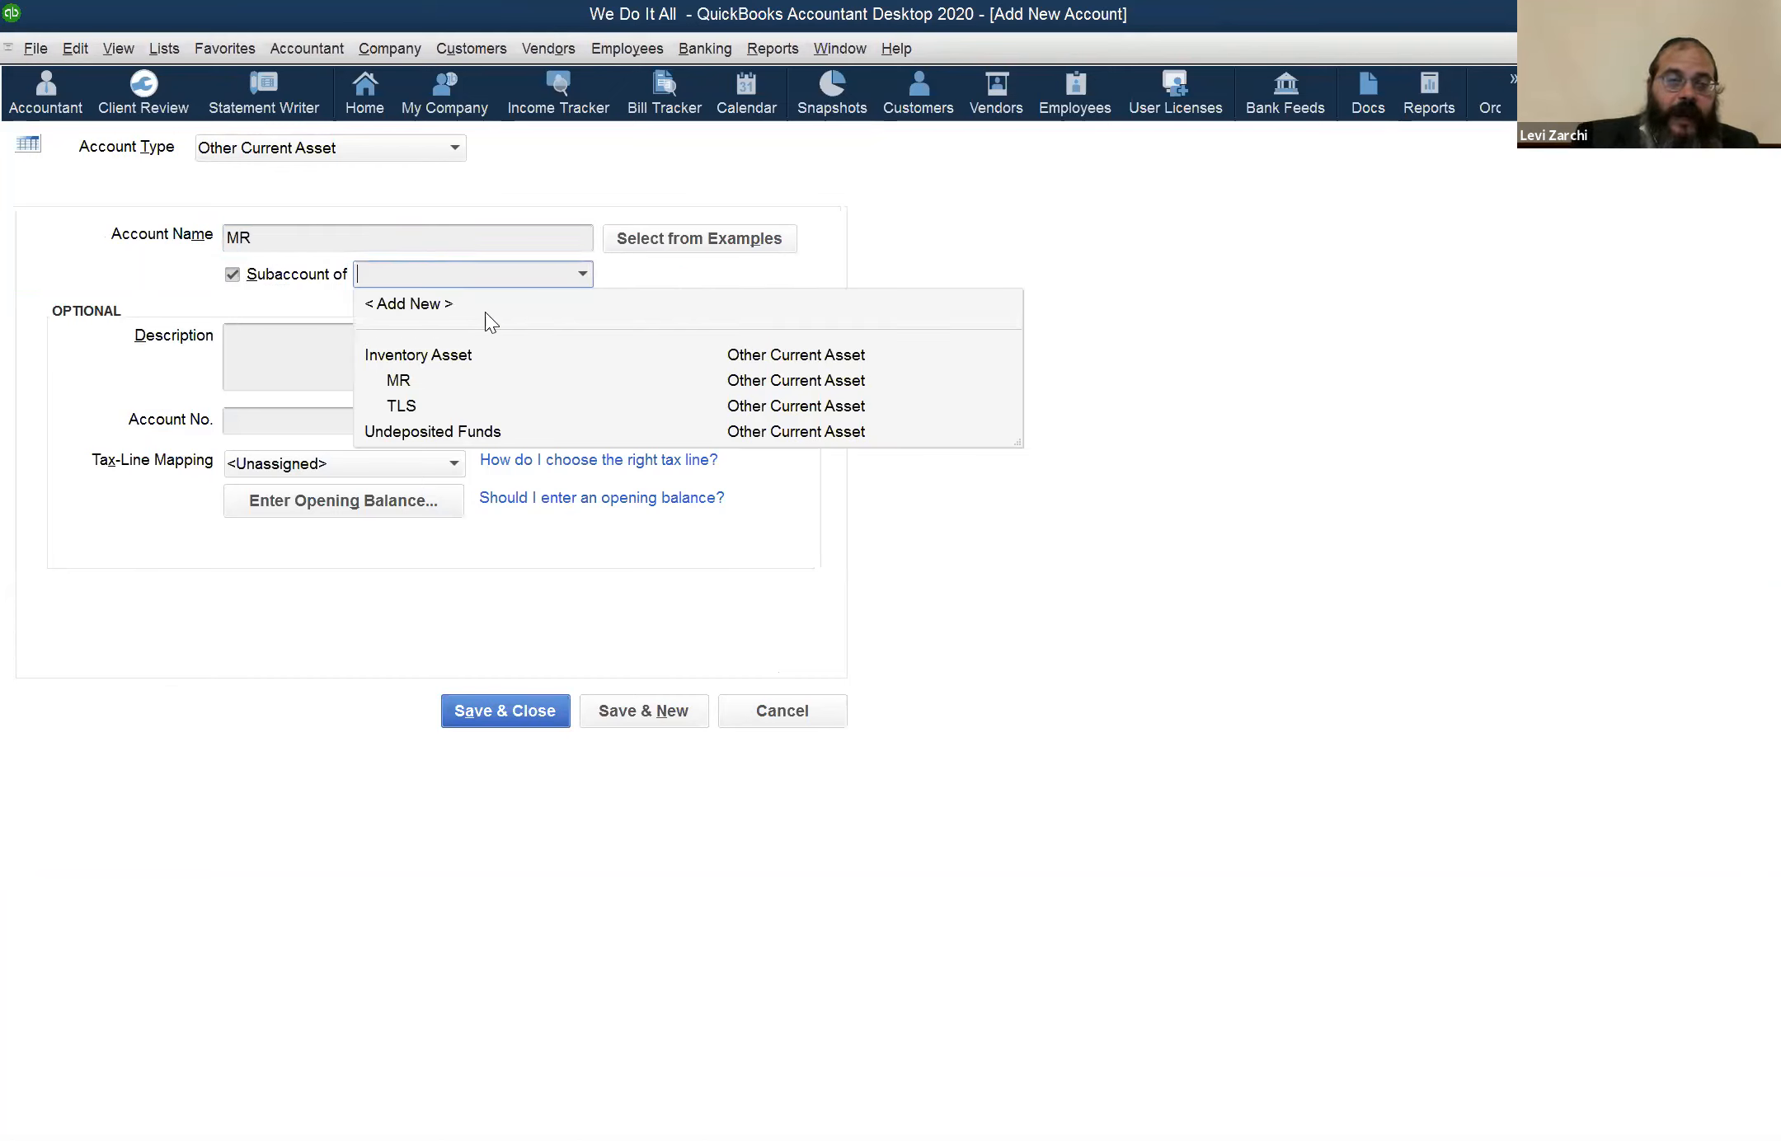
click(507, 354)
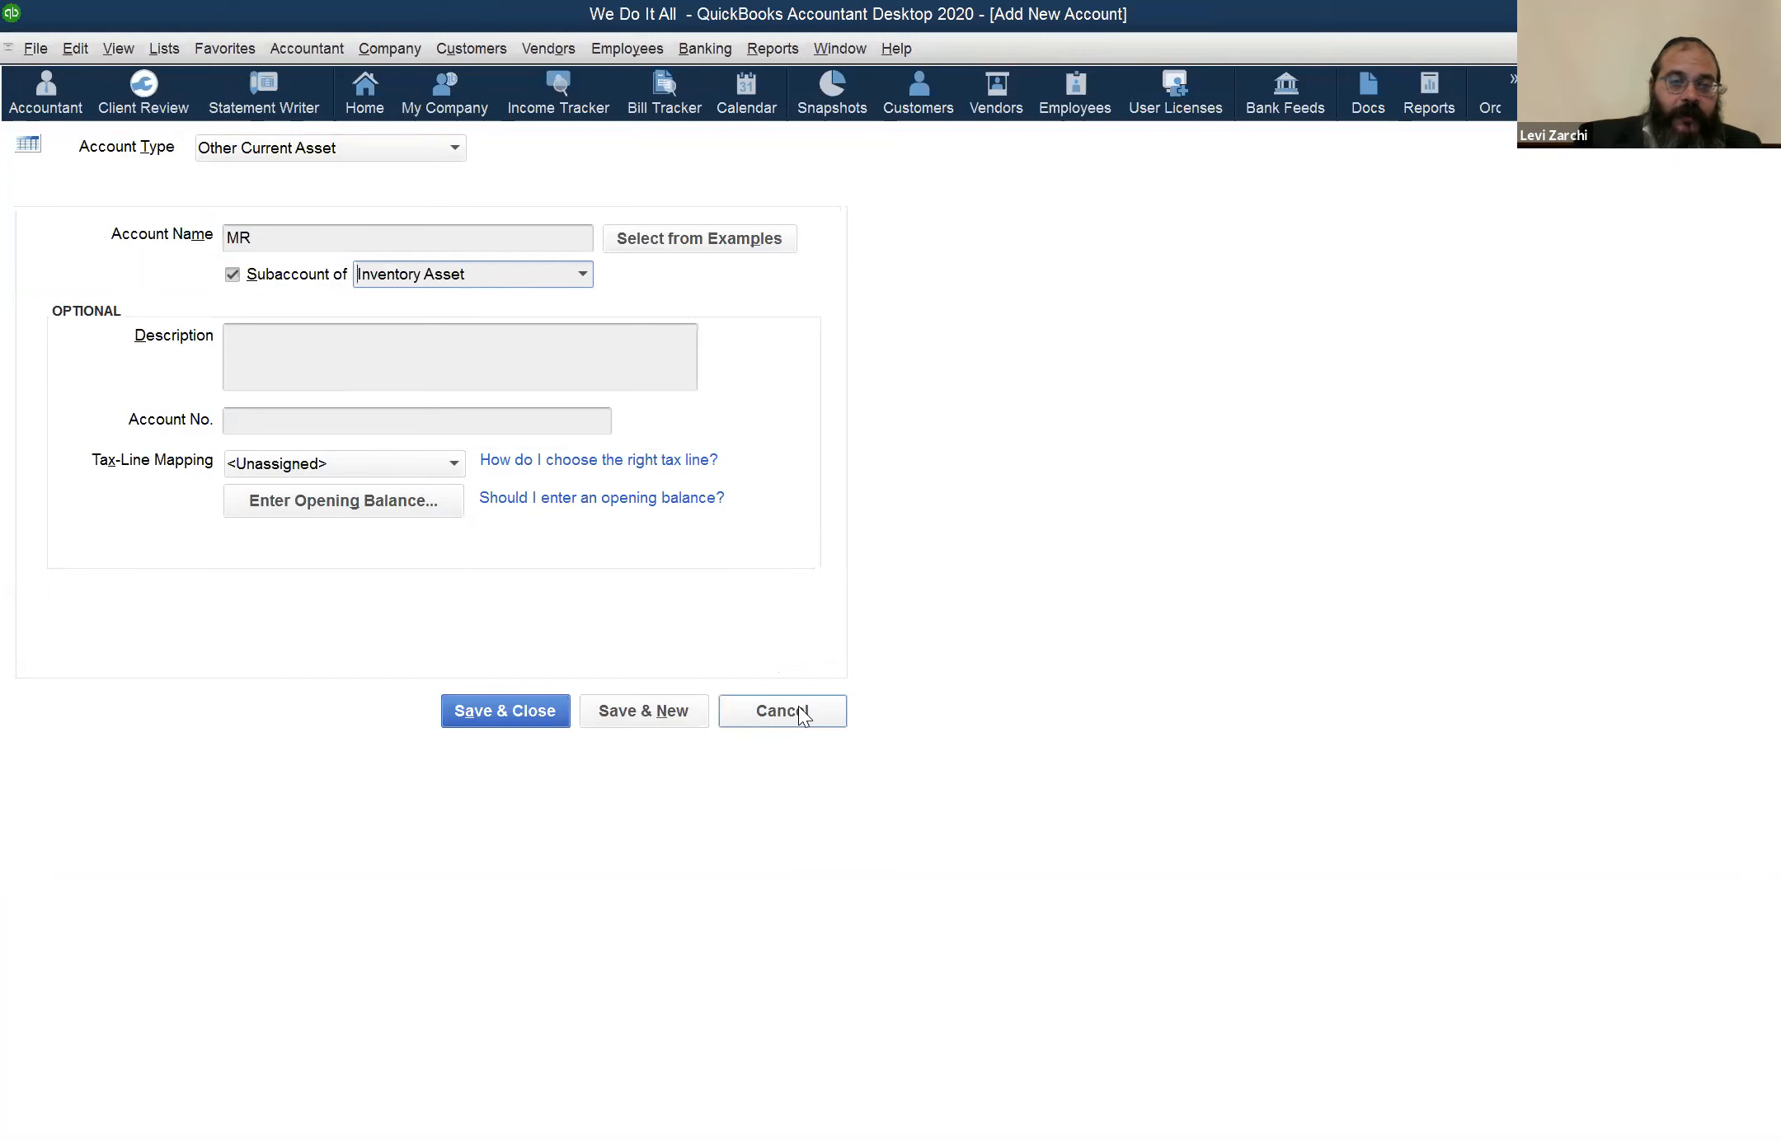
click(799, 706)
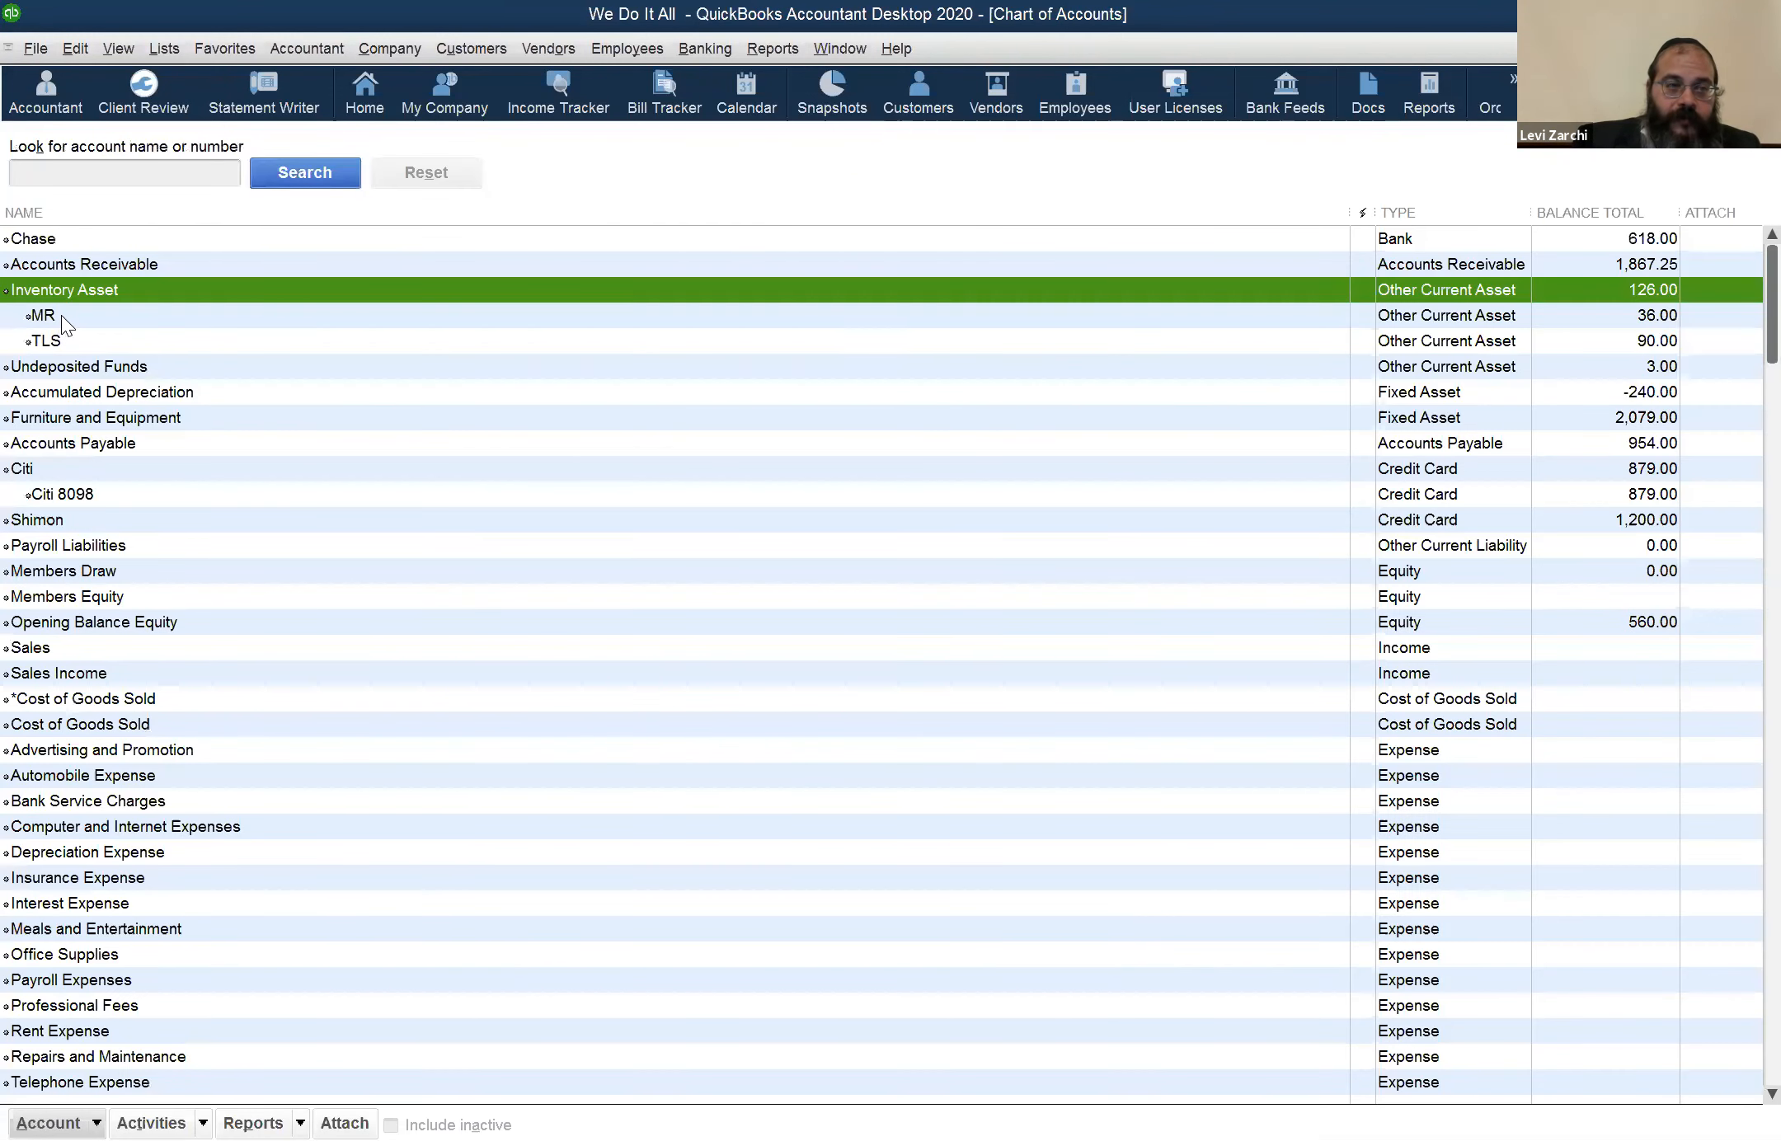
Examine the Inventory Asset account and its MR and TLS subaccounts, comparing the parent balance with the subaccount balances
click(62, 314)
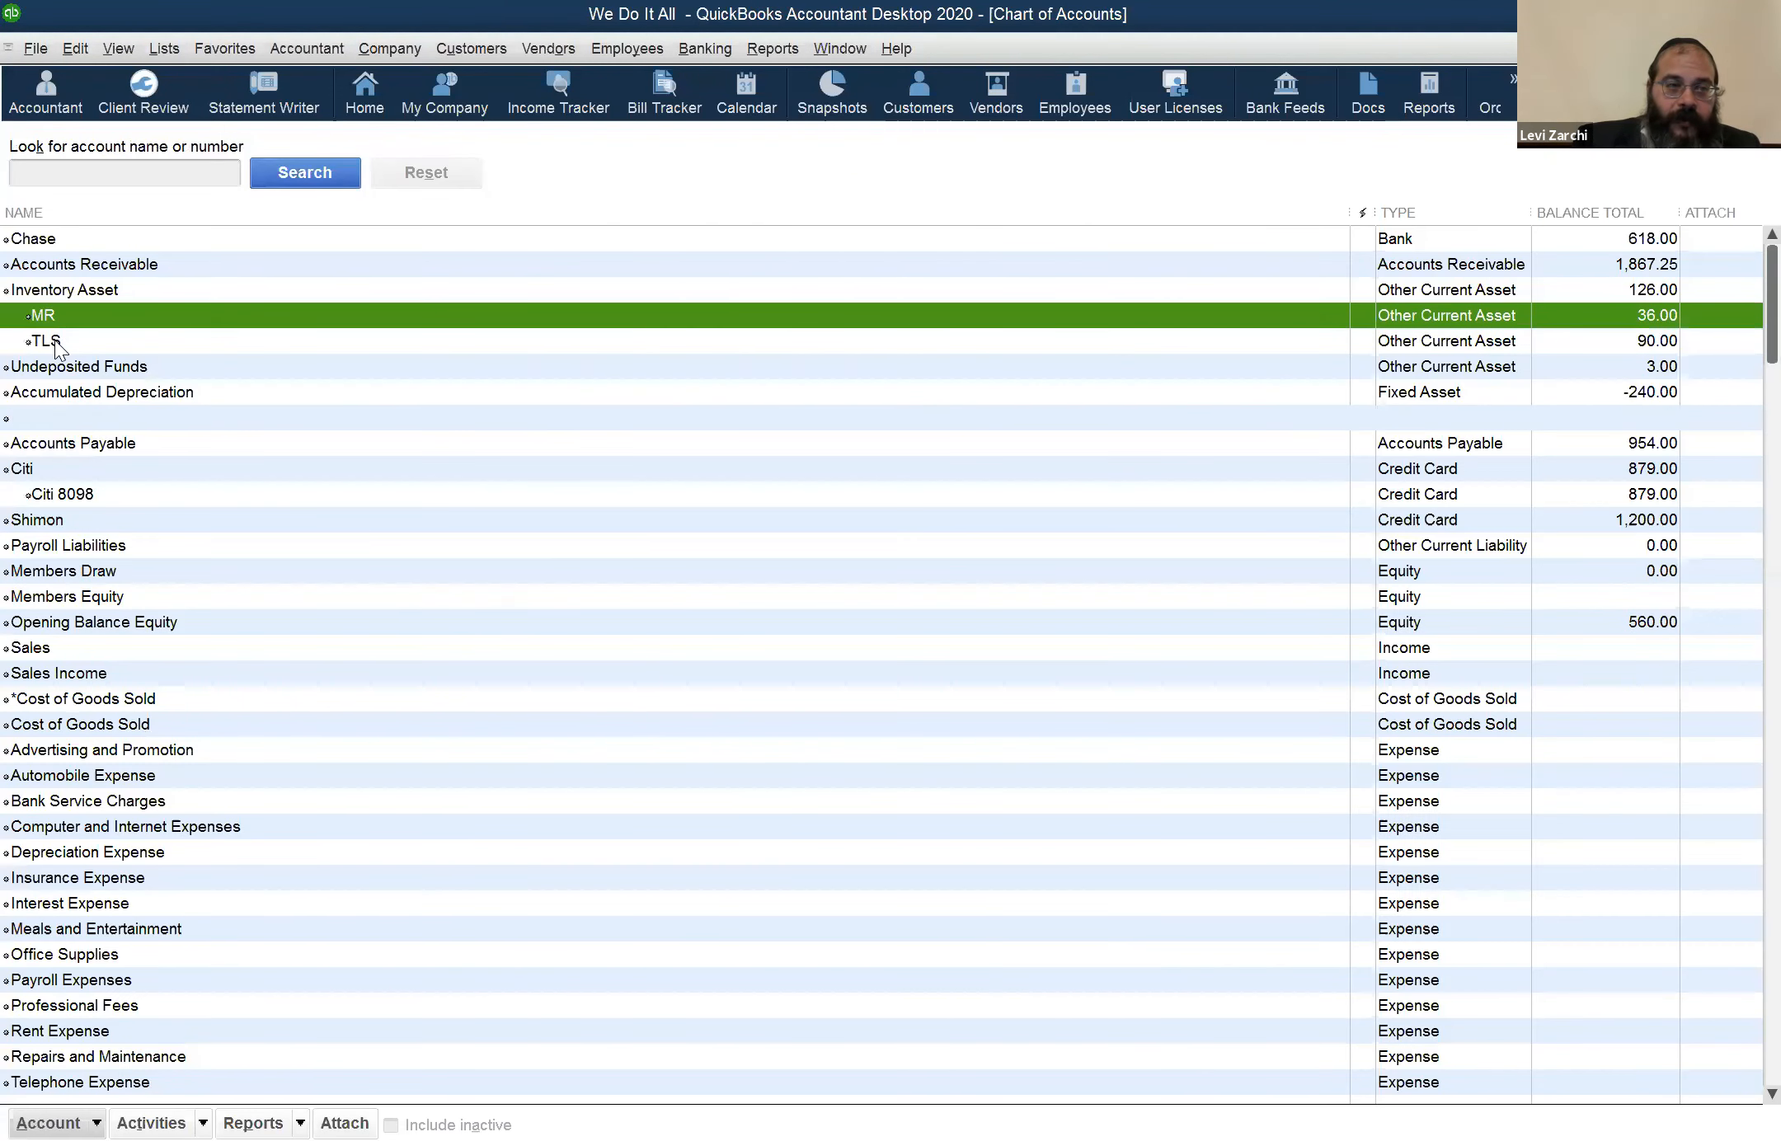
click(54, 339)
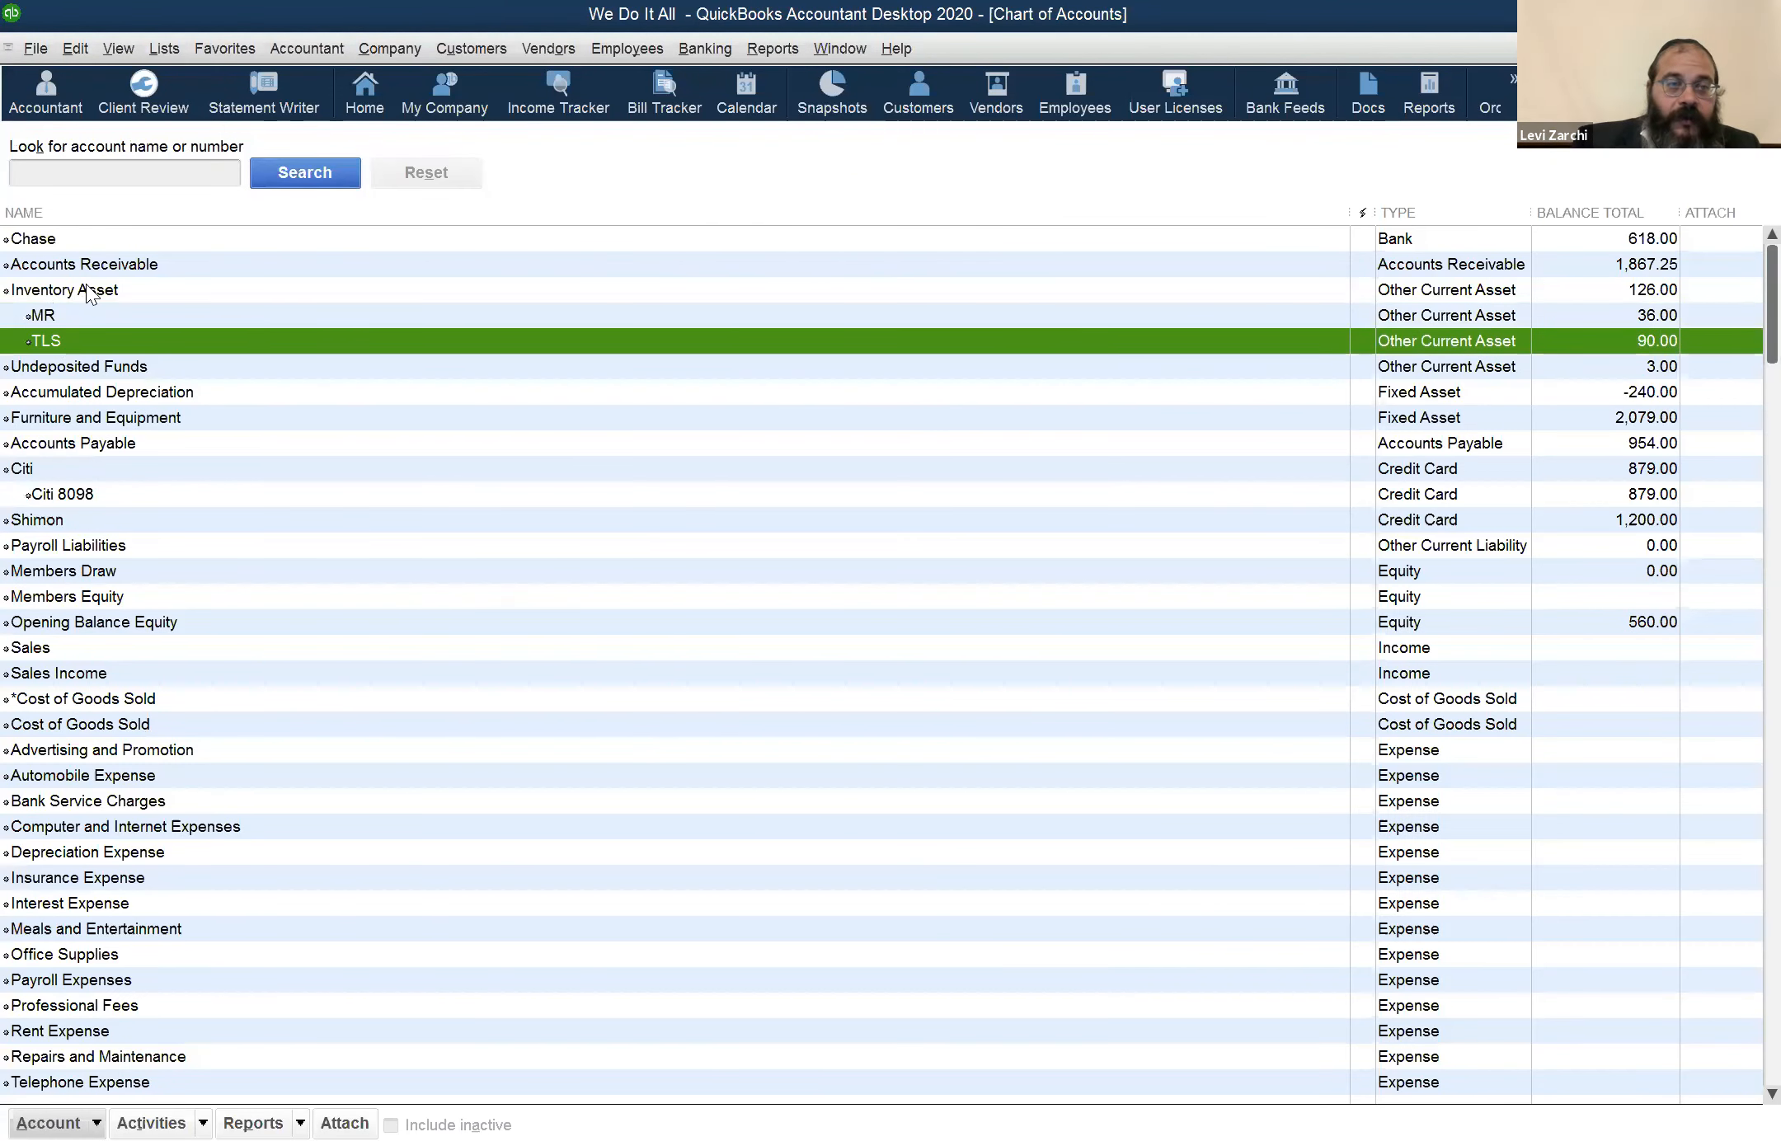
click(86, 287)
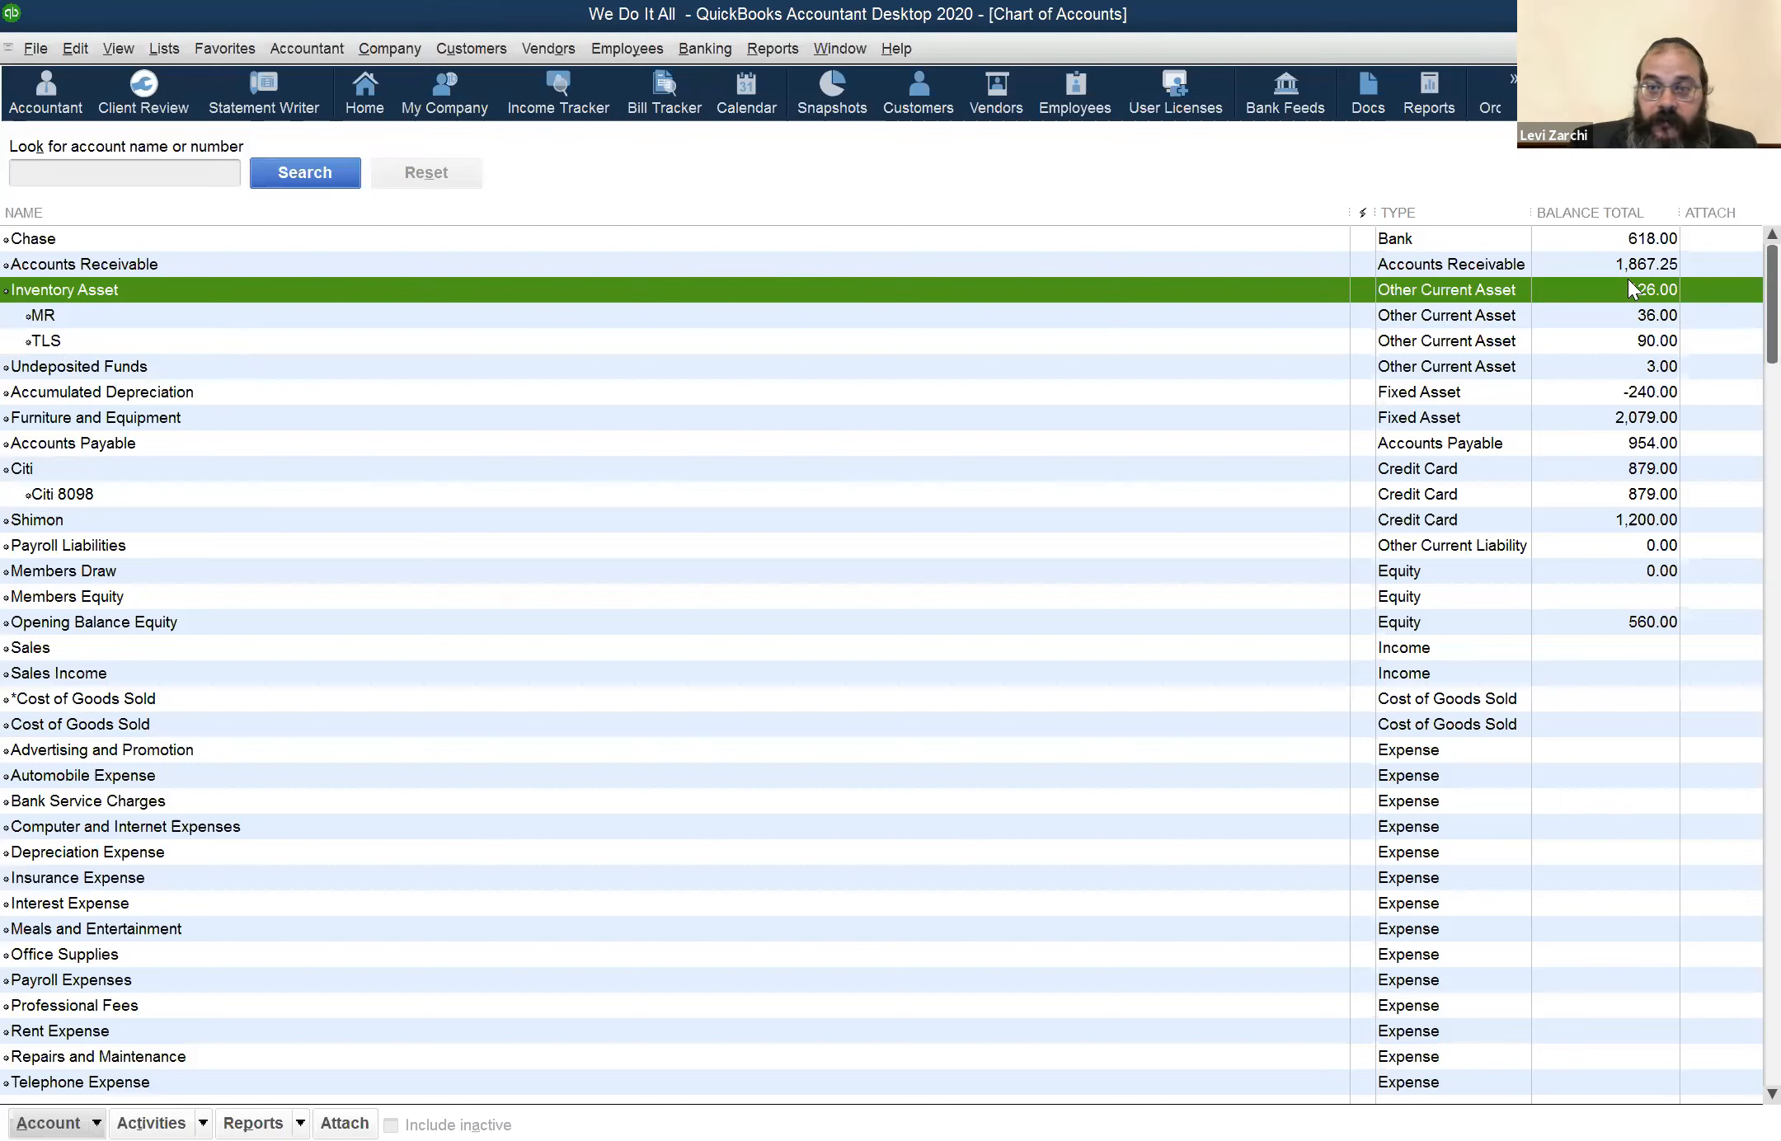
click(1636, 314)
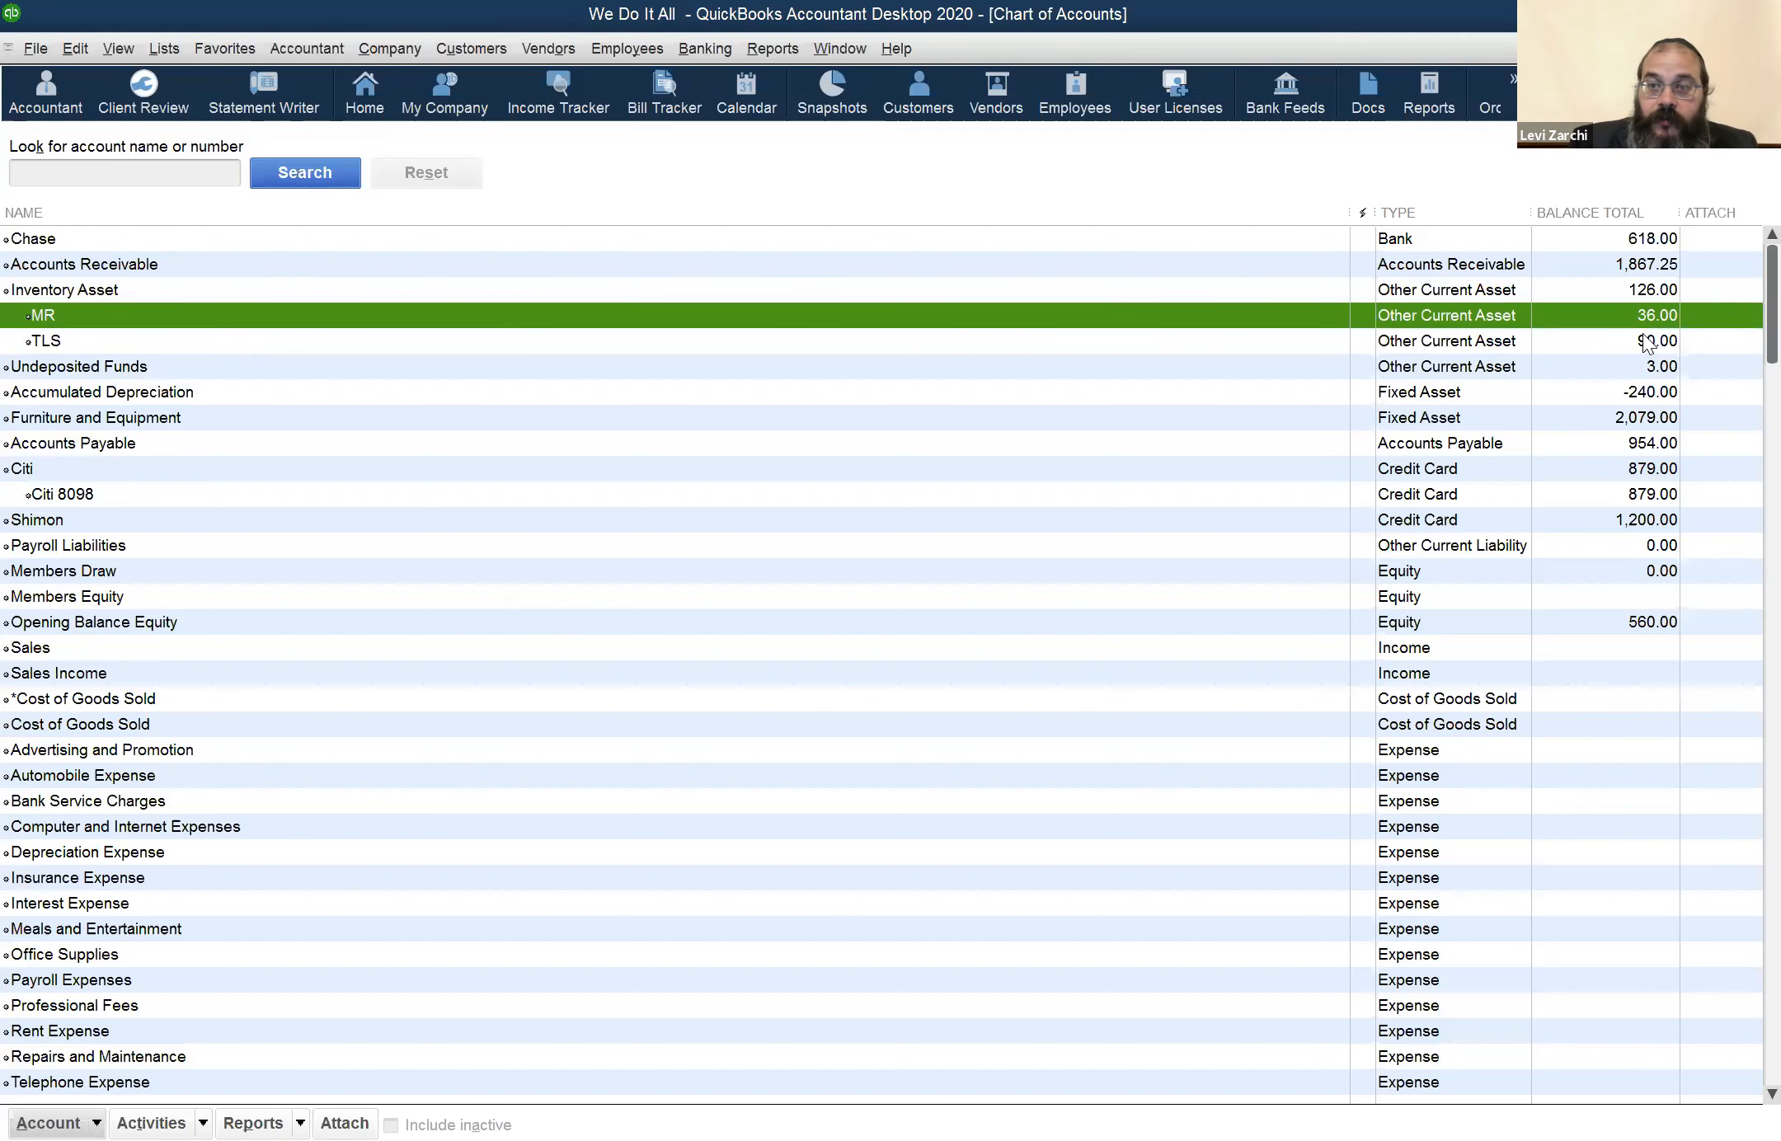
click(1647, 343)
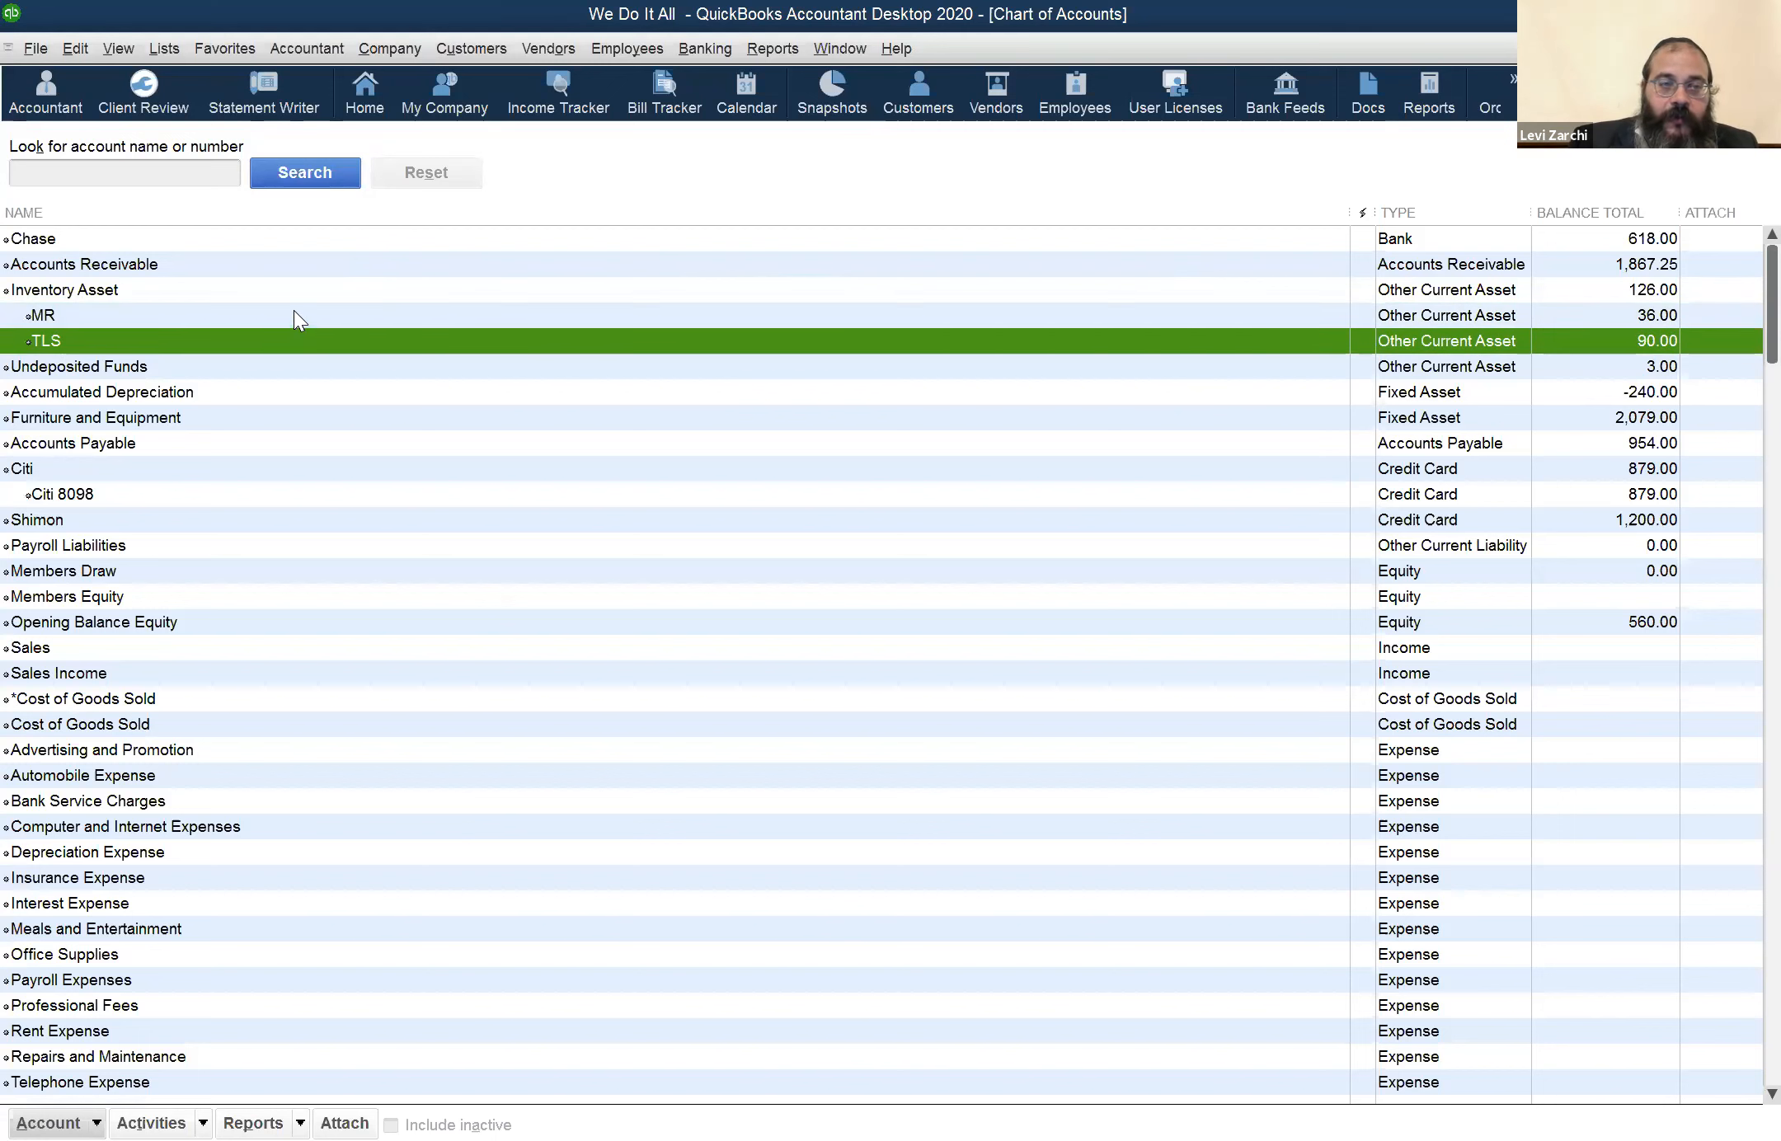
click(120, 293)
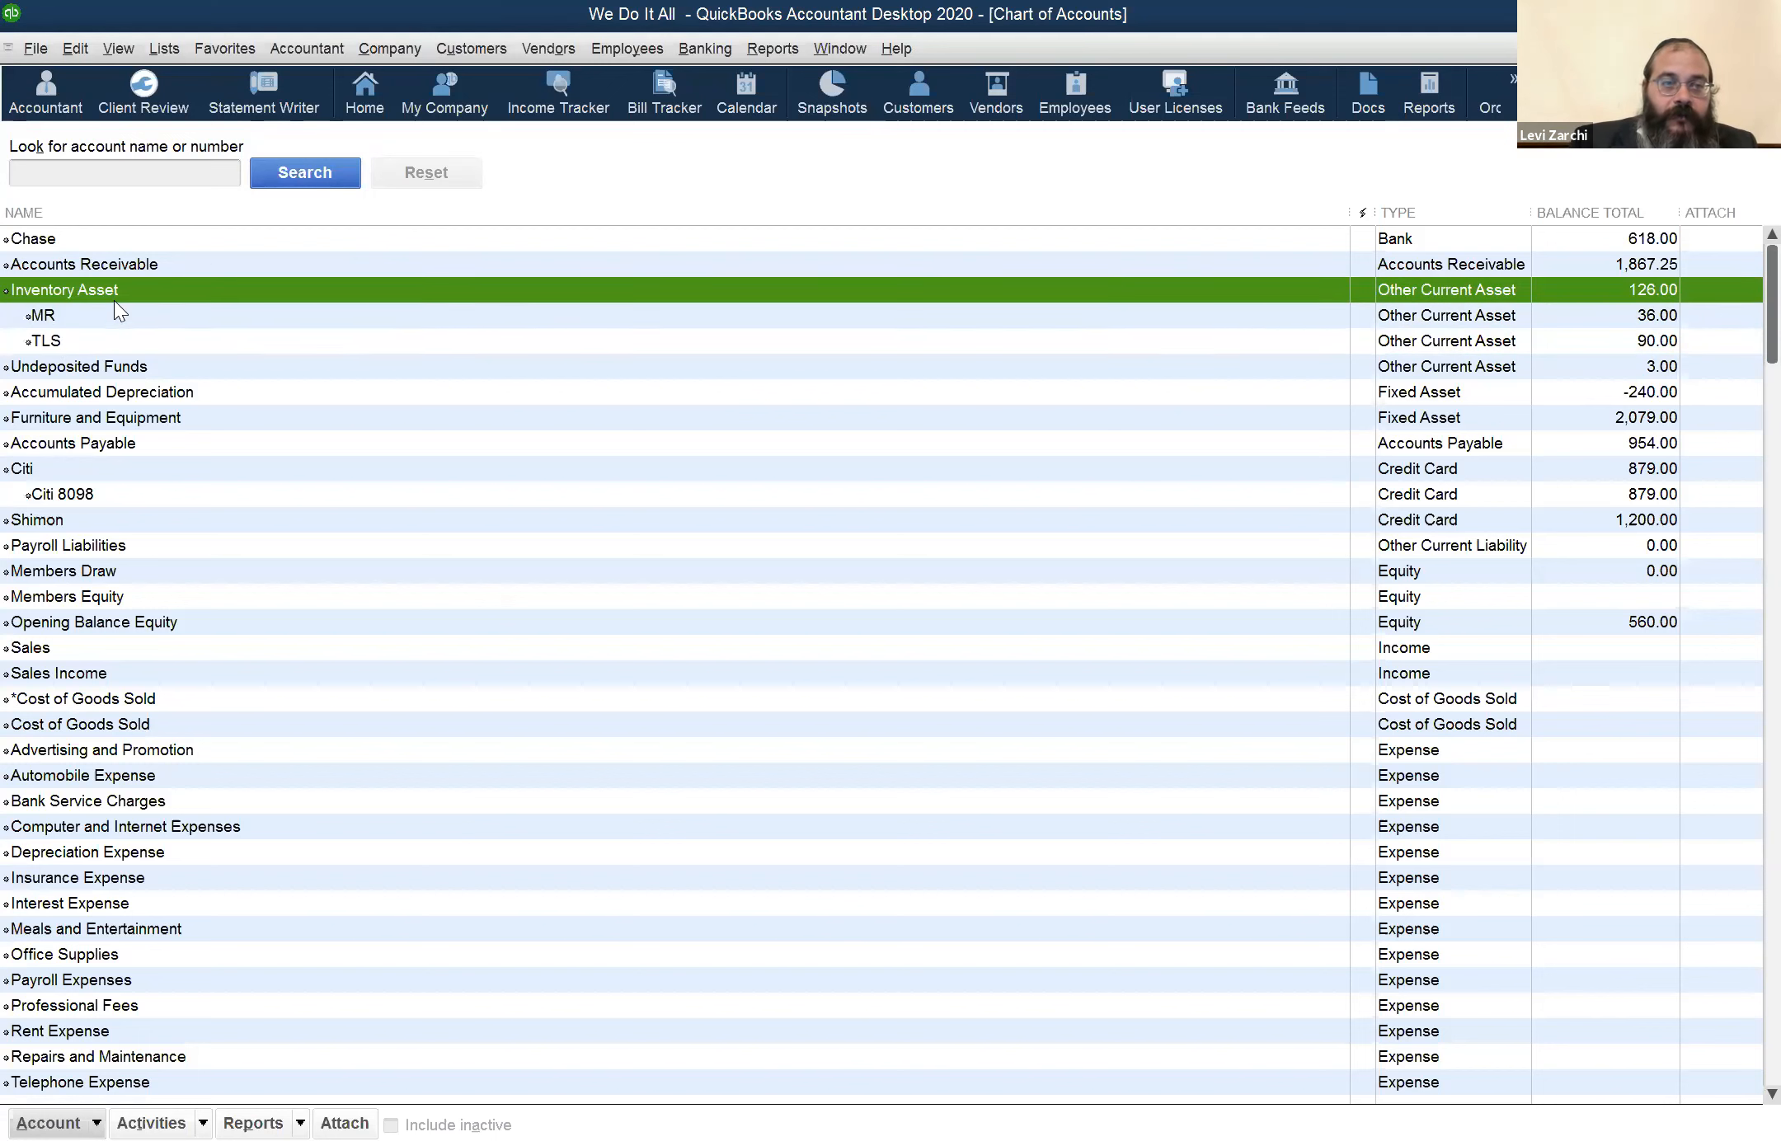
click(112, 310)
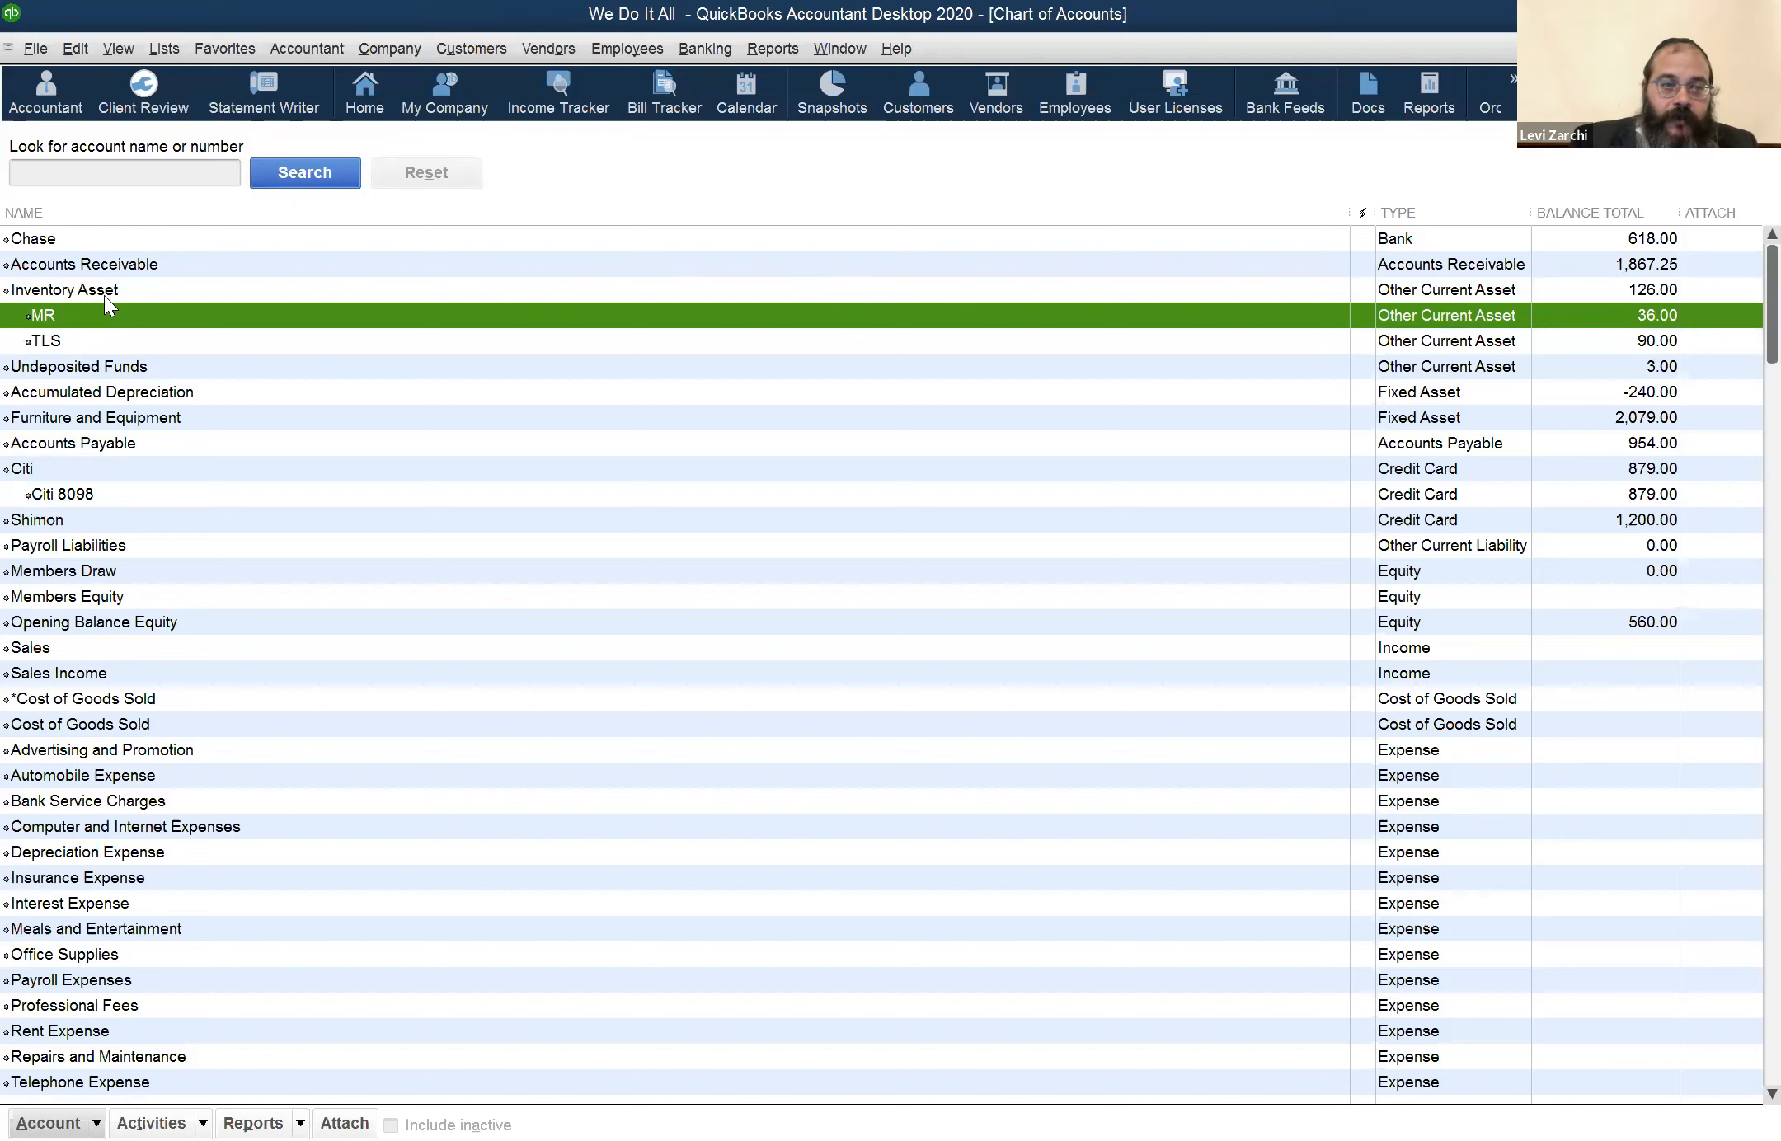
click(118, 291)
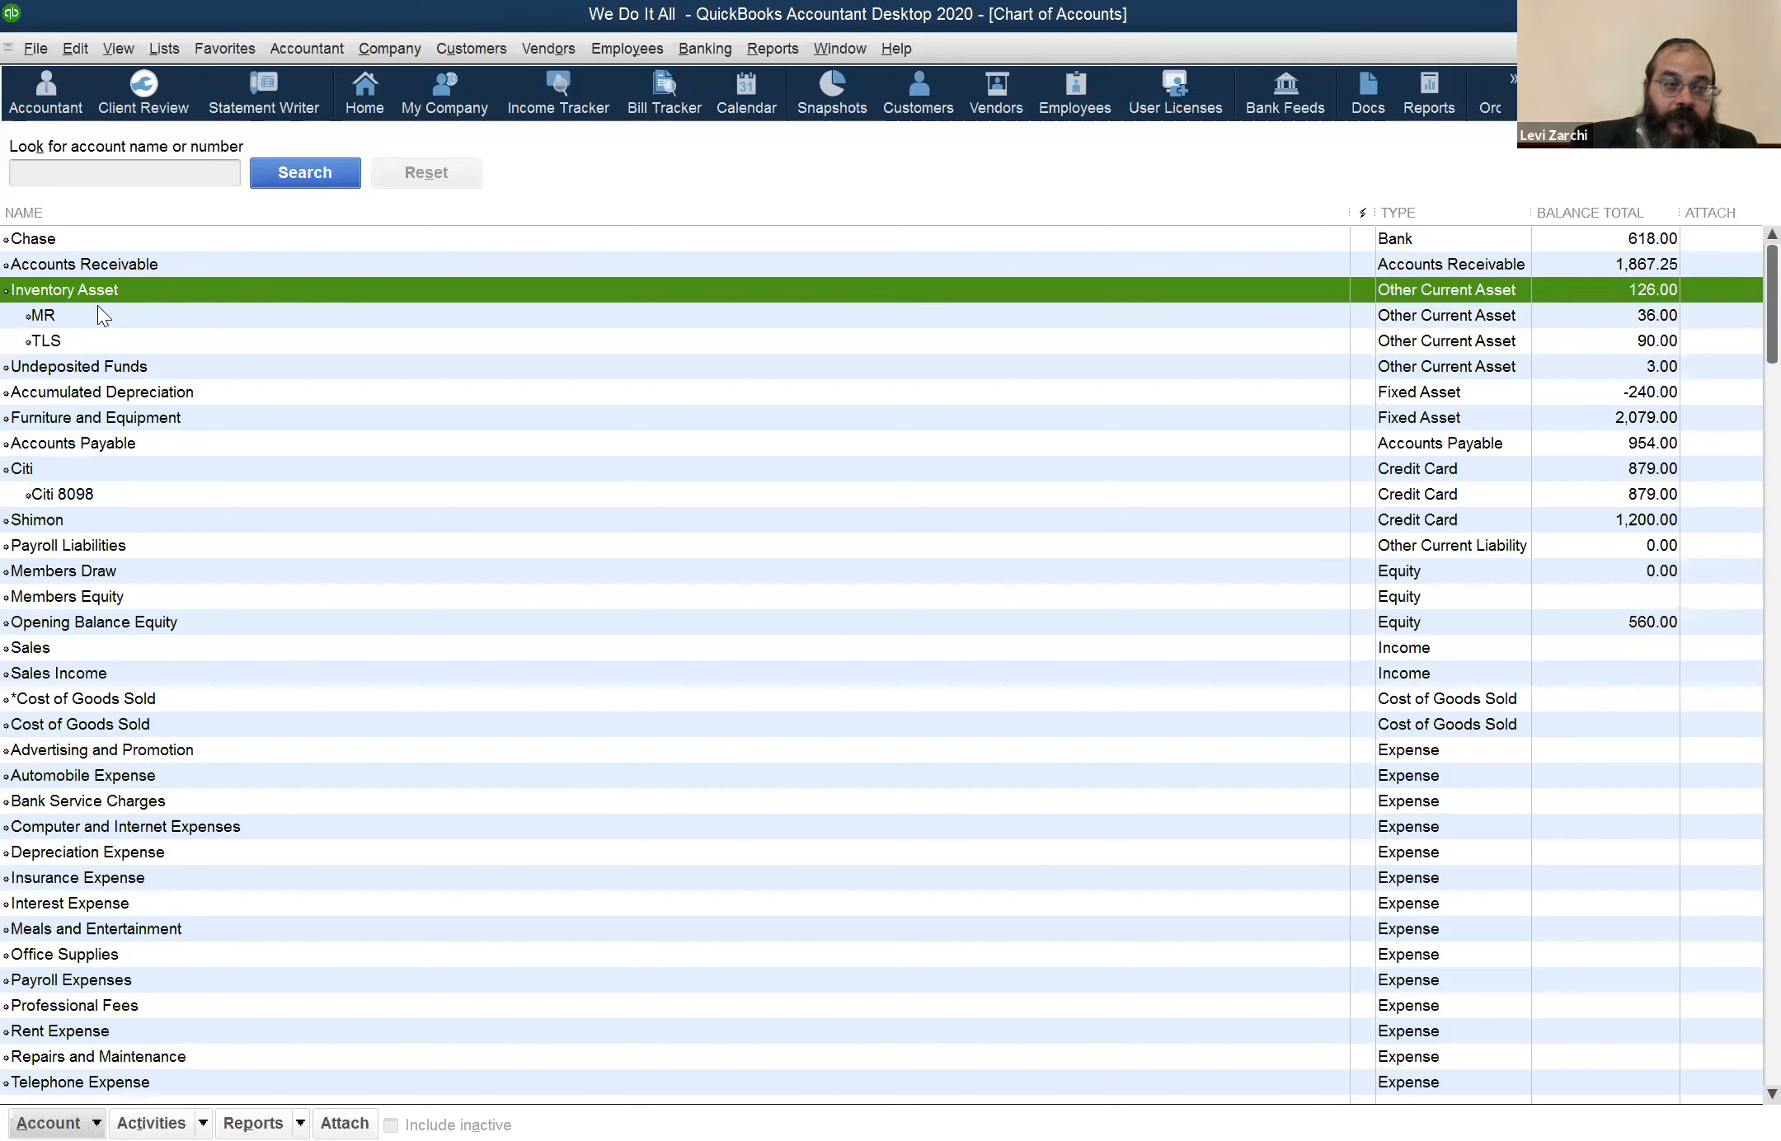
click(89, 317)
click(90, 331)
click(90, 322)
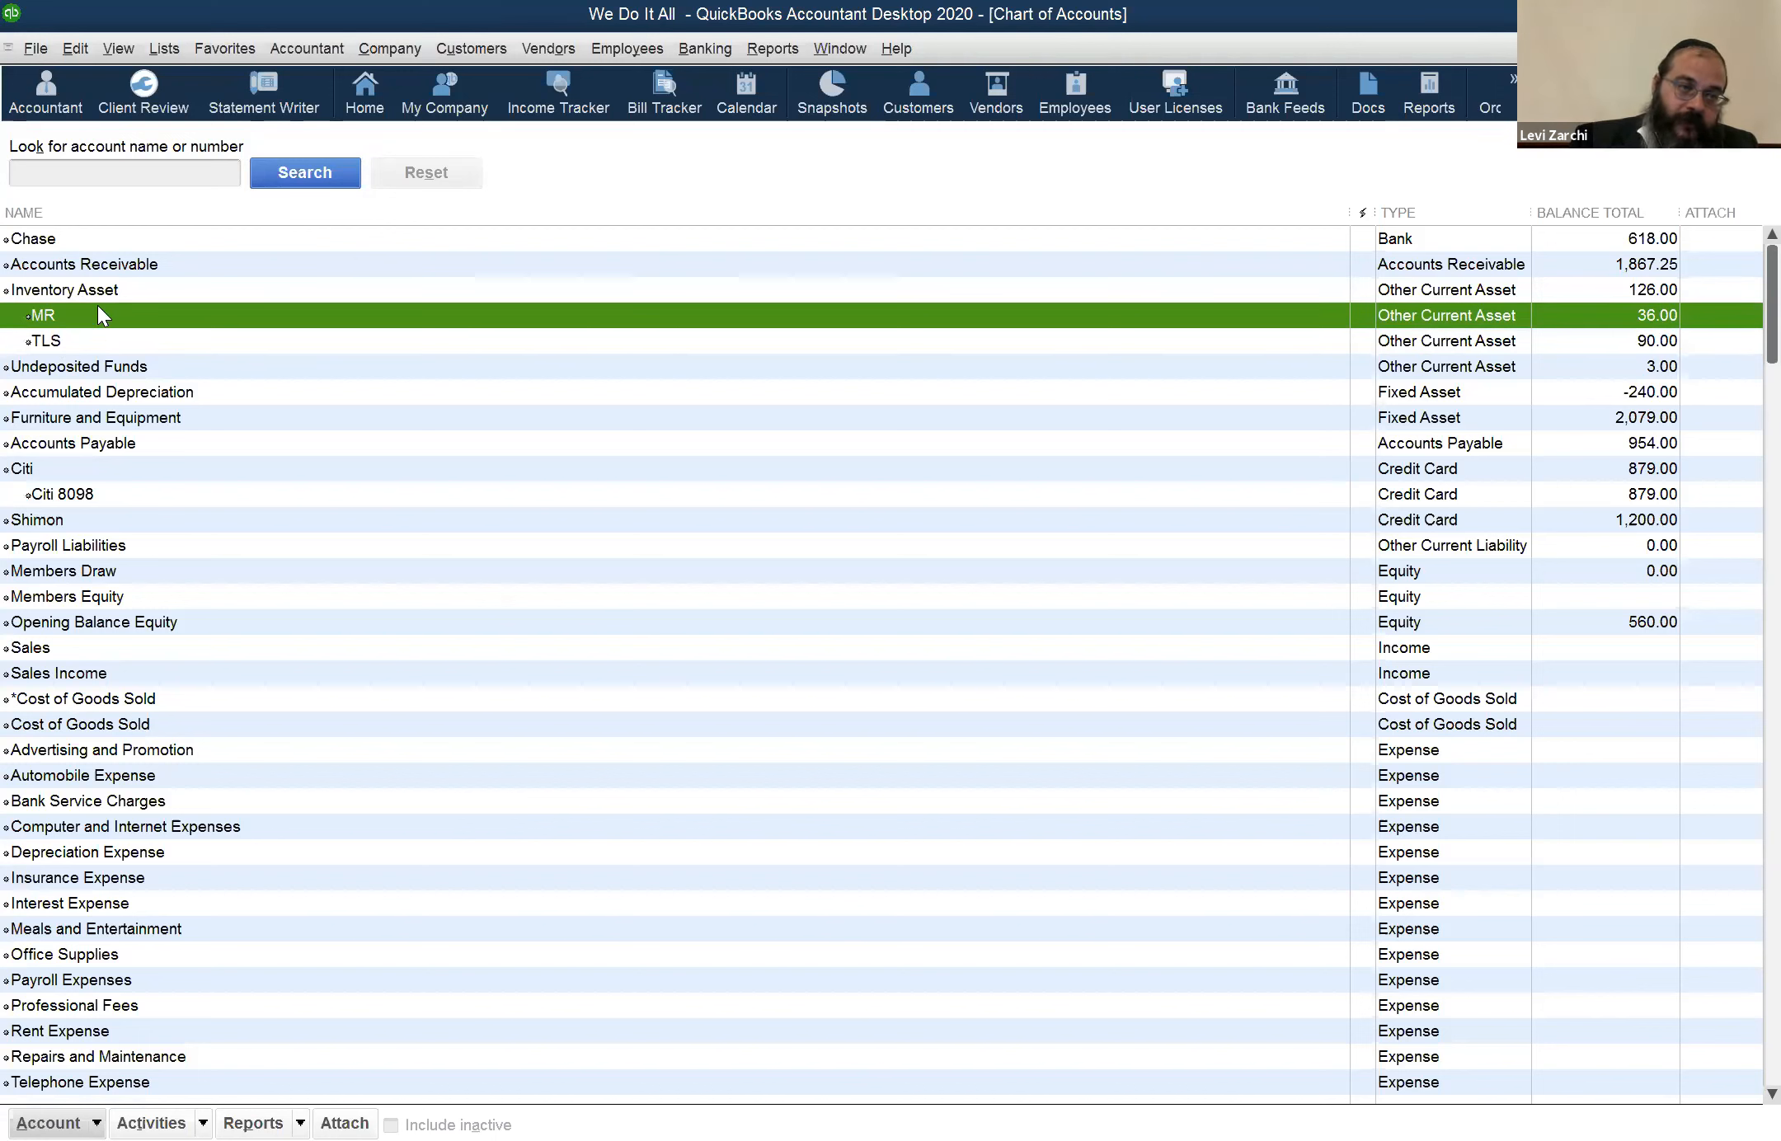
click(88, 332)
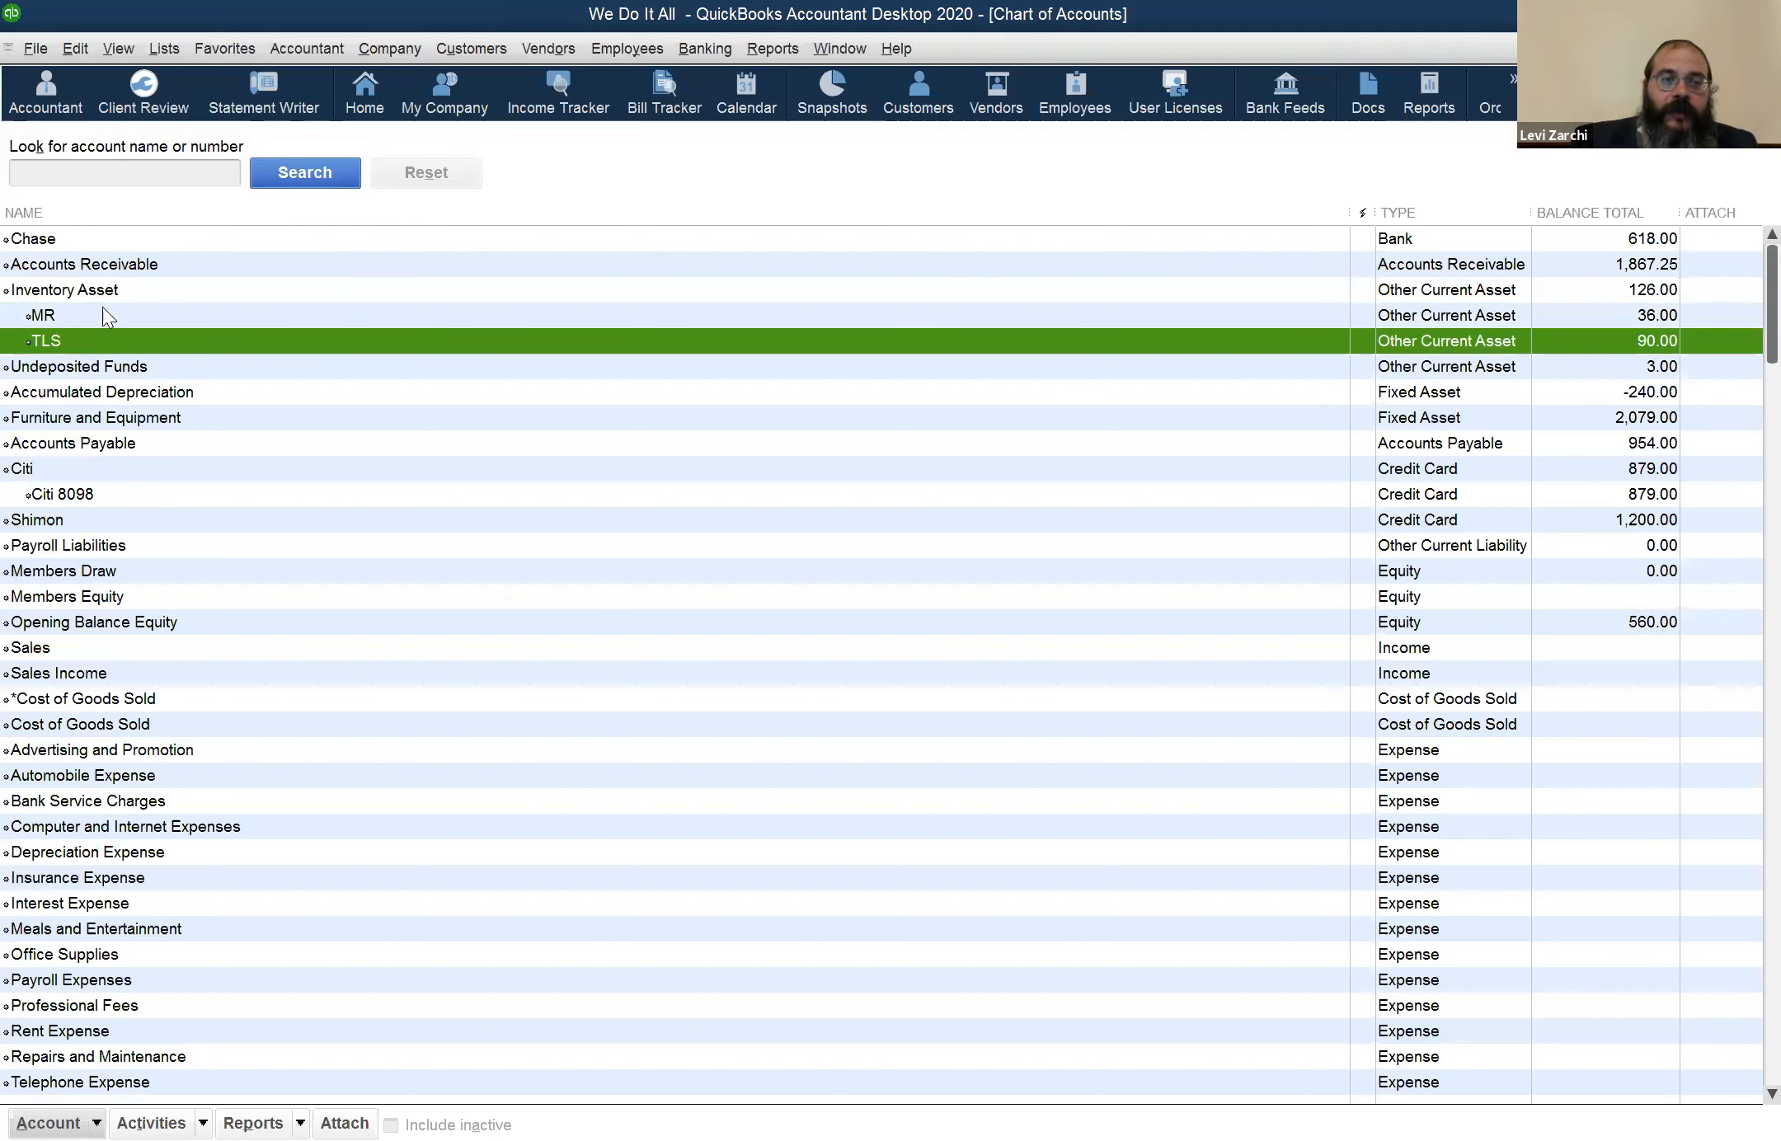
Check the MR and TLS subaccounts, and open the item list with the MR inventory part selected
click(102, 306)
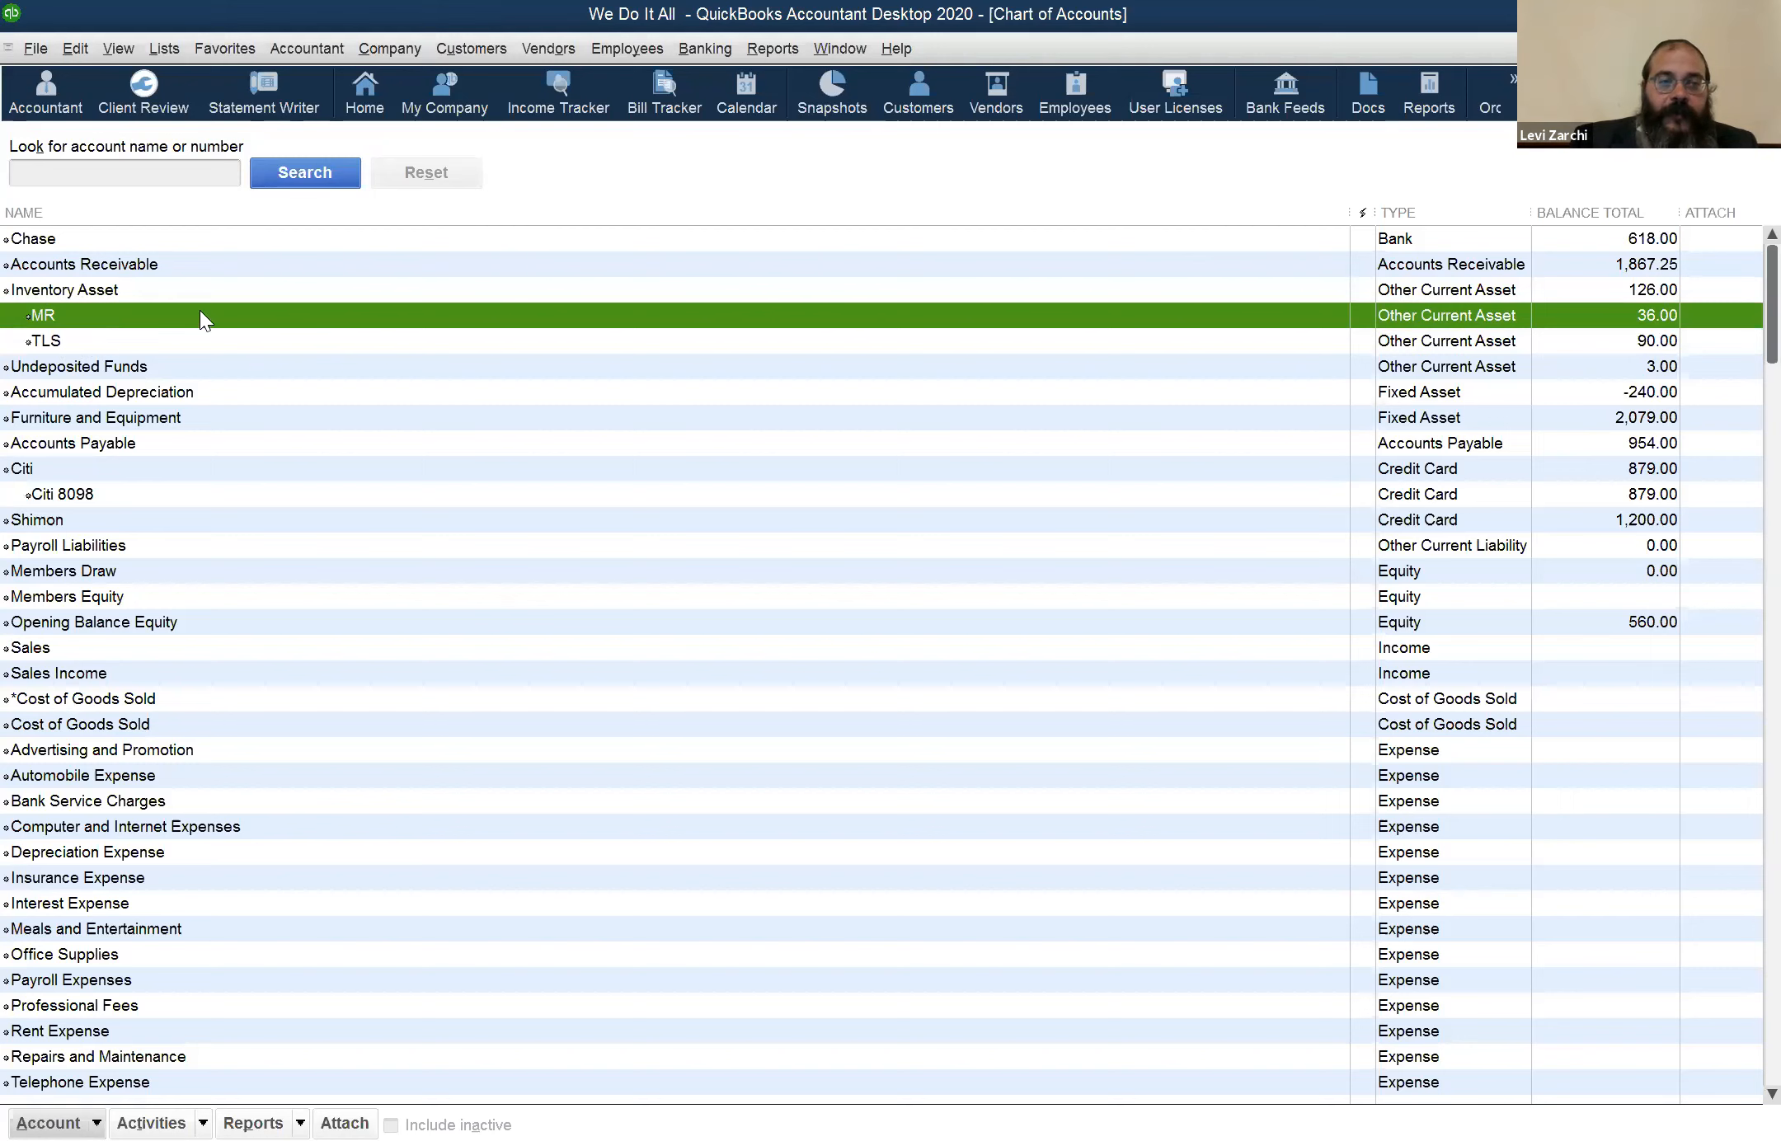
click(91, 332)
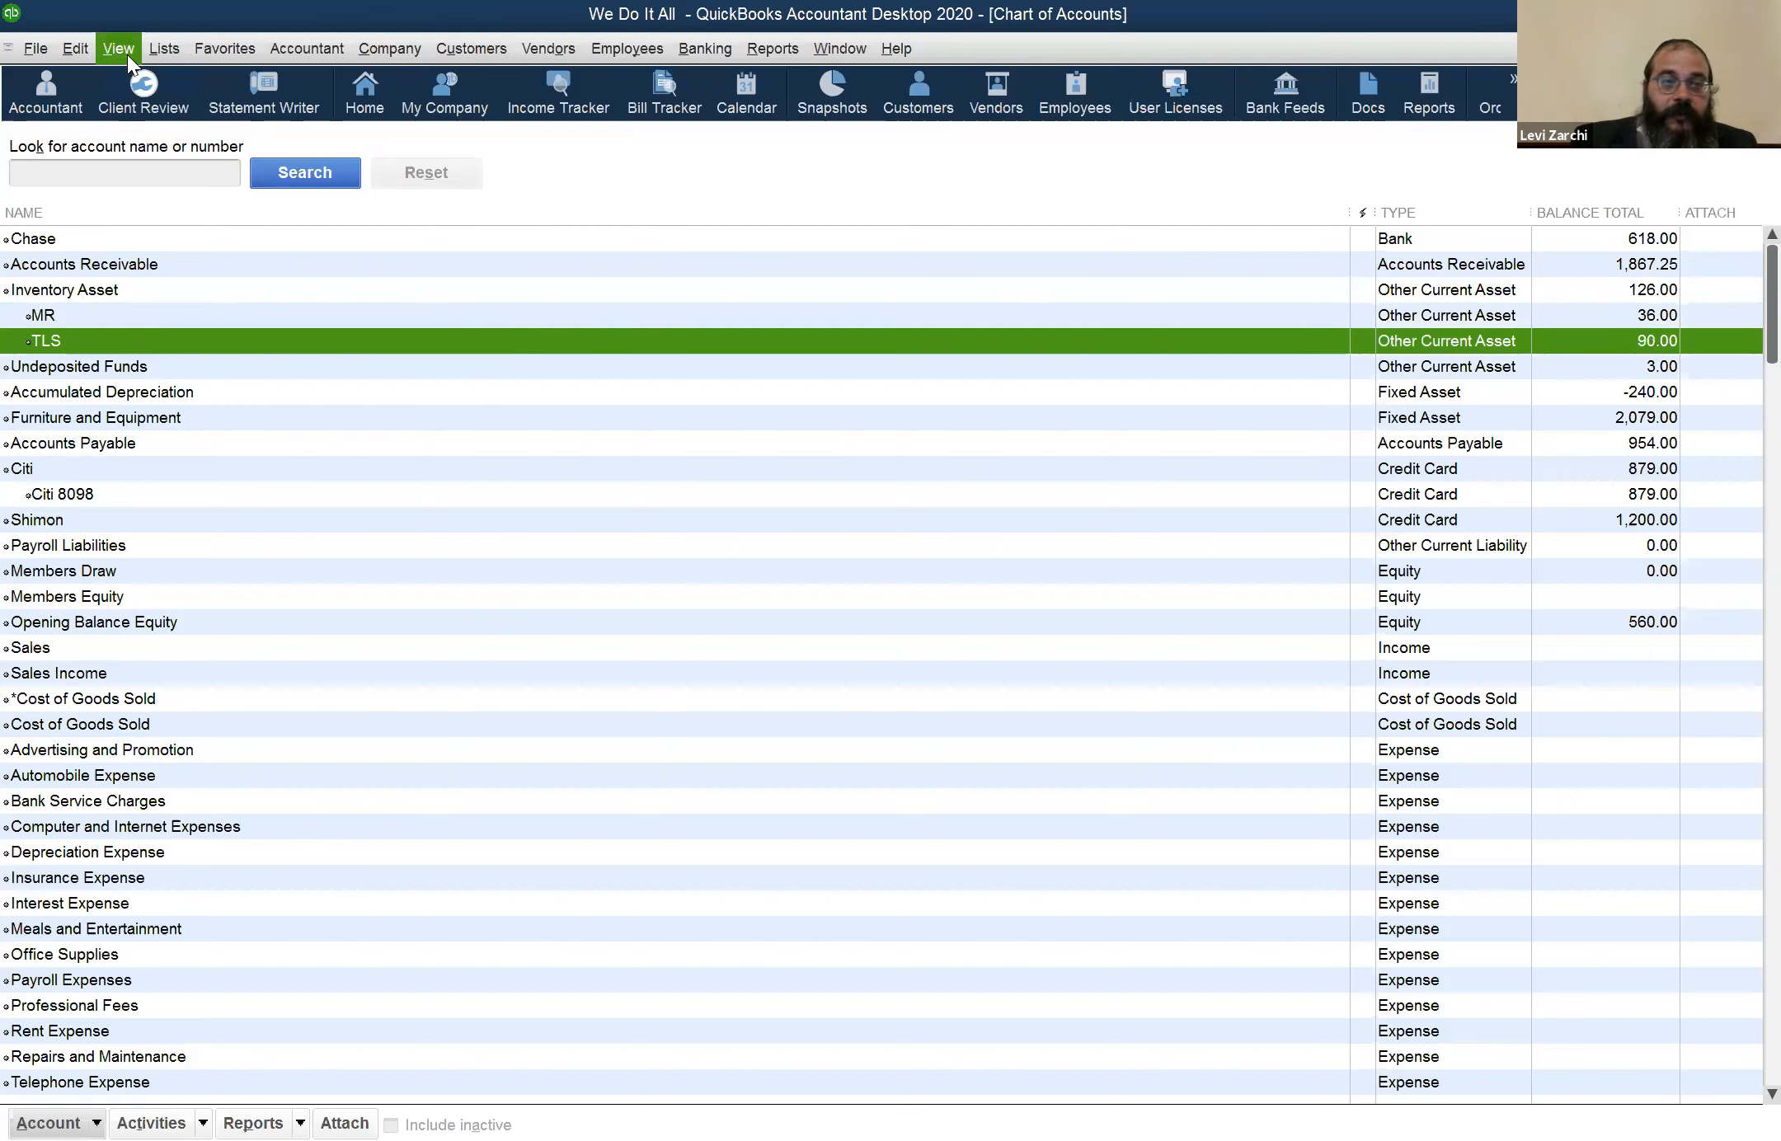
click(151, 51)
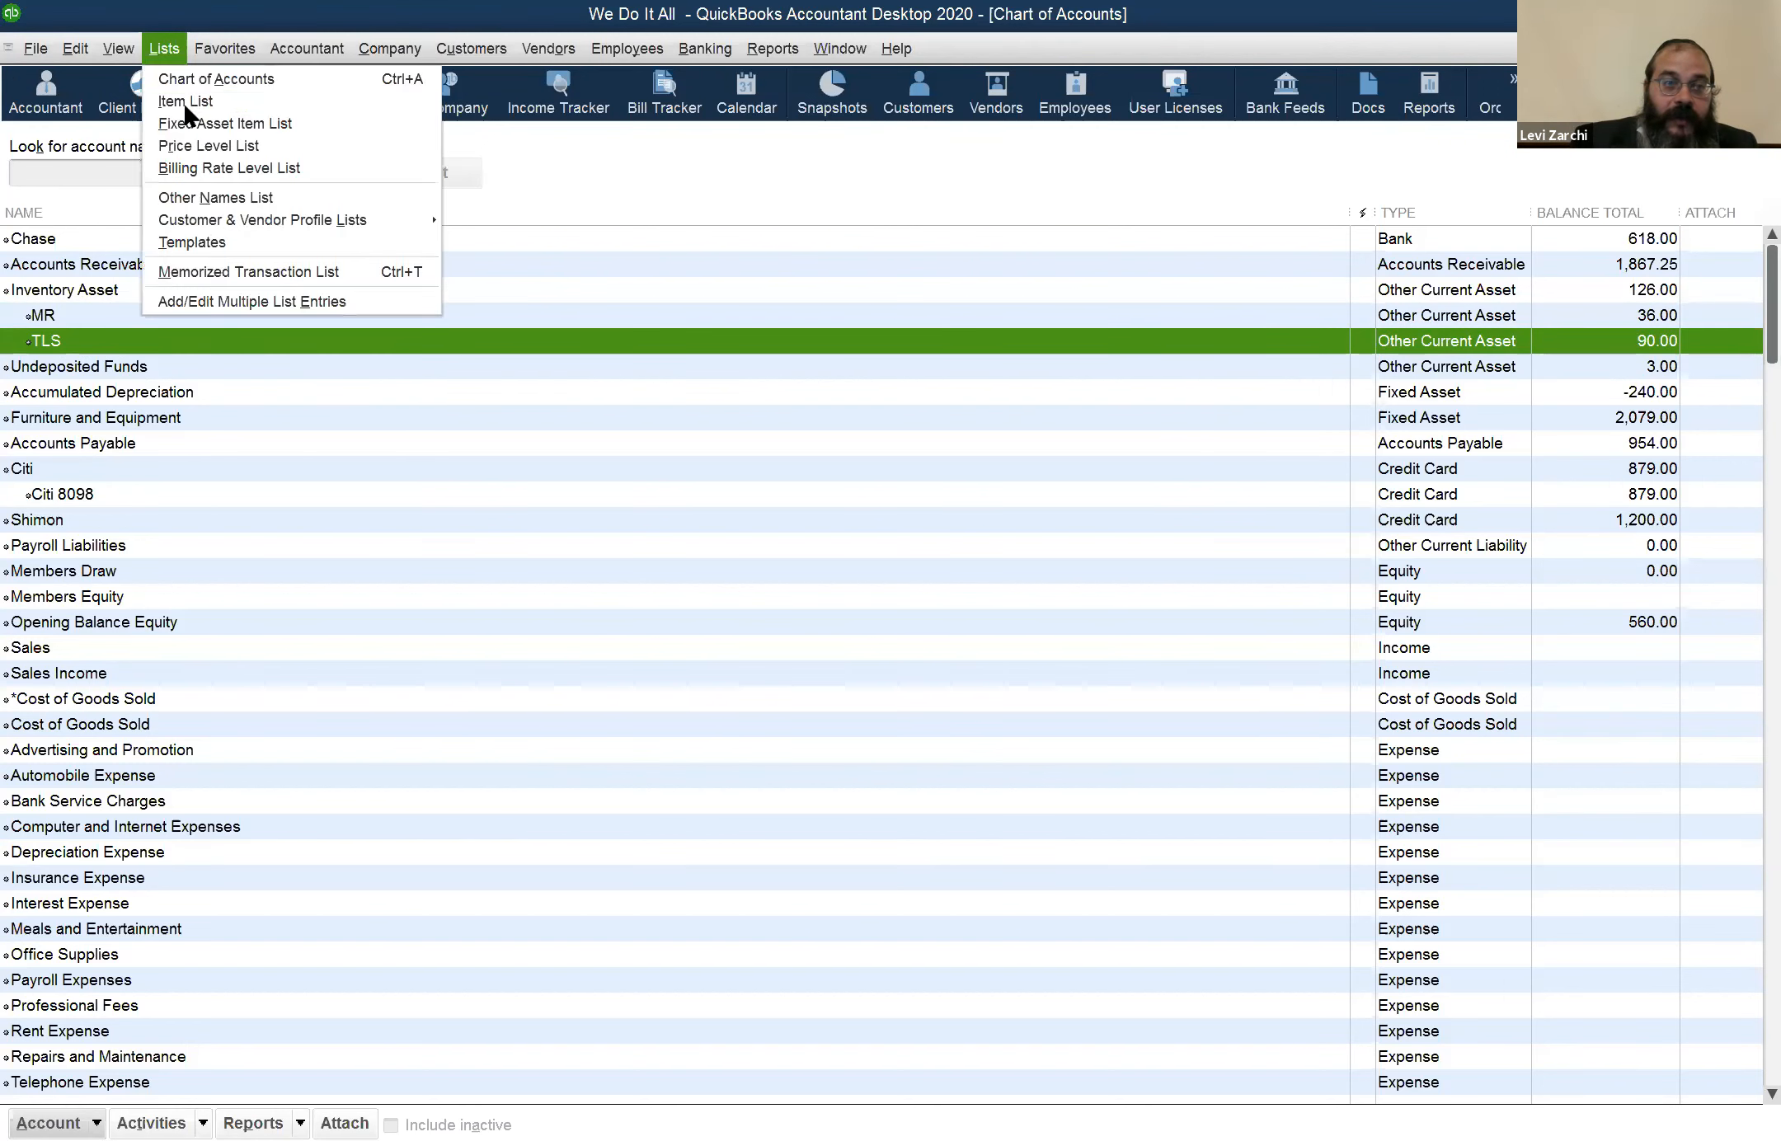
click(185, 103)
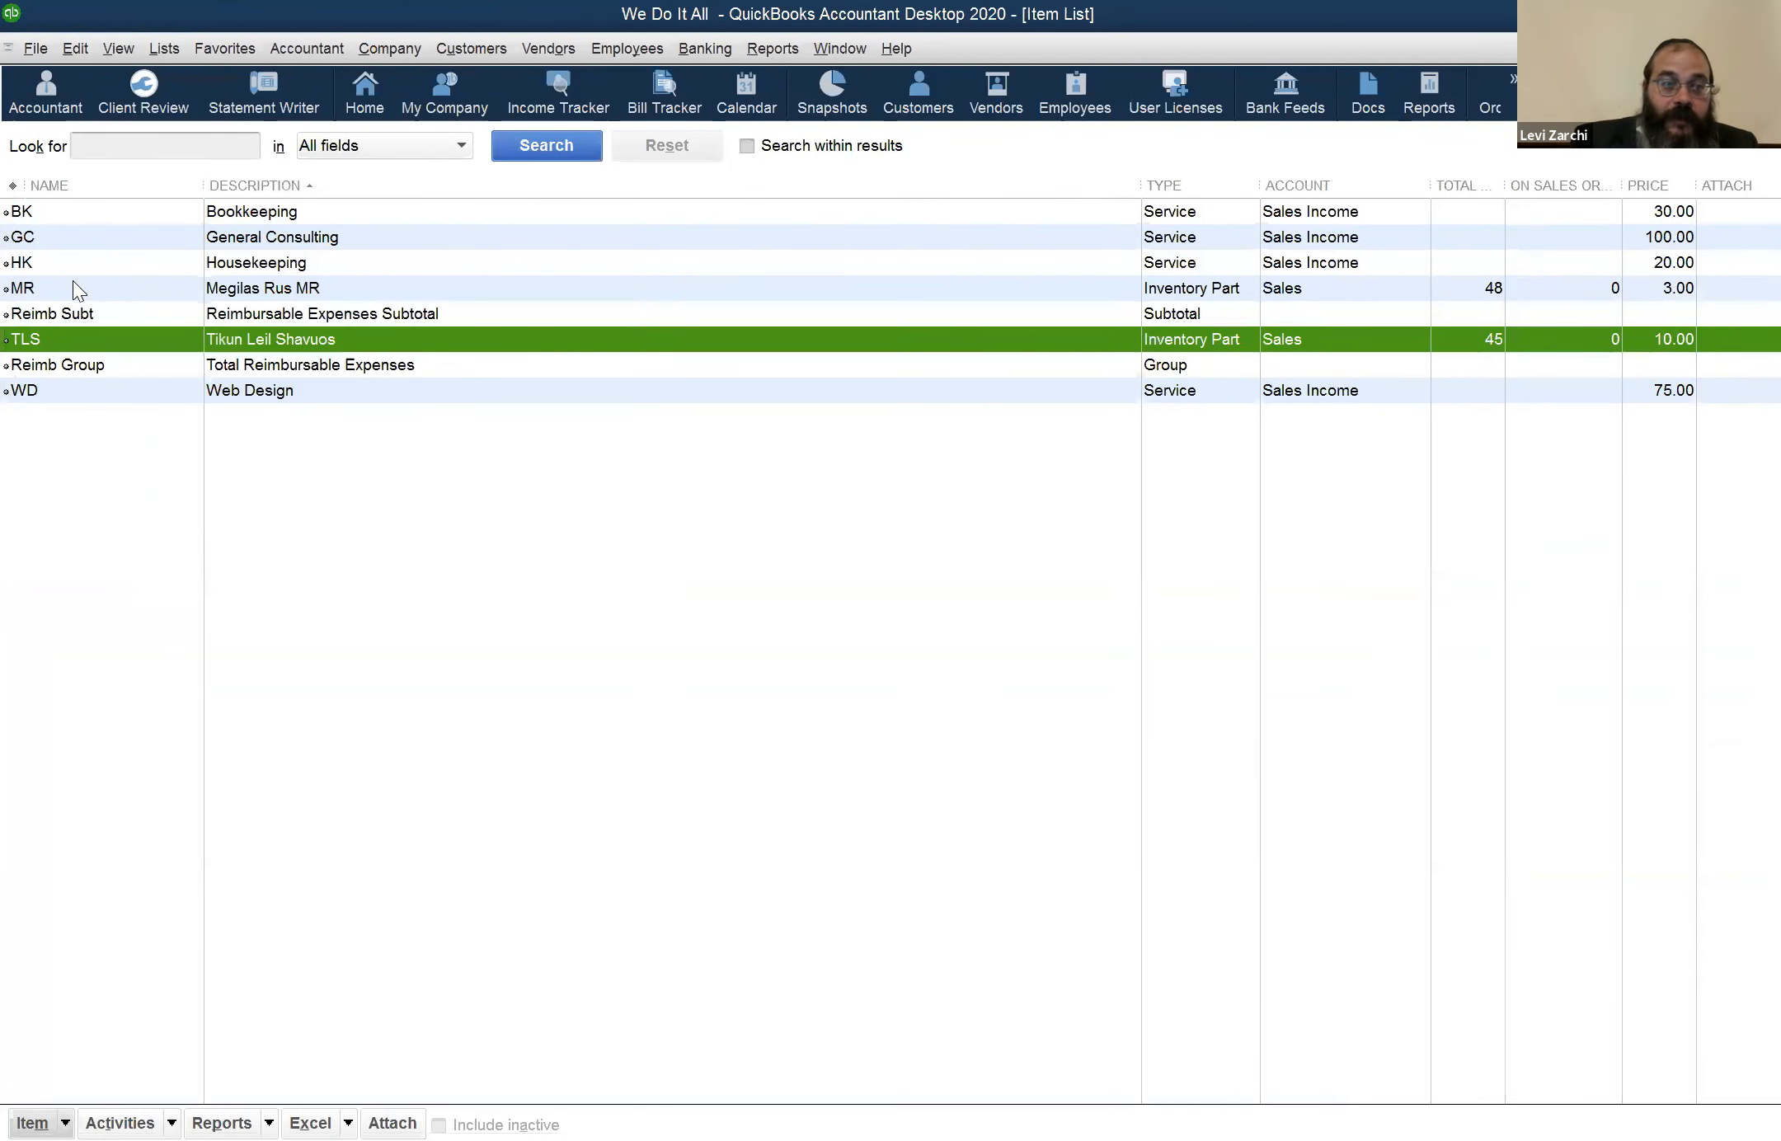
click(62, 288)
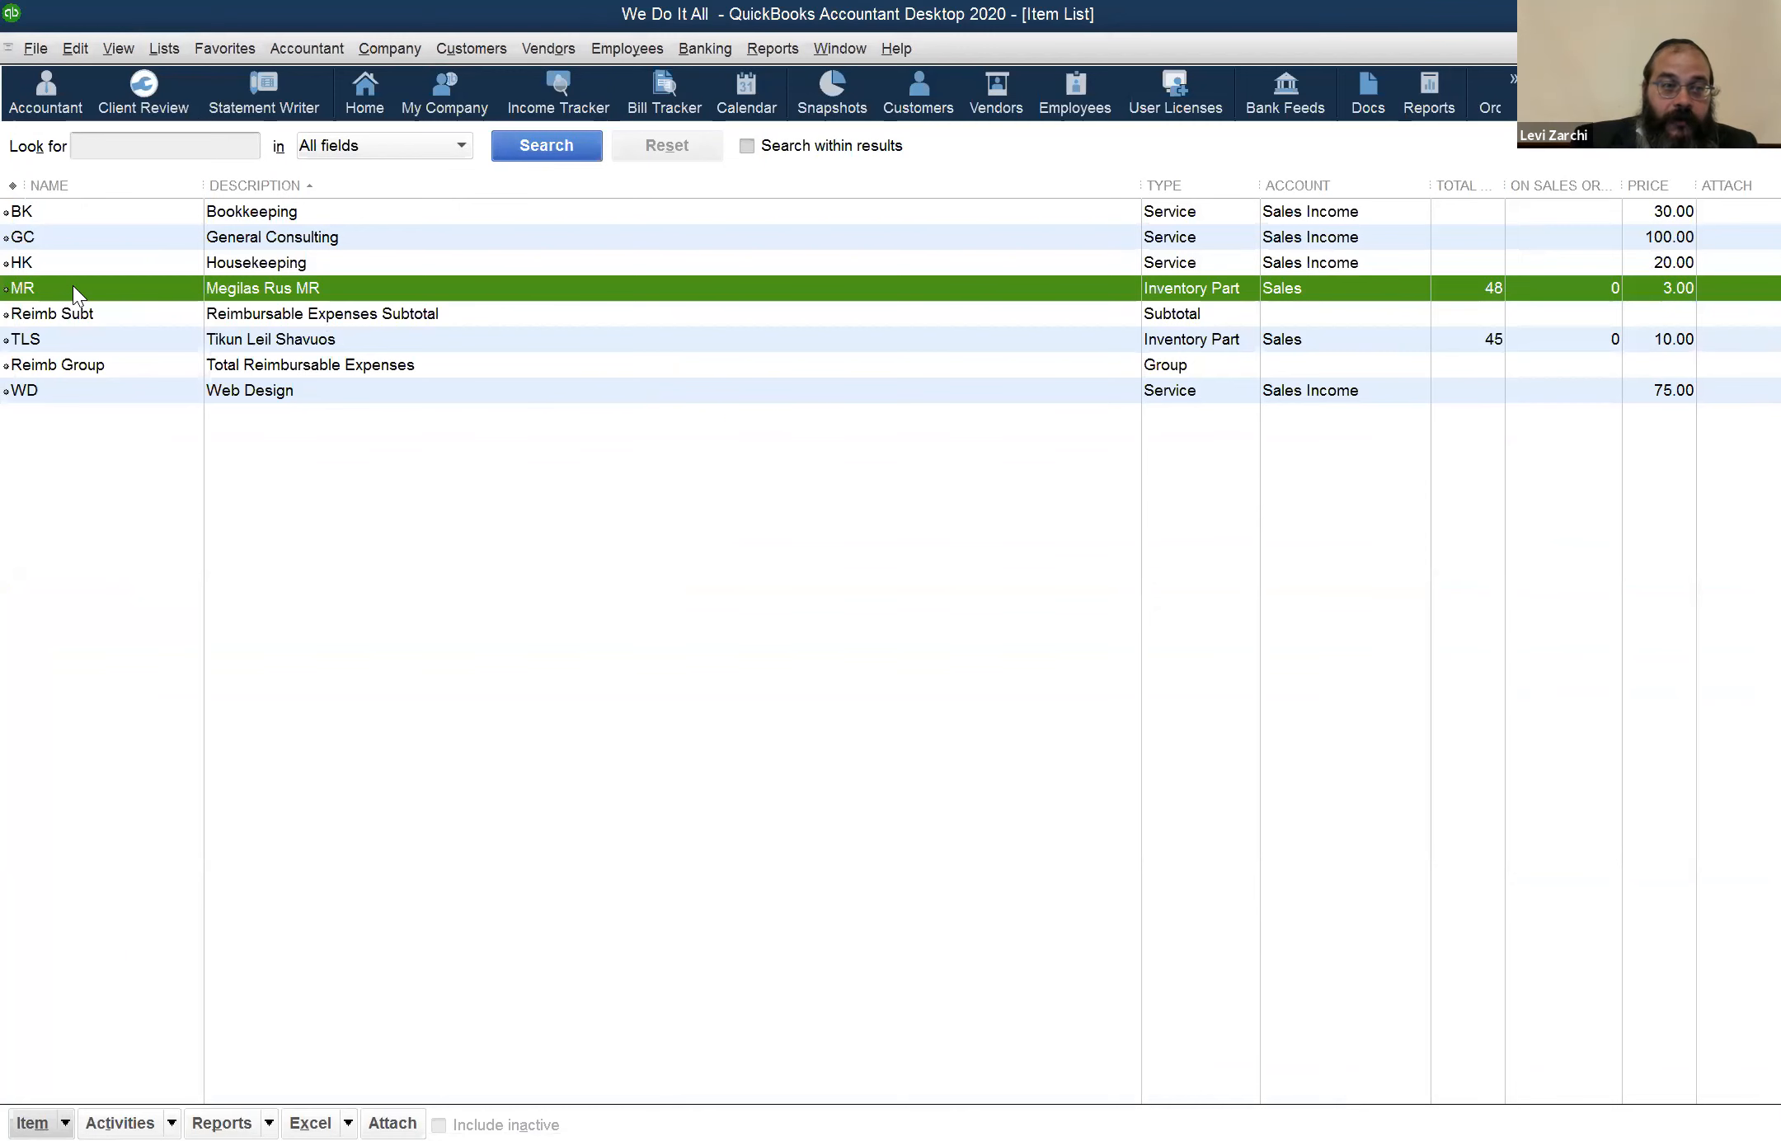
Edit the MR item, choose the MR subaccount of Inventory Asset as its asset account, and cancel without saving
double_click(73, 285)
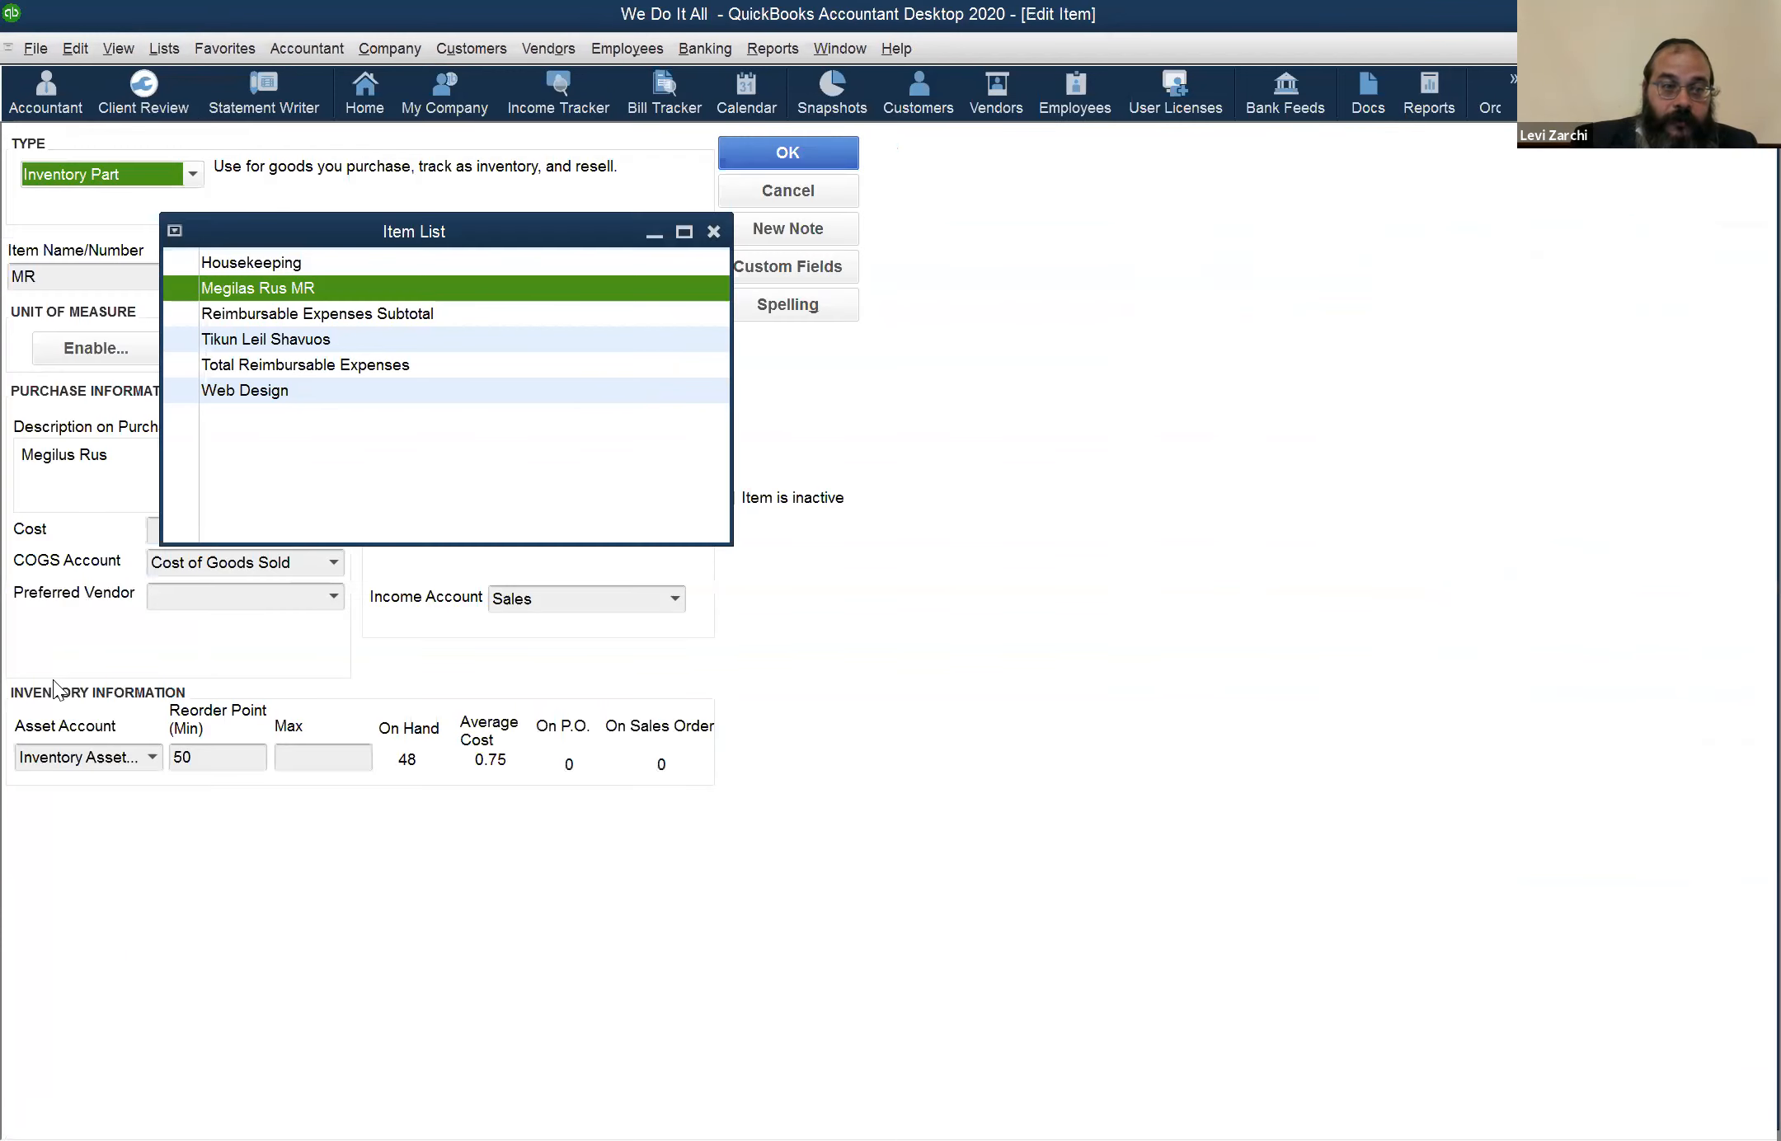
click(160, 755)
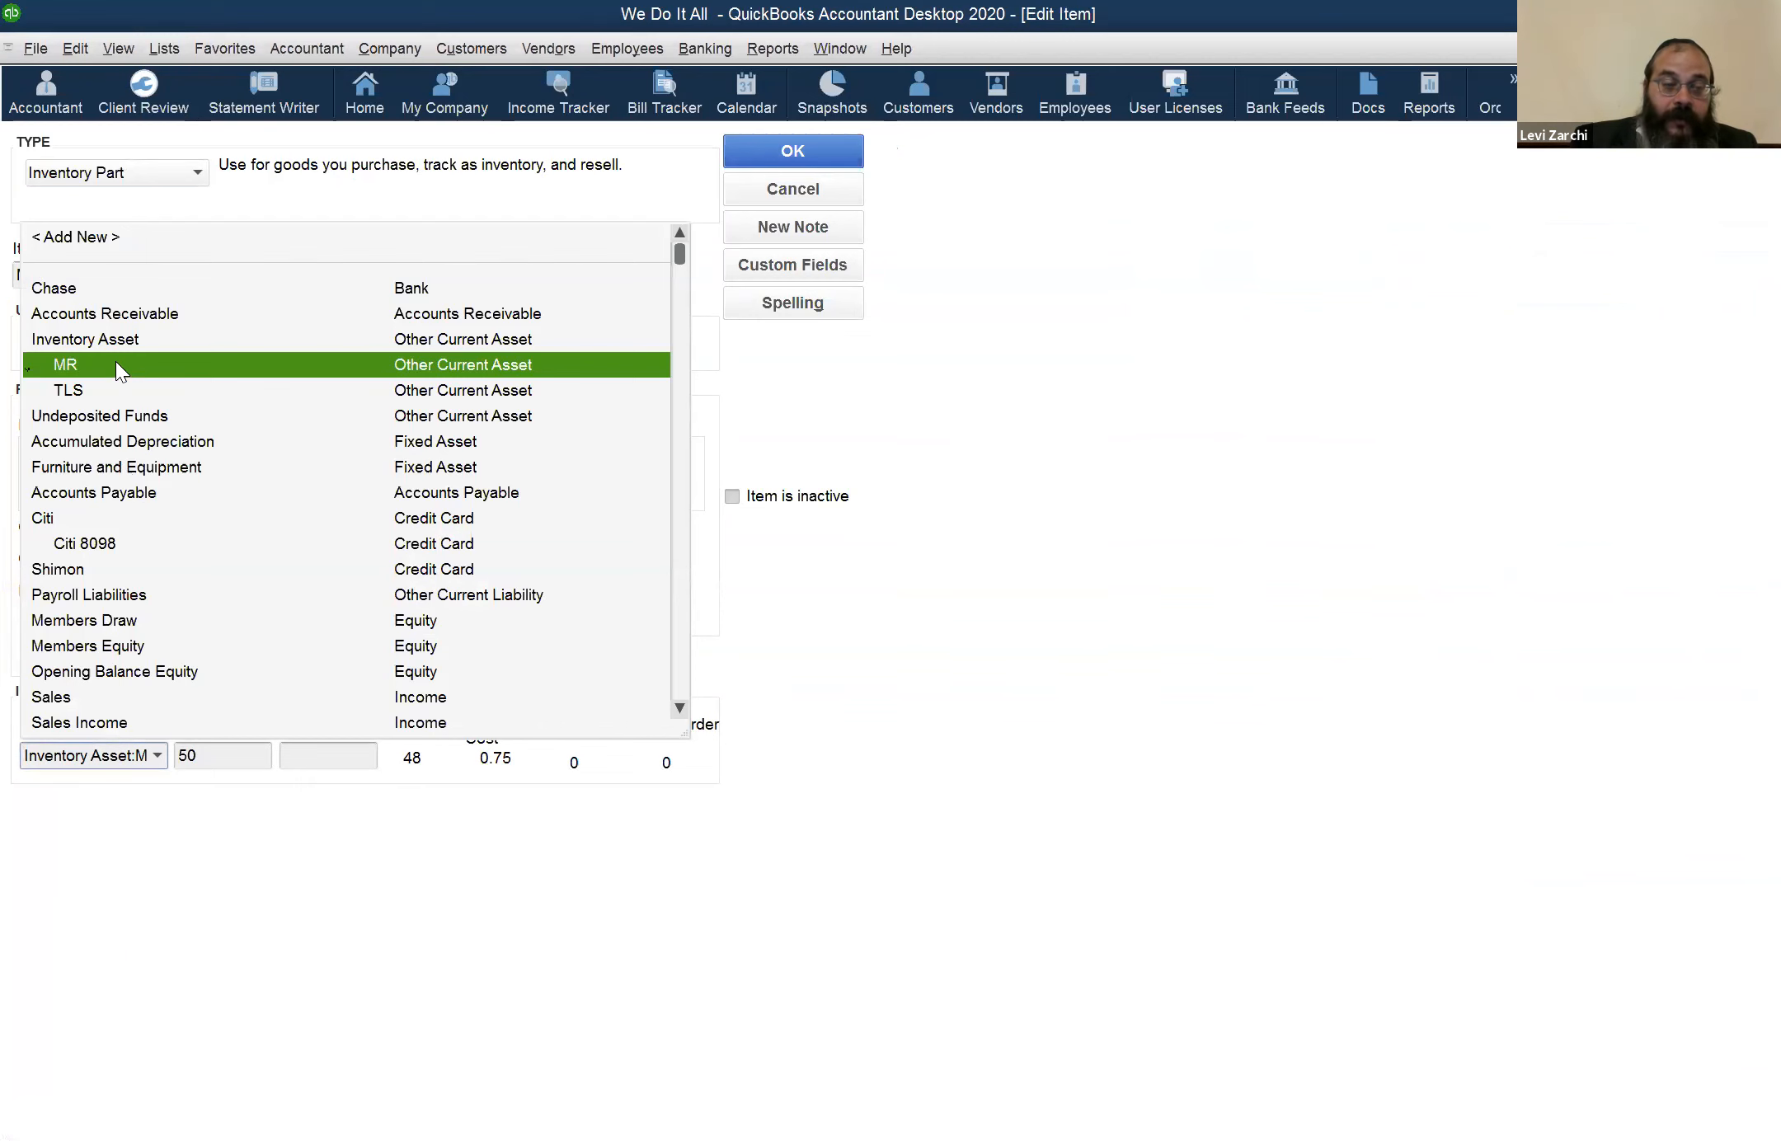
click(116, 361)
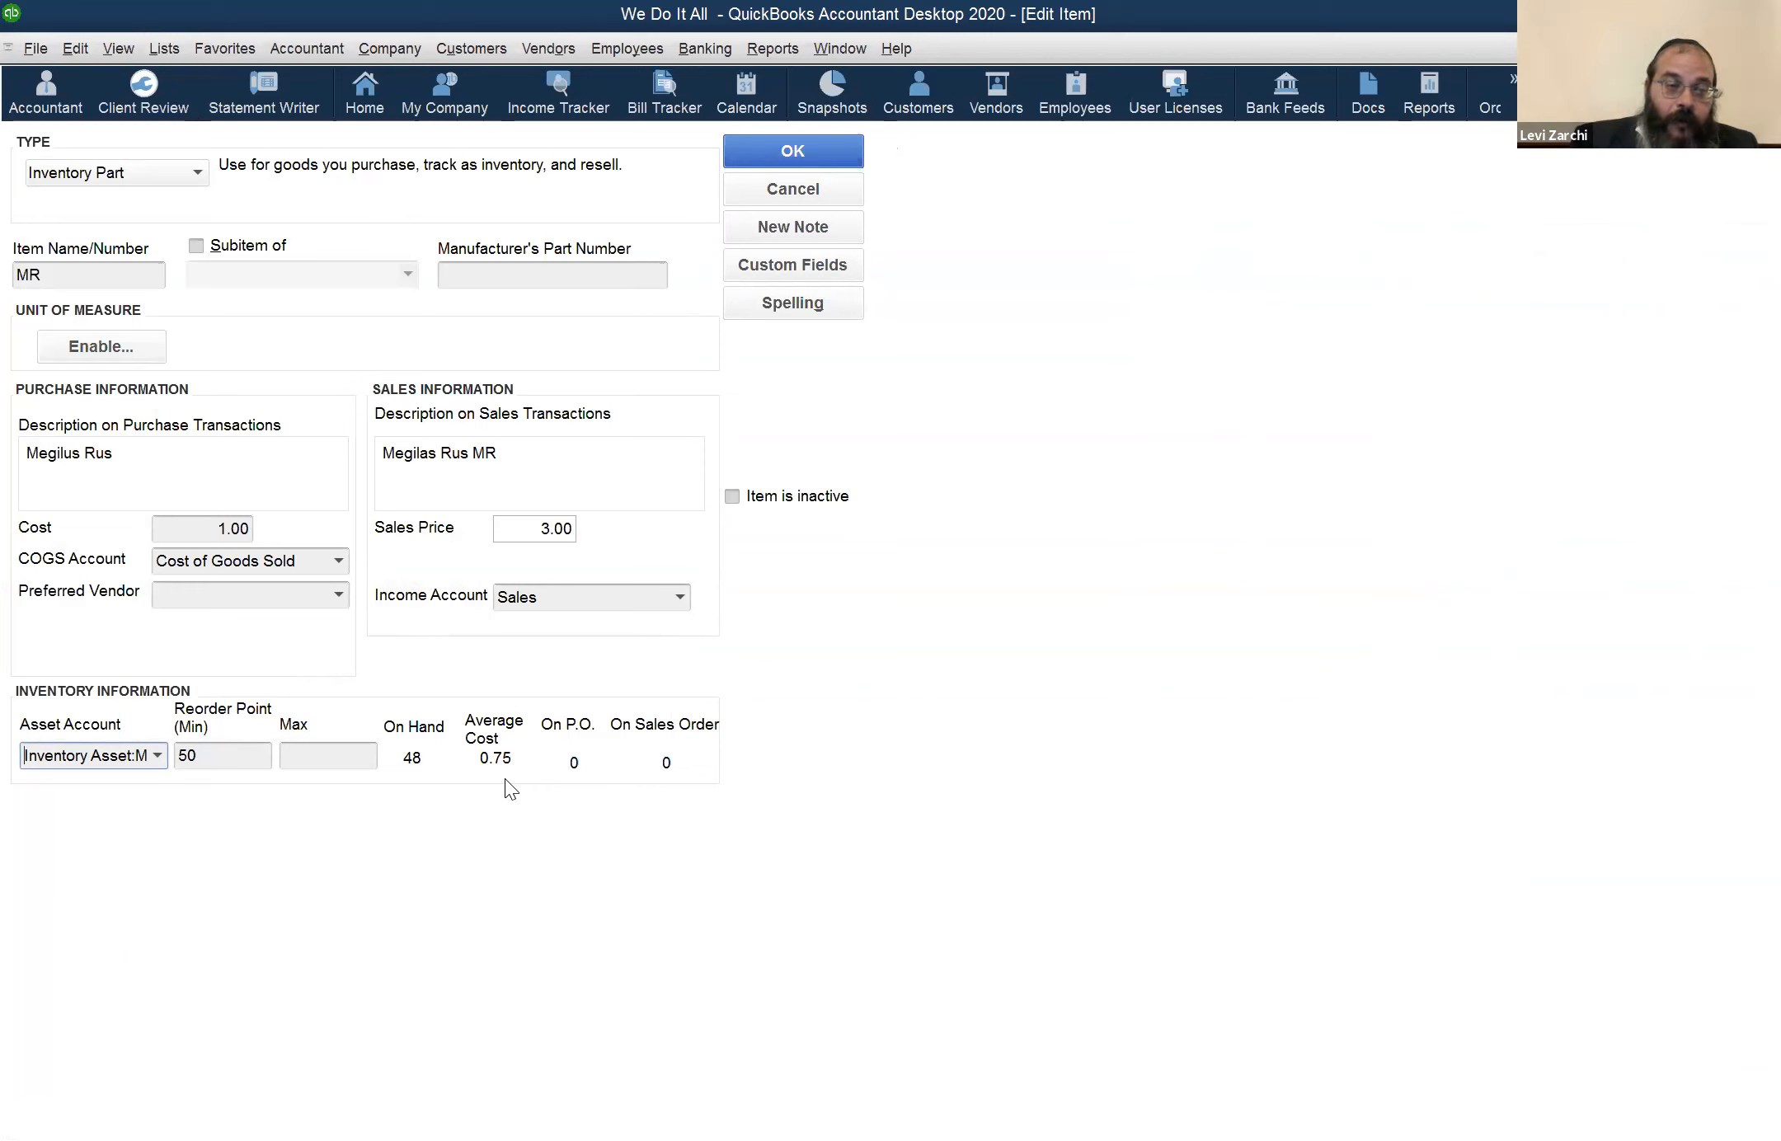
click(155, 753)
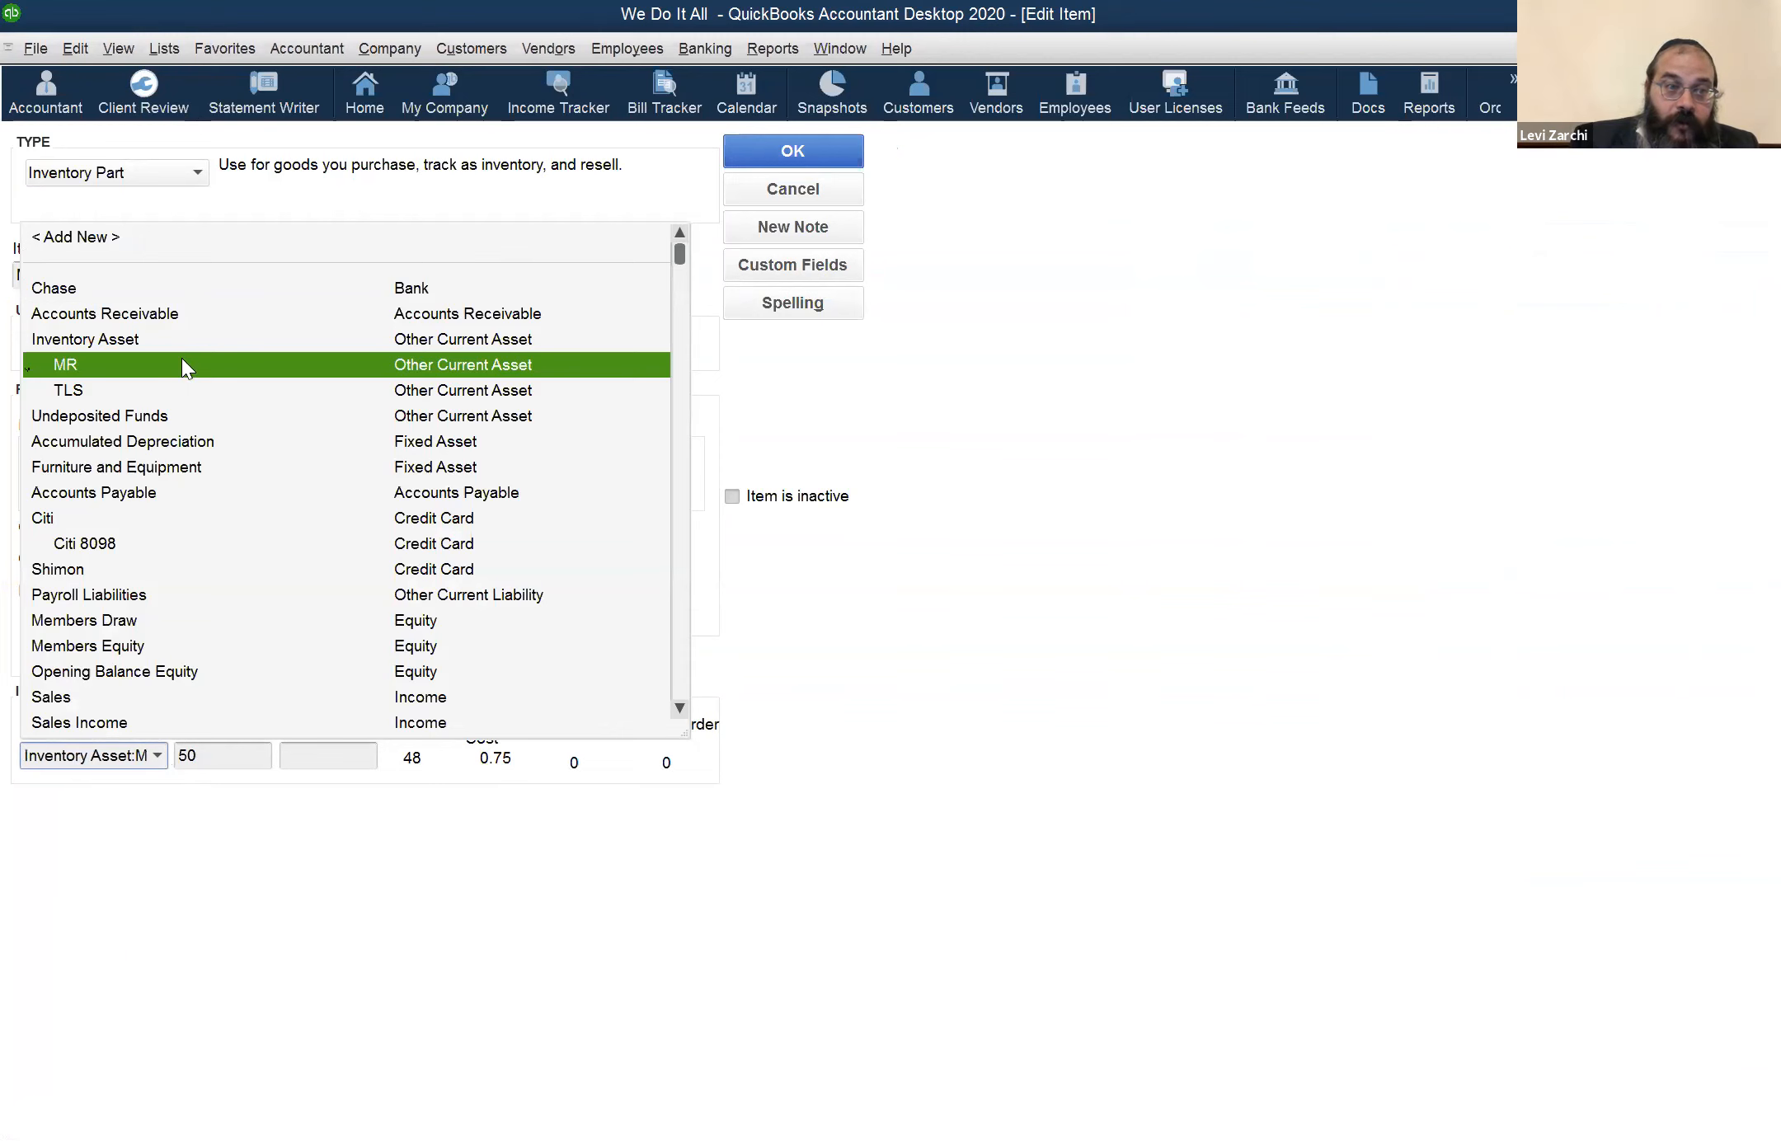
click(182, 363)
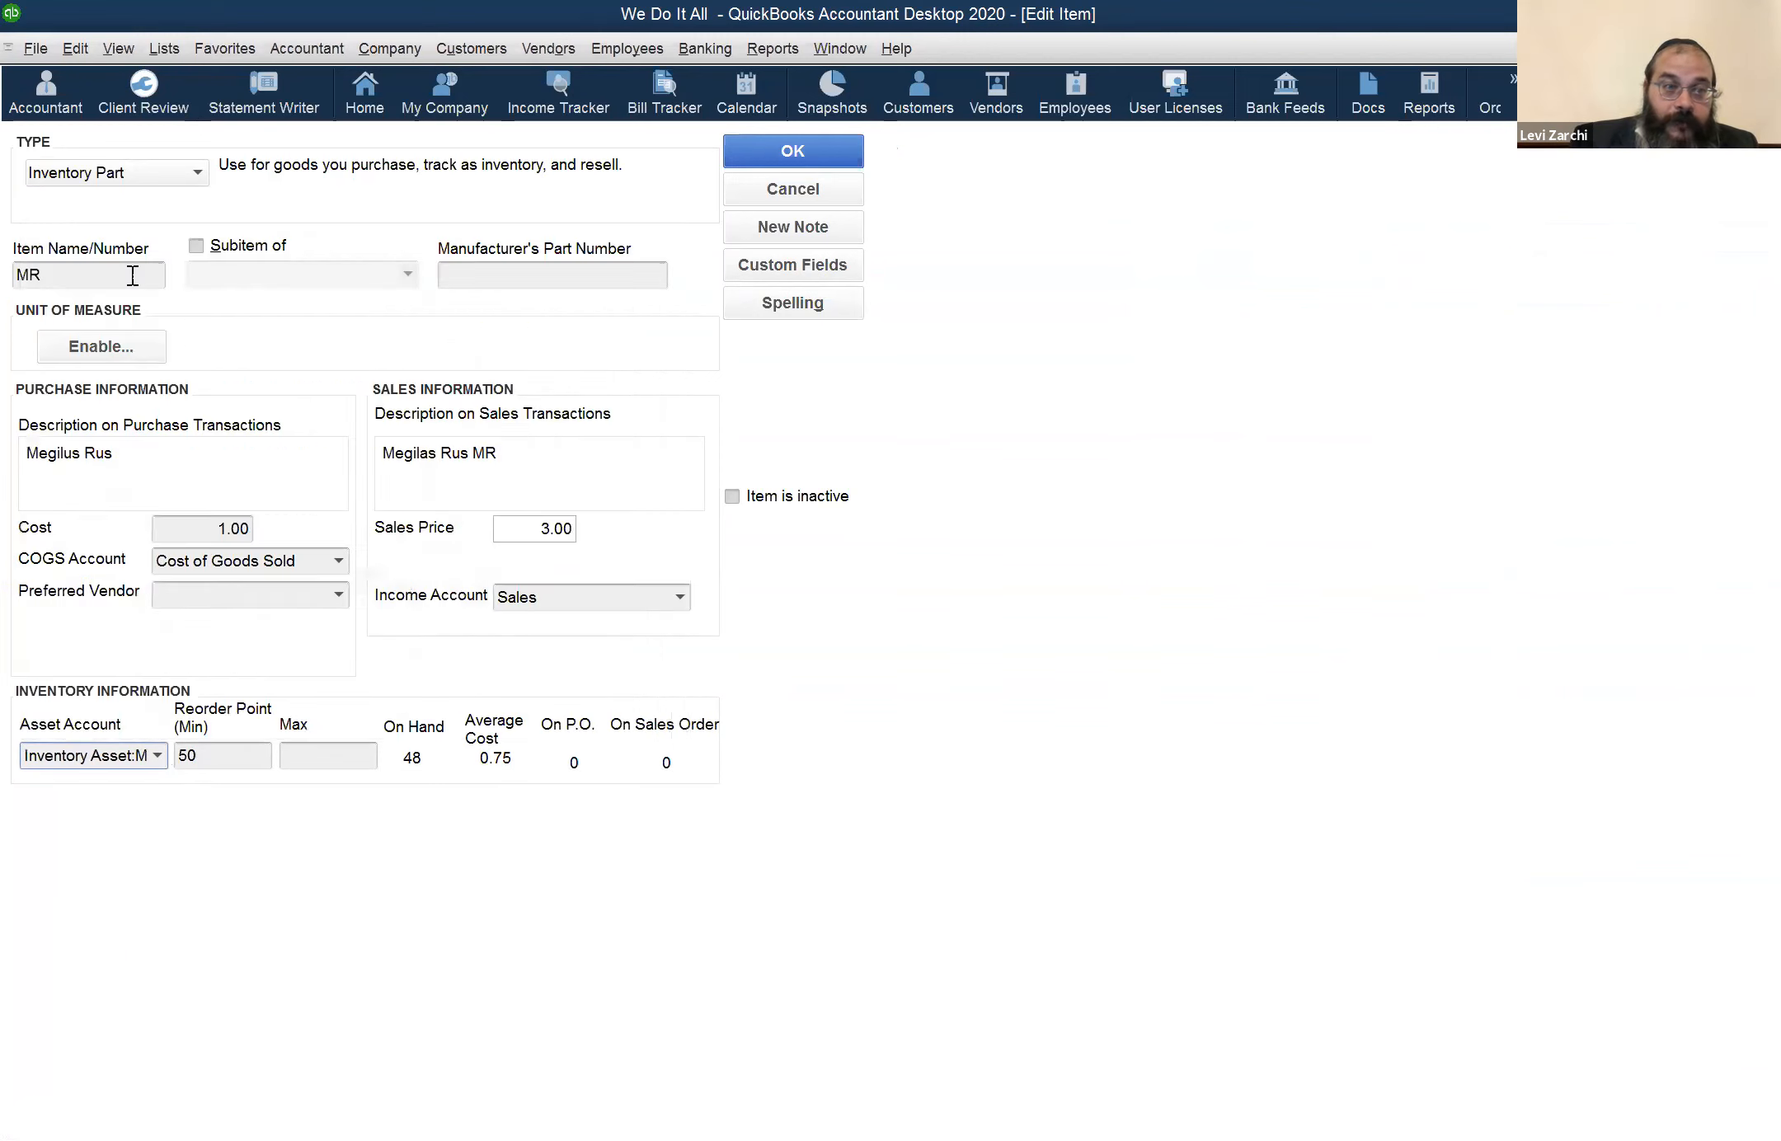
click(158, 754)
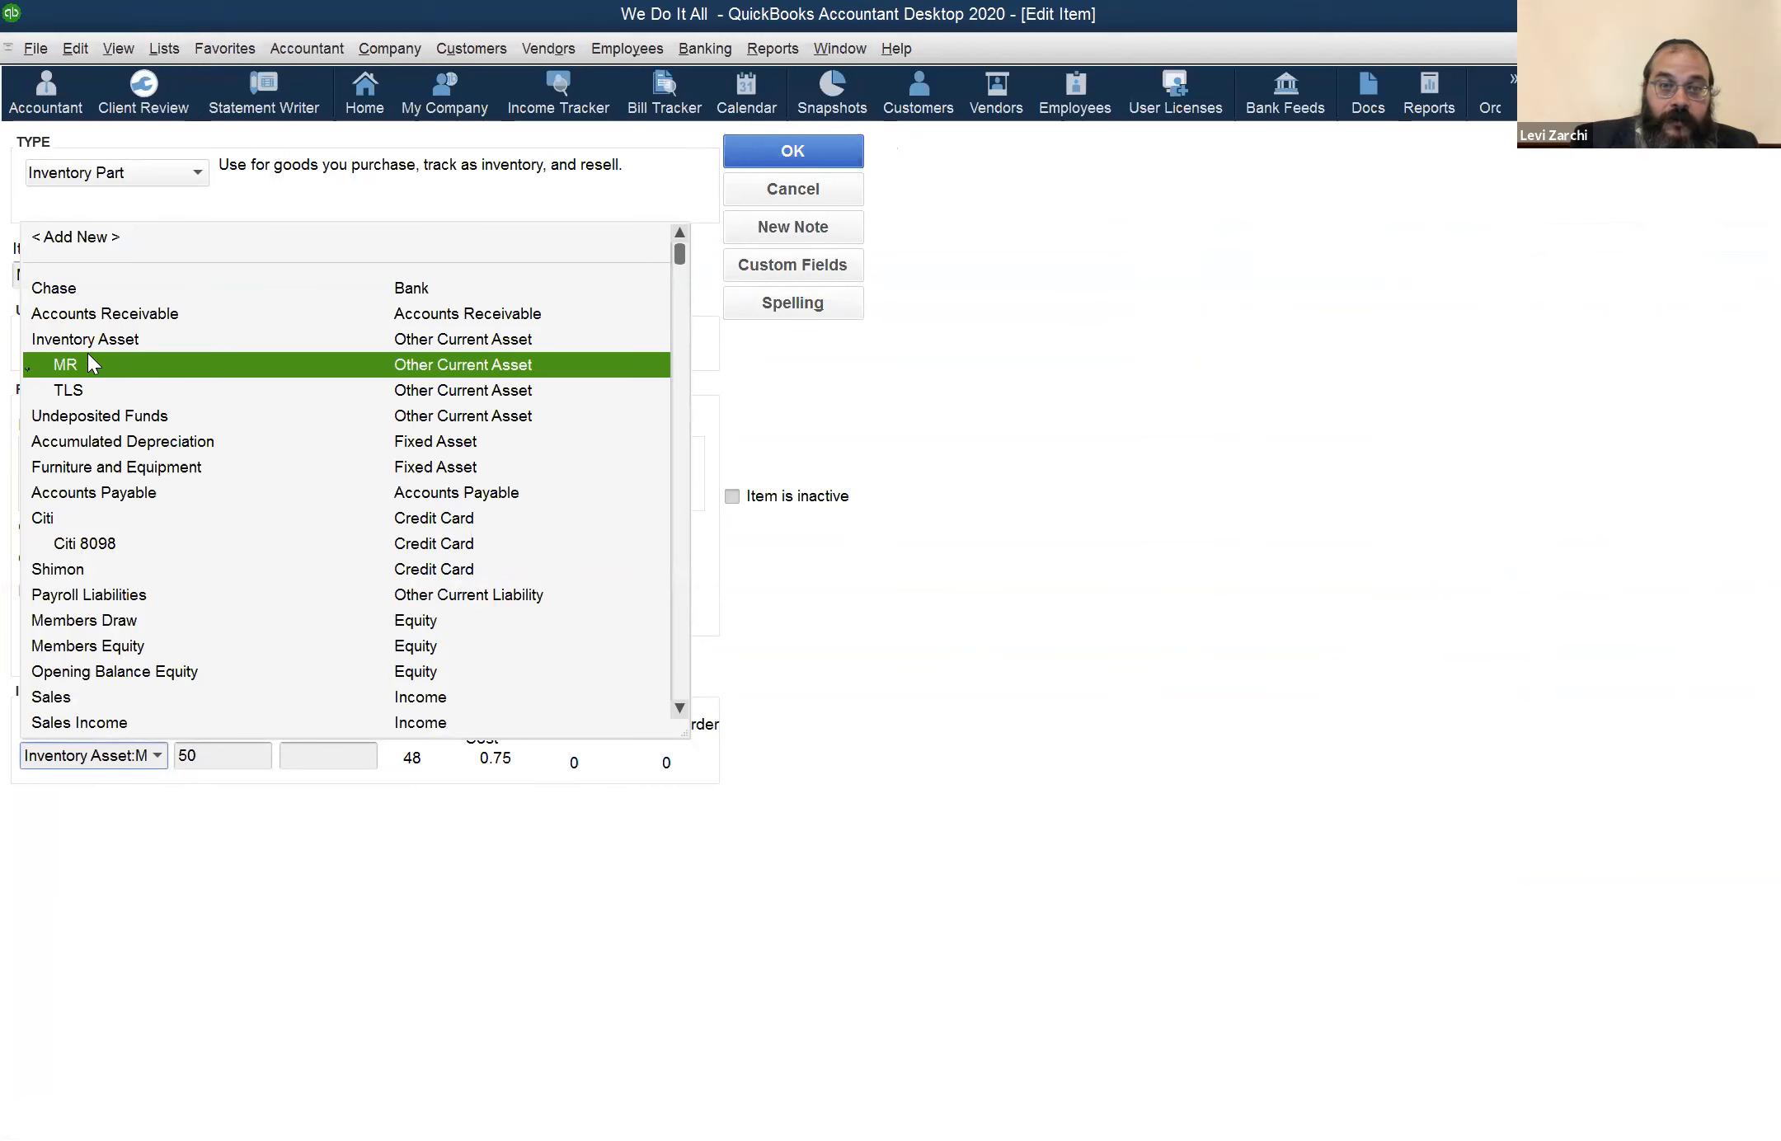
click(88, 356)
click(757, 196)
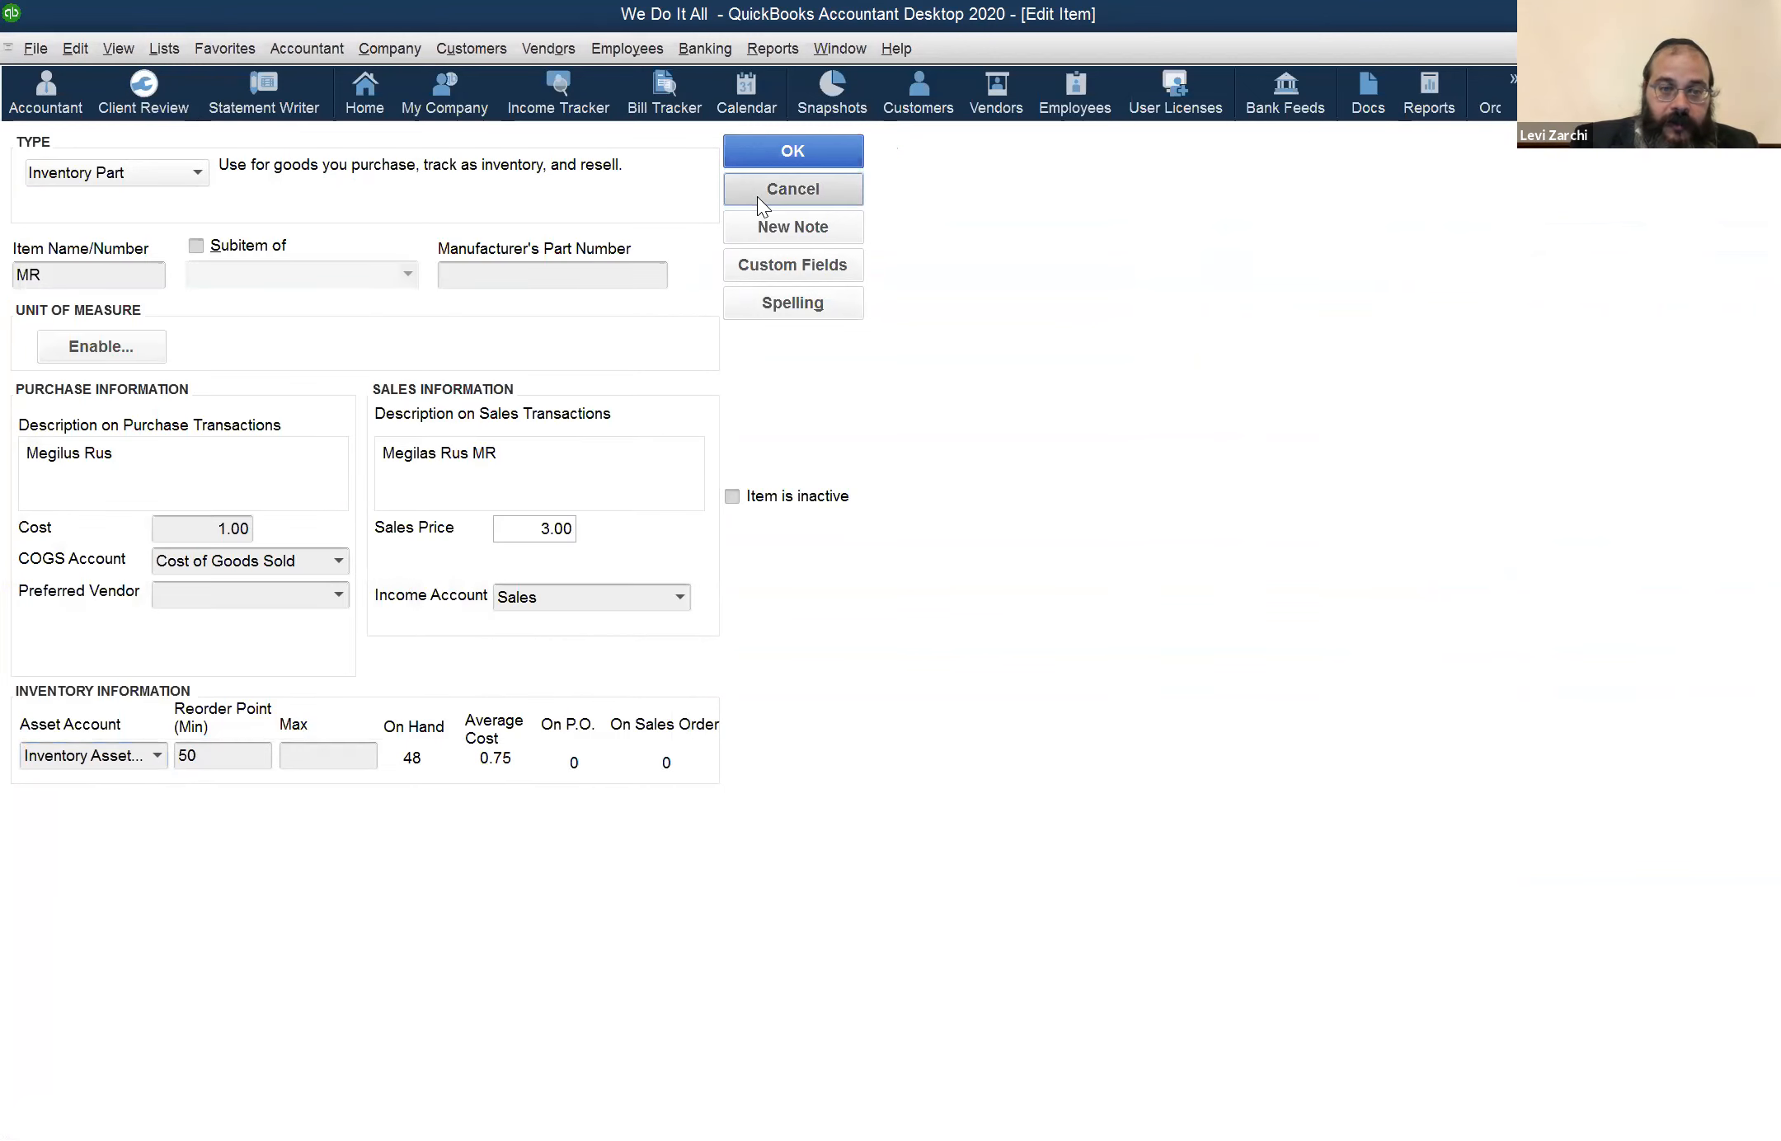
Open the TLS item to check which Inventory Asset subaccount it is linked to, and cancel without changes
click(117, 341)
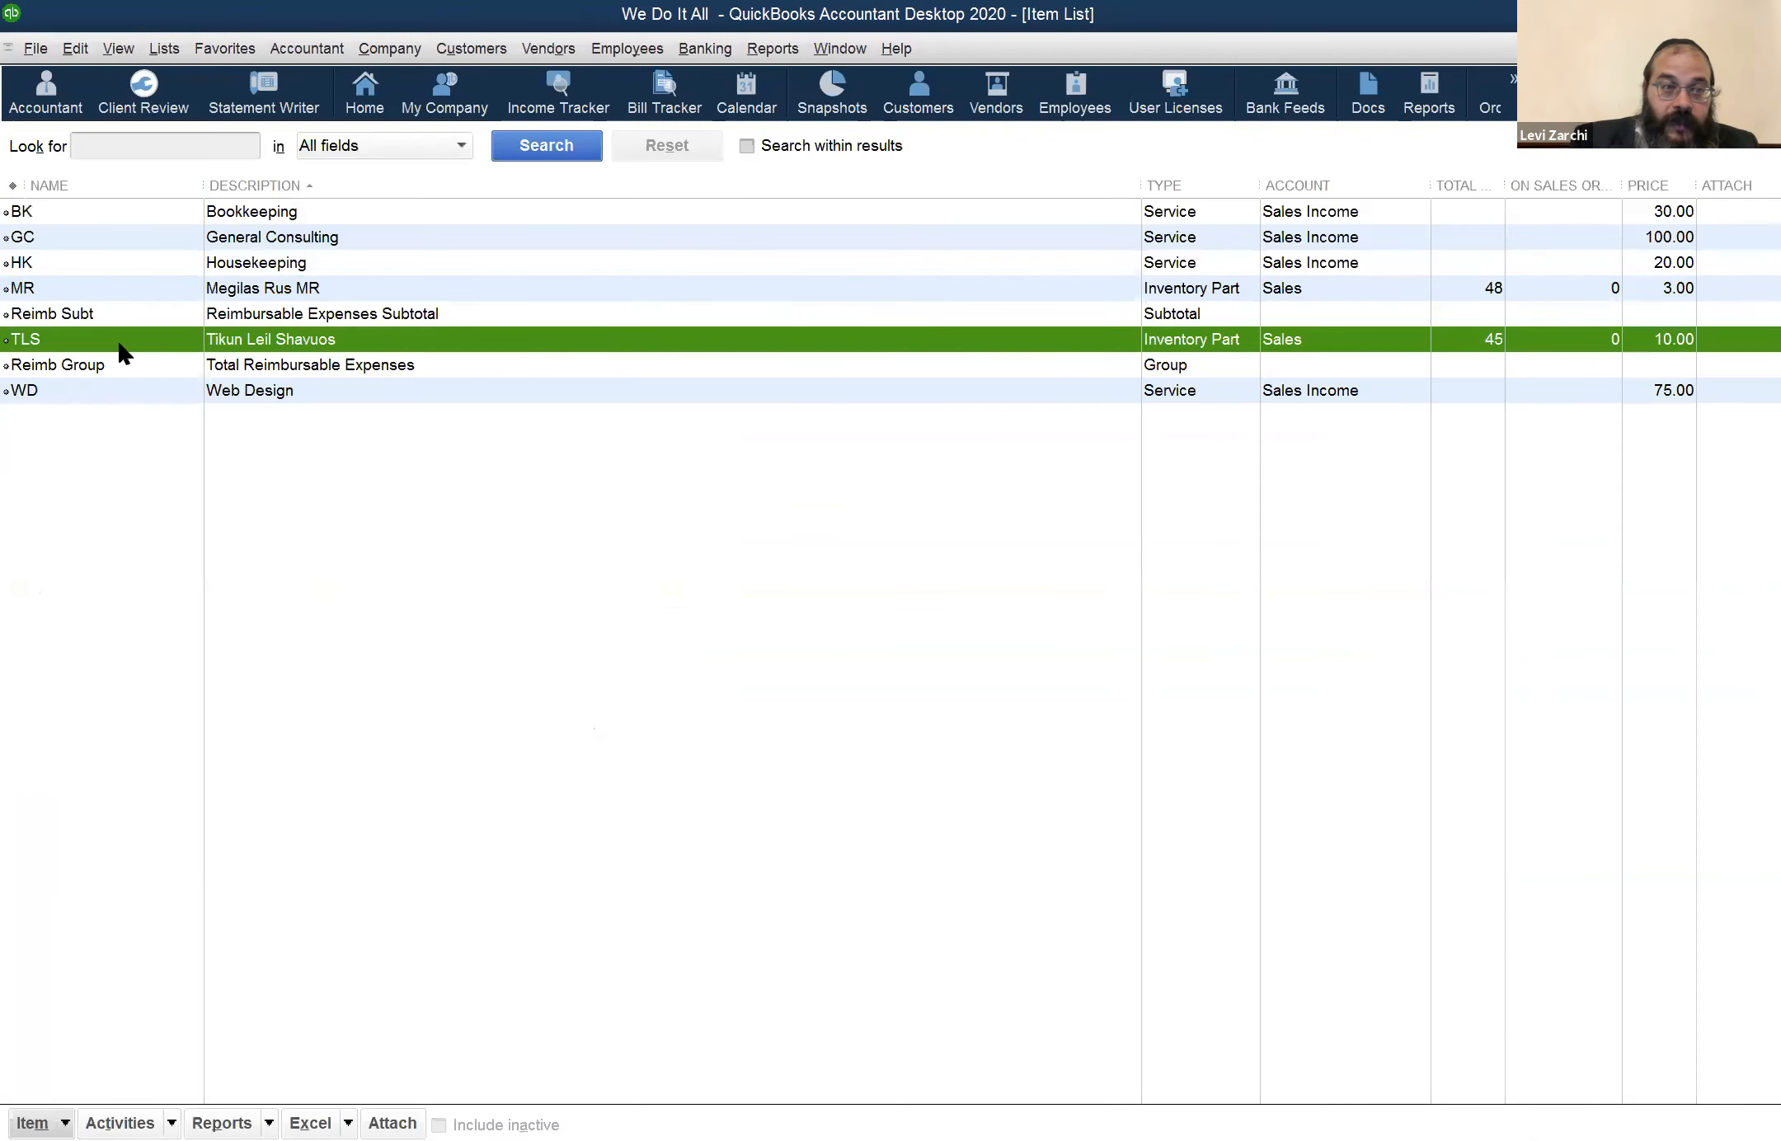
double_click(117, 339)
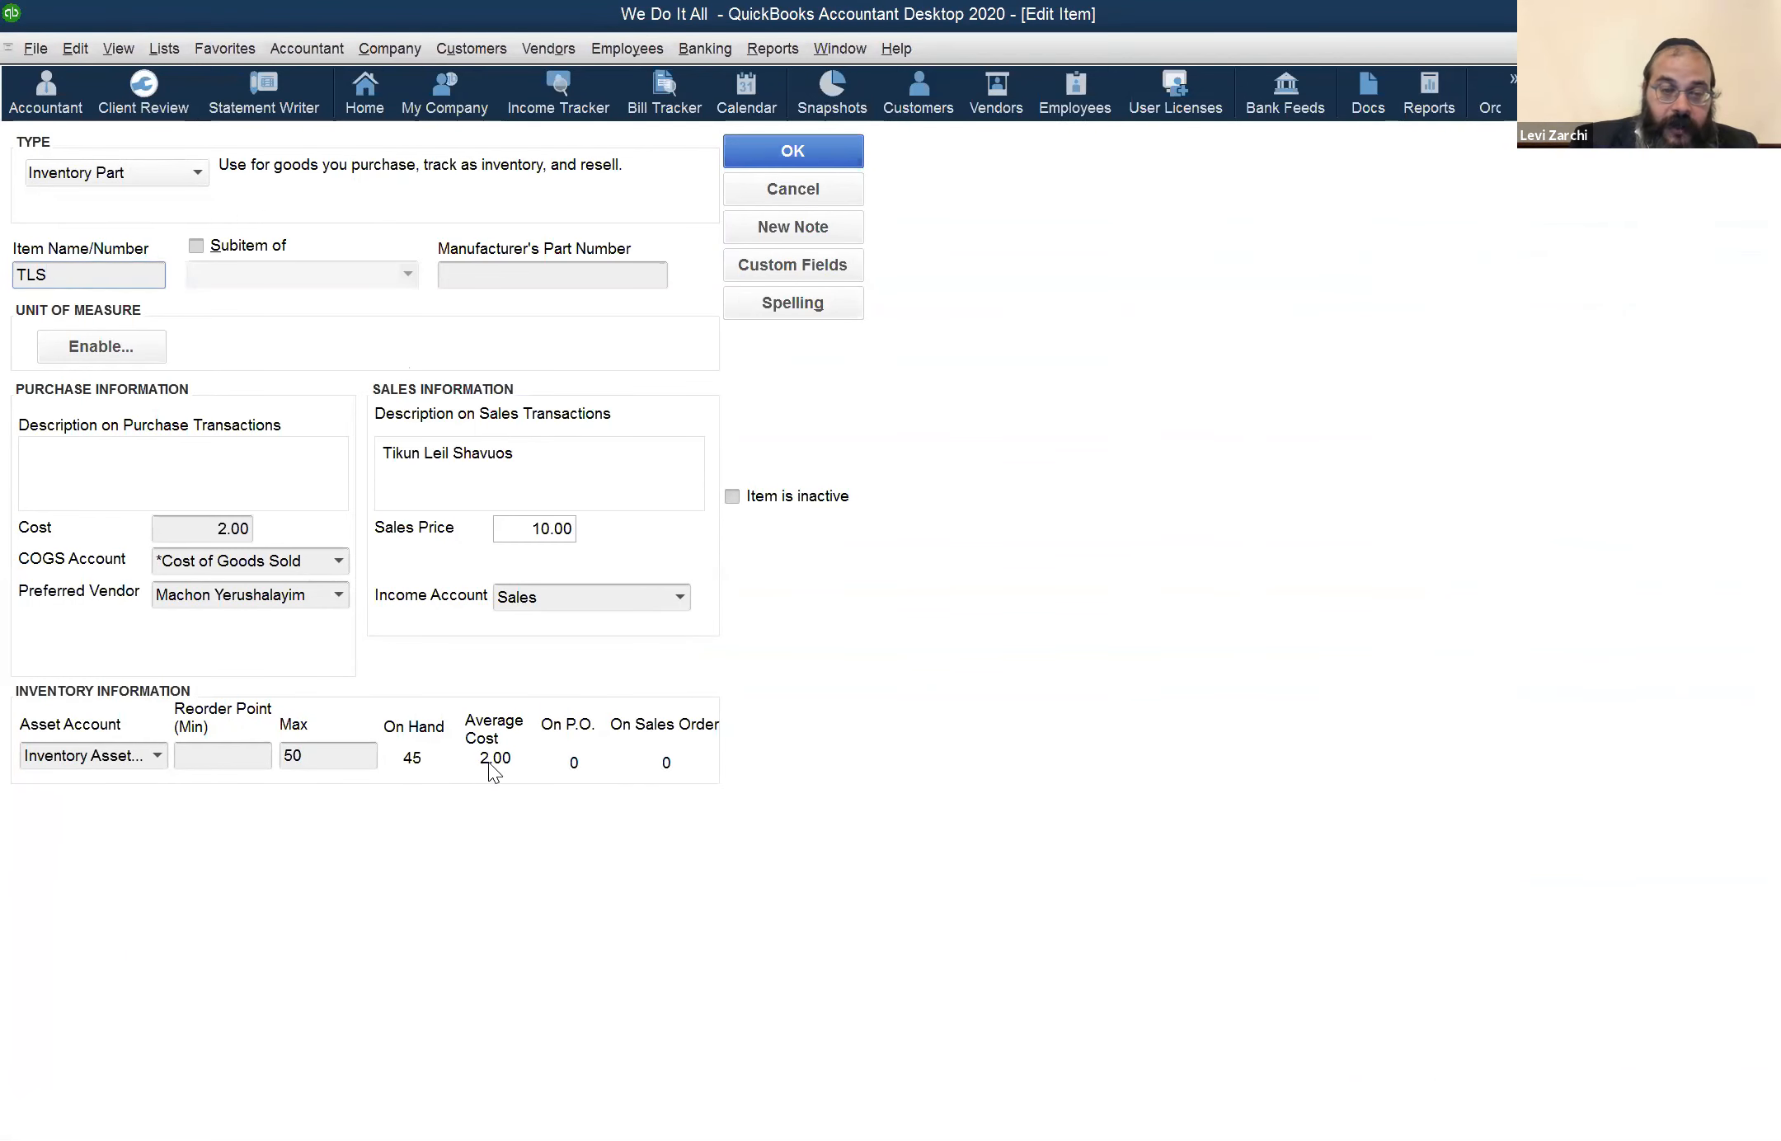
click(157, 752)
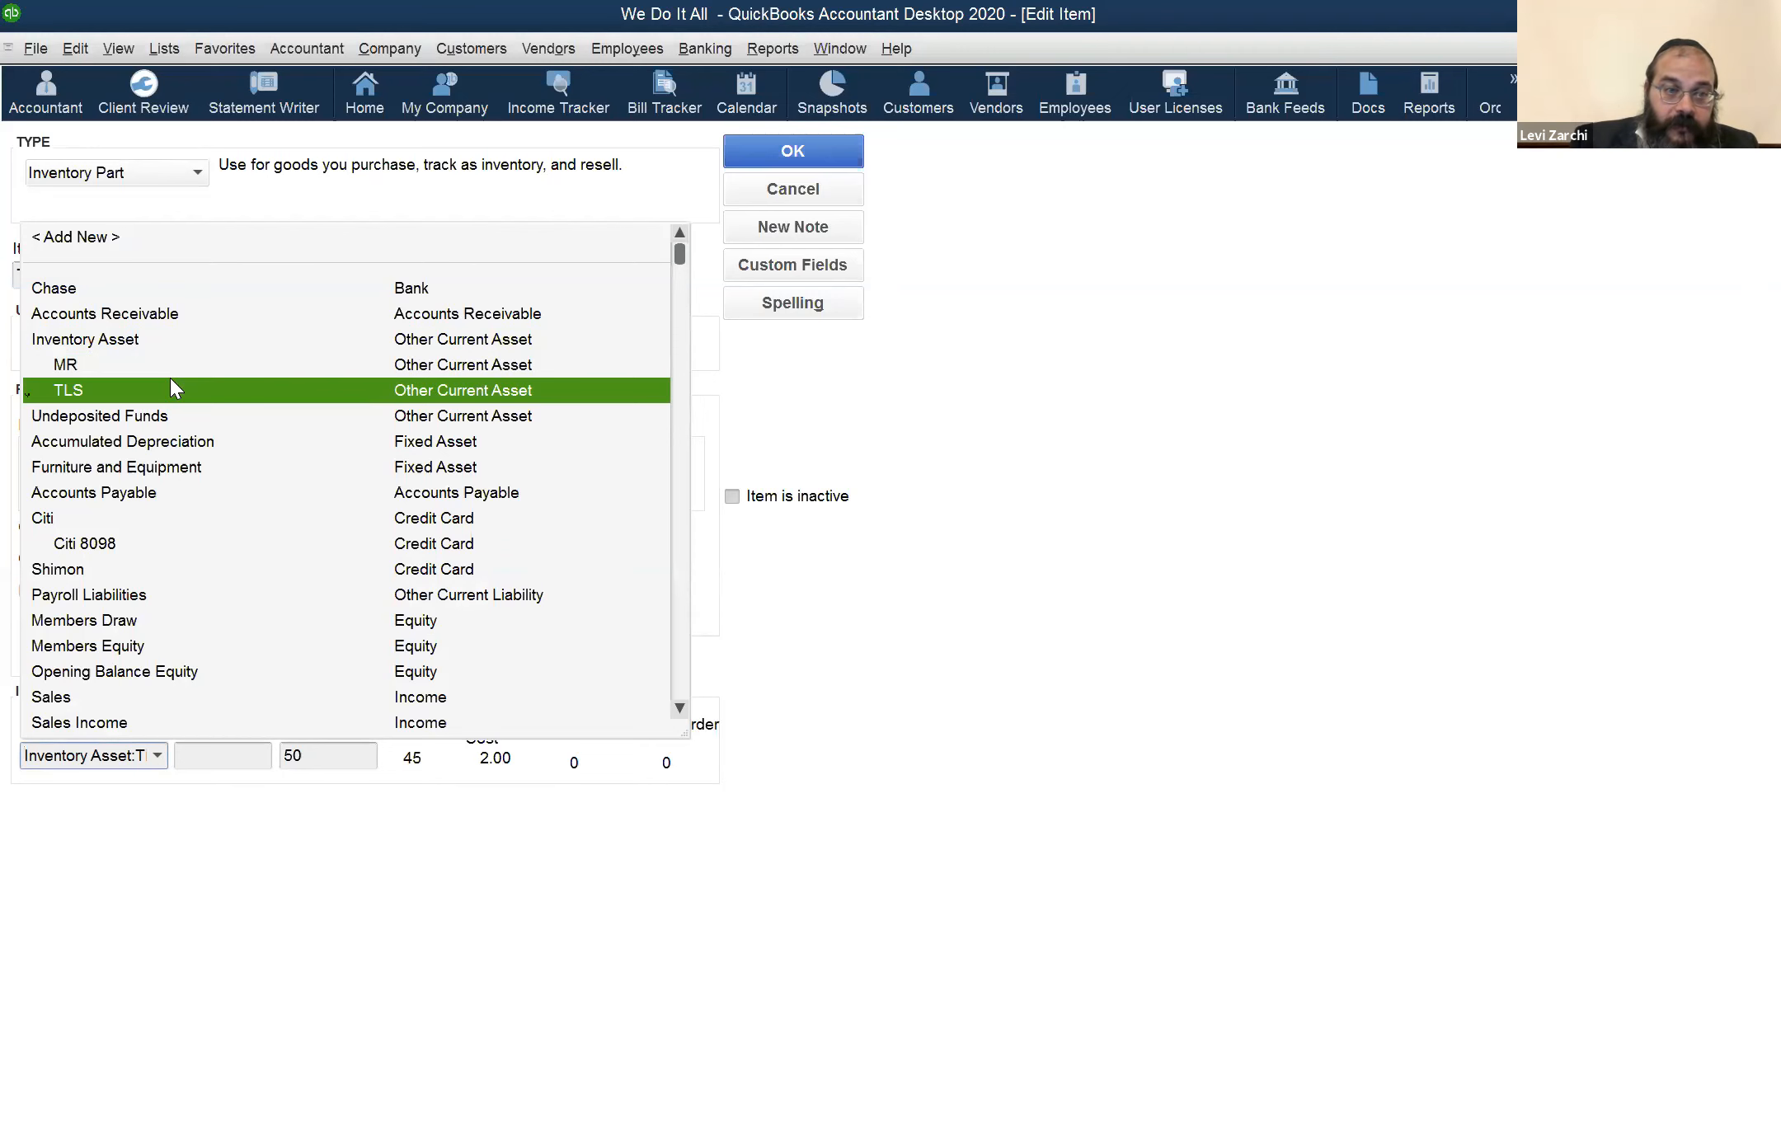
click(776, 196)
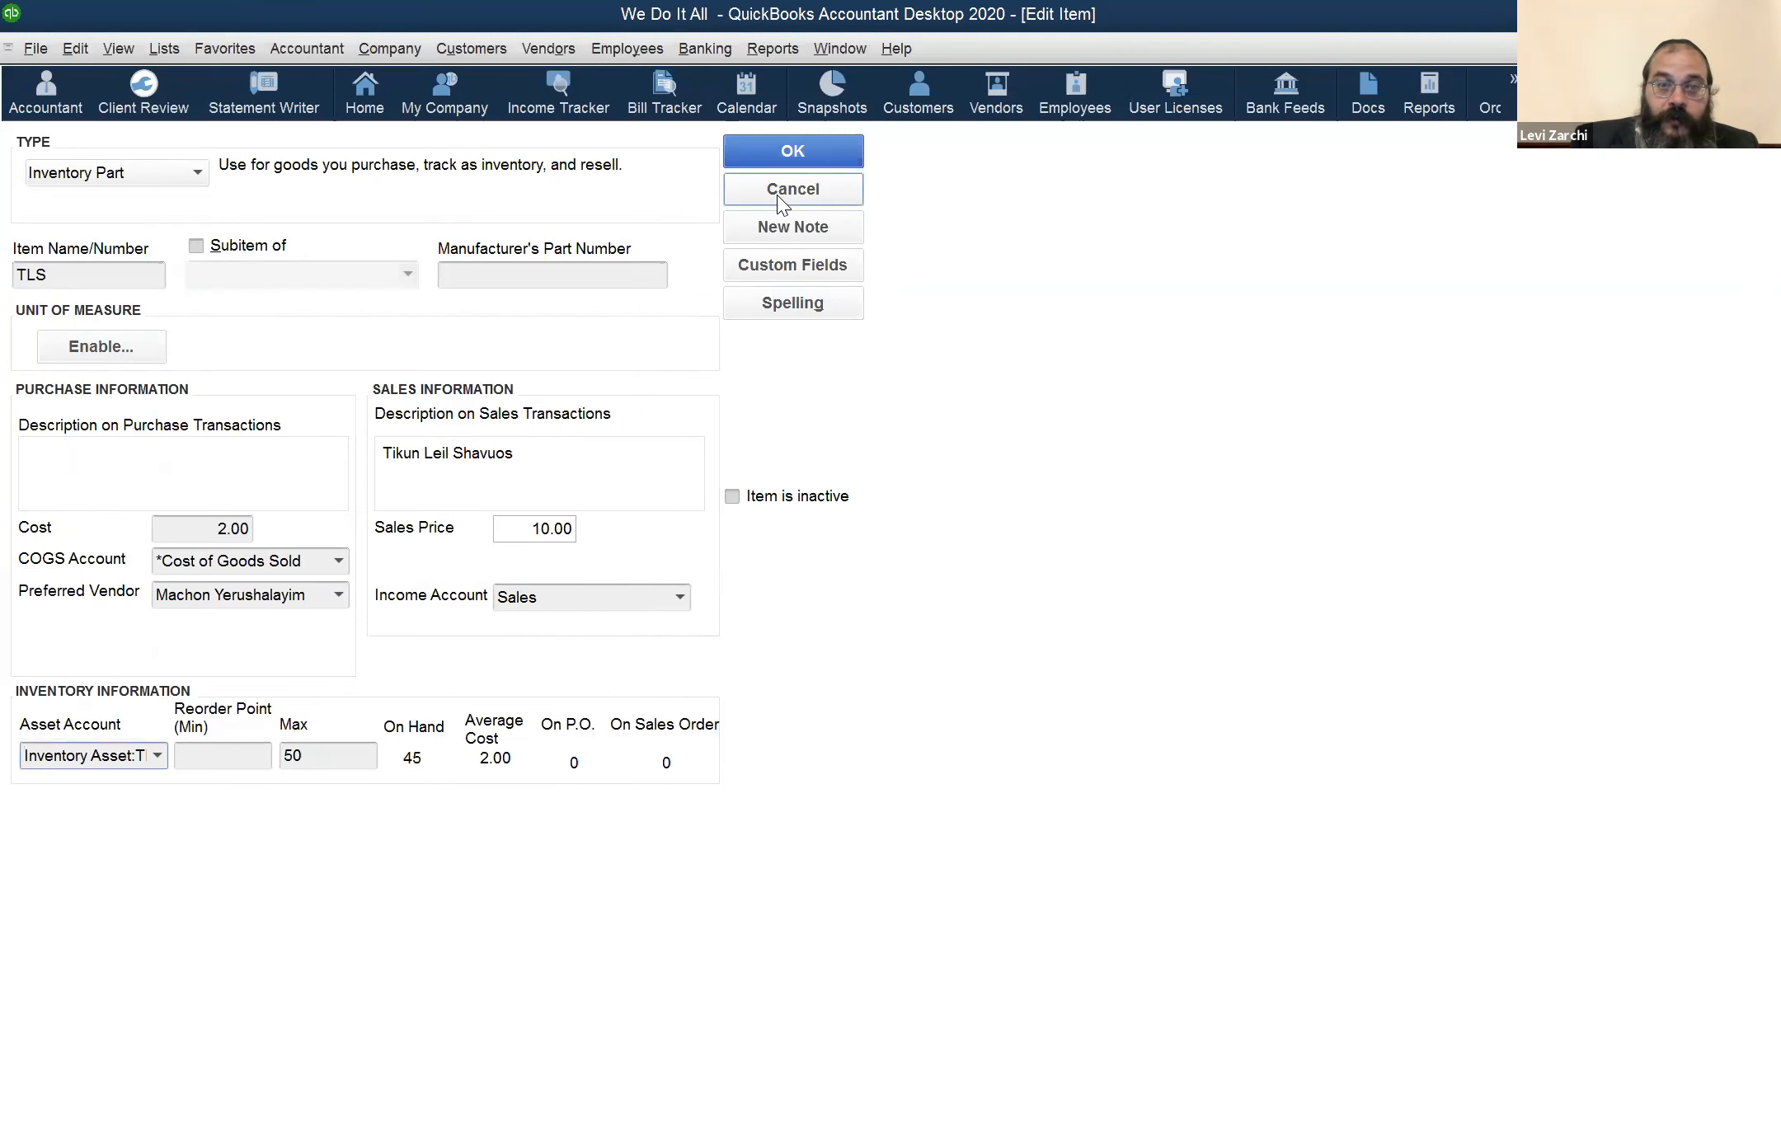
click(776, 193)
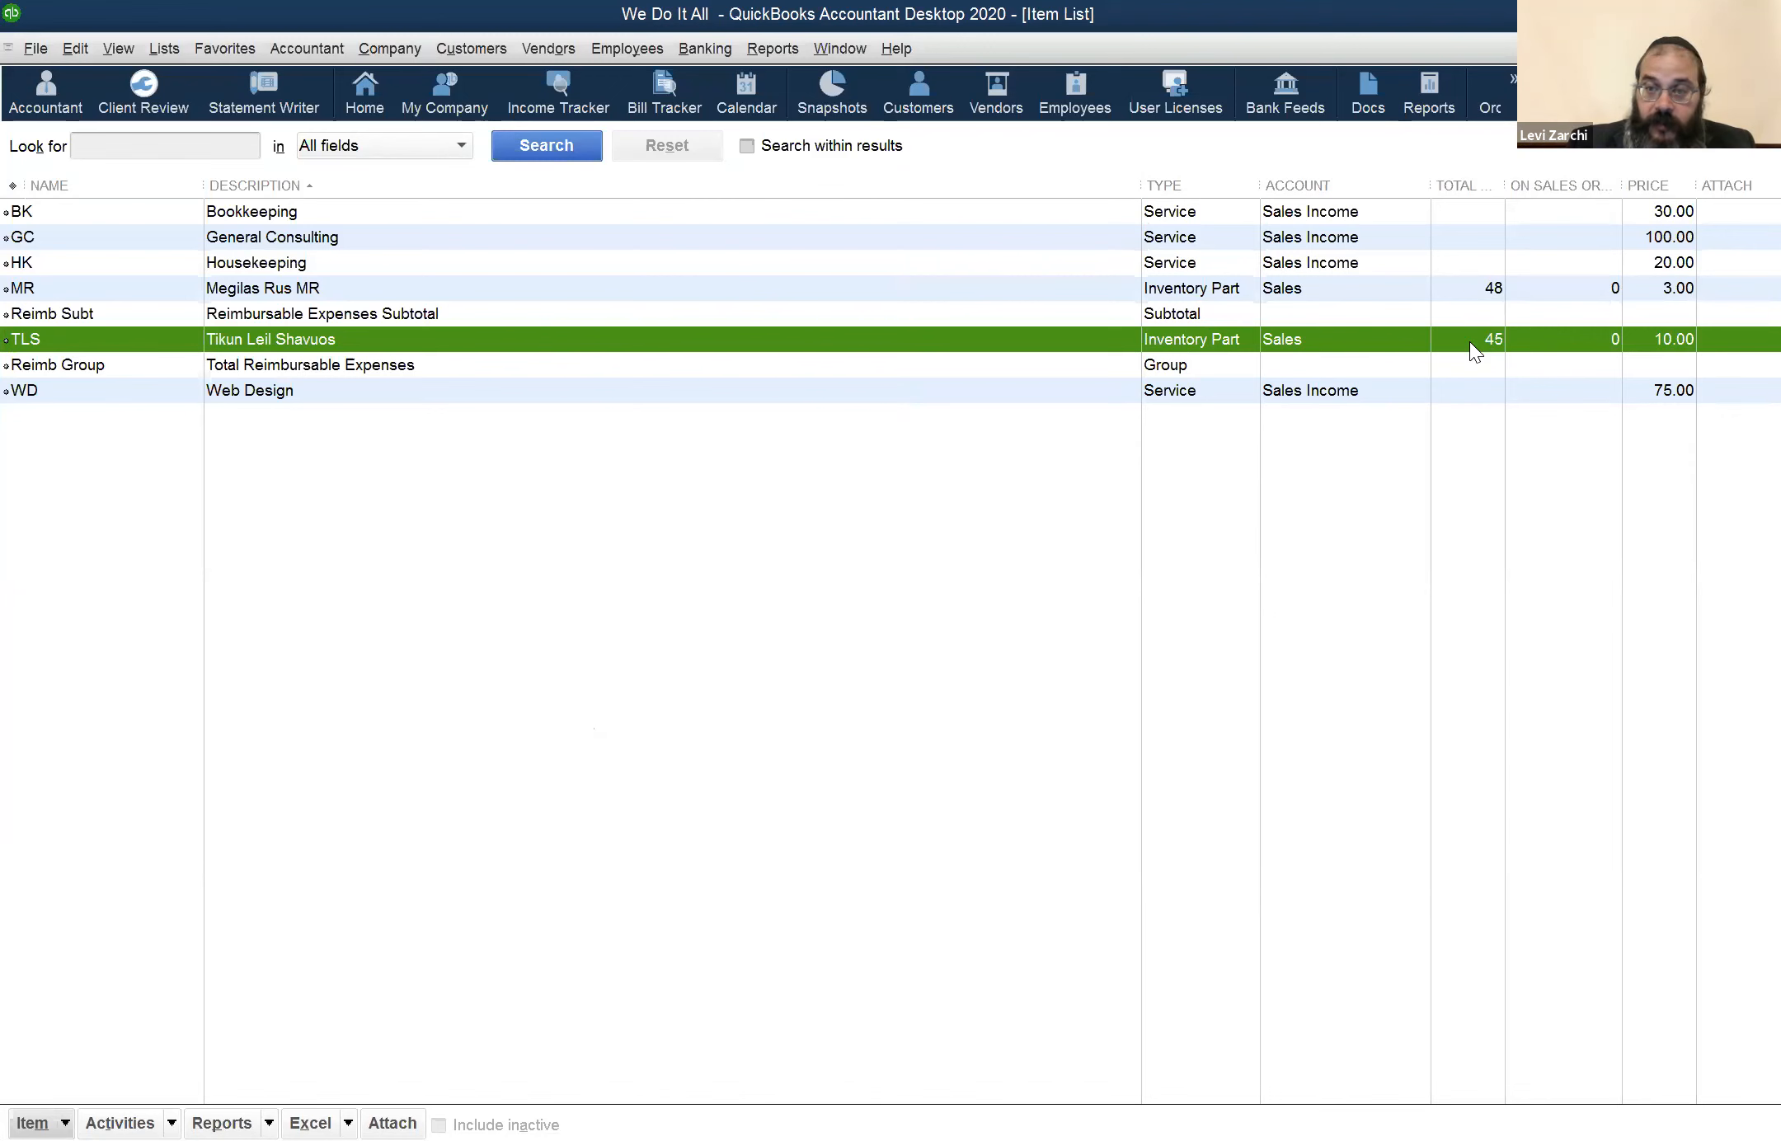
Check the MR item's quantity, close the item list, and compare the MR and TLS subaccount balances with the Inventory Asset balance
click(1468, 293)
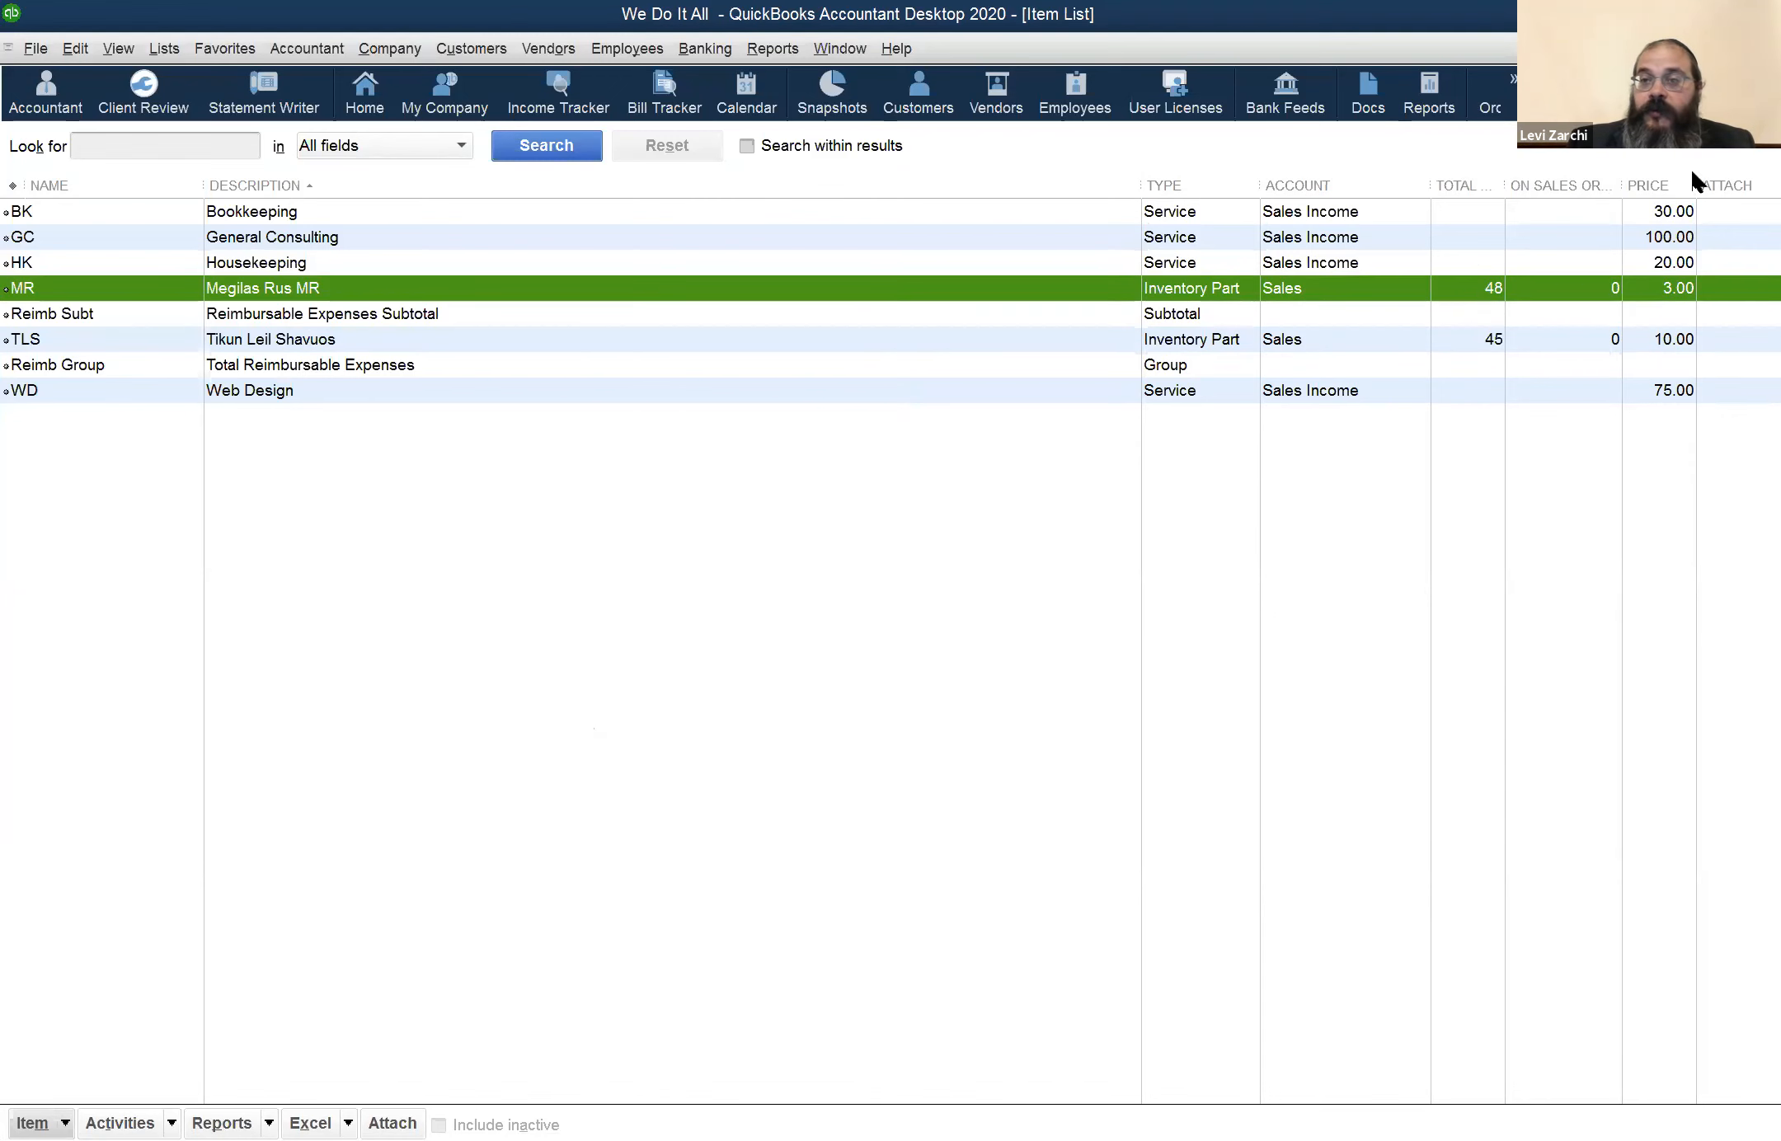
click(1766, 47)
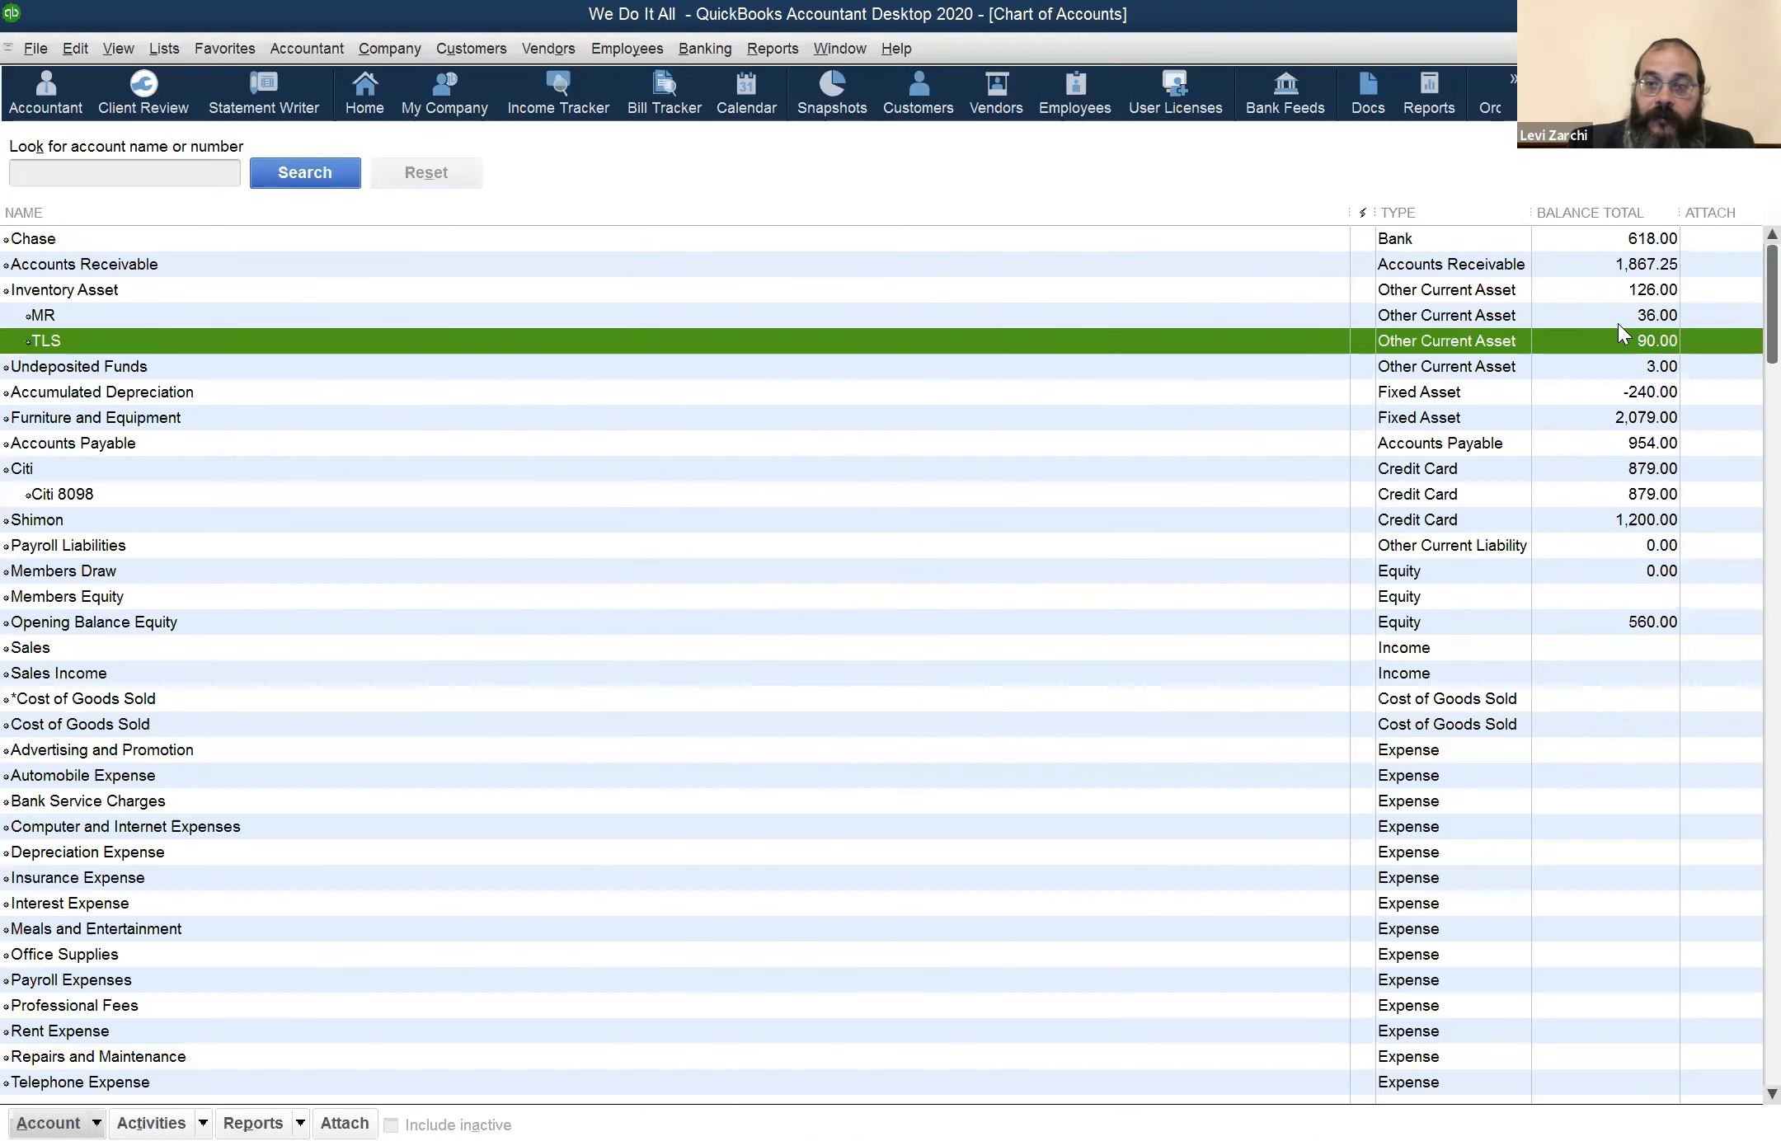
click(1630, 313)
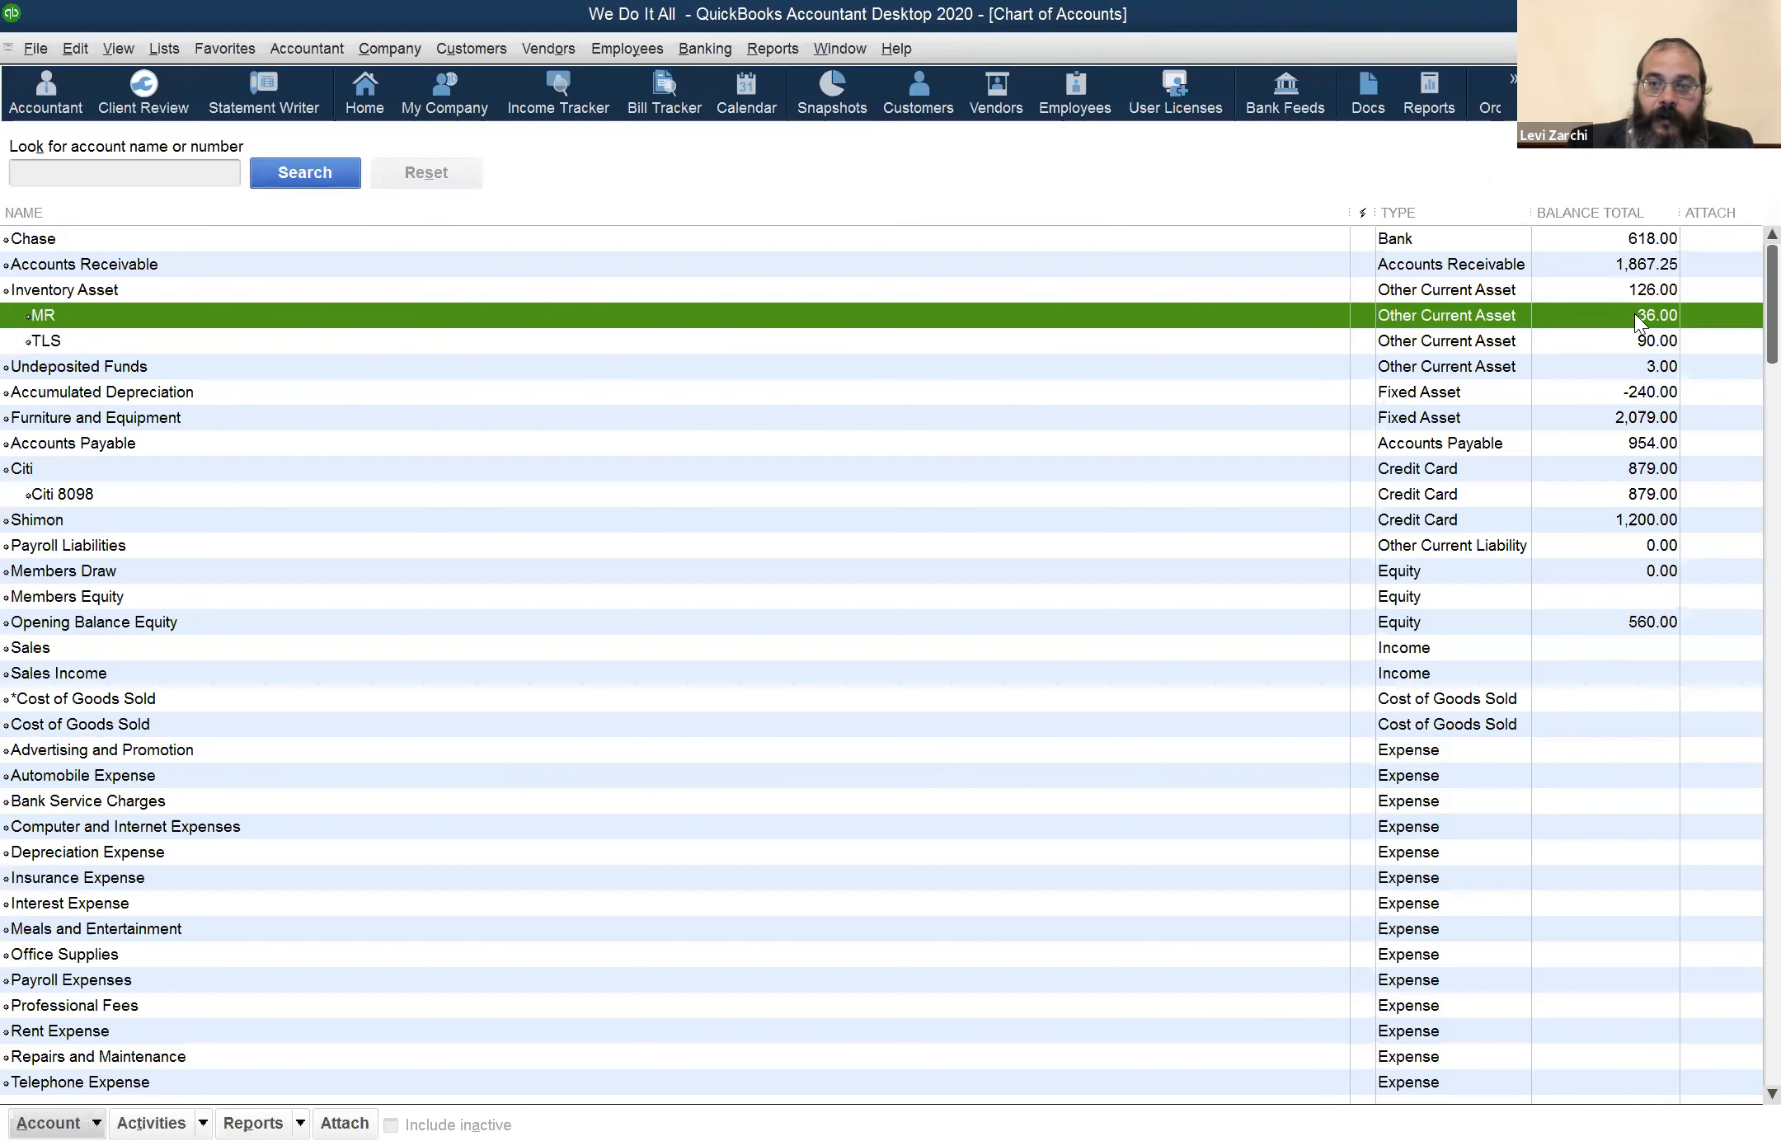
click(1621, 338)
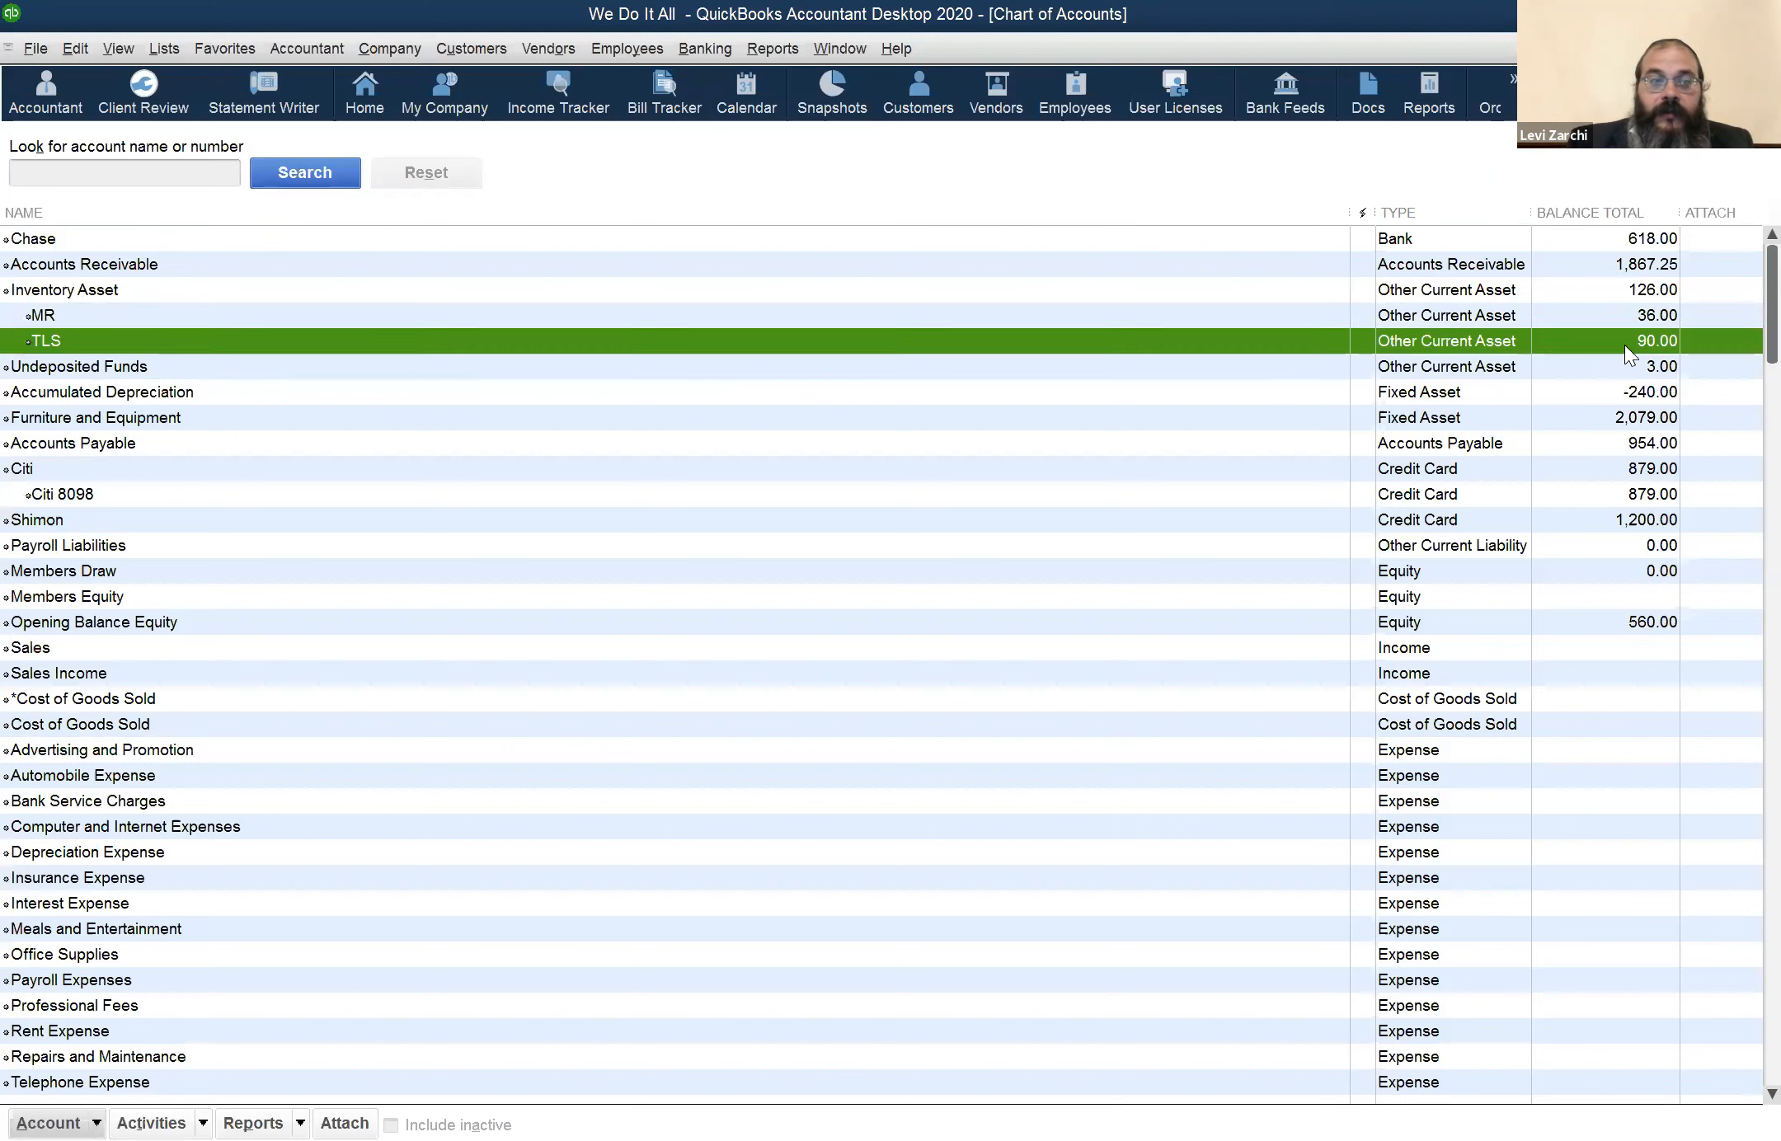
click(1637, 288)
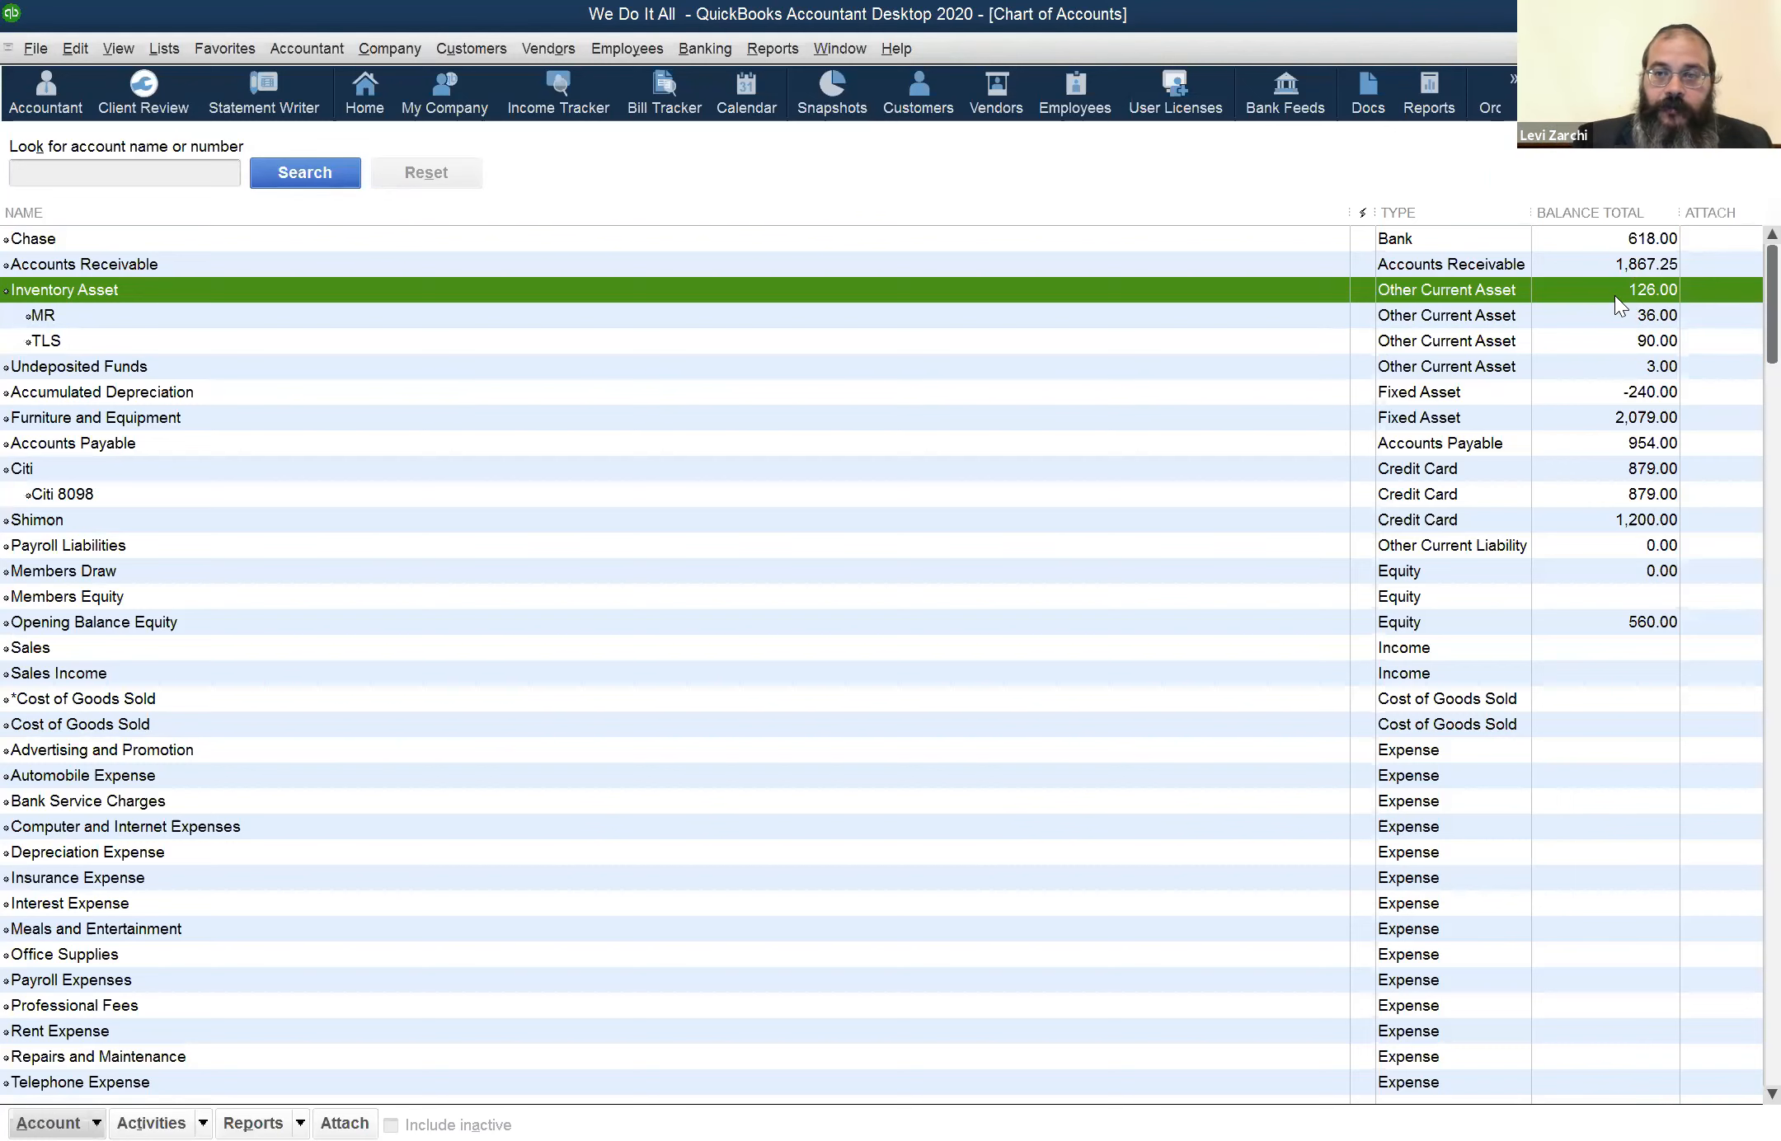
click(248, 320)
click(255, 346)
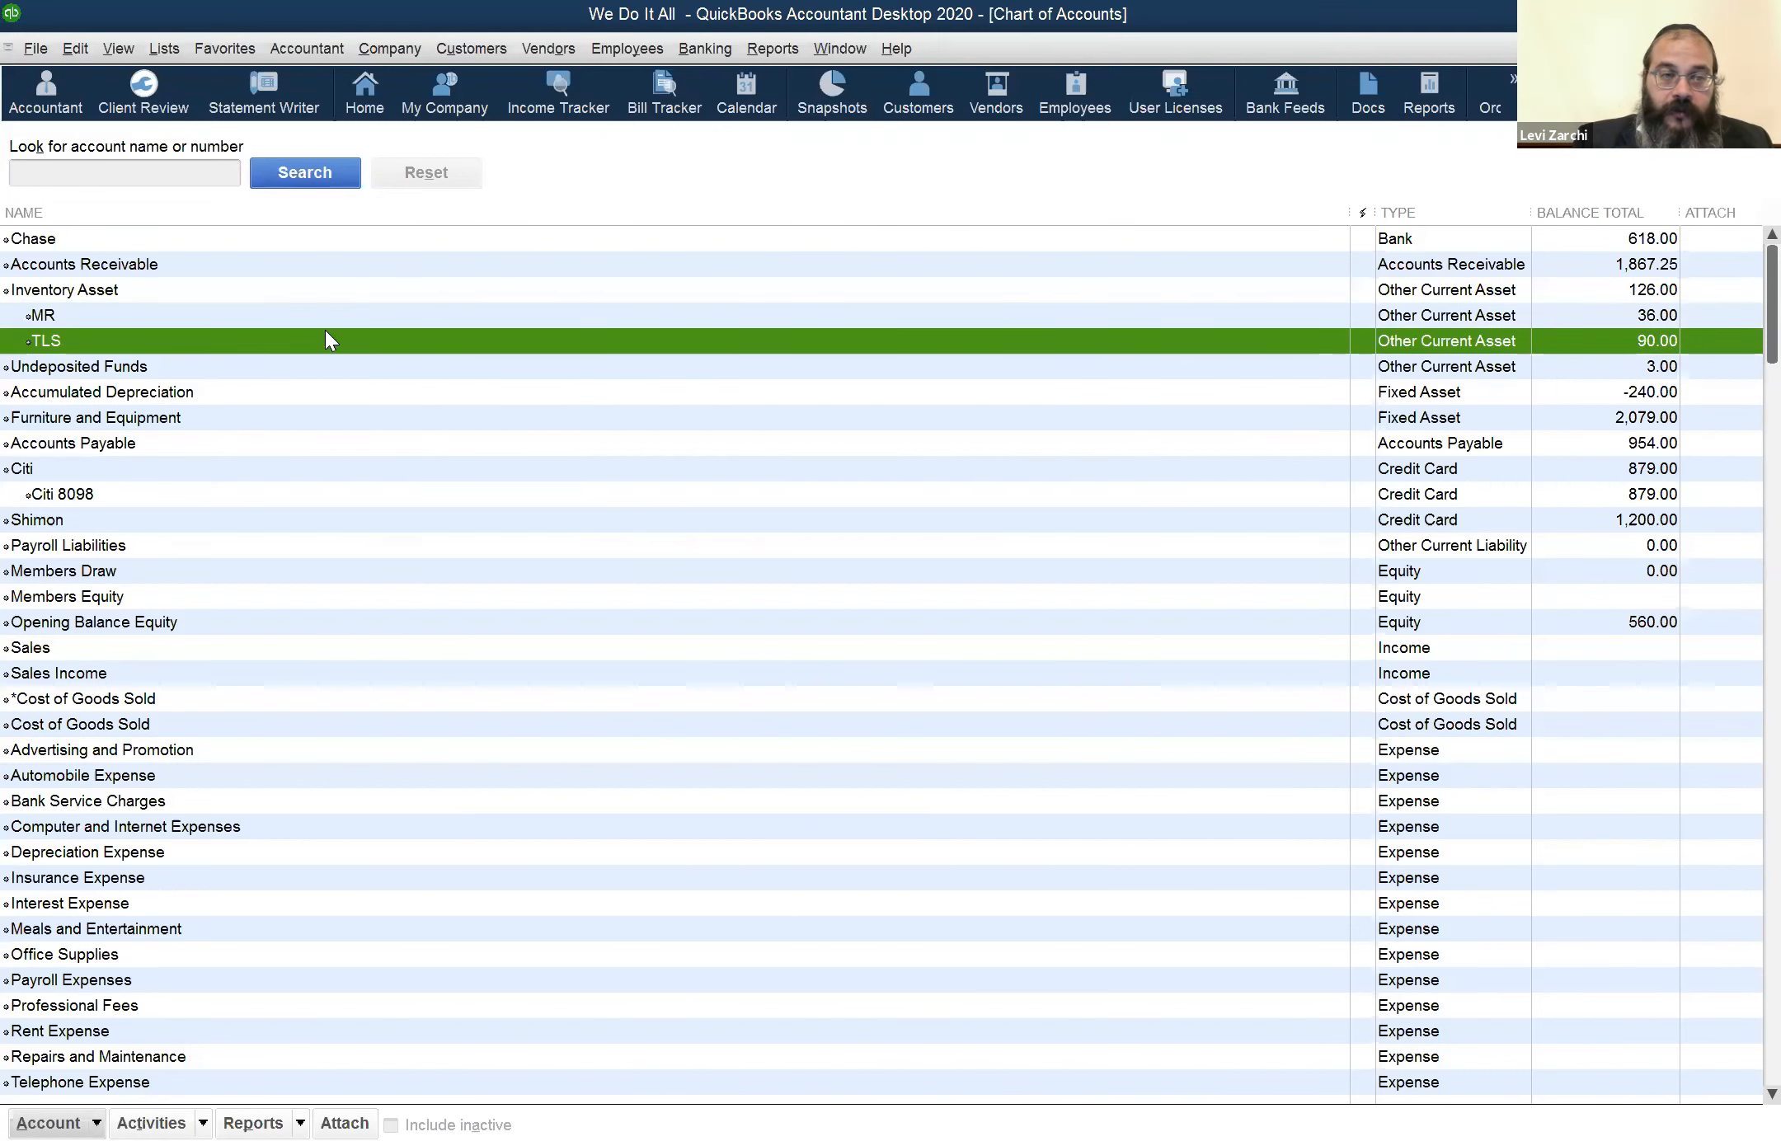
click(1639, 293)
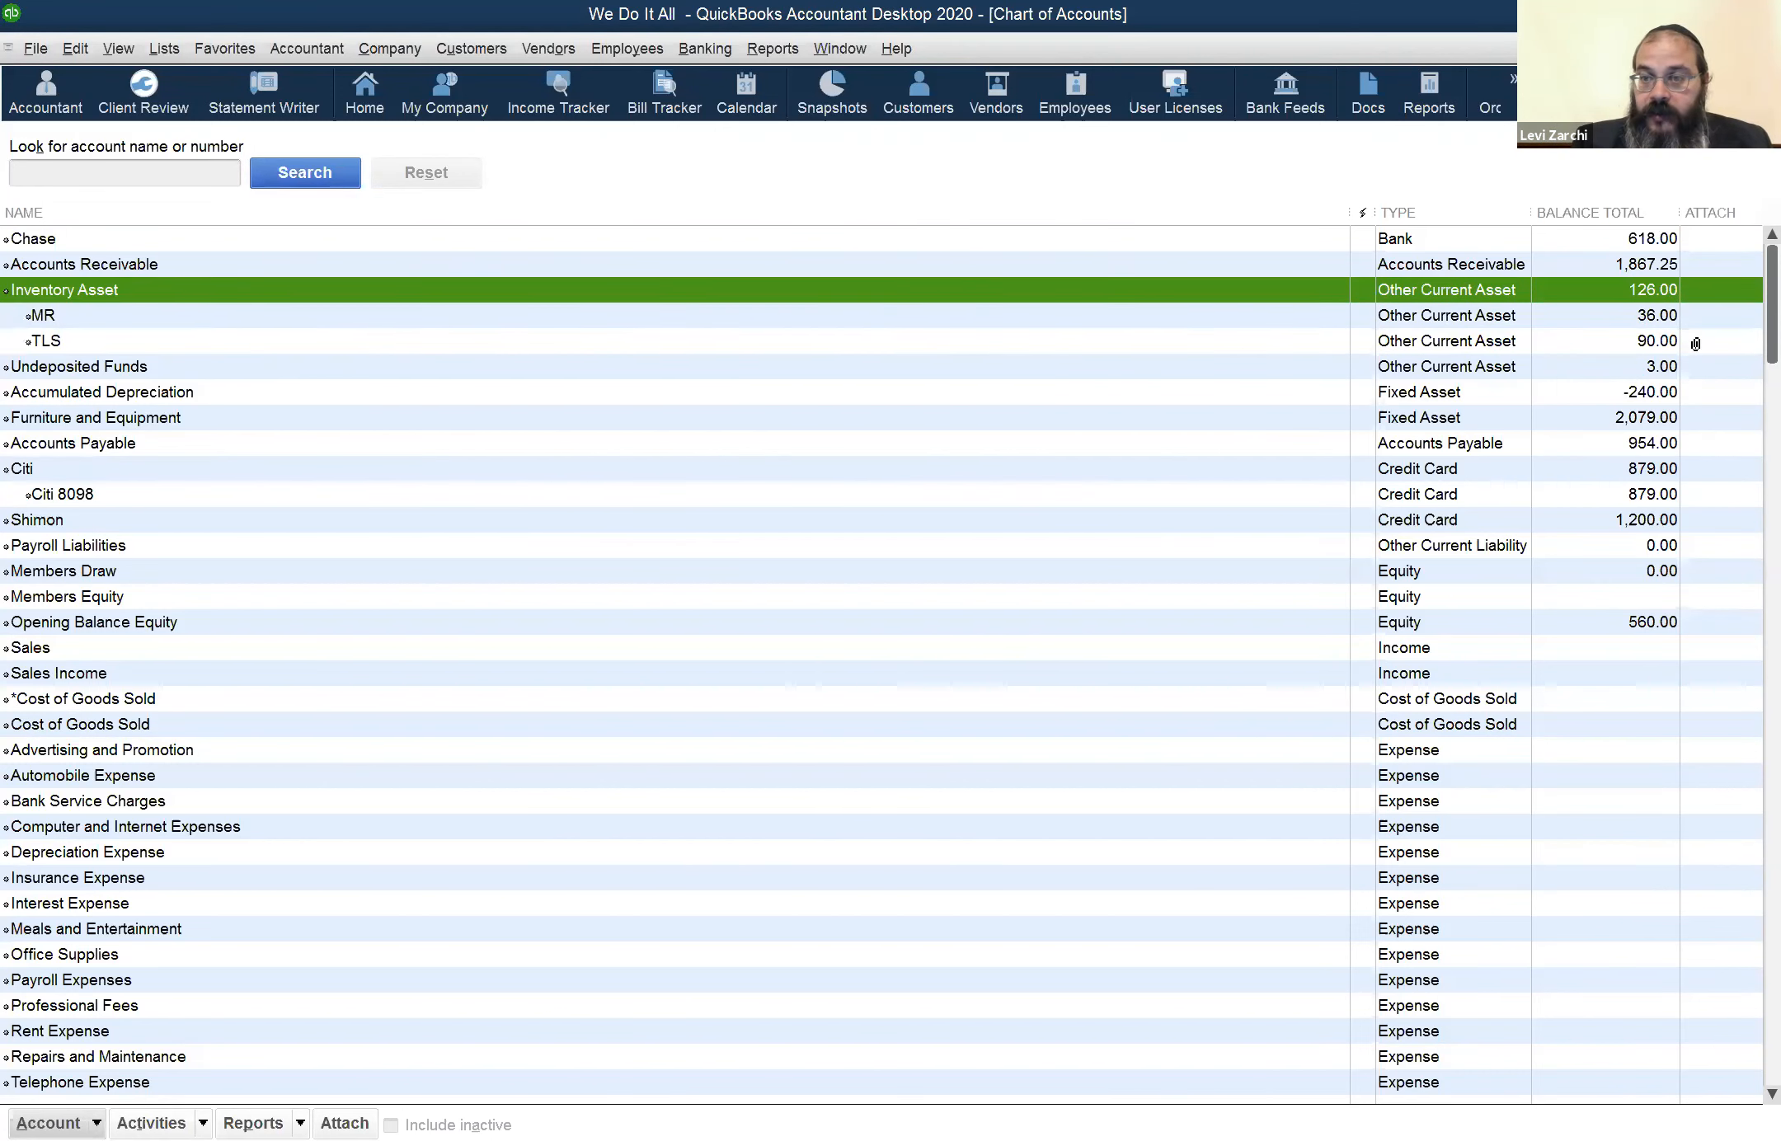
click(1666, 315)
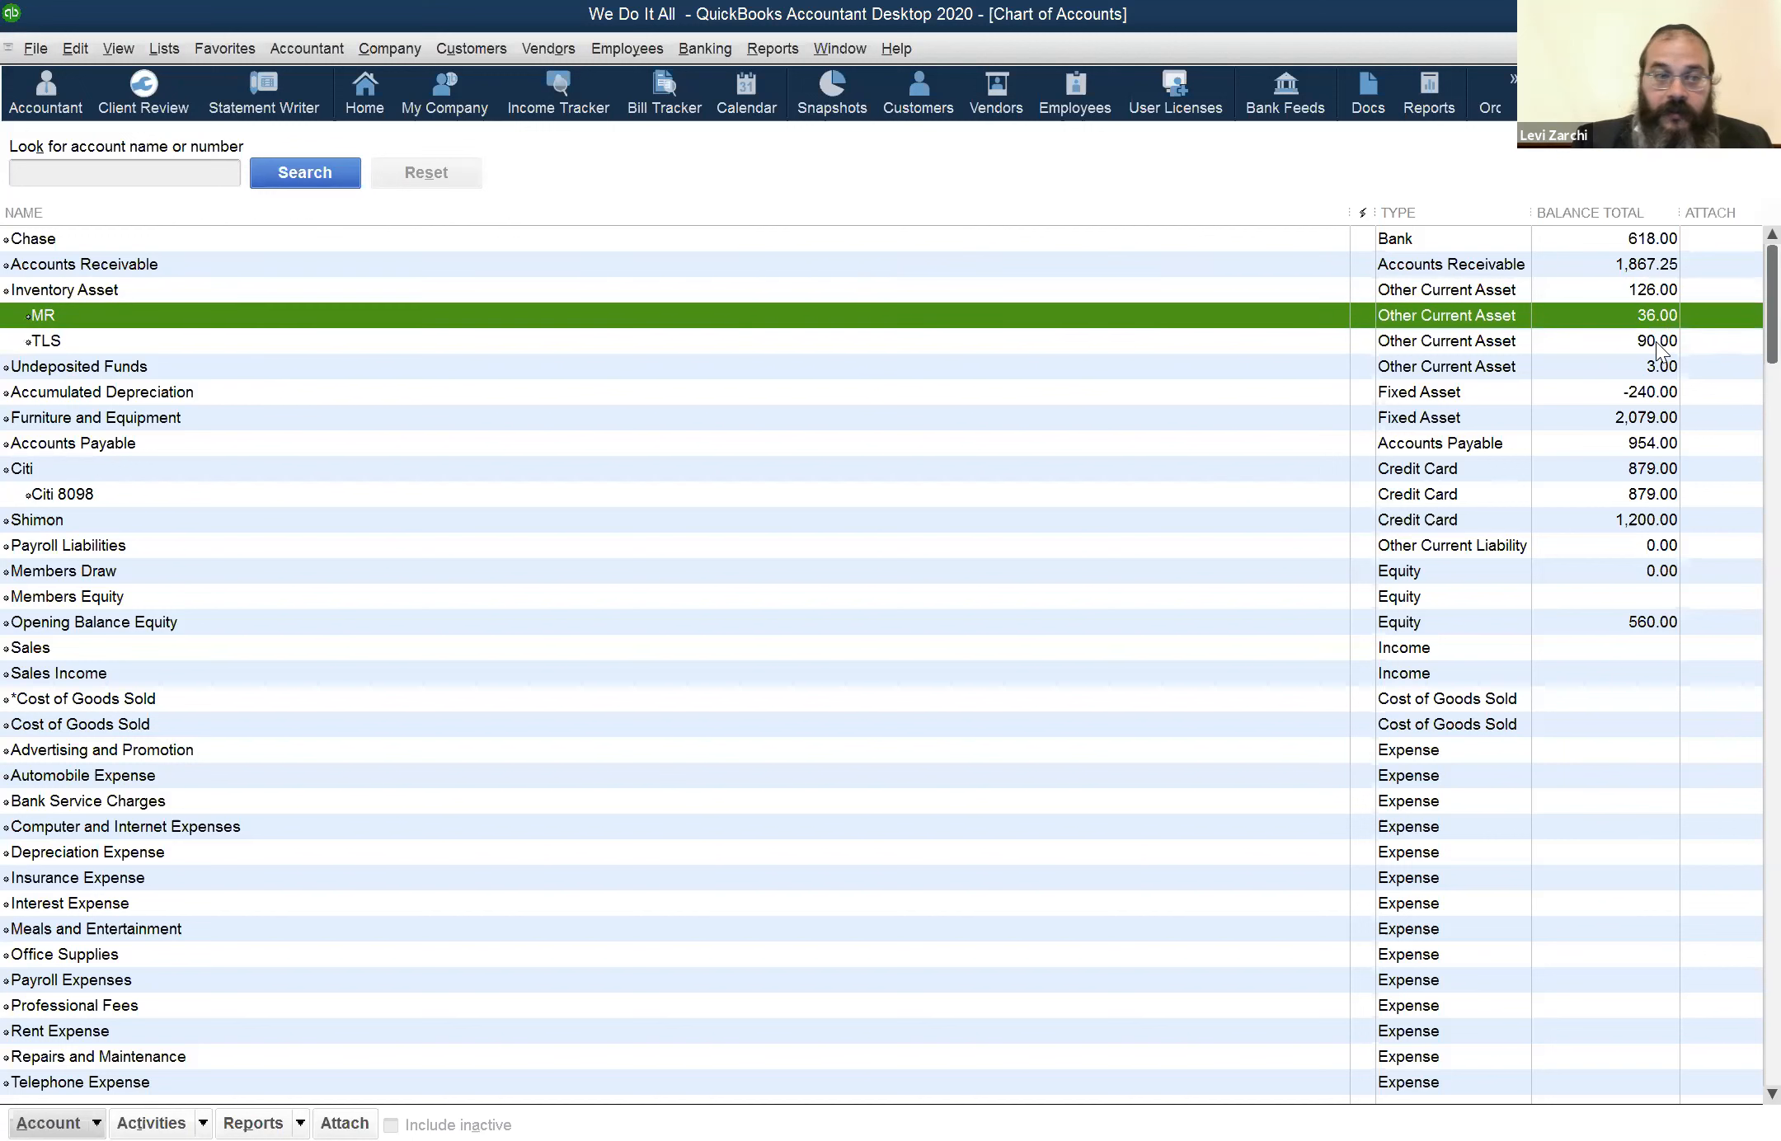
key(Down)
Switch to the Balance Sheet report and examine the MR and Total Inventory Asset amounts
click(836, 56)
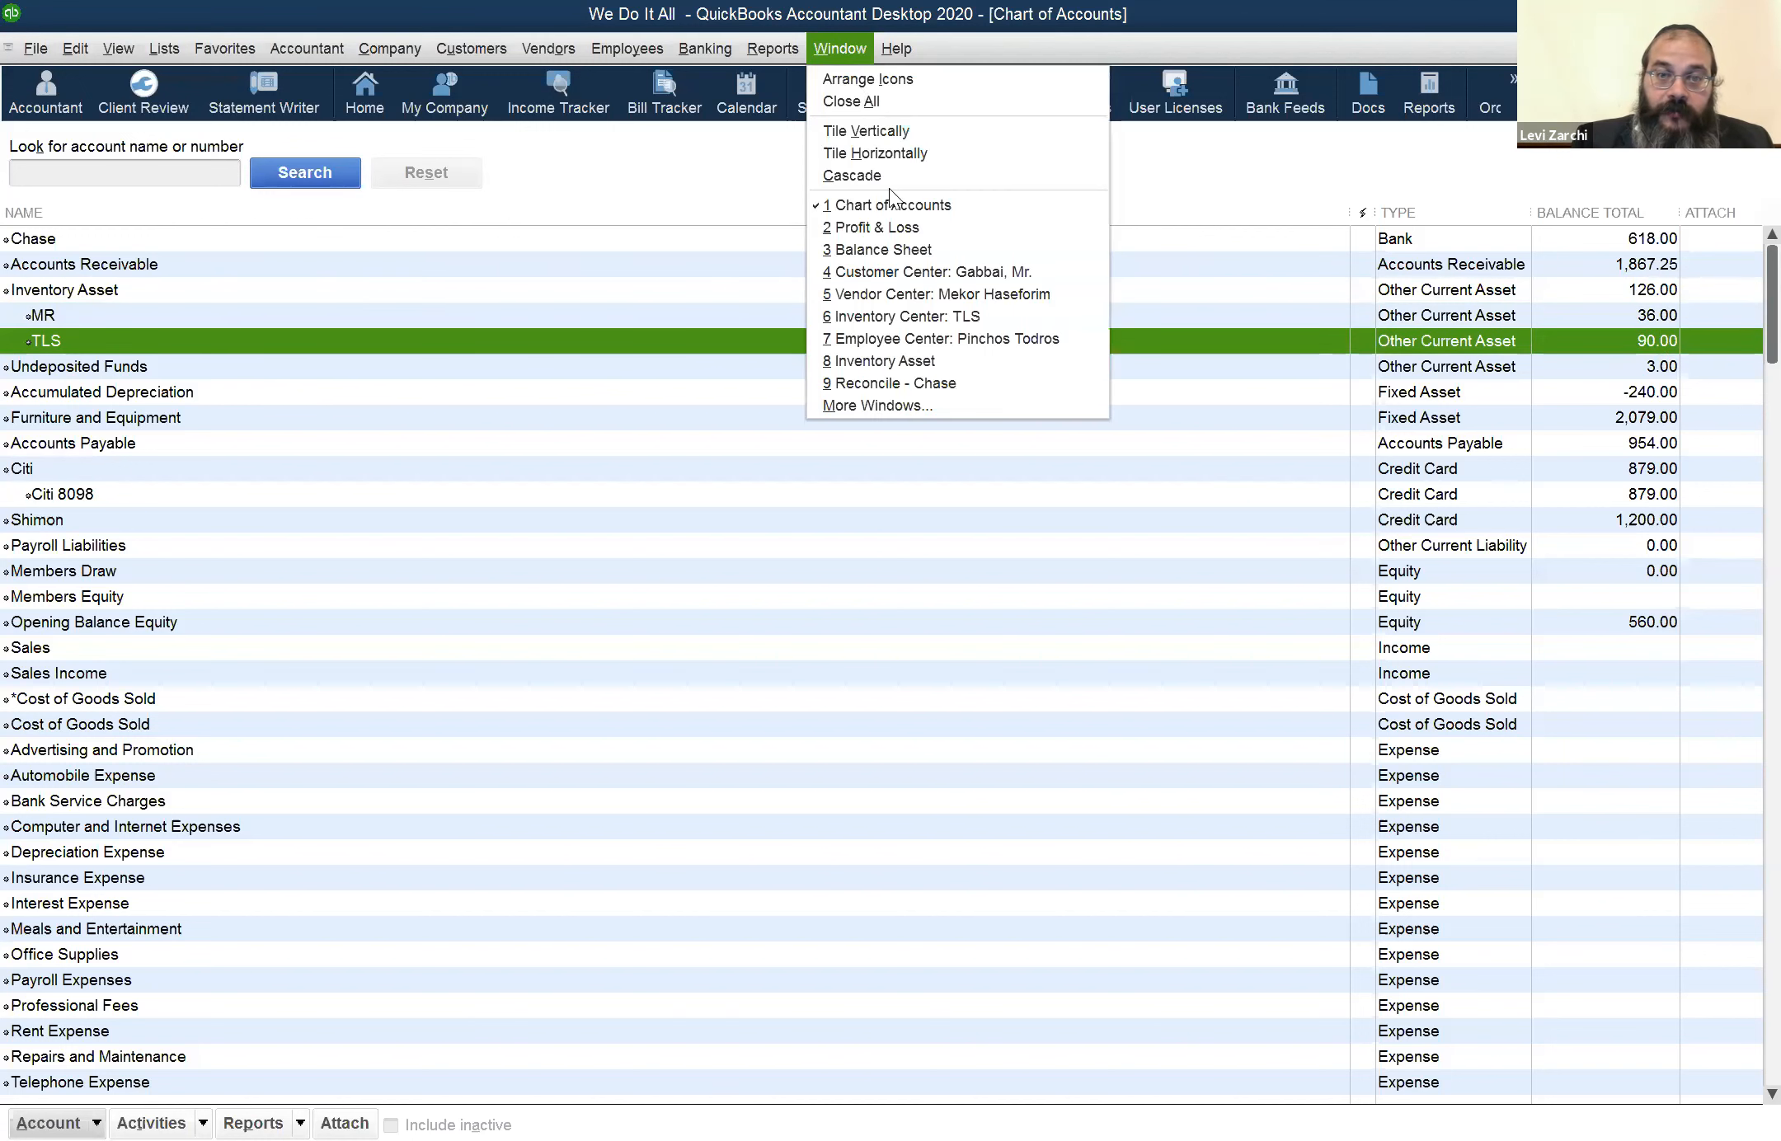
click(902, 250)
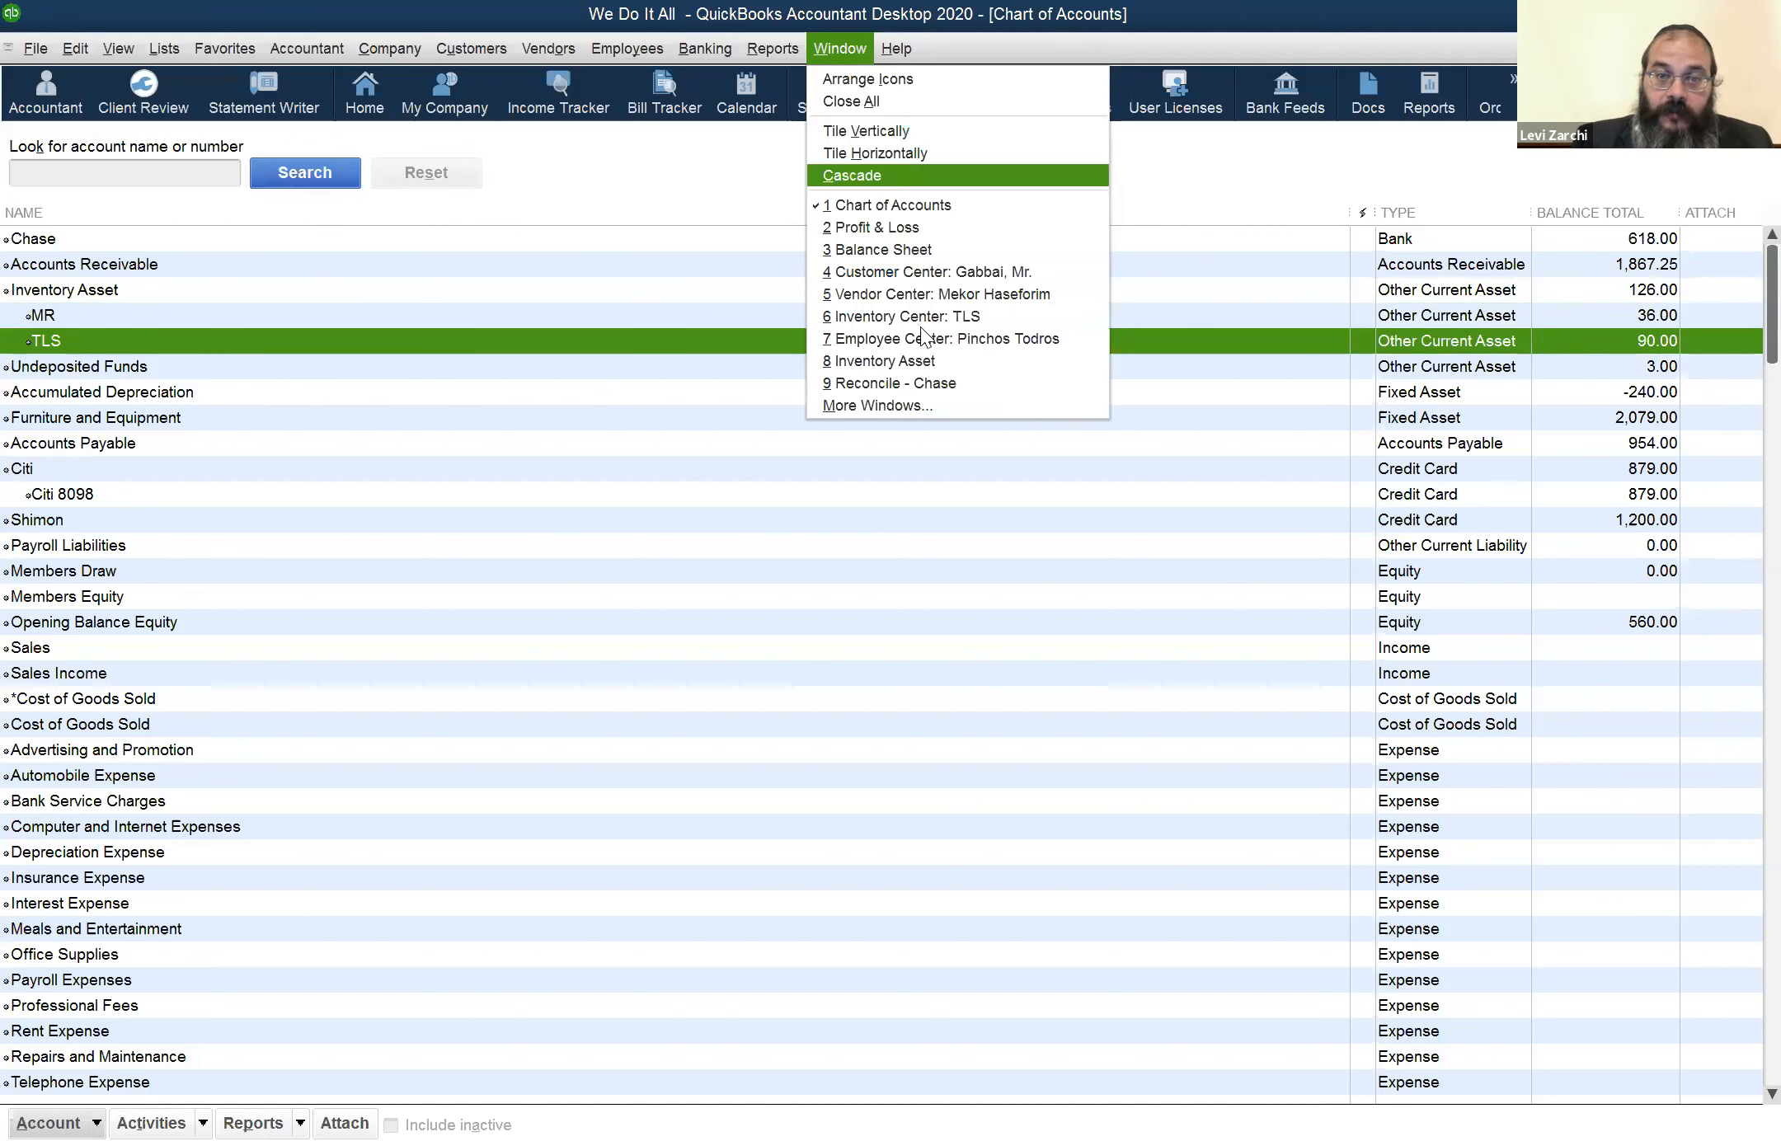
click(1044, 569)
click(1051, 612)
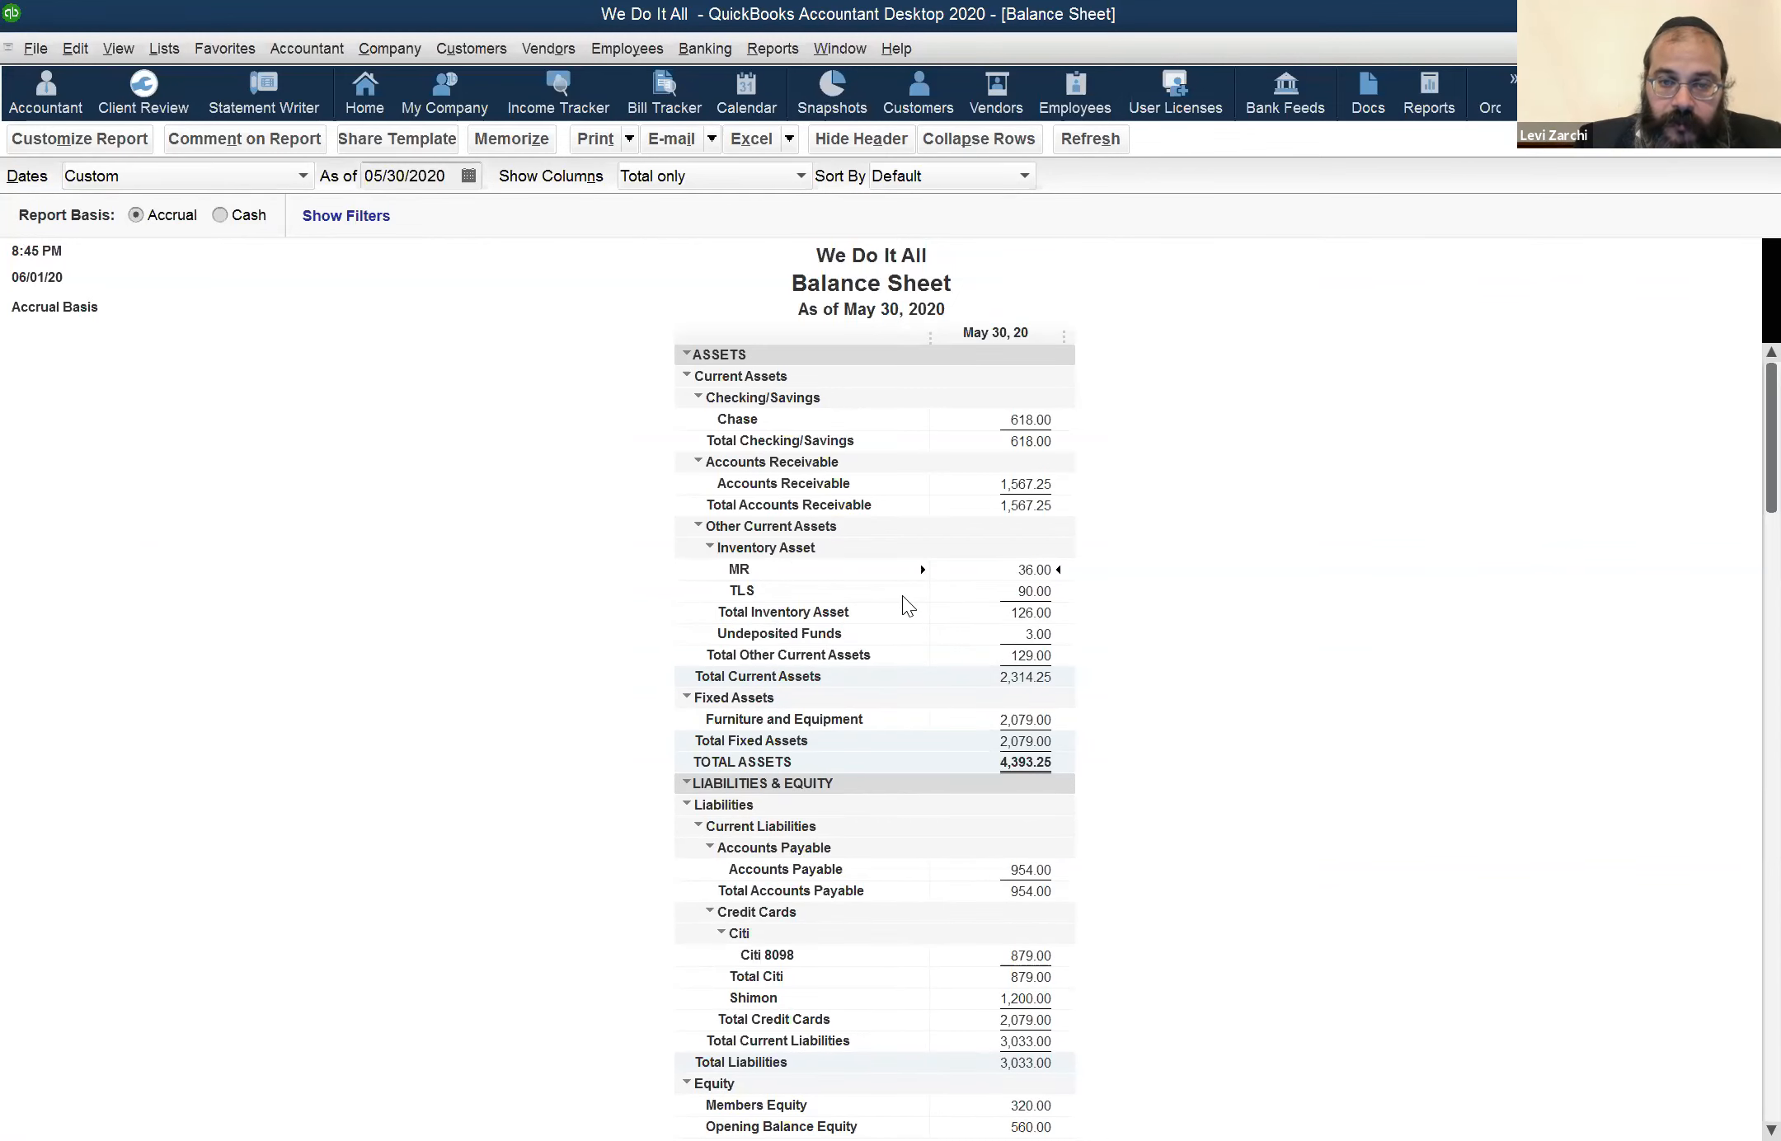
Collapse and expand the Inventory Asset group on the Balance Sheet, and check the Chase bank balance
click(800, 549)
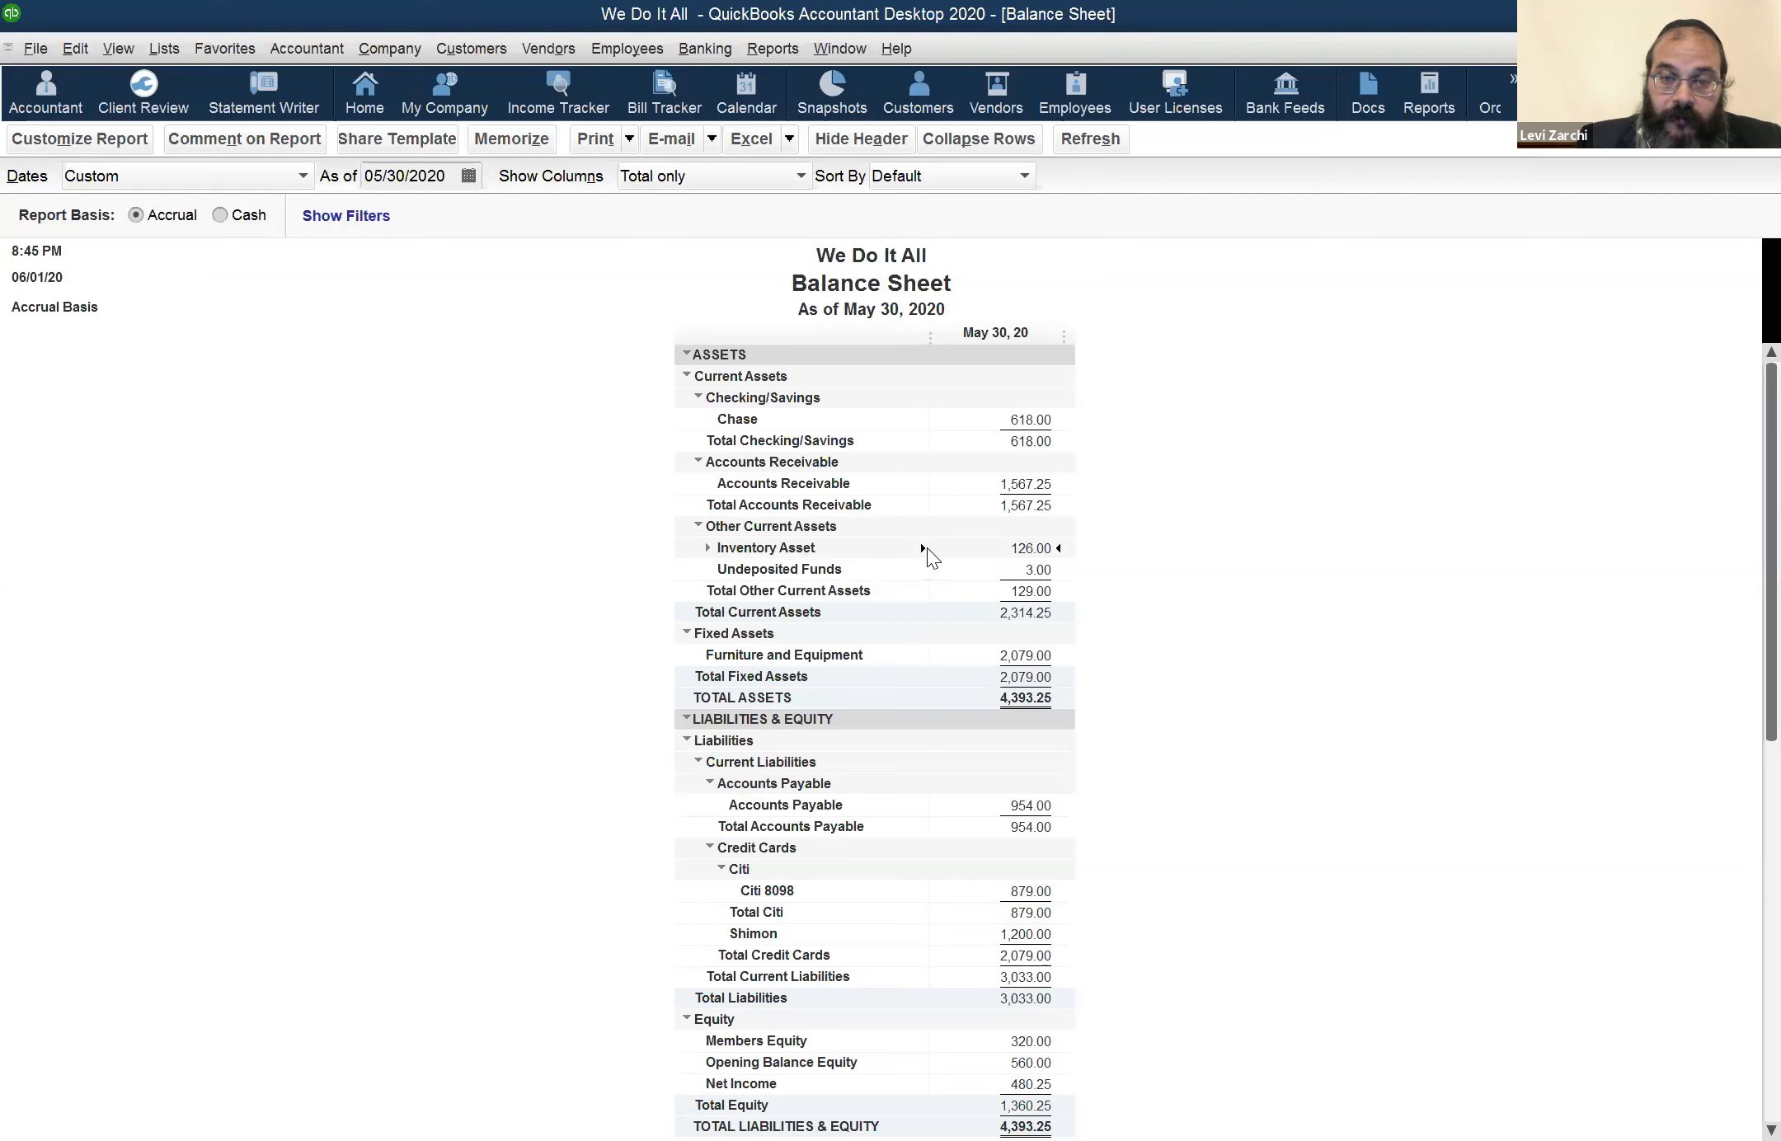
click(923, 549)
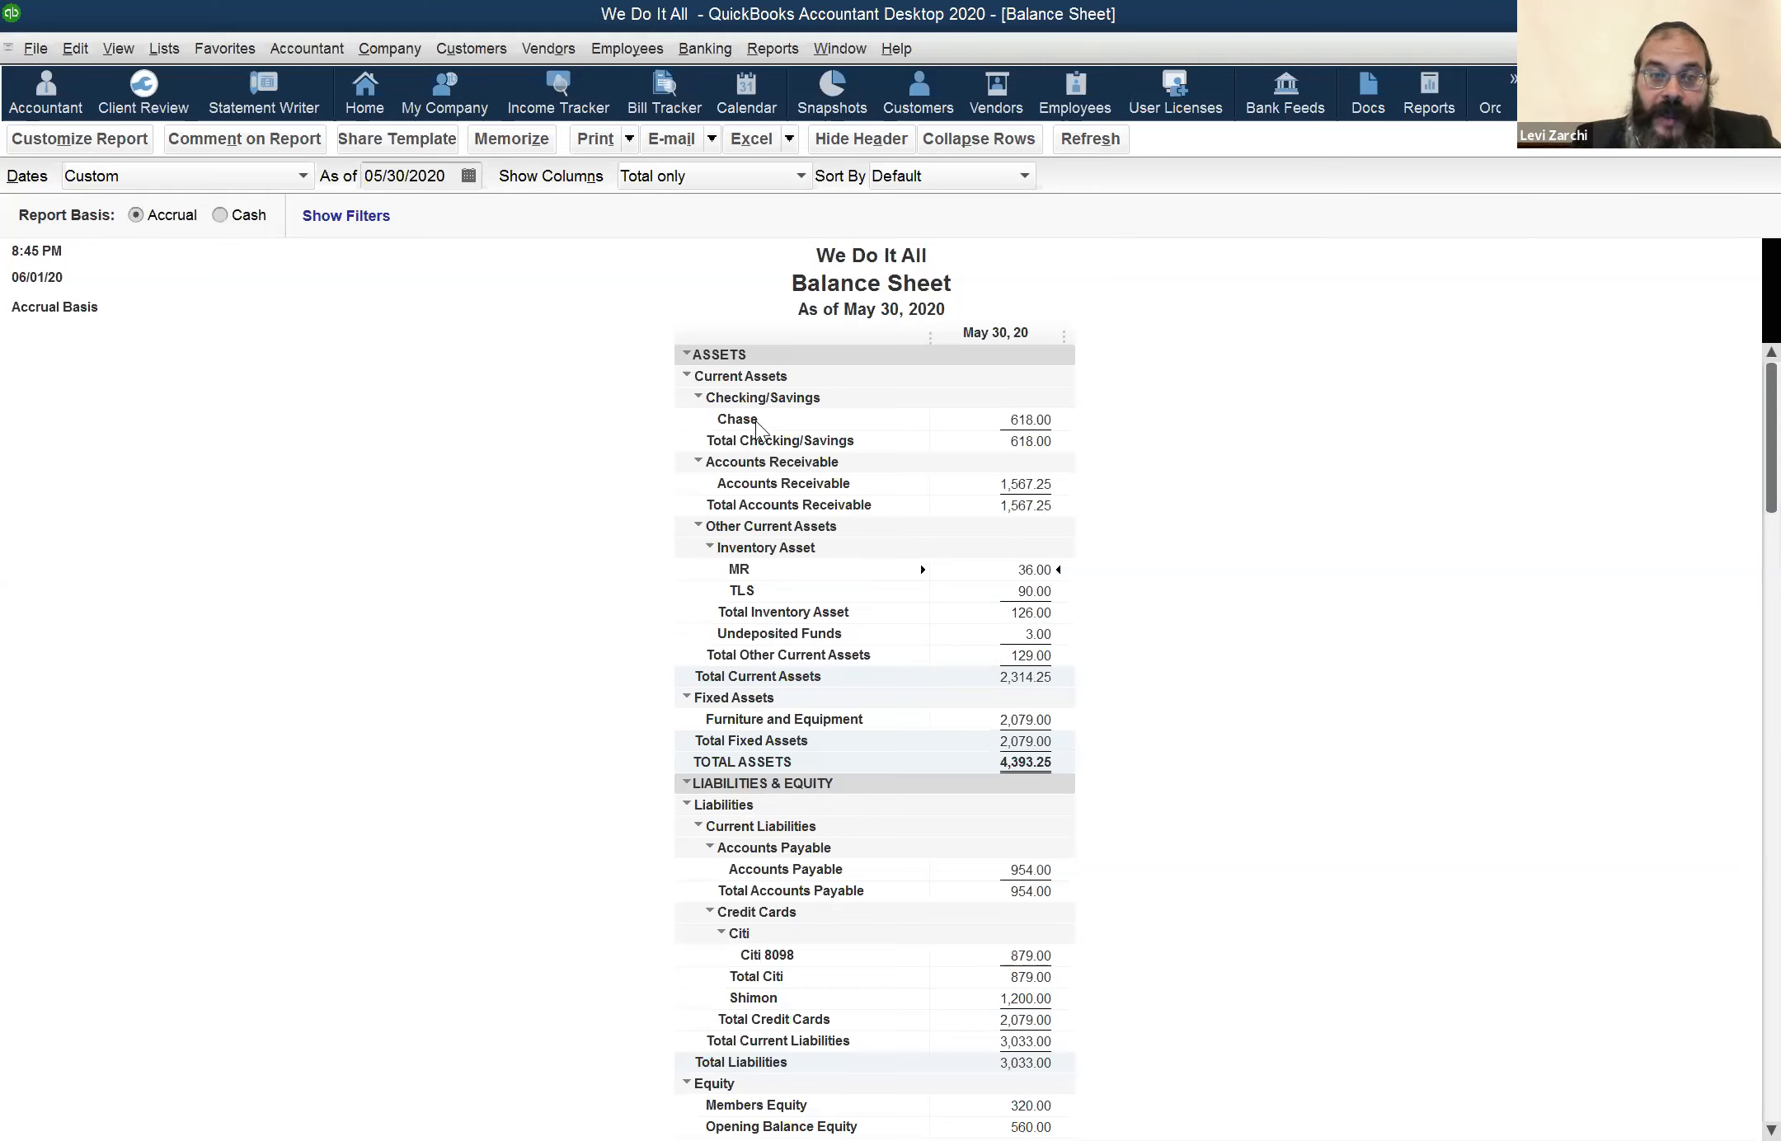
click(915, 400)
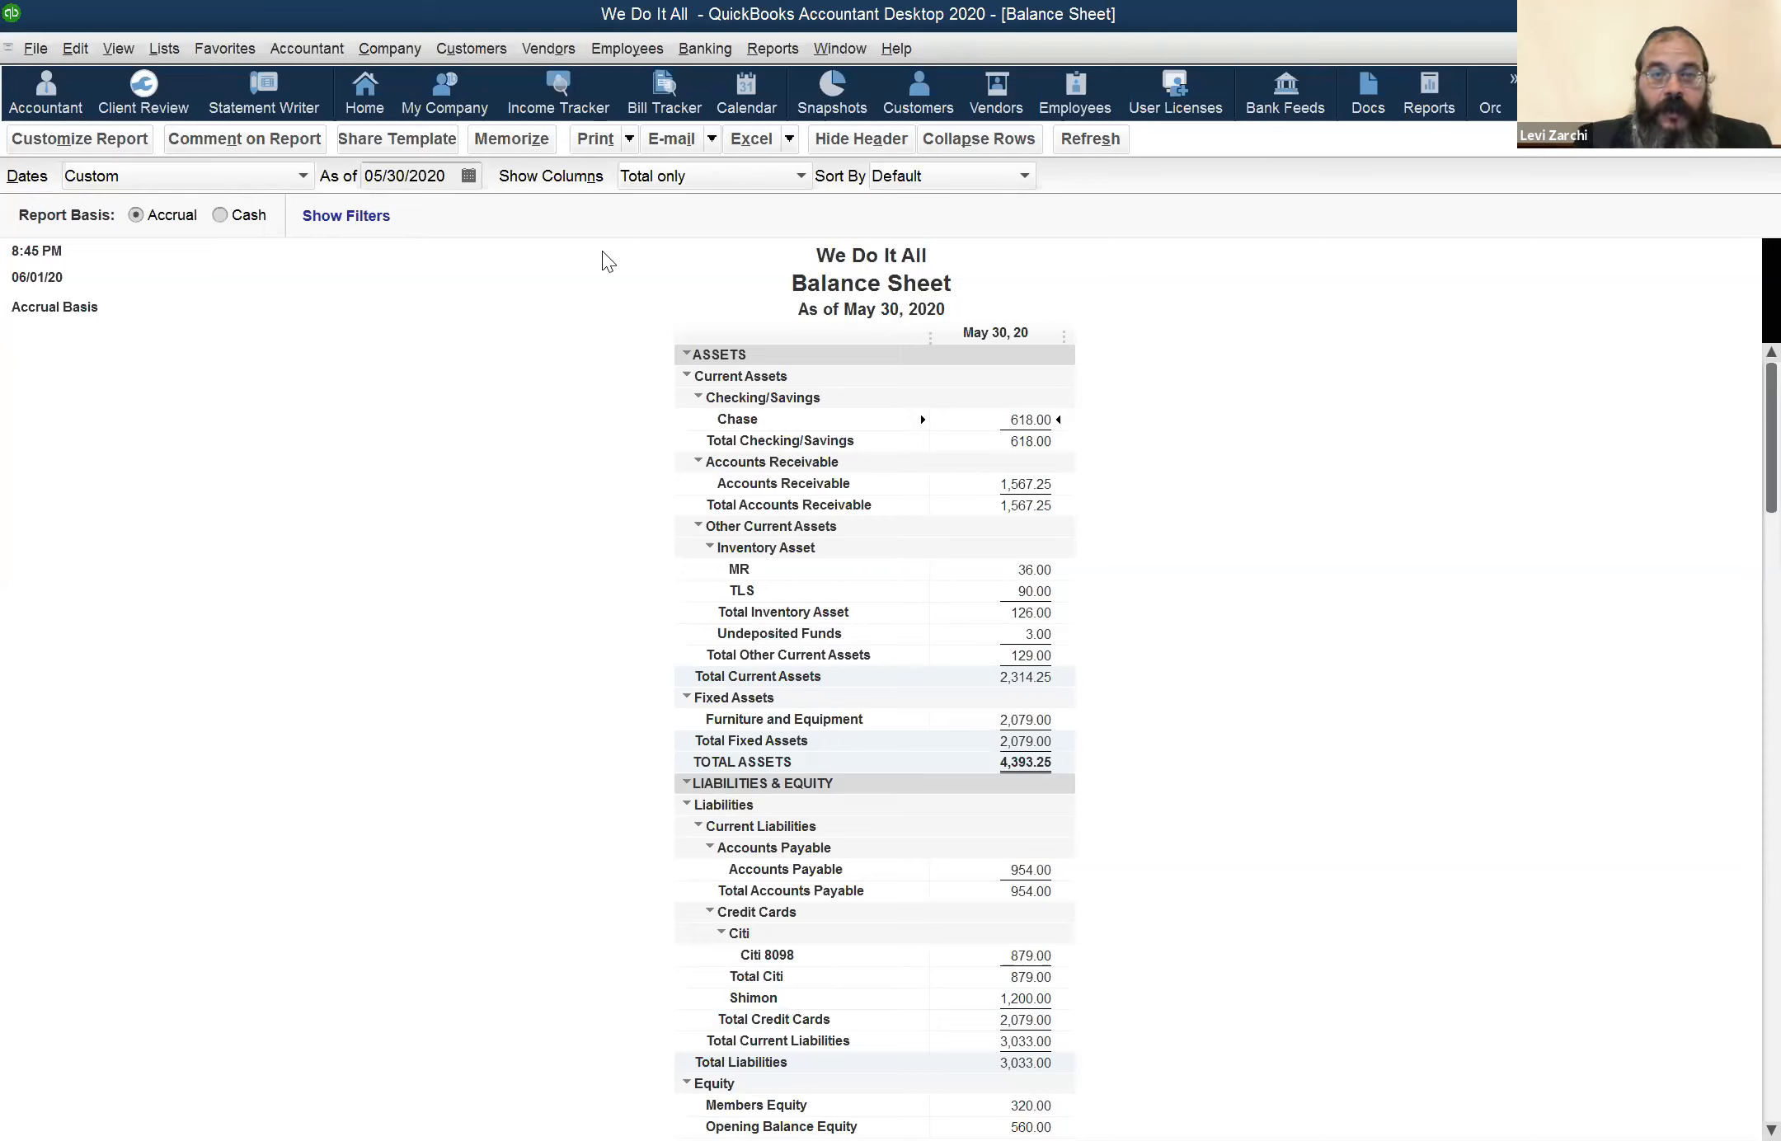
Switch to the Profit & Loss report and examine the Cost of Goods Sold accounts
click(839, 49)
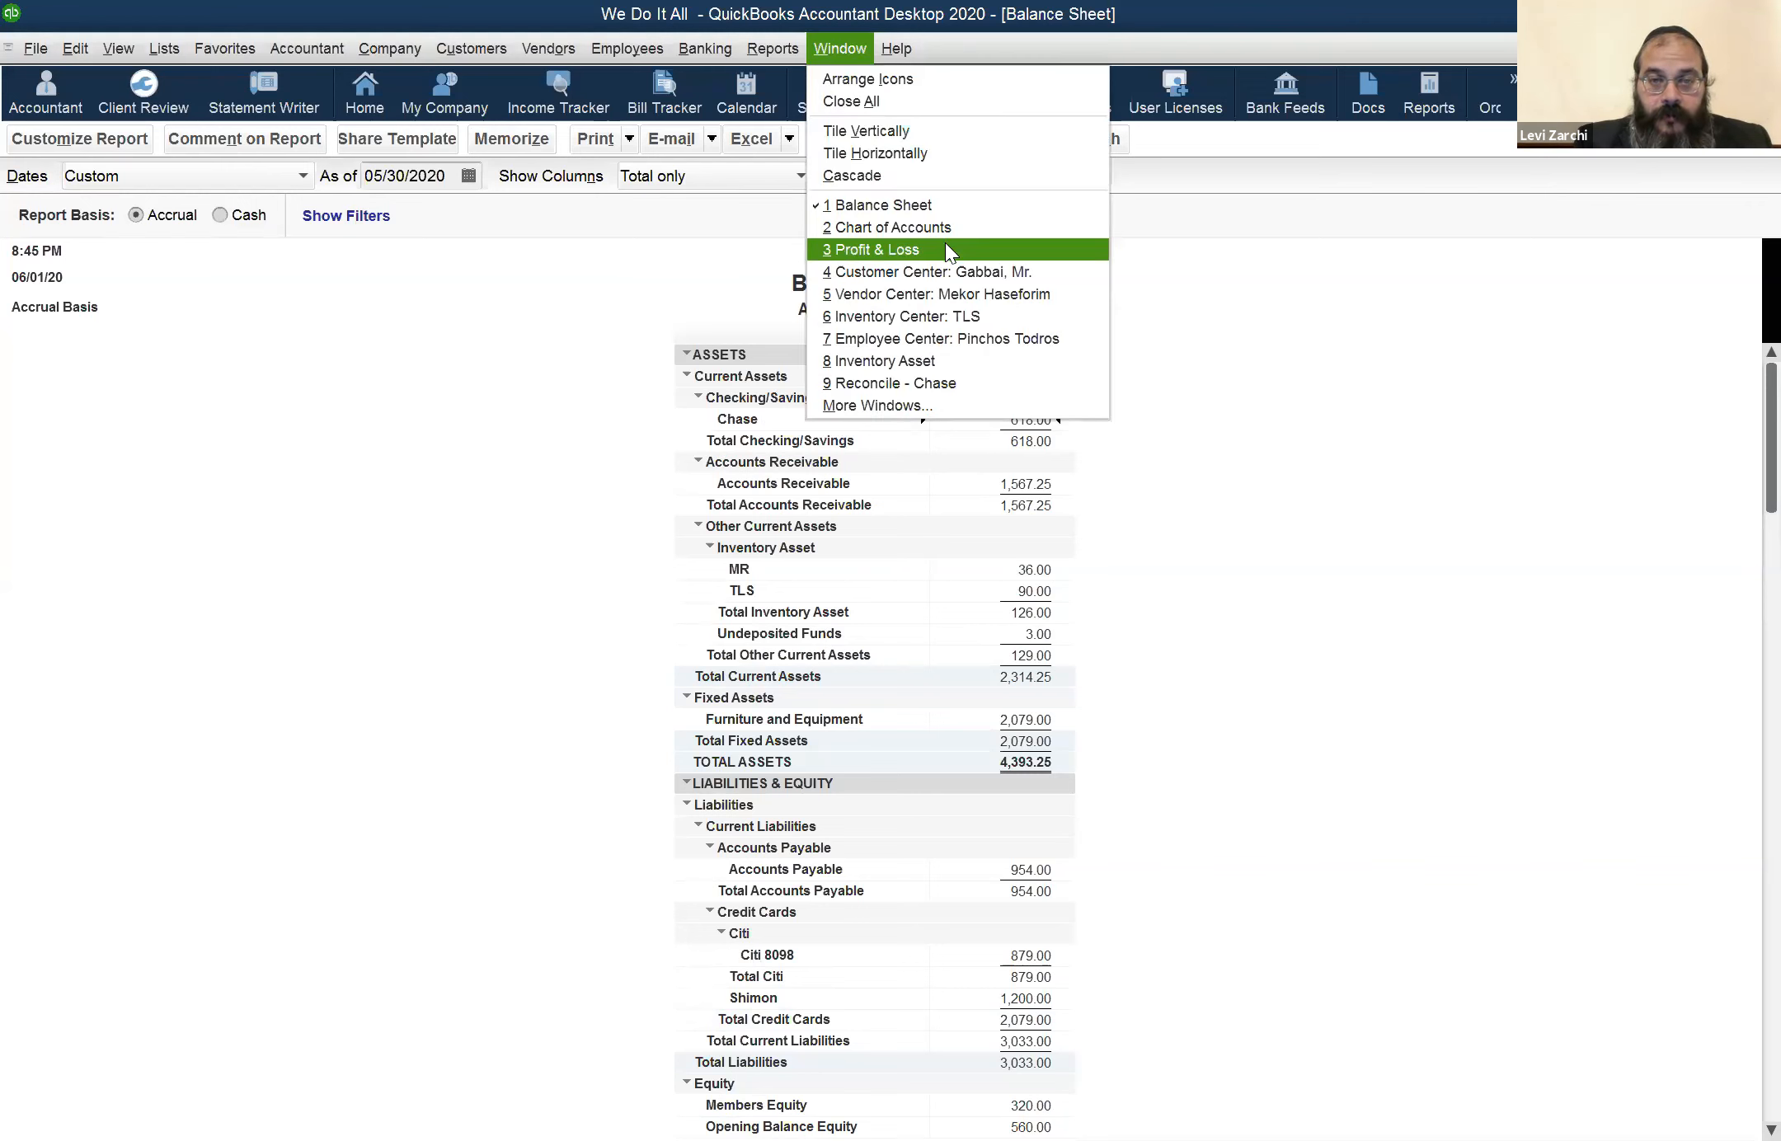
click(946, 247)
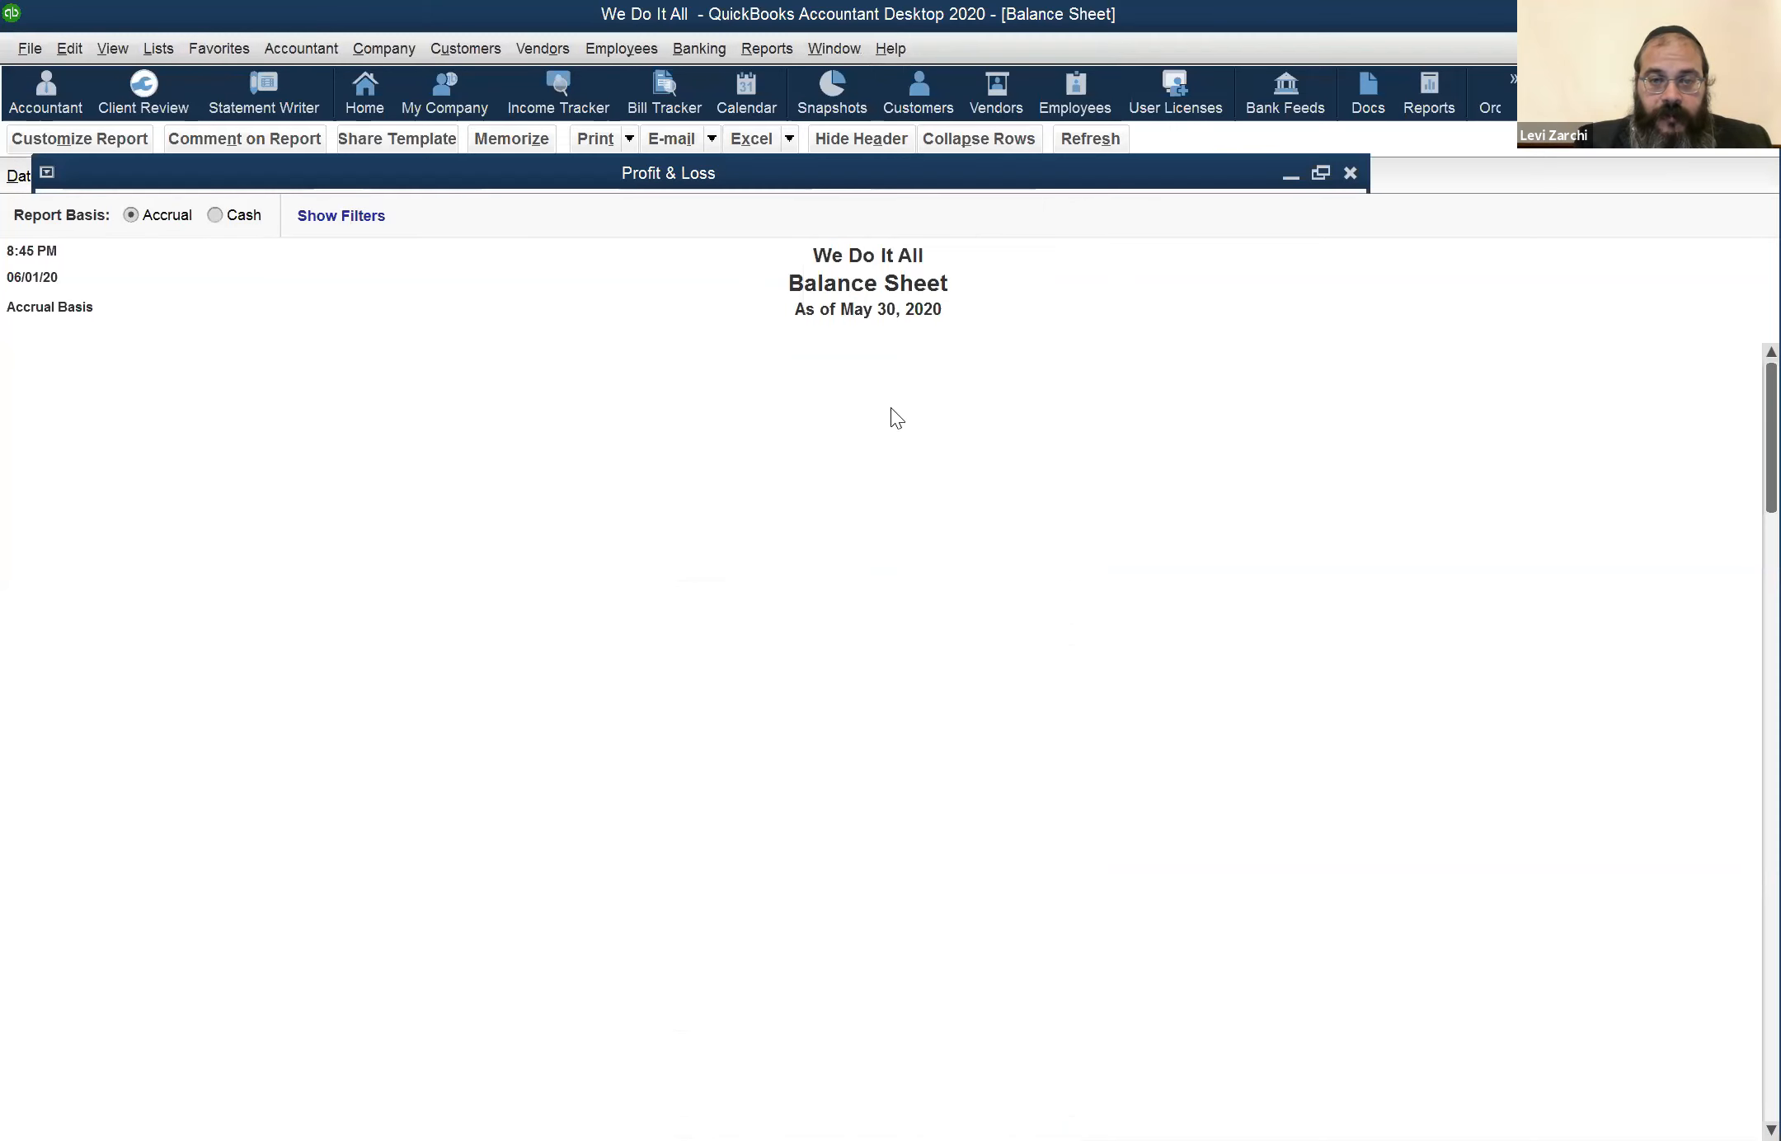
click(1051, 483)
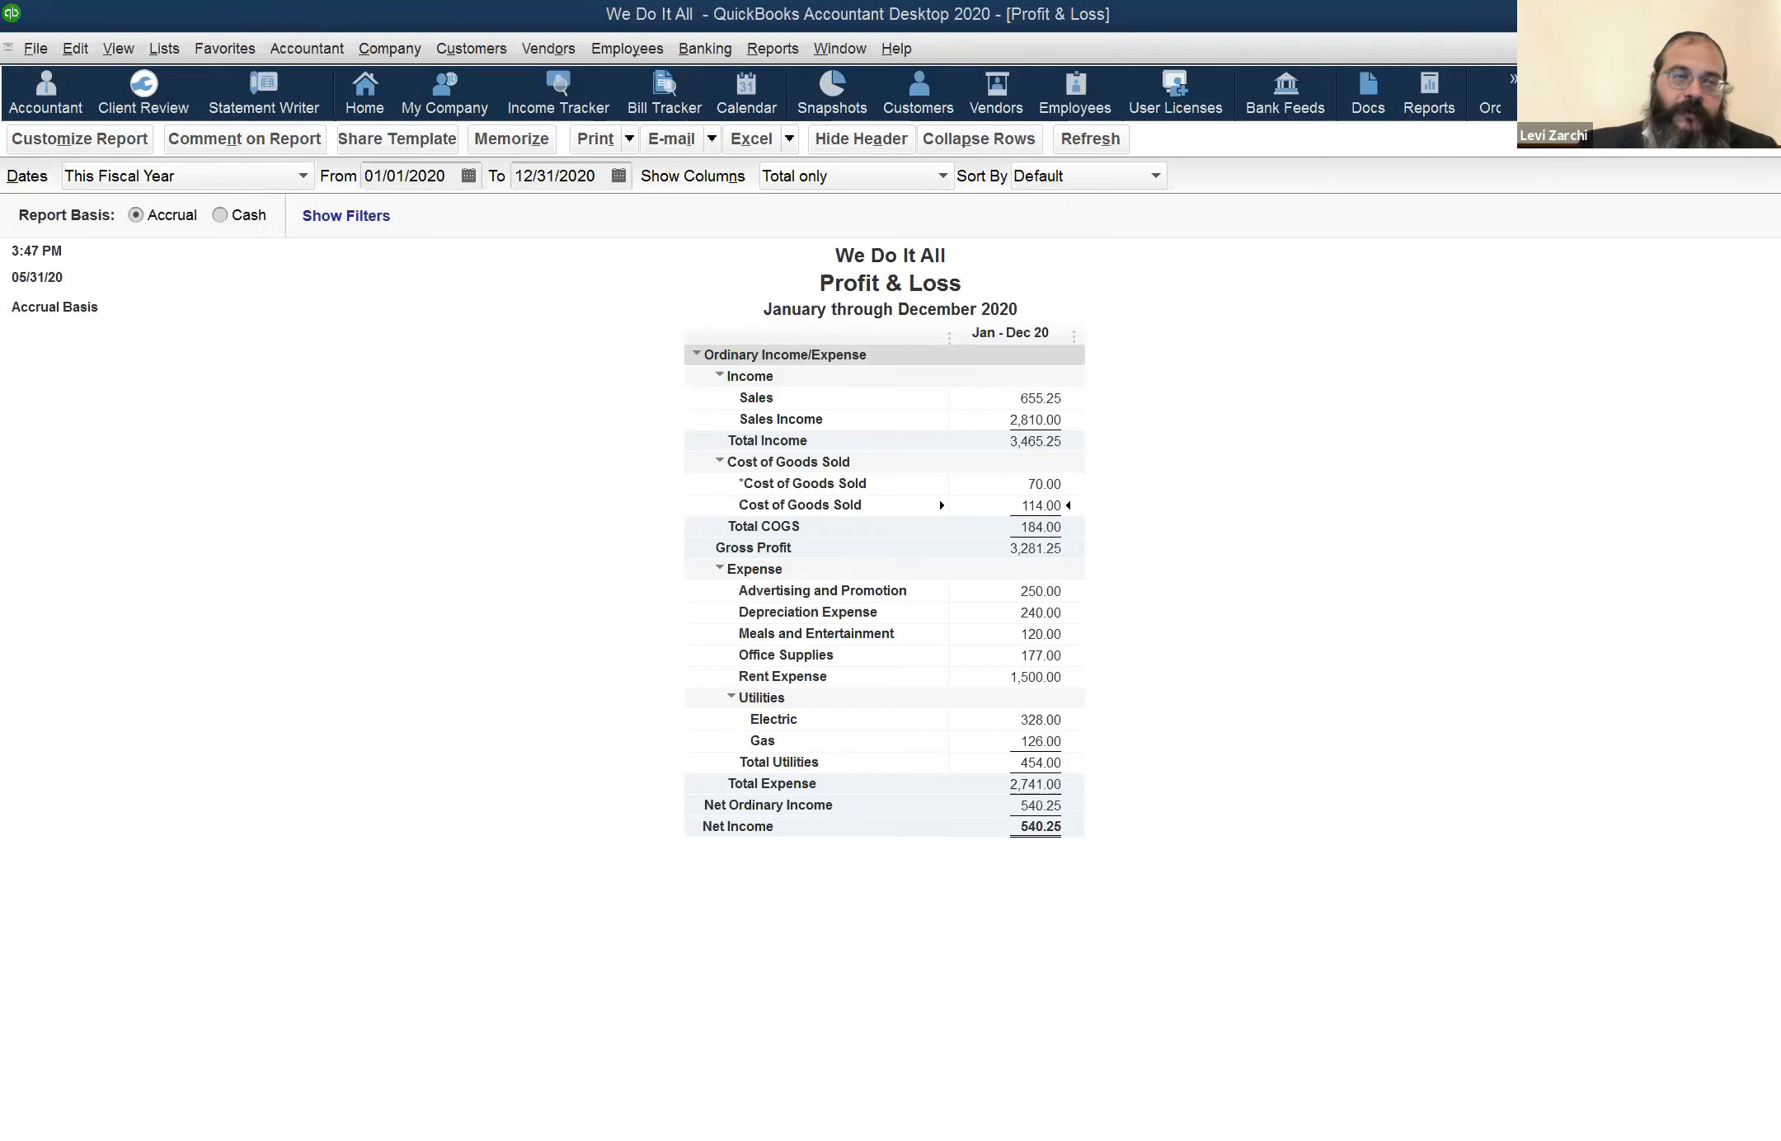
Open the item list, compare the Non-inventory Part and Inventory Part forms in a new item, and cancel the new item
click(157, 50)
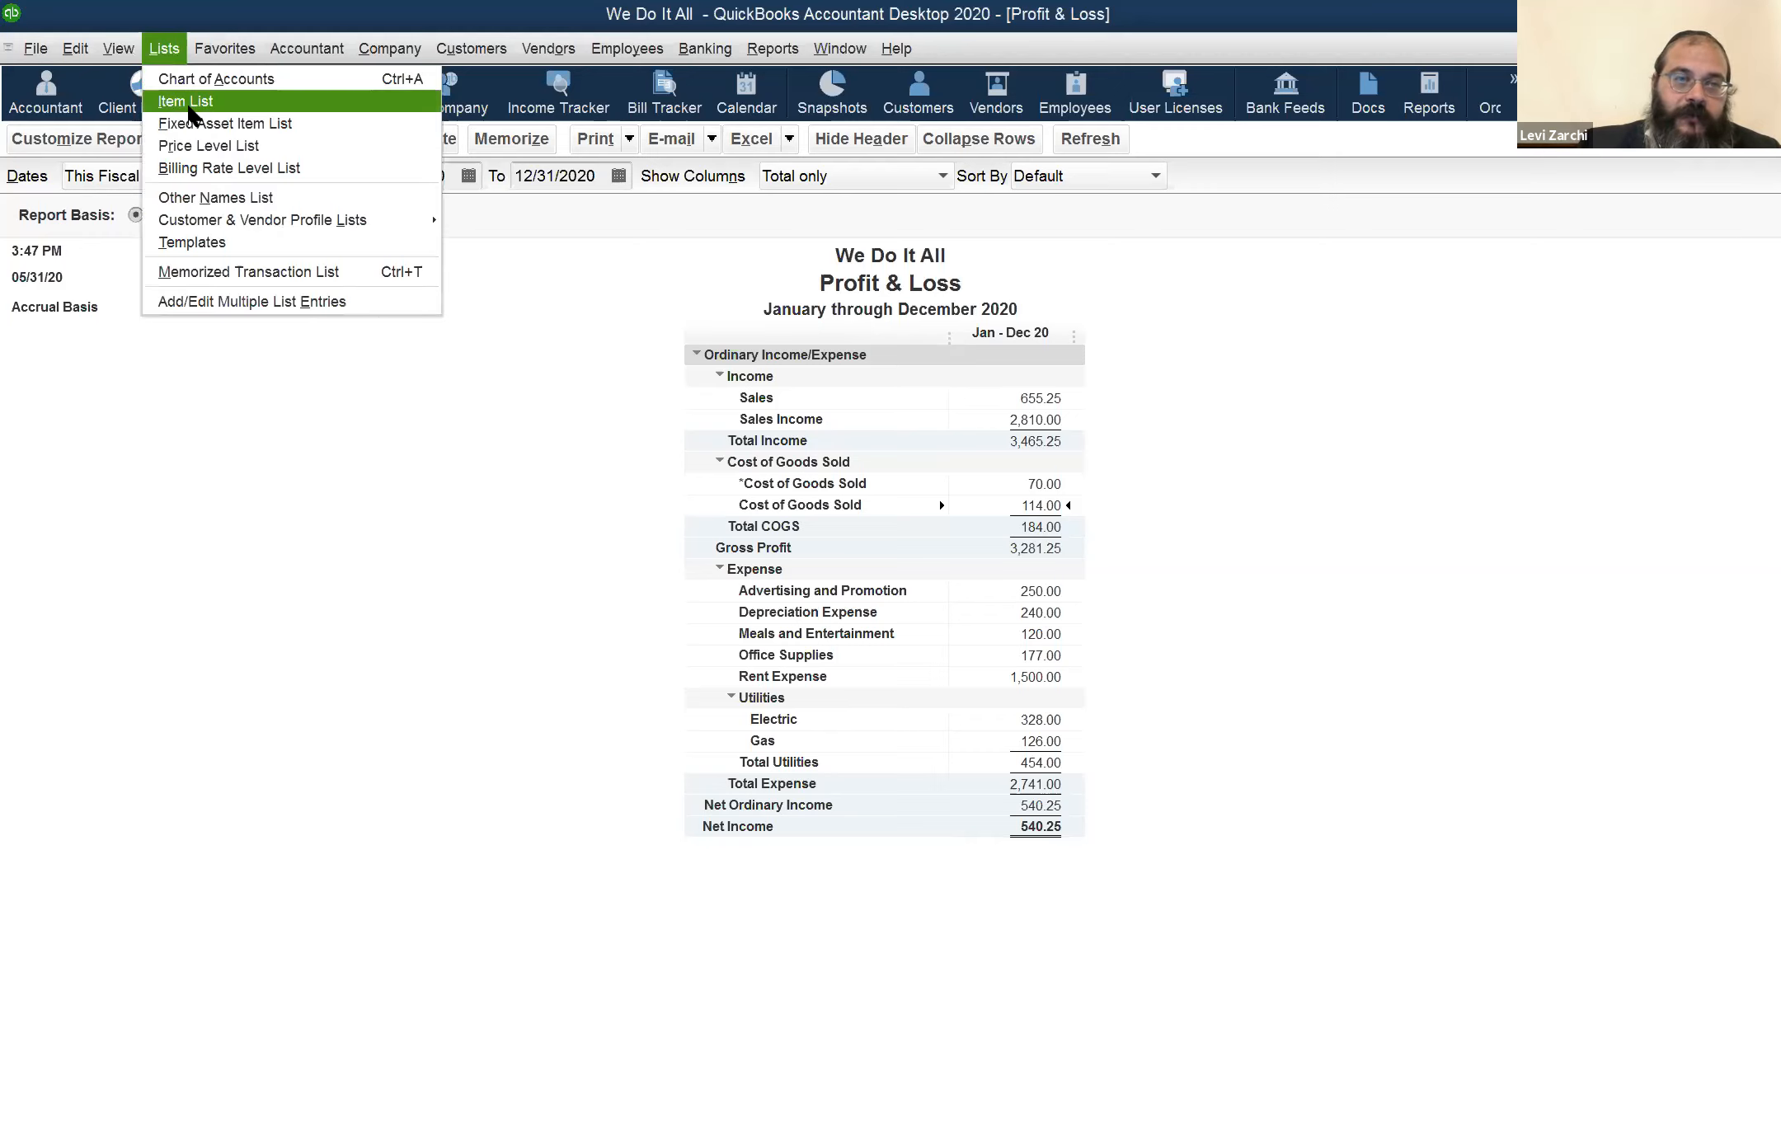
click(189, 105)
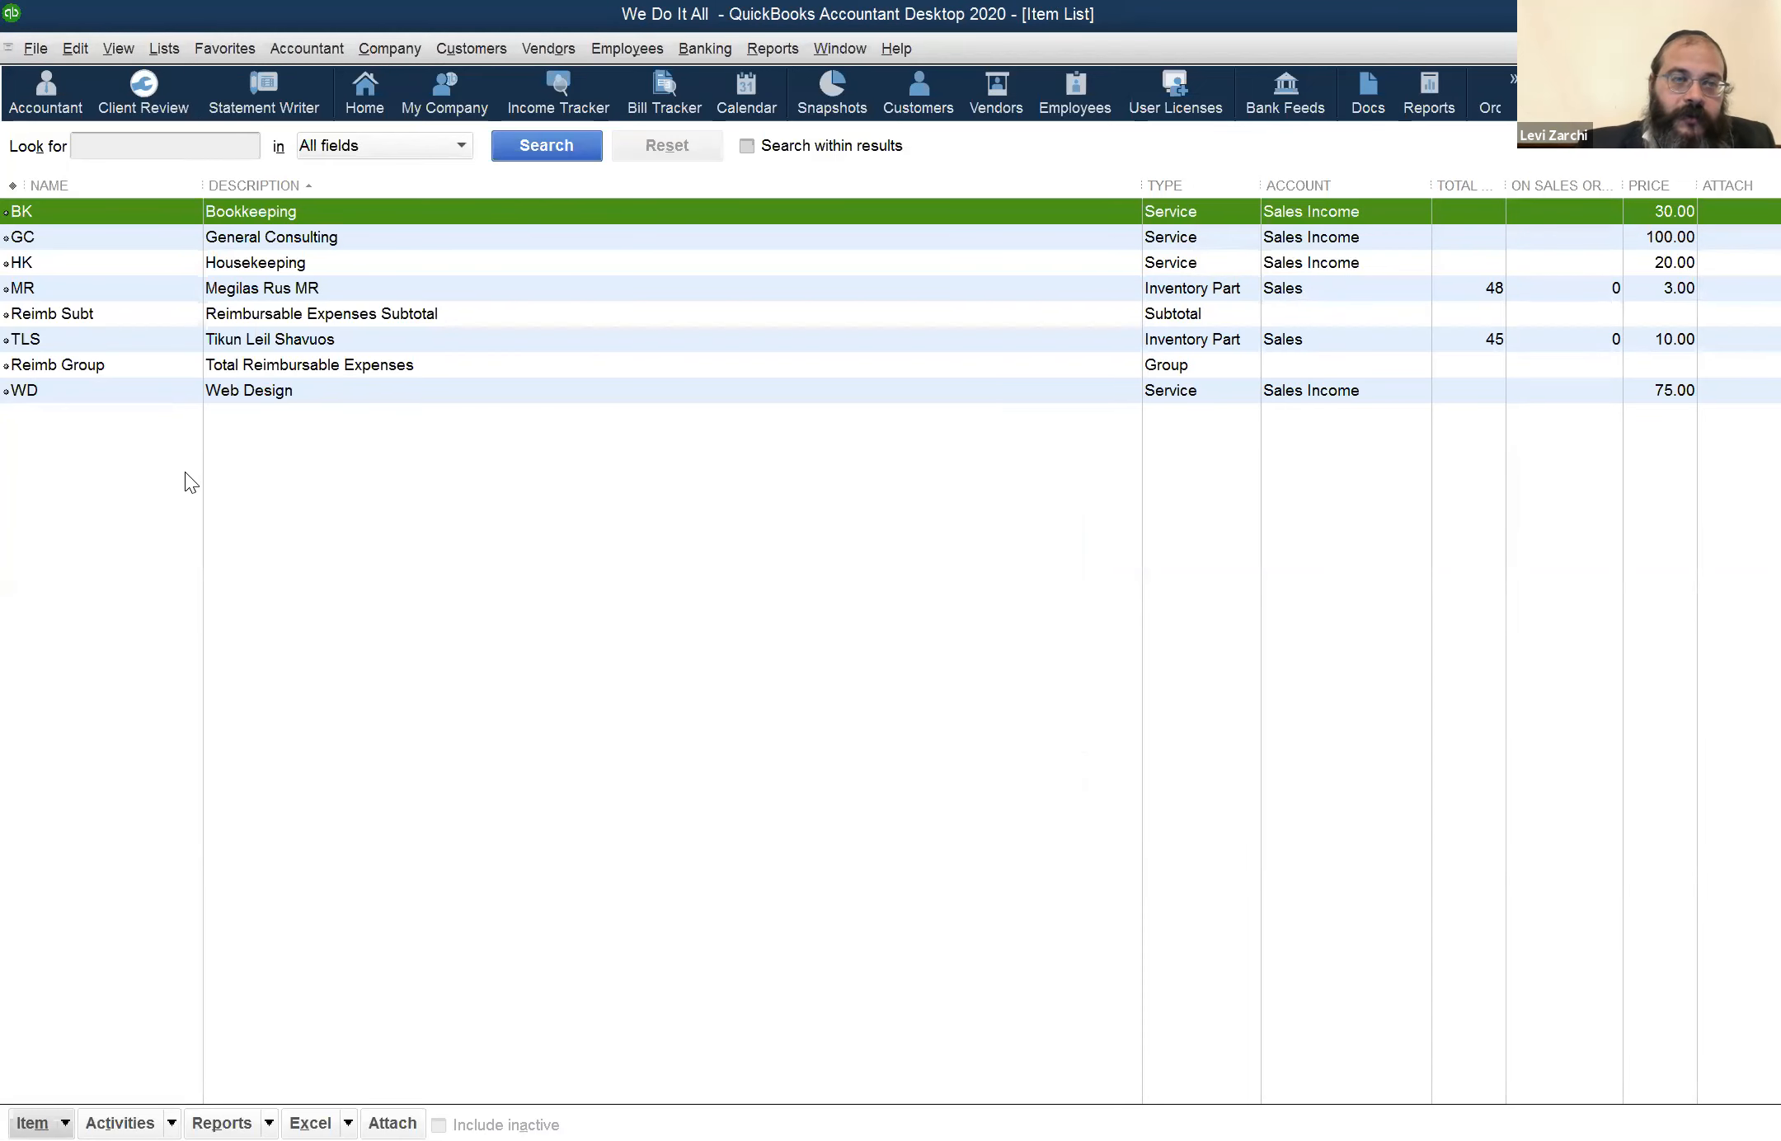
key(ctrl+n)
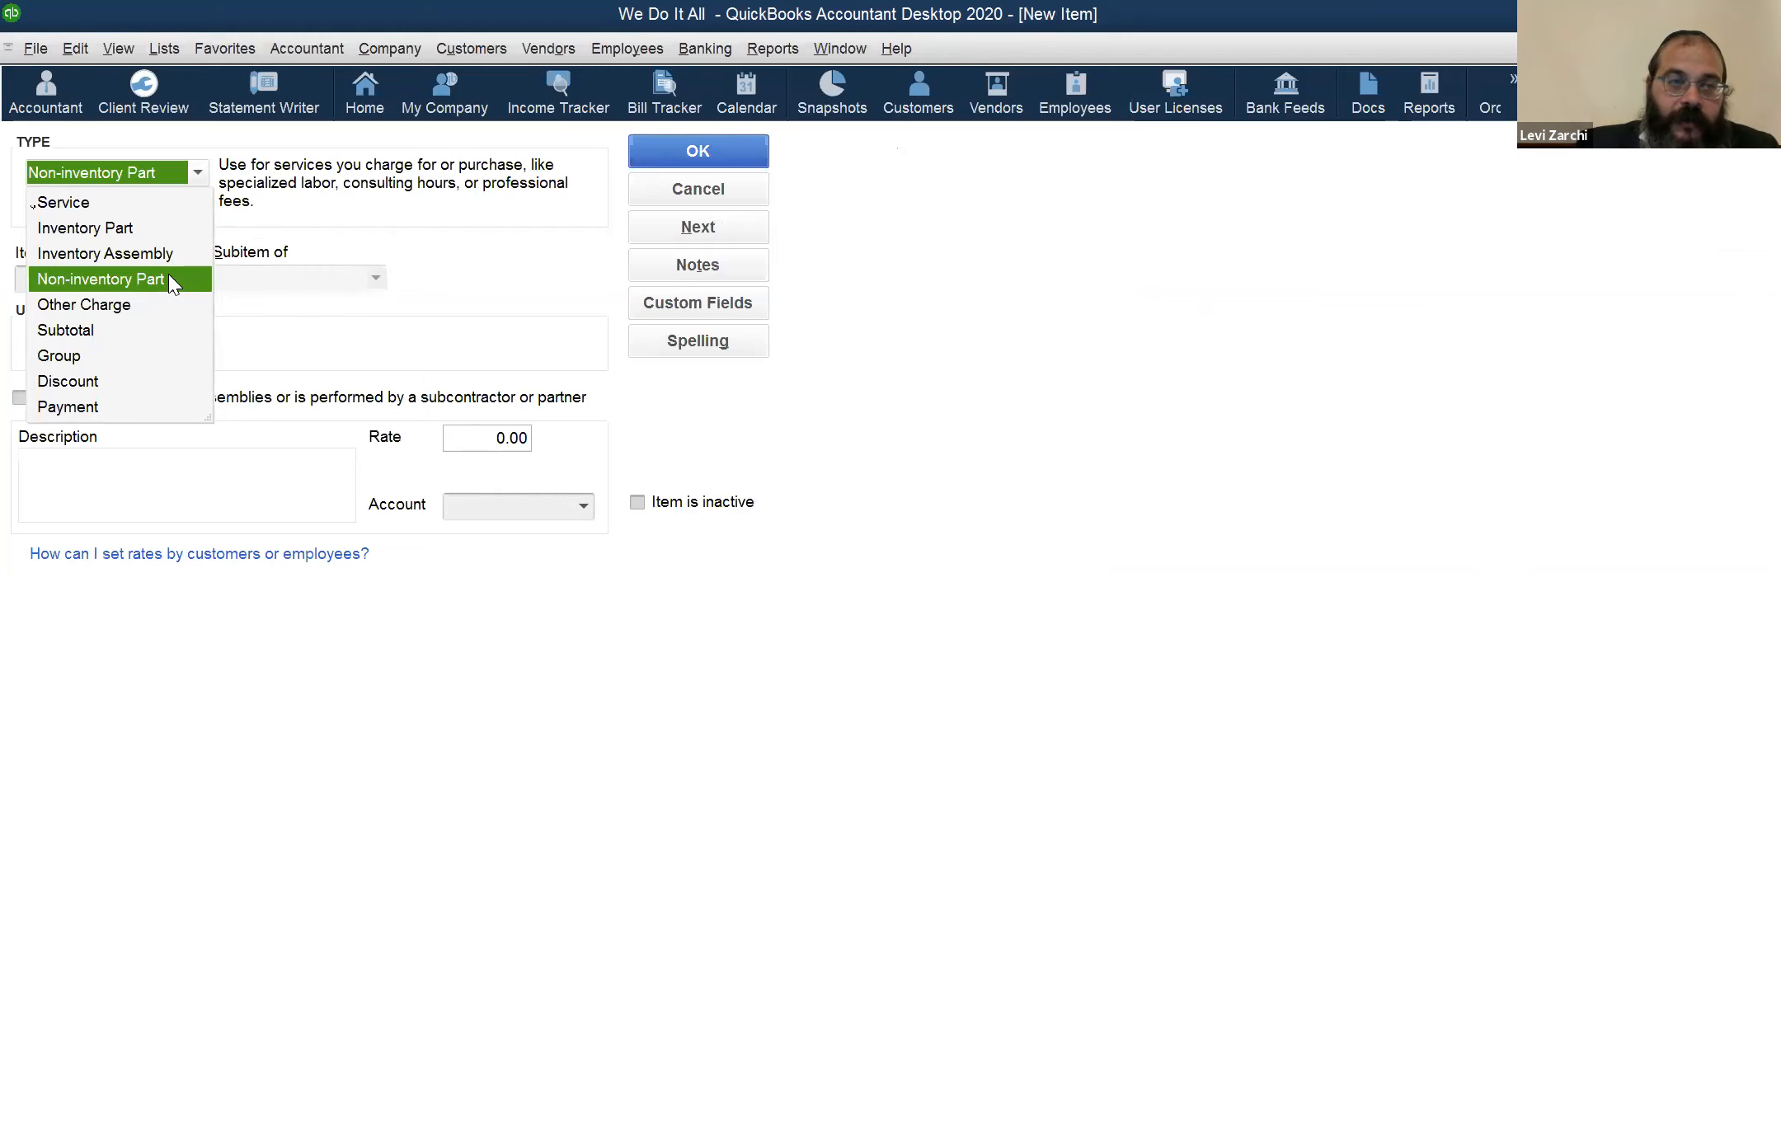
click(295, 294)
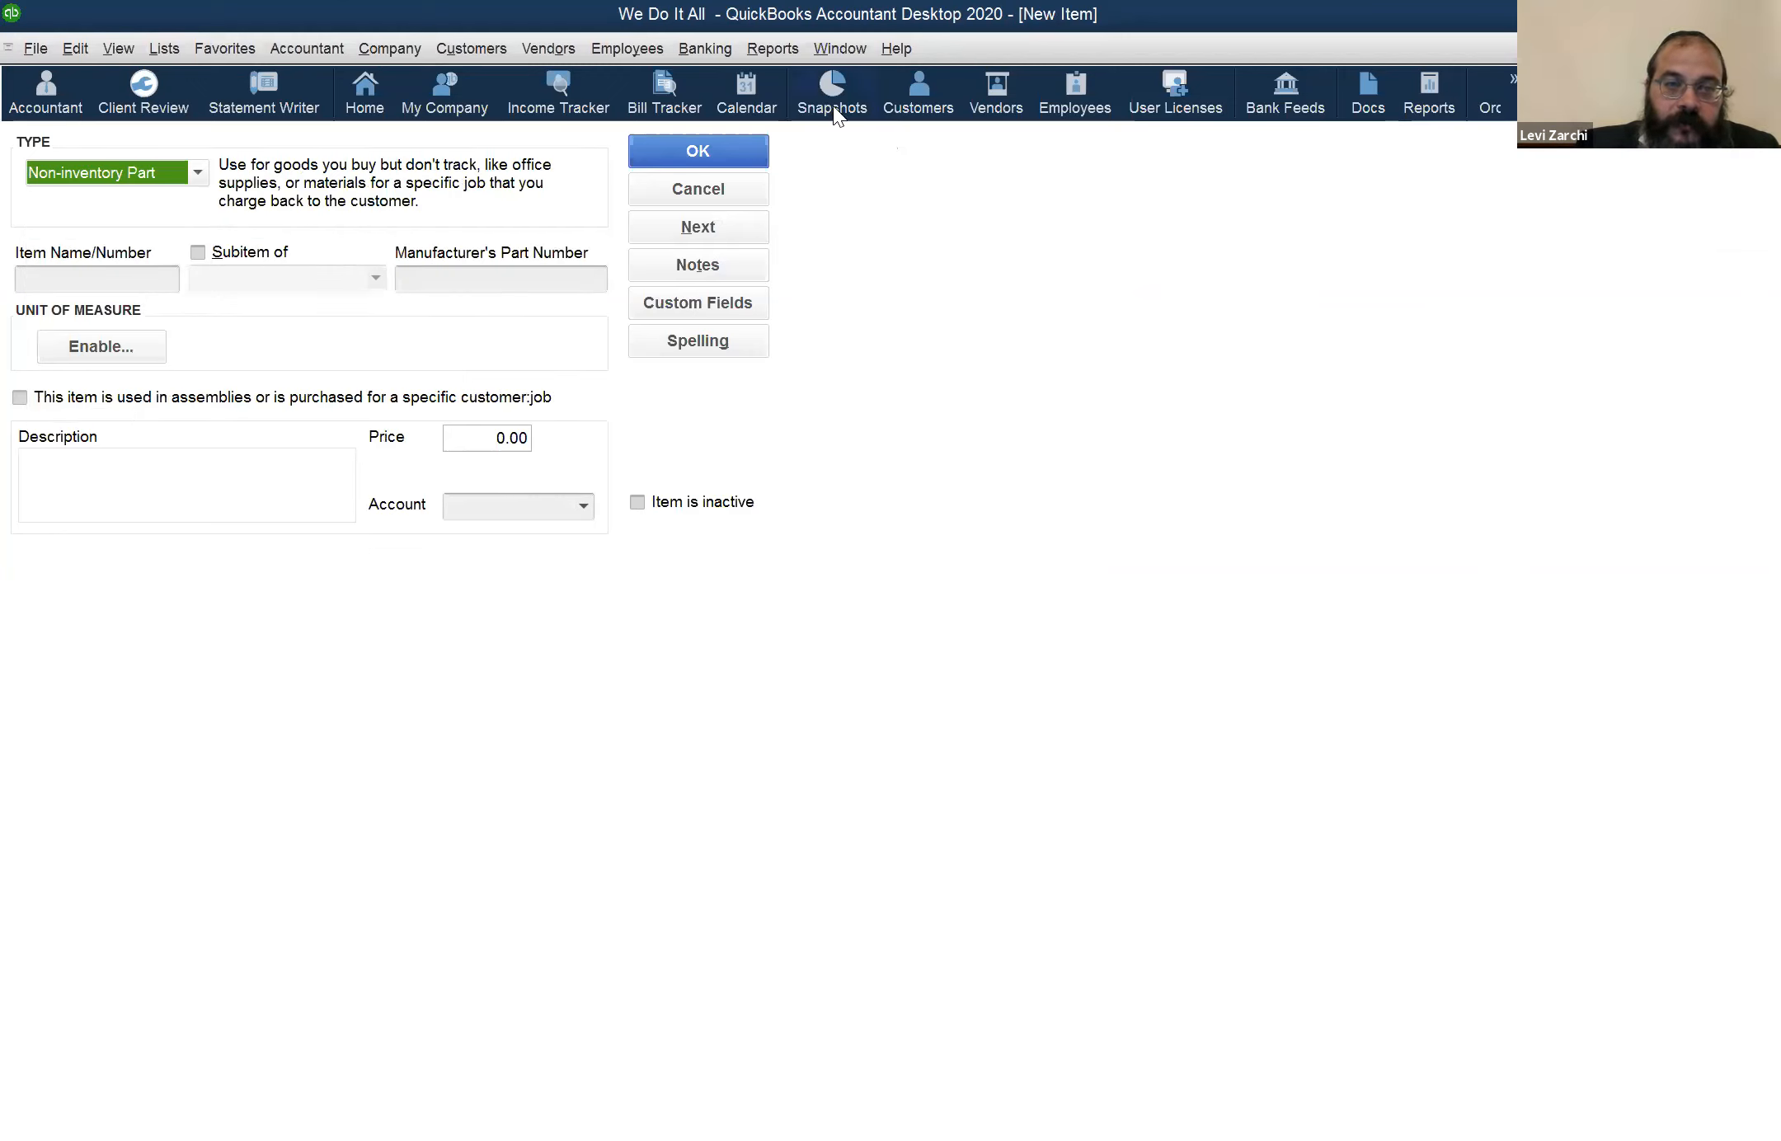
click(43, 168)
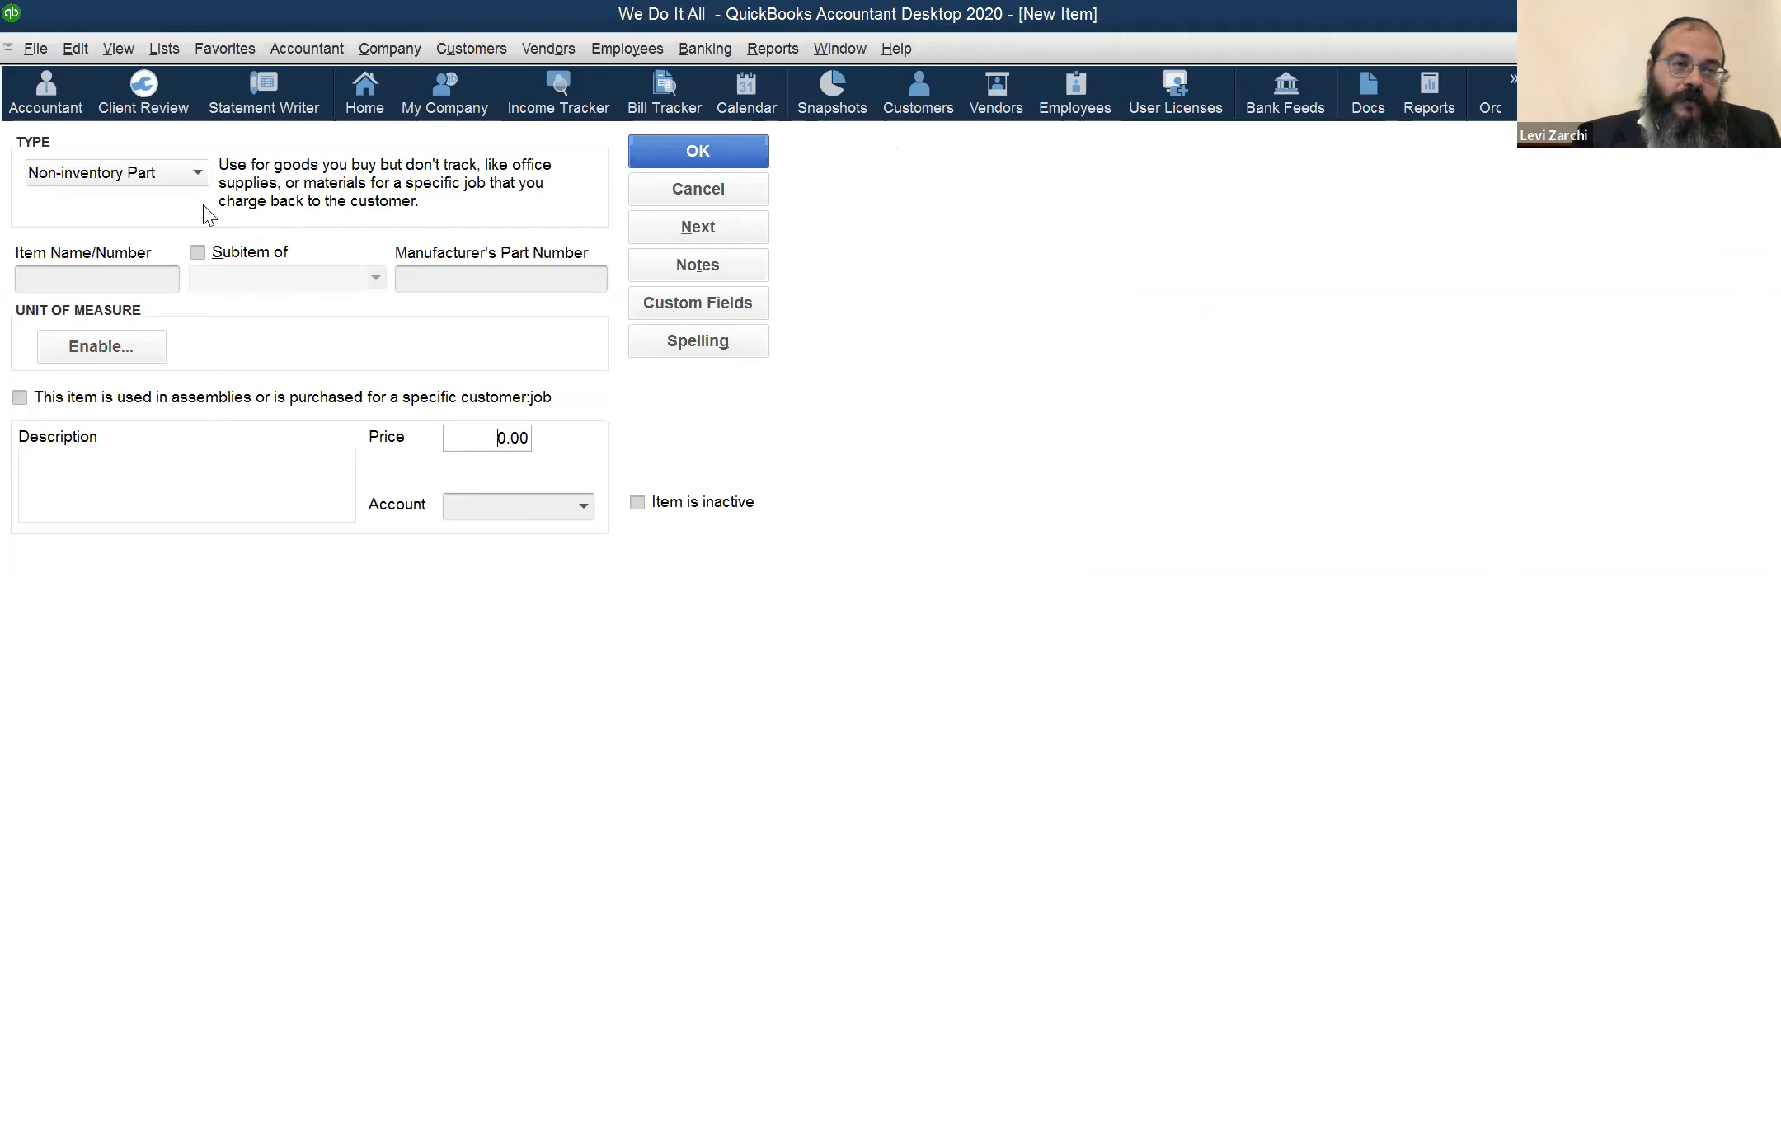
click(189, 178)
click(157, 225)
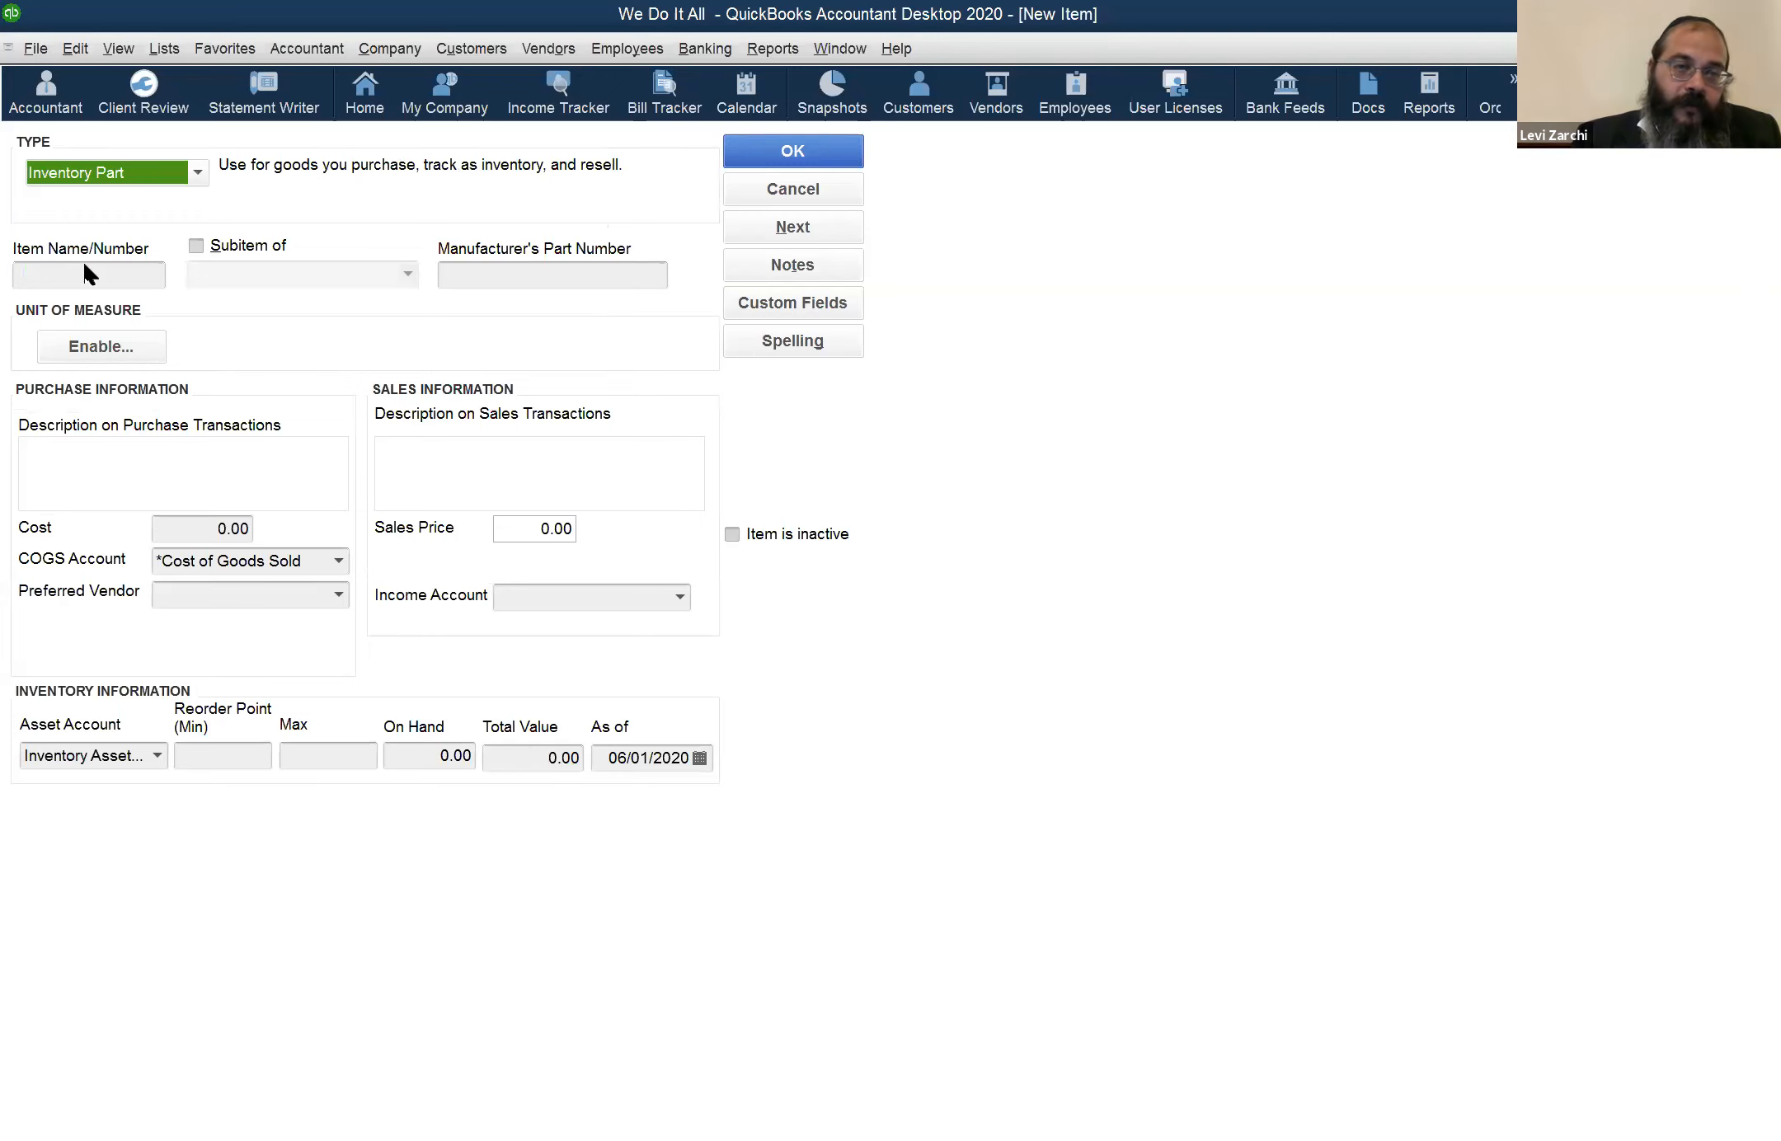
click(768, 188)
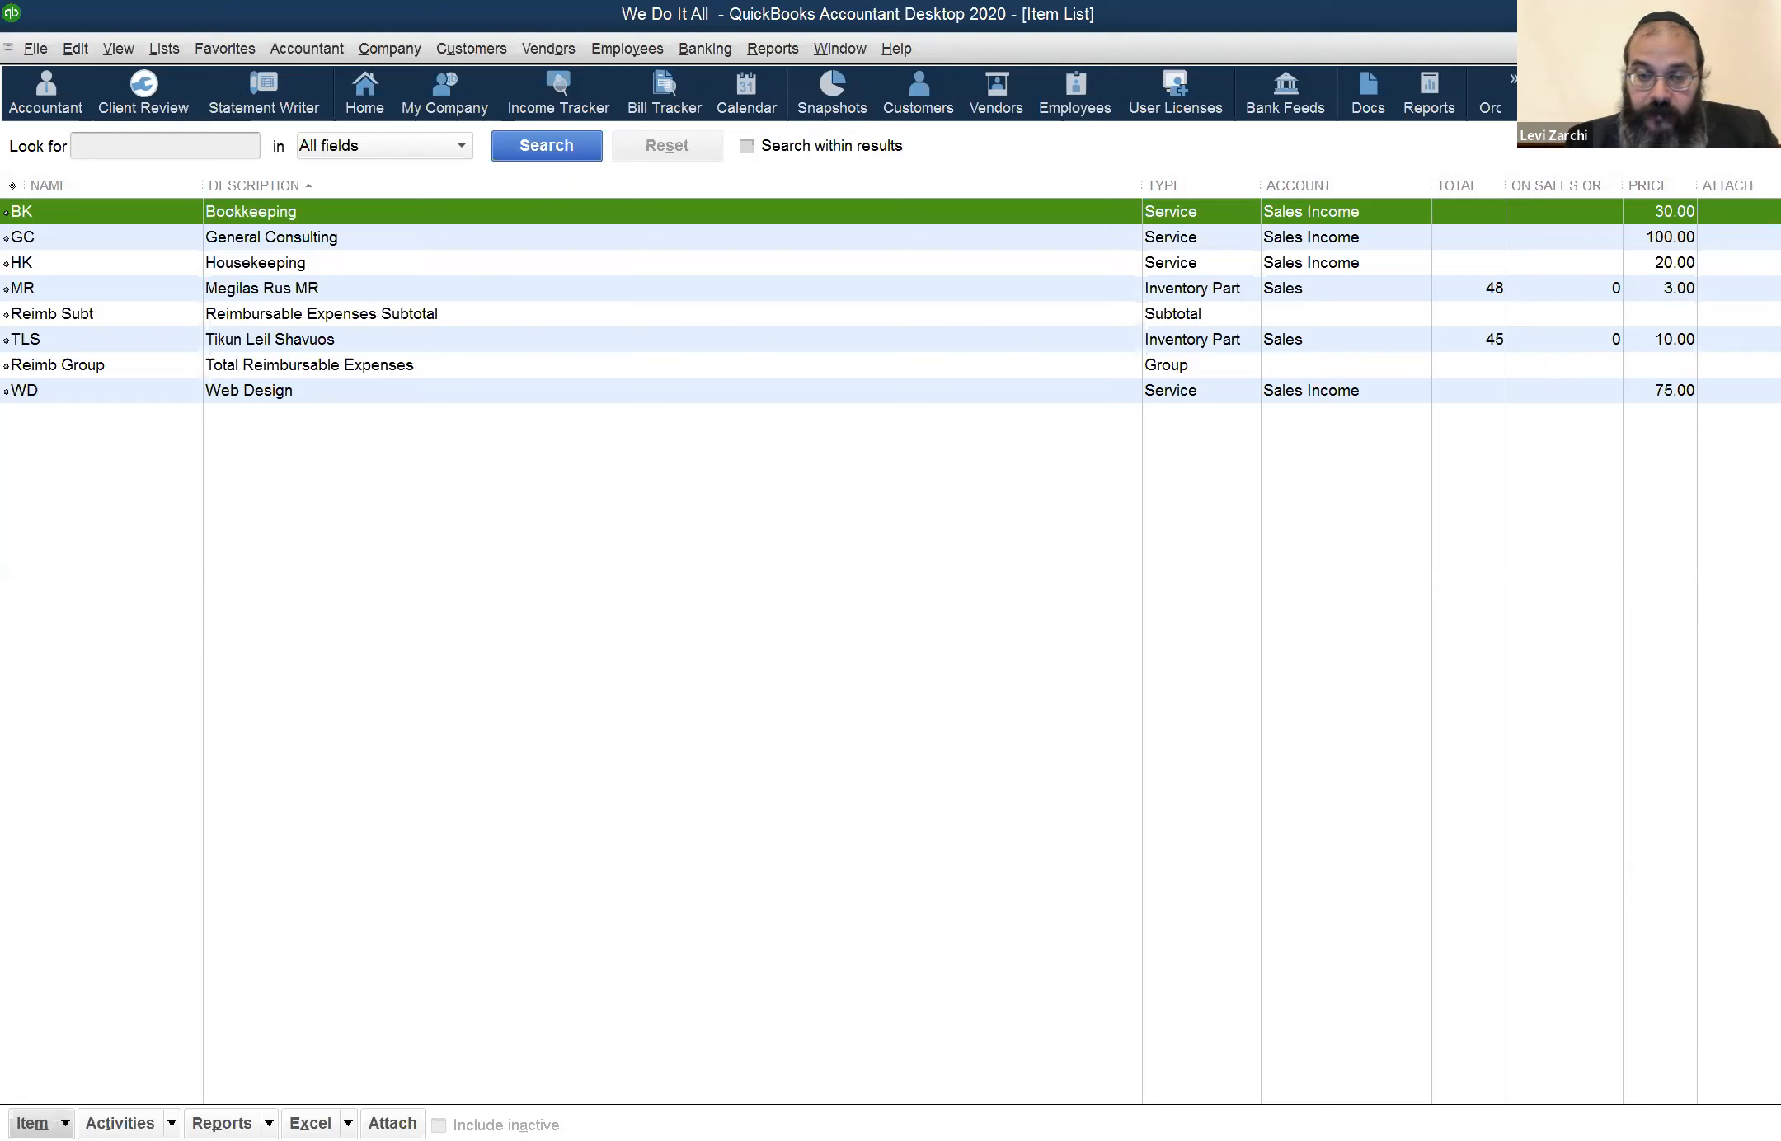
Open the MR item, examine the accounts offered for its asset account, and close the item
key(ctrl+n)
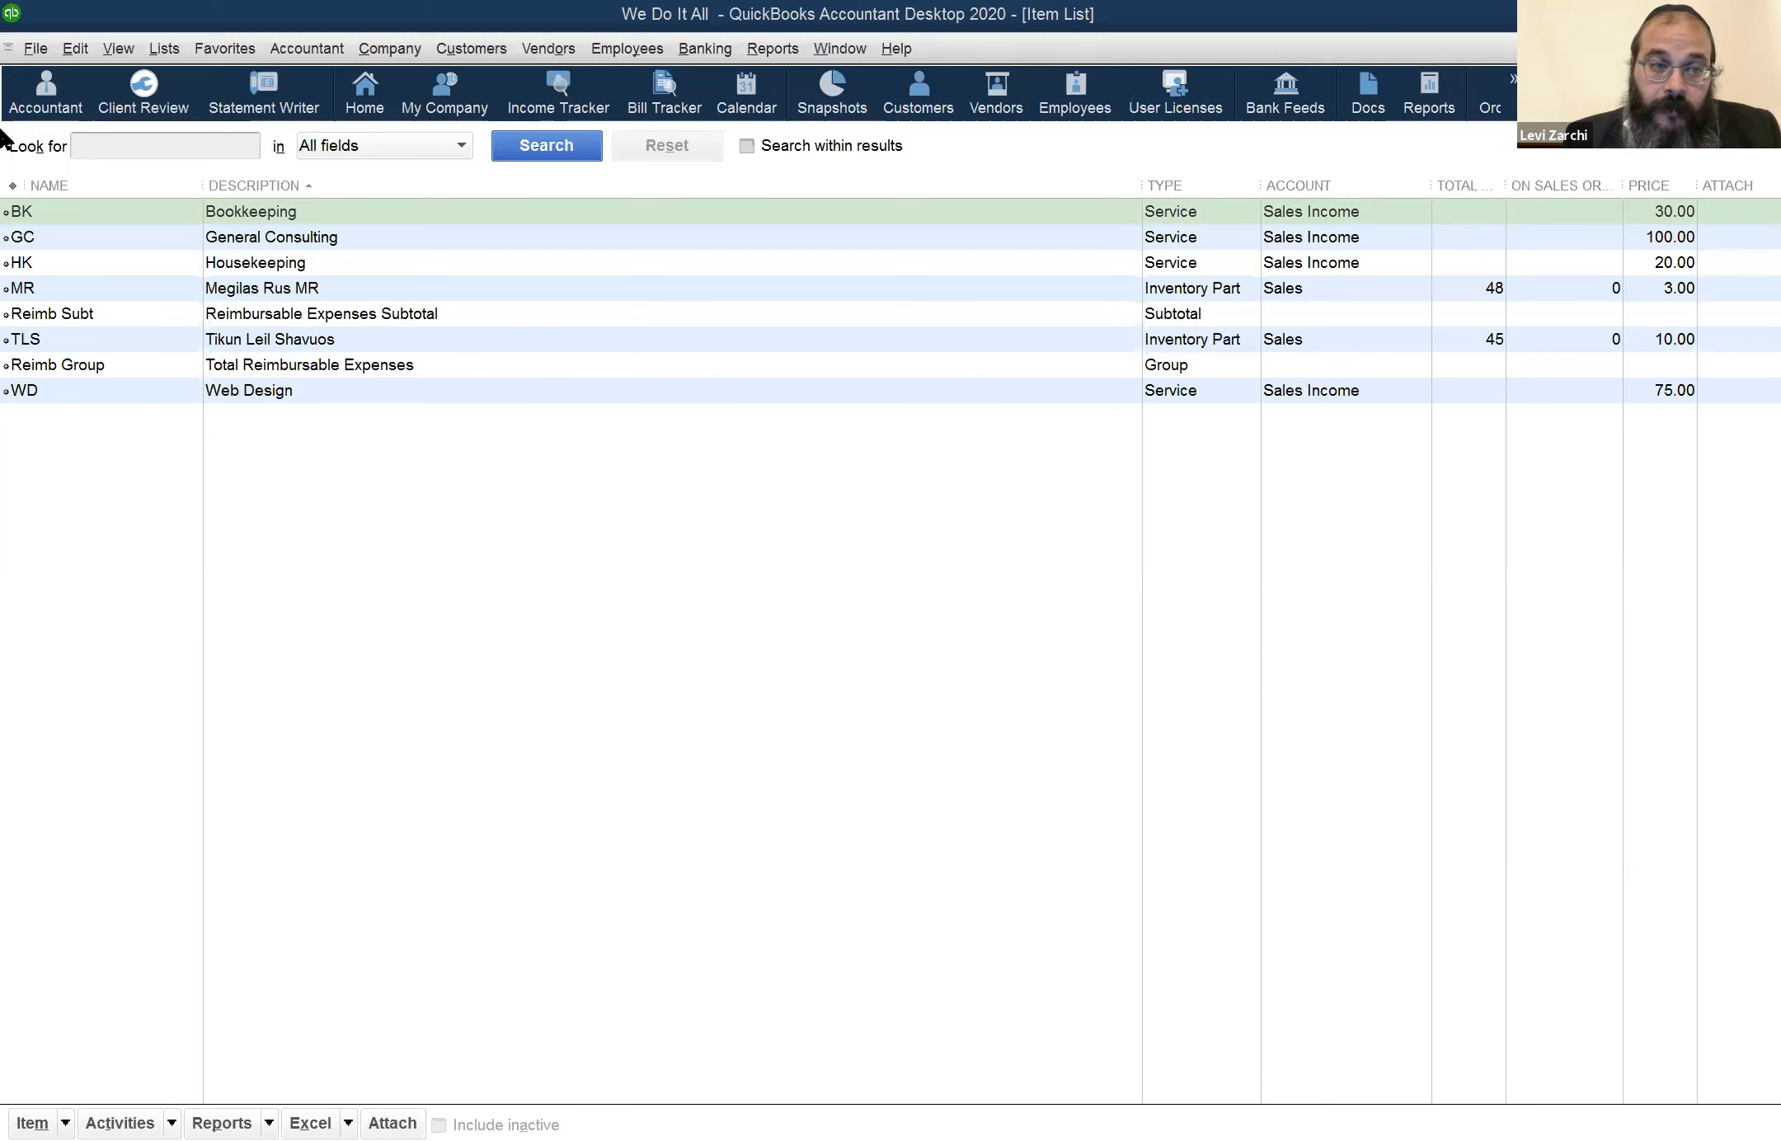
click(61, 292)
double_click(73, 299)
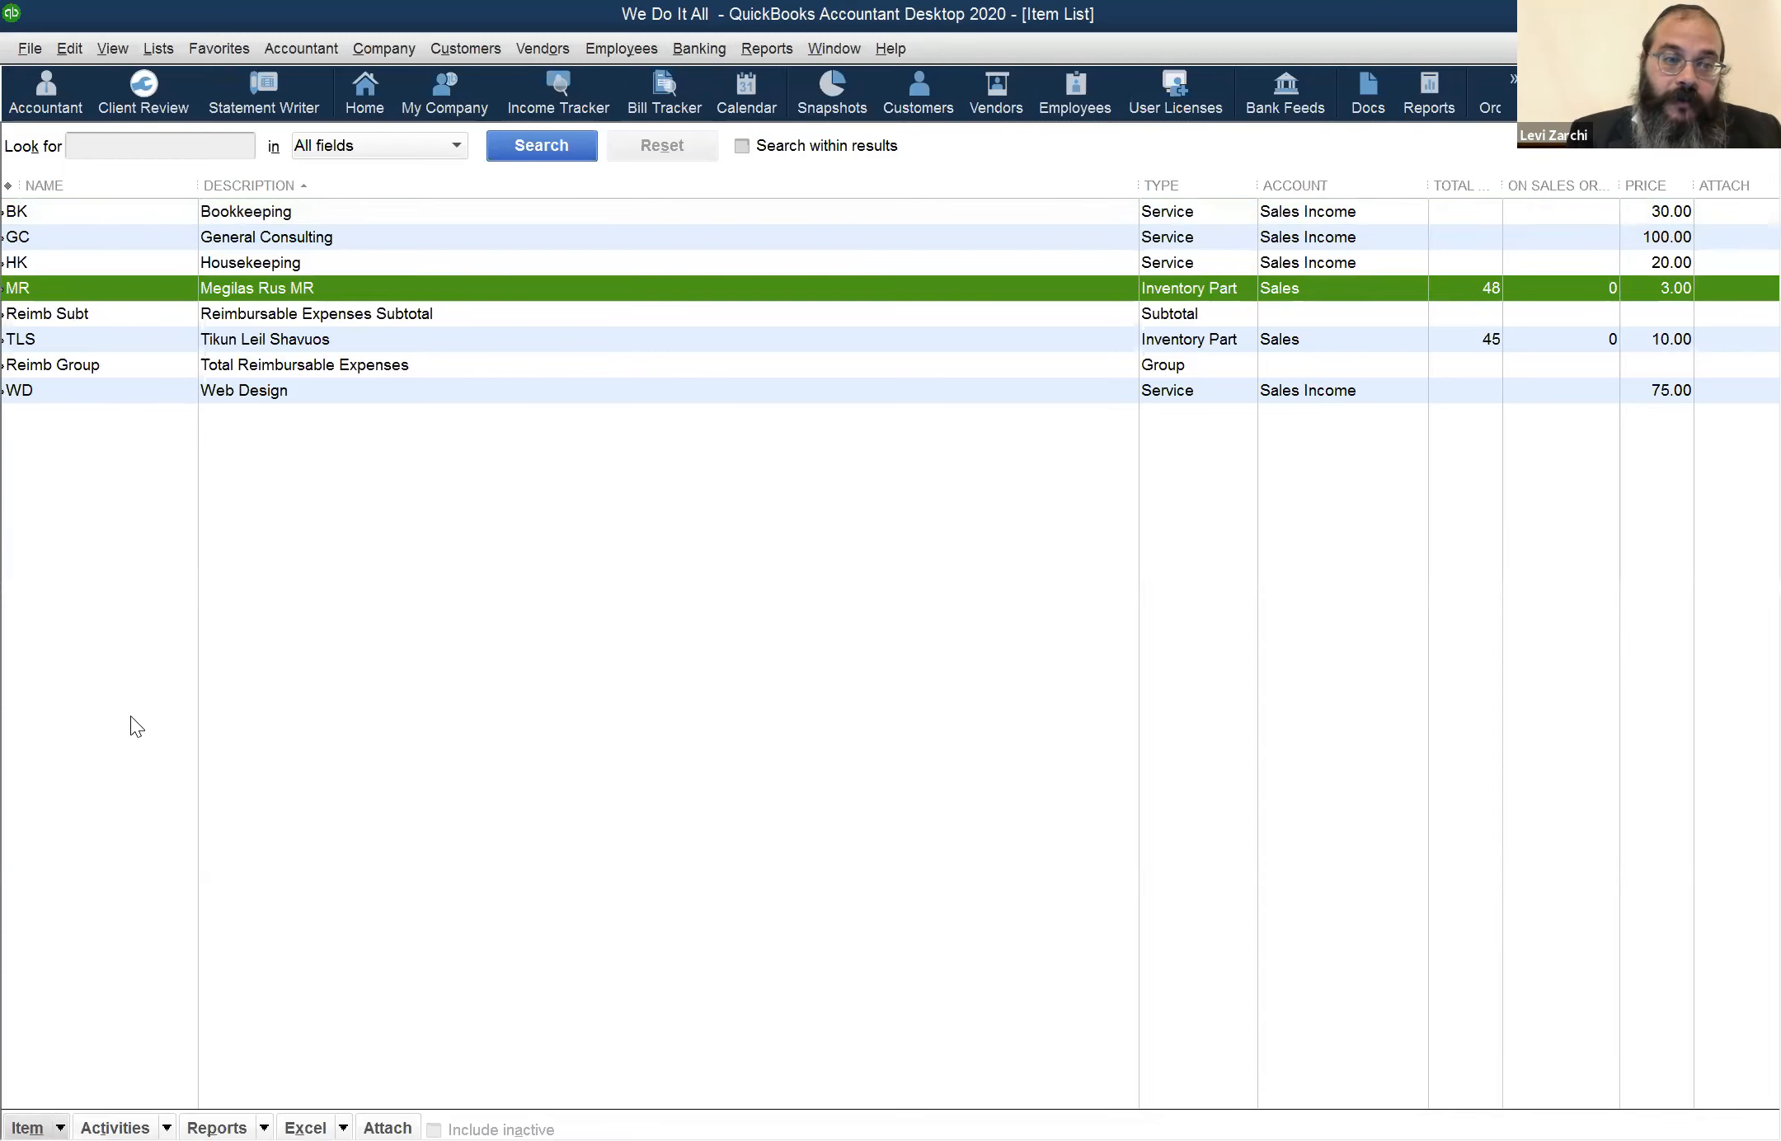
click(154, 754)
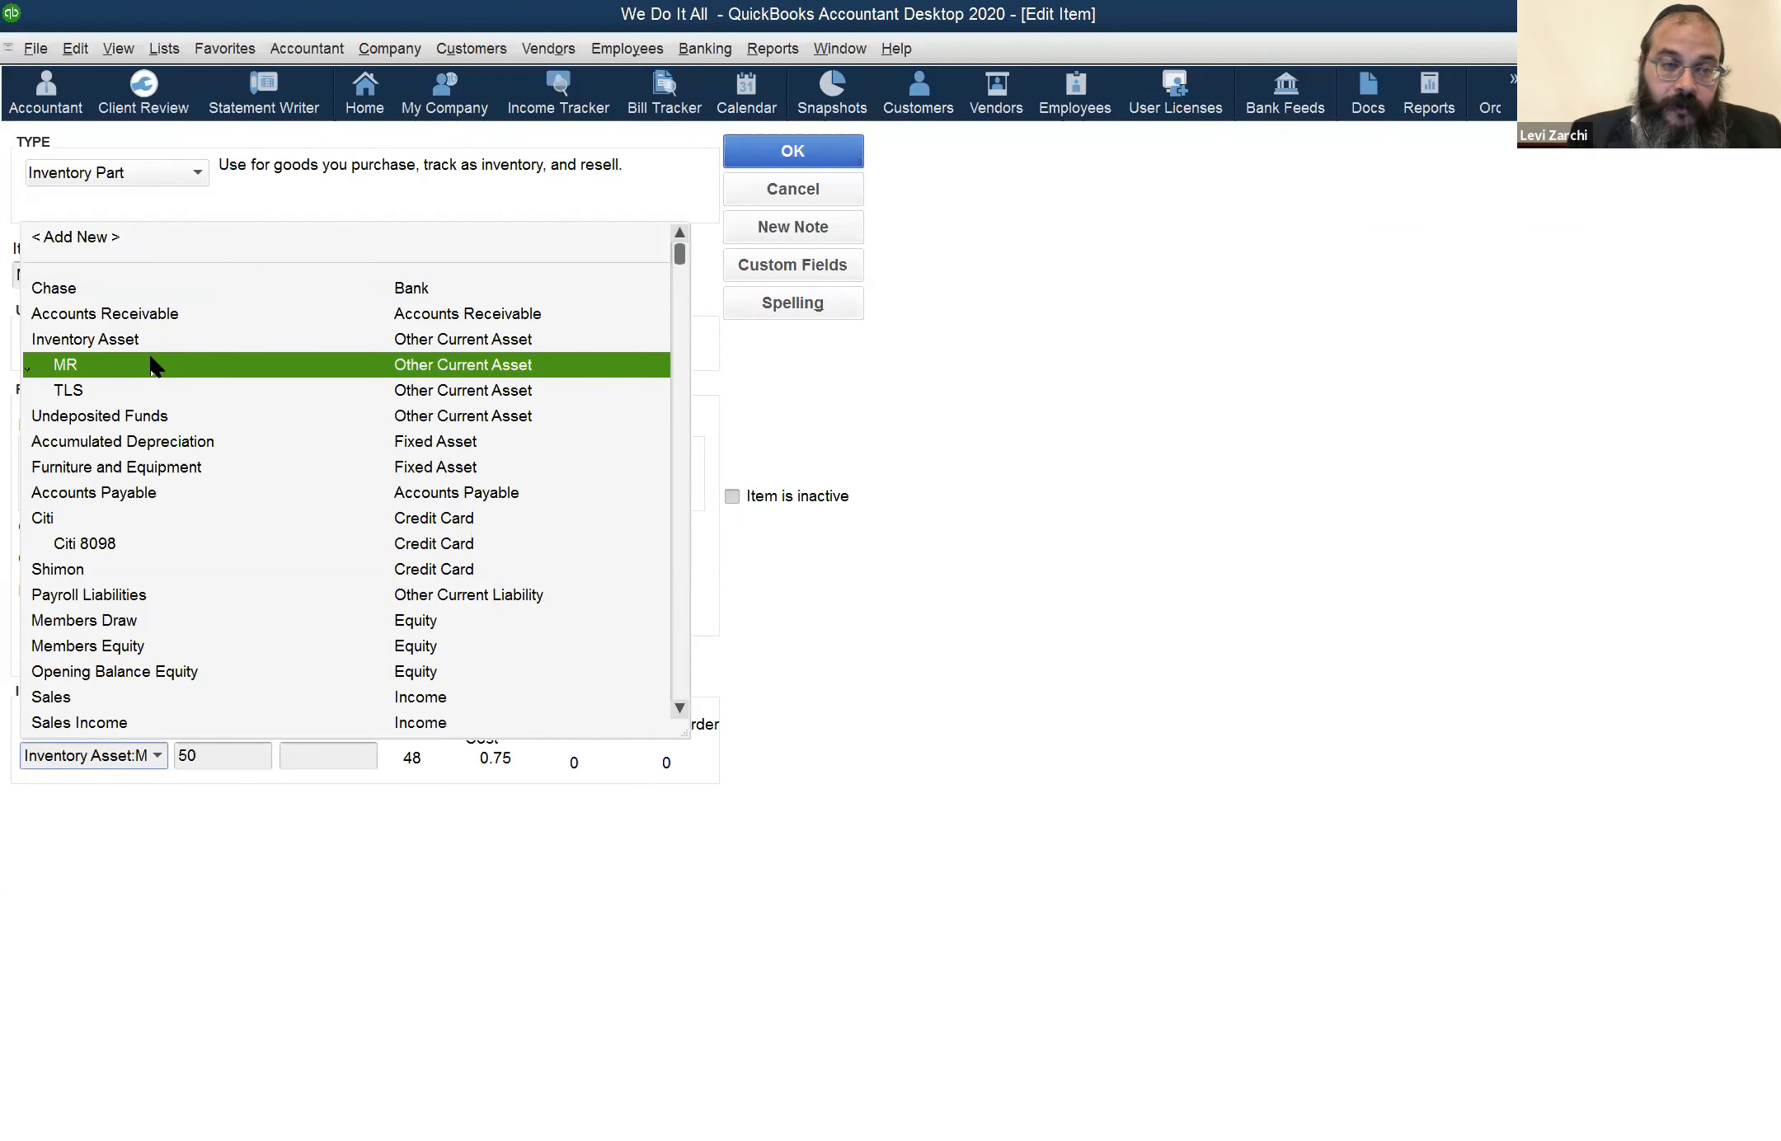
click(394, 794)
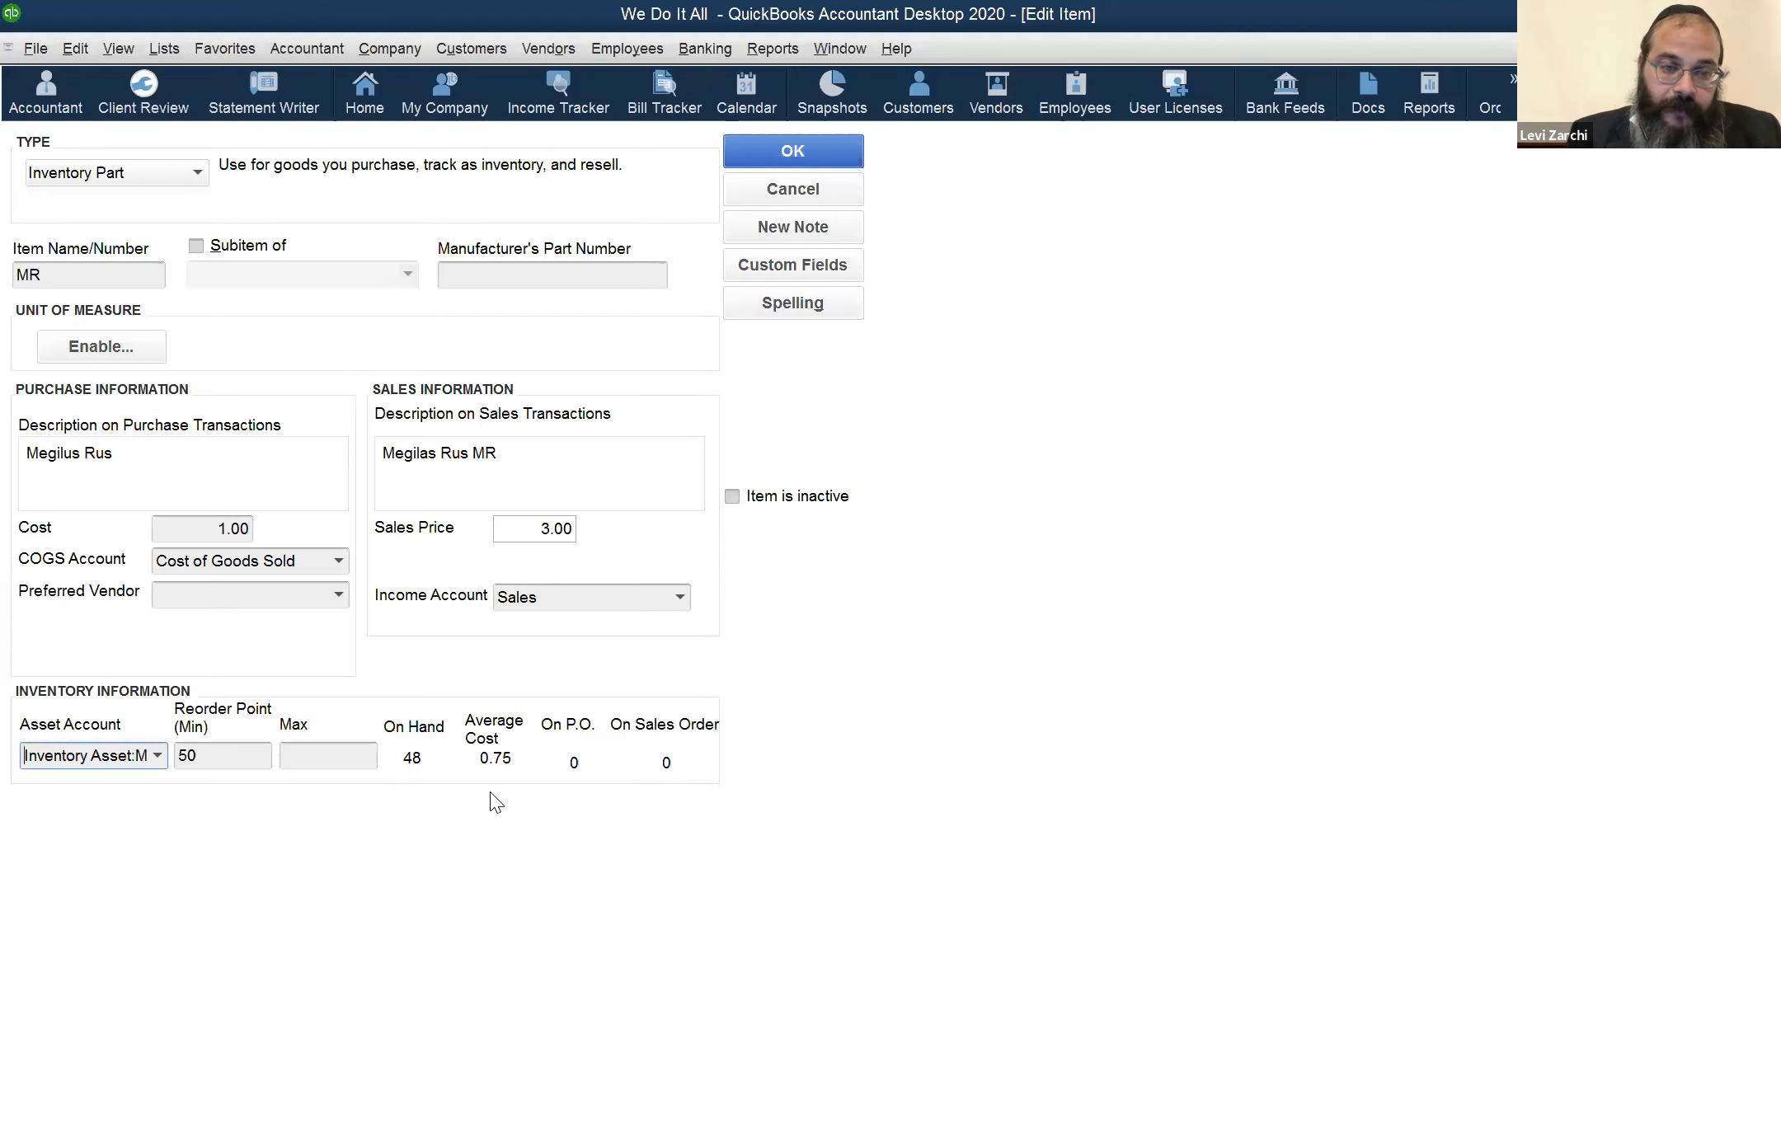
click(161, 757)
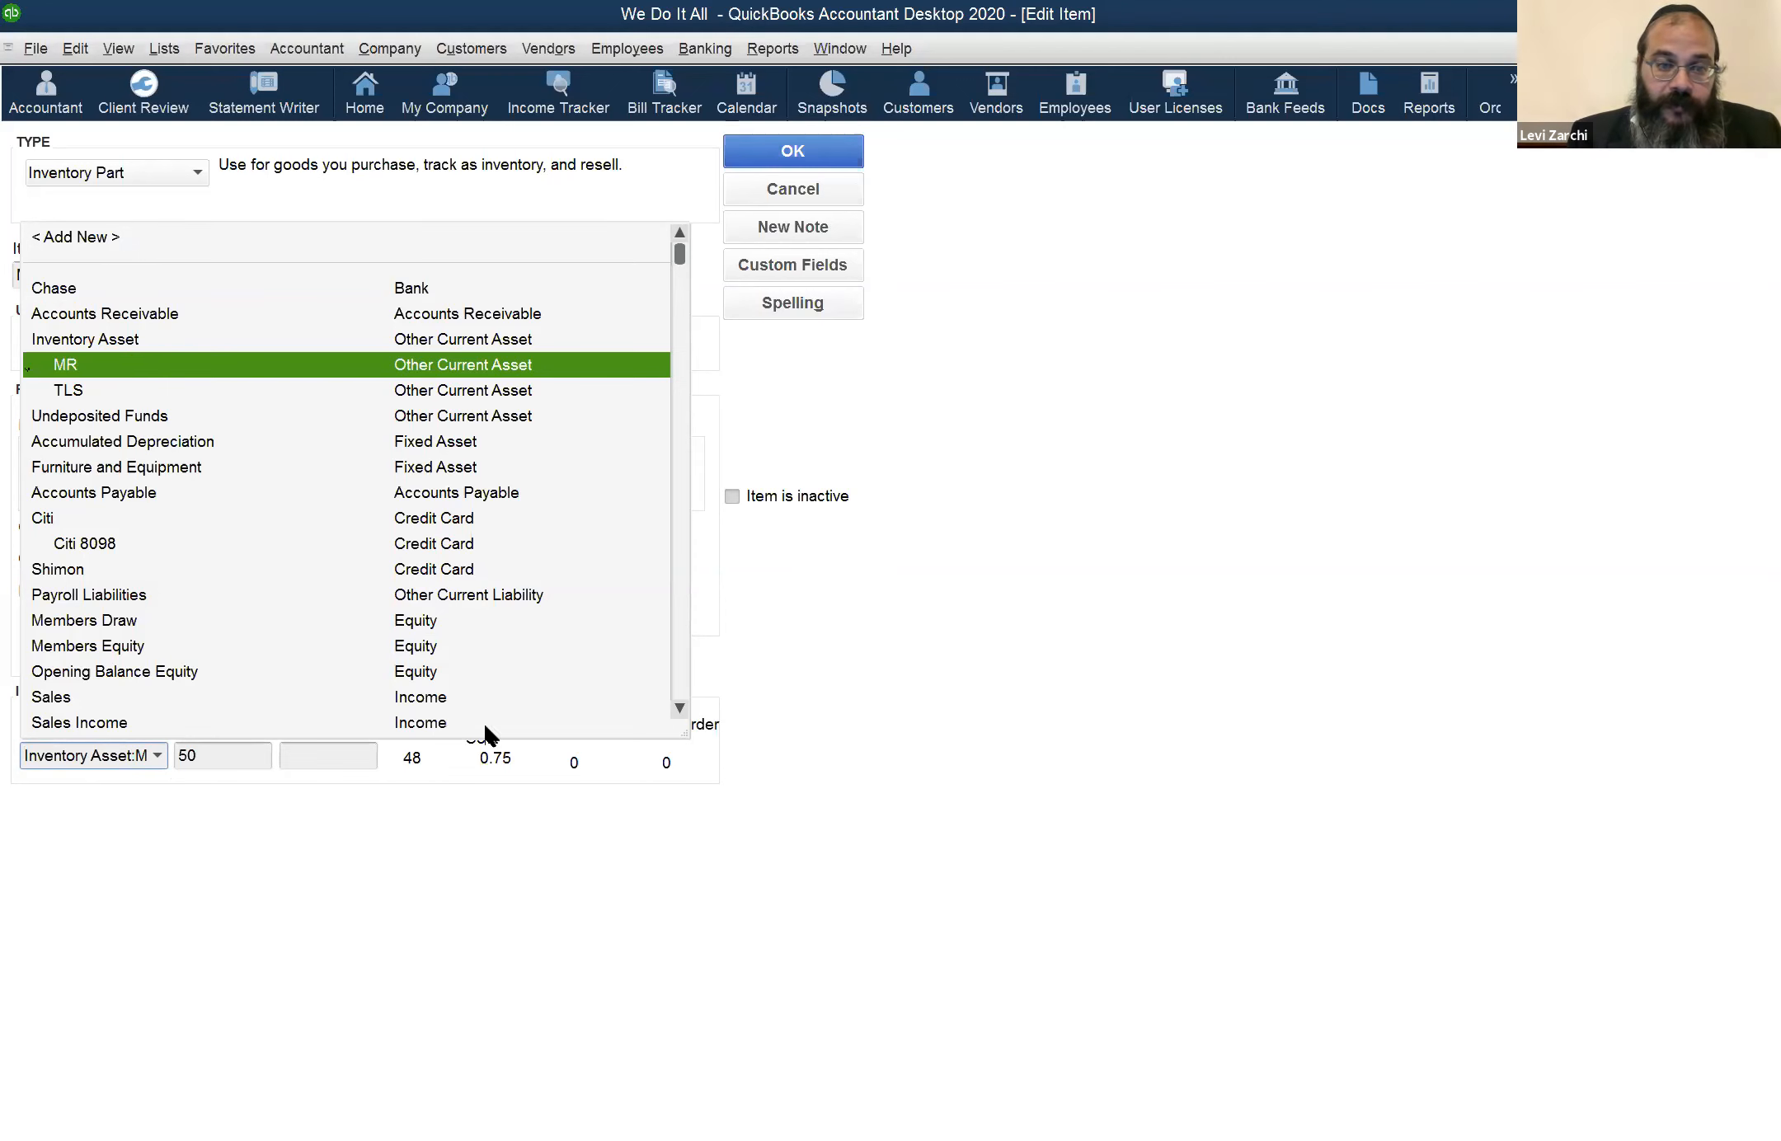
click(773, 932)
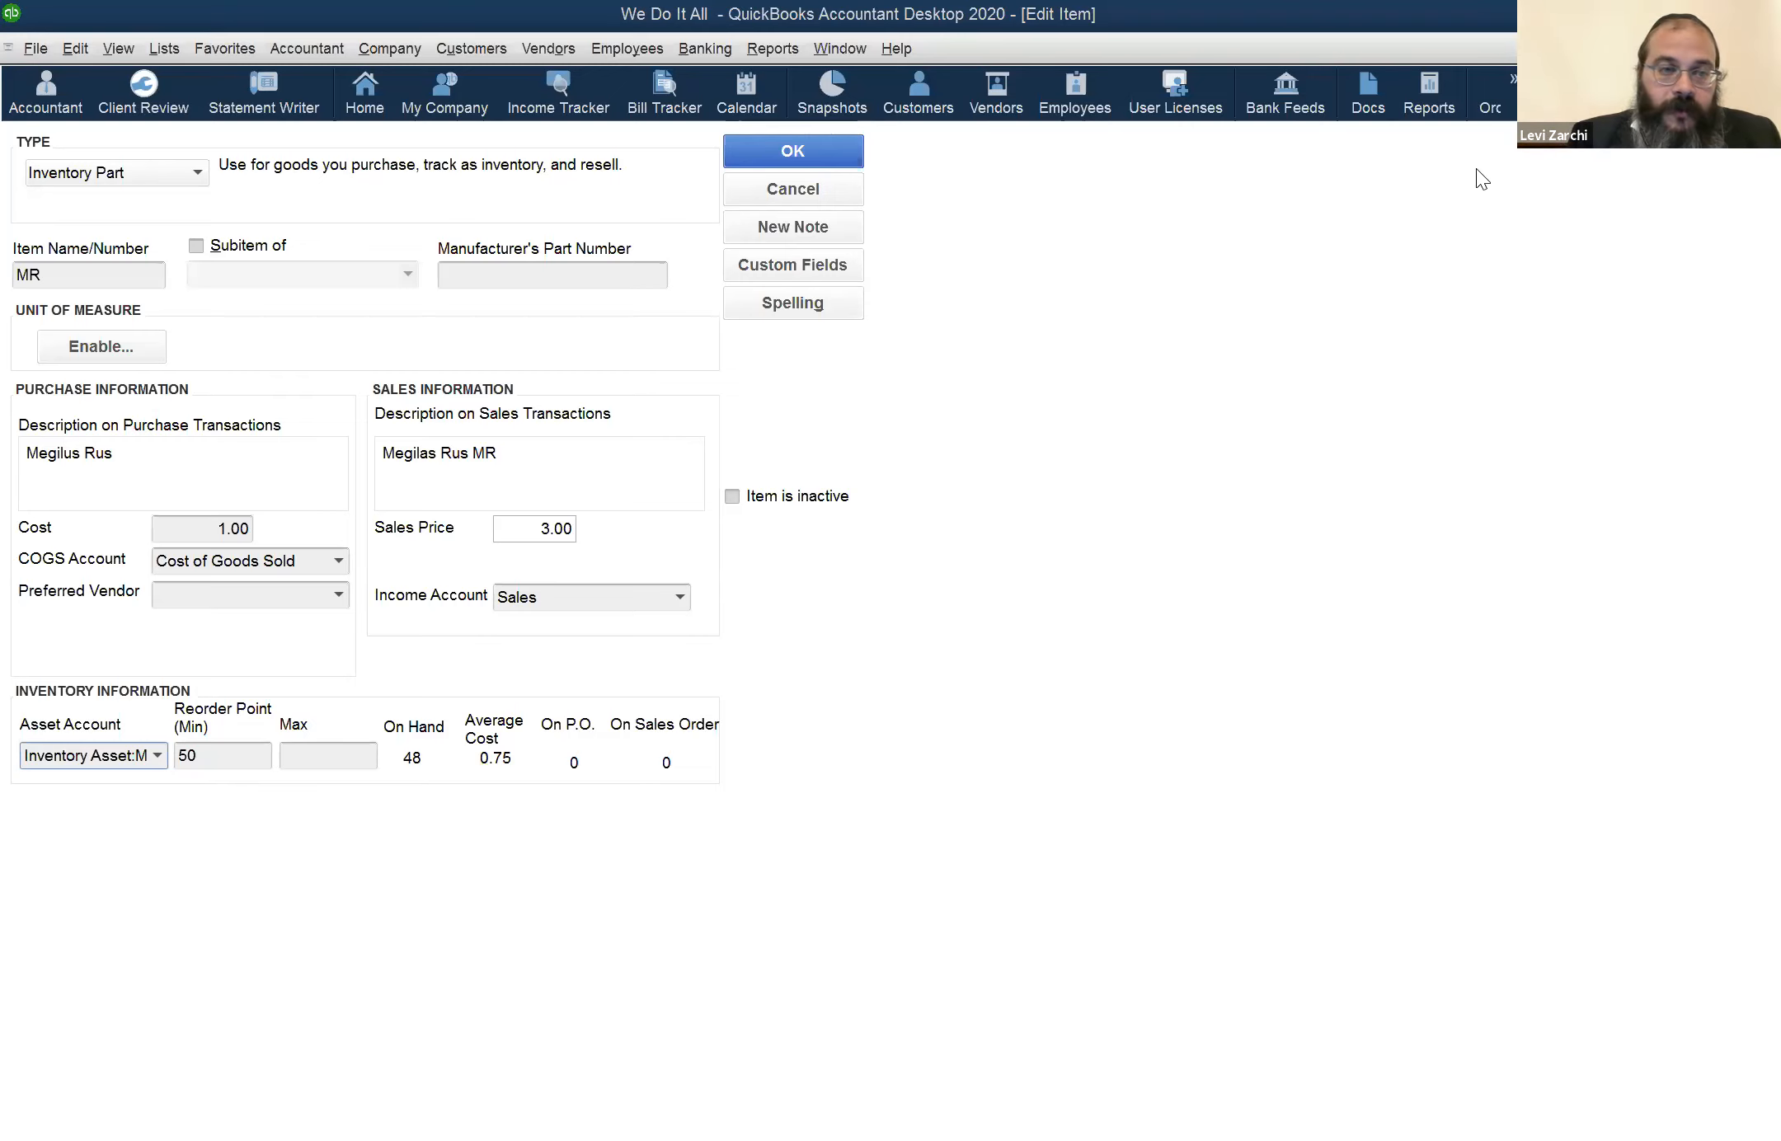
key(Return)
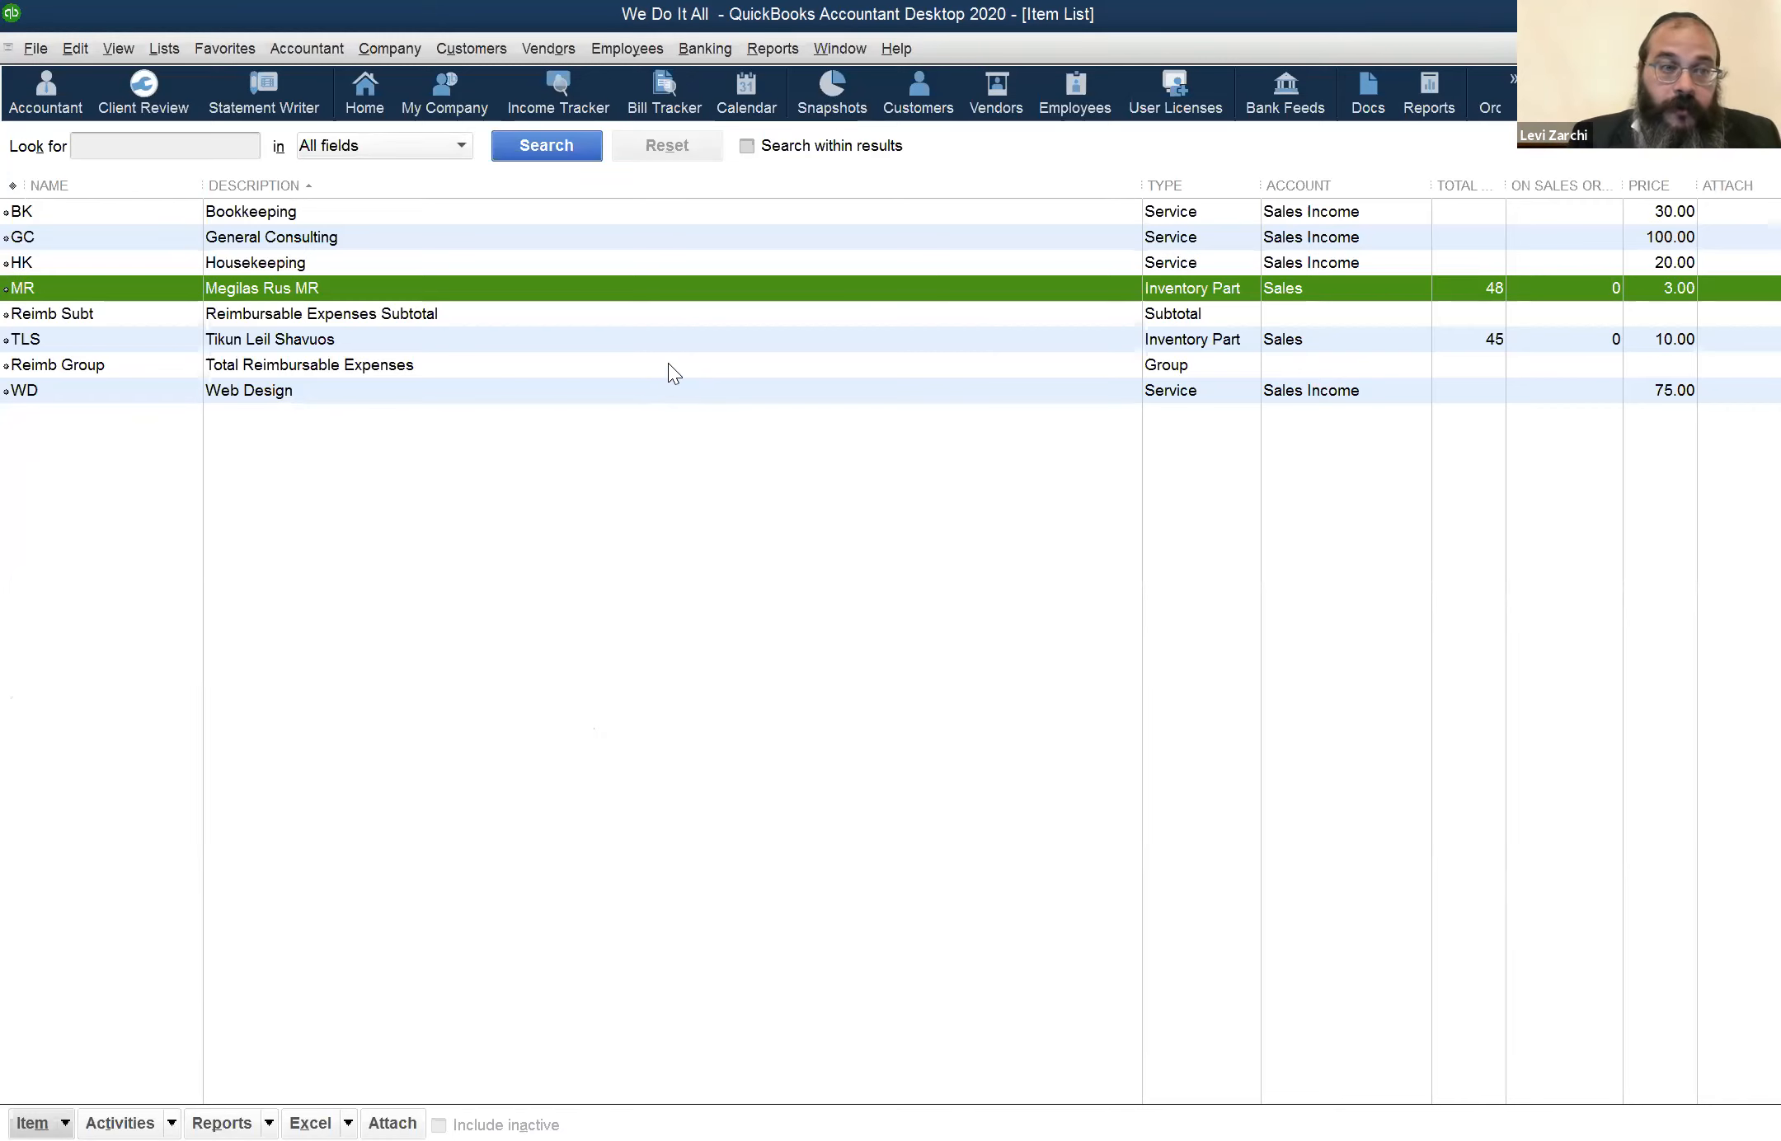
Reopen the MR item and select the MR subaccount of Inventory Asset as its asset account
double_click(65, 288)
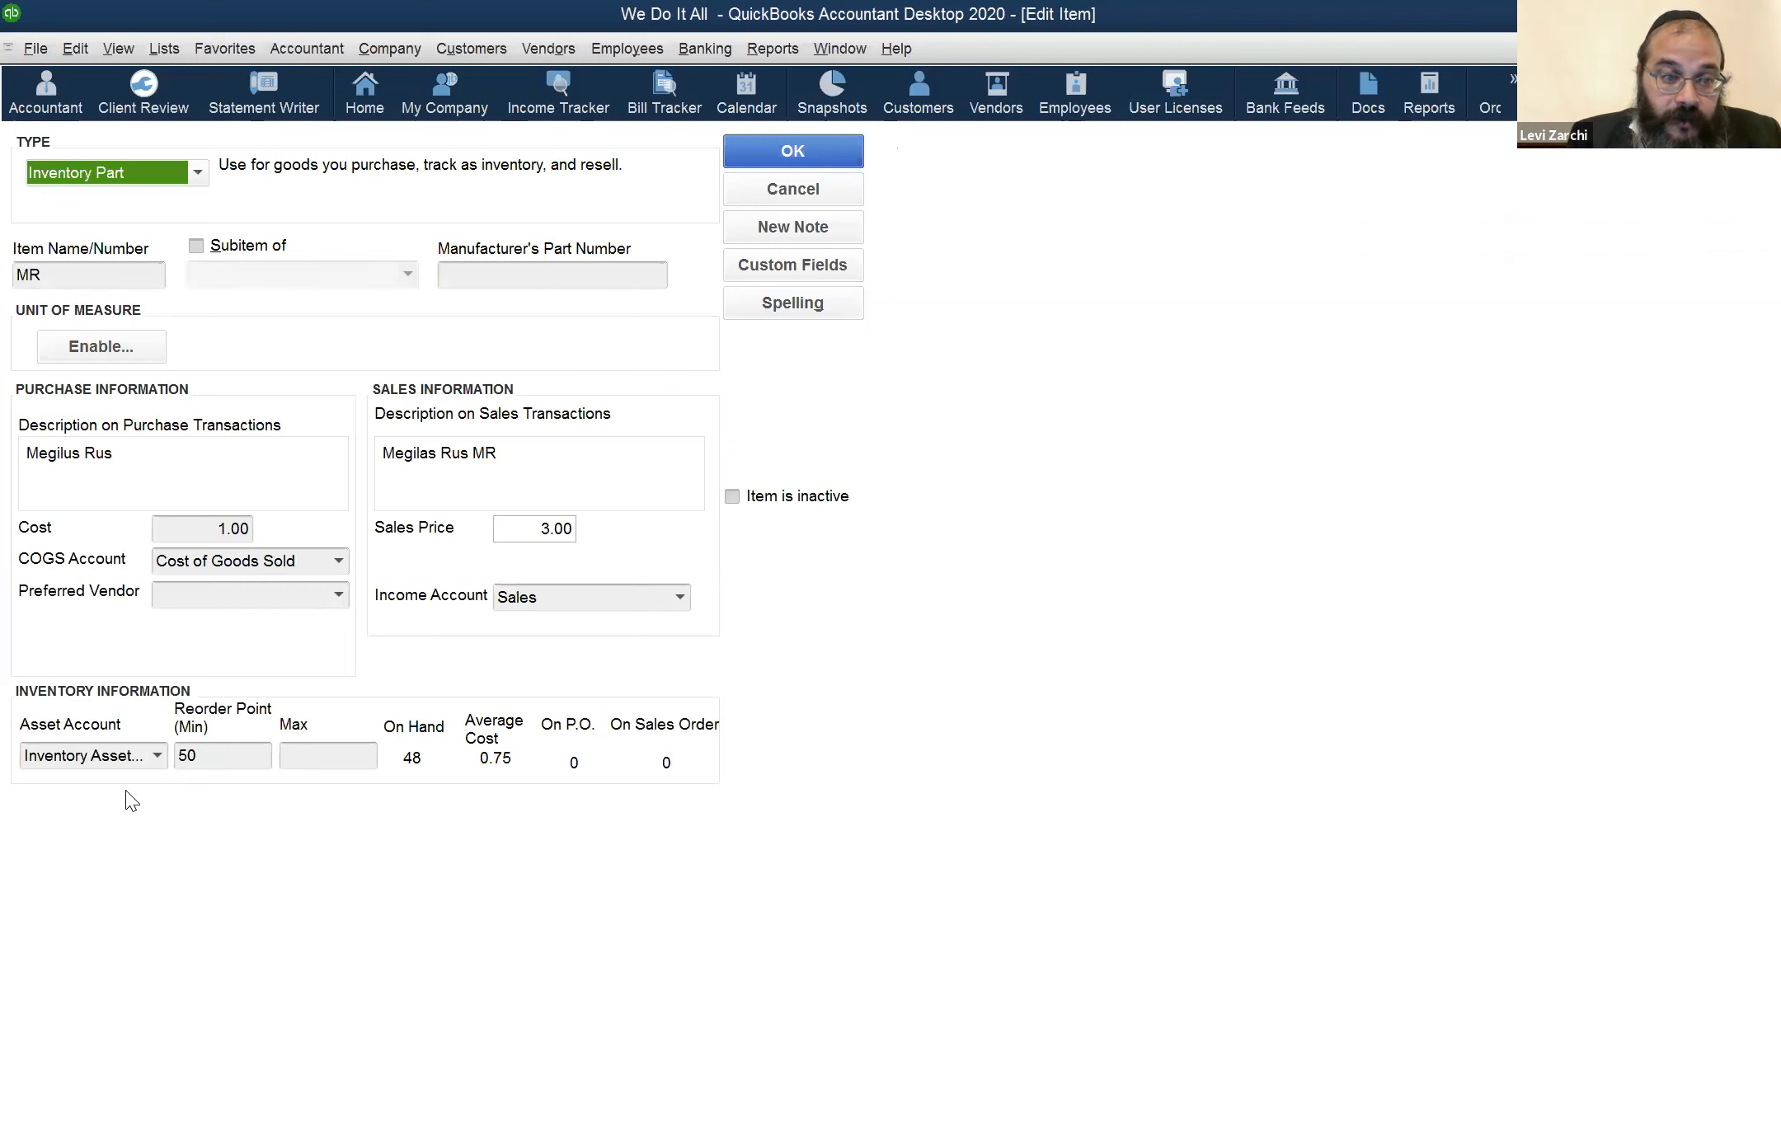
click(156, 755)
click(173, 789)
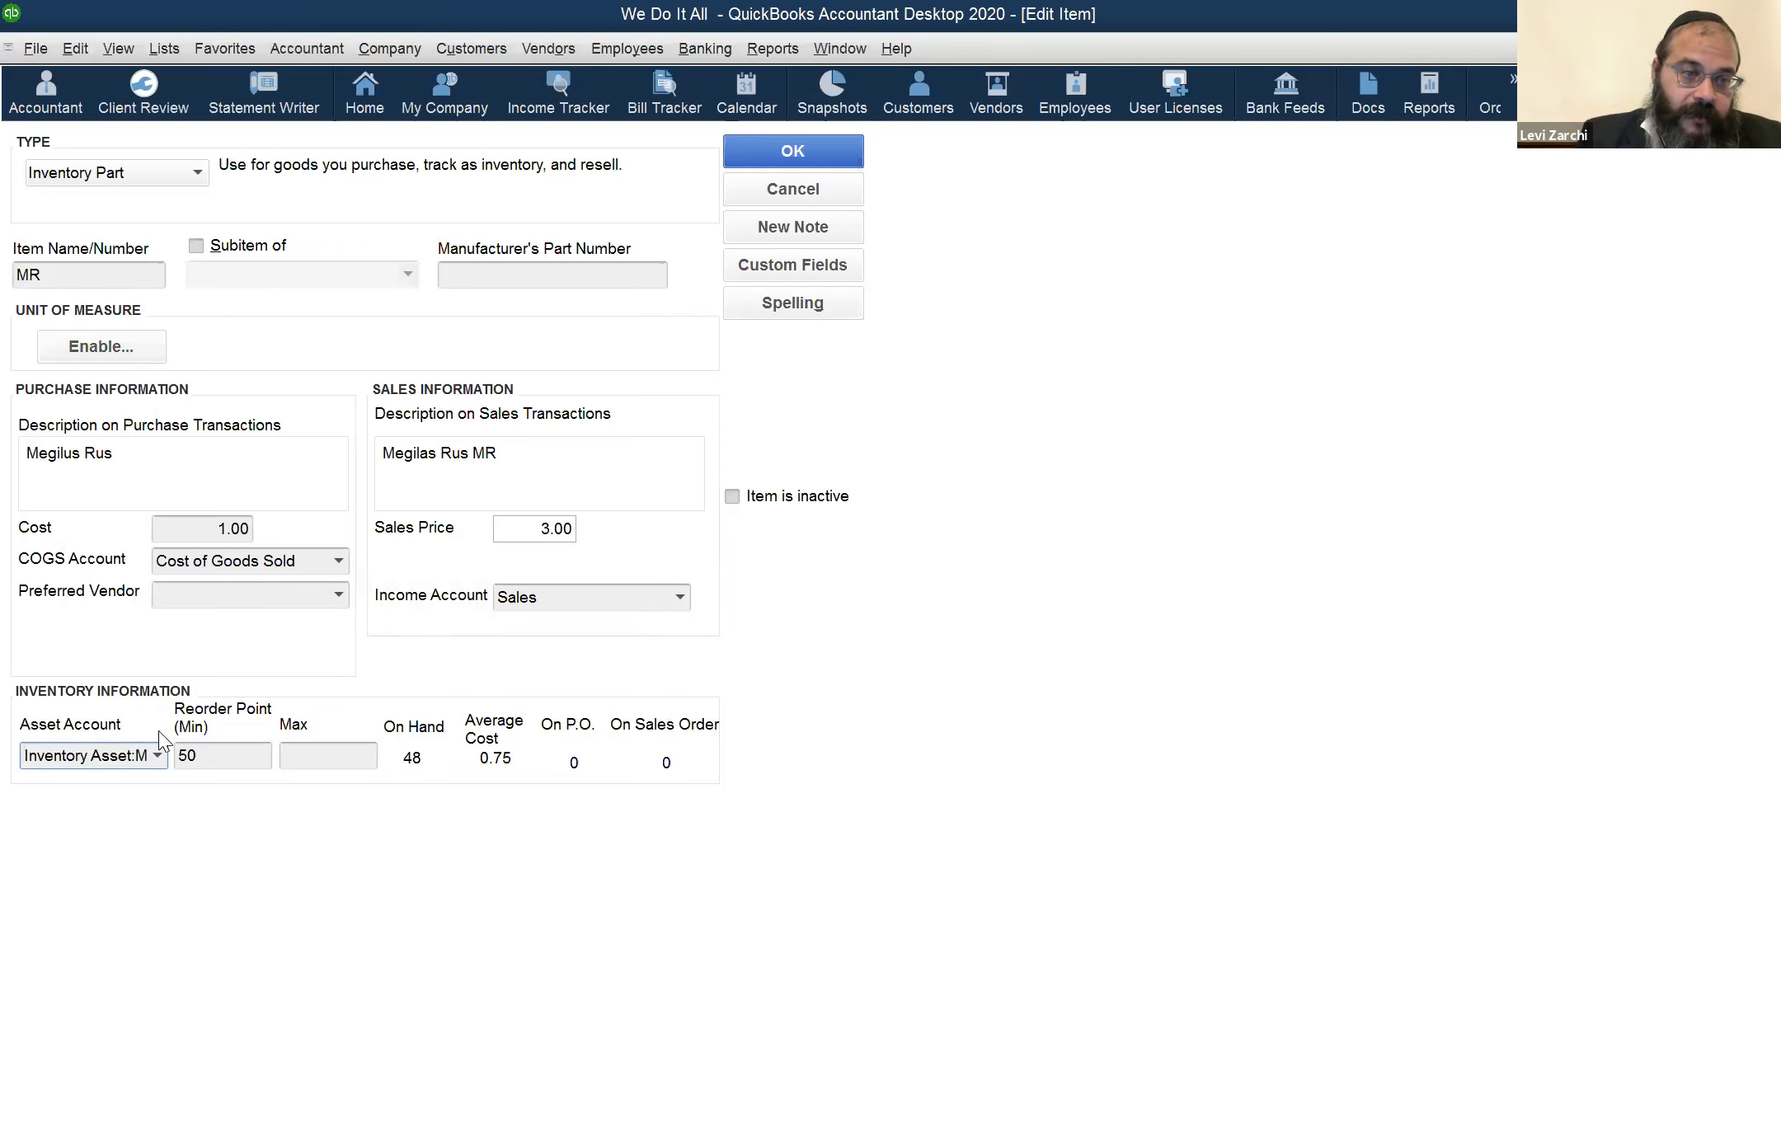
click(157, 753)
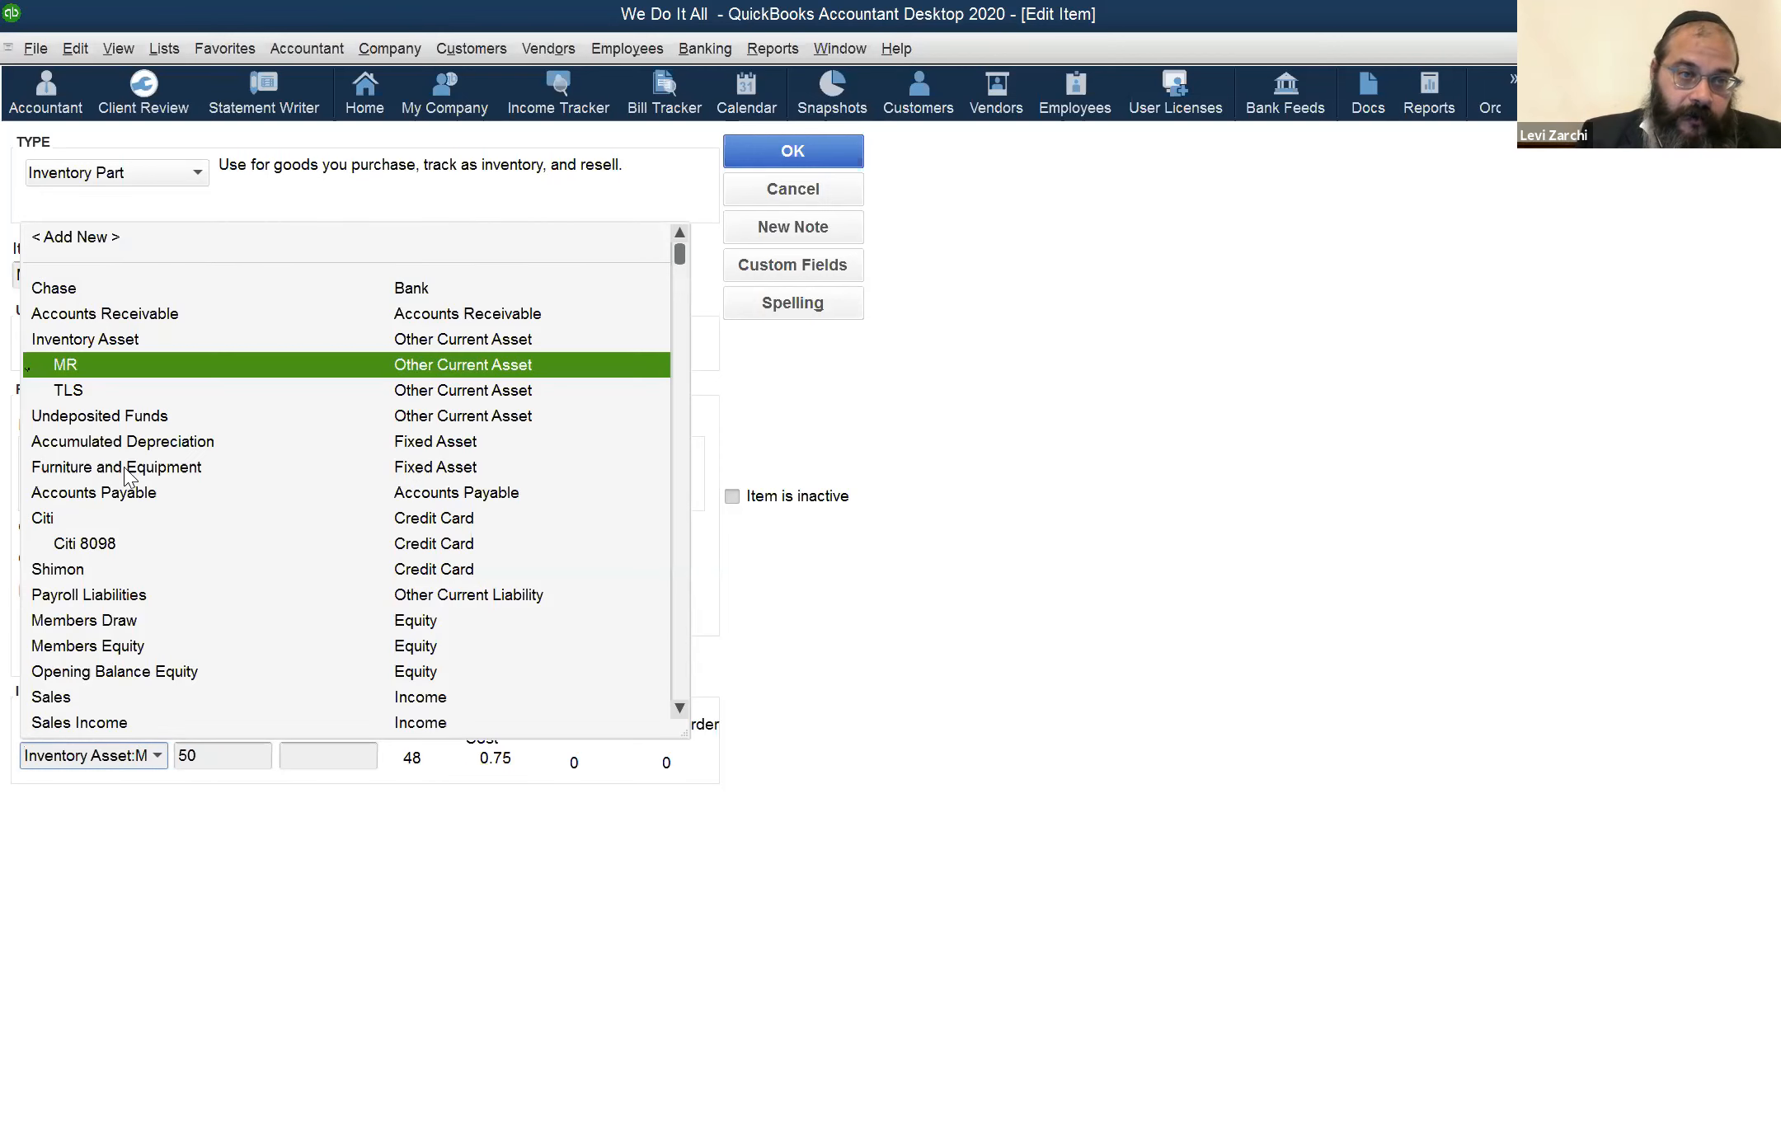
click(97, 370)
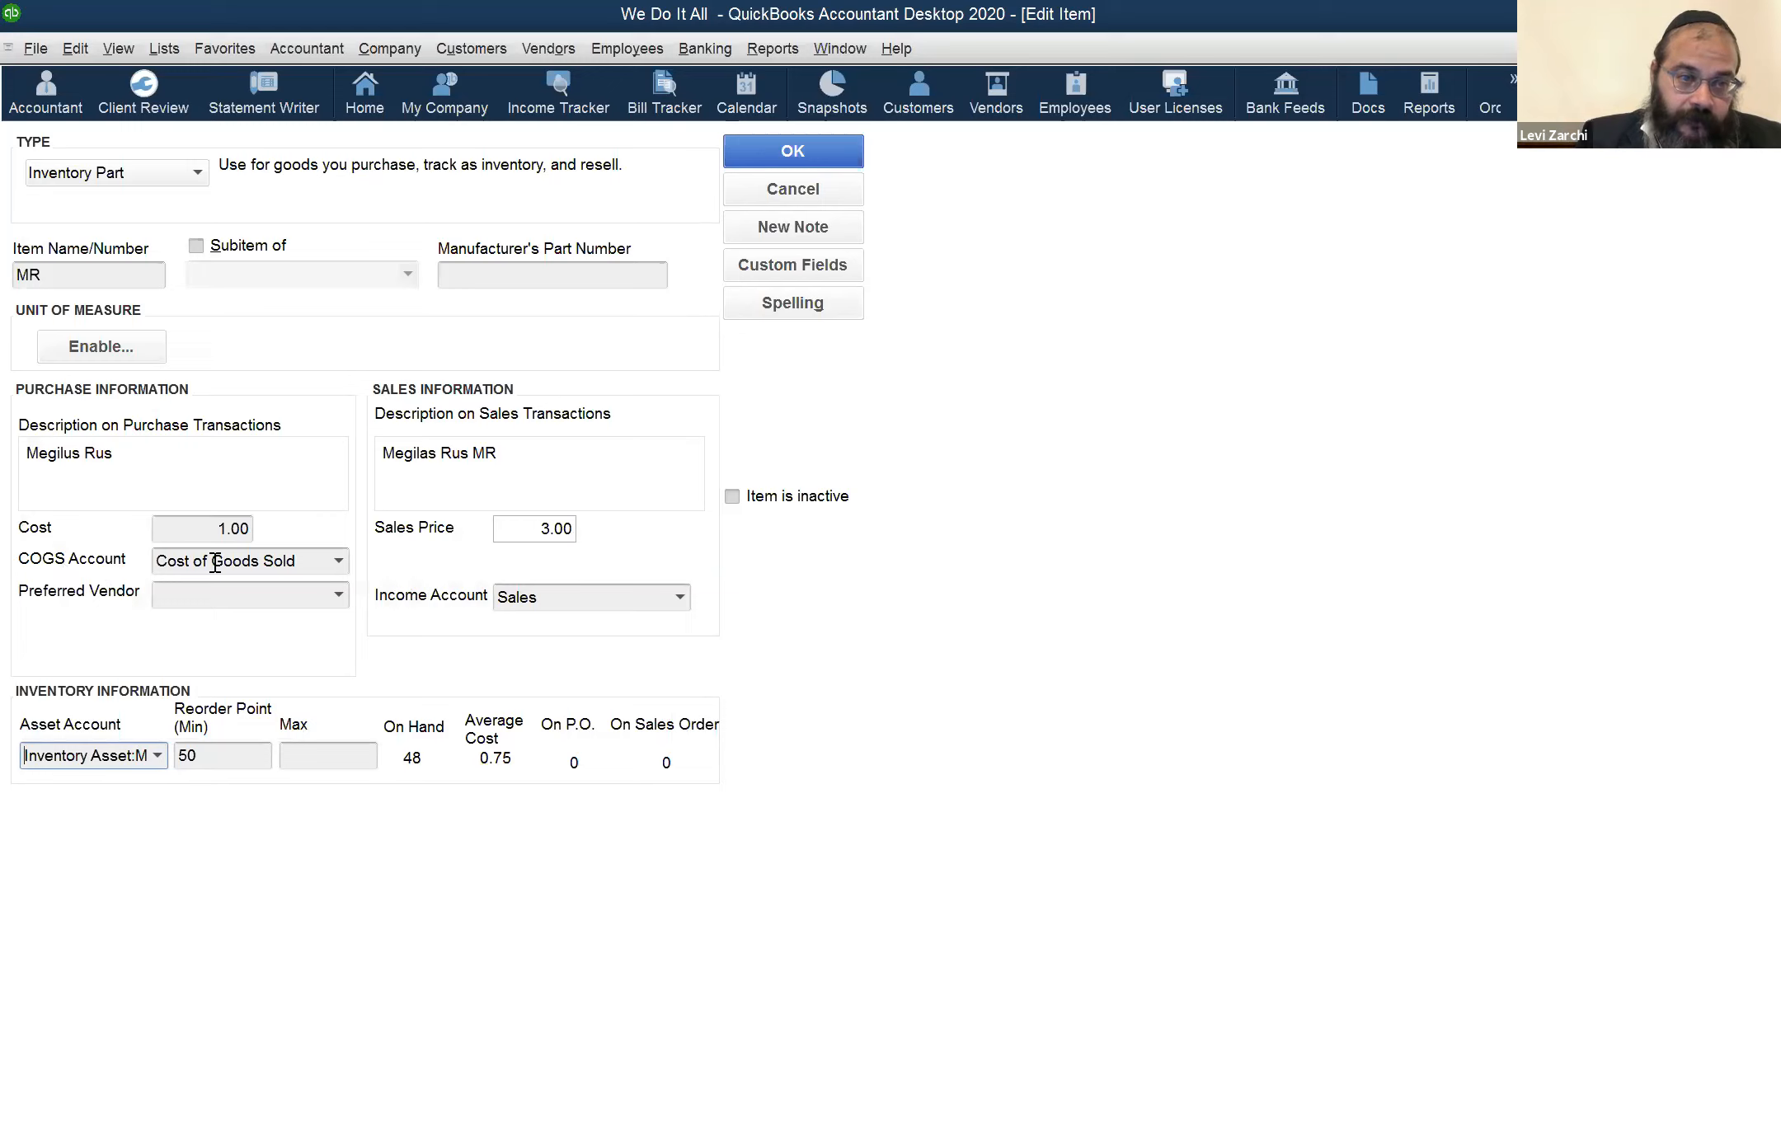
Set the MR item's COGS account to a new subaccount named MR under Cost of Goods Sold, and save that account
click(316, 561)
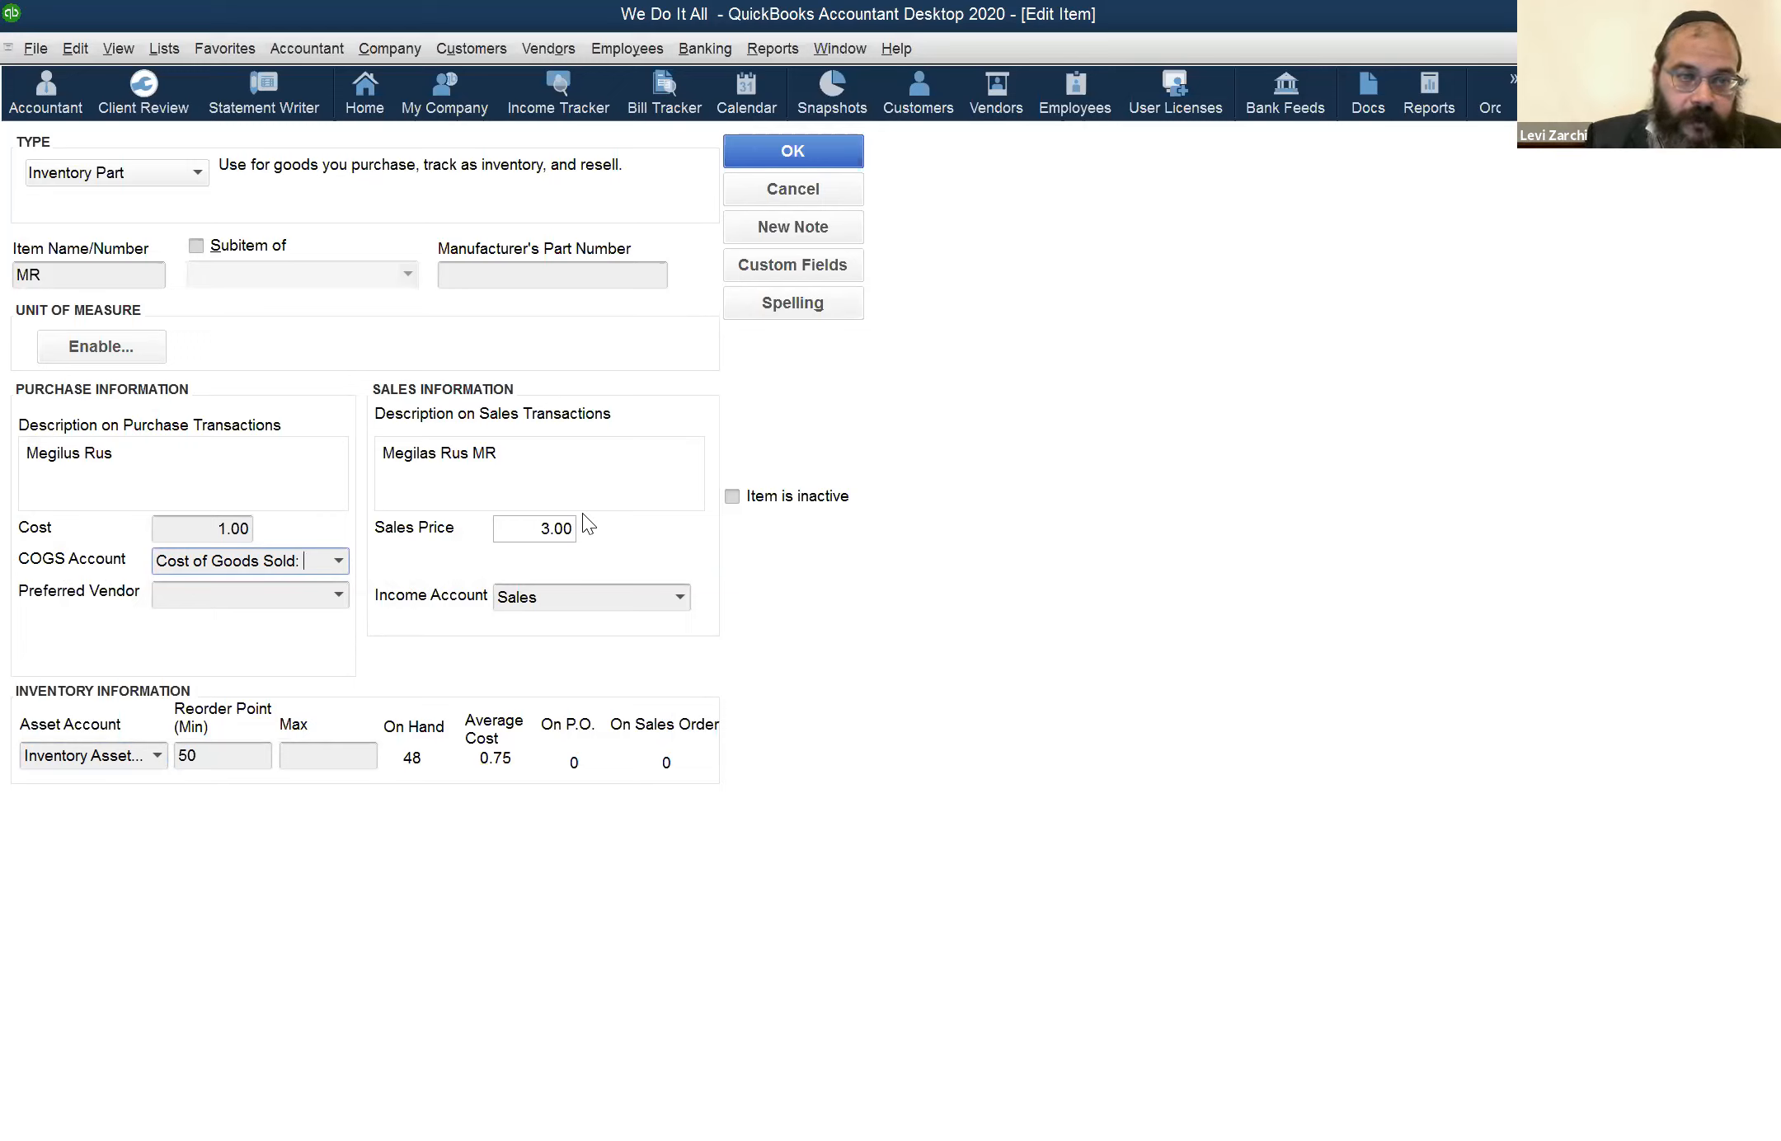
text(MR)
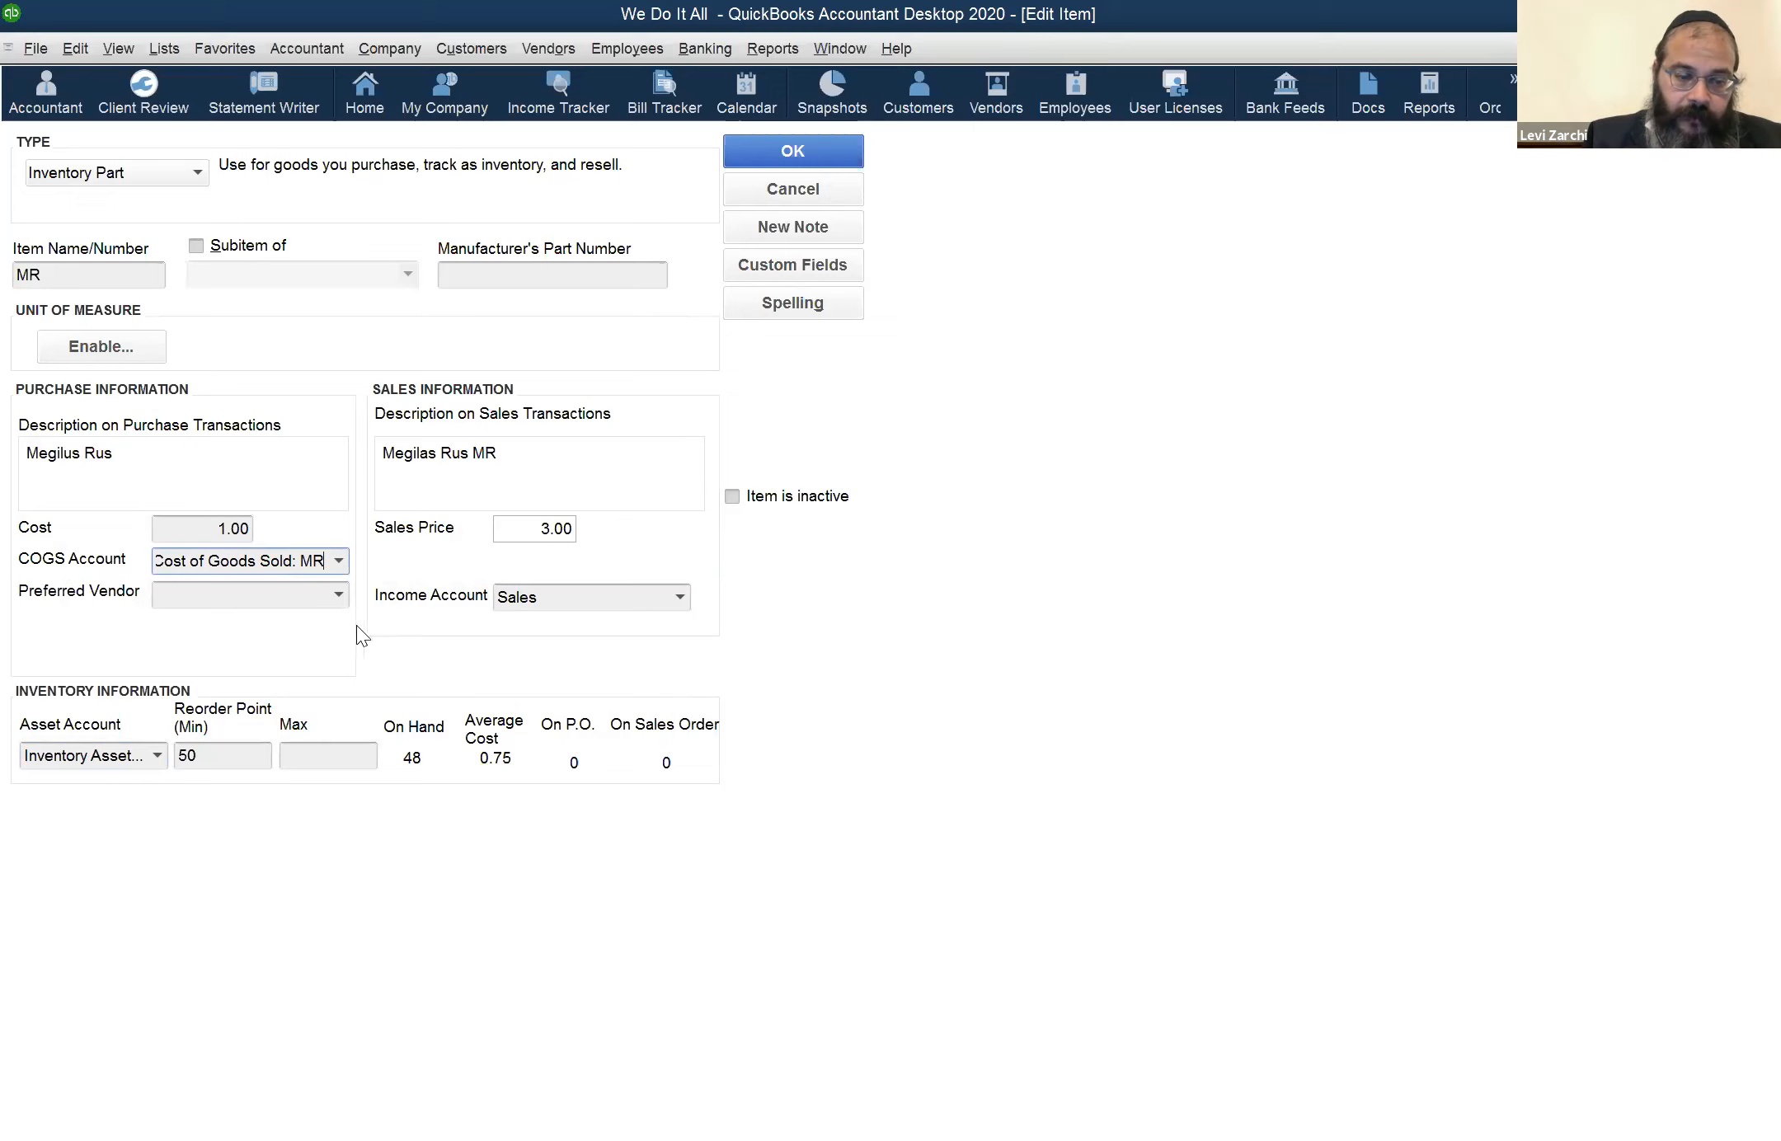
key(Tab)
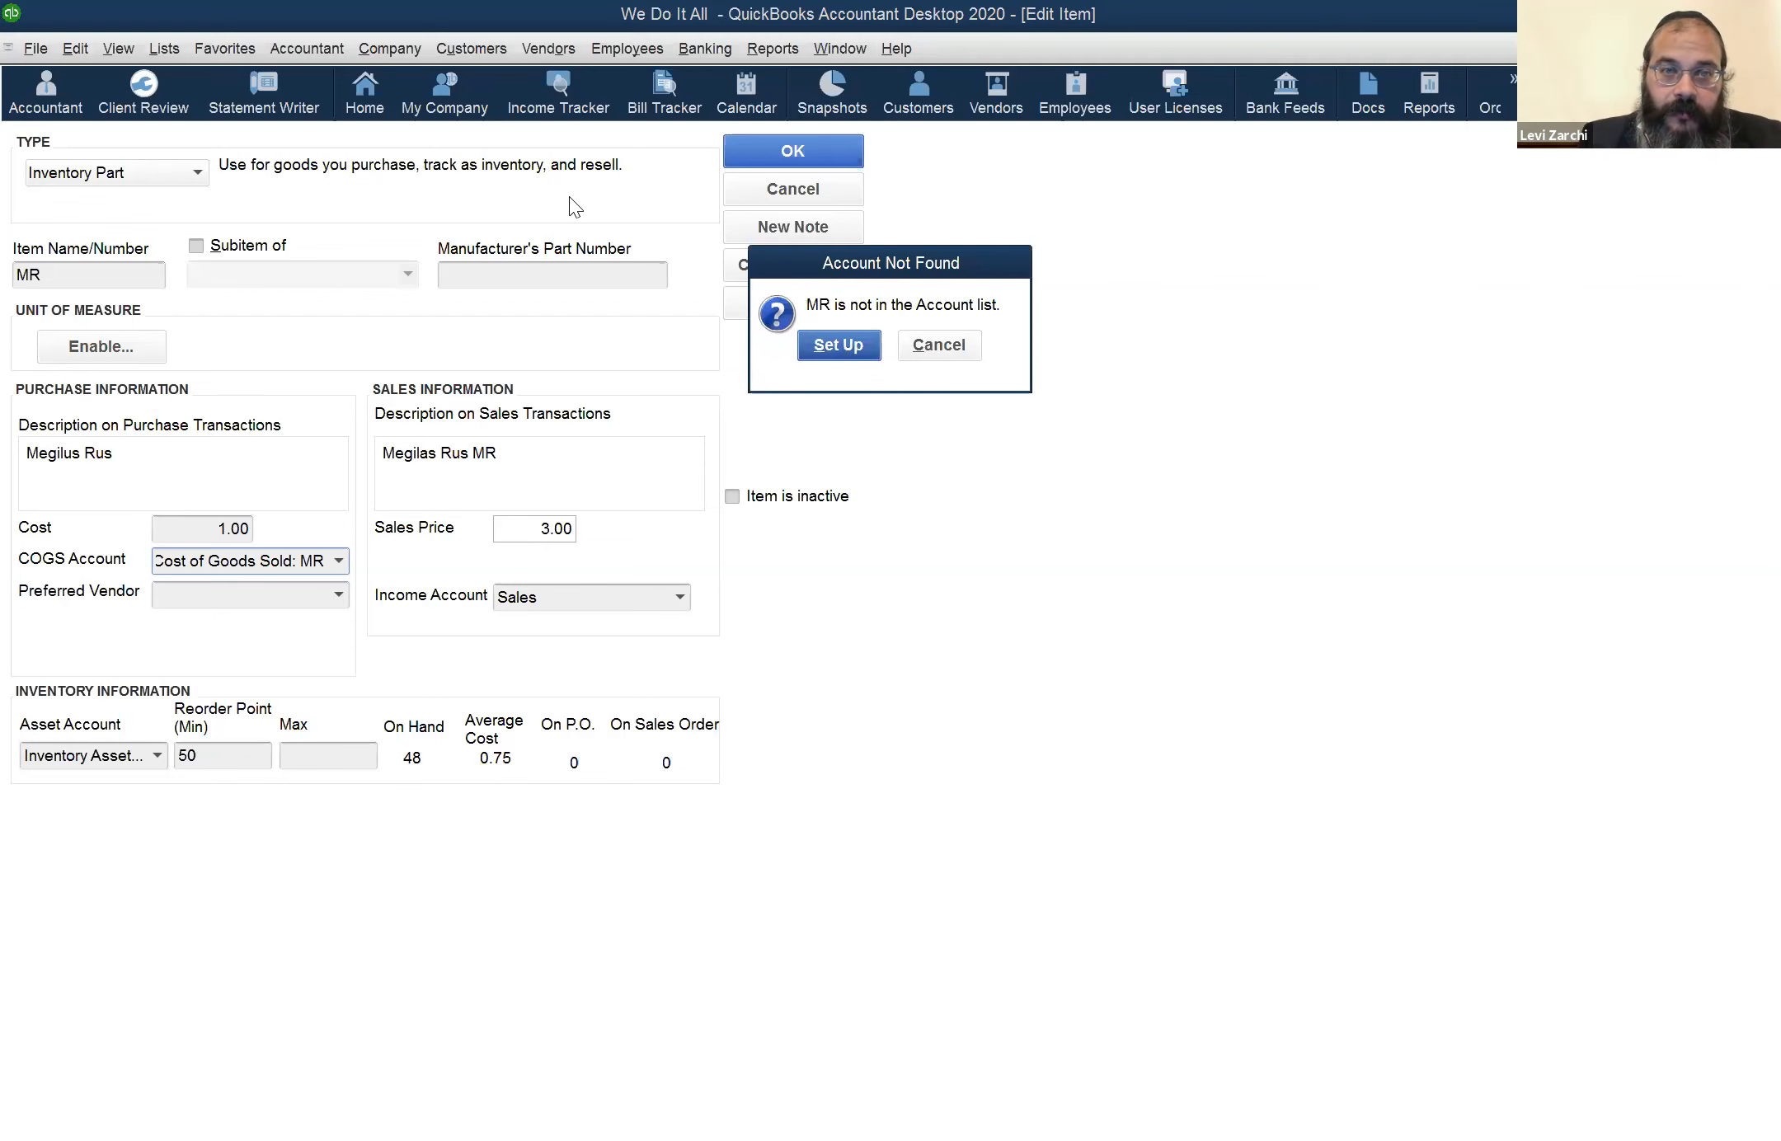
key(Return)
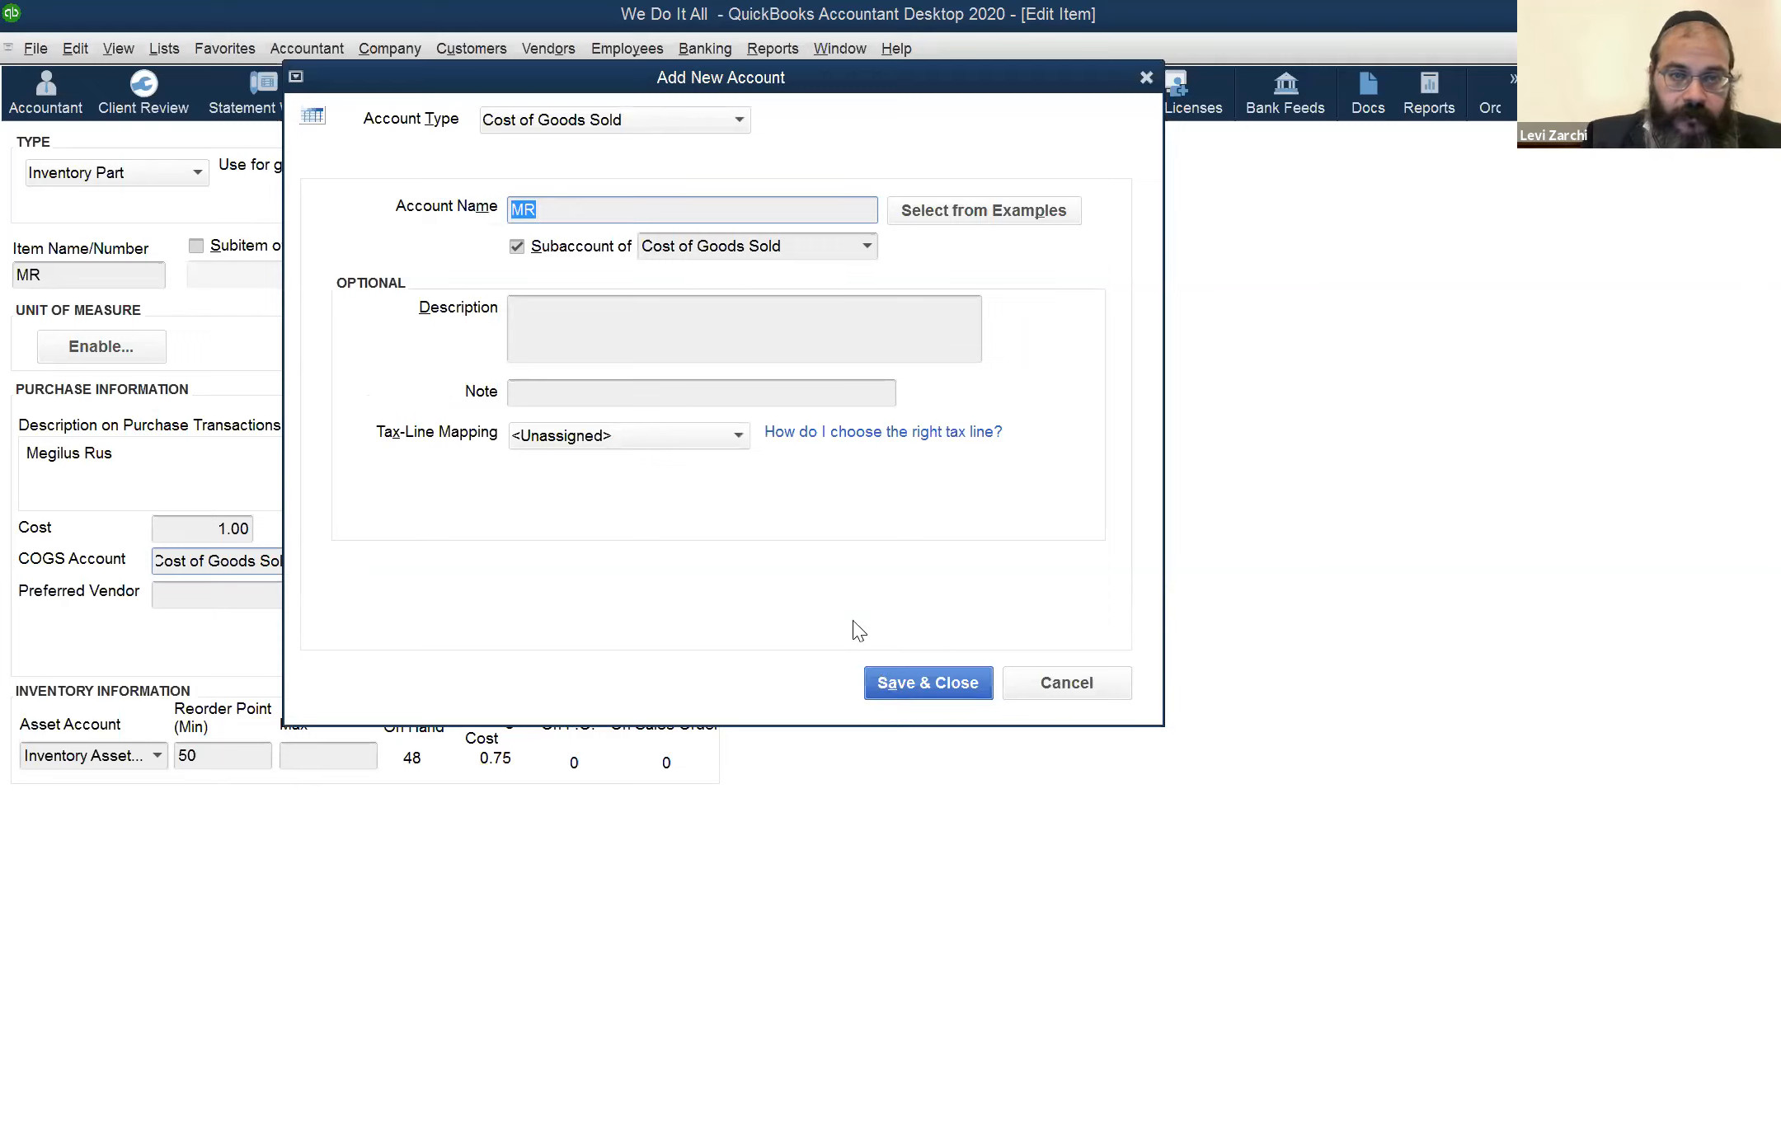
click(884, 688)
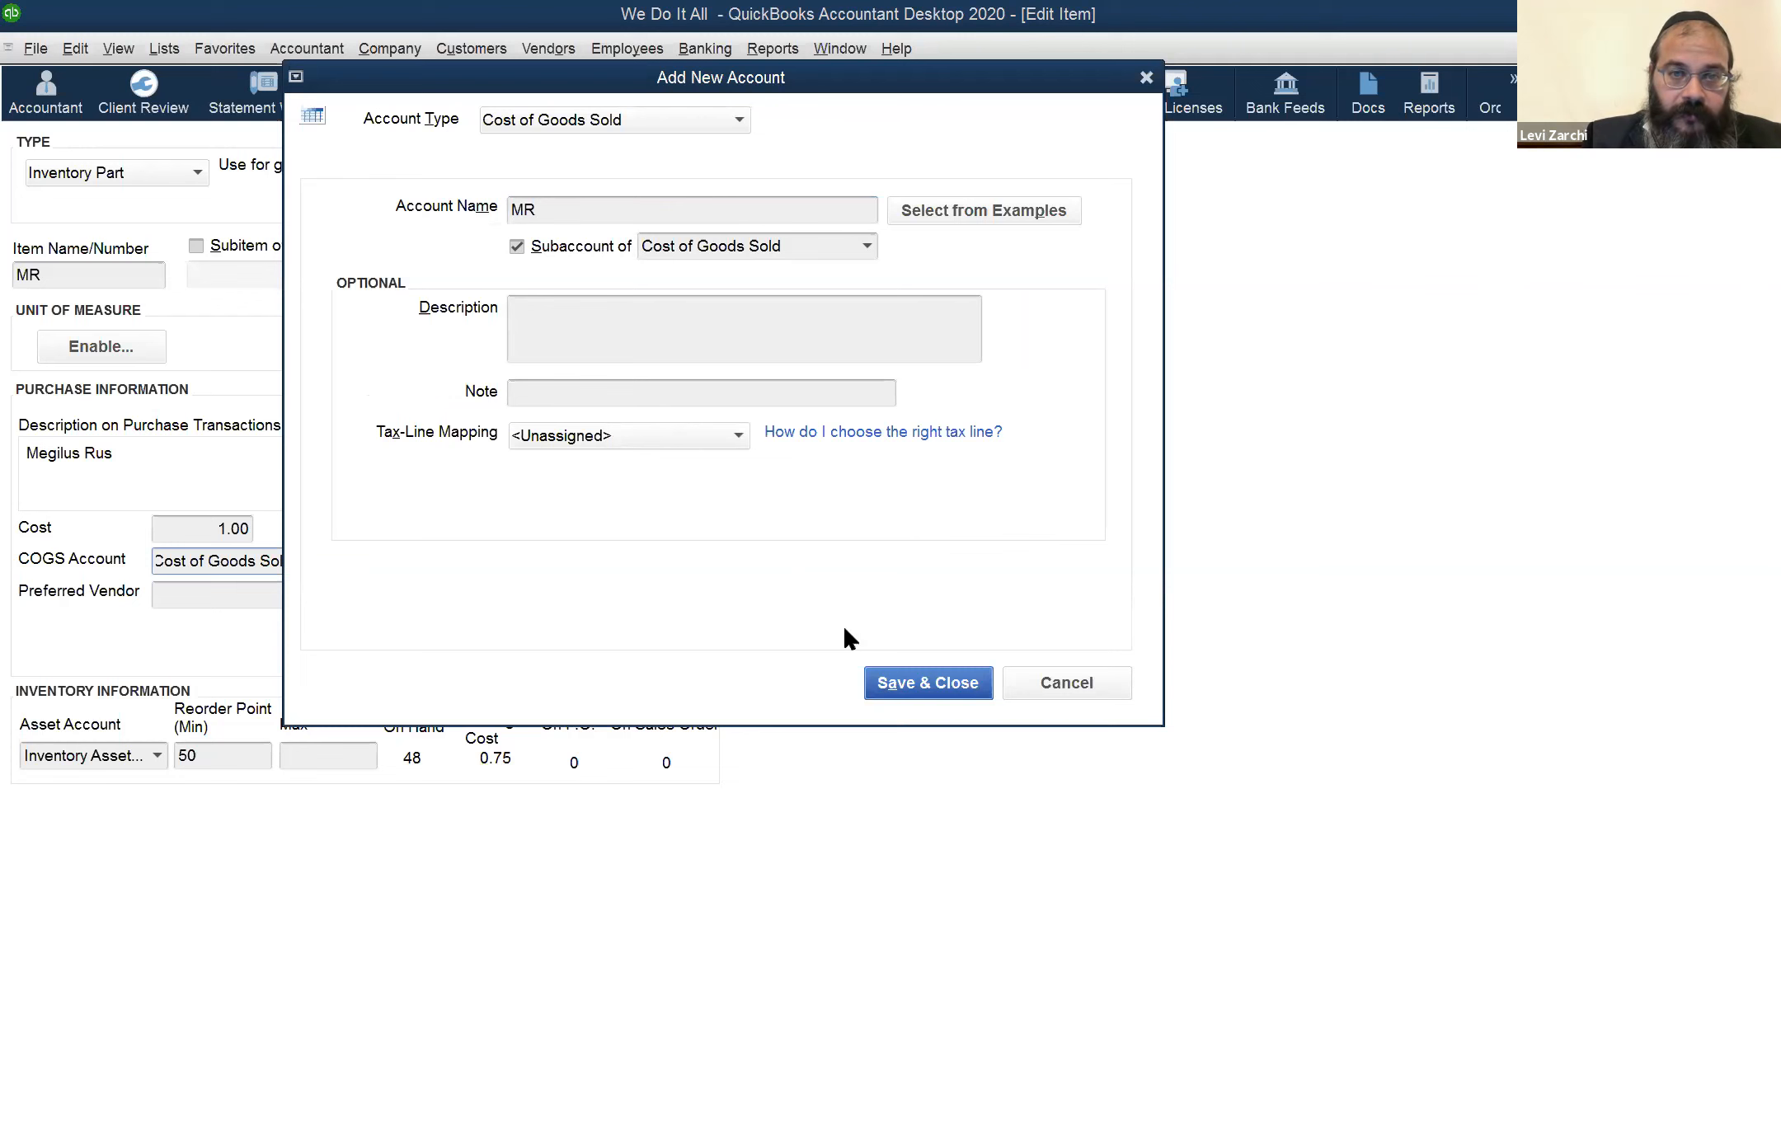
Save the MR item, ignoring all spelling suggestions for its purchase and sales descriptions
click(763, 147)
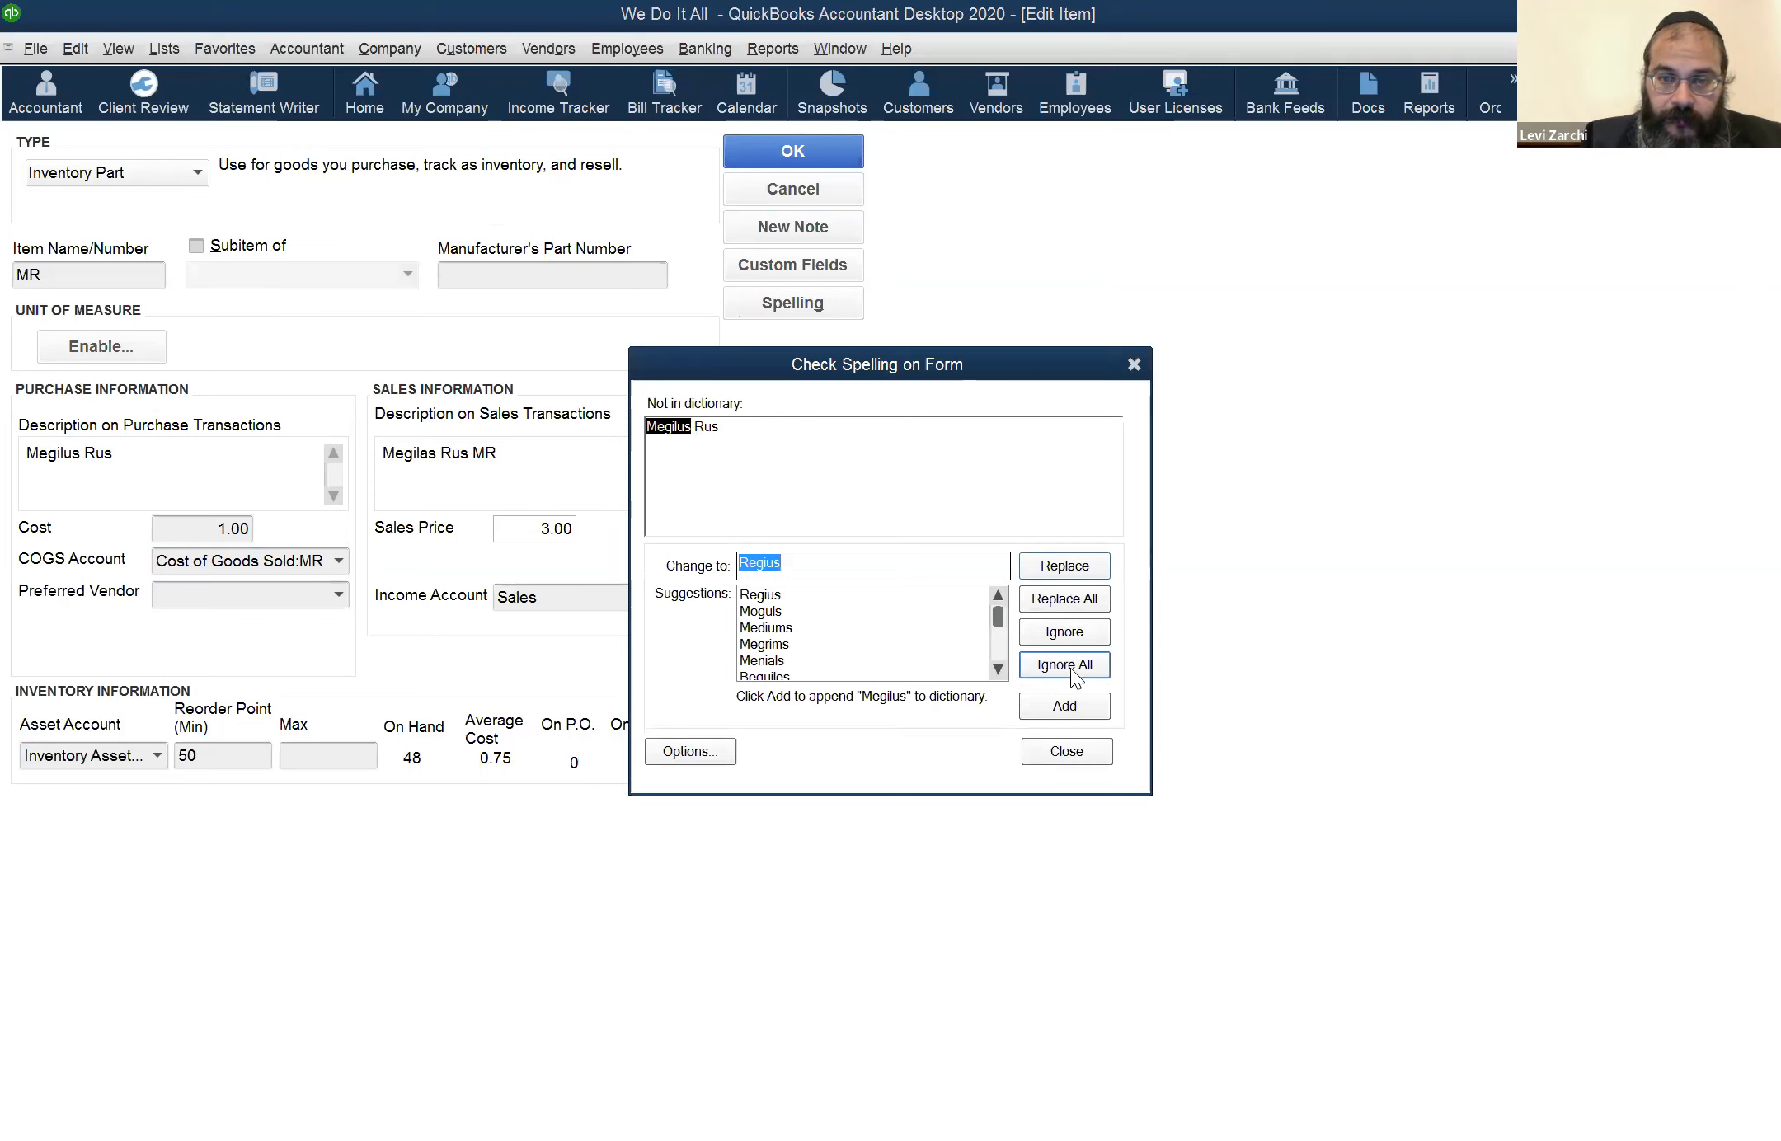
click(1060, 672)
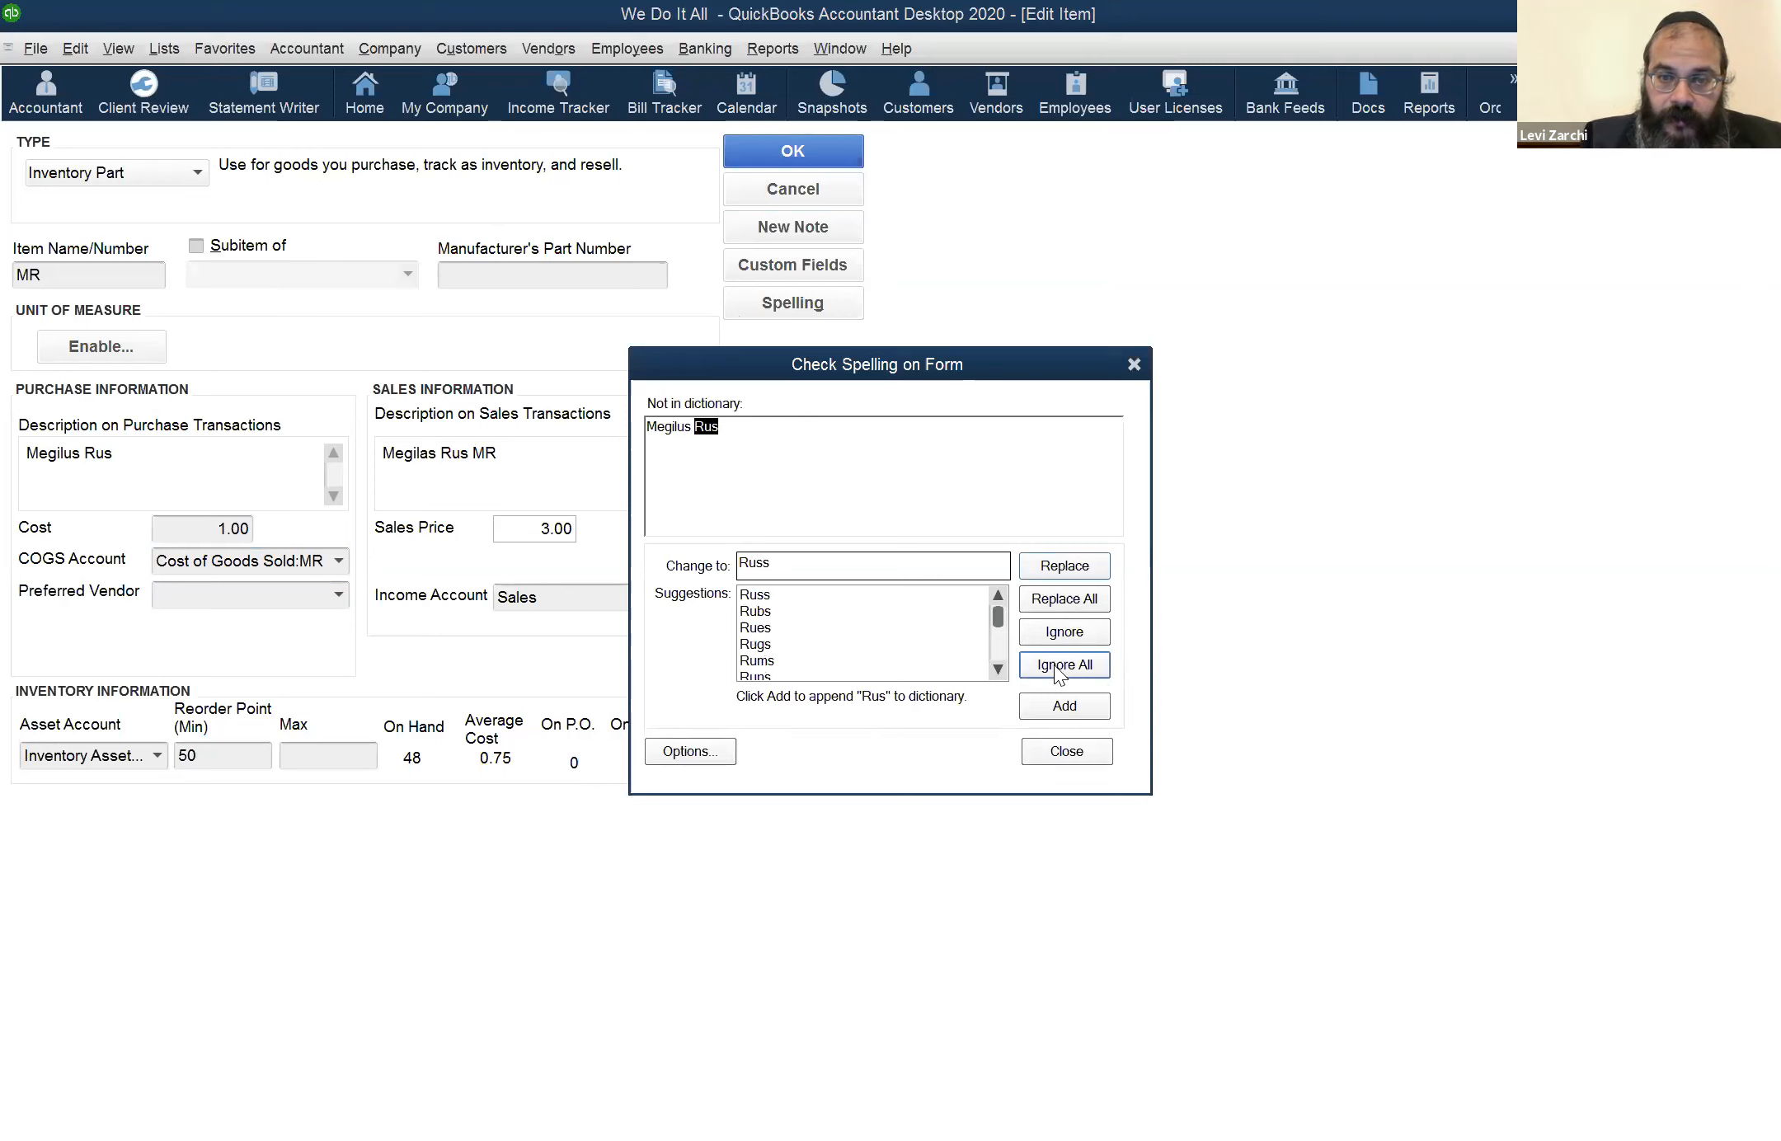
click(1062, 668)
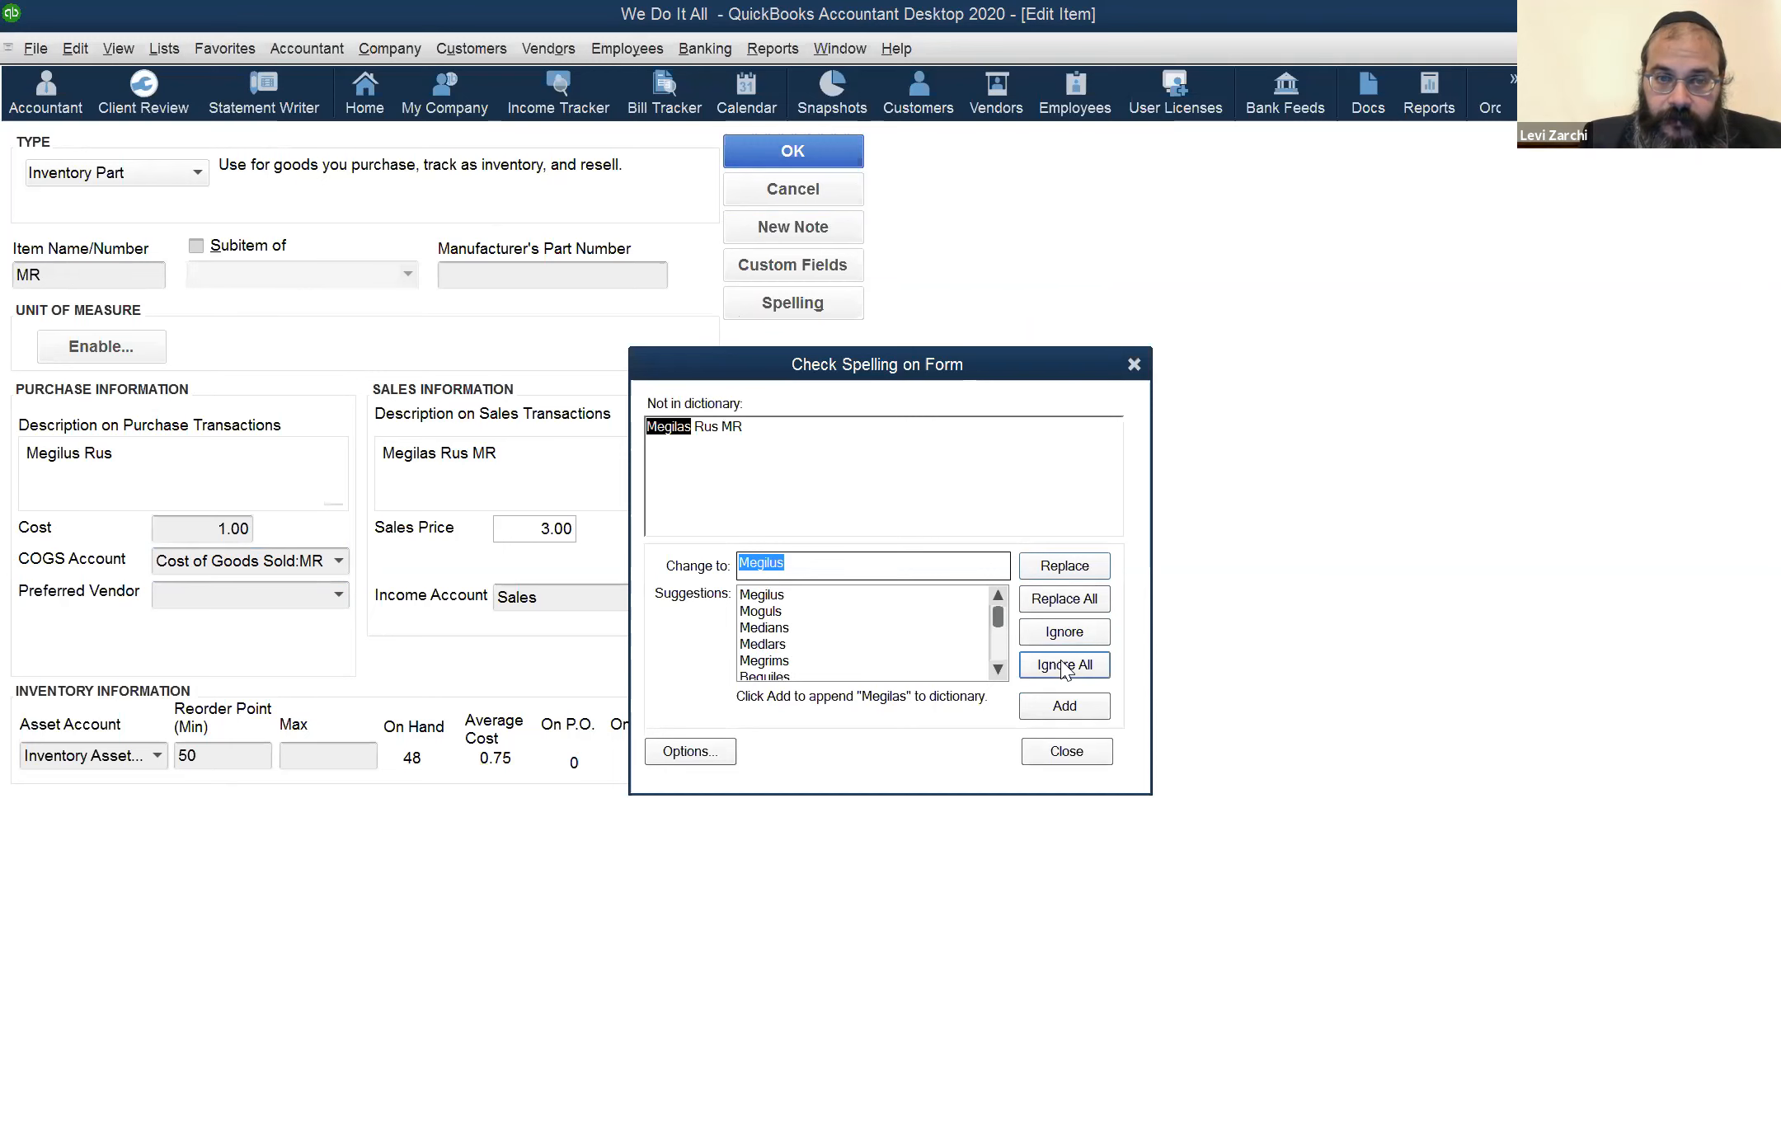
click(1062, 665)
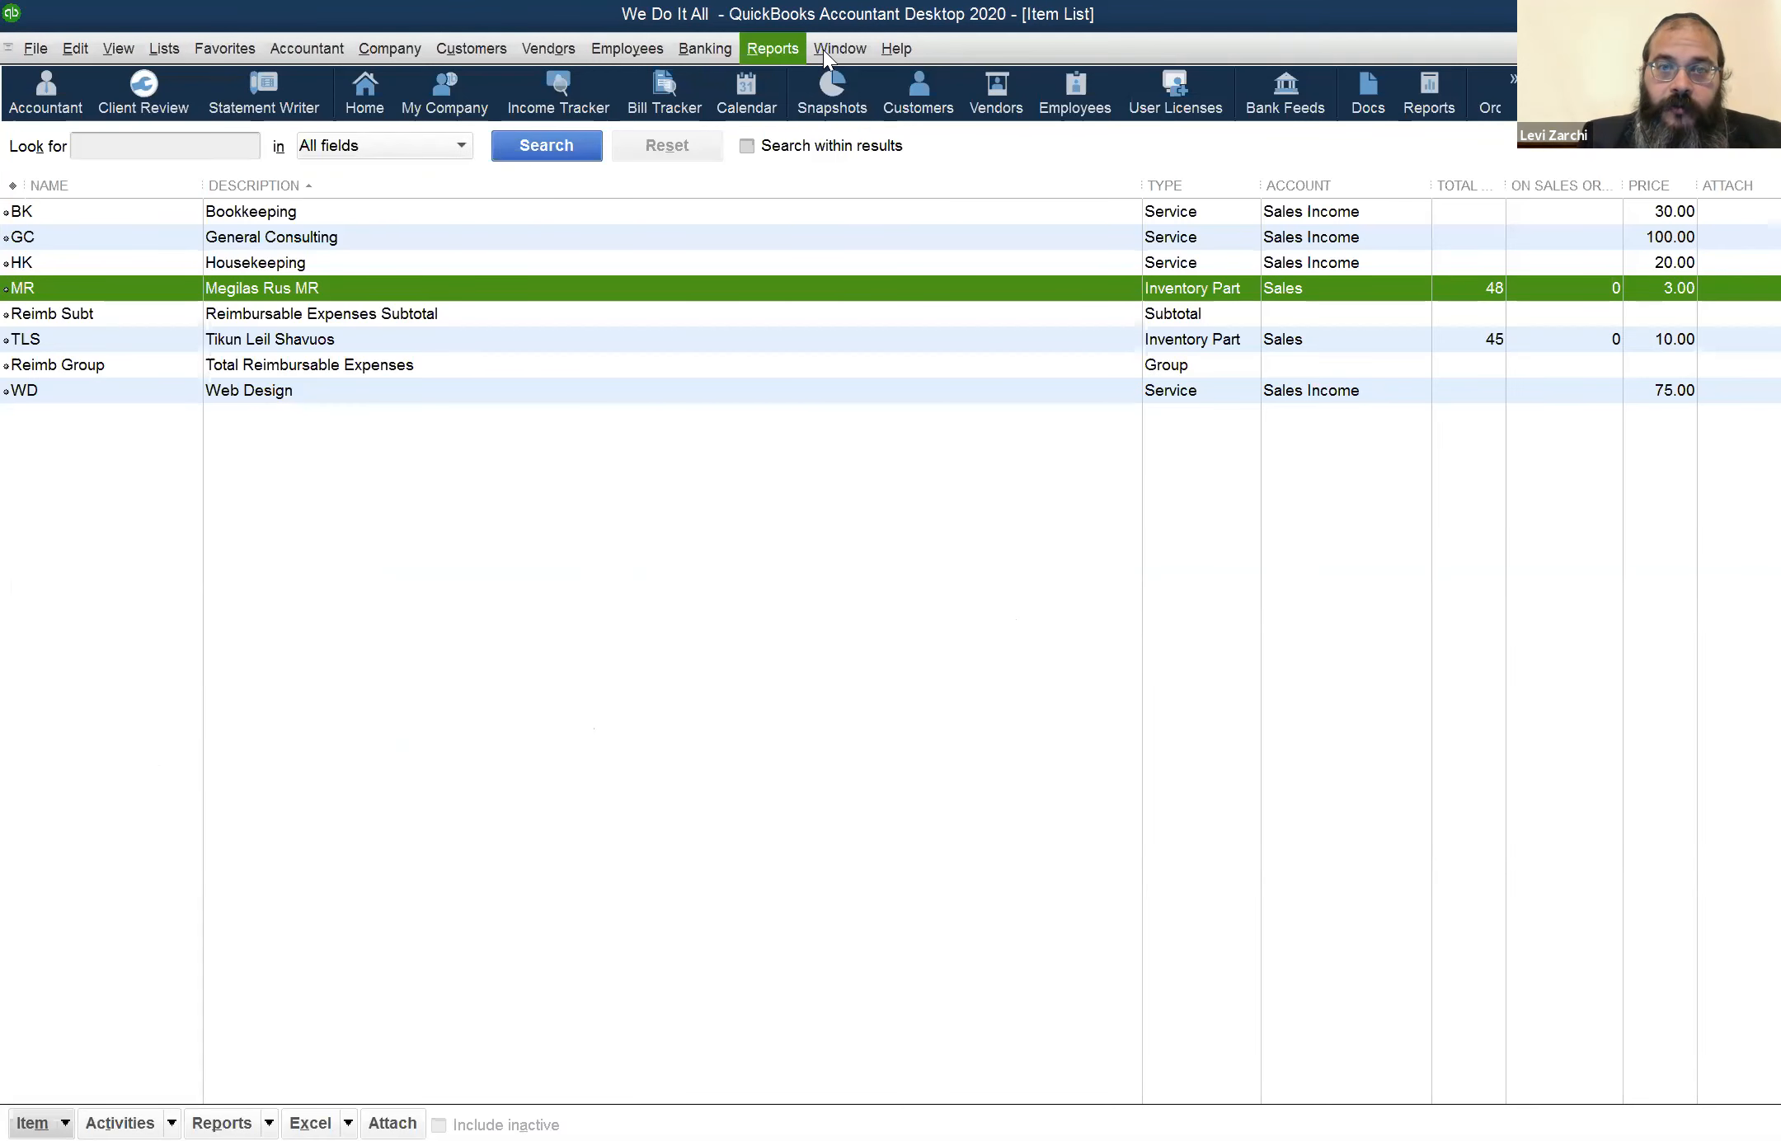
Switch to the Profit & Loss report, refresh it, and examine the Sales and Cost of Goods Sold amounts, including the MR subaccount
click(826, 48)
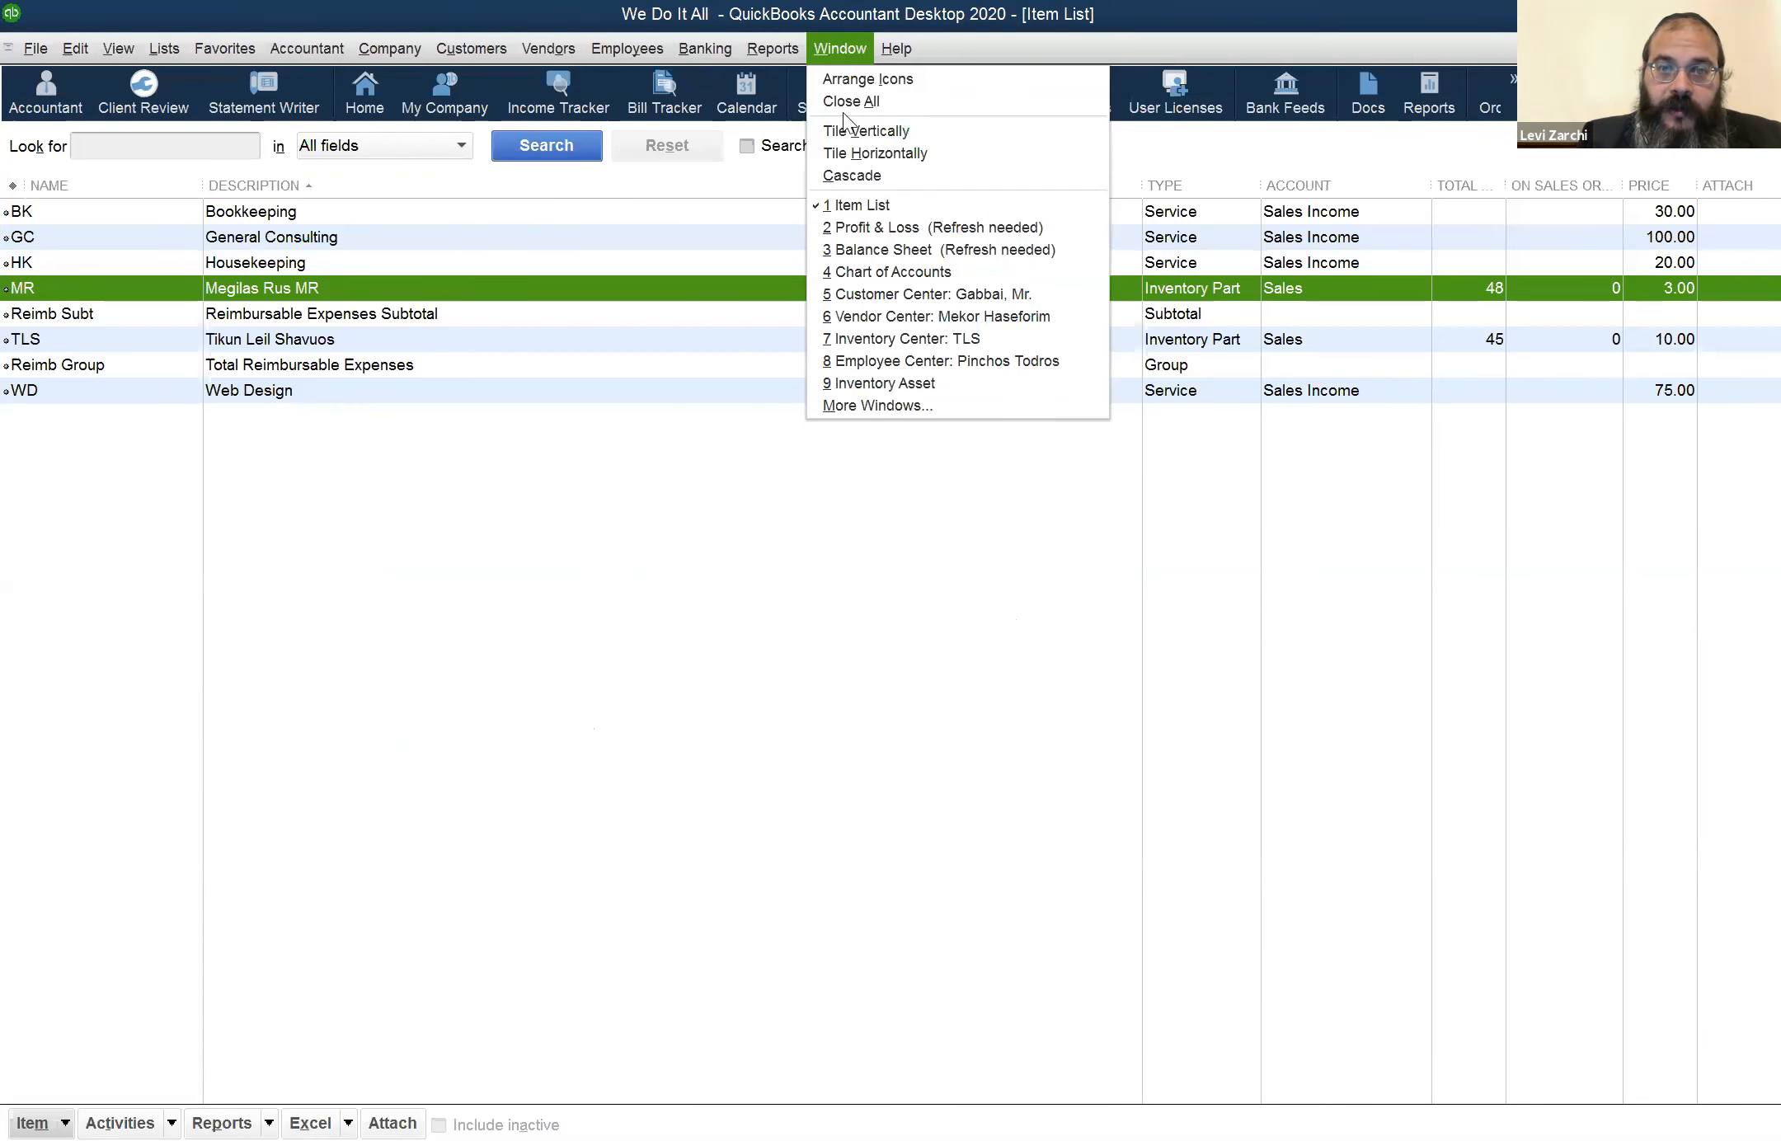
click(867, 227)
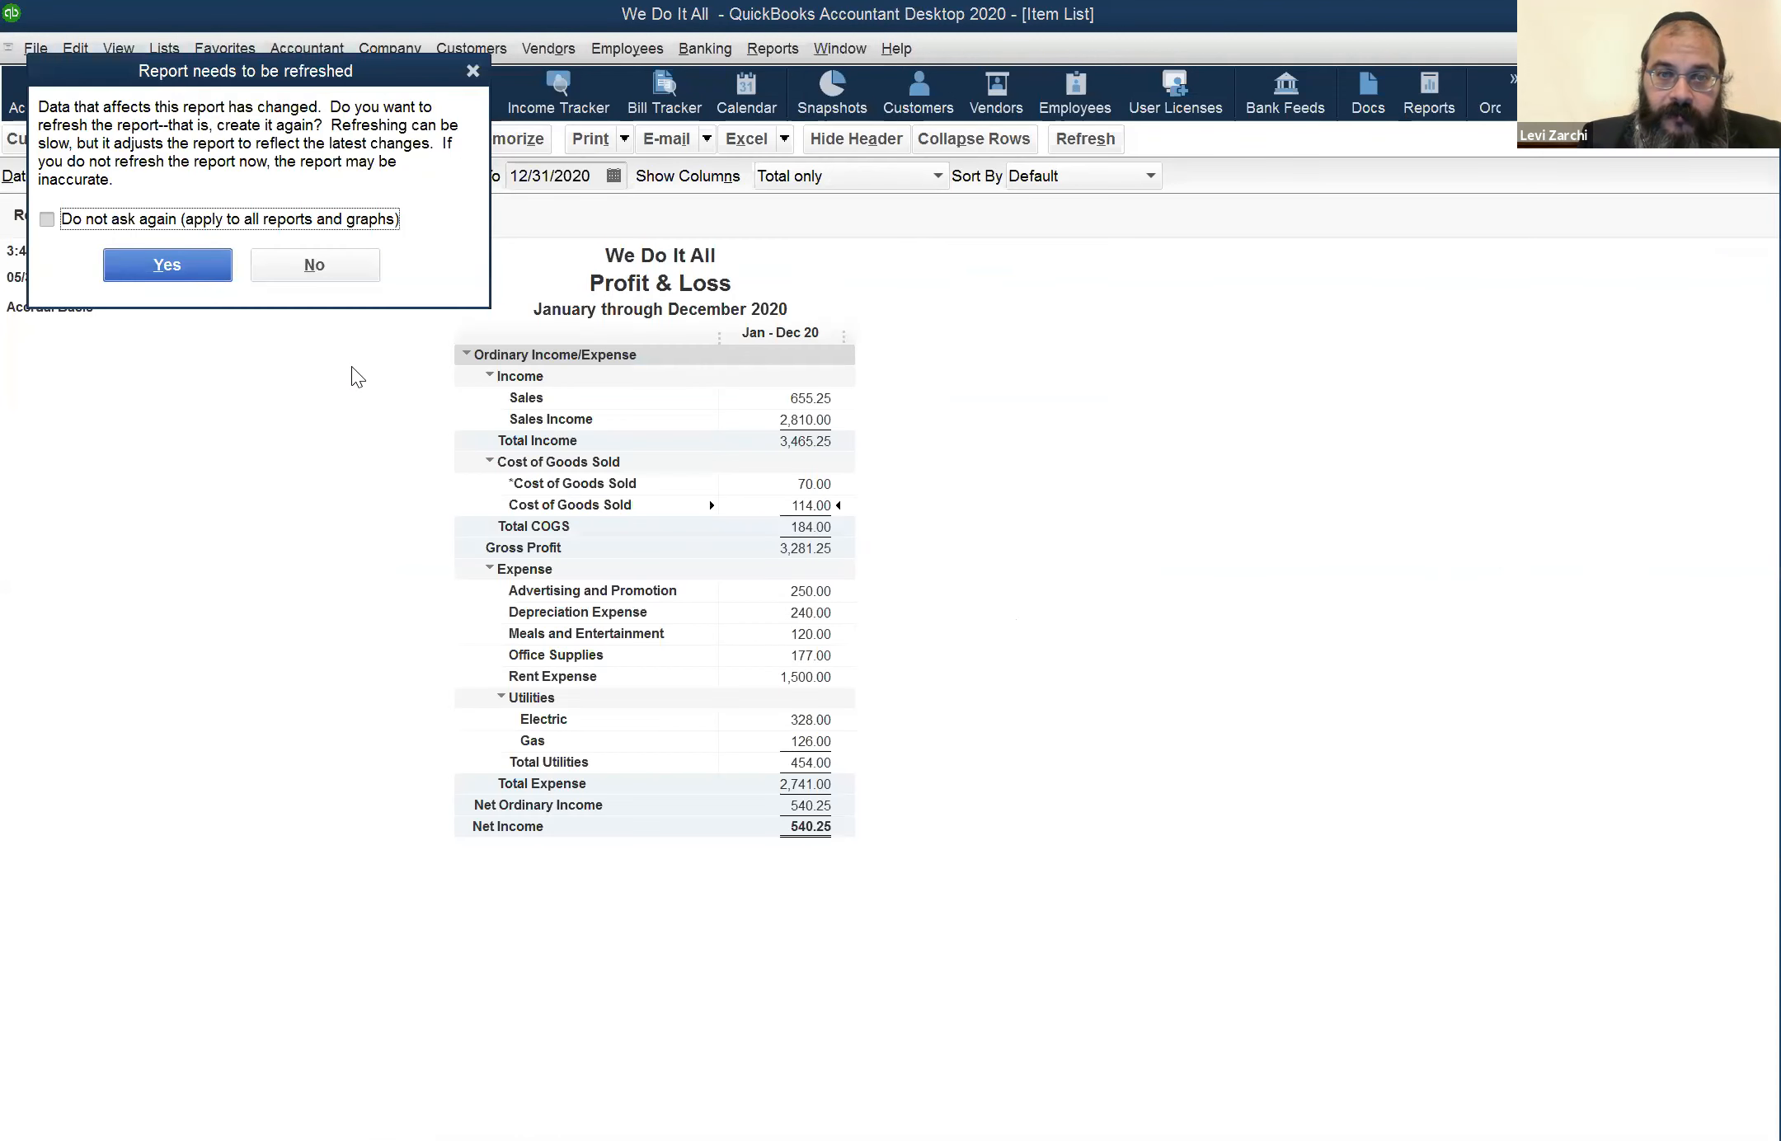
key(Return)
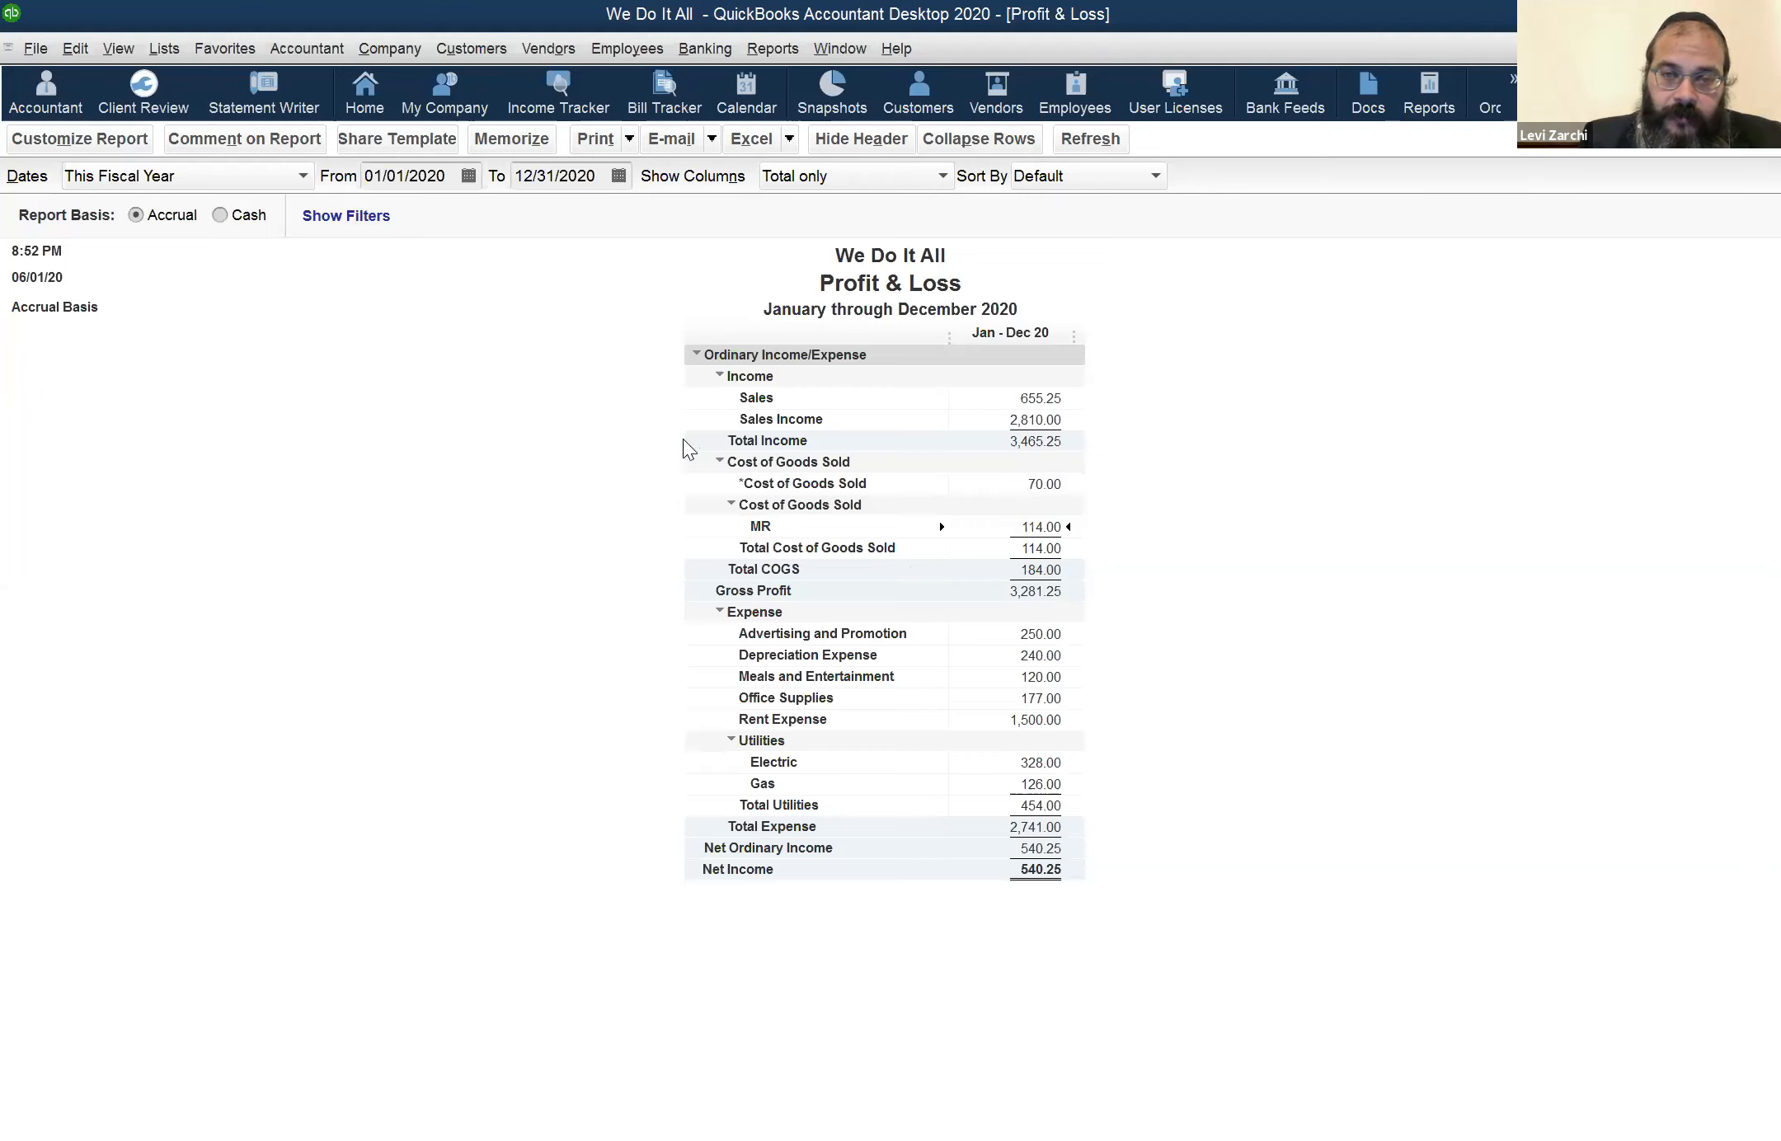
click(1046, 400)
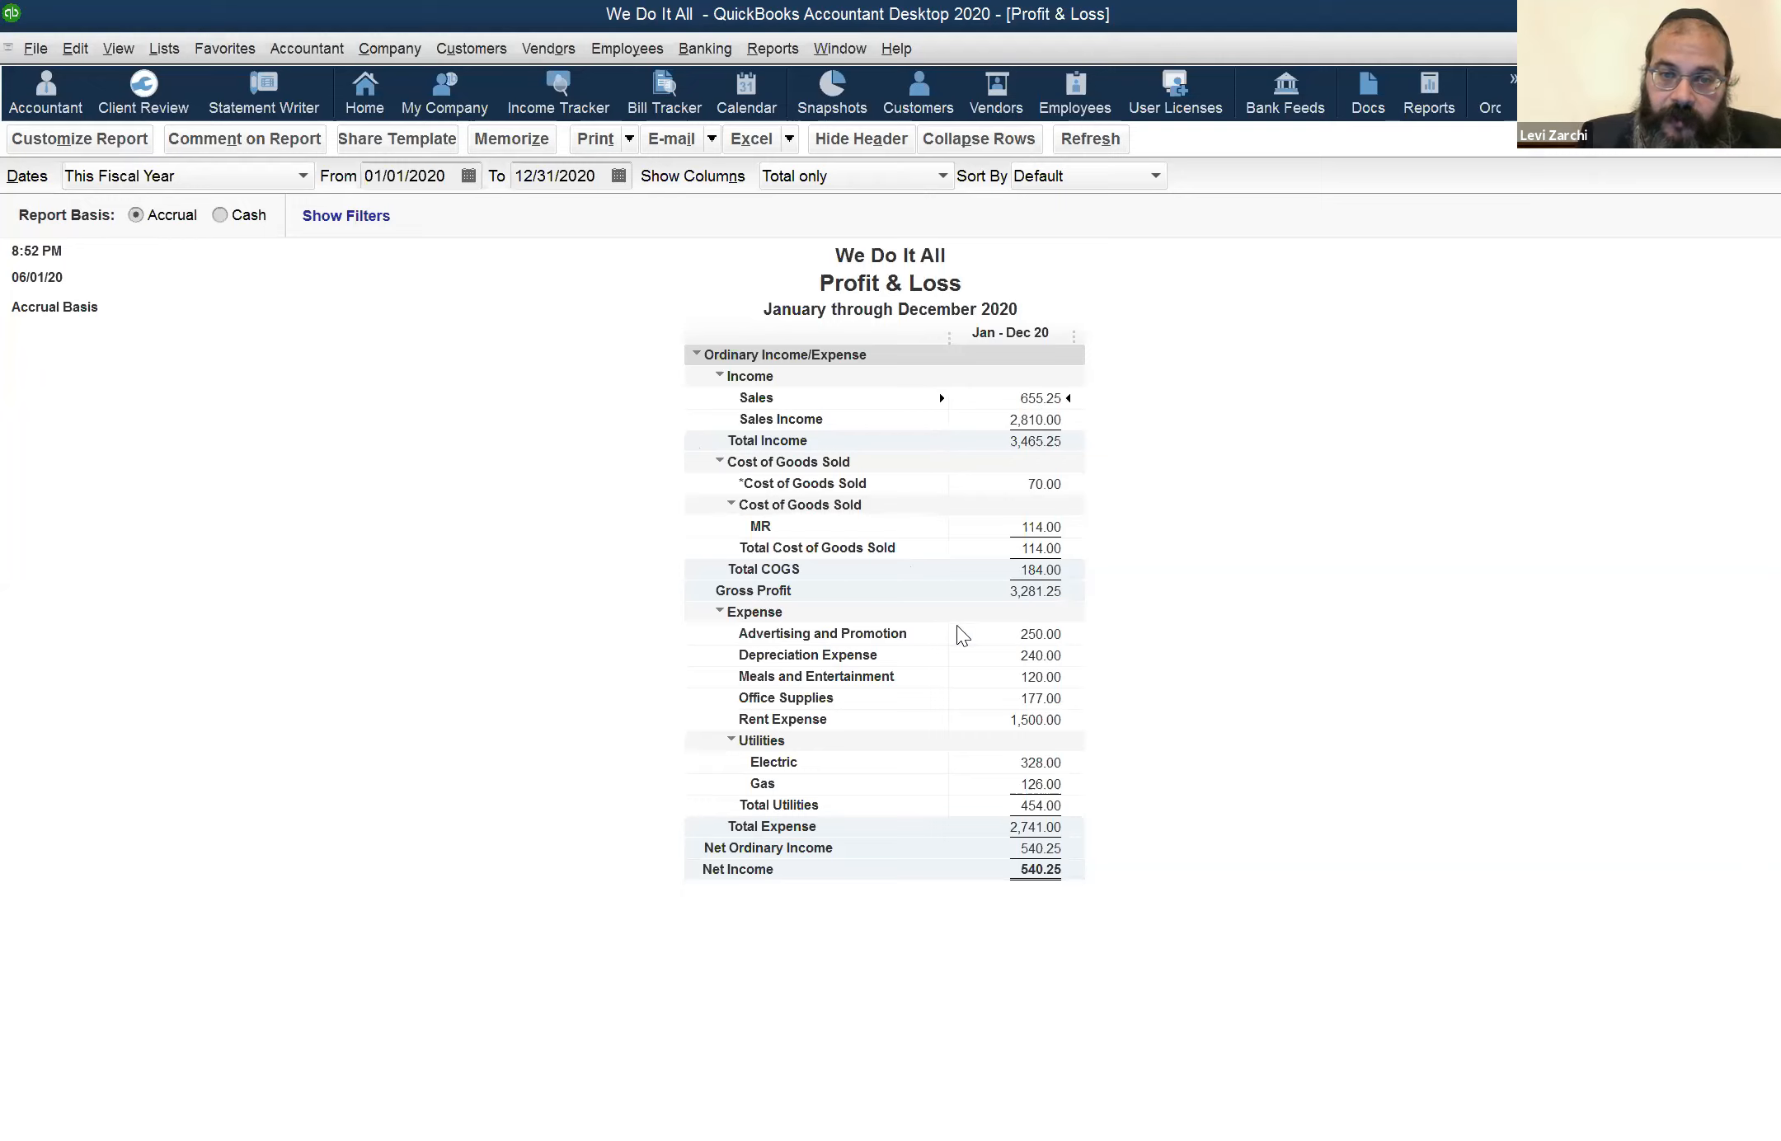
click(1042, 569)
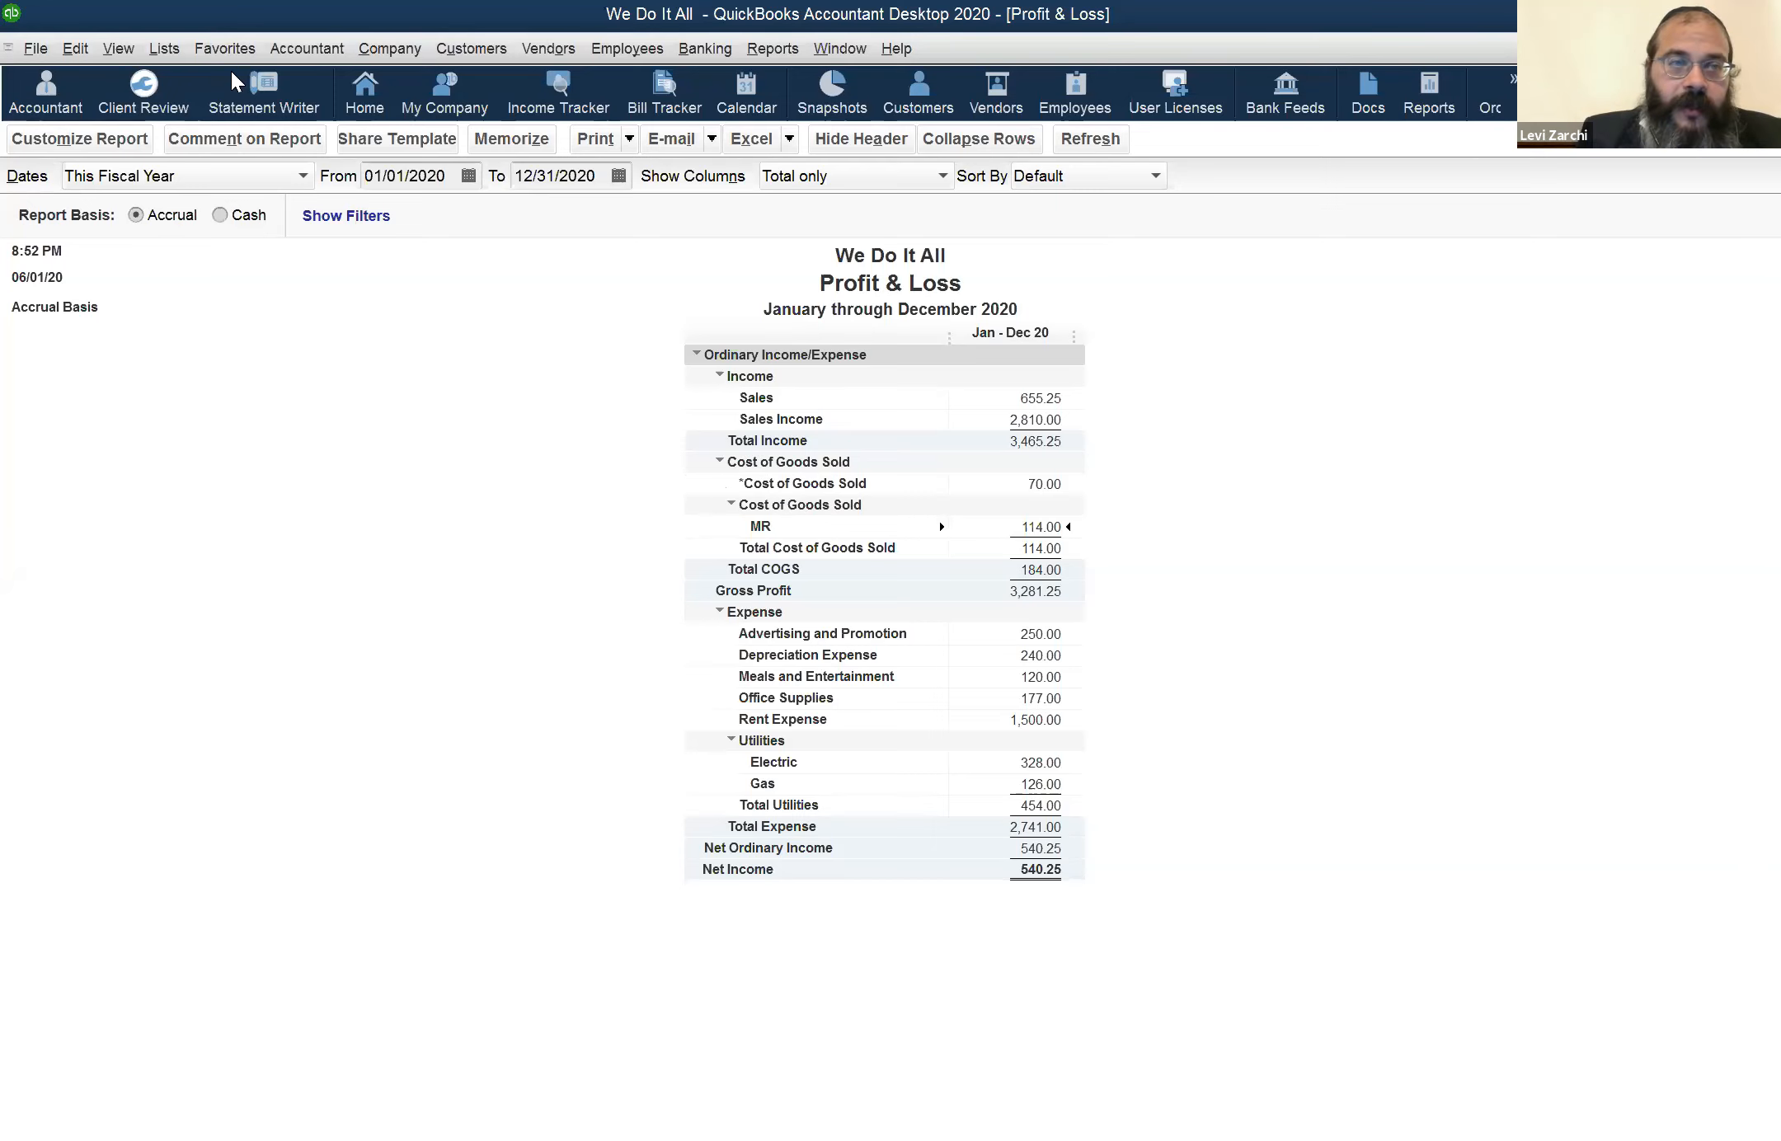
Open the TLS item from the Item List and review its asset account, keeping the TLS subaccount of Inventory Asset
click(165, 48)
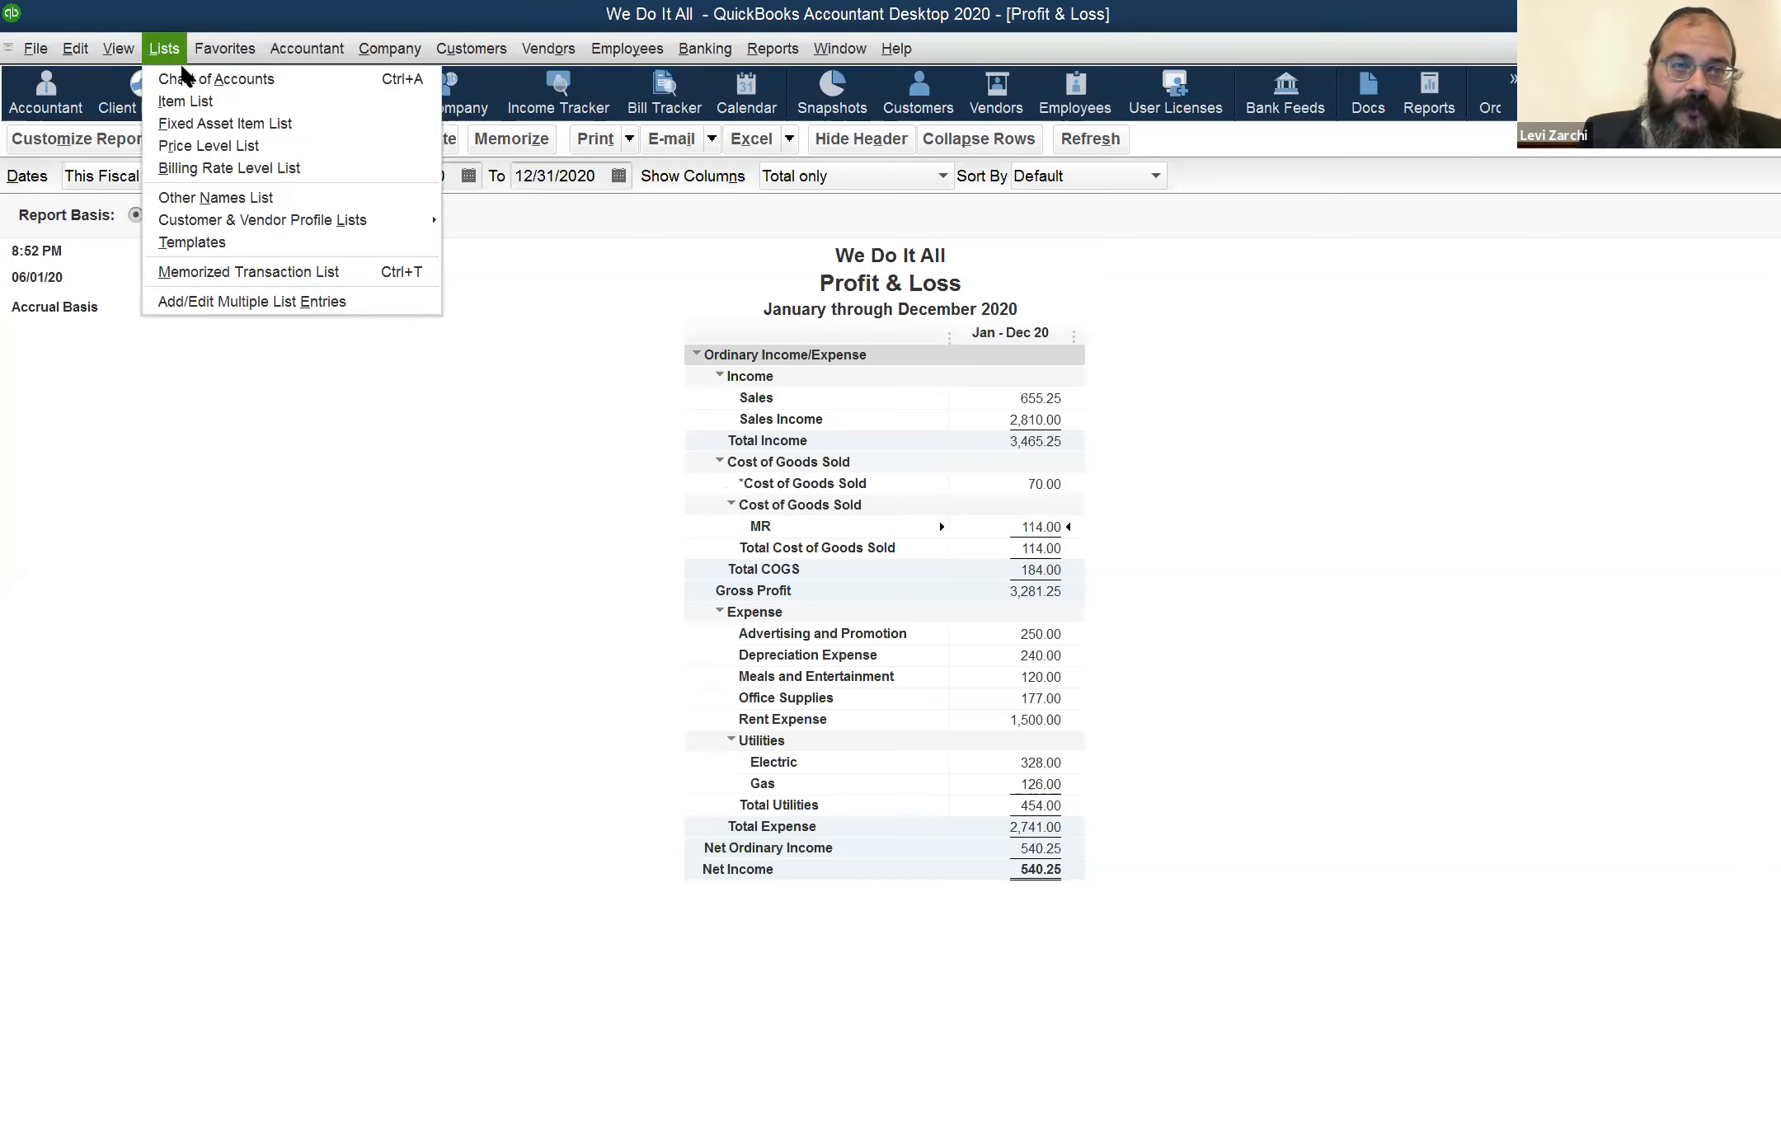
click(191, 99)
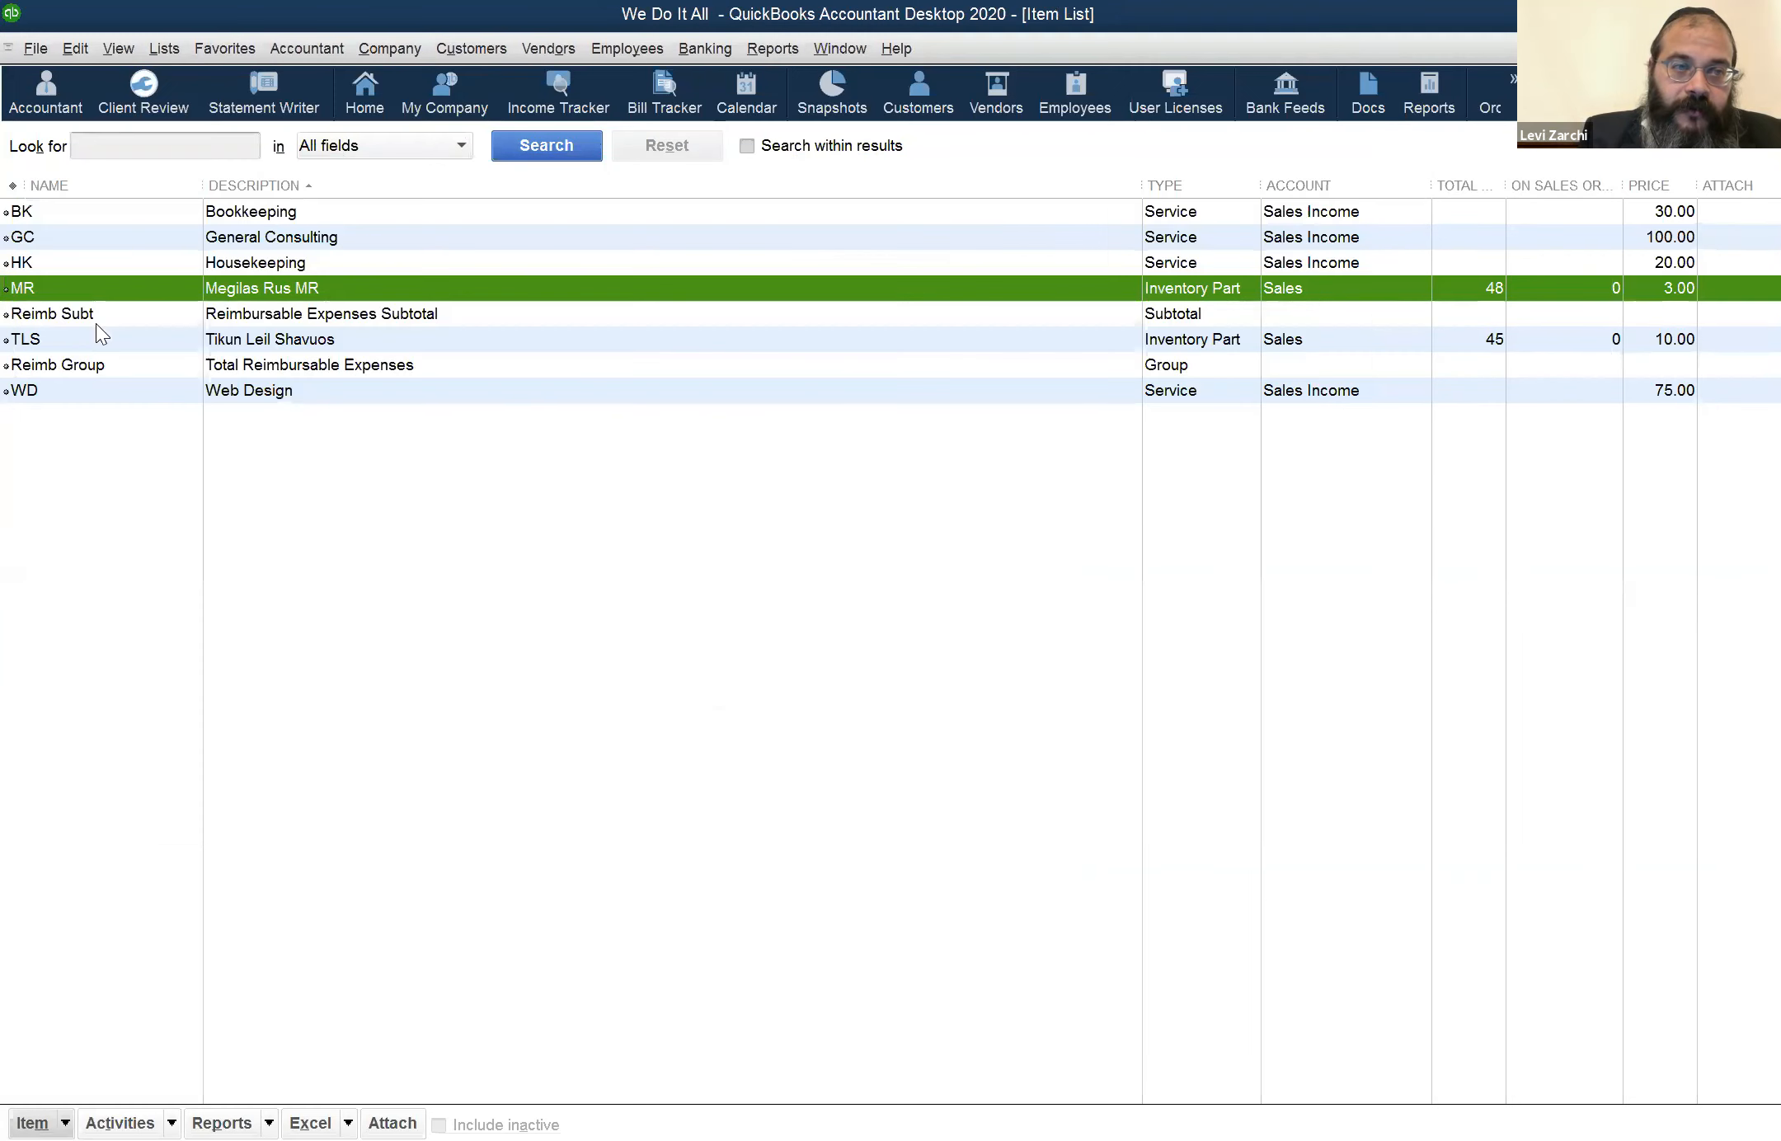
click(71, 345)
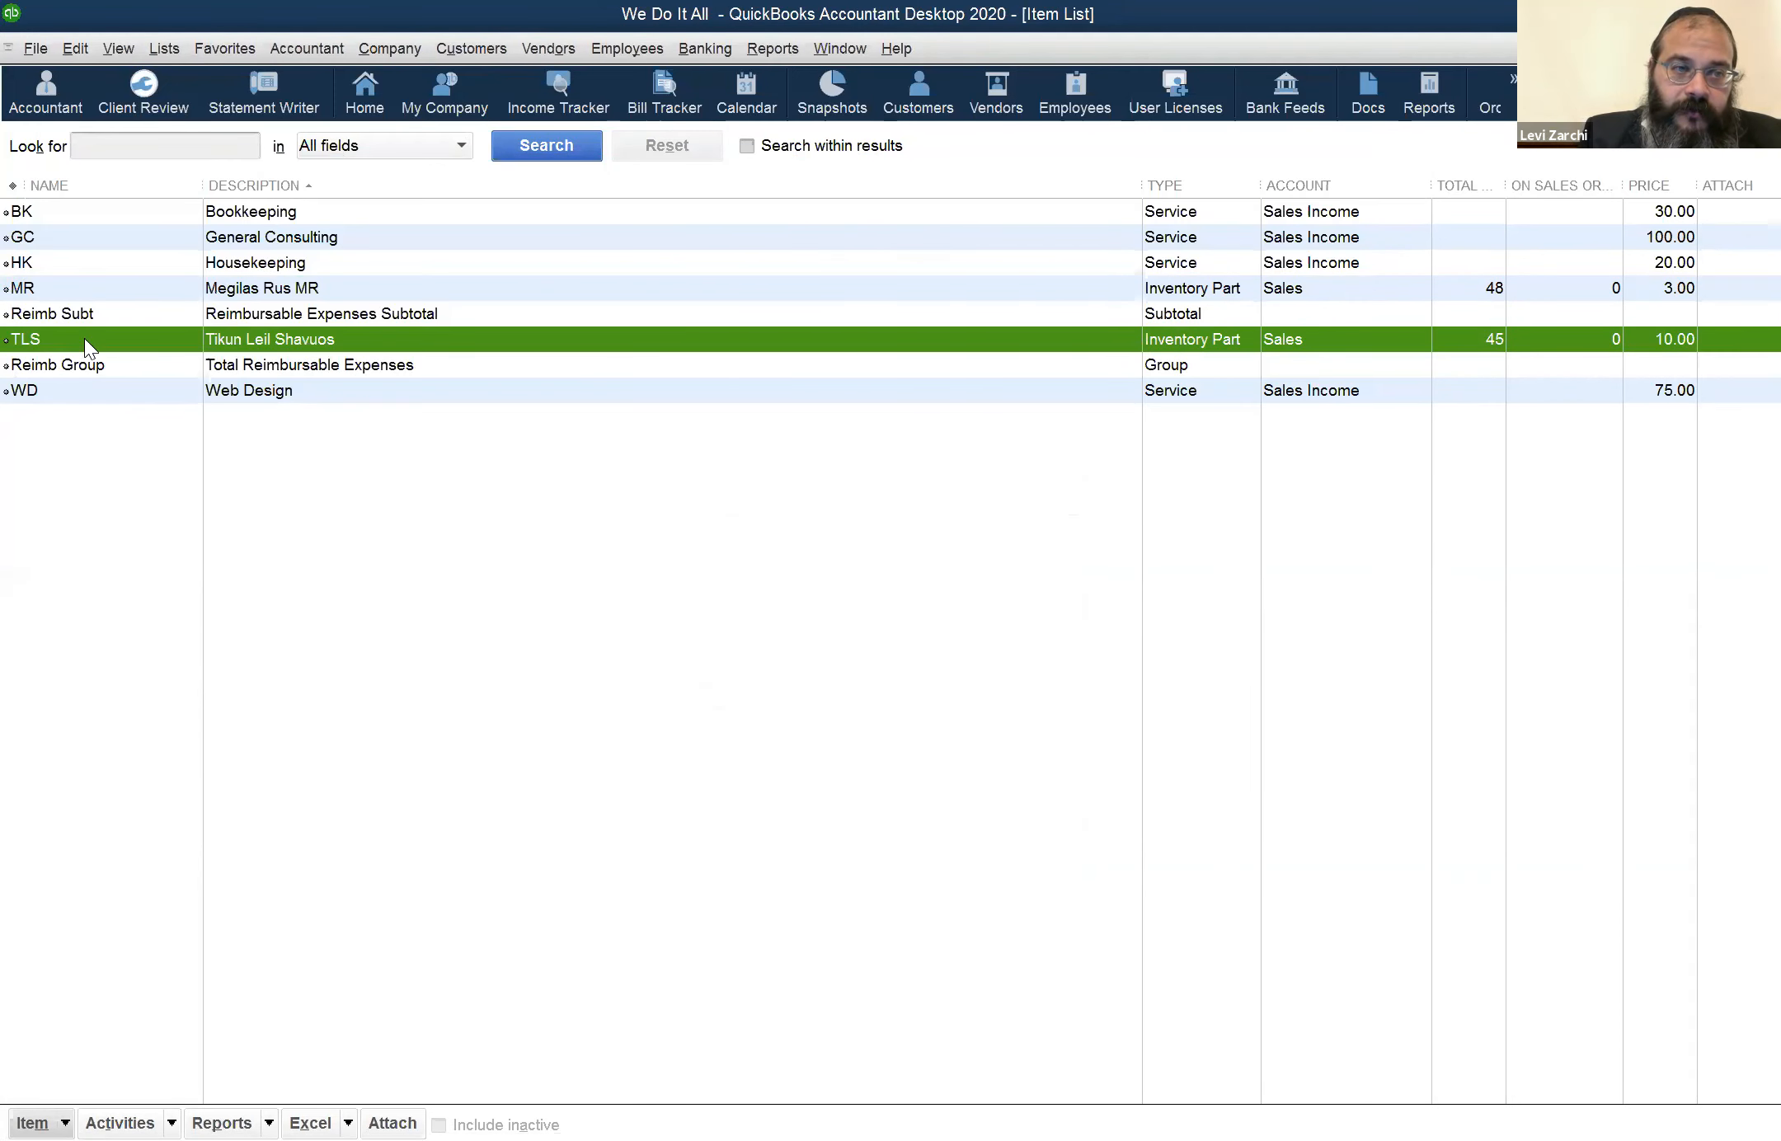
double_click(85, 341)
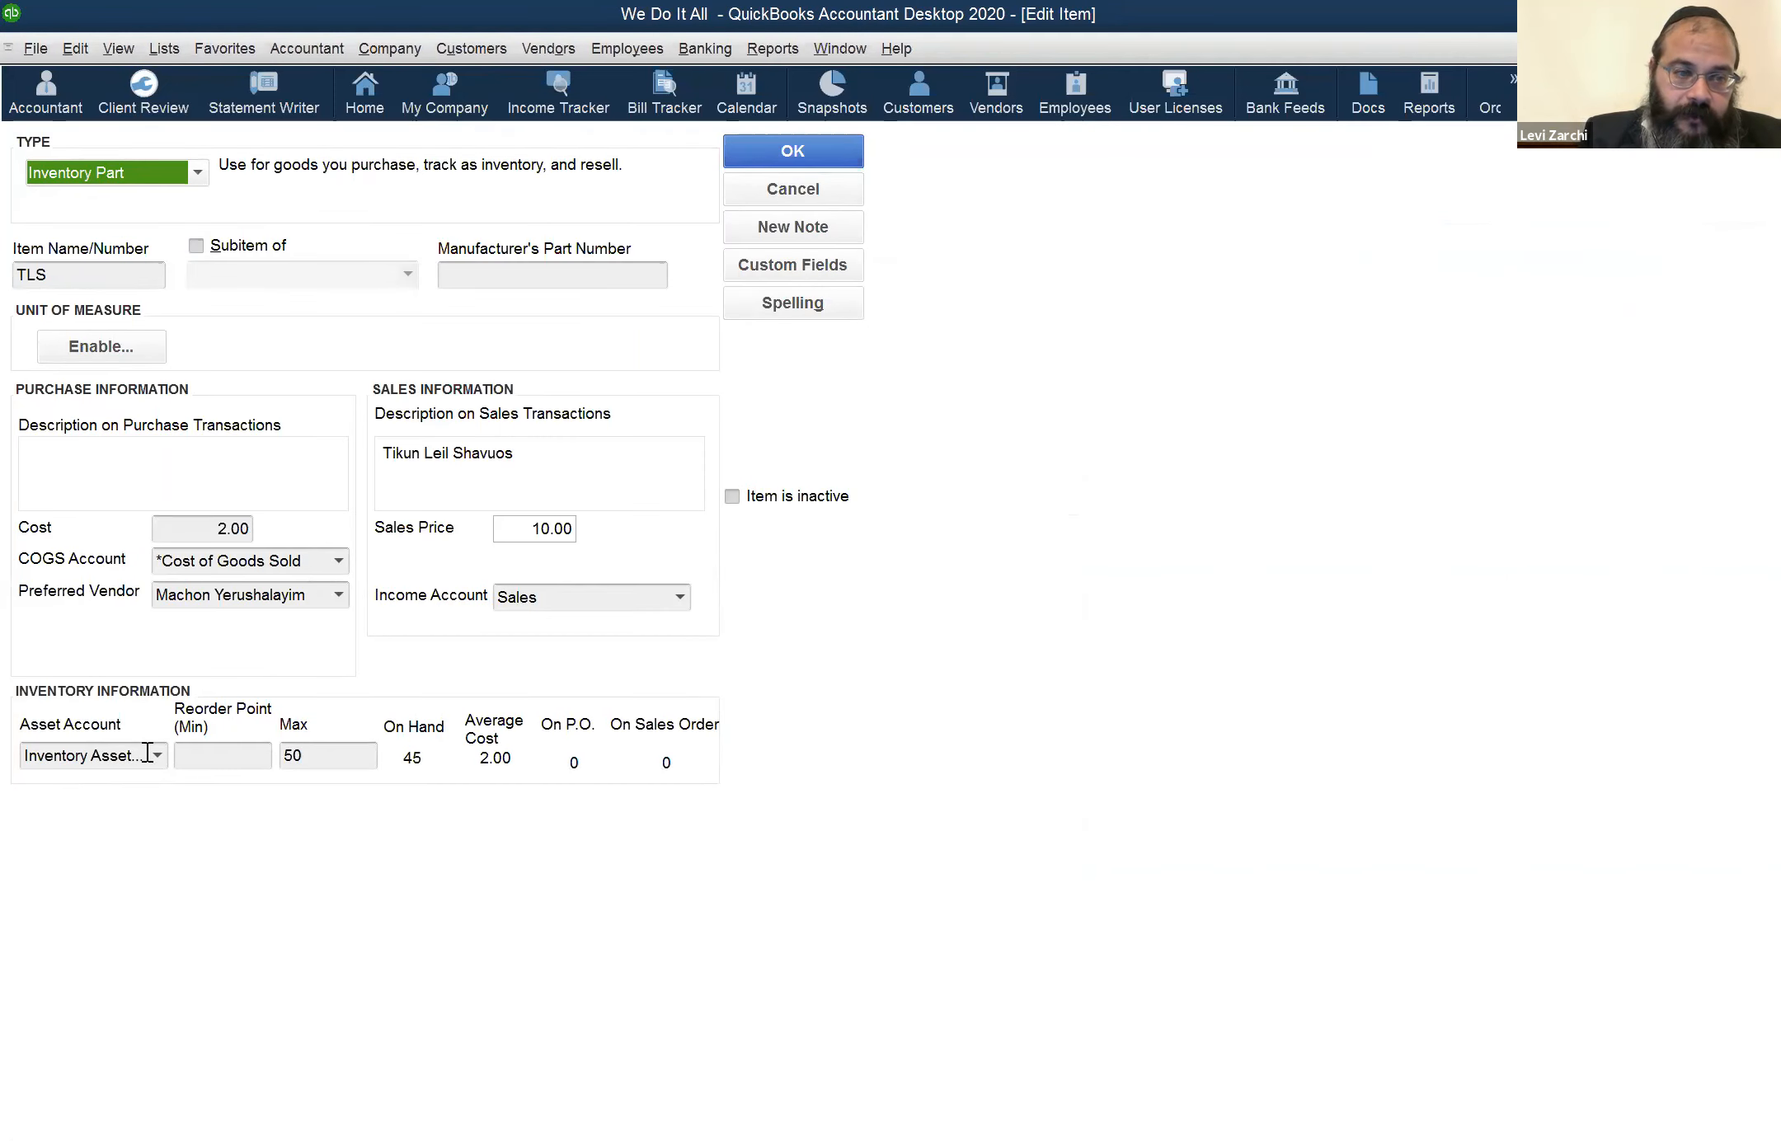
click(158, 754)
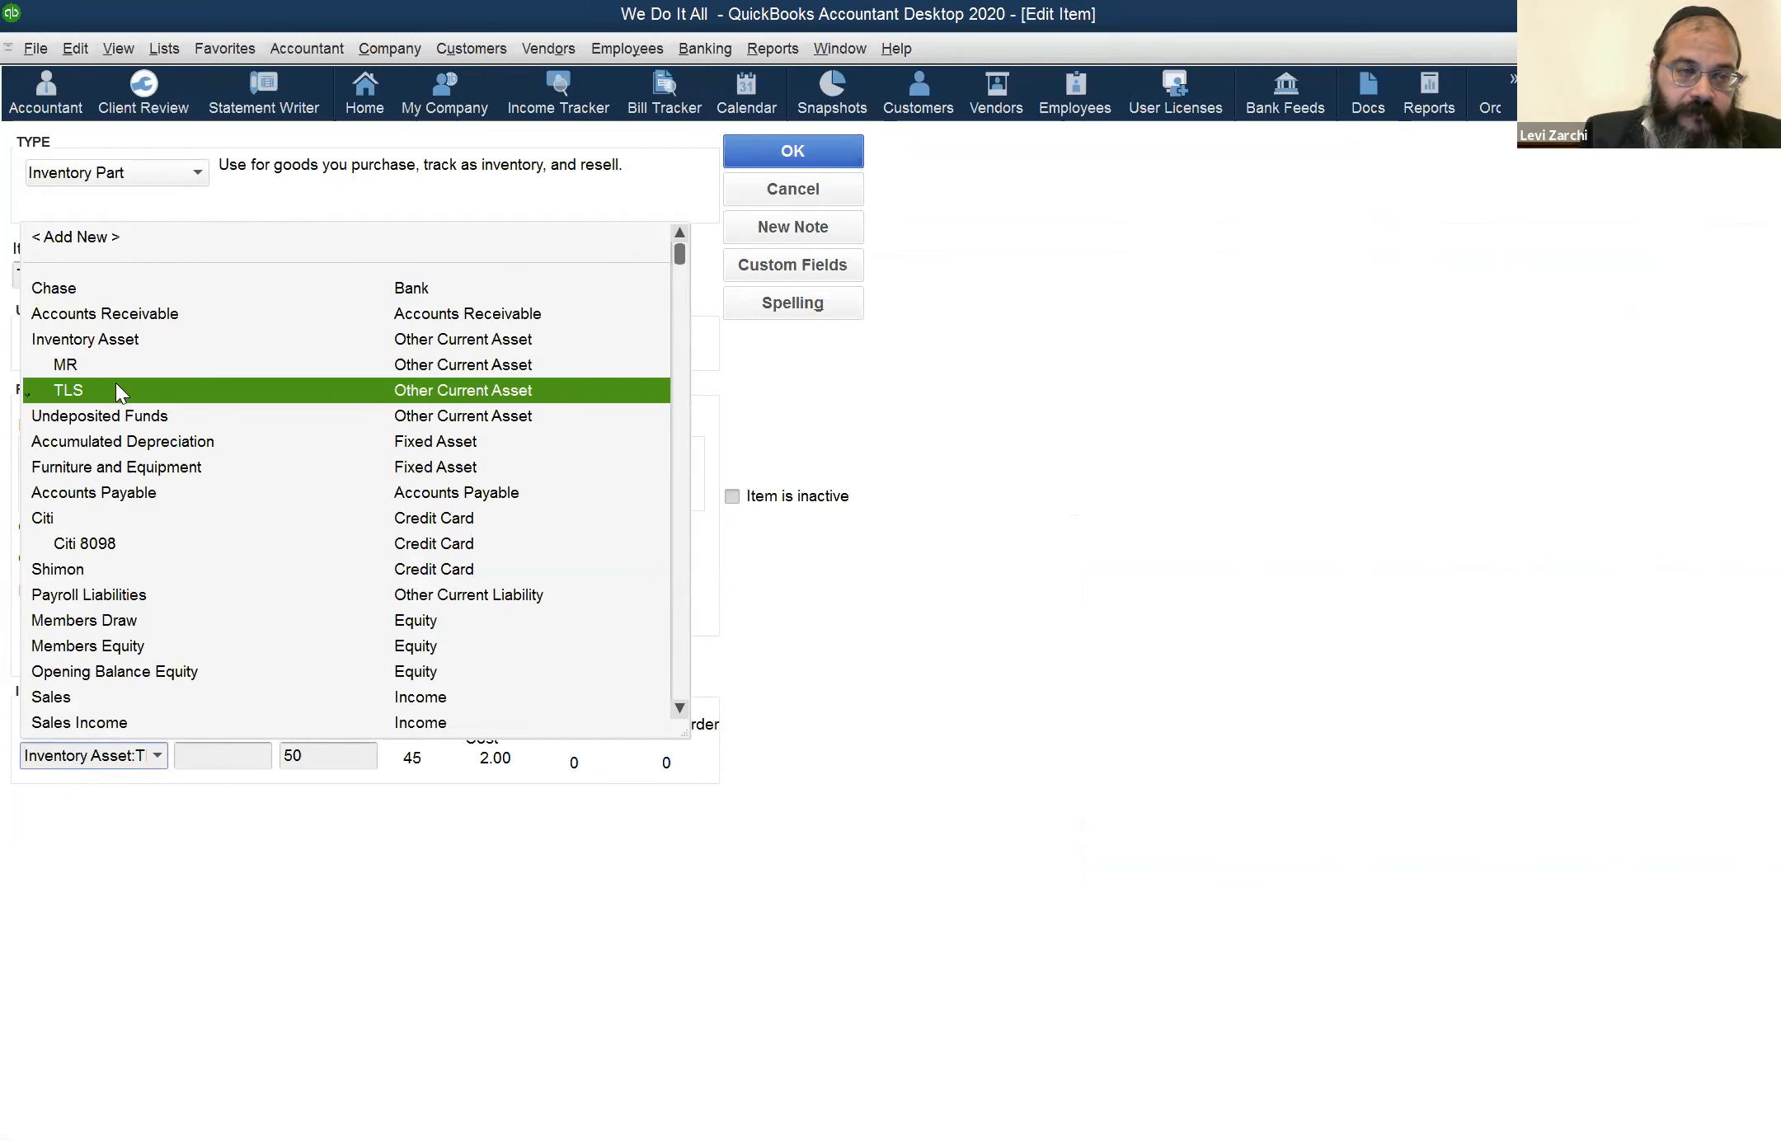
key(Escape)
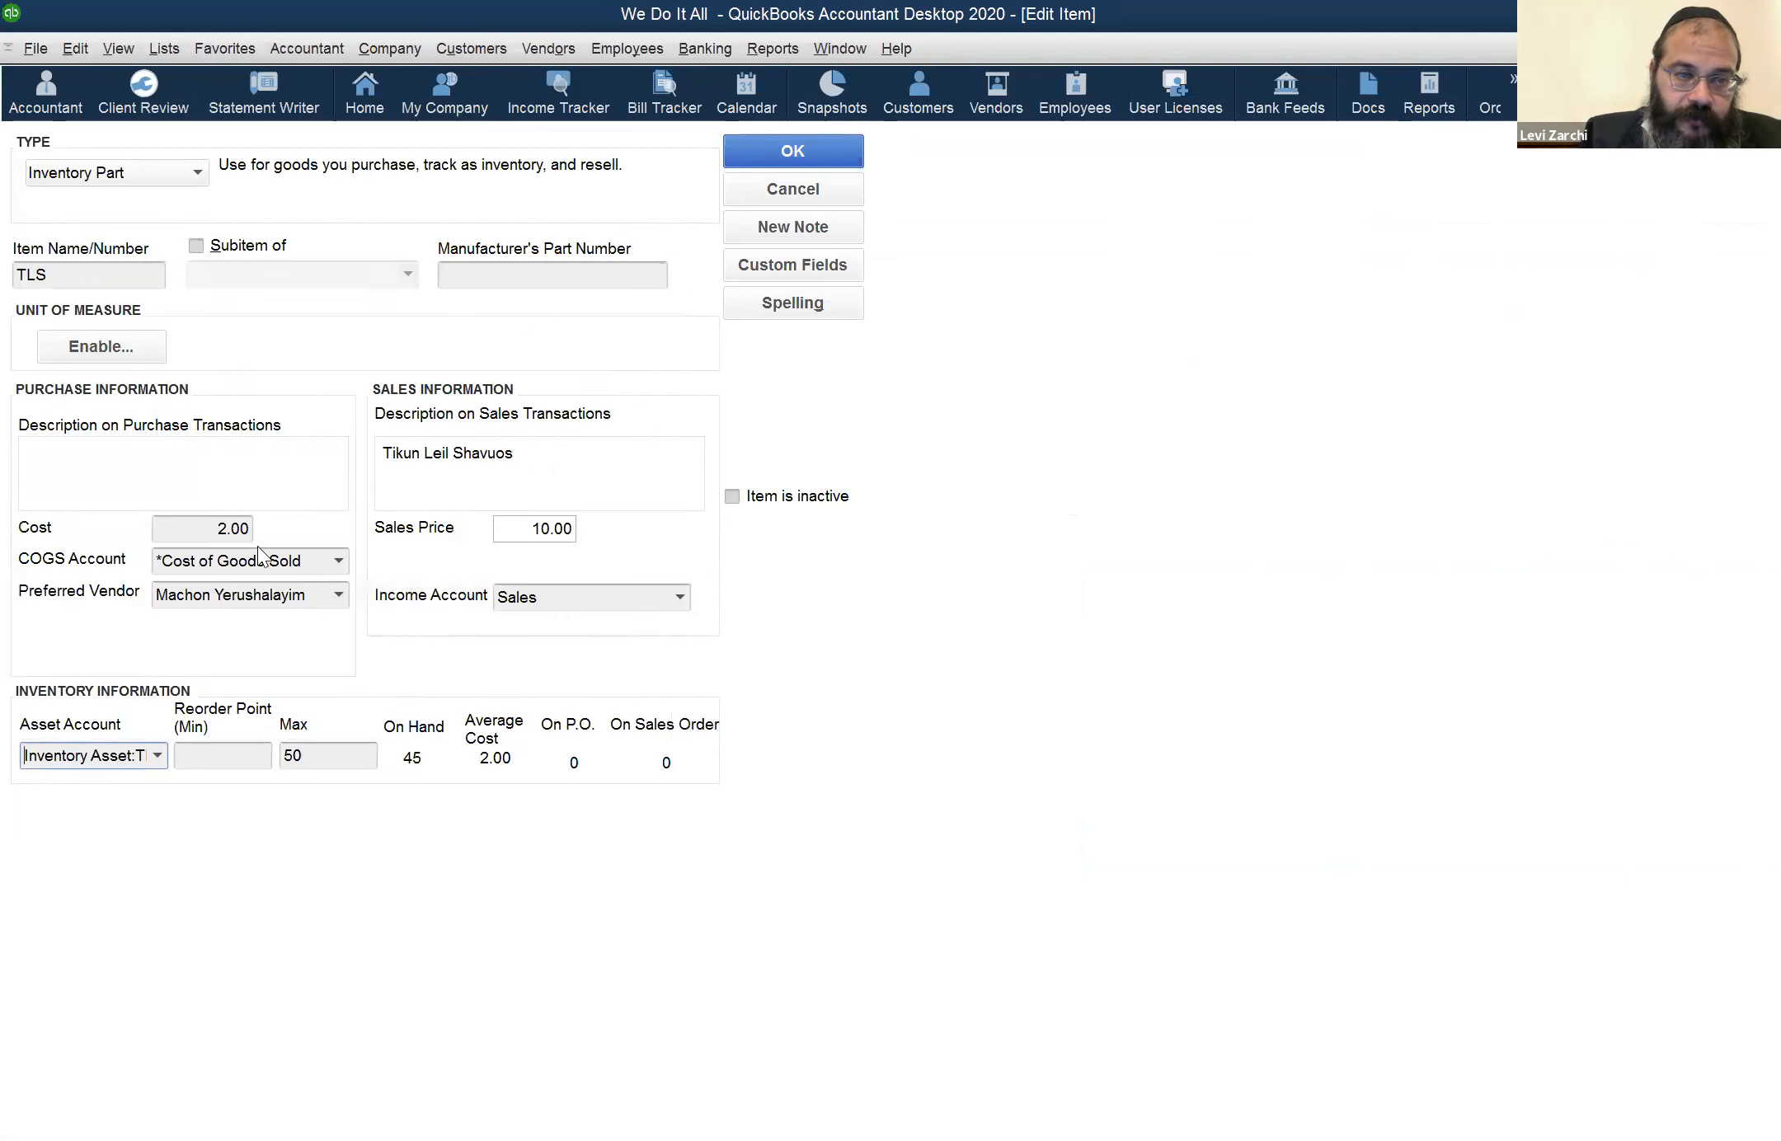
Set the TLS item's COGS account to a new TLS subaccount under Cost of Goods Sold, and save the item without spelling changes
click(338, 561)
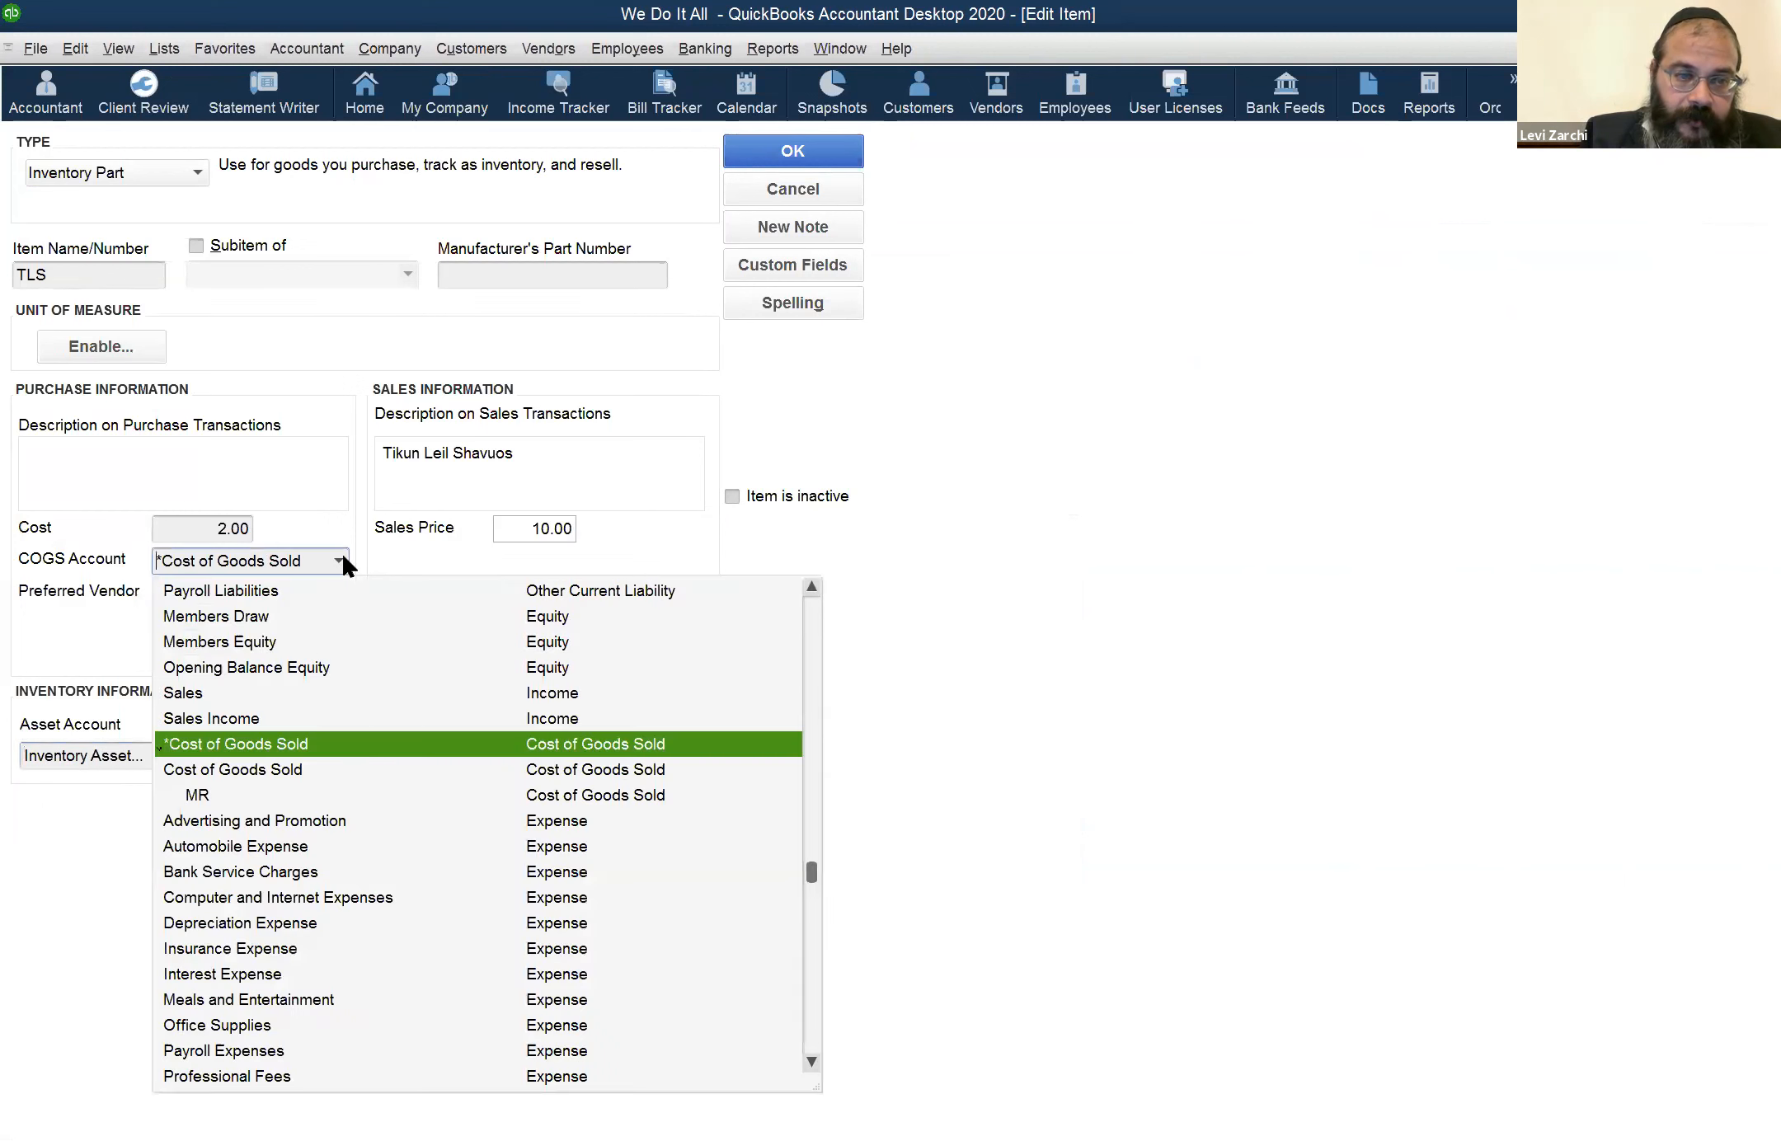
click(261, 773)
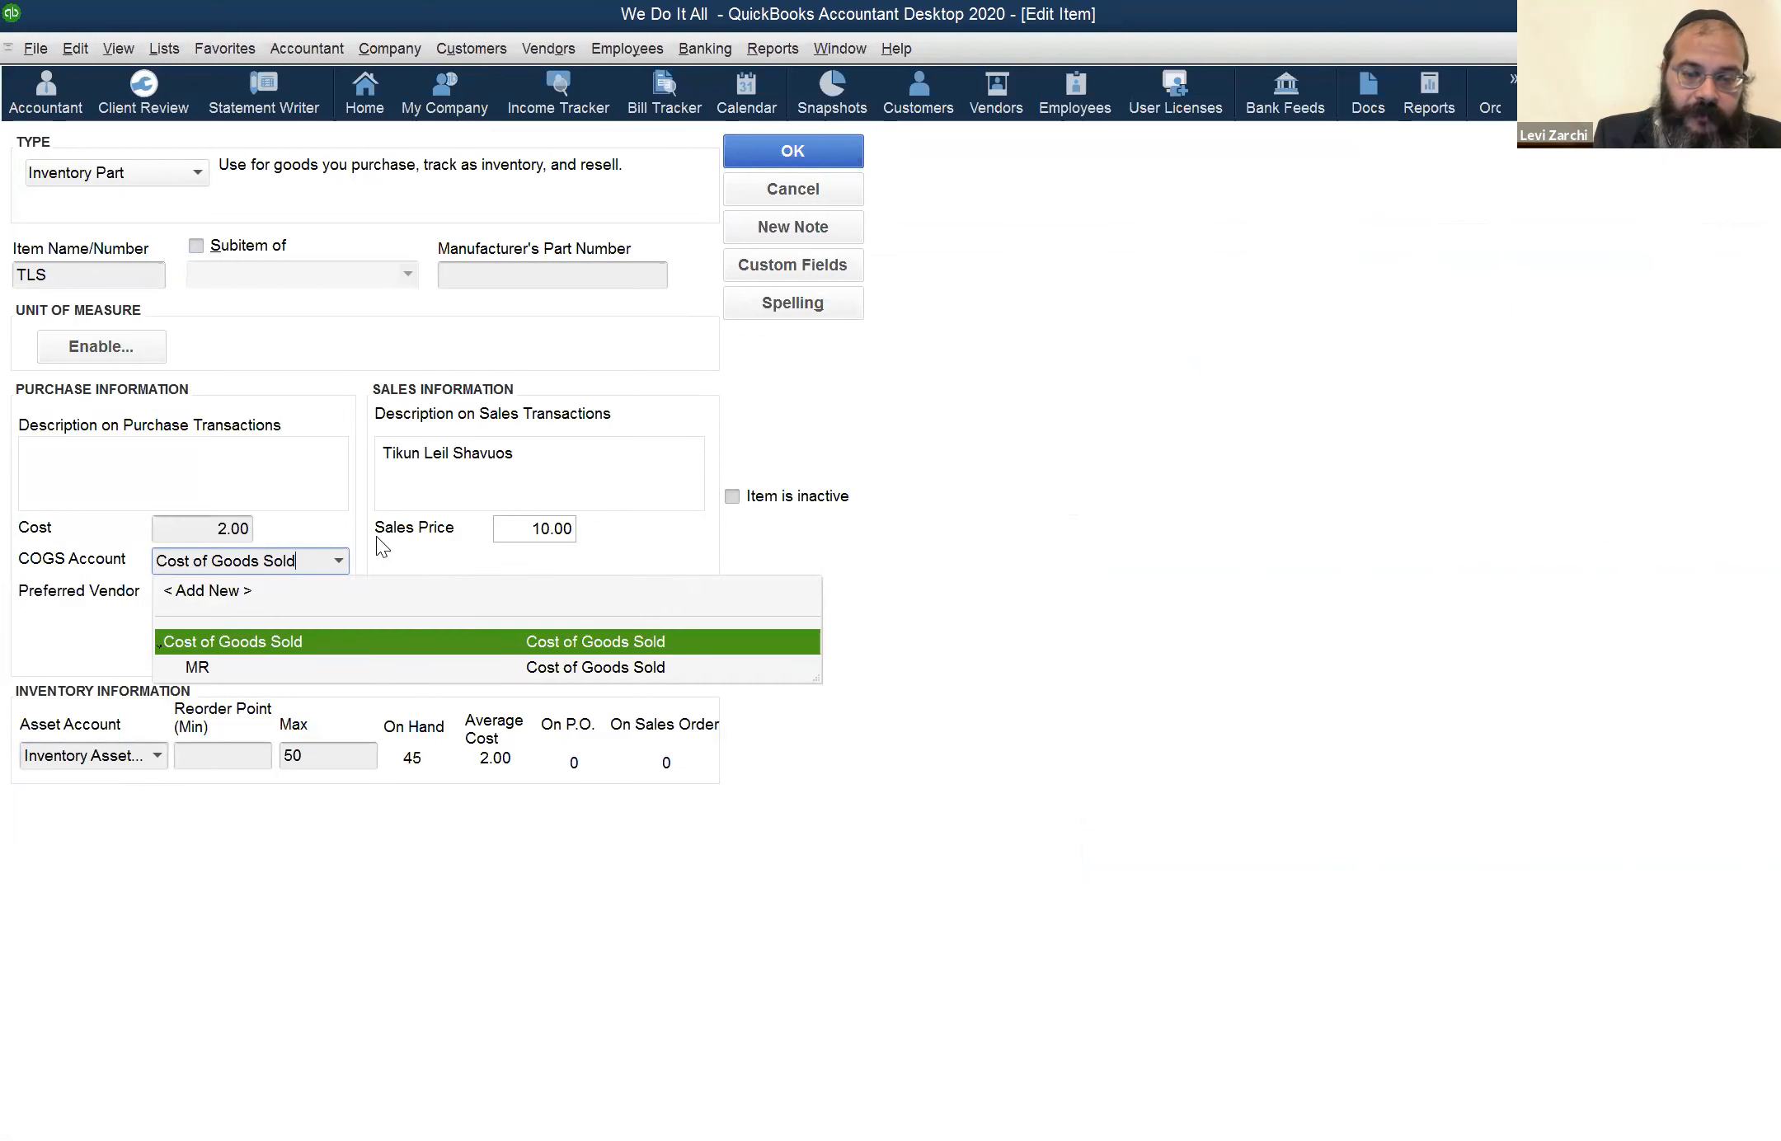
text(: TLS)
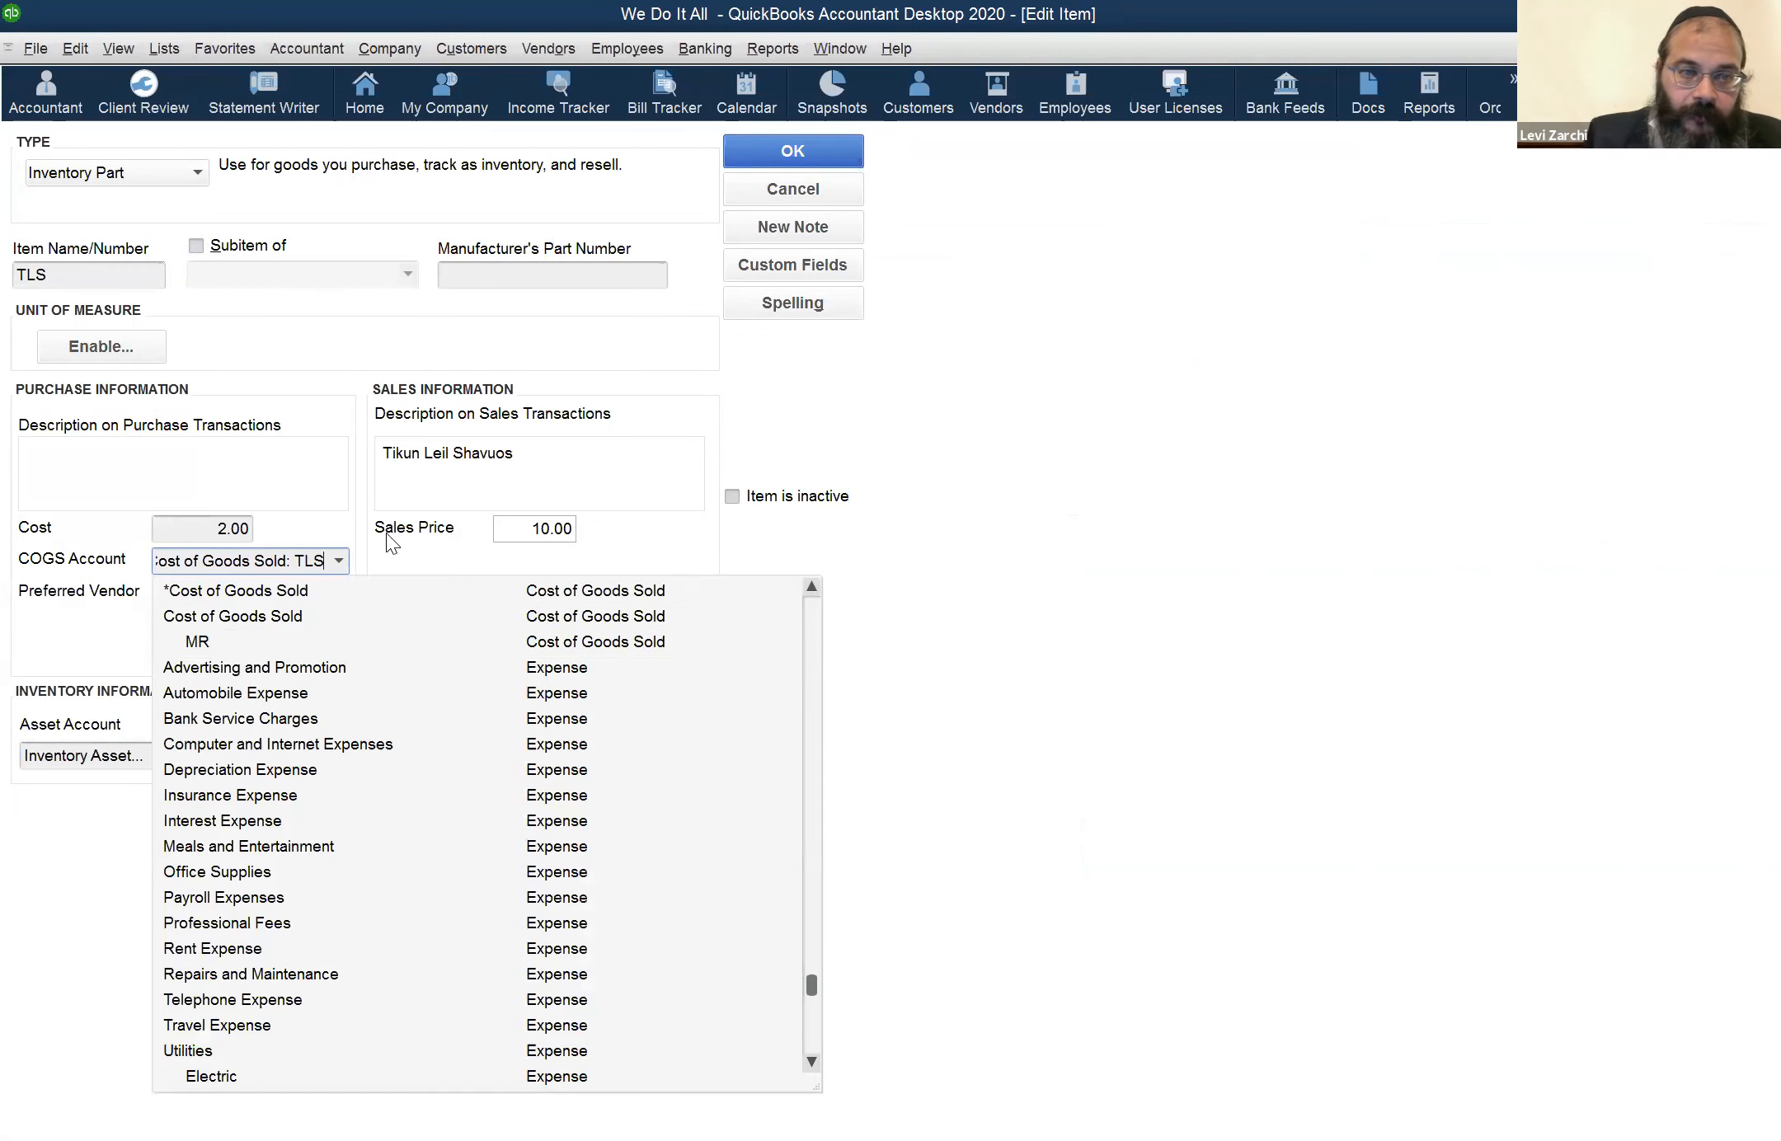
key(Tab)
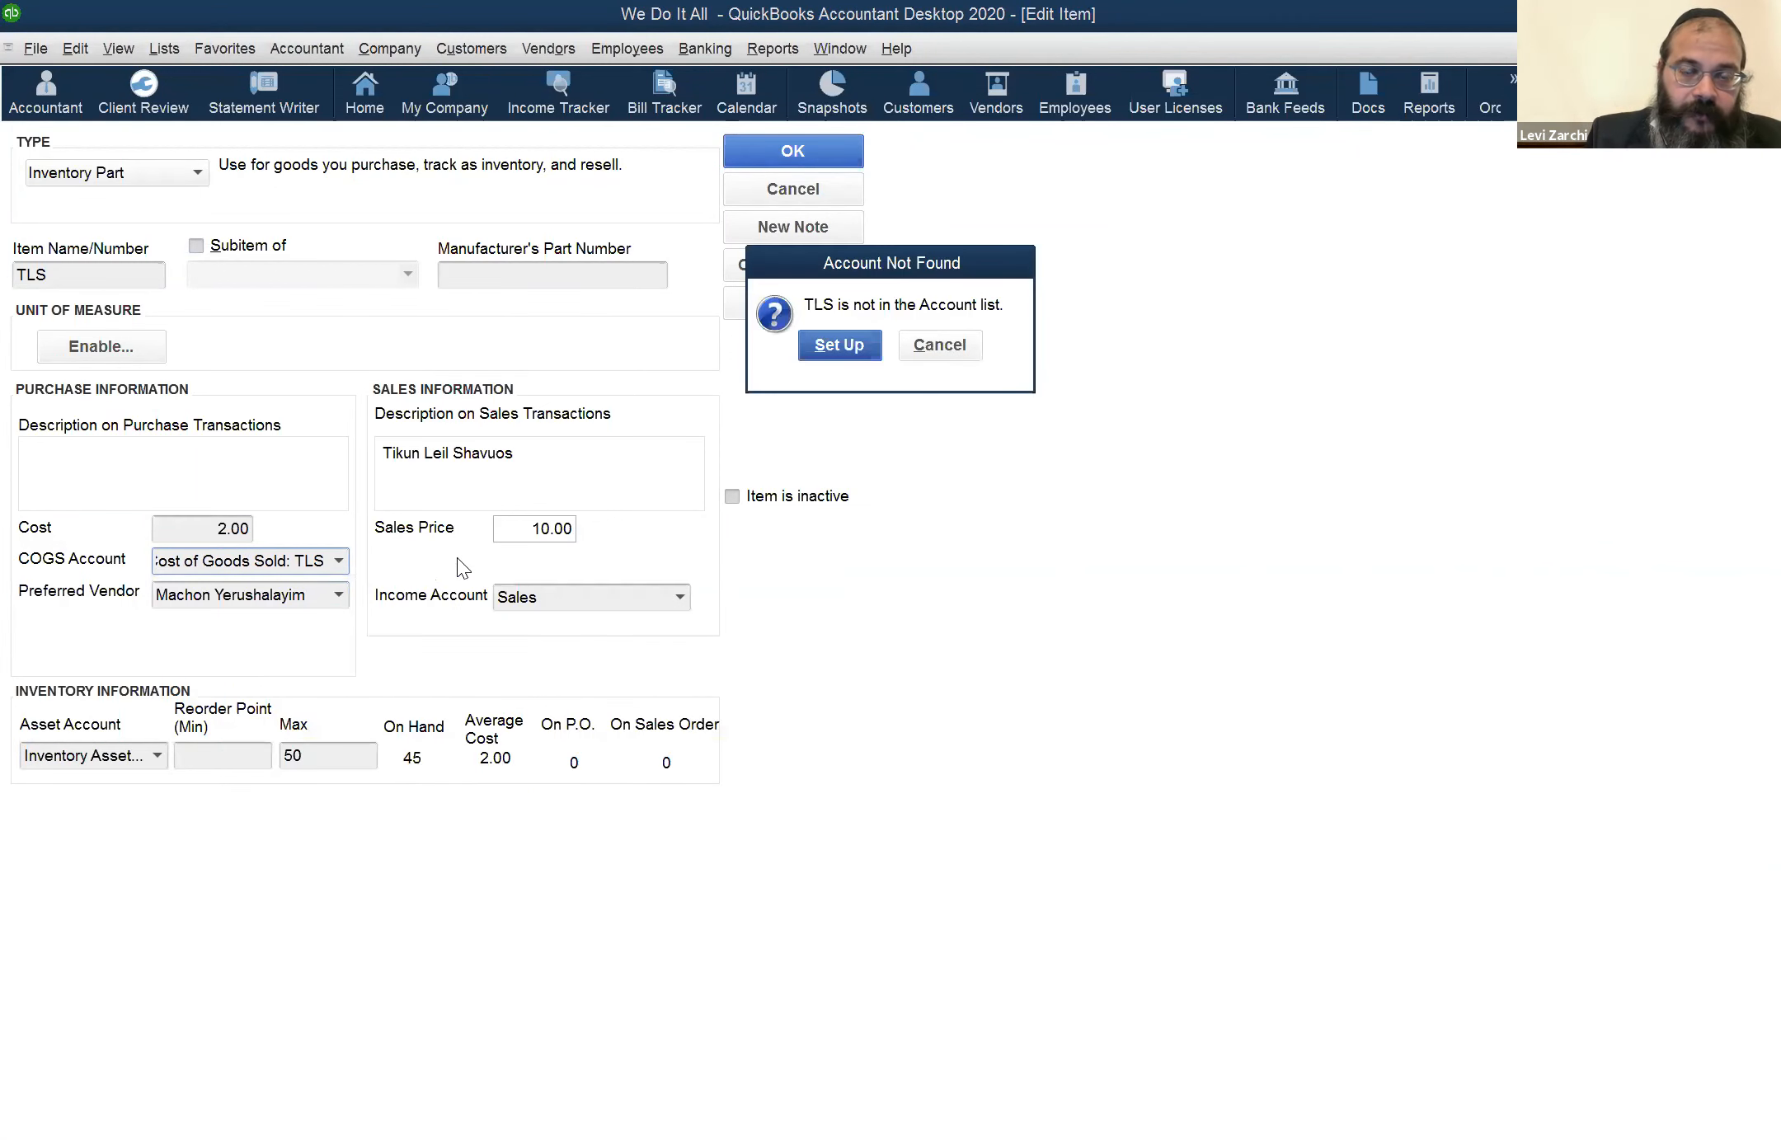
click(819, 346)
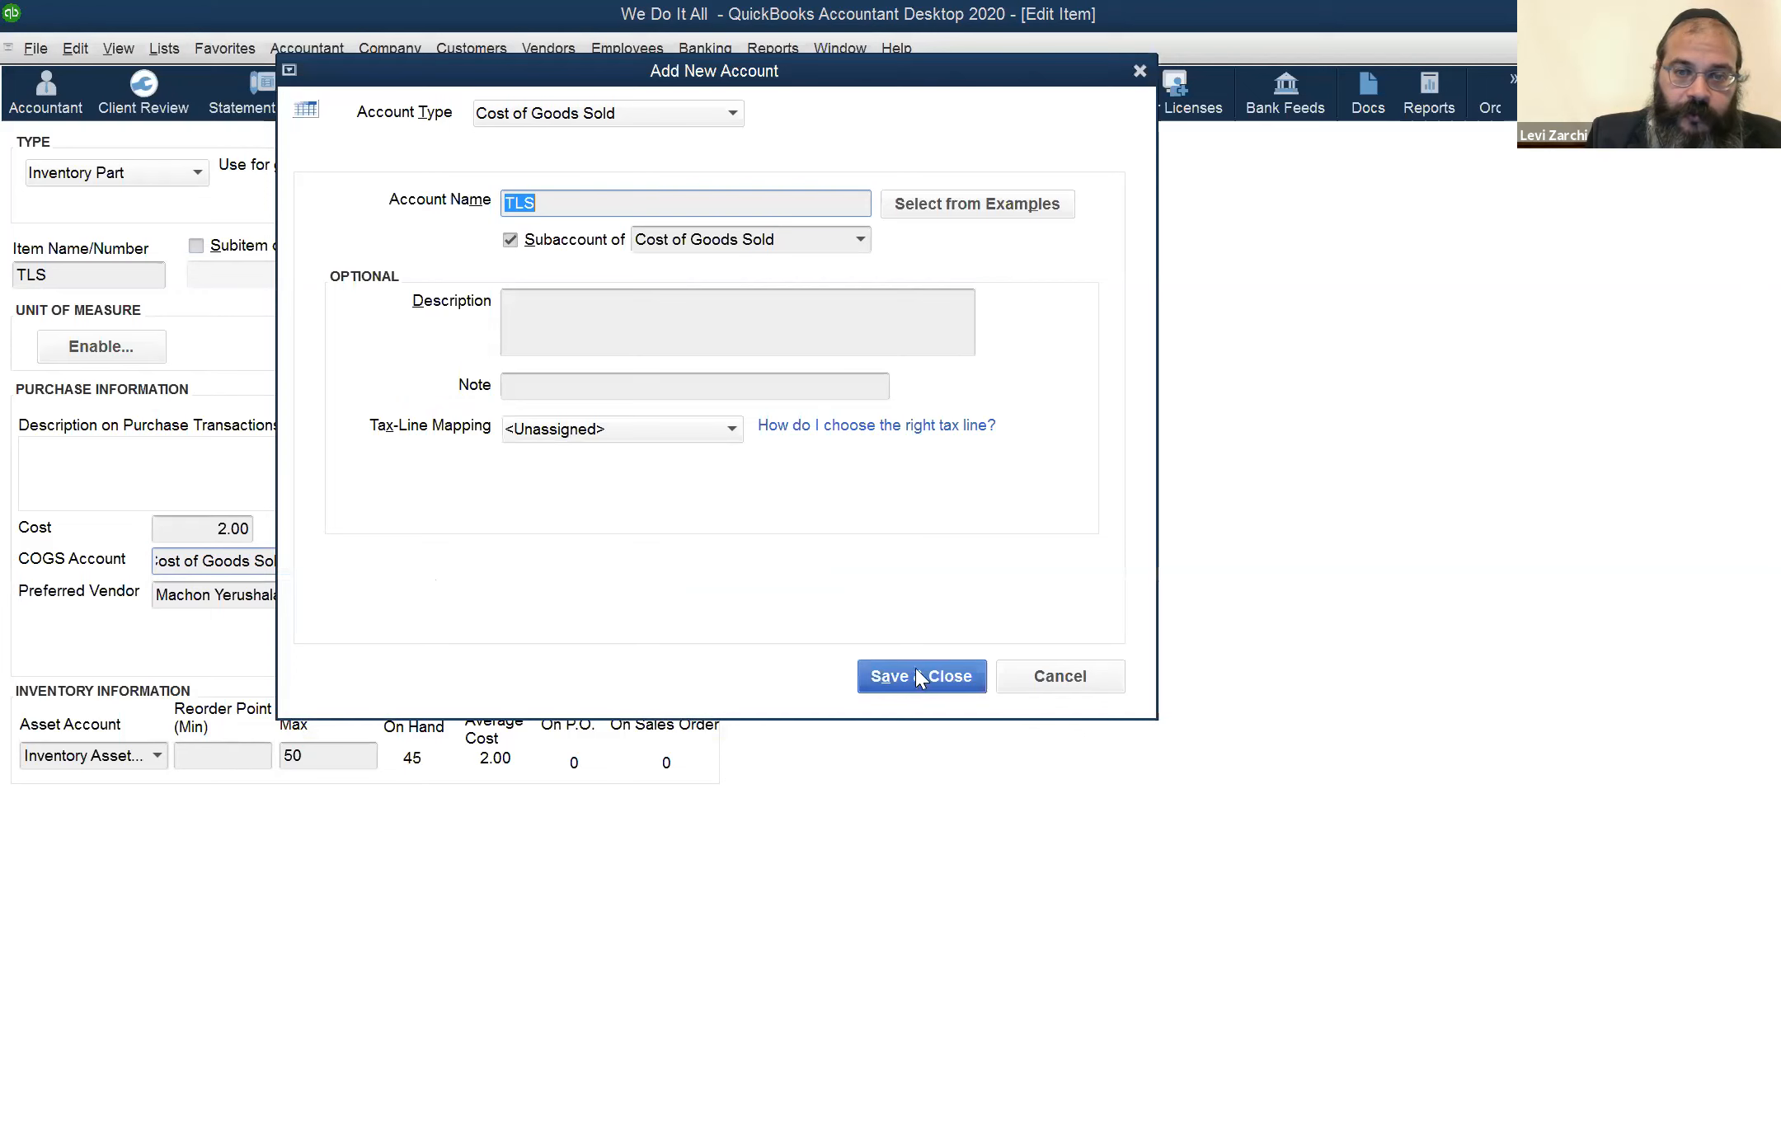
click(911, 673)
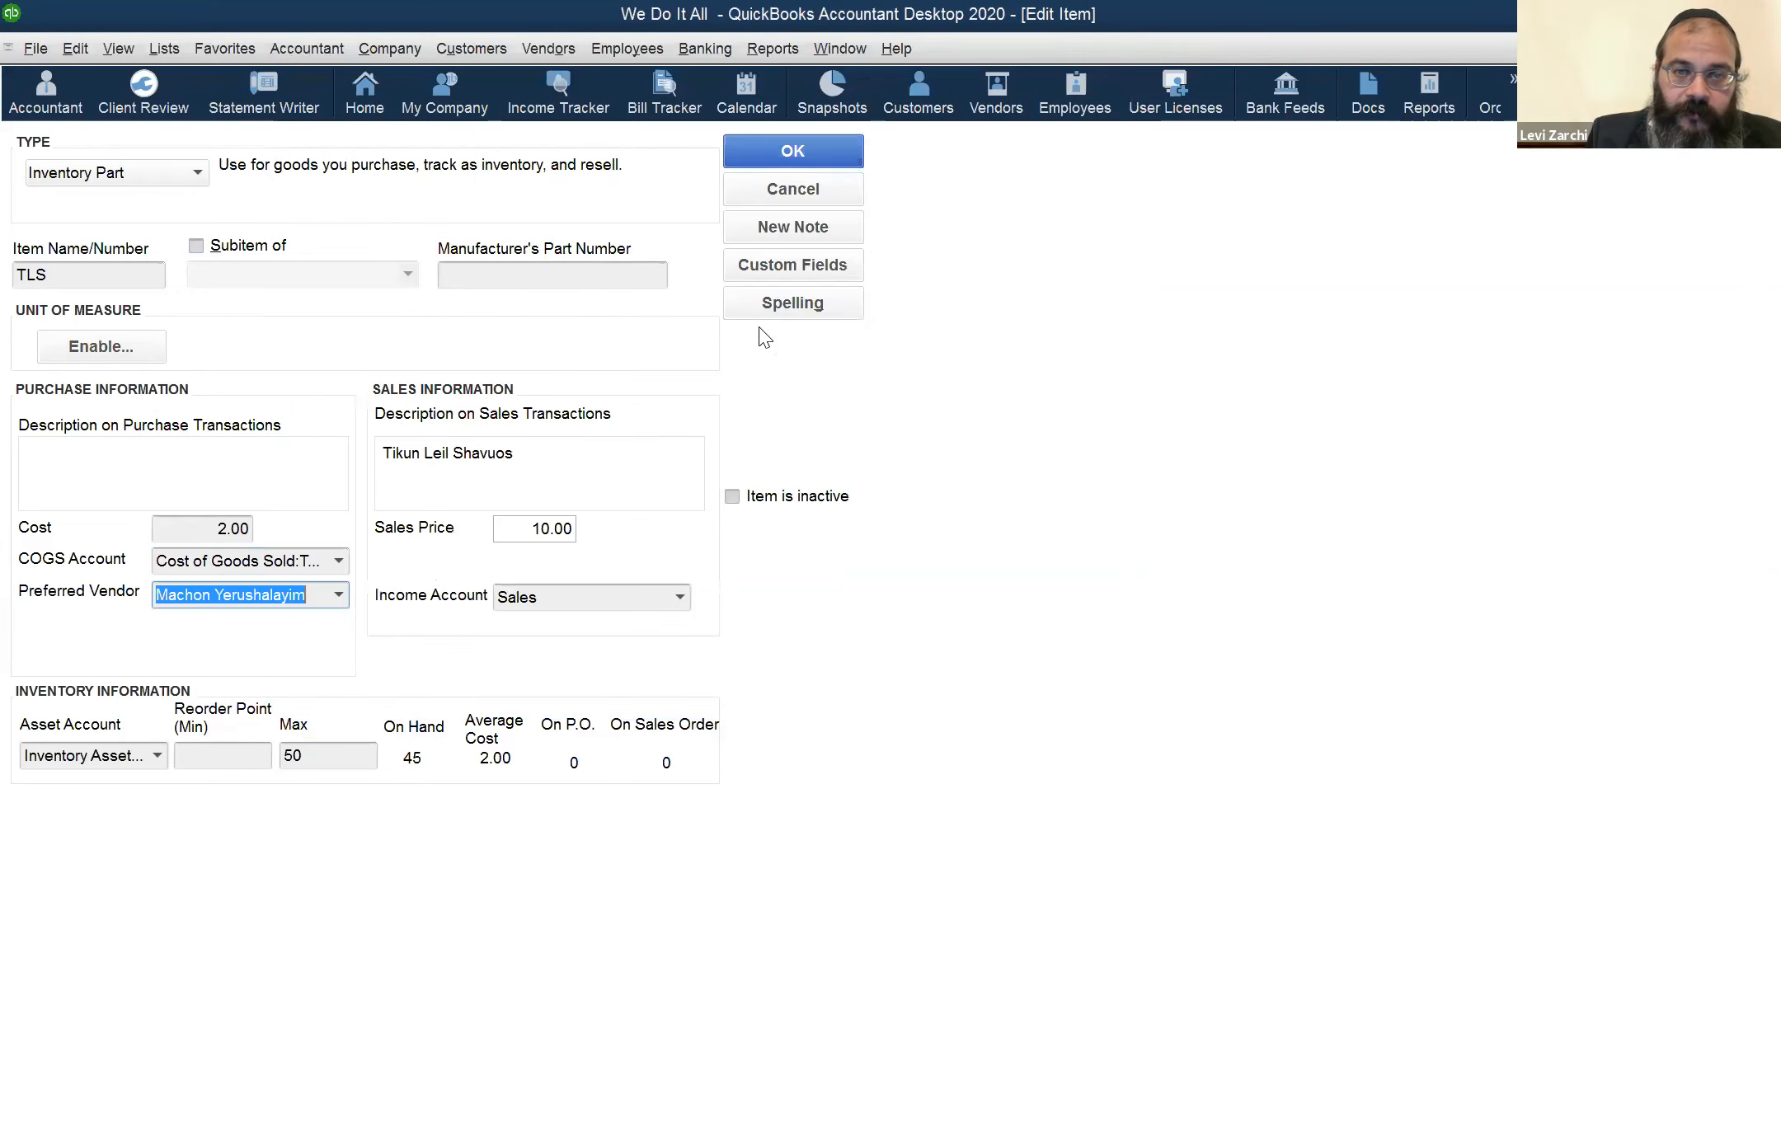
click(775, 153)
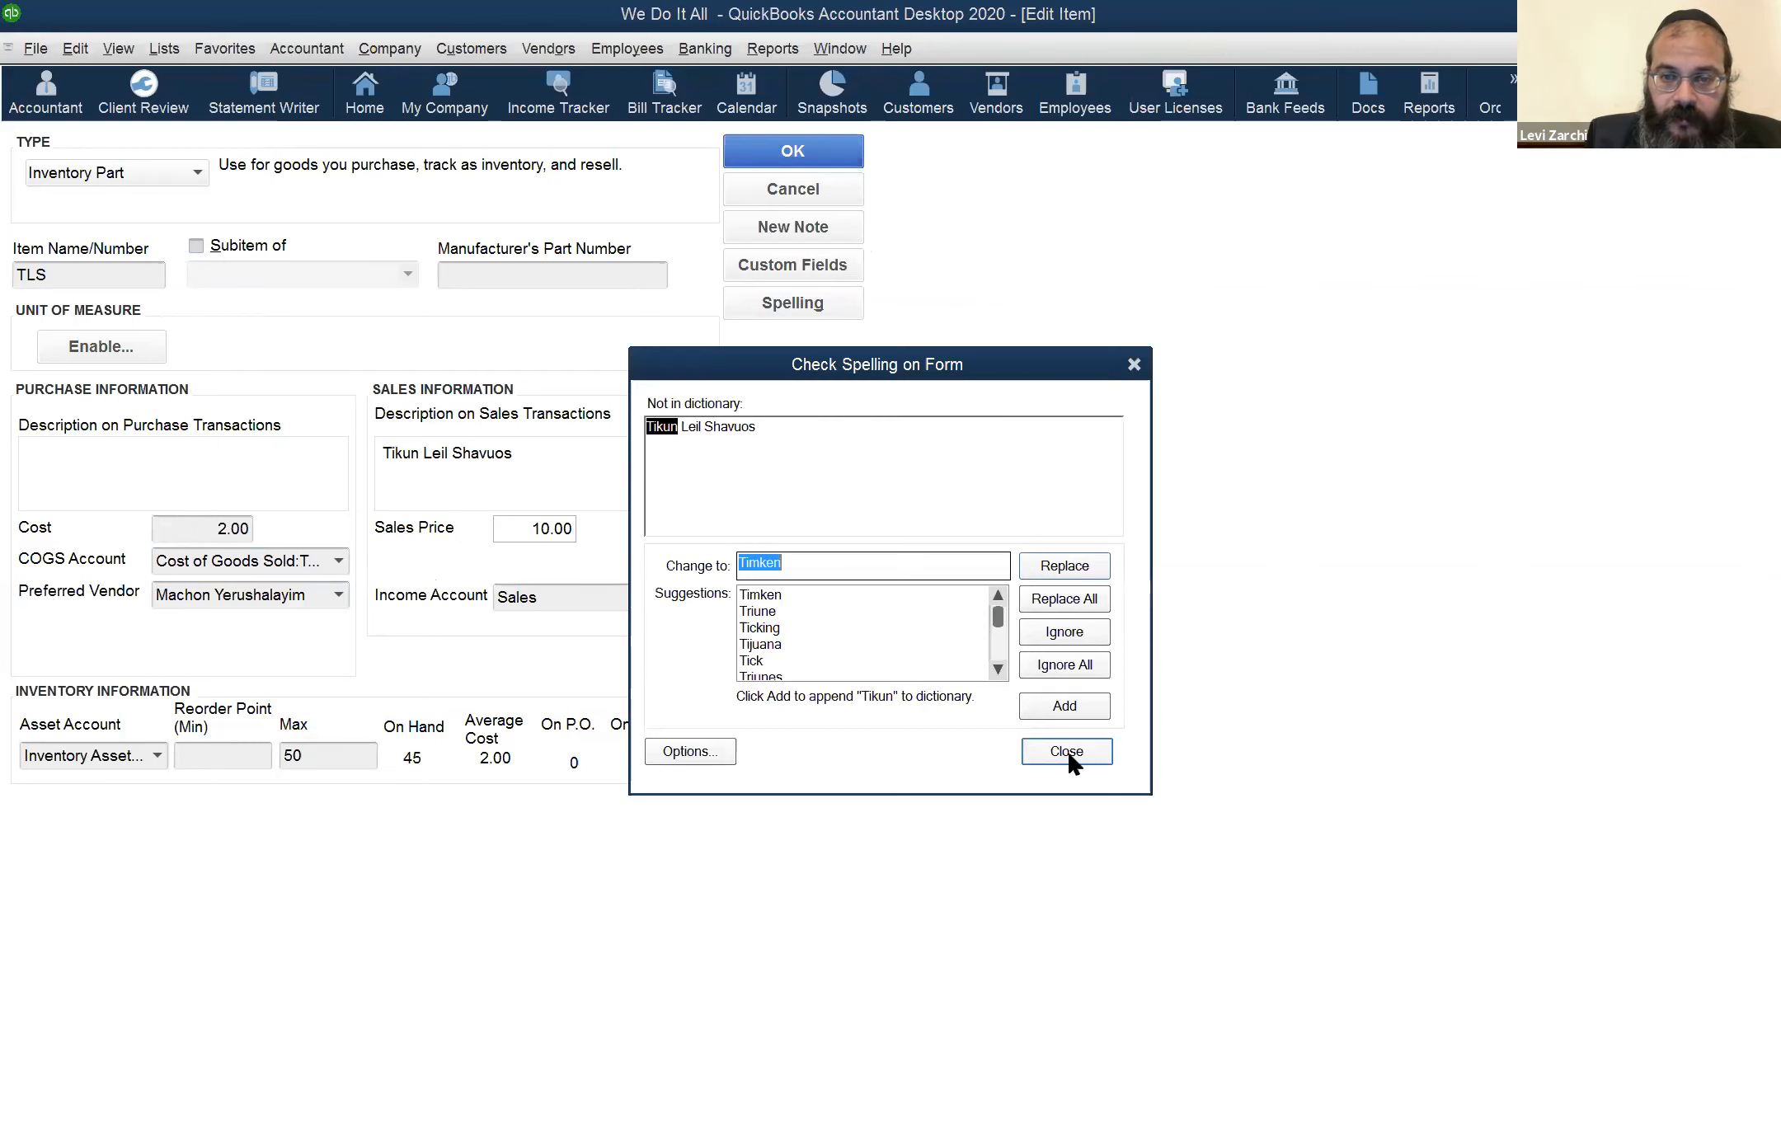
click(1064, 750)
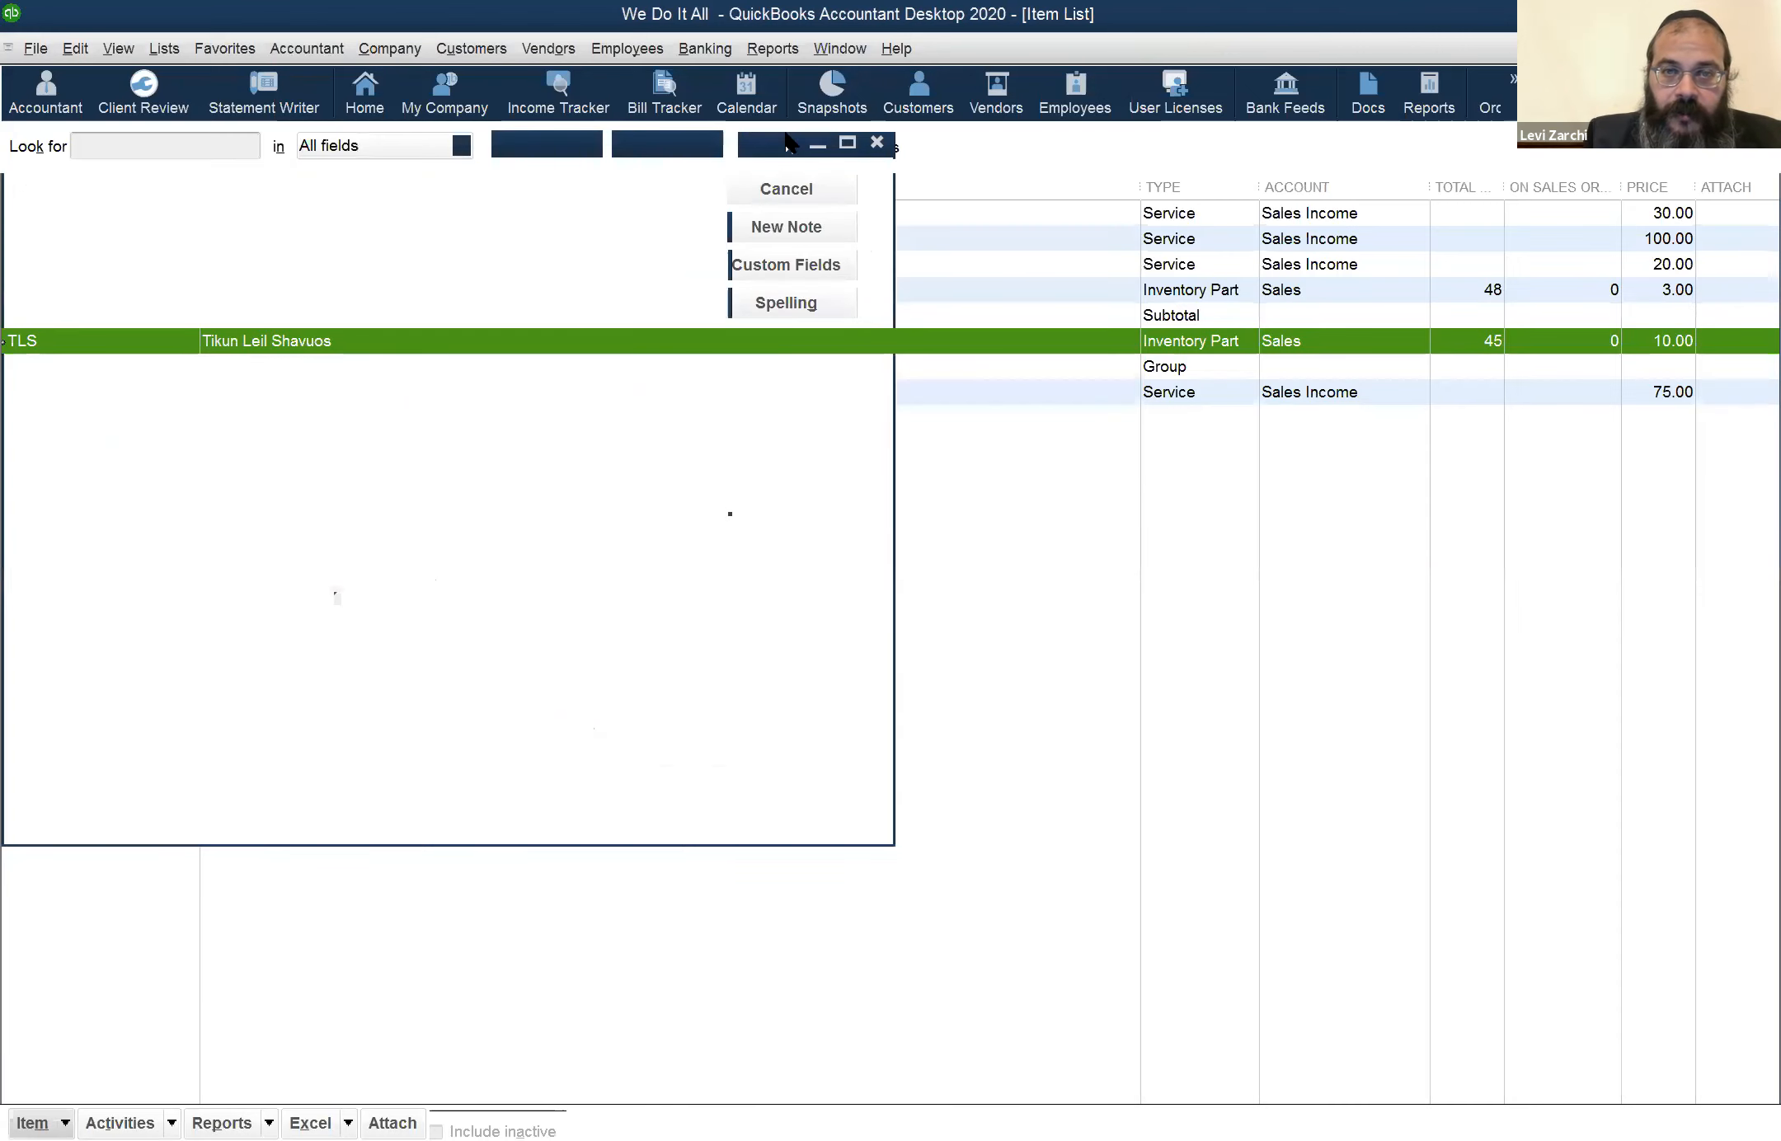
Switch to the Profit & Loss report, refresh it, and examine the MR and TLS amounts under Cost of Goods Sold
click(837, 49)
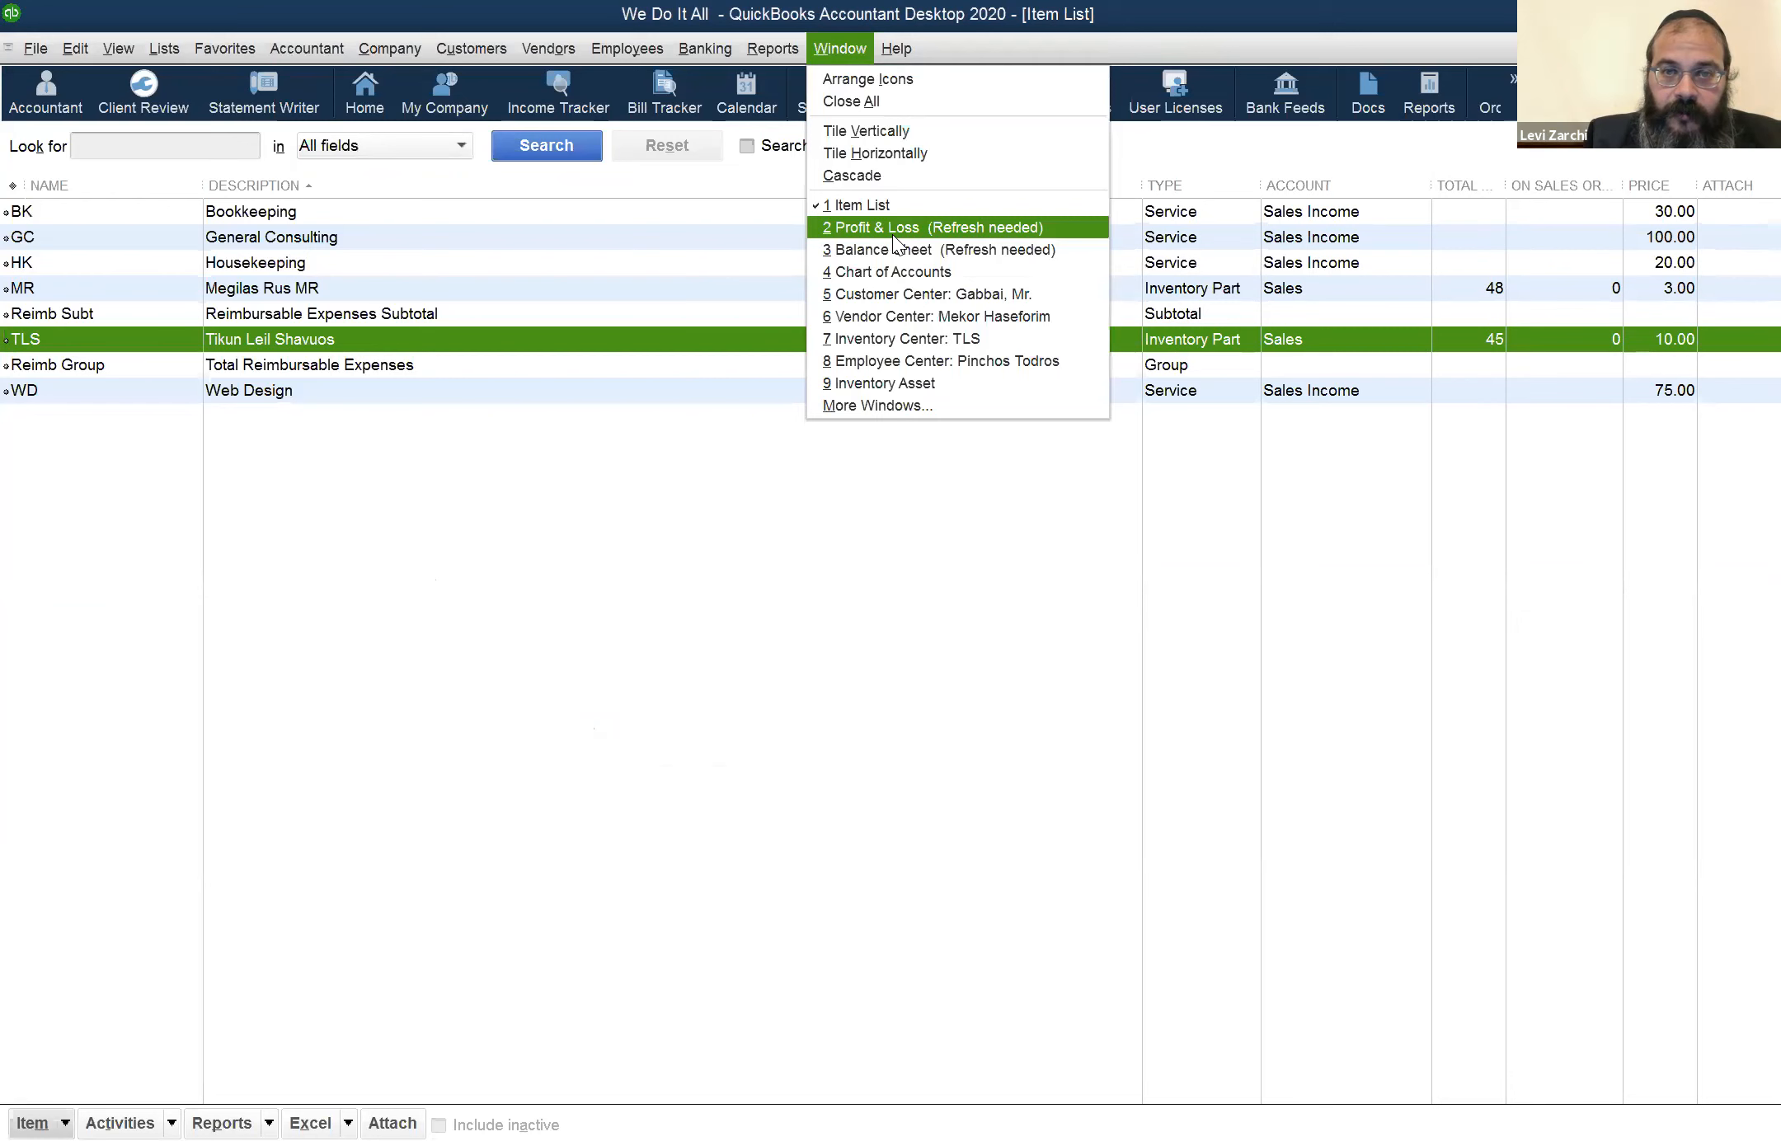
key(Return)
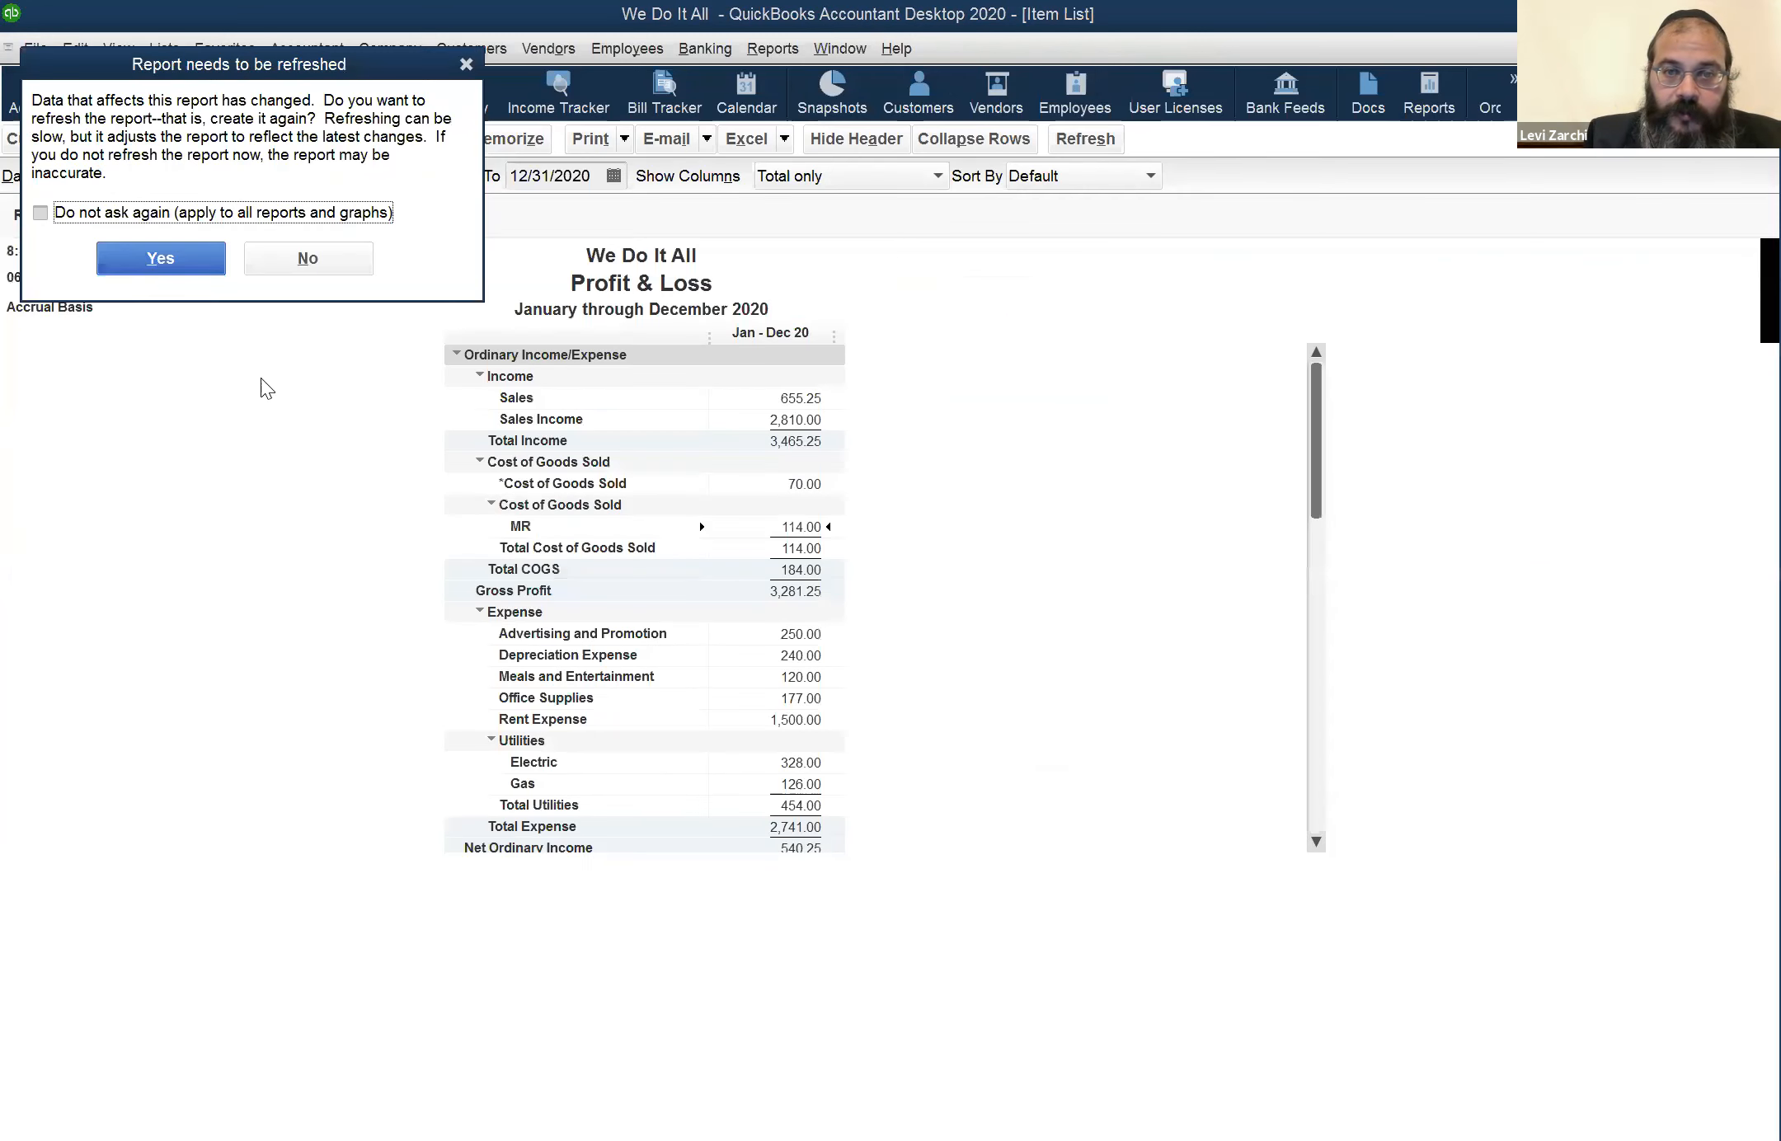
key(Return)
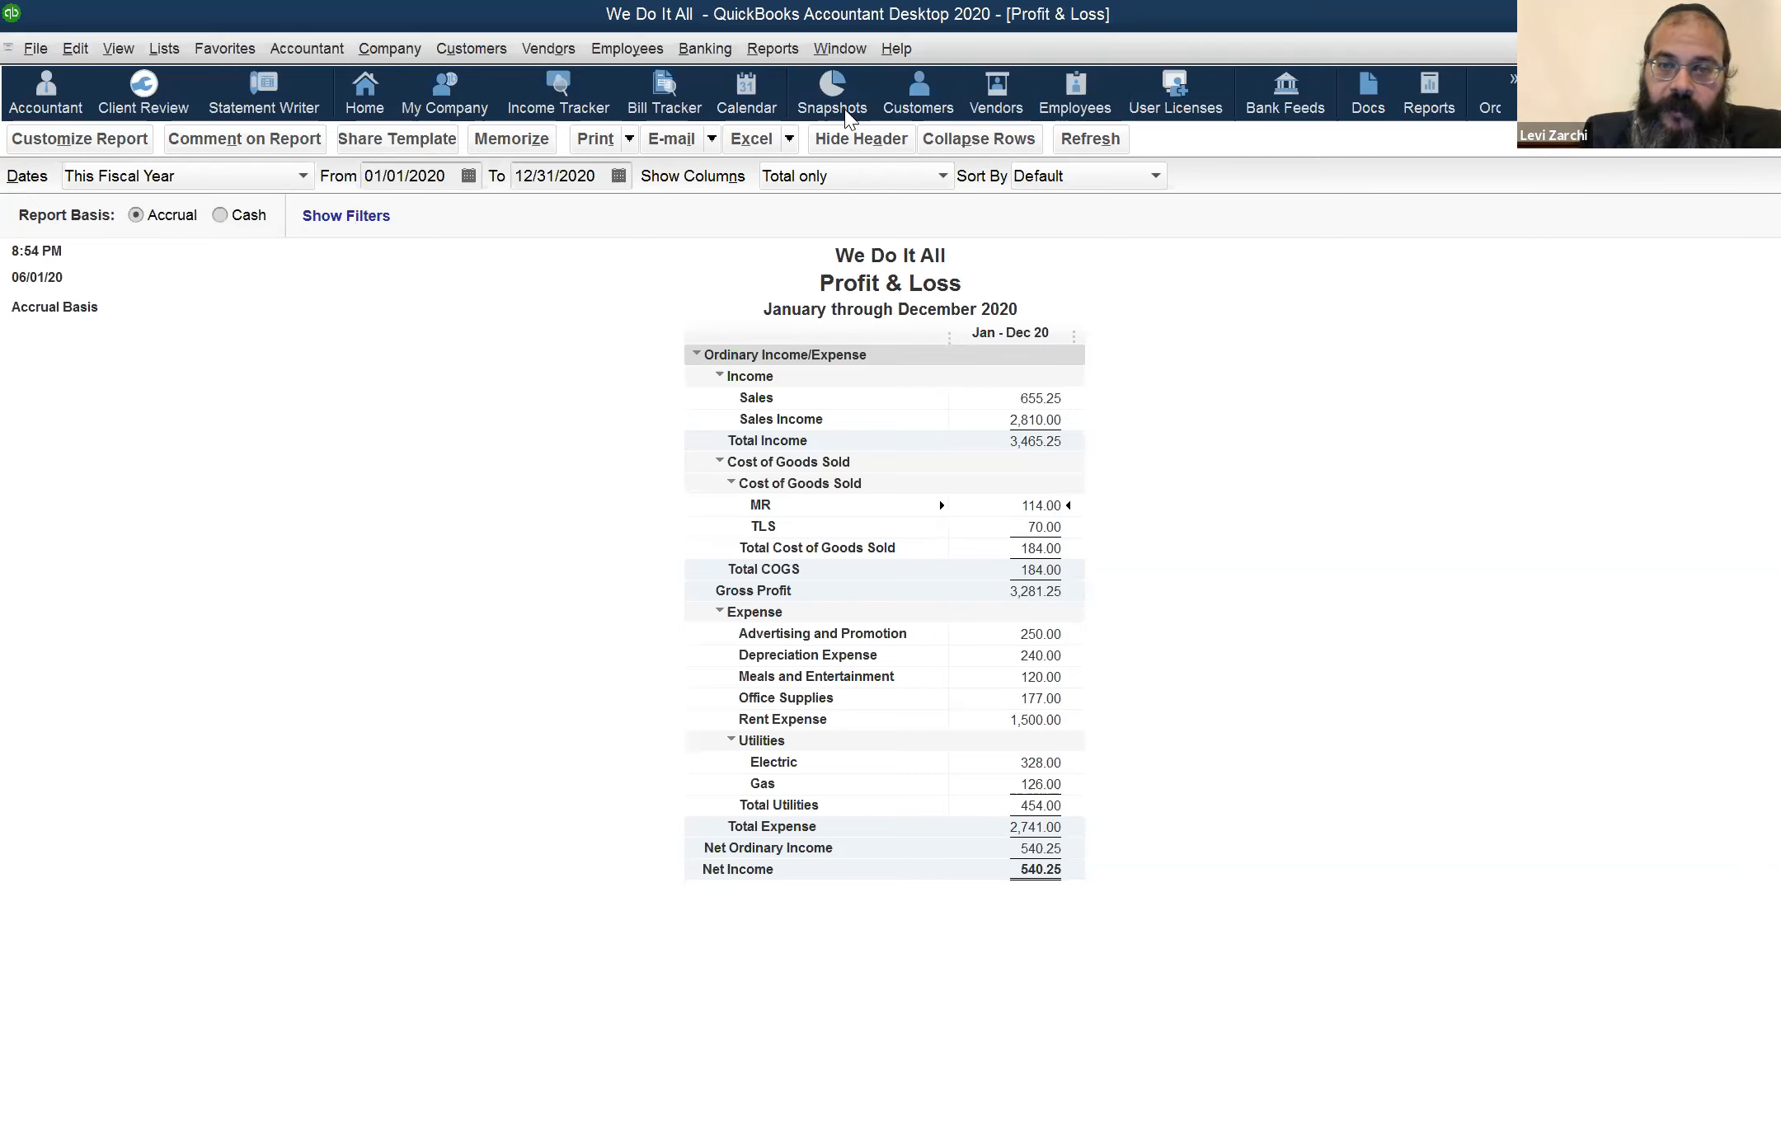
Switch to the Balance Sheet, refresh it, and examine the MR and TLS amounts under Inventory Asset
click(853, 46)
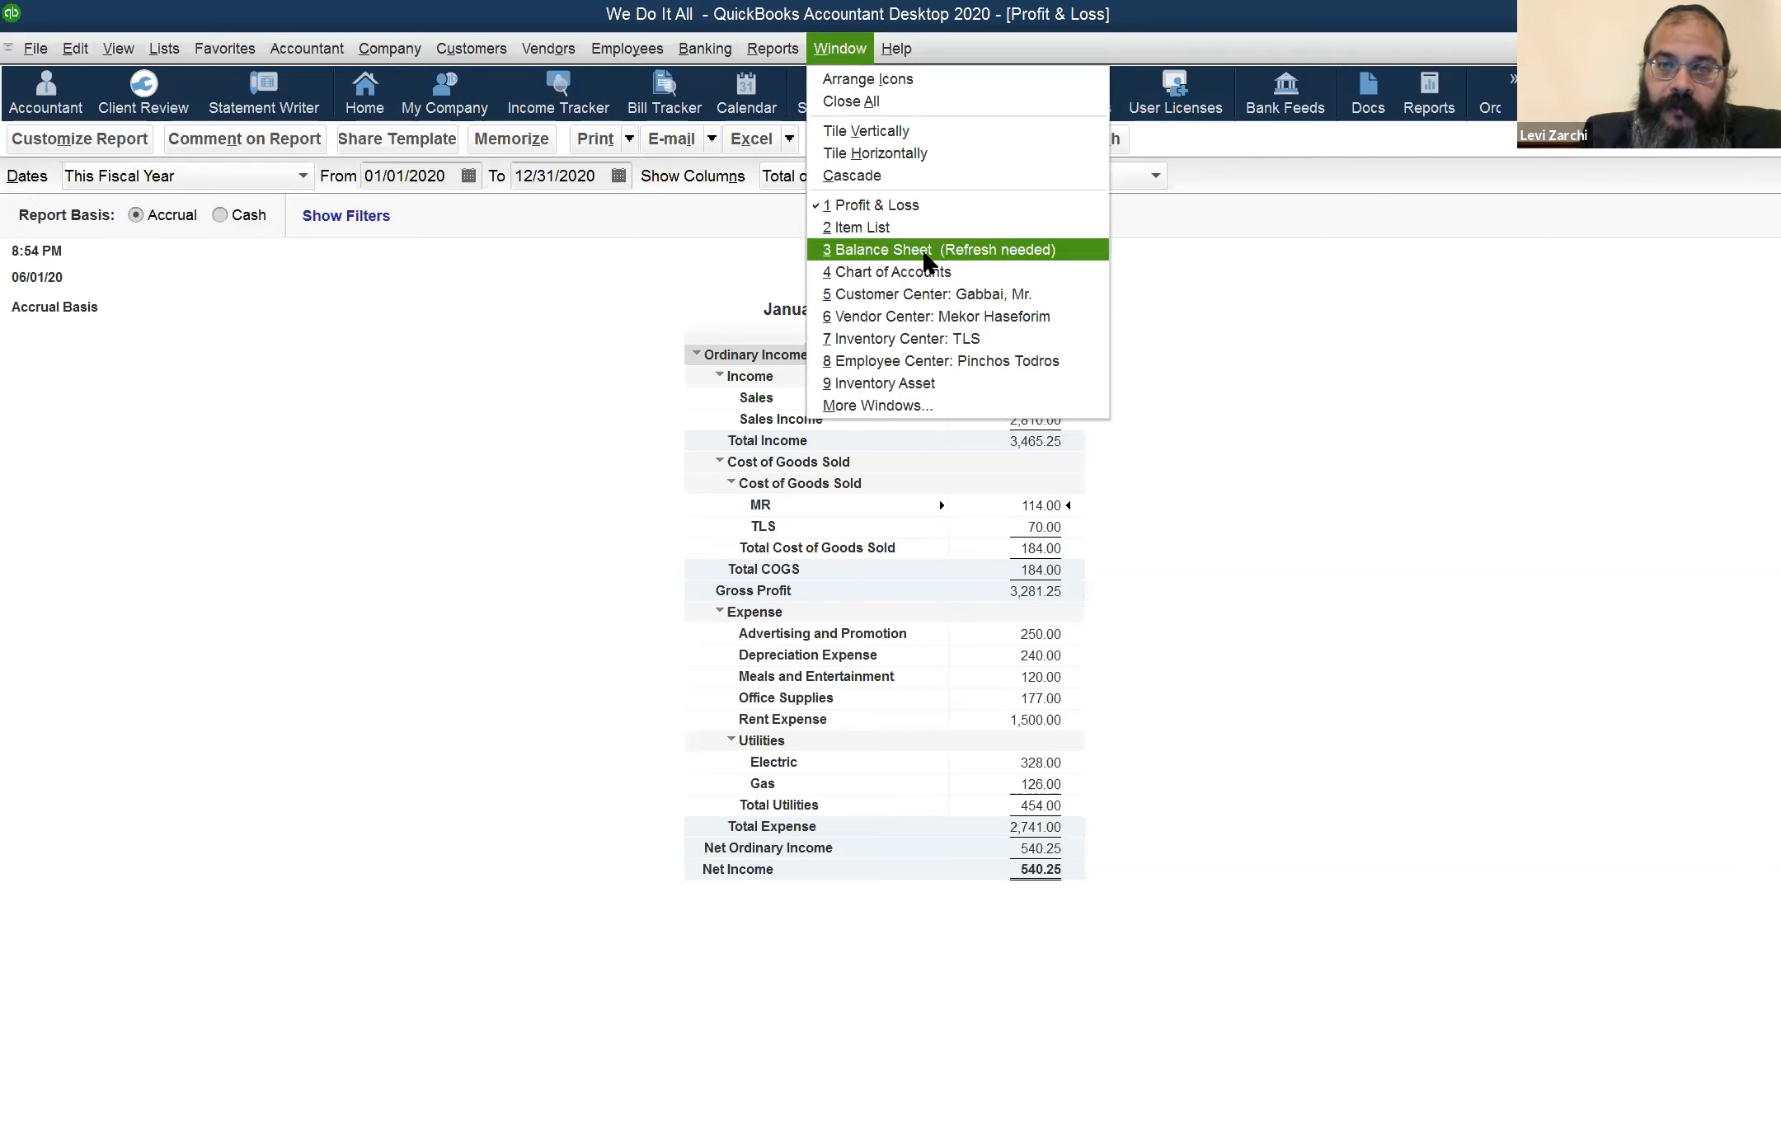
key(Return)
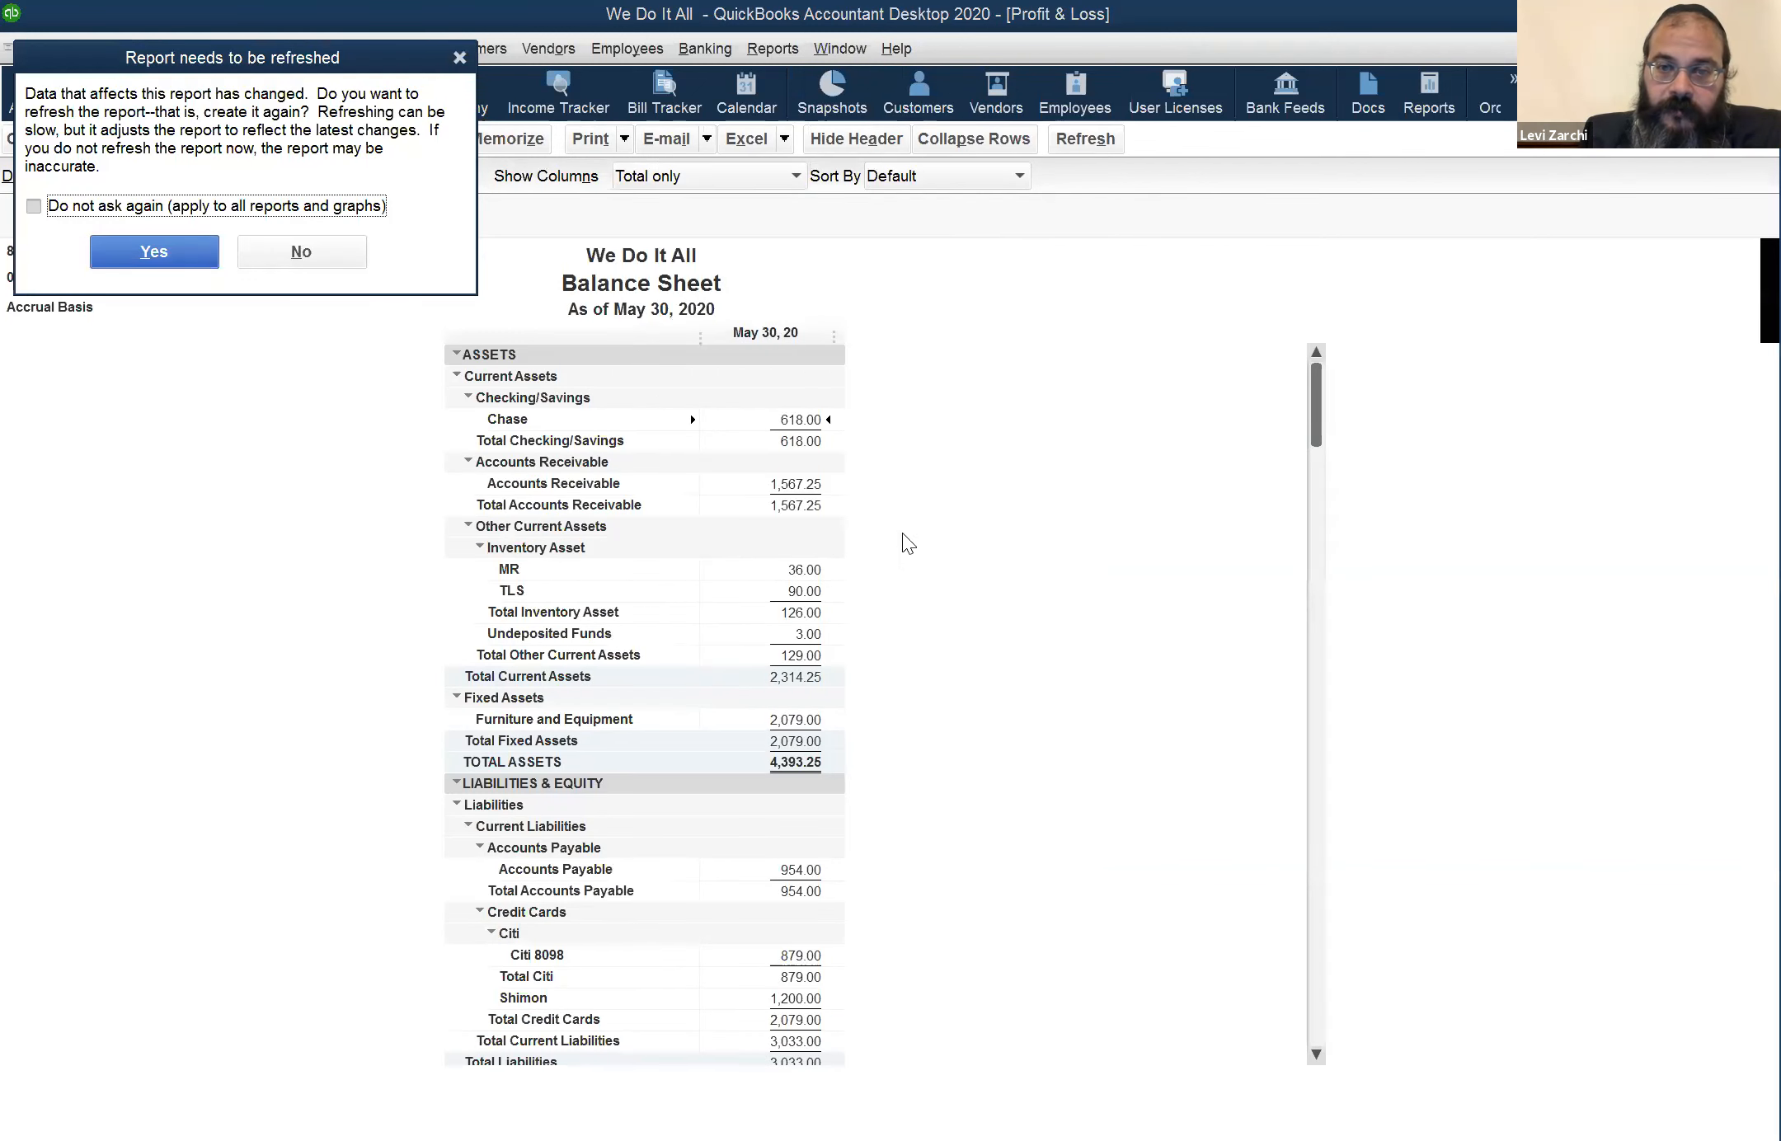
key(Return)
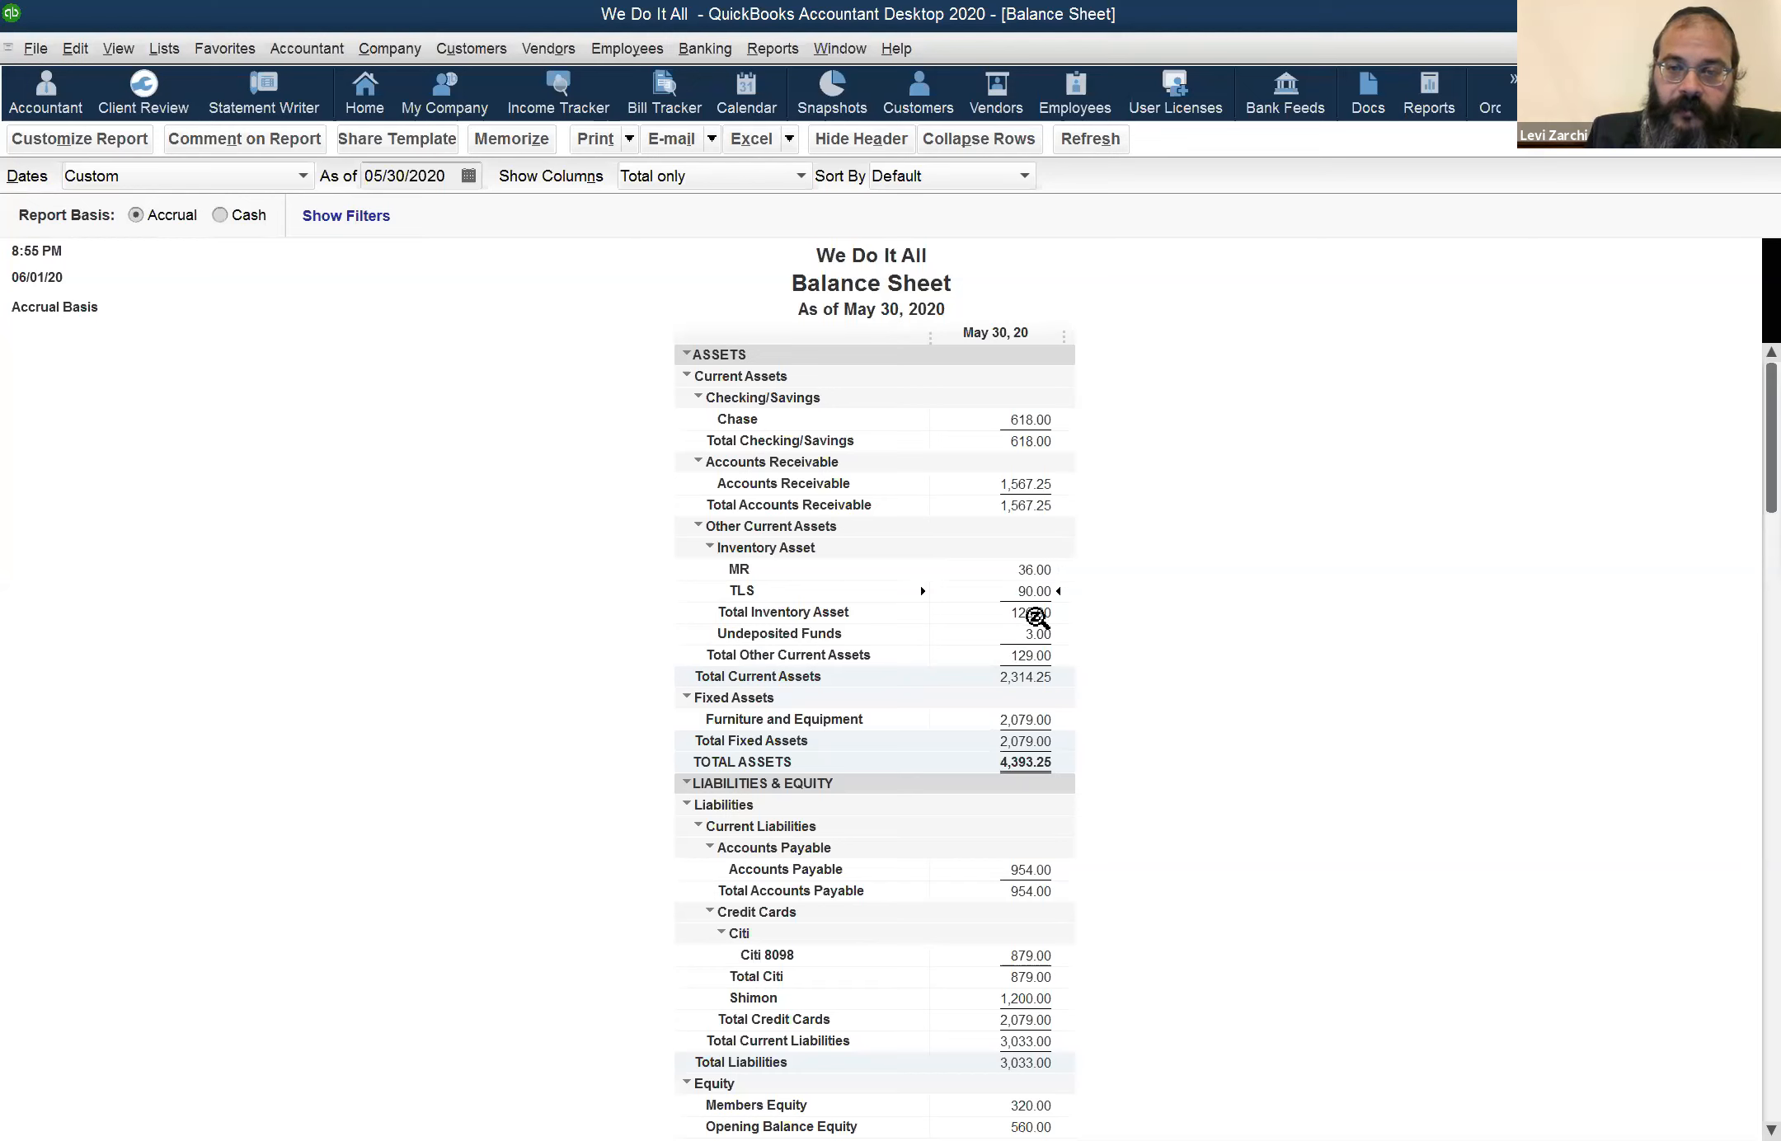
Return to the Profit & Loss report to review the TLS cost of goods sold, and go back to the Chart of Accounts
click(836, 49)
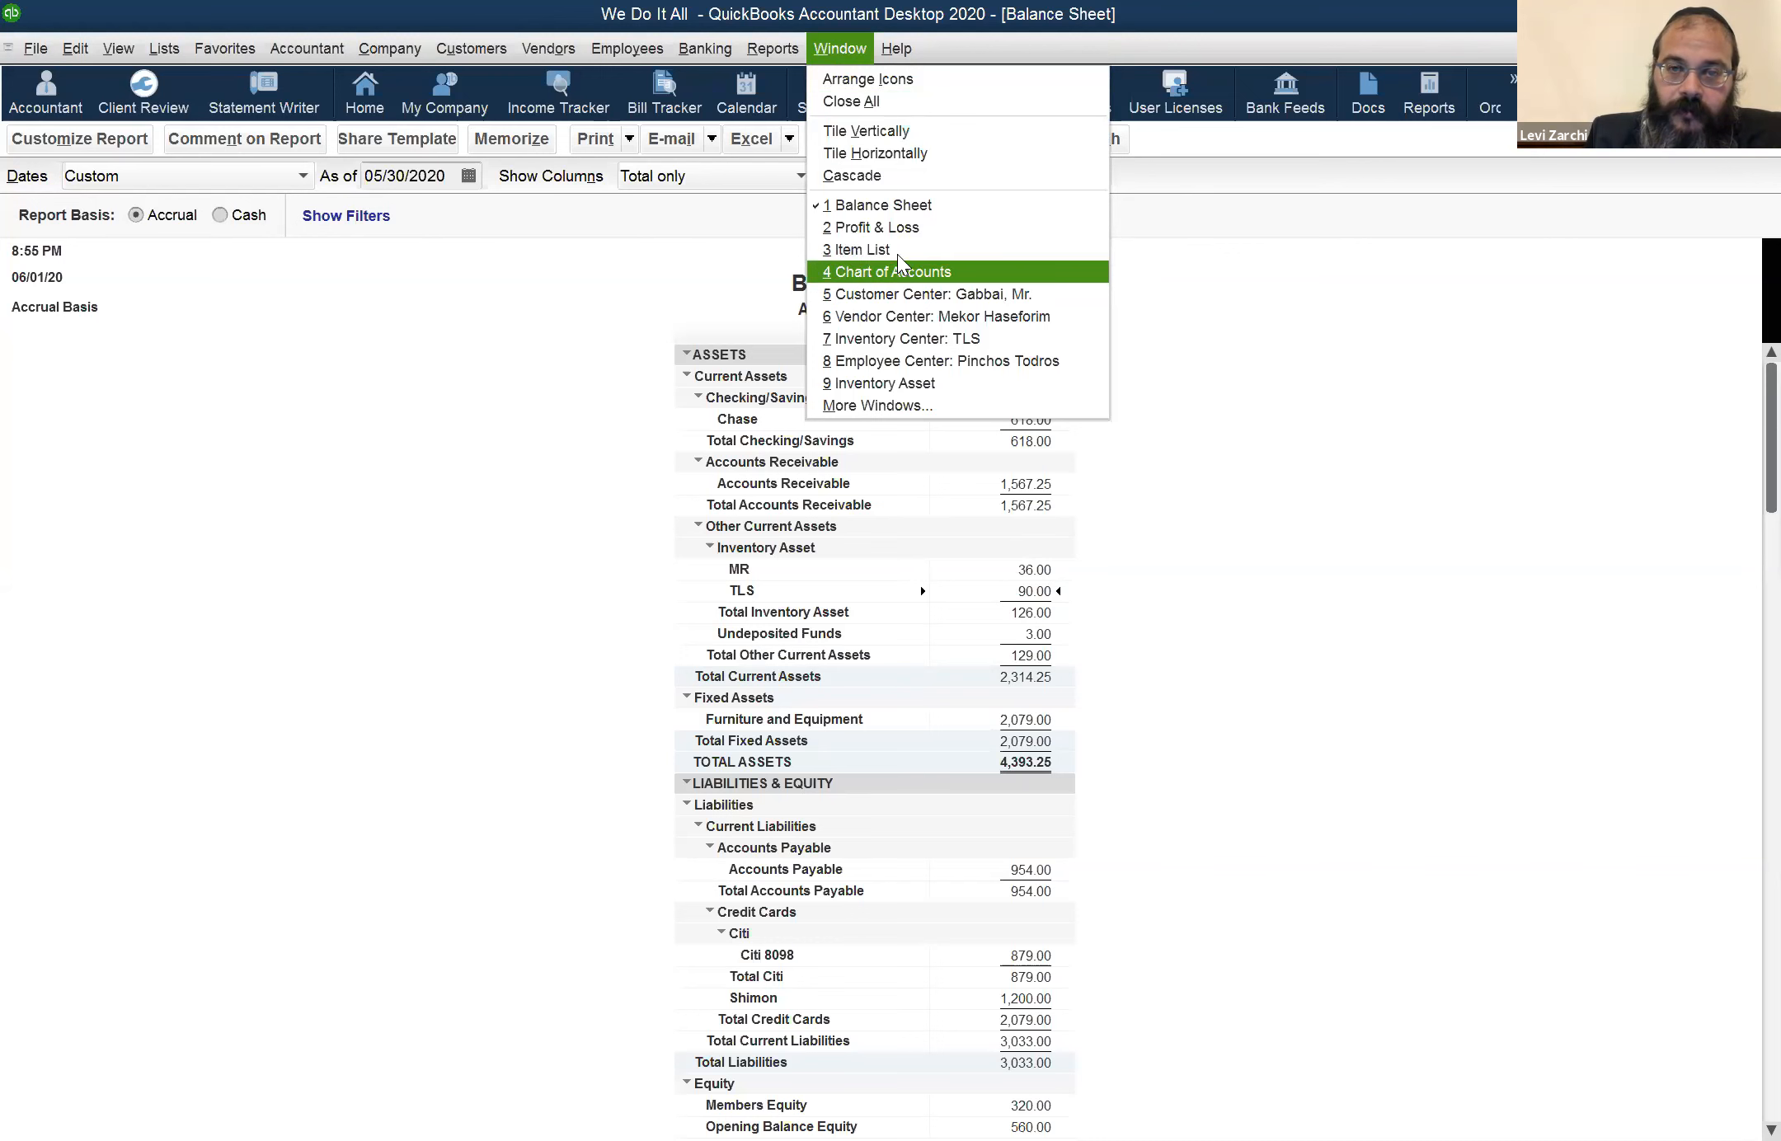
click(907, 228)
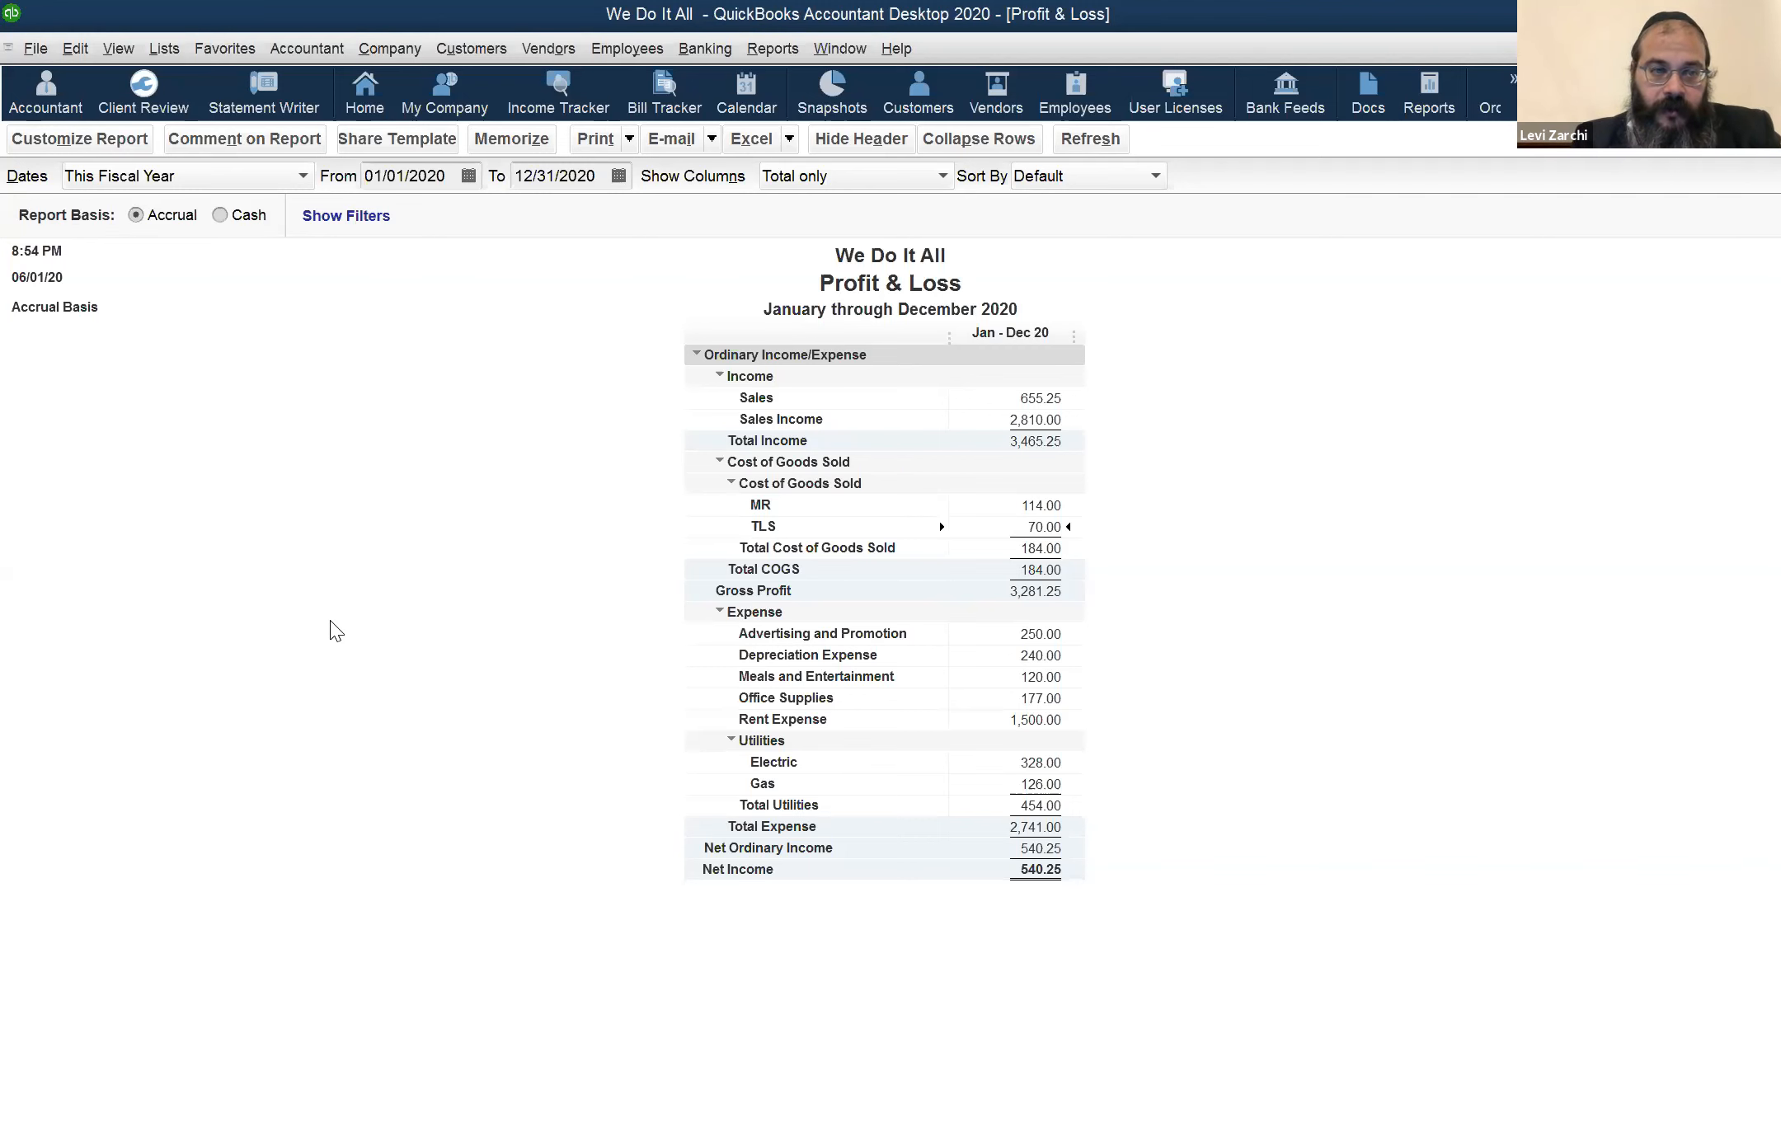
key(Escape)
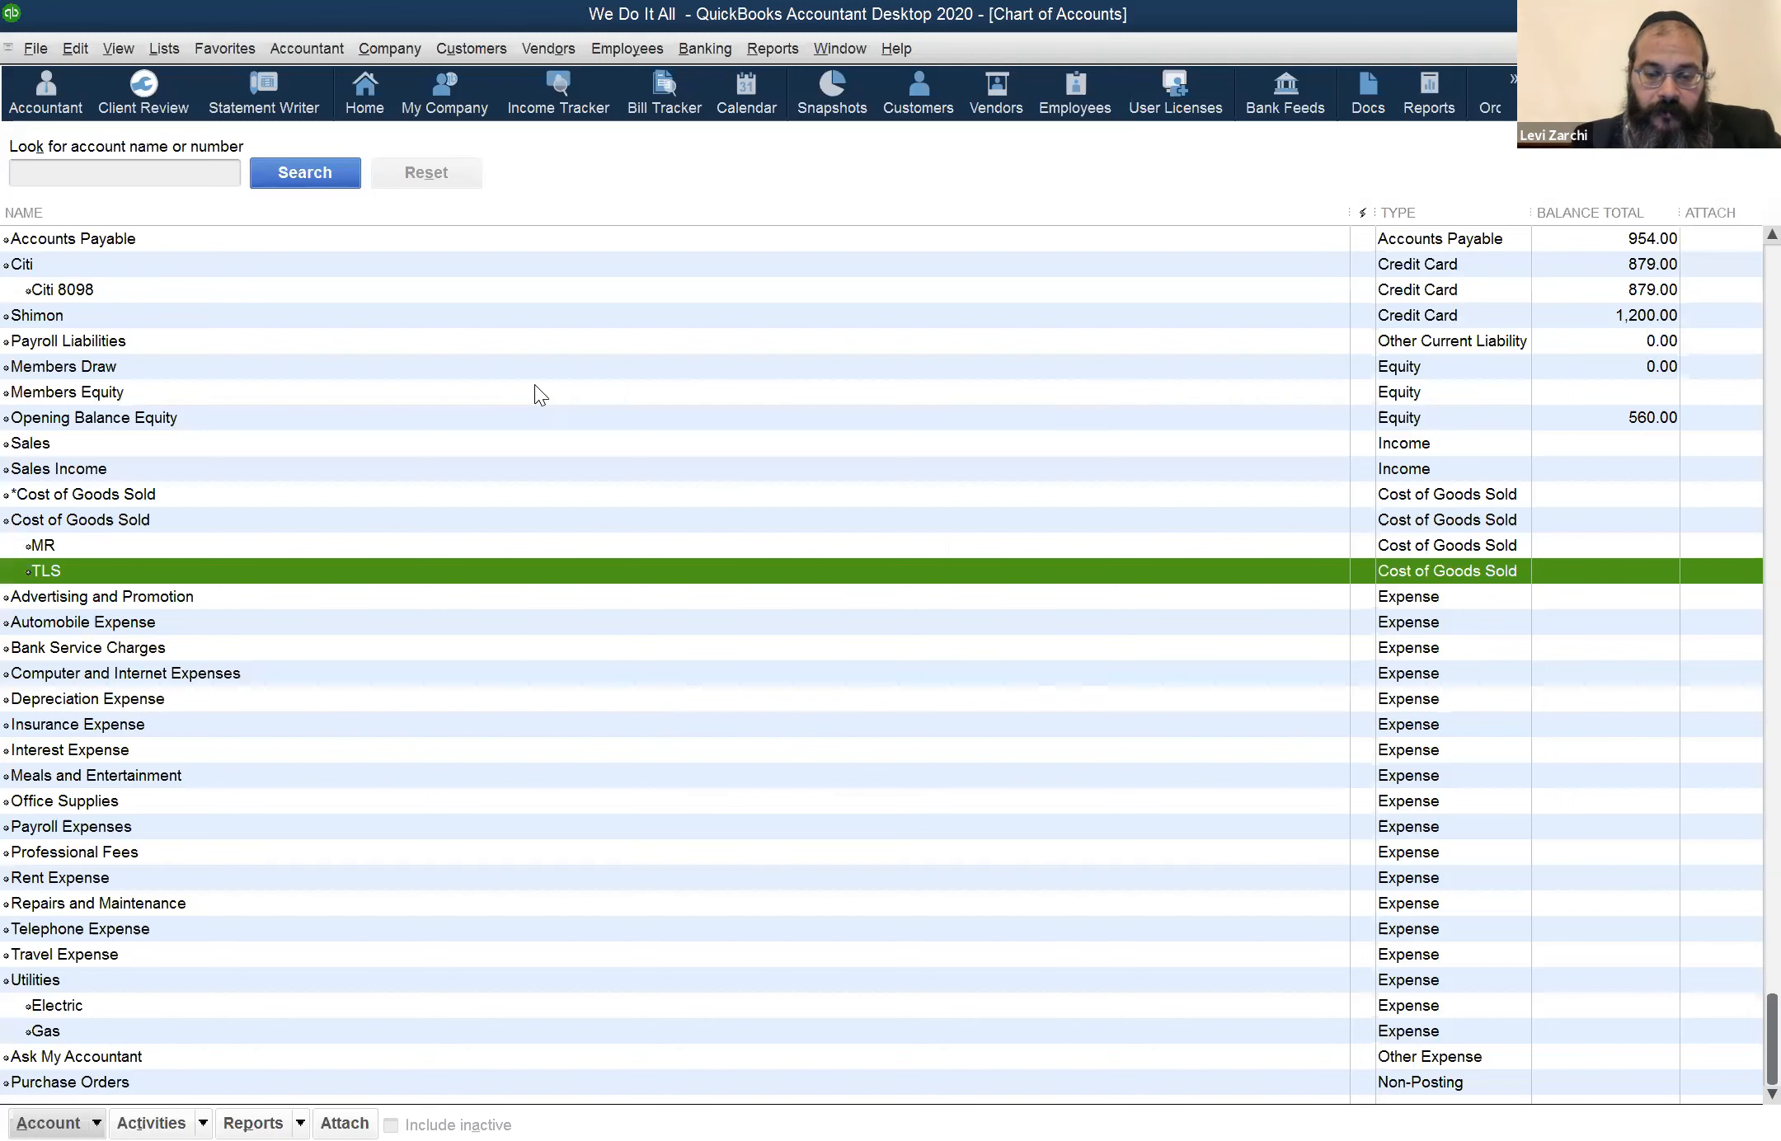
key(ctrl+n)
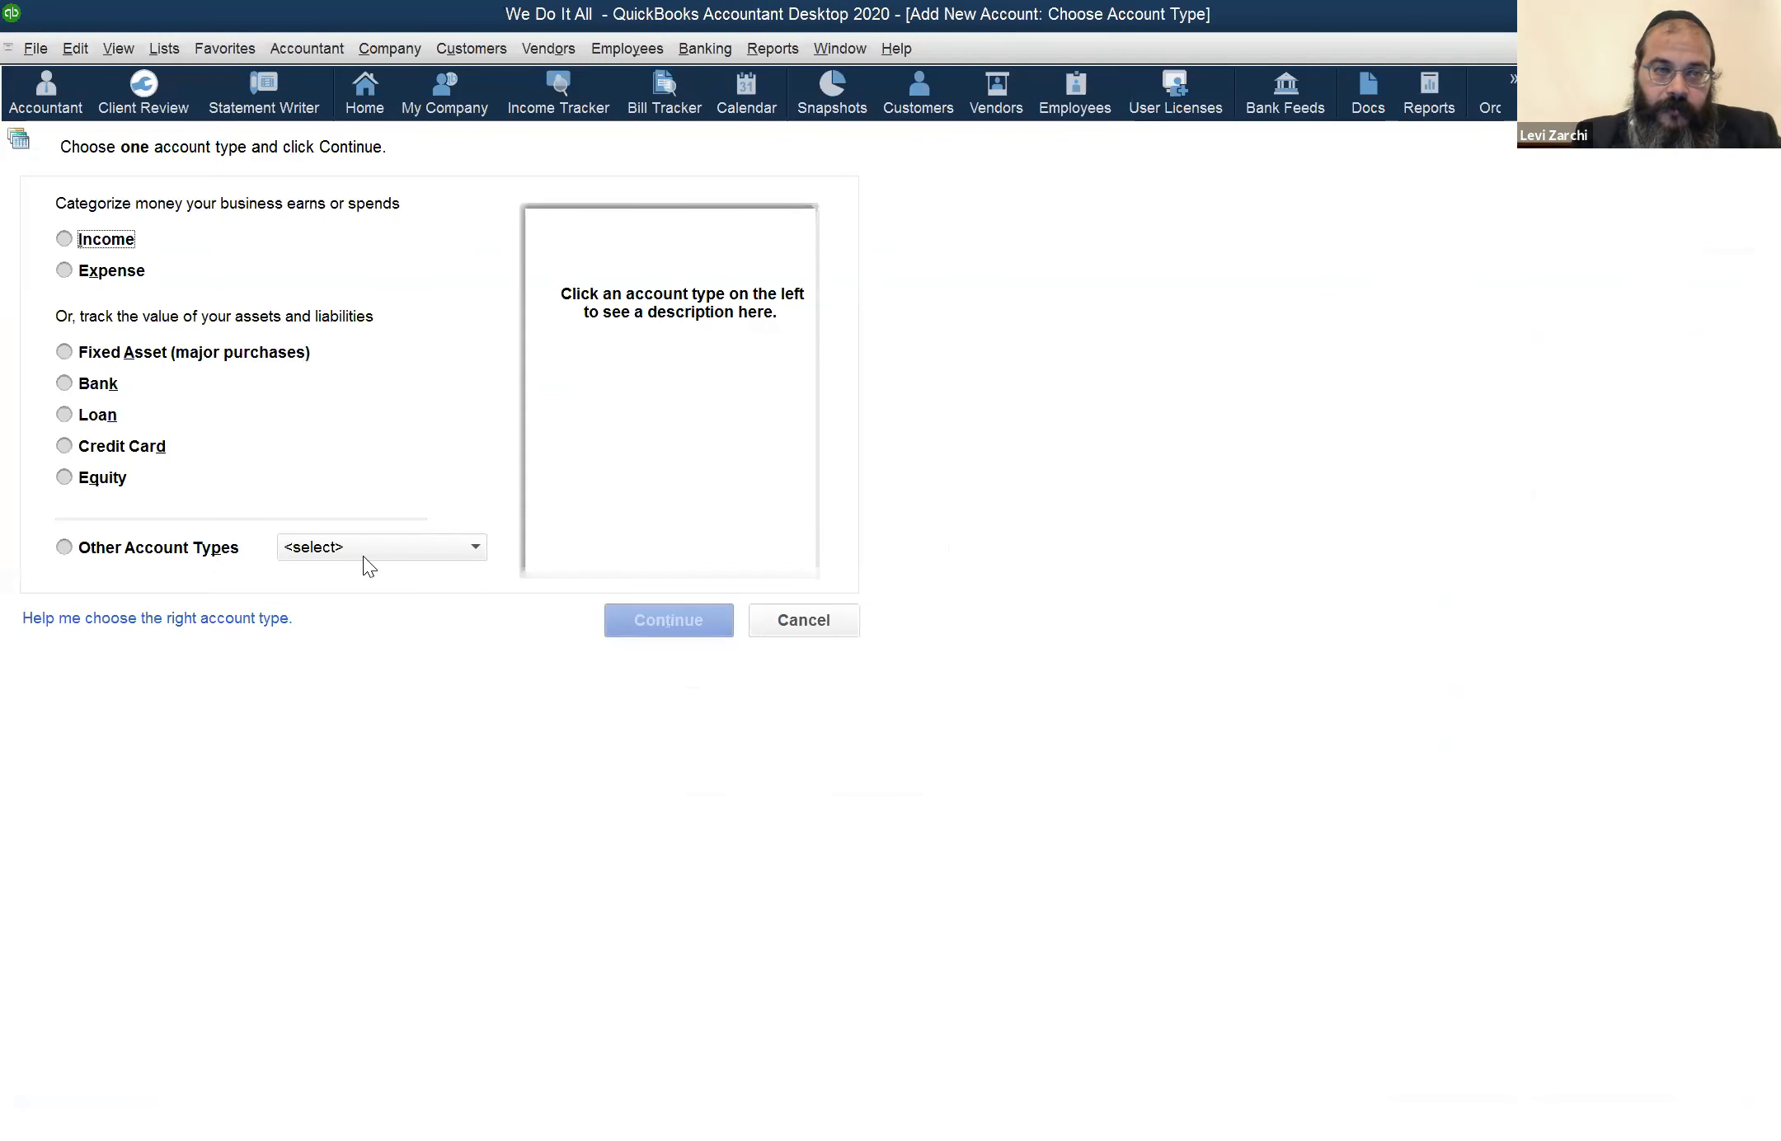
click(368, 553)
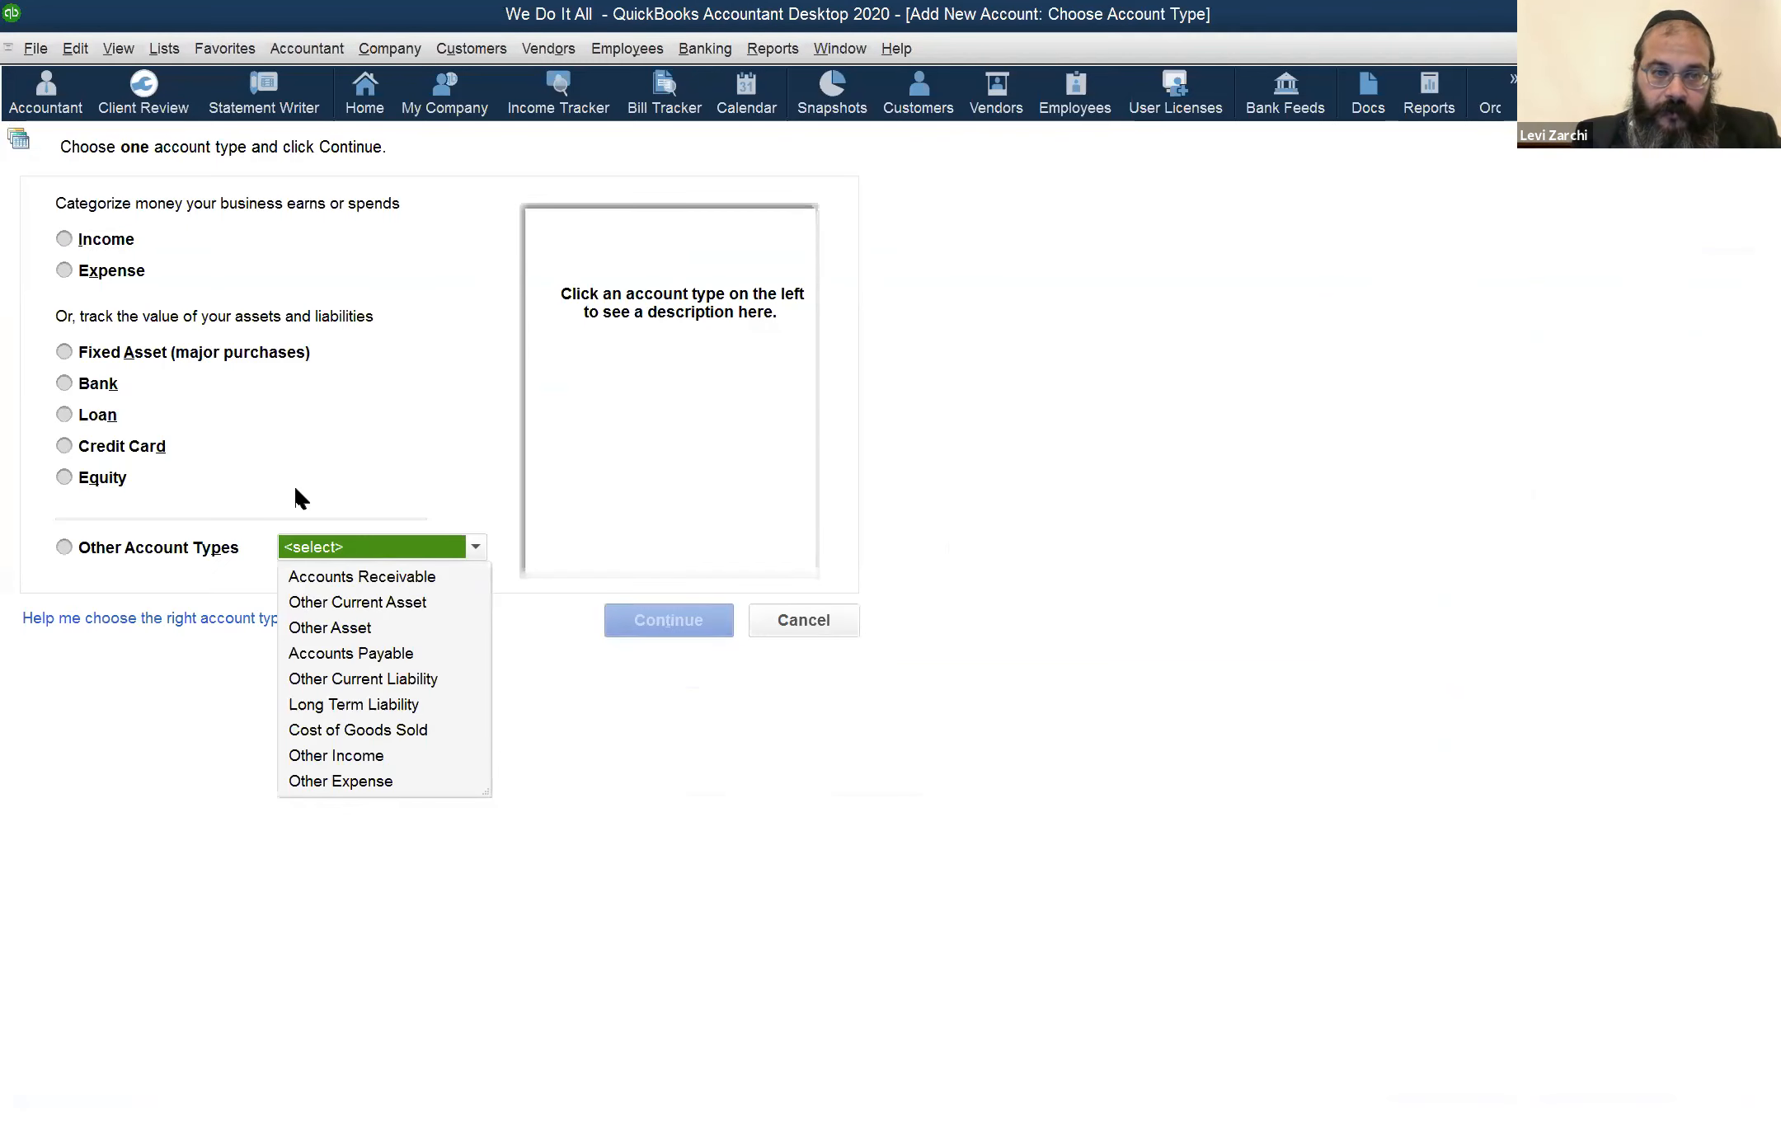
click(425, 546)
click(421, 553)
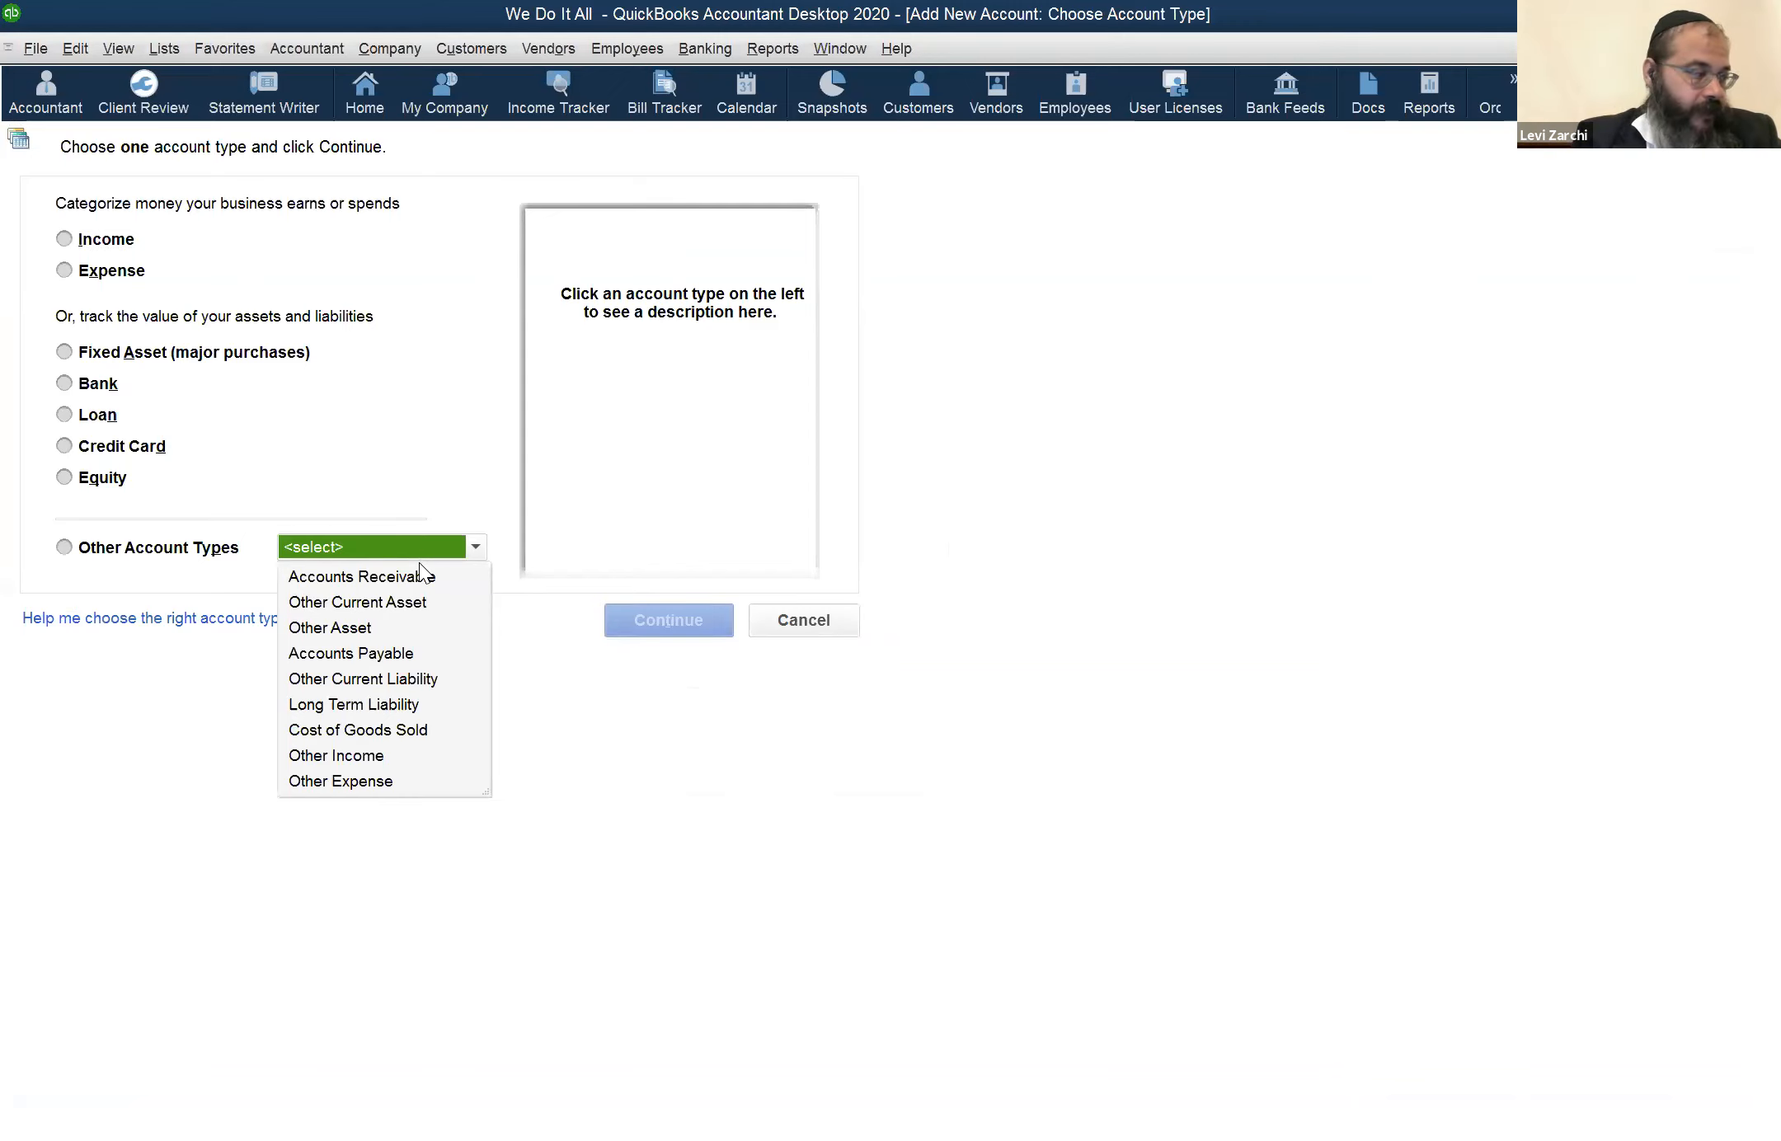
click(421, 551)
click(424, 546)
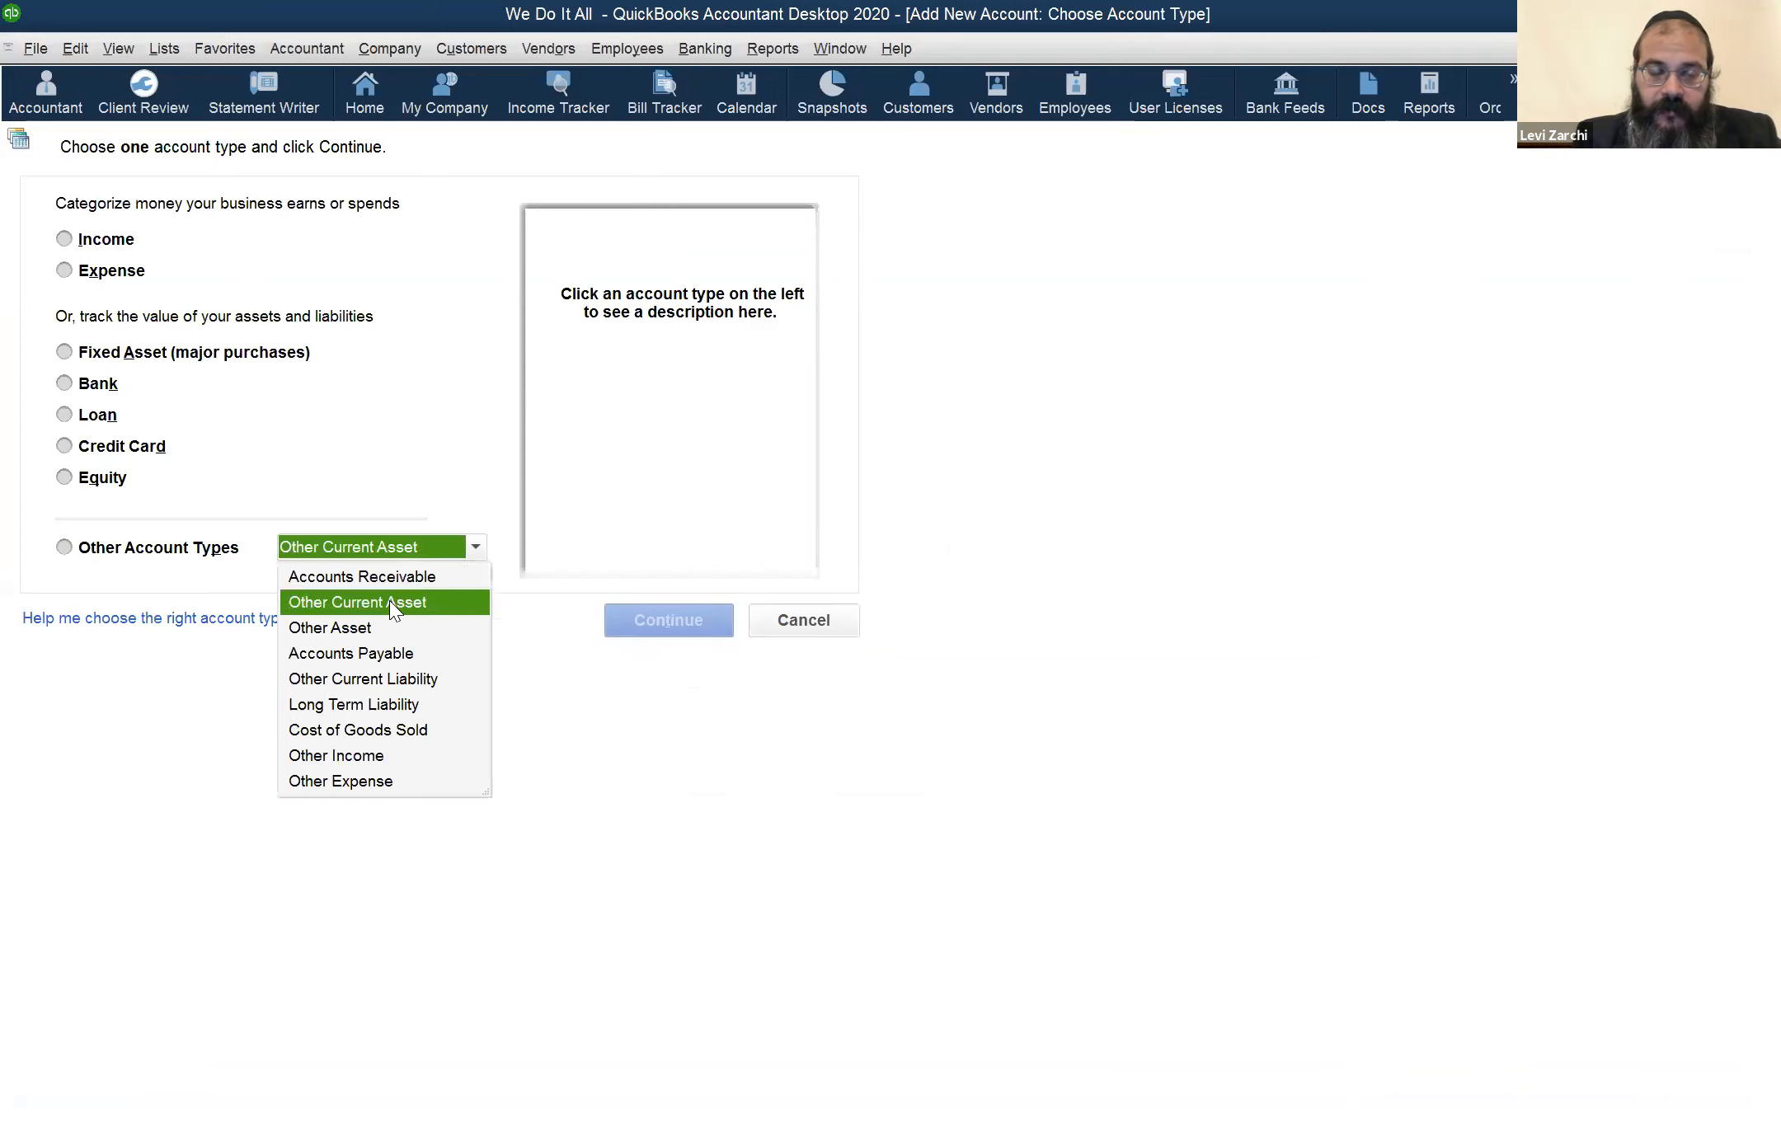
key(Return)
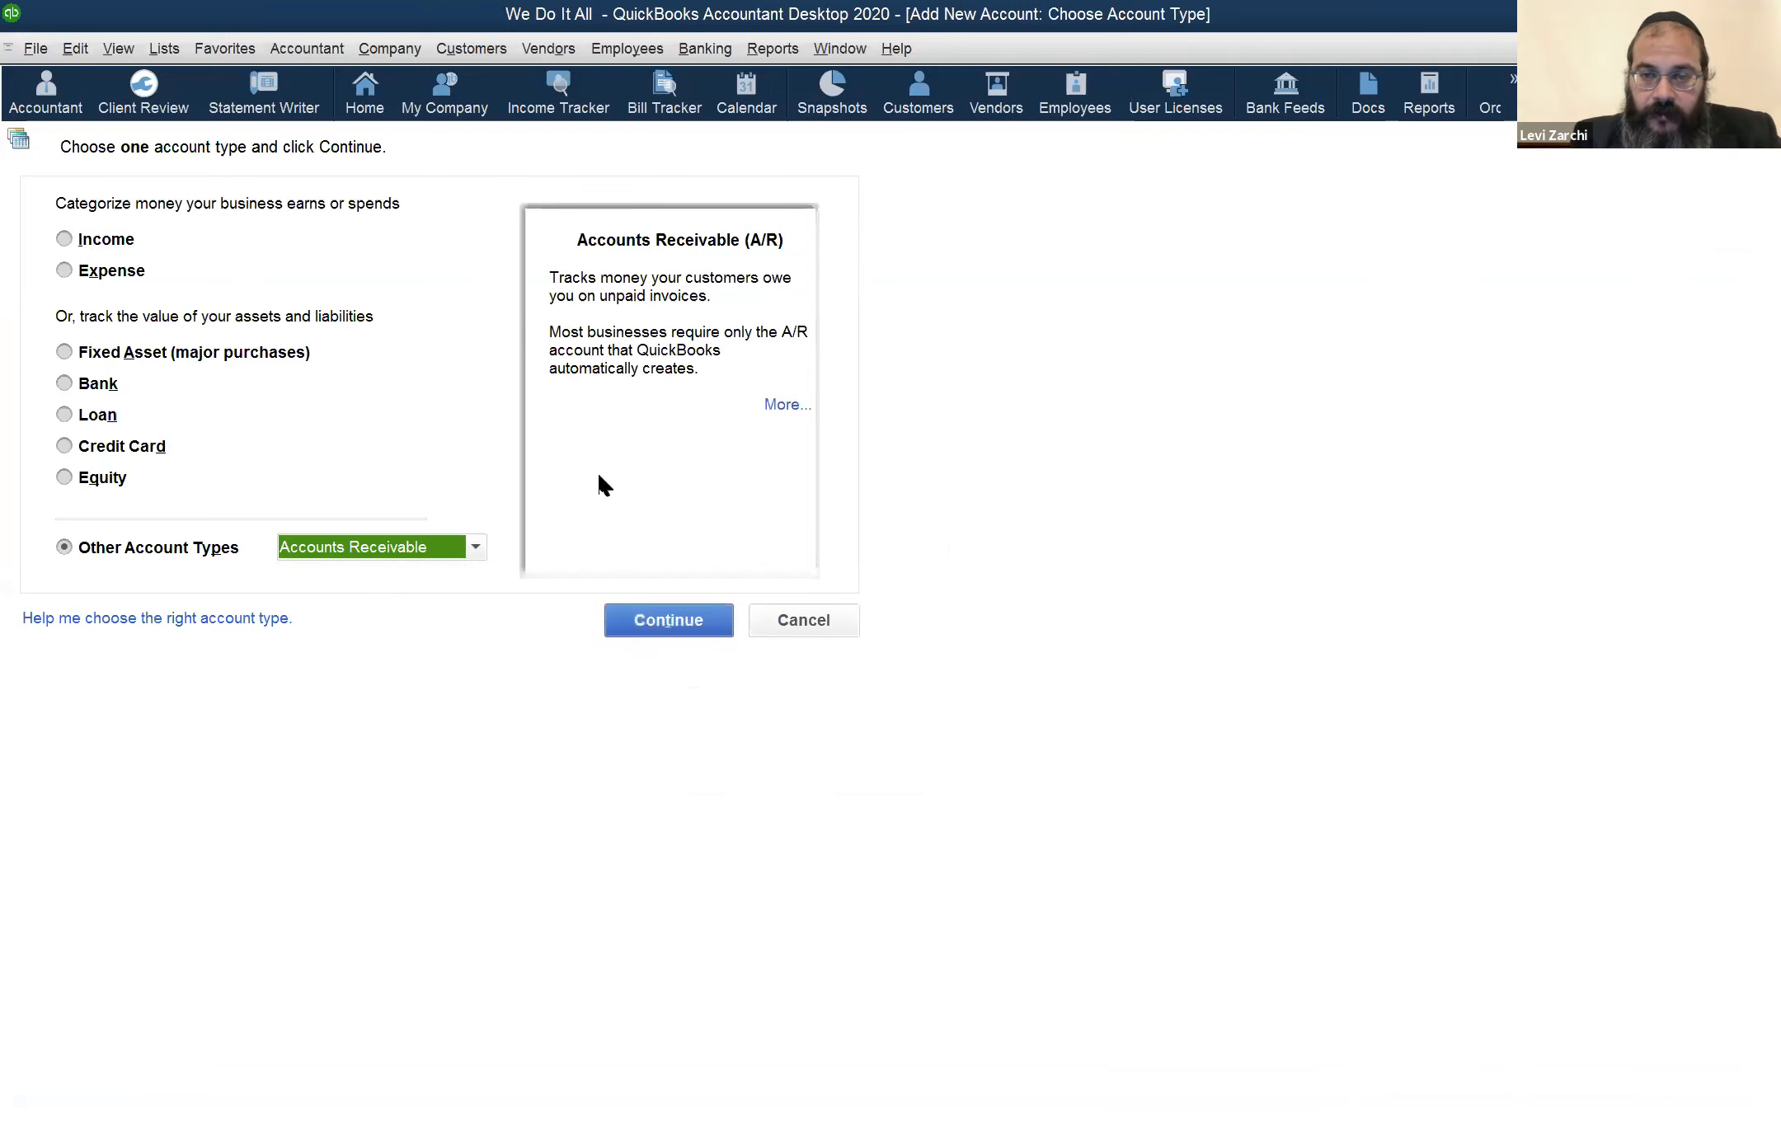
click(599, 476)
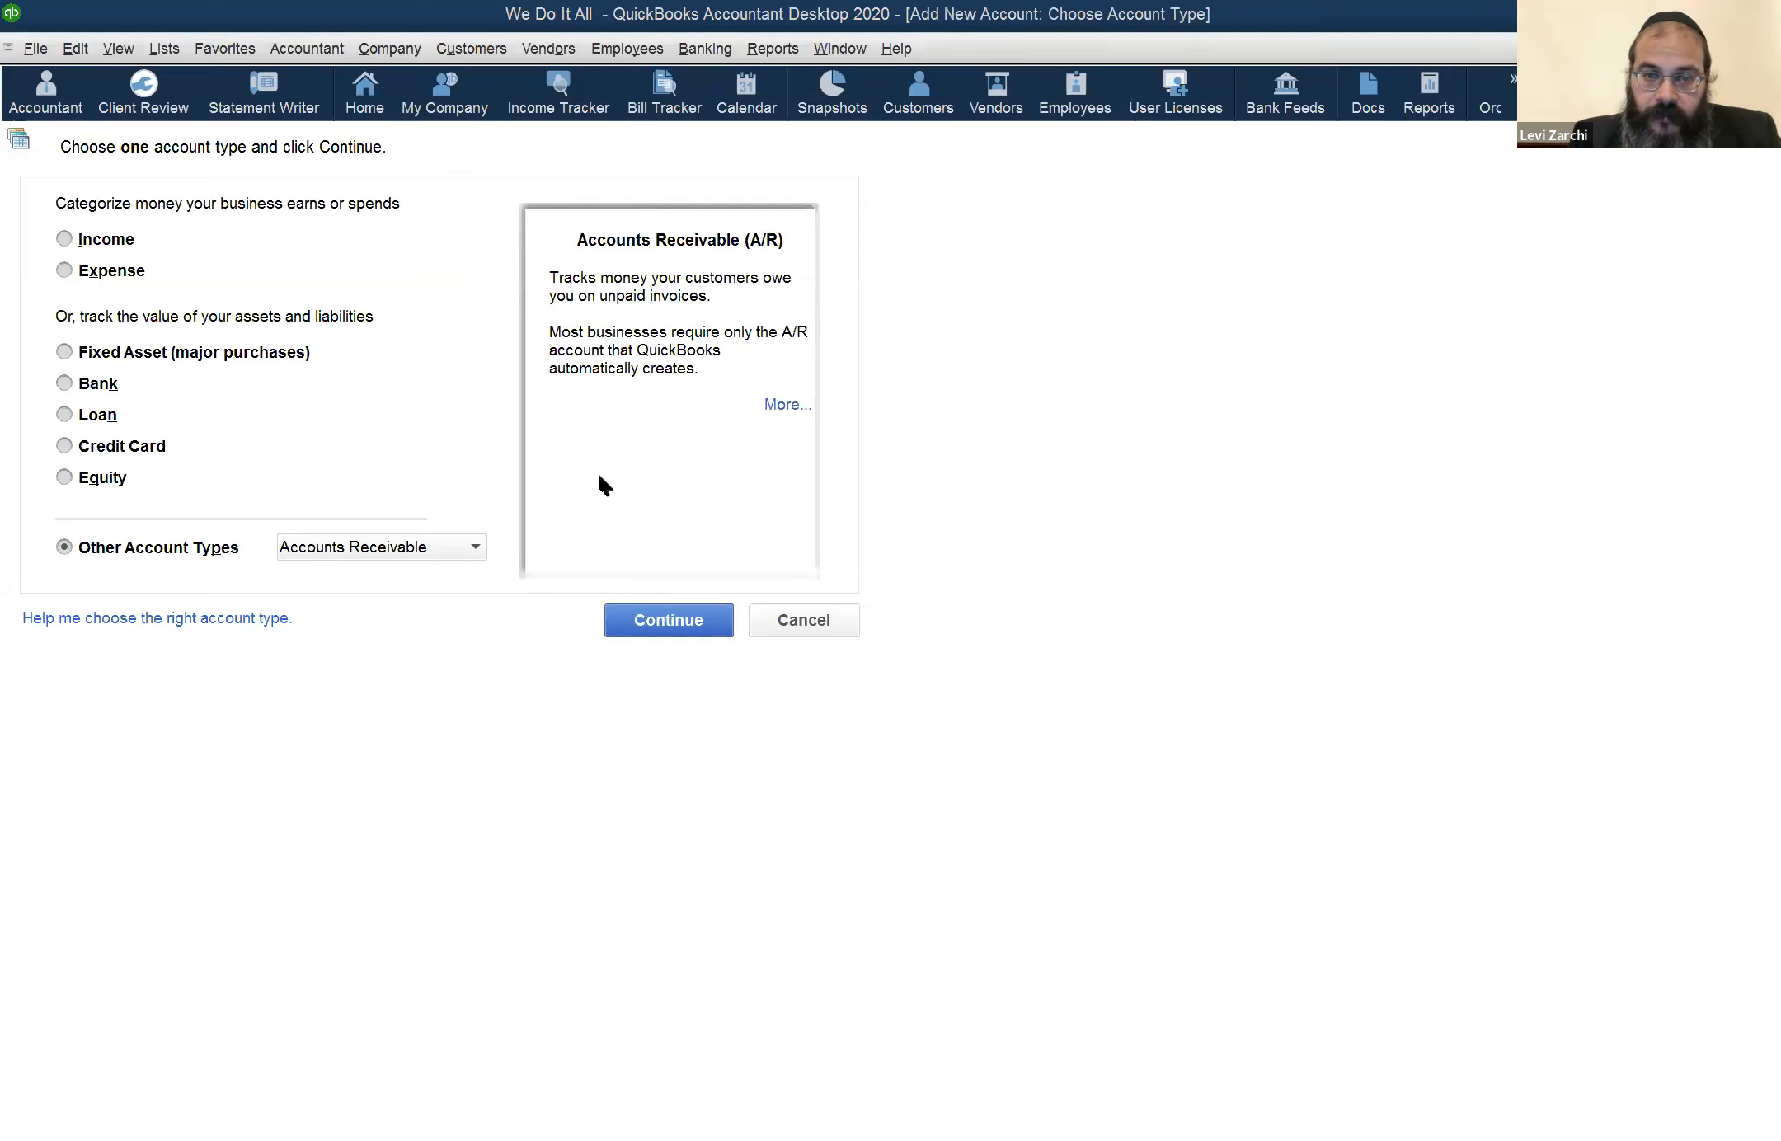
click(772, 630)
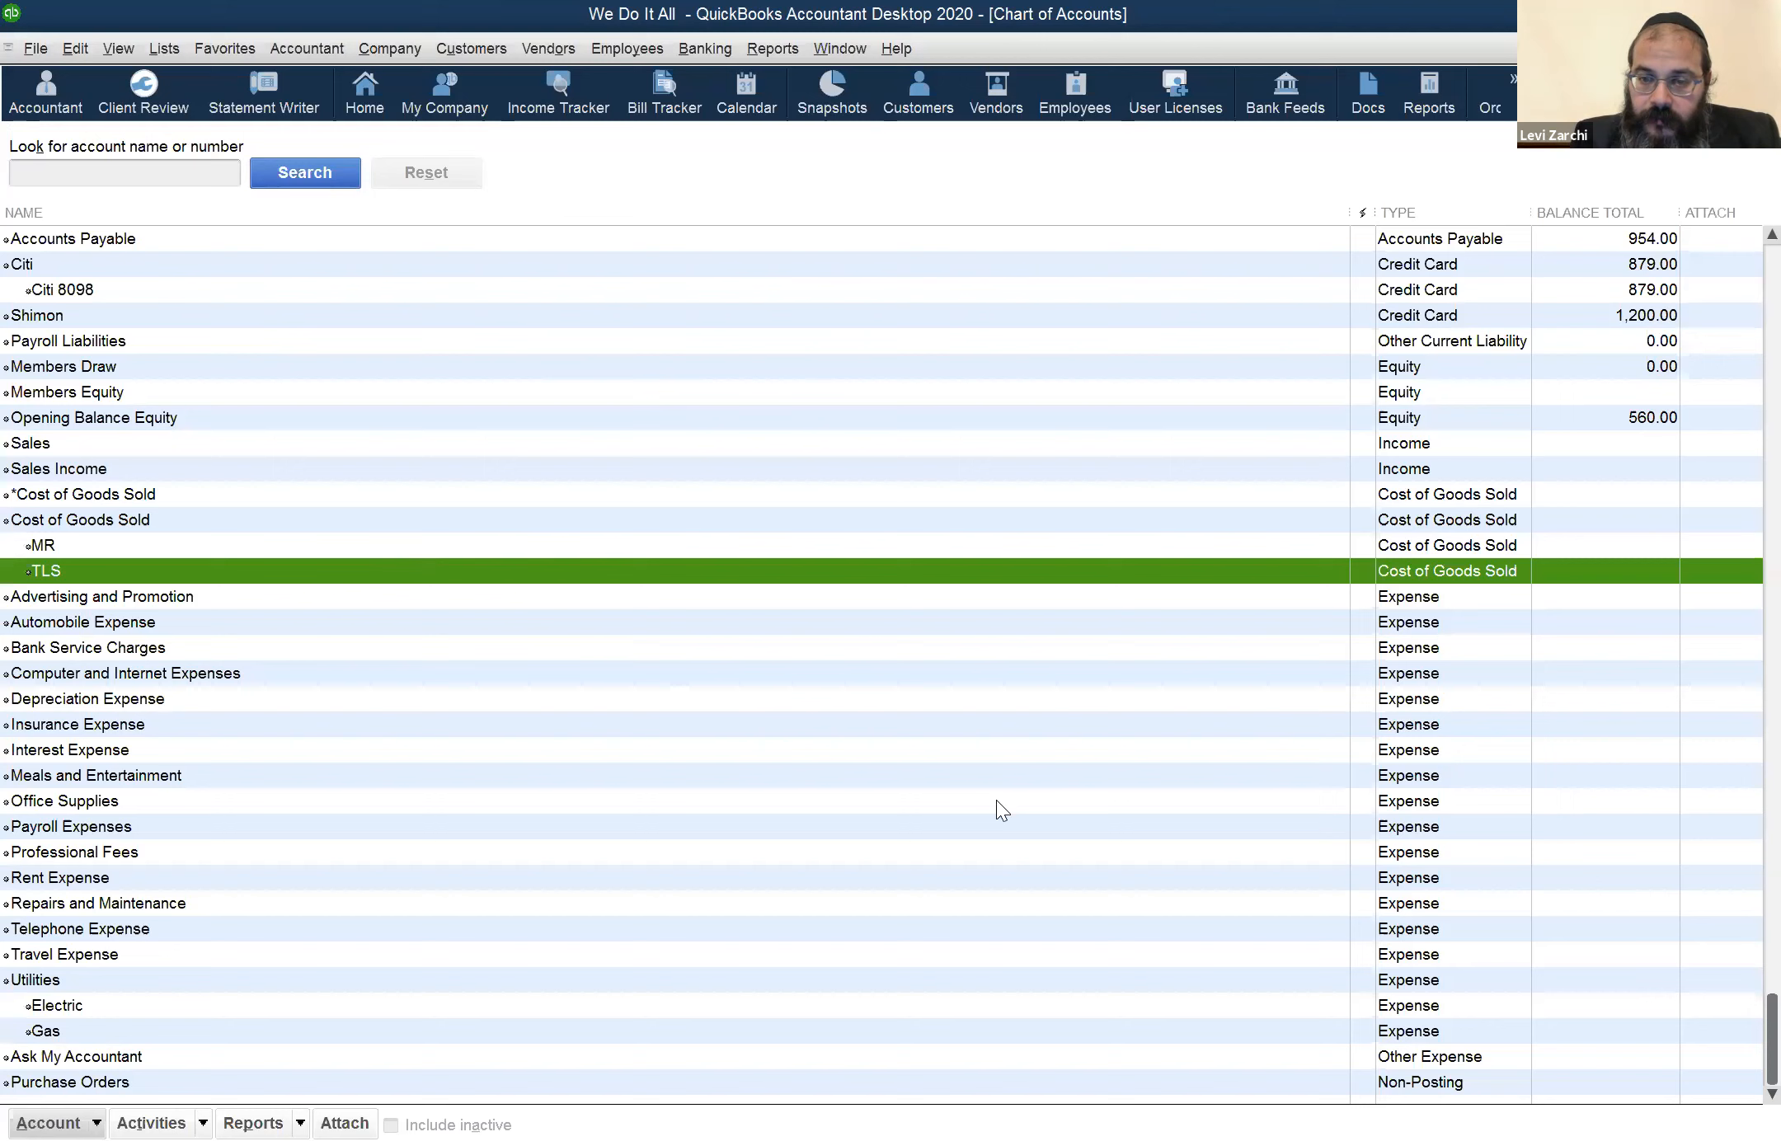
Examine the Inventory Asset account and its MR and TLS subaccounts in the Chart of Accounts
key(ctrl+n)
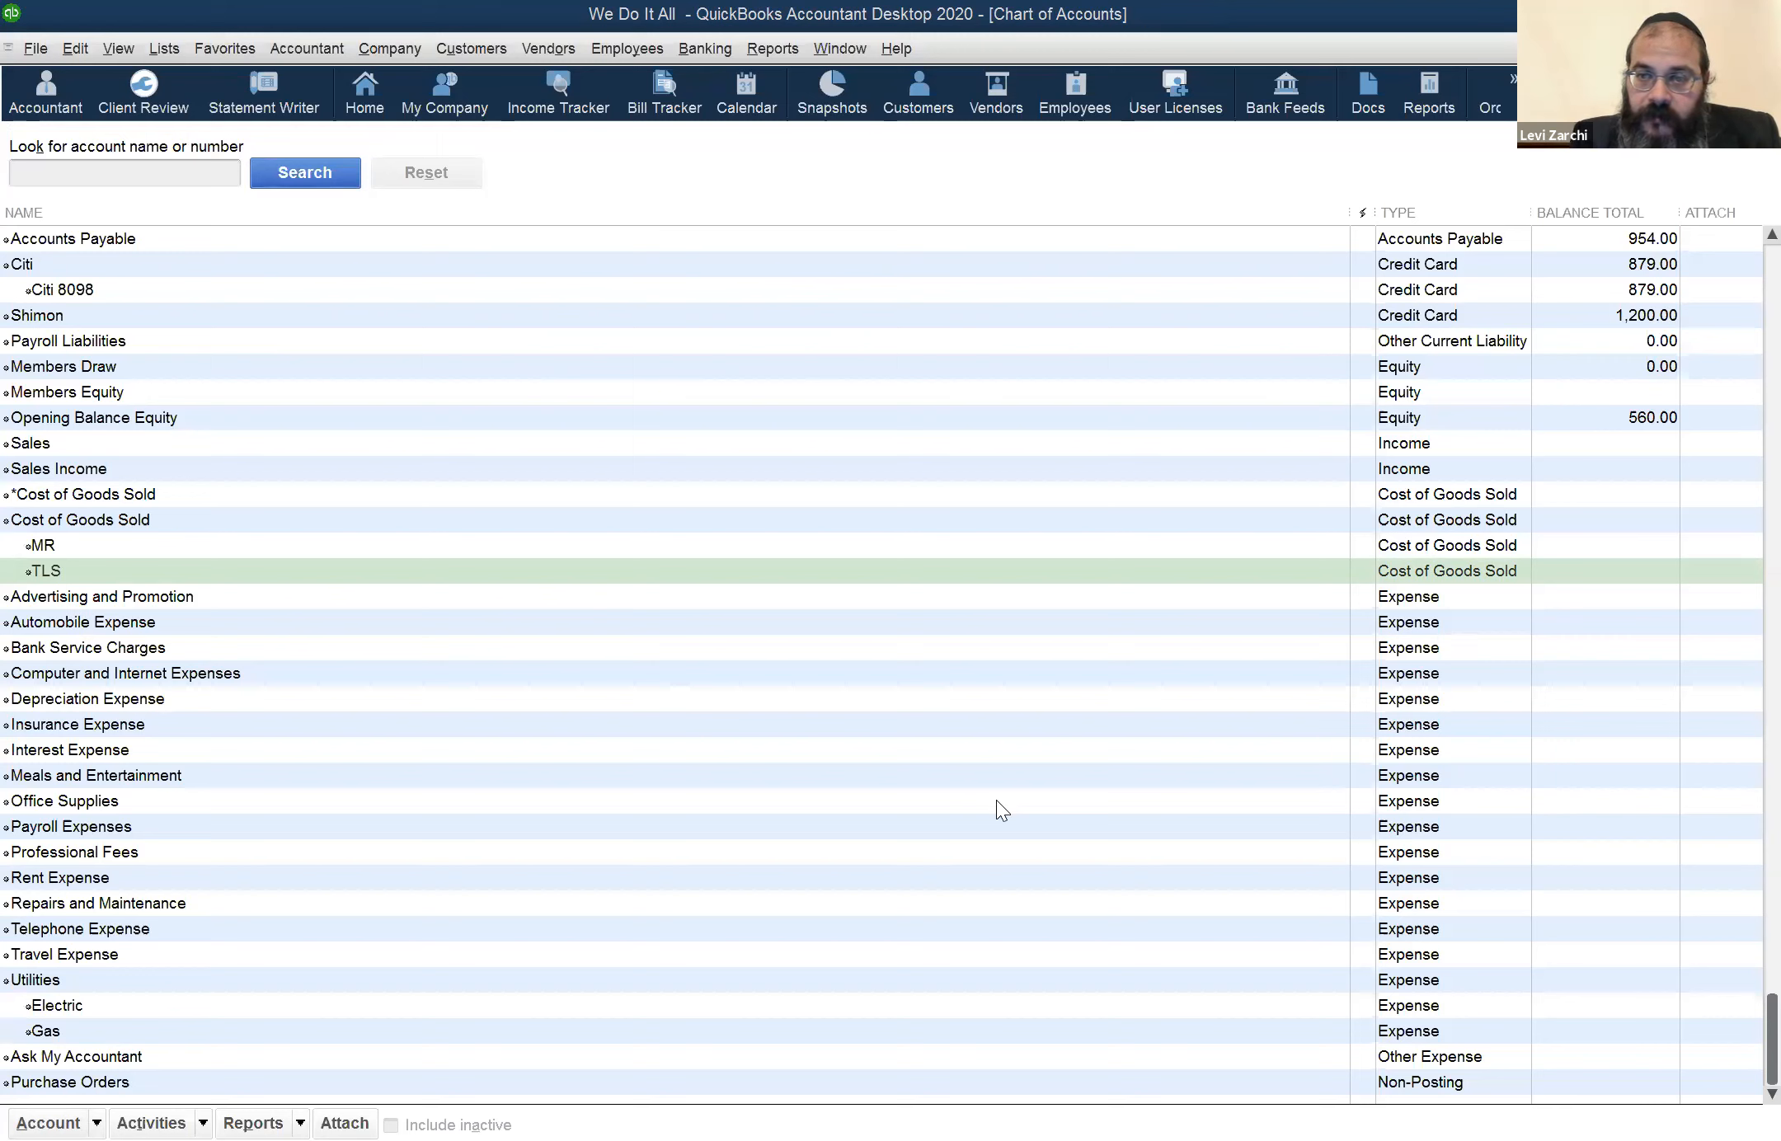
click(277, 388)
scroll(273, 287, up, 3)
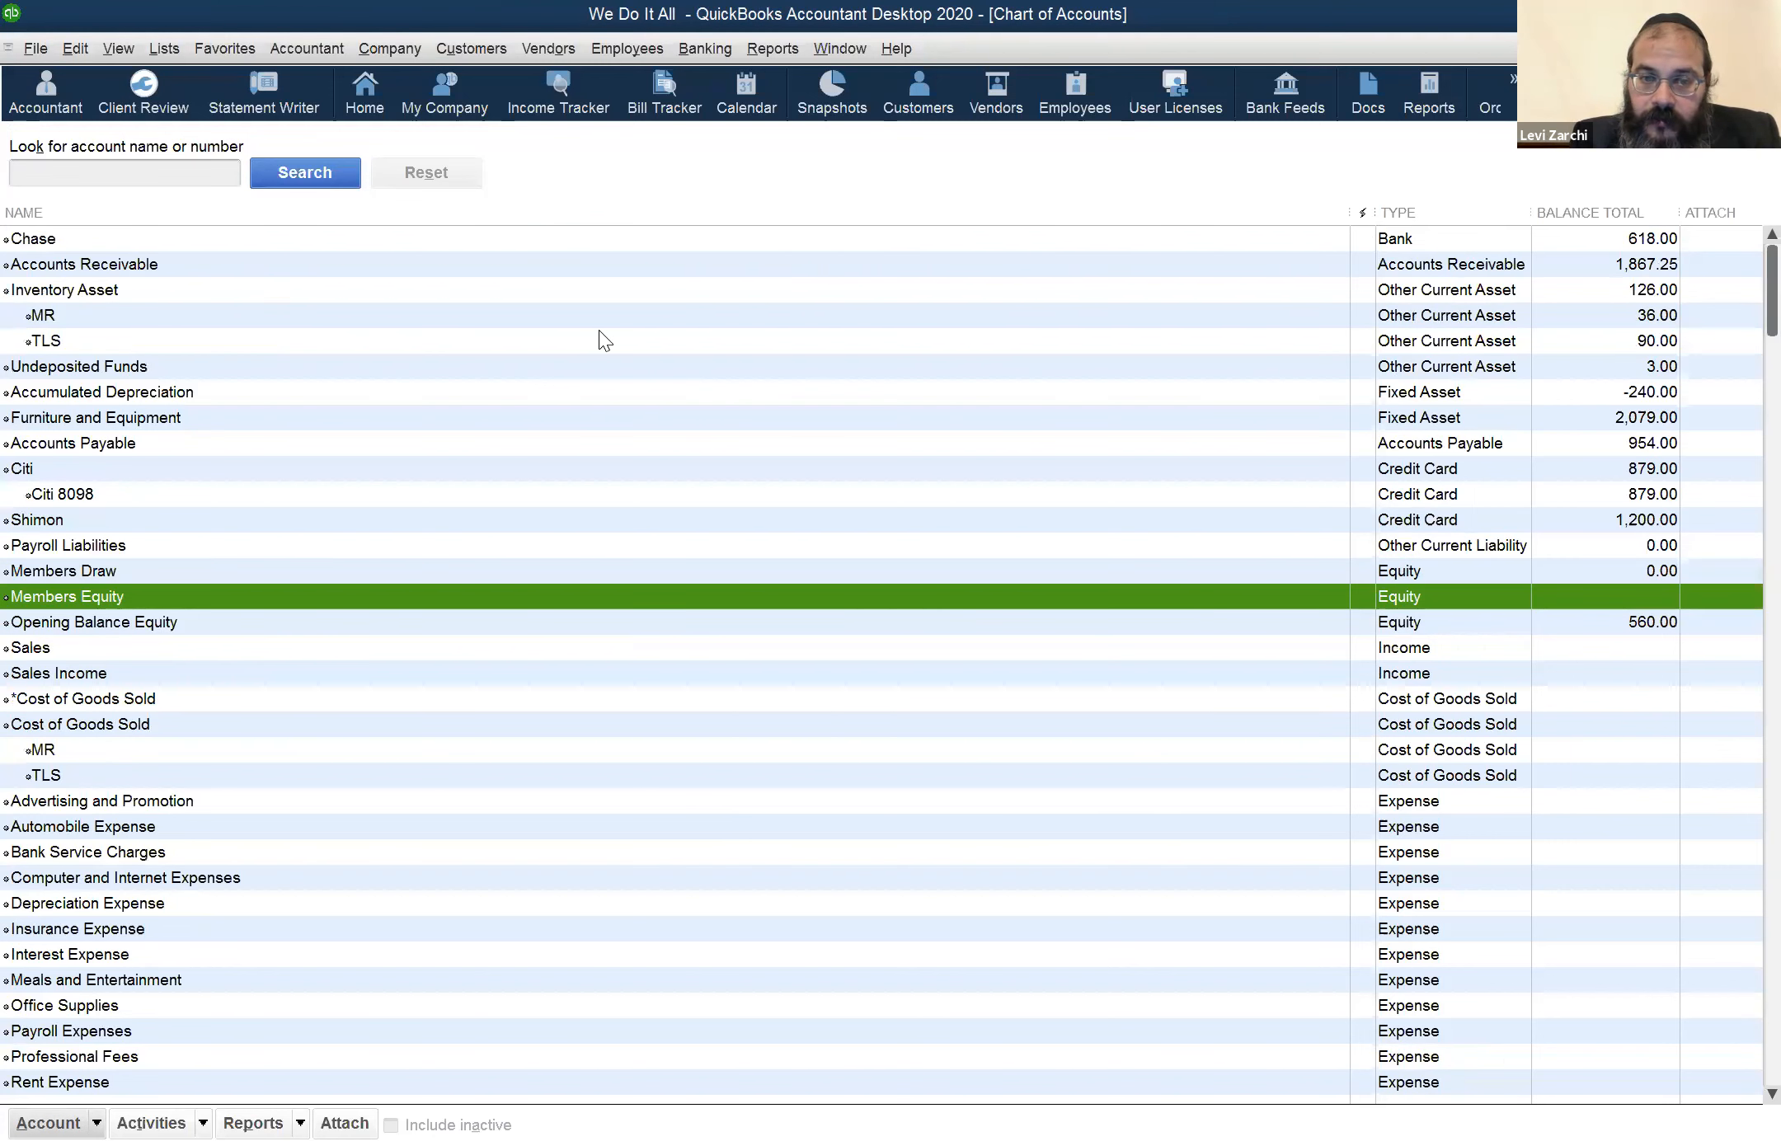
key(ctrl+n)
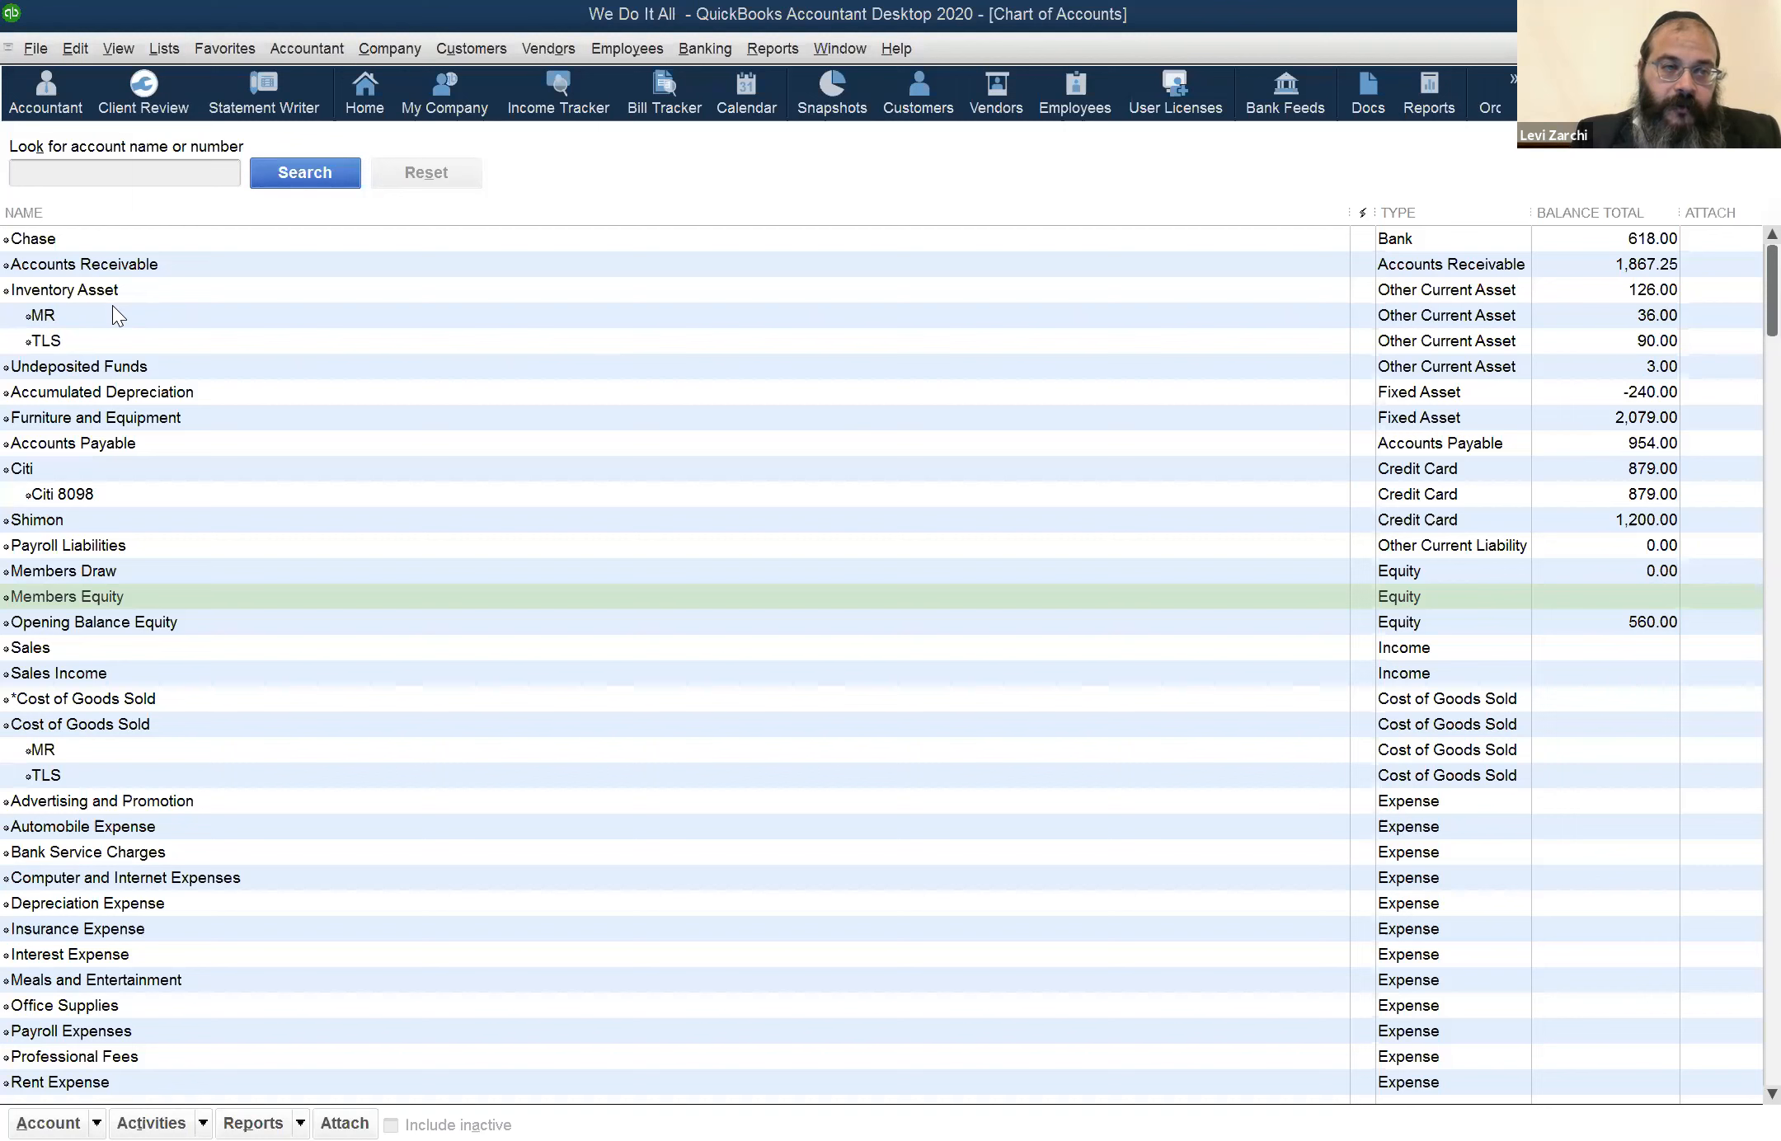
click(83, 297)
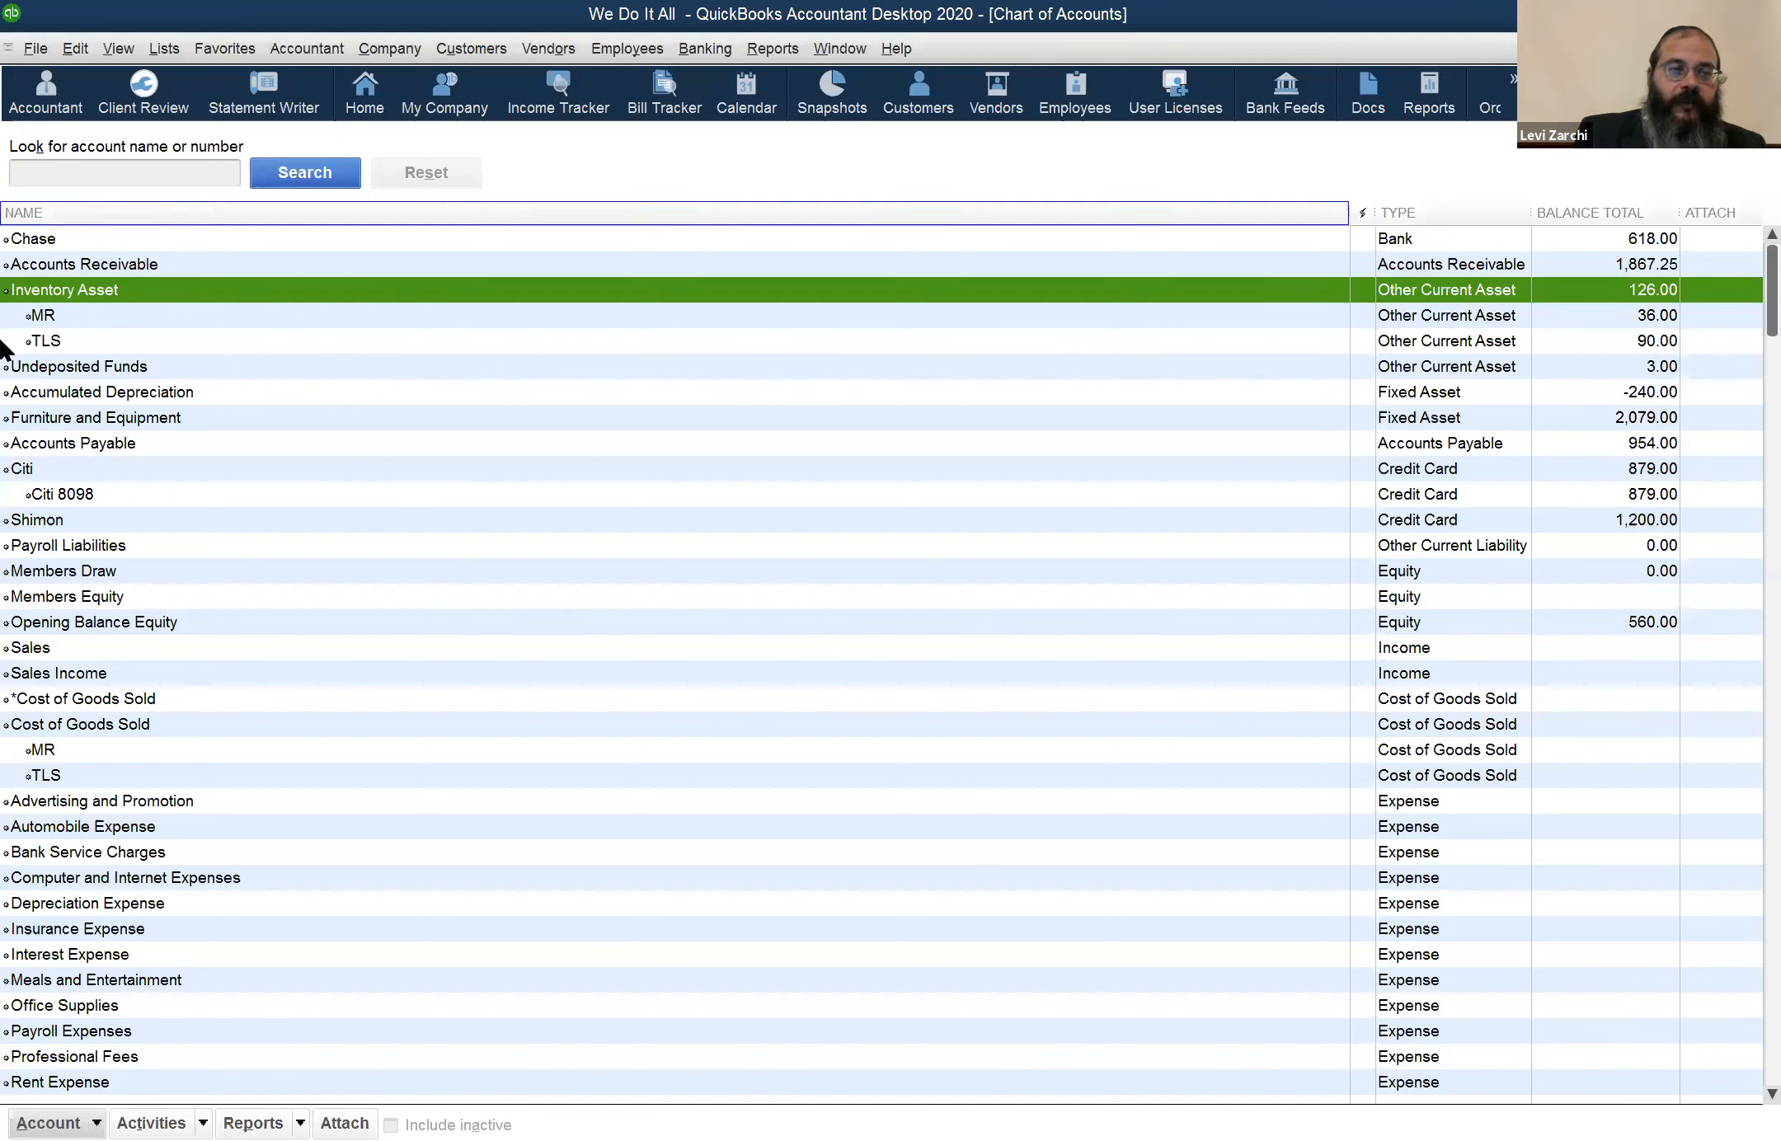
click(76, 317)
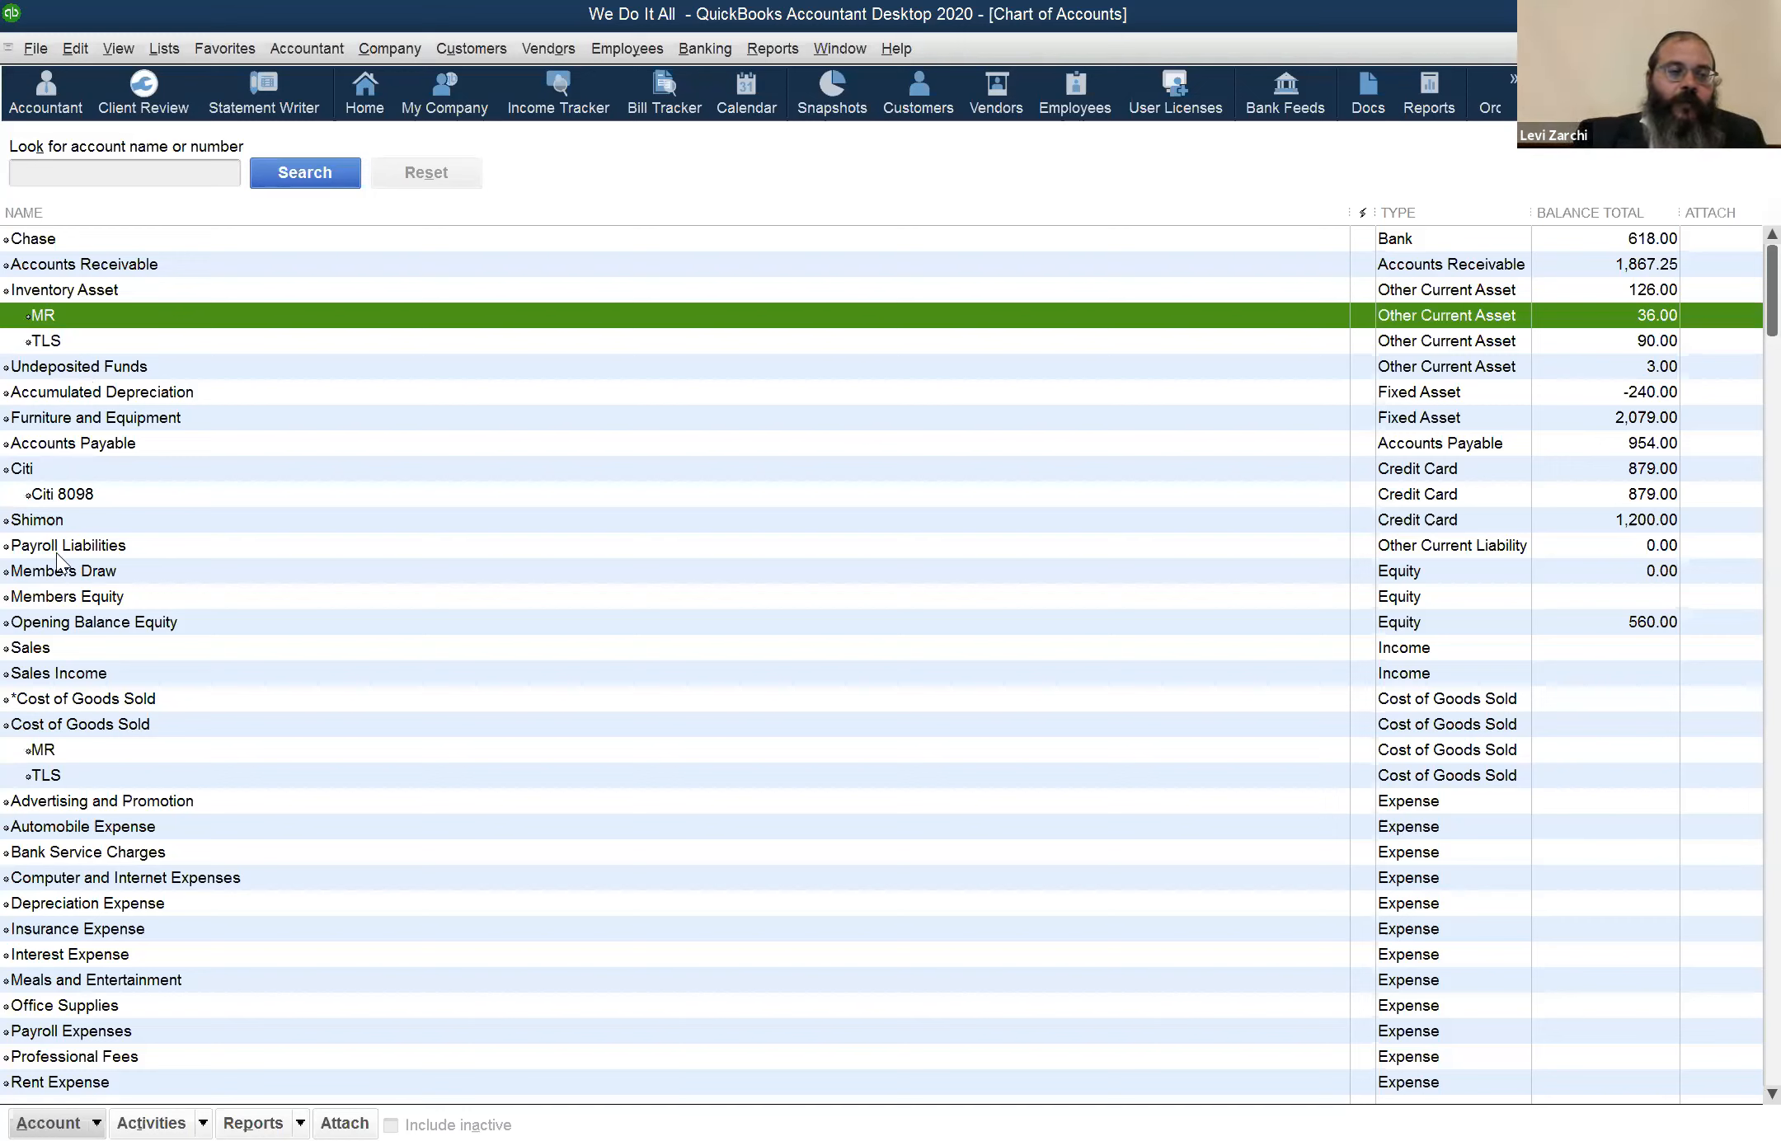
click(91, 294)
click(89, 313)
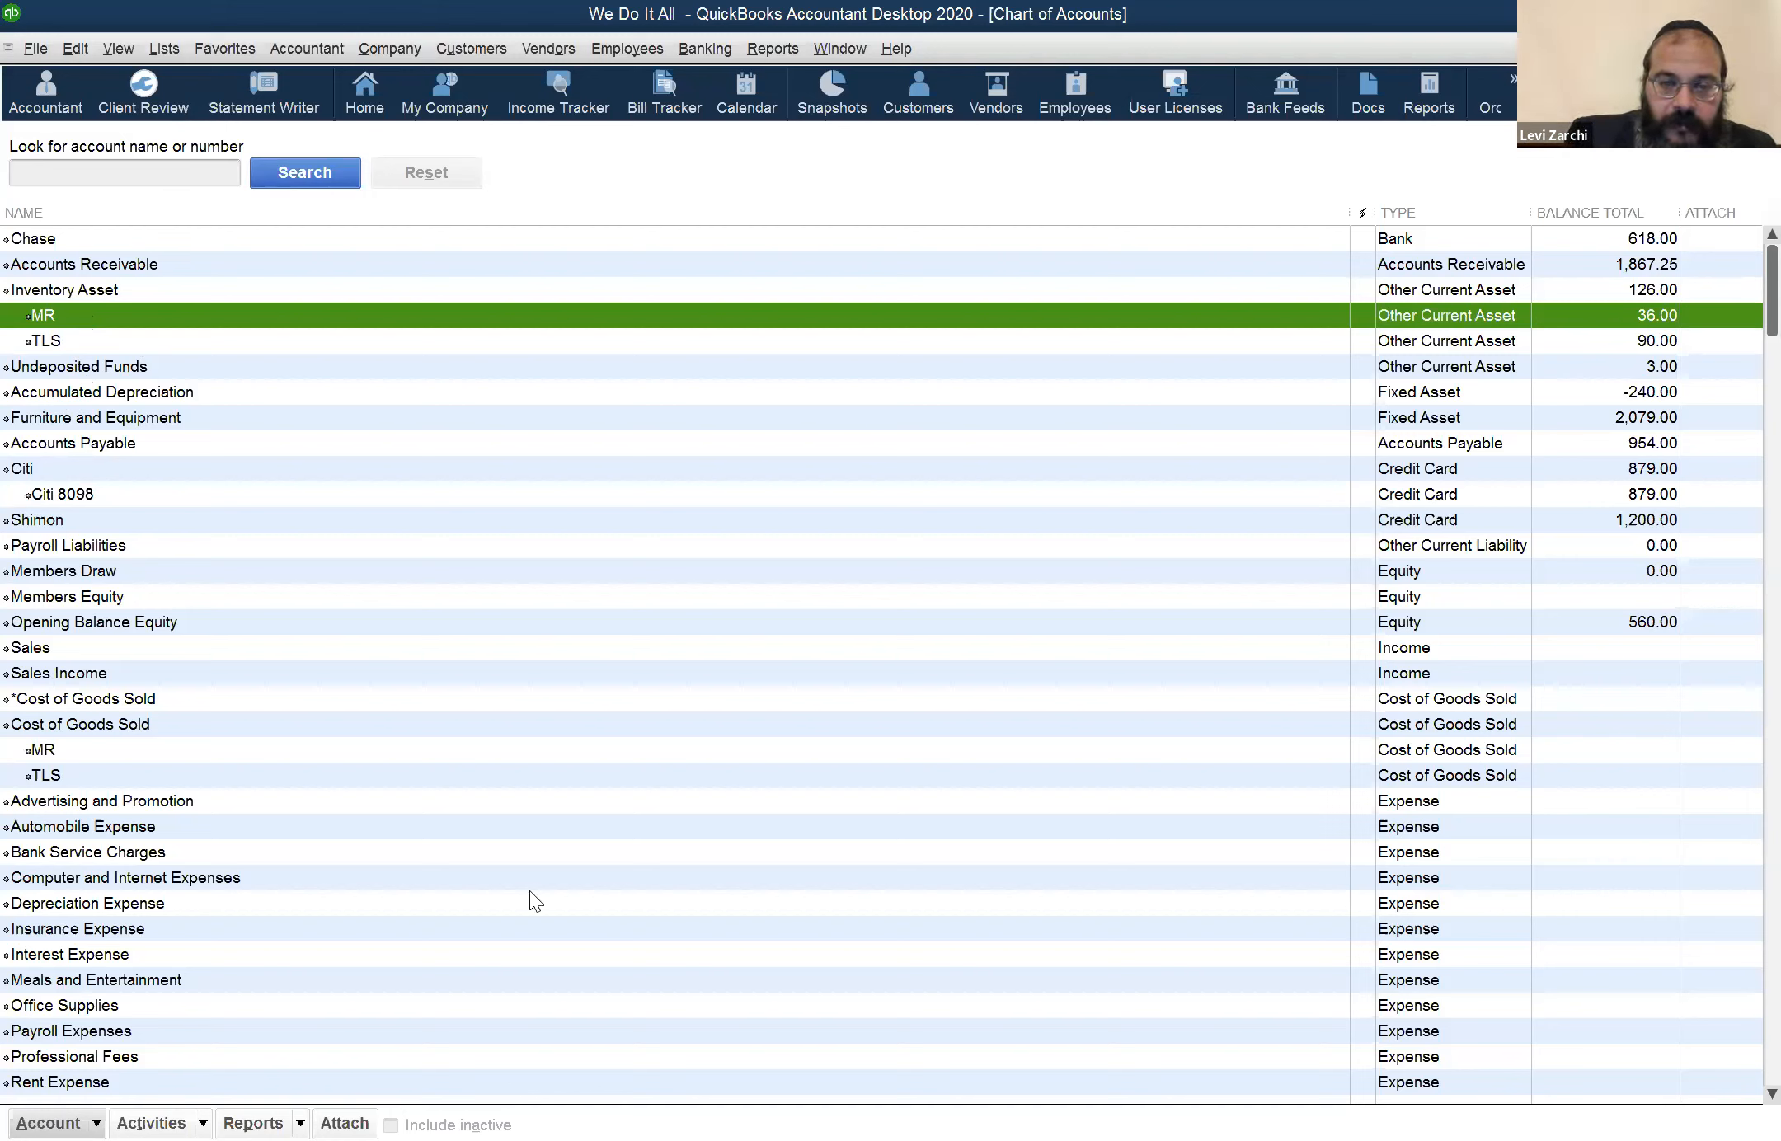
key(alt+Tab)
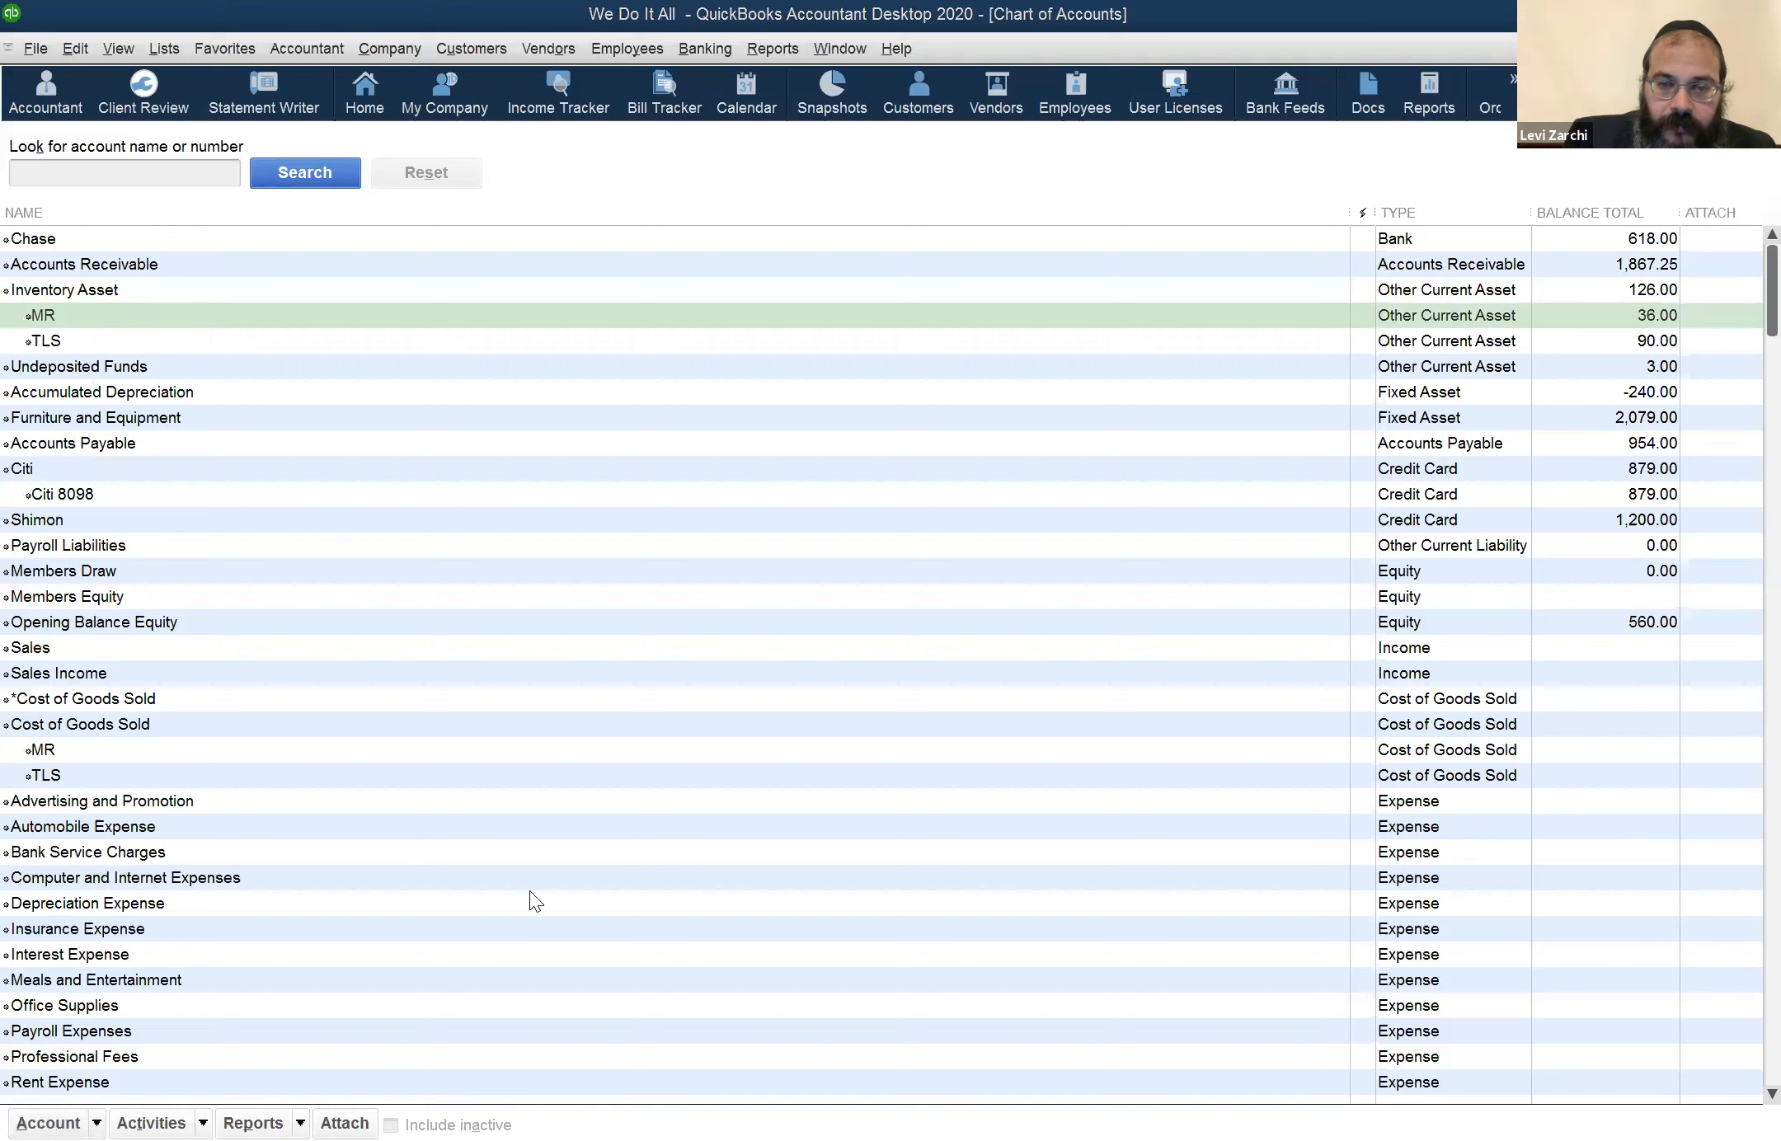
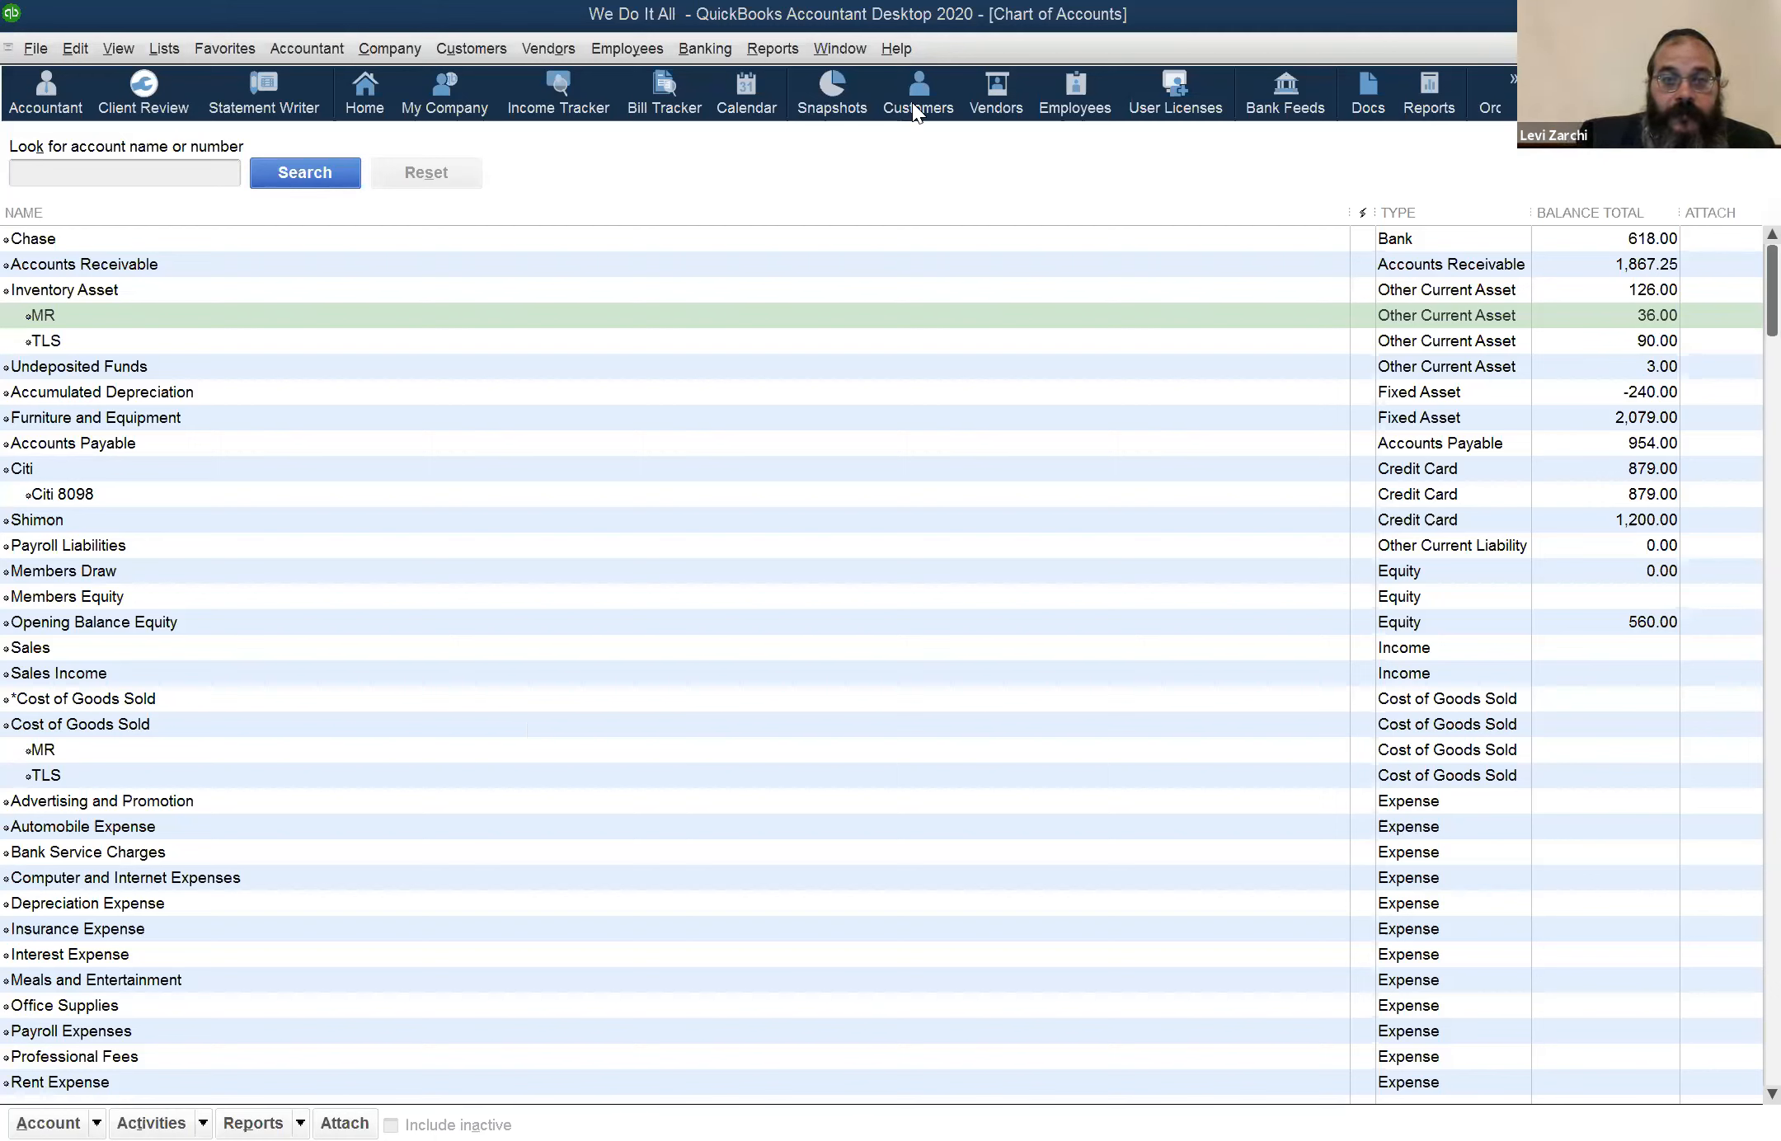
Switch to the Profit & Loss report and step its start date back into 2019, ending on 01/01/2020
click(840, 48)
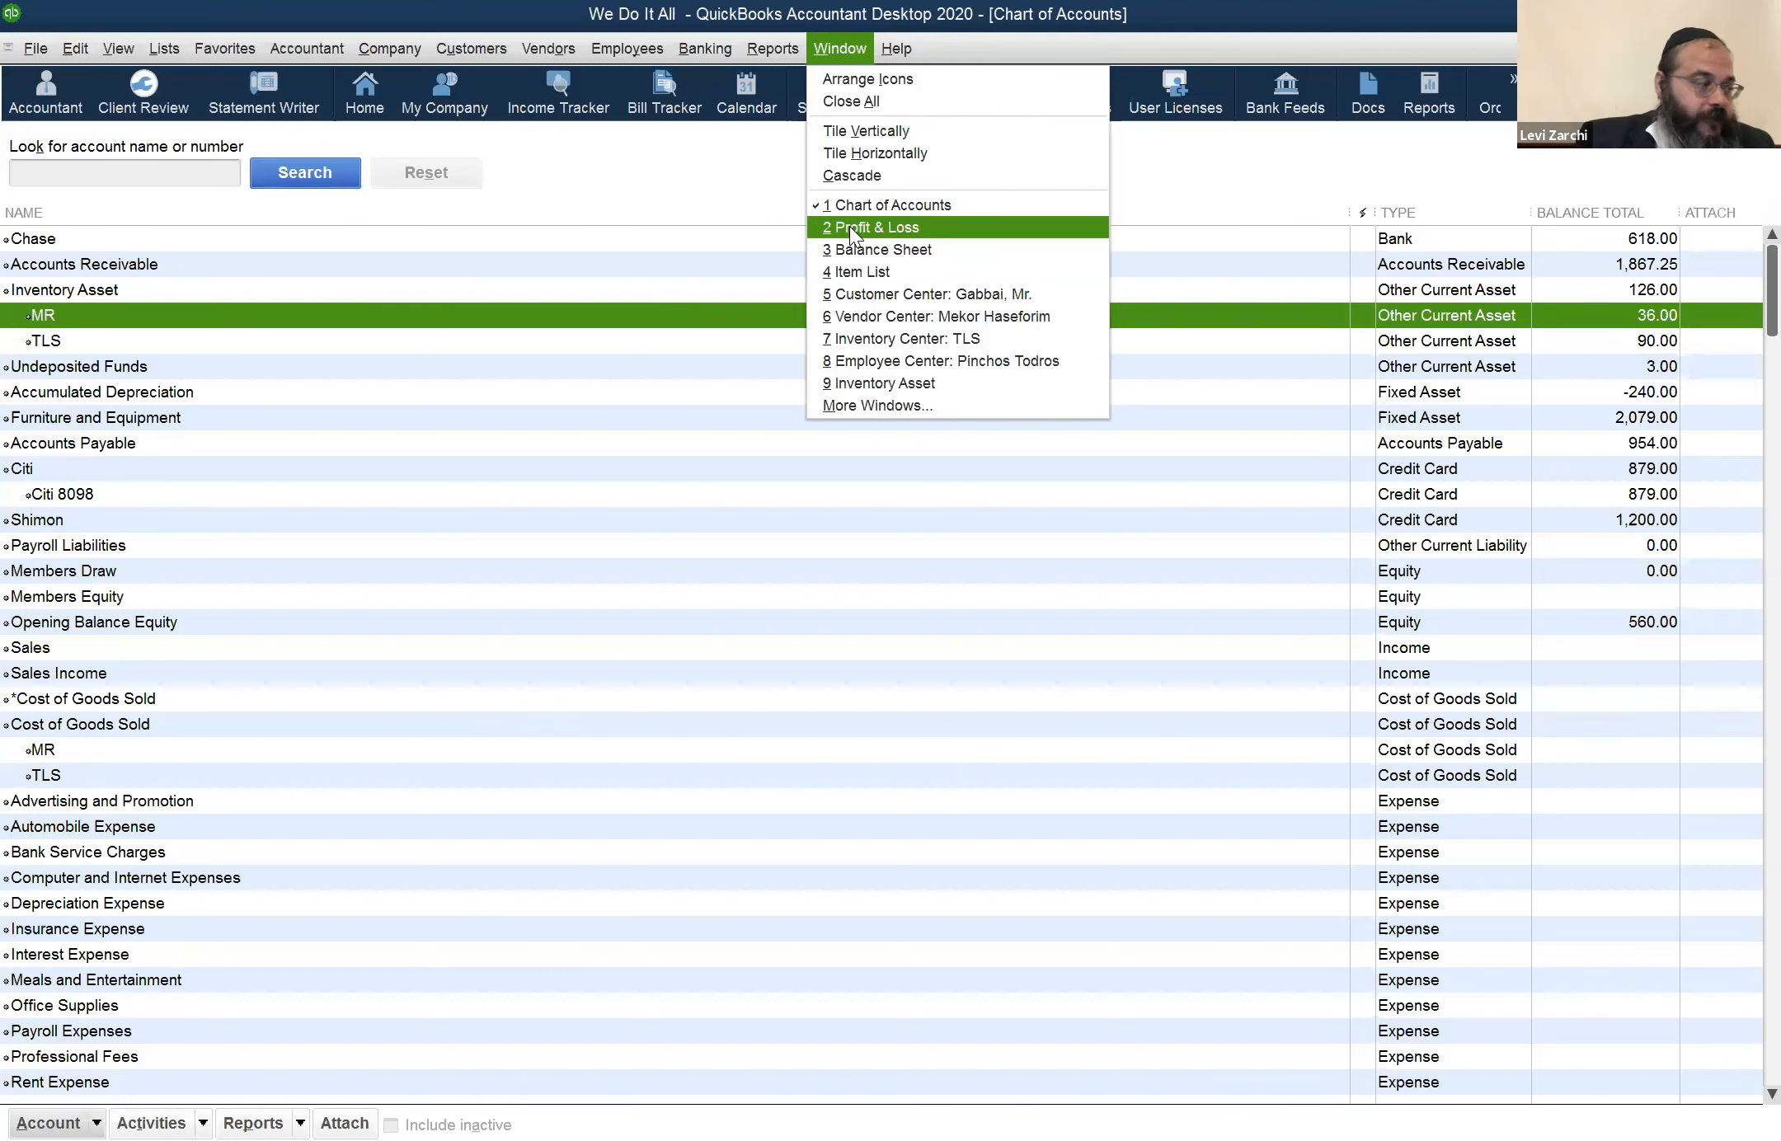
click(849, 226)
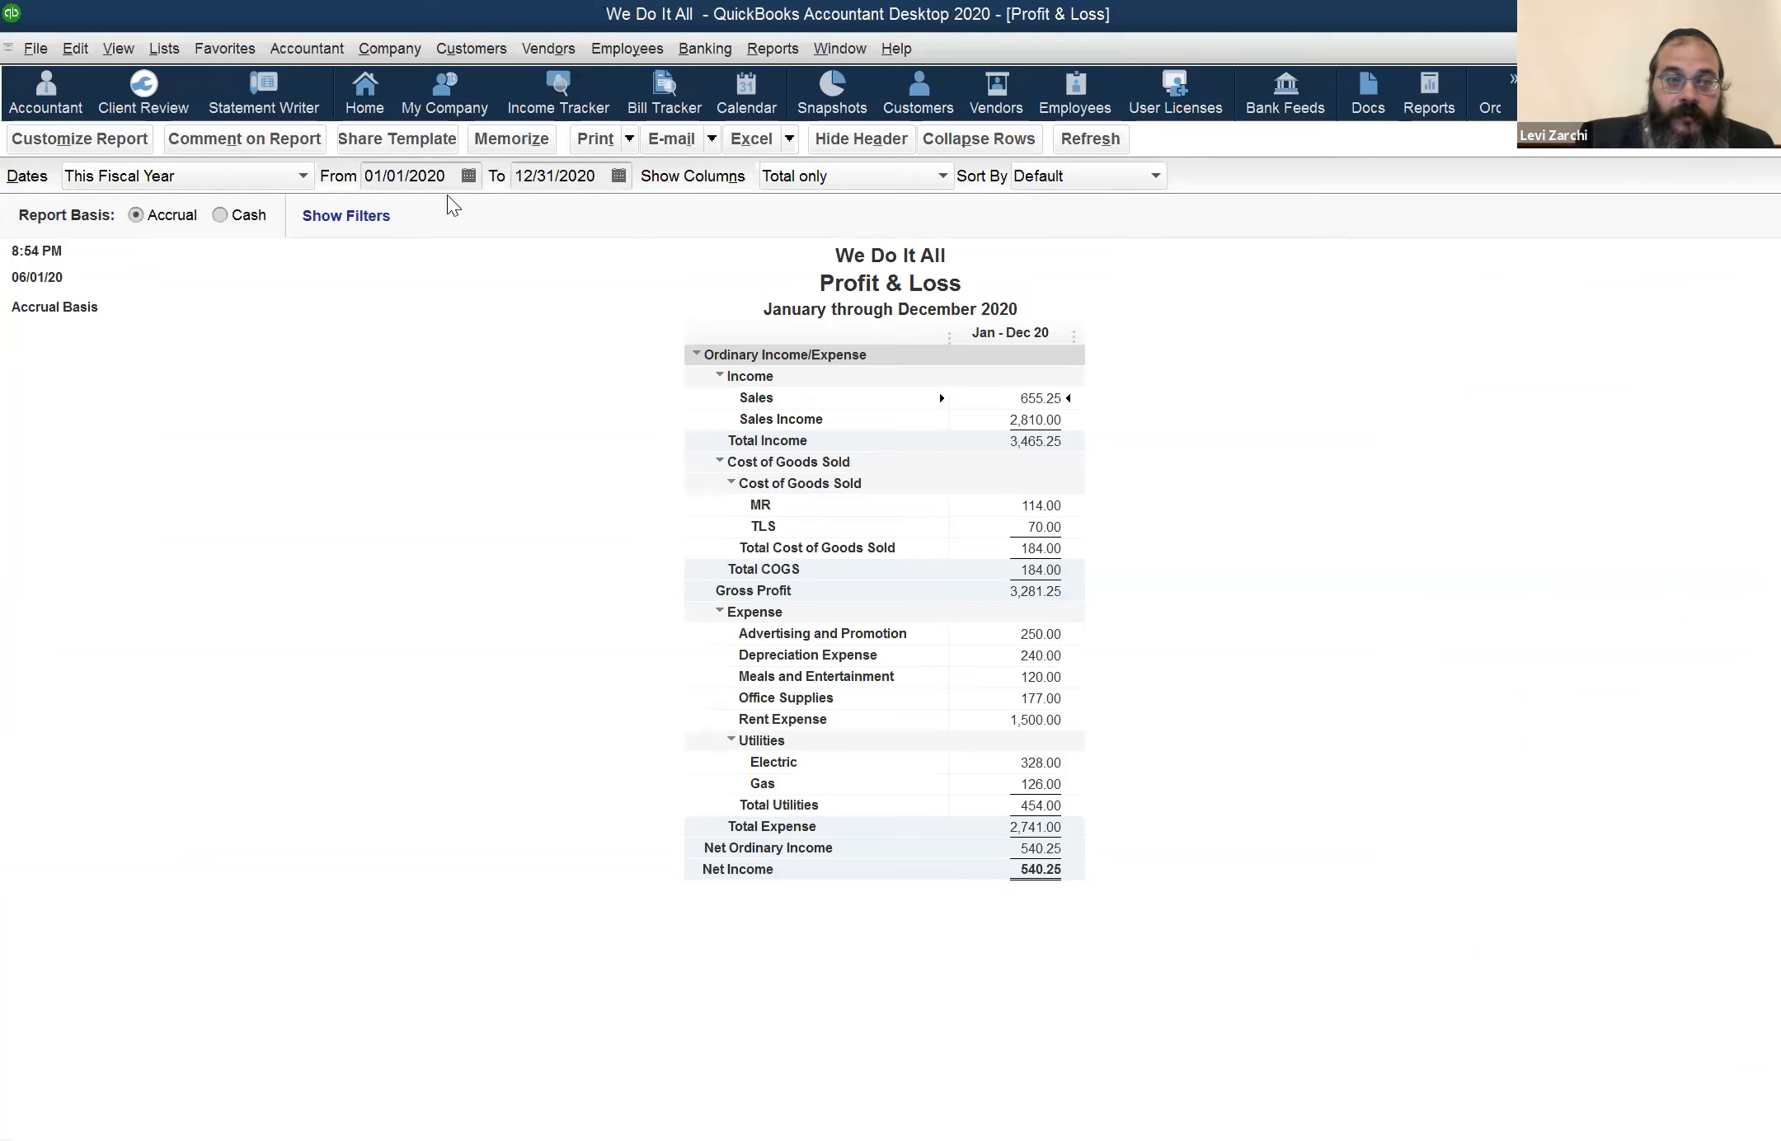
click(165, 177)
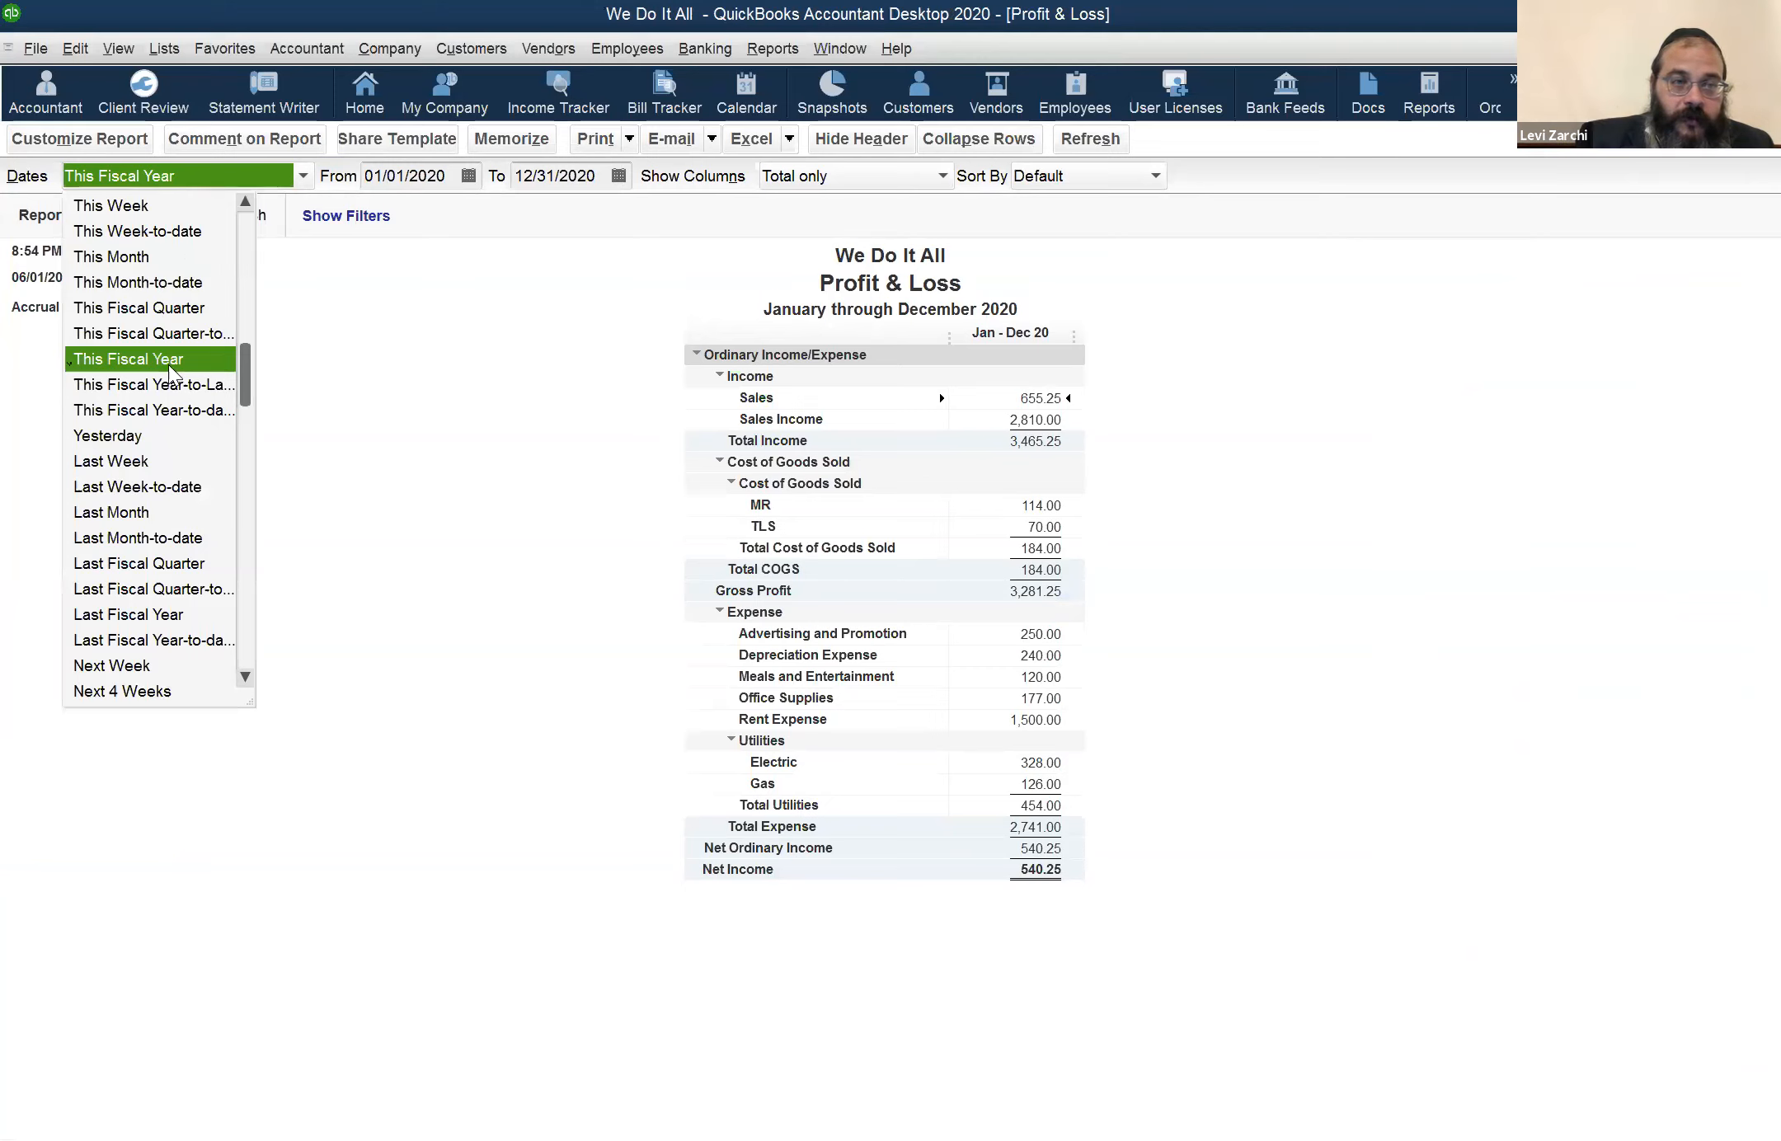
click(394, 178)
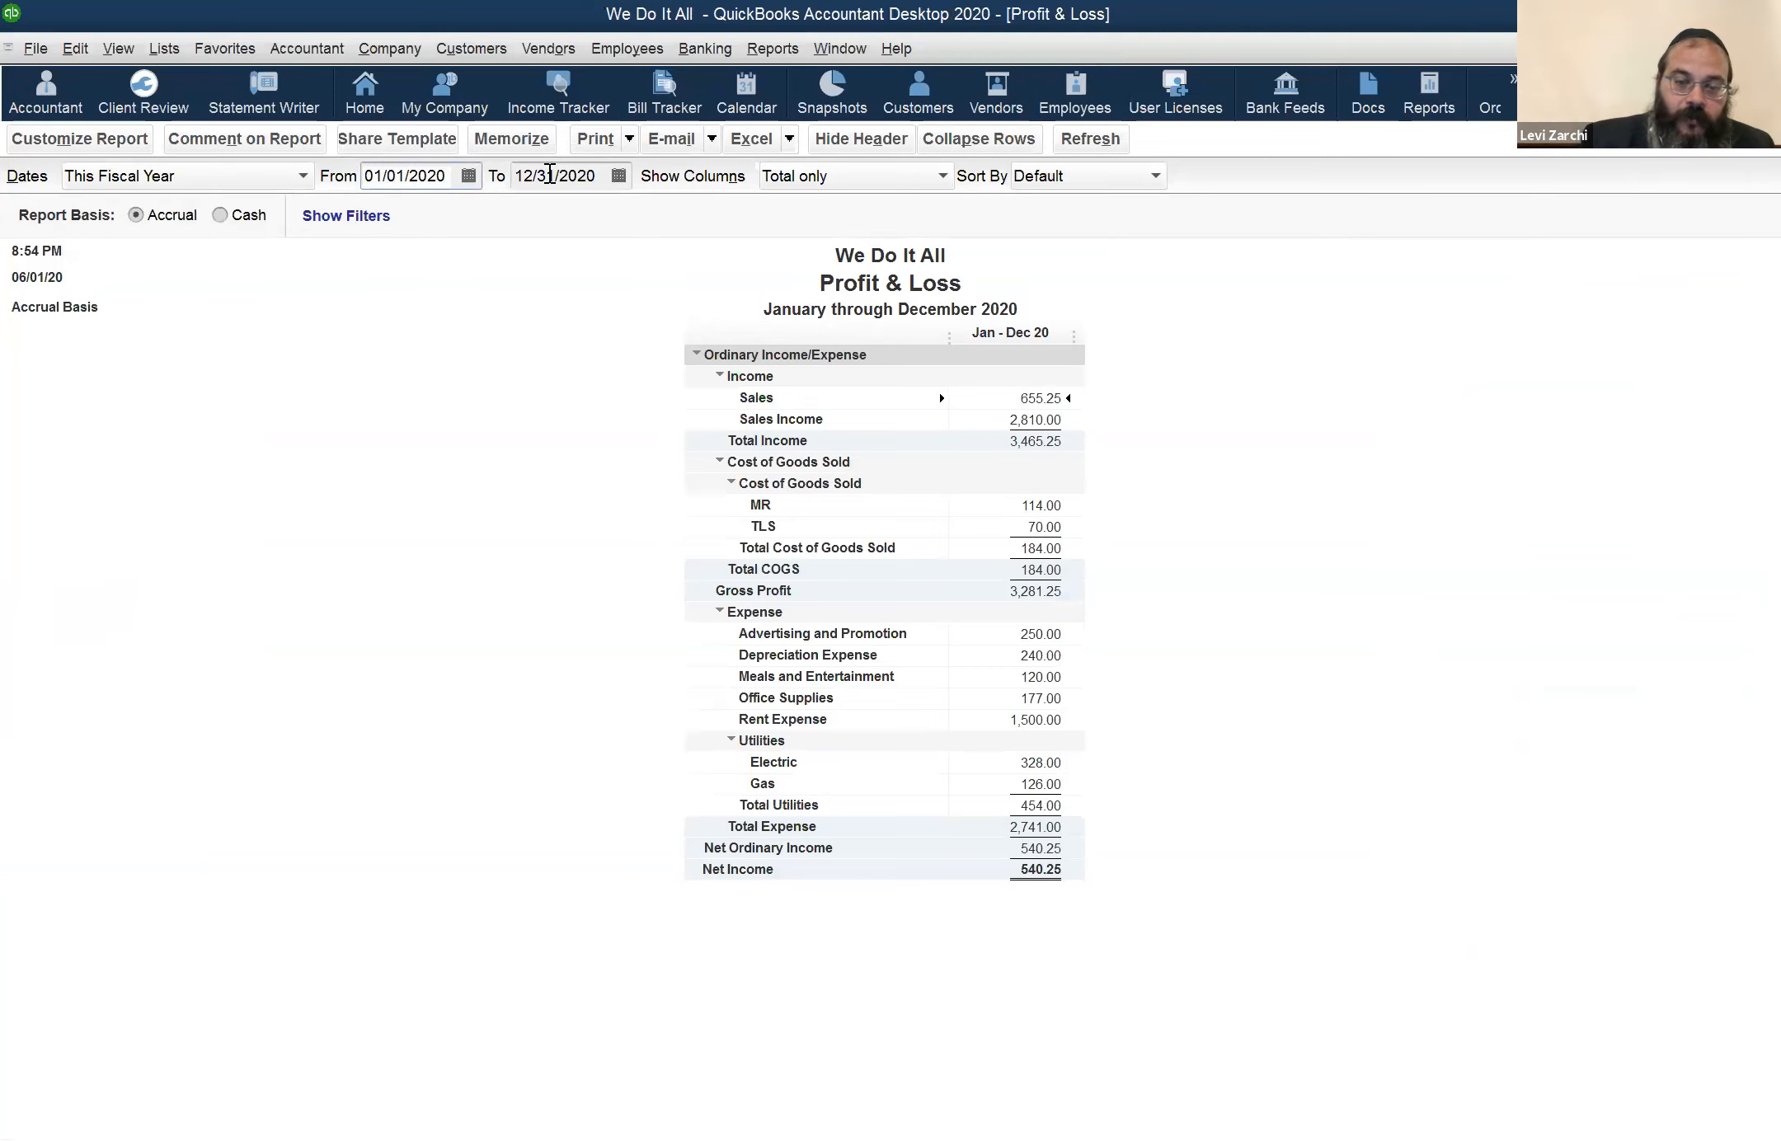
key(y)
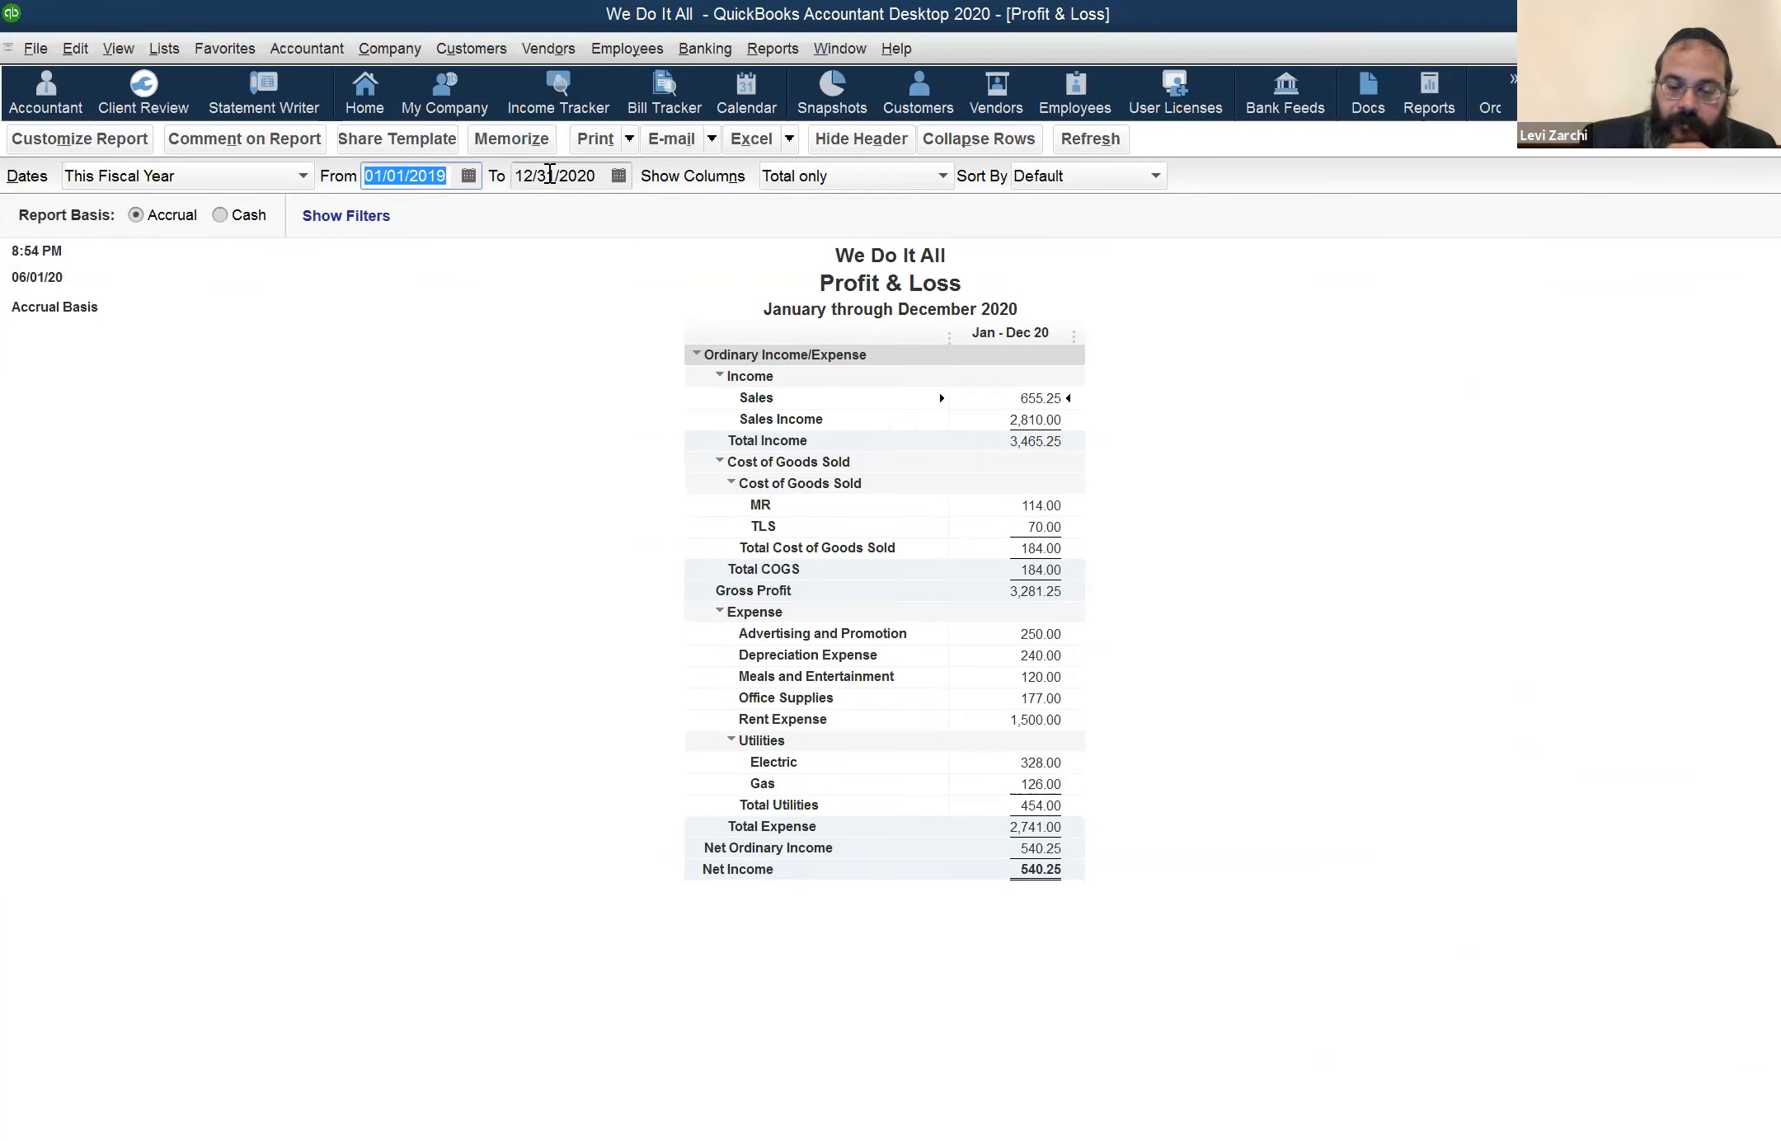
key(r)
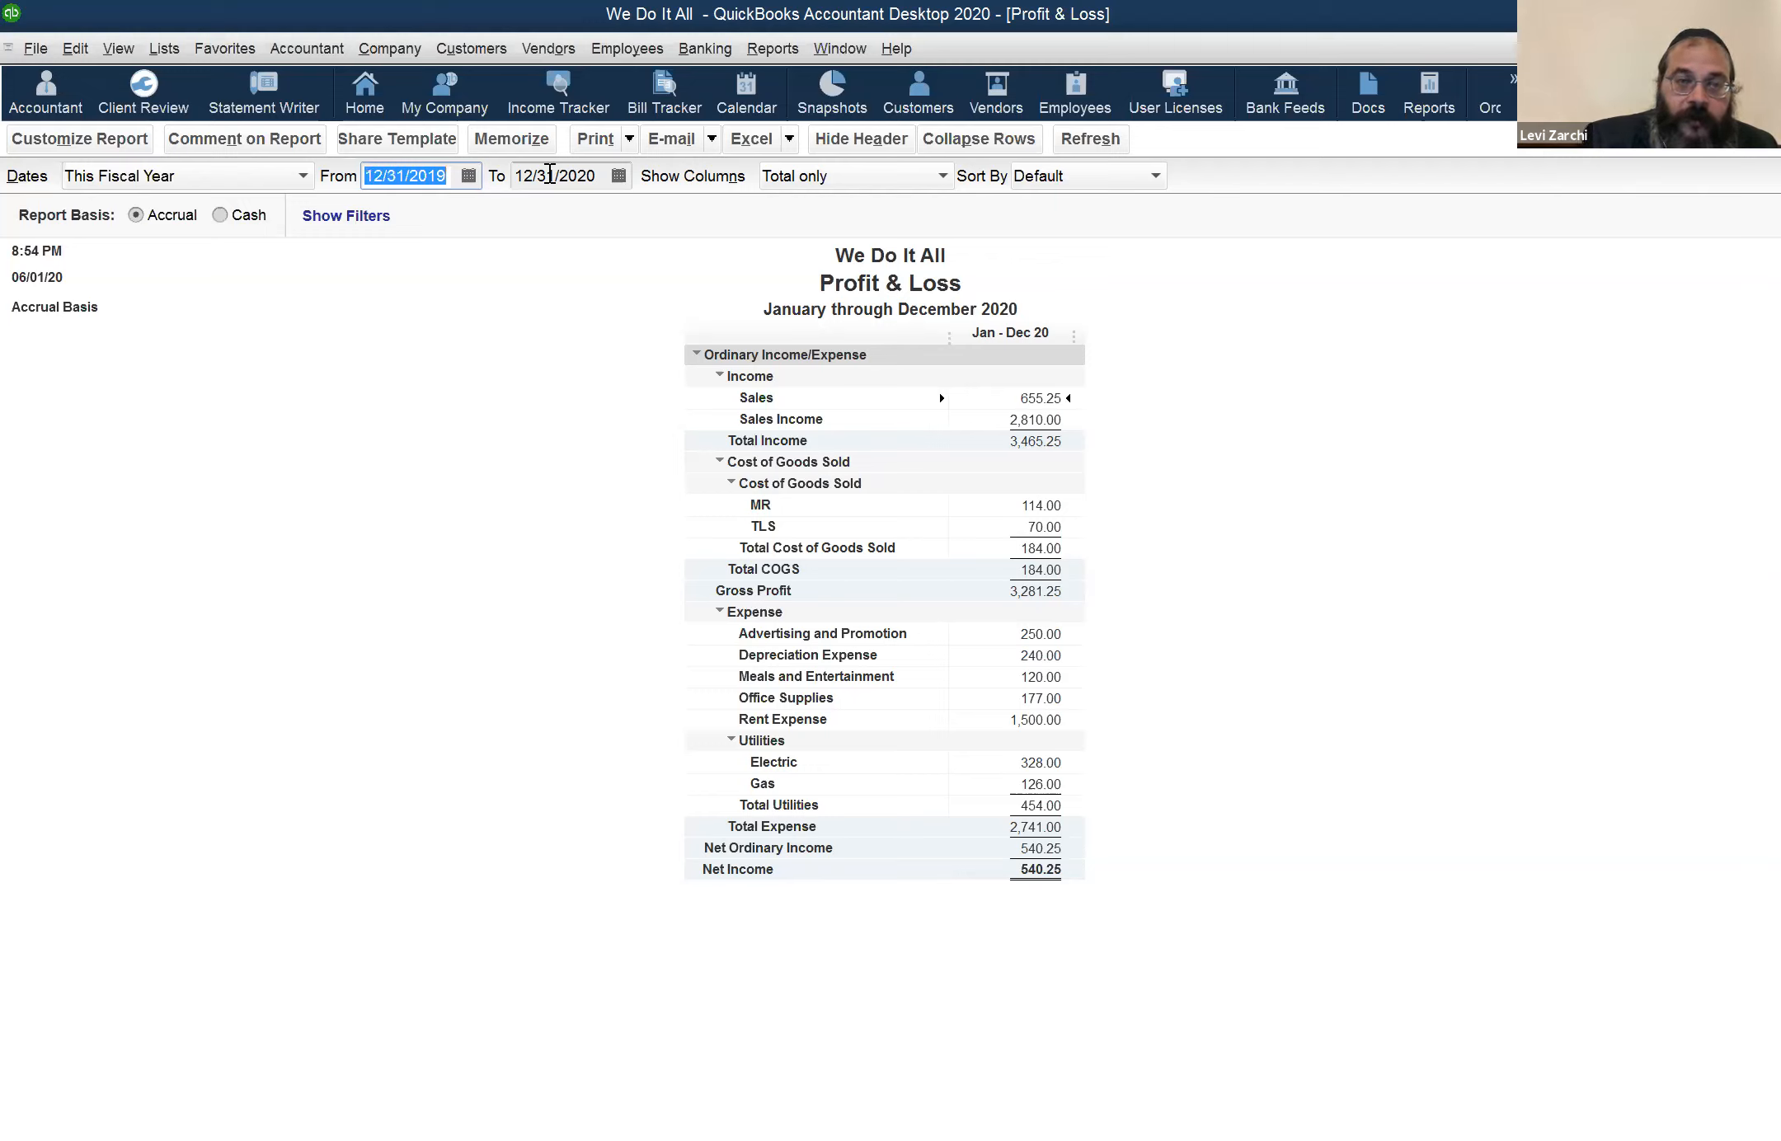
key(plus)
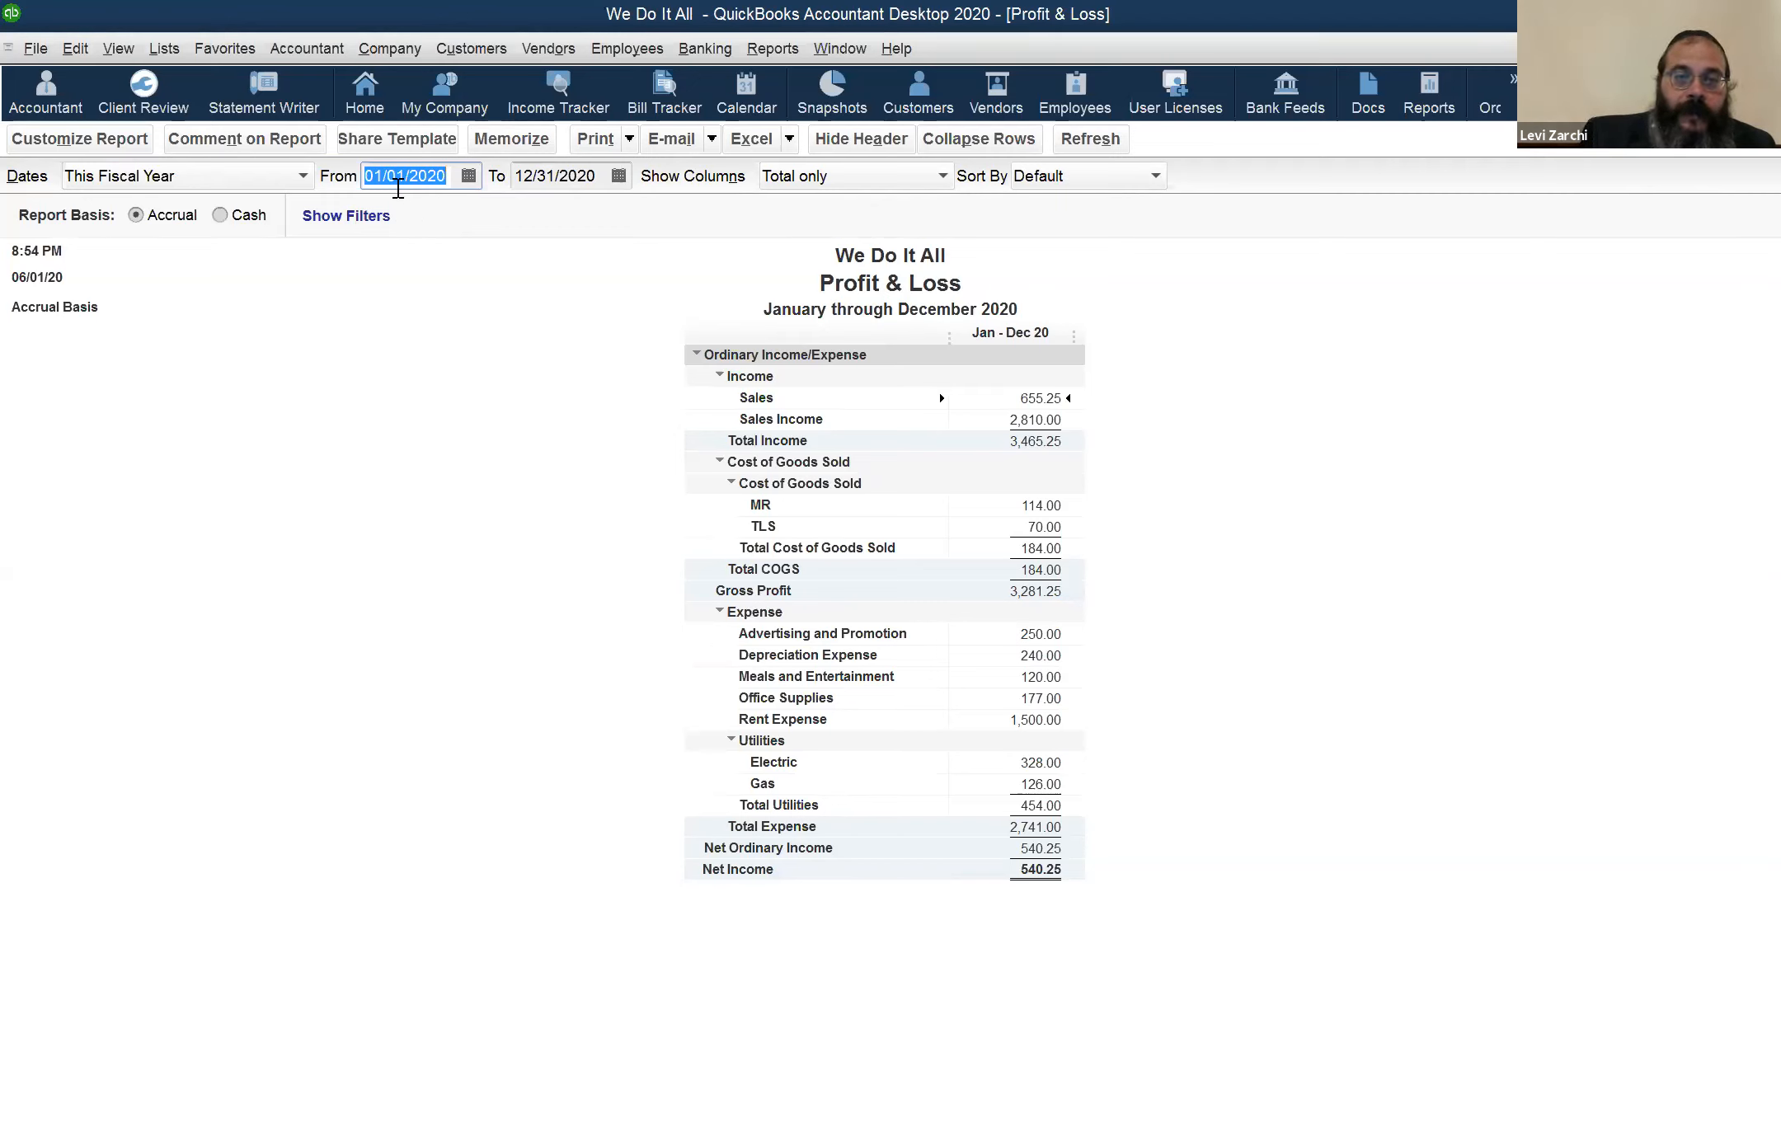
Set the Profit & Loss report's end date to 05/29/2020 and examine the Sales and Sales Income amounts
click(575, 175)
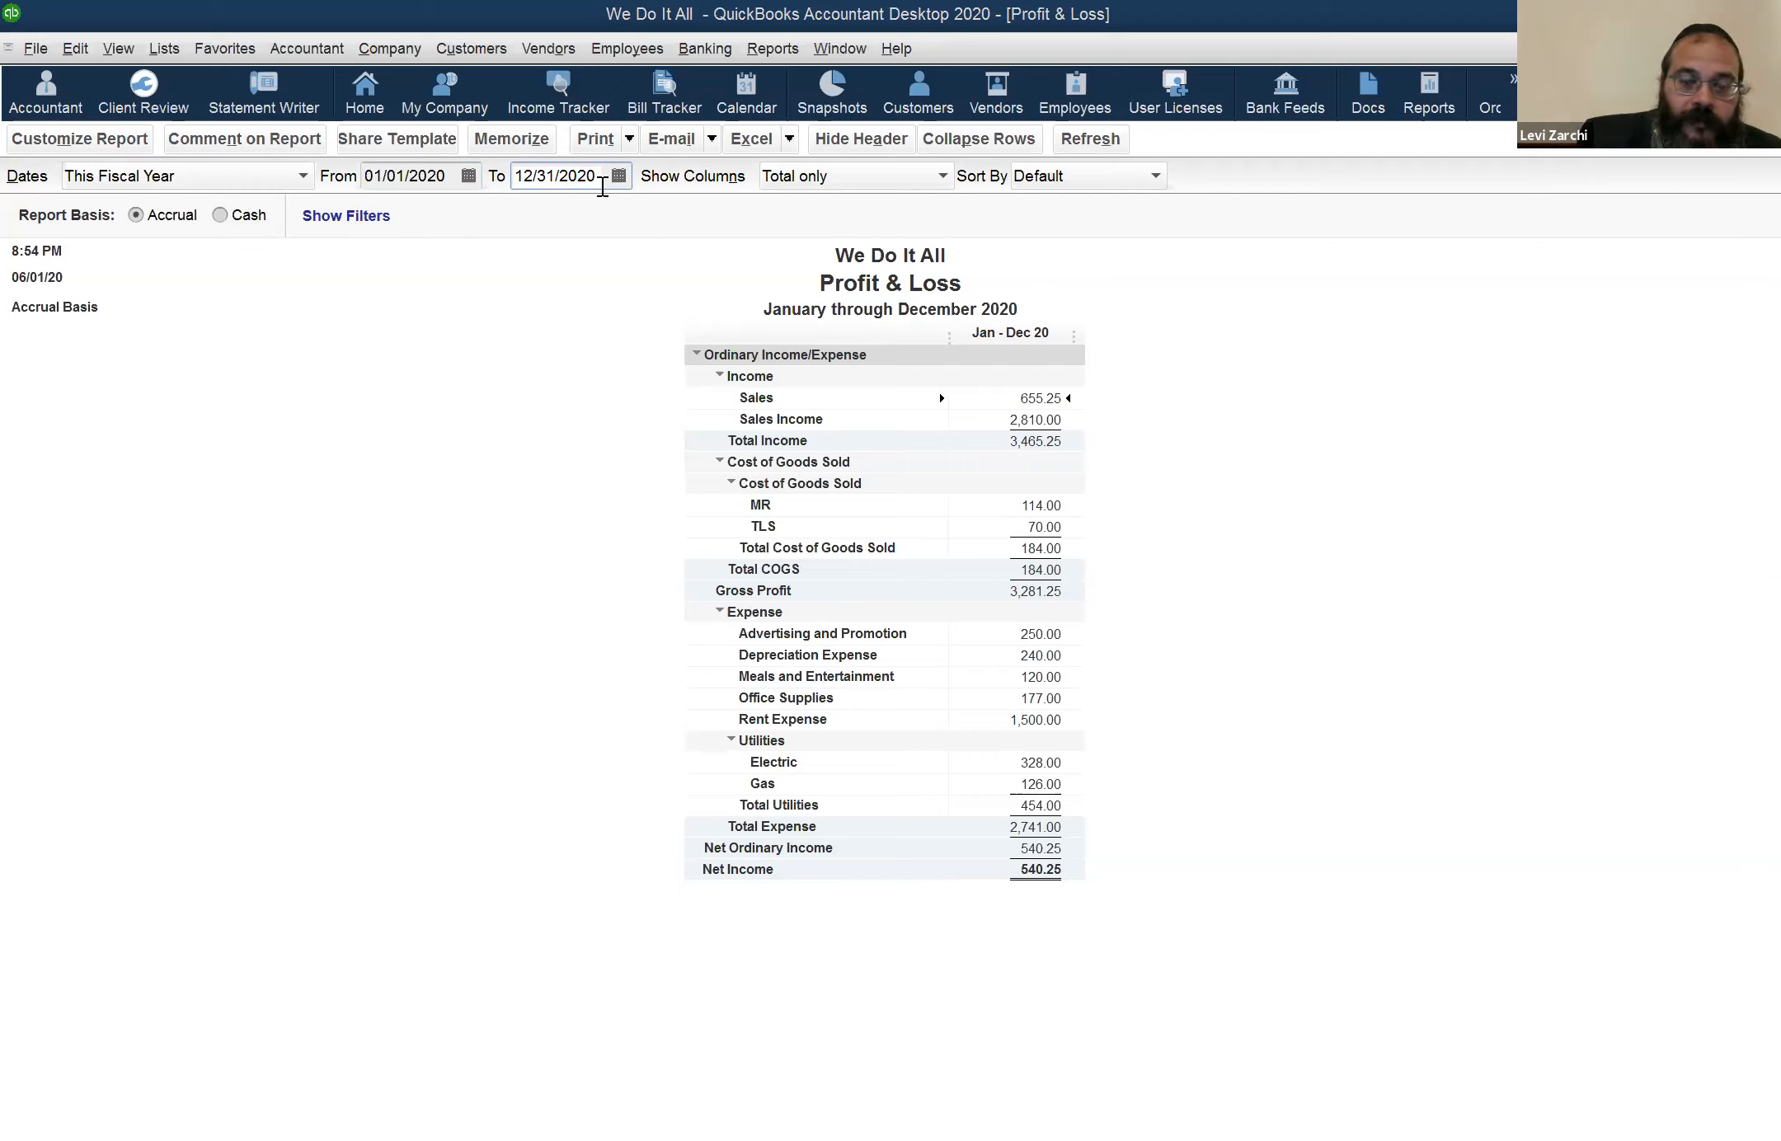
key(t)
key(minus)
key(minus)
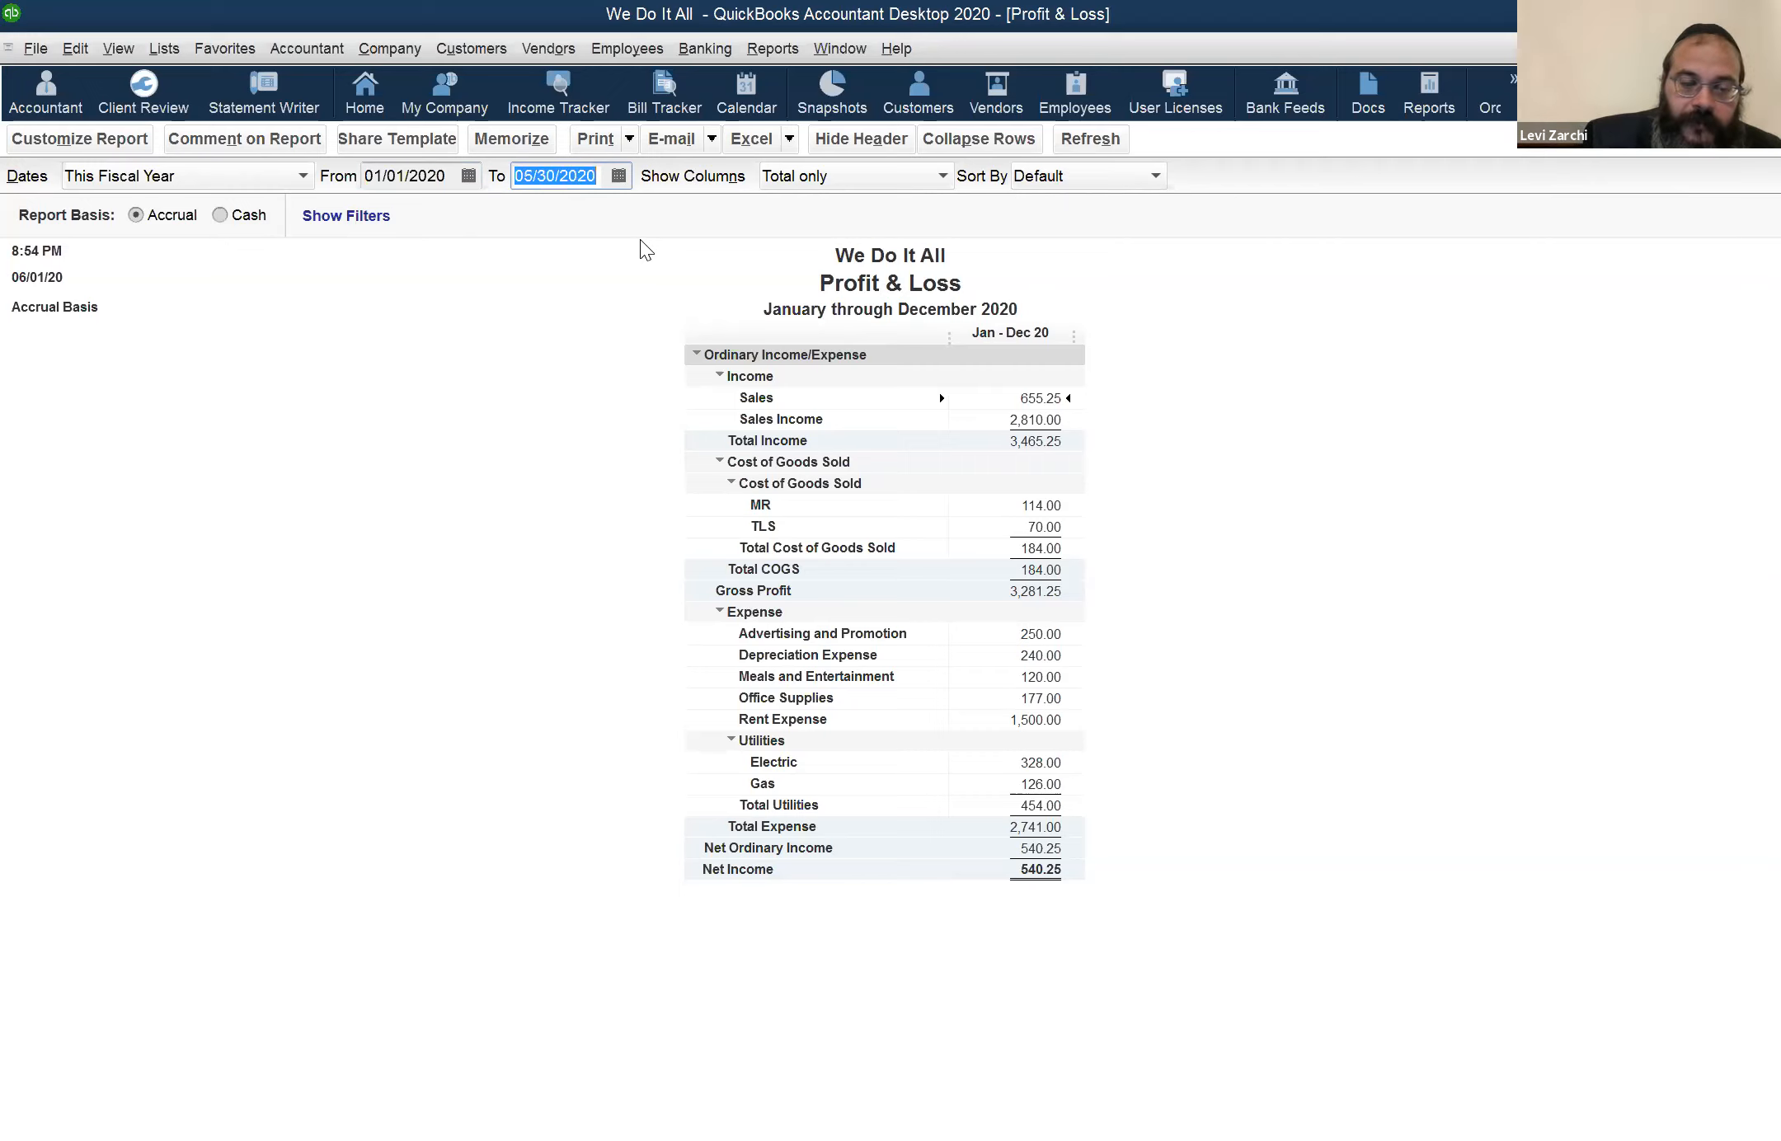
key(Tab)
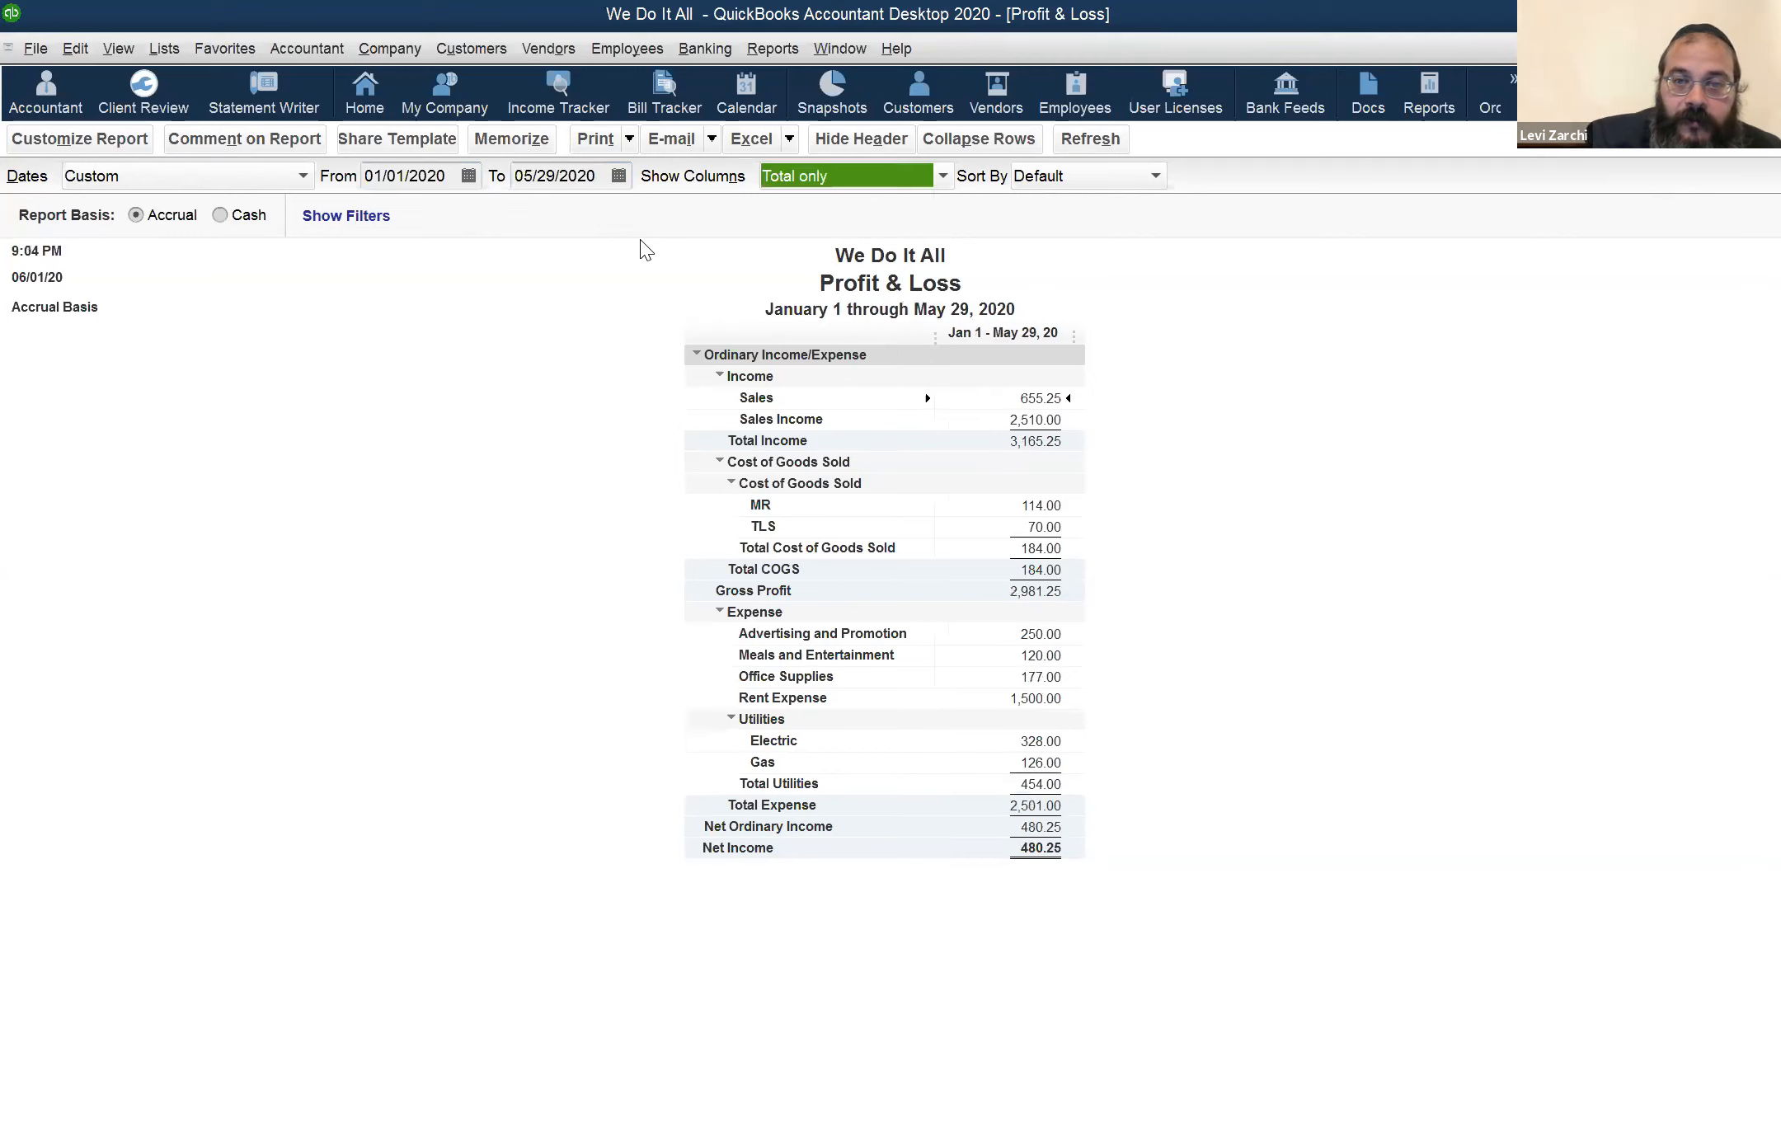
click(993, 406)
click(1062, 420)
click(561, 179)
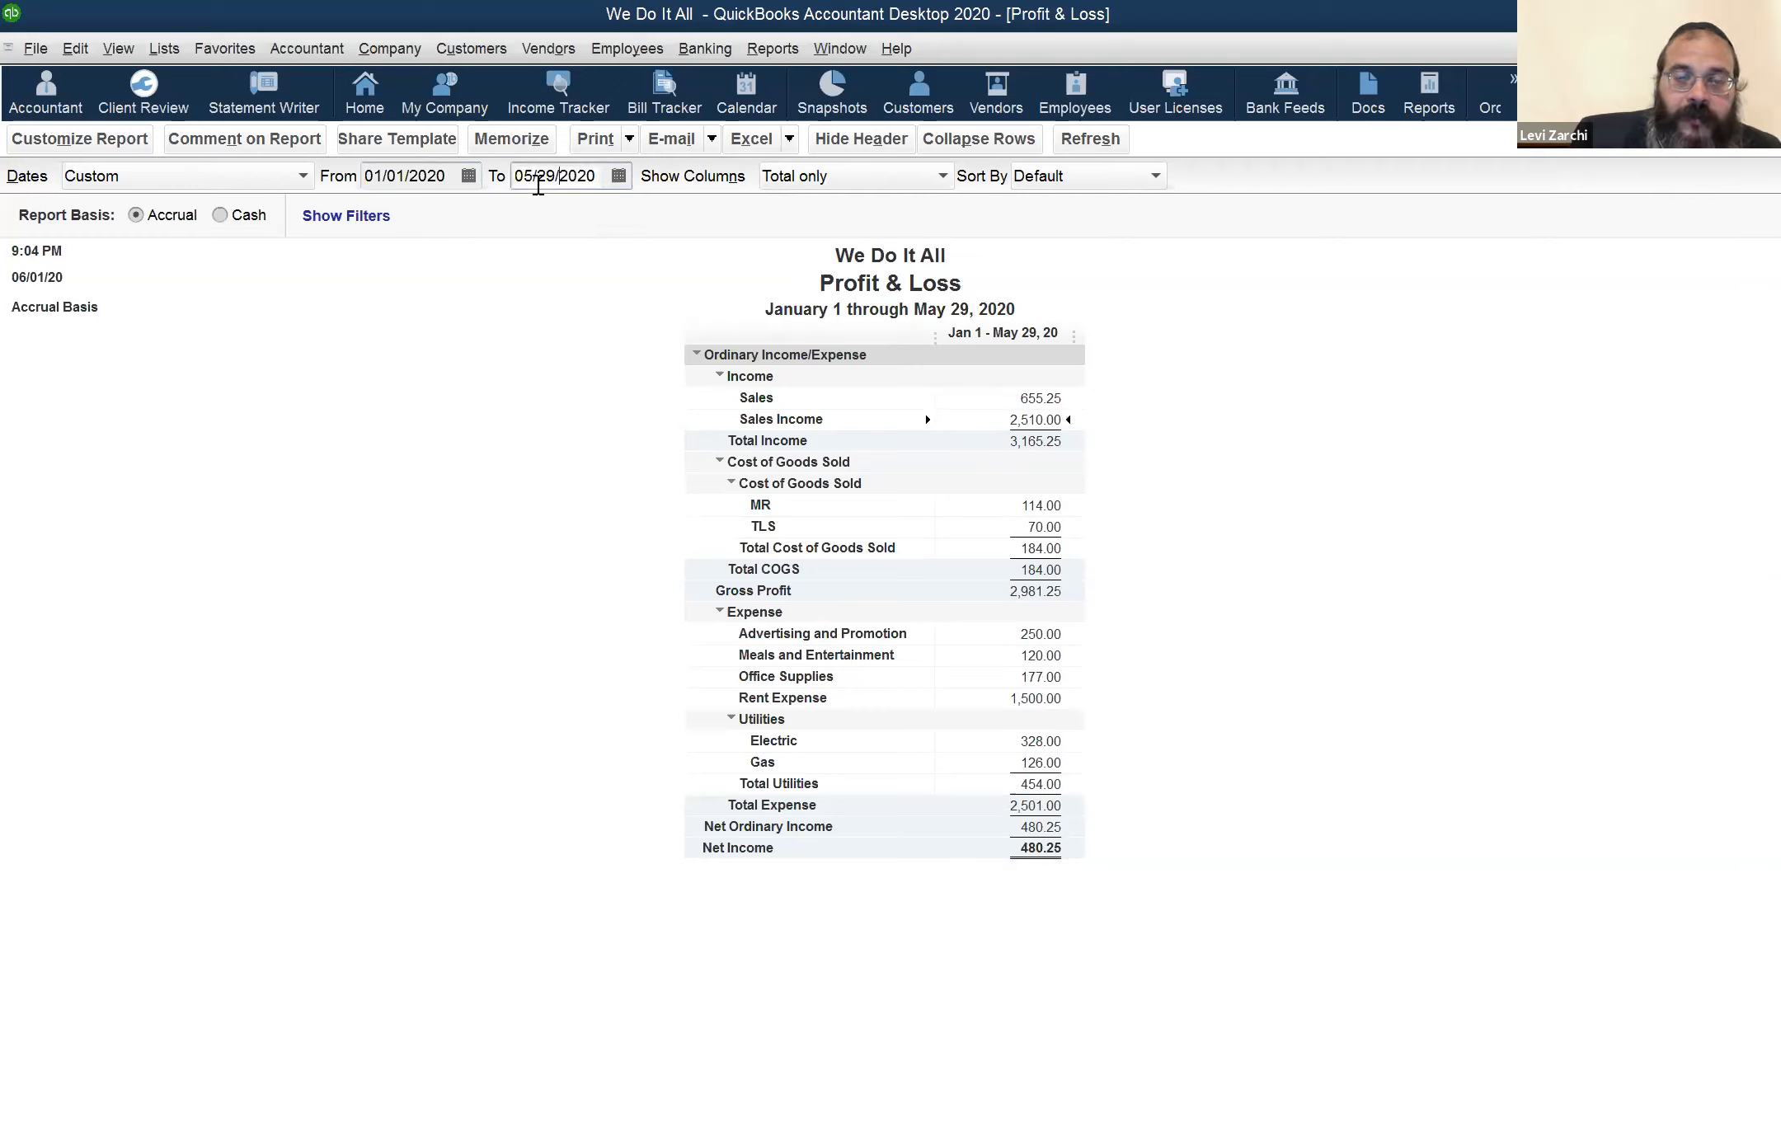
click(384, 174)
click(584, 183)
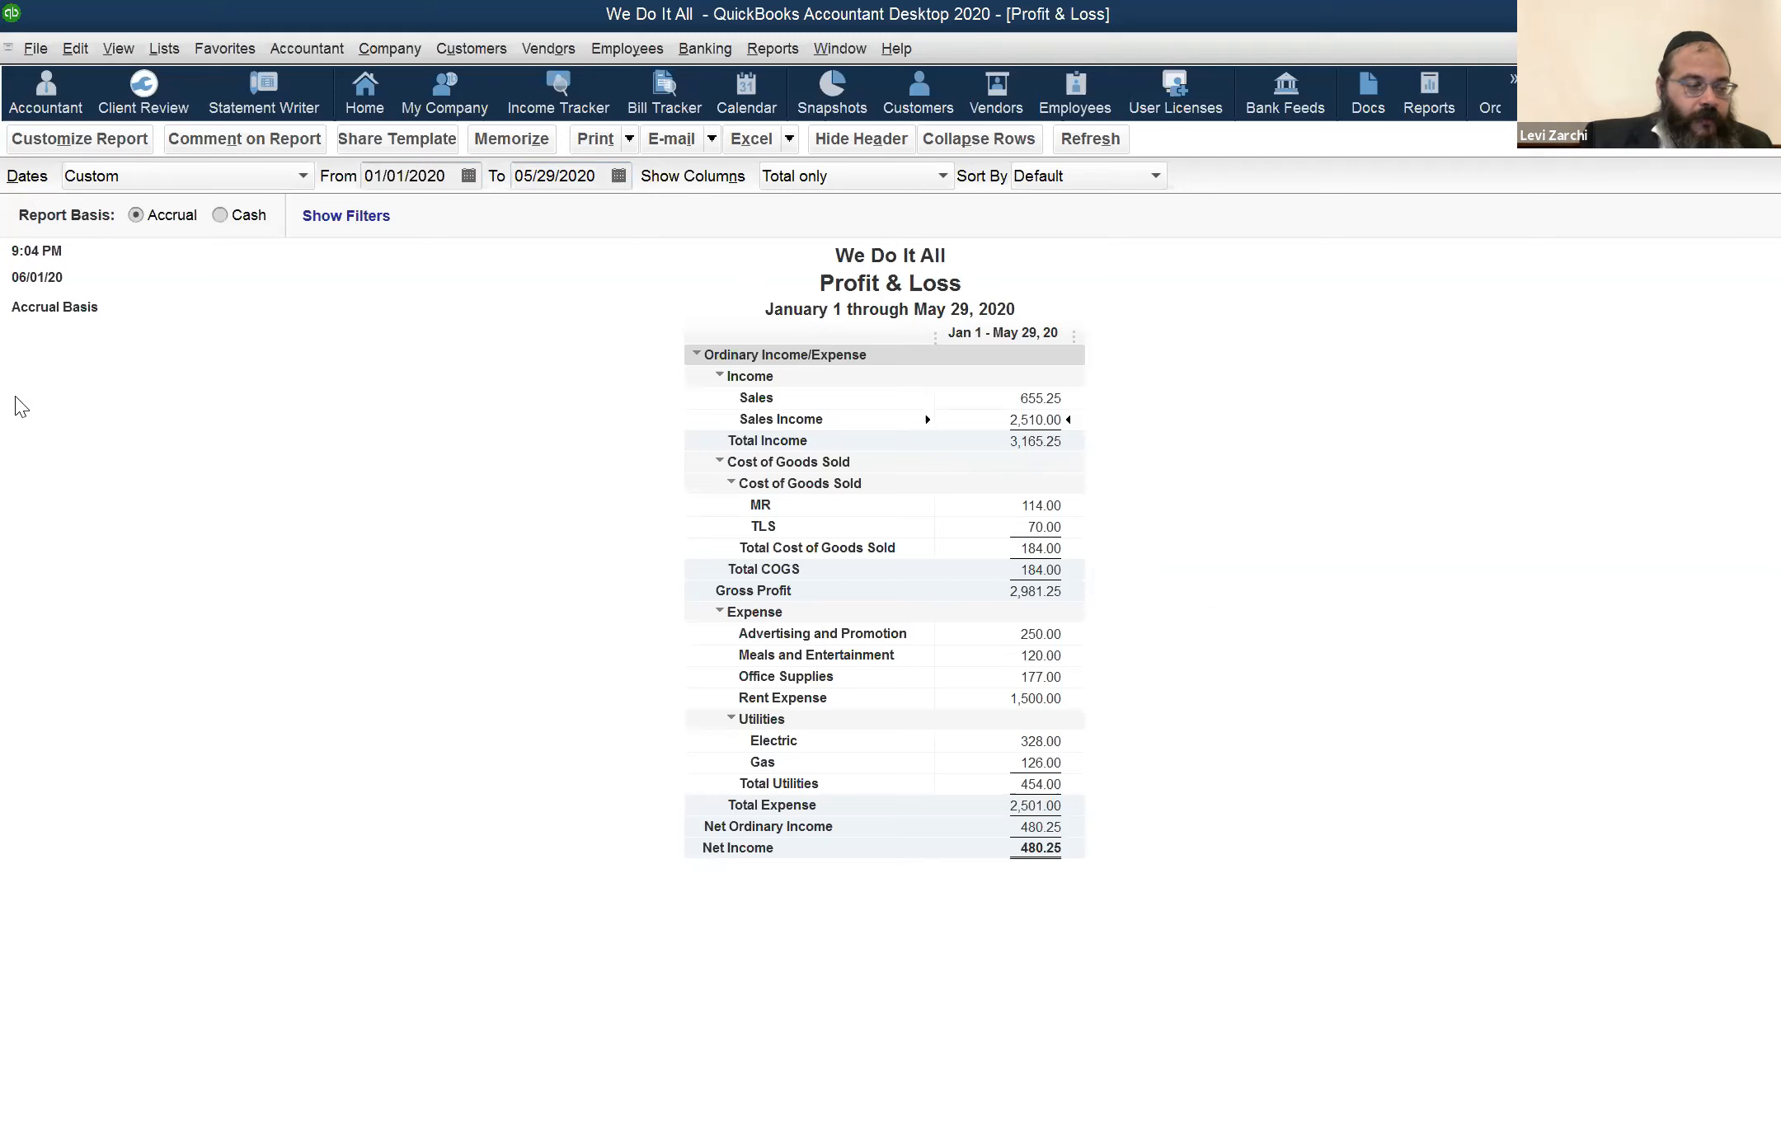
click(469, 55)
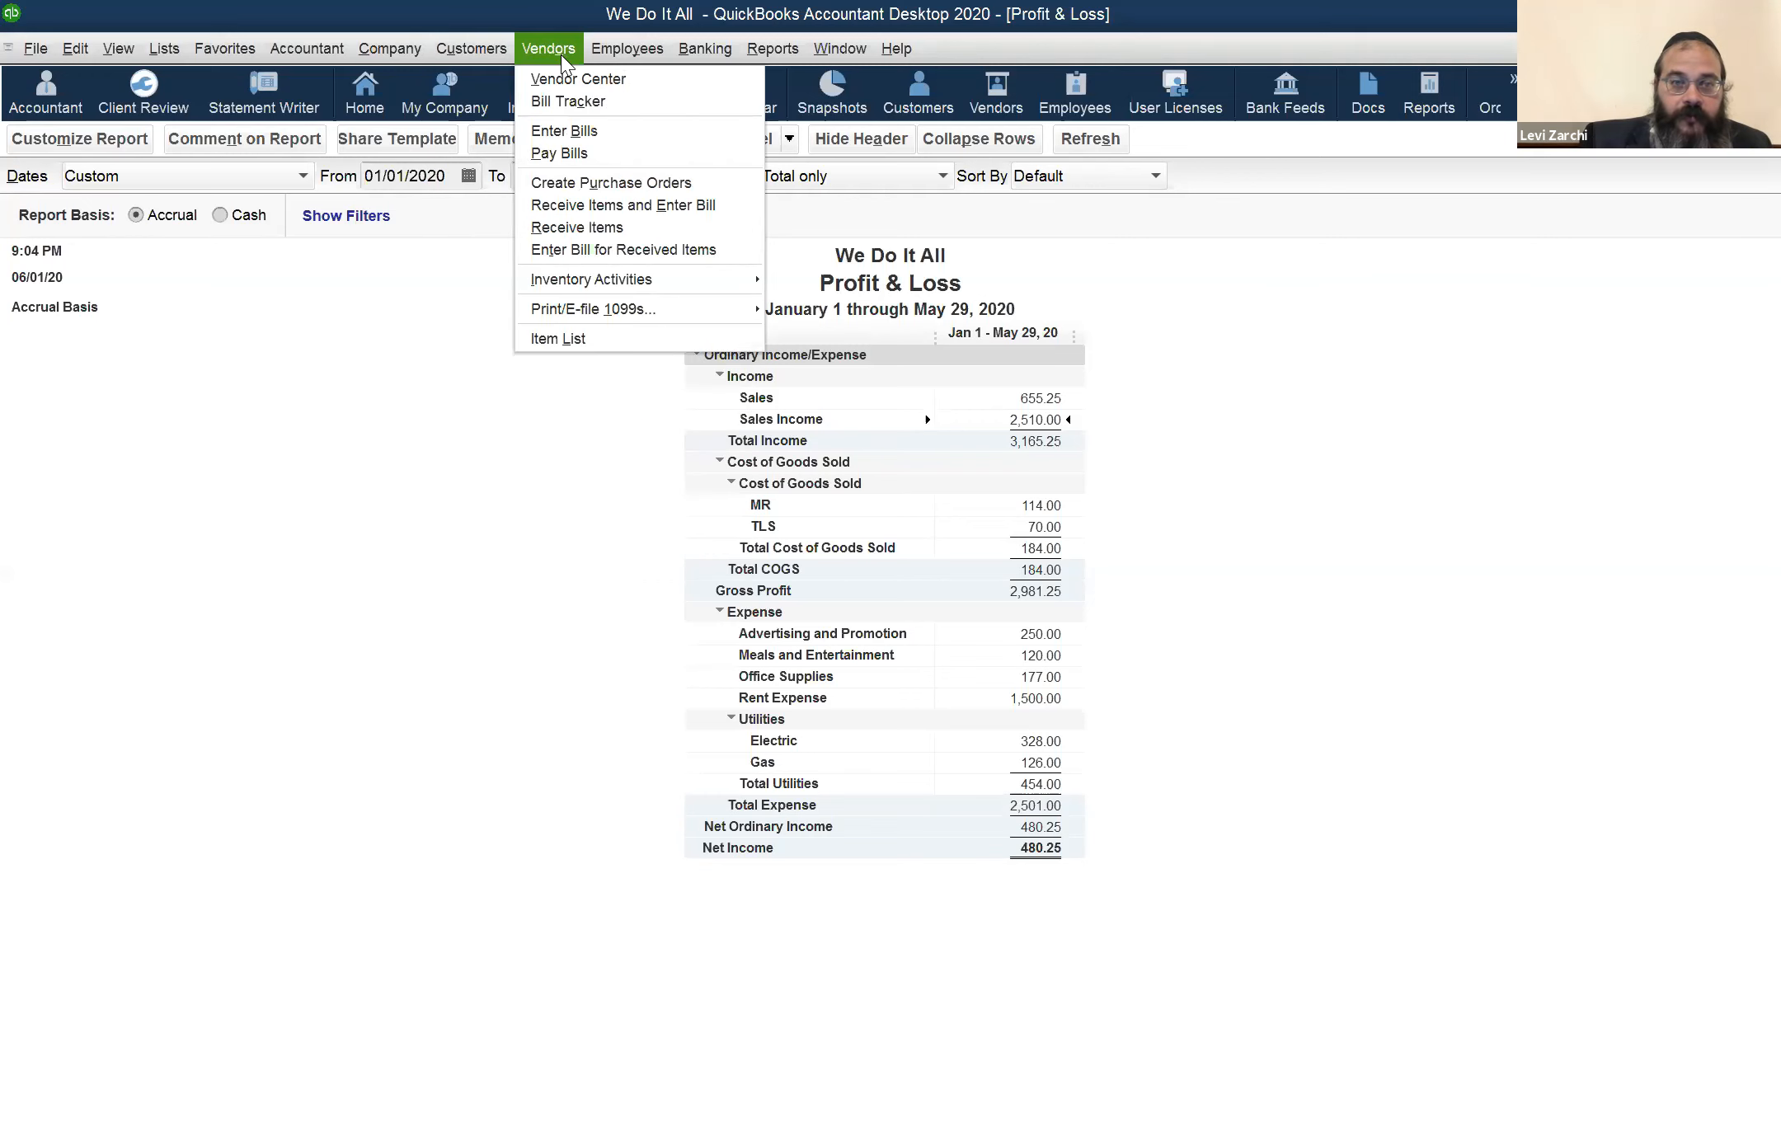
mouse_move(443, 47)
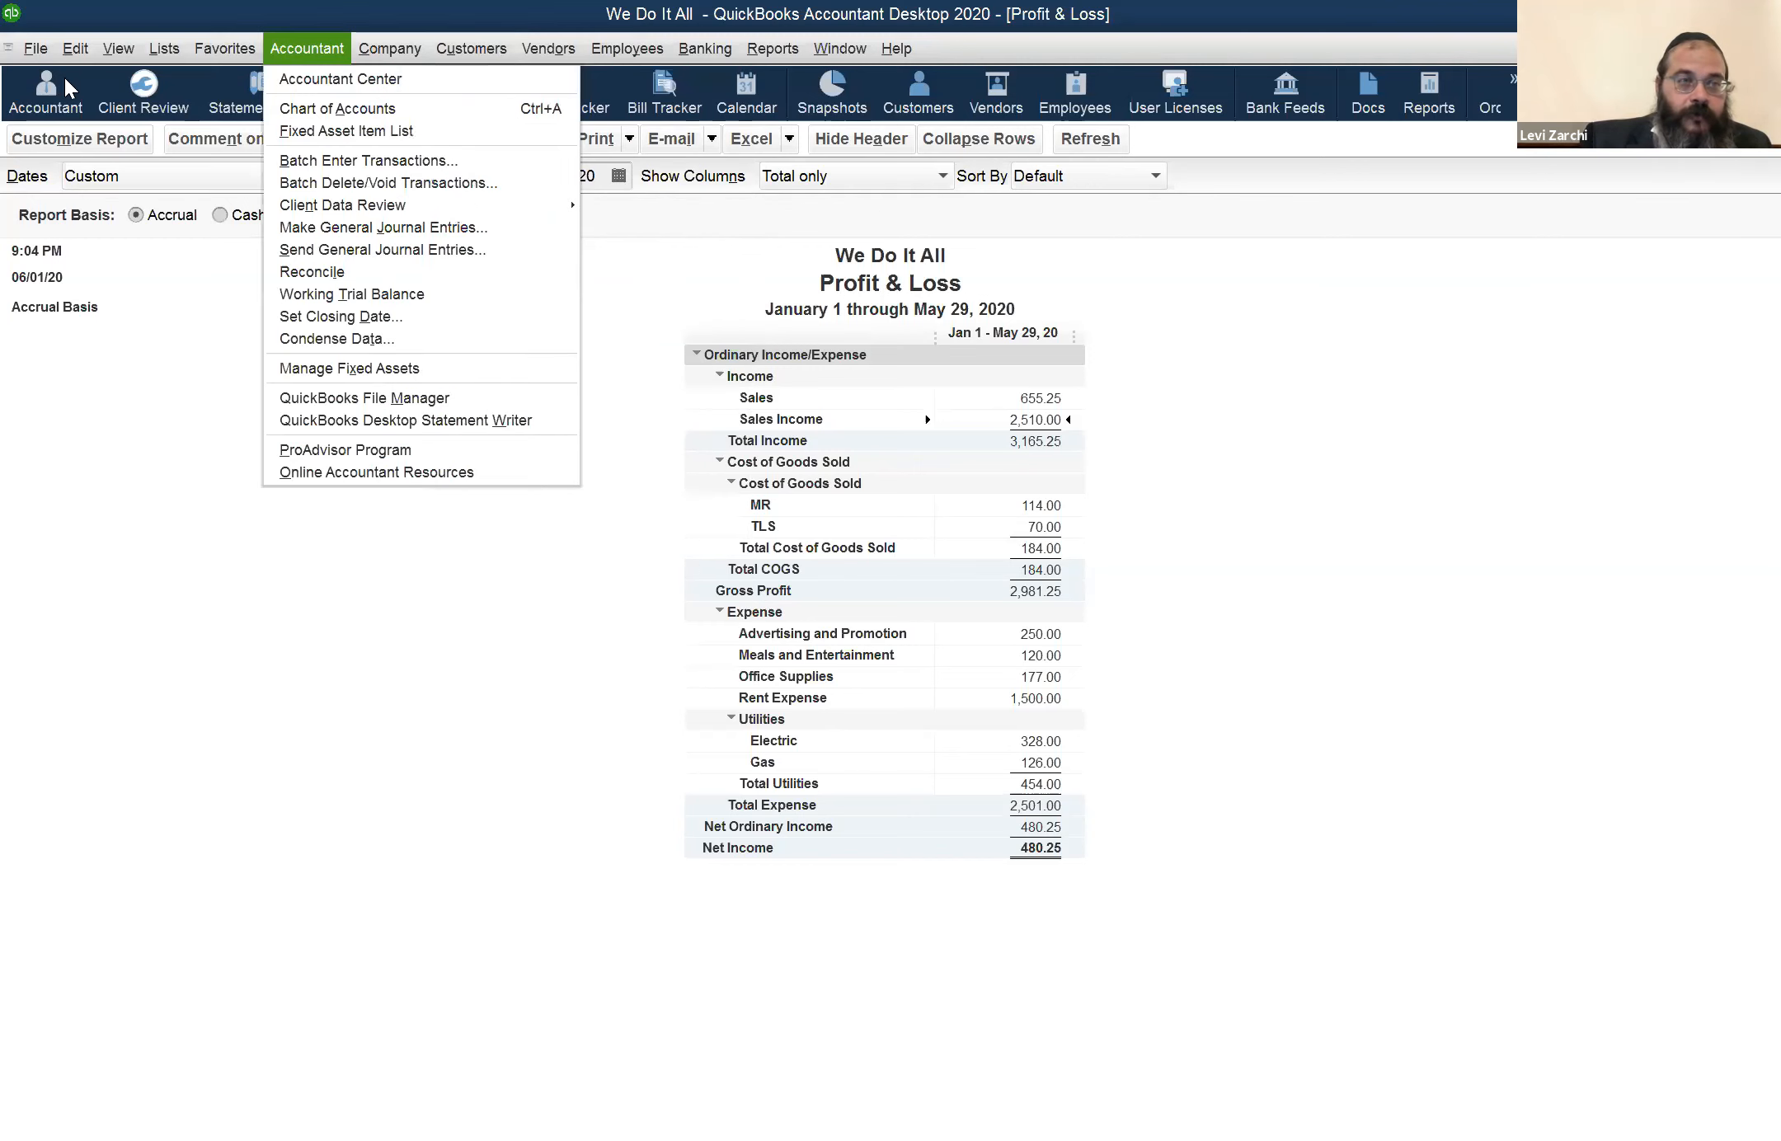
mouse_move(42, 50)
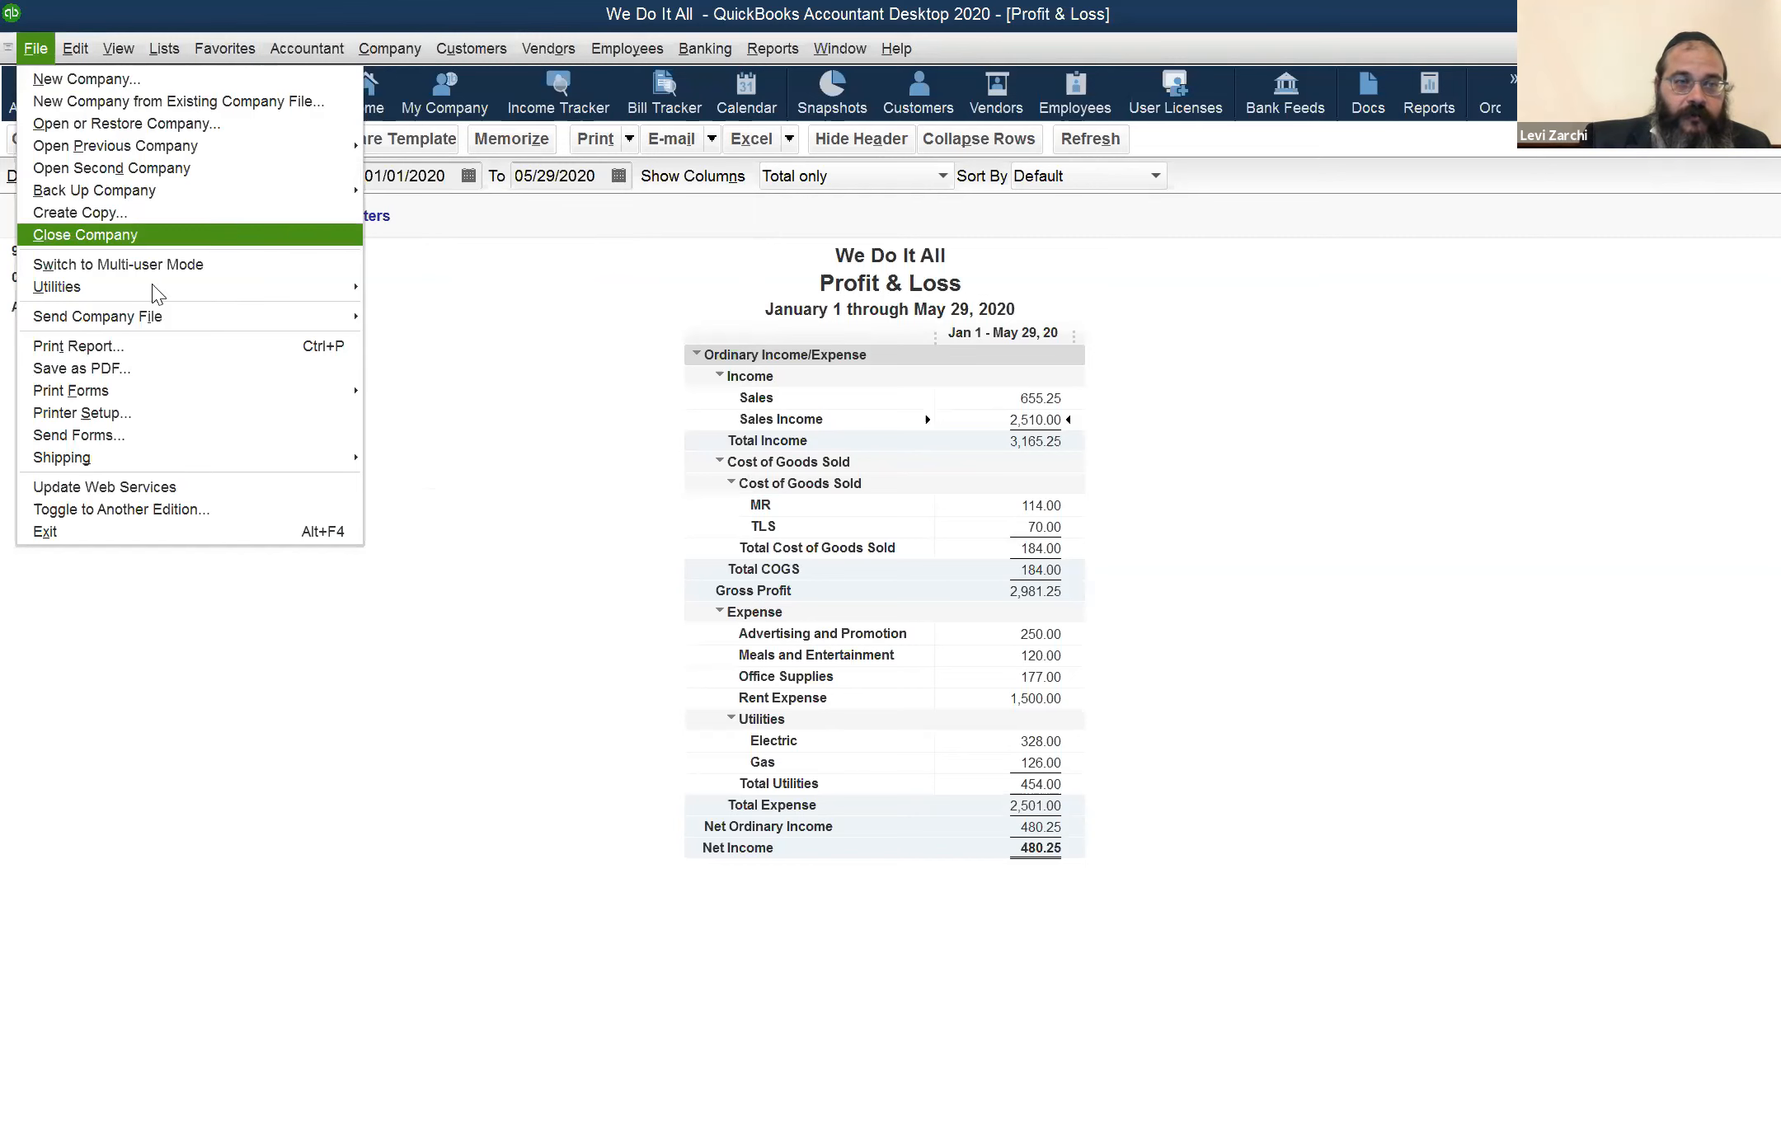
mouse_move(617, 47)
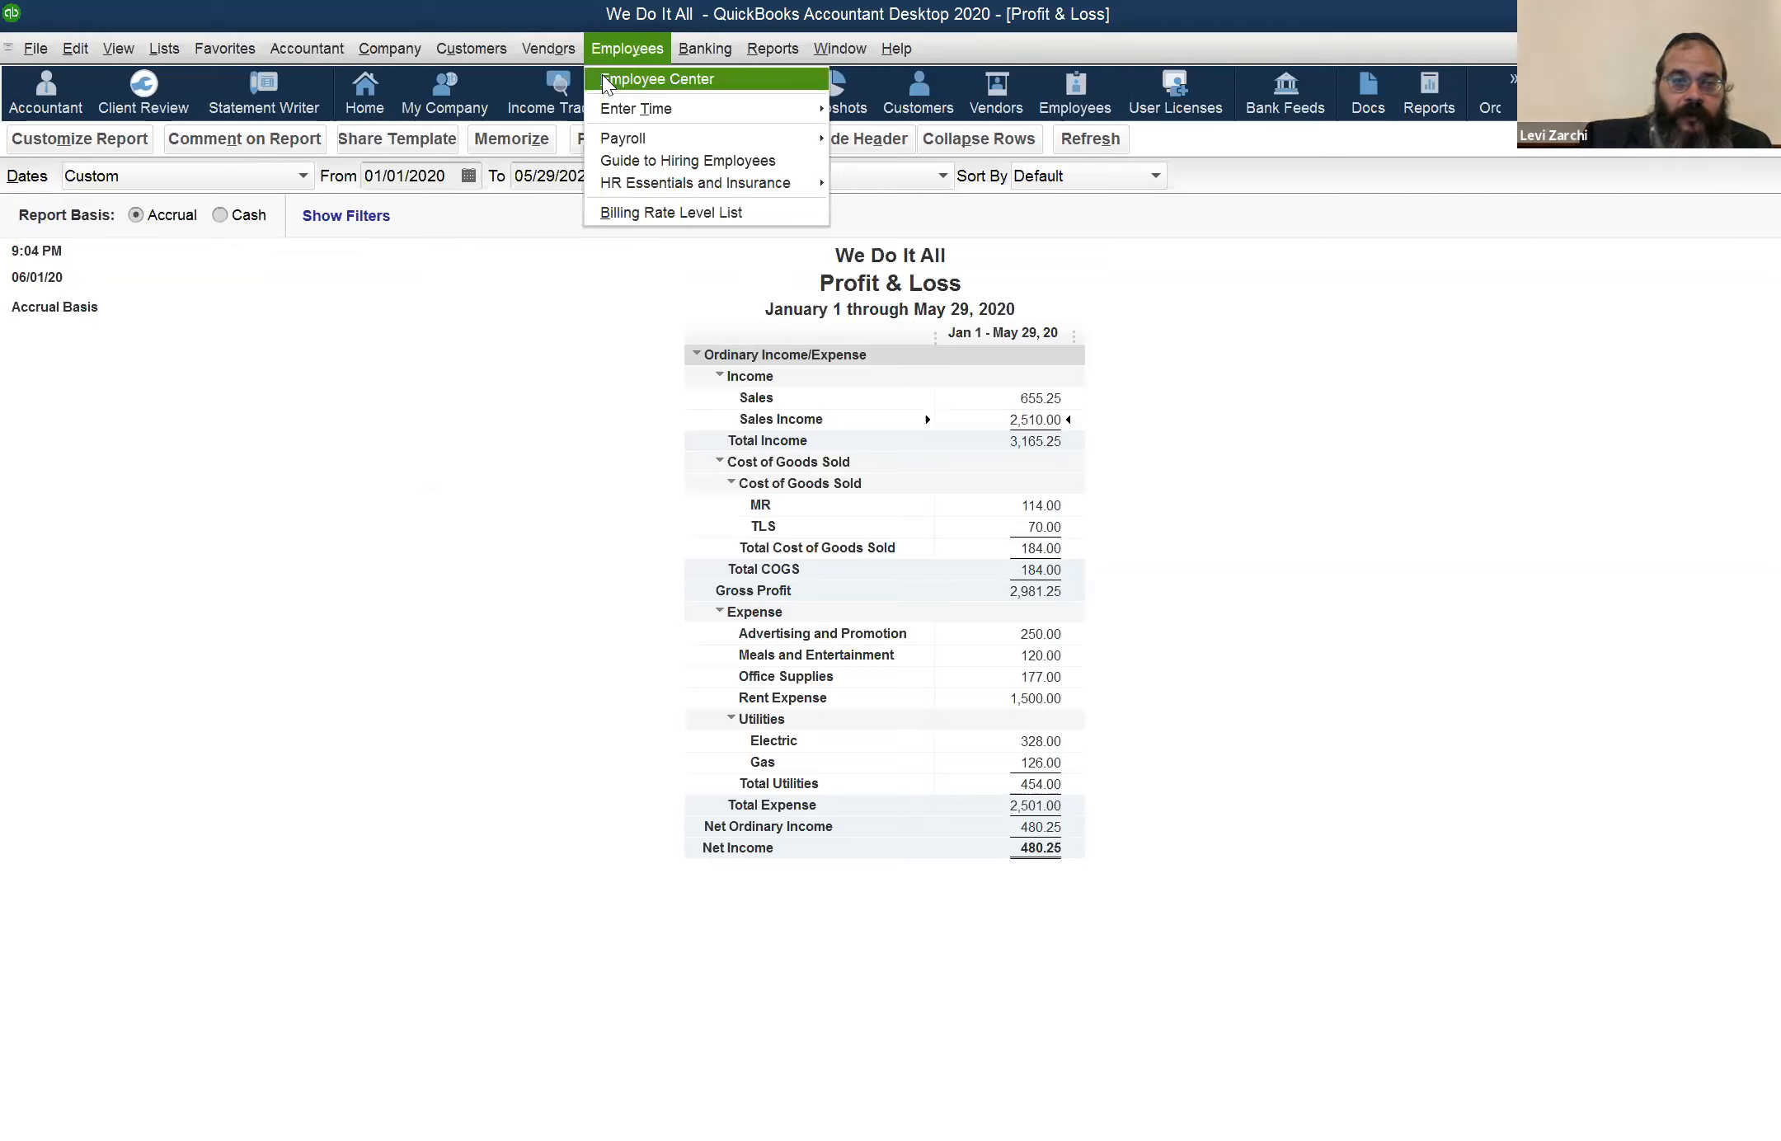
Open the Employee Center, and return to the Home page to view the business workflow
click(606, 82)
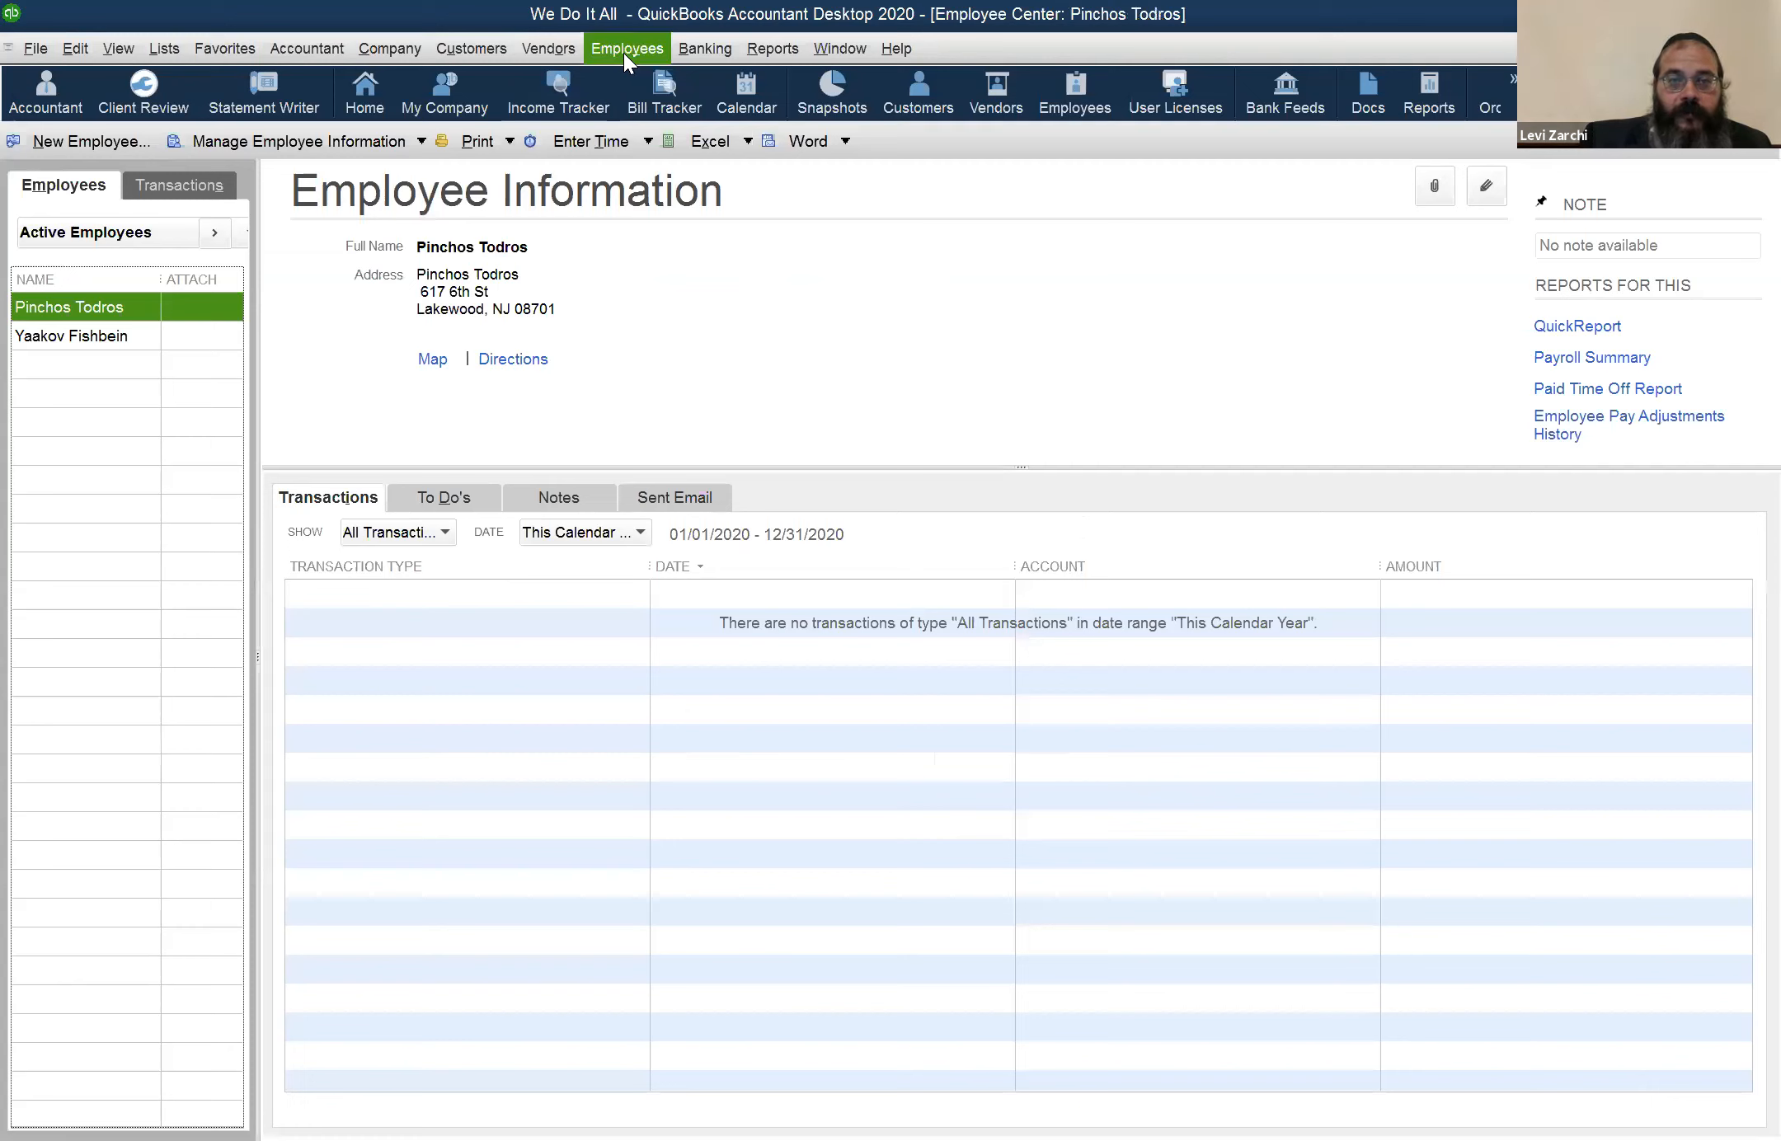
click(625, 56)
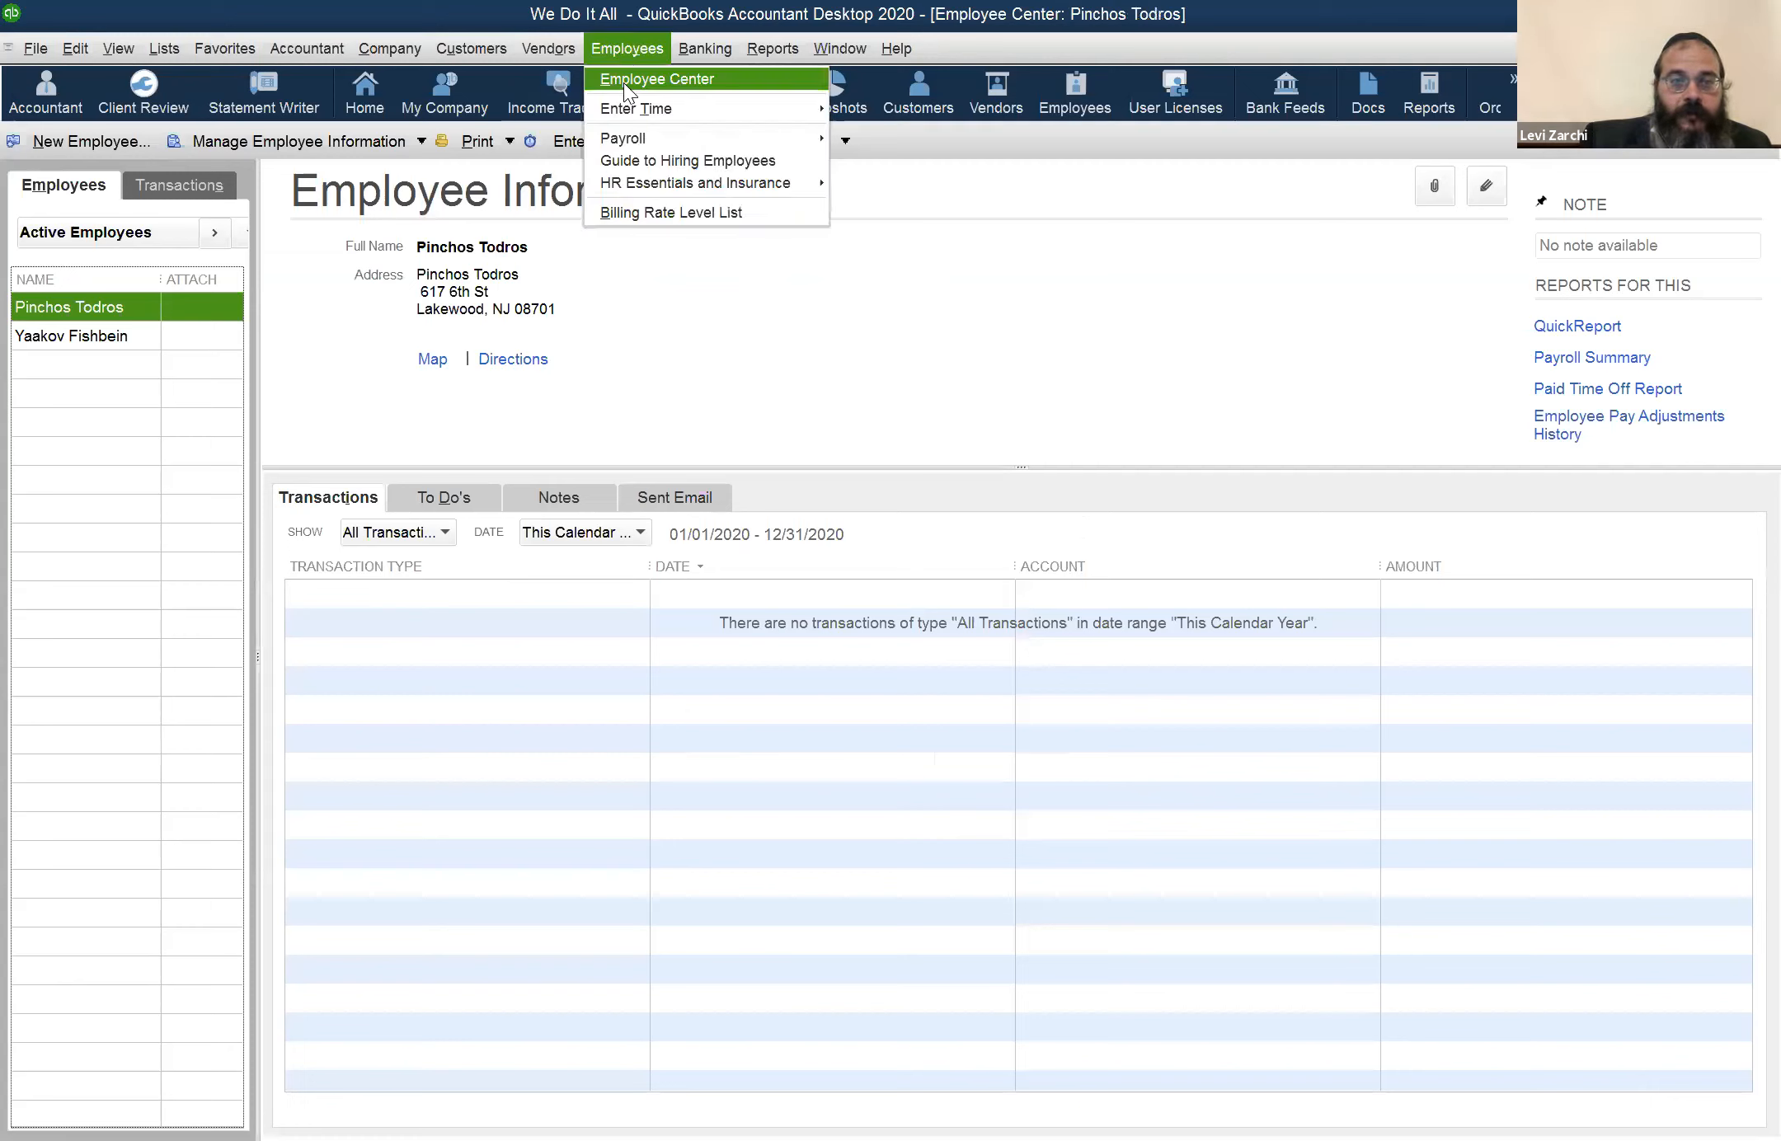
click(365, 55)
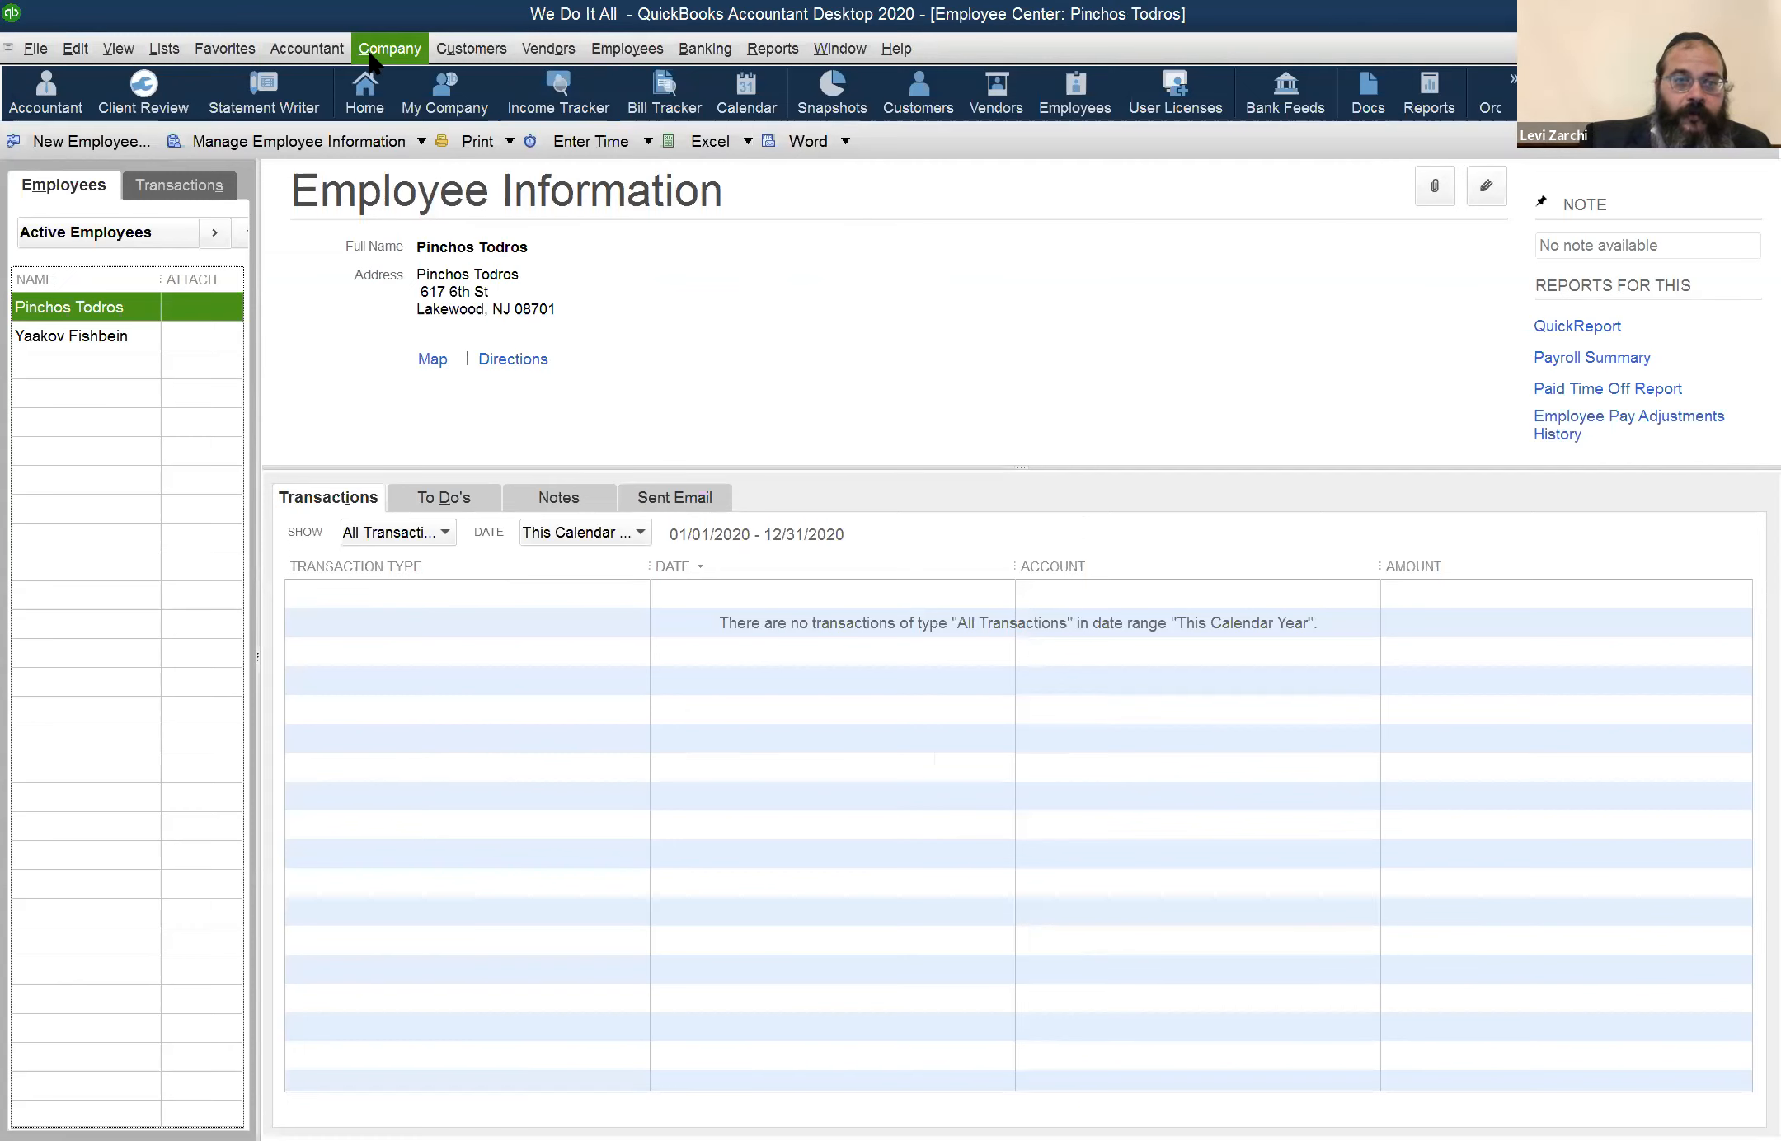
click(391, 79)
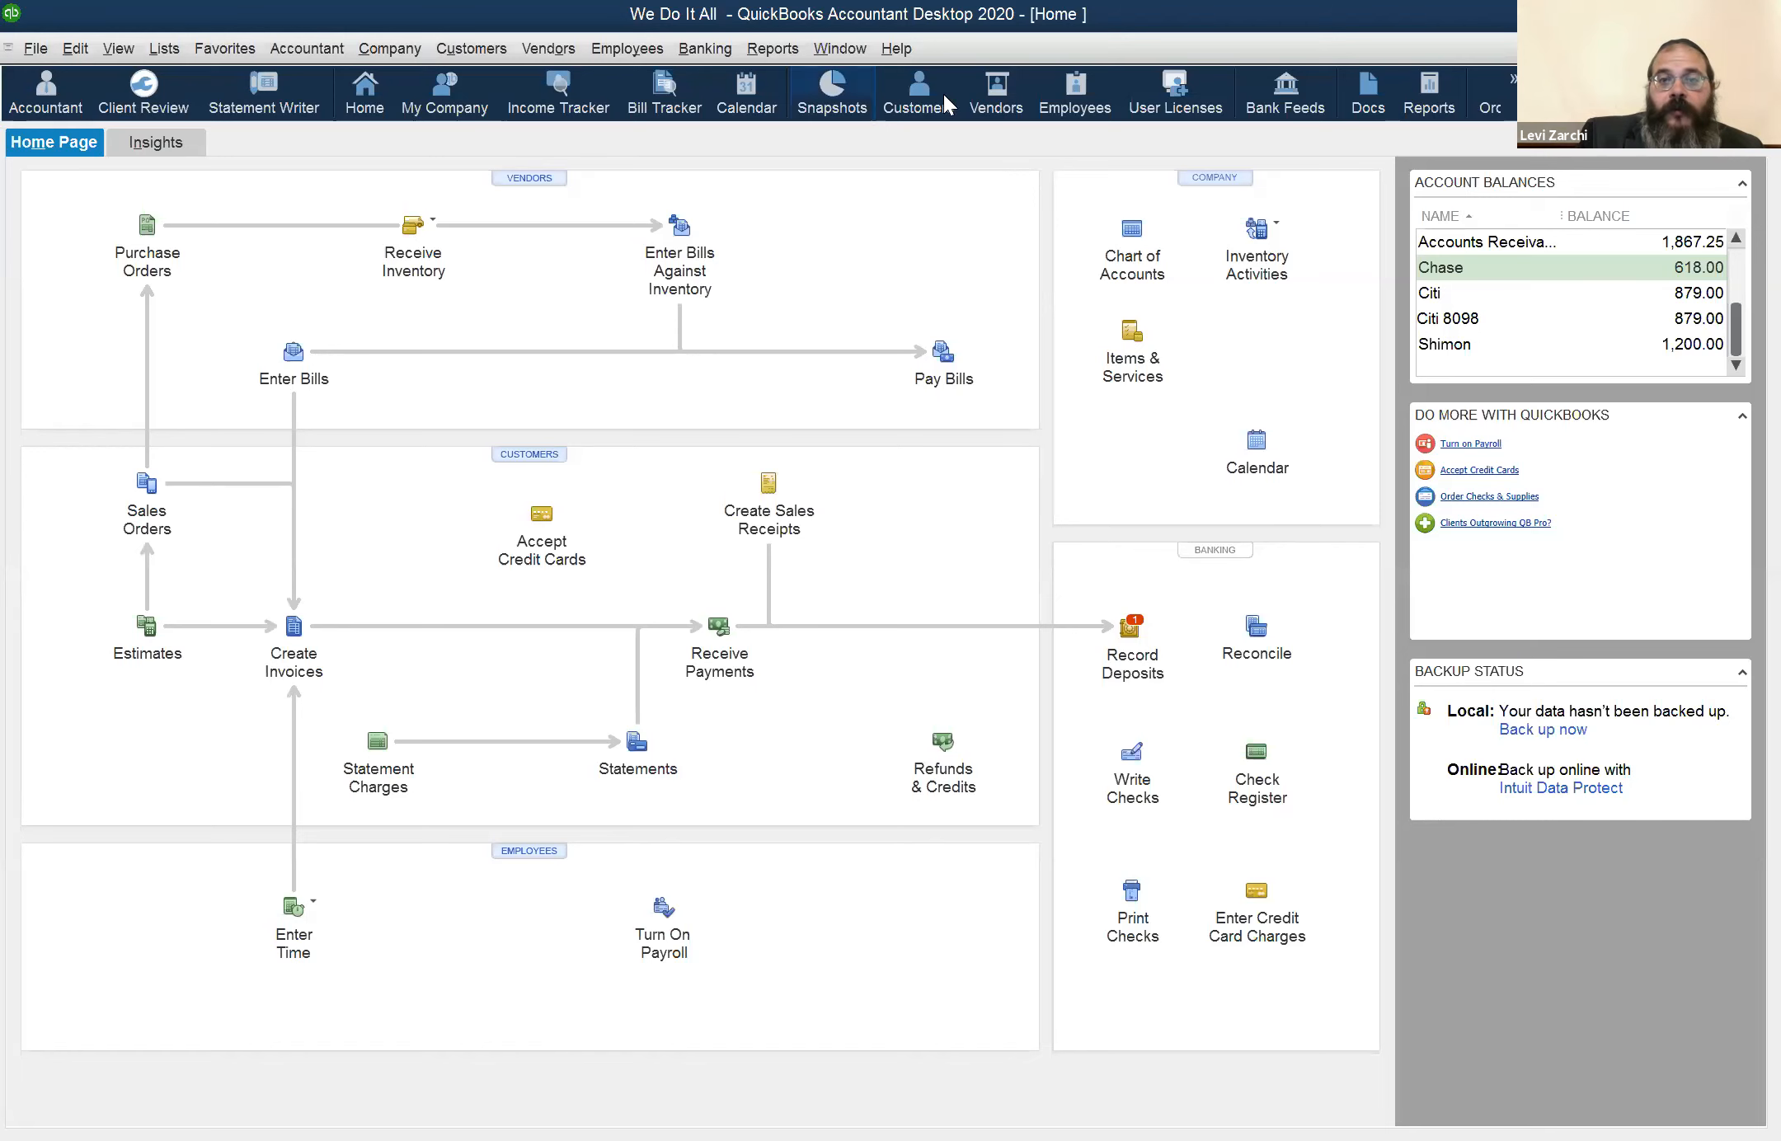
Reopen the Employee Center and look at the two entries in the active employees list
click(1071, 98)
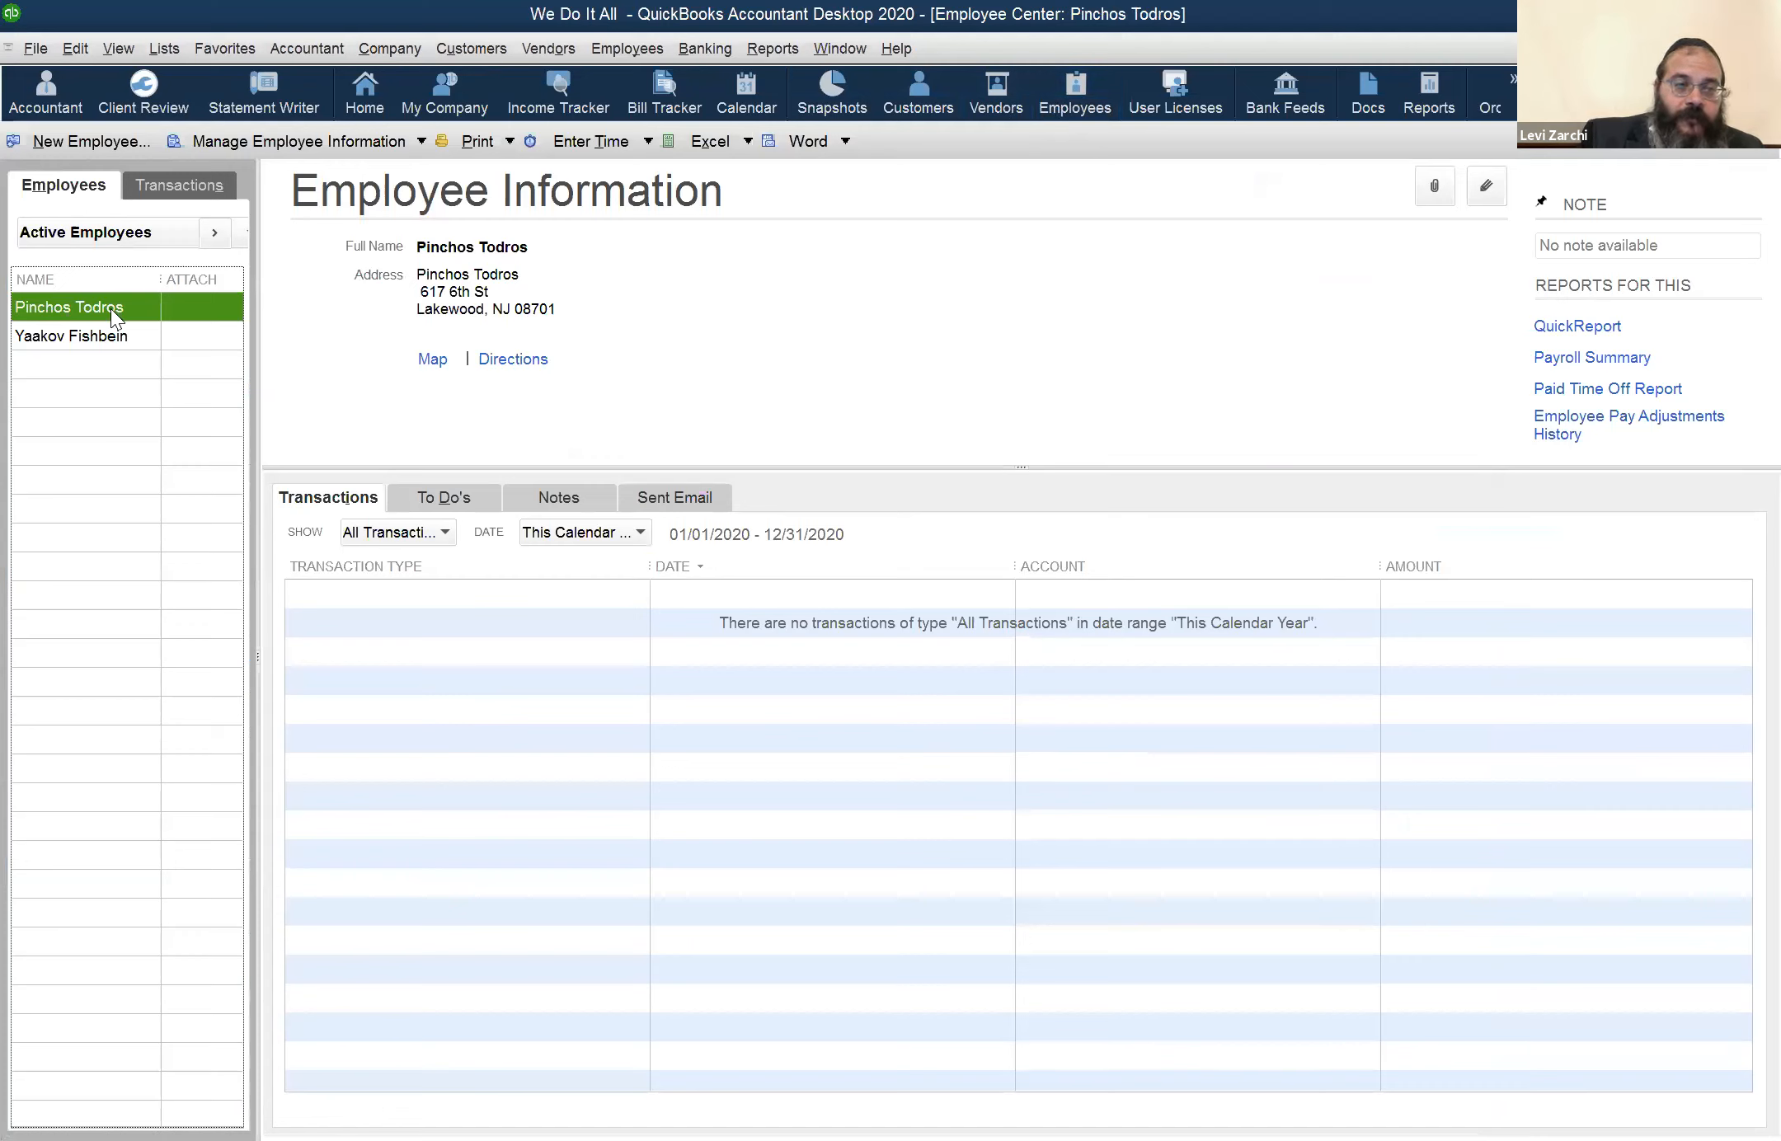
click(95, 338)
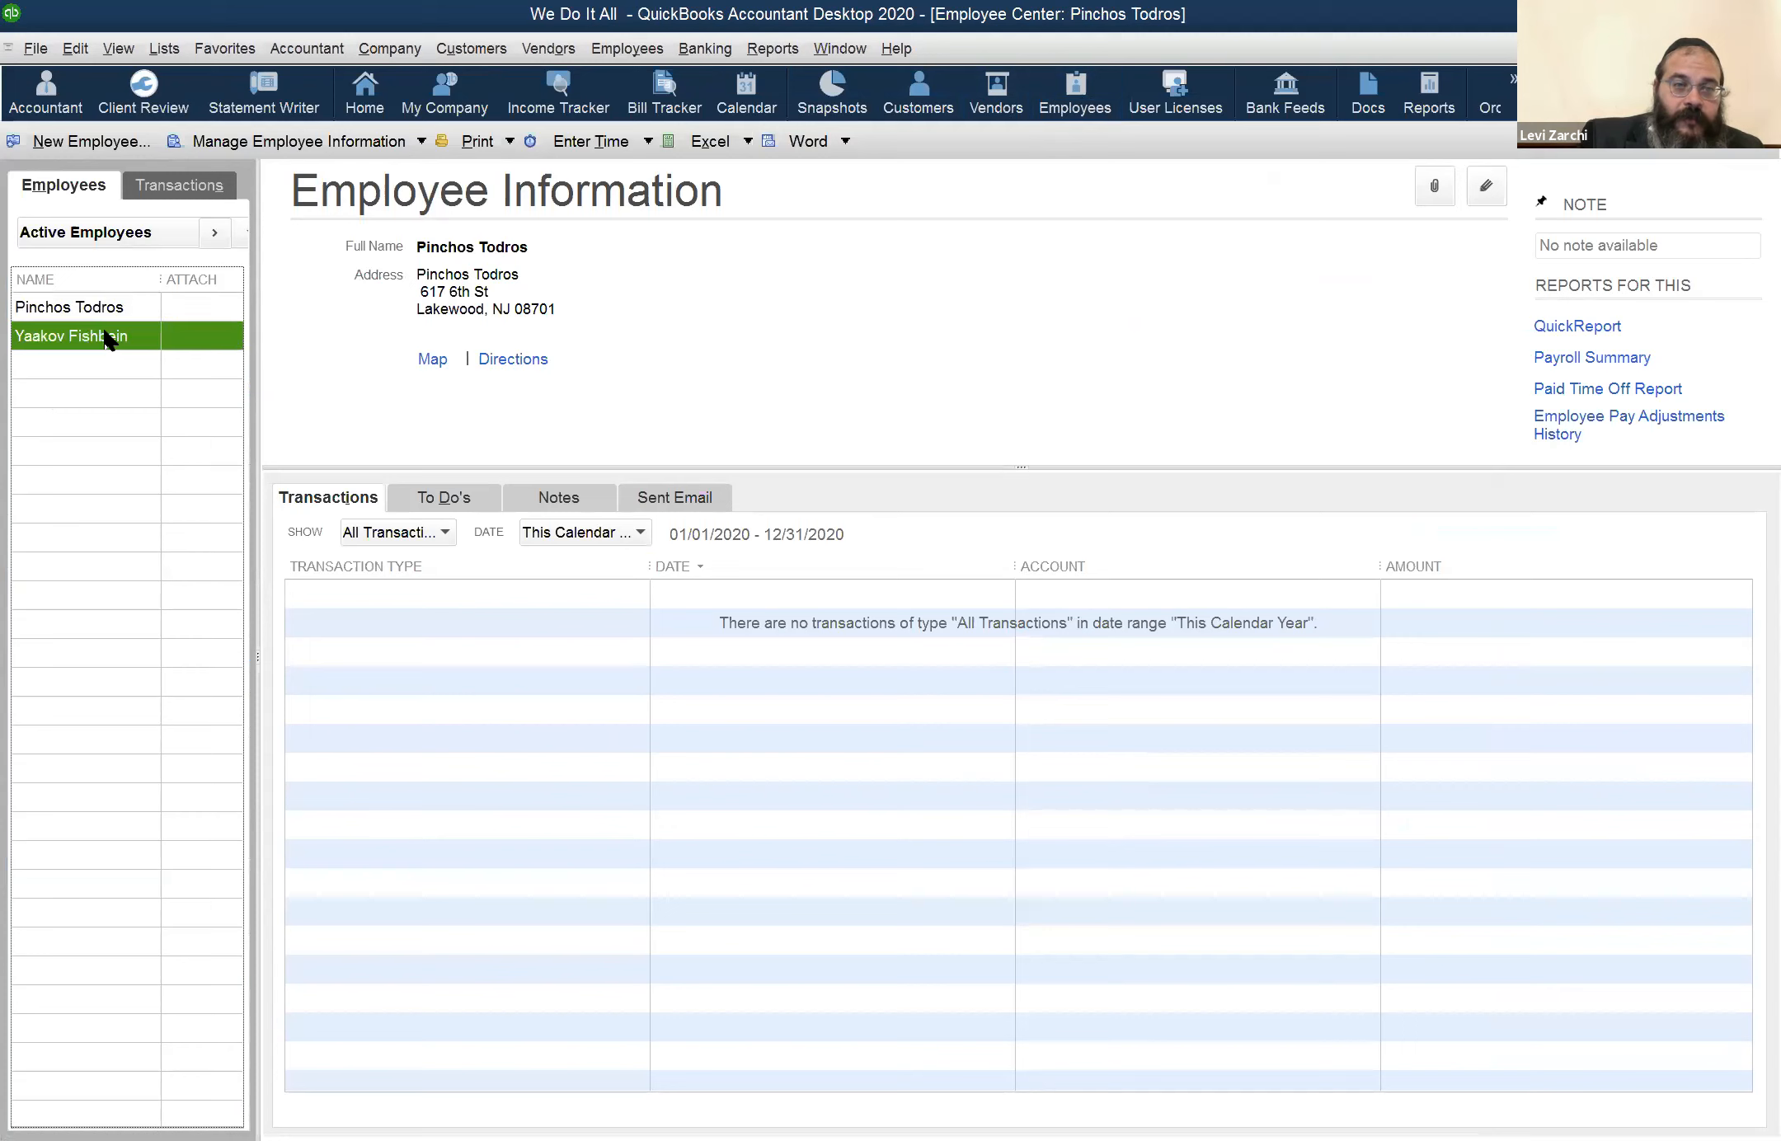
click(108, 311)
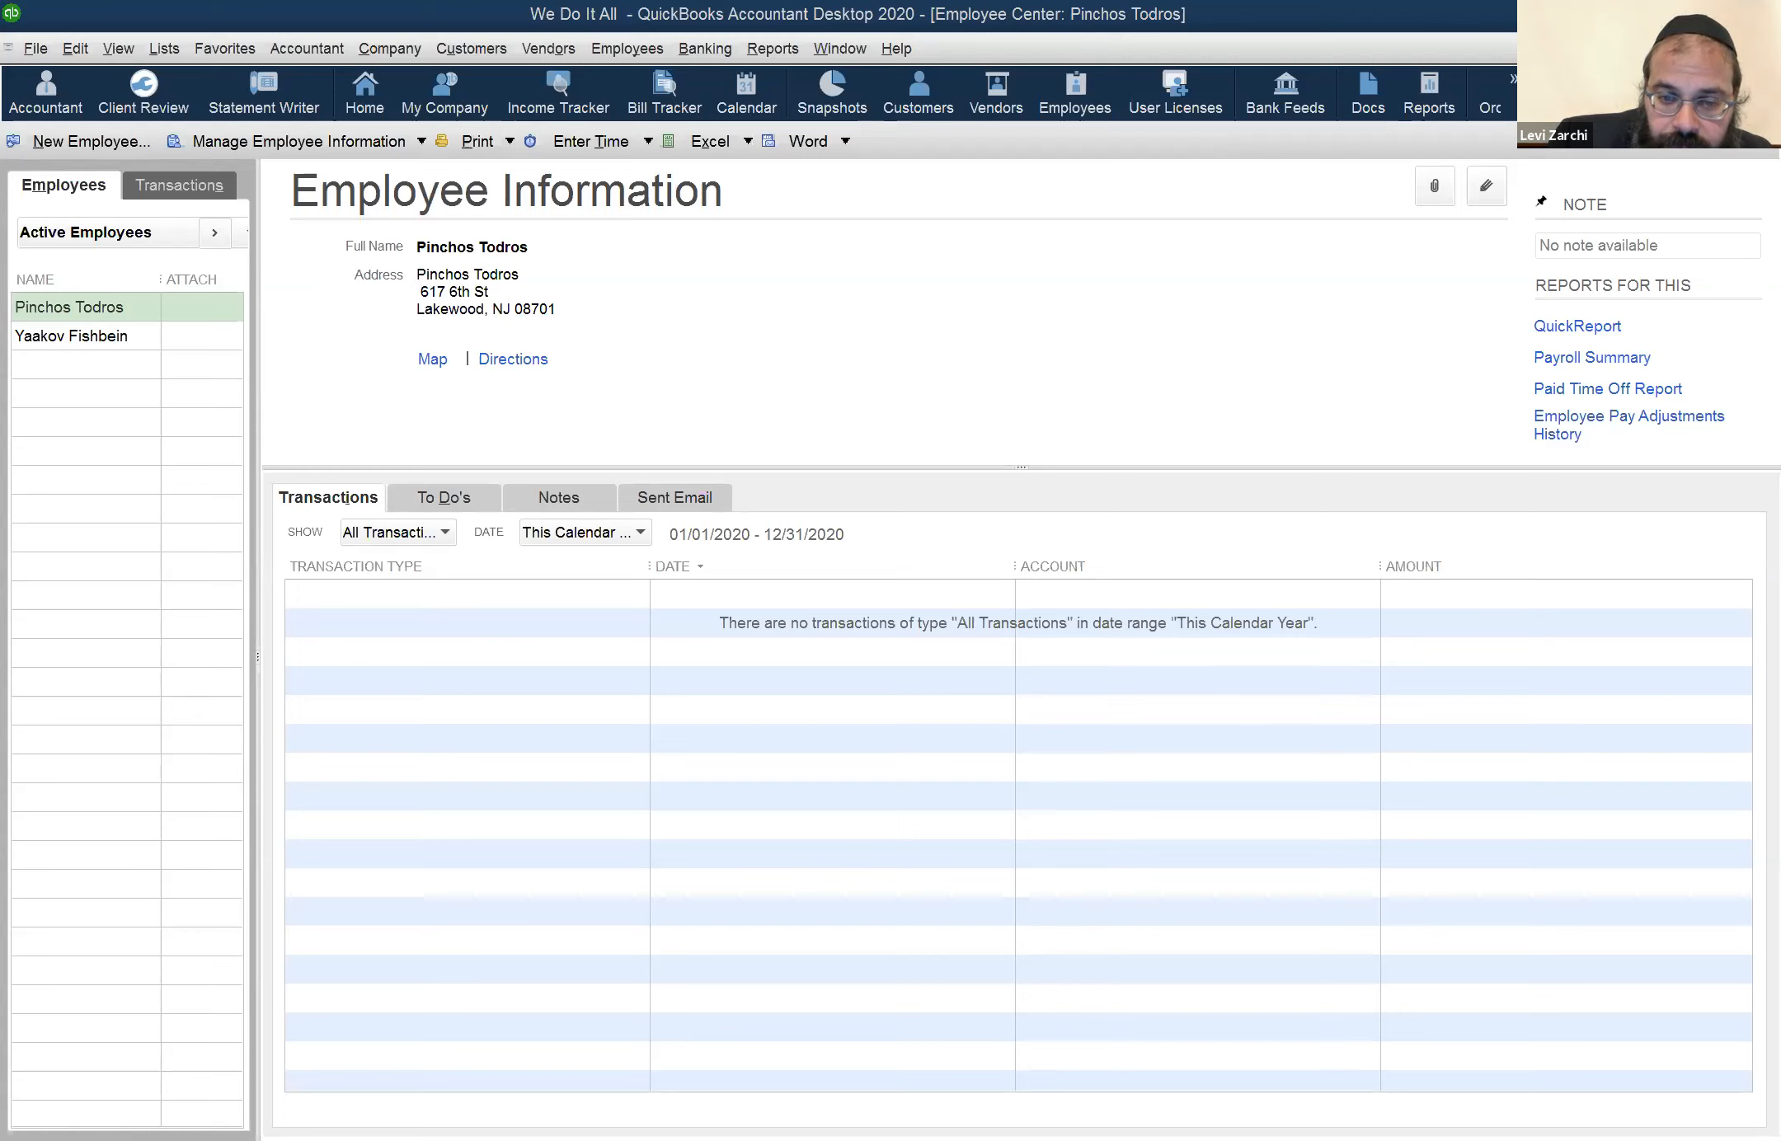
click(541, 653)
click(196, 550)
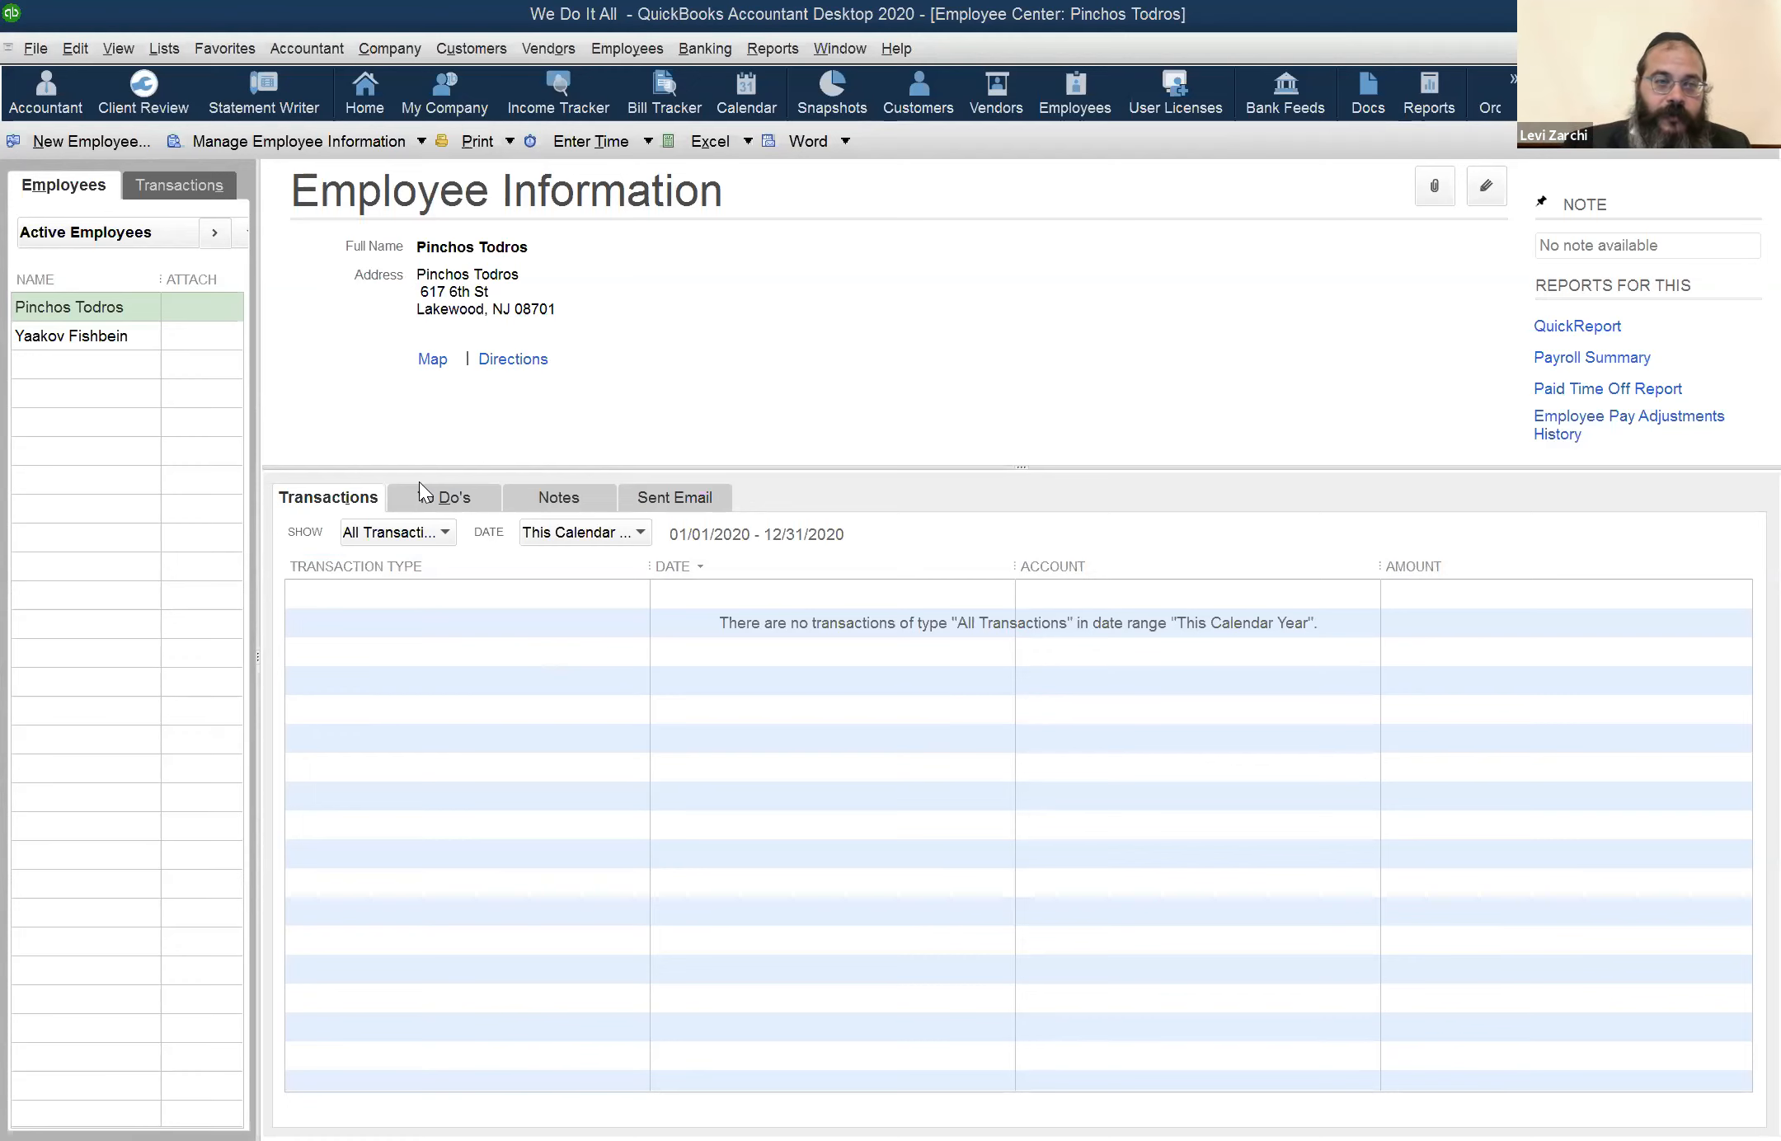
Create a new employee record, enter the employee's legal first and last name, and check the name to print on checks
key(ctrl+n)
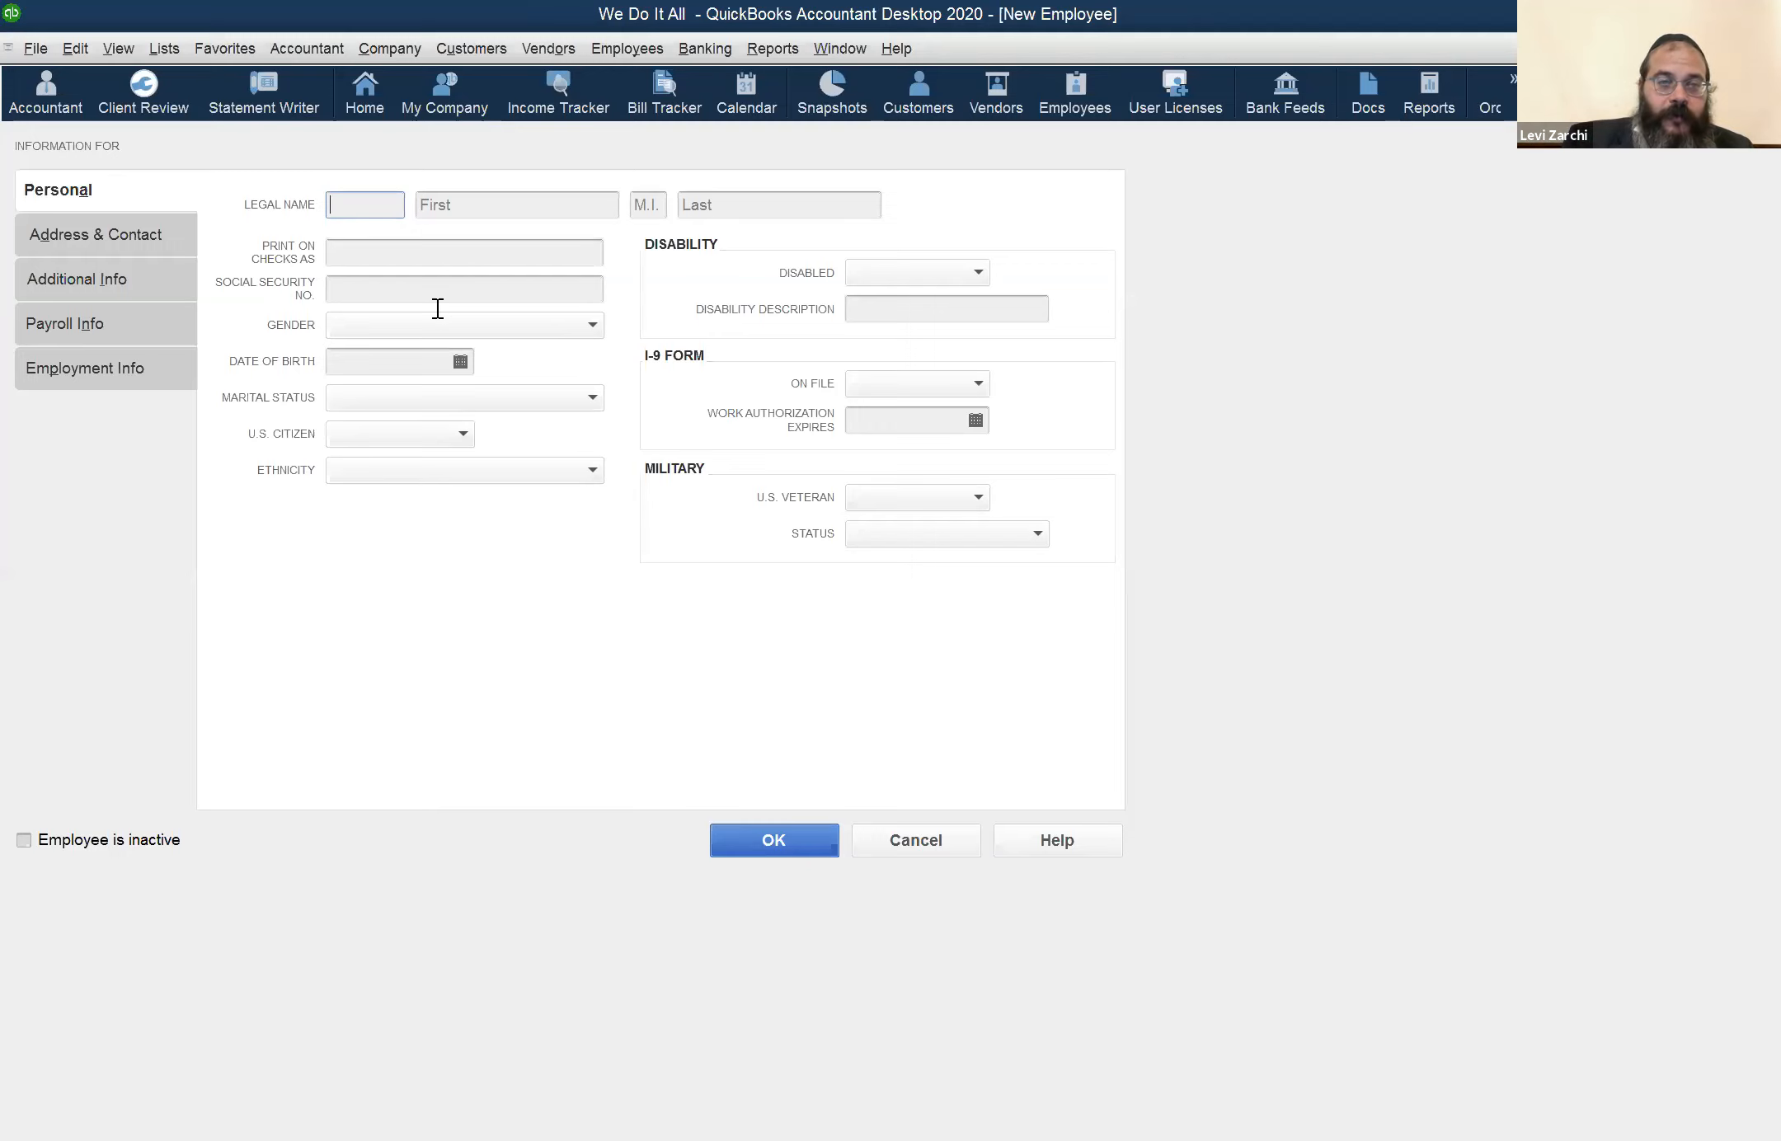
click(490, 201)
key(Tab)
key(Tab)
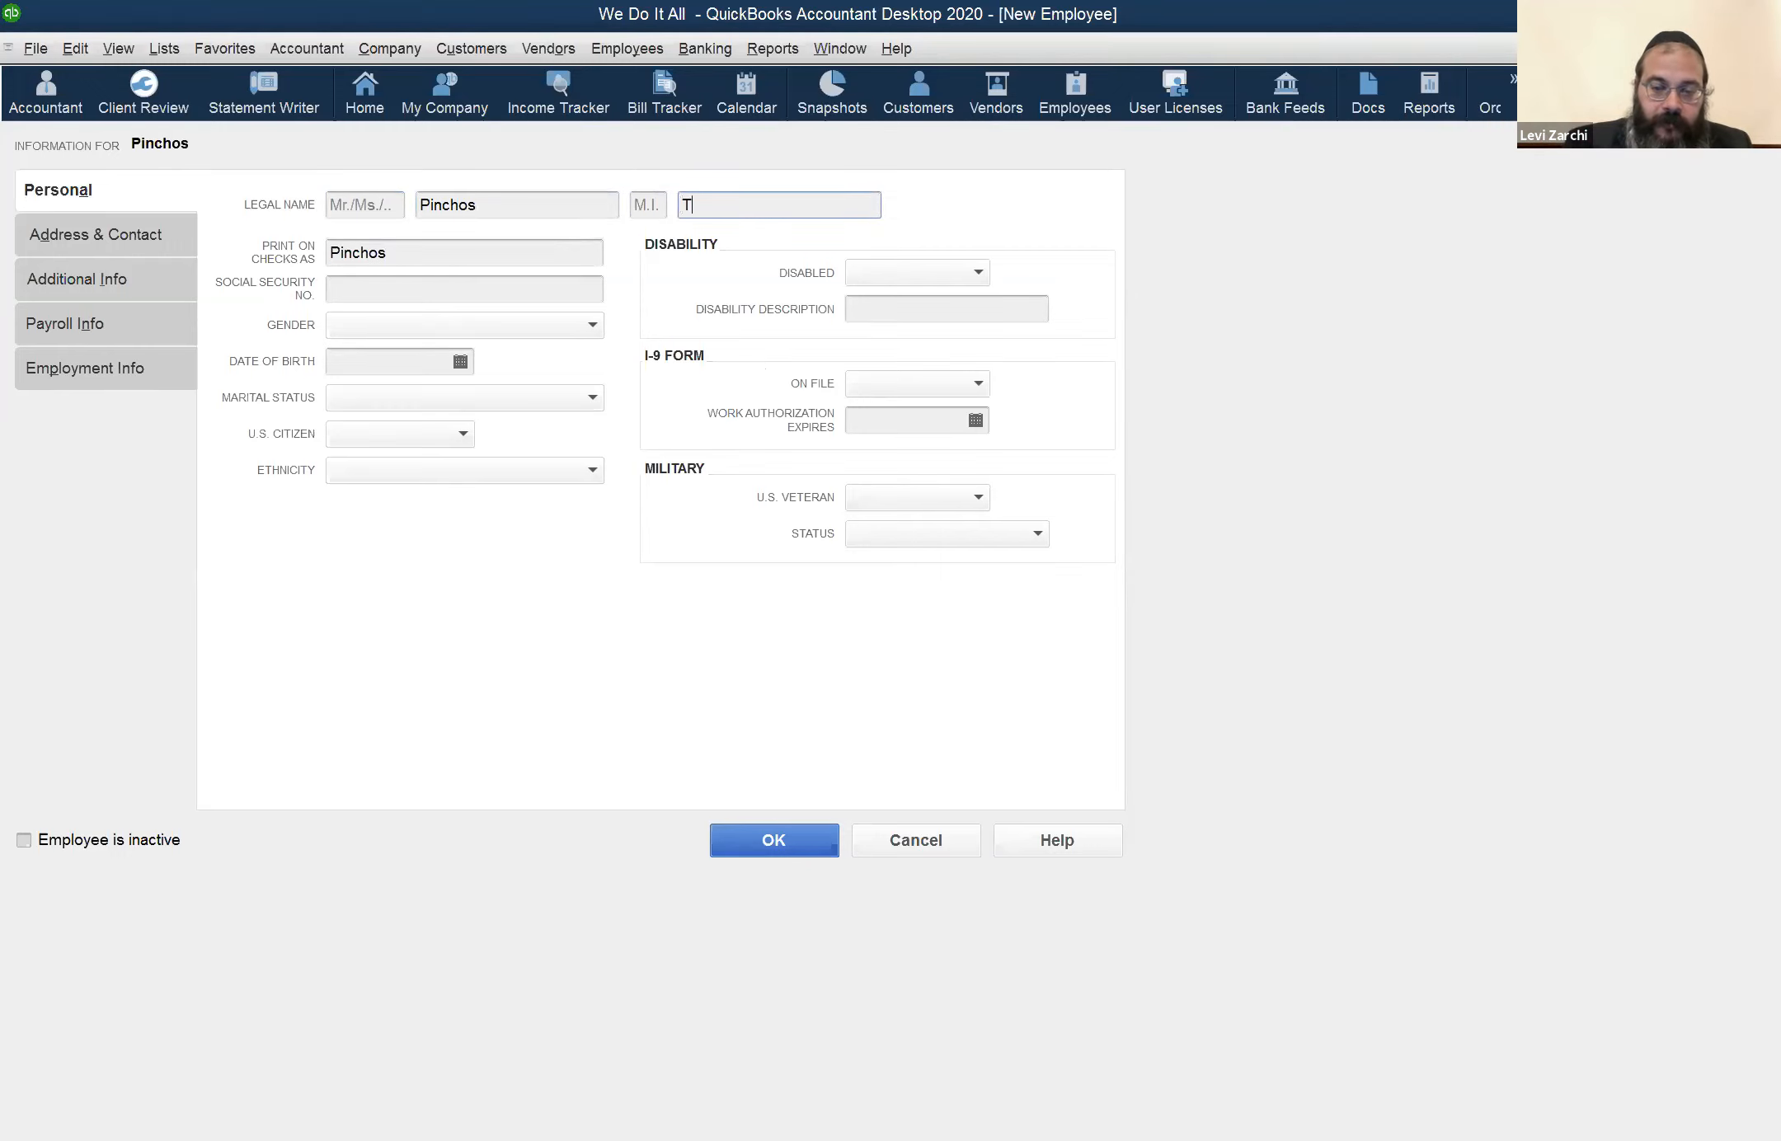
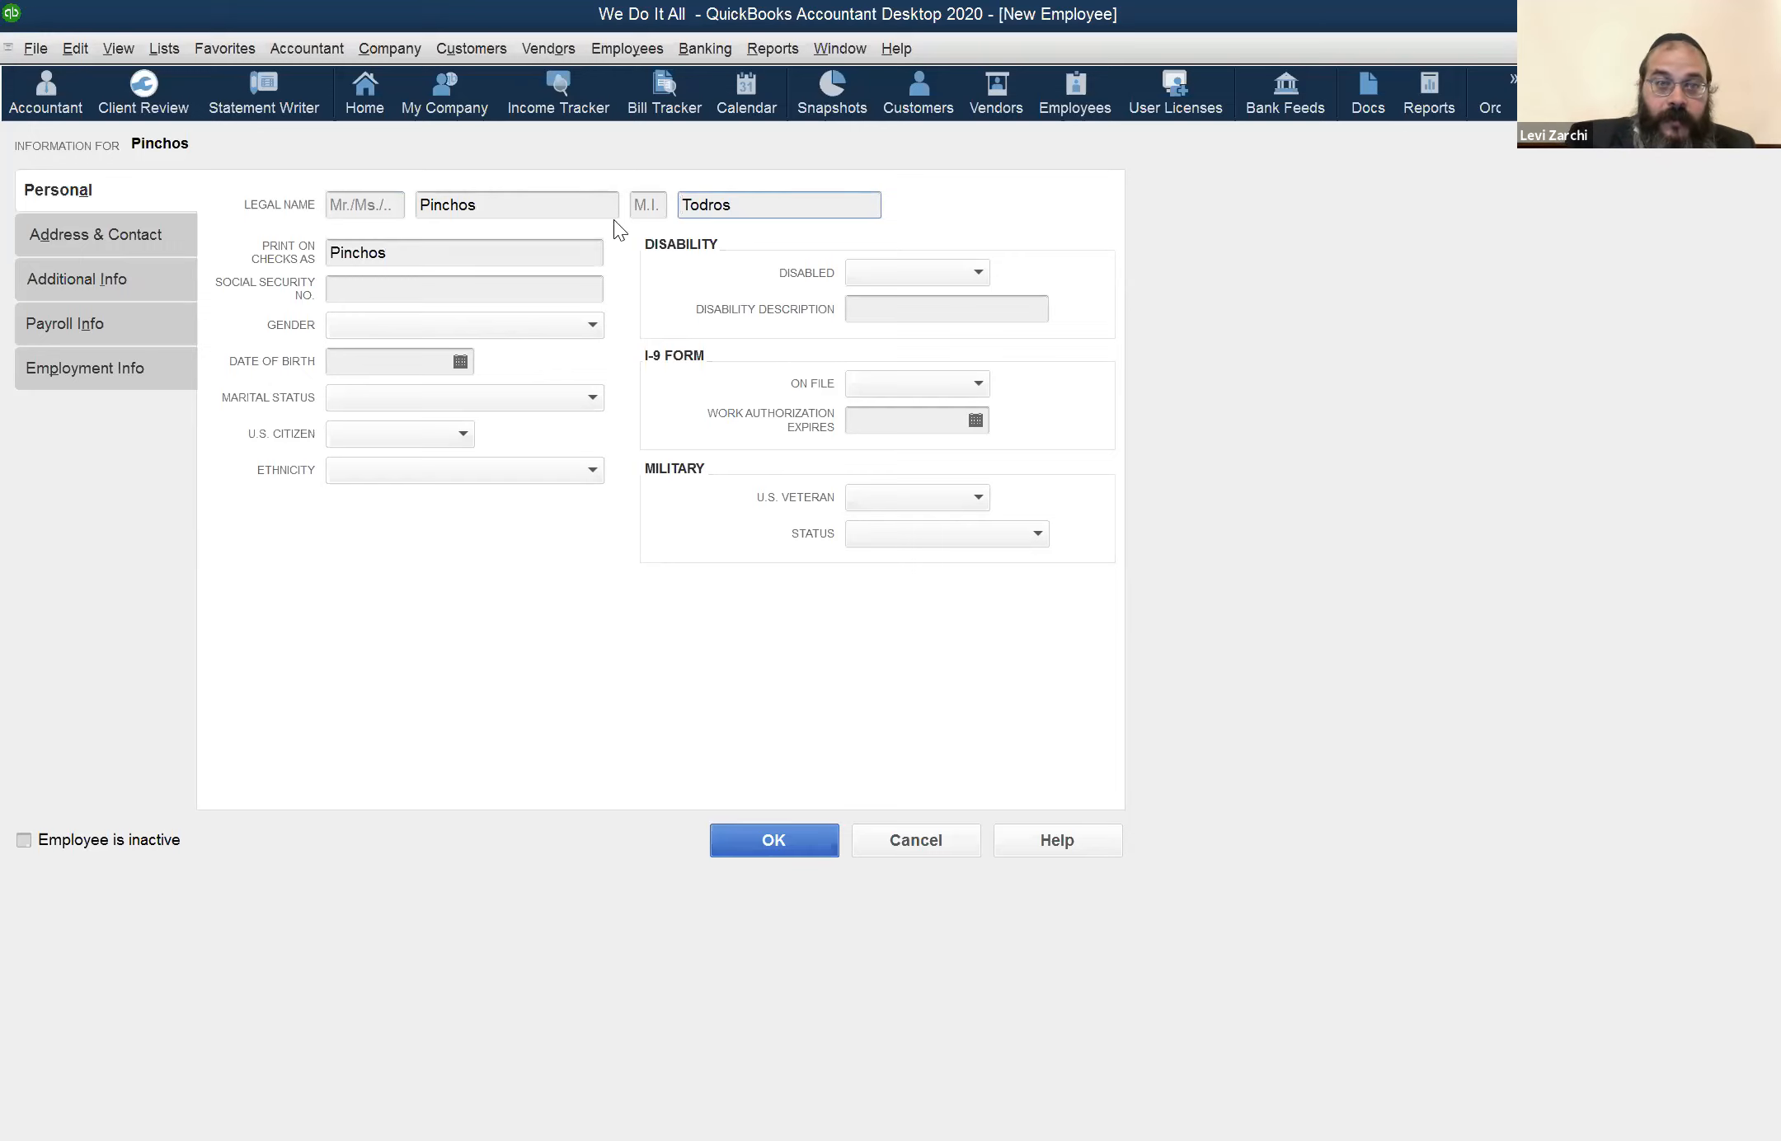
click(425, 262)
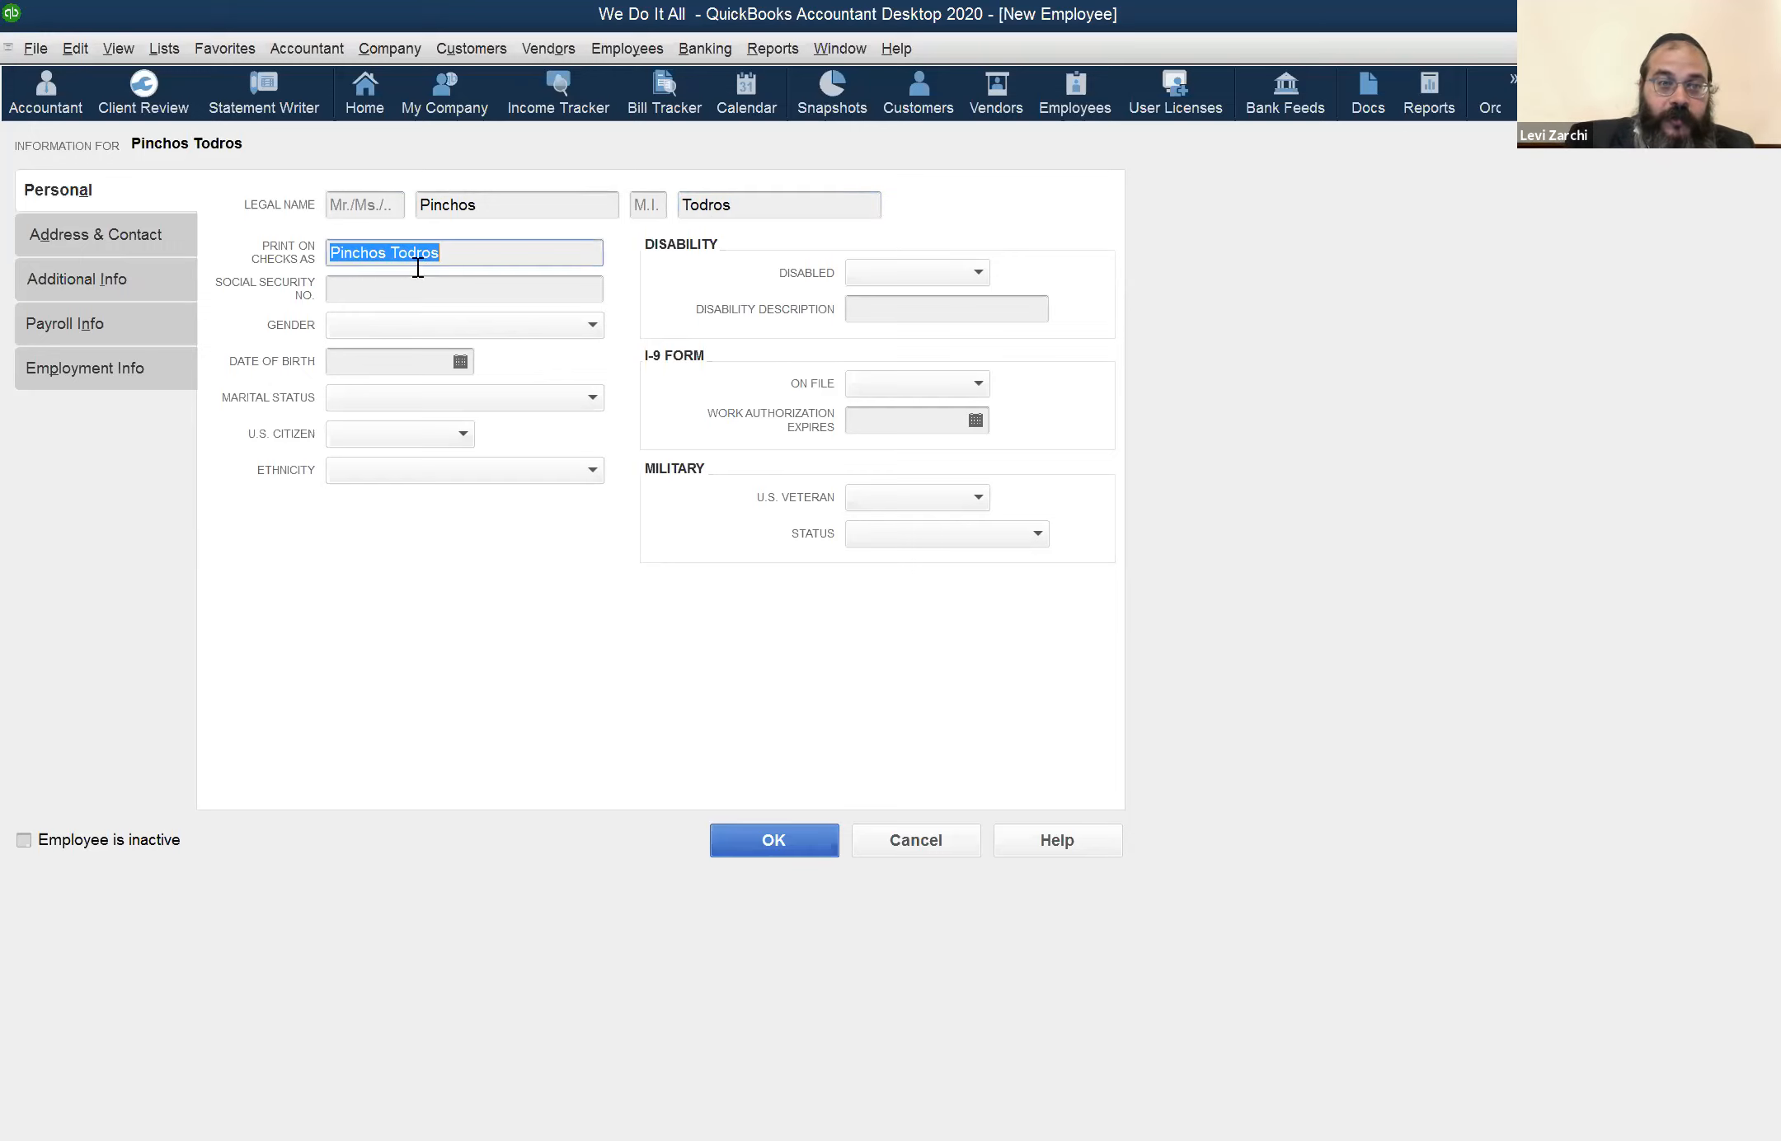
click(492, 254)
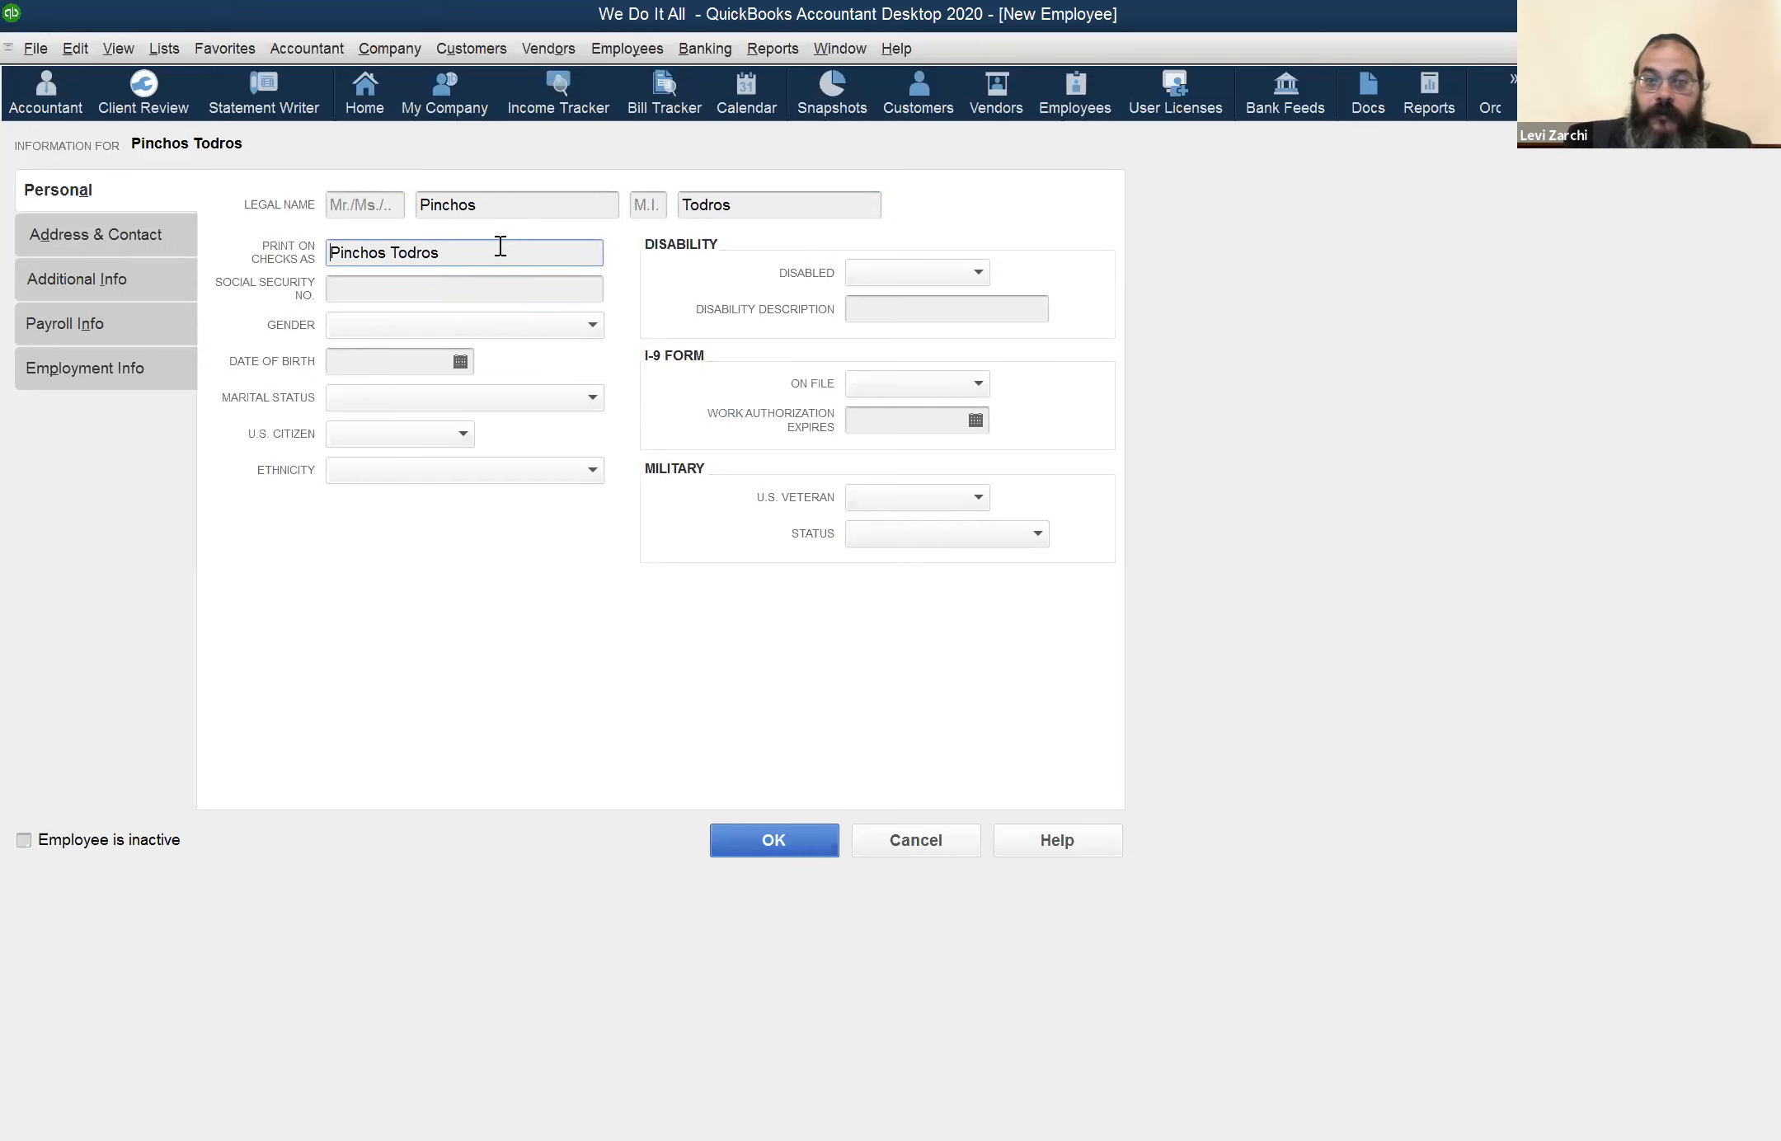
Examine the Social Security number, gender and date of birth fields in the new employee's personal information
click(479, 289)
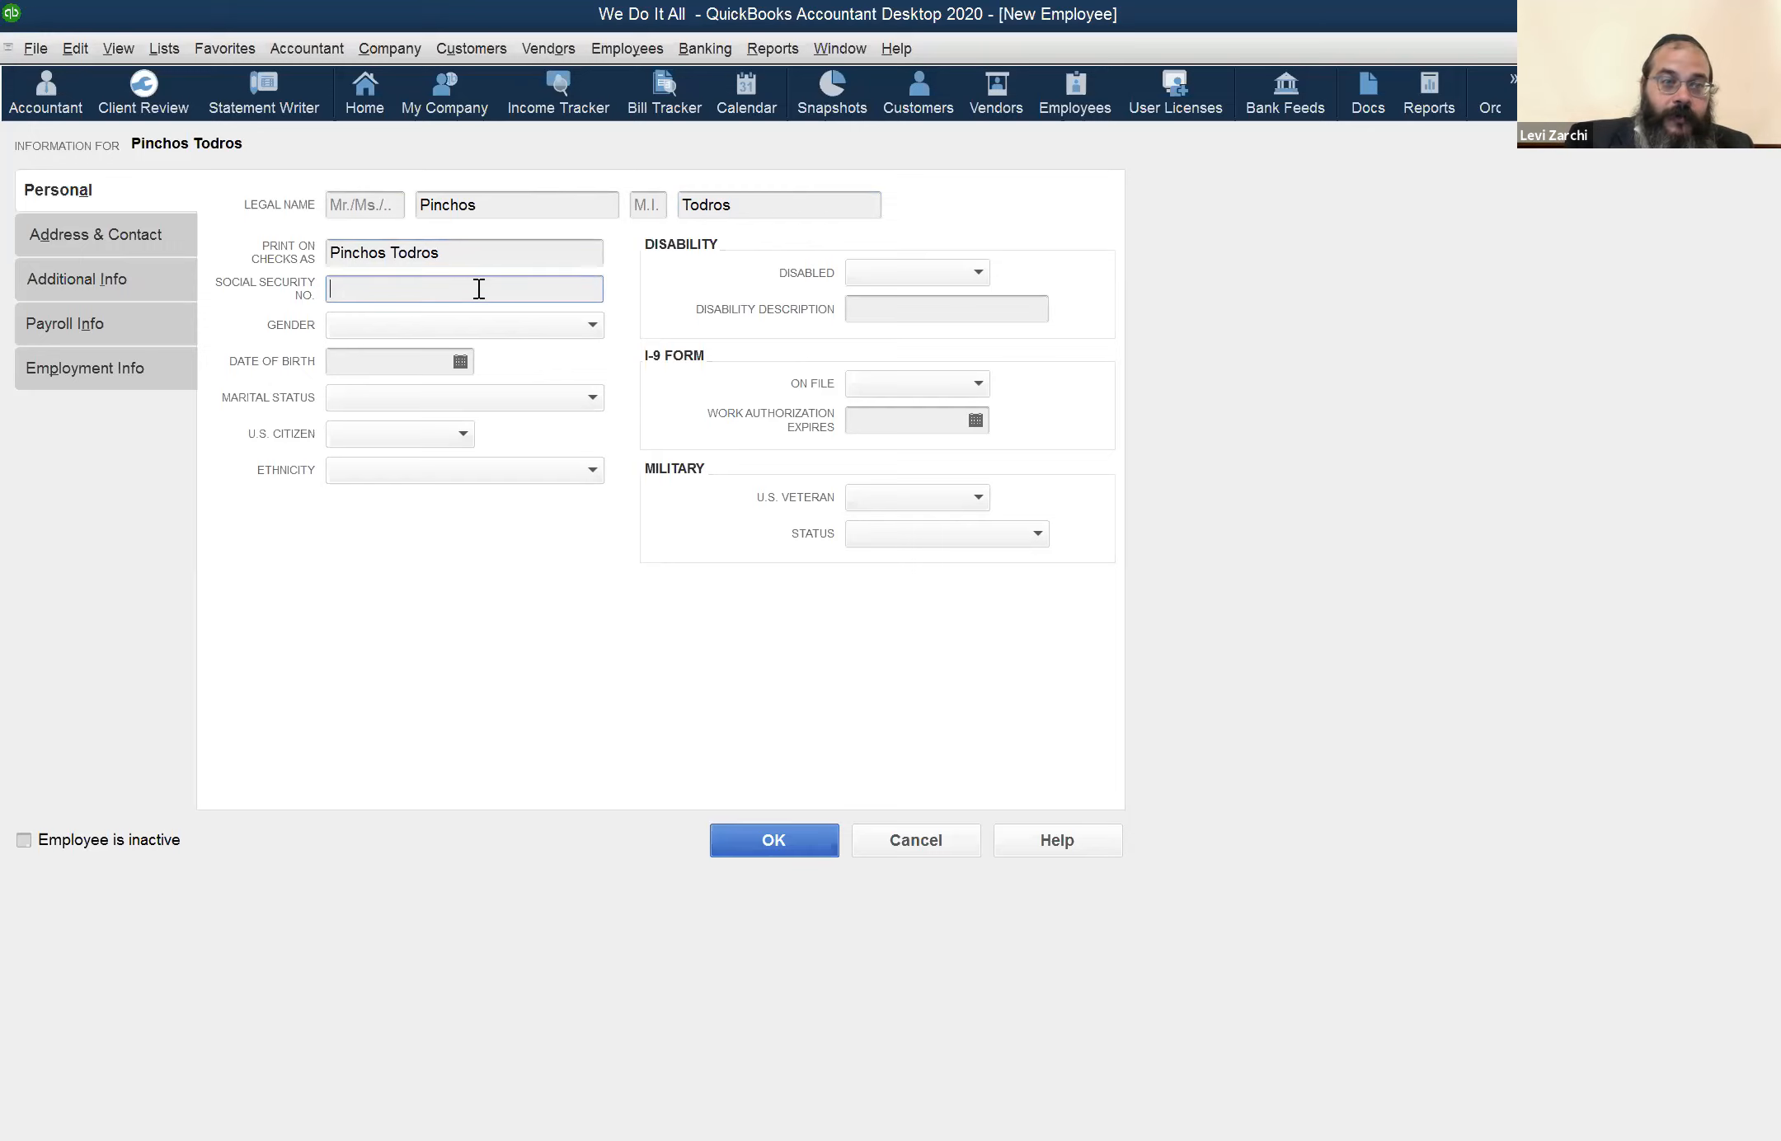
click(579, 325)
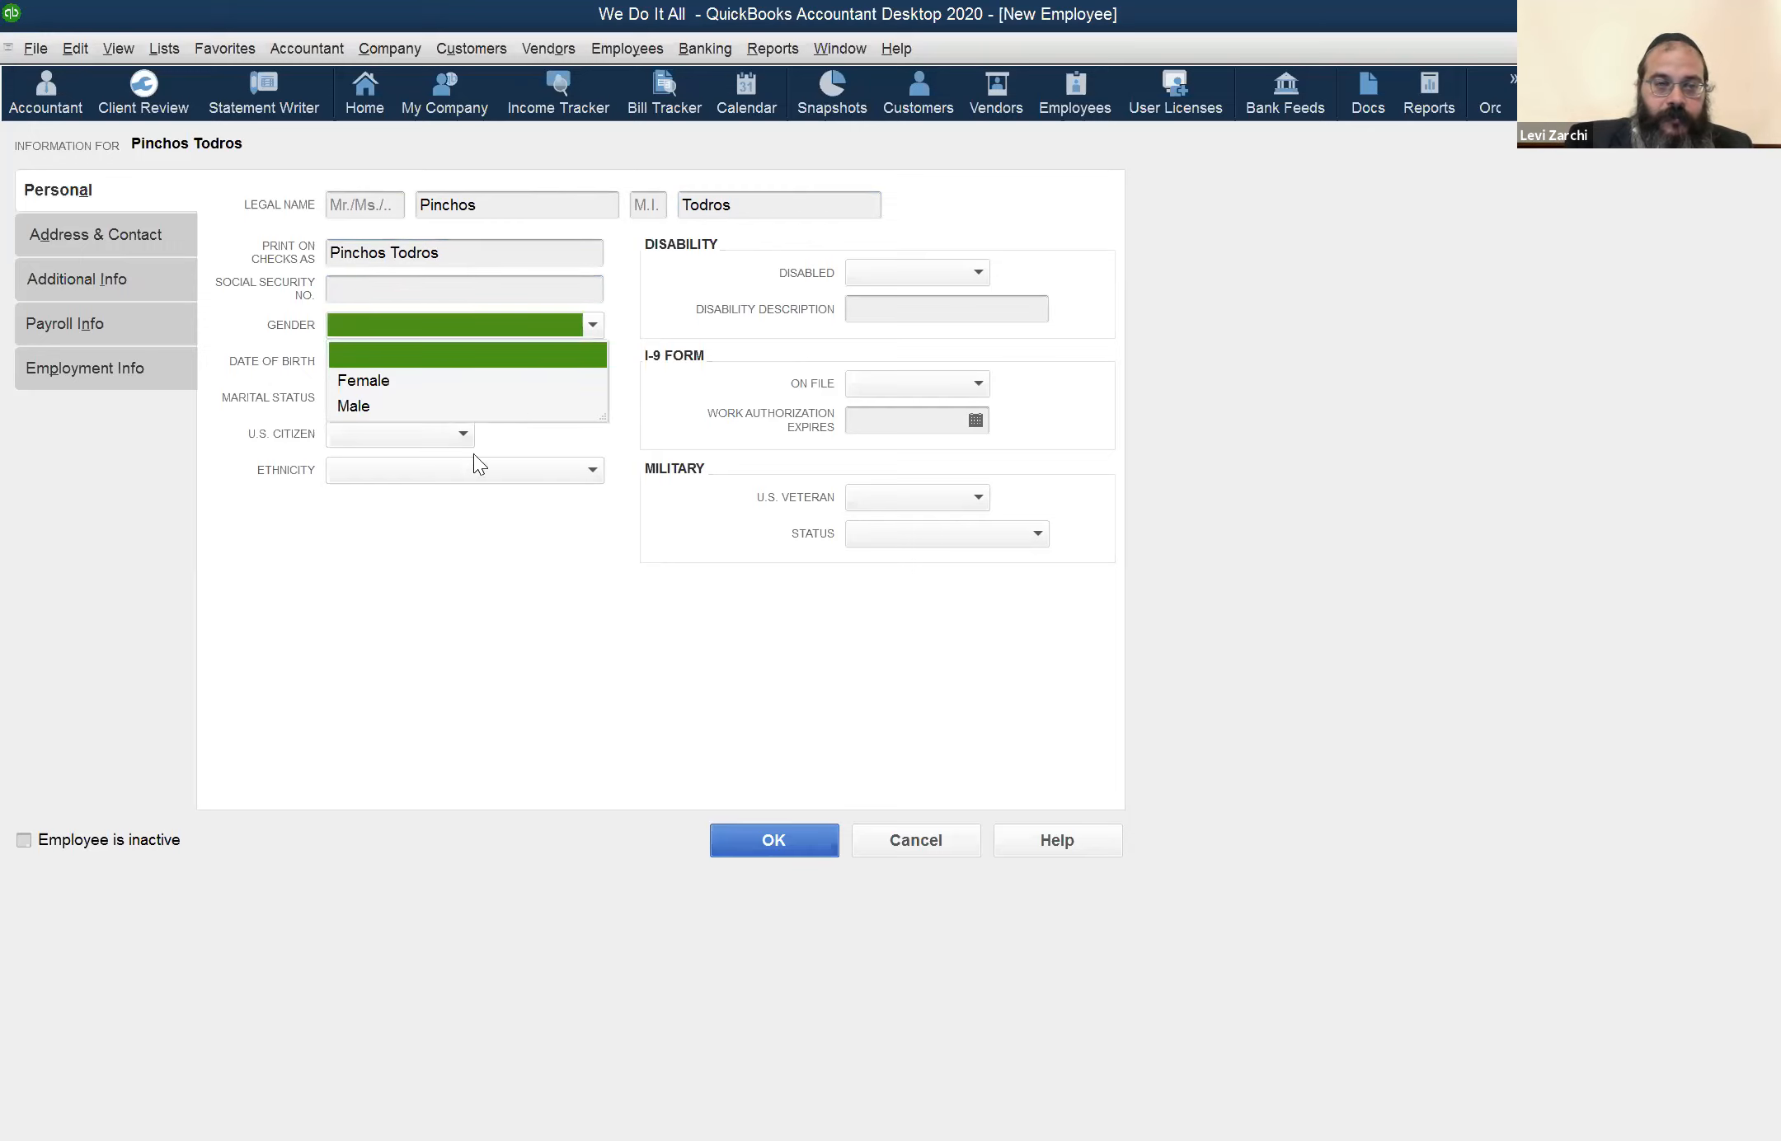
click(373, 528)
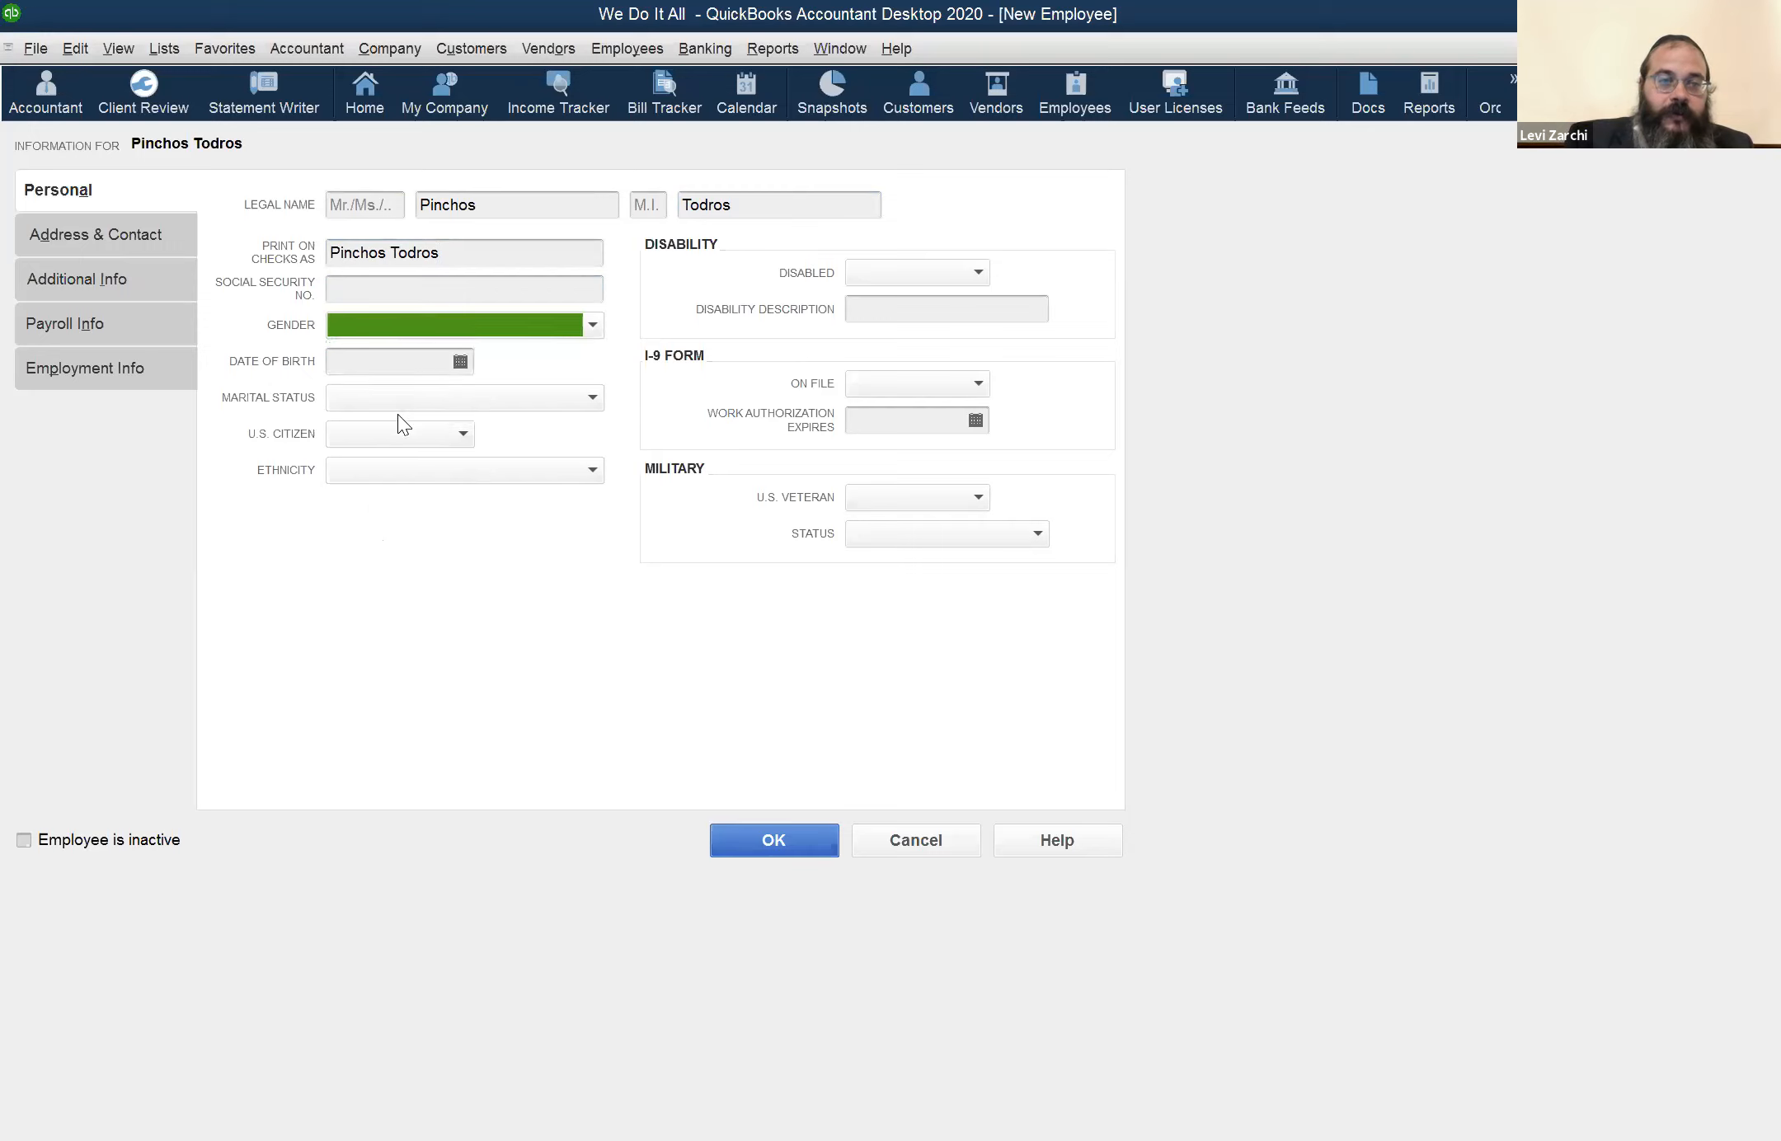
click(419, 364)
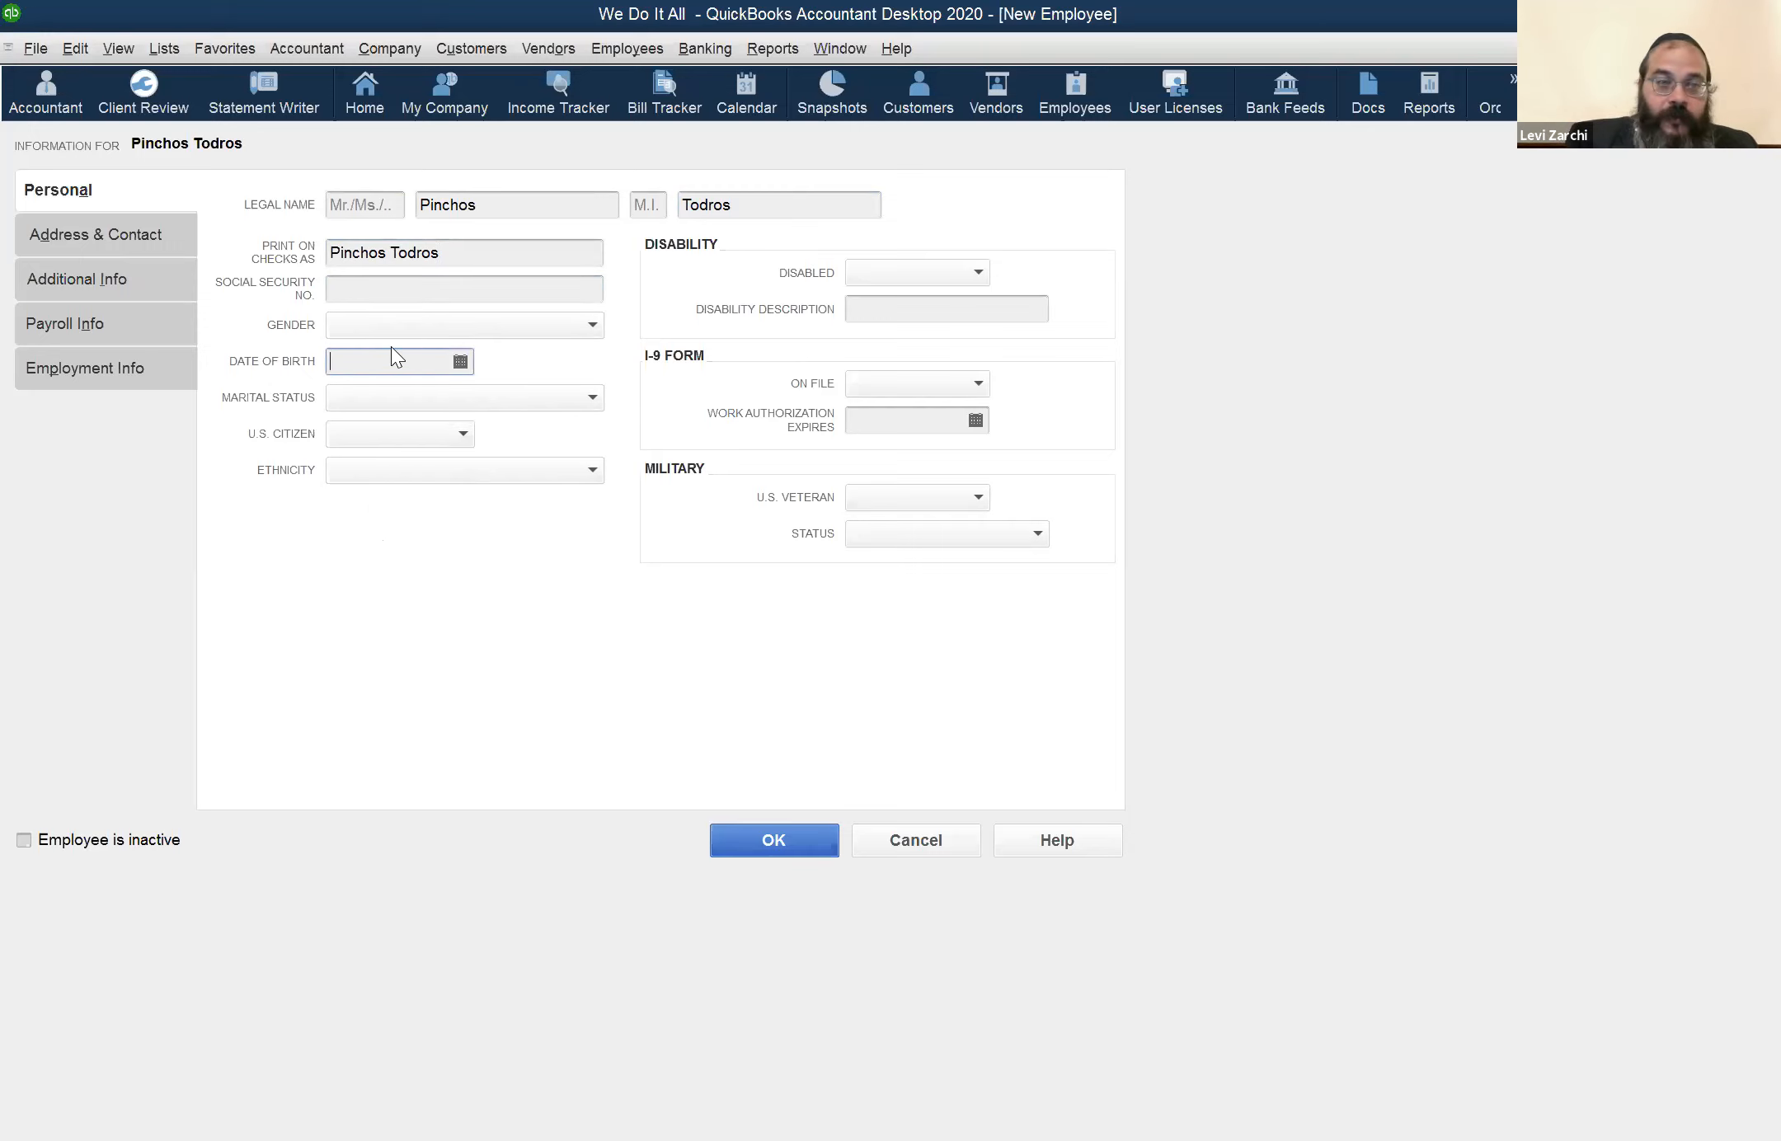
click(404, 291)
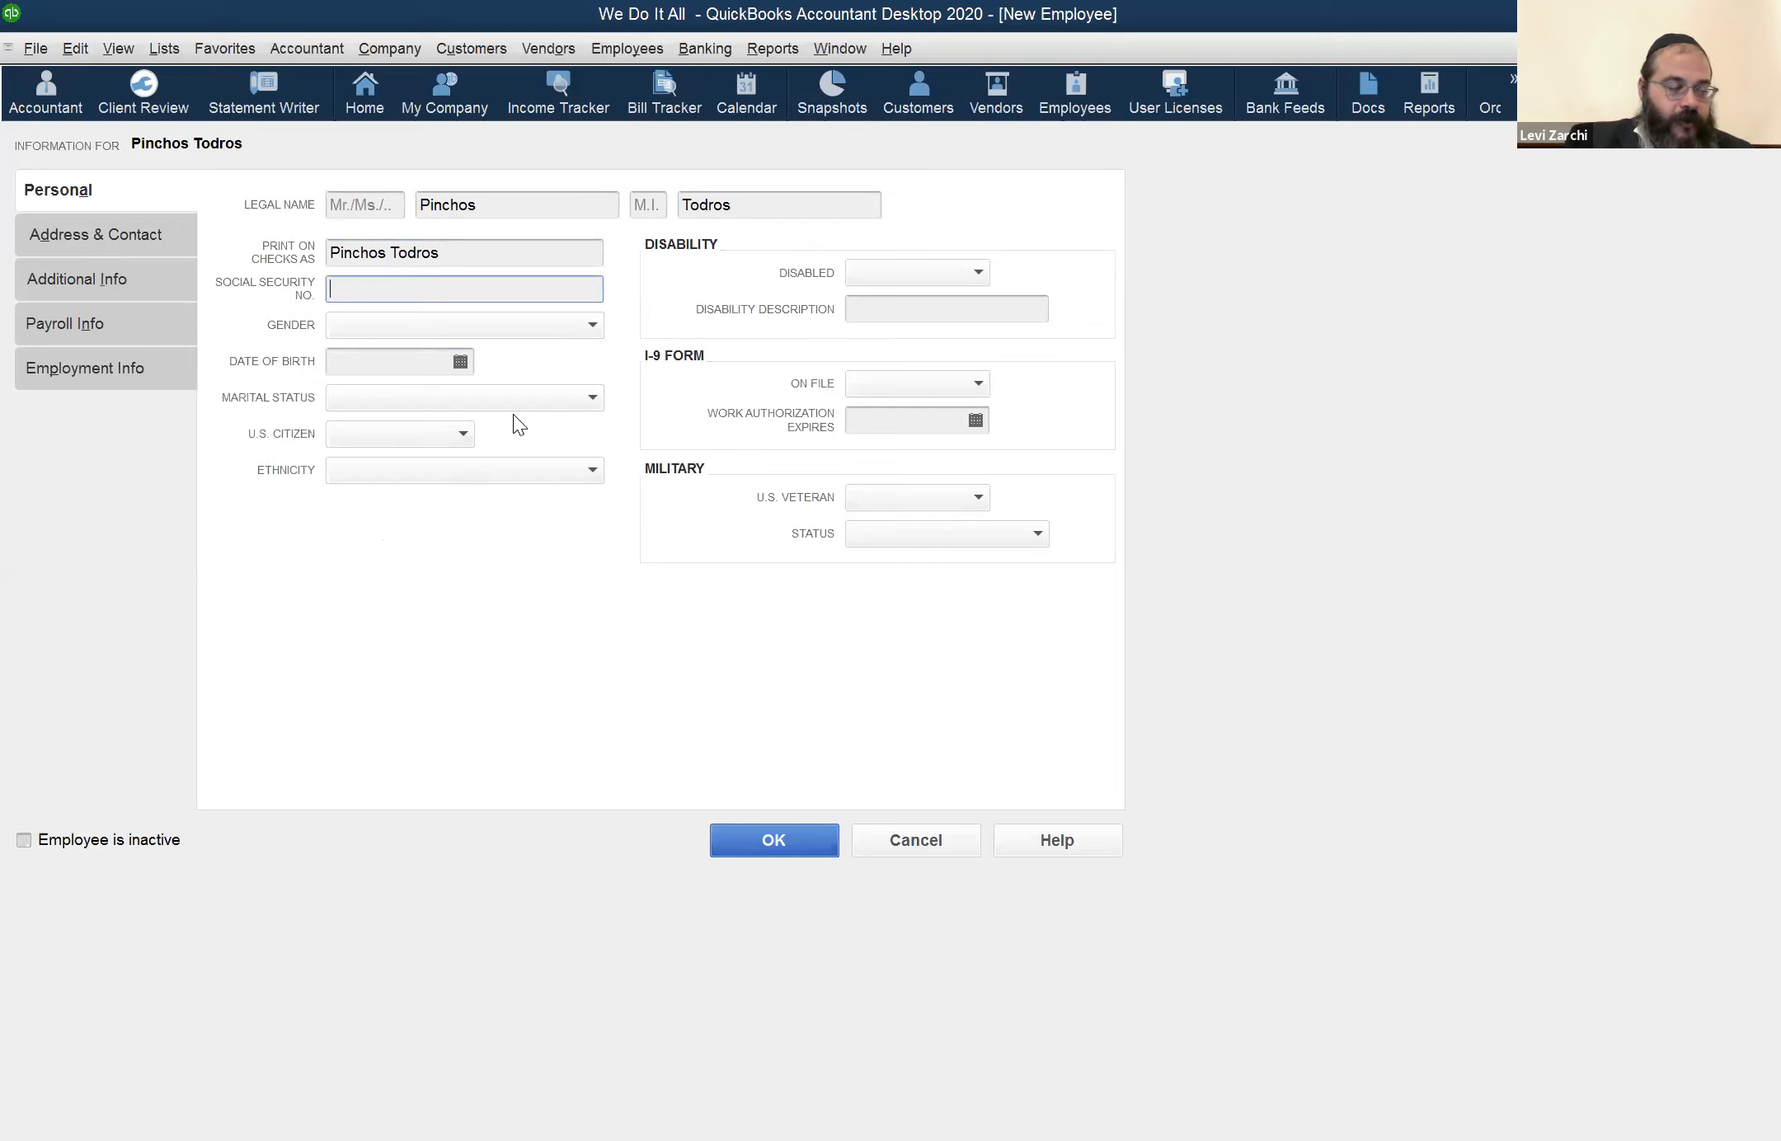
click(430, 327)
click(394, 287)
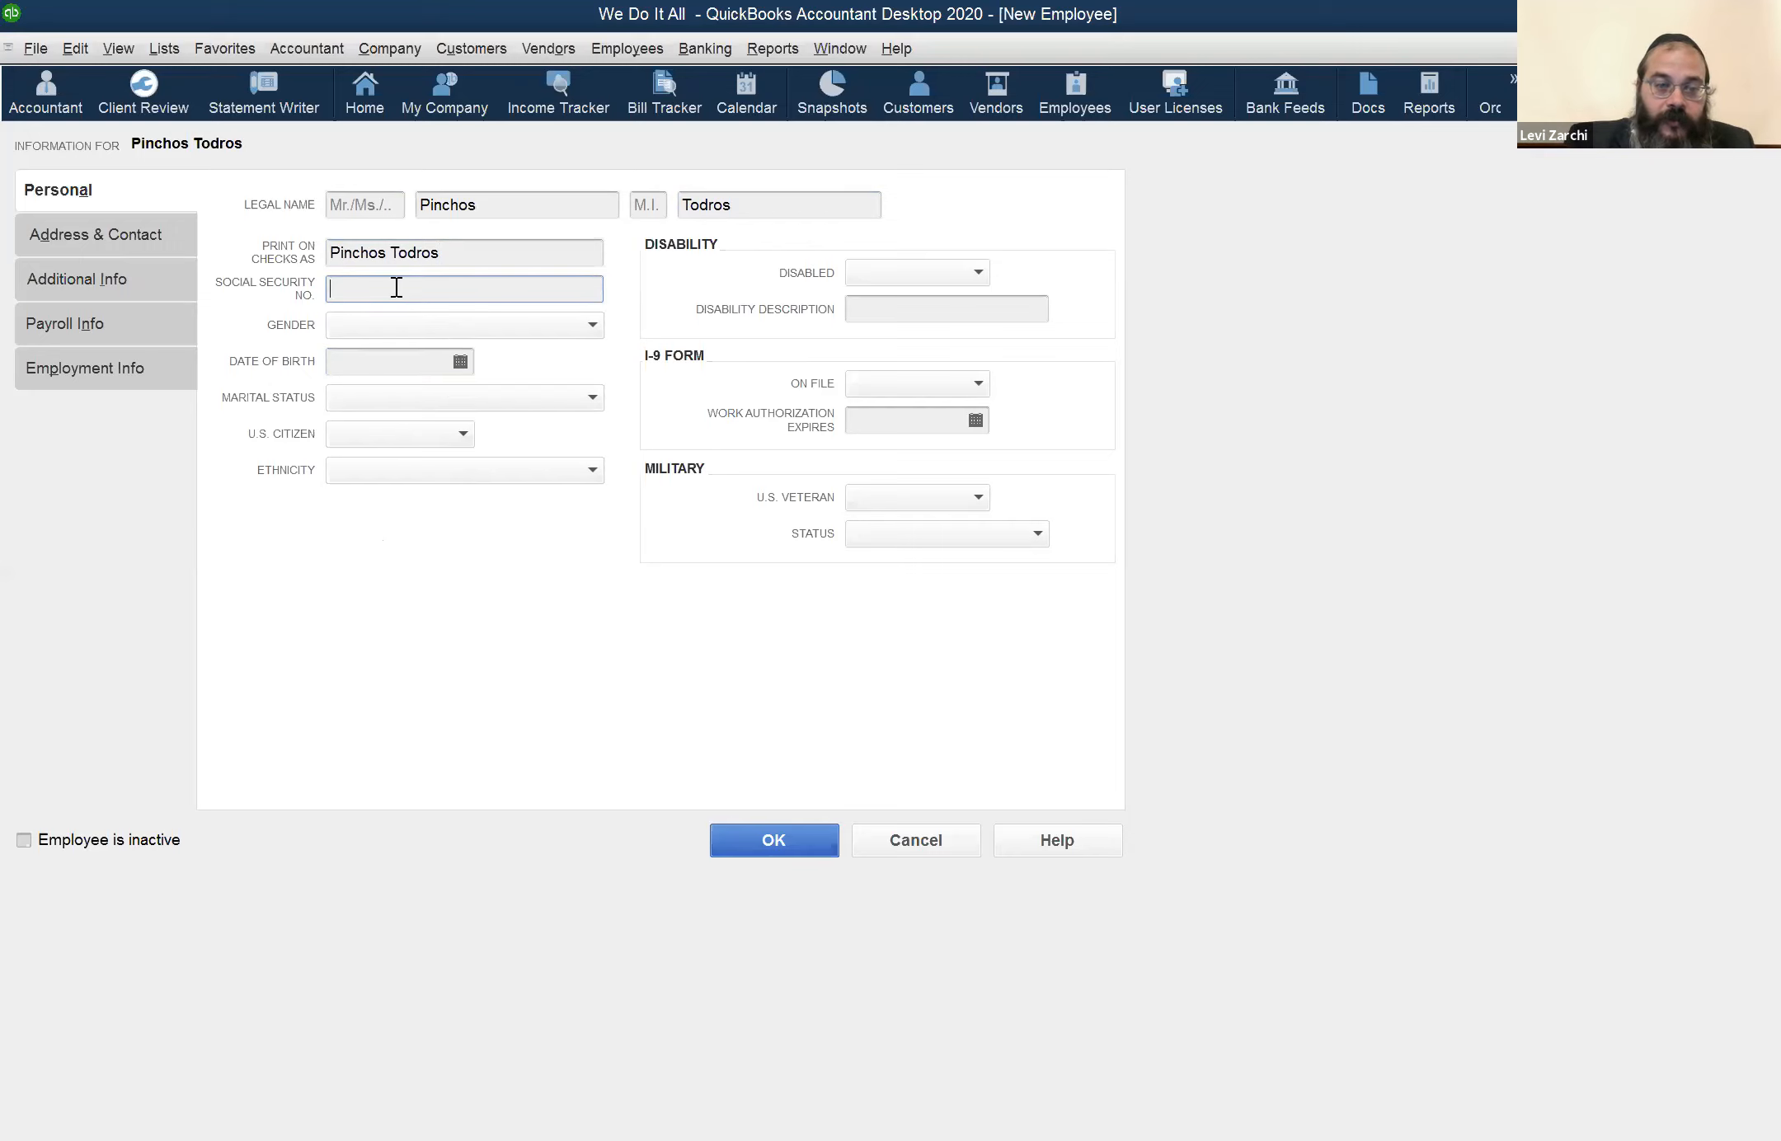
Enter the first part of the employee's Social Security number in the new employee record
text(123-45-)
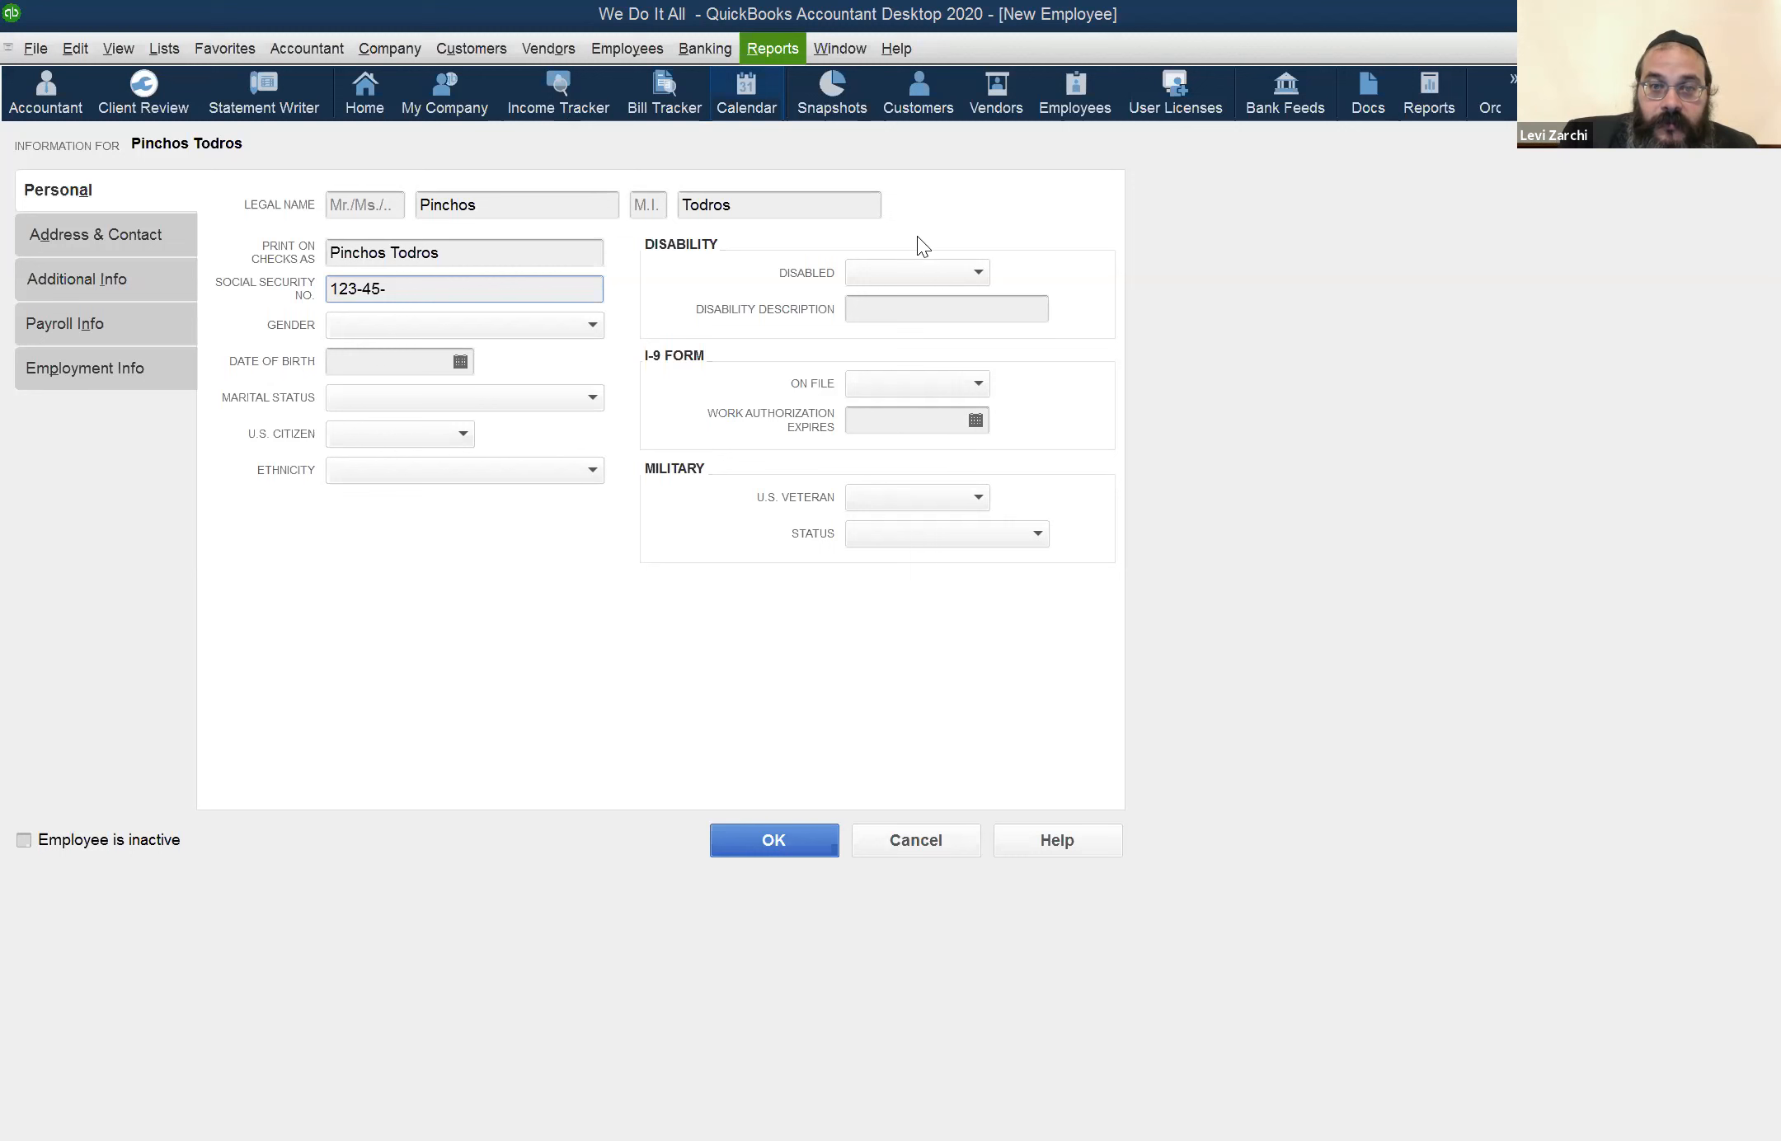
Switch to the open Balance Sheet report and set its as-of date to 05/26/2020
click(840, 49)
click(917, 315)
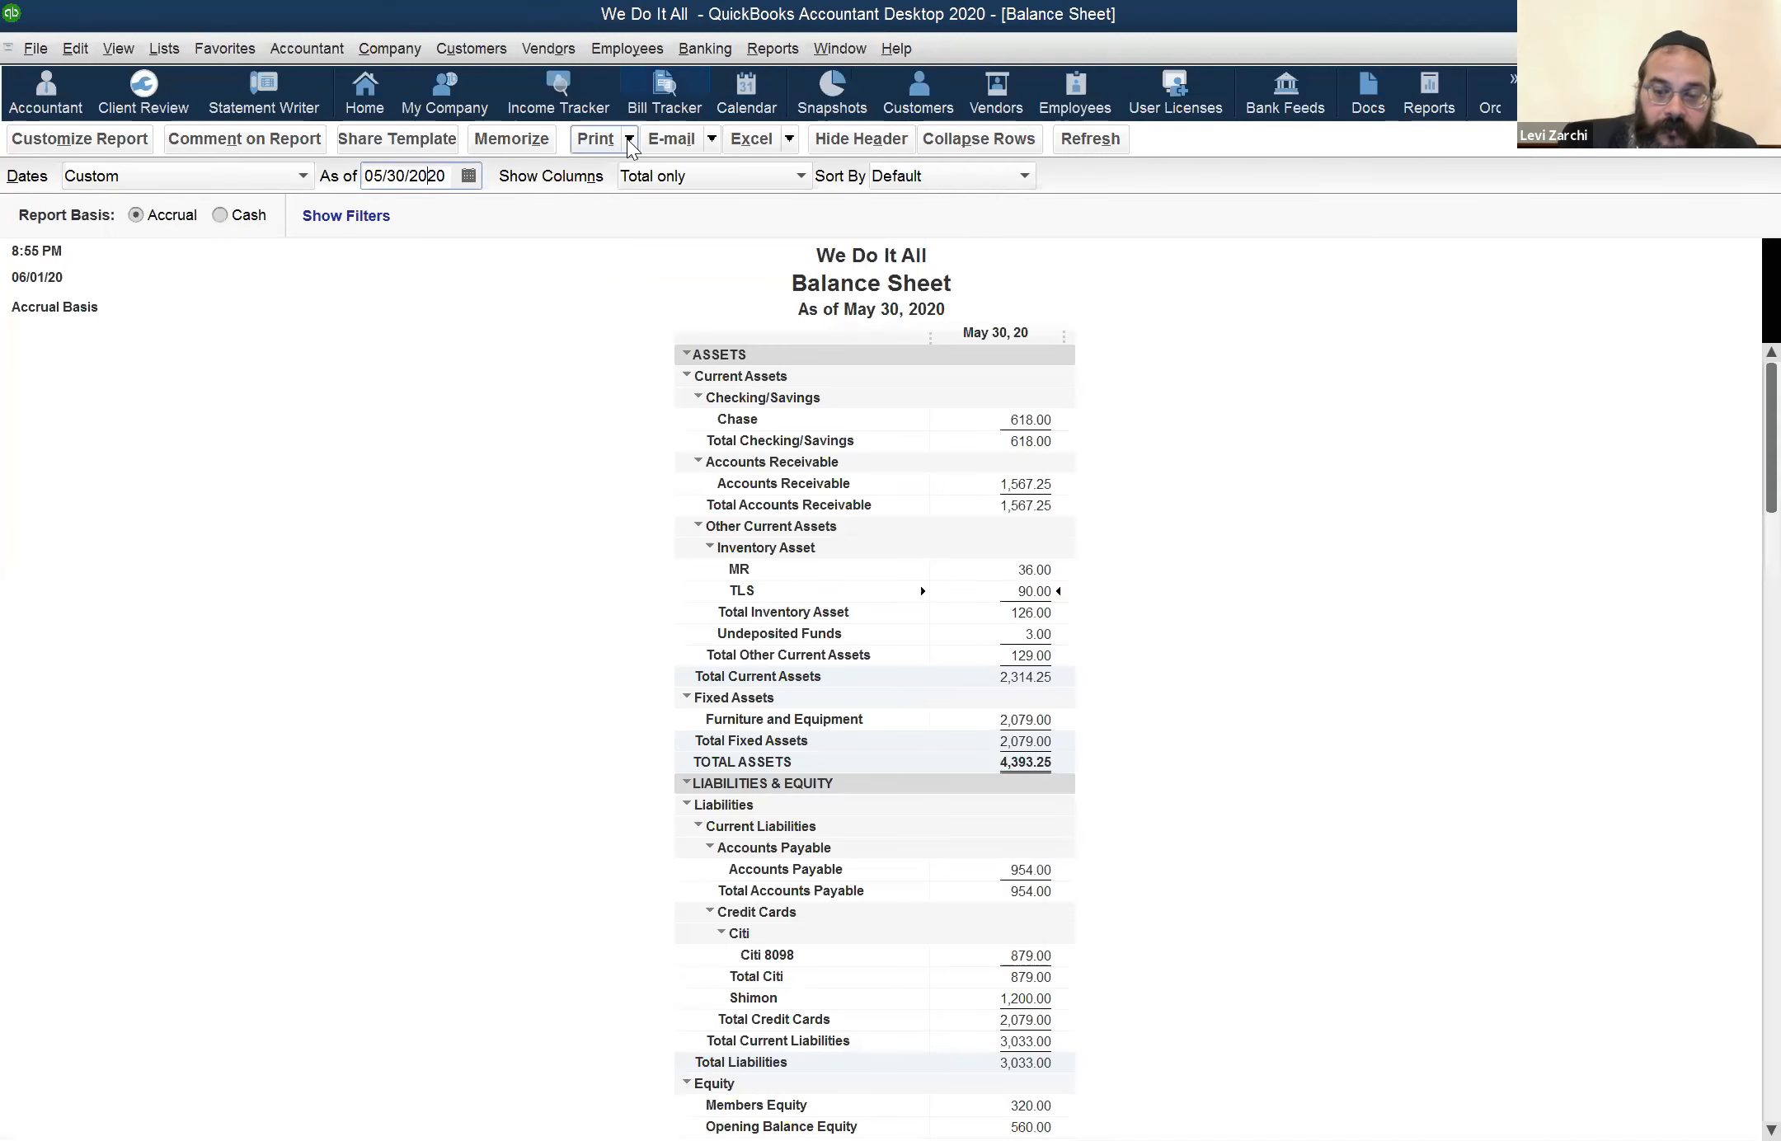
key(minus)
key(minus)
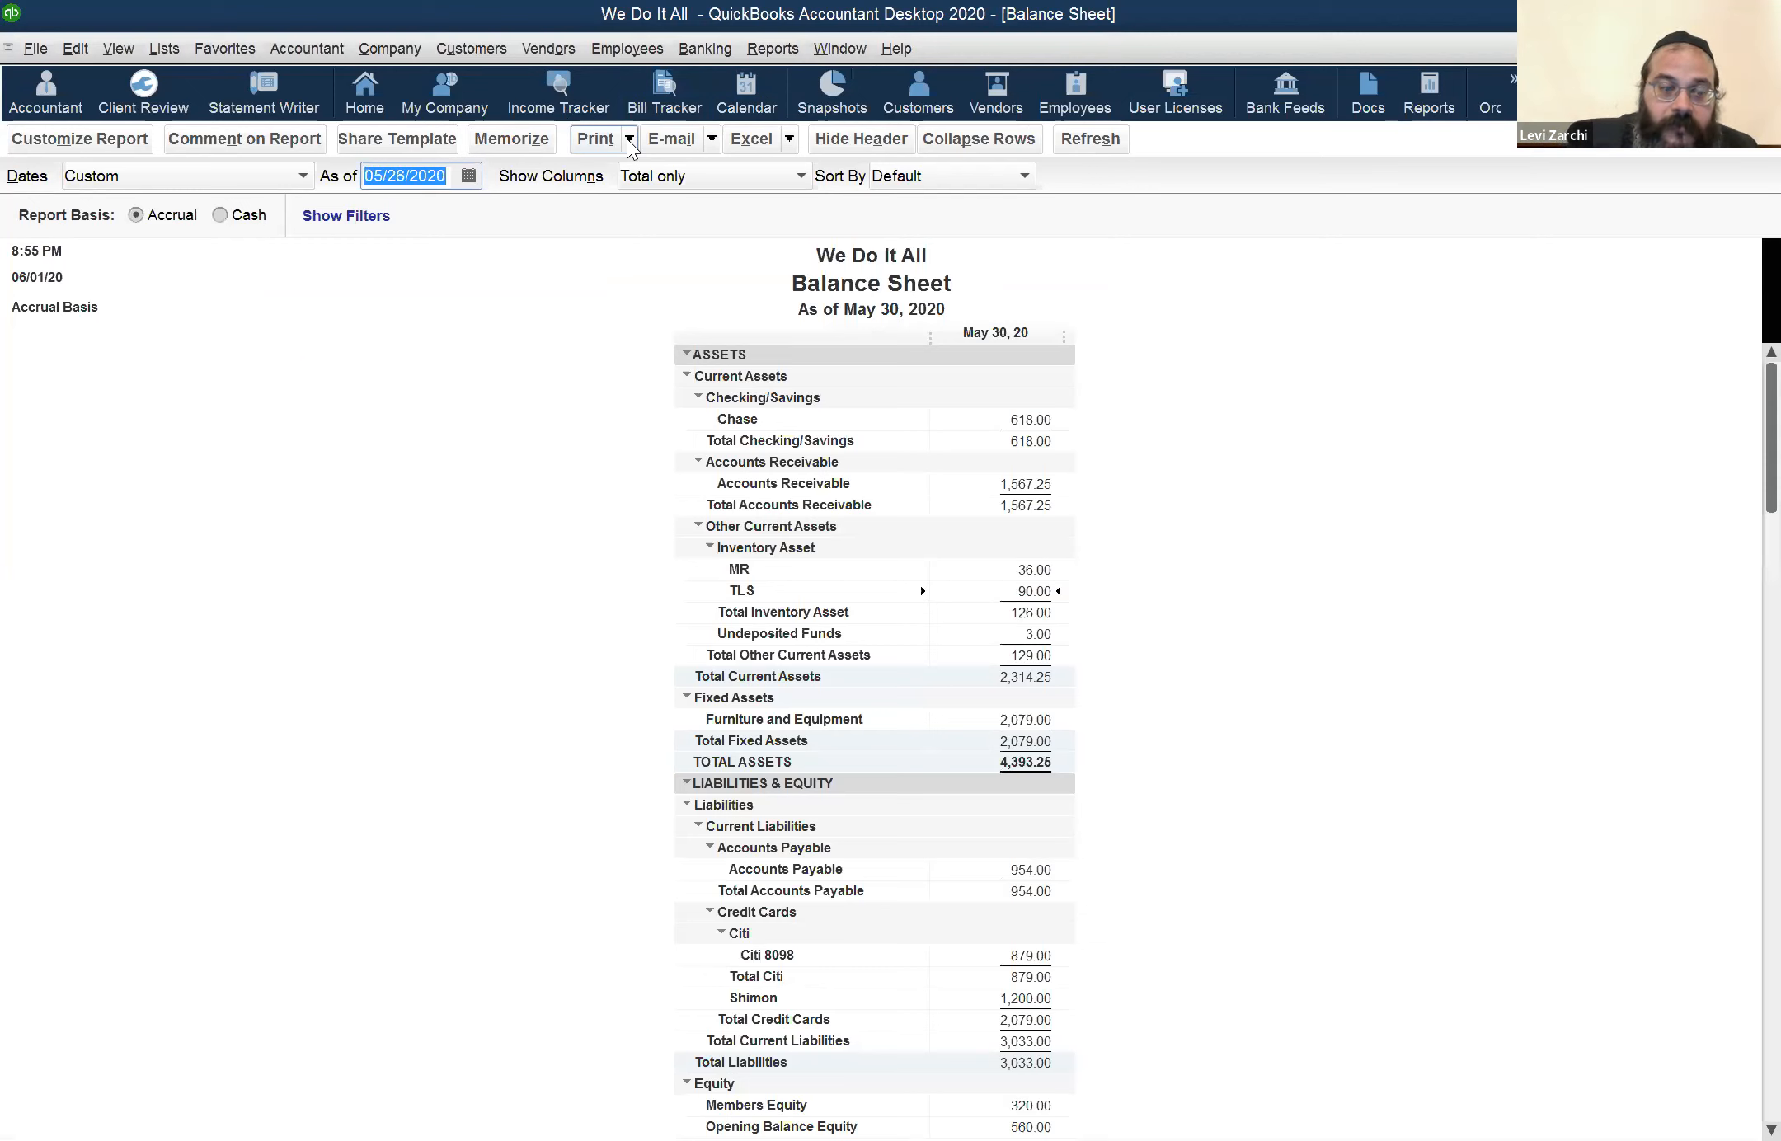
key(Tab)
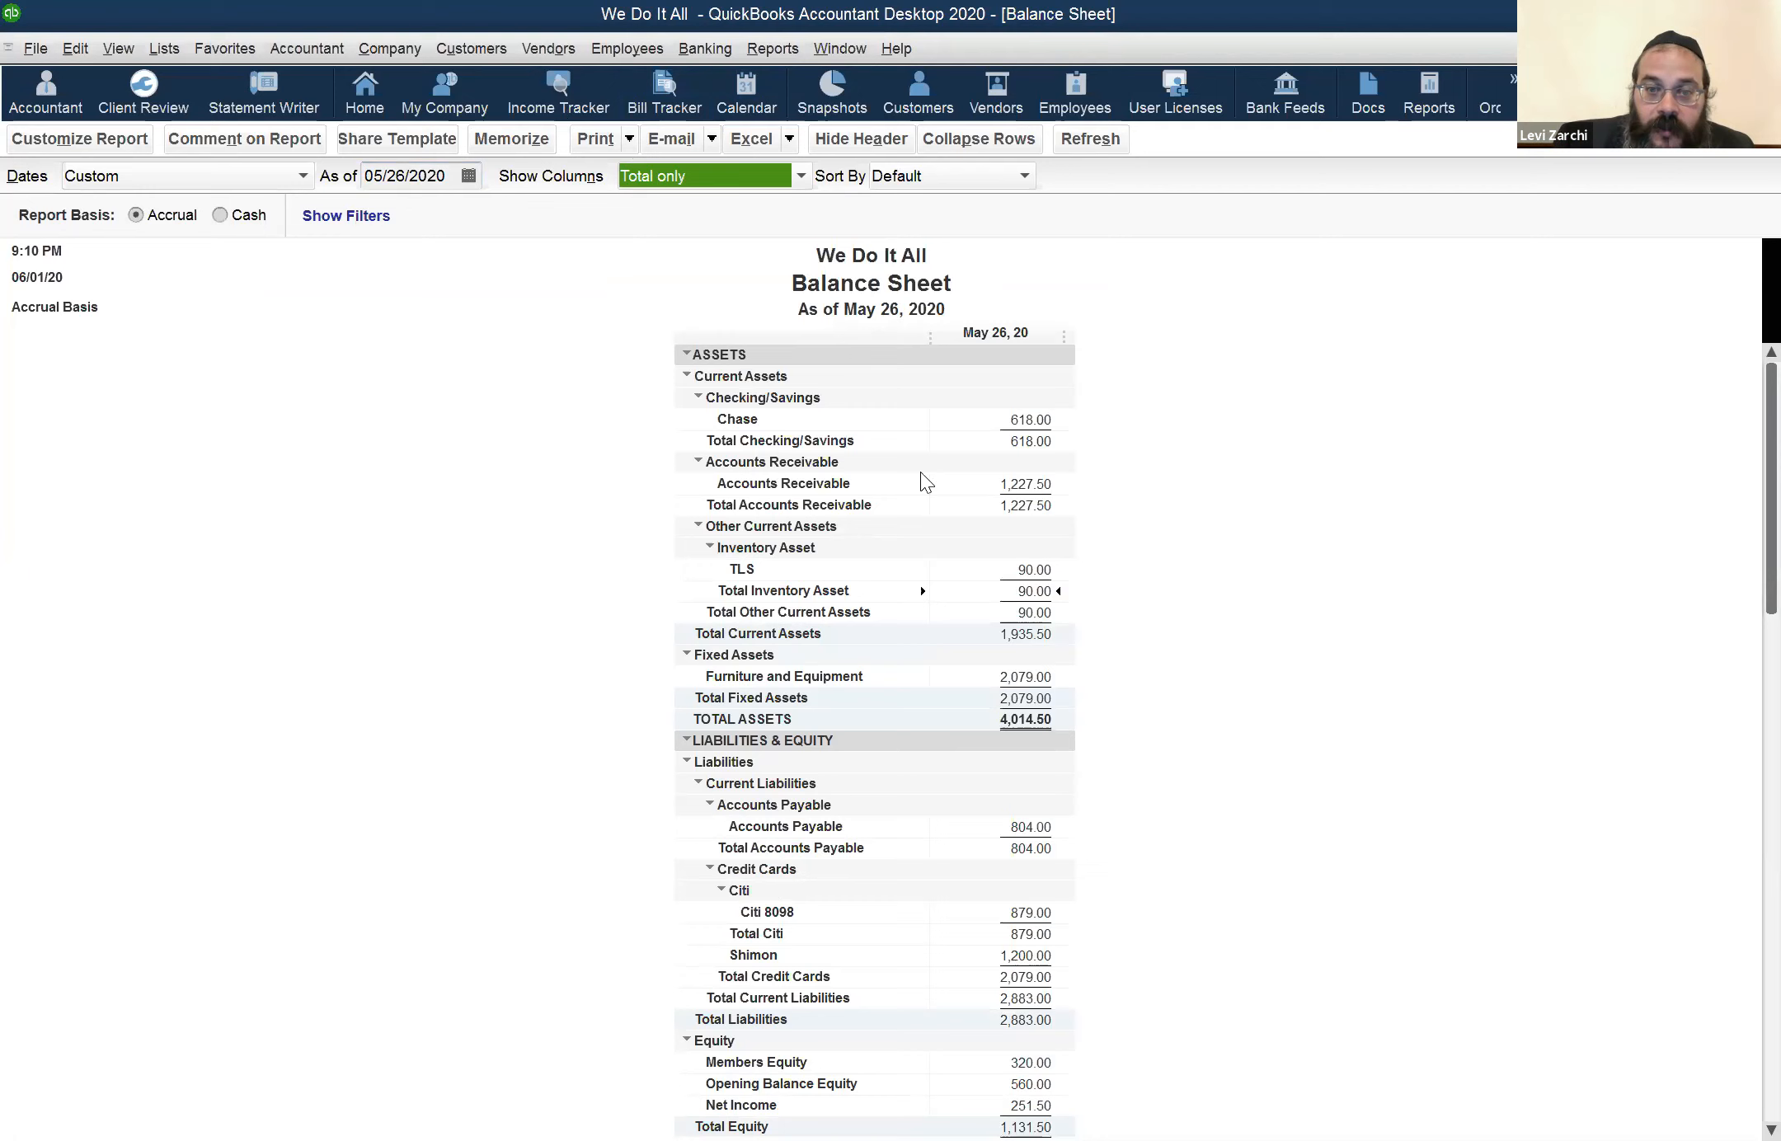
View the transactions behind the Accounts Receivable balance, and return to the Balance Sheet
click(415, 176)
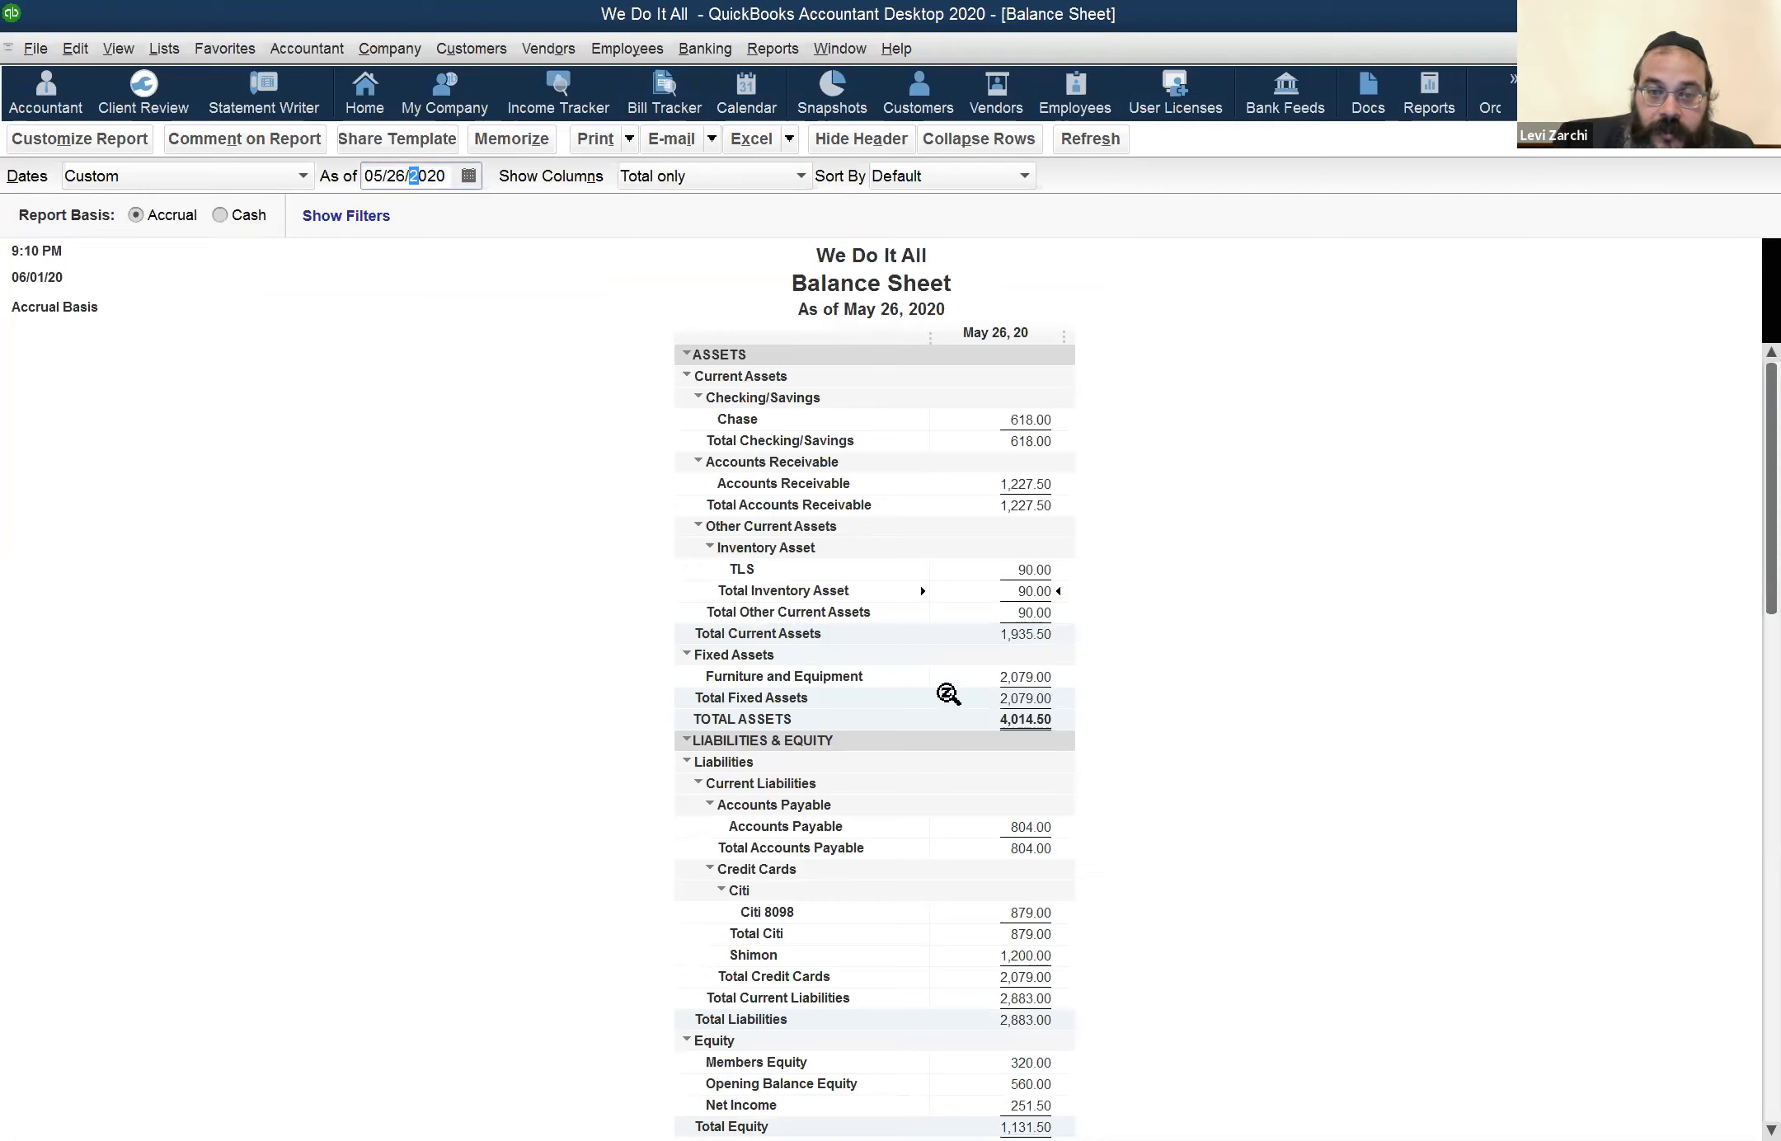
double_click(1028, 483)
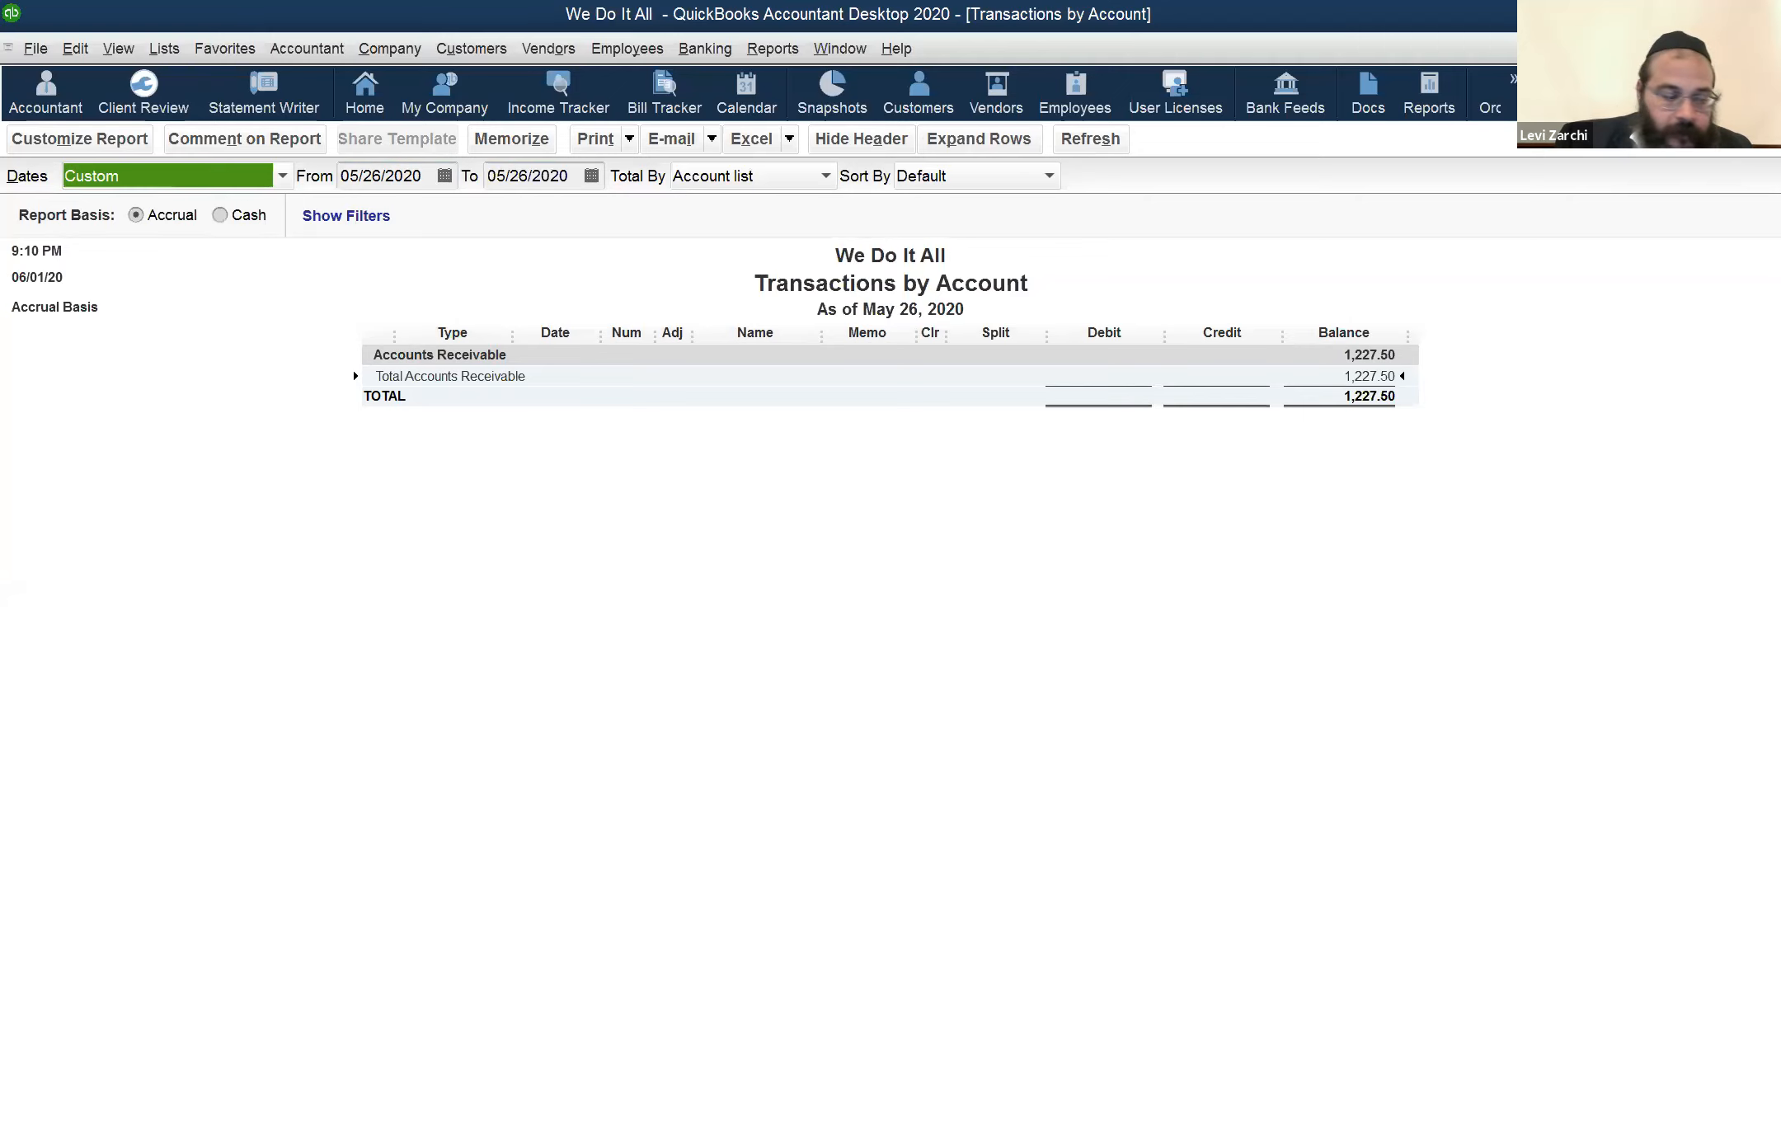
key(Escape)
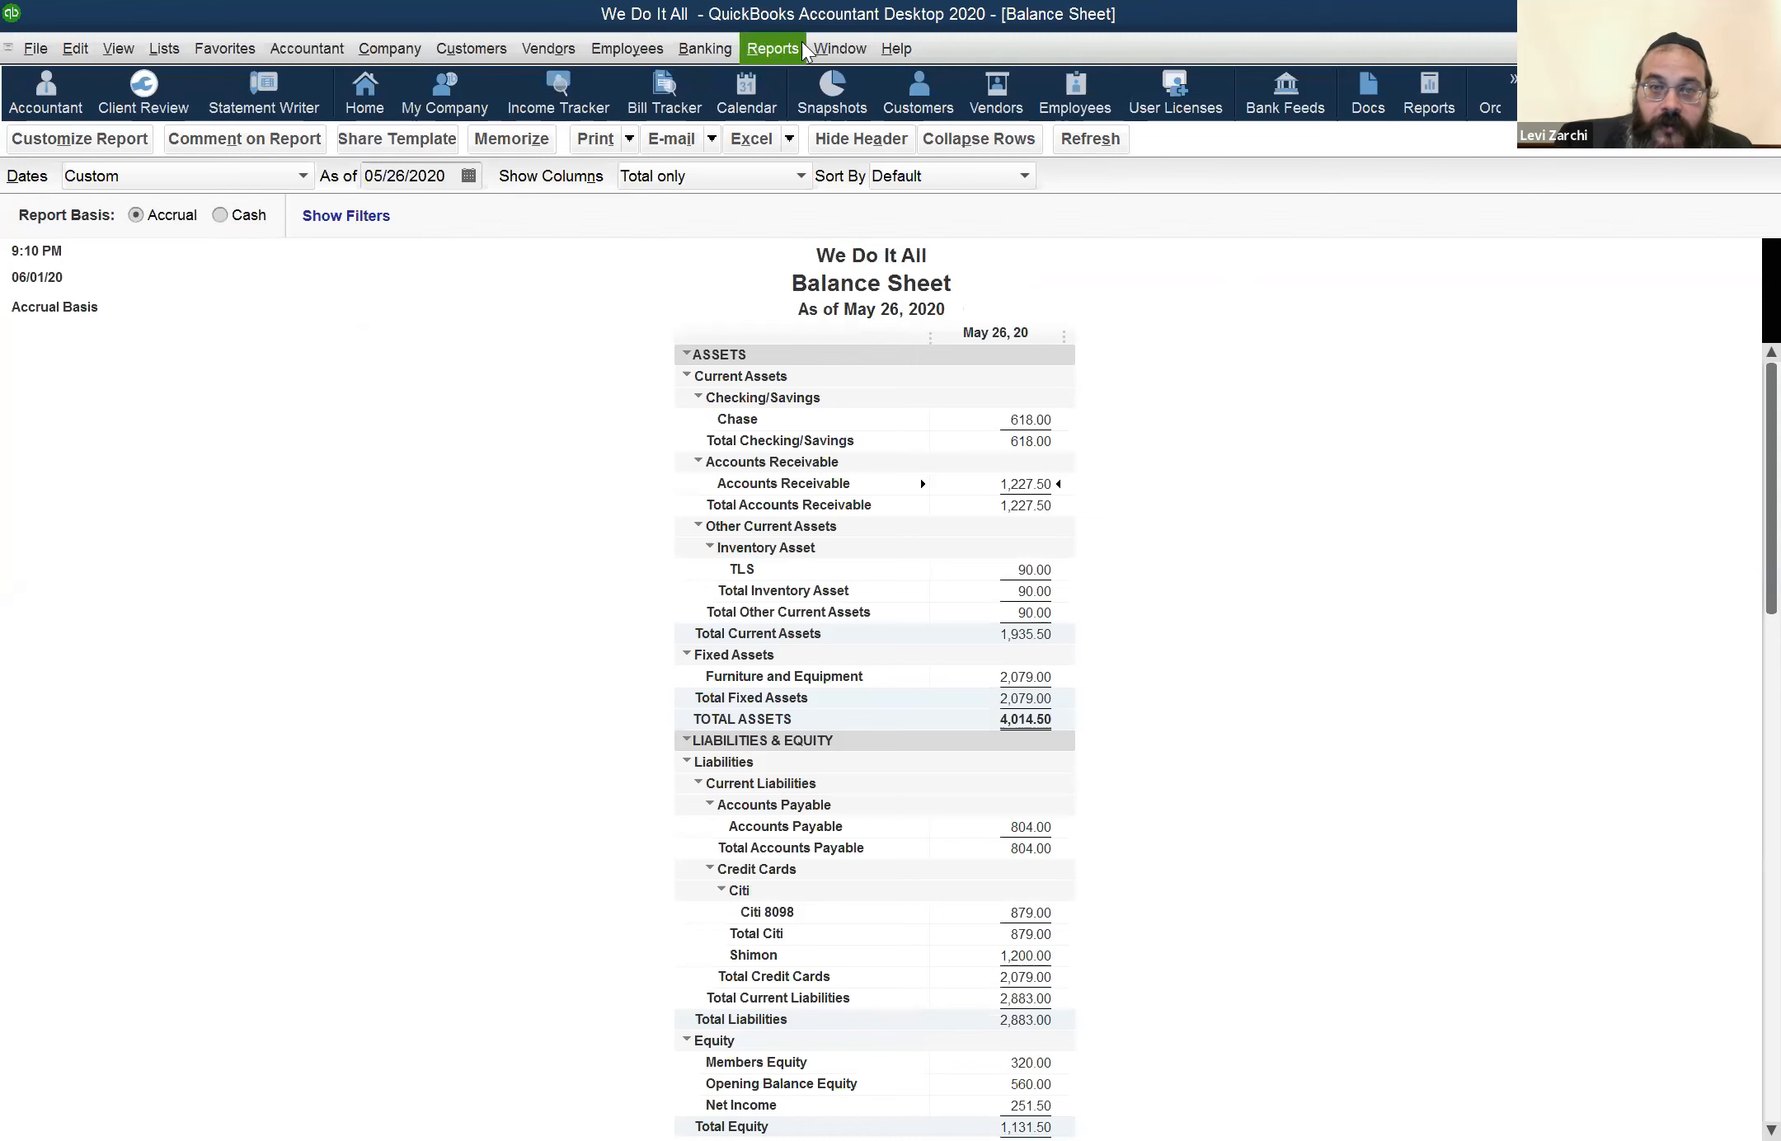
Look at the open Profit & Loss report, and switch back to the Balance Sheet report
click(831, 50)
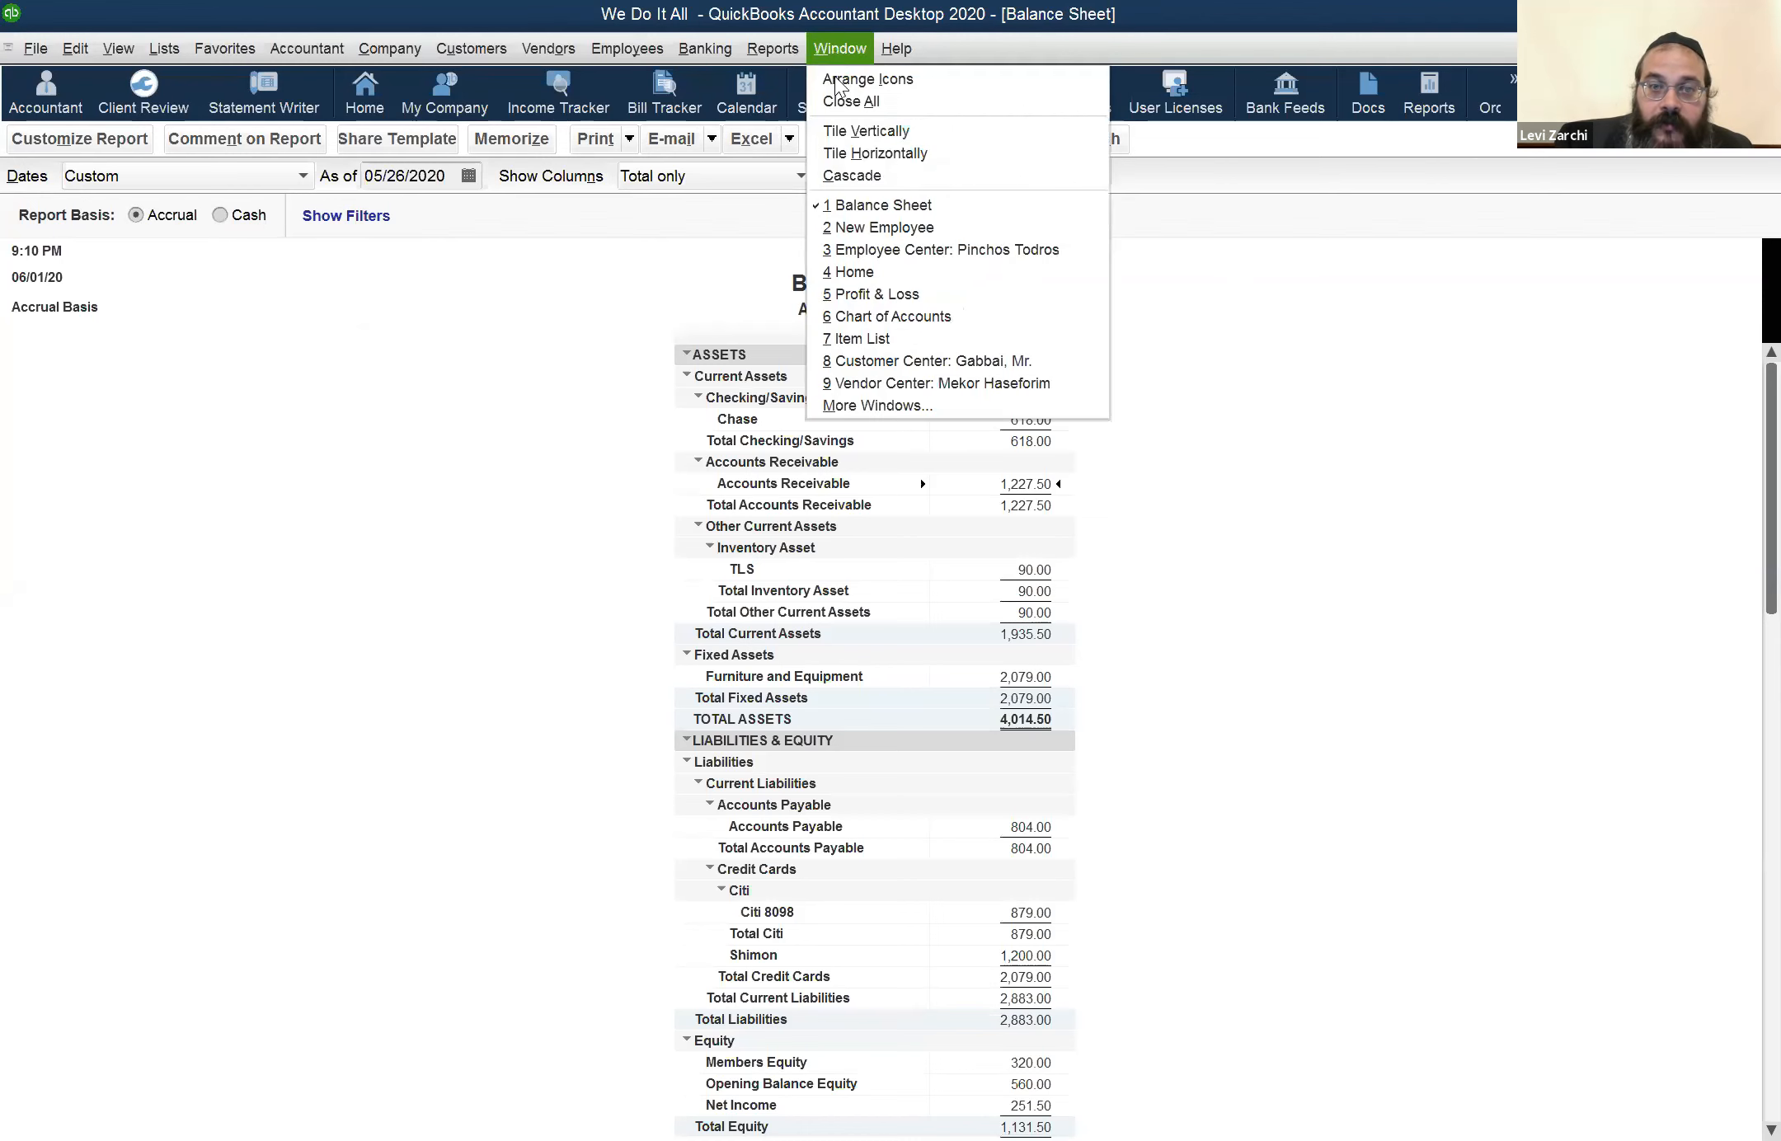
click(917, 295)
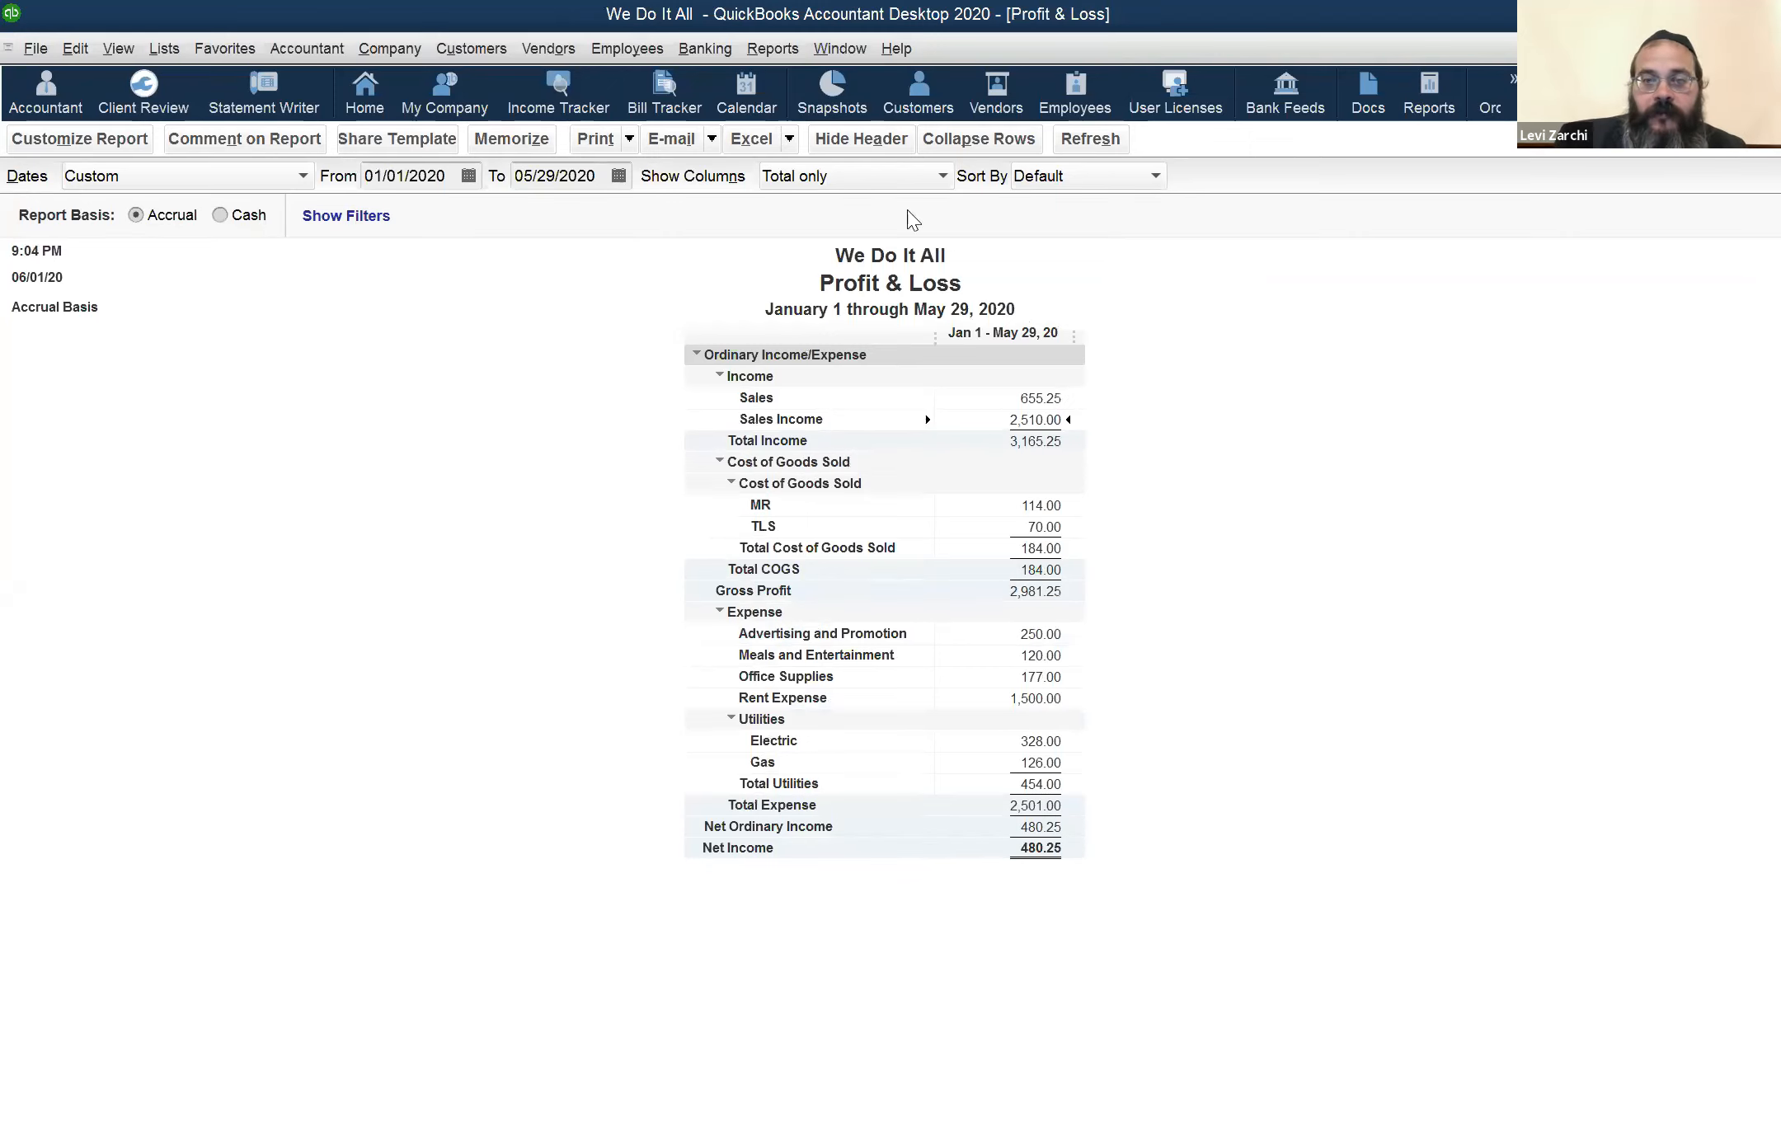
click(841, 49)
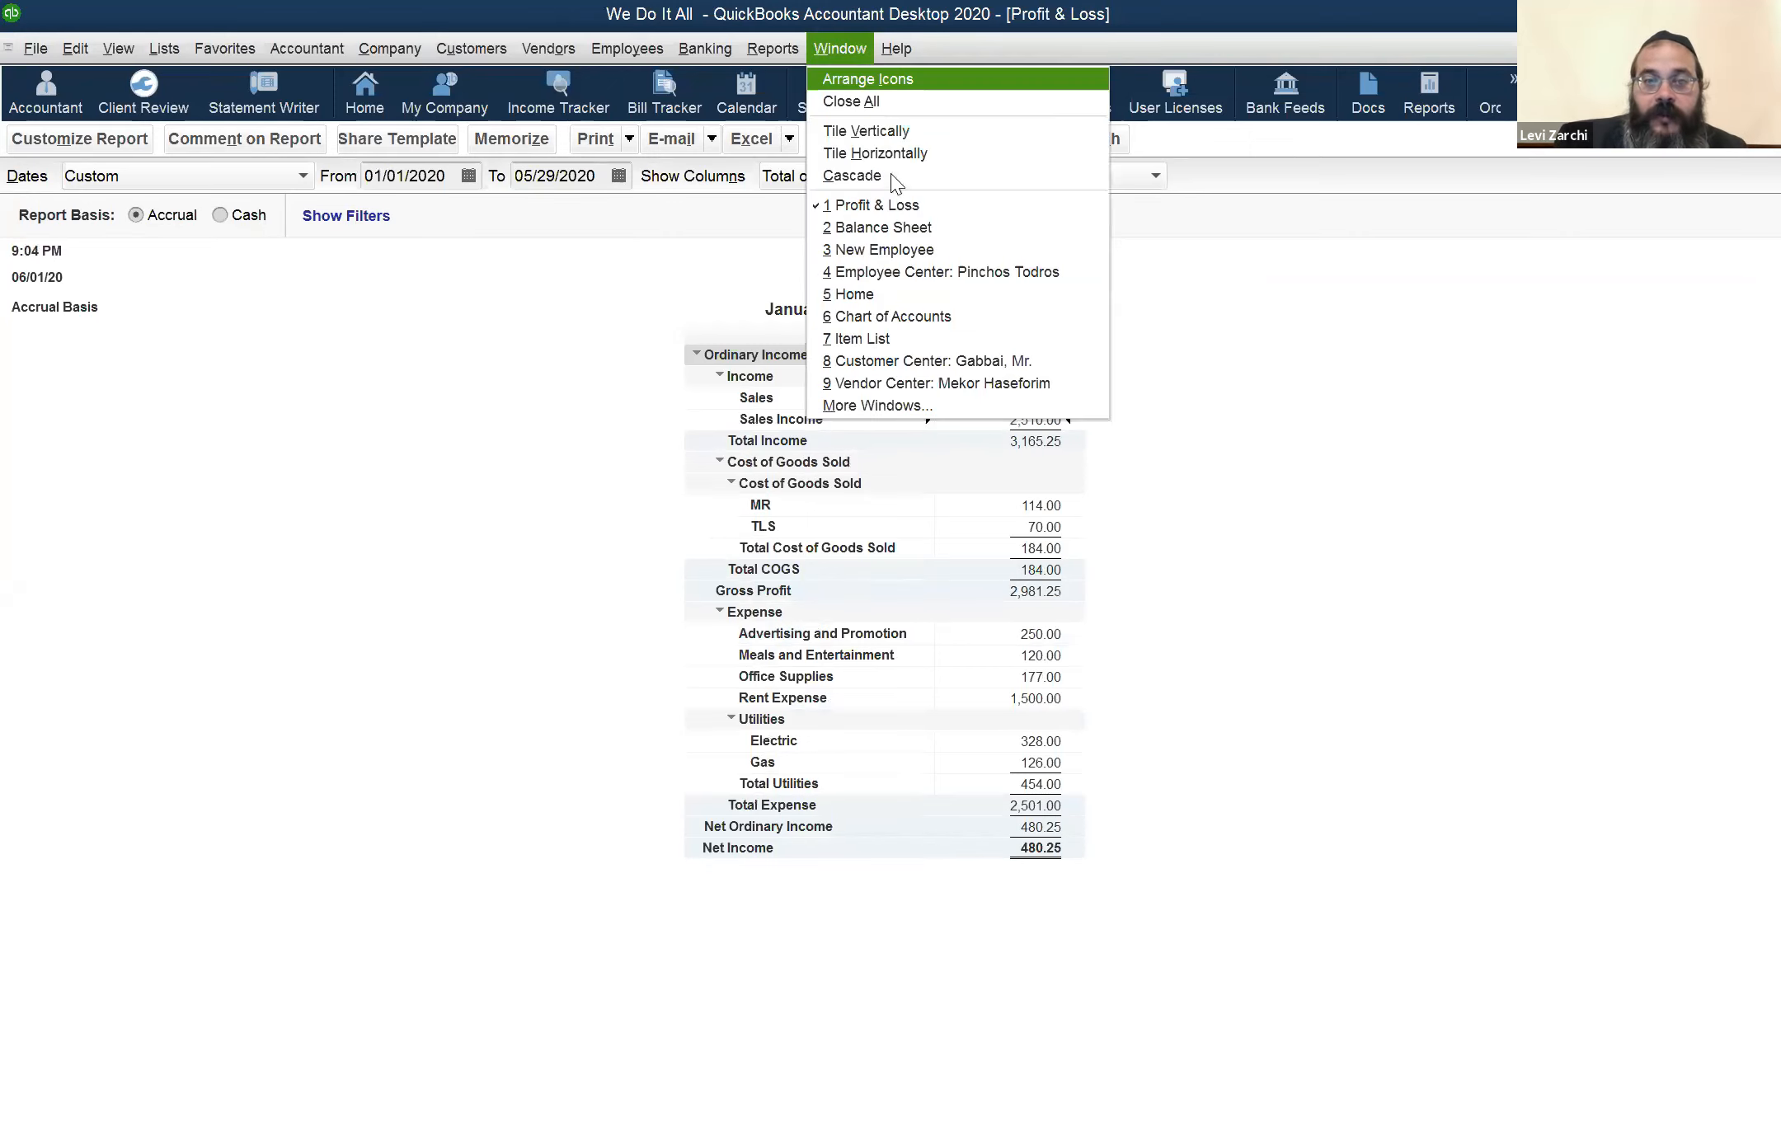
click(929, 229)
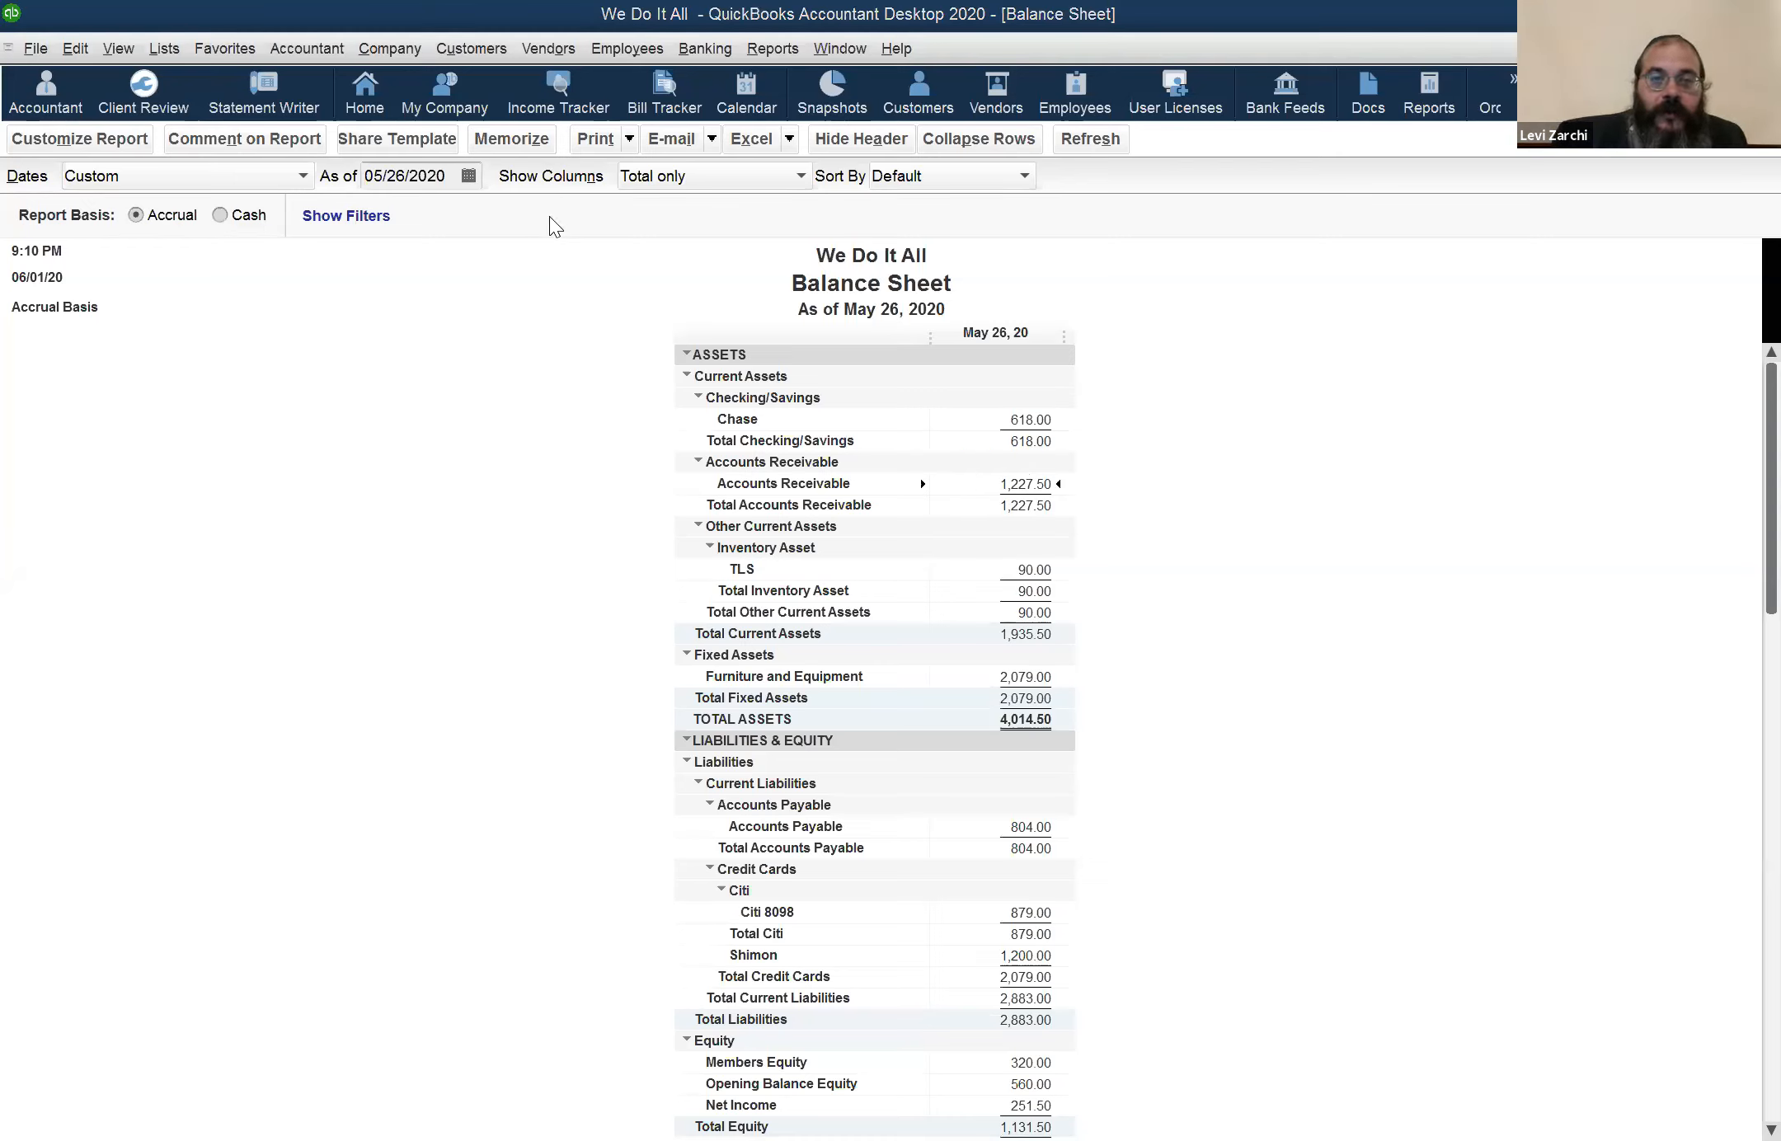
Return to the new employee record and complete the employee's Social Security number, correcting its last two digits
click(825, 55)
click(884, 250)
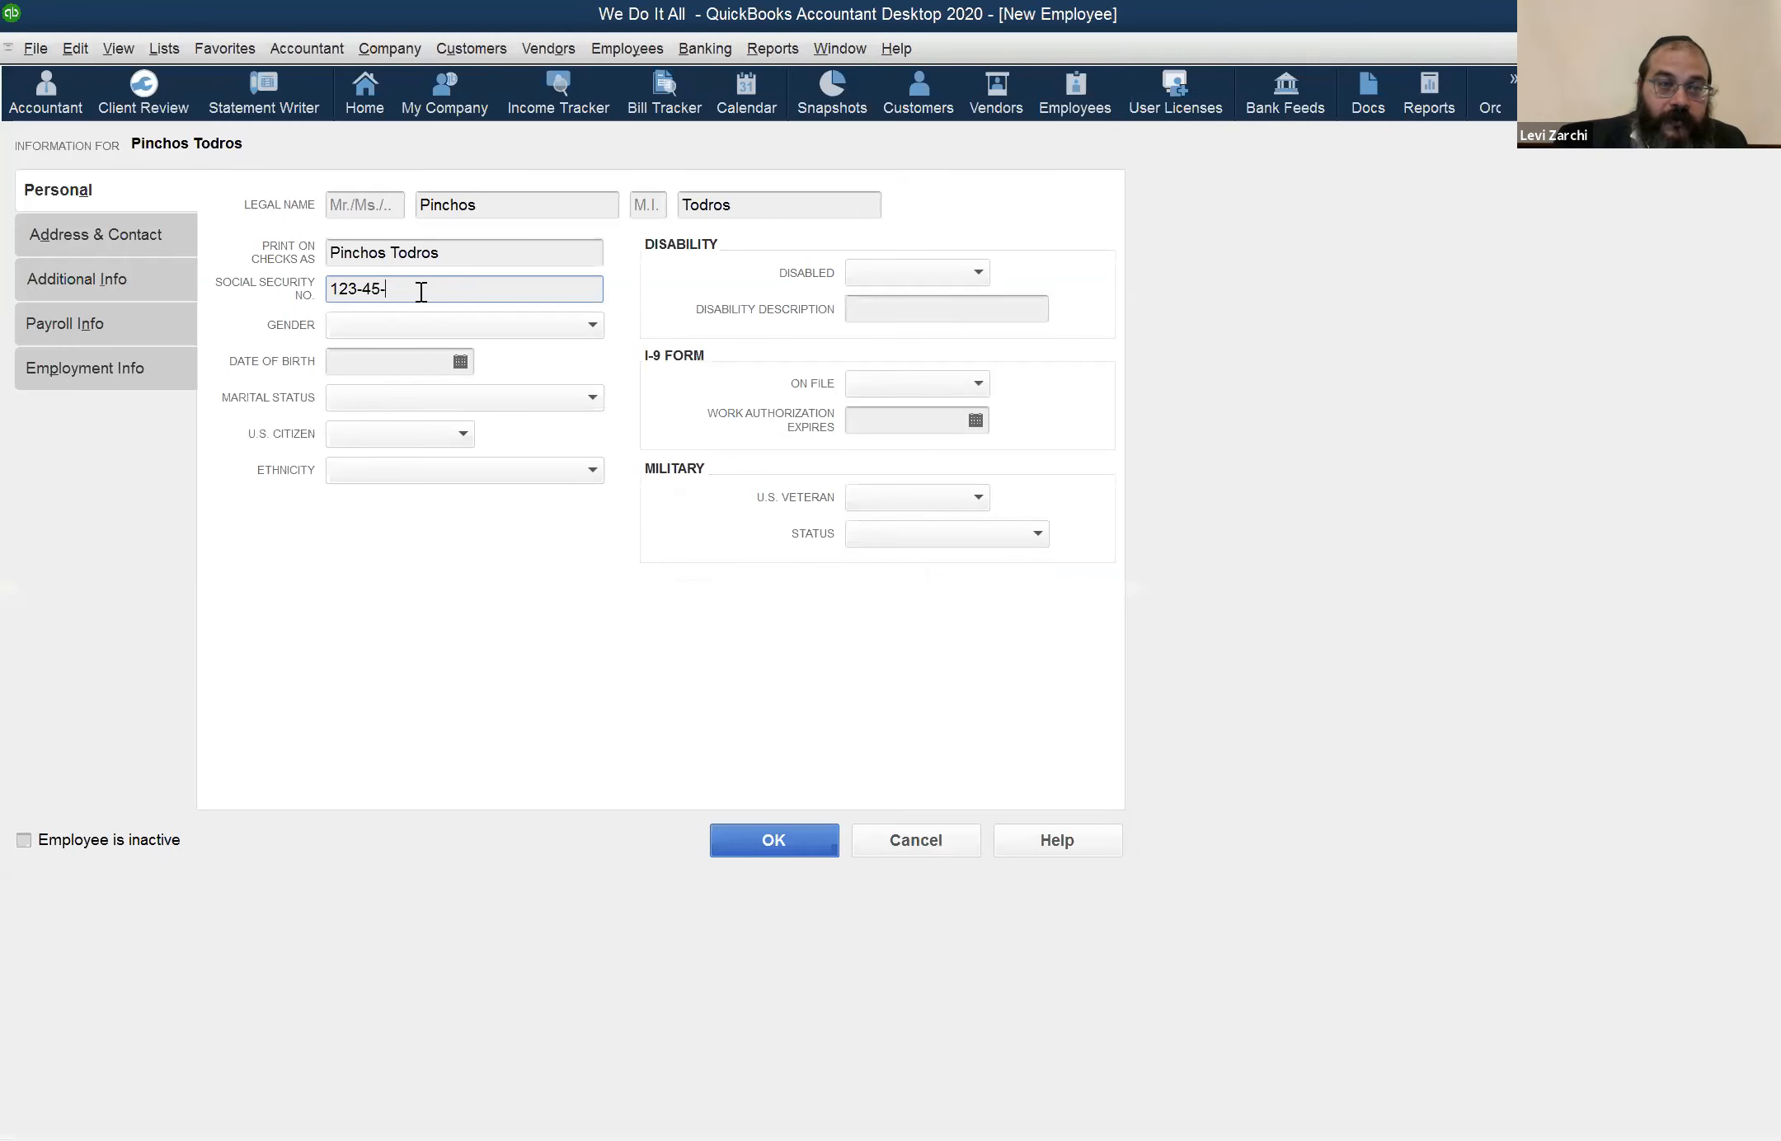
text(6778)
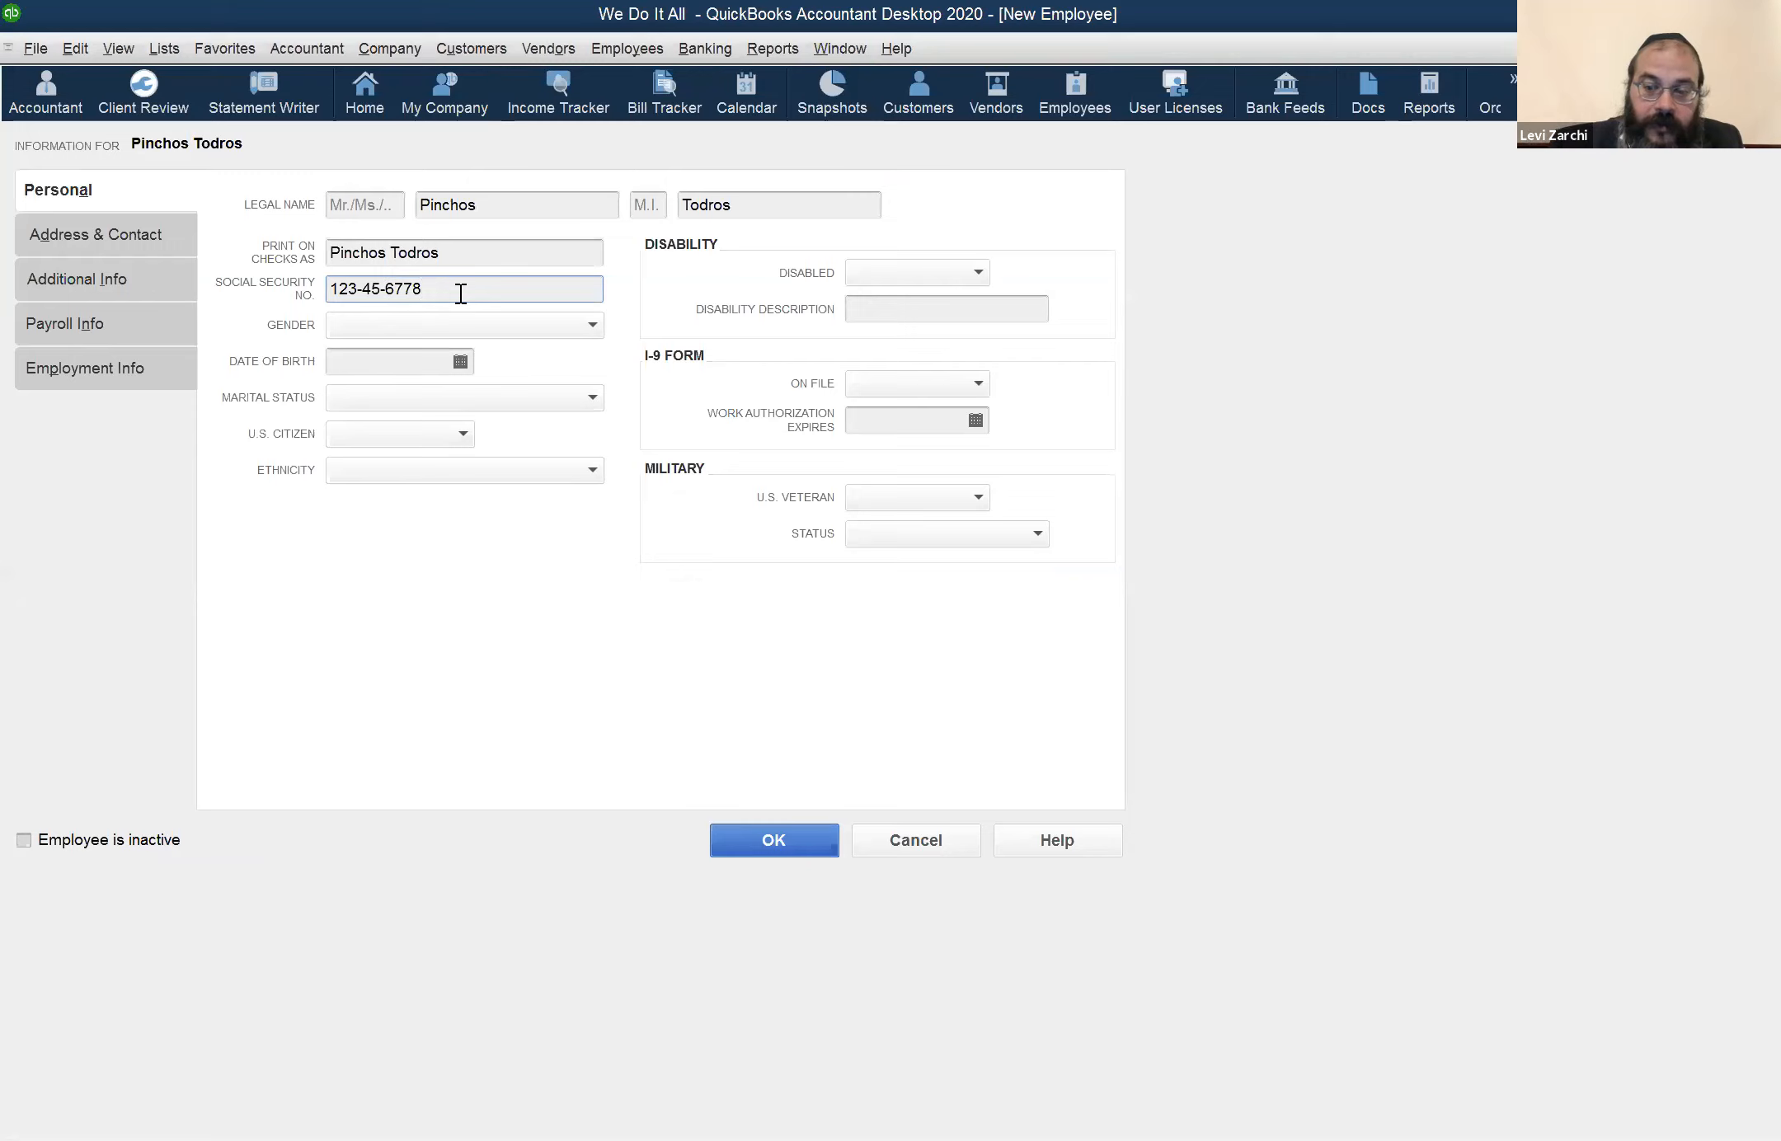
key(BackSpace)
key(BackSpace)
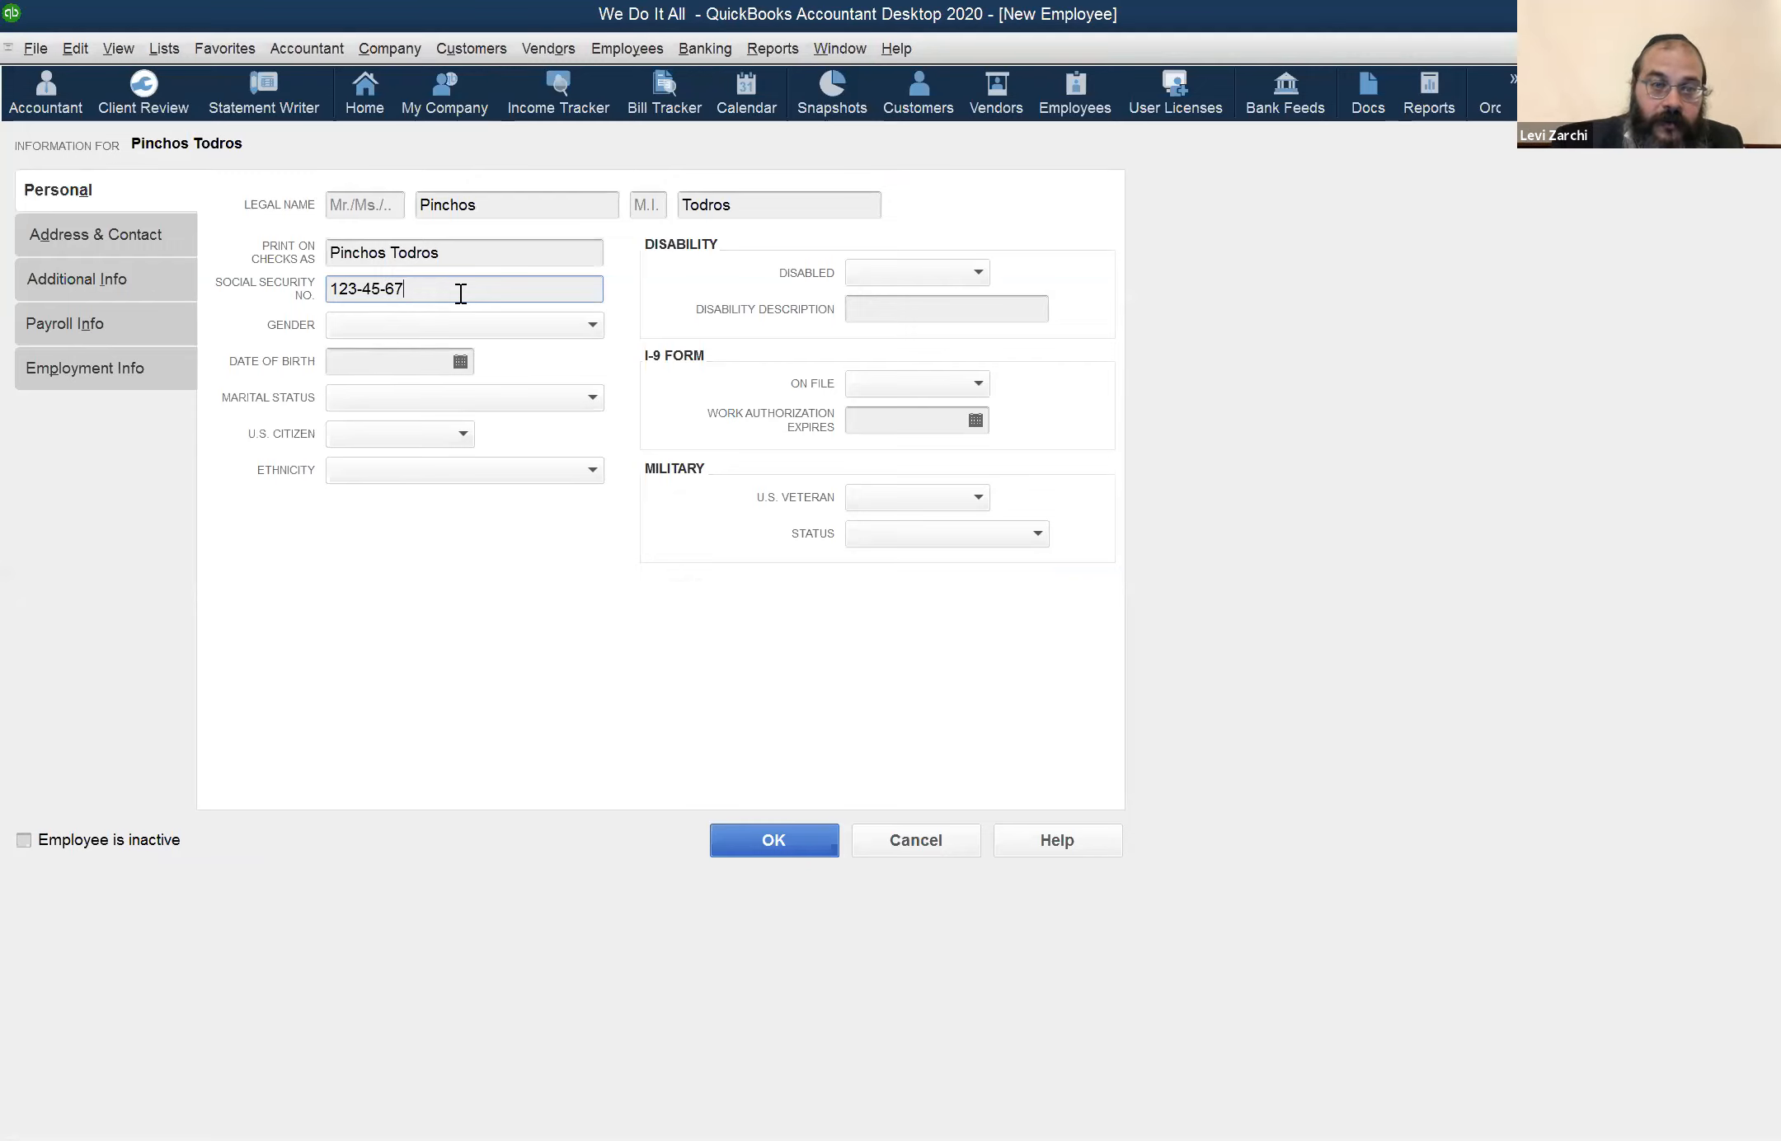
text(89)
key(Tab)
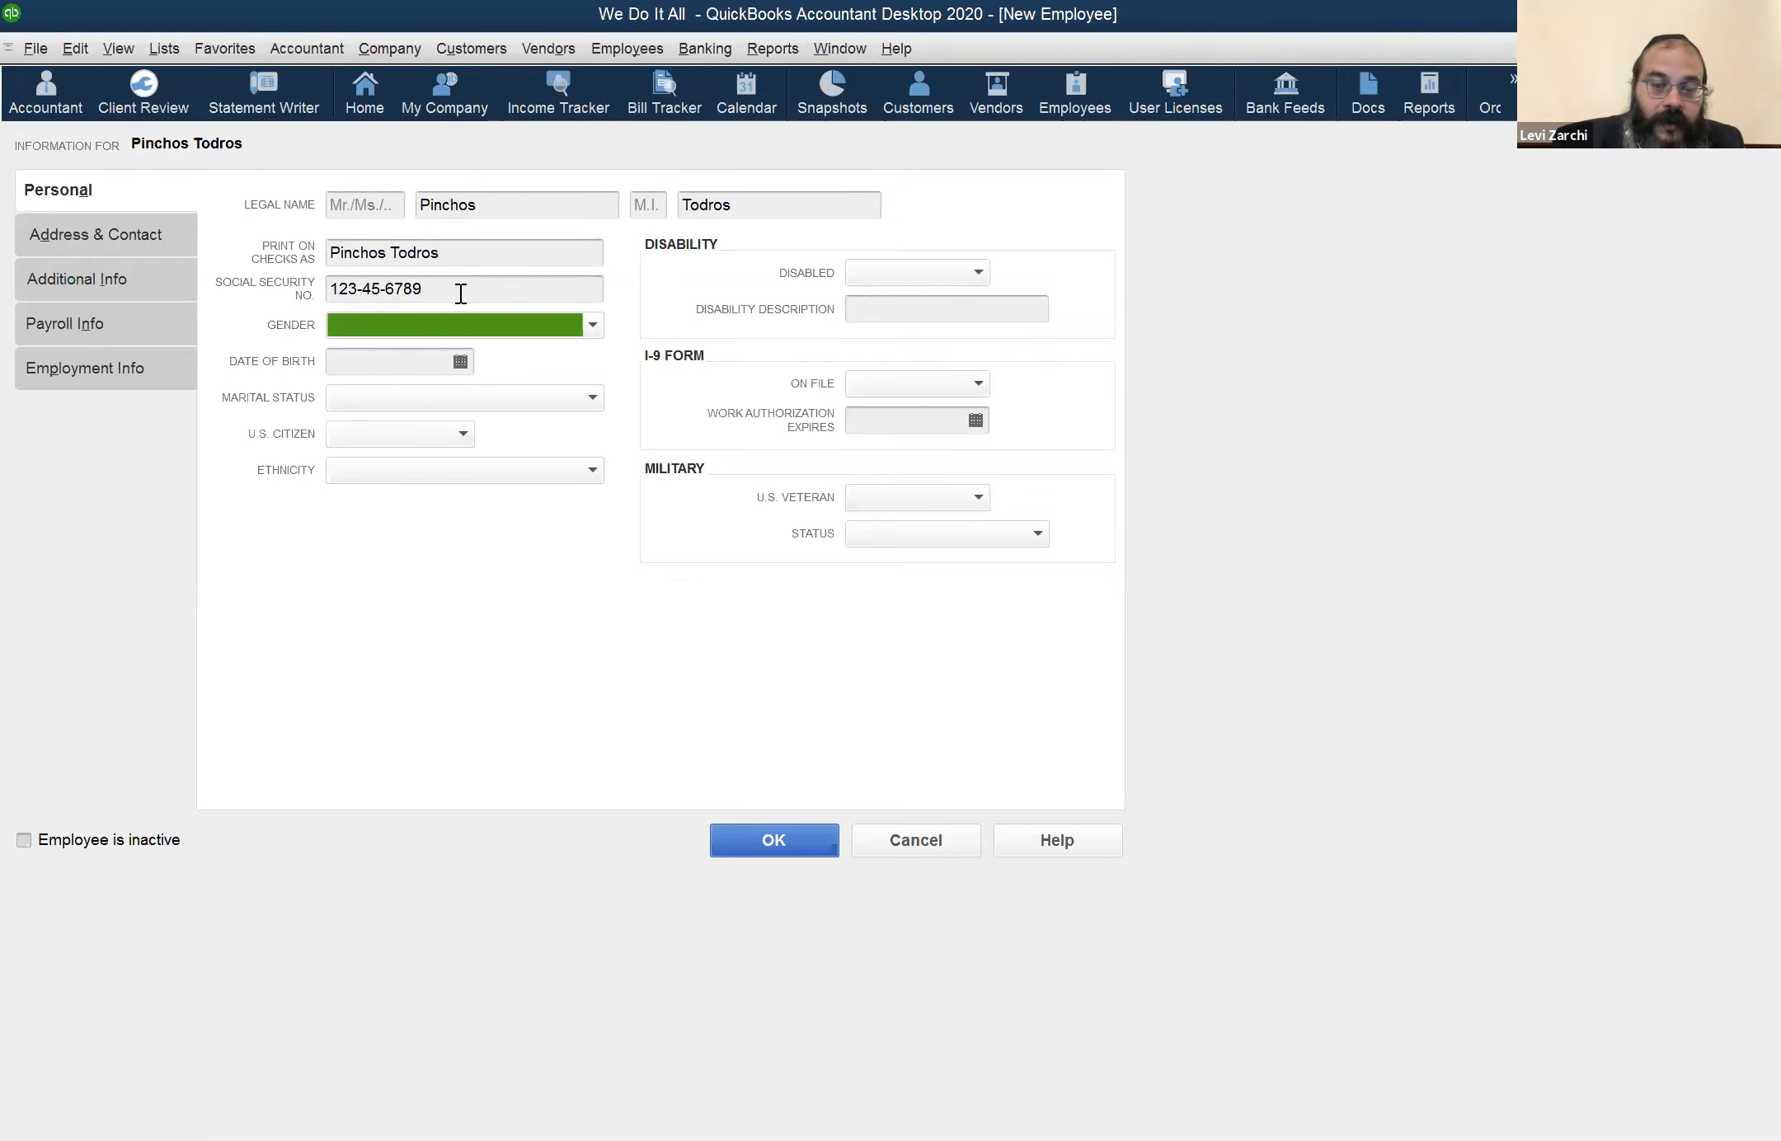
Set the employee's gender to Male and enter the date of birth
text(m)
key(Tab)
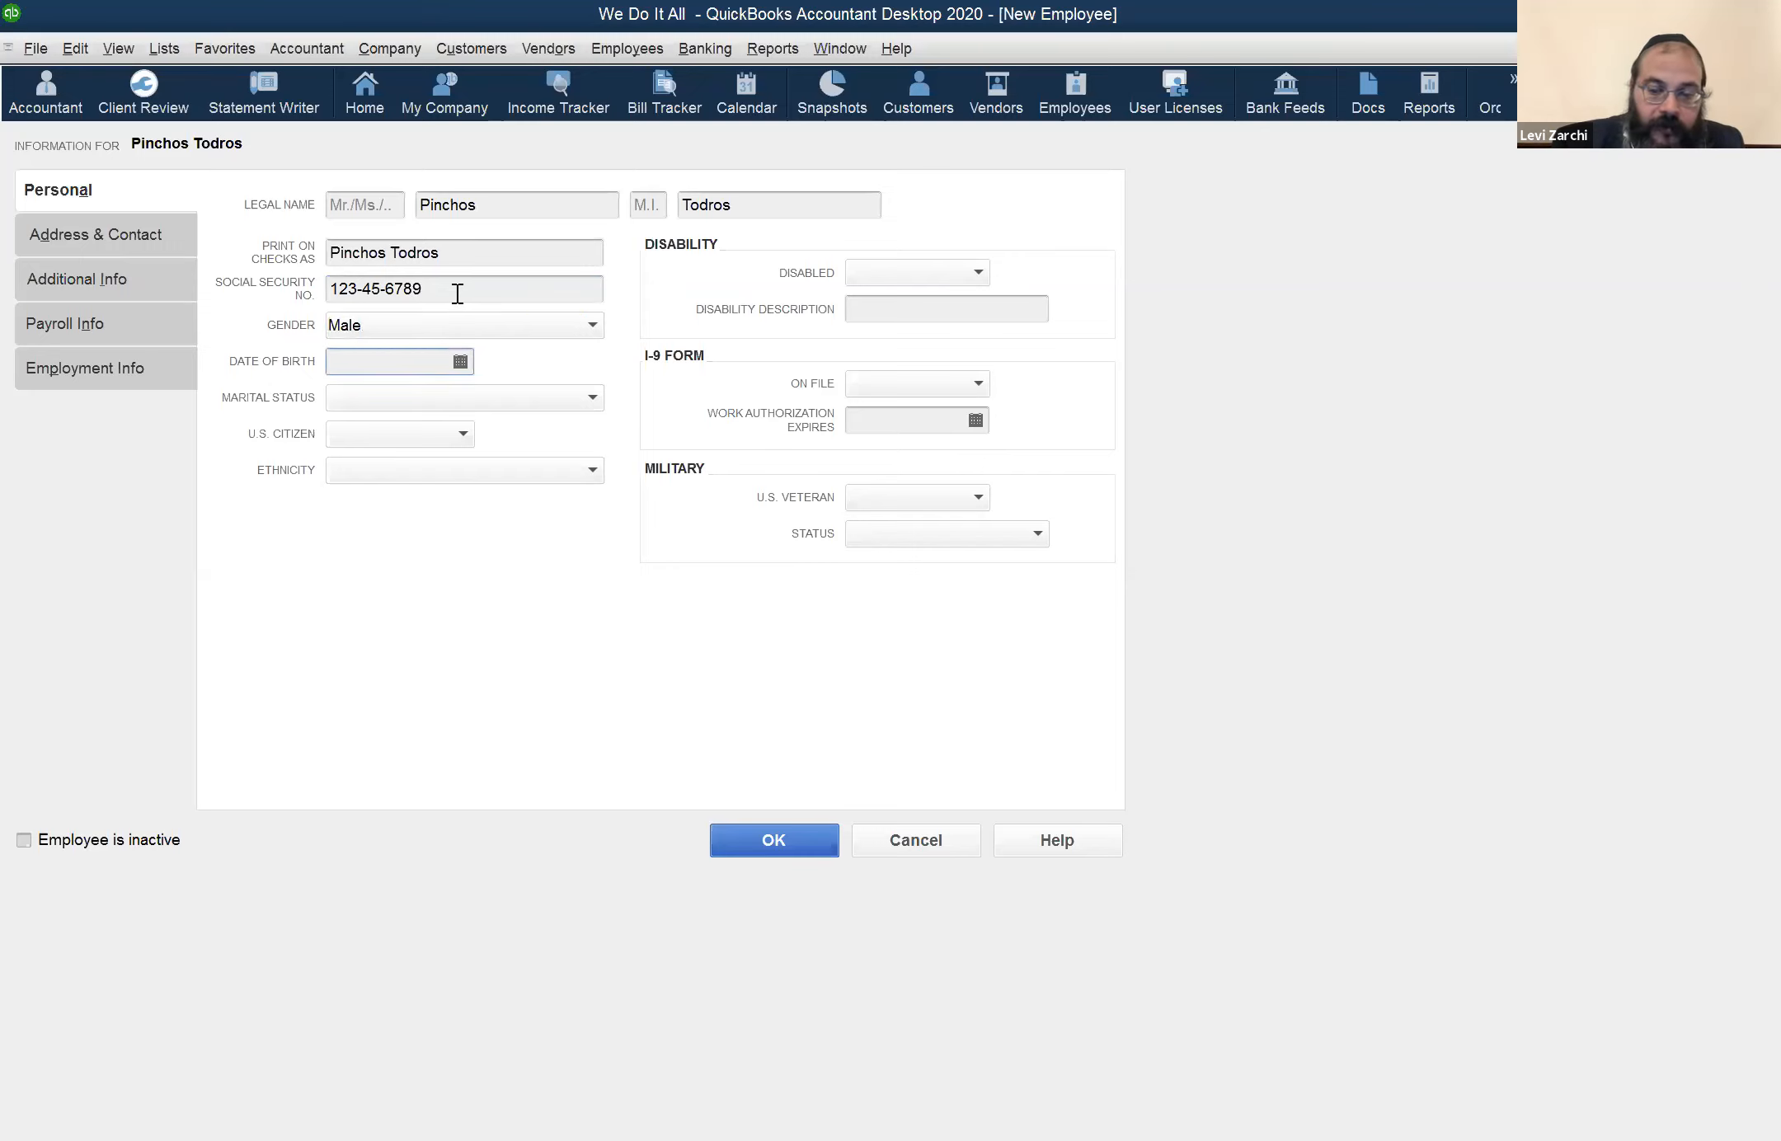
text(01)
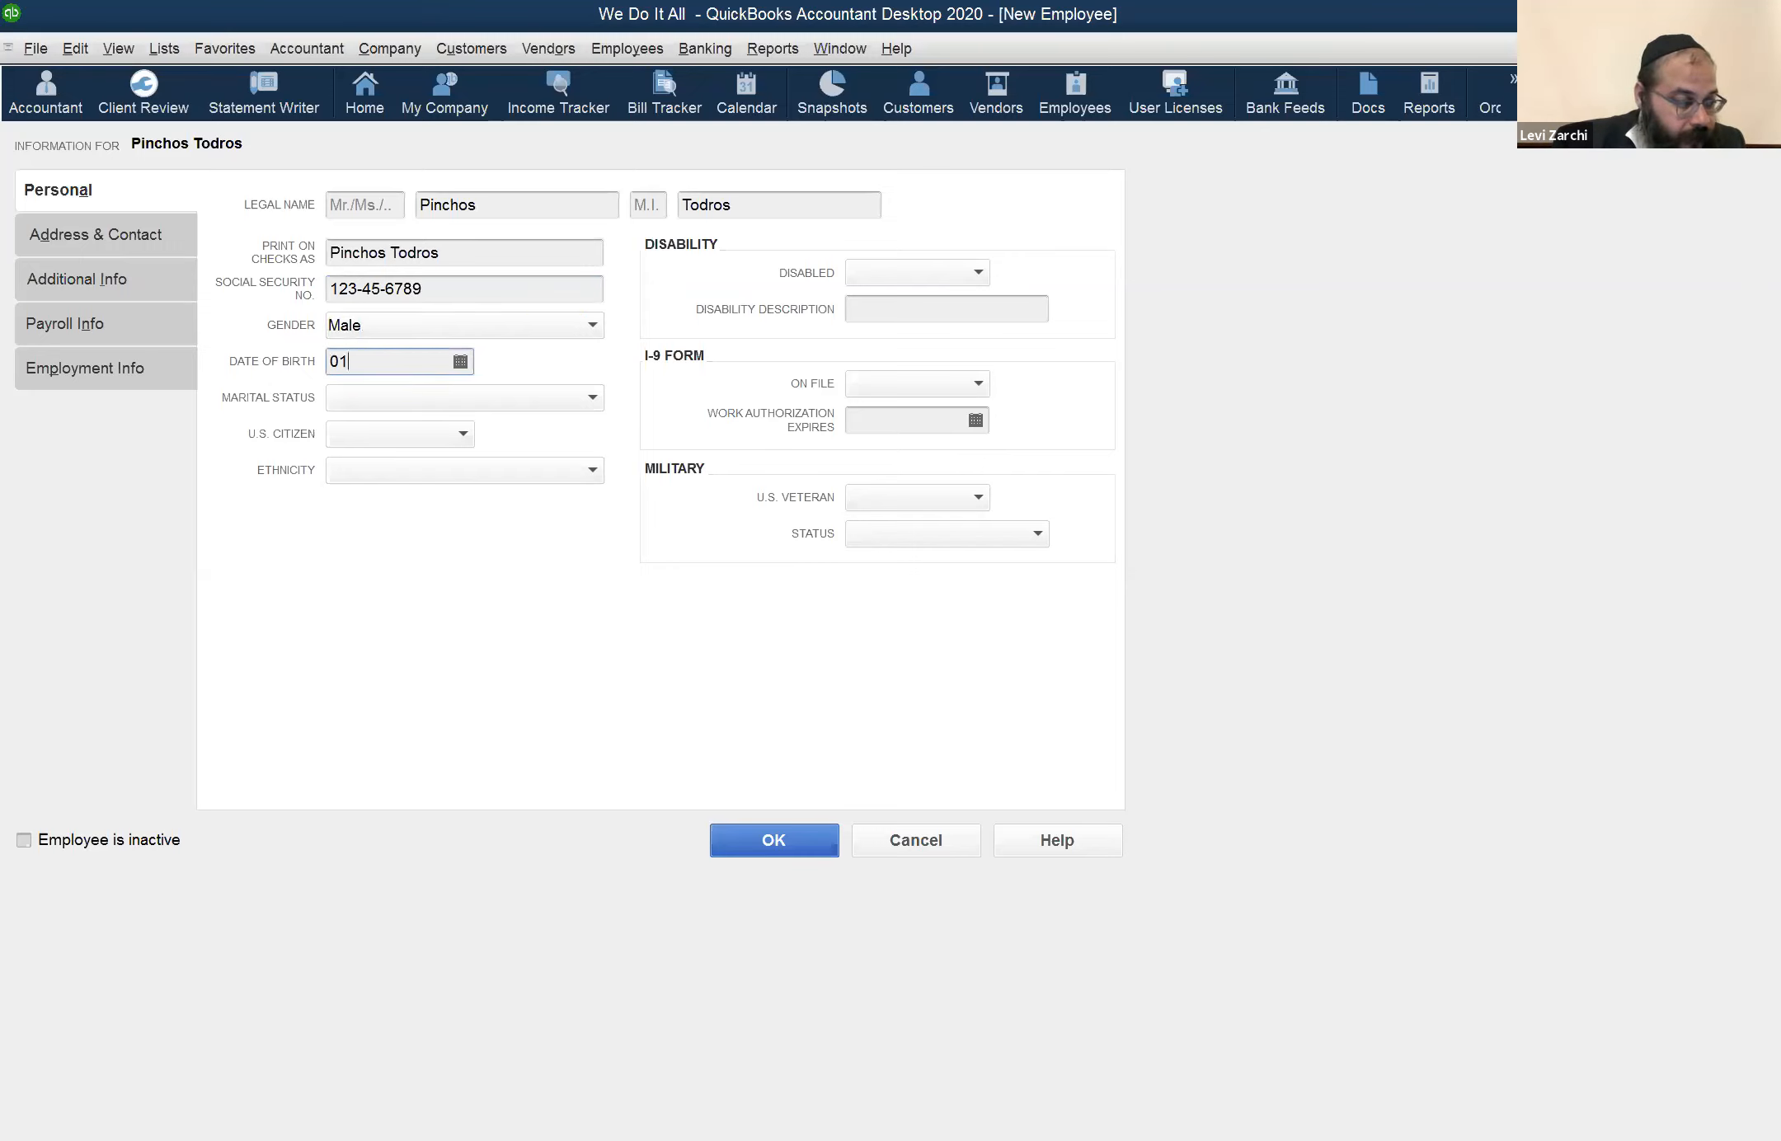
text(/01/1970)
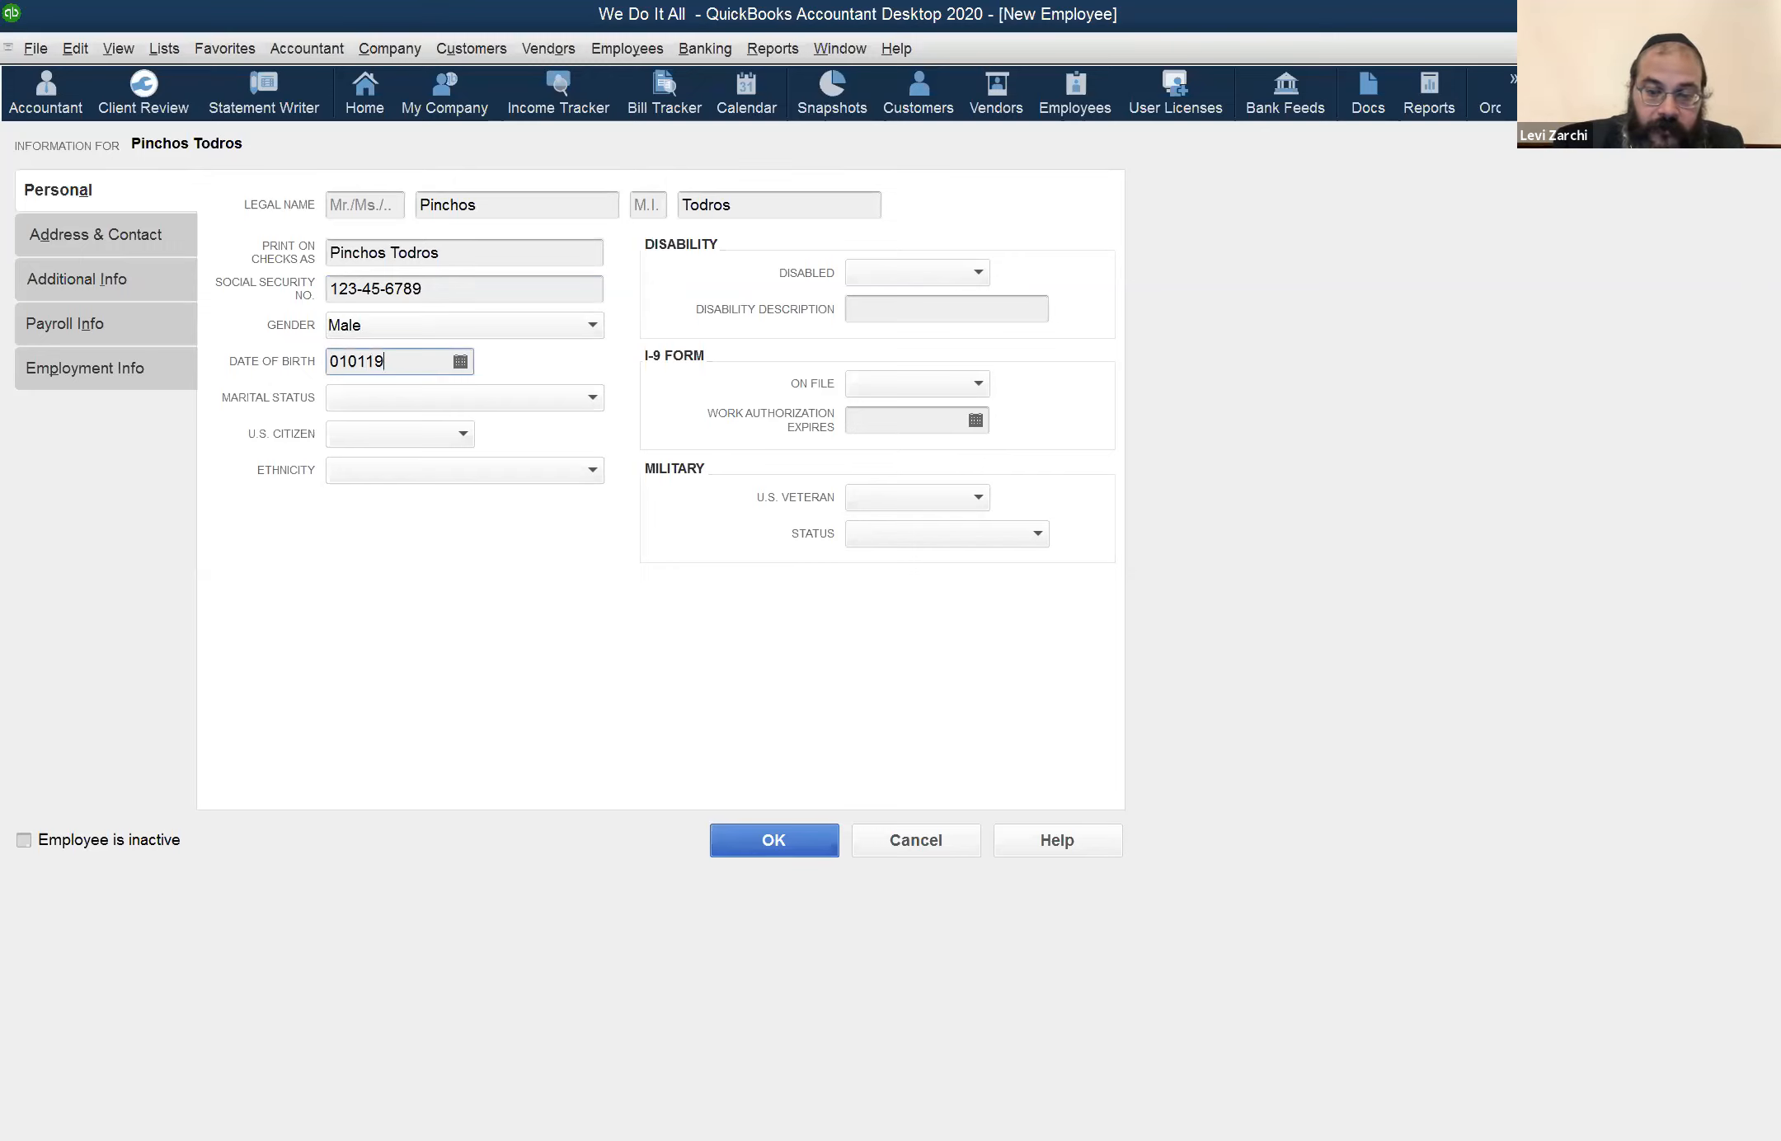
key(Tab)
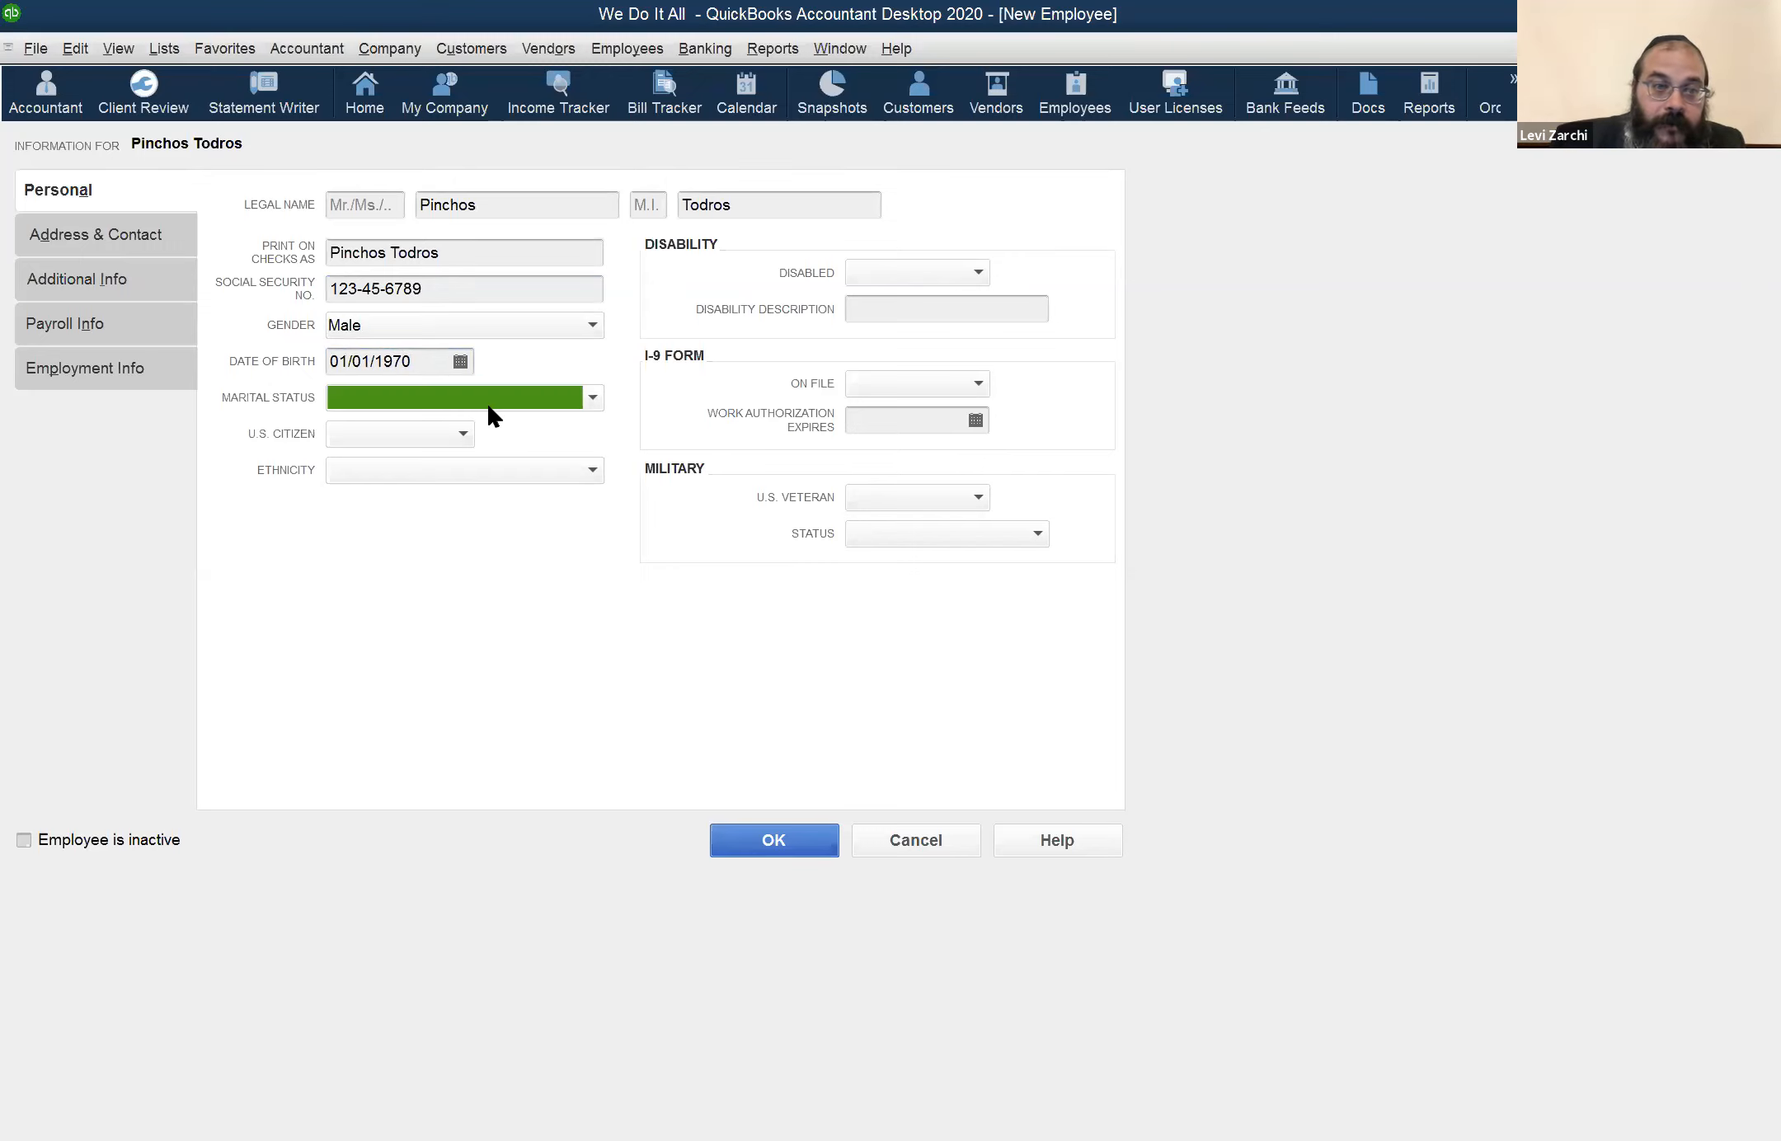
Review the available marital status and disability options, leaving both fields blank
click(592, 397)
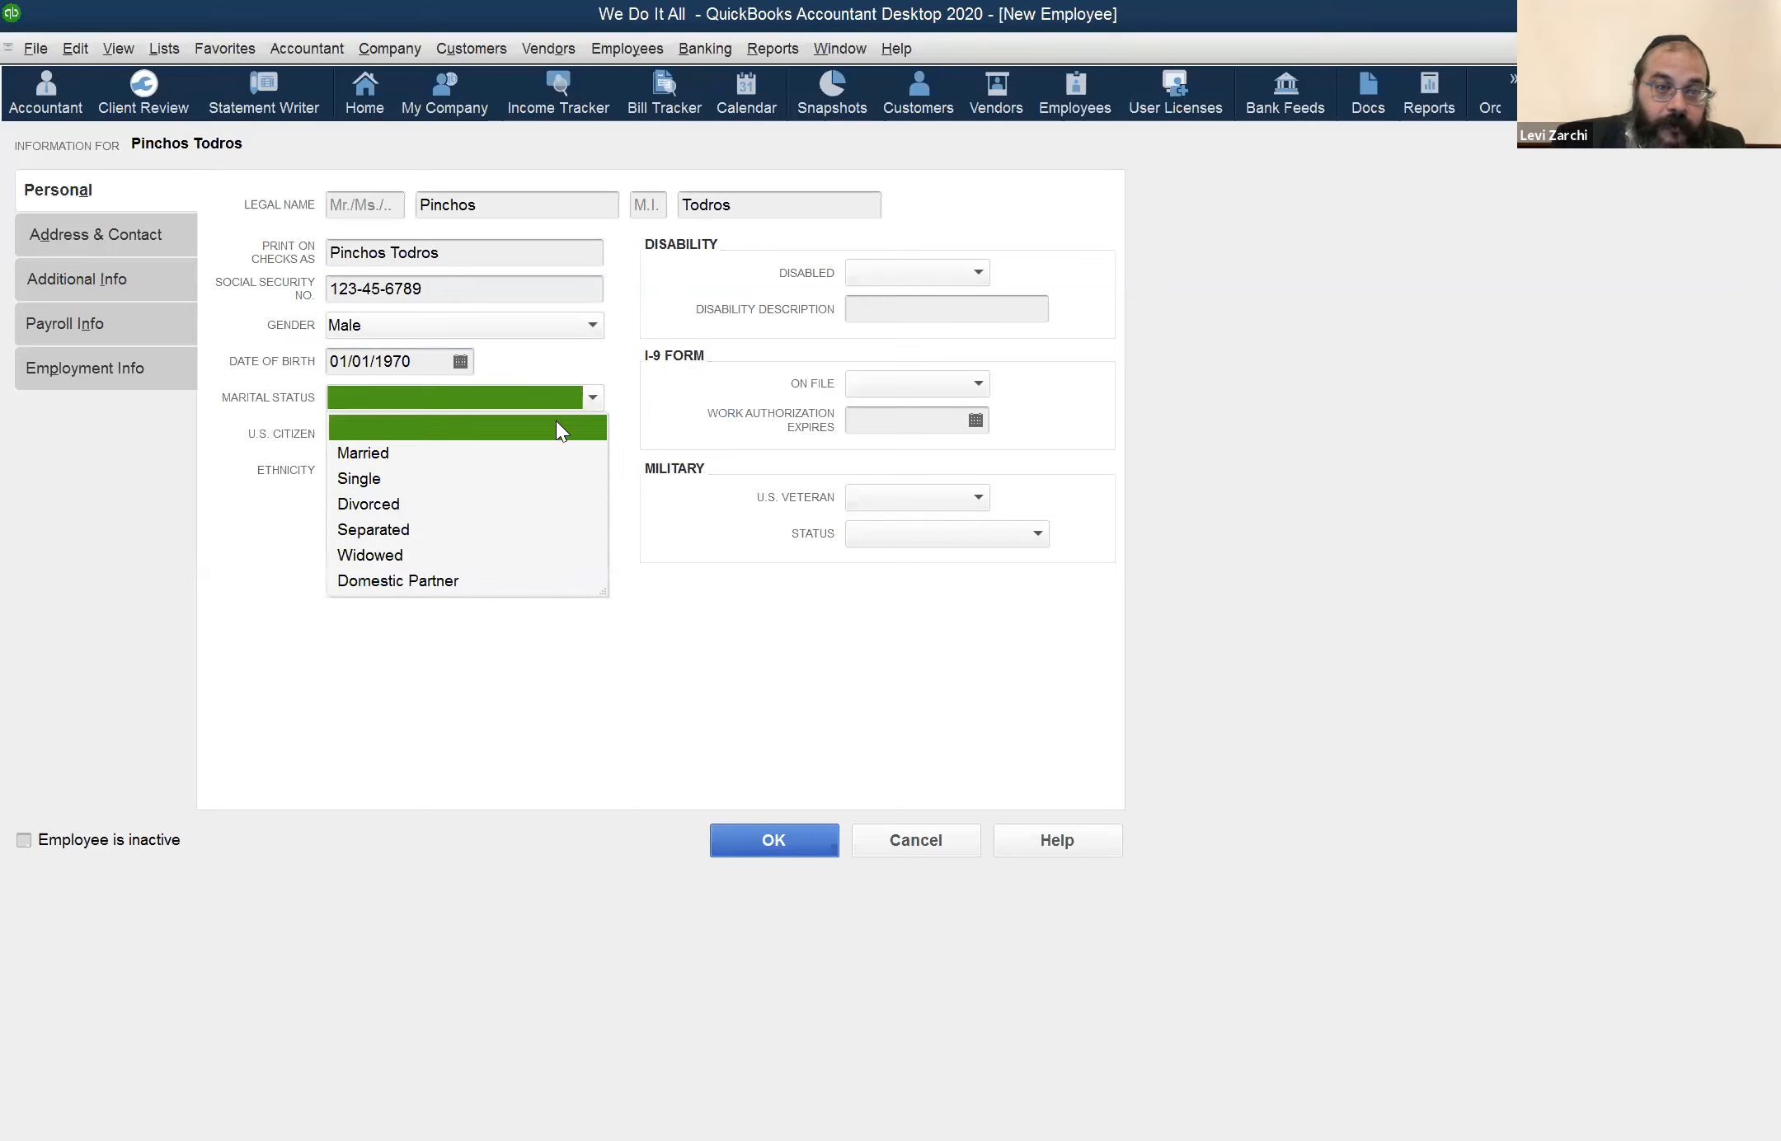
click(228, 562)
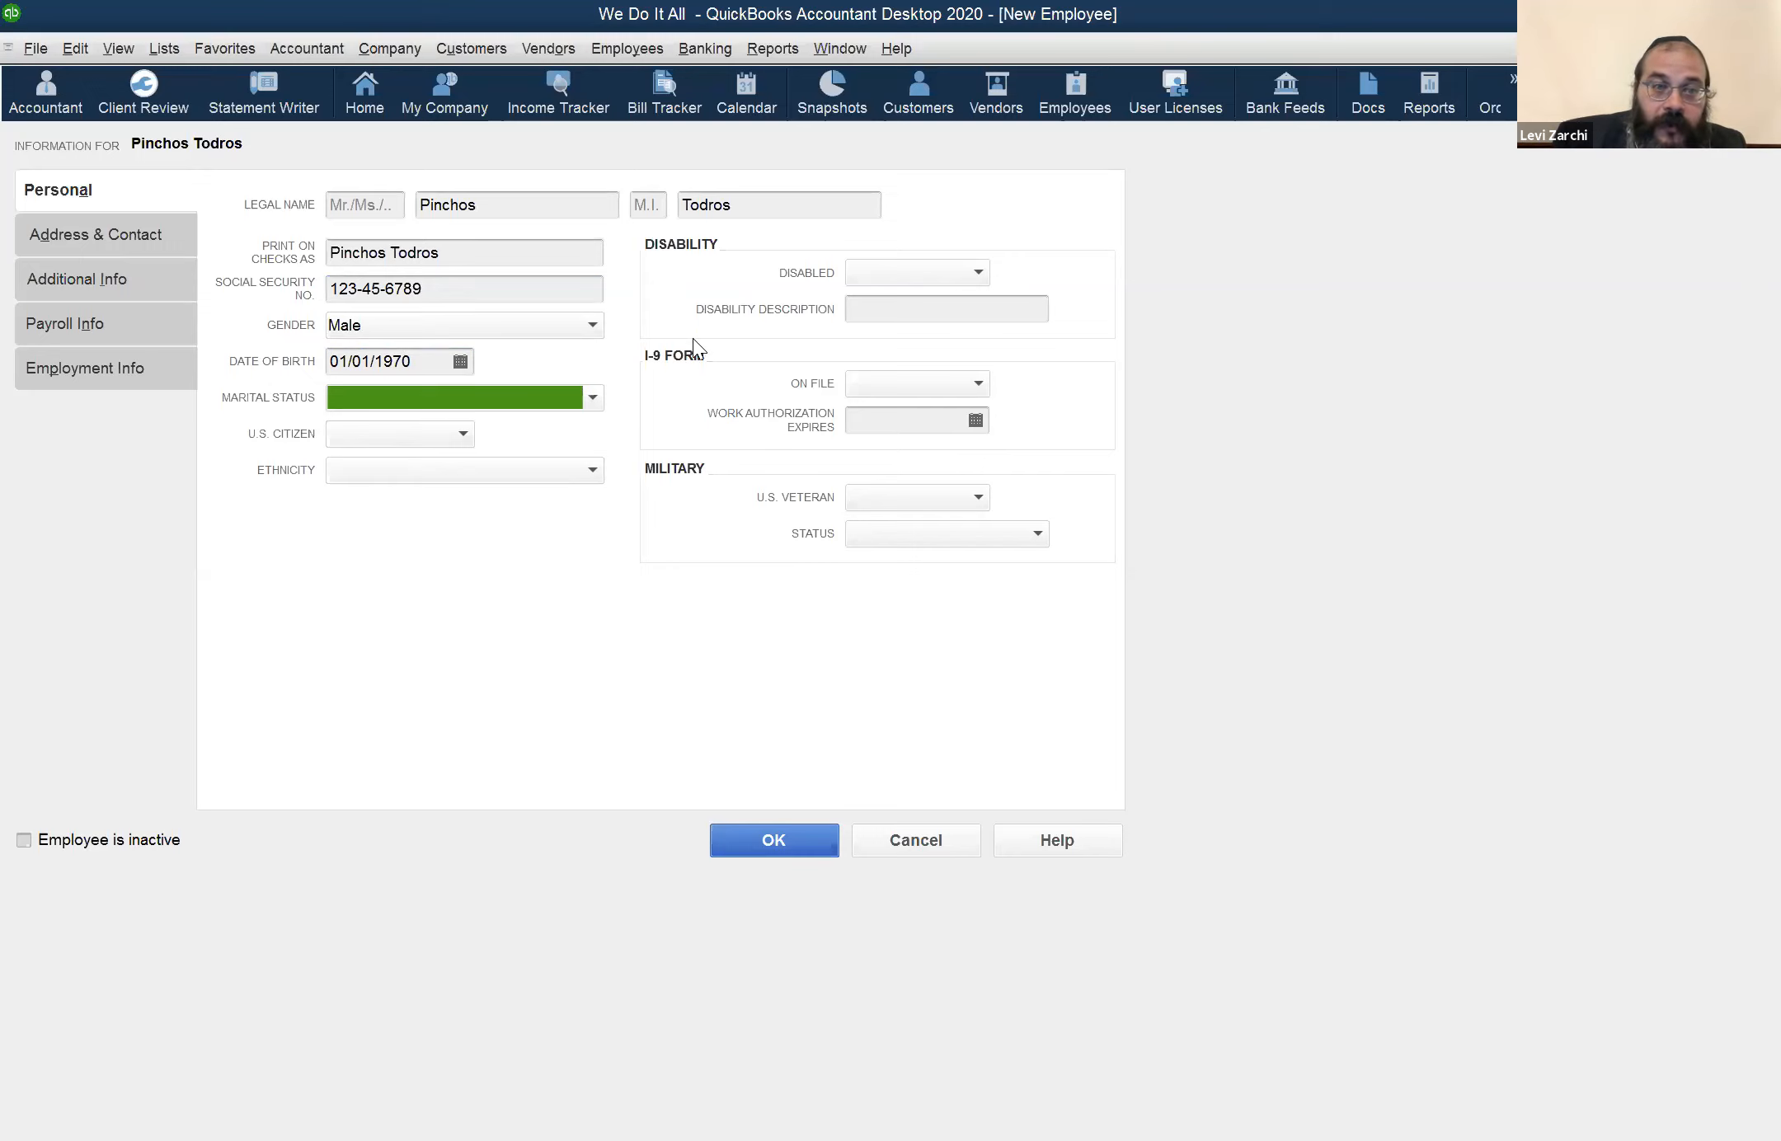
click(961, 274)
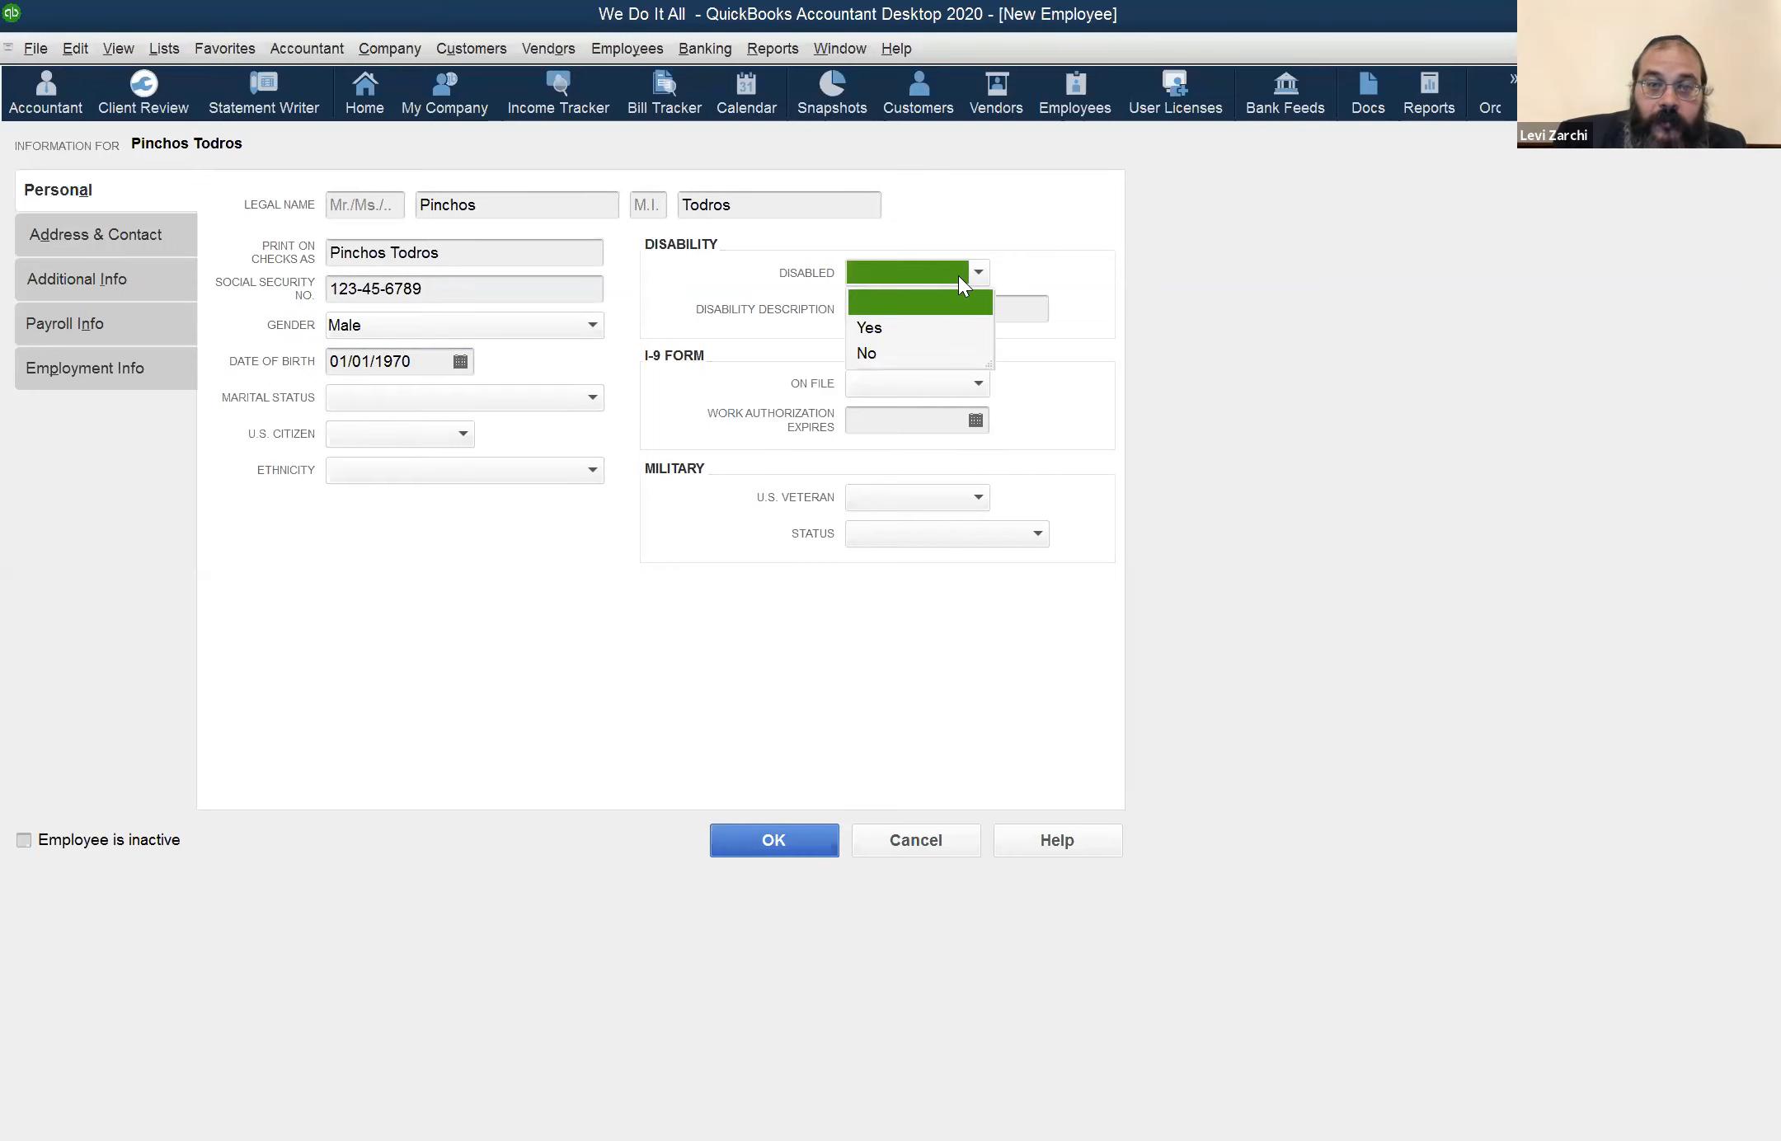
click(954, 306)
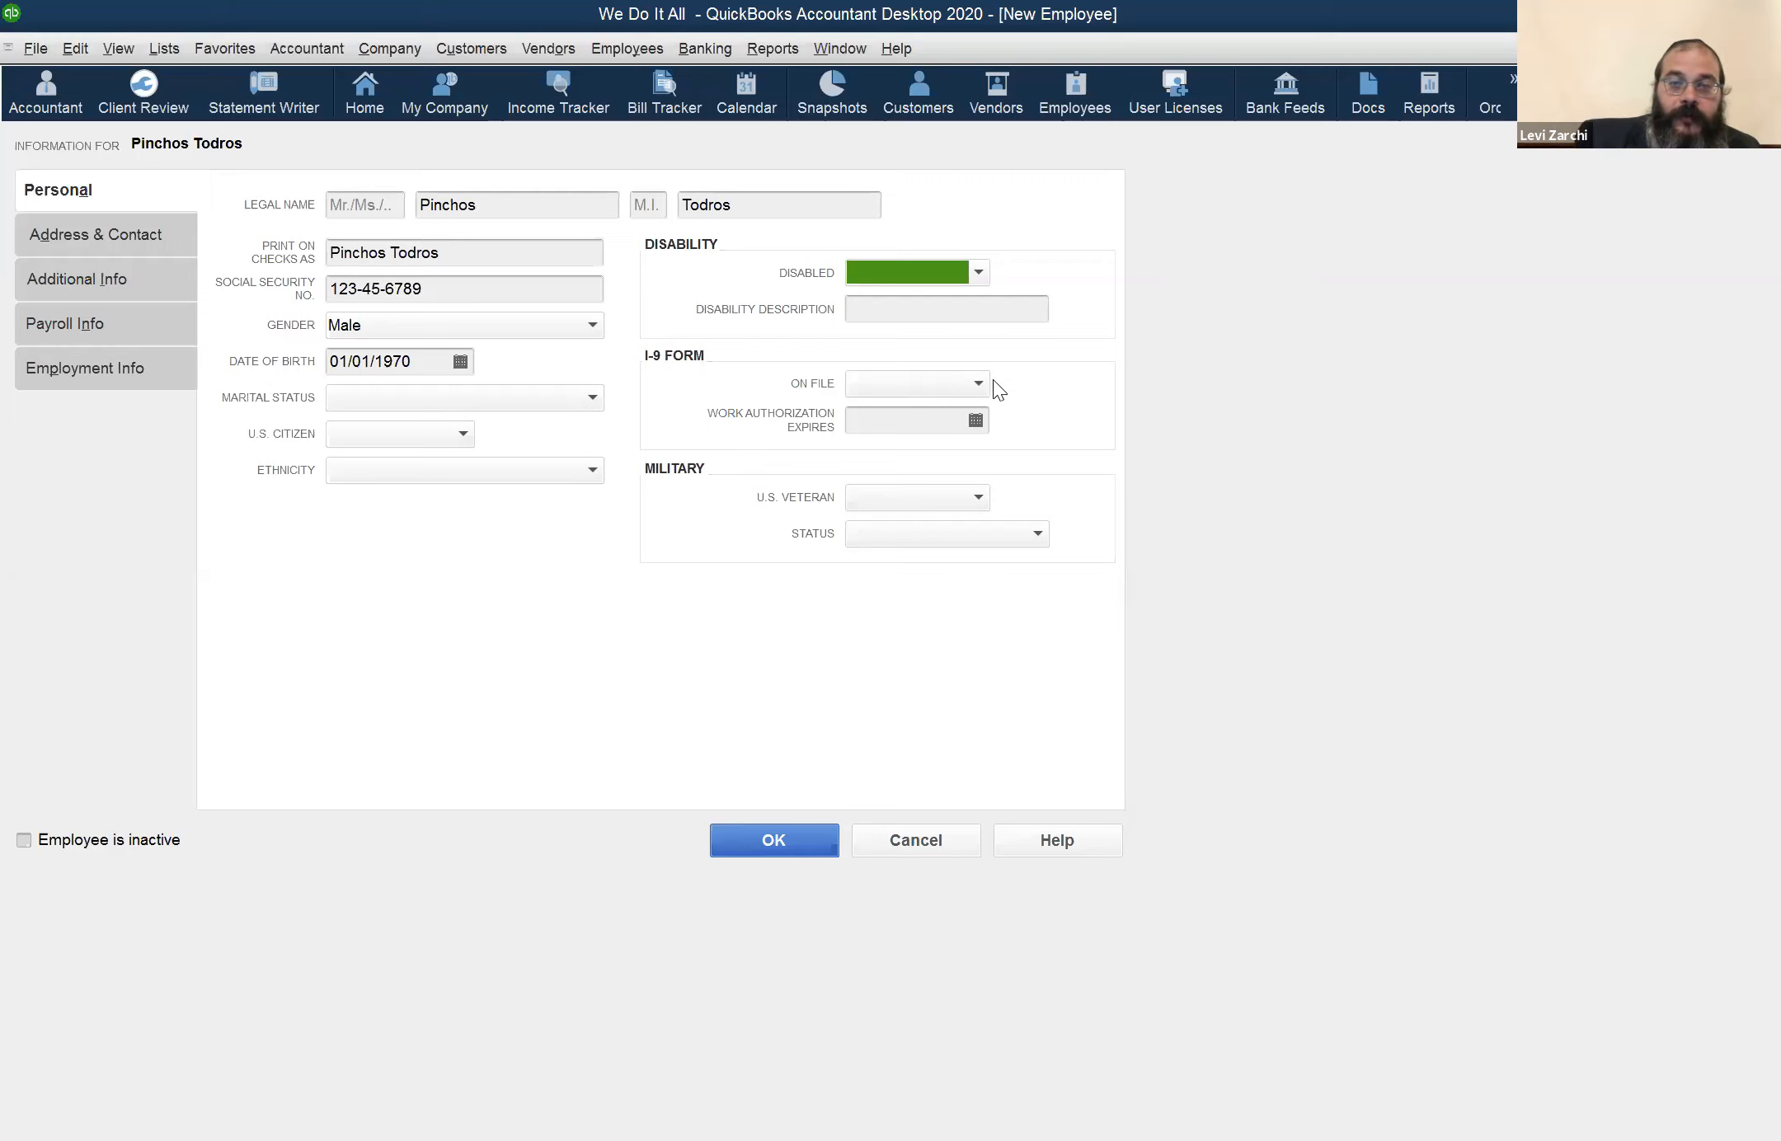
Set the I-9 form's on-file status to No, also trying Yes and viewing the work authorization expiration calendar
click(968, 385)
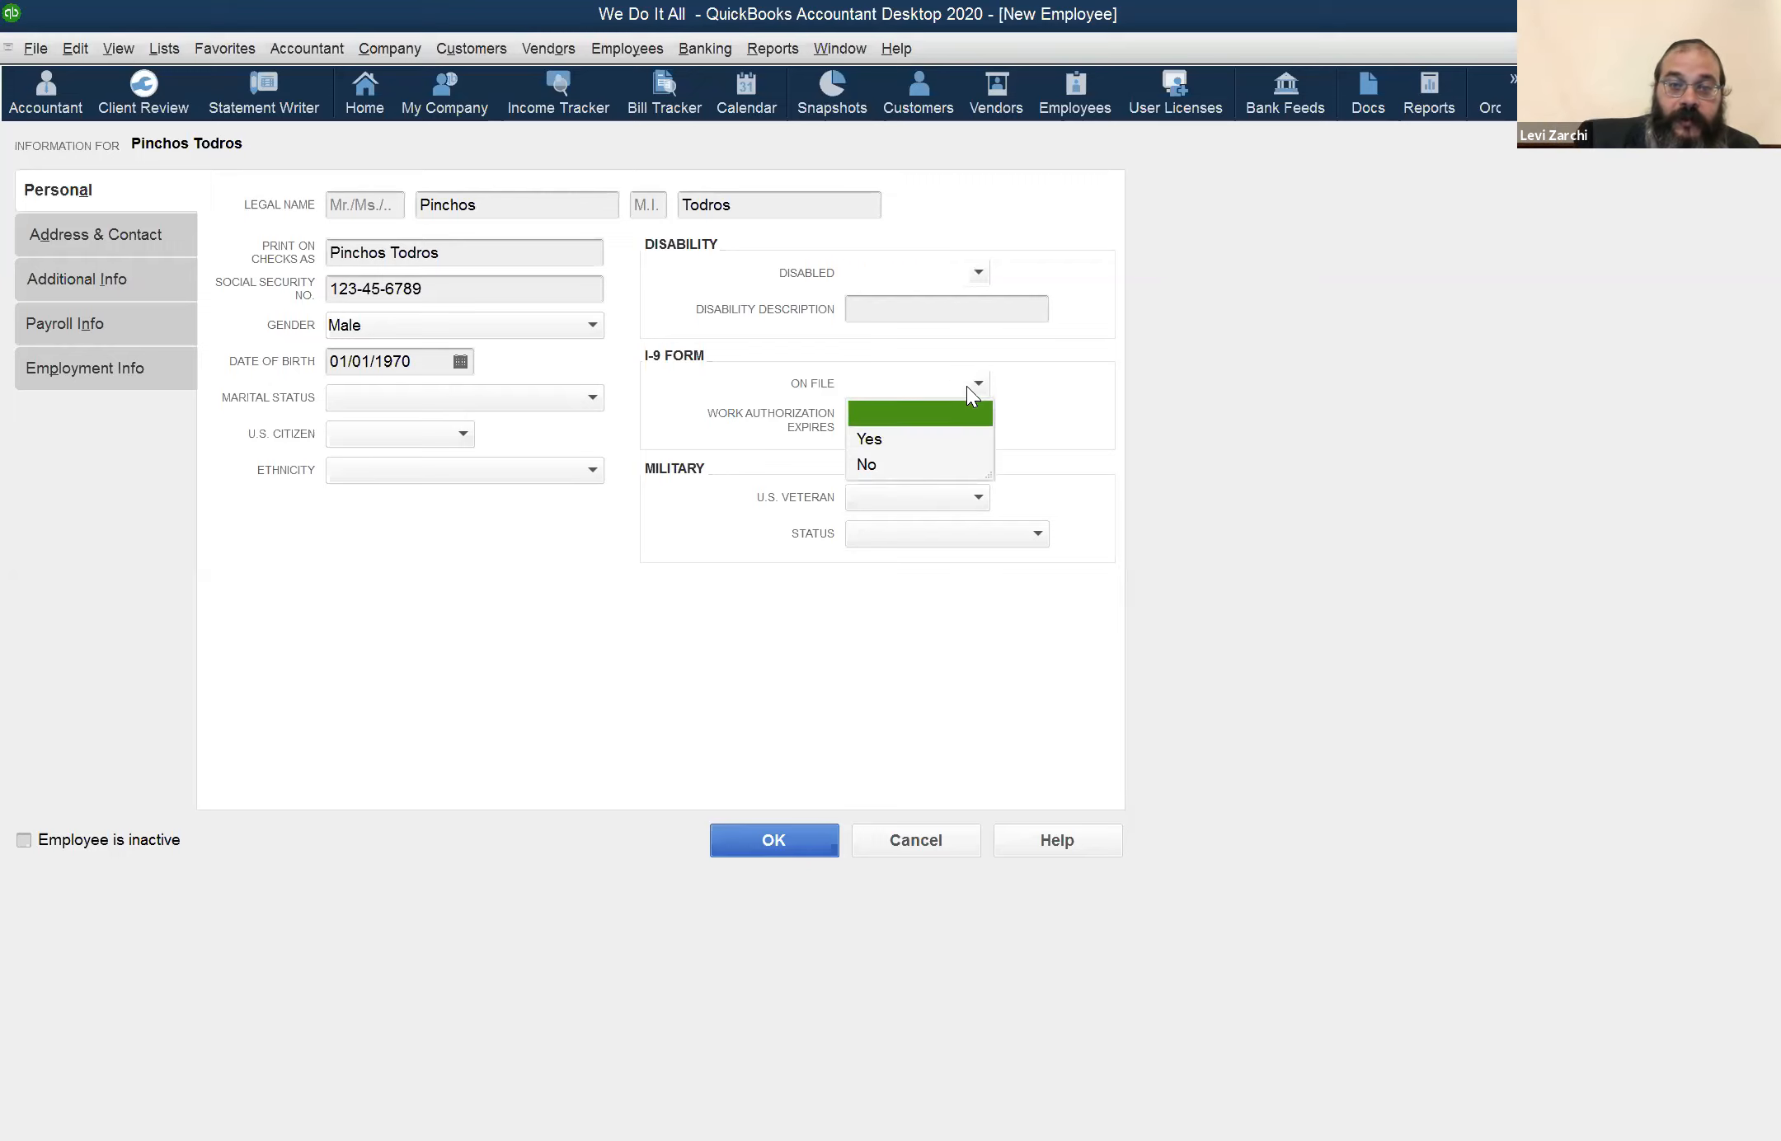
click(905, 466)
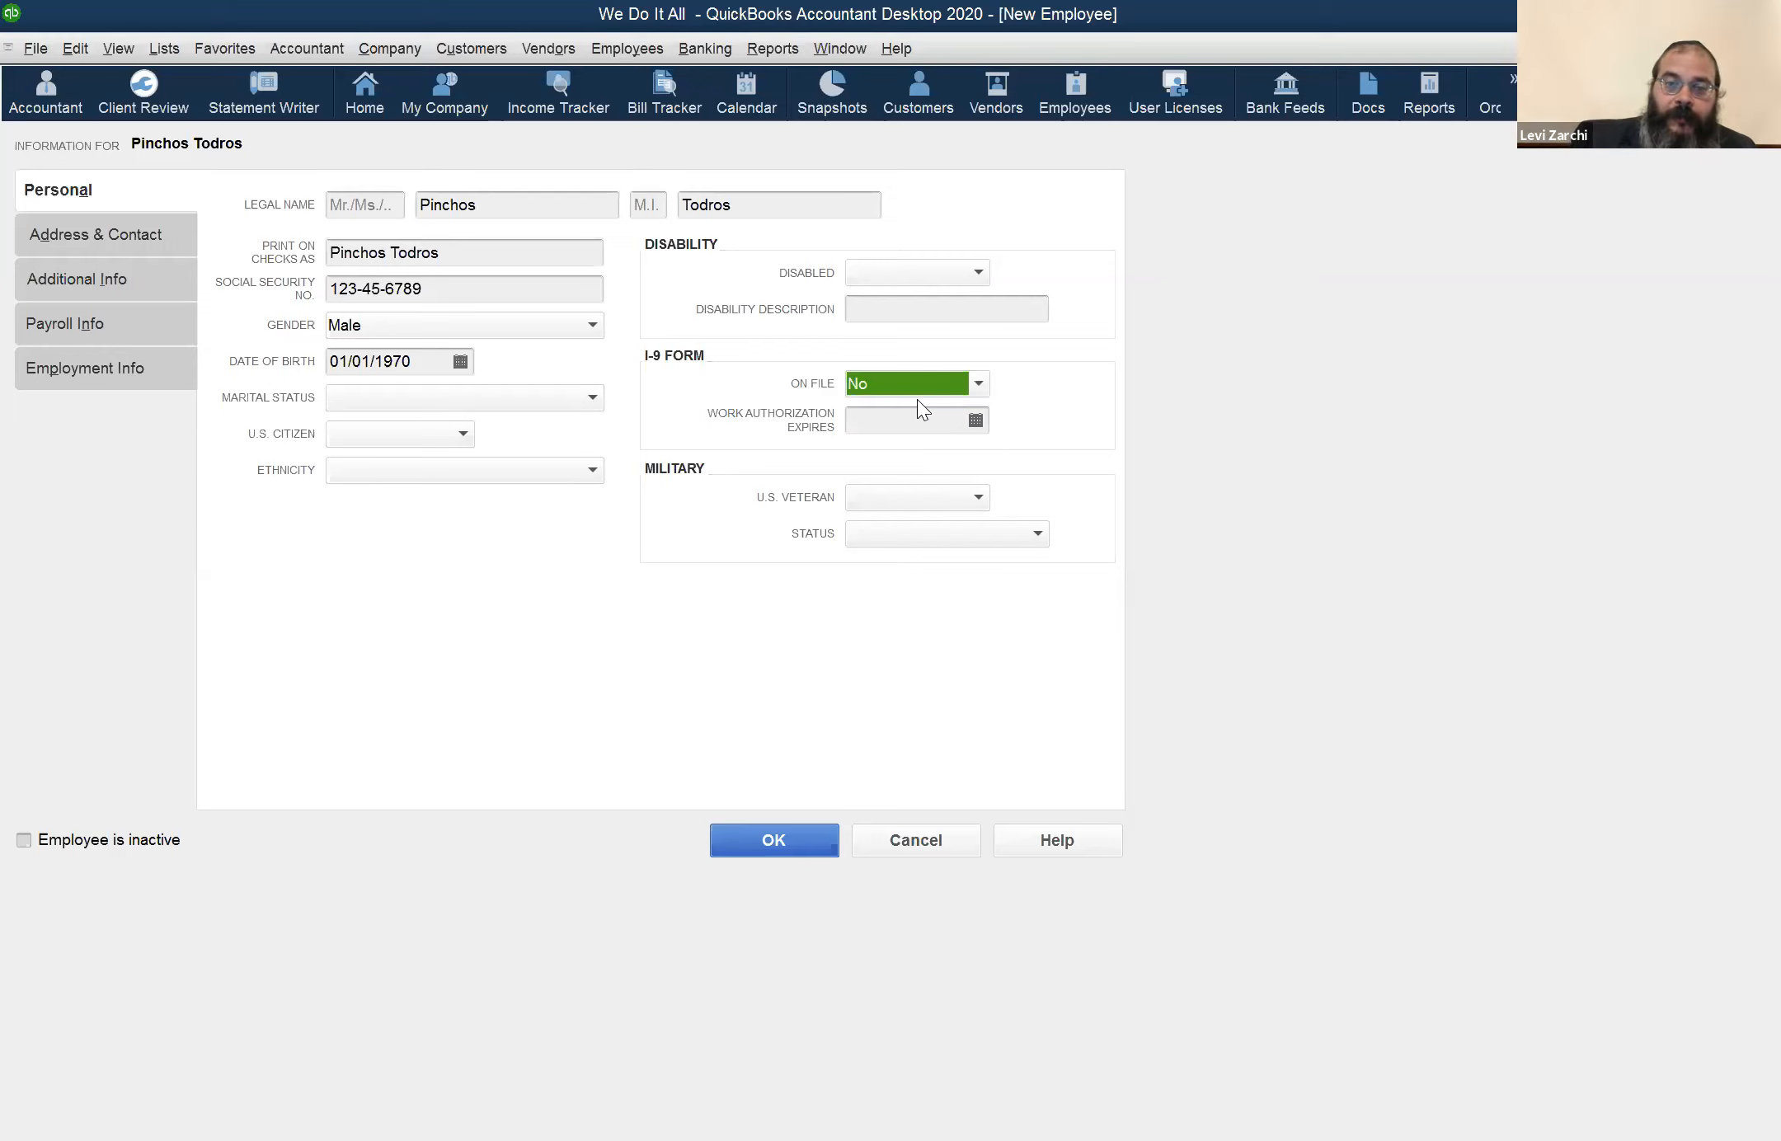
click(920, 384)
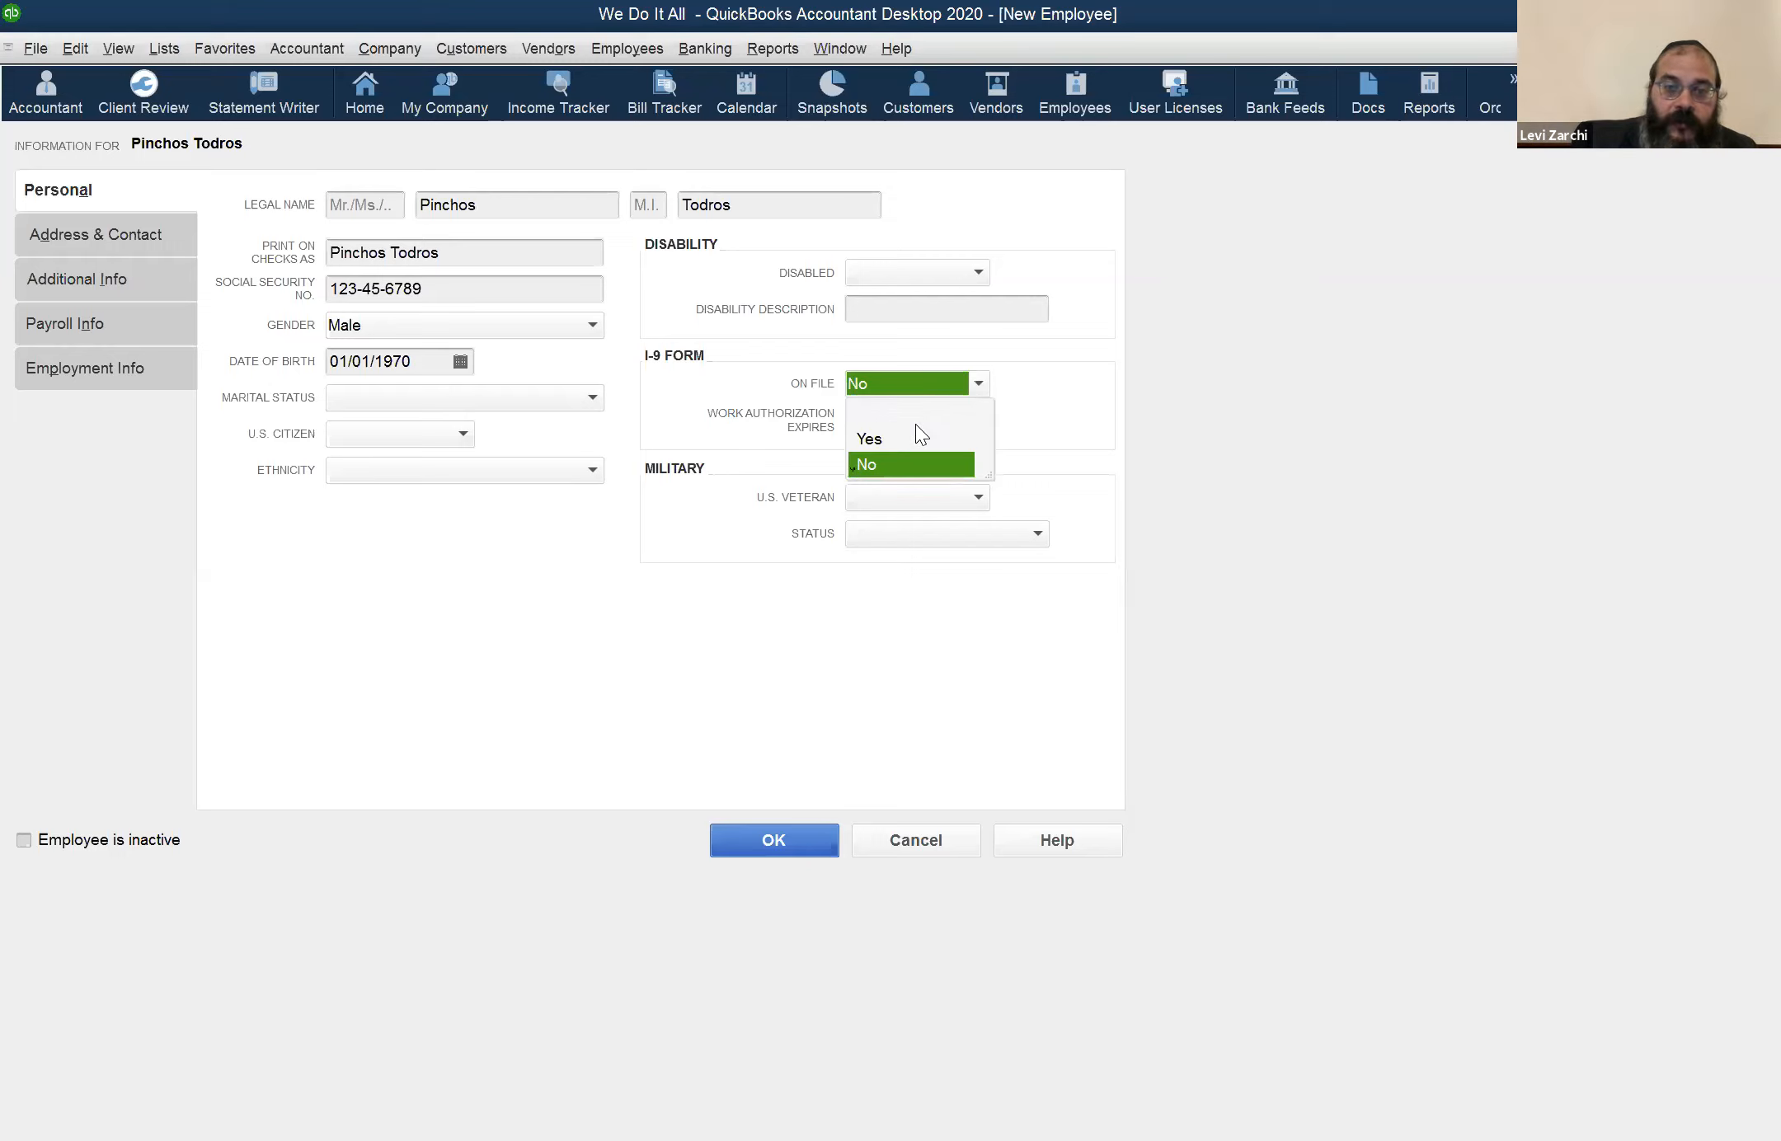
click(895, 438)
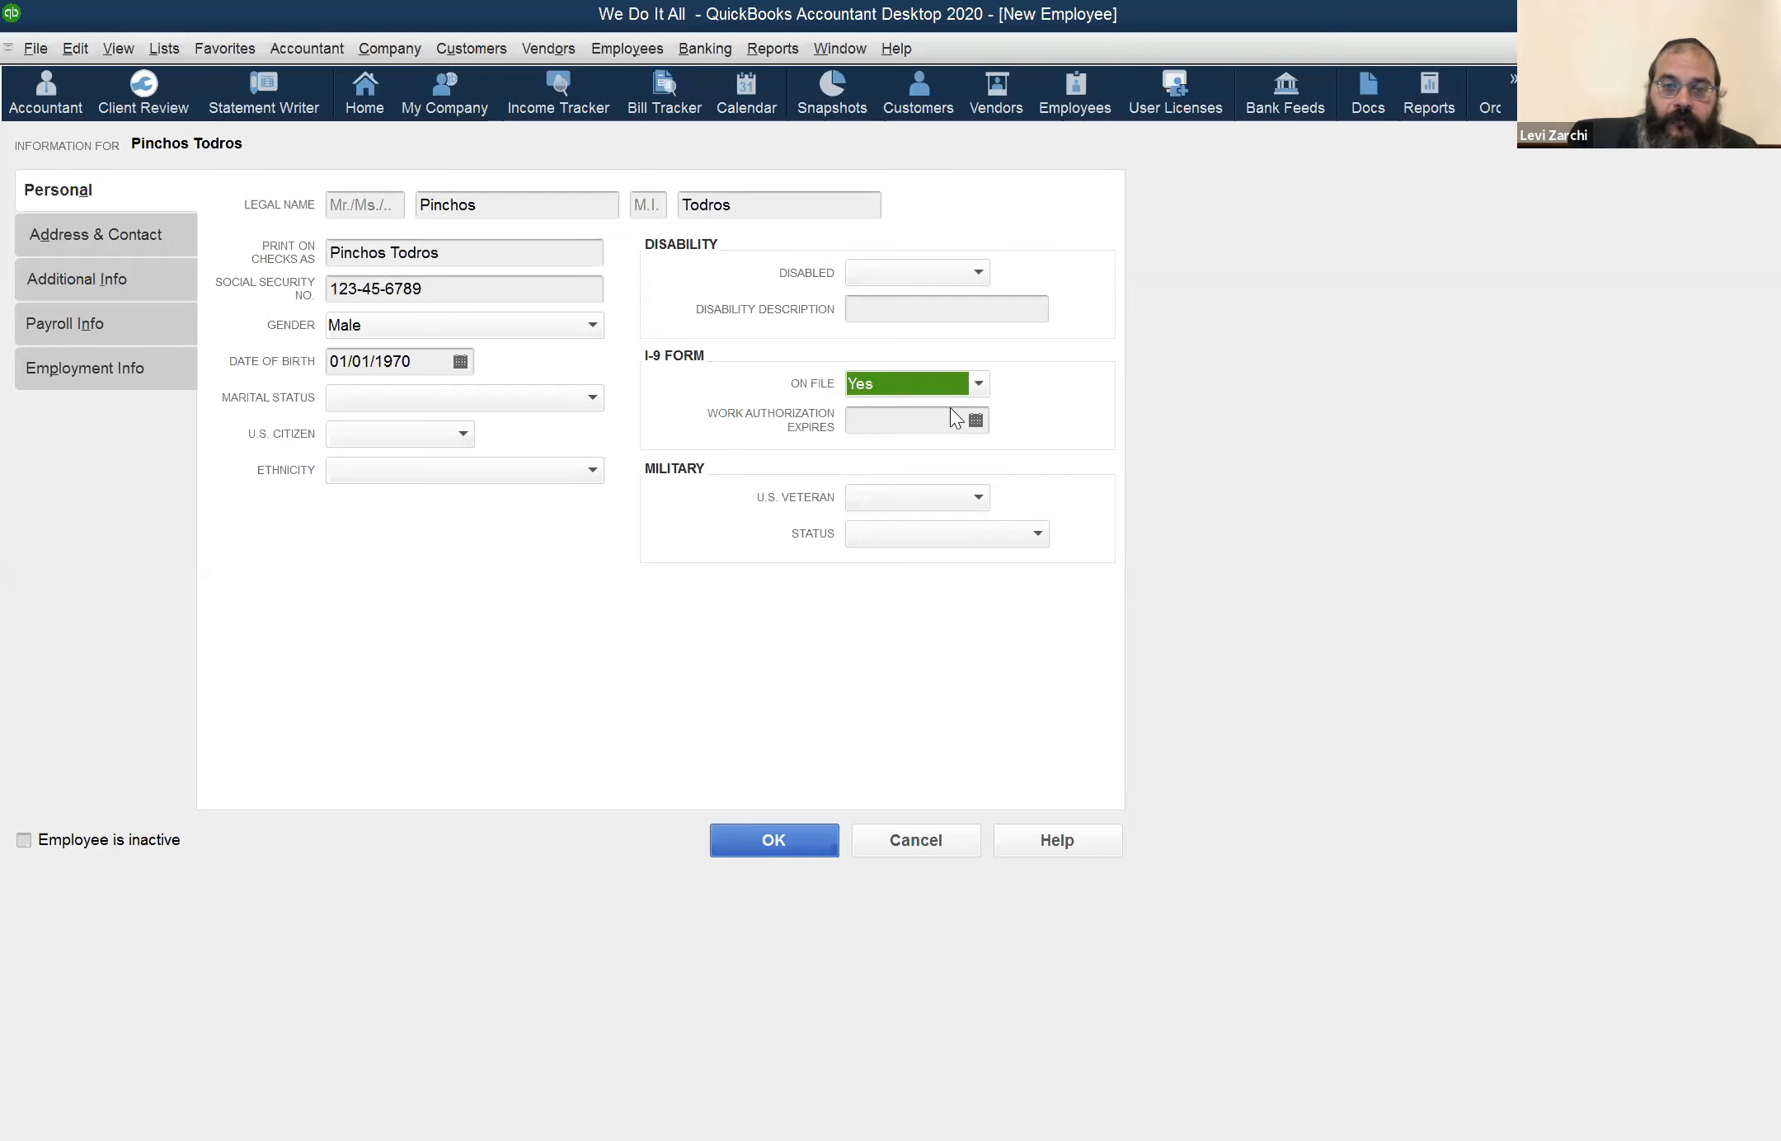
click(976, 422)
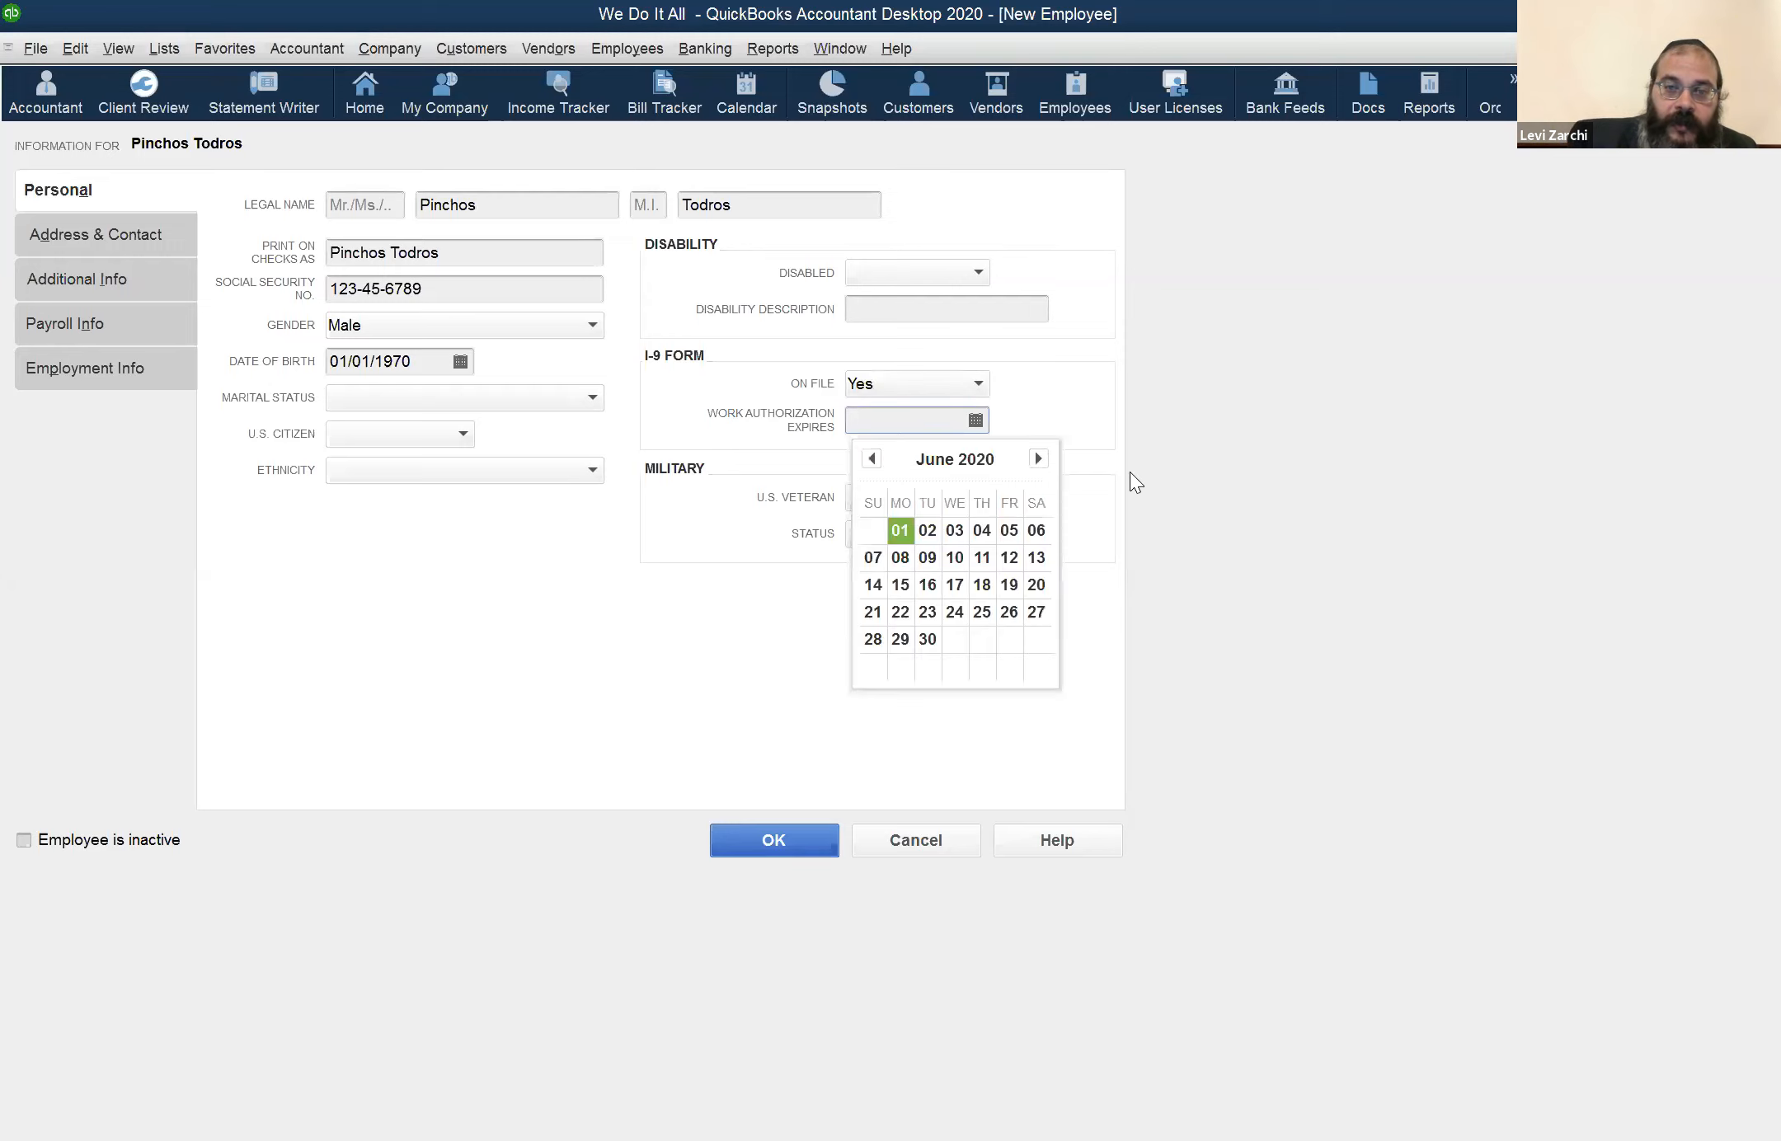
click(941, 389)
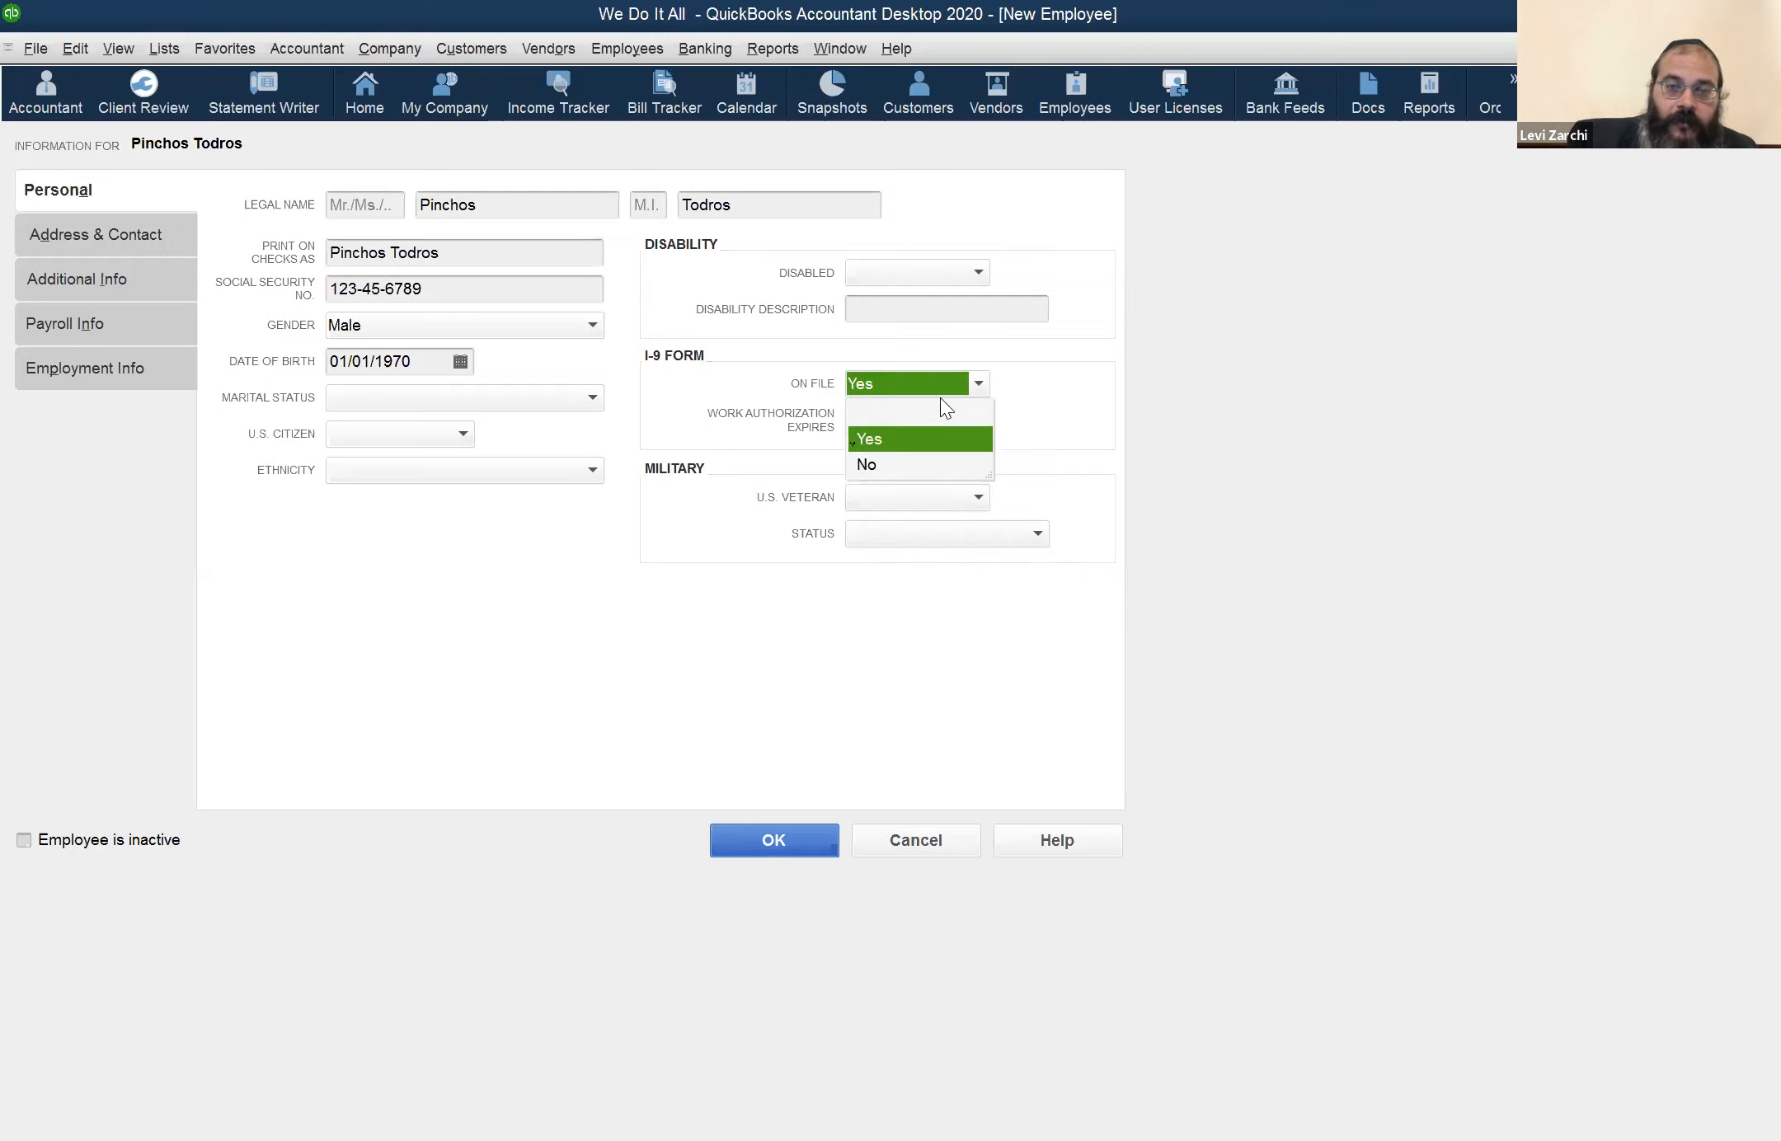
click(915, 457)
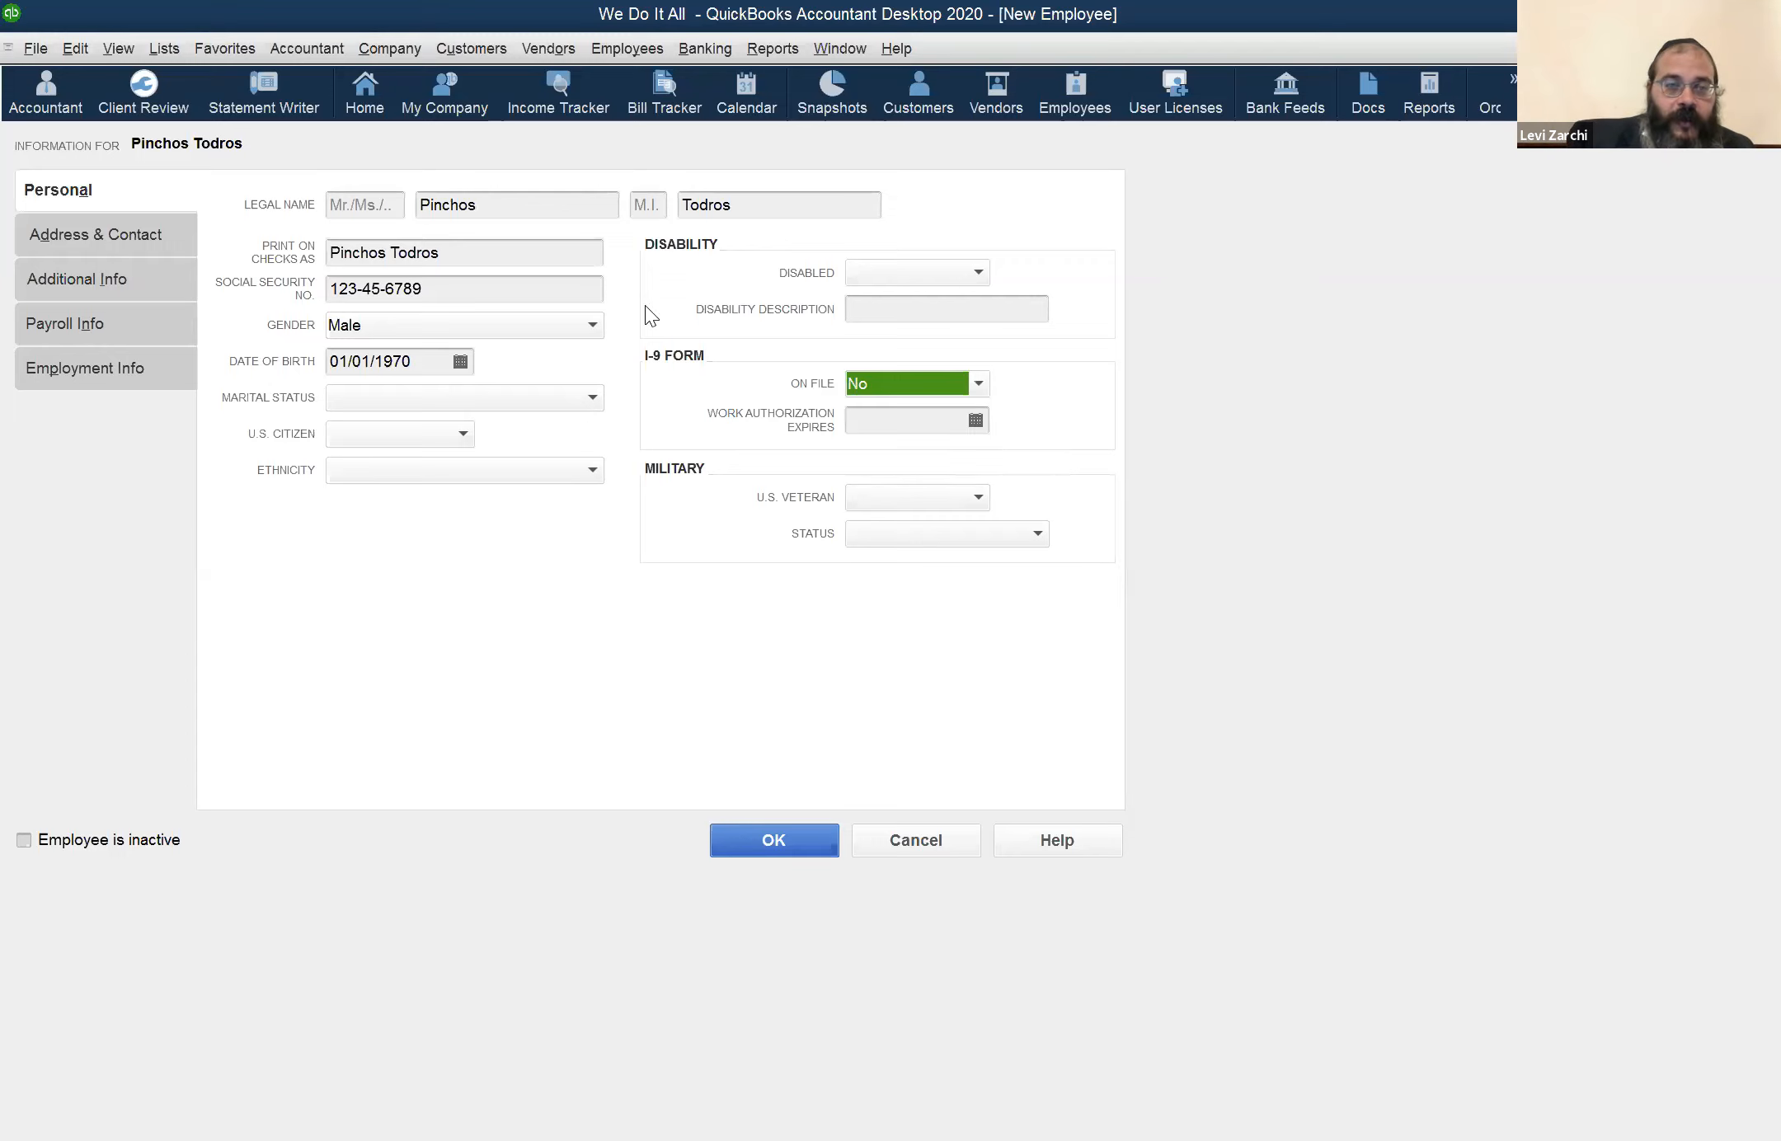
Review the U.S. citizen, ethnicity and U.S. veteran choices, leaving these fields blank
click(416, 446)
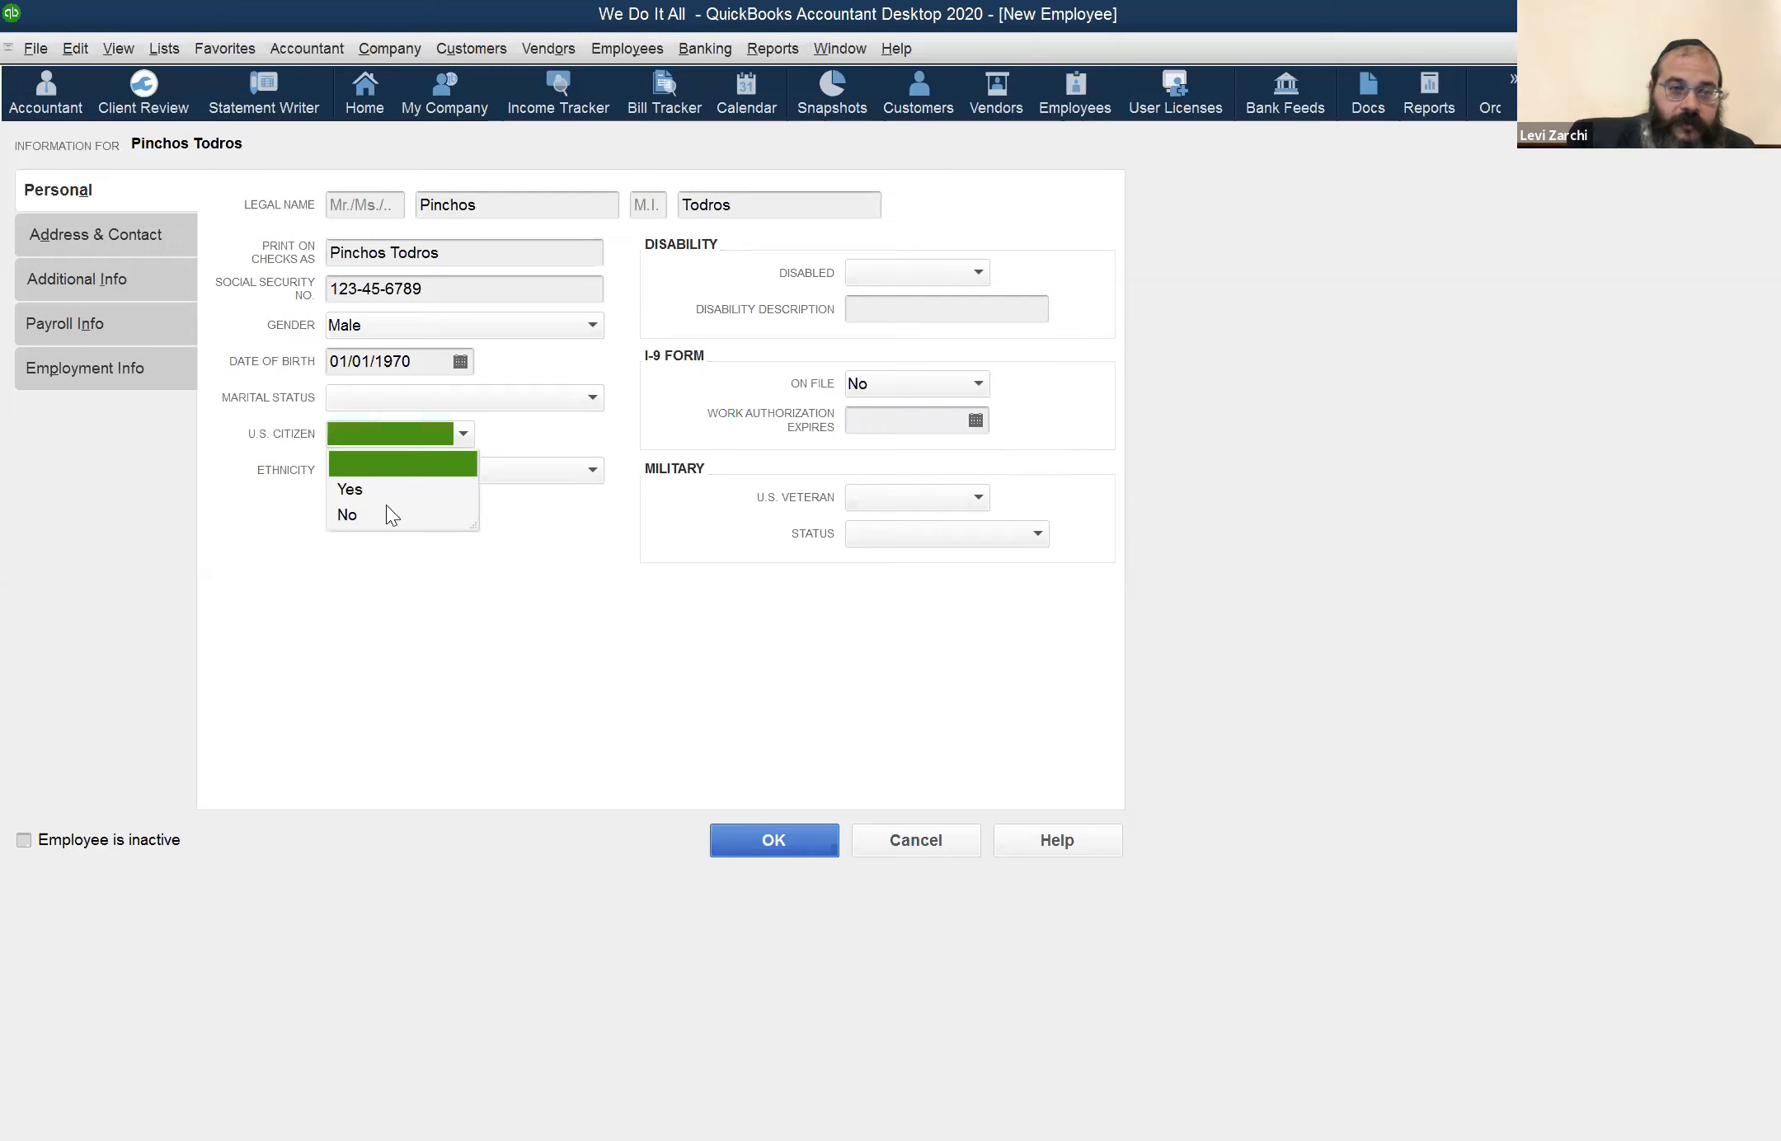
click(417, 560)
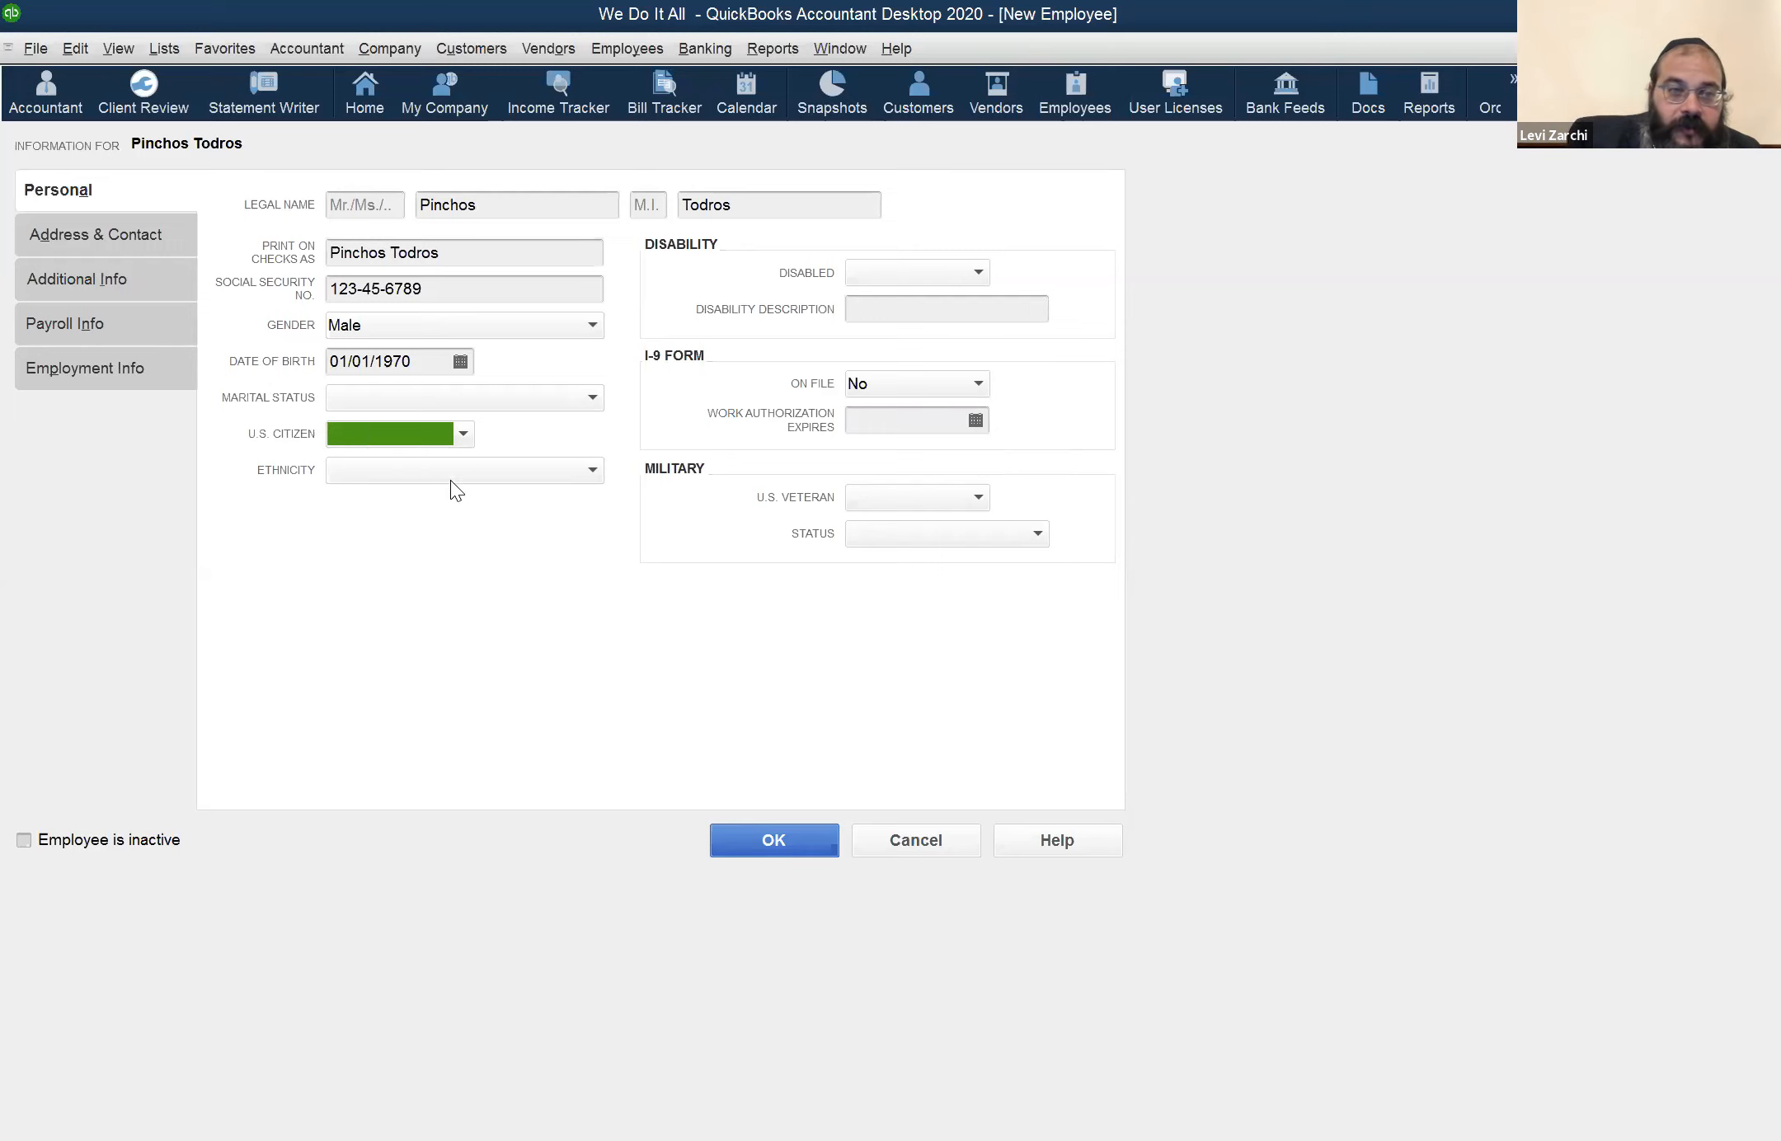
click(470, 472)
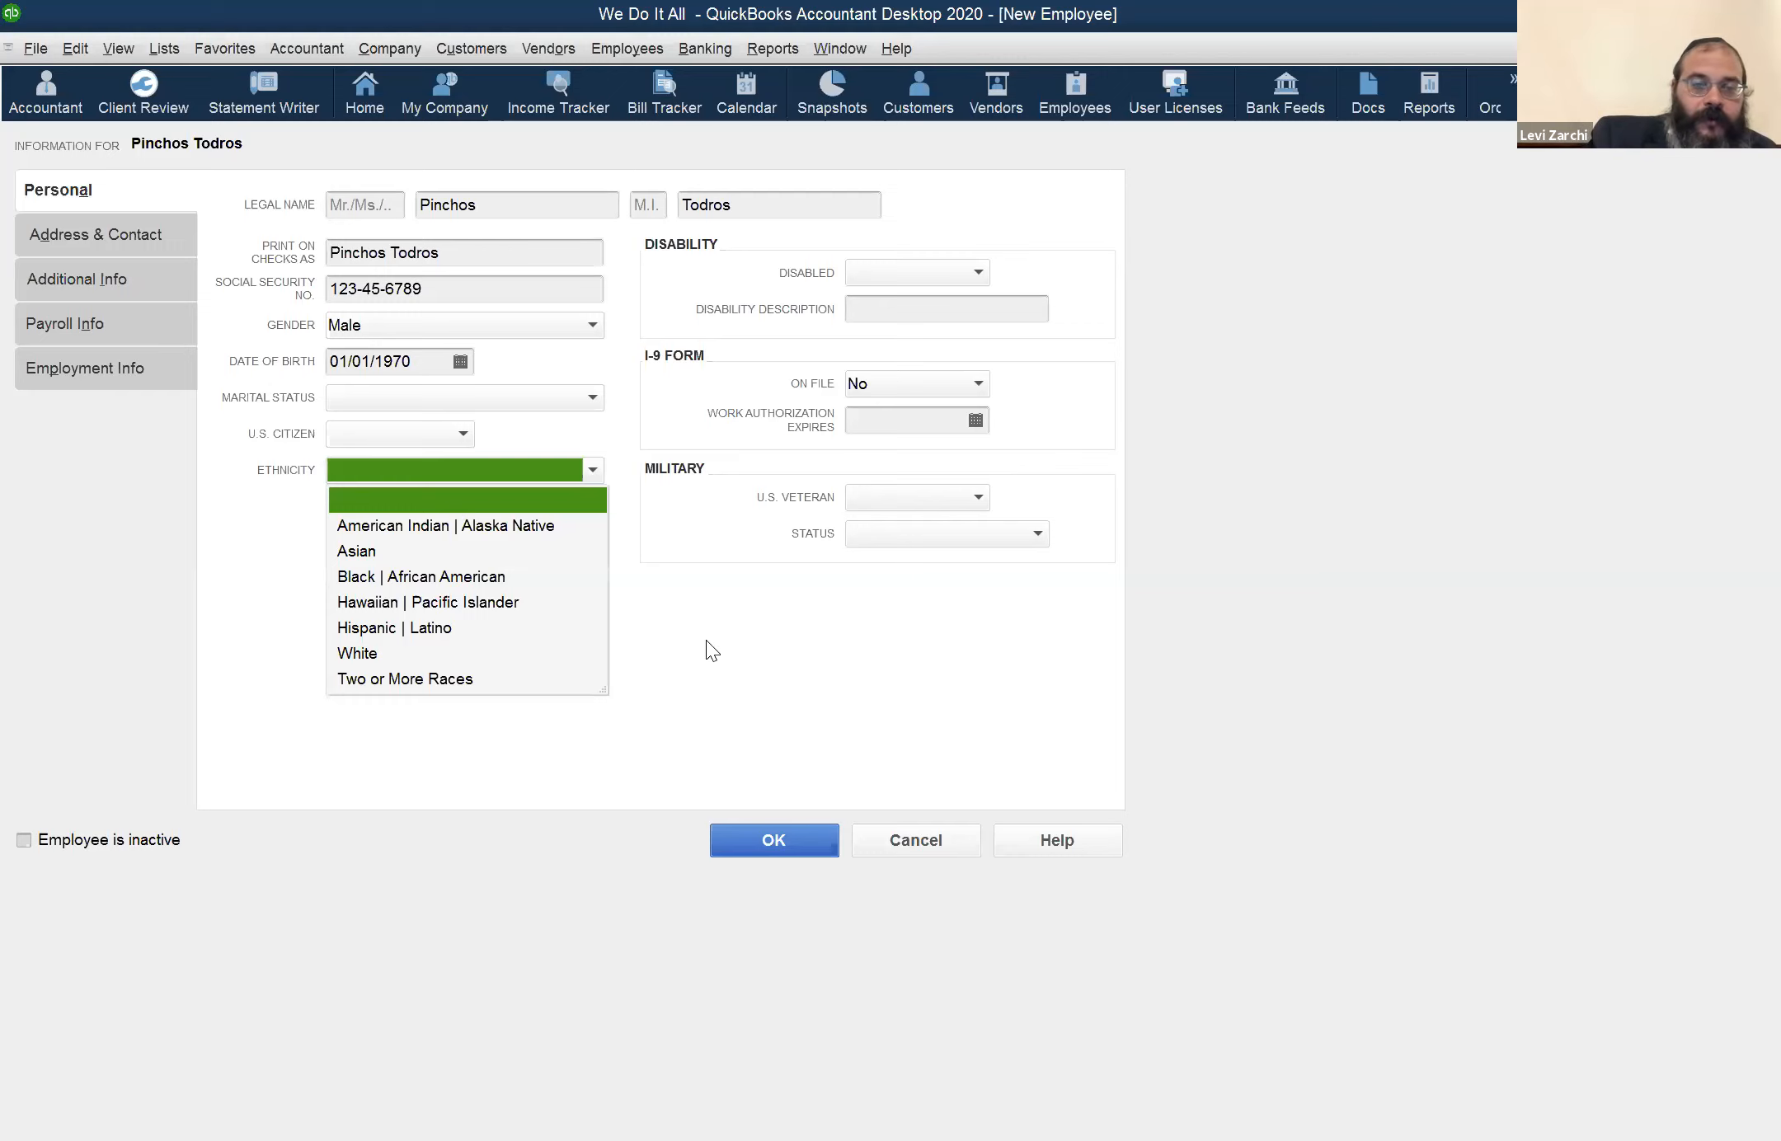
click(658, 706)
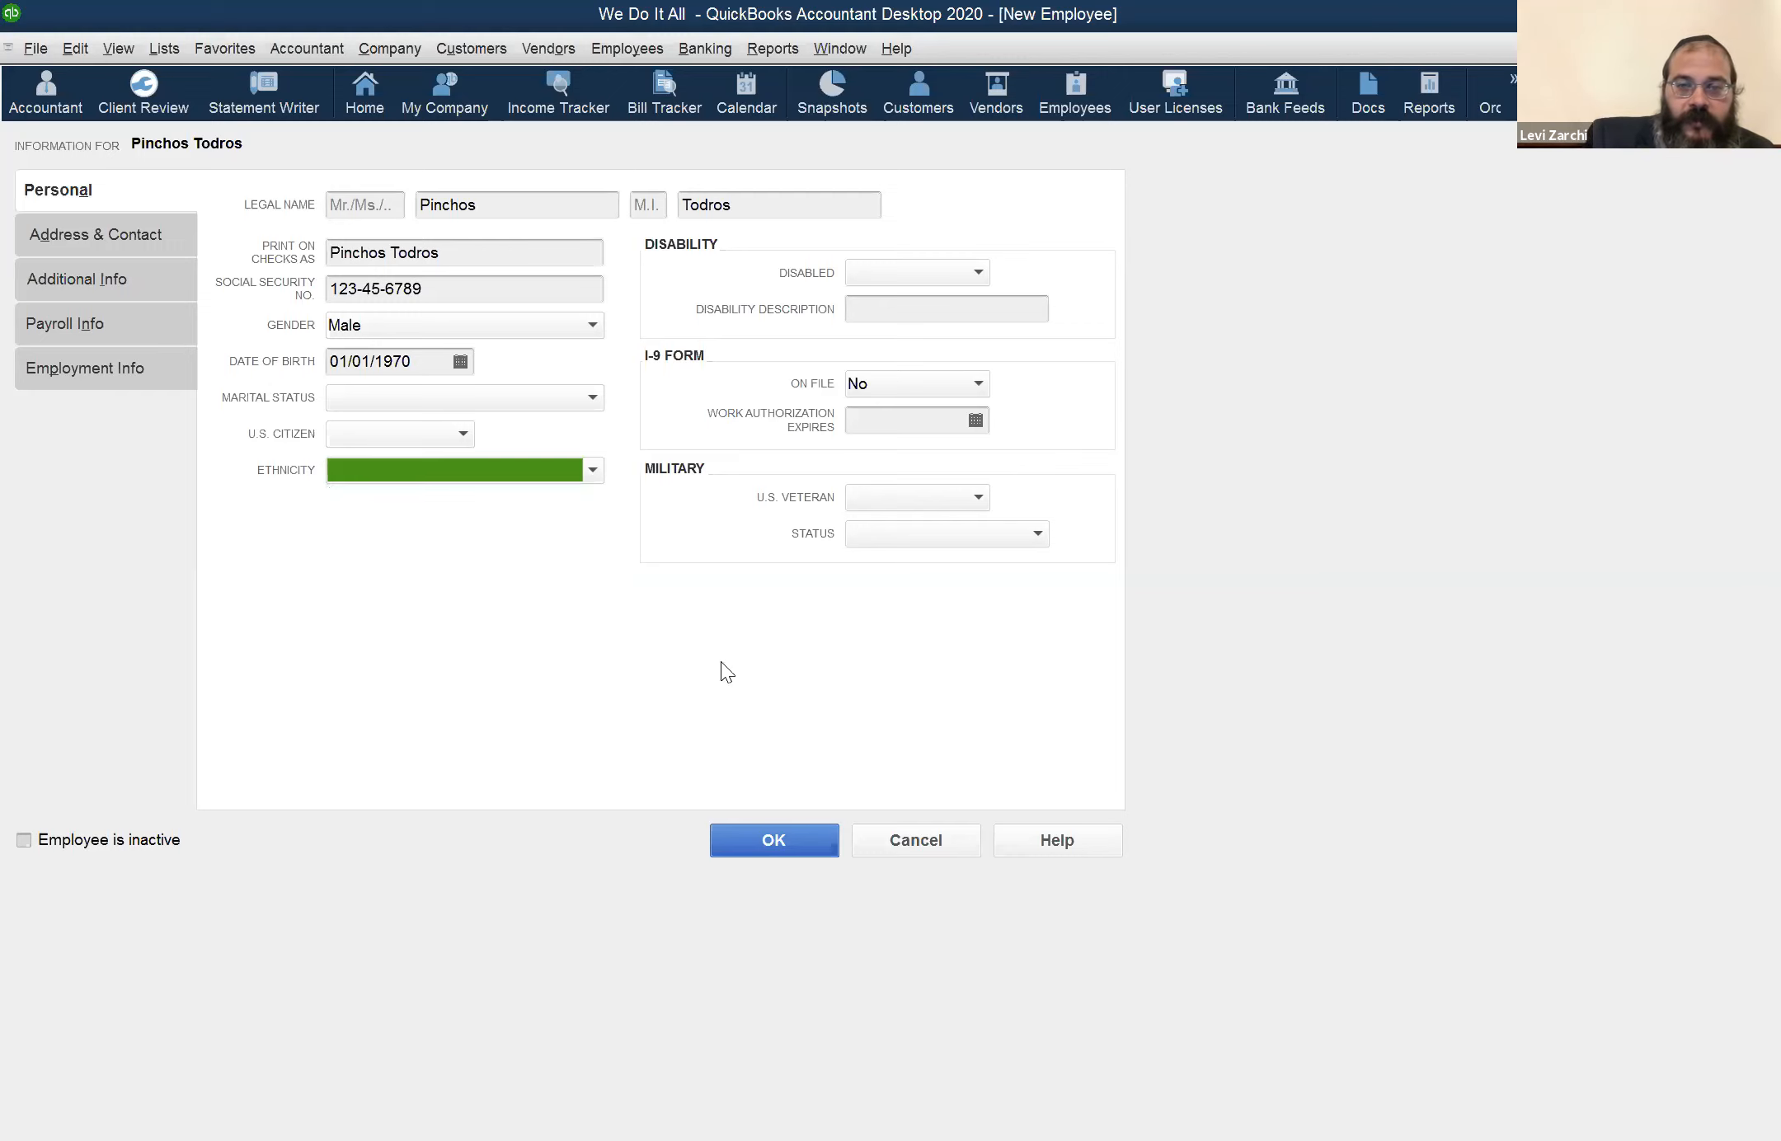
click(953, 498)
click(1045, 520)
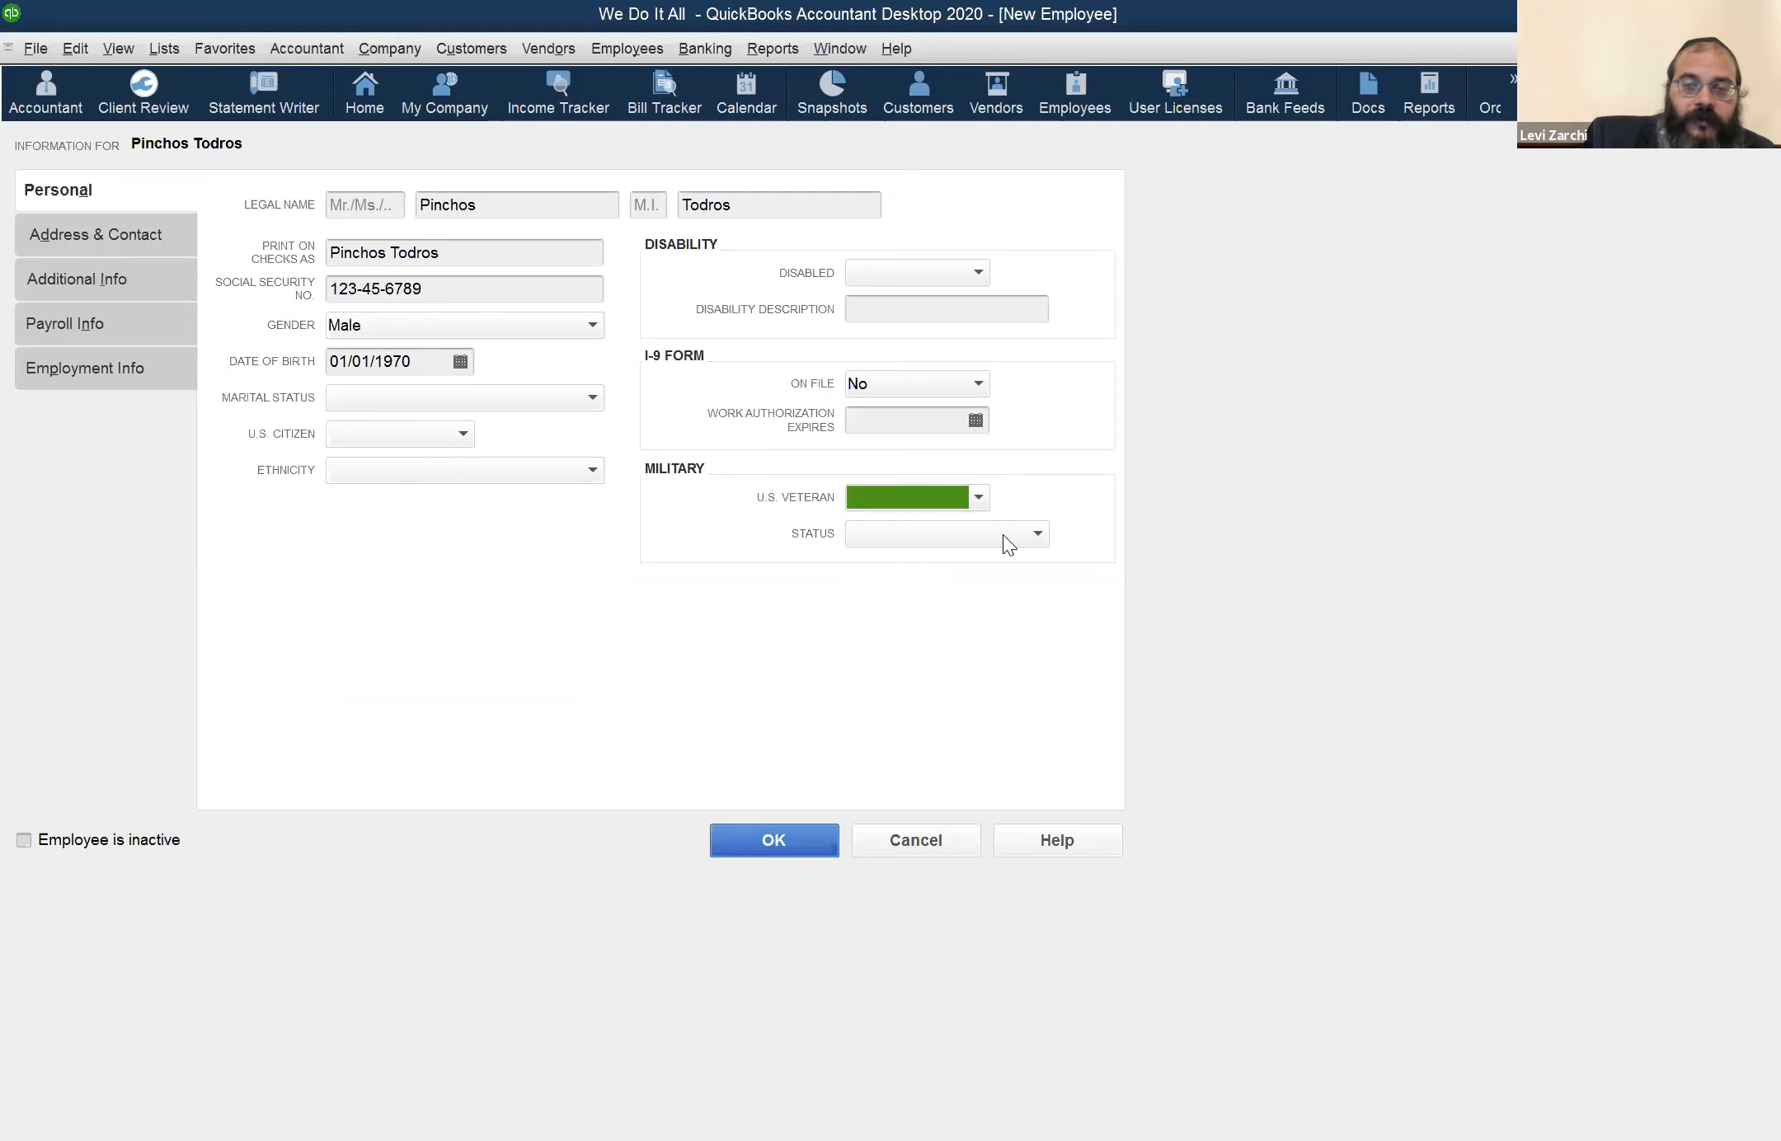
Review the U.S. veteran and military status choices for the new employee, leaving both fields blank
click(978, 500)
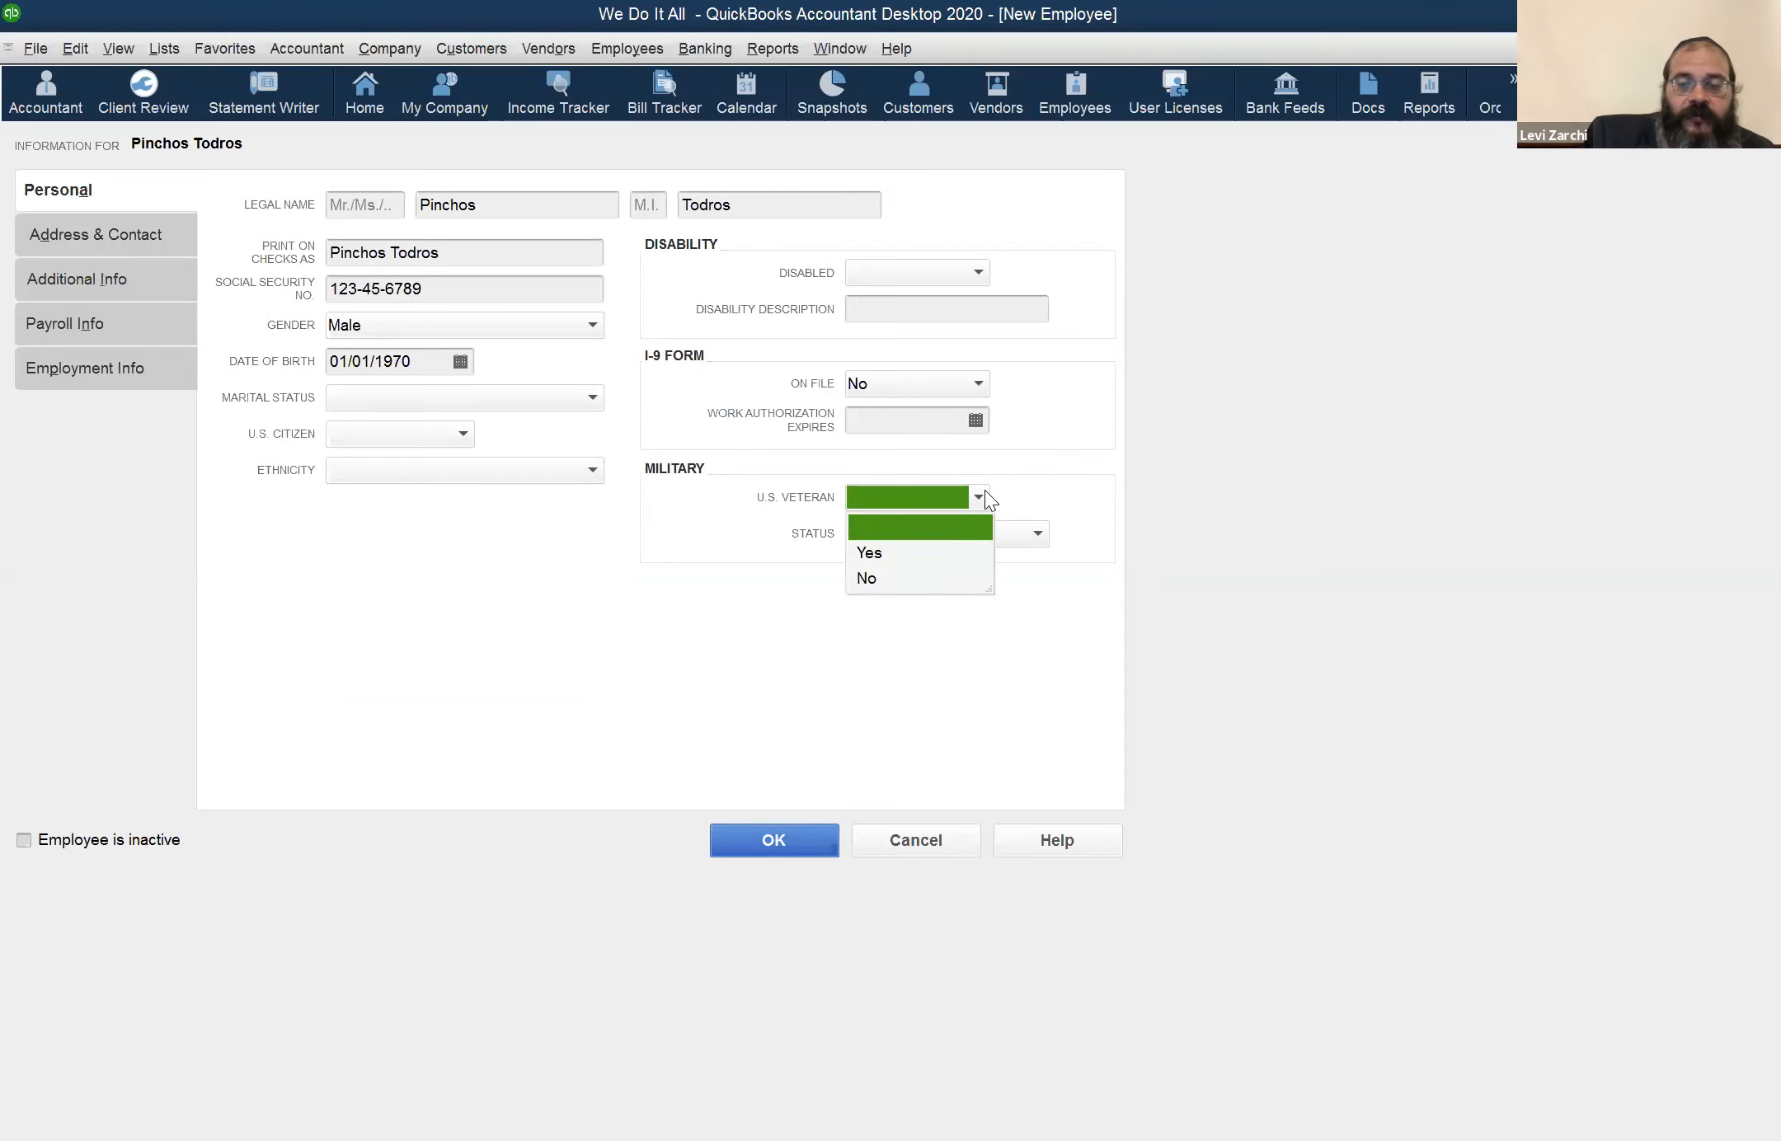
click(1095, 458)
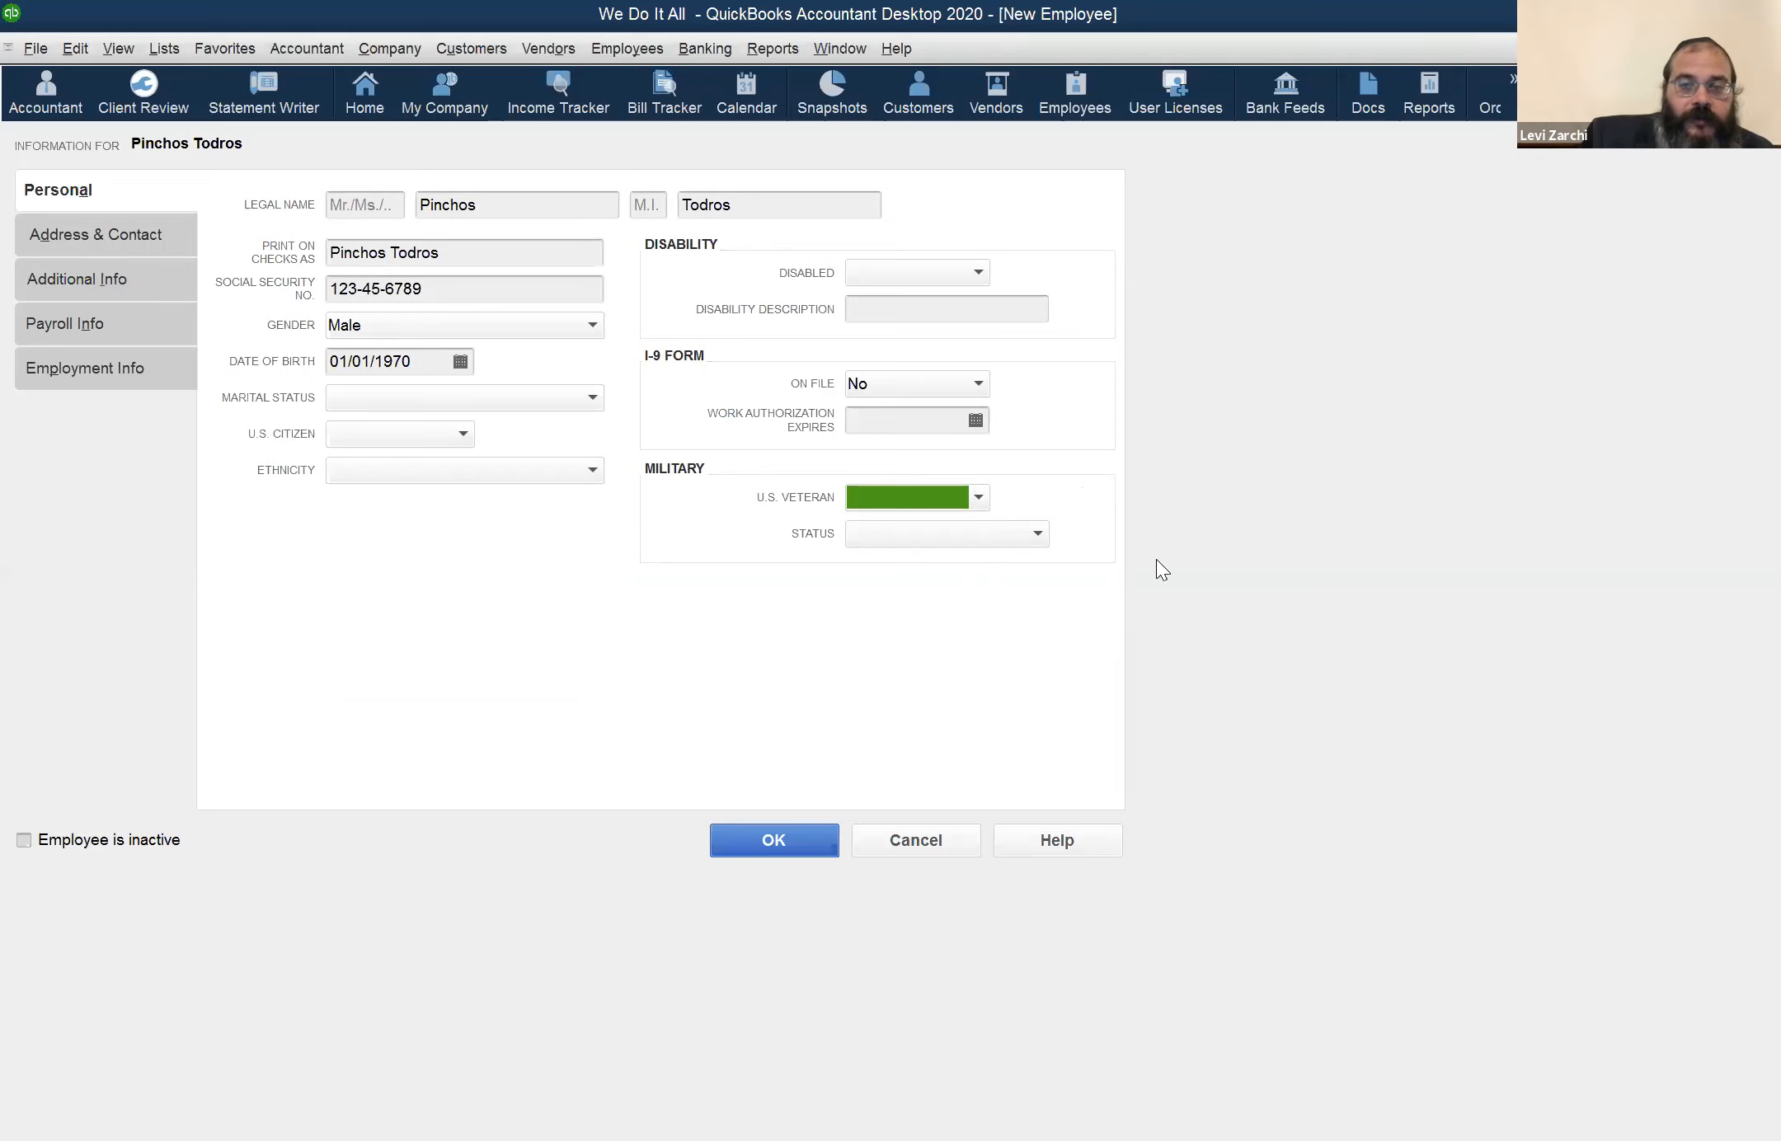
click(890, 533)
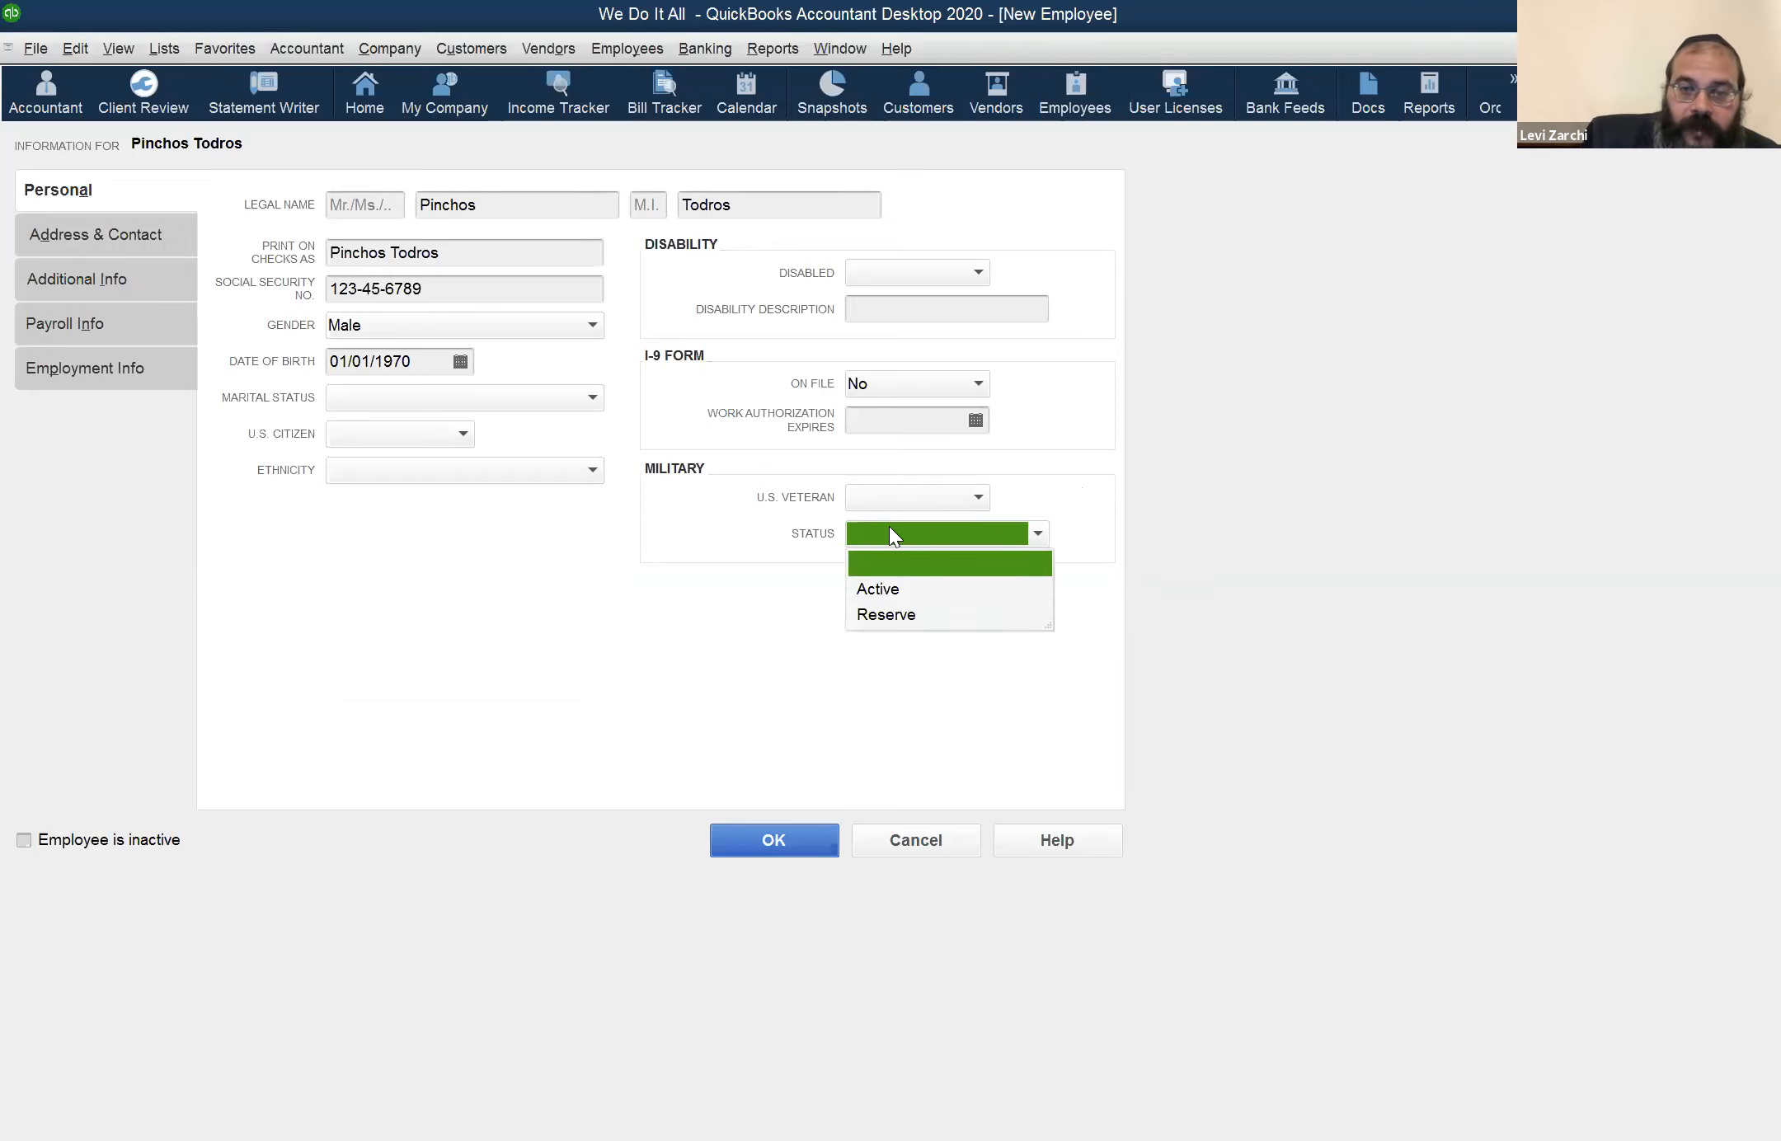
click(1085, 439)
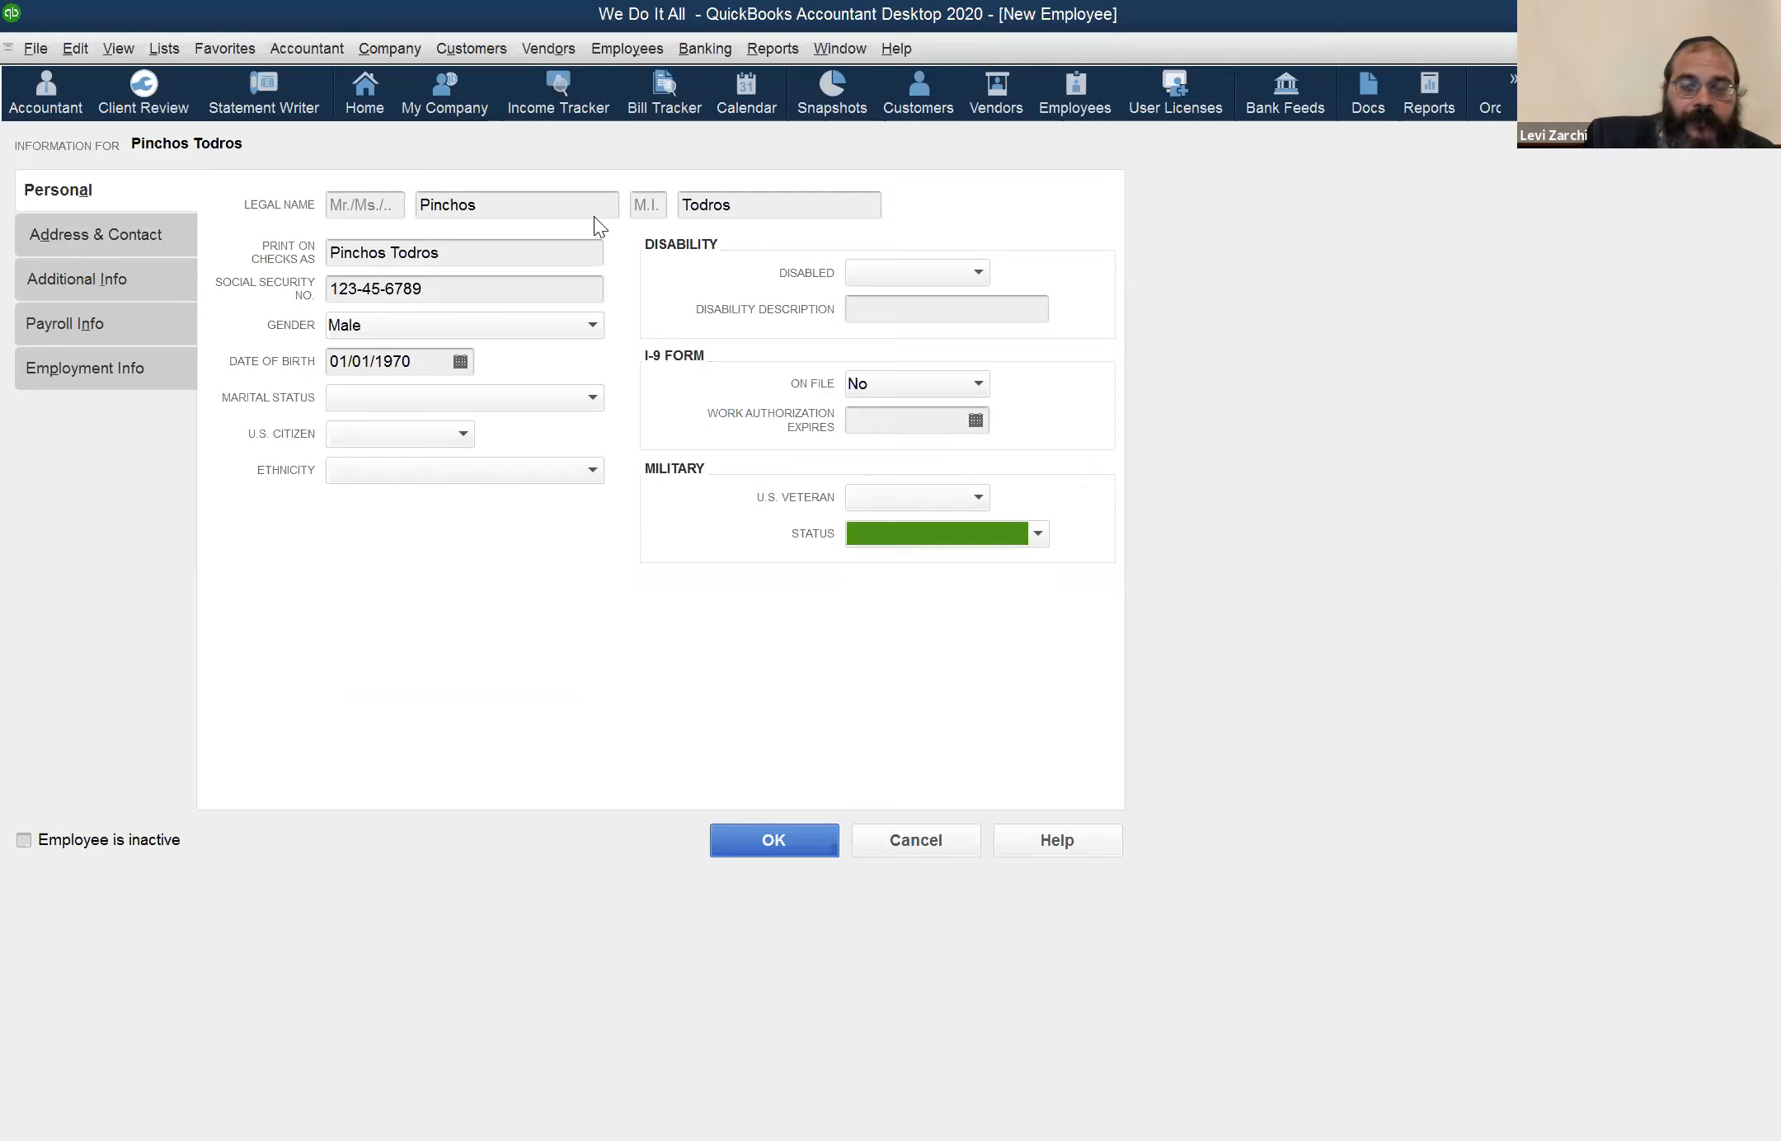
click(465, 295)
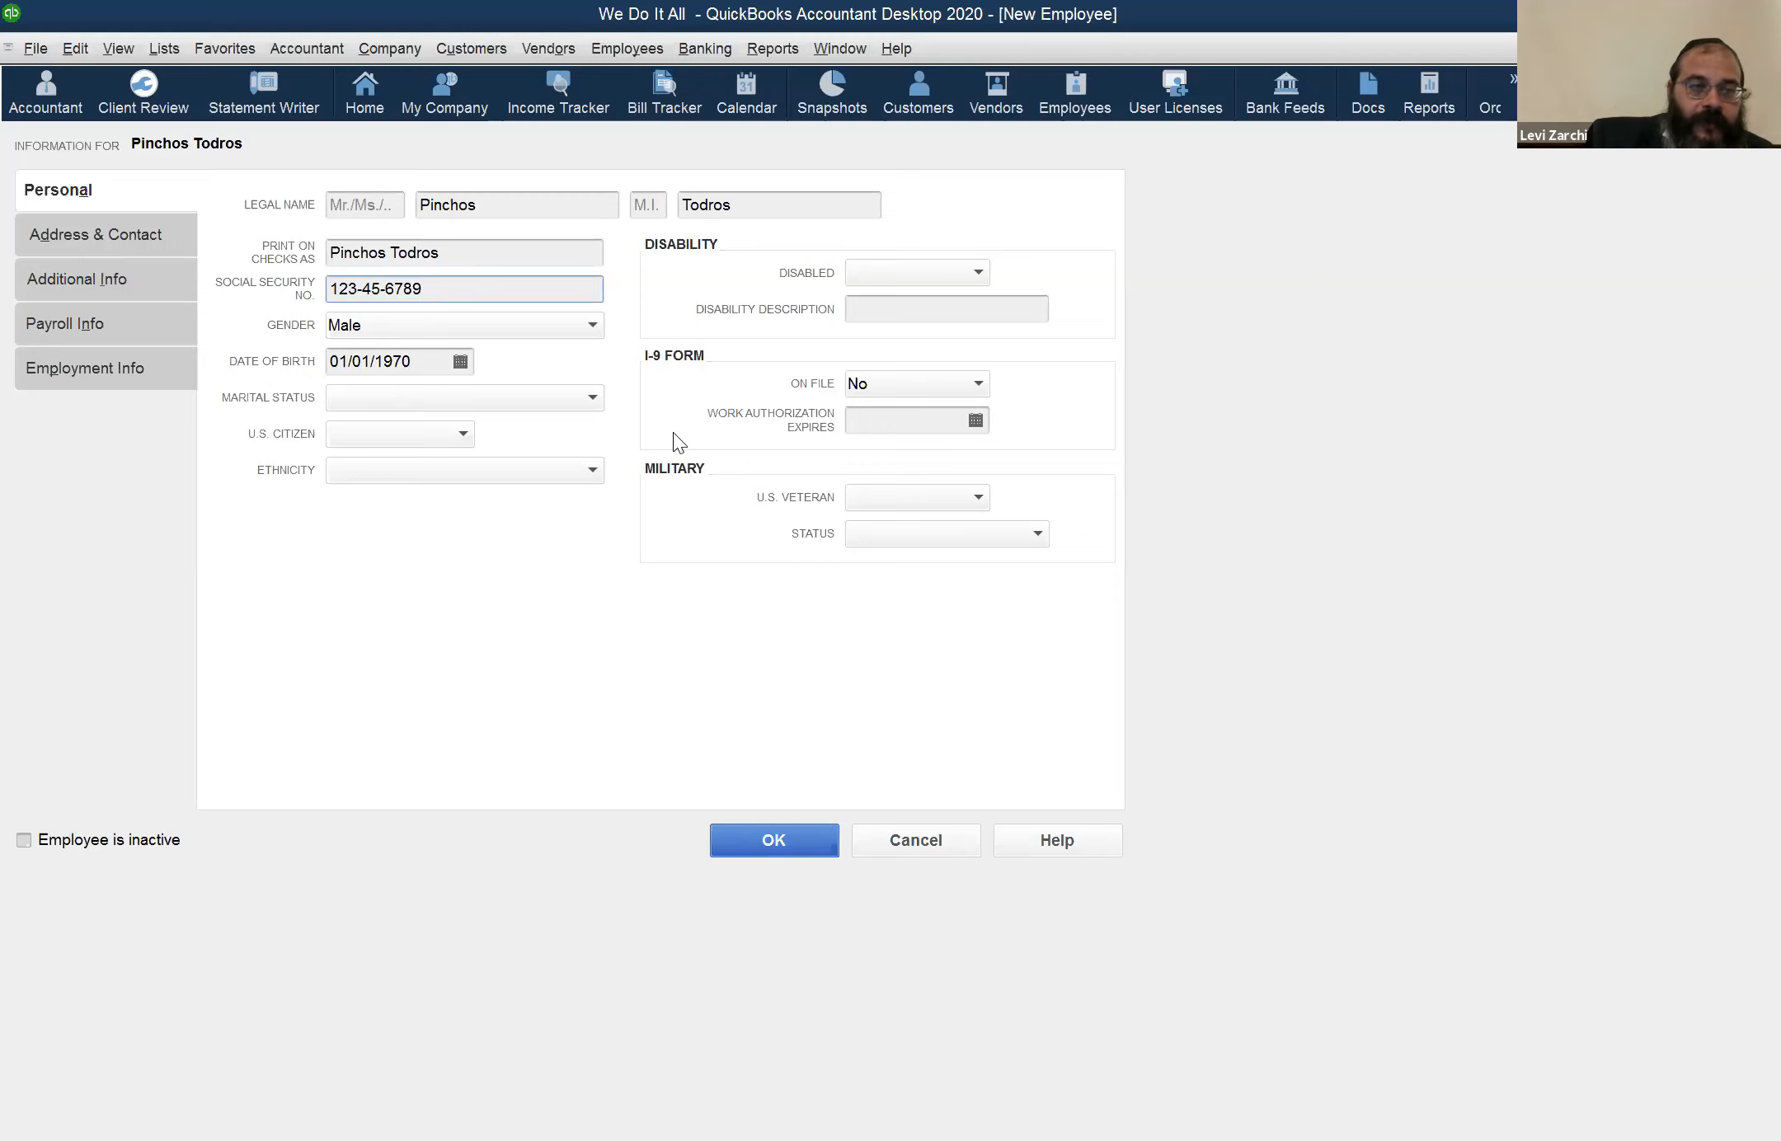
Go through the new employee's home address, phone and e-mail fields in the address and contact section without entering anything
click(153, 233)
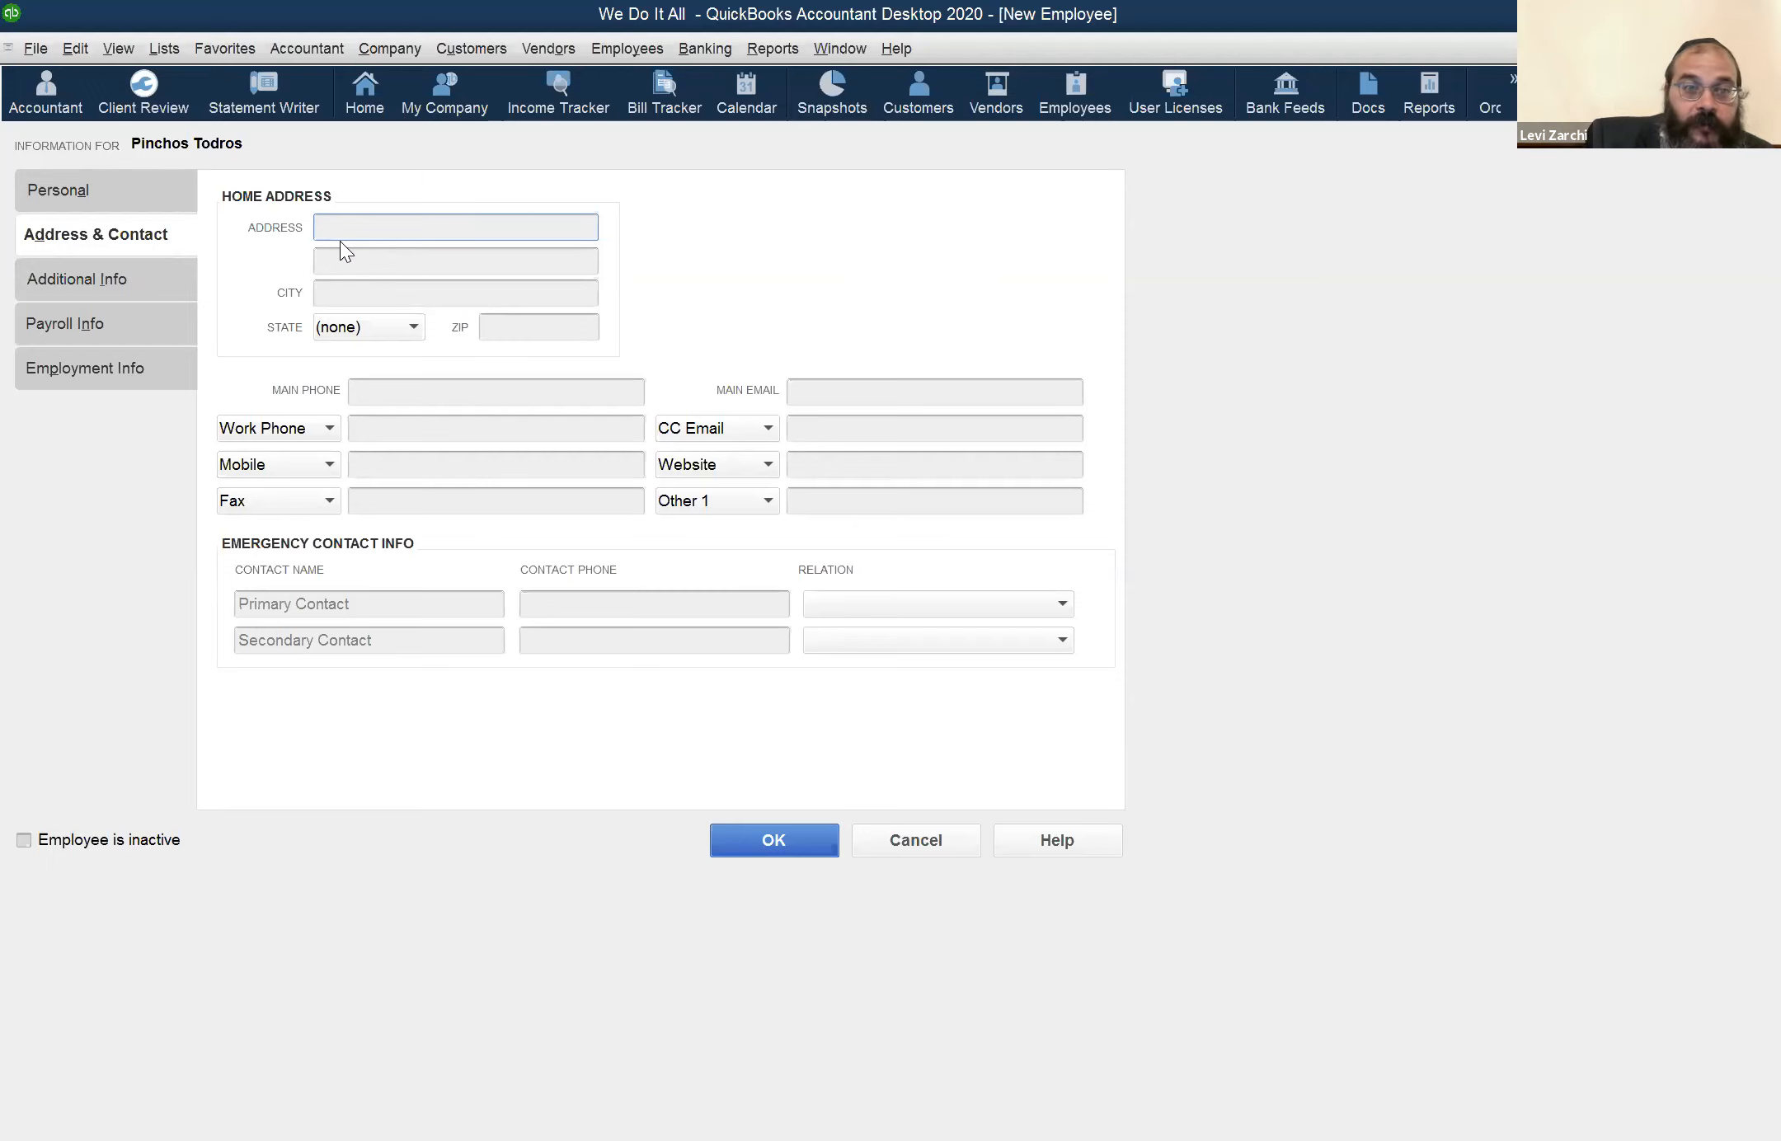
key(Tab)
key(Tab)
click(561, 336)
click(597, 433)
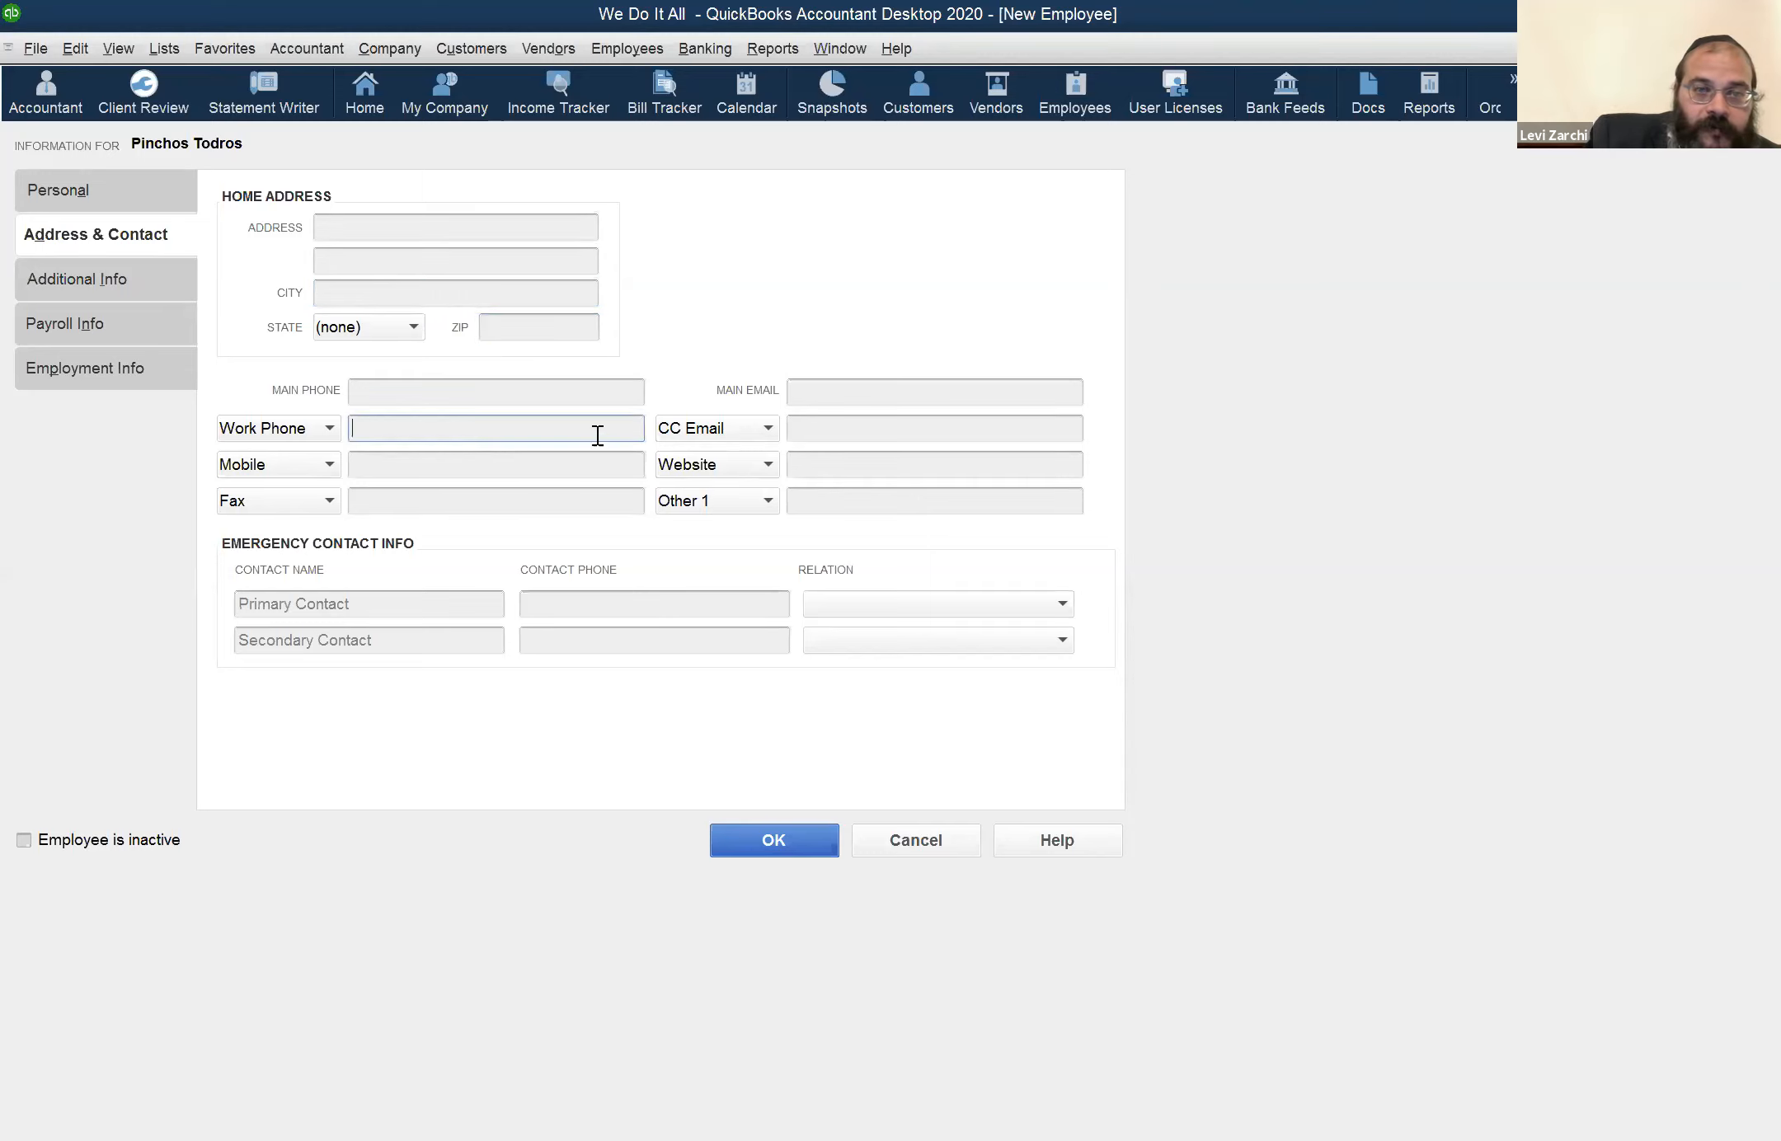
click(827, 430)
click(792, 465)
click(806, 390)
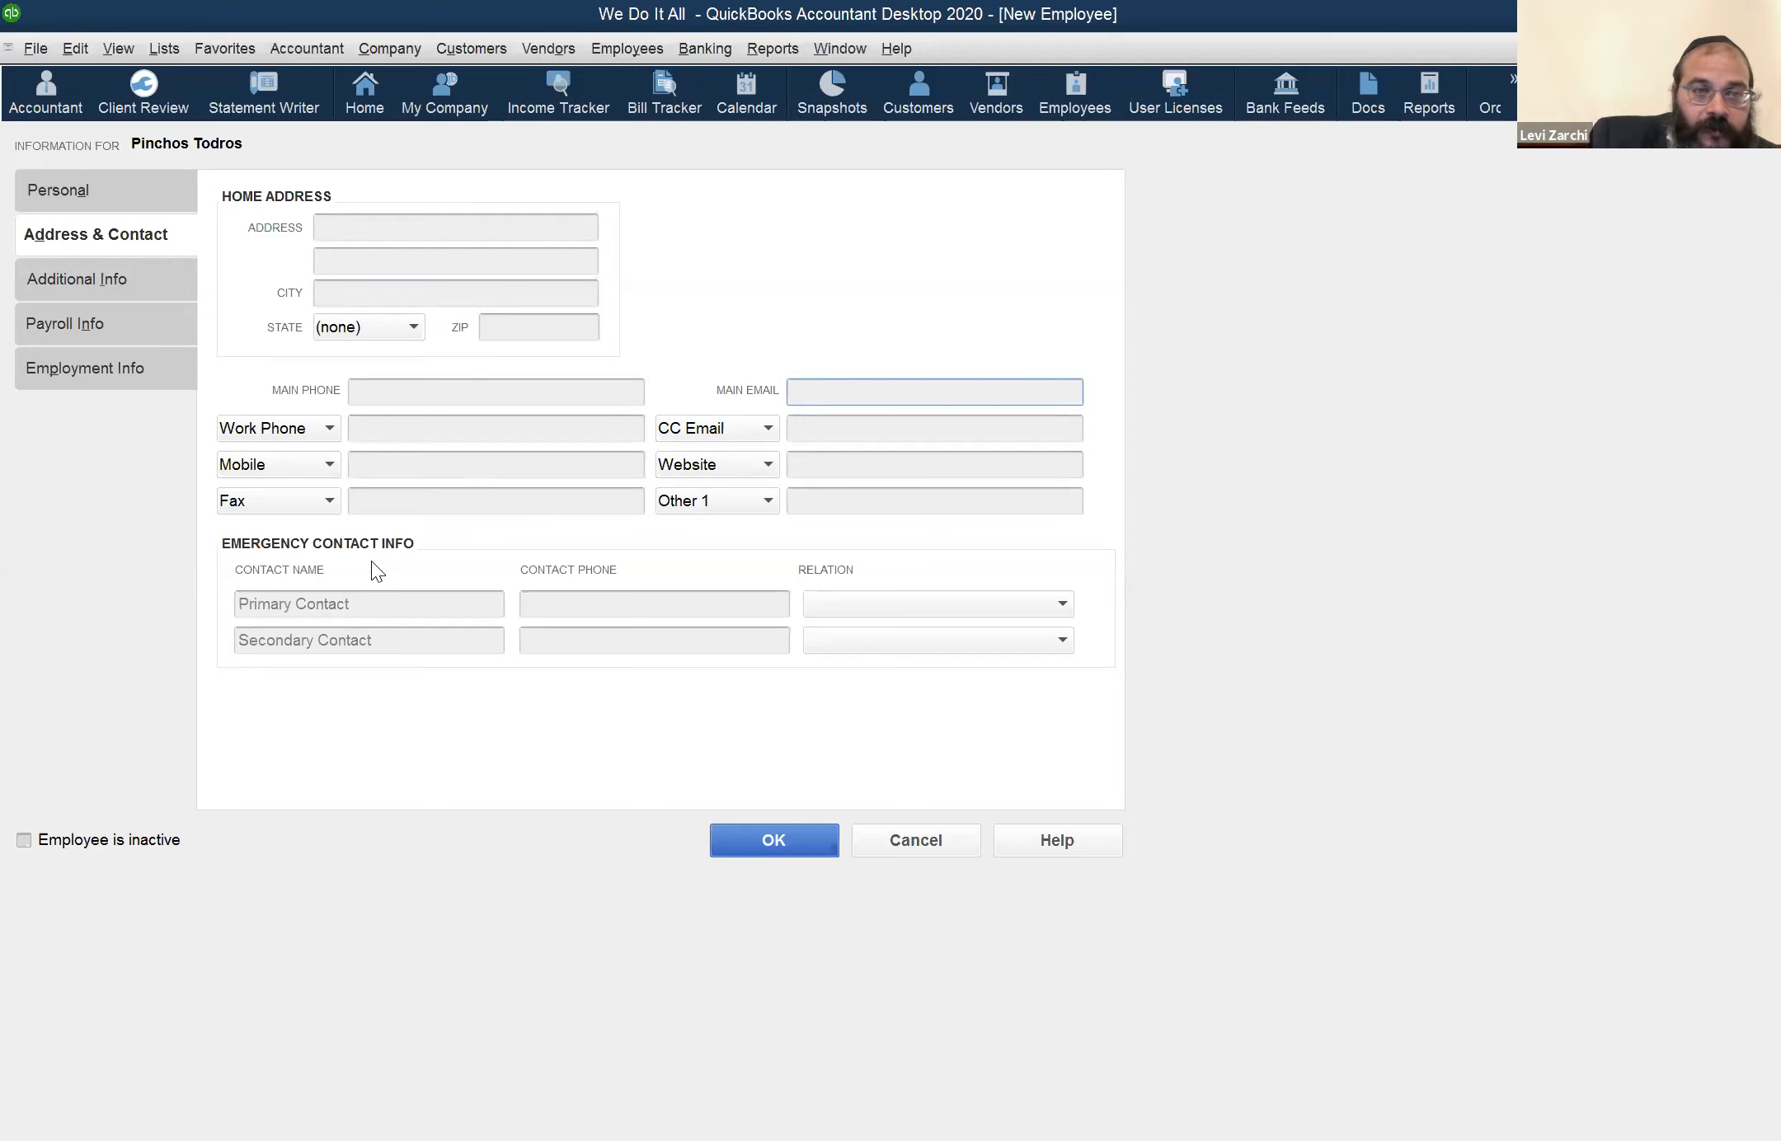
Set the state in the new employee's home address to NJ and enter the ZIP code
click(355, 329)
scroll(334, 620, down, 9)
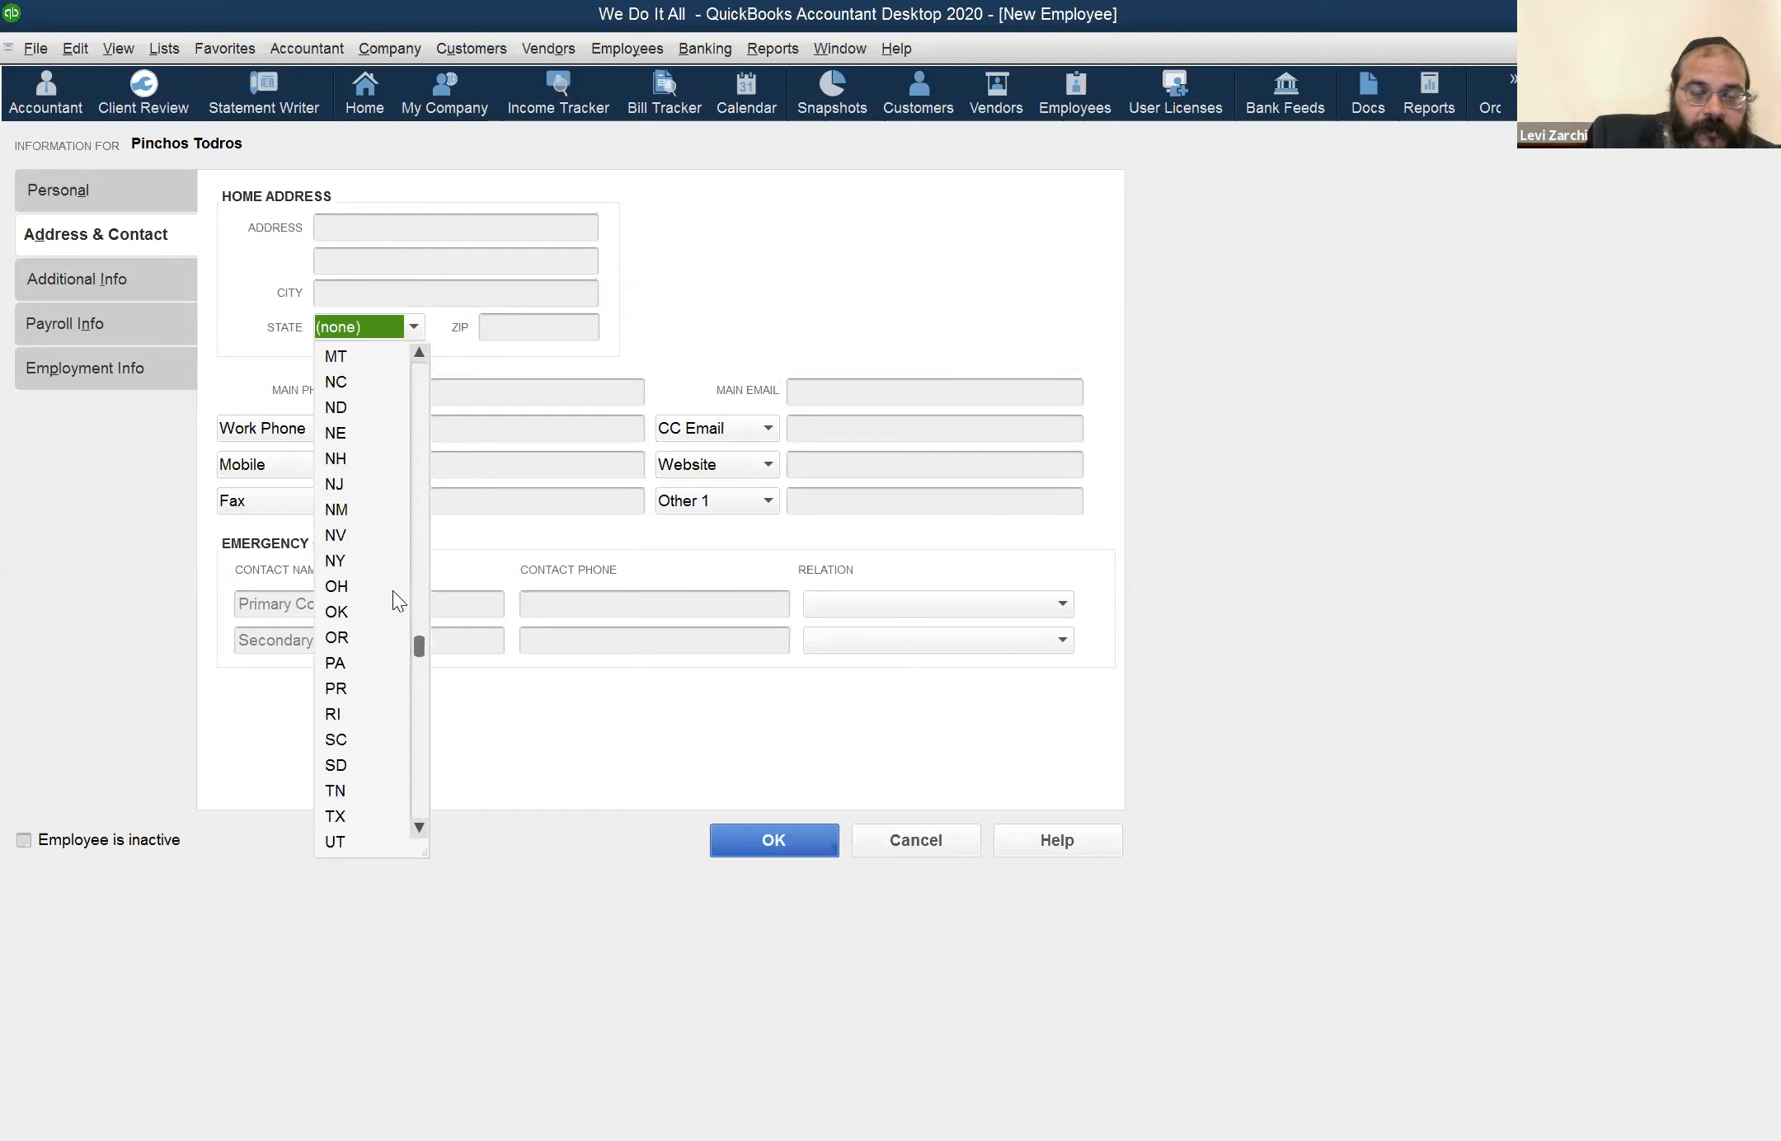
click(558, 323)
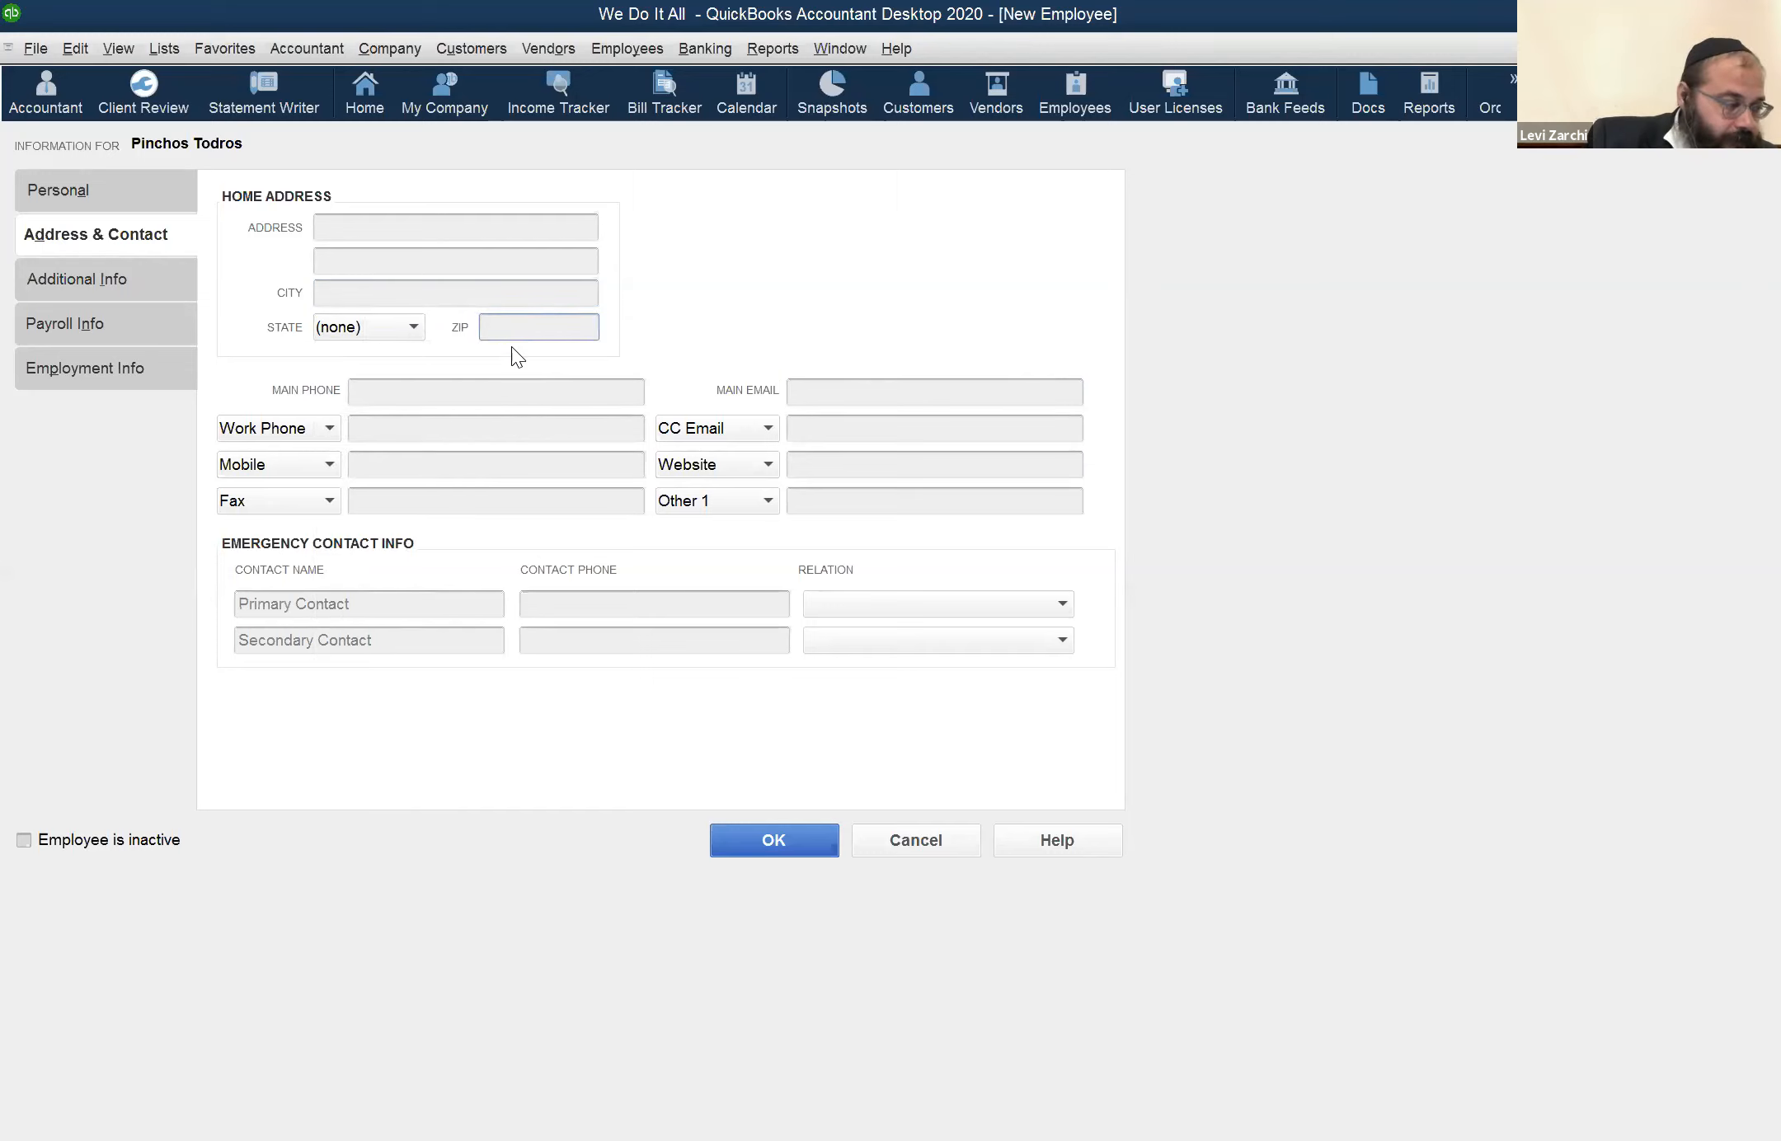
click(364, 323)
scroll(351, 577, down, 7)
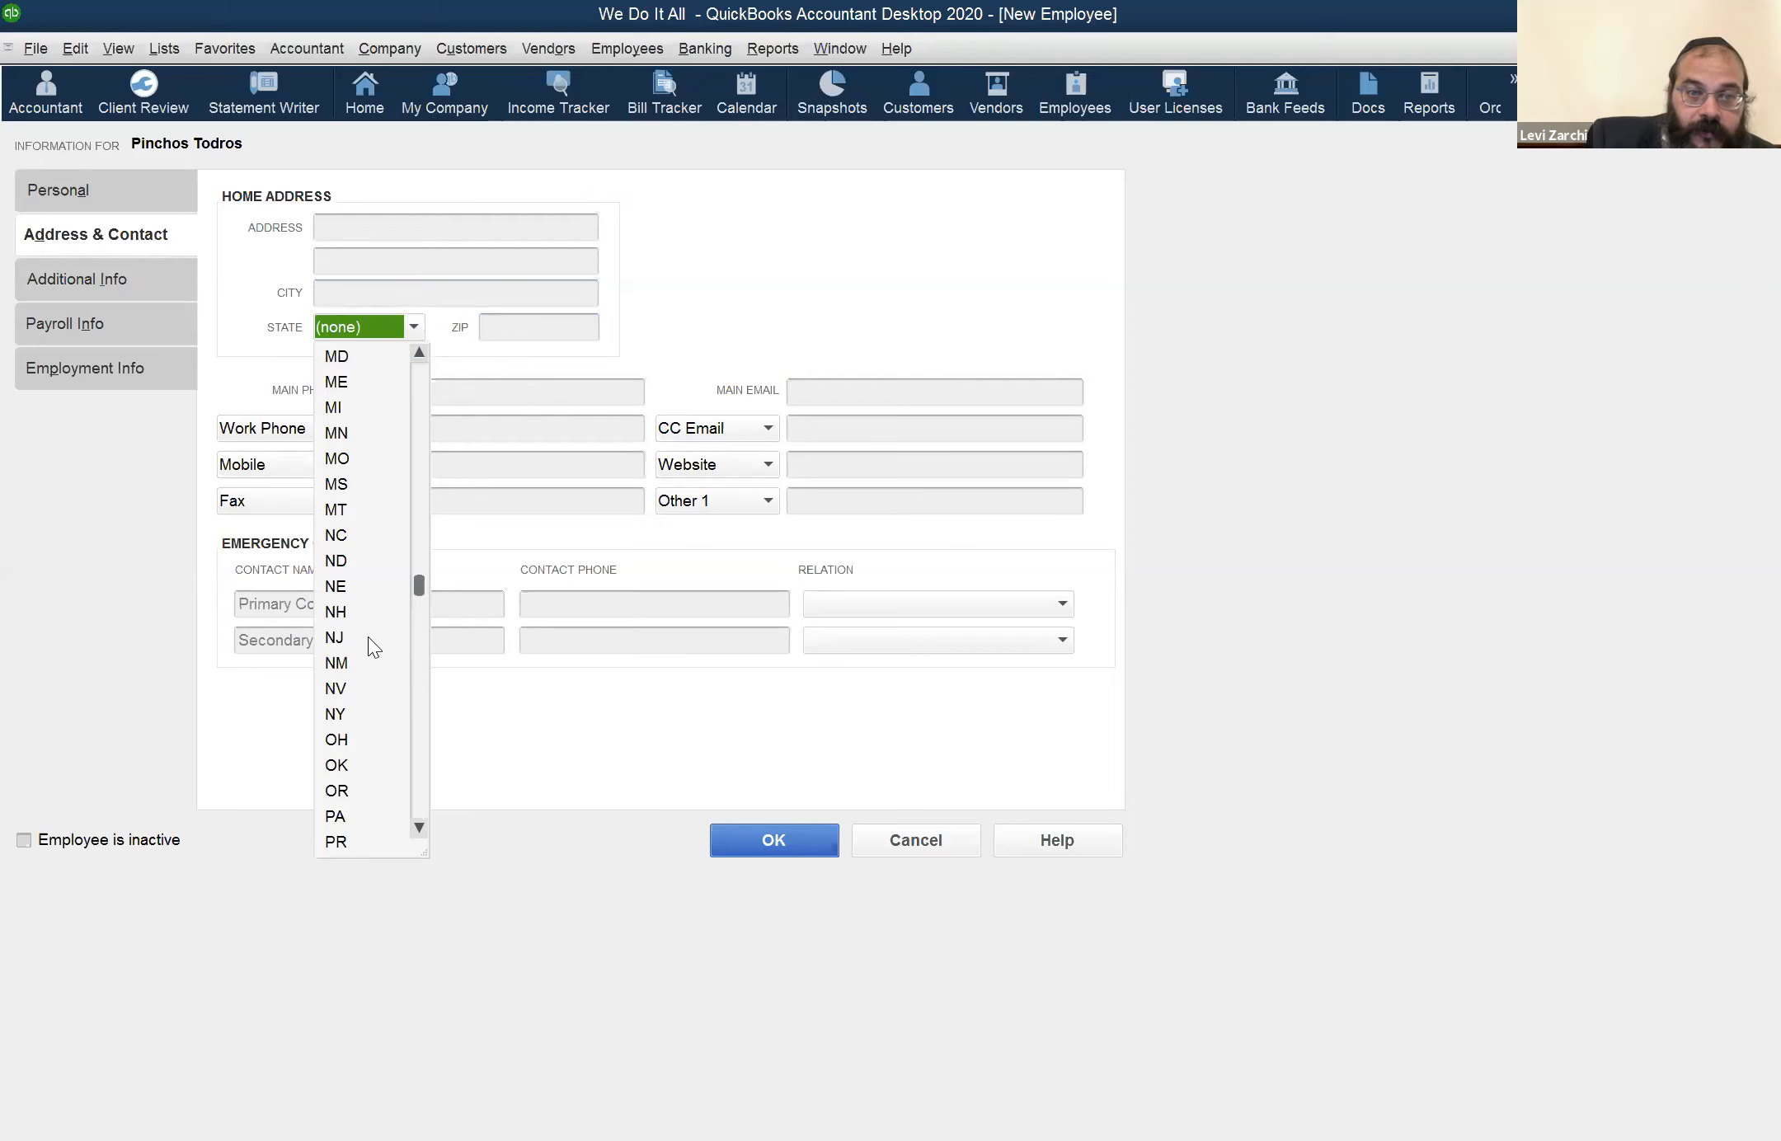
click(567, 330)
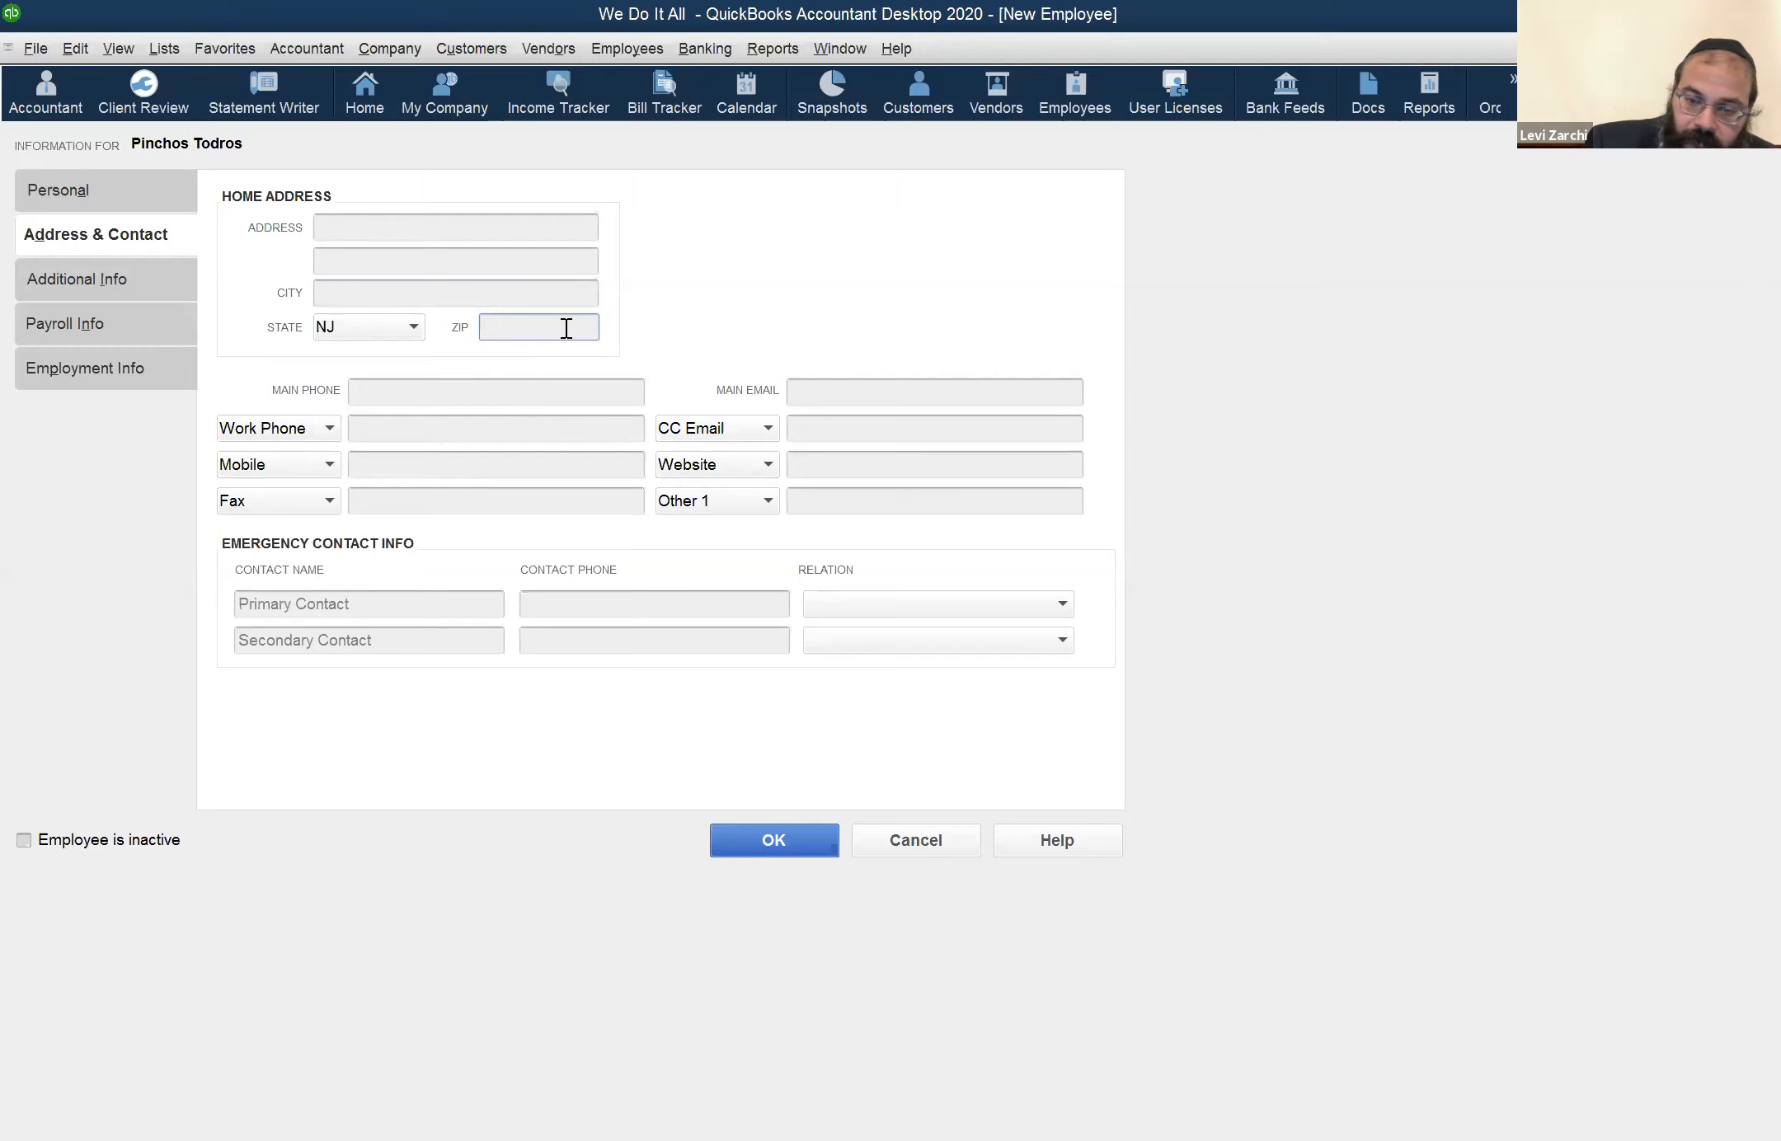
text(08701)
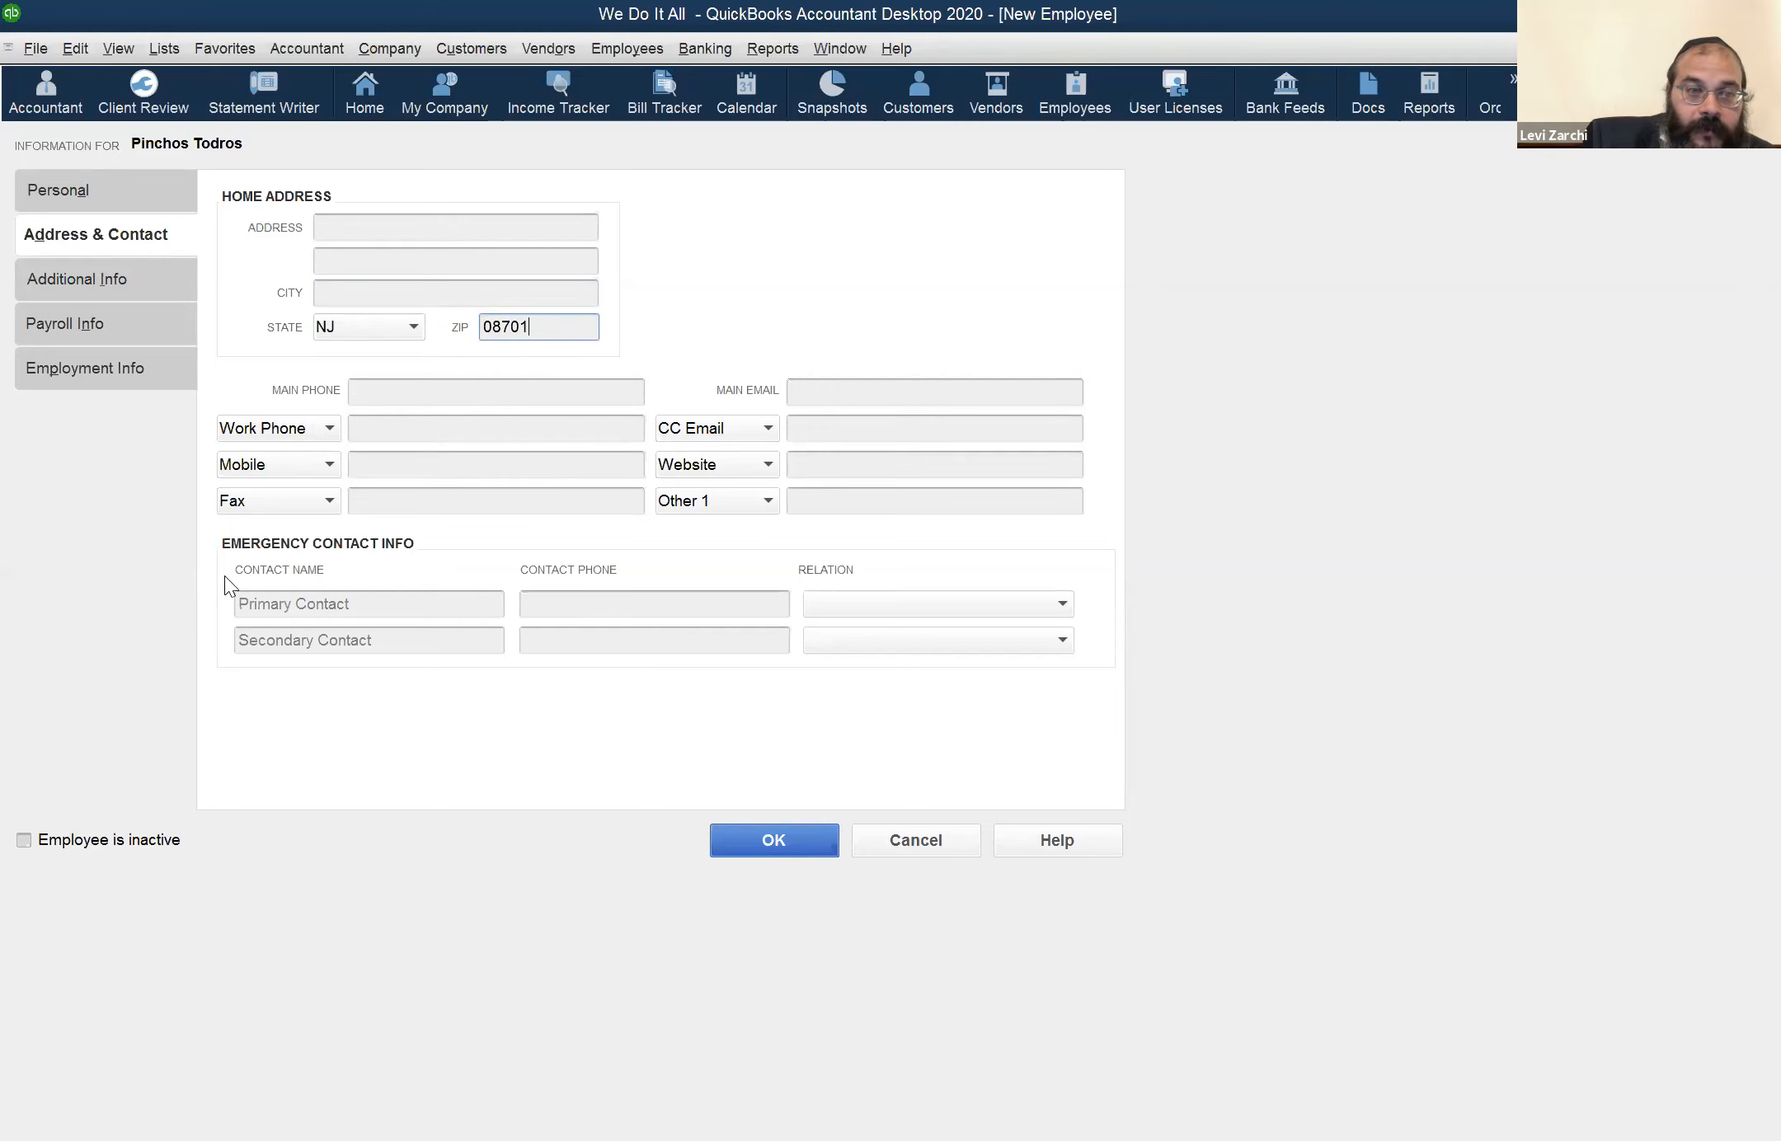
Enter the employee's street address in the home address section and recheck the personal details
click(155, 195)
click(152, 239)
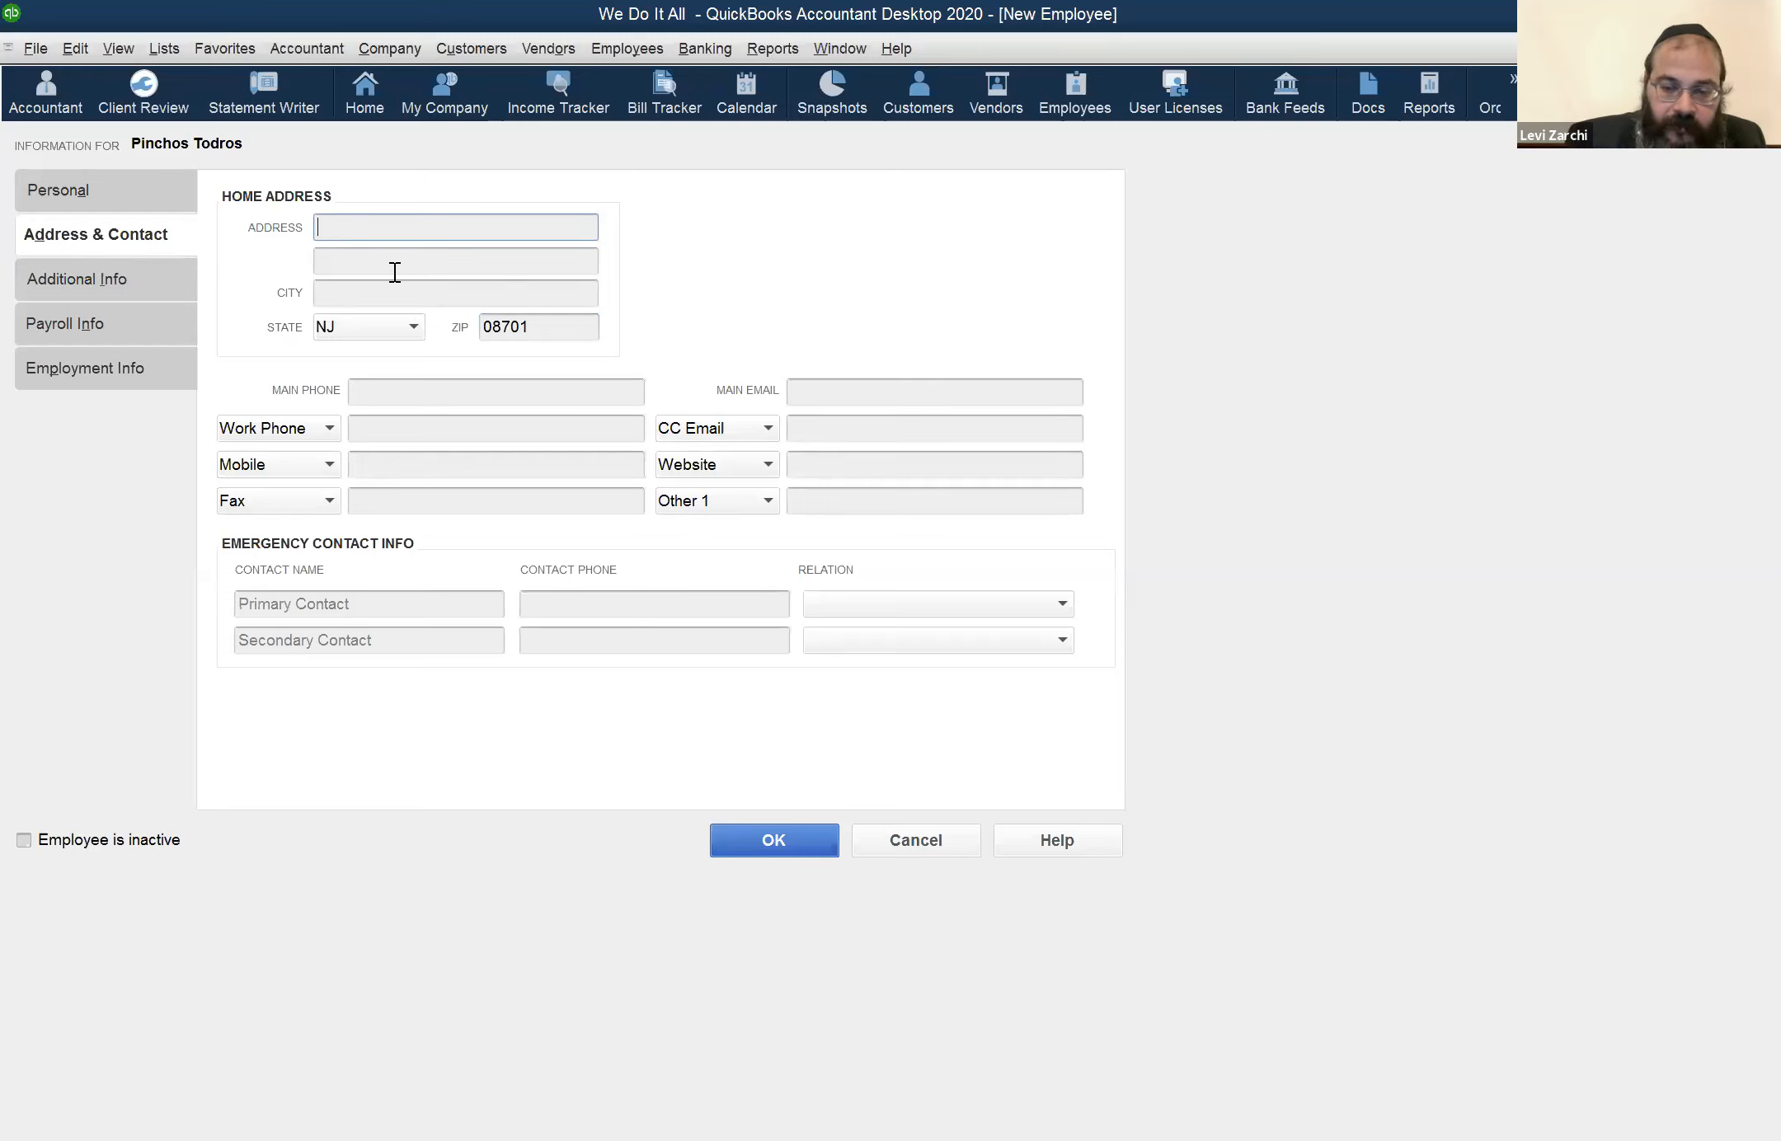
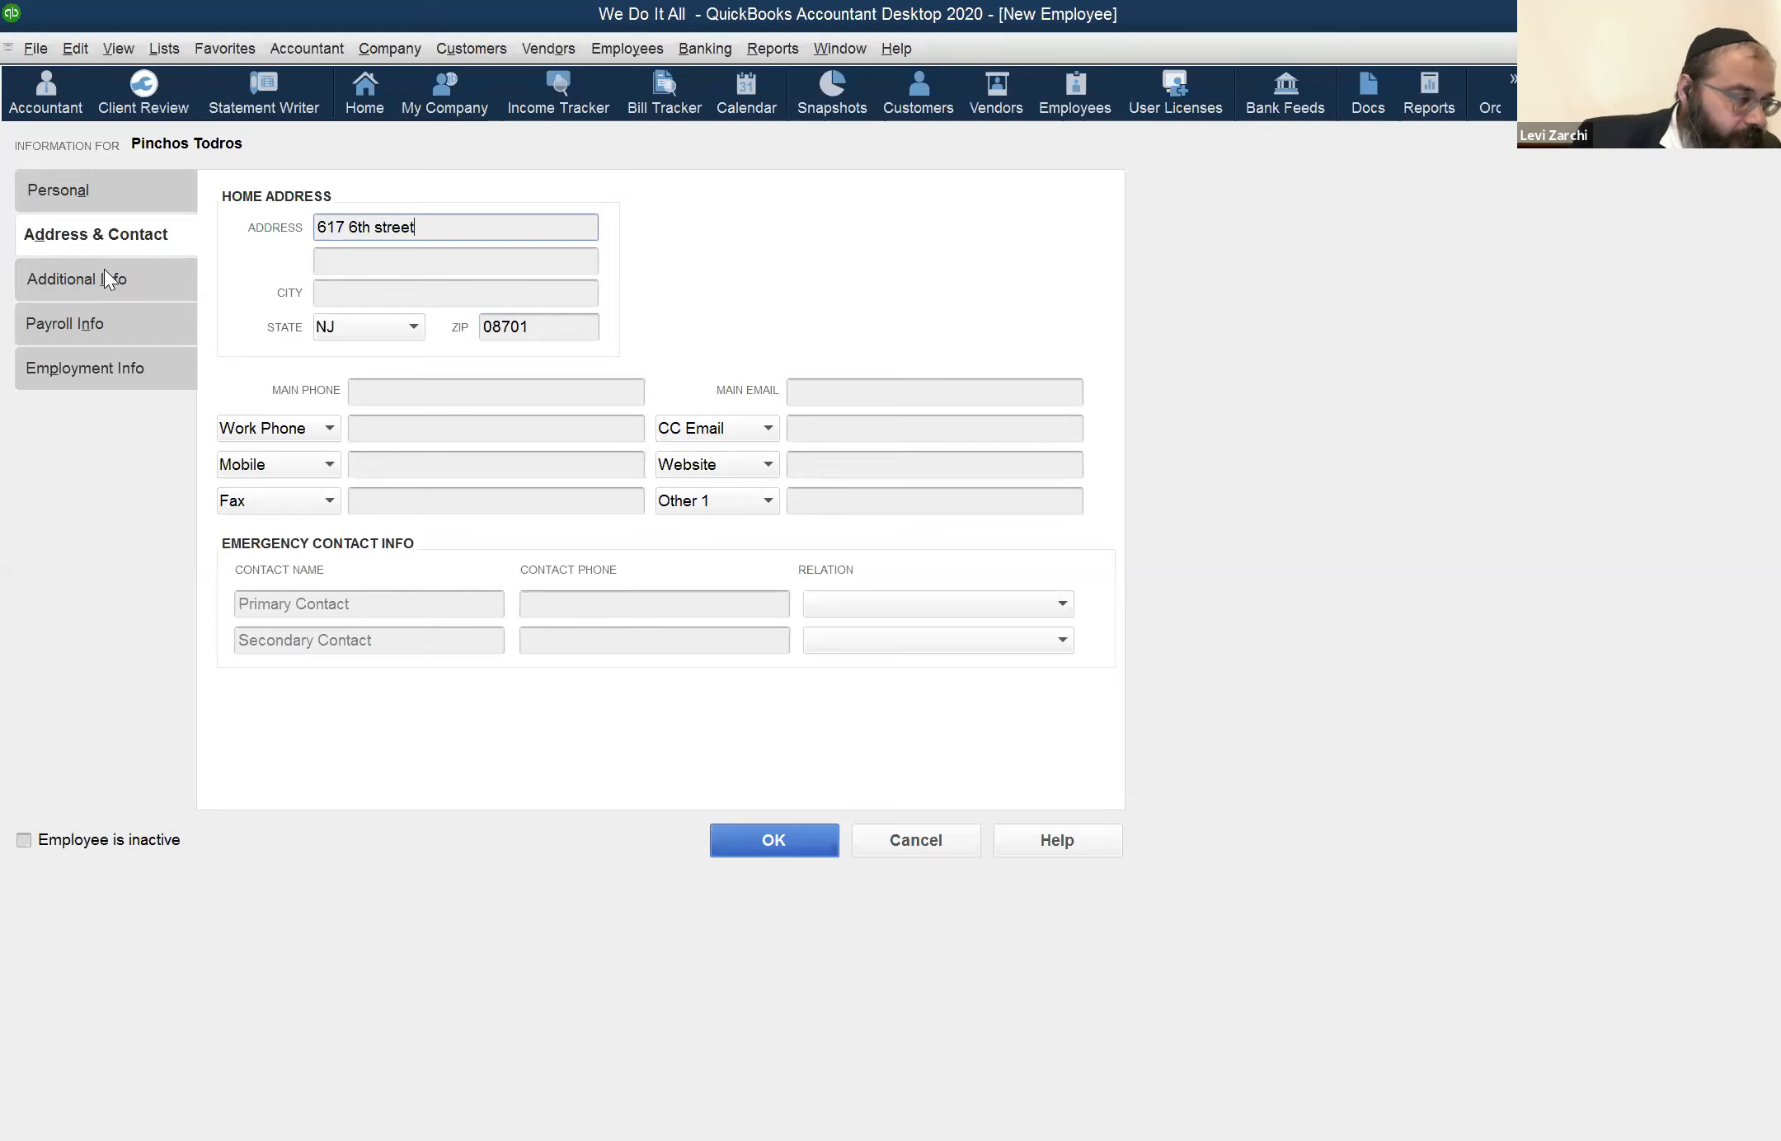
click(146, 190)
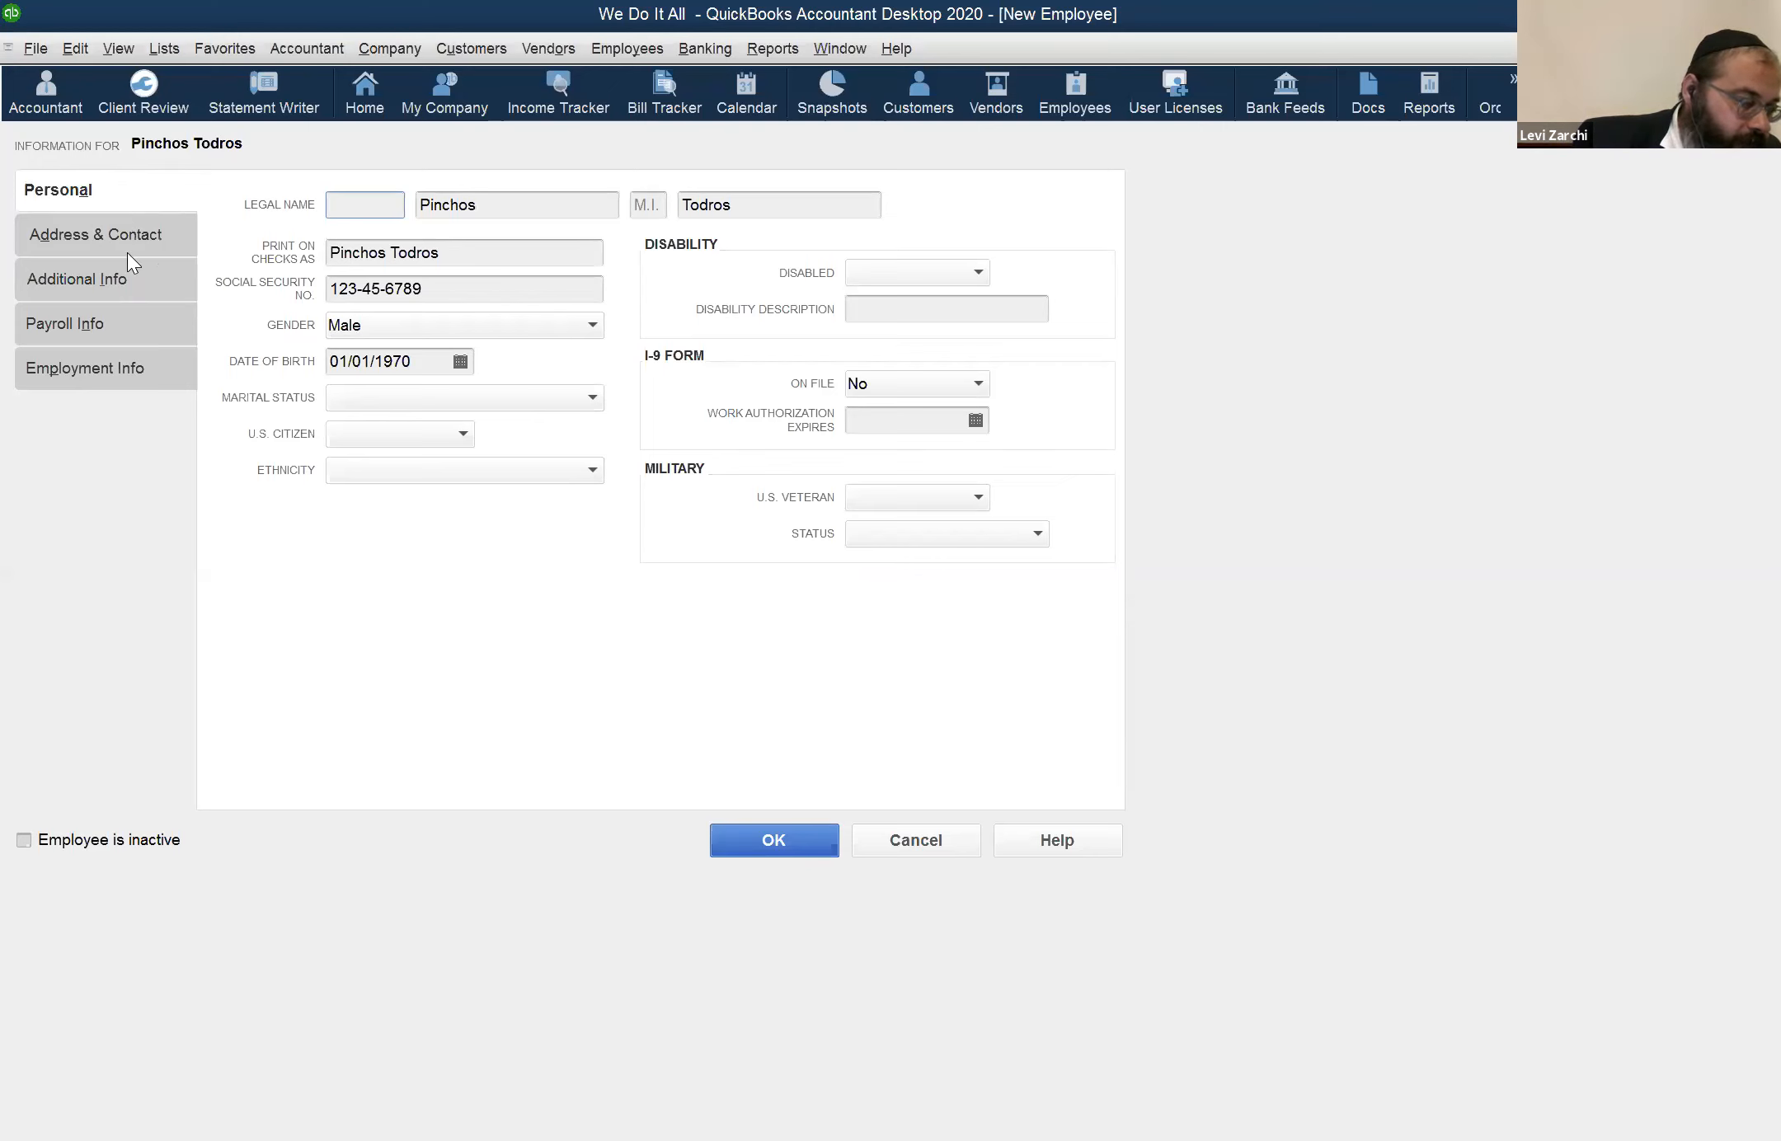
click(146, 237)
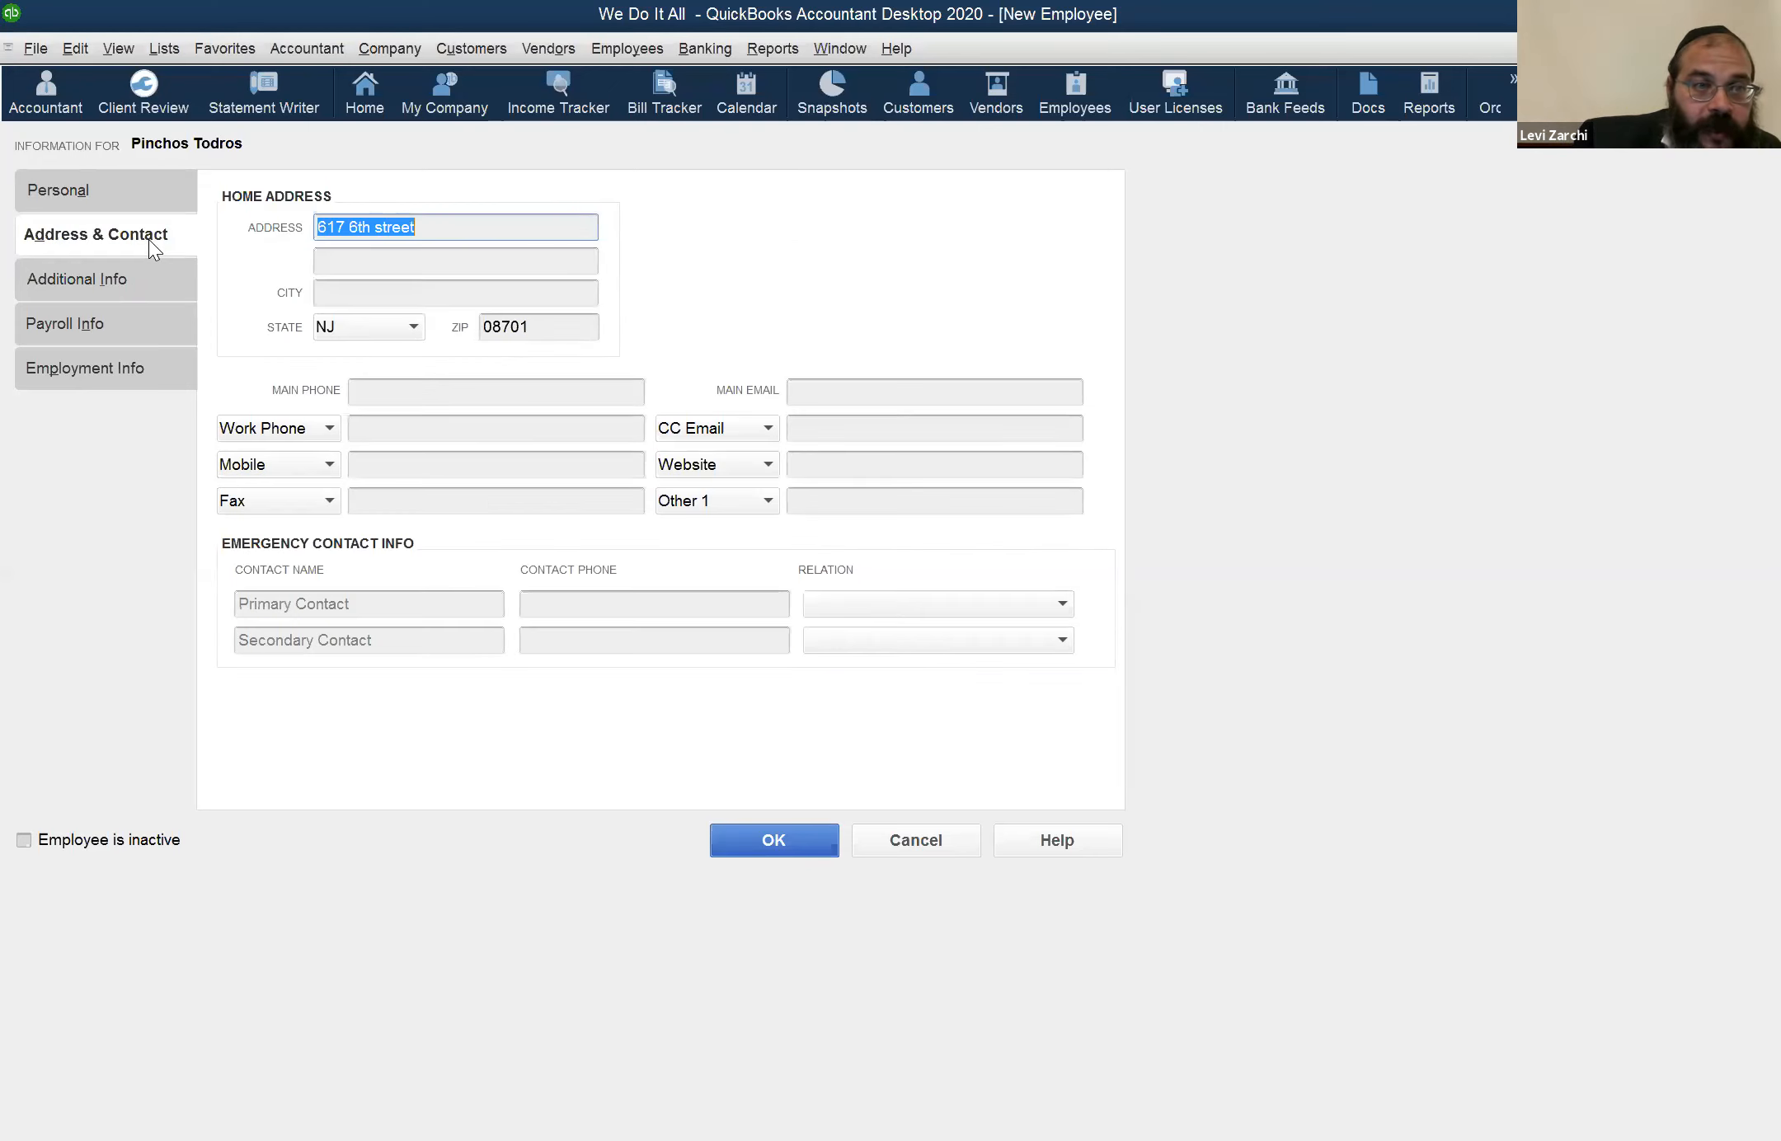
Examine the new billing rate level options, including custom hourly rates per service item, without creating a level
click(132, 287)
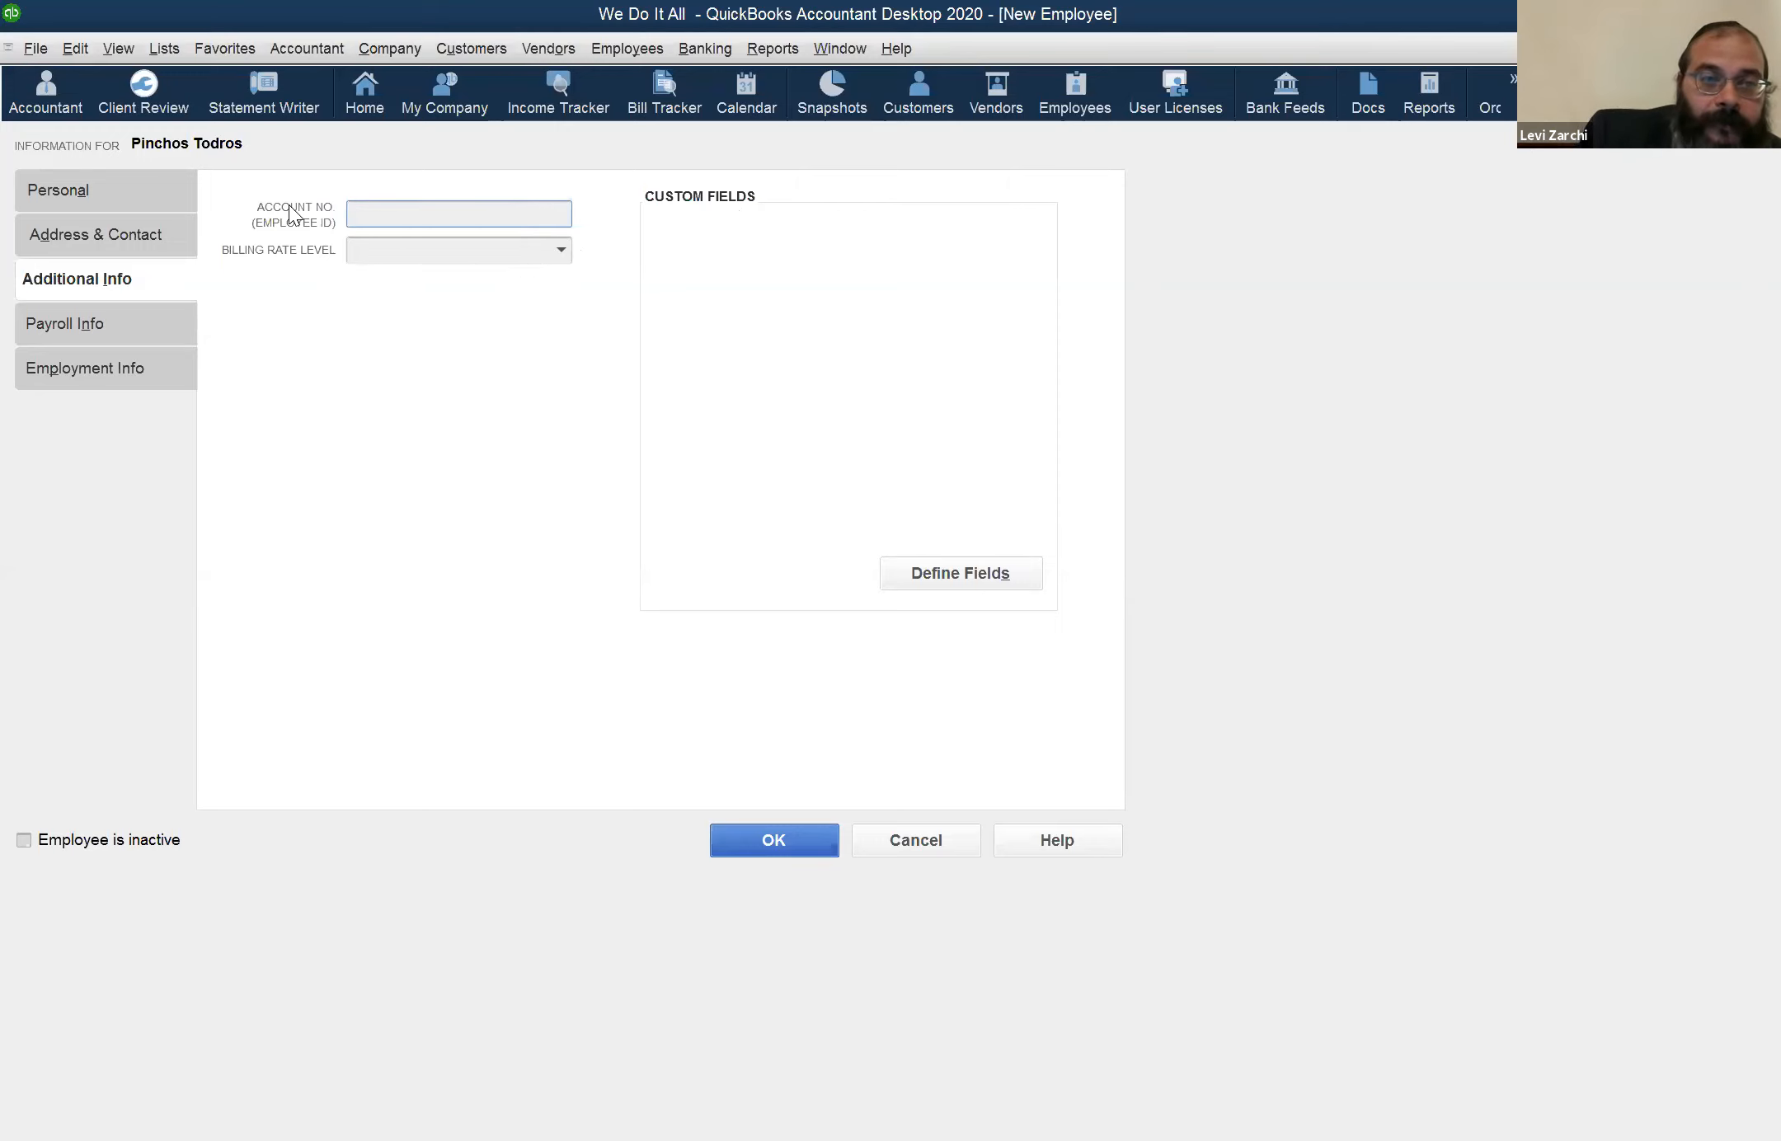
click(563, 250)
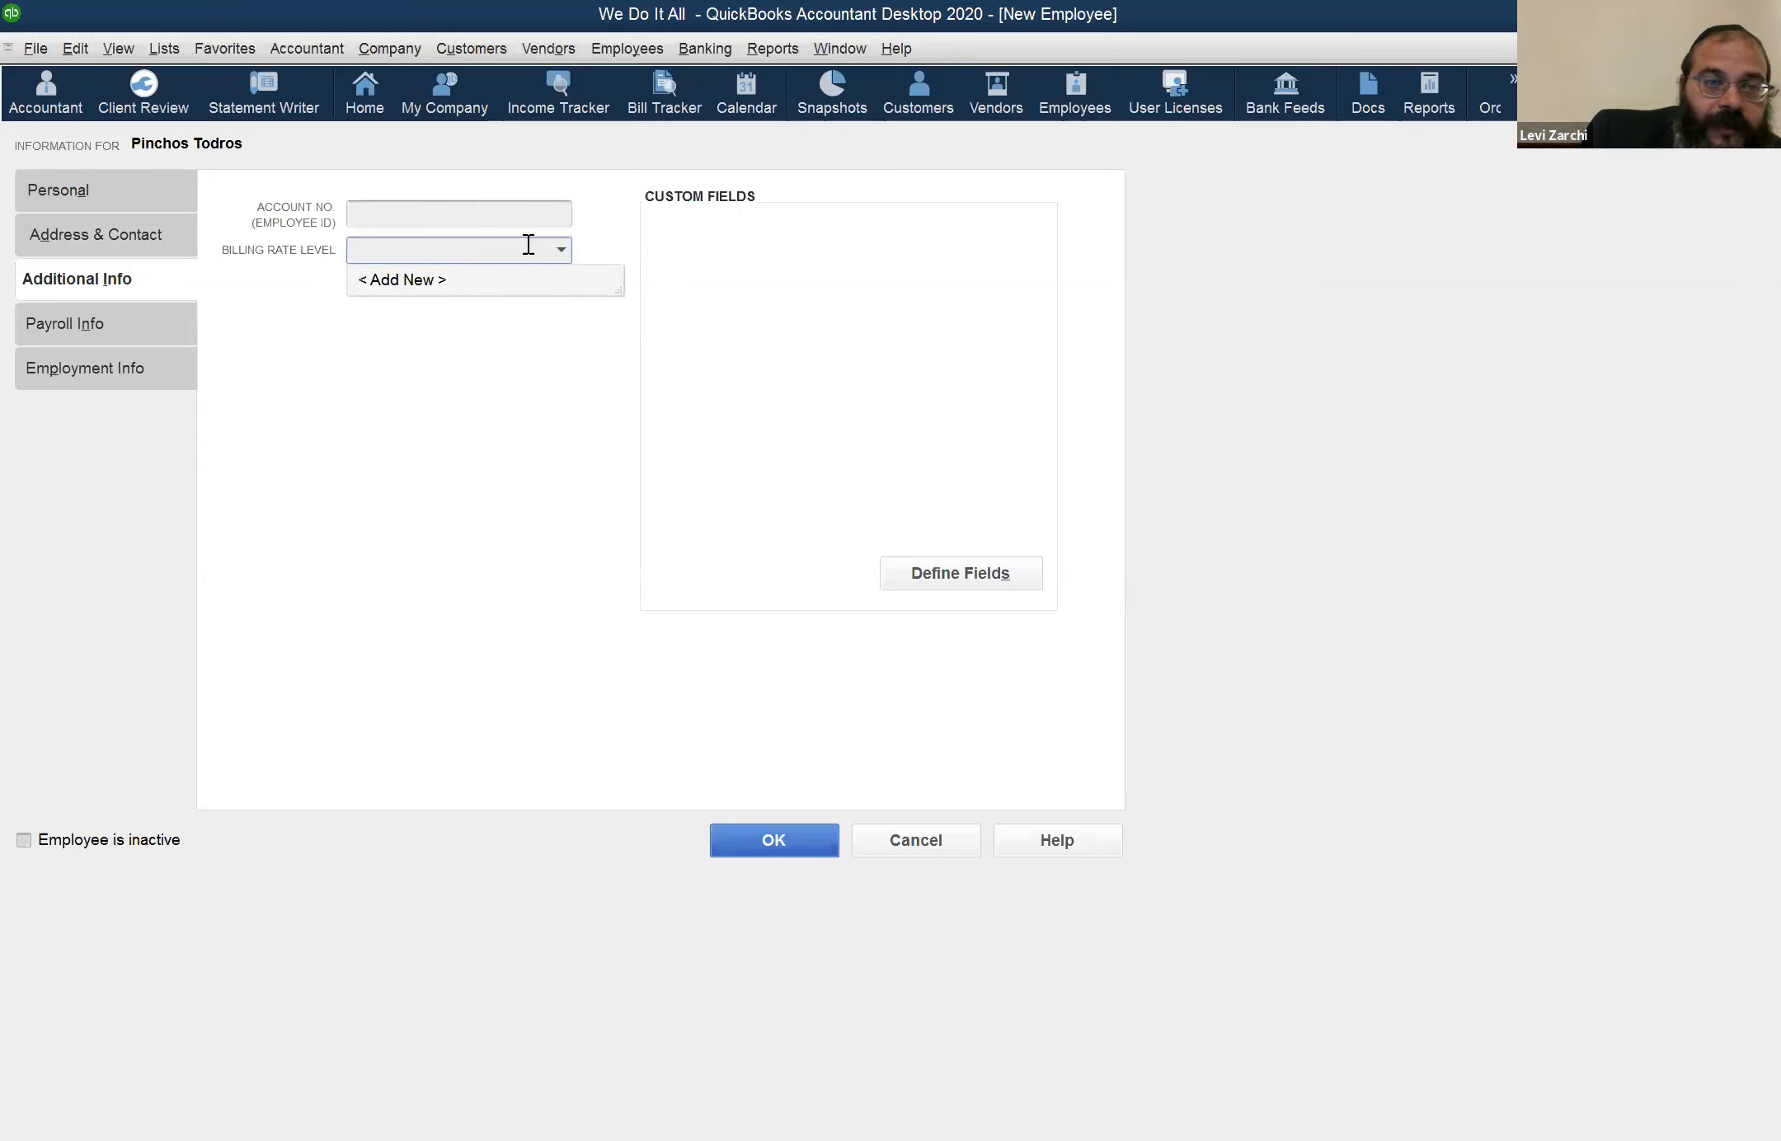
click(474, 278)
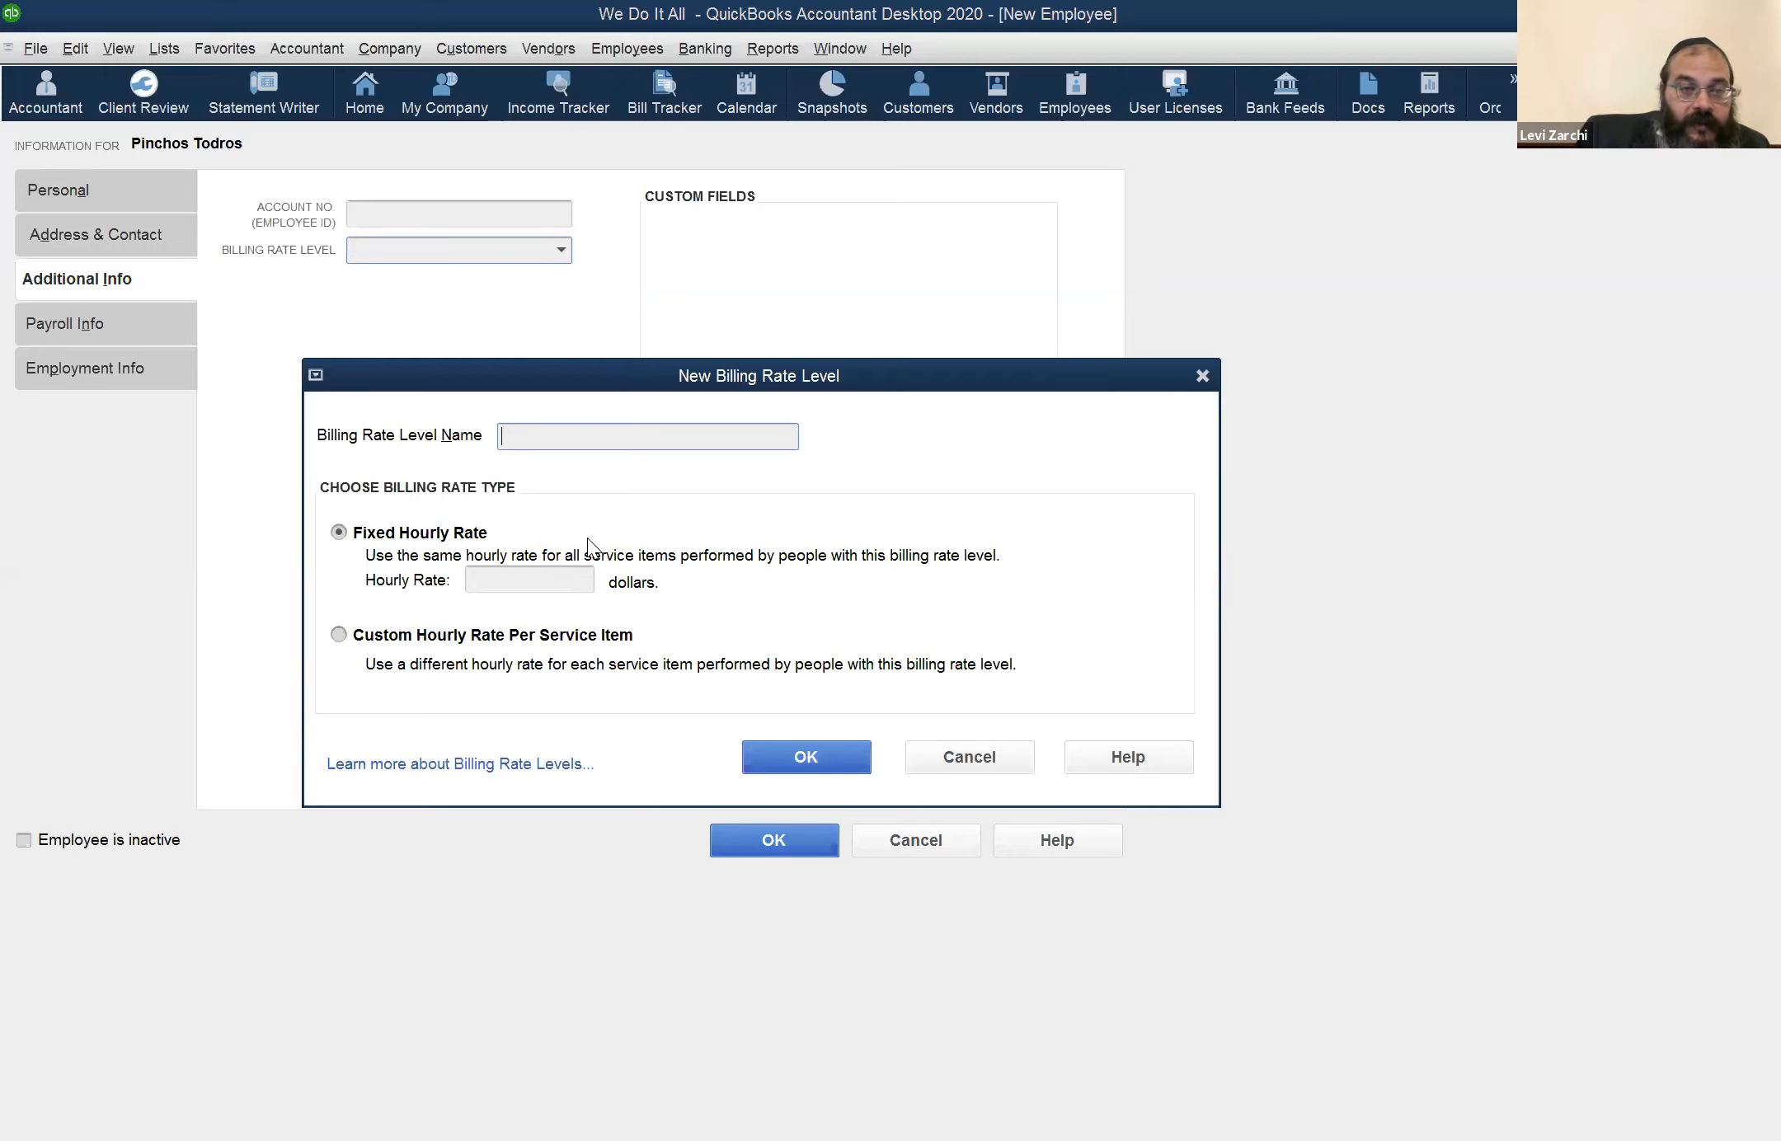
click(429, 636)
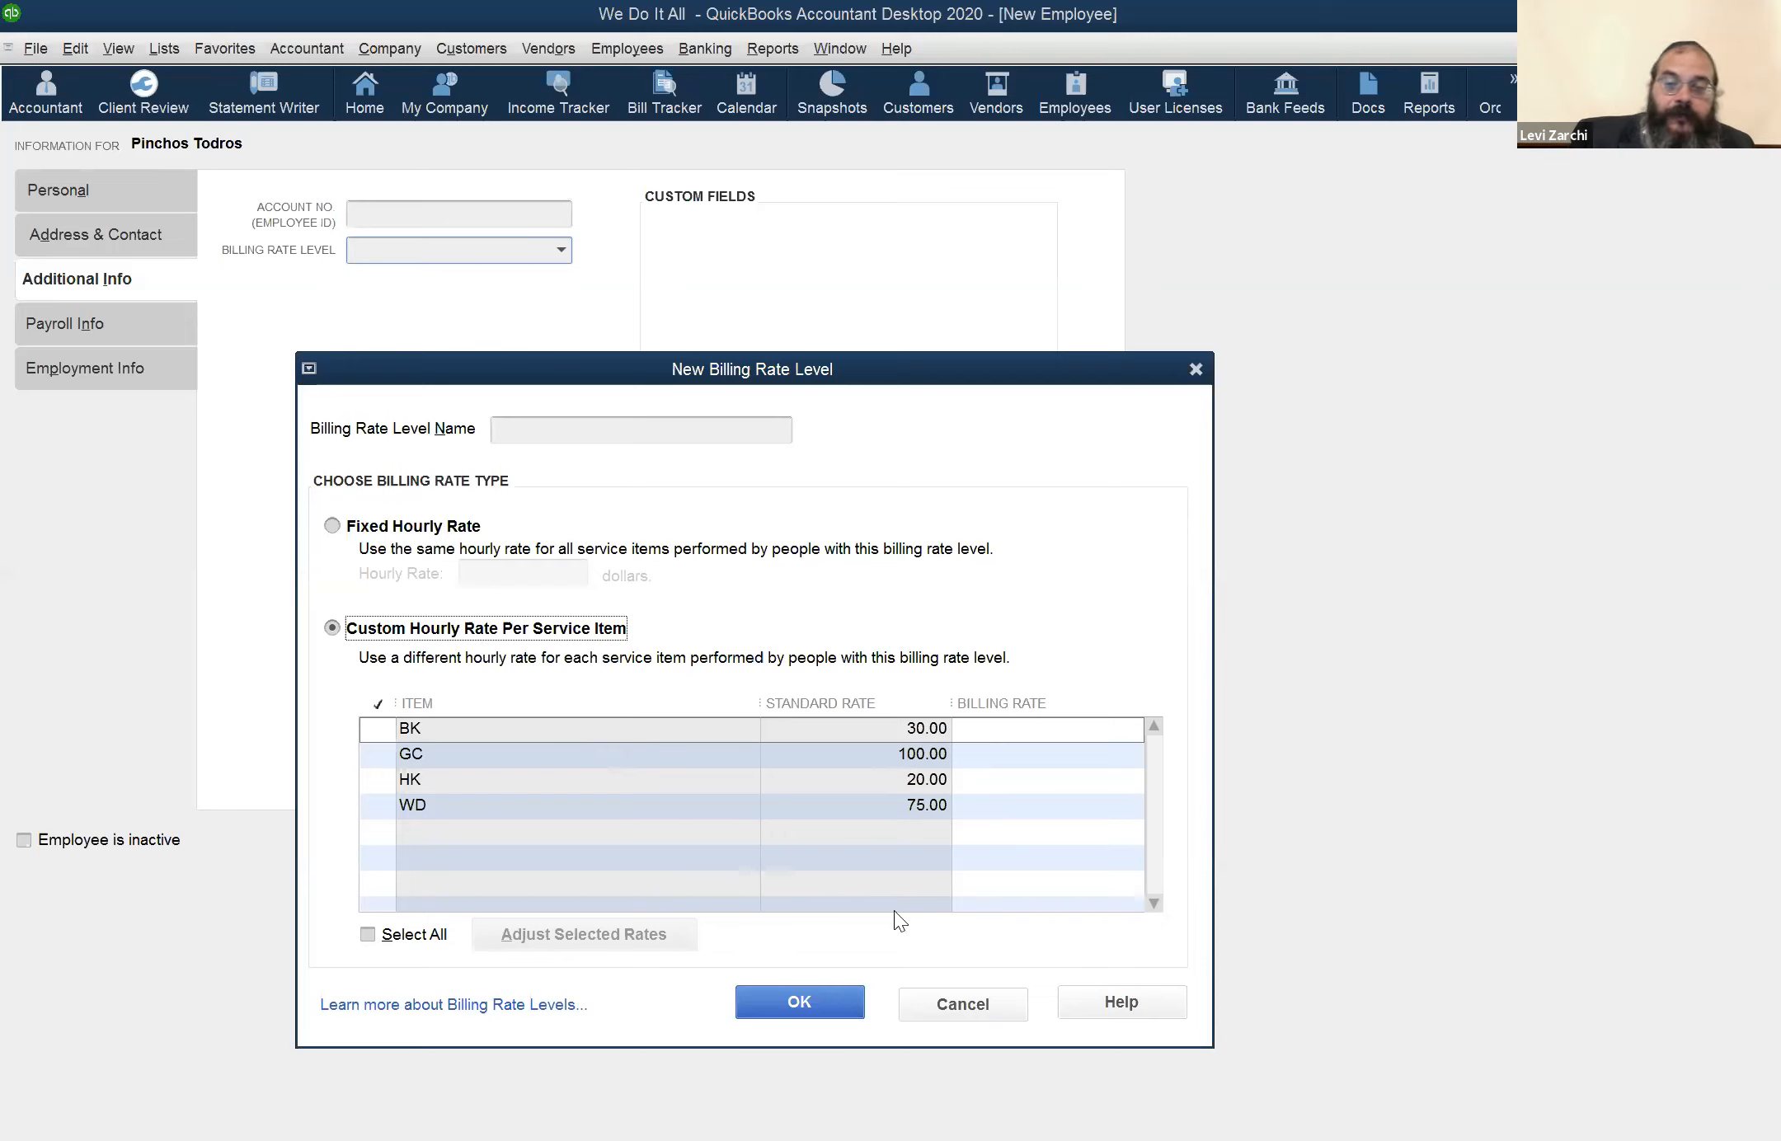
click(992, 1010)
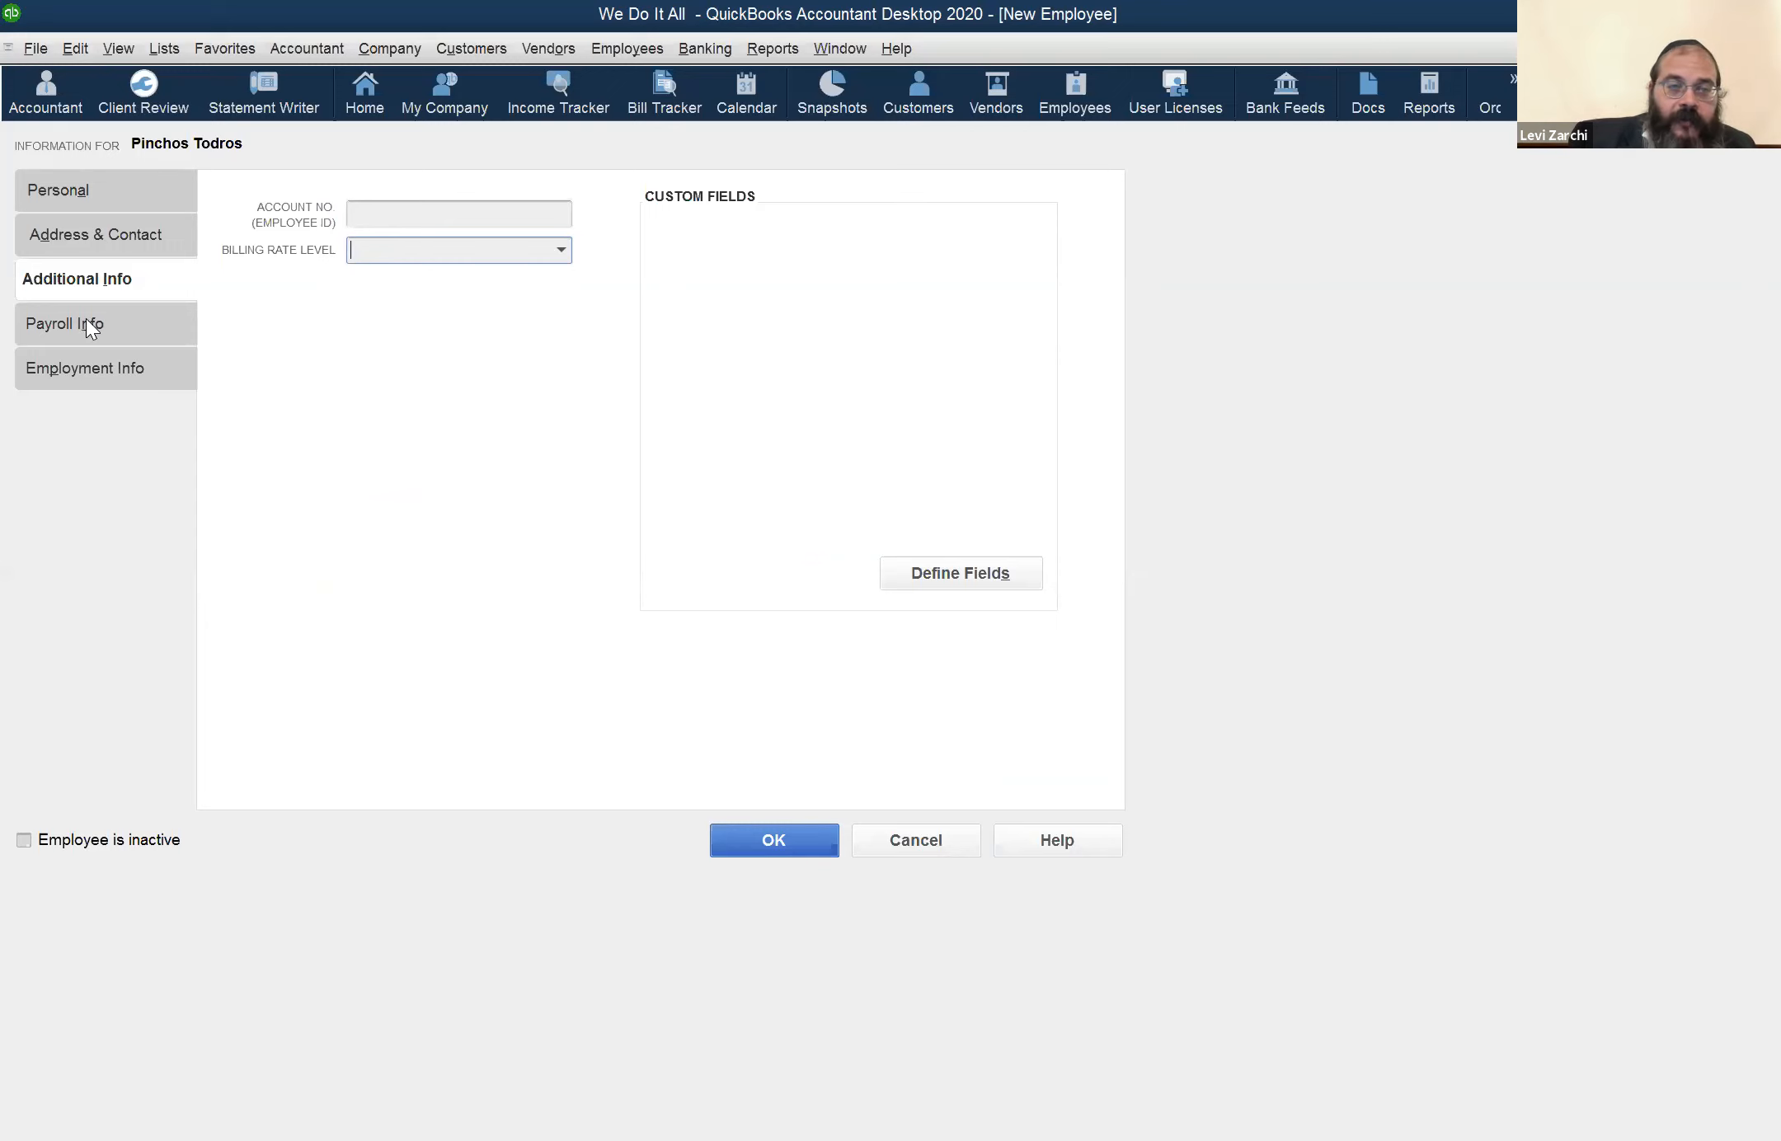
Discard the unsaved new employee form and view the existing employee's payroll information from the Employee Center
click(116, 338)
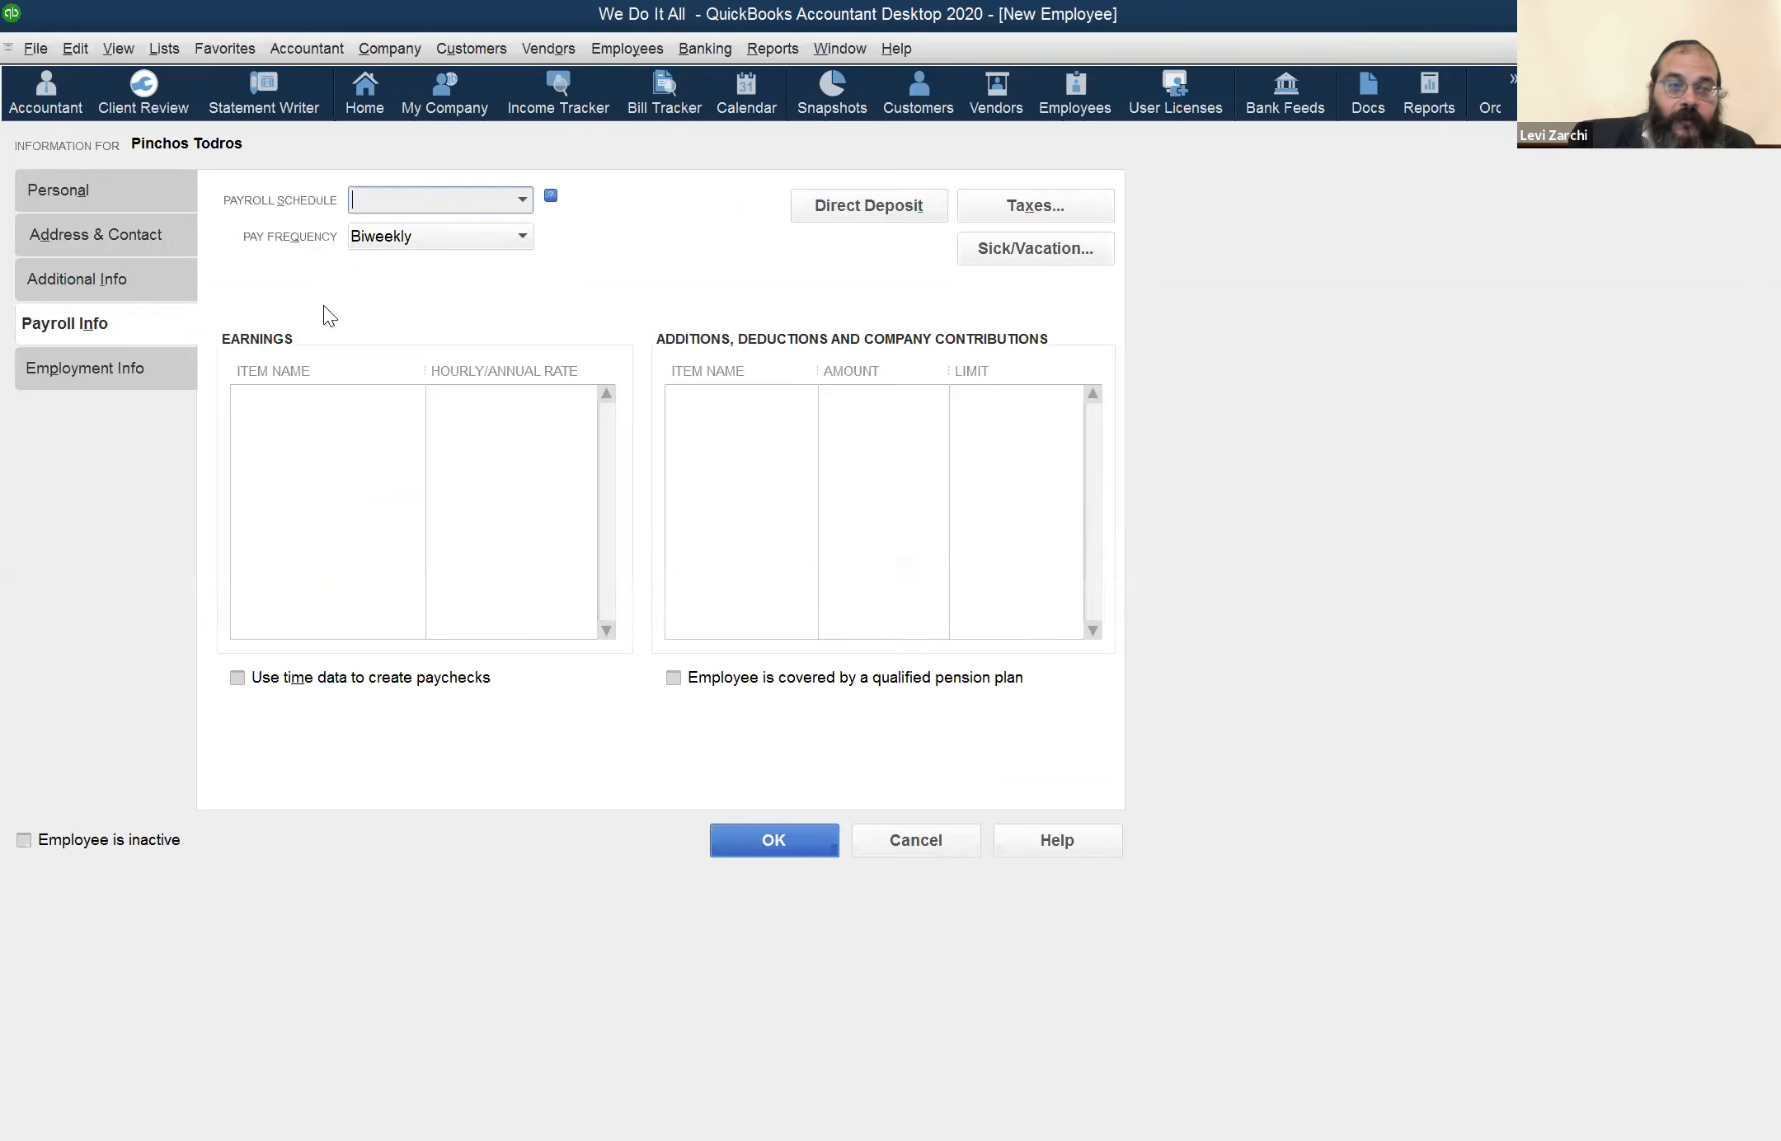
click(944, 829)
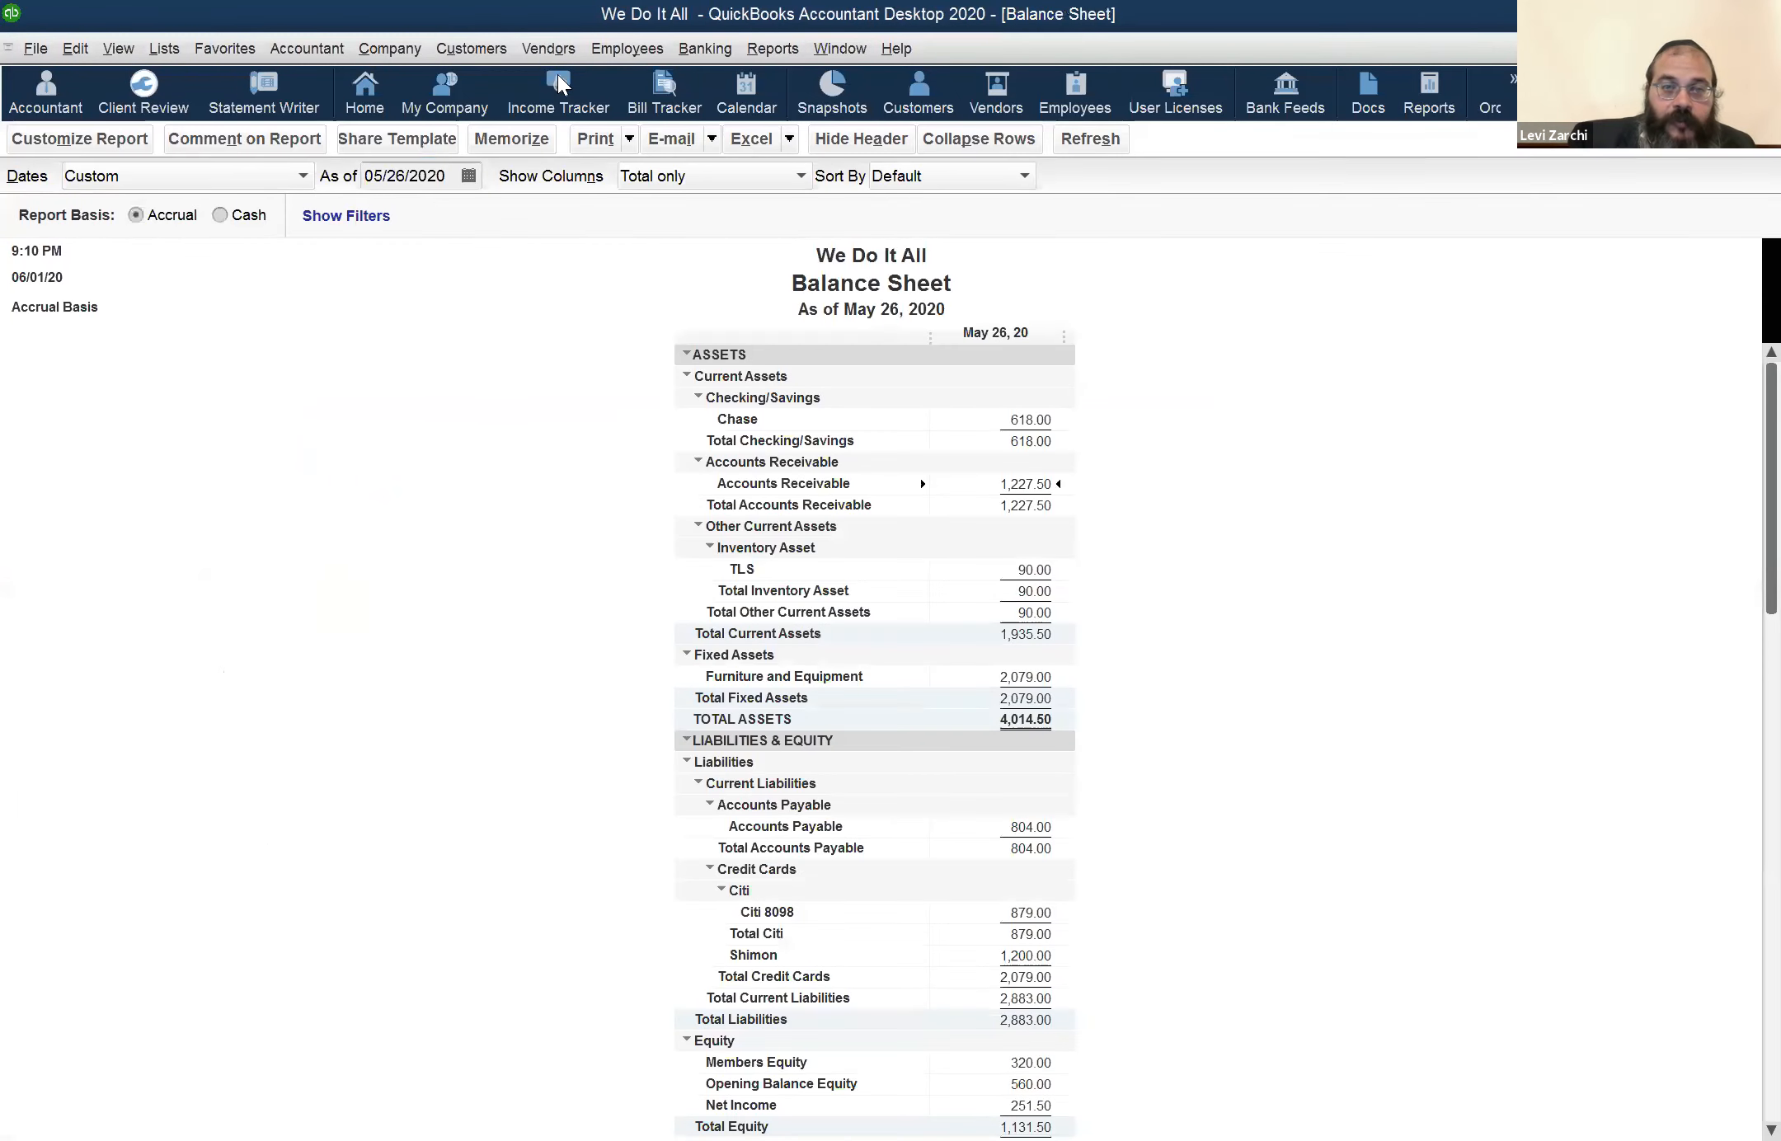
click(606, 53)
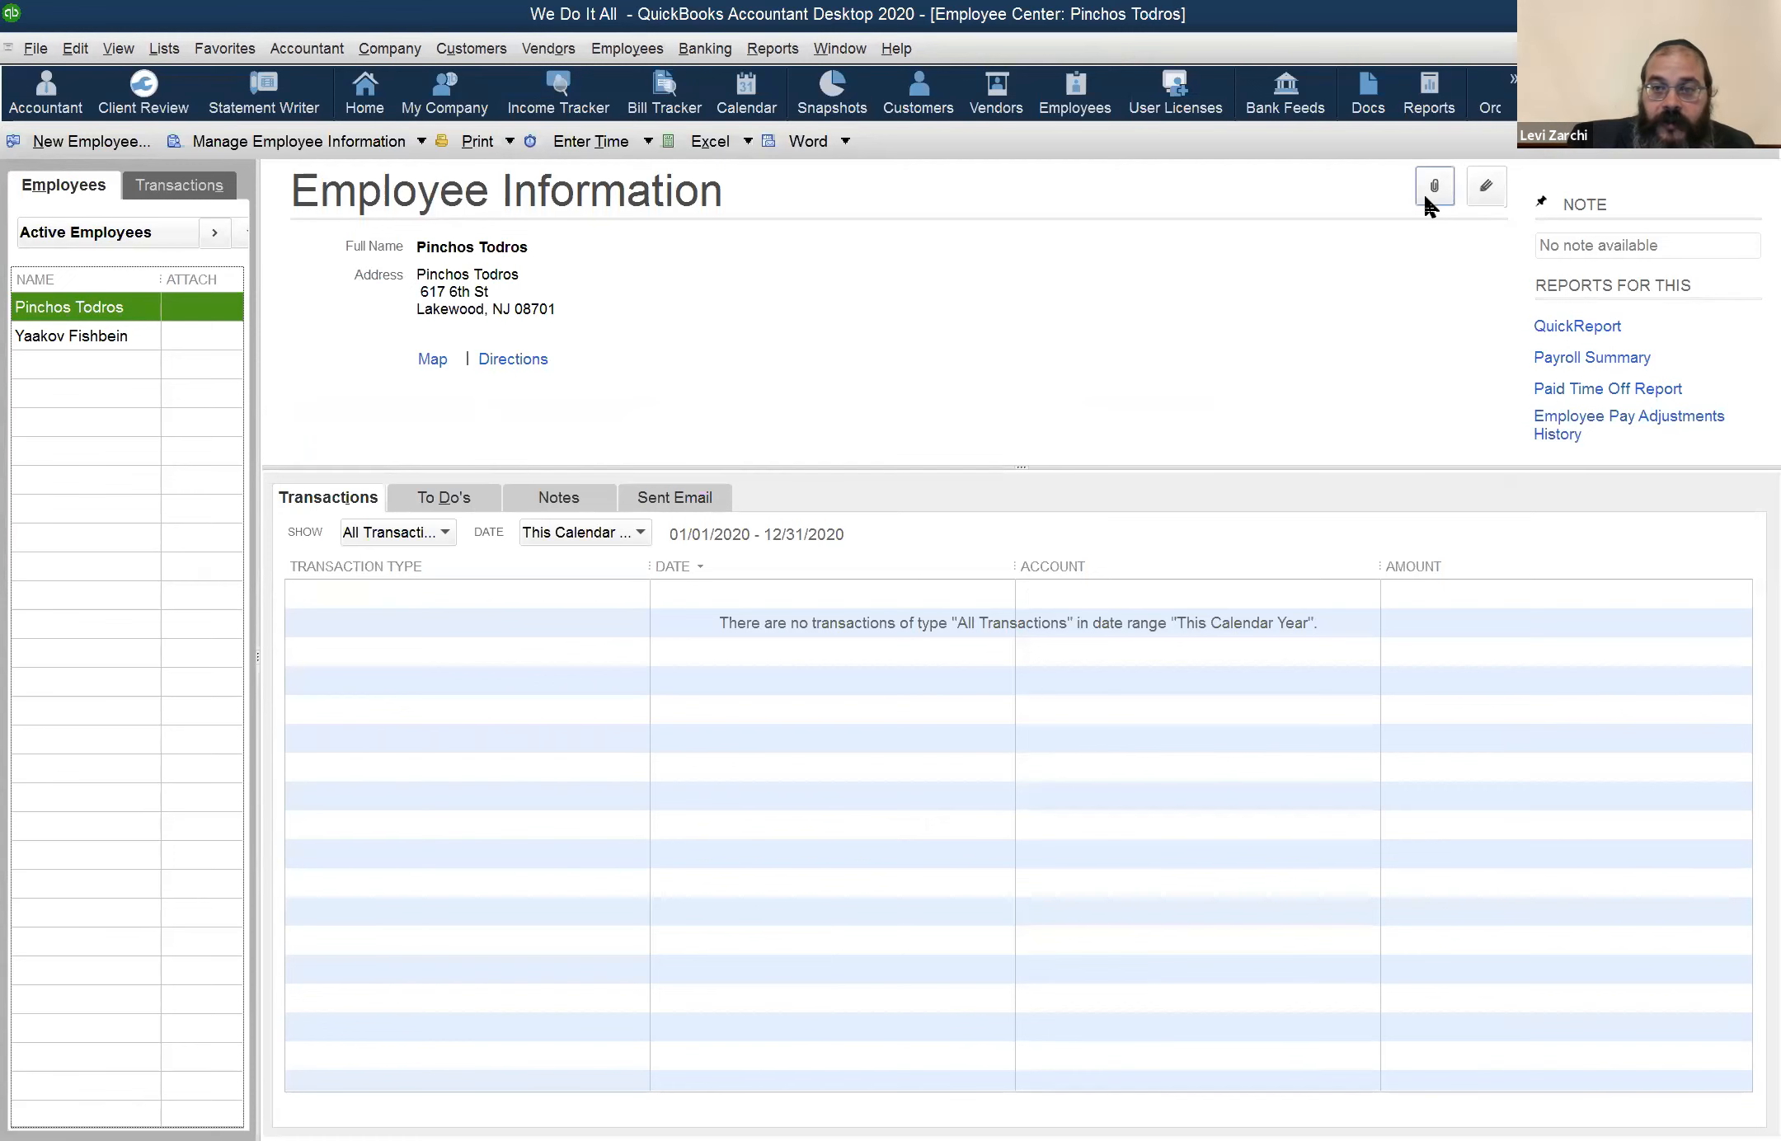
click(1485, 187)
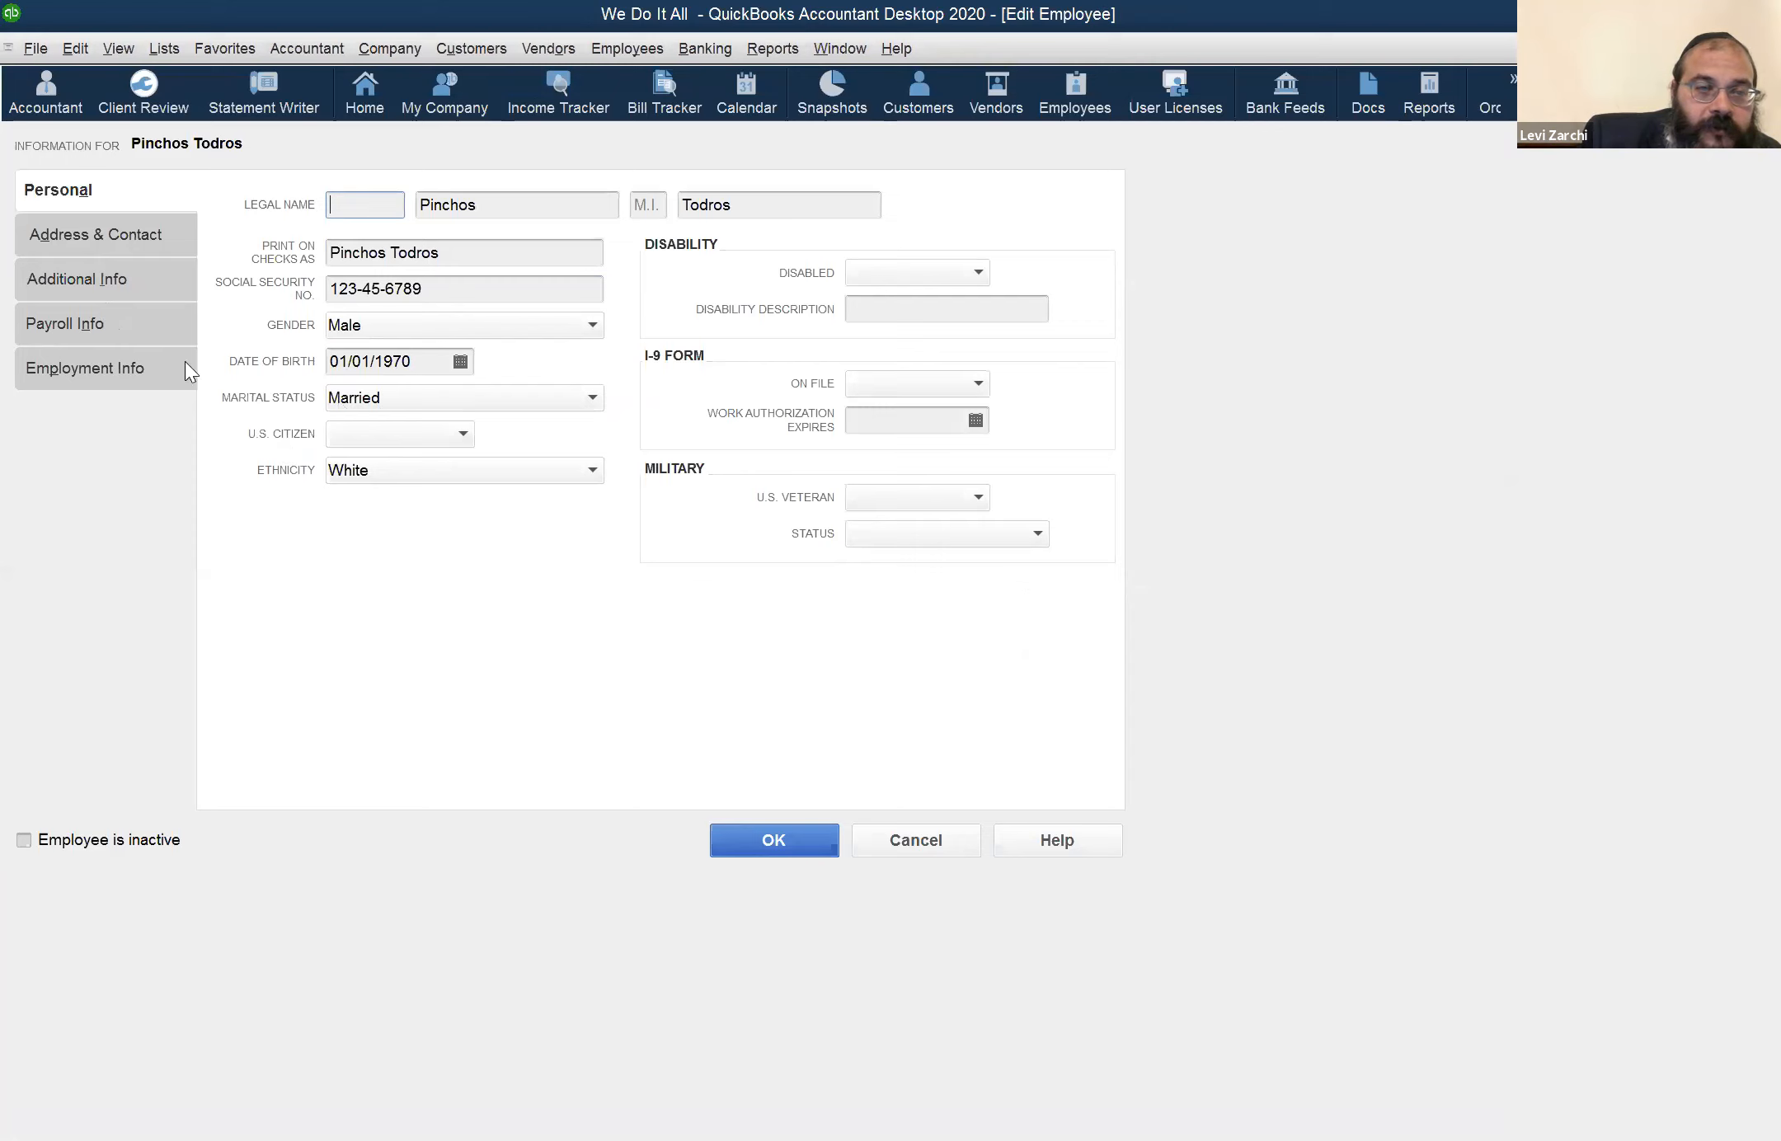
click(126, 328)
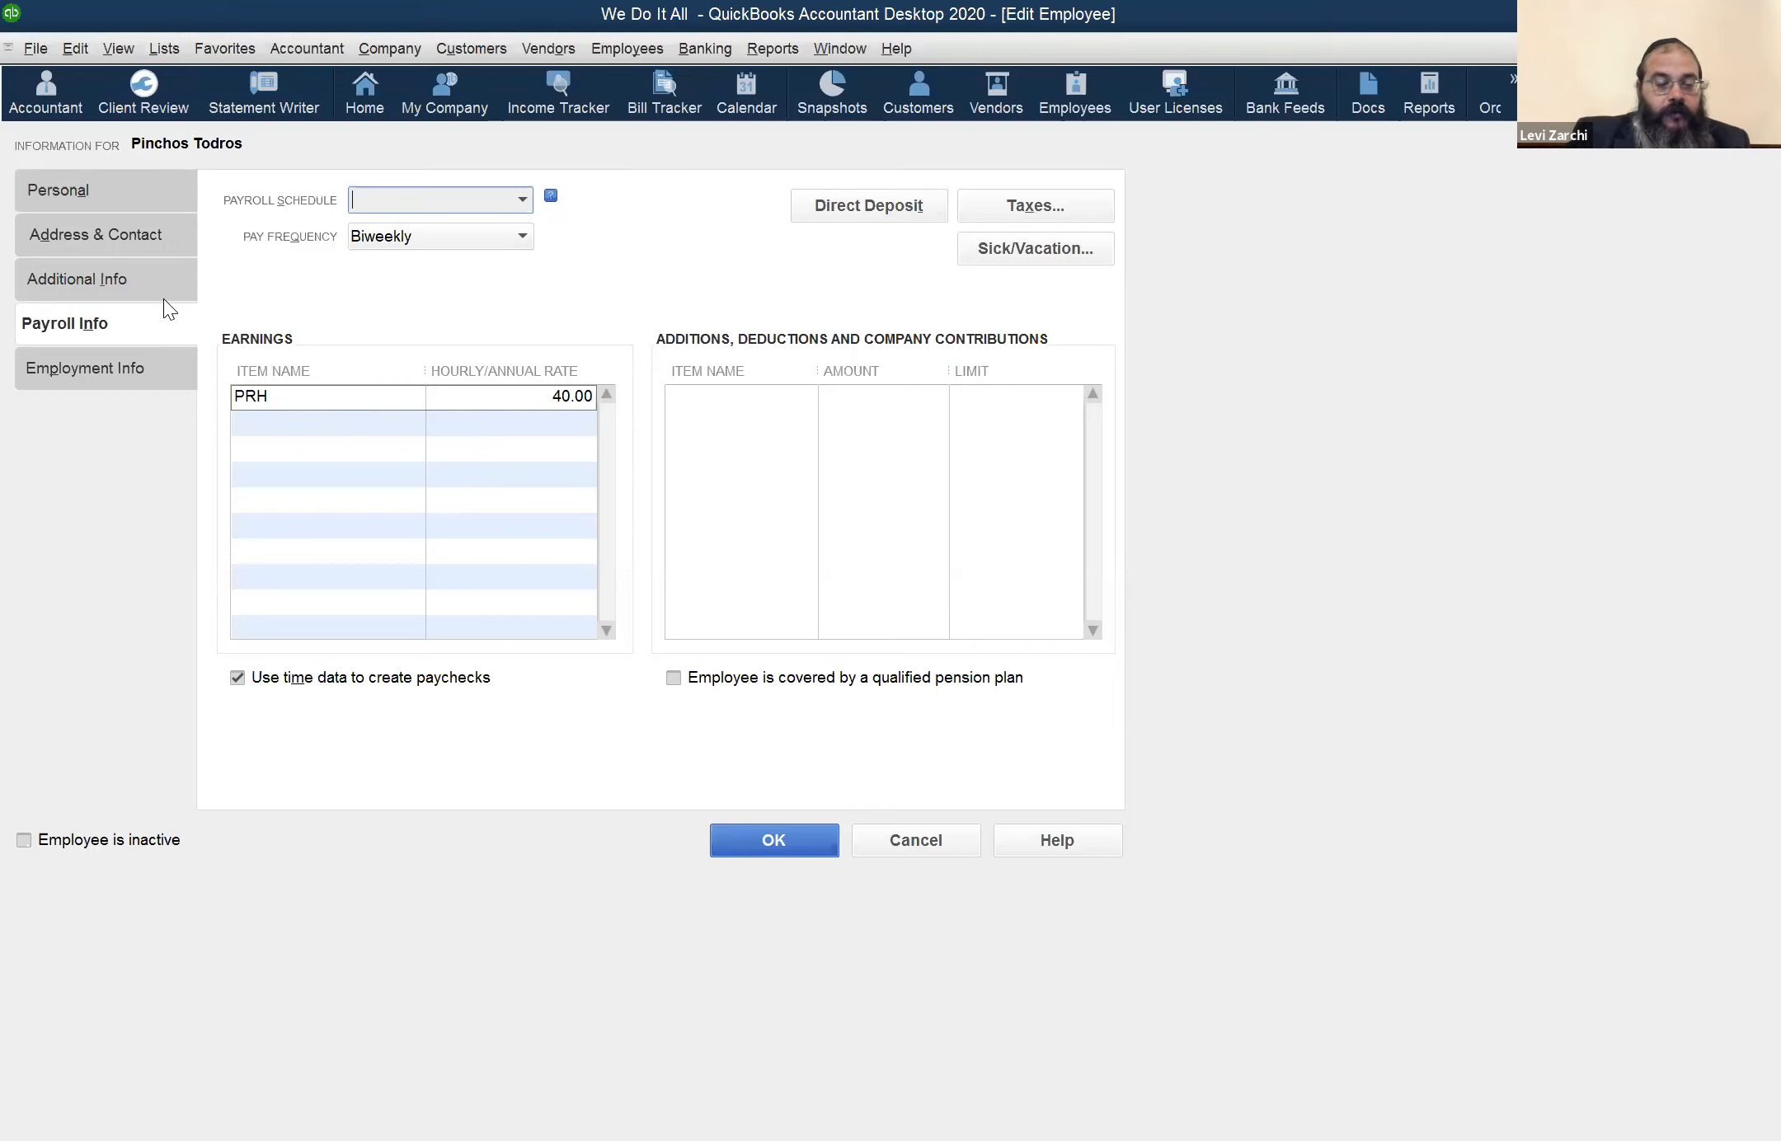
Open the Item List and select the WD Web Design service item
click(172, 51)
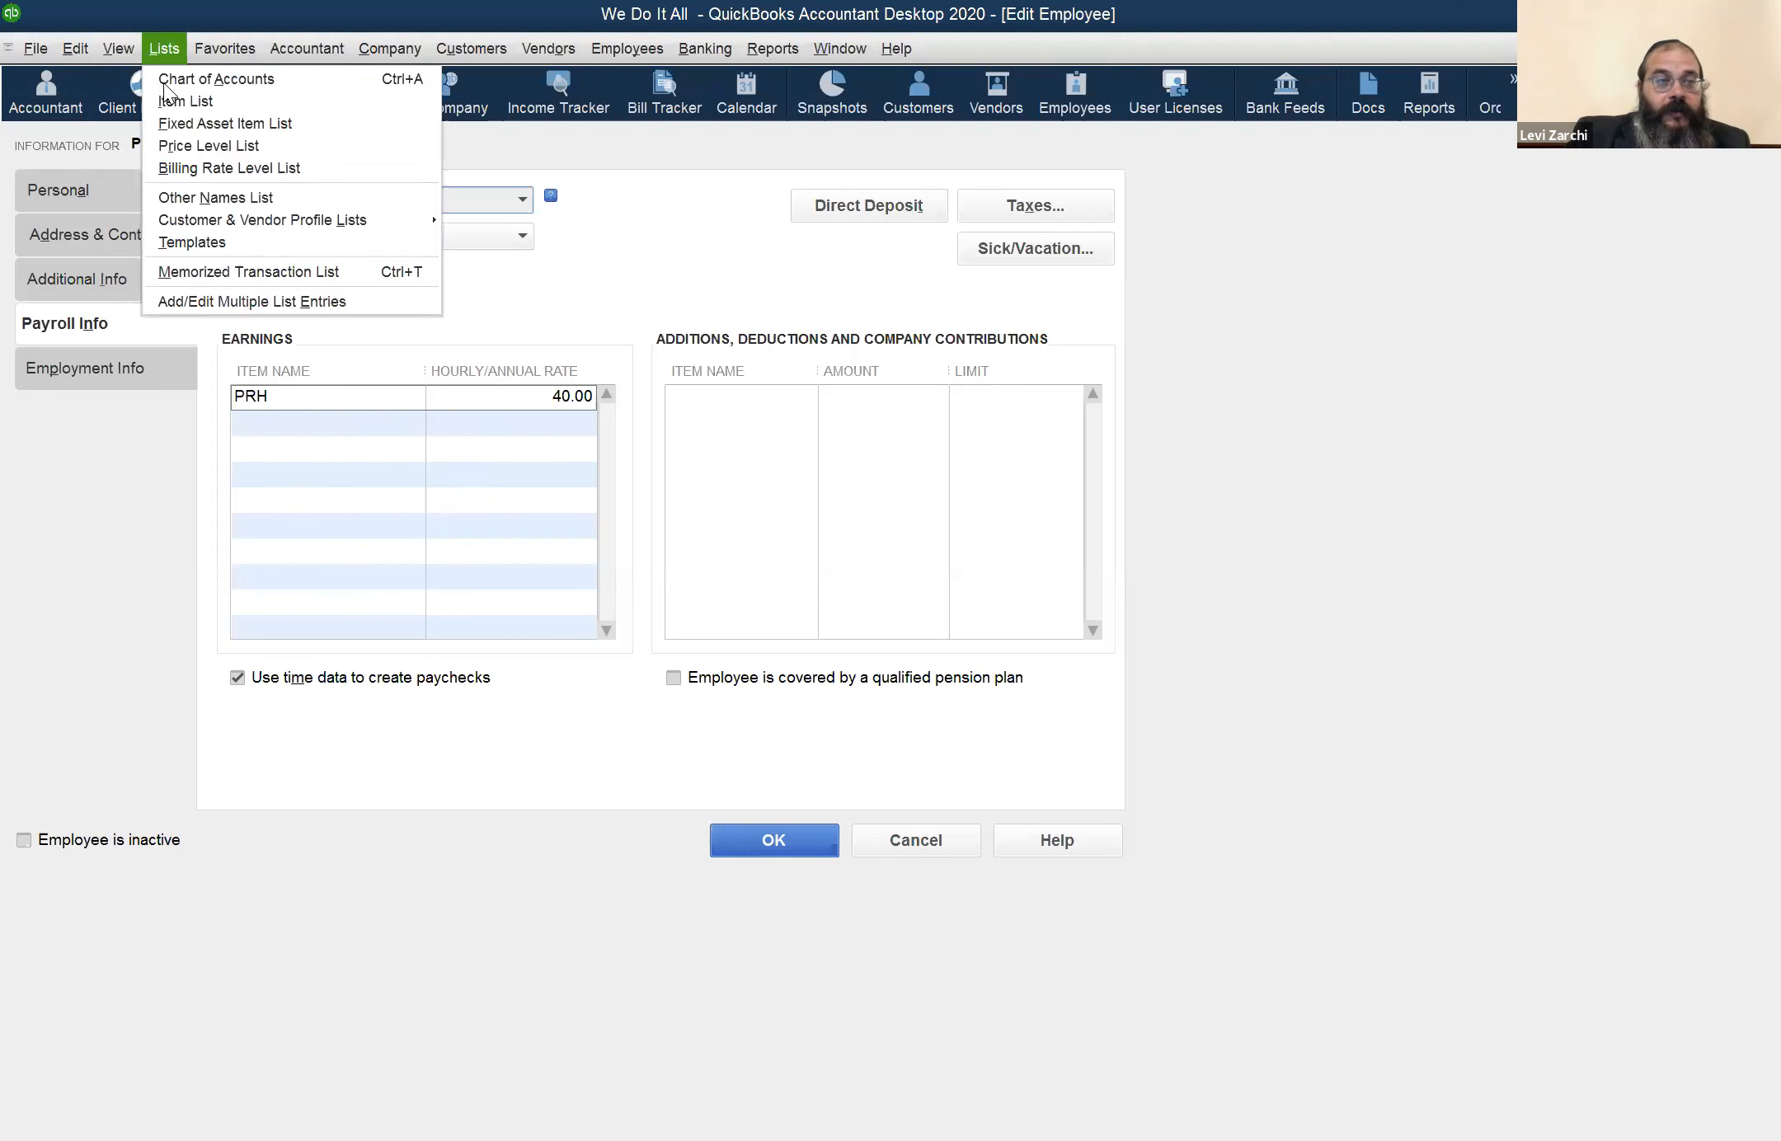
key(Return)
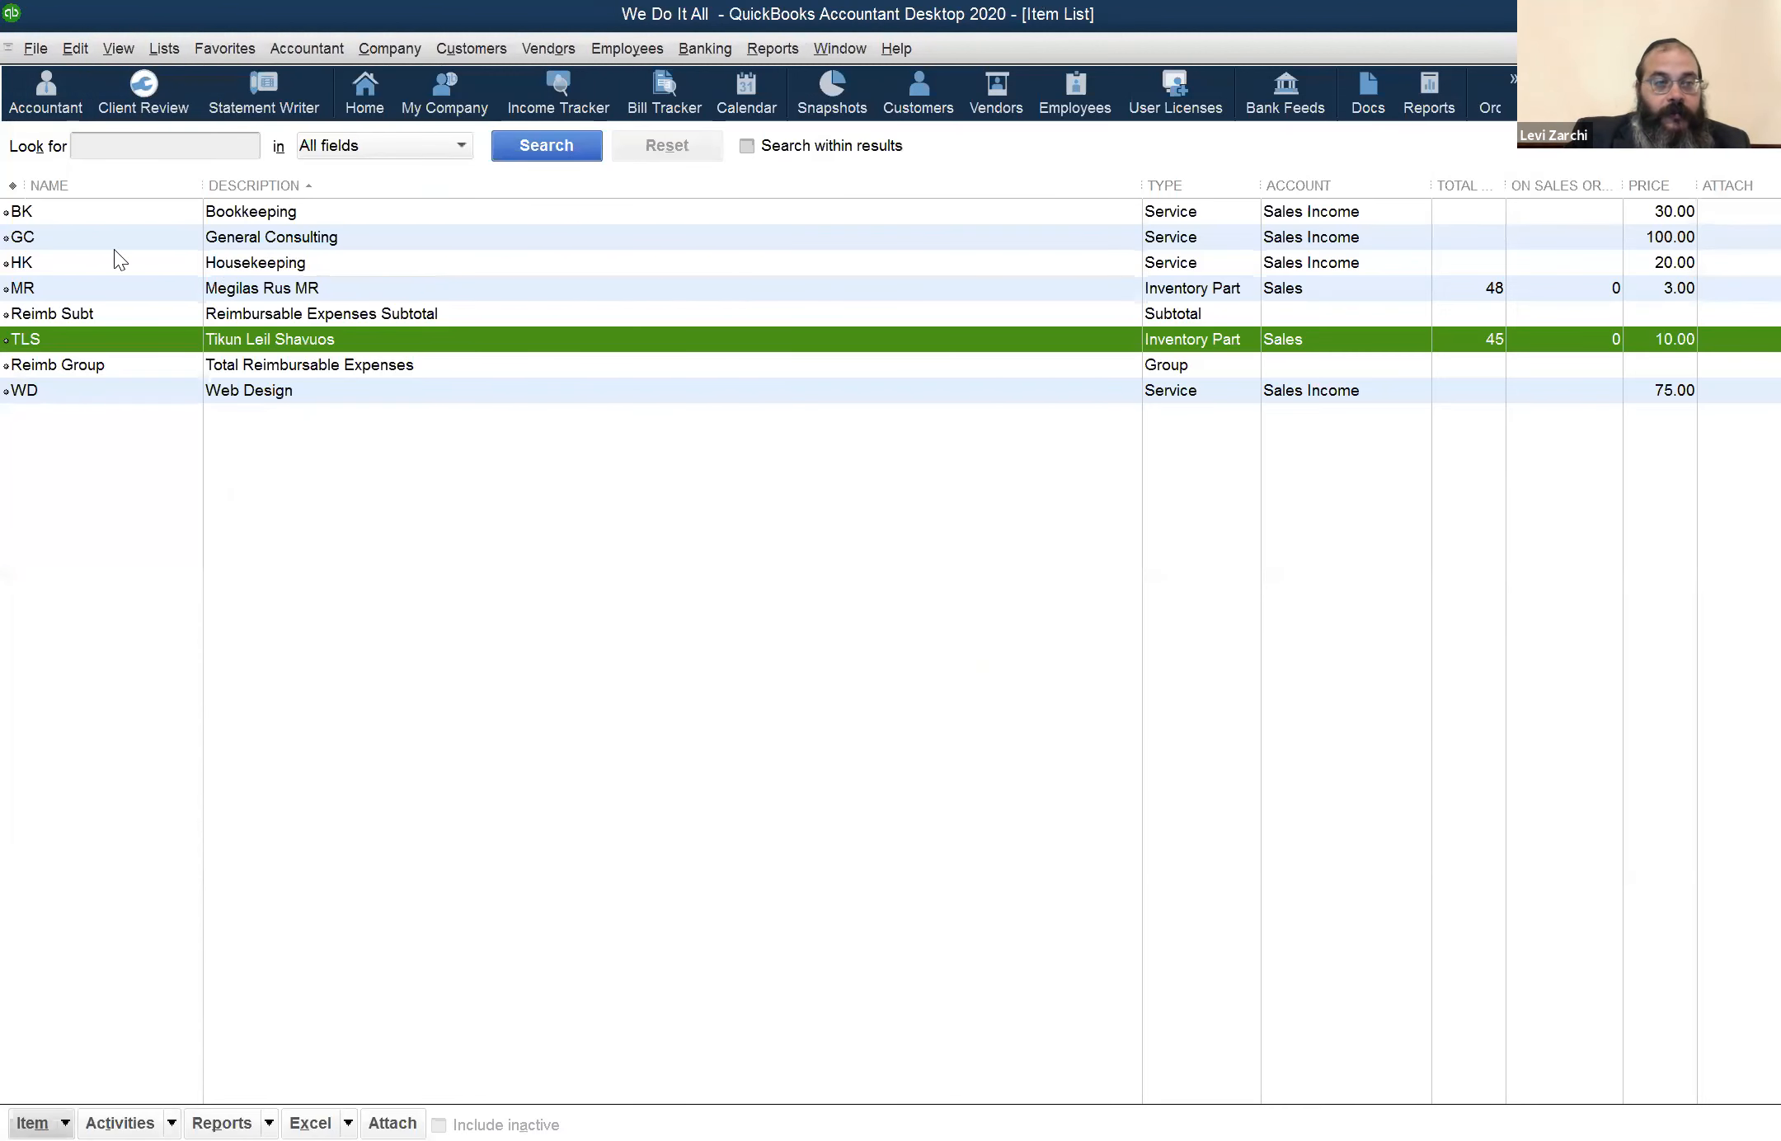
click(134, 394)
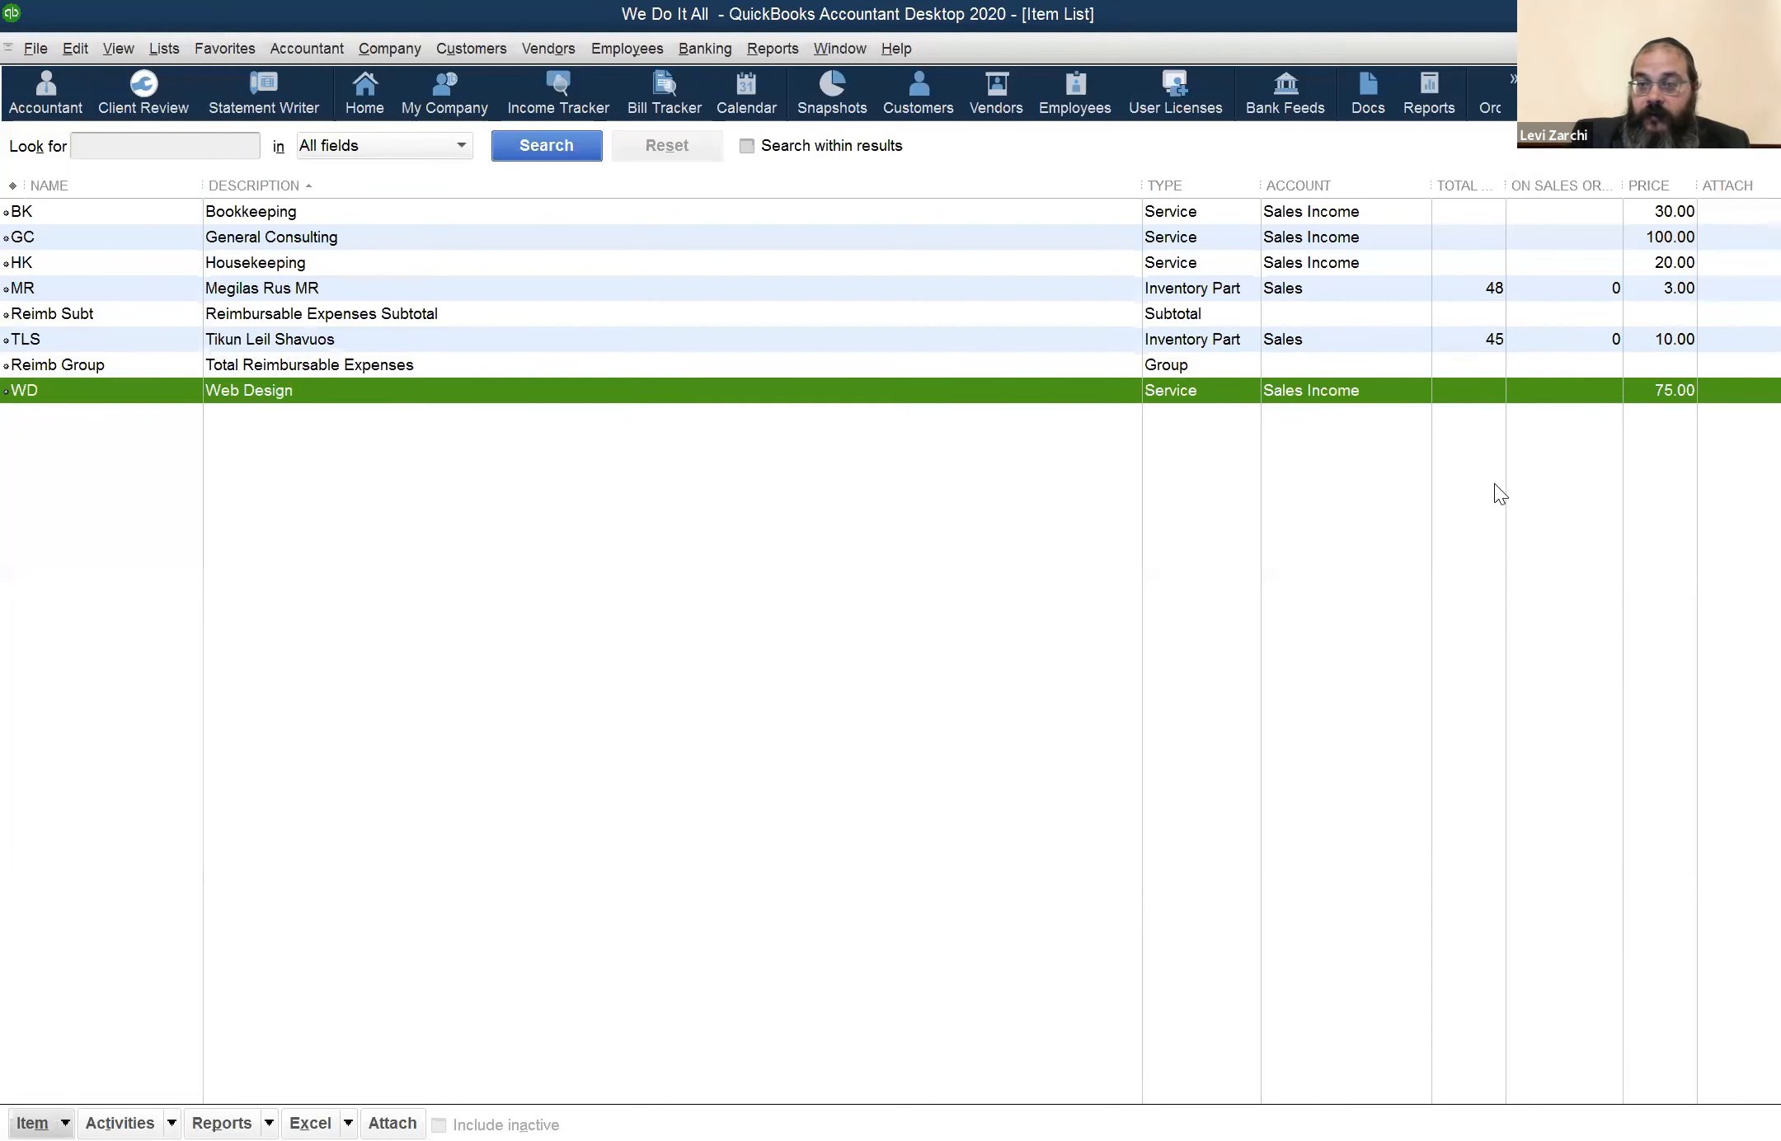
Switch from the Item List back to the open Edit Employee window with the payroll information
click(817, 51)
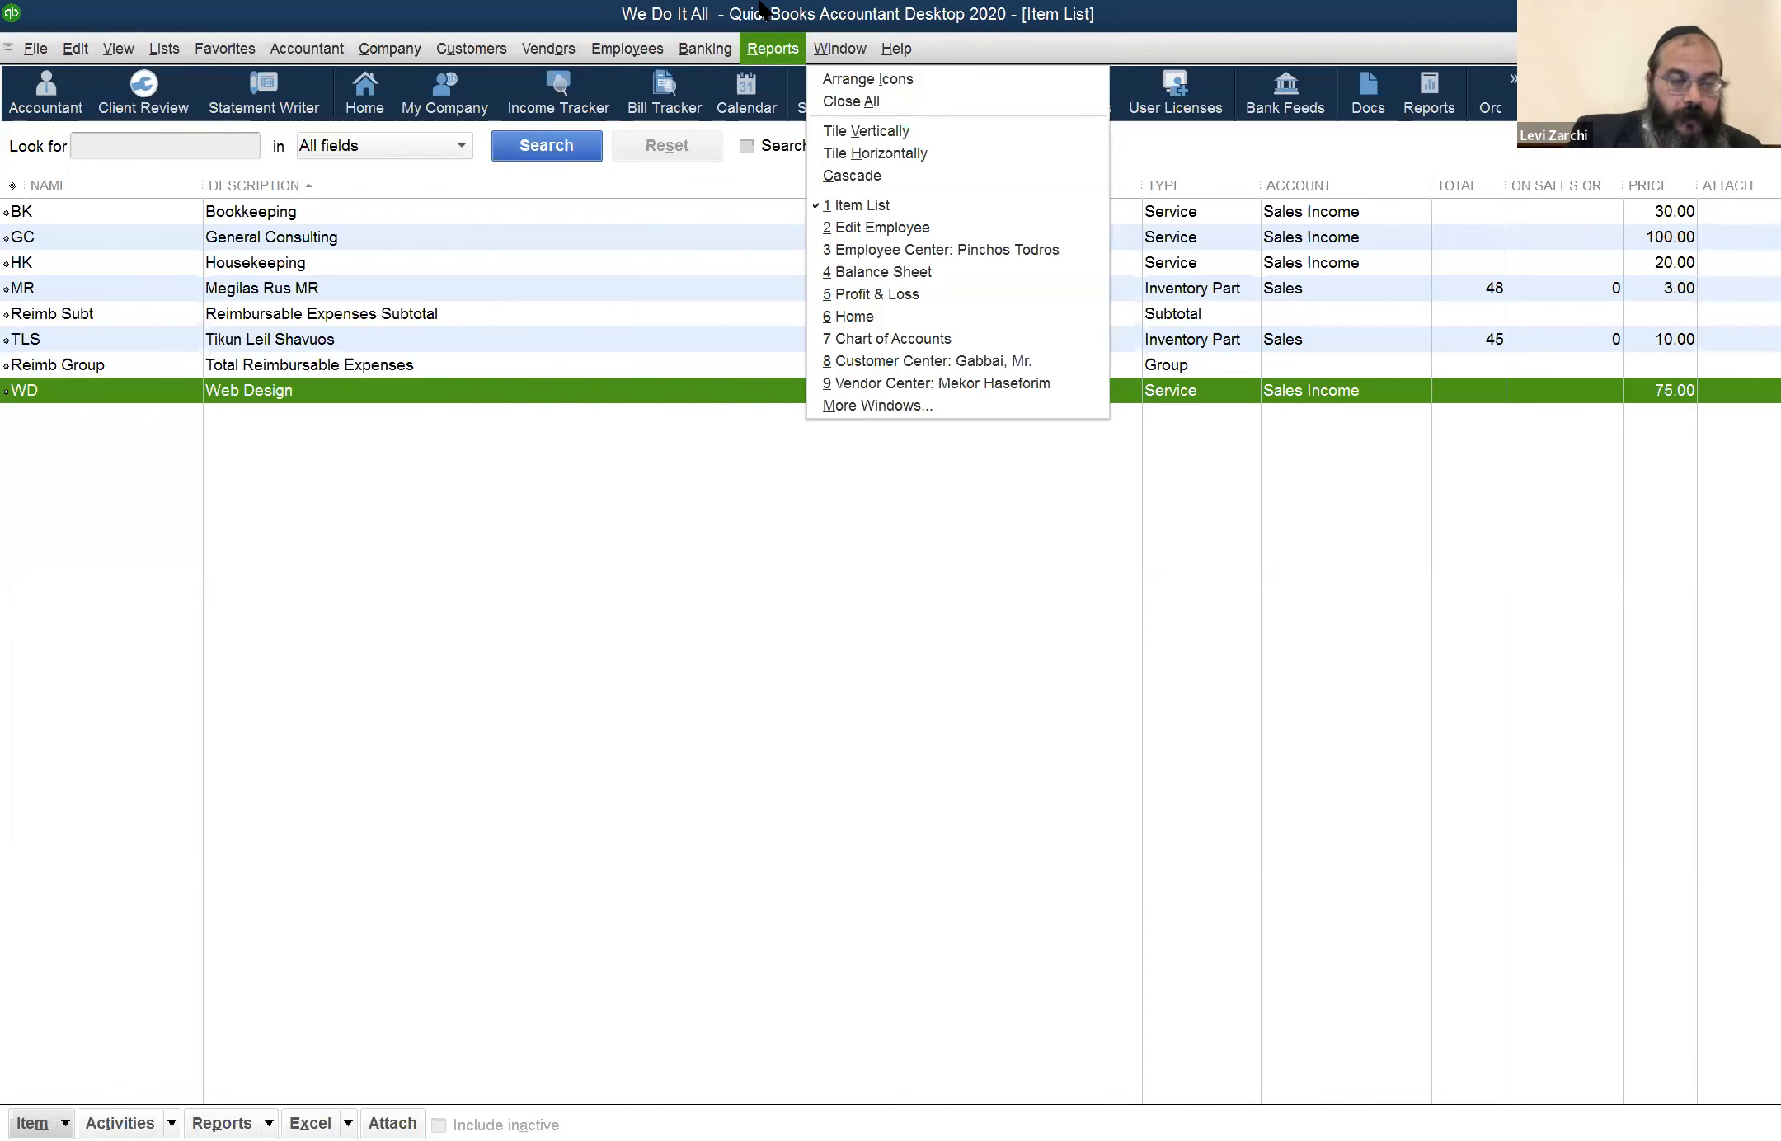
click(706, 47)
key(Right)
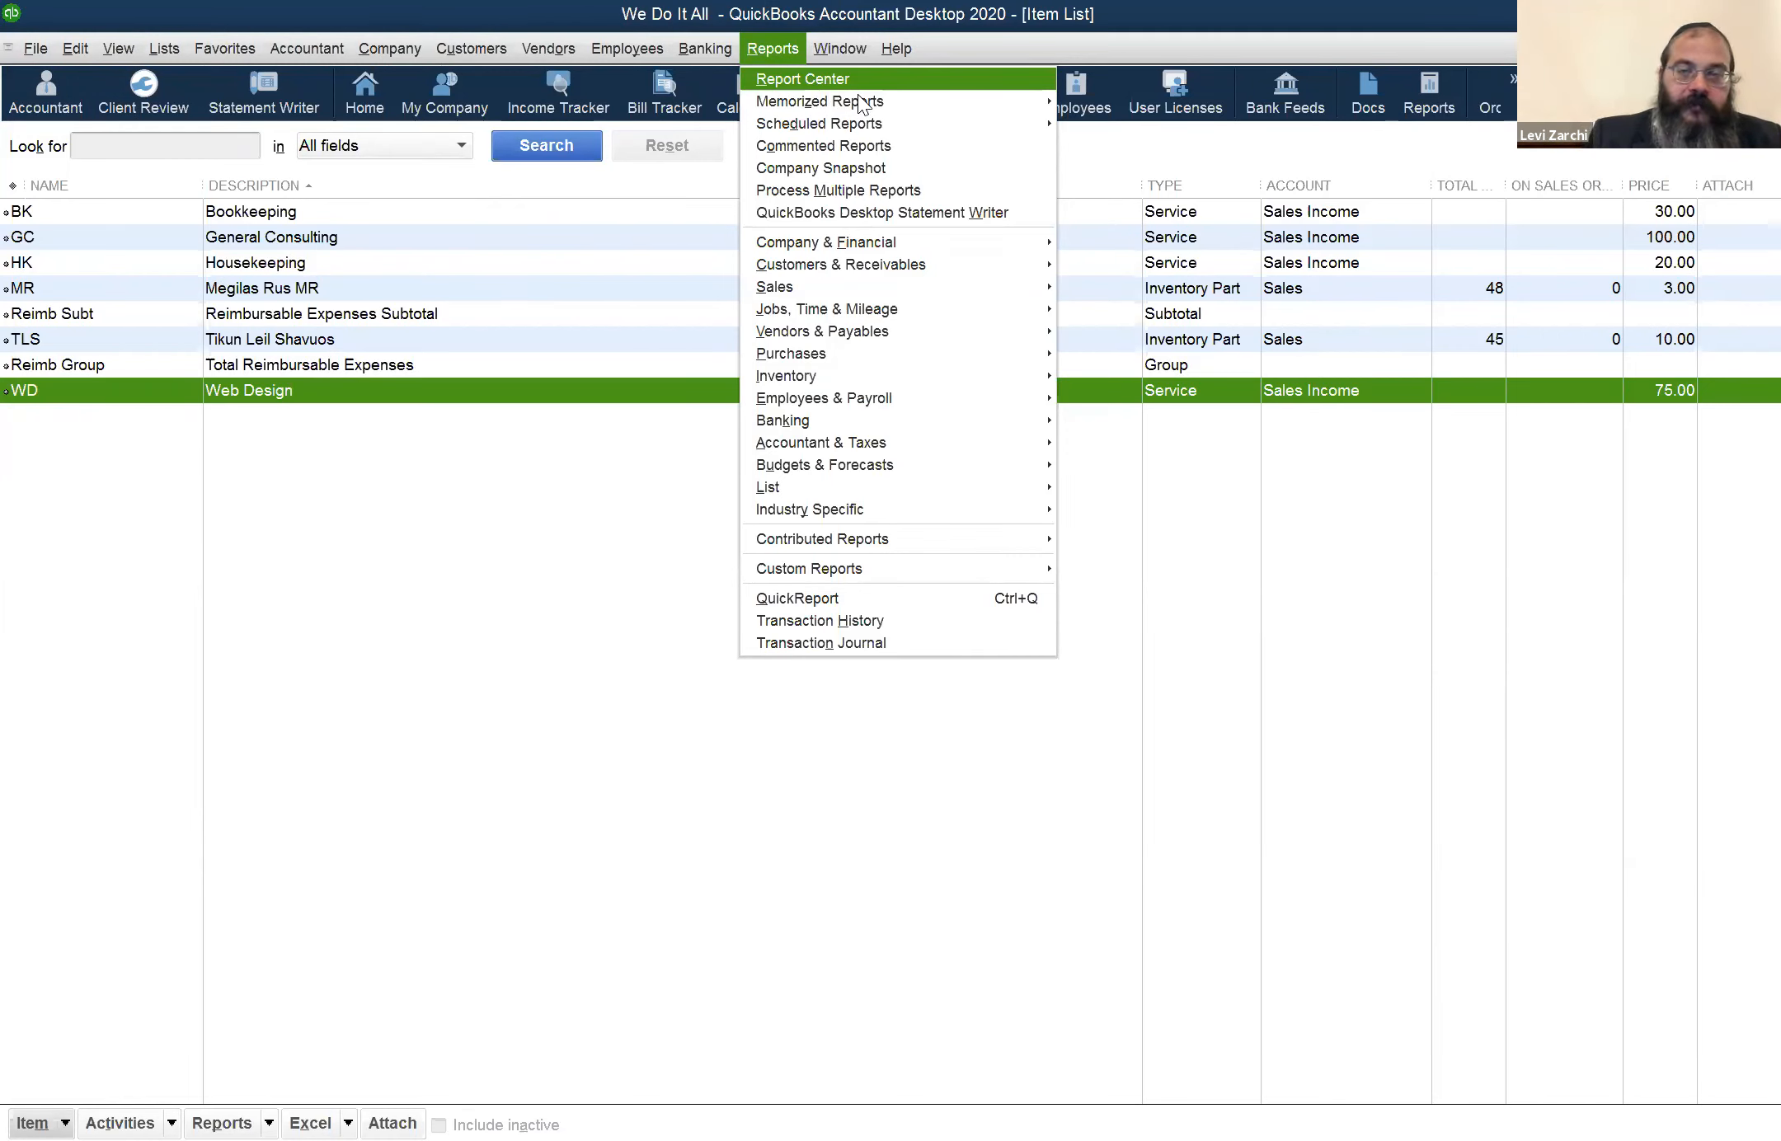
mouse_move(862, 95)
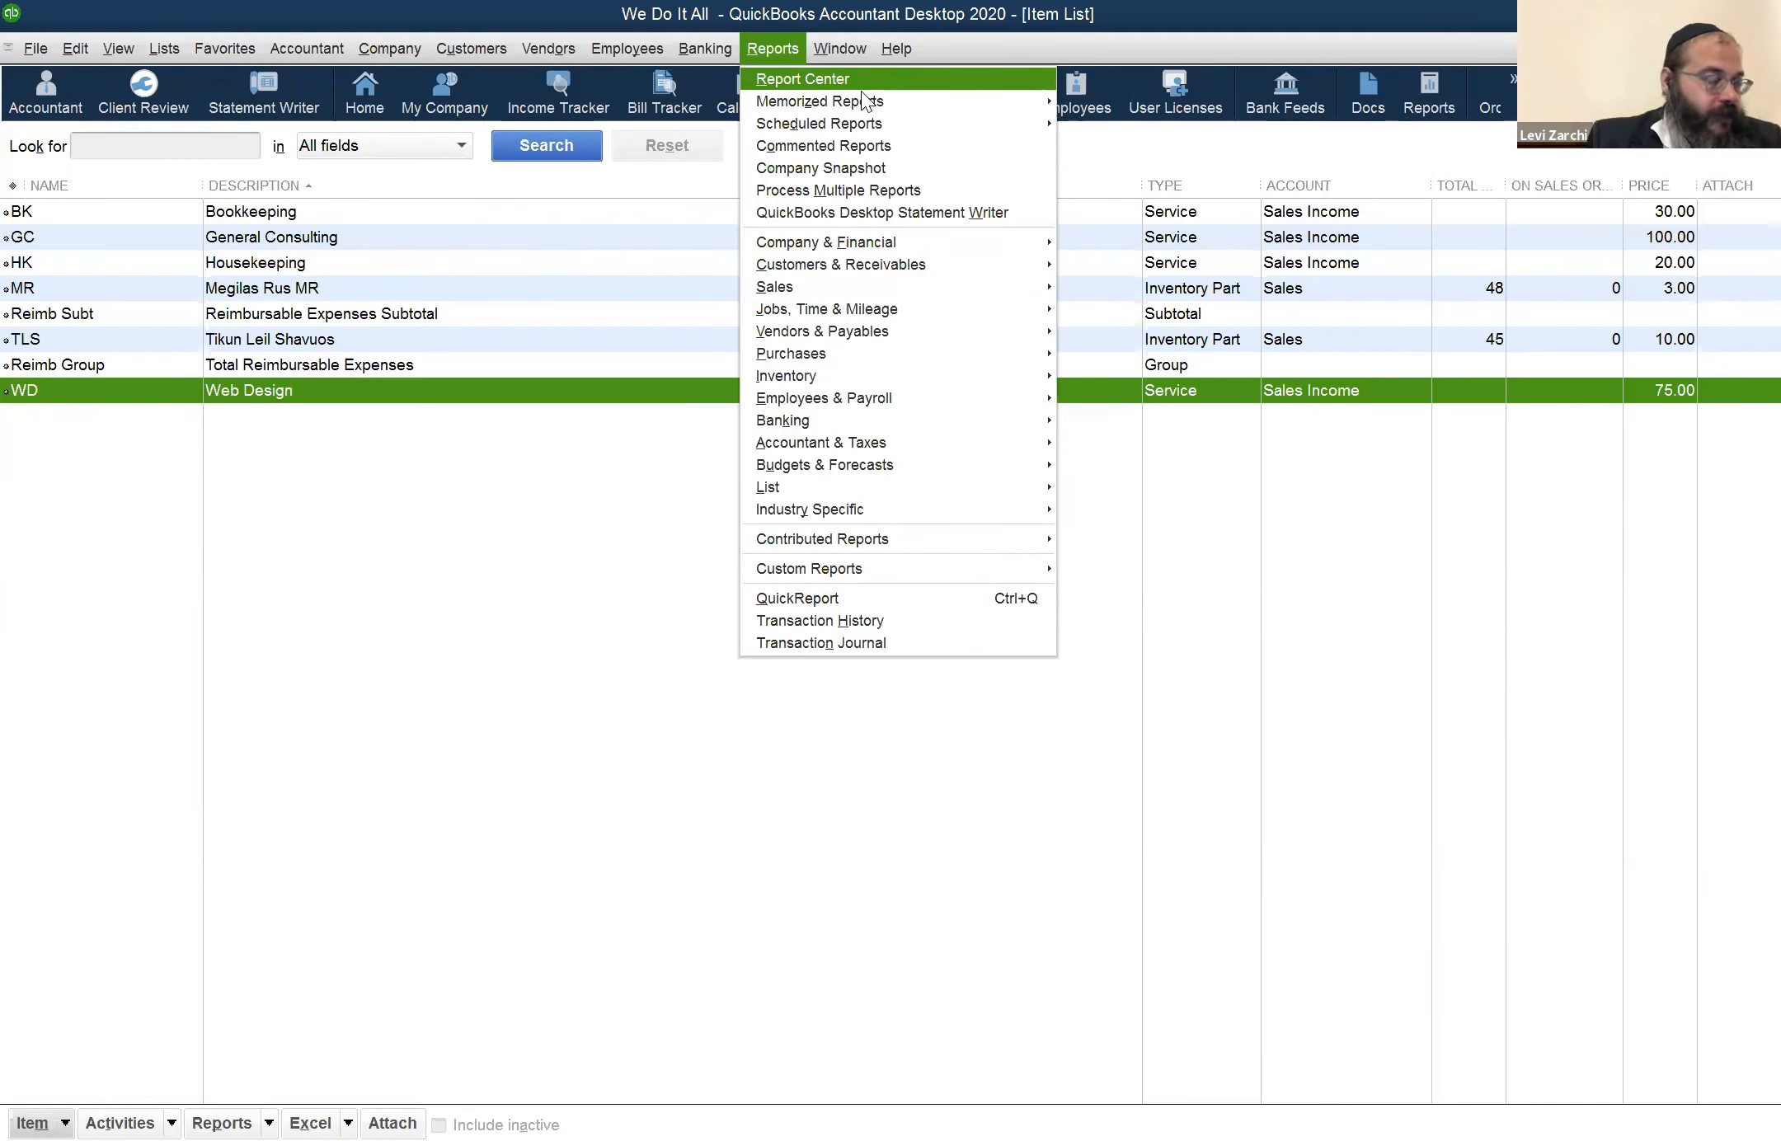
mouse_move(861, 50)
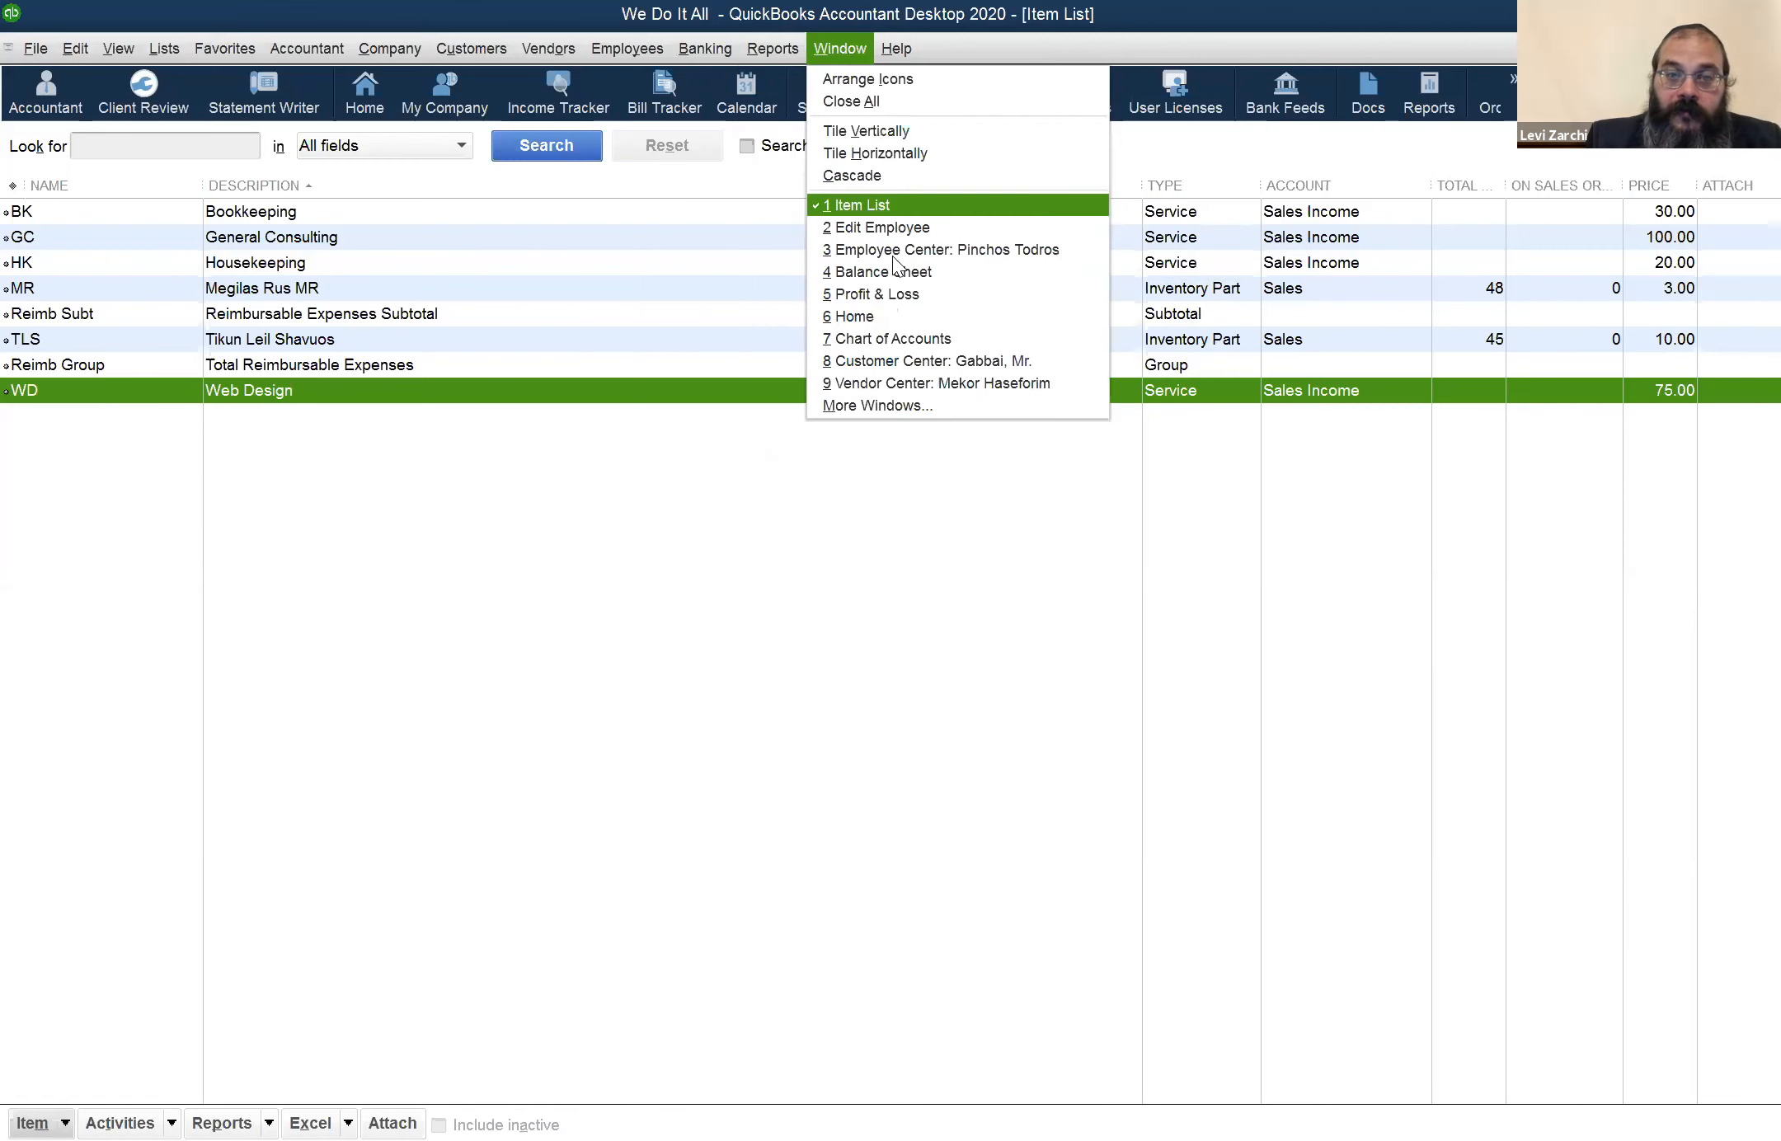
key(Return)
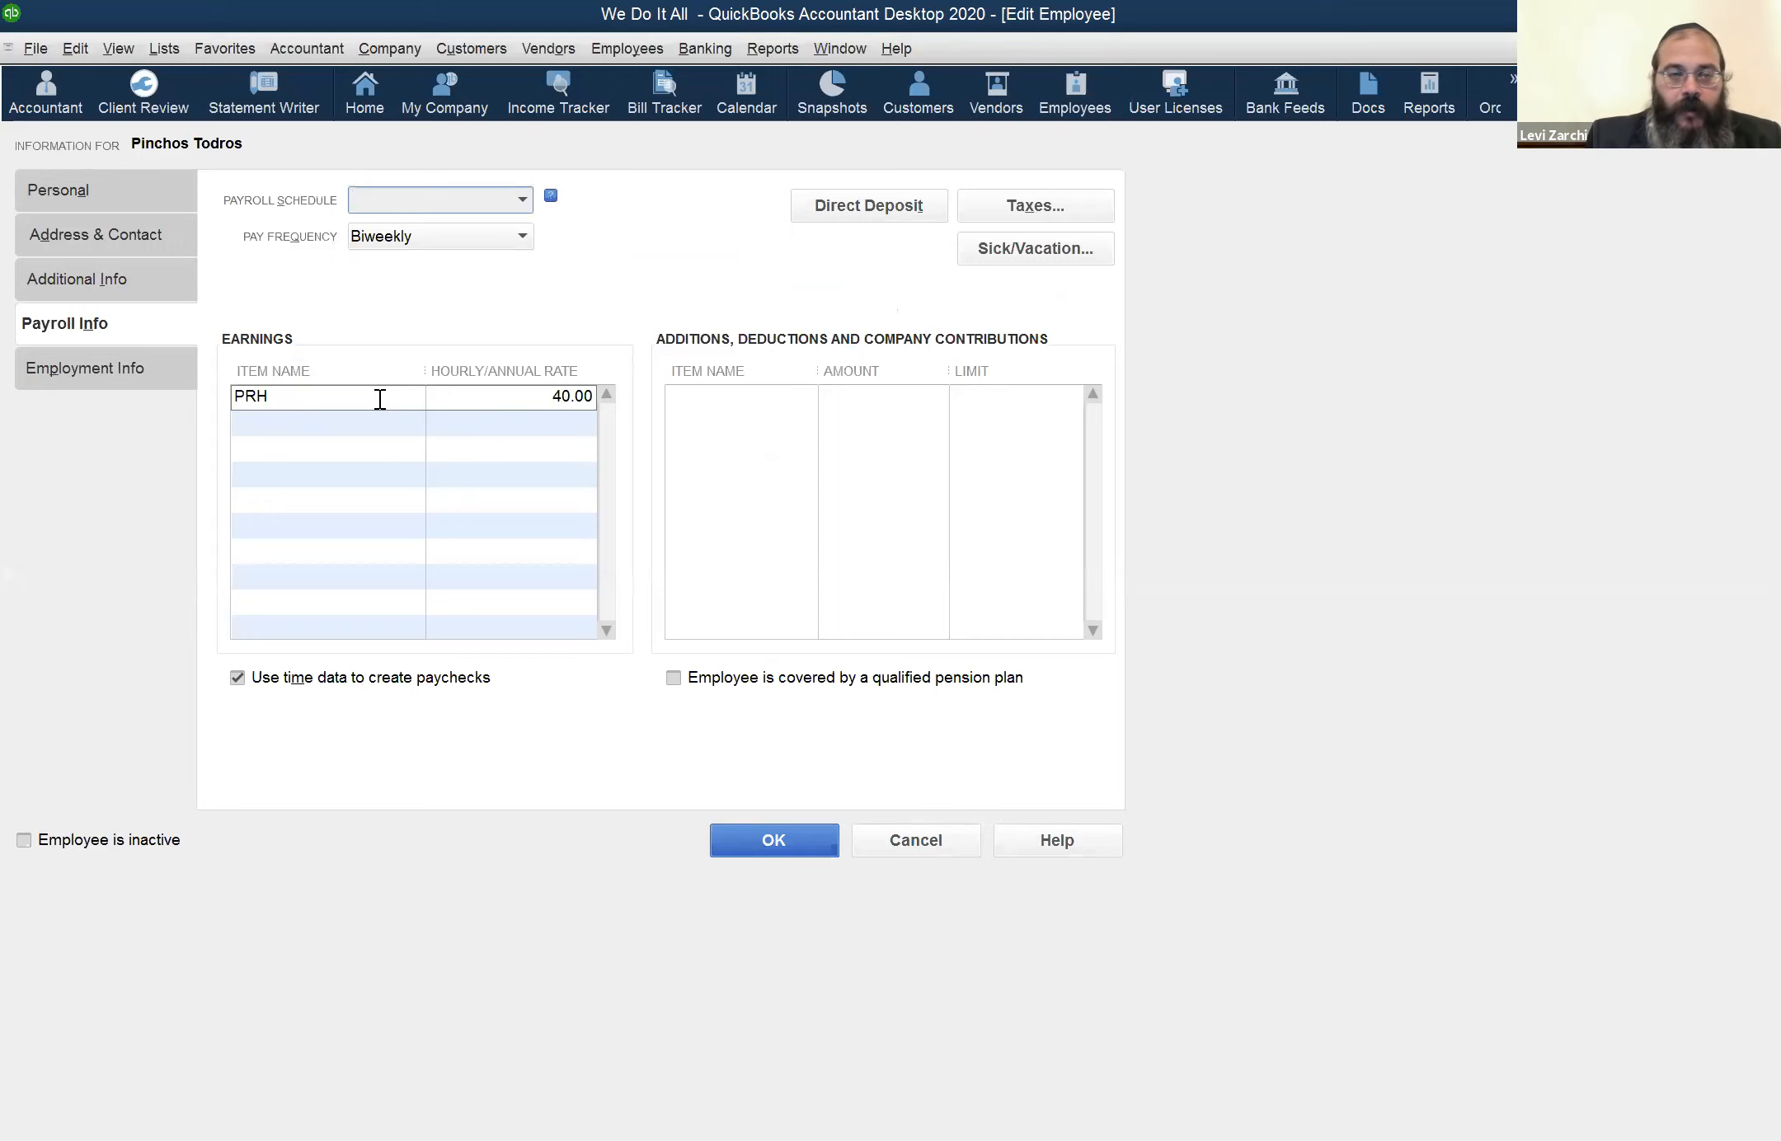
Start adding a new payroll item in the employee's earnings, review the Annual Salary and Commission types, and select Hourly Wages
click(341, 404)
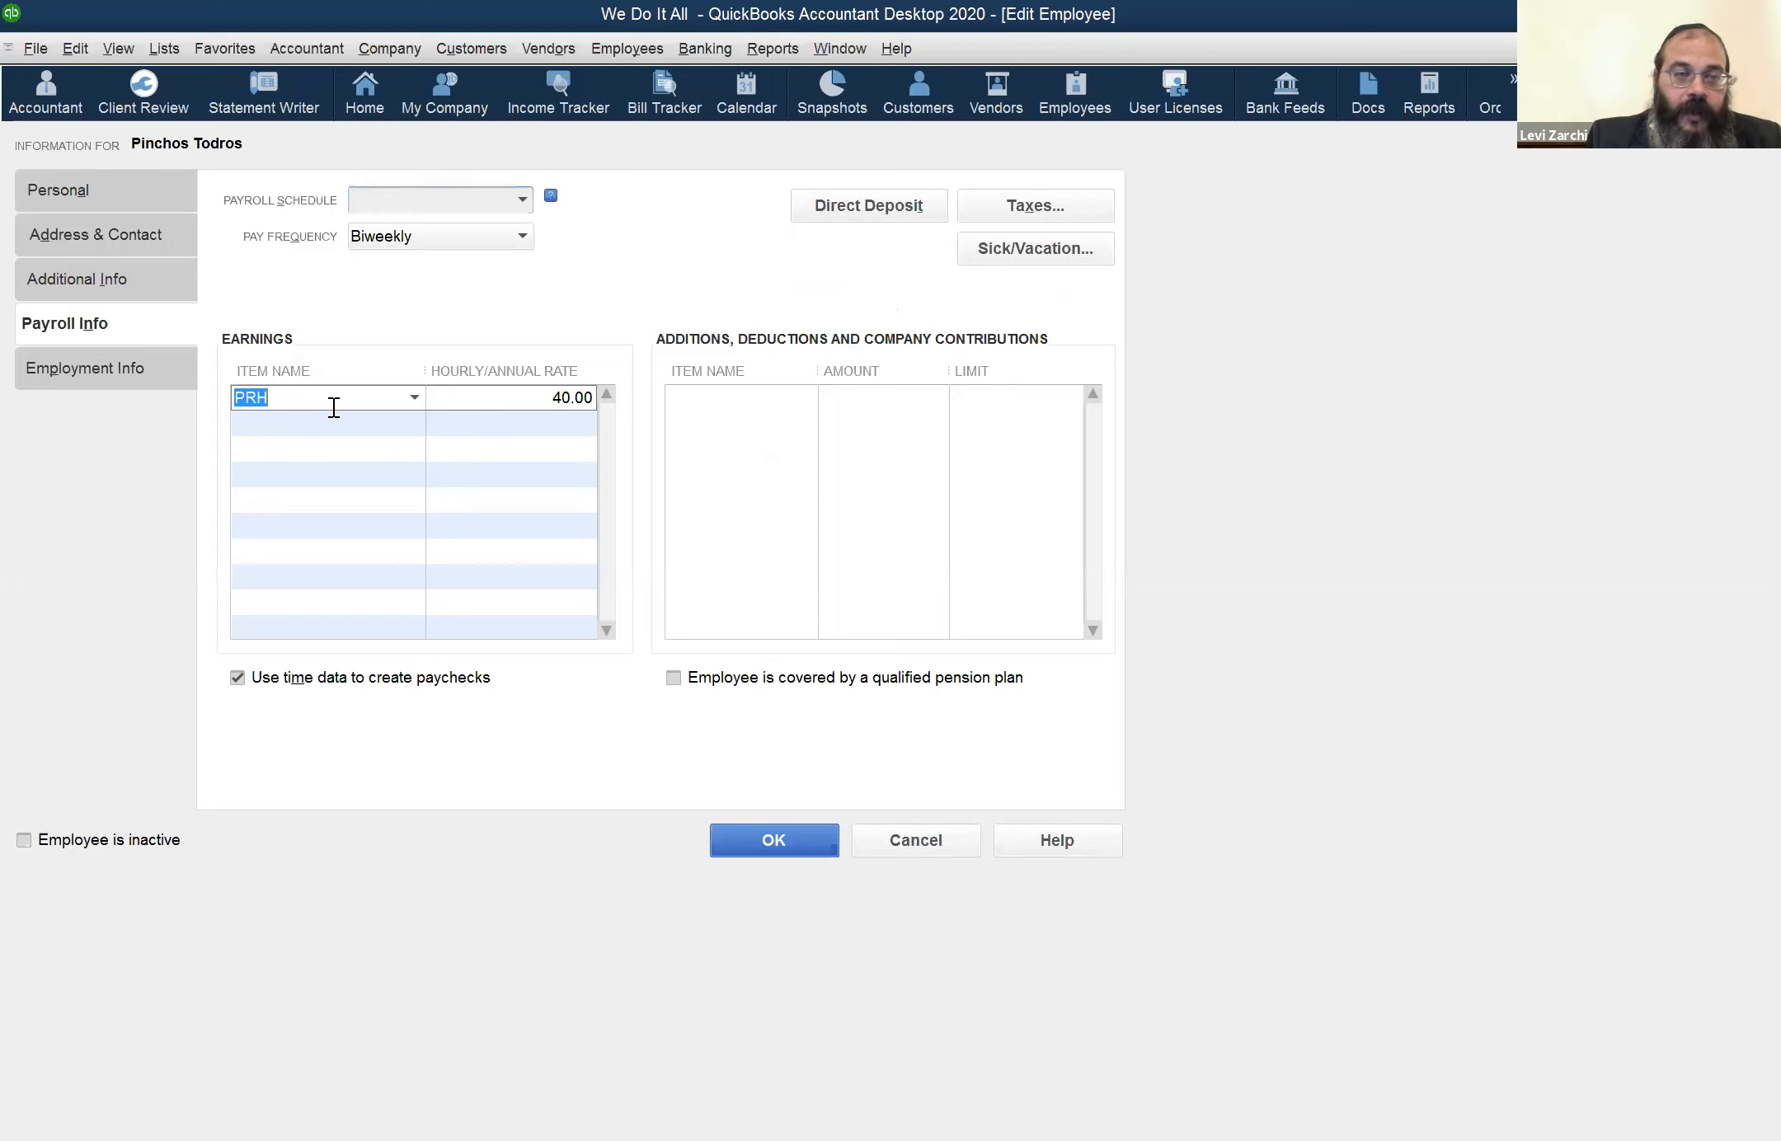
click(415, 399)
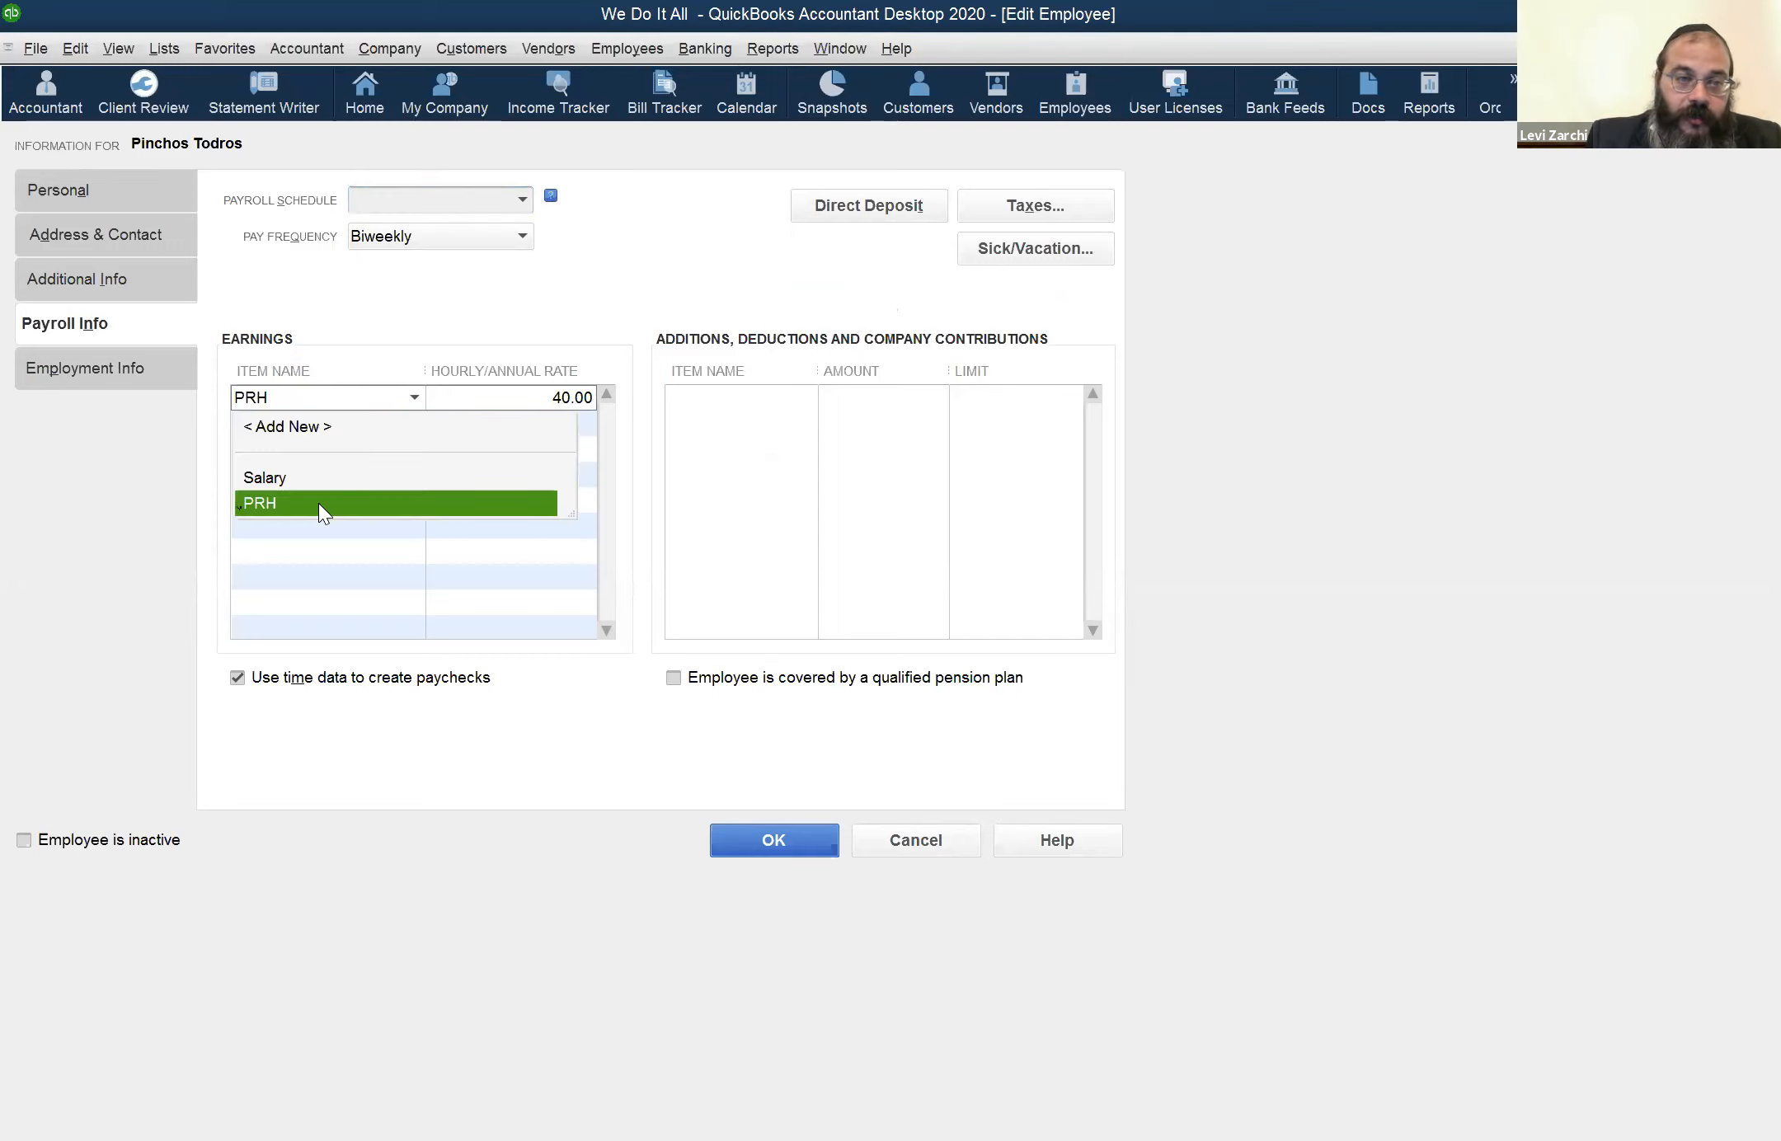
click(323, 425)
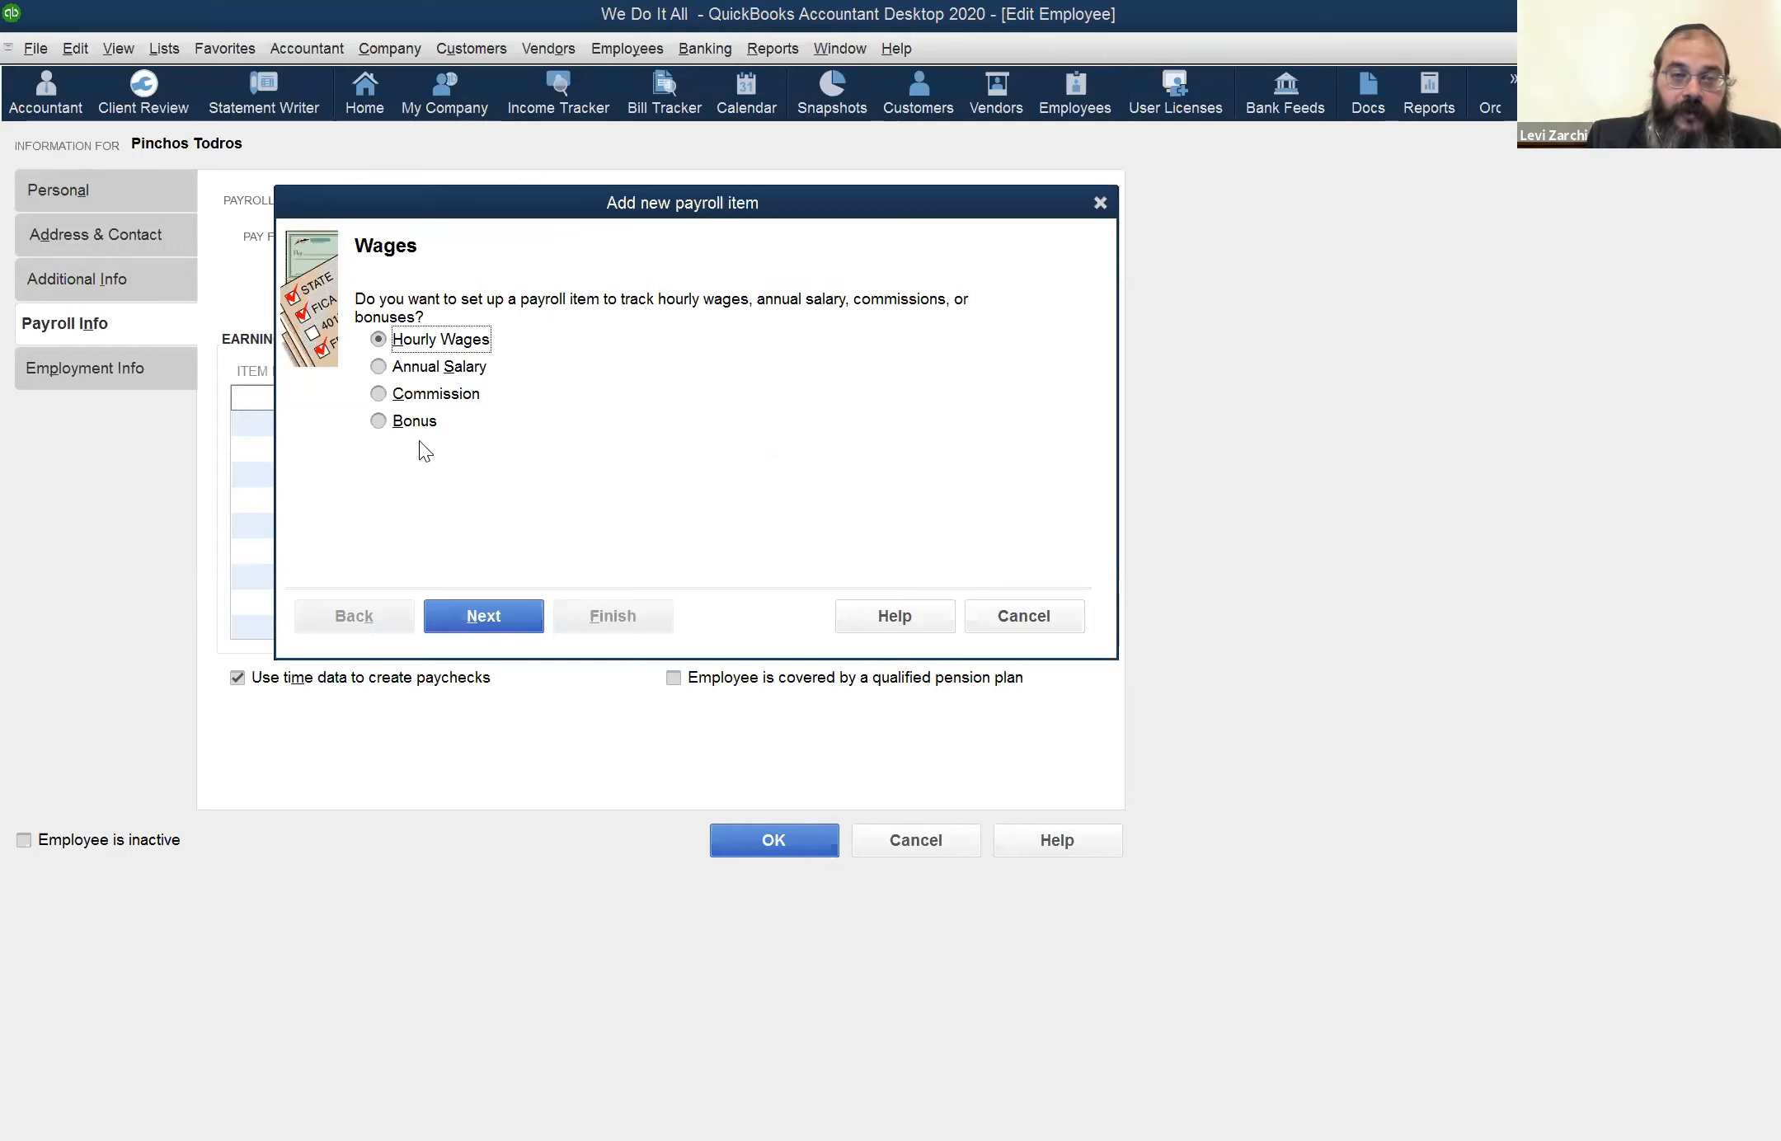
click(482, 371)
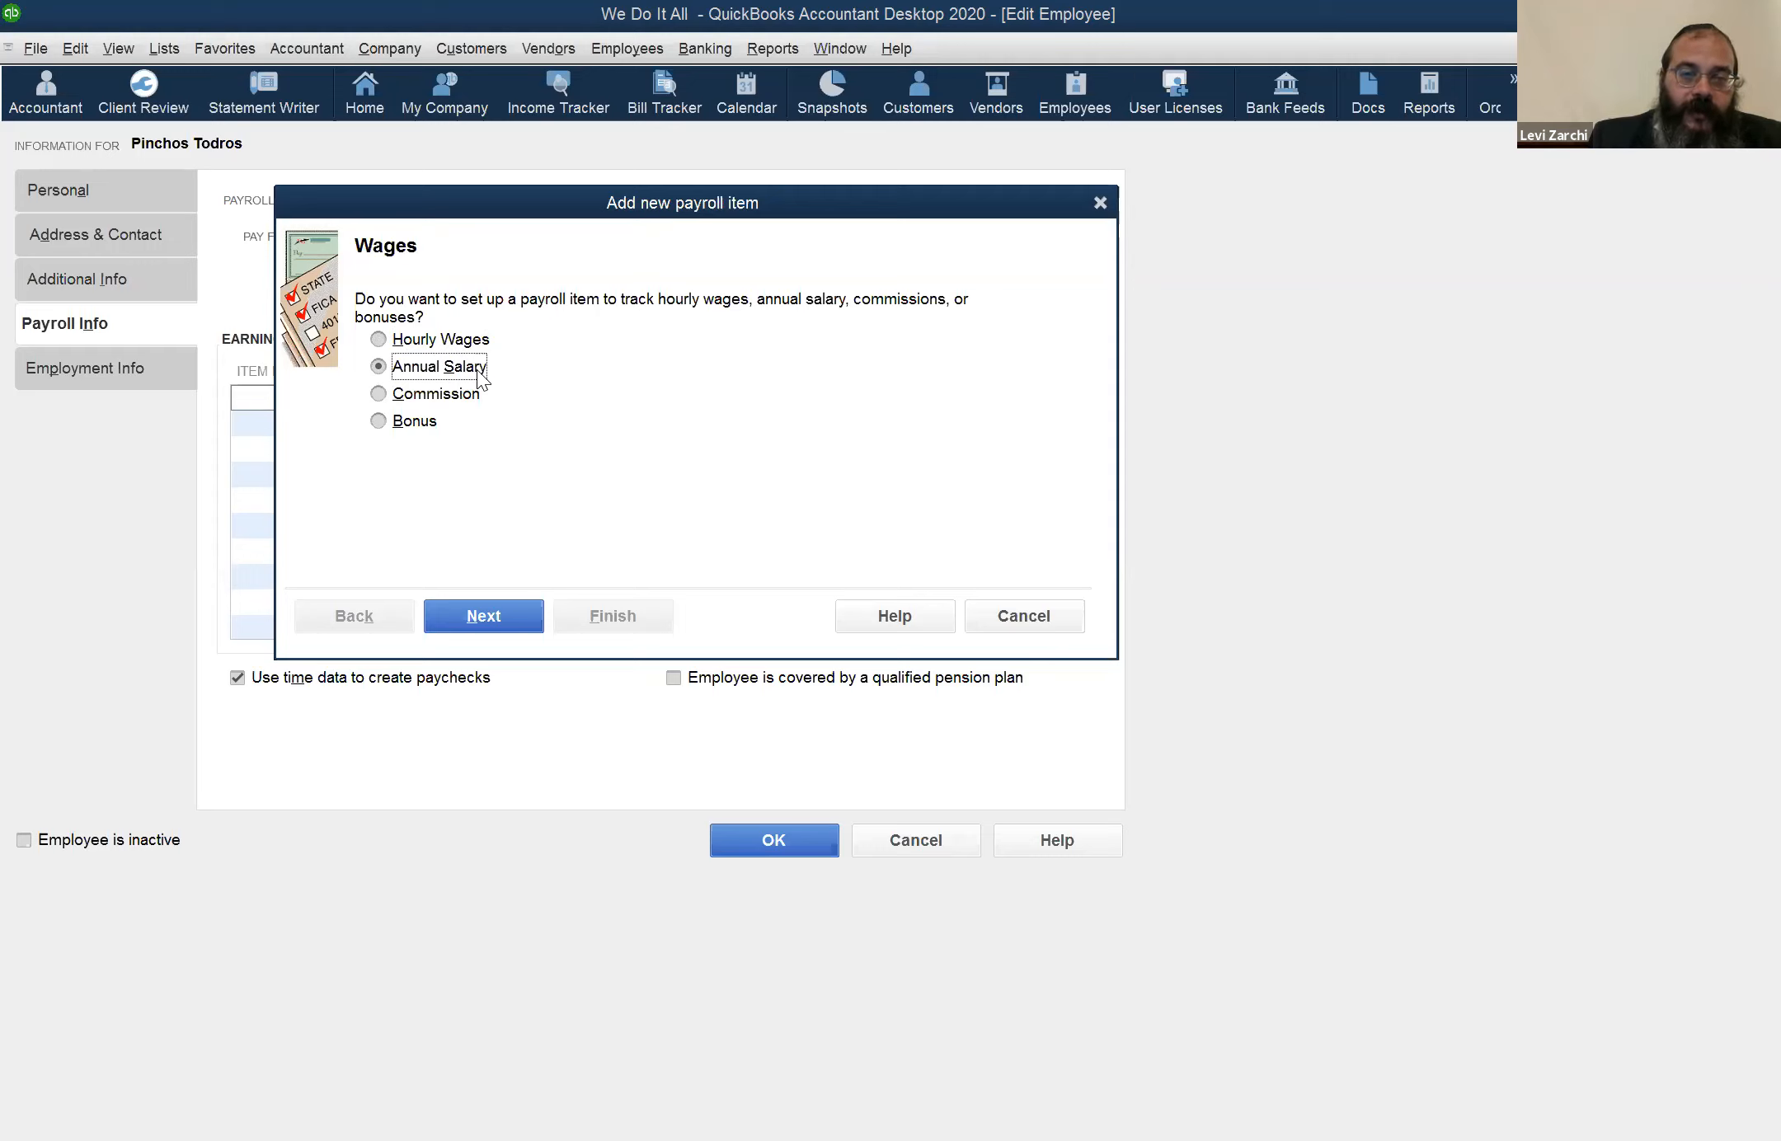
click(473, 397)
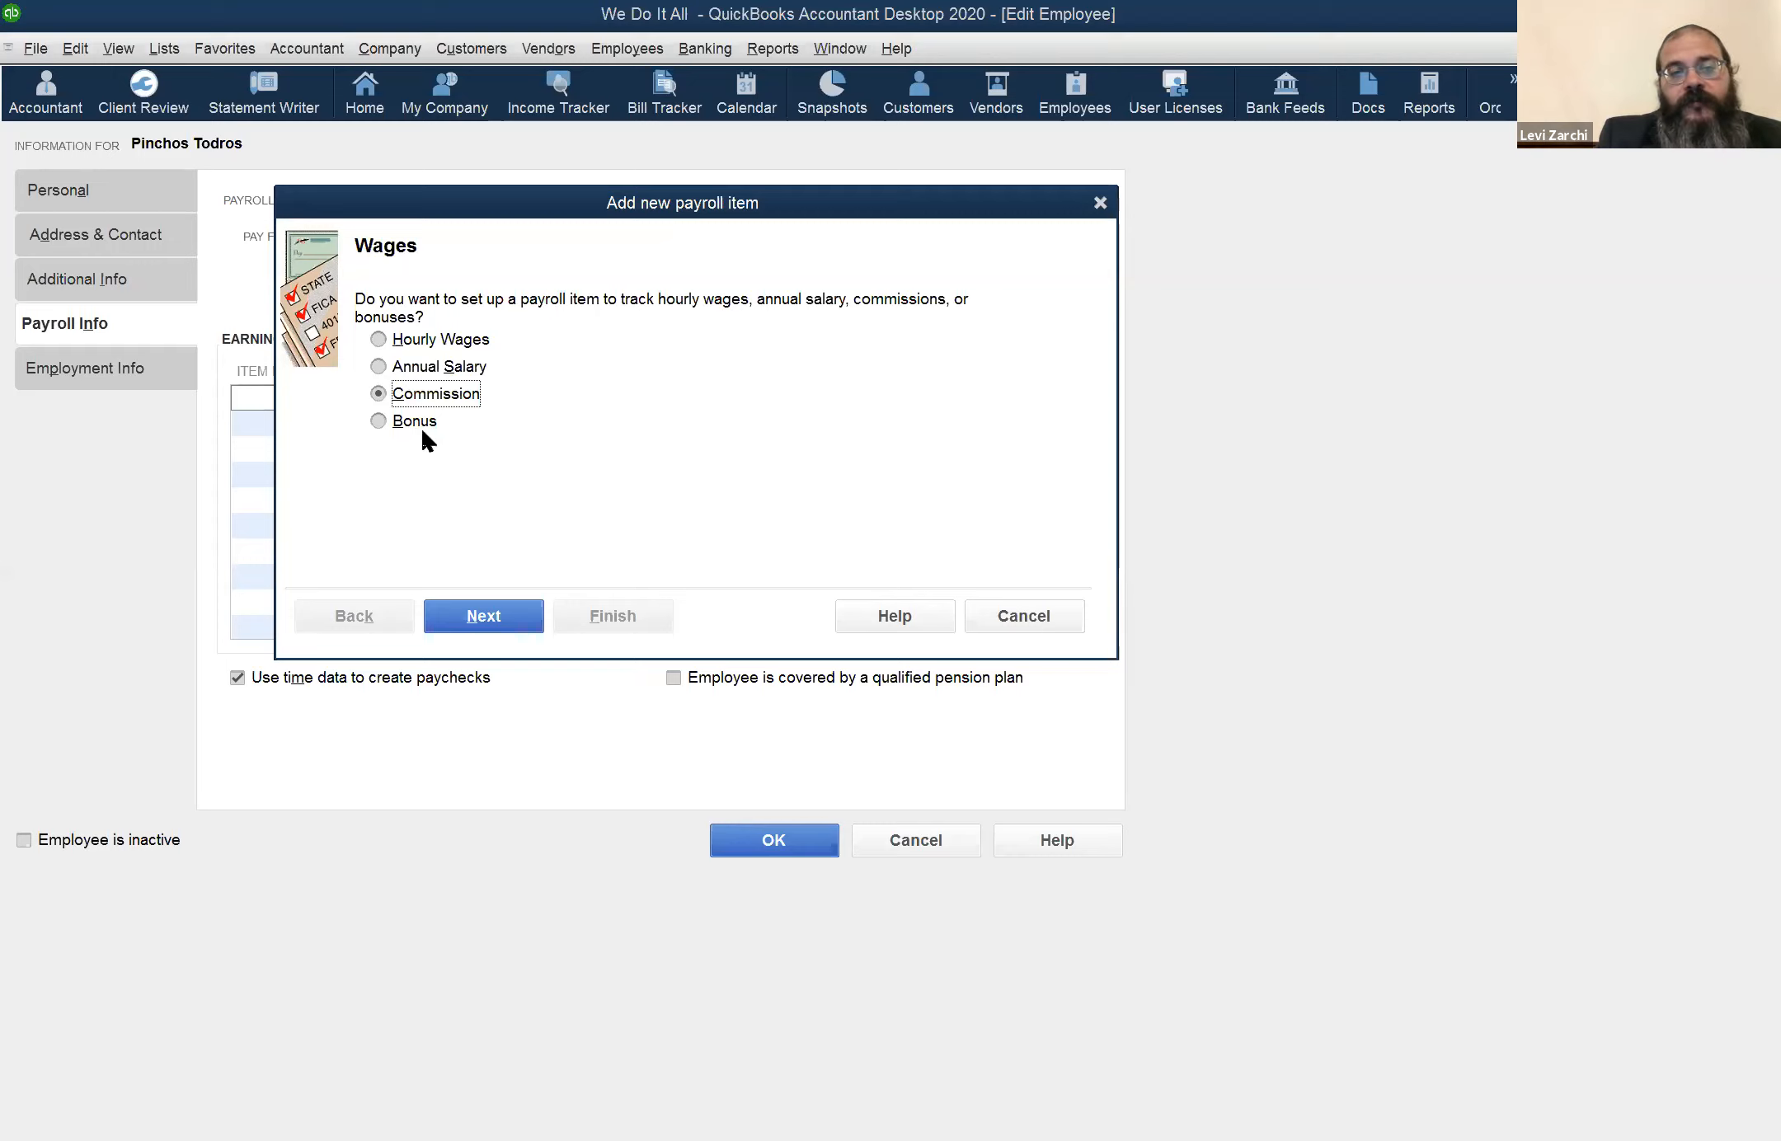
click(449, 346)
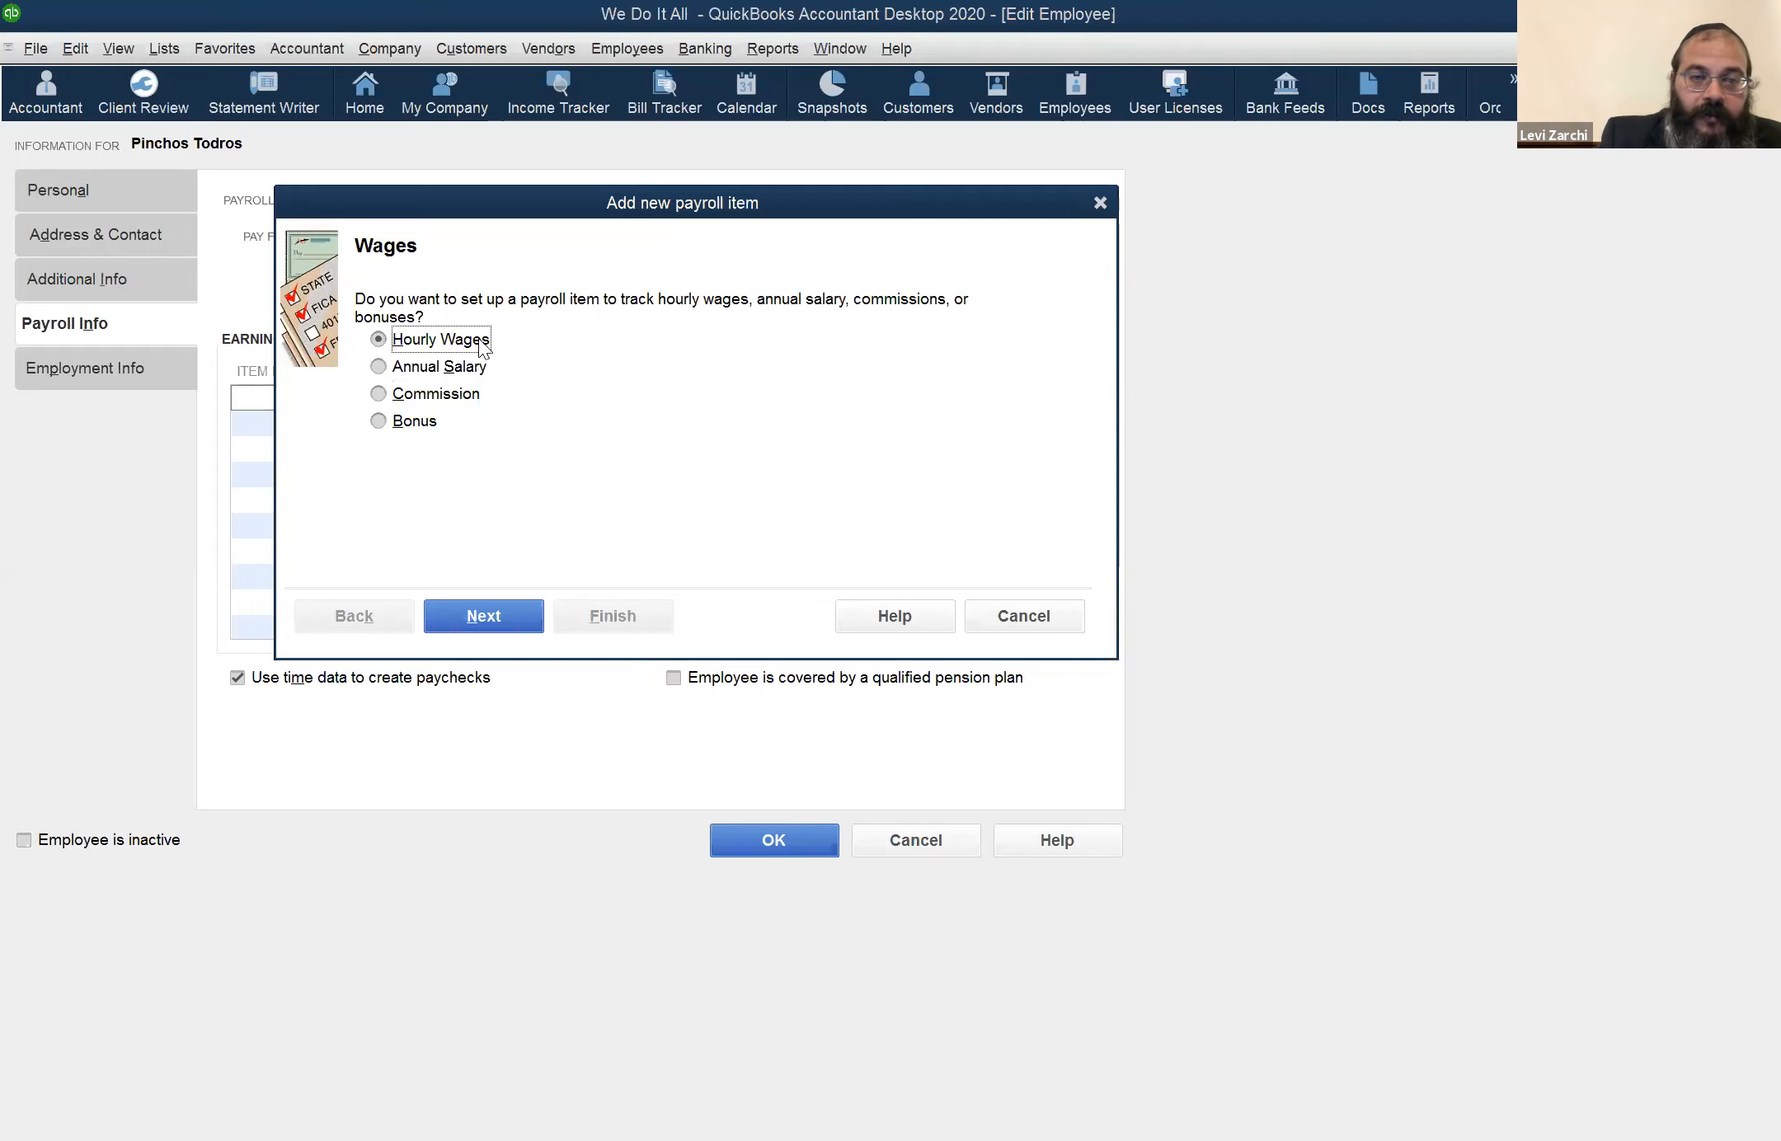
Set the new hourly wage item to Regular Pay and proceed to naming it, rechecking the wage type along the way
click(493, 627)
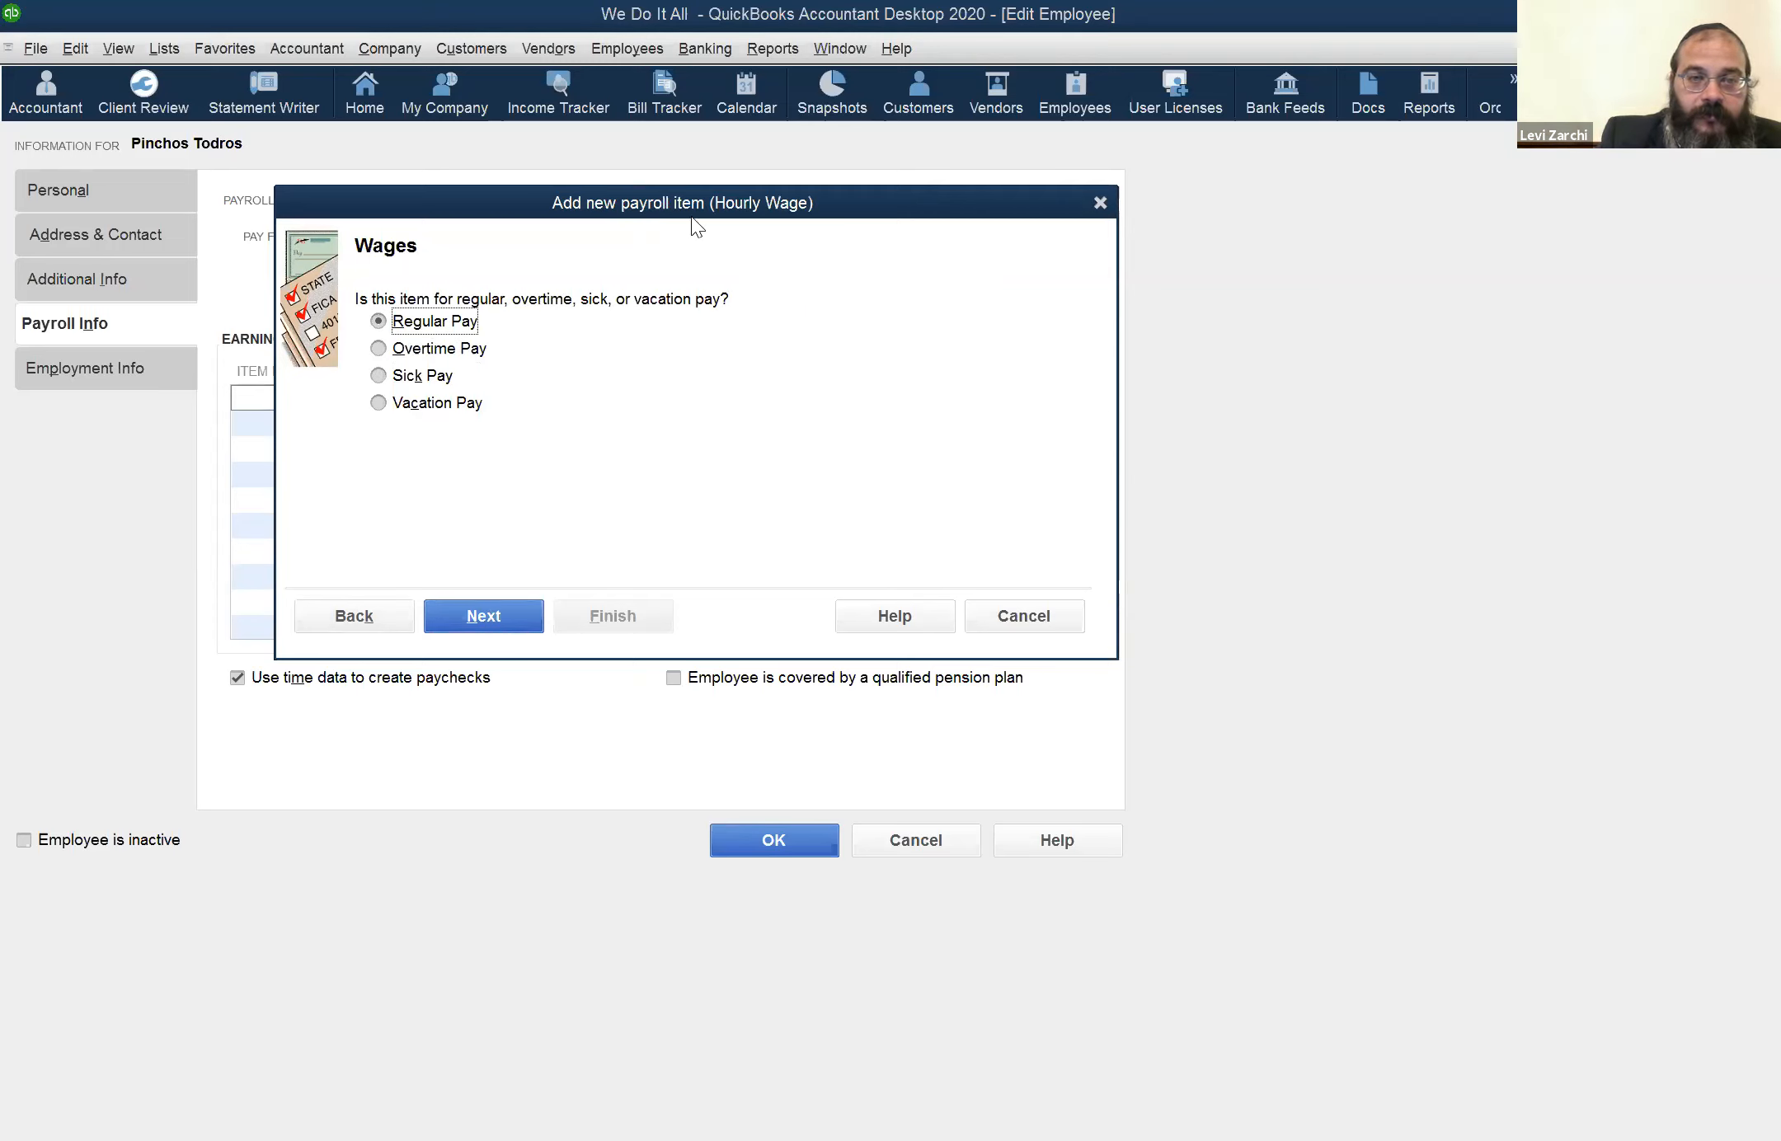
drag(691, 214, 888, 203)
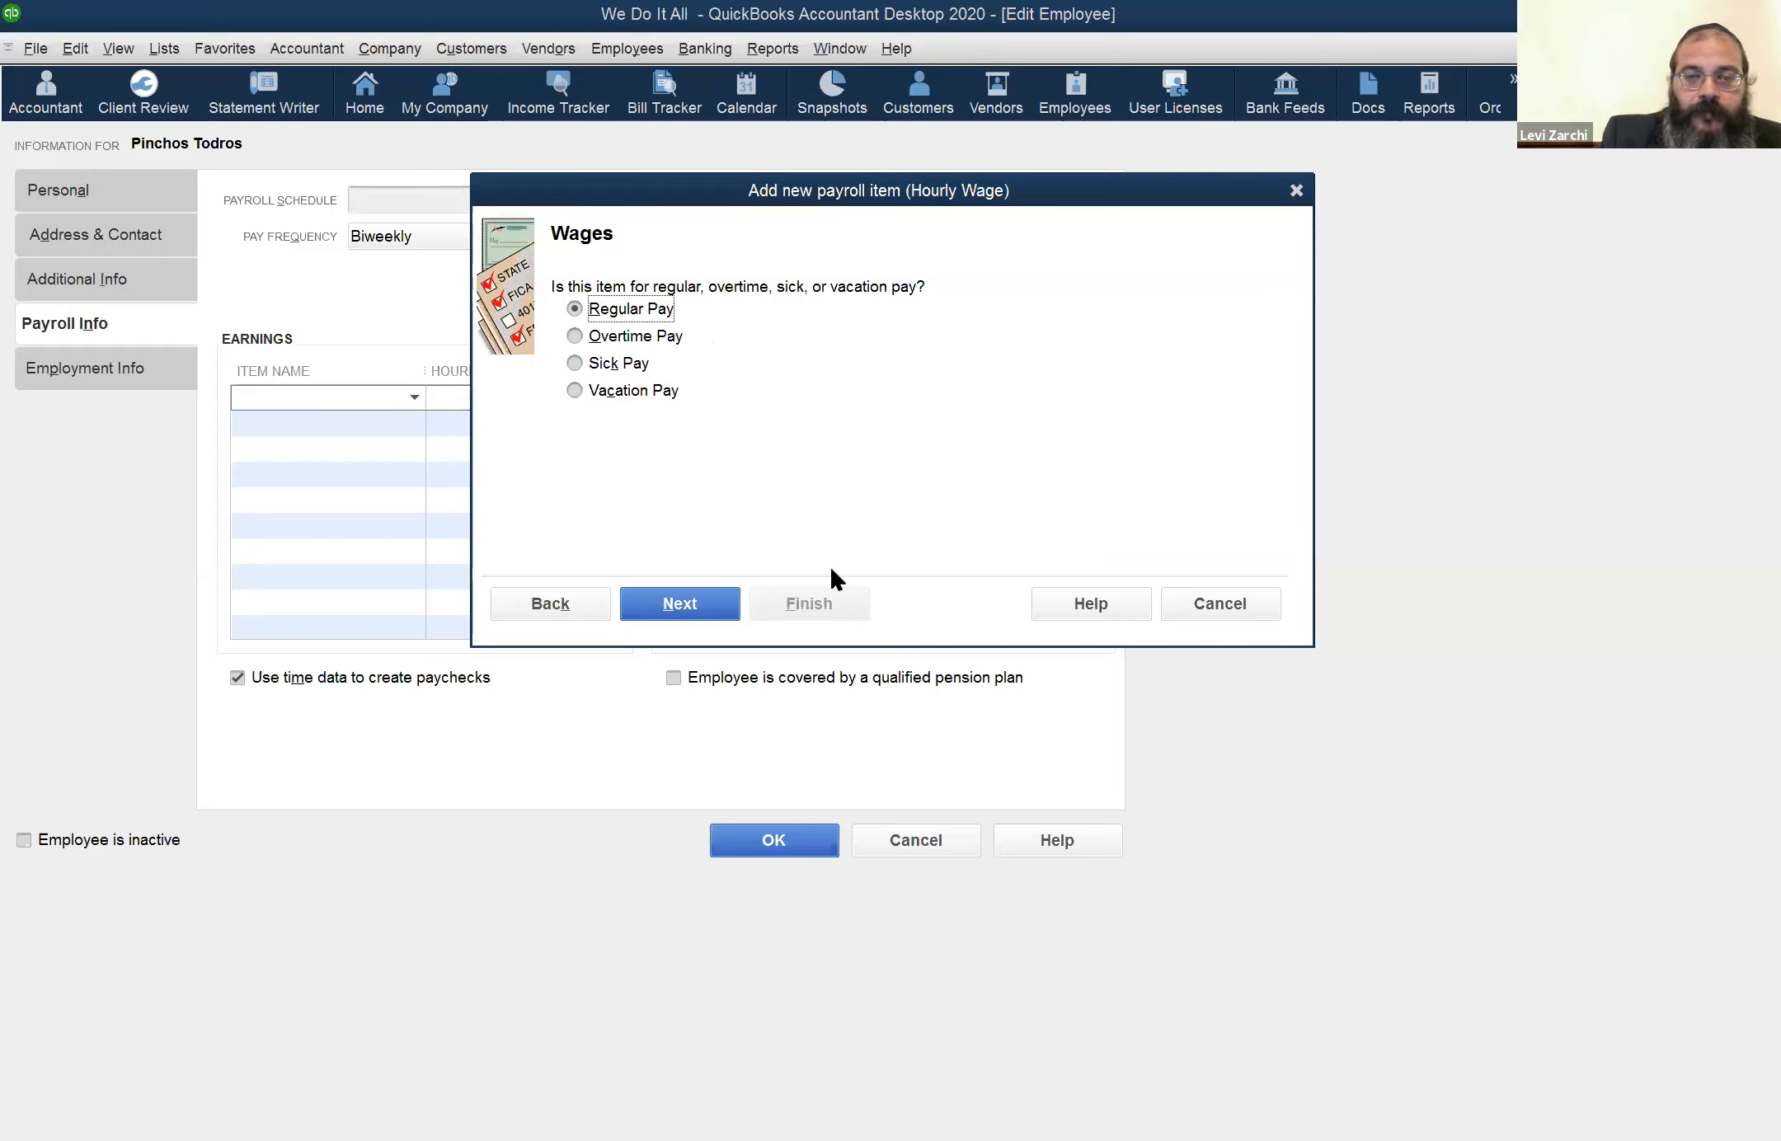
click(508, 600)
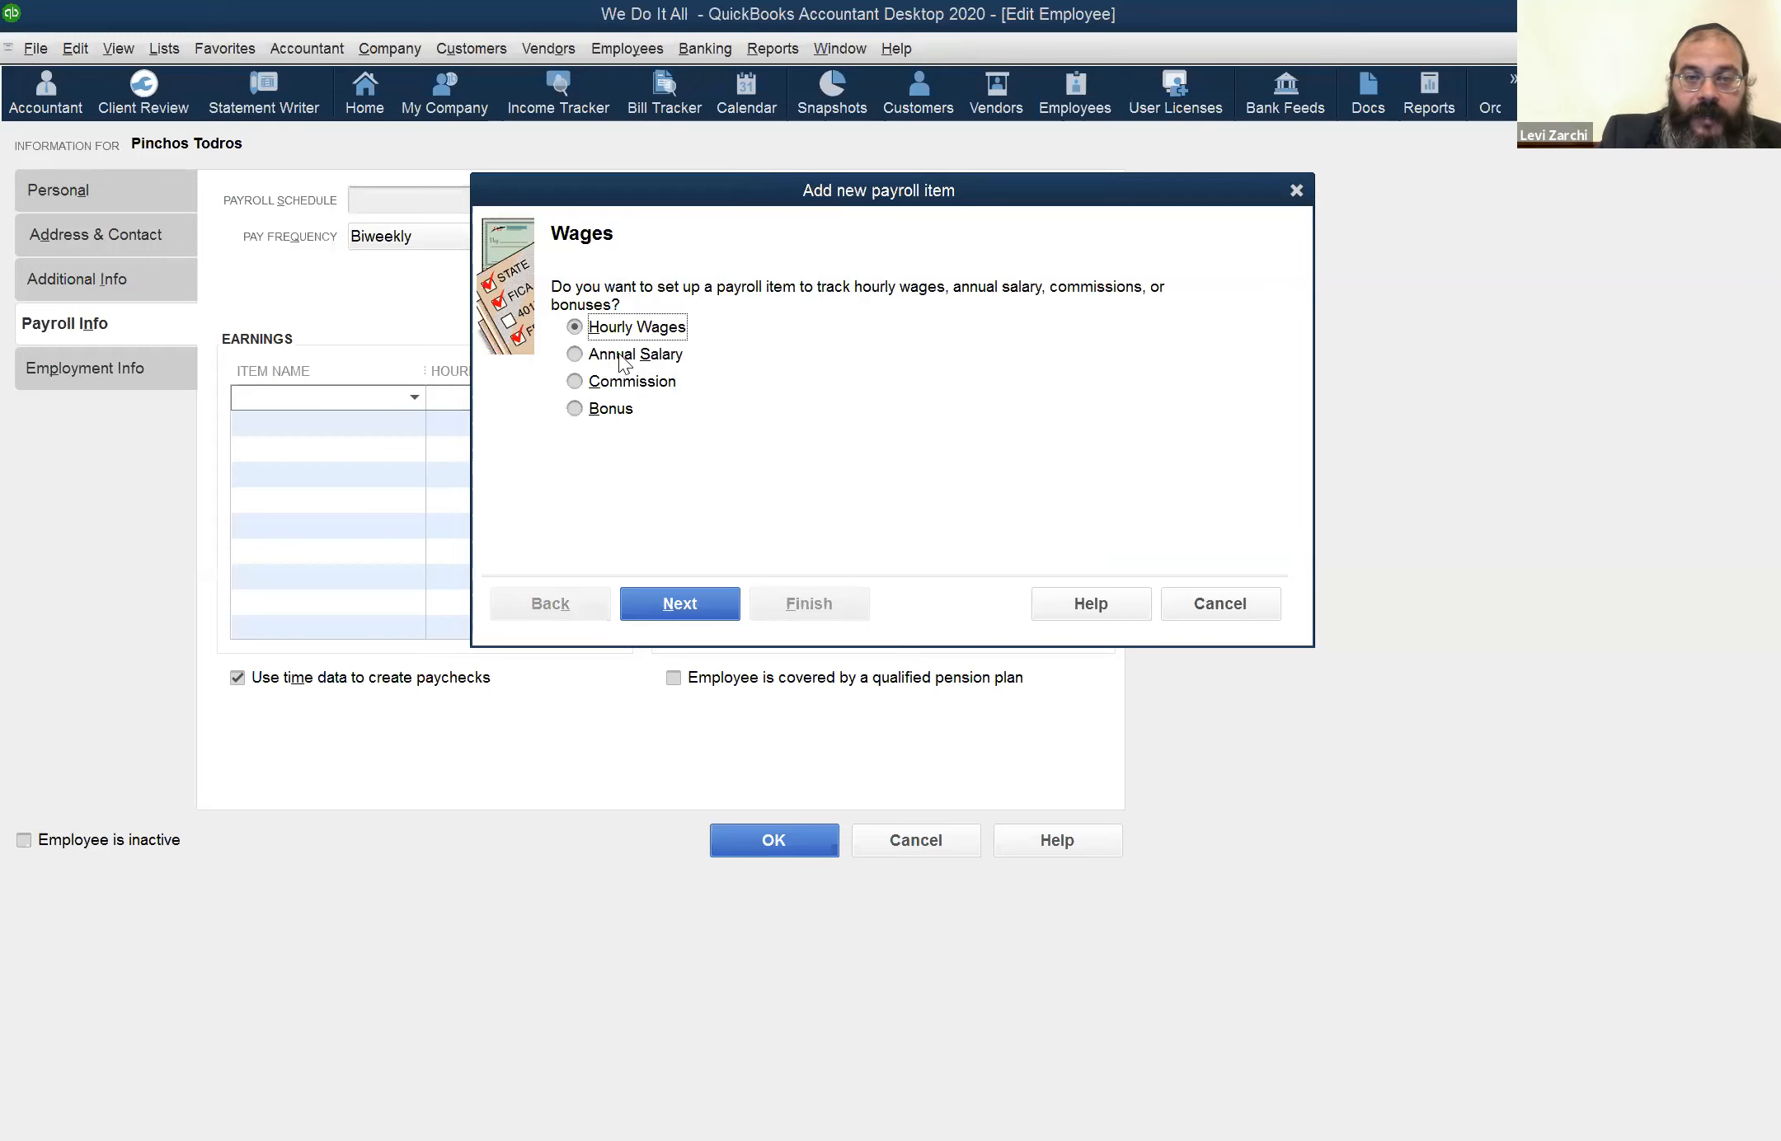
click(668, 602)
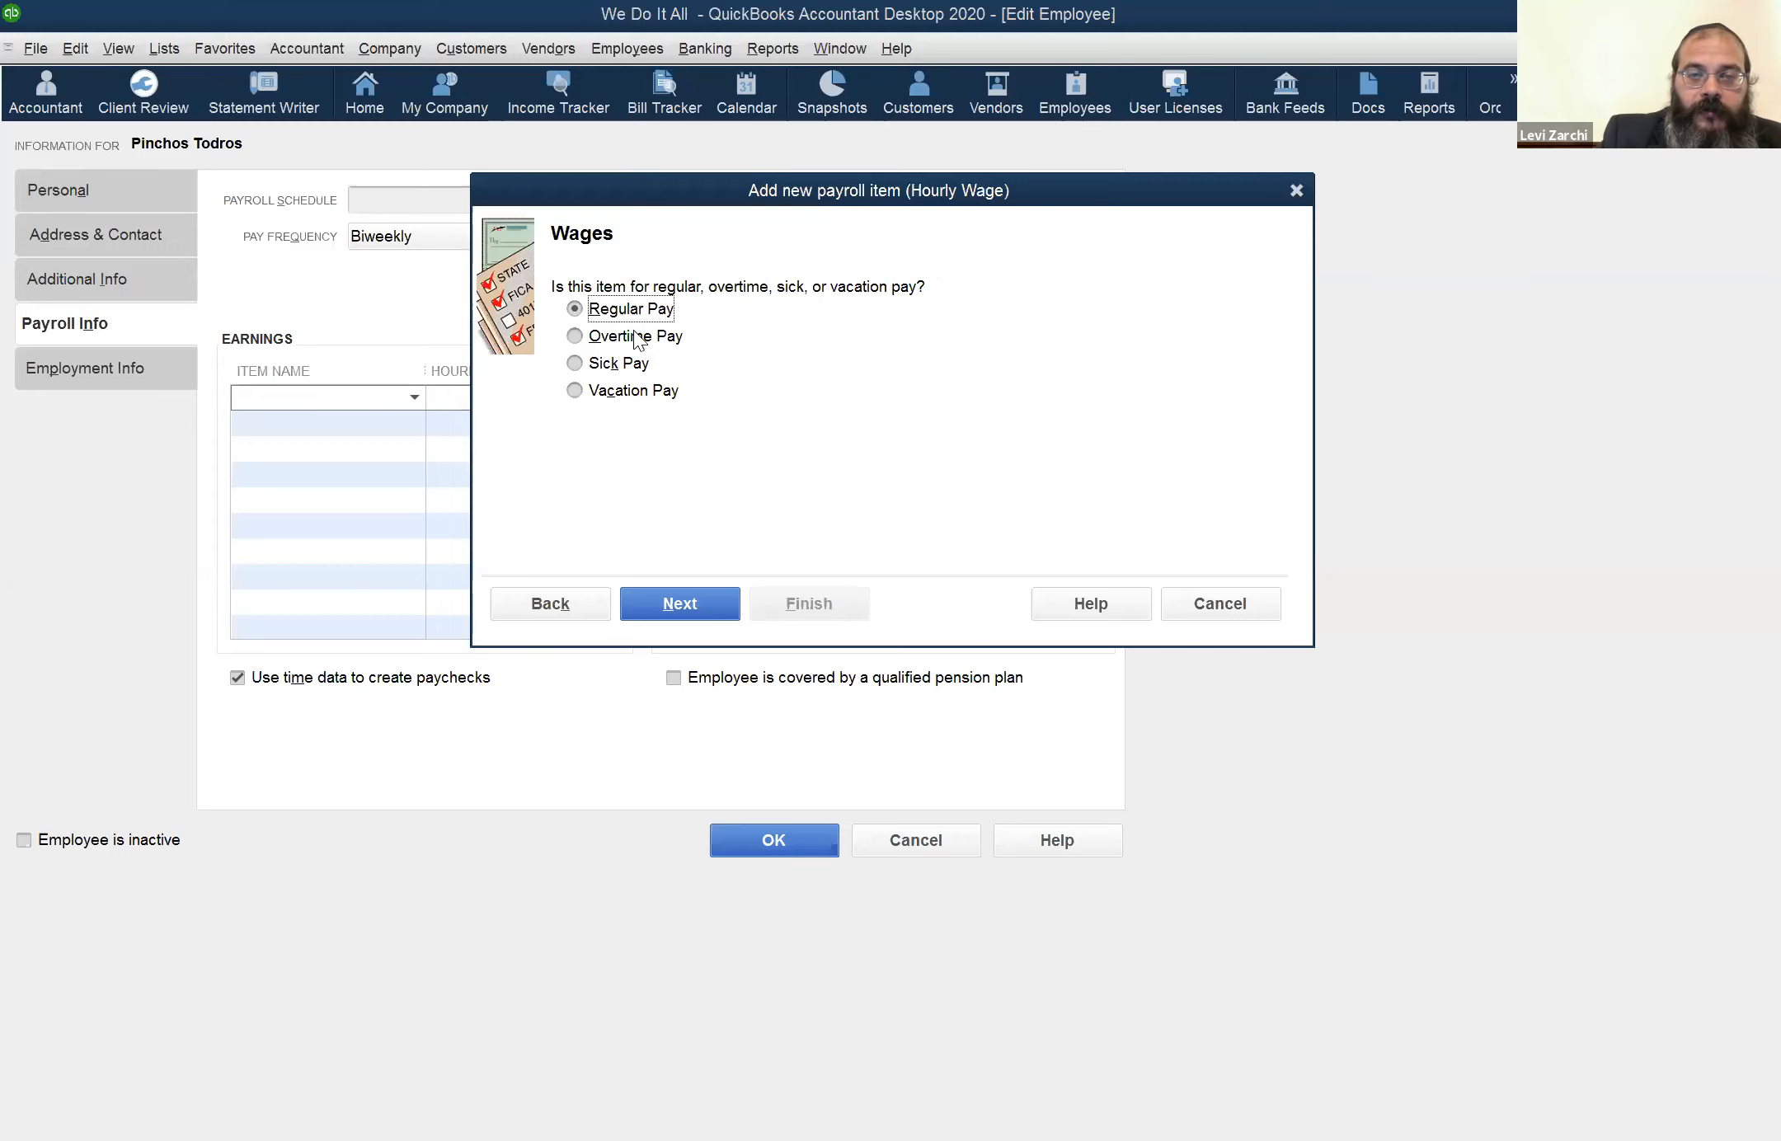
click(697, 607)
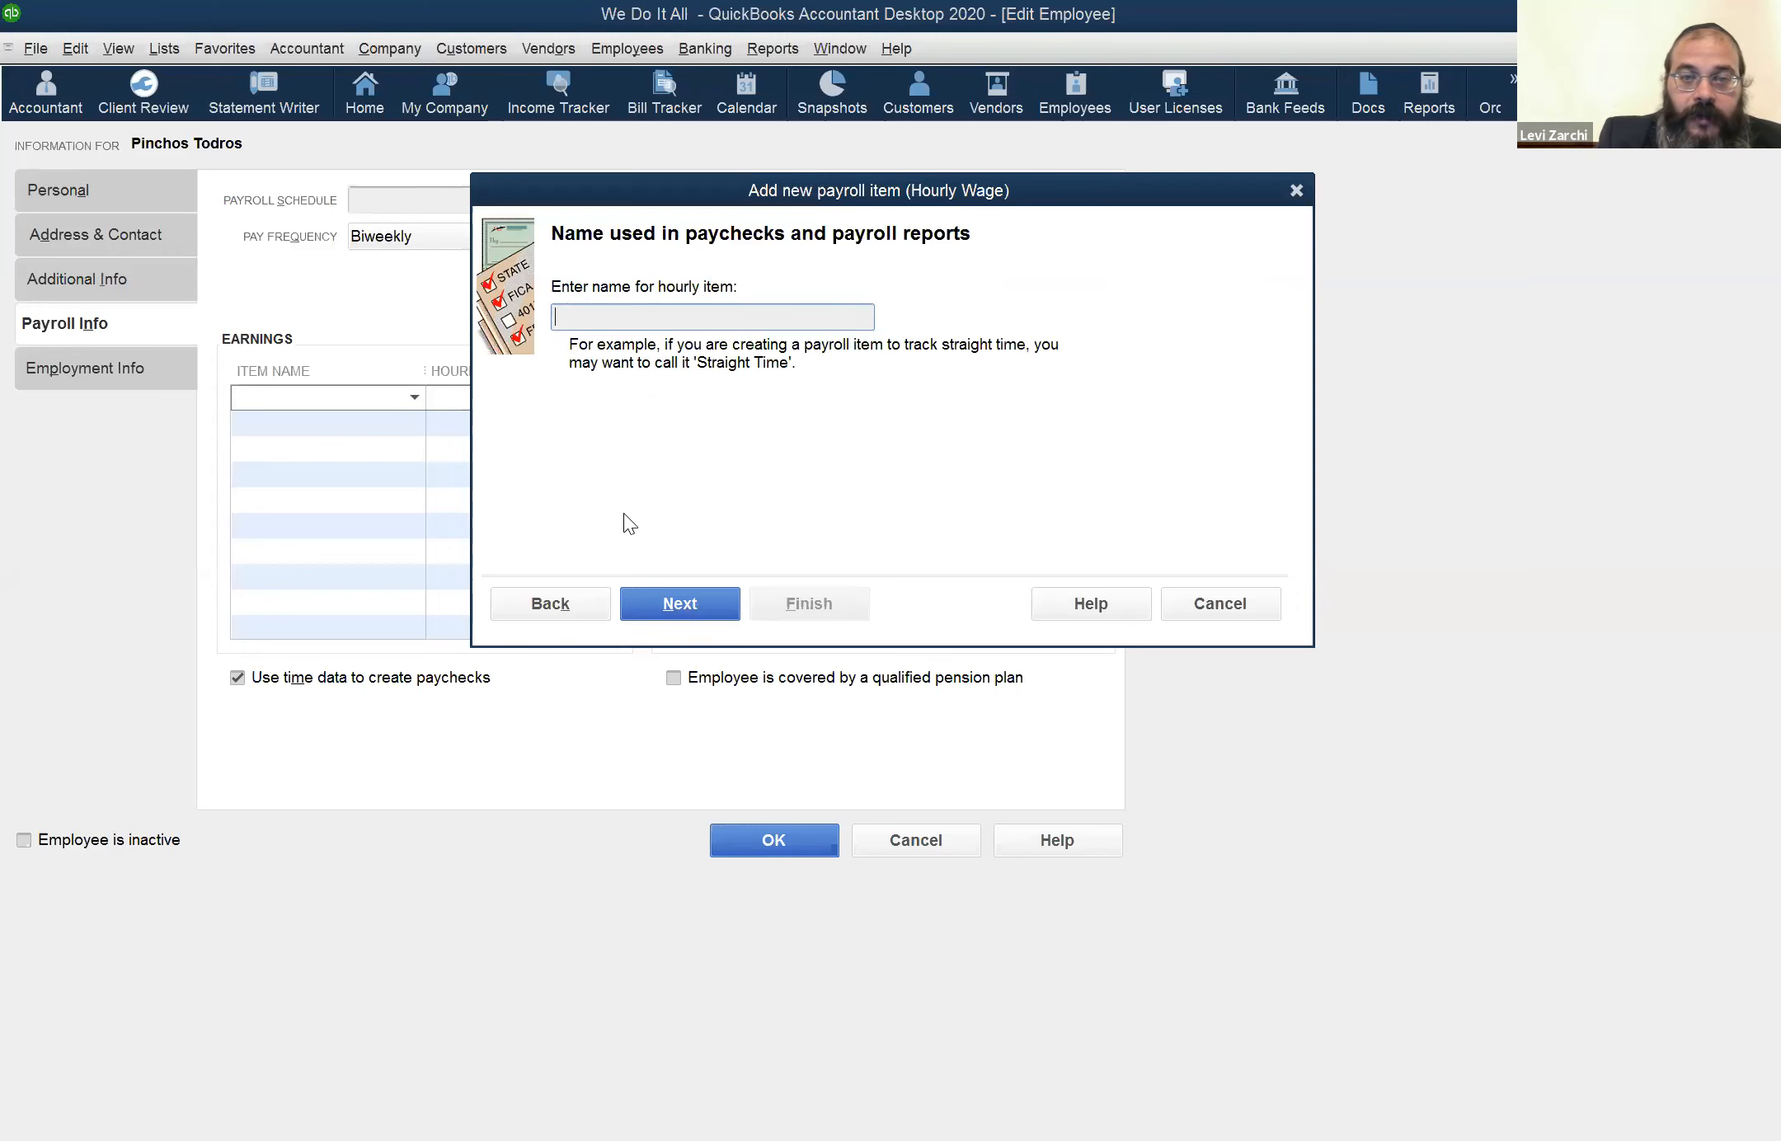
Enter "WD Payroll" as the hourly item's name and cancel the new payroll item without saving it
text(P)
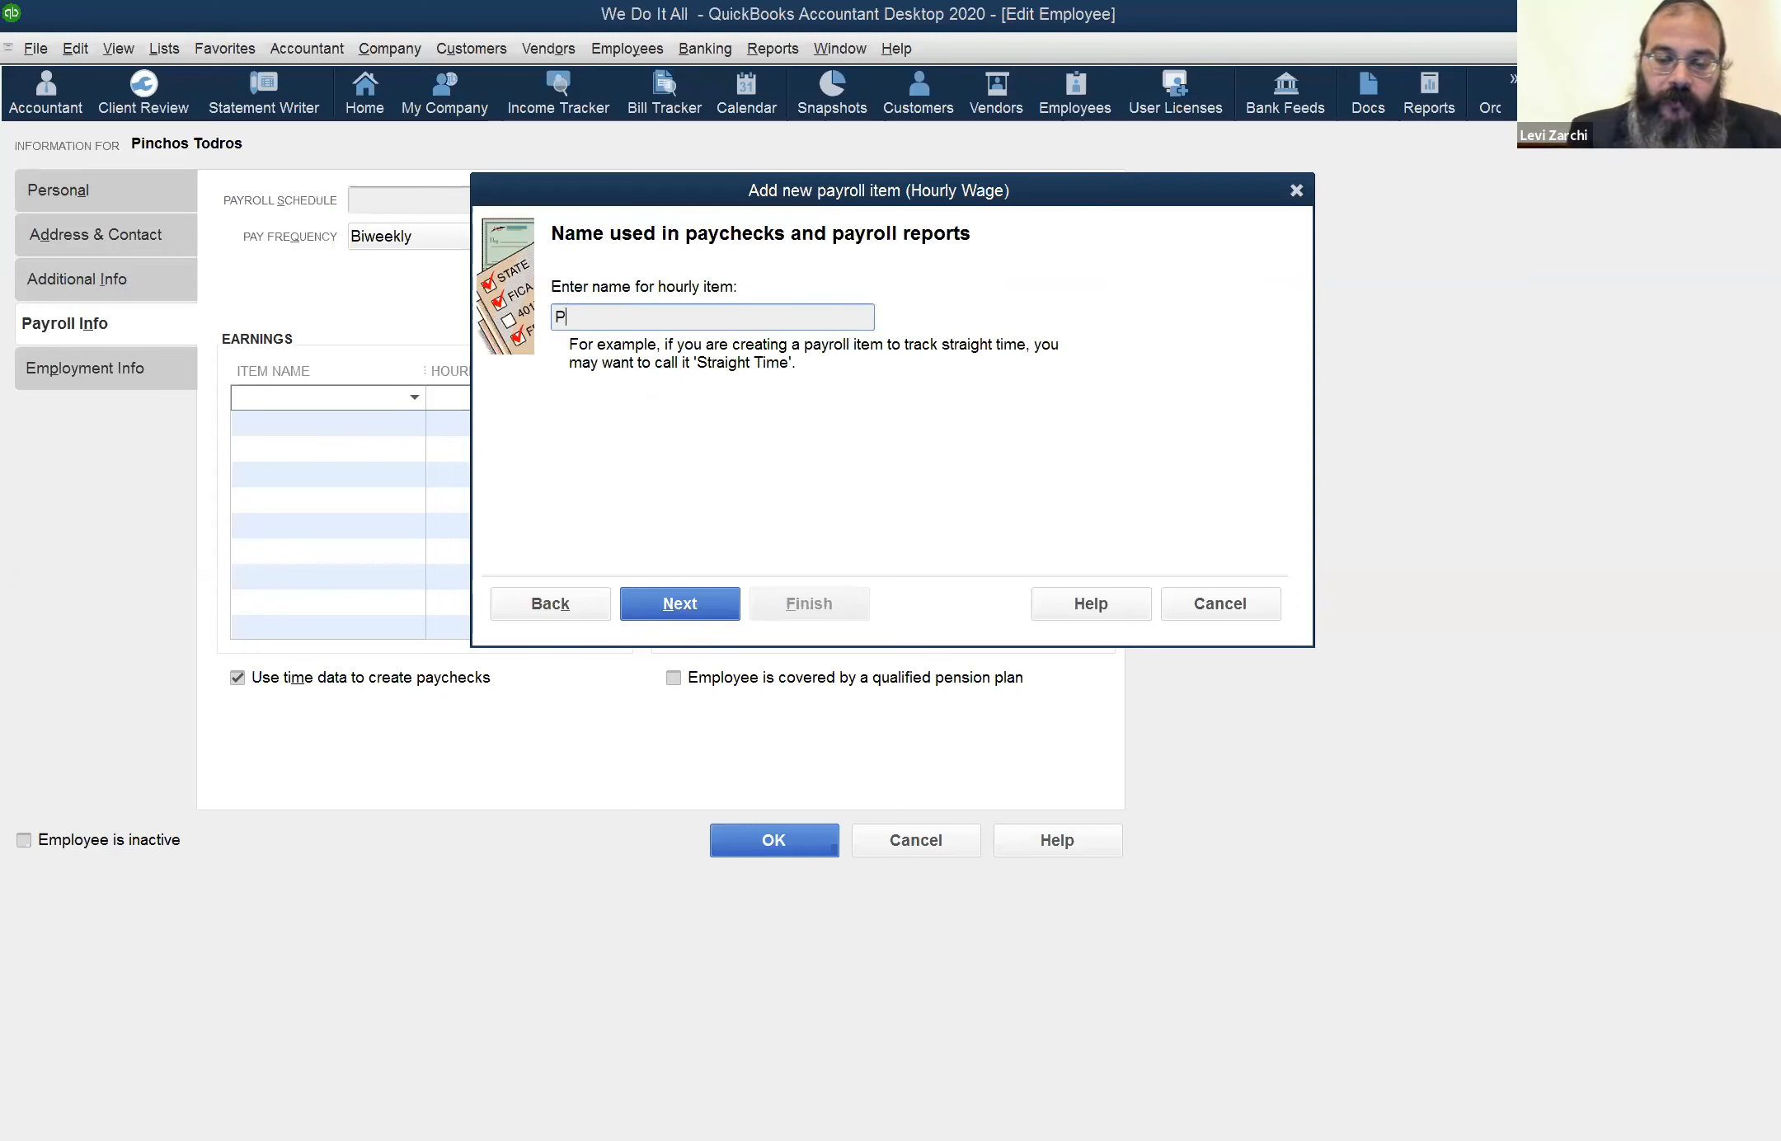
text(RH)
key(BackSpace)
key(BackSpace)
key(BackSpace)
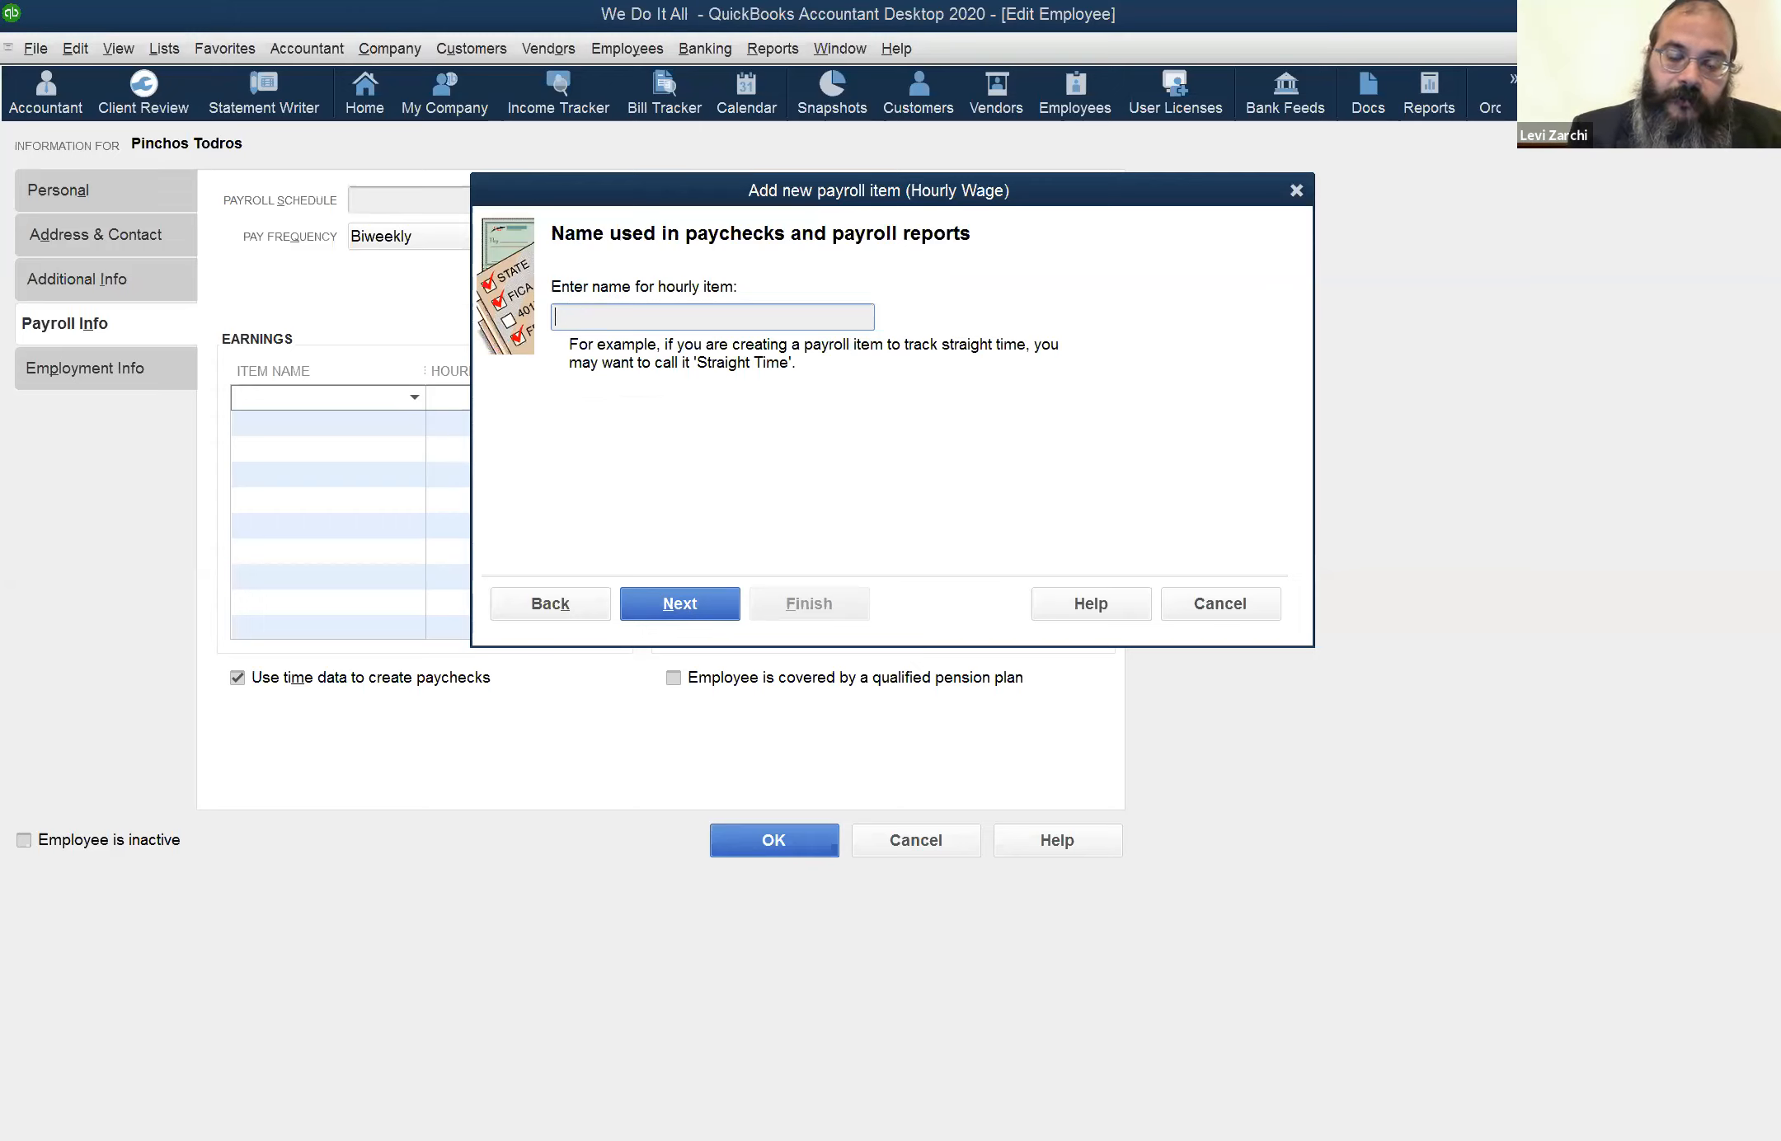
text(Houir)
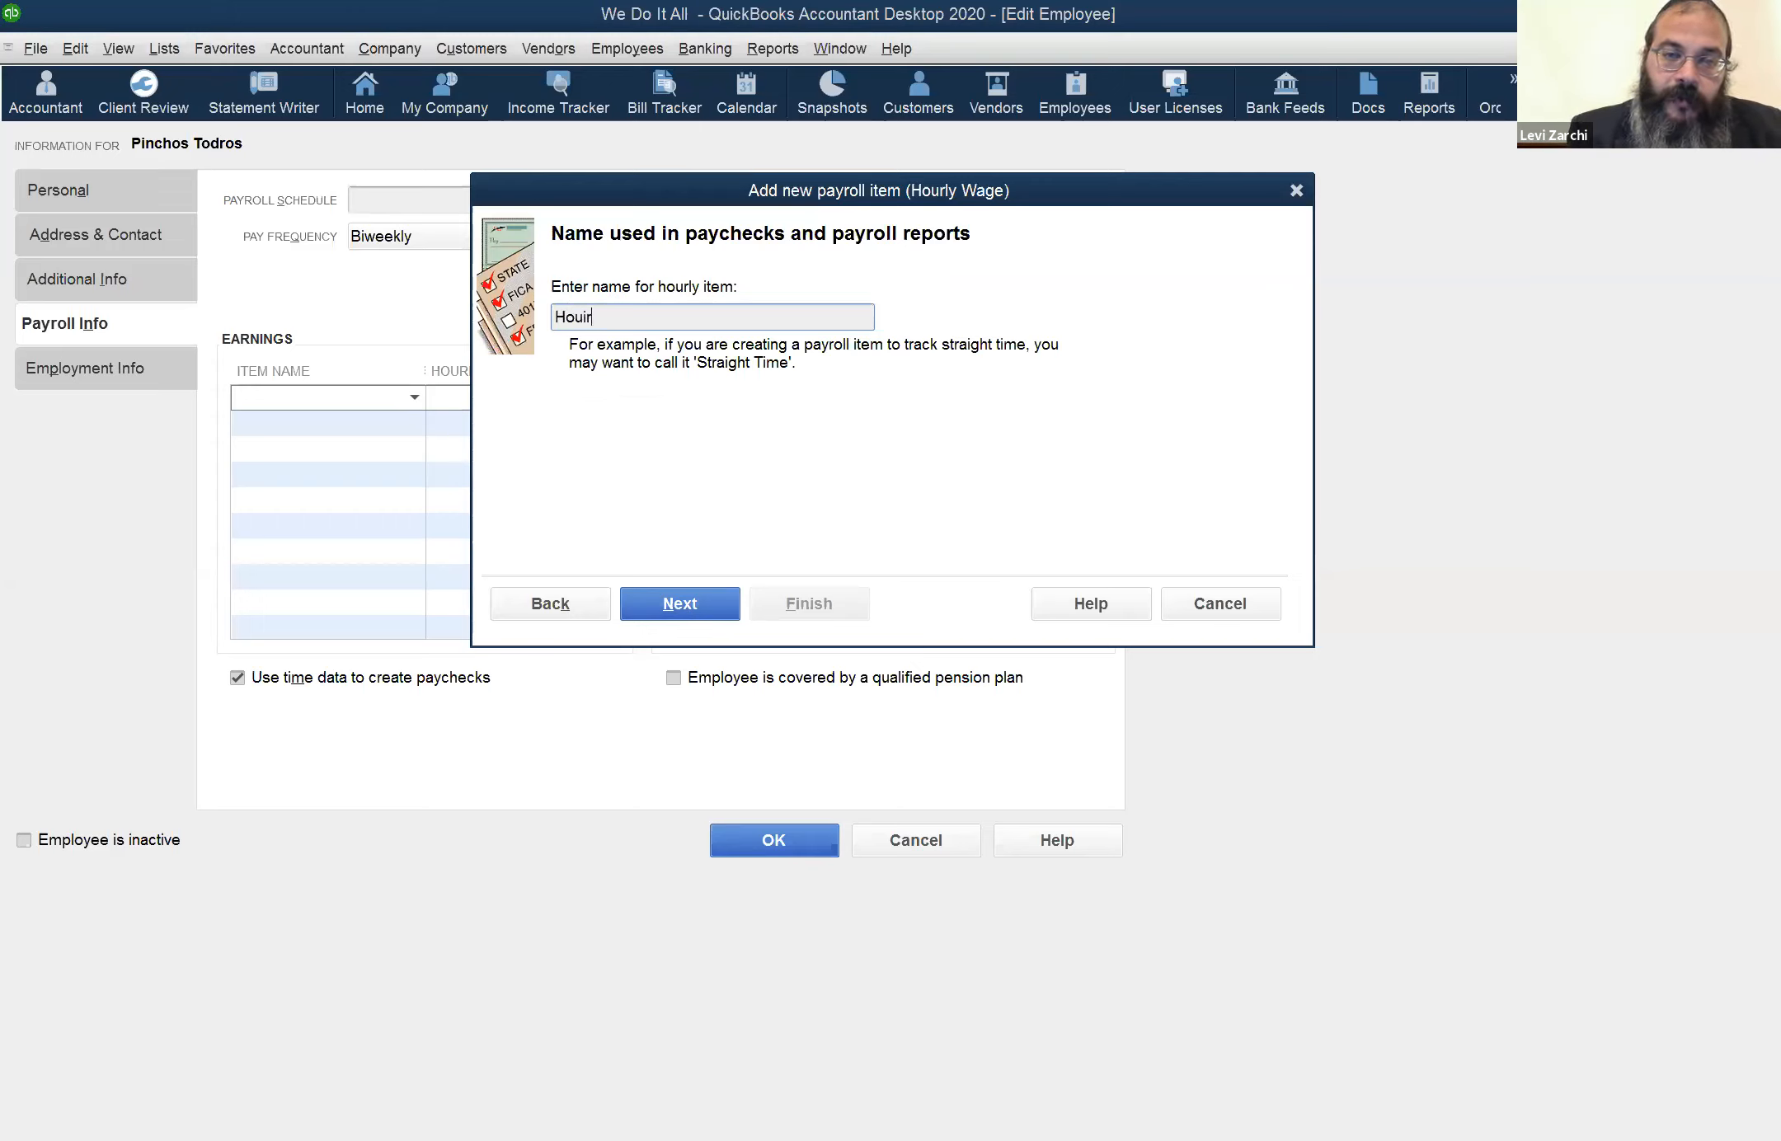
text(ly Pa)
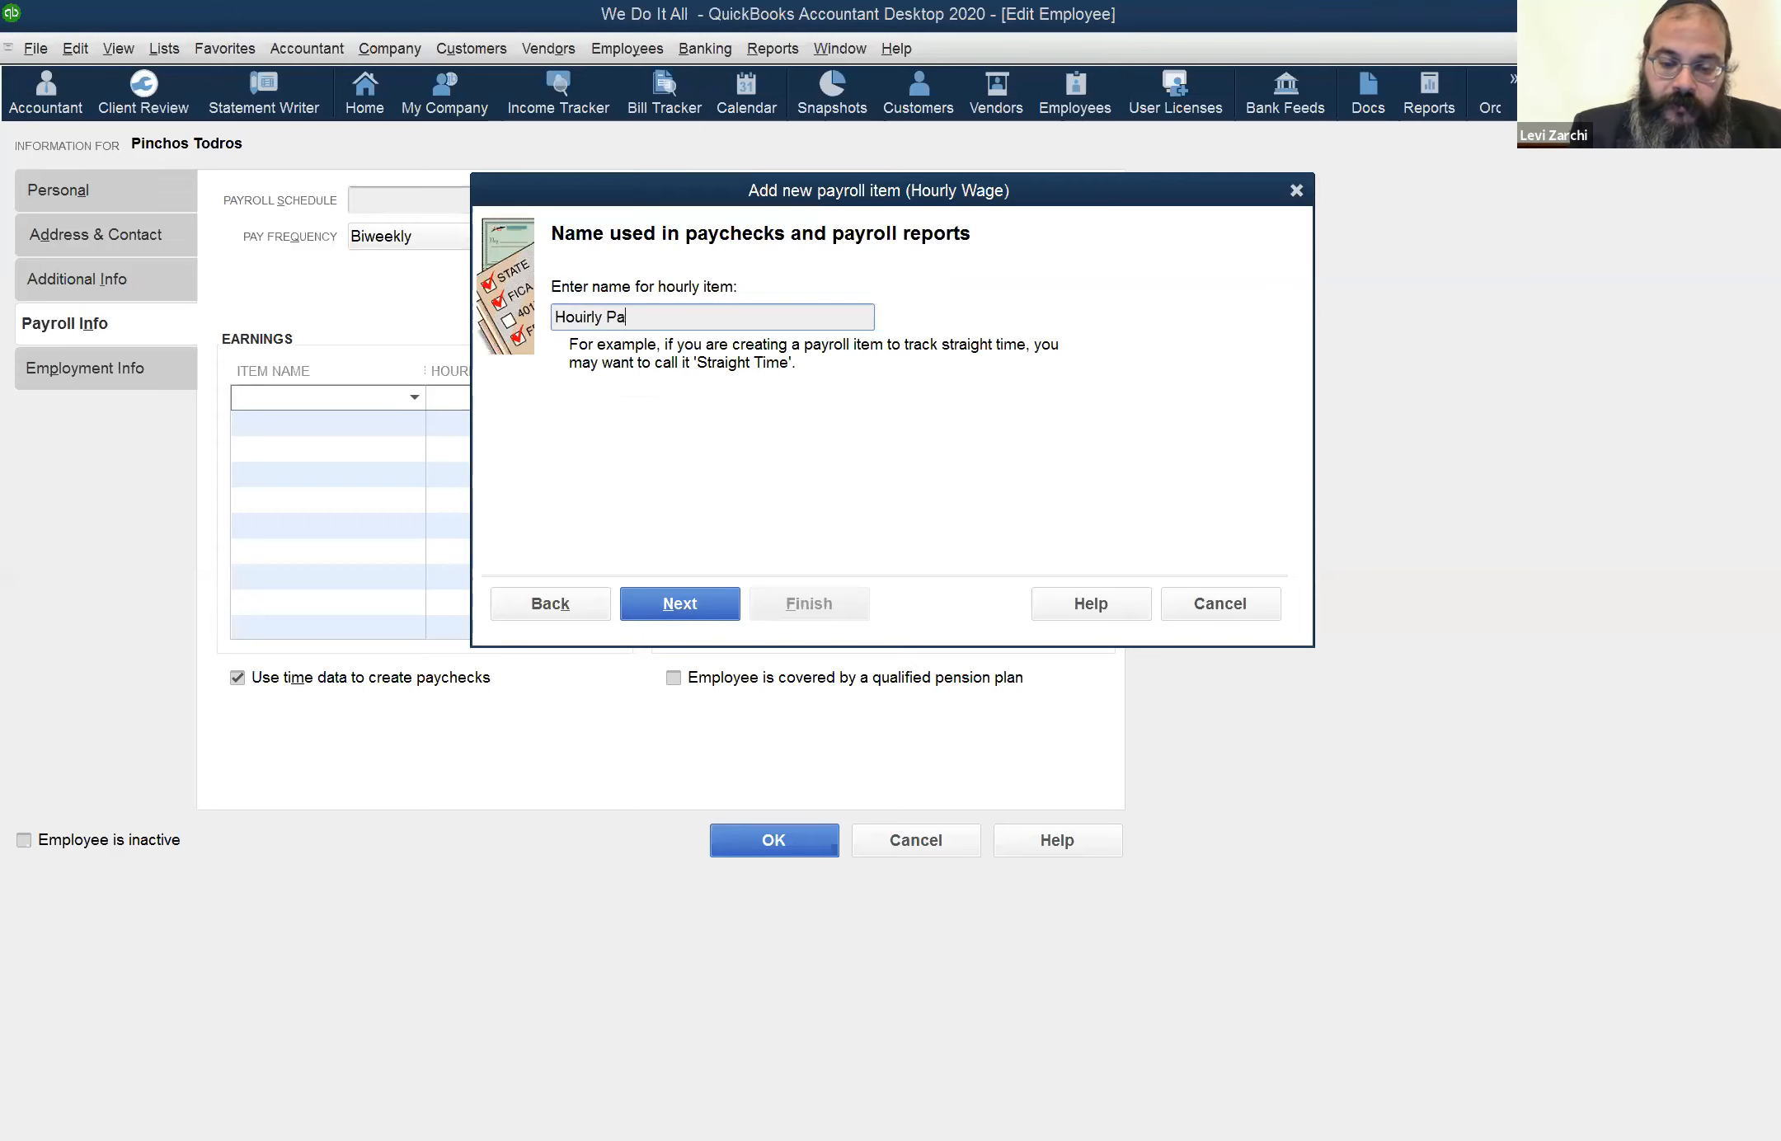
text(yroll)
key(ctrl+shift+Left)
key(ctrl+shift+Left)
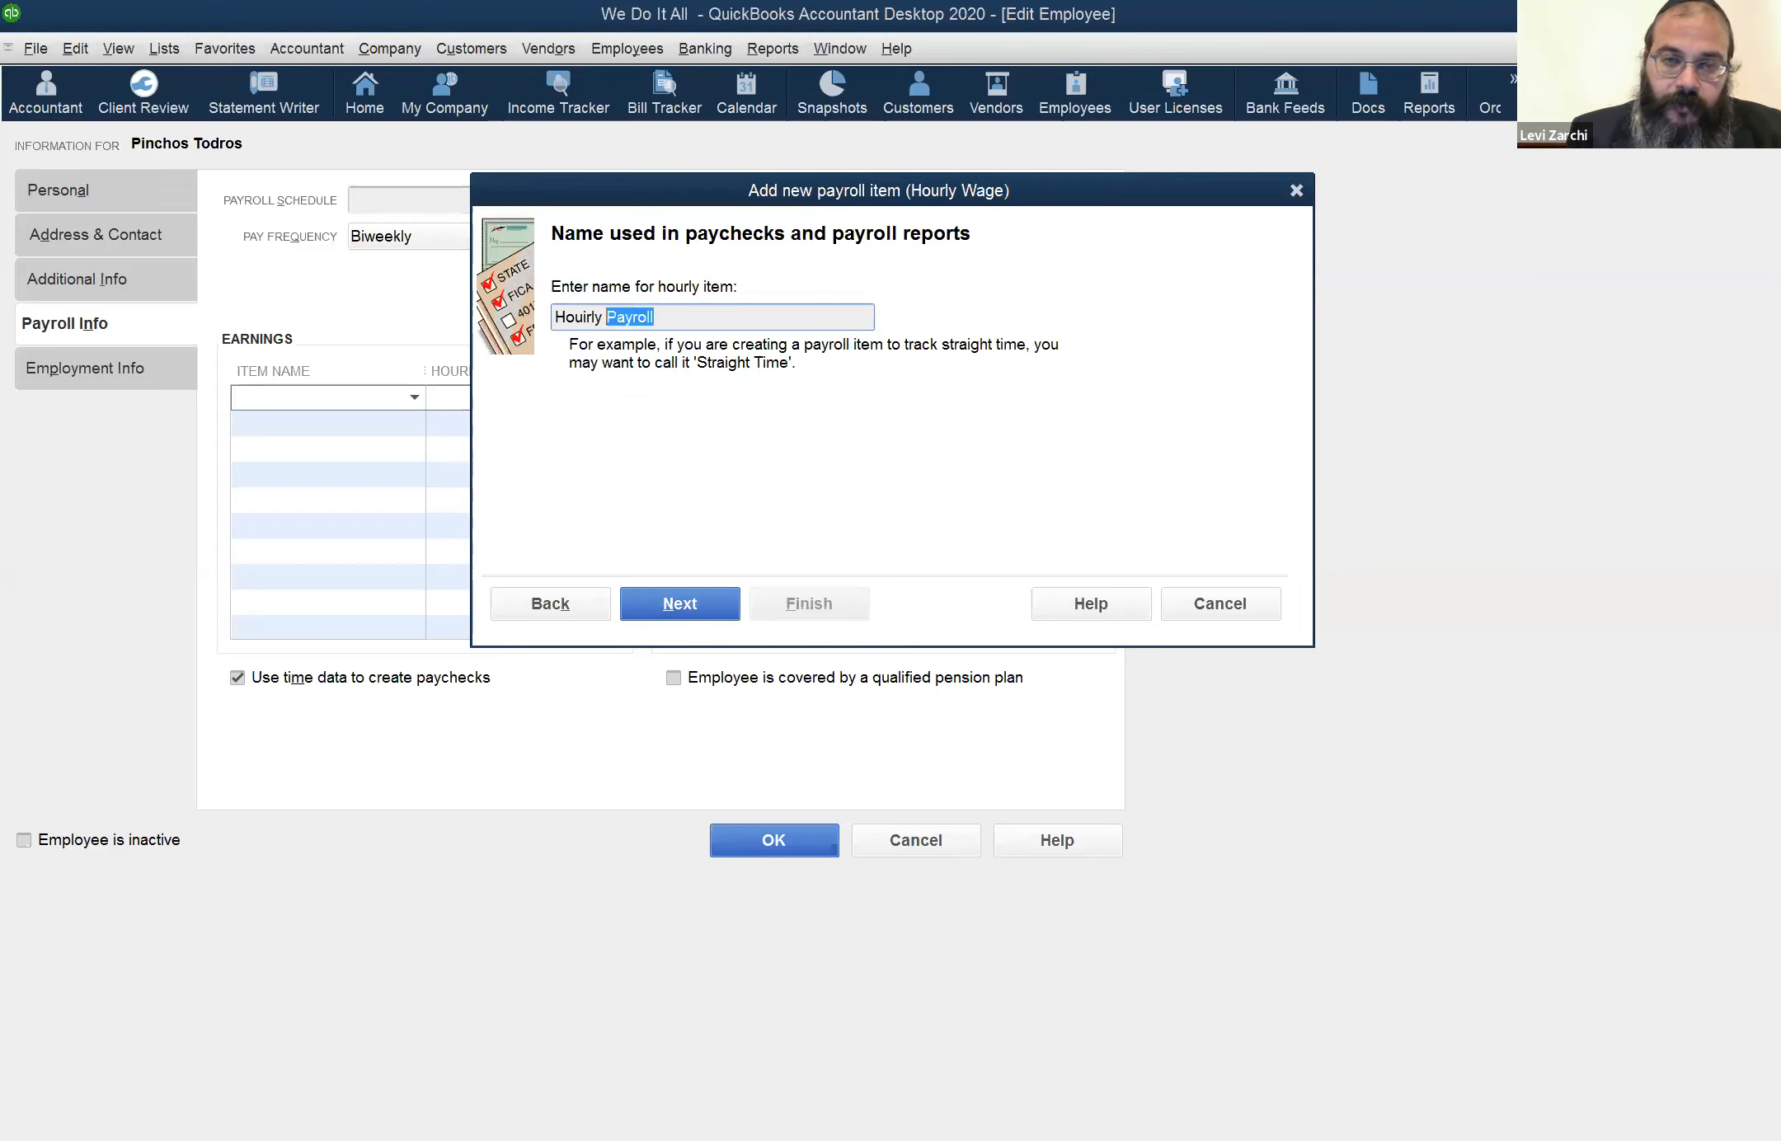
text(WD )
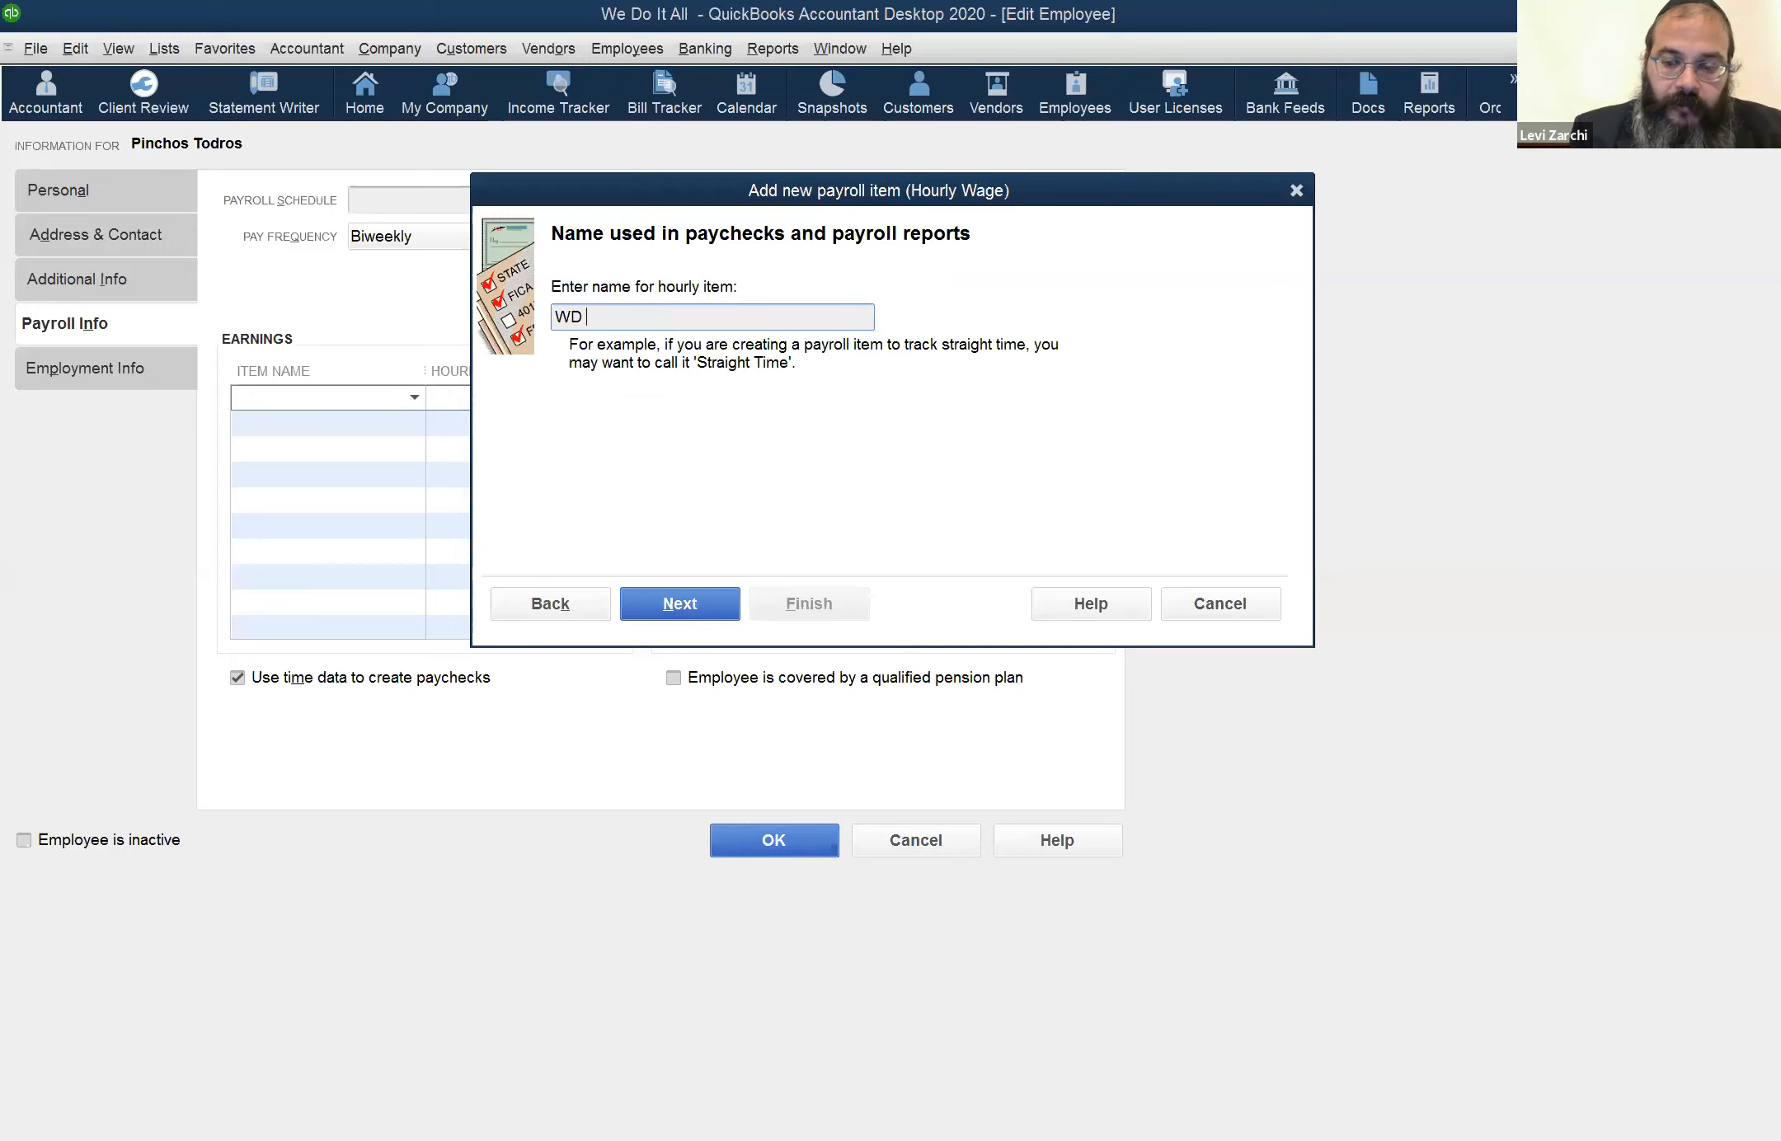
text(Payrll)
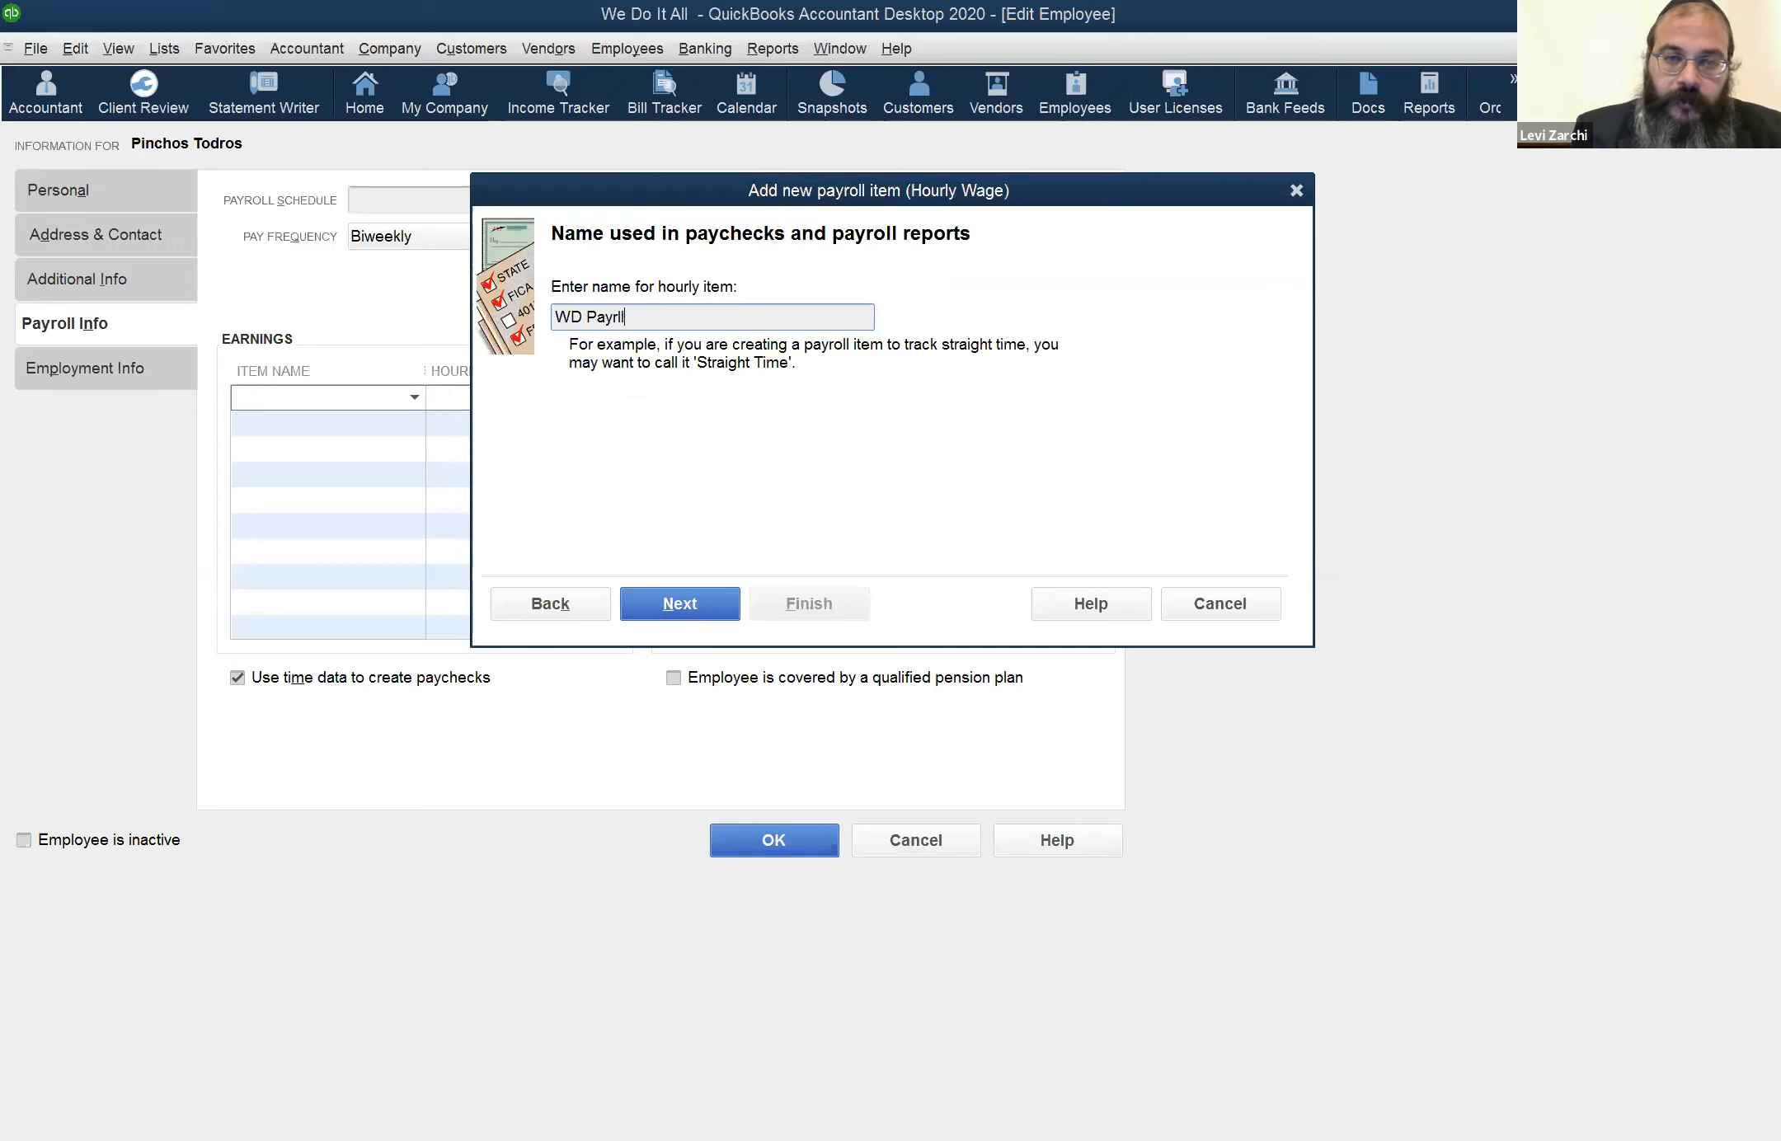
key(BackSpace)
key(BackSpace)
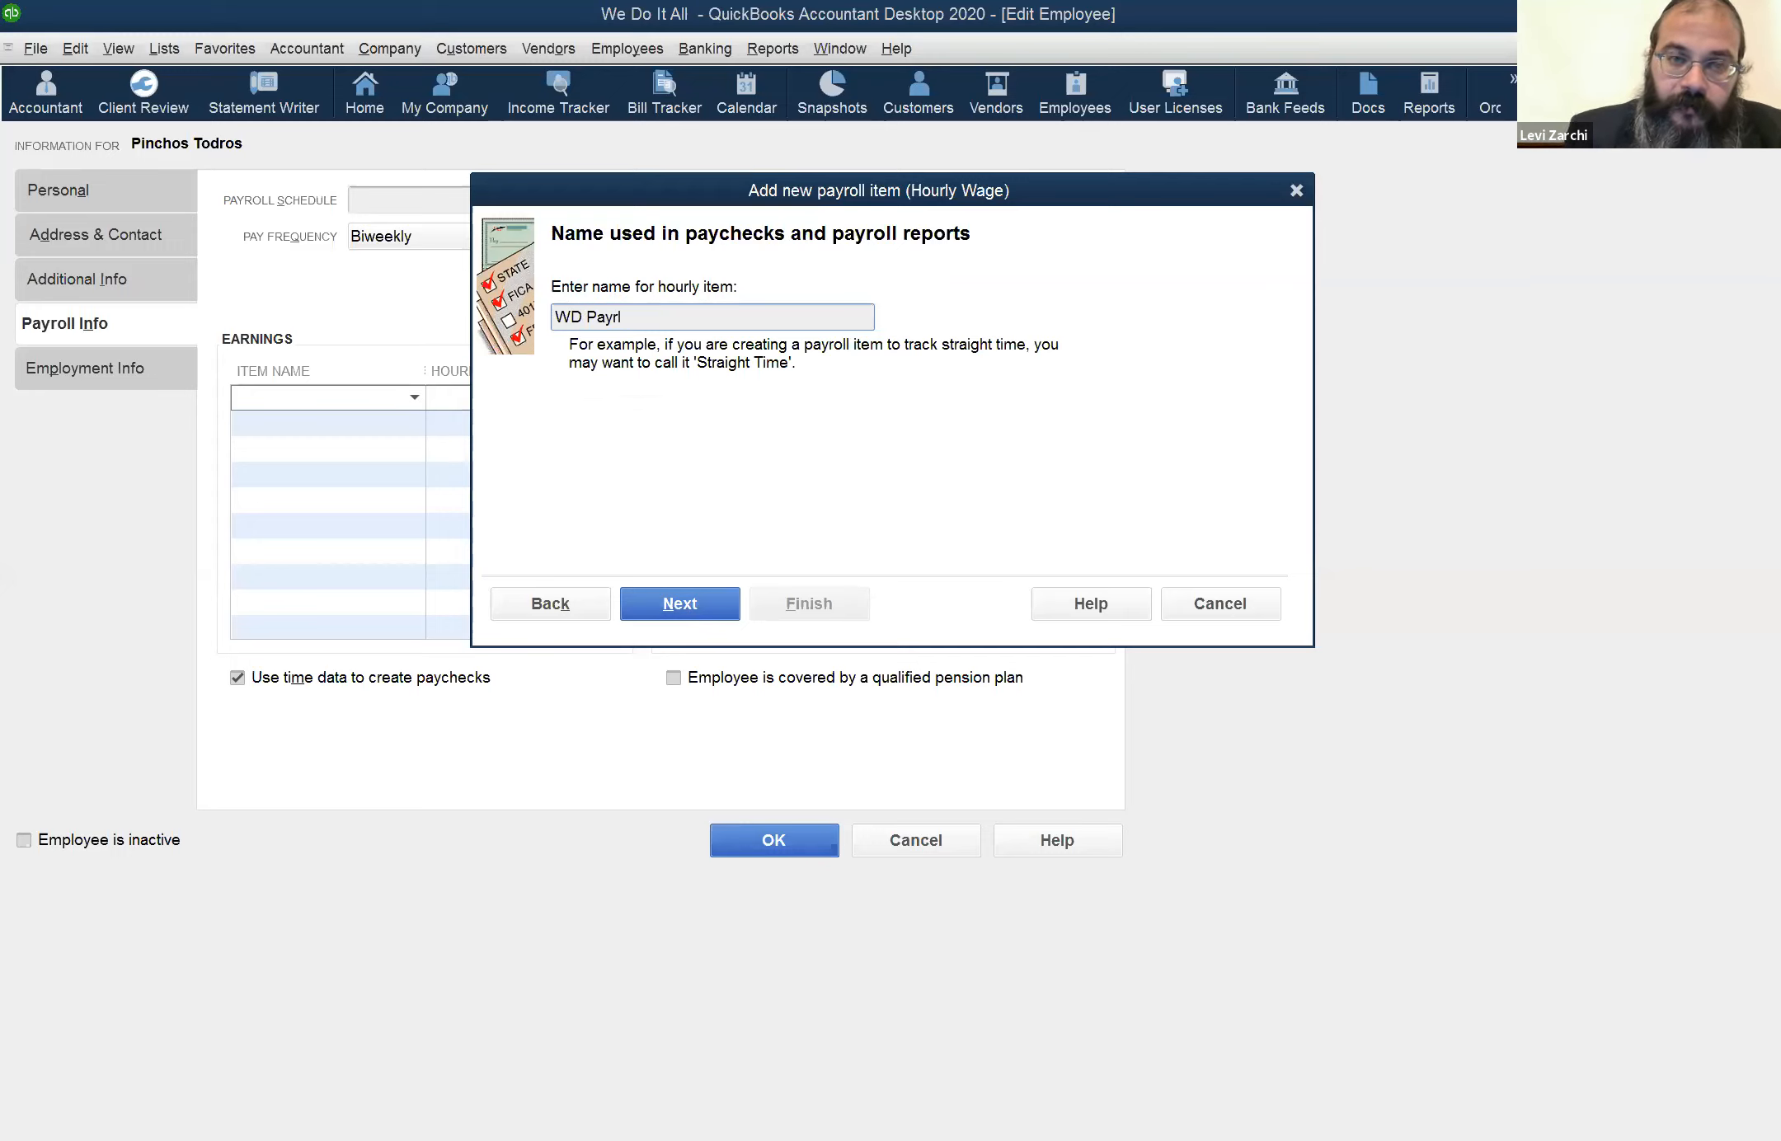
text(oll)
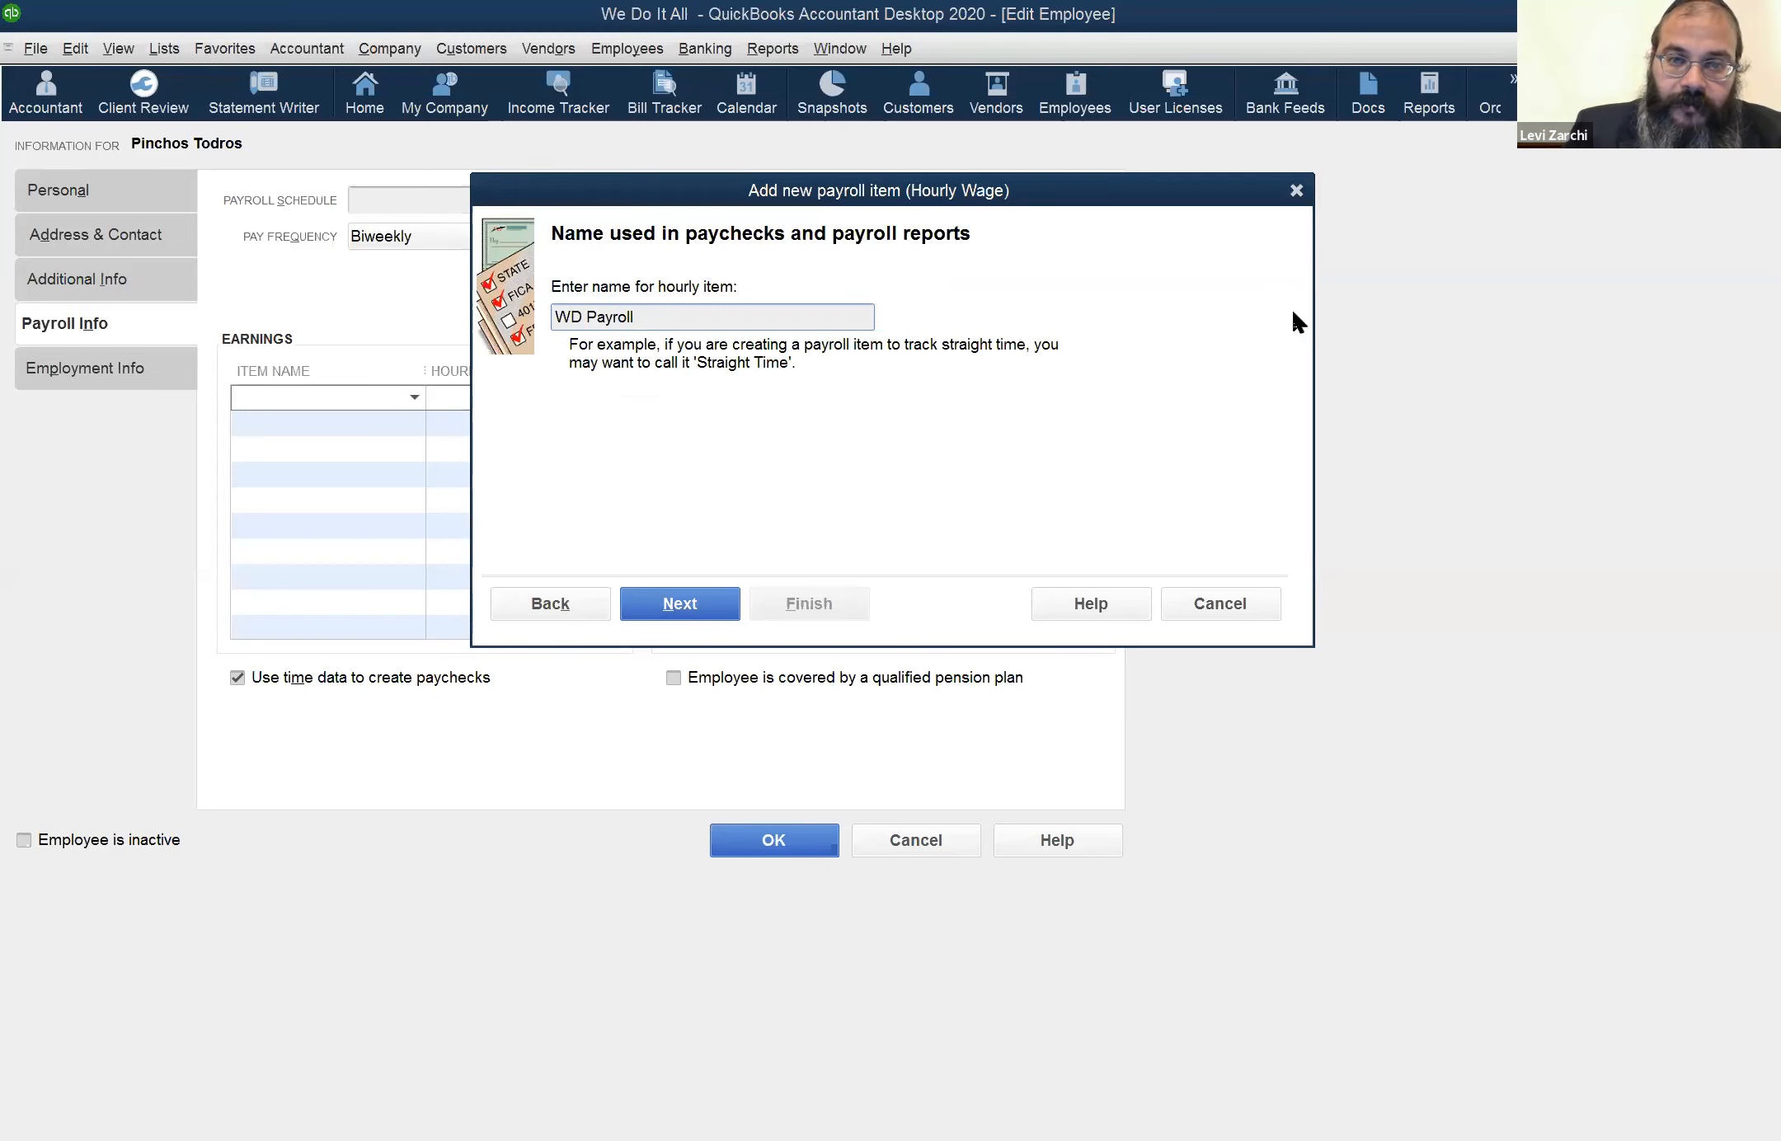
click(1230, 595)
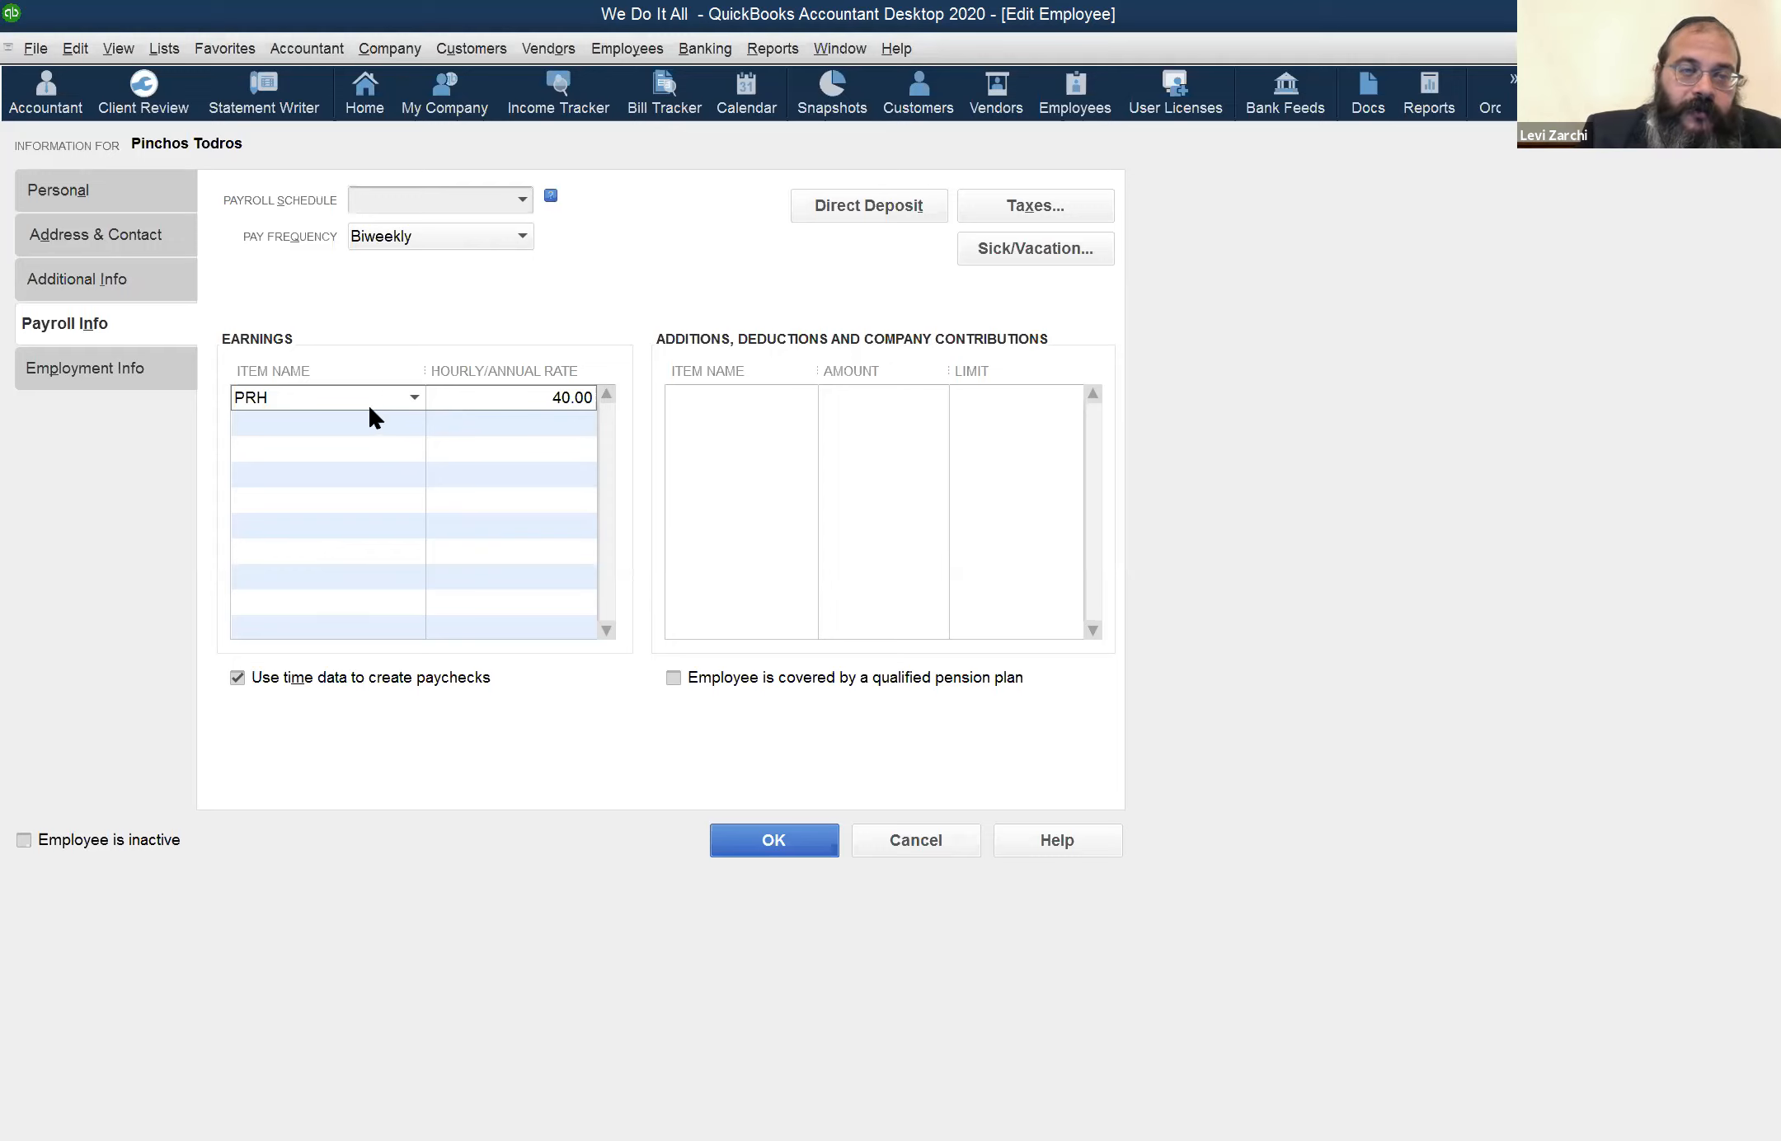
Try Salary as the employee's earnings item and discard the changes to the employee record
click(415, 398)
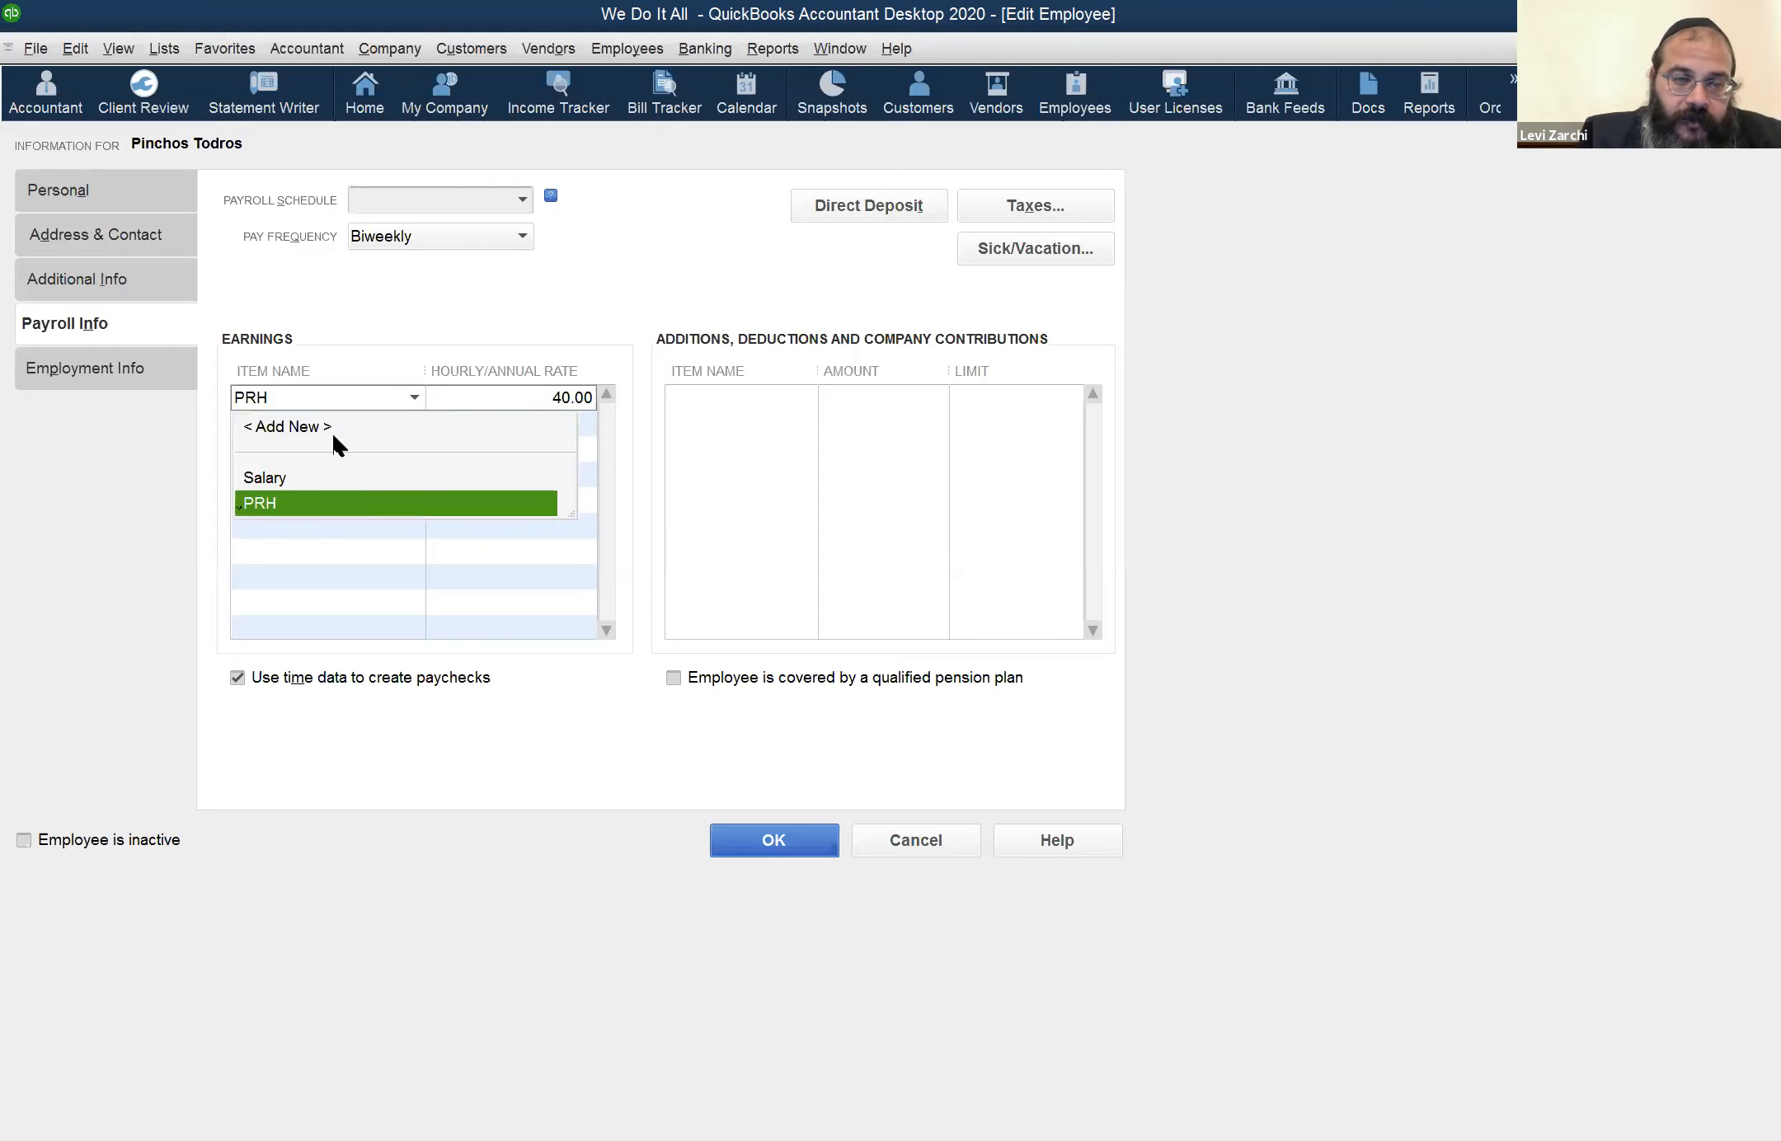
click(320, 477)
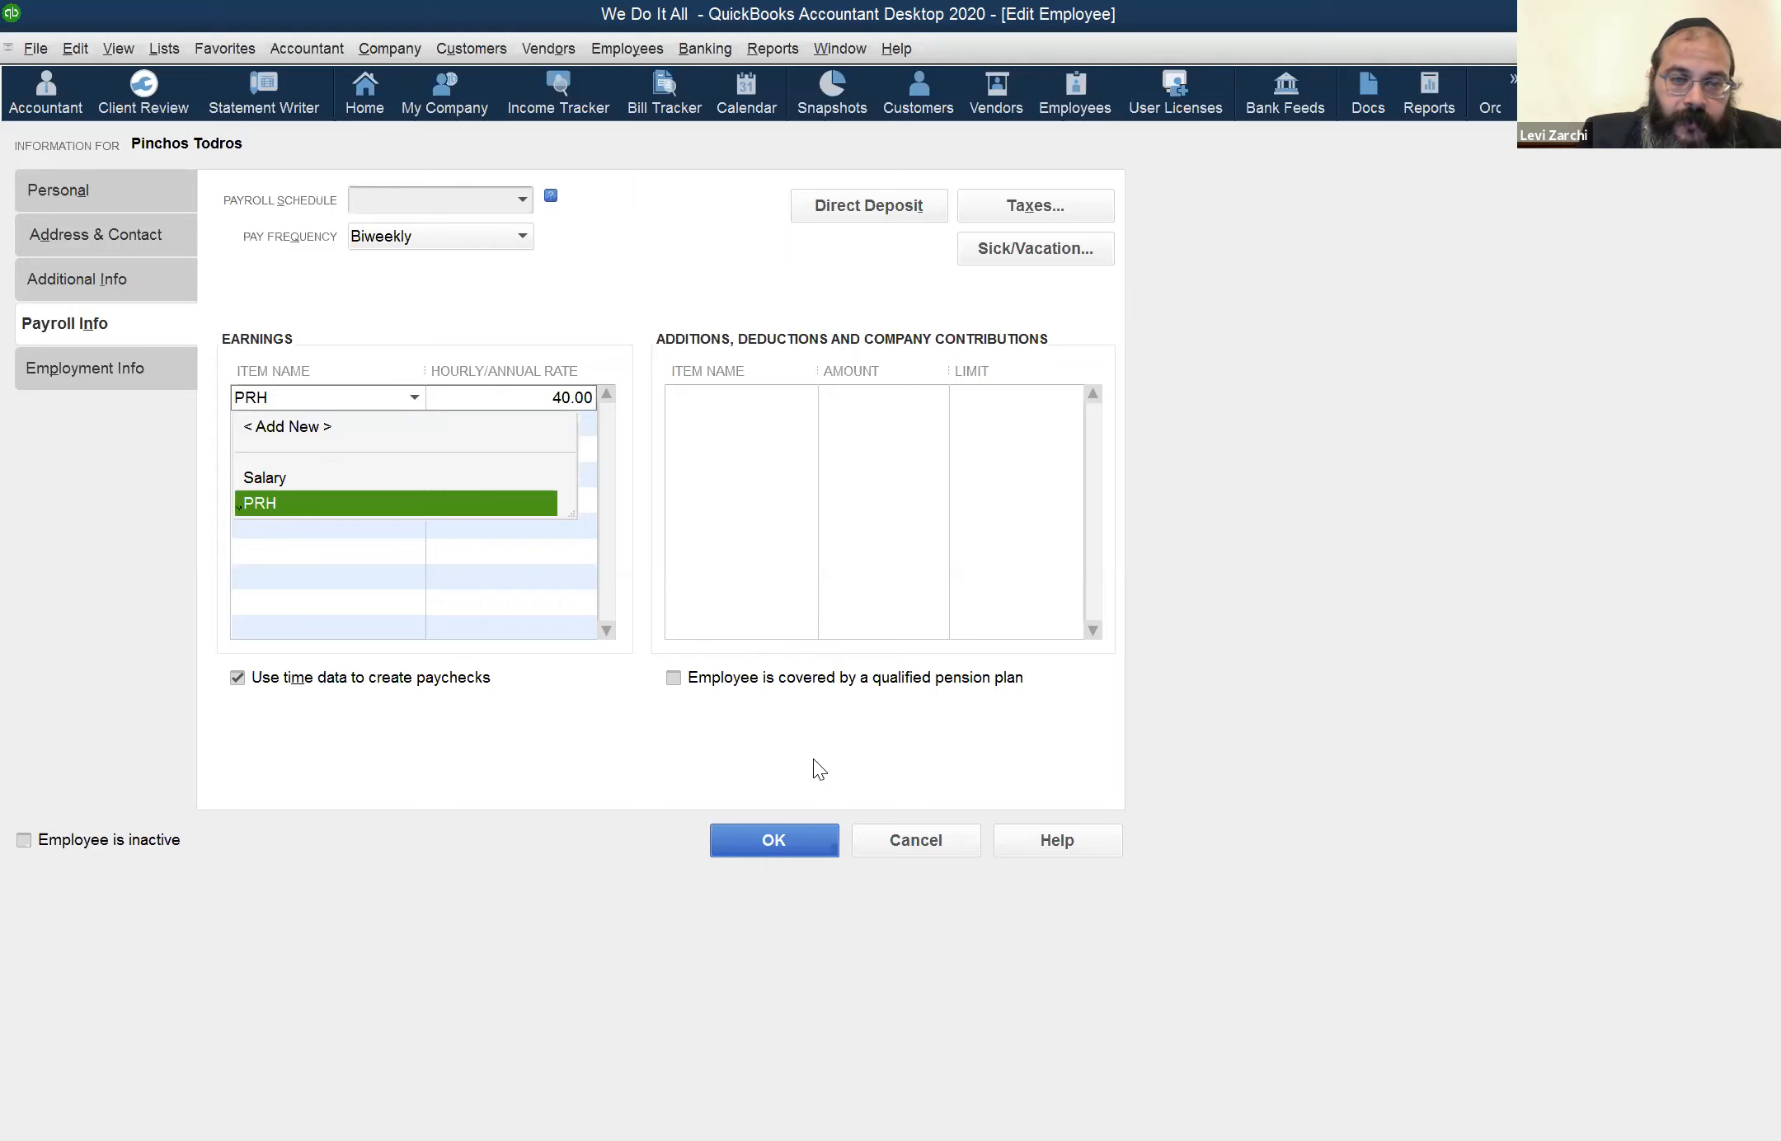
click(909, 840)
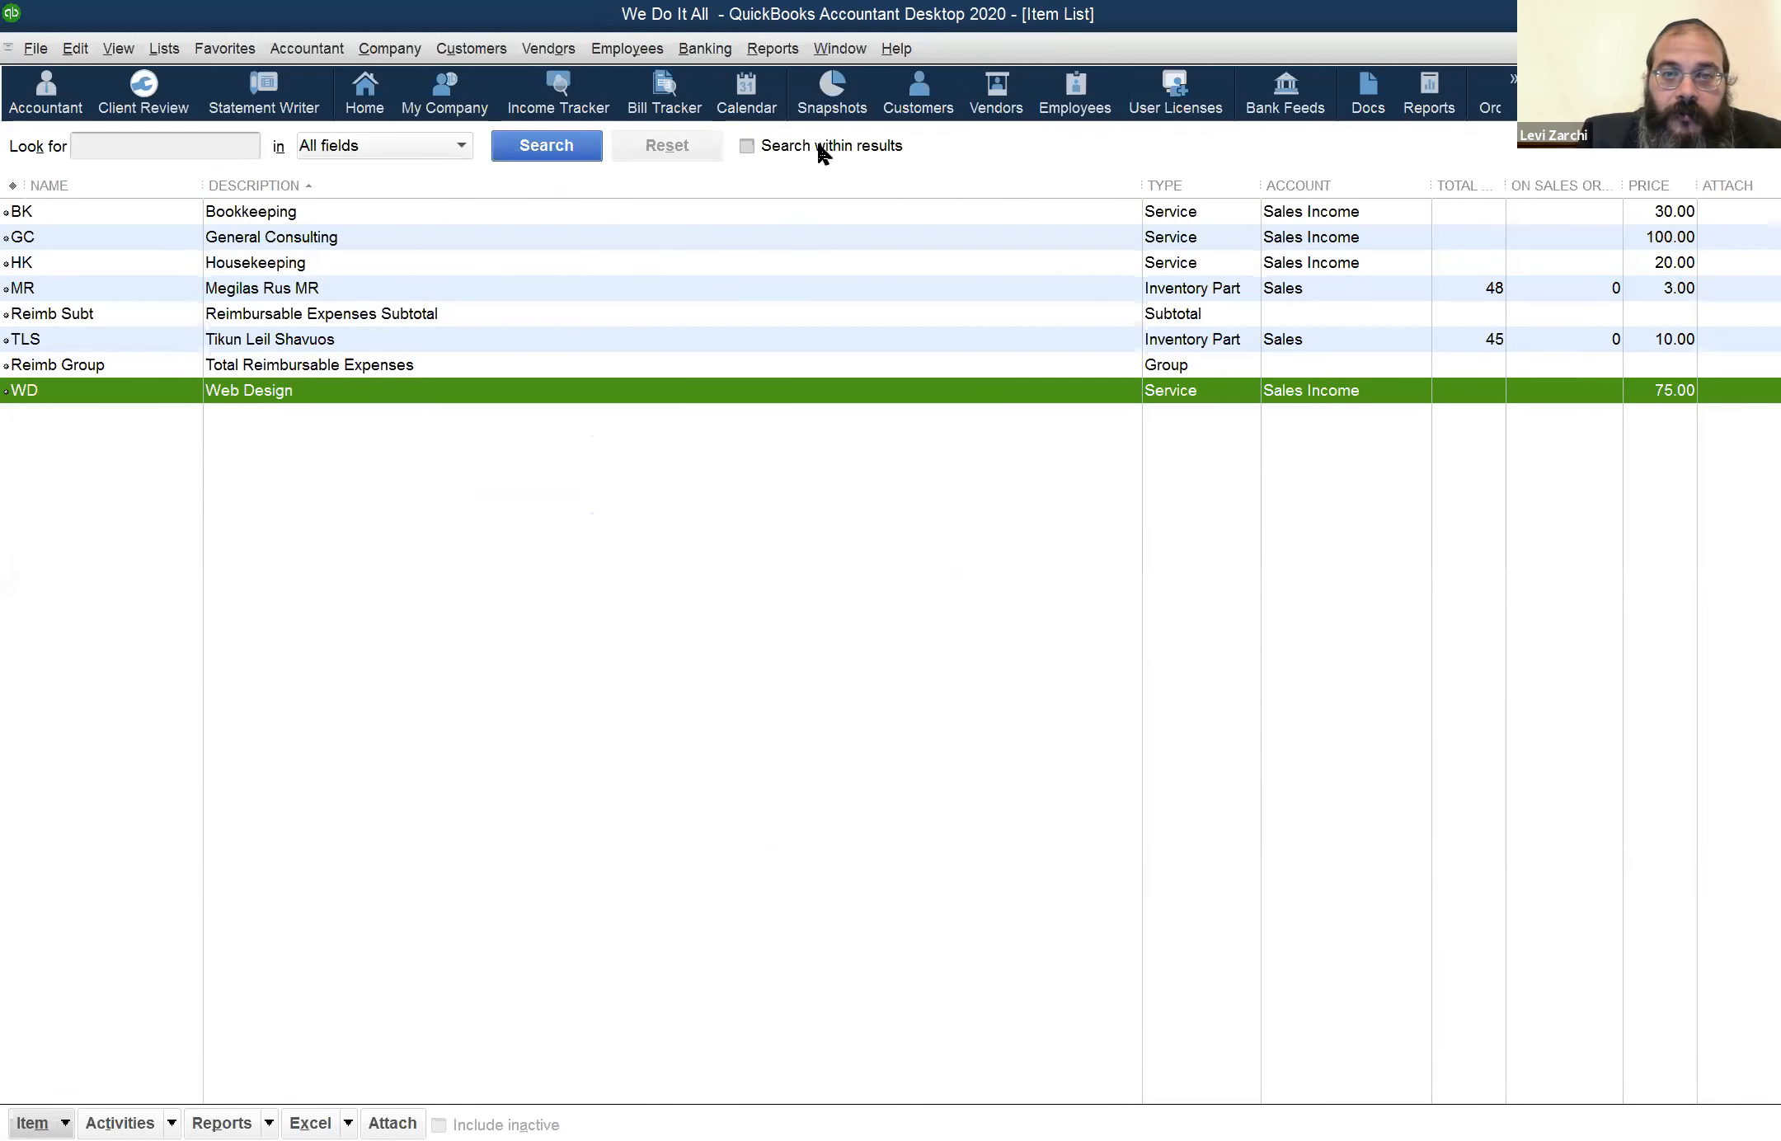
Open the Employee Center, view the selected employee's personal details without changing them, and request the record for editing again
click(614, 51)
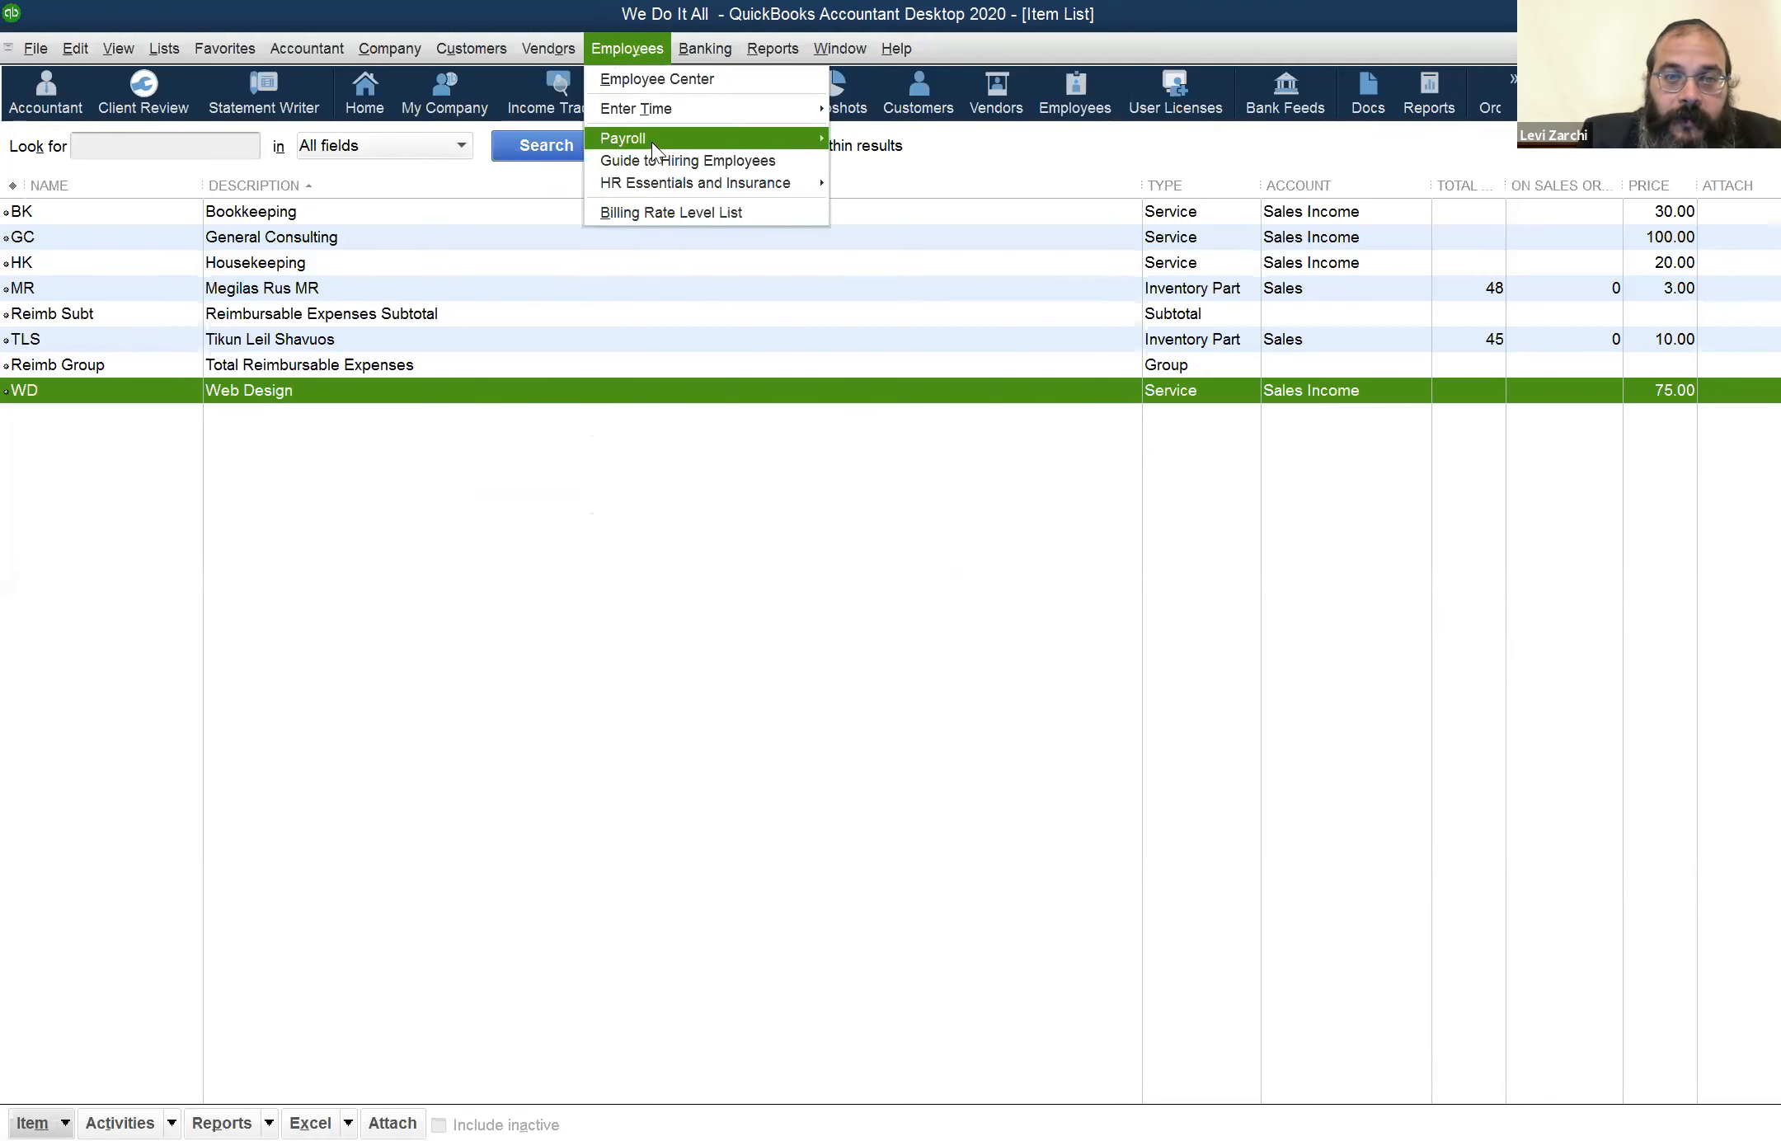
mouse_move(652, 141)
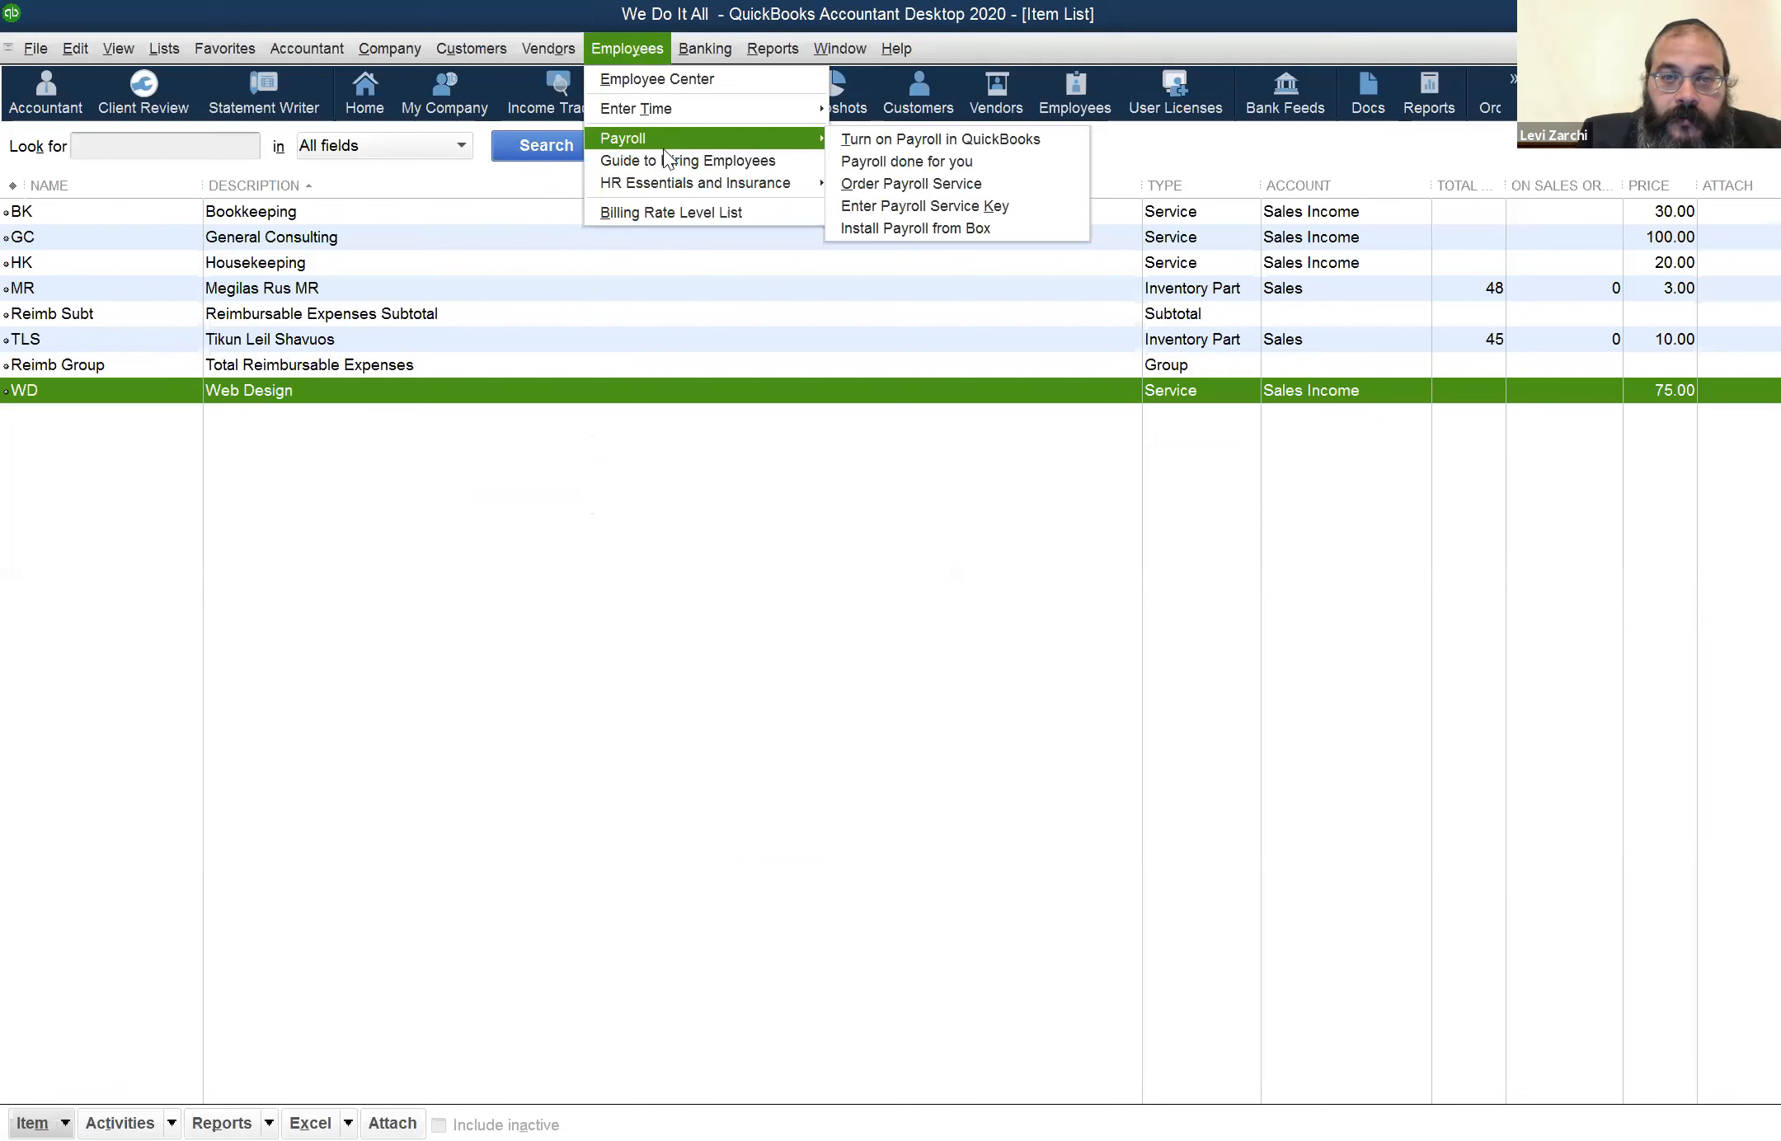
click(707, 81)
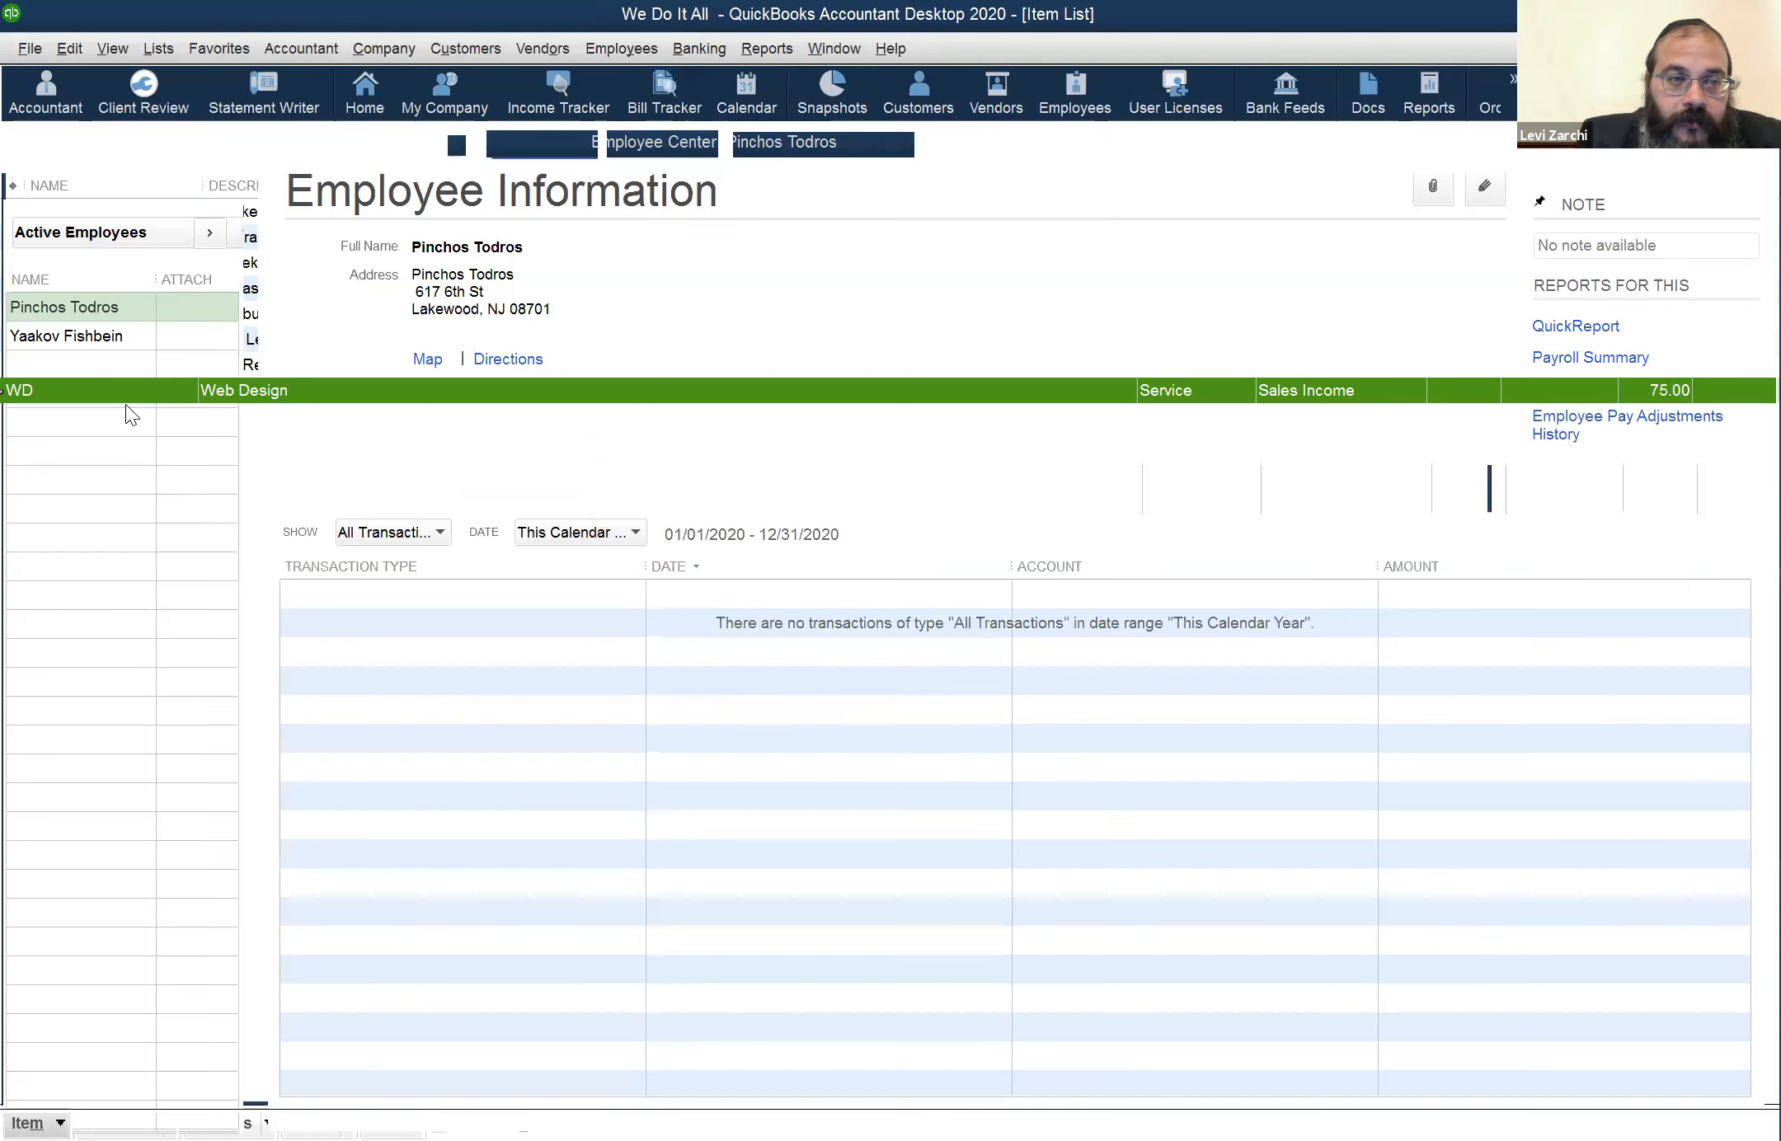
click(1483, 188)
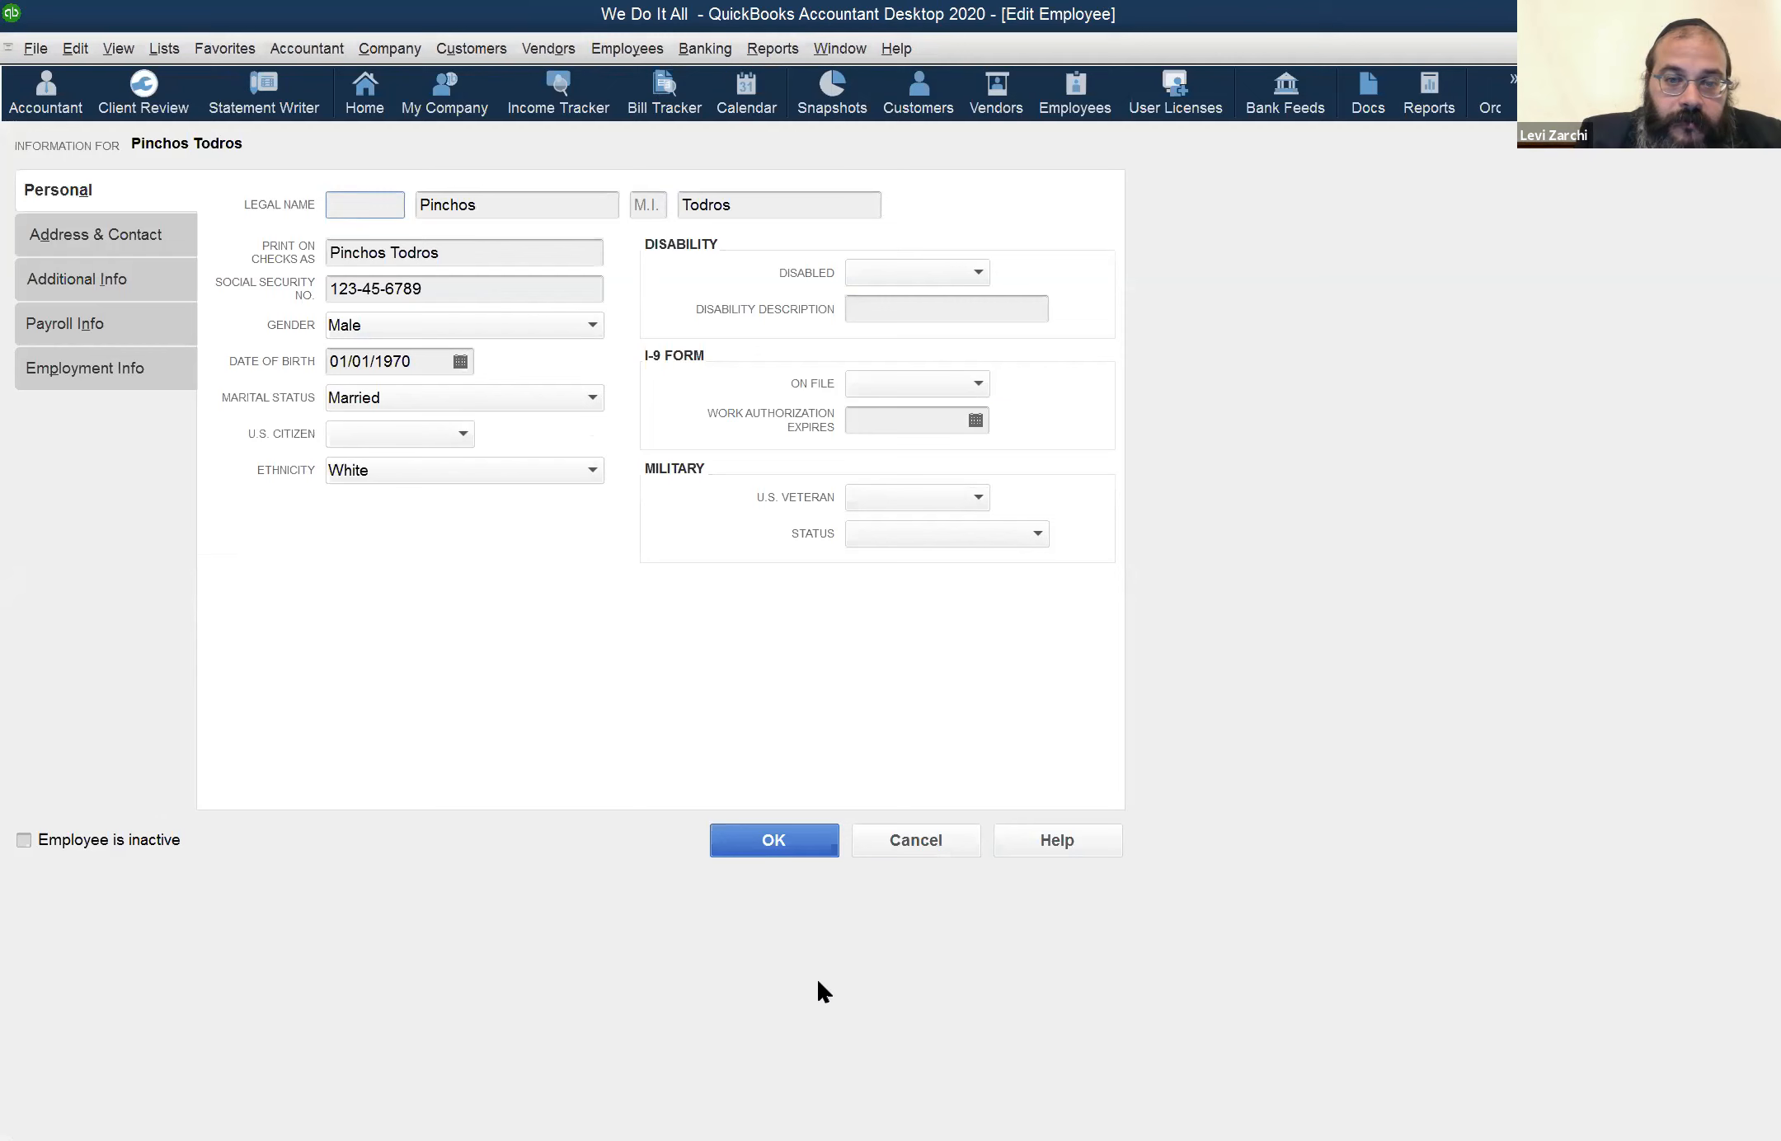
click(926, 838)
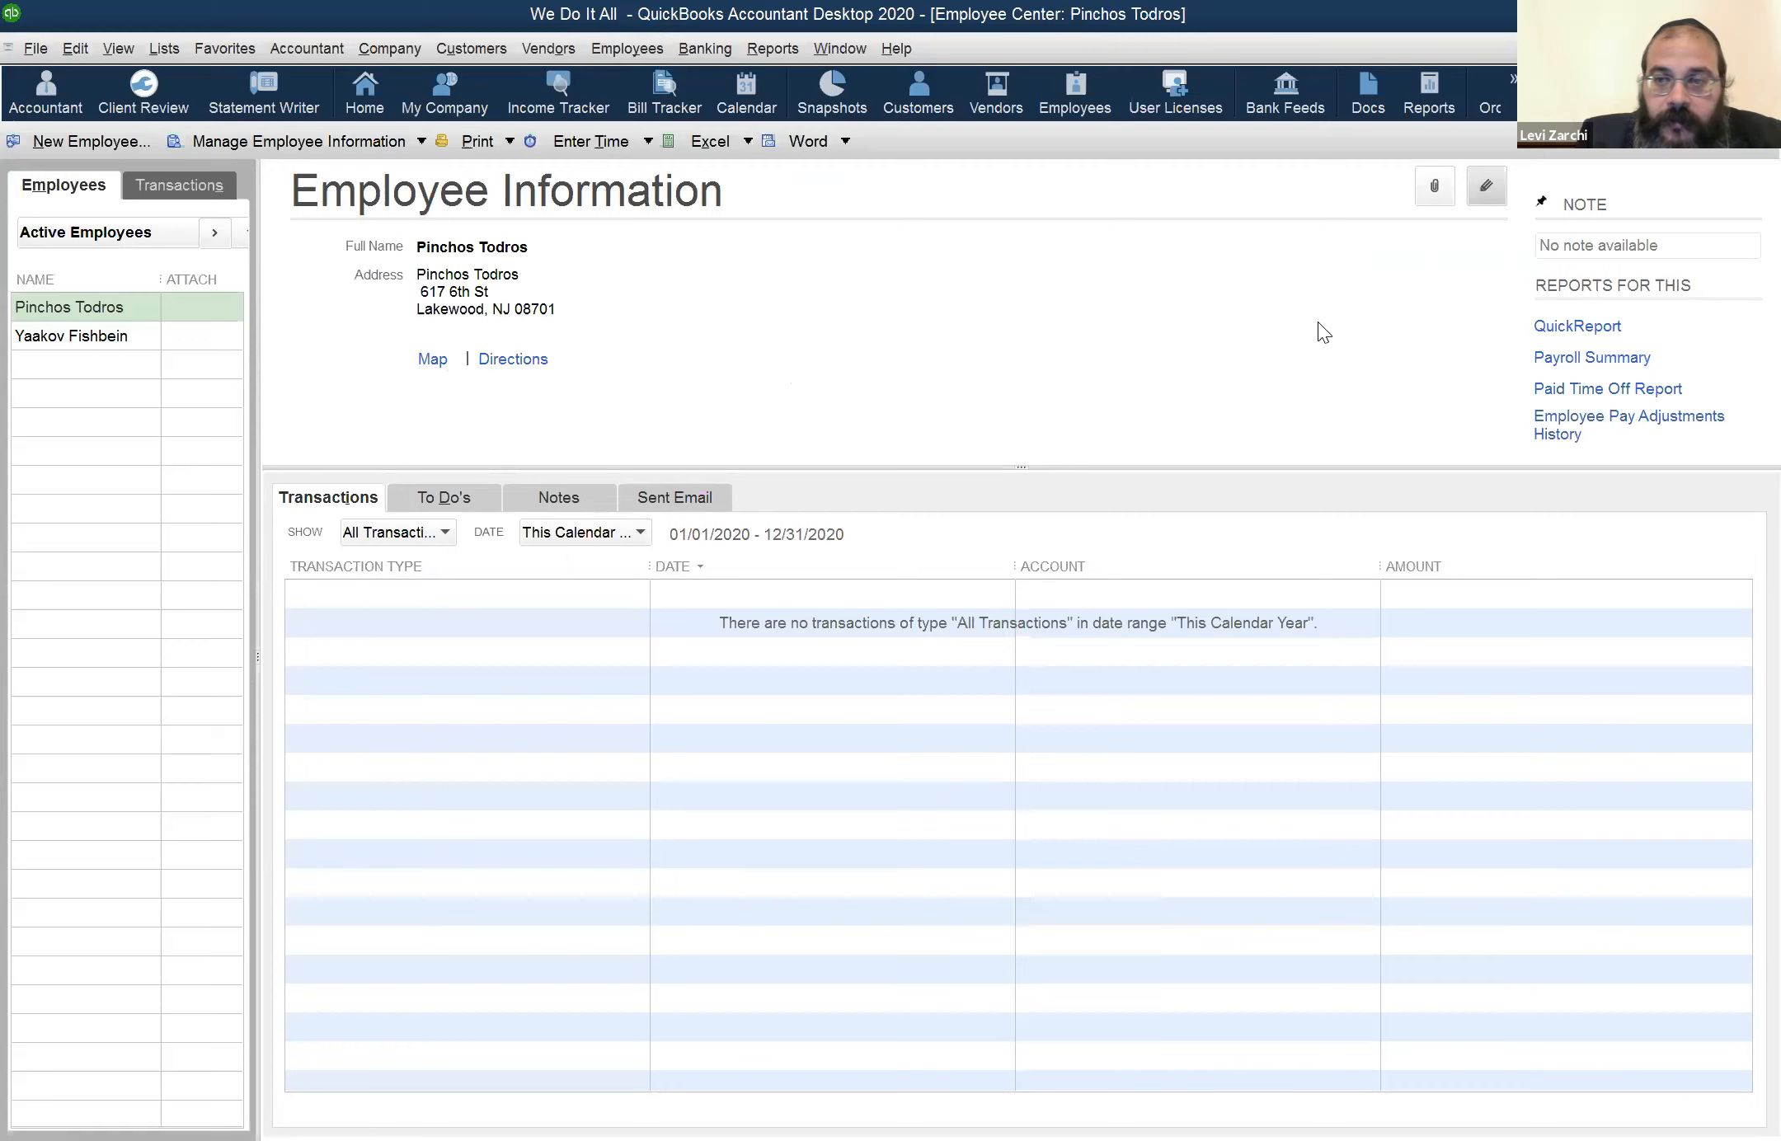
click(1484, 191)
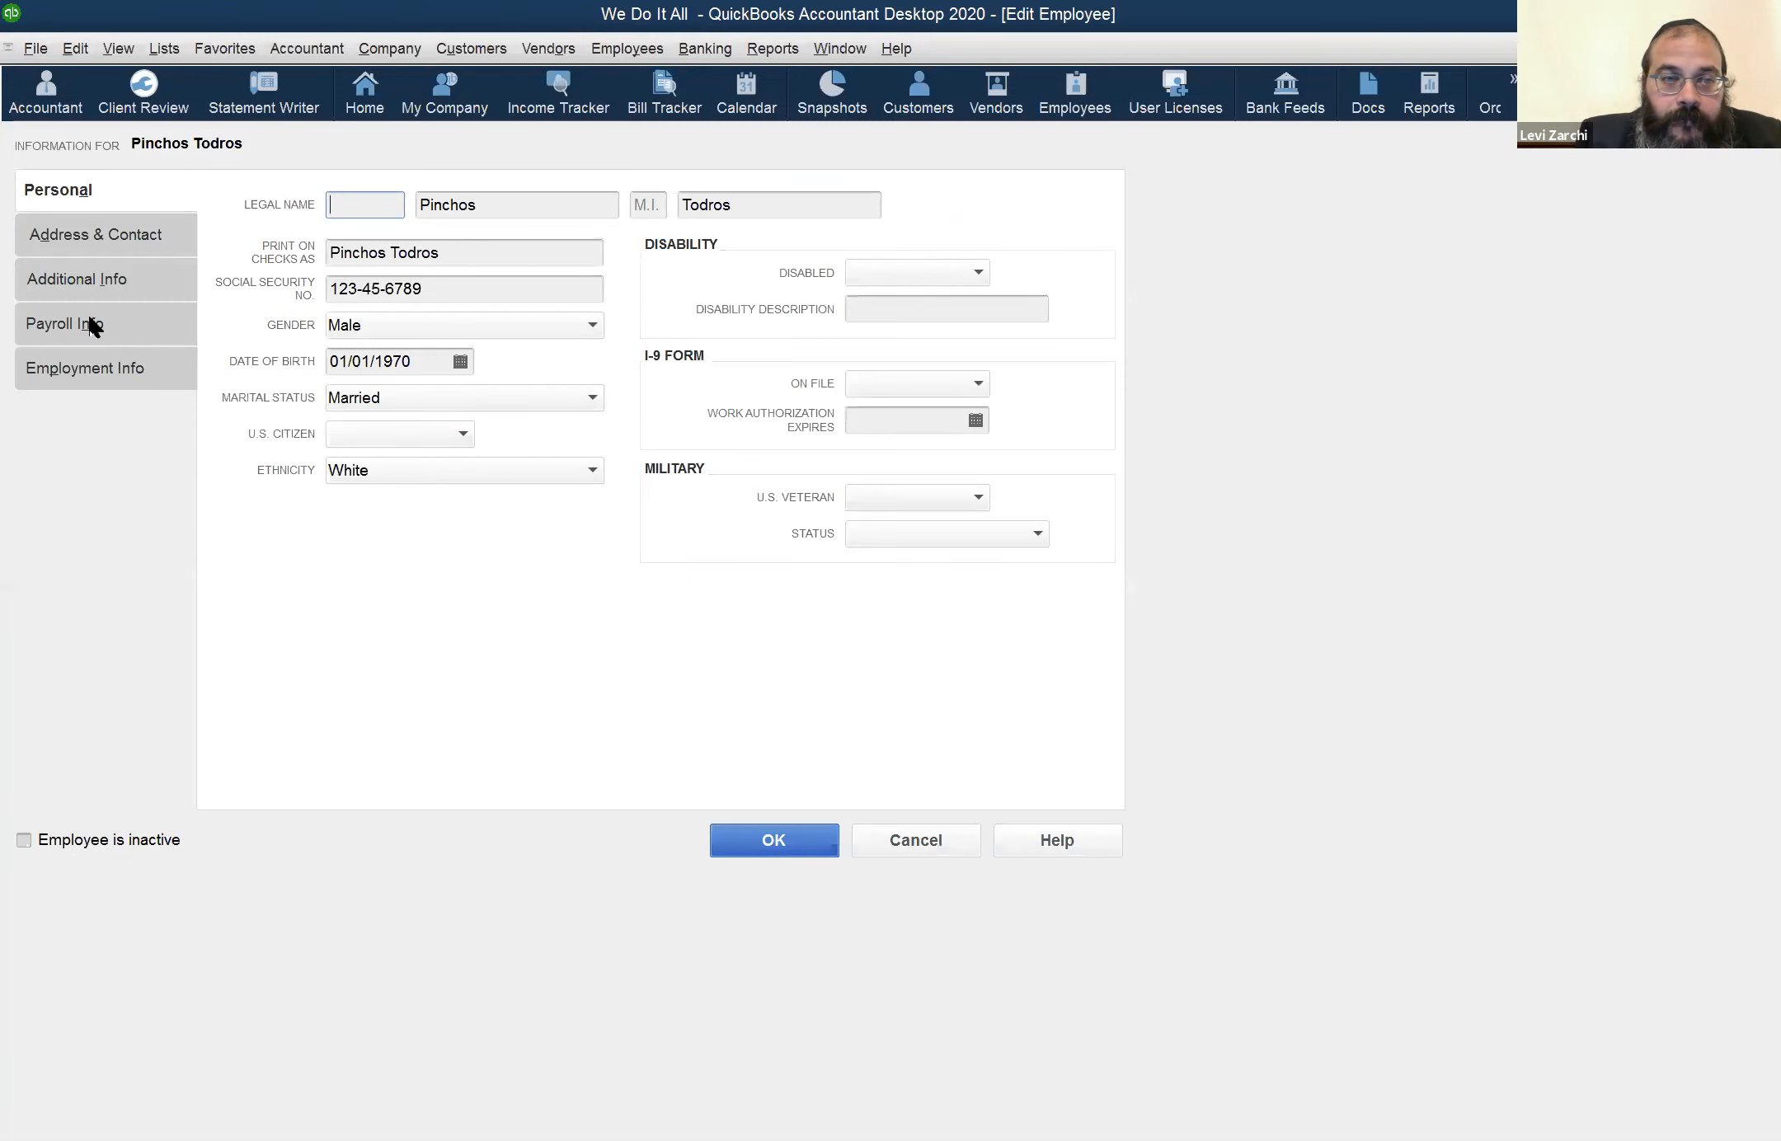
Show the employee's payroll information and review the earnings items available, keeping PRH as the current item
click(91, 323)
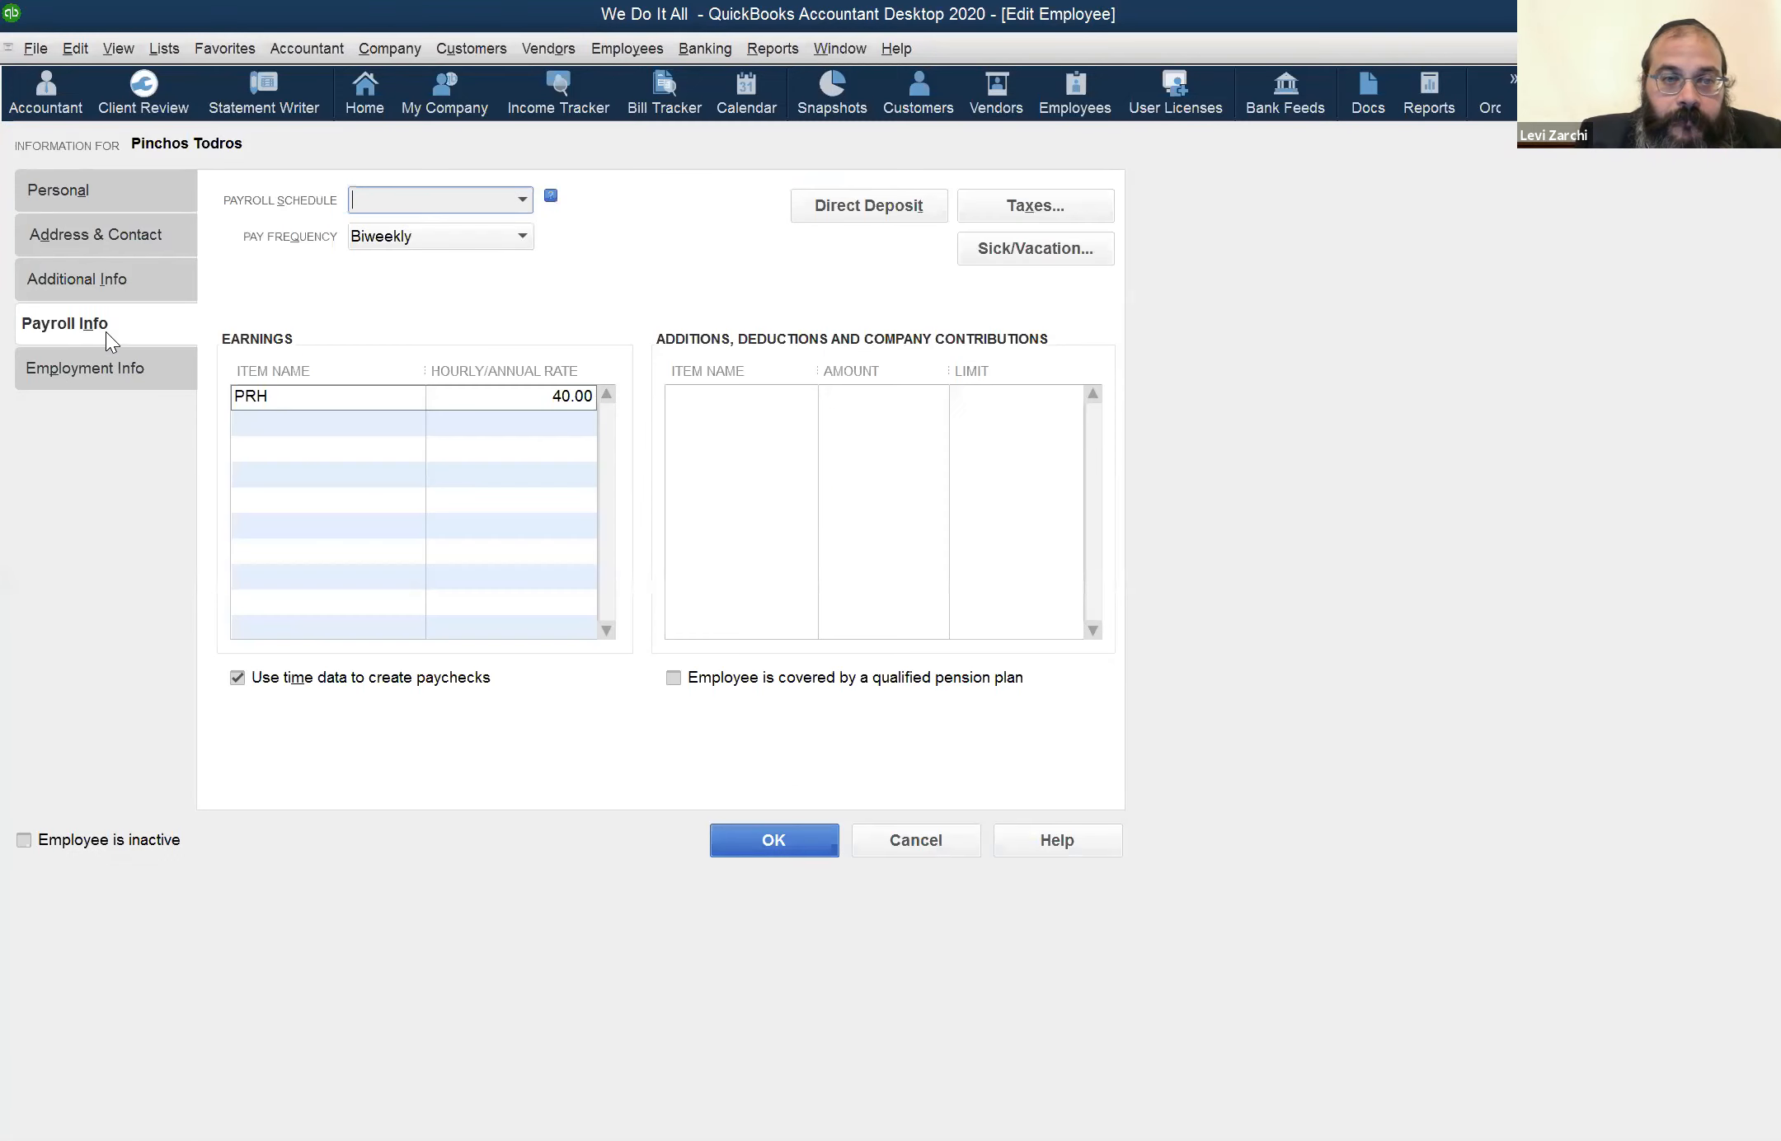
click(421, 397)
click(415, 397)
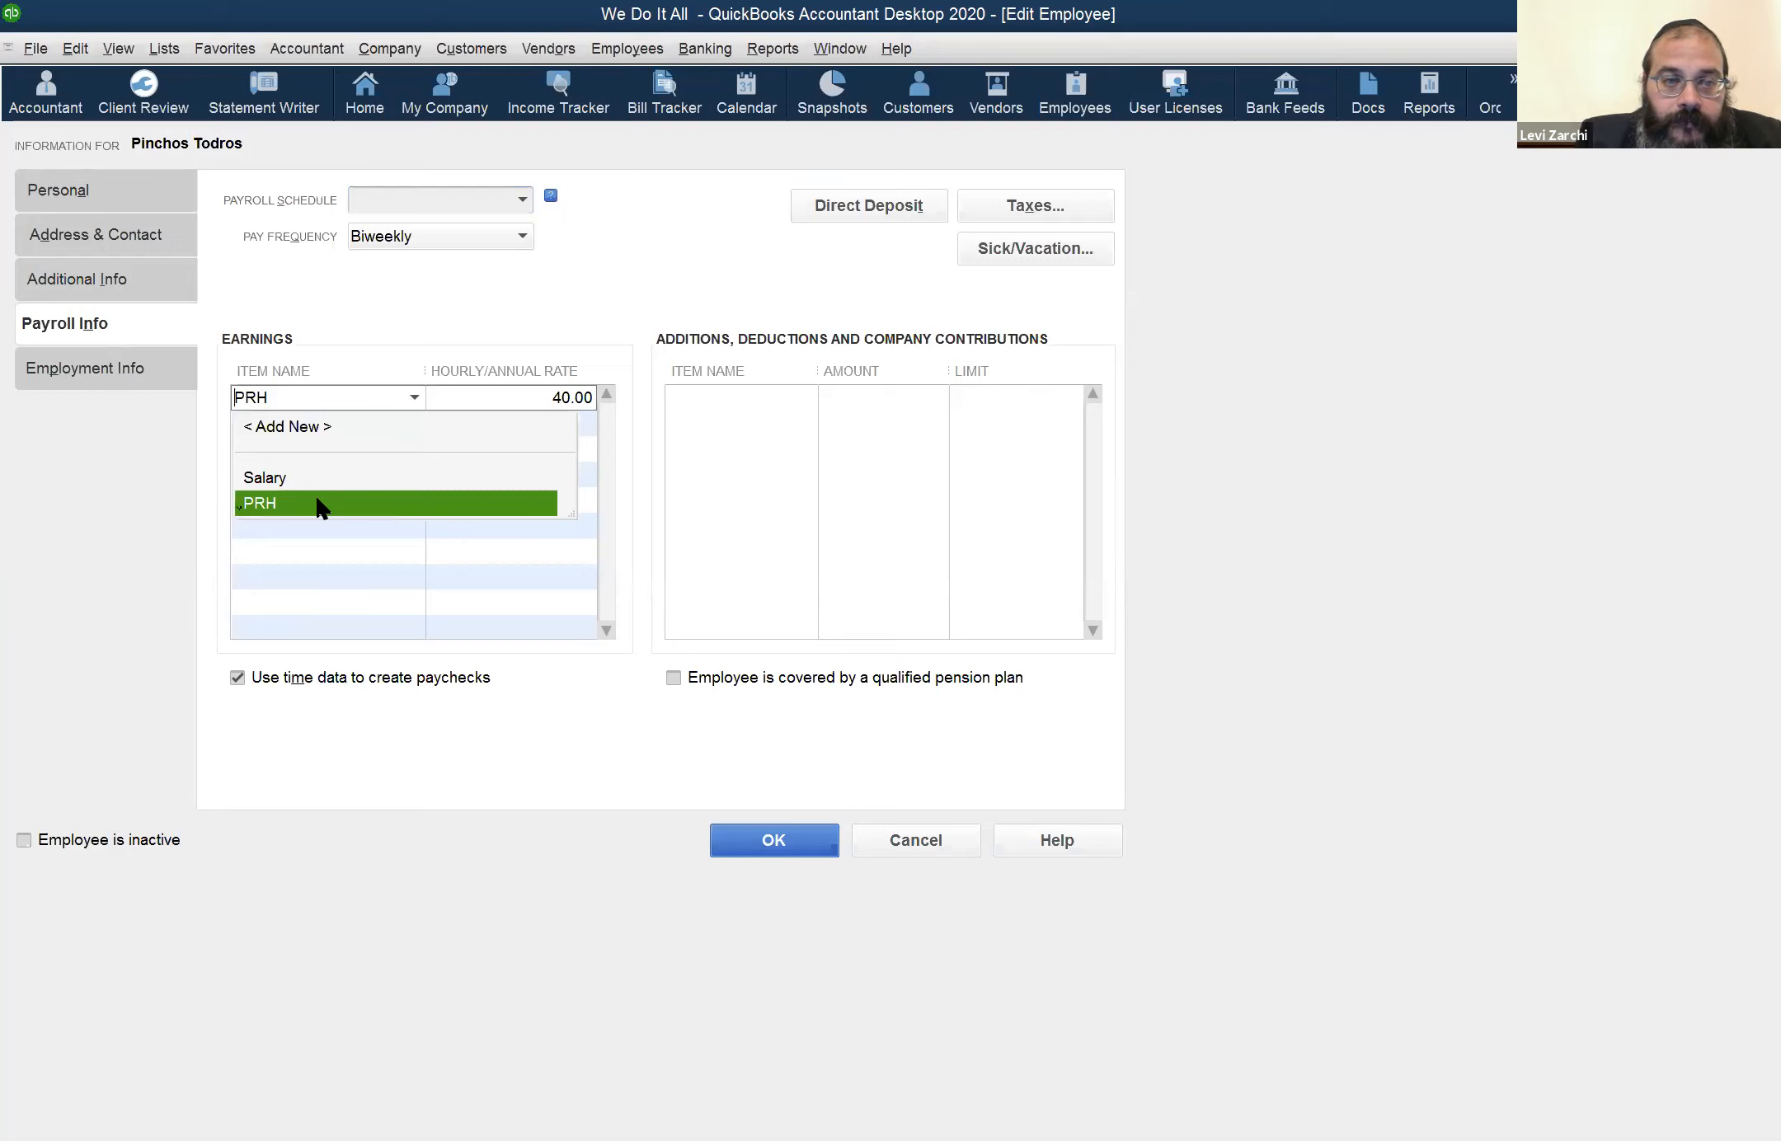
click(322, 399)
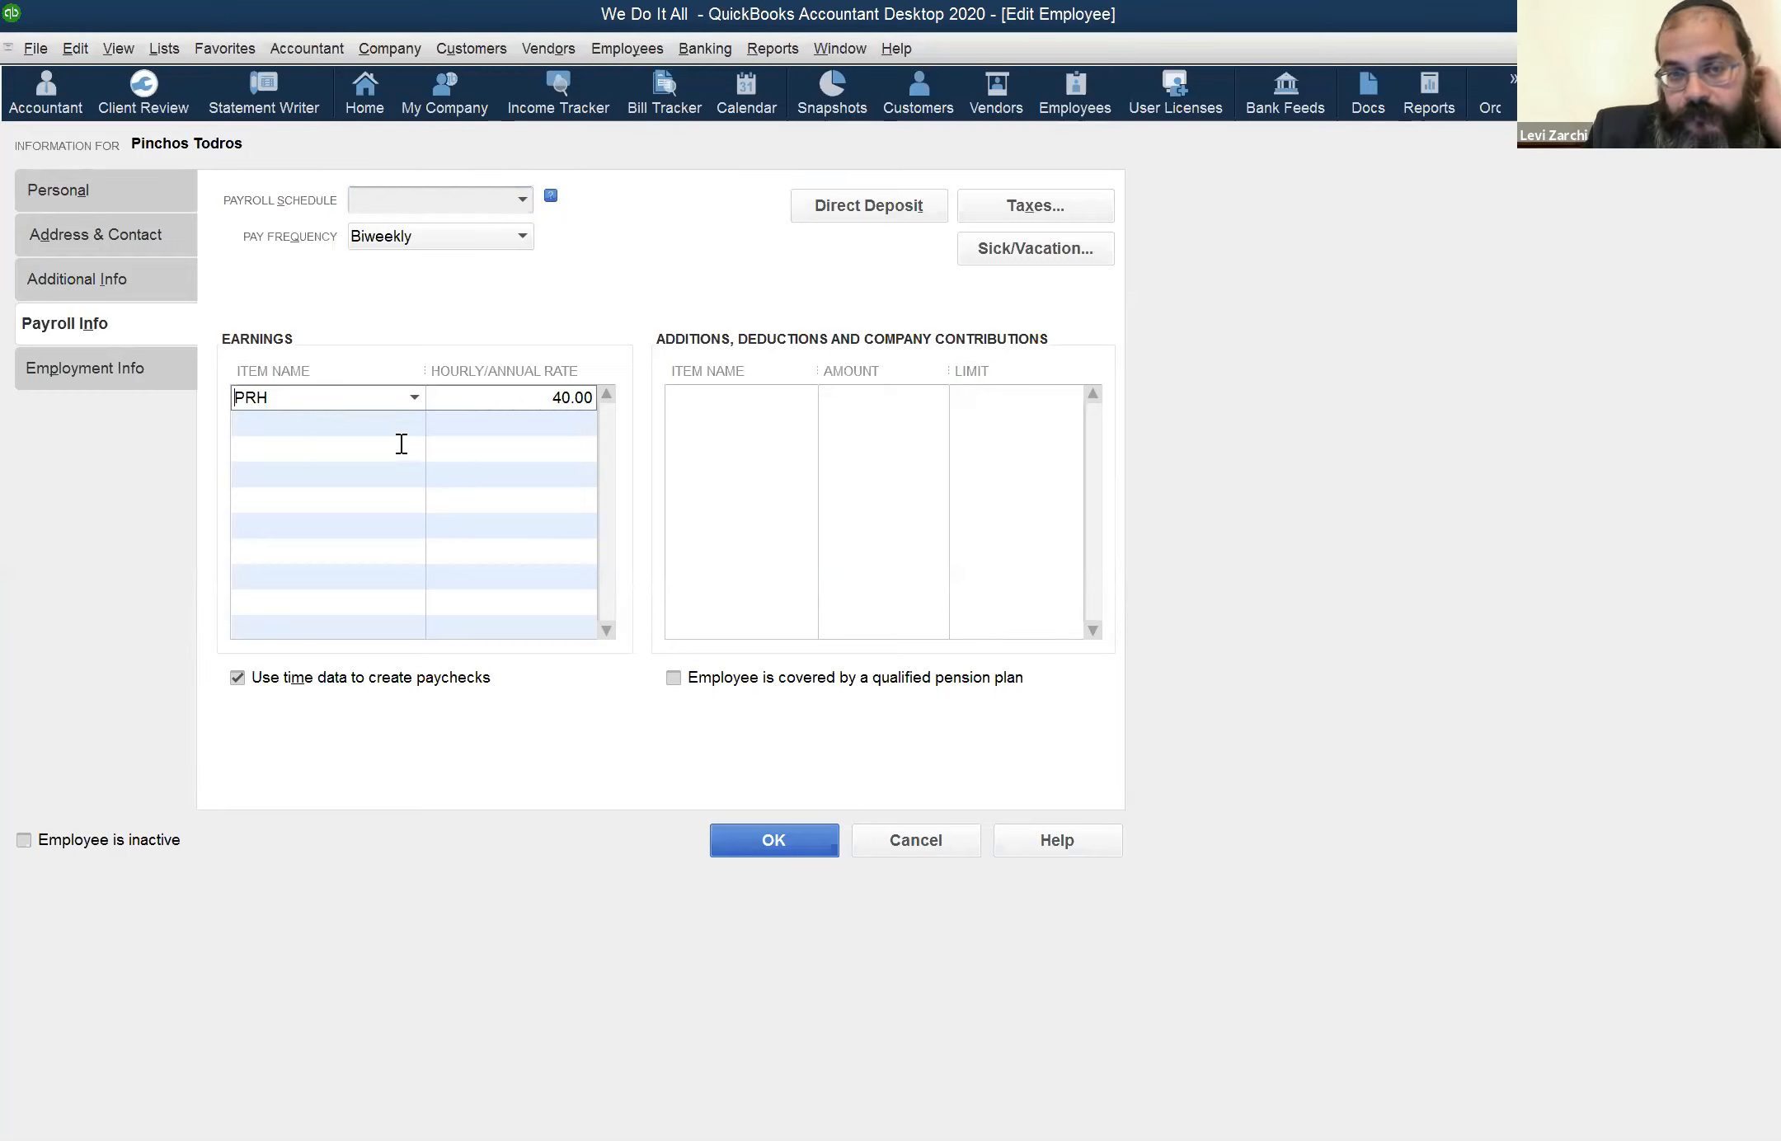
Start a new earnings payroll item from the PRH row as Hourly Wages with Regular Pay, and proceed to naming it
click(414, 400)
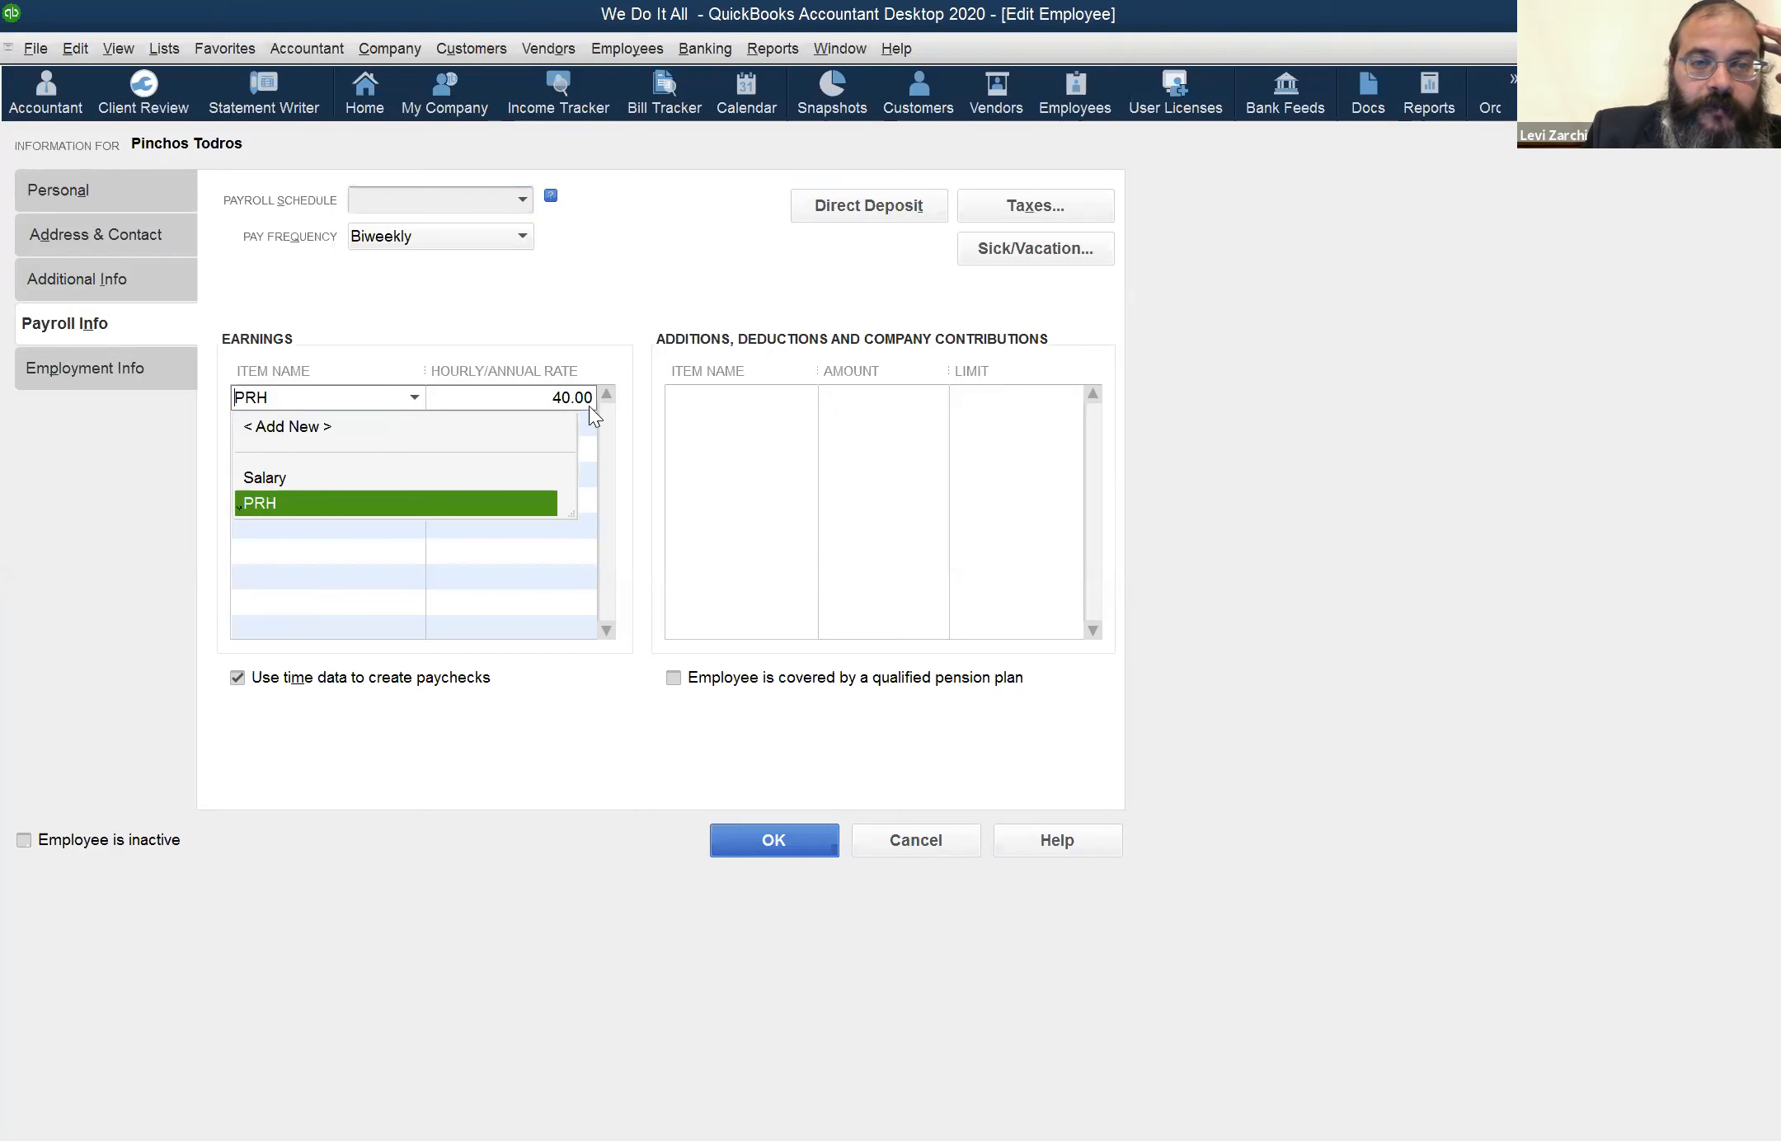
click(370, 429)
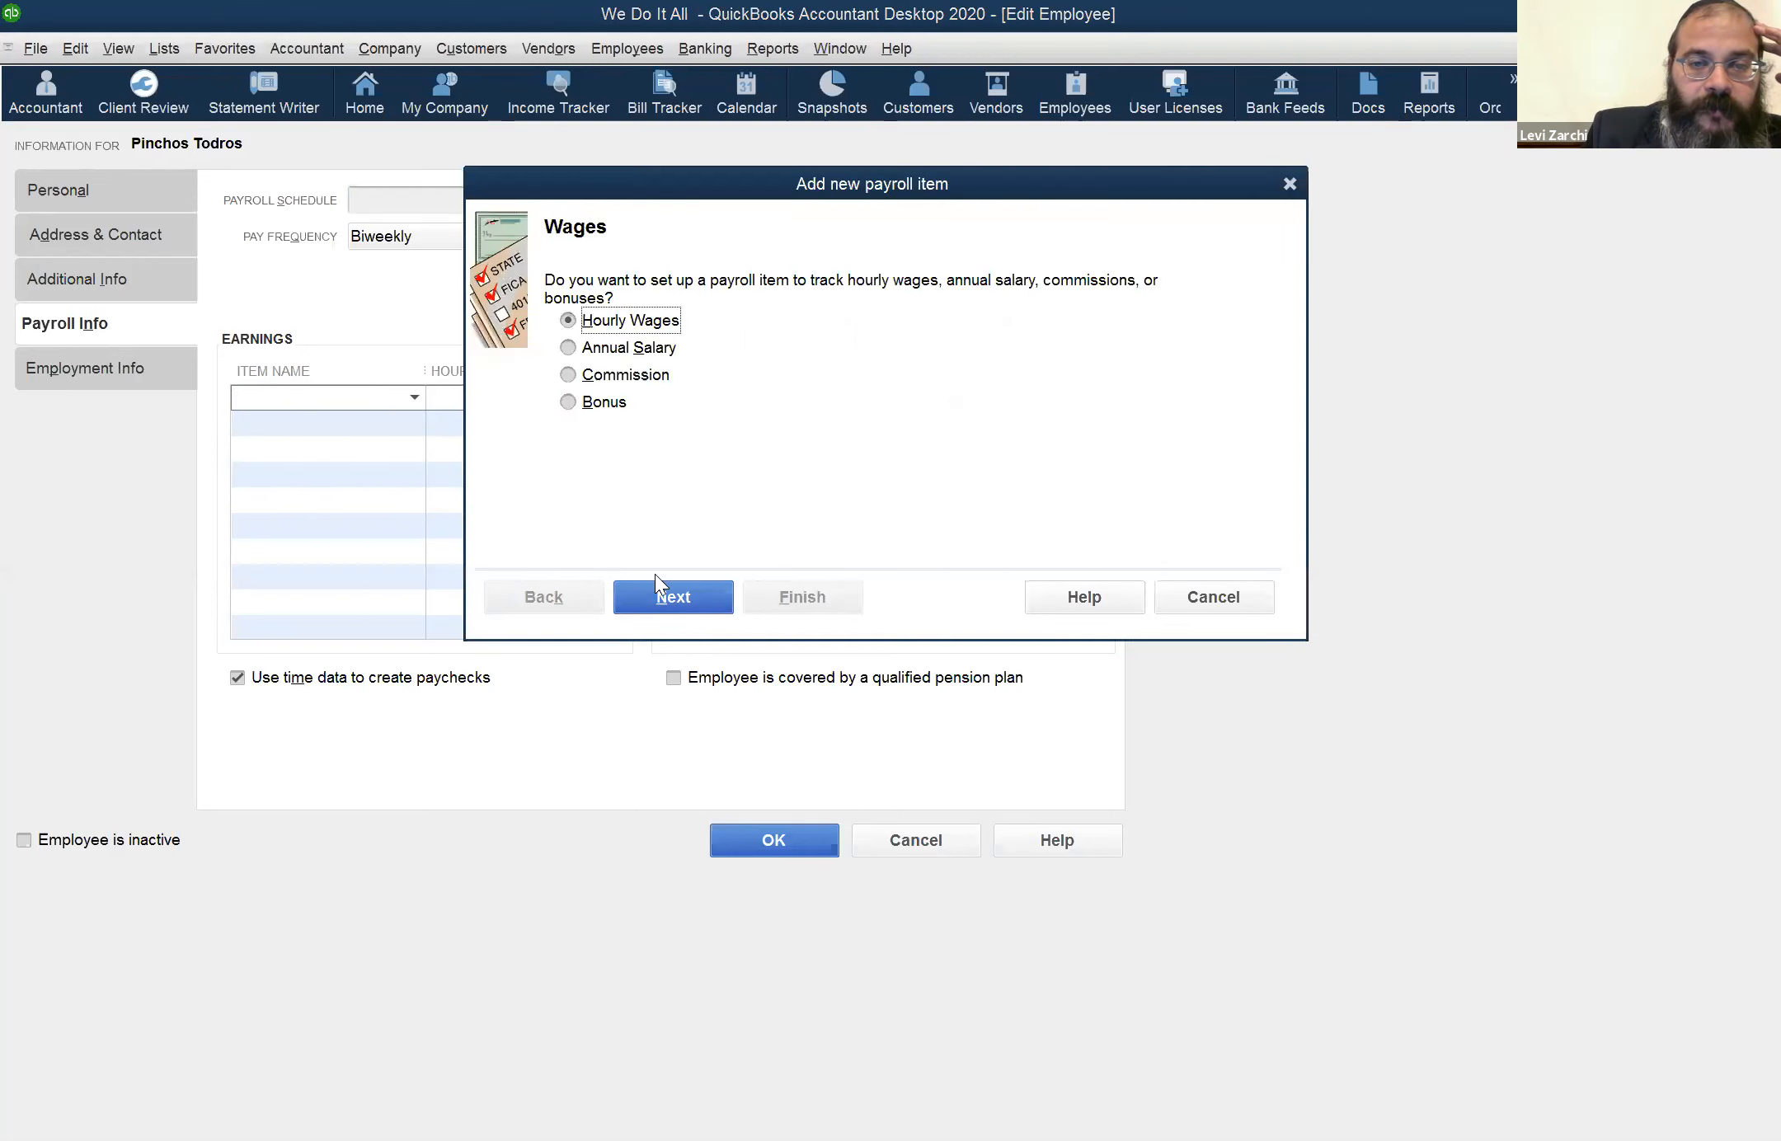
click(678, 598)
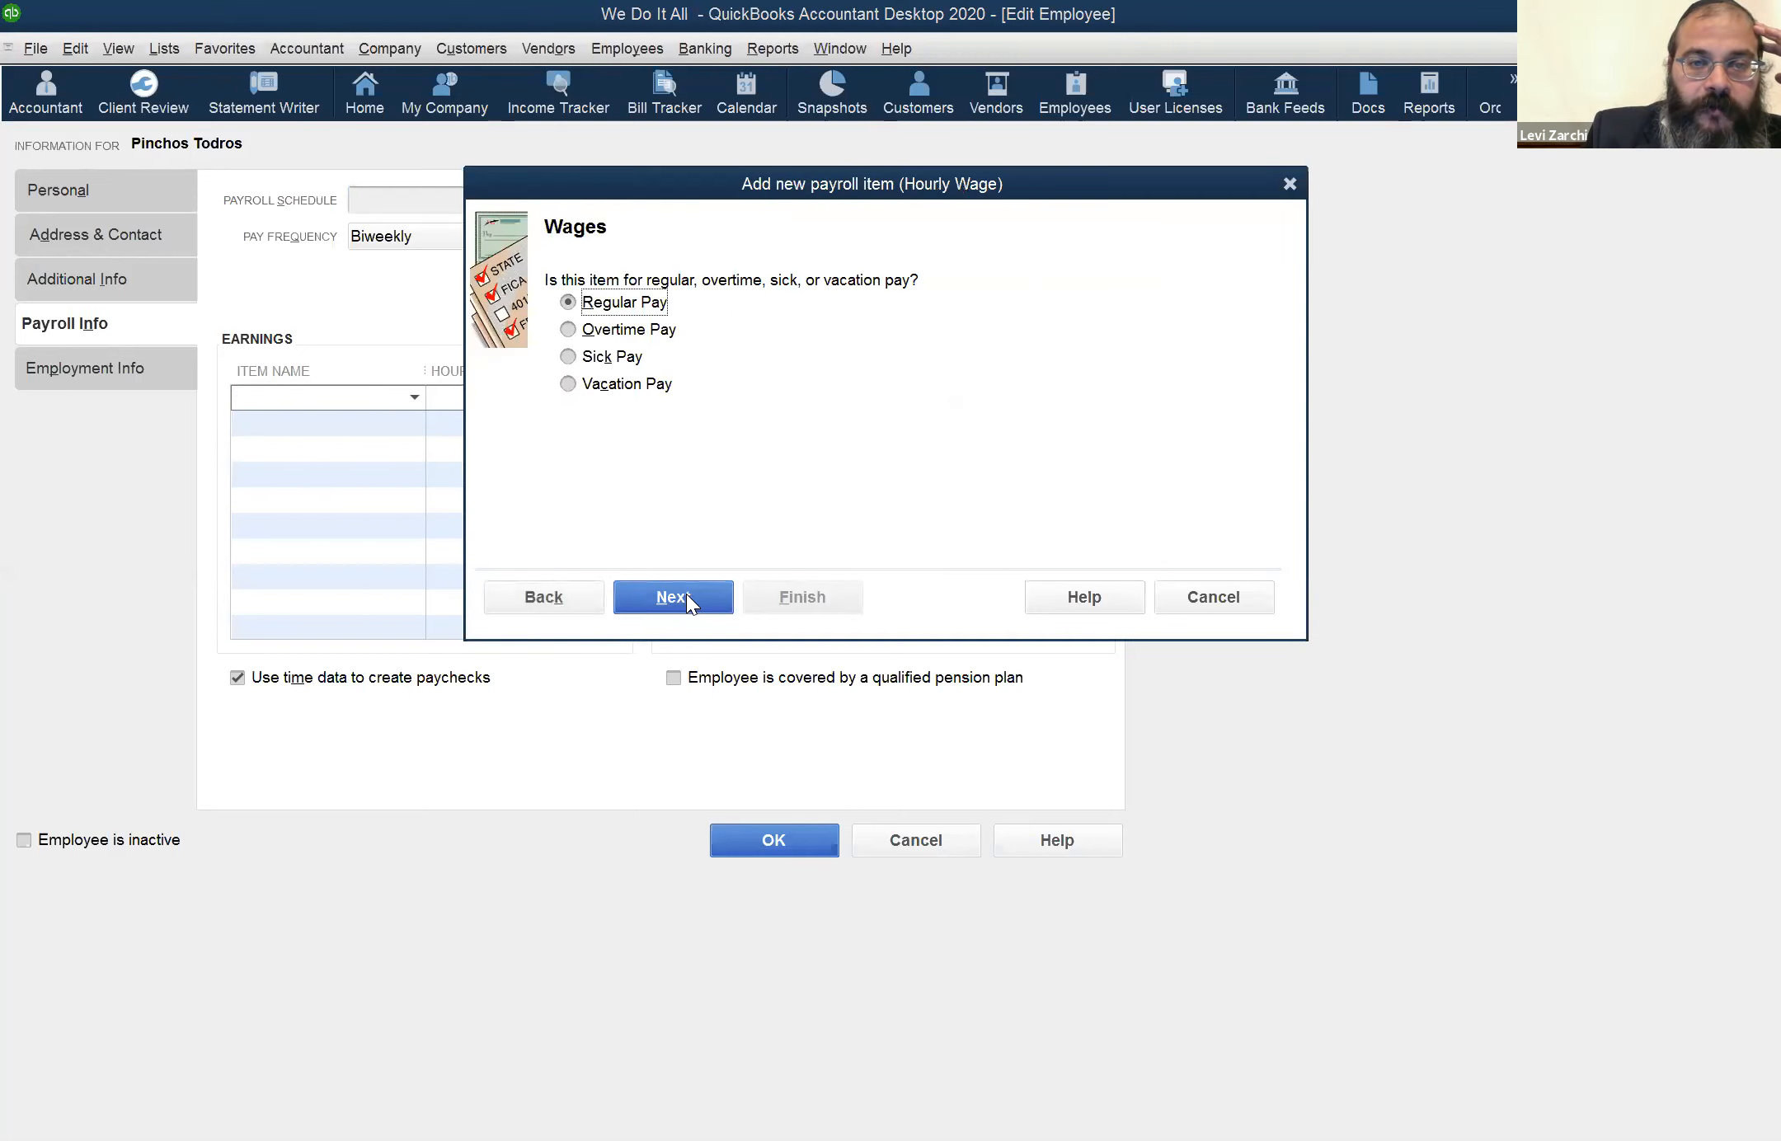
click(686, 595)
Name the hourly item "WD-Hourly" and continue to its expense account
text(WDH)
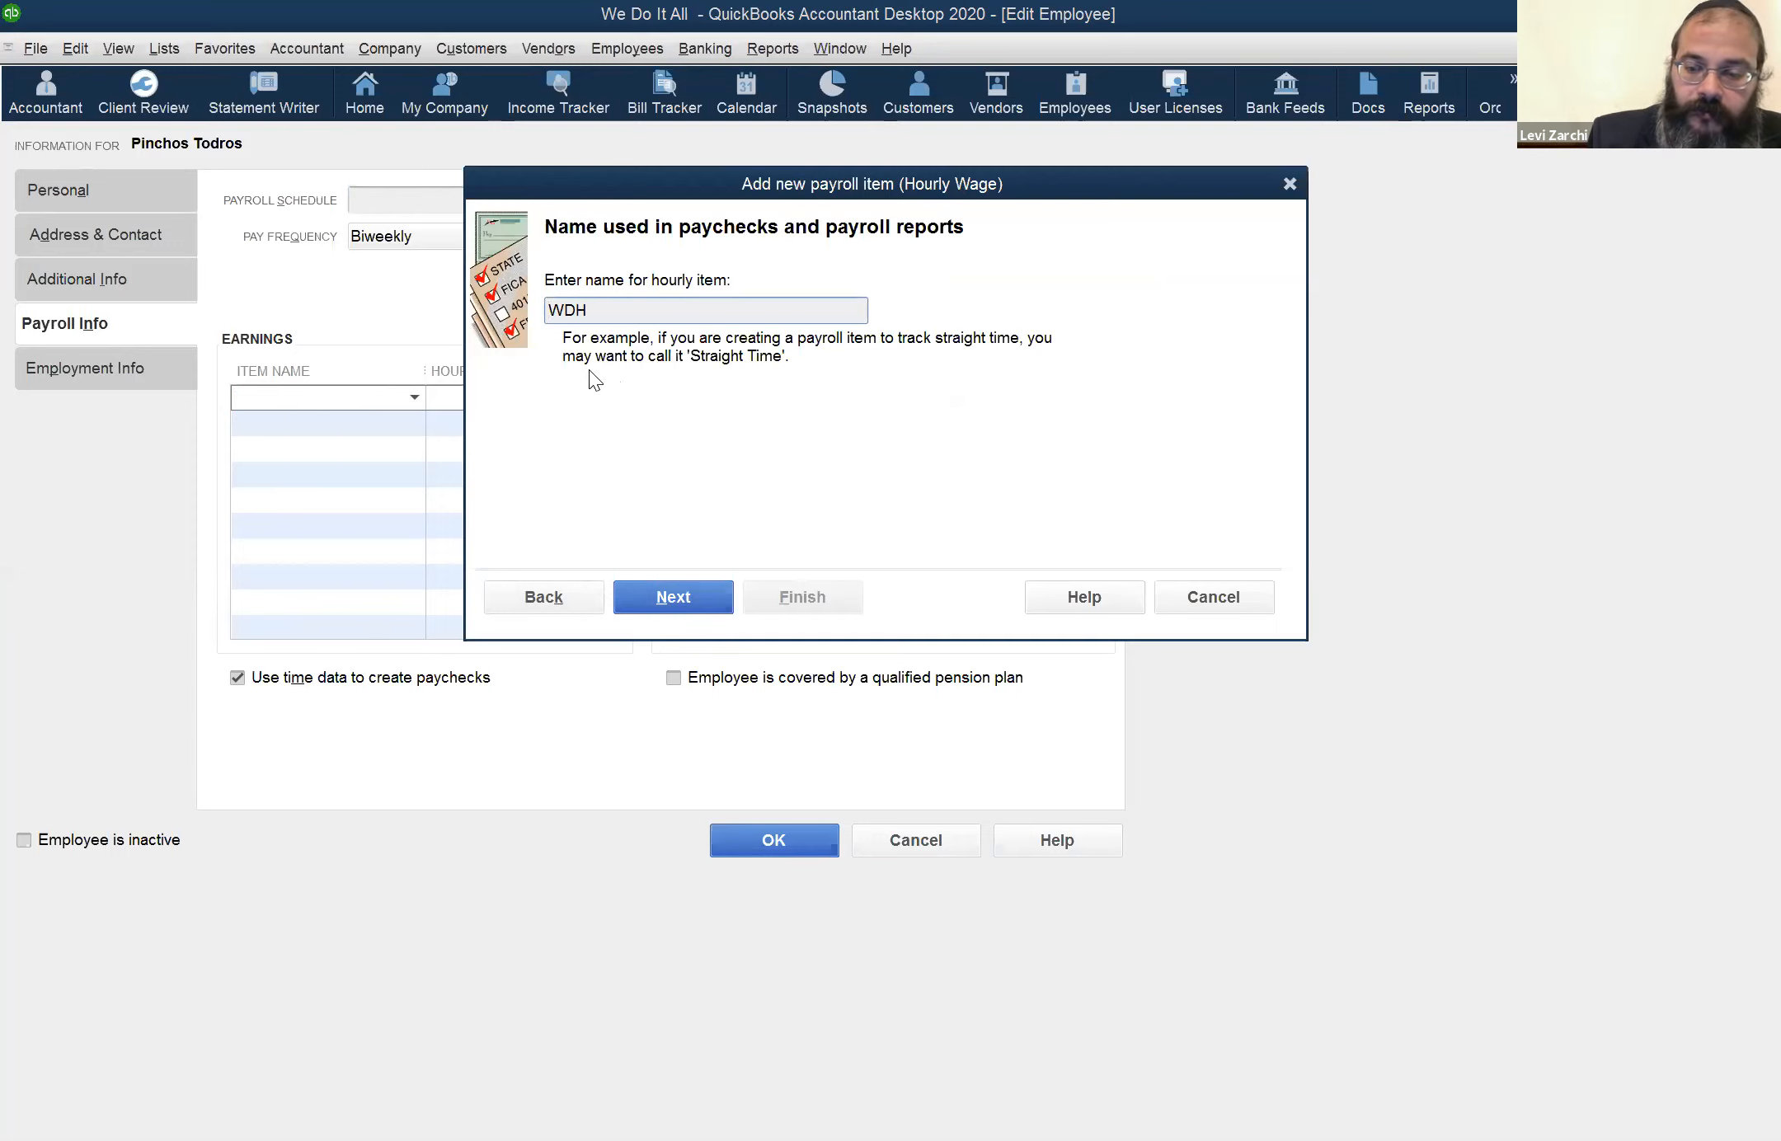
key(Left)
text(-0)
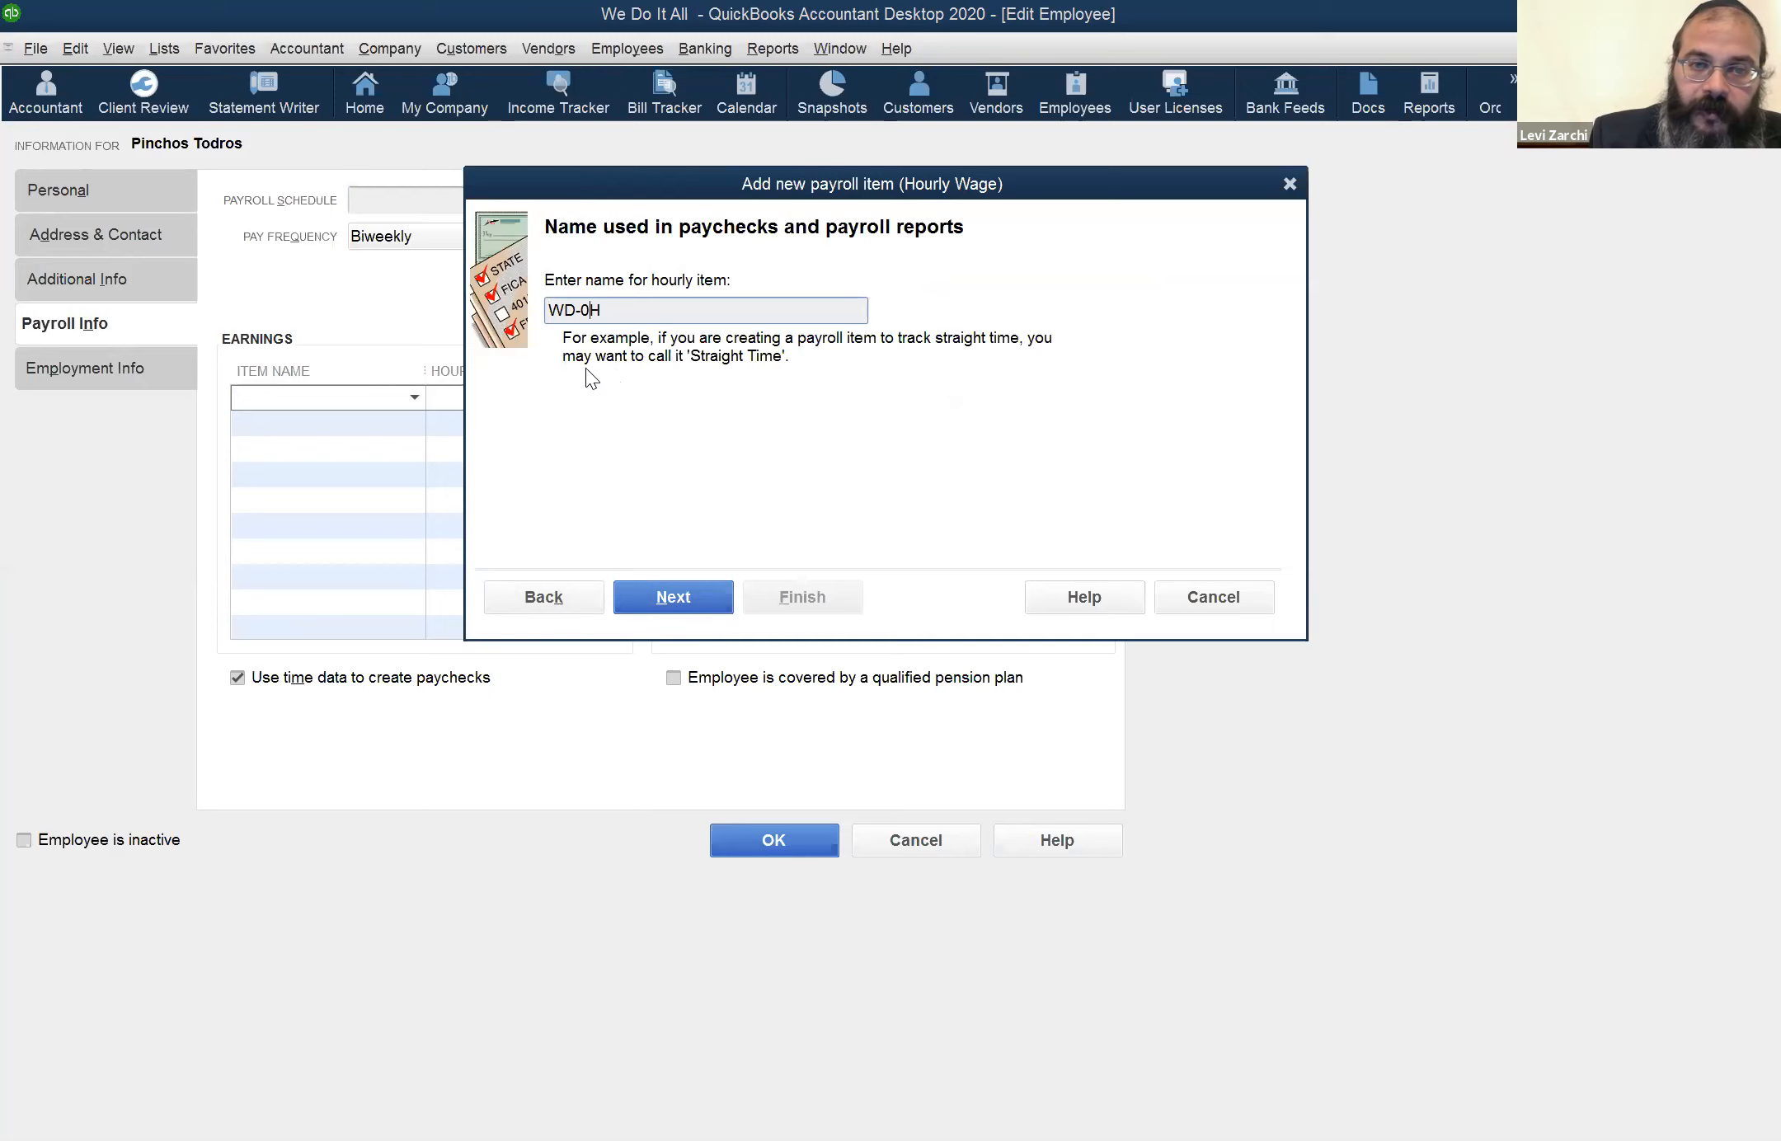
key(BackSpace)
key(BackSpace)
text(Hou)
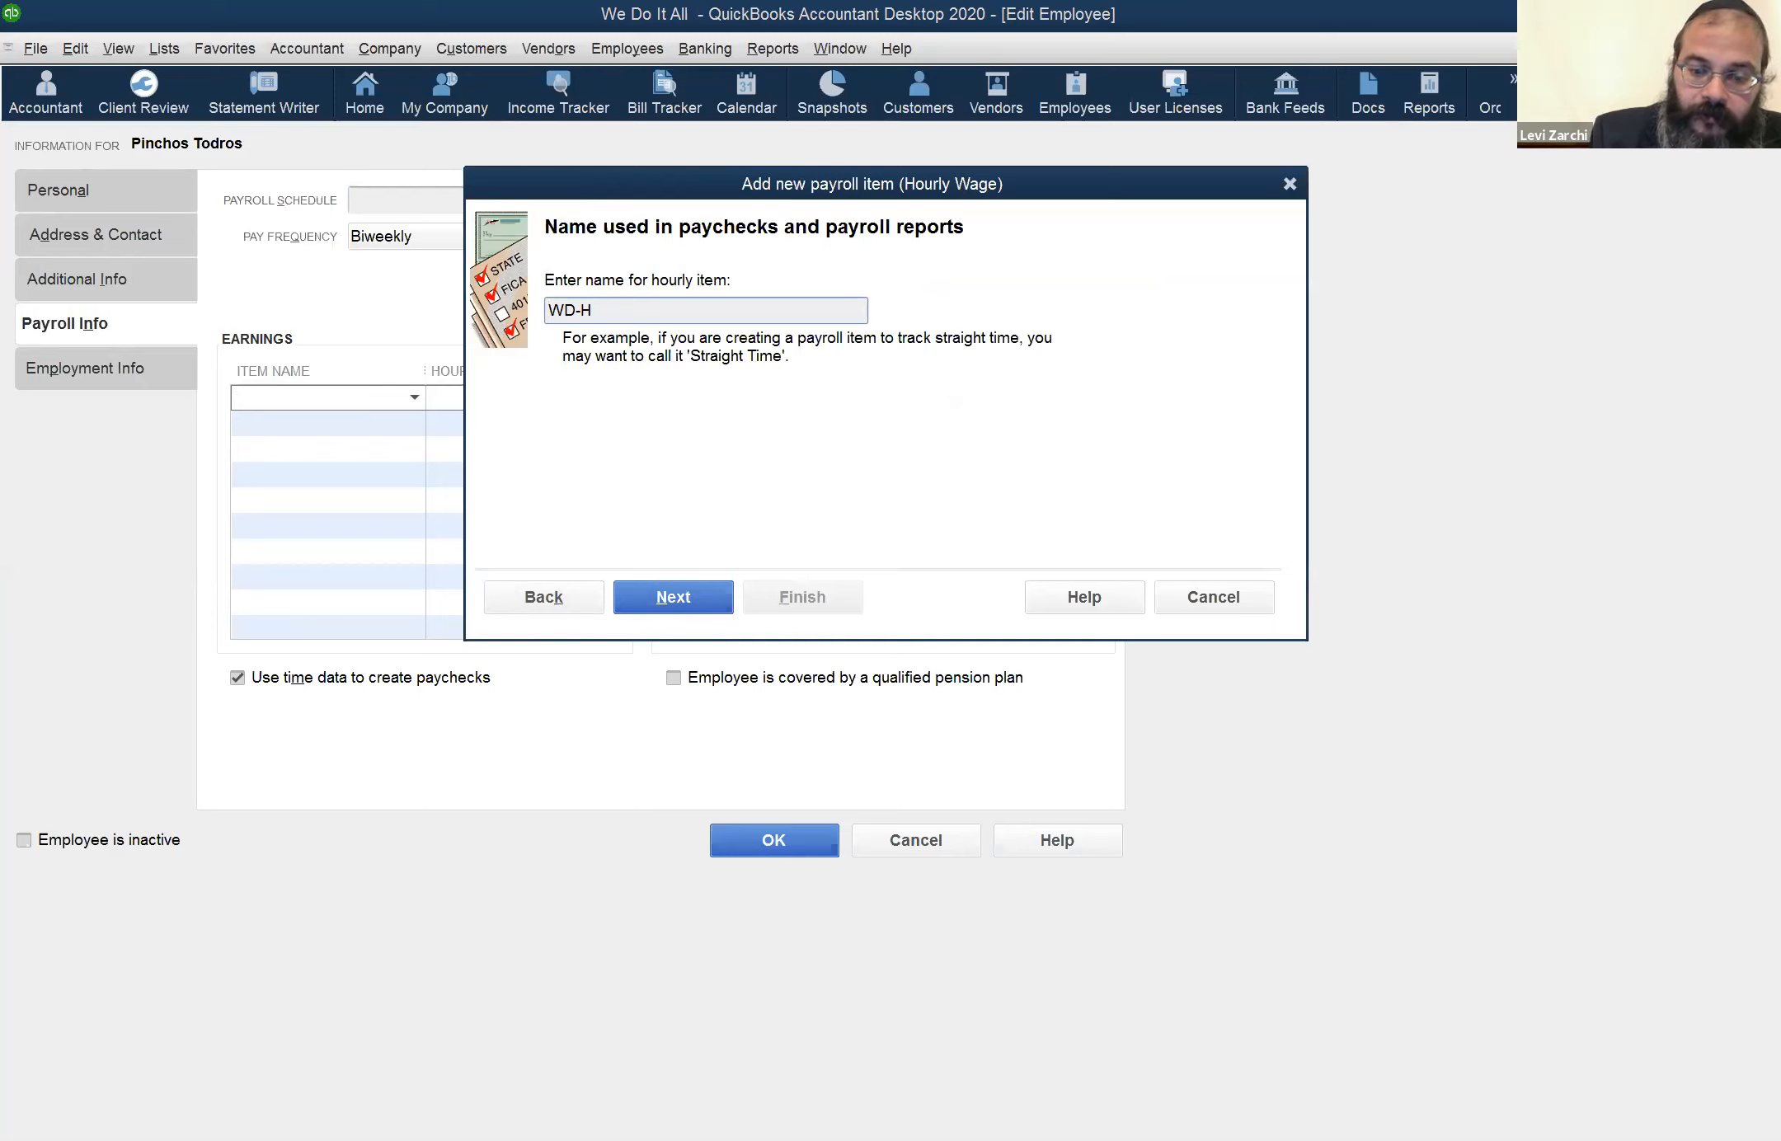
text(rly)
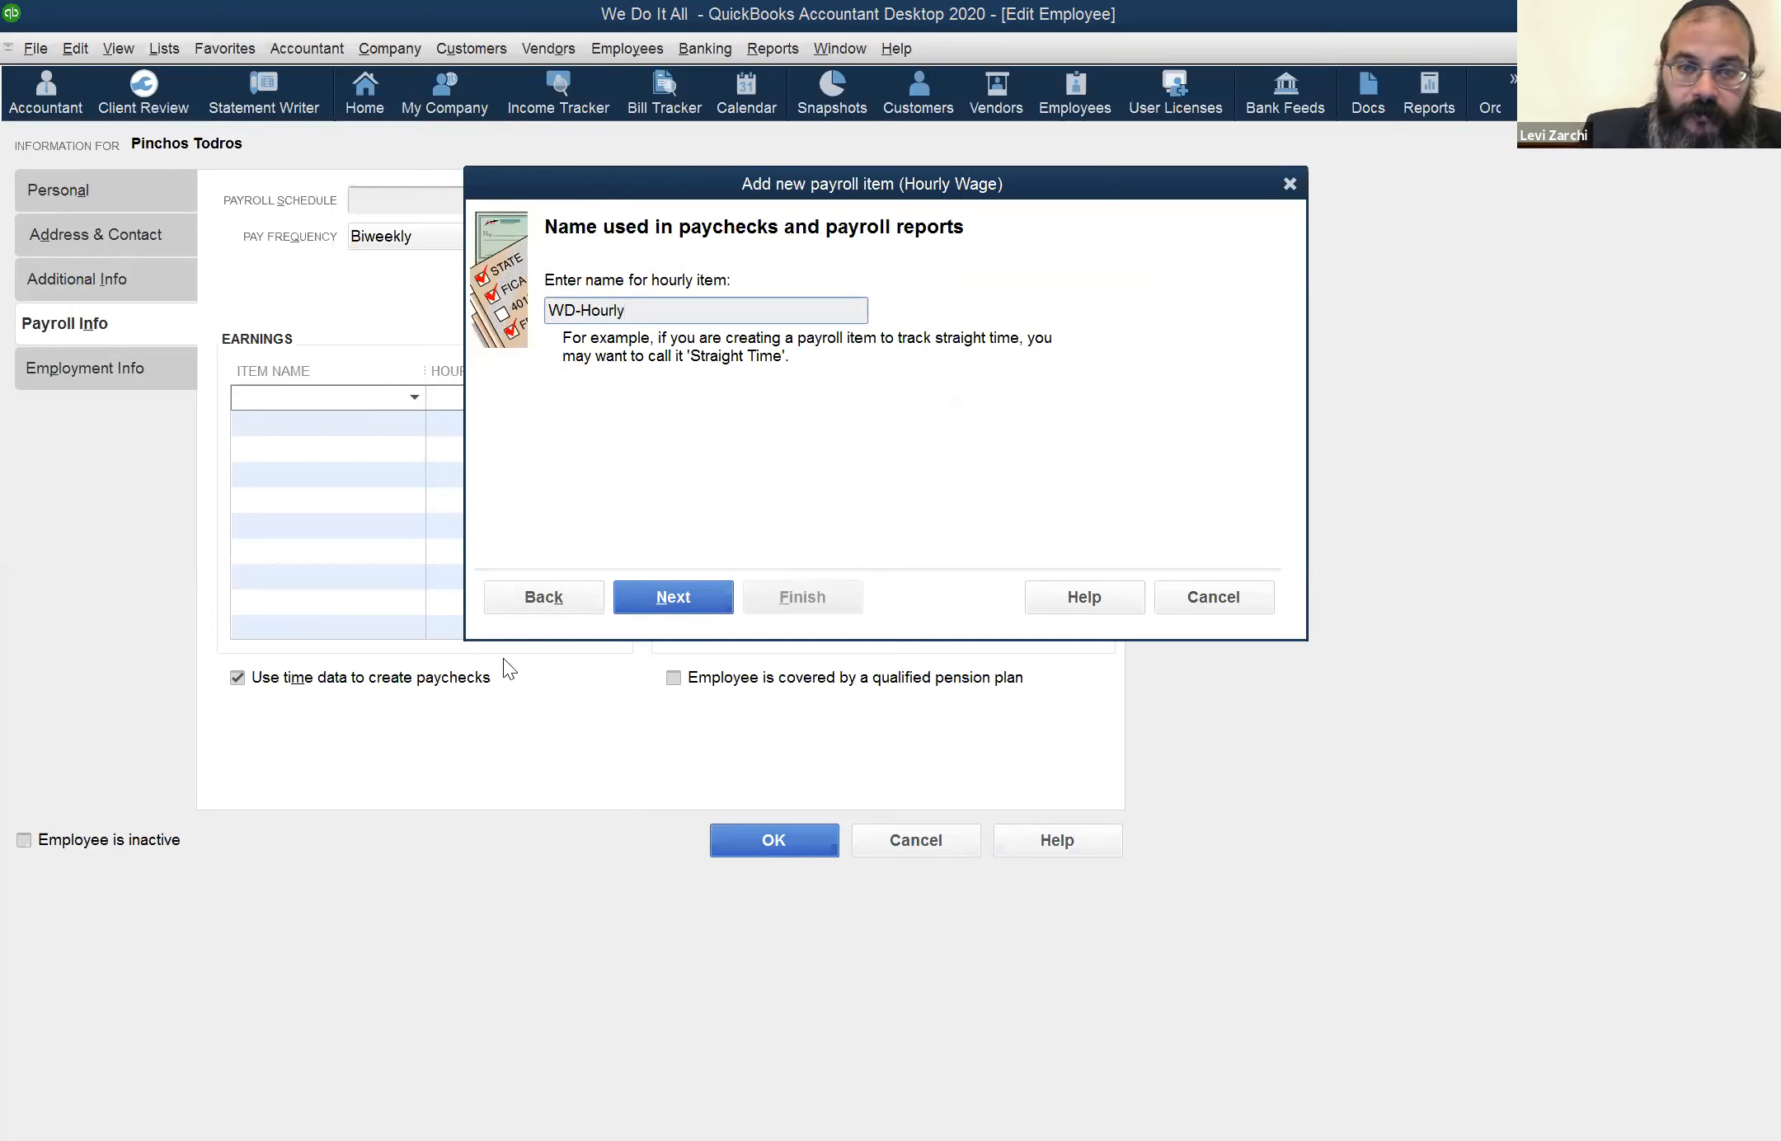
click(684, 588)
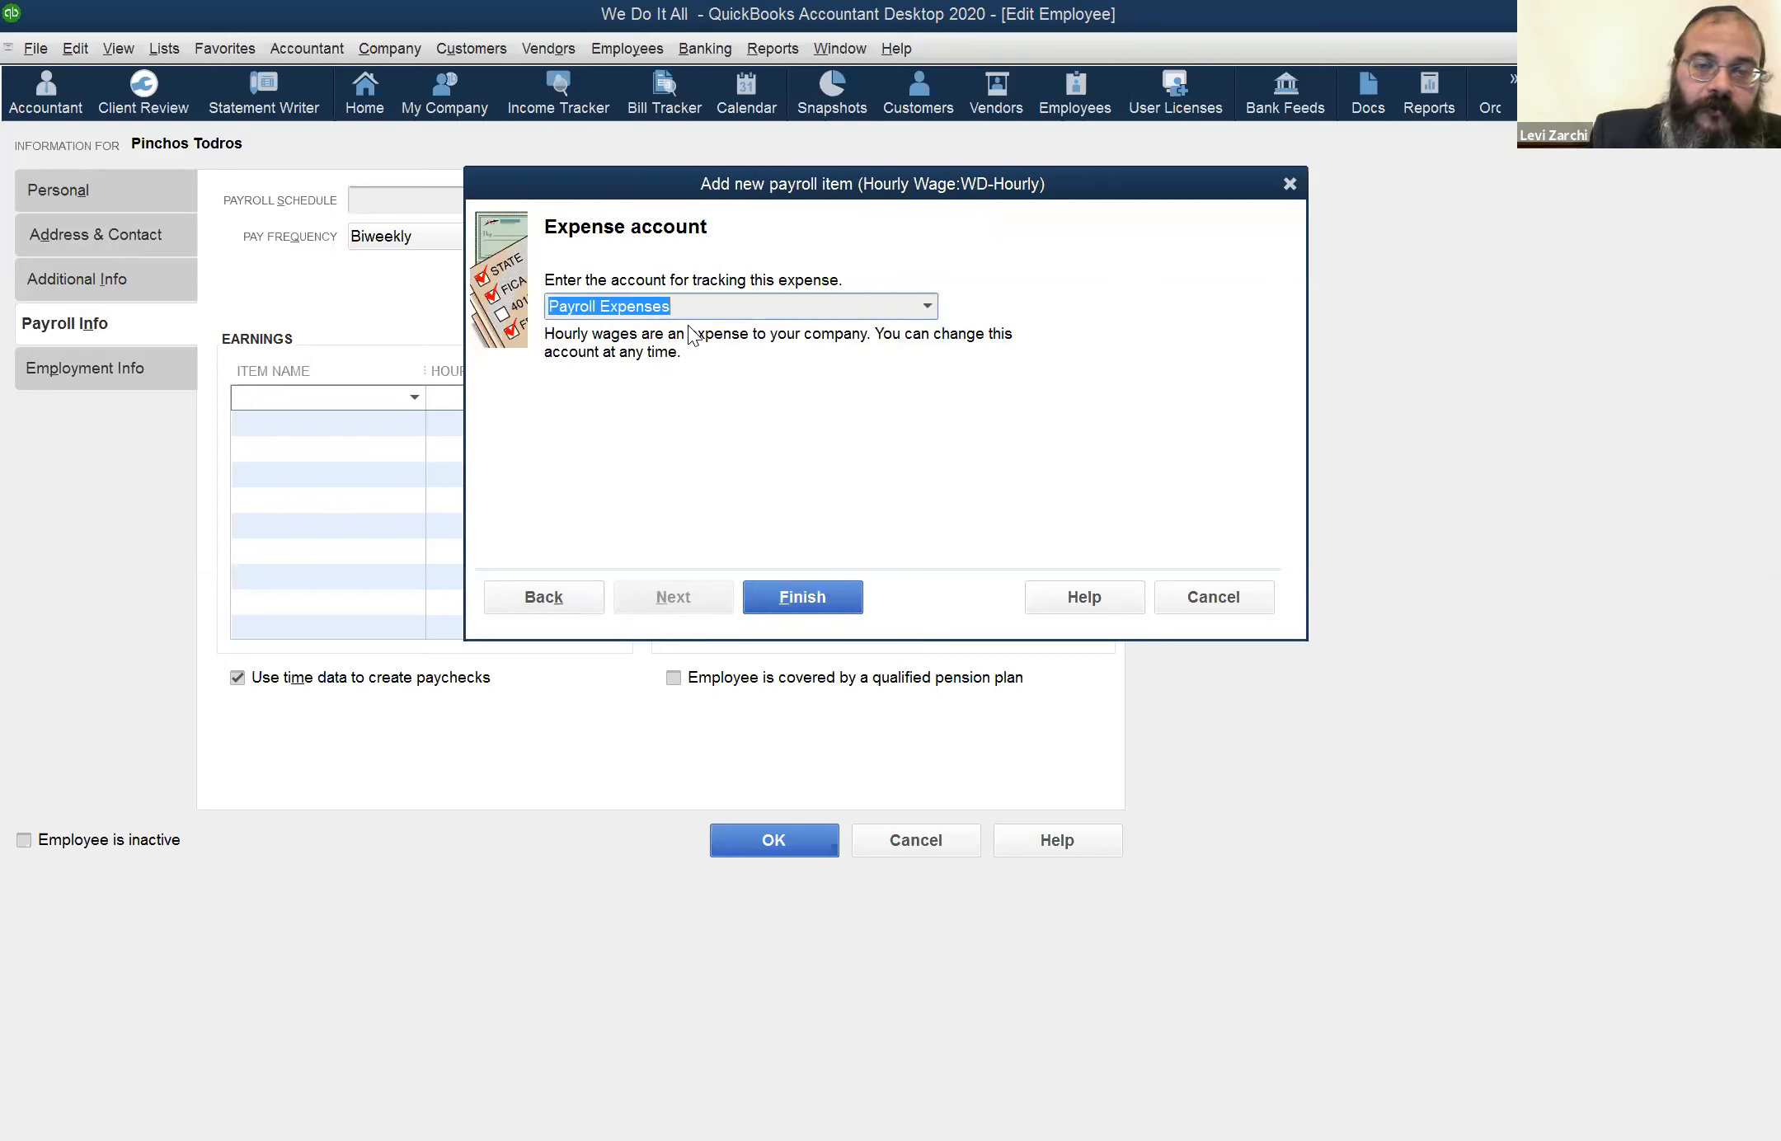
Go back to review the new item's wage type, pay type and name, and return to the expense account choice
click(532, 598)
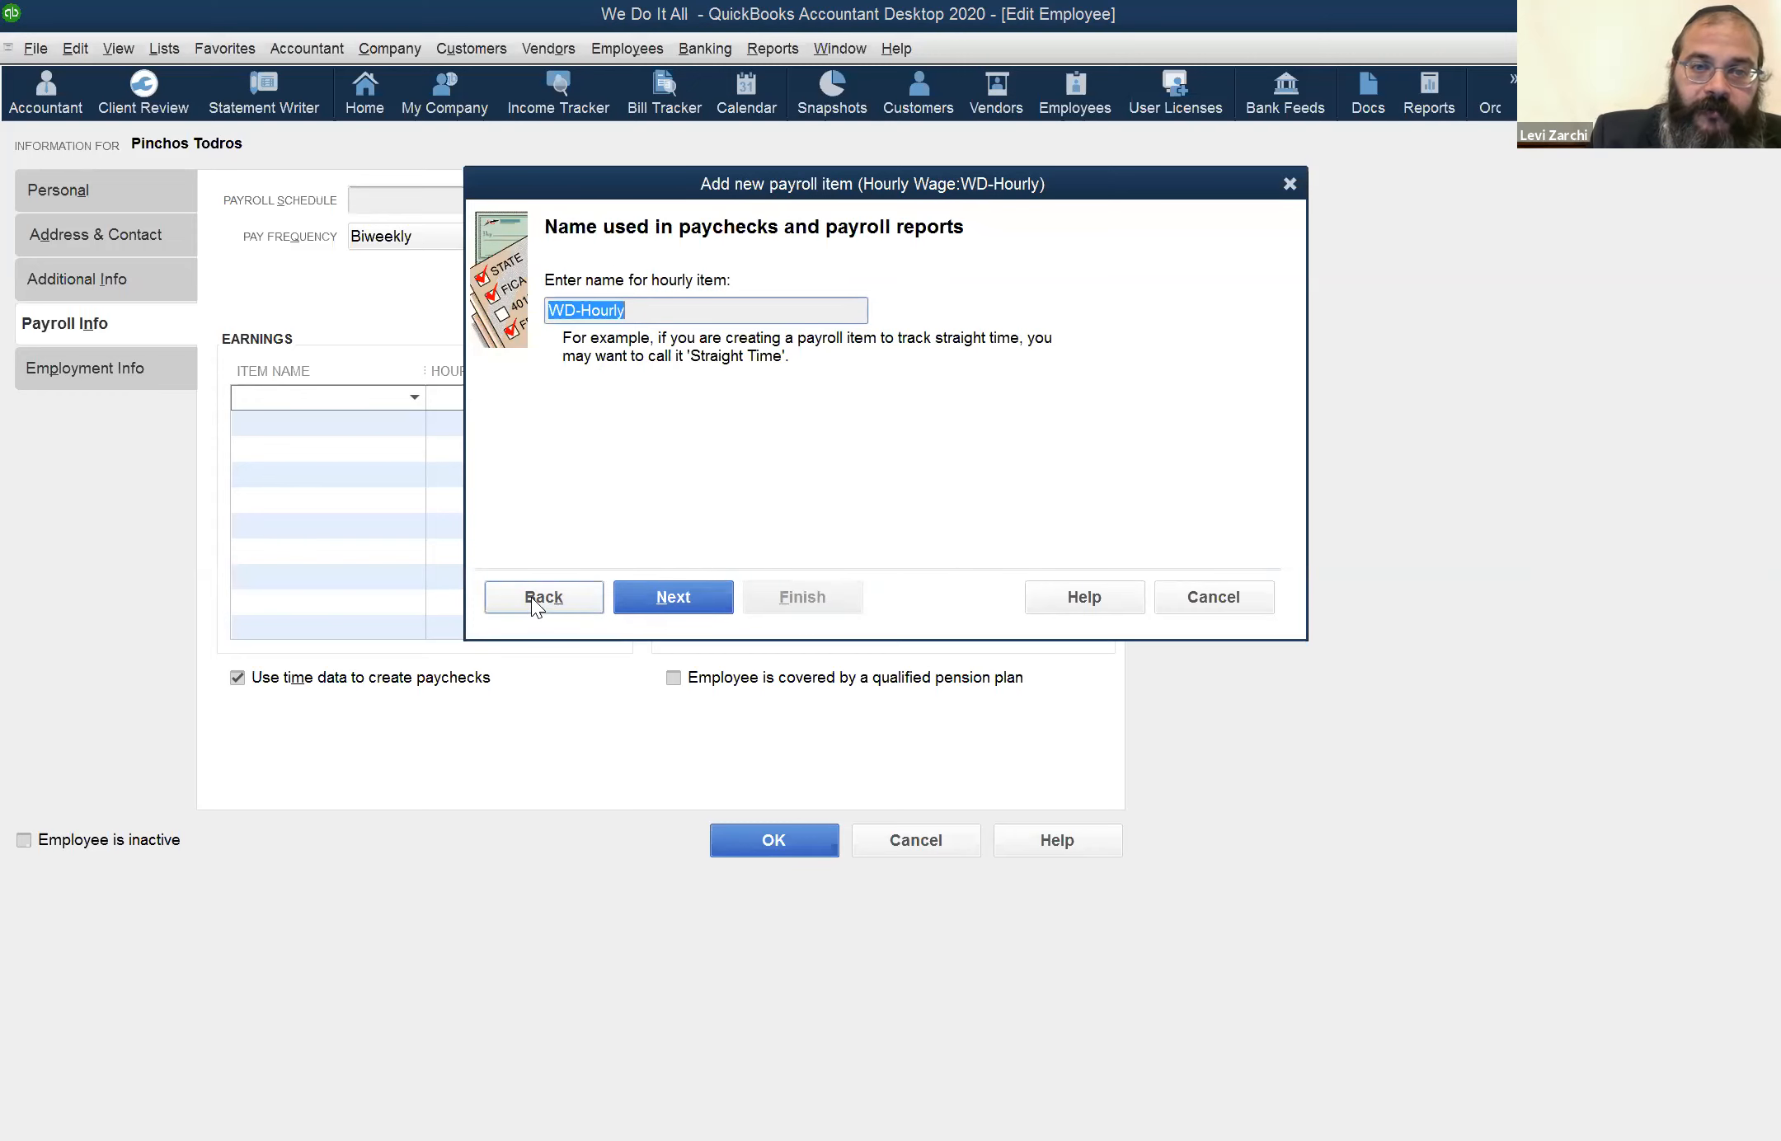
click(533, 597)
click(559, 591)
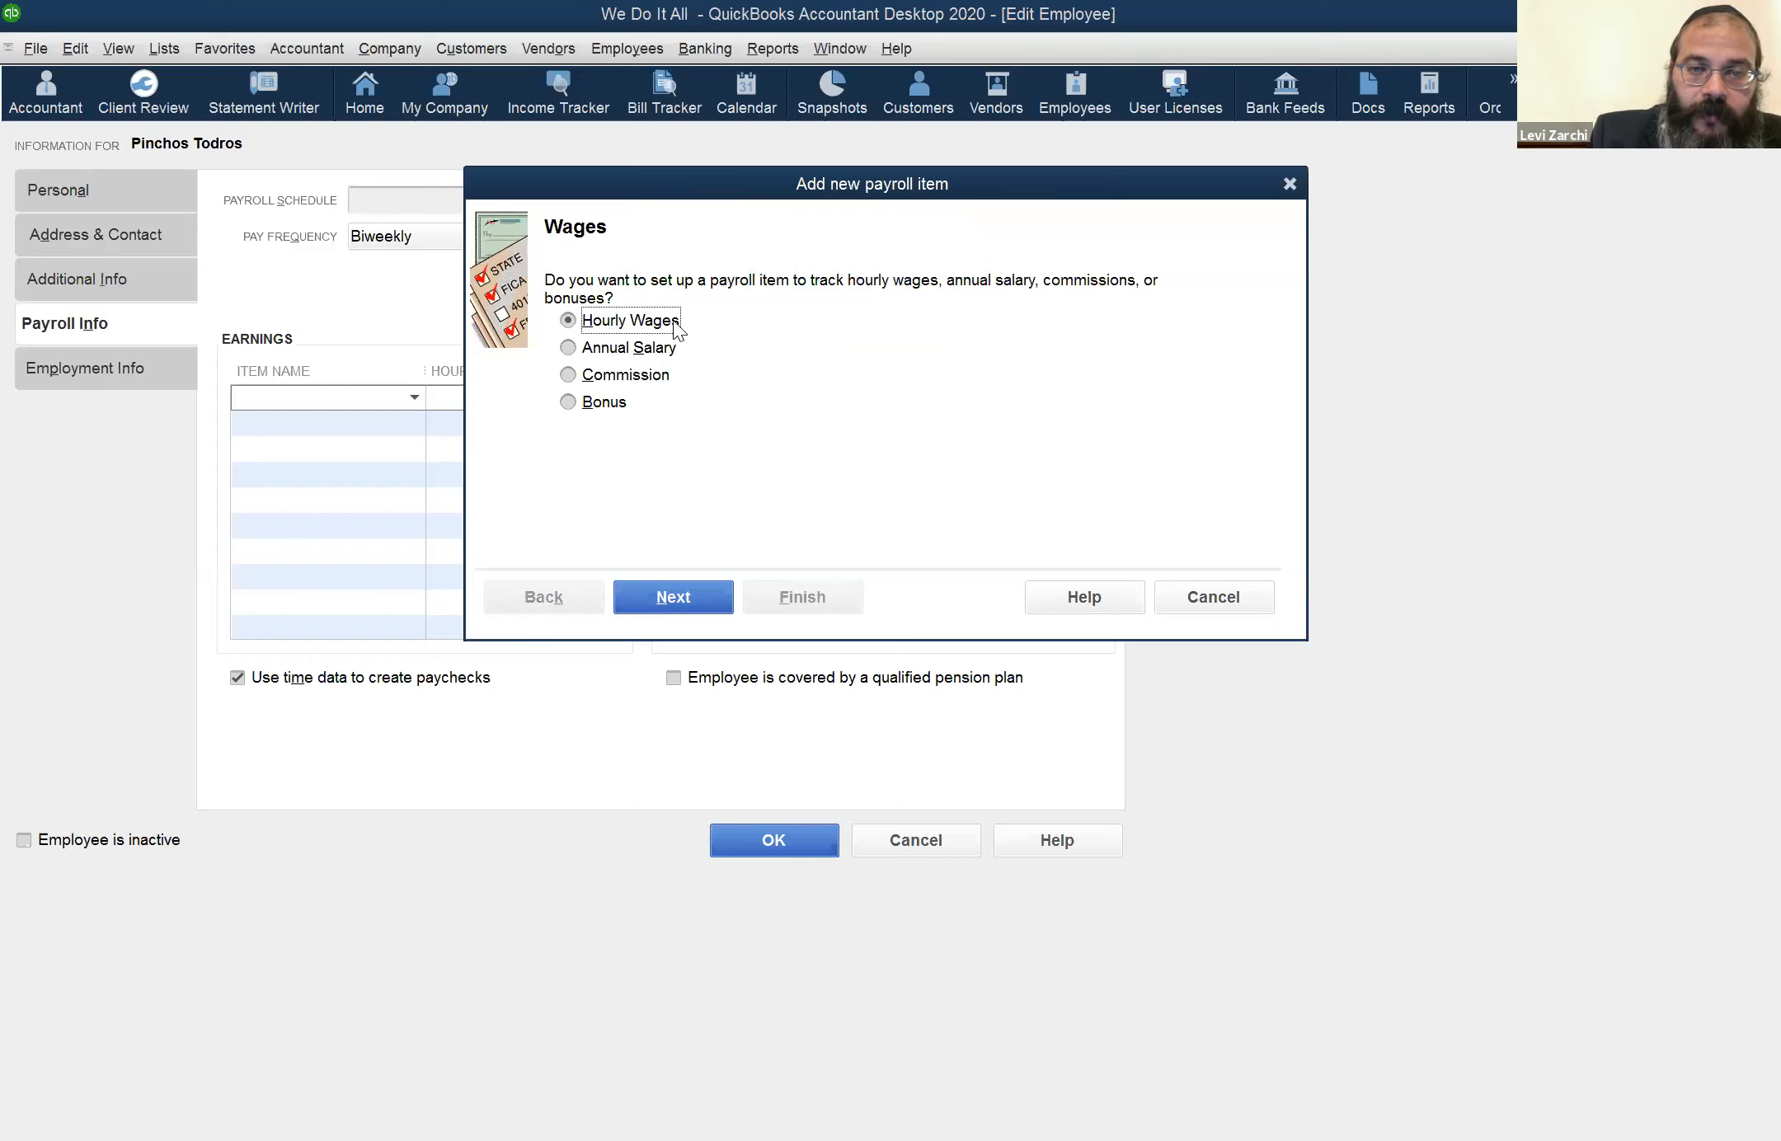
click(649, 592)
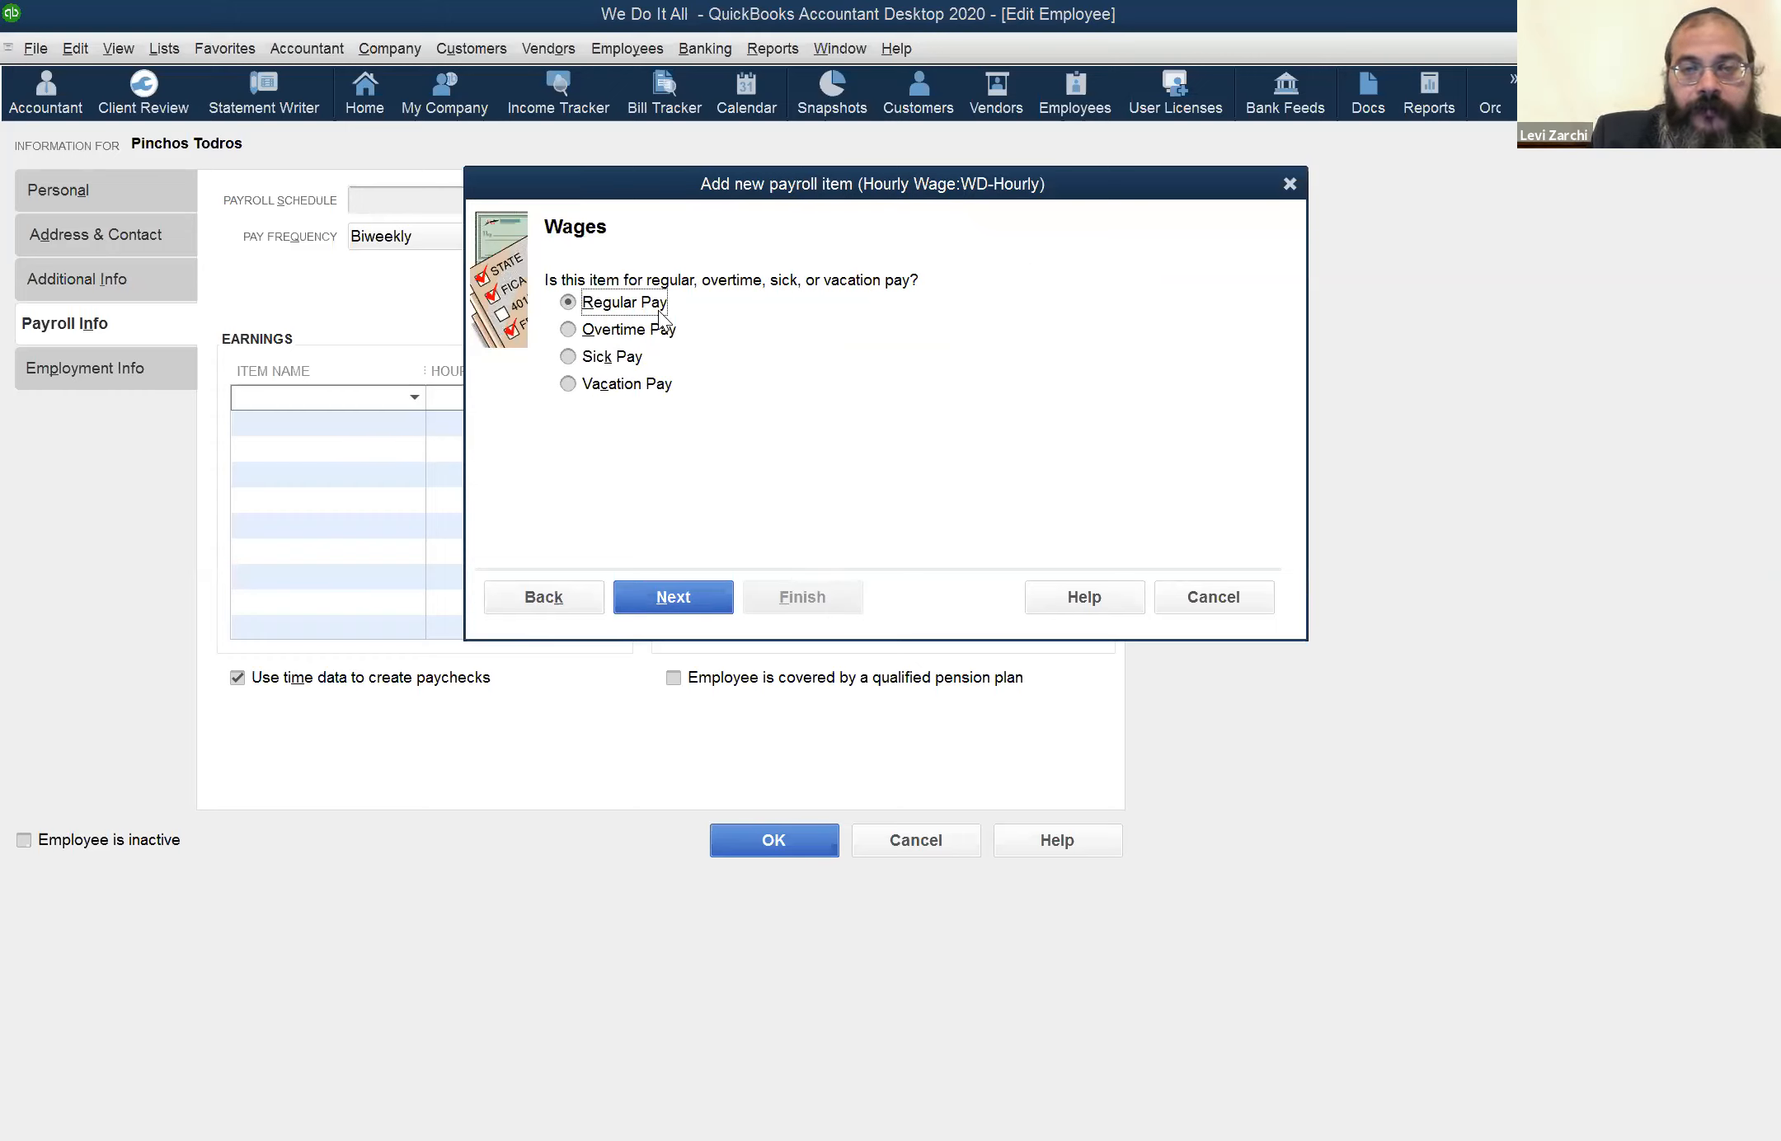
click(685, 589)
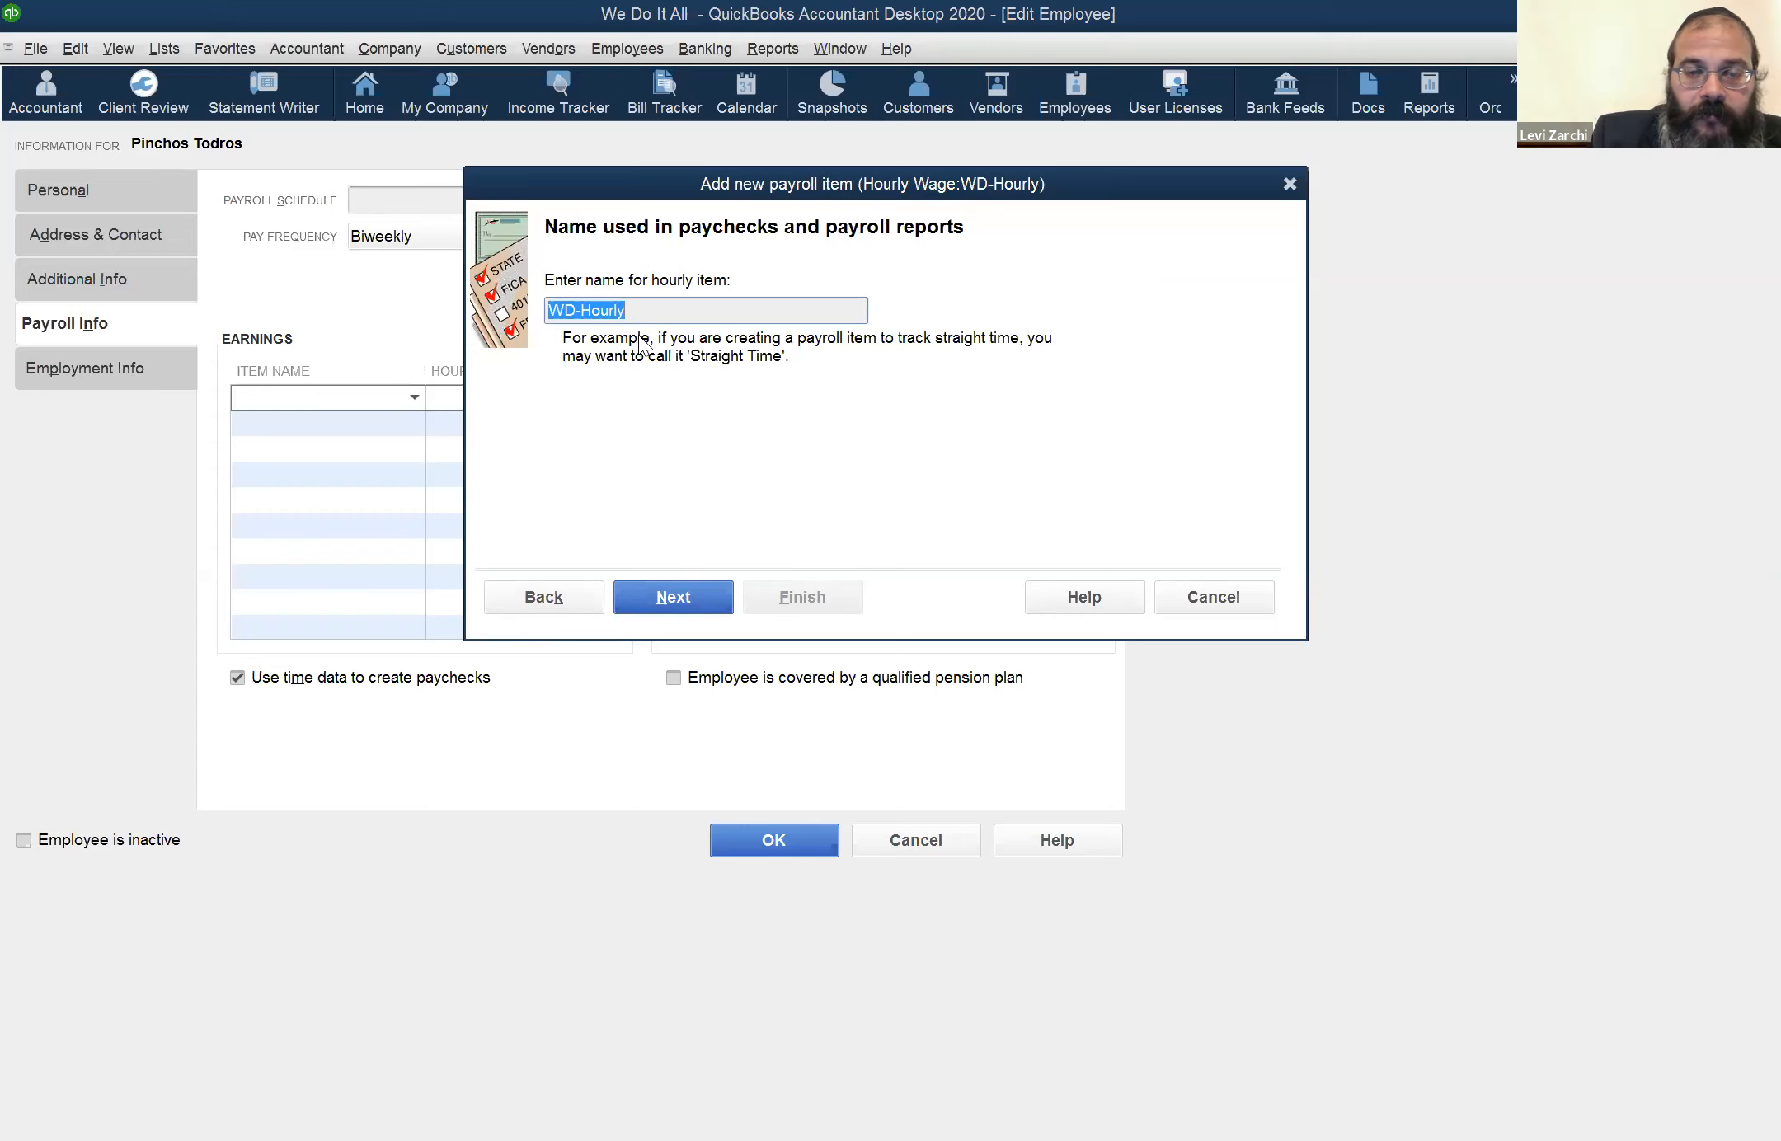
click(697, 603)
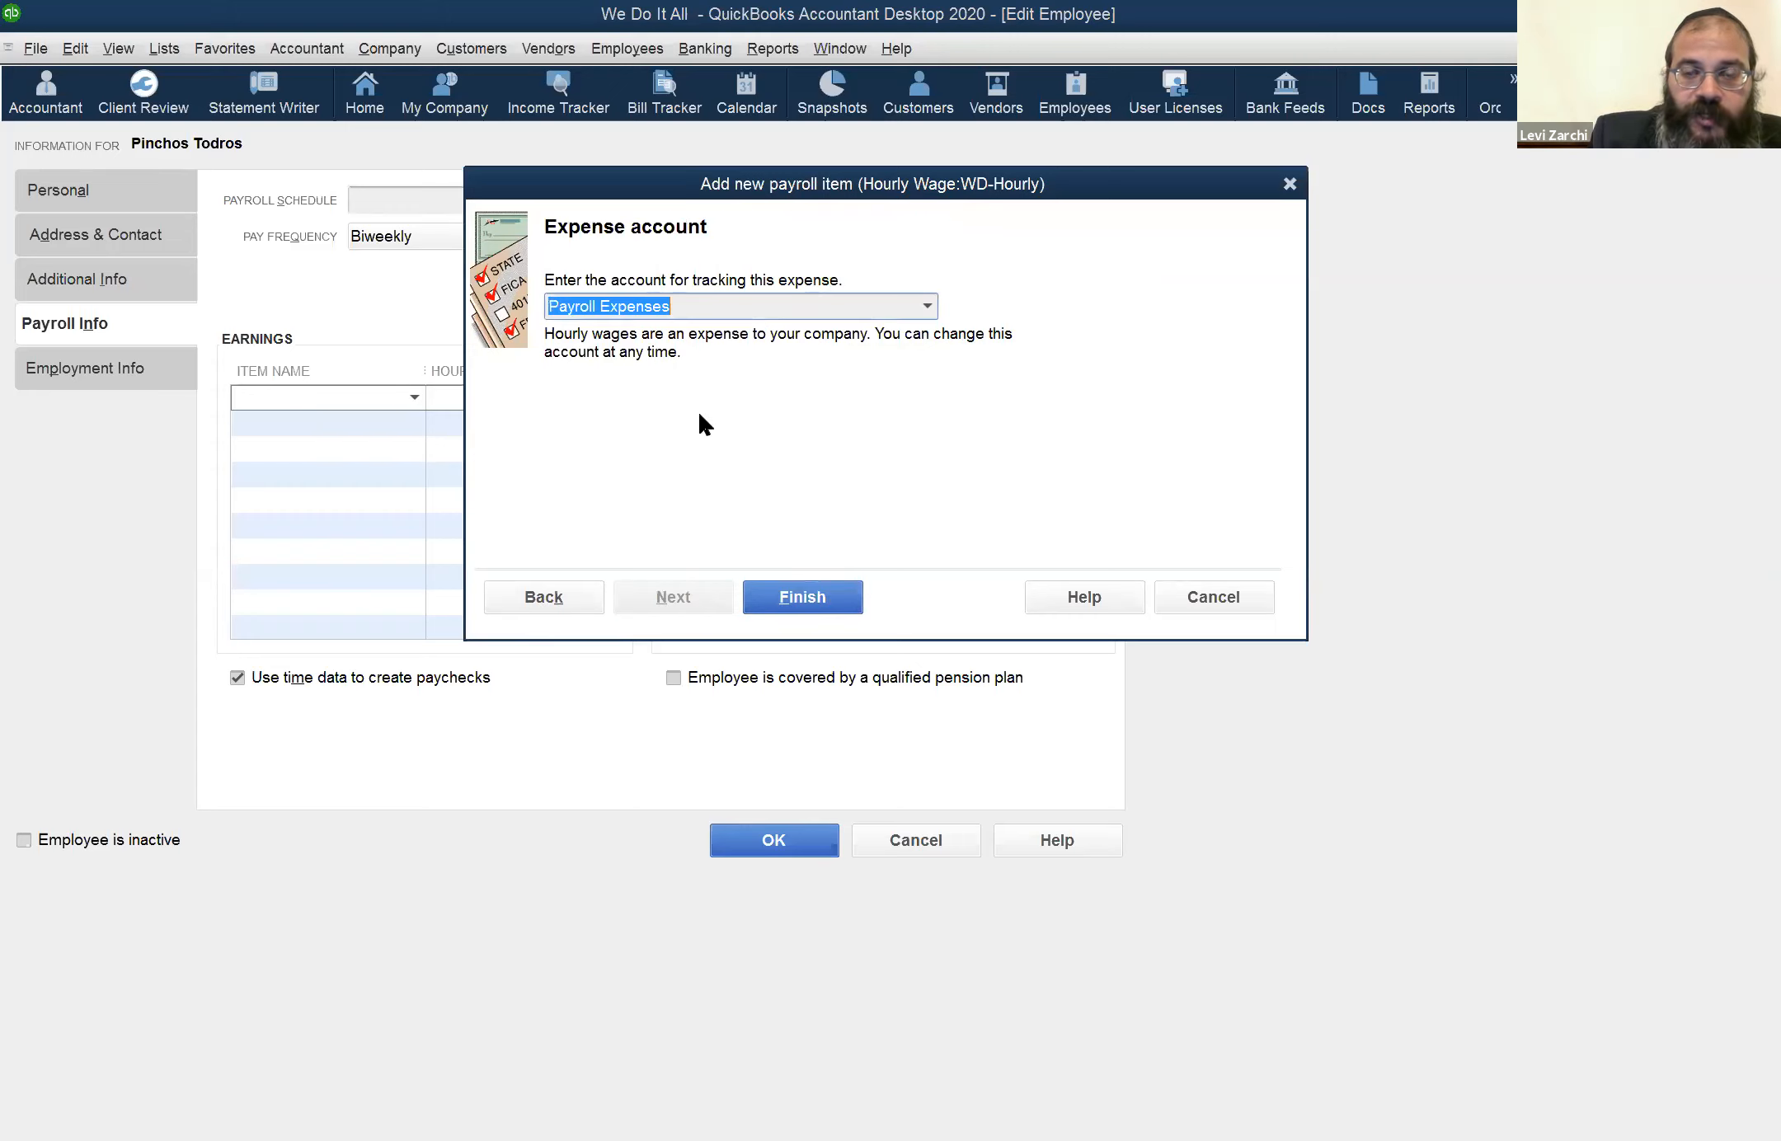
Review the expense accounts, keep Payroll Expenses for WD-Hourly and finish creating the payroll item
click(929, 303)
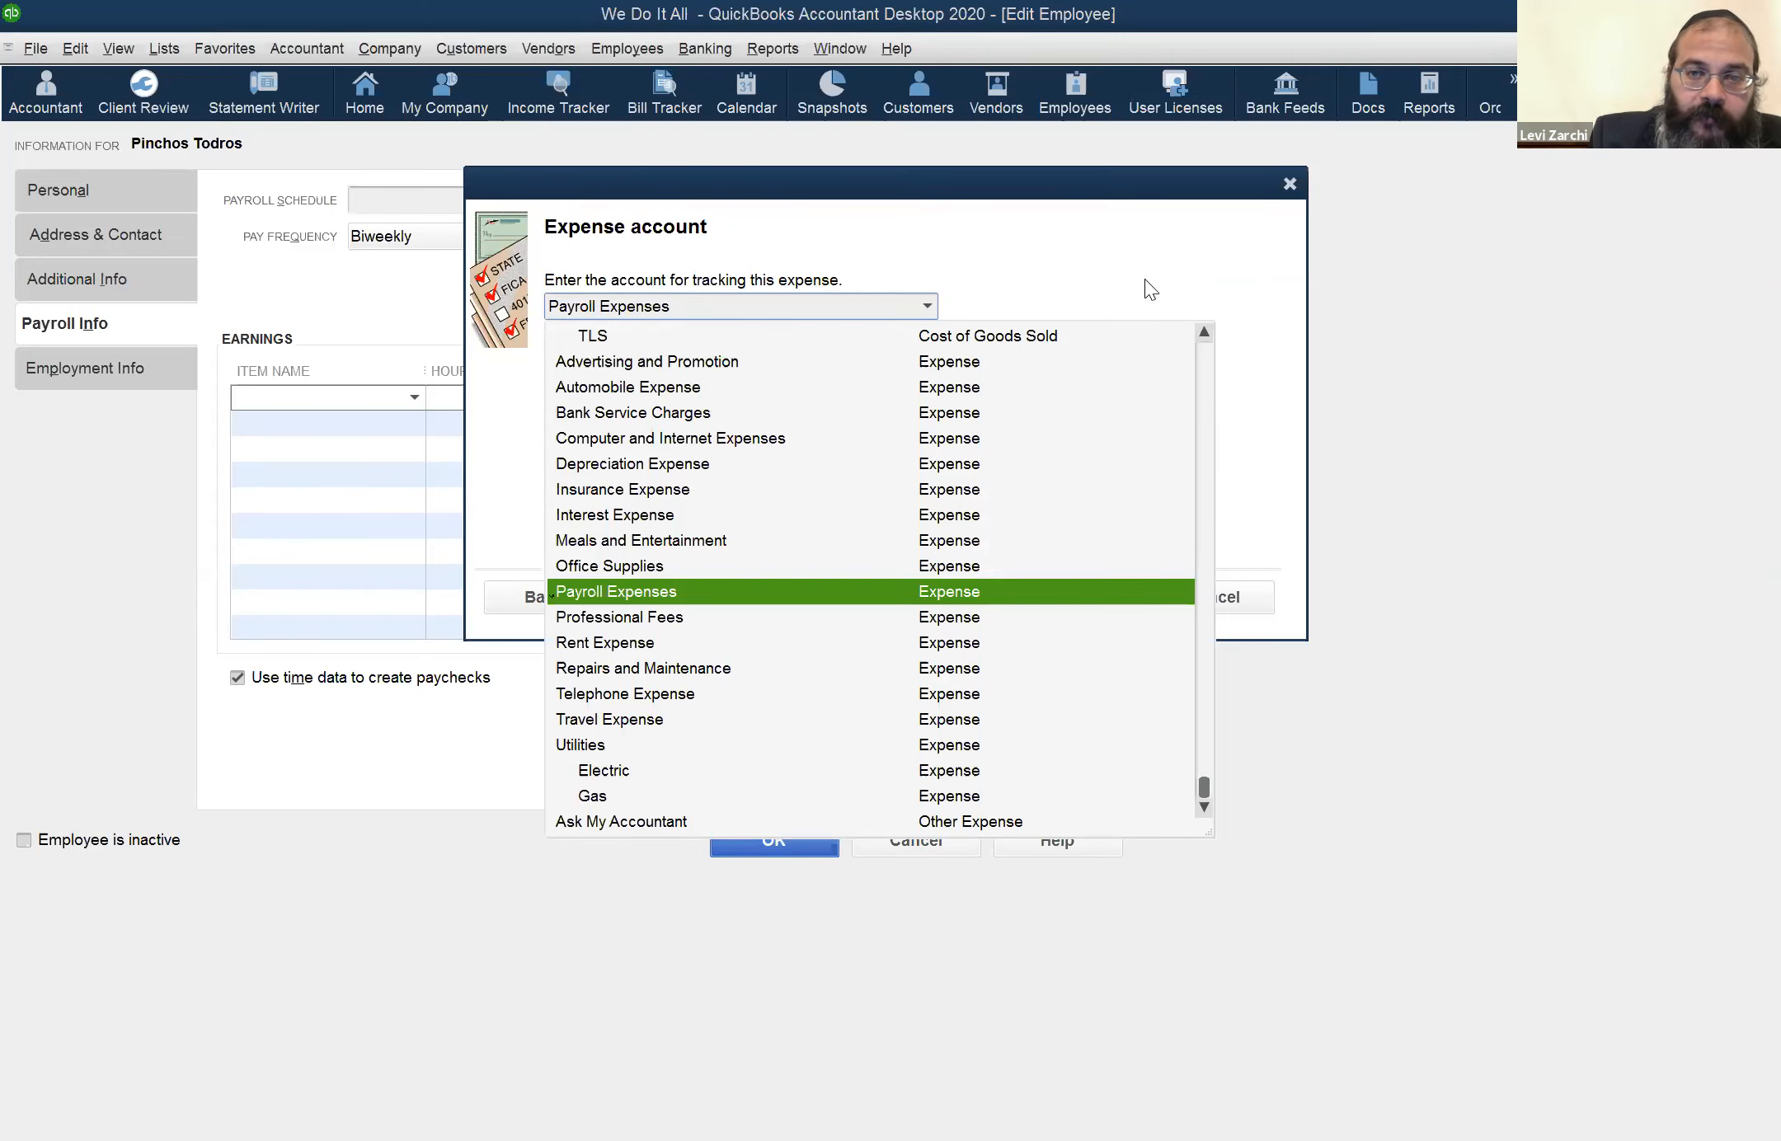
click(464, 490)
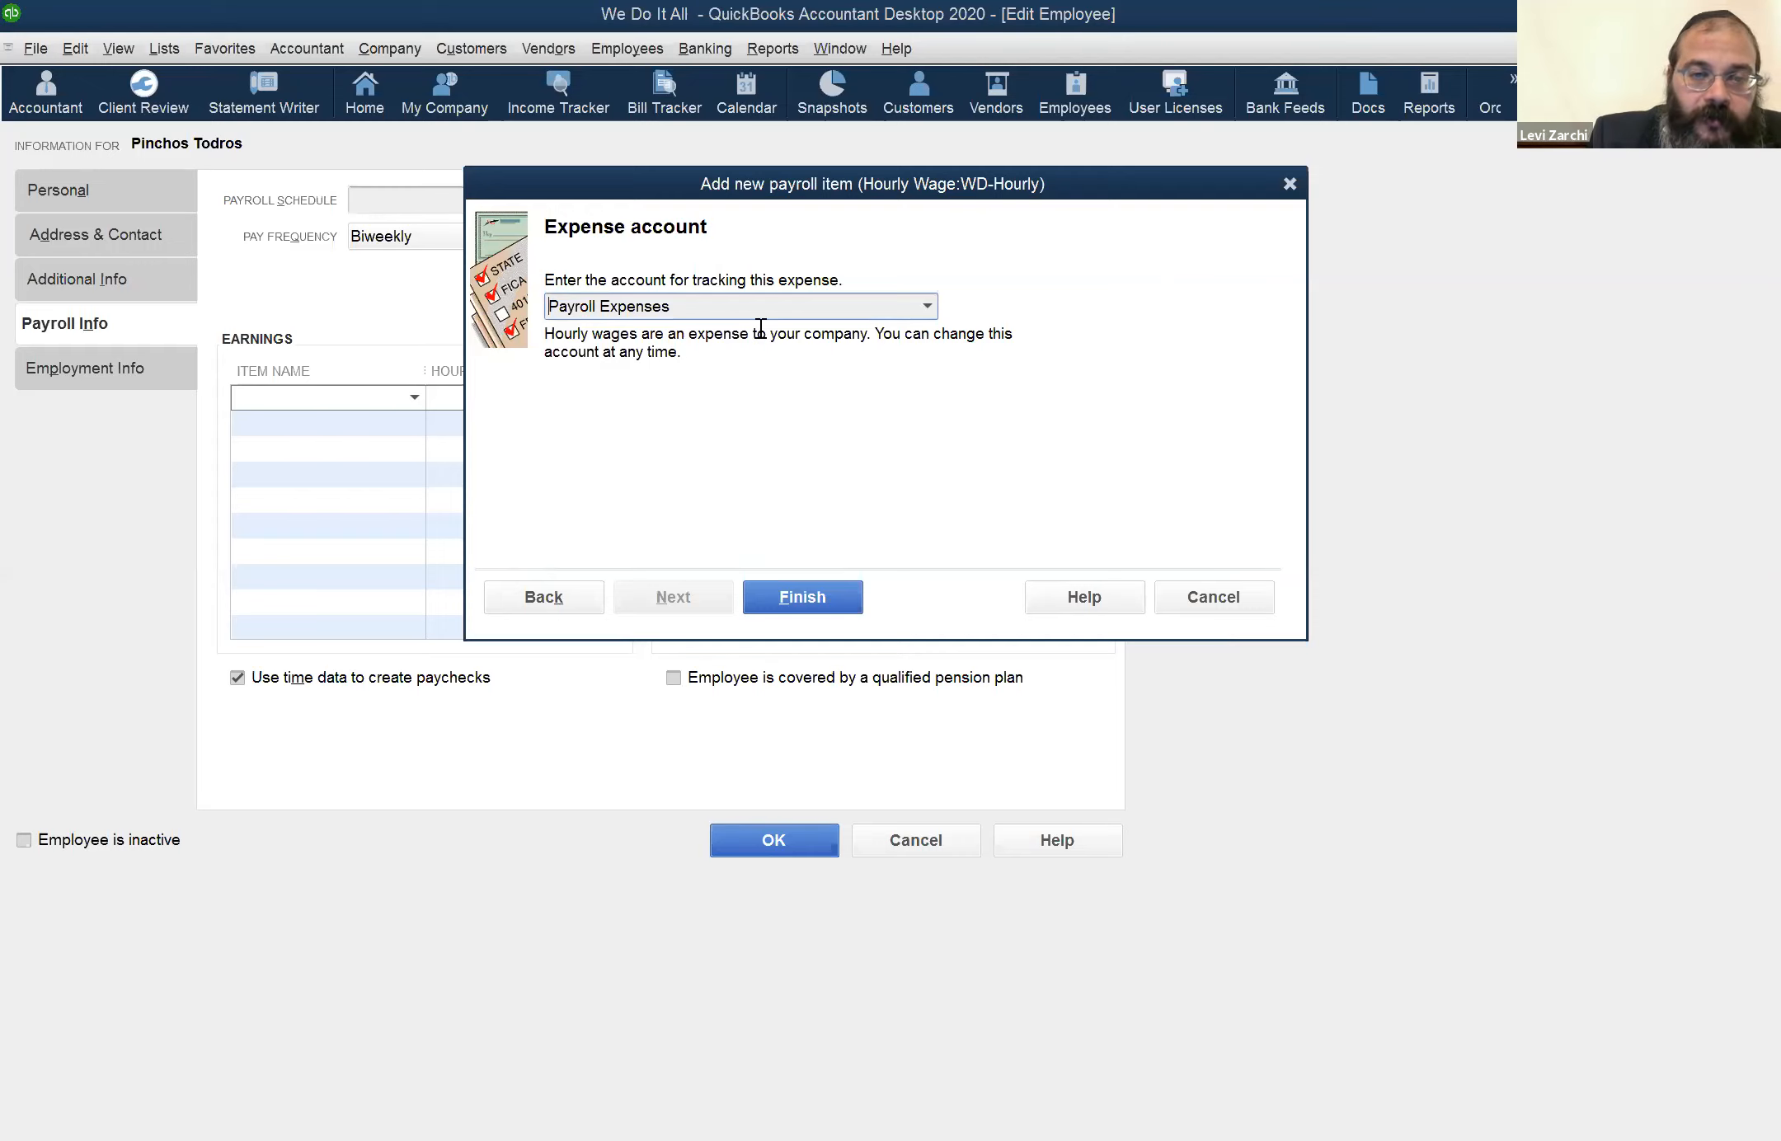
click(806, 604)
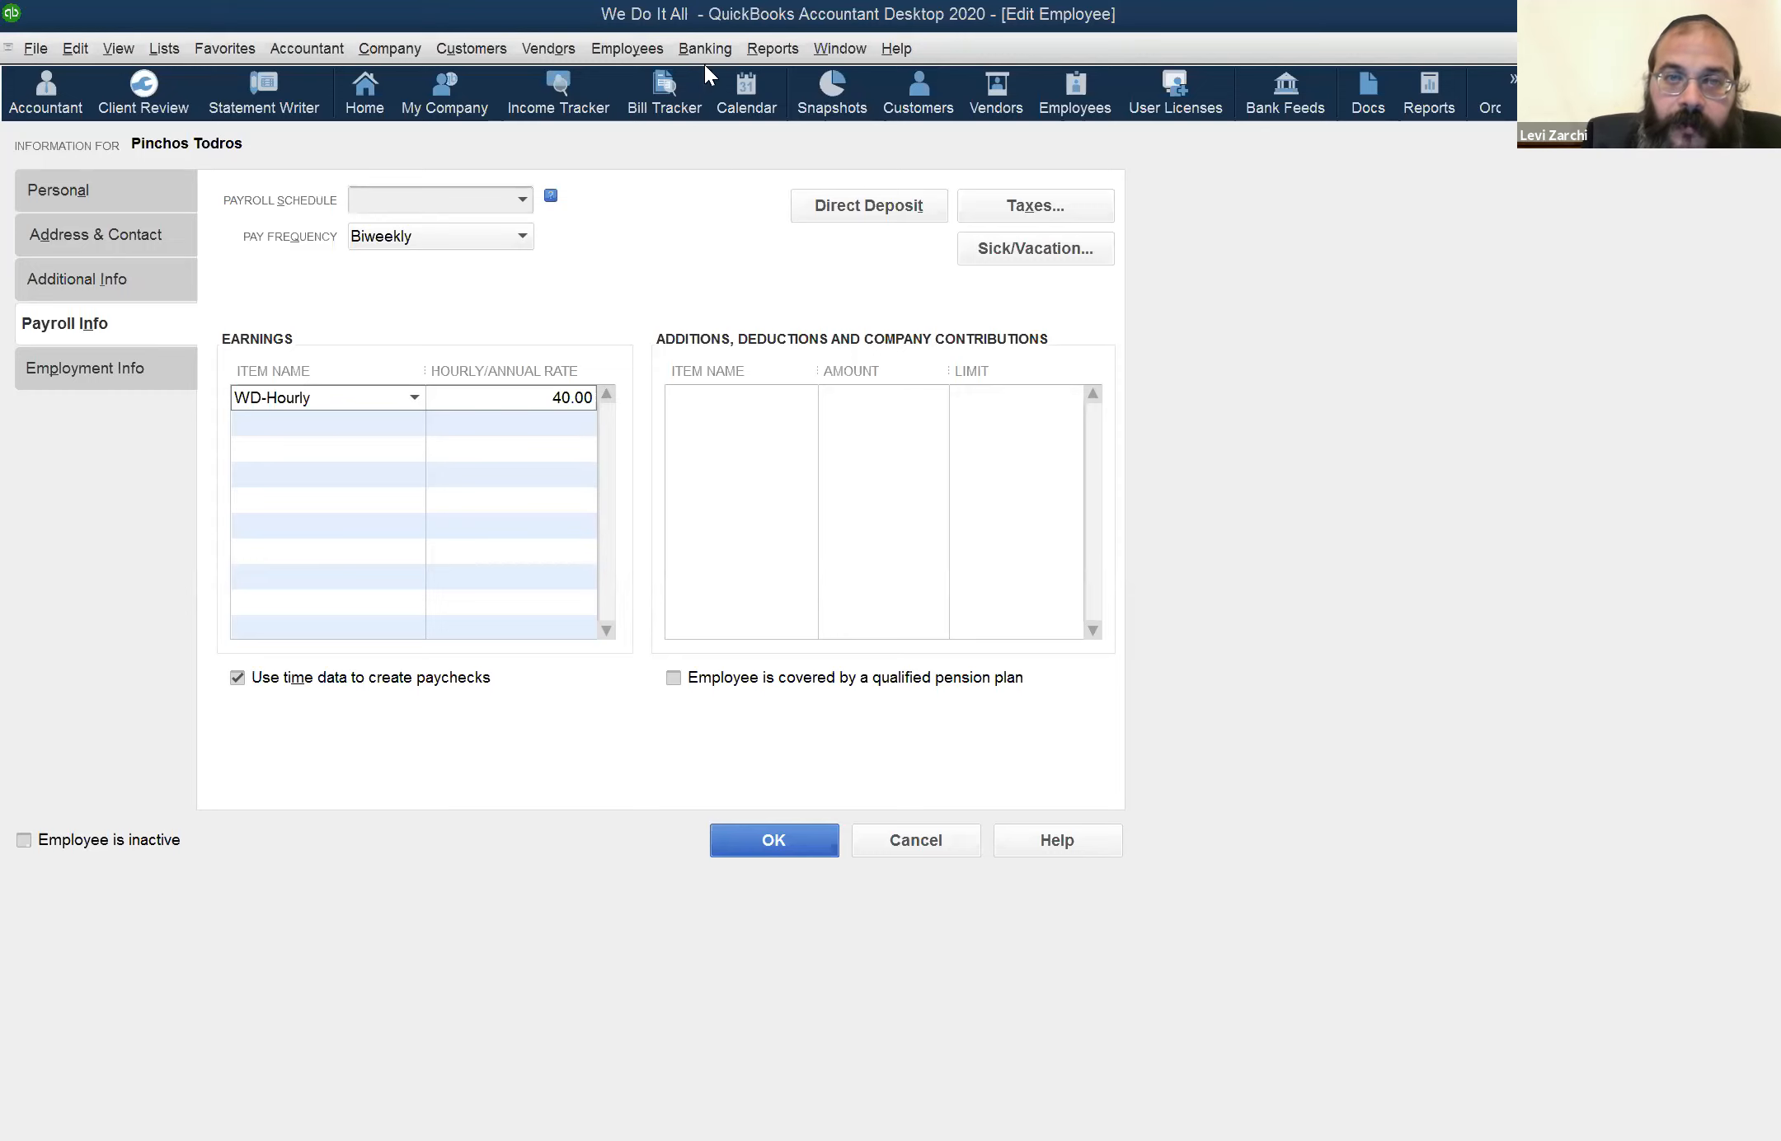
View the payroll subscription plans offered for turning on payroll in QuickBooks, and close that page
click(672, 51)
mouse_move(651, 55)
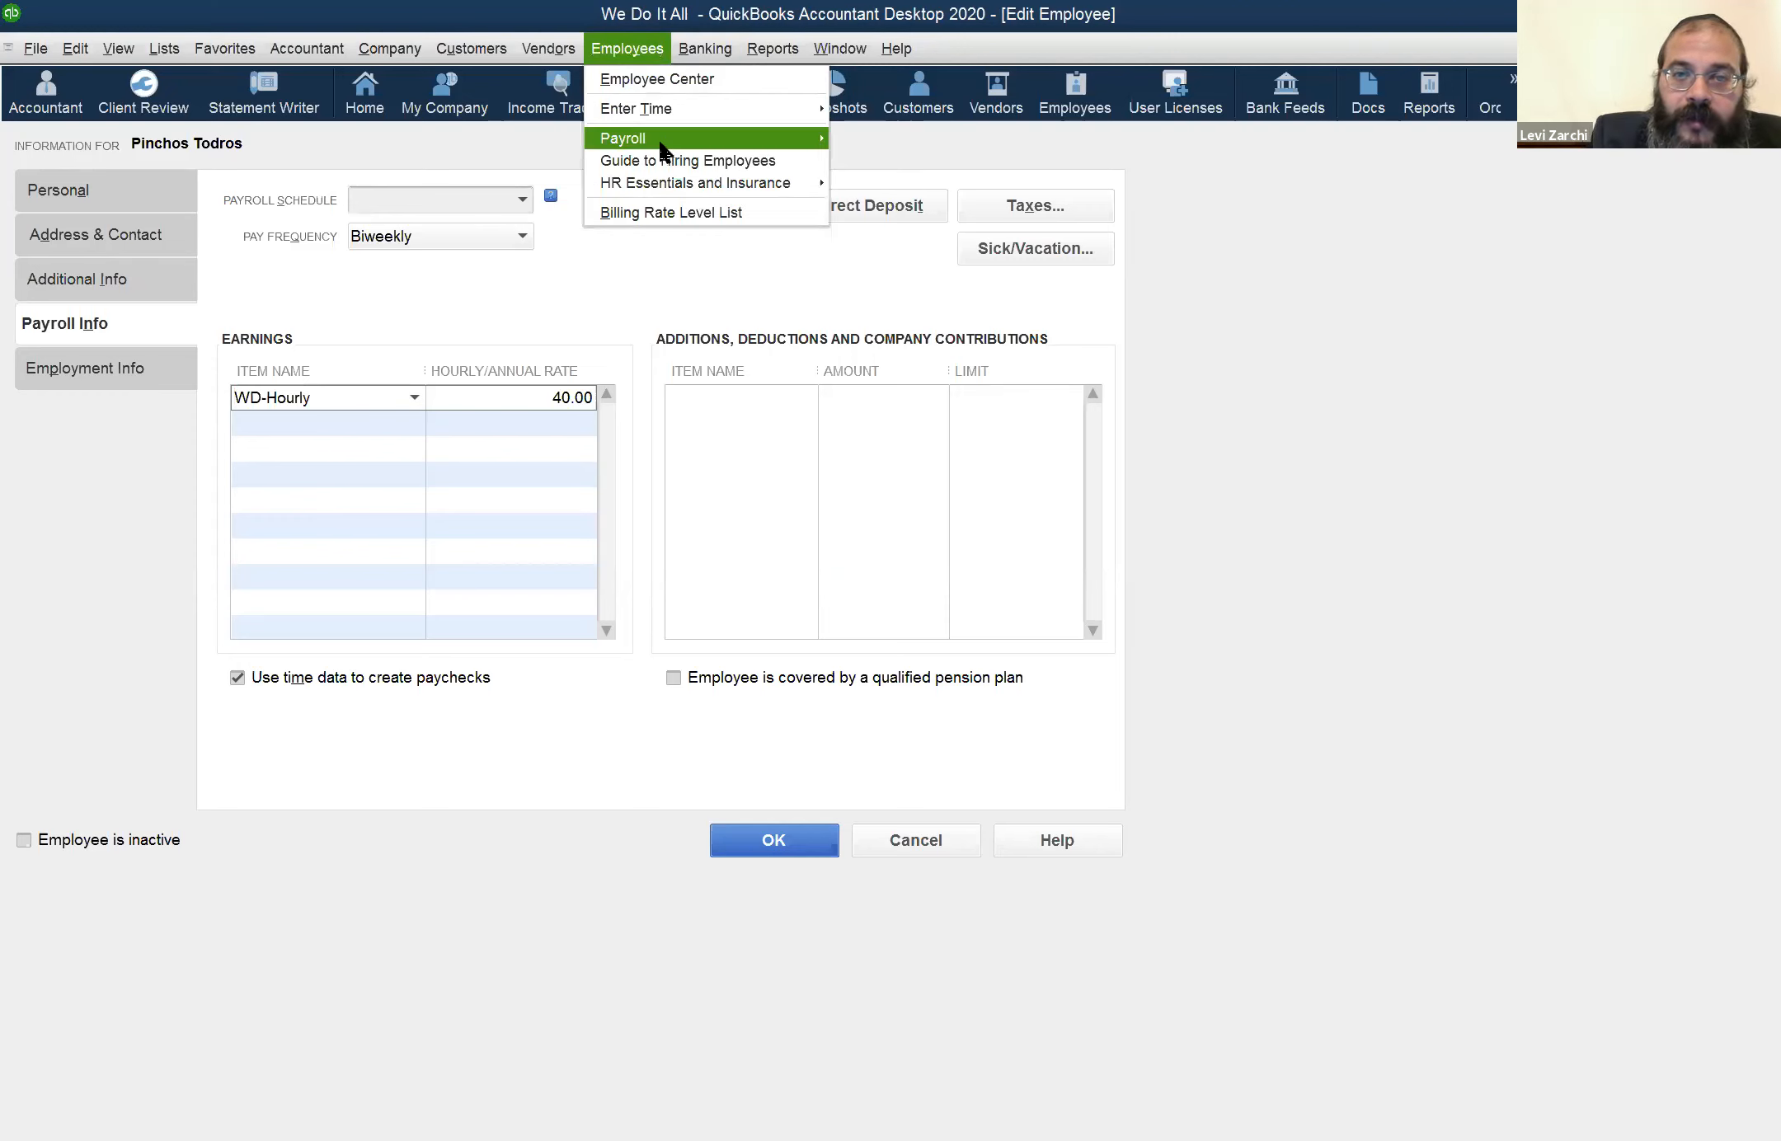
mouse_move(662, 152)
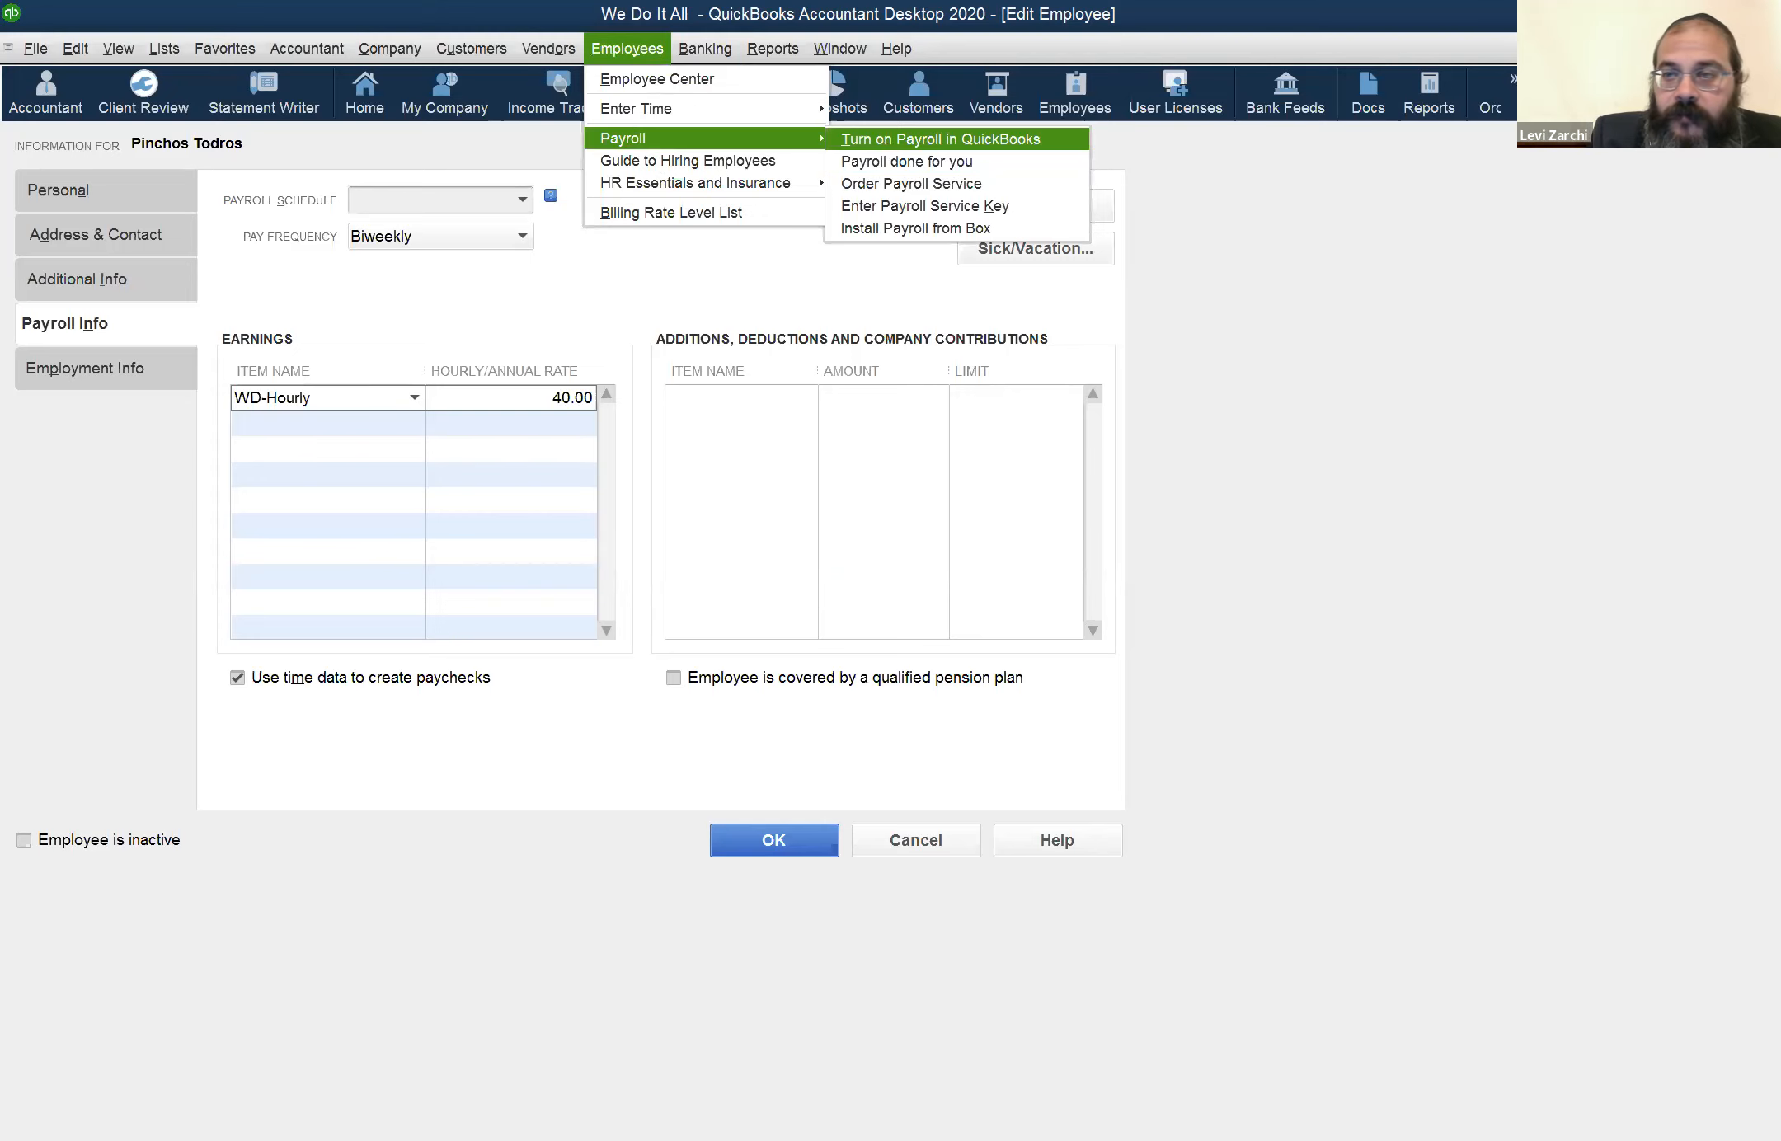
click(882, 139)
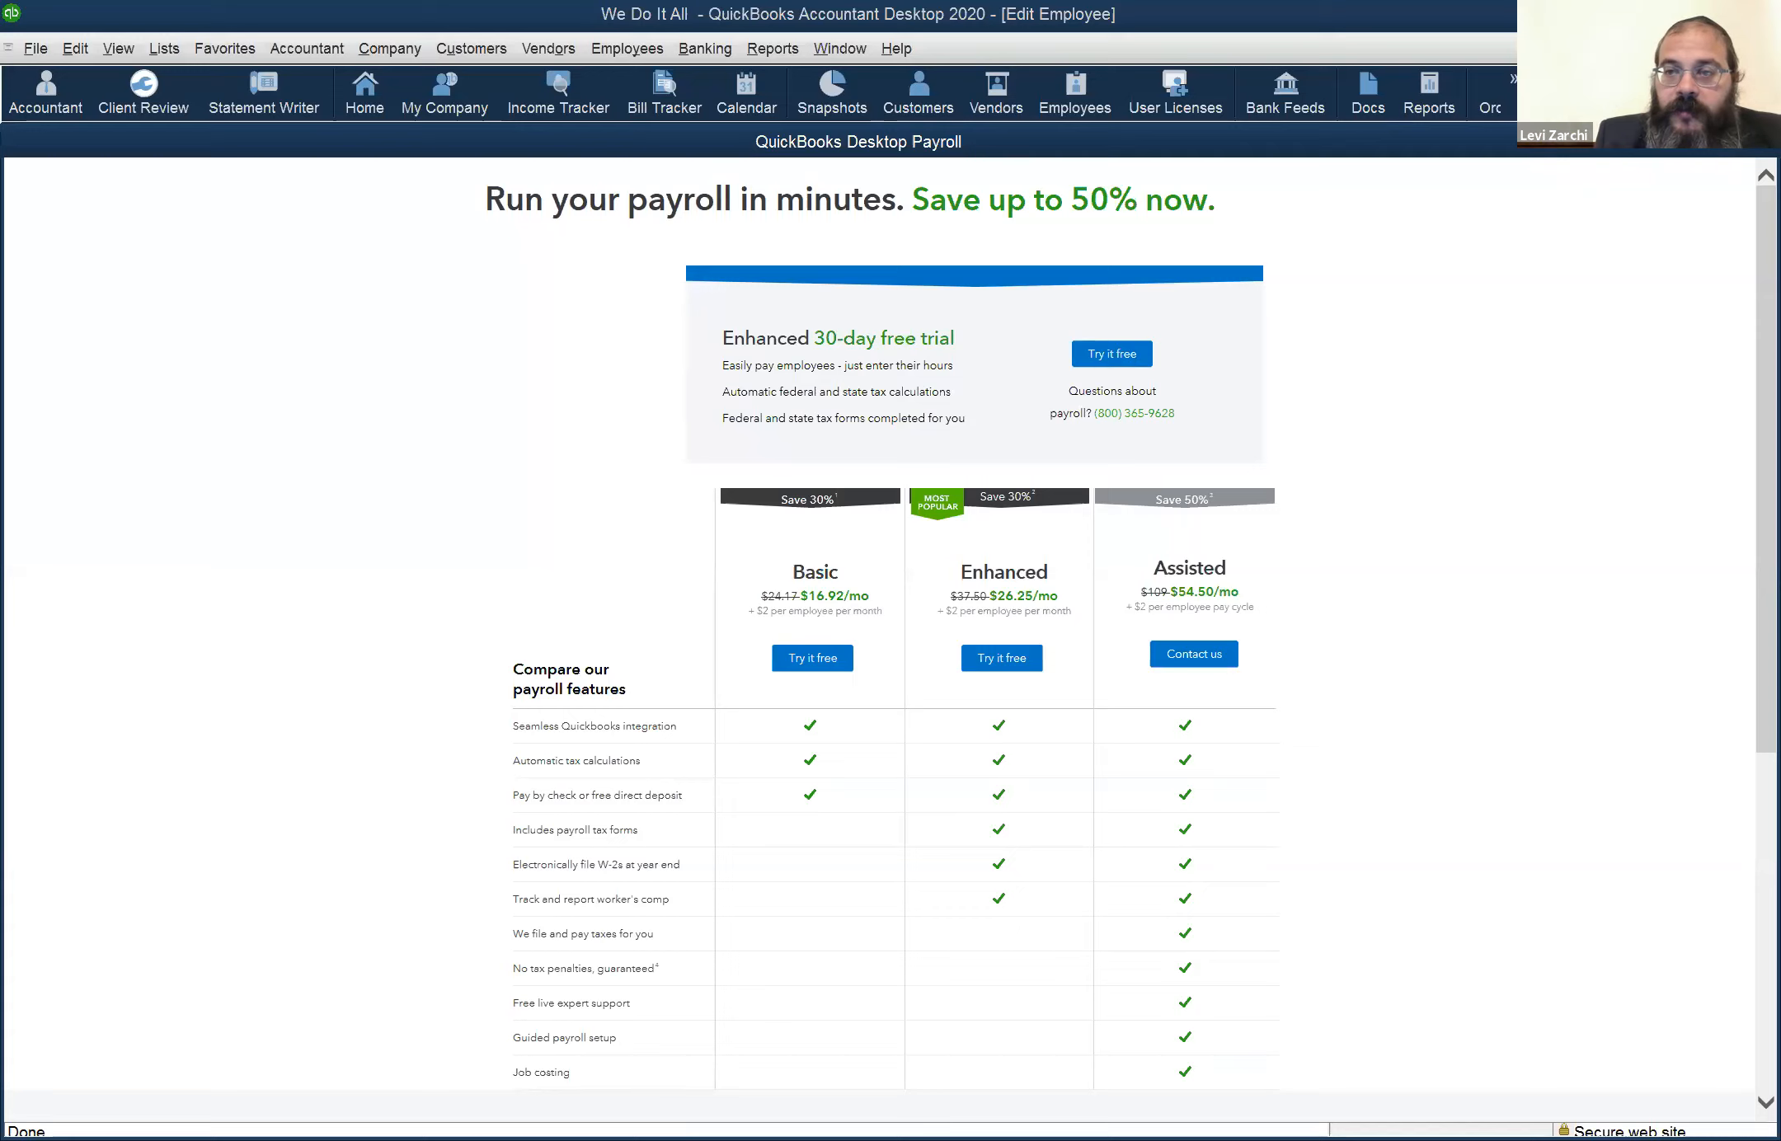
click(1748, 147)
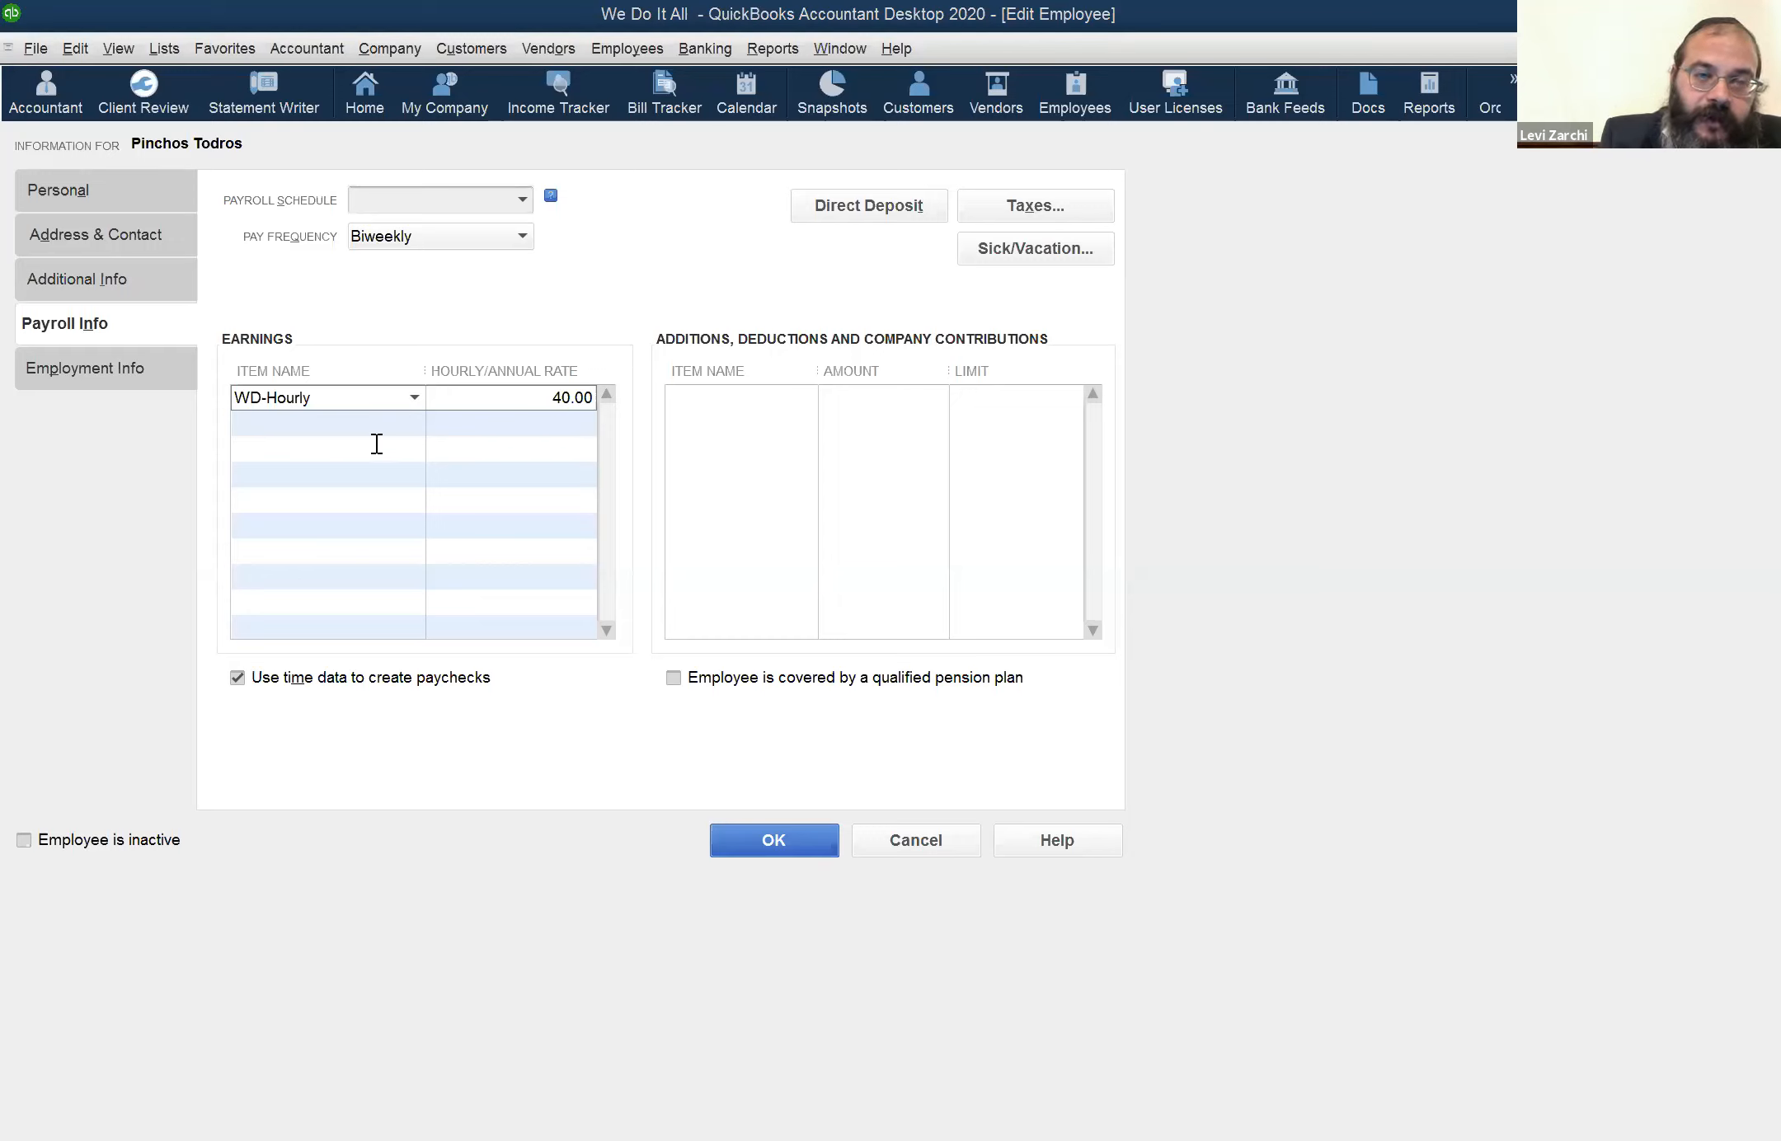
Review the earnings item choices, keep WD-Hourly and set its hourly rate to 30.00
click(354, 397)
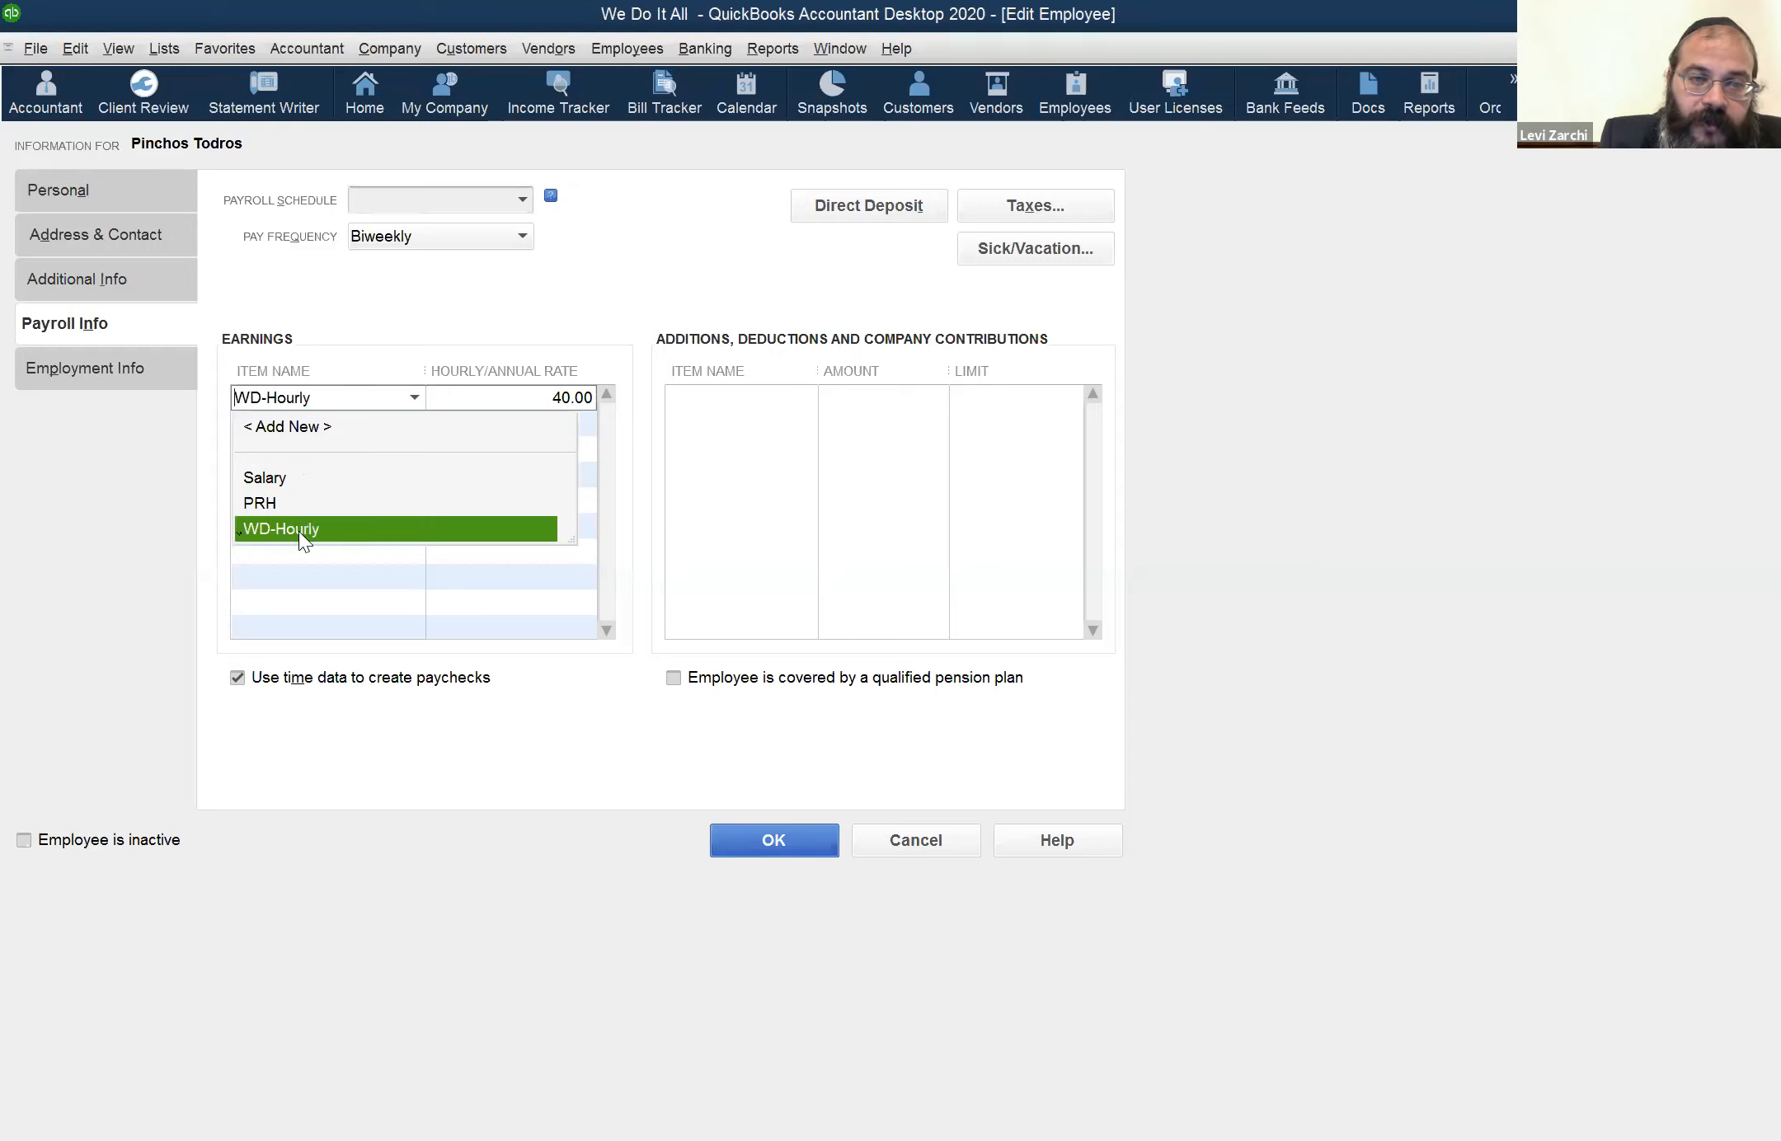
click(509, 398)
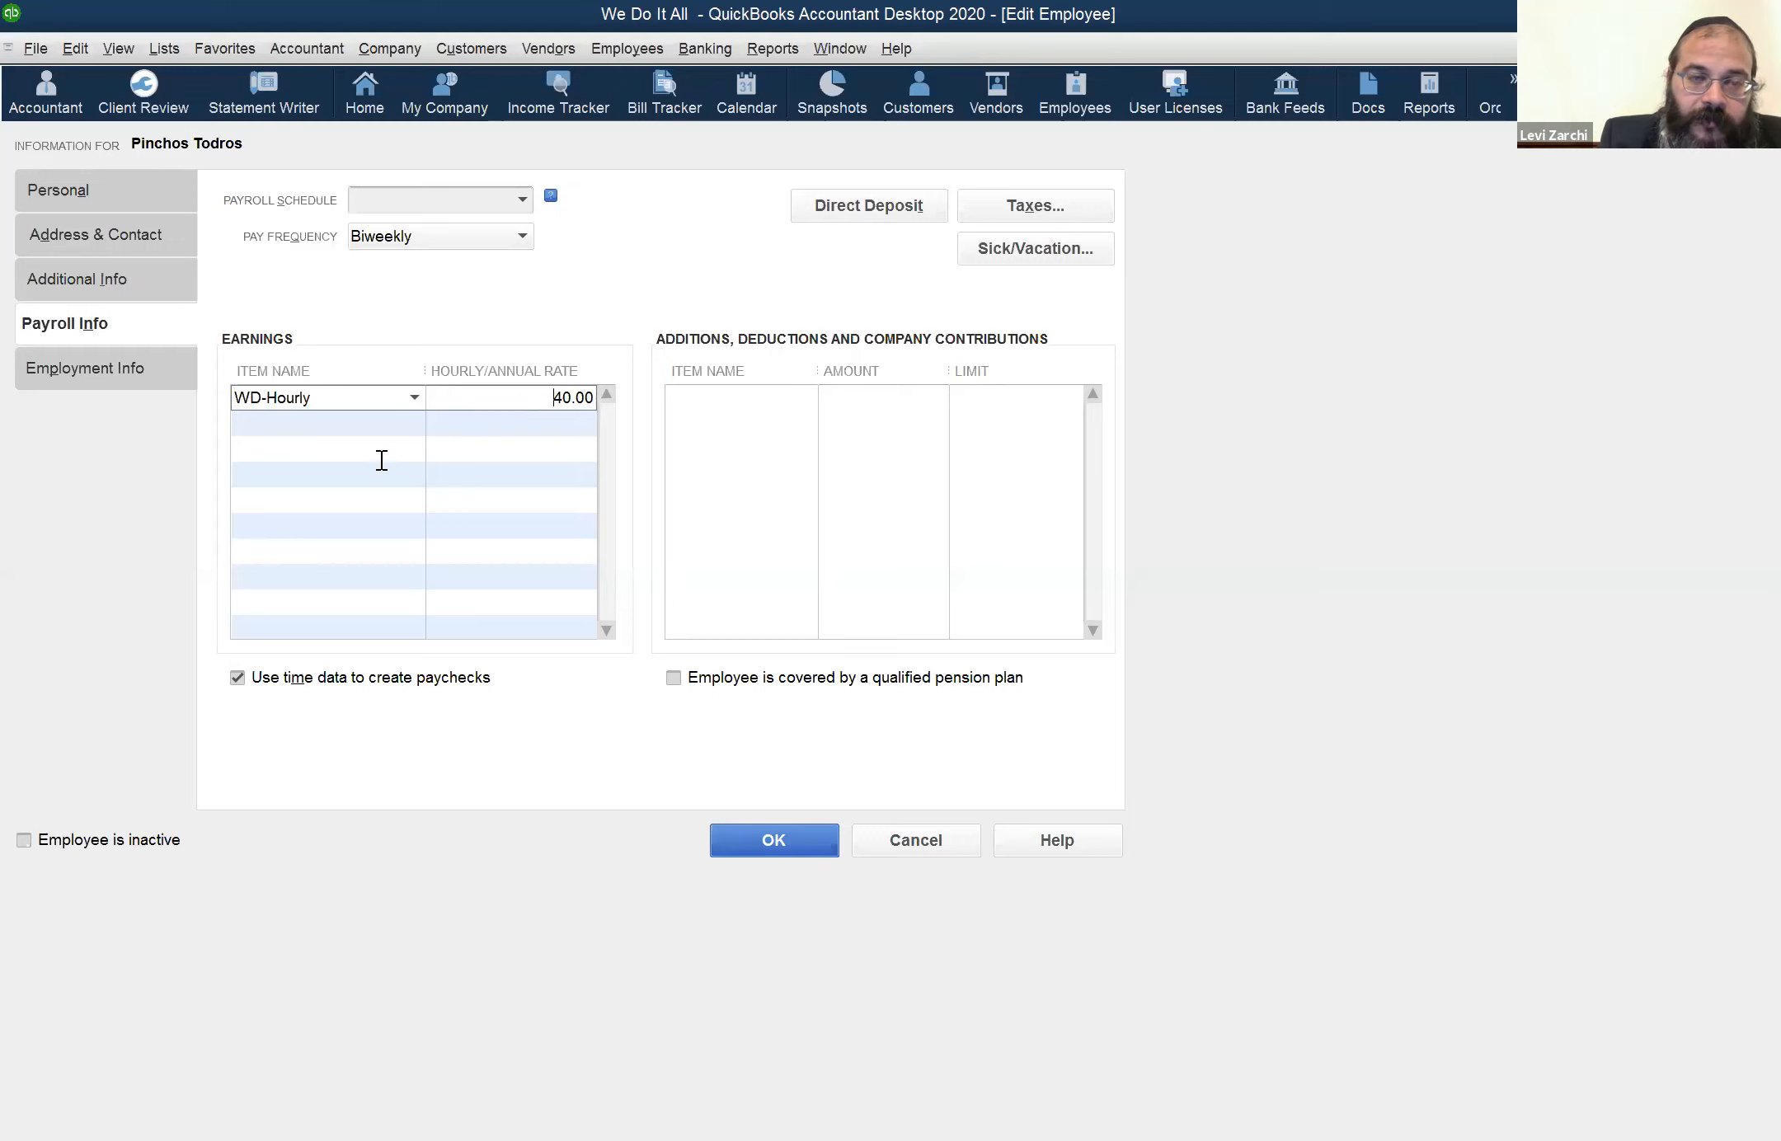
click(419, 398)
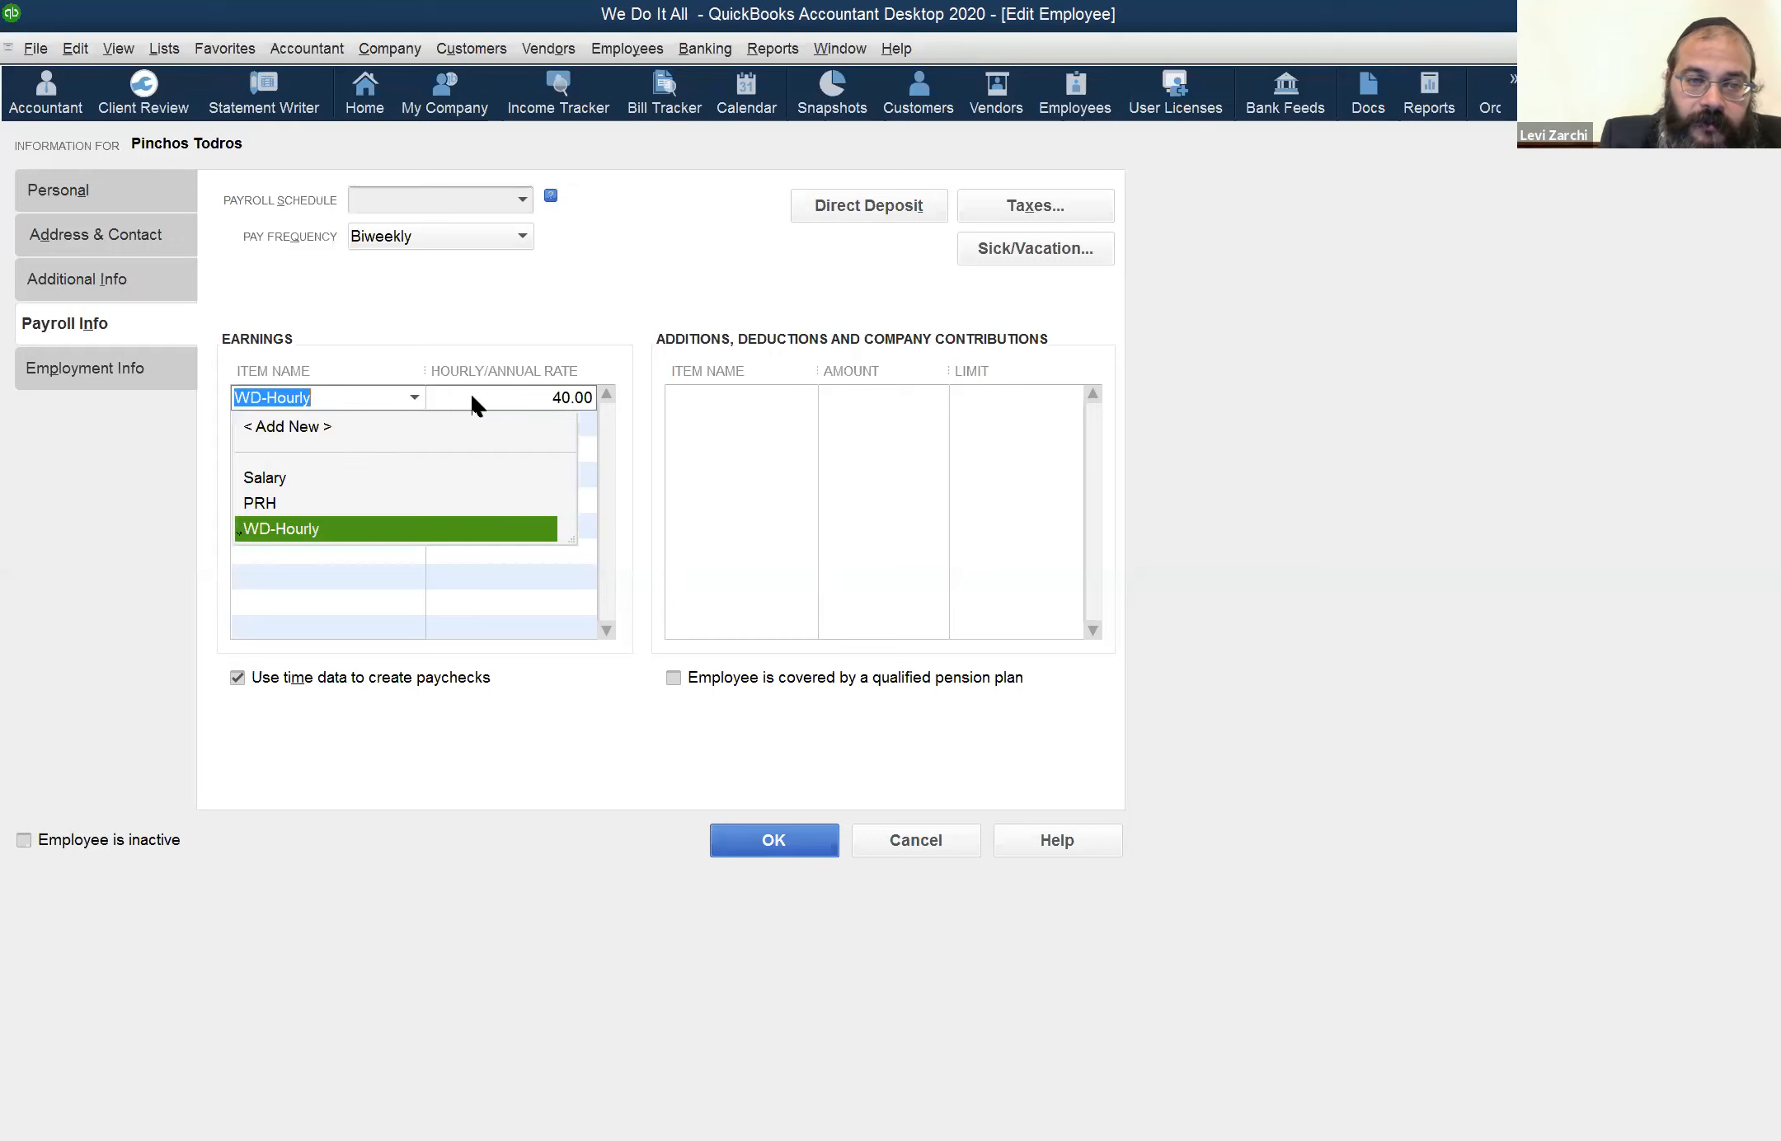
click(524, 399)
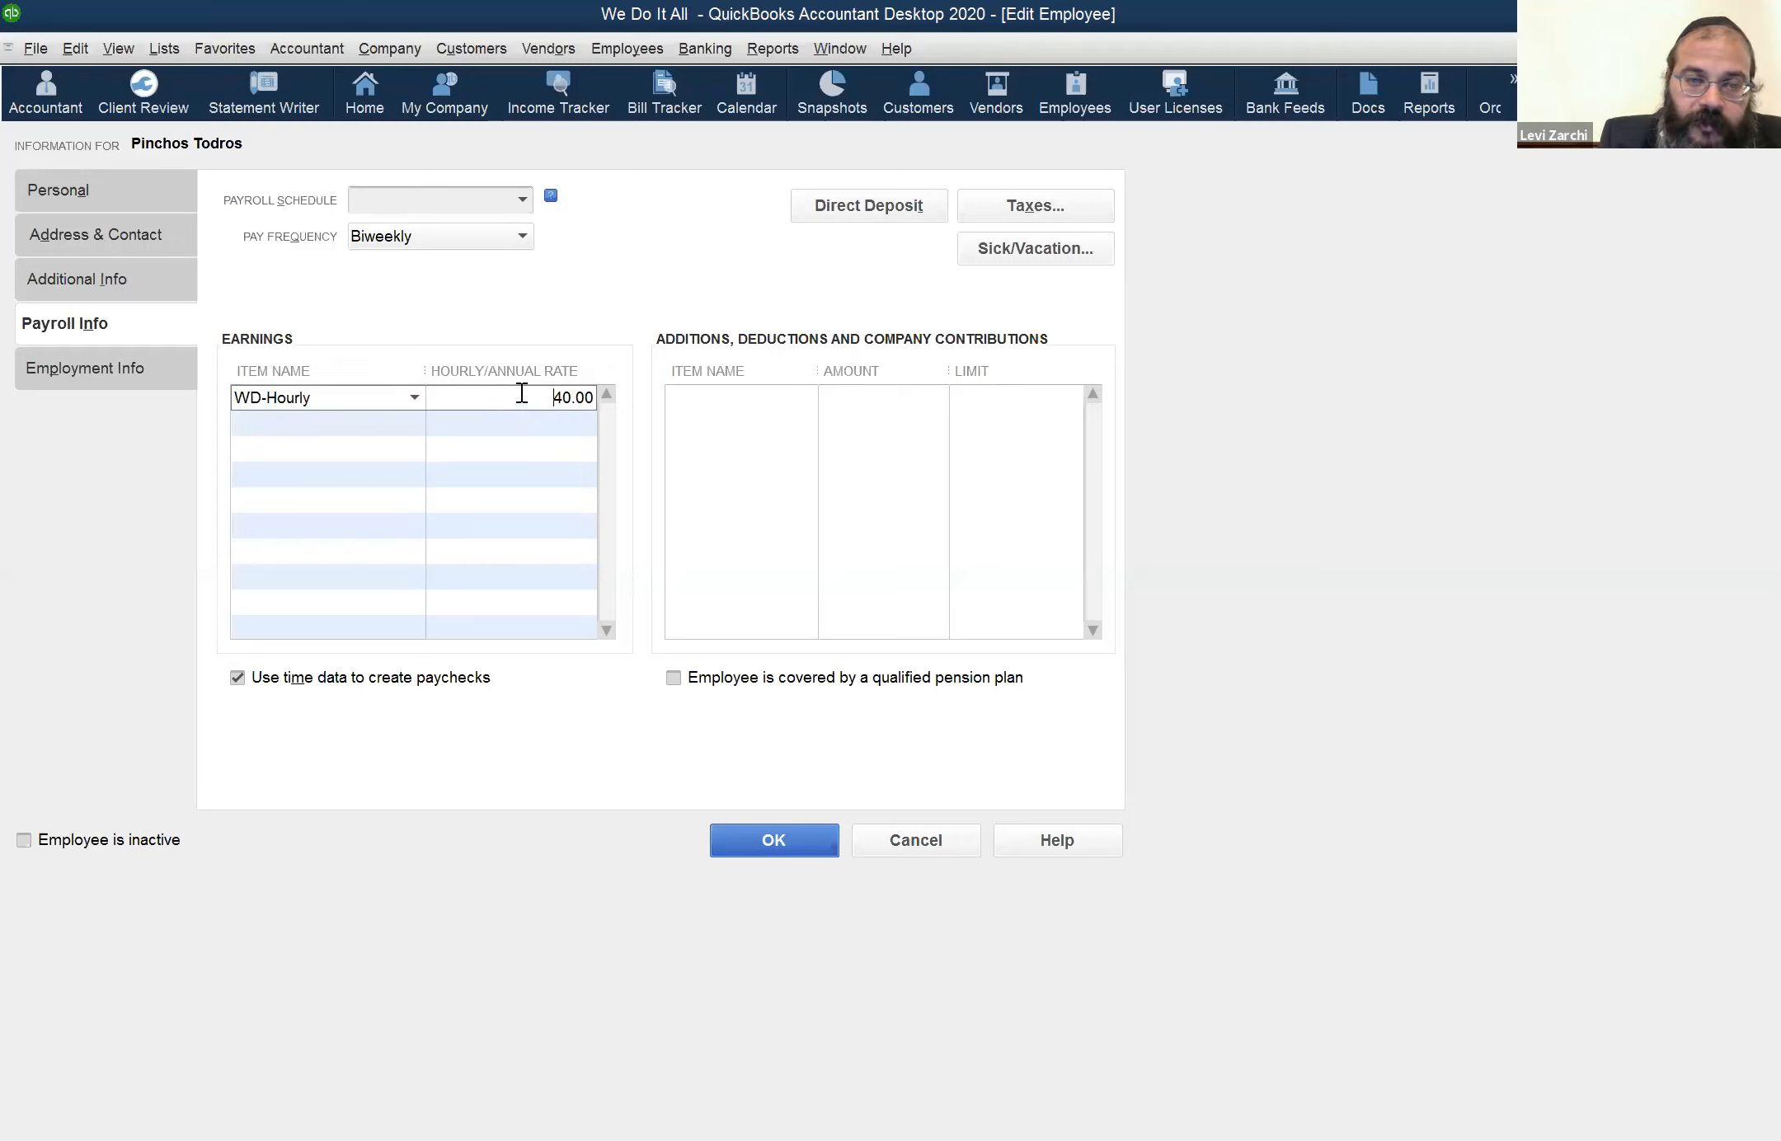
key(shift+Right)
text(3)
key(Tab)
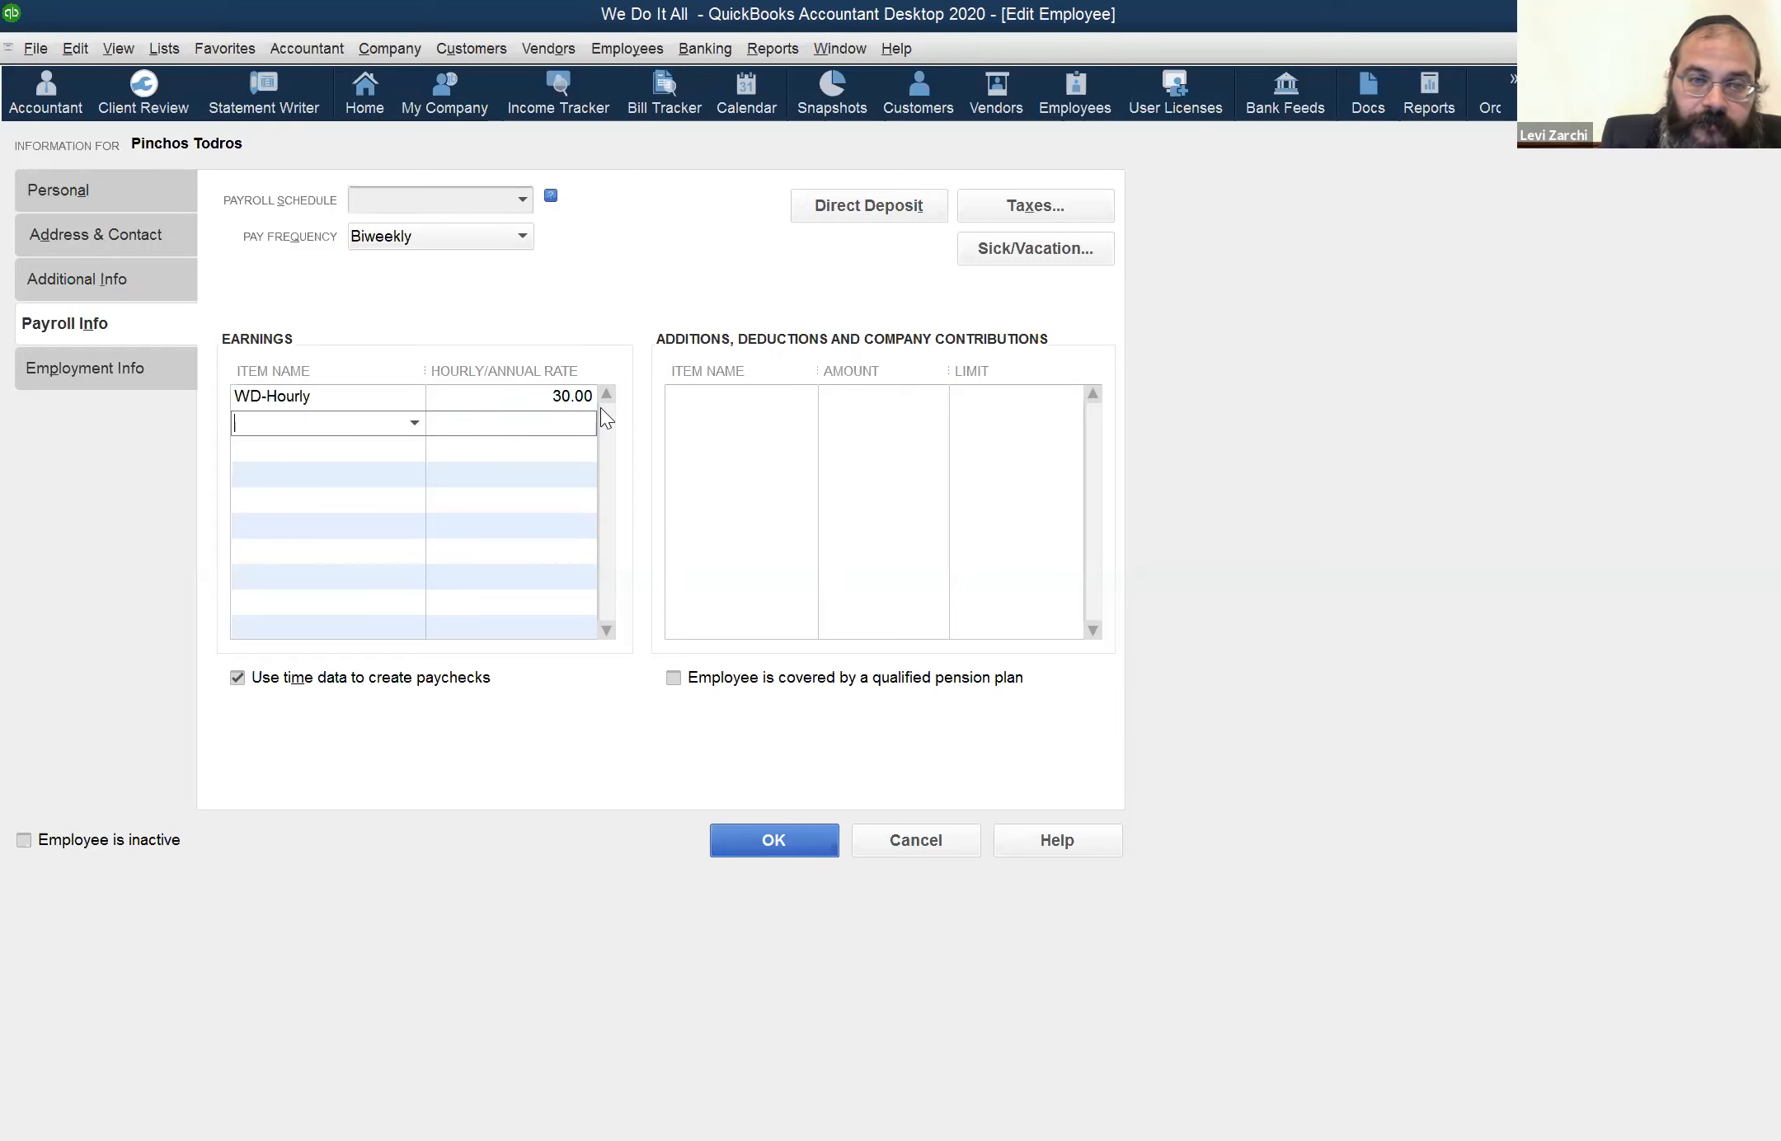
Keep WD-Hourly as the earnings item and set its hourly rate to 40.00
click(495, 397)
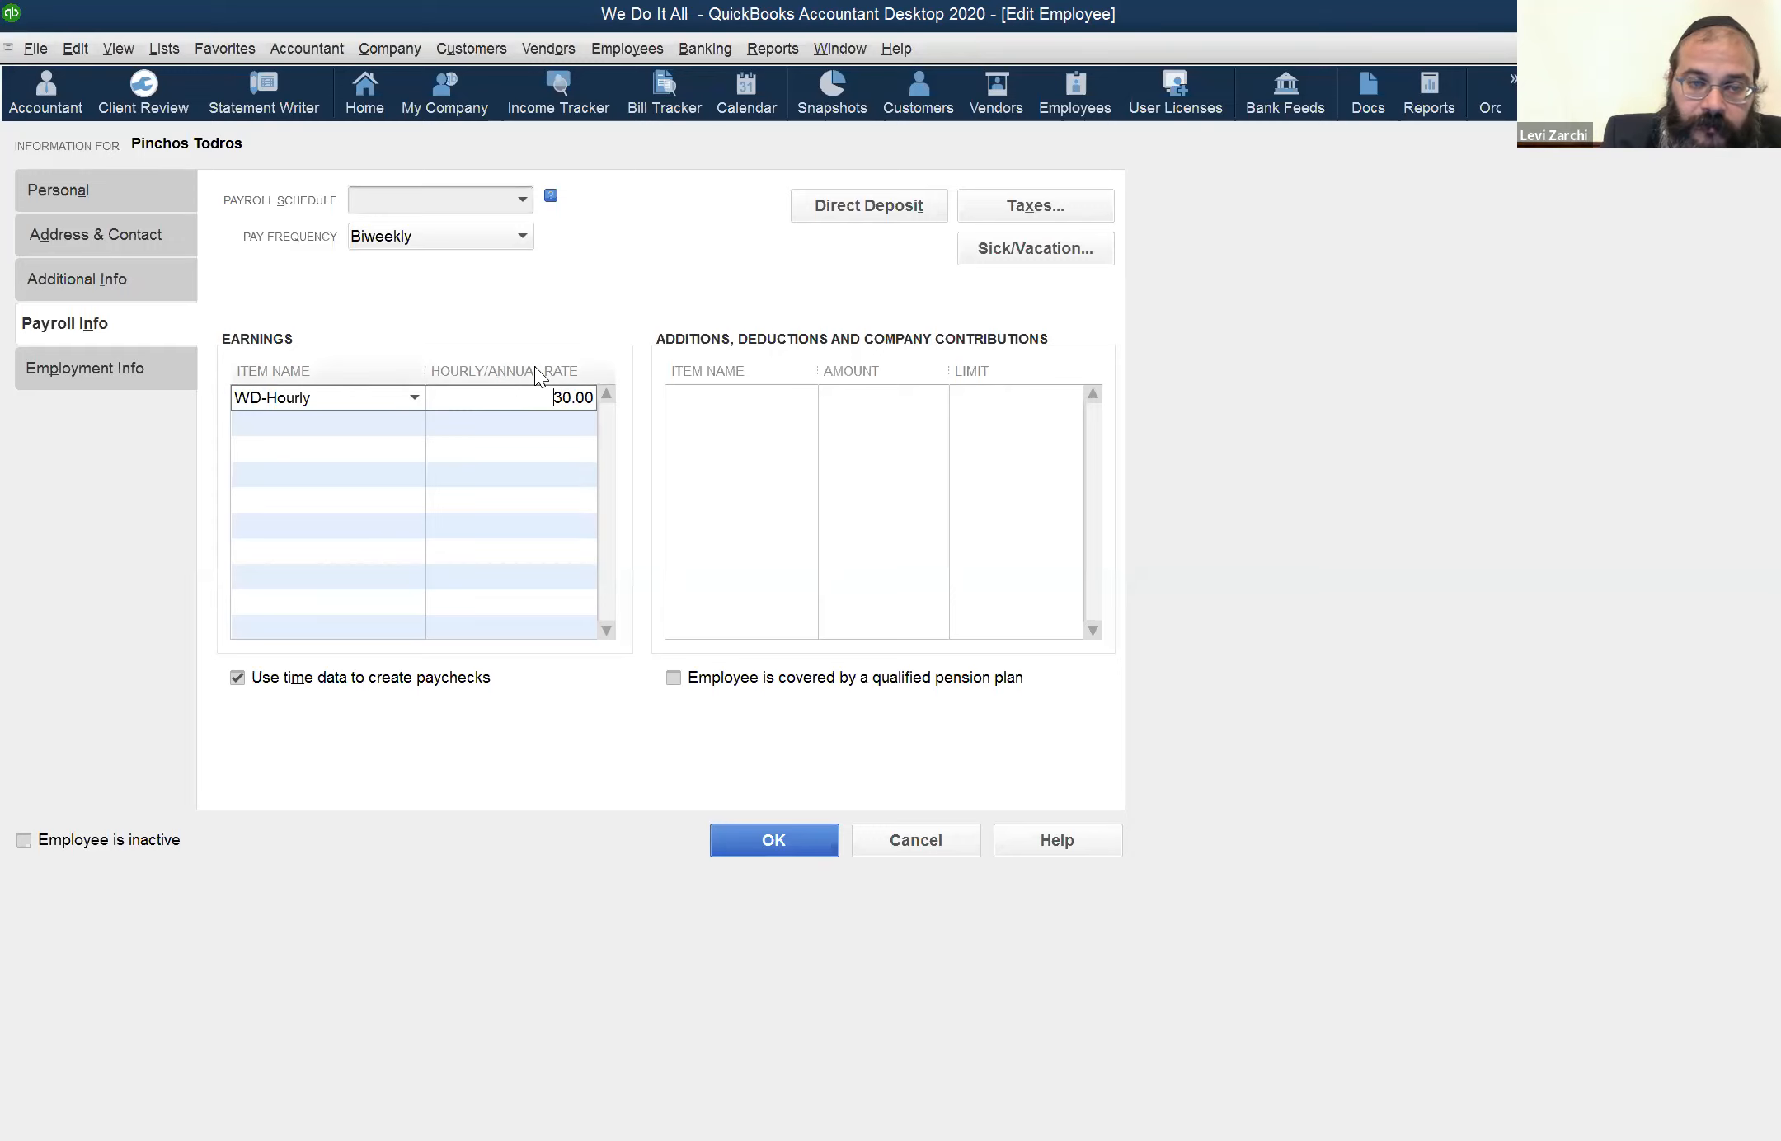
click(414, 397)
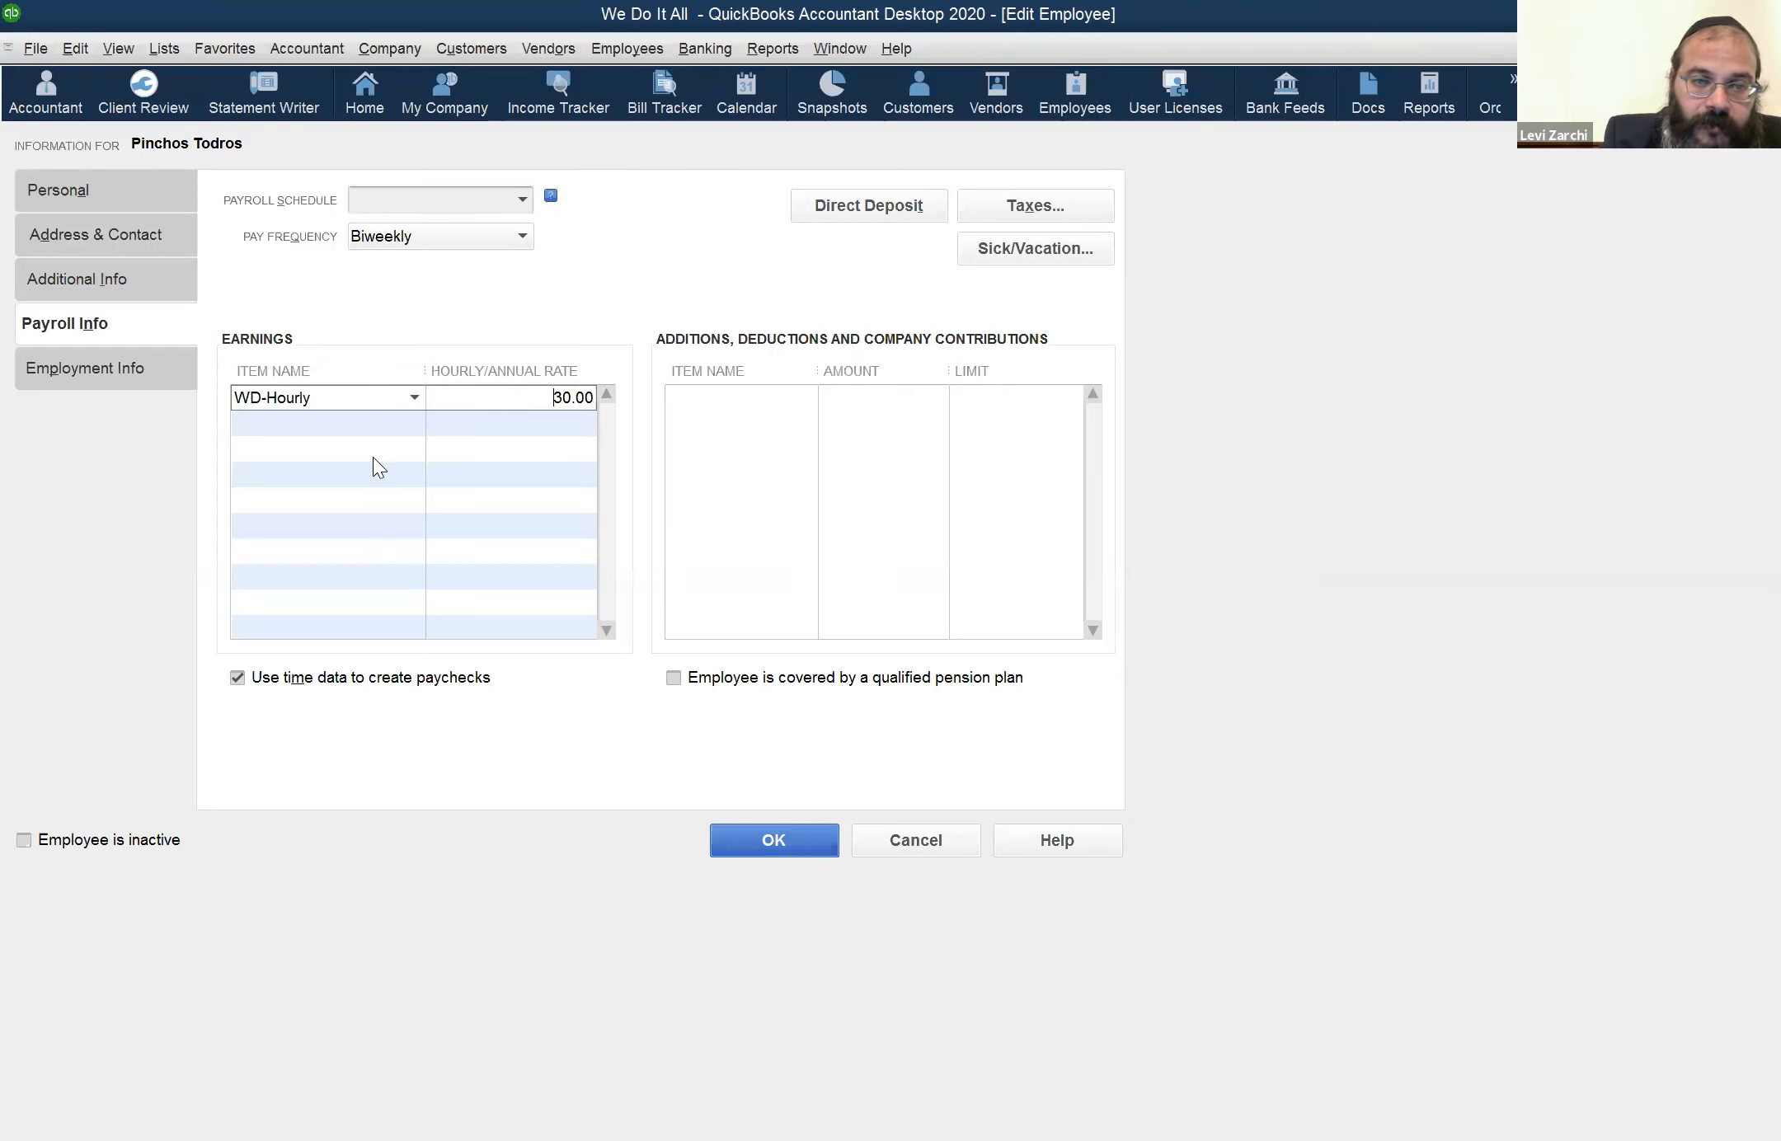
click(485, 392)
key(shift+Right)
text(4)
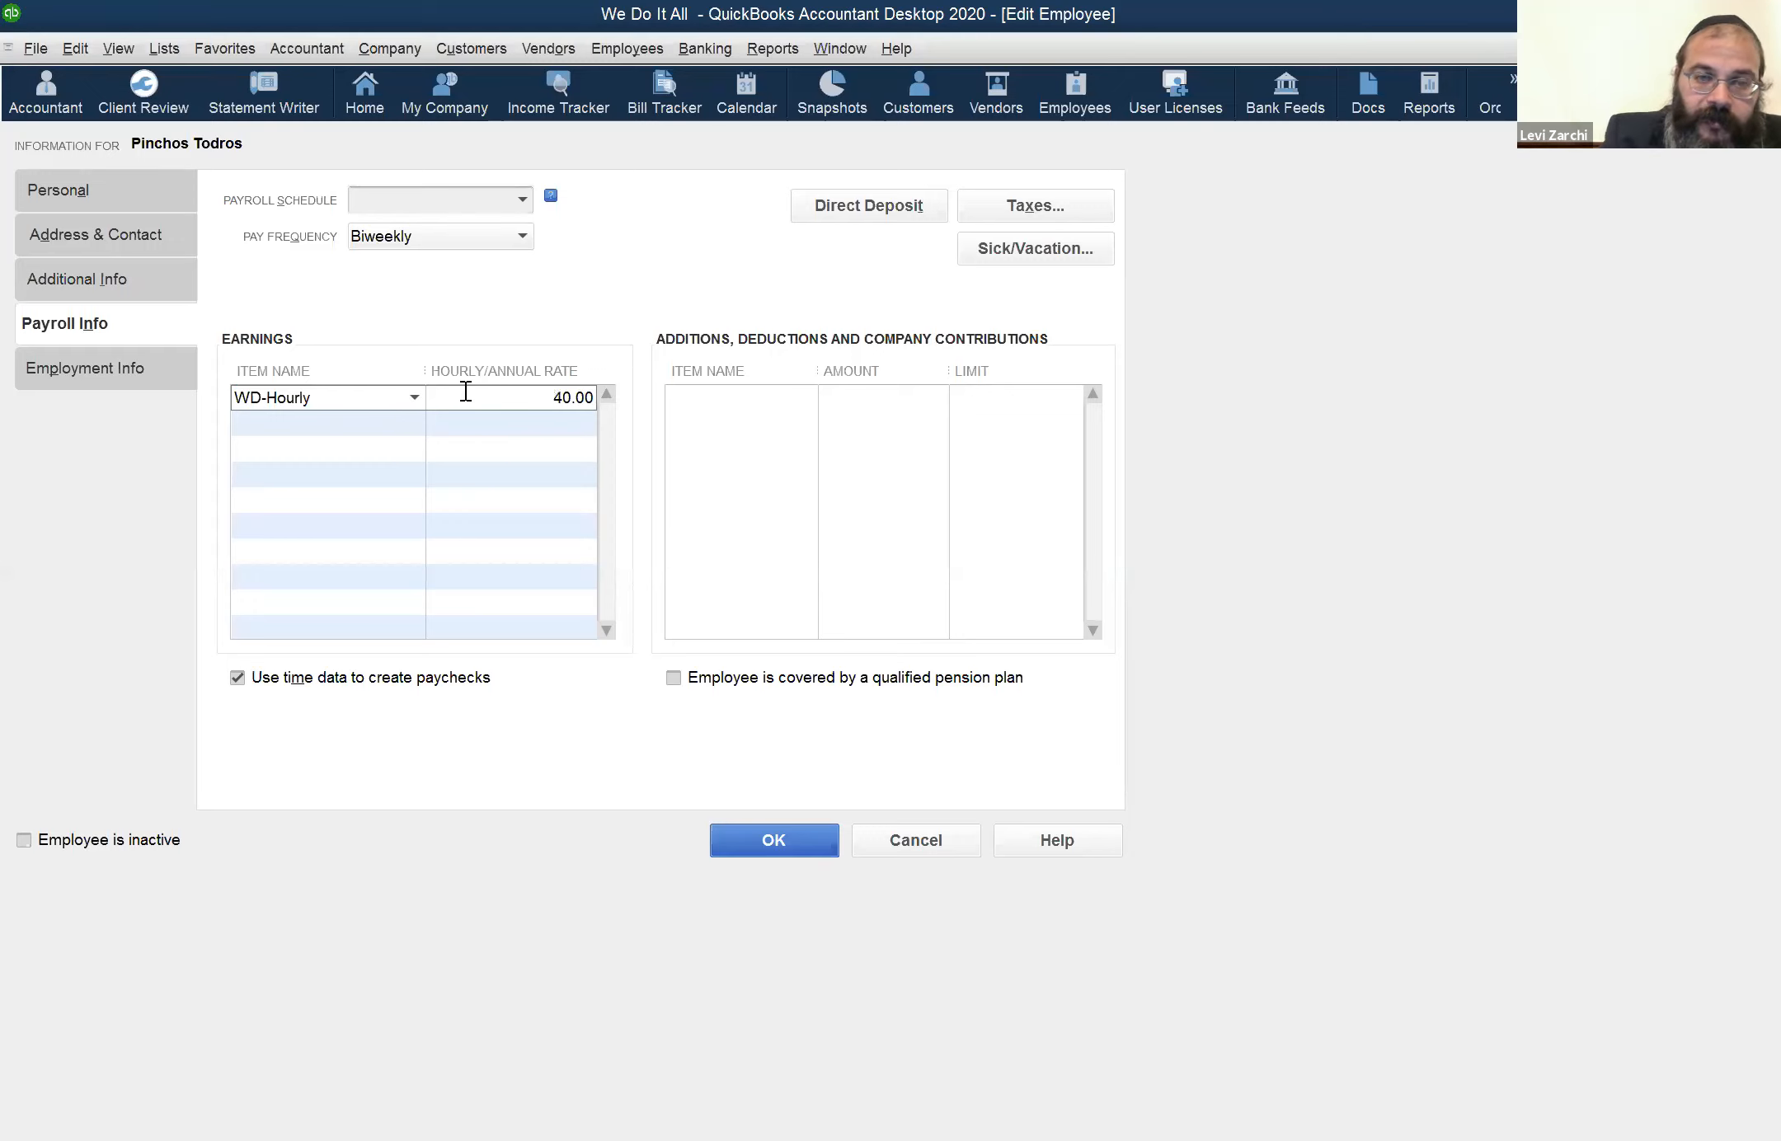
key(Tab)
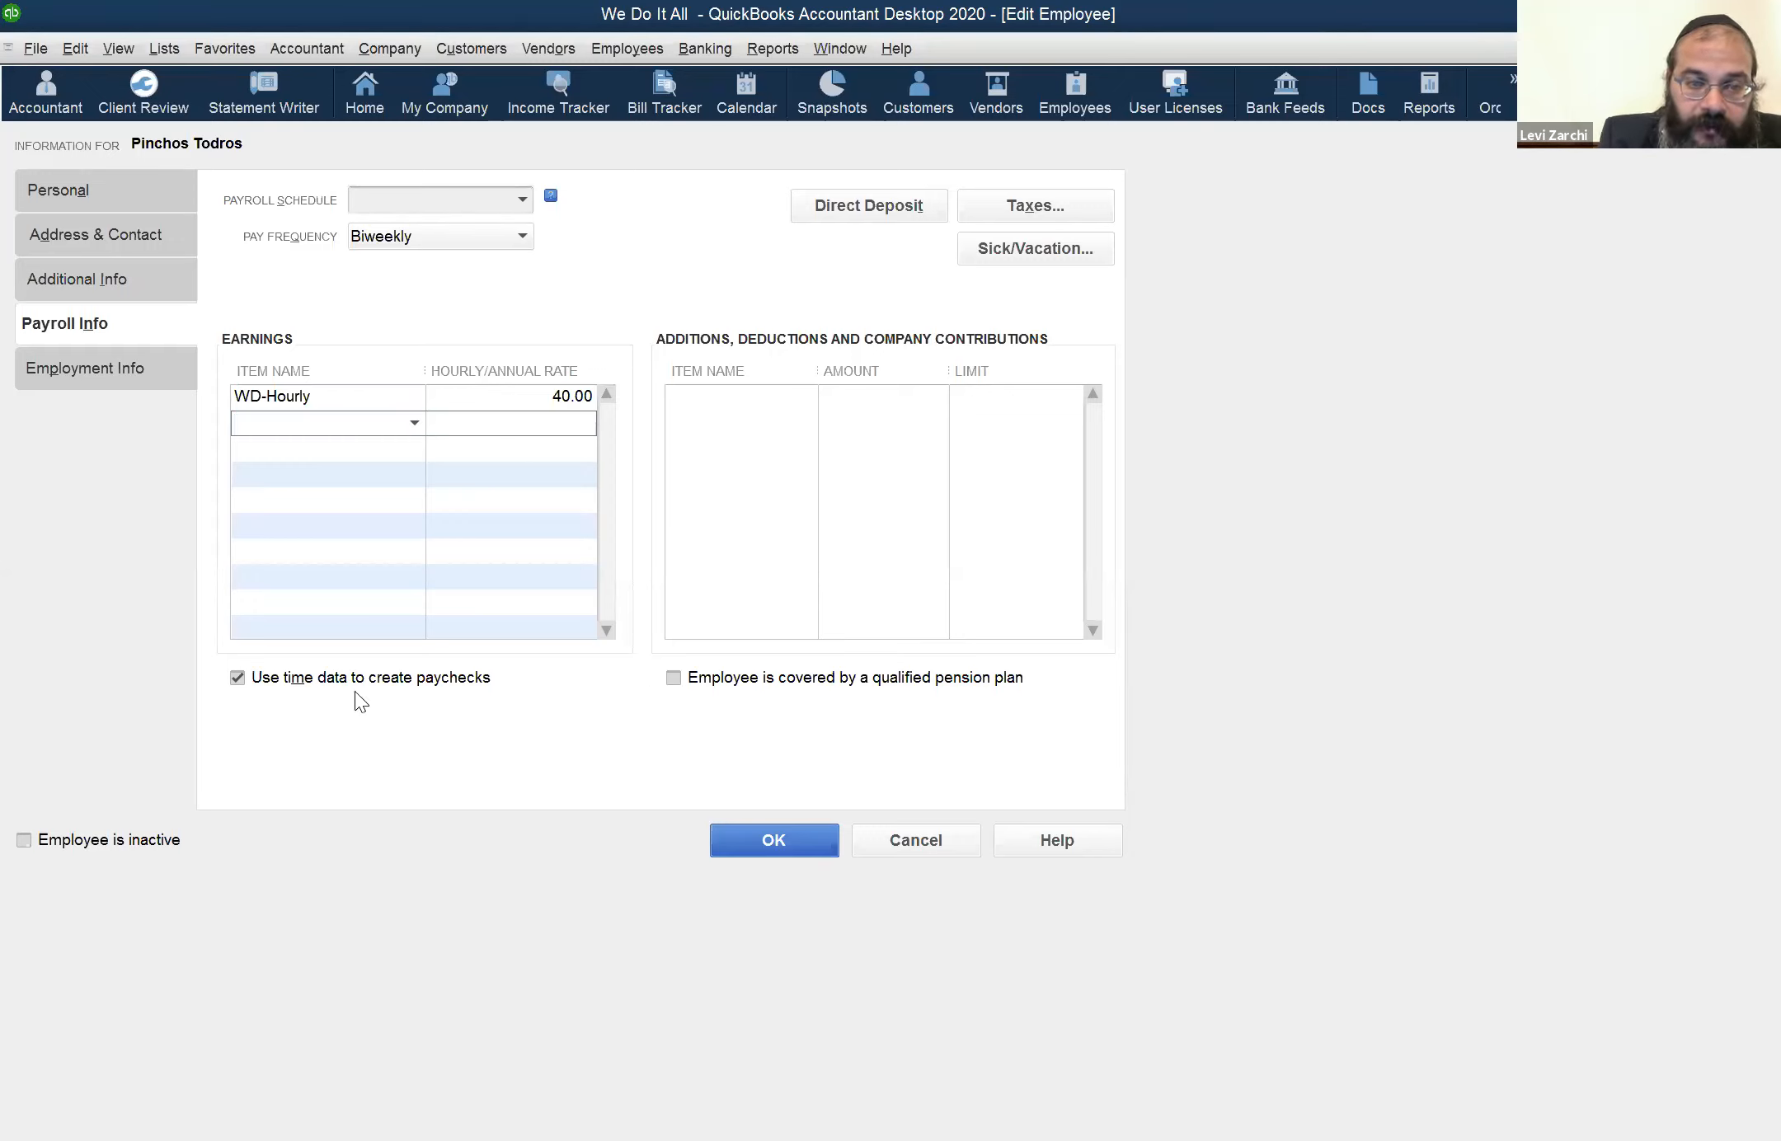
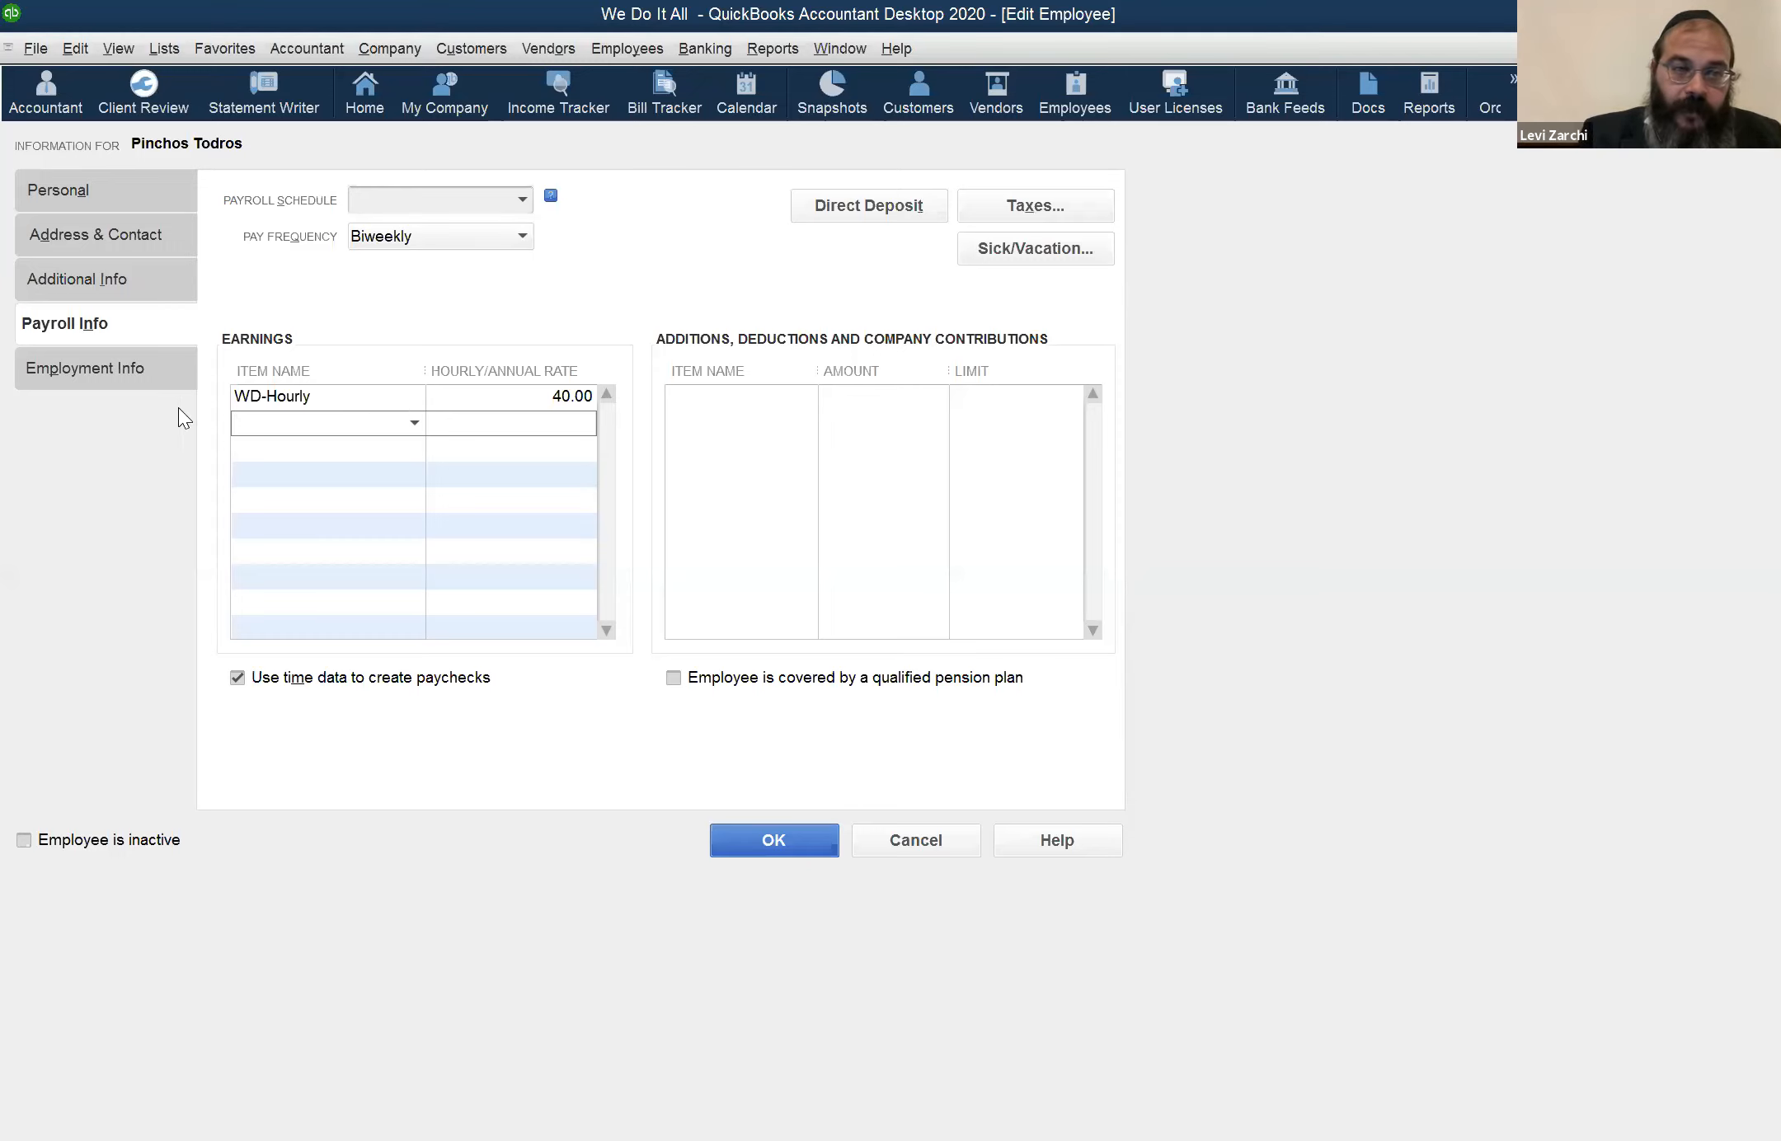
Open the employee's employment information and review the employment type choices and the release date field
click(132, 368)
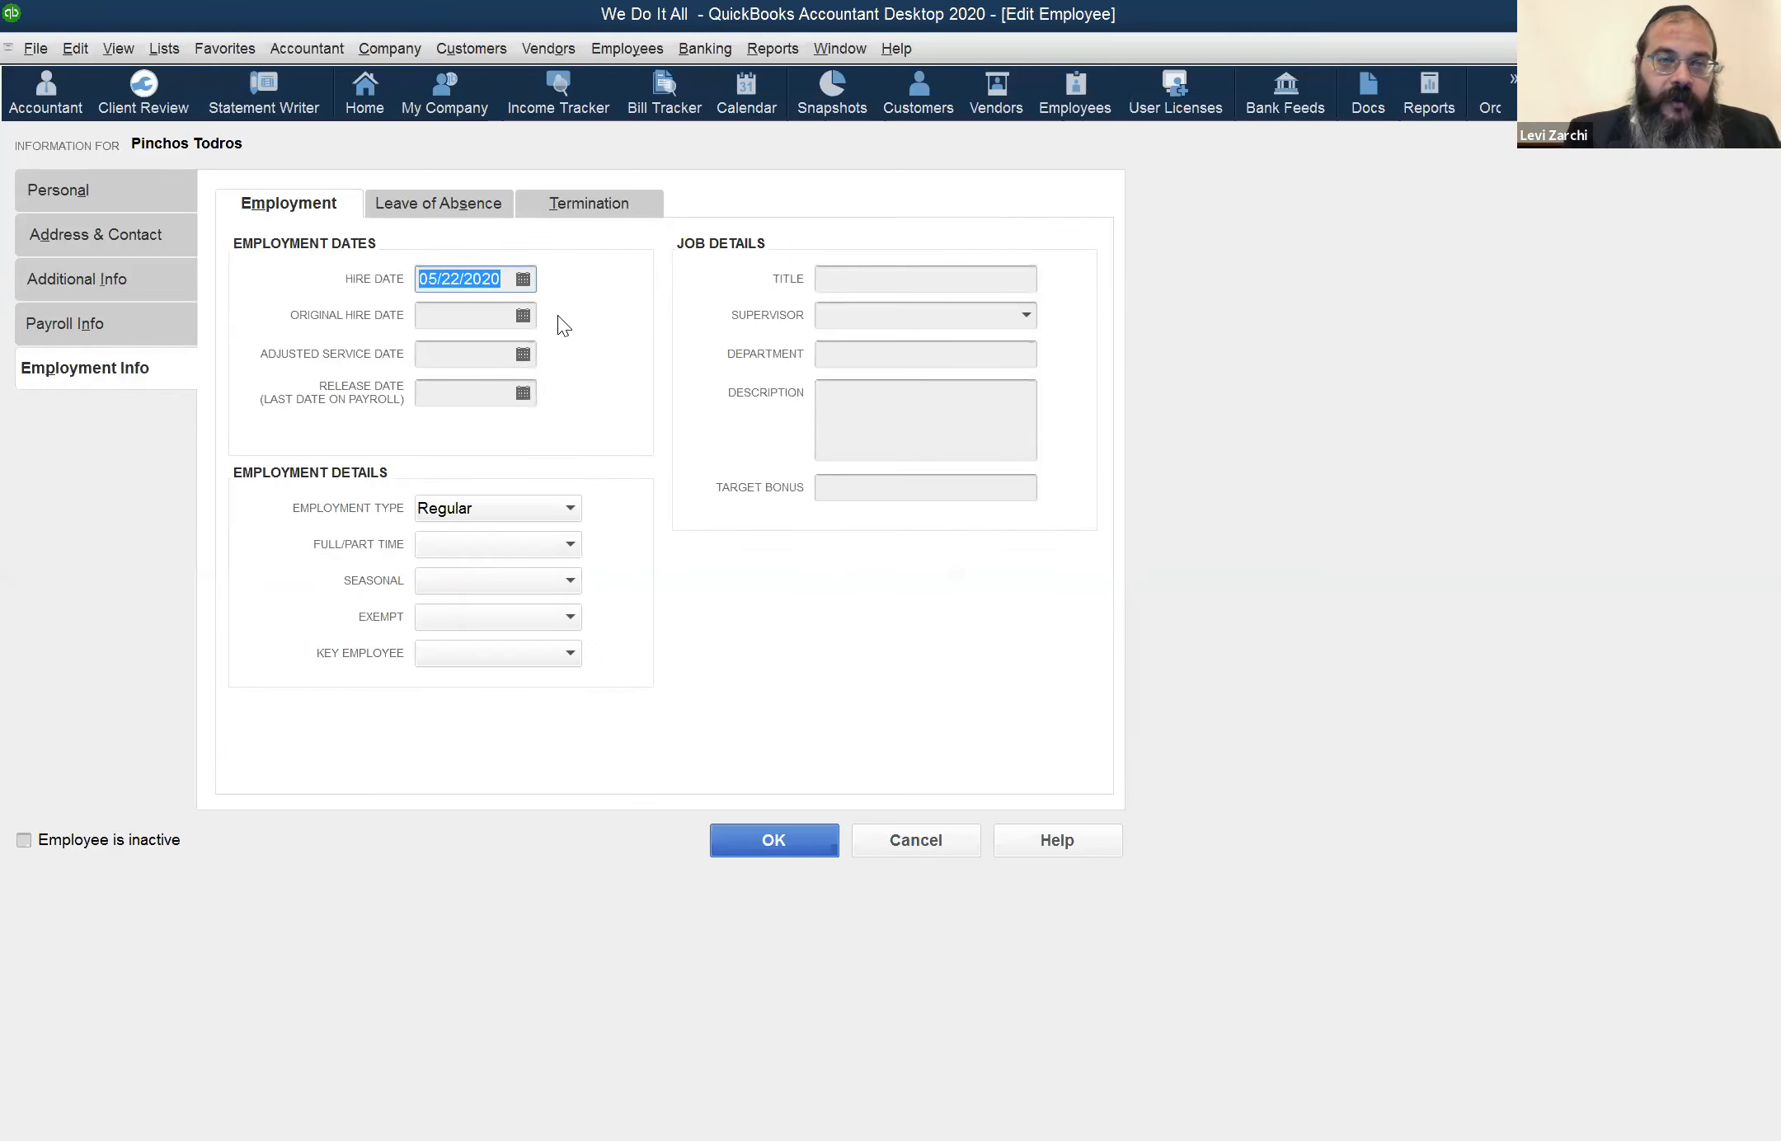
click(1724, 1139)
click(1723, 1140)
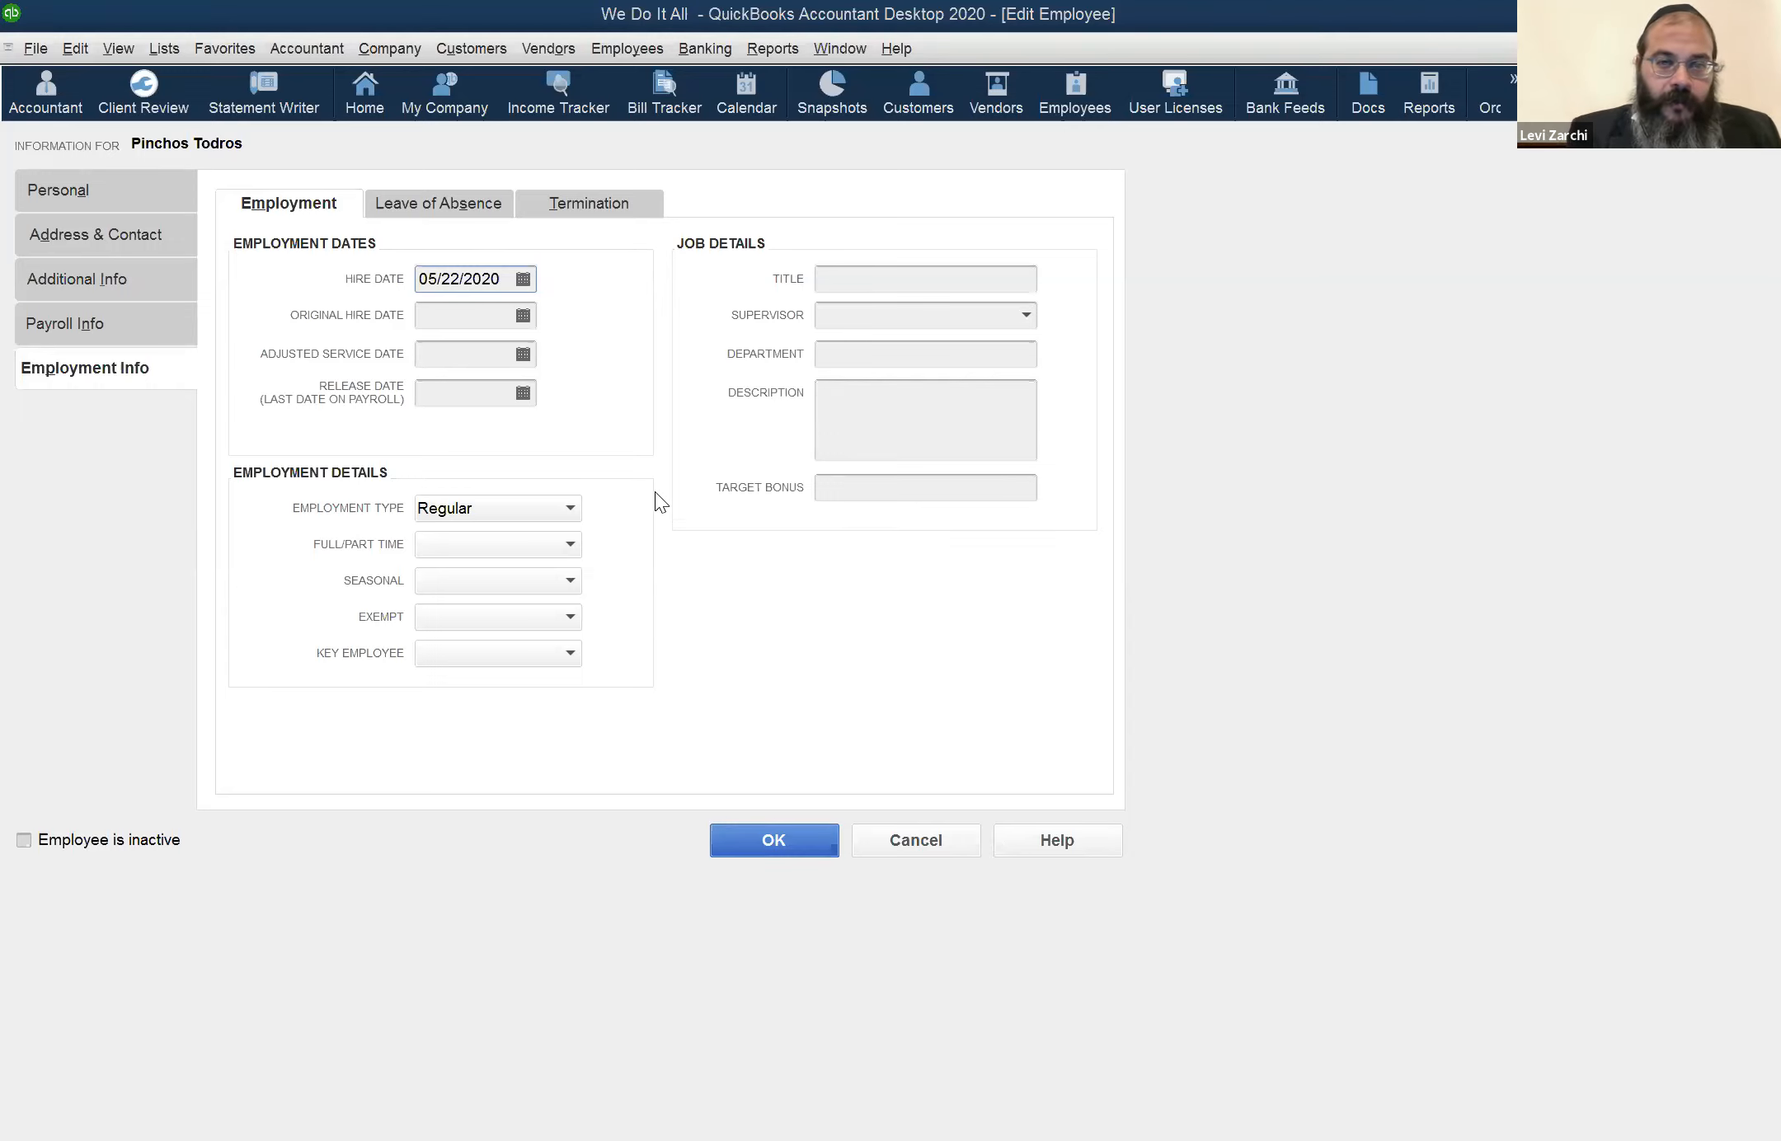
click(569, 508)
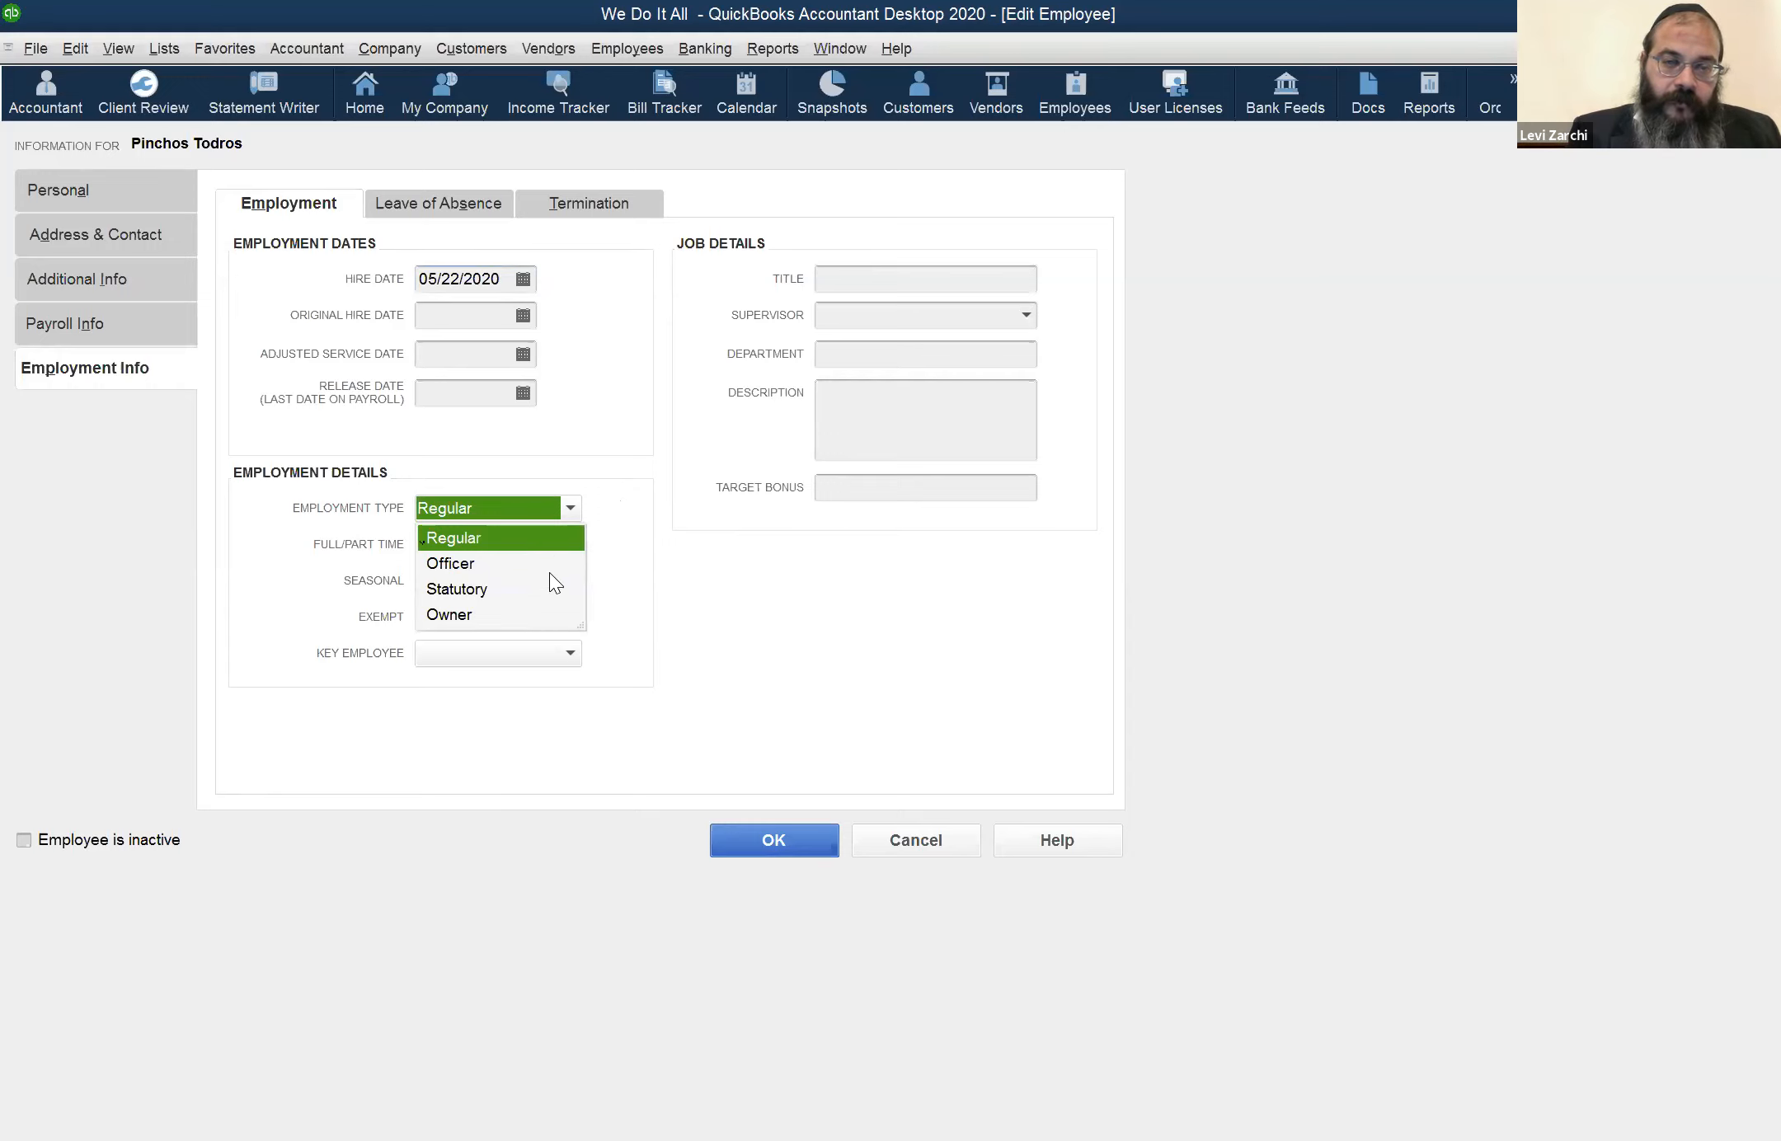
click(601, 421)
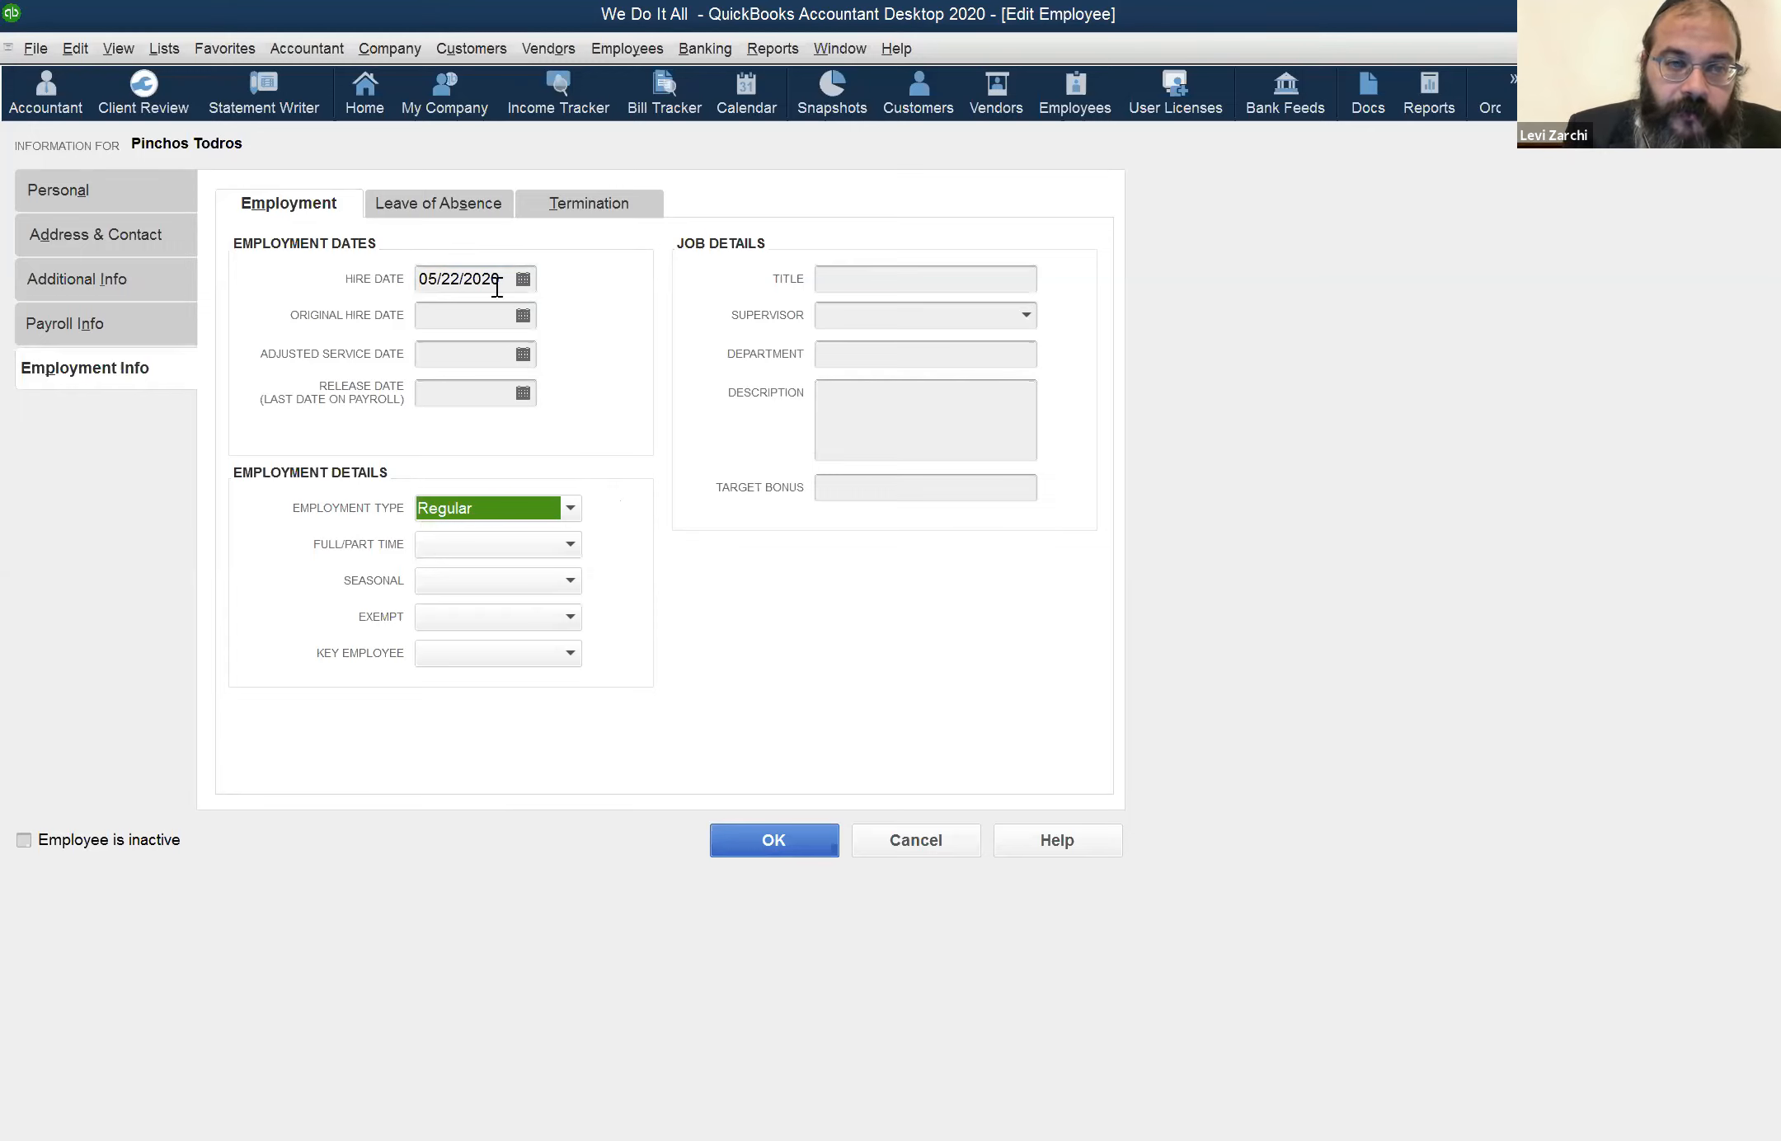
click(526, 393)
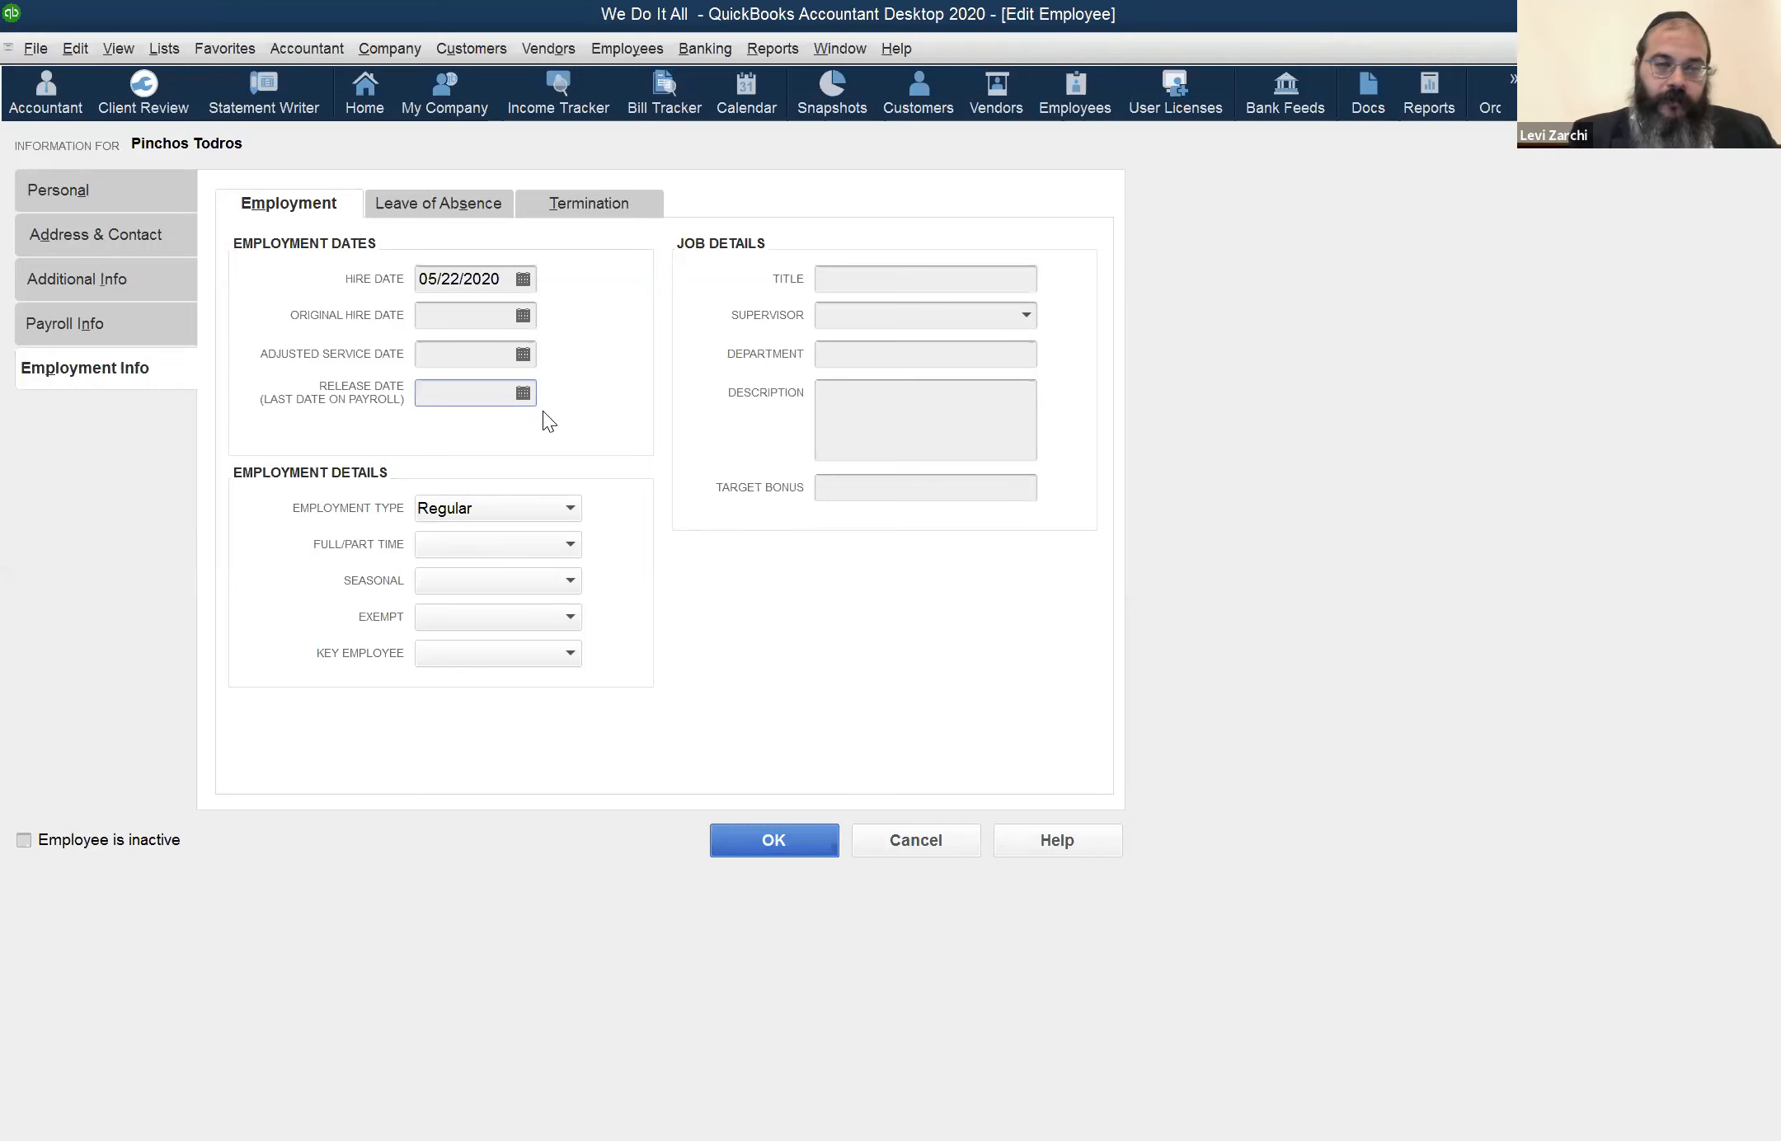
Review the full/part time, seasonal, exempt and key employee choices in the employment details
click(553, 550)
click(554, 577)
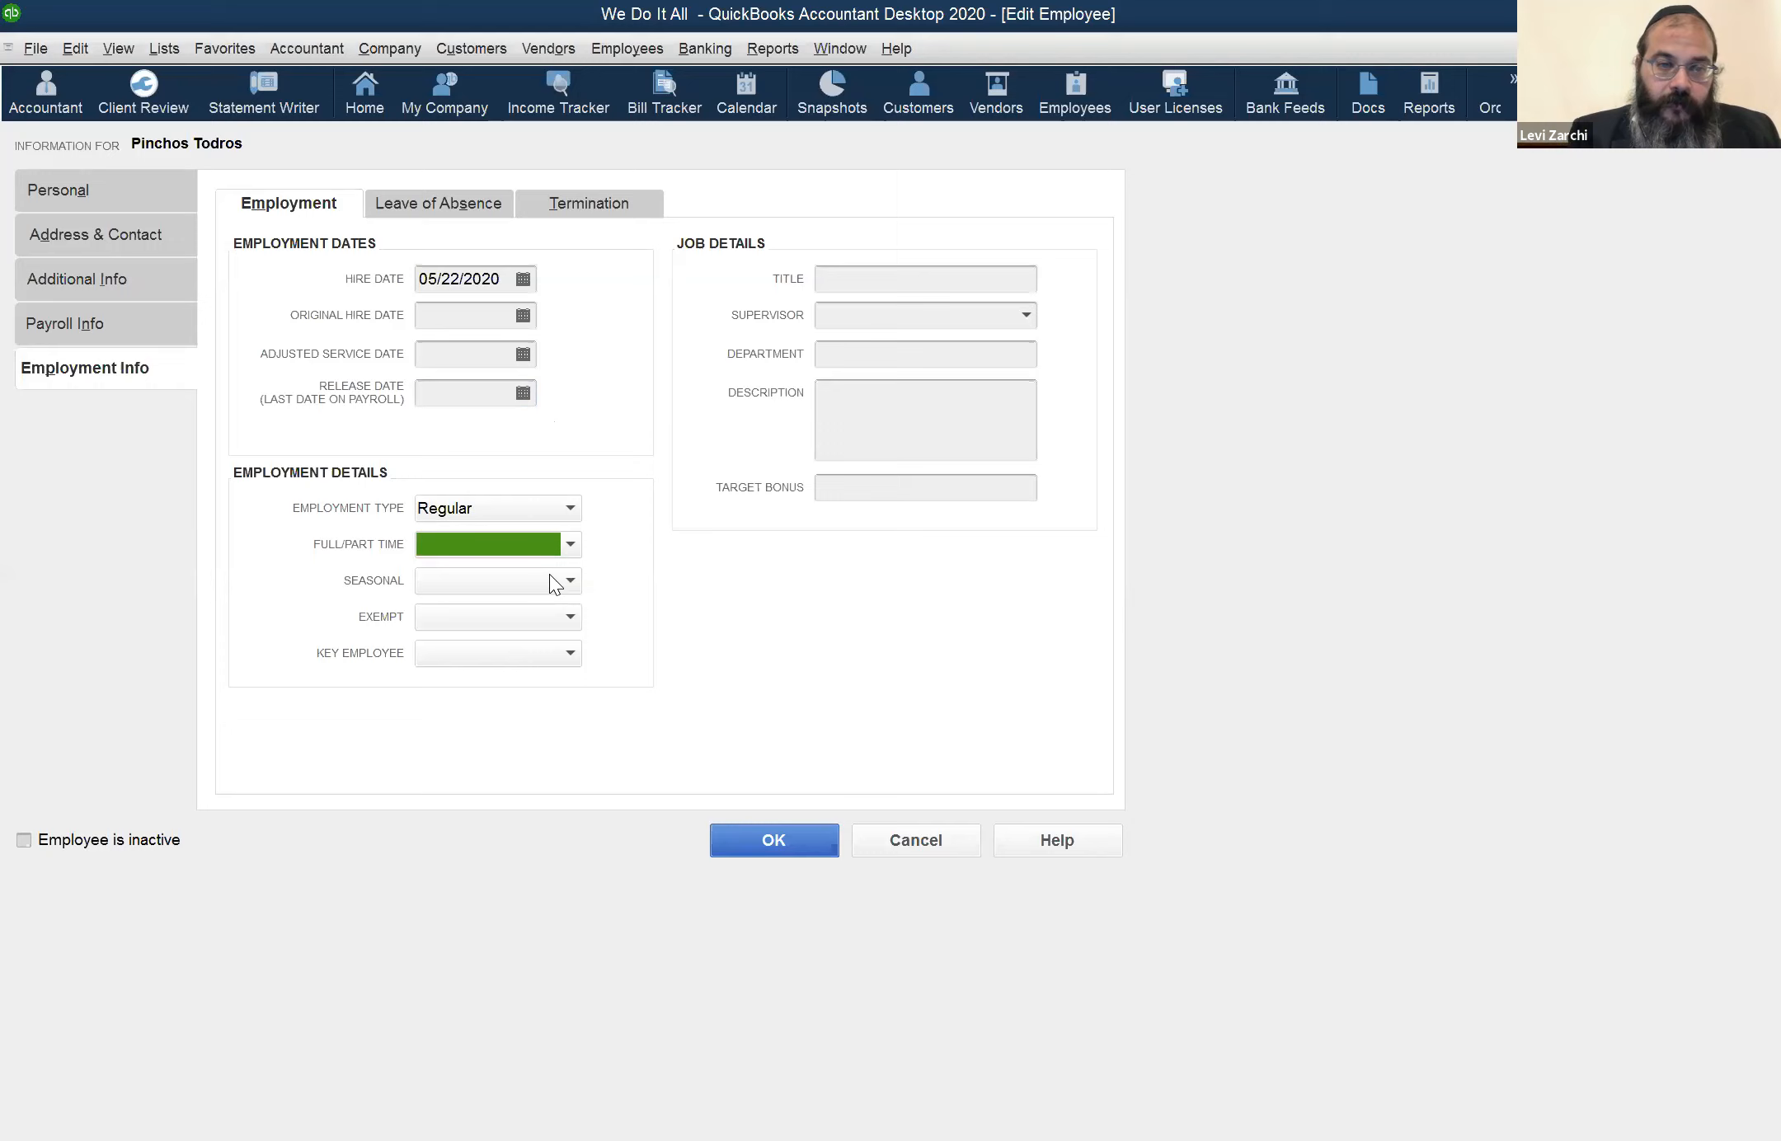
click(544, 574)
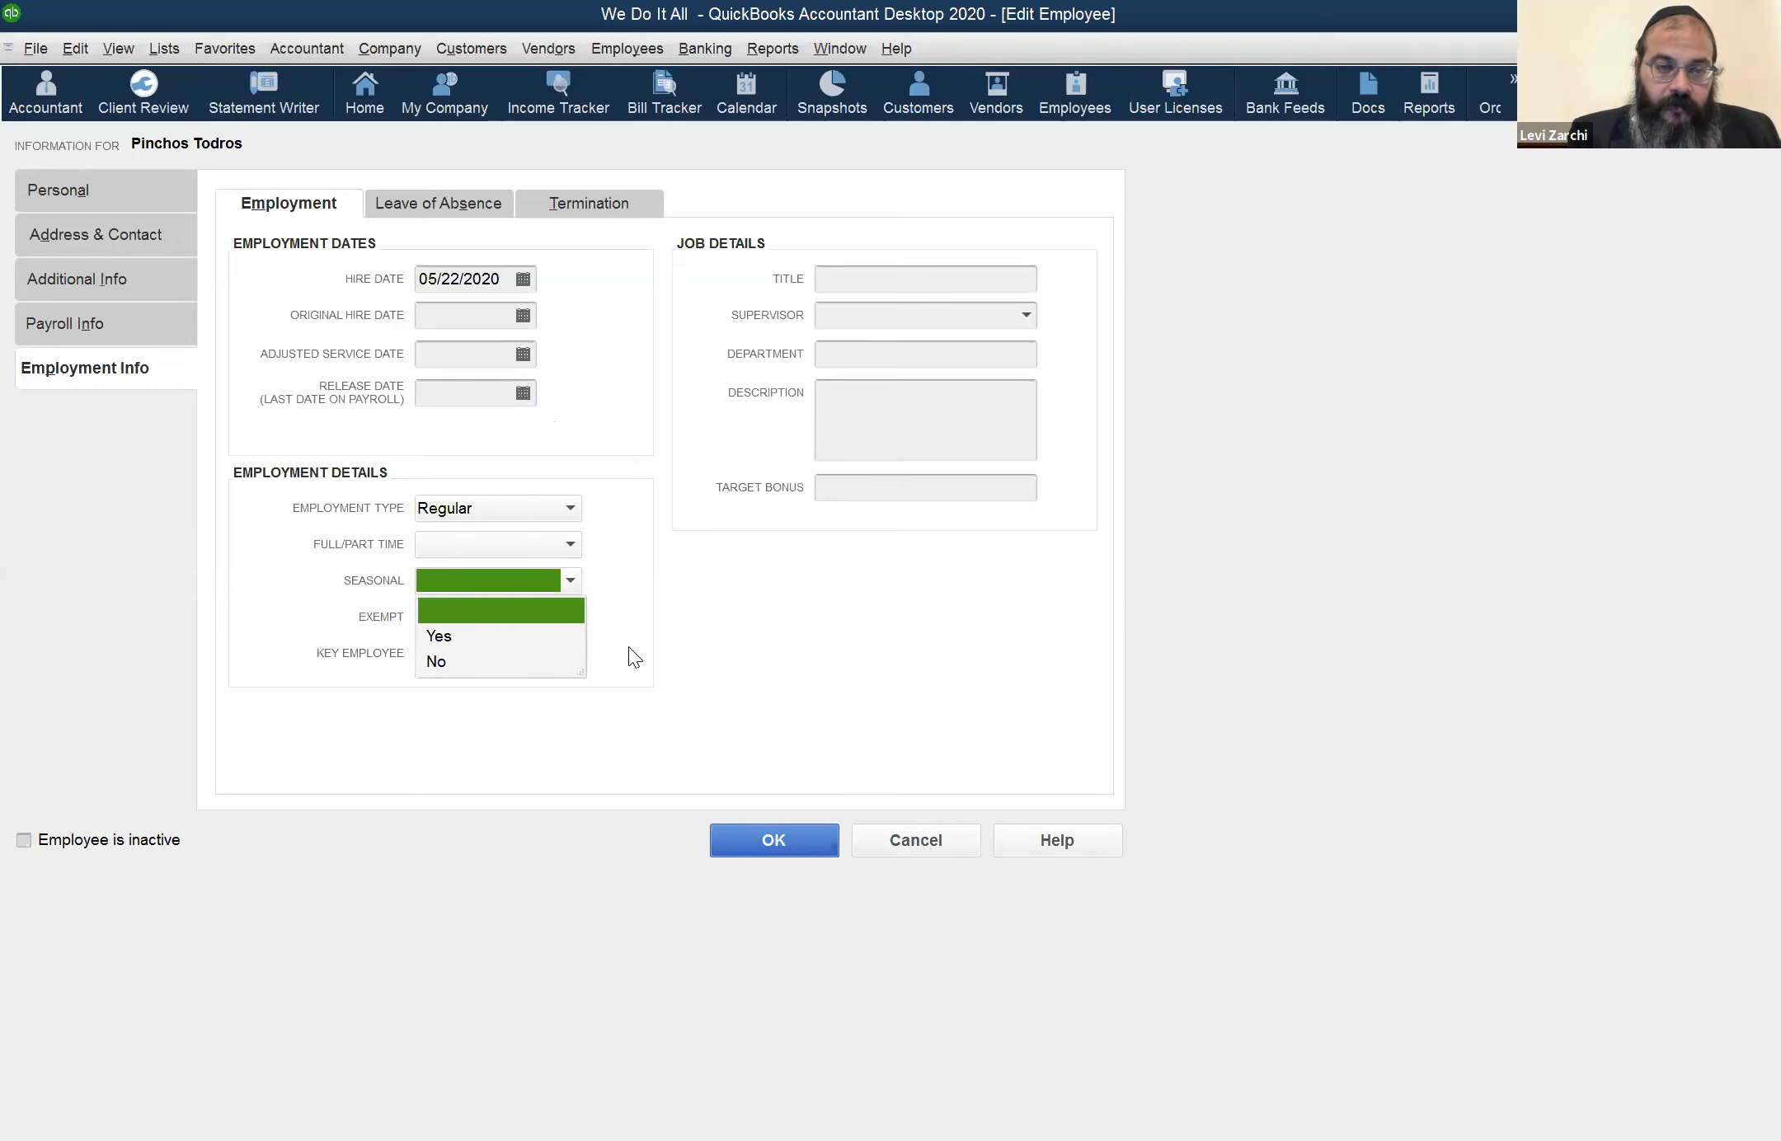
click(554, 612)
click(554, 611)
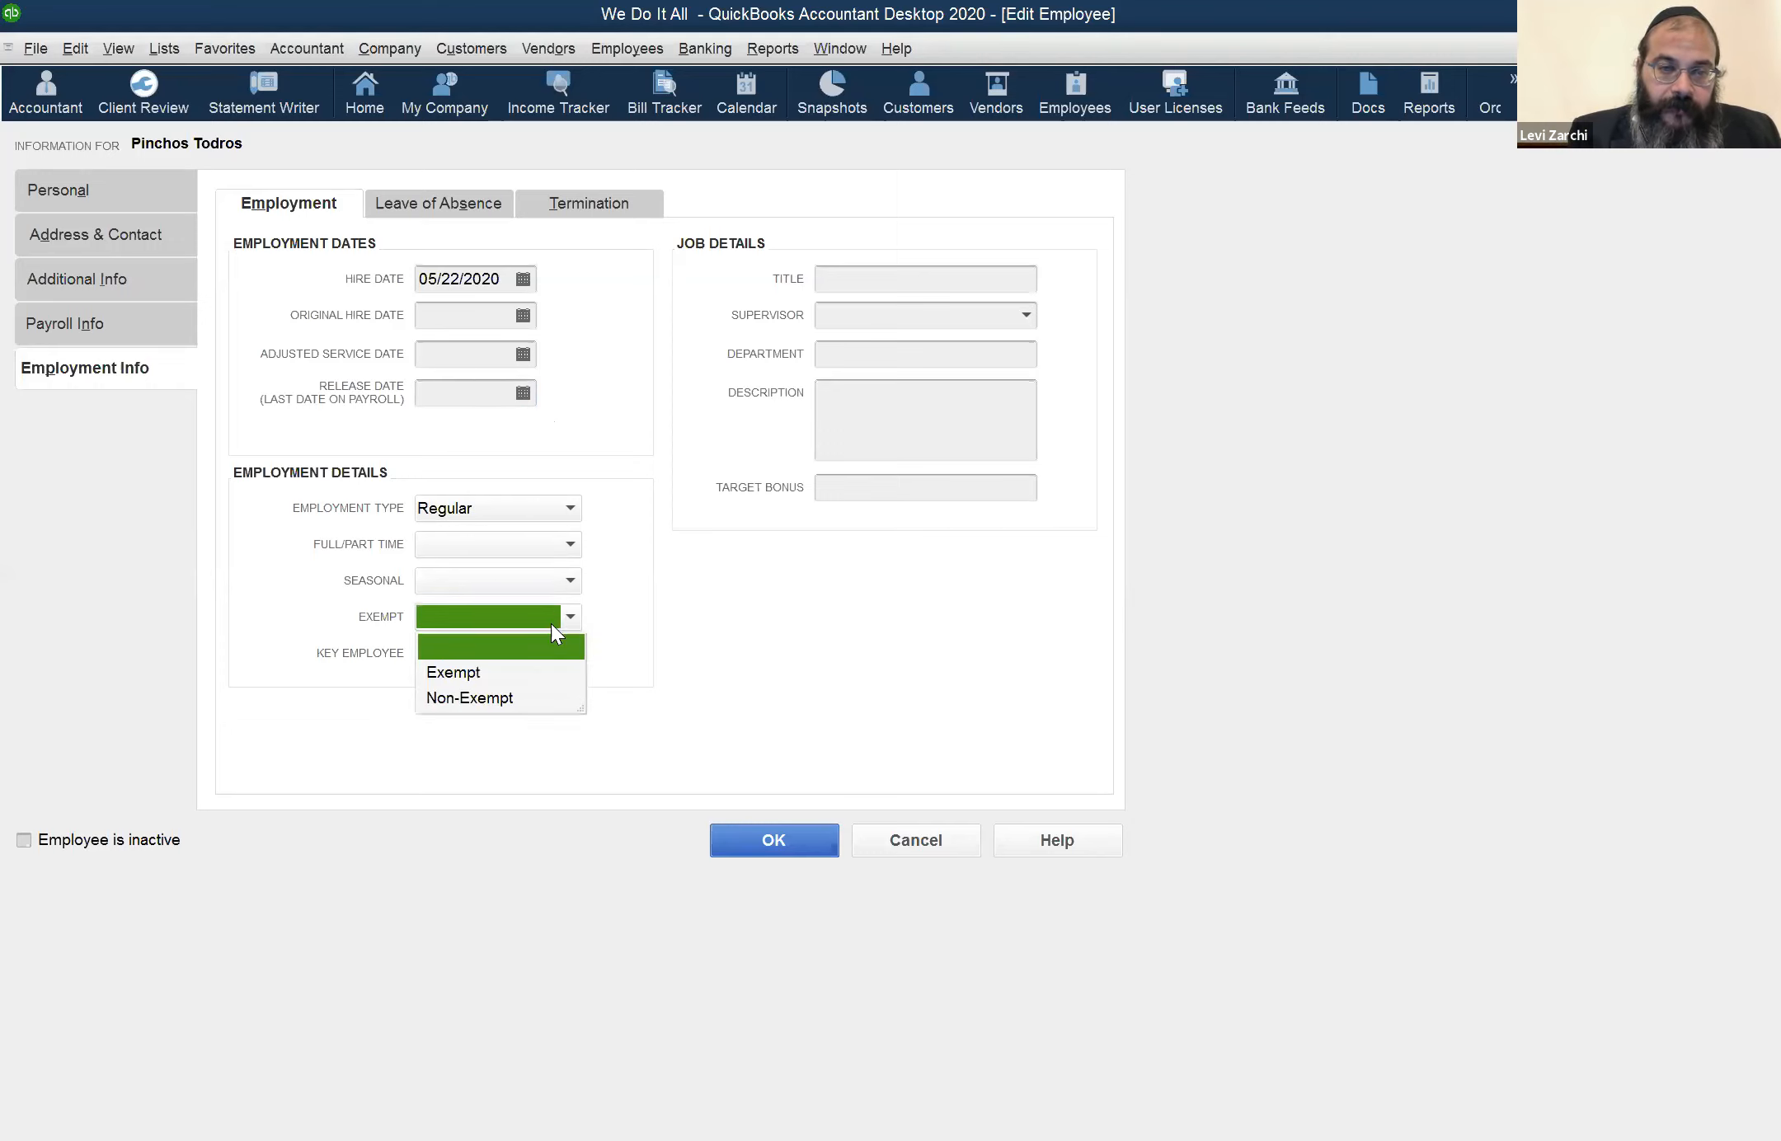
click(550, 655)
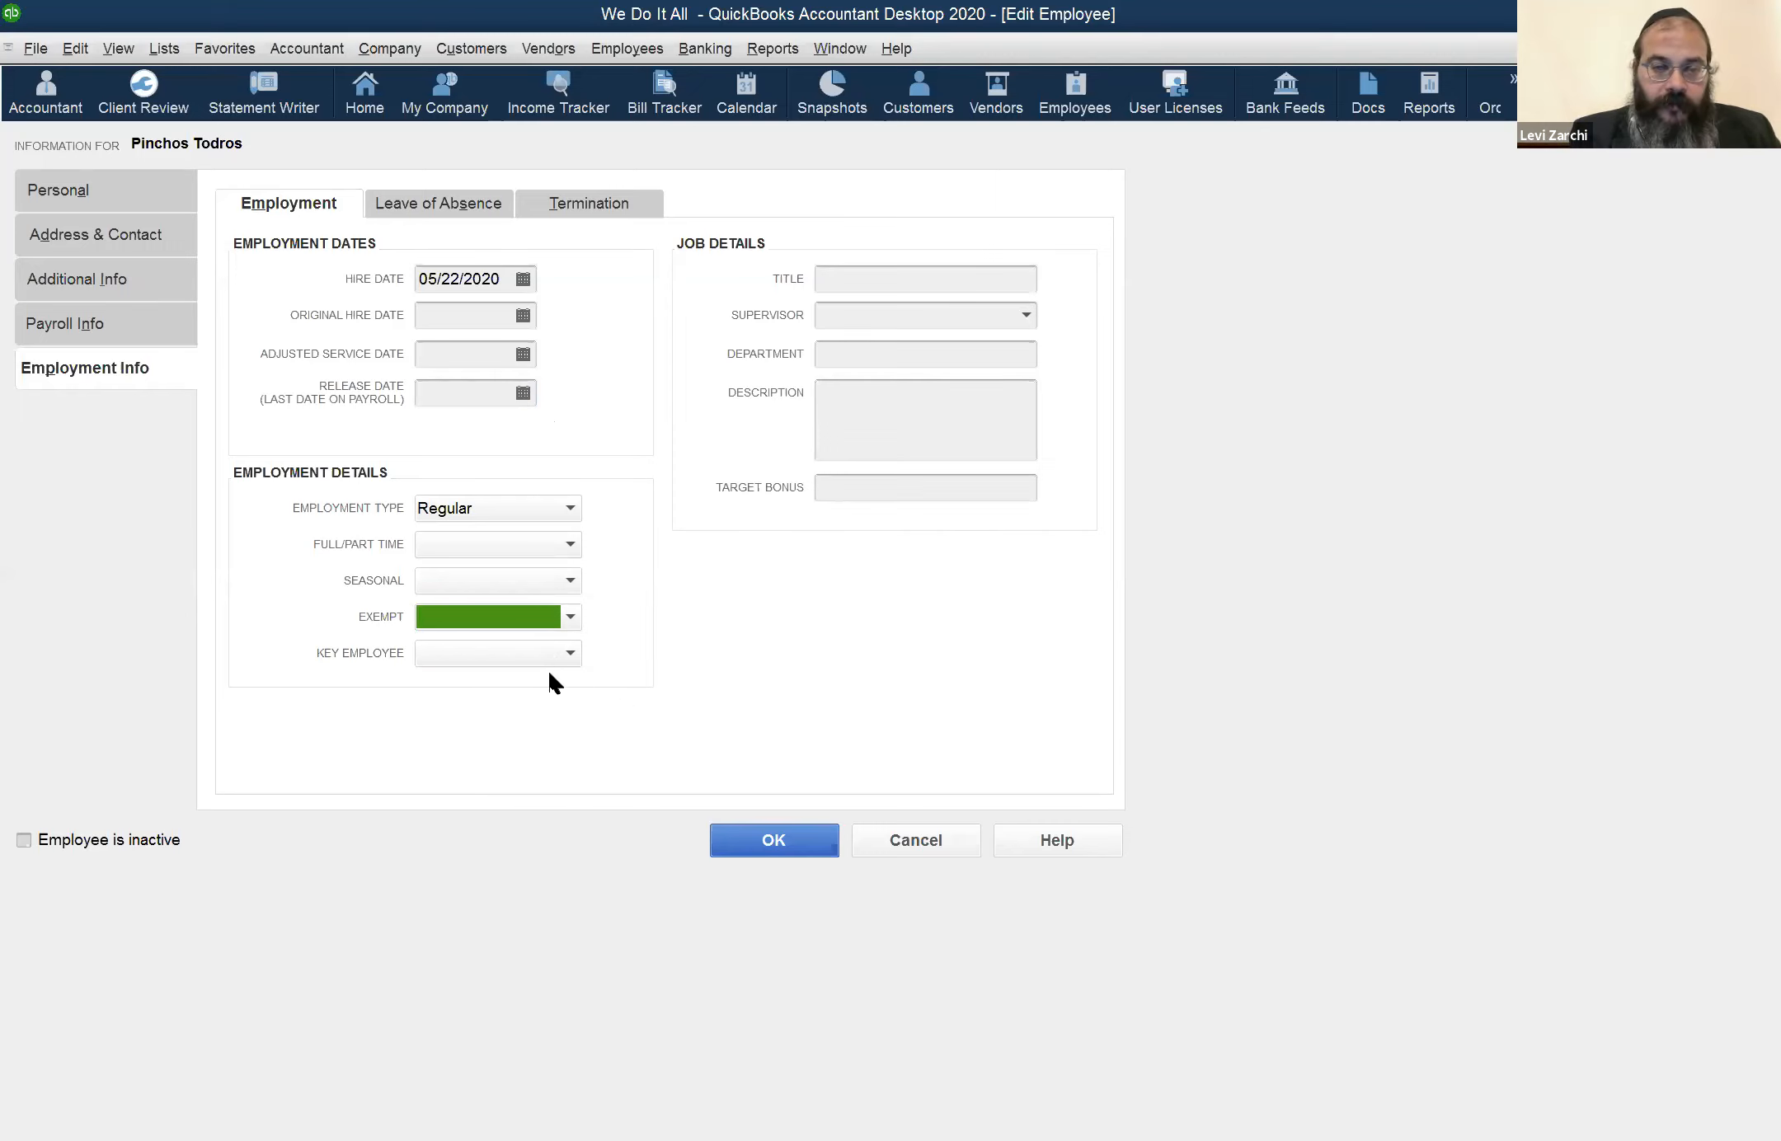
click(565, 657)
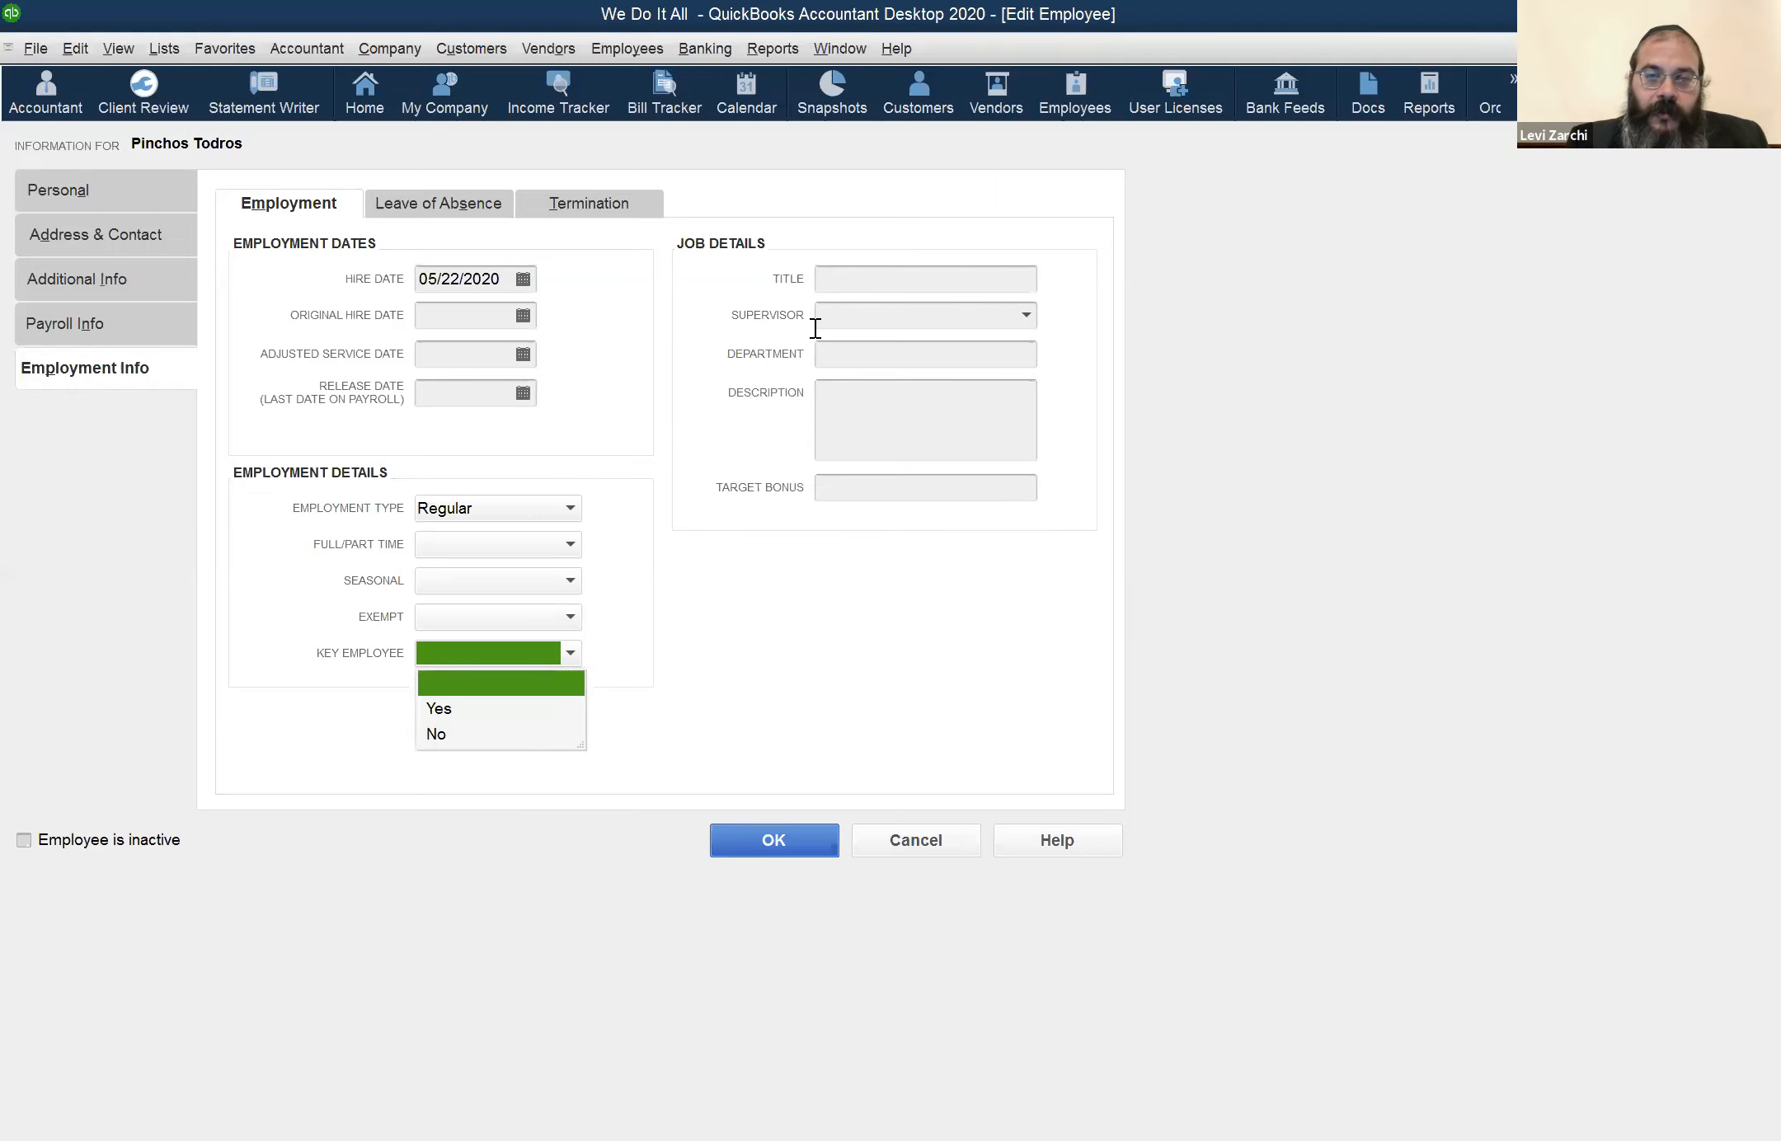
Examine the job title field, the inactive employee option and the names offered as supervisor, leaving them all unset
click(844, 277)
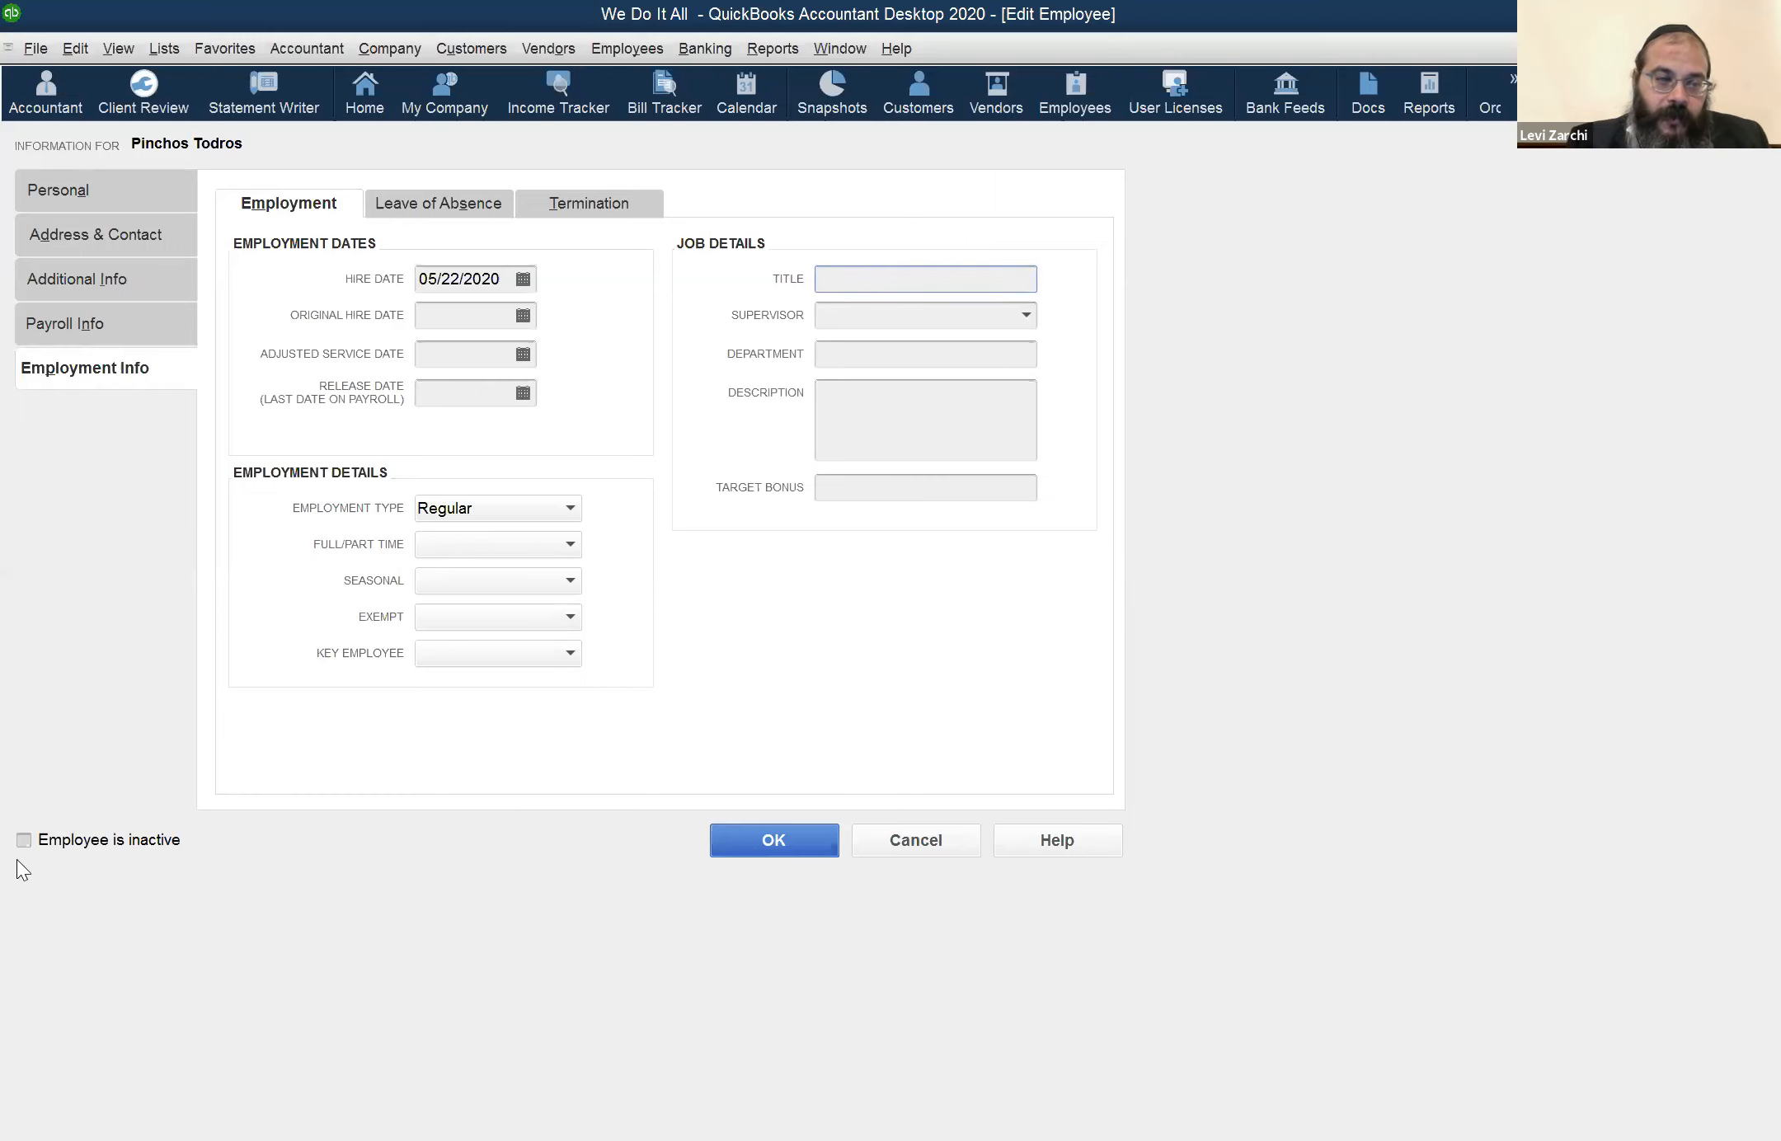
click(54, 842)
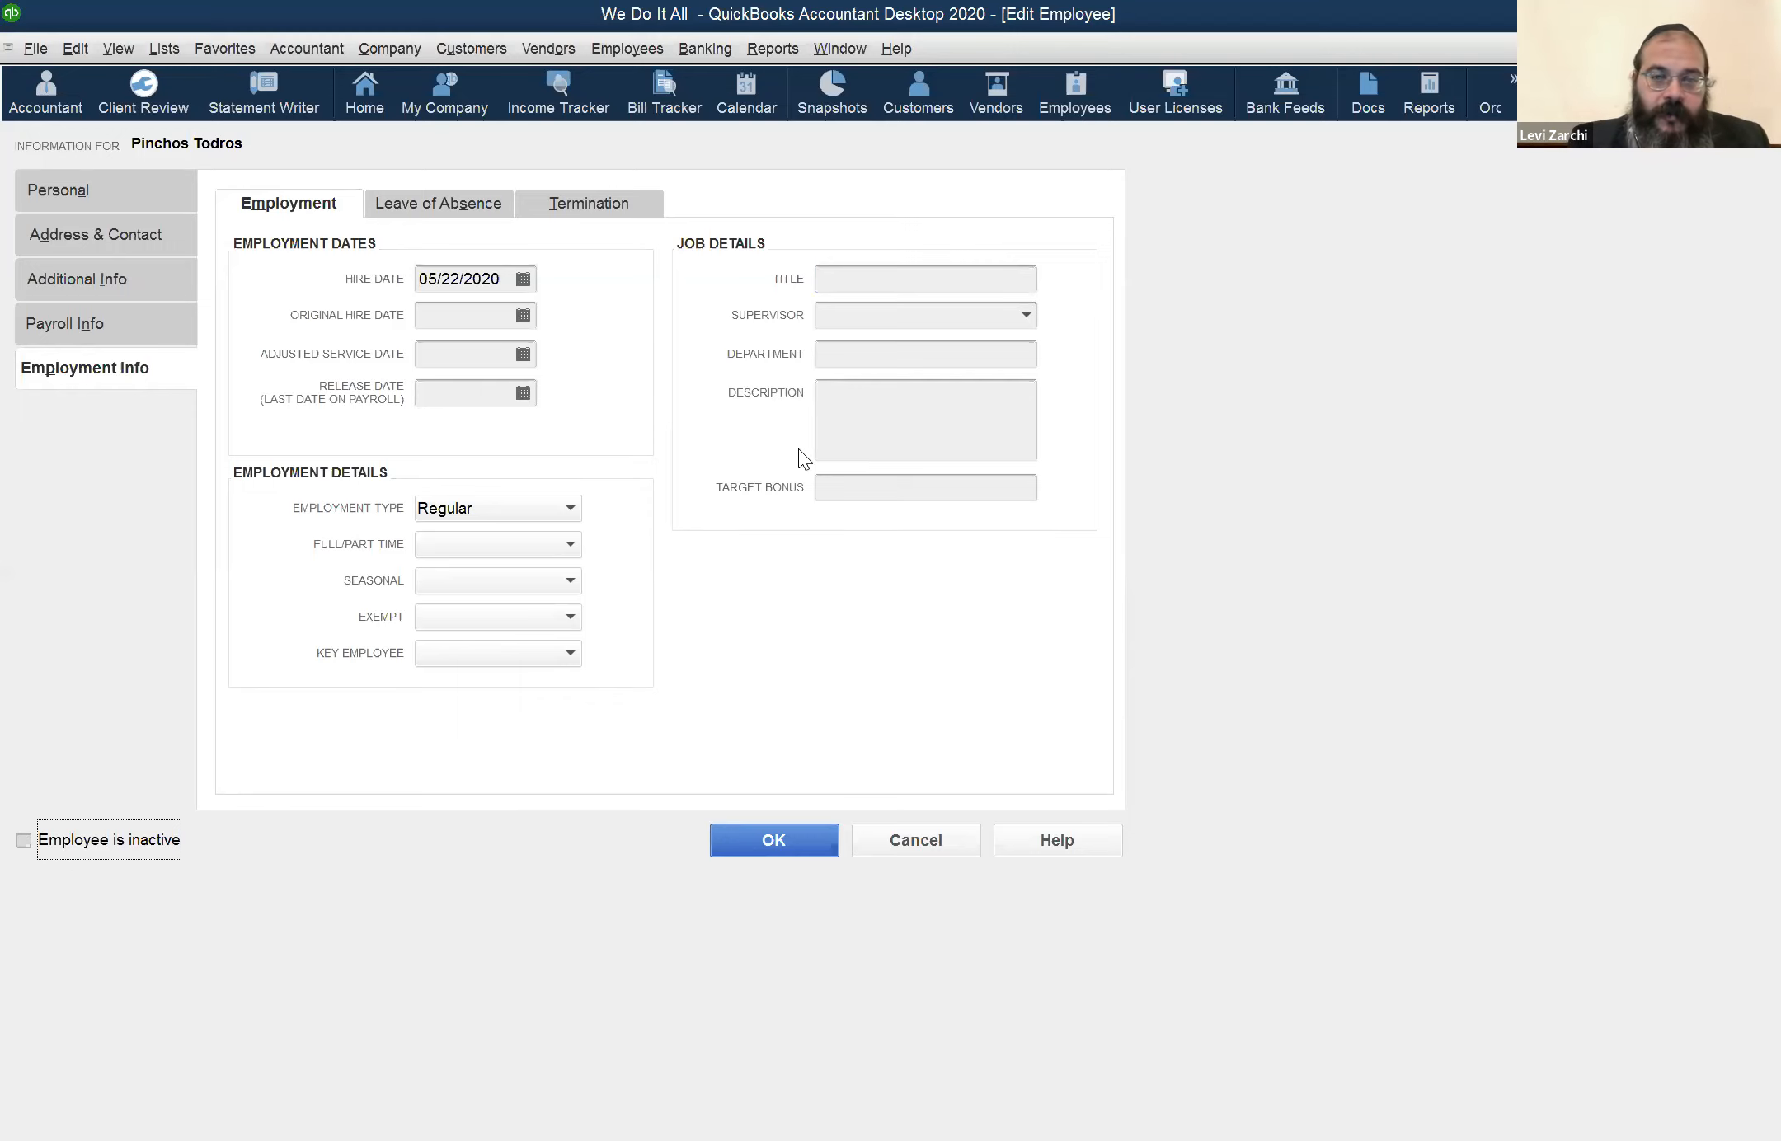
click(1020, 285)
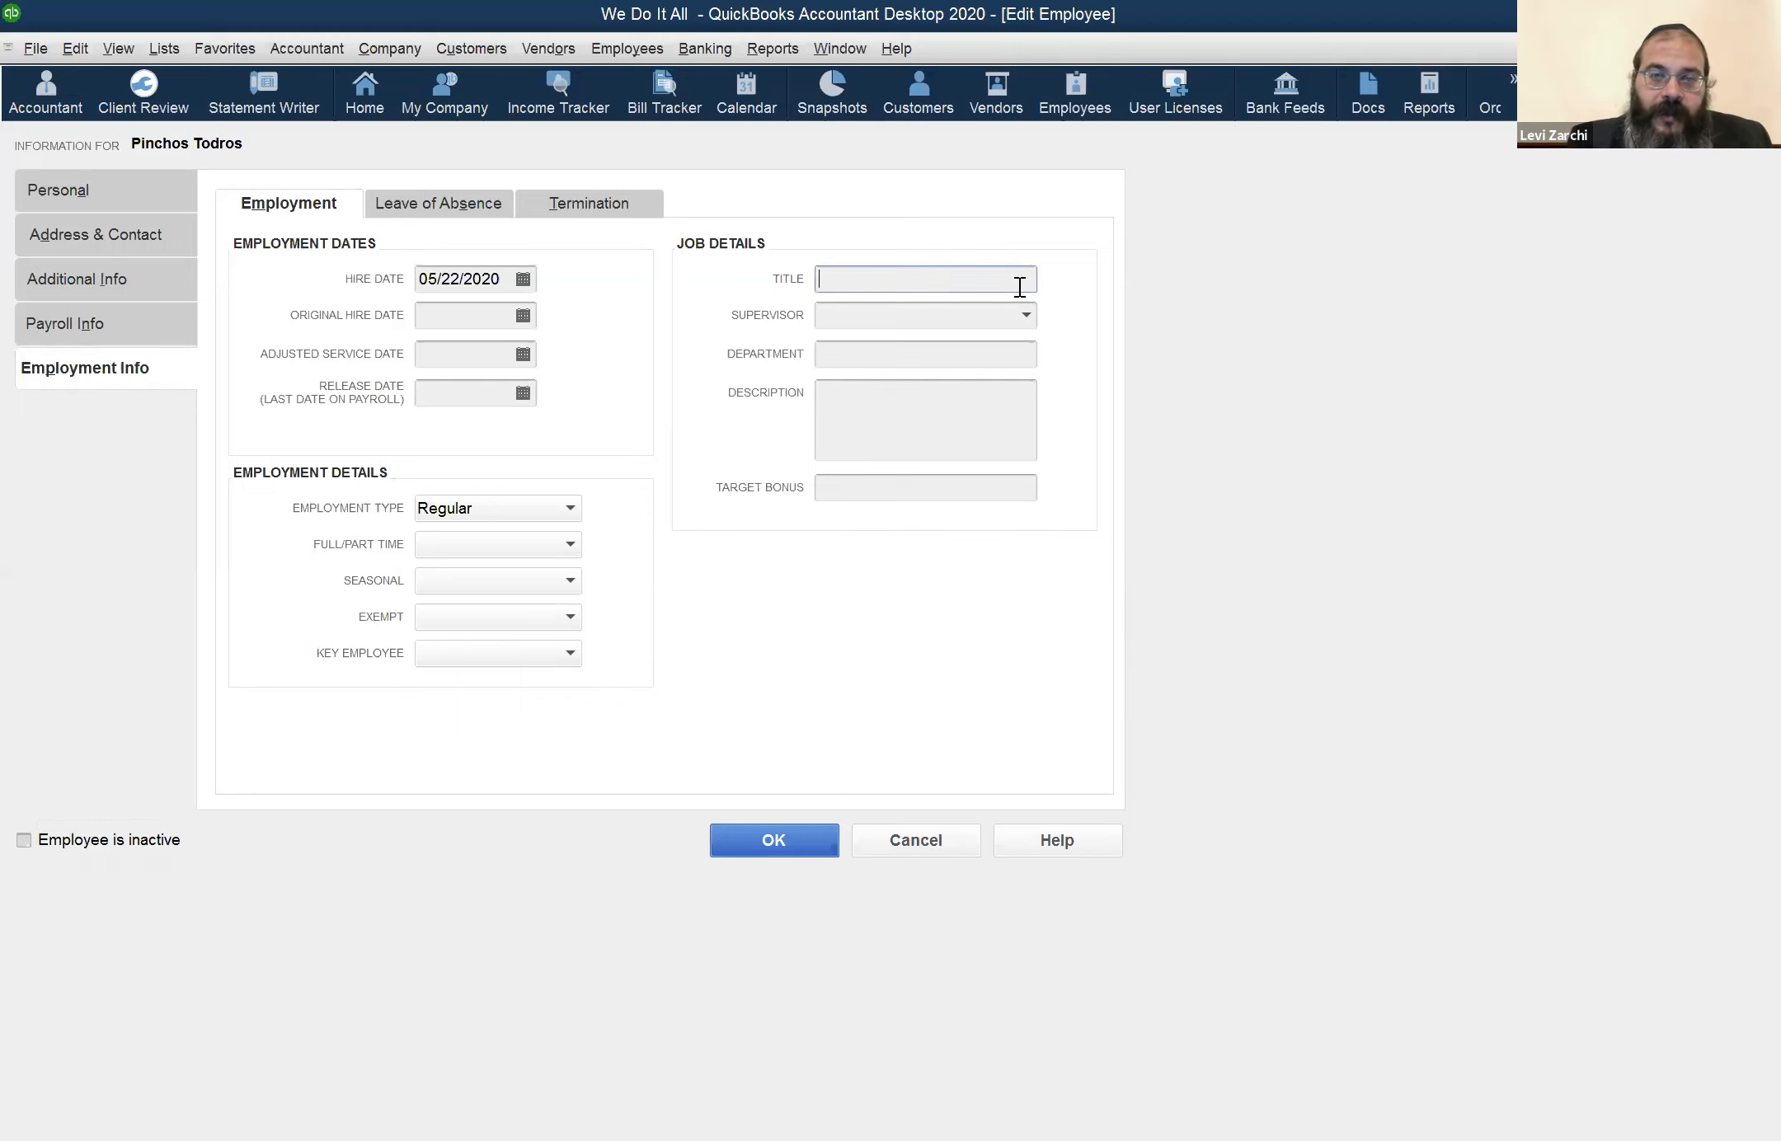
click(1026, 318)
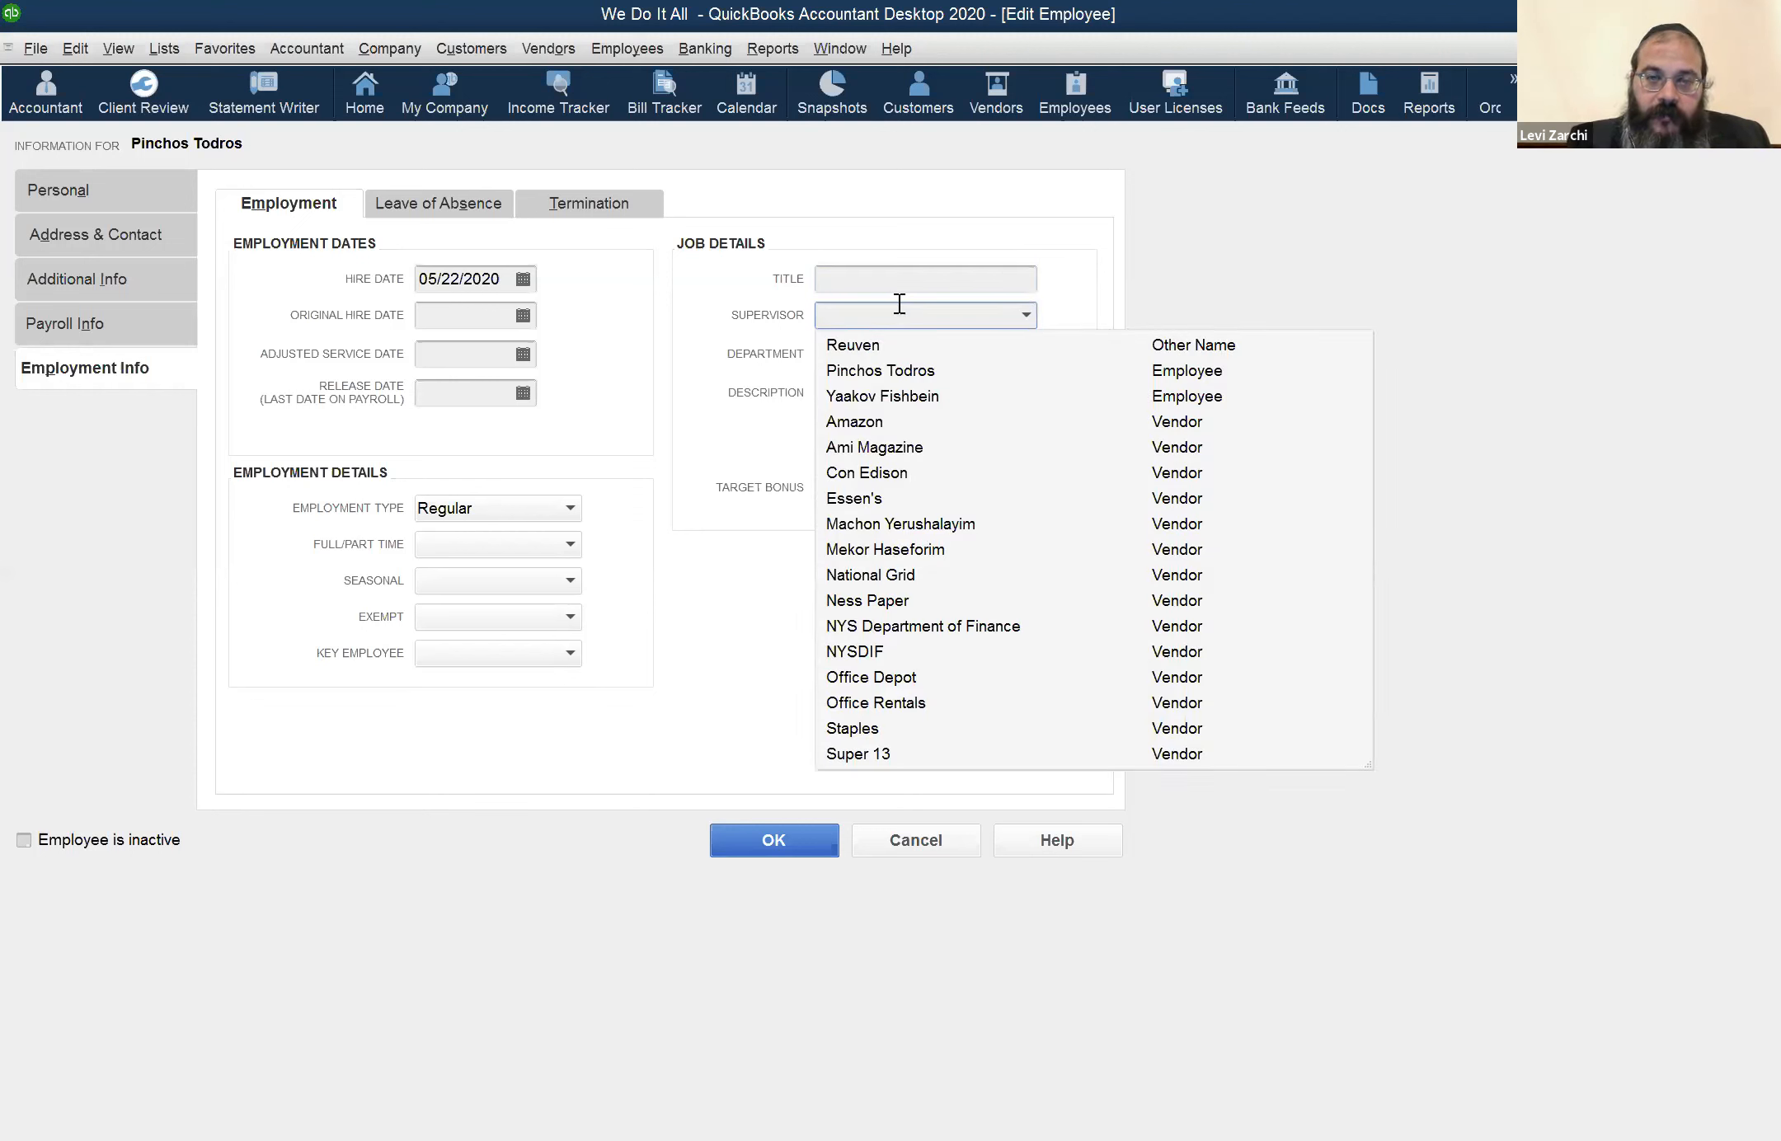
click(919, 236)
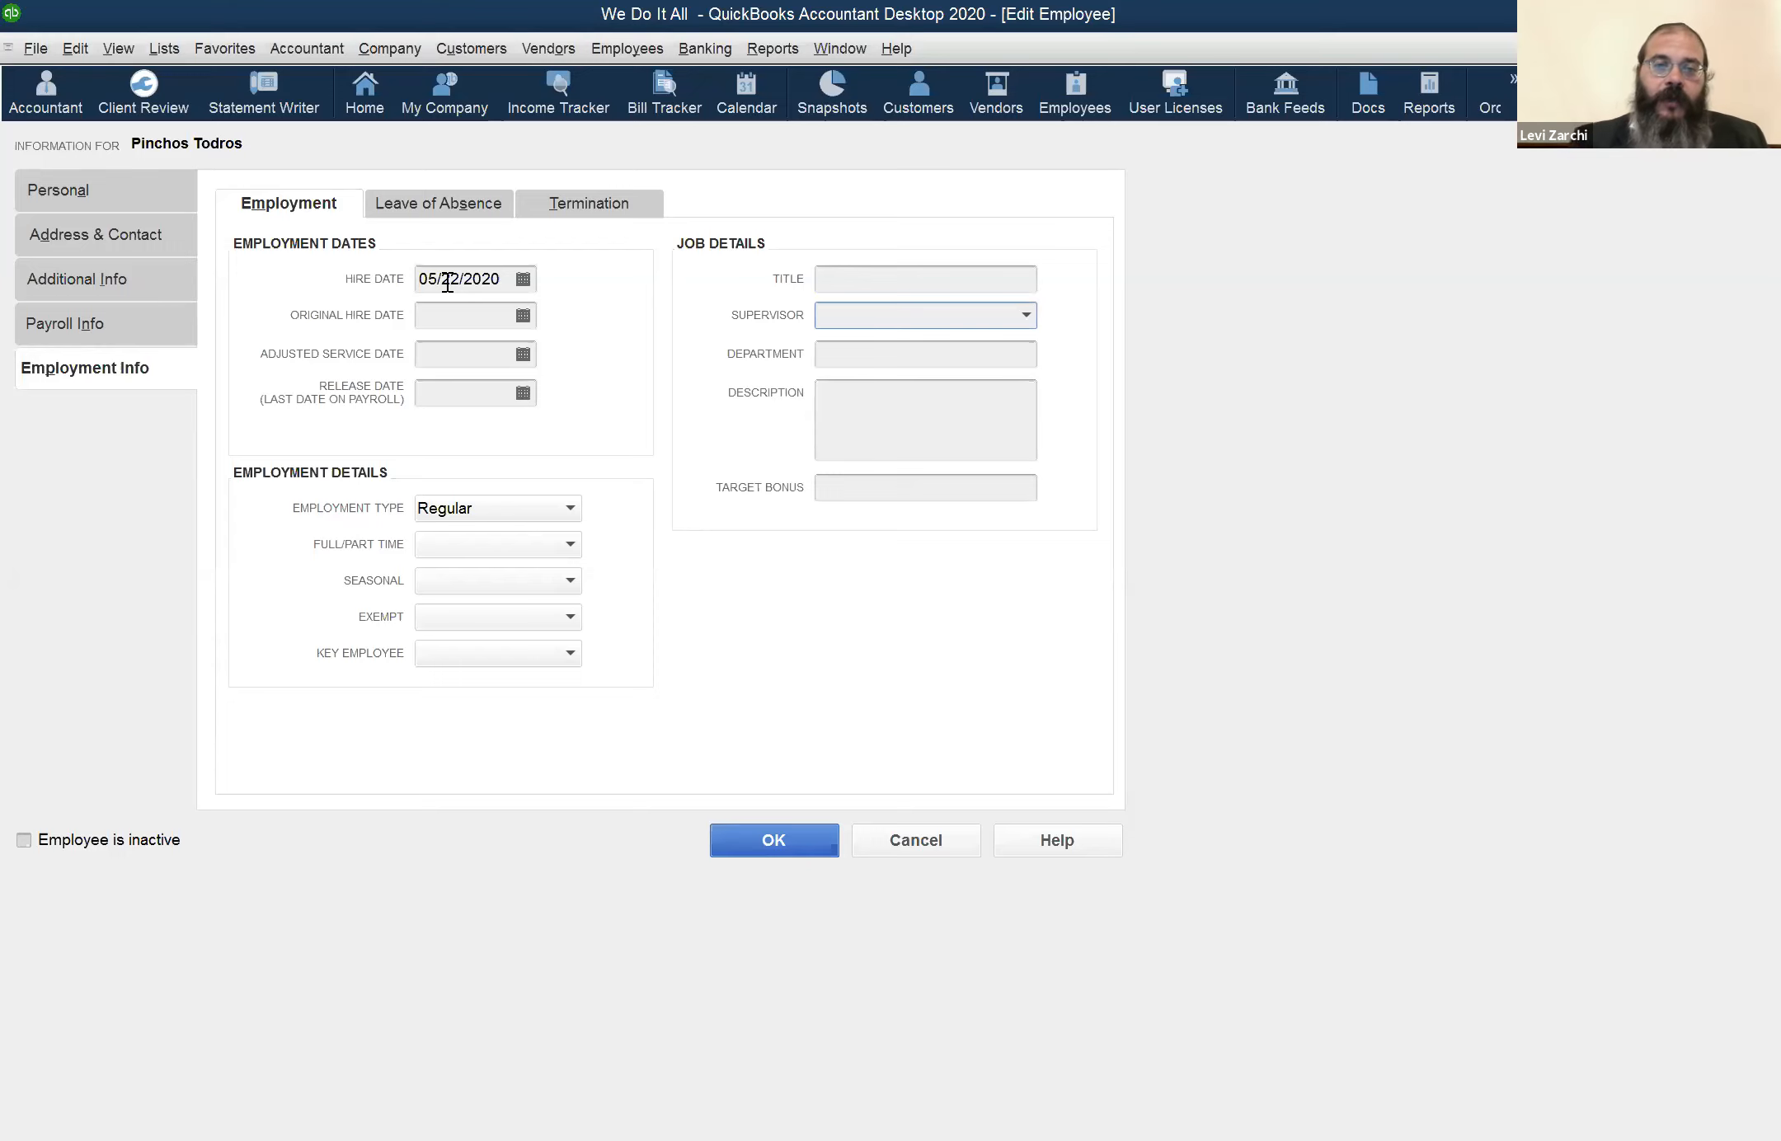
click(1034, 315)
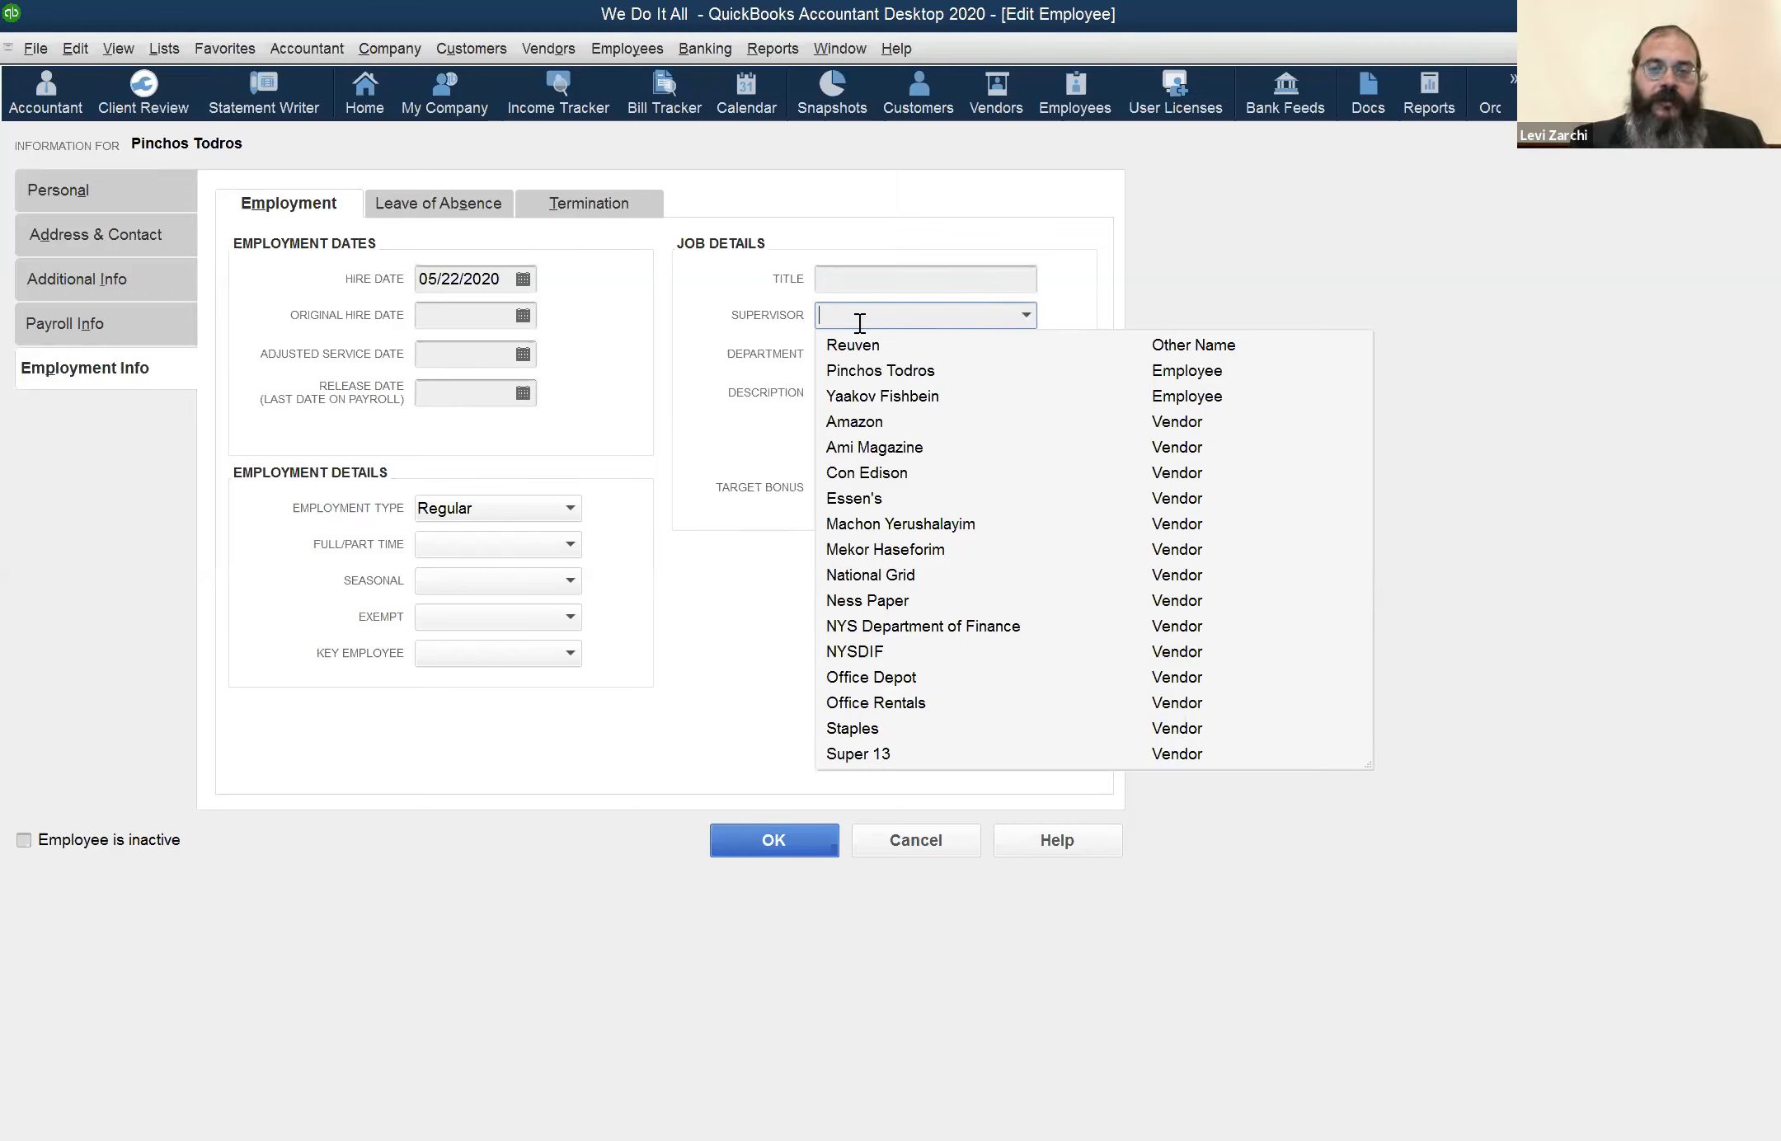
click(827, 305)
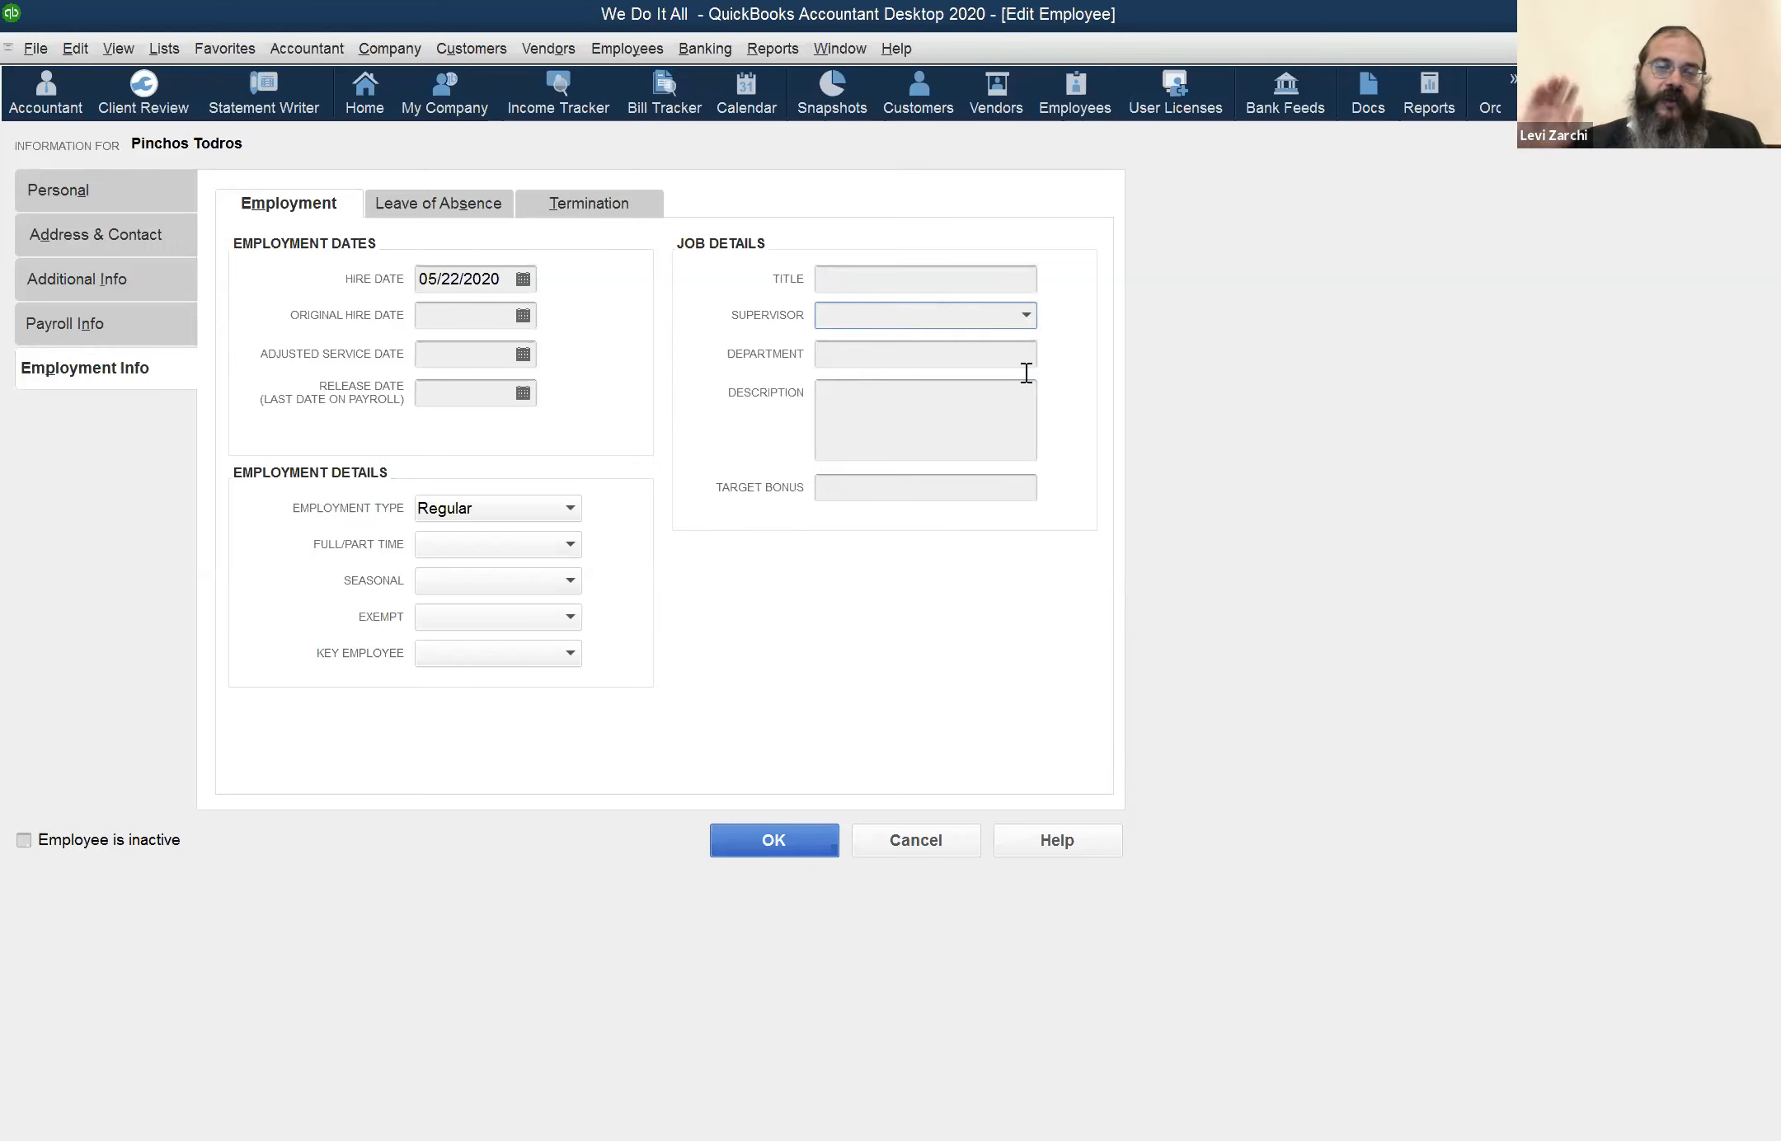
click(1028, 315)
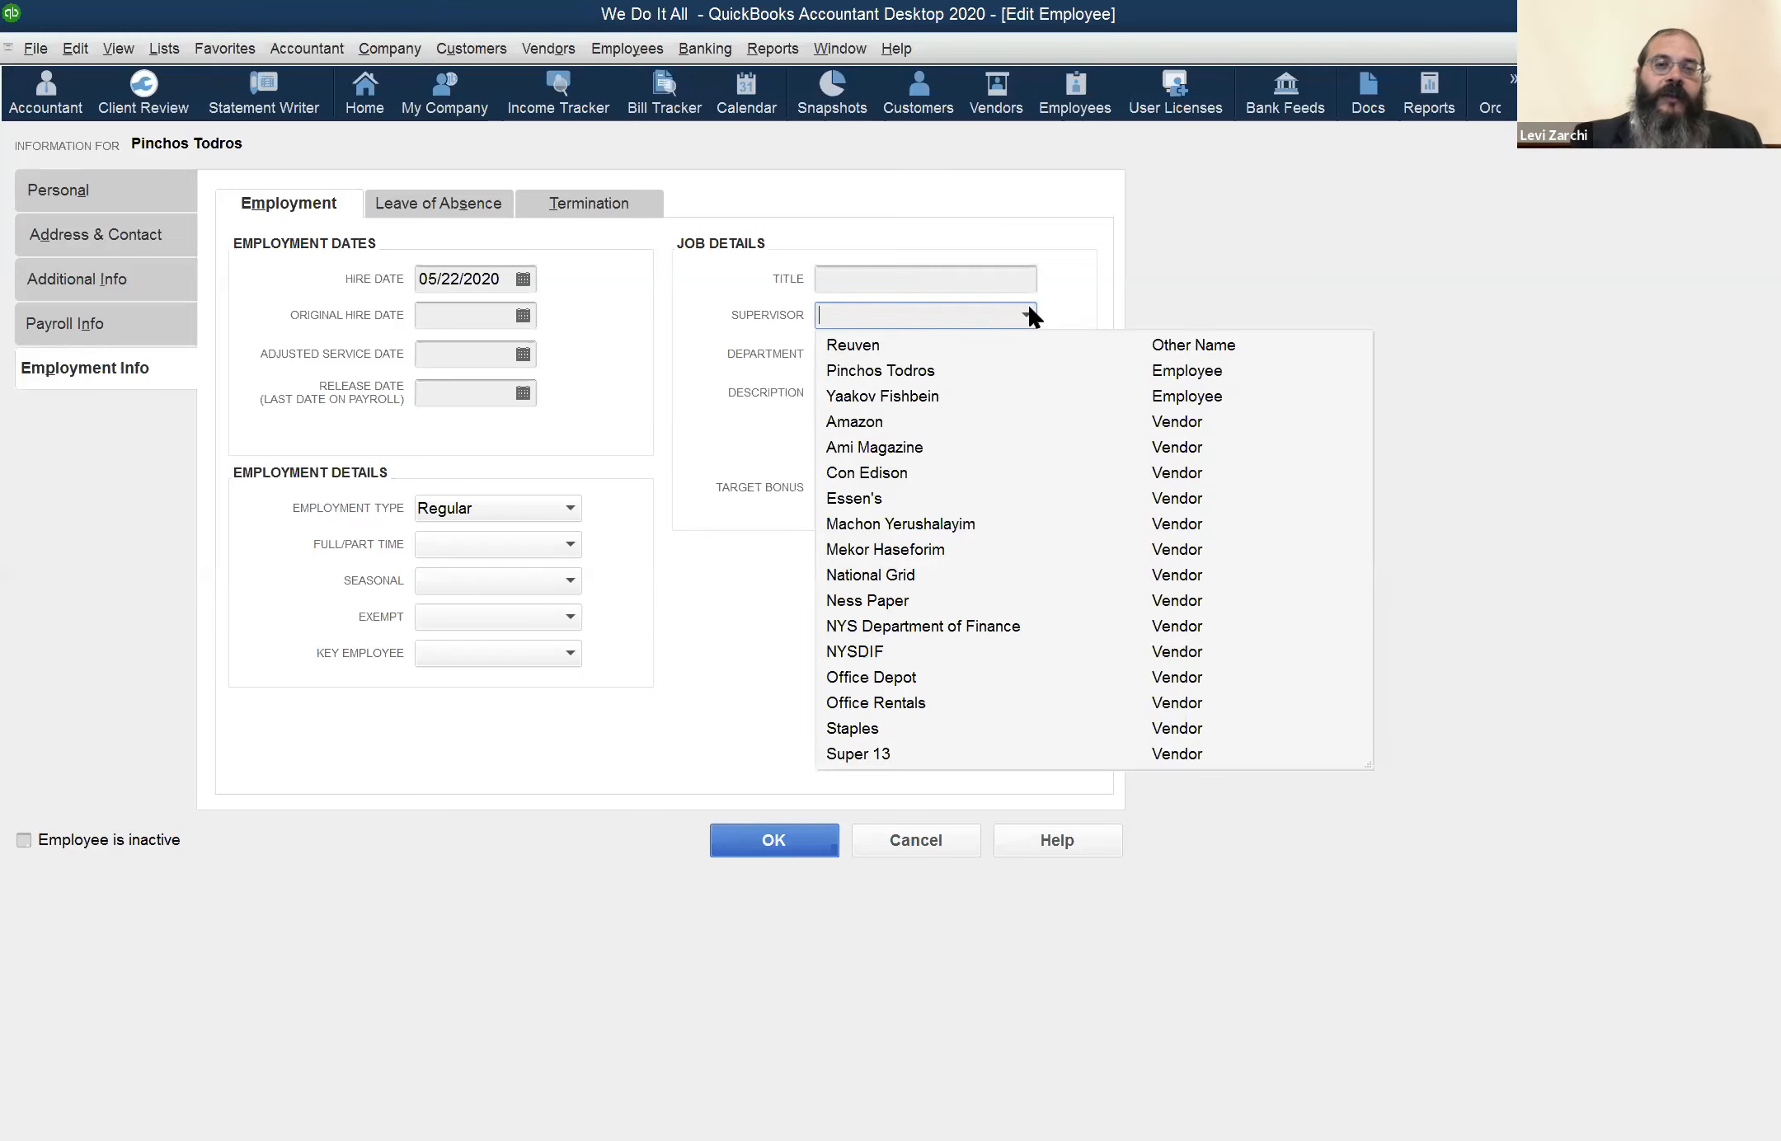
click(1051, 249)
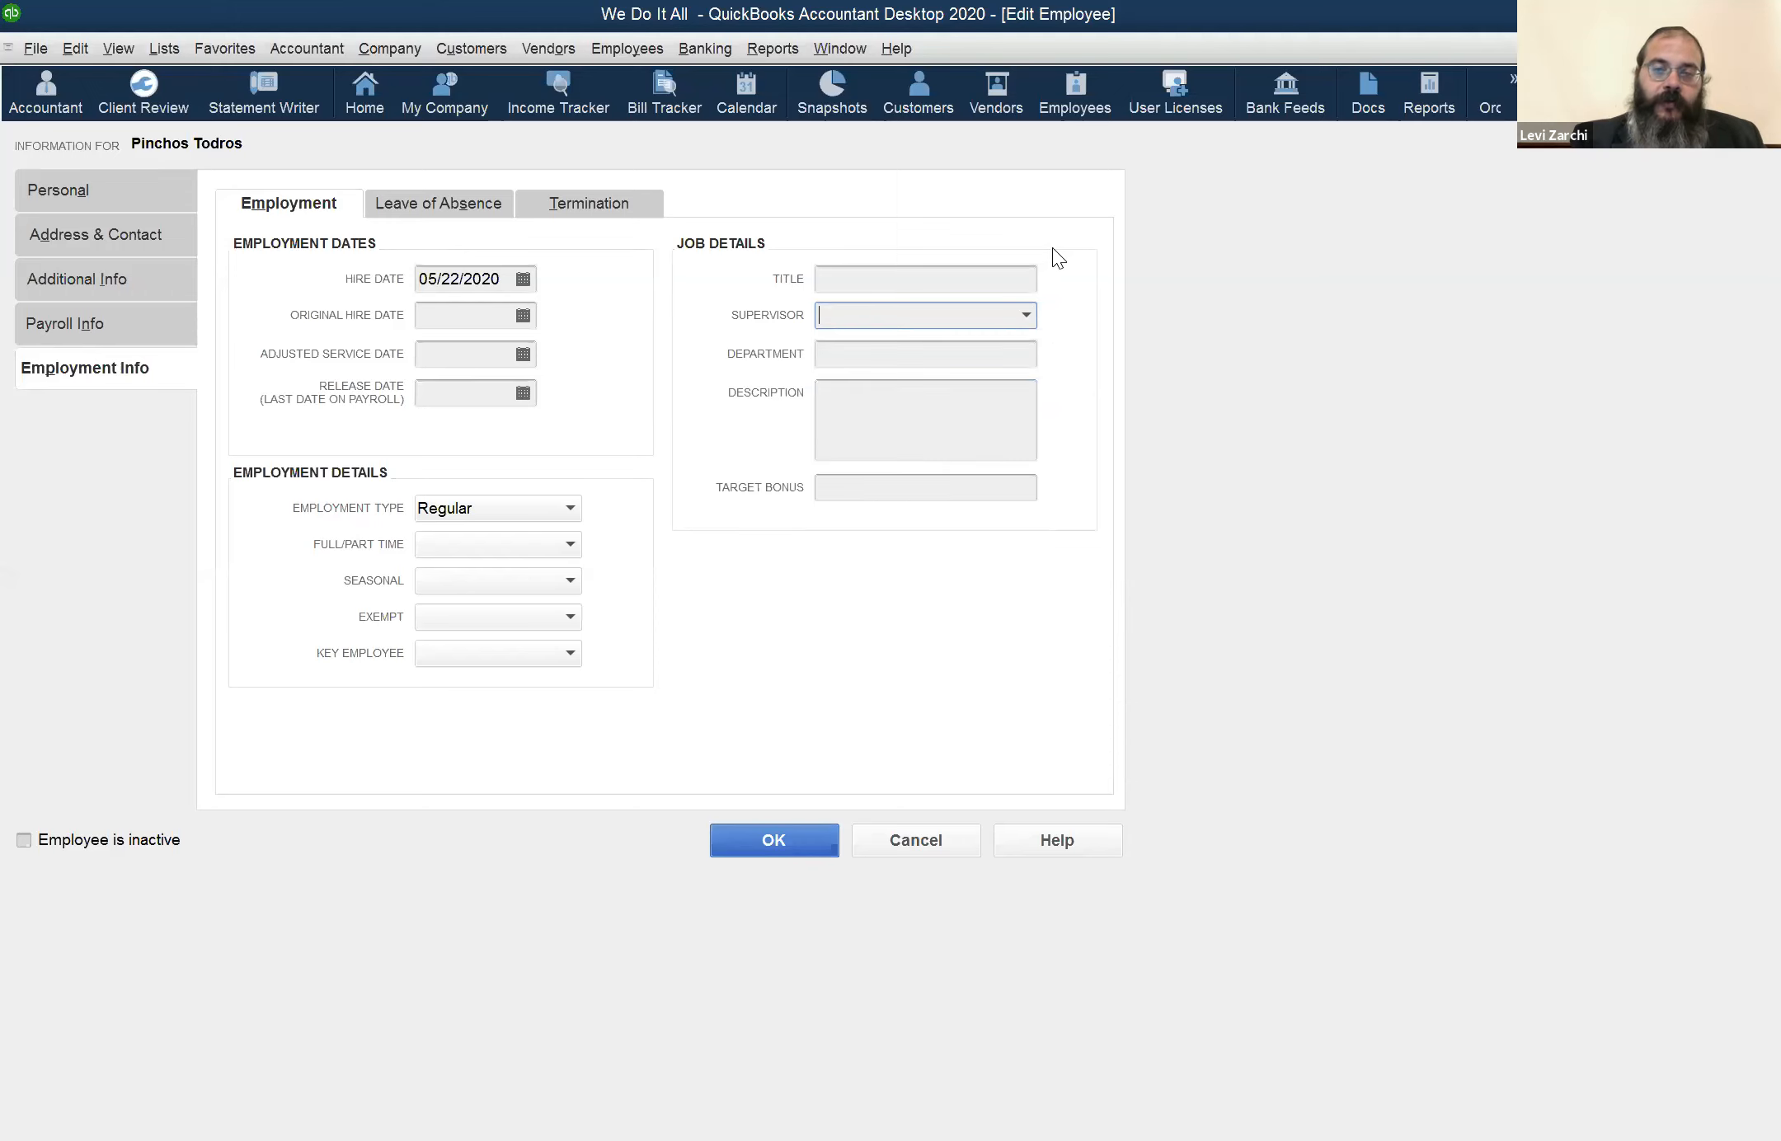
View the department and description fields in the job details, and close the employee record without saving
click(885, 353)
click(904, 399)
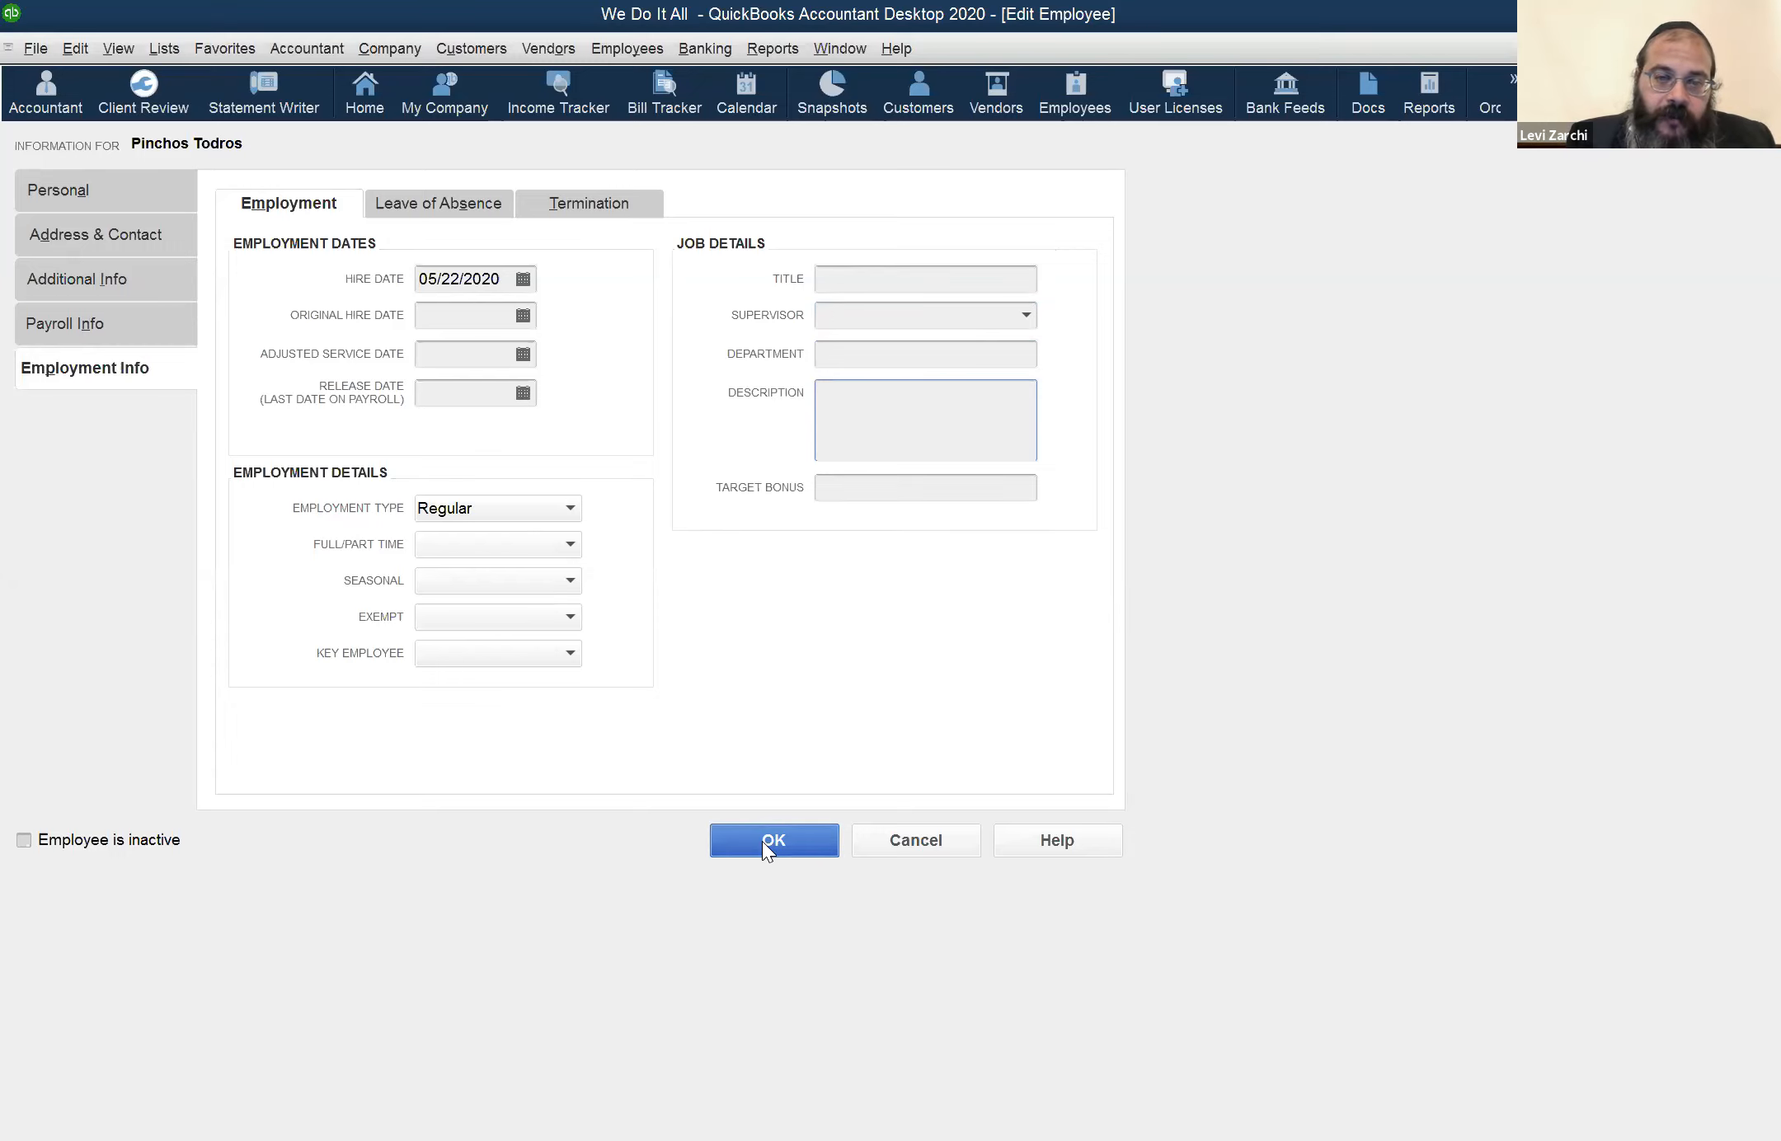
click(935, 848)
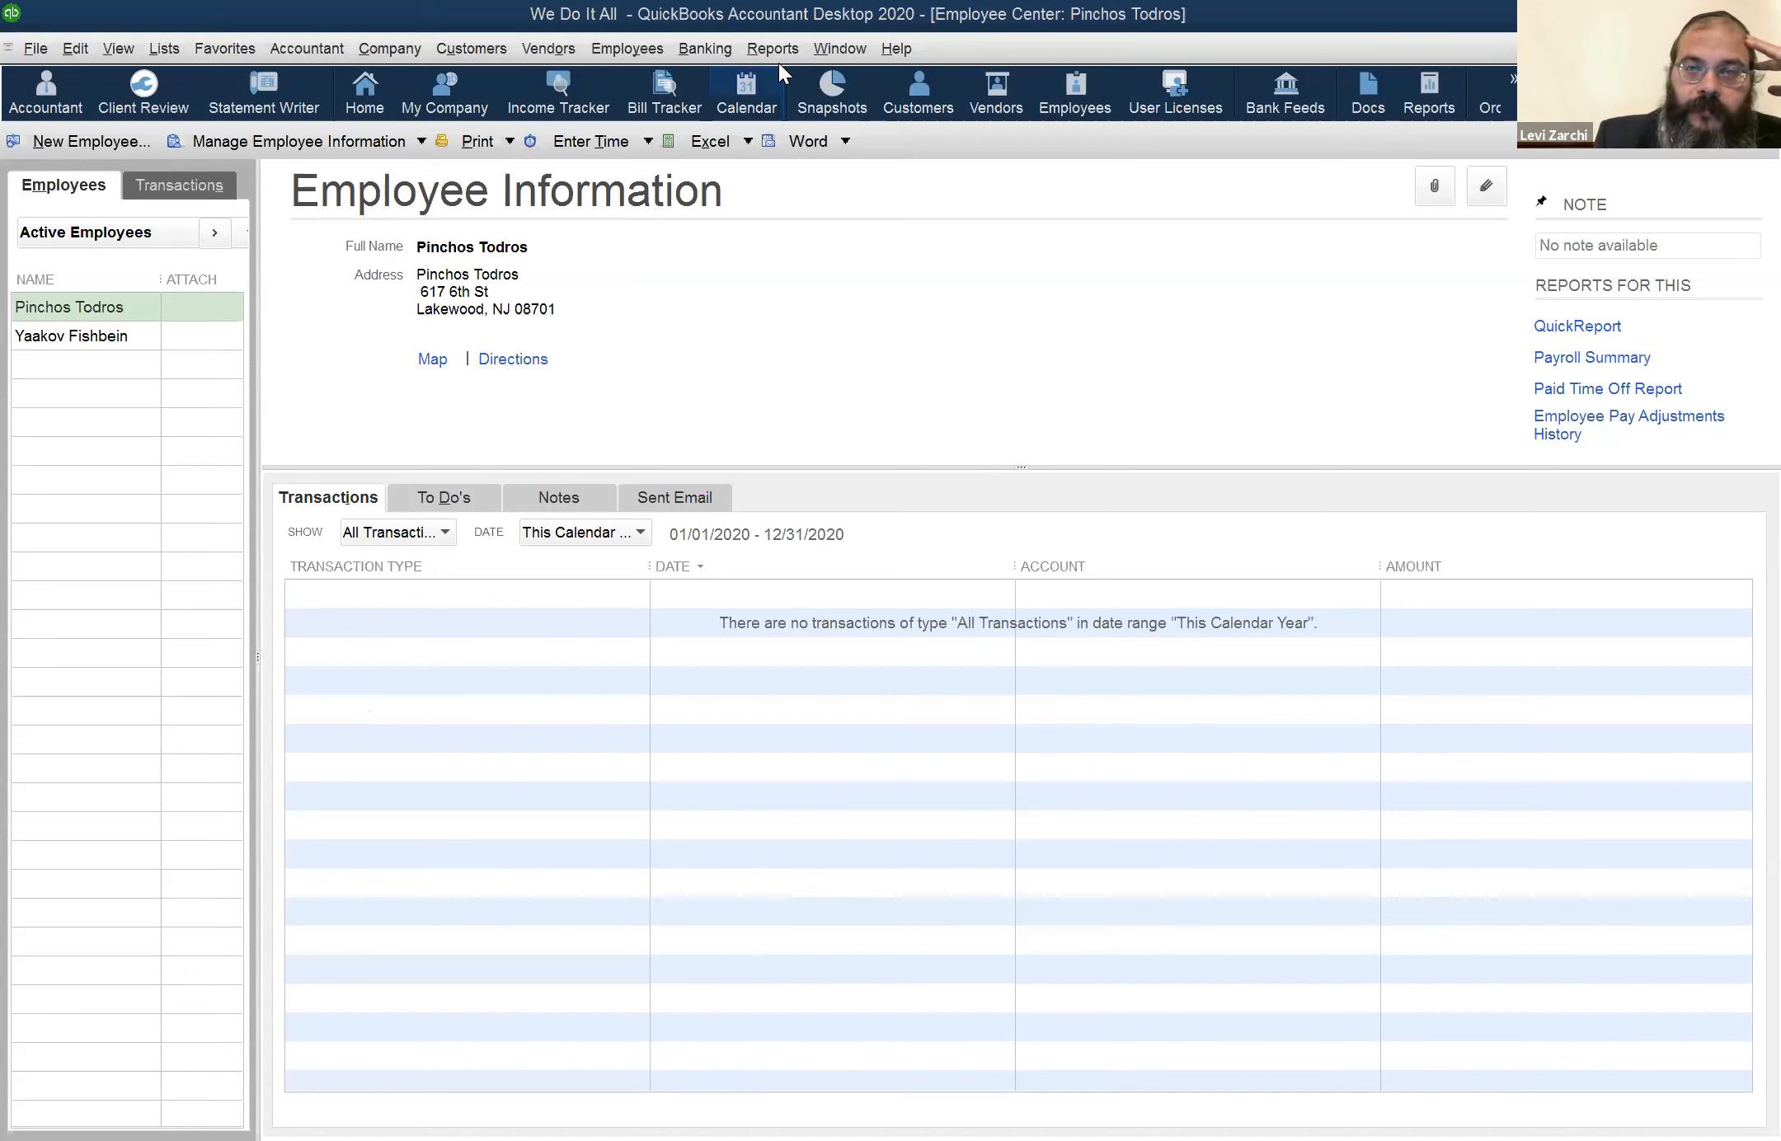
click(733, 46)
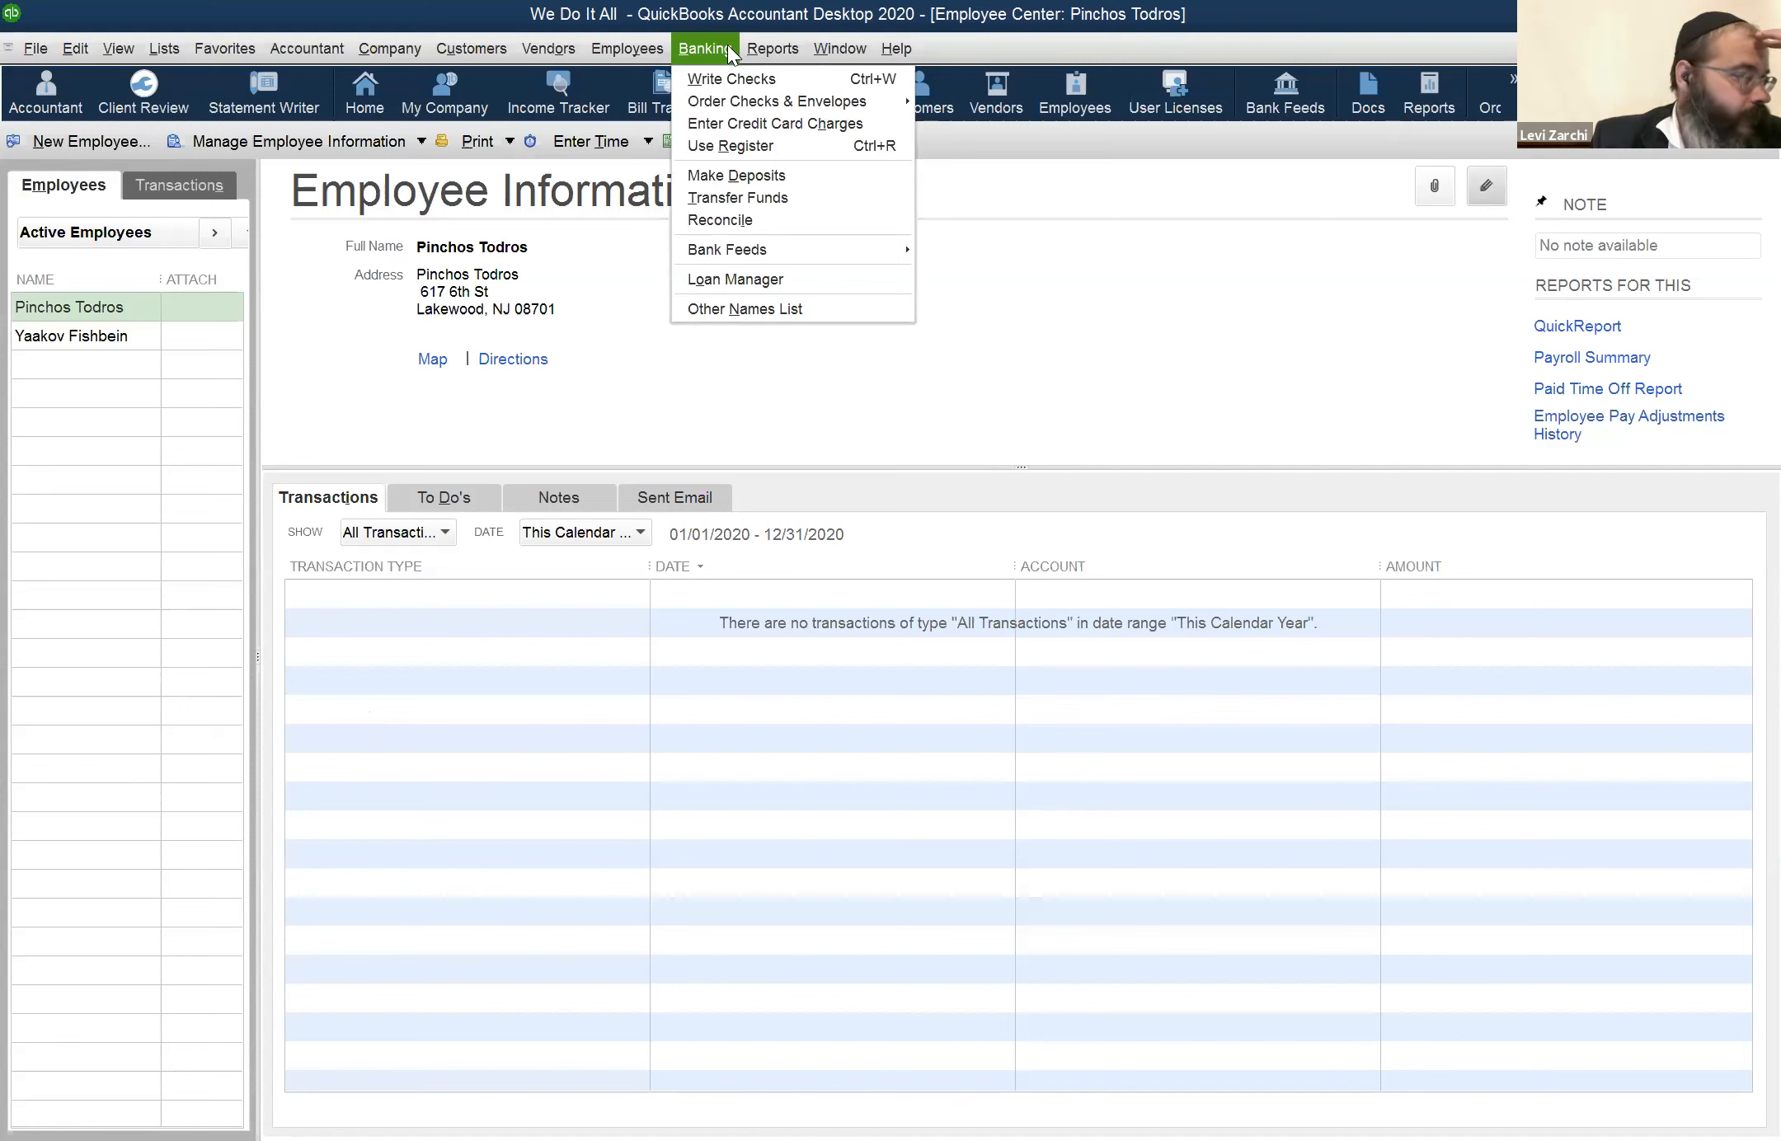
mouse_move(759, 50)
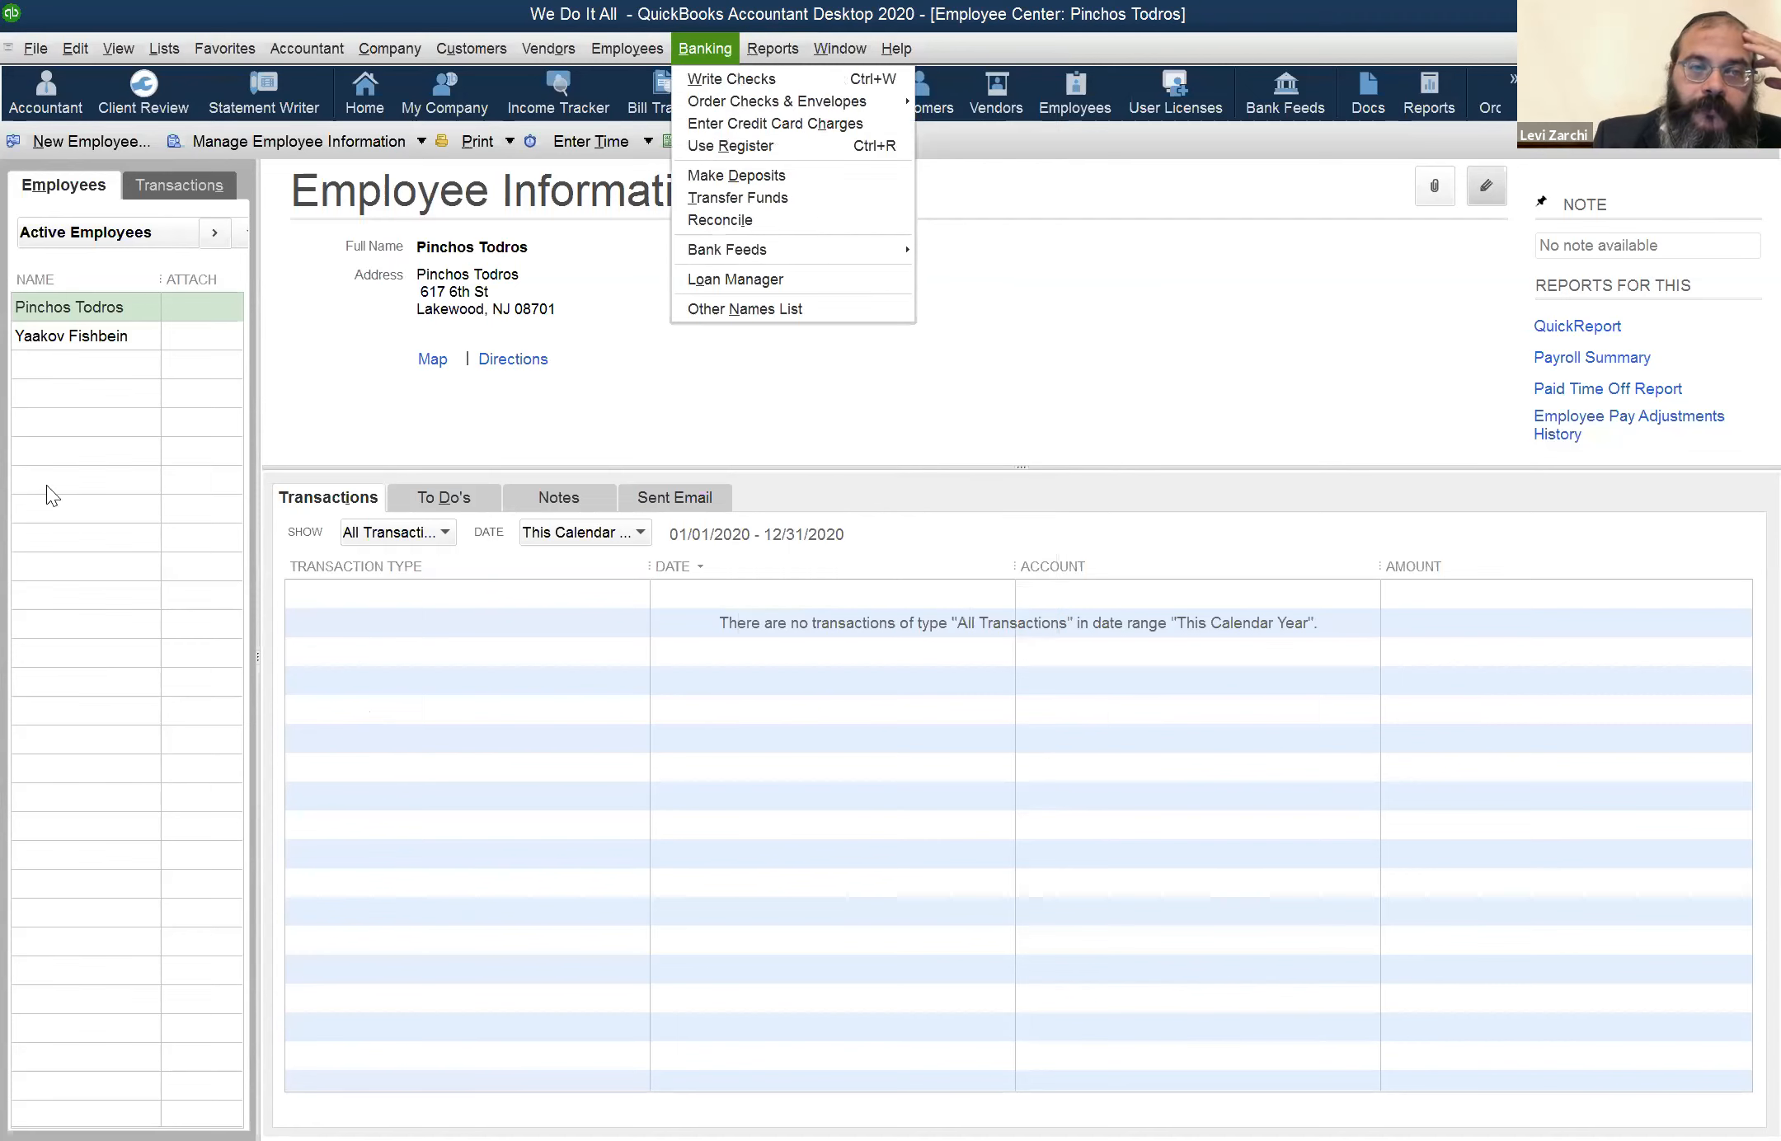
Open the first active employee's record for editing, look over the personal and address details, and close it
double_click(85, 319)
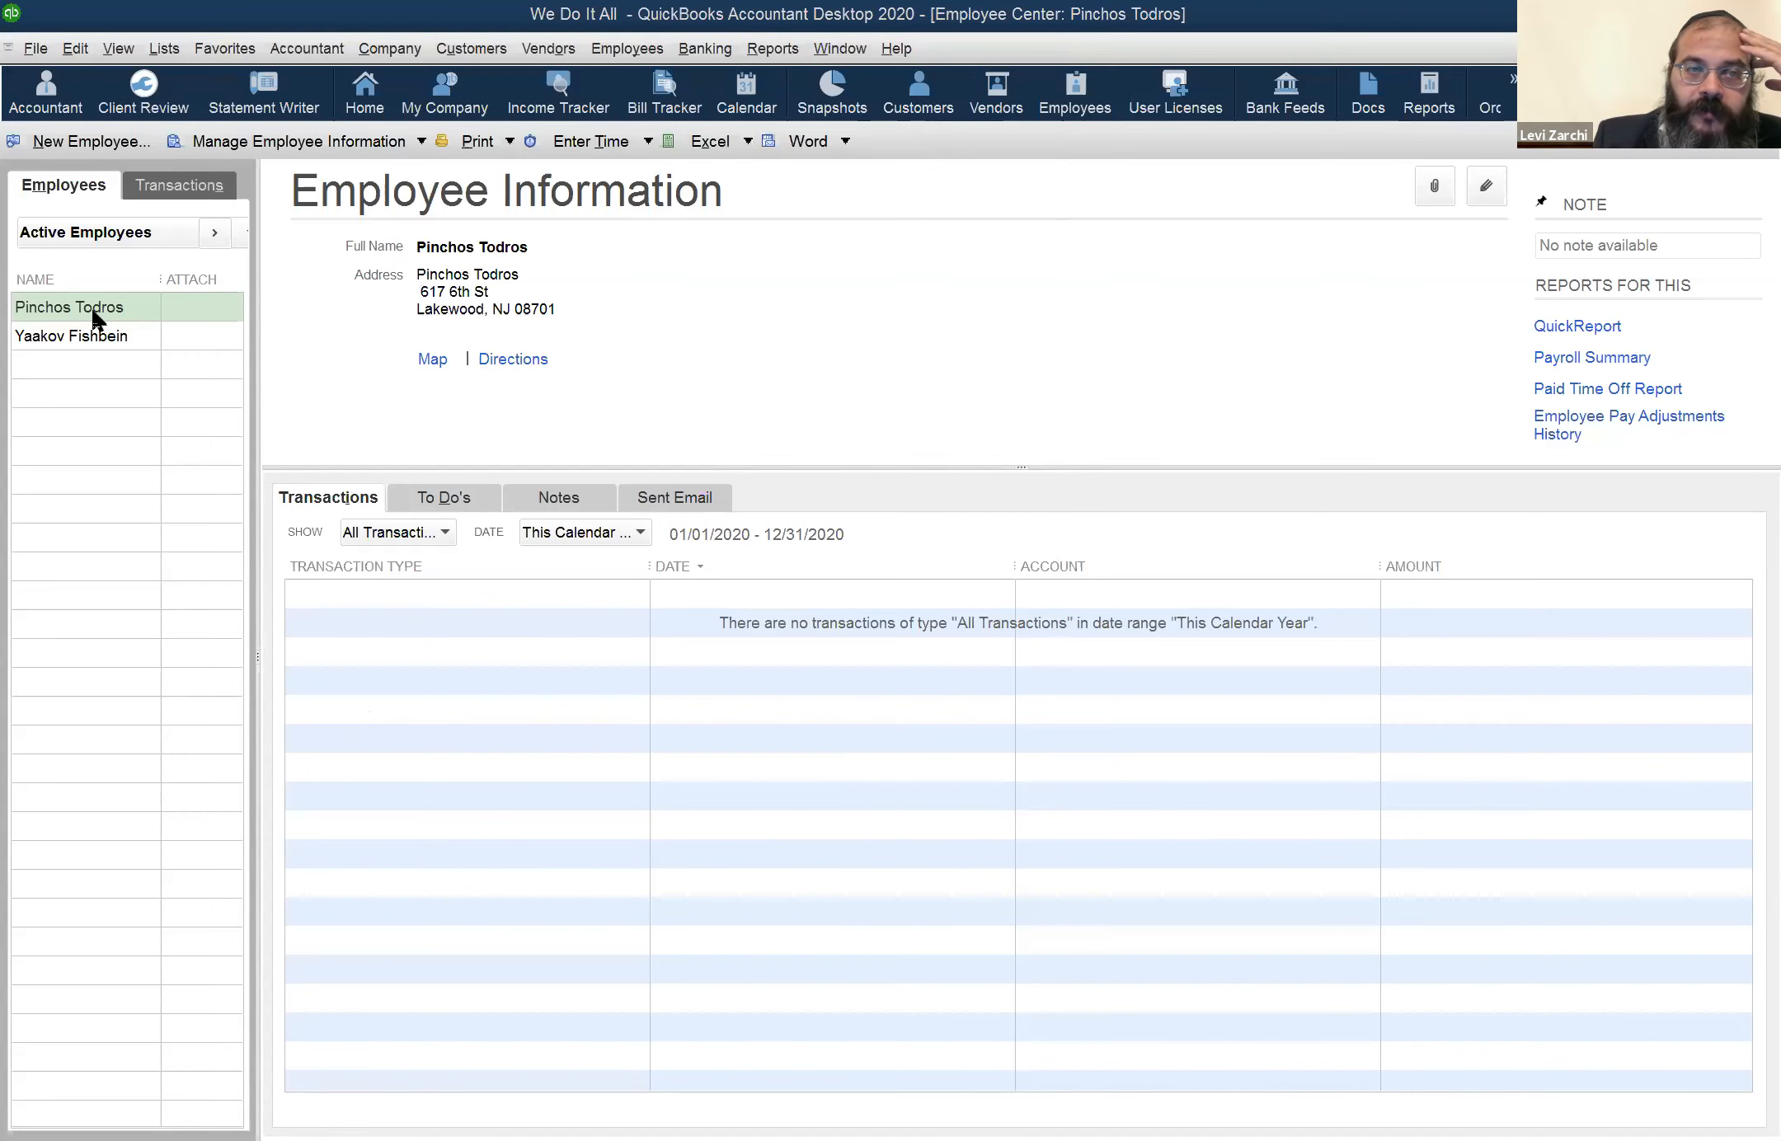
click(141, 310)
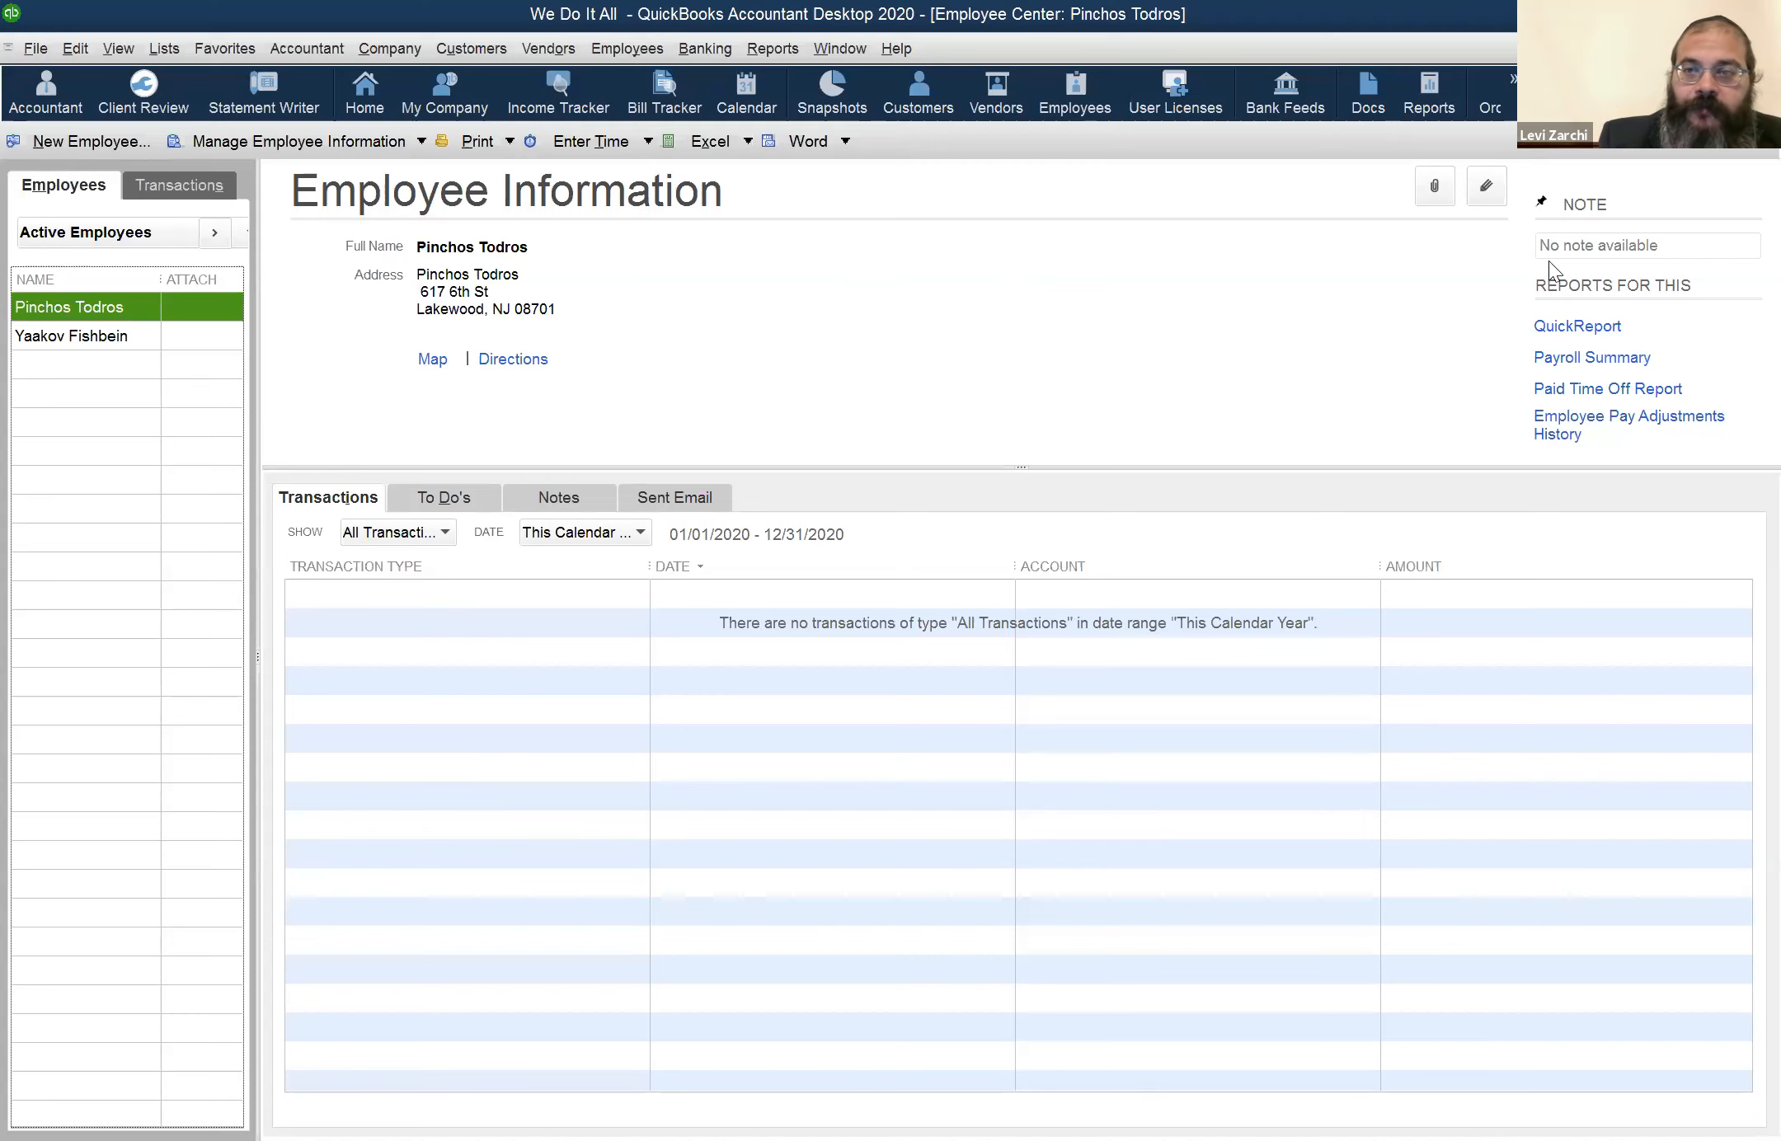
click(1488, 192)
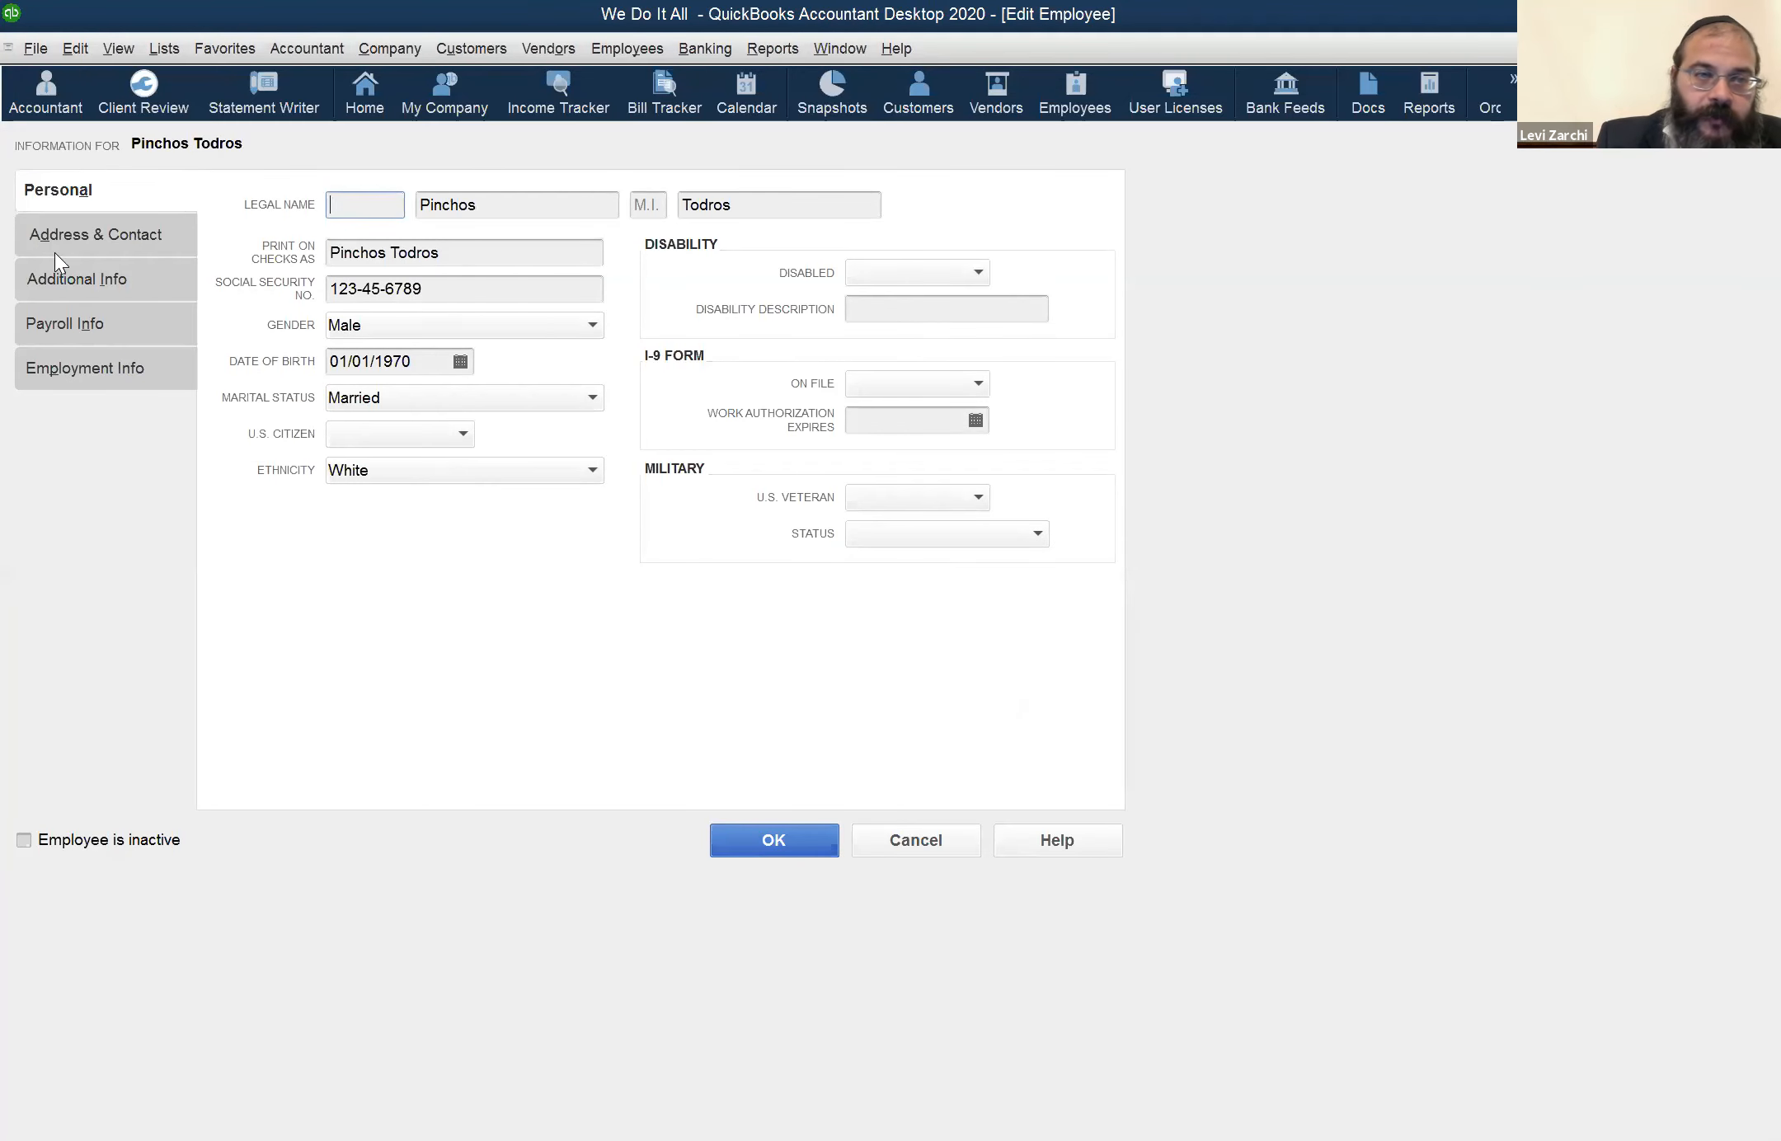
click(113, 234)
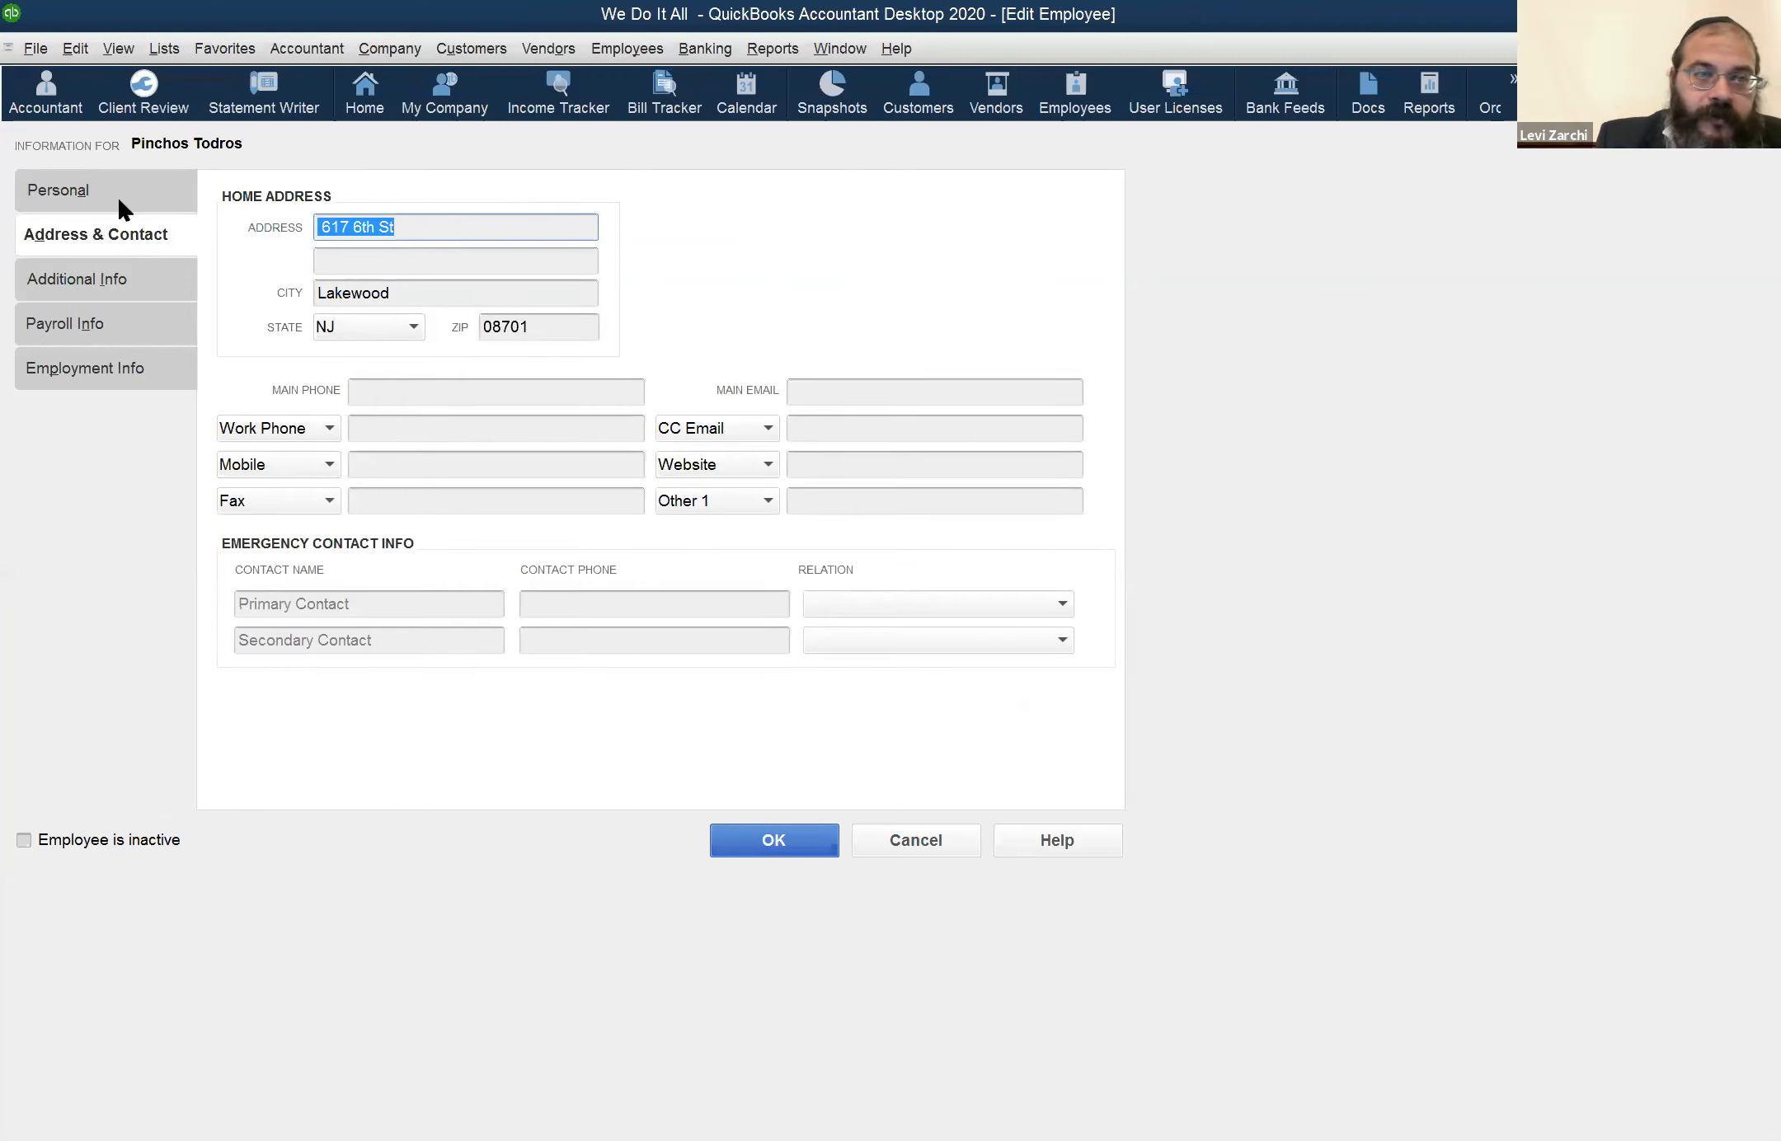
click(118, 194)
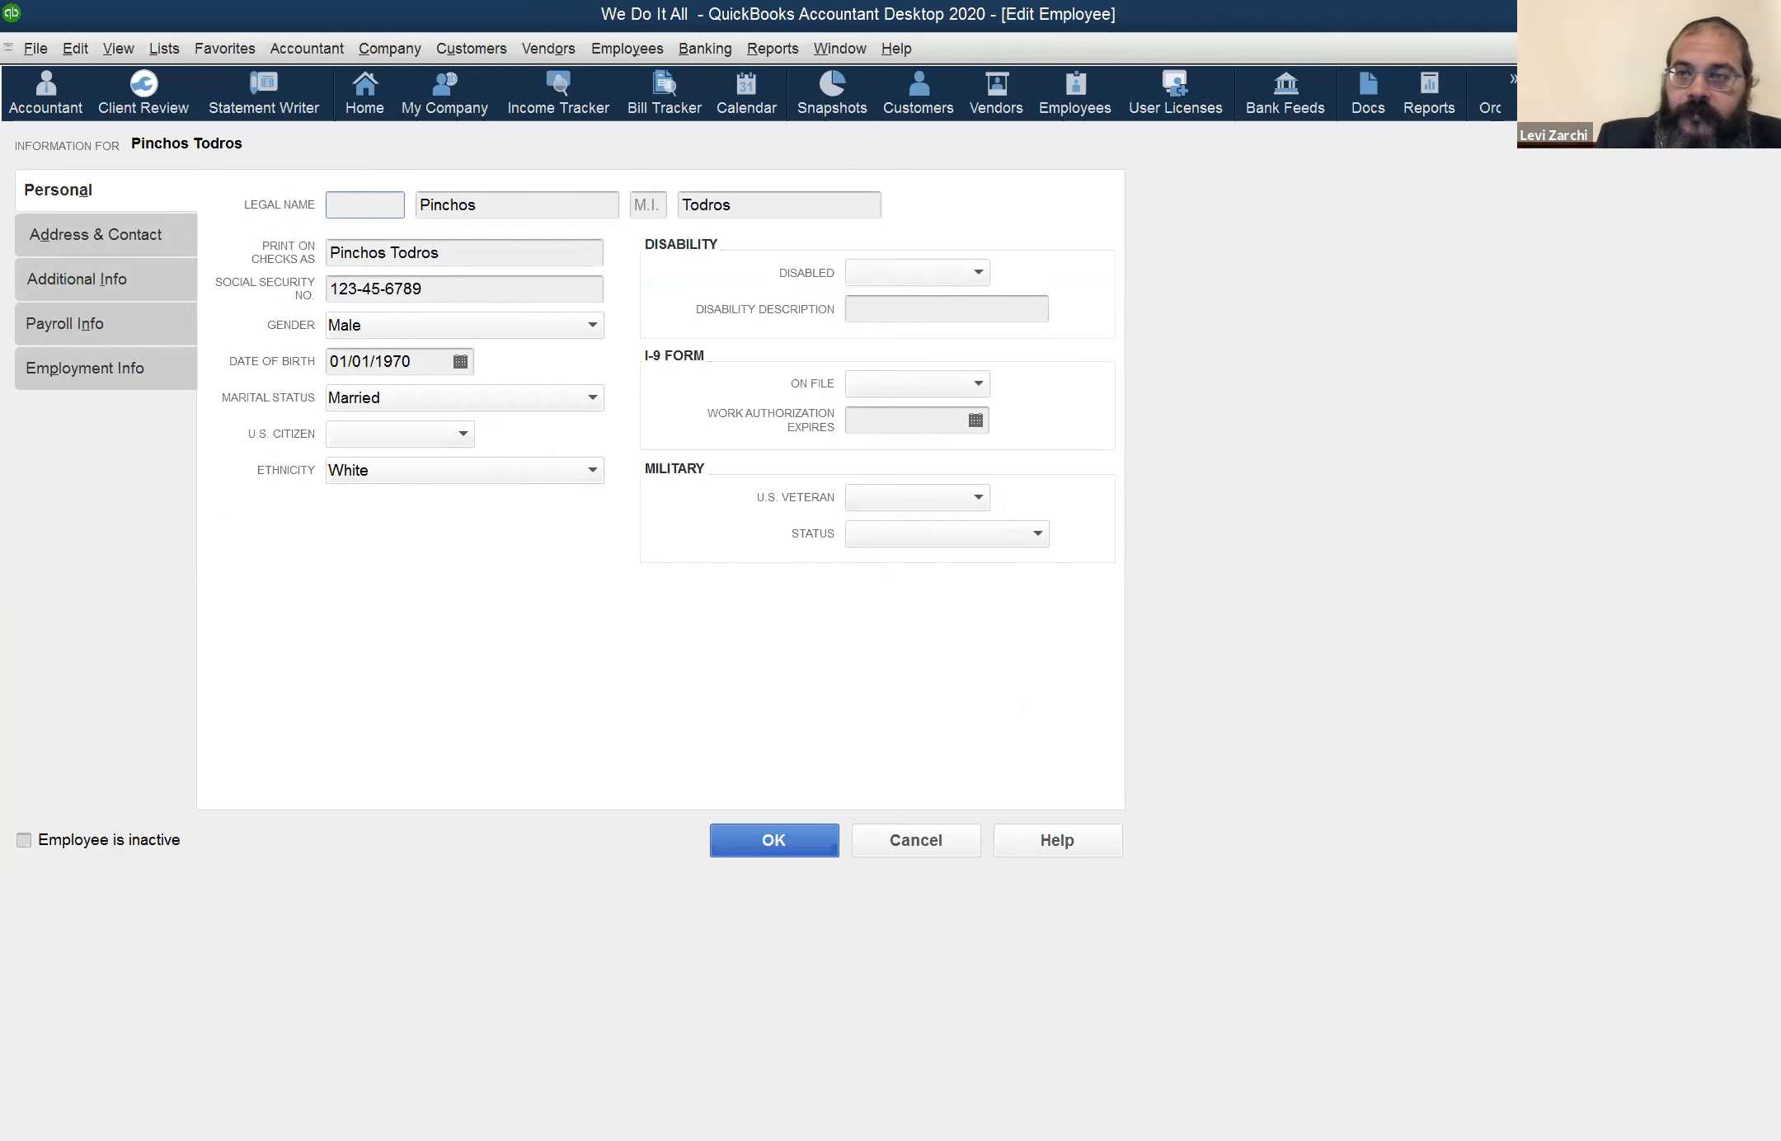
click(123, 239)
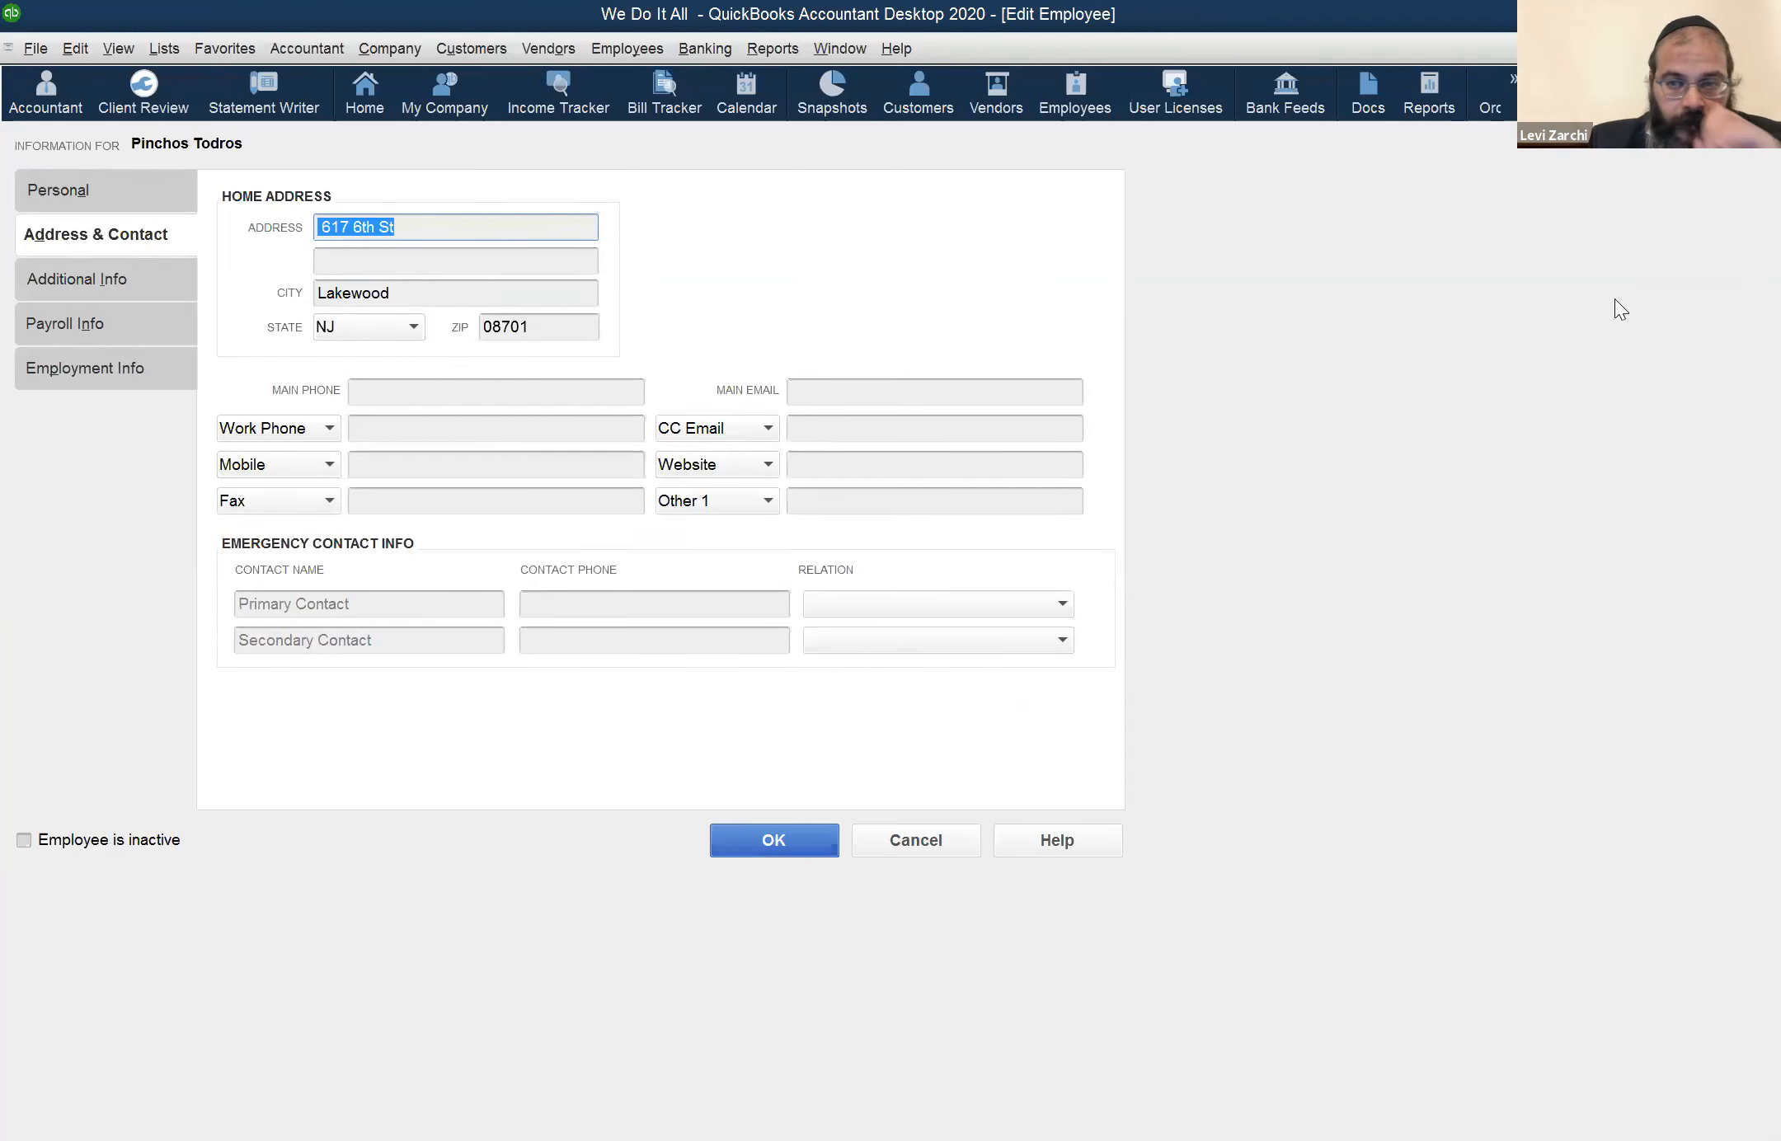
key(Escape)
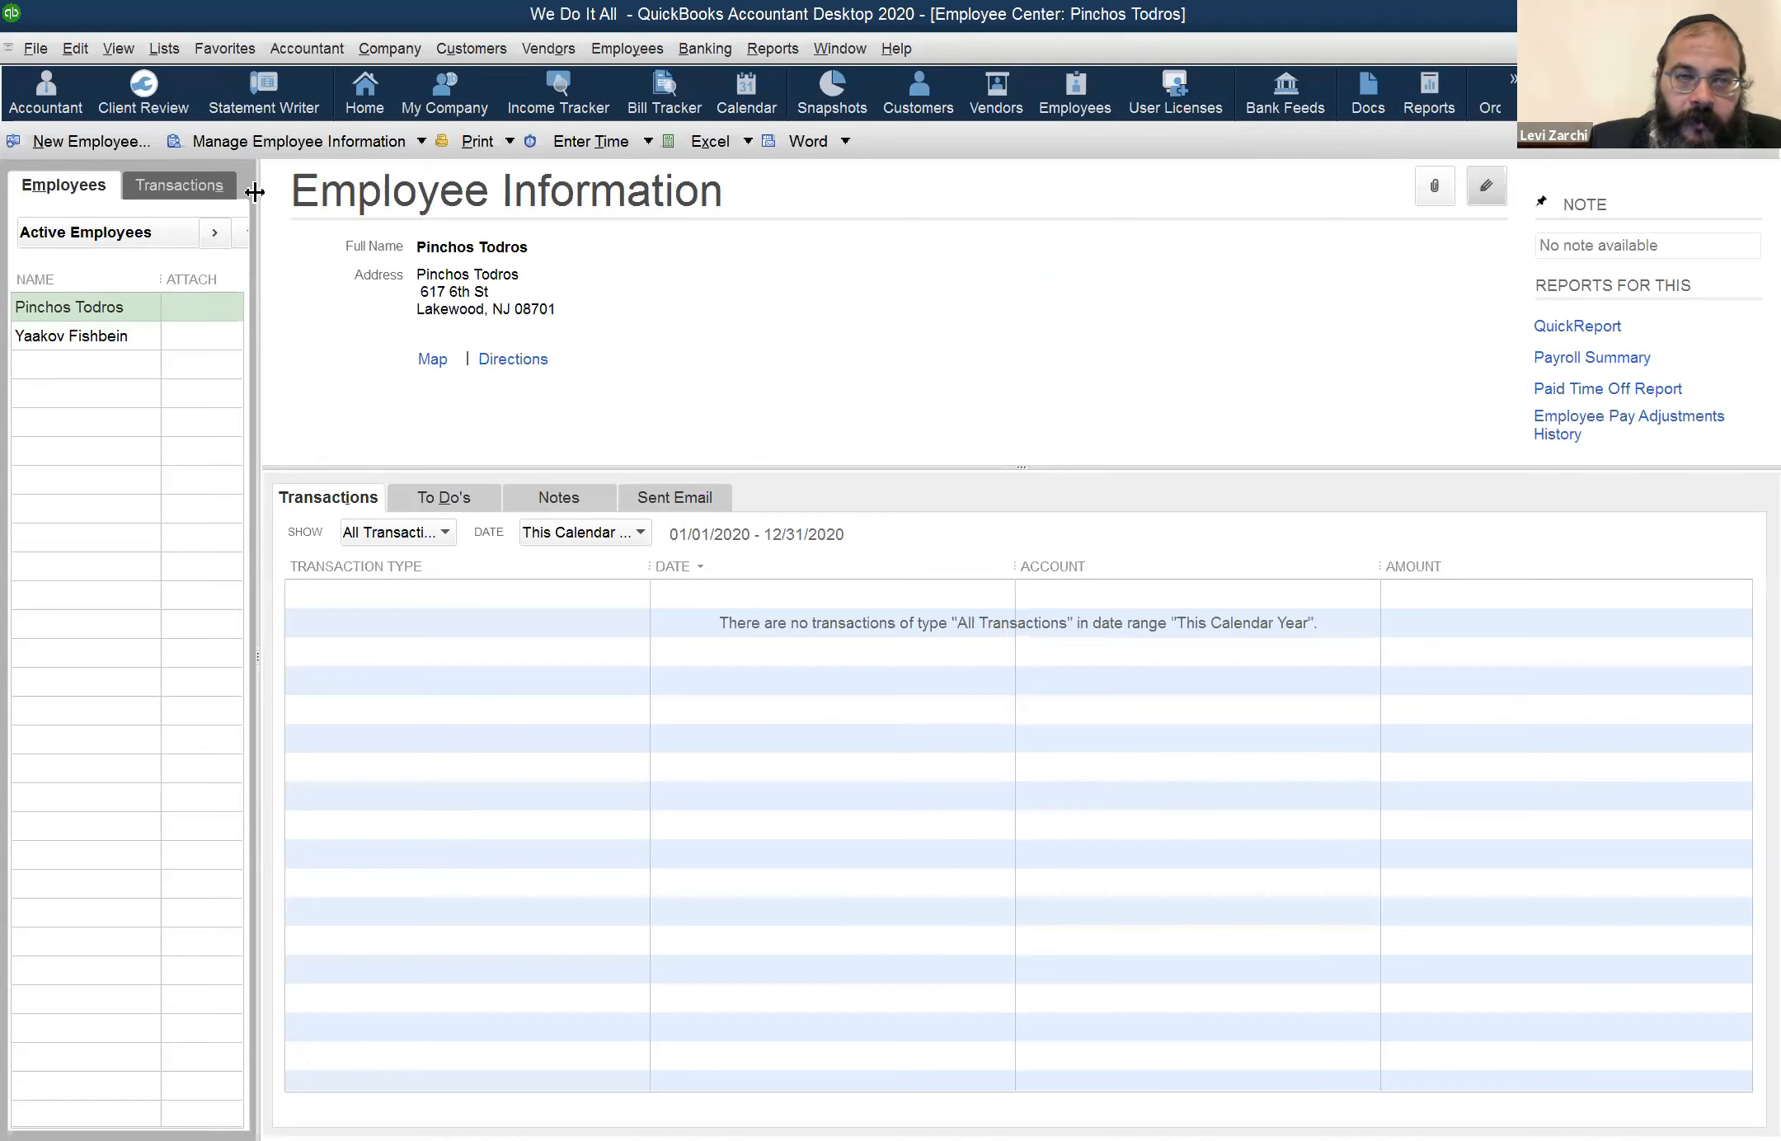
Reopen the same employee's record and review the personal, address and contact, additional and payroll information
click(1487, 183)
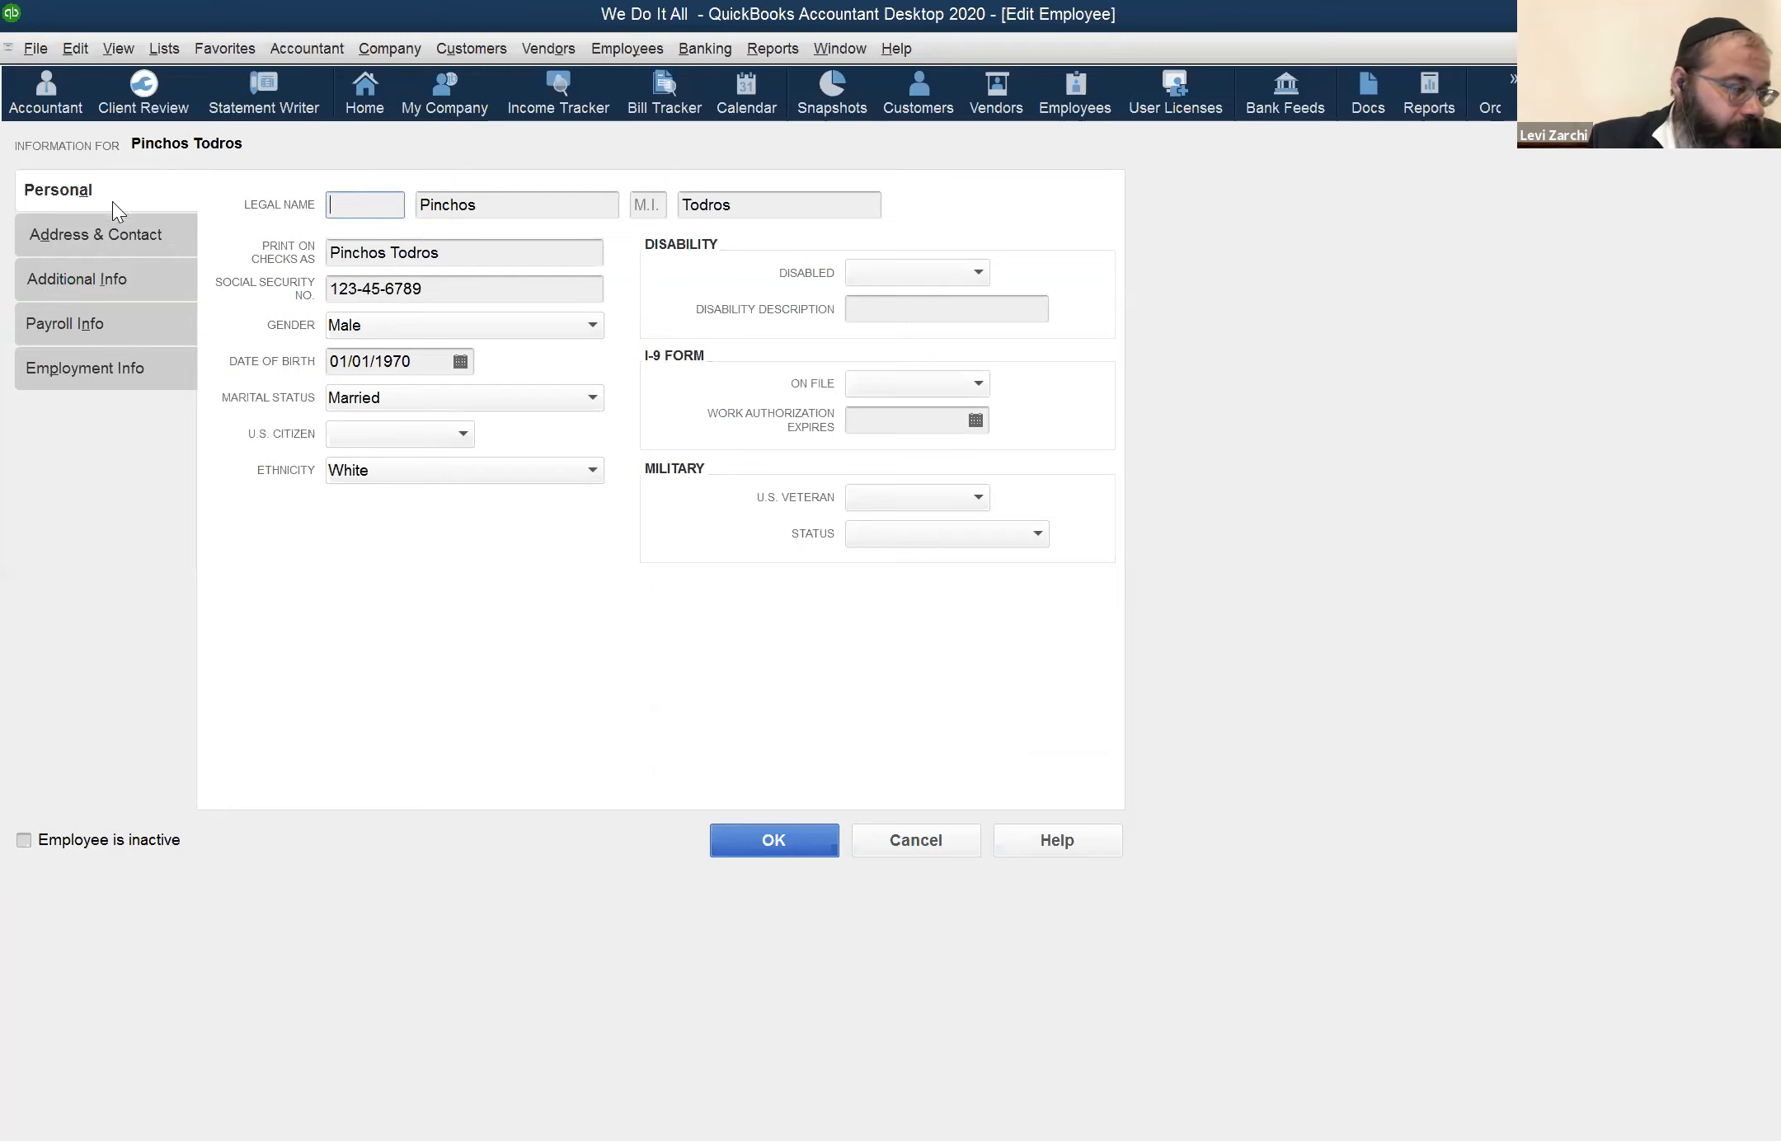
click(412, 363)
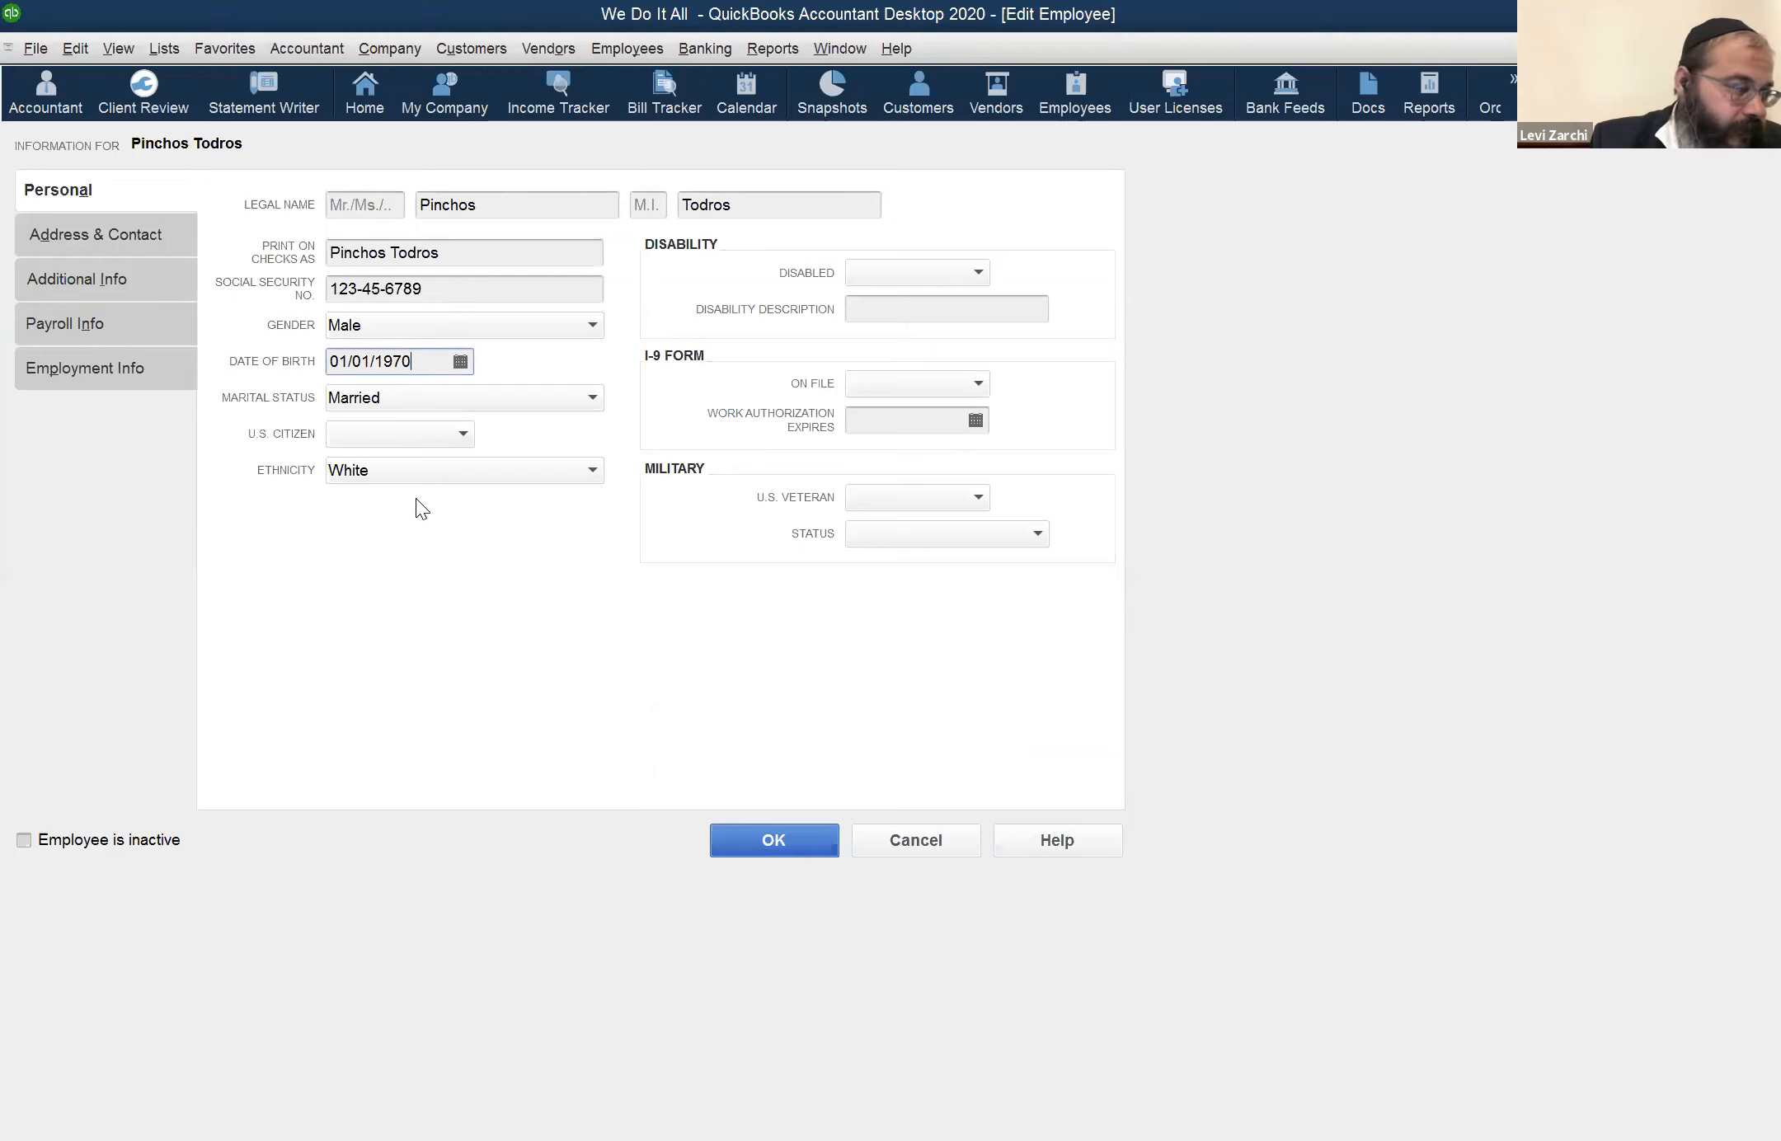
click(99, 239)
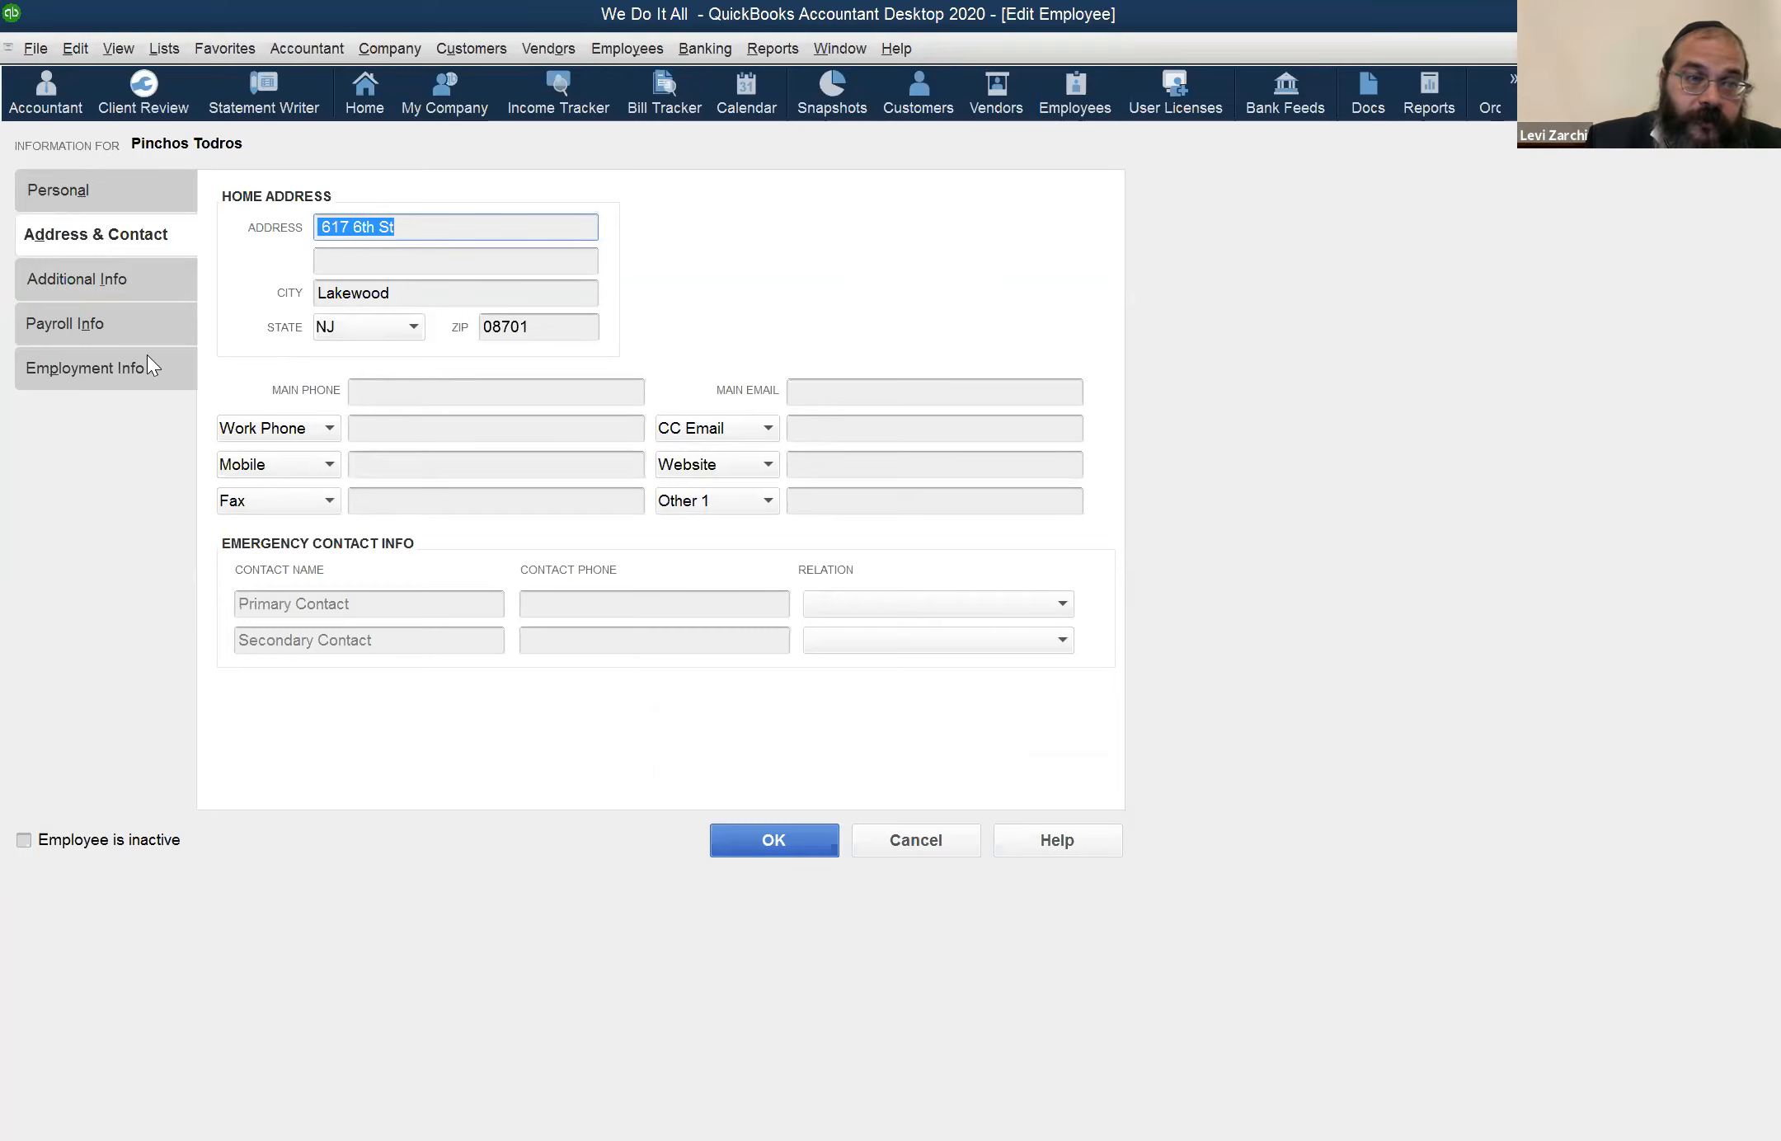
click(117, 293)
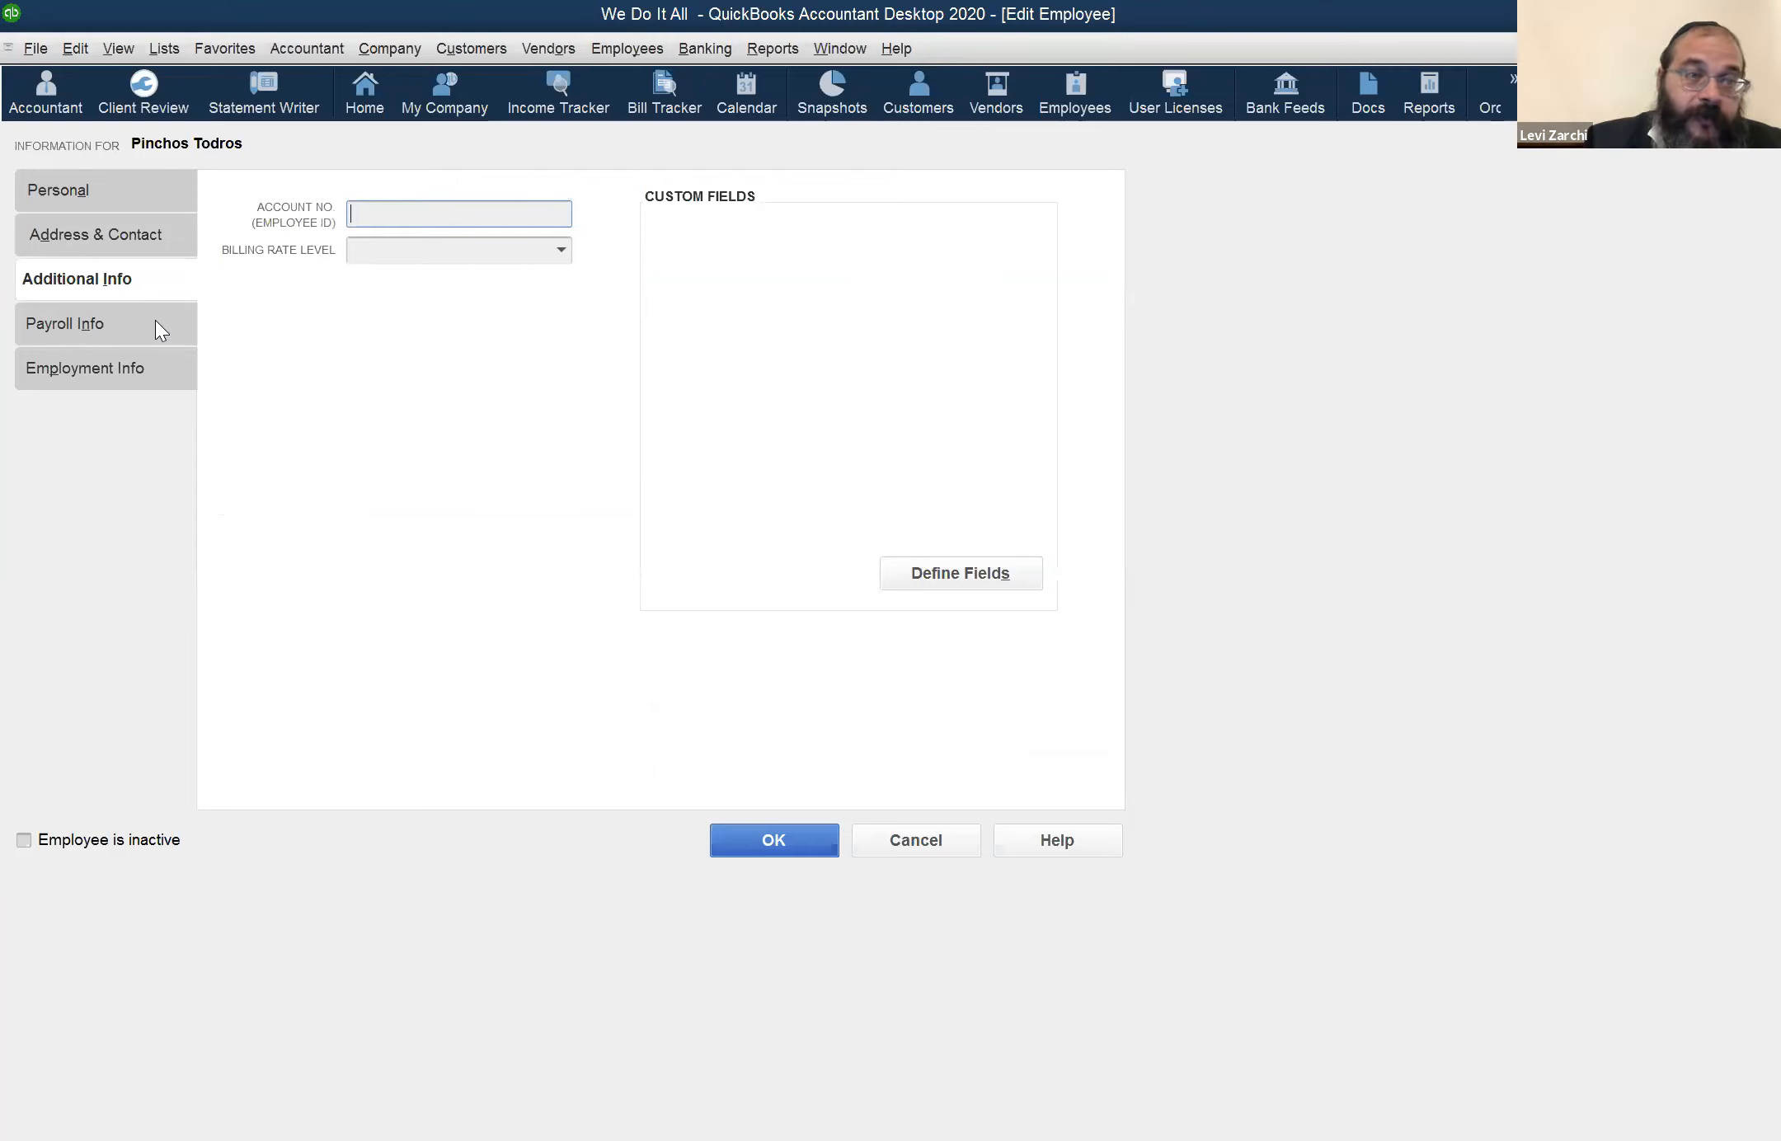
click(150, 318)
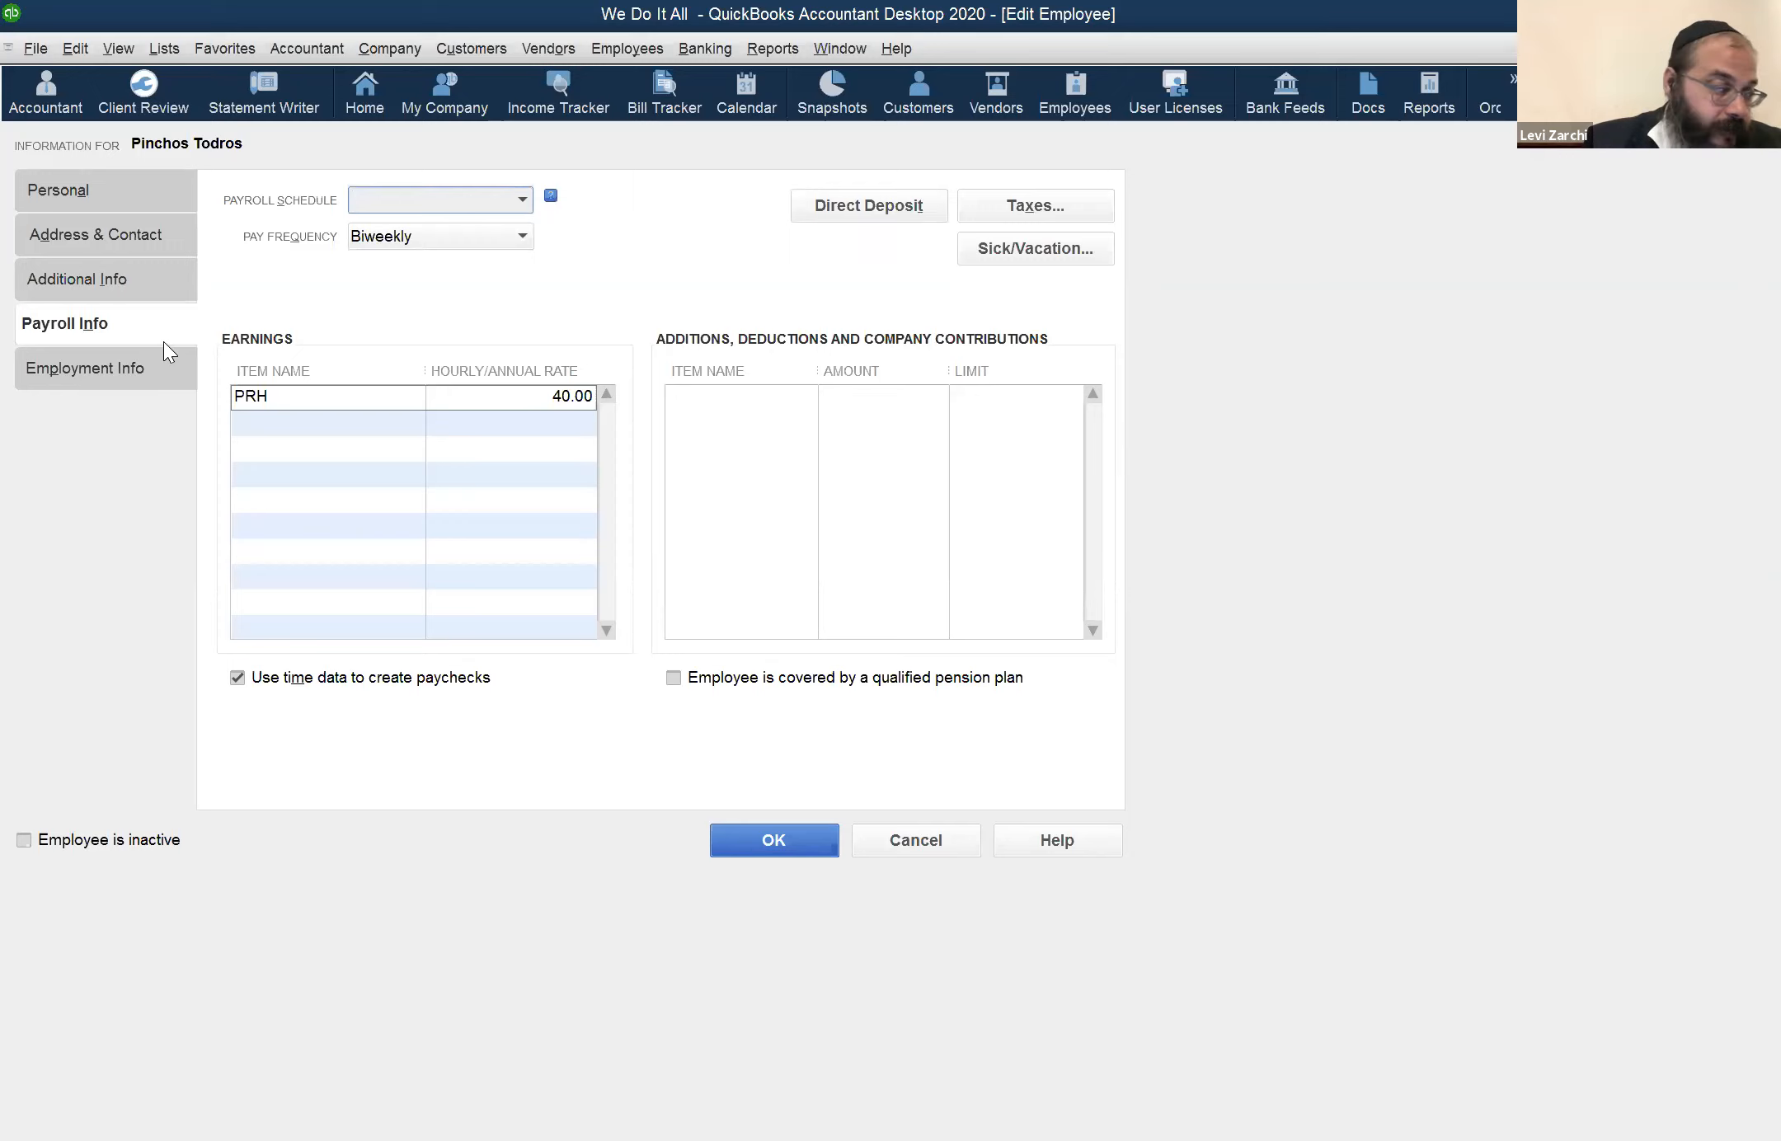
Examine the available pay frequencies and payroll schedule choices in the employee's payroll information, leaving both unchanged
click(520, 238)
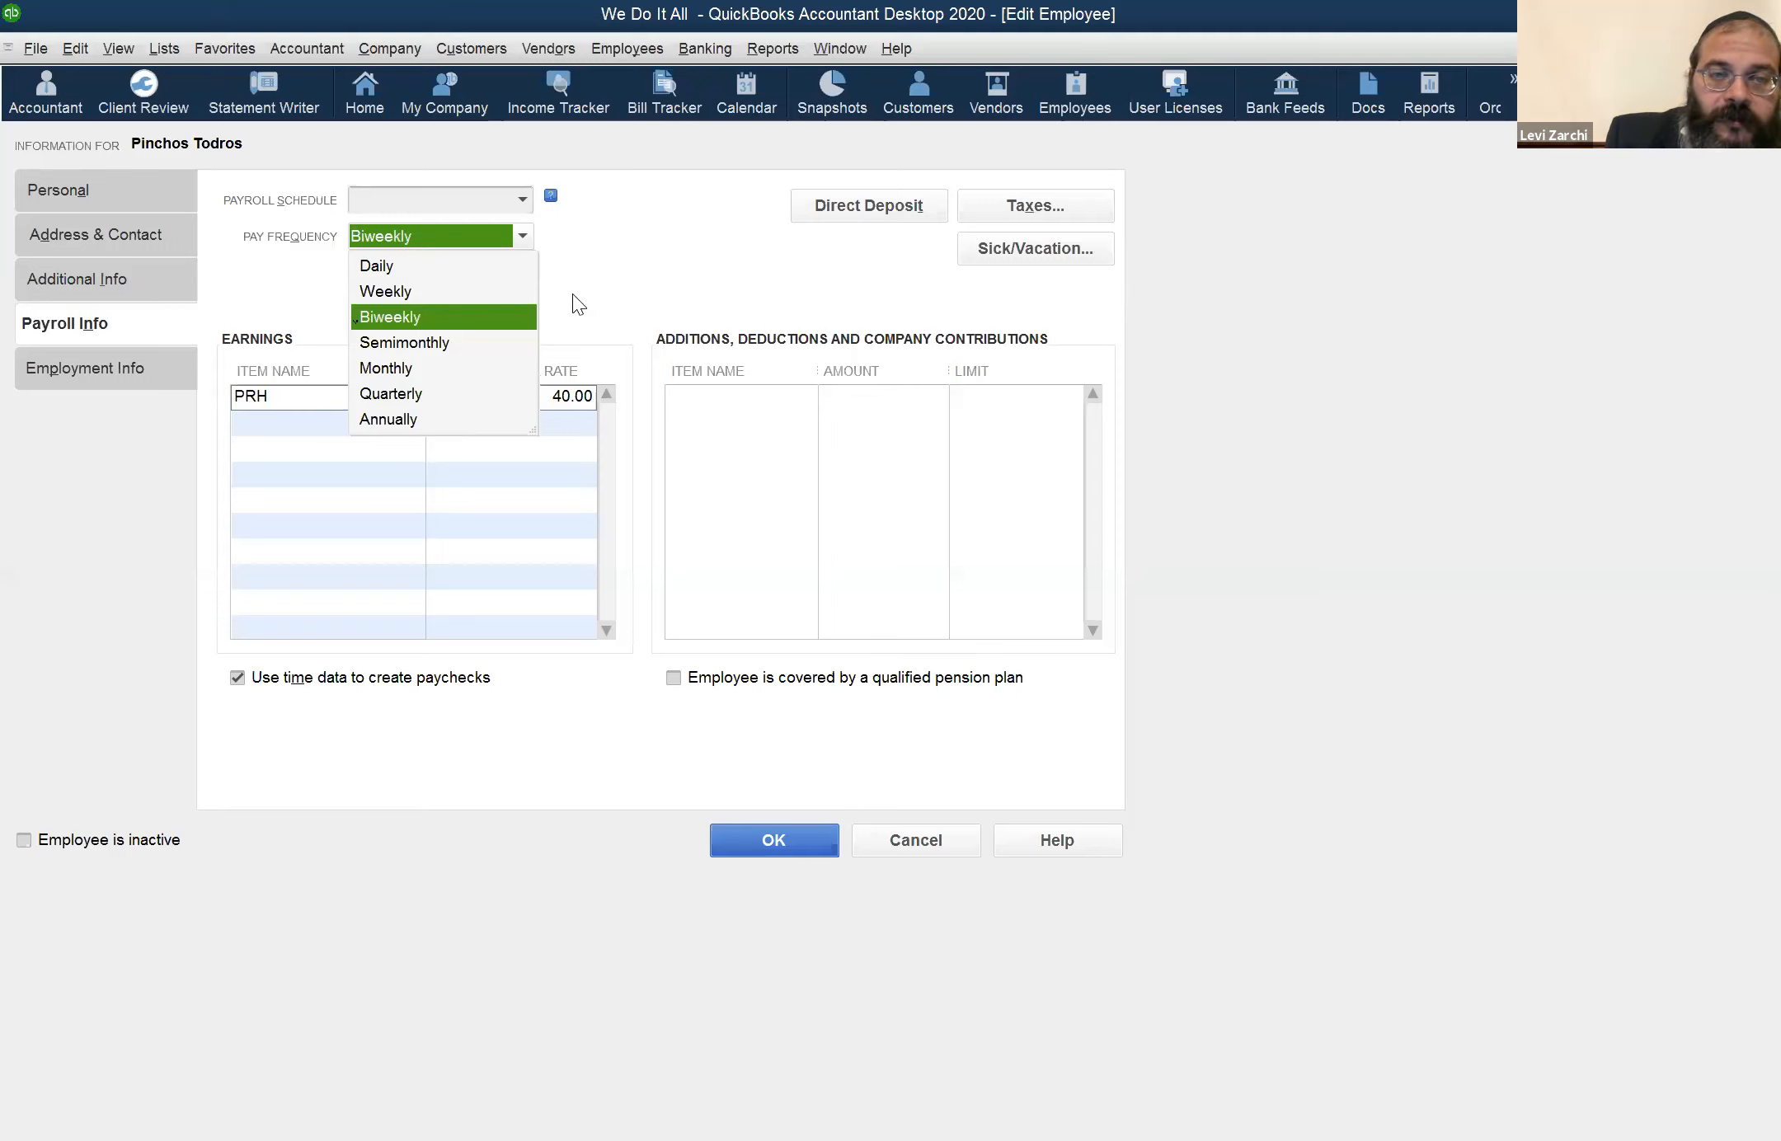
click(603, 277)
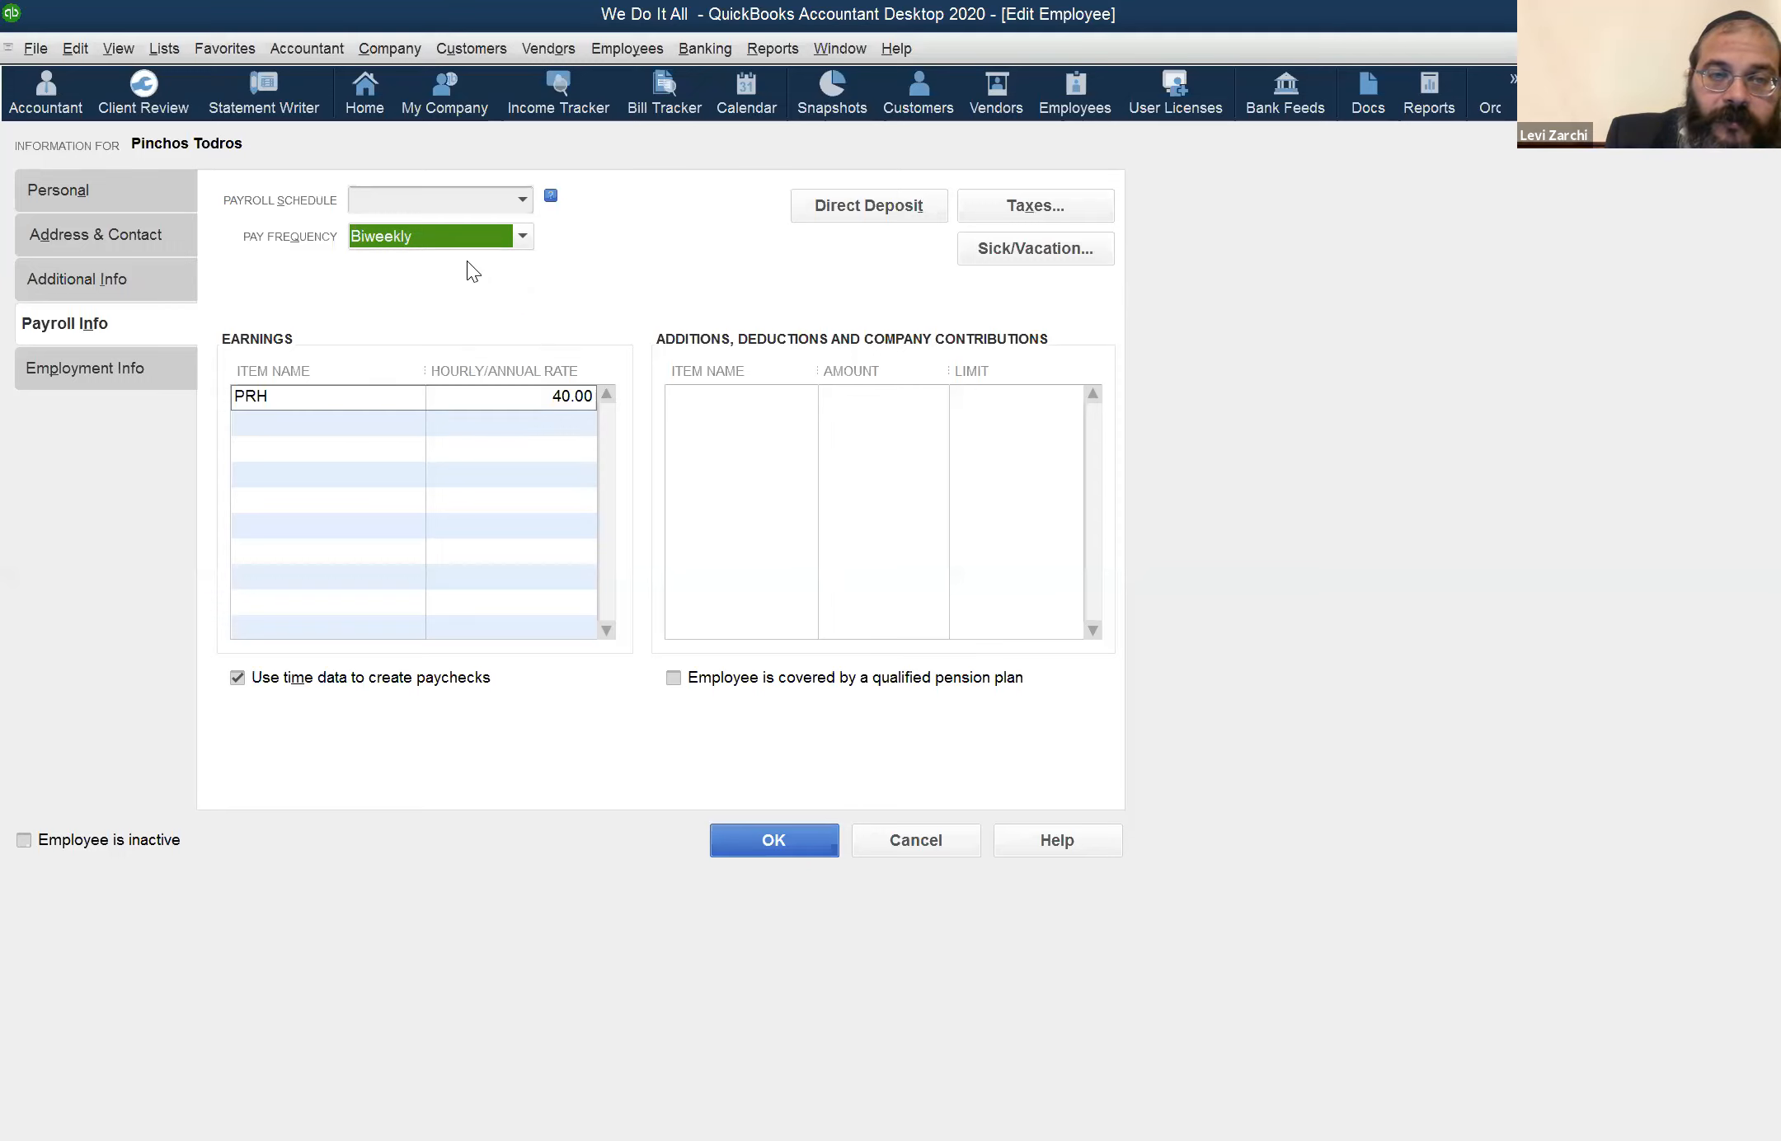
click(523, 198)
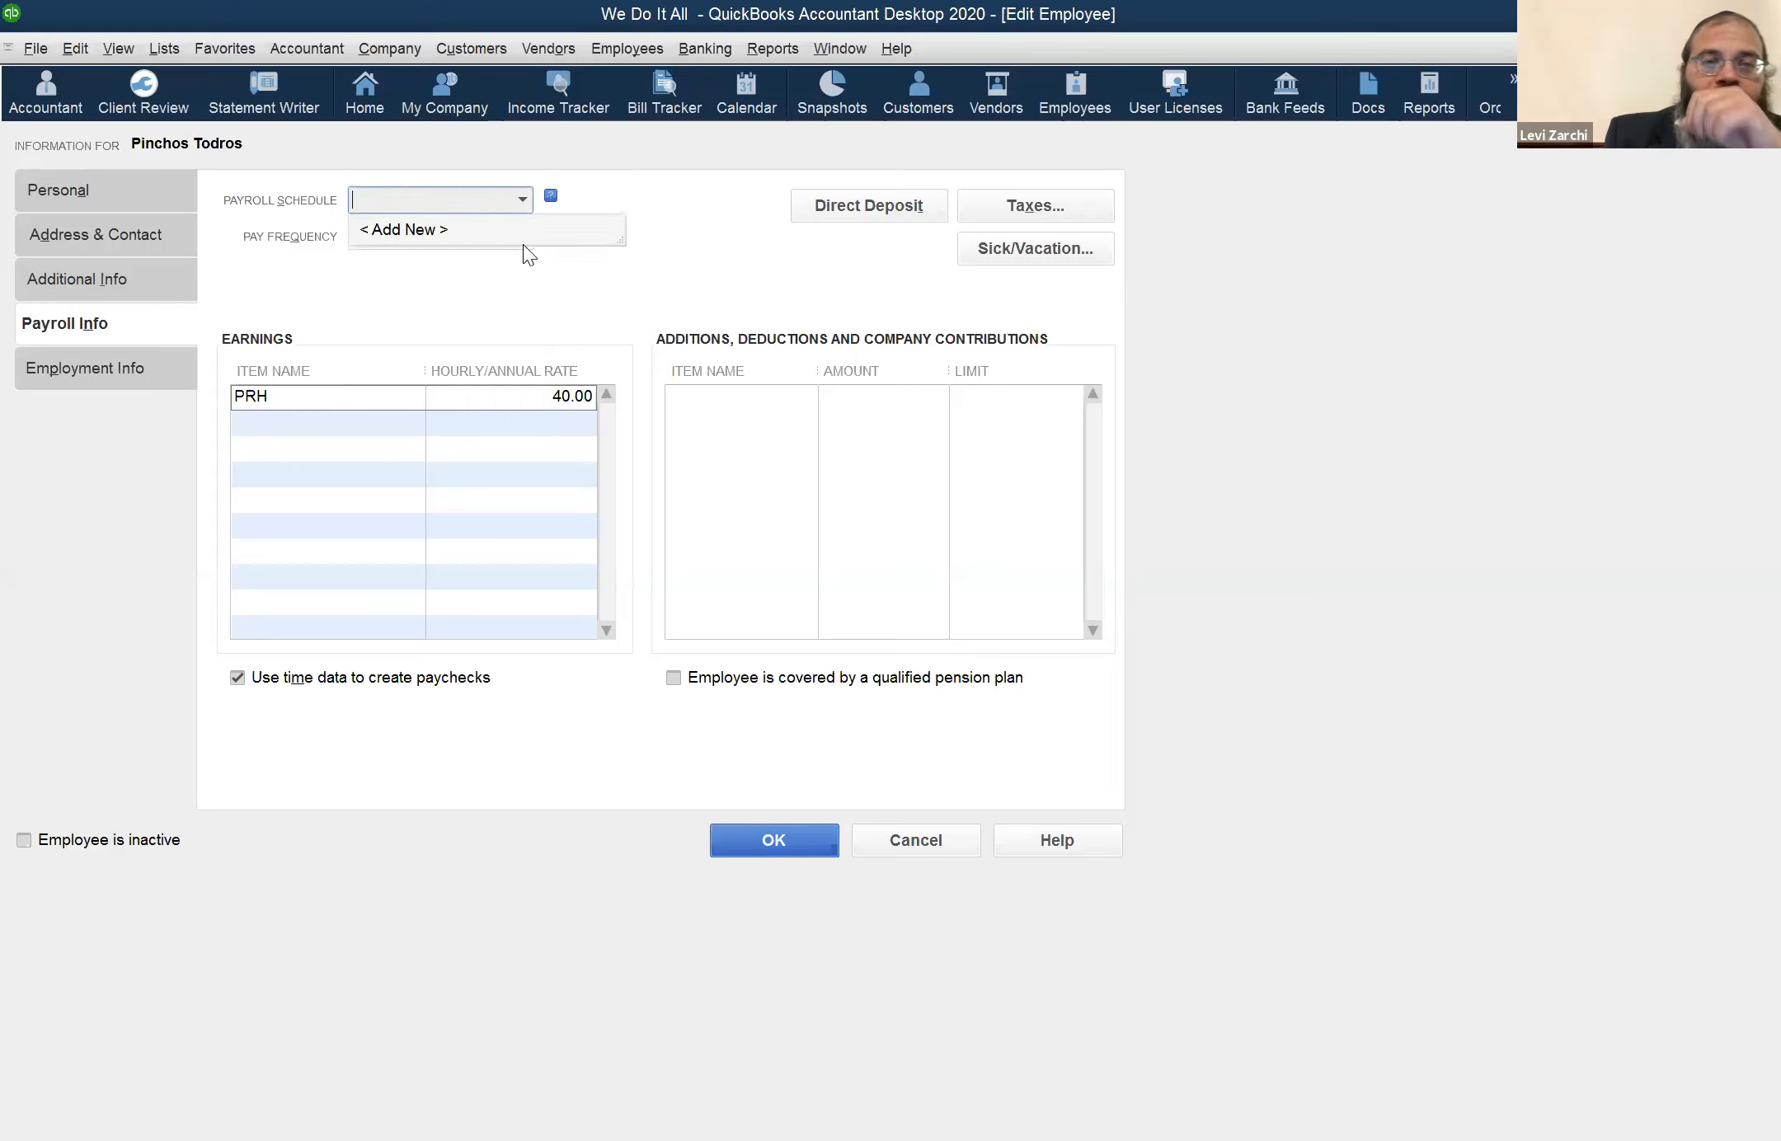
click(678, 282)
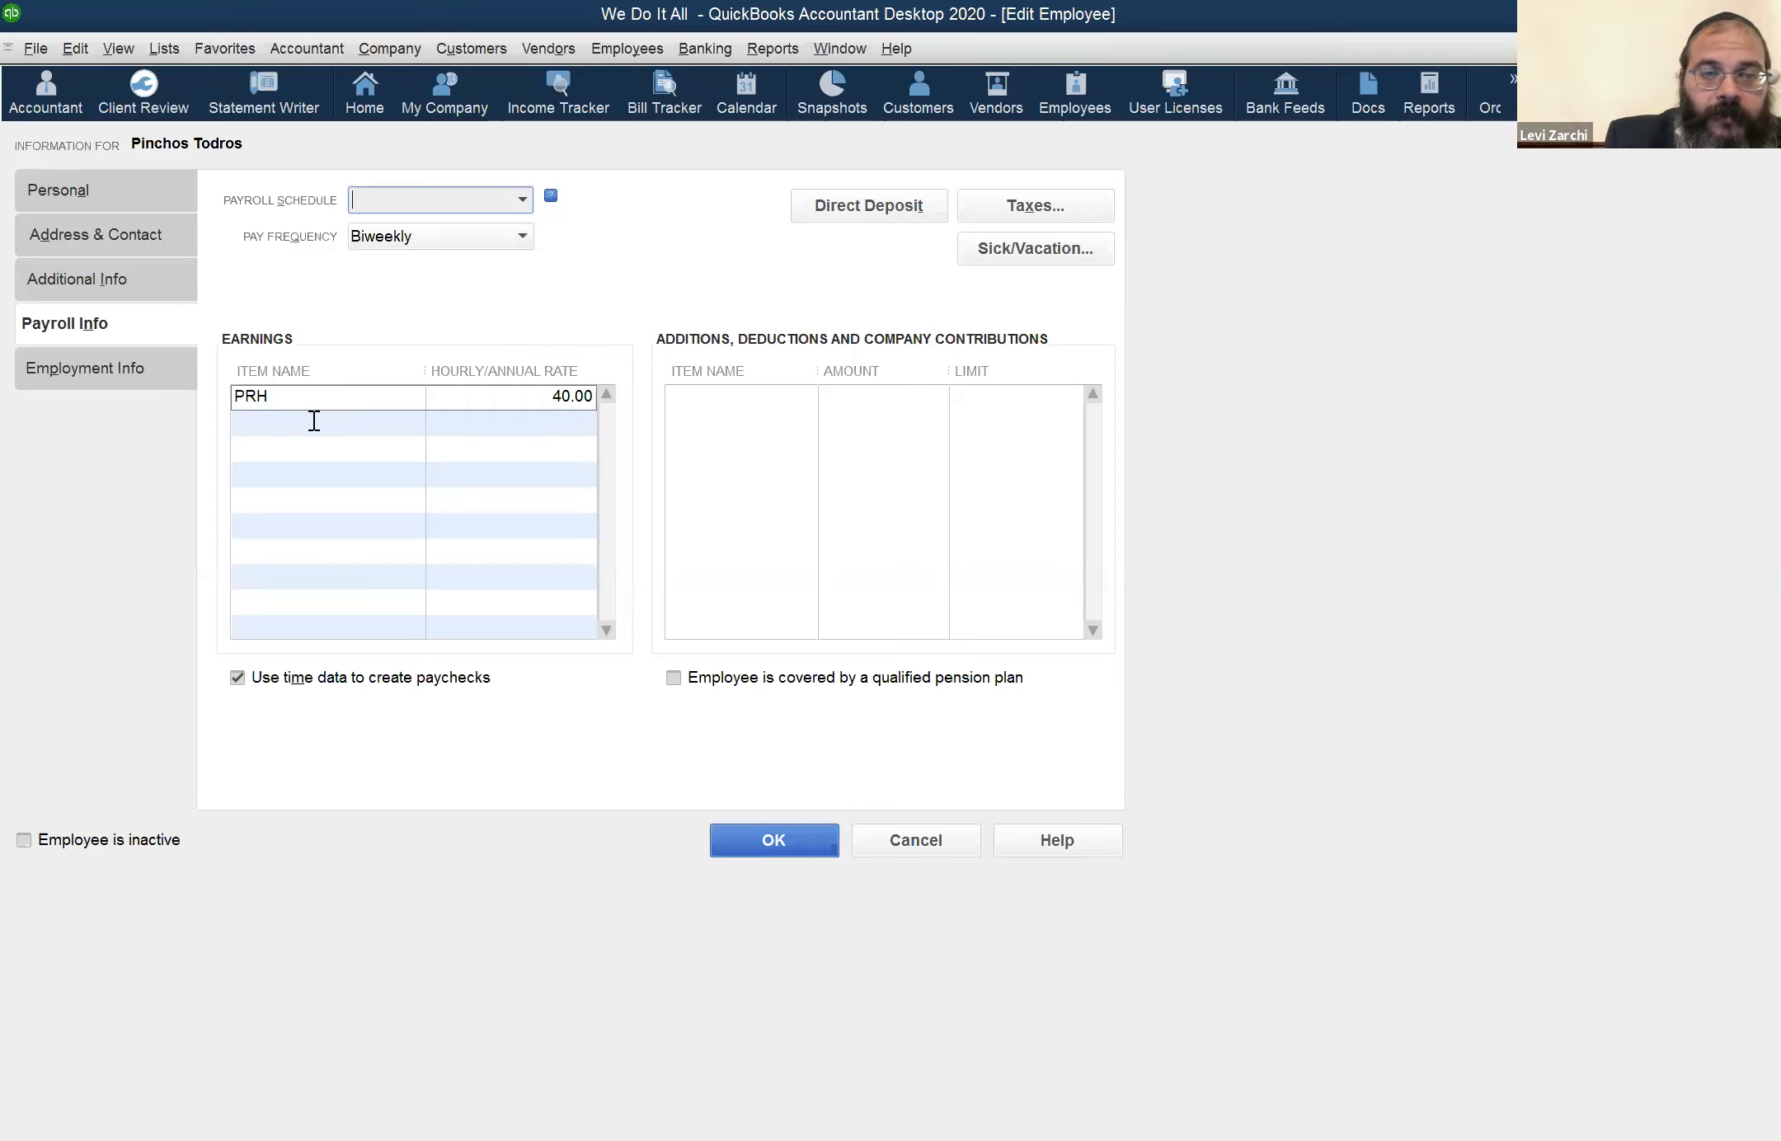
Check the payroll items offered under earnings and the employment information, and close the employee record without saving
click(384, 401)
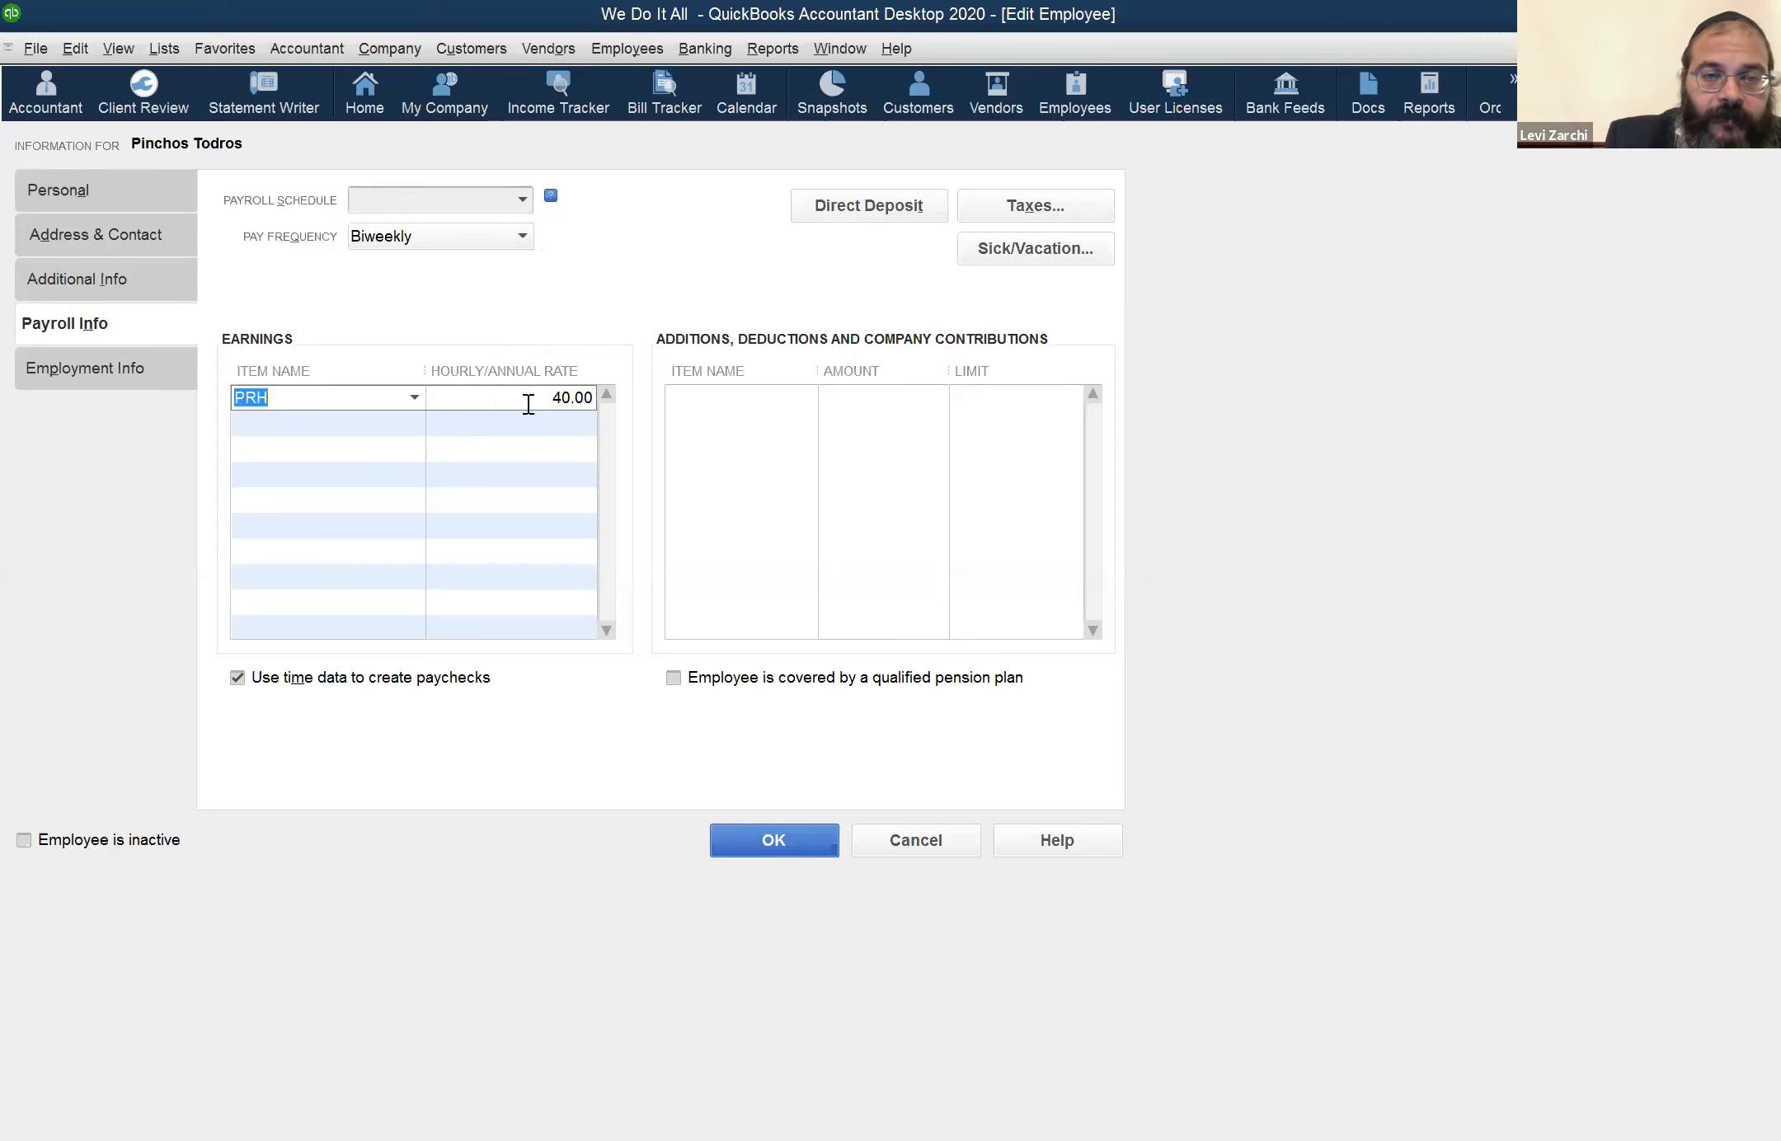
click(414, 398)
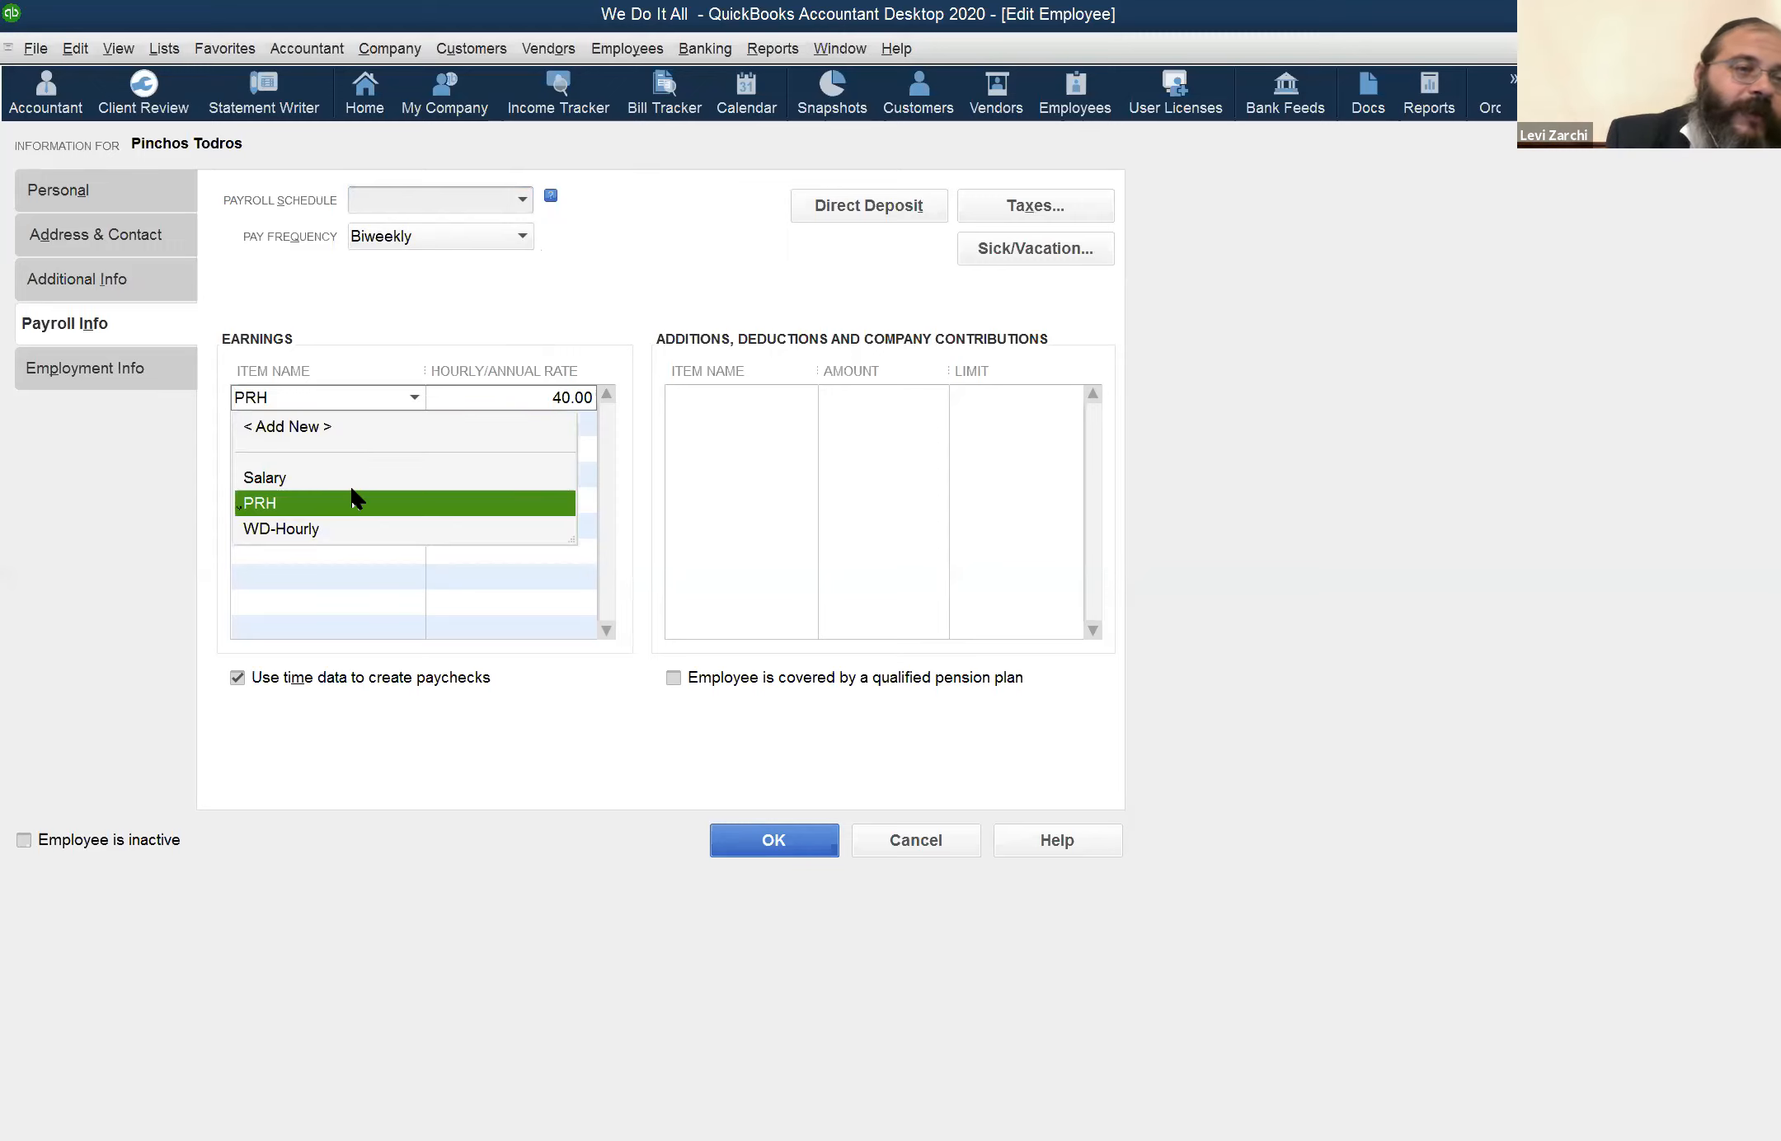
click(463, 394)
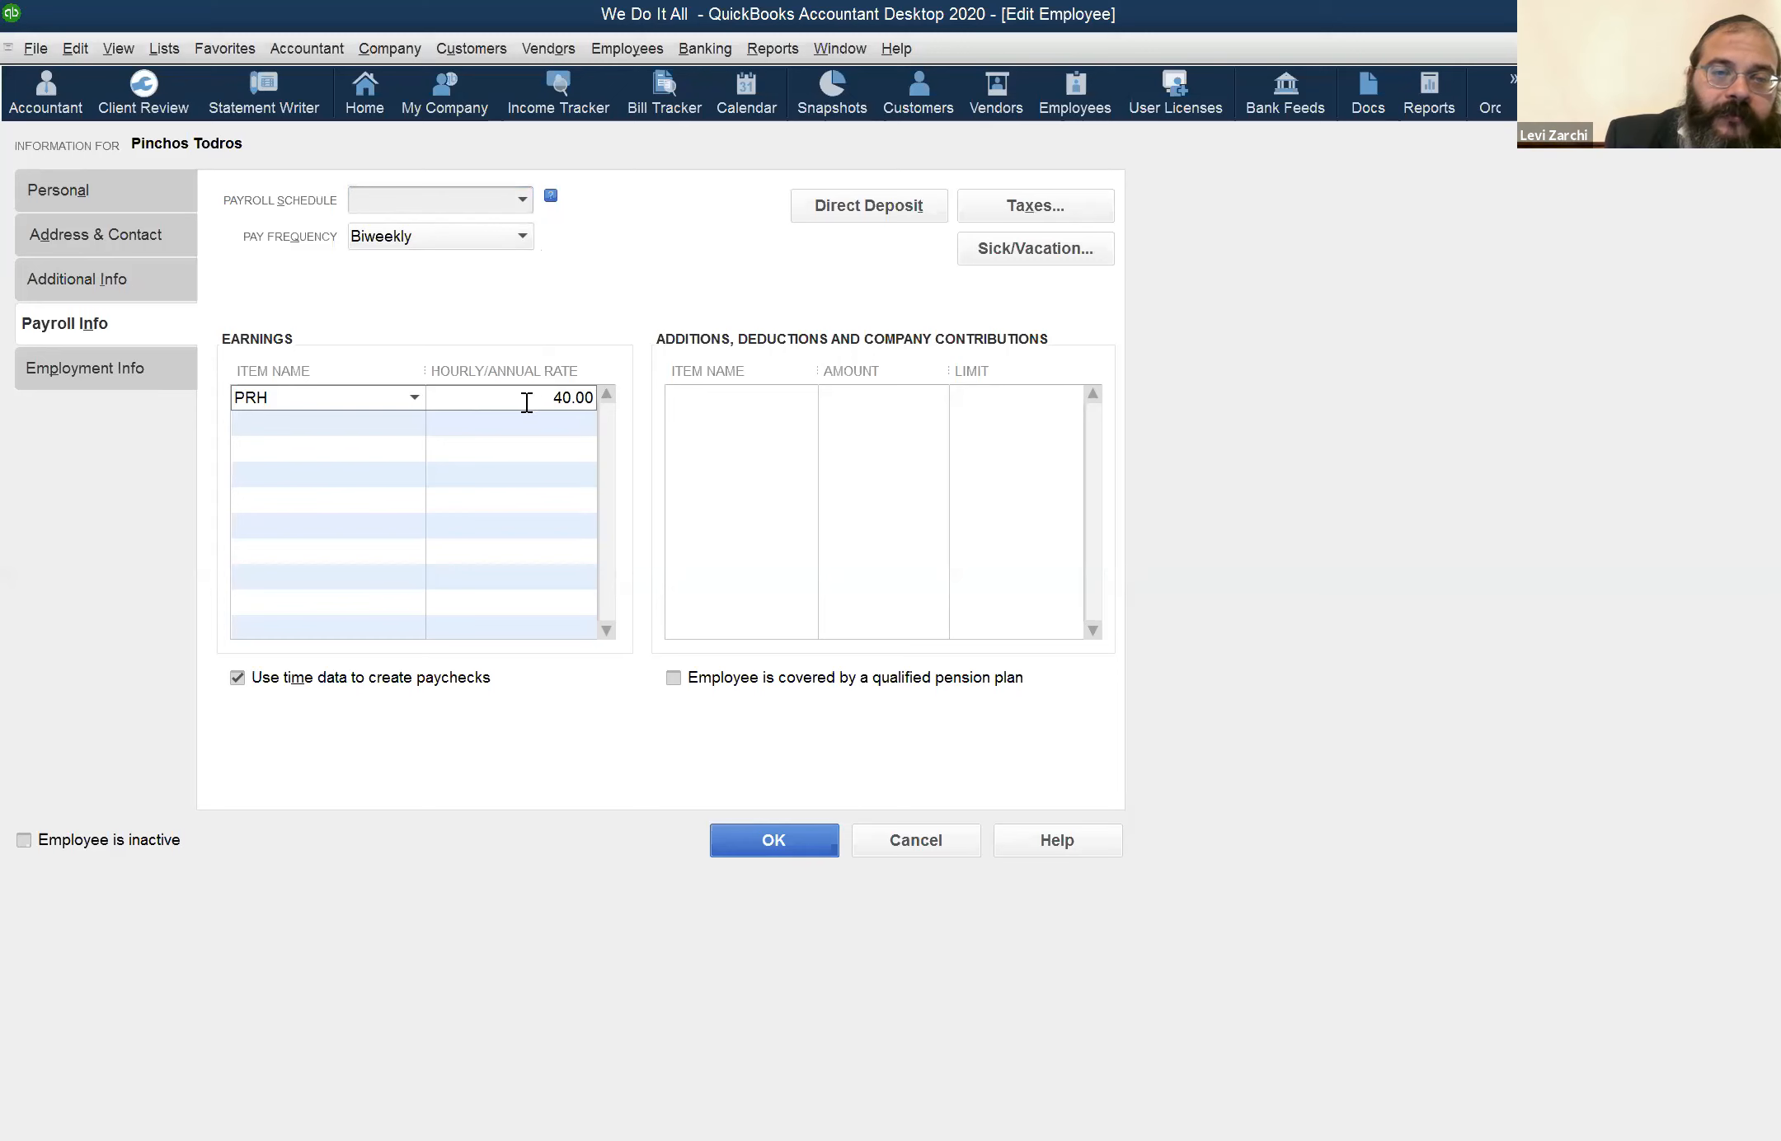
click(95, 368)
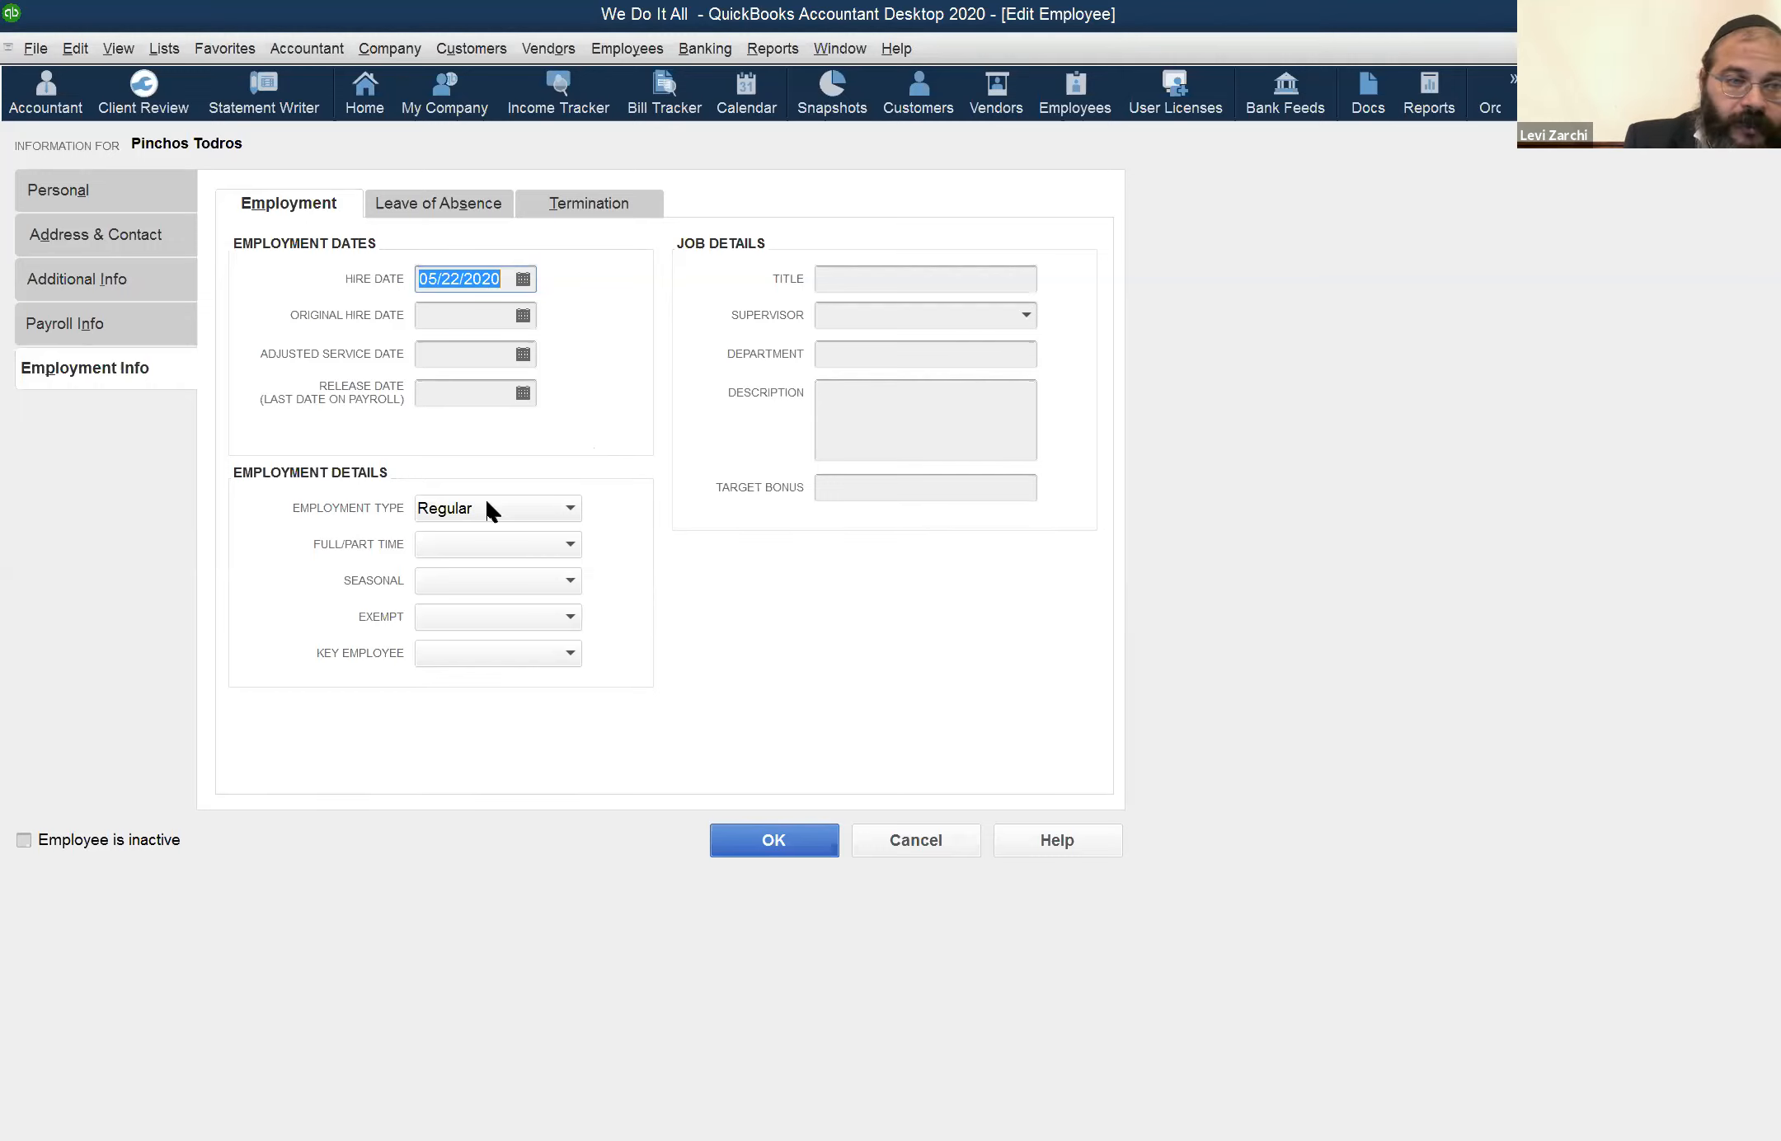
click(911, 853)
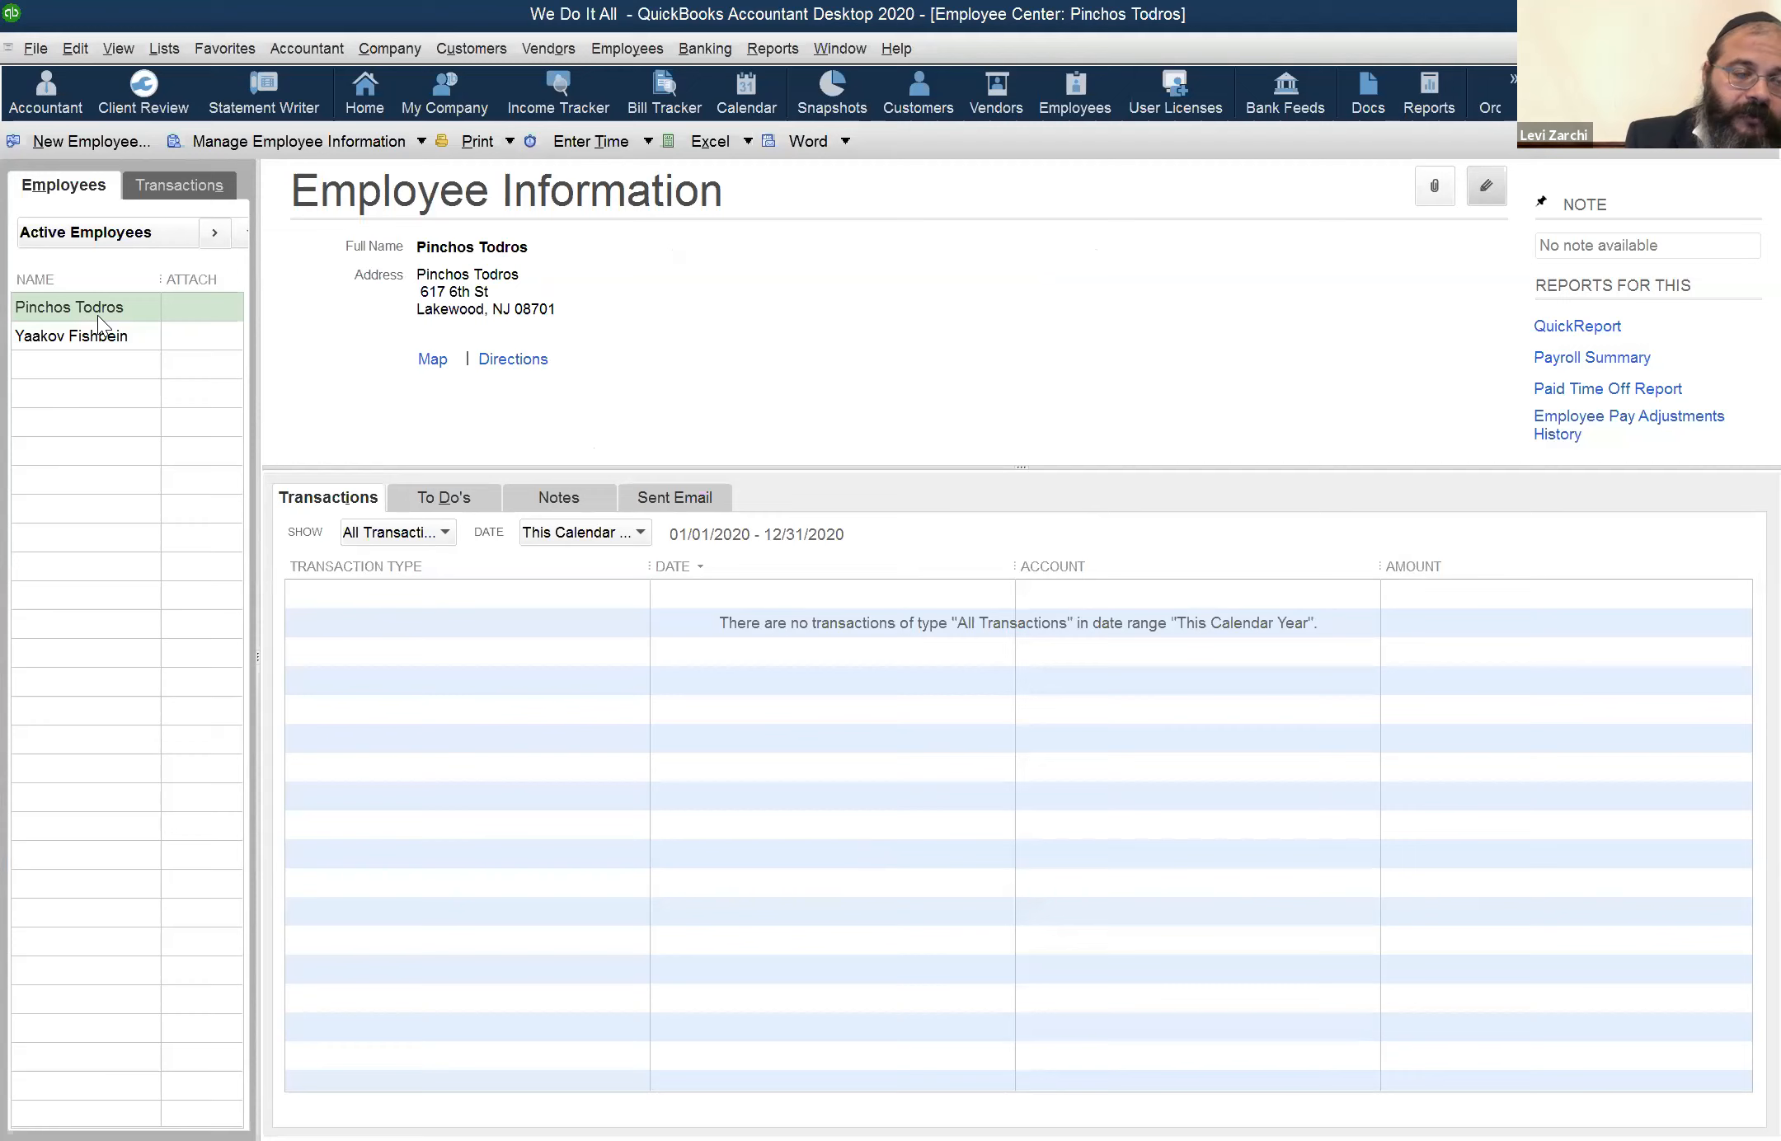
Open the weekly timesheet, look over the names offered, and go to the week of May 25 to May 31 for the same employee
click(597, 51)
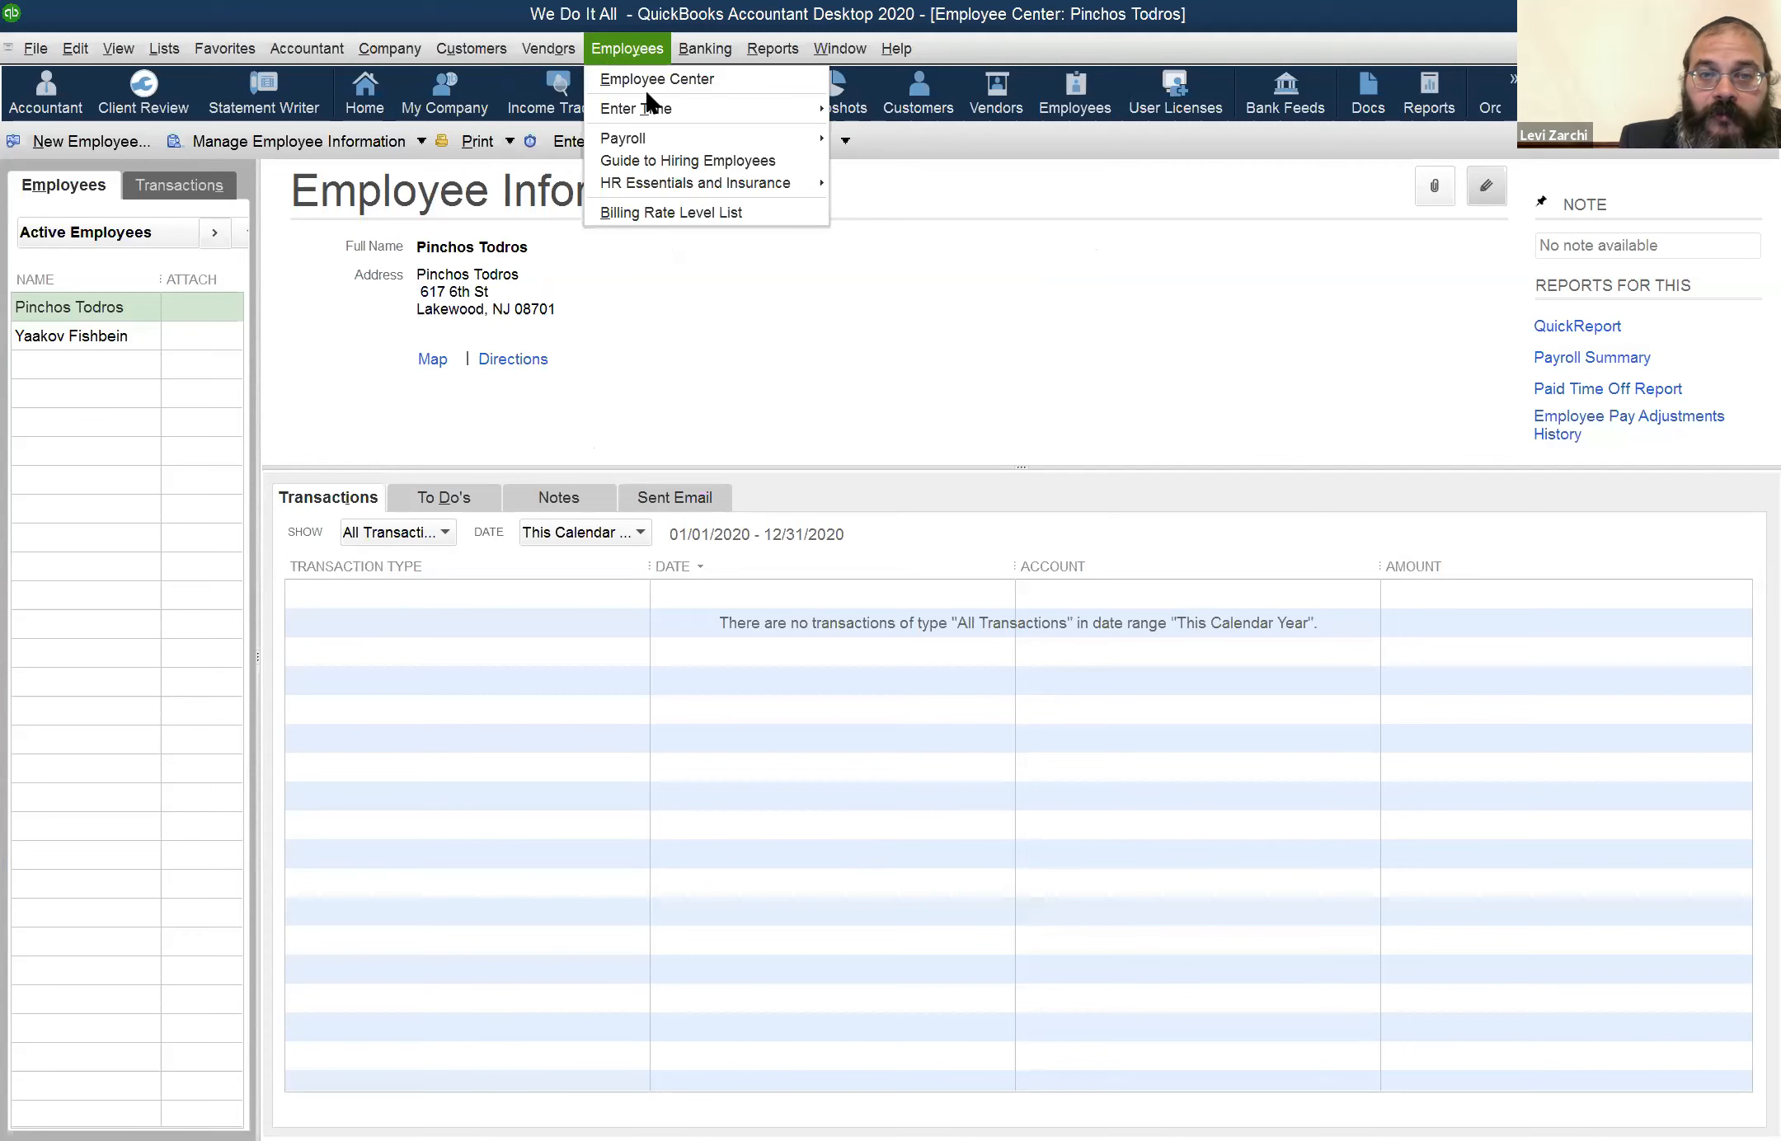
mouse_move(649, 105)
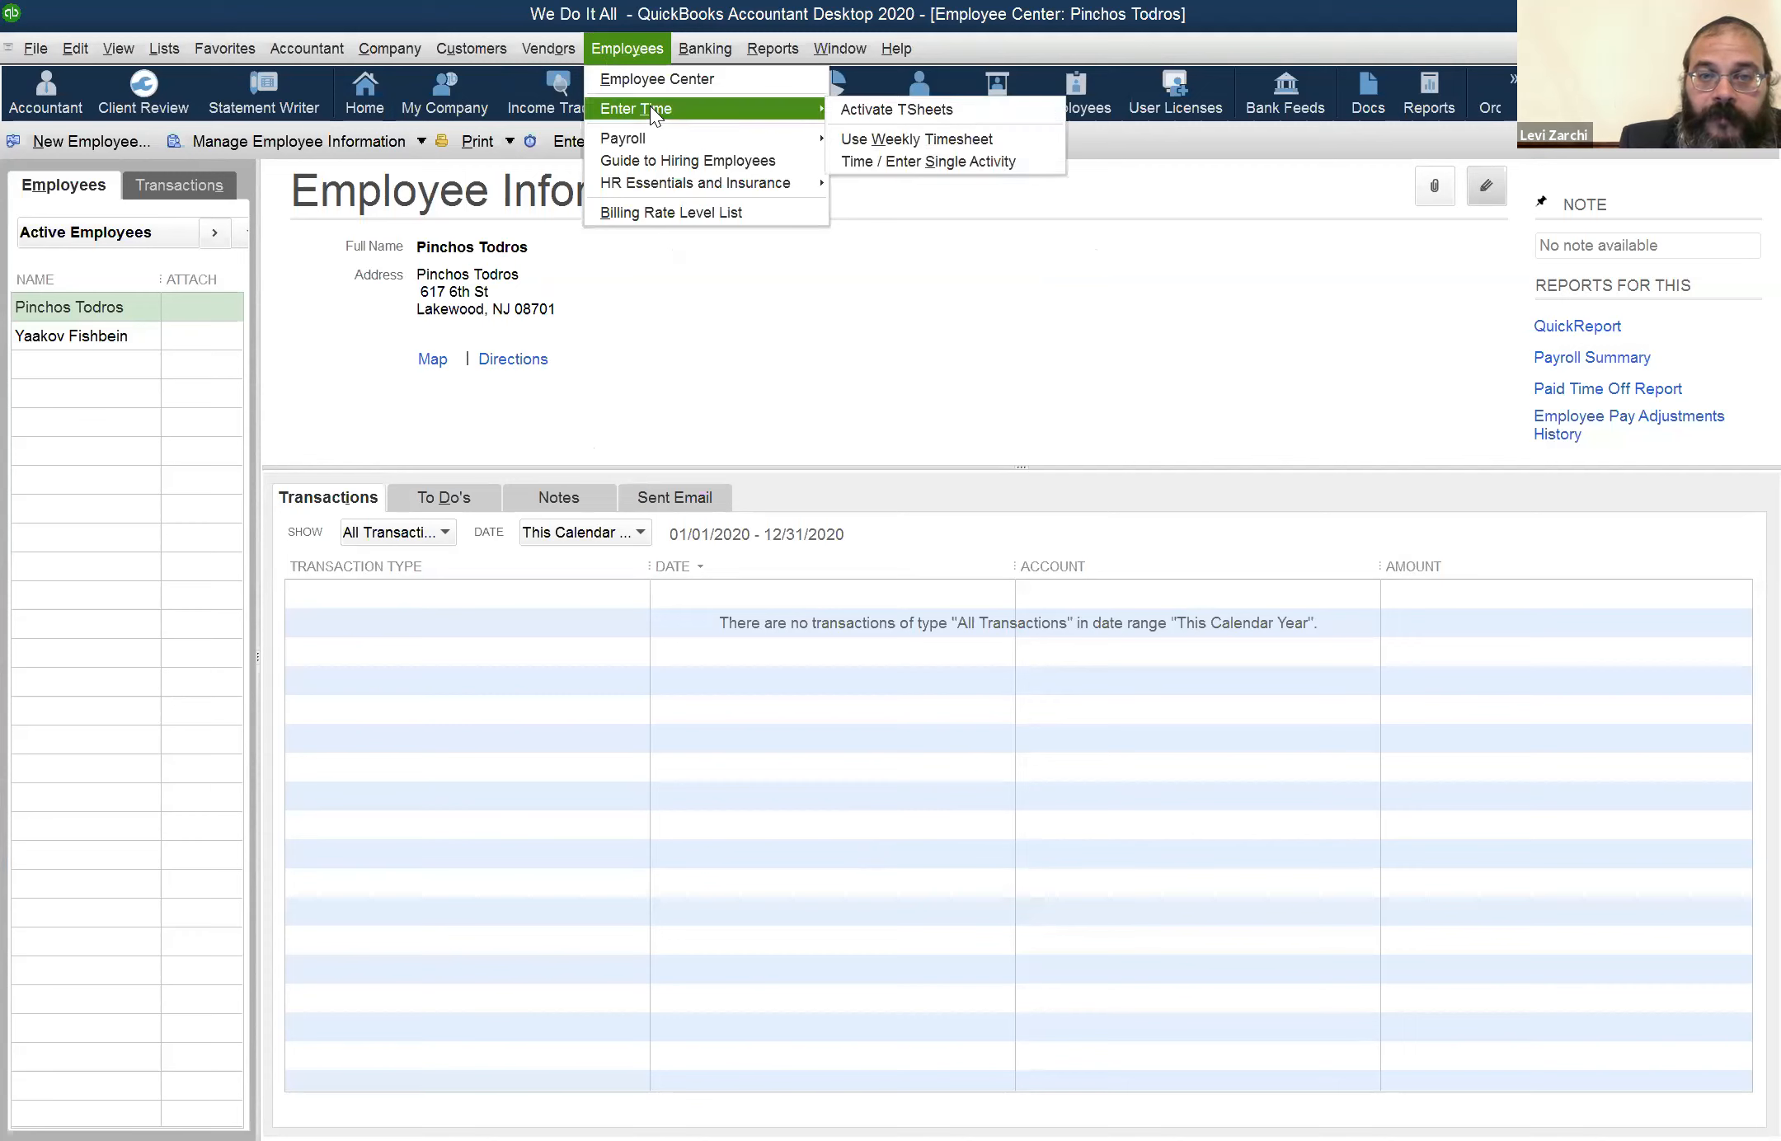
click(864, 136)
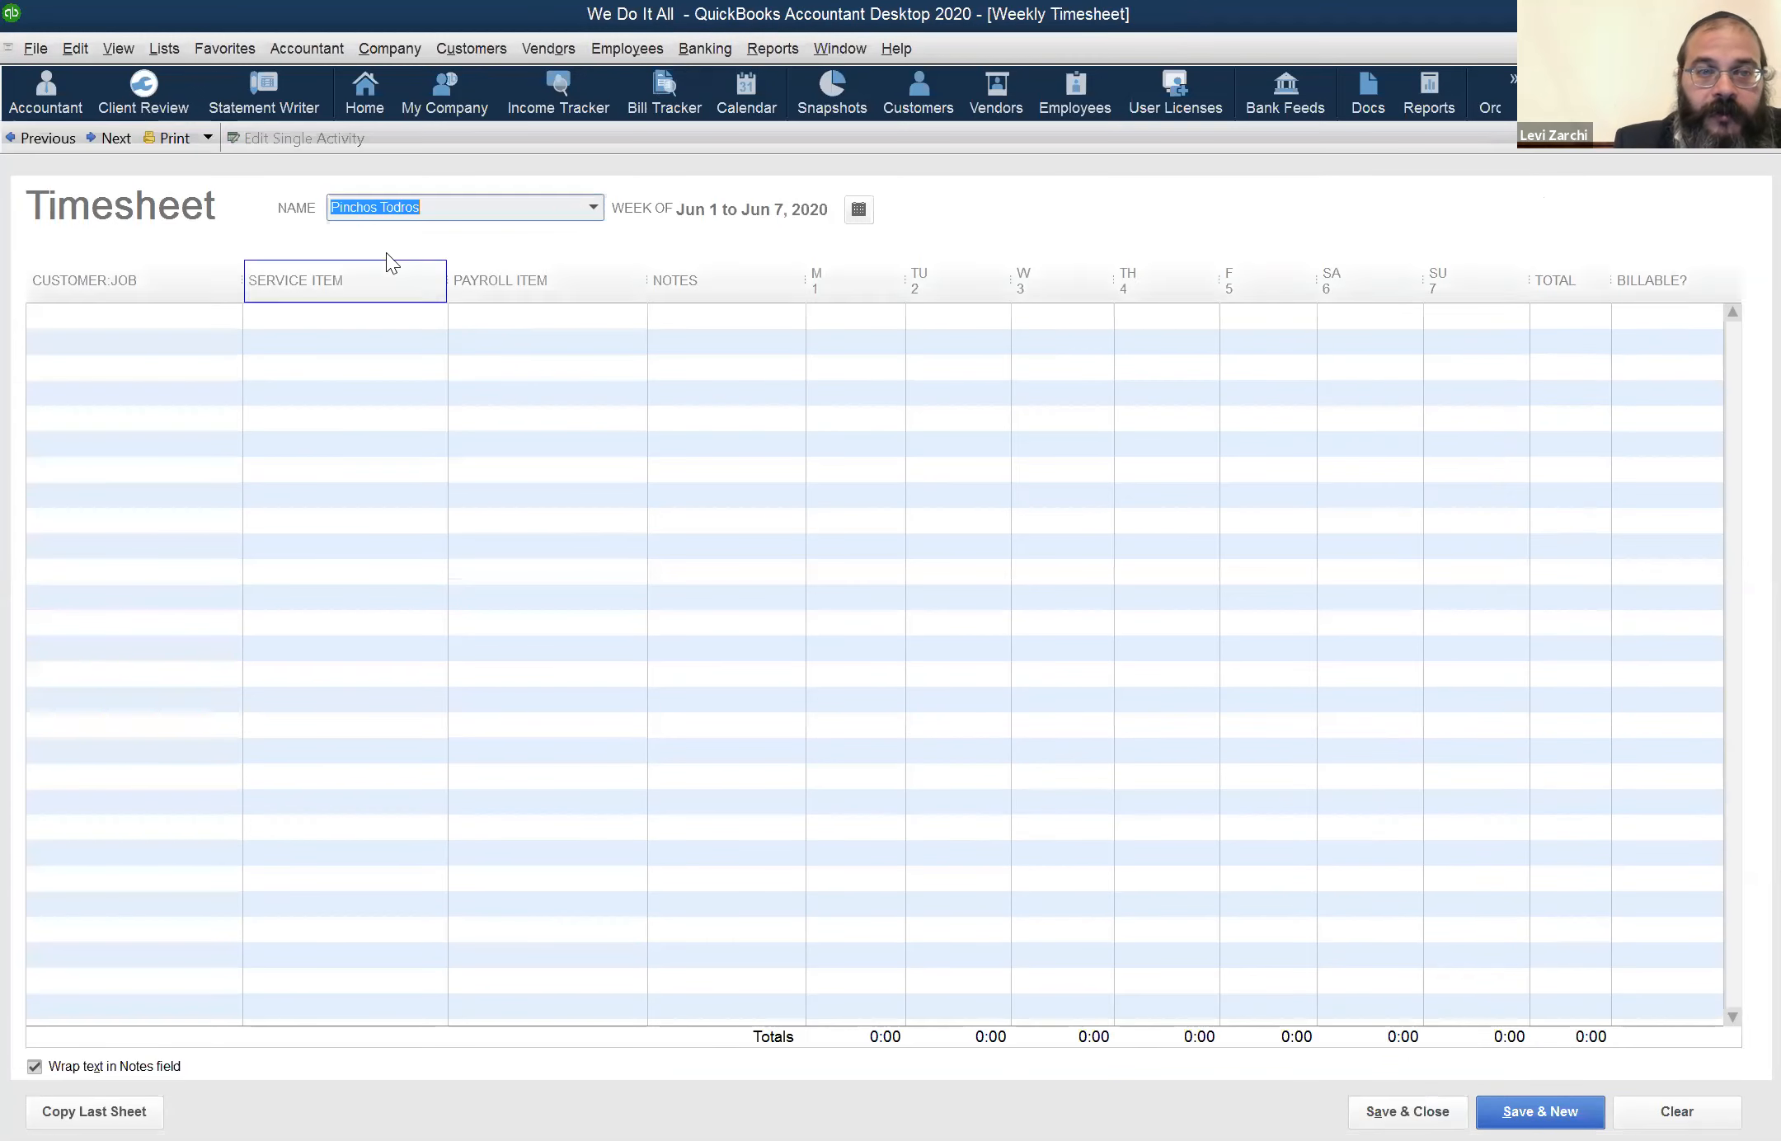
click(568, 216)
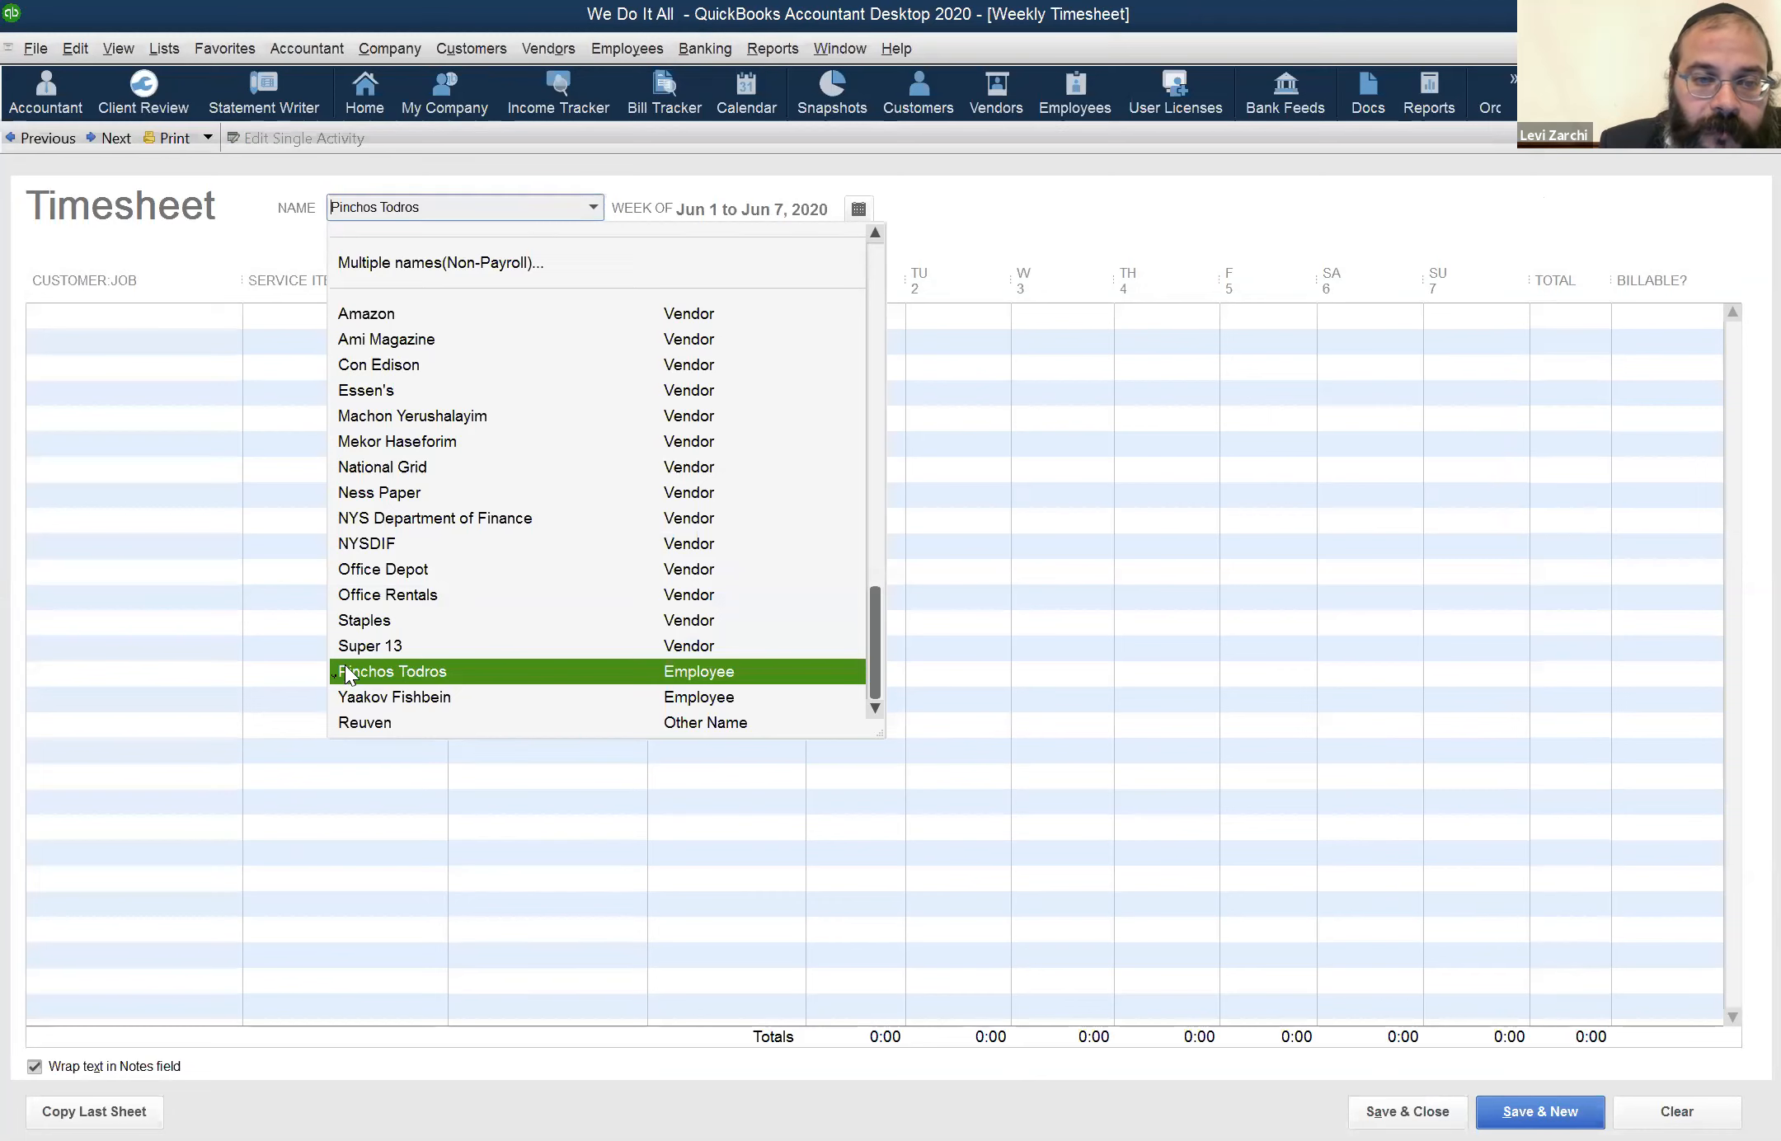
click(32, 161)
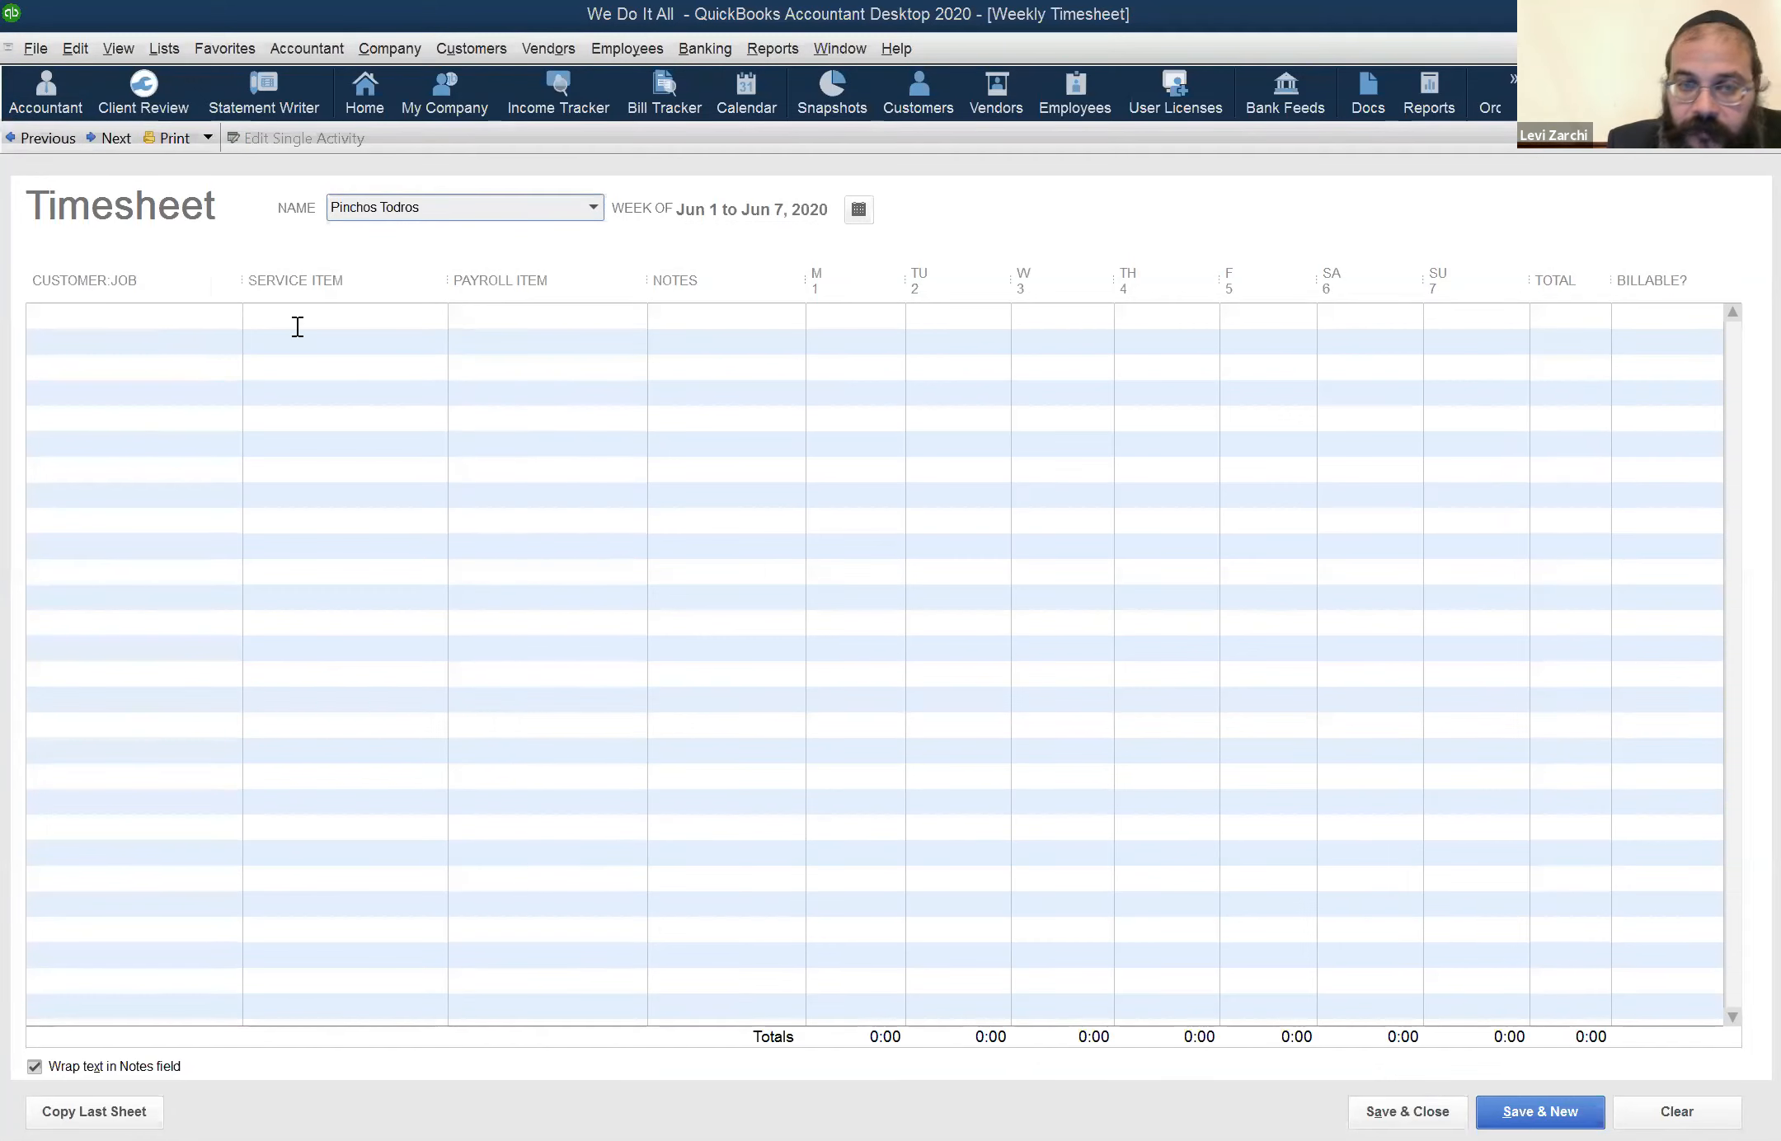
click(38, 143)
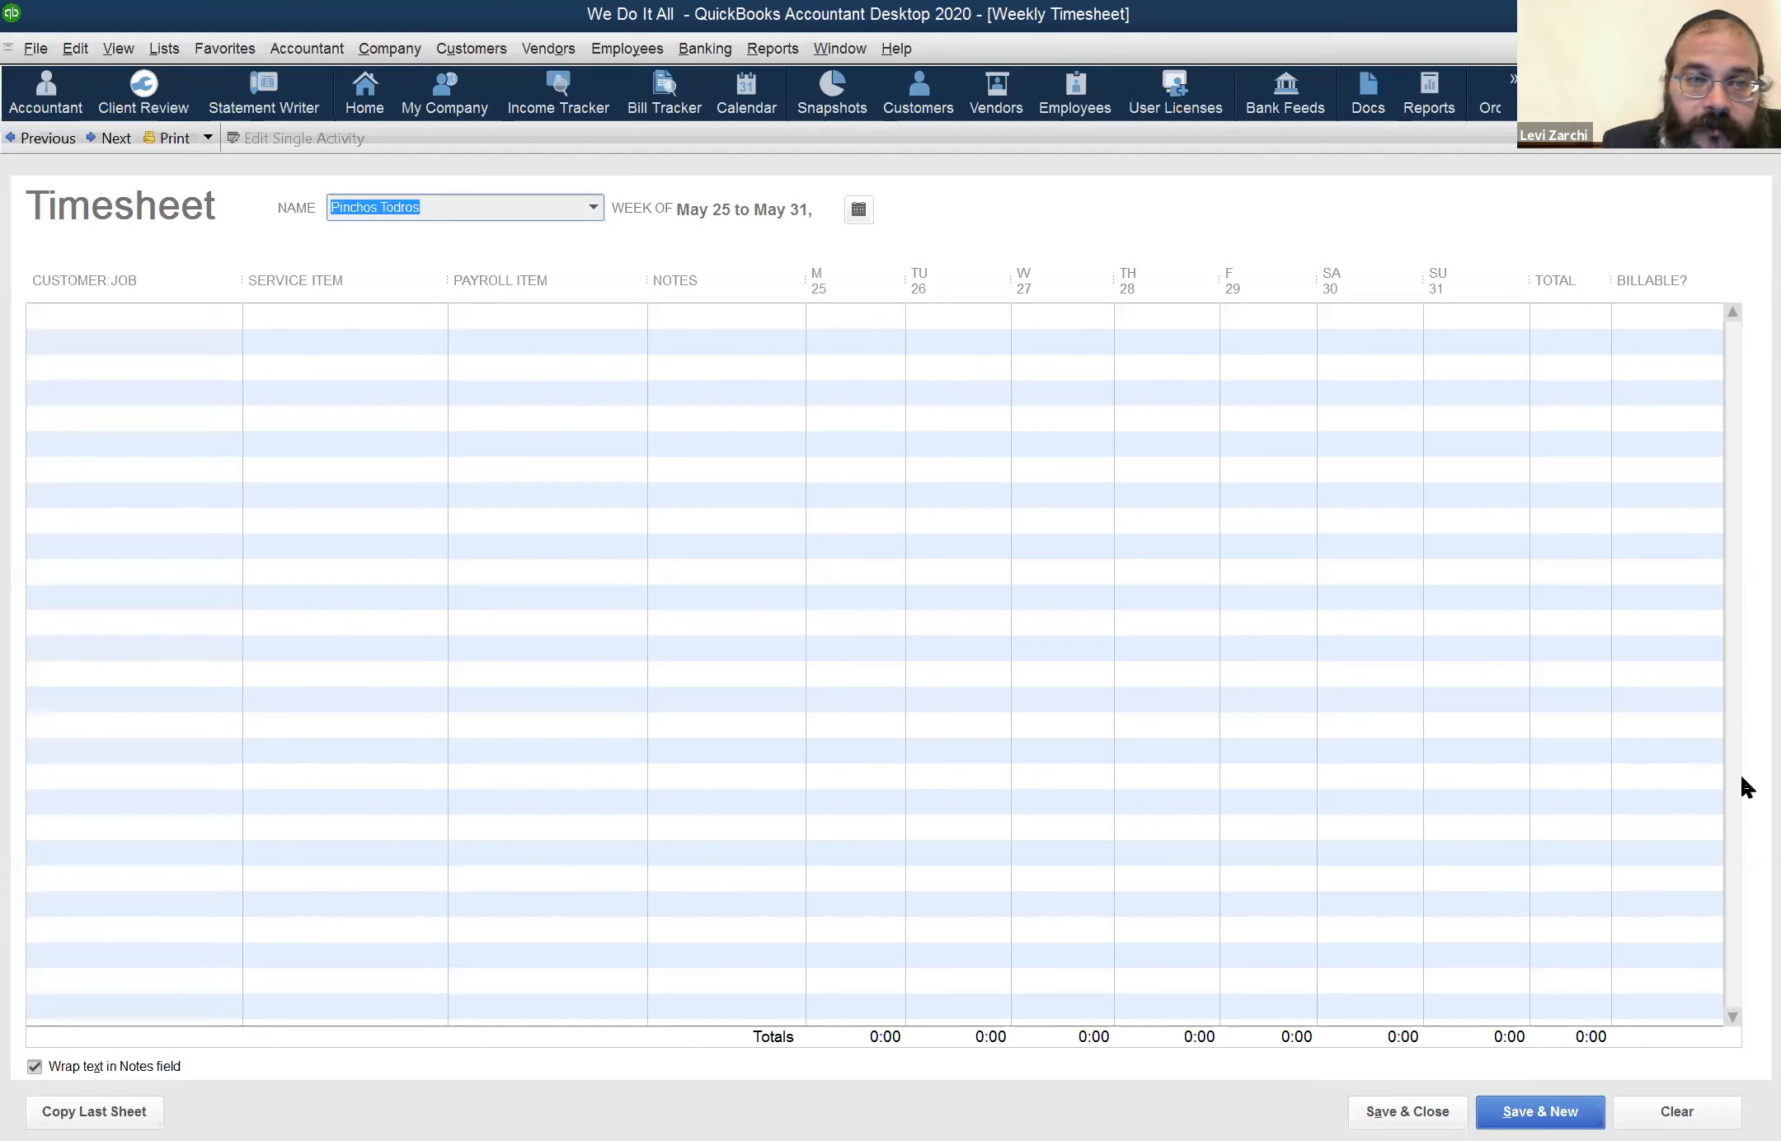
Start a timesheet row by finding the customer with "plo" and assigning the WD (Web Design) service item
click(279, 436)
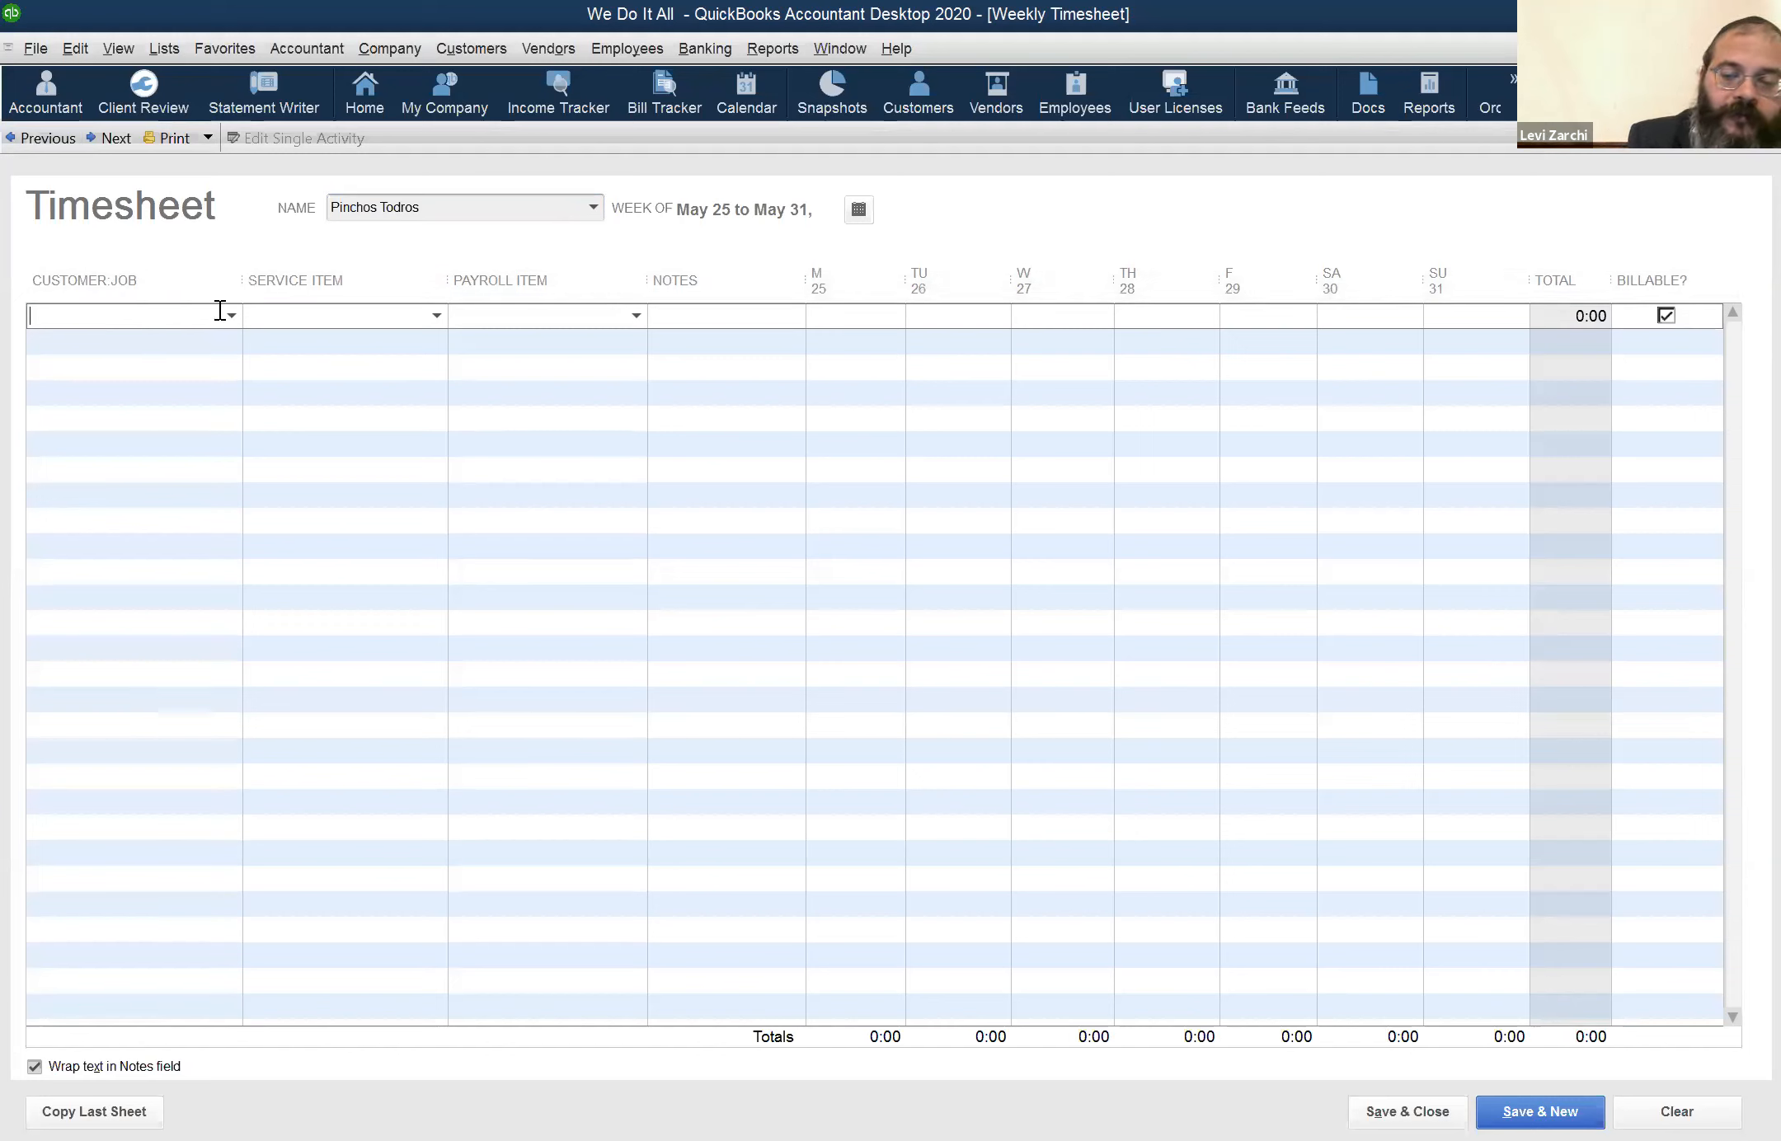
text(plo)
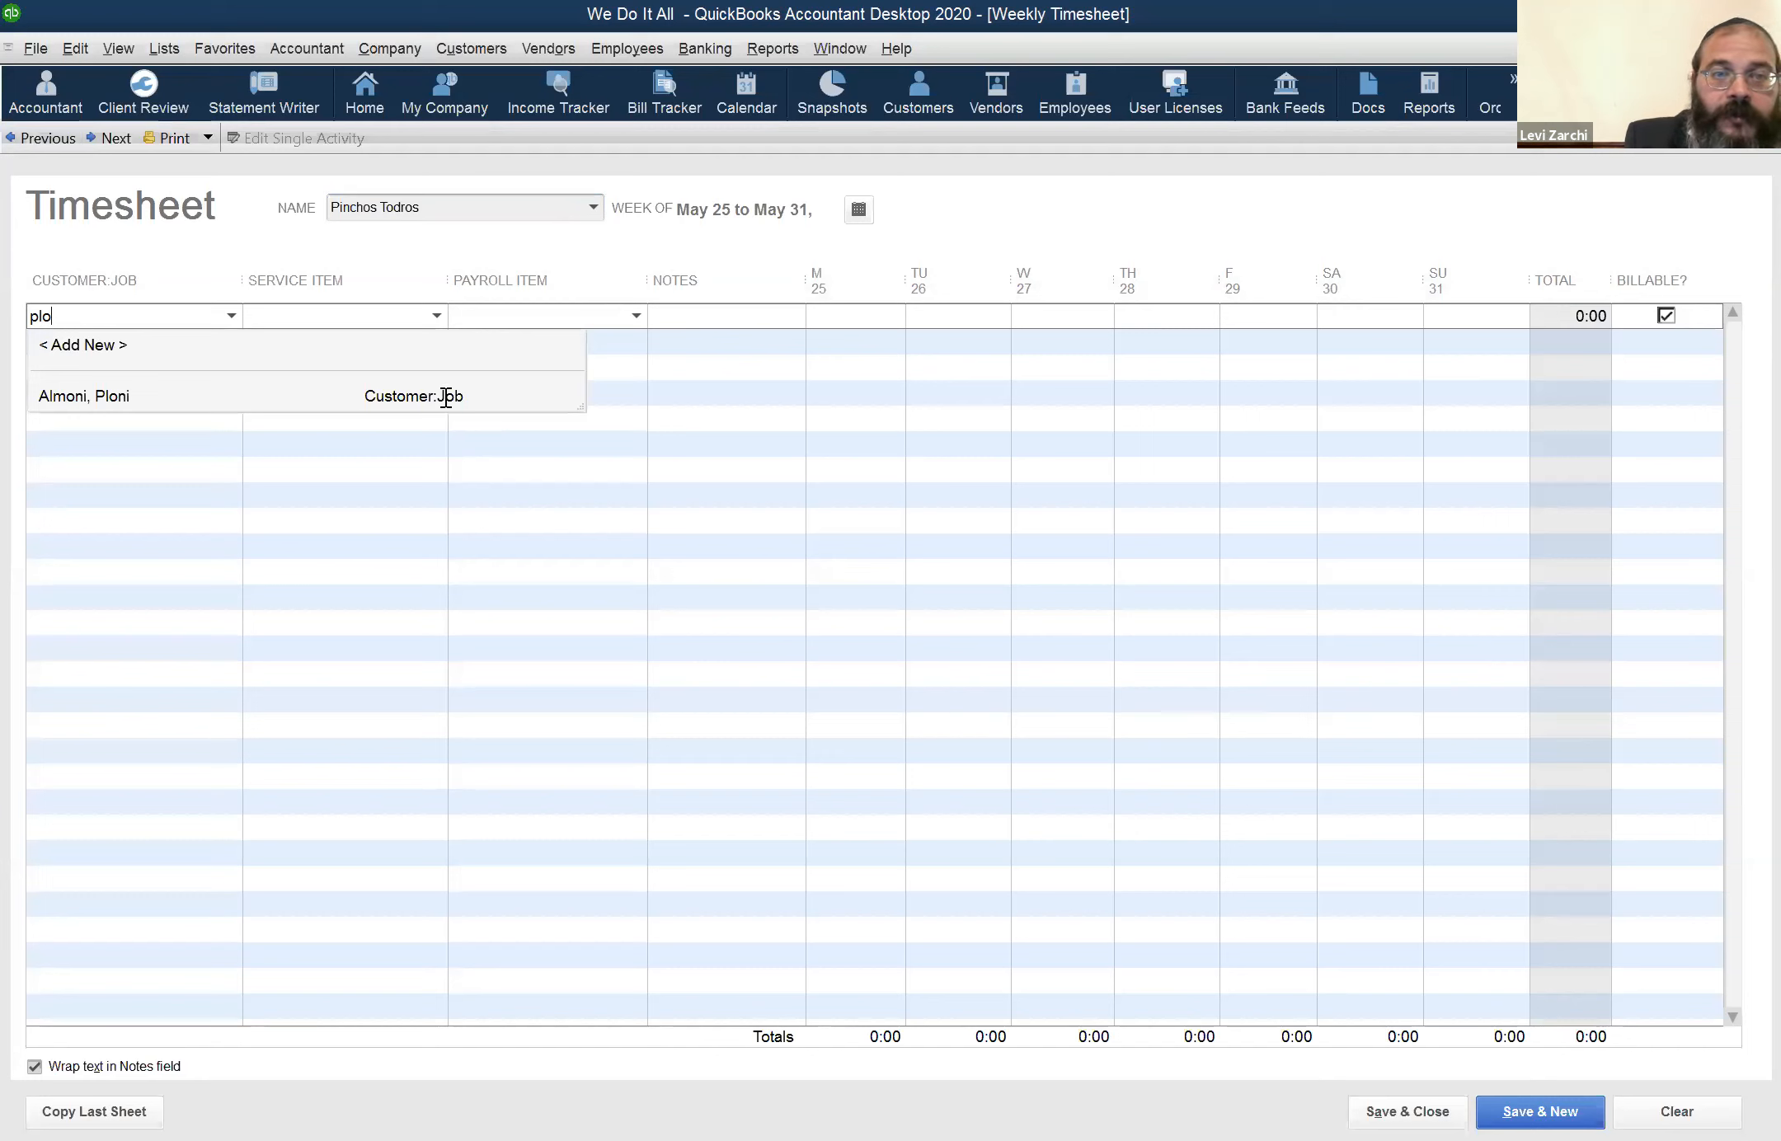
click(410, 381)
click(436, 317)
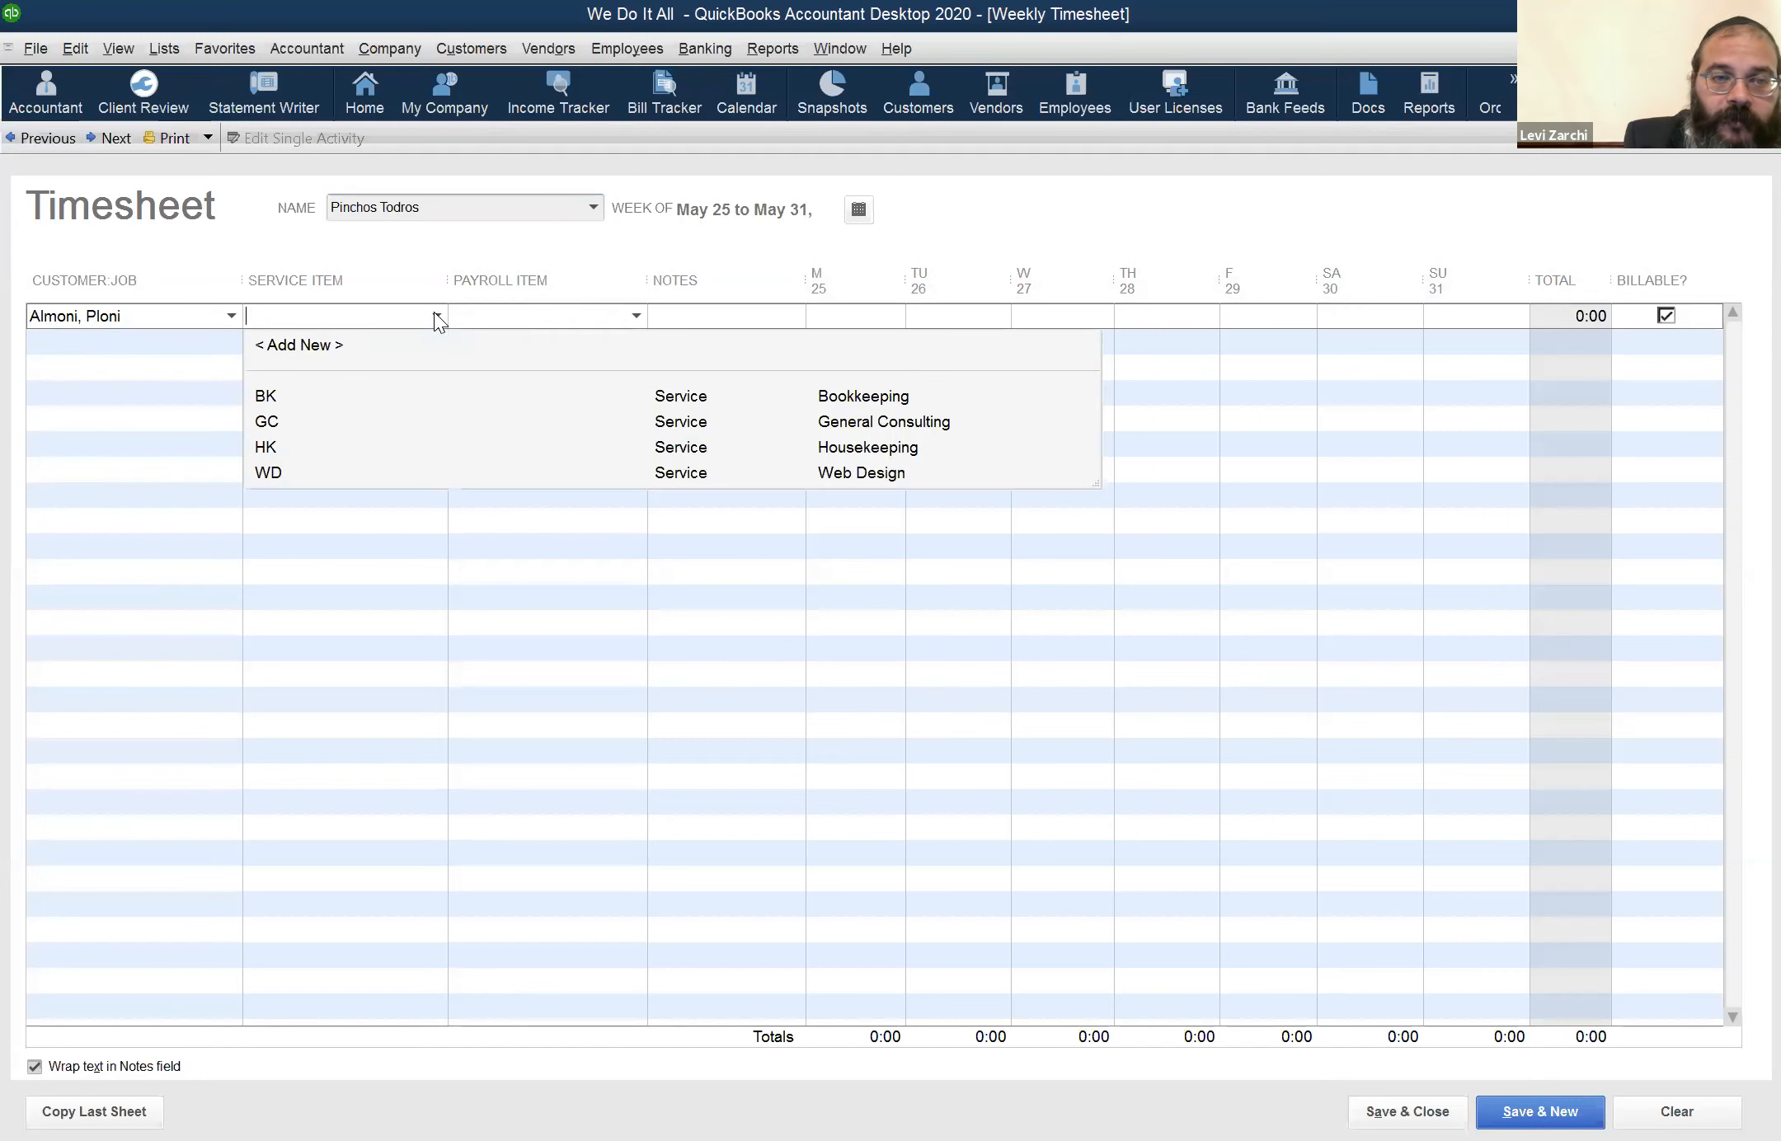
click(347, 476)
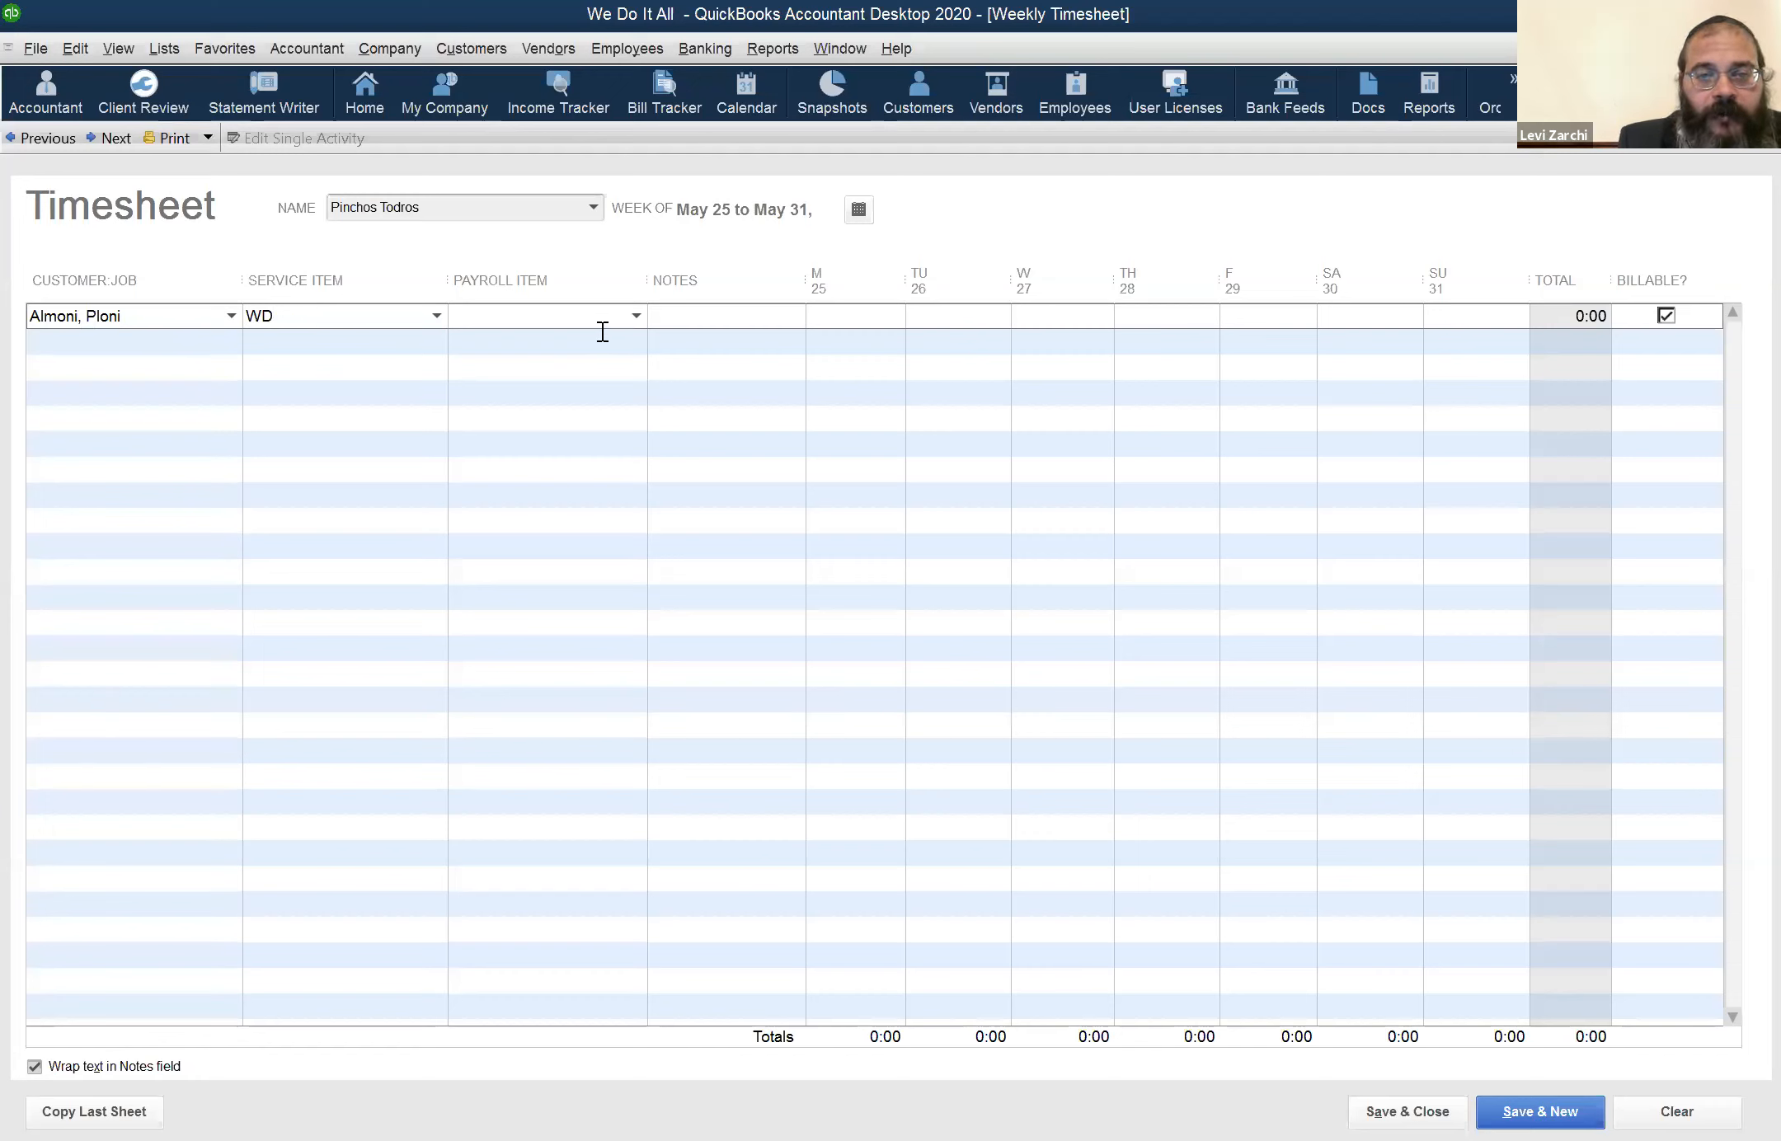
Try WD-Hourly as the row's payroll item, and replace it with PRH
click(635, 324)
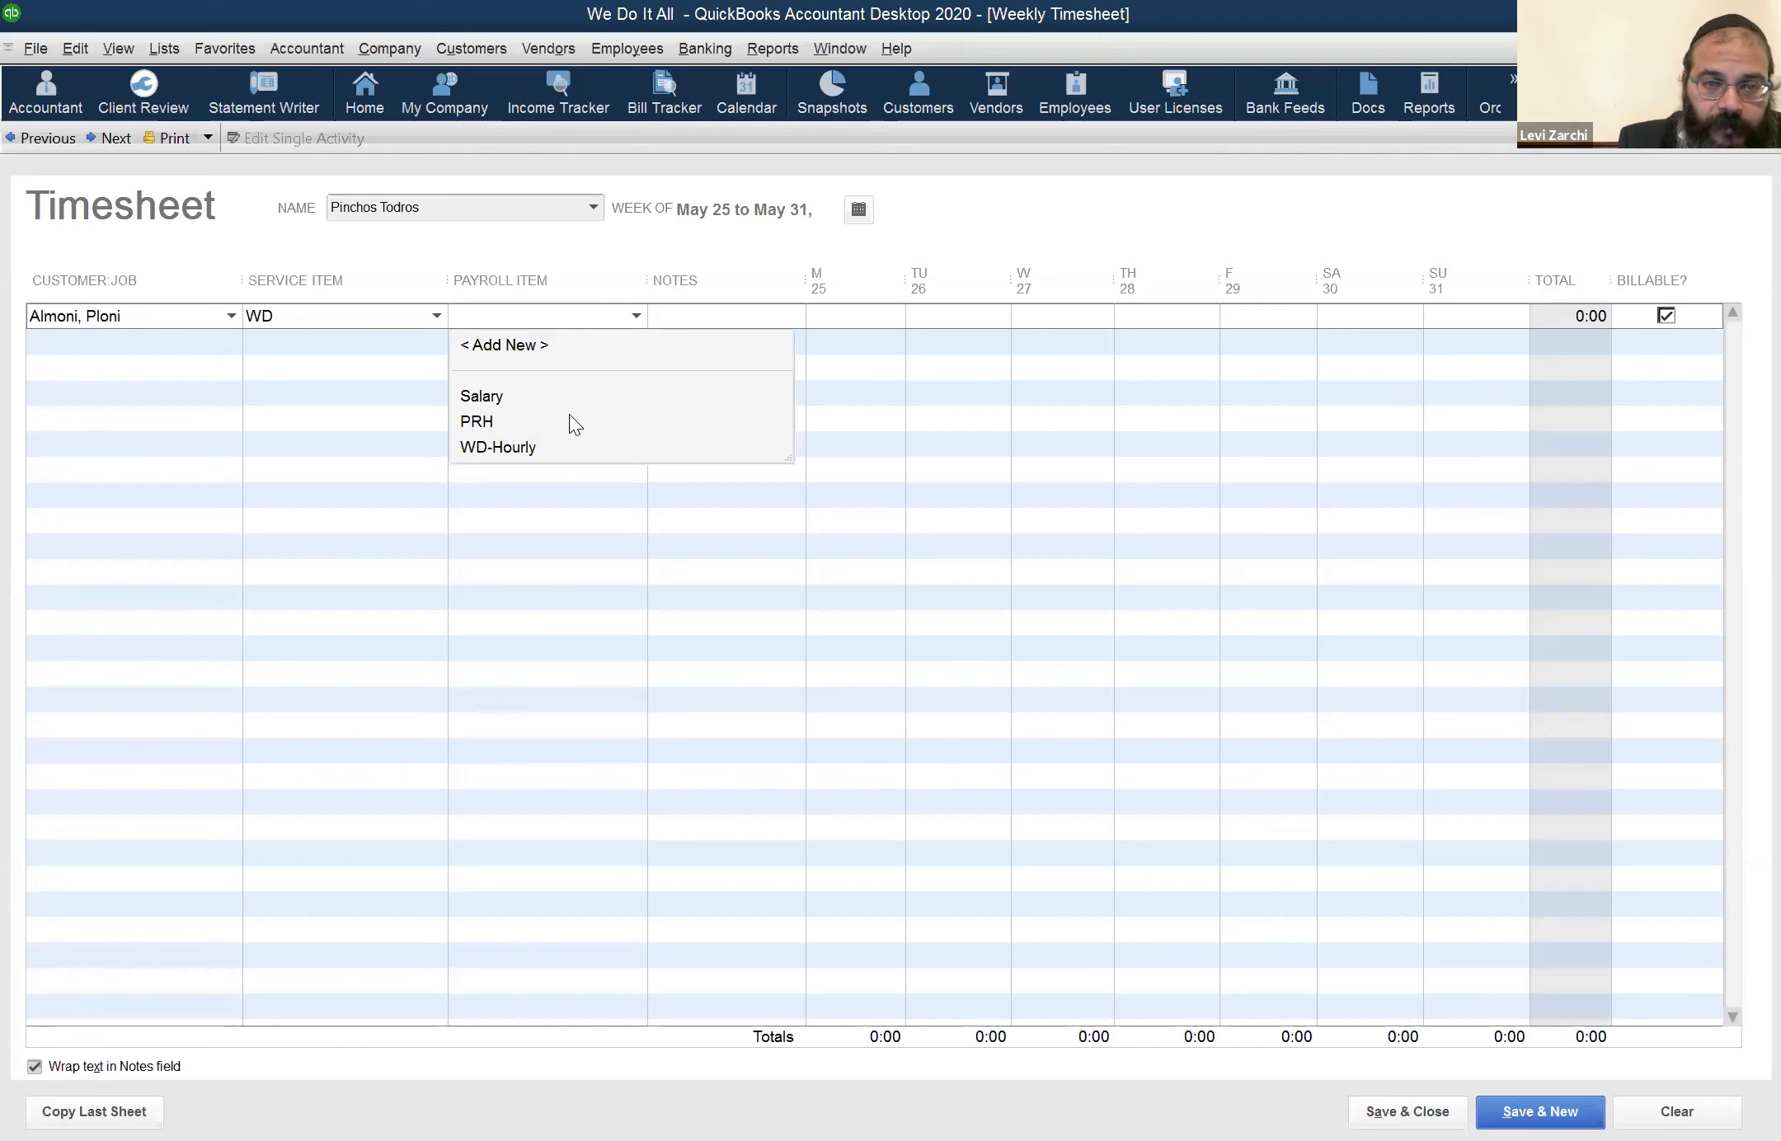
click(569, 436)
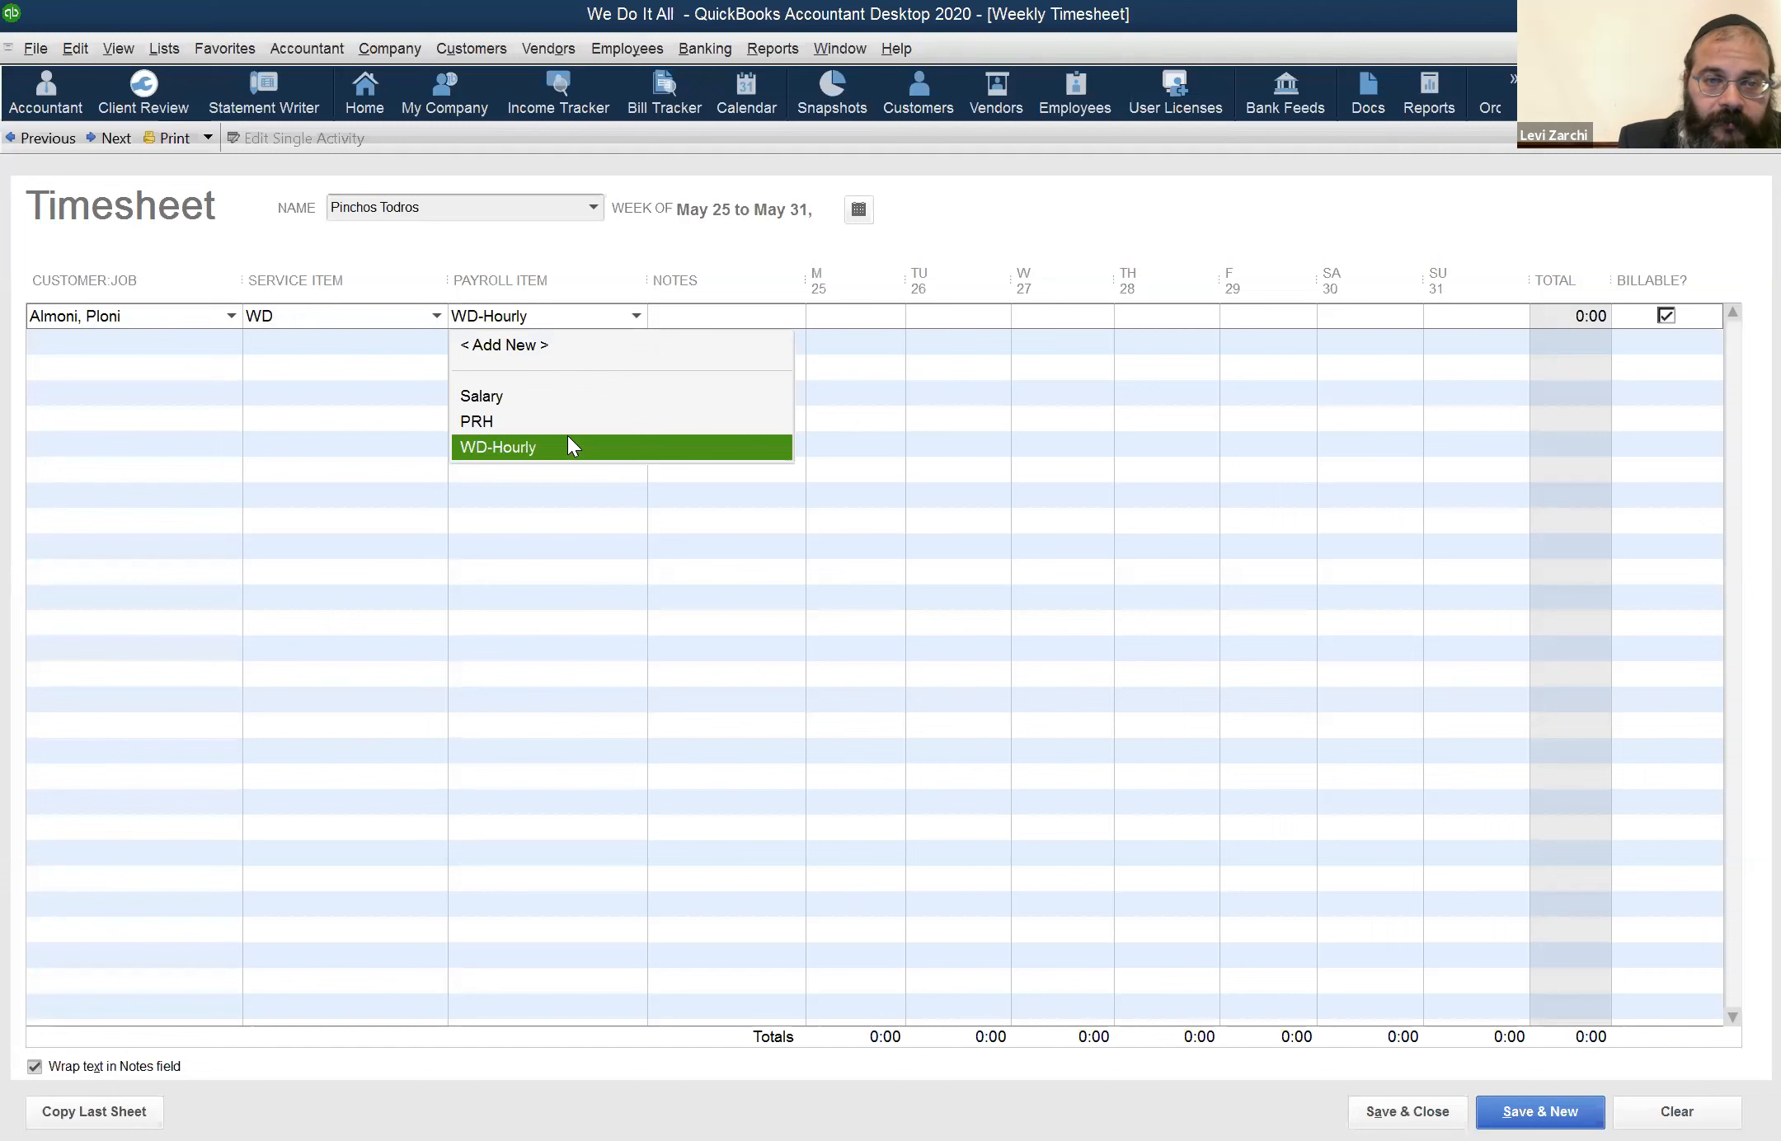
key(Tab)
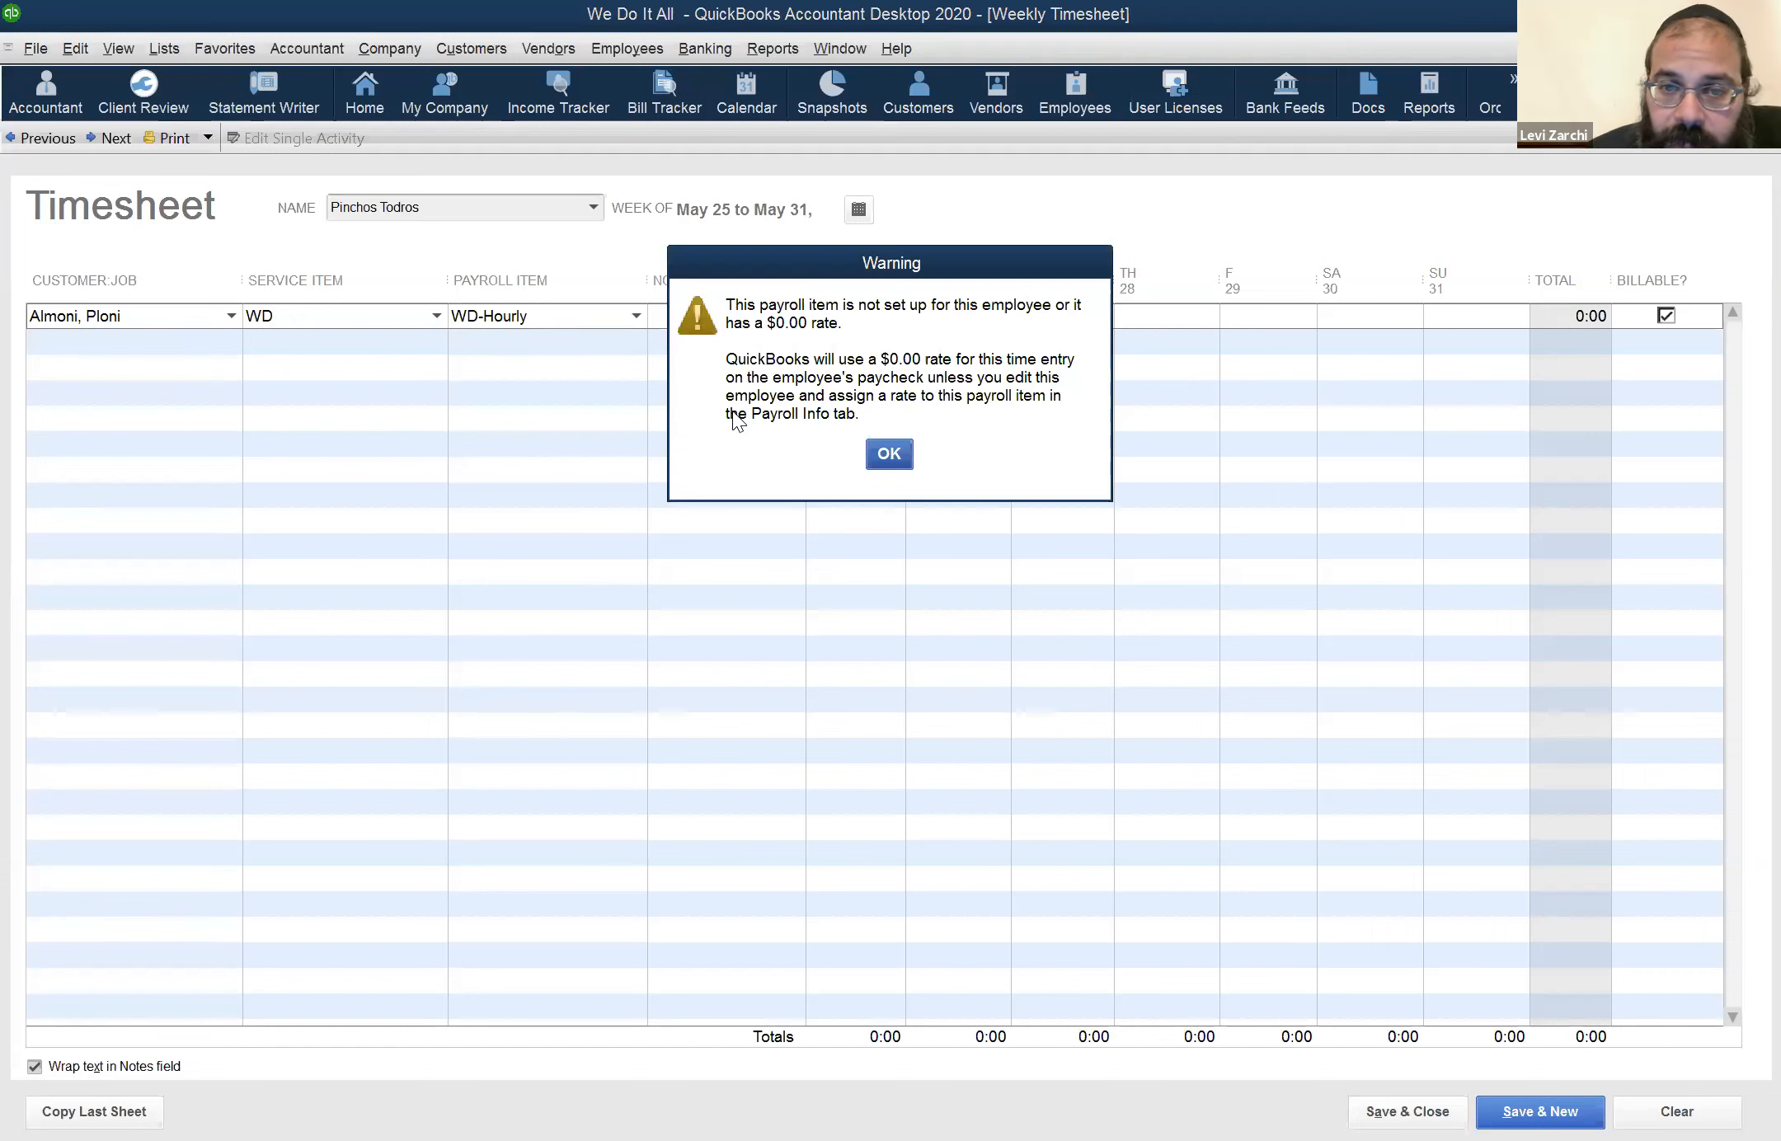
click(888, 456)
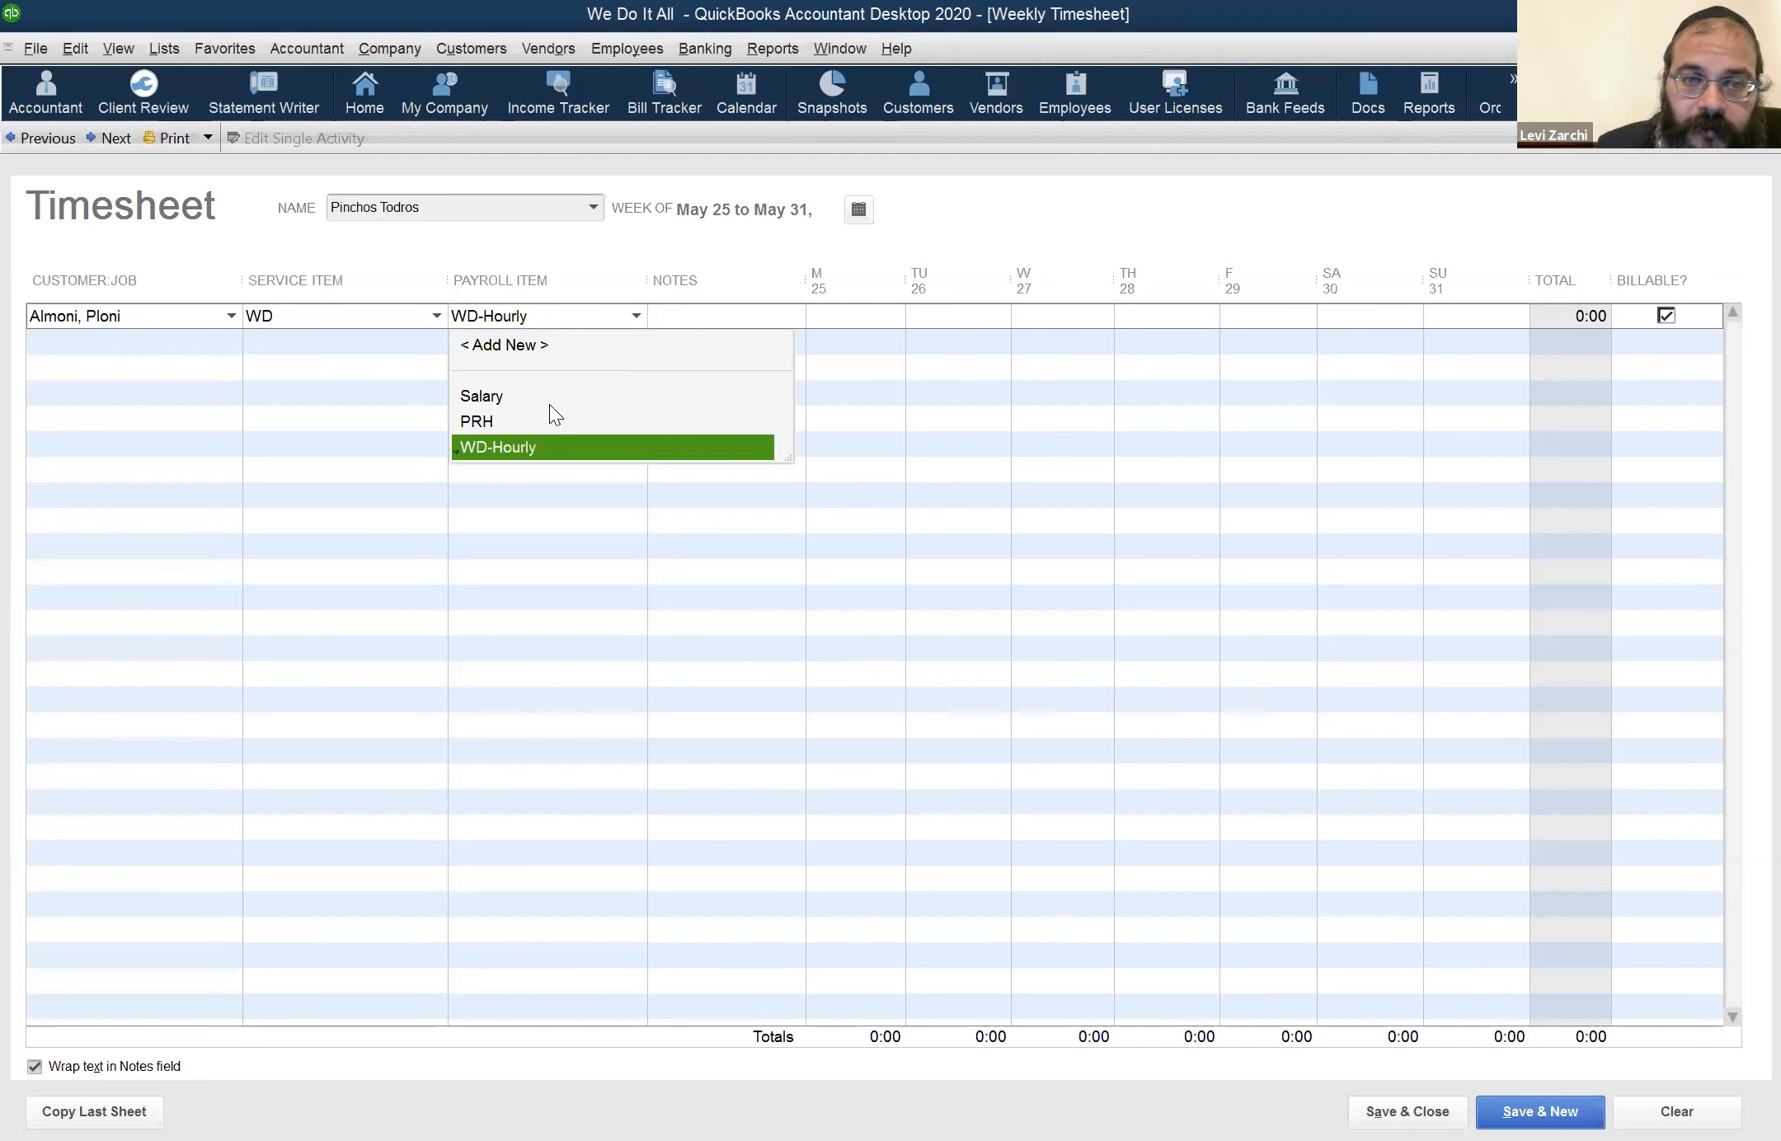
click(495, 421)
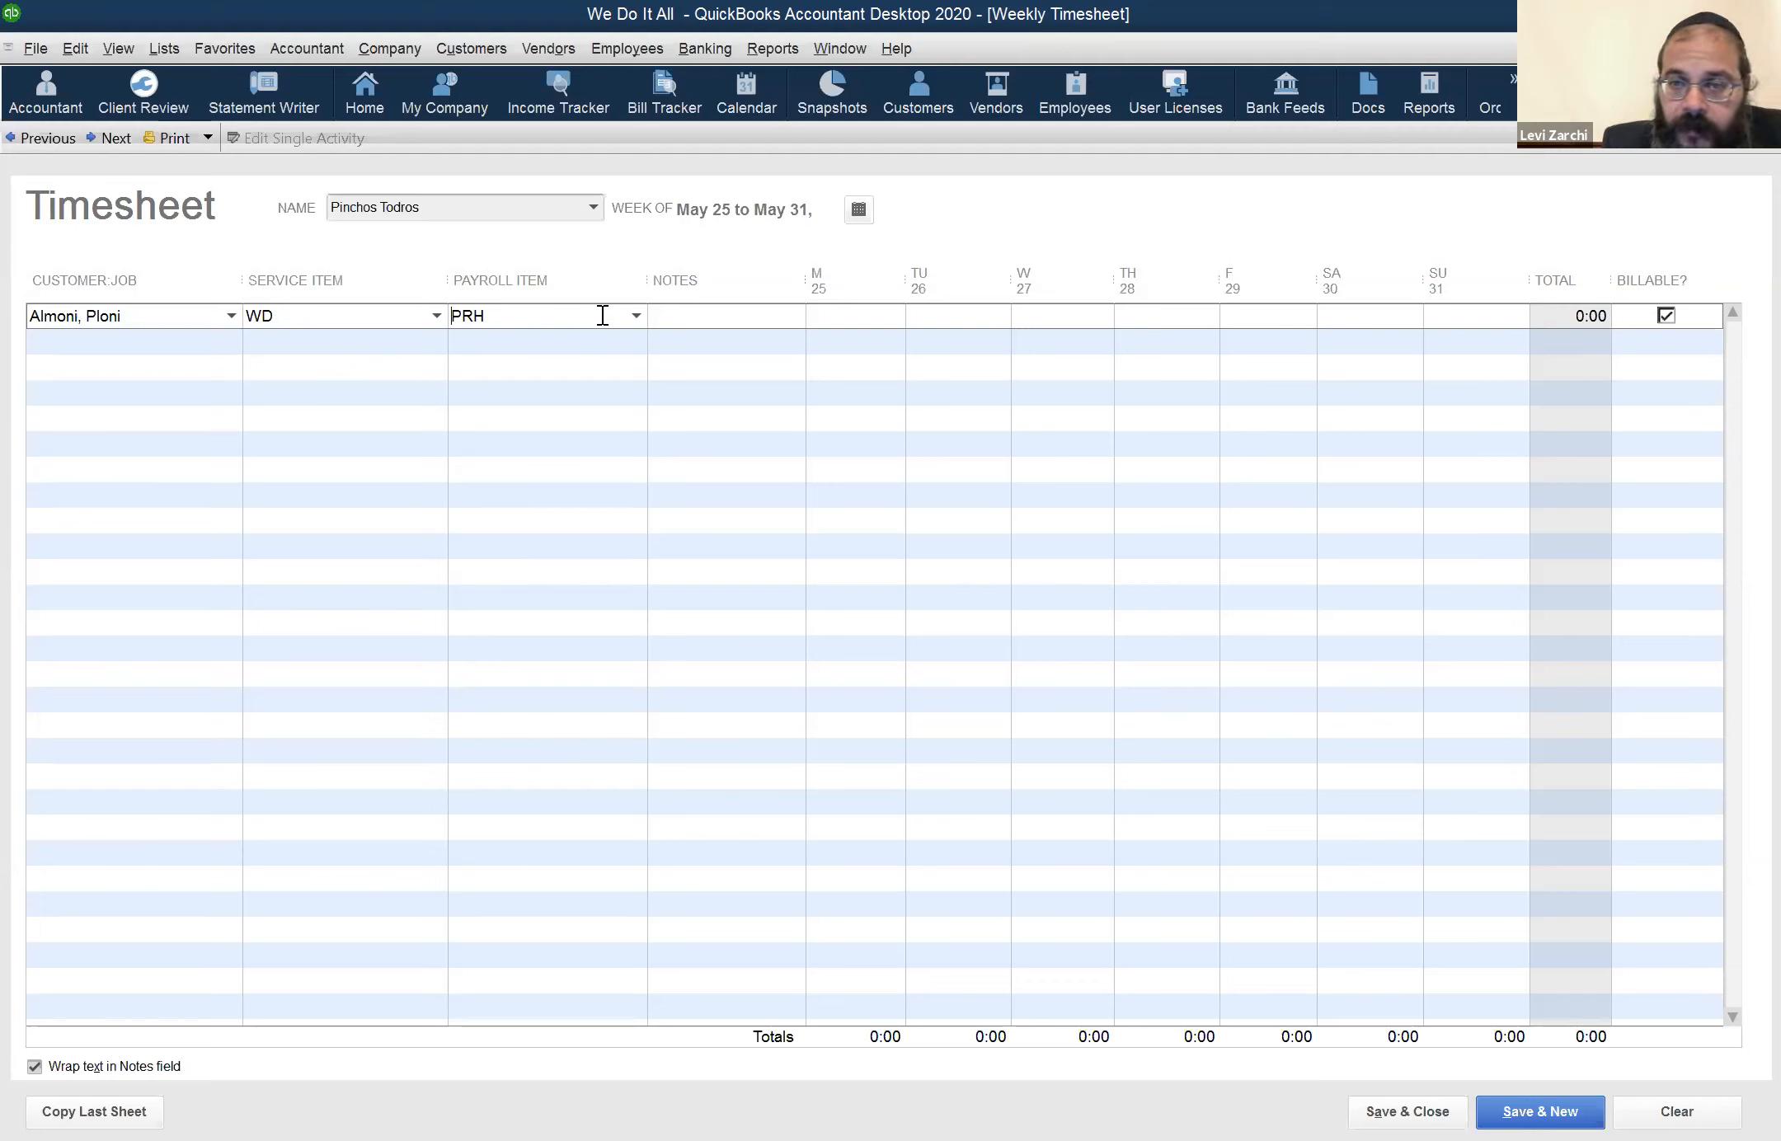
Enter and erase 1 hour for Monday the 25th, and try to move to the previous week, declining to leave the timesheet
click(877, 314)
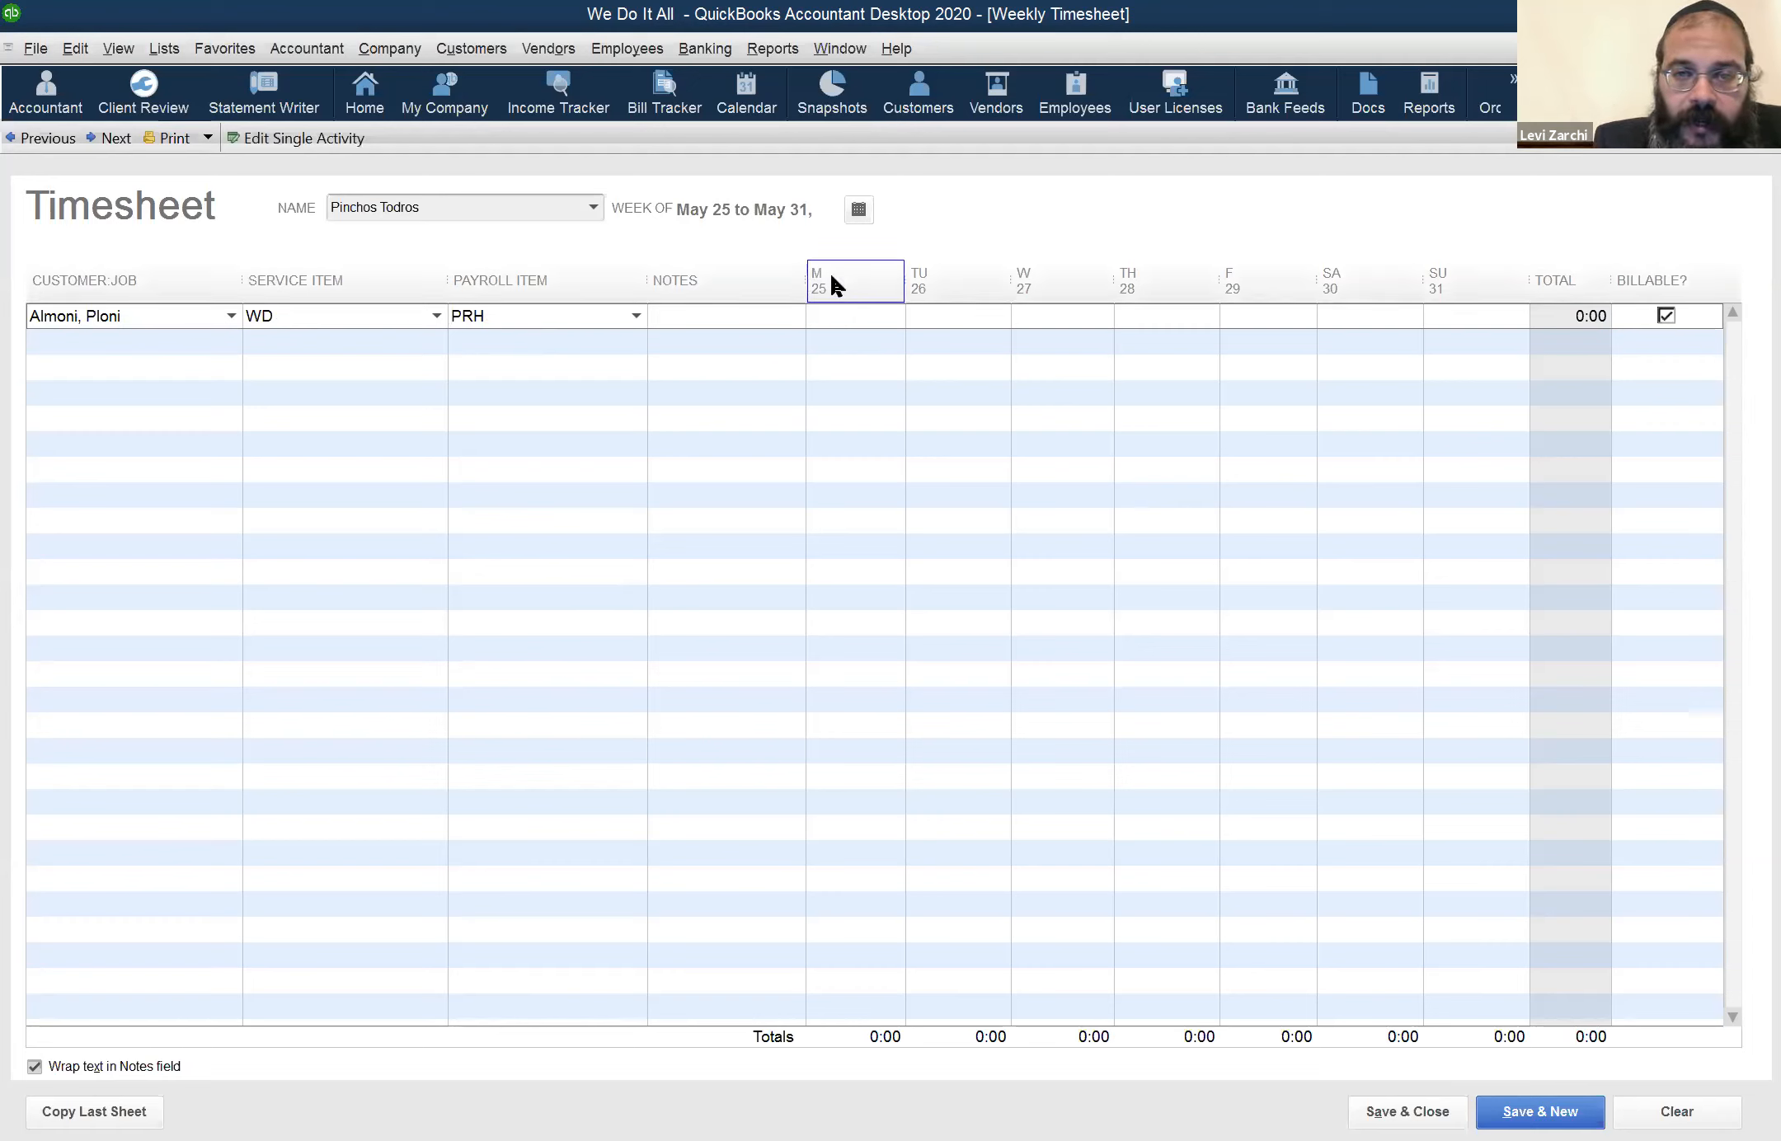
text(1)
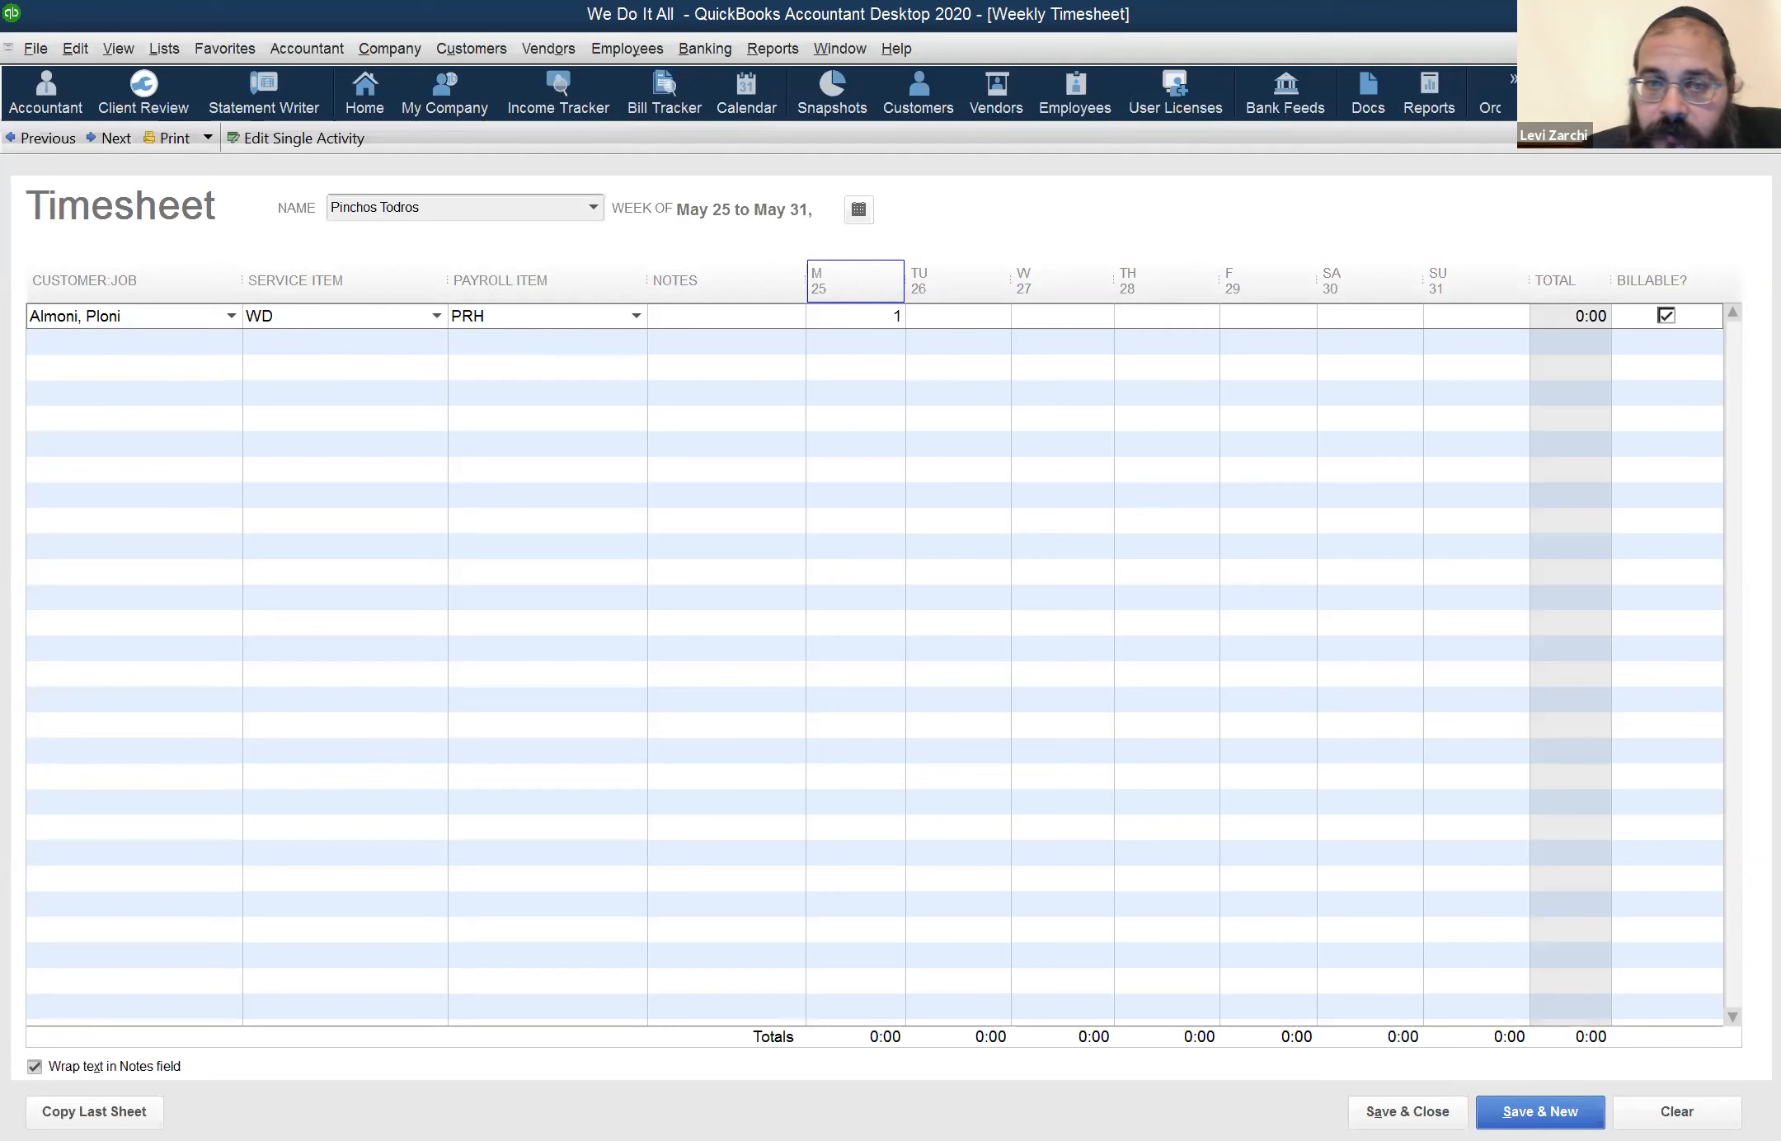
key(BackSpace)
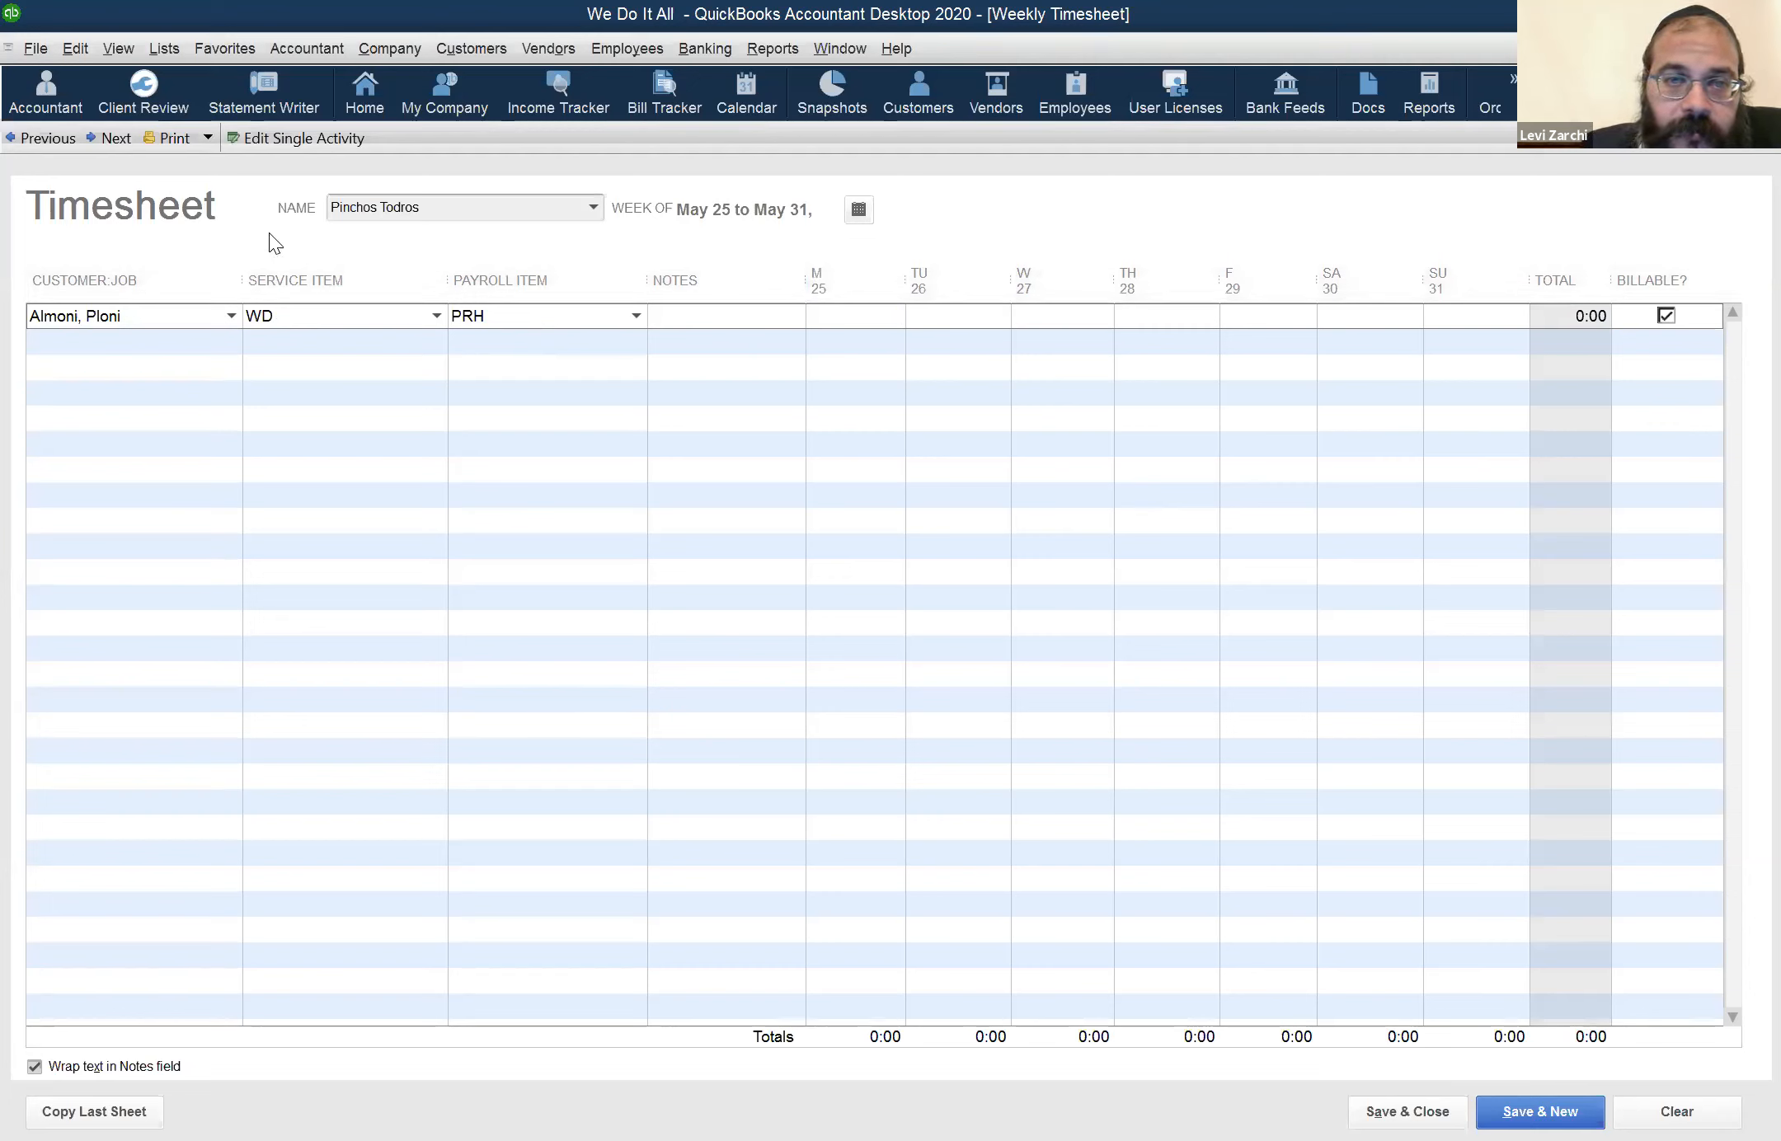
click(48, 139)
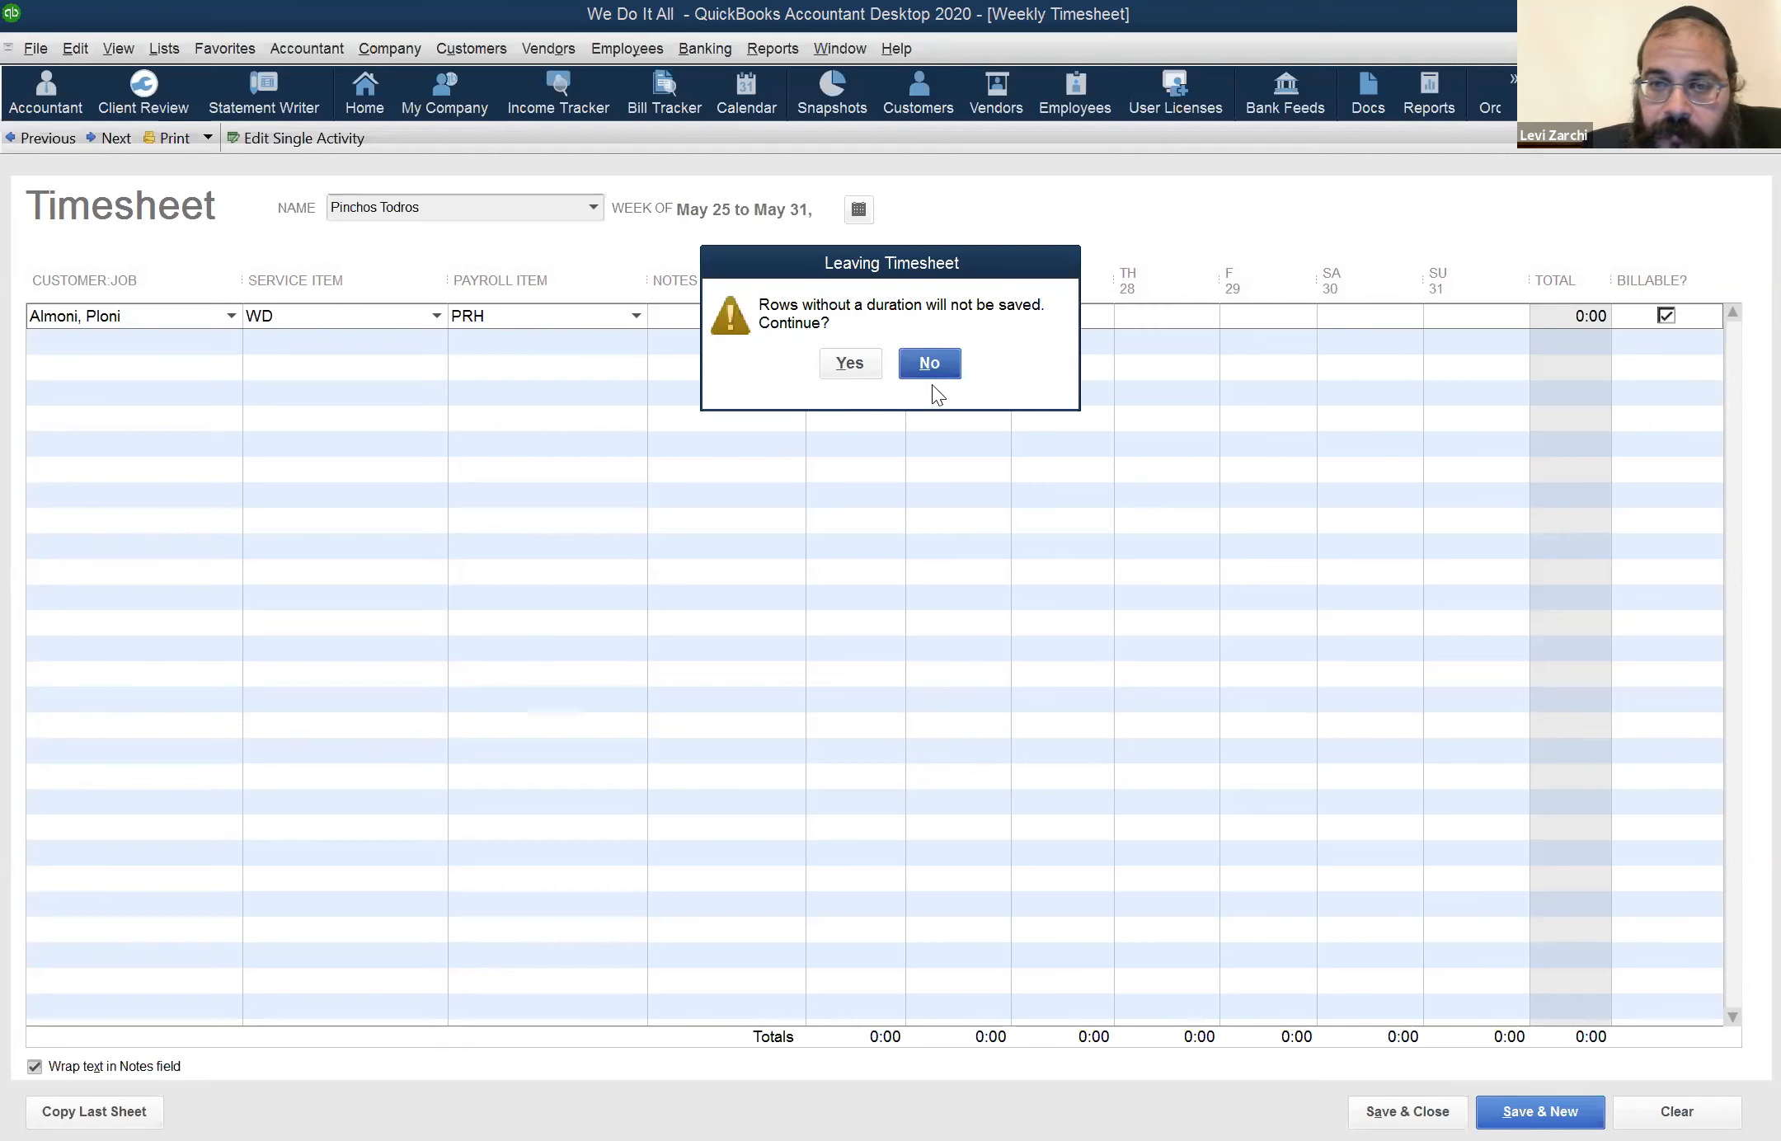
click(959, 363)
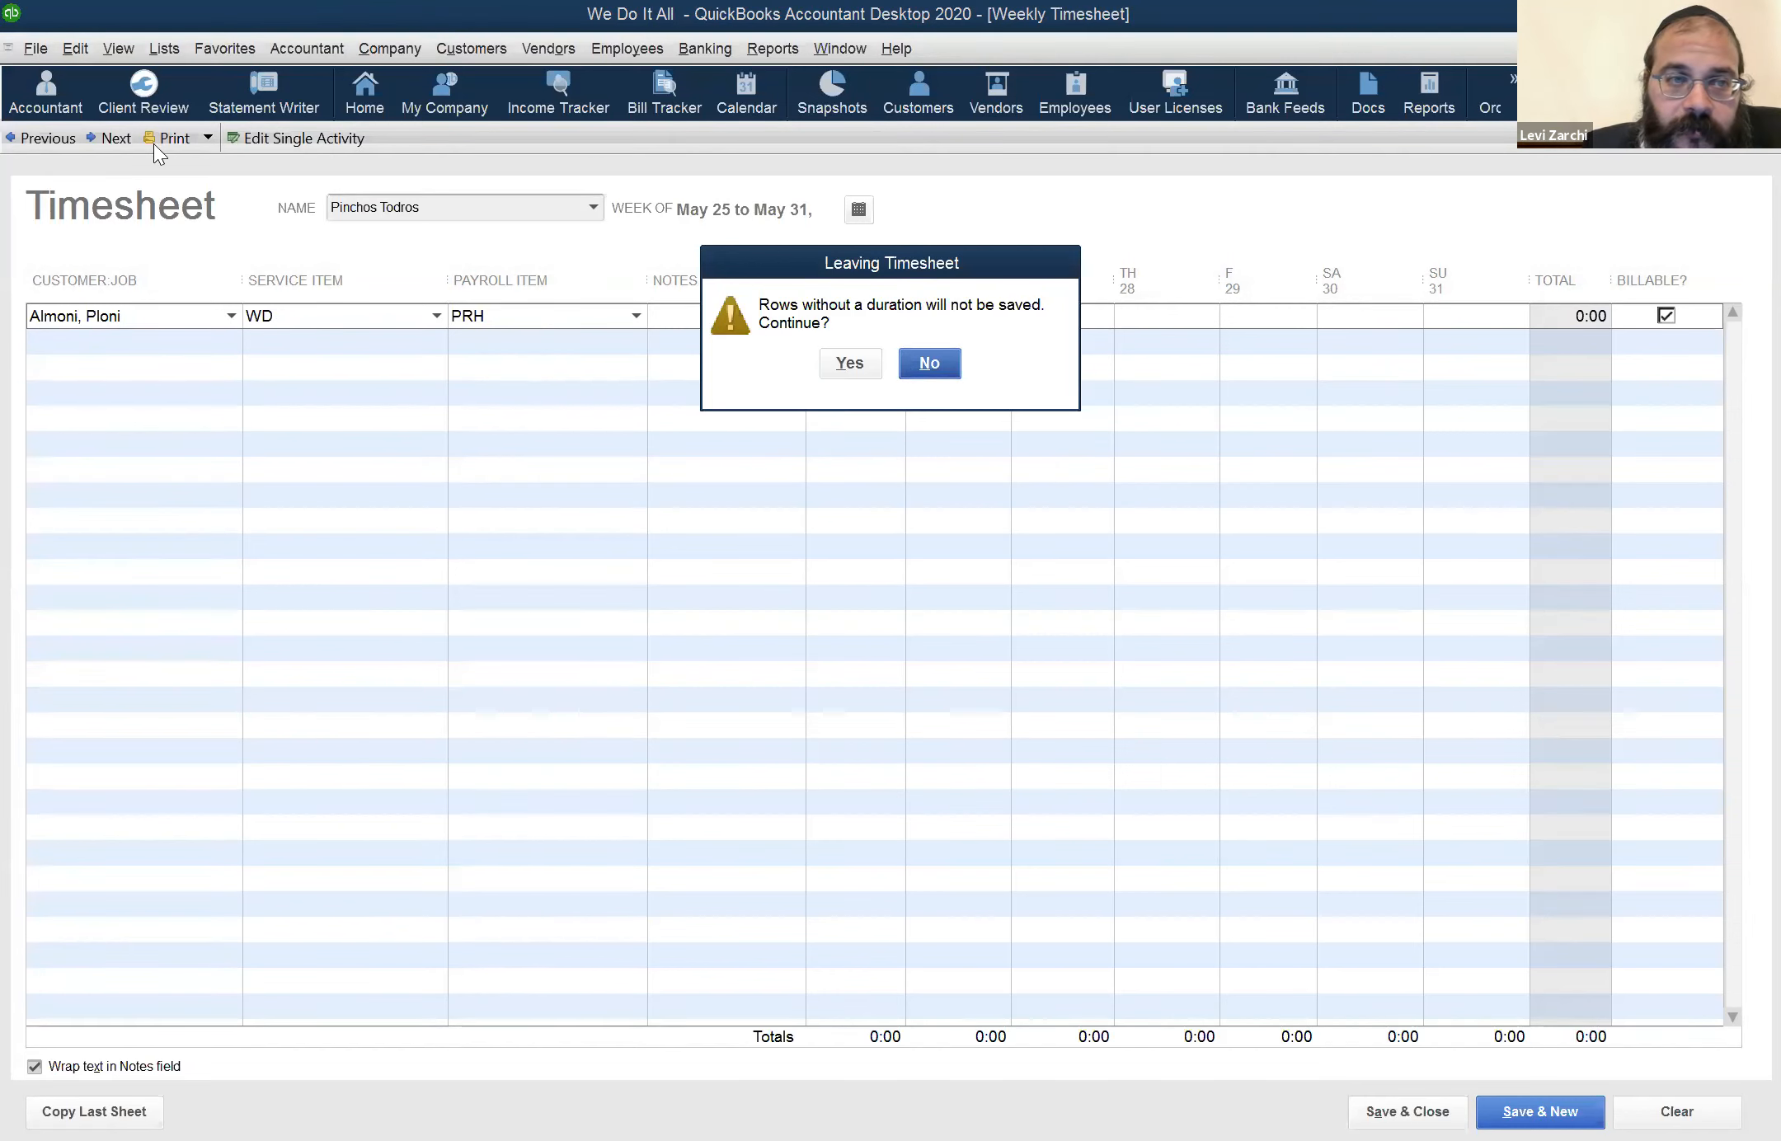
click(45, 142)
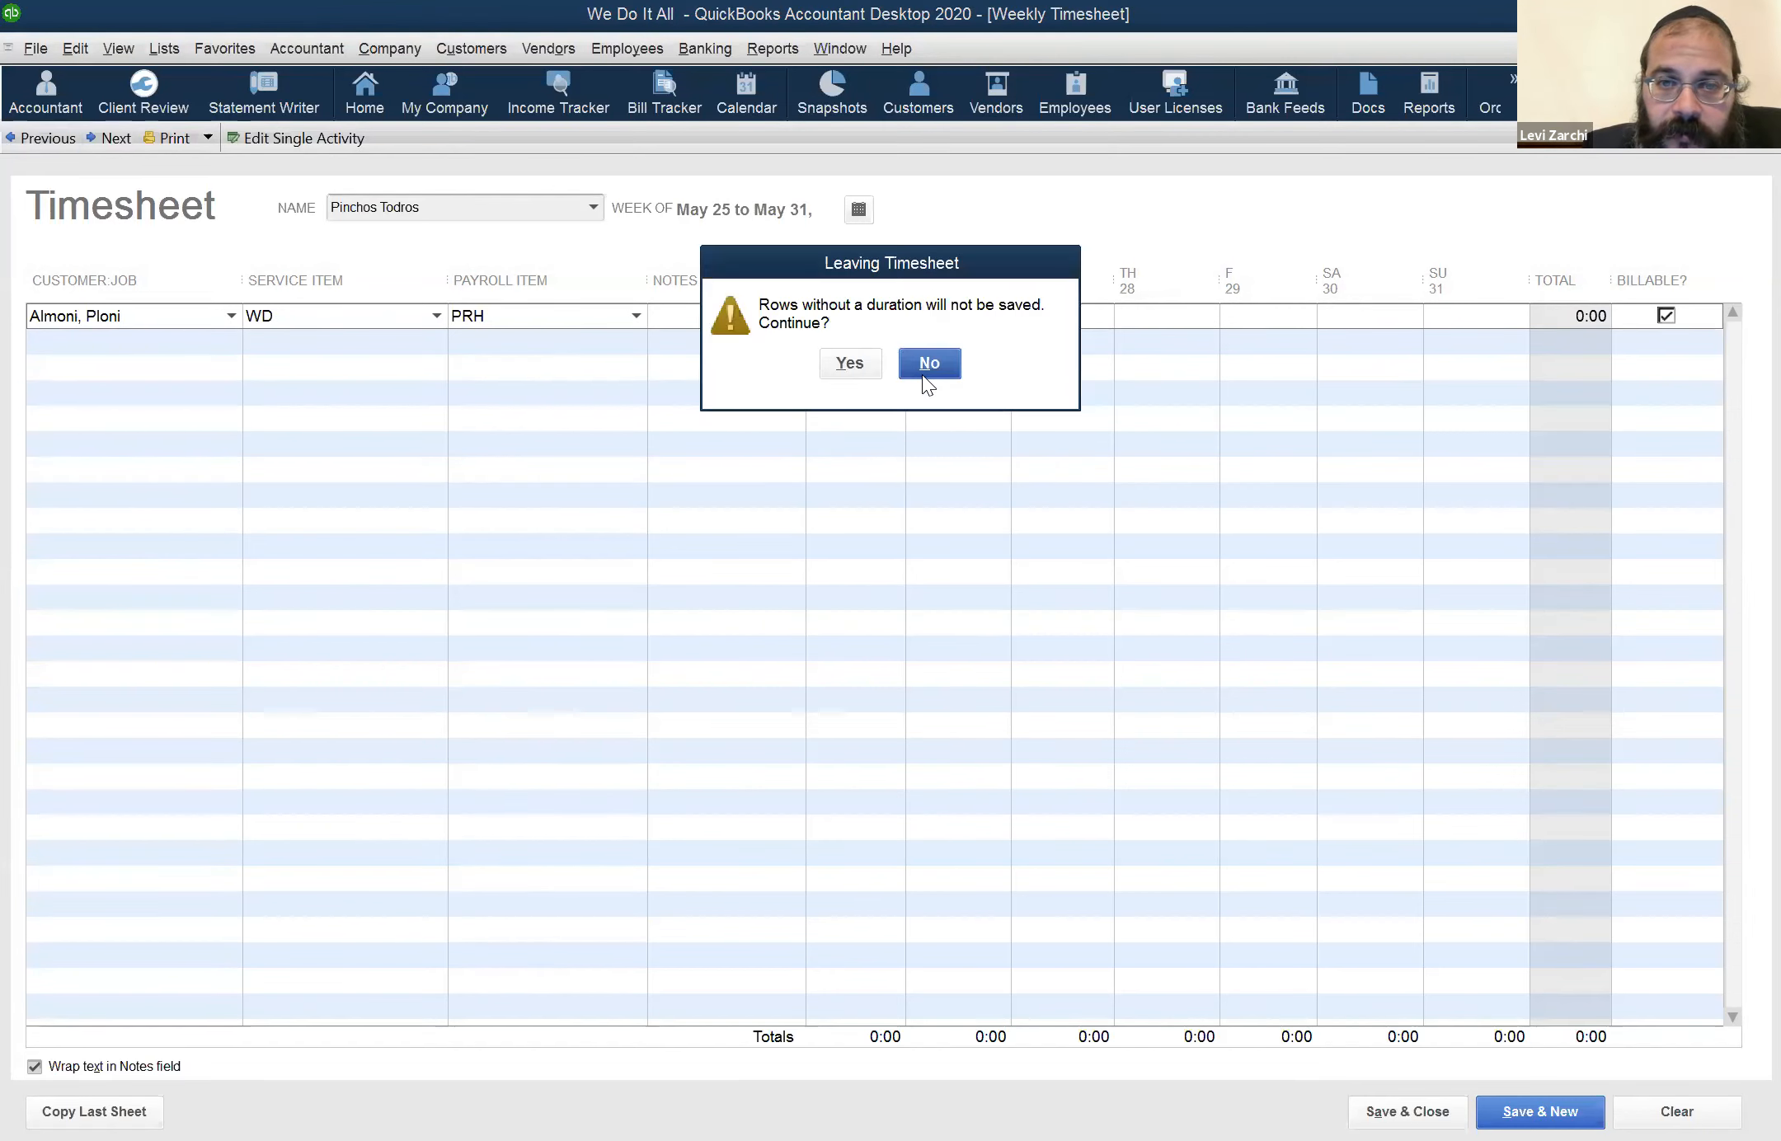
click(930, 364)
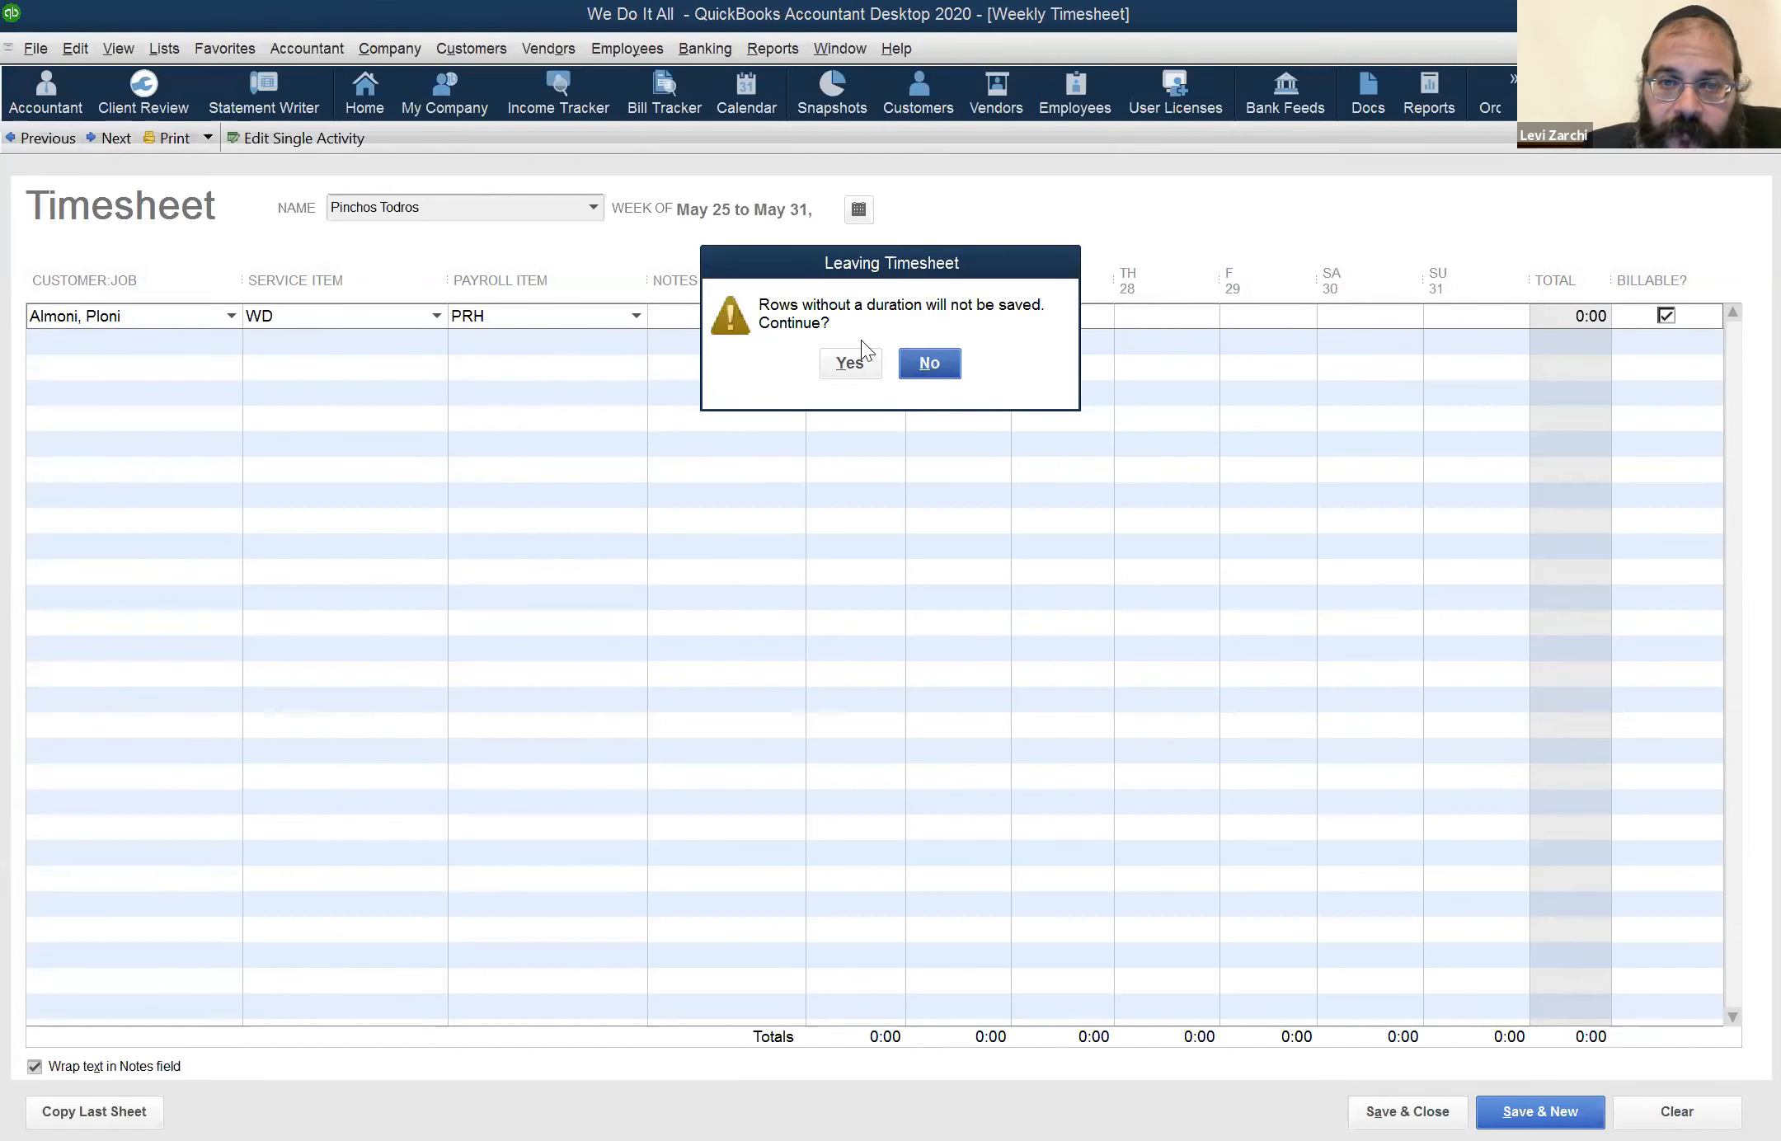
Enter 1 hour for each day from Monday the 25th to Thursday the 28th in the customer's row
text(1)
key(Tab)
text(1)
key(Tab)
text(1)
key(Tab)
text(1)
key(Tab)
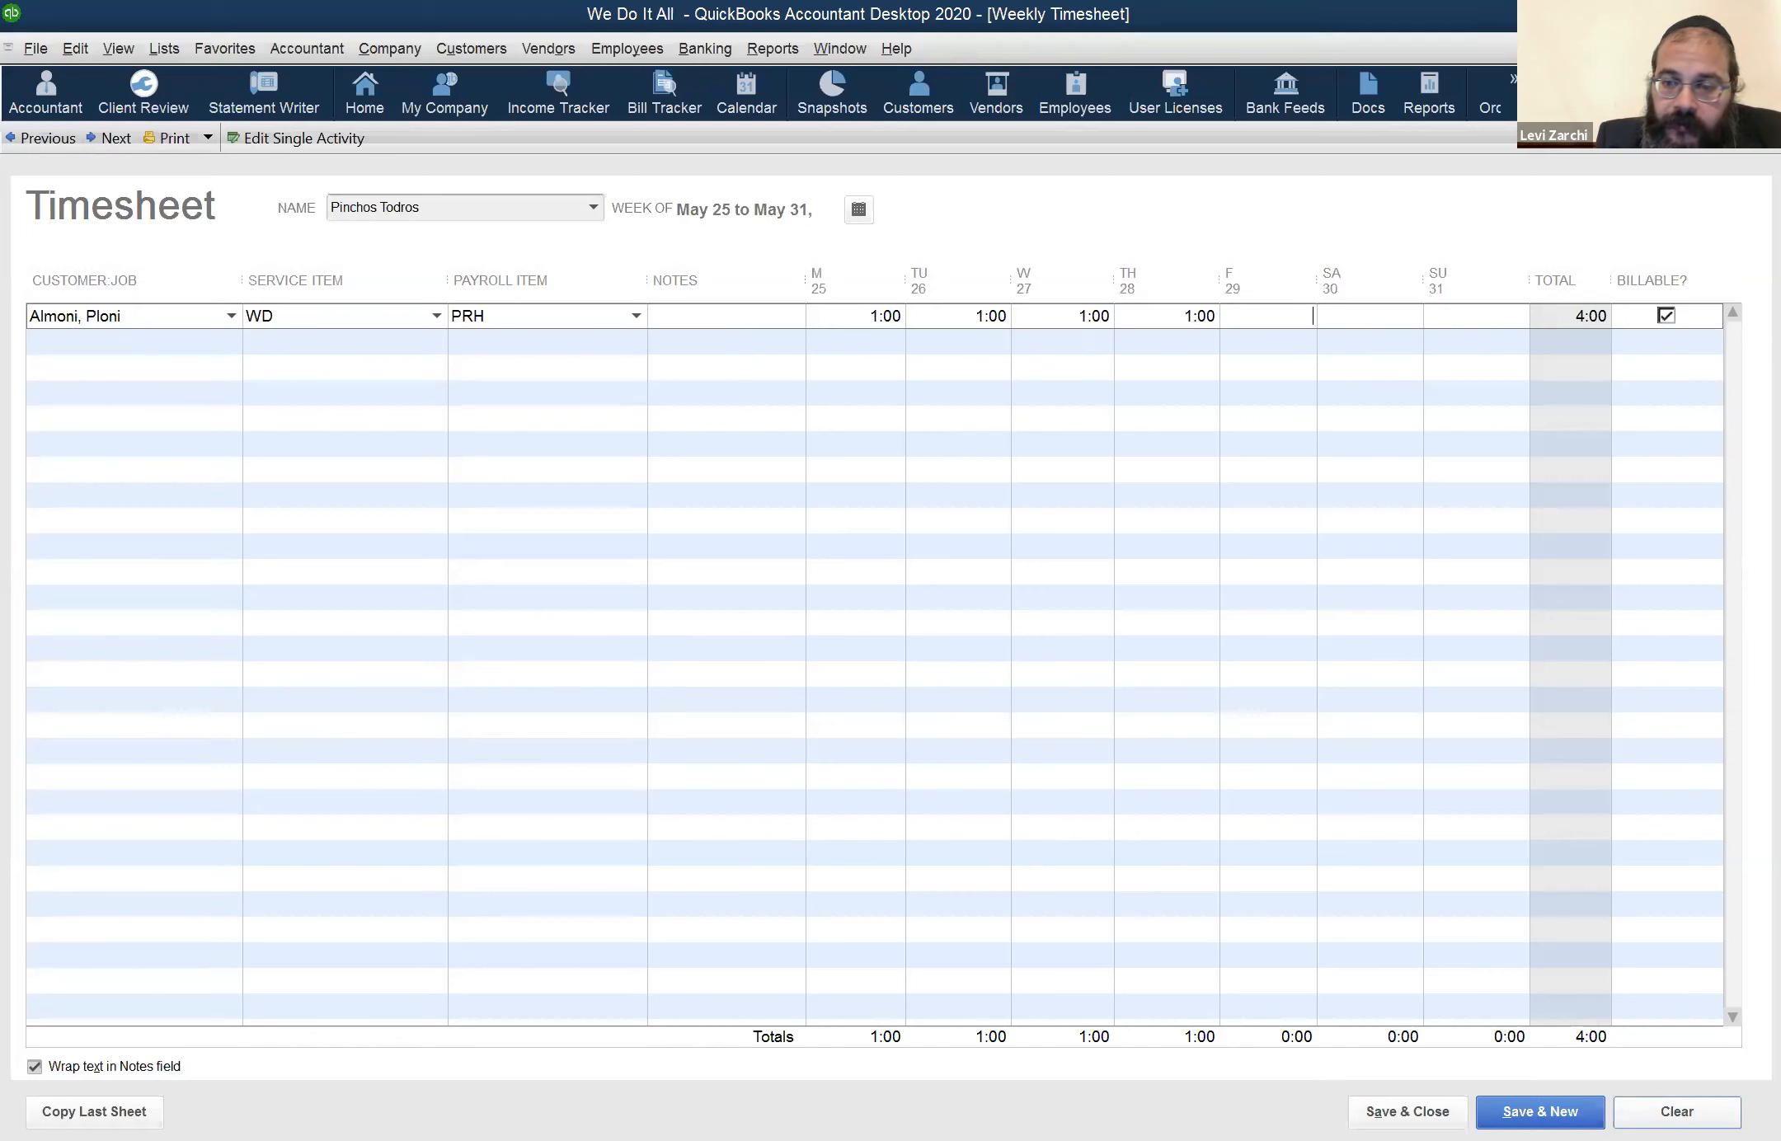
Clear the unsaved timesheet and load the employee's timesheet for the week of May 18 to May 24, finding the employee with "to"
click(1676, 1111)
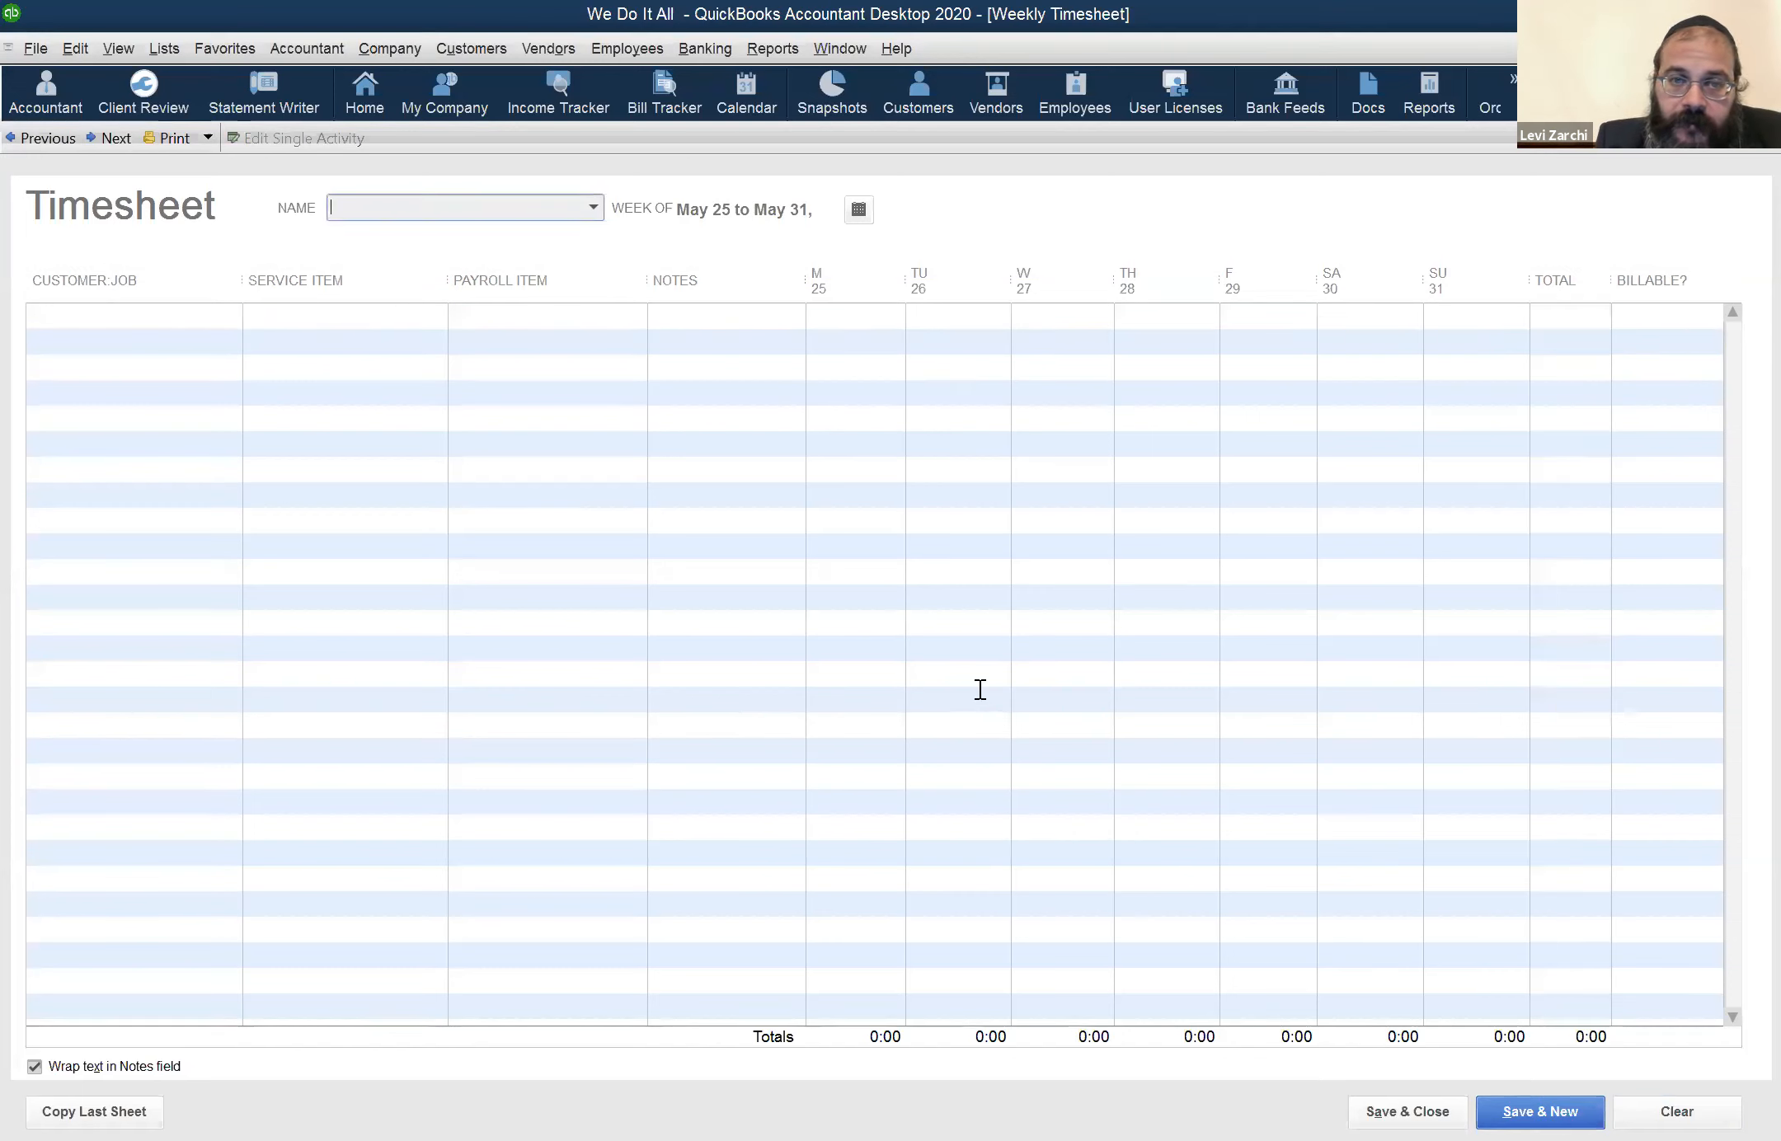
click(43, 140)
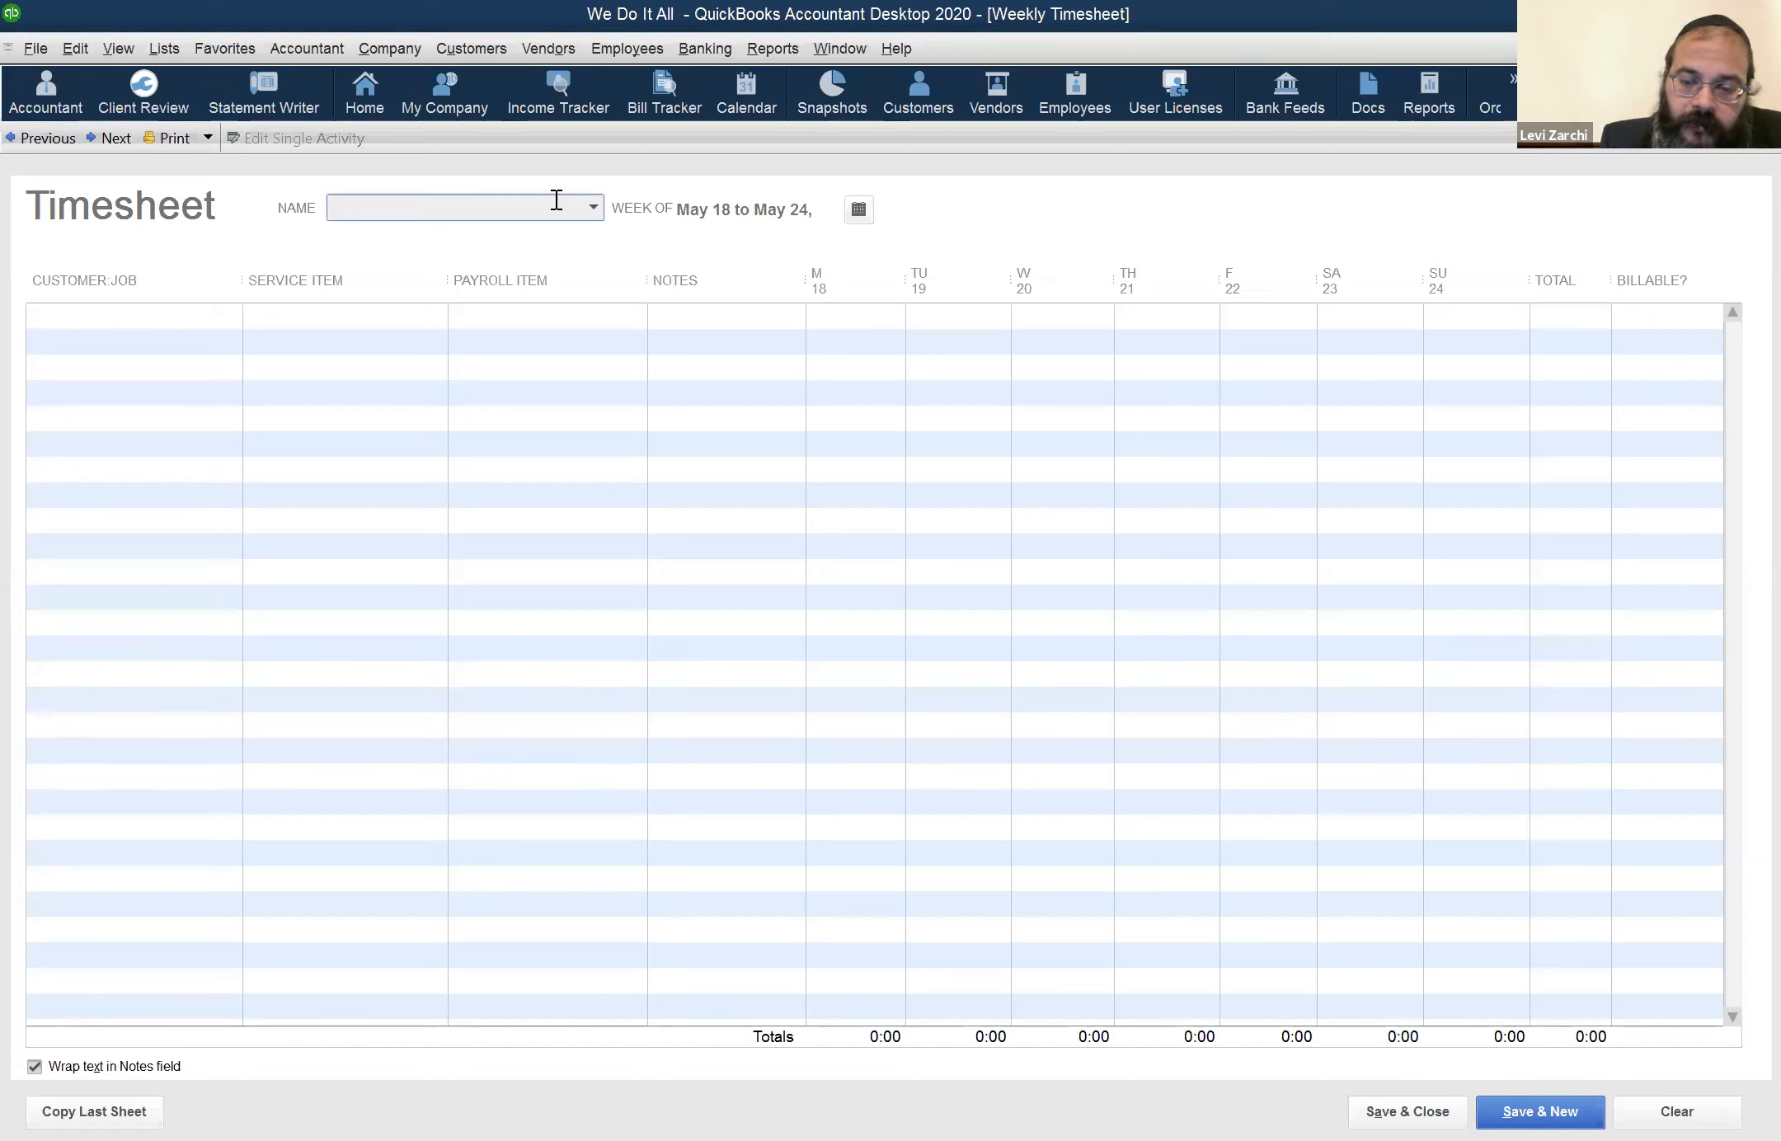
text(to)
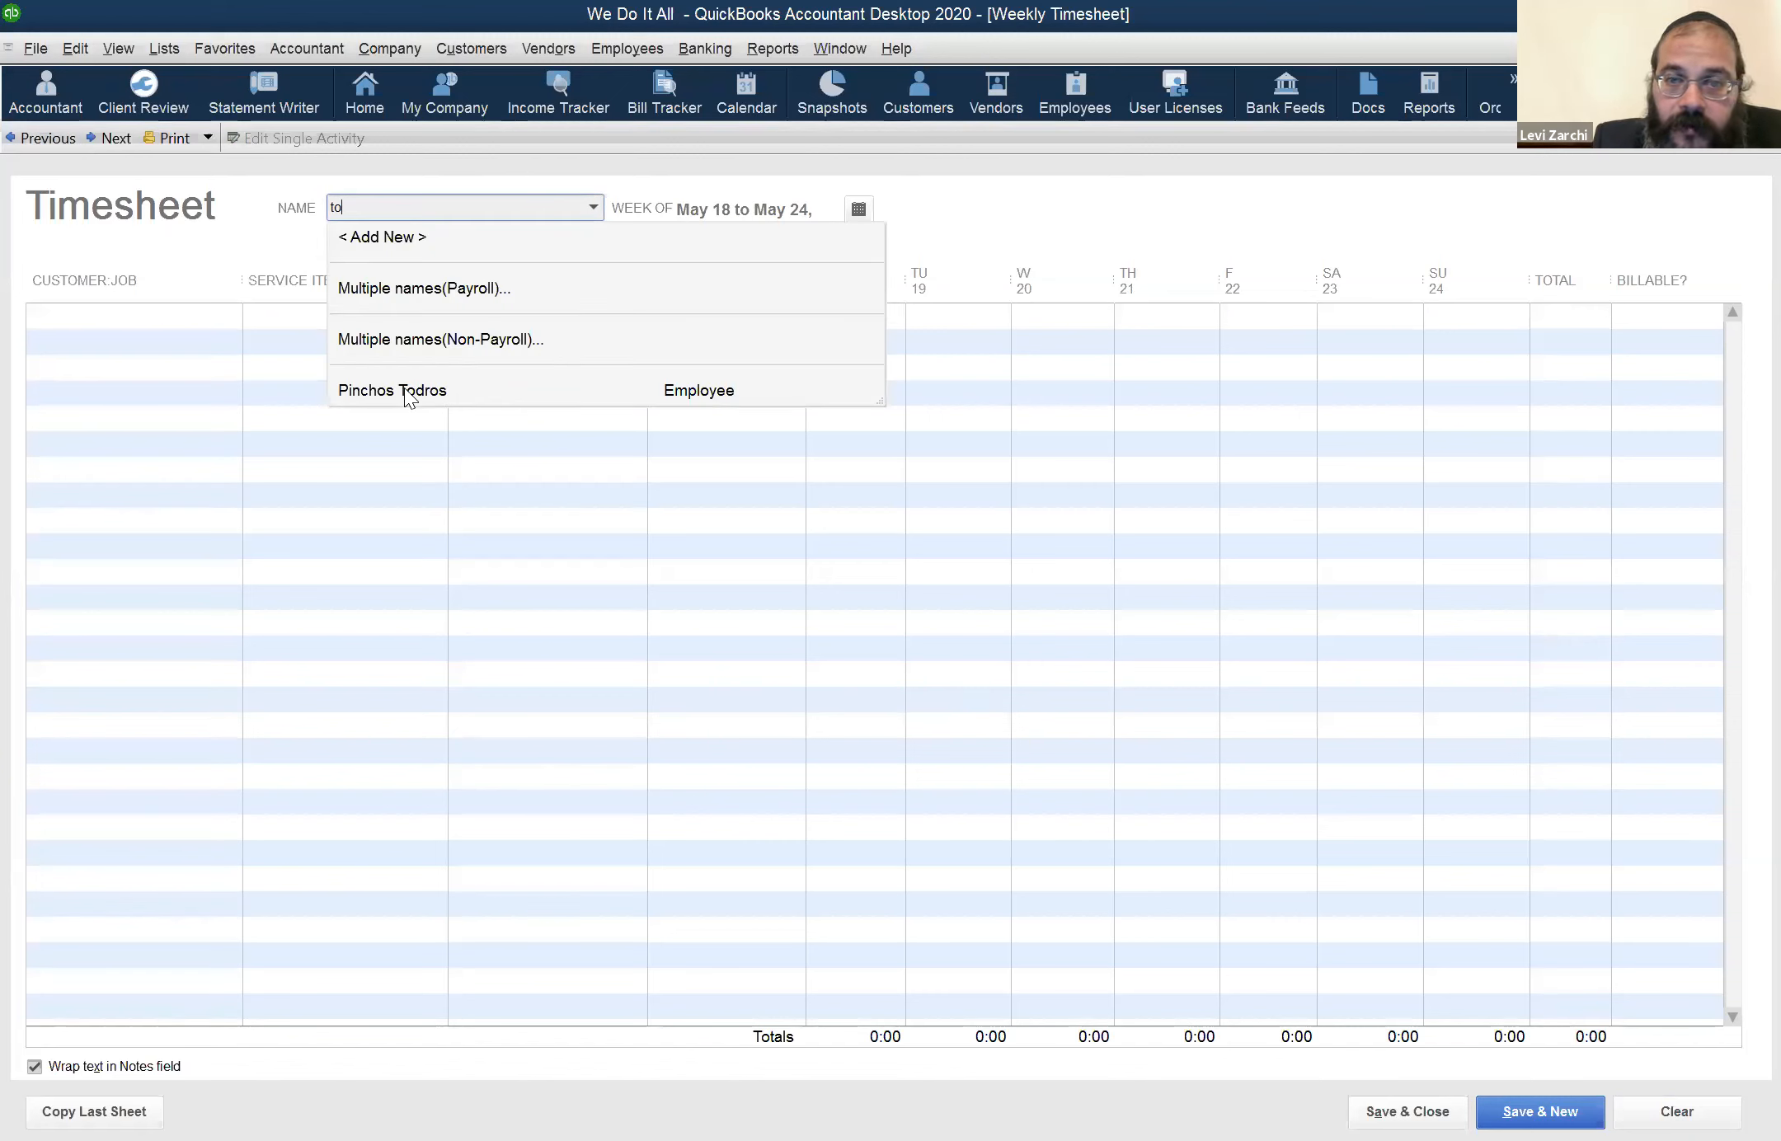
click(409, 387)
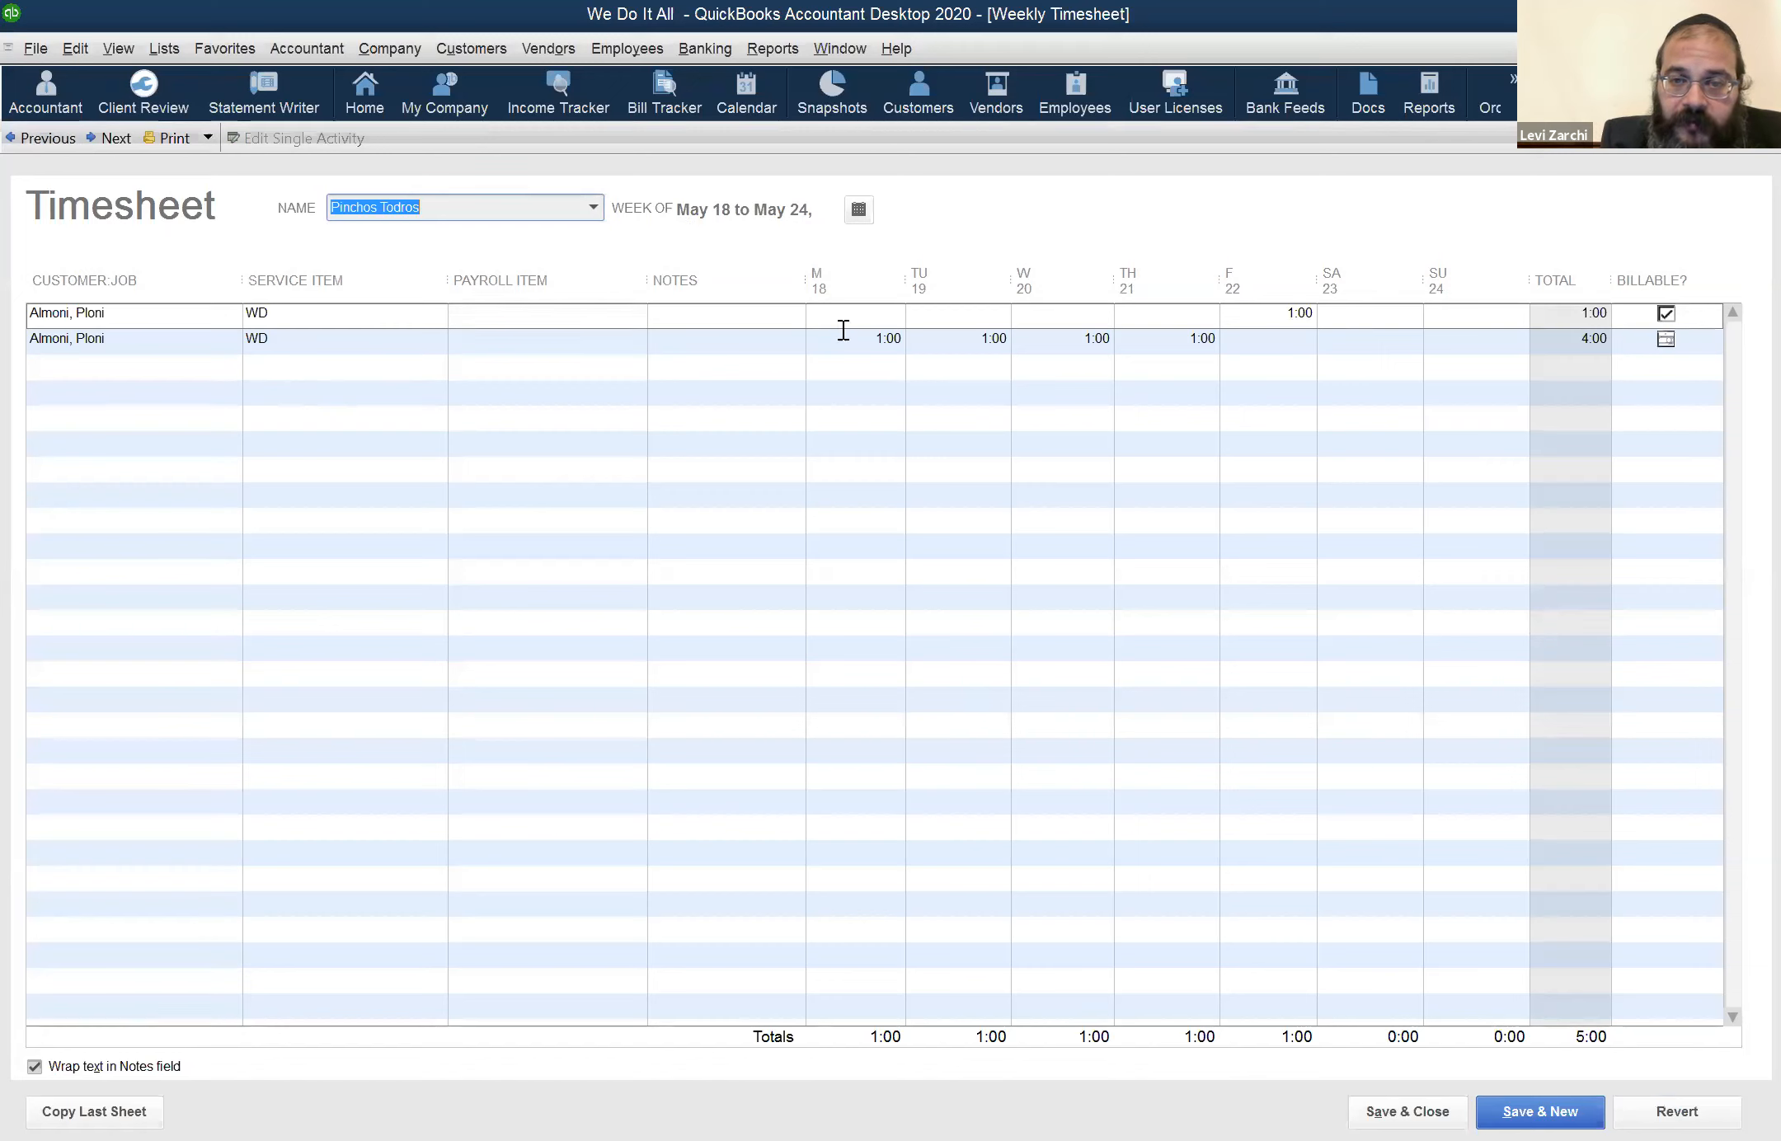
Assign the PRH payroll item to the timesheet row holding Friday the 22nd's hours
click(1274, 312)
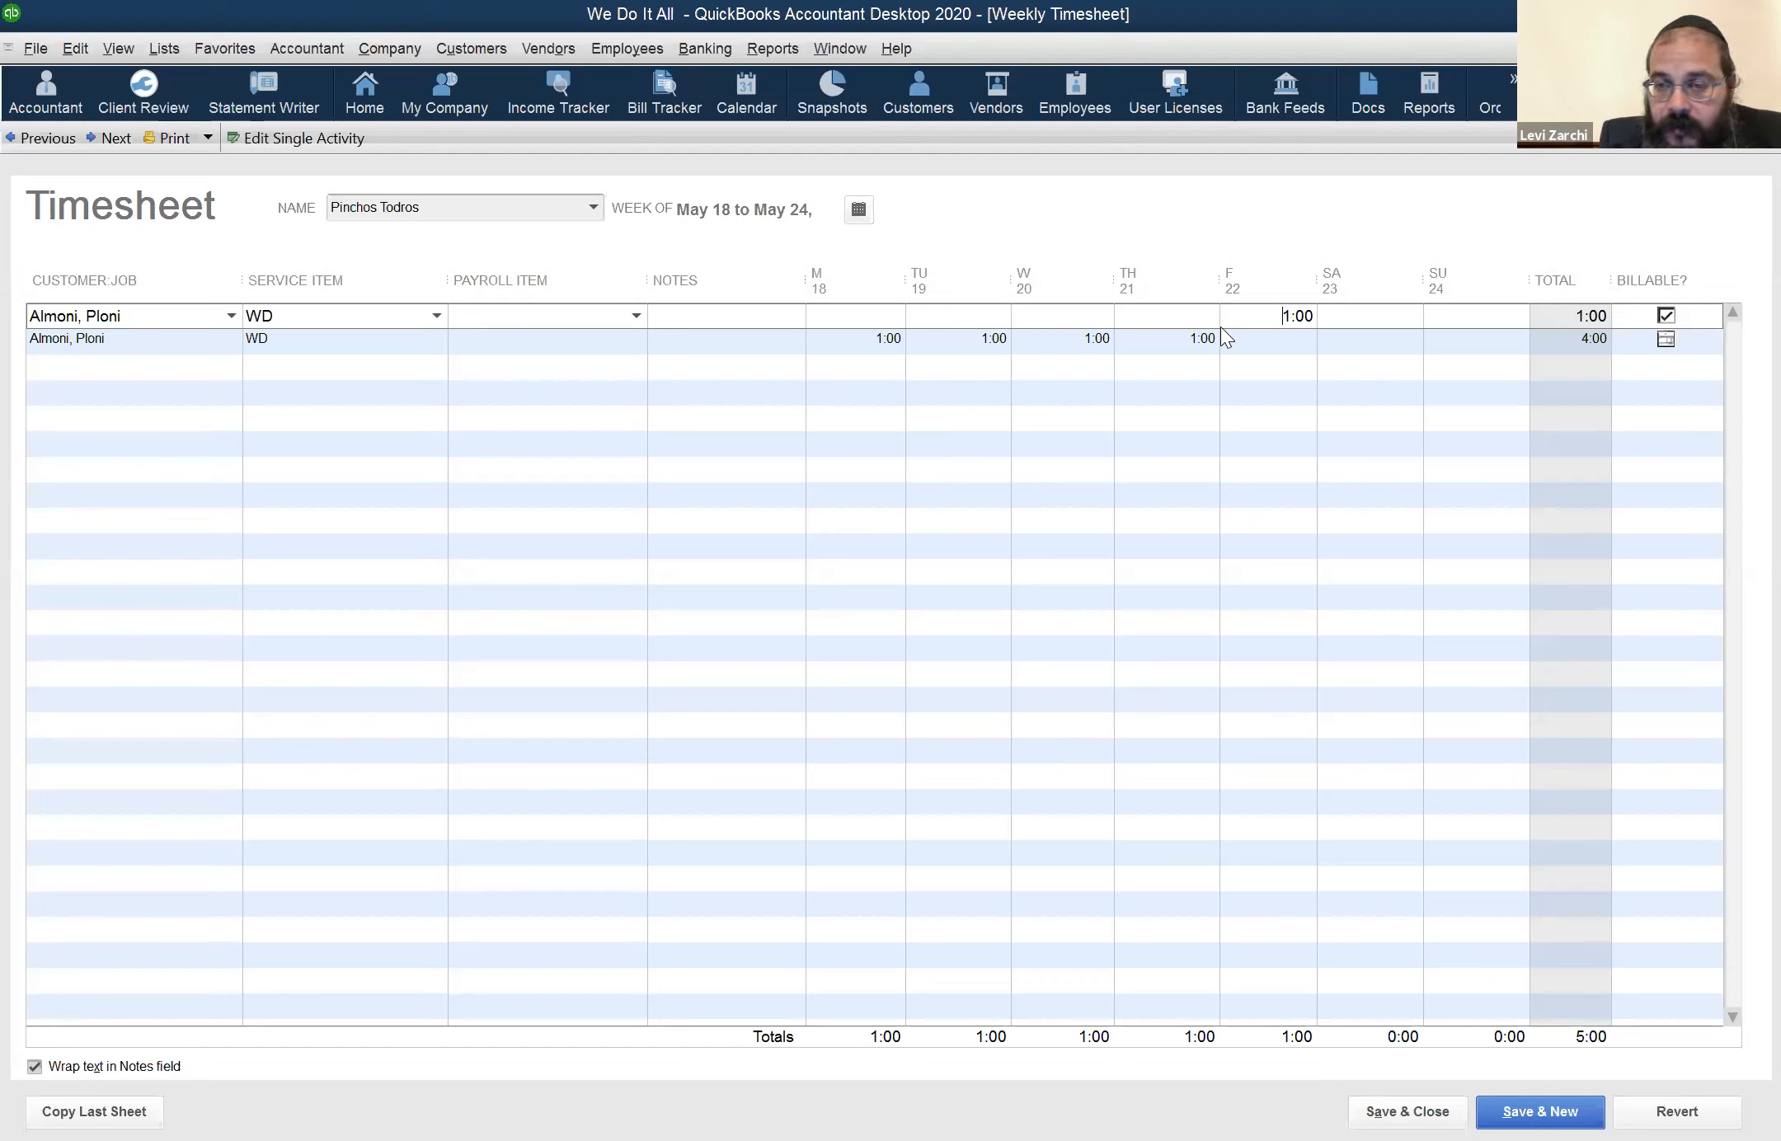
click(1448, 306)
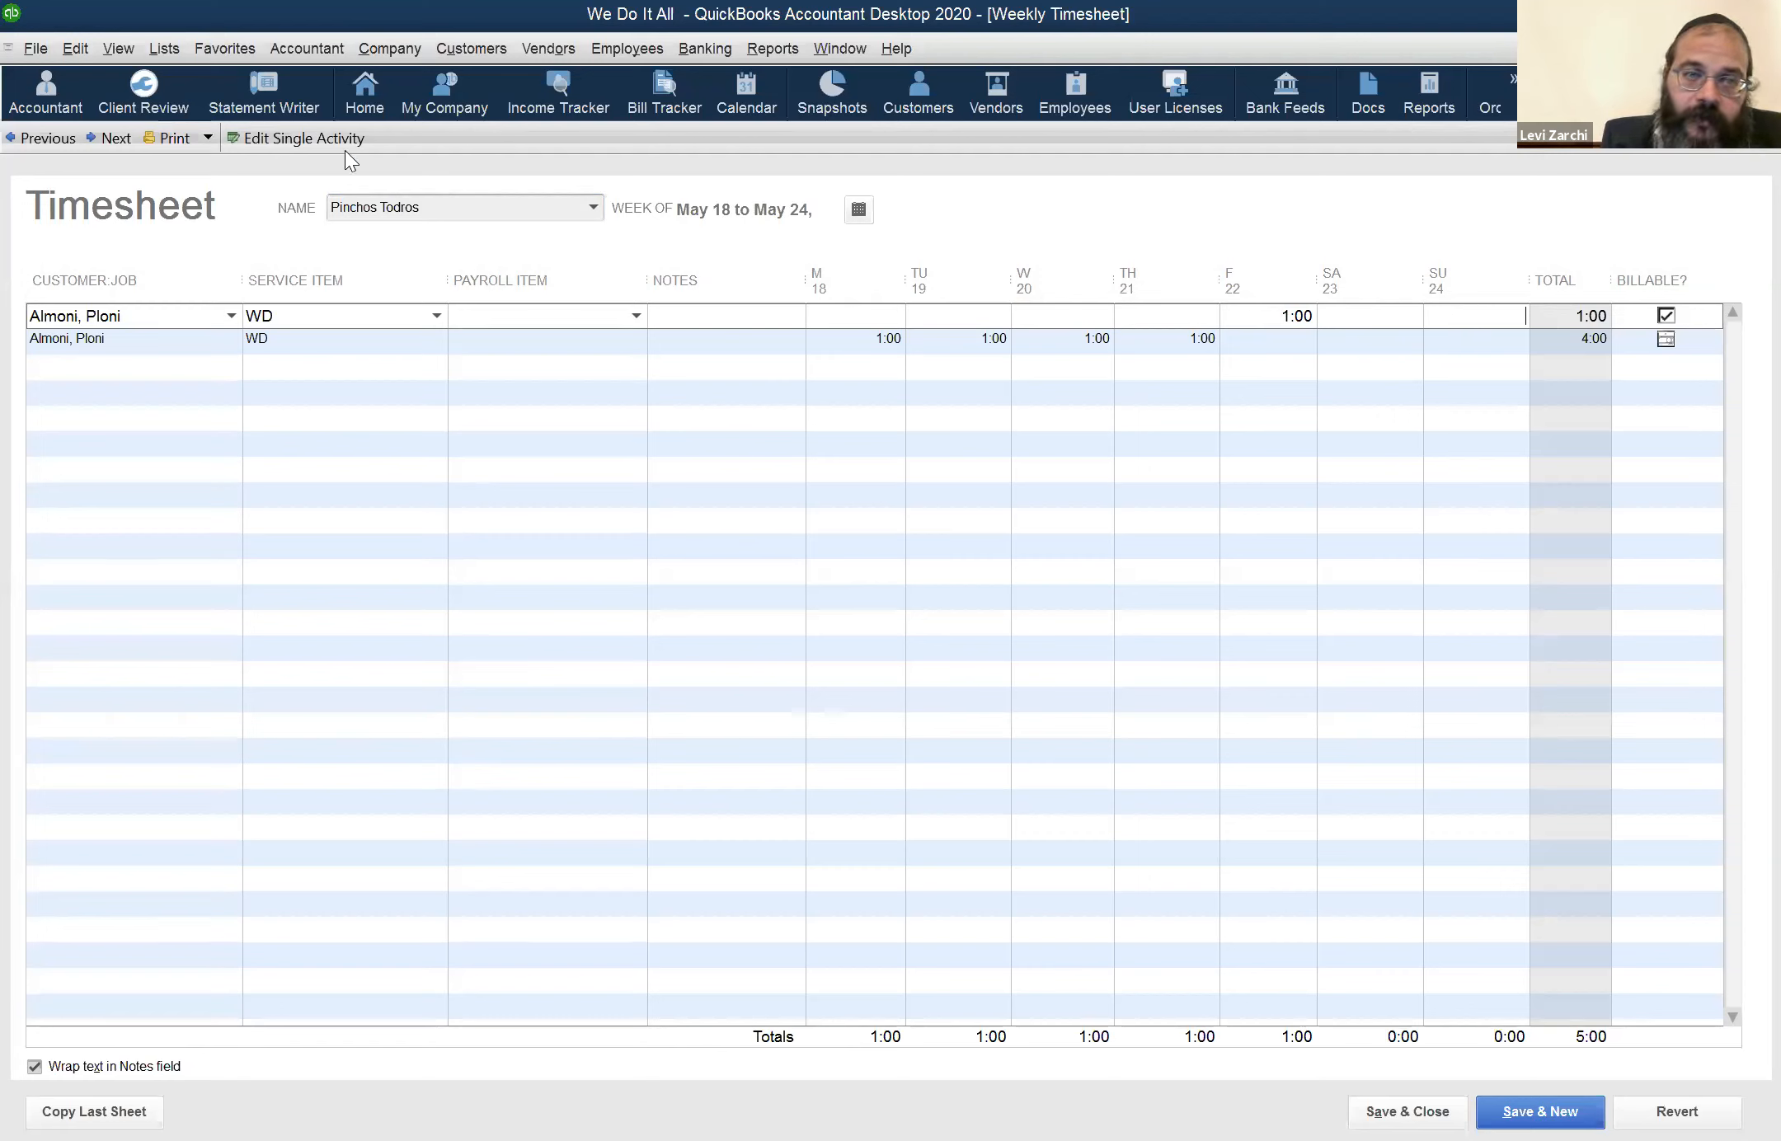
click(447, 211)
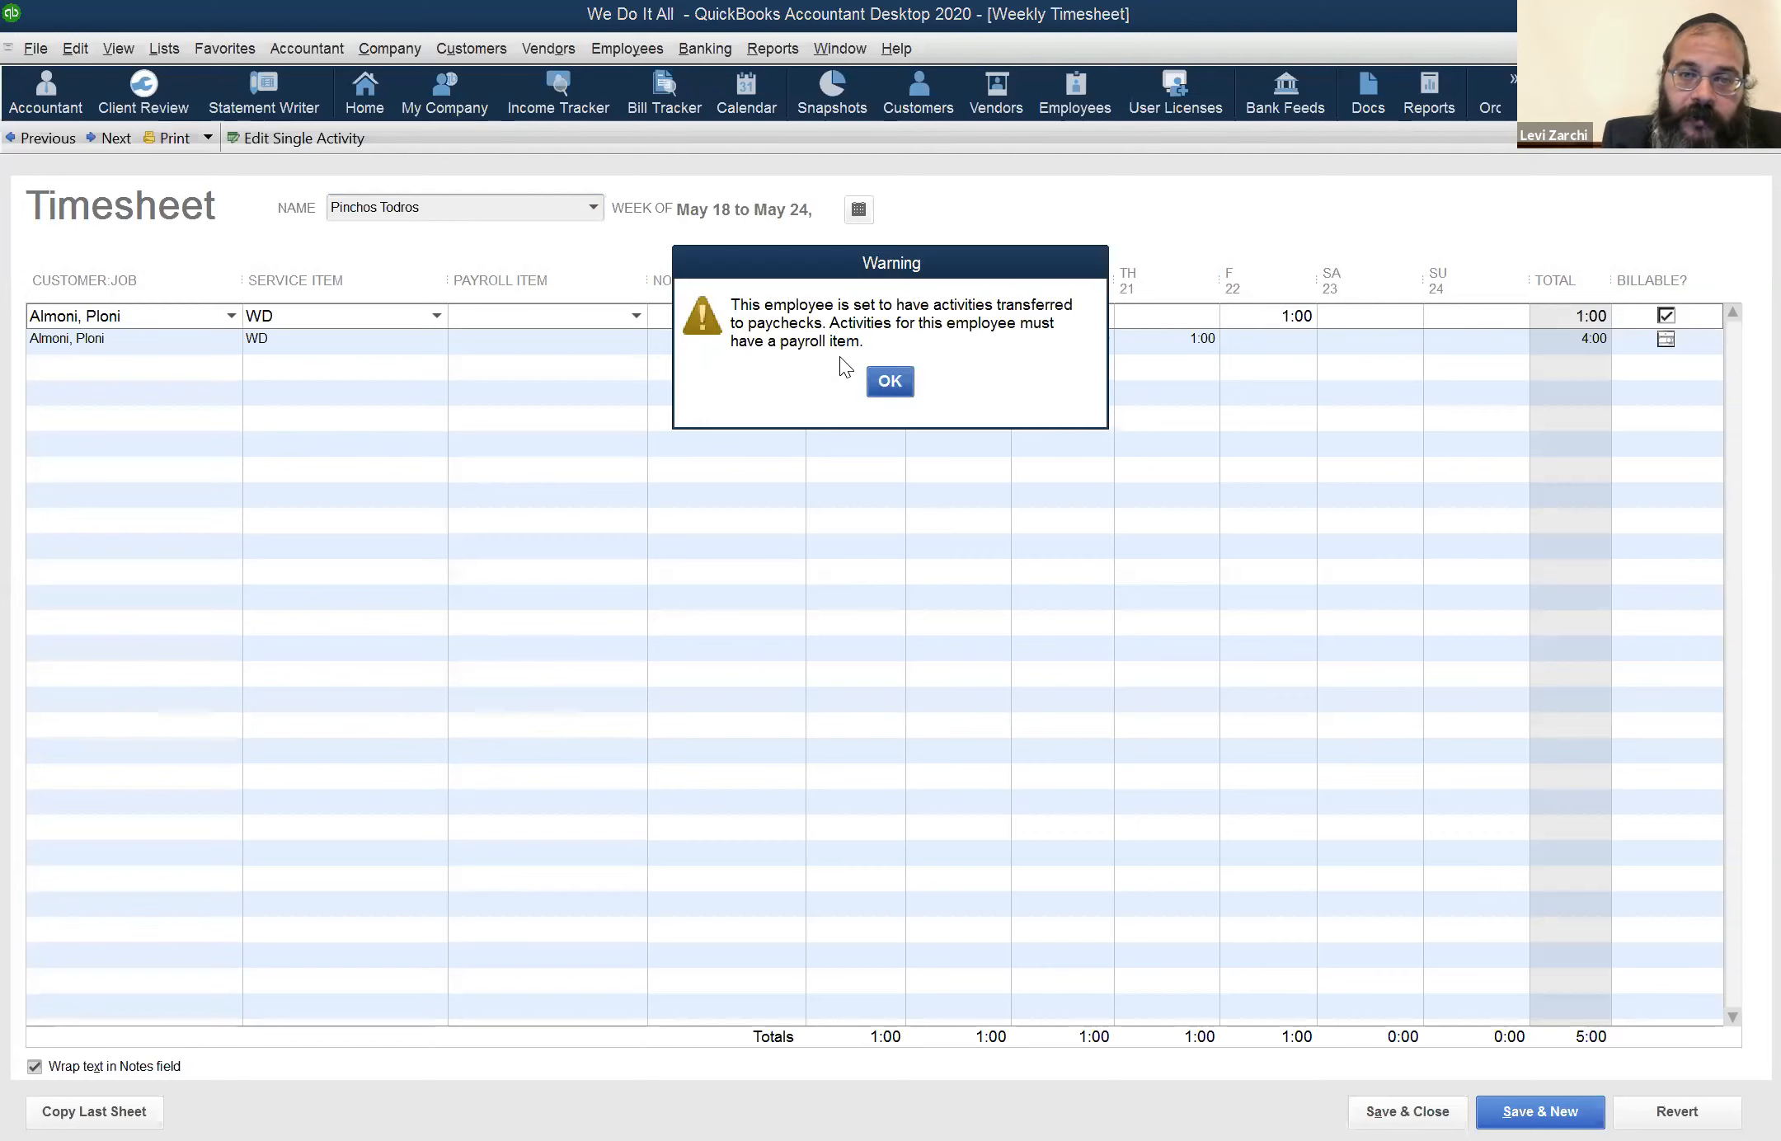
click(896, 384)
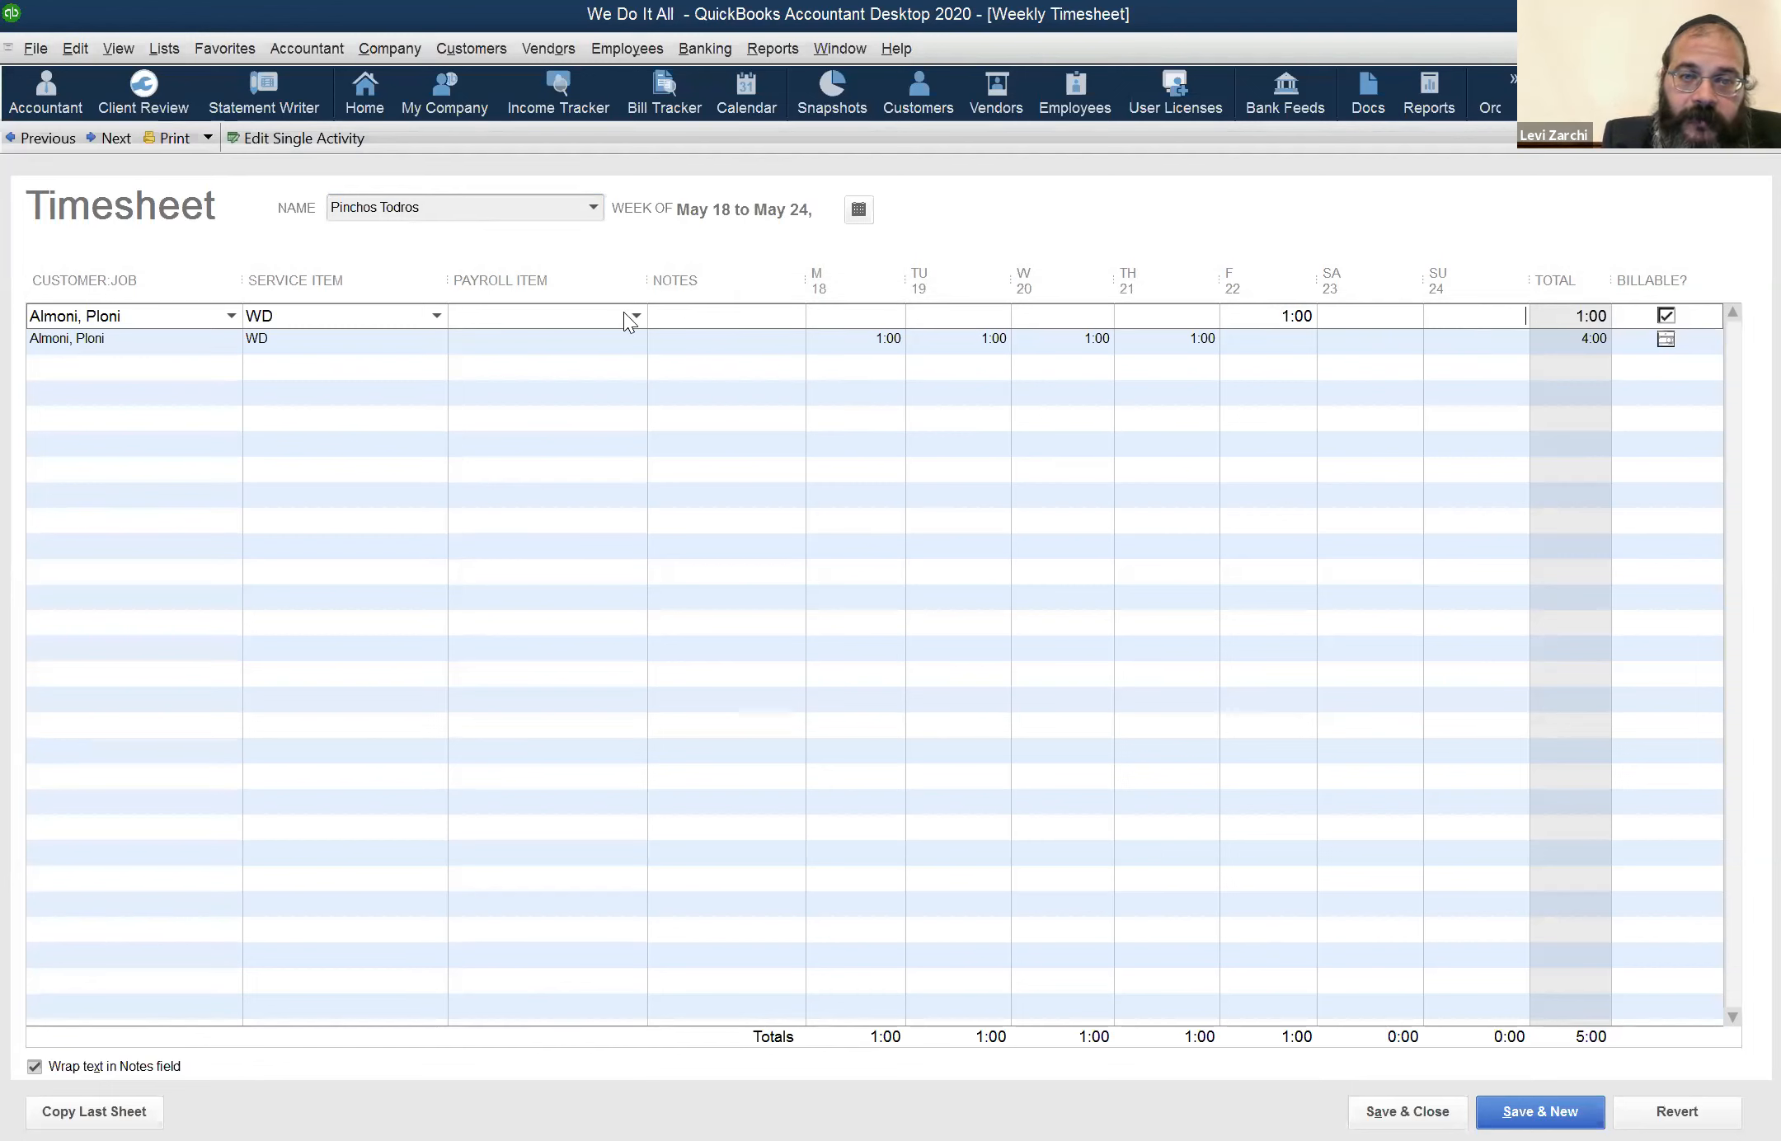
click(645, 314)
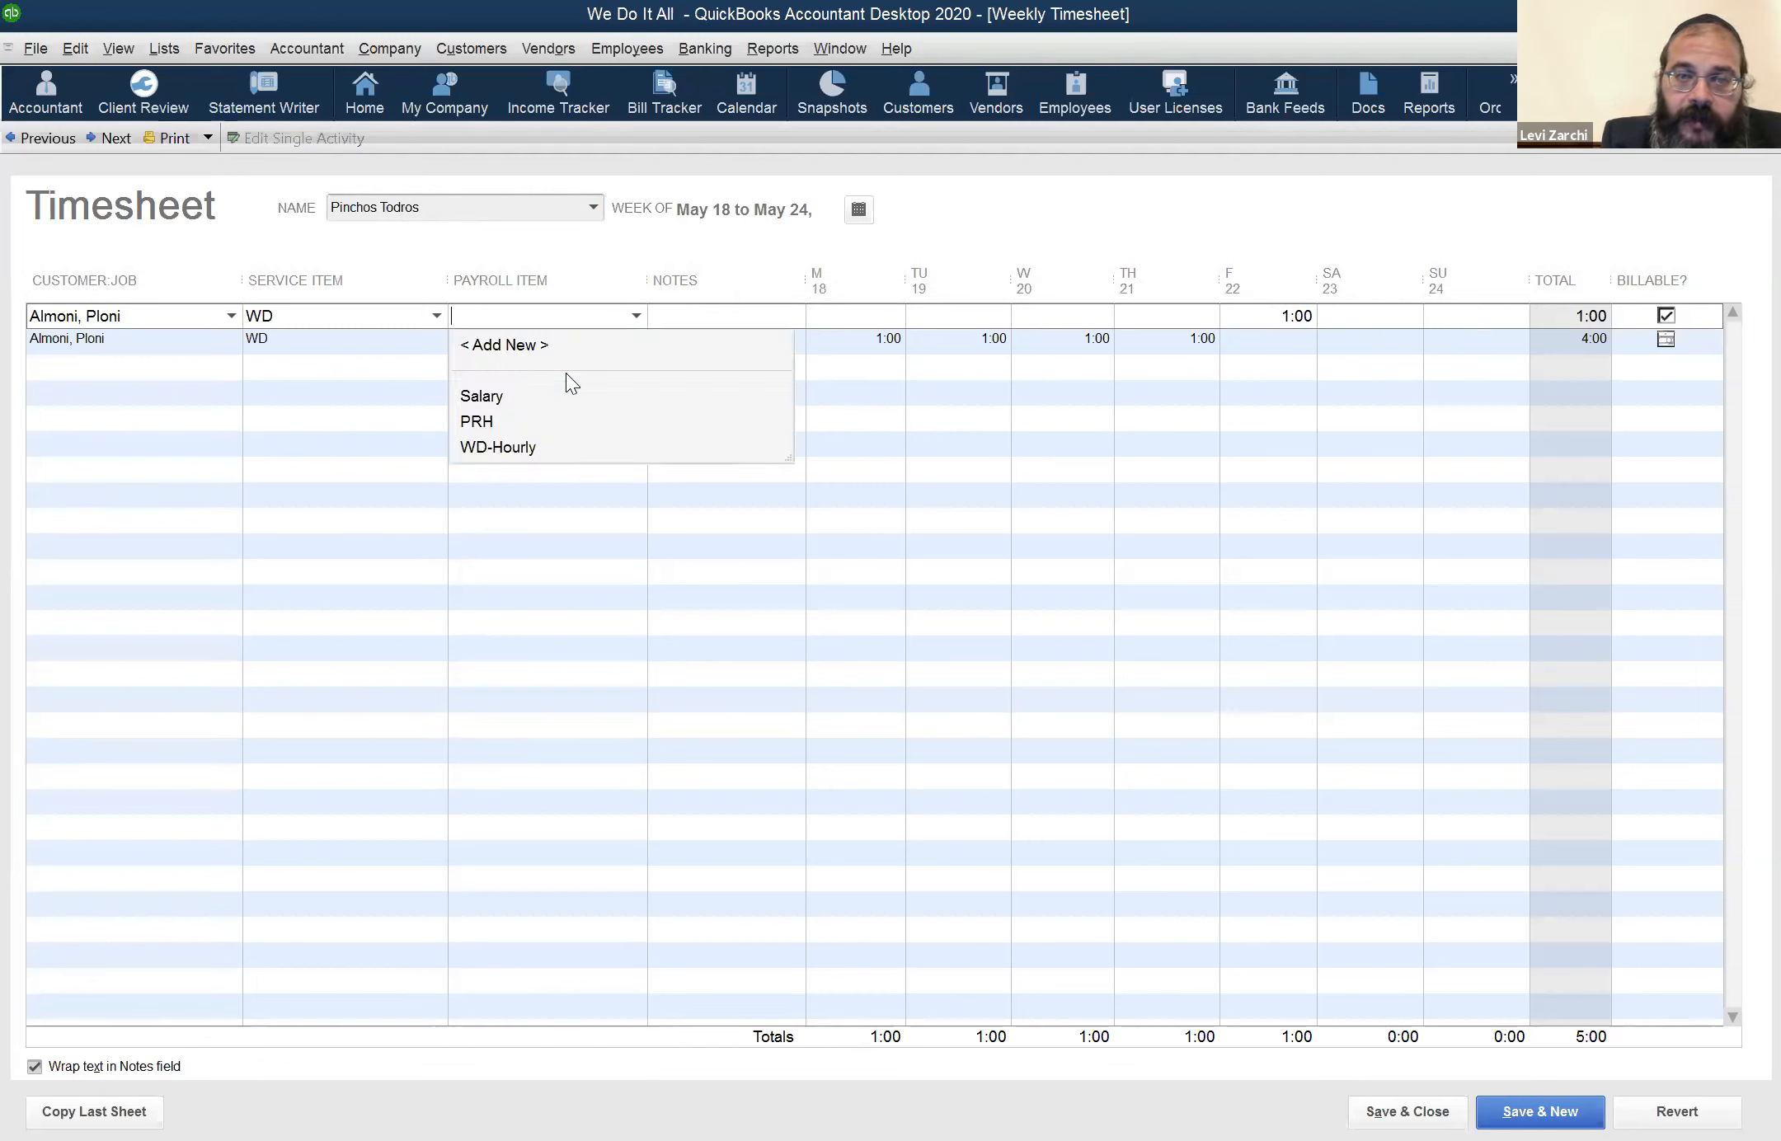
click(519, 416)
Assign PRH to the already billed row for the 18th to the 21st, accept the change, and save and close the timesheet
click(606, 335)
click(633, 339)
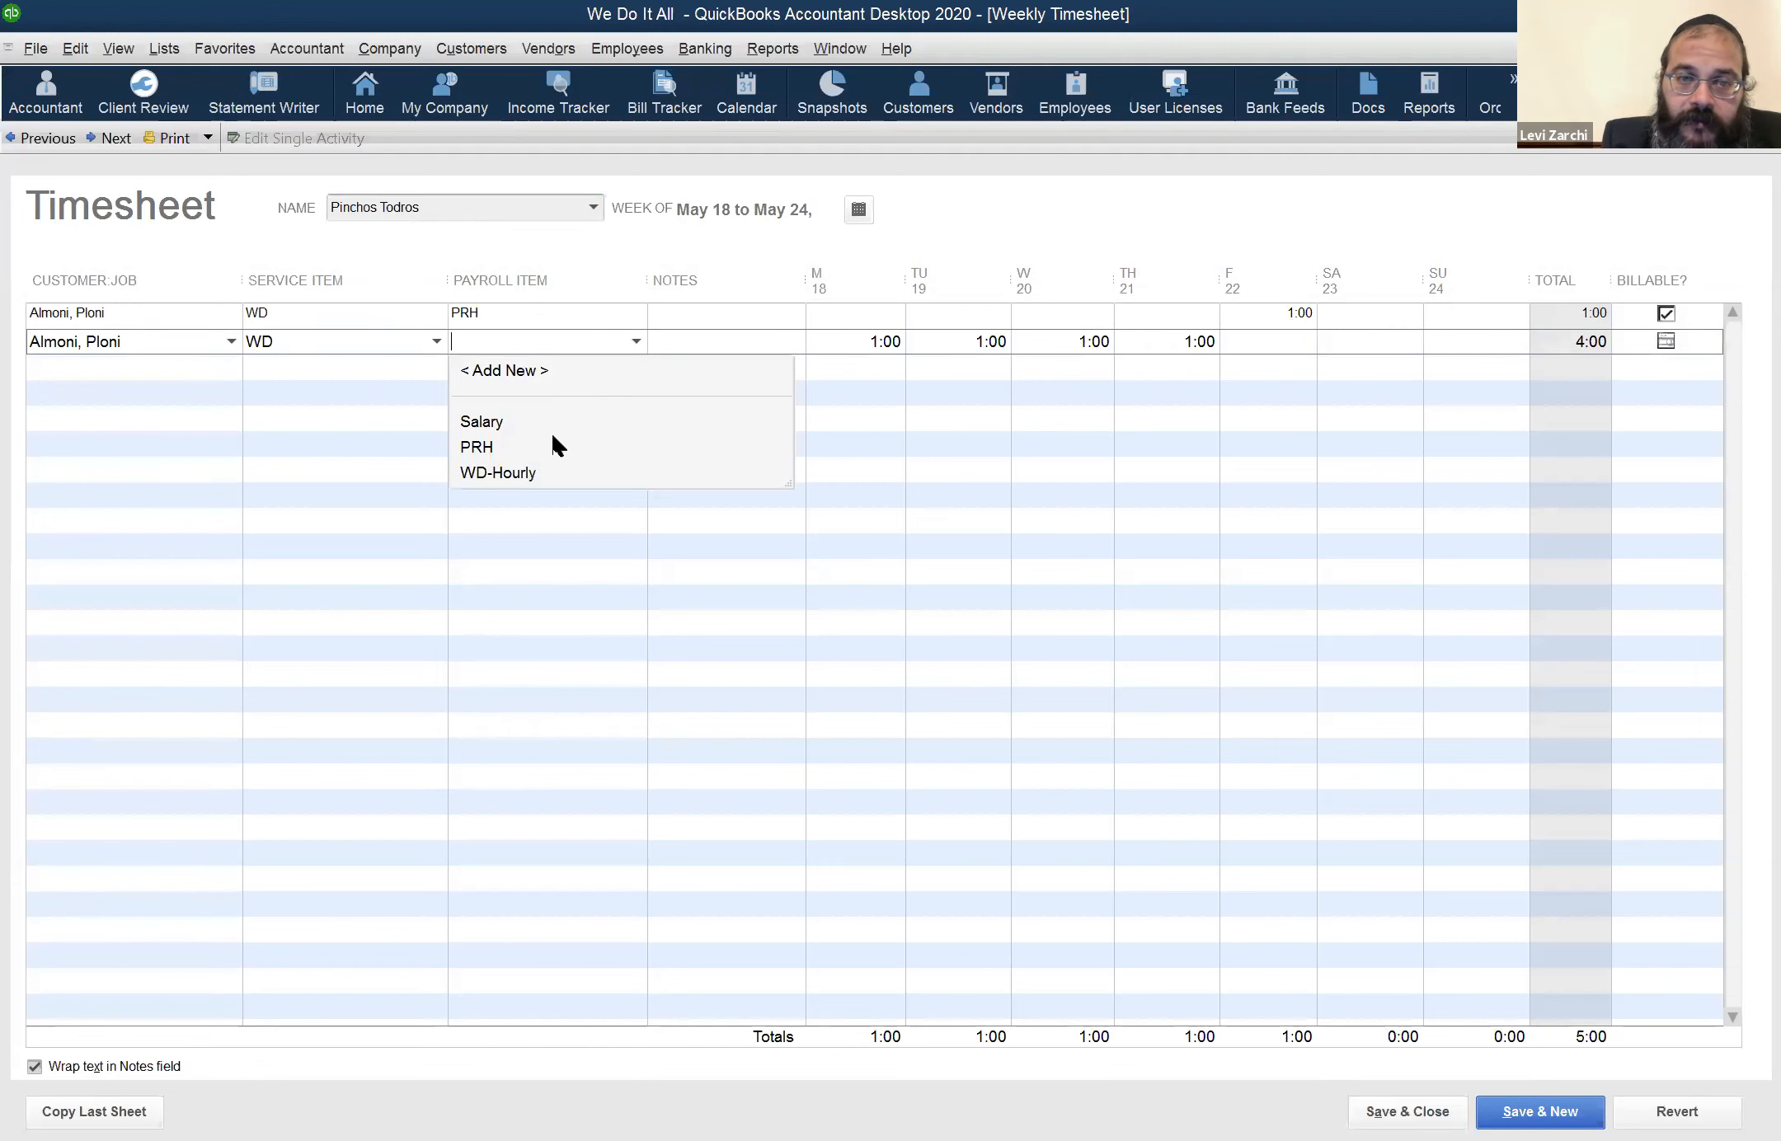
click(552, 439)
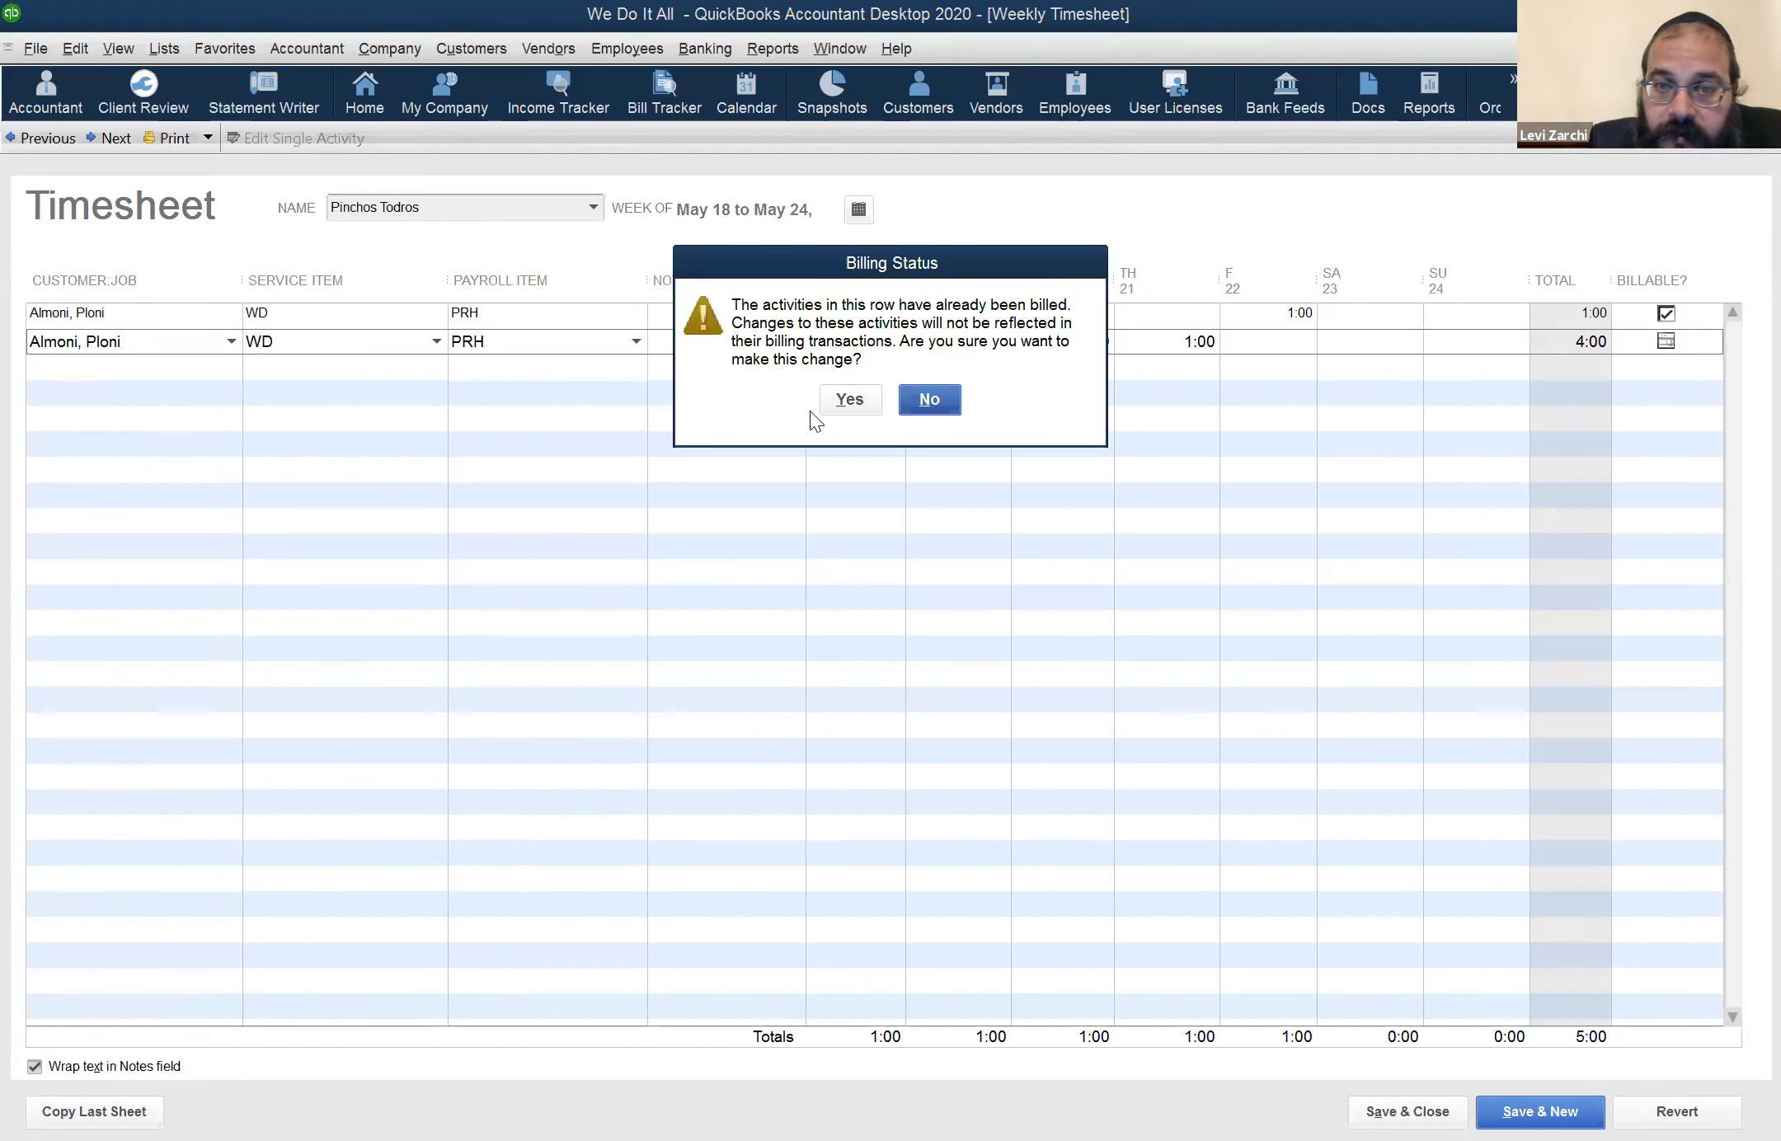
click(863, 403)
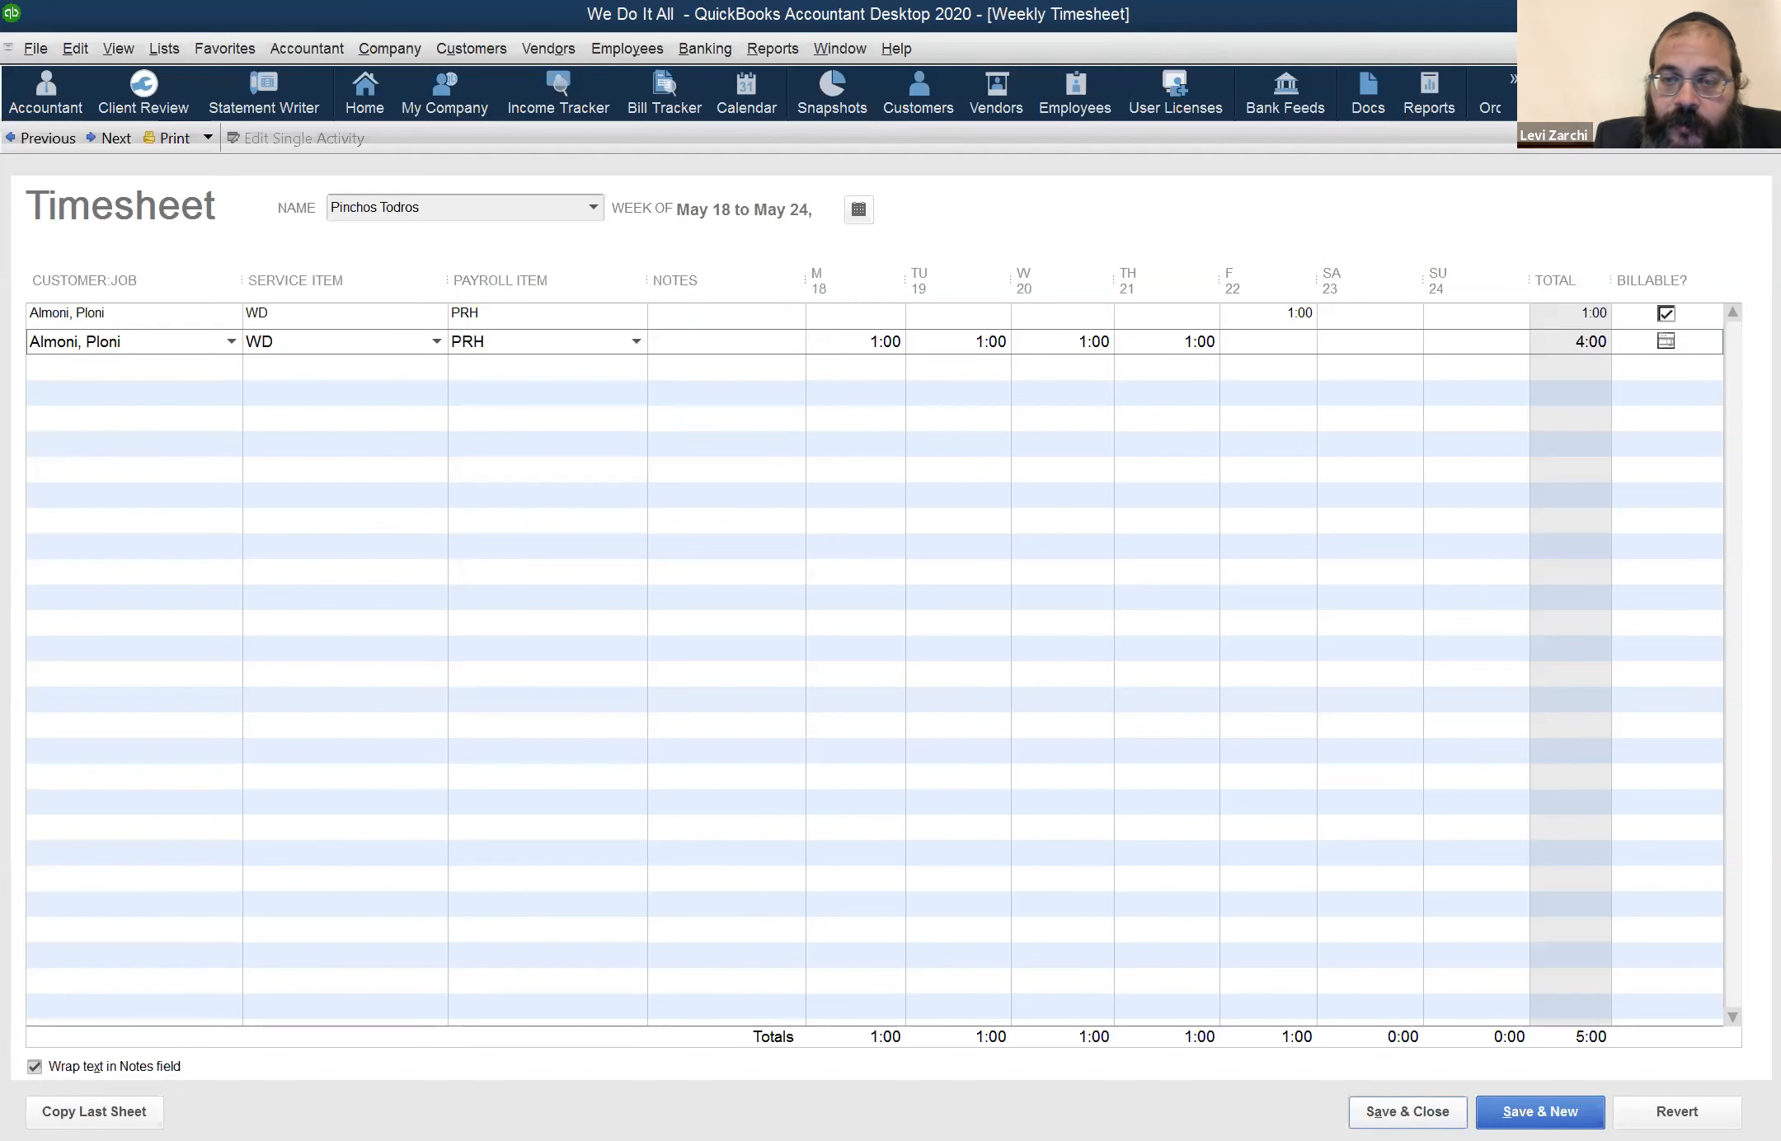
click(1401, 1111)
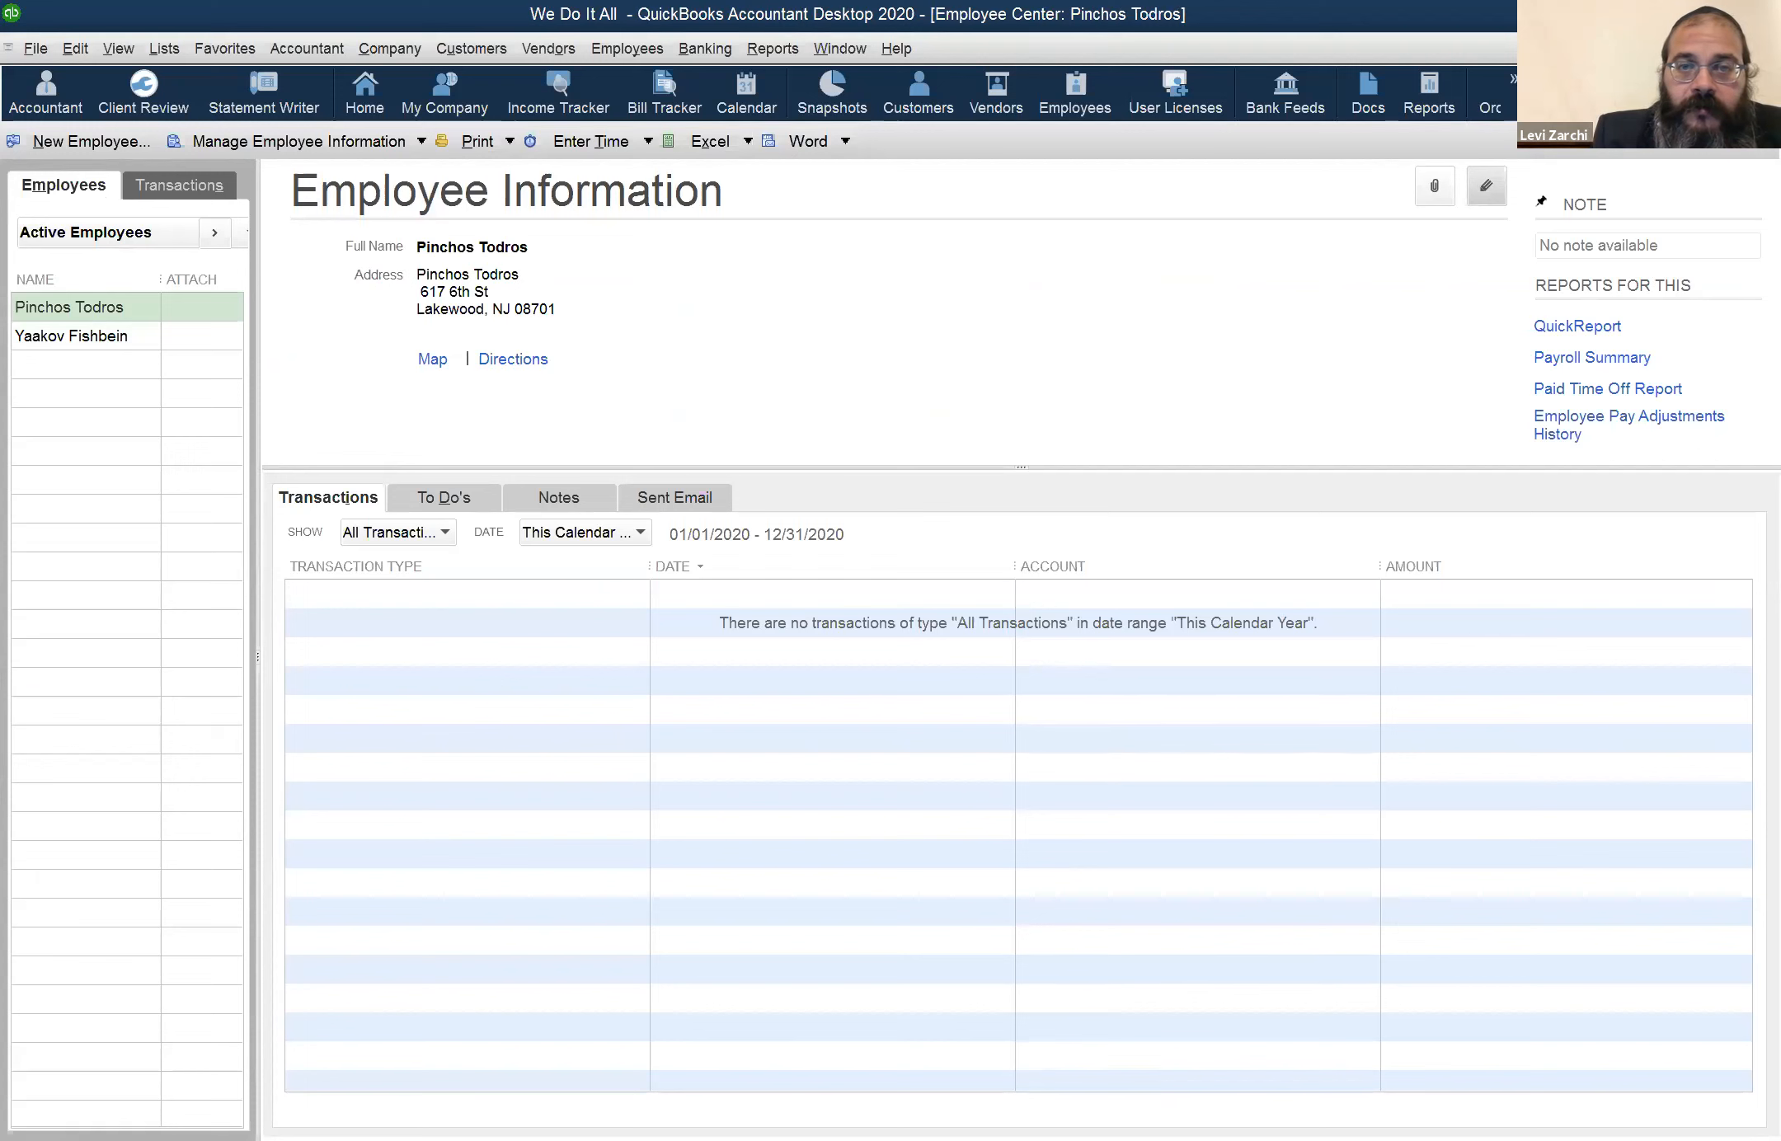
Open the employee's weekly timesheet for the week of May 25 to May 31
click(747, 48)
mouse_move(713, 49)
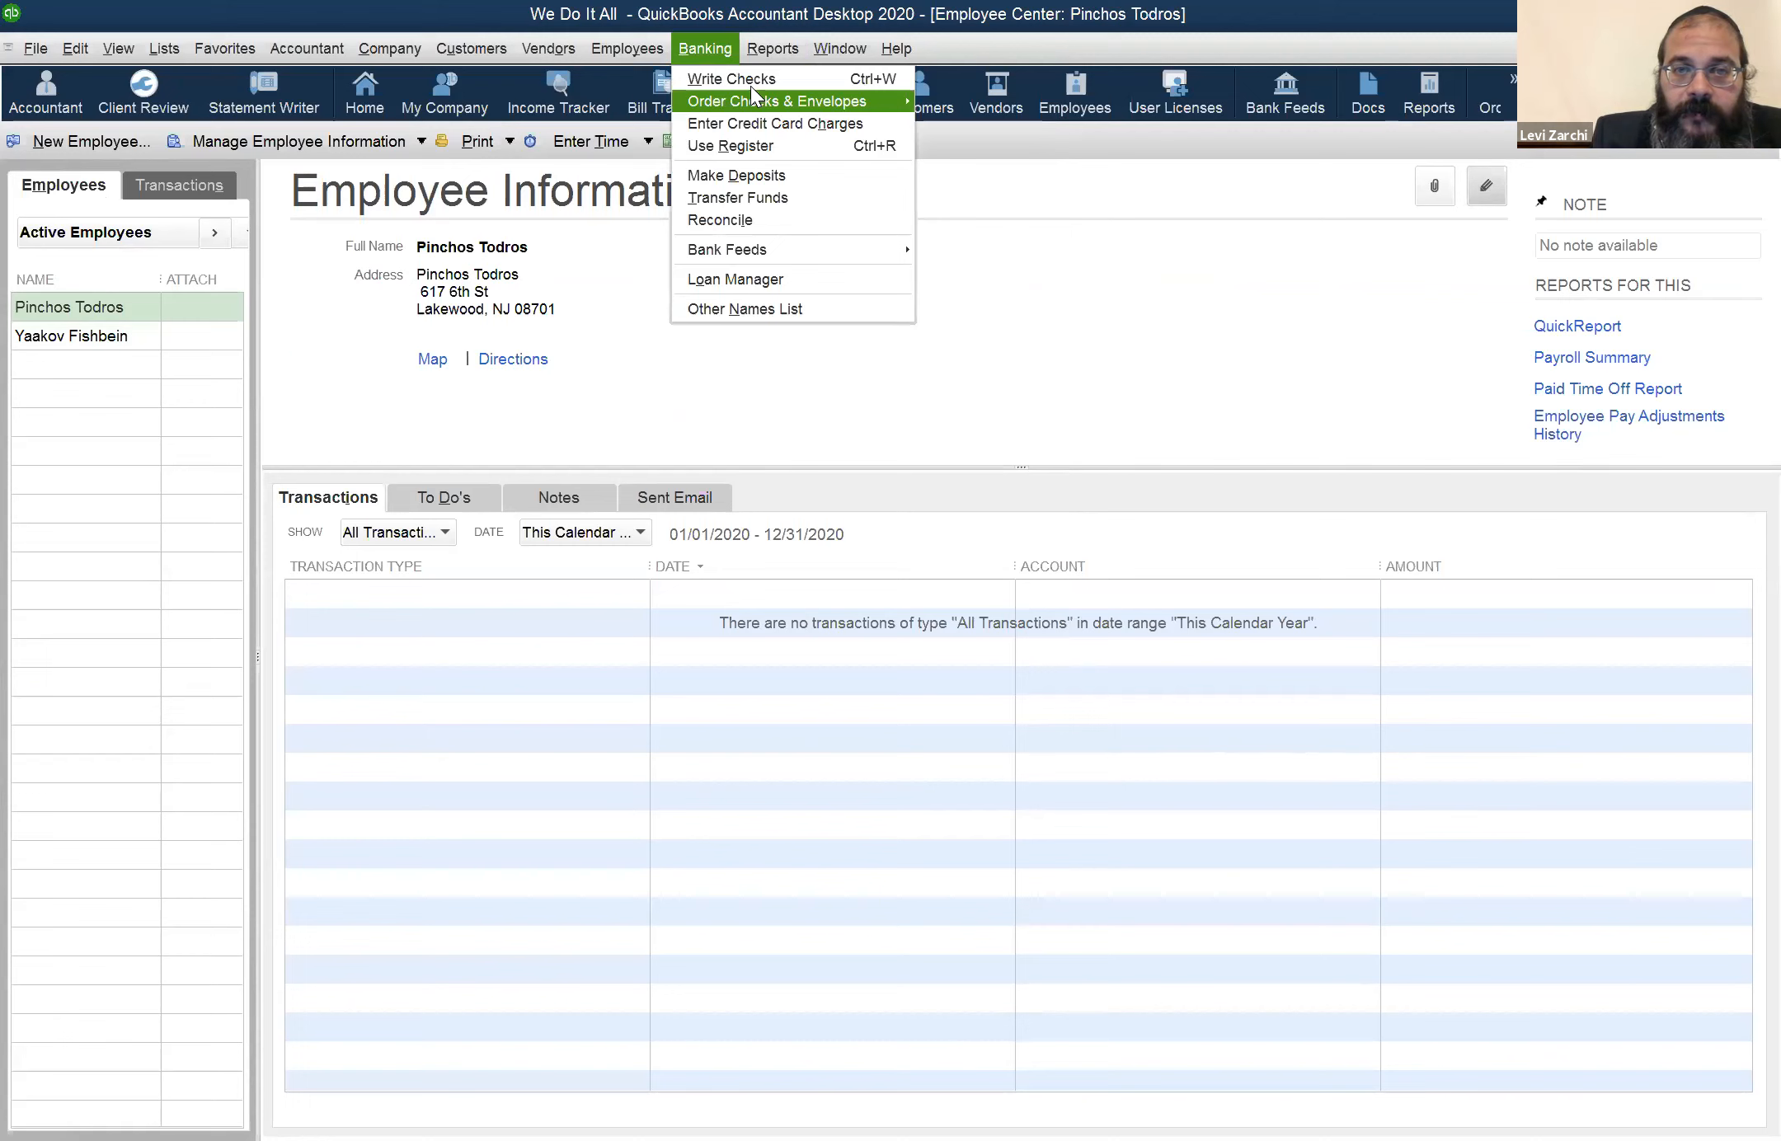
key(Left)
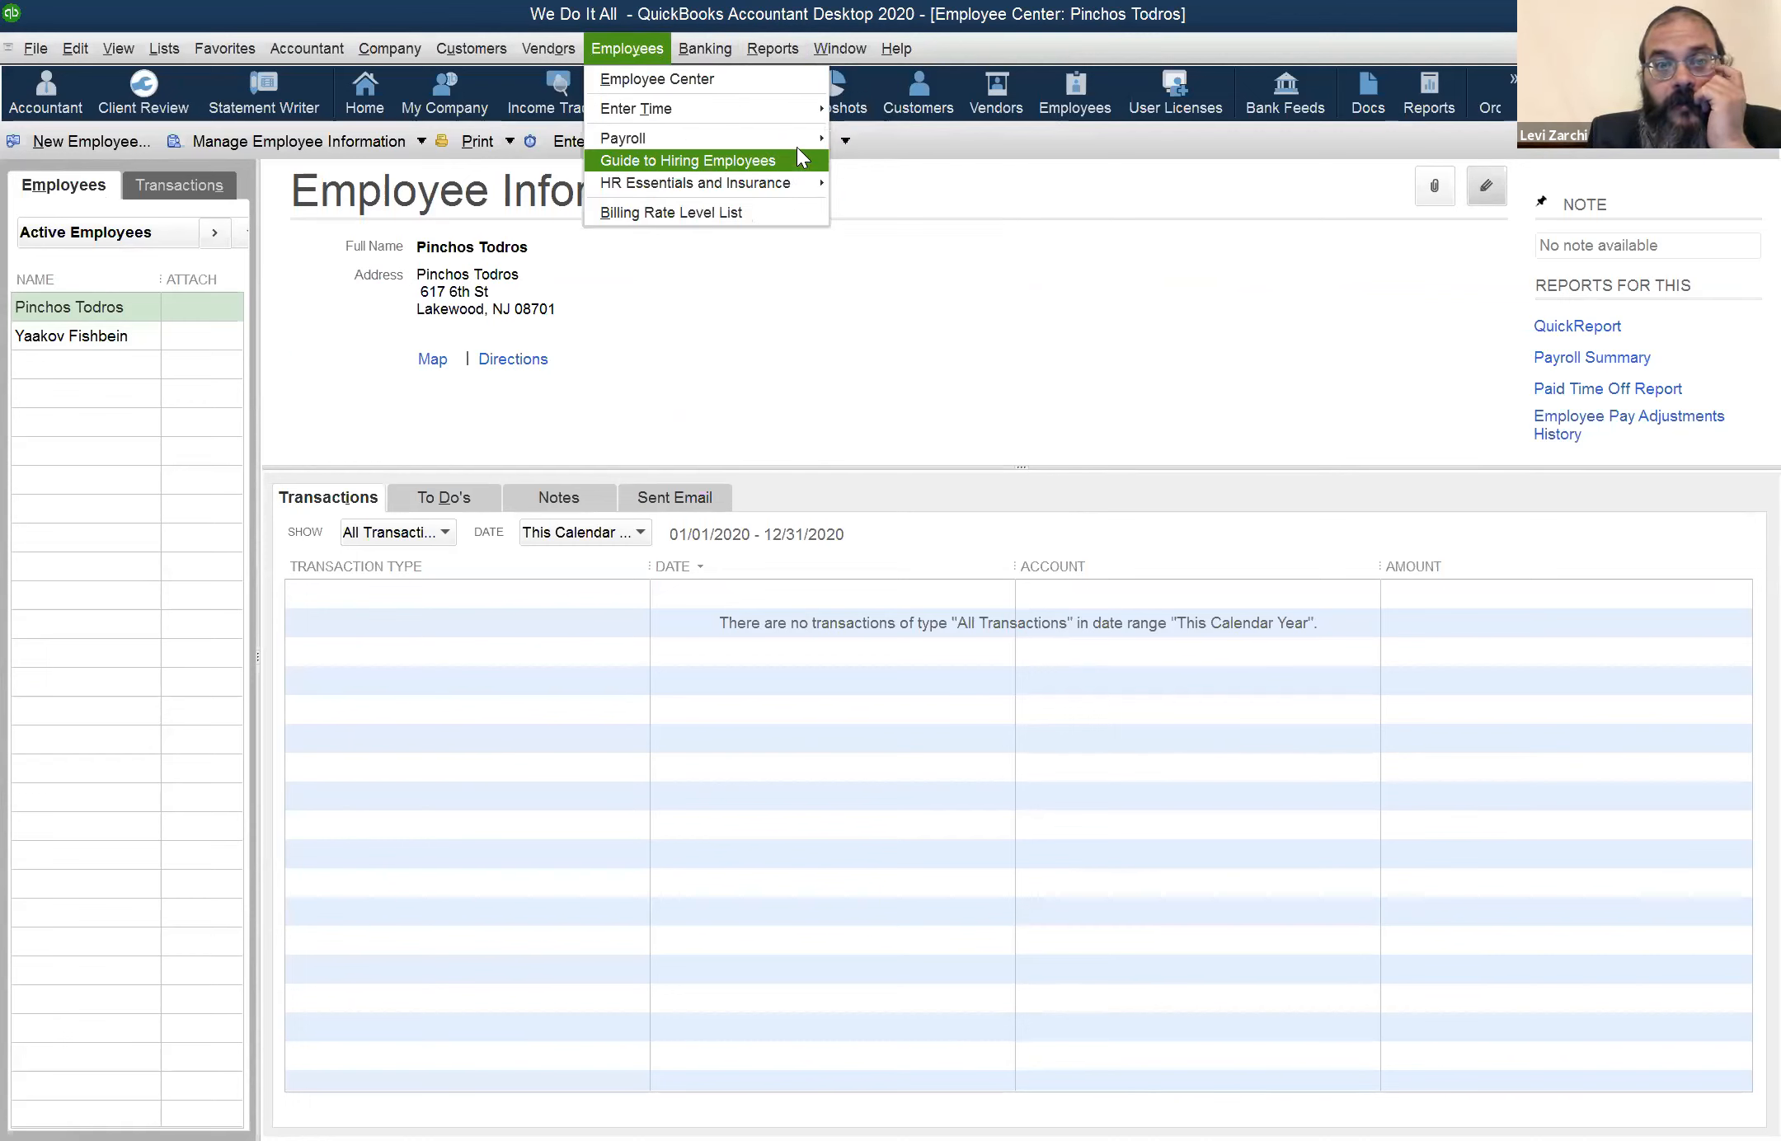
mouse_move(802, 114)
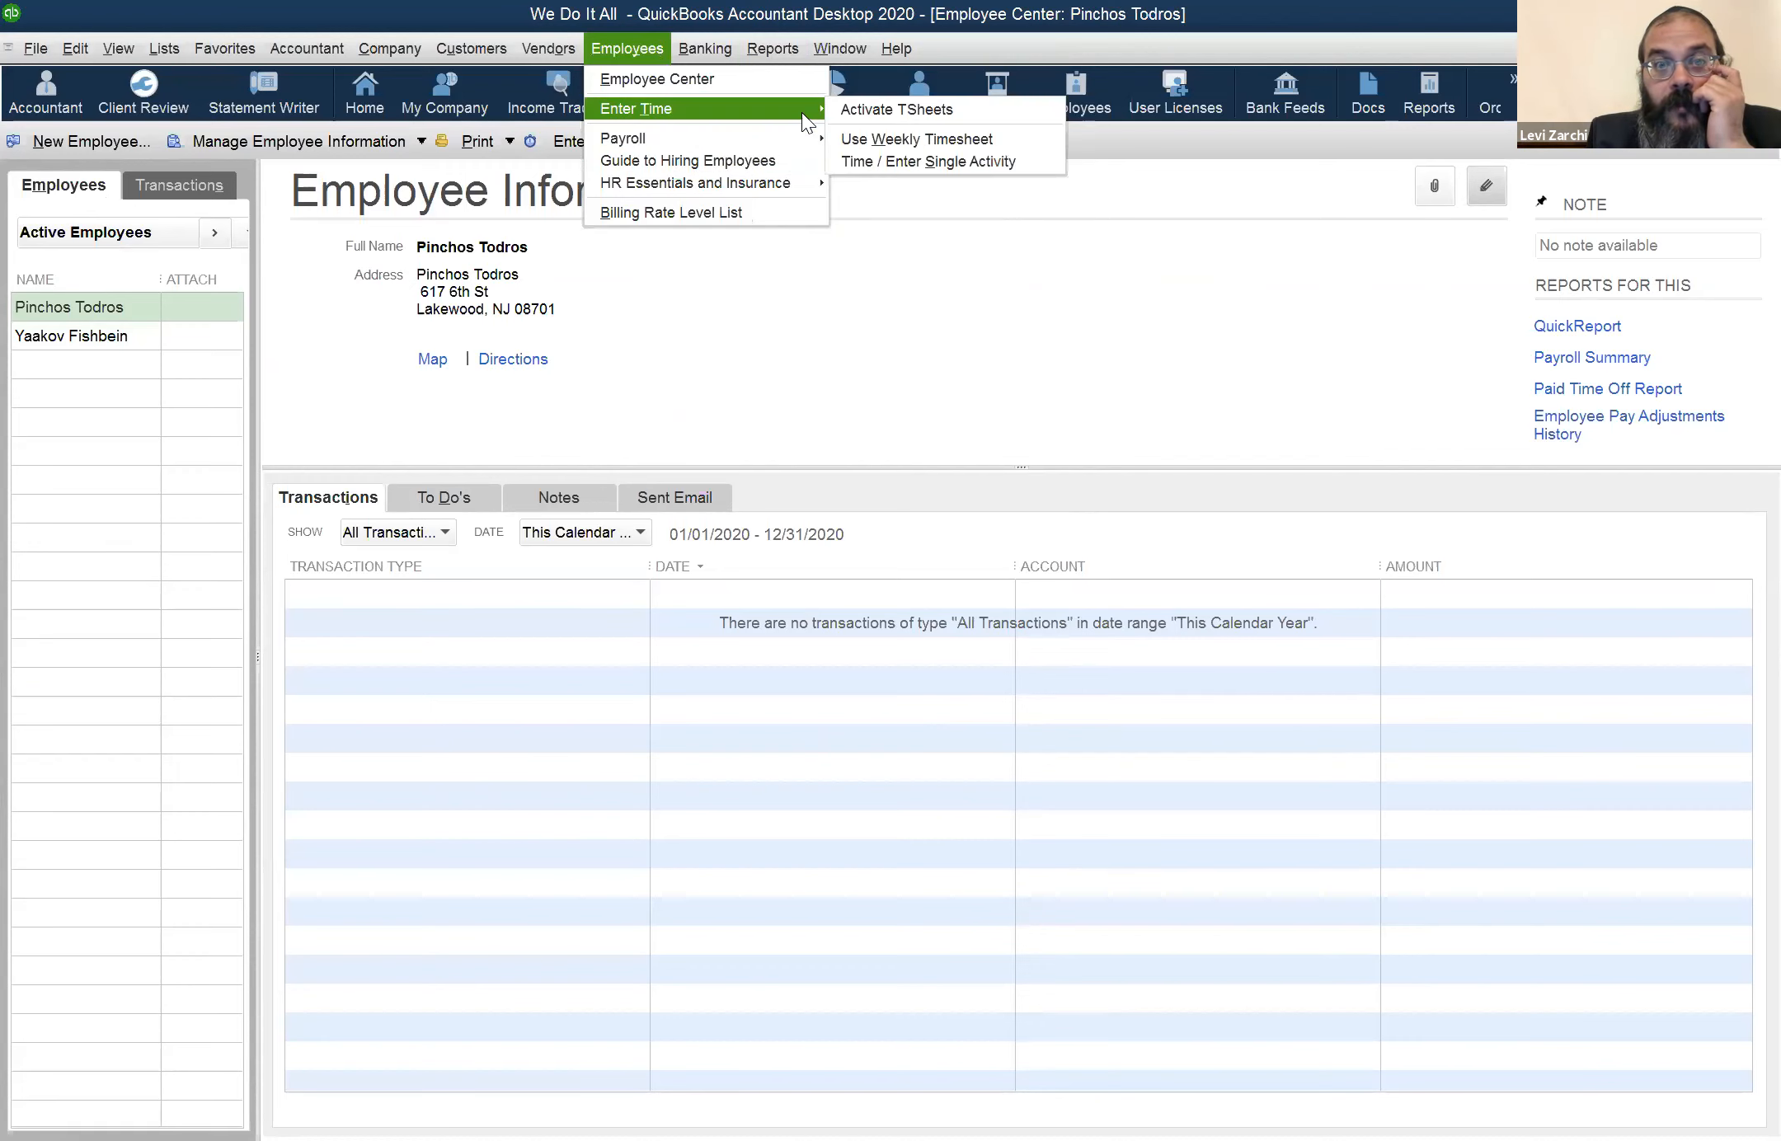
click(849, 142)
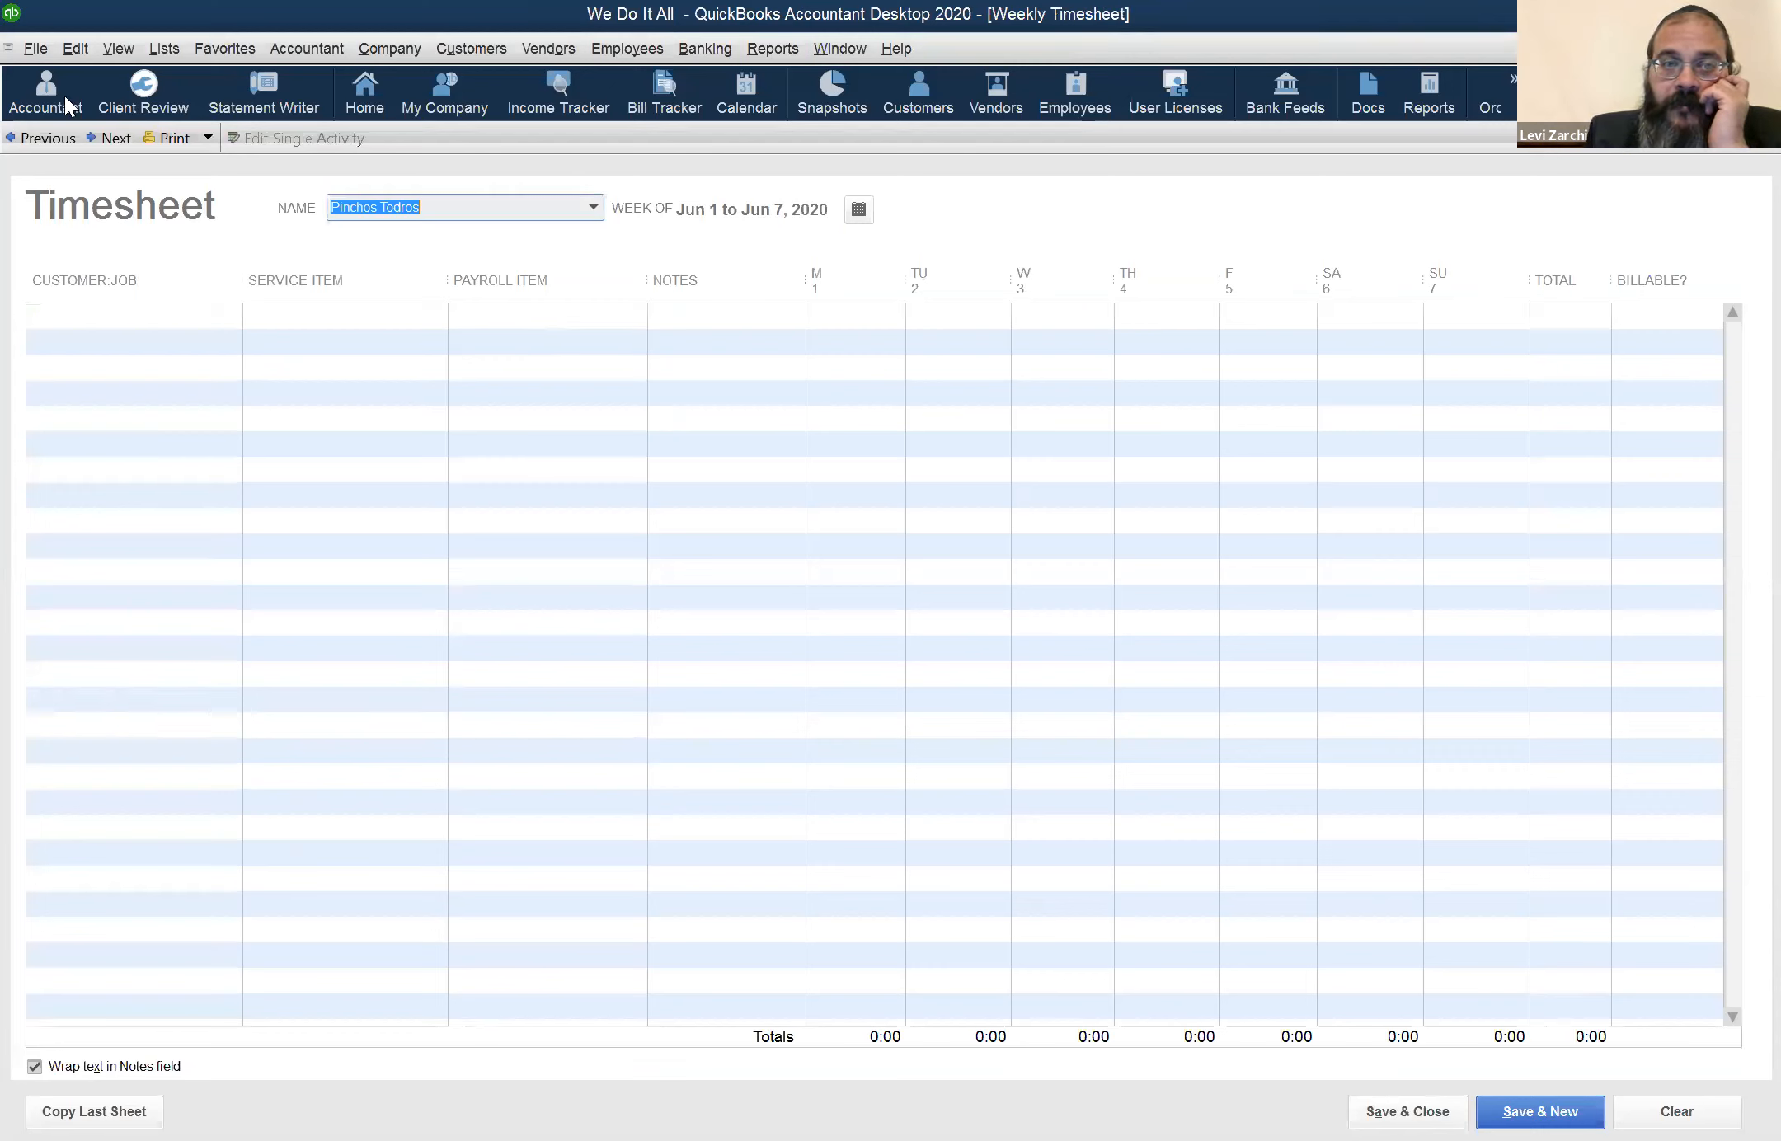
click(41, 139)
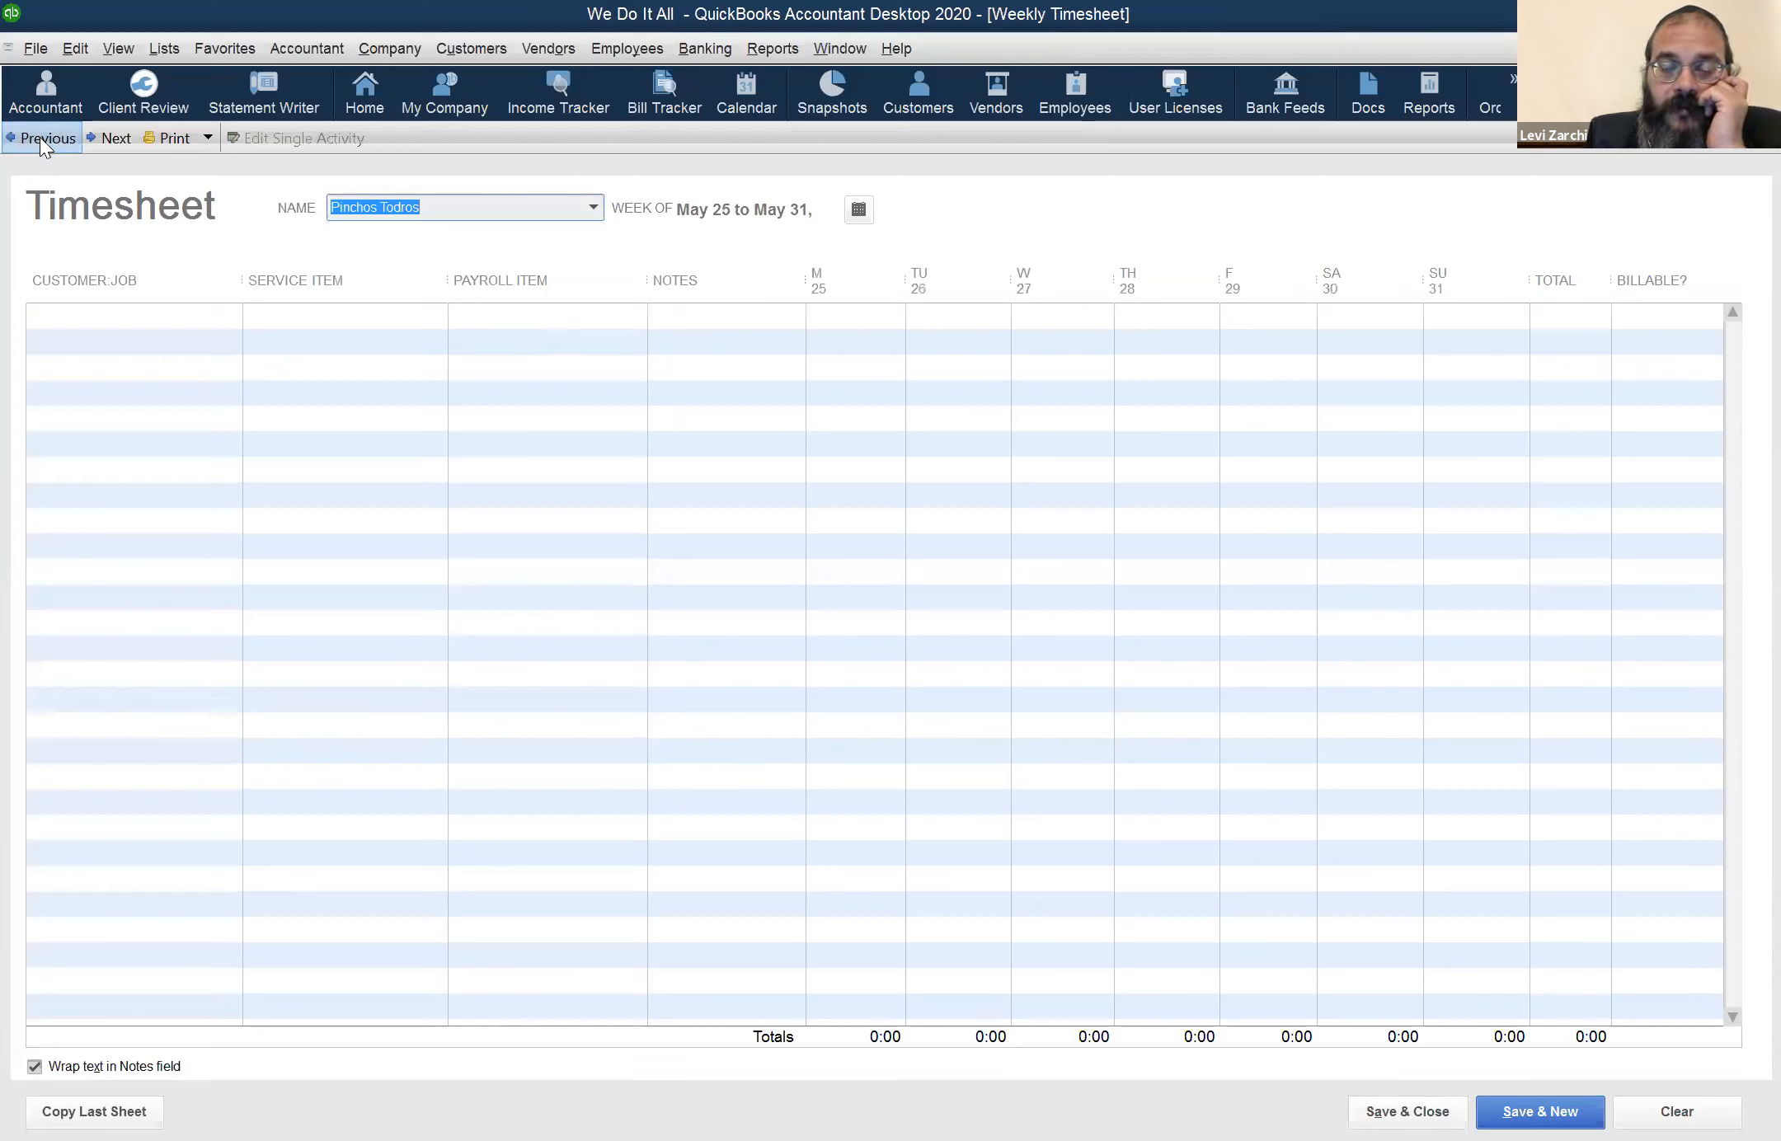
Start a timesheet row for the customer found with "plo", using the WD service item and the PRH payroll item
click(828, 330)
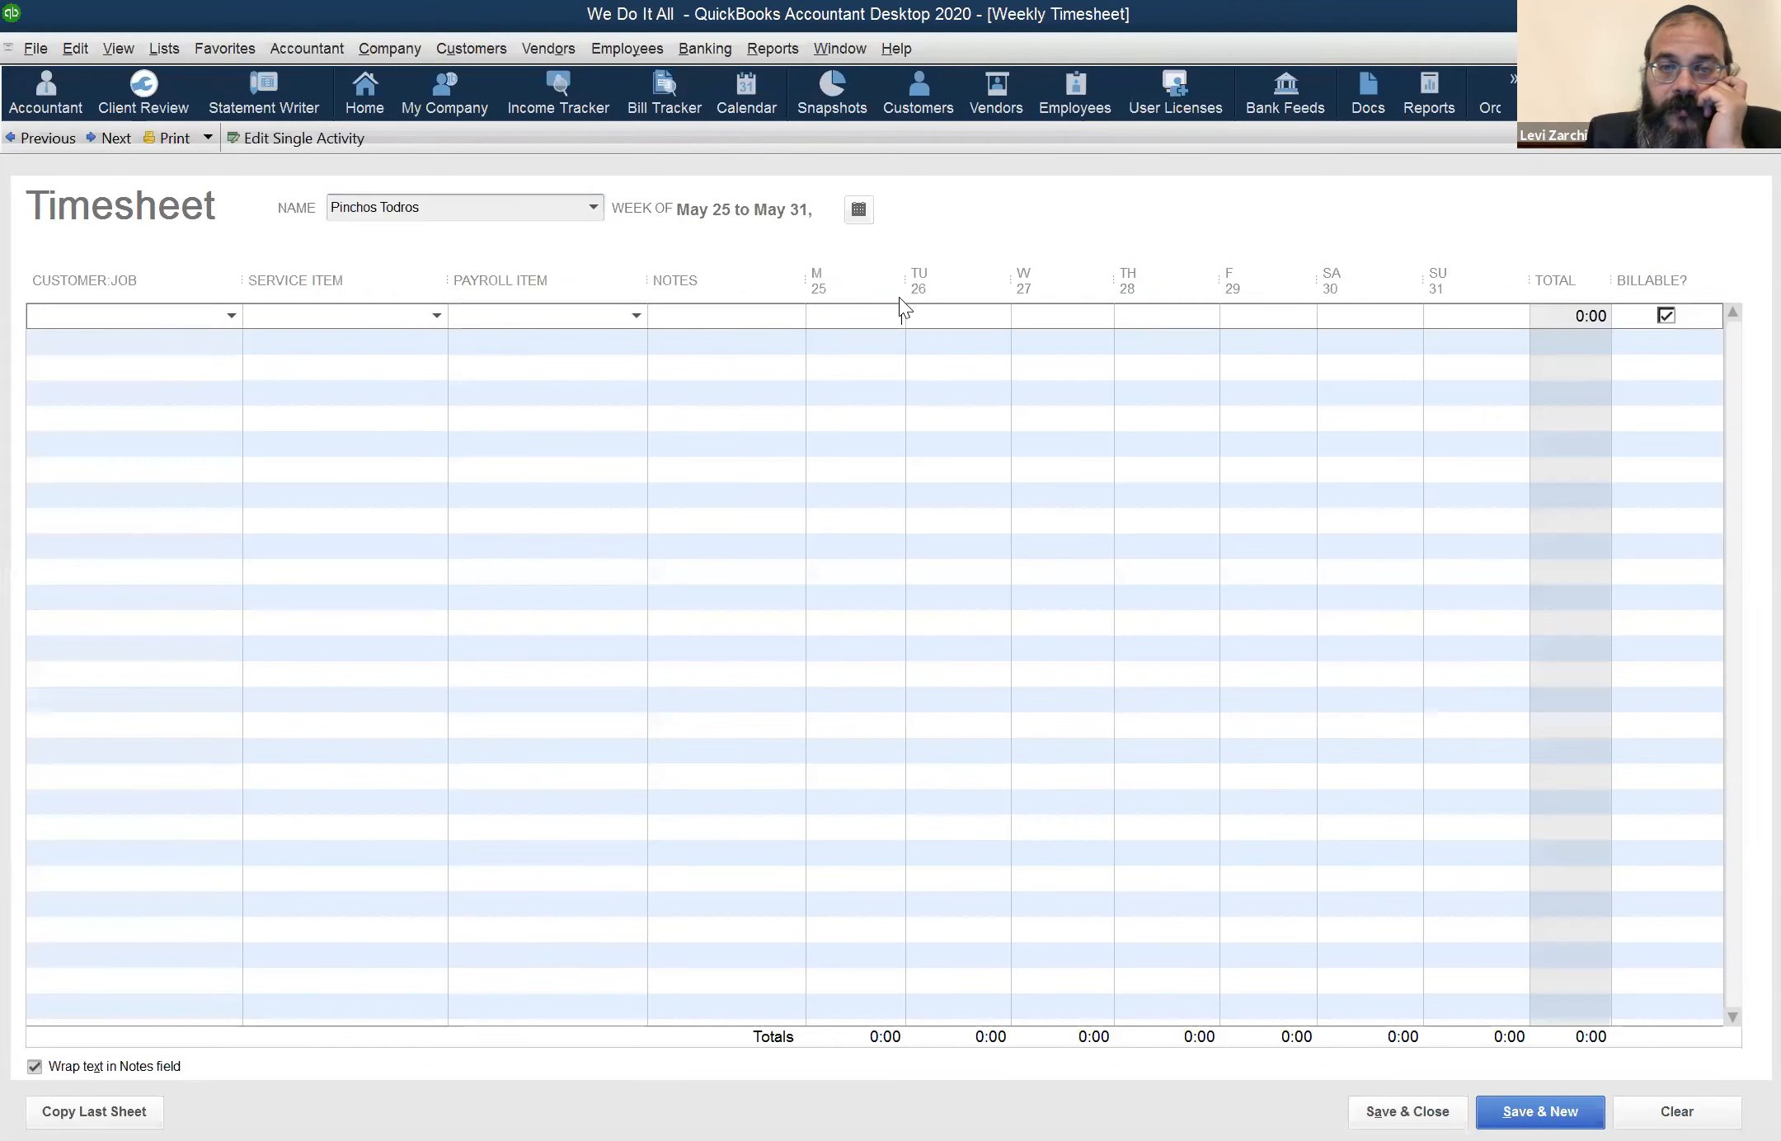
click(111, 318)
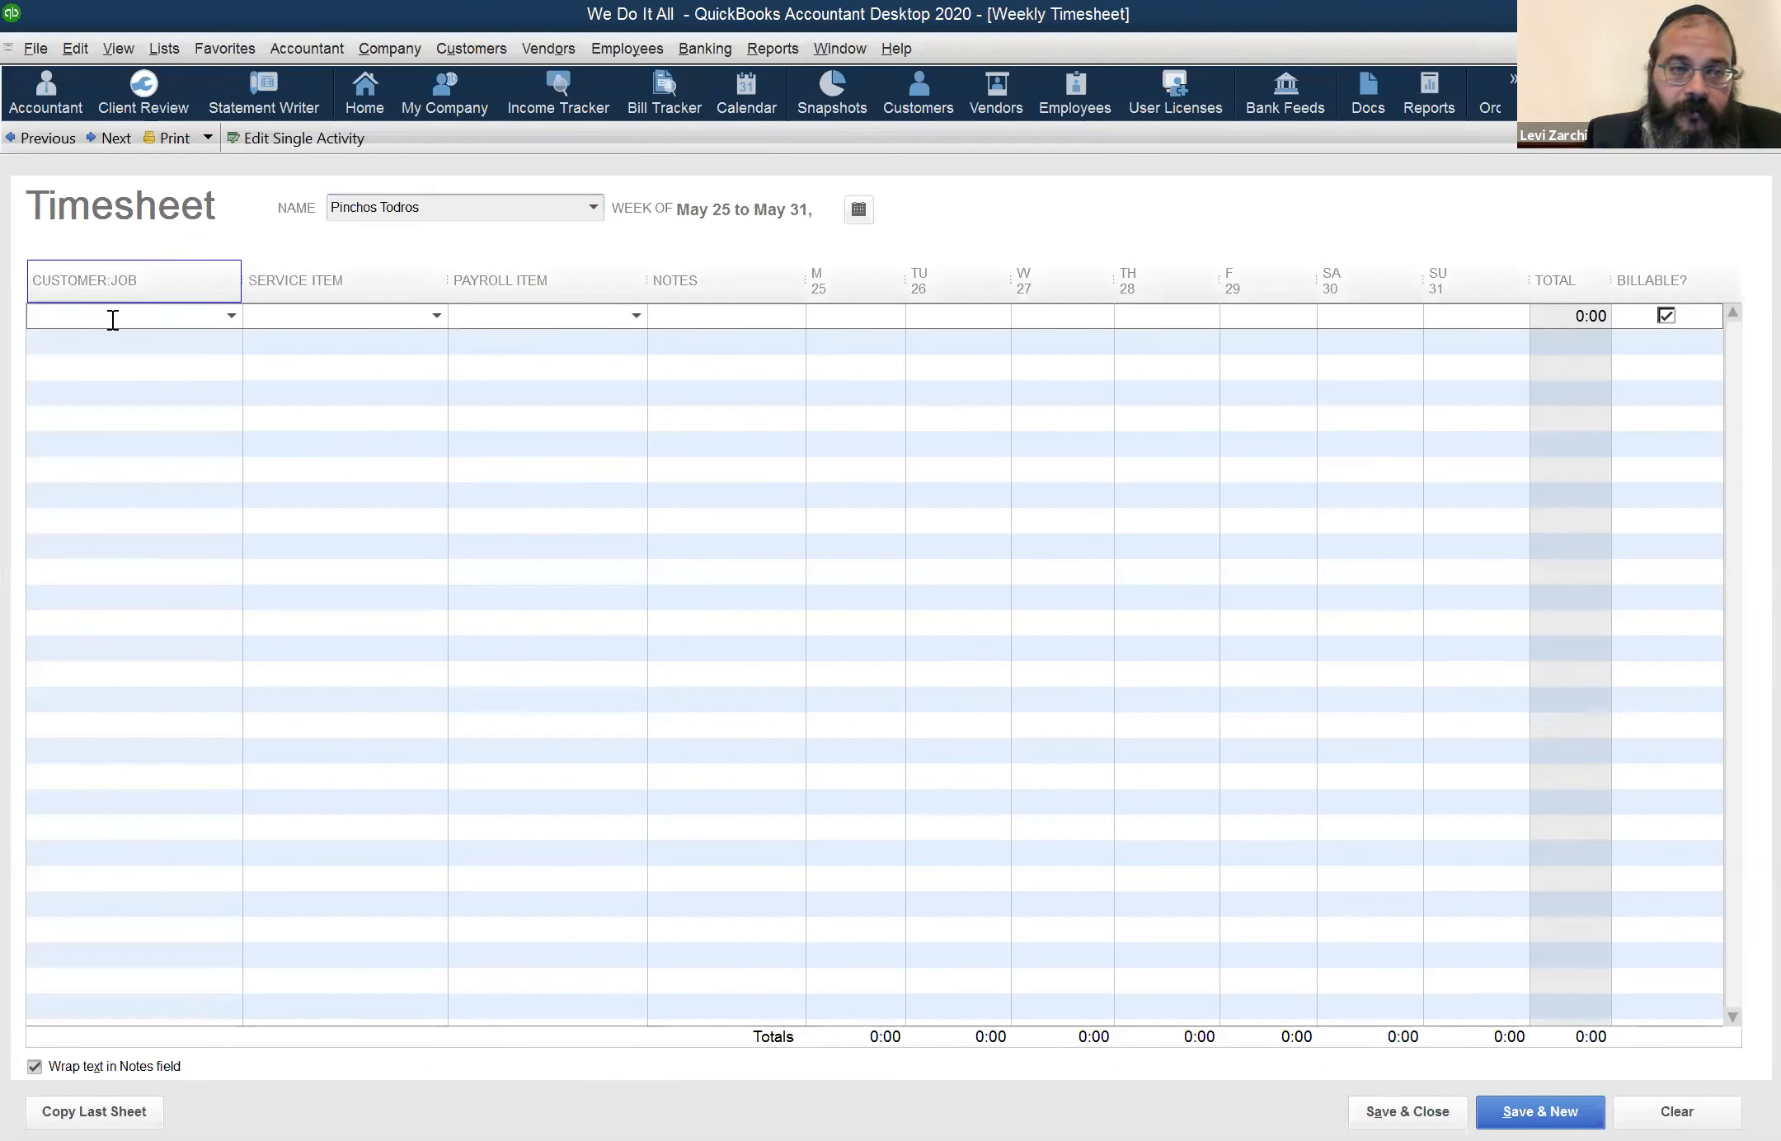
text(plo)
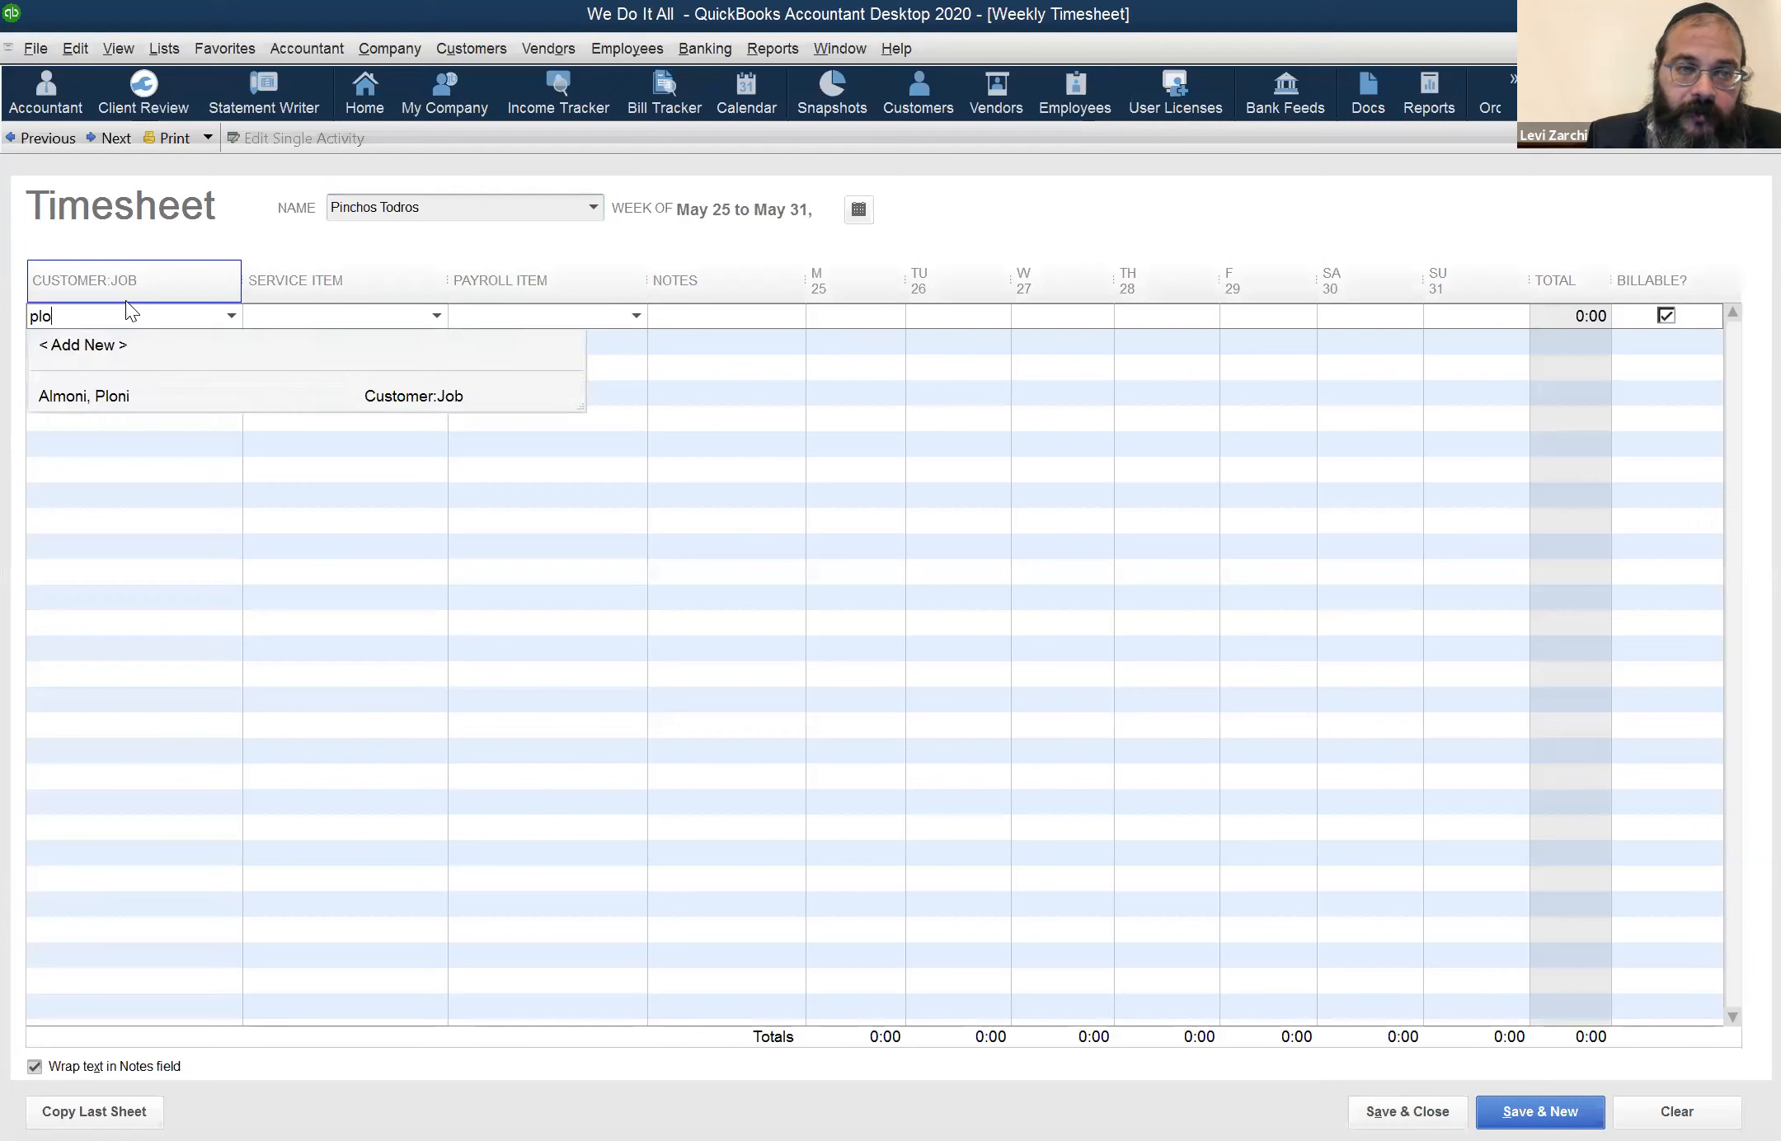
key(Down)
key(Tab)
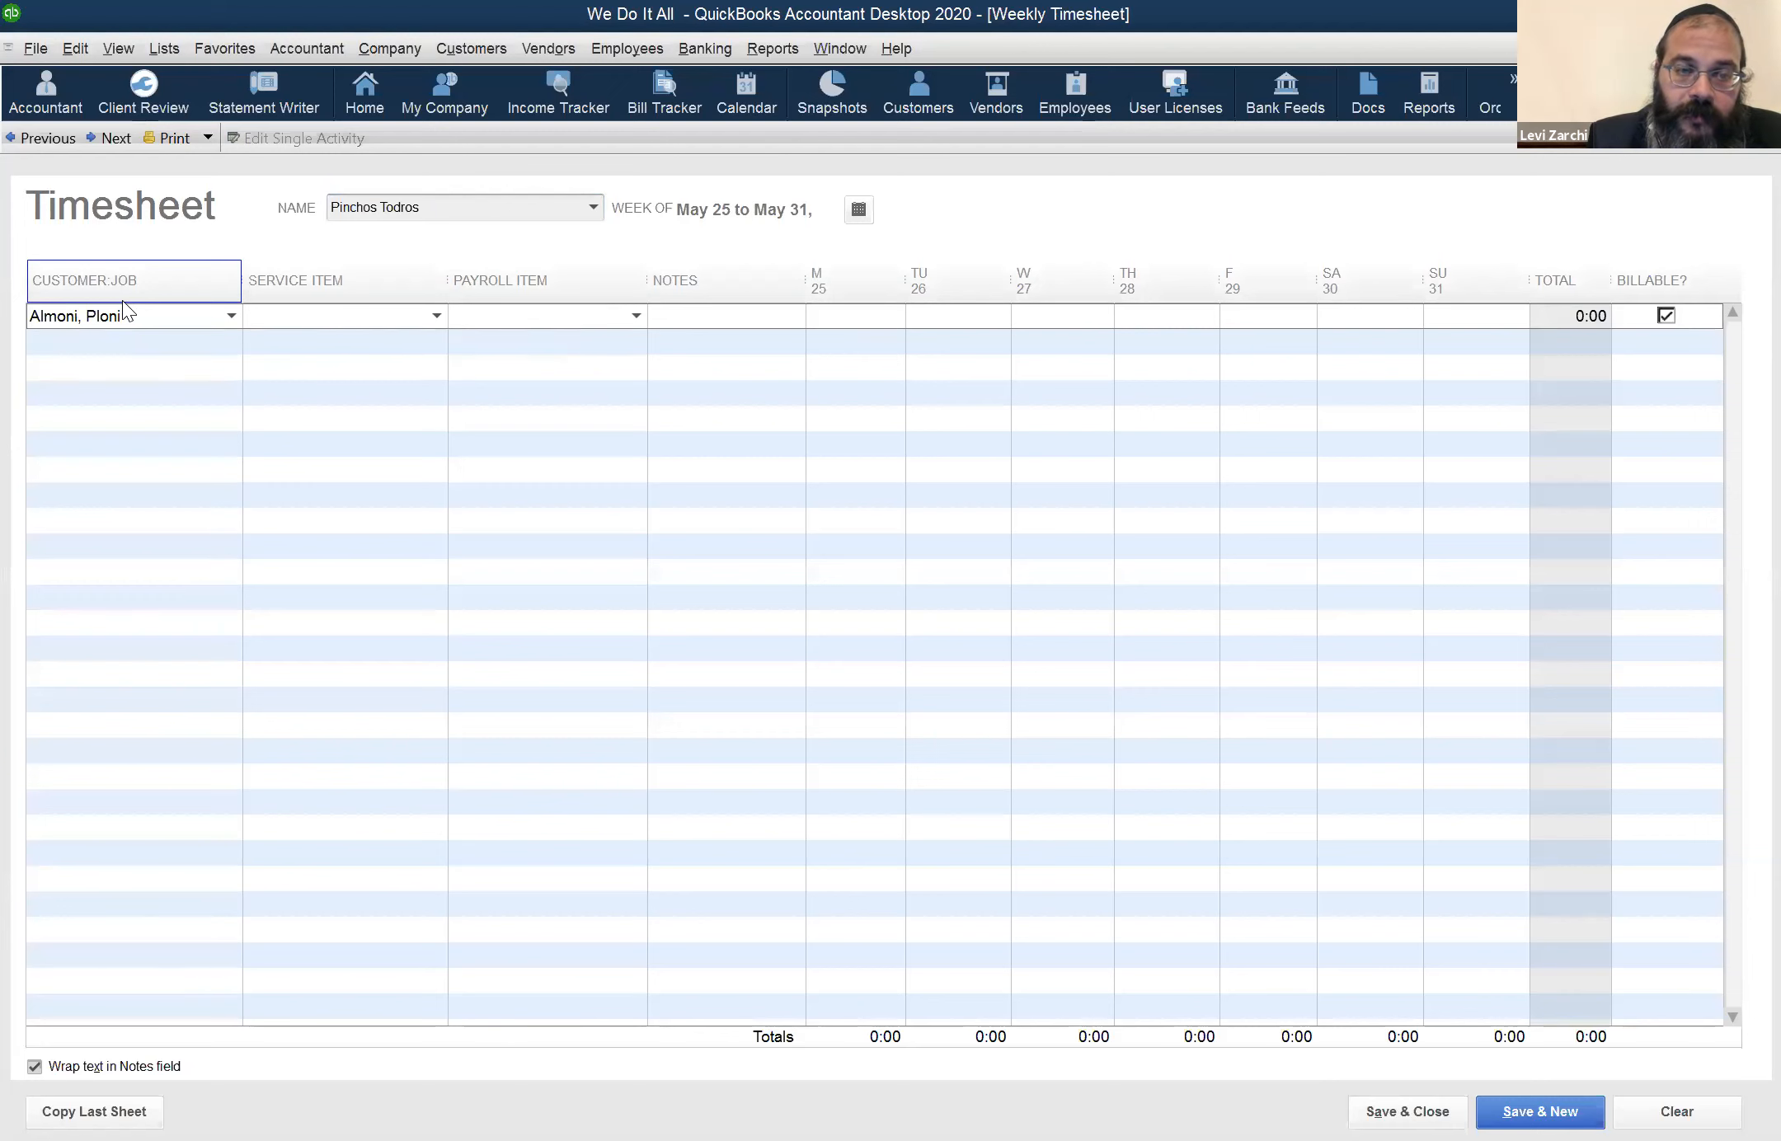
text(WD)
key(Tab)
Enter 1 hour for each day from Monday the 25th to Friday the 29th in the customer's row
key(Tab)
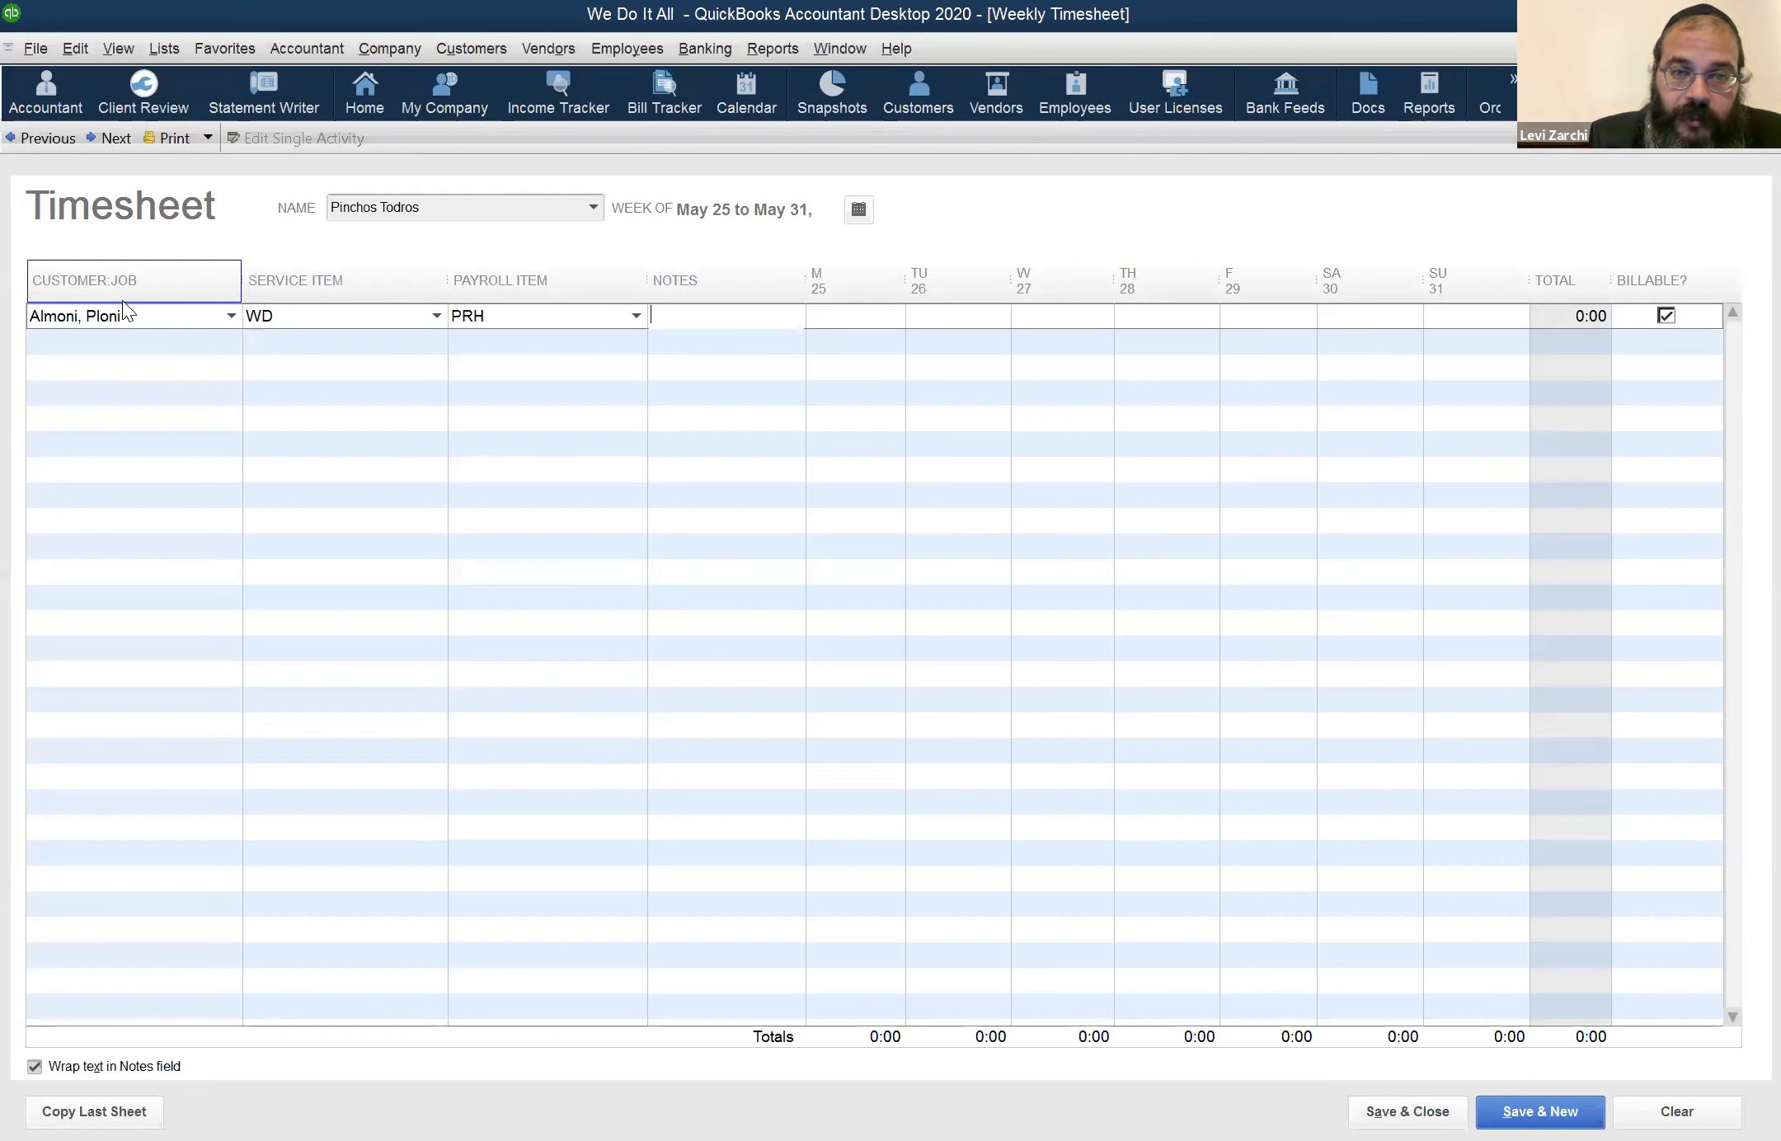
key(Tab)
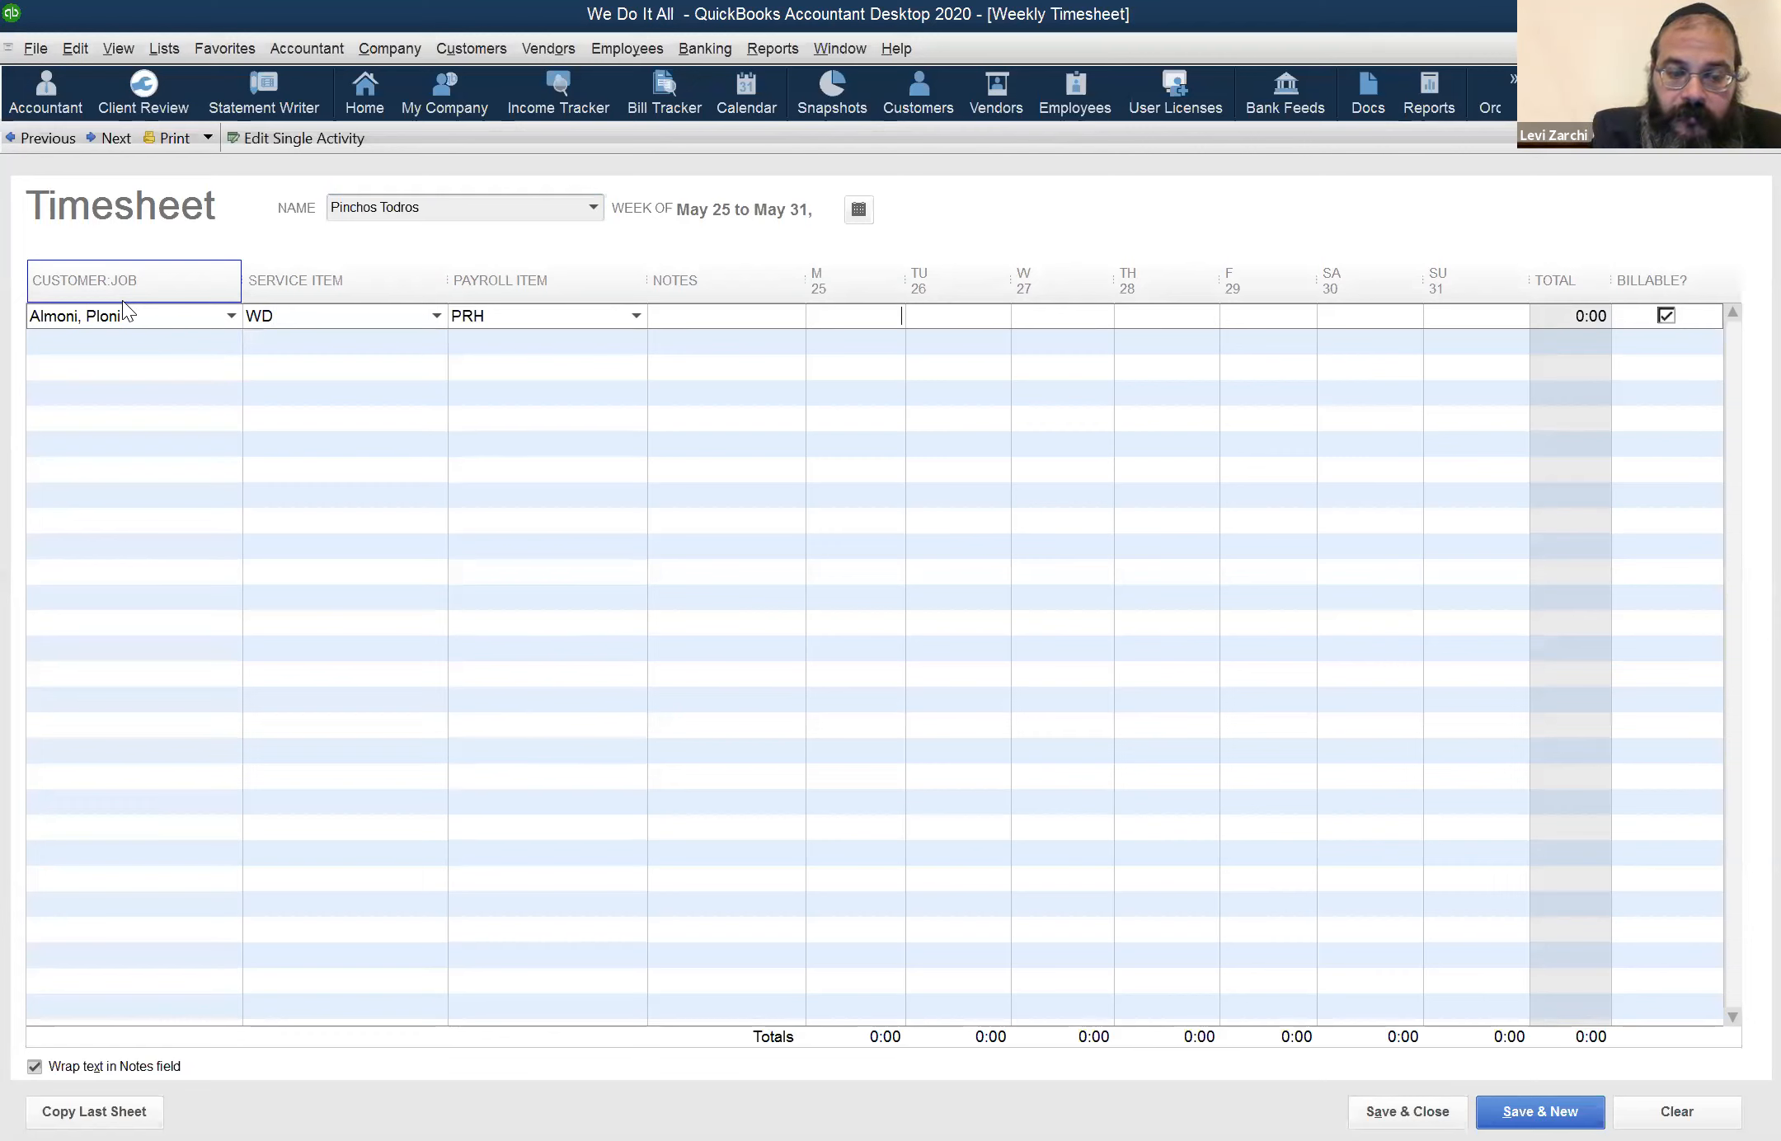
text(1)
key(Tab)
text(1)
key(Tab)
text(1)
key(Tab)
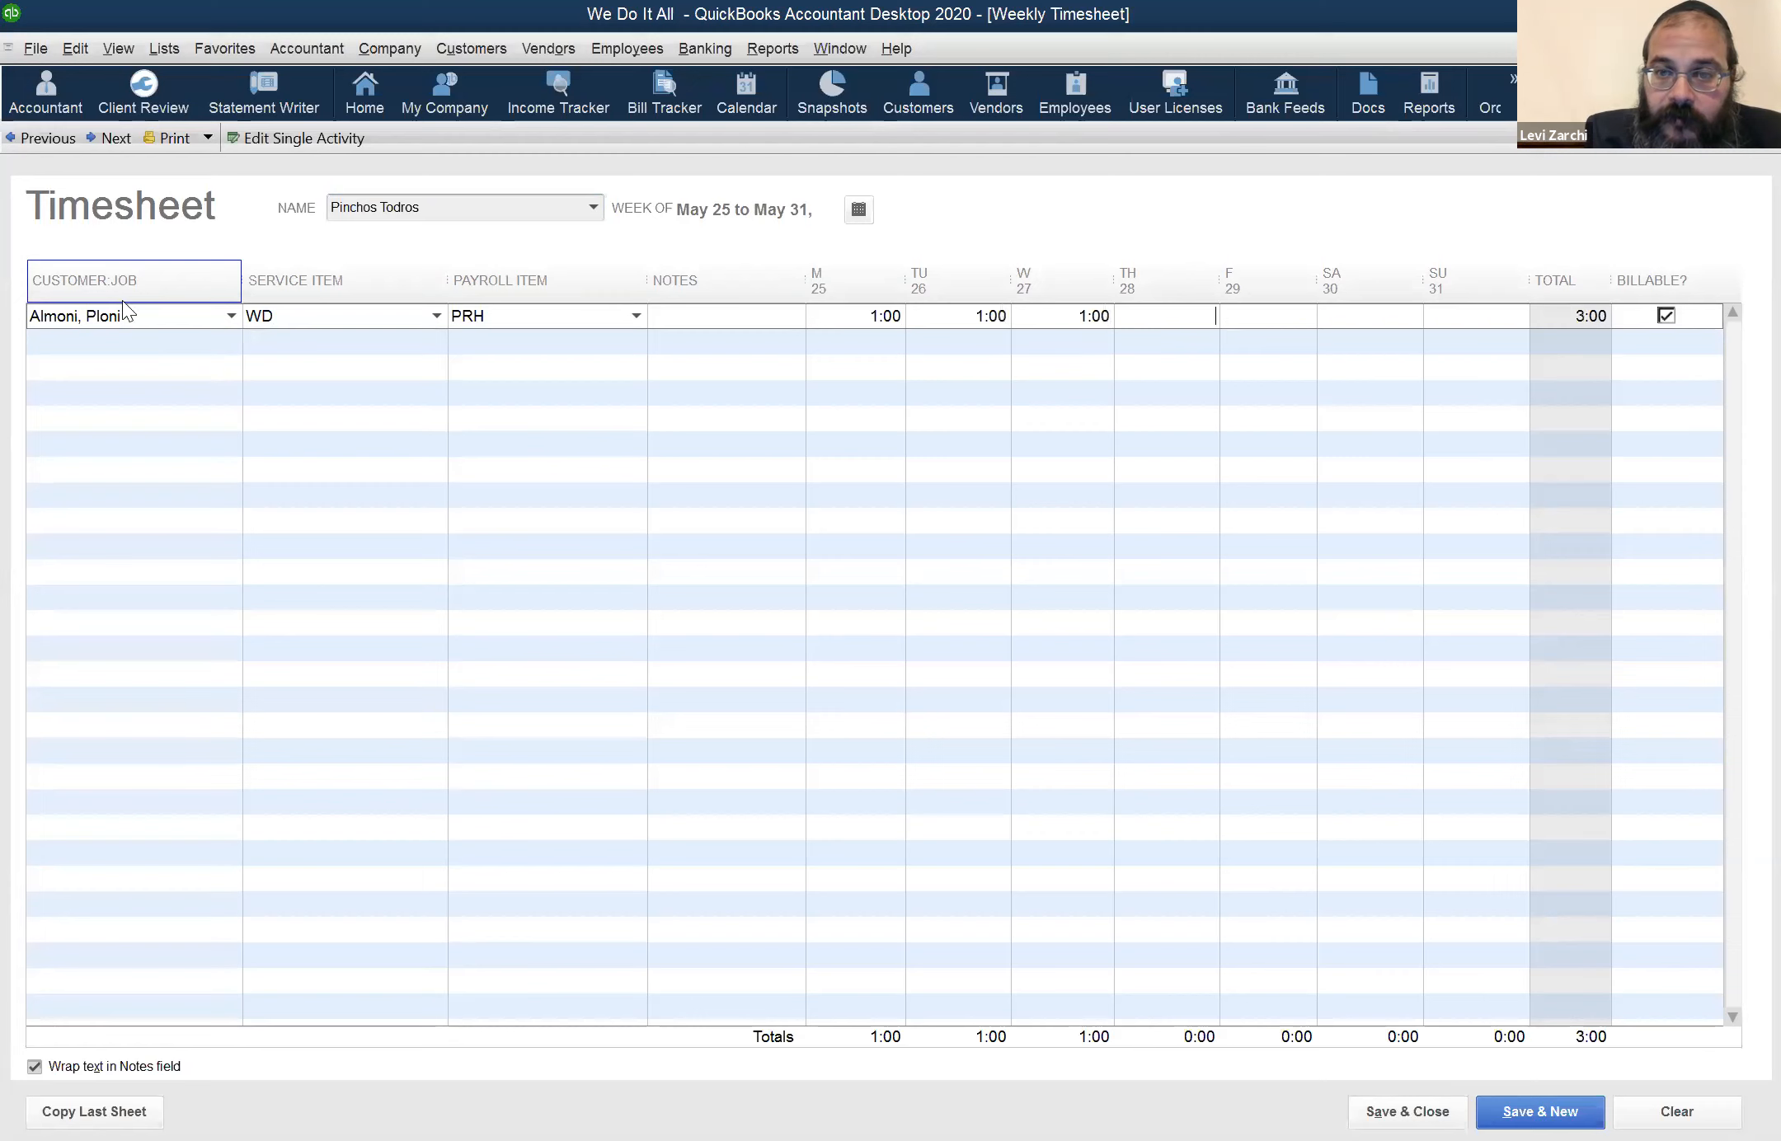
text(1)
key(Tab)
text(1)
key(Tab)
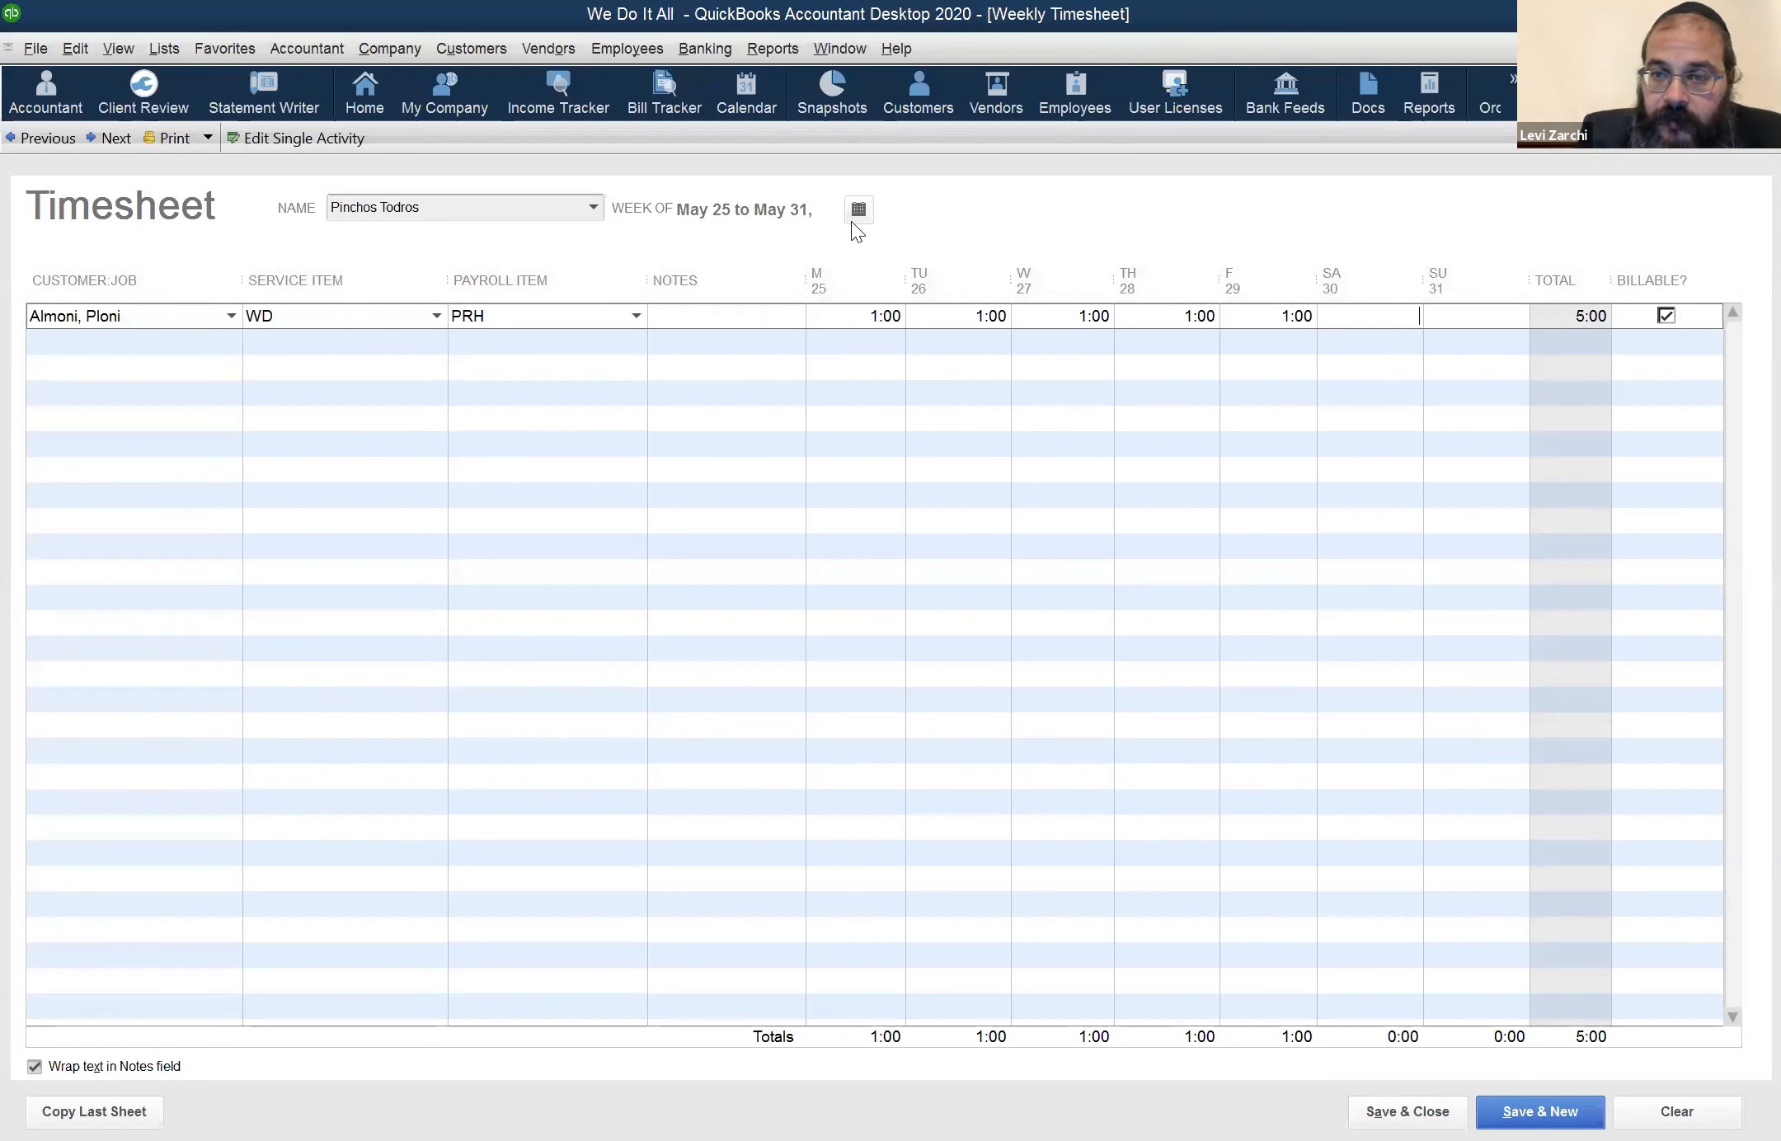
Remove the hour entered for Friday the 29th, and save and close the timesheet
click(1307, 316)
key(Delete)
key(Tab)
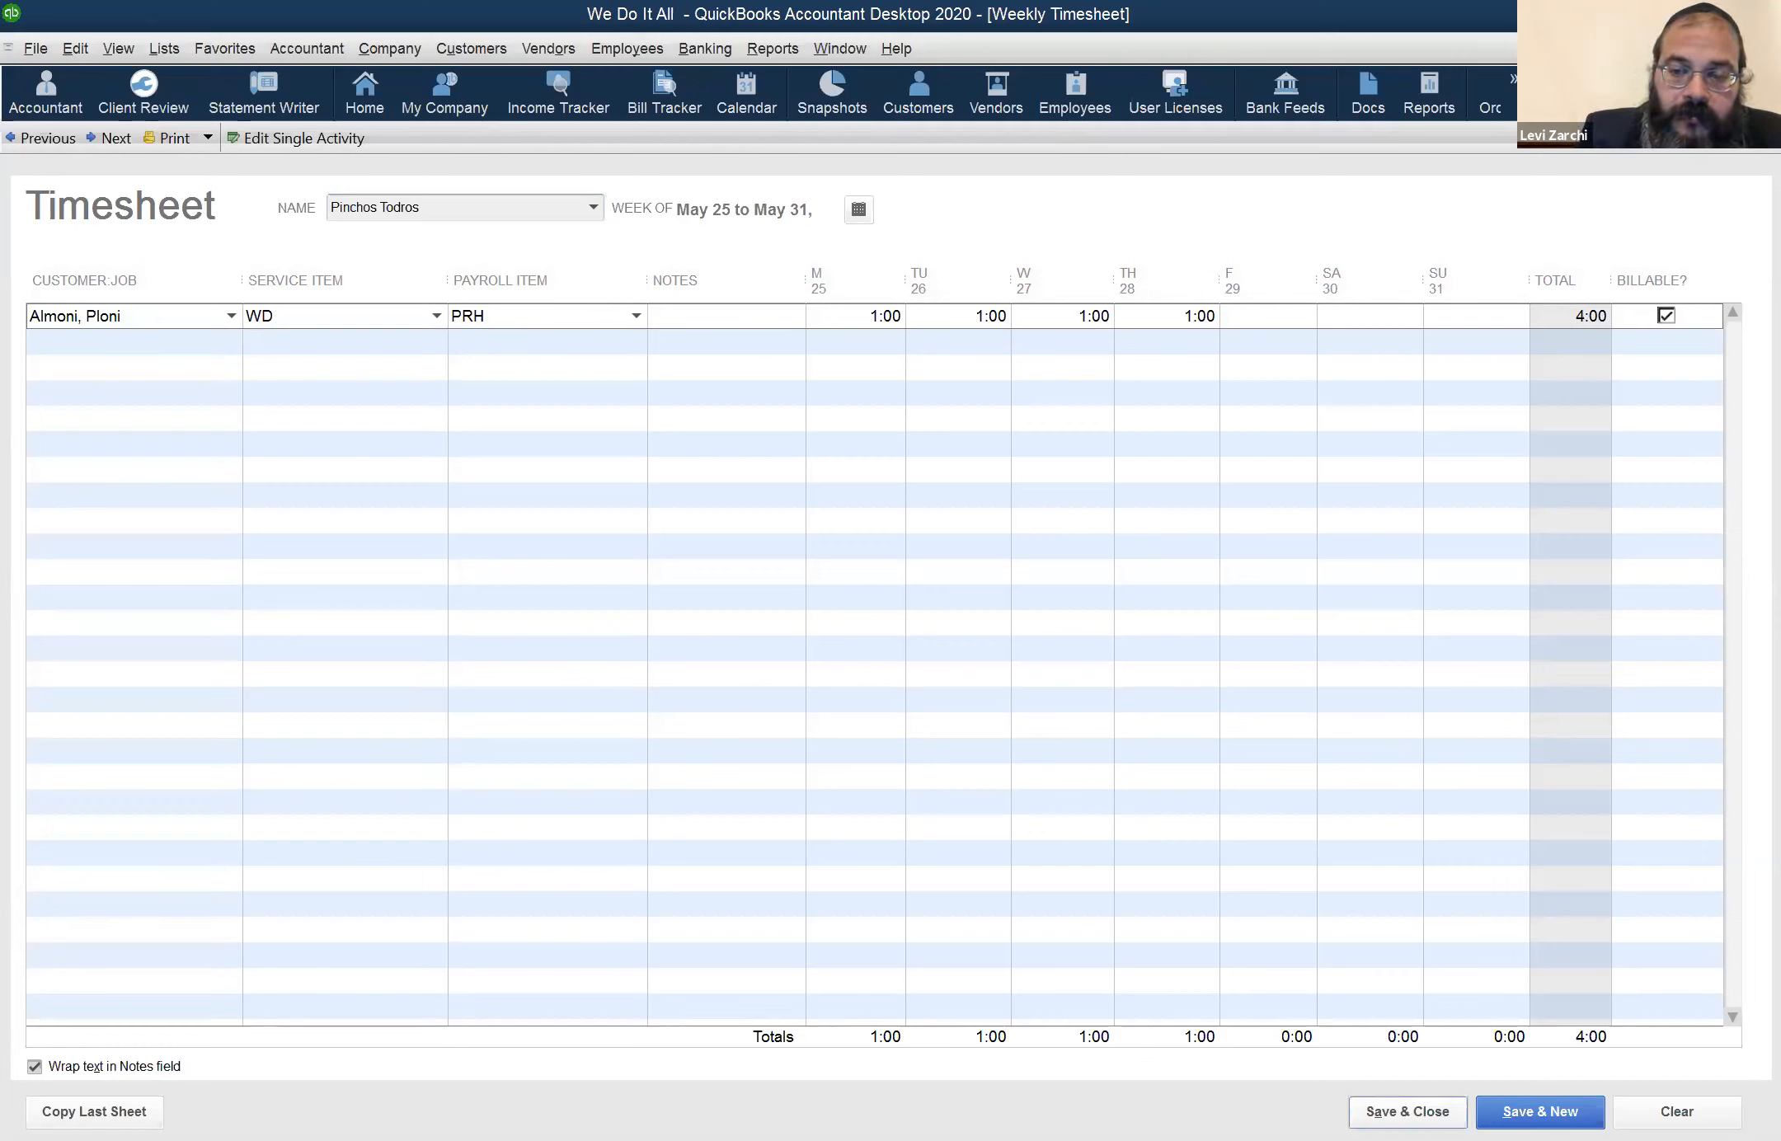
click(1407, 1111)
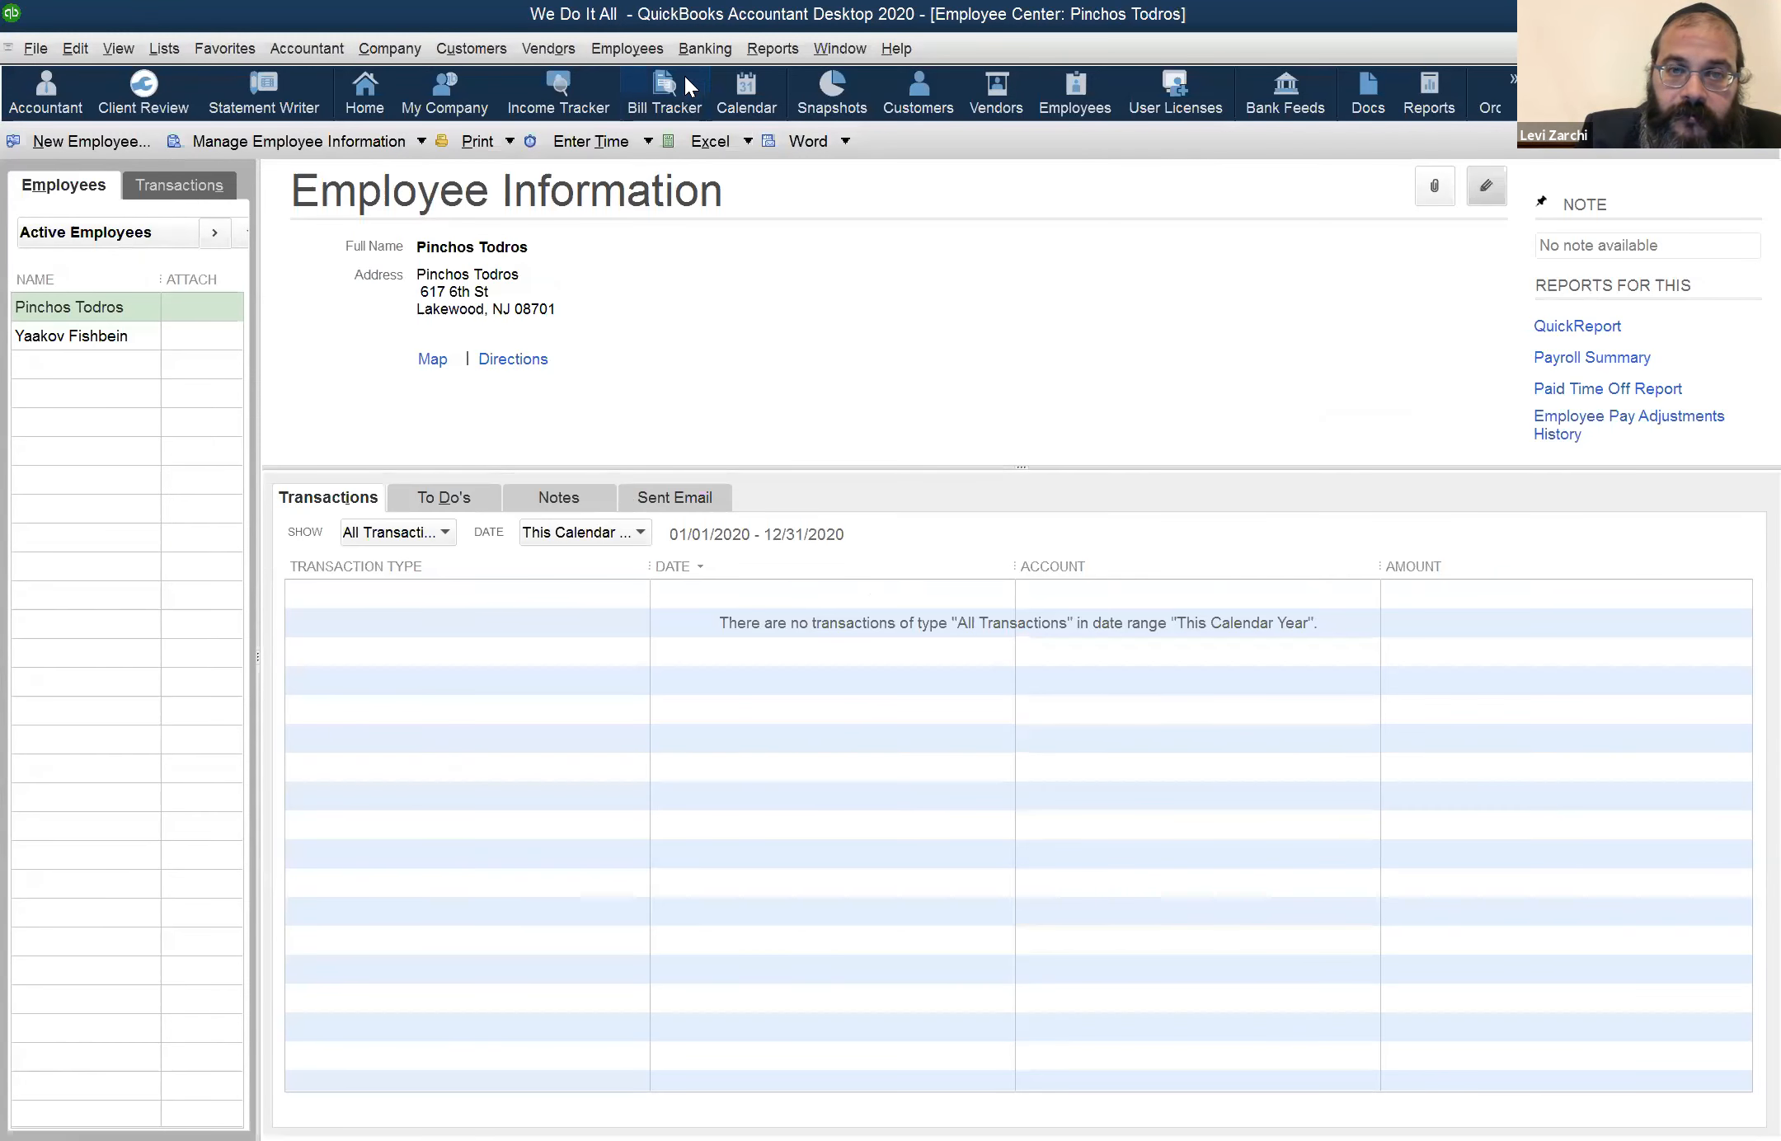
Reopen the employee's weekly timesheet, go back to the week of May 18 to May 24, and select the first row for review
click(701, 52)
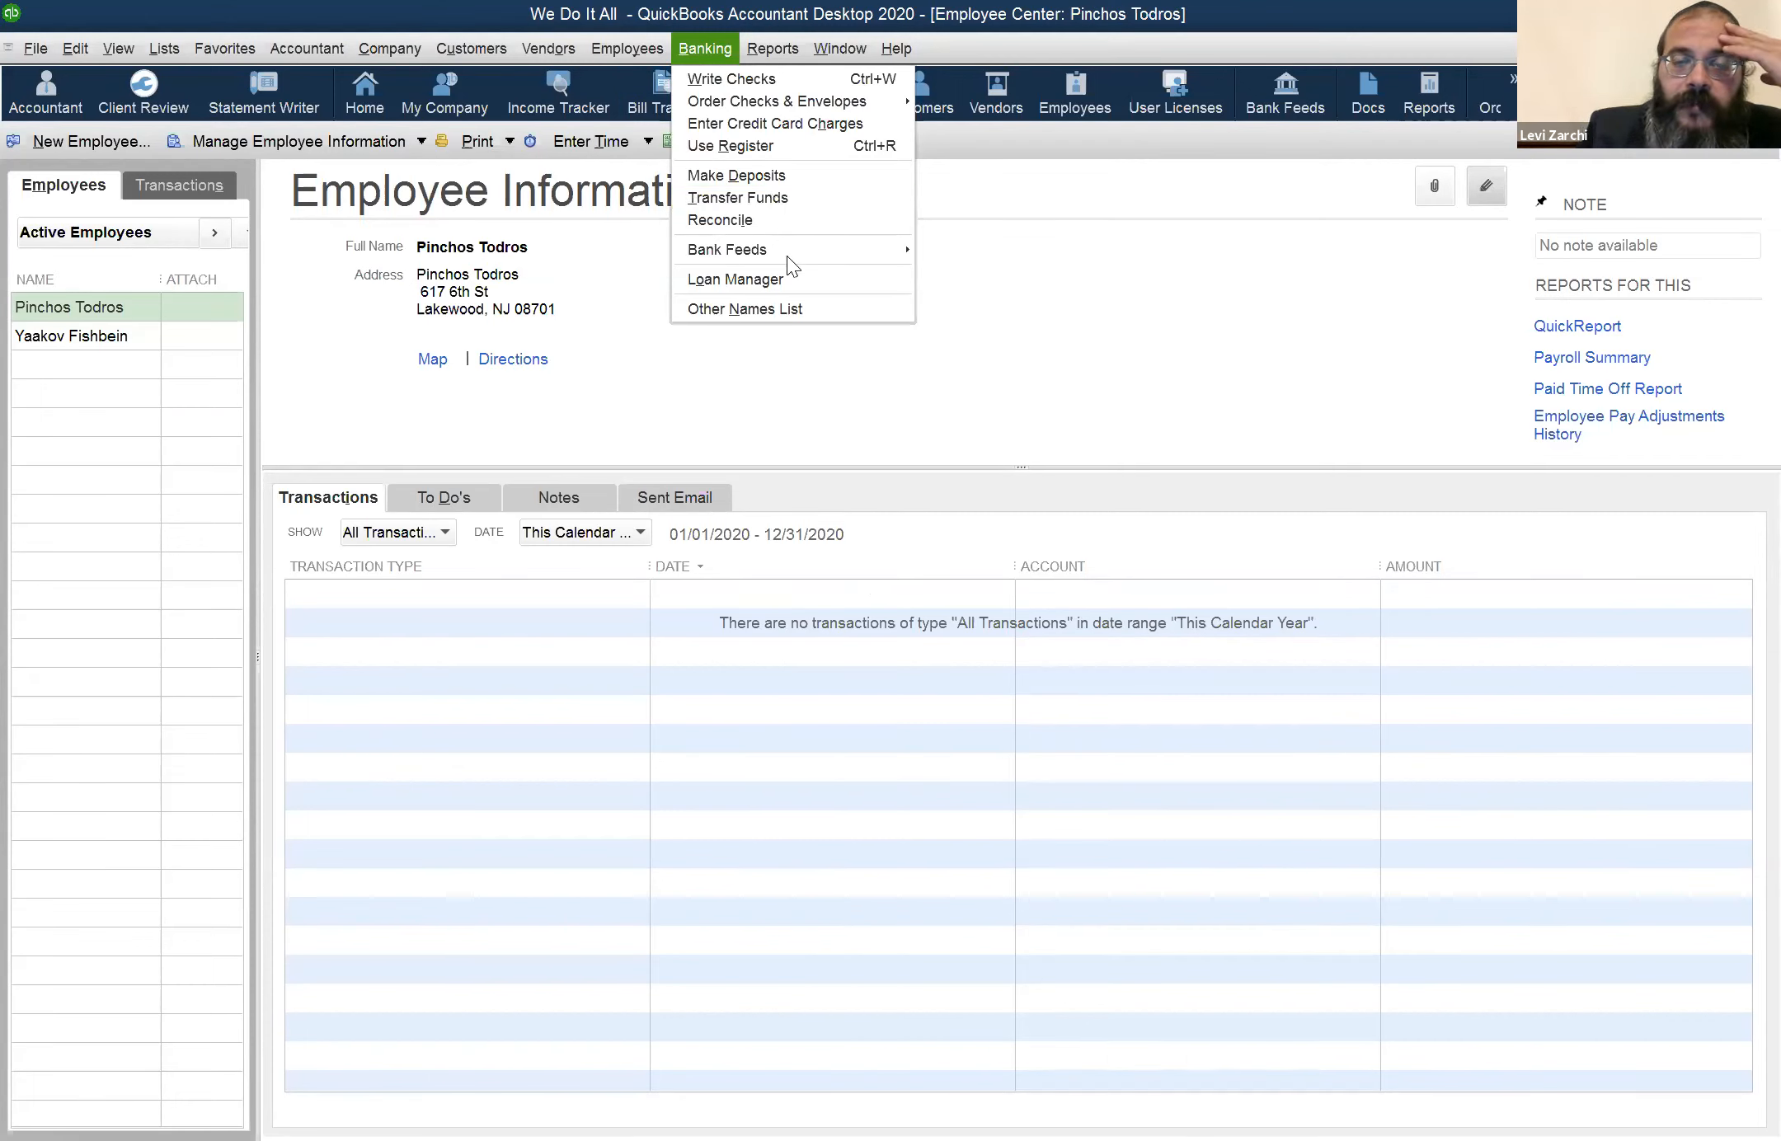
mouse_move(786, 256)
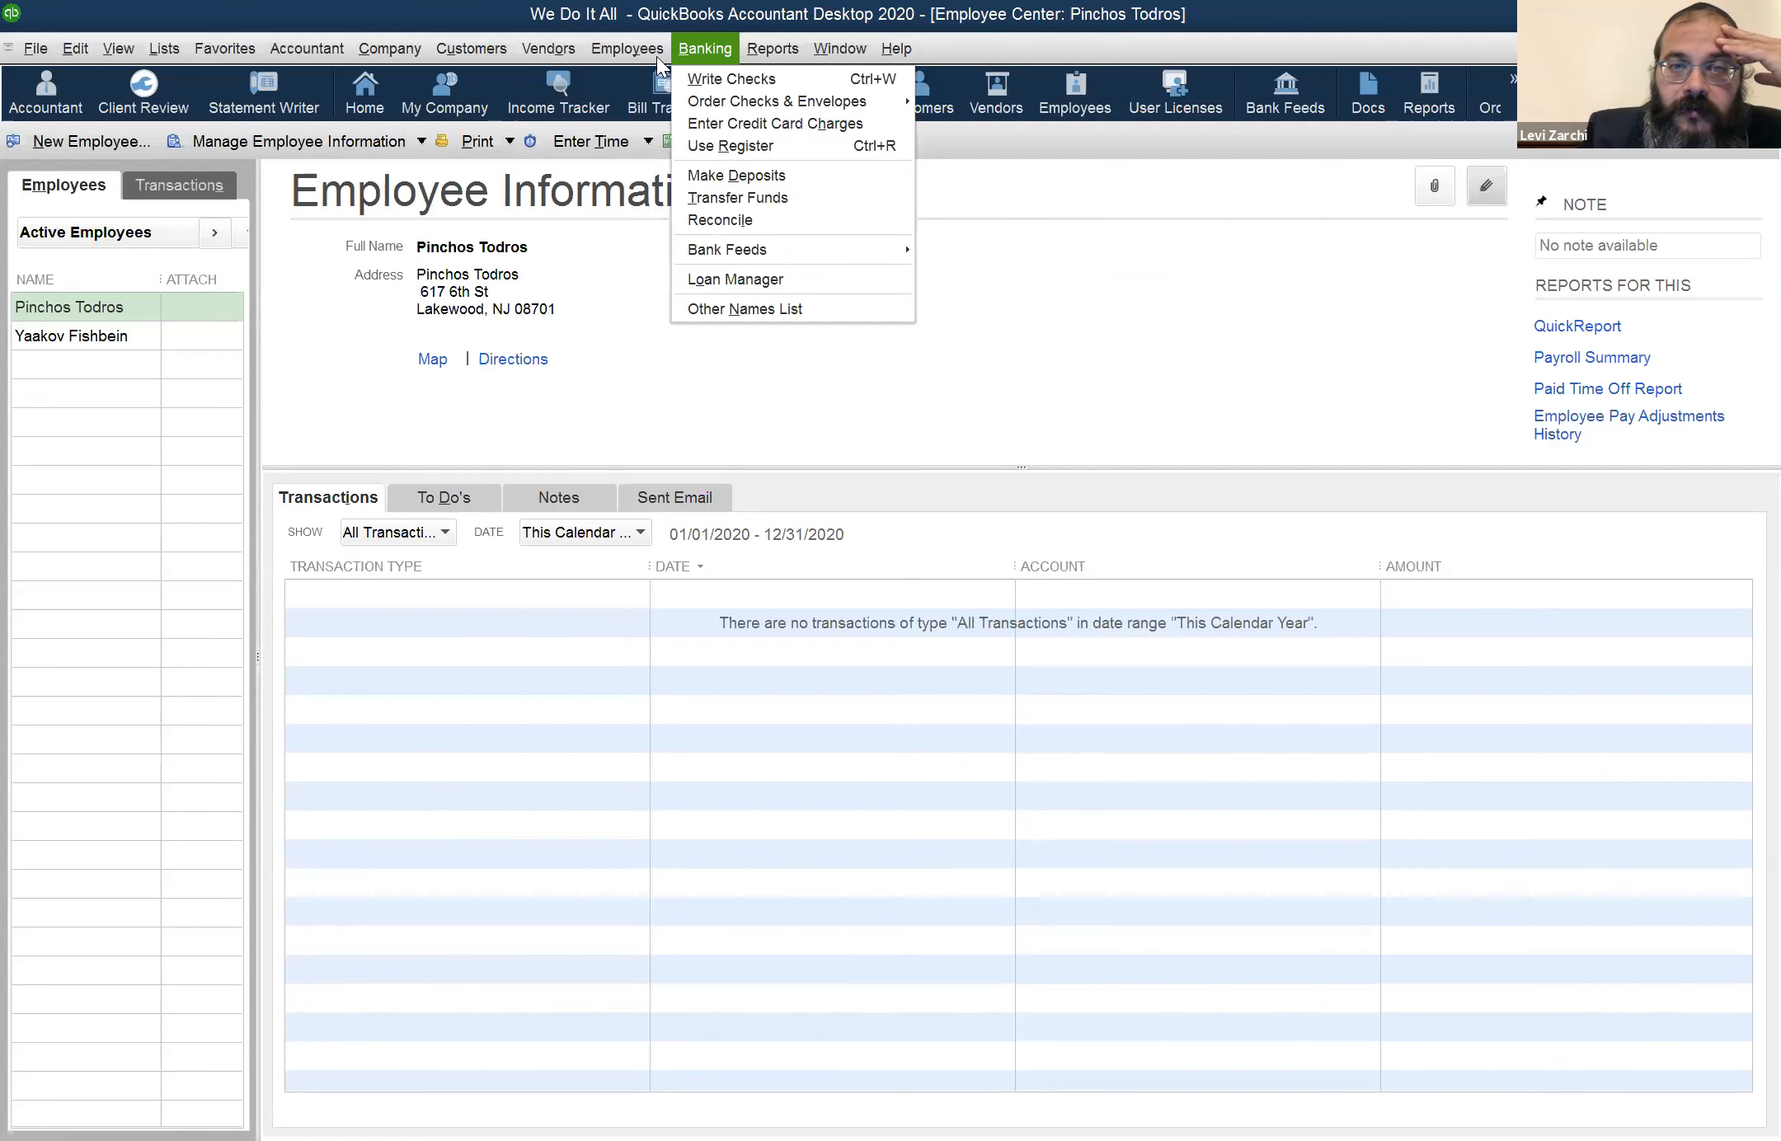
mouse_move(635, 50)
mouse_move(706, 115)
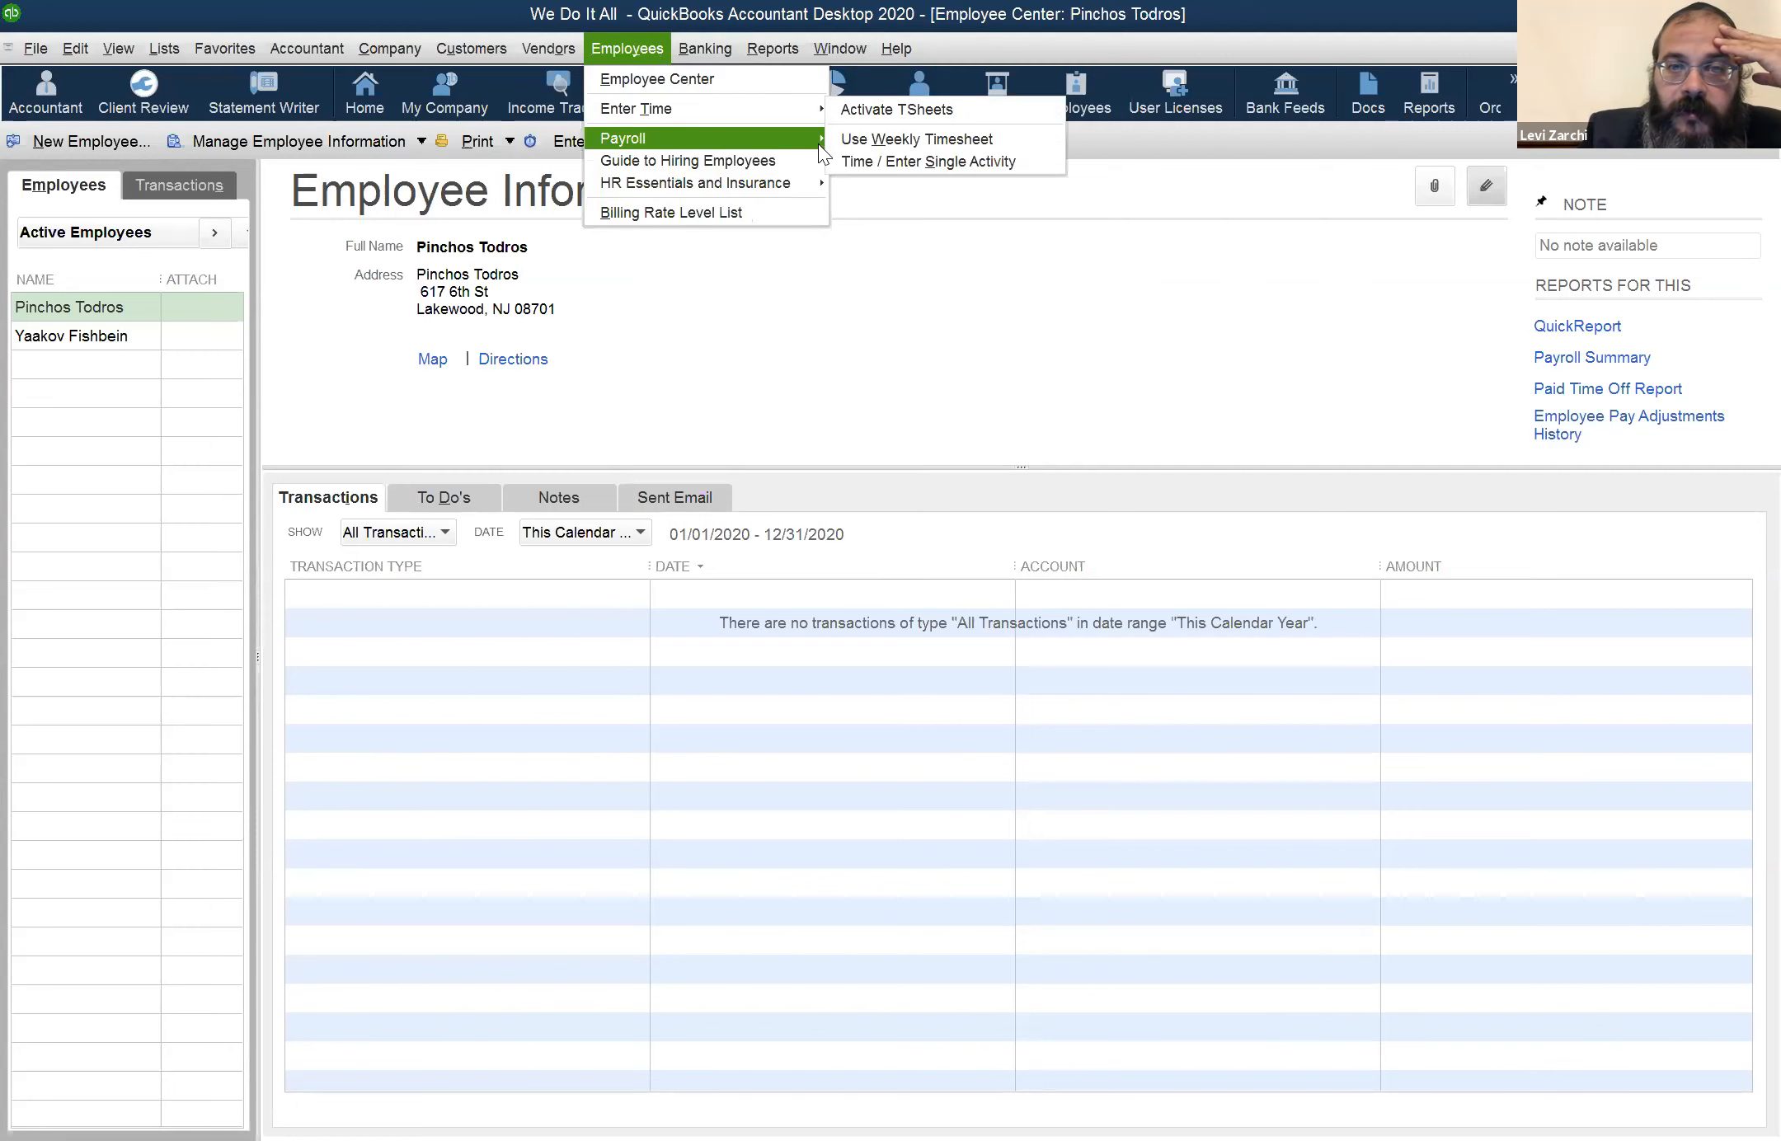
click(854, 146)
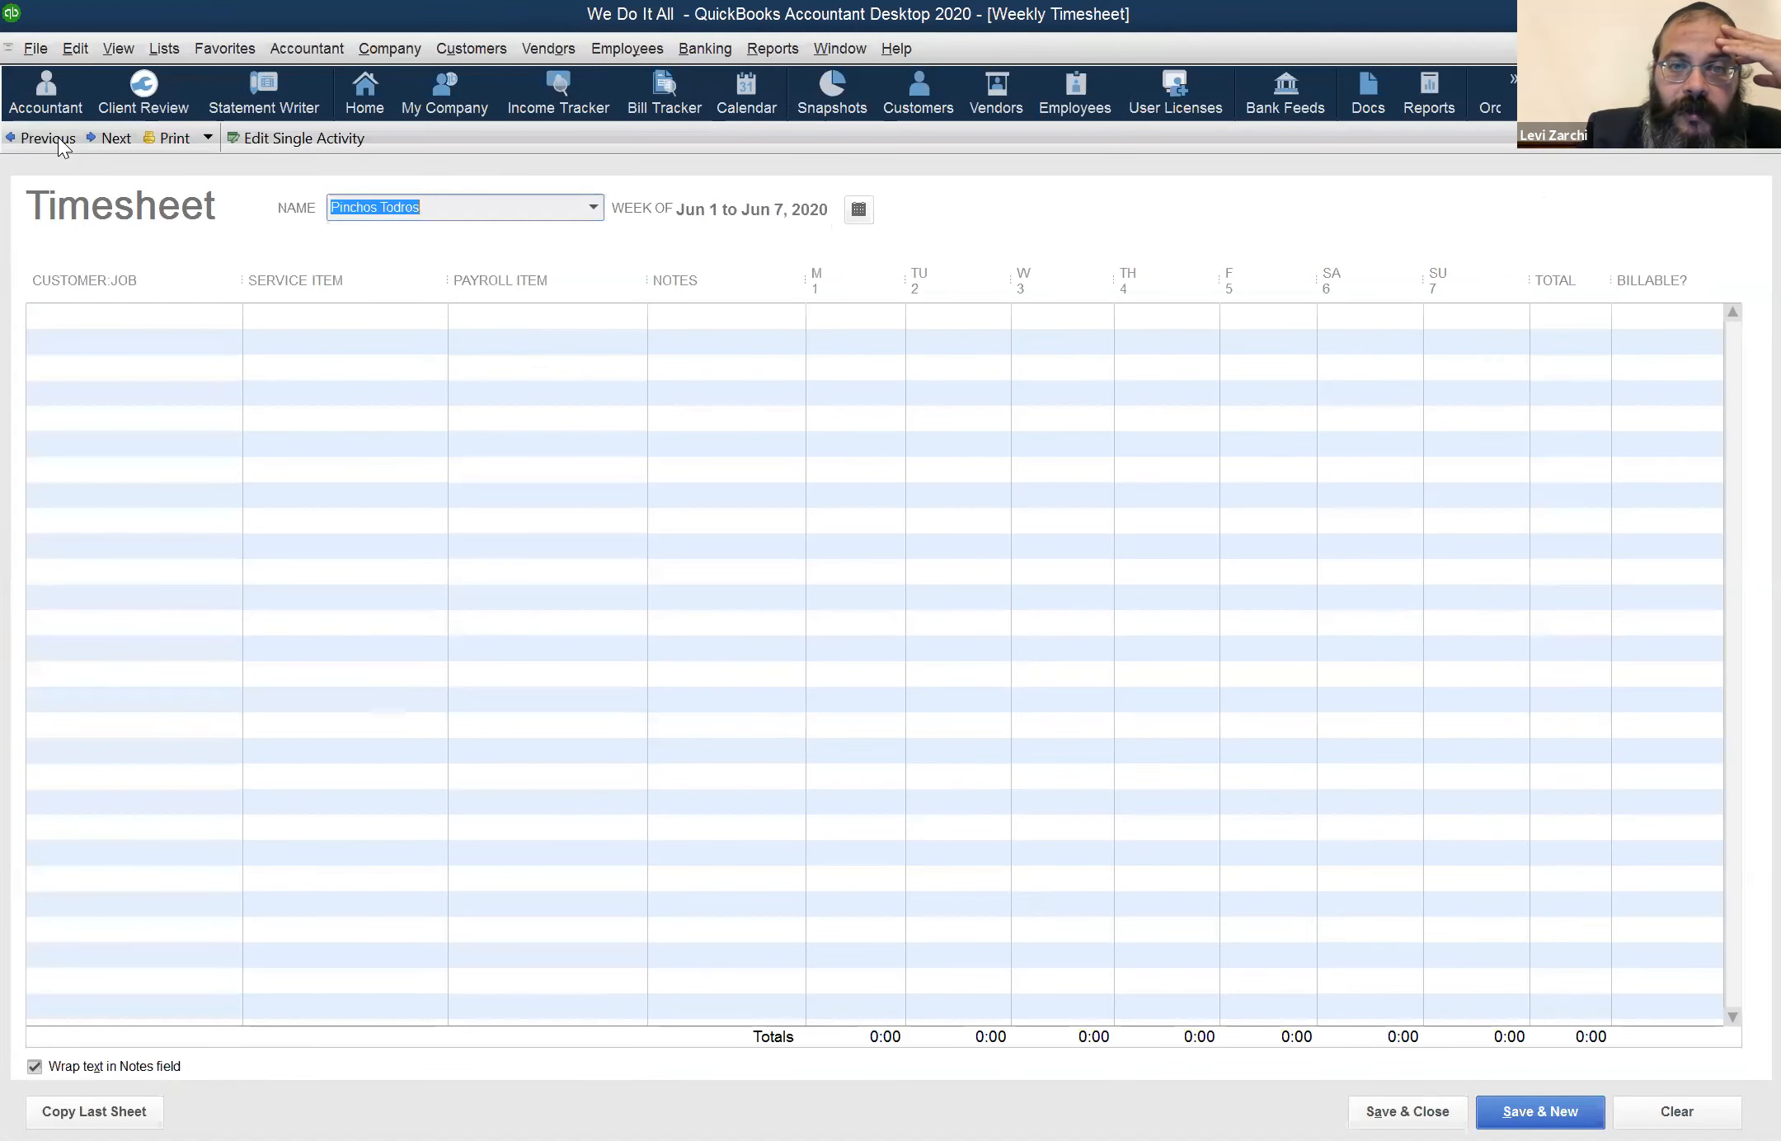
click(63, 137)
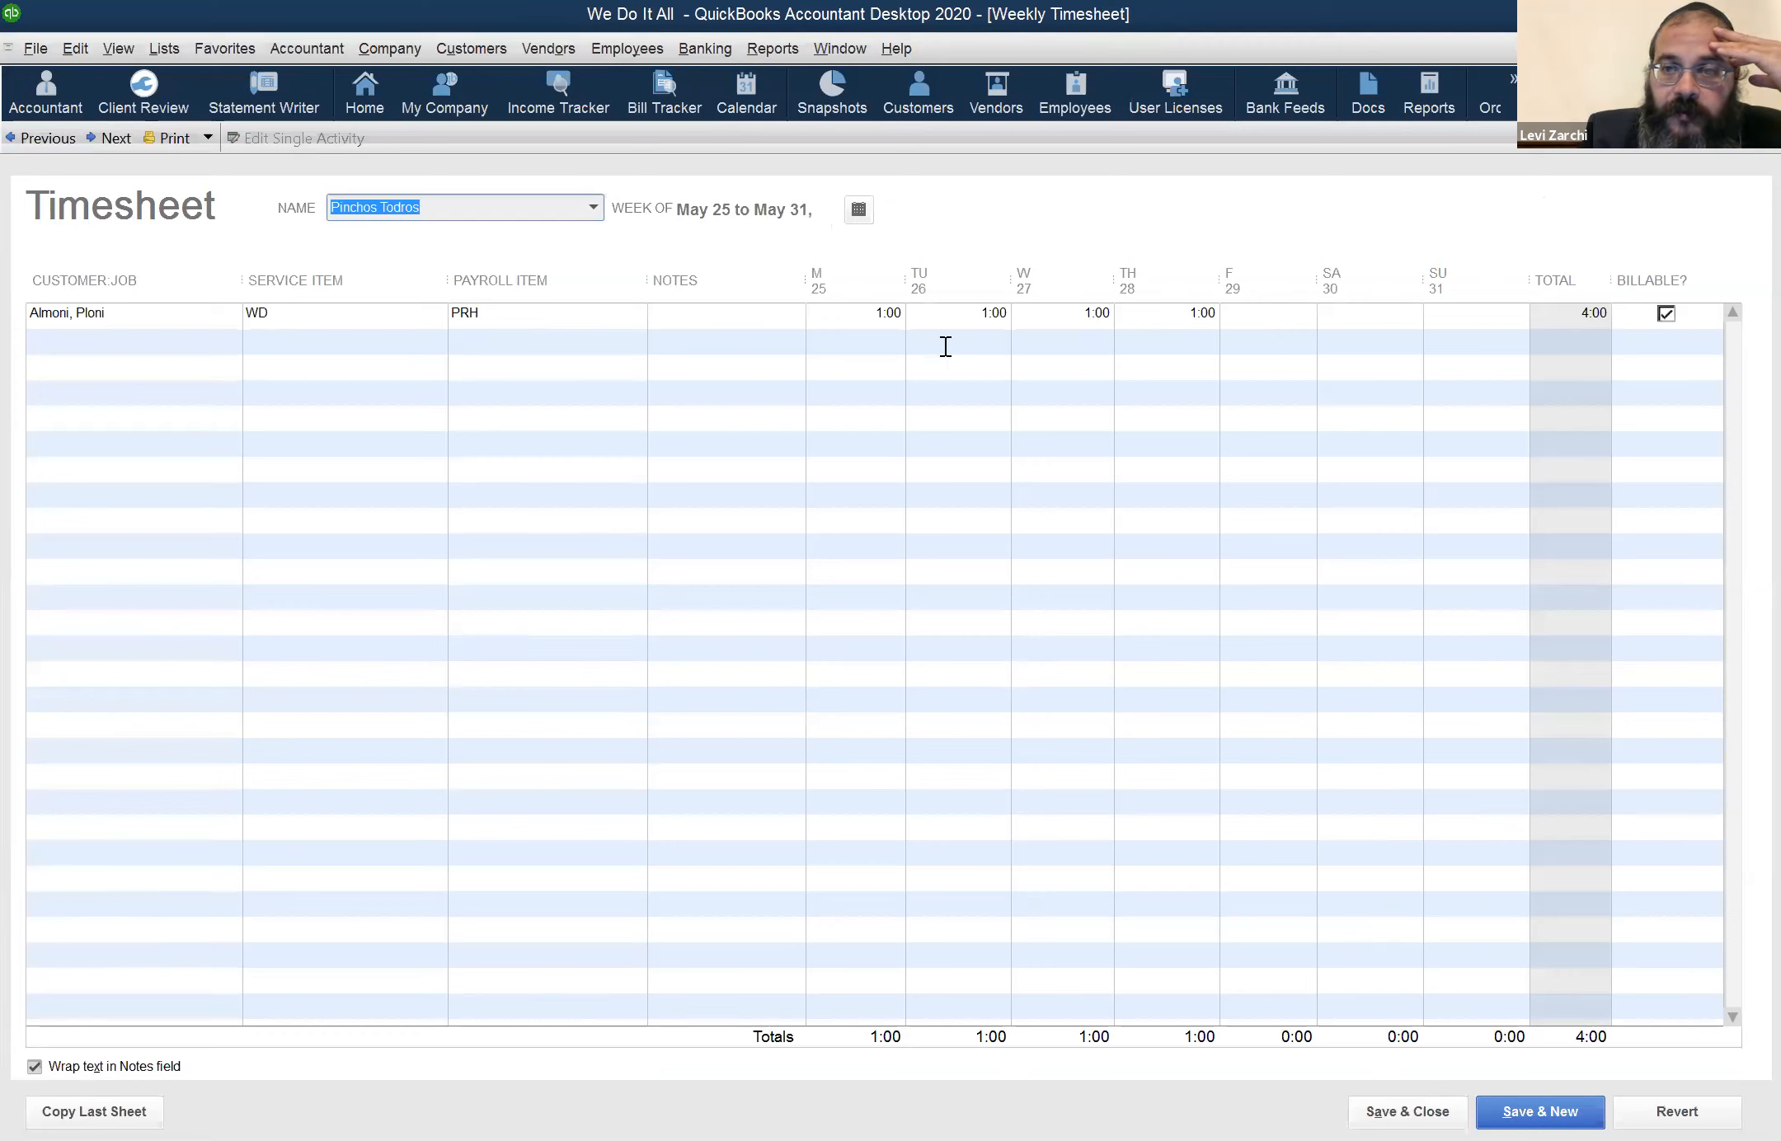
click(41, 138)
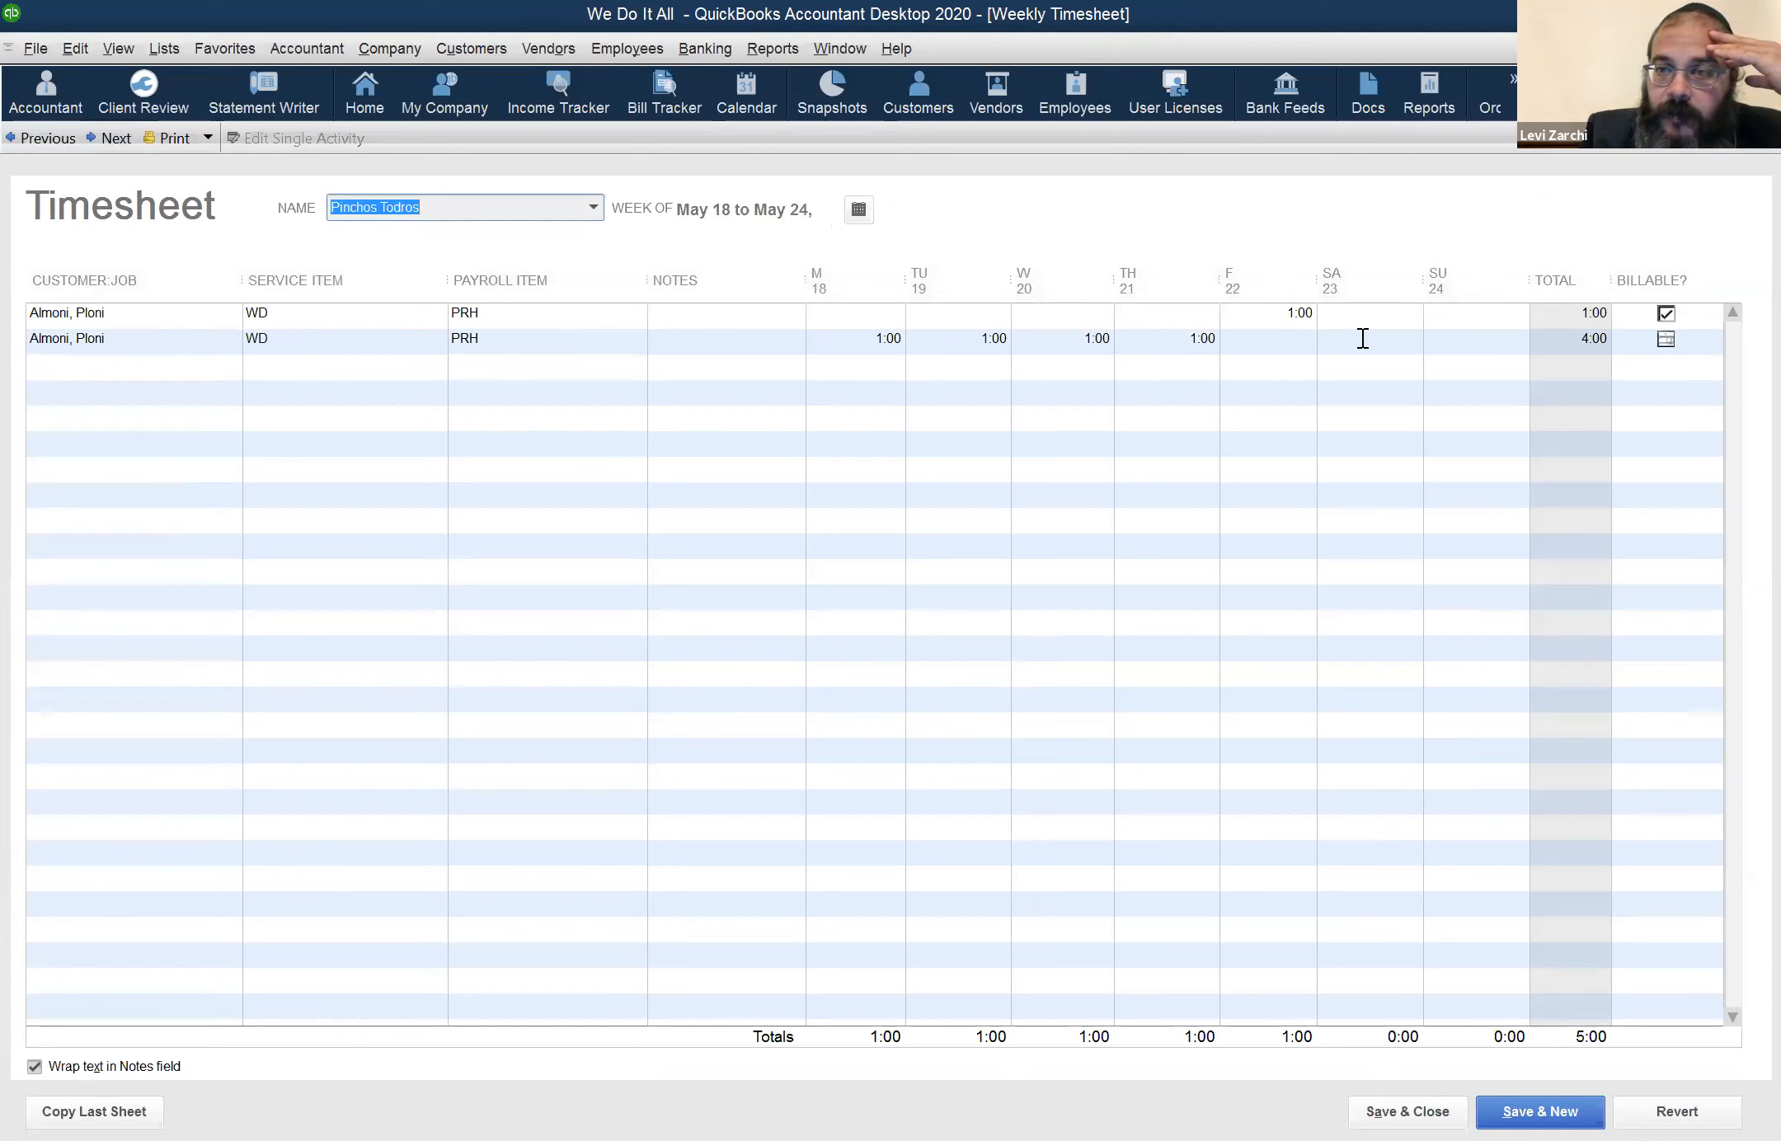
click(1455, 312)
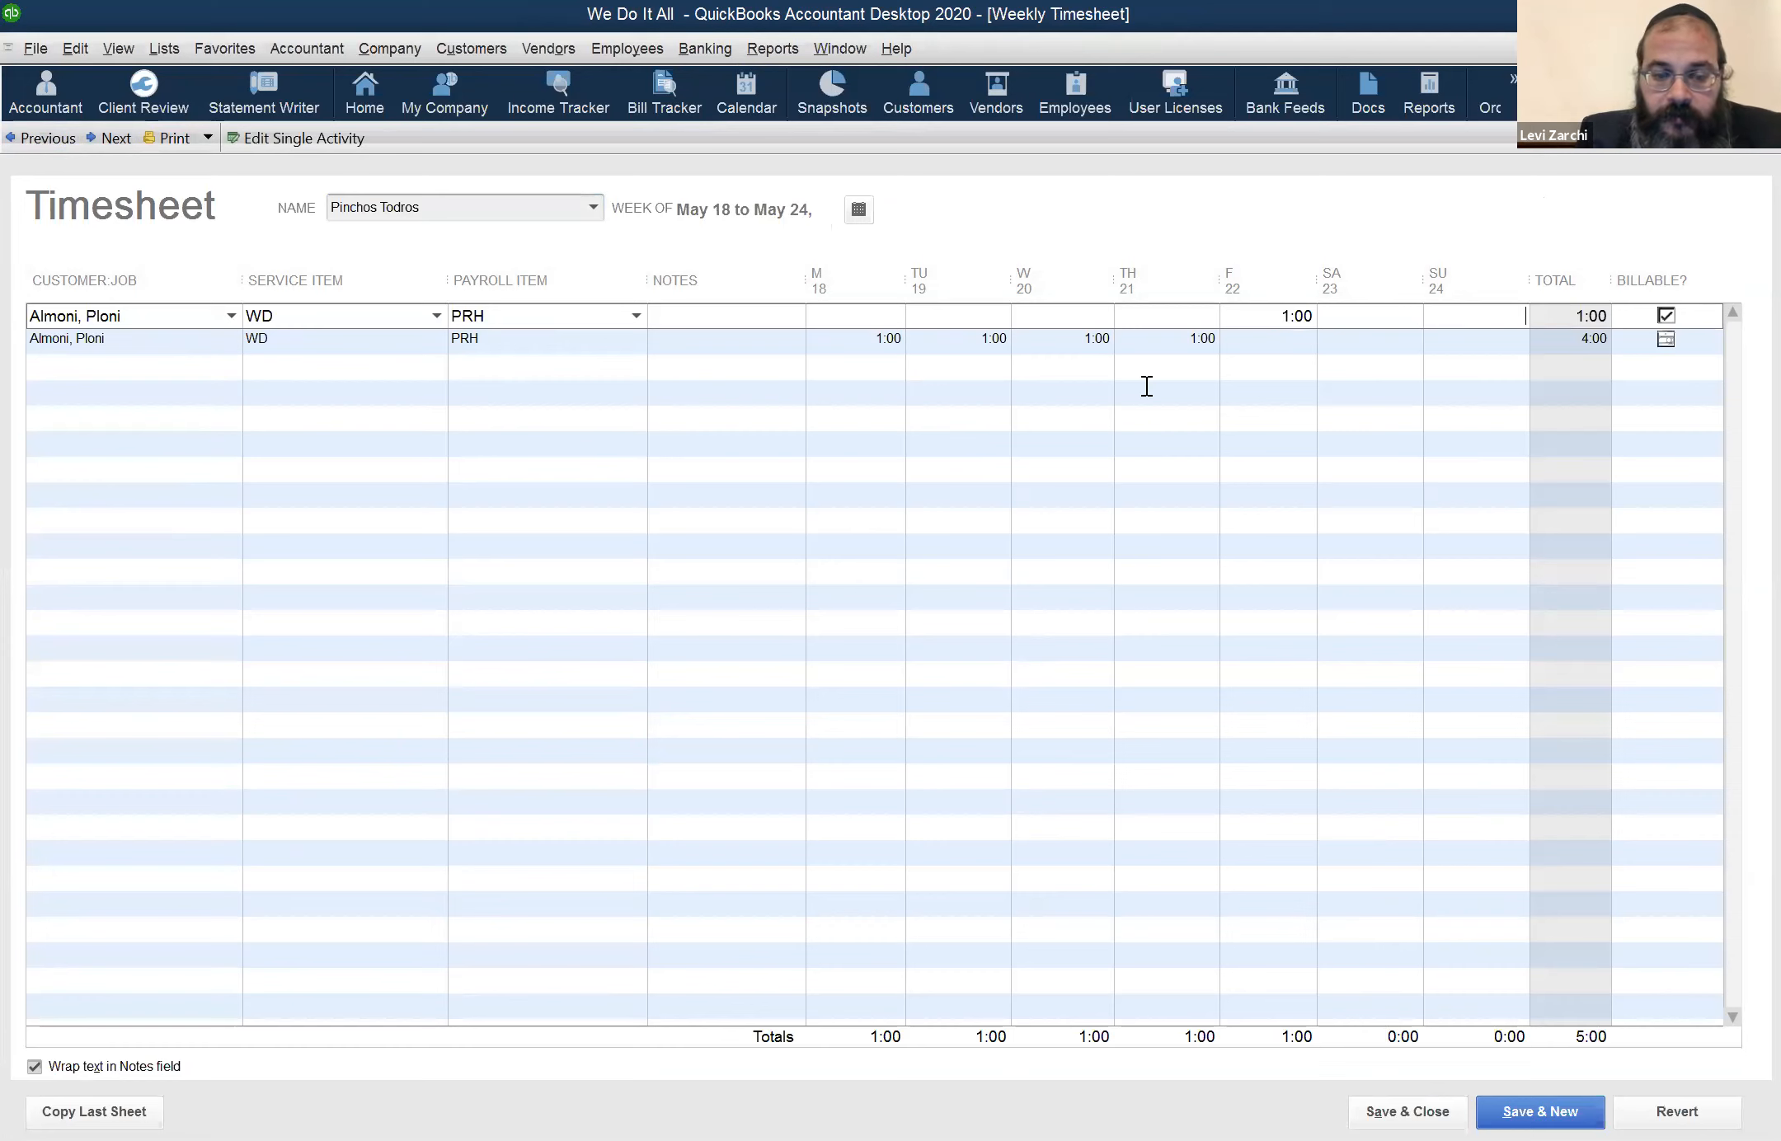
Enter 1 hour for Sunday the 24th in the first timesheet row and clear the hour on Friday the 22nd
text(1)
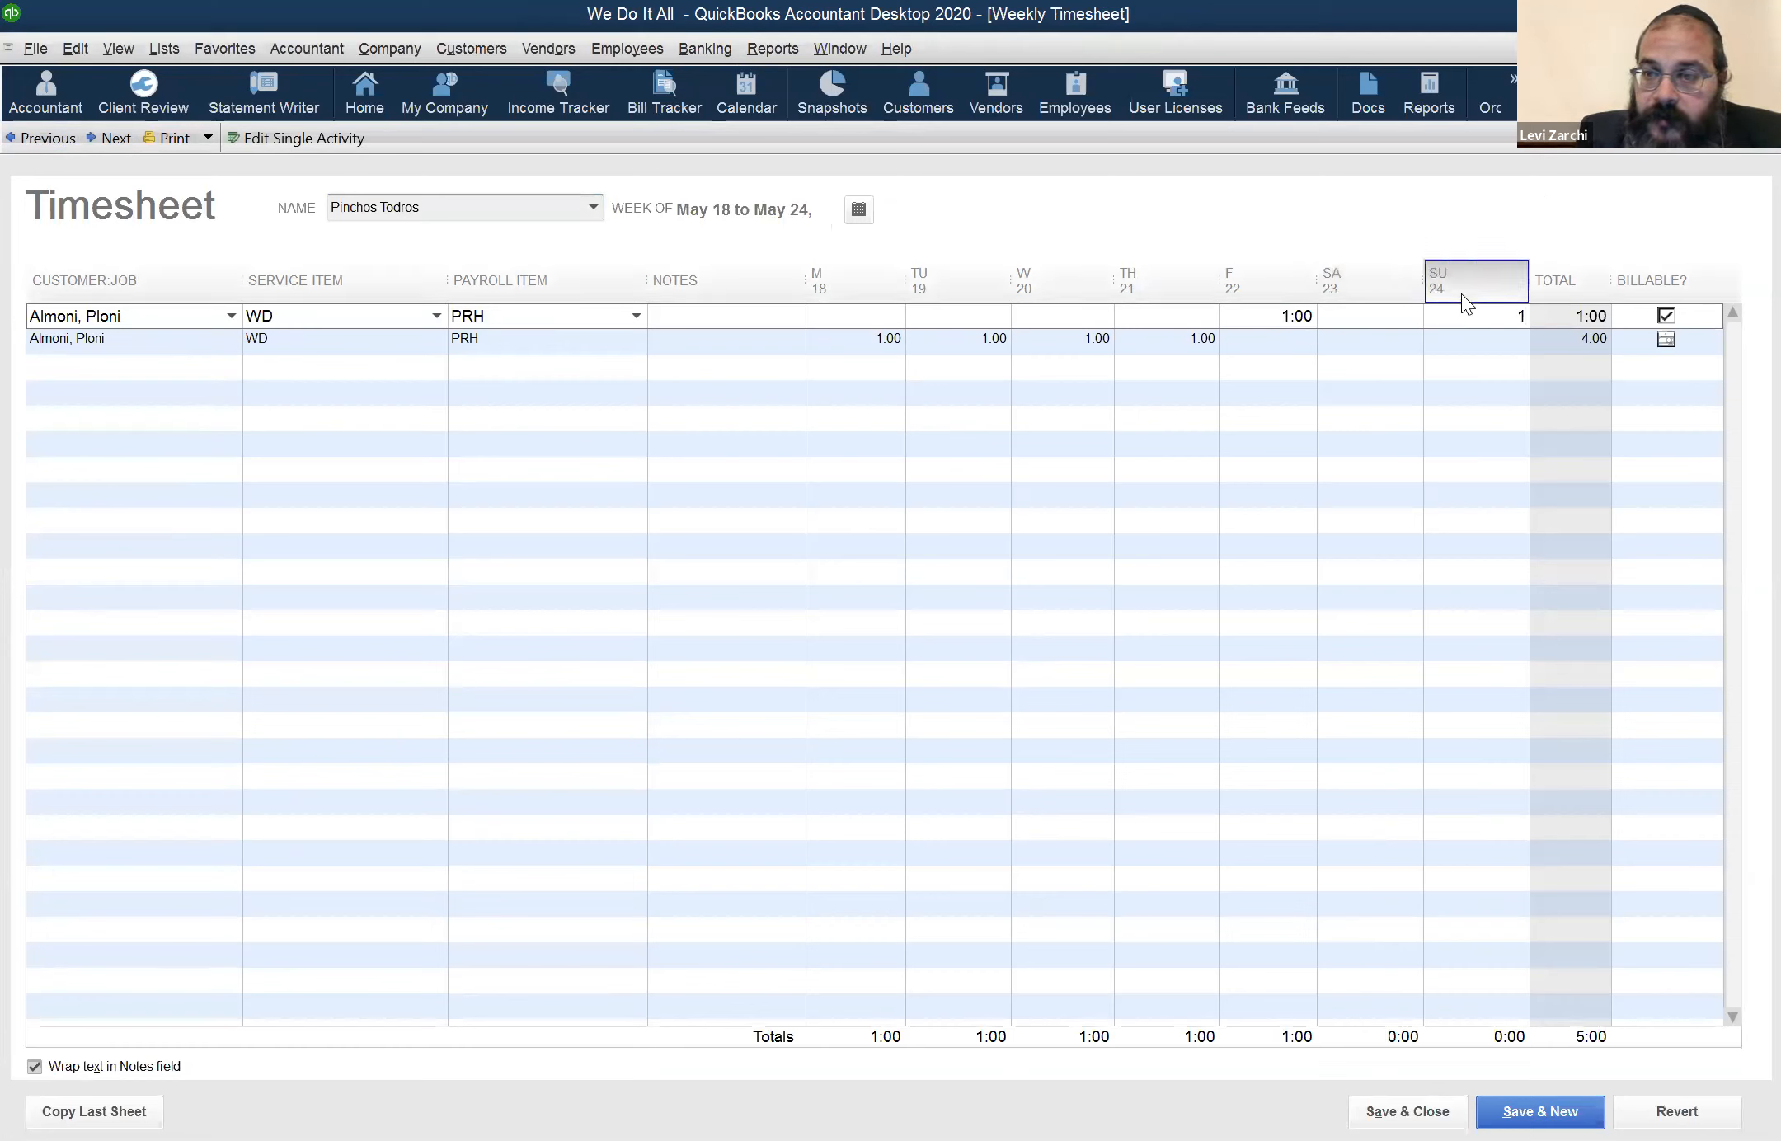
click(1283, 322)
drag(1294, 324, 1349, 326)
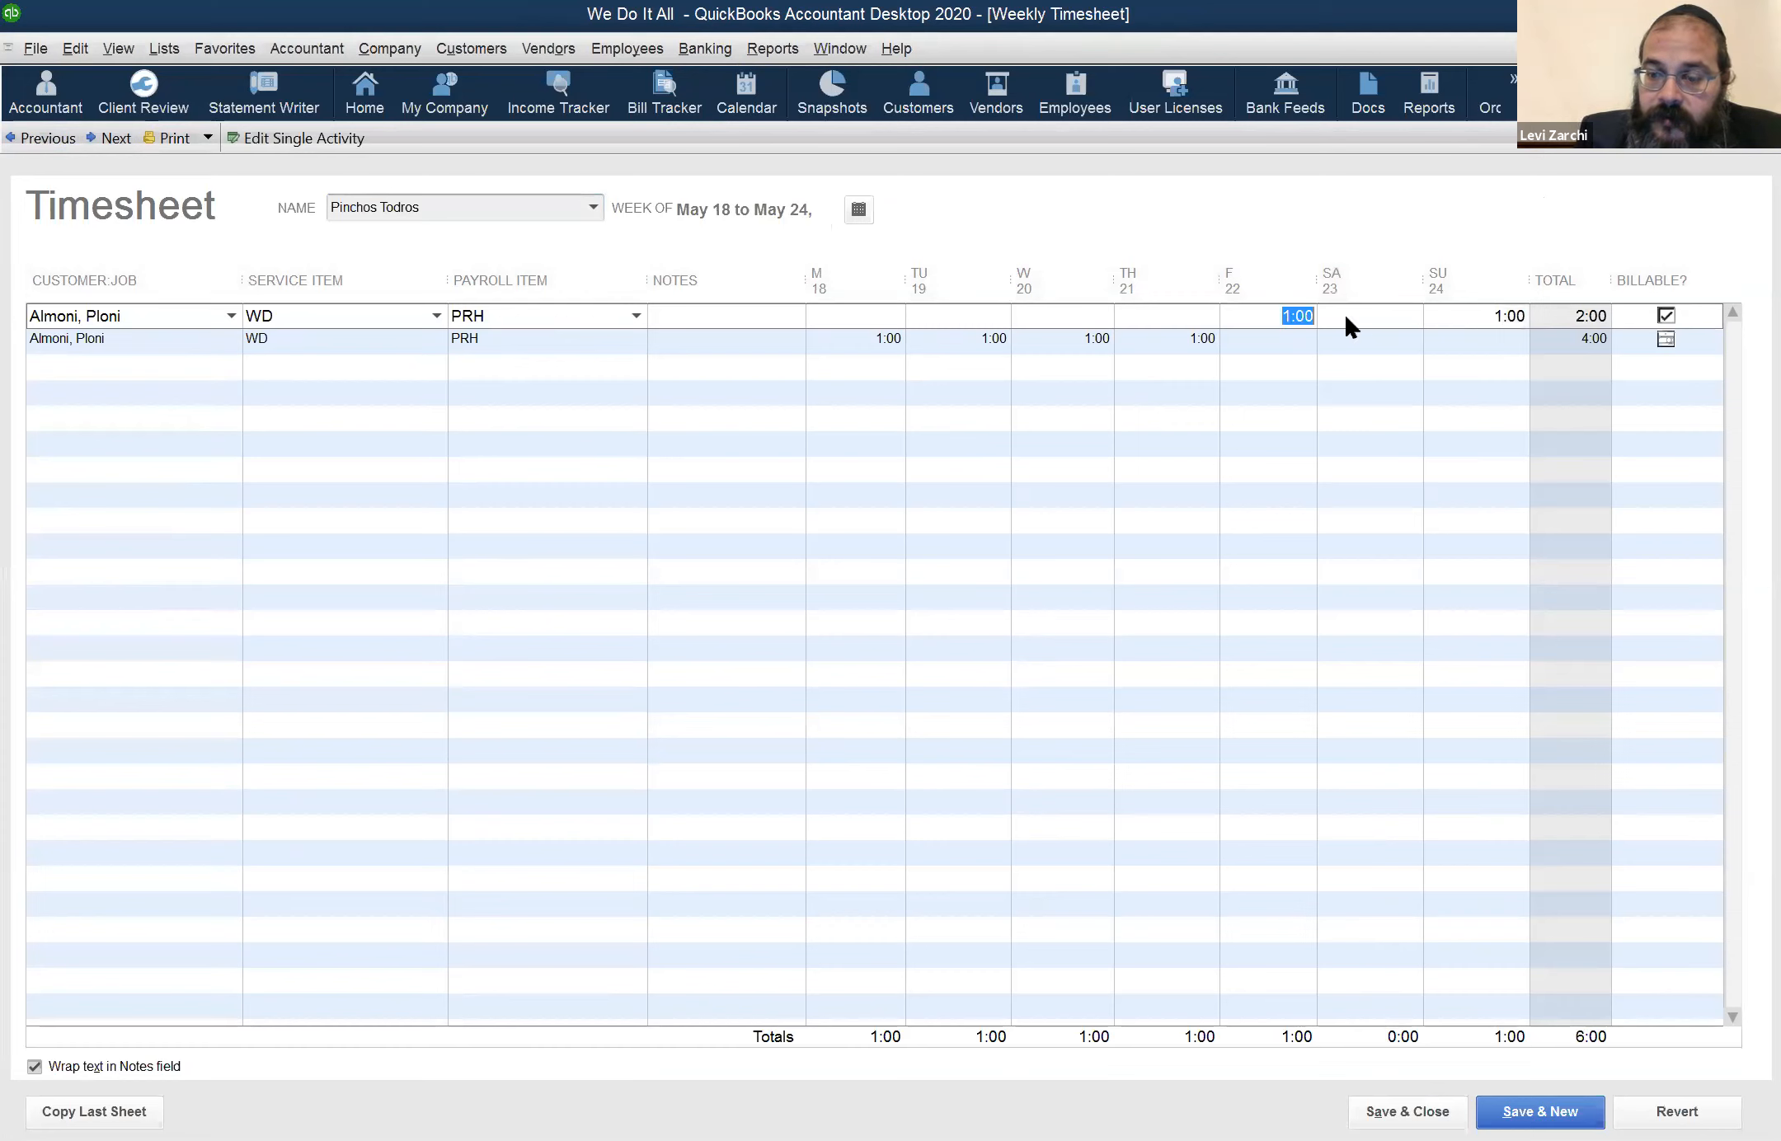
key(Delete)
key(Tab)
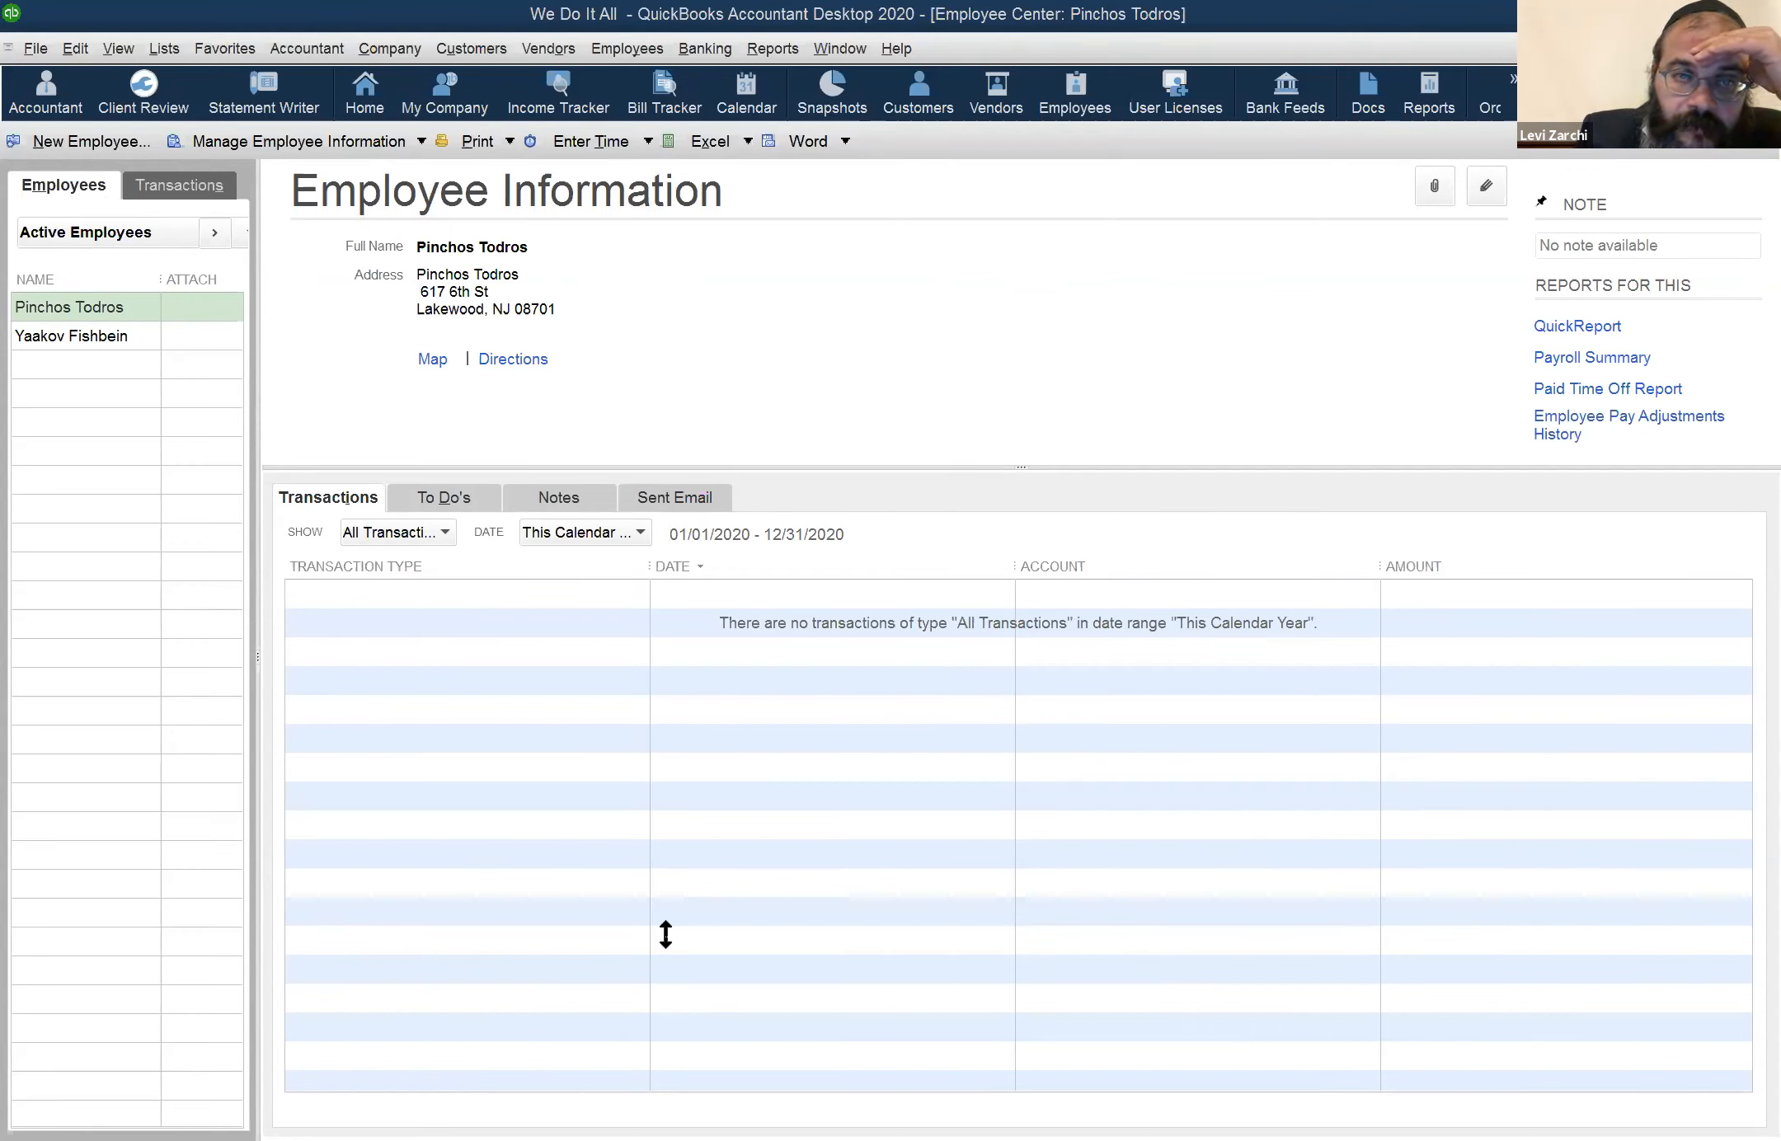
Open the first employee's record for editing and examine the earnings items available in the payroll info
click(610, 49)
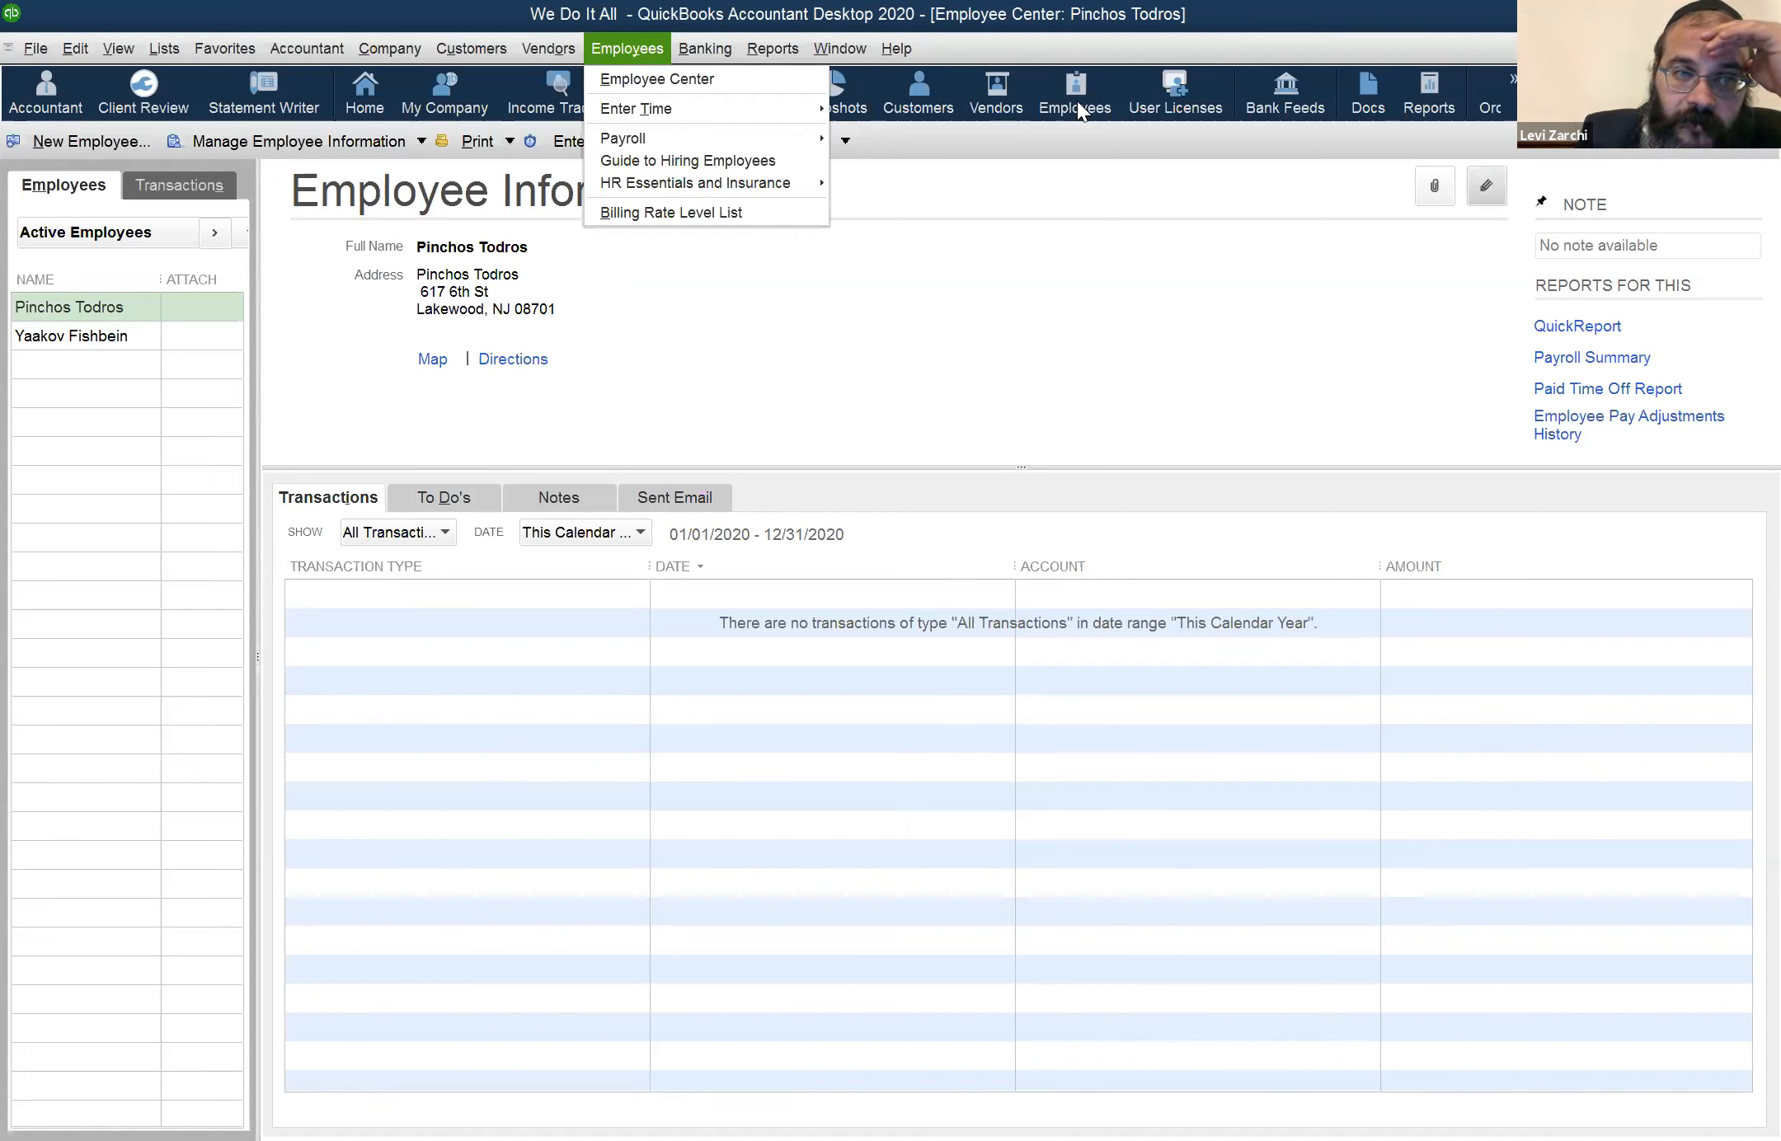
click(110, 310)
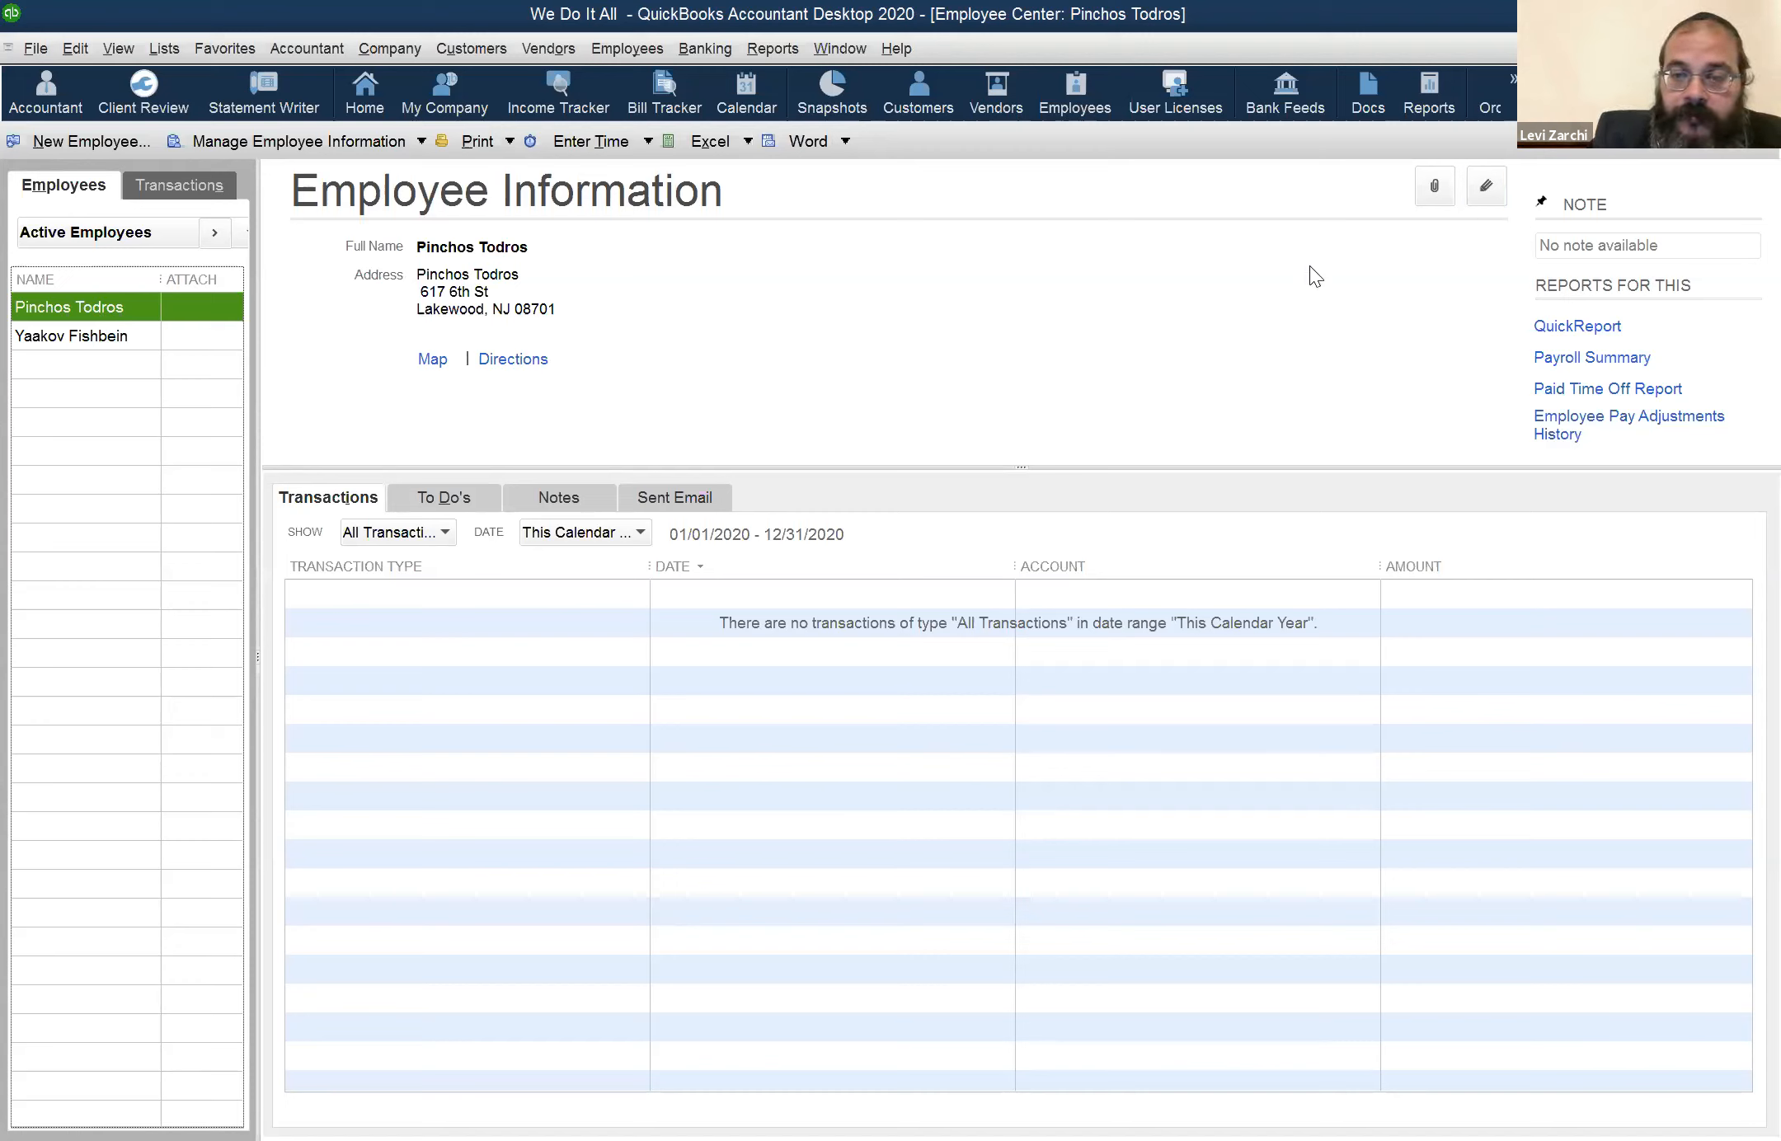
click(300, 558)
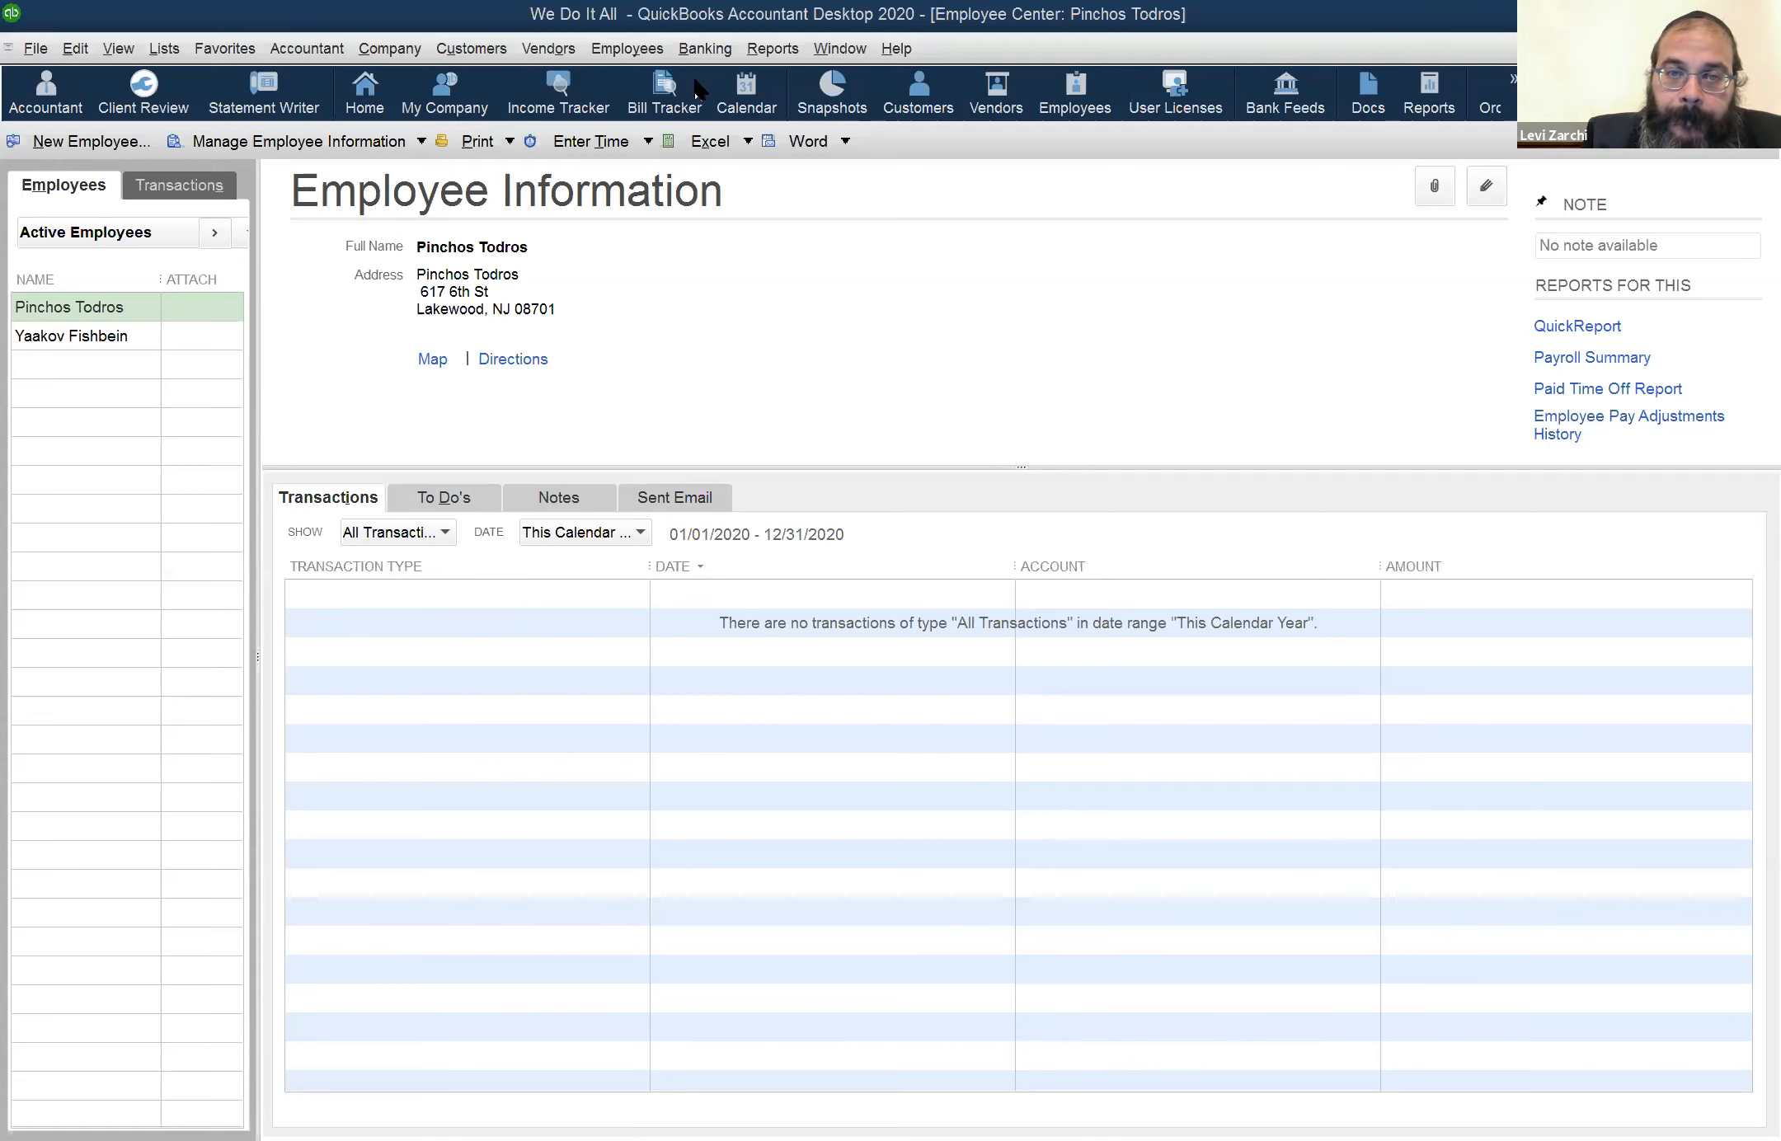
click(1484, 186)
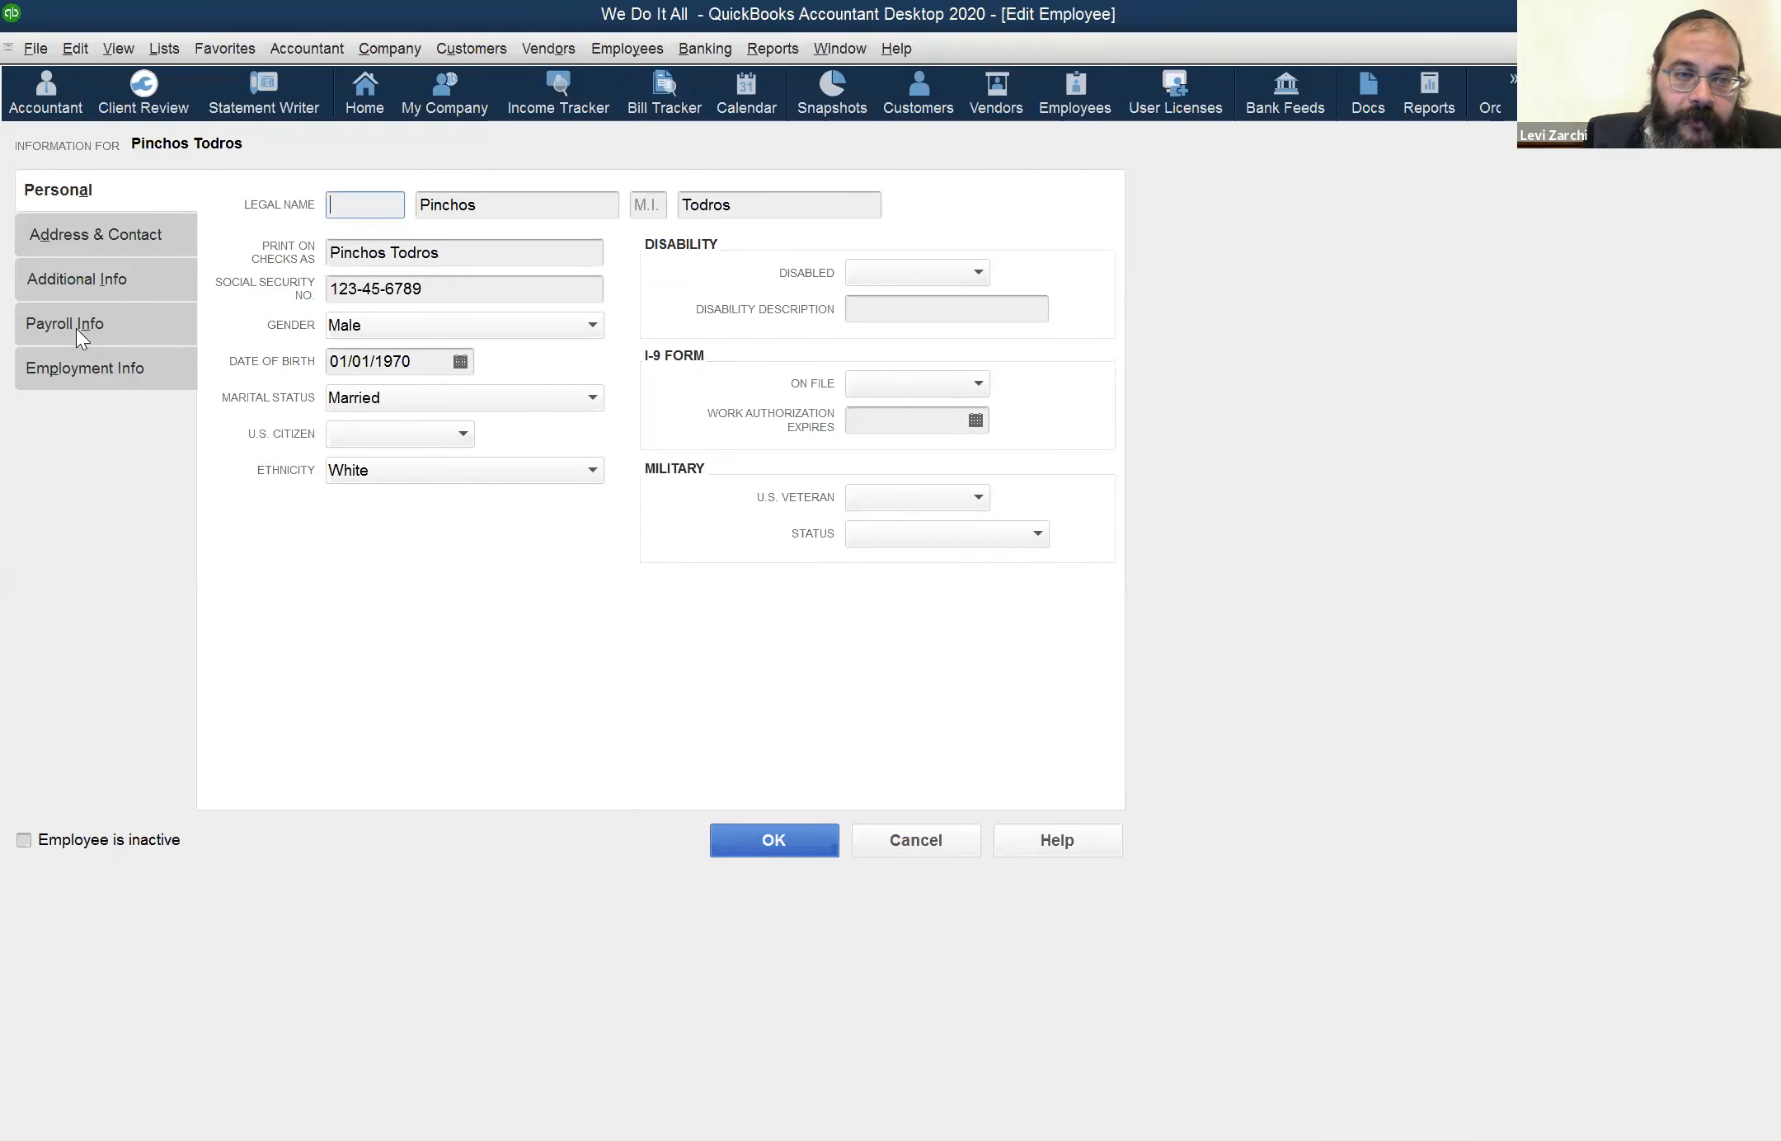
click(77, 328)
click(357, 405)
click(414, 398)
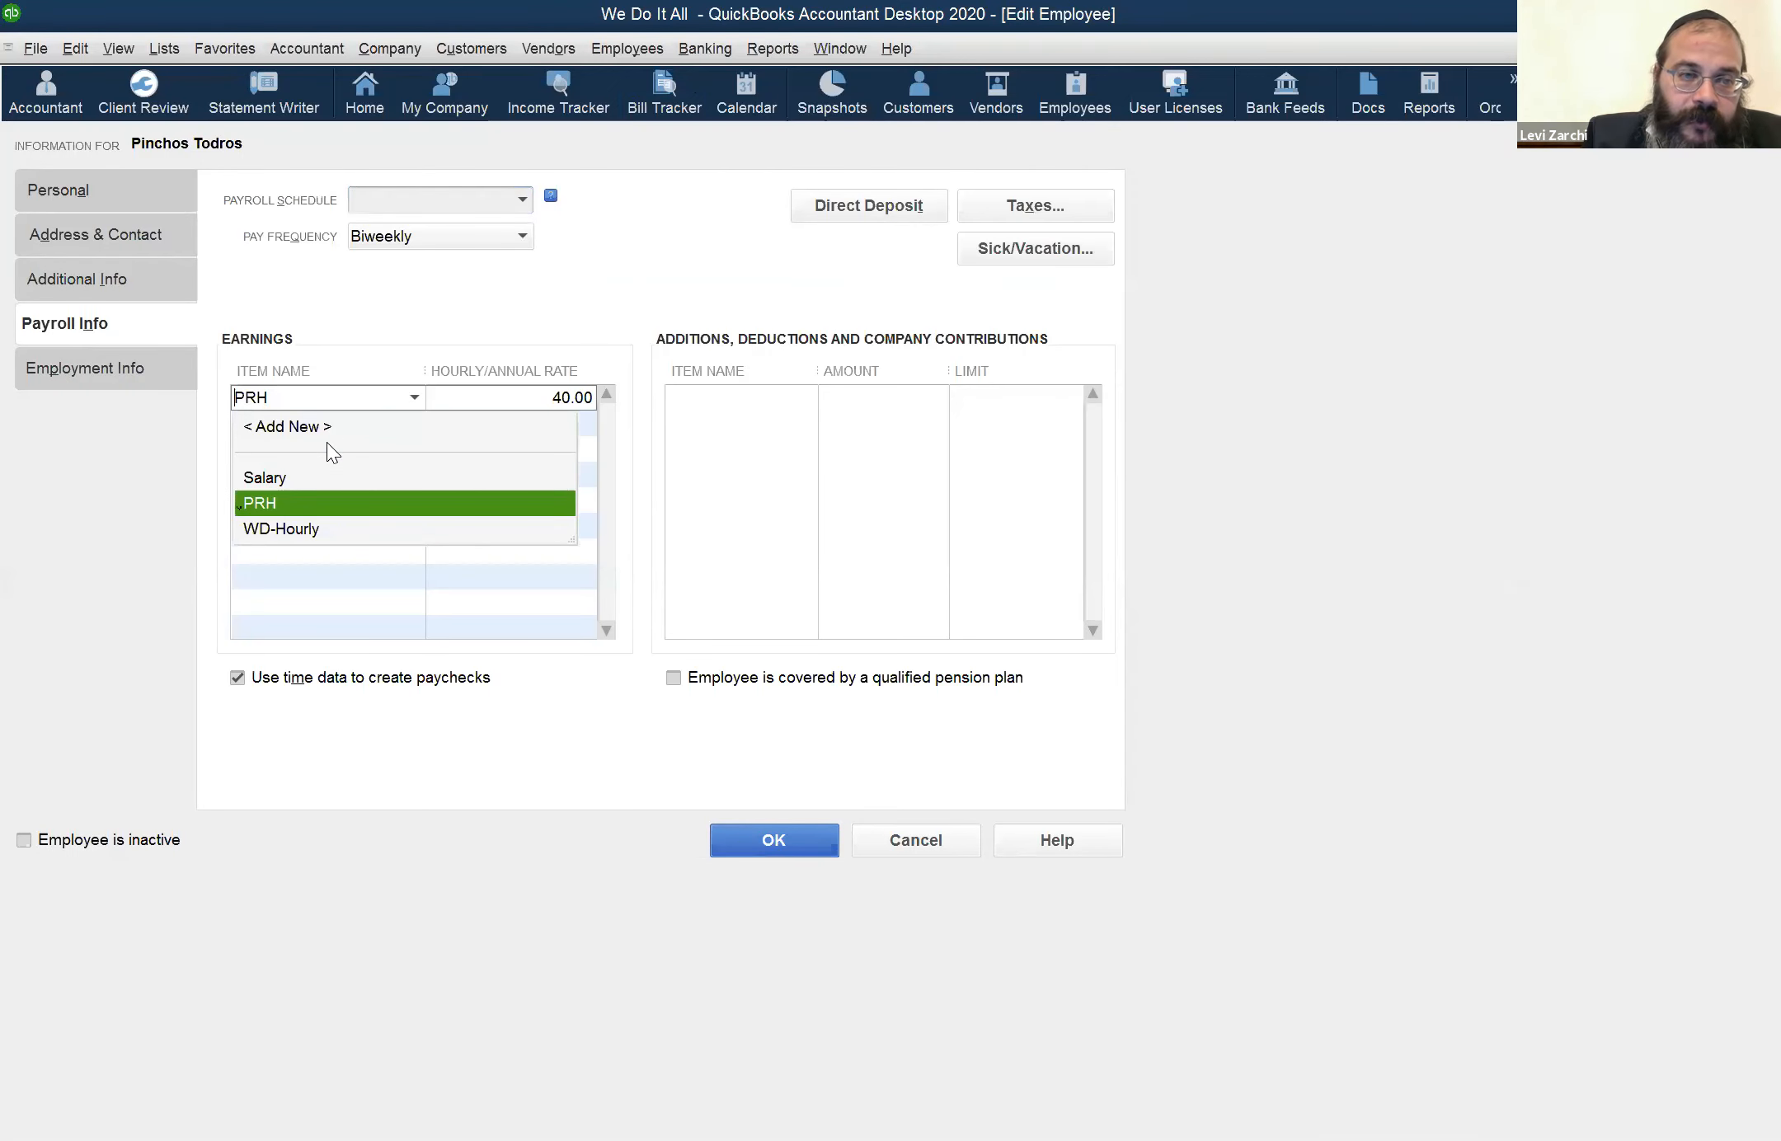
Enter PRH as the employee's earnings item and save the employee record
click(307, 397)
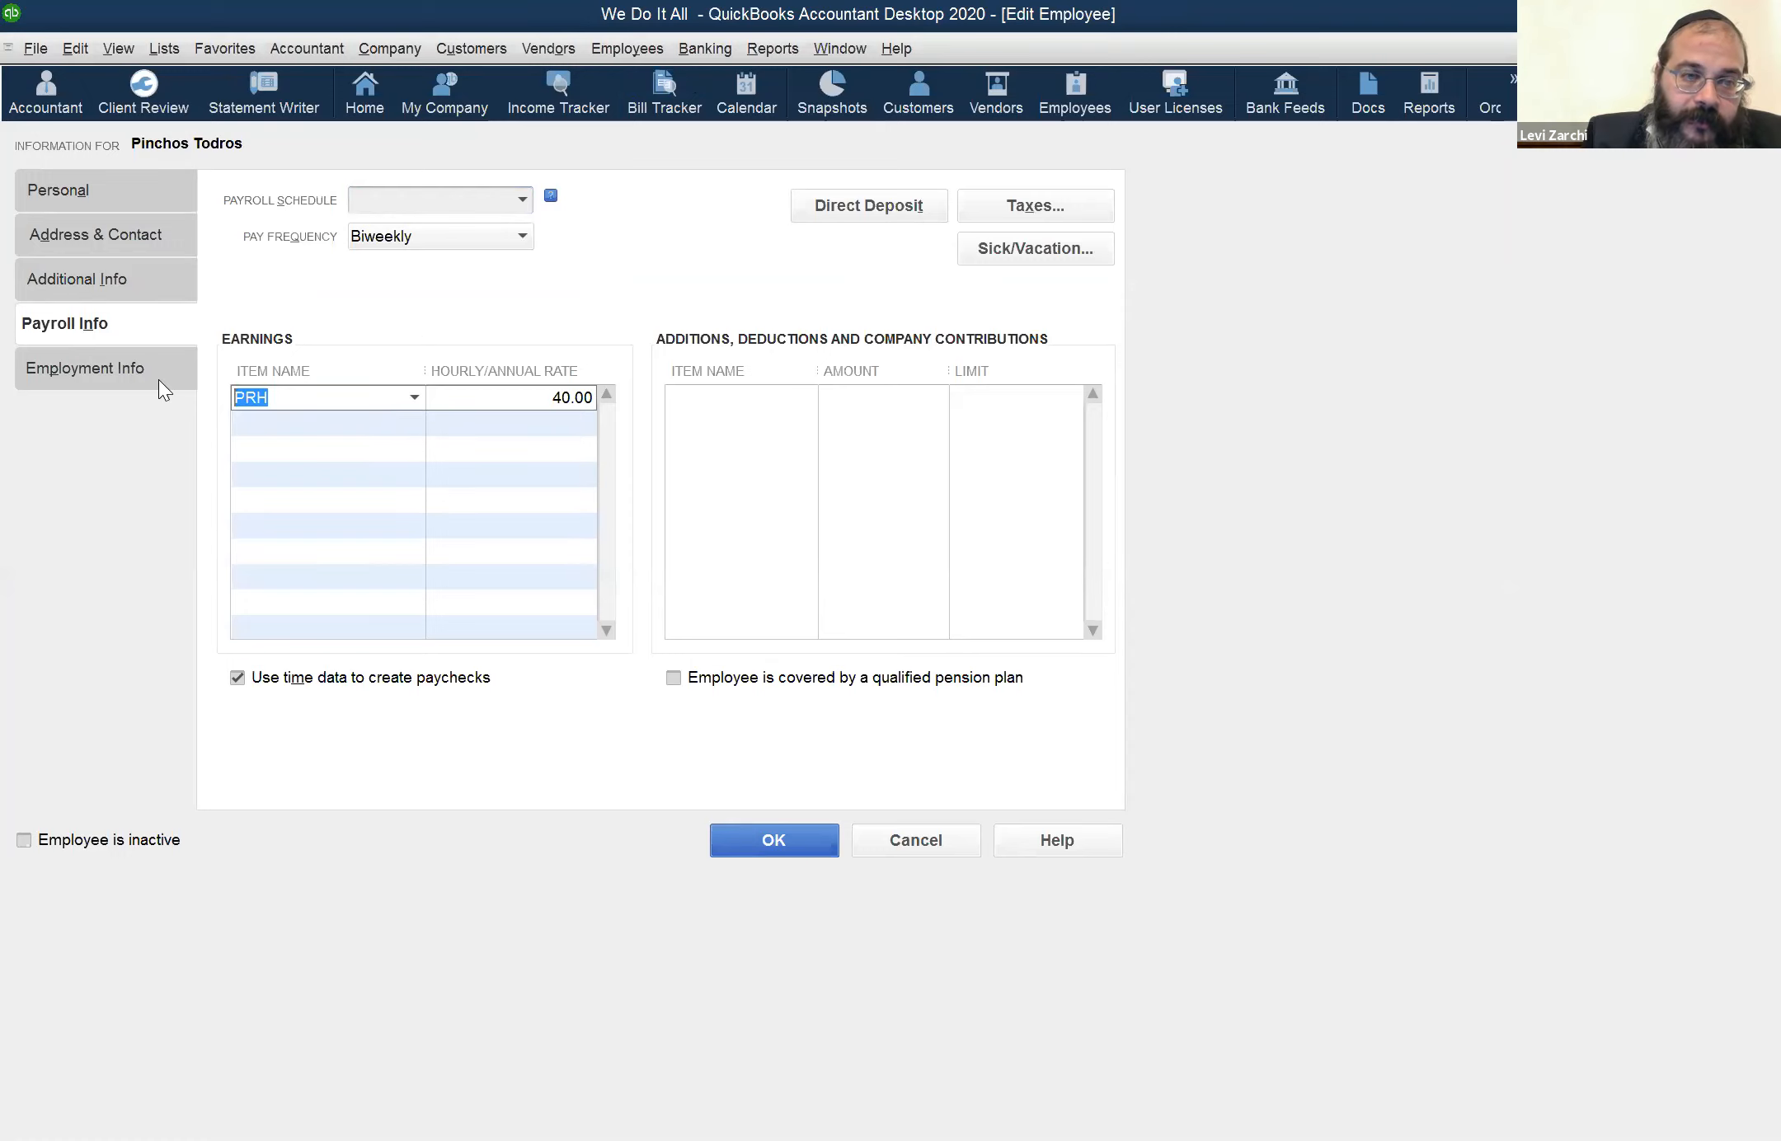
text(PRH)
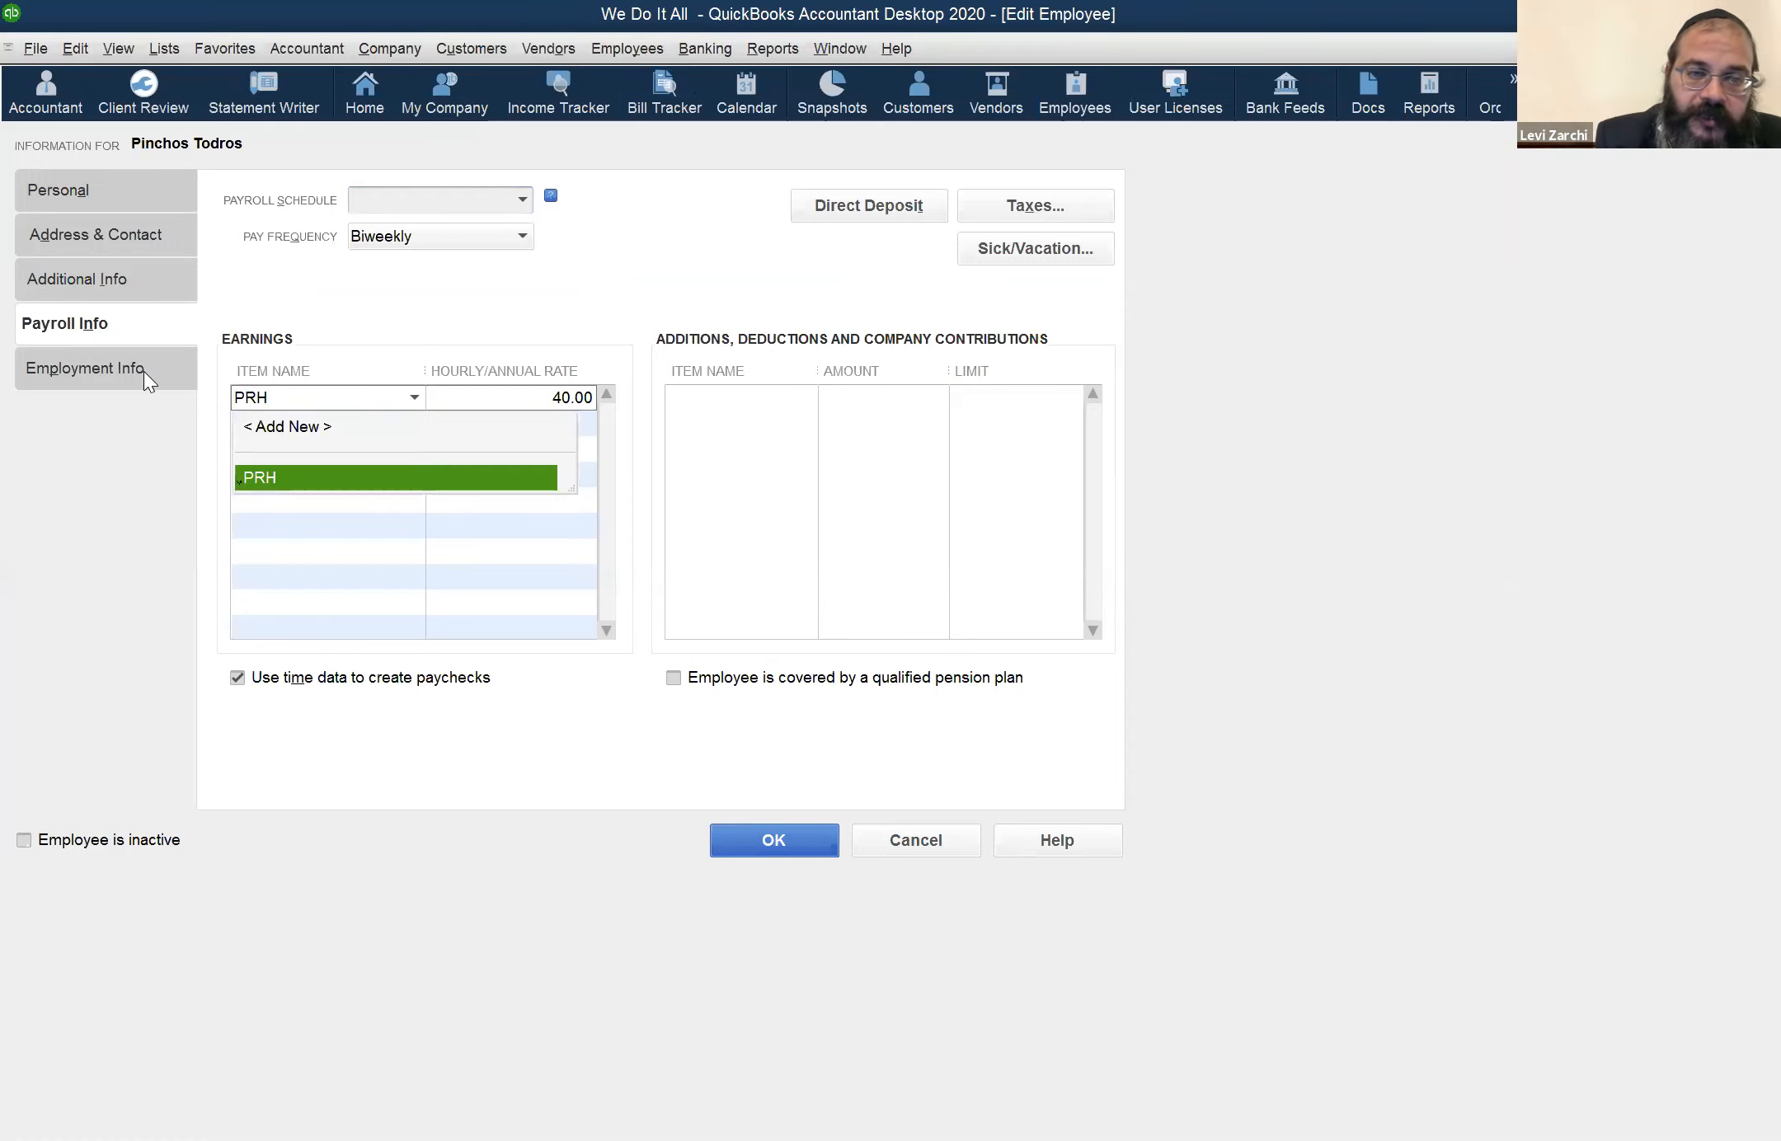
key(Tab)
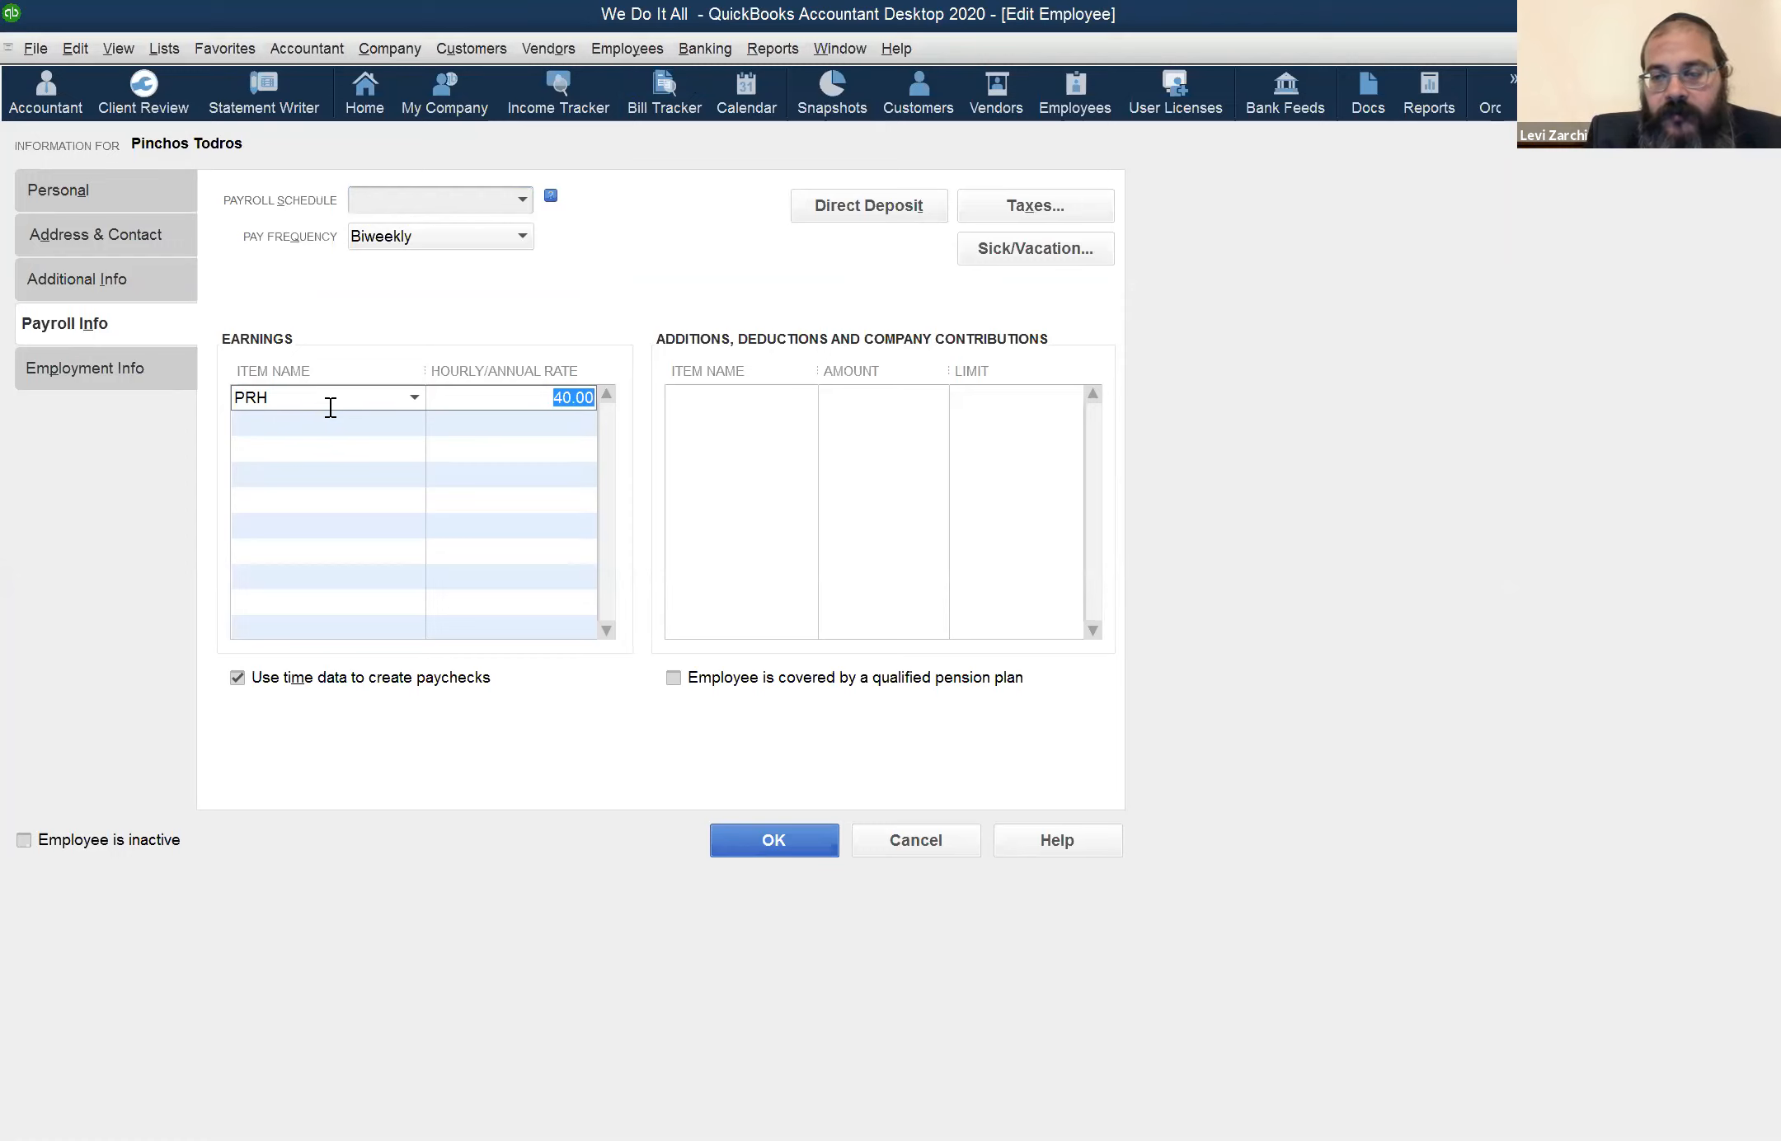
click(873, 575)
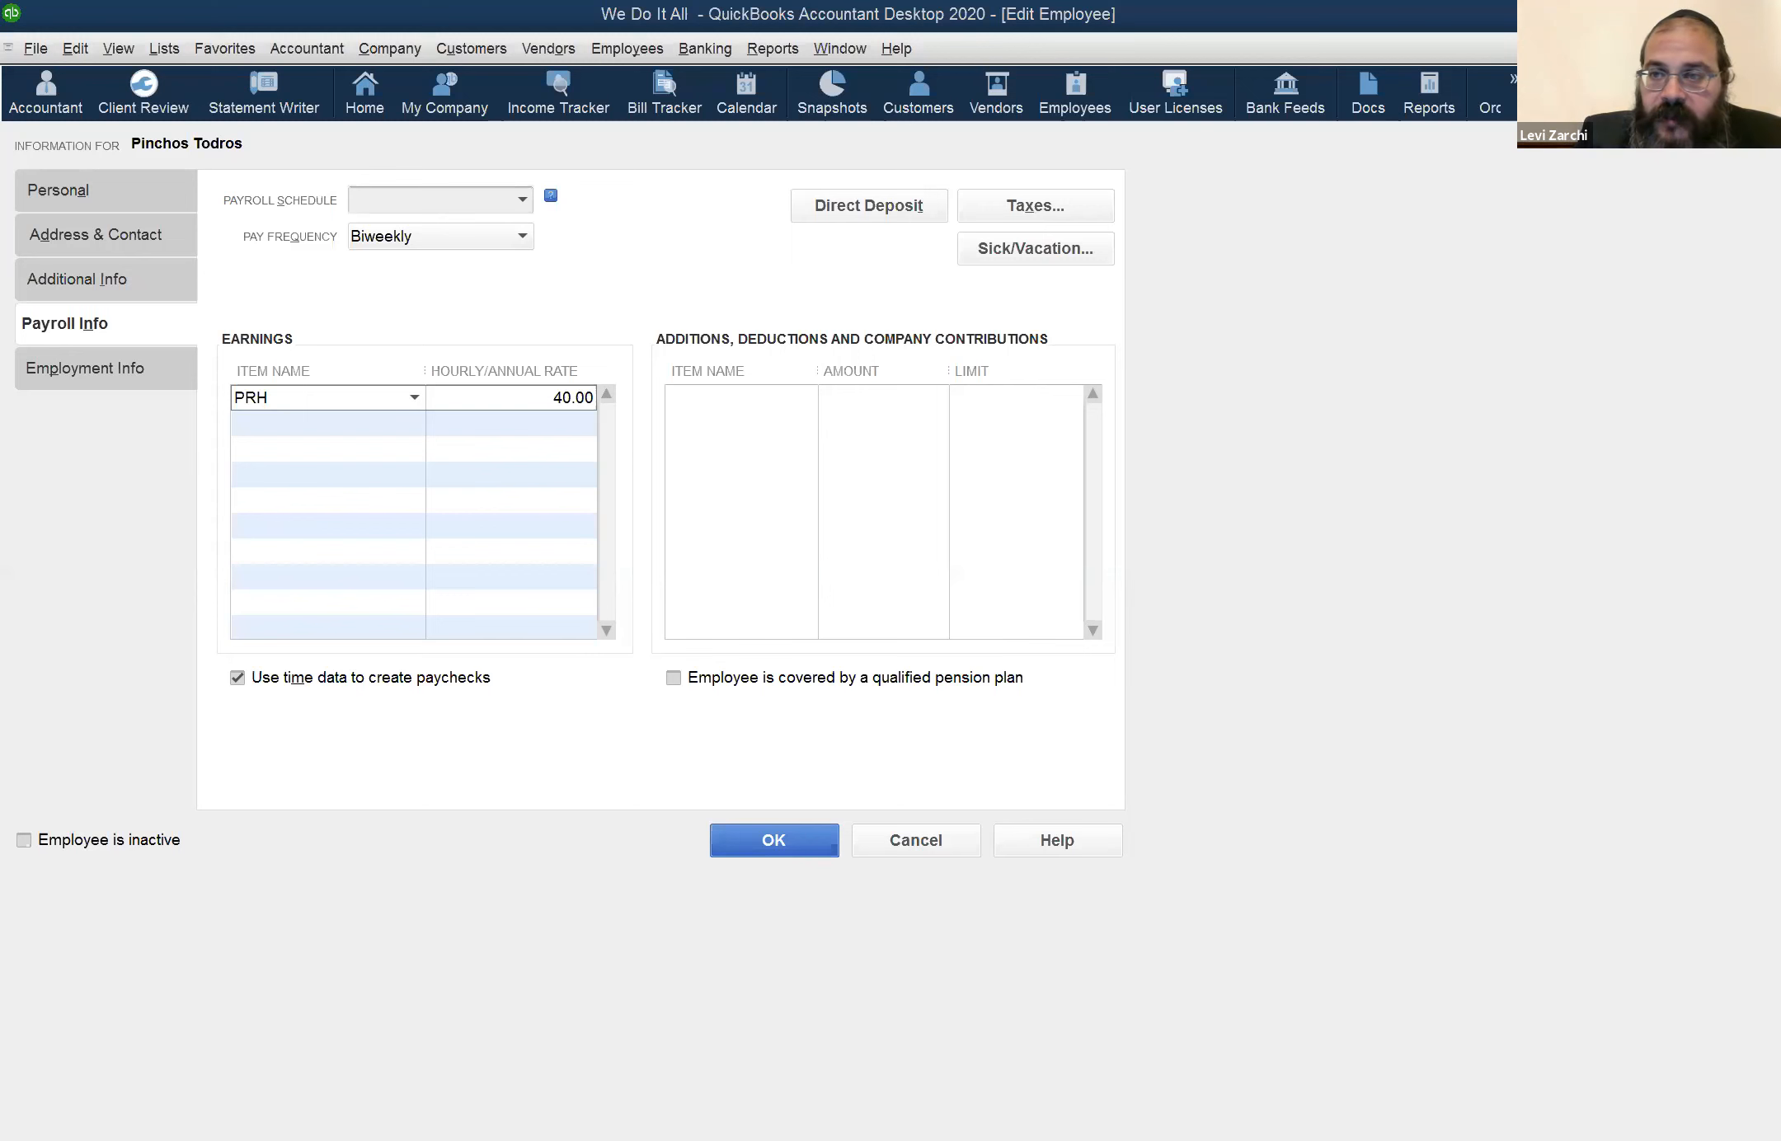
key(Return)
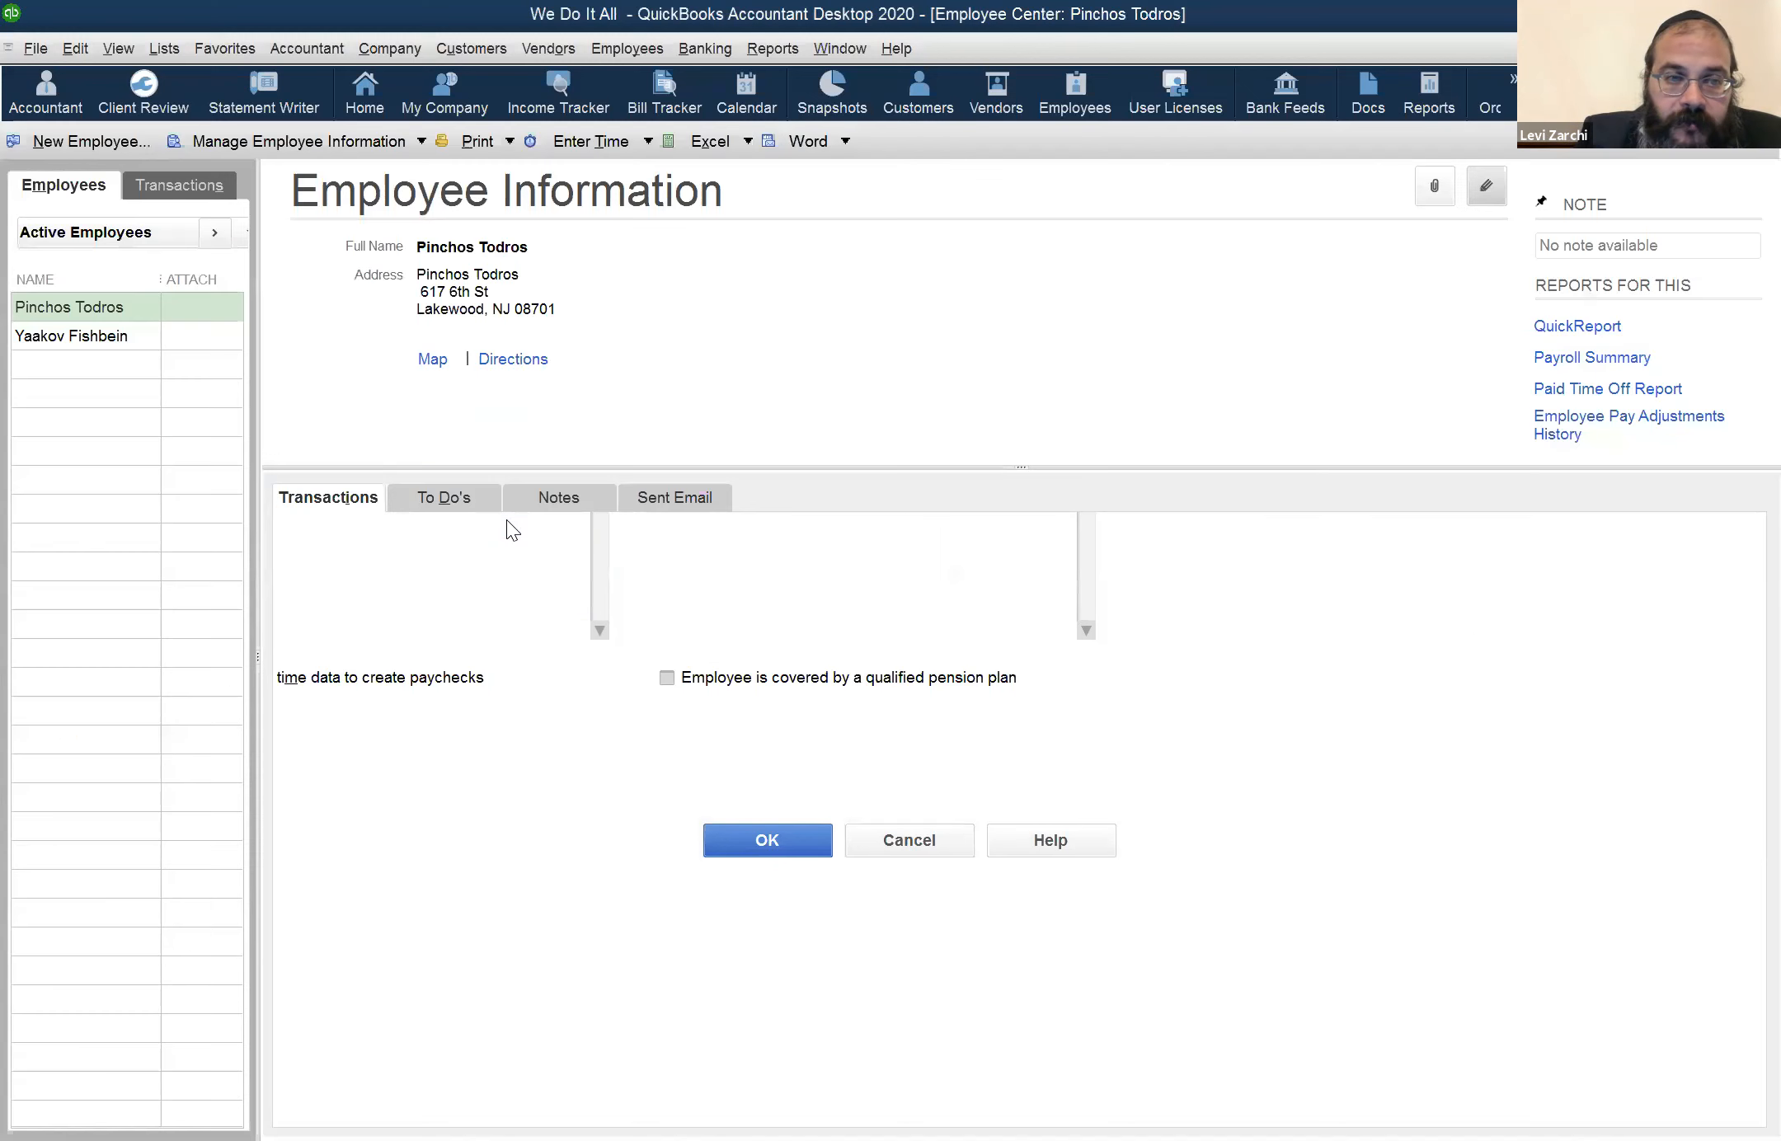
Open the employee's weekly timesheet
click(643, 45)
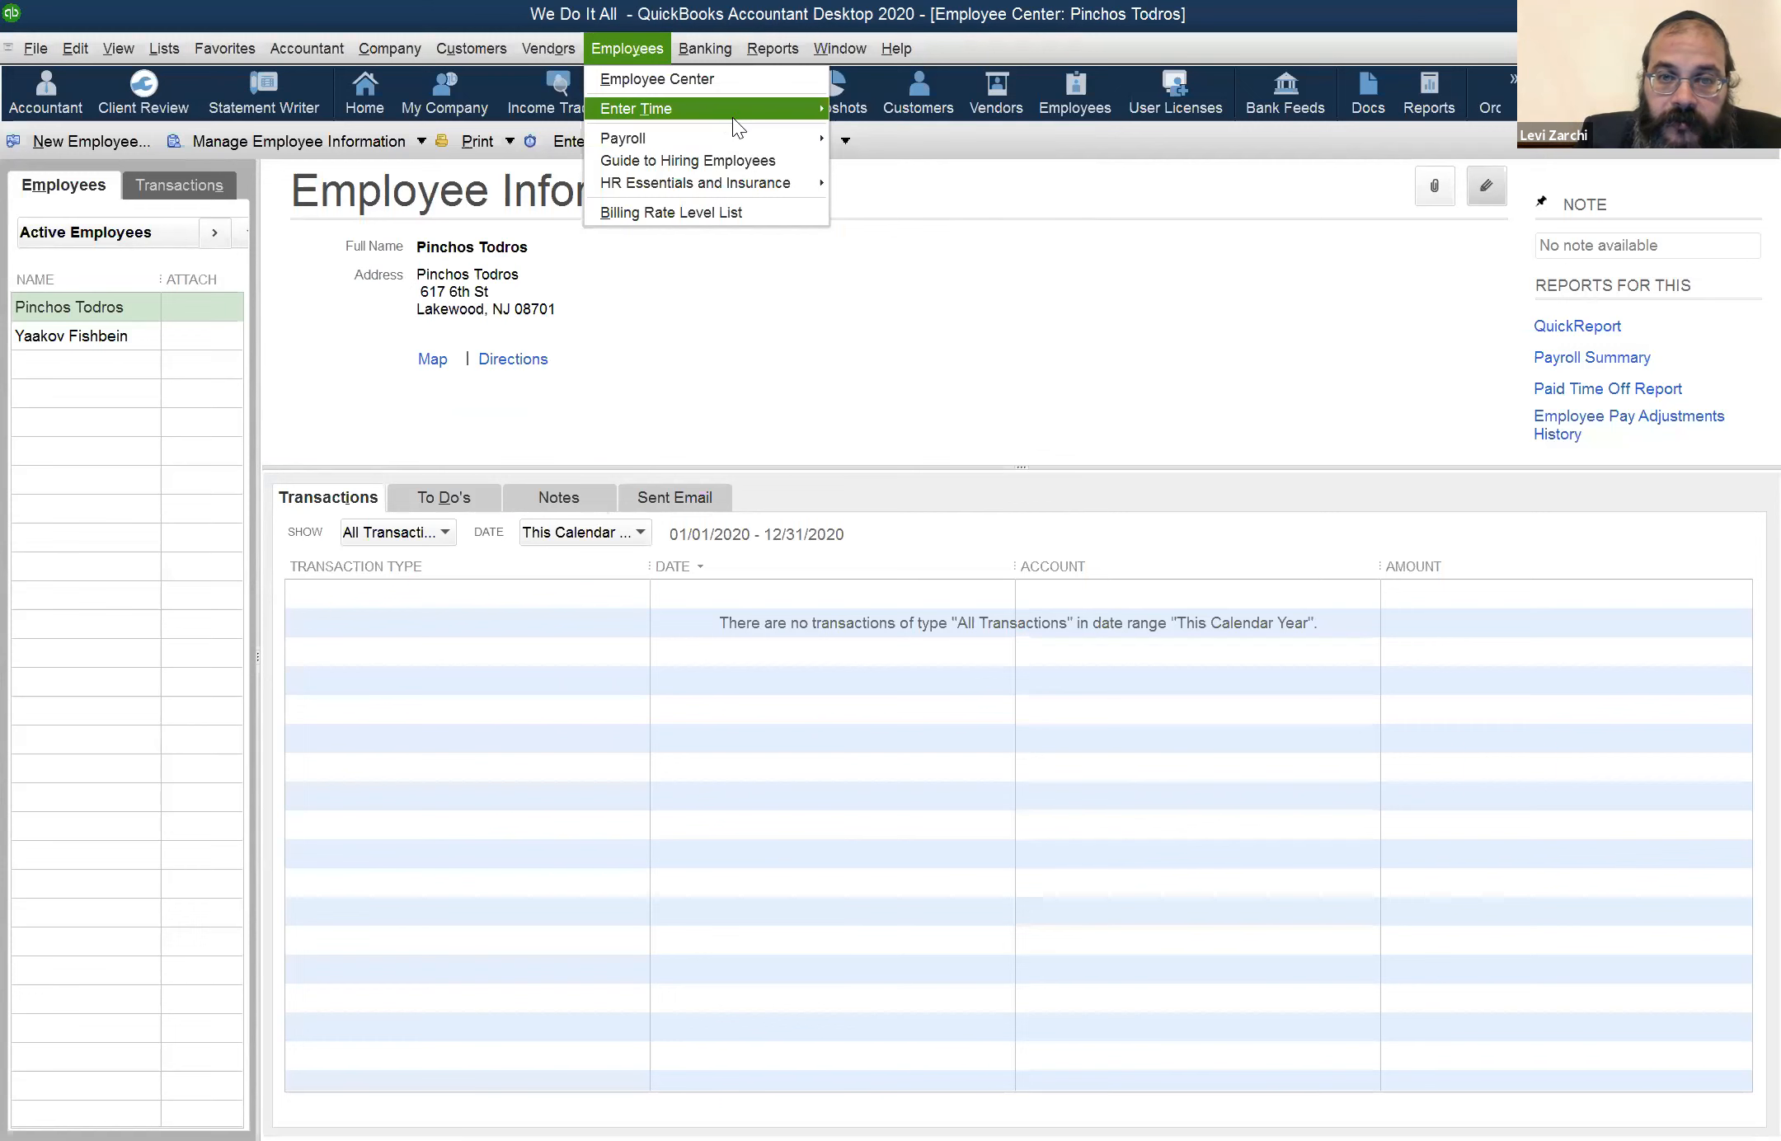
mouse_move(732, 116)
click(843, 140)
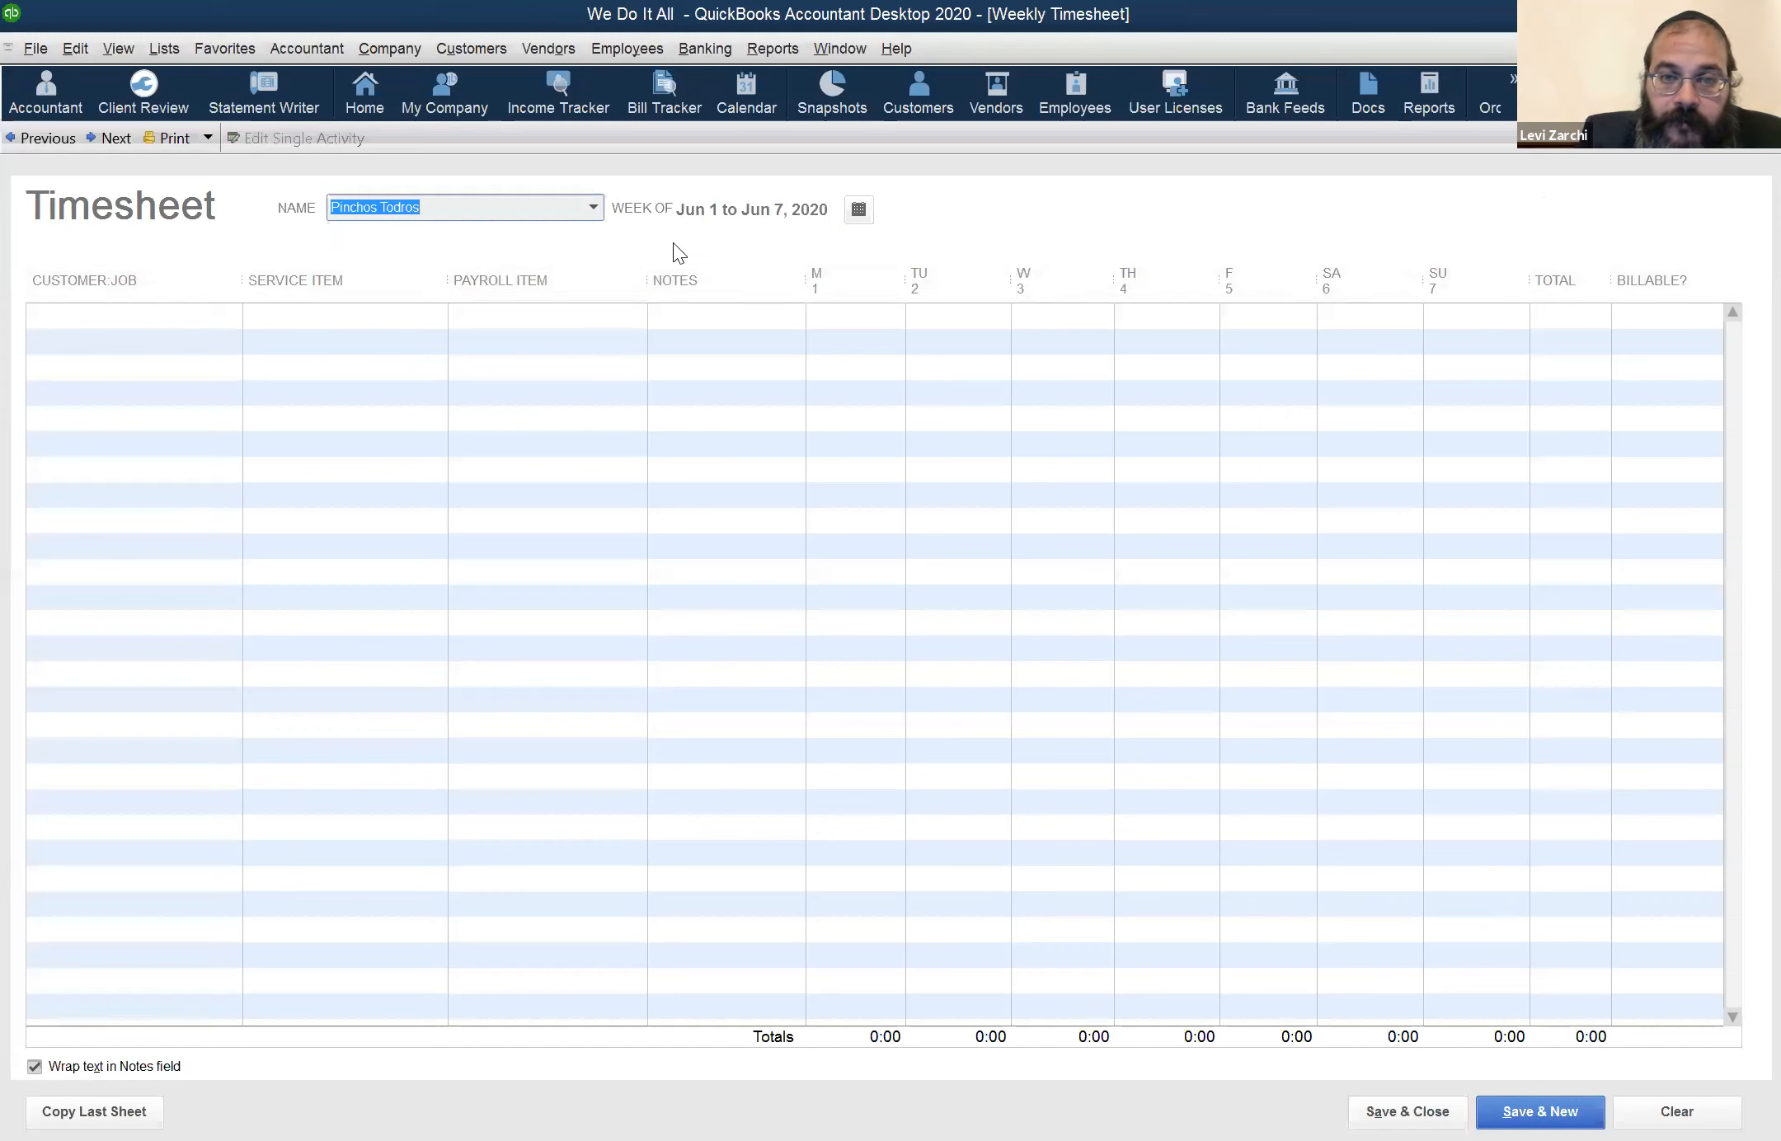
click(853, 317)
text(1)
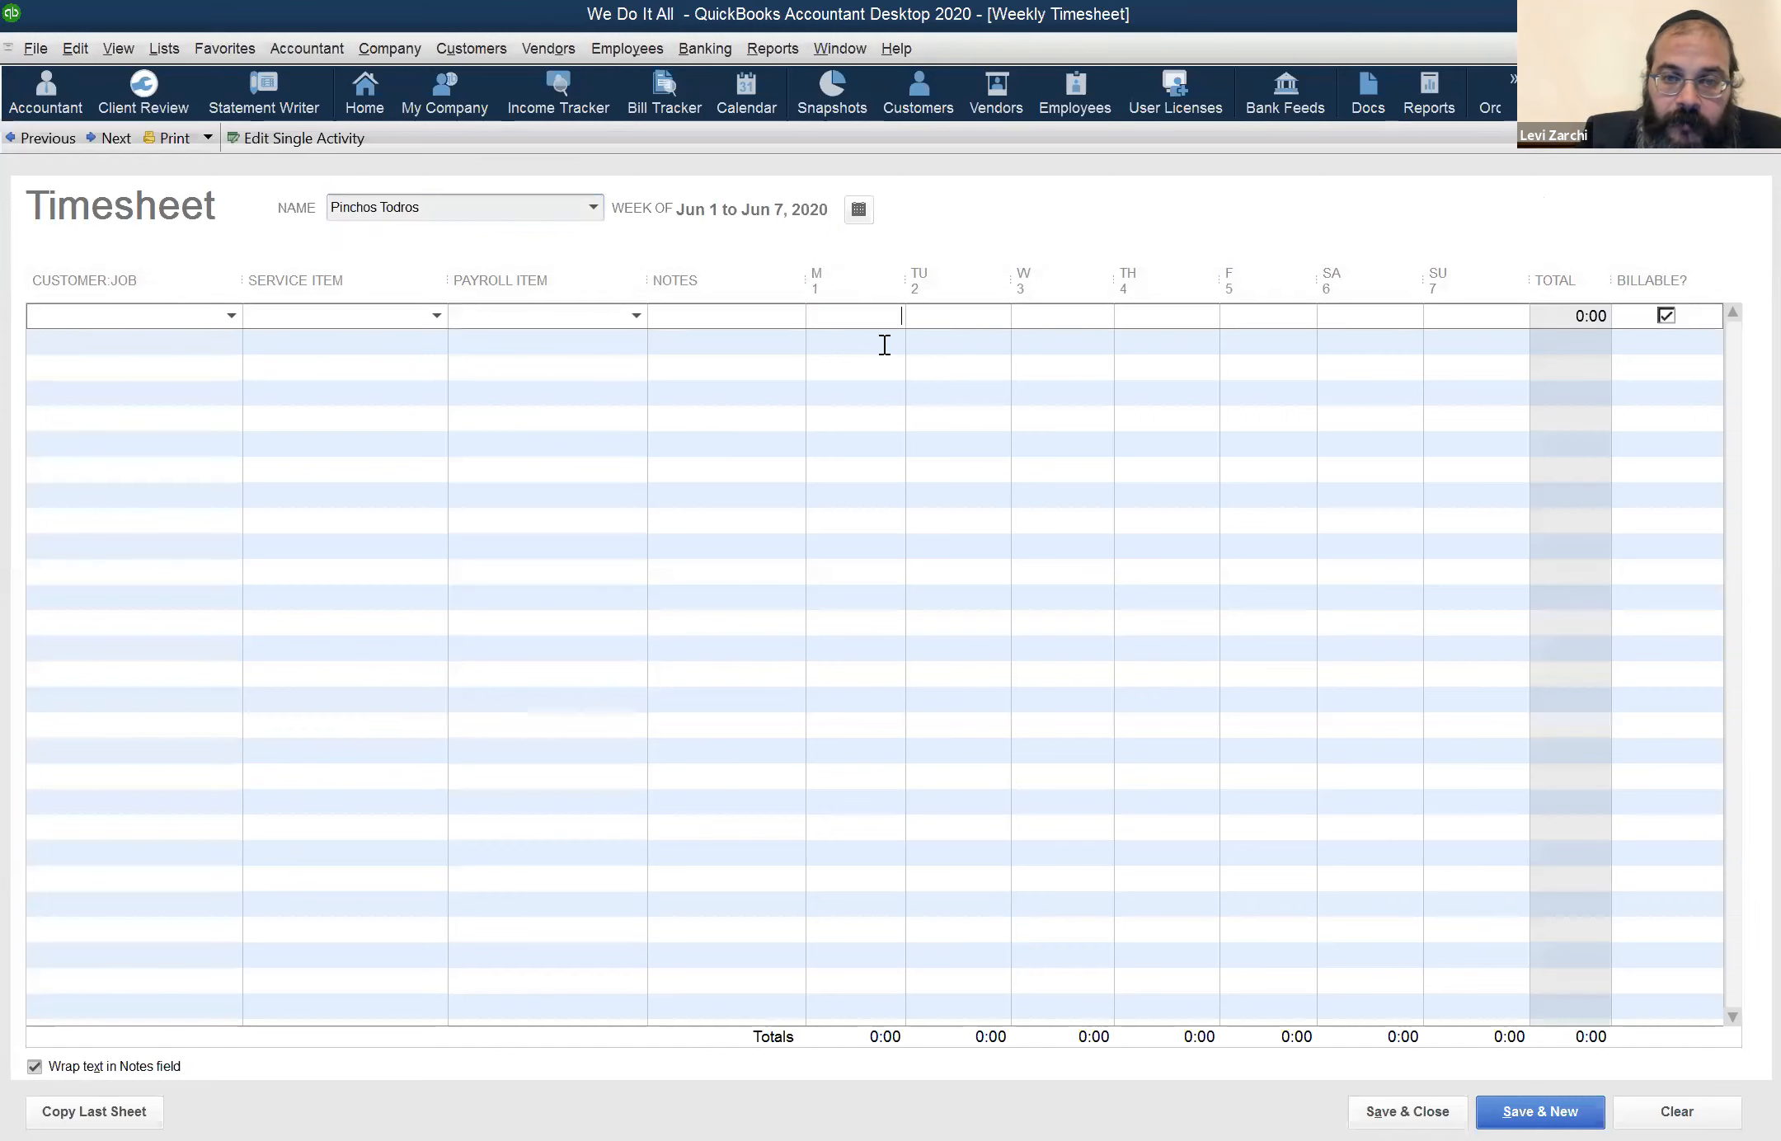
key(shift+Left)
key(BackSpace)
key(Tab)
key(Tab)
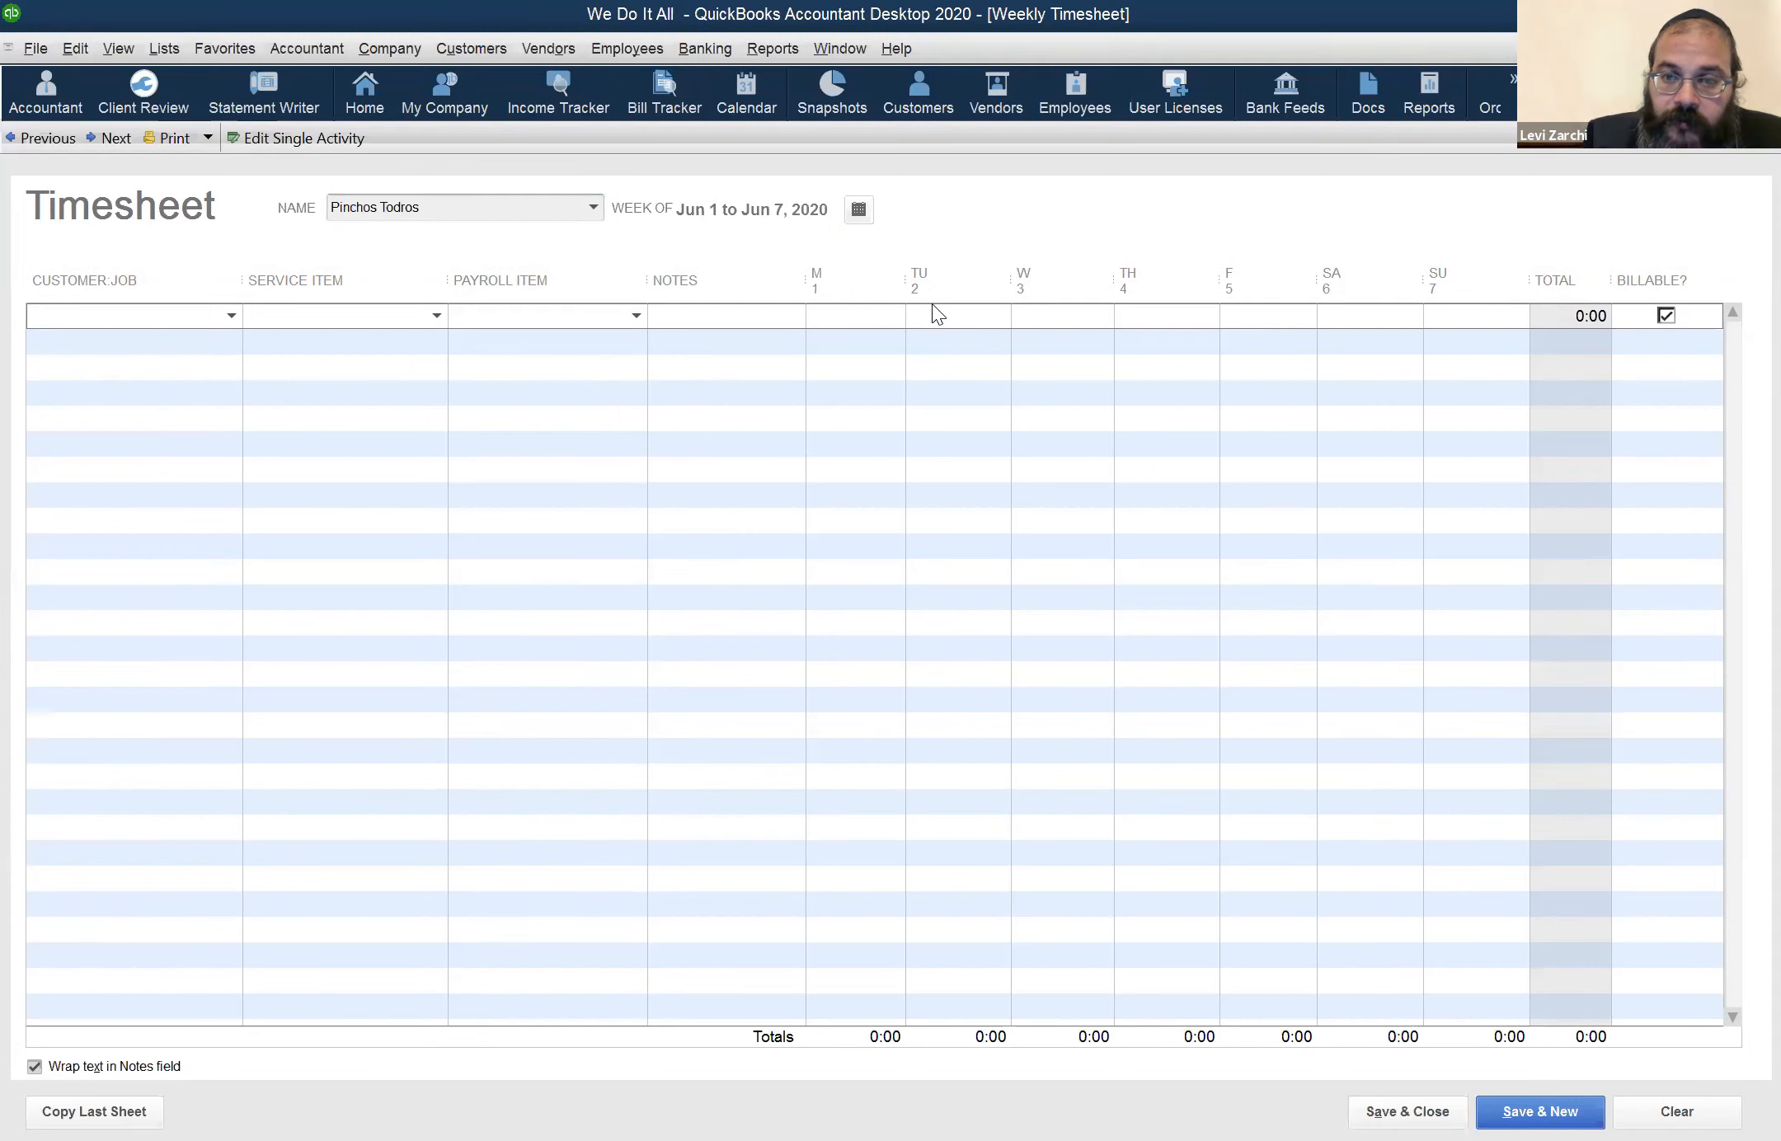
On the May 25 to May 31 timesheet, try 1 hour for Sunday the 31st and clear it again
click(47, 137)
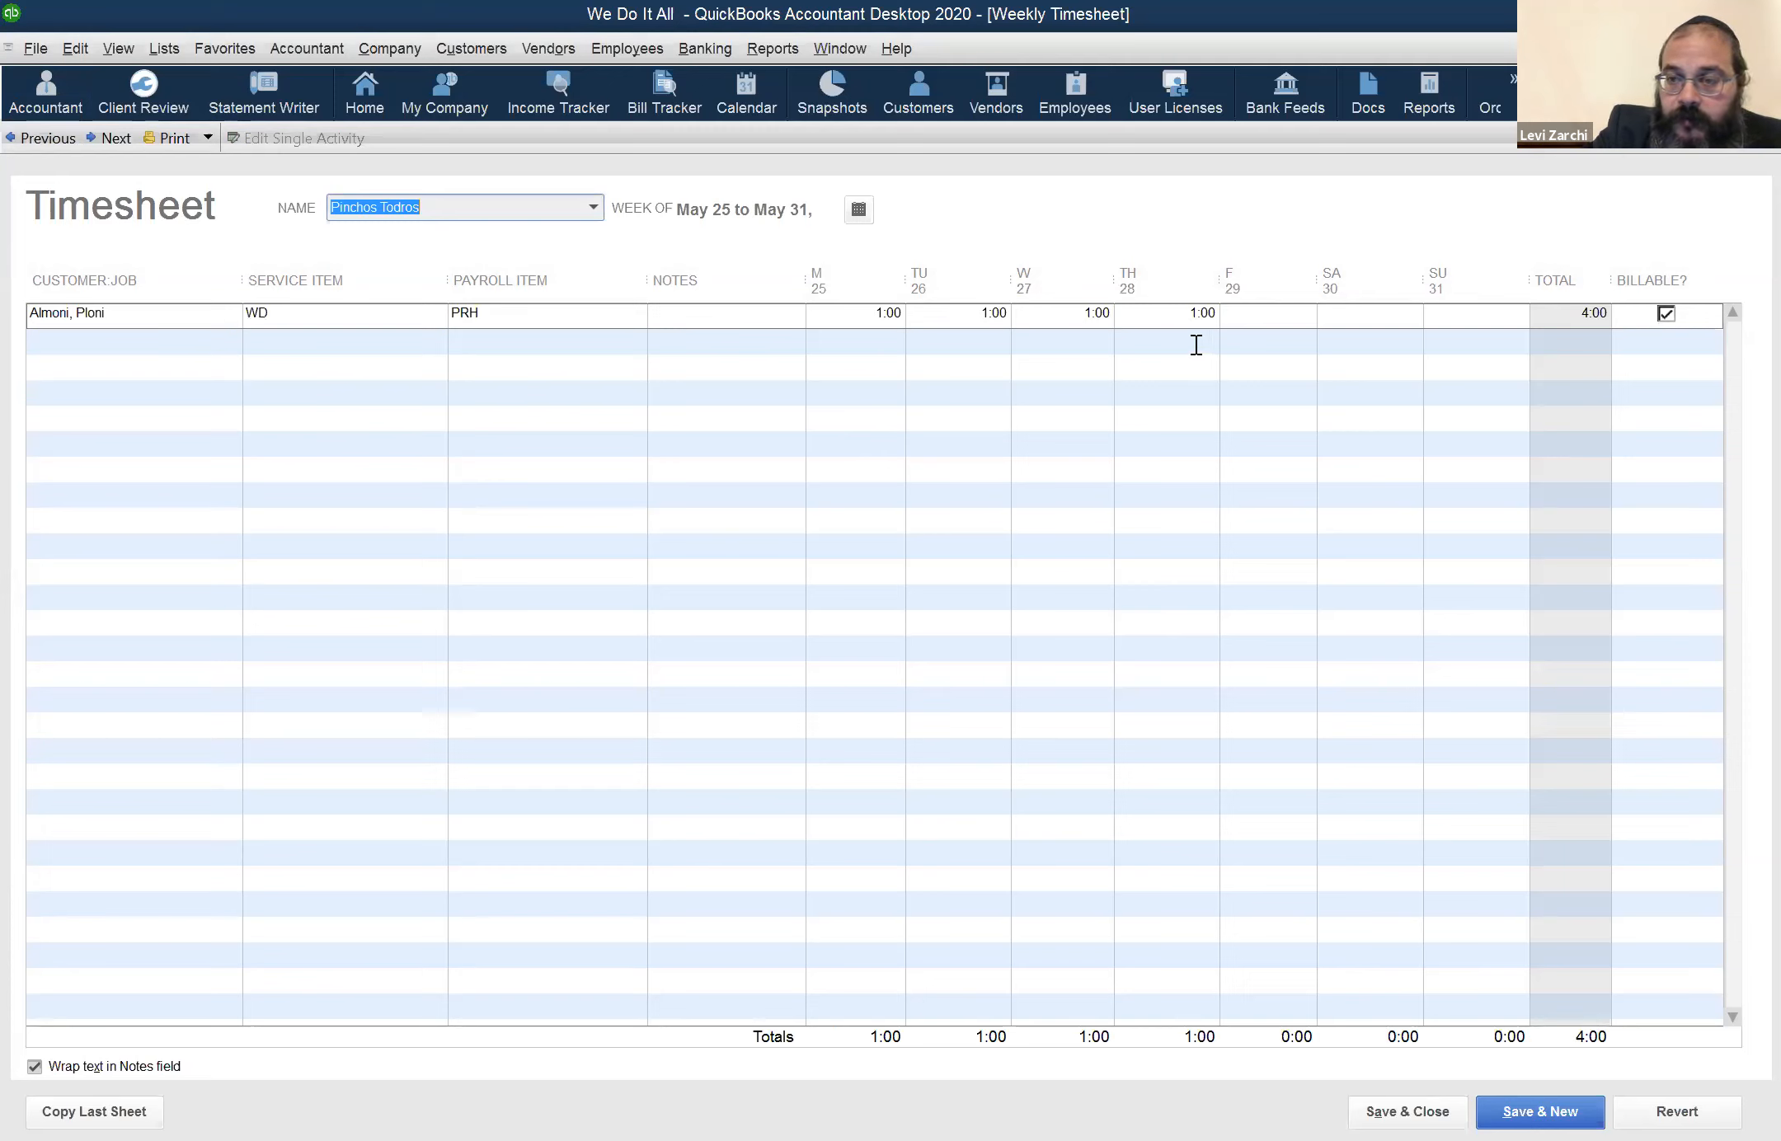
click(1463, 323)
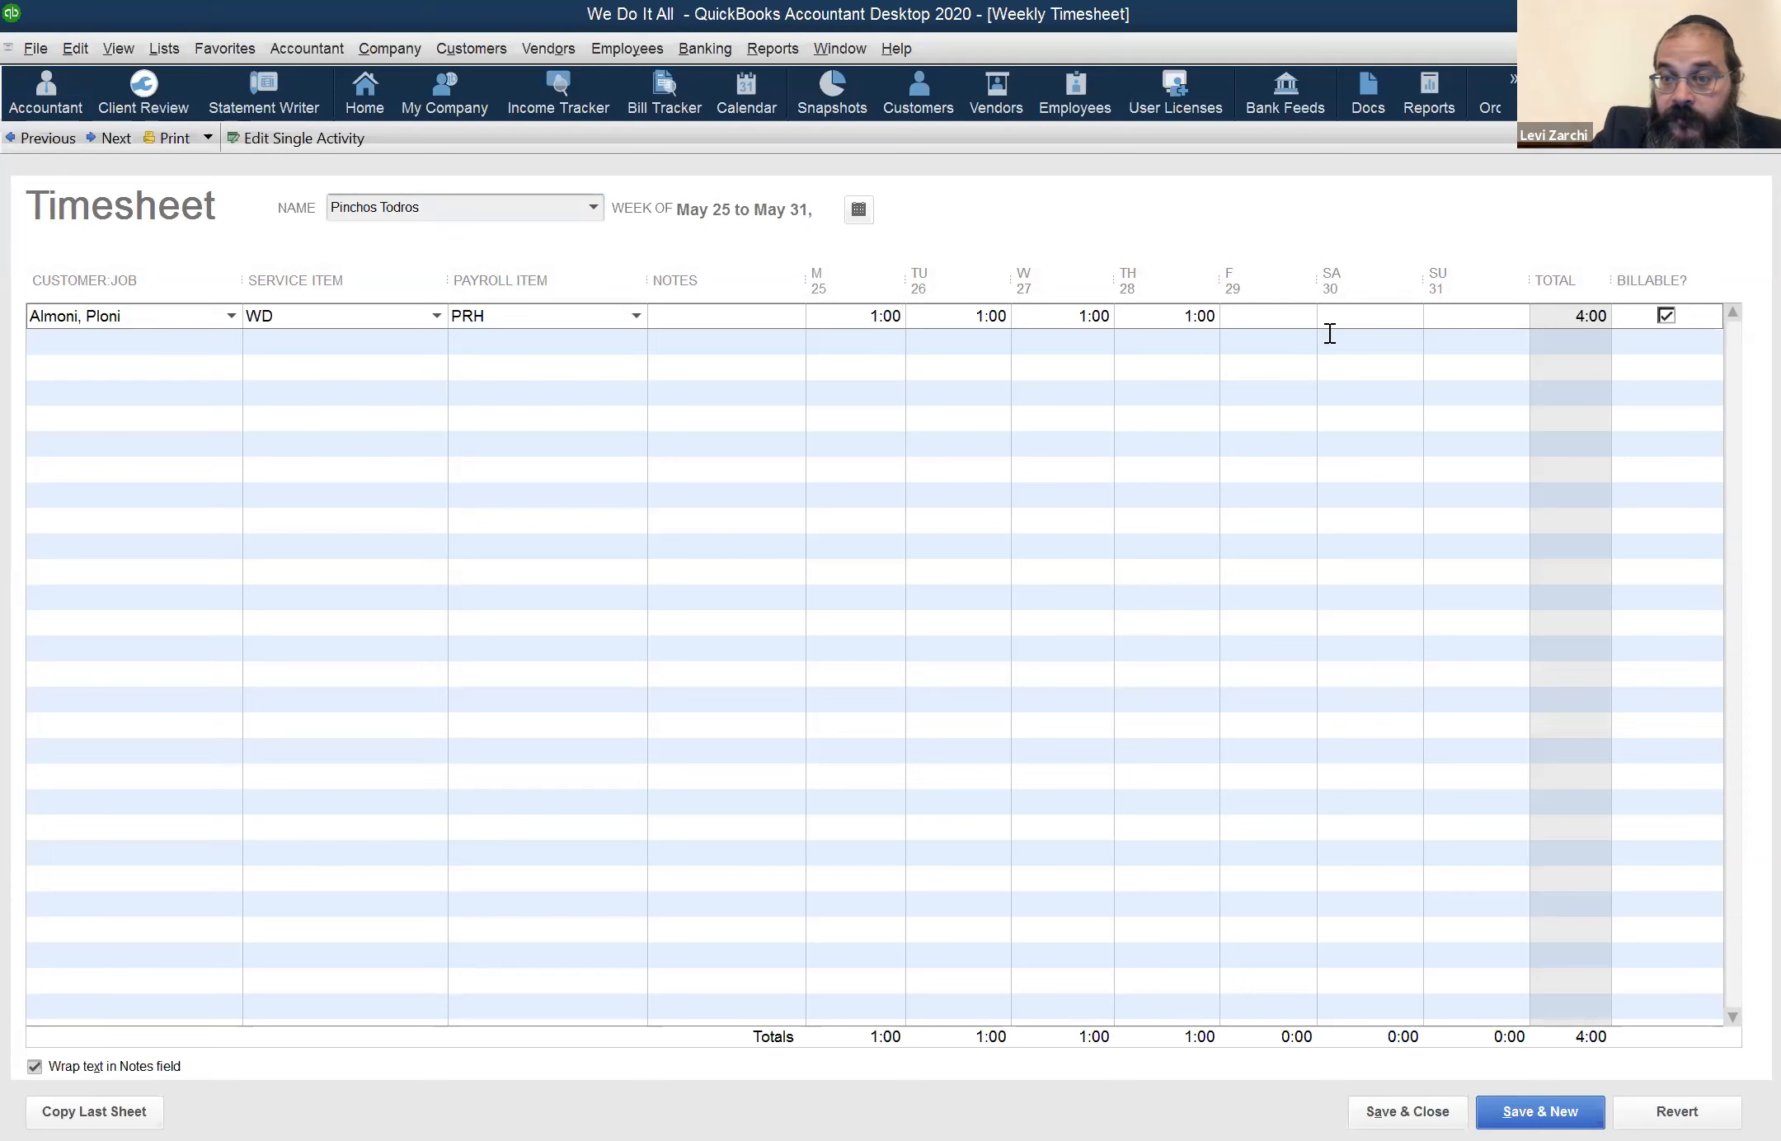
text(1)
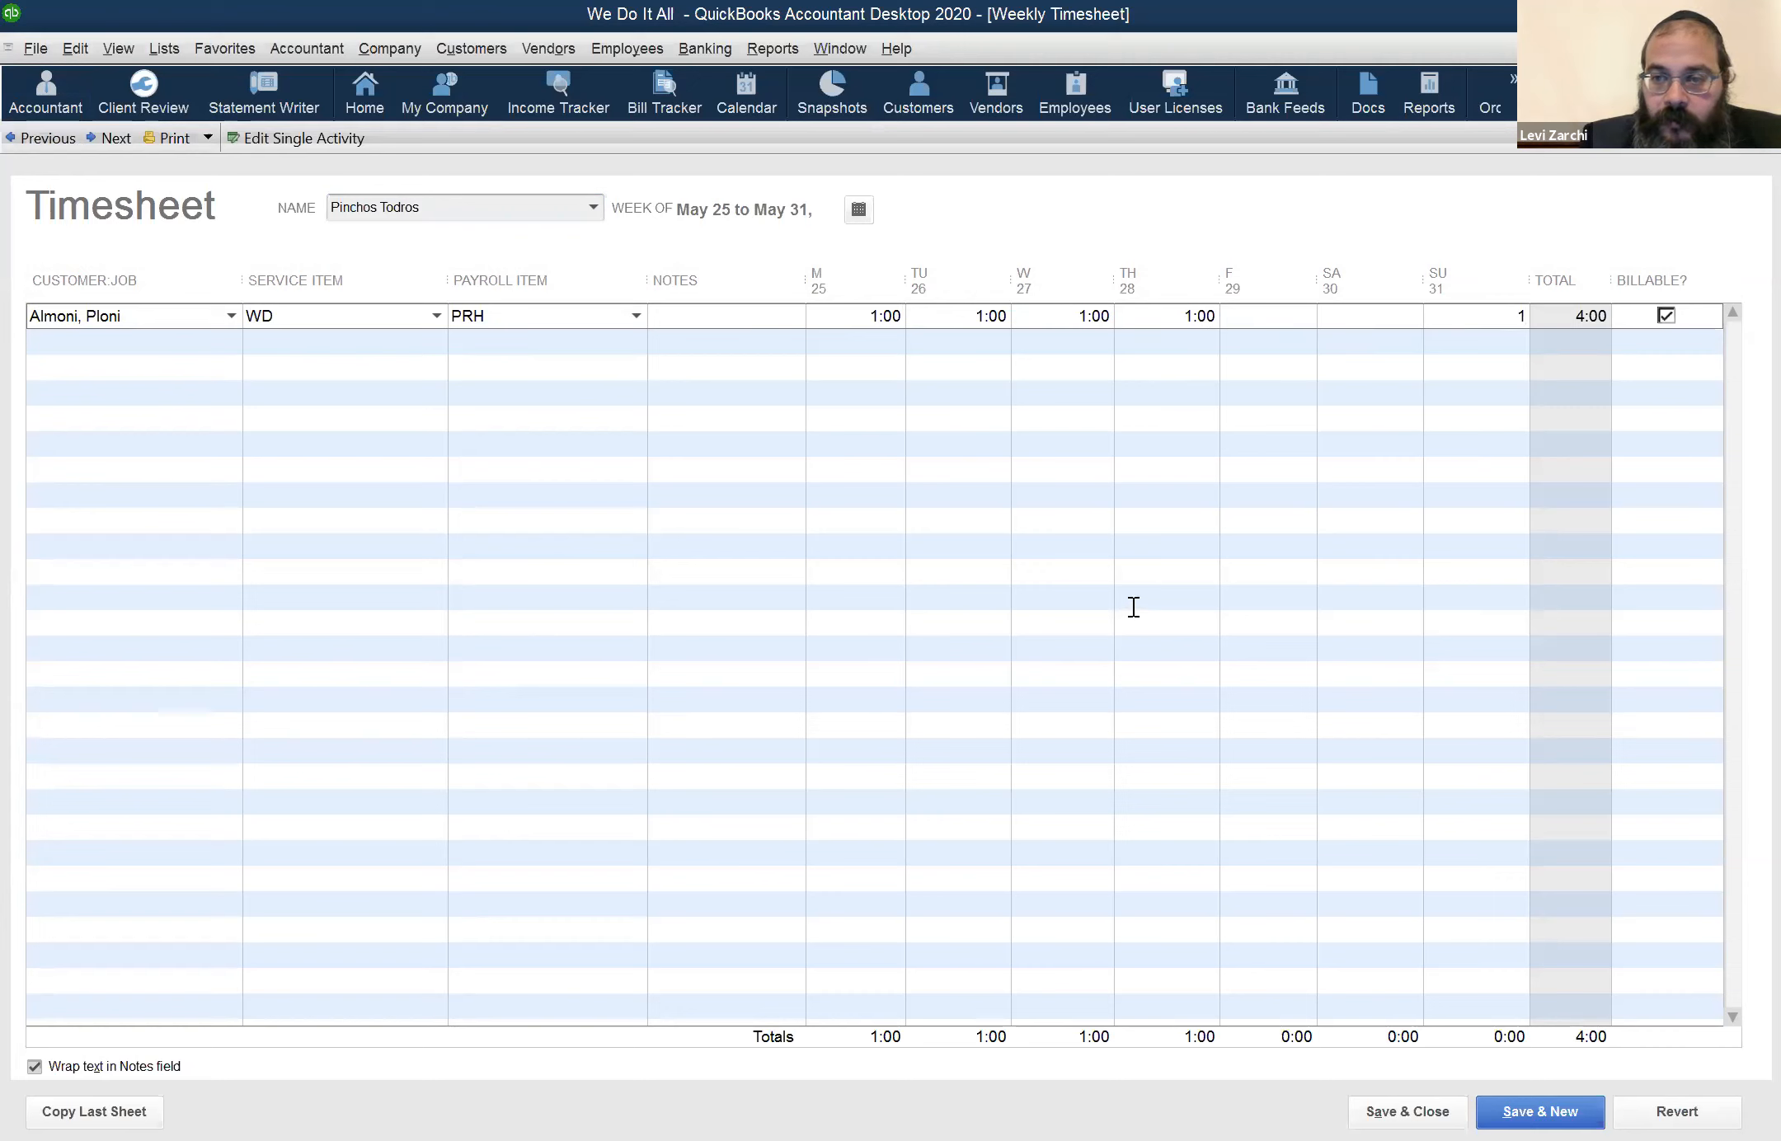
key(Tab)
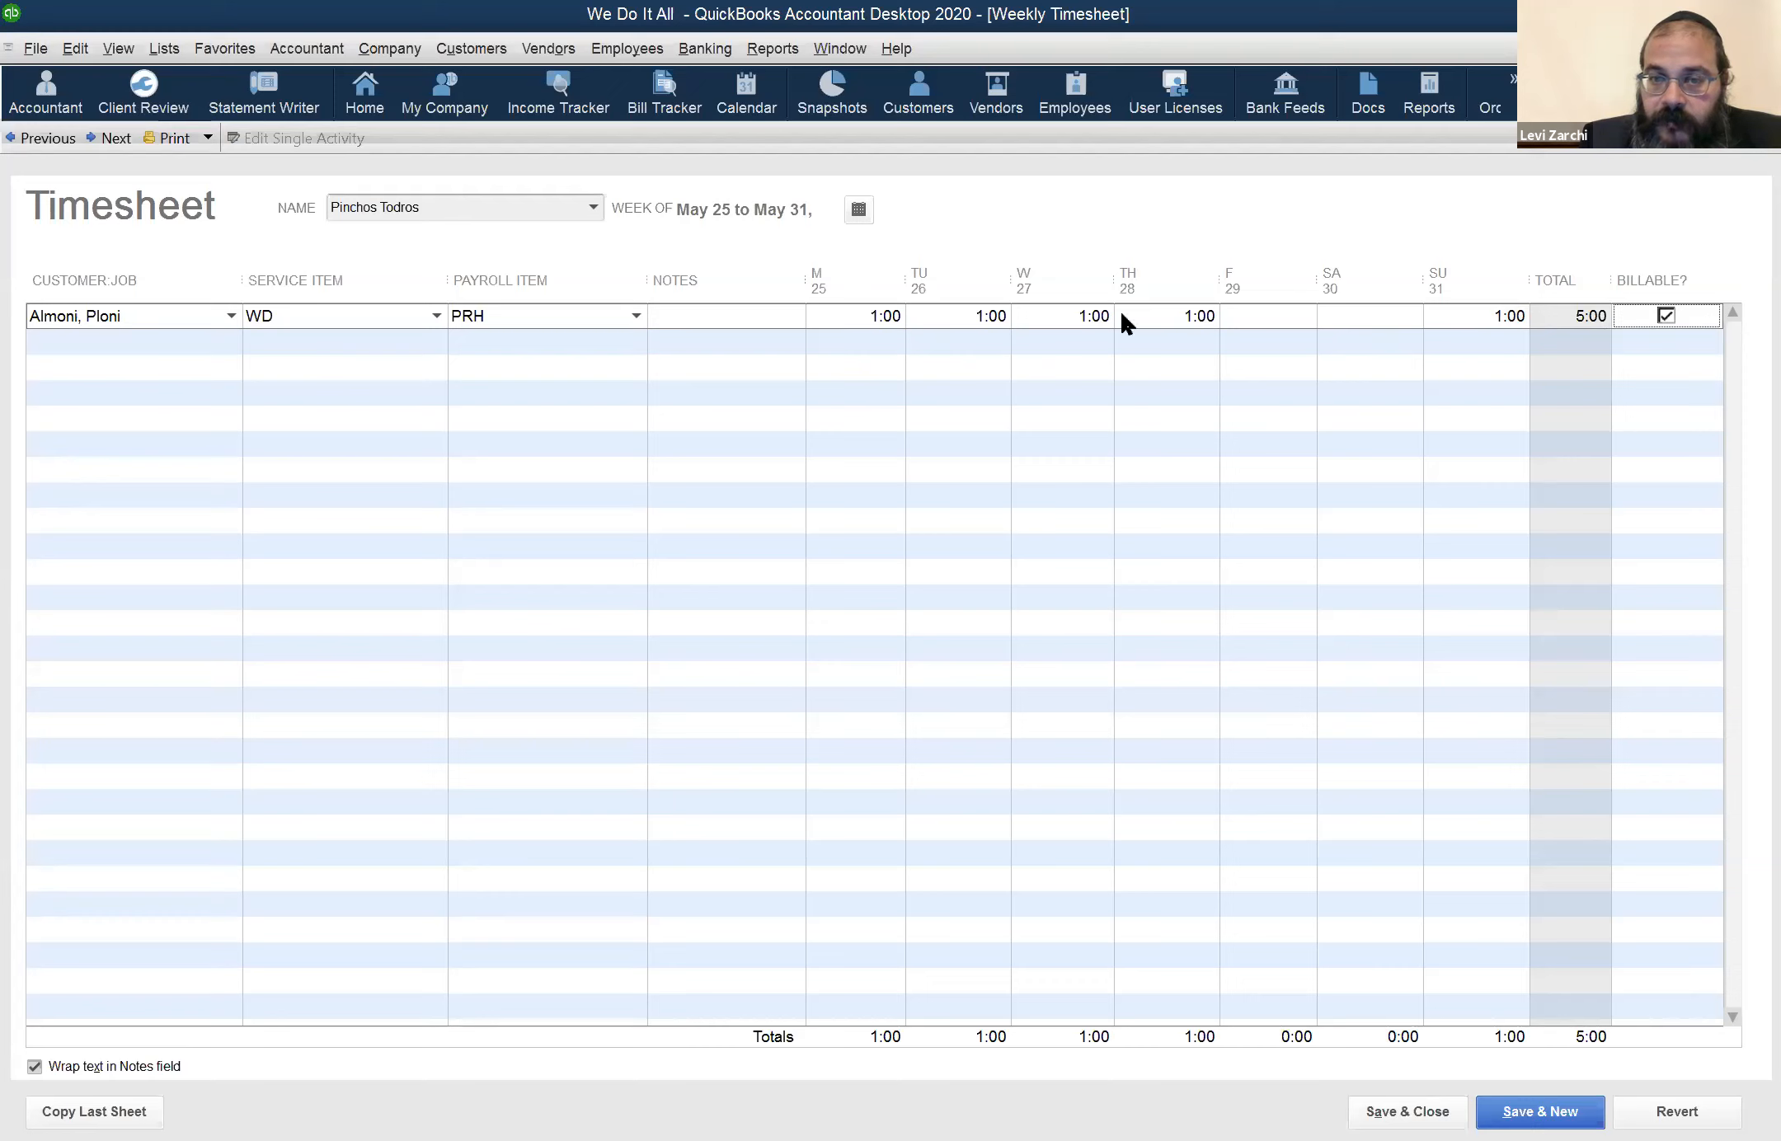
click(1482, 314)
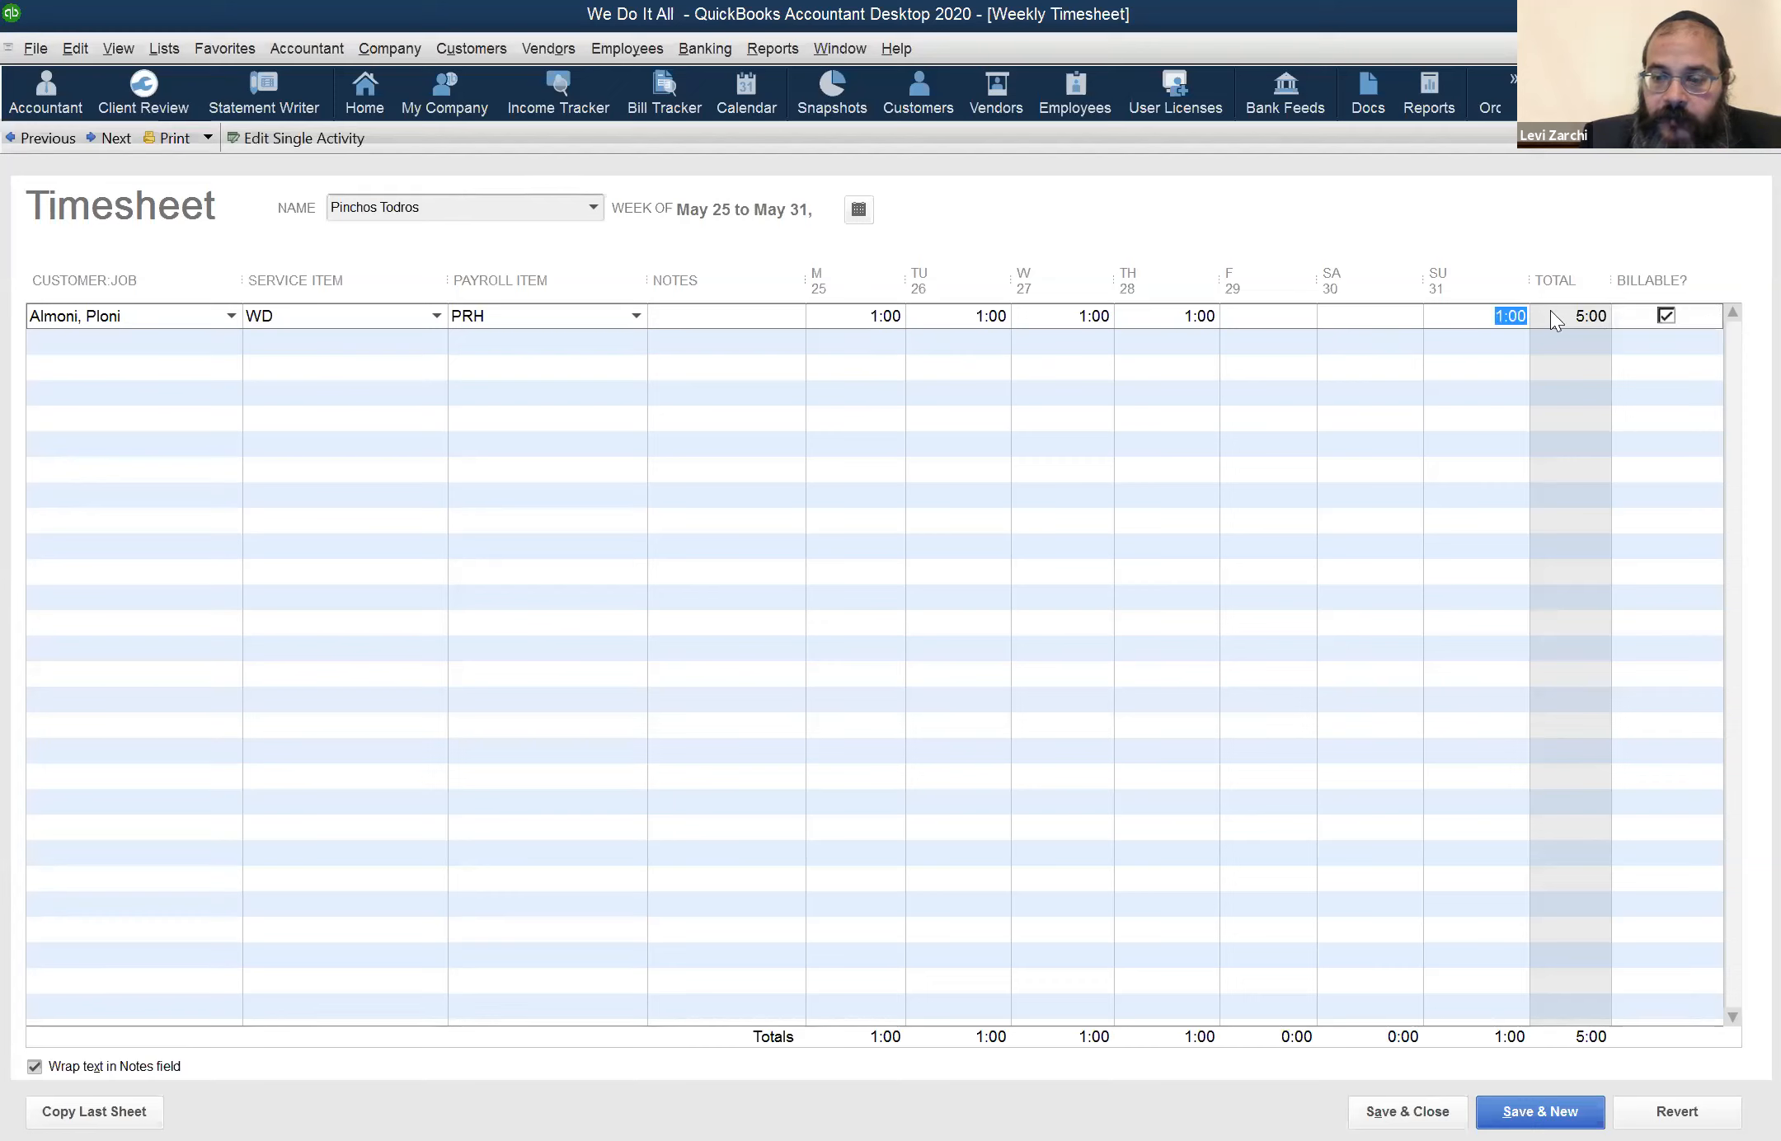
key(Delete)
key(Tab)
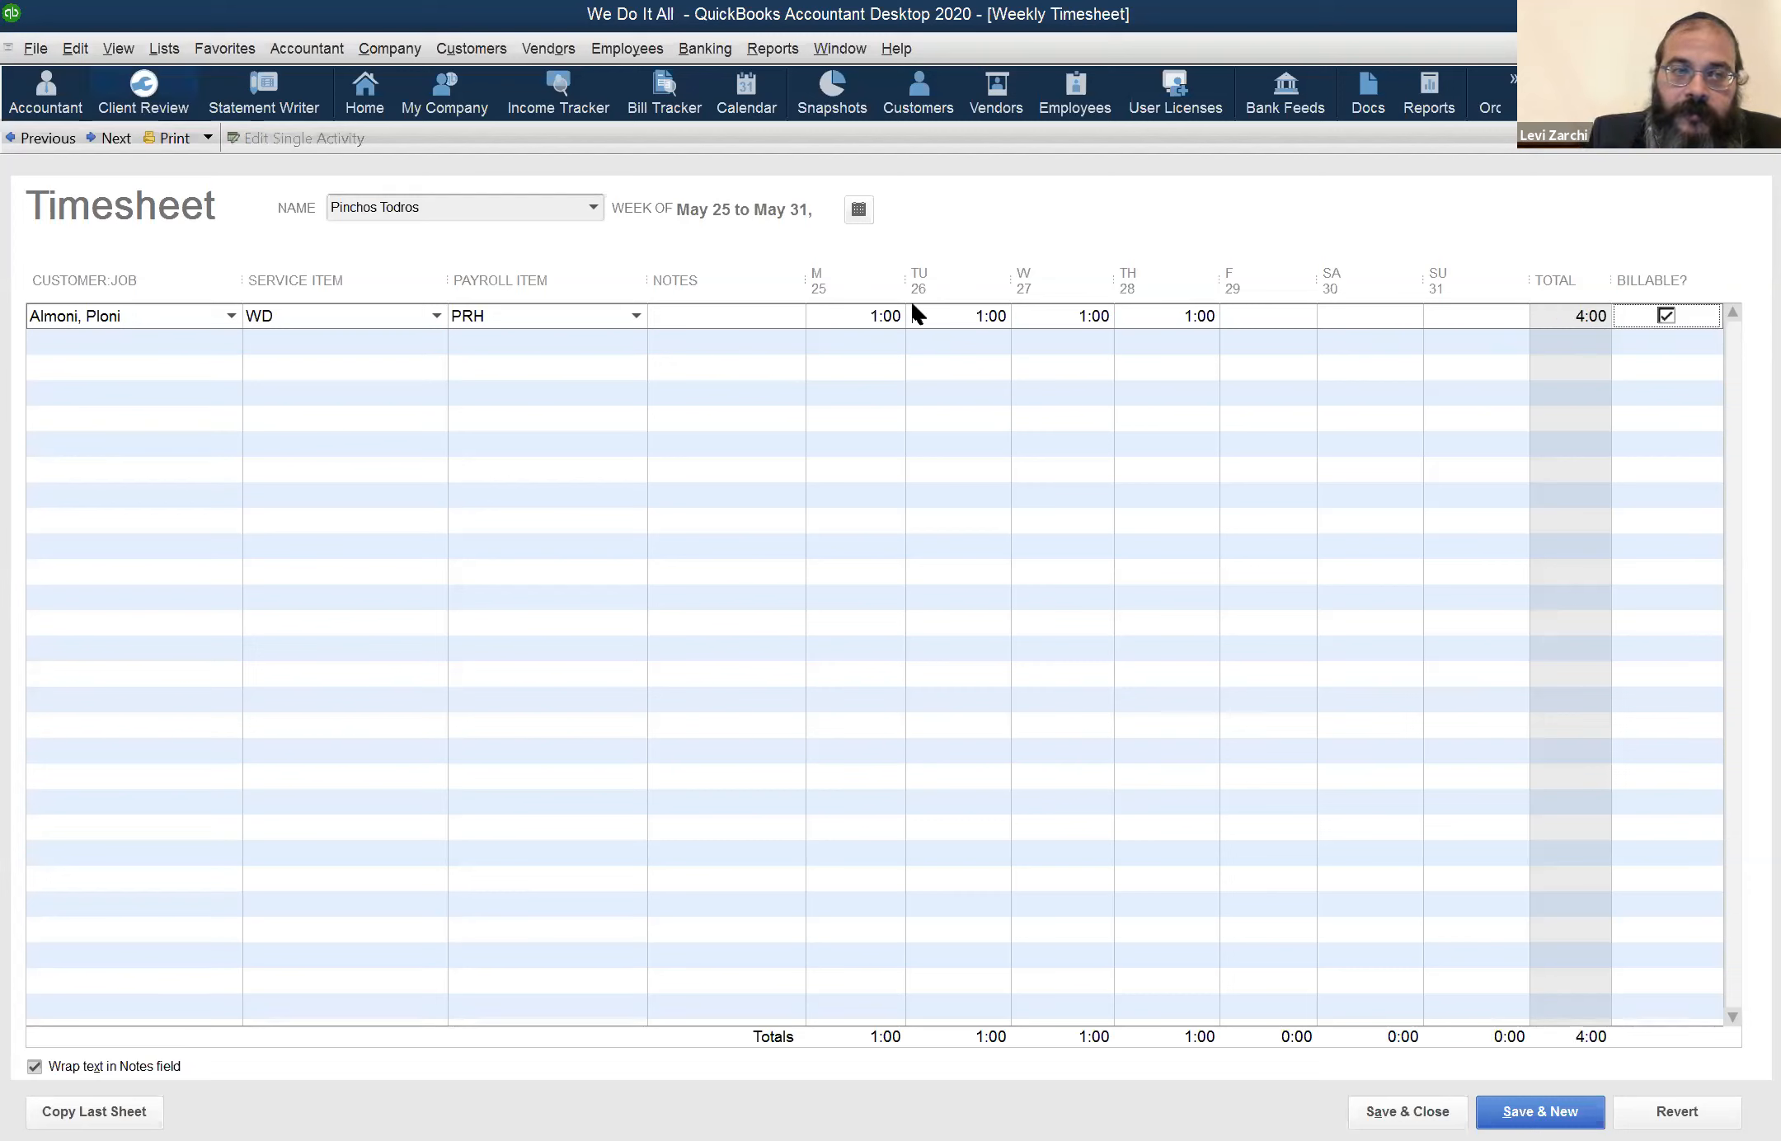
Go back to the May 18 to May 24 timesheet and select the Sunday the 24th hours in the first row
click(33, 140)
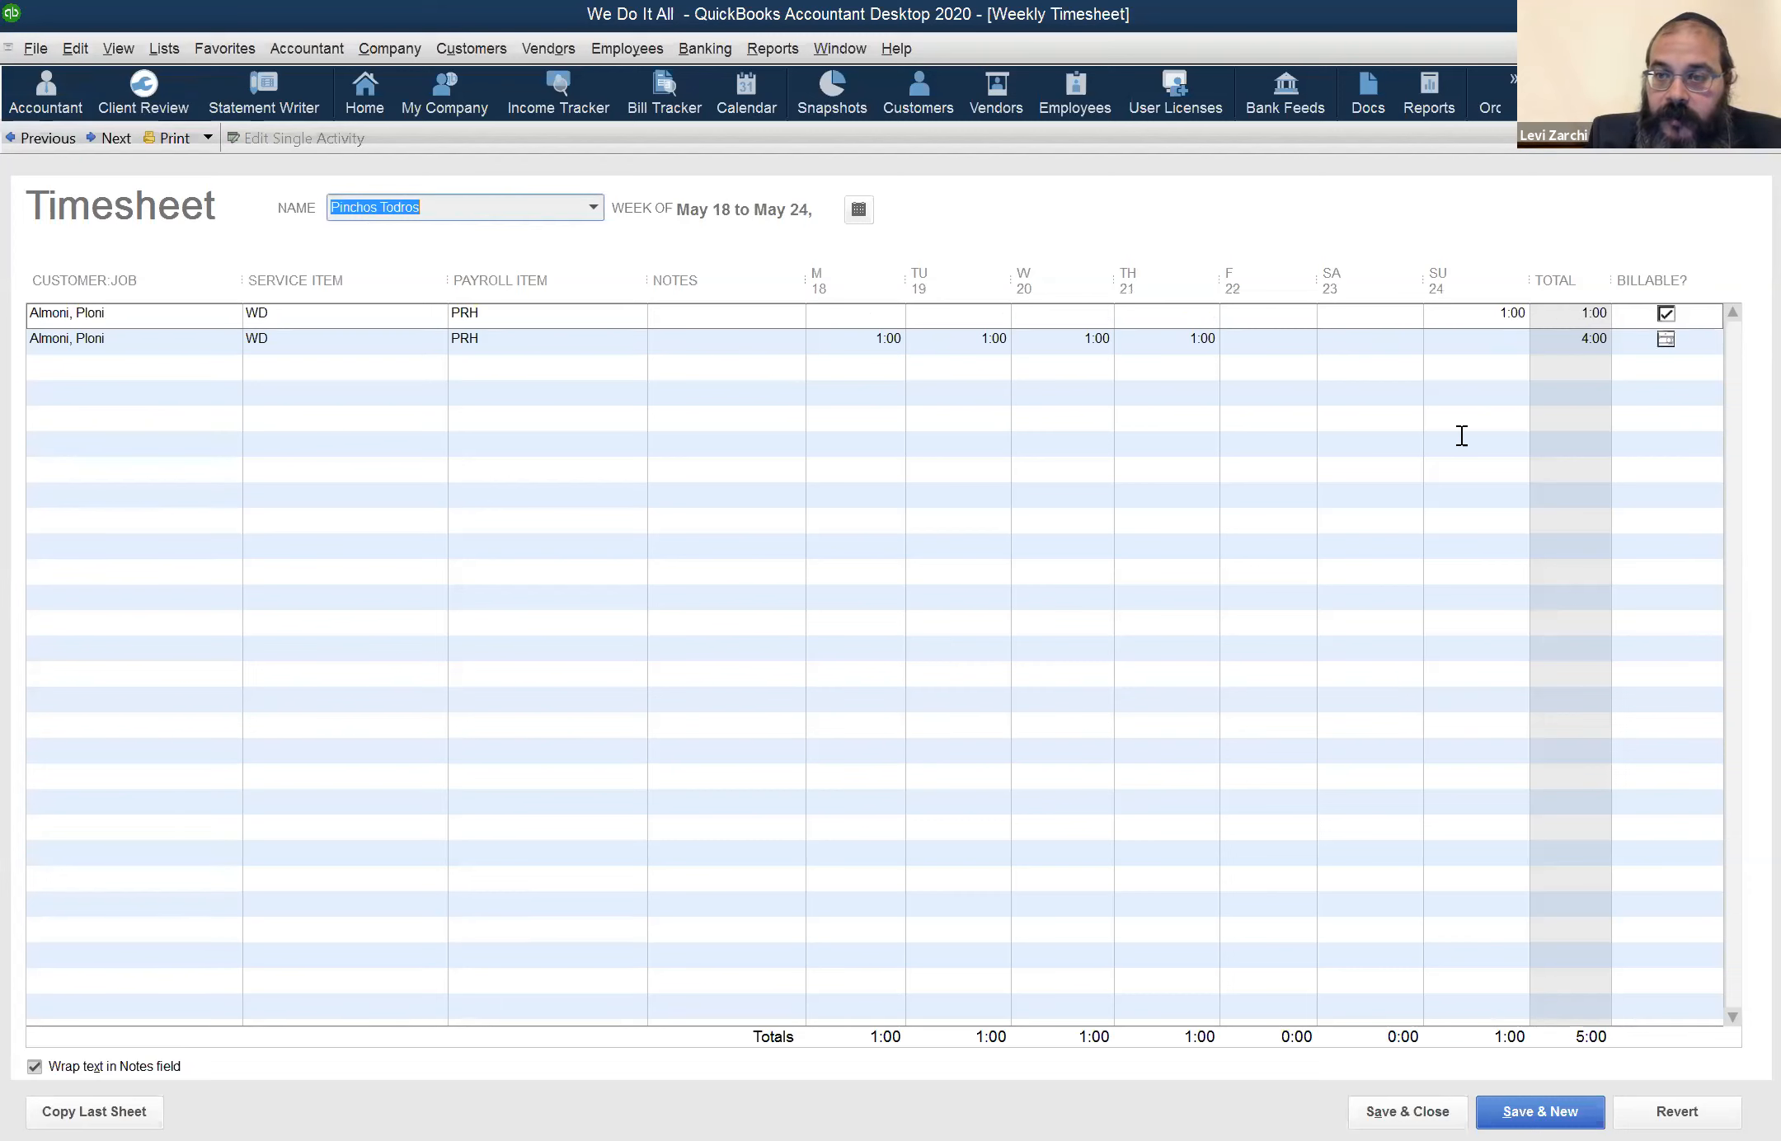
click(1451, 327)
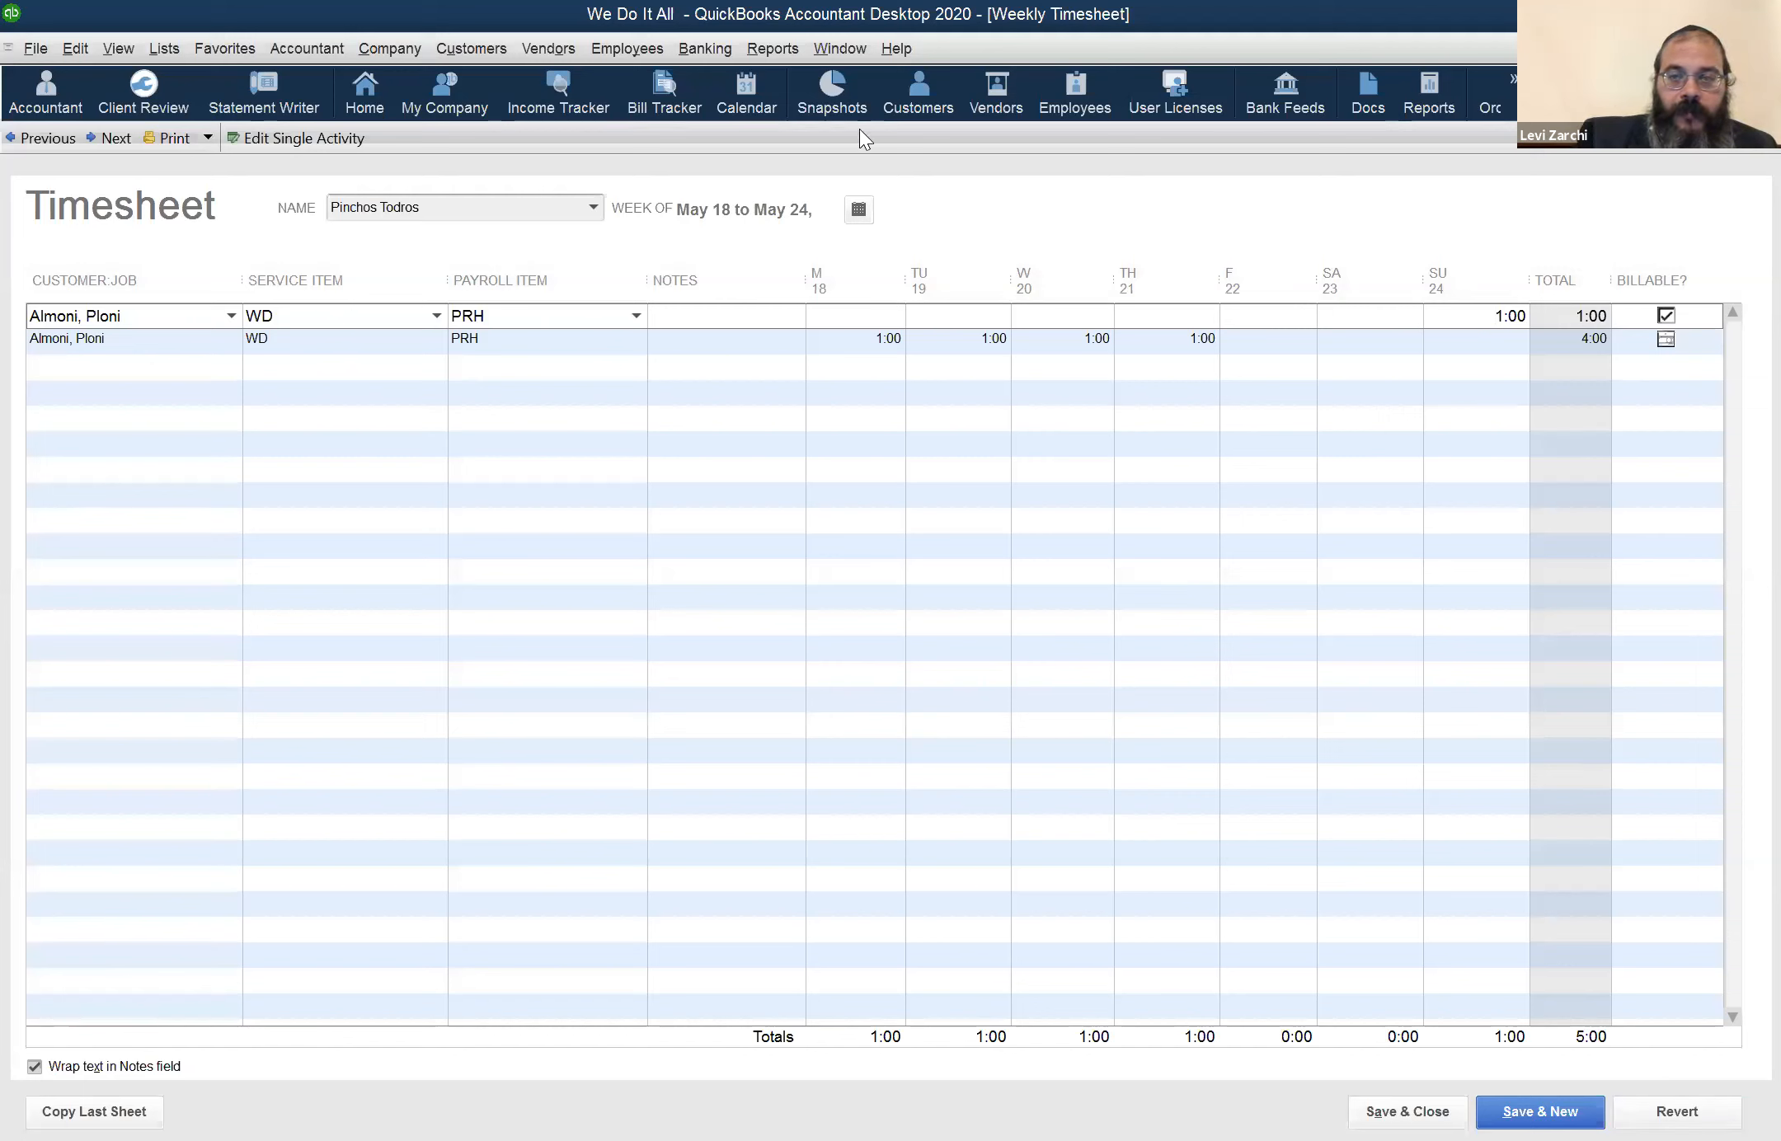
click(855, 51)
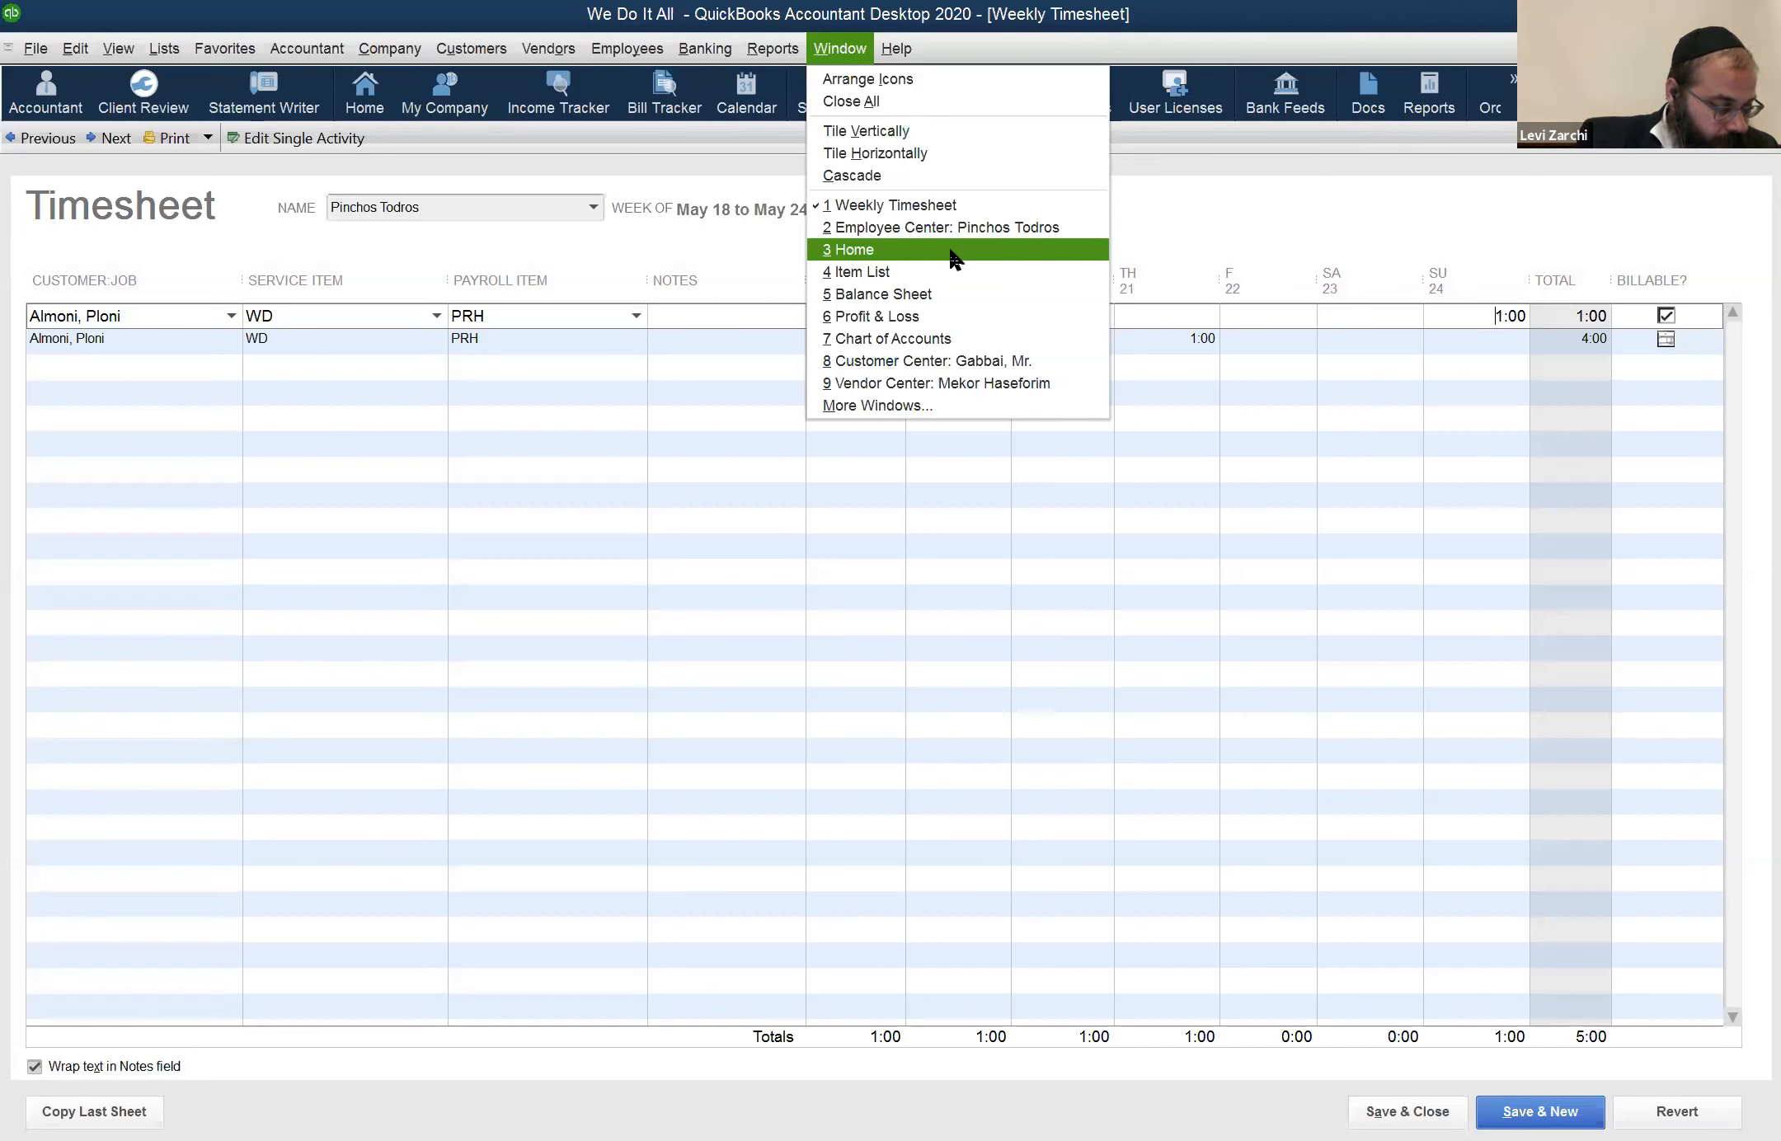
click(812, 14)
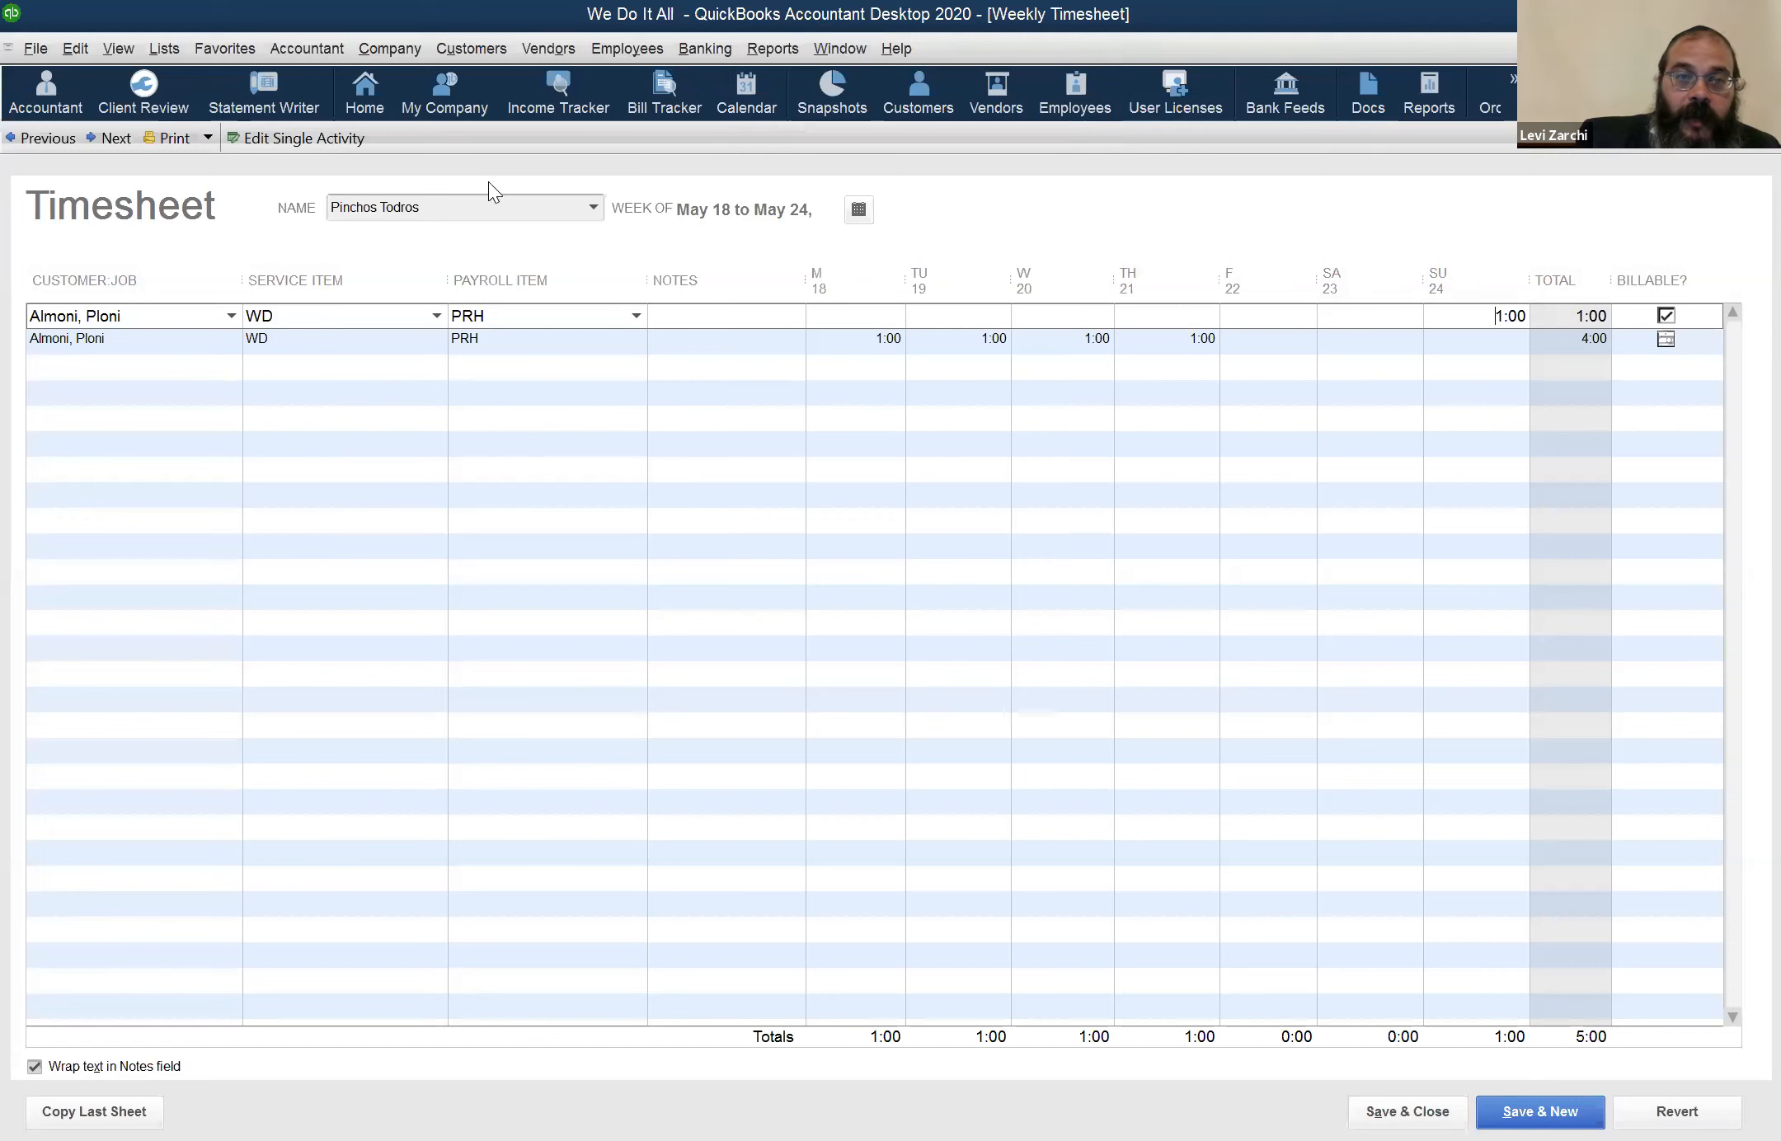
Open the Income Tracker, view the Profit & Loss report, and return to the tracker
click(564, 102)
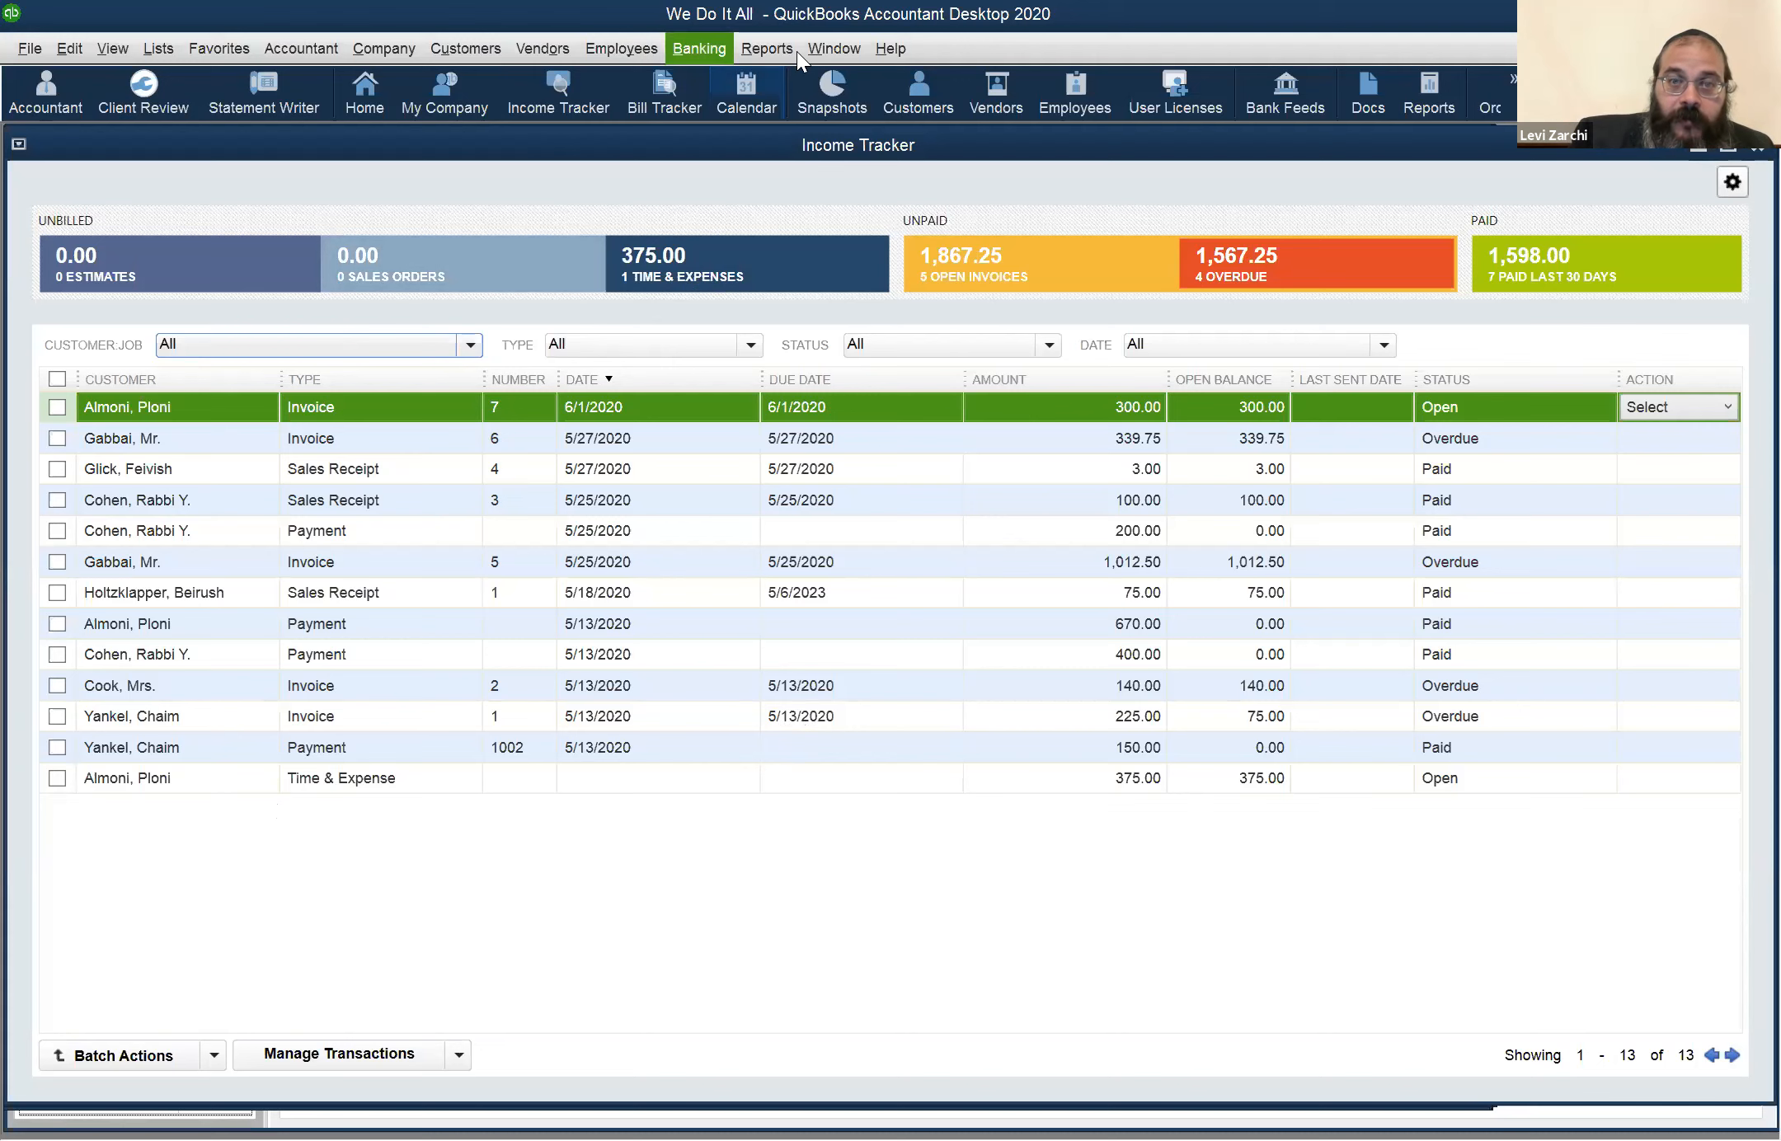
click(828, 47)
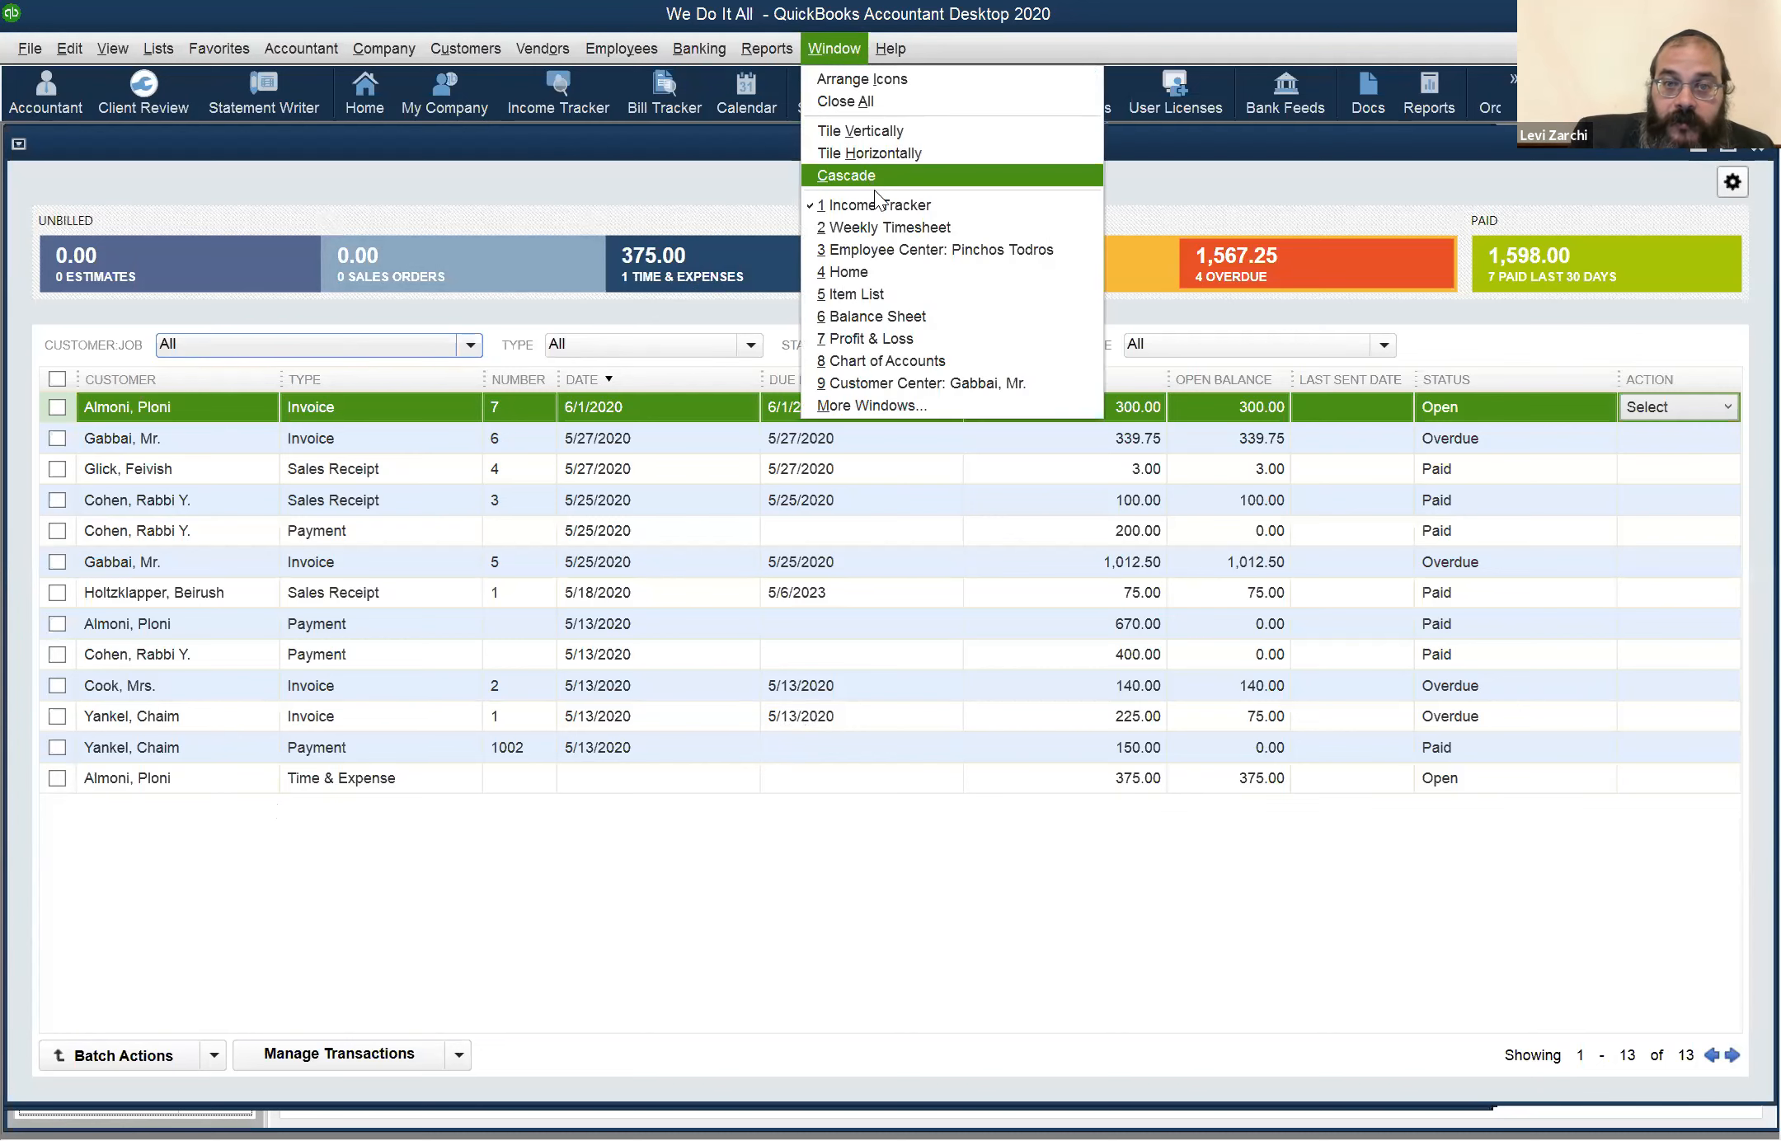
click(892, 338)
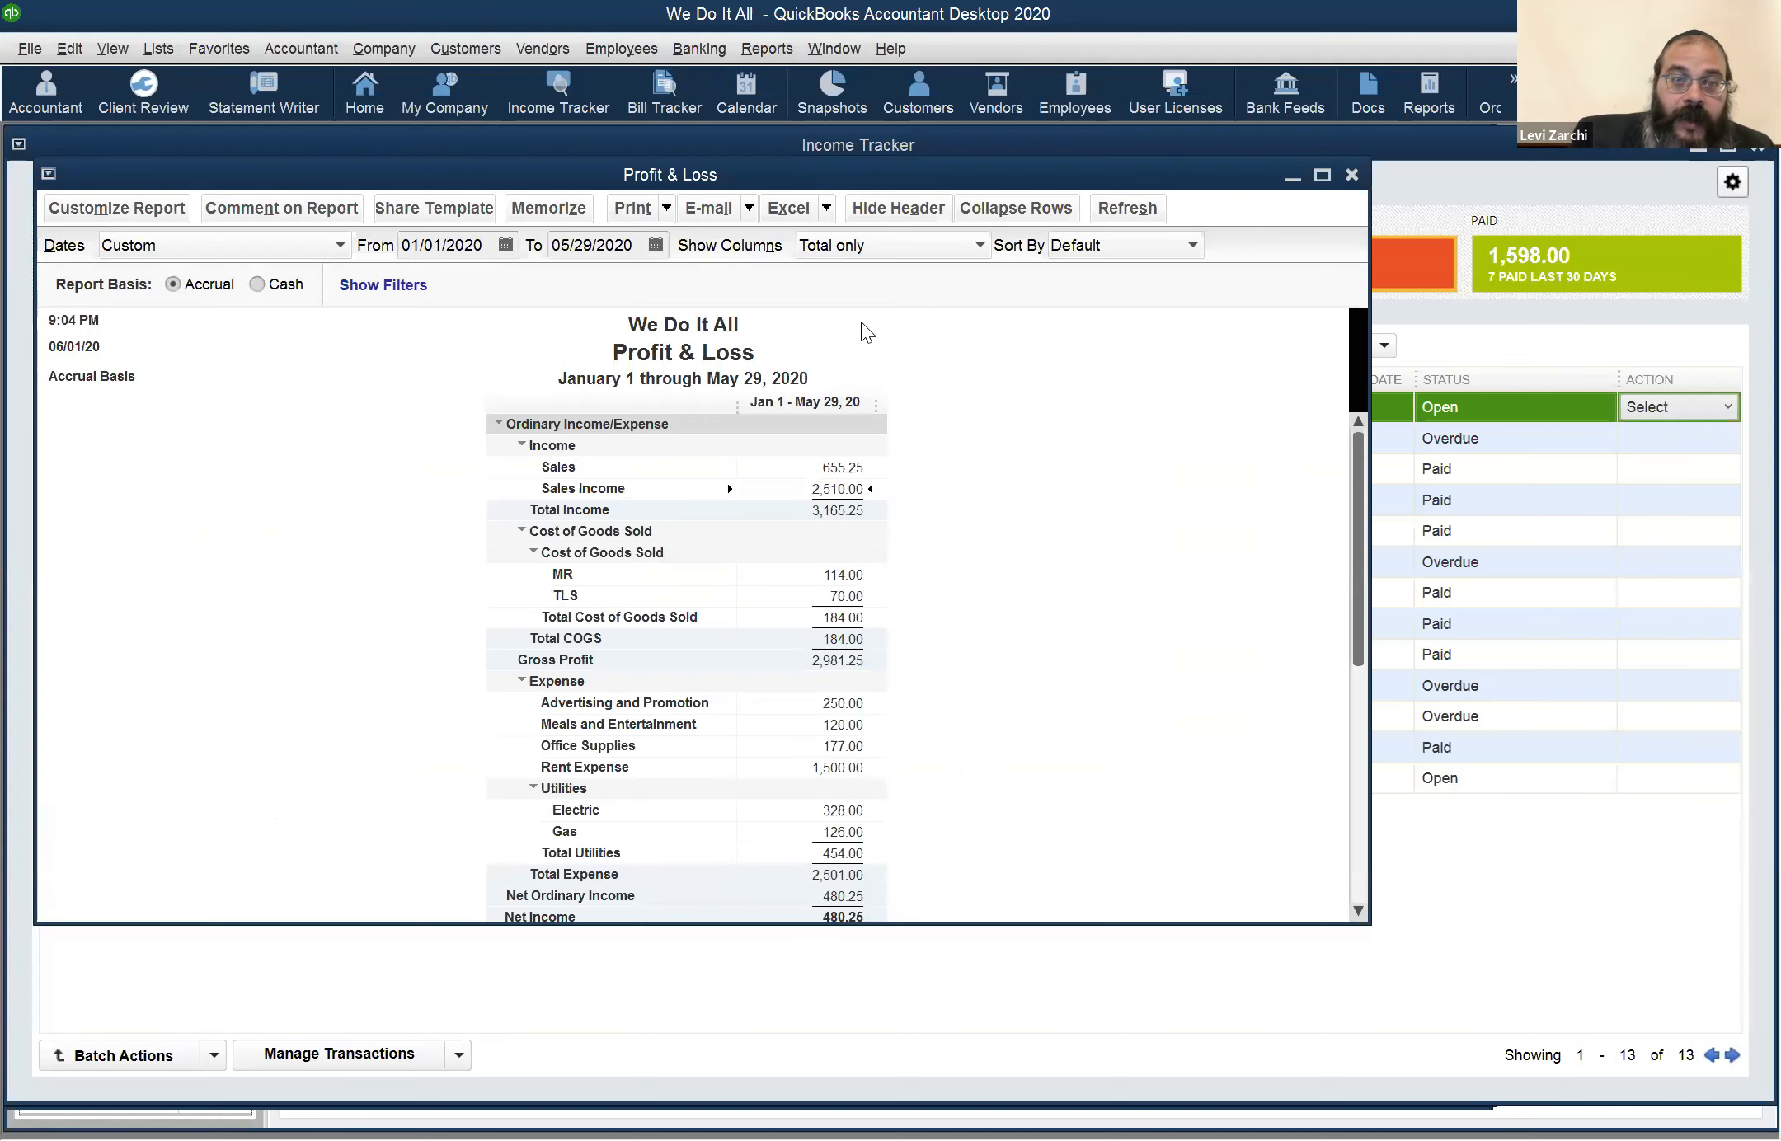
click(636, 245)
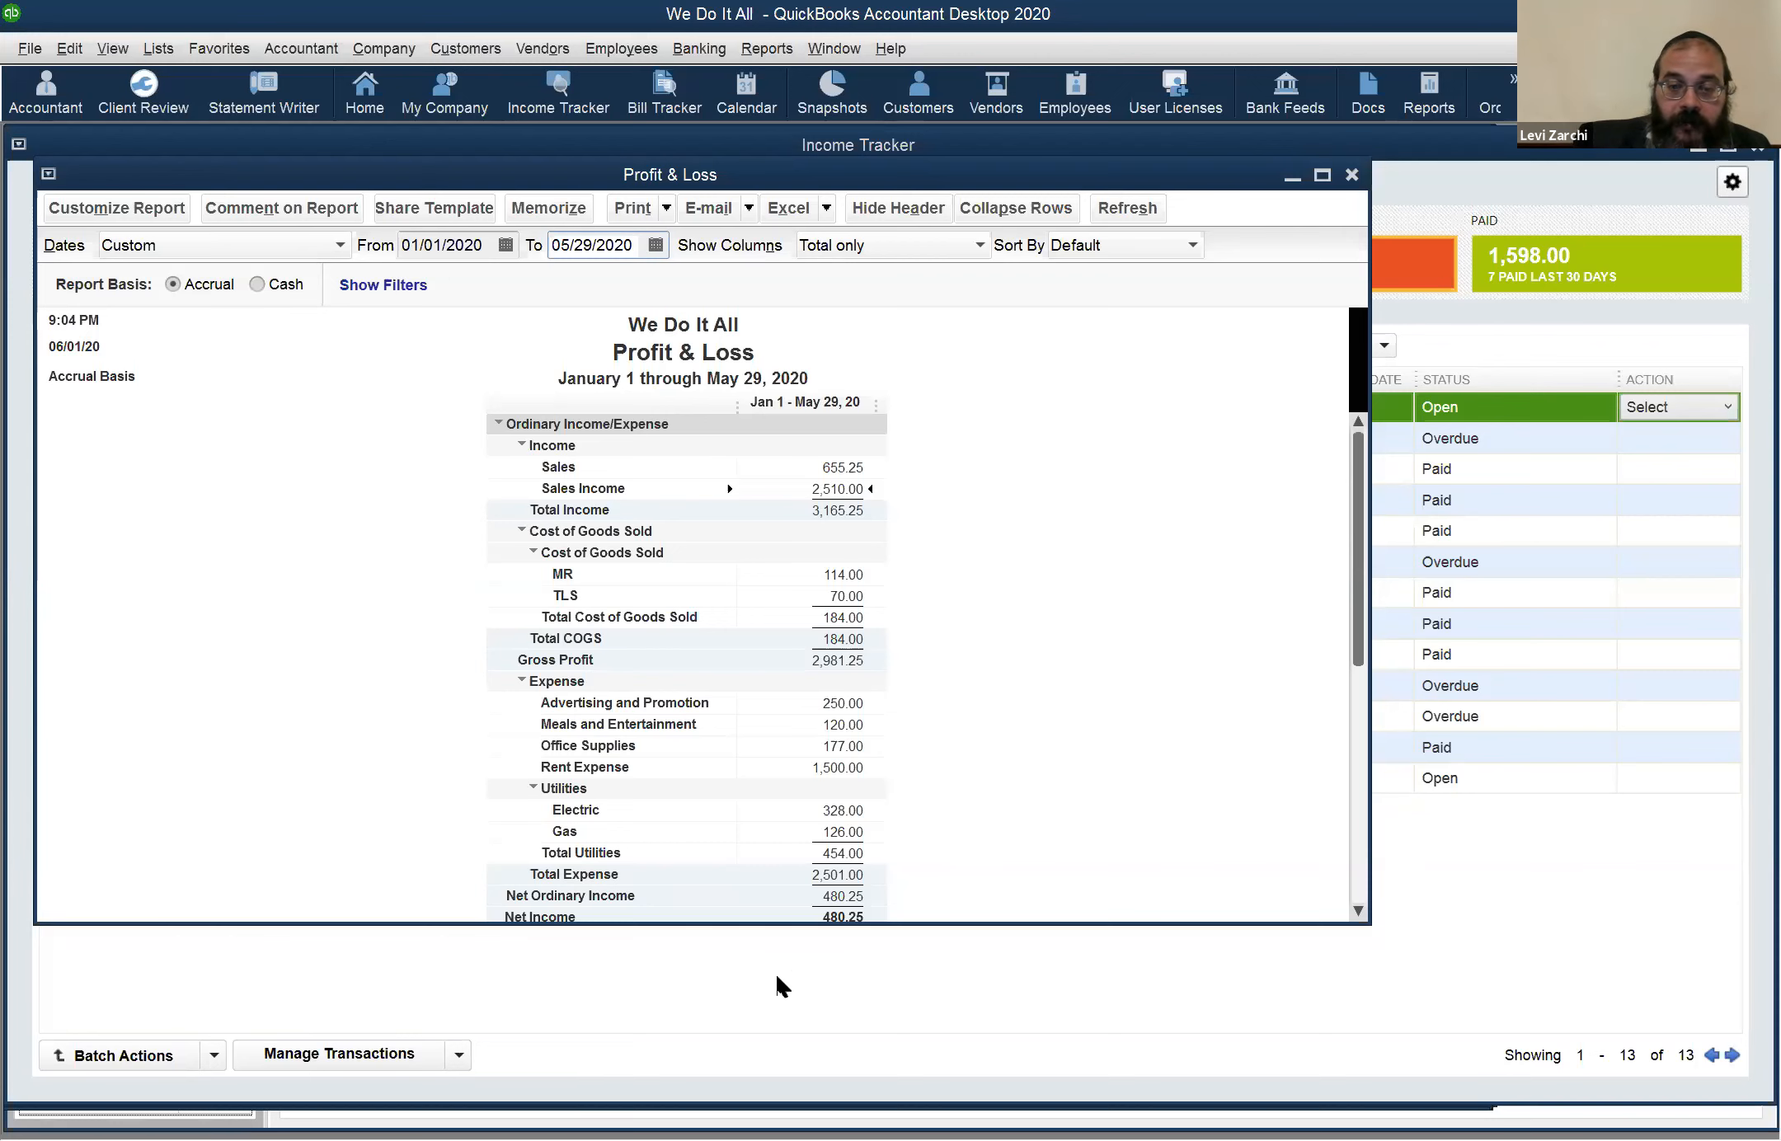
click(742, 946)
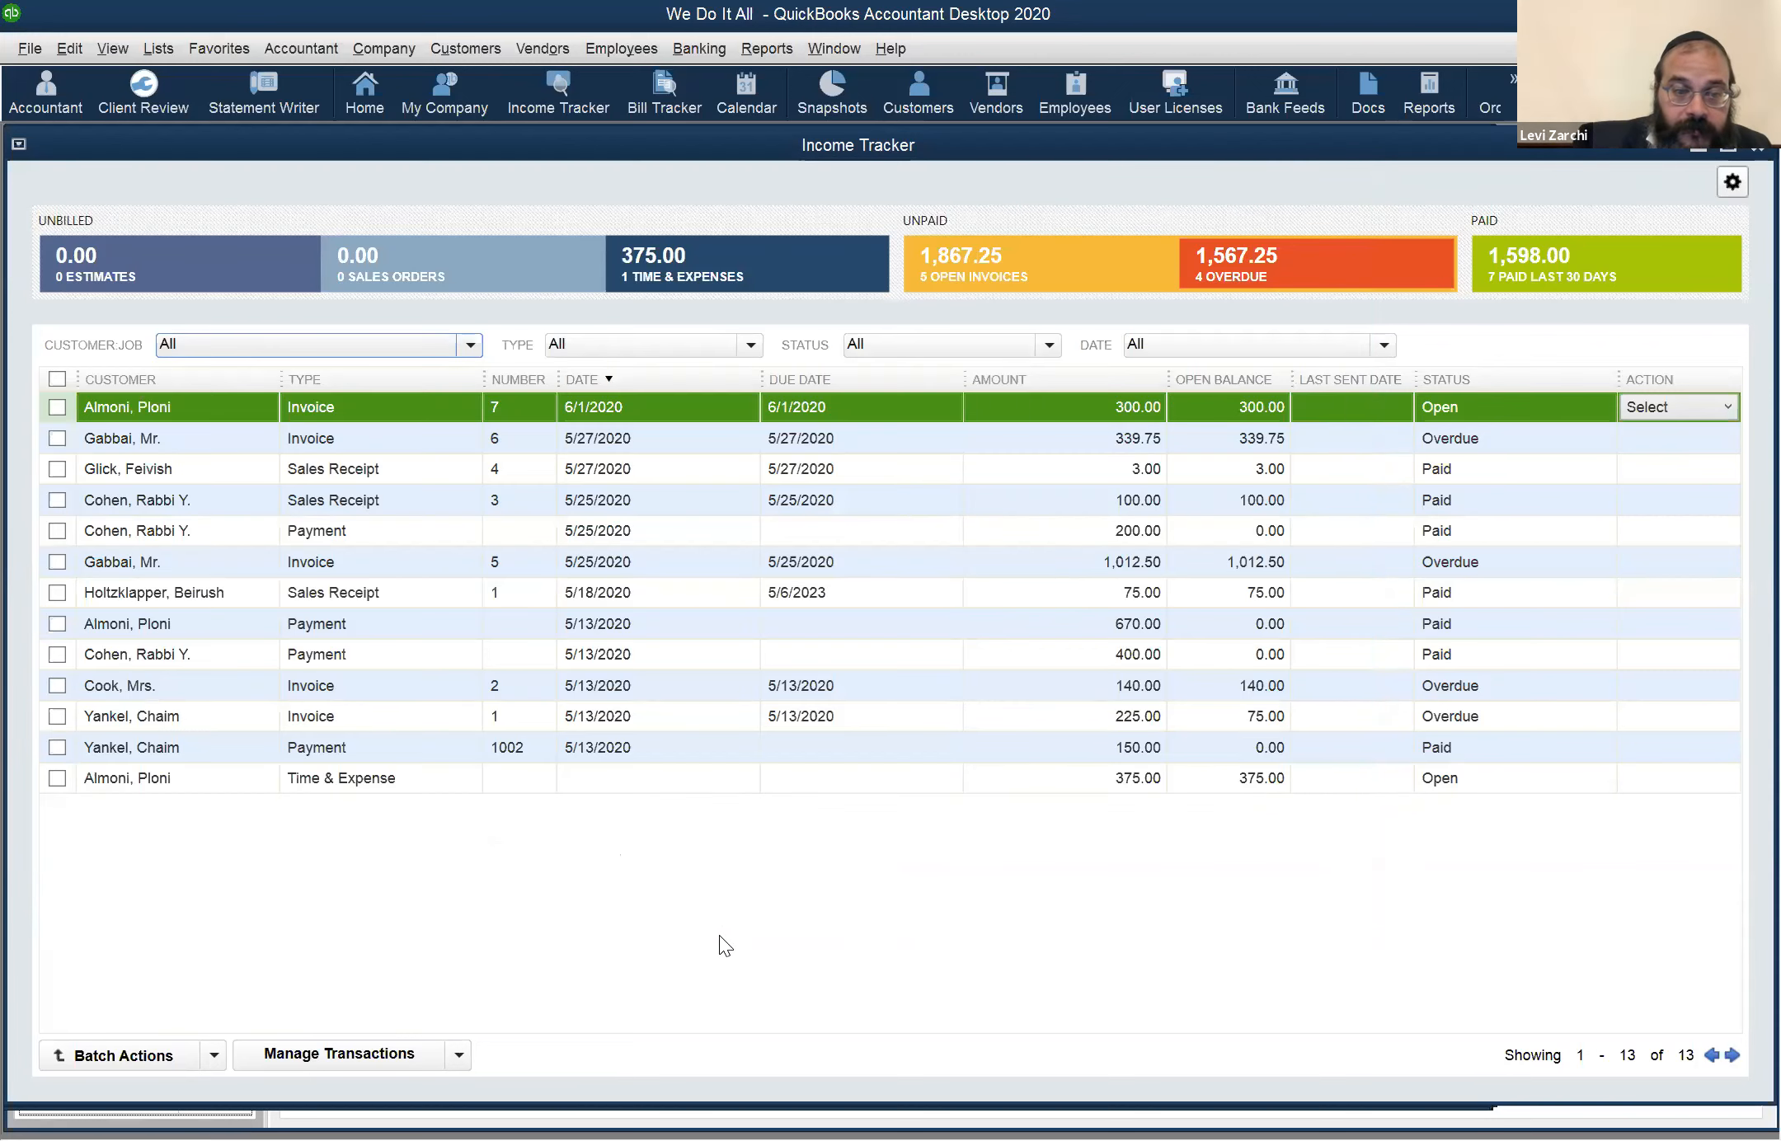
Create an invoice from the customer's open Time & Expense entry in the Income Tracker and review its line items
click(59, 775)
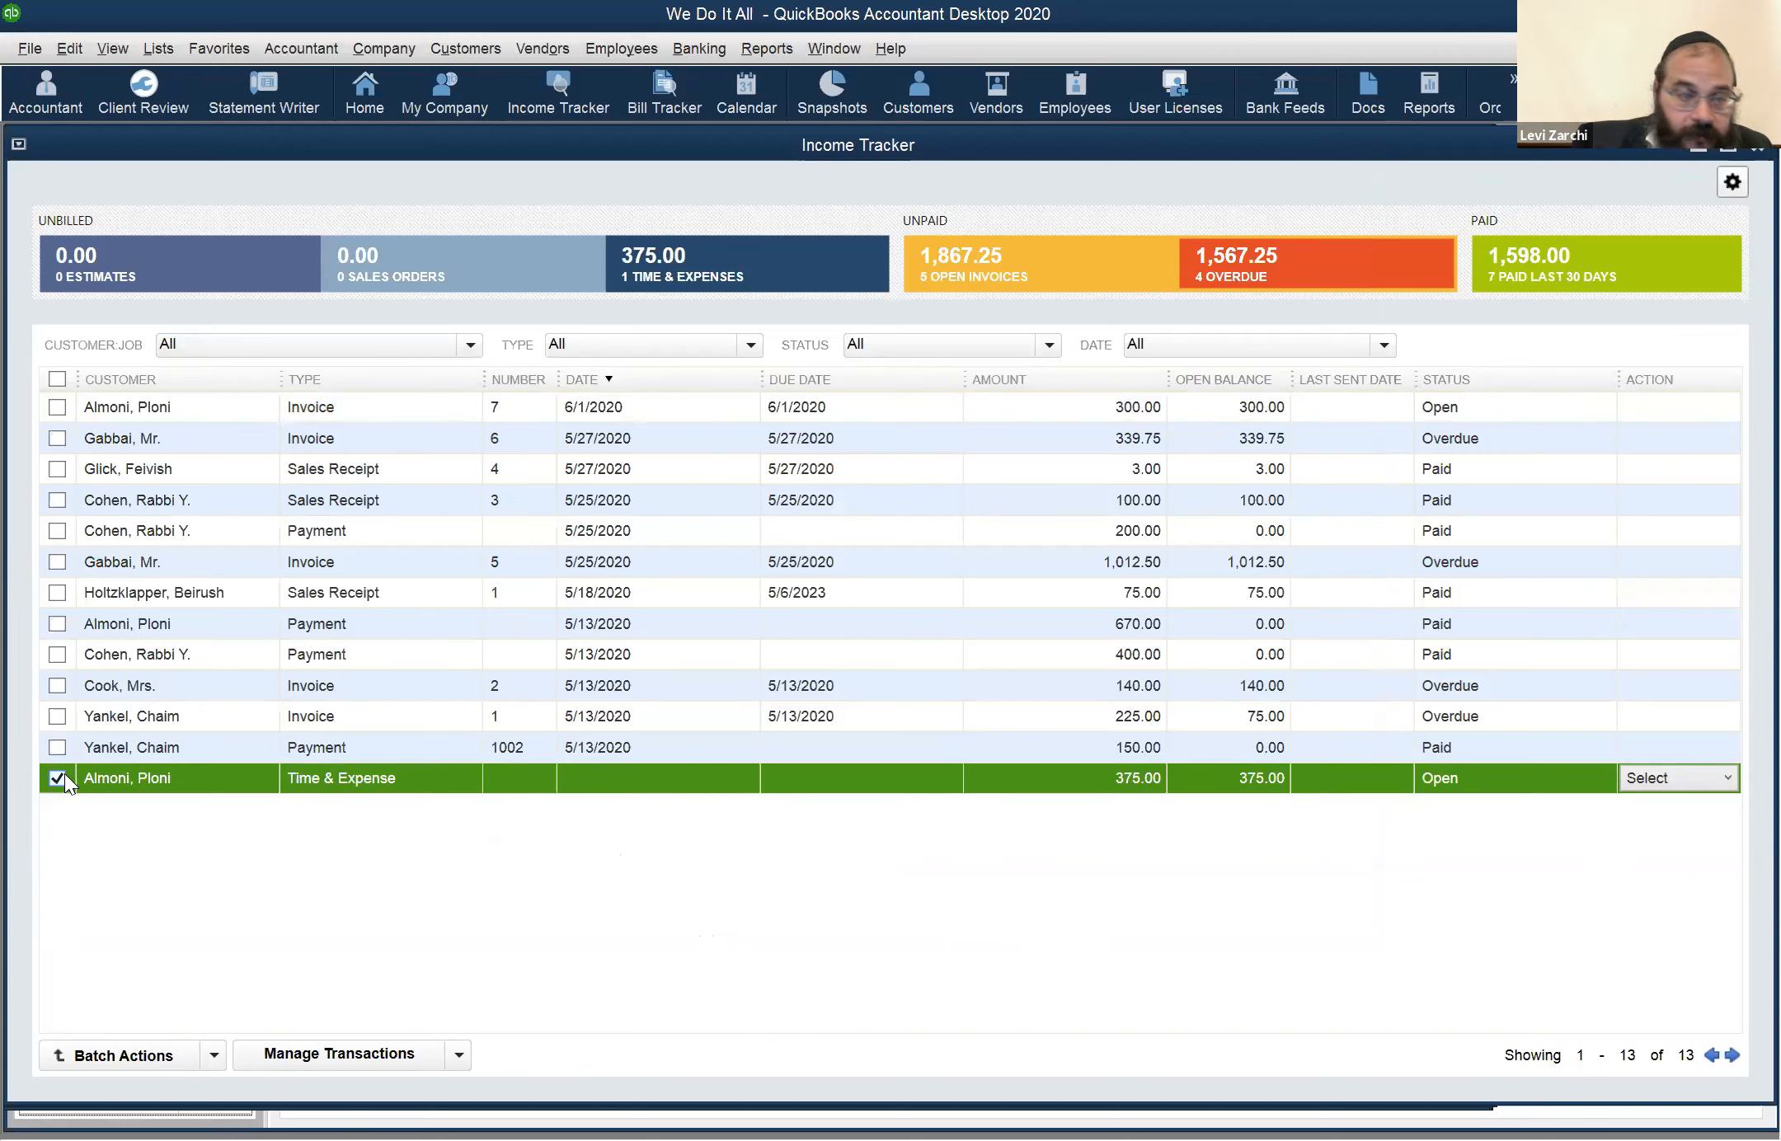
click(58, 779)
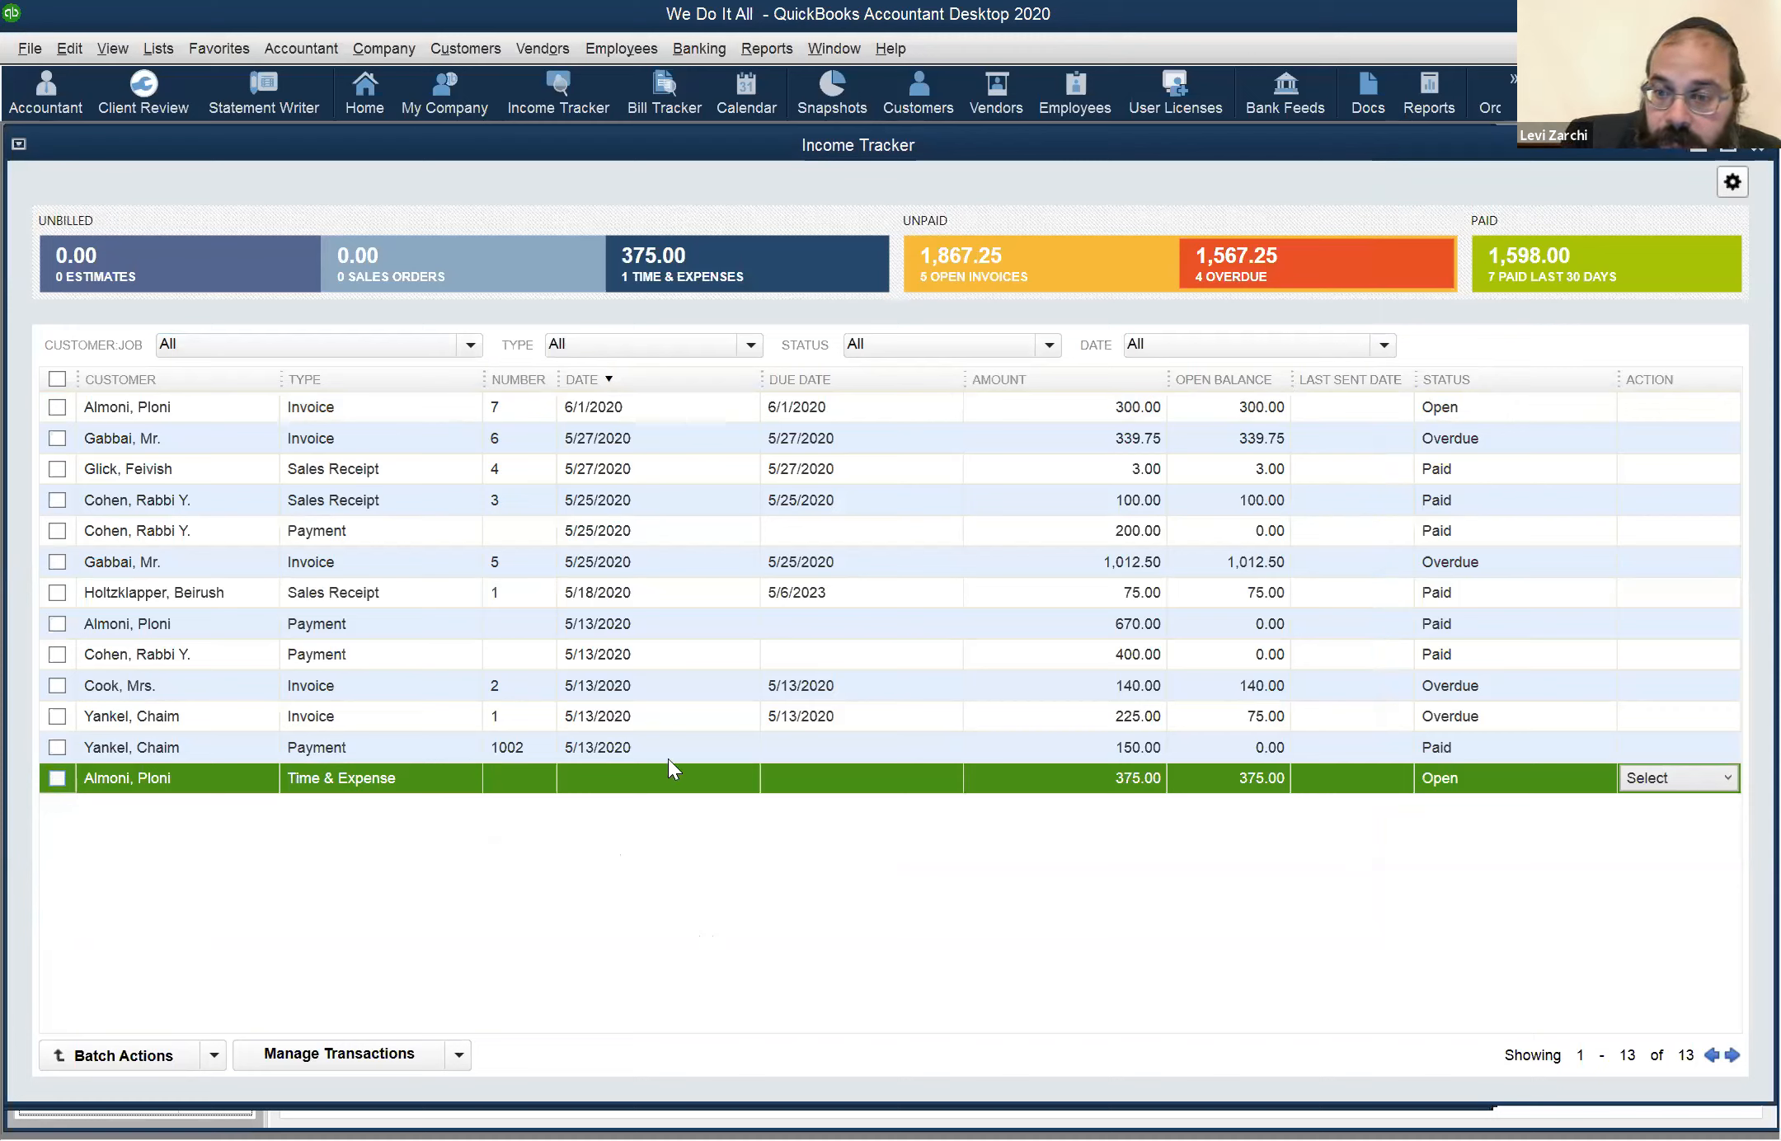
click(1730, 775)
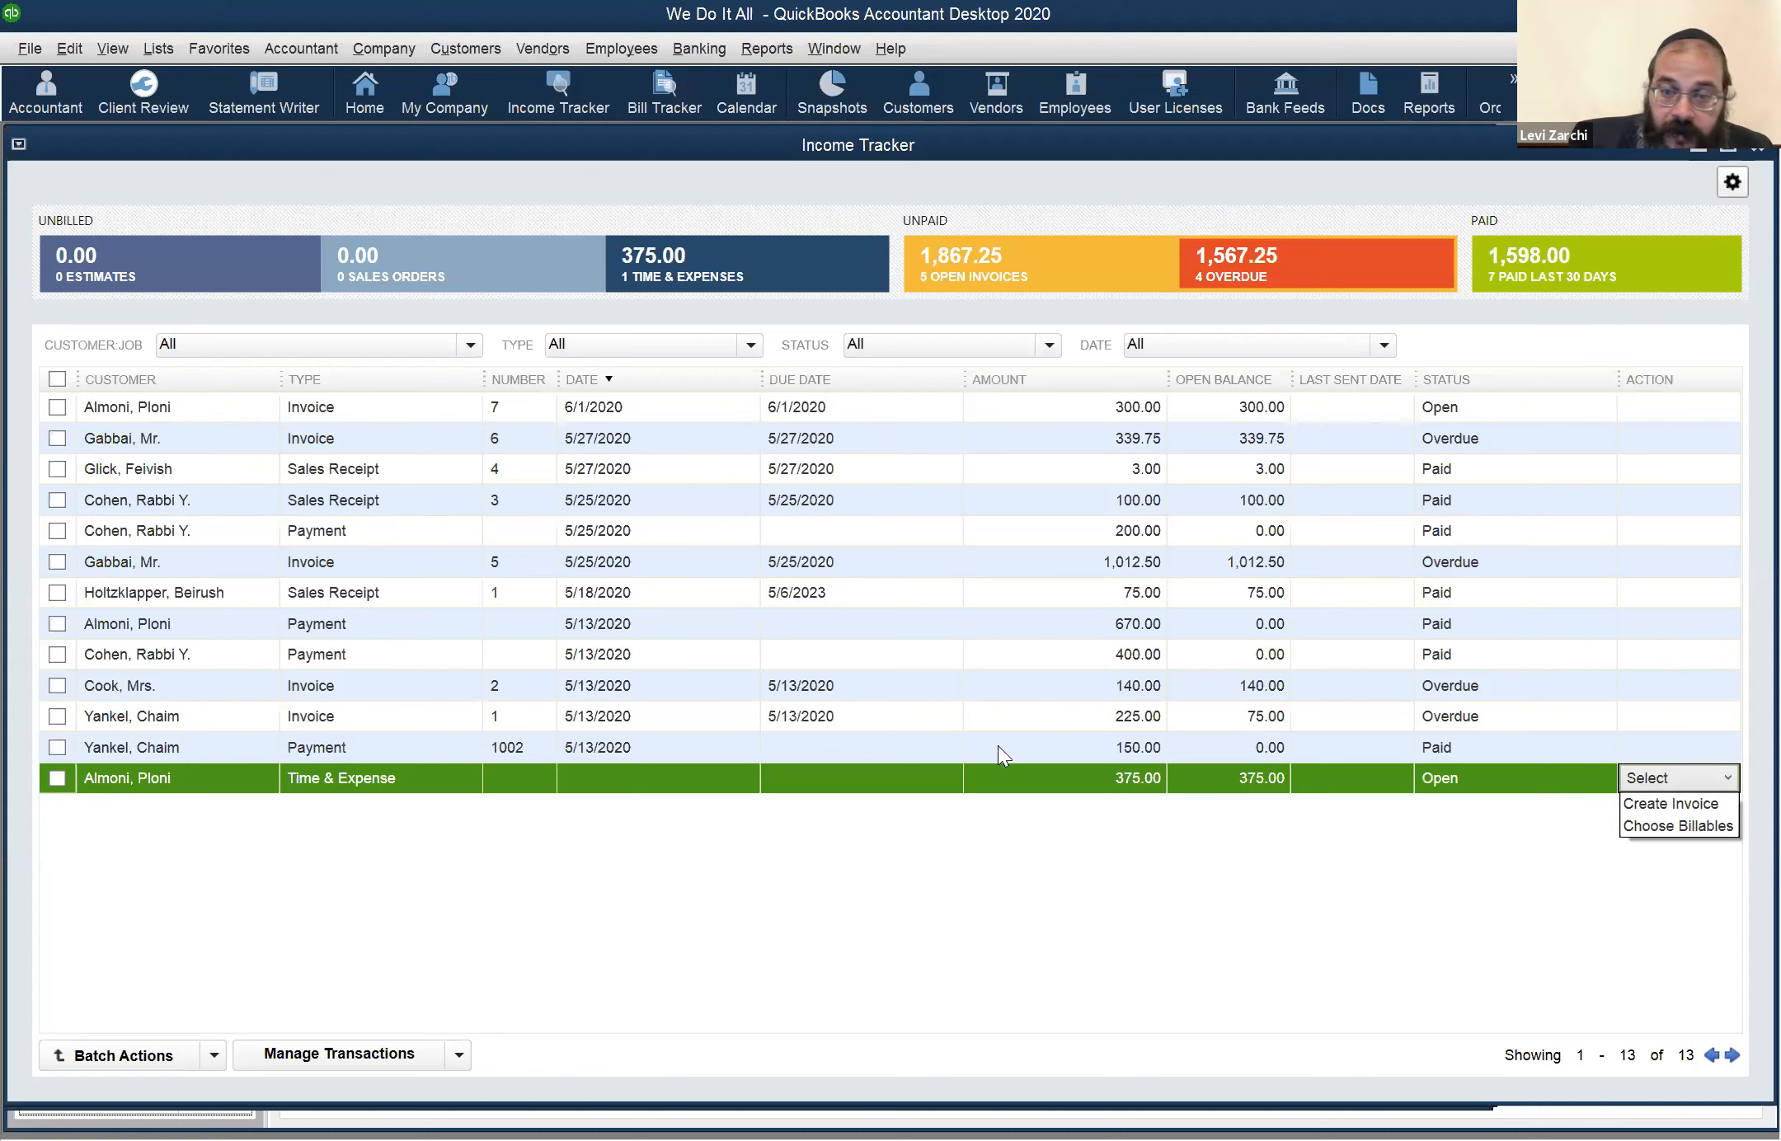
click(1664, 805)
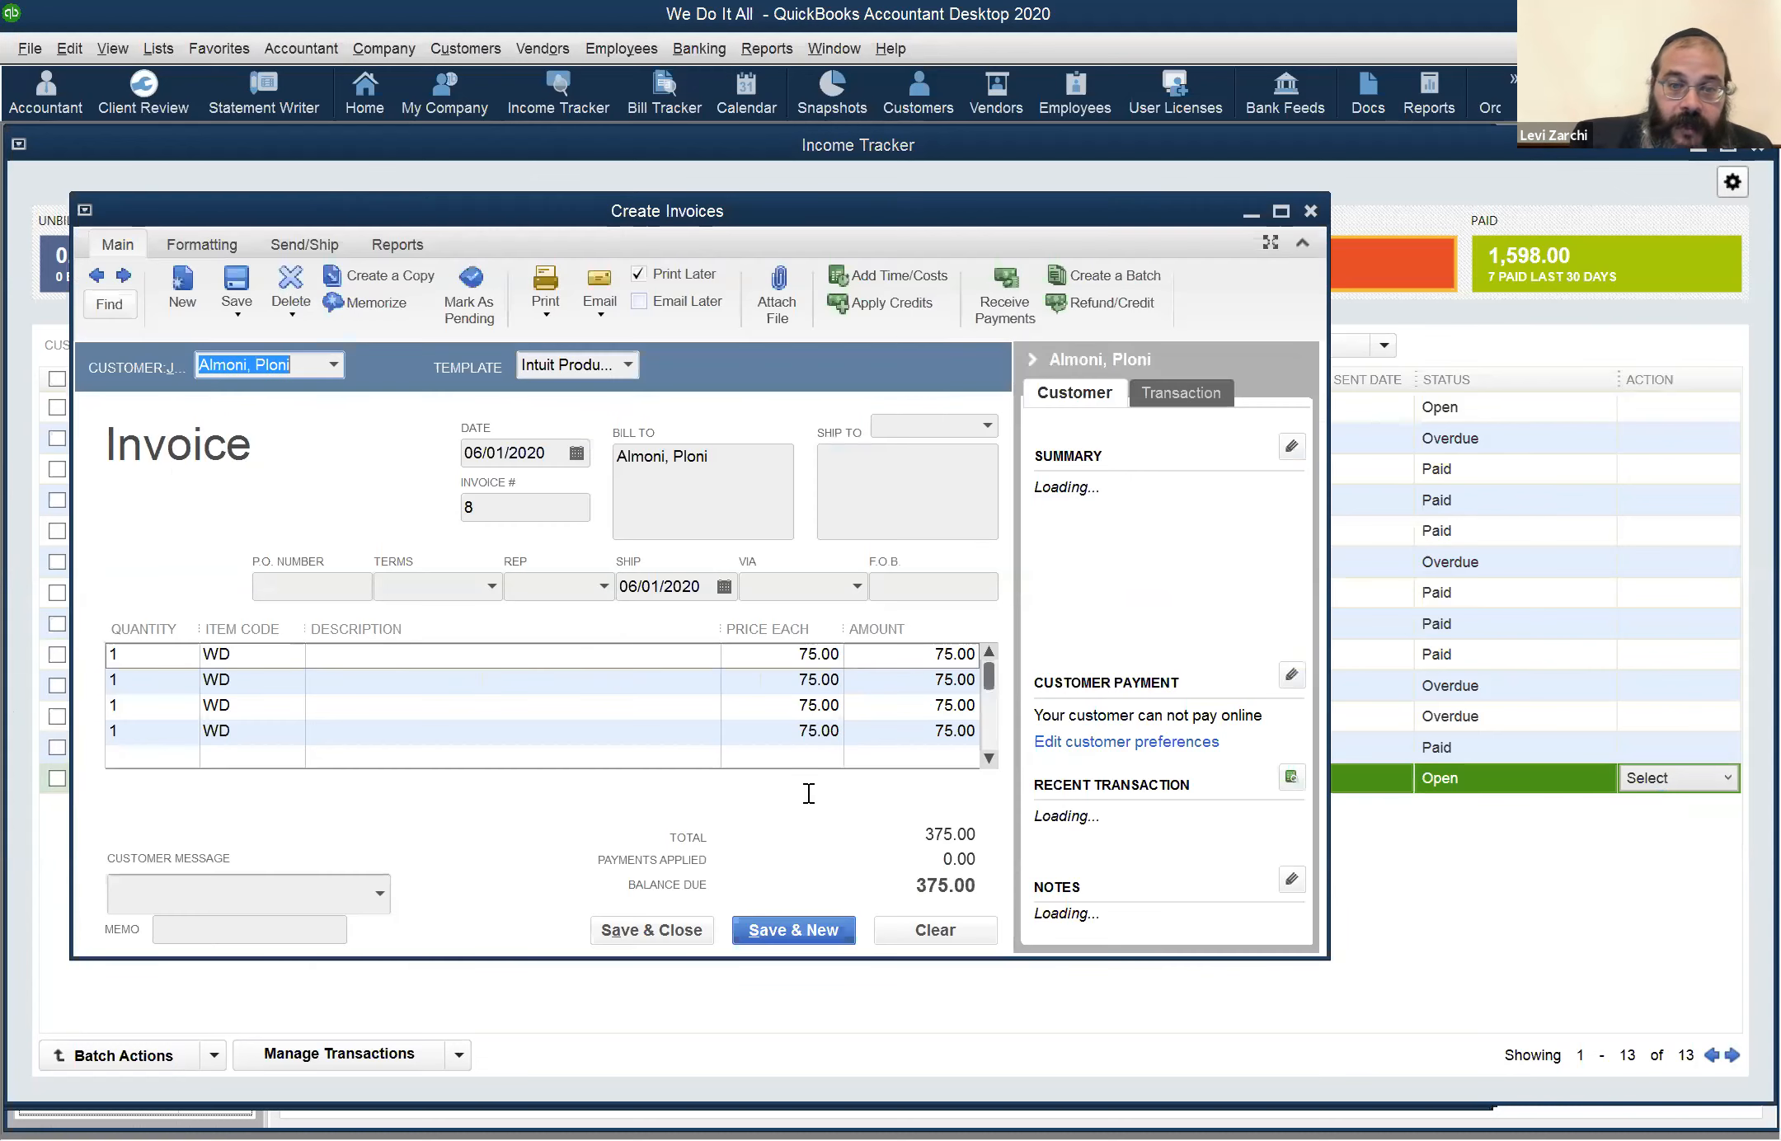
scroll(173, 676, down, 1)
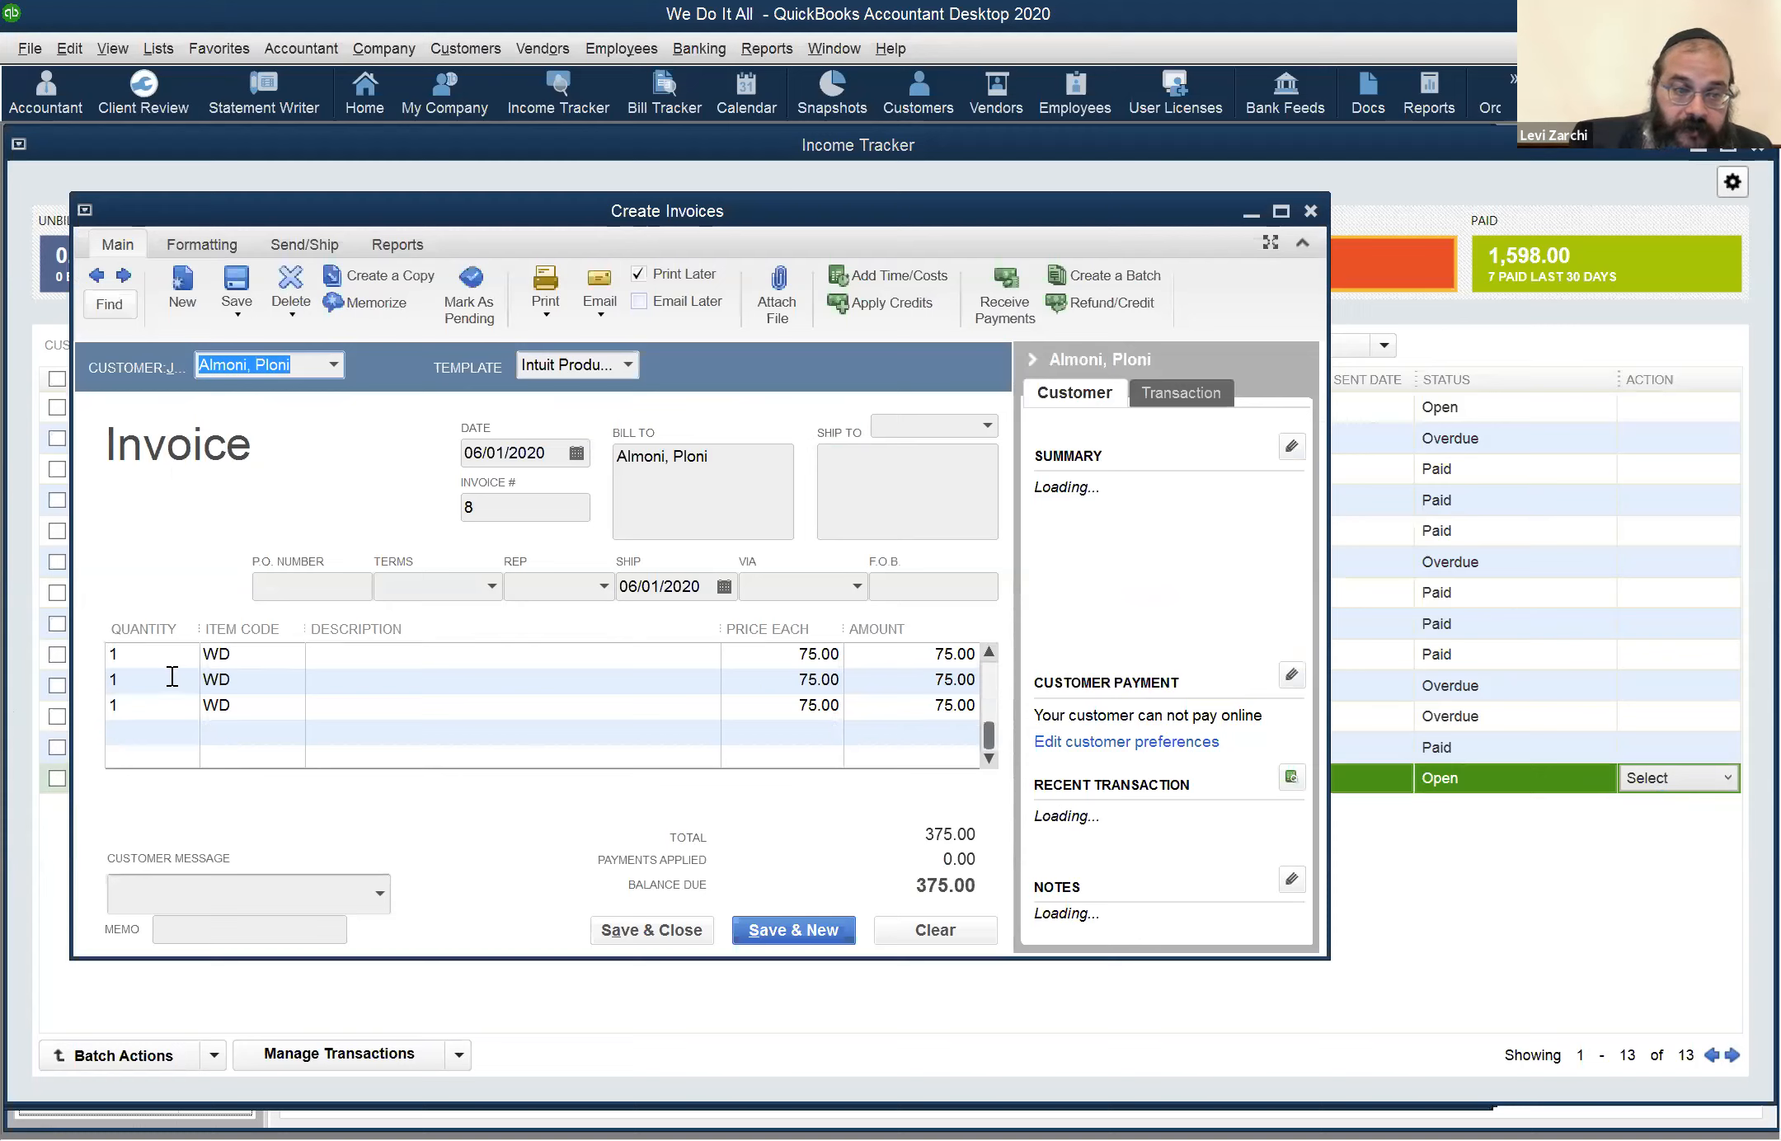
scroll(169, 676, up, 1)
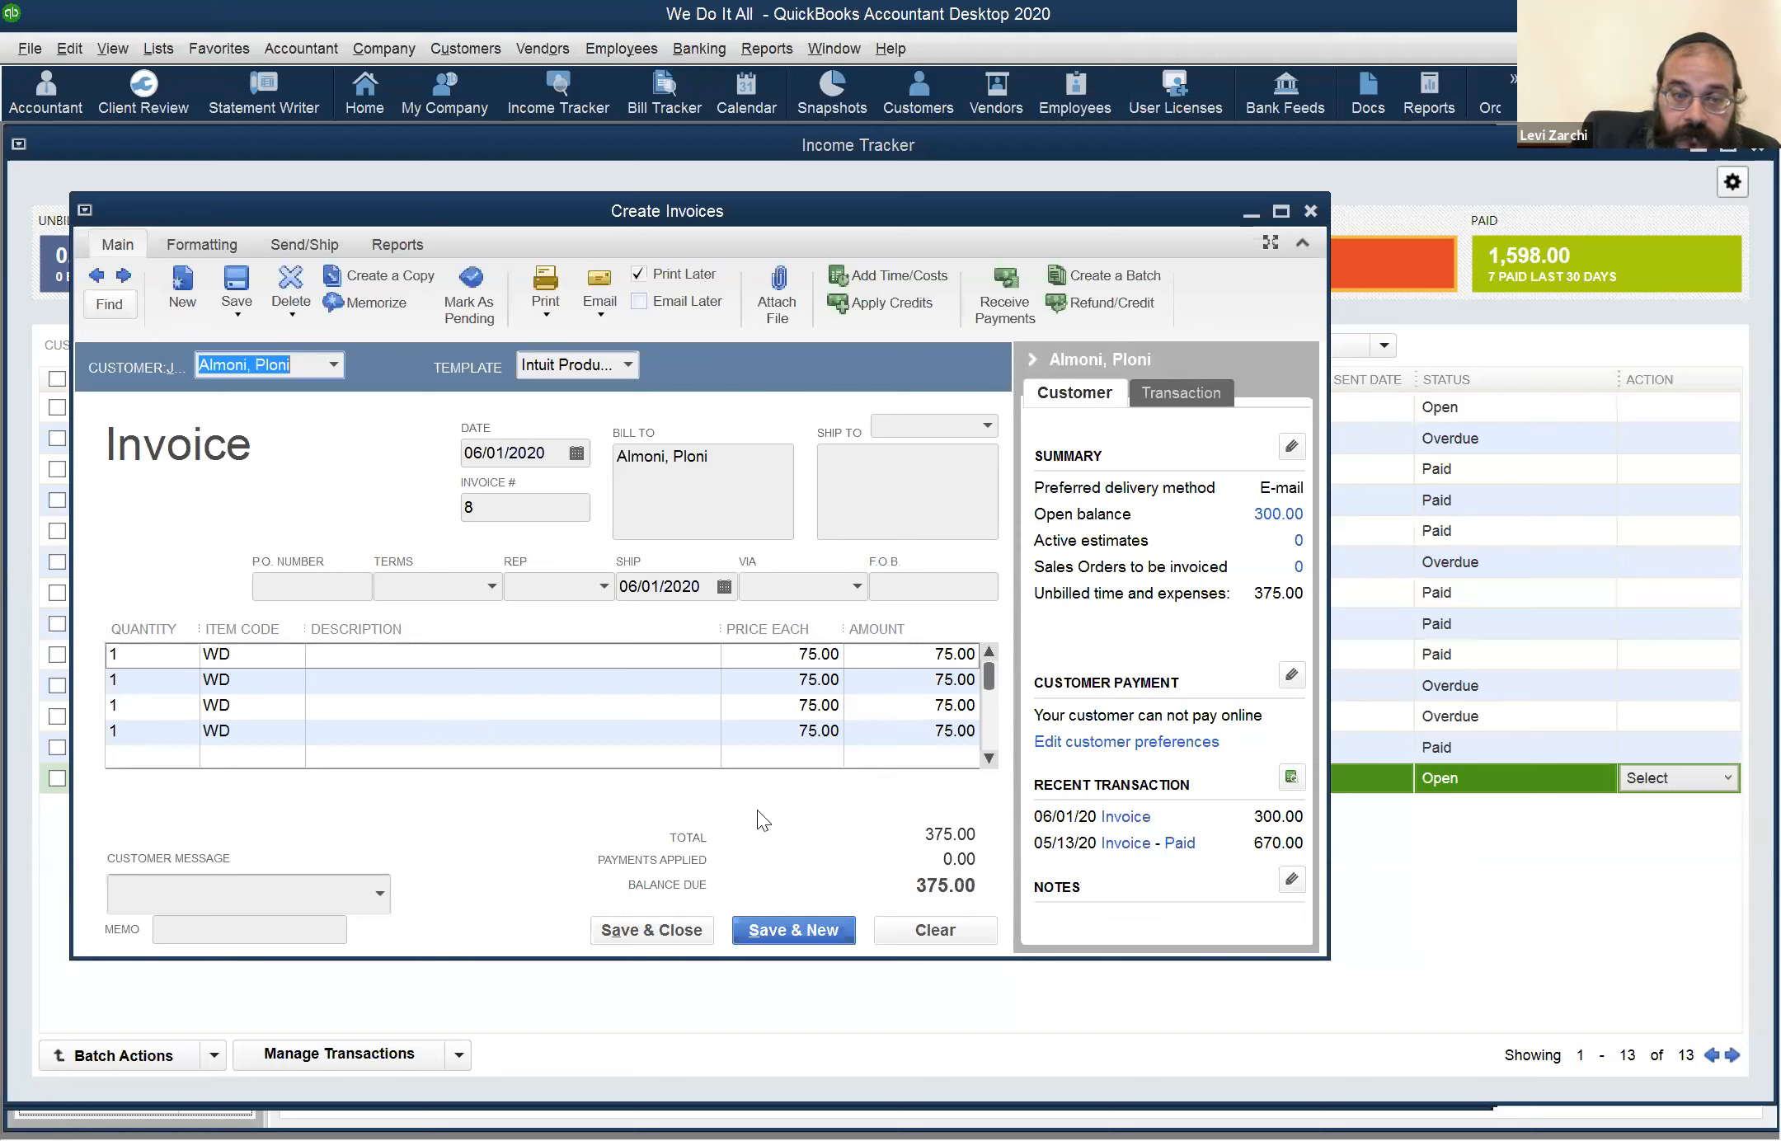
scroll(256, 654, down, 2)
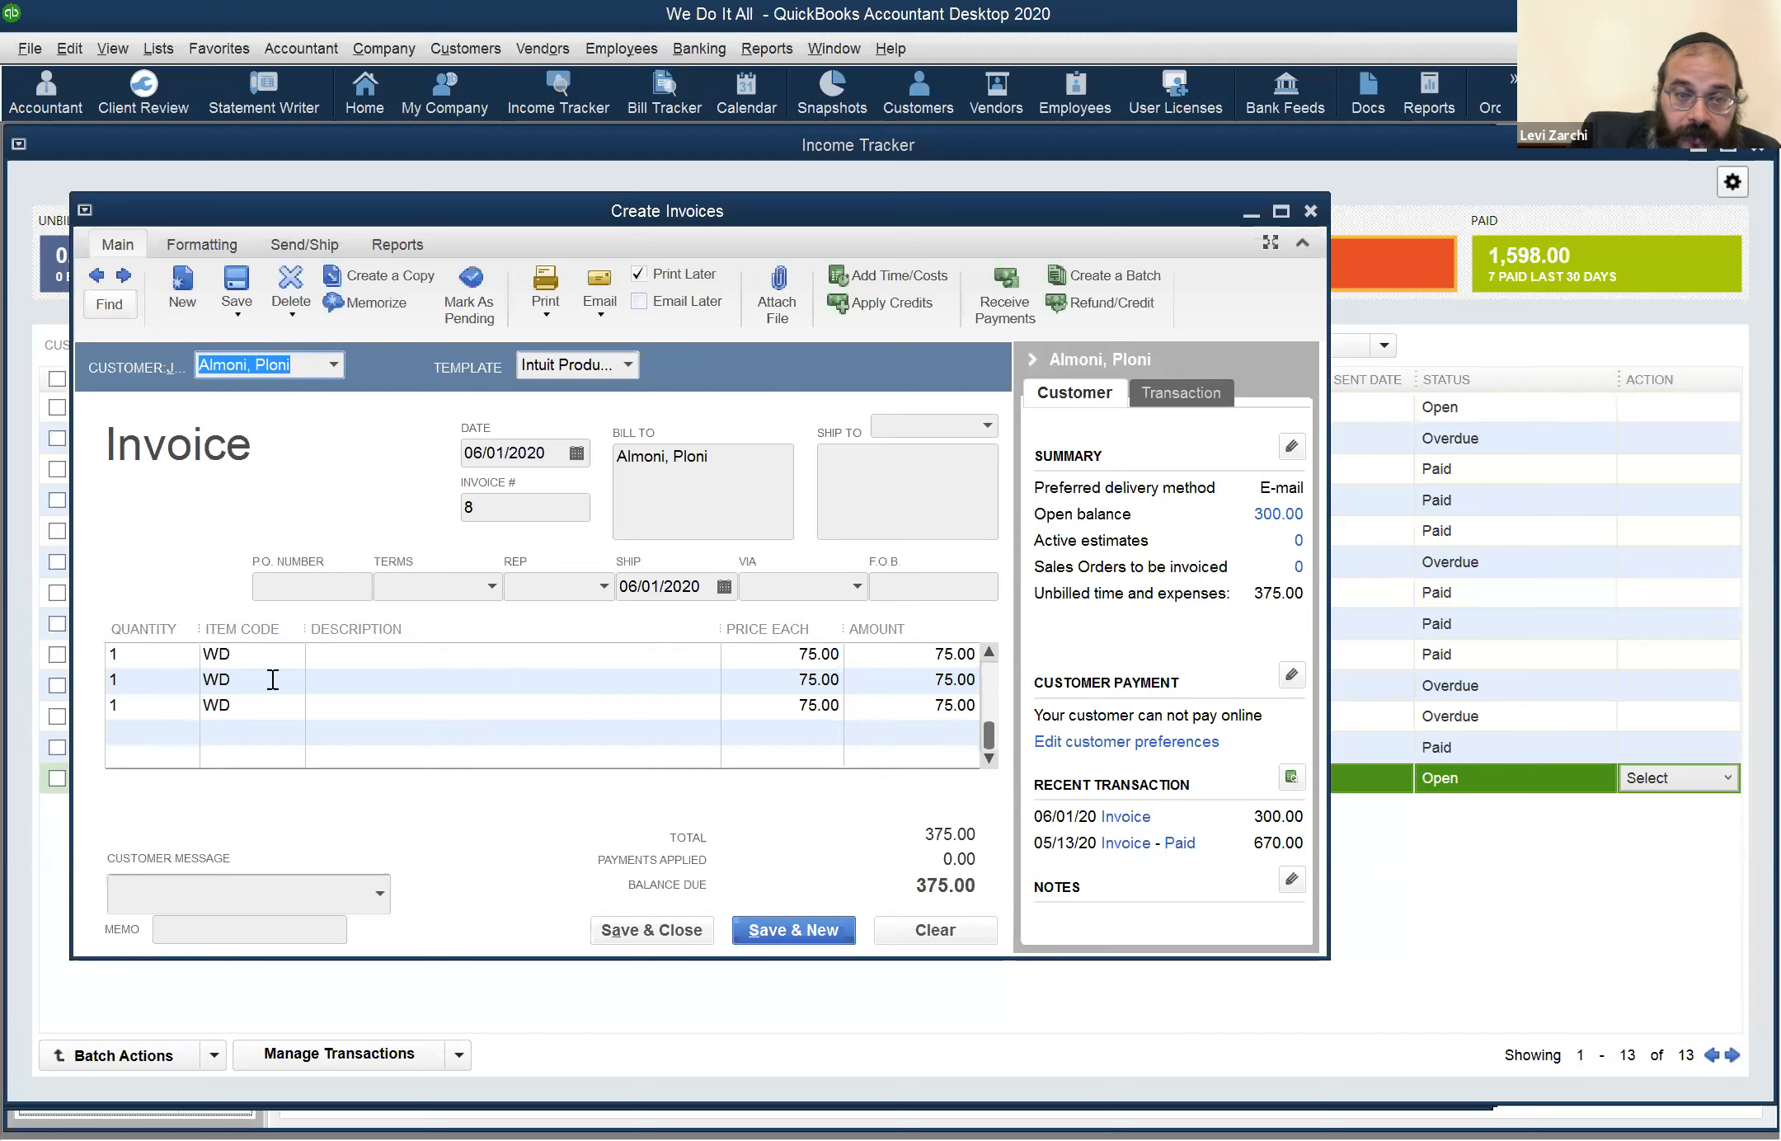
Clear the quantity and item code from the last WD line of the new invoice and recheck the remaining lines
click(183, 701)
double_click(161, 697)
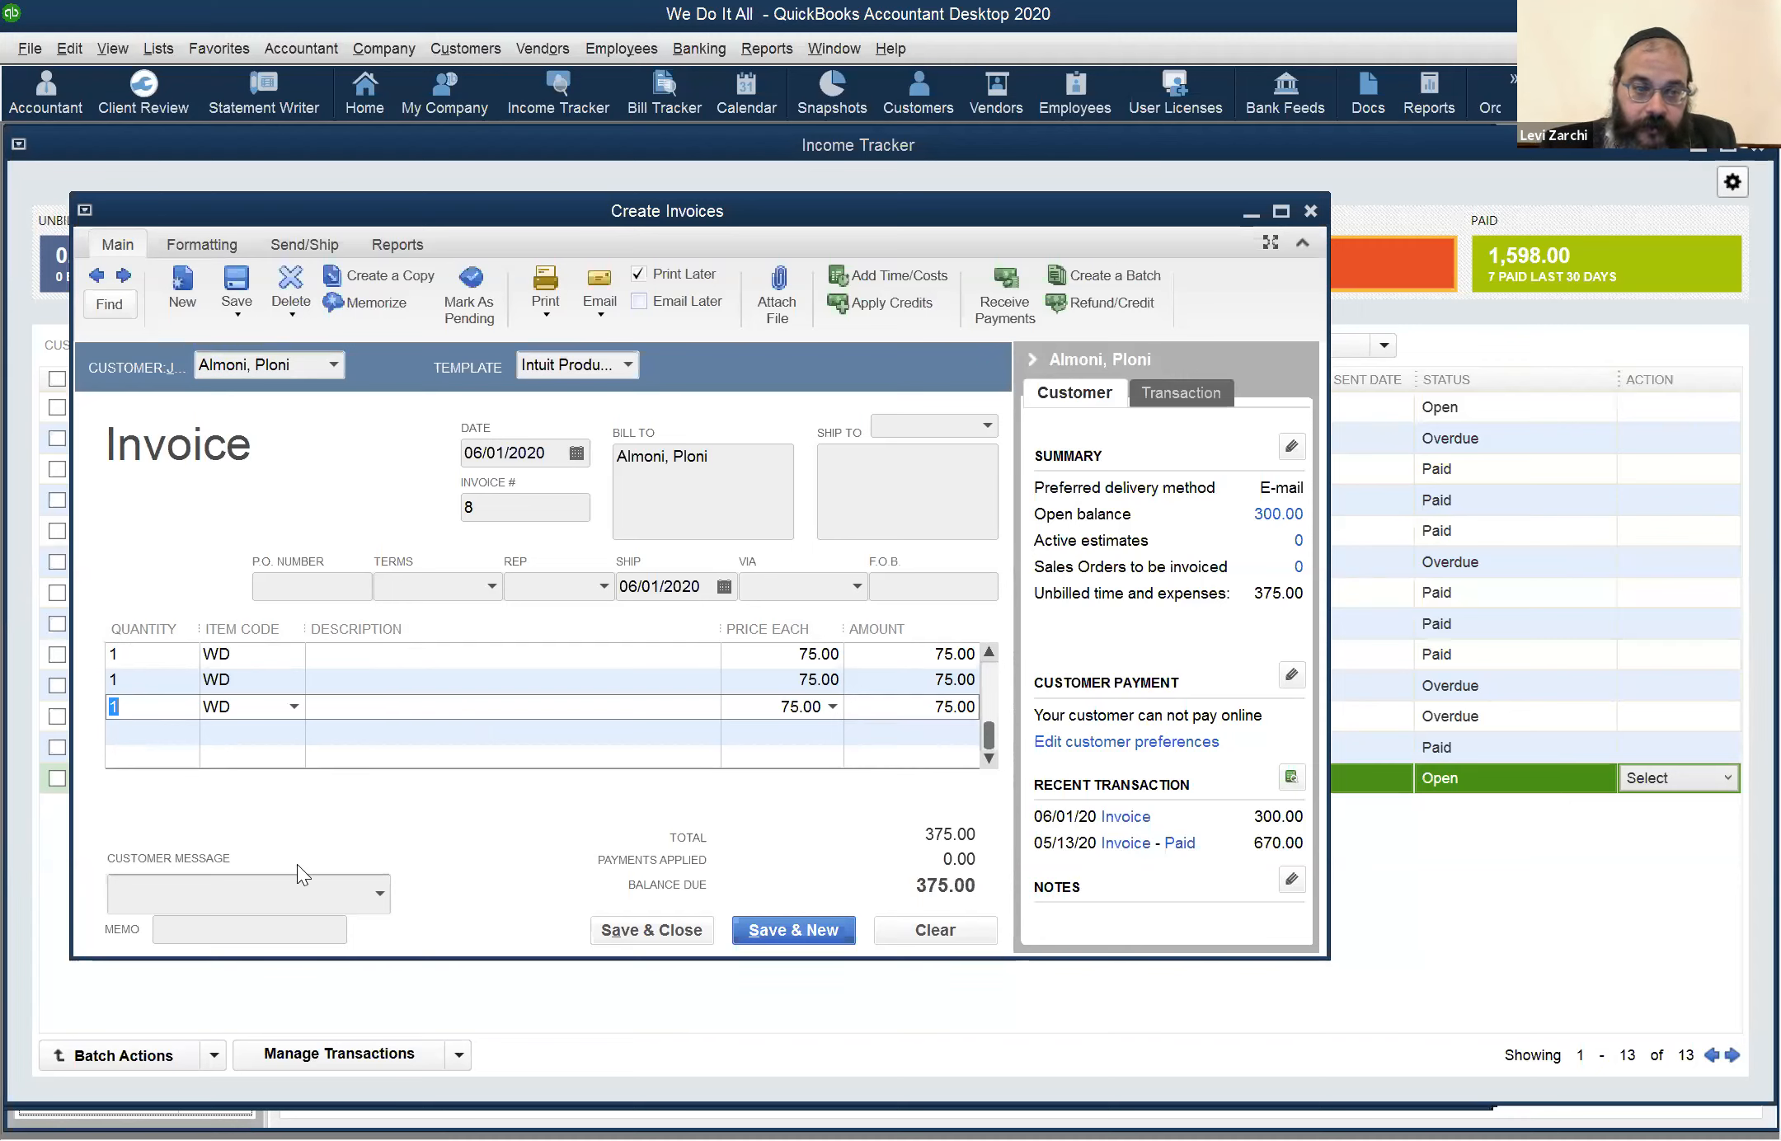
key(BackSpace)
key(Tab)
key(BackSpace)
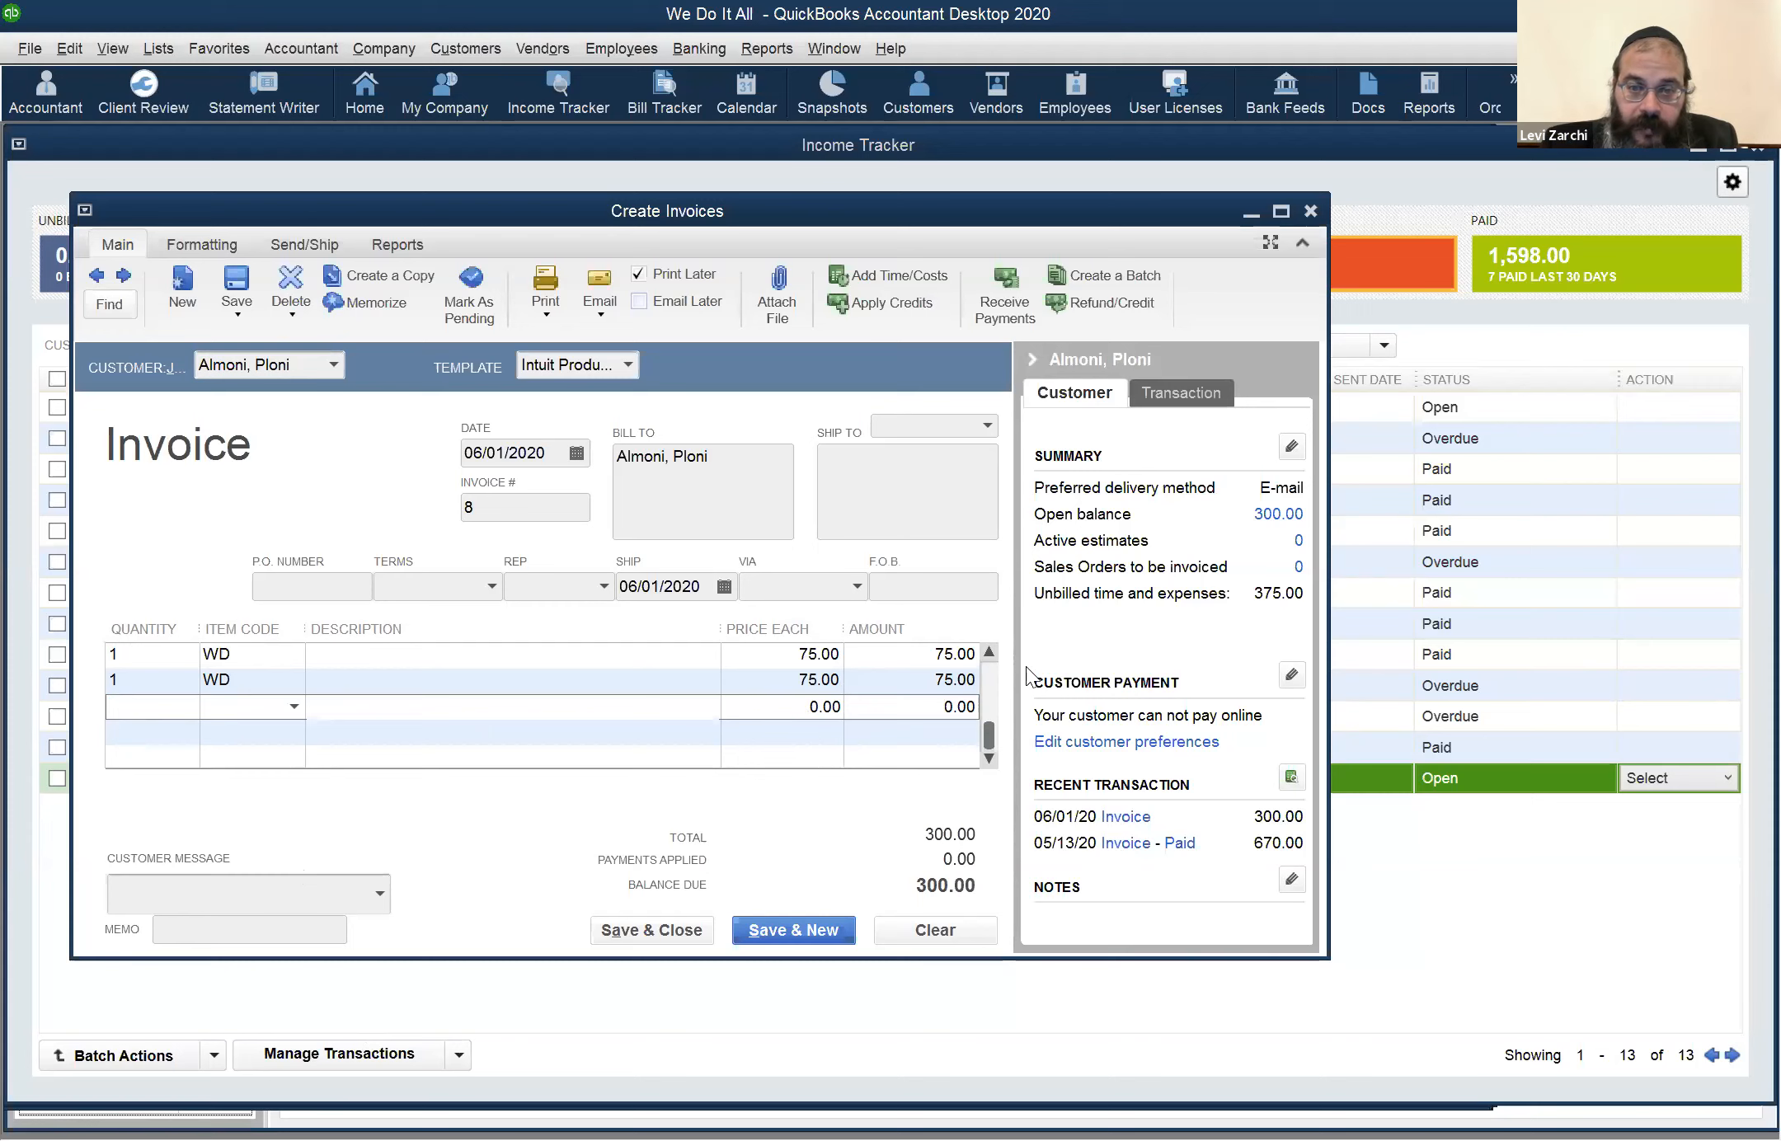
click(990, 651)
click(996, 649)
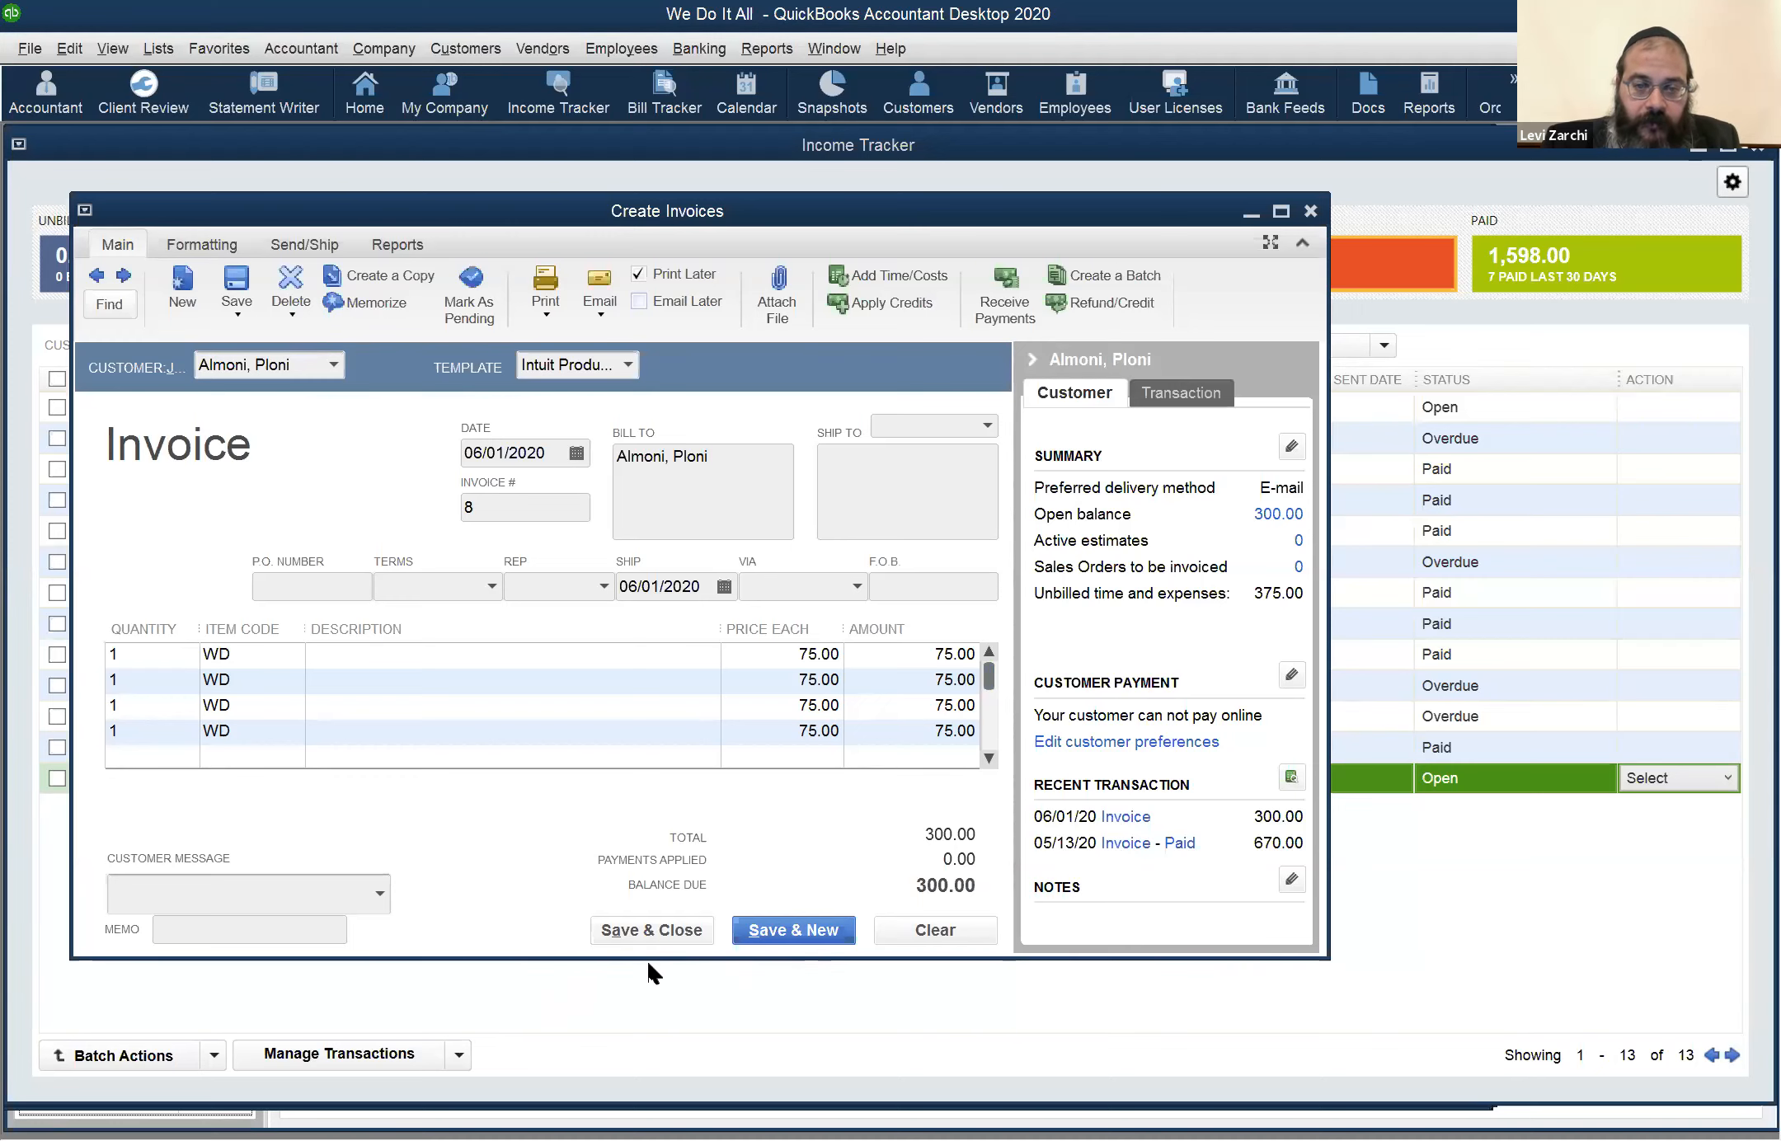
Return to the Income Tracker and compare the 6/1/2020 invoice amount with the same customer's Time & Expense entry
click(1457, 837)
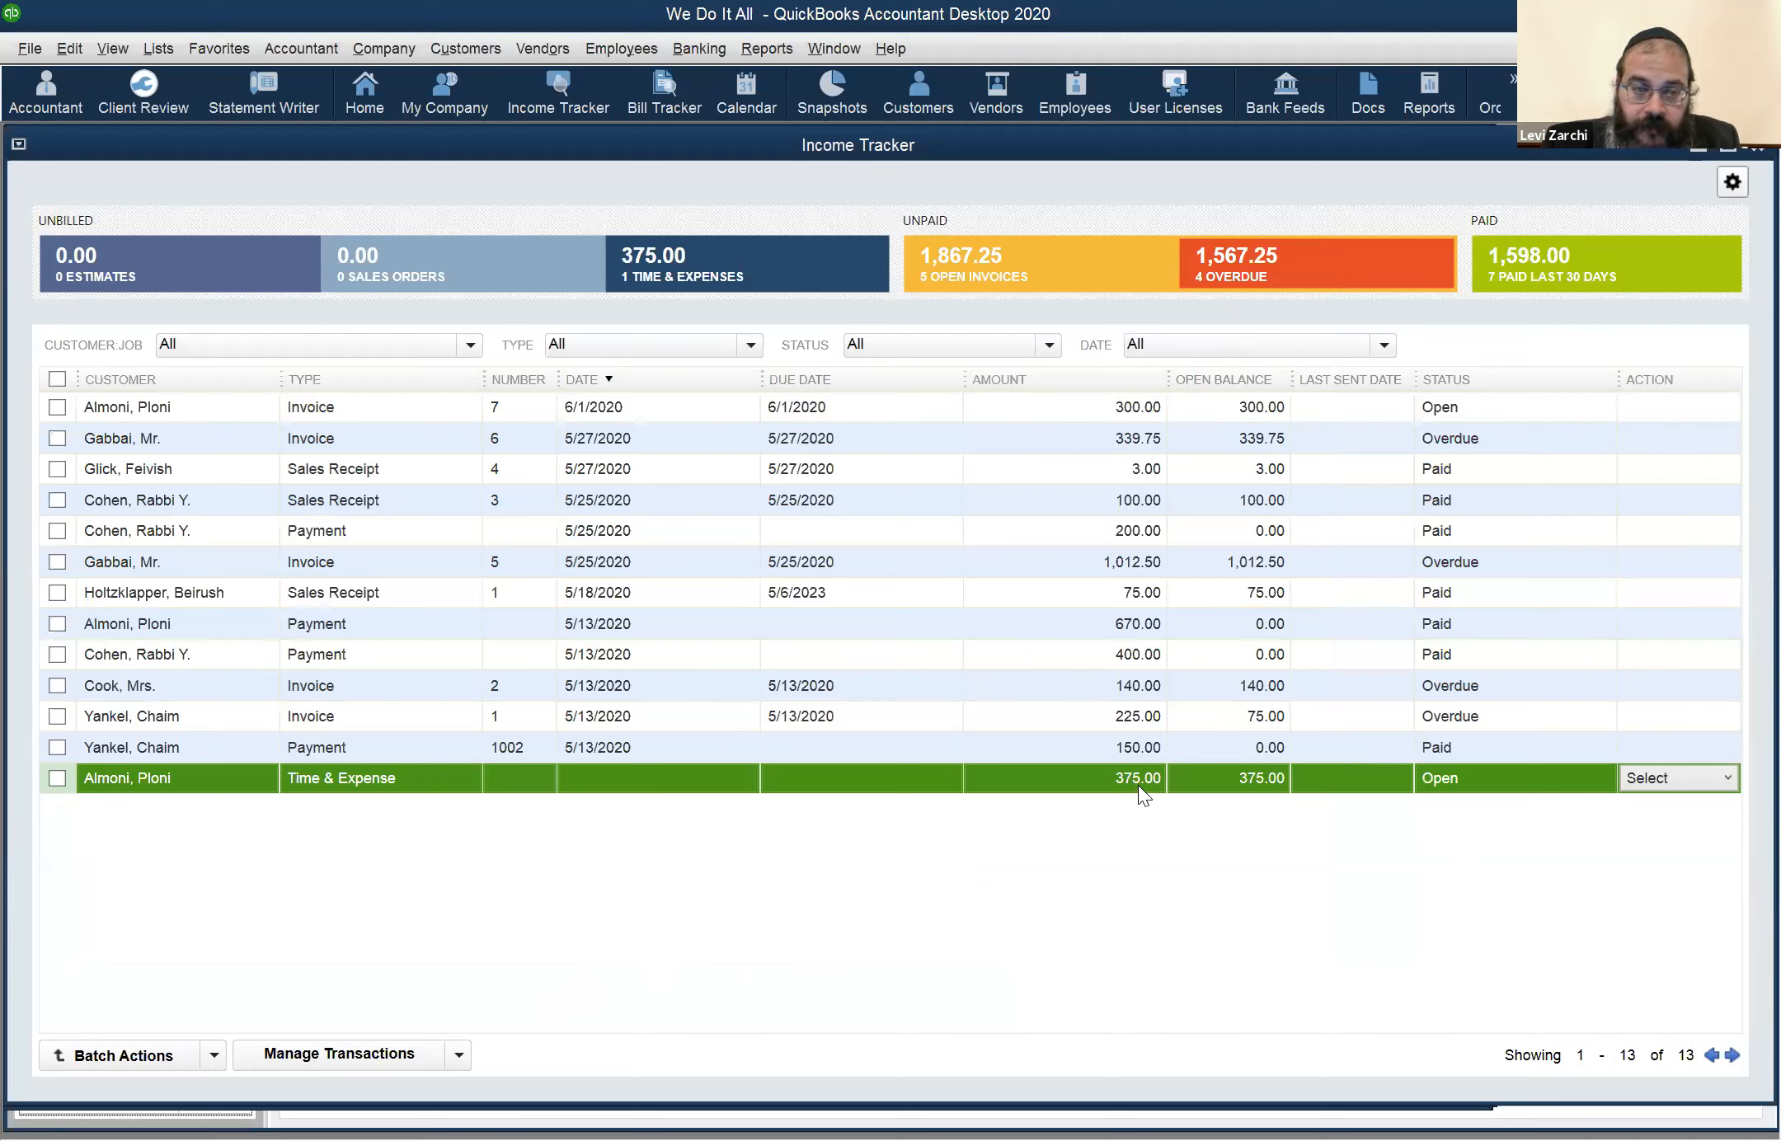
click(1152, 408)
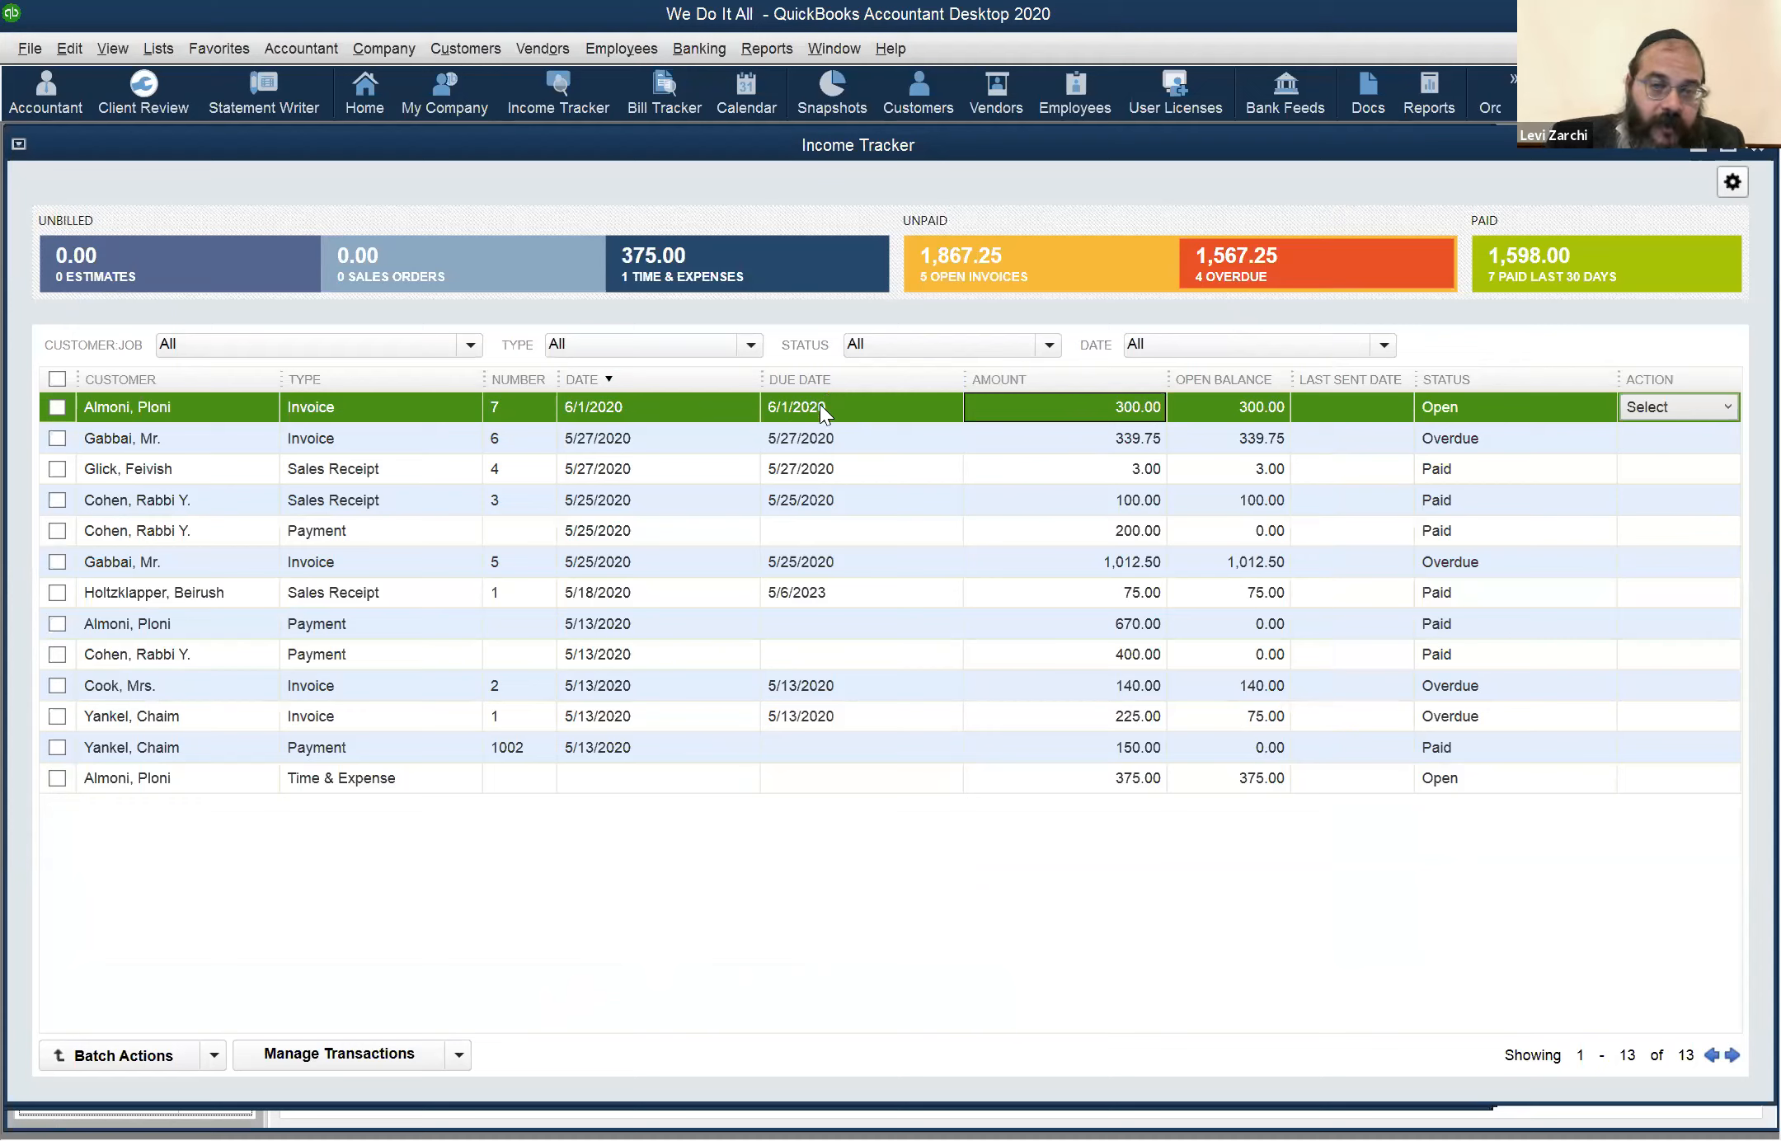
click(1120, 782)
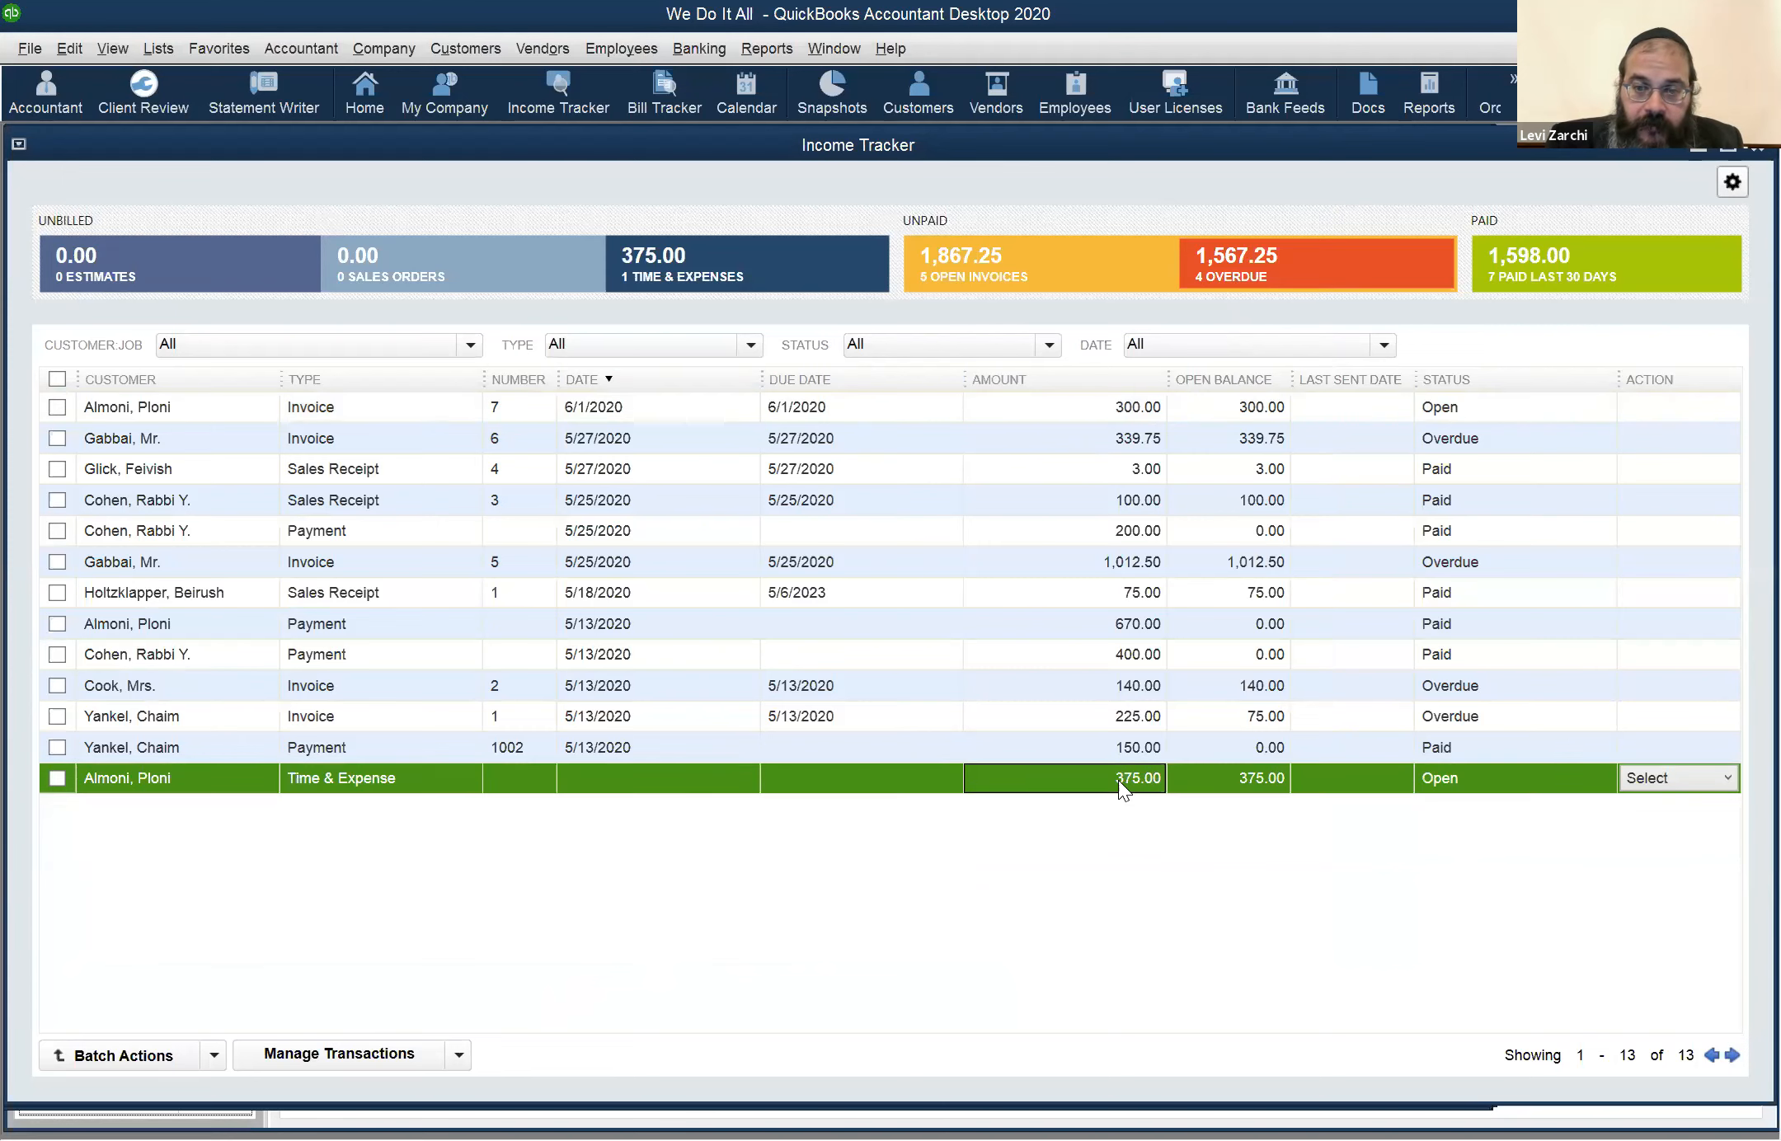
click(1119, 403)
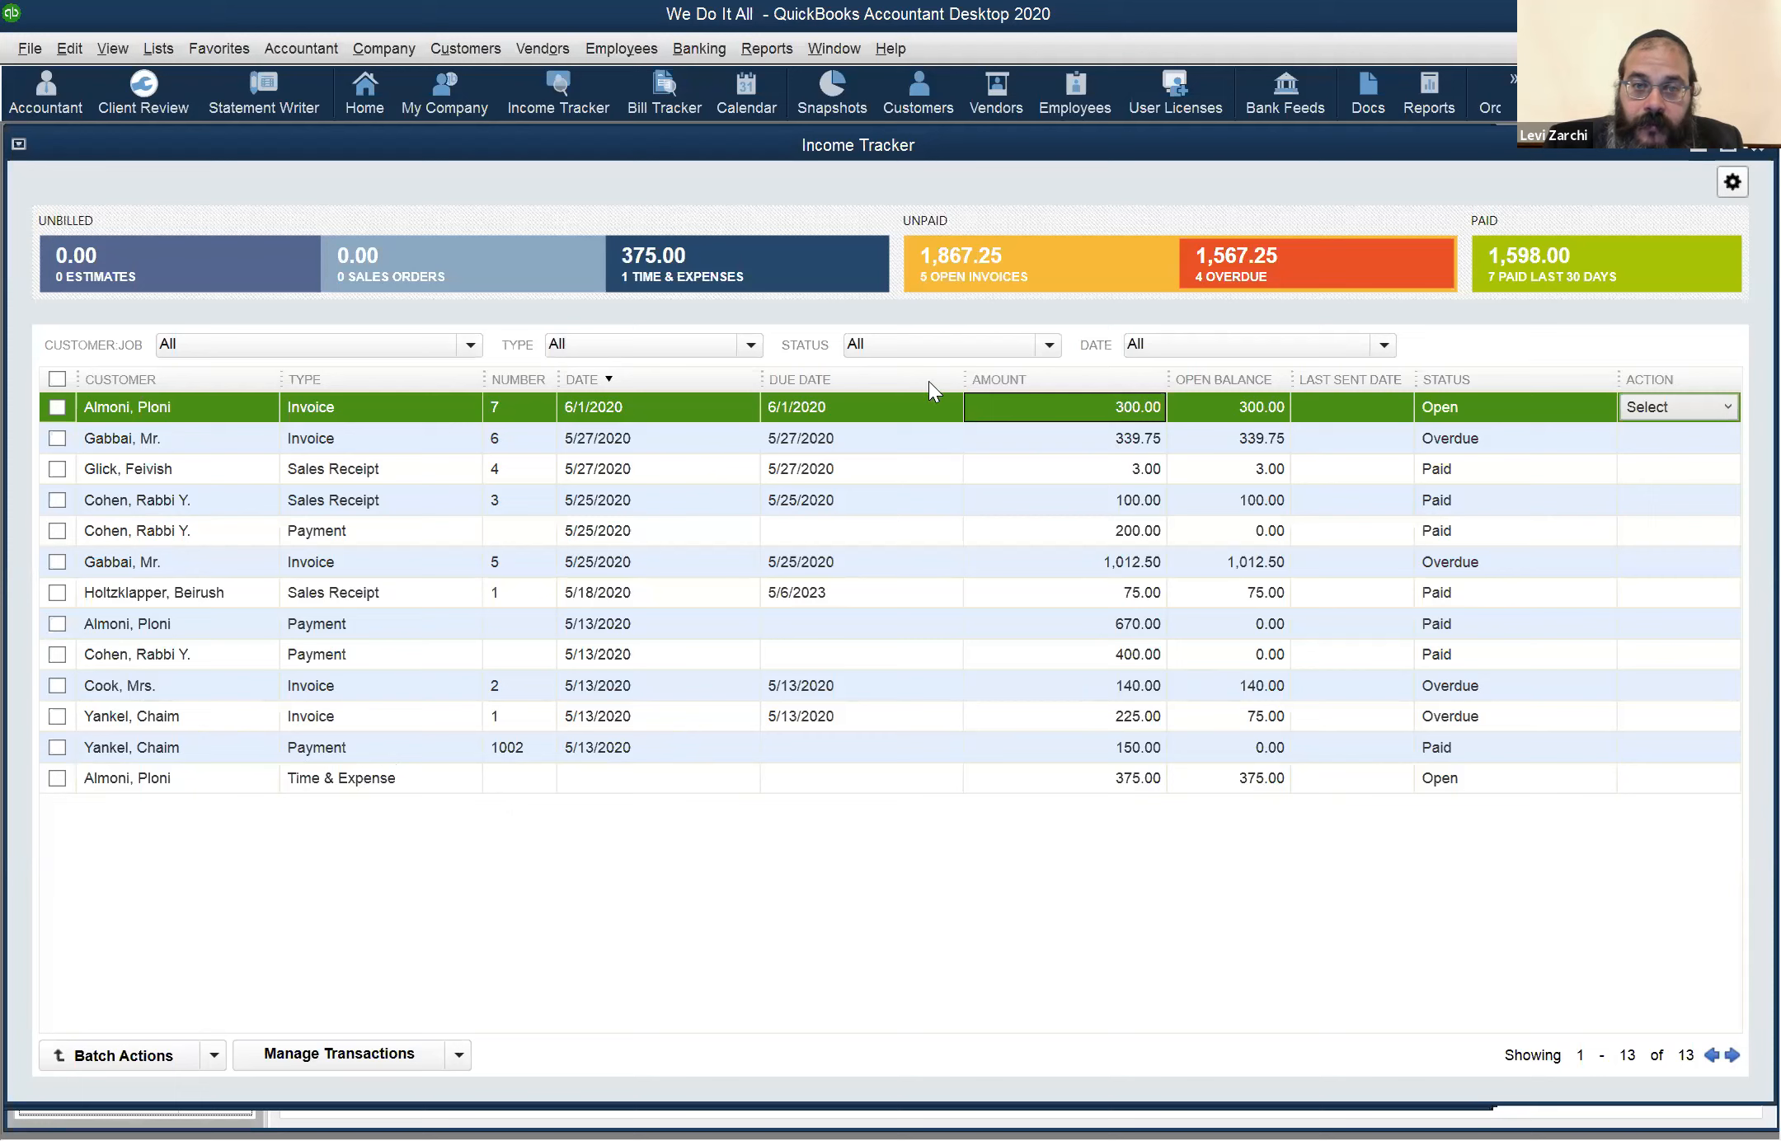
click(142, 743)
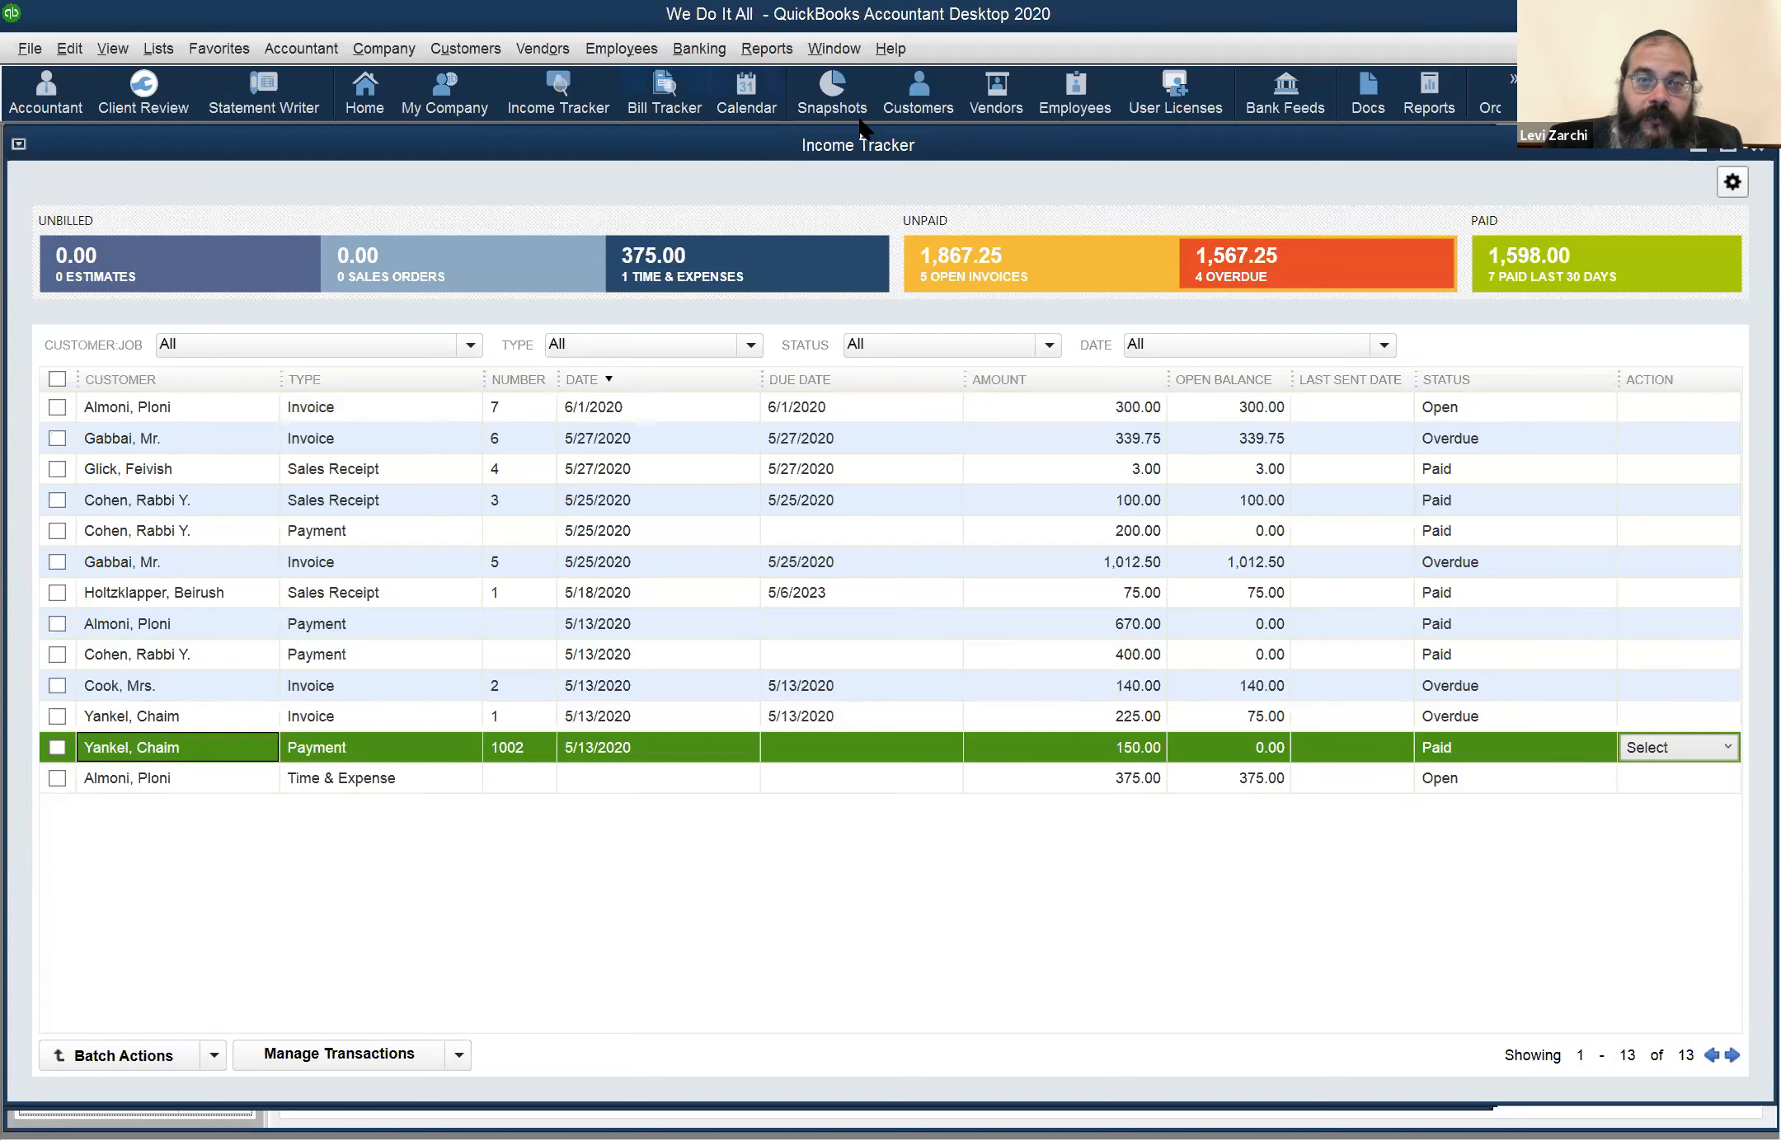
Open the customer's 06/01/2020 invoice from the Customer Center, review its line amounts, and close it
click(907, 105)
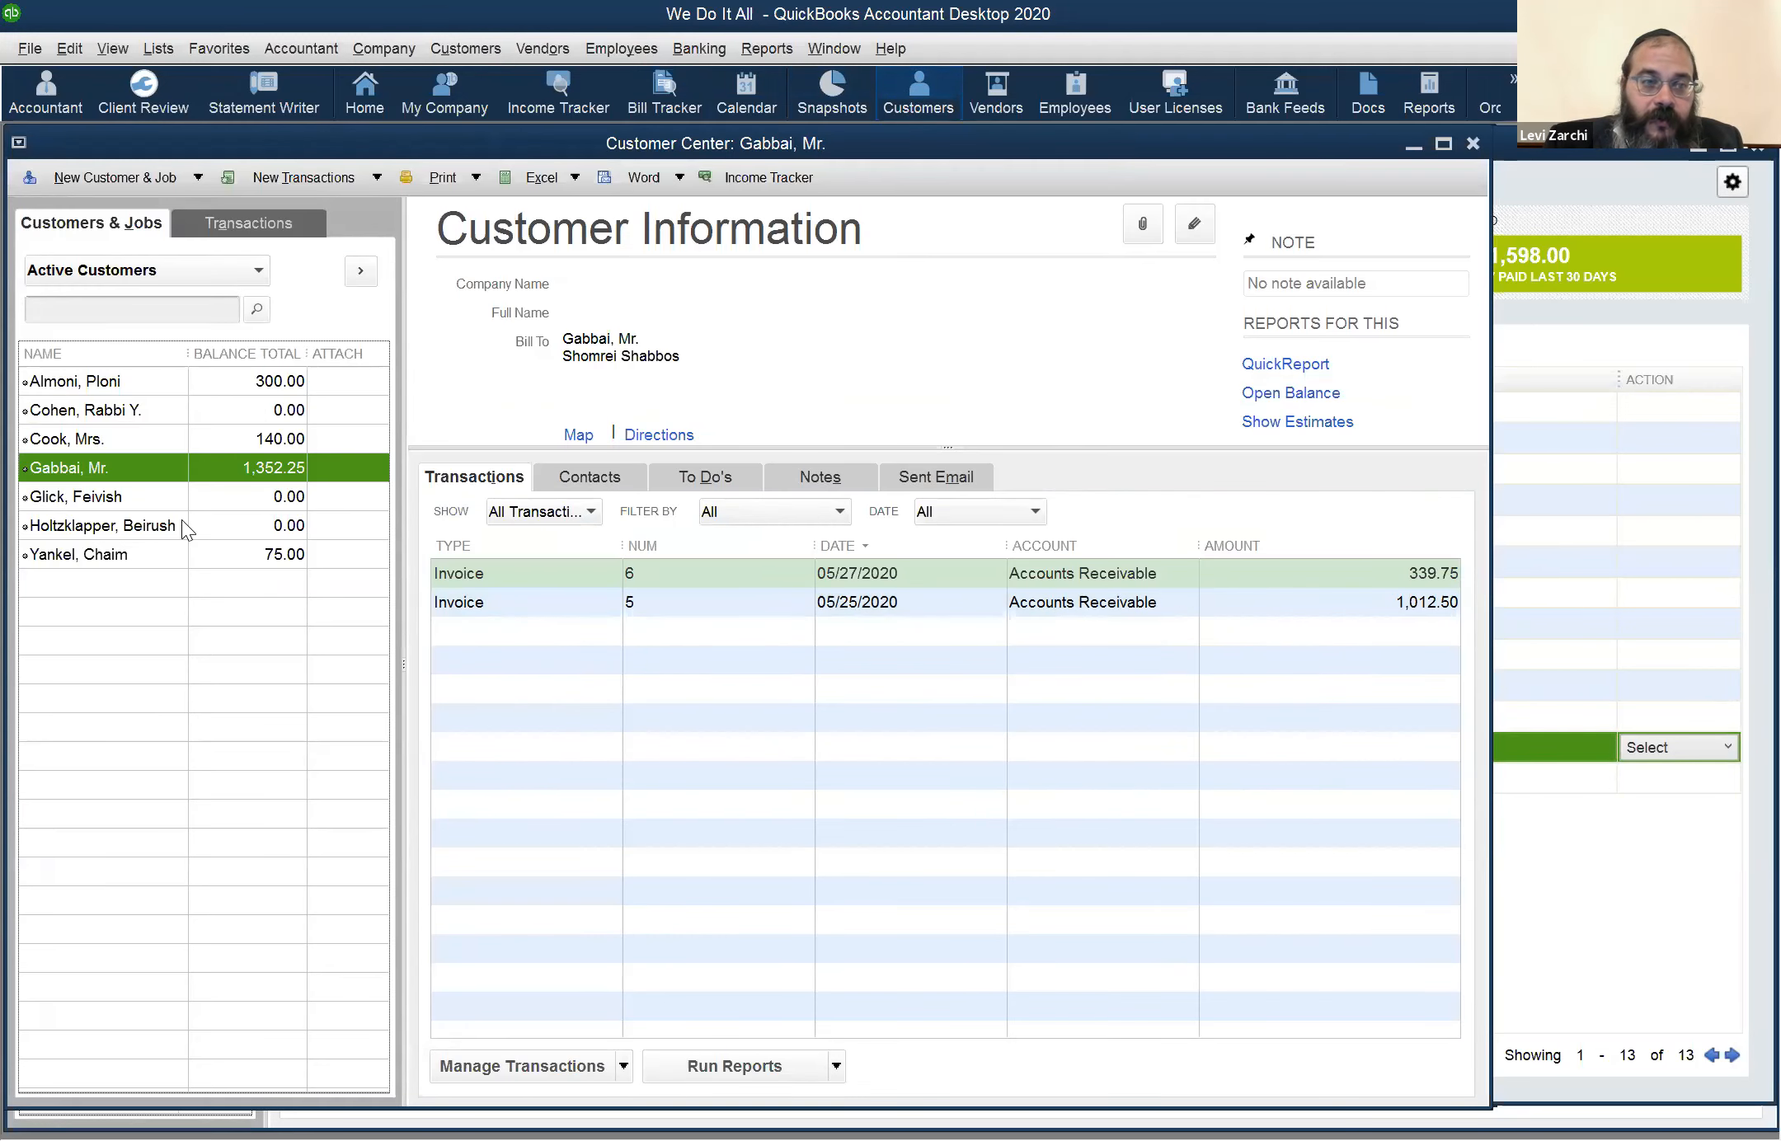
click(131, 381)
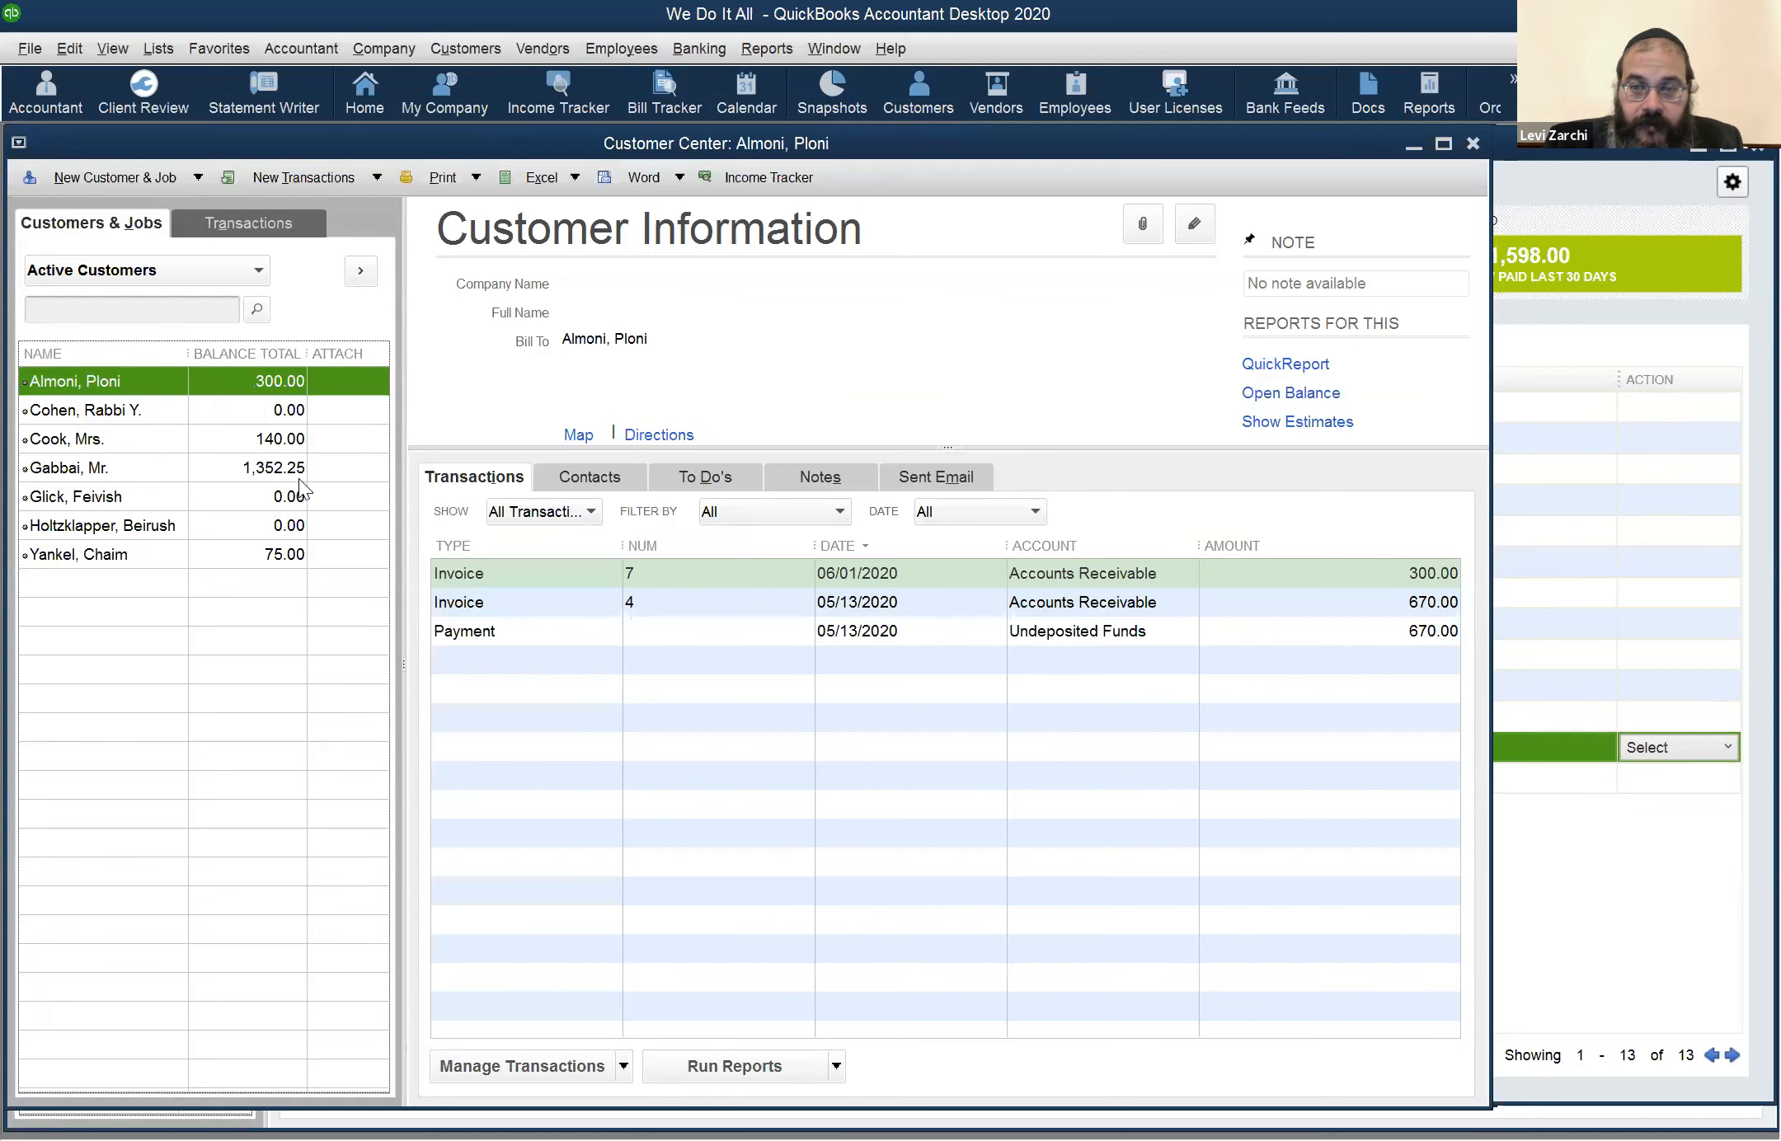
double_click(680, 569)
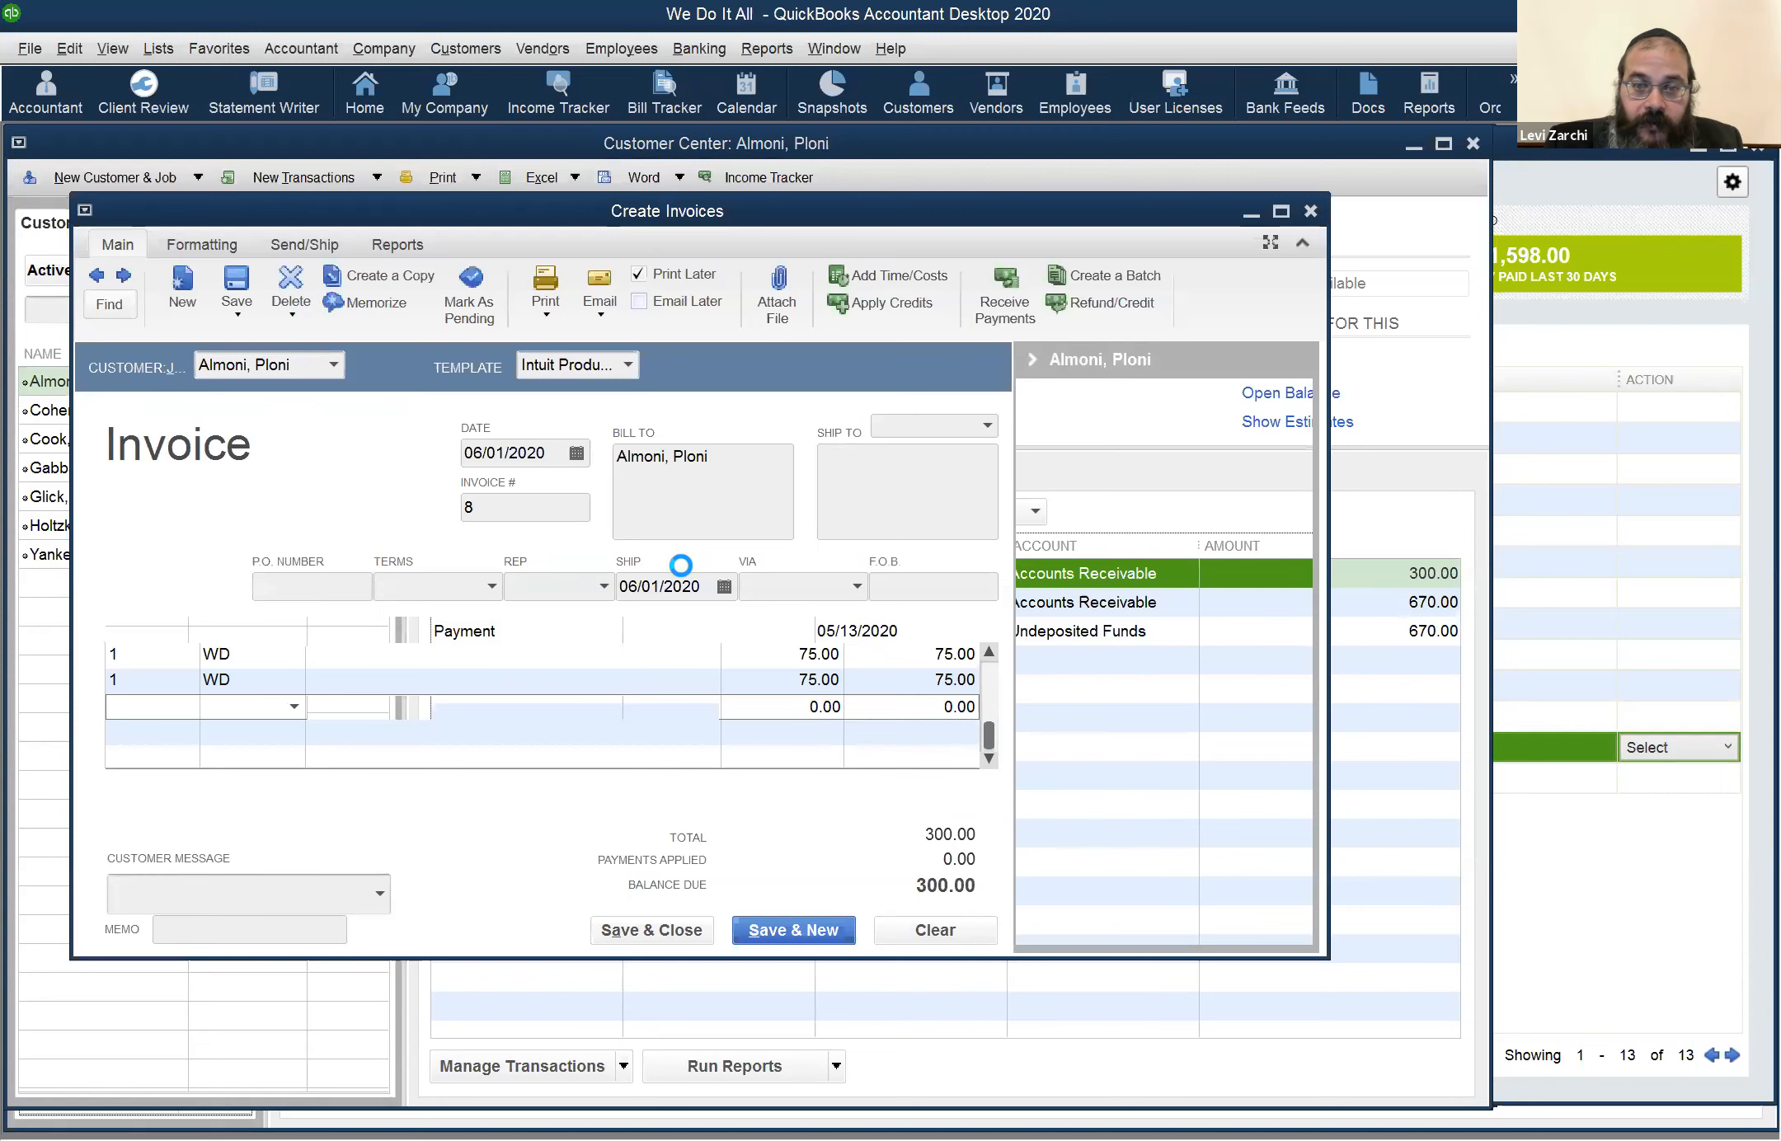
click(1280, 211)
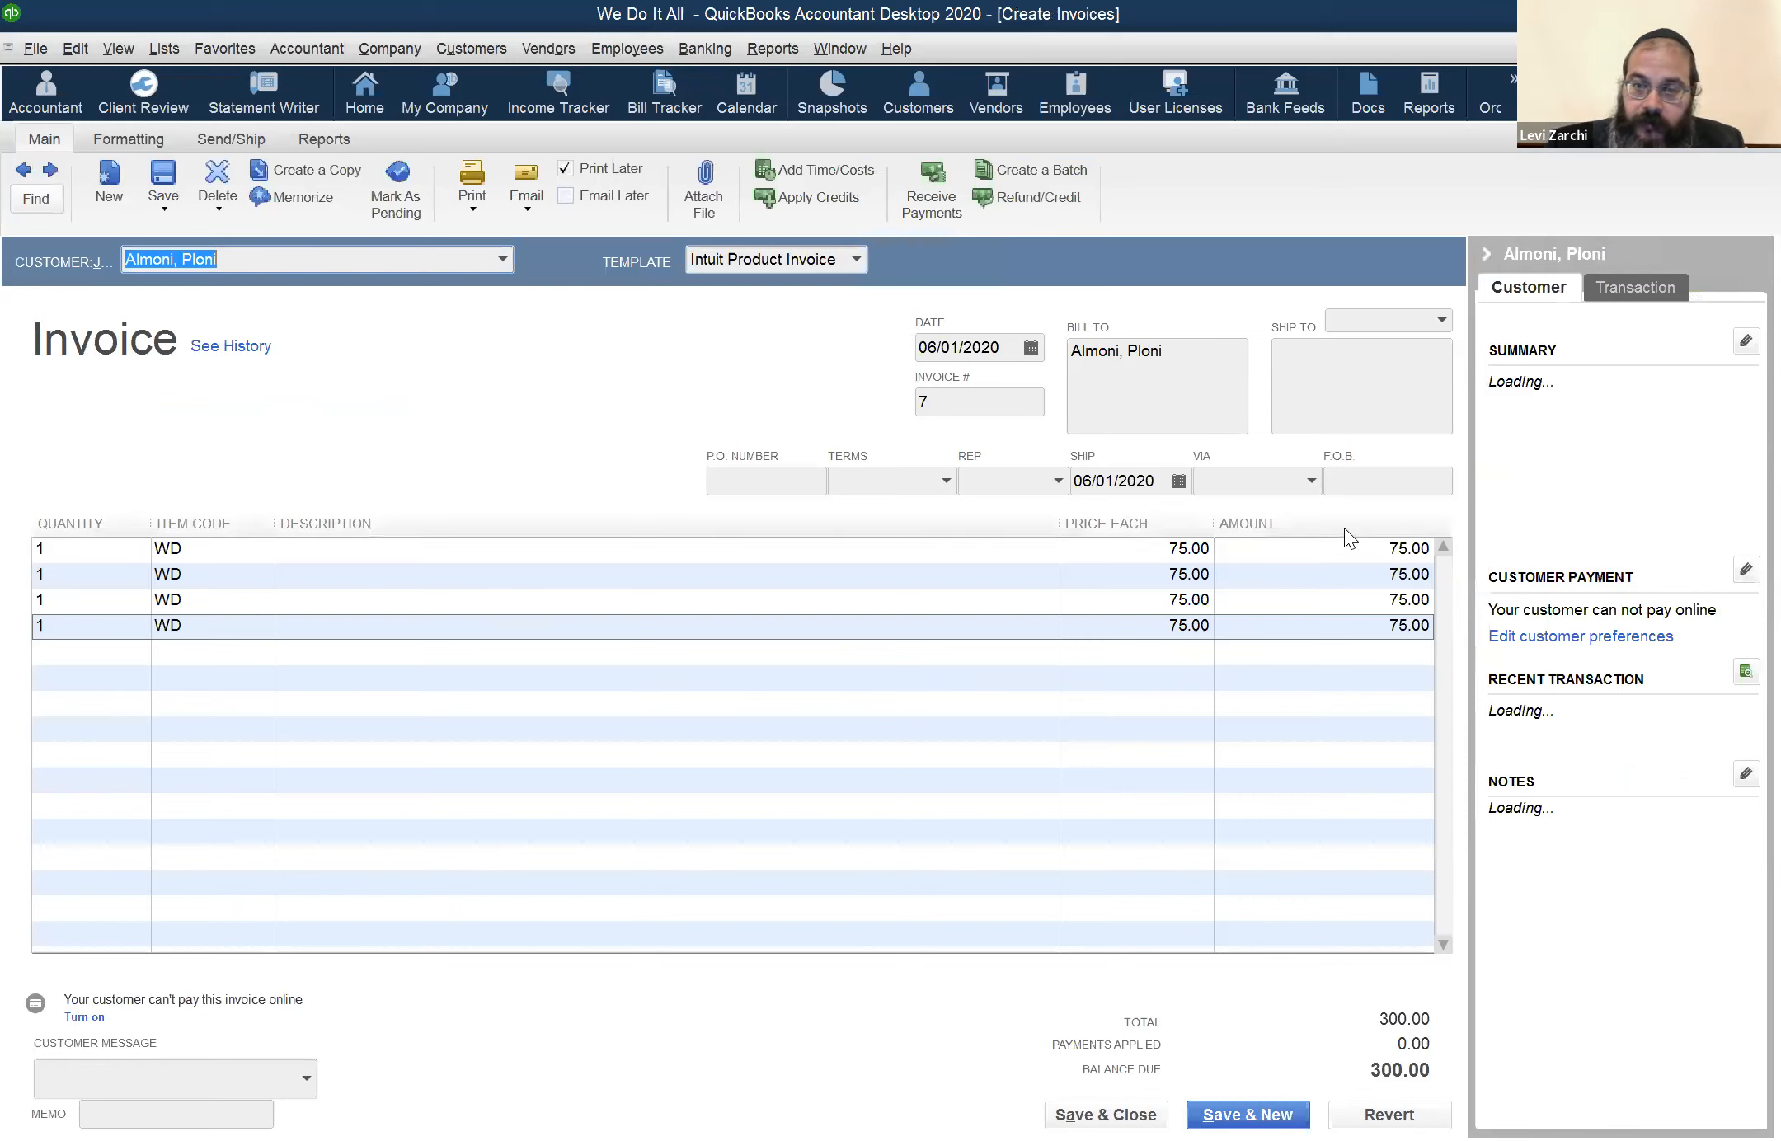
click(1348, 529)
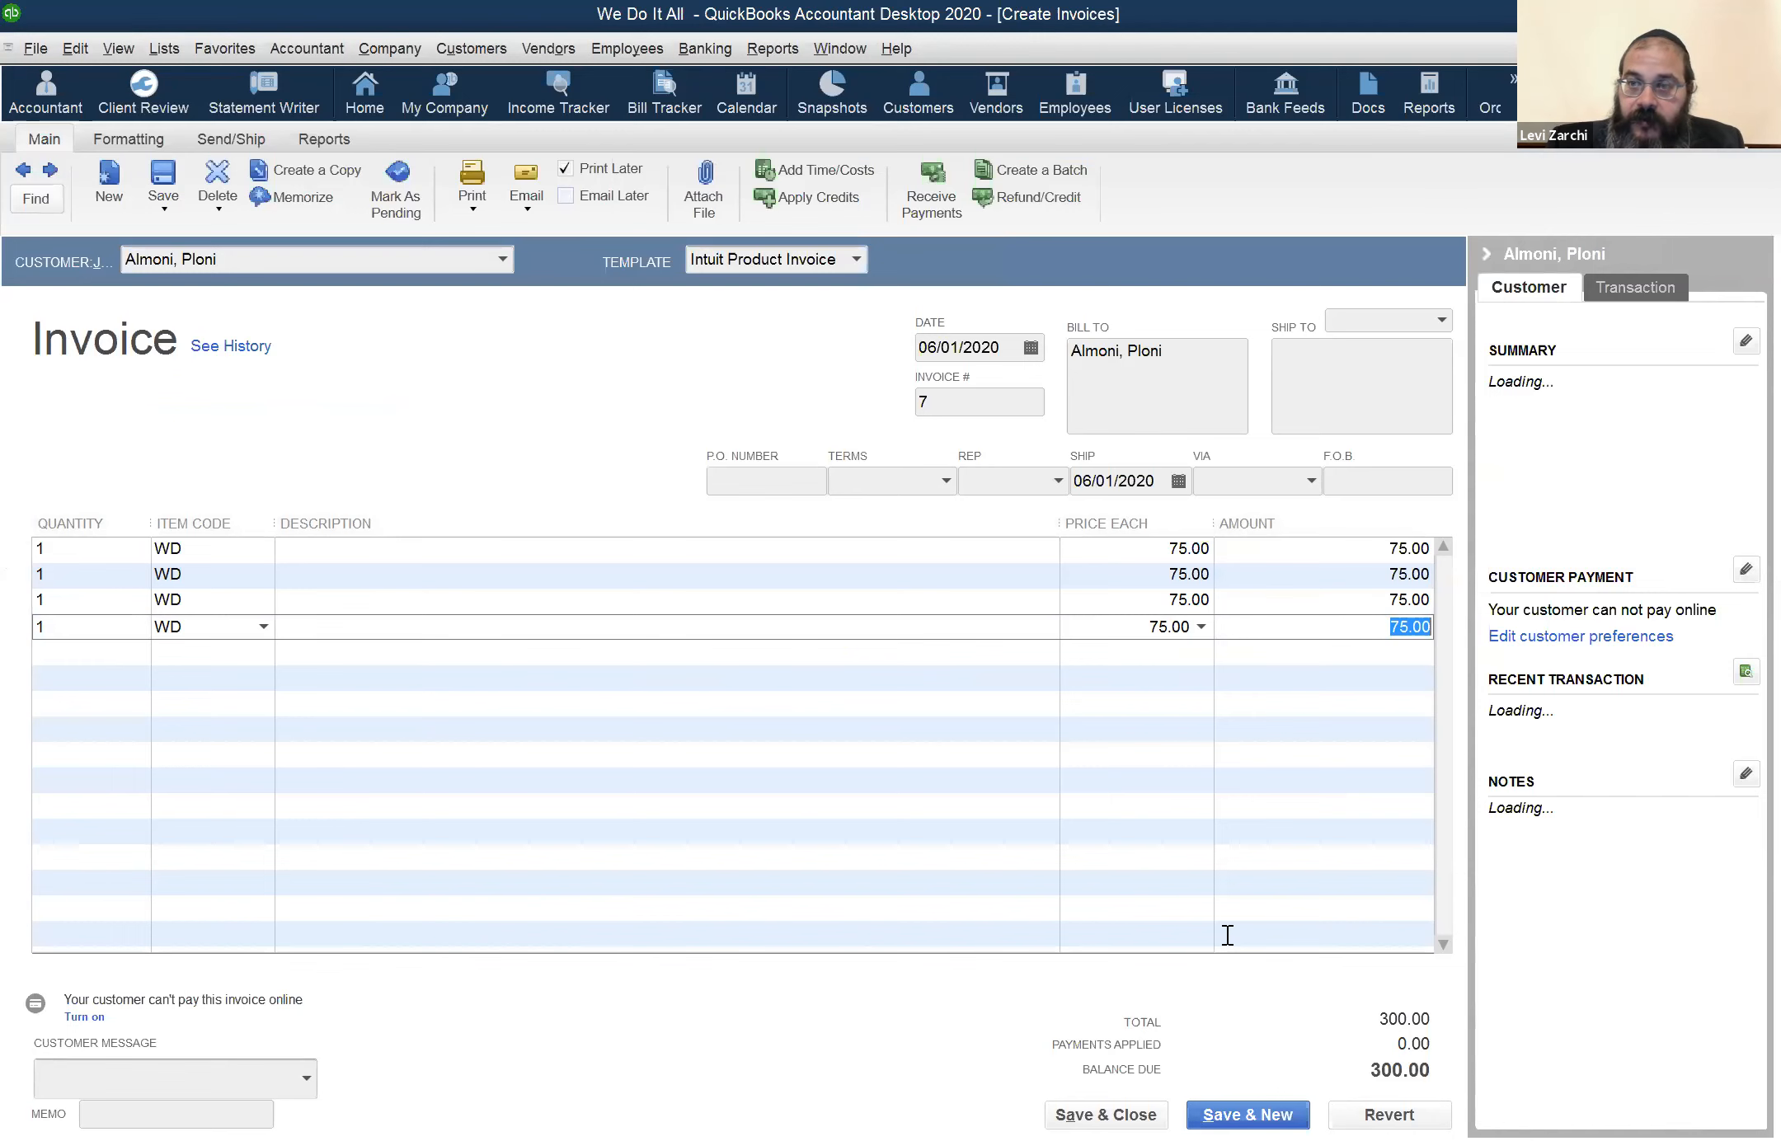
key(alt+a)
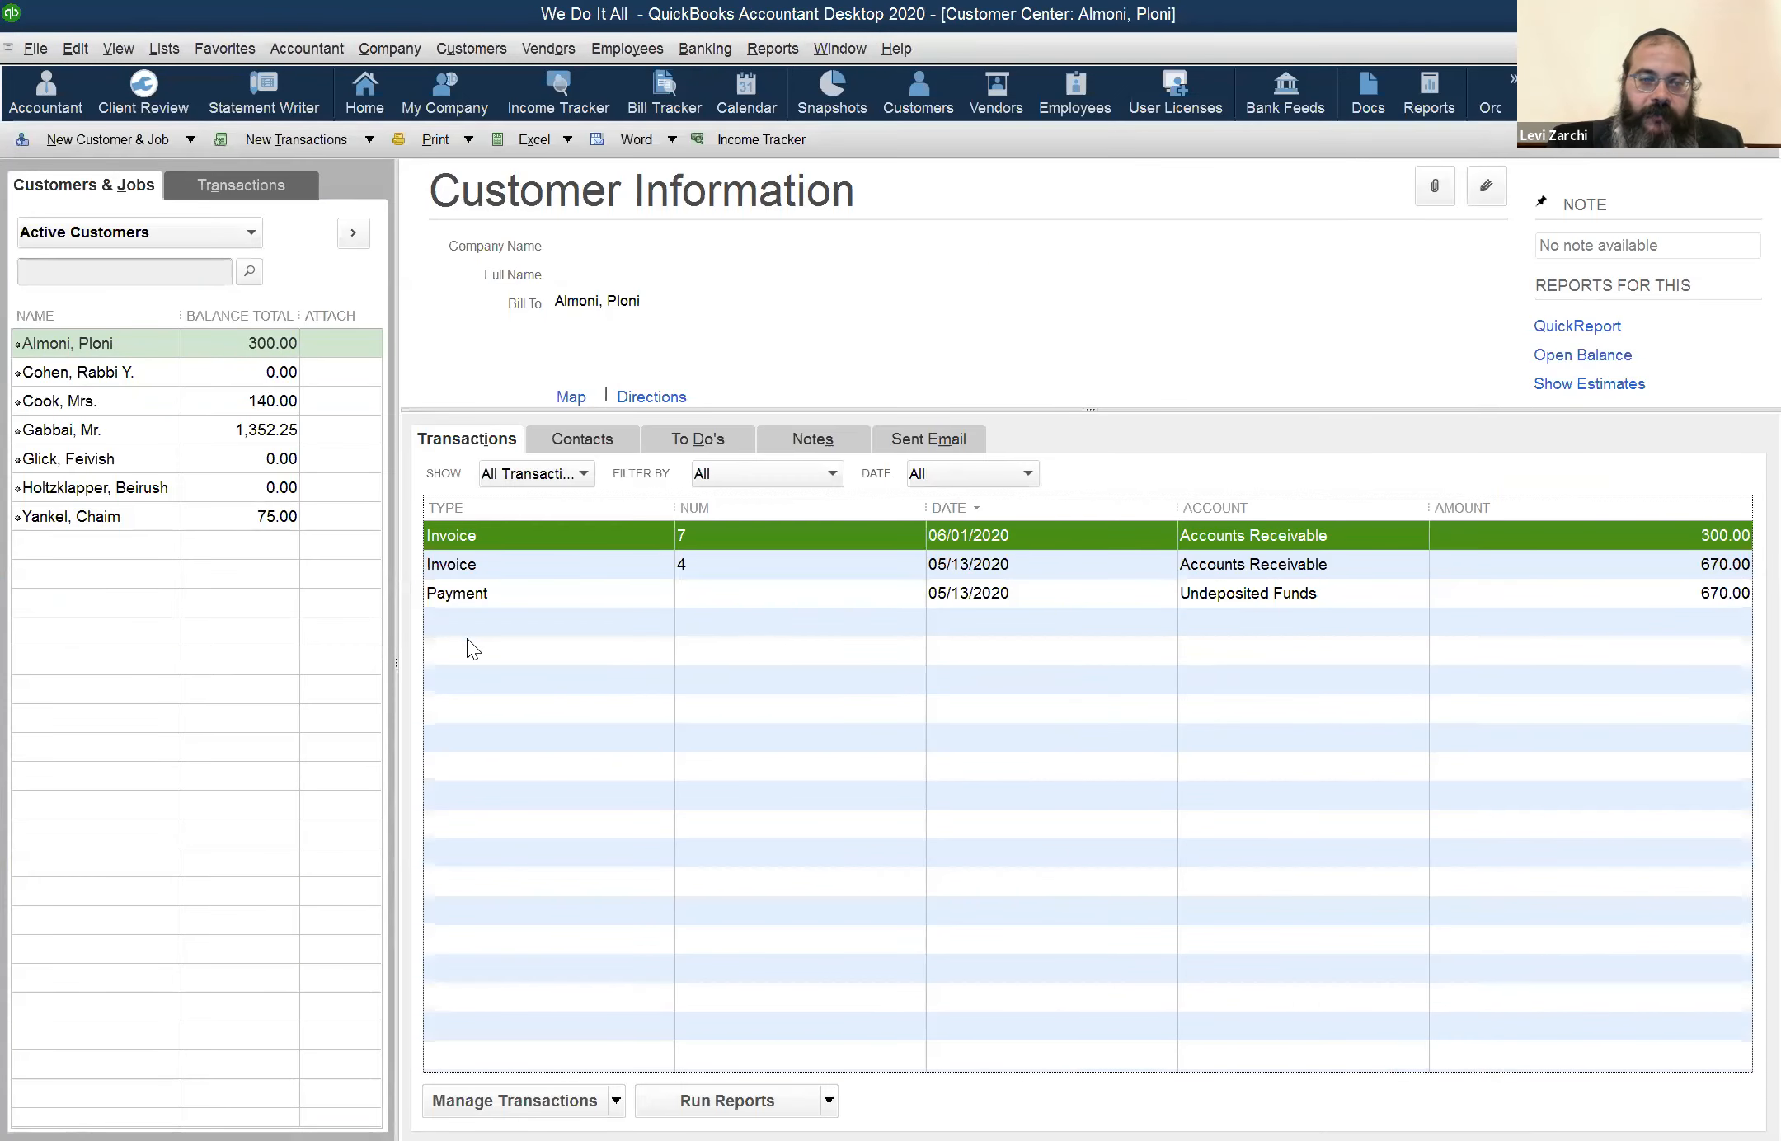
Open the employee's weekly timesheet for May 18 to May 24, review the hours, and close it
click(759, 50)
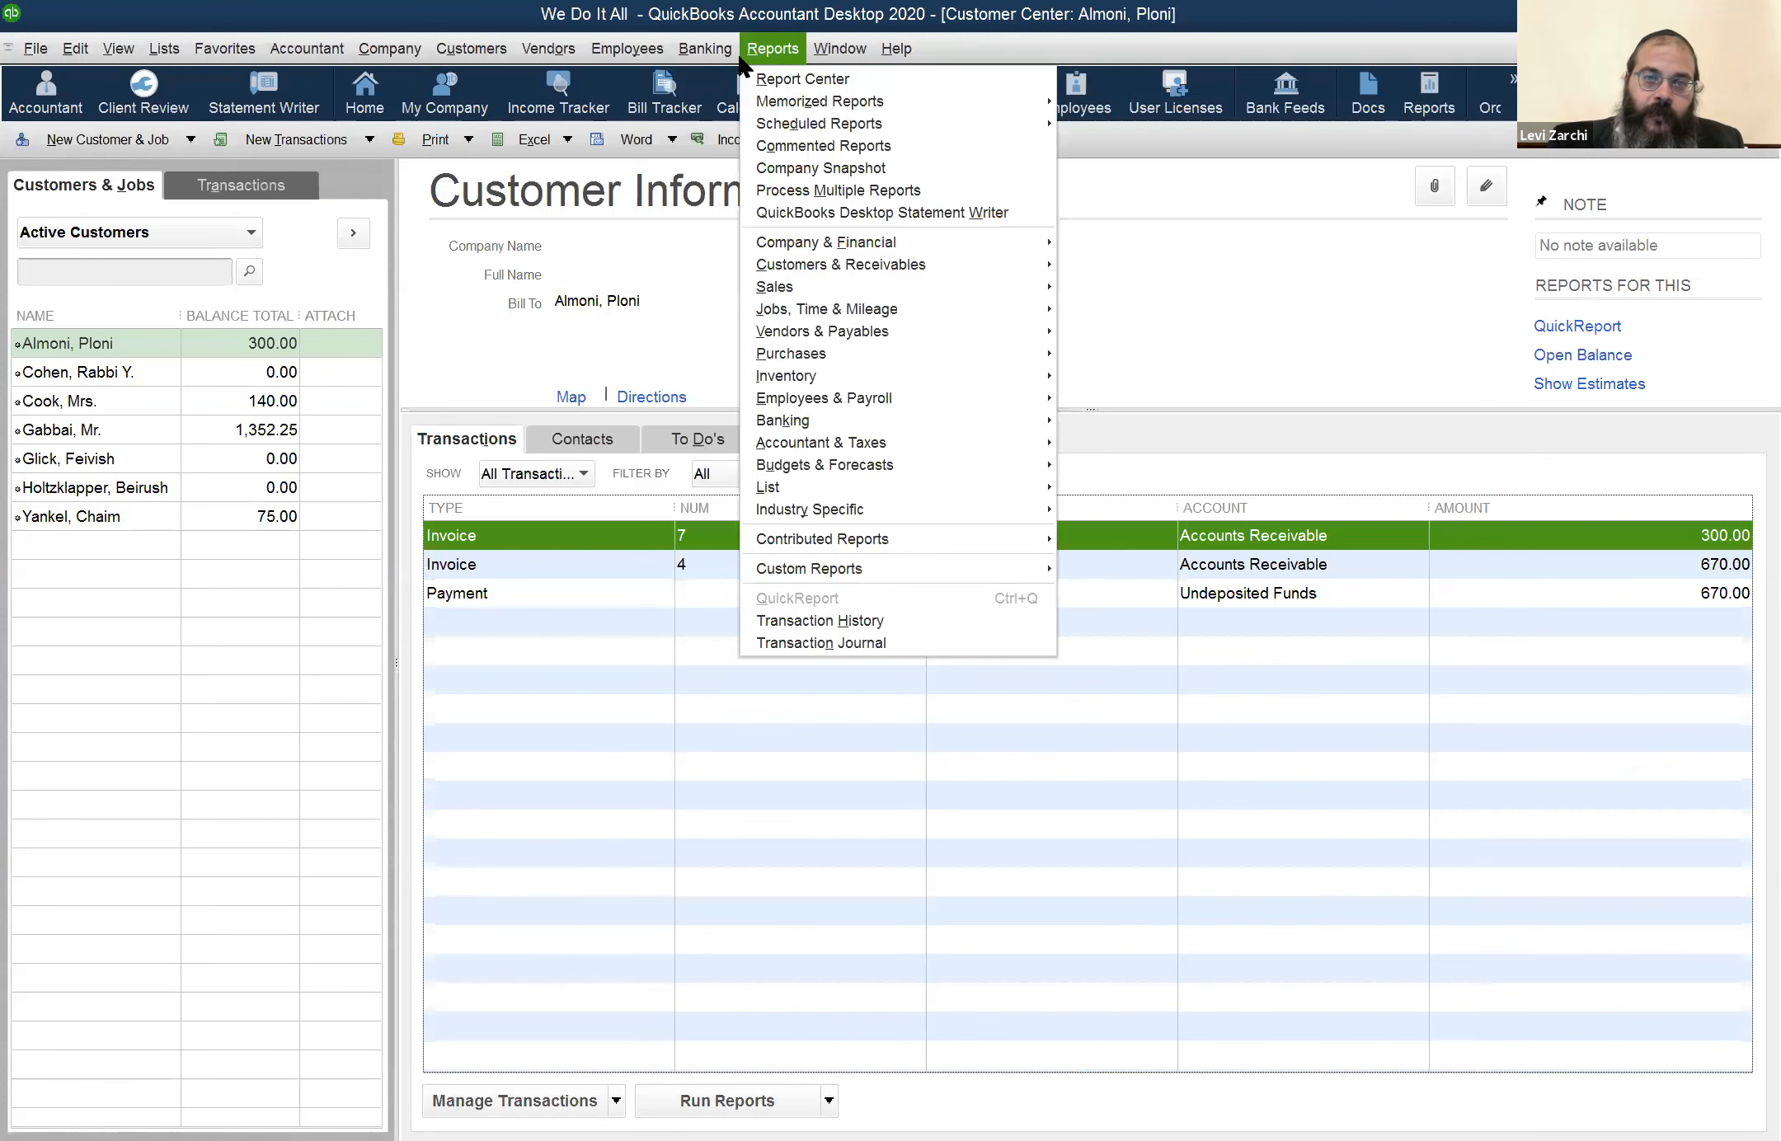
mouse_move(724, 51)
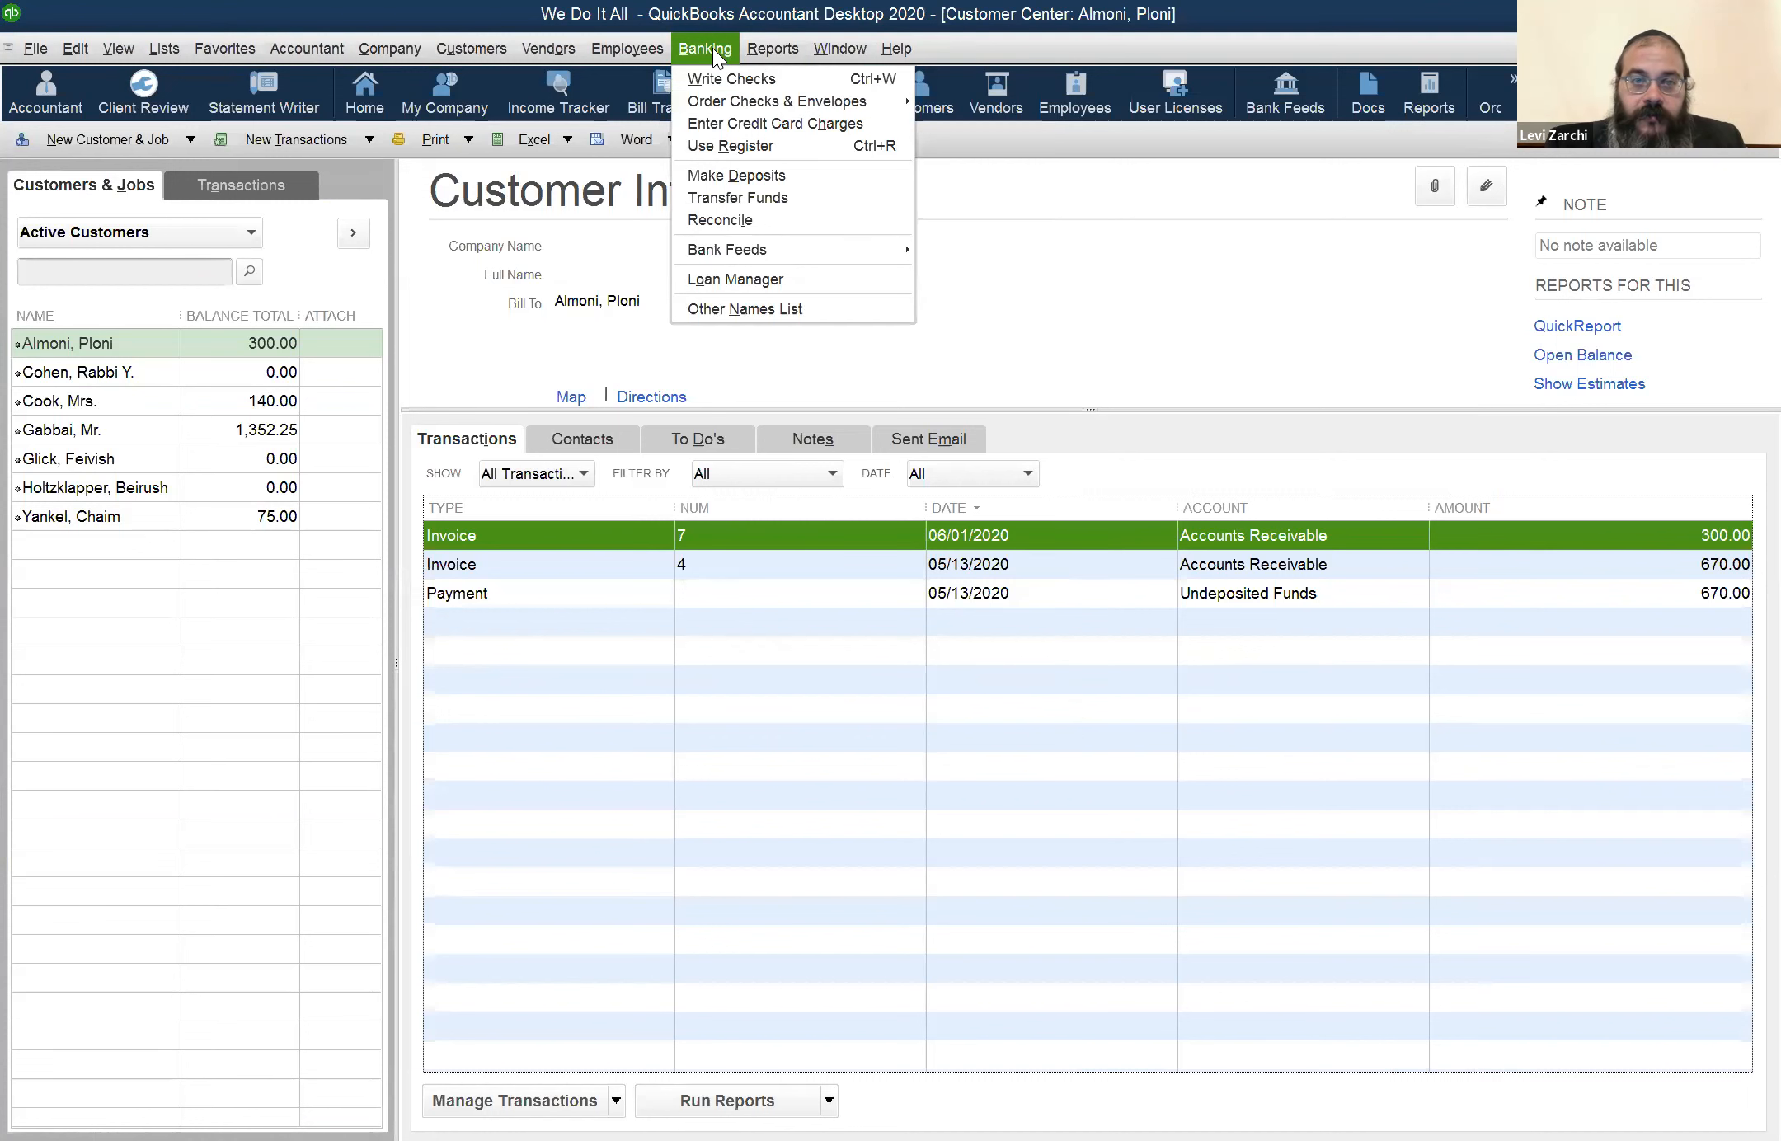
mouse_move(627, 49)
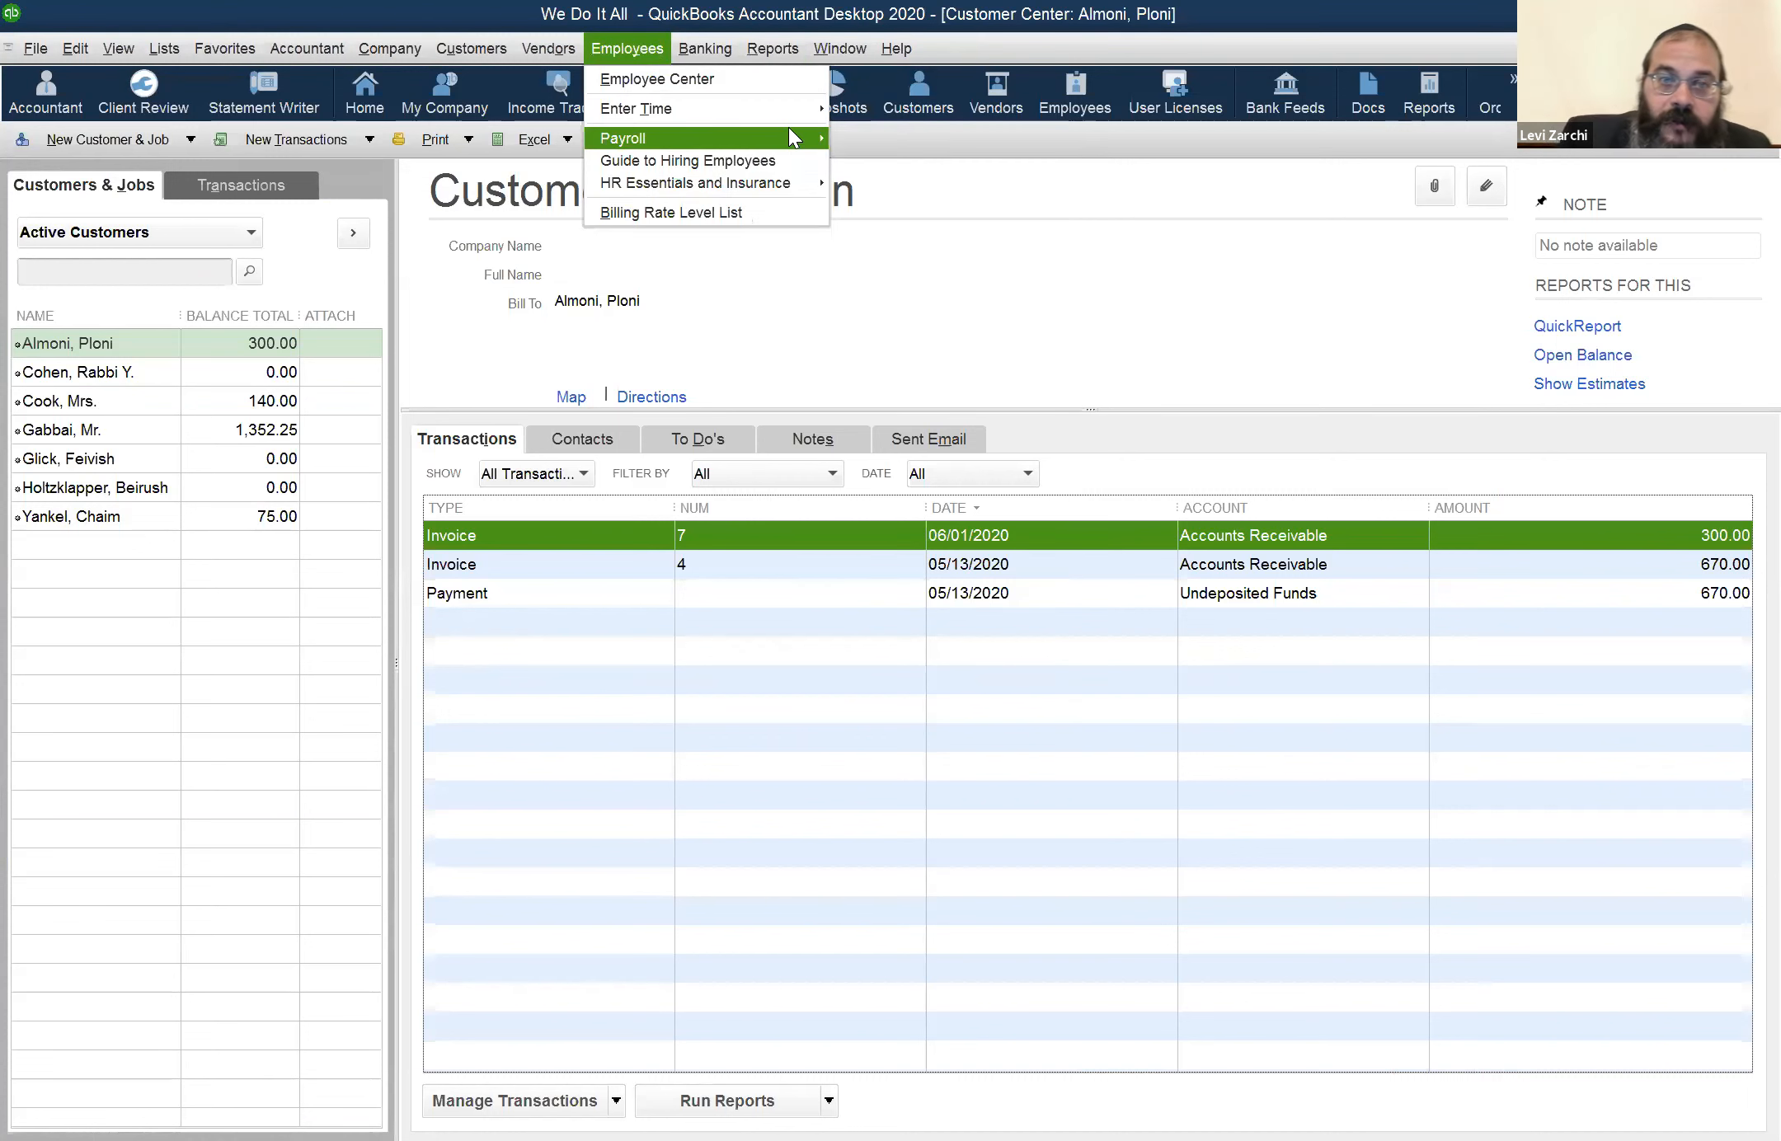
mouse_move(814, 109)
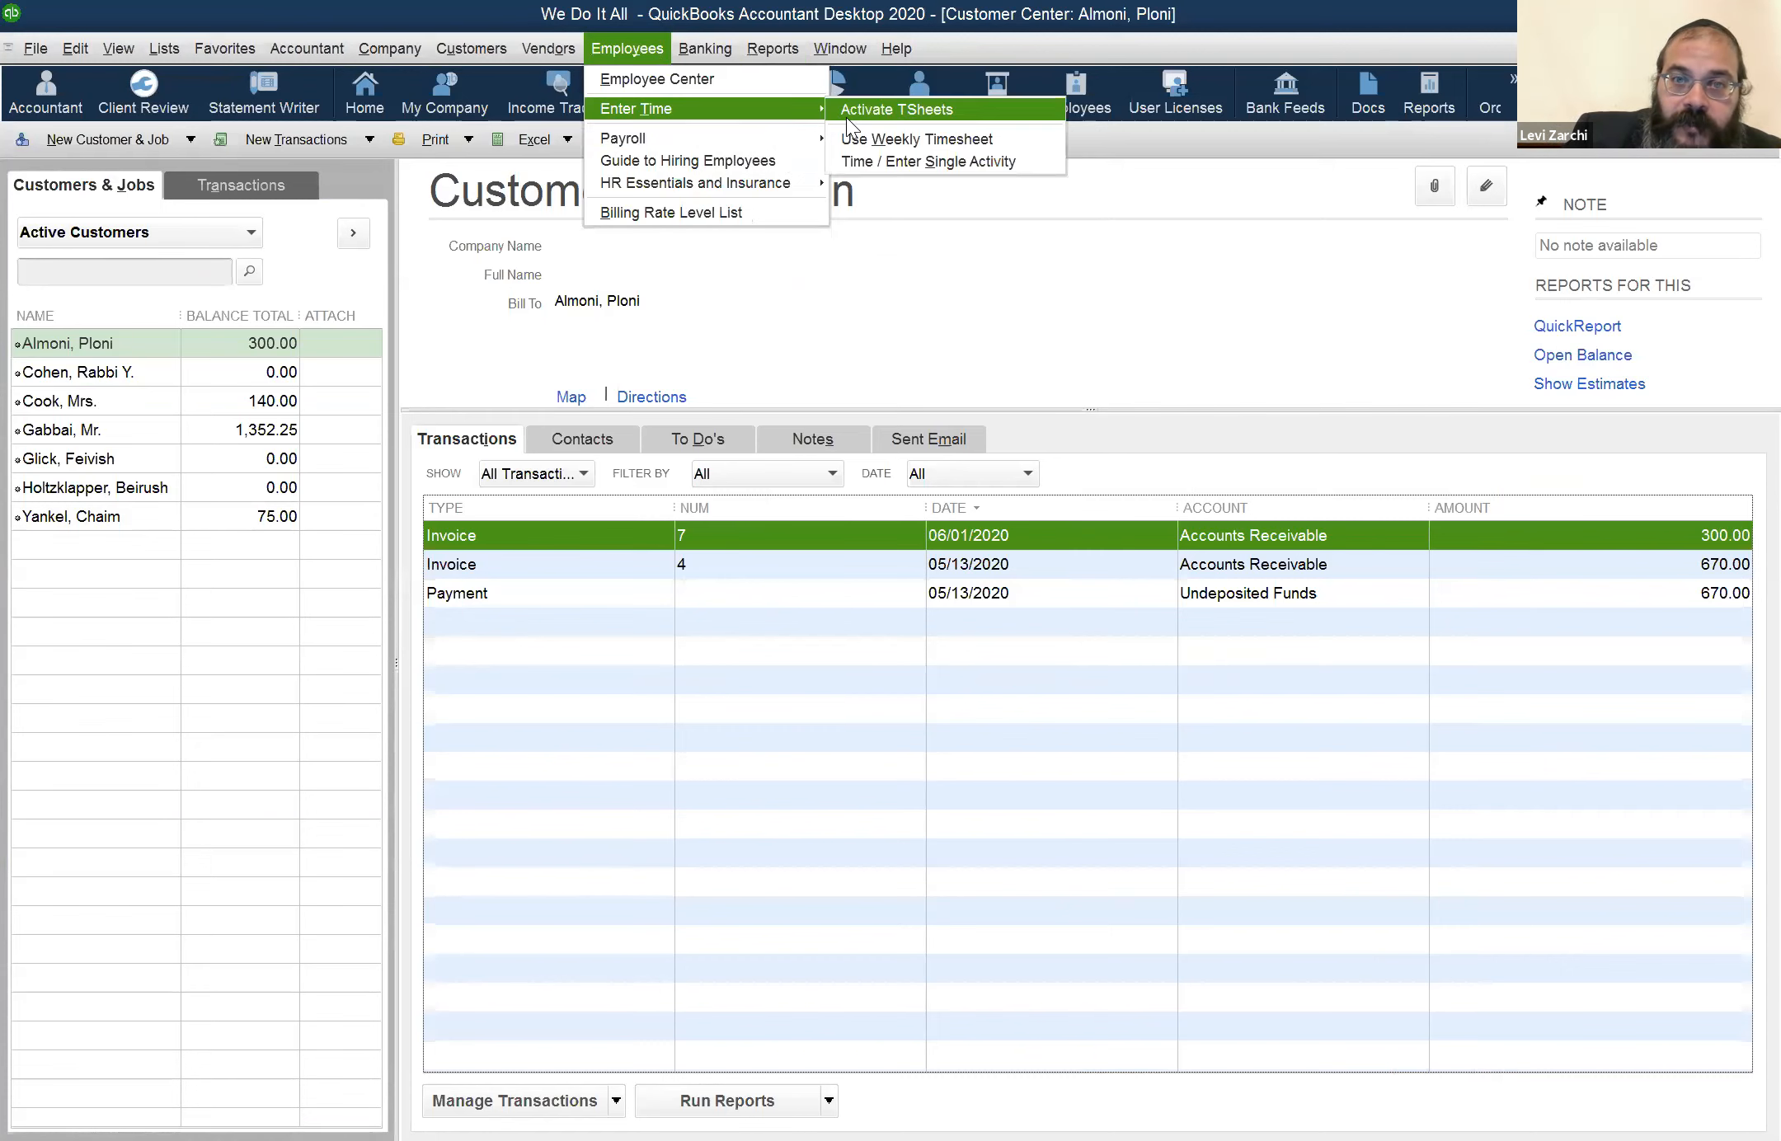
click(873, 136)
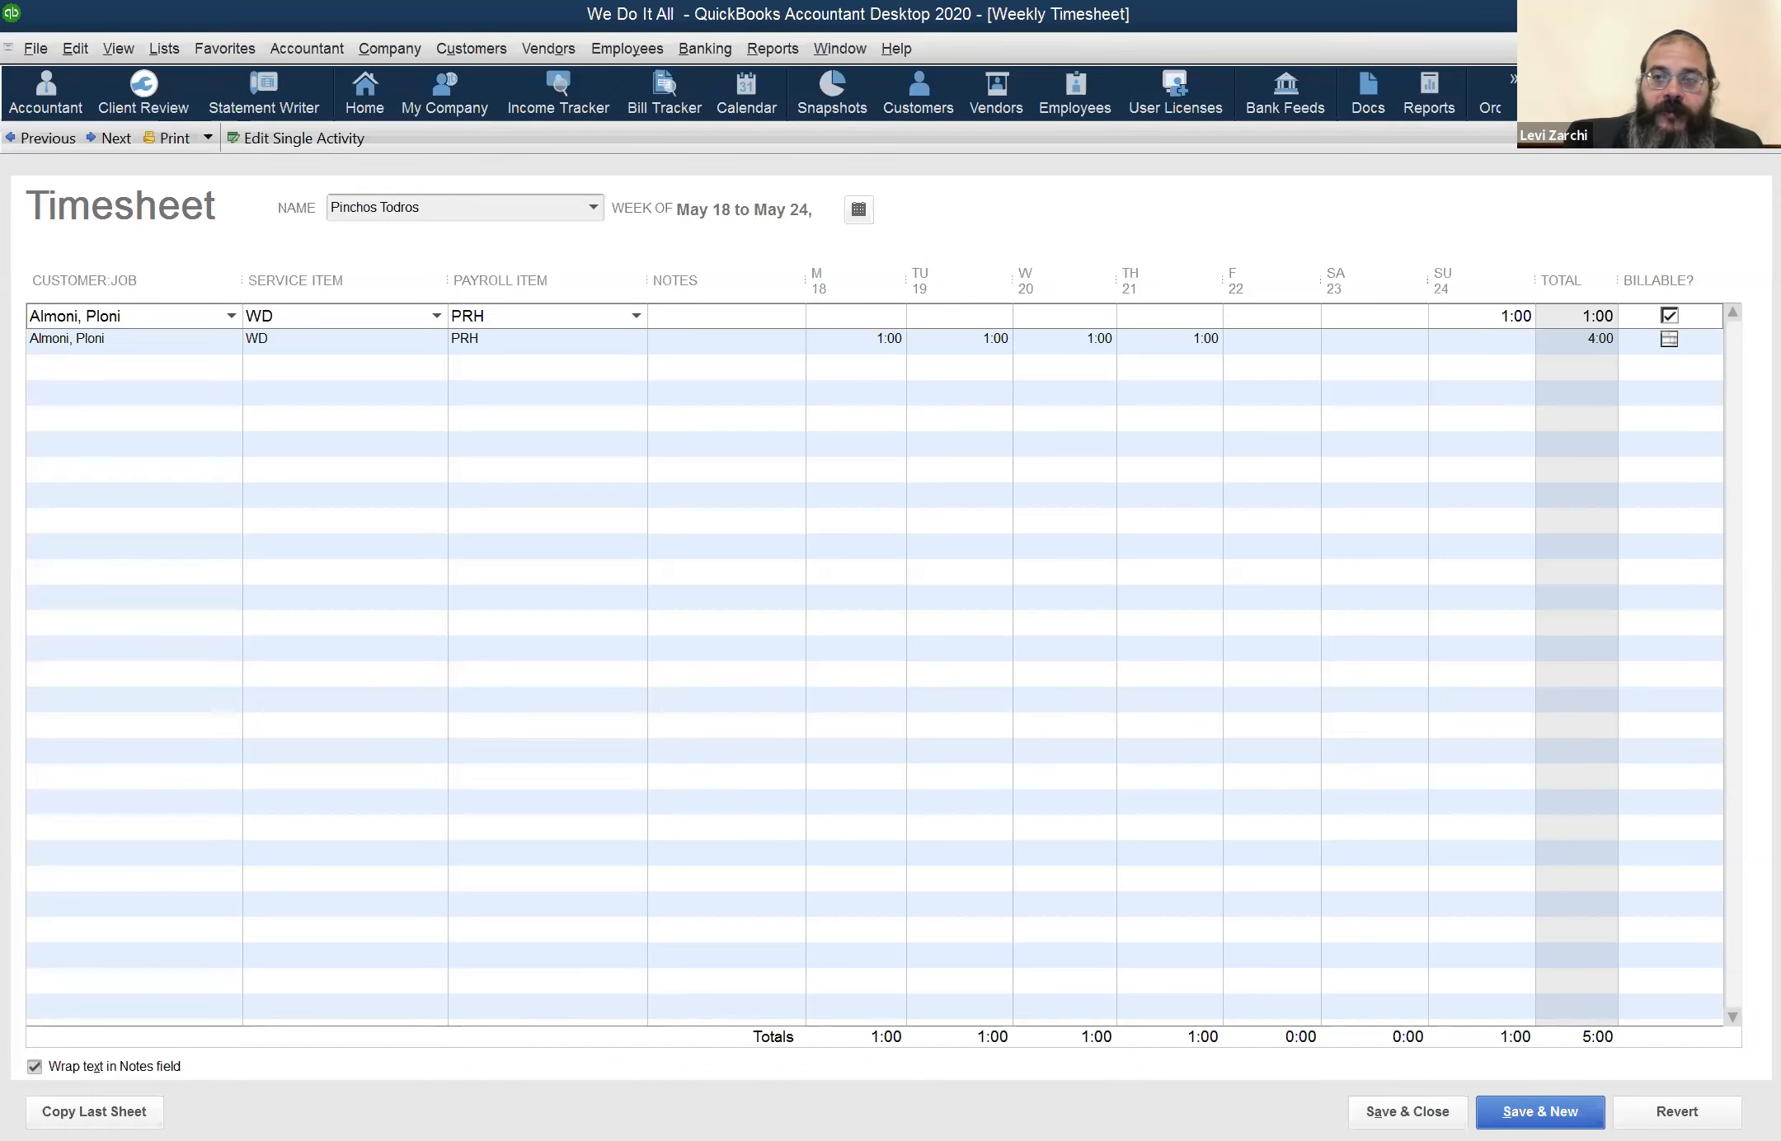
click(1766, 49)
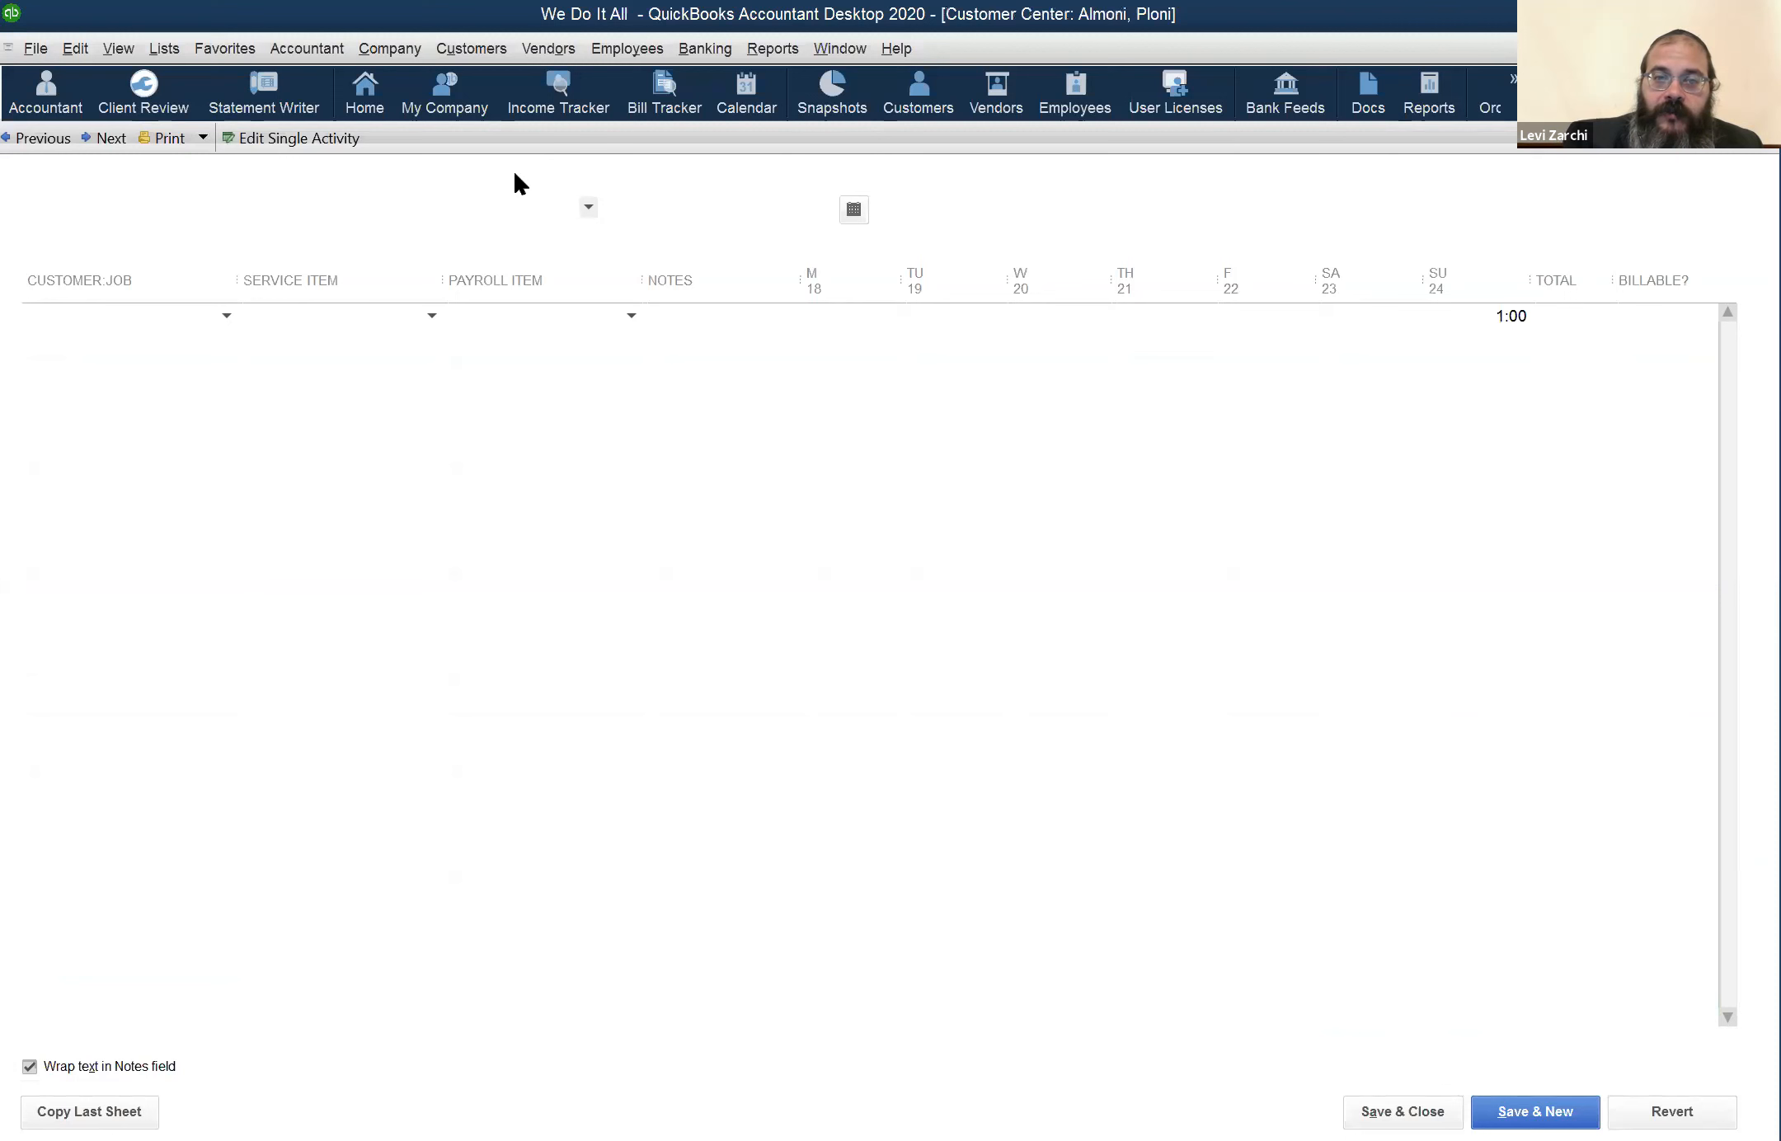
Switch to the Profit & Loss report and set its end date to 12/31/2020
click(818, 53)
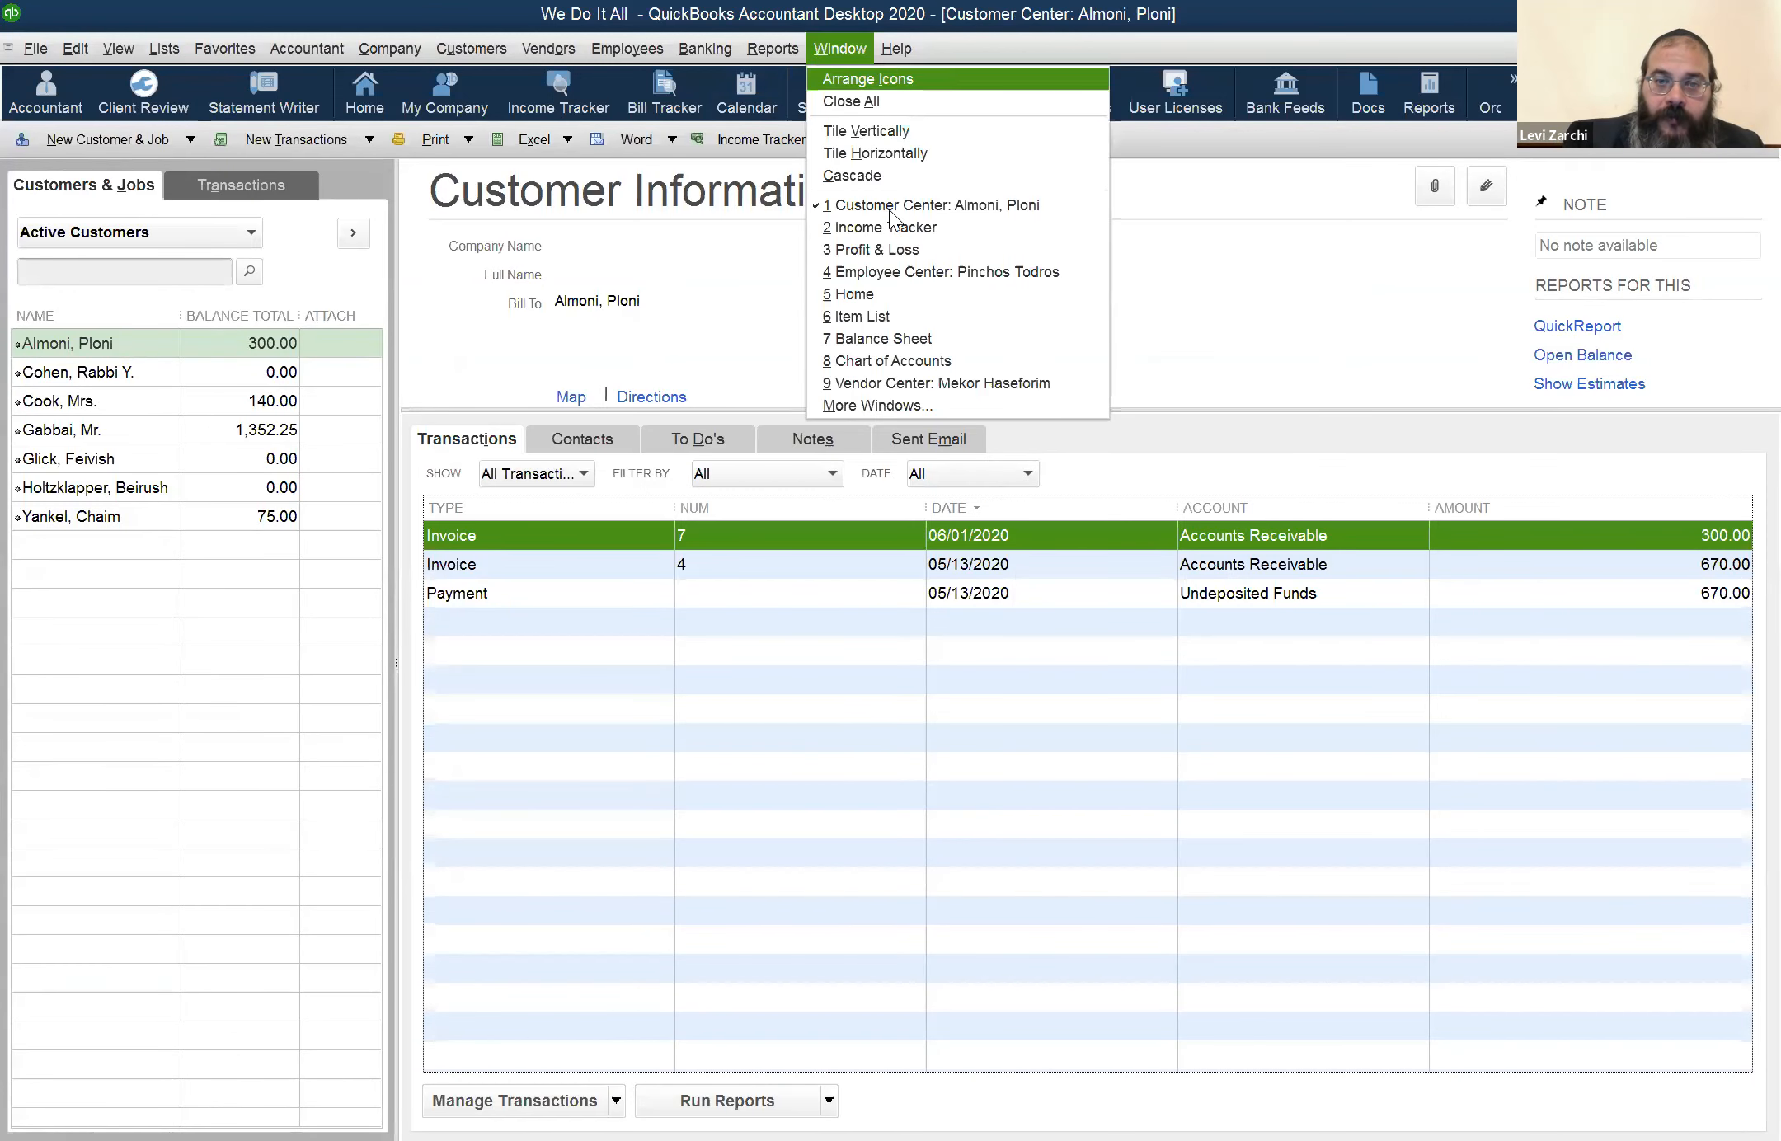
click(857, 247)
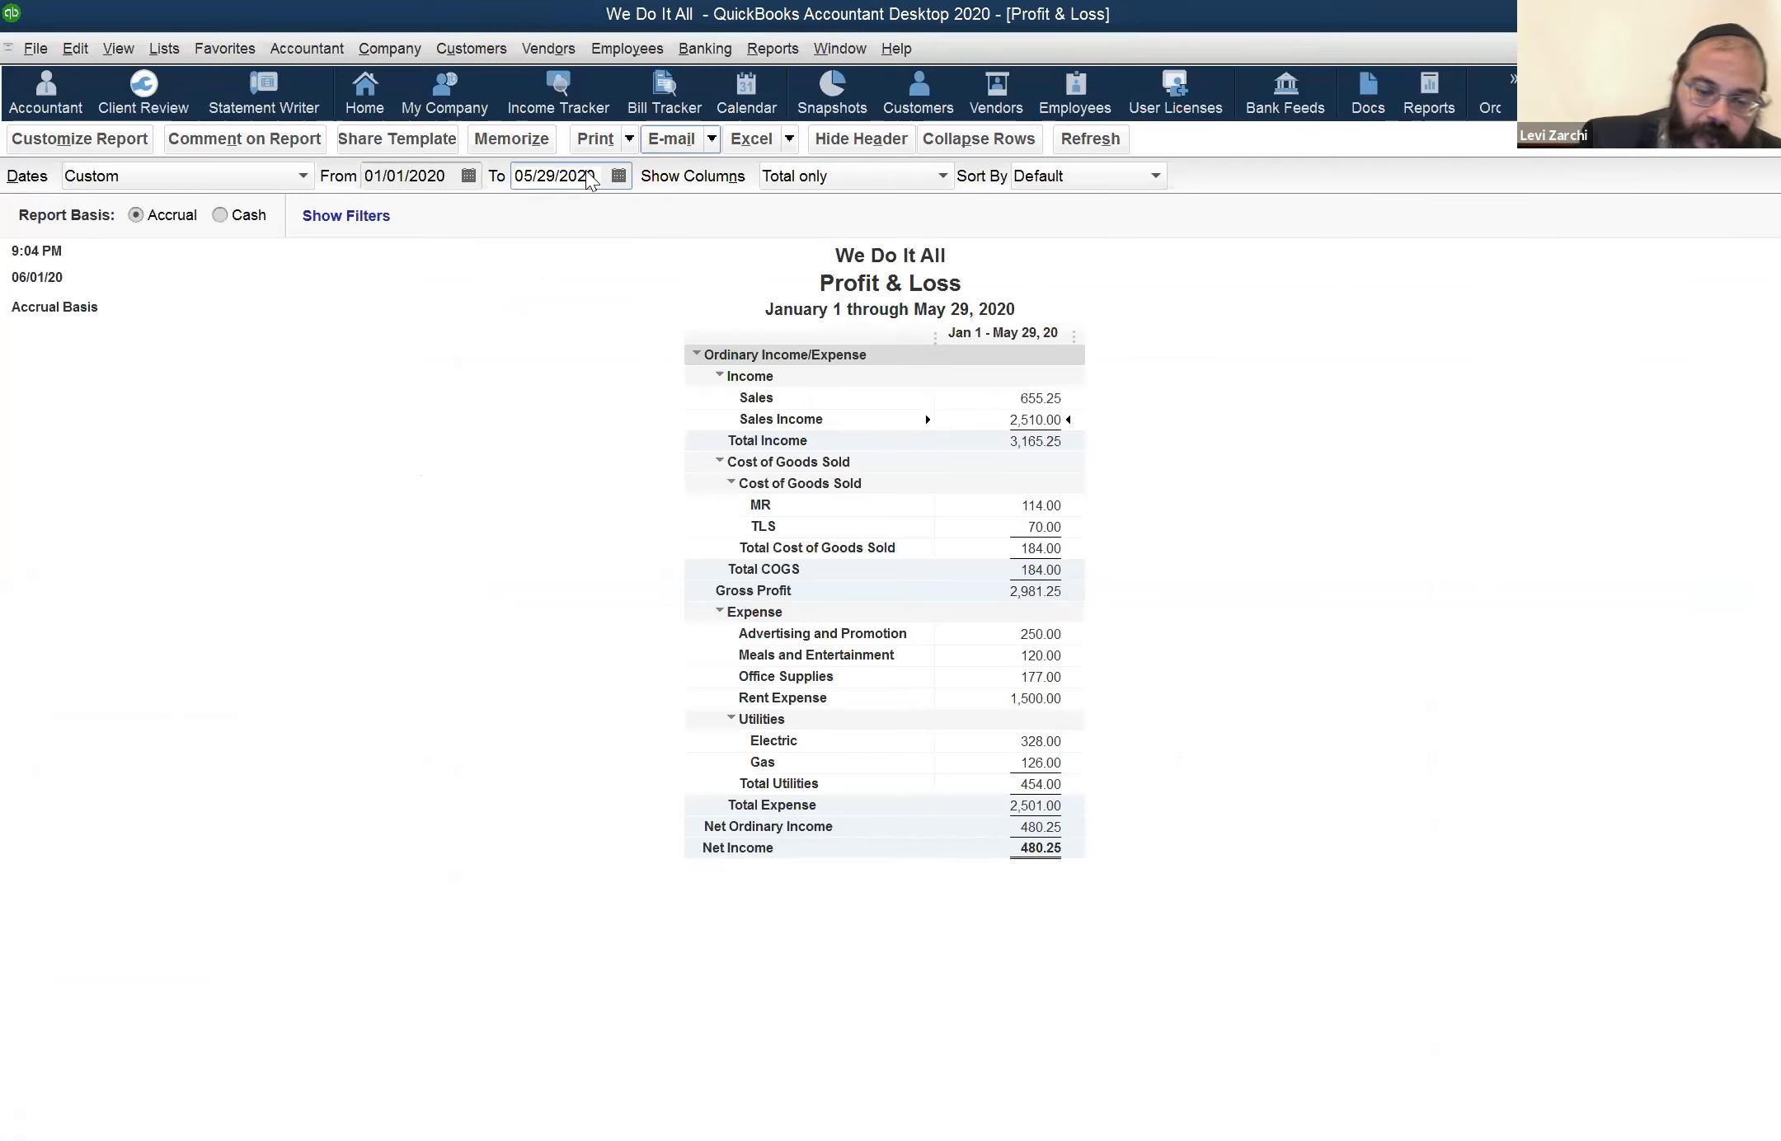
key(r)
key(Tab)
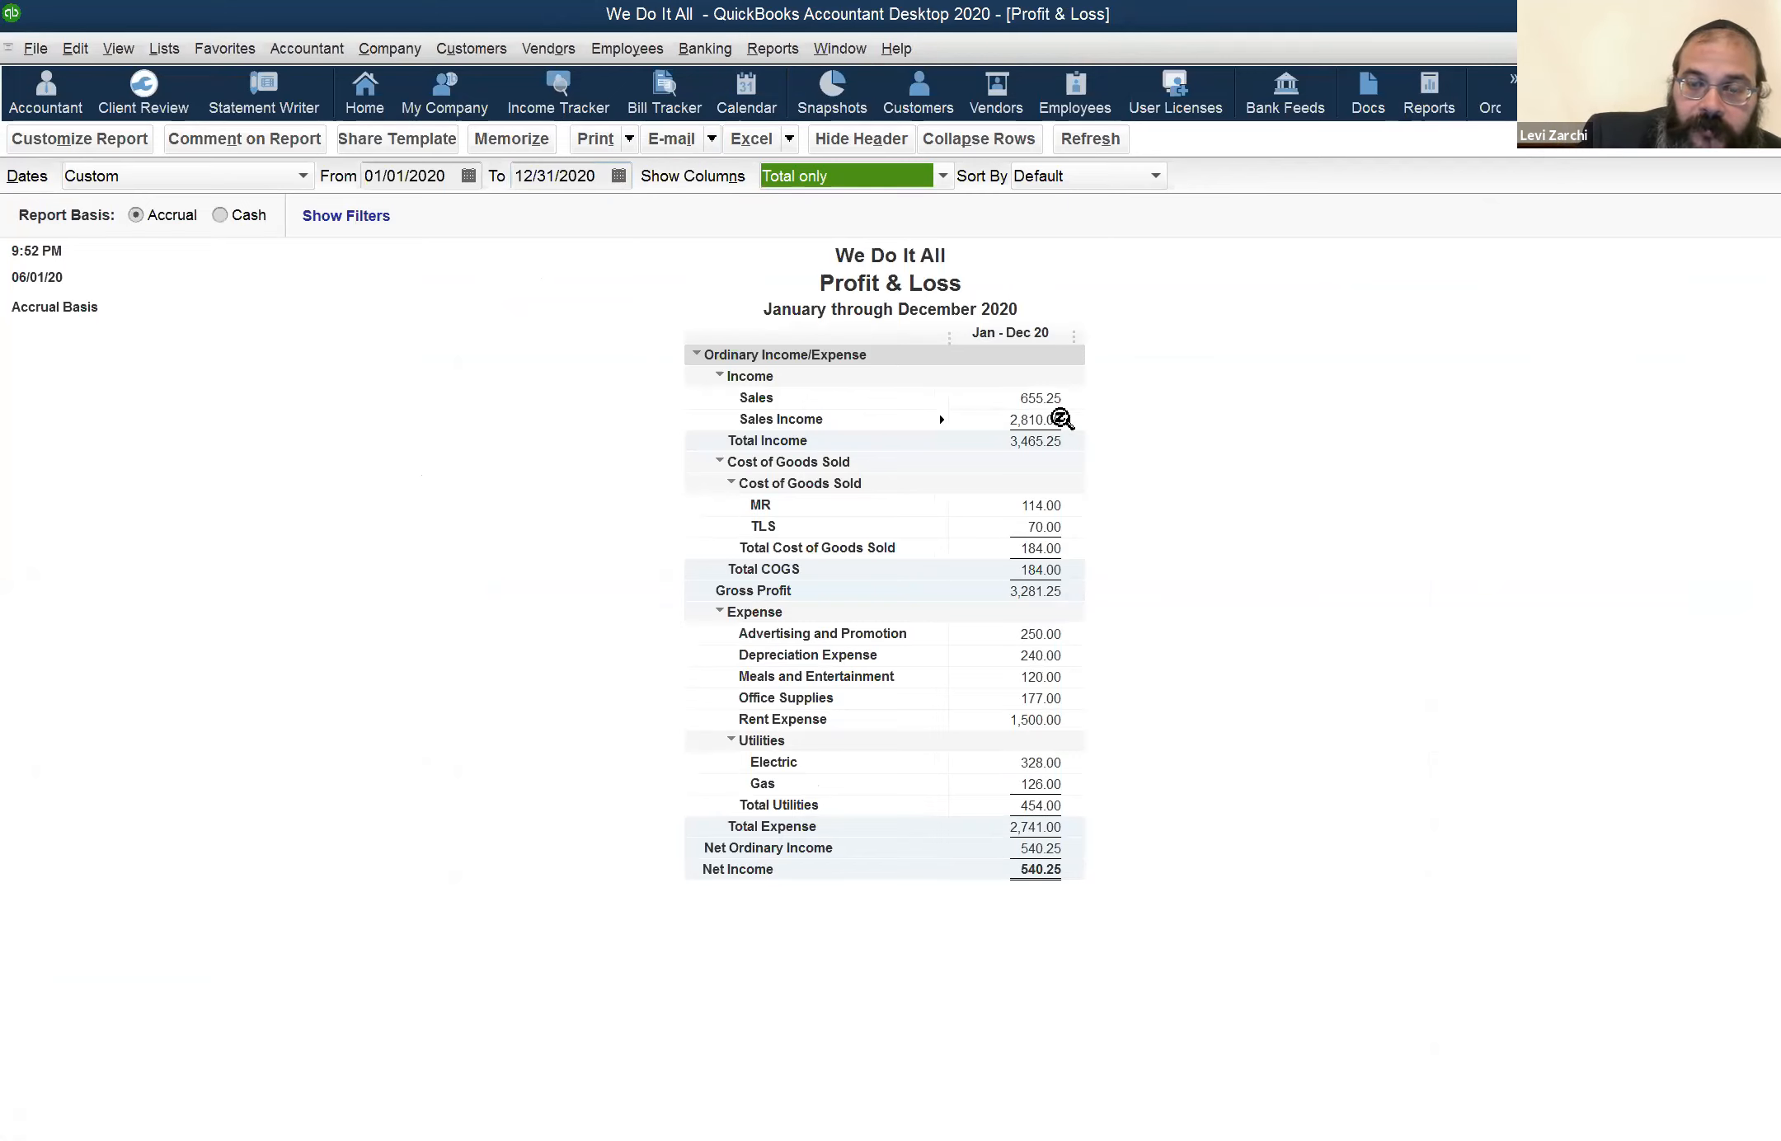
View the transaction detail behind Sales Income, select the 06/01/2020 invoice entry, and return to the Profit & Loss report
double_click(1031, 419)
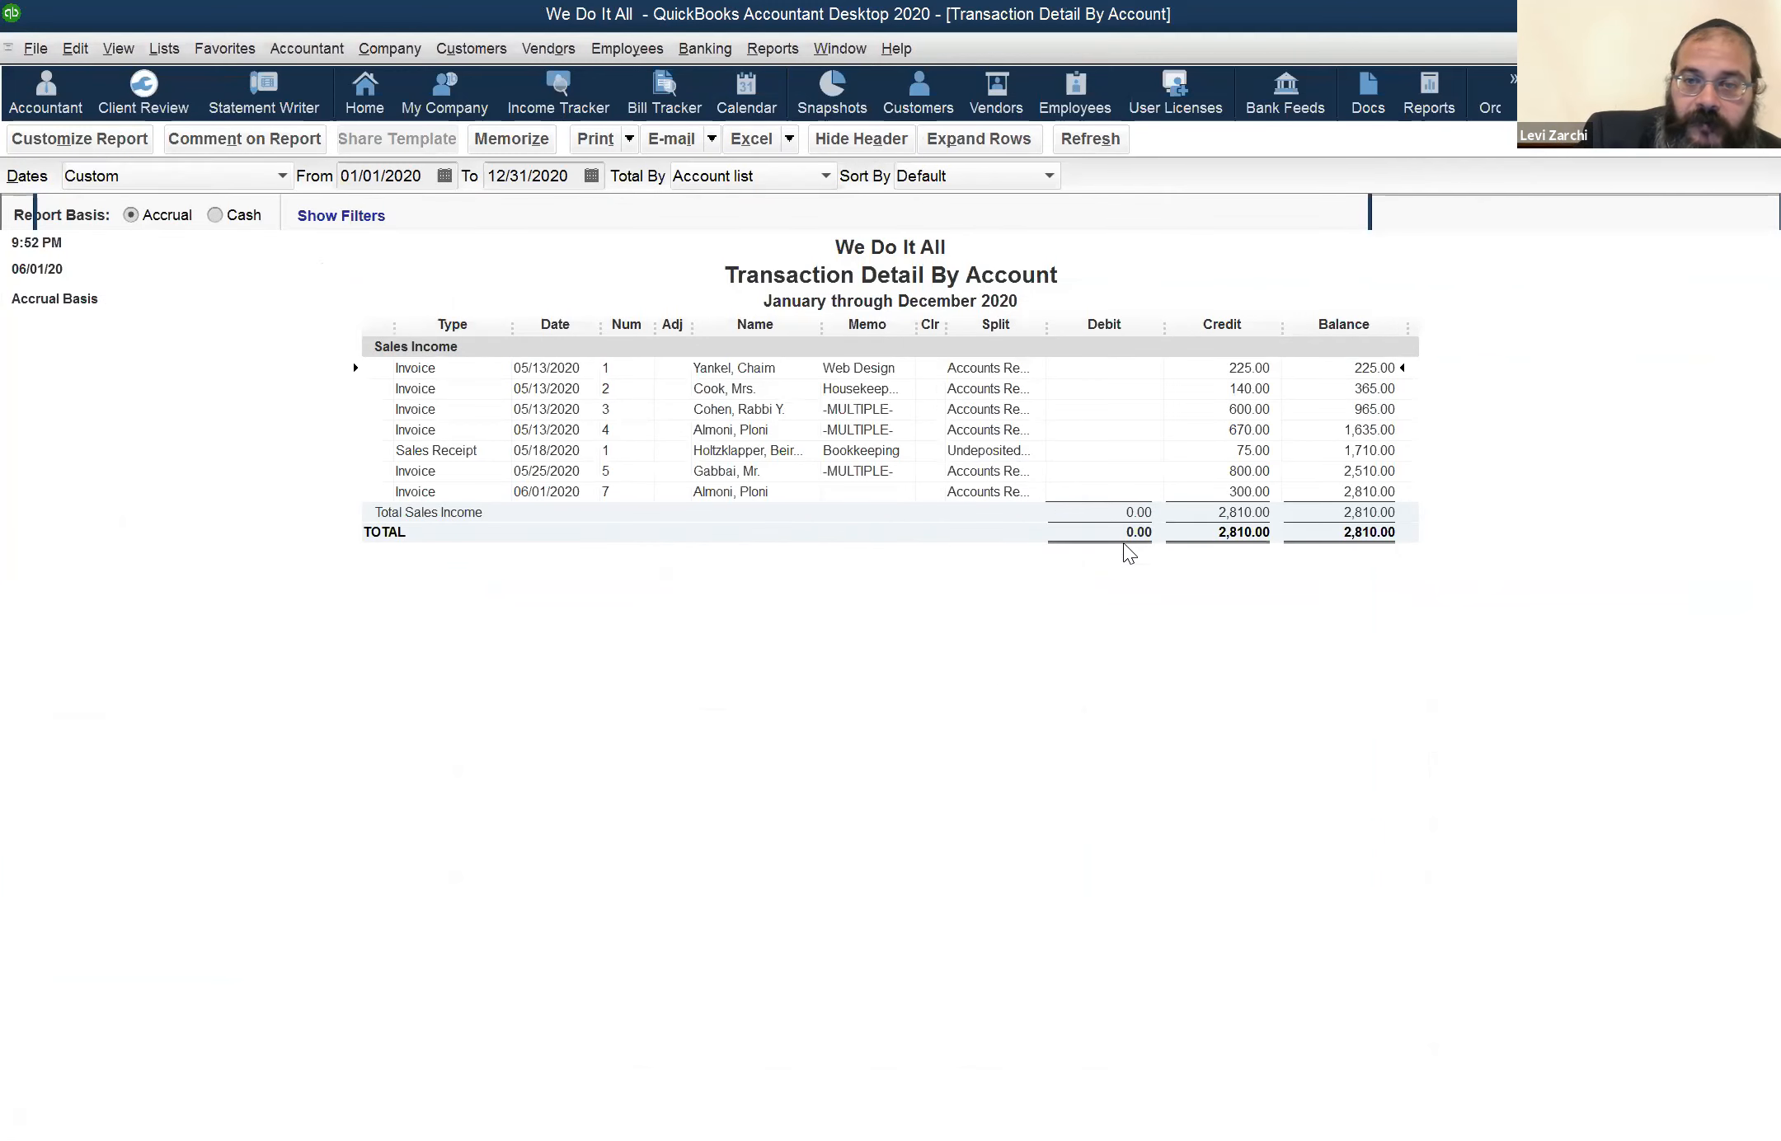
click(1227, 503)
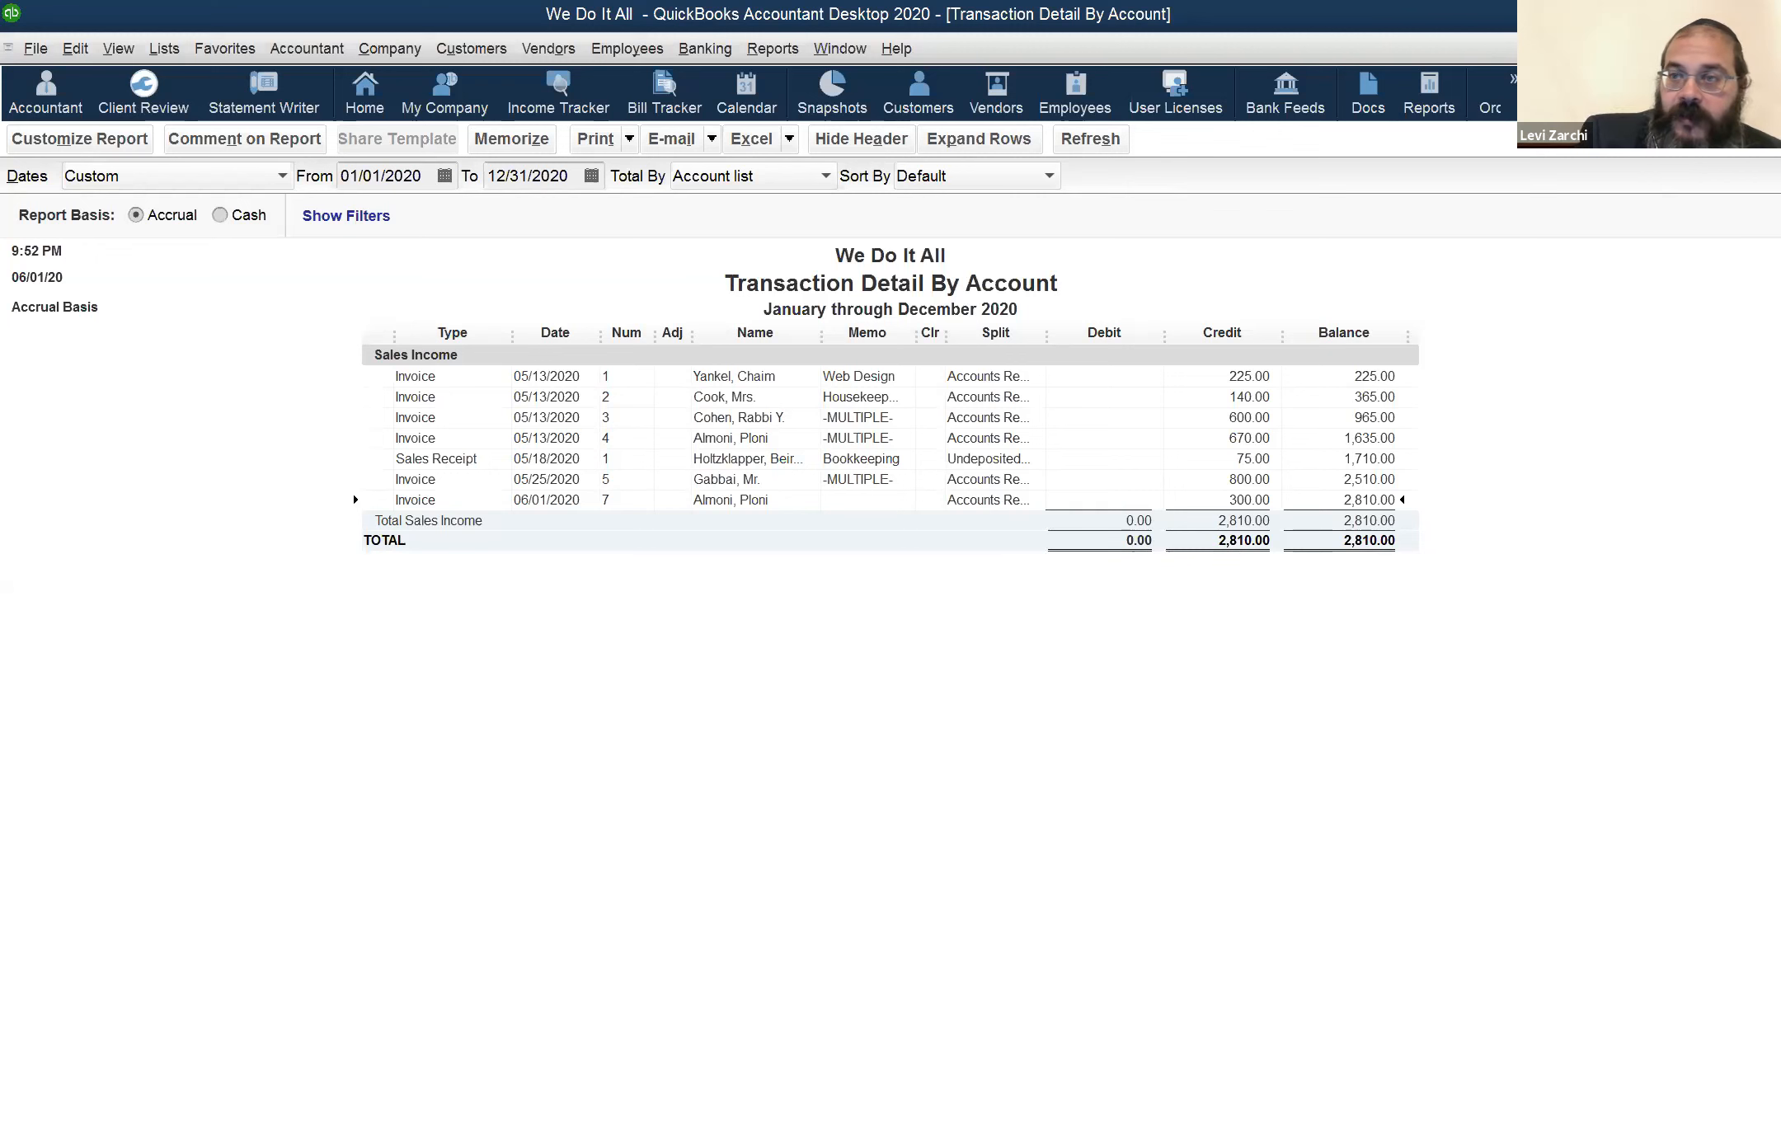
key(Escape)
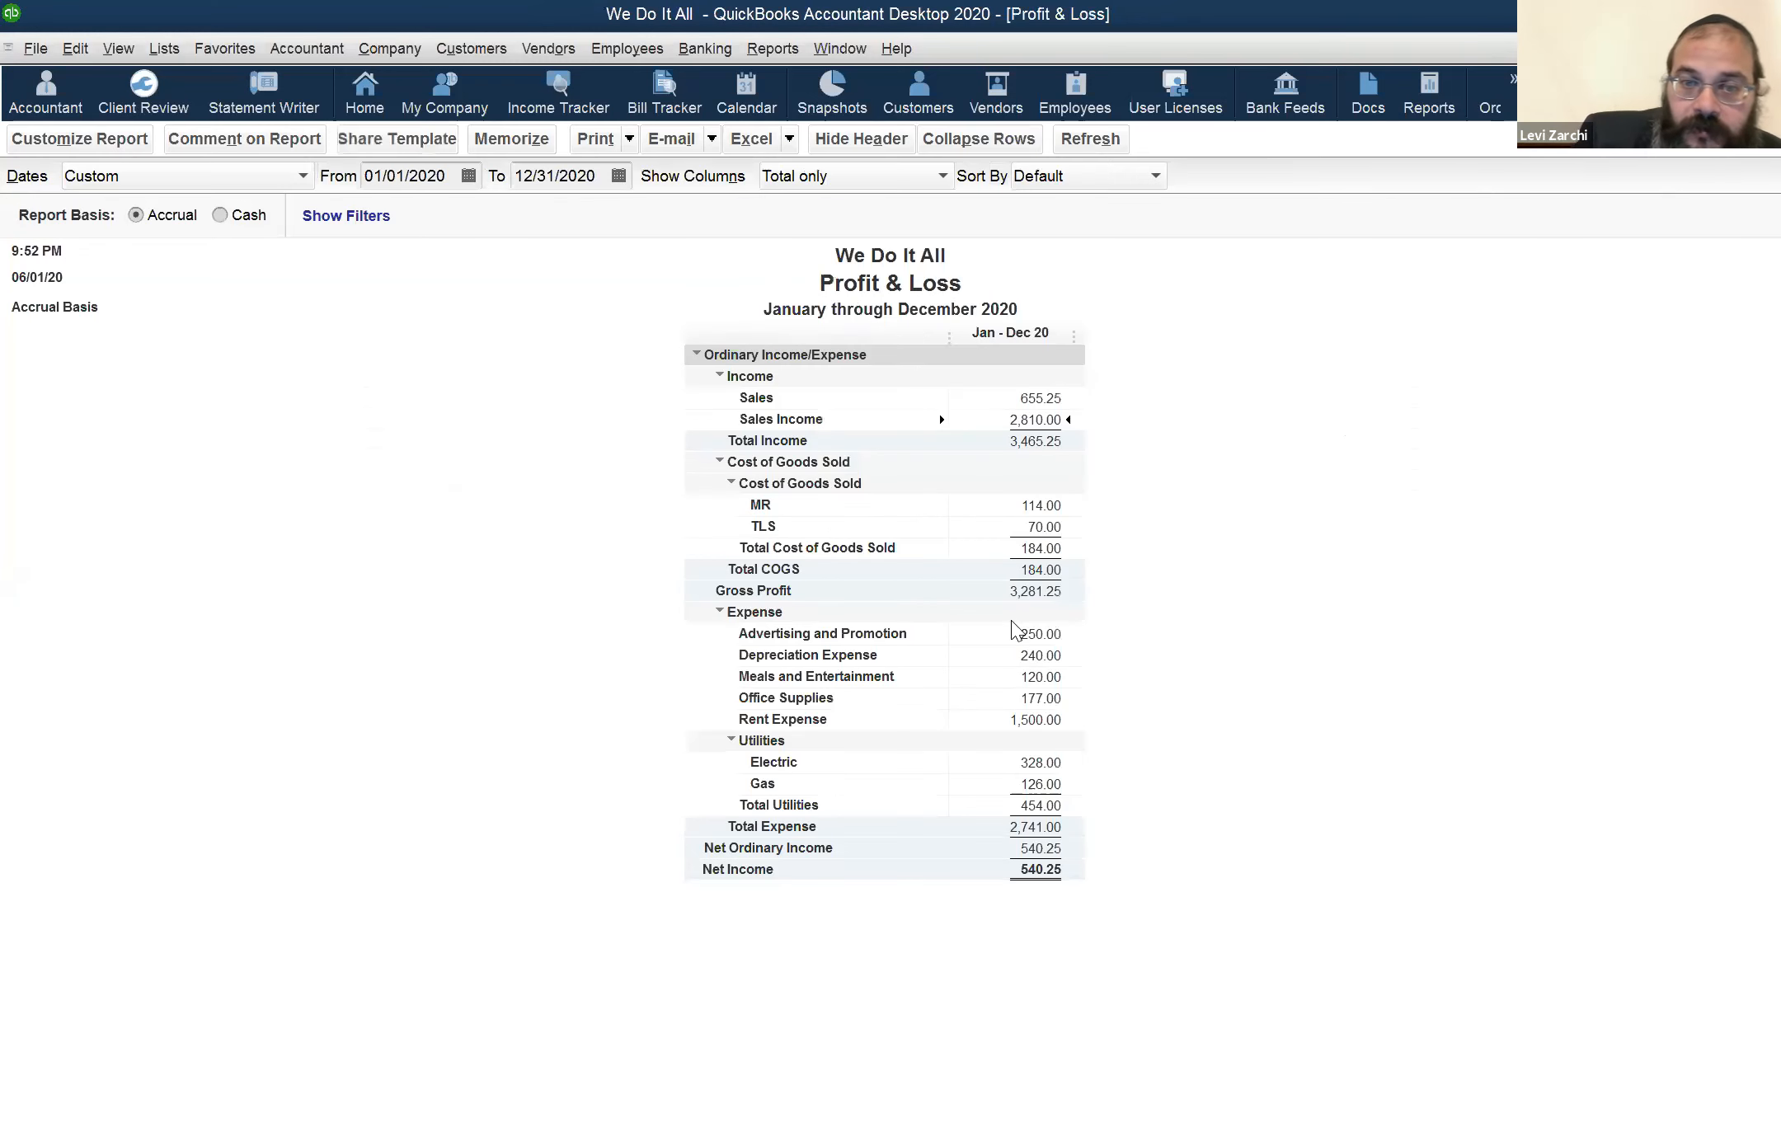
double_click(866, 29)
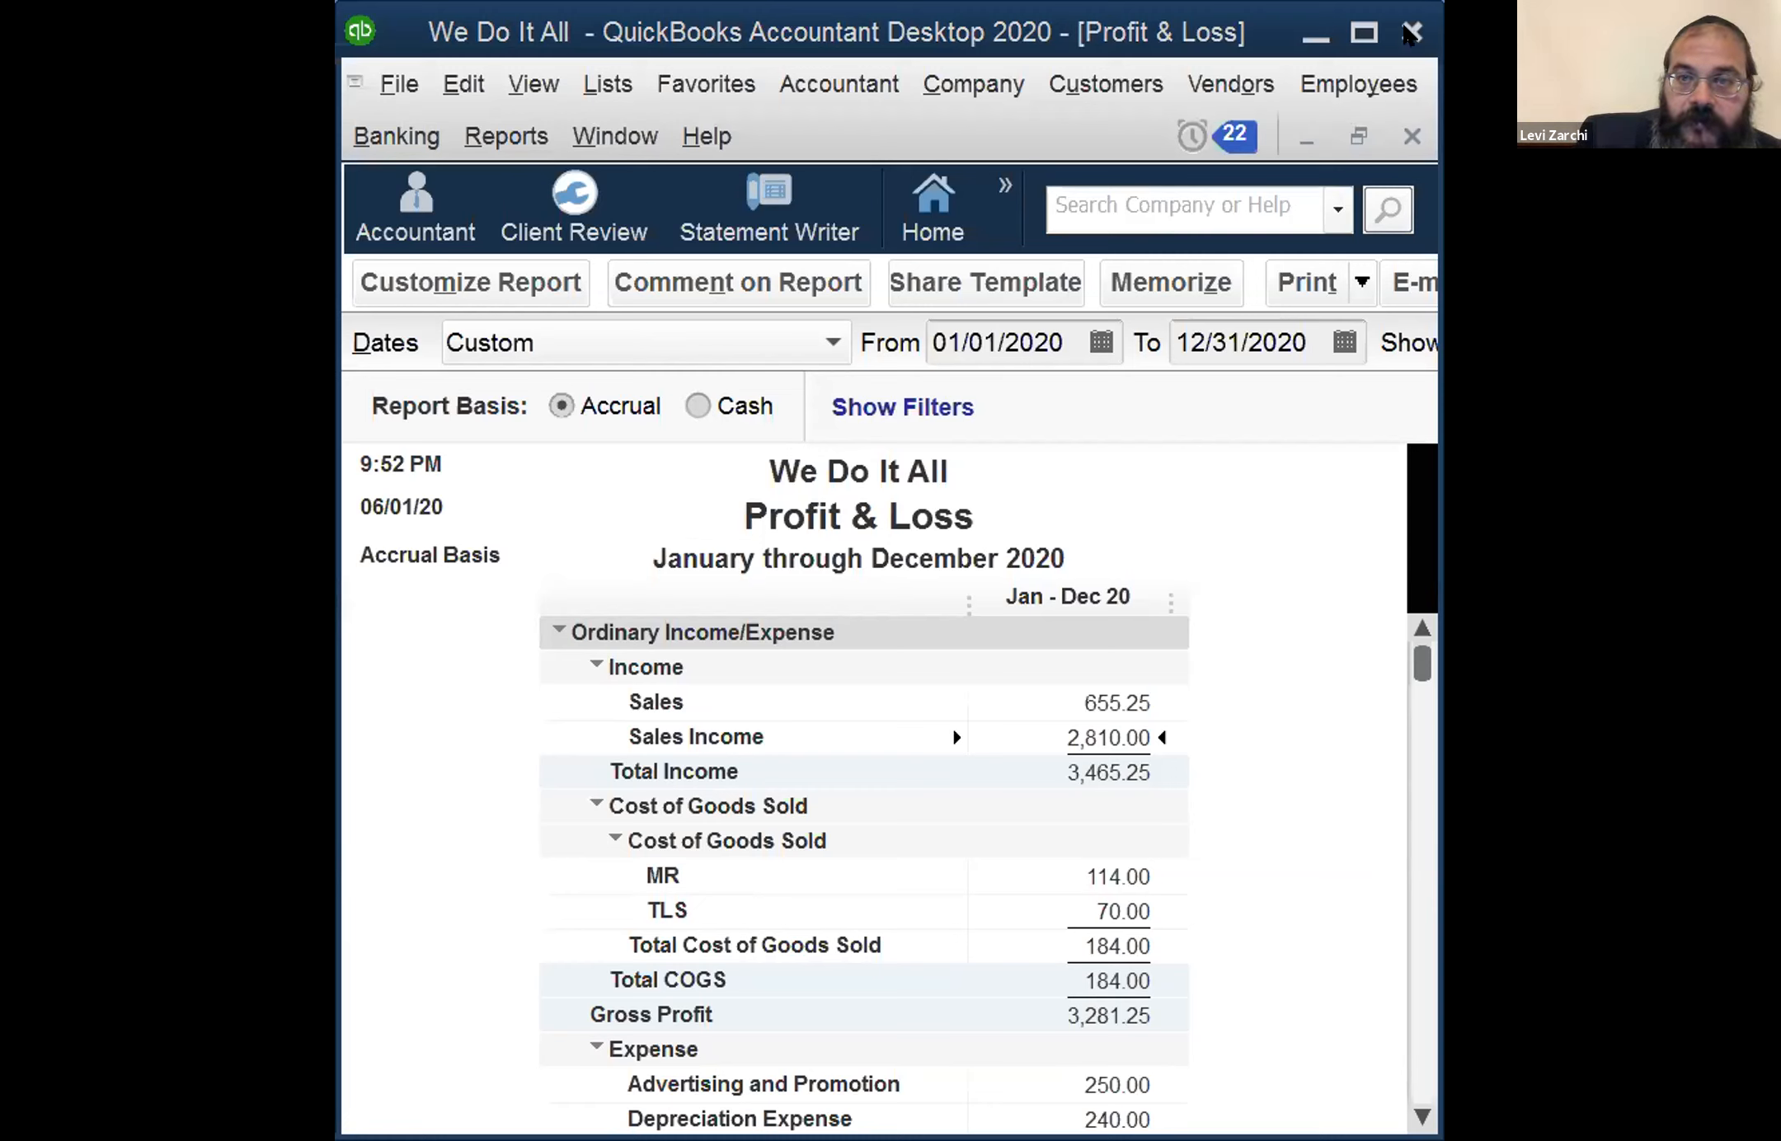
click(1364, 33)
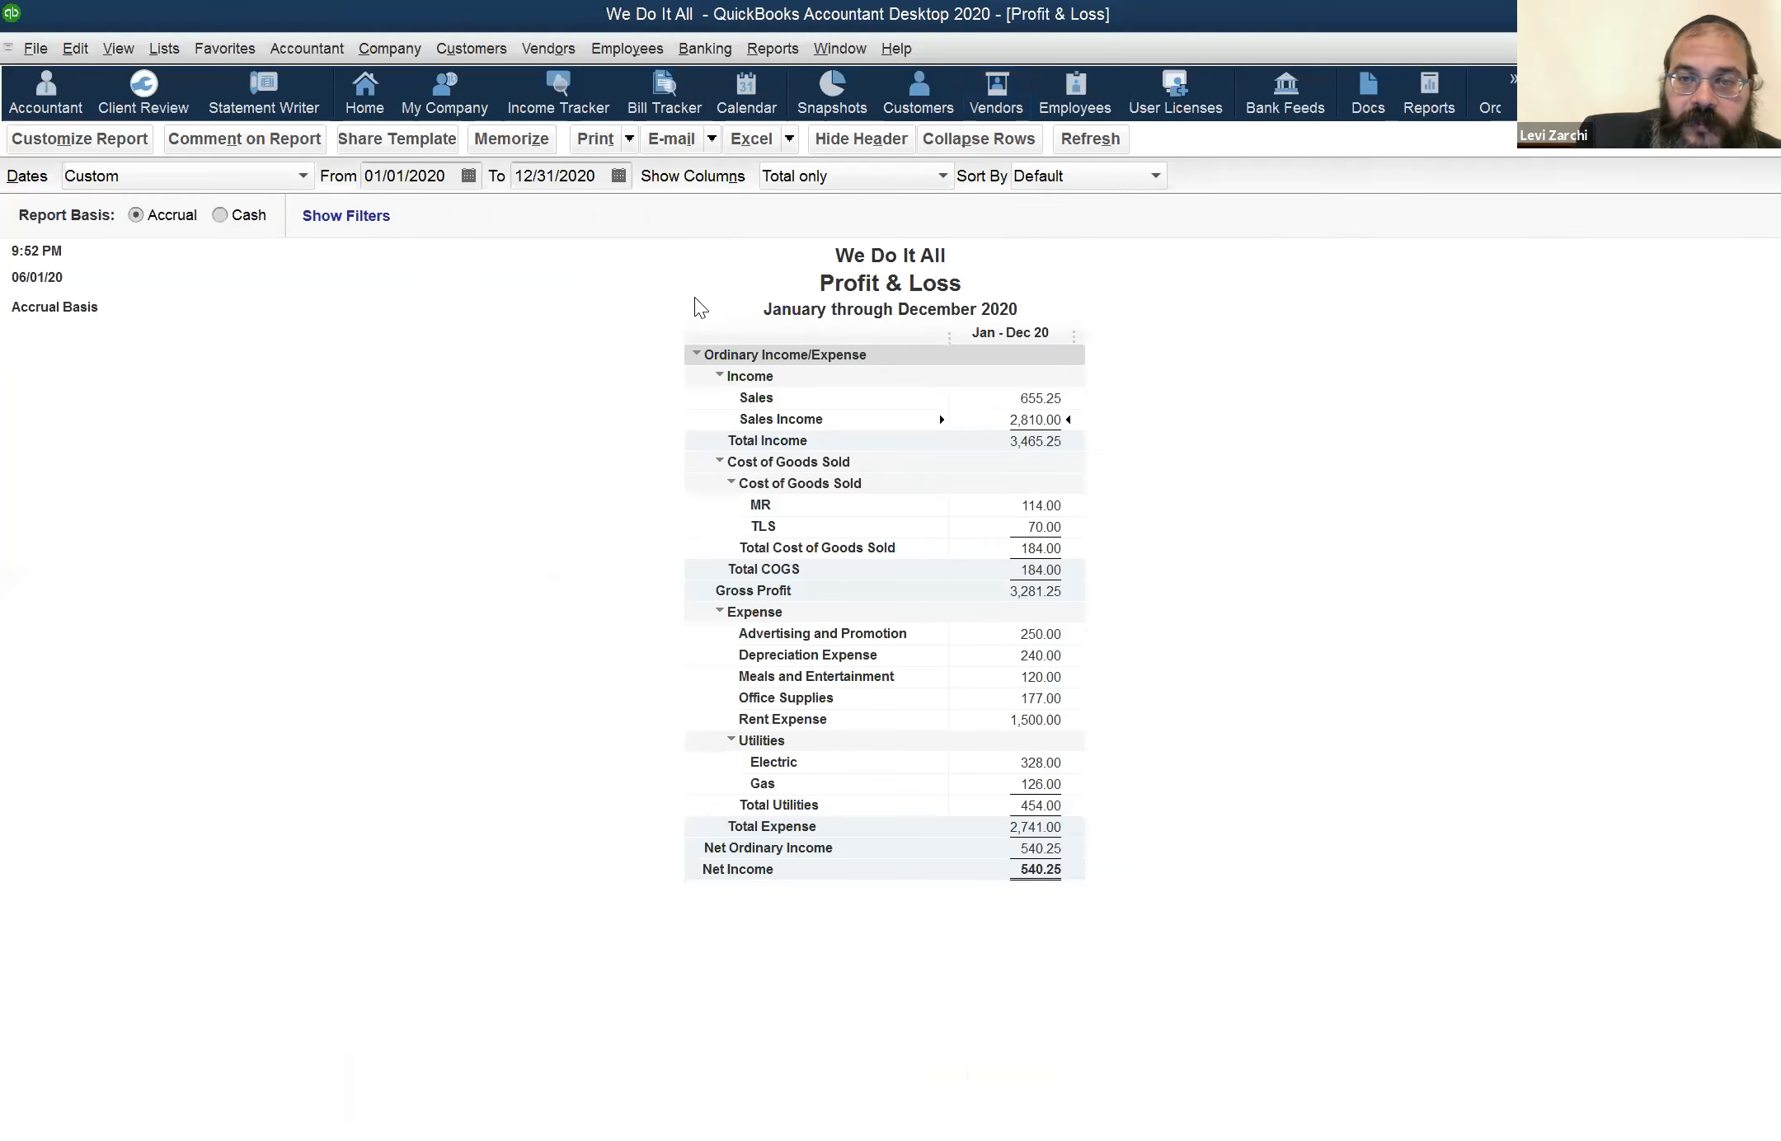
Switch to the Balance Sheet report and set its as-of date to 12/31/2020
click(836, 47)
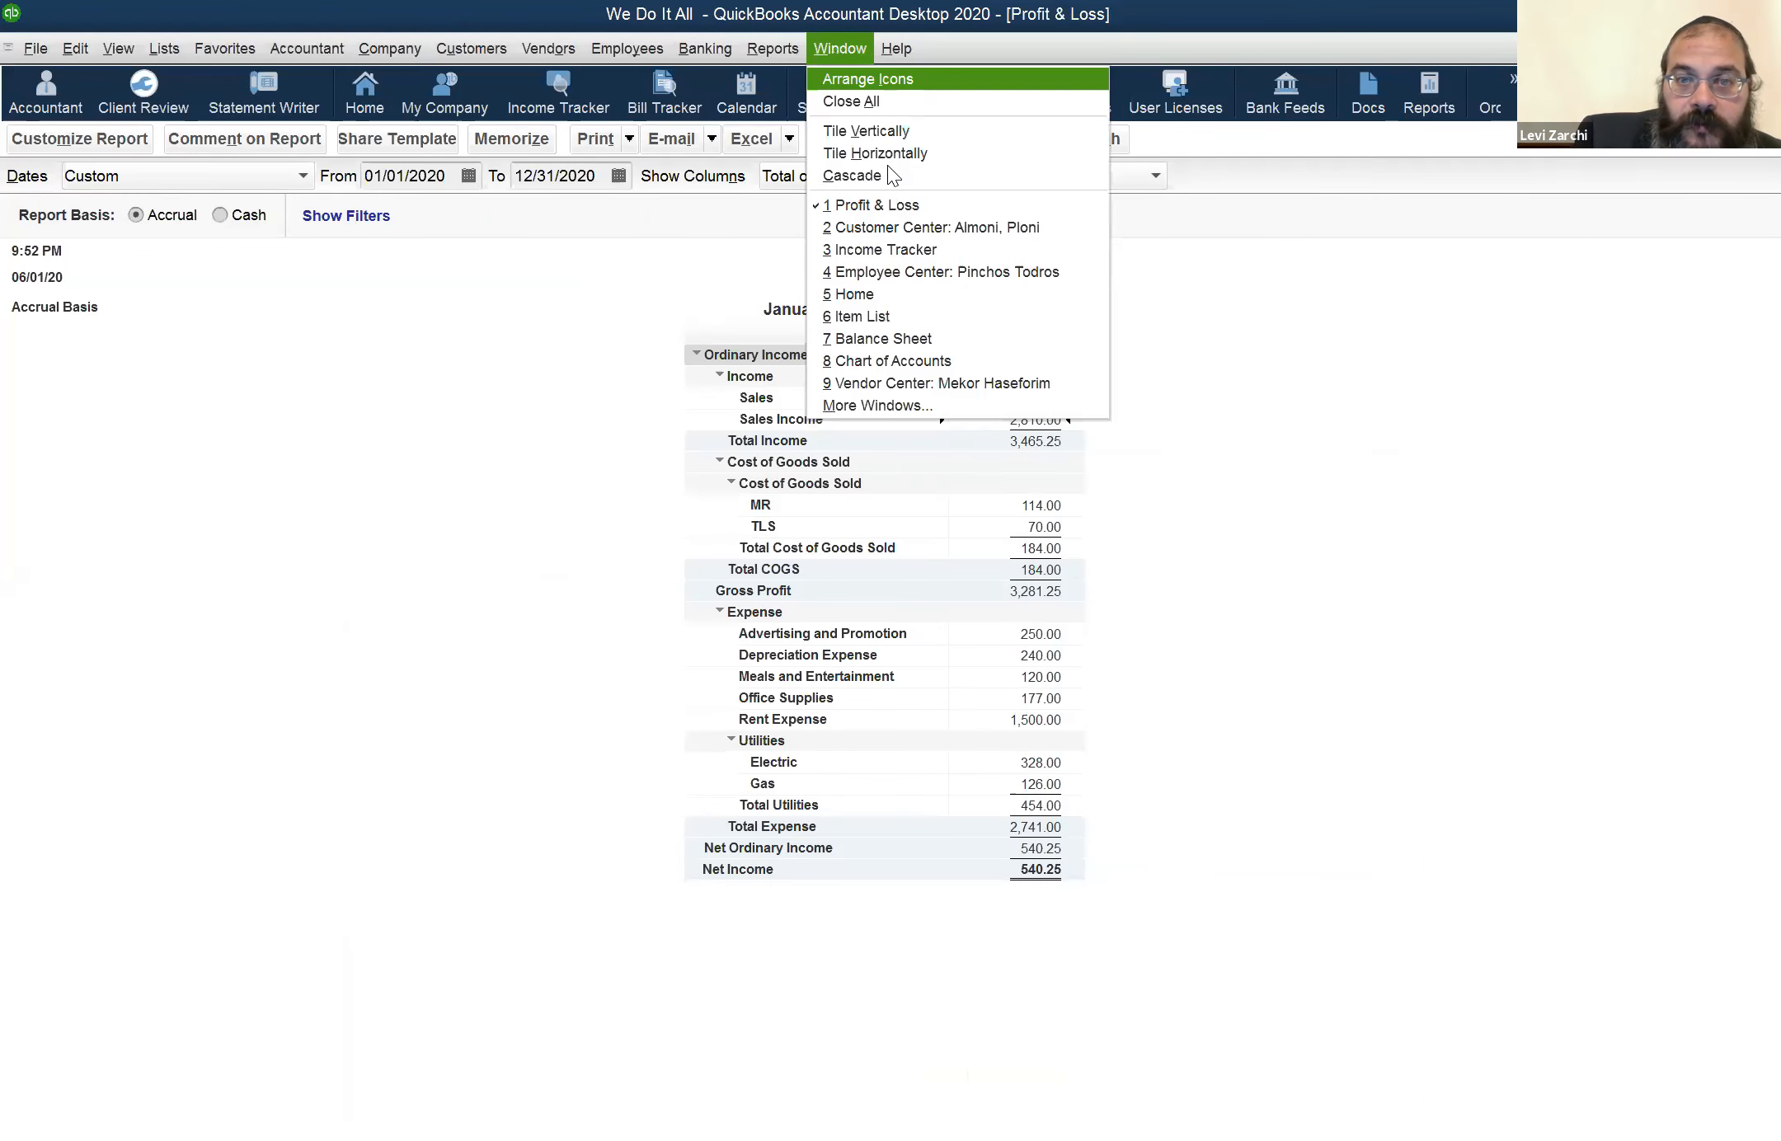
click(911, 340)
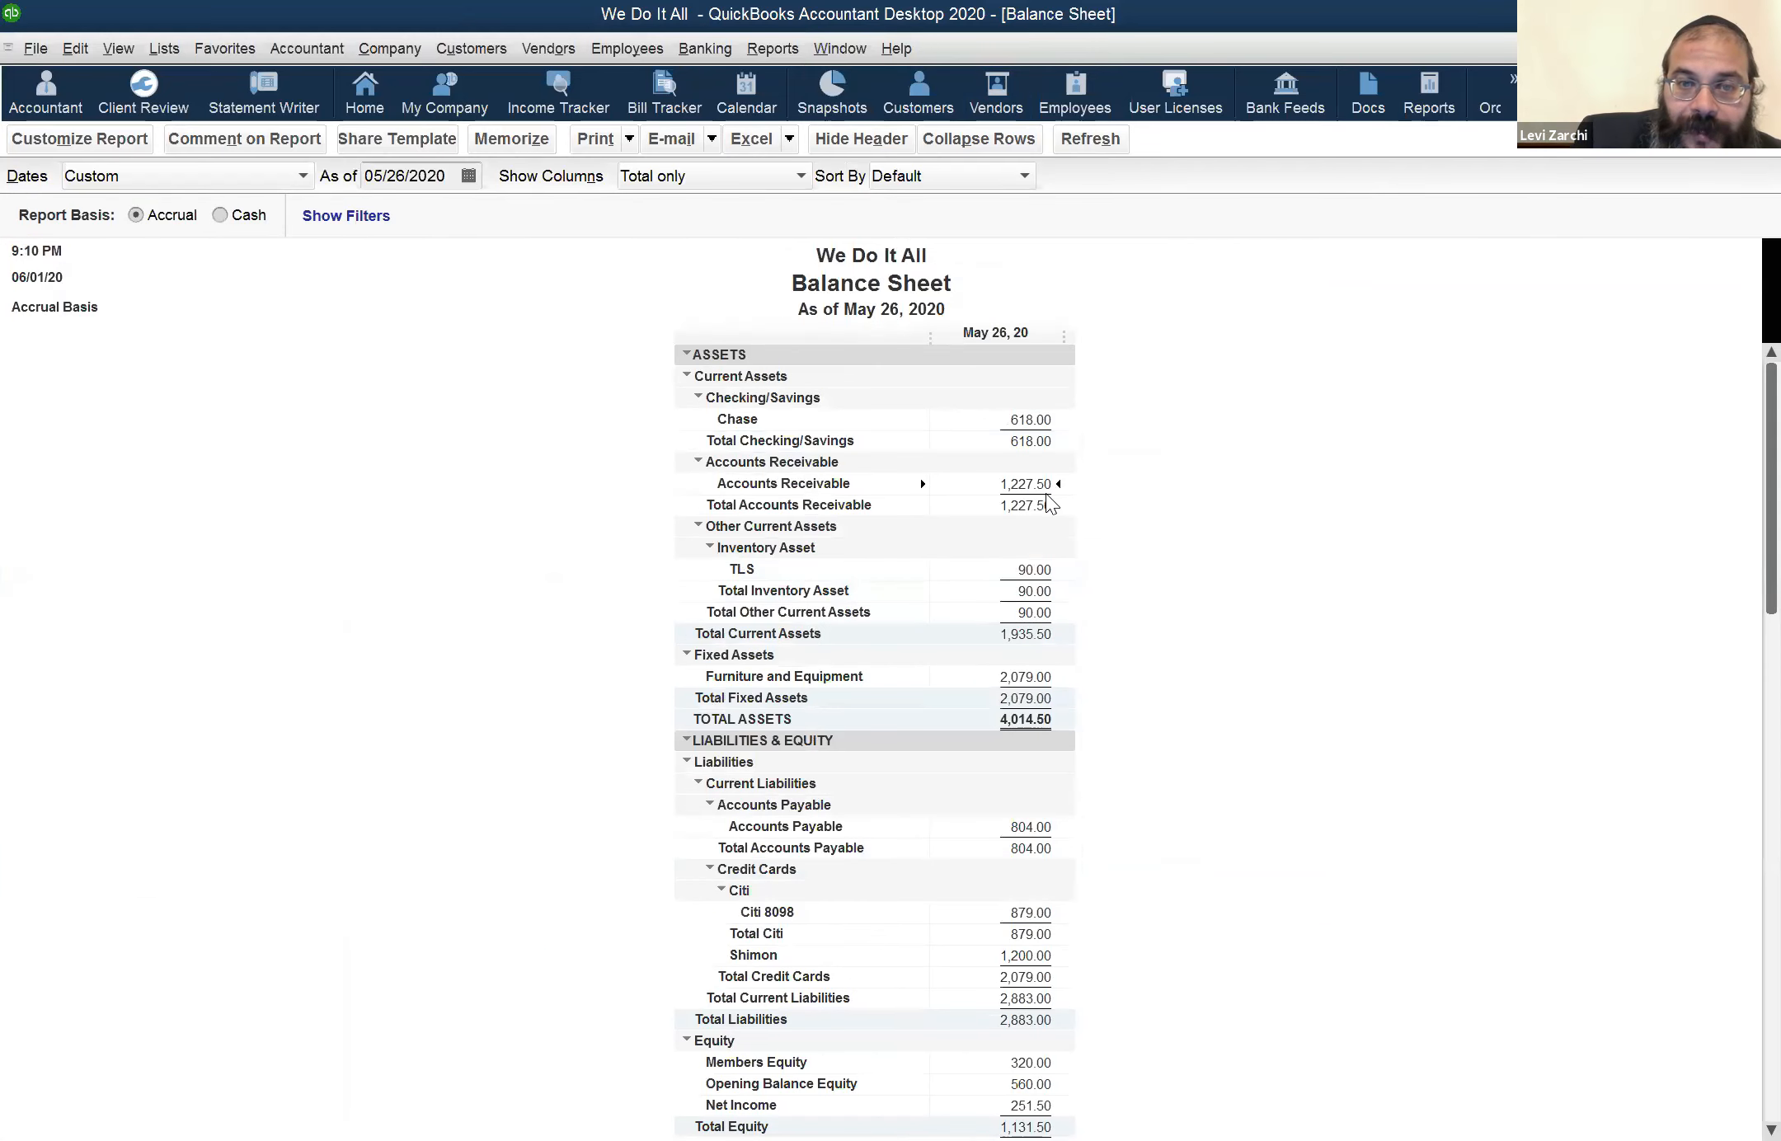
click(445, 173)
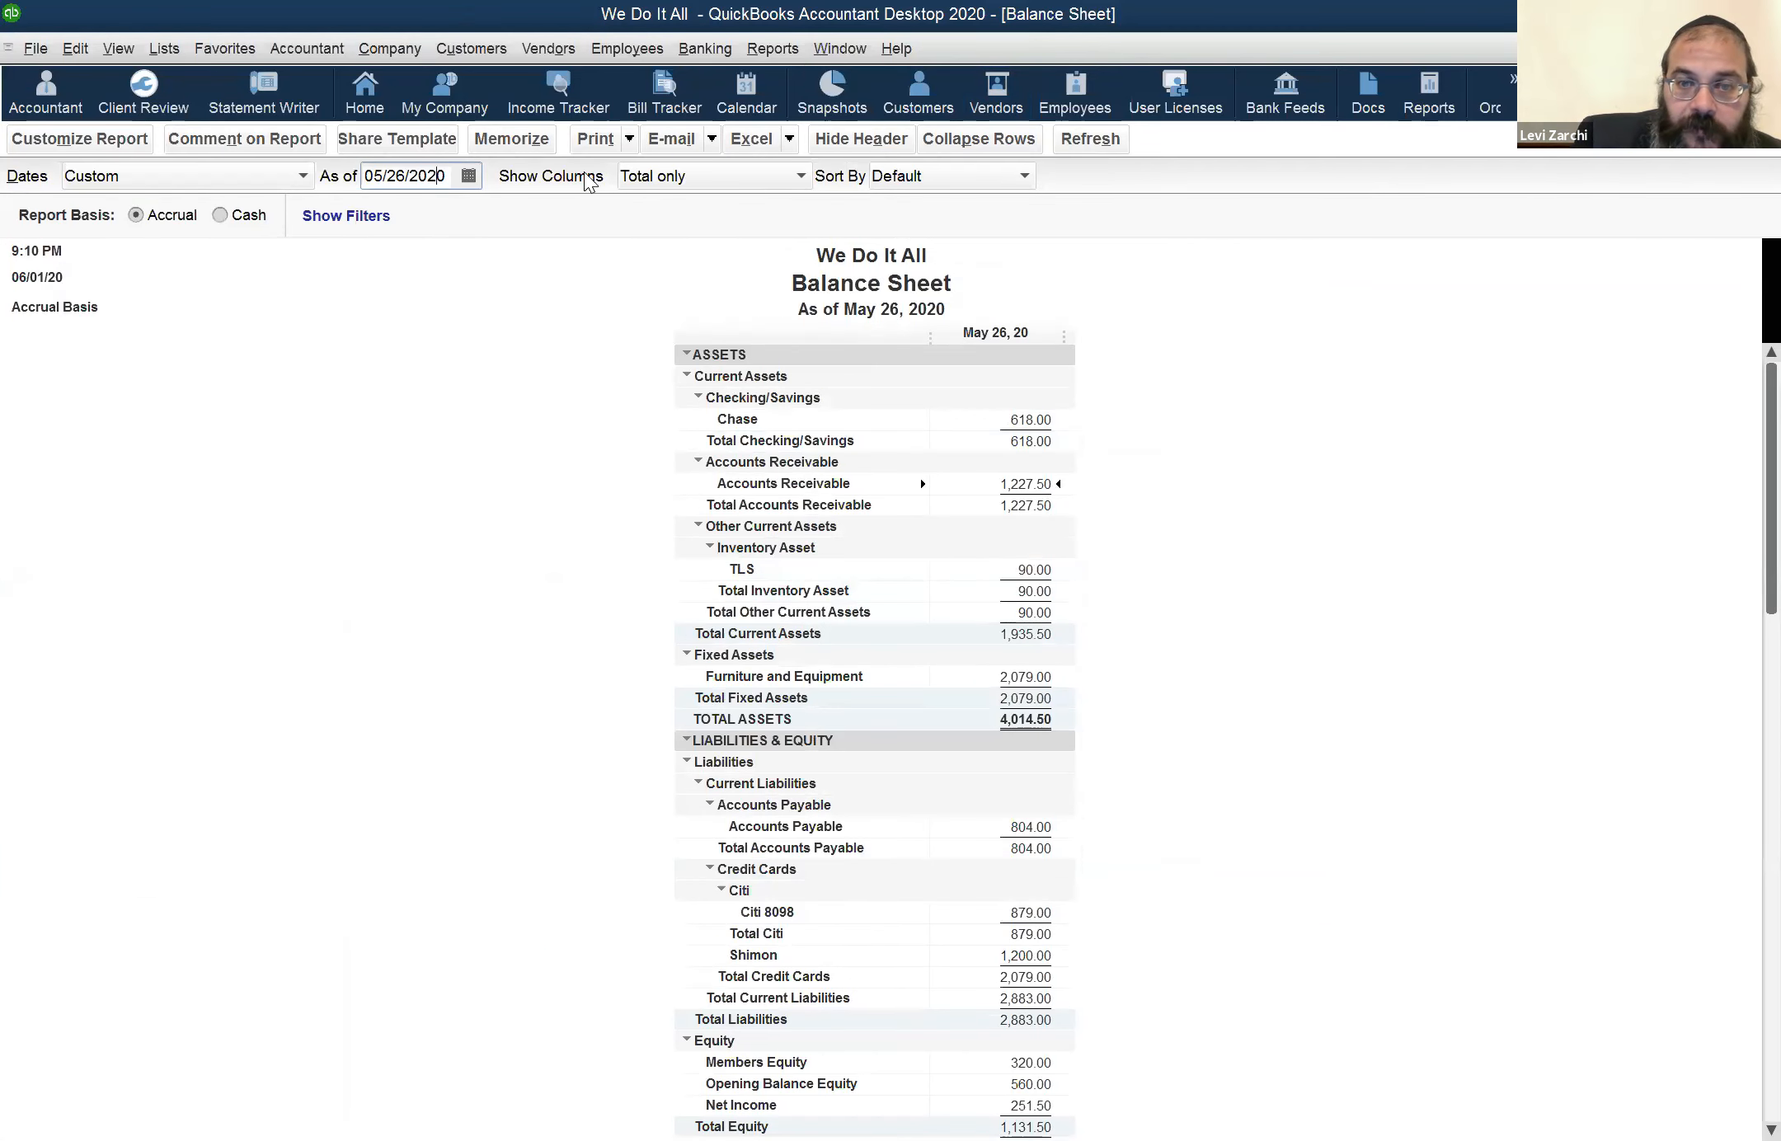
key(shift+Home)
text(12/31/2020)
key(Tab)
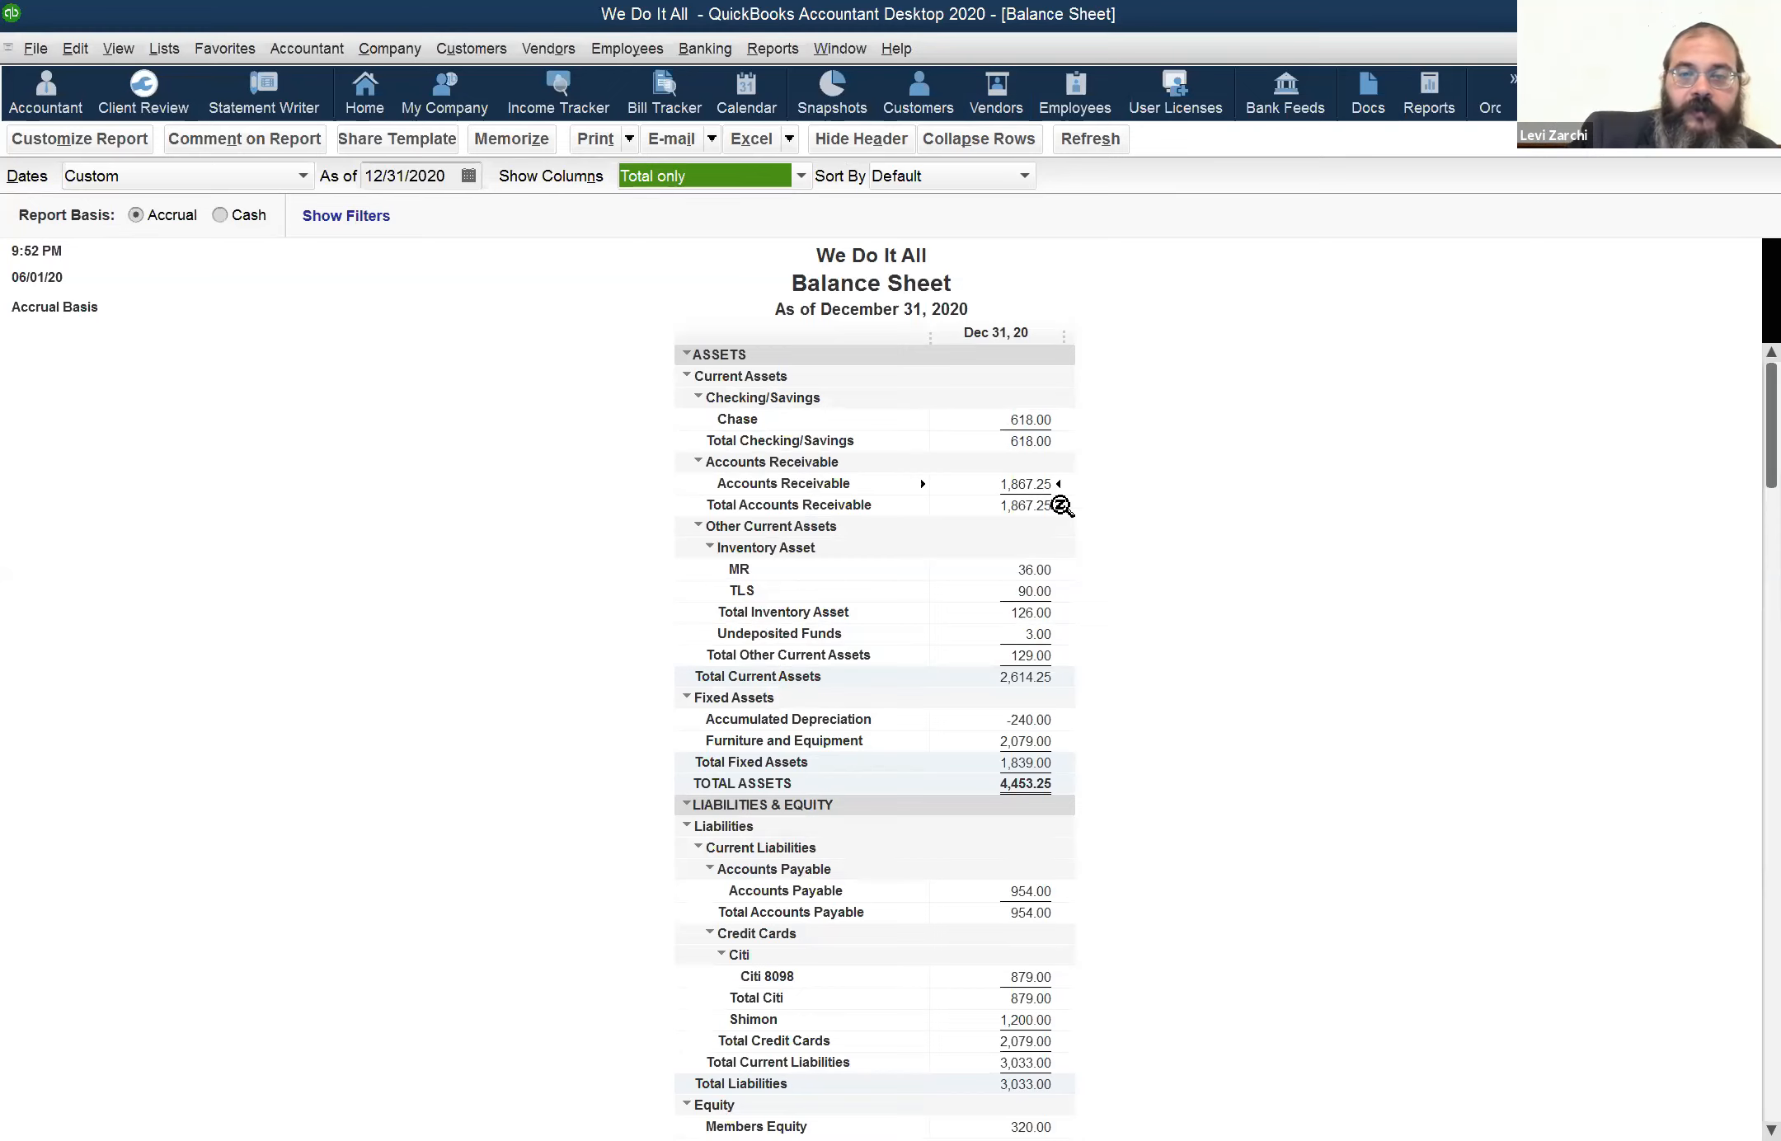
Open the transaction detail behind Accounts Receivable, set its start date to 01/01/2020, and select the 05/27/2020 invoice entry
click(1035, 490)
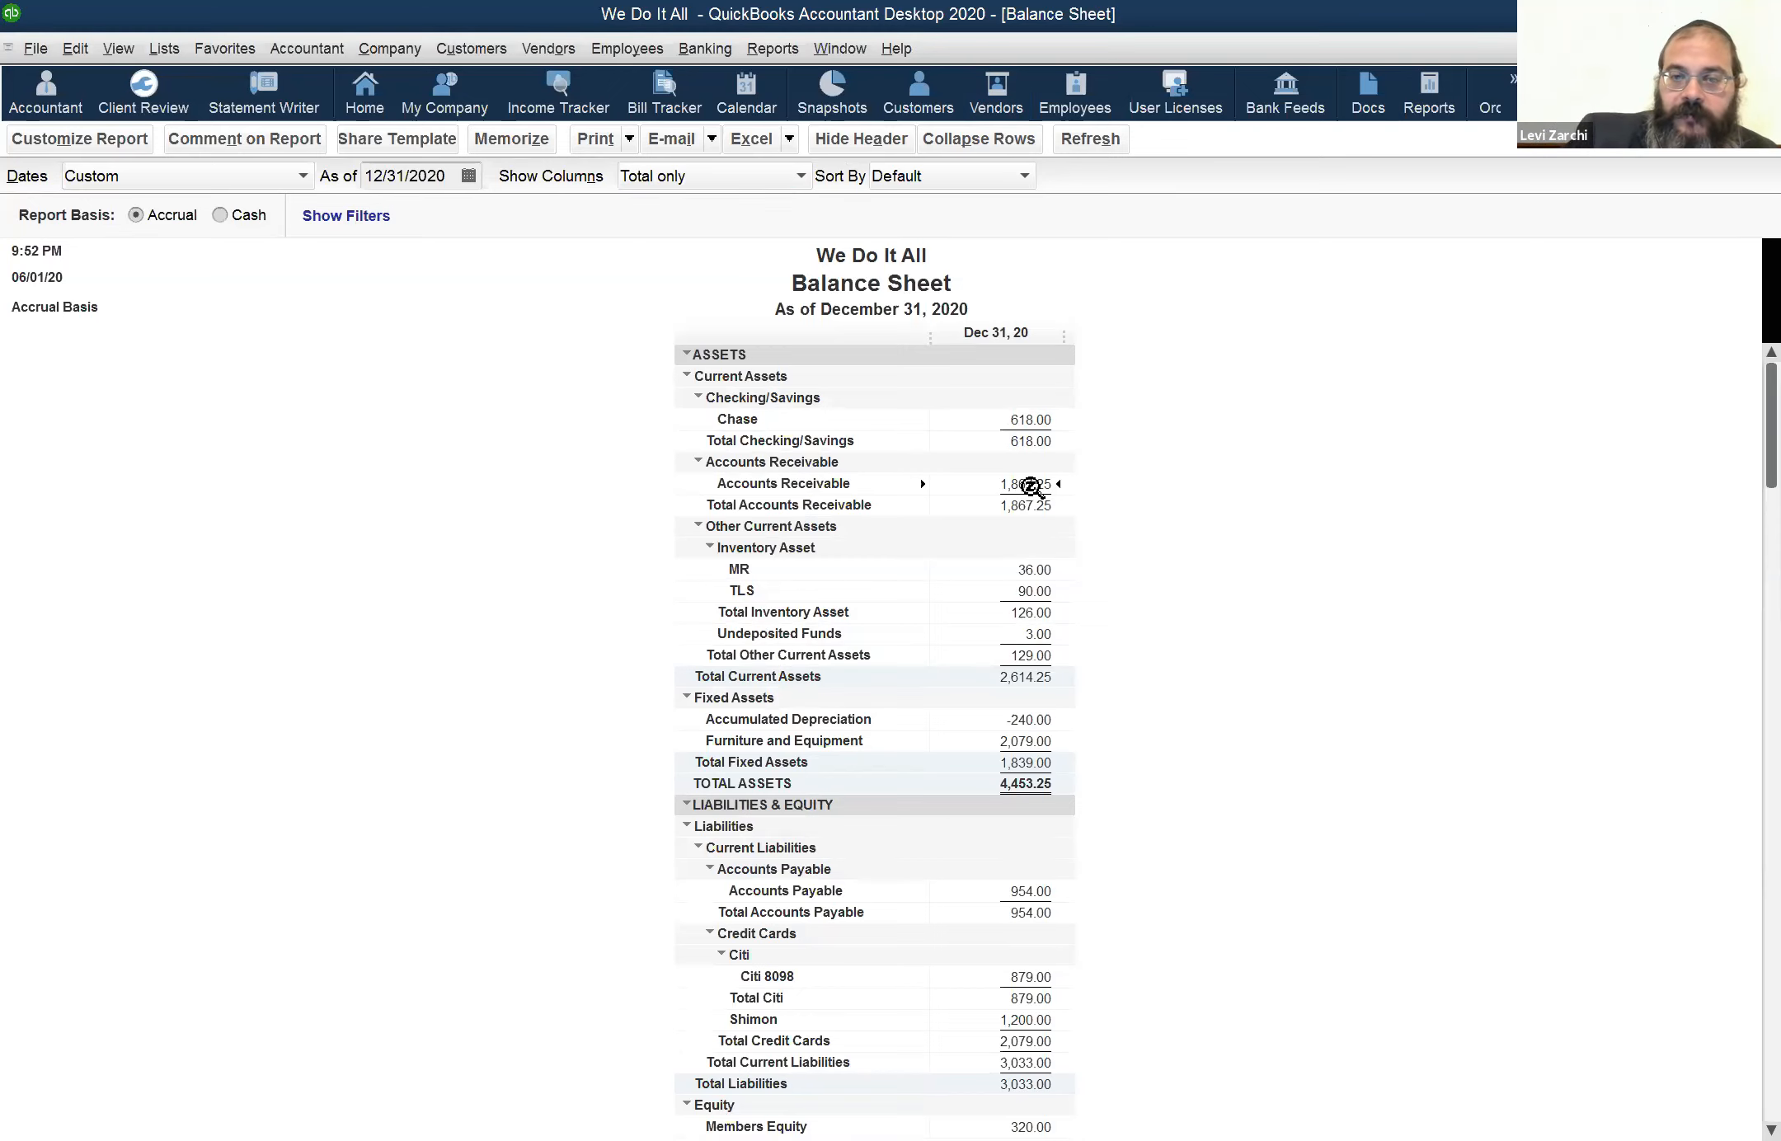
double_click(1038, 492)
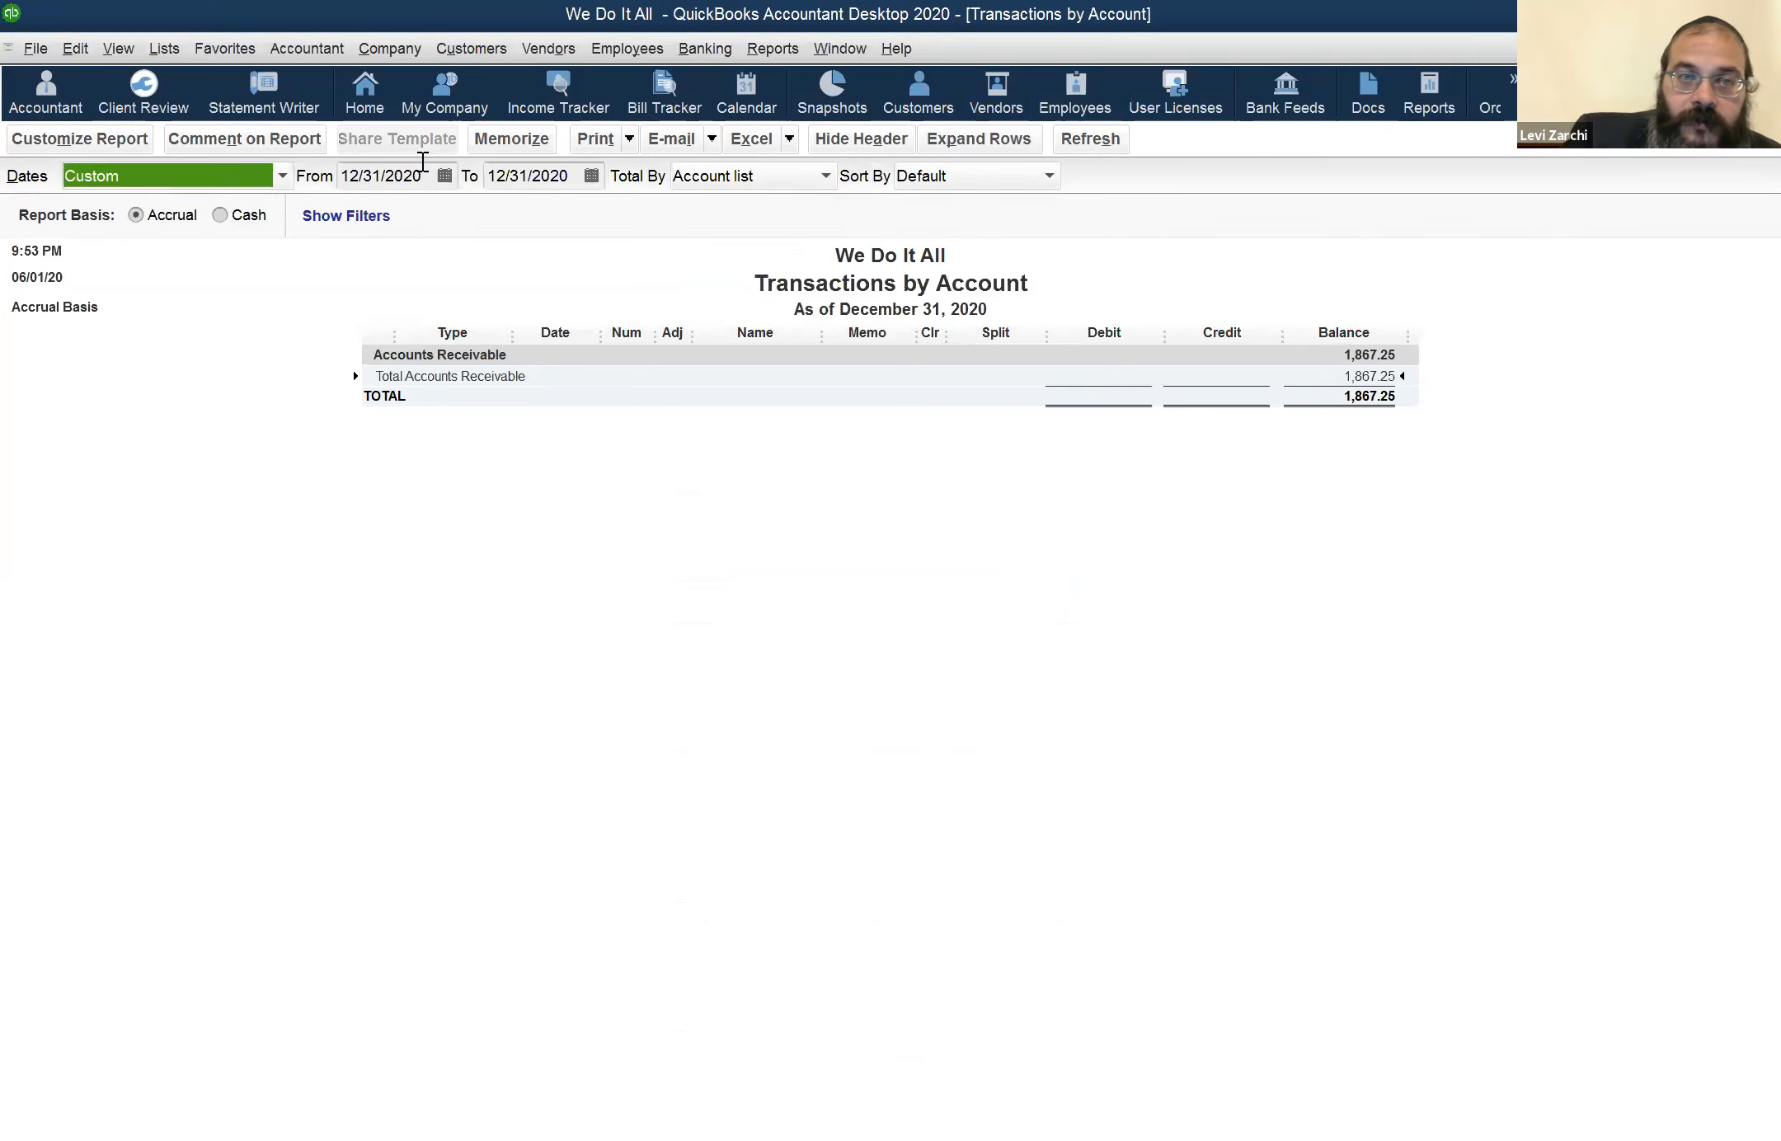
click(402, 174)
key(y)
key(Tab)
key(Tab)
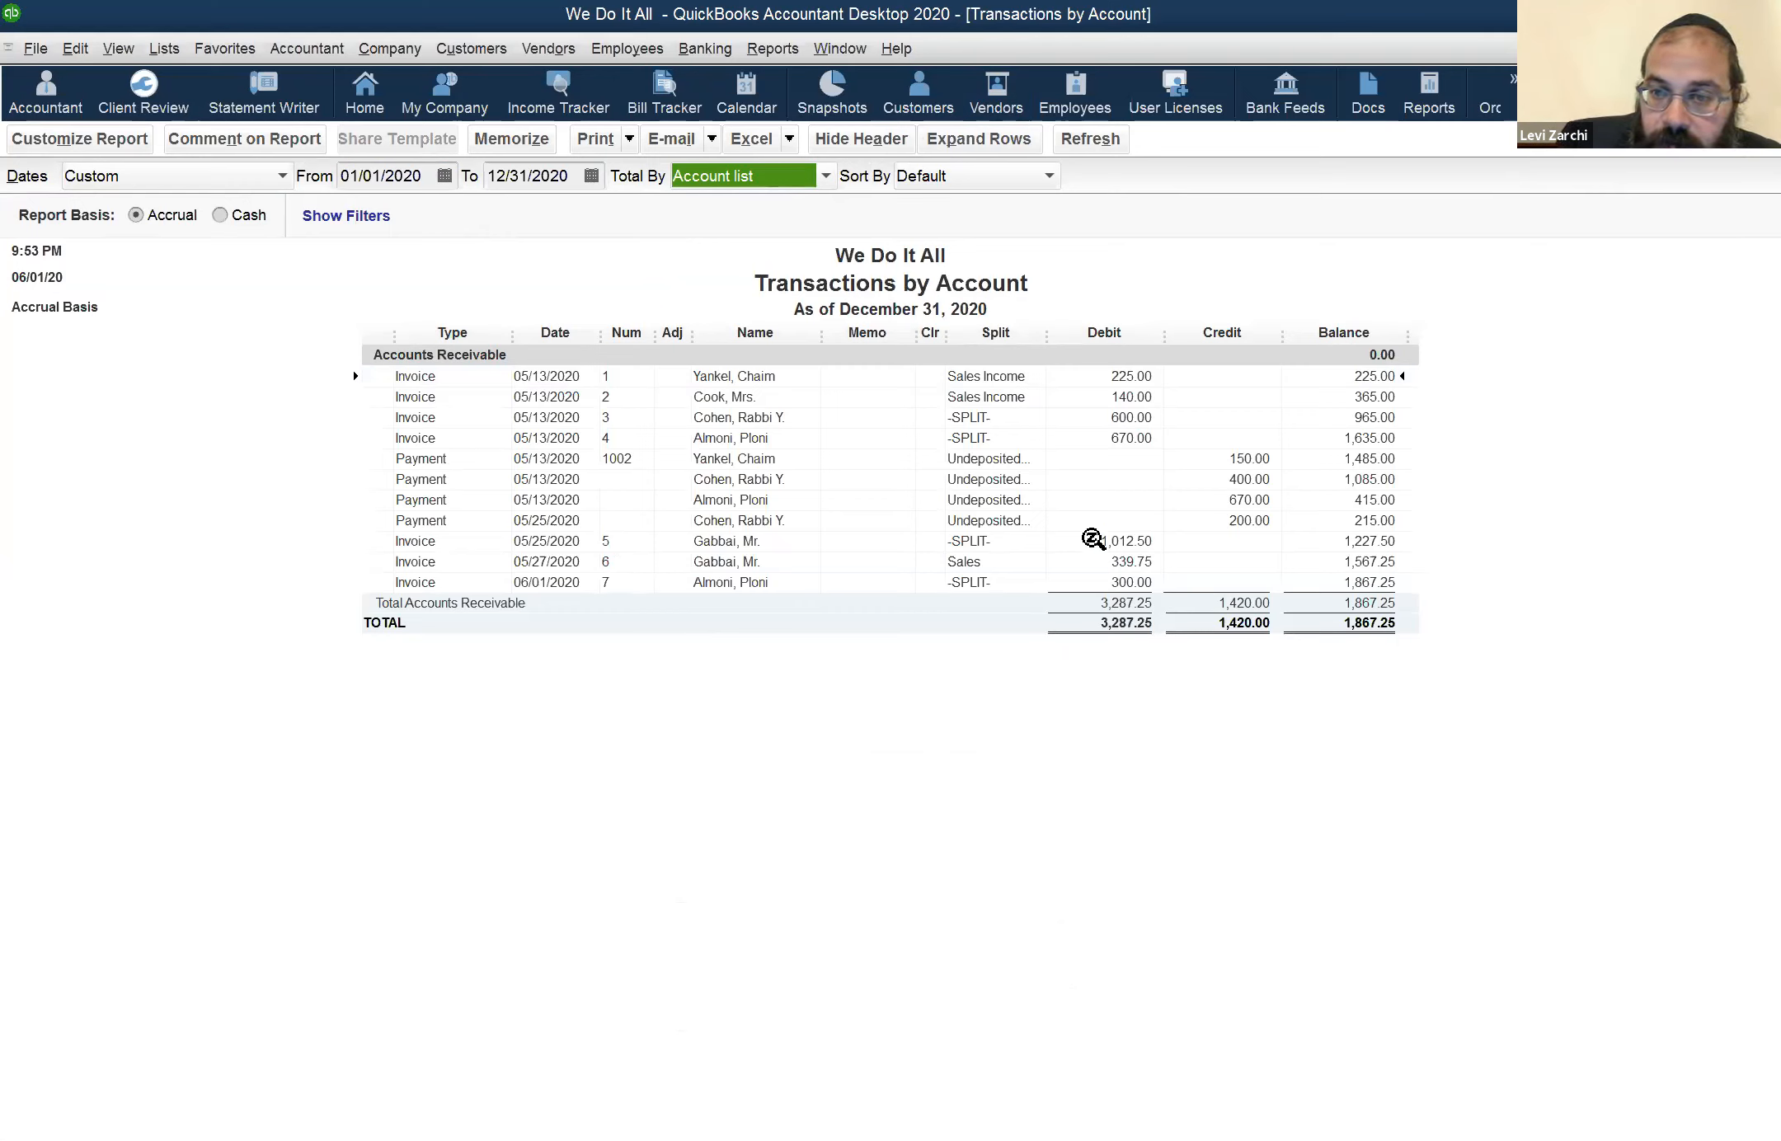
click(1155, 562)
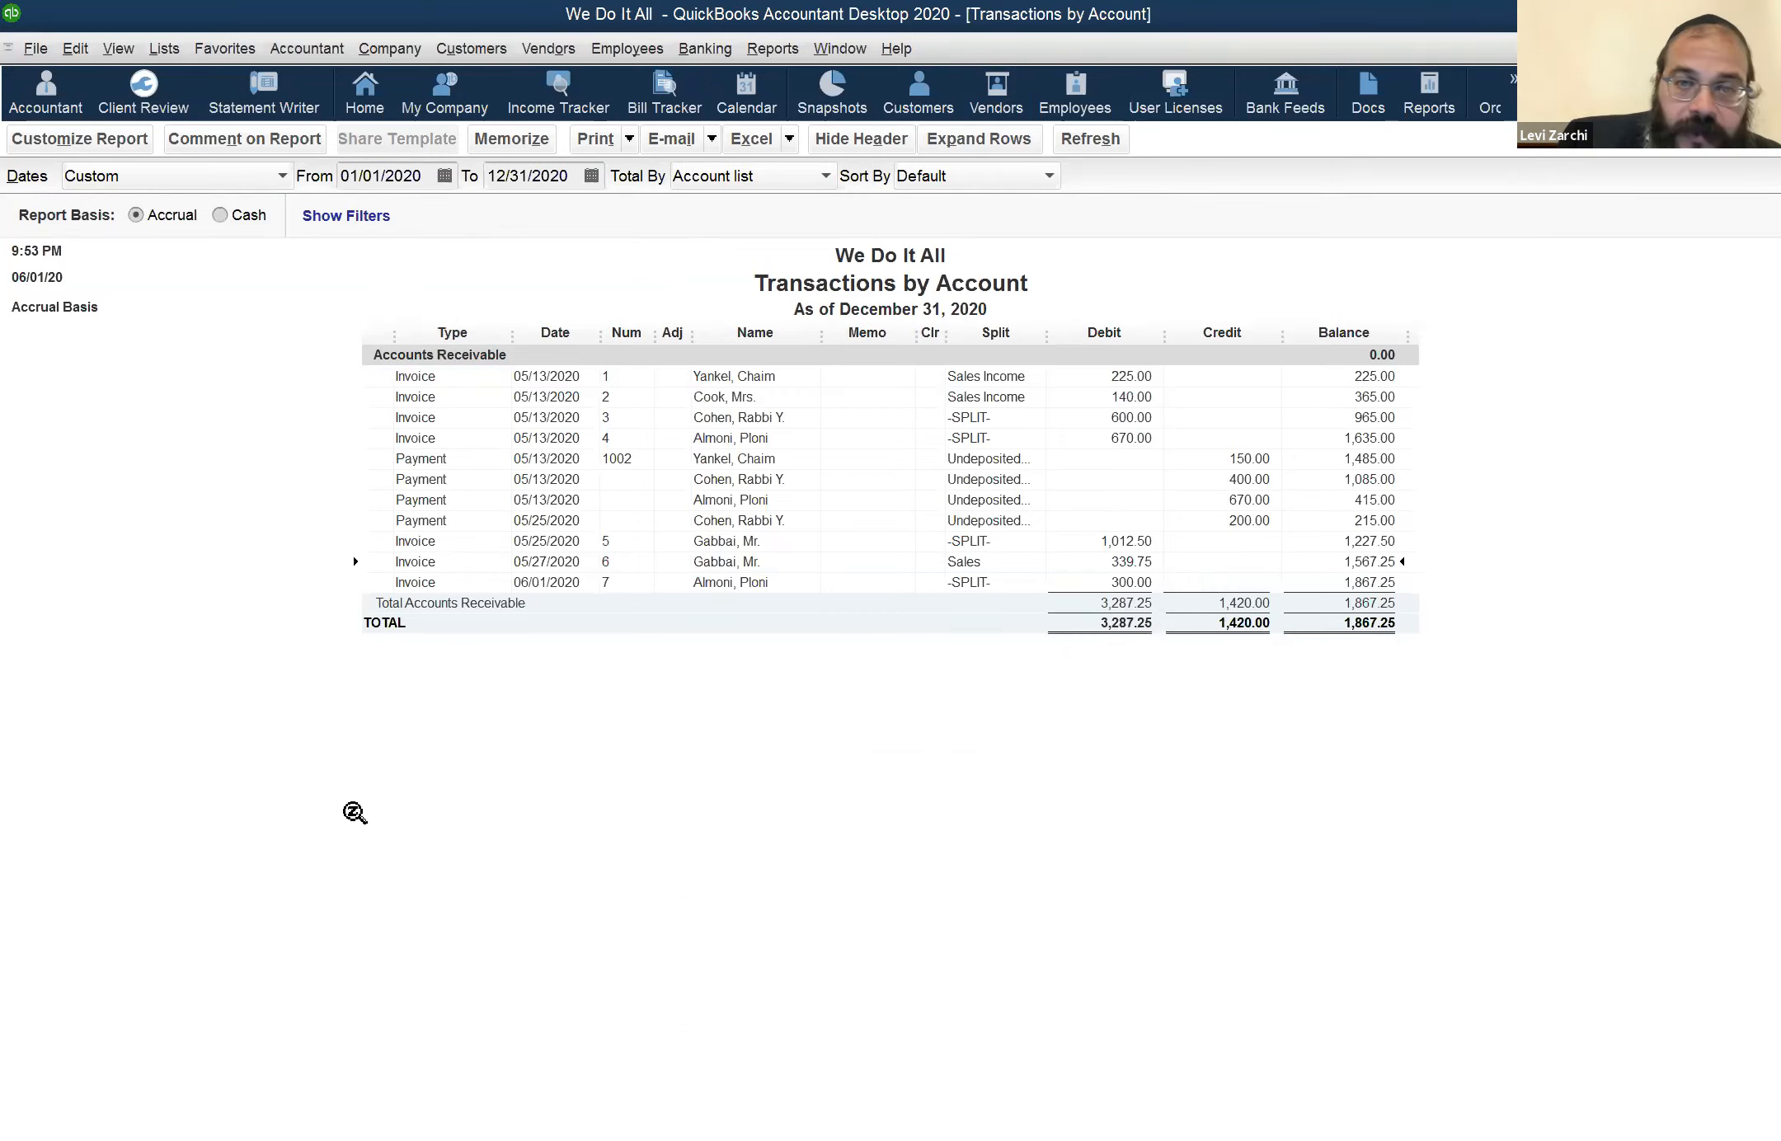
Switch to the Profit & Loss report, view the transactions behind Sales Income, and close the detail report
click(840, 50)
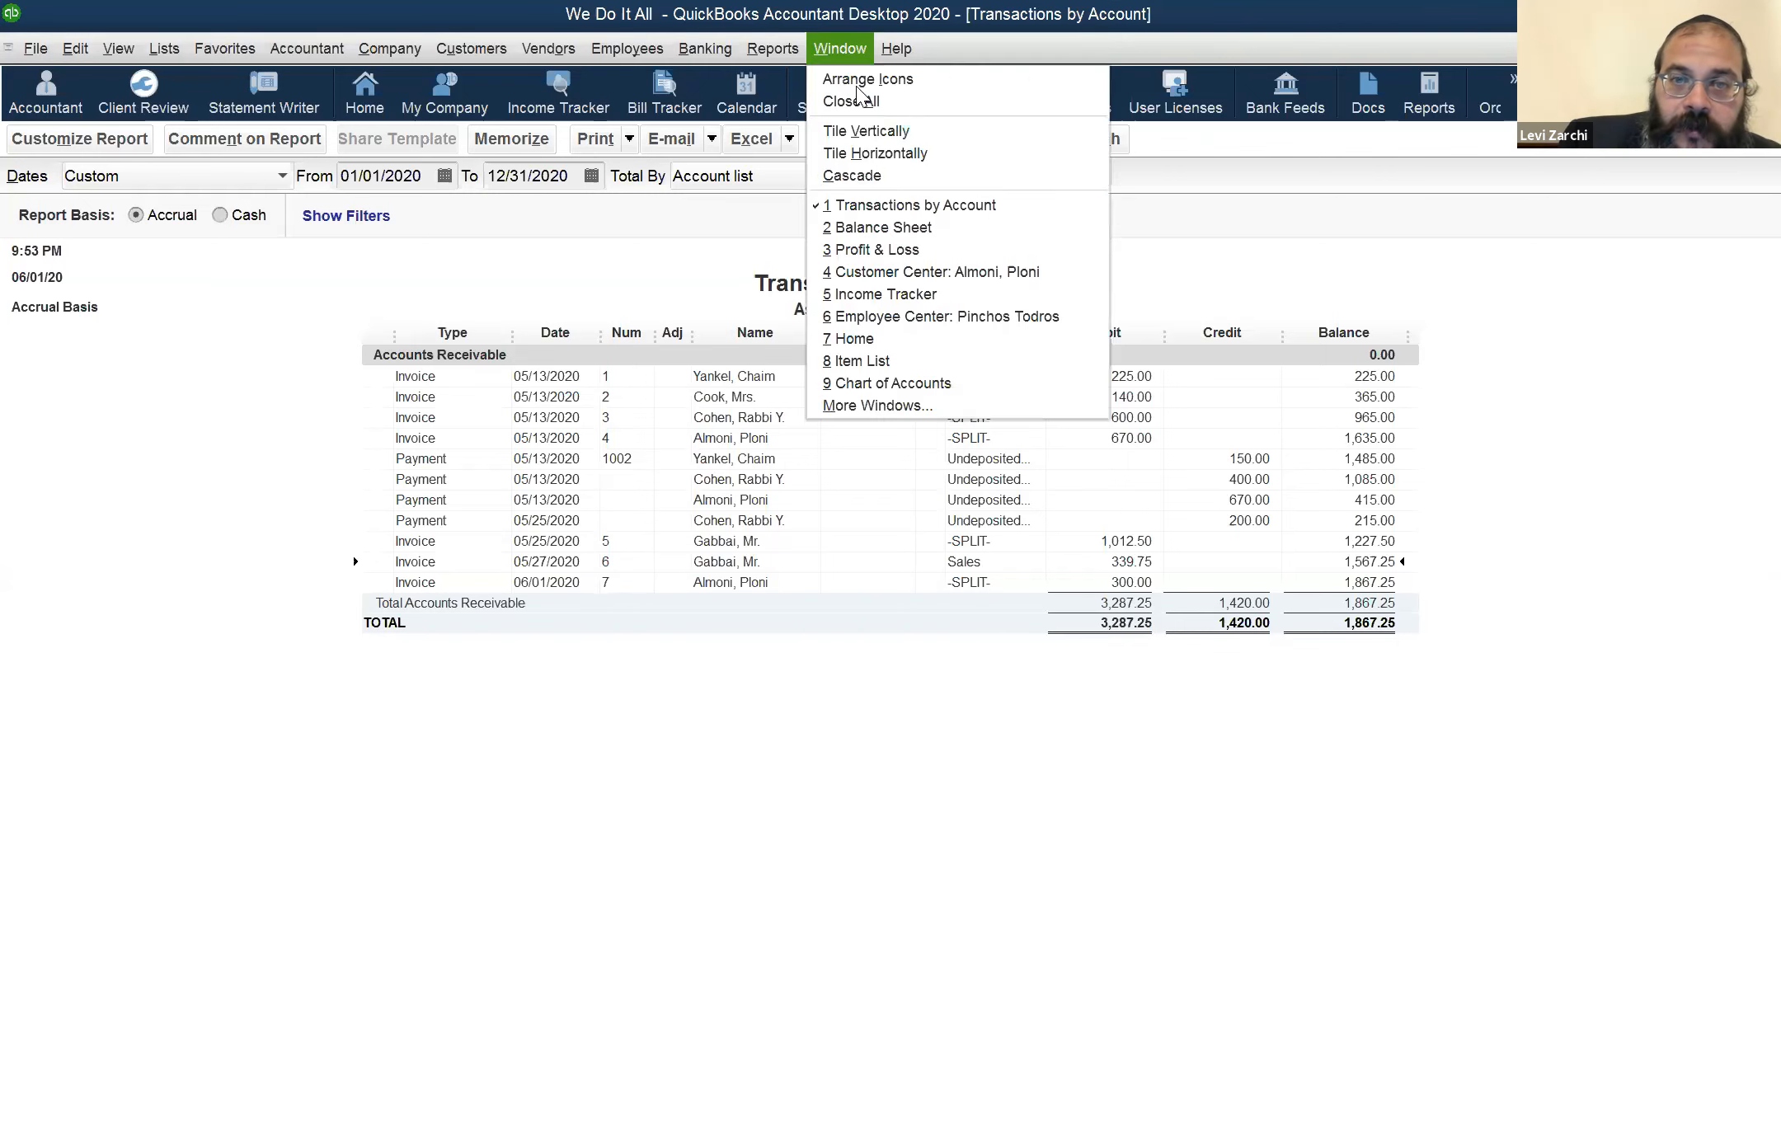
click(888, 251)
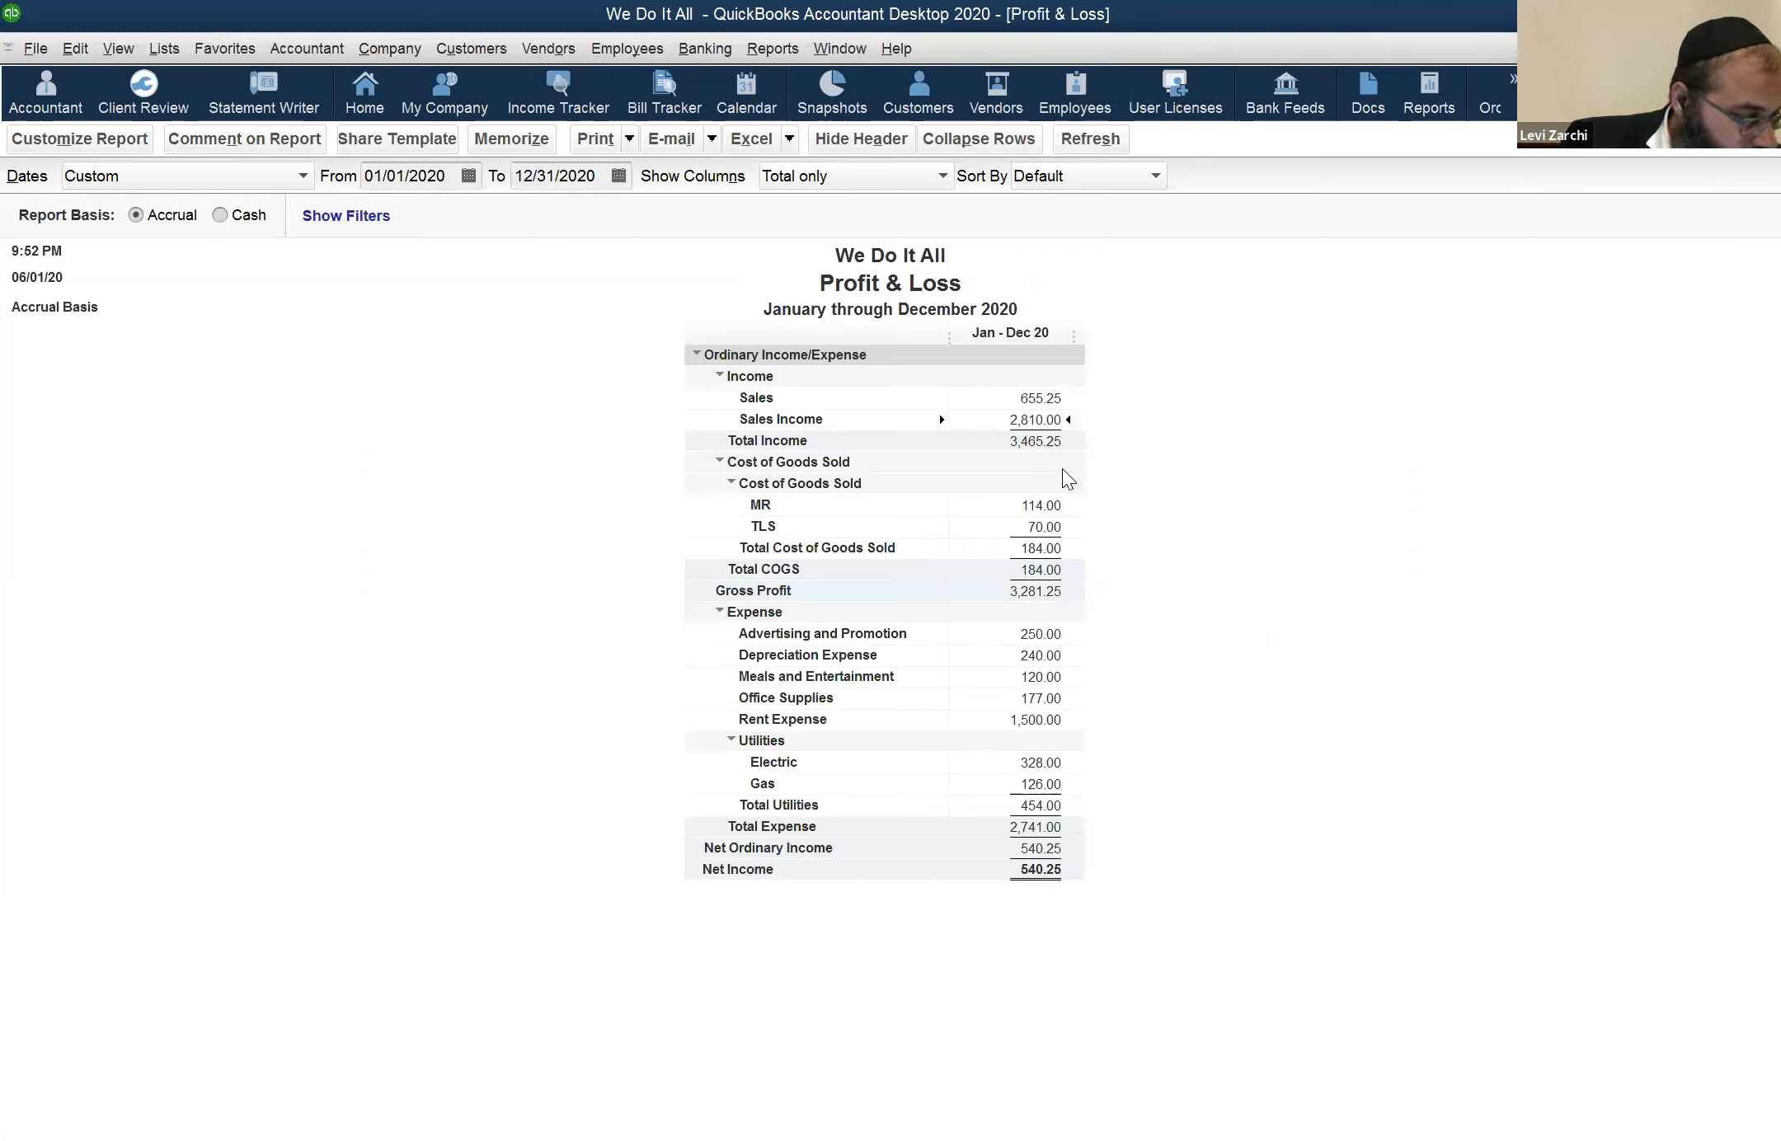
double_click(1047, 420)
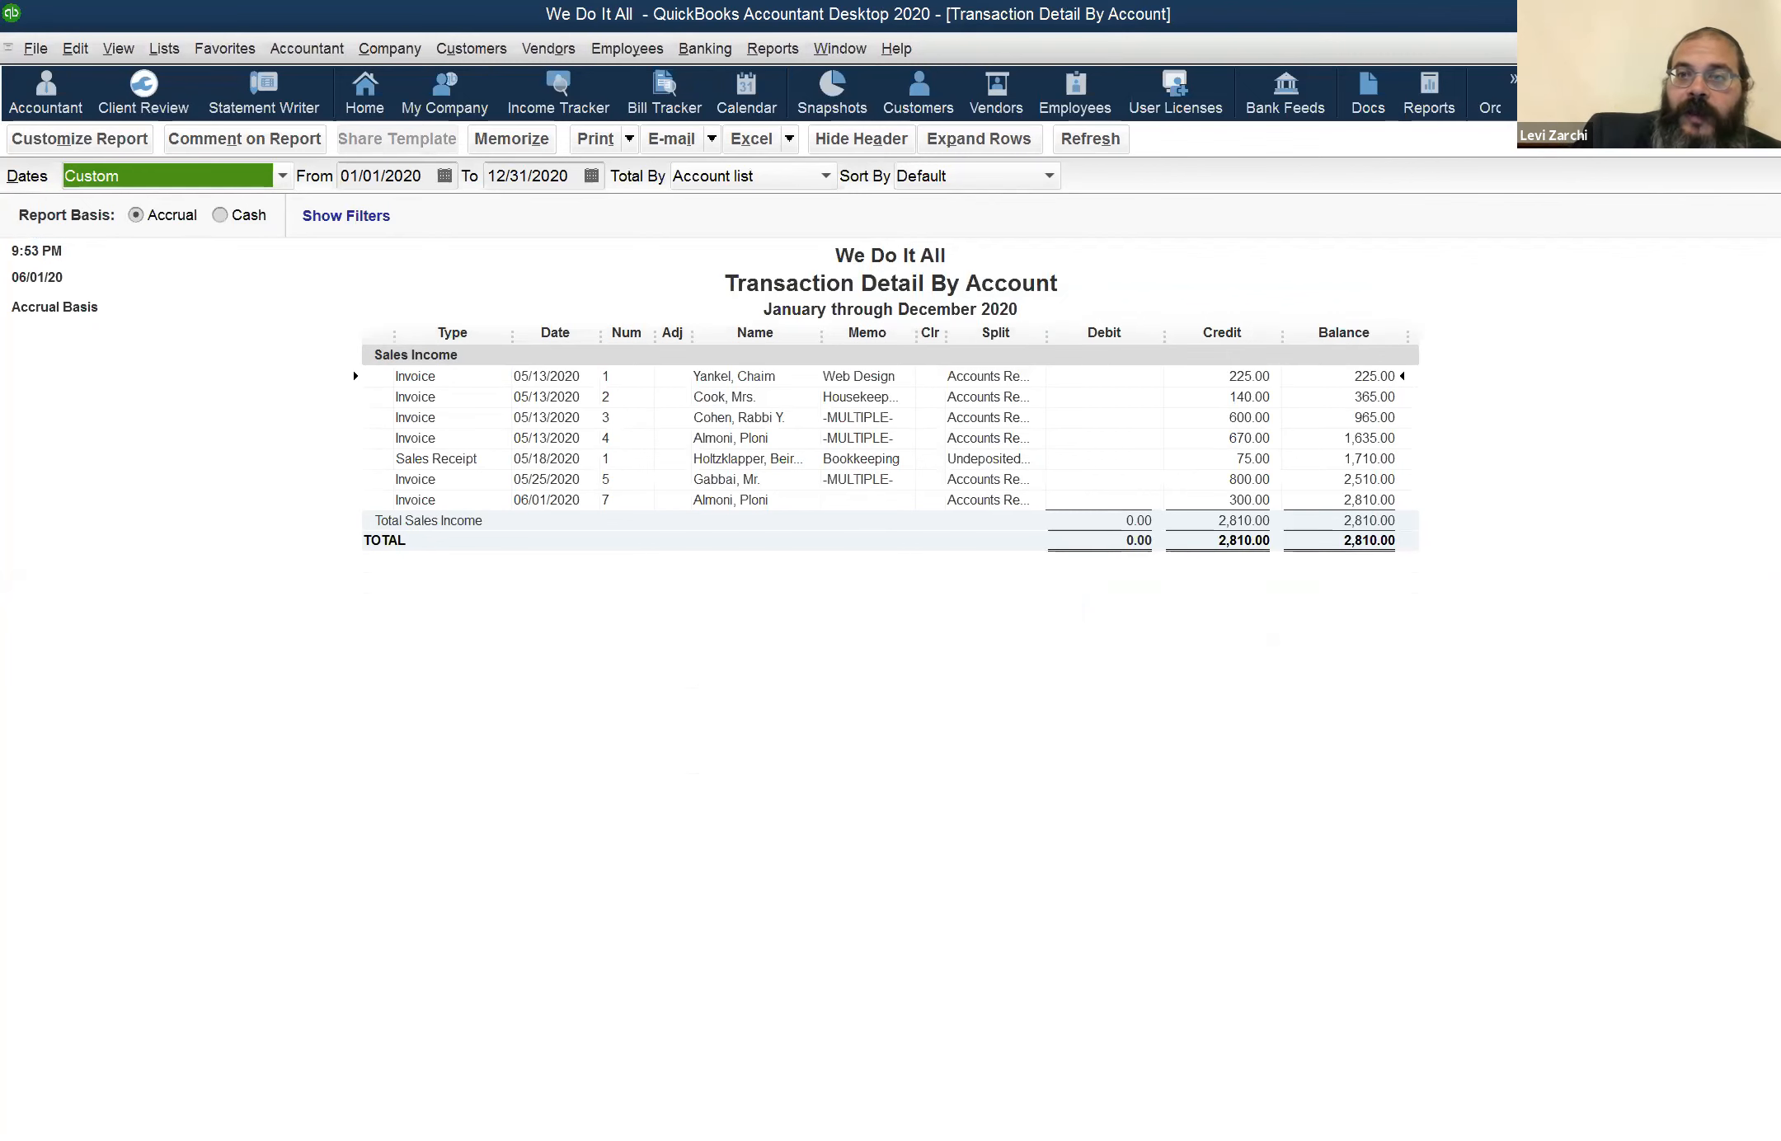
key(Escape)
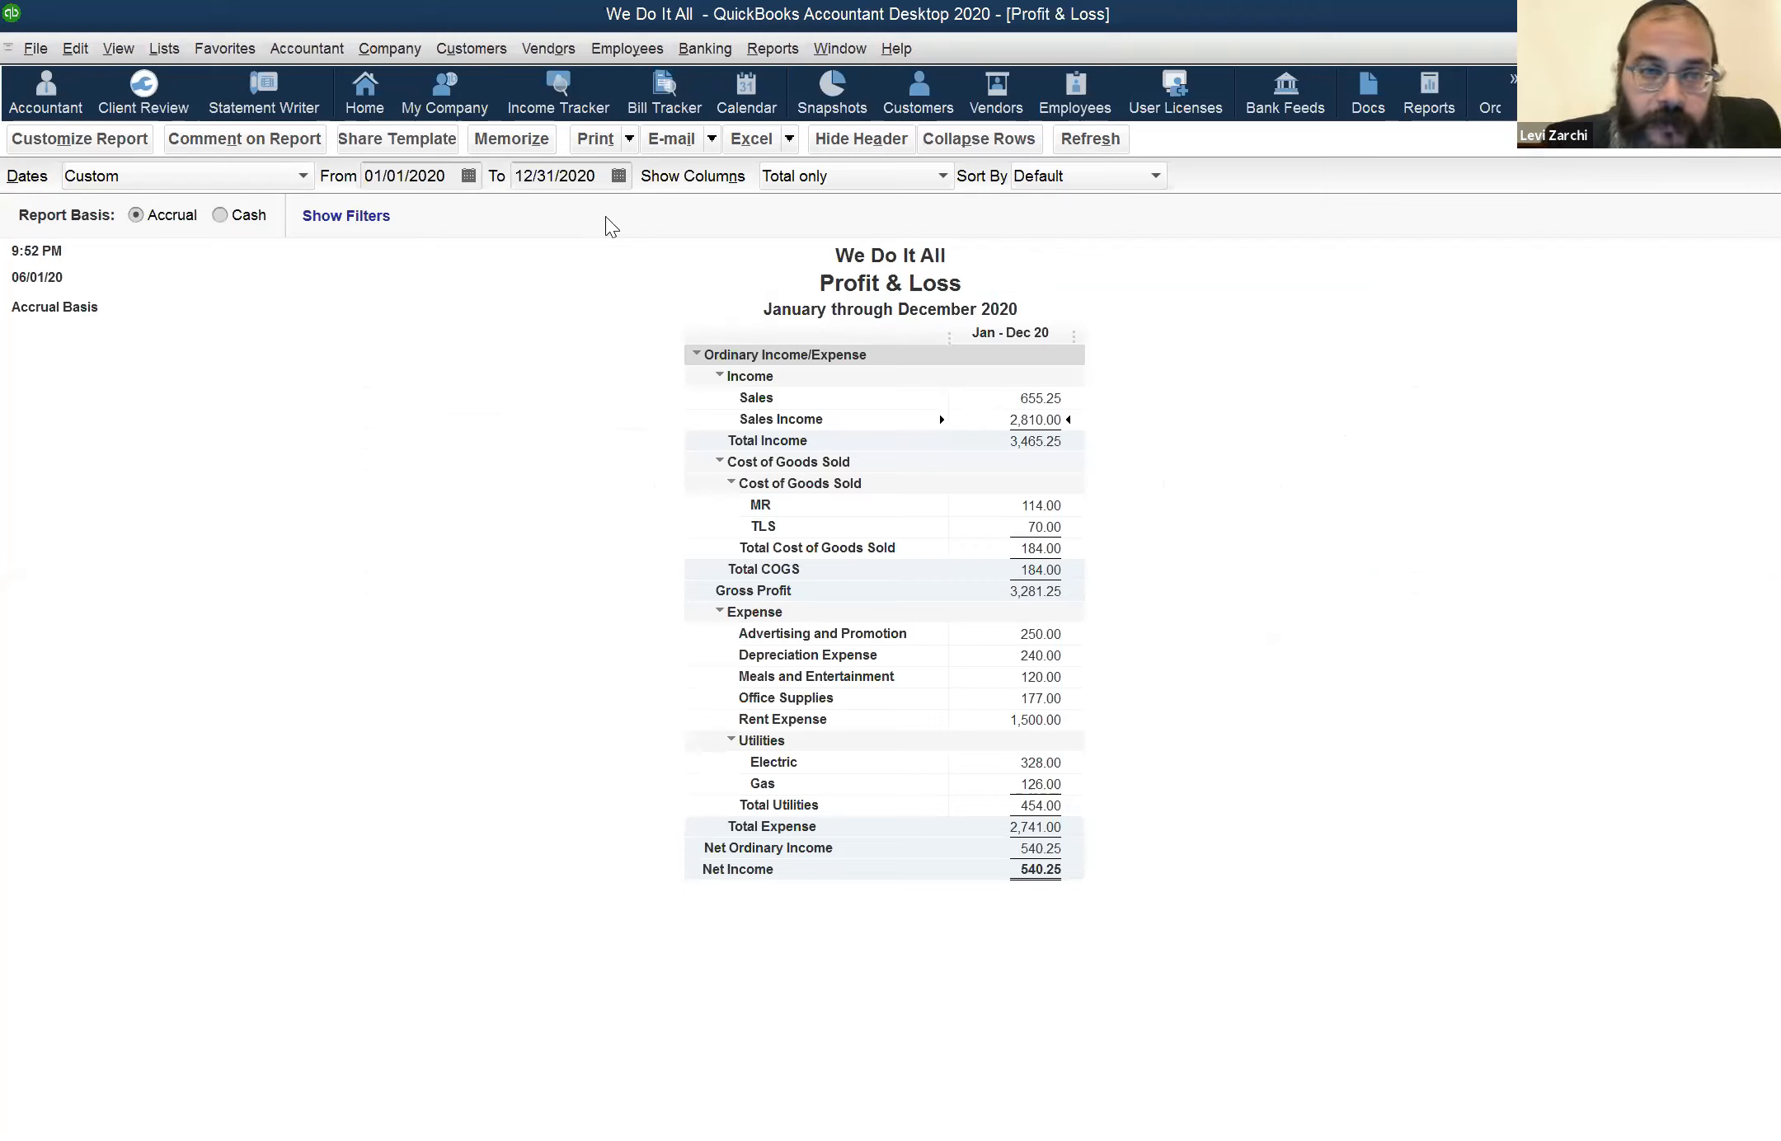
Set the Profit & Loss report's end date to 05/29/2020
click(536, 177)
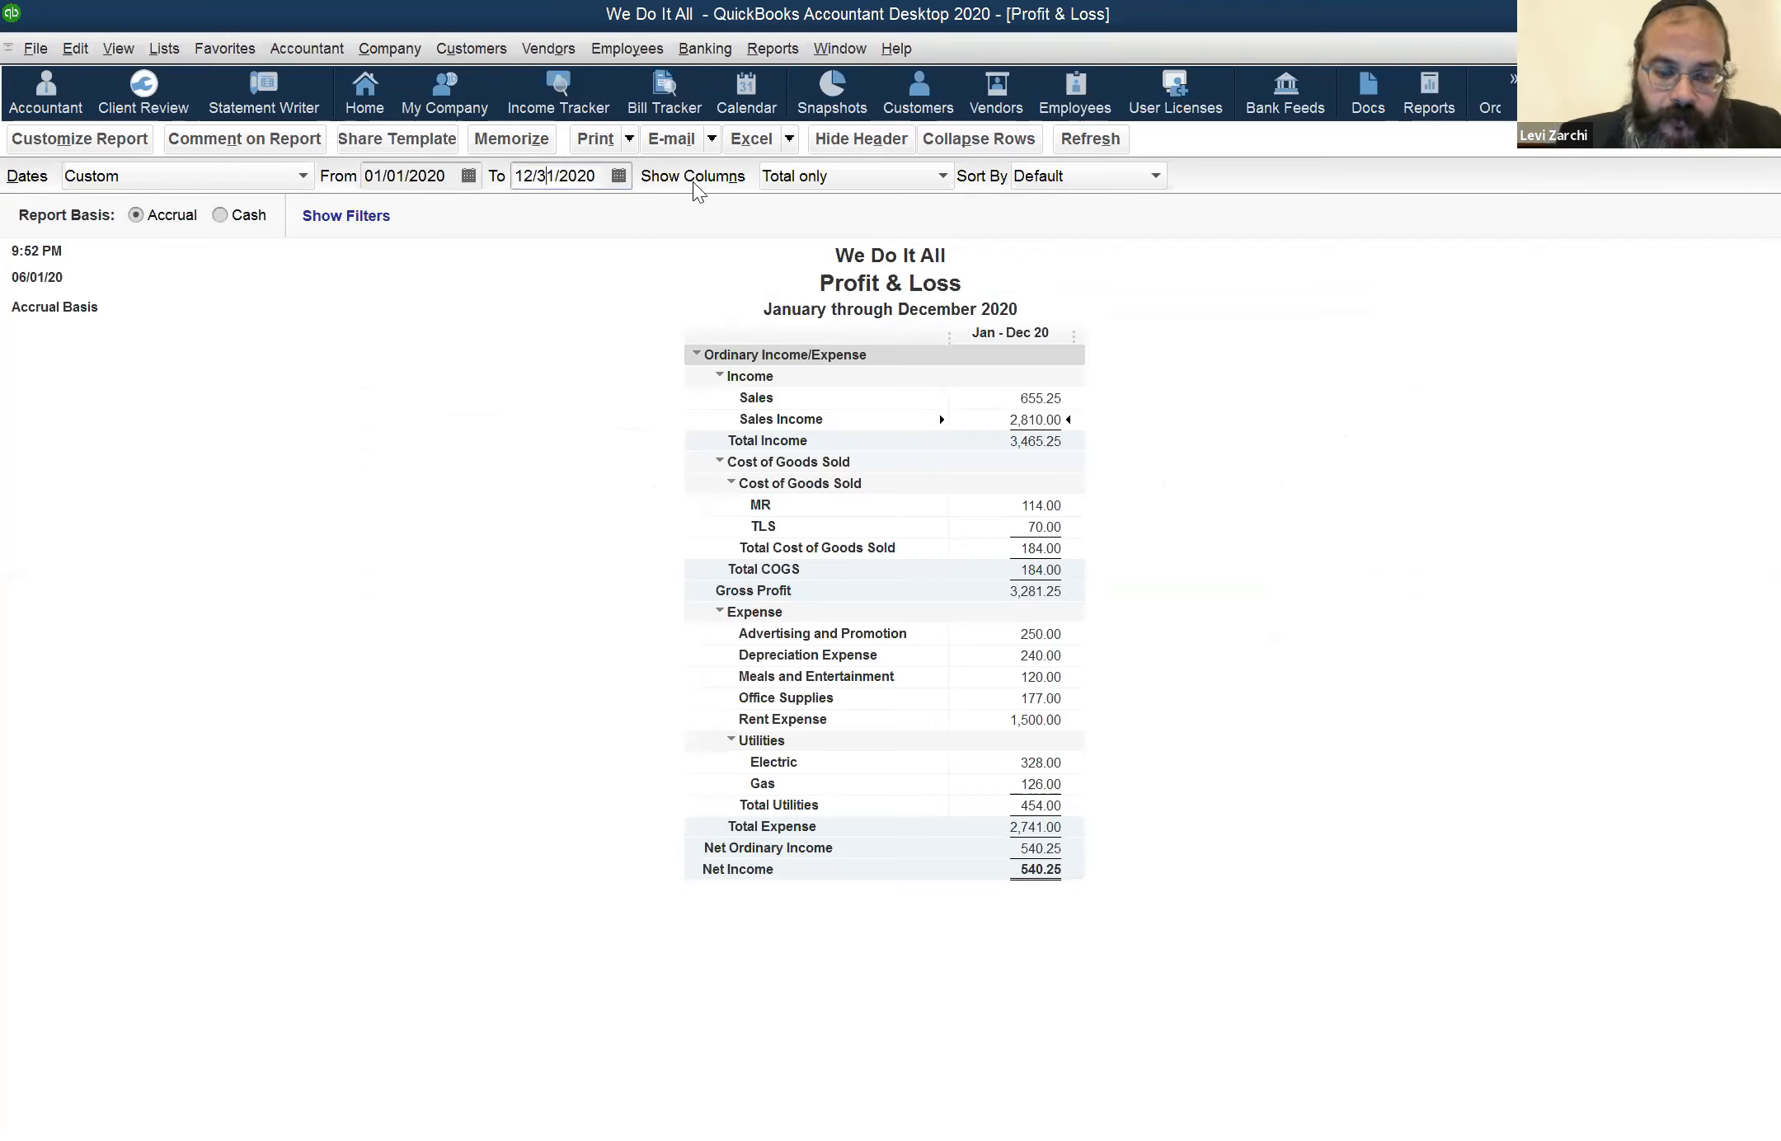
key(t)
key(minus)
key(minus)
key(minus)
key(Tab)
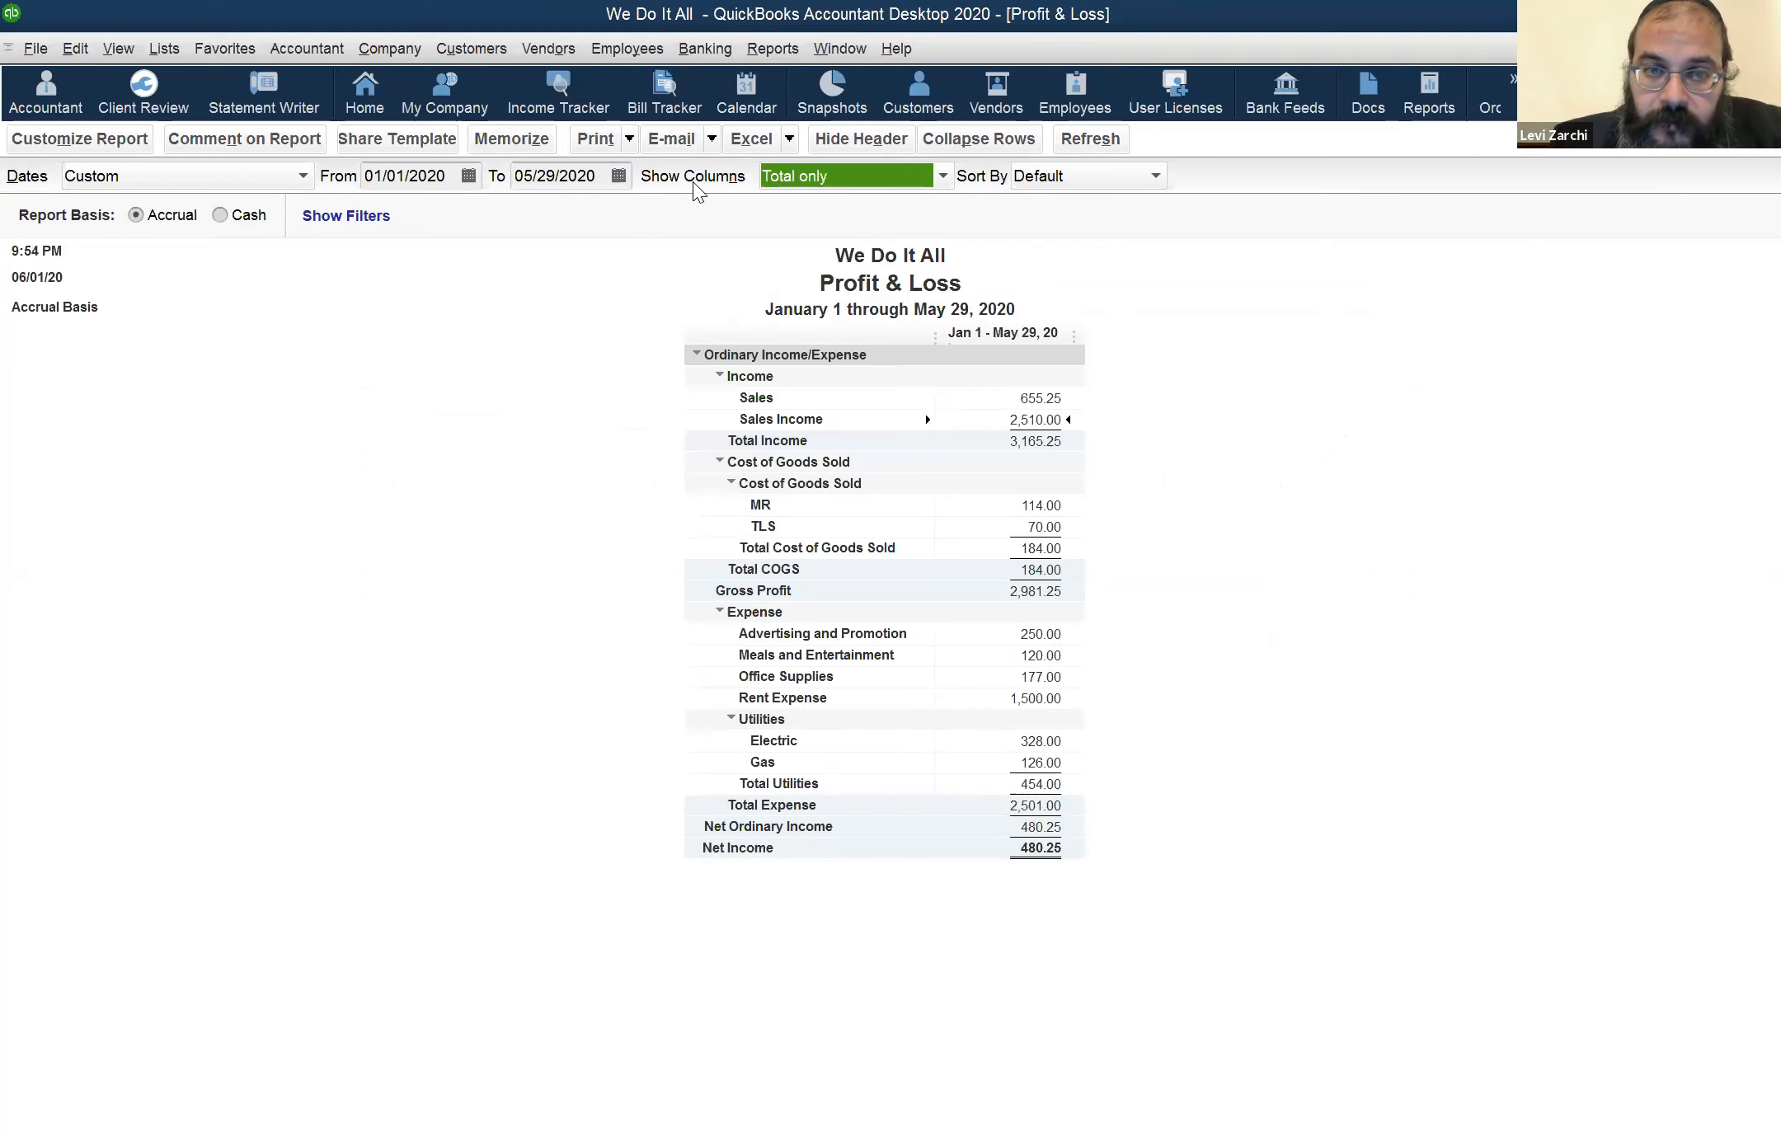
Set the Profit & Loss report's end date back to 12/31/2020
click(572, 179)
key(r)
key(Tab)
Switch to the Balance Sheet report and set its as-of date to 06/01/2020
click(847, 55)
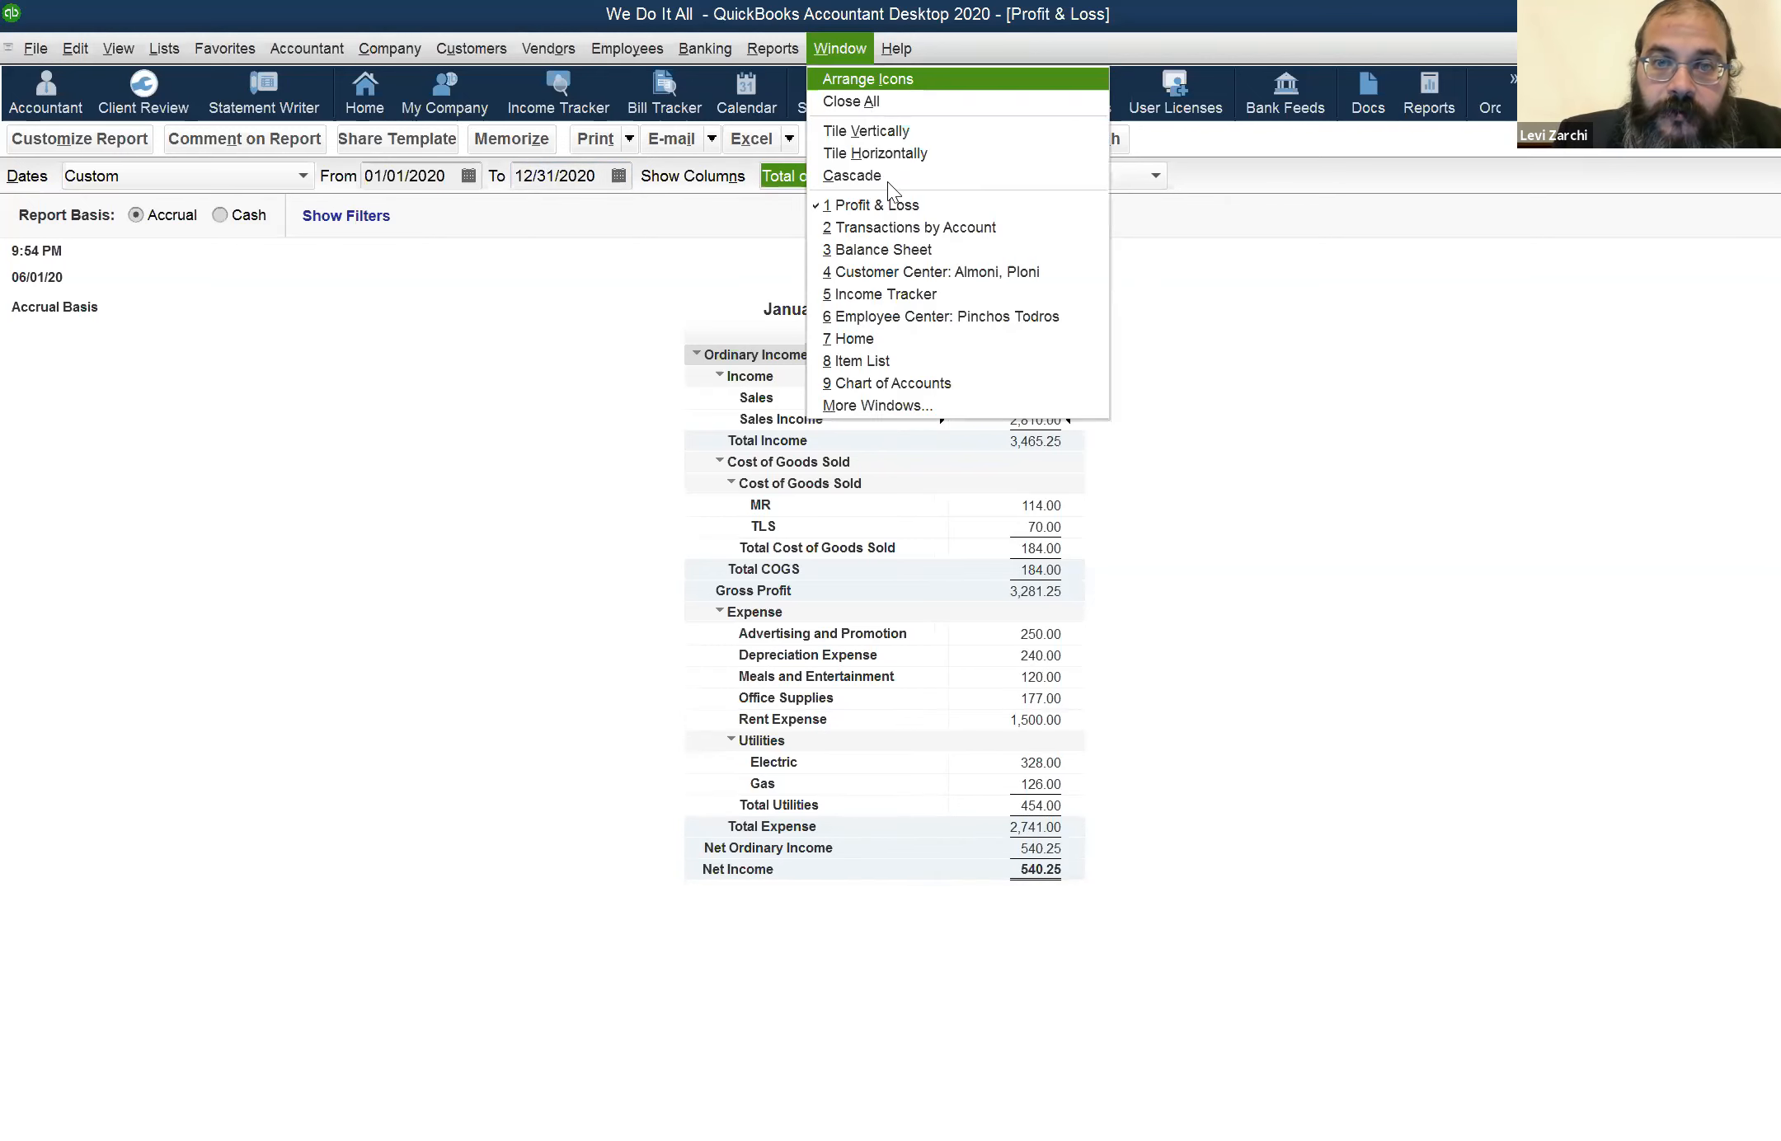
click(866, 248)
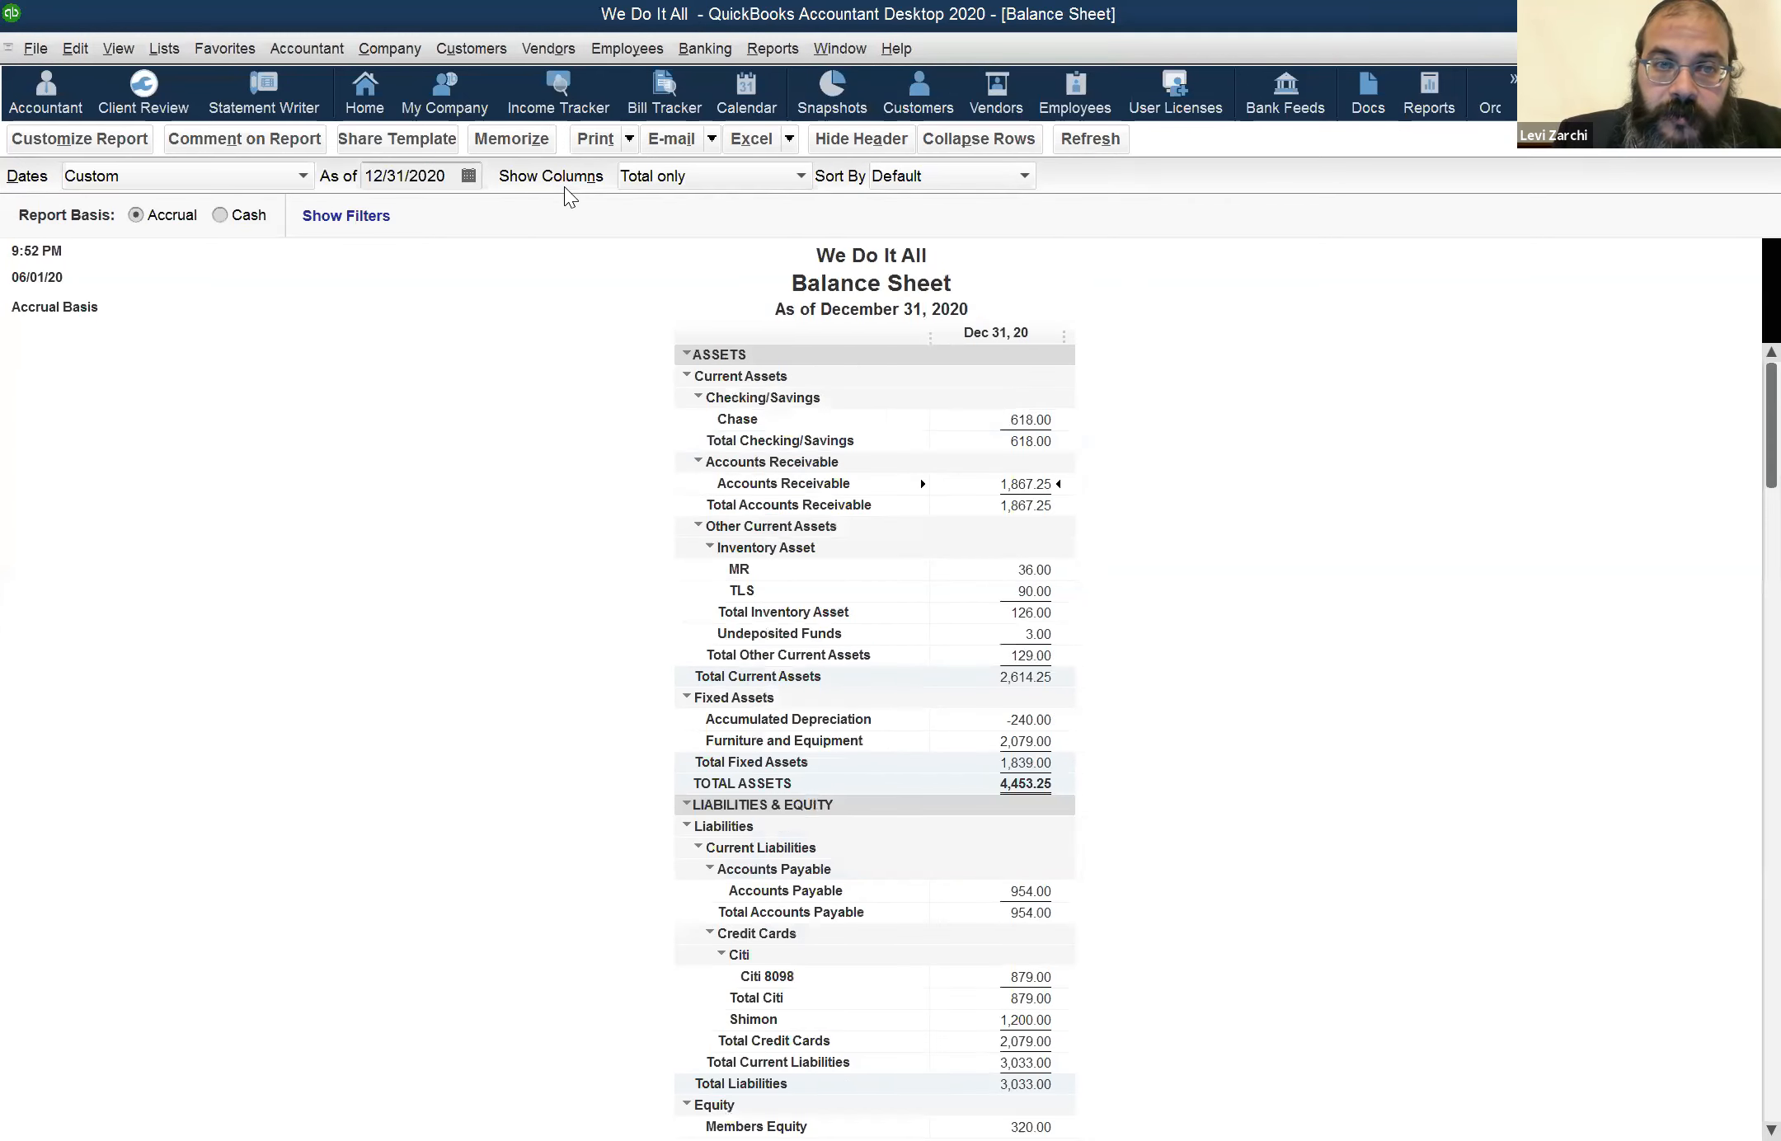
click(426, 182)
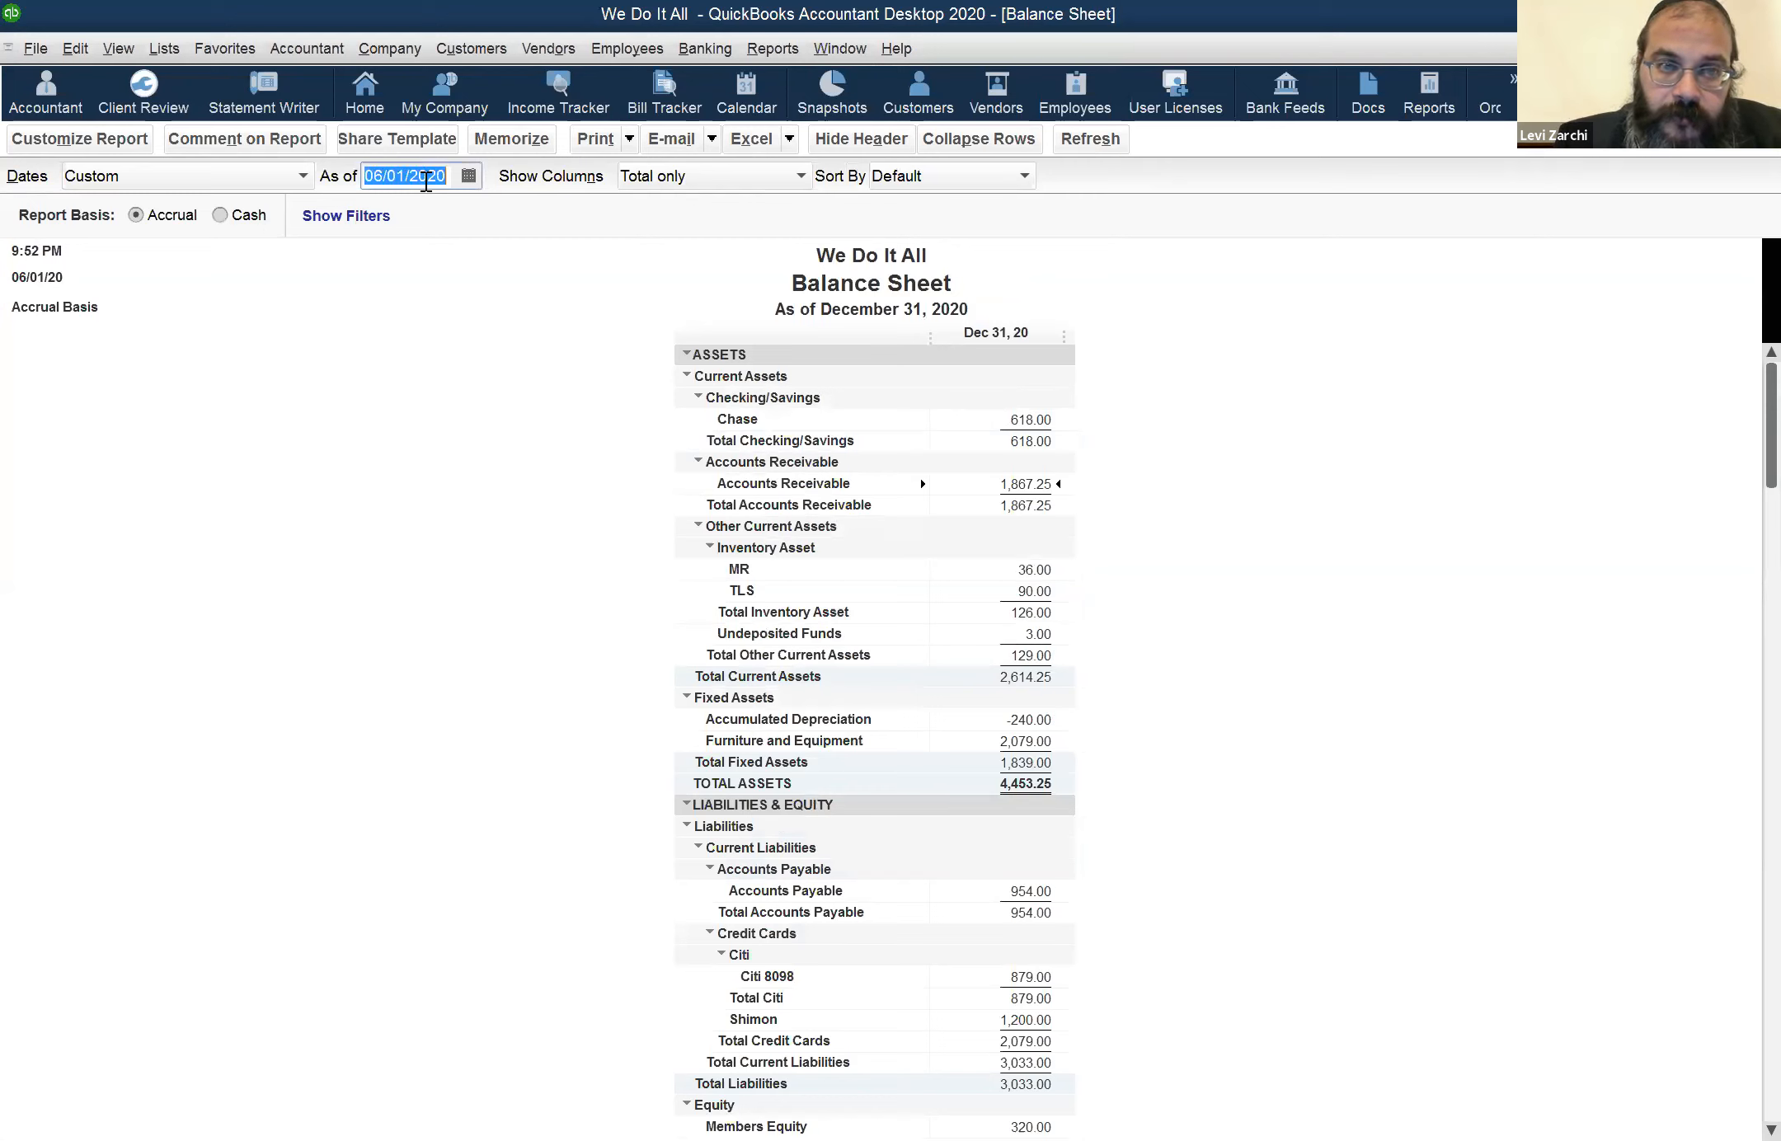
key(t)
key(Tab)
Move the Balance Sheet's as-of date back five days to 05/27/2020
click(425, 183)
key(minus)
key(minus)
key(minus)
key(minus)
key(minus)
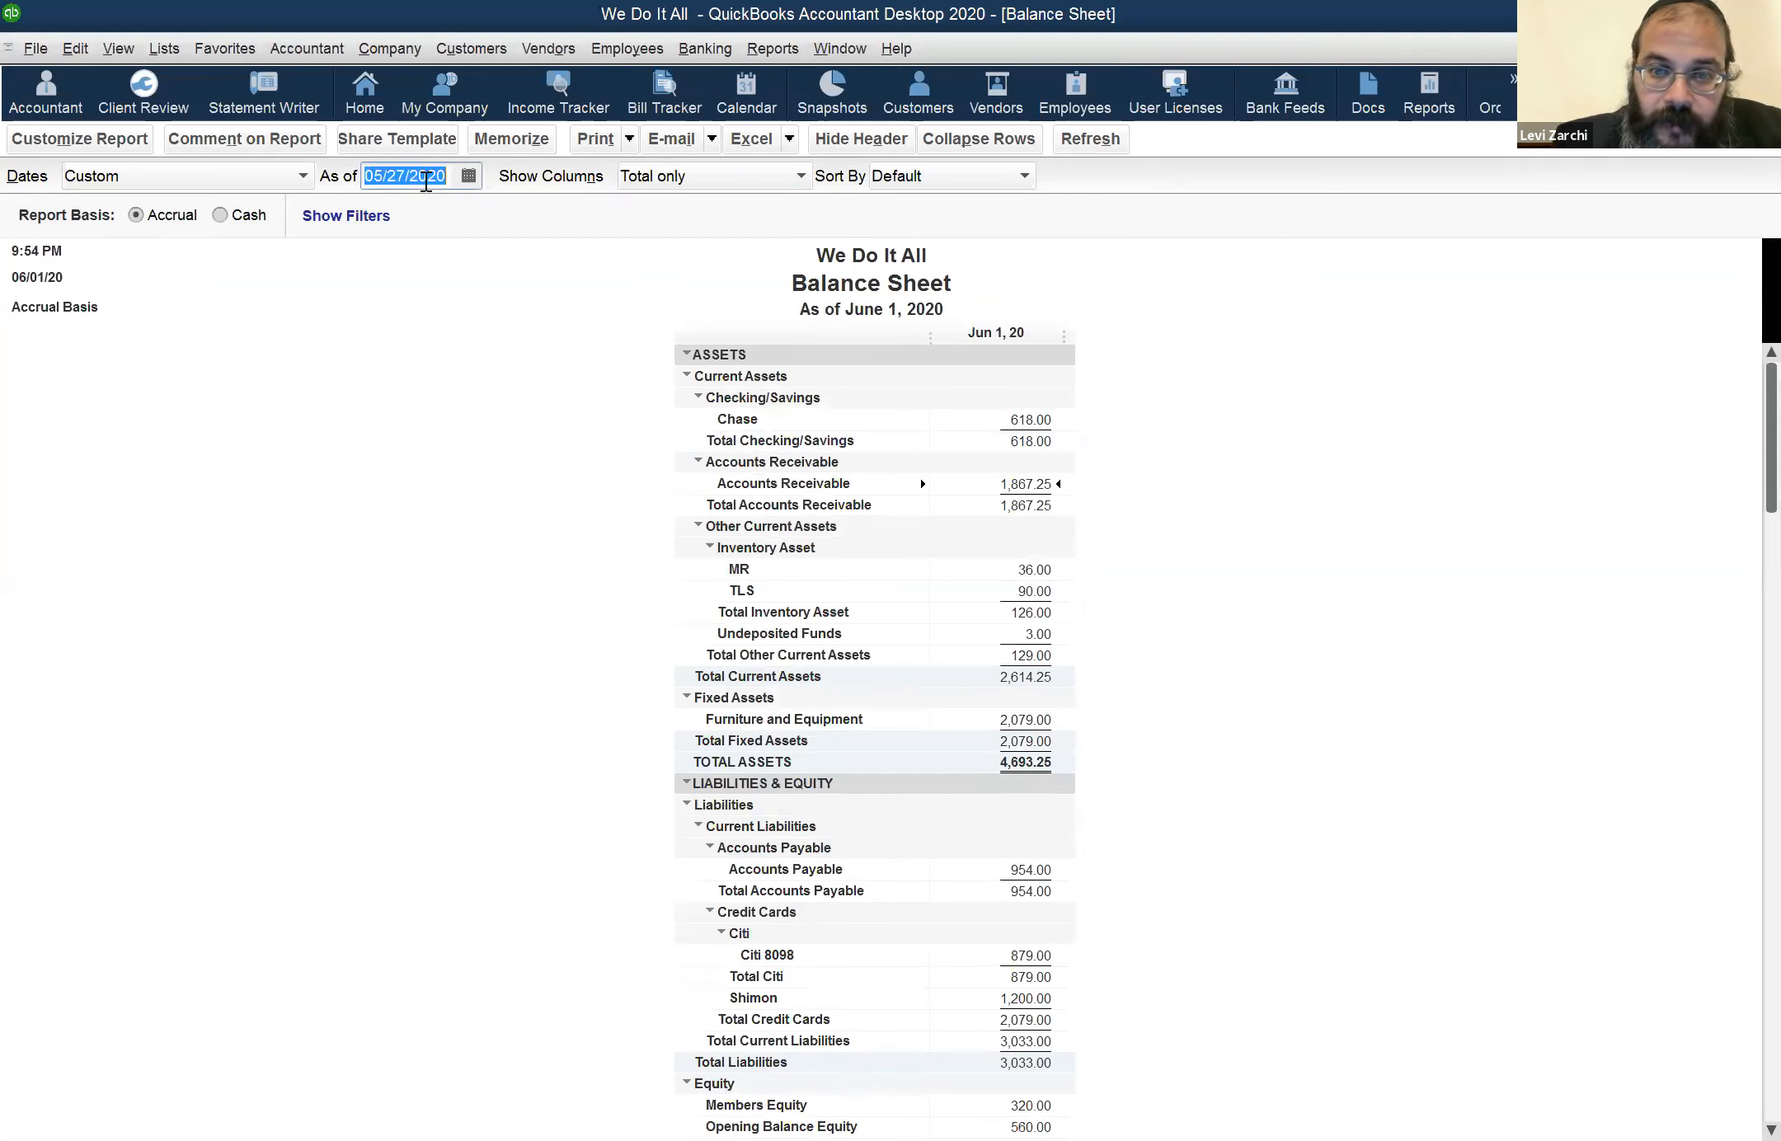
key(Tab)
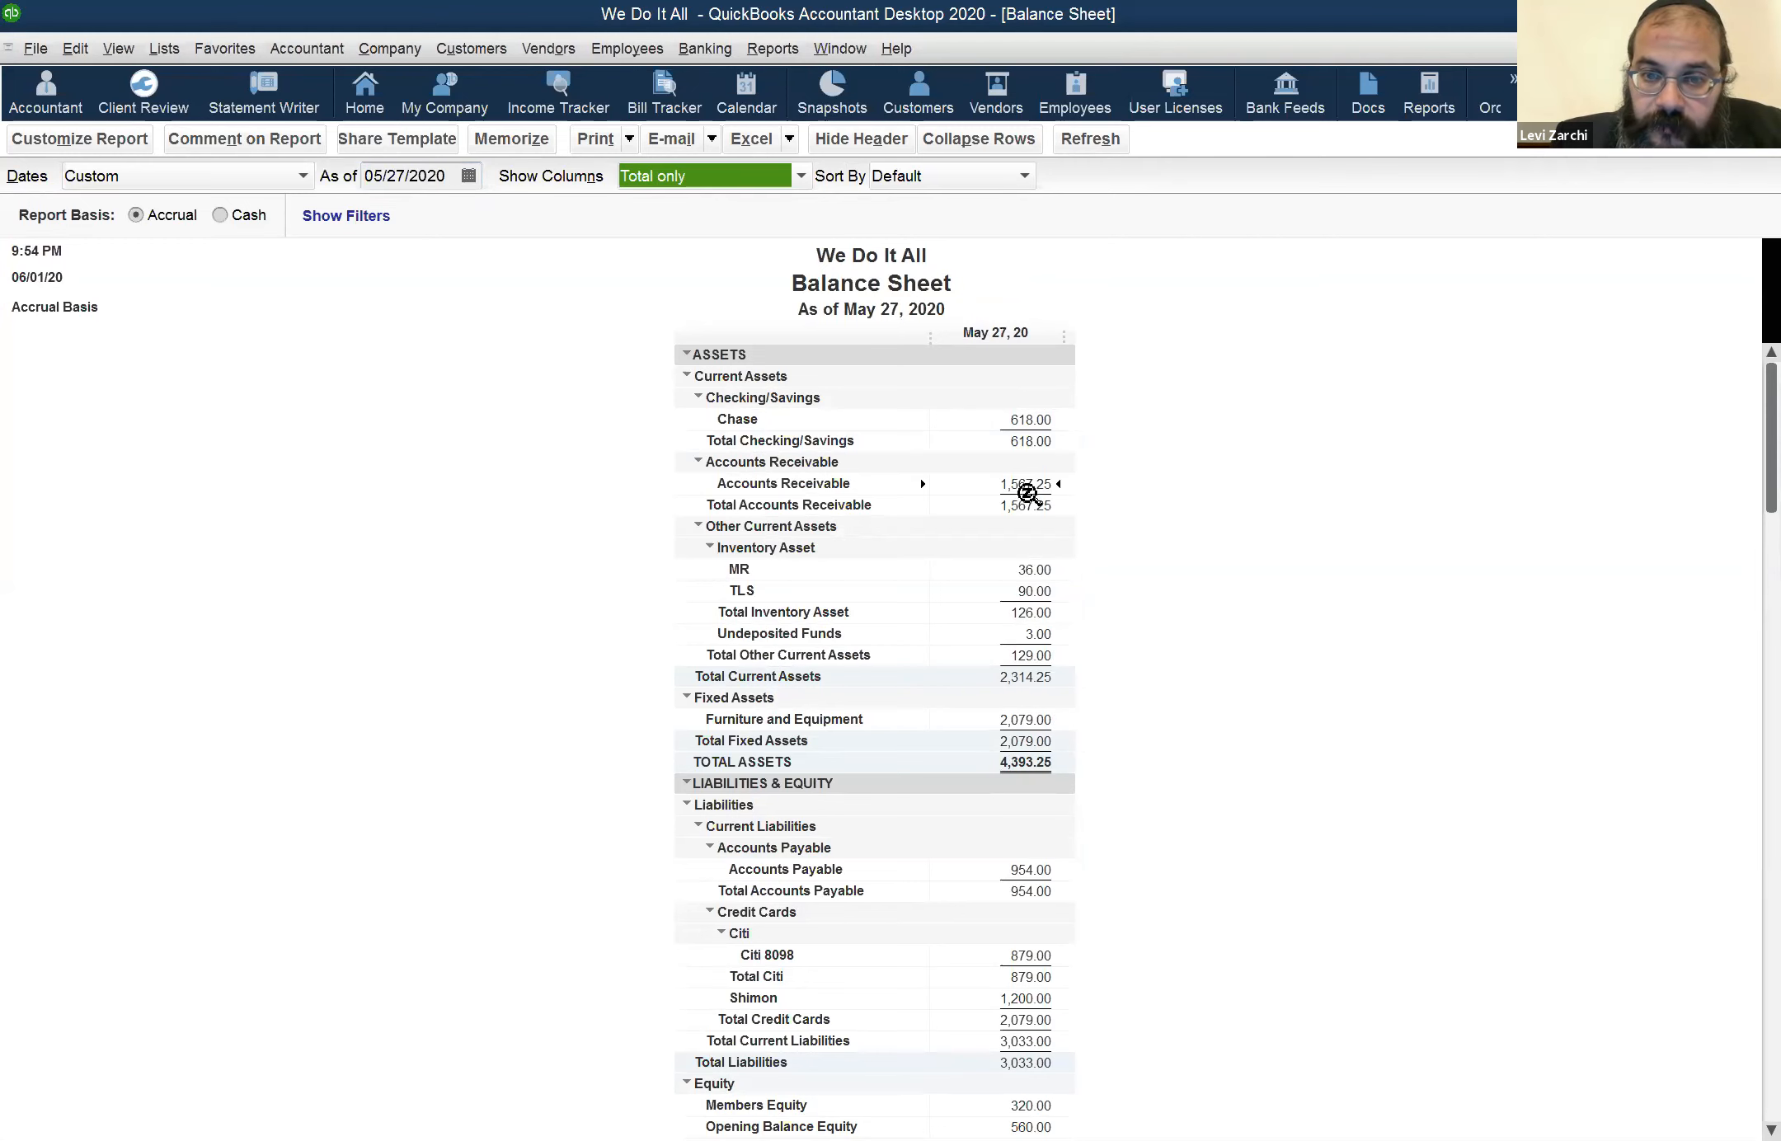
Open the transaction detail behind Accounts Receivable from the Balance Sheet and set its end date to 12/31/2020
double_click(1029, 484)
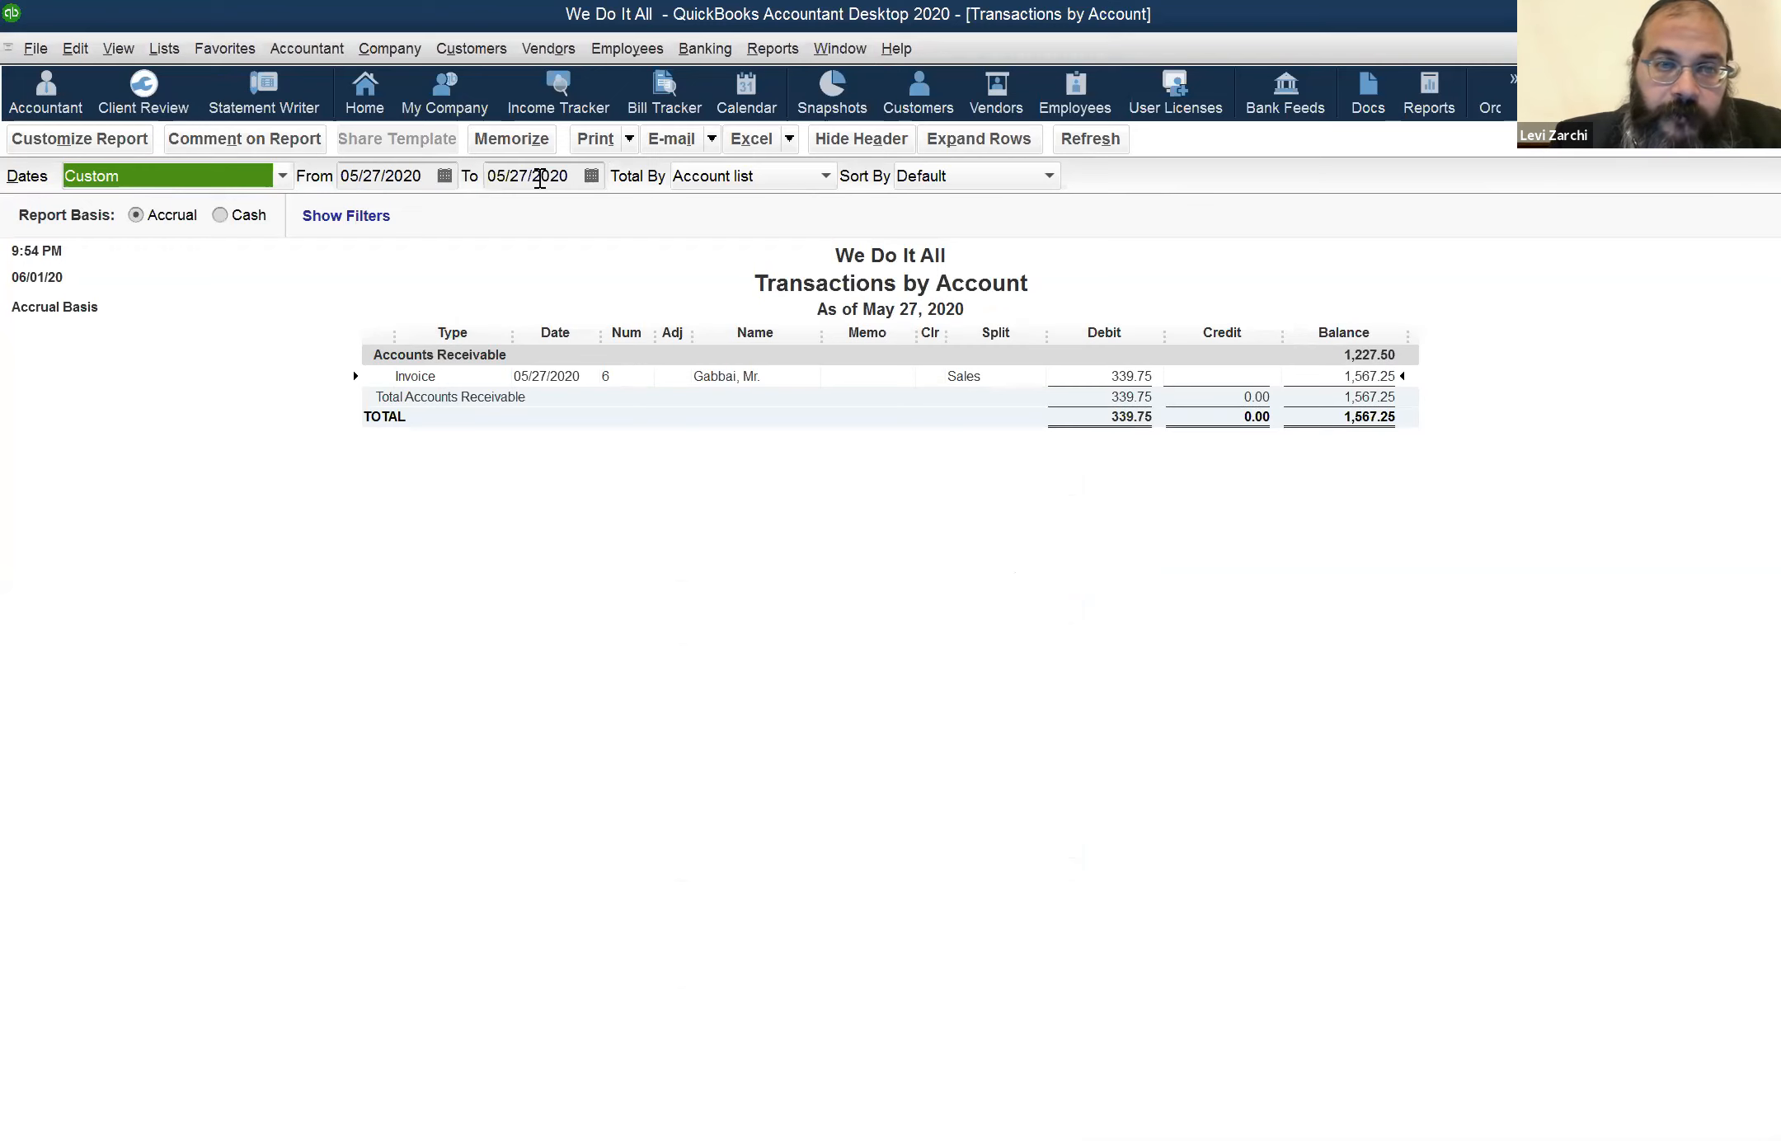
click(541, 175)
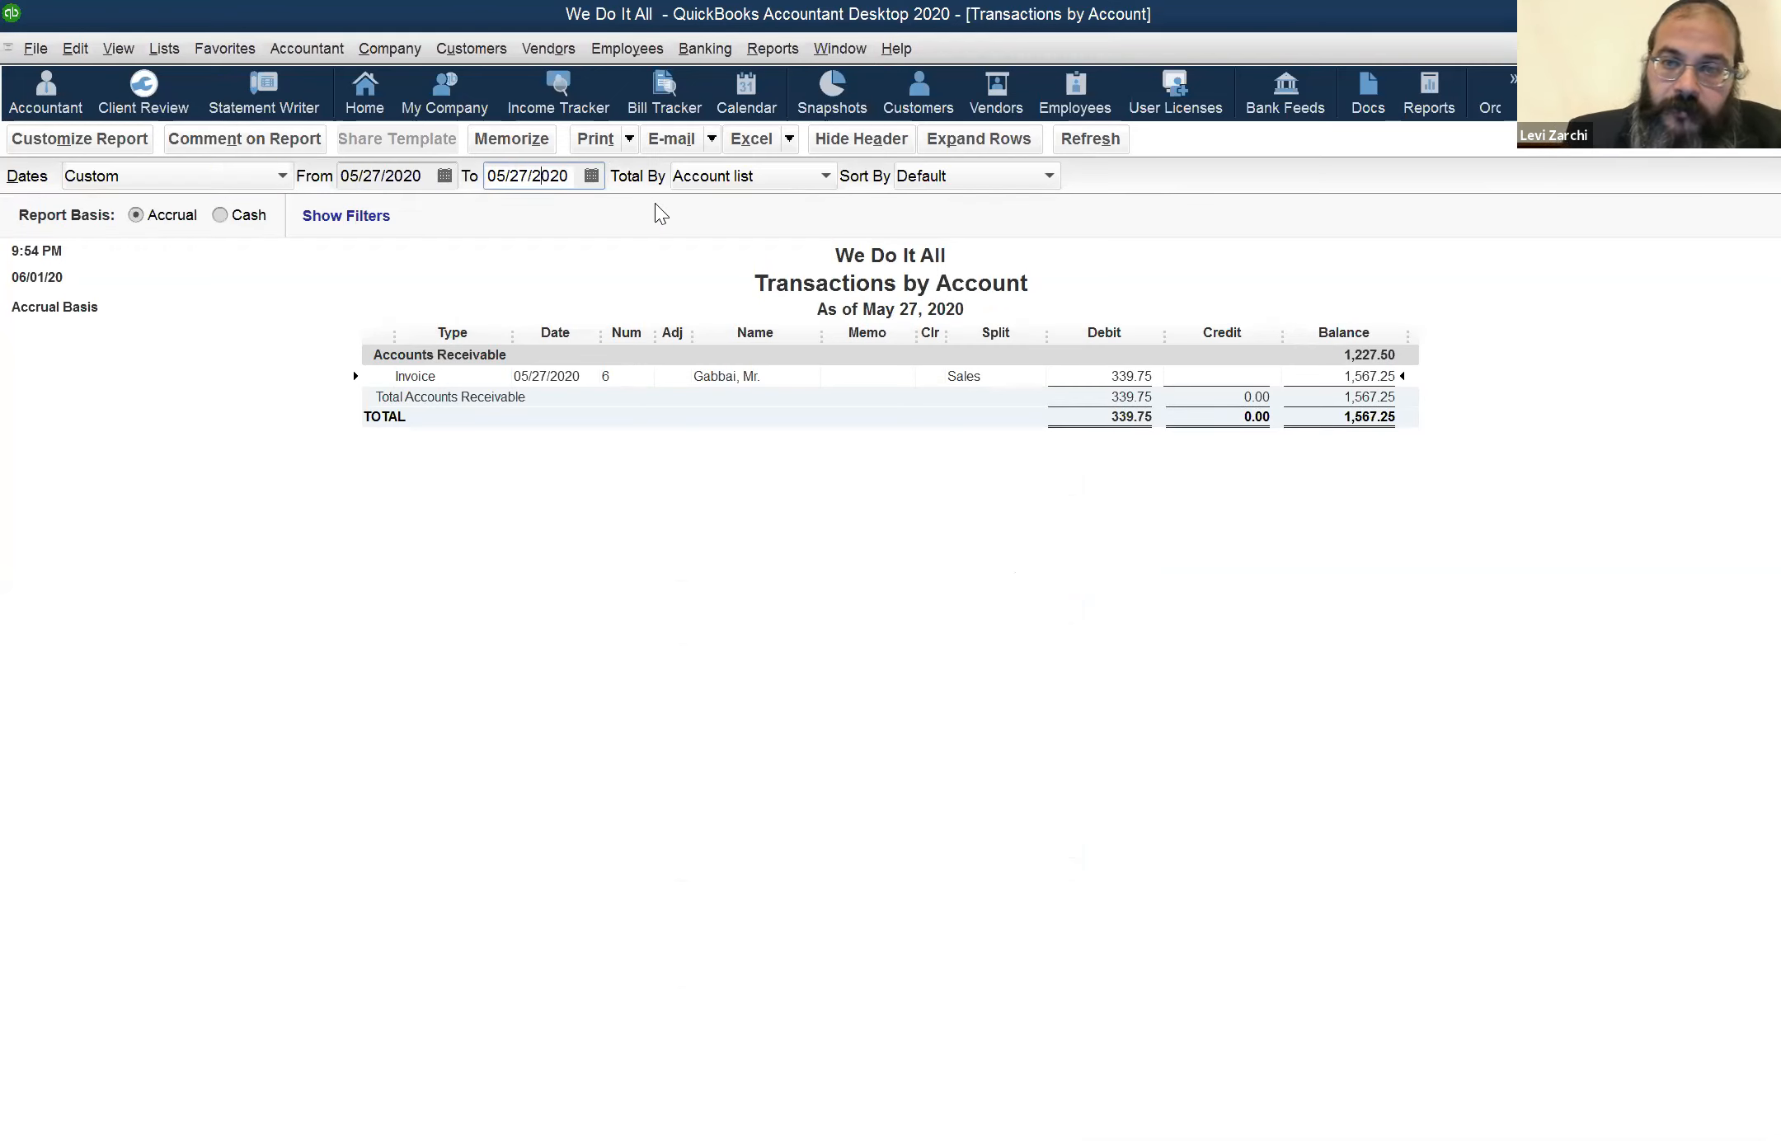
key(r)
key(Tab)
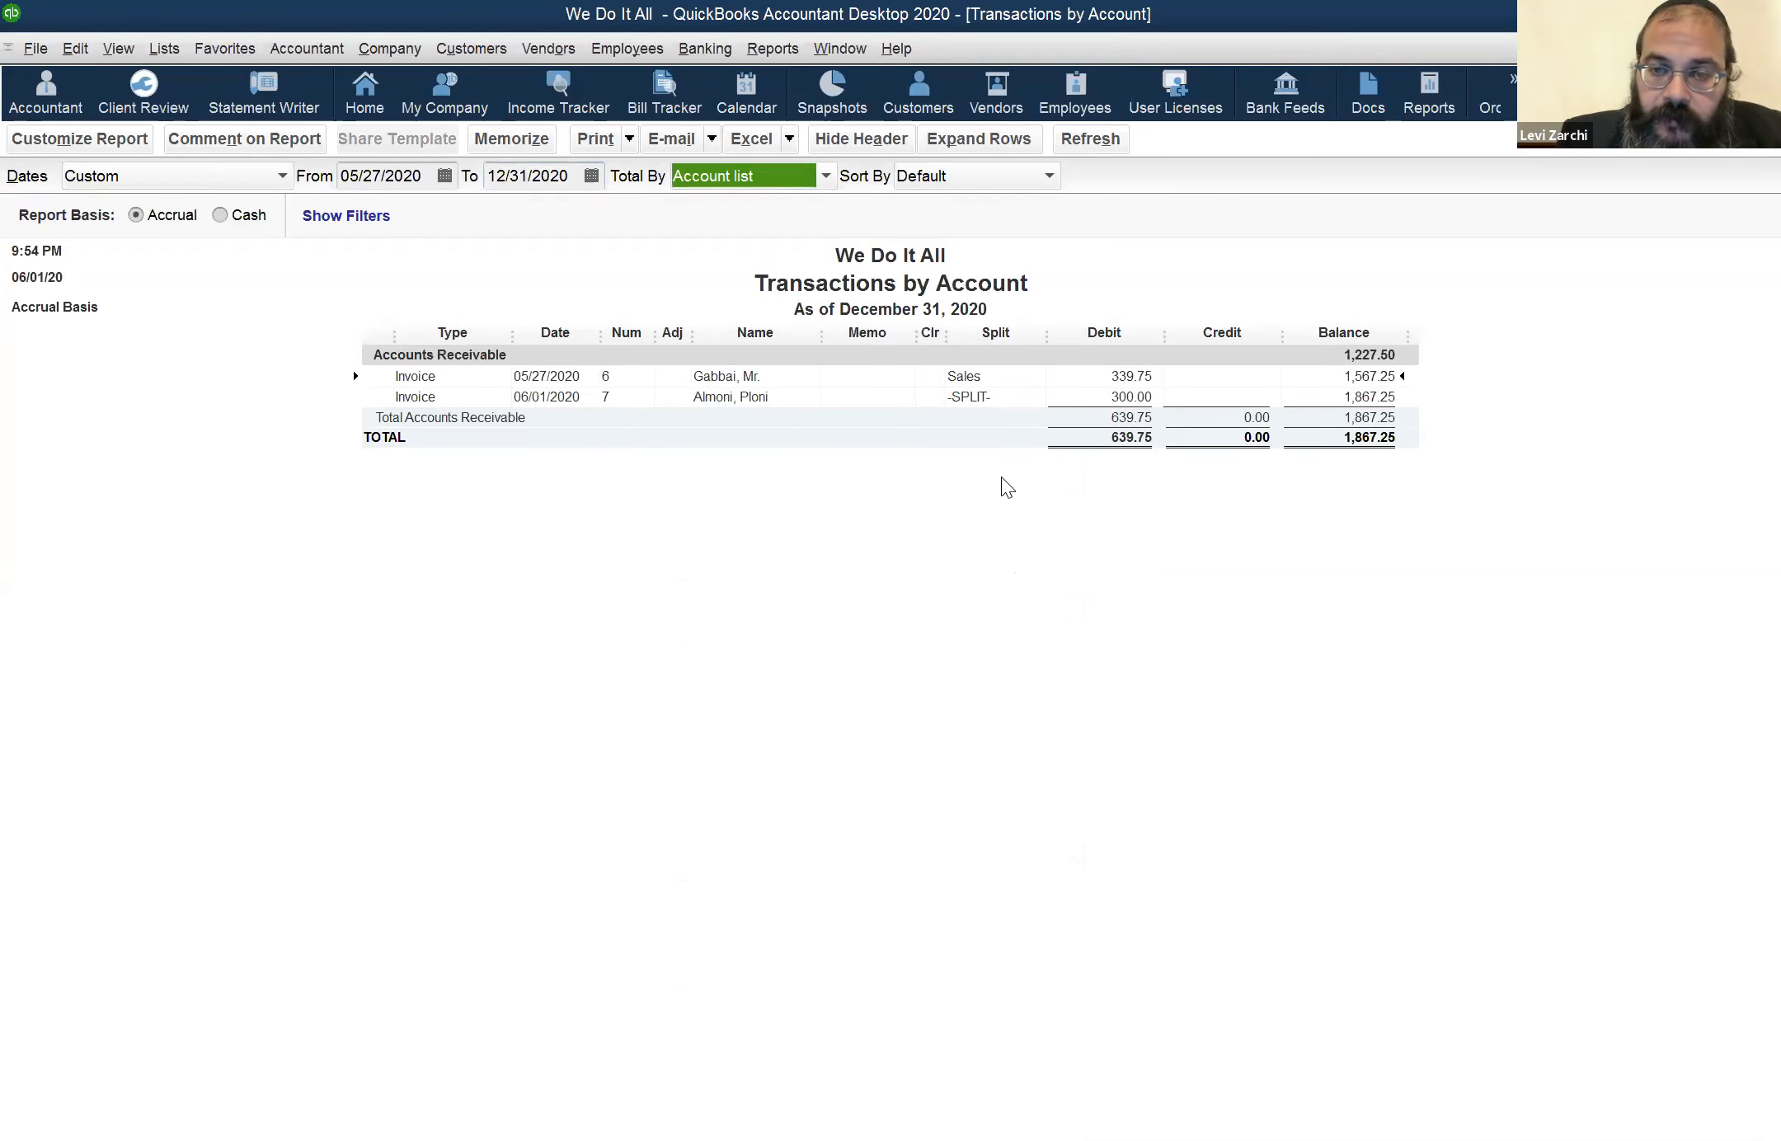
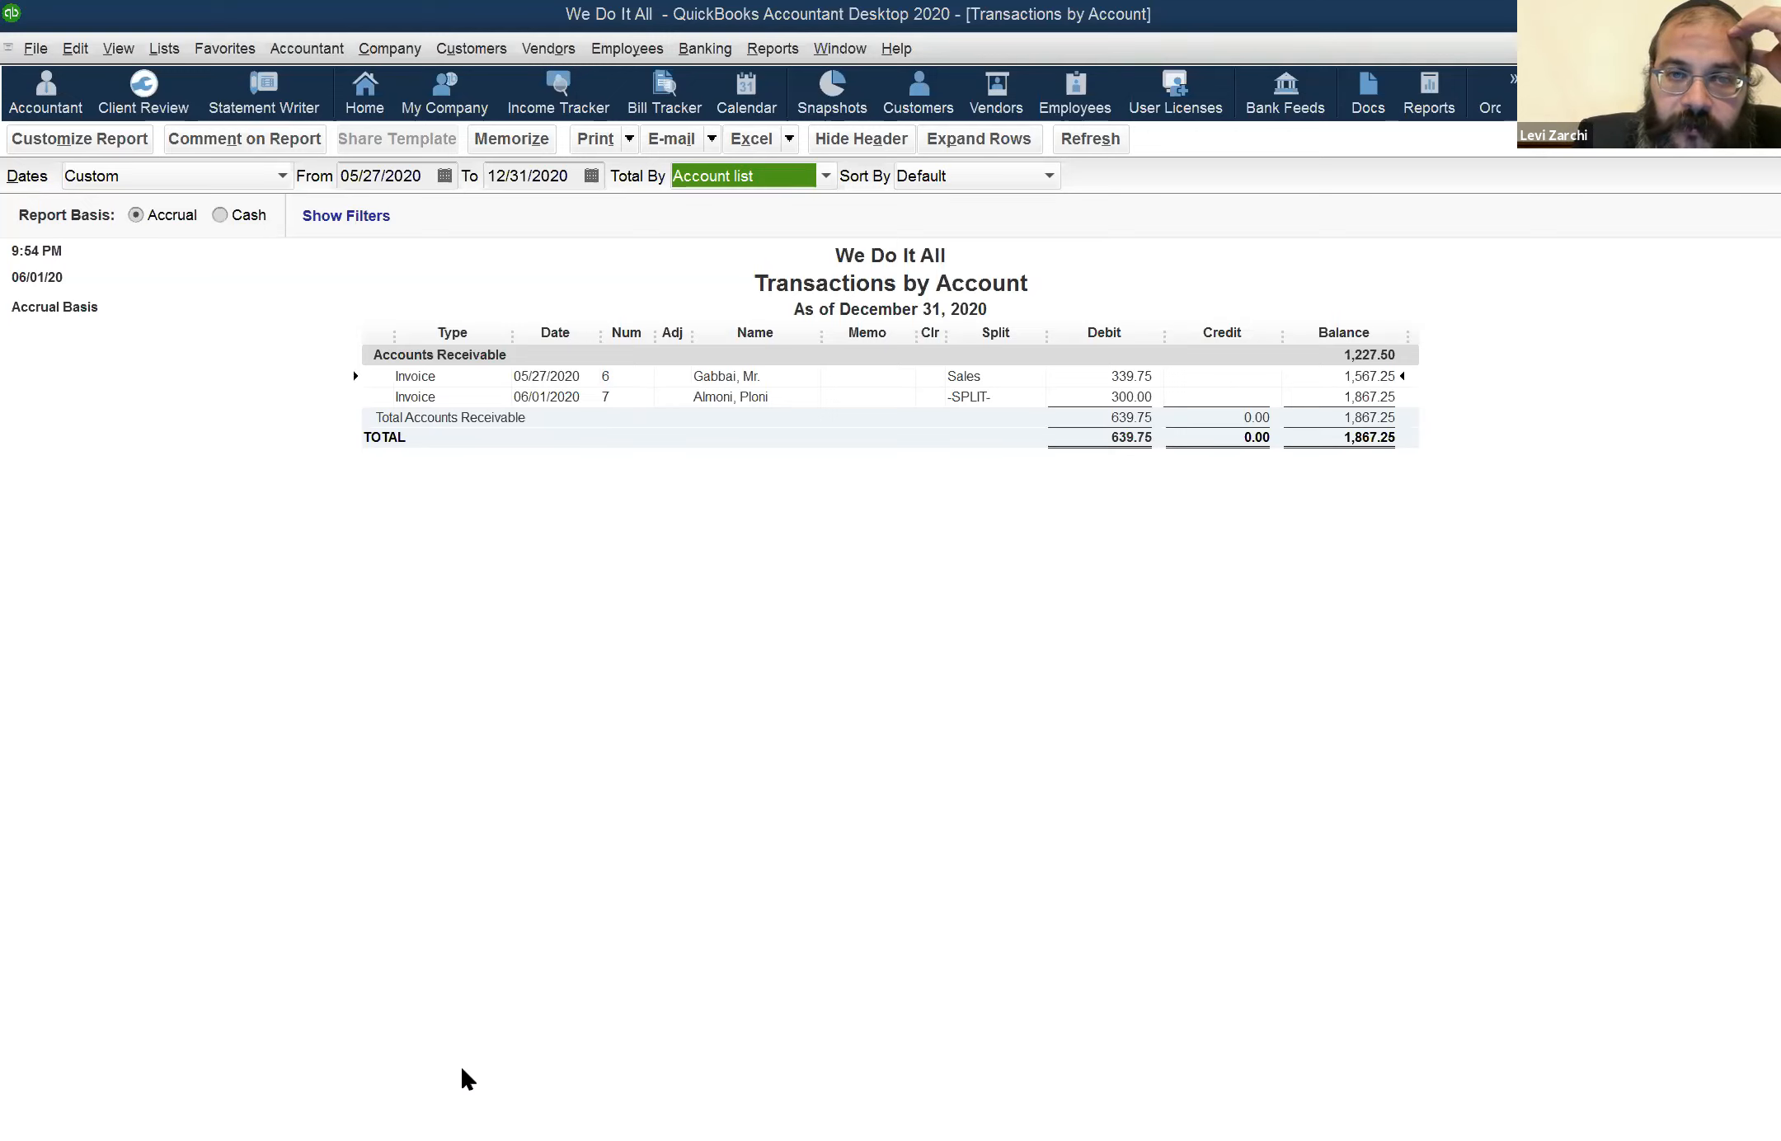
Open the employee's weekly timesheet, review the billable hours for the week of May 25 to May 31, and close it
click(628, 50)
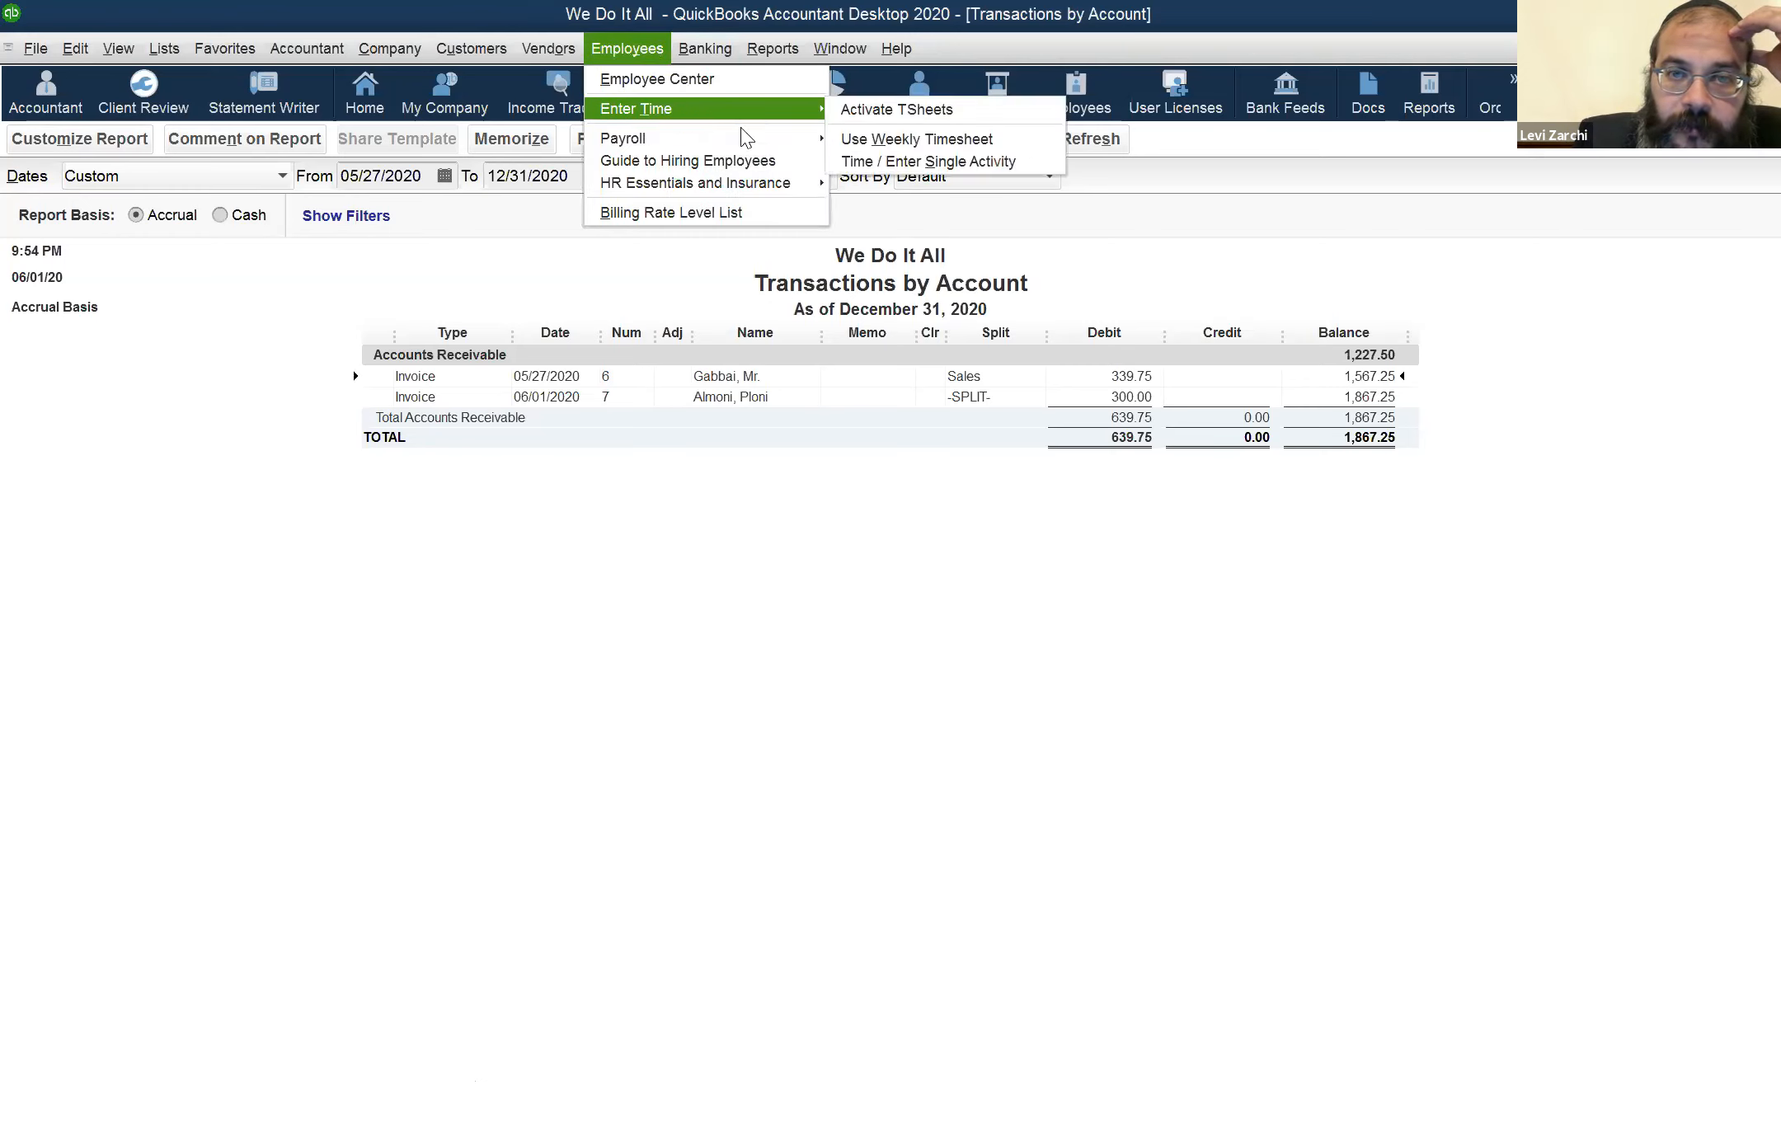
key(Escape)
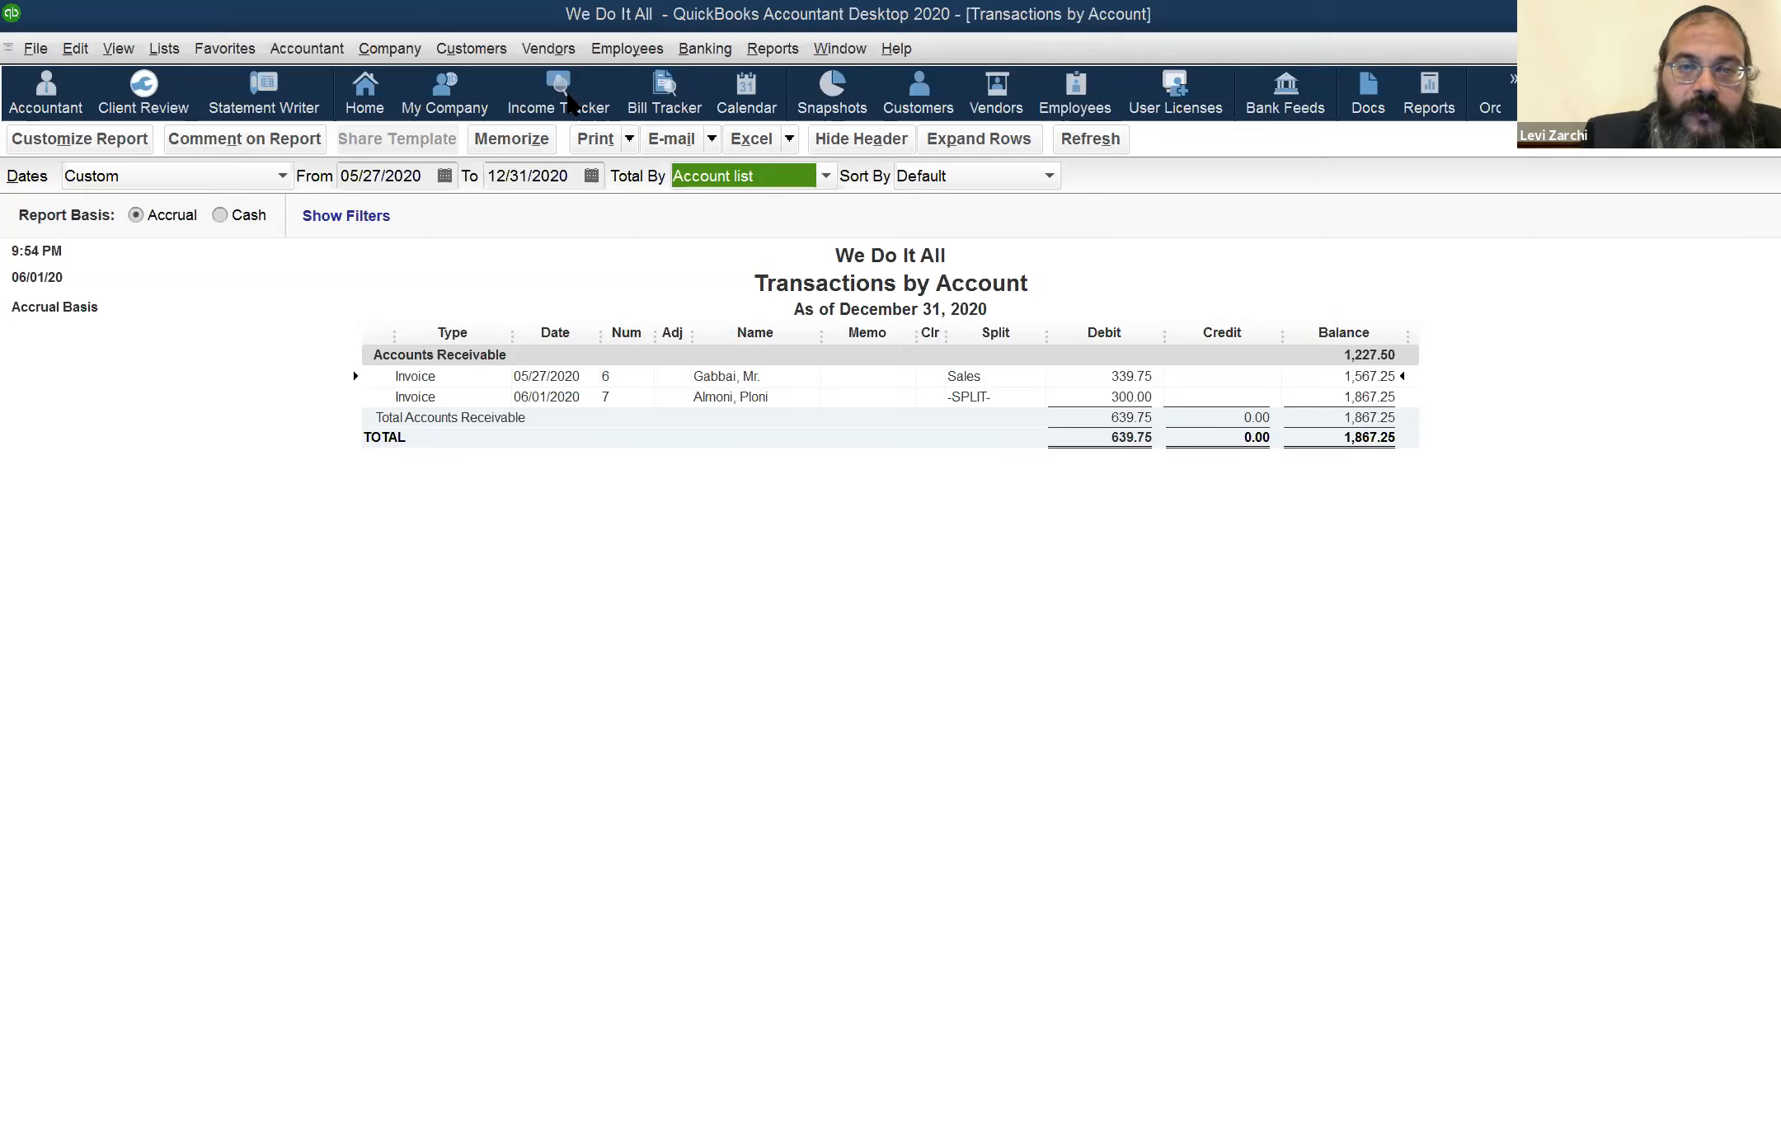
key(alt+y)
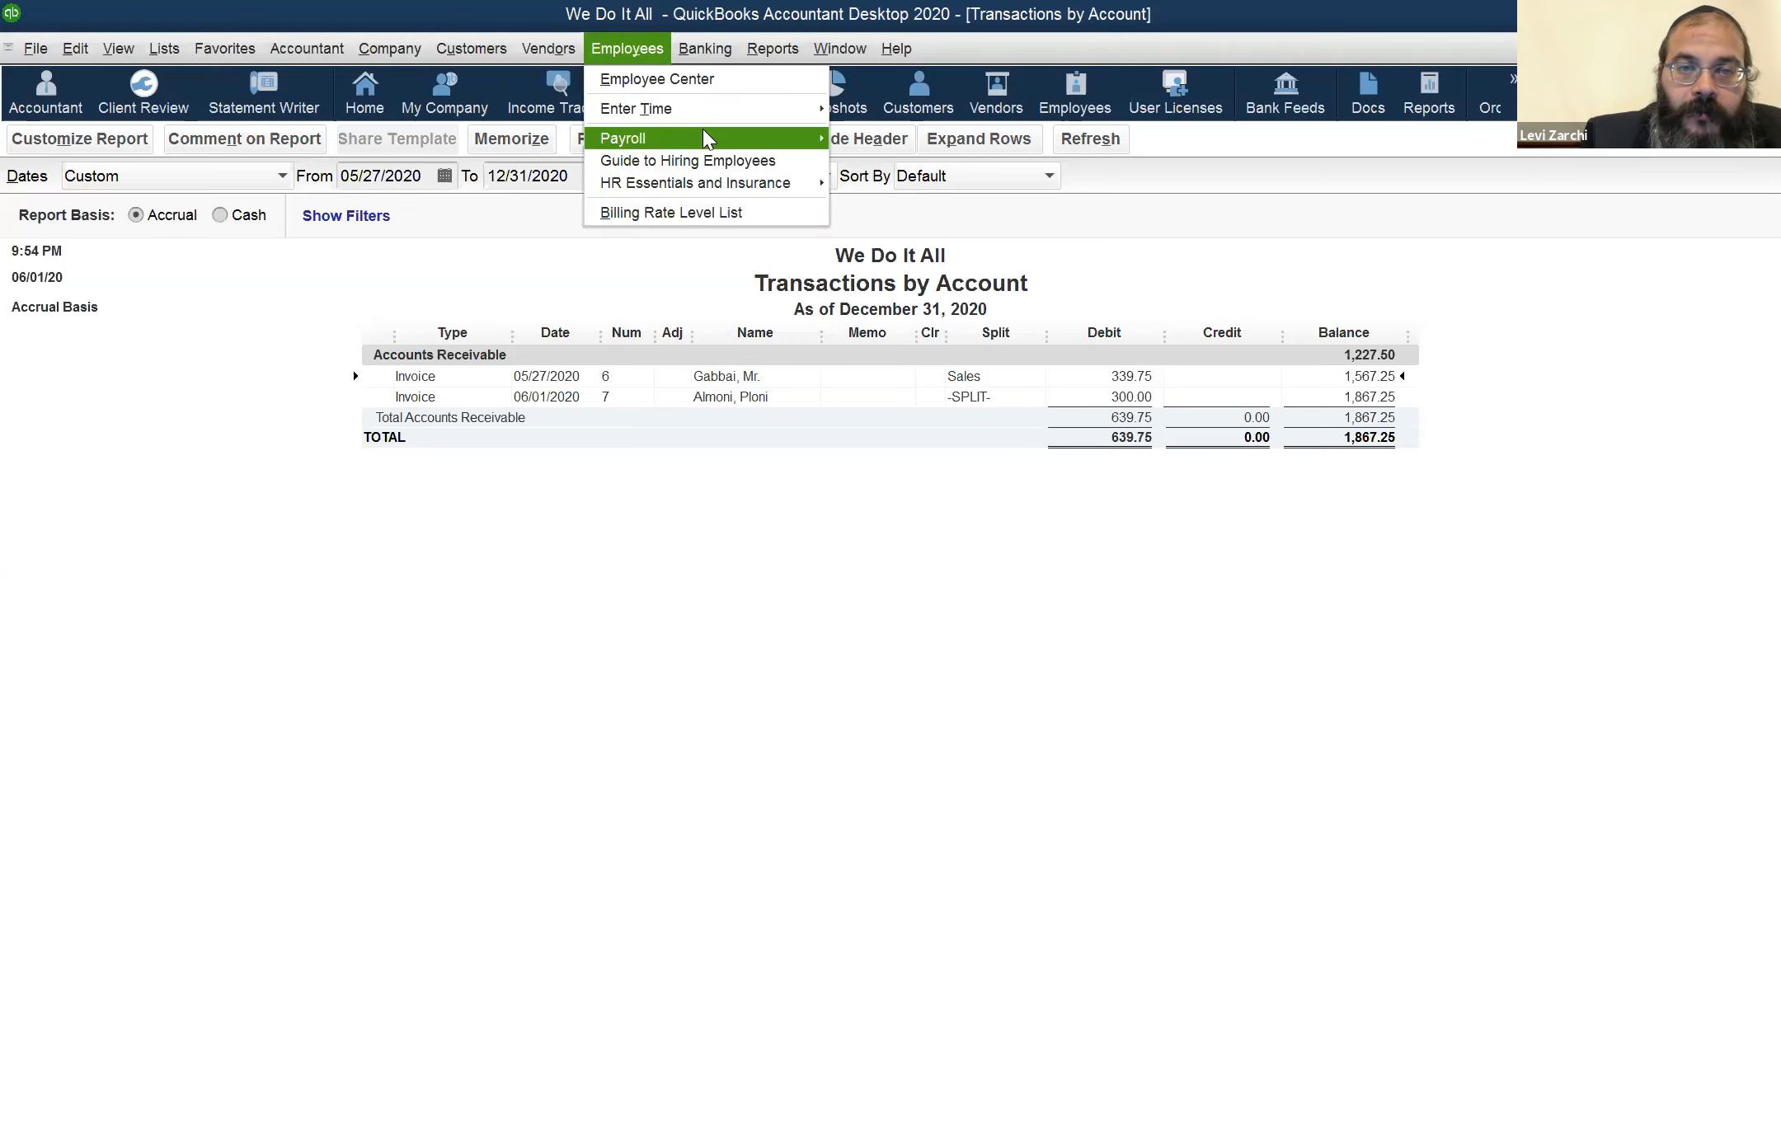
mouse_move(709, 132)
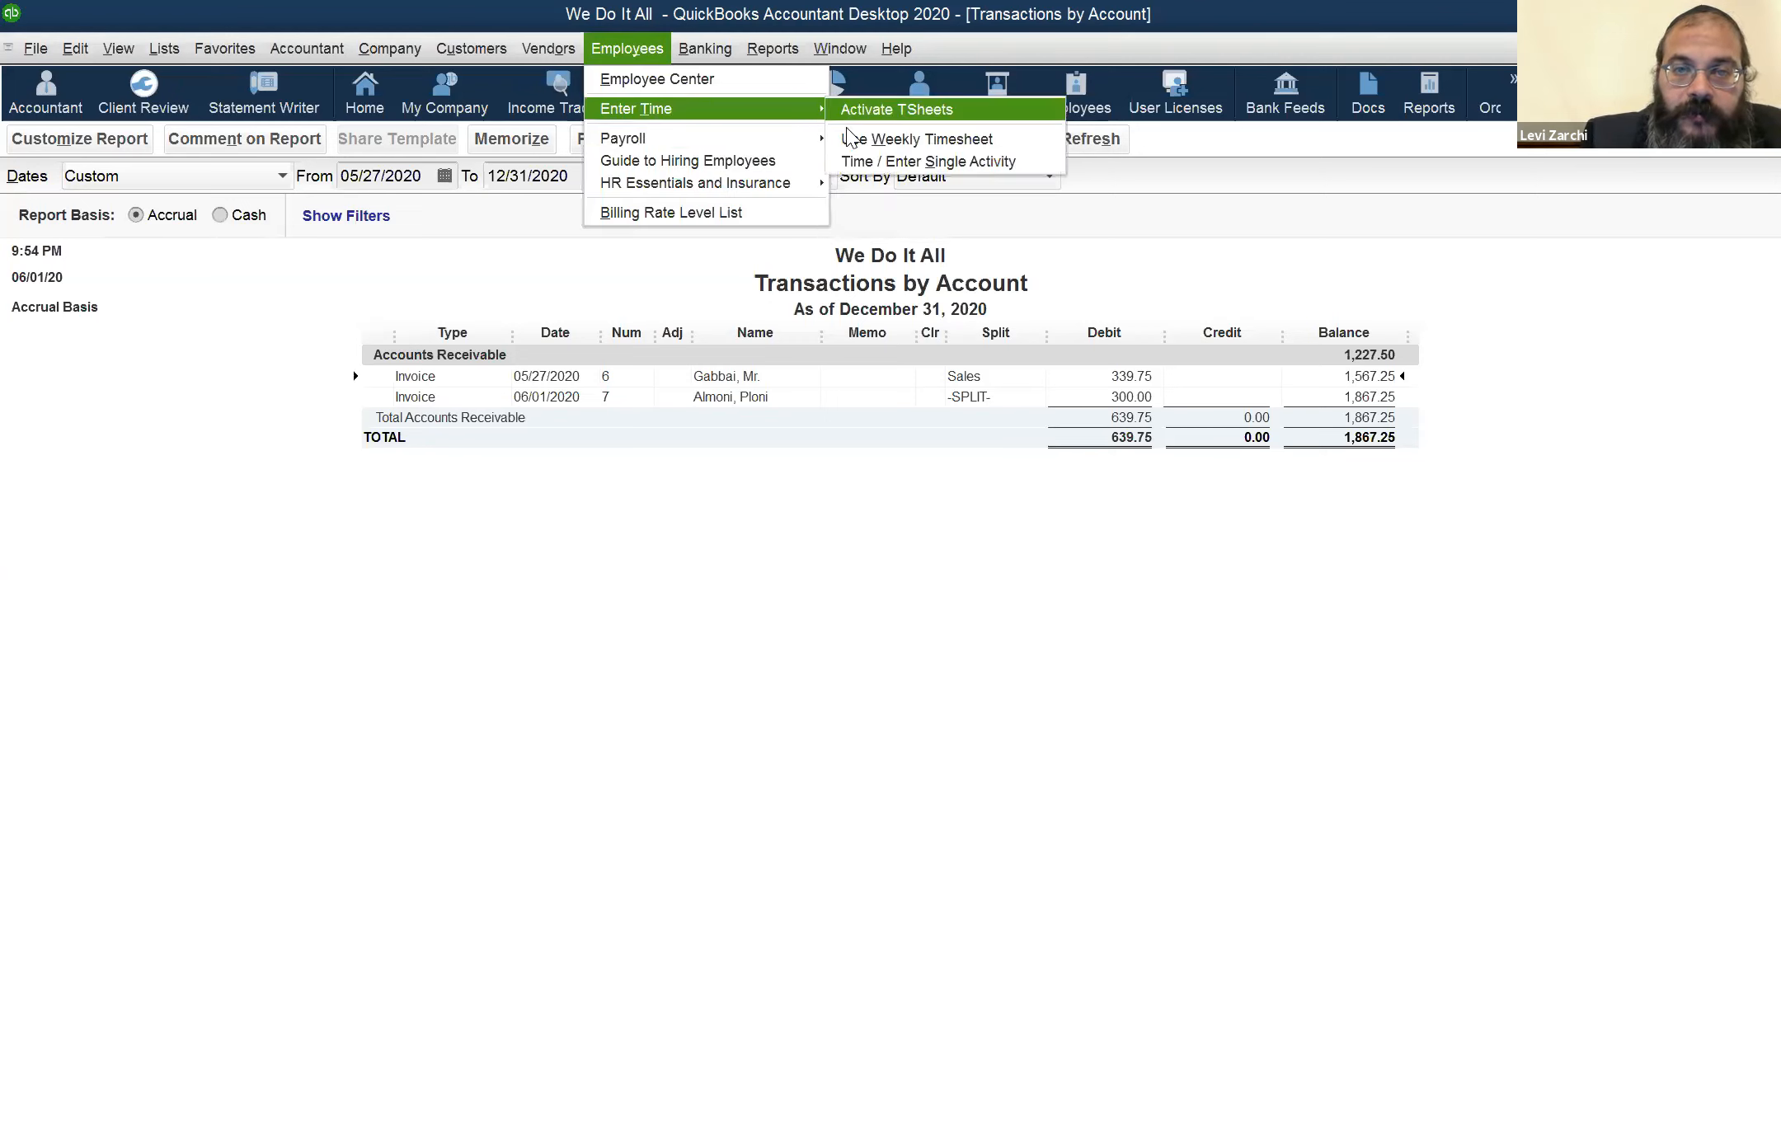
click(844, 136)
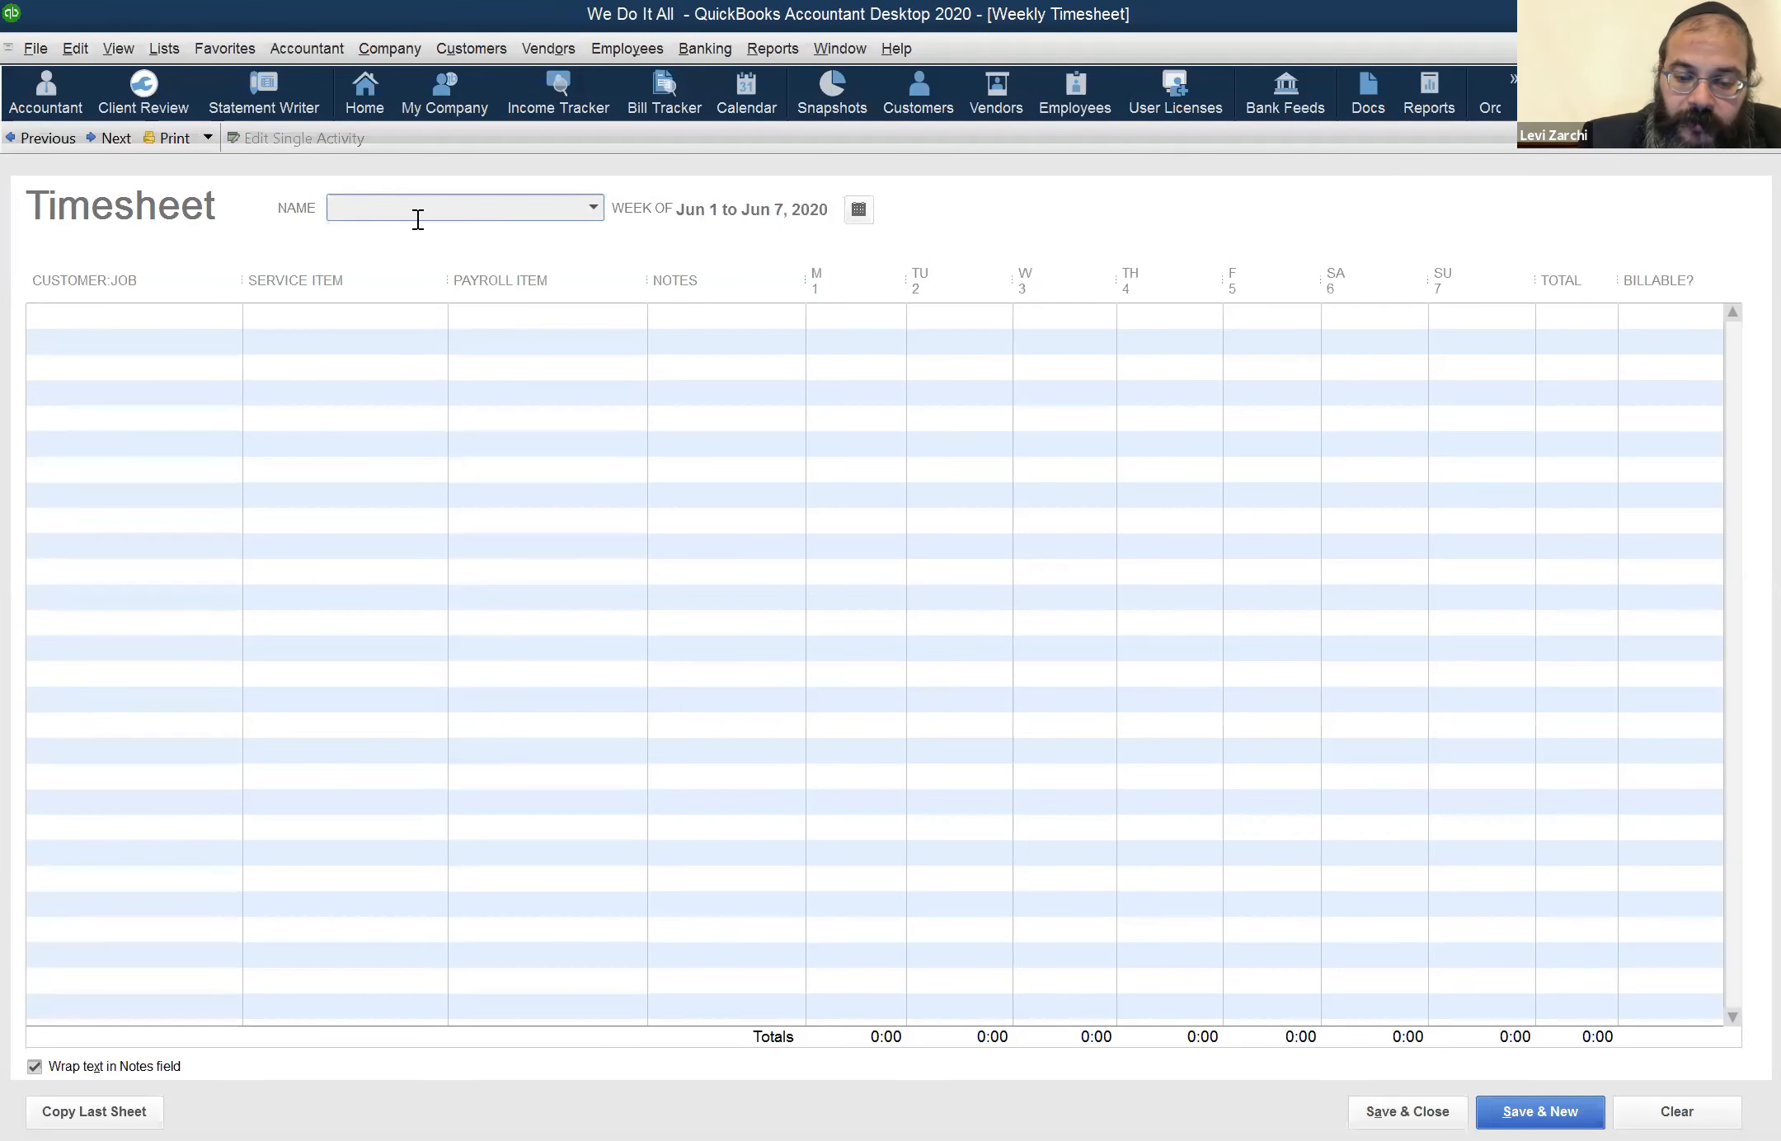
text(to)
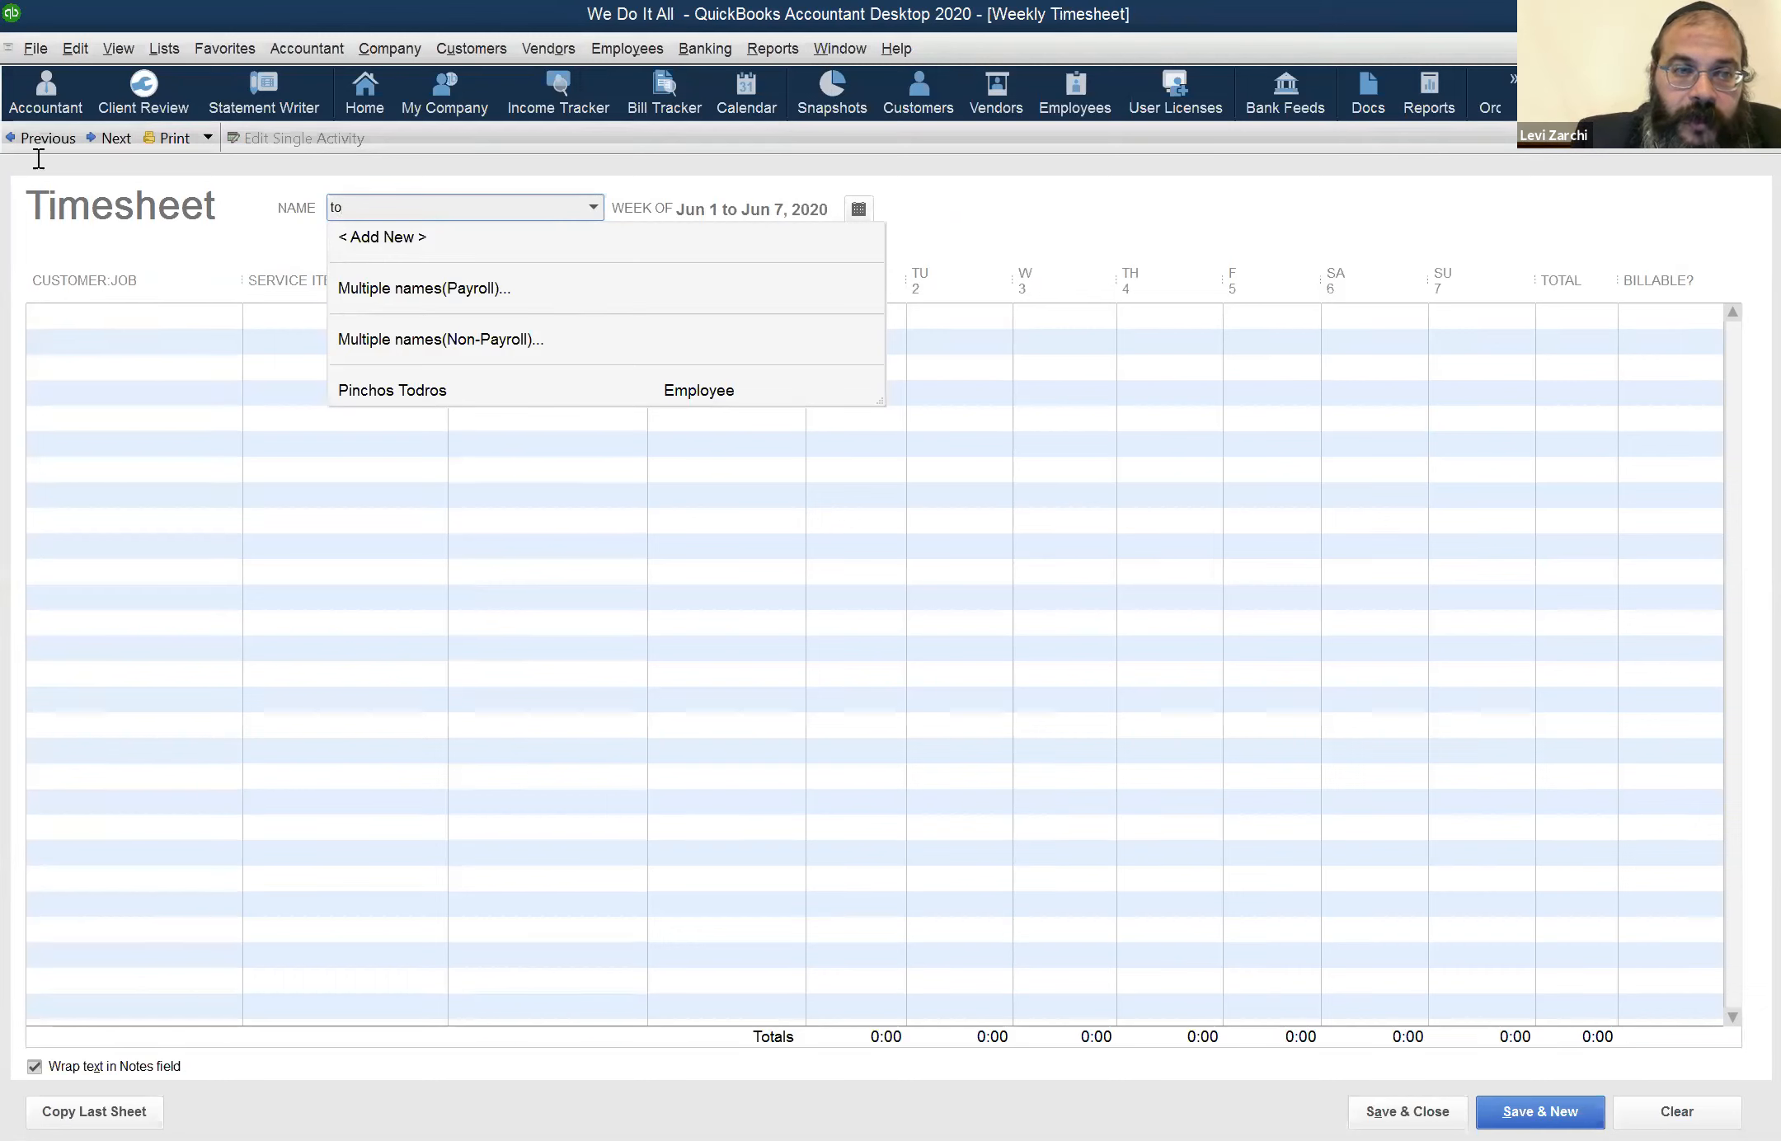
click(135, 338)
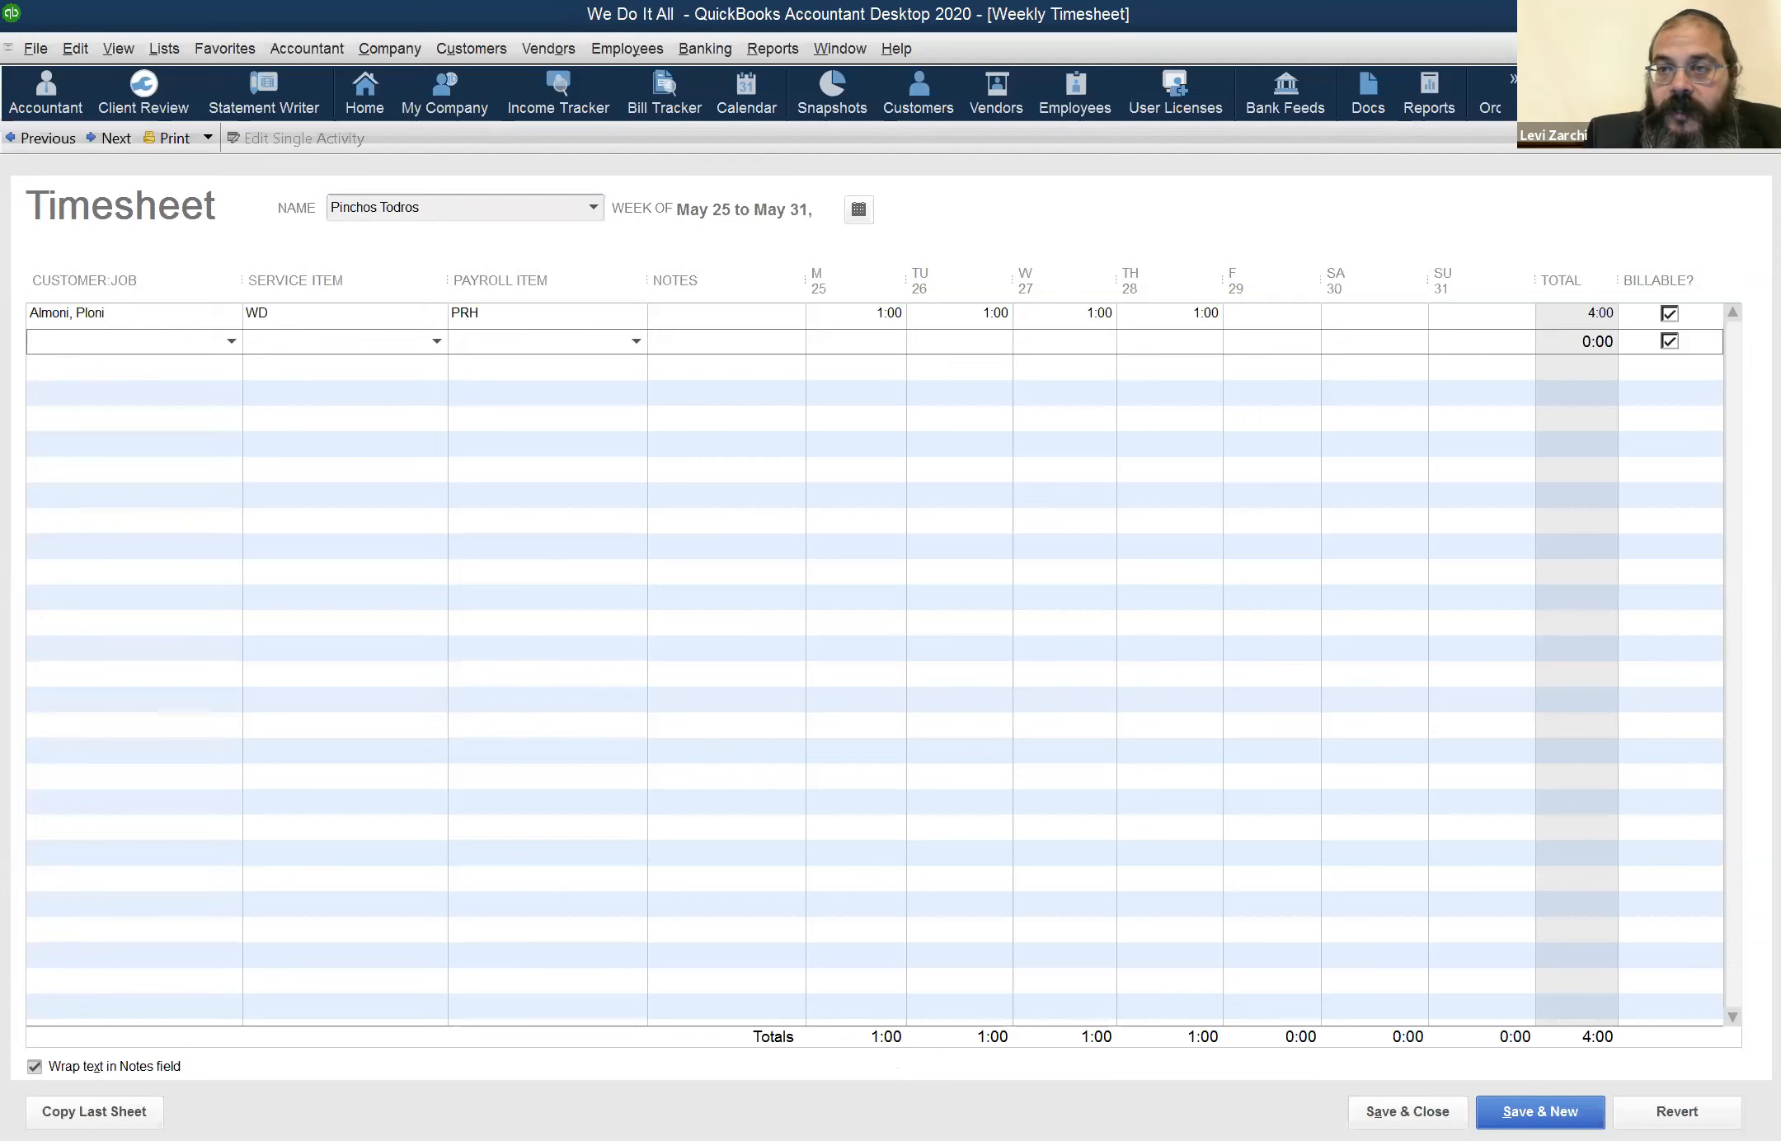
key(Escape)
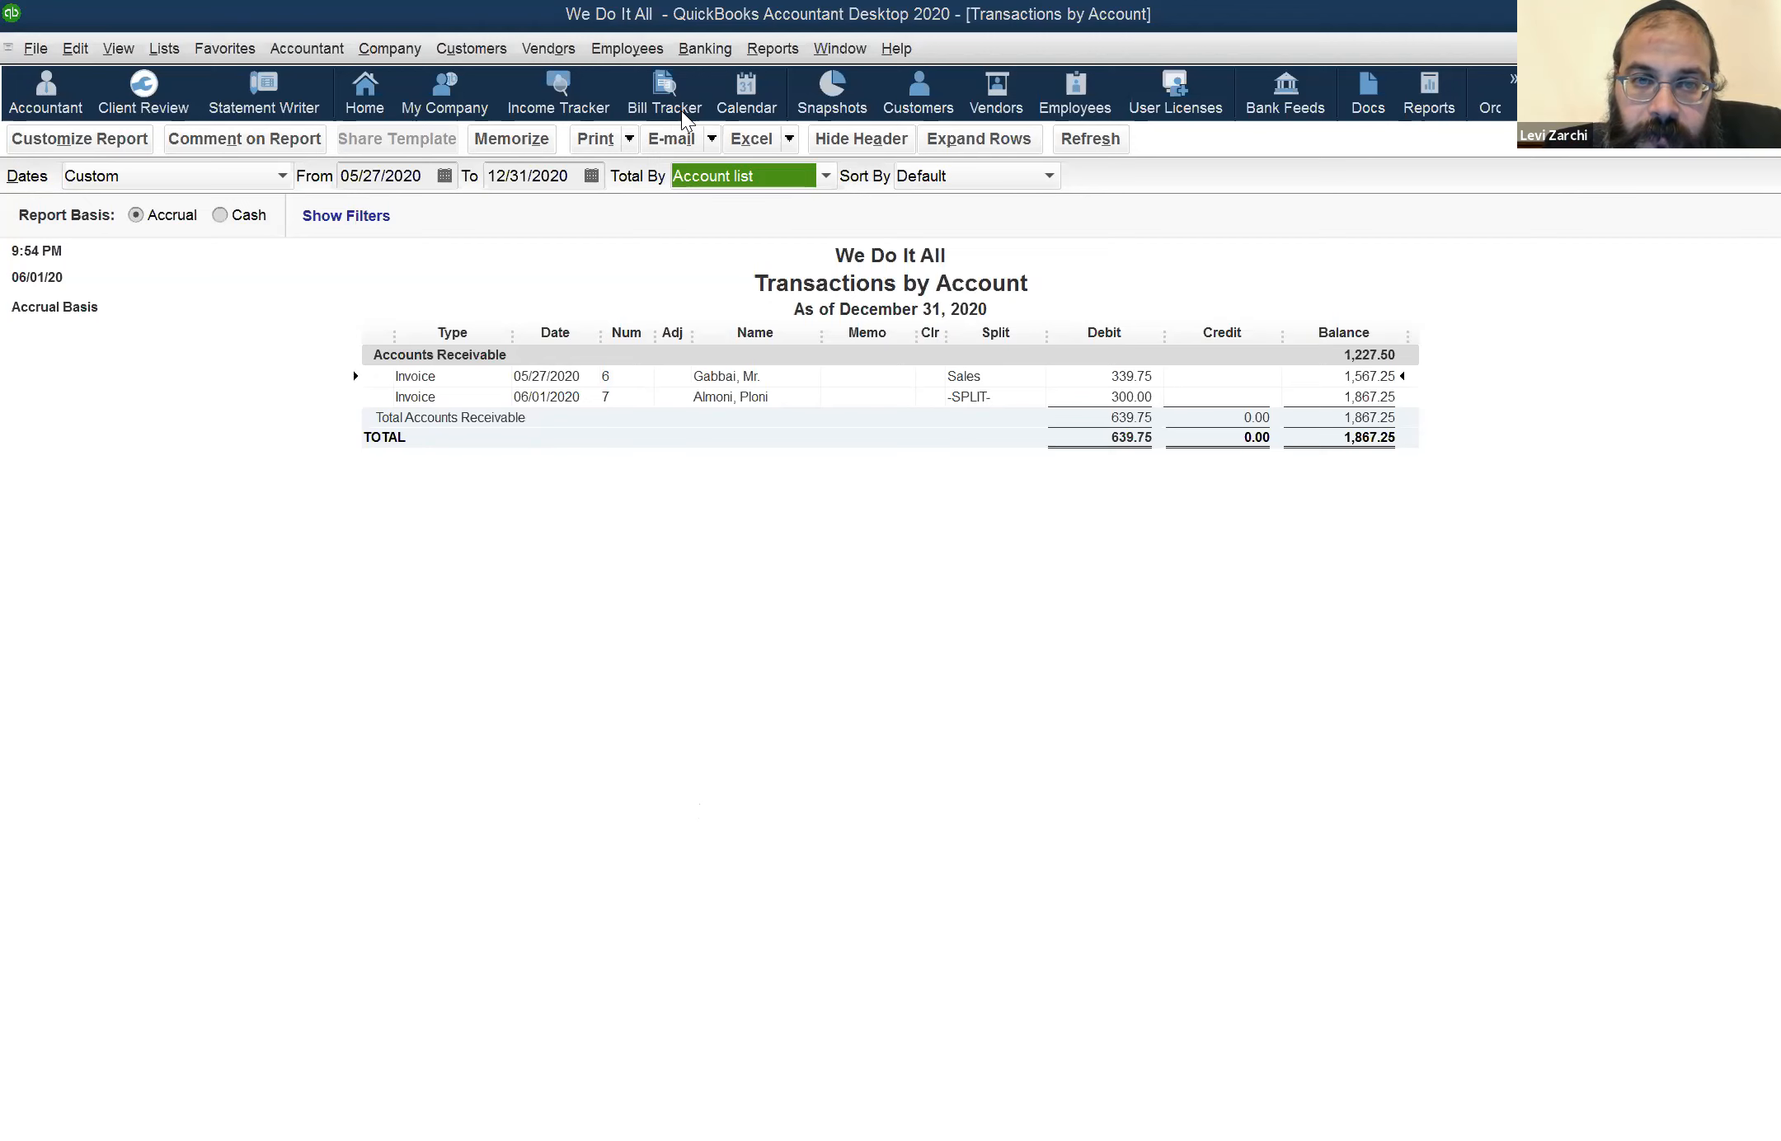
Open a blank weekly timesheet and try to enter a time line without choosing a name
click(628, 48)
mouse_move(777, 108)
click(874, 143)
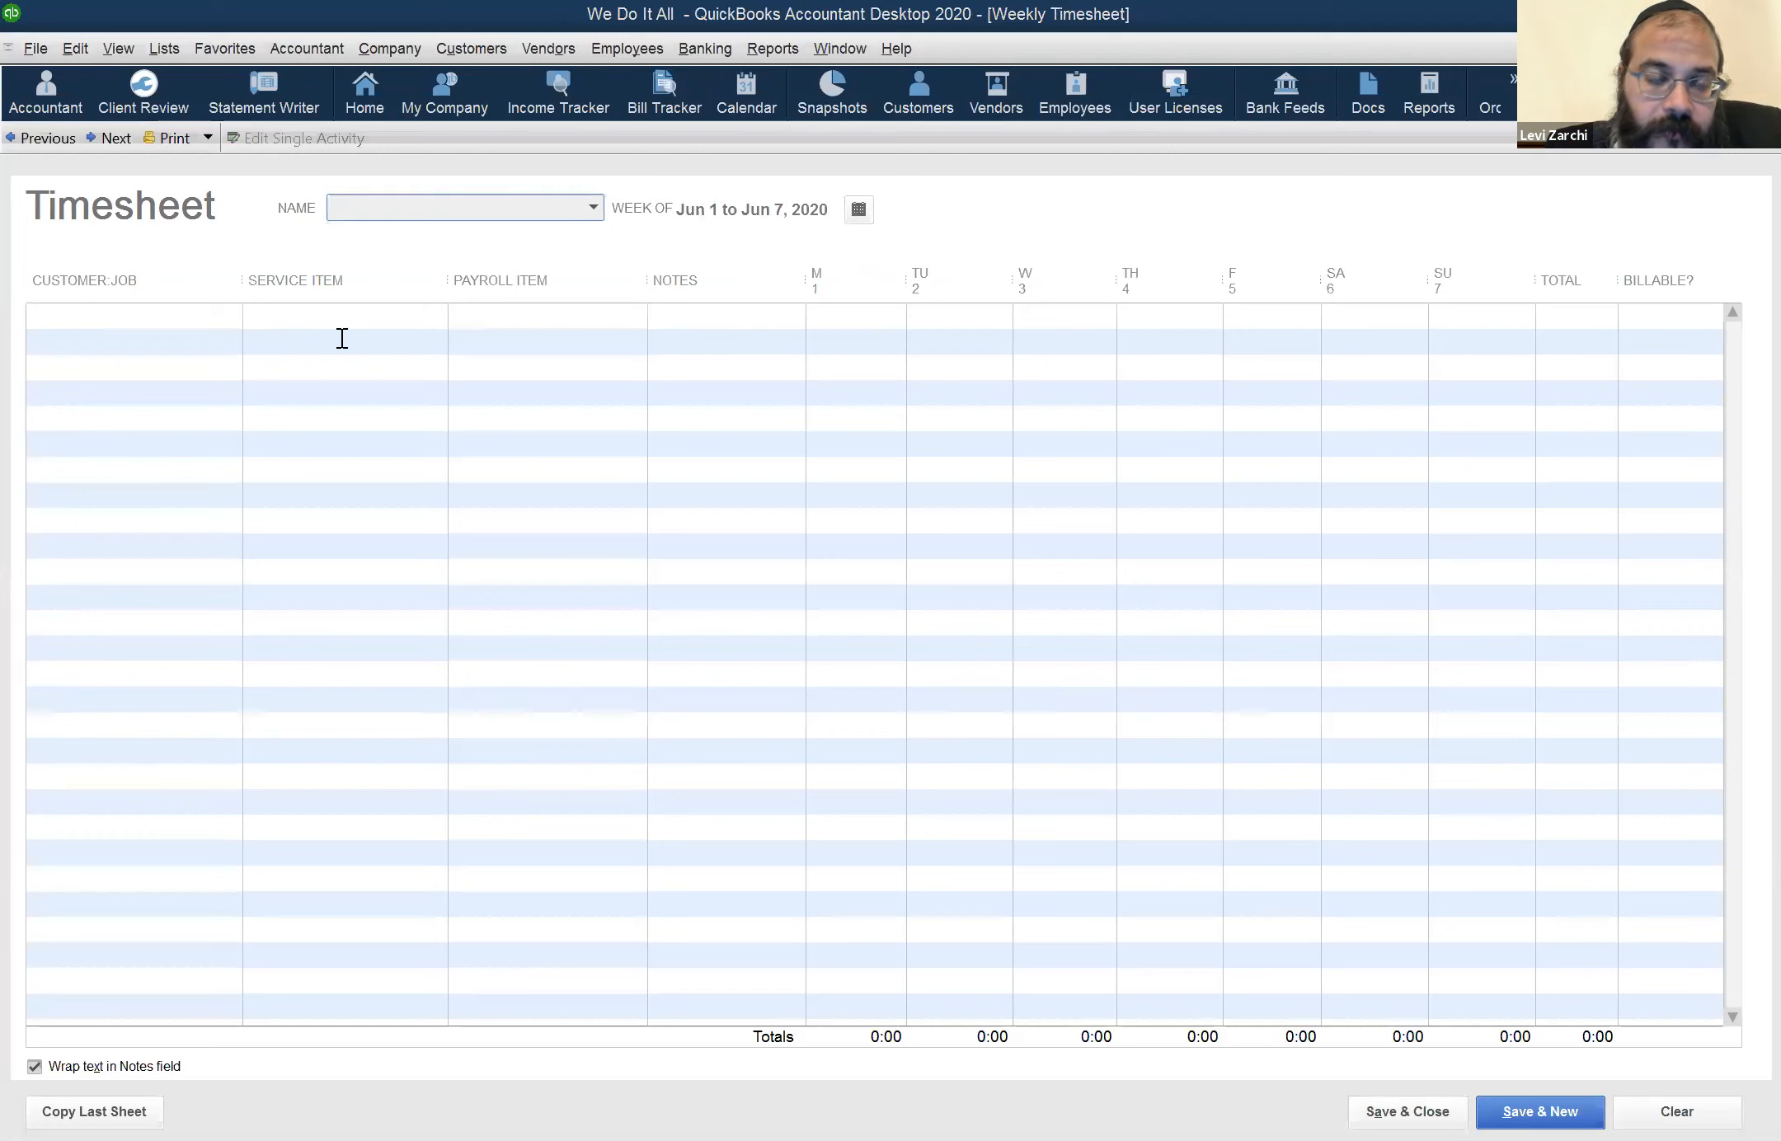
click(732, 316)
drag(852, 259, 536, 225)
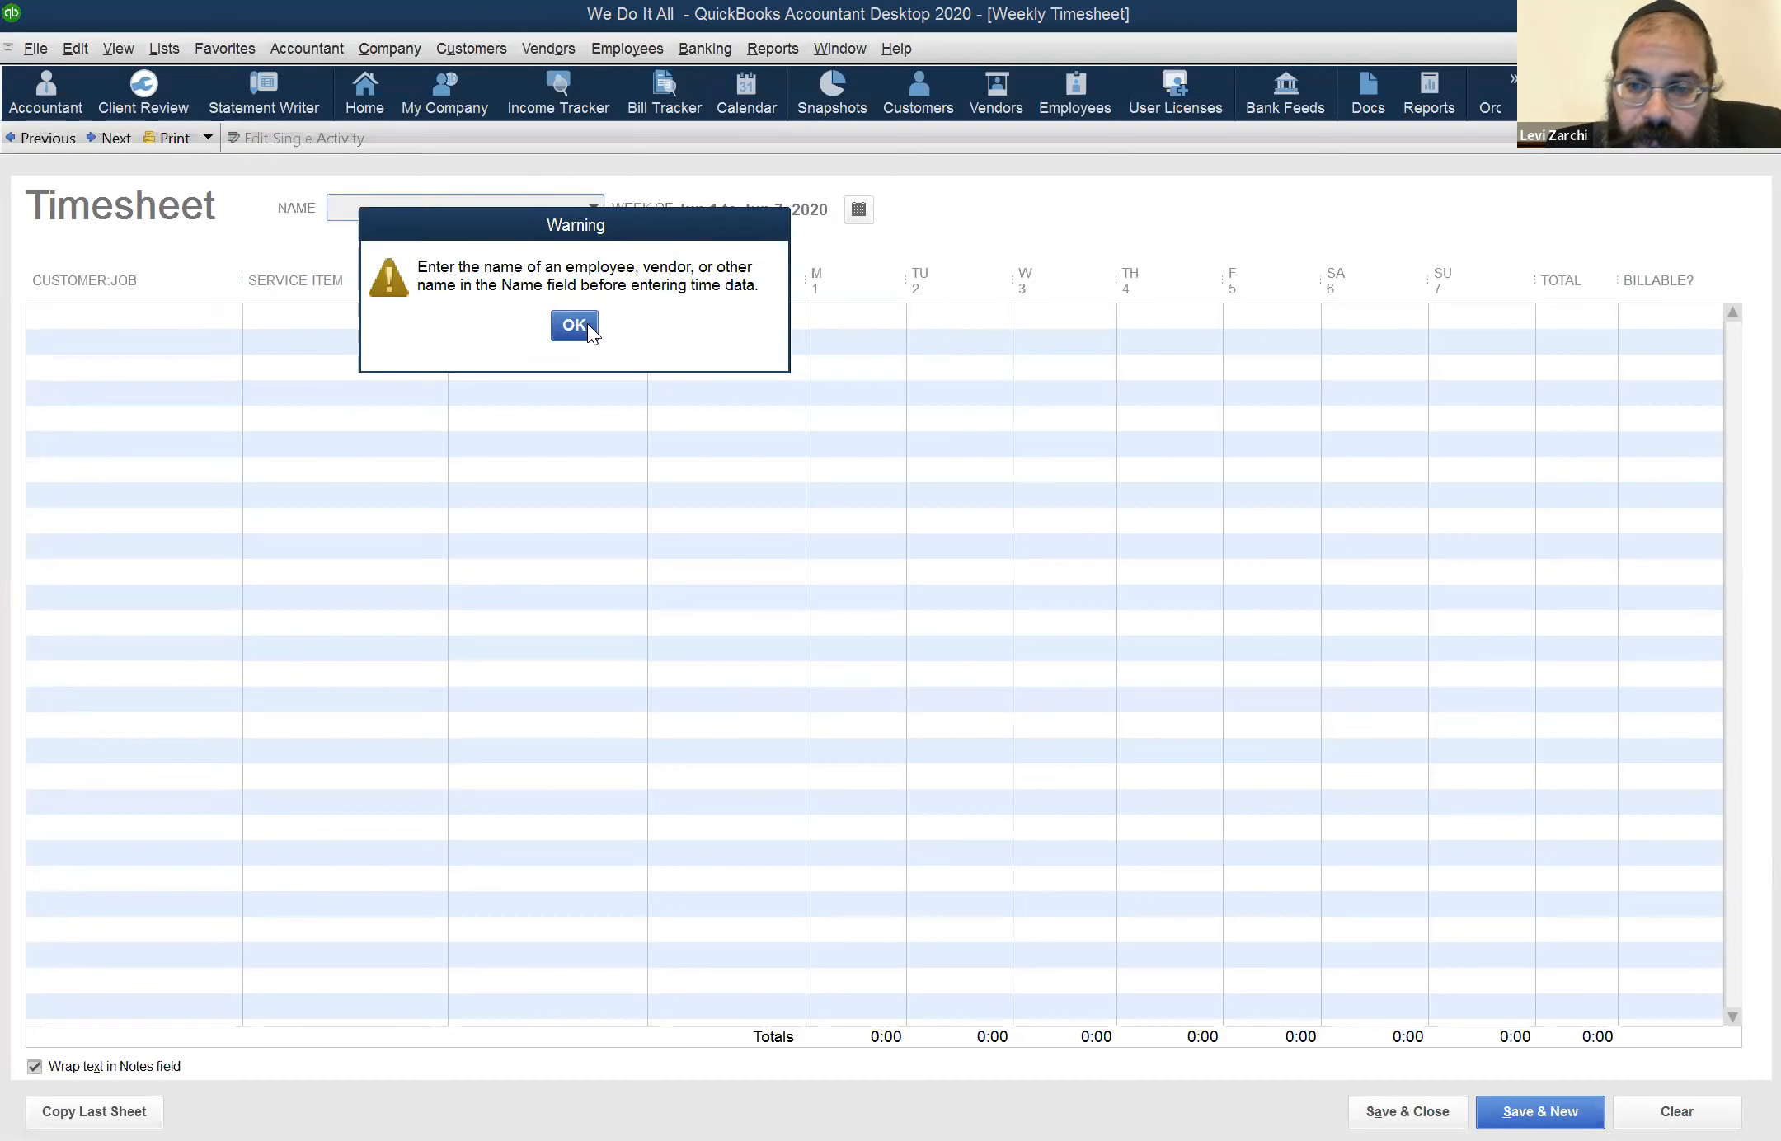
click(574, 324)
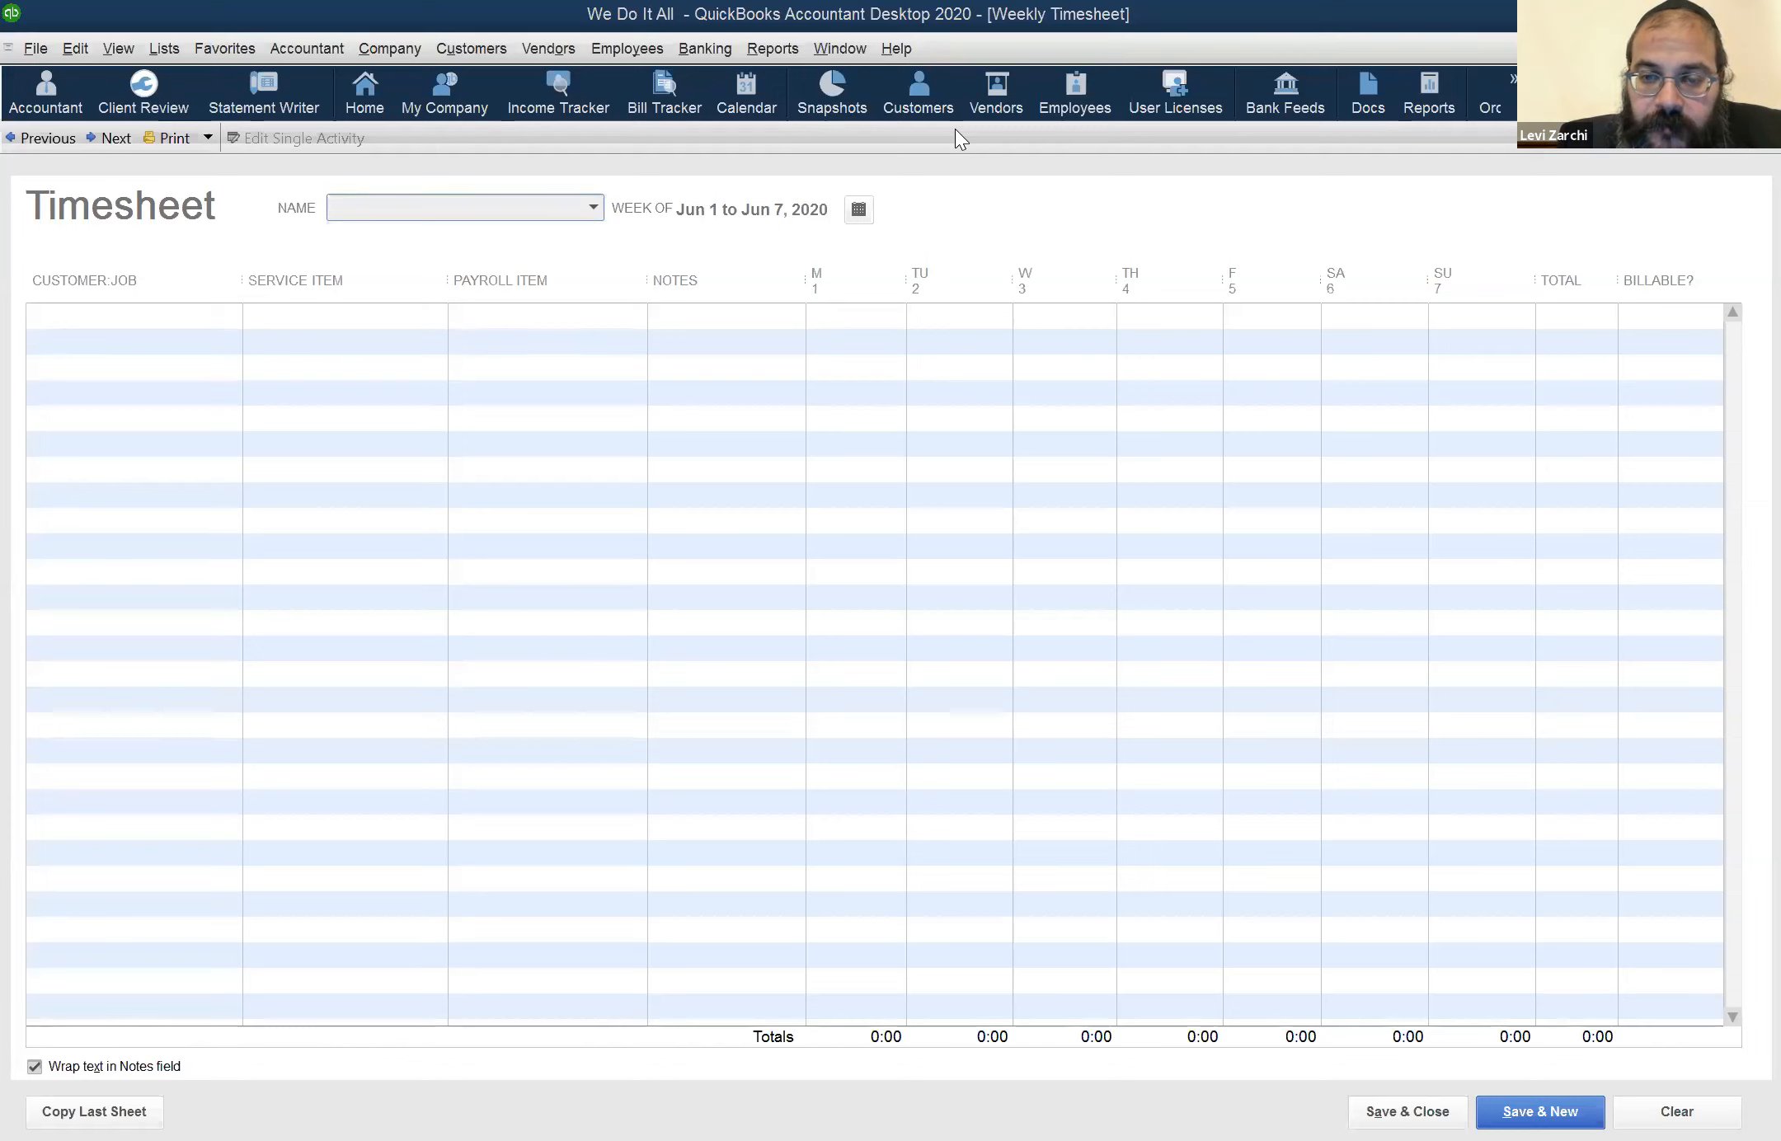
click(763, 51)
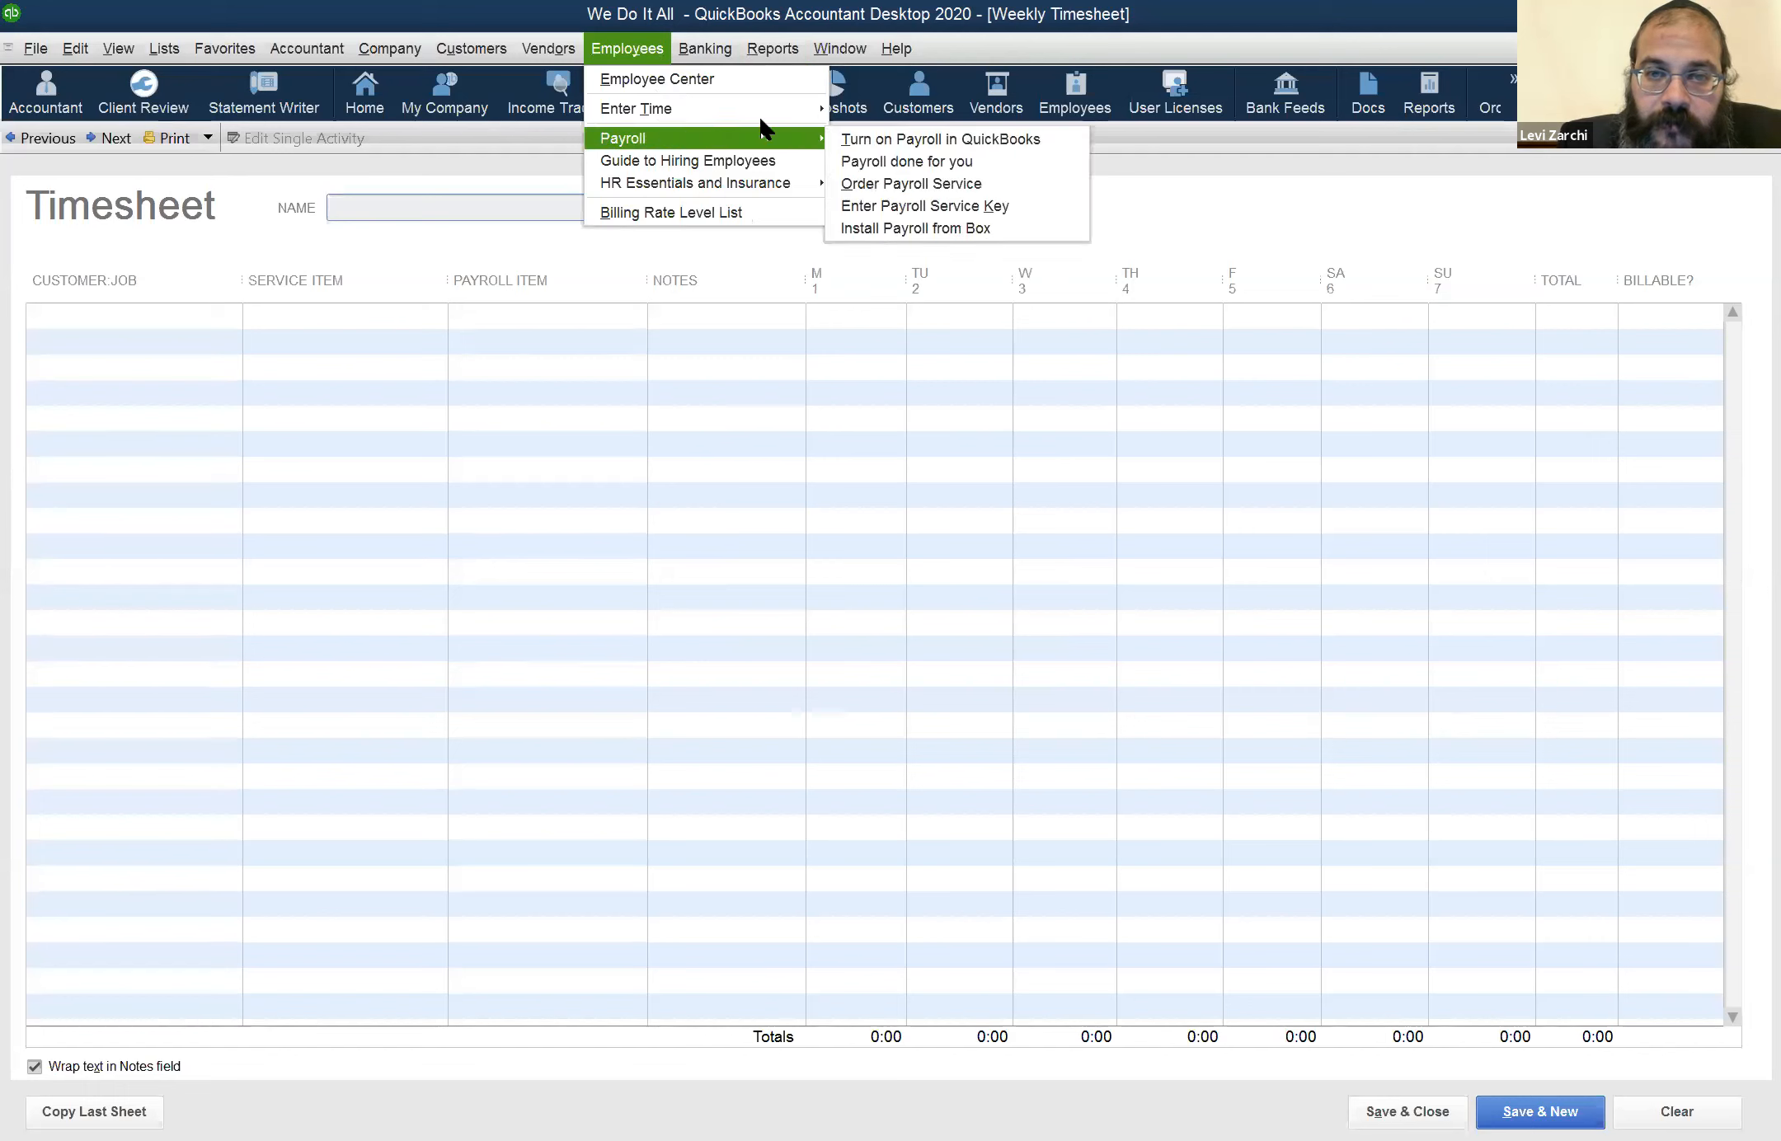
mouse_move(812, 139)
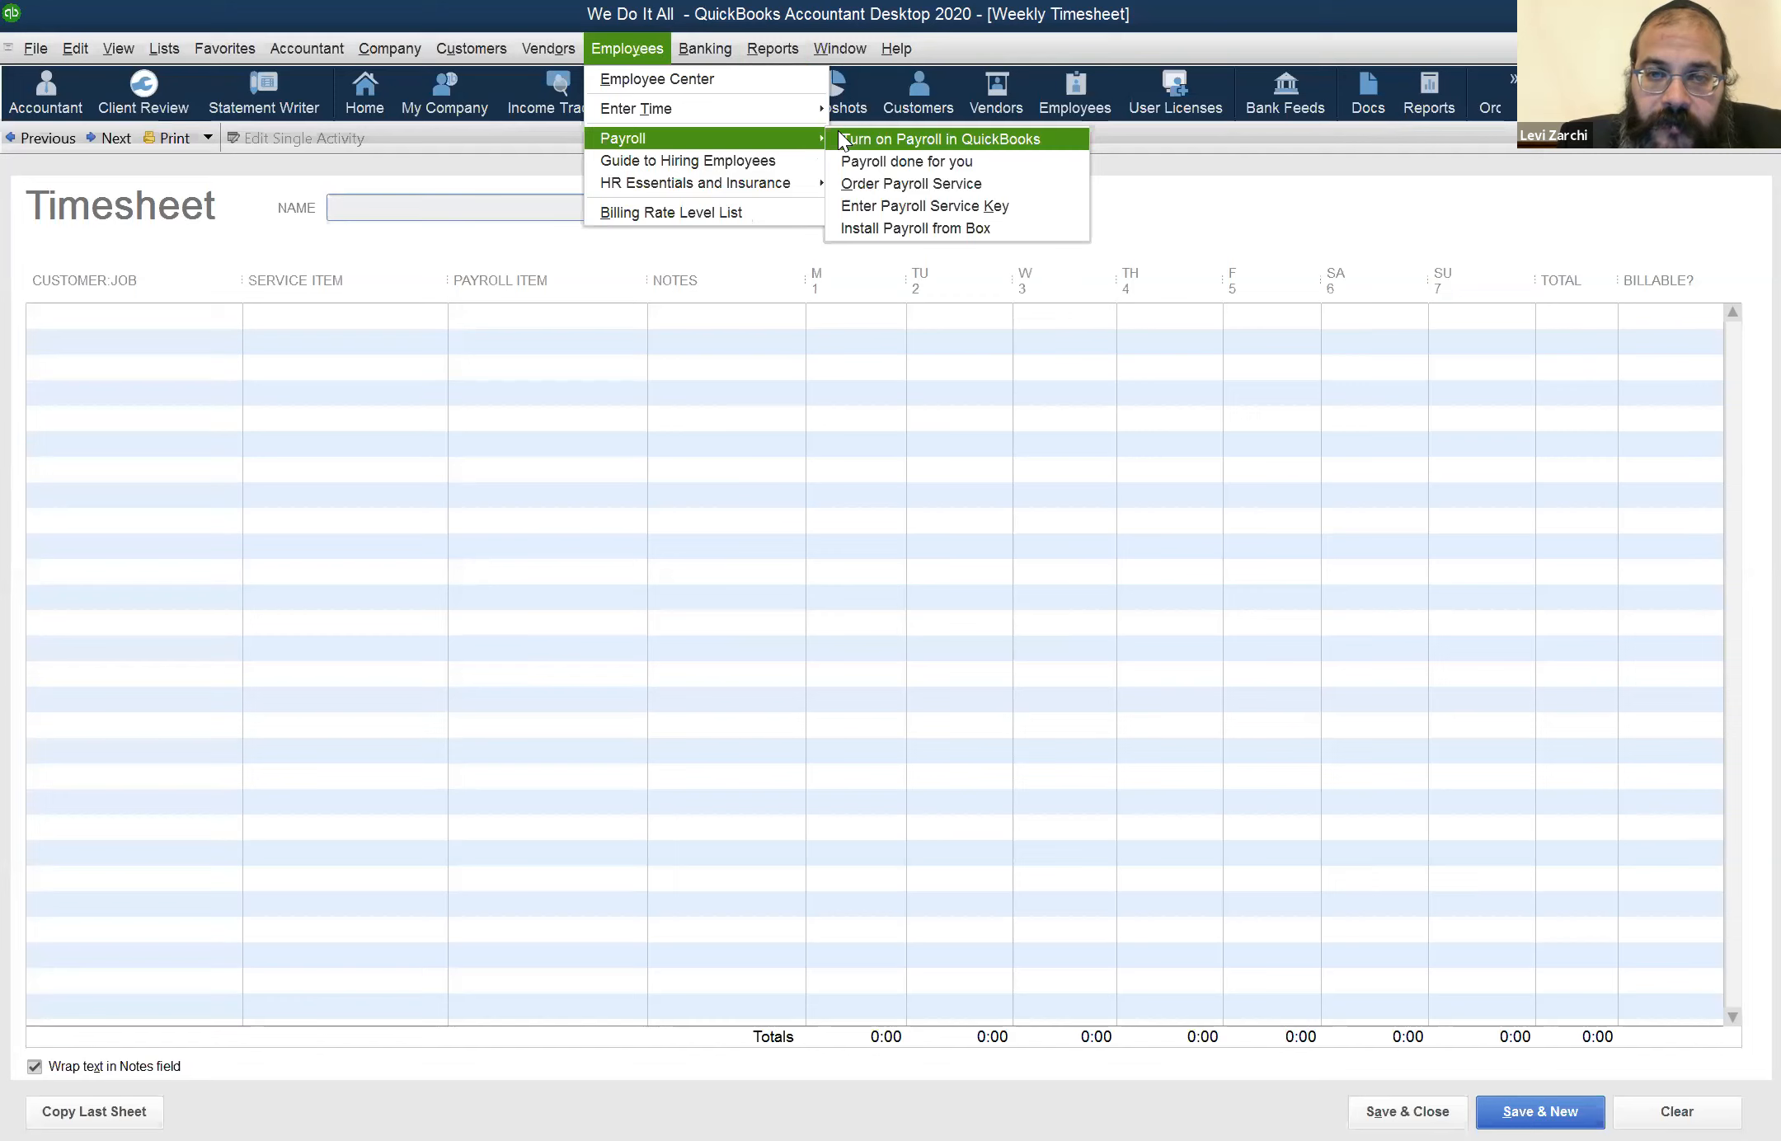
click(831, 303)
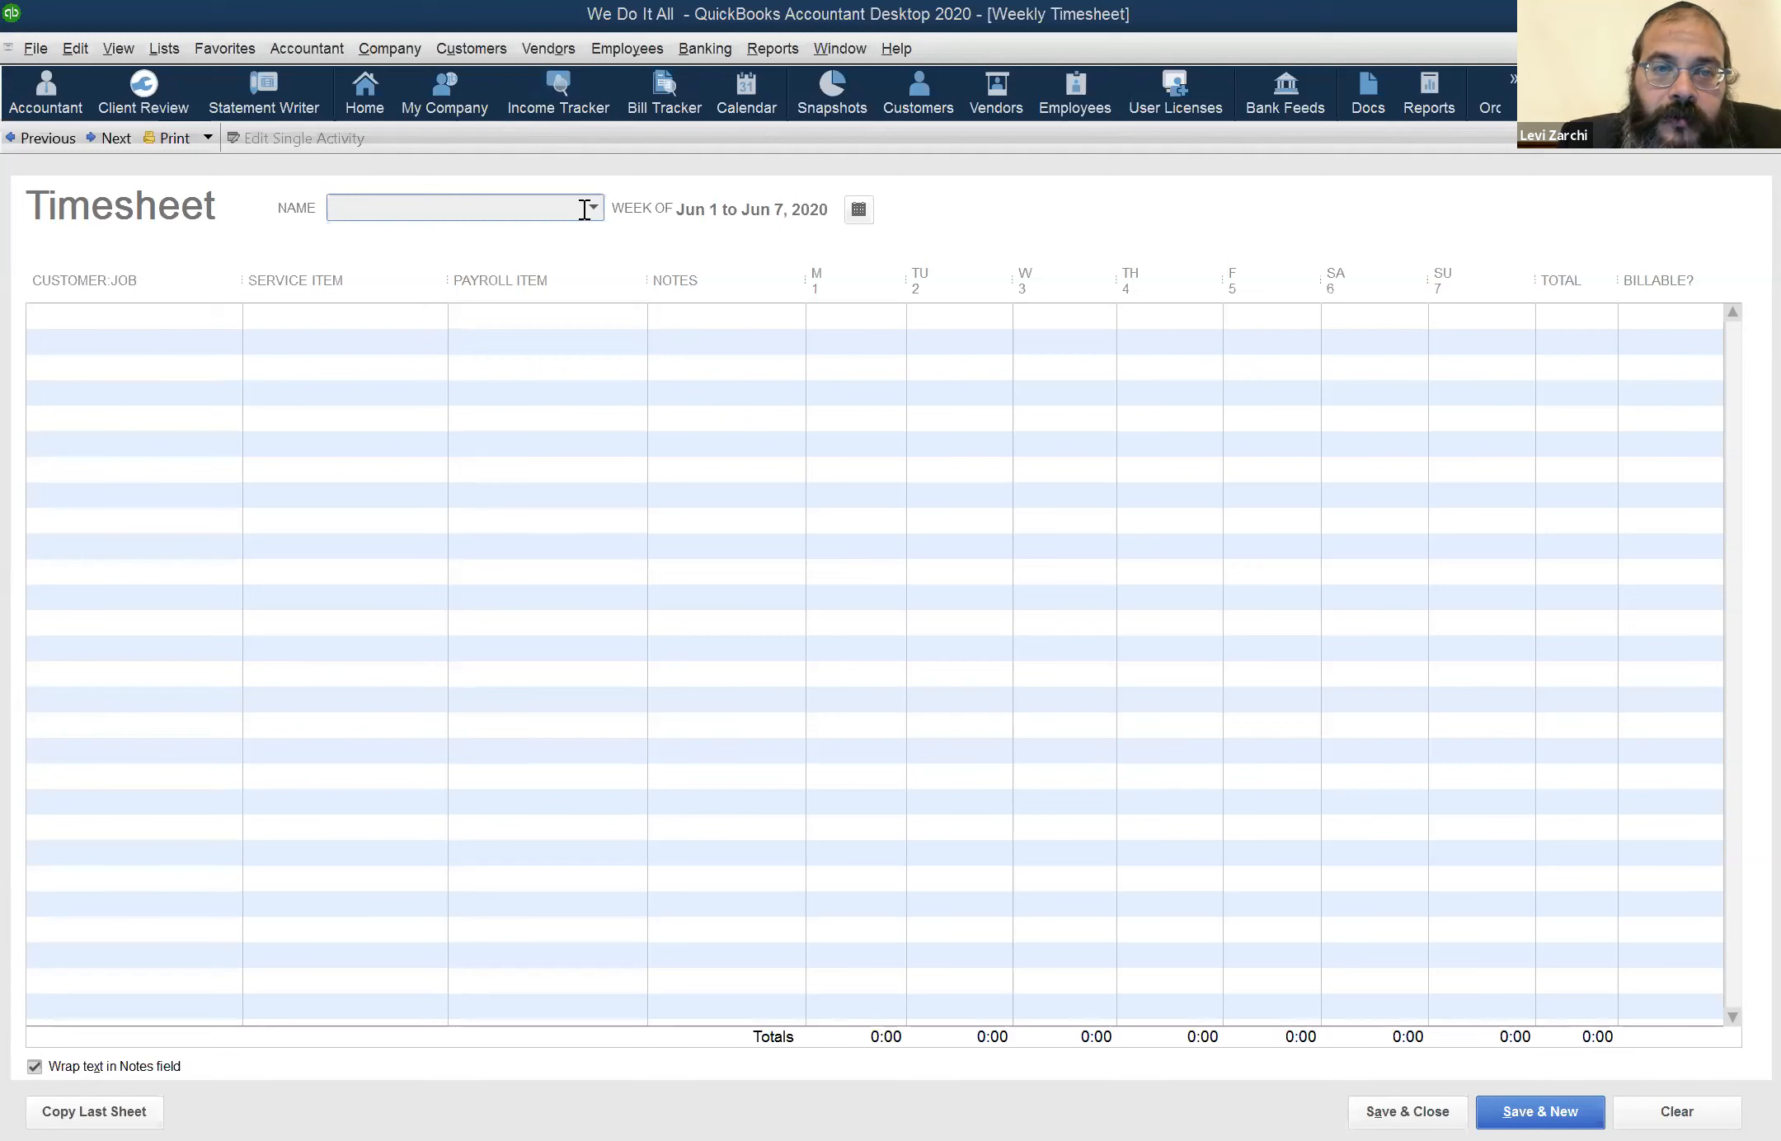
Edit the first employee's payroll info to turn off using time data to create paychecks, and save the record
click(549, 48)
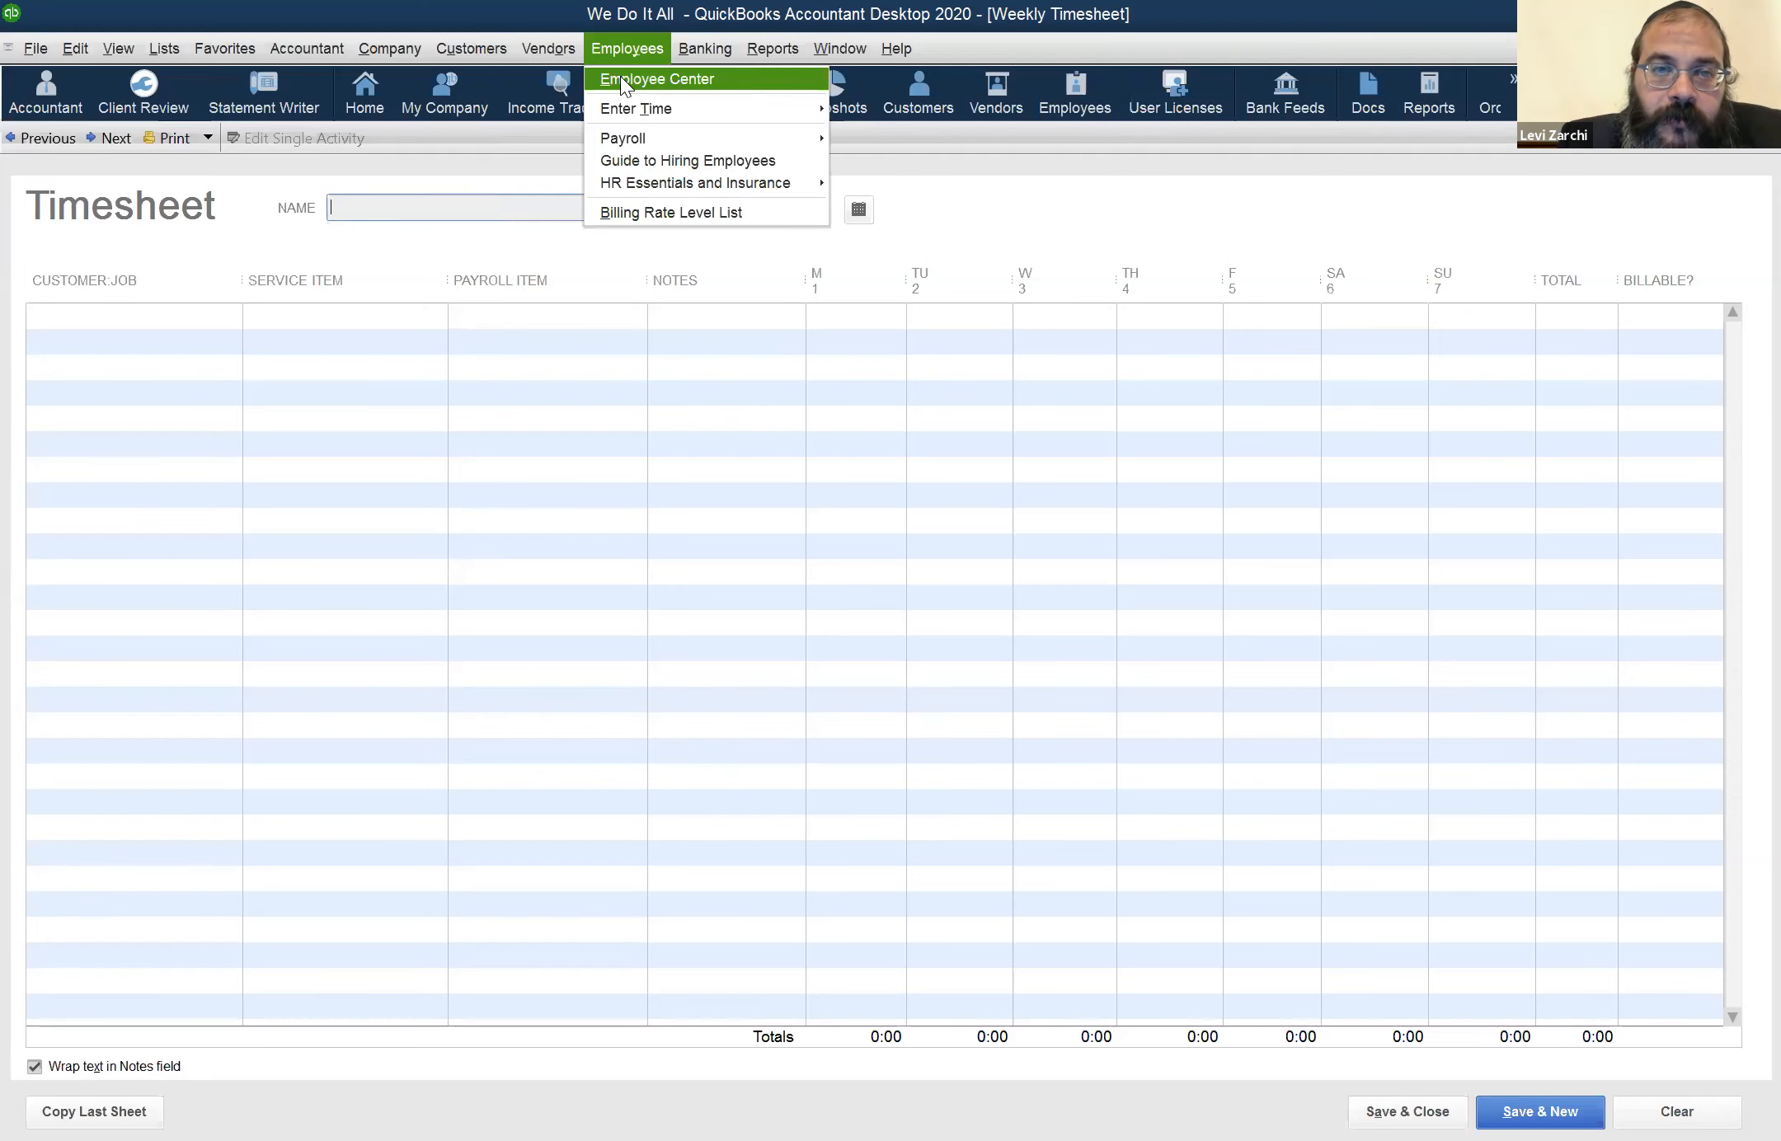
click(621, 79)
click(1494, 188)
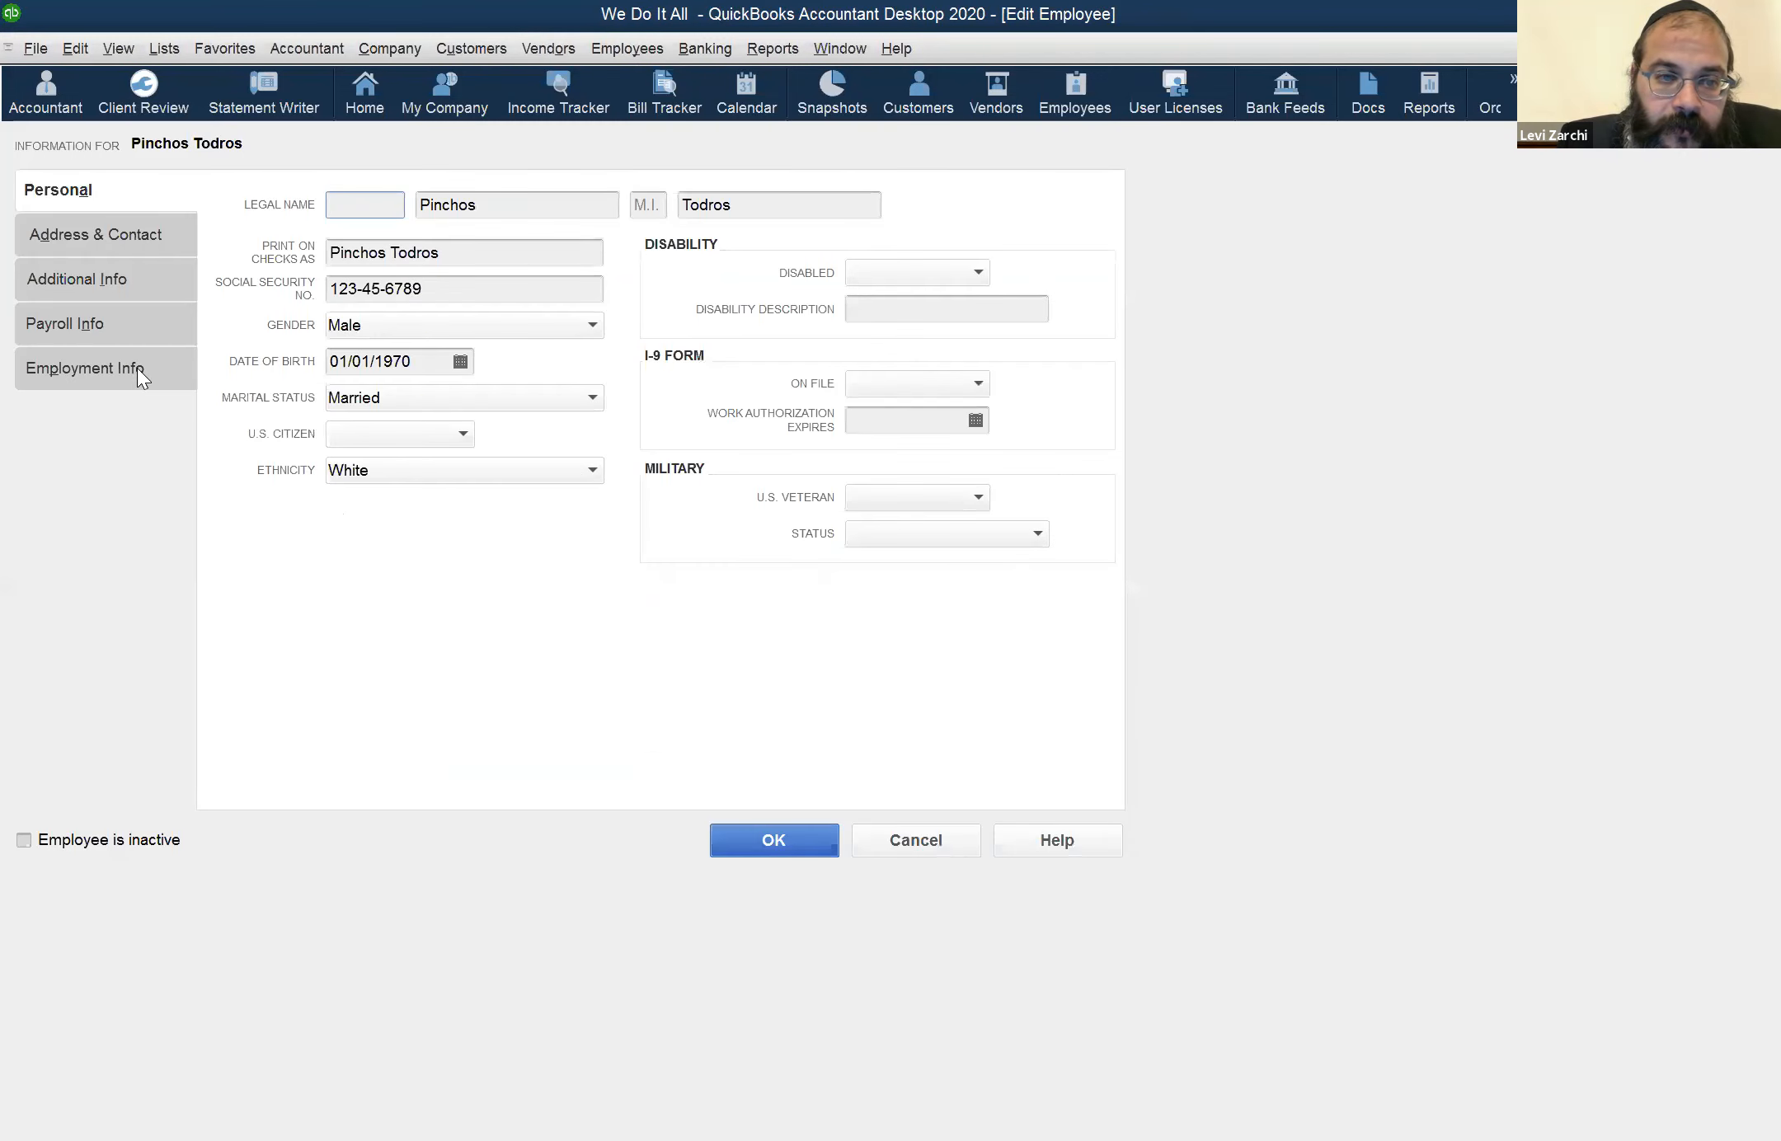
click(136, 368)
click(180, 330)
click(320, 681)
click(802, 834)
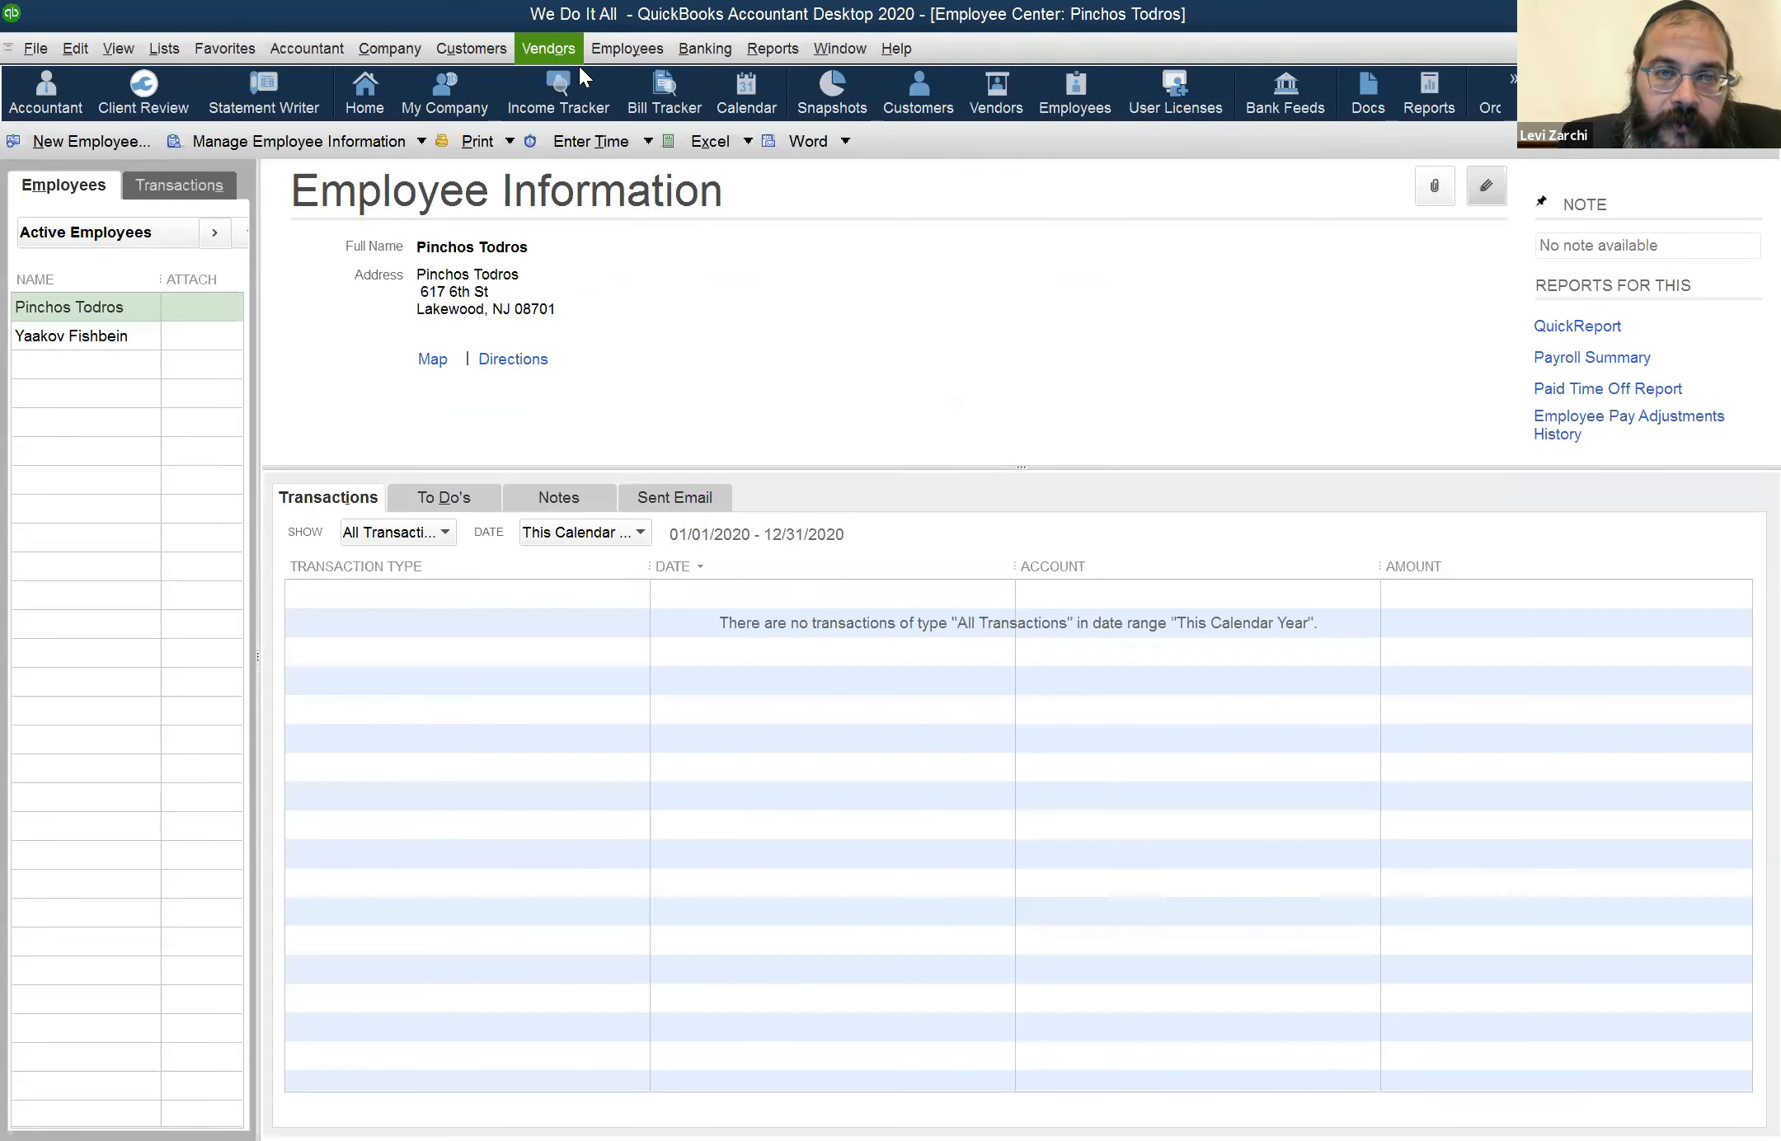
Open the weekly timesheet for Jun 1 to Jun 7, 2020 and fill in the employee's name
click(611, 69)
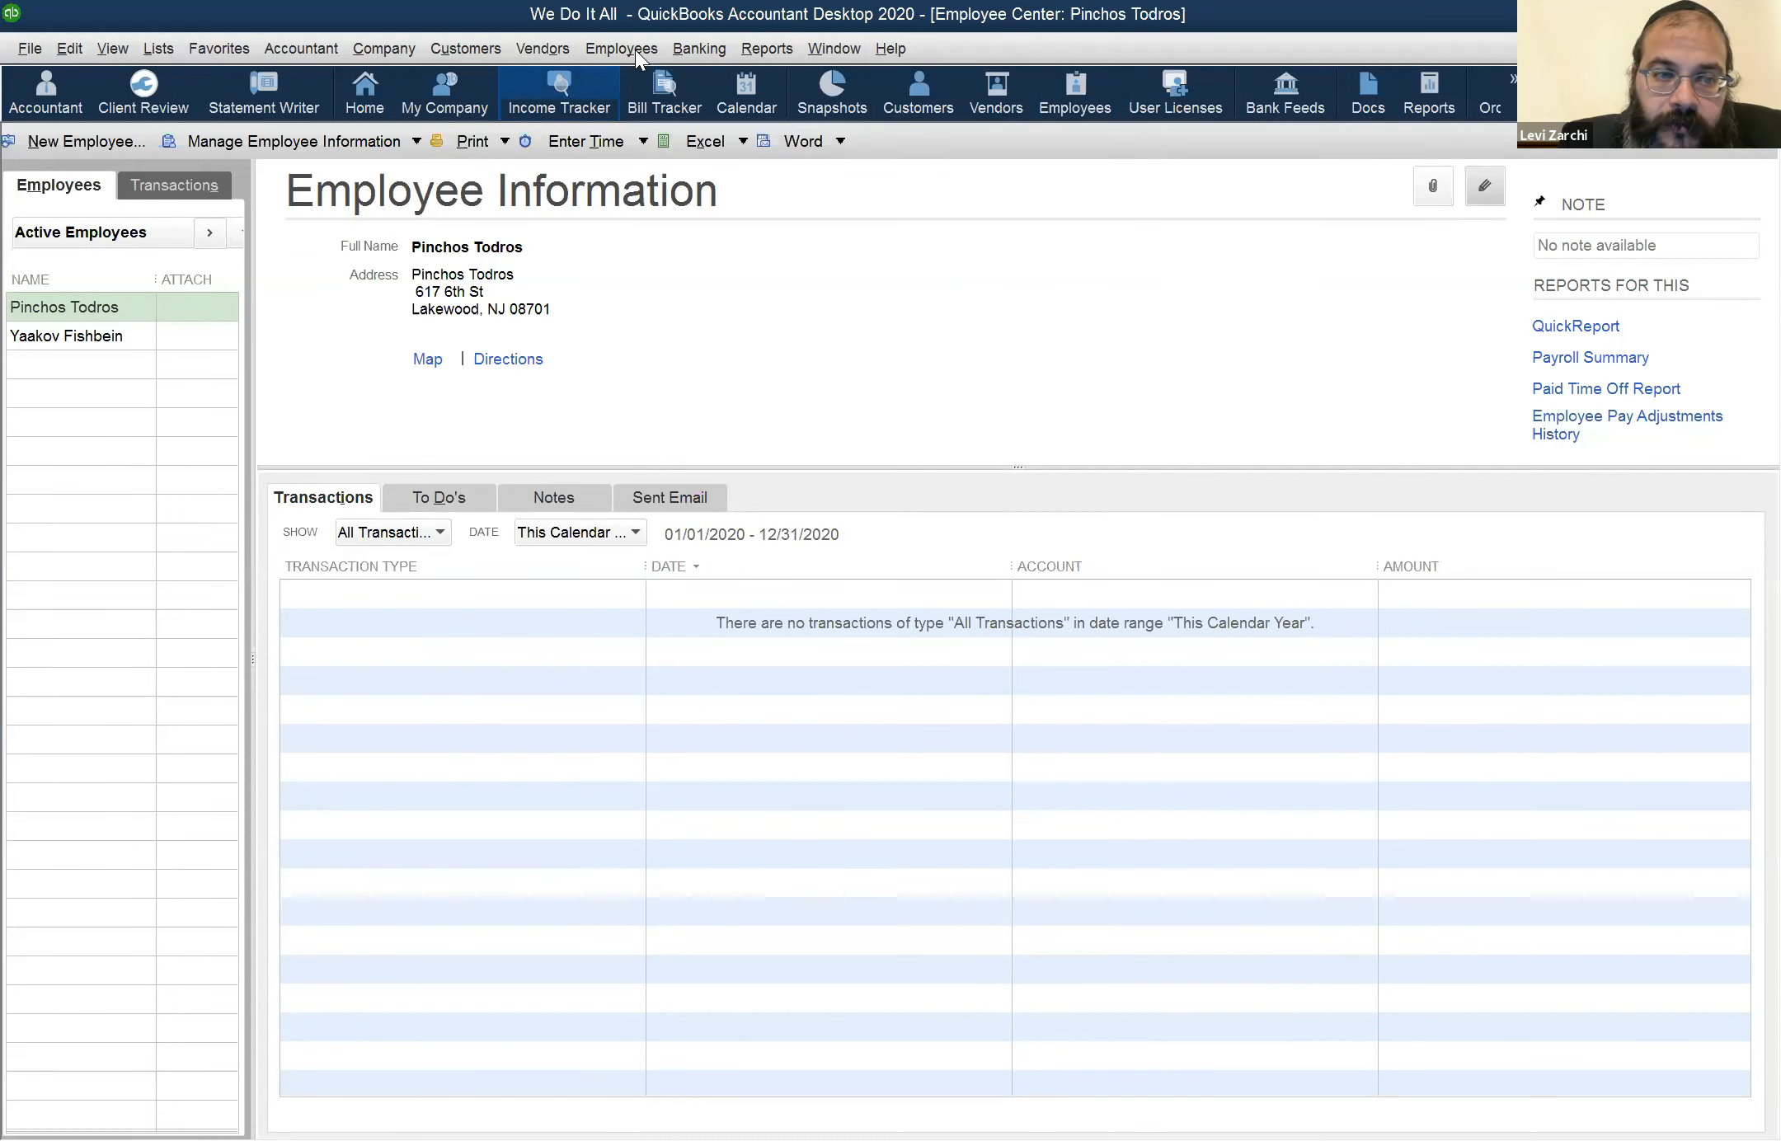
click(634, 50)
mouse_move(757, 139)
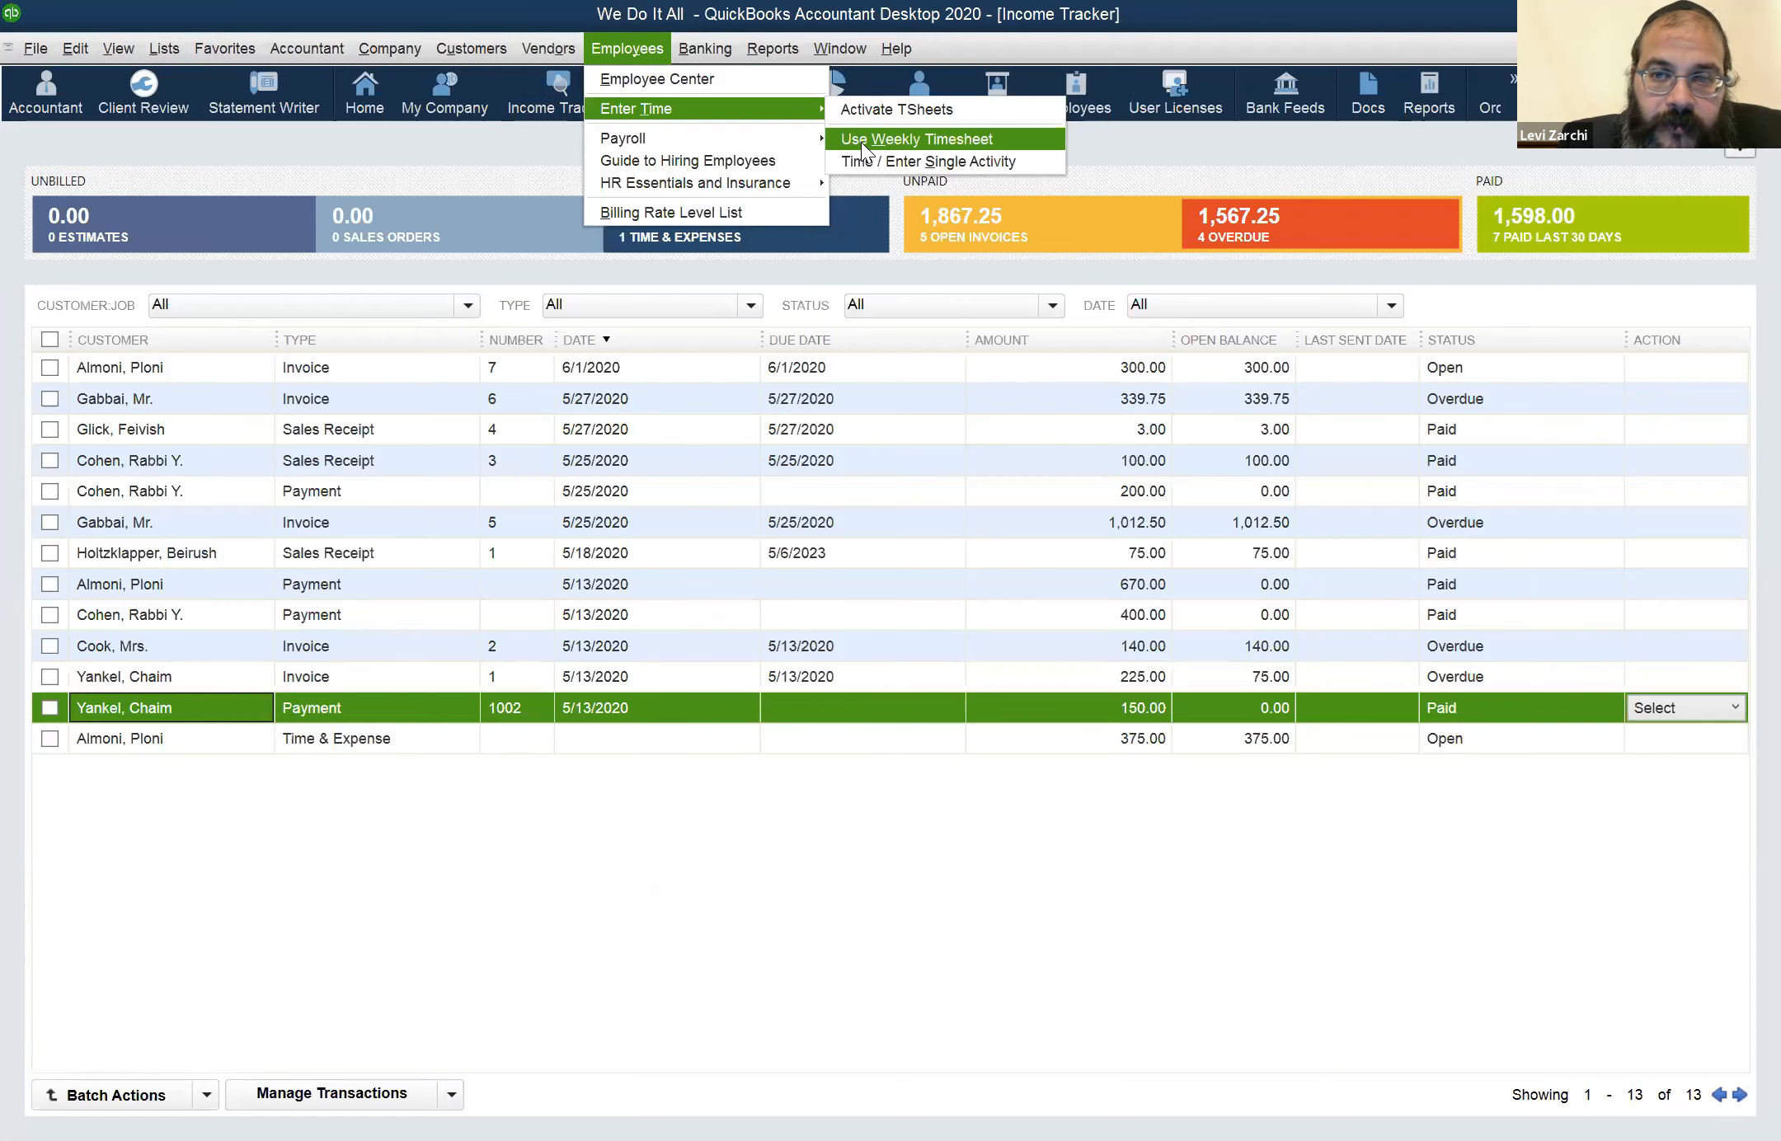
click(862, 142)
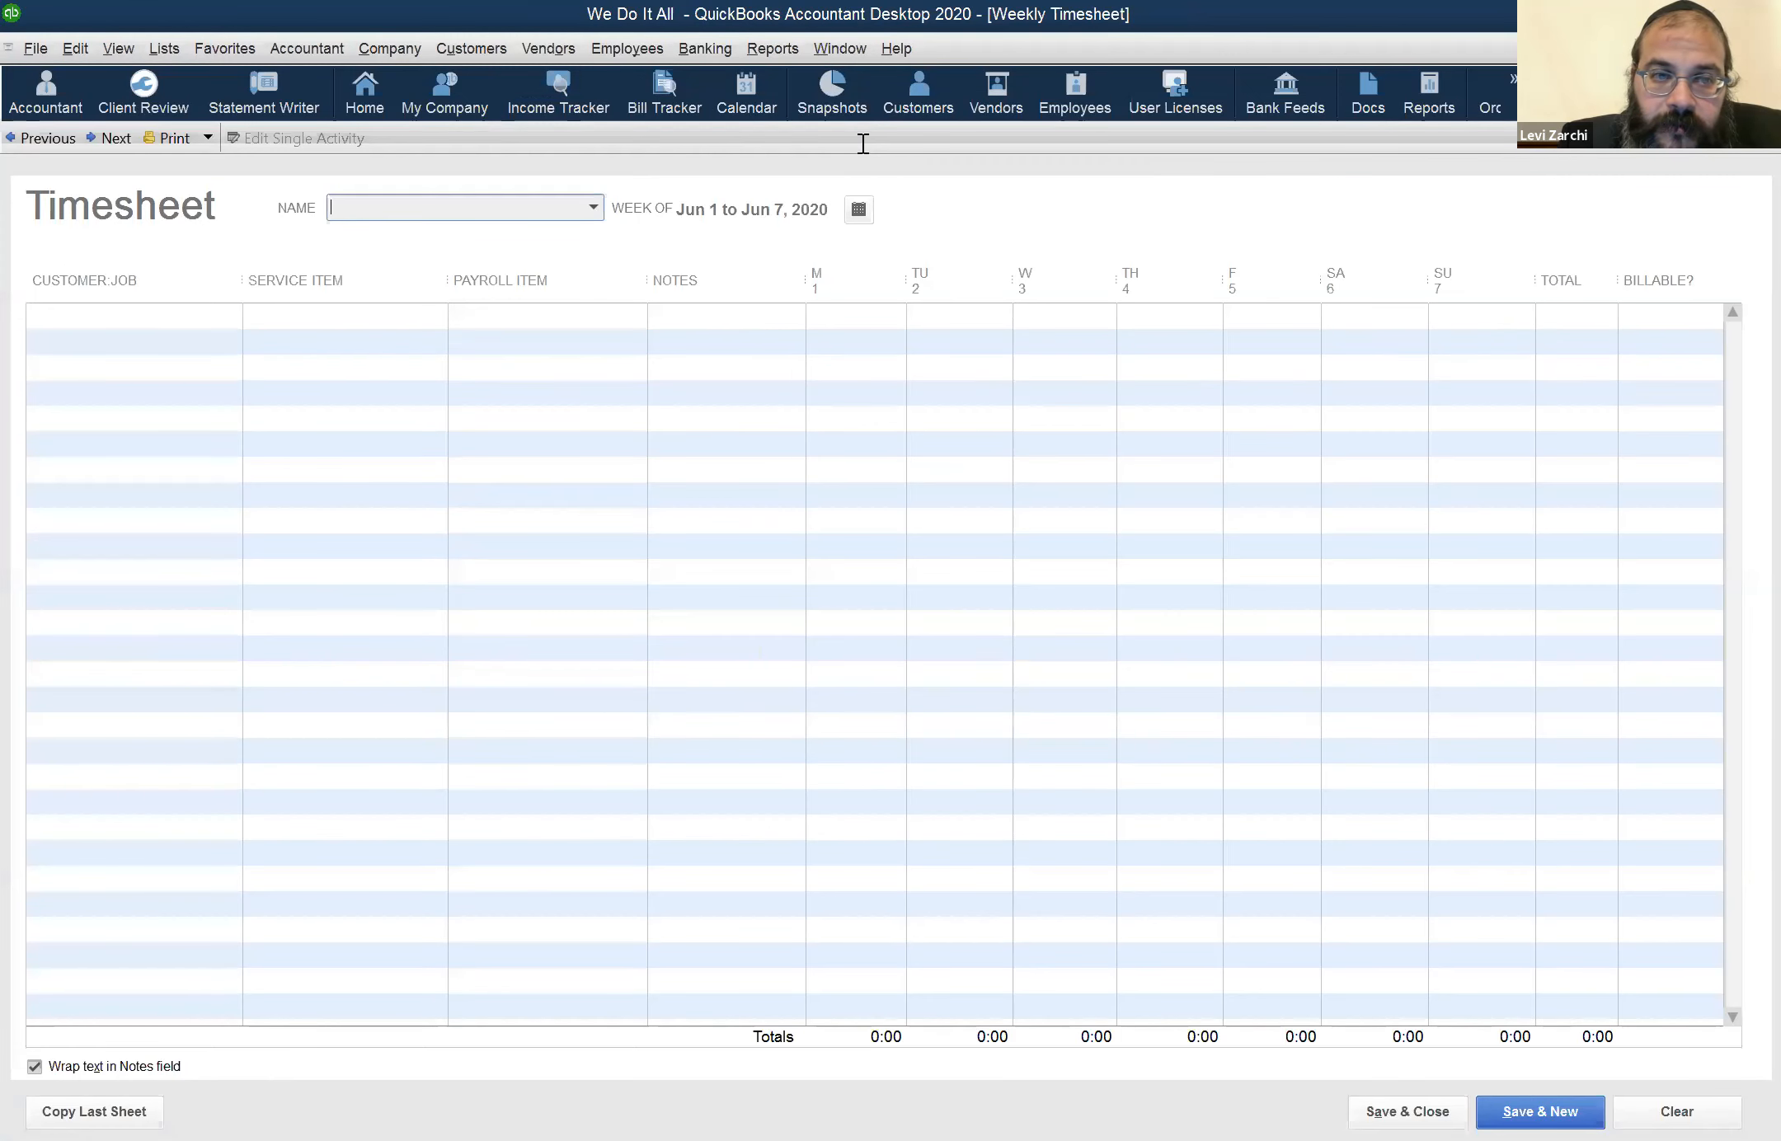
click(470, 213)
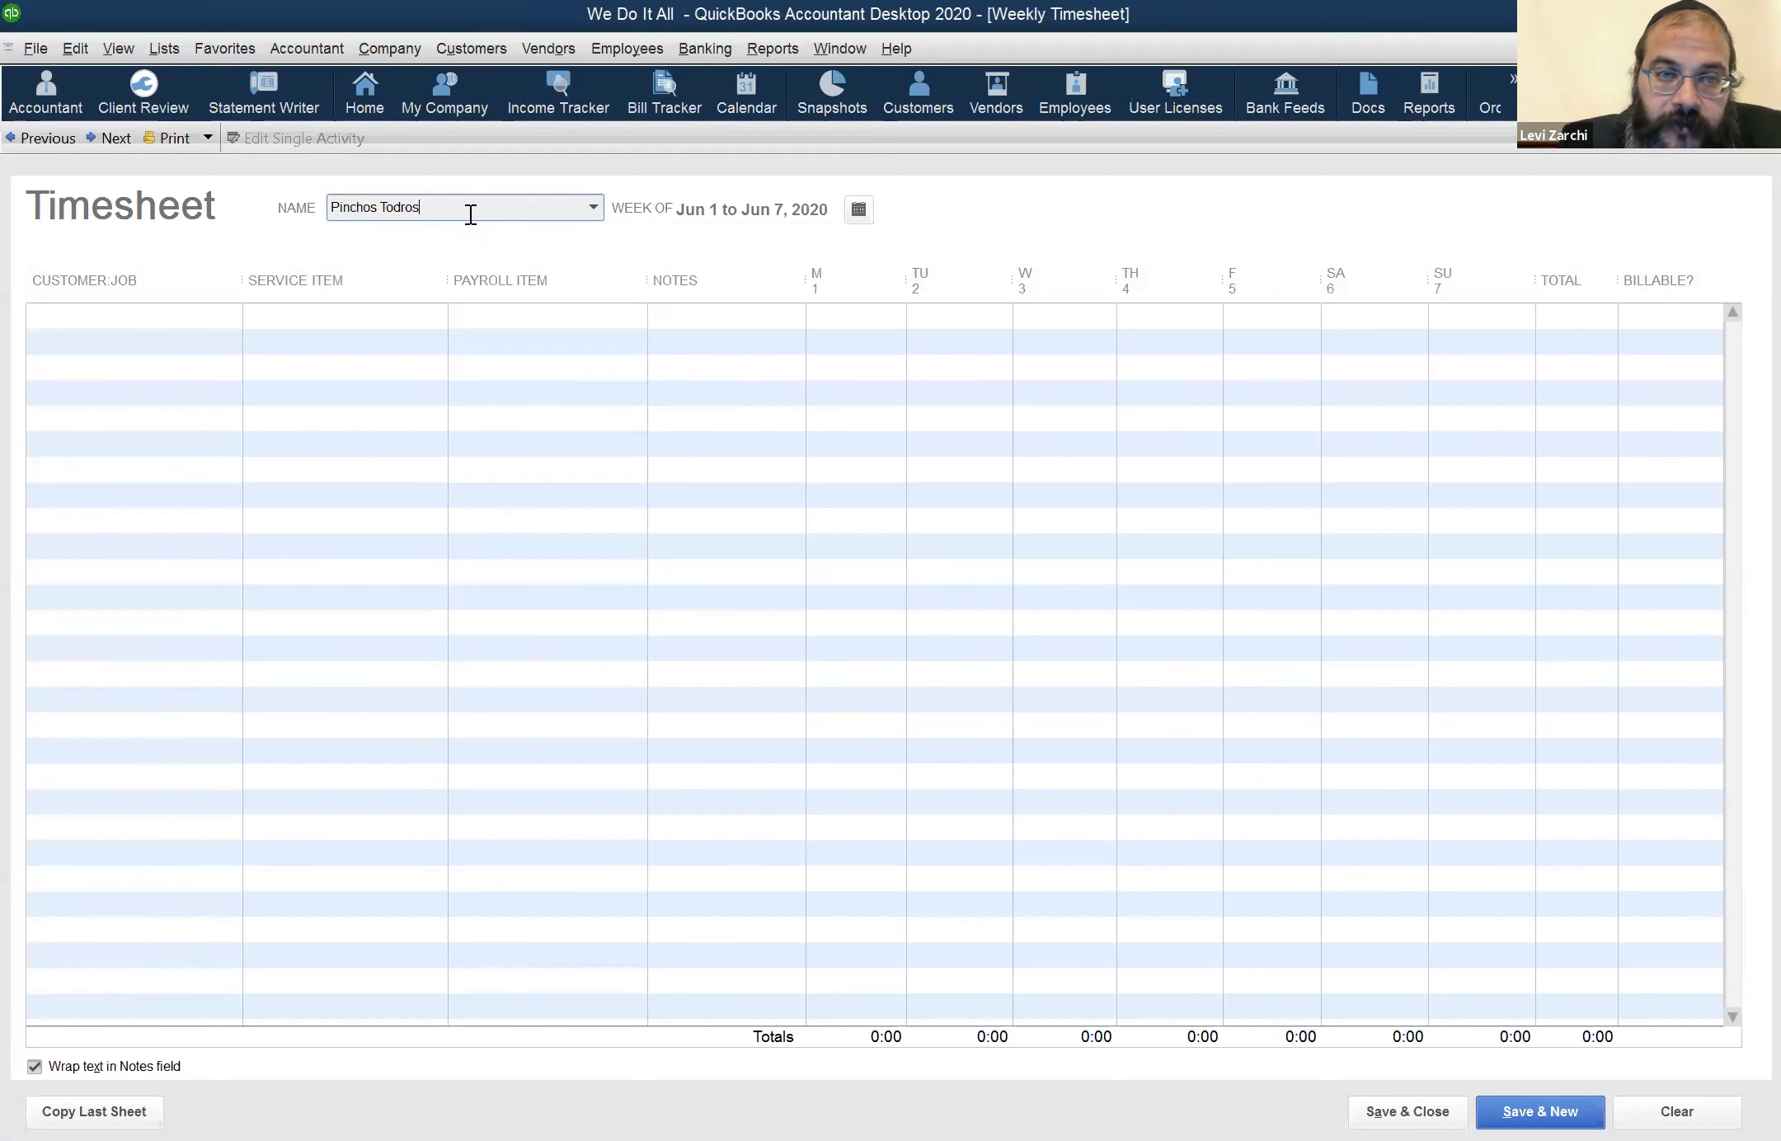
Try to start a time entry in the grid, and select the employee from the timesheet's name list
click(362, 330)
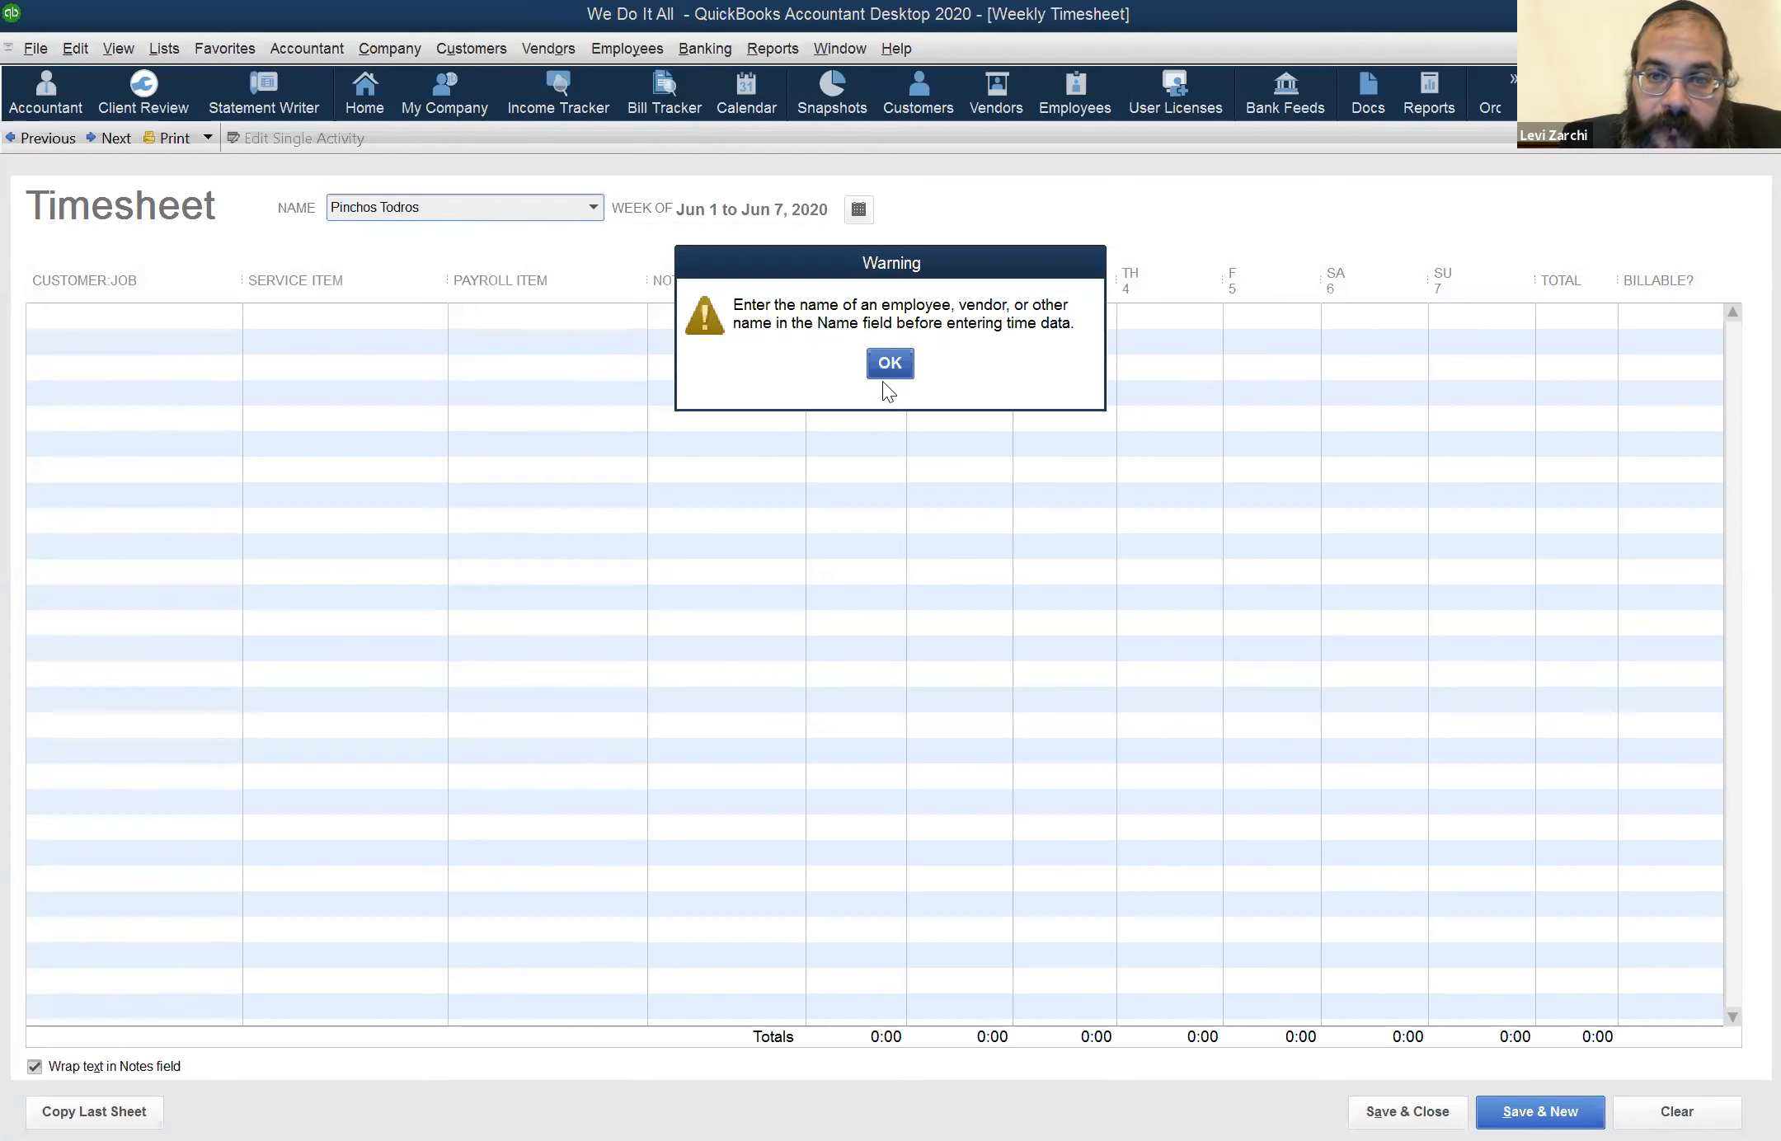
click(909, 372)
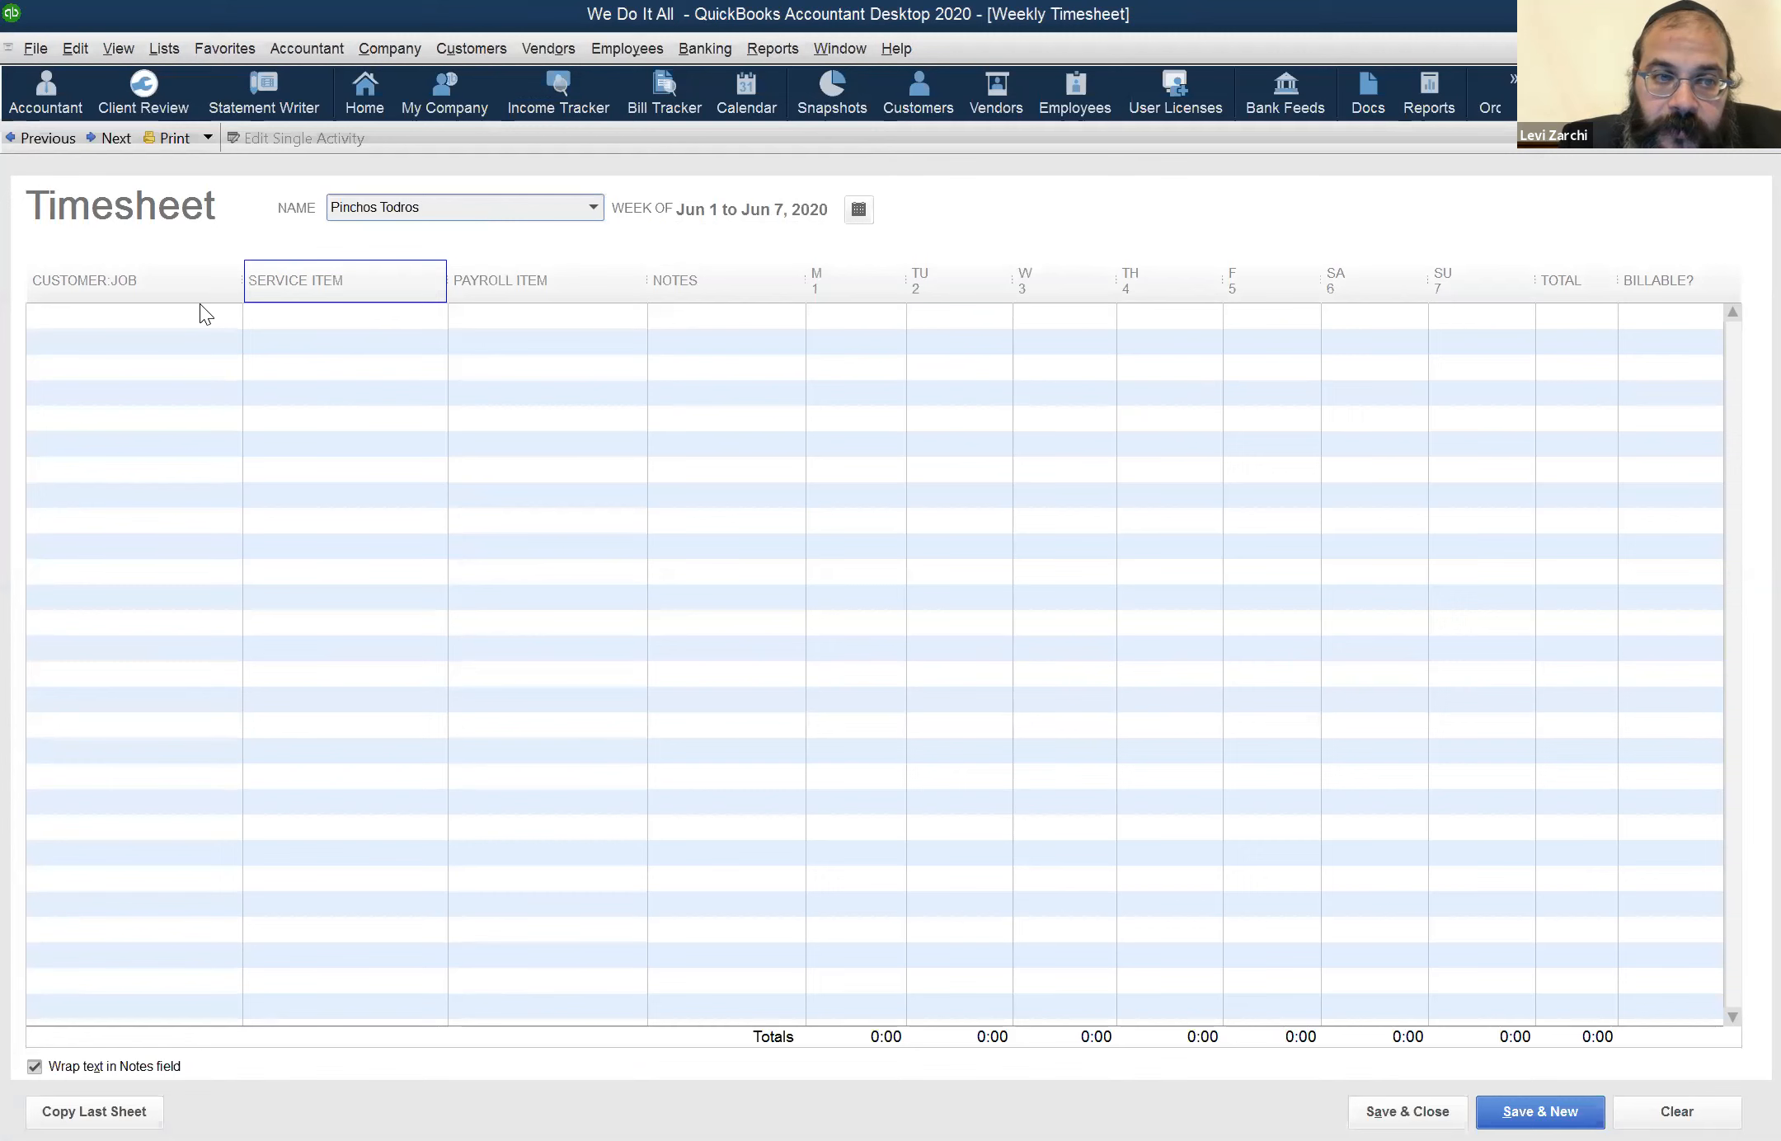
click(257, 344)
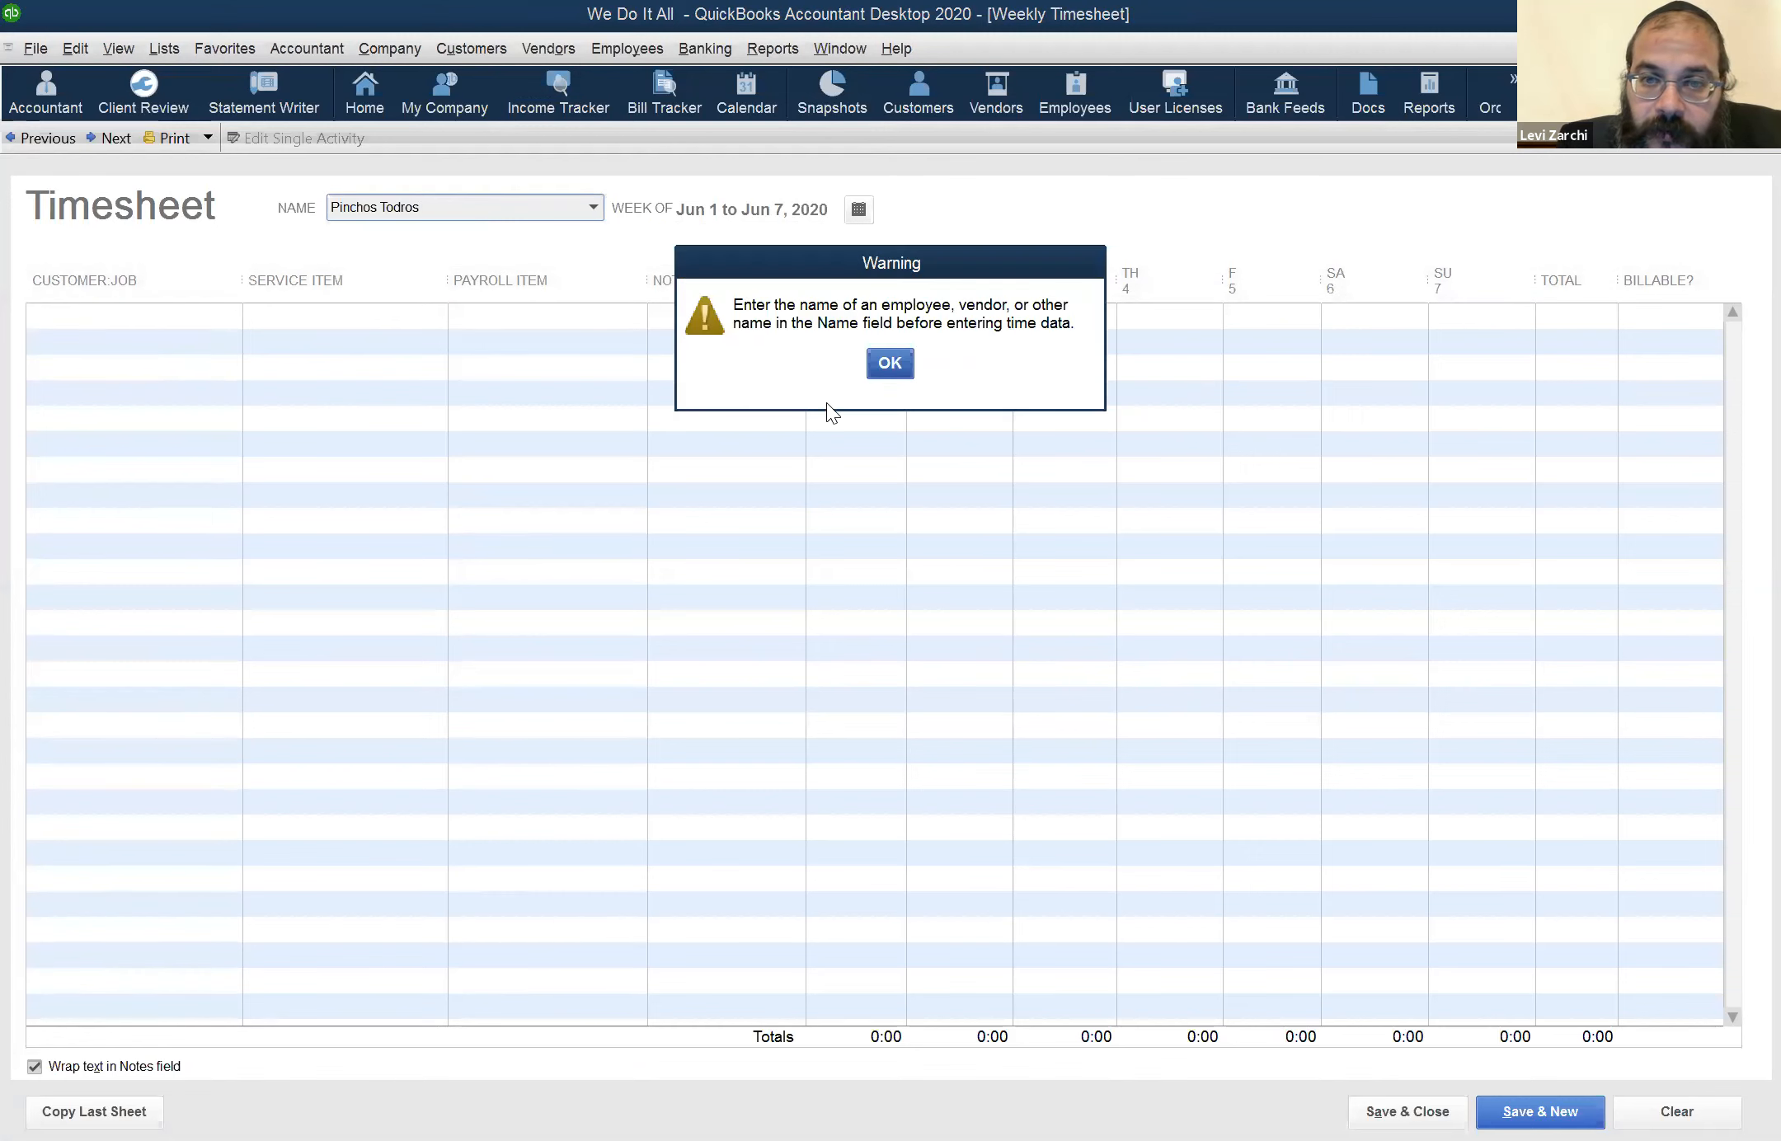
click(885, 367)
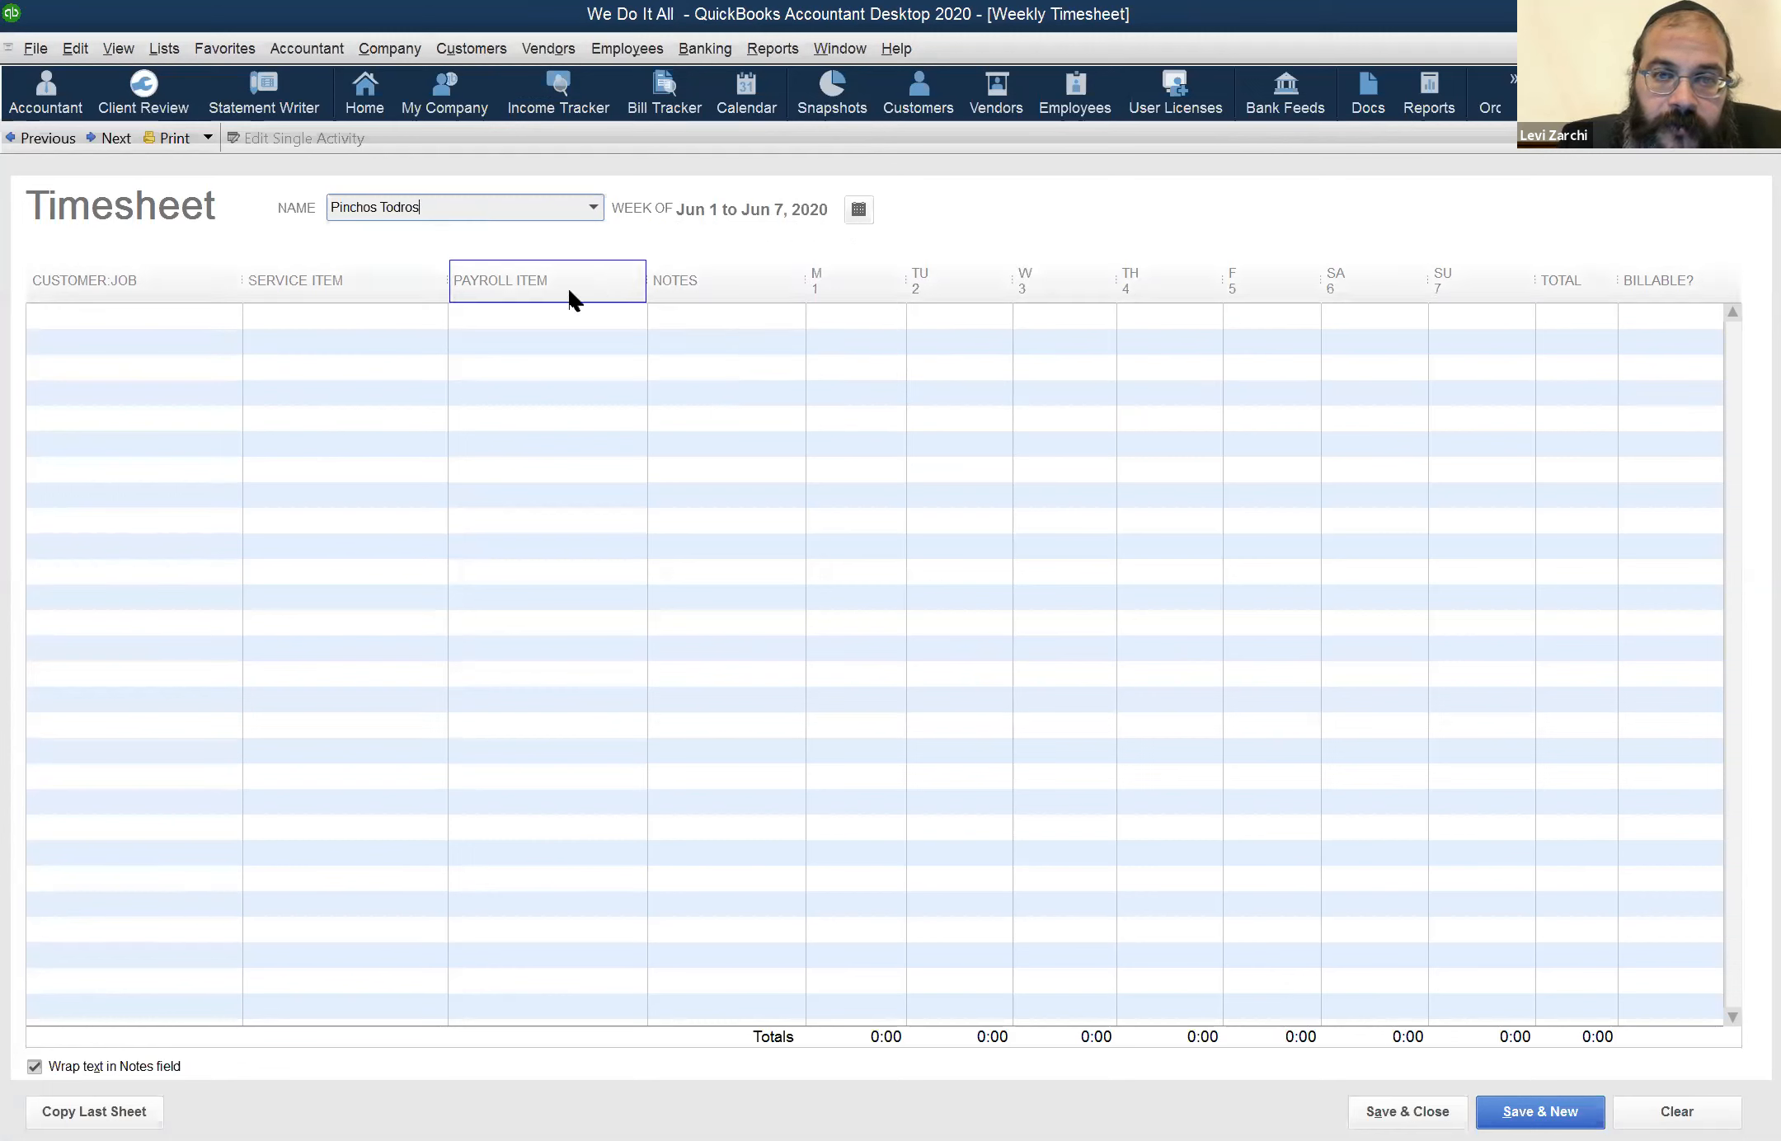
click(187, 328)
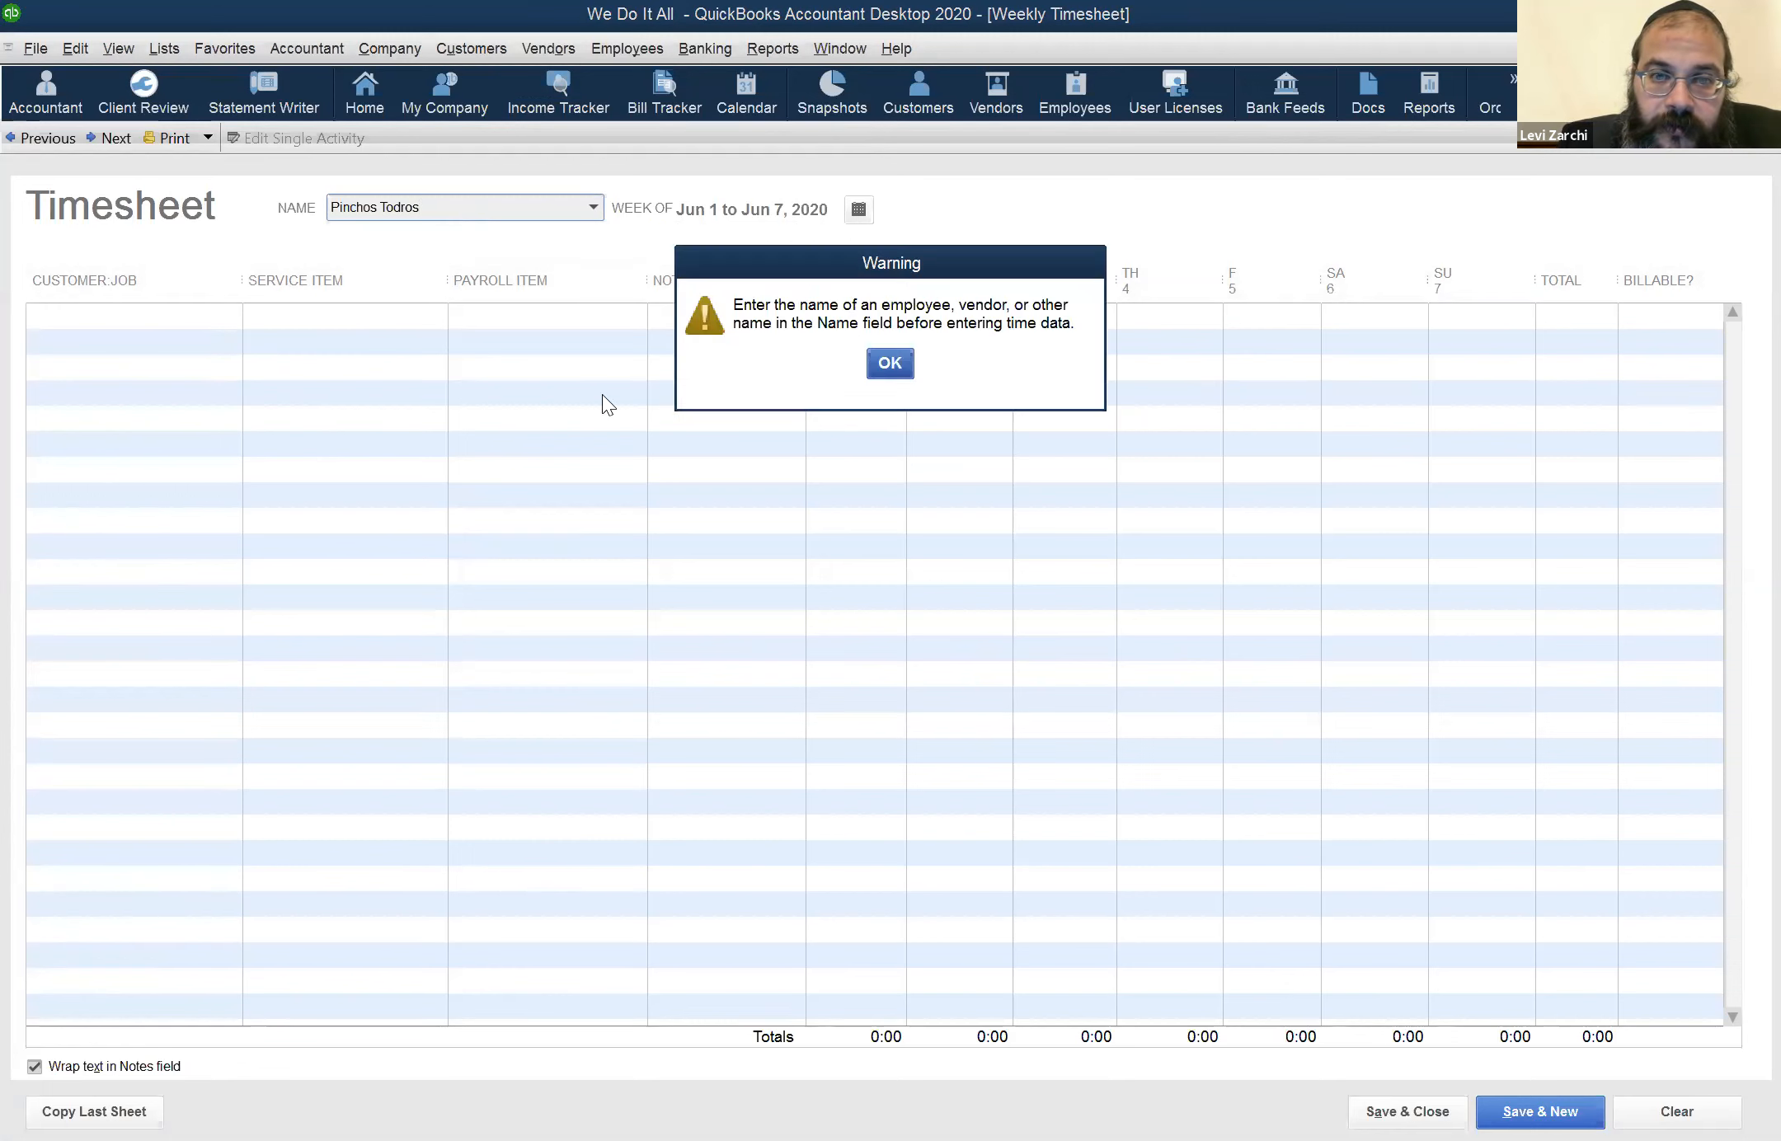
click(890, 363)
click(592, 209)
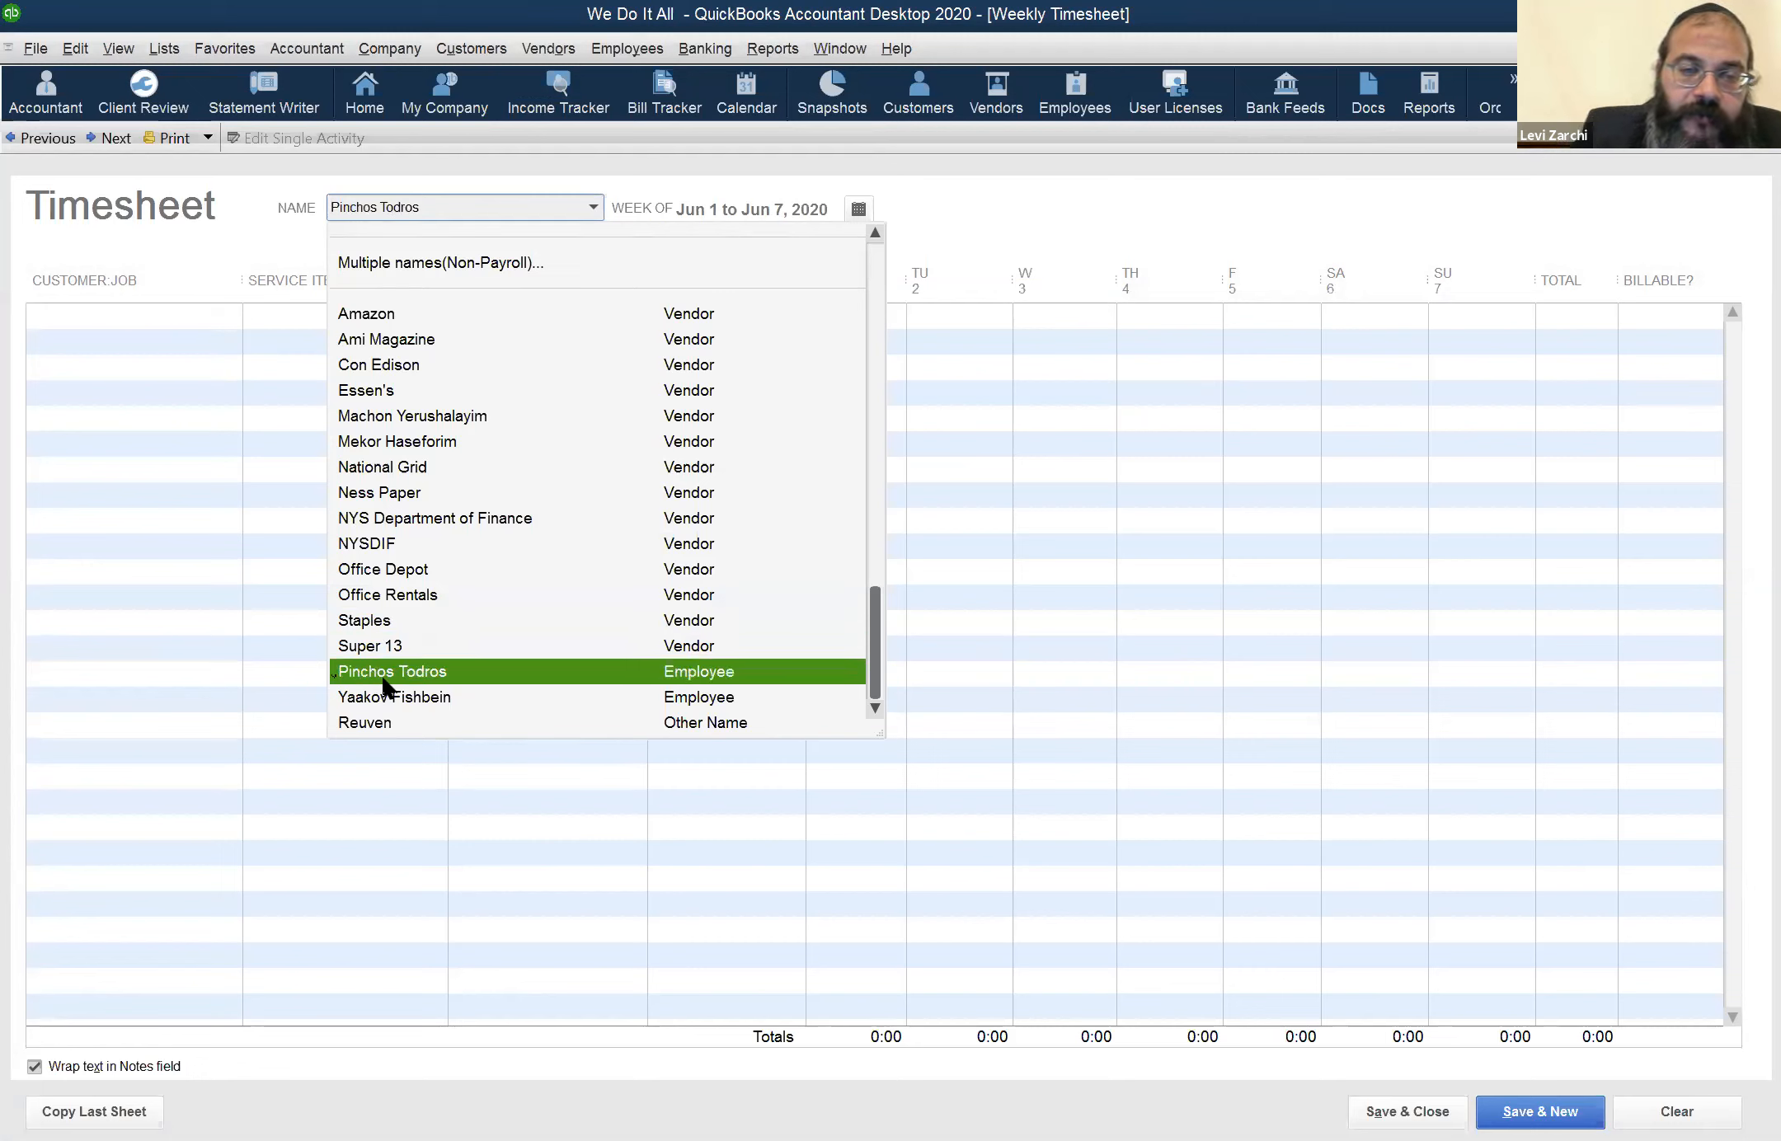
click(483, 674)
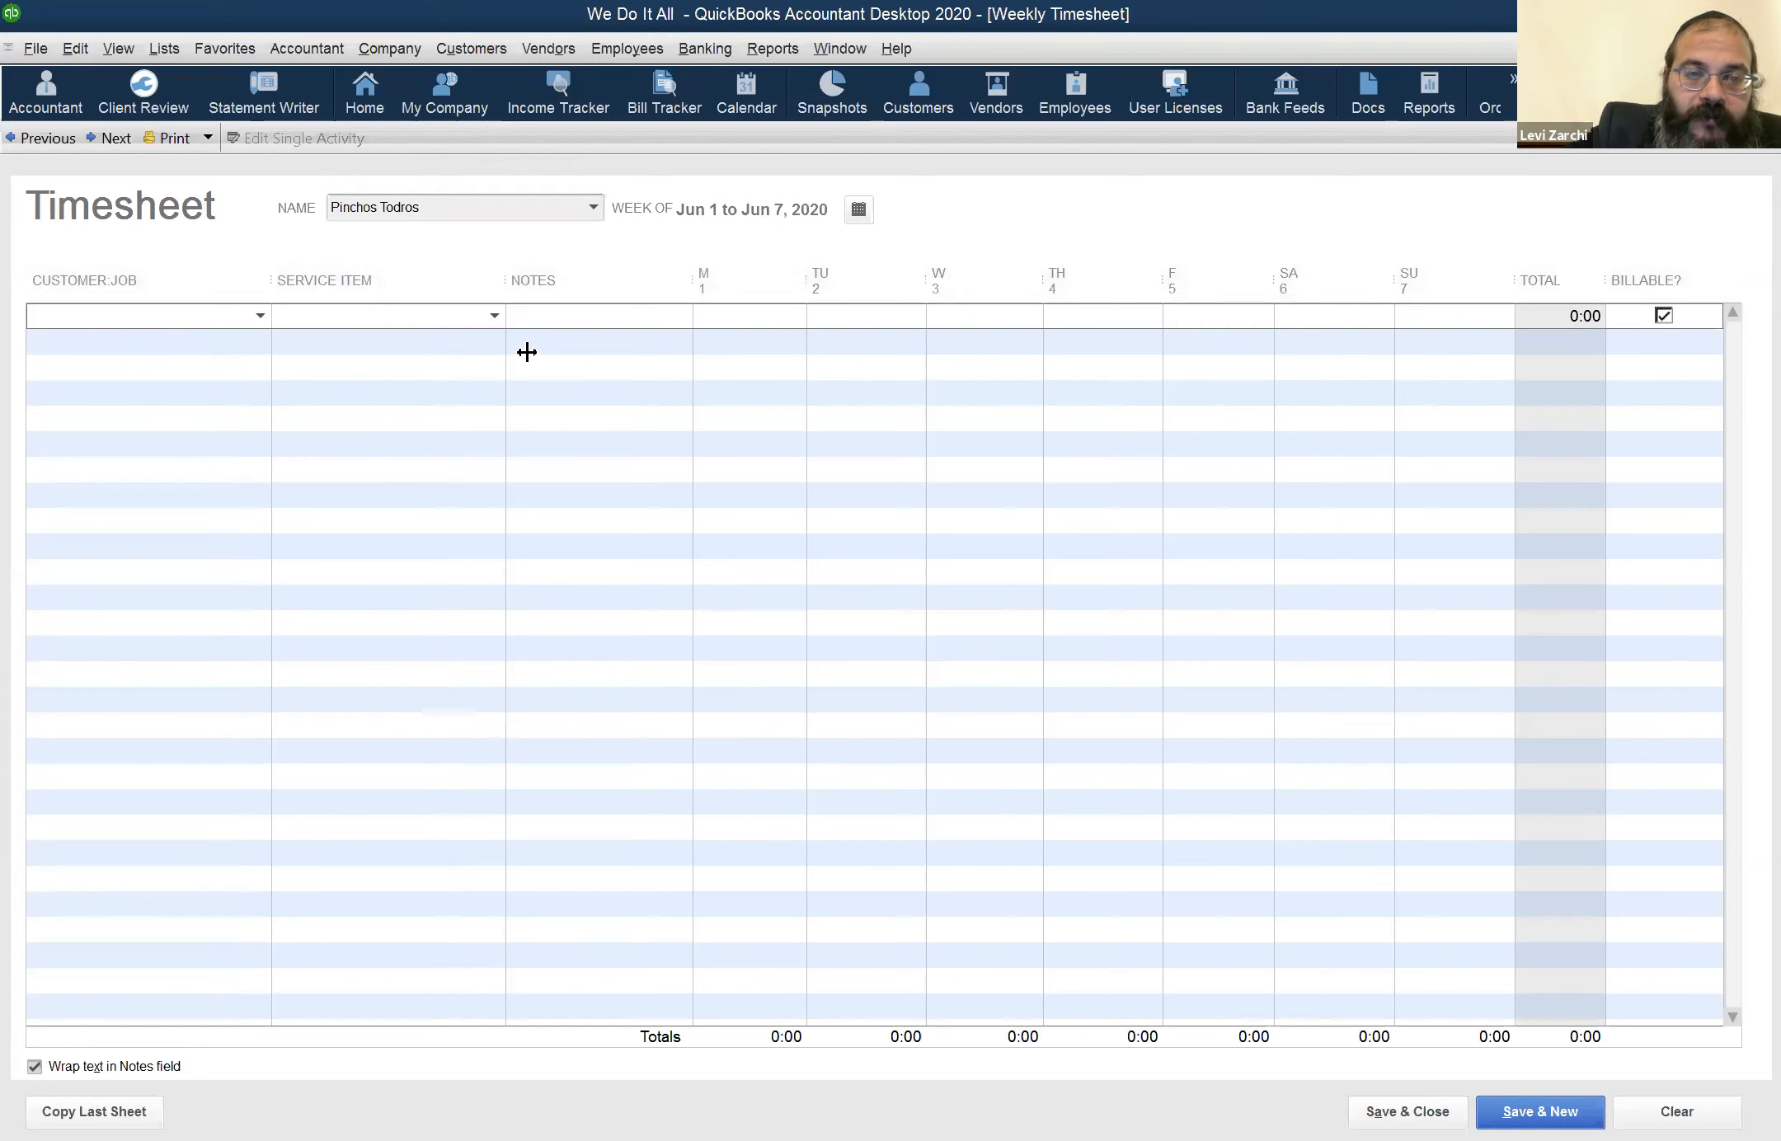
Edit the employee's payroll info to turn on using time data to create paychecks, and save the record
click(543, 50)
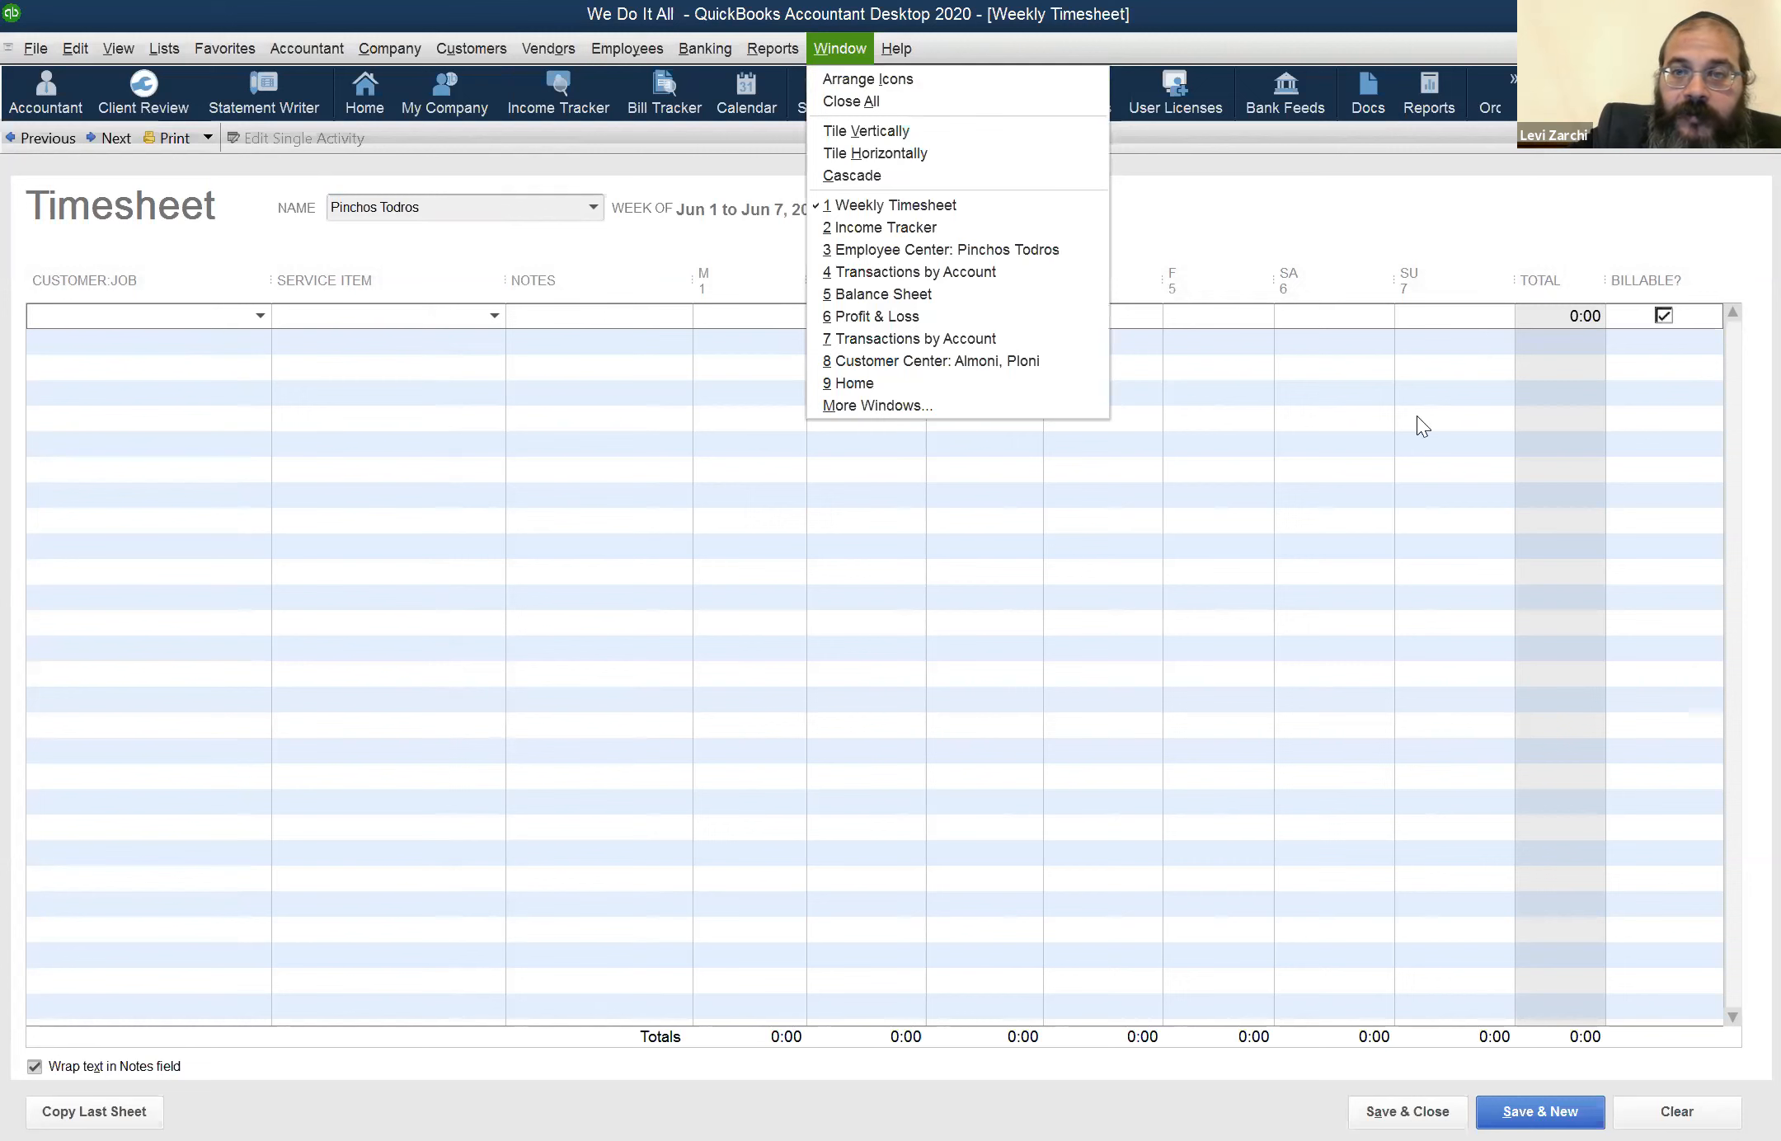
click(1281, 5)
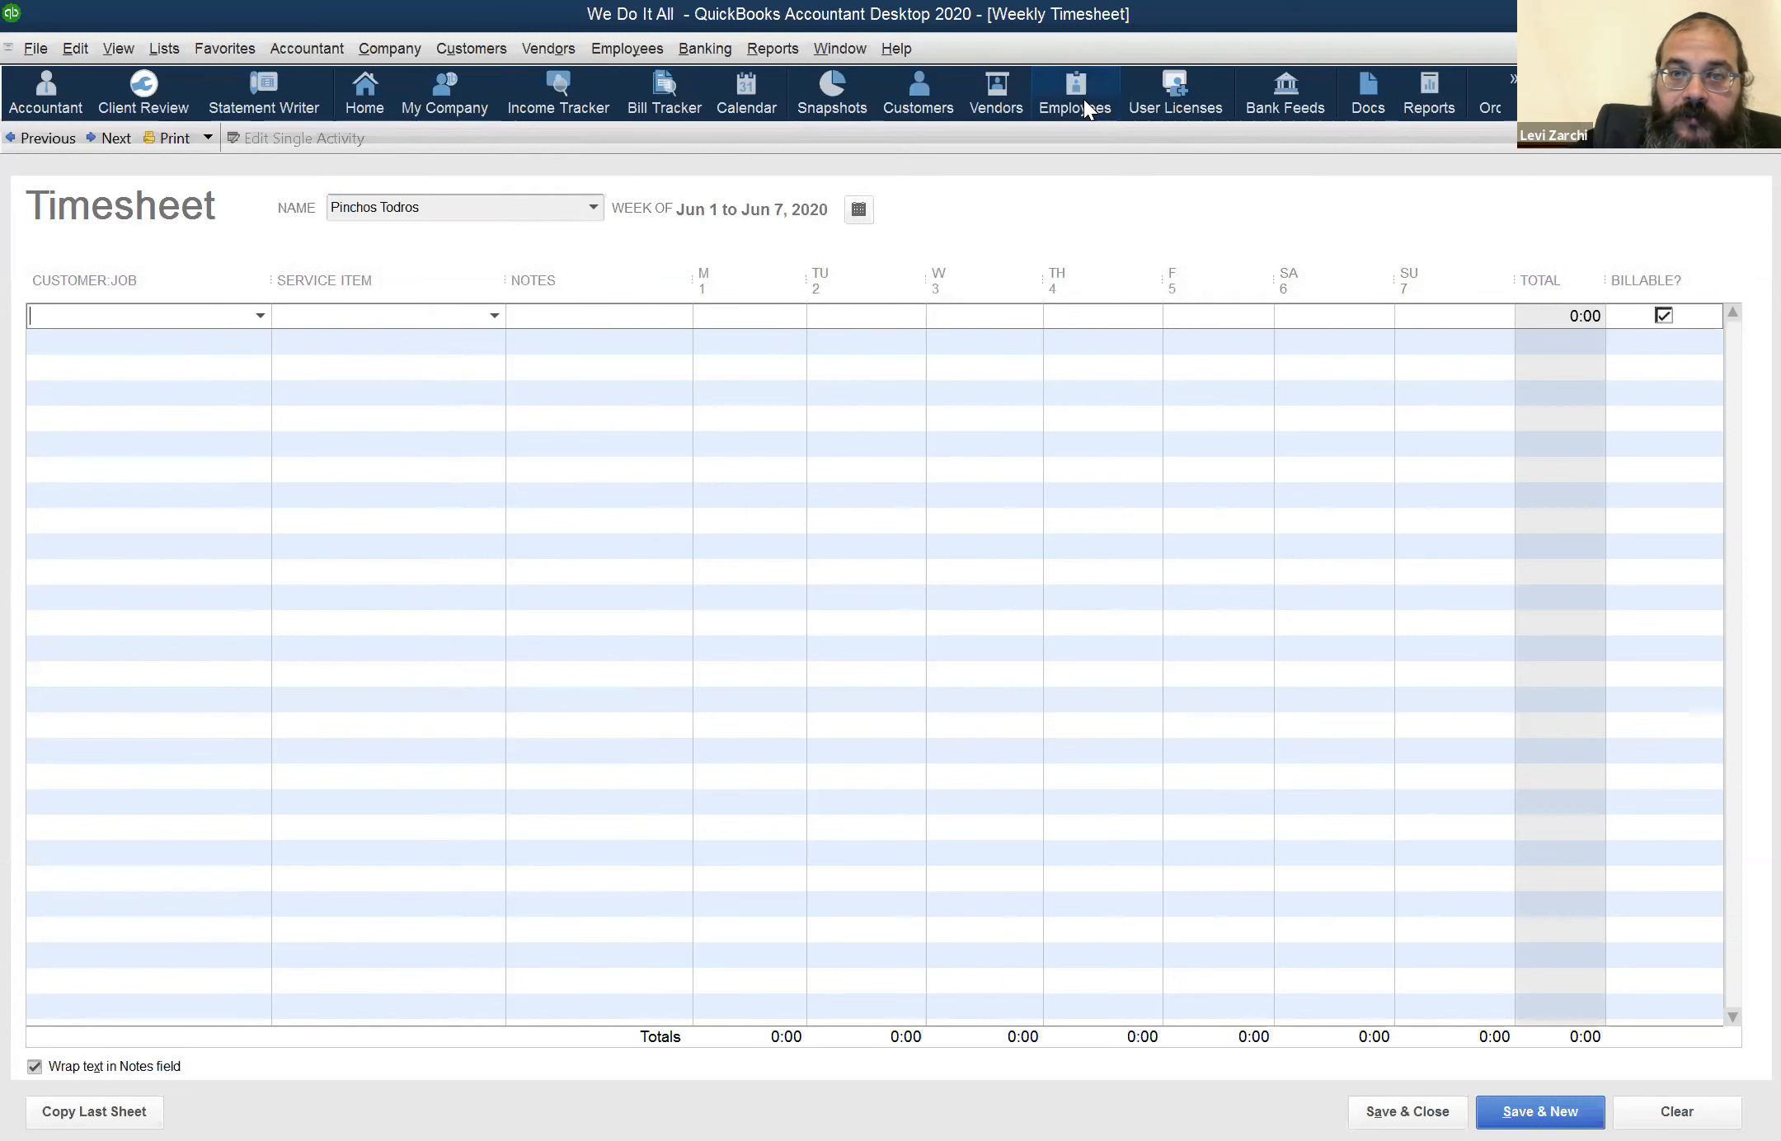
click(1081, 99)
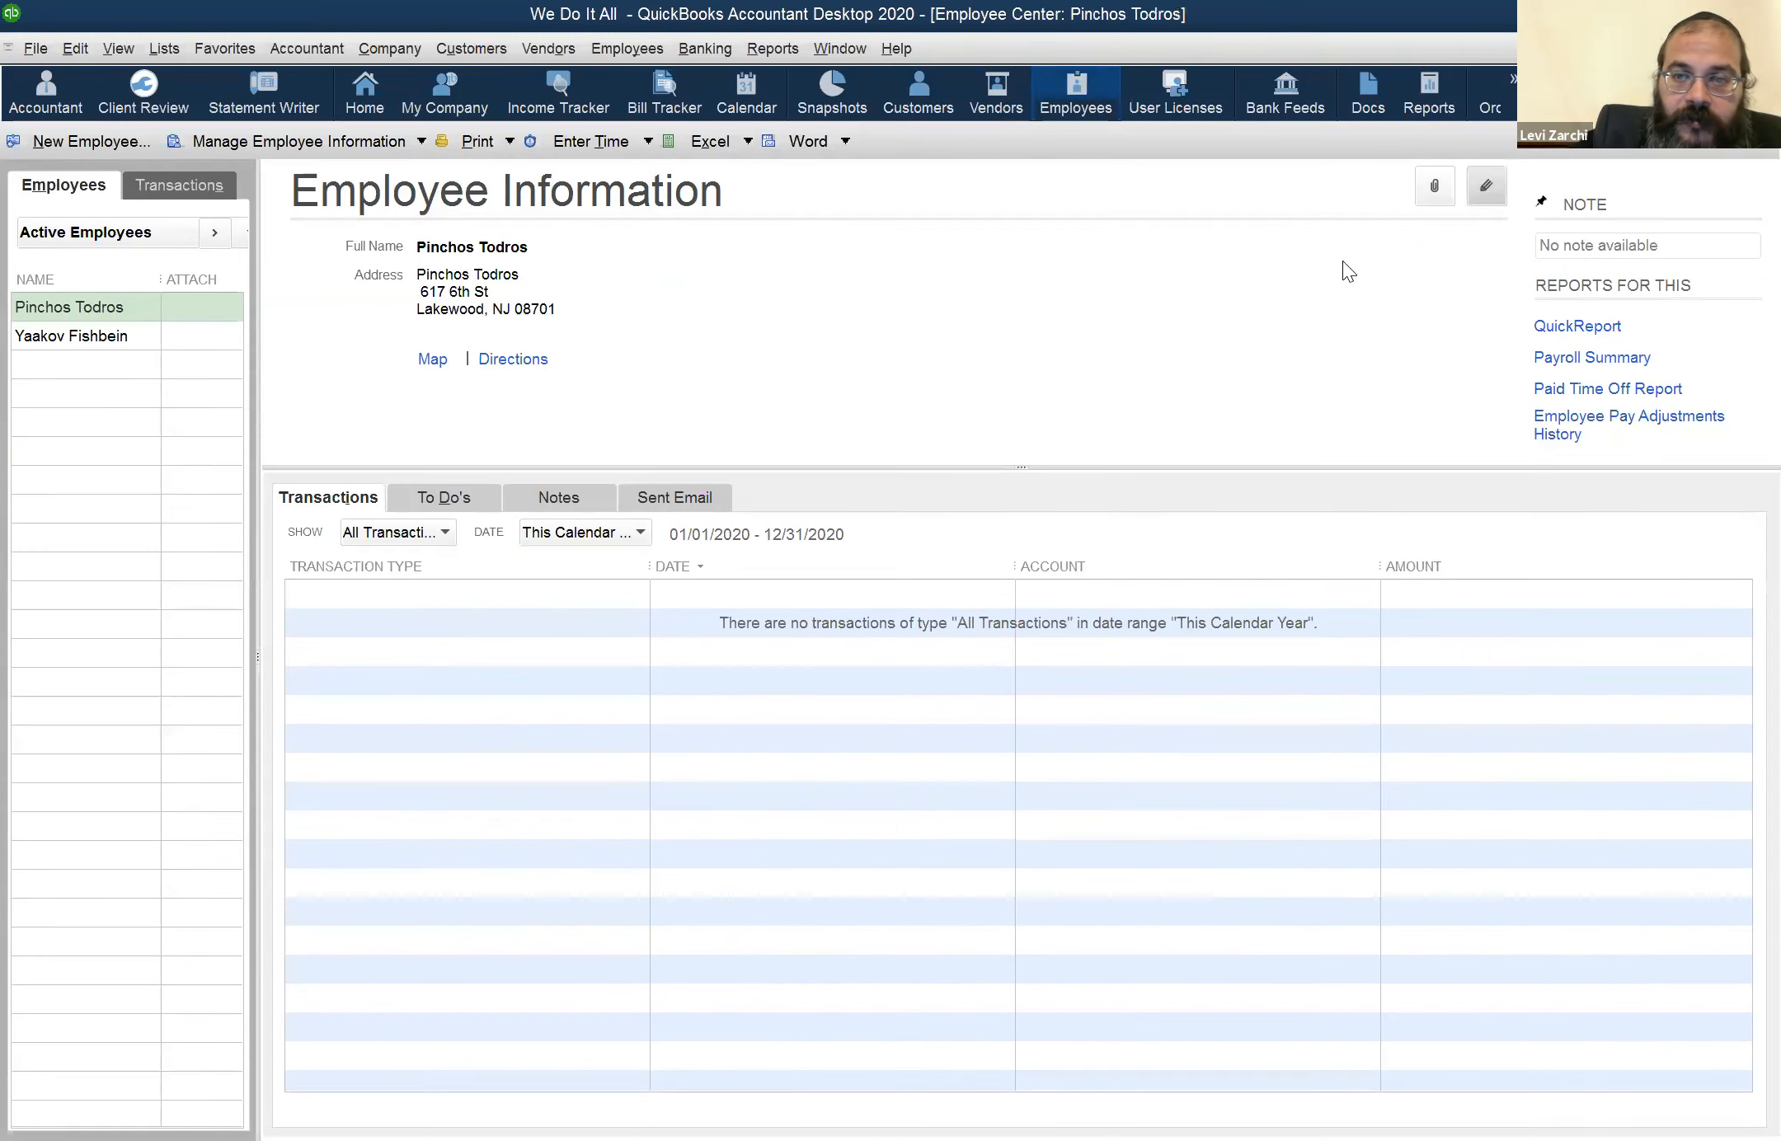
click(1471, 194)
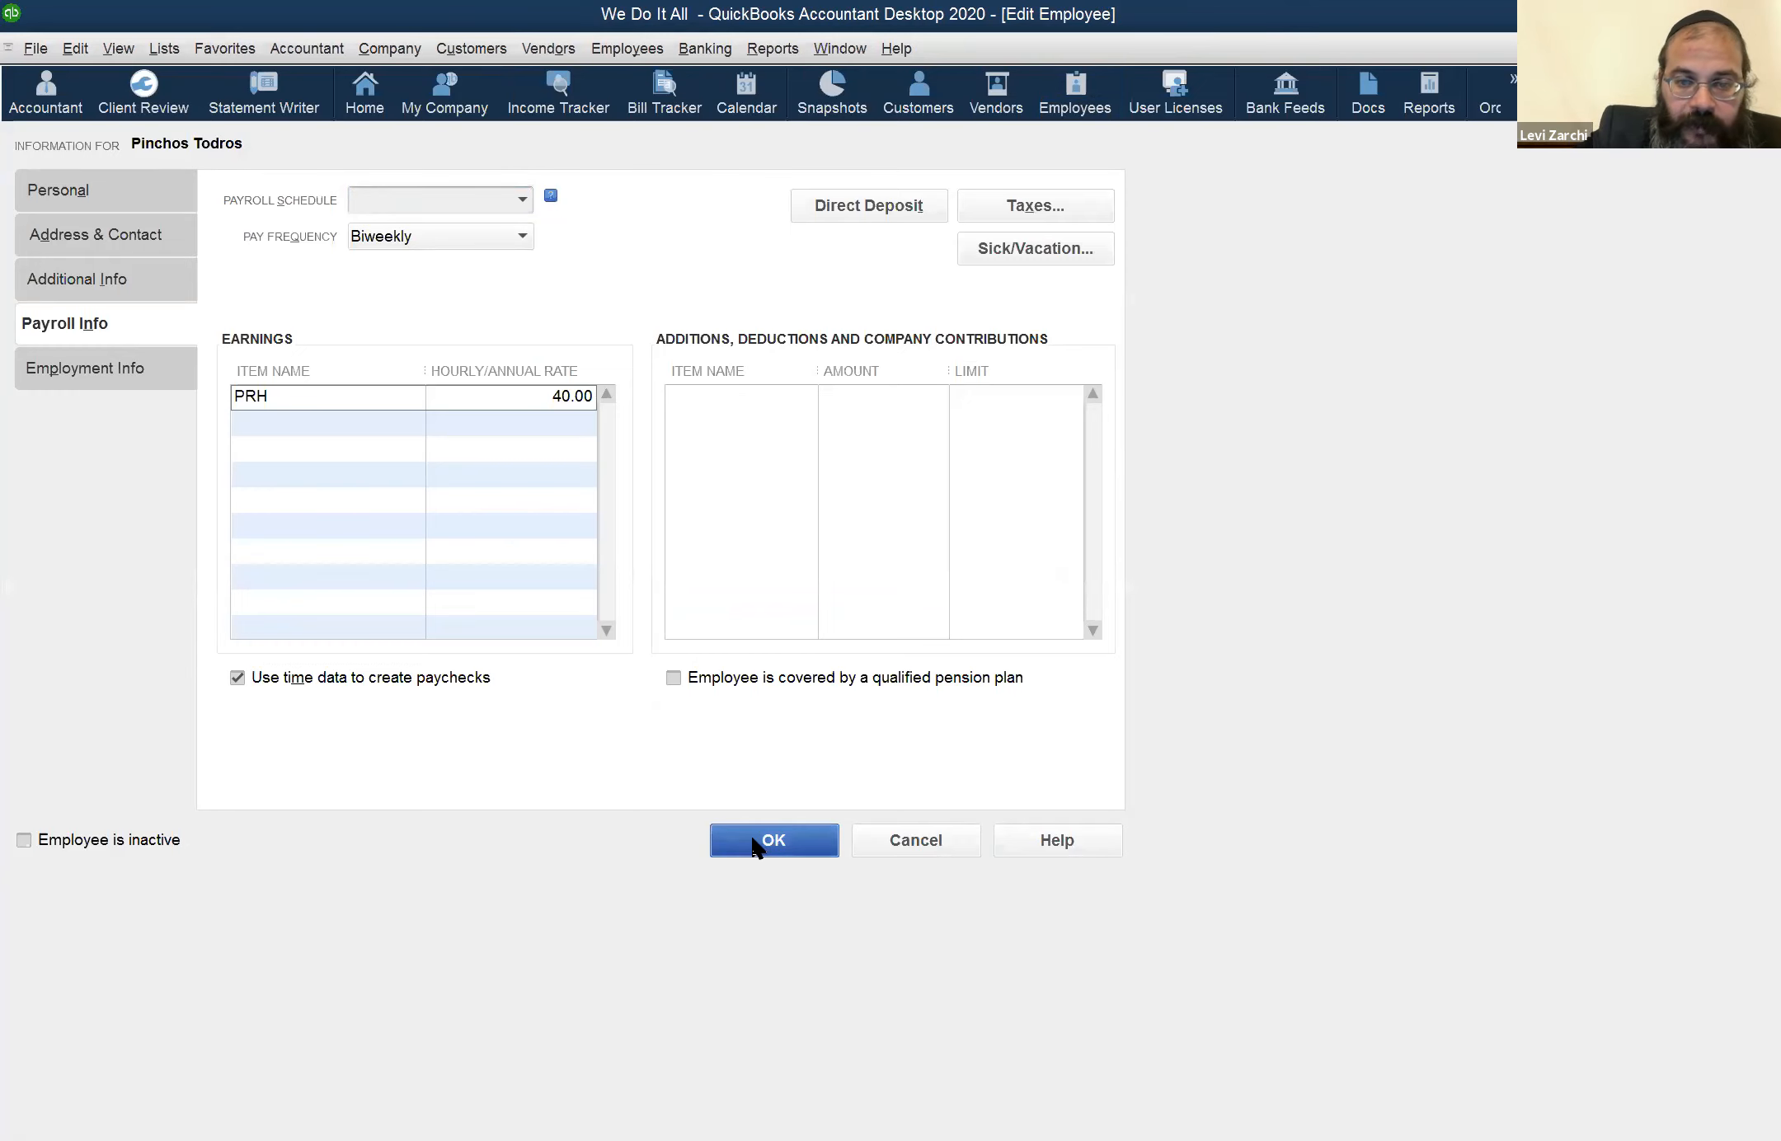
click(751, 845)
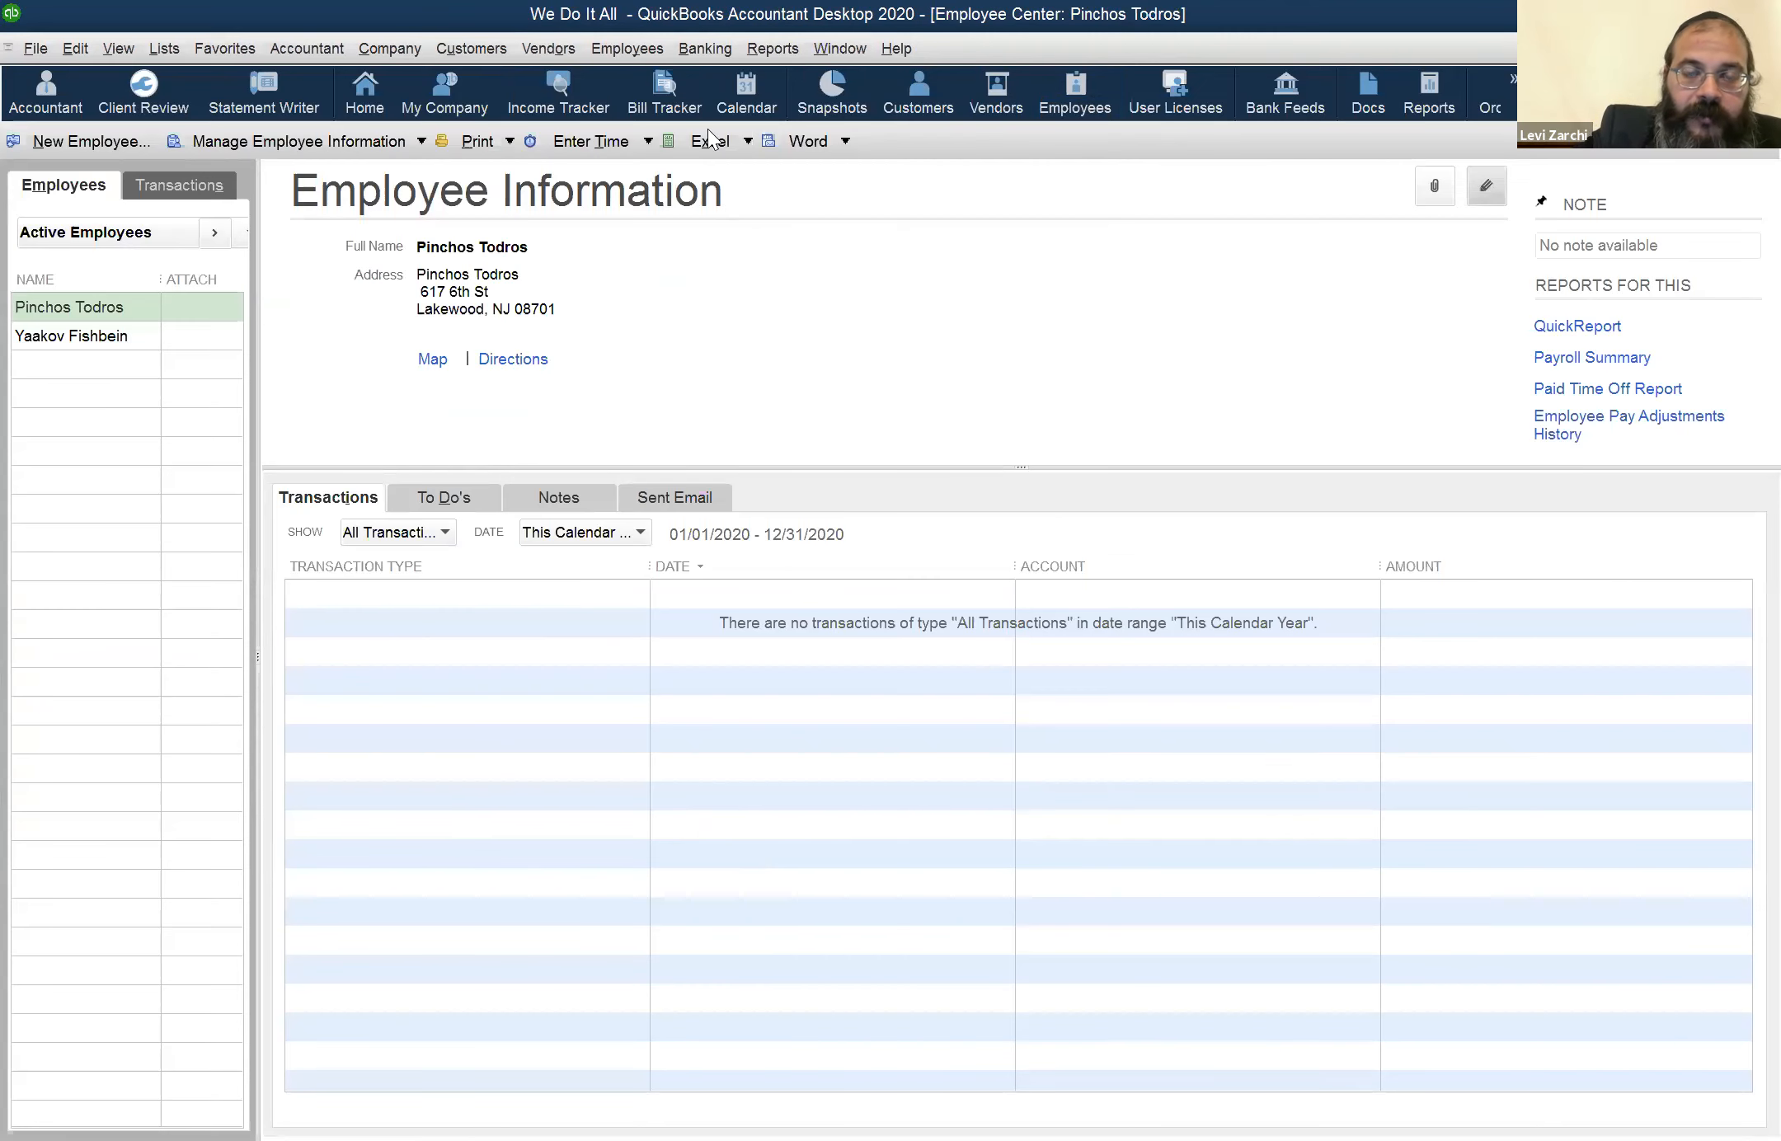
Reopen the weekly timesheet for Jun 1 to Jun 7, 2020 with the same employee selected
click(701, 50)
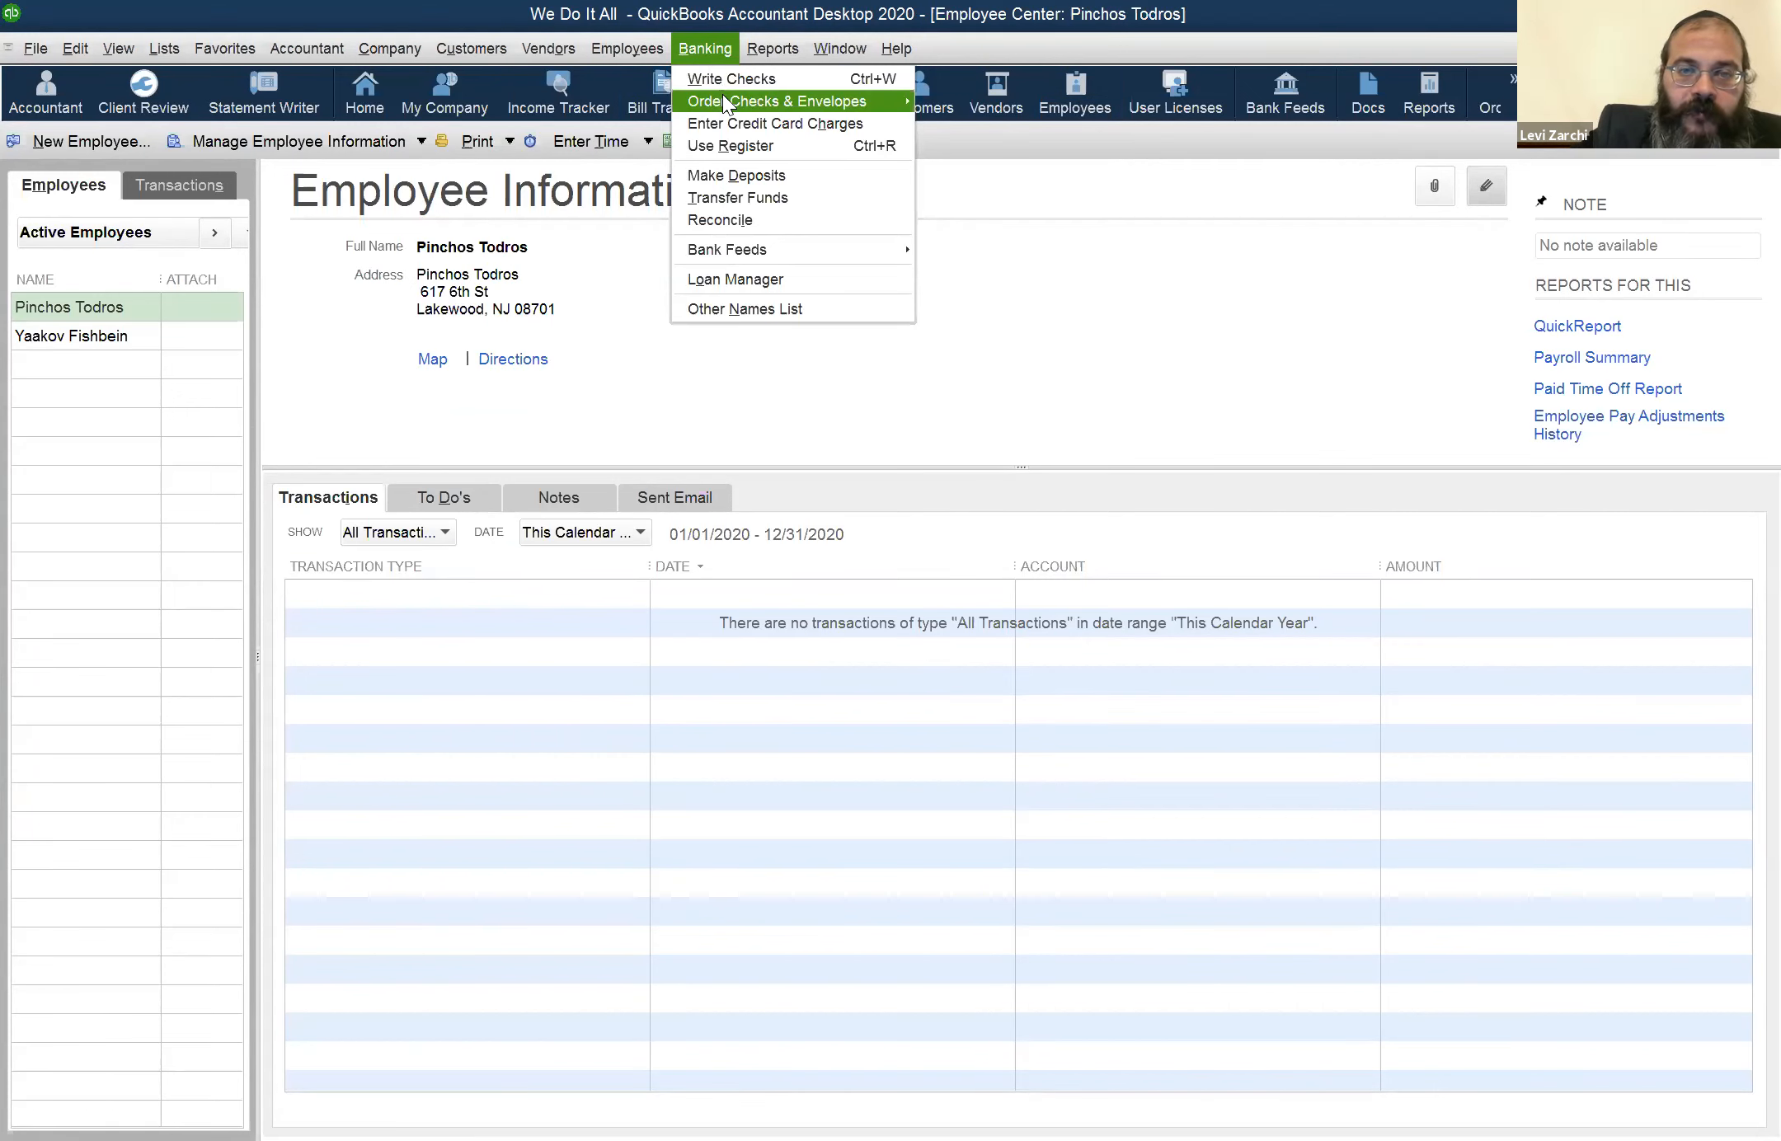
mouse_move(722, 97)
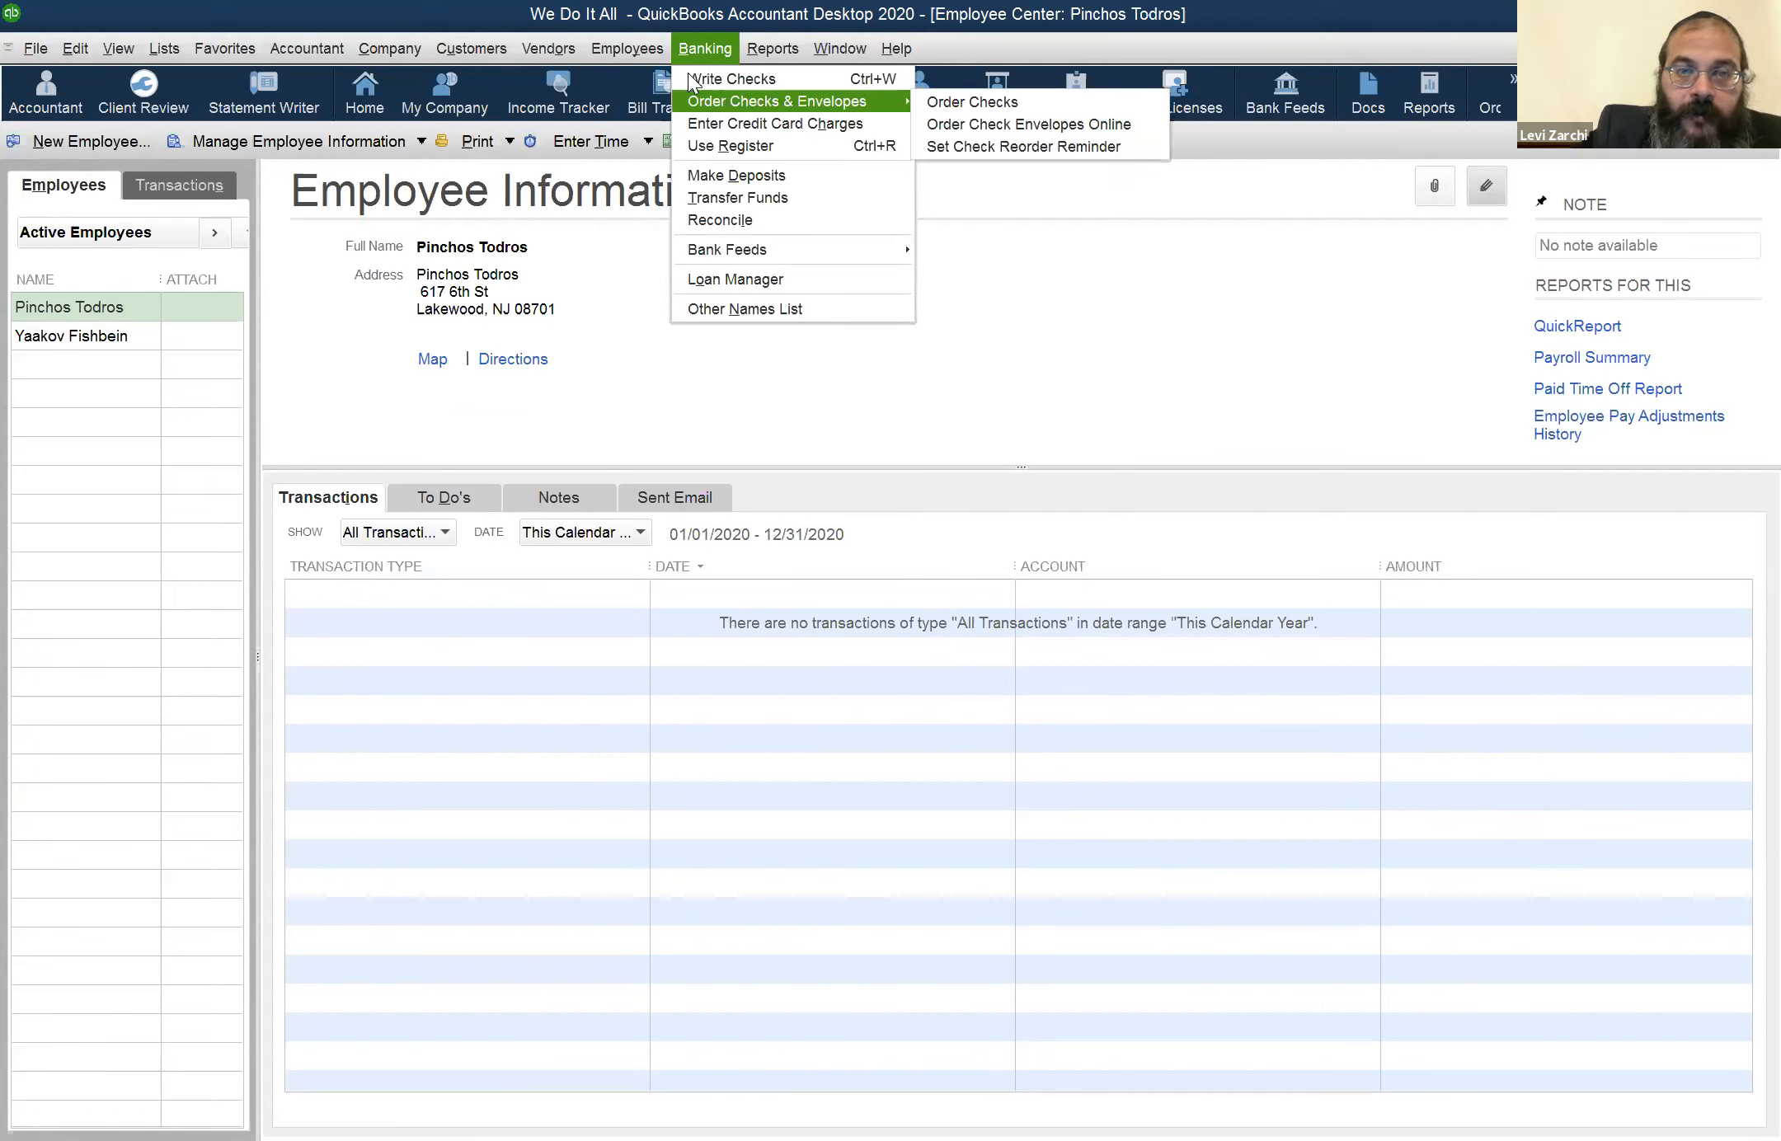
mouse_move(627, 49)
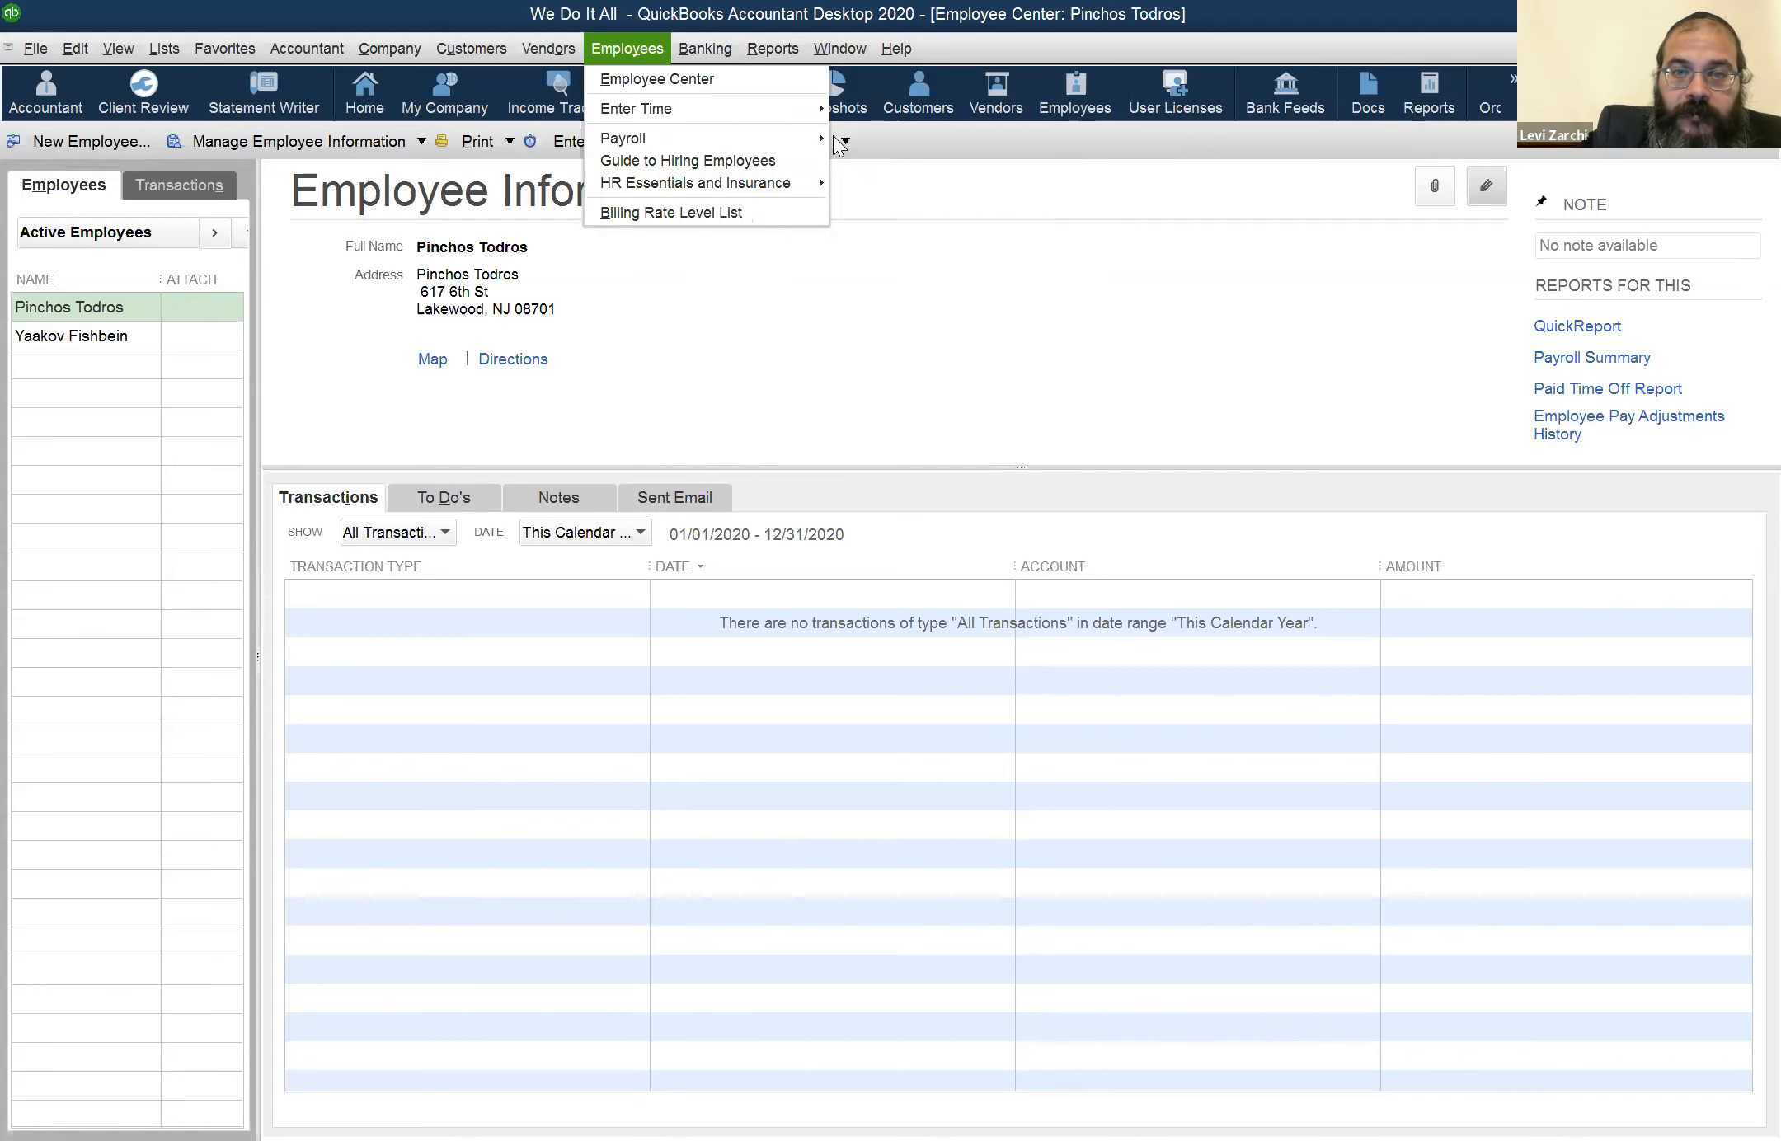
mouse_move(810, 115)
click(915, 139)
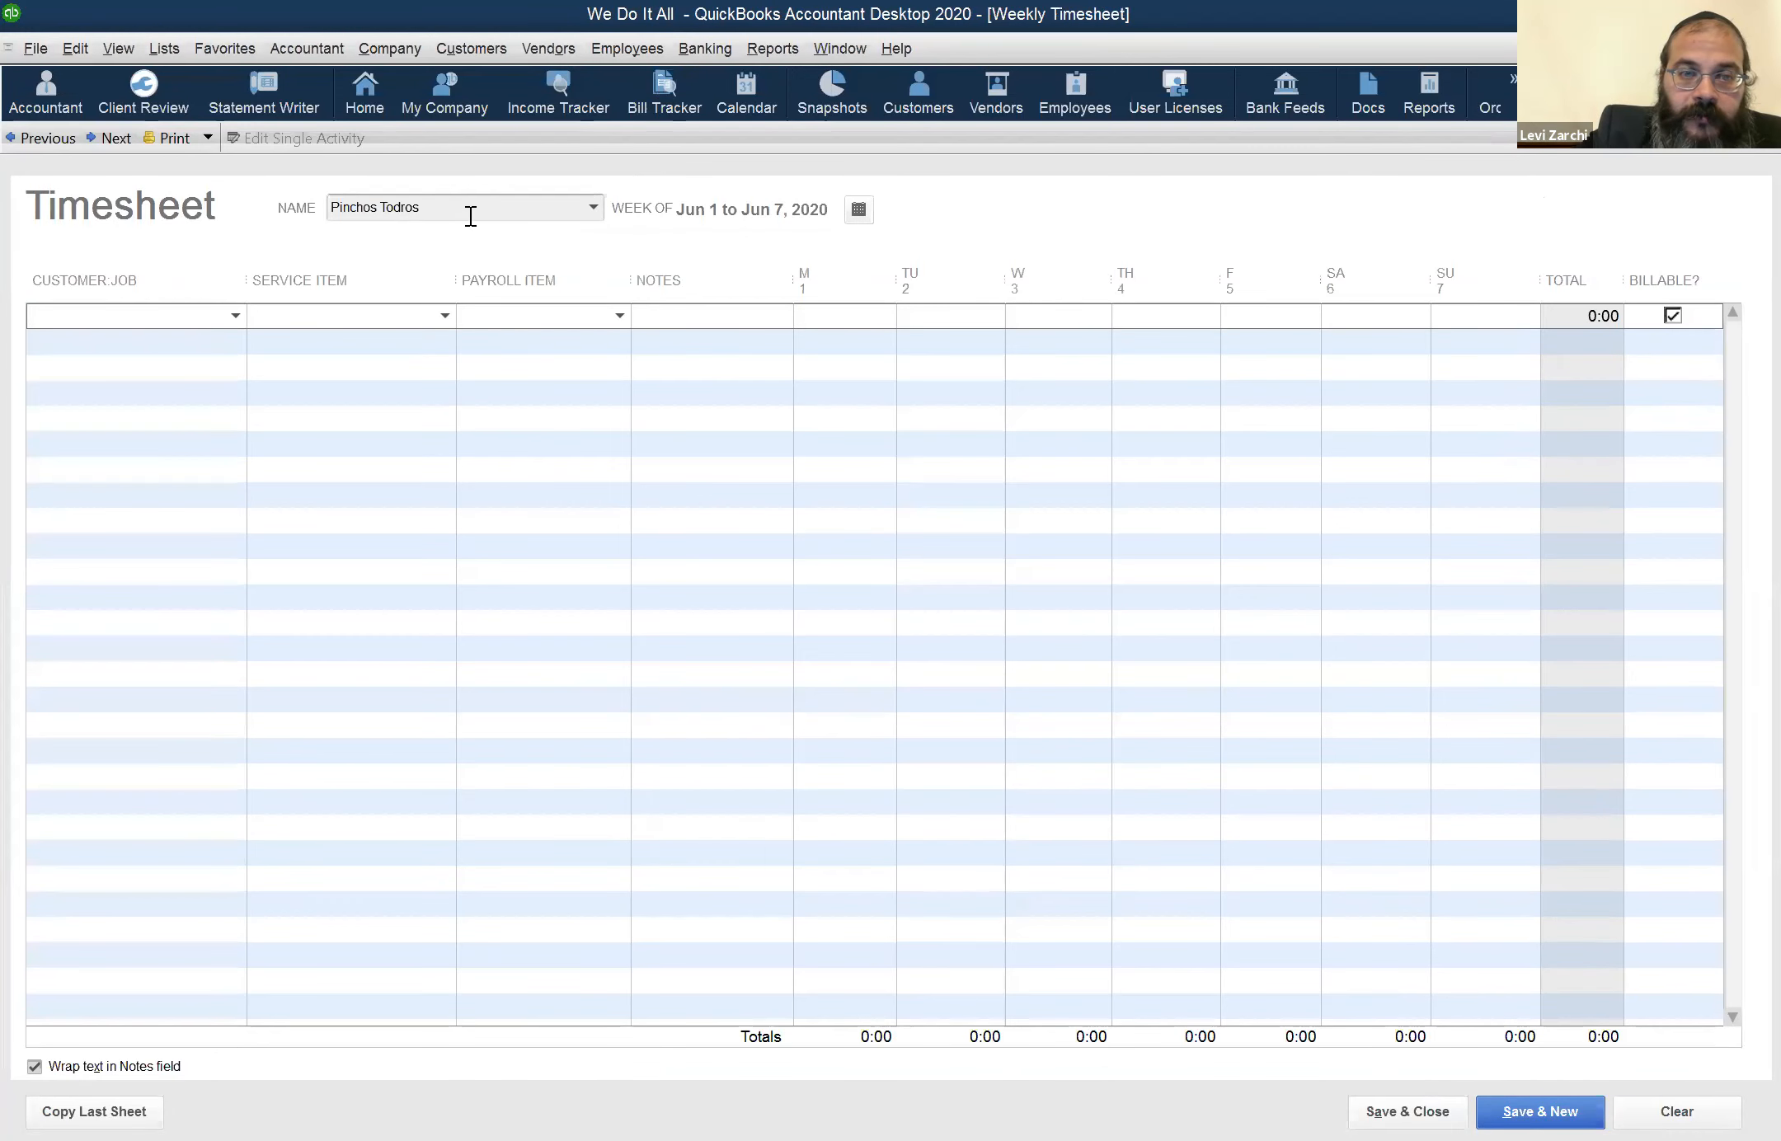
click(517, 319)
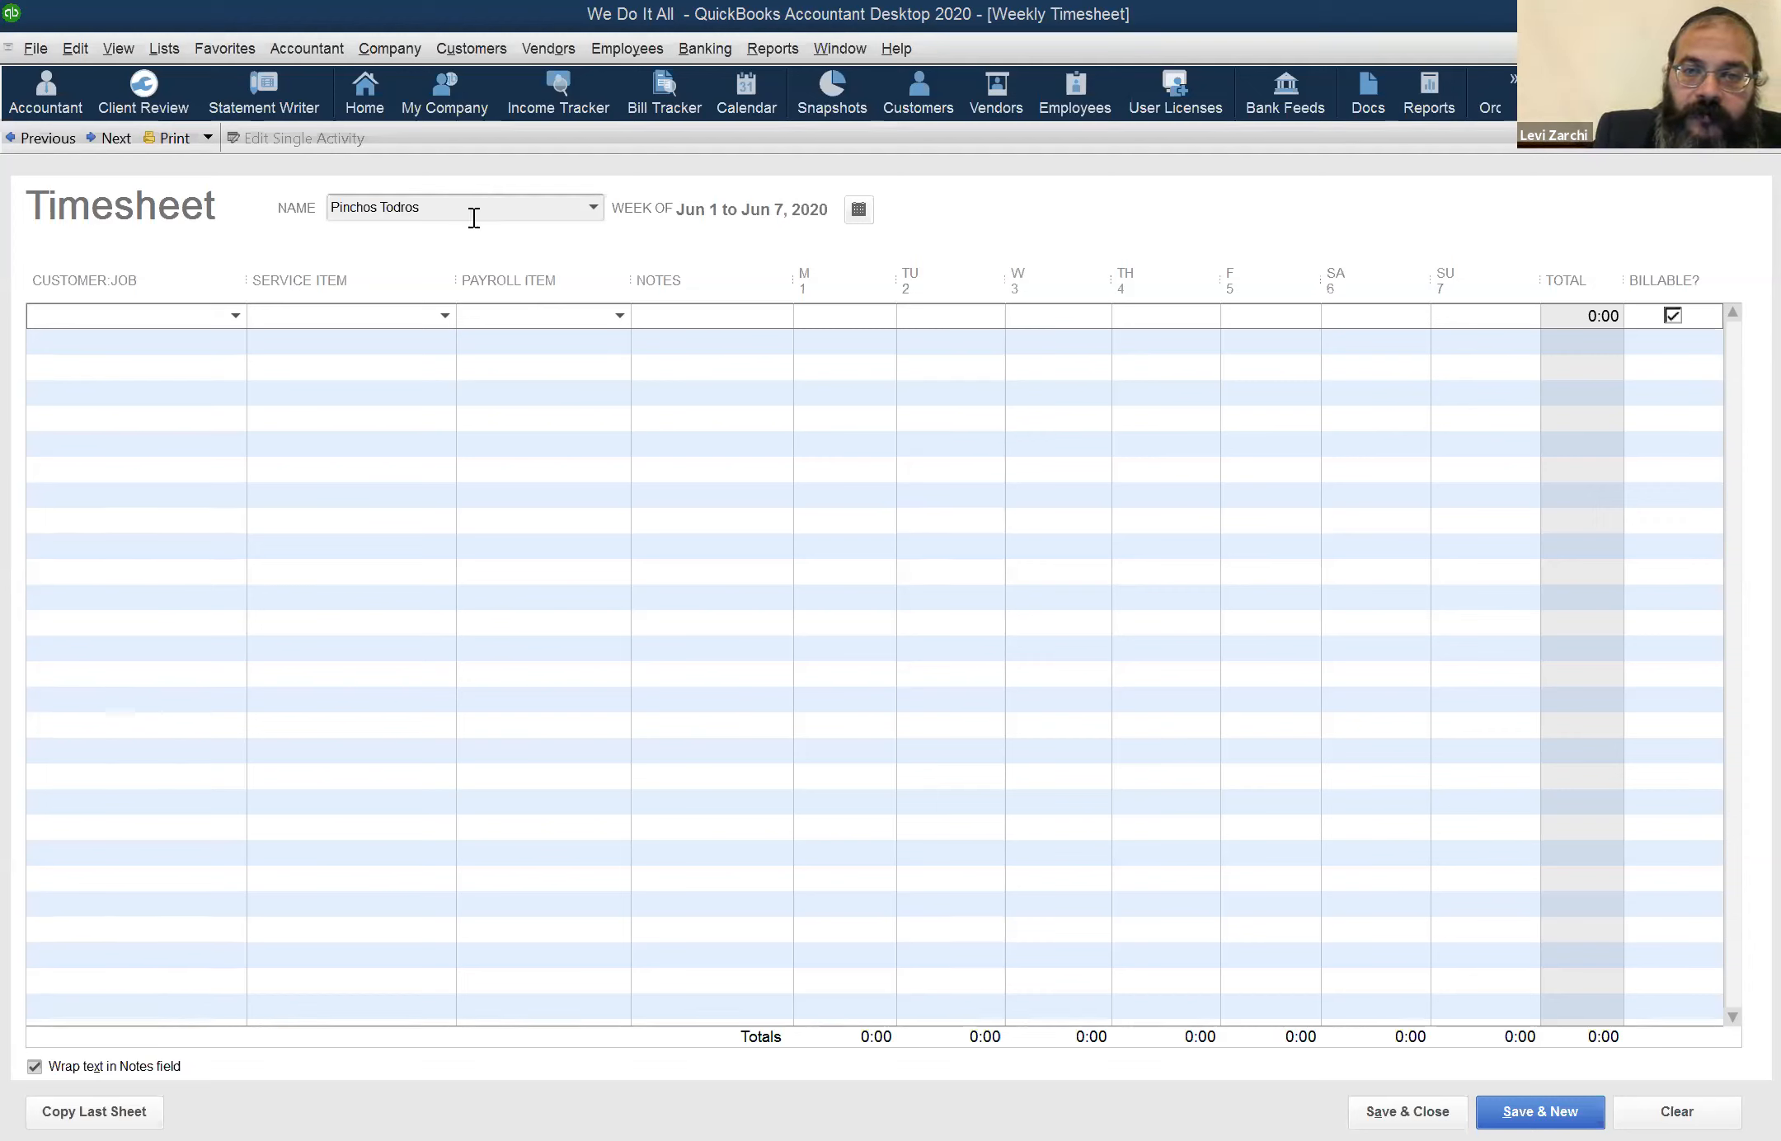
click(1186, 322)
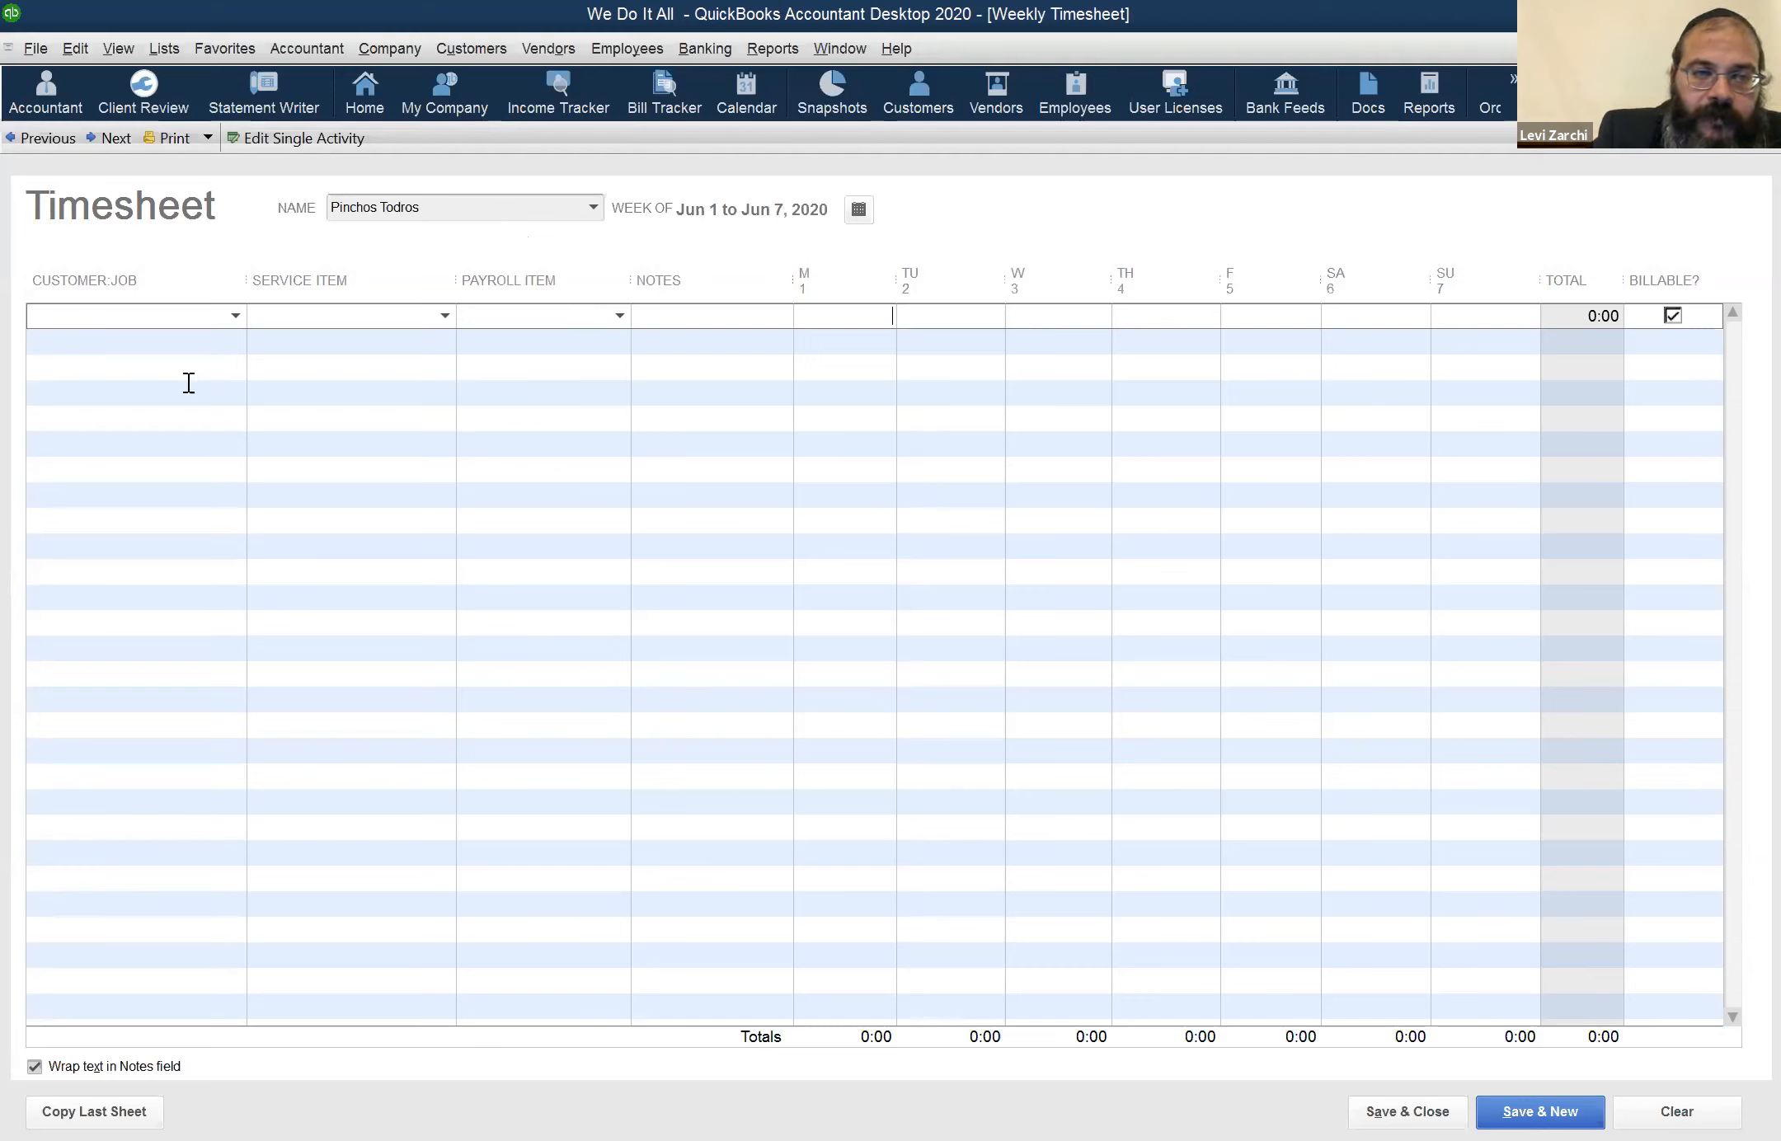
Assign the first timesheet row to a customer and enter 1 hour each for Monday and Tuesday
click(194, 316)
text(pl)
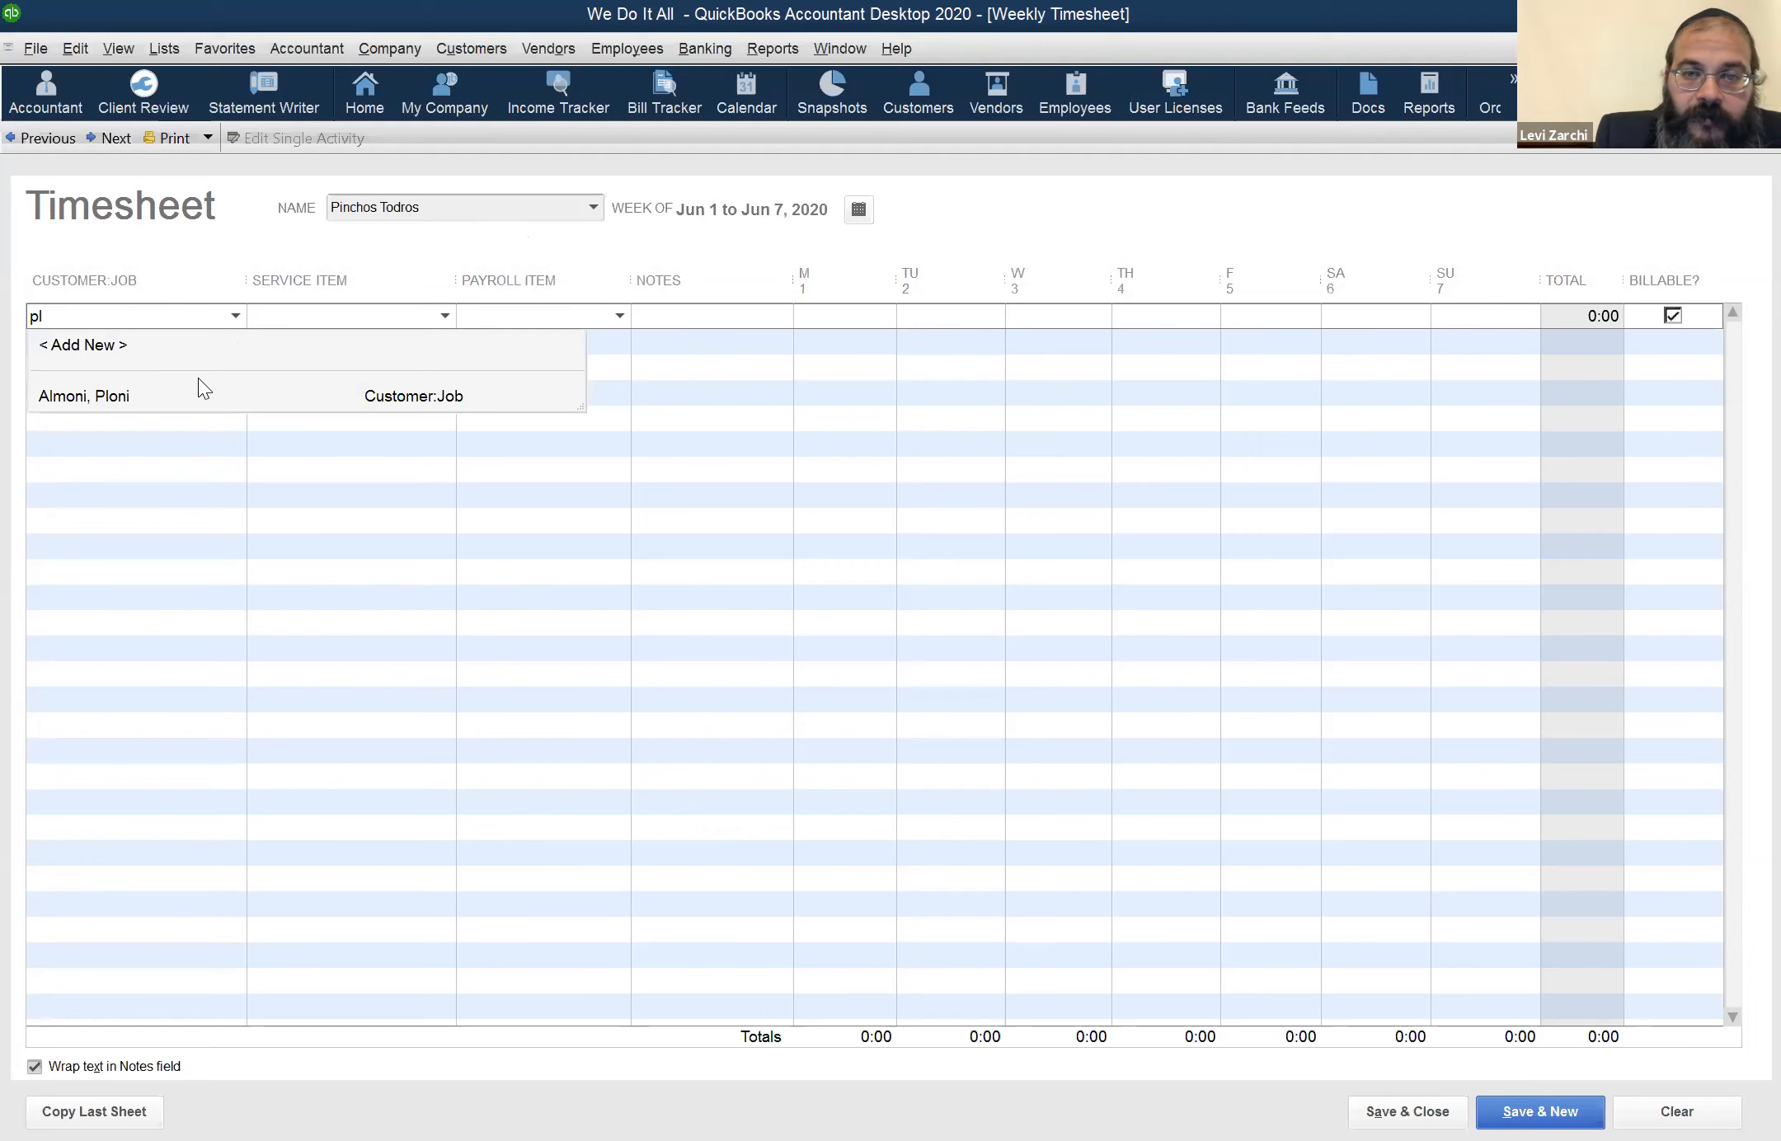
click(777, 320)
text(1)
key(Tab)
text(1)
key(Tab)
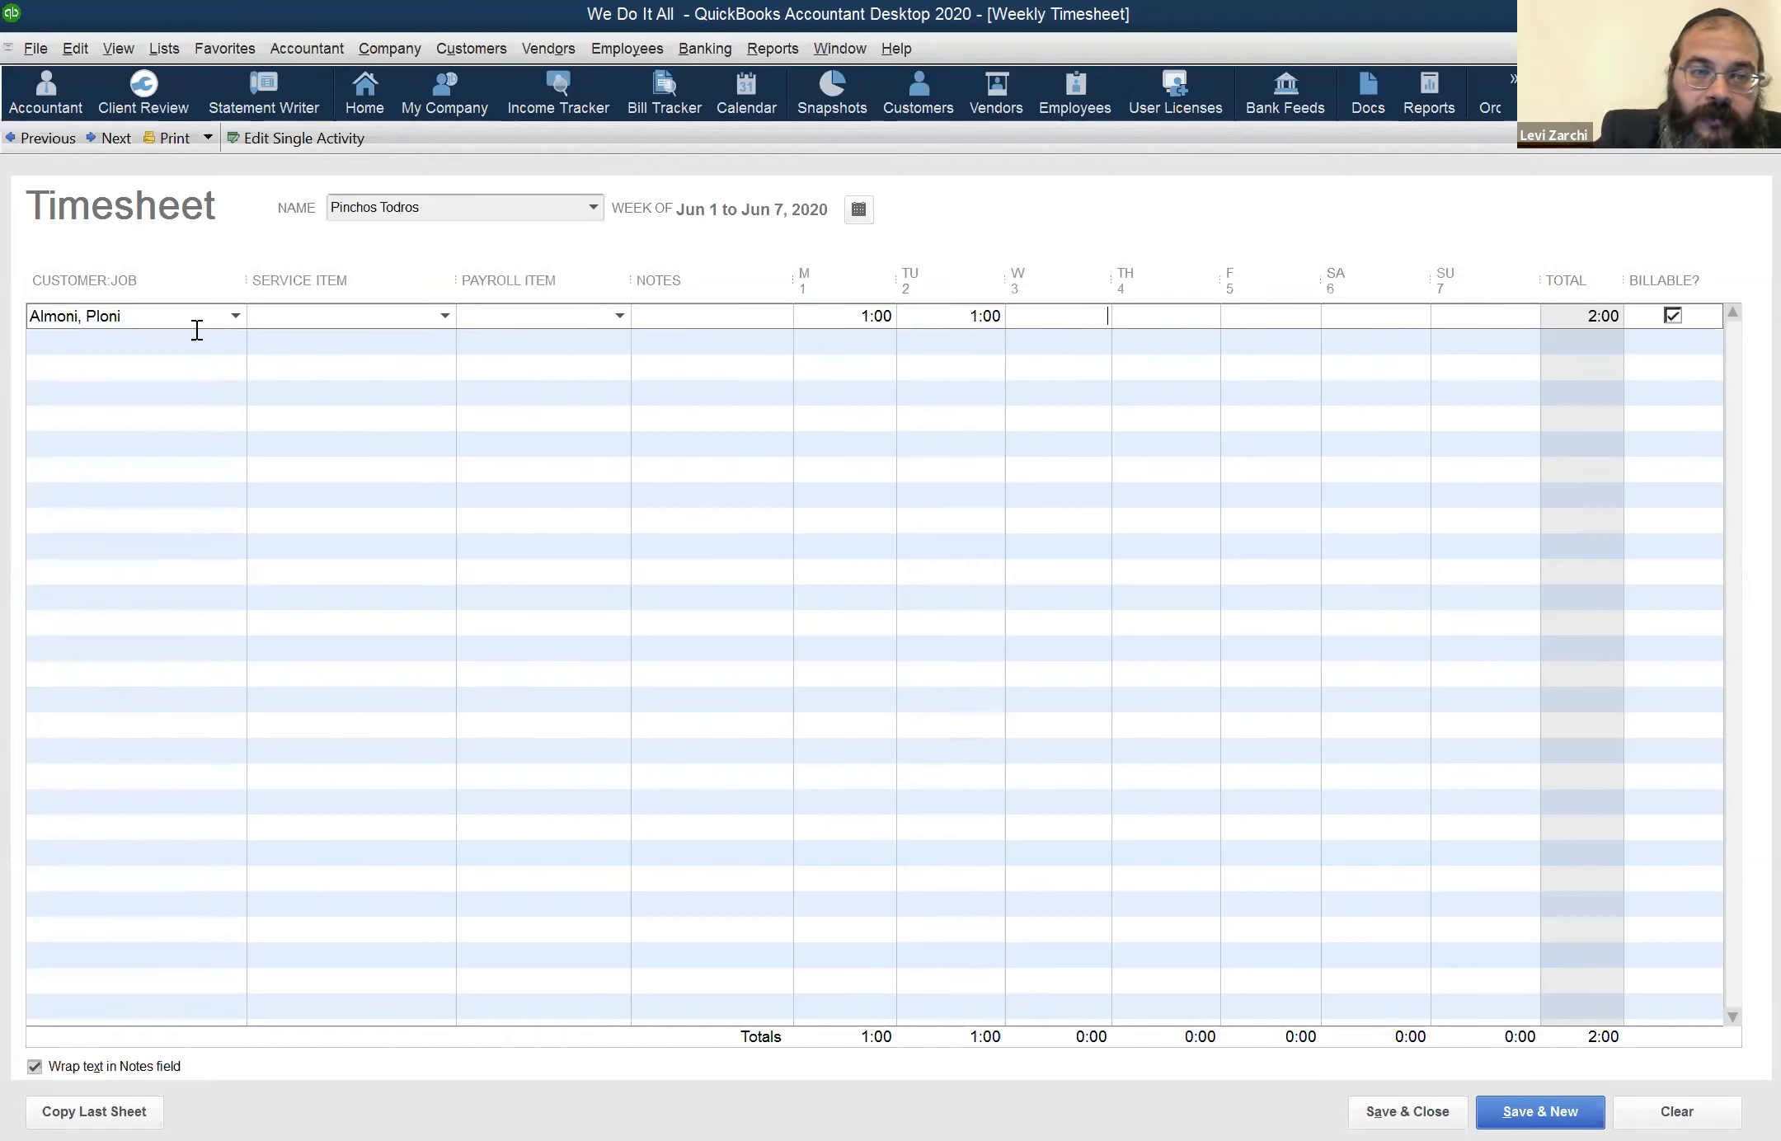
Complete the first timesheet row with service item WD and payroll item PRH
click(183, 350)
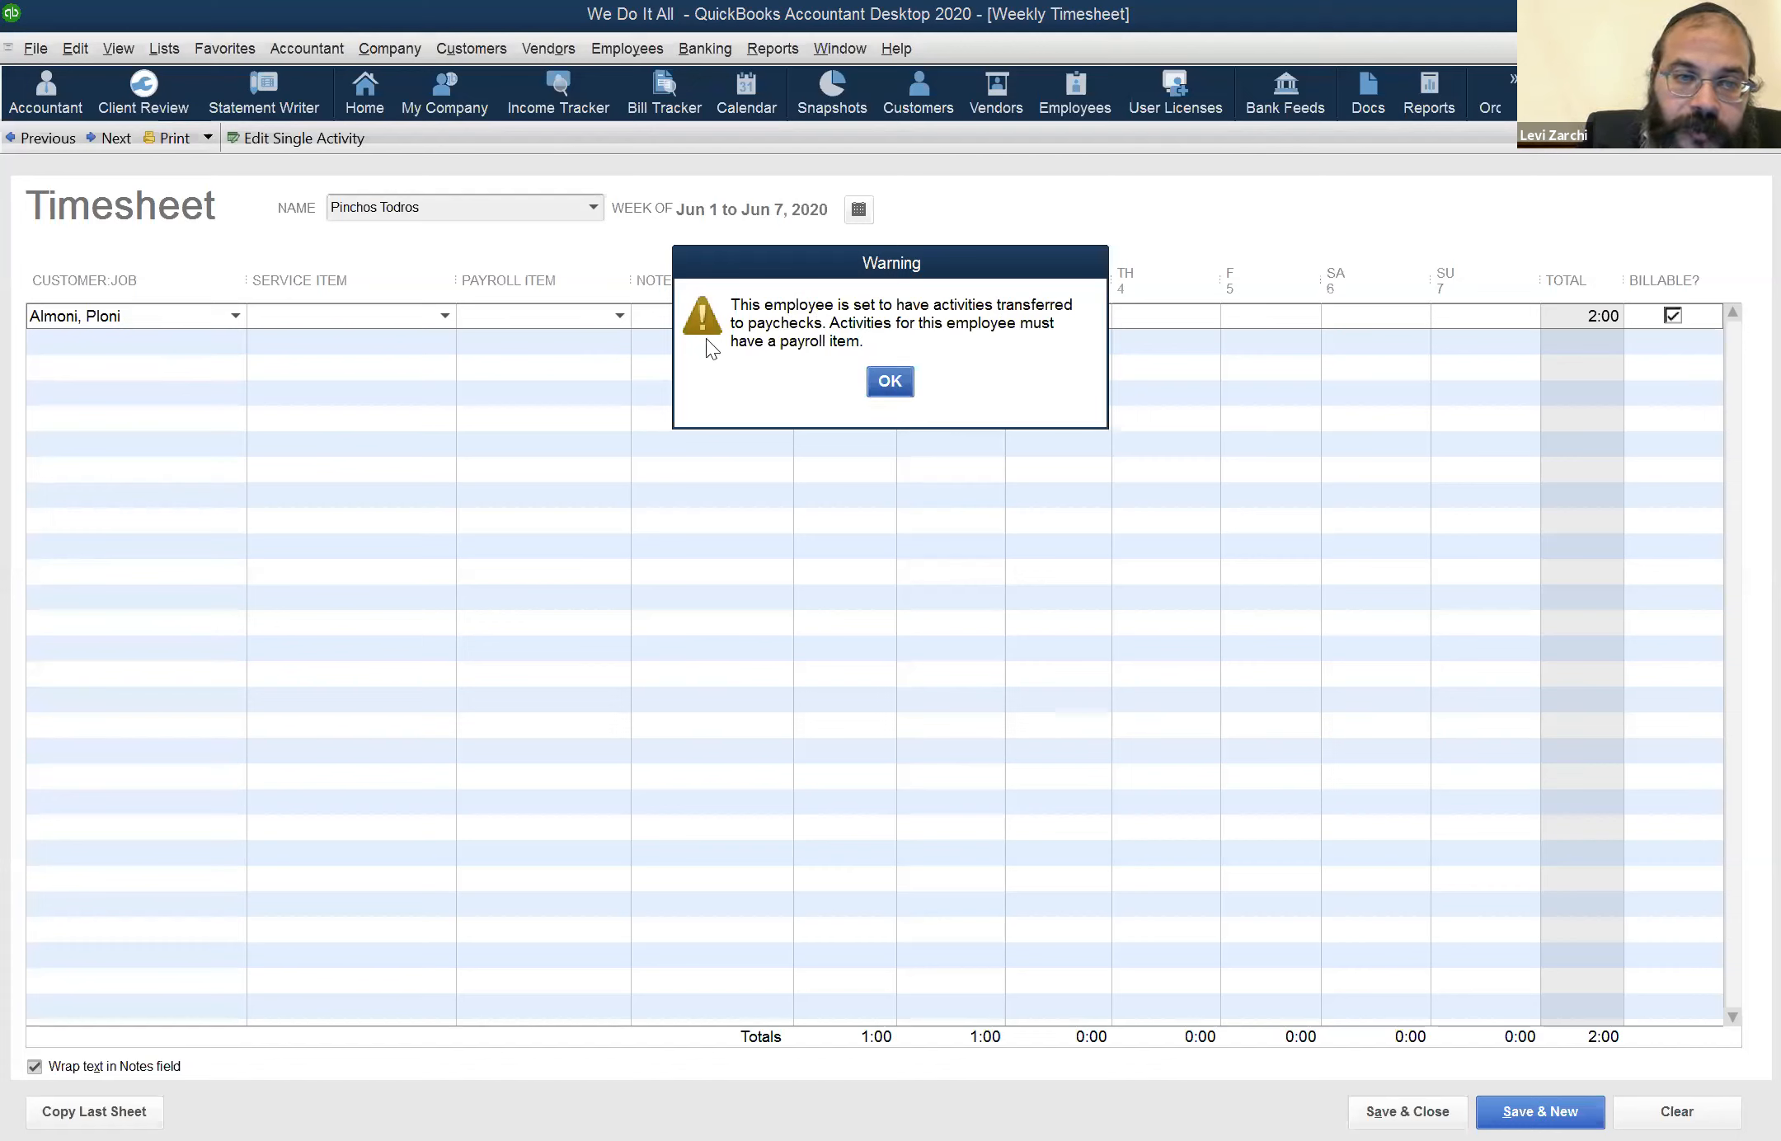
key(Return)
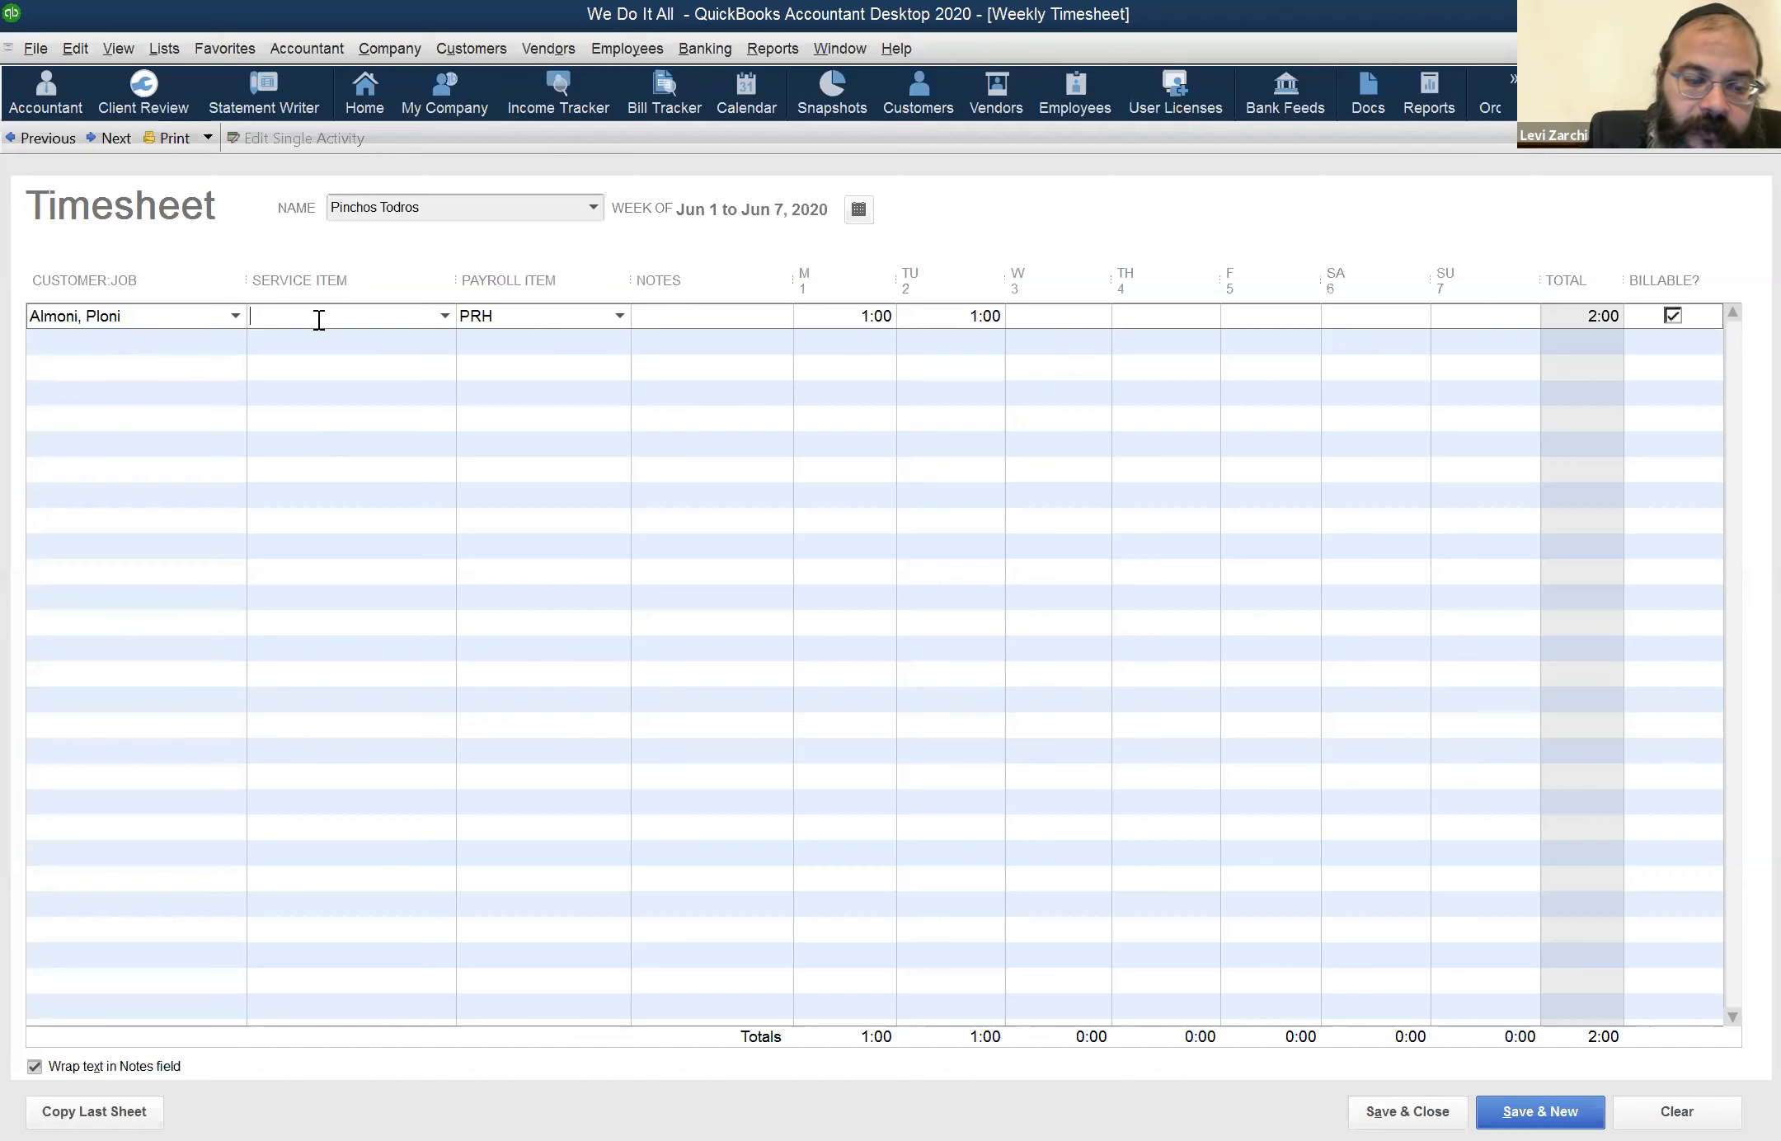
text(WD)
key(Tab)
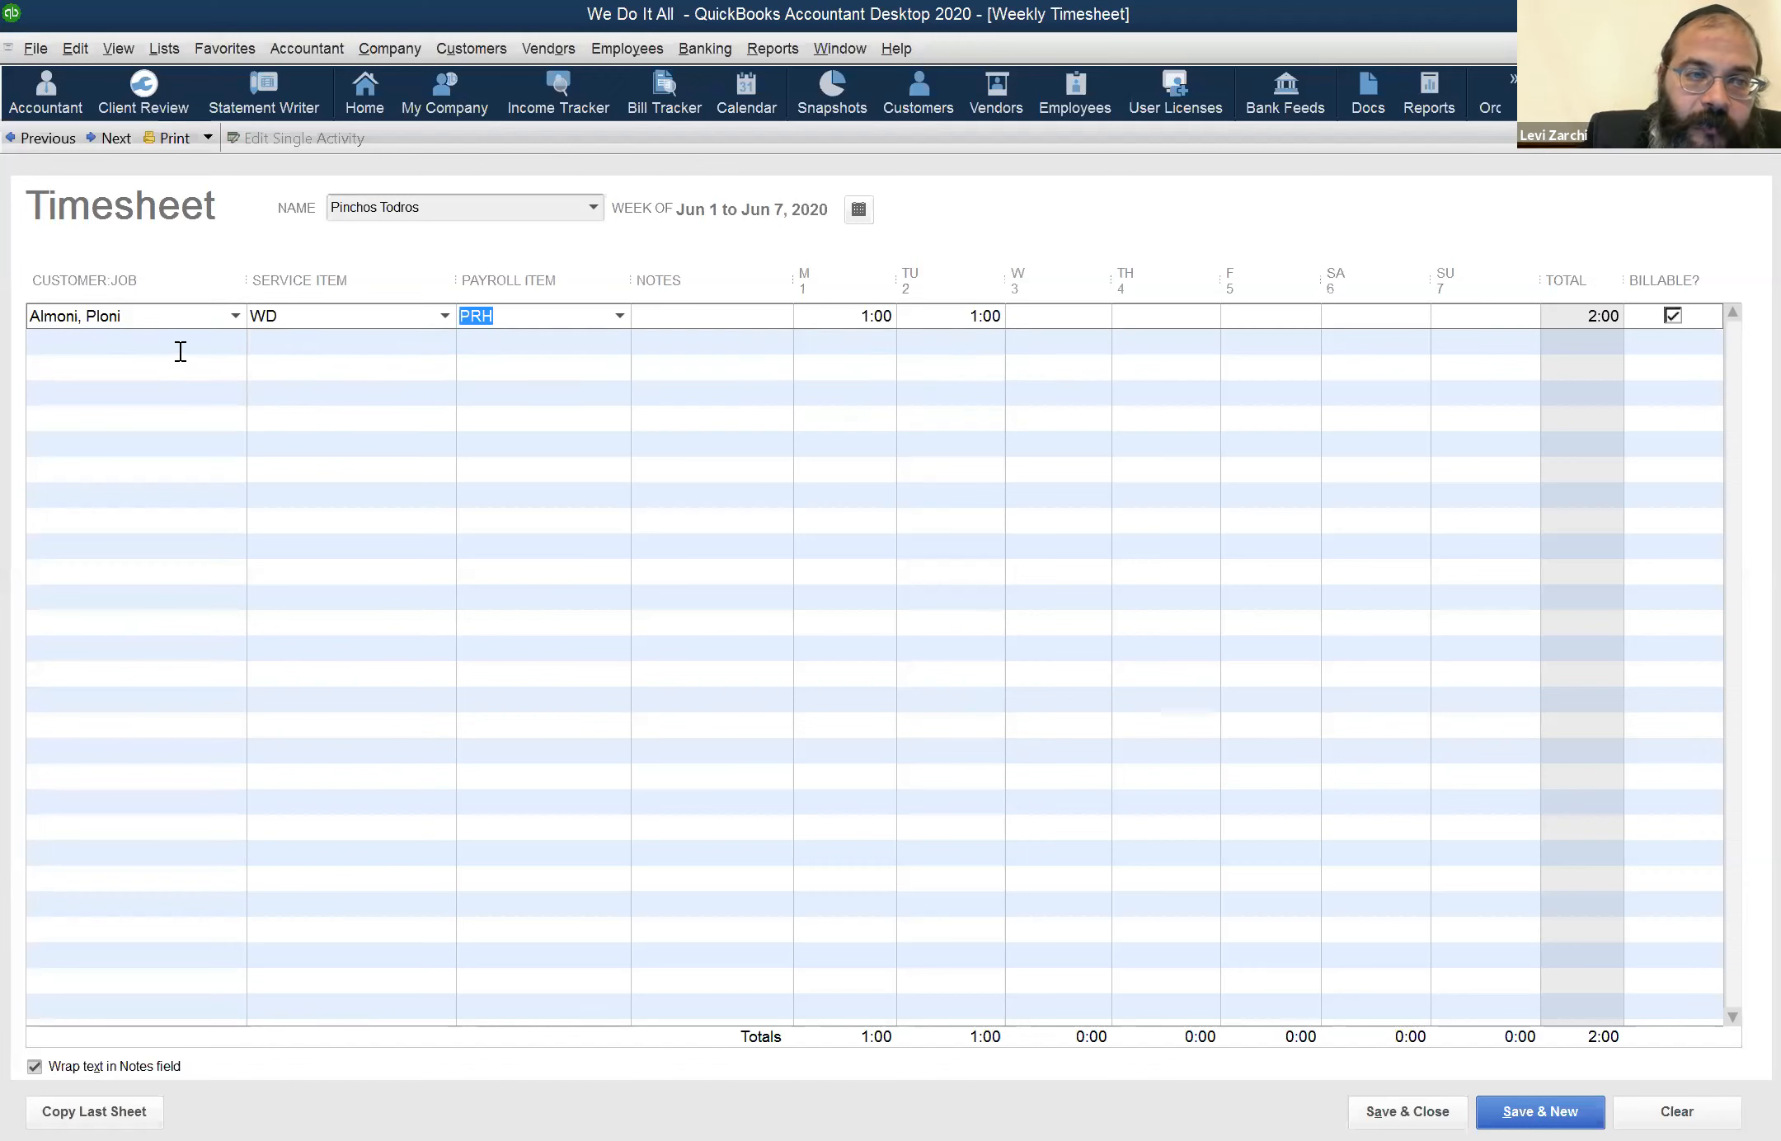
Add a second timesheet row for another customer with service item GC and 1 hour on Wednesday
click(180, 351)
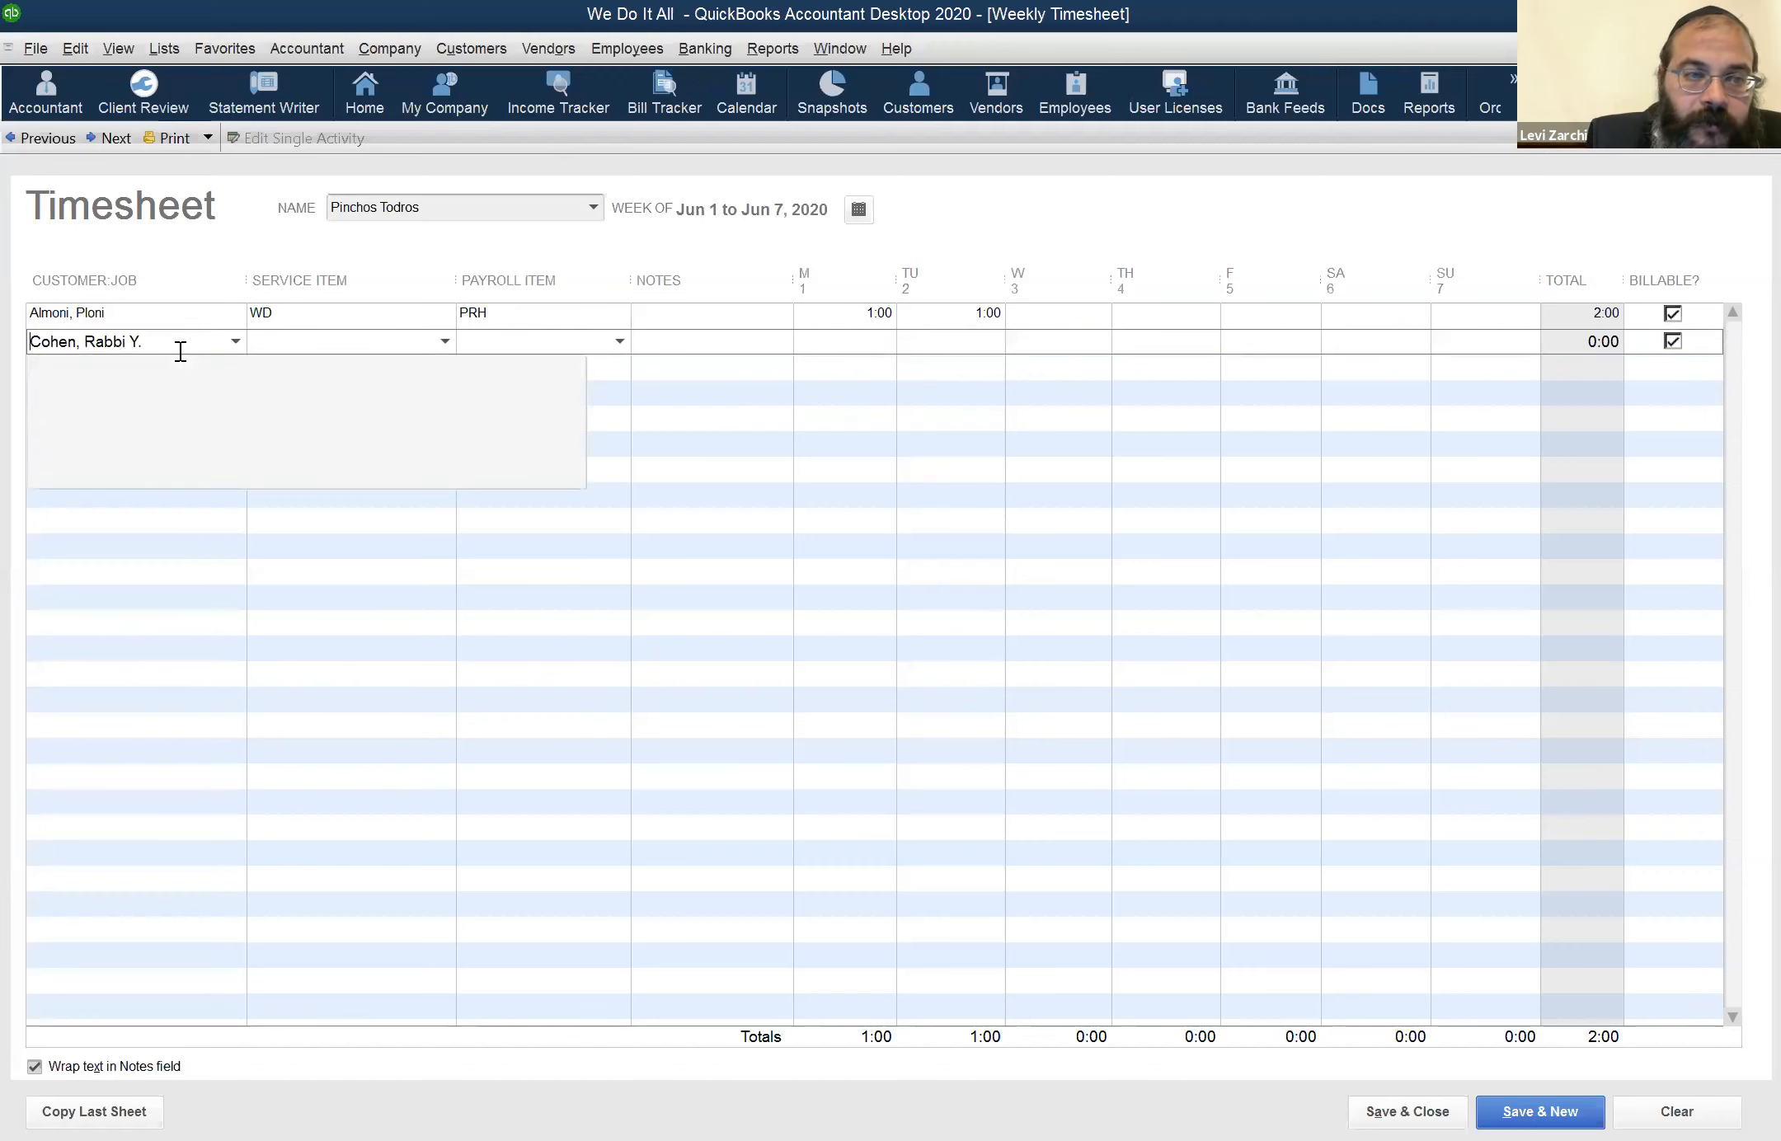
click(877, 267)
click(382, 352)
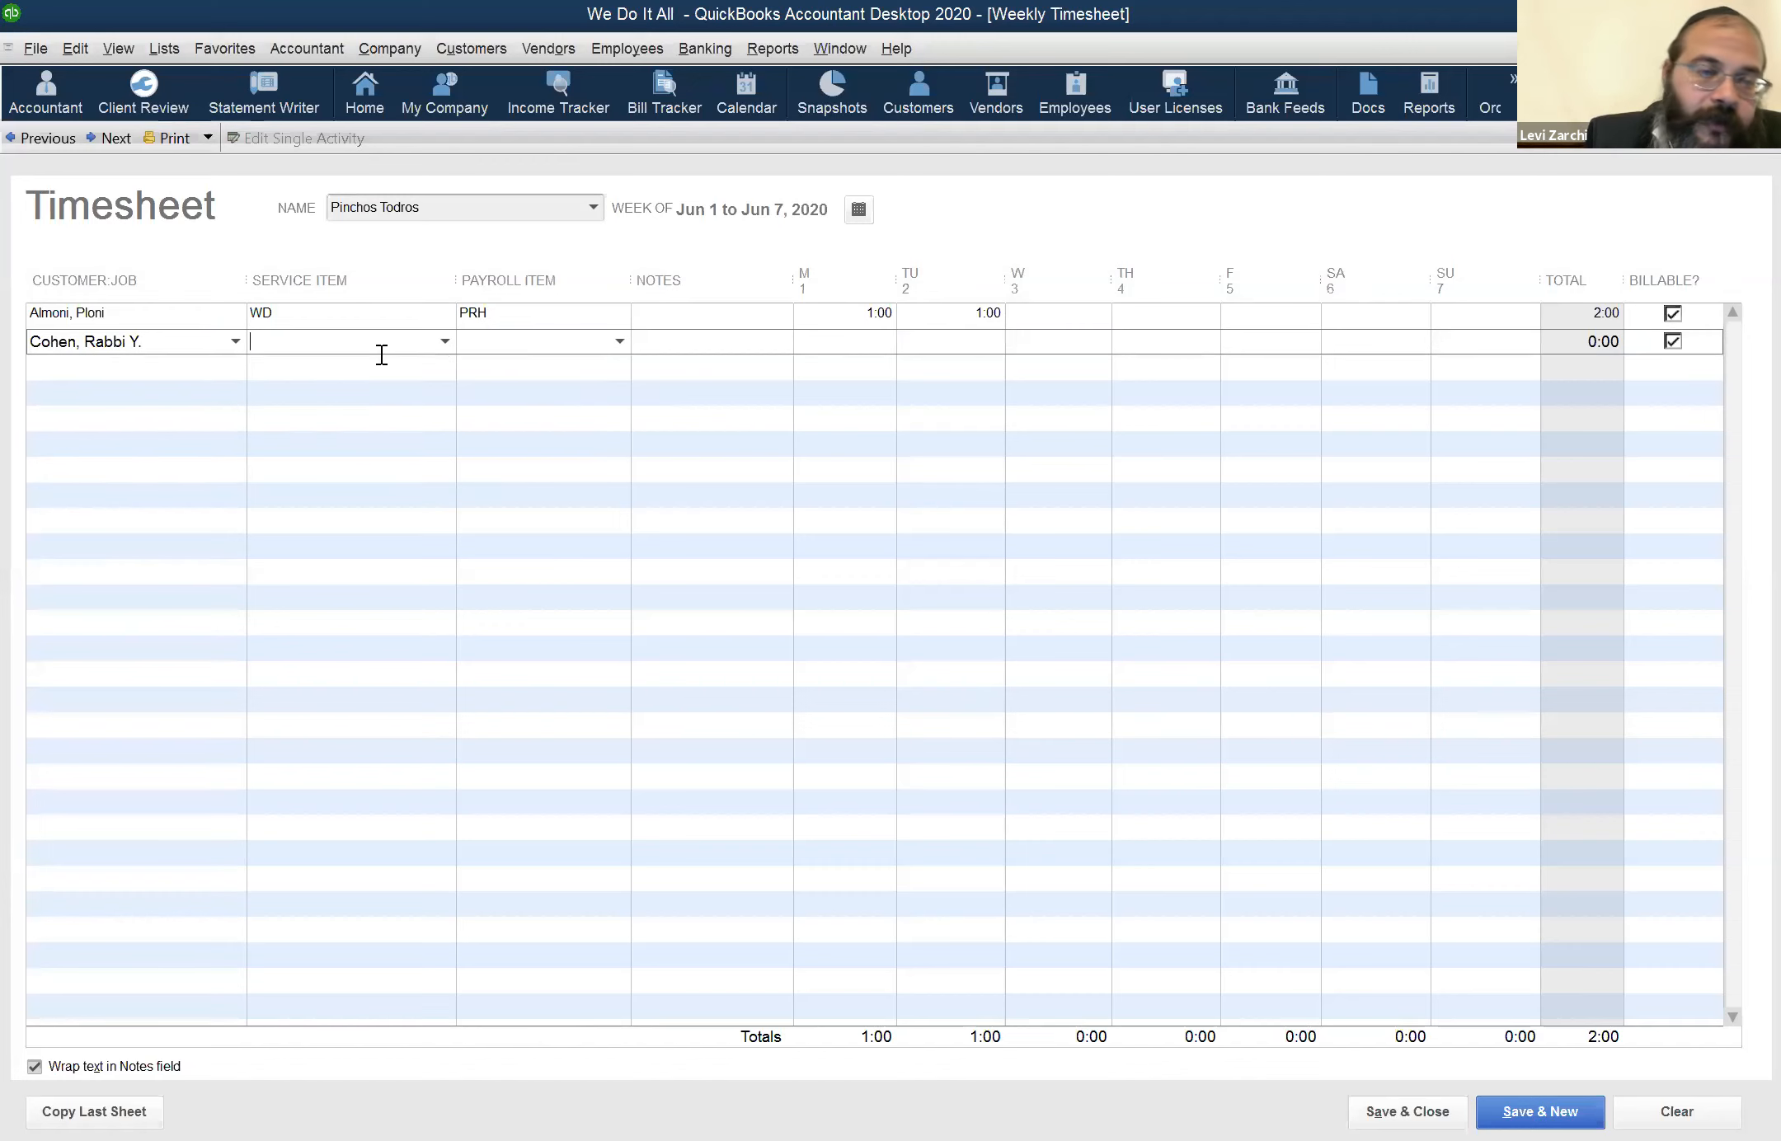
text(co)
key(BackSpace)
key(BackSpace)
text(gc)
key(Tab)
click(1048, 350)
text(1)
key(Tab)
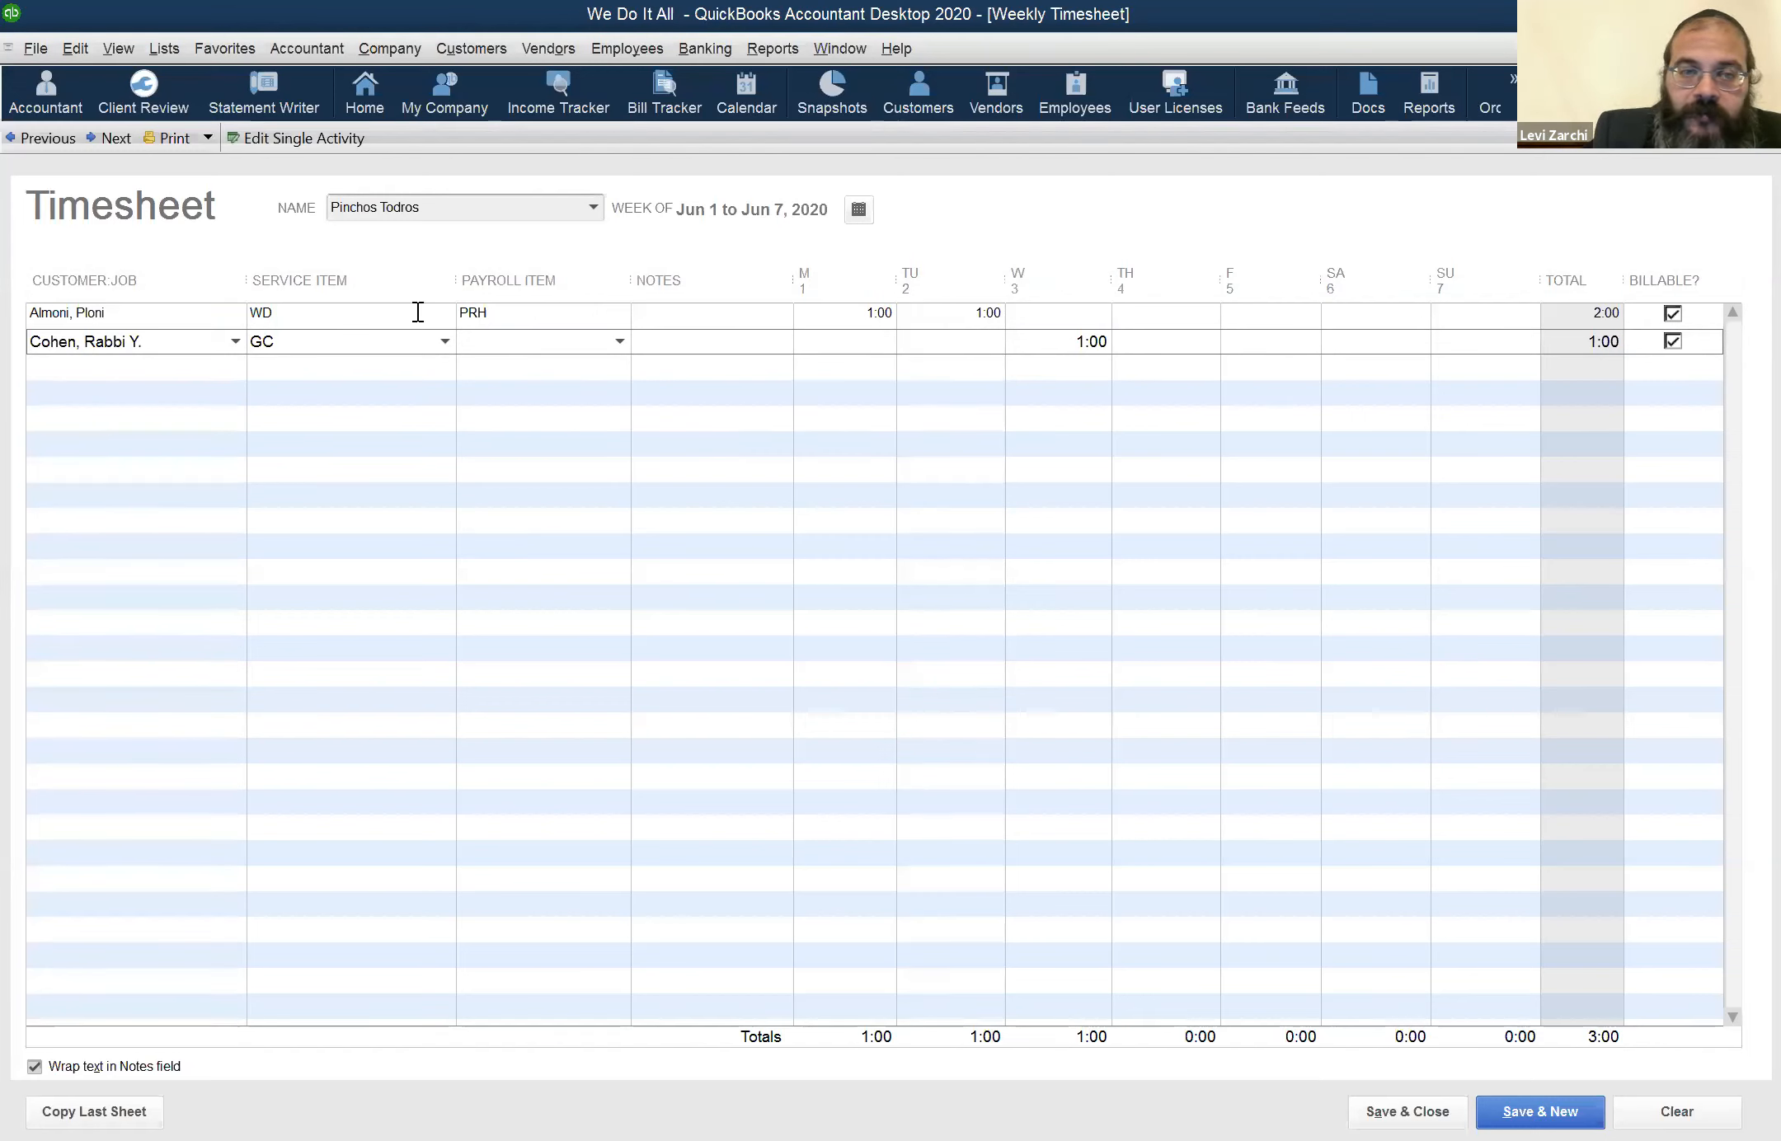
Set the second row's payroll item to PRH, and save and close the timesheet
click(614, 339)
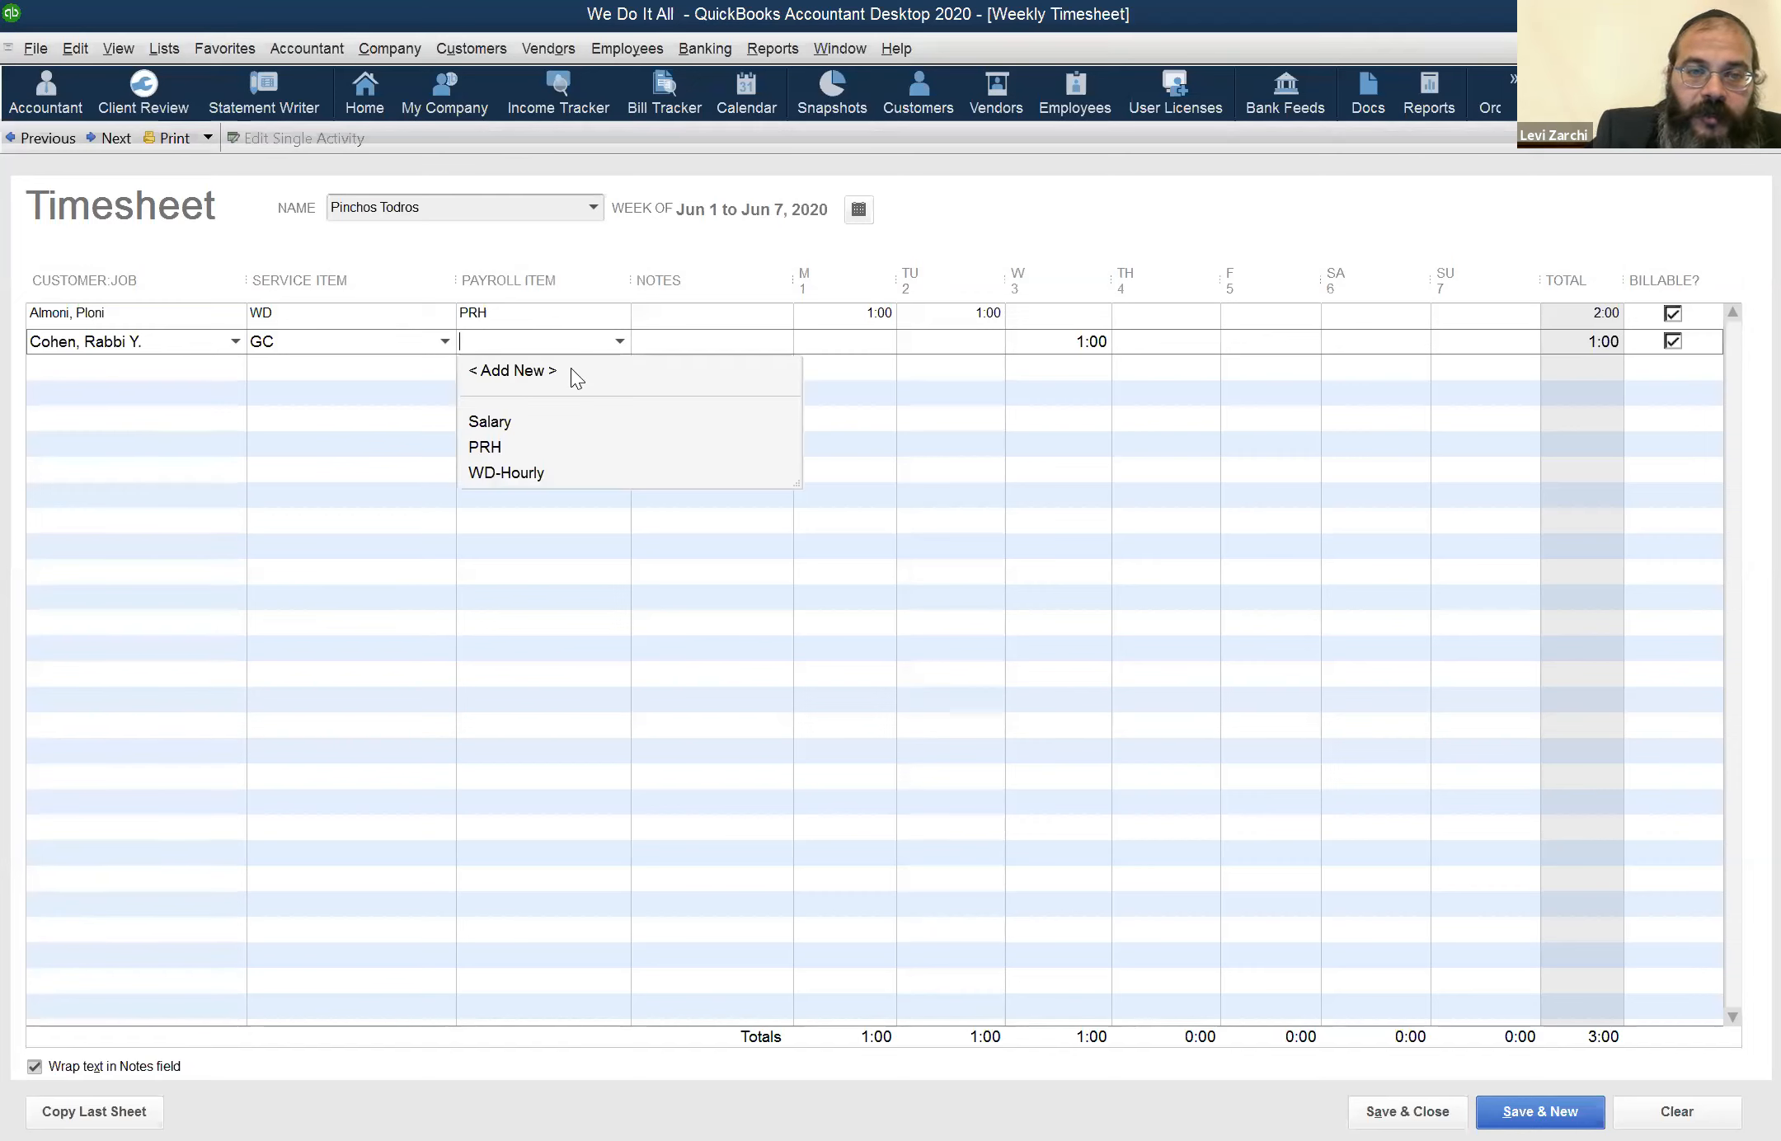
click(486, 447)
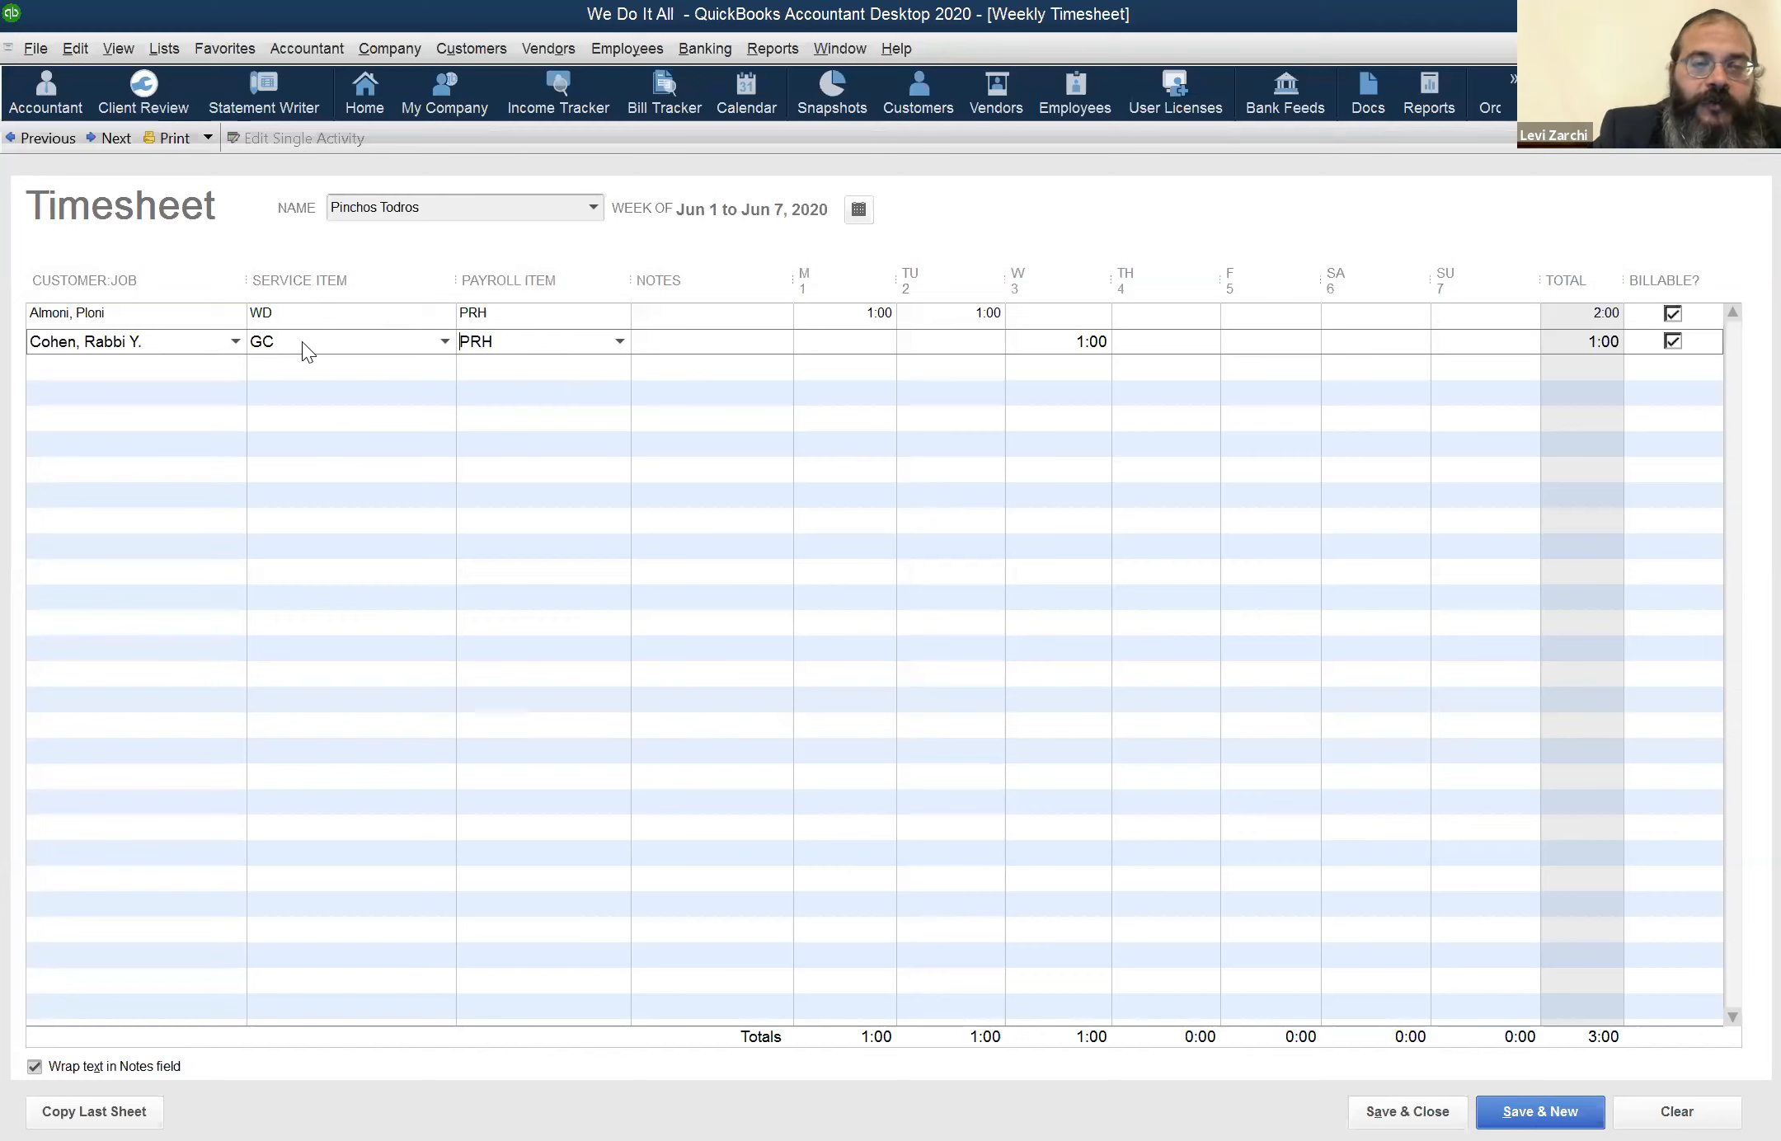
click(618, 344)
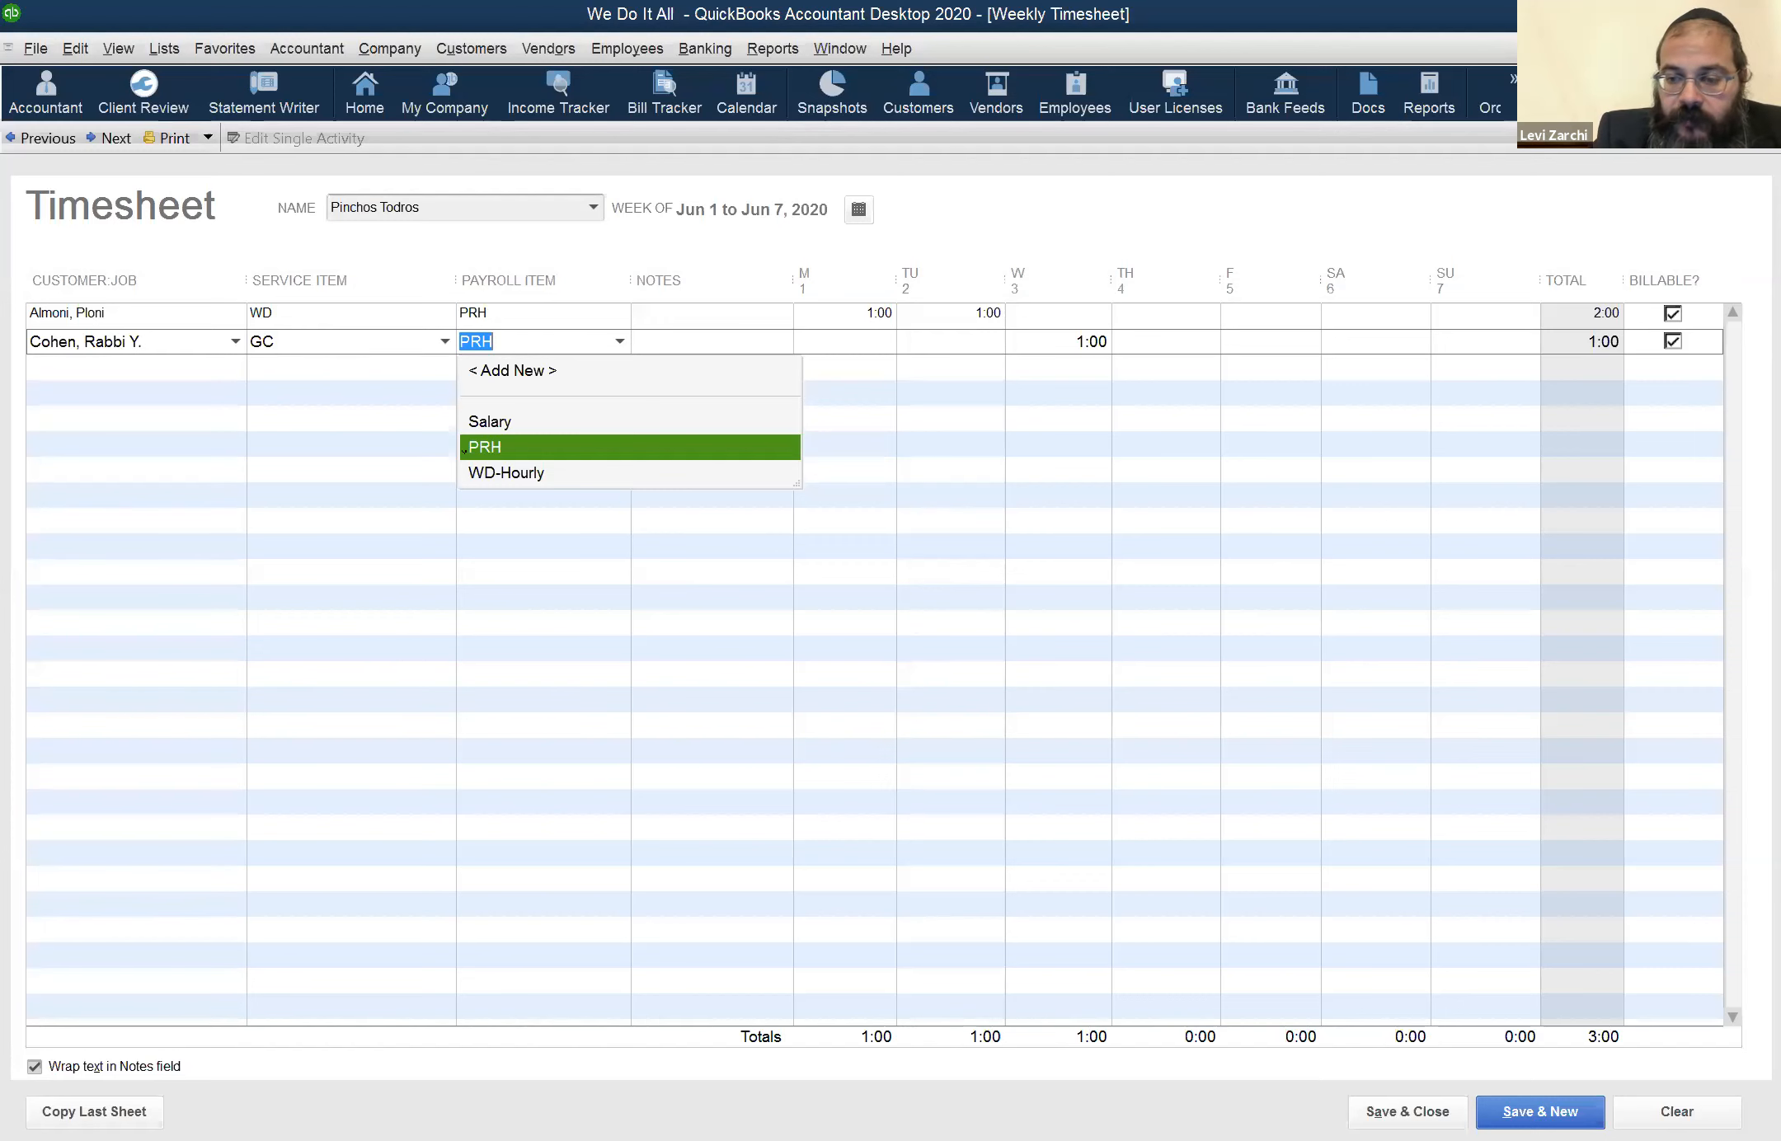
click(1402, 1106)
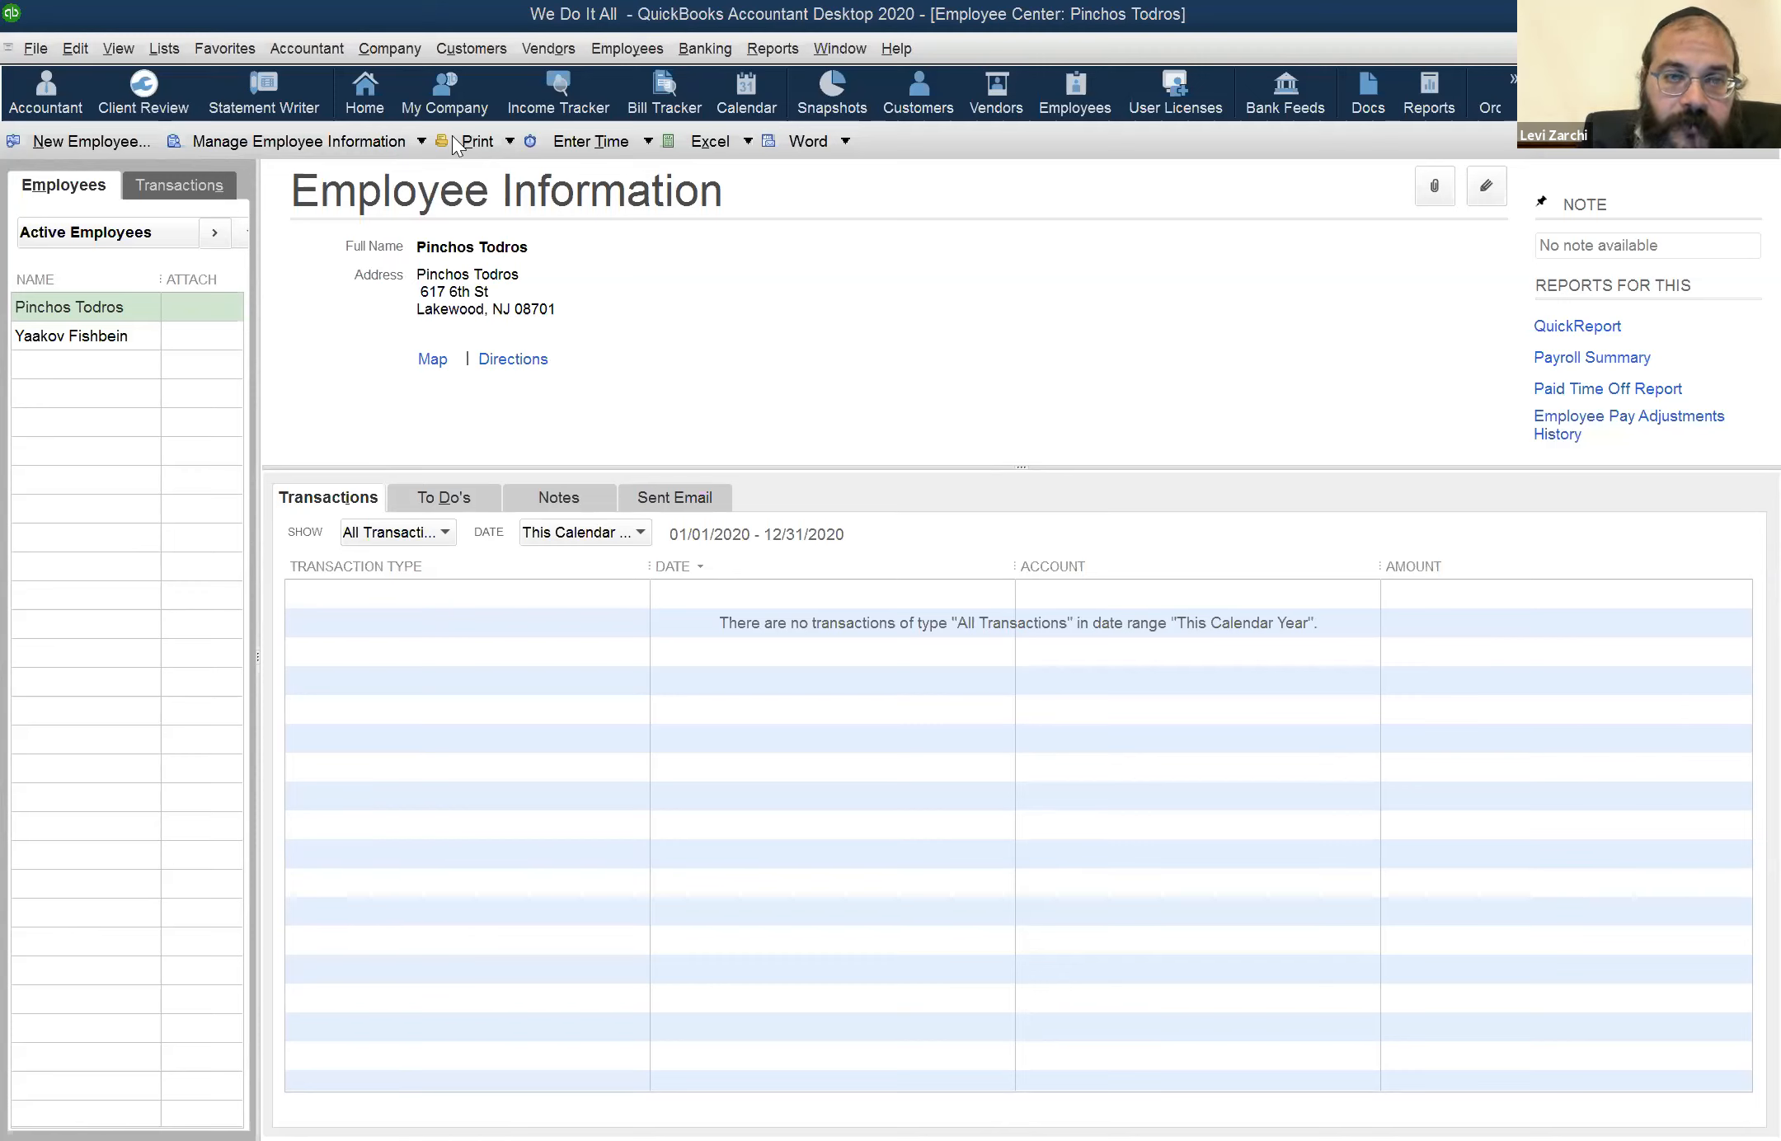
Try to switch the customer's invoice 7 from print later to email later, and revert the change
click(914, 101)
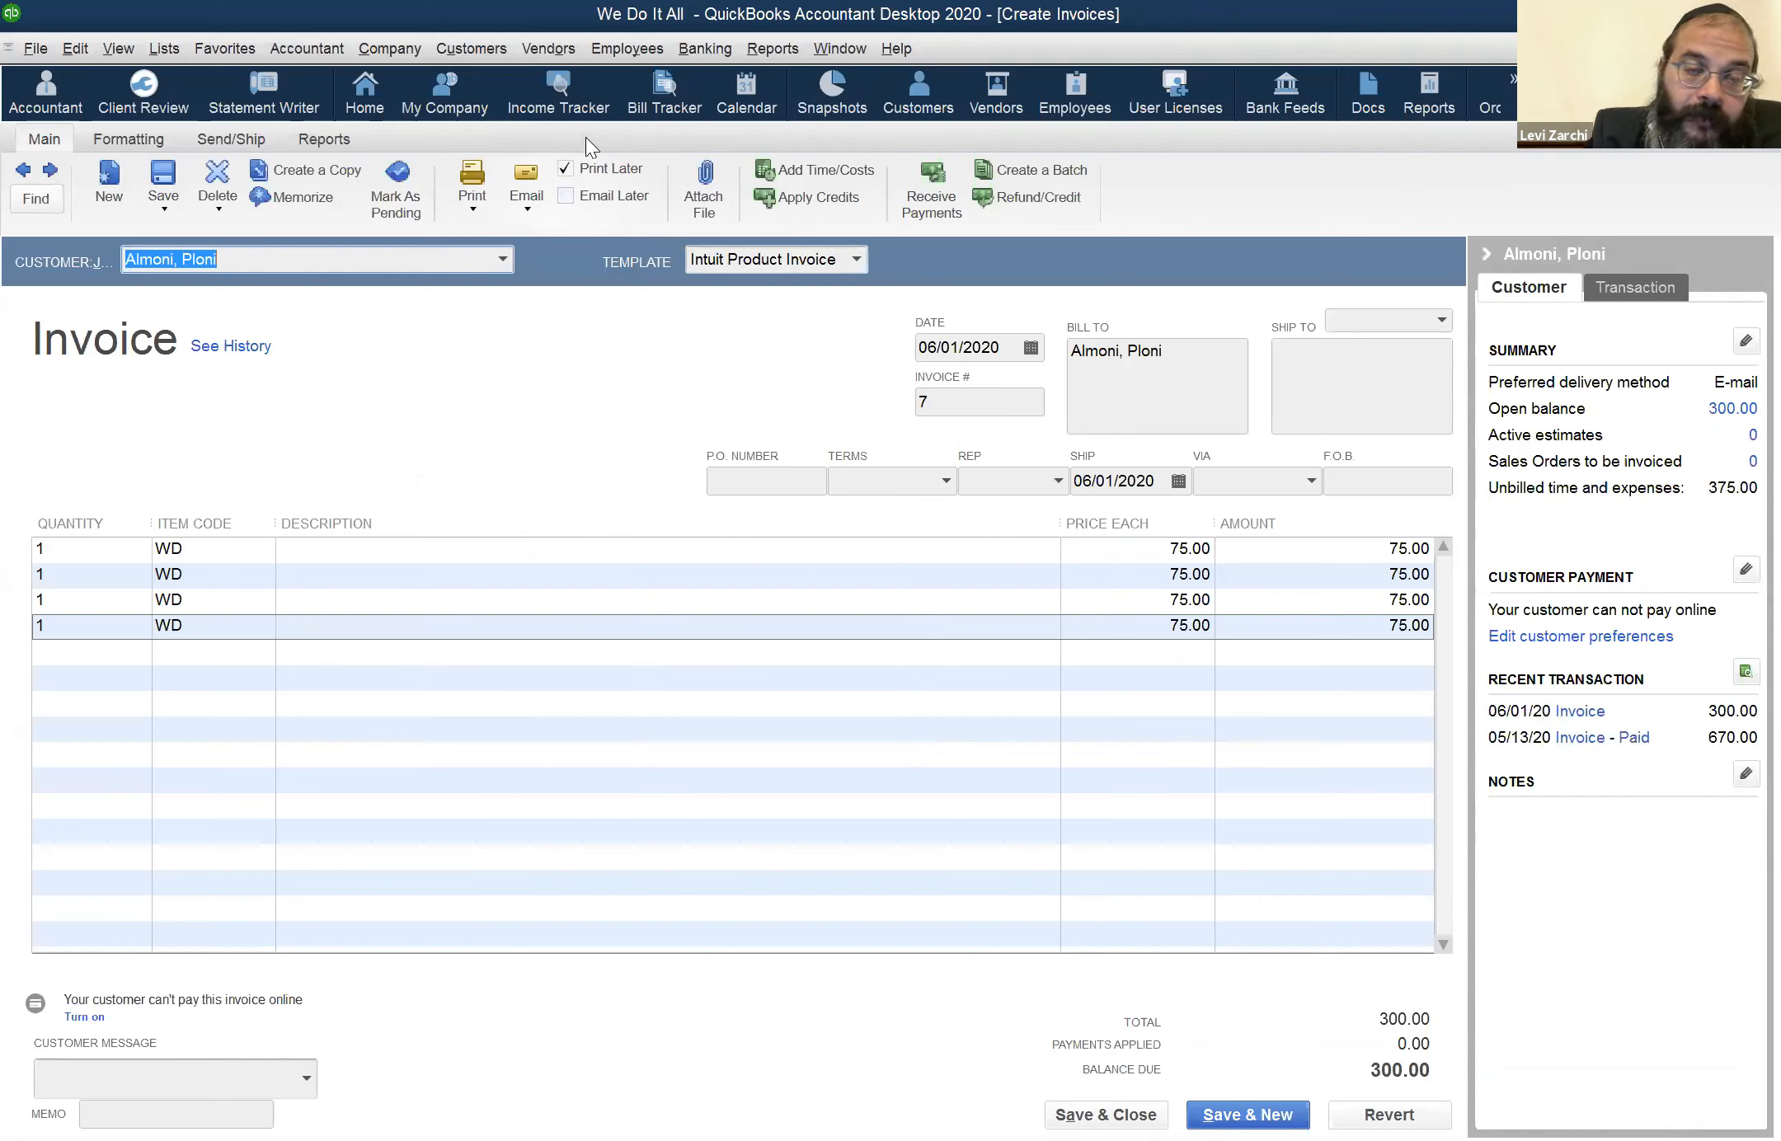
click(564, 169)
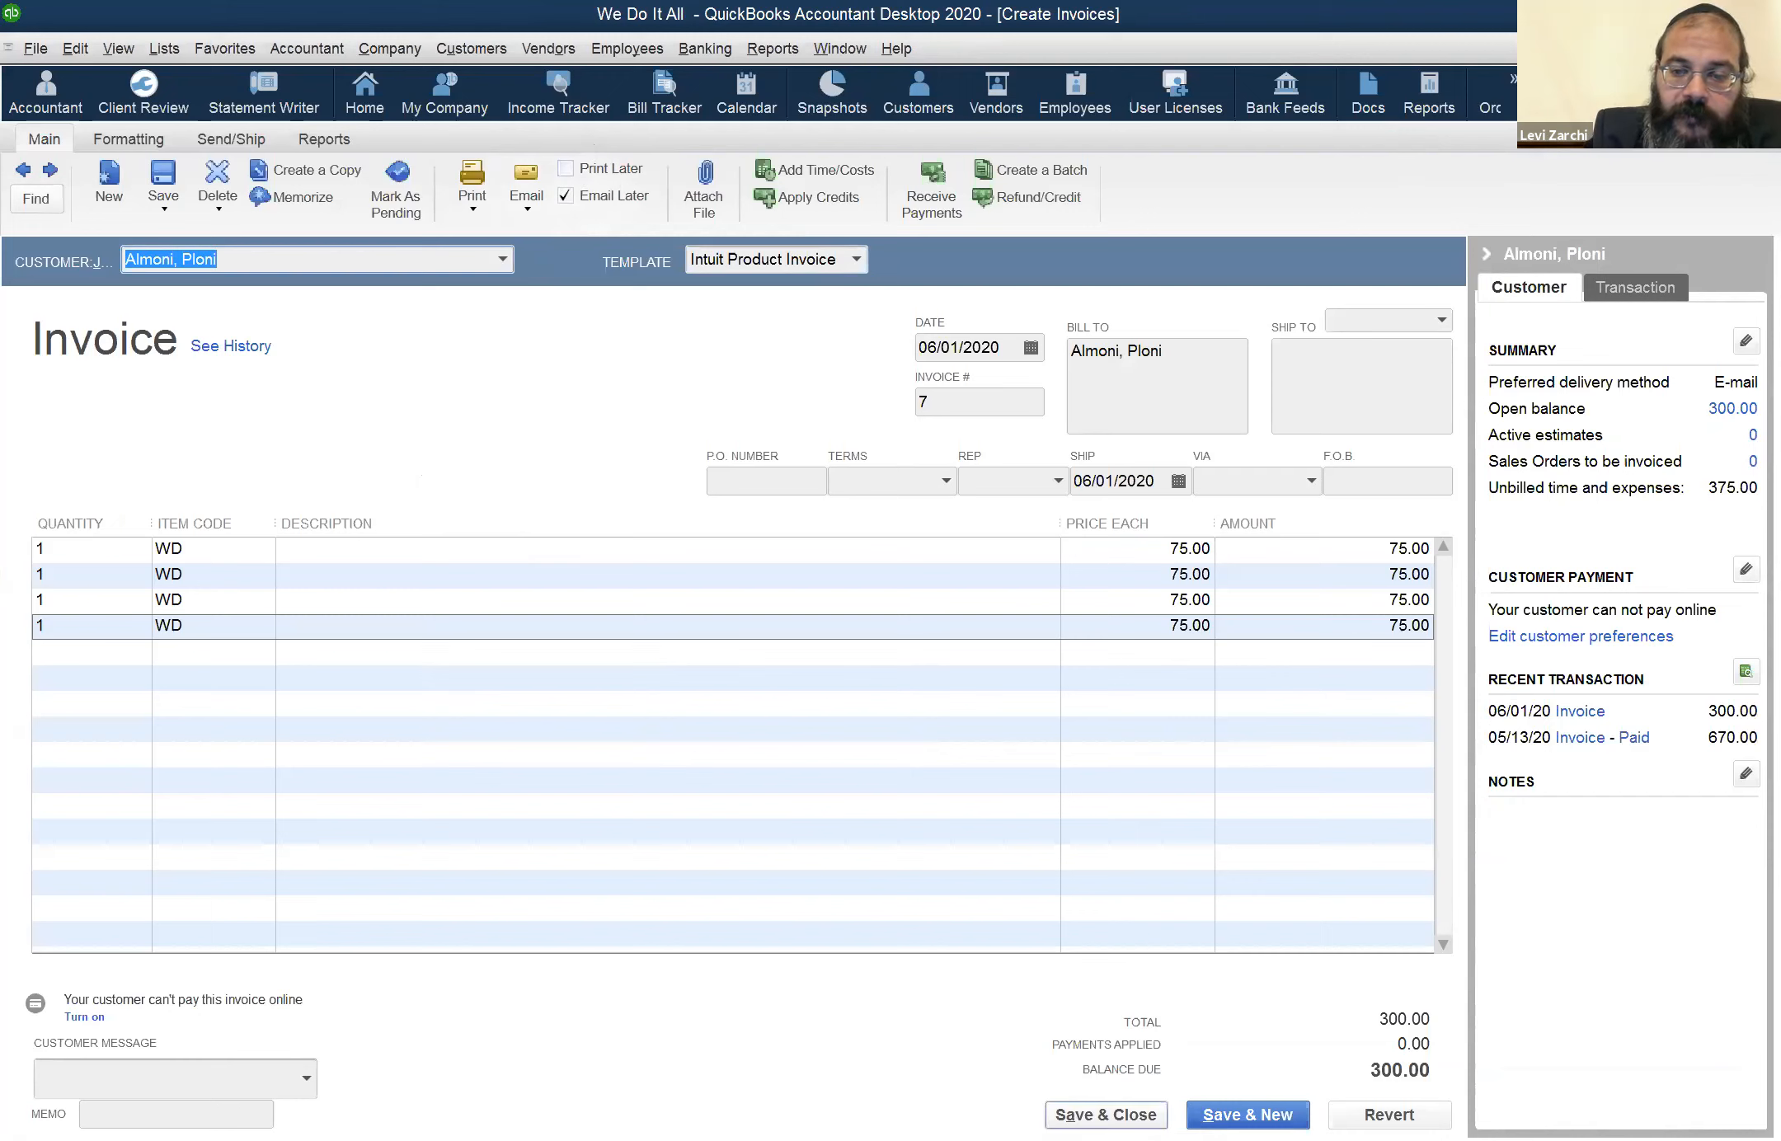
click(1106, 1115)
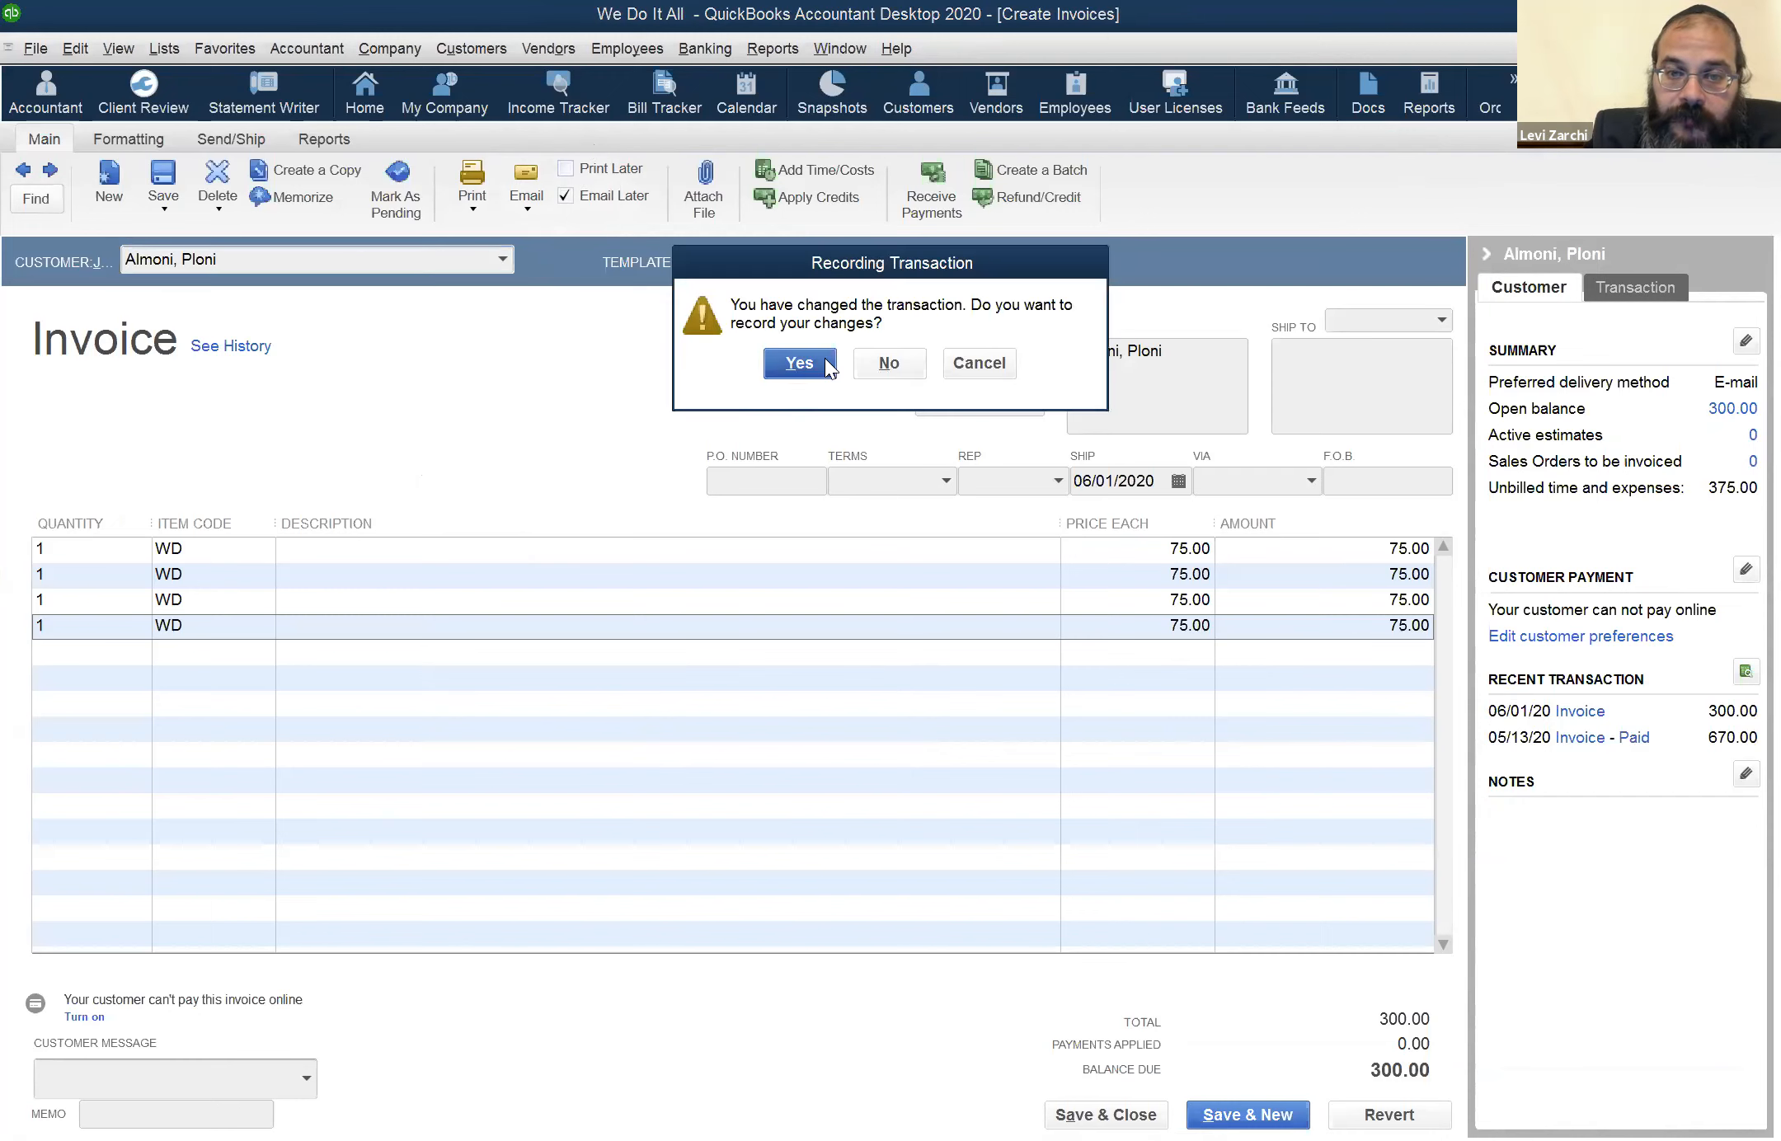
click(824, 365)
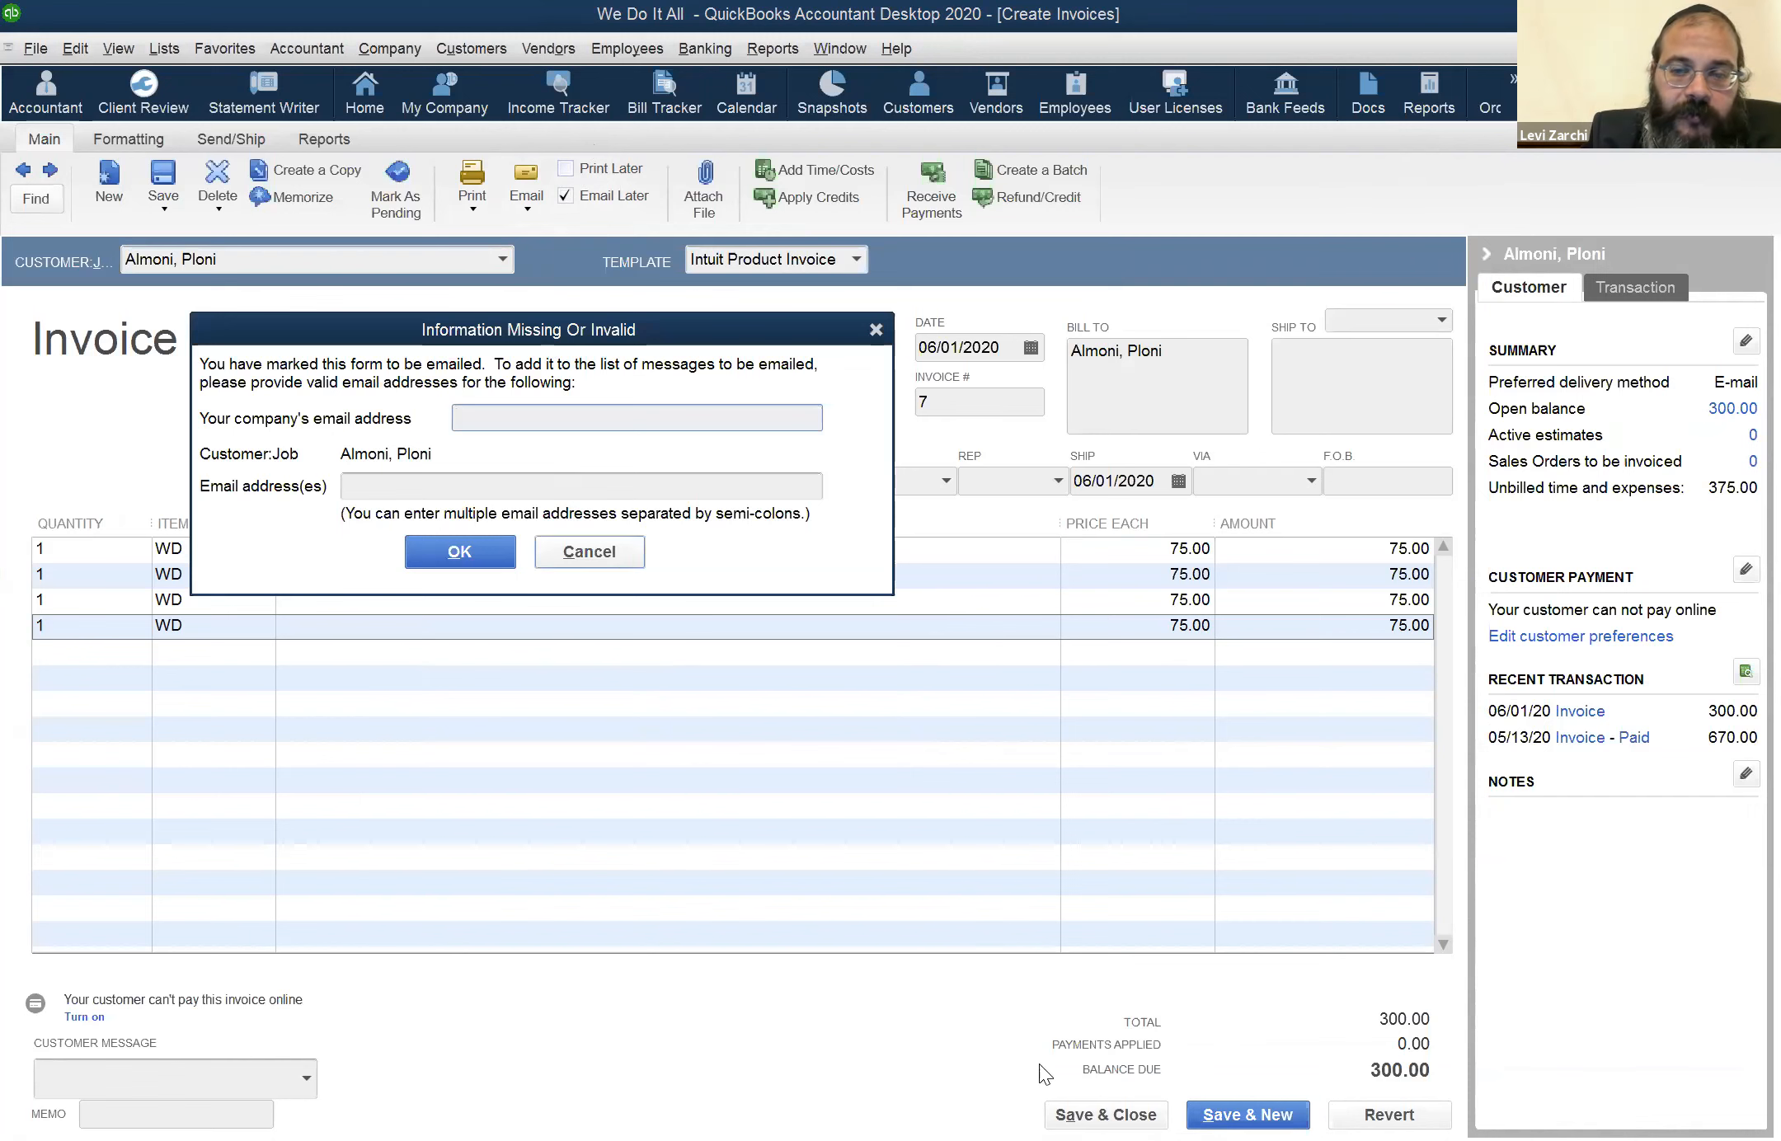
click(587, 551)
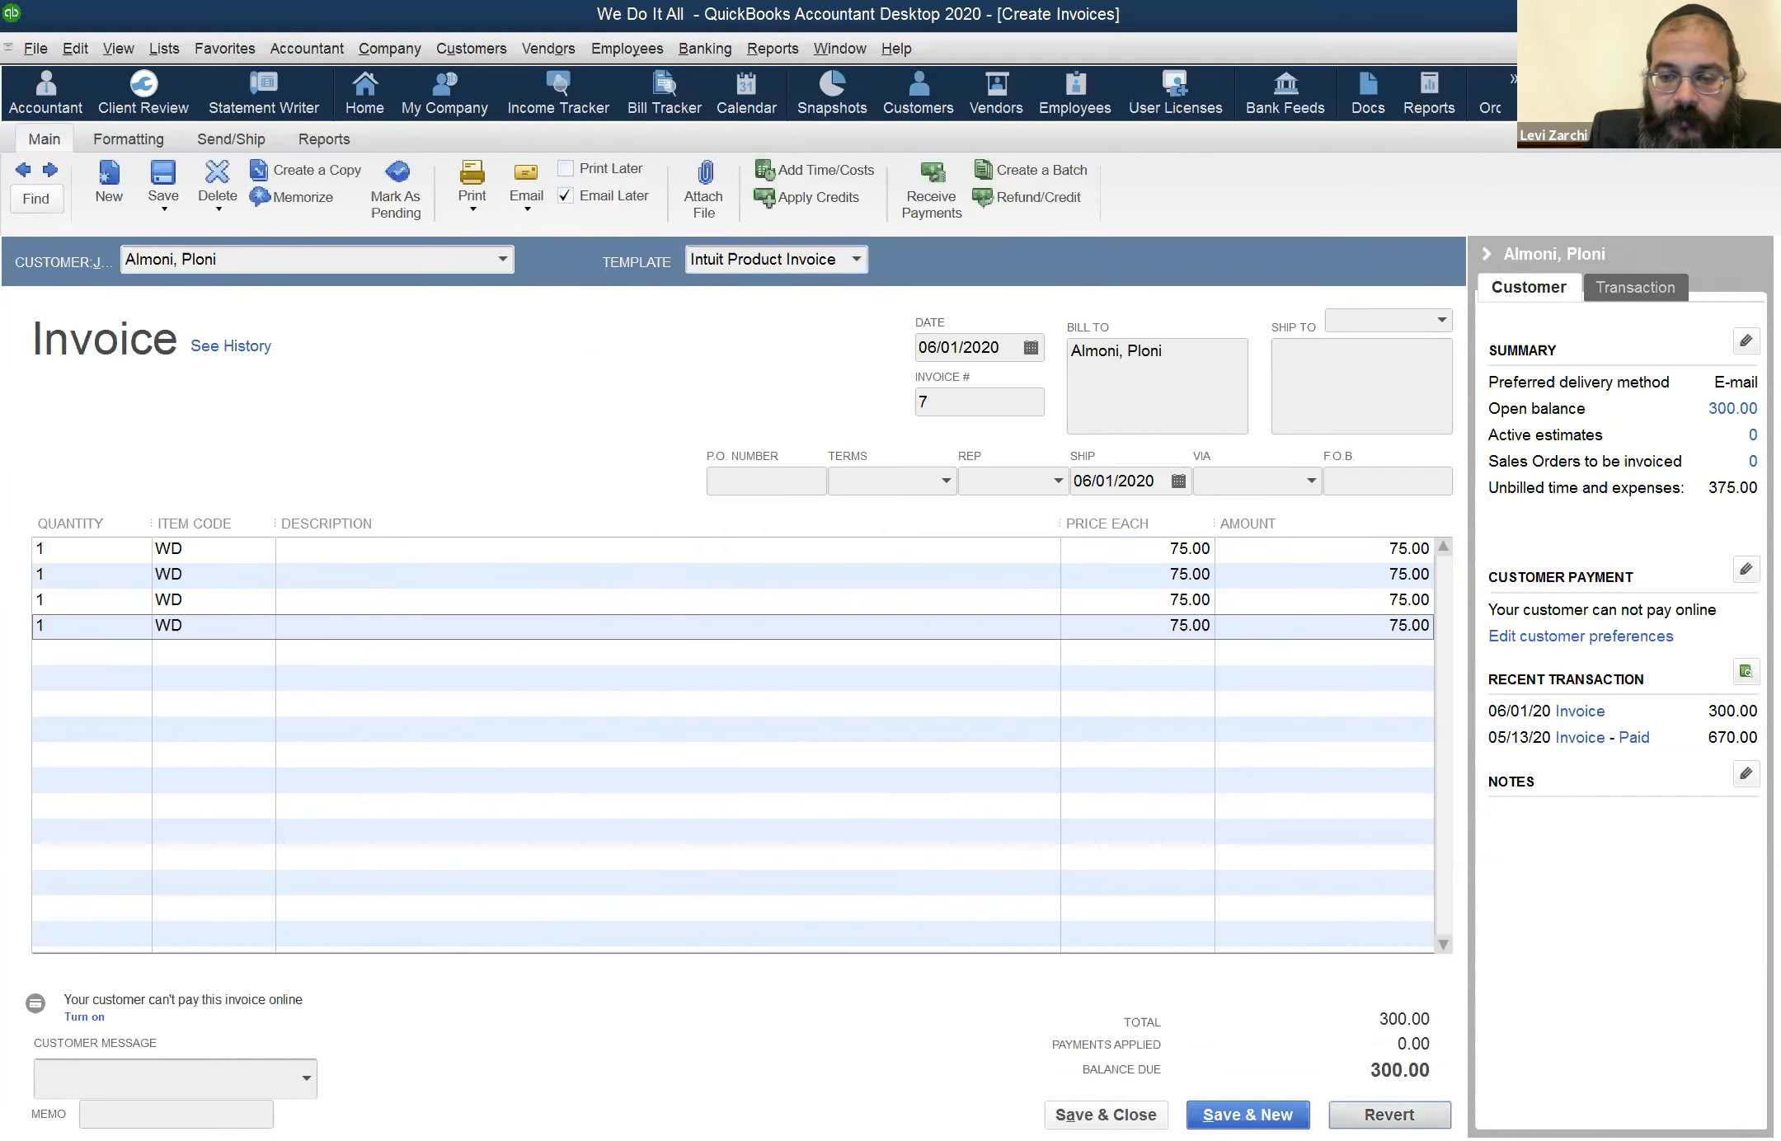
click(1389, 1115)
click(1106, 1115)
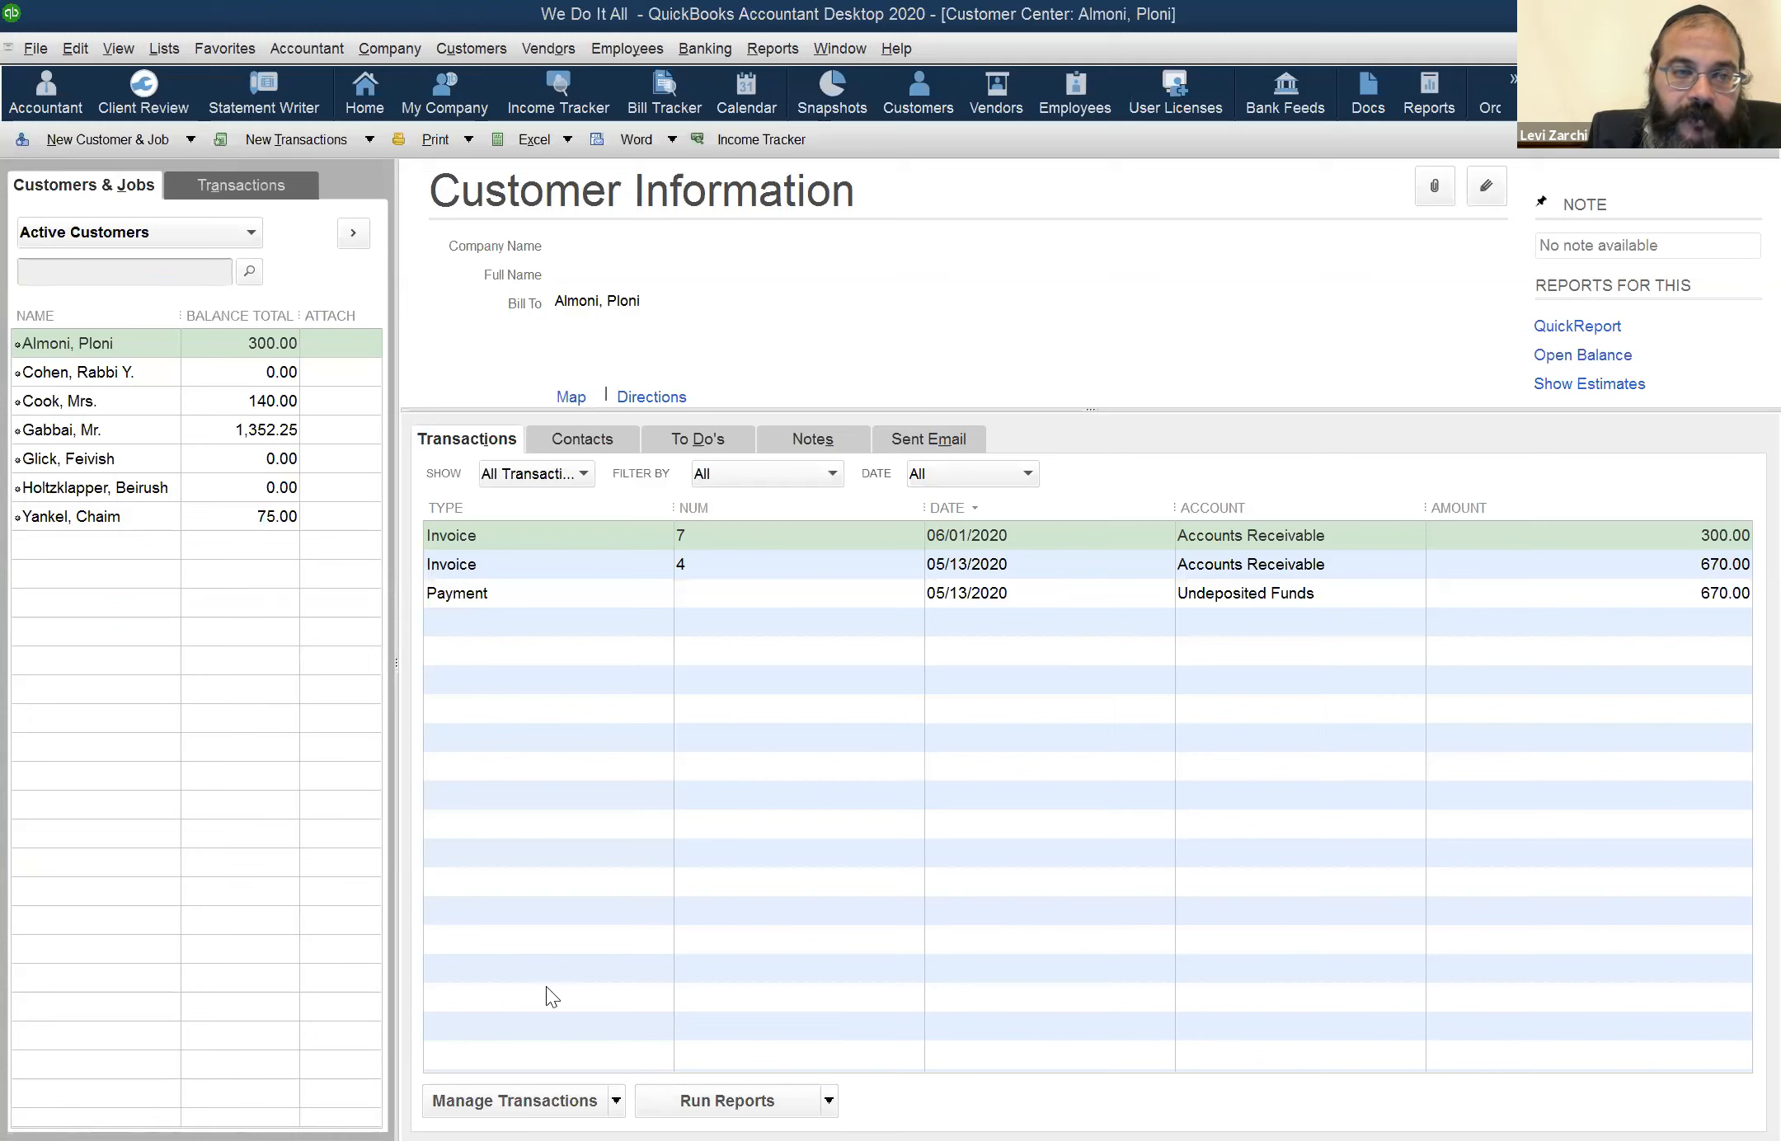
Review the customer's 06/01/2020 invoice and the 2020 Profit & Loss report
click(132, 346)
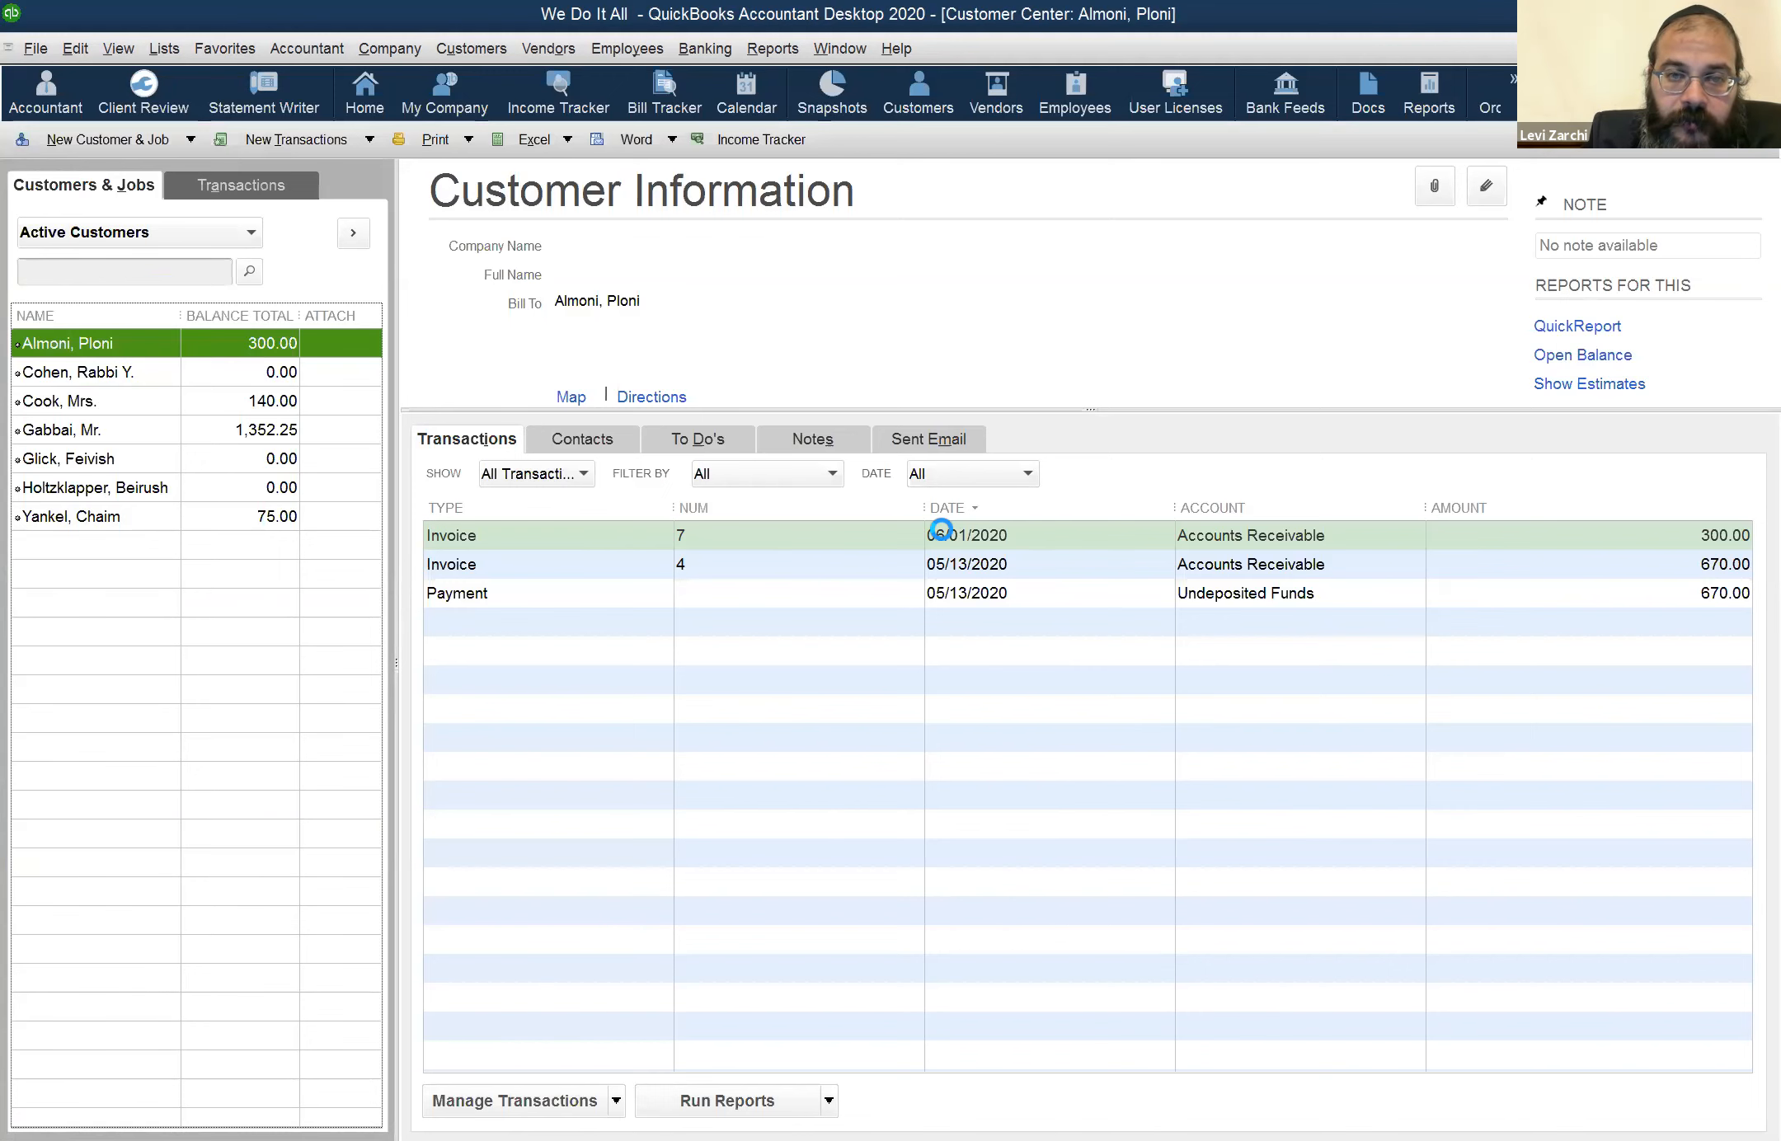
double_click(940, 532)
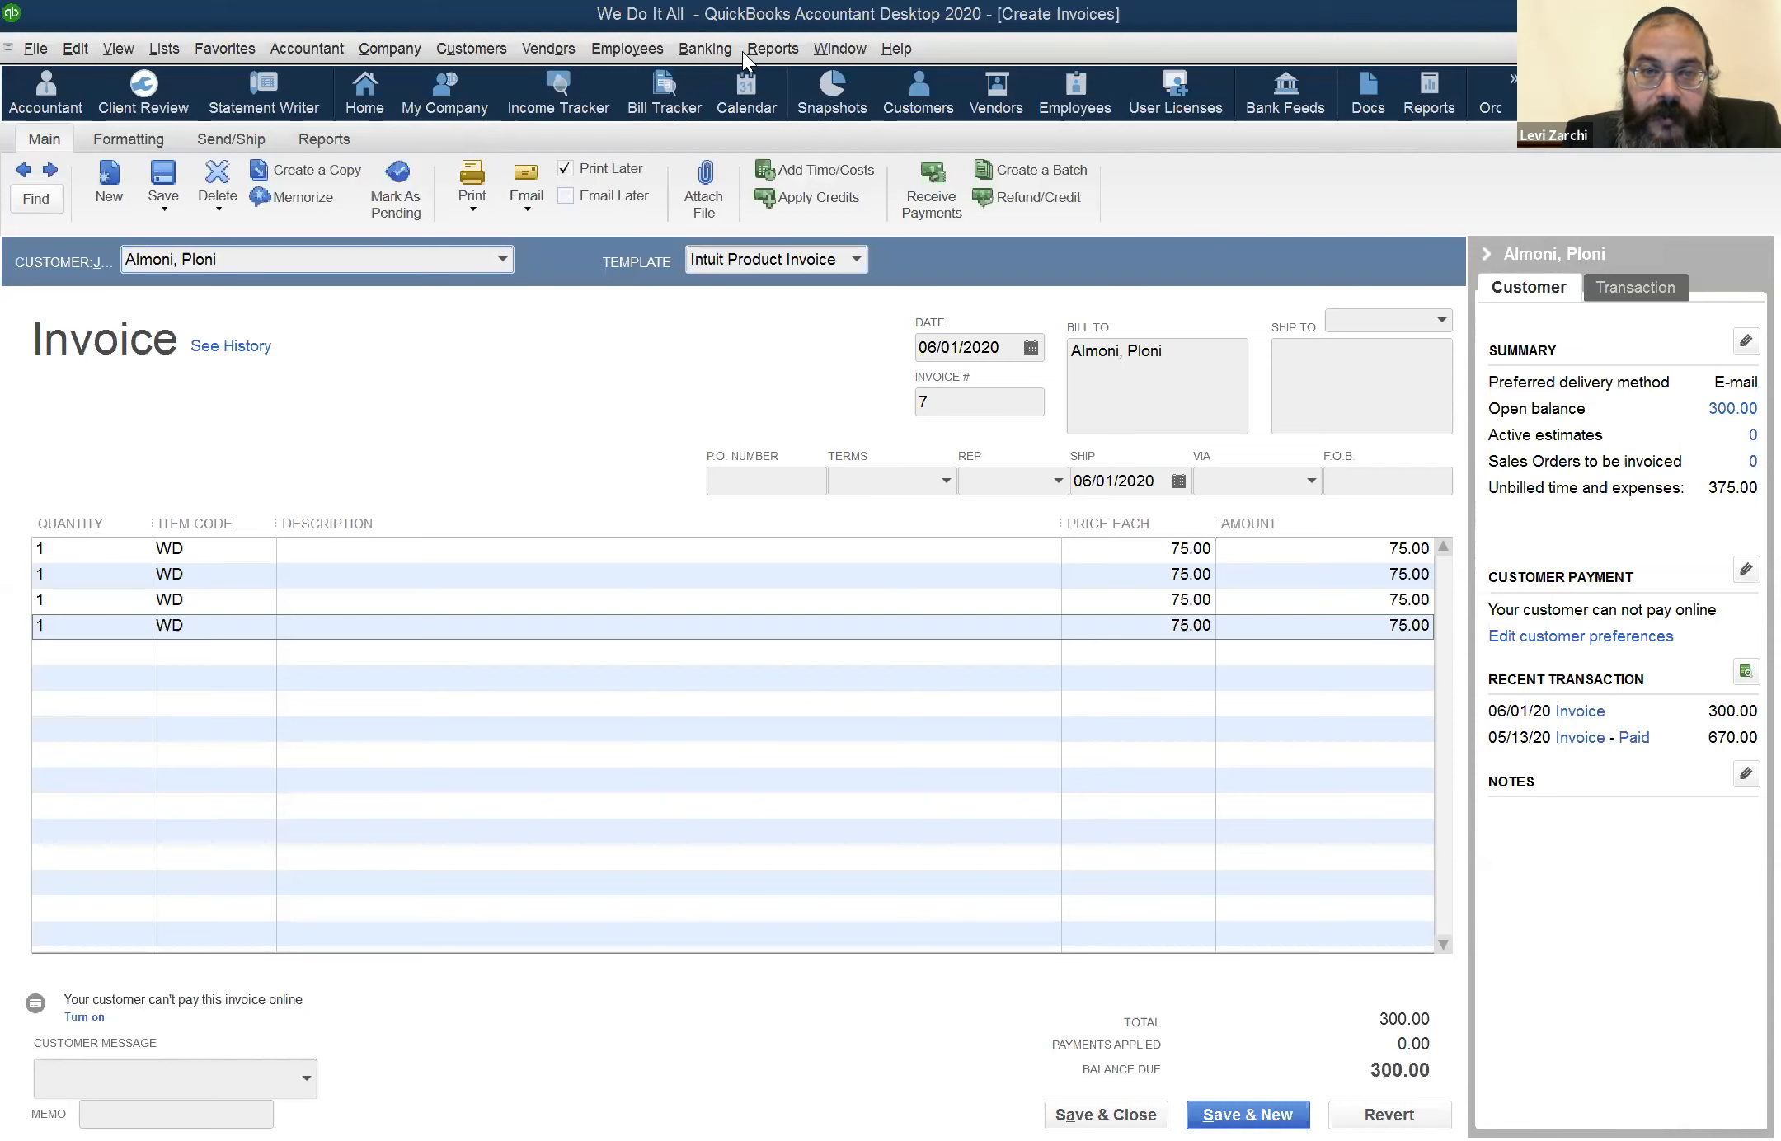
click(816, 47)
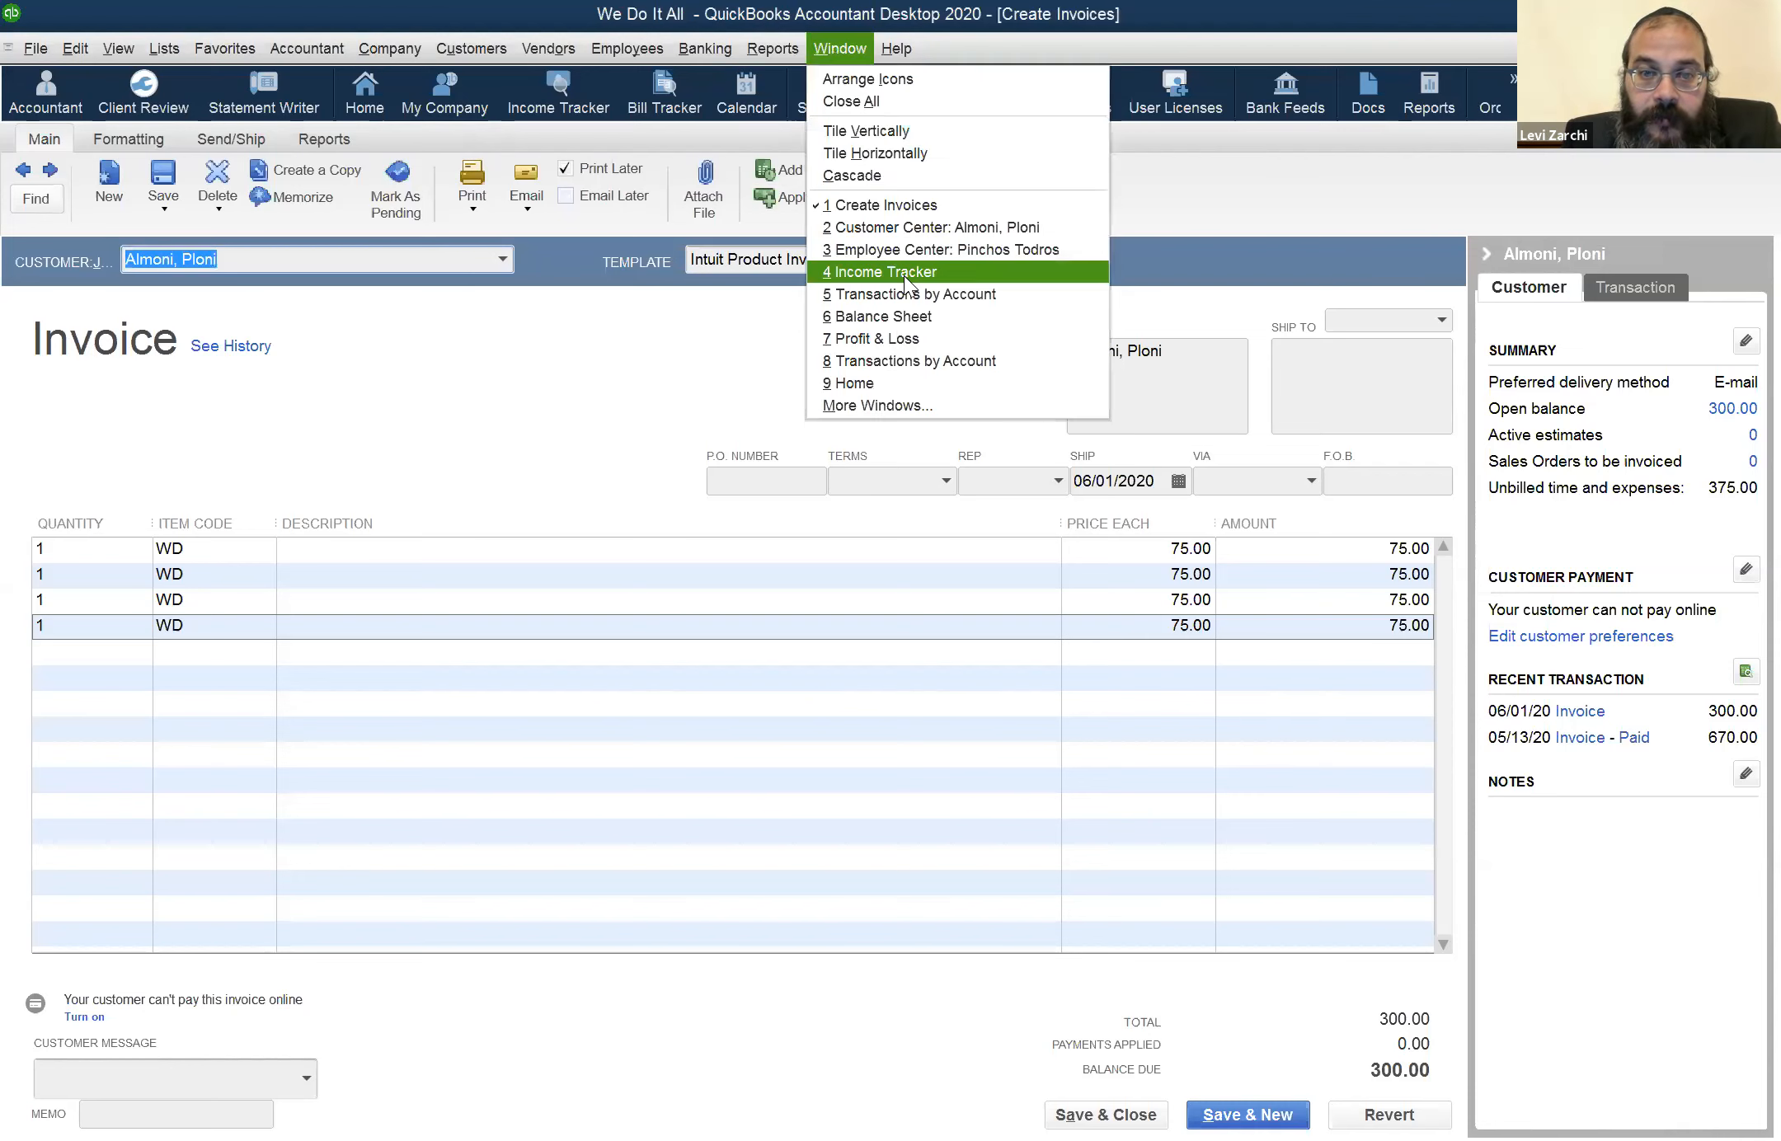
click(933, 340)
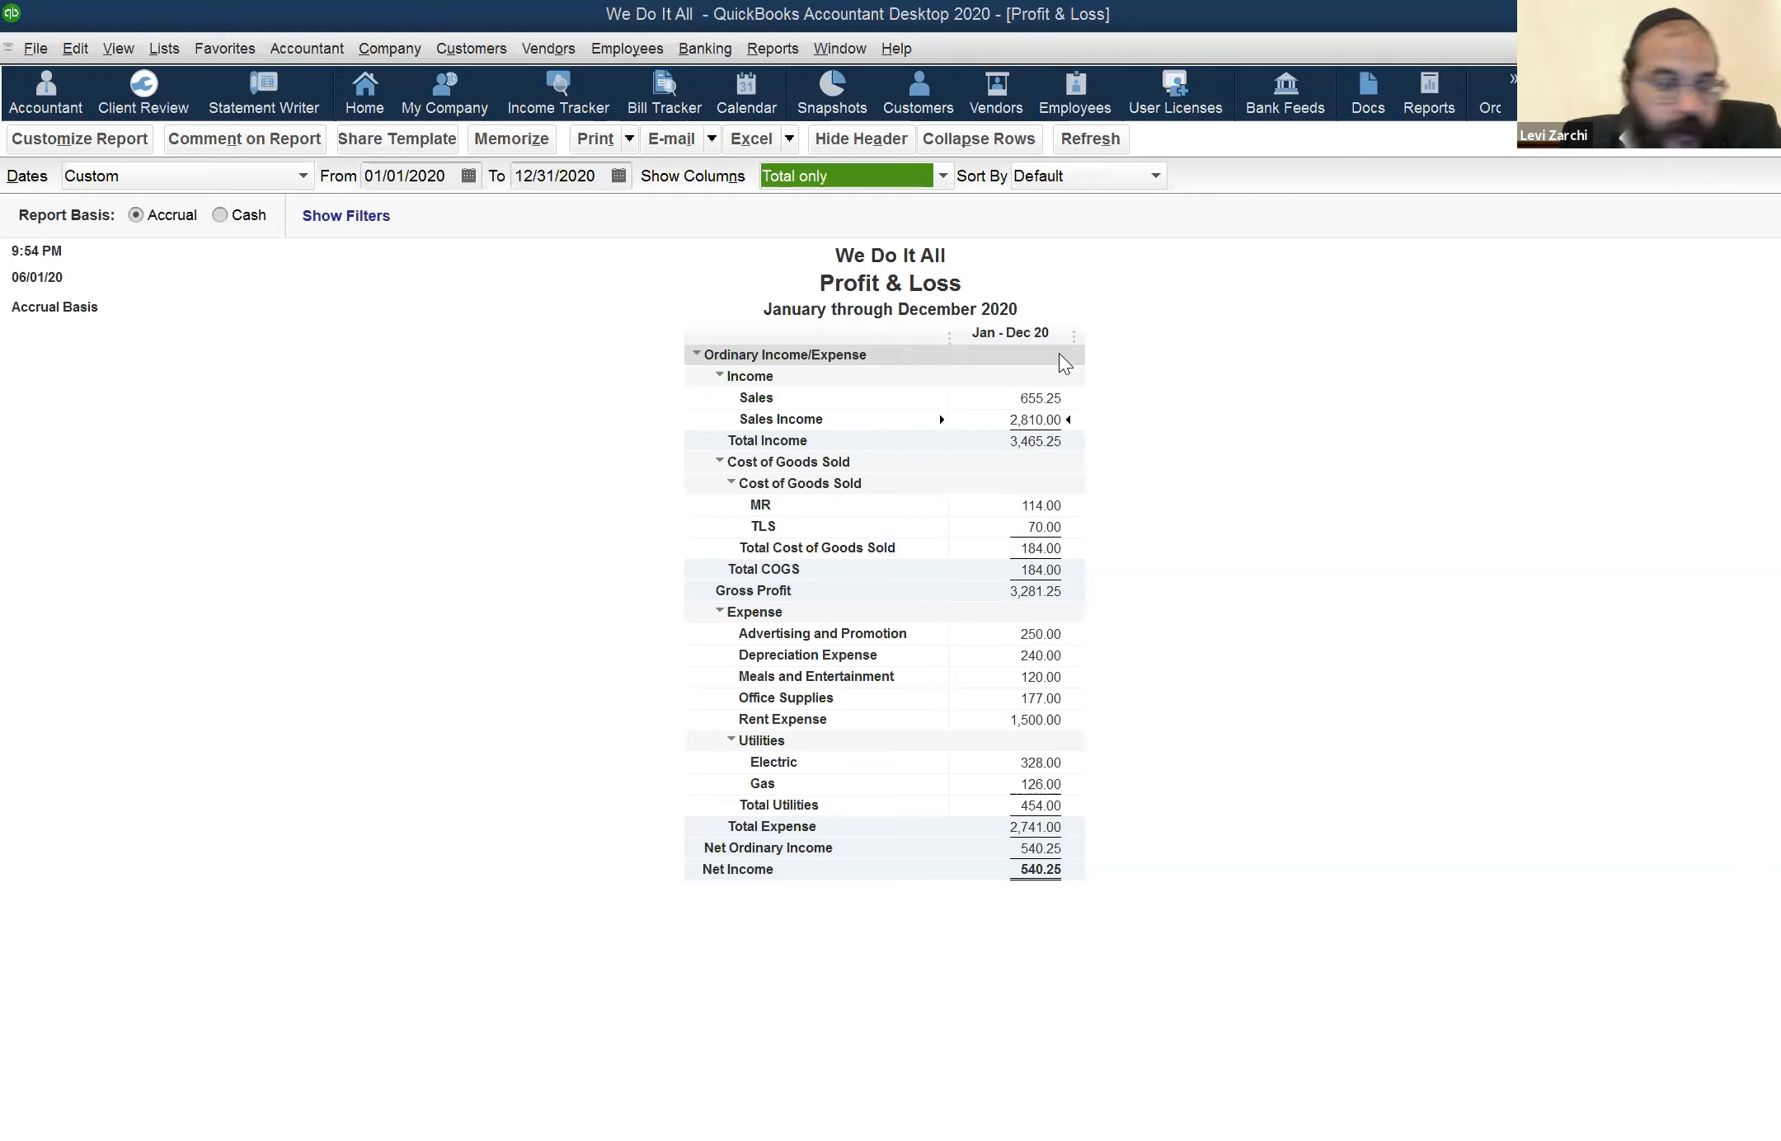
Draft an invoice from the open Time & Expense entry in the Income Tracker, and close it without recording
click(562, 82)
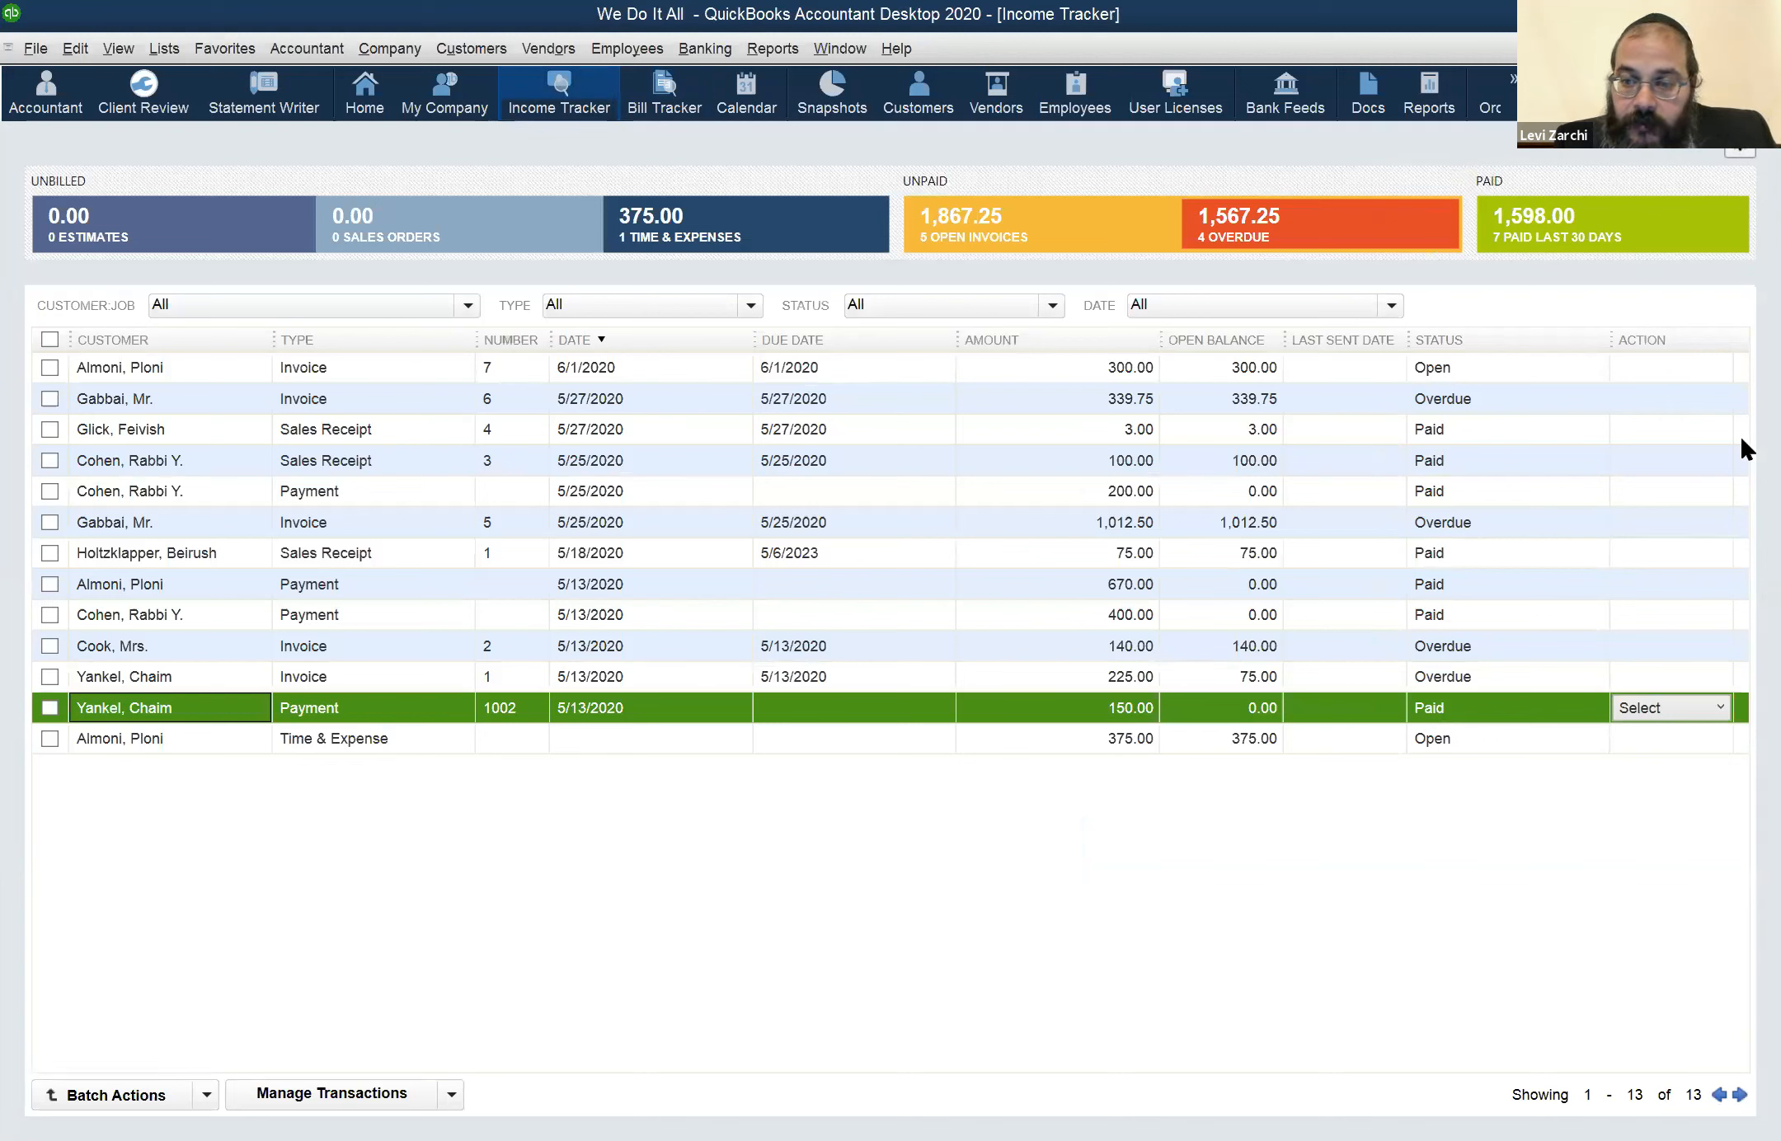
click(51, 739)
click(1738, 735)
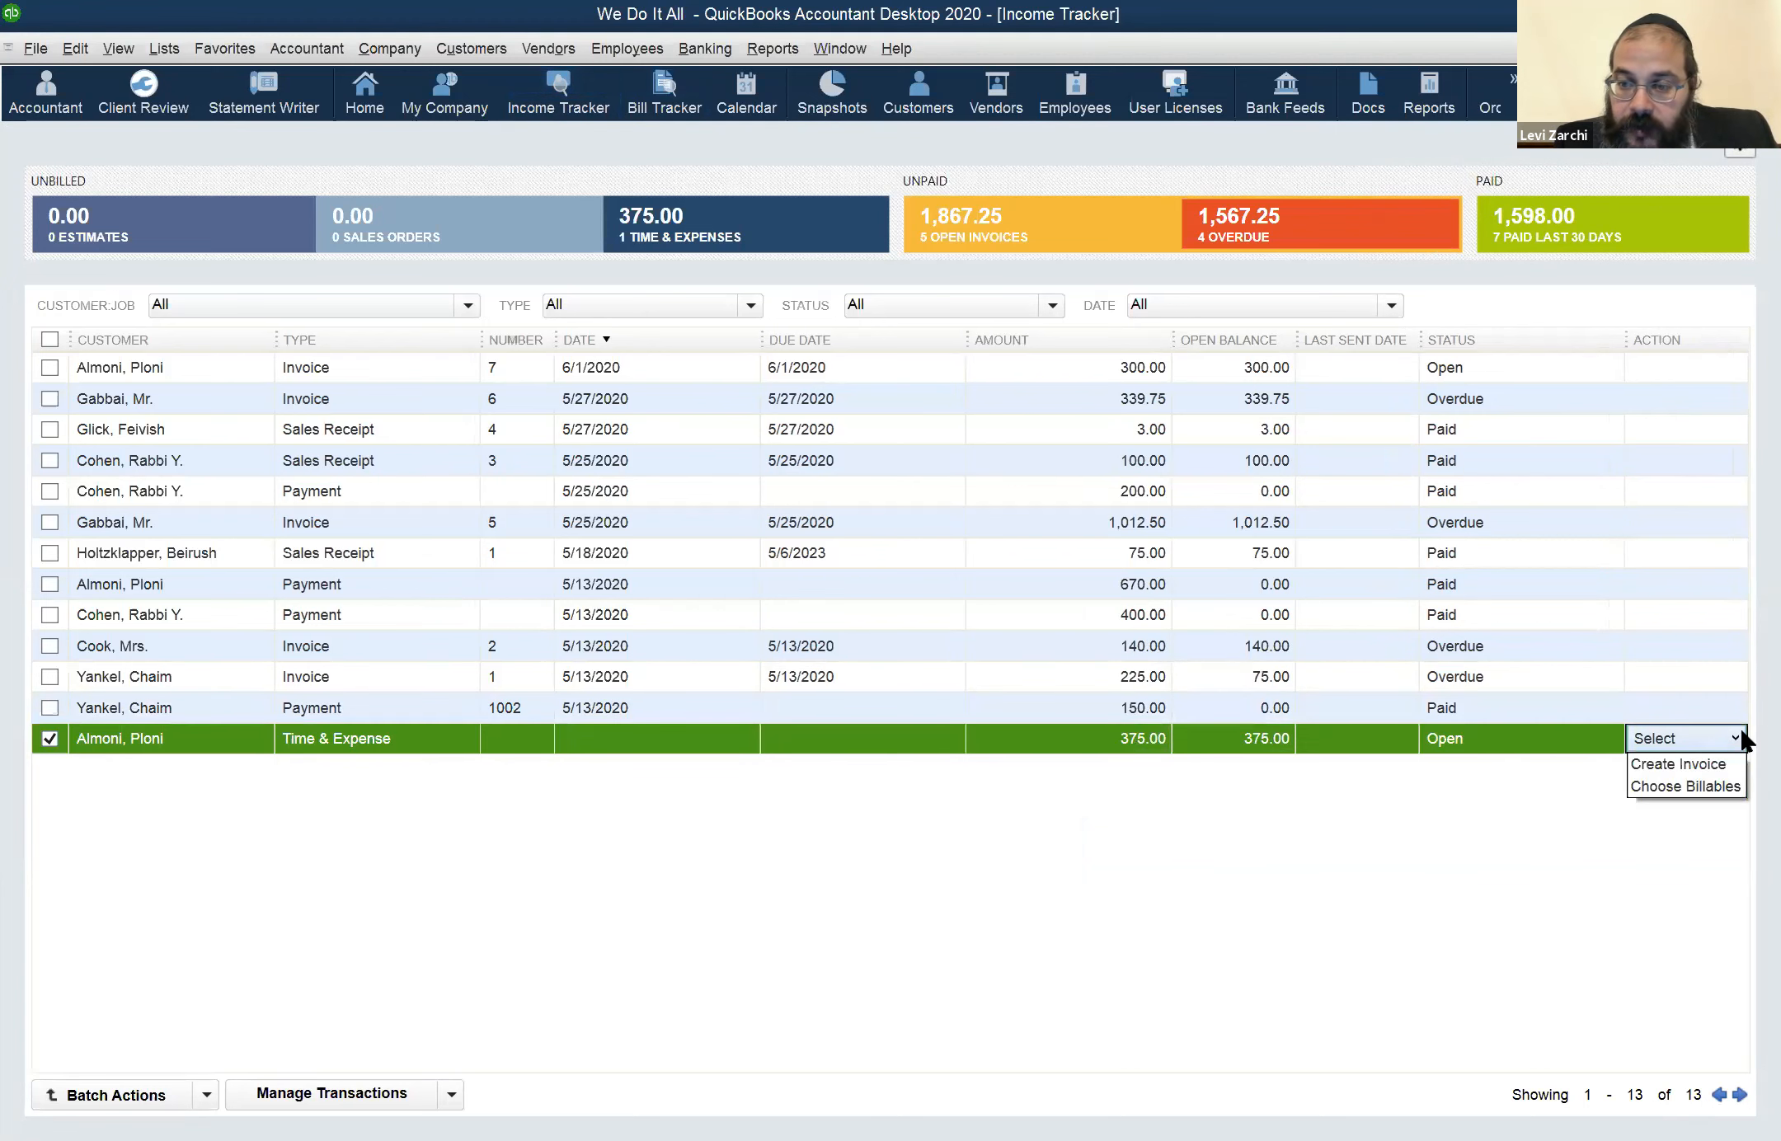
click(1708, 763)
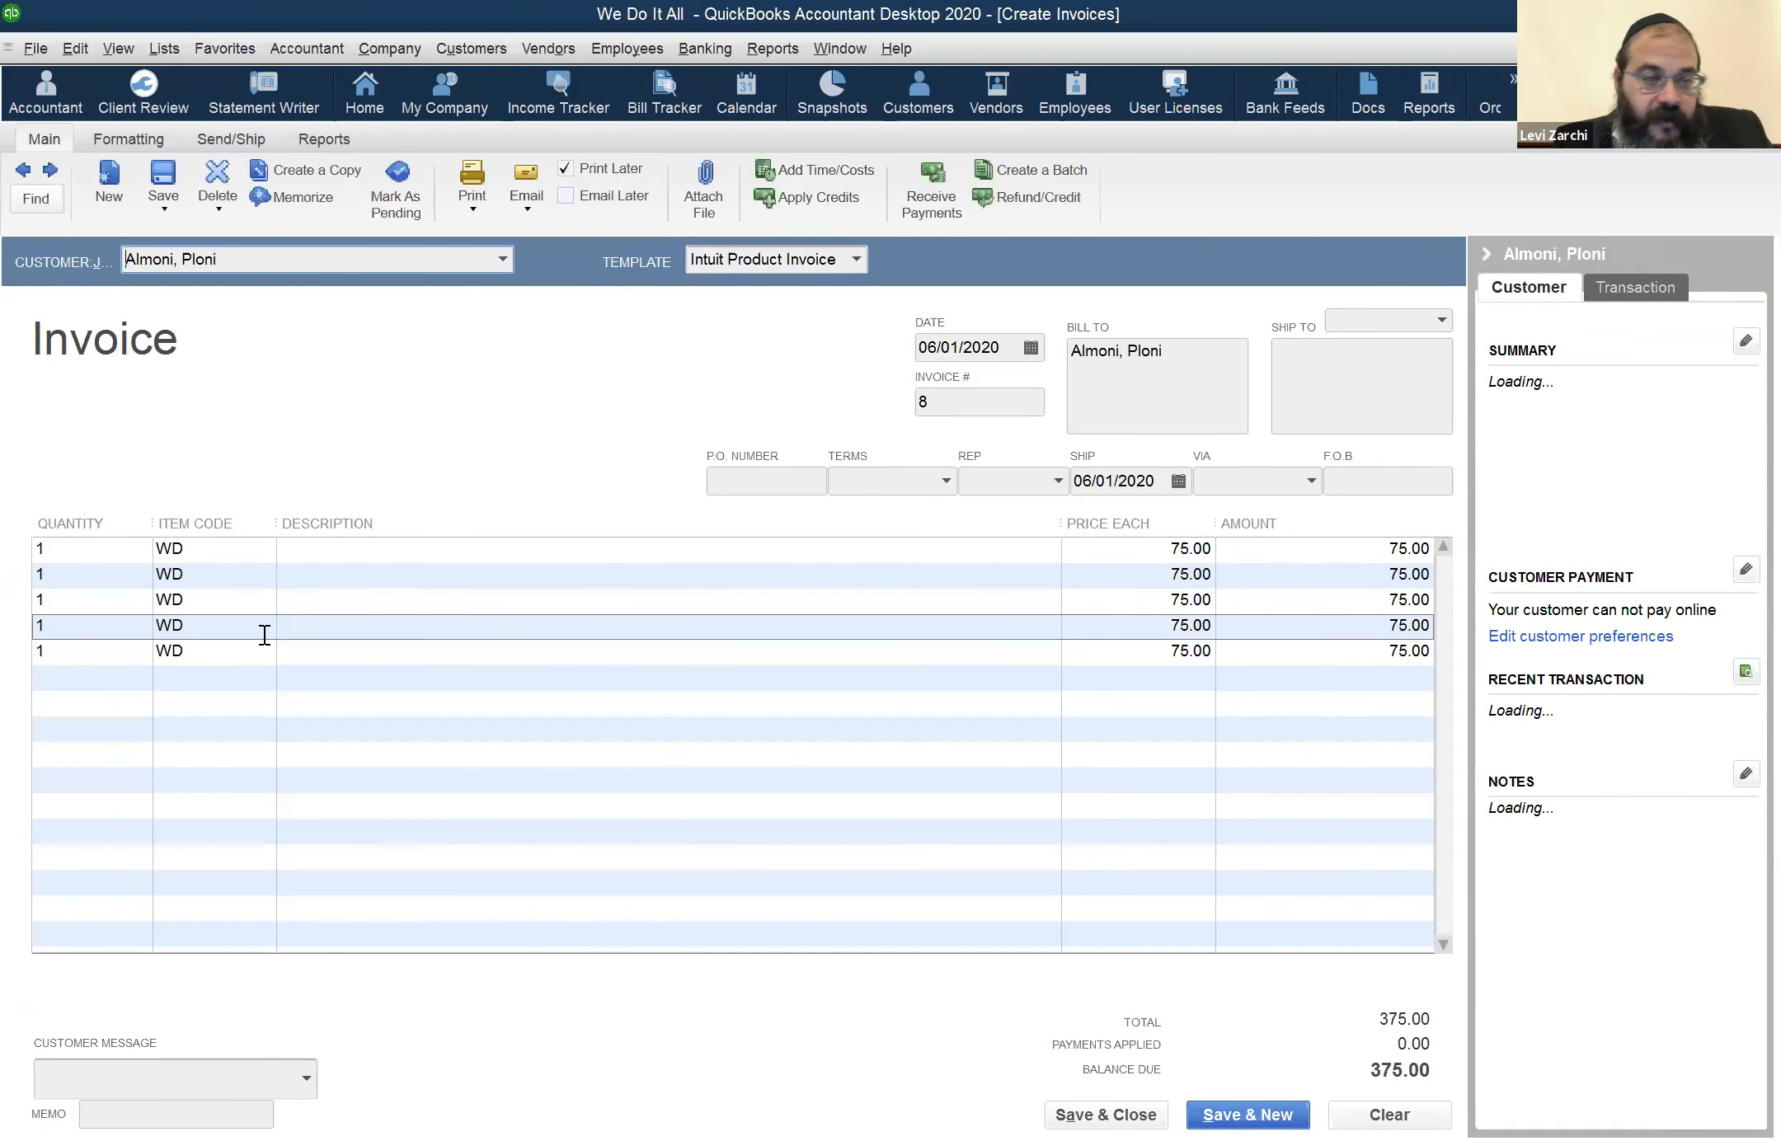
click(121, 659)
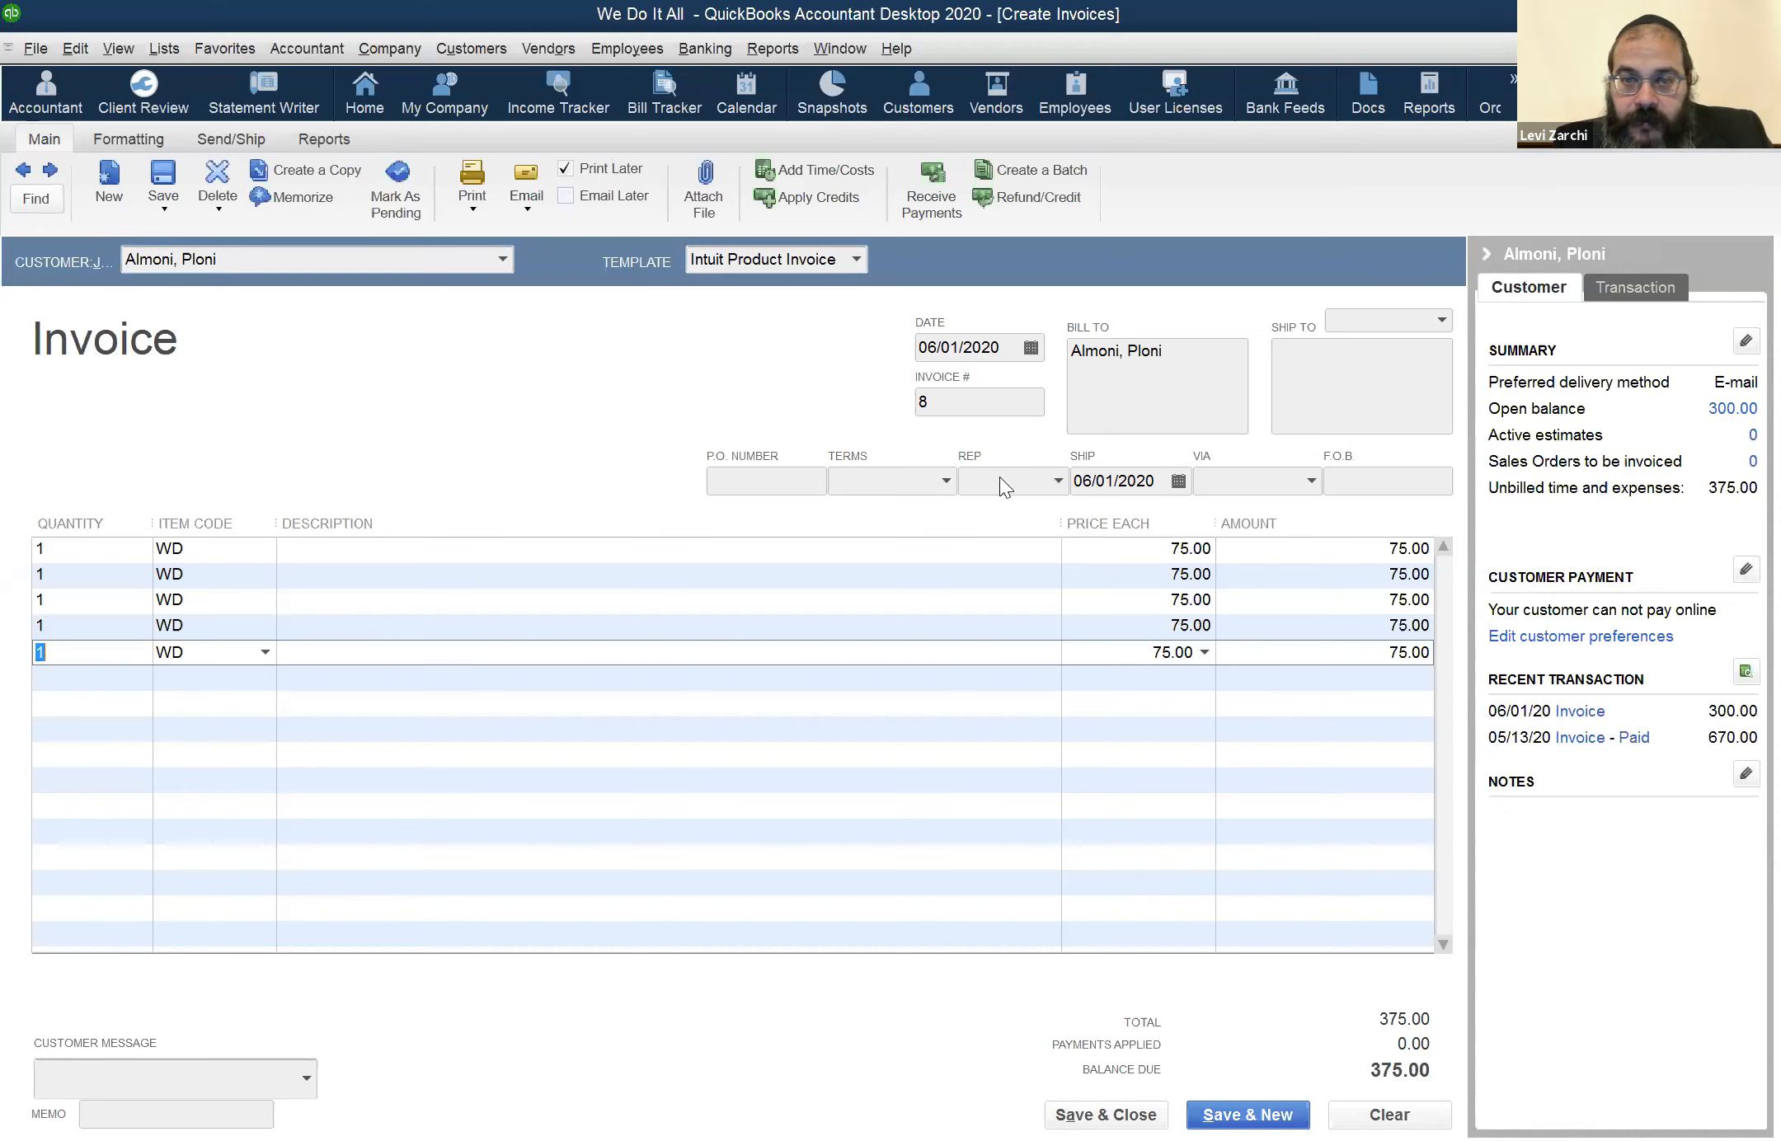
key(Escape)
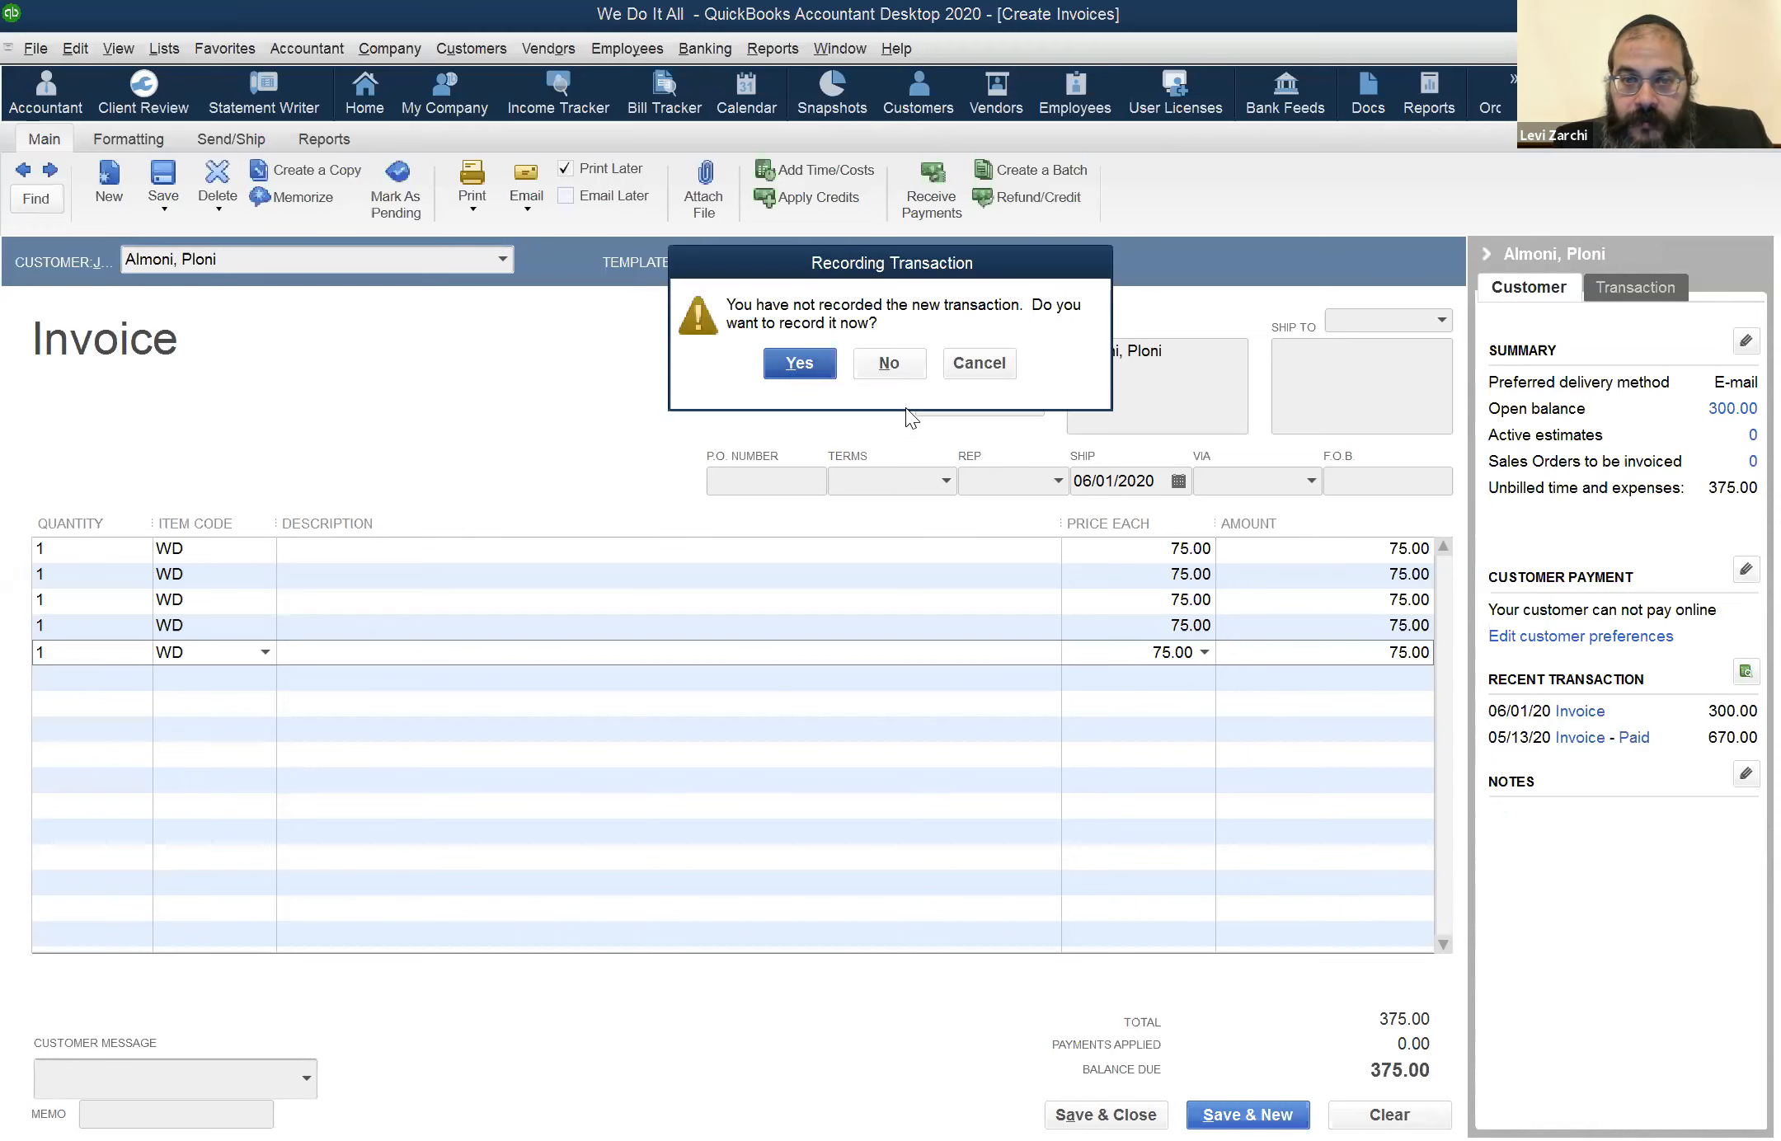
click(976, 363)
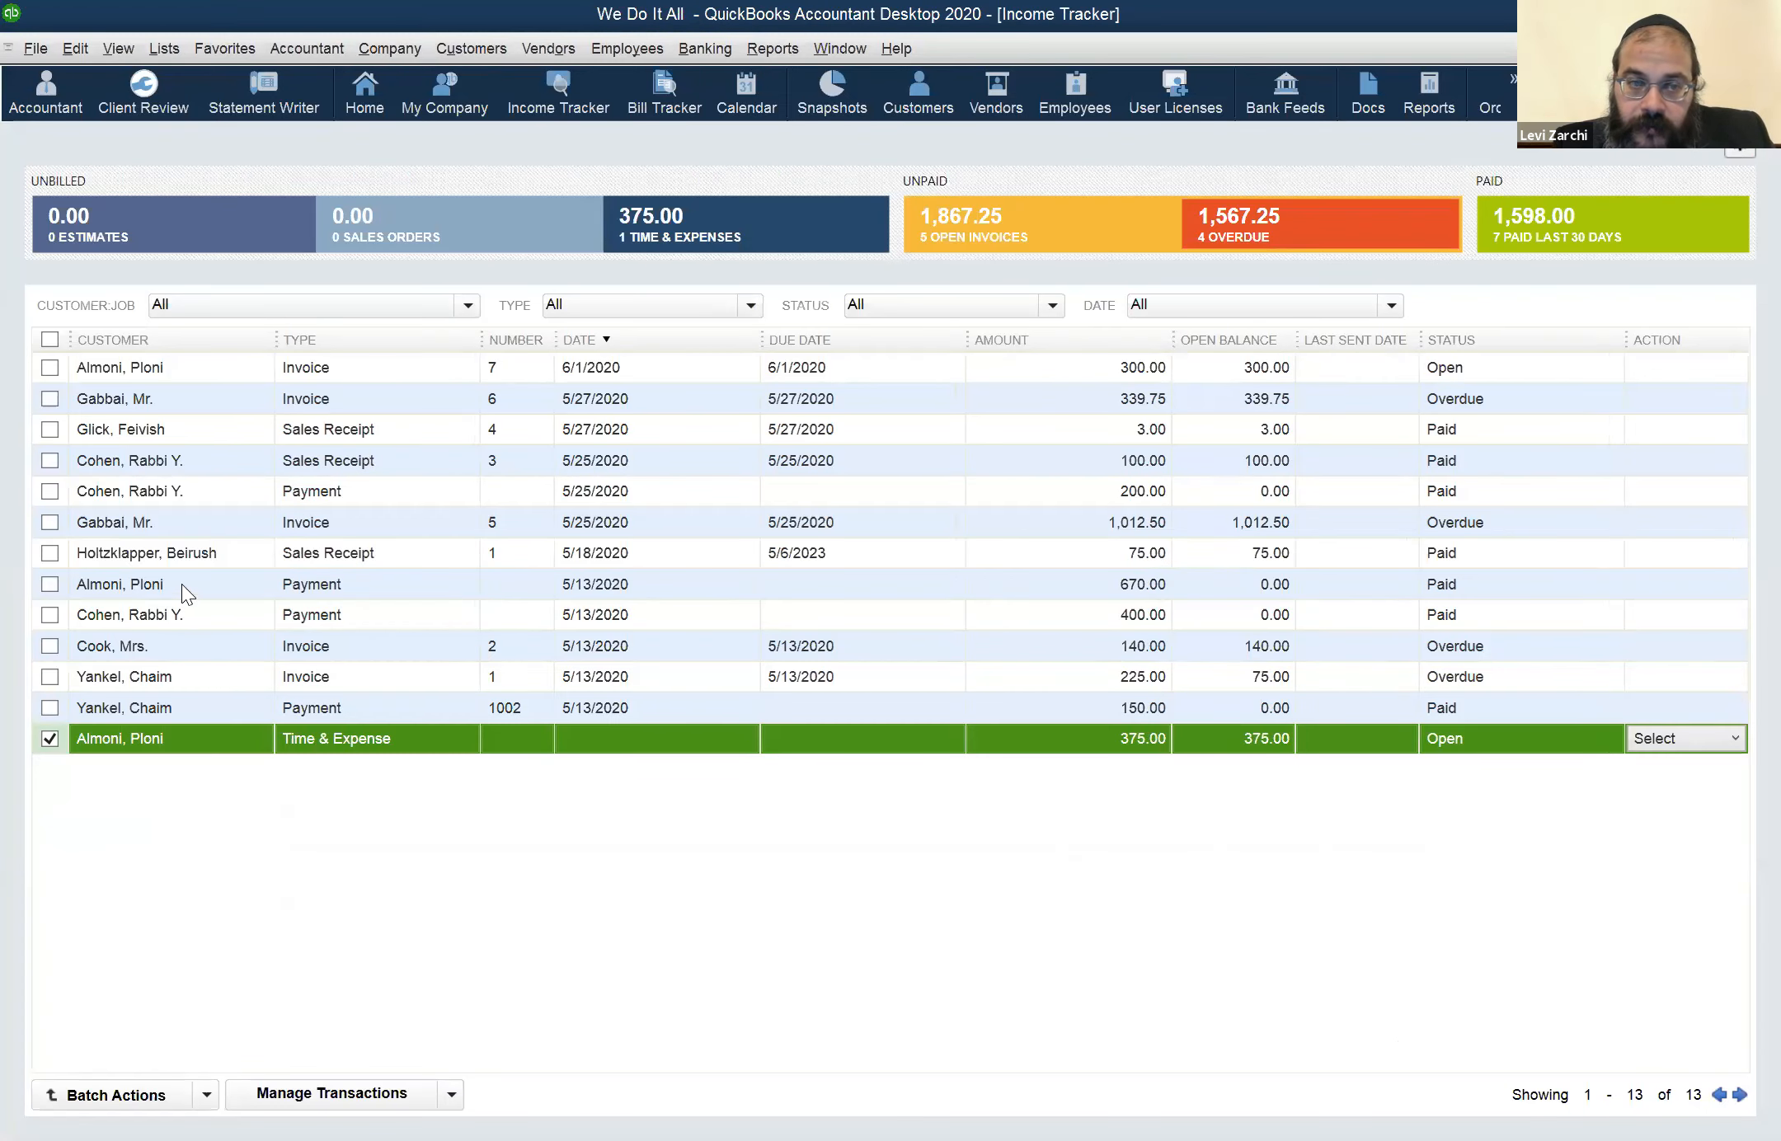
click(188, 555)
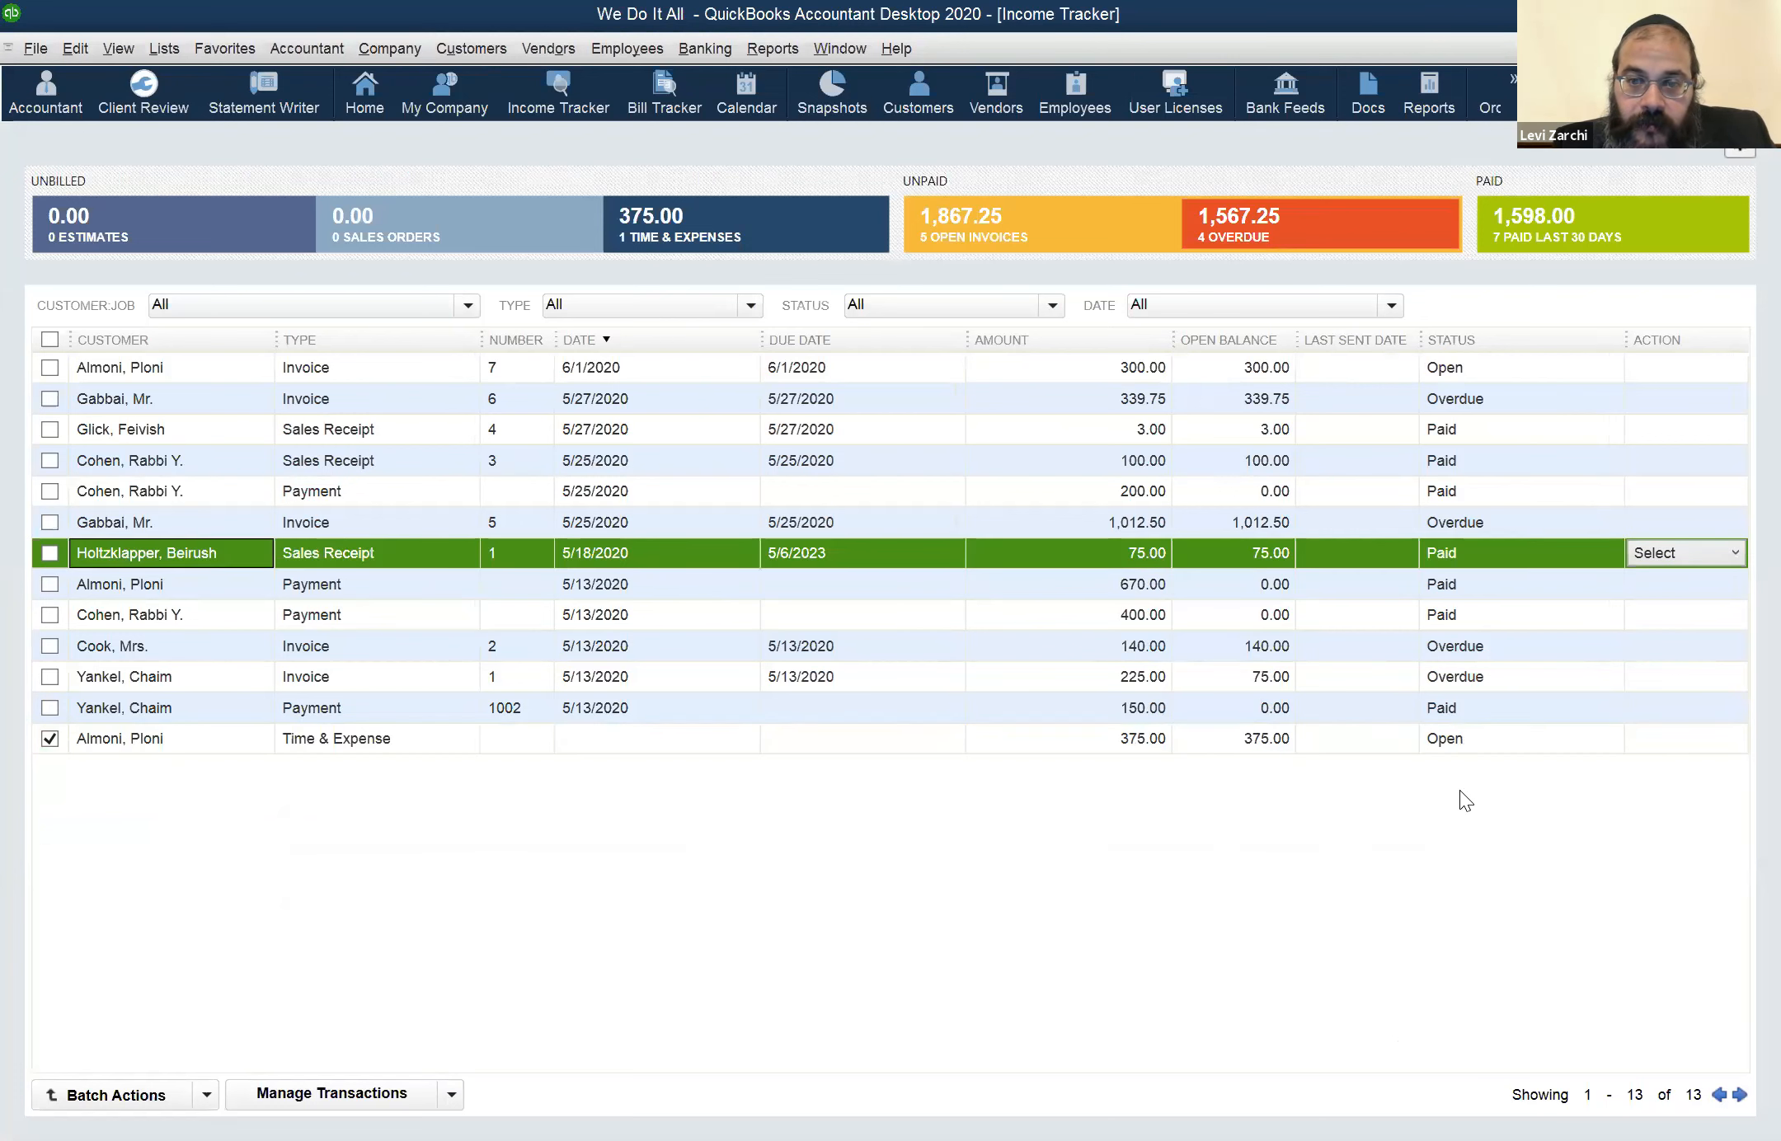
Try selecting the 05/24 to 05/27 billable time entries of the open Time & Expense item for an invoice, and cancel the selection
click(1684, 726)
click(1711, 736)
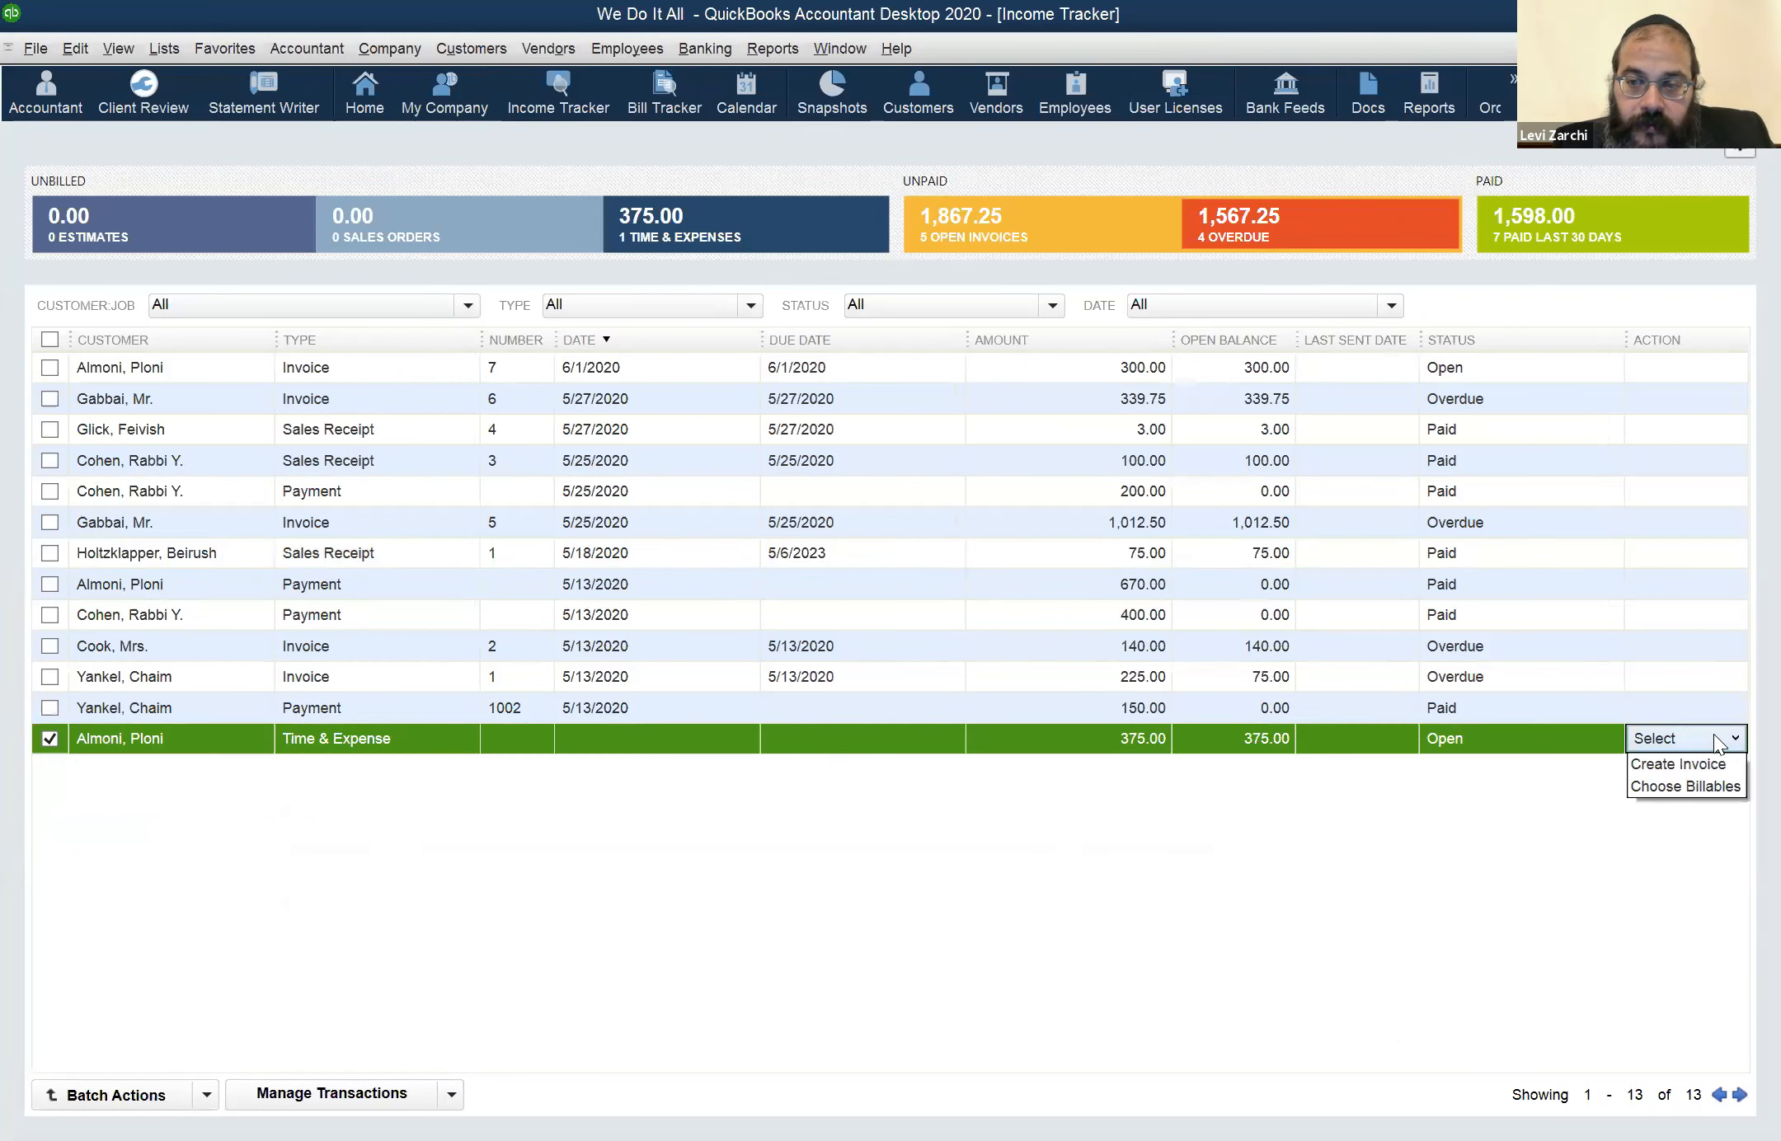
click(1704, 784)
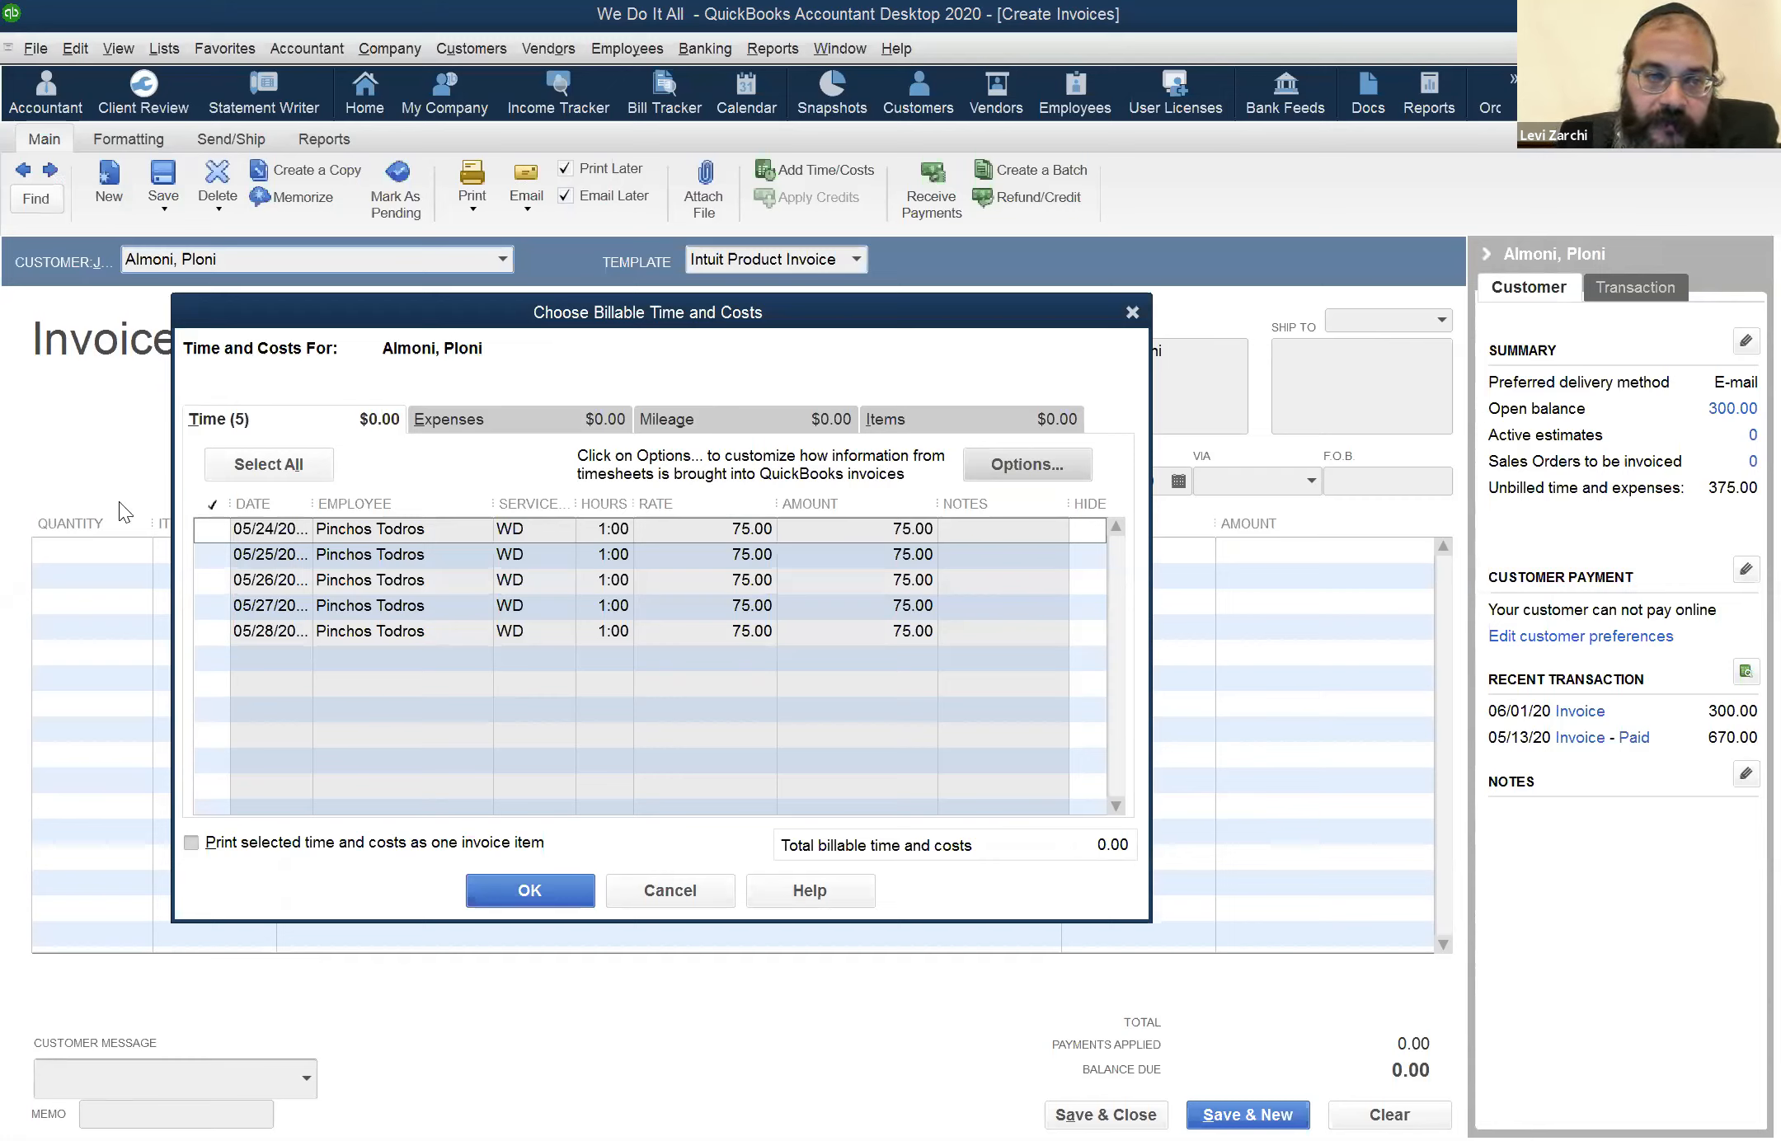
click(209, 532)
click(212, 556)
click(213, 582)
click(213, 607)
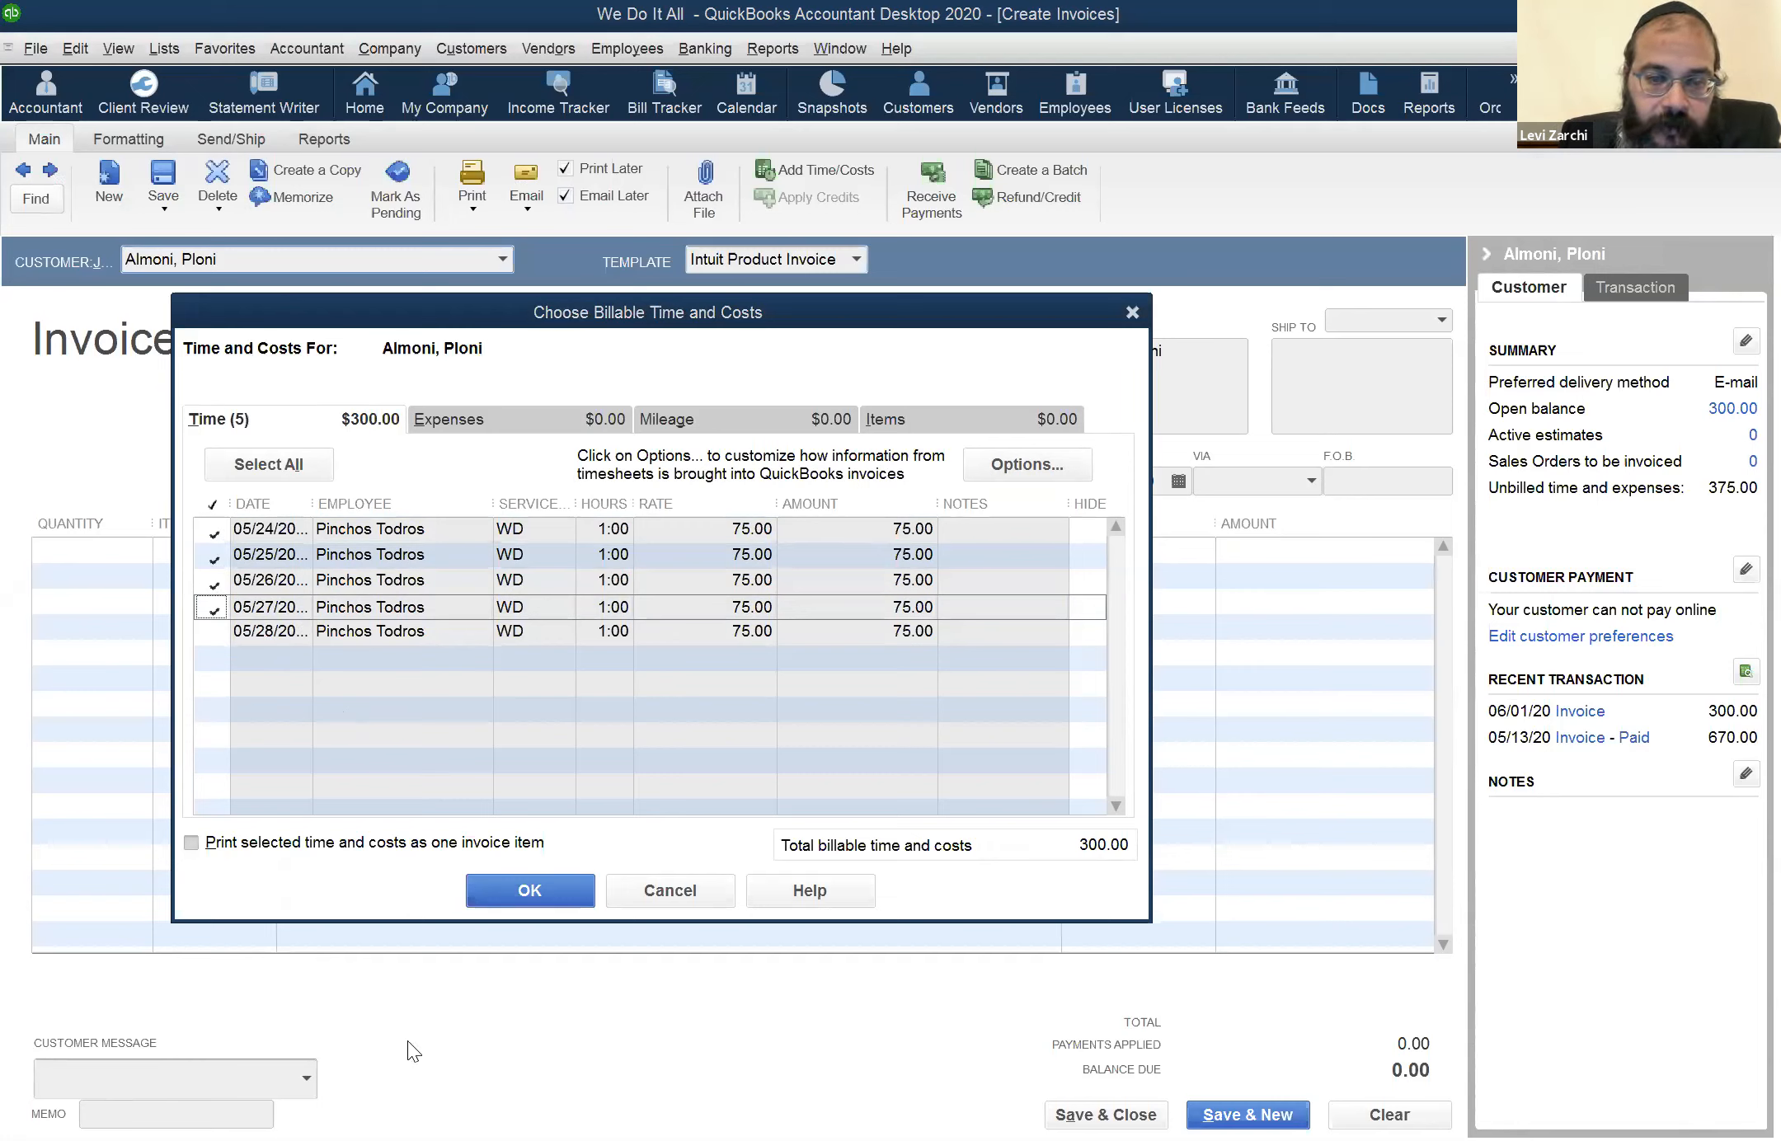
click(658, 894)
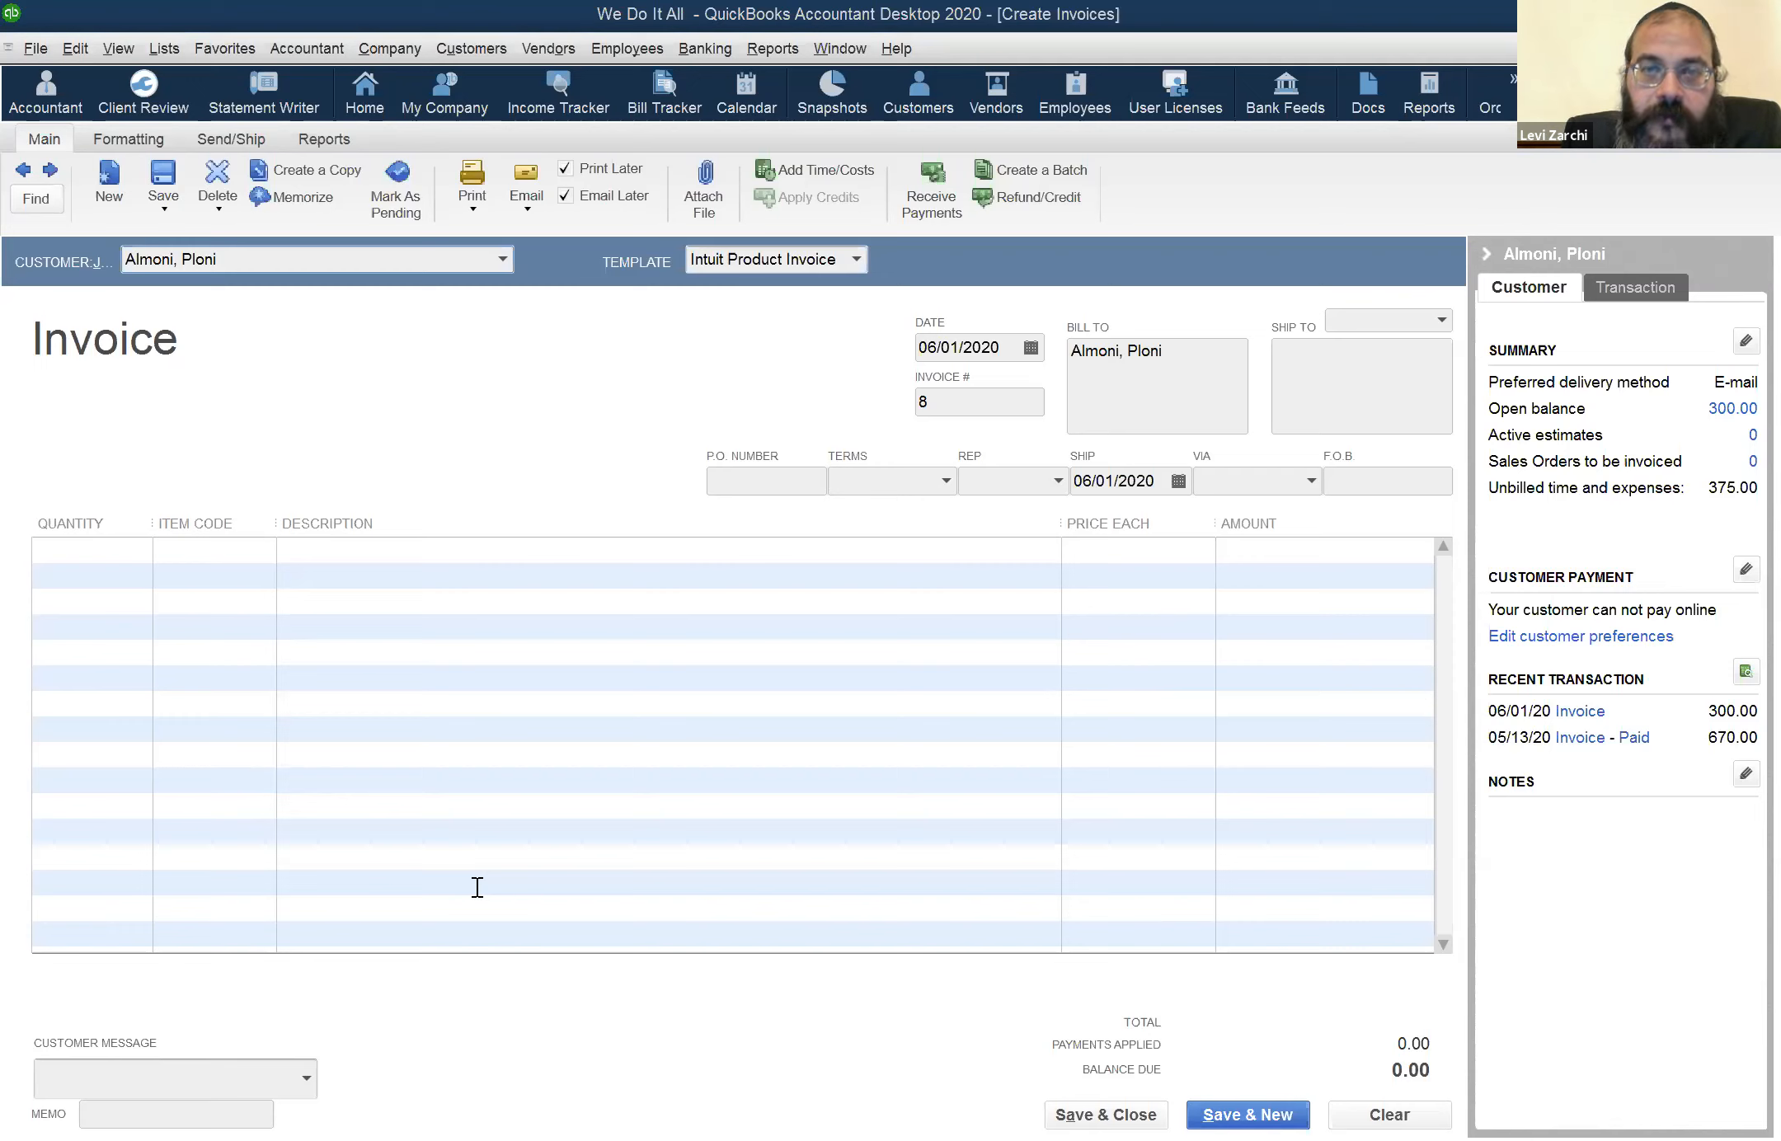
Review the transactions behind the Sales Income and Sales amounts in the Profit & Loss report
click(837, 51)
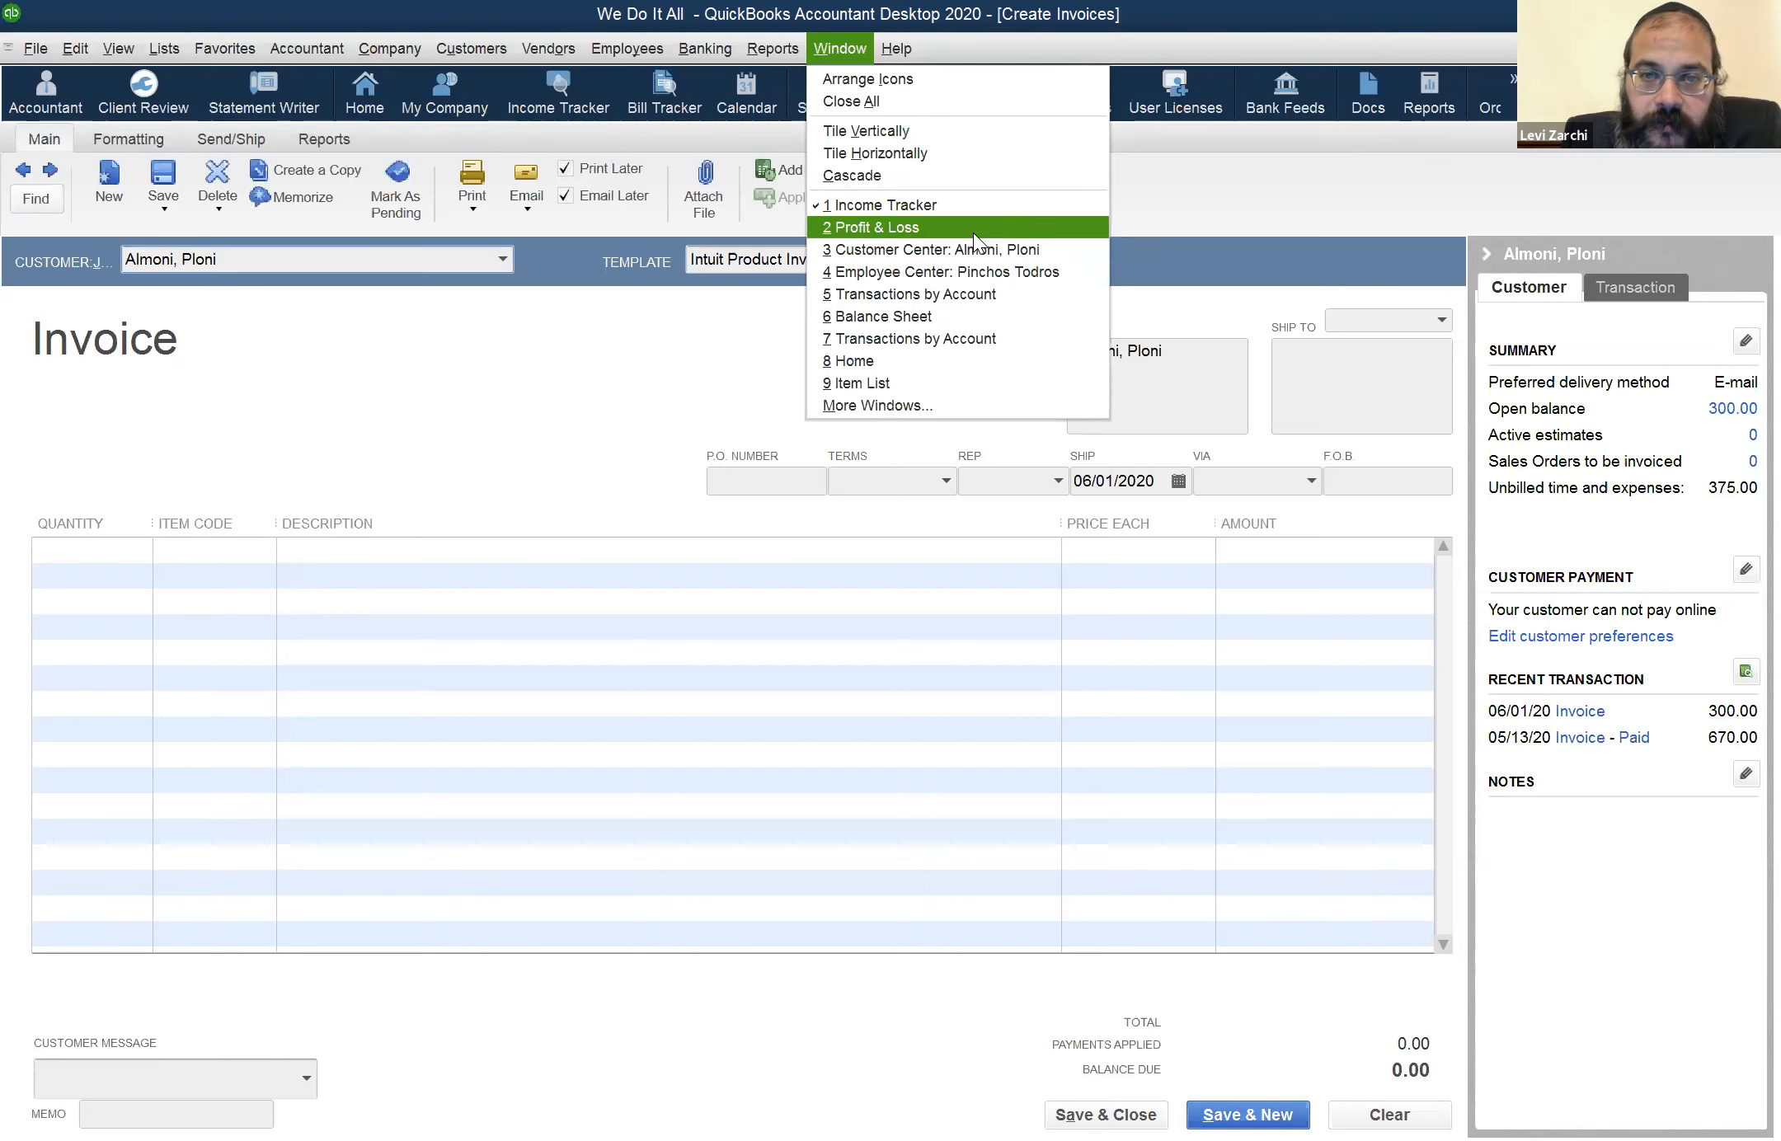
click(973, 232)
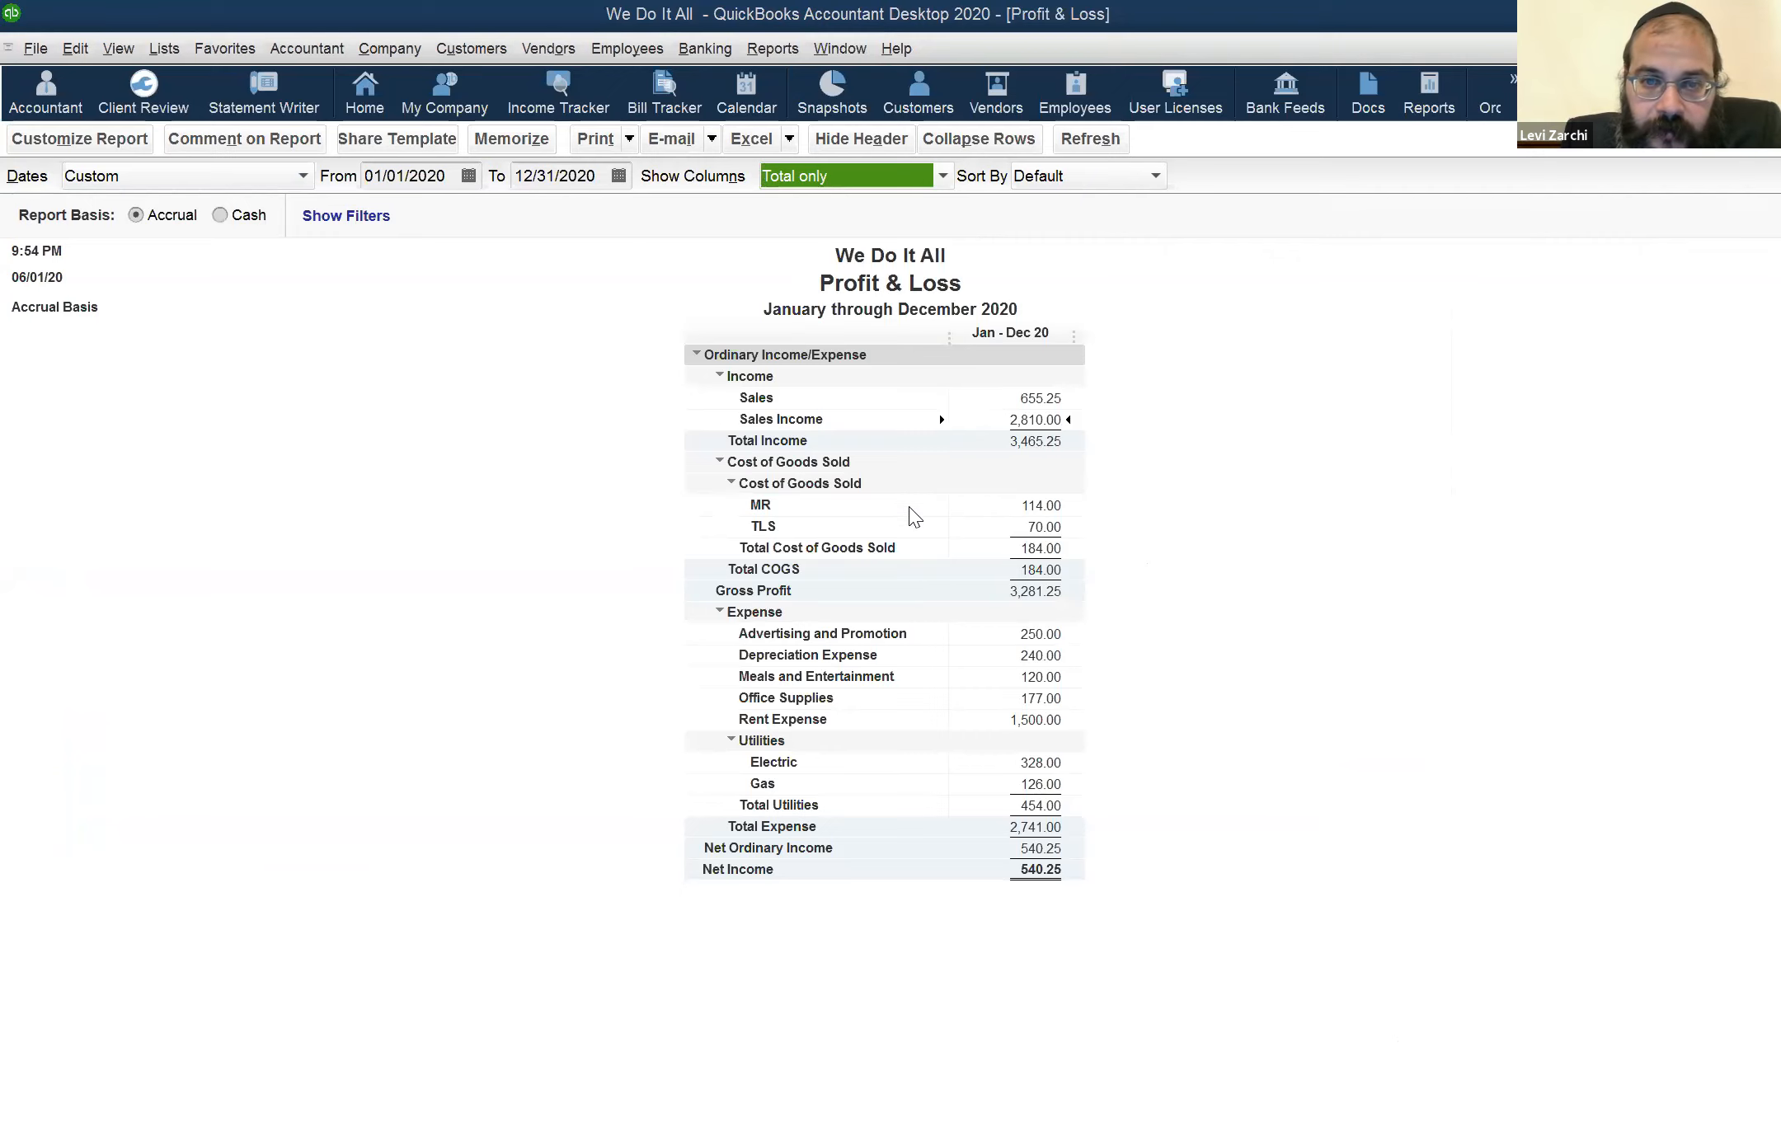
double_click(1055, 418)
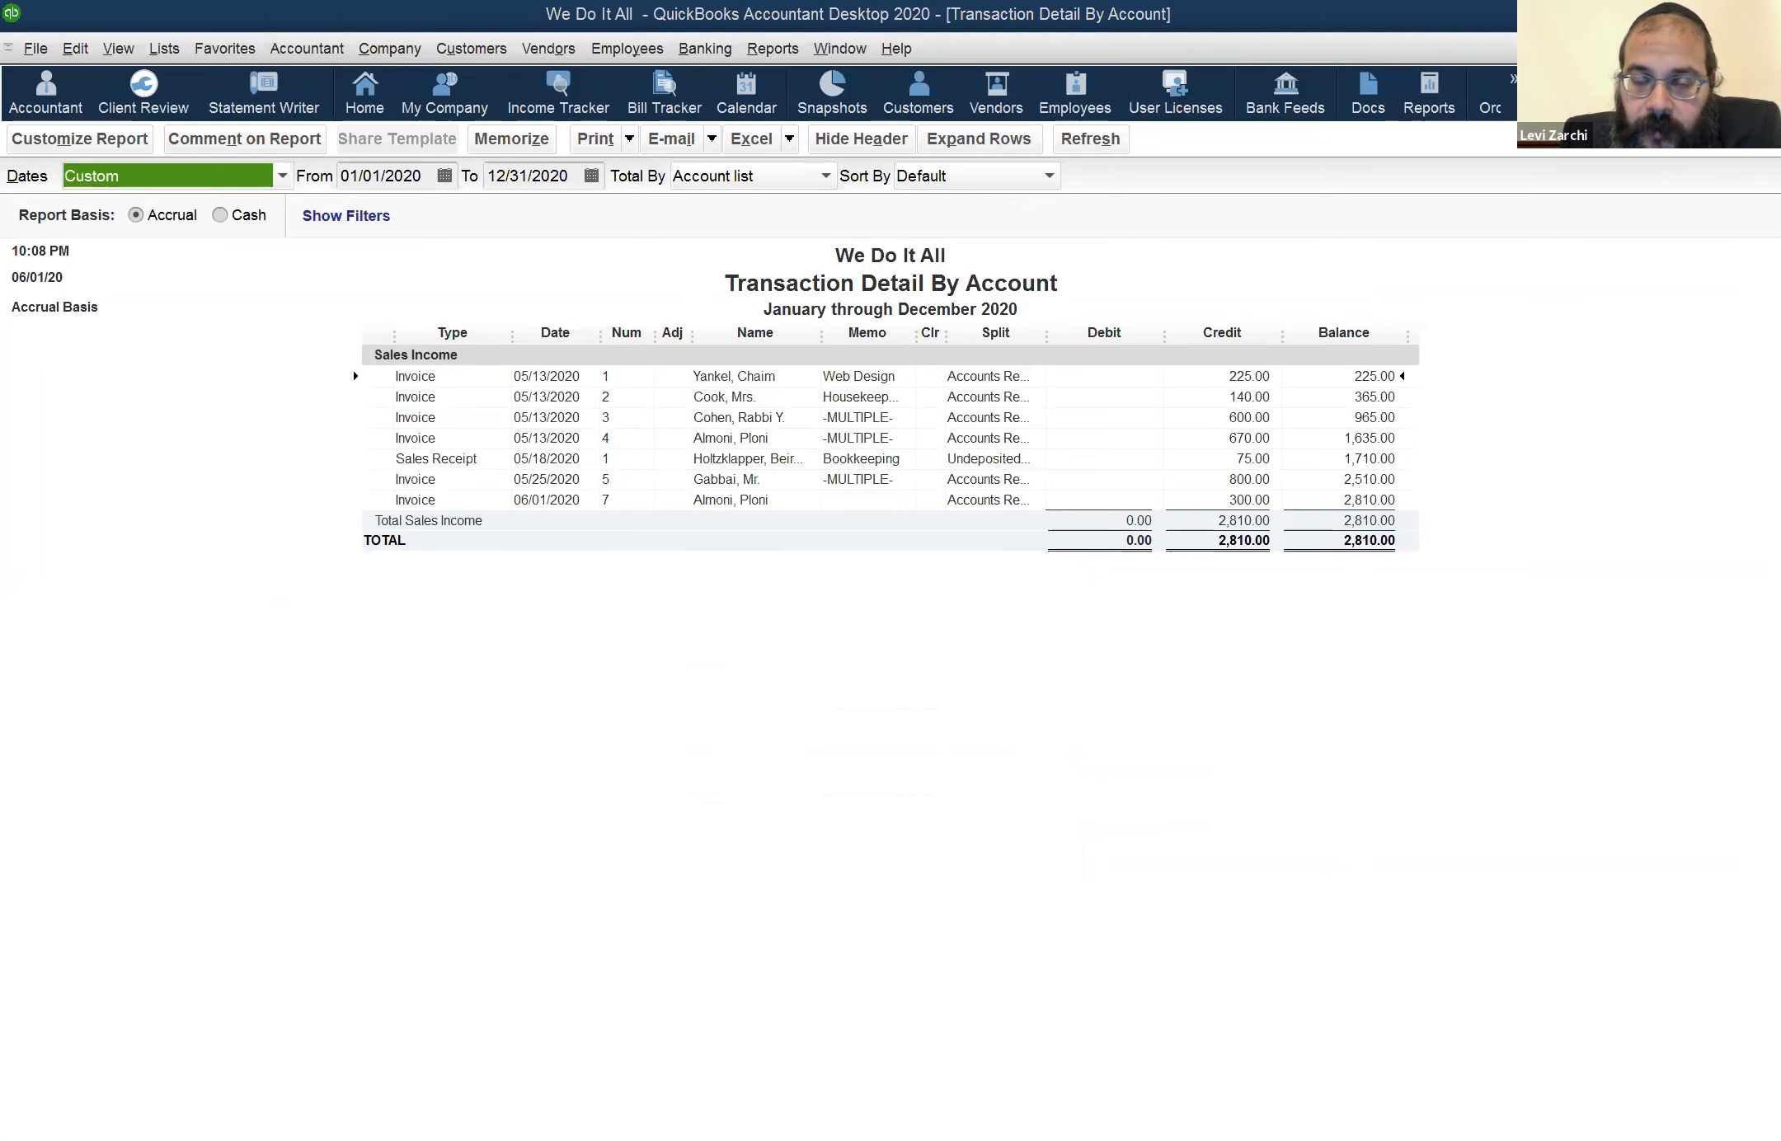
key(Escape)
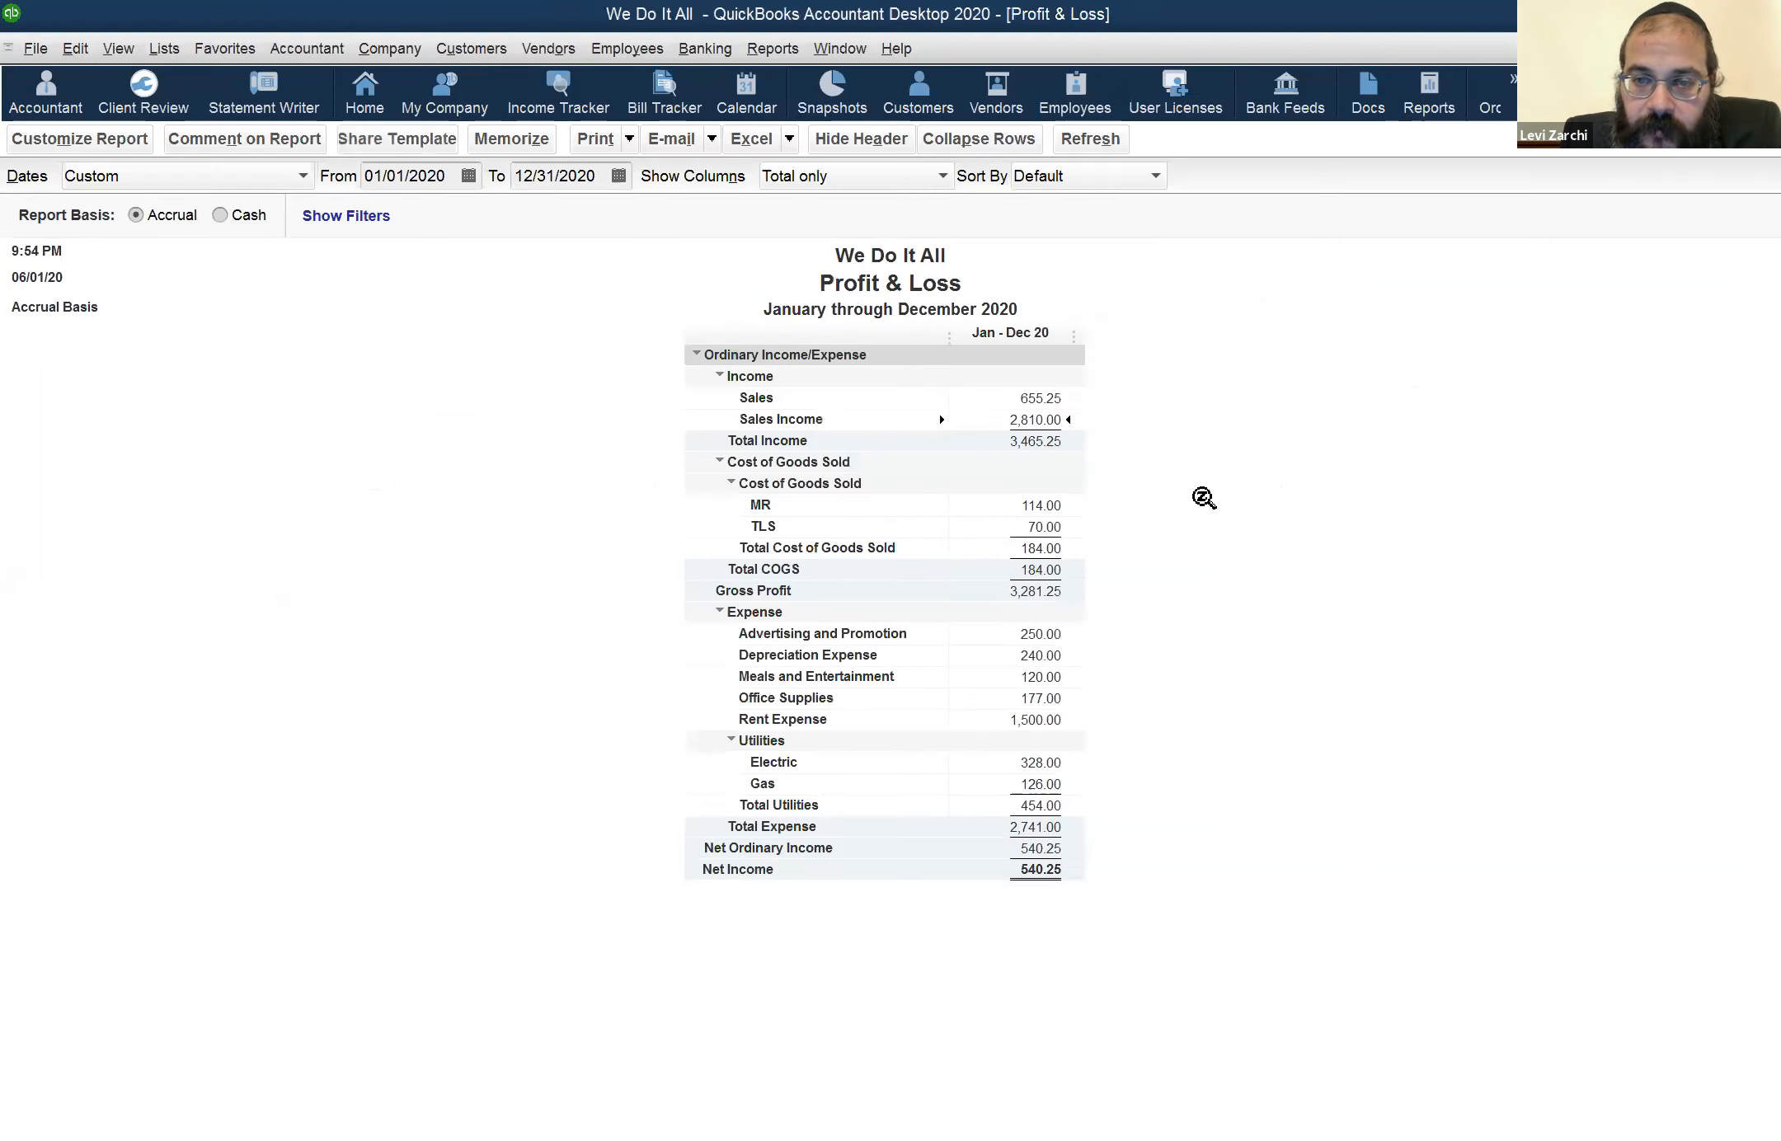
double_click(1044, 397)
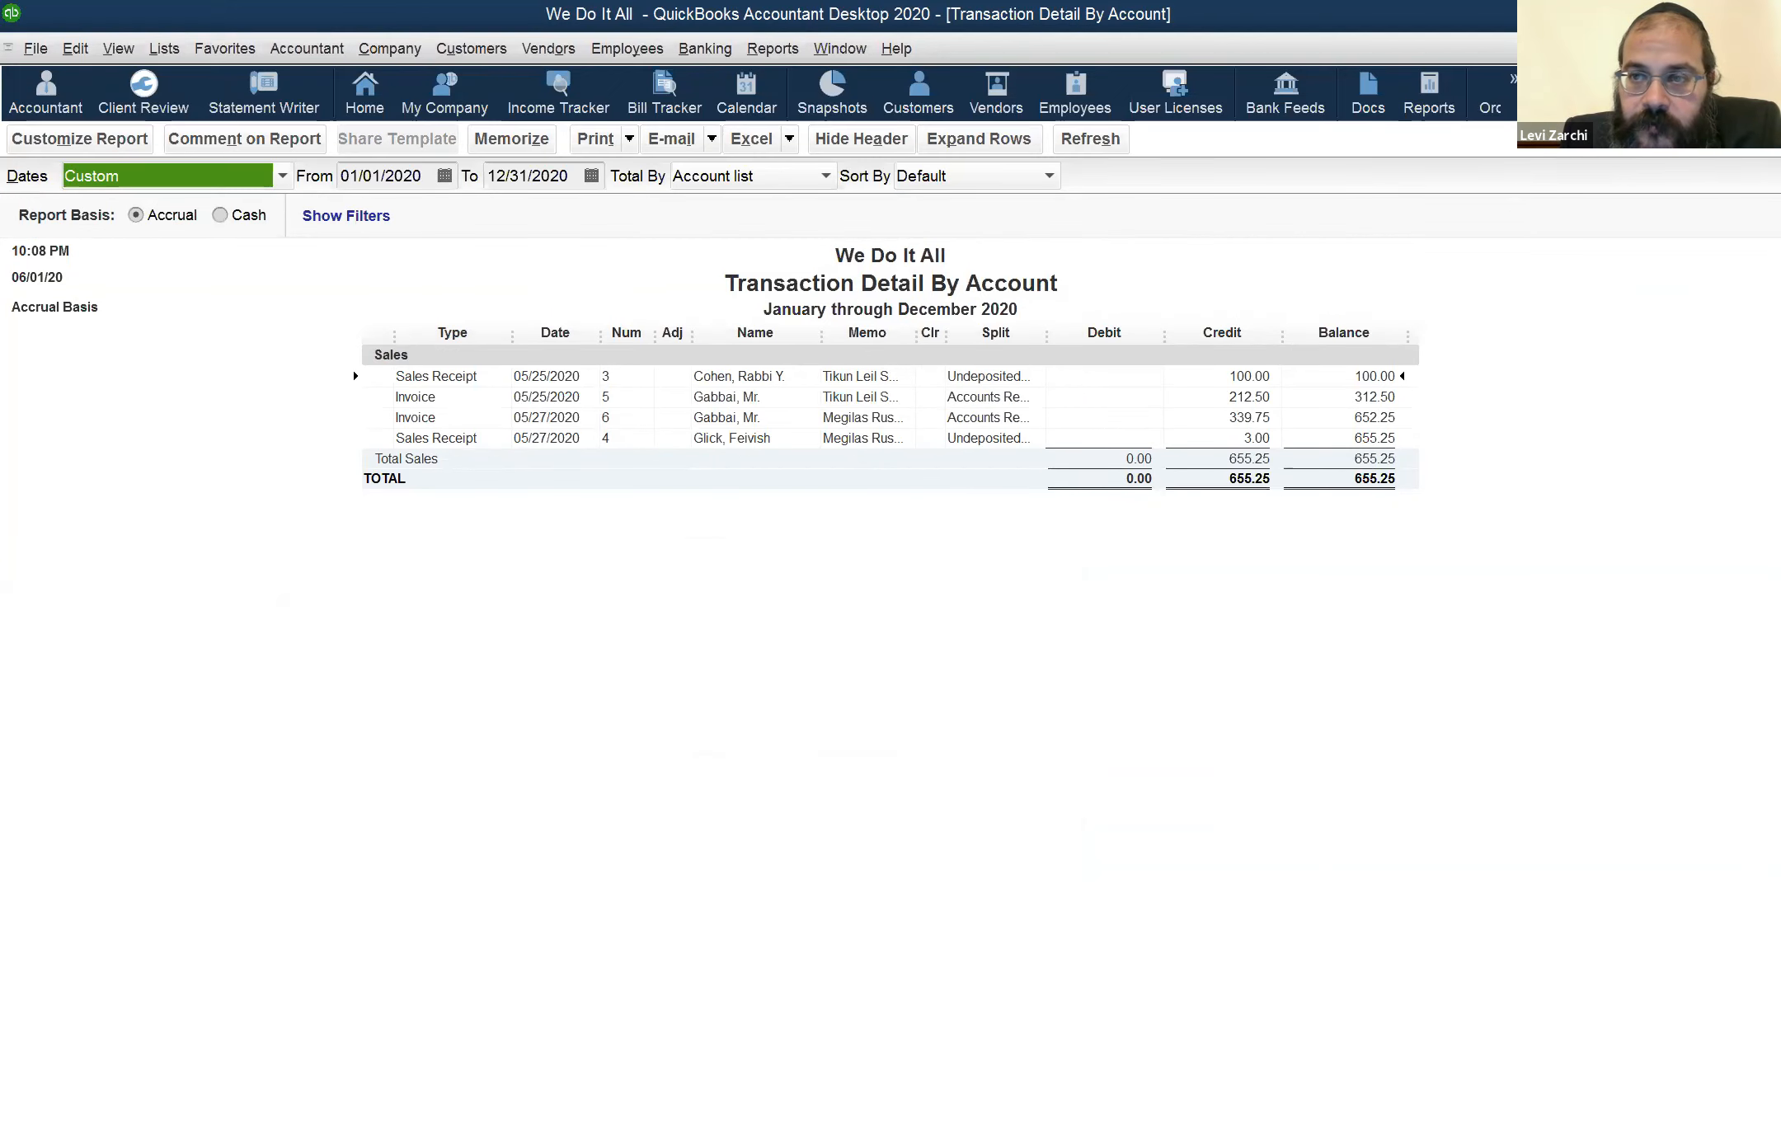
key(Escape)
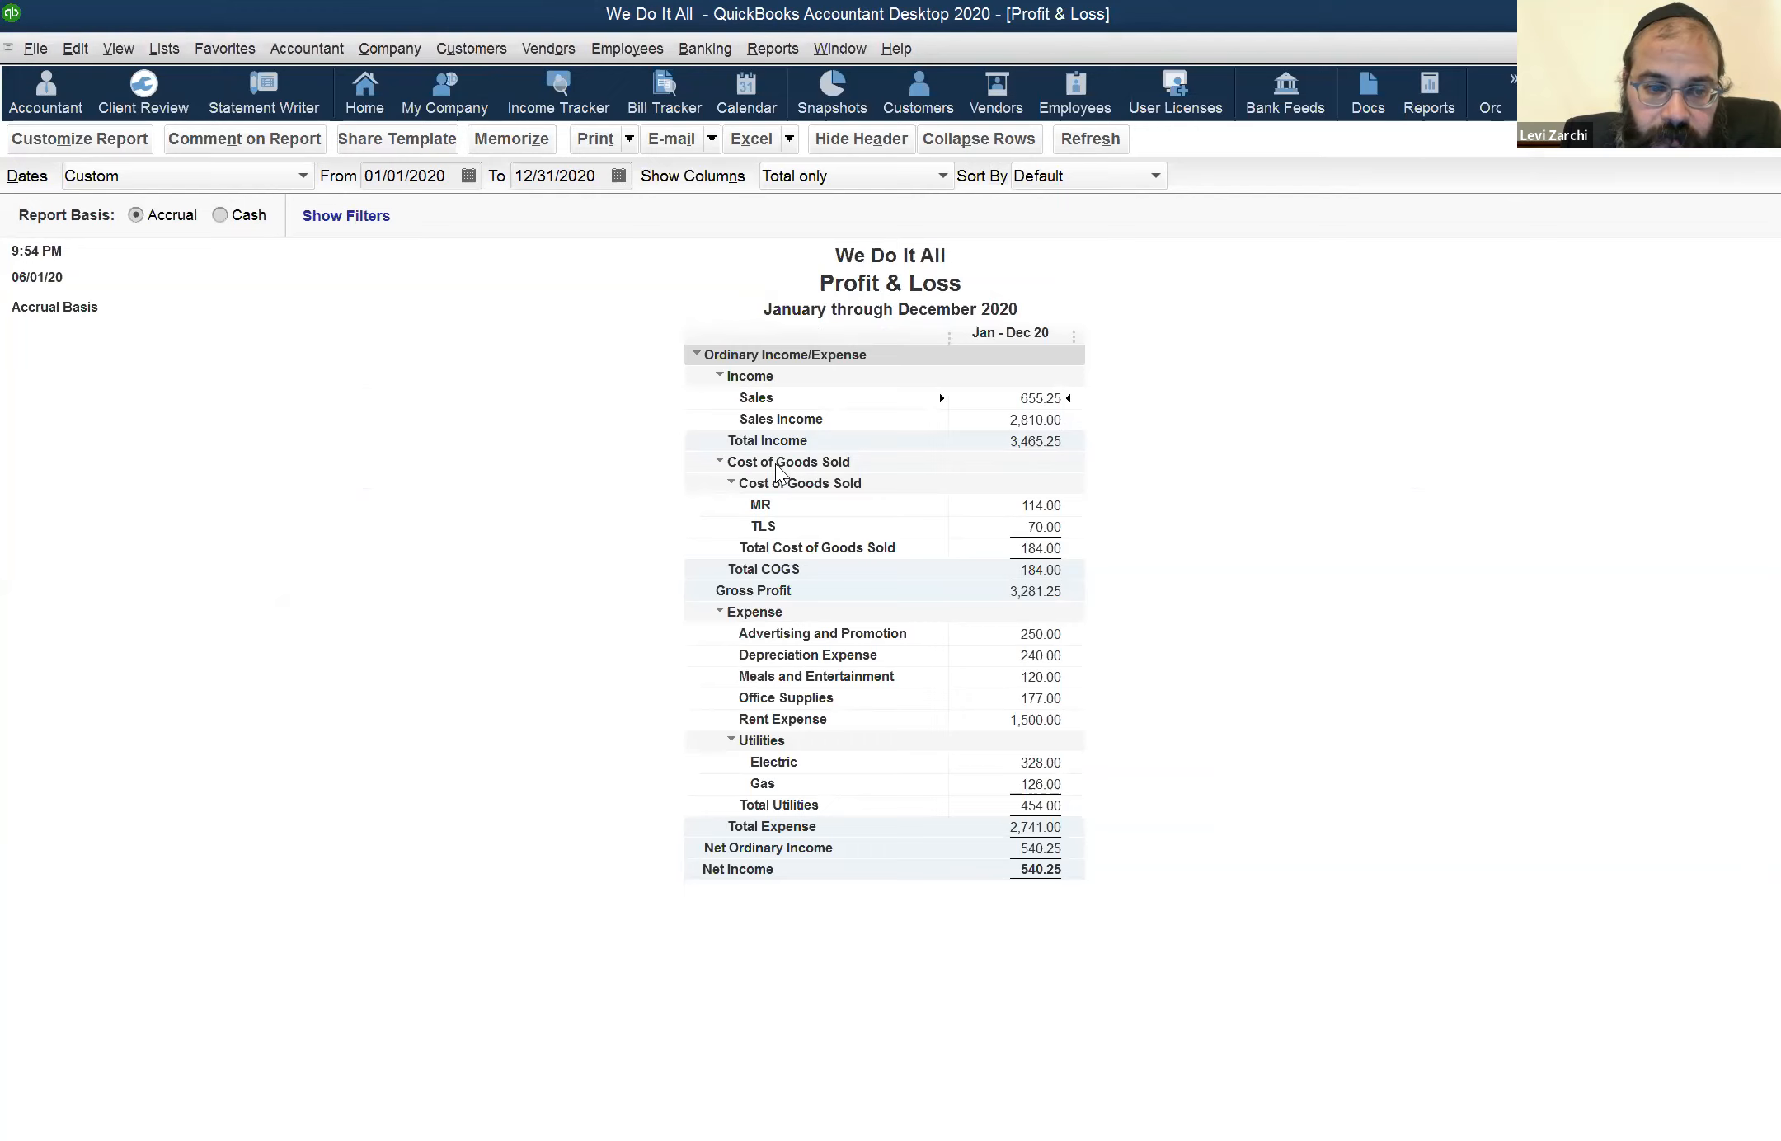
double_click(1037, 394)
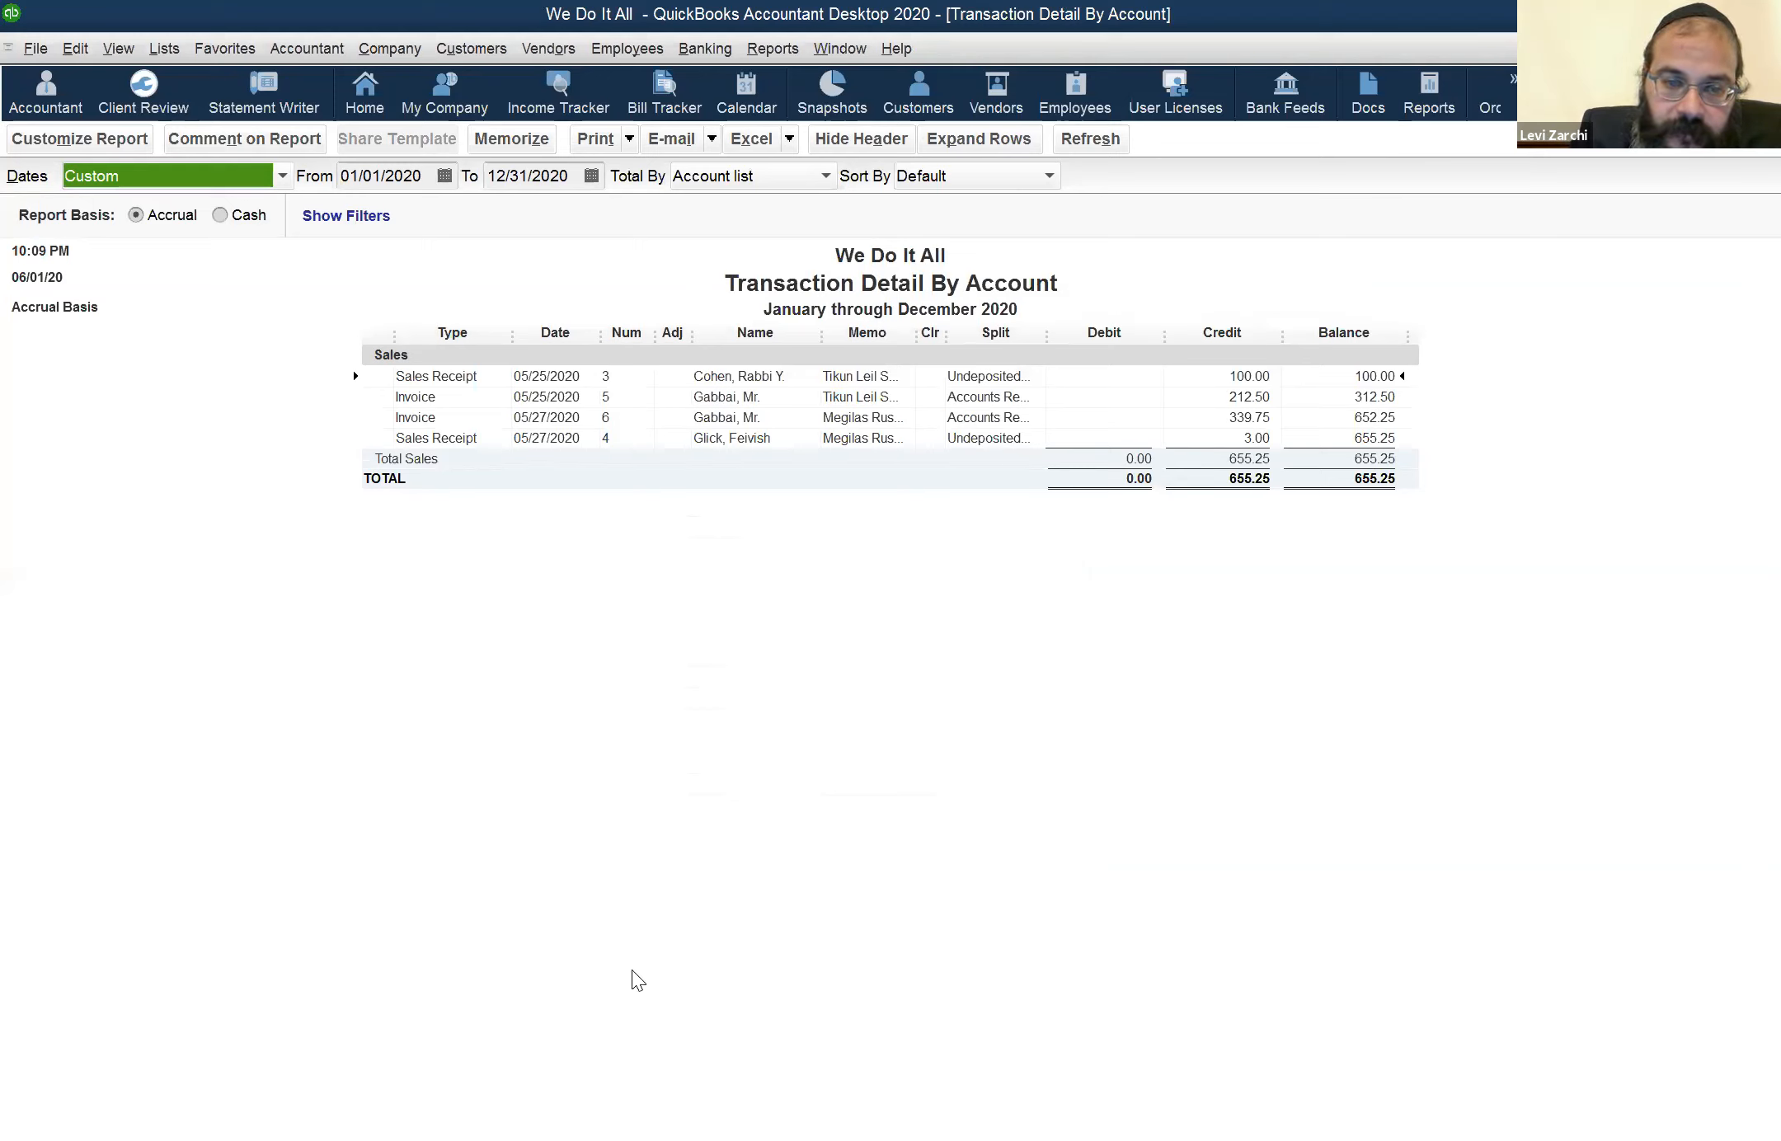
click(1010, 438)
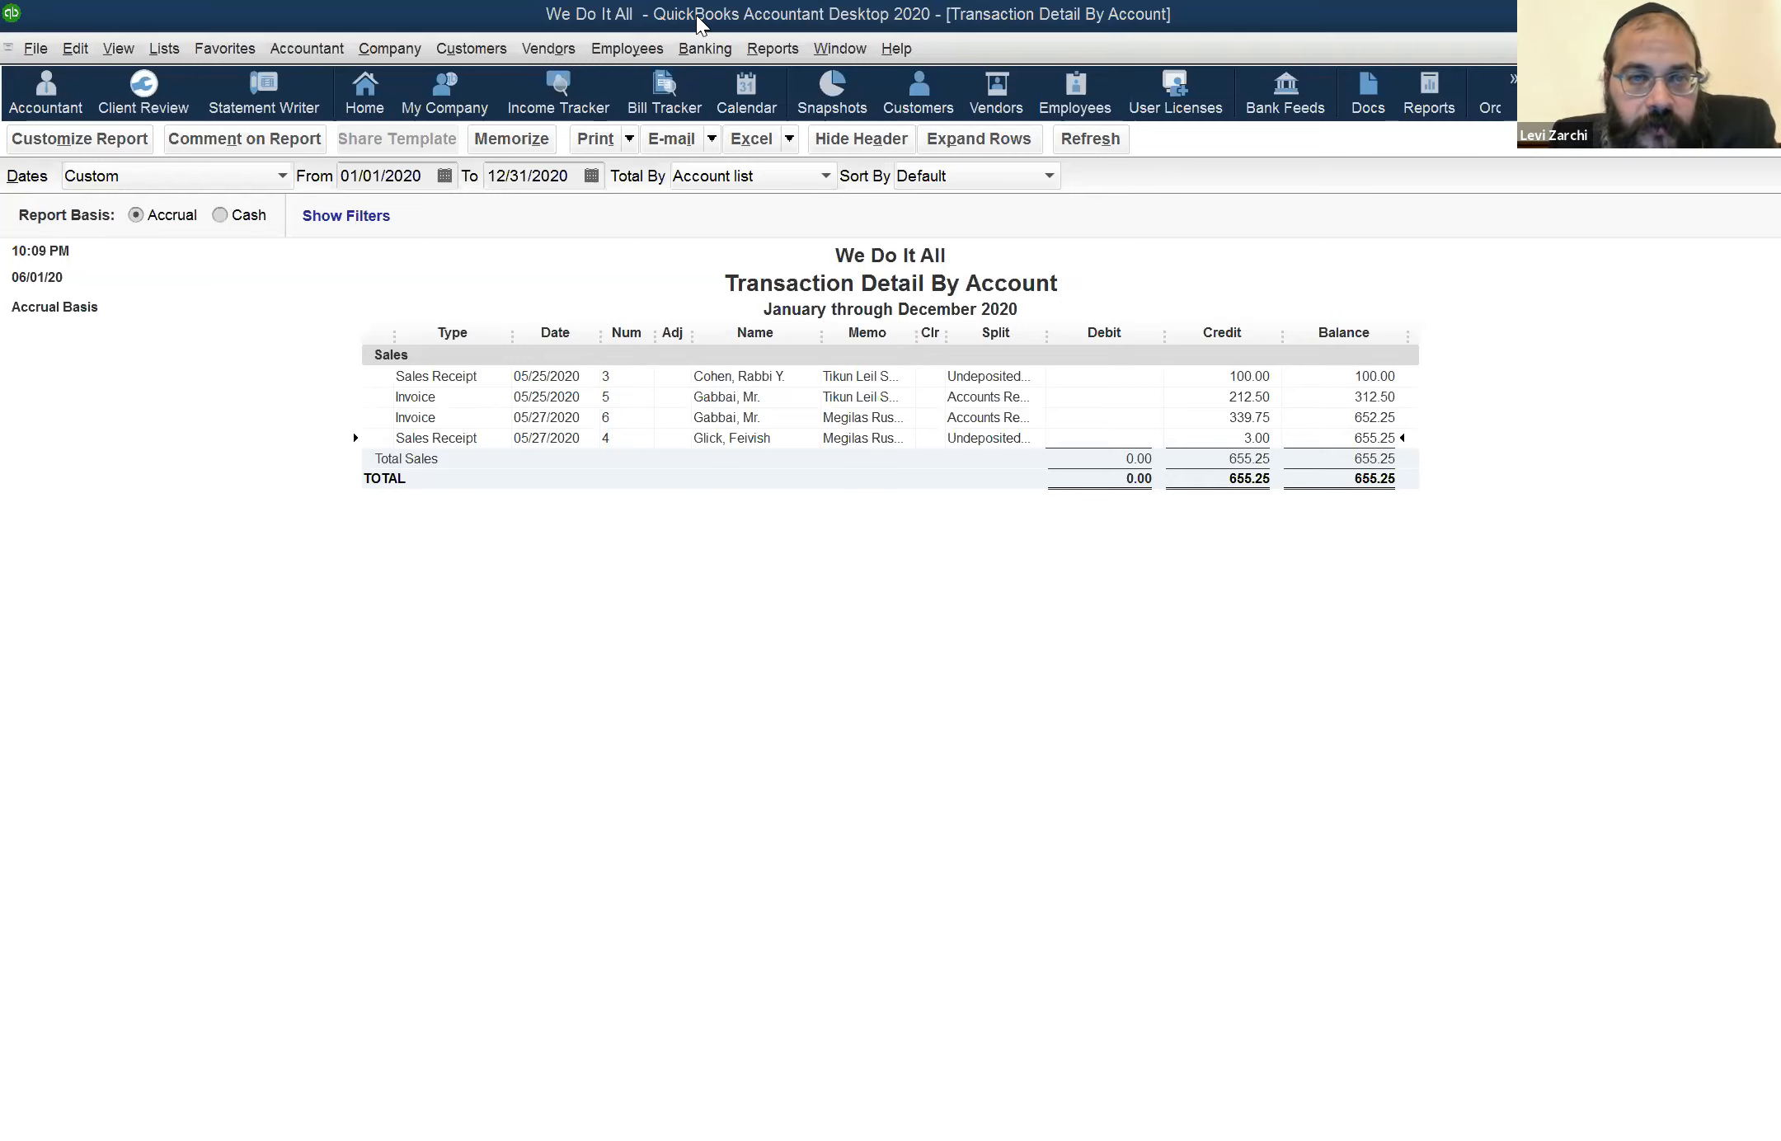
Open the employee's weekly timesheet for the week of May 18 to May 24
click(627, 50)
mouse_move(658, 109)
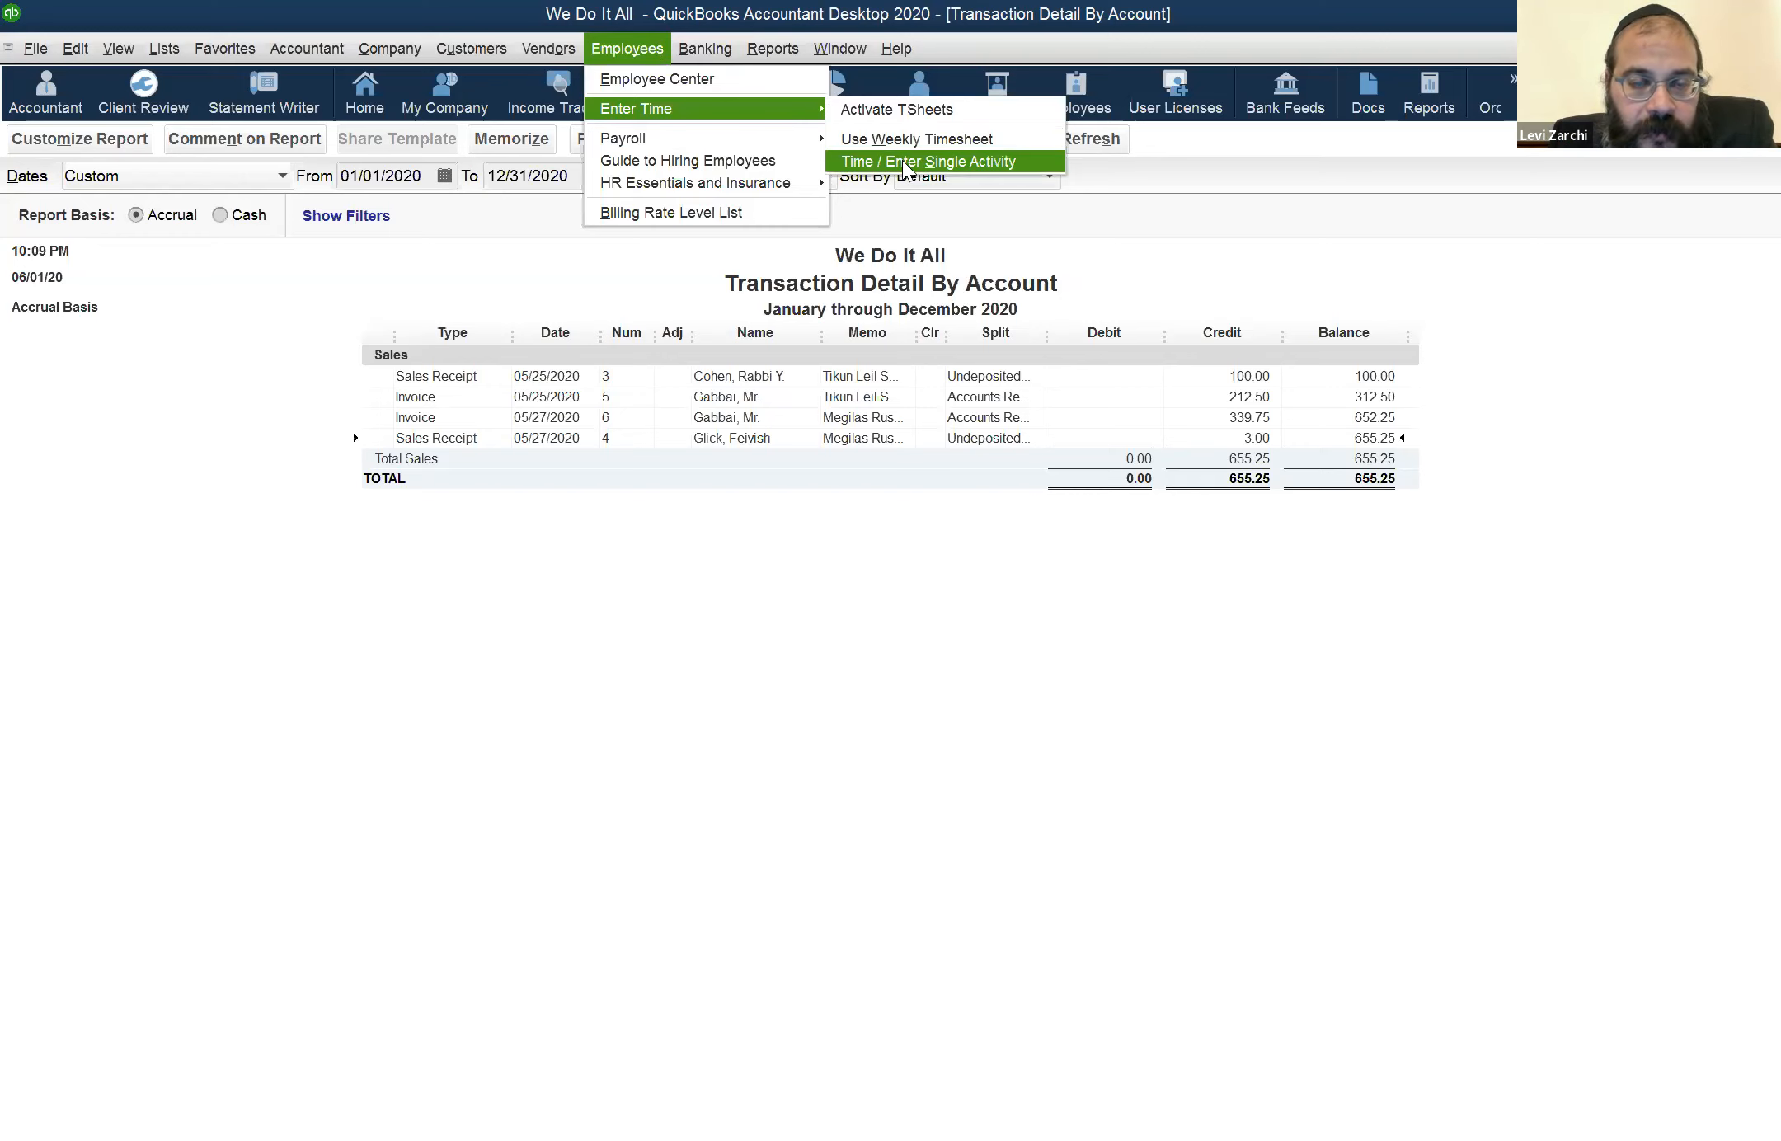
click(914, 138)
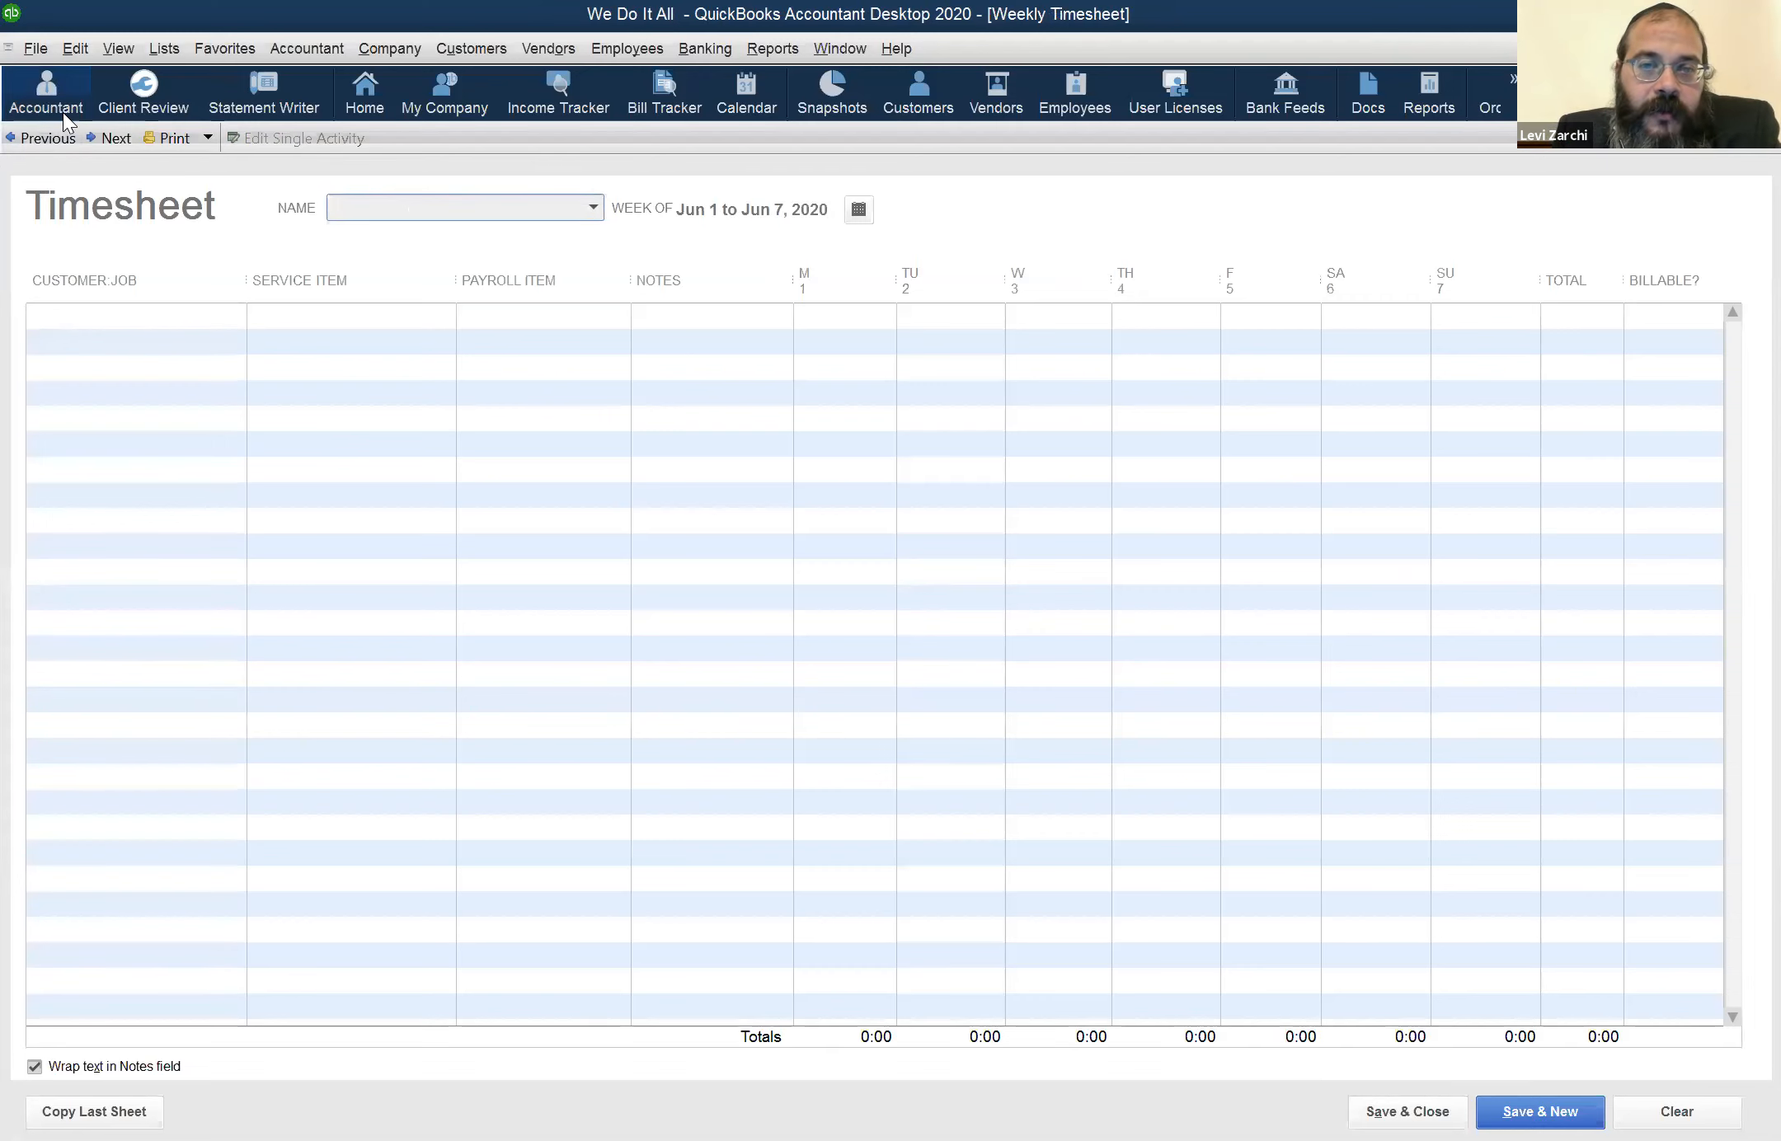
click(63, 109)
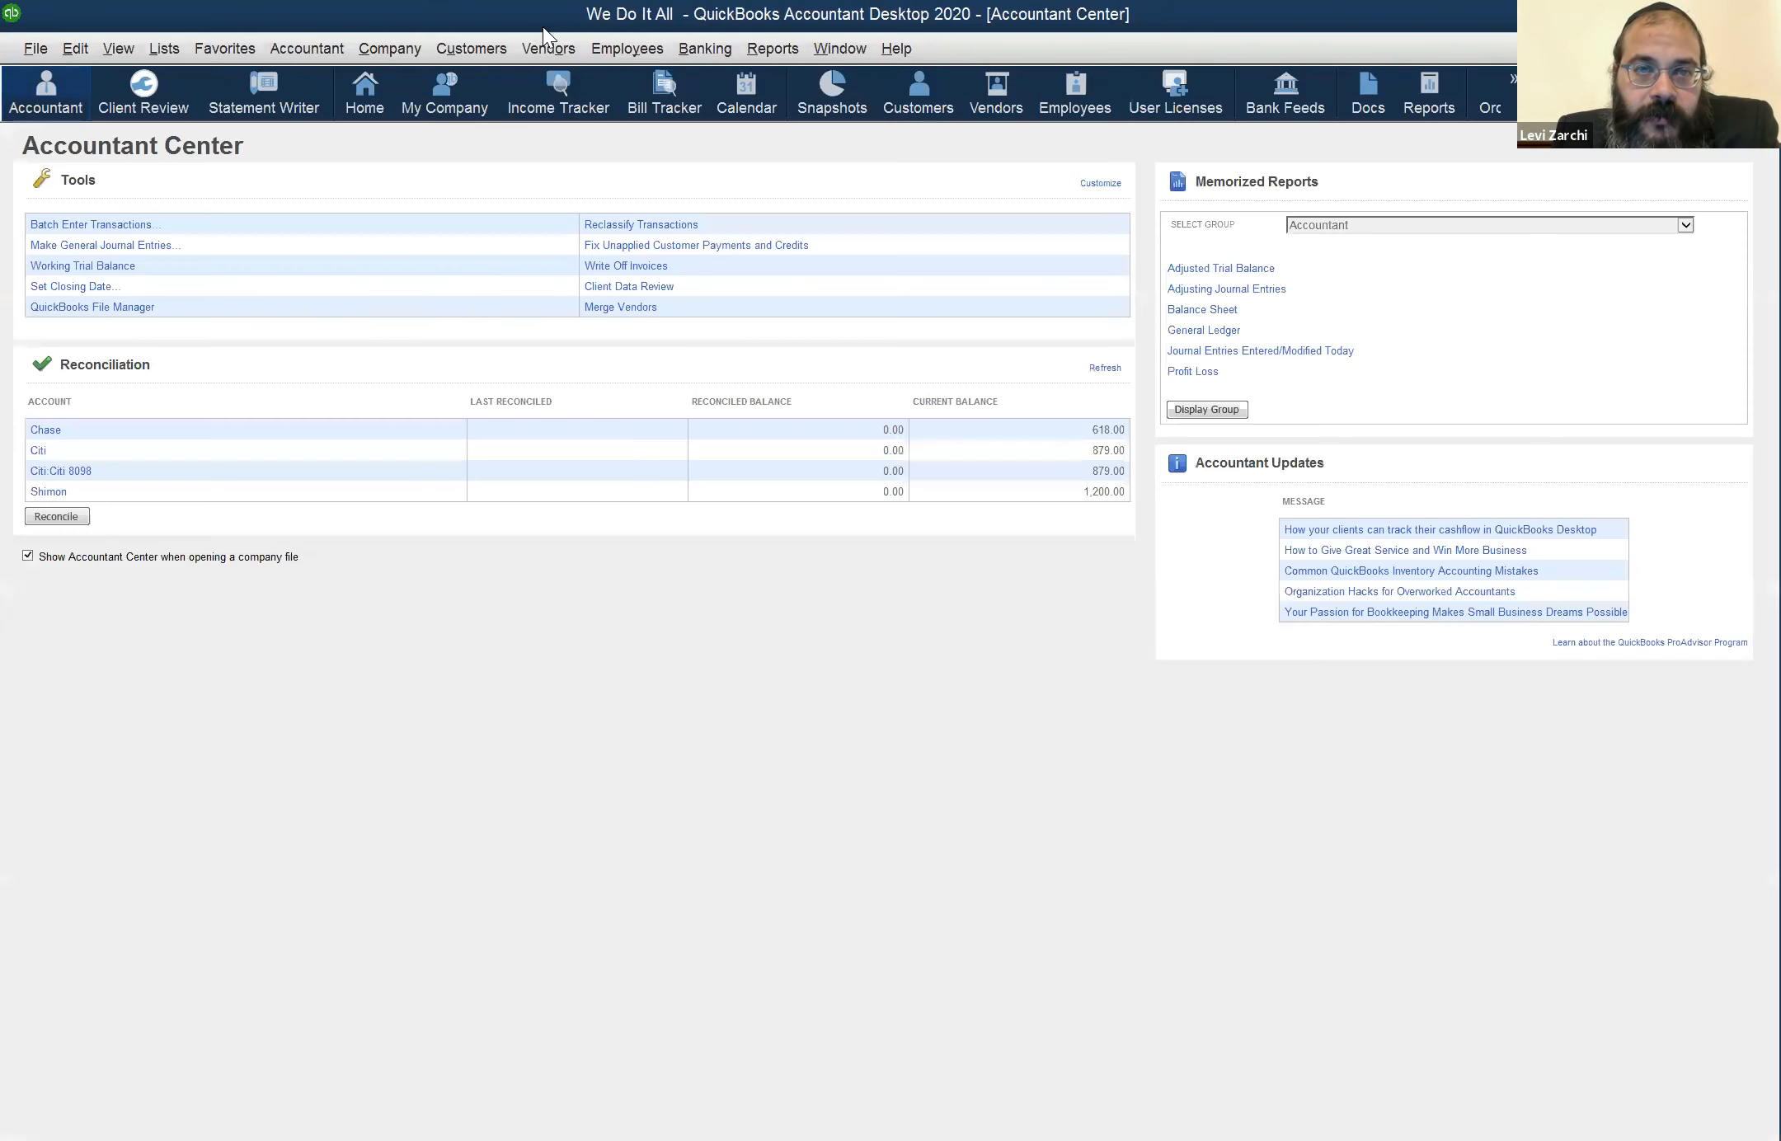
click(615, 50)
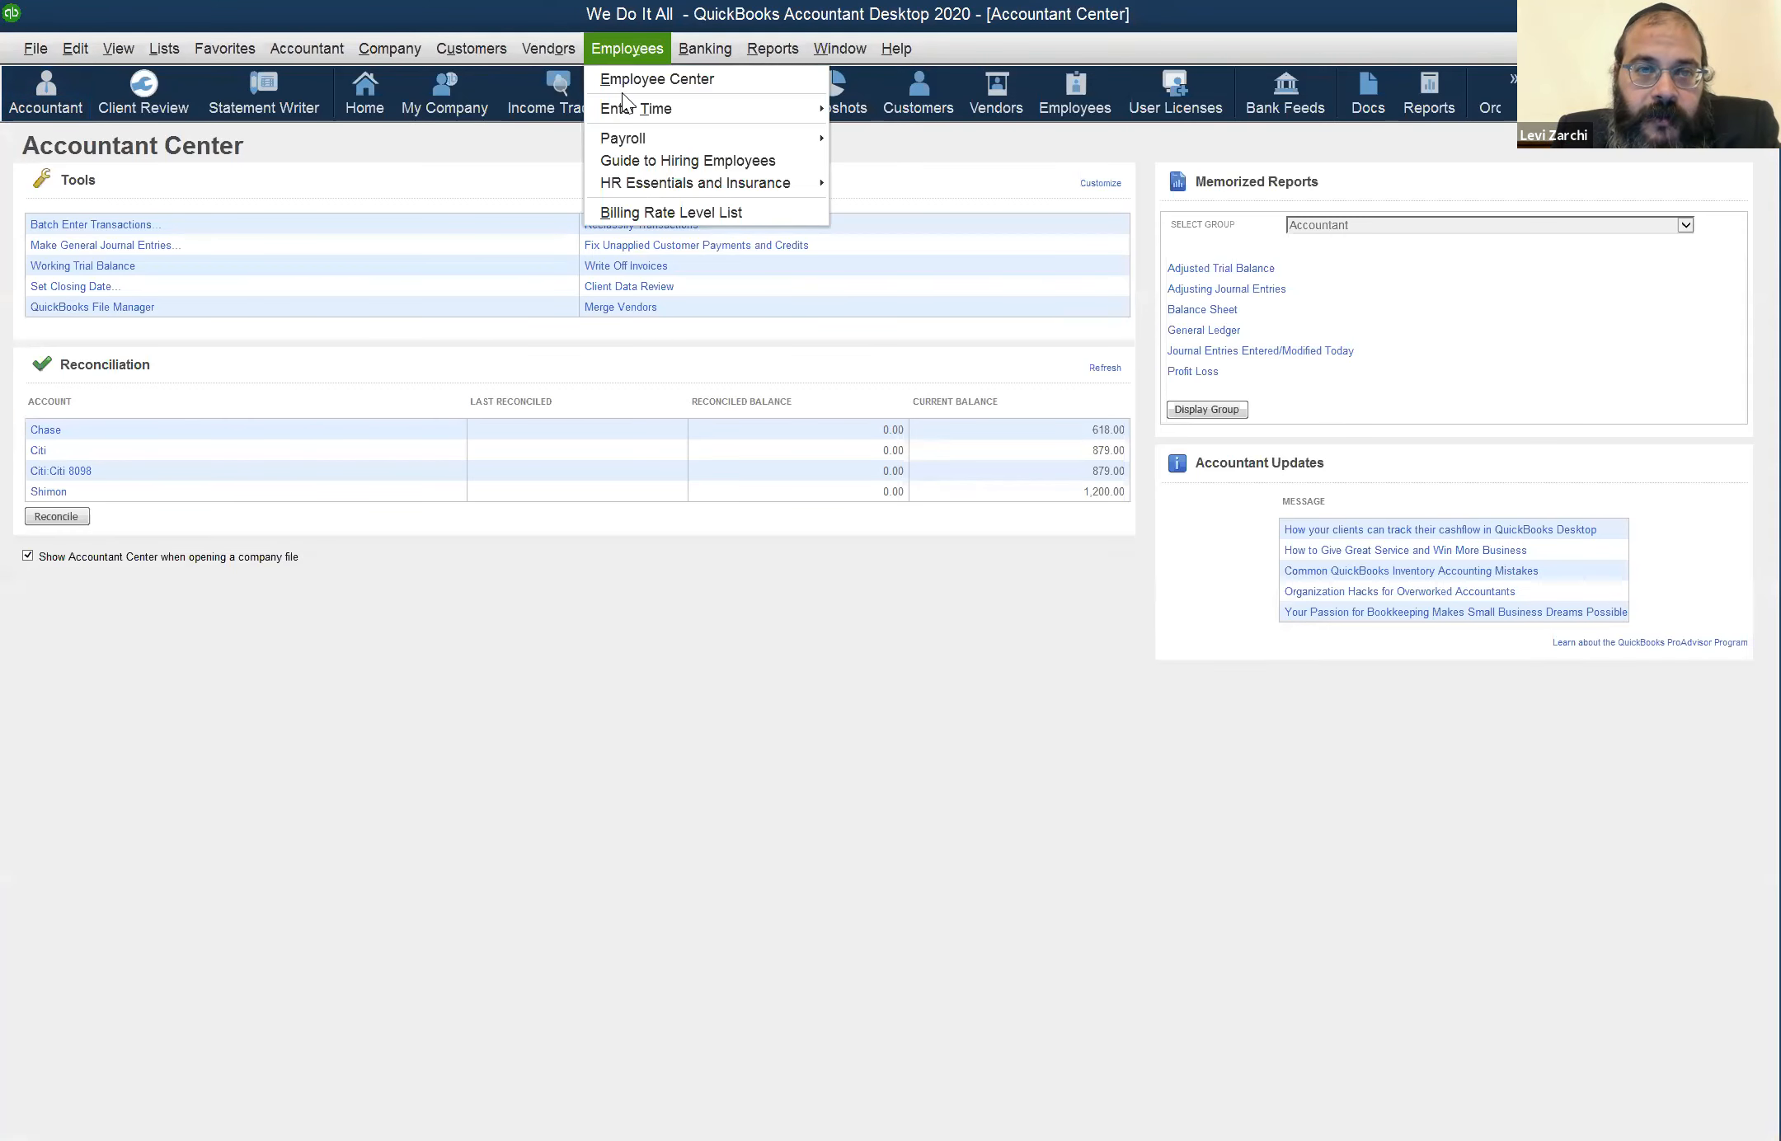
mouse_move(808, 108)
click(862, 140)
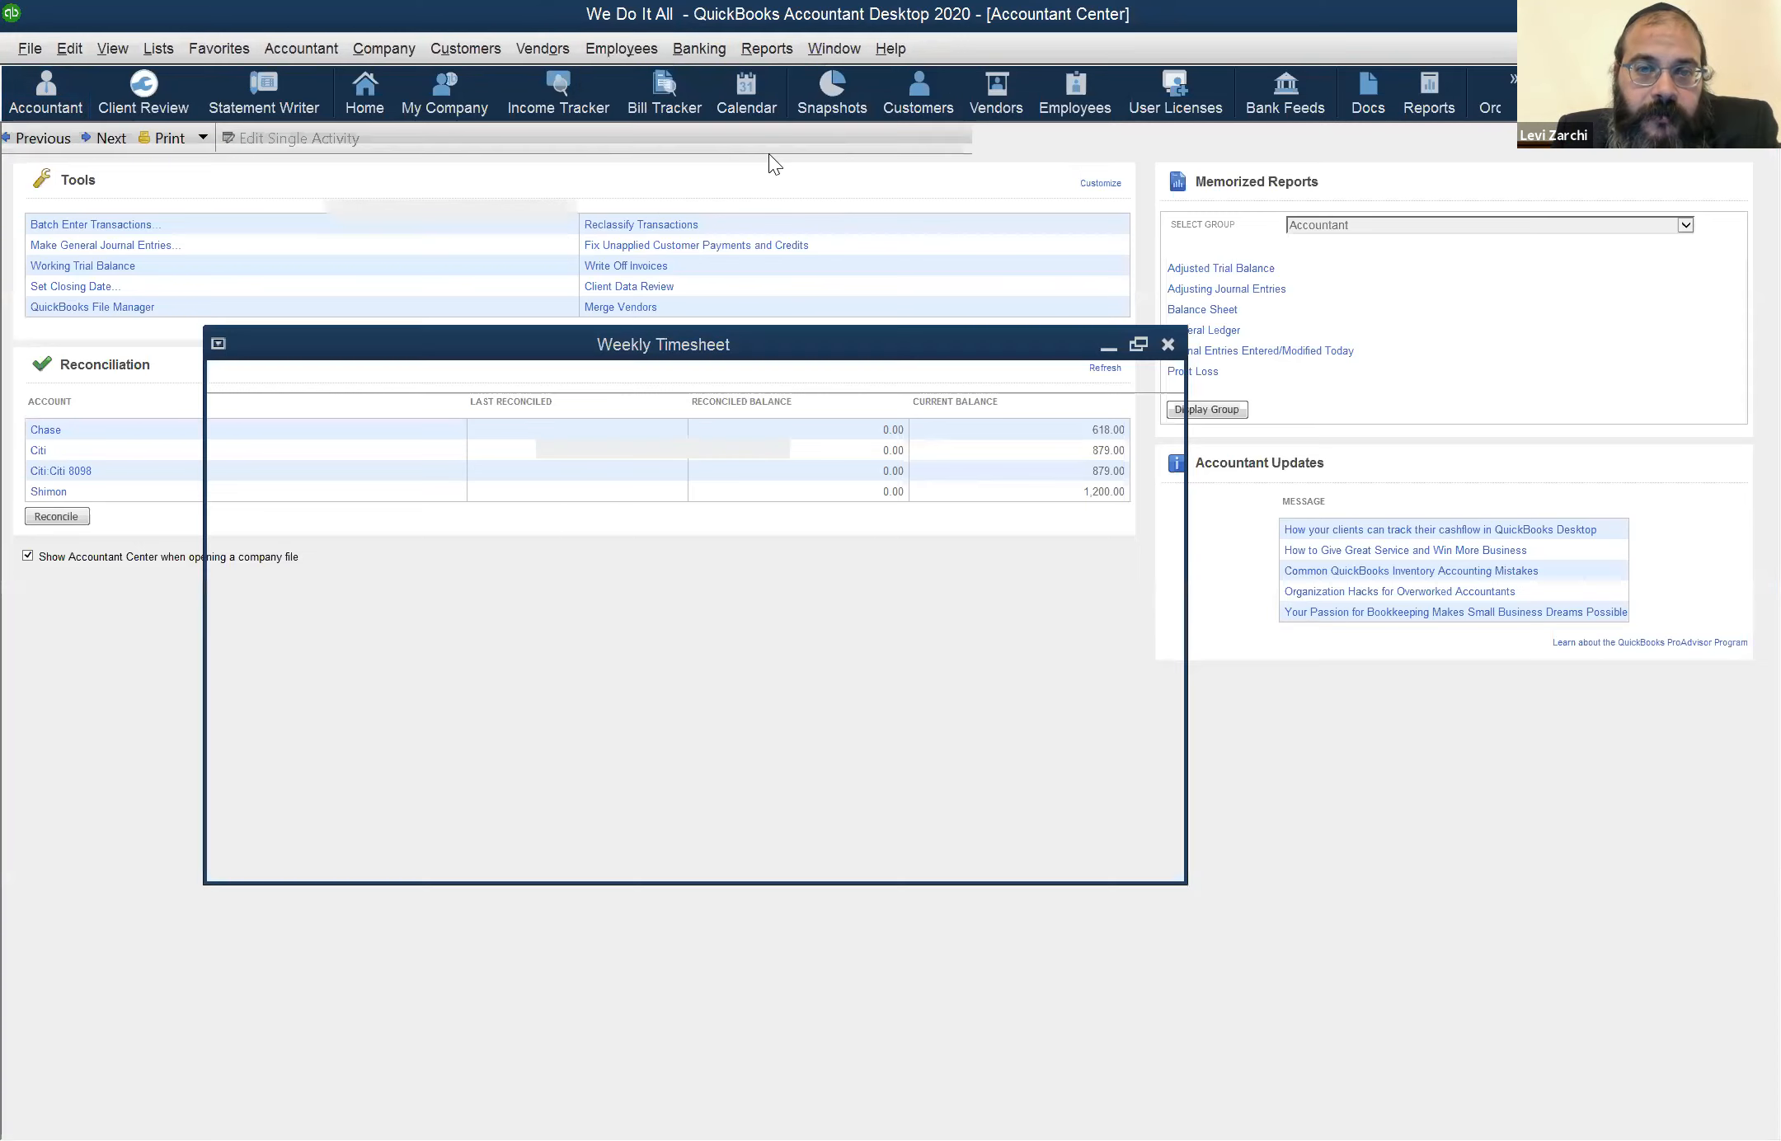
click(41, 135)
click(48, 141)
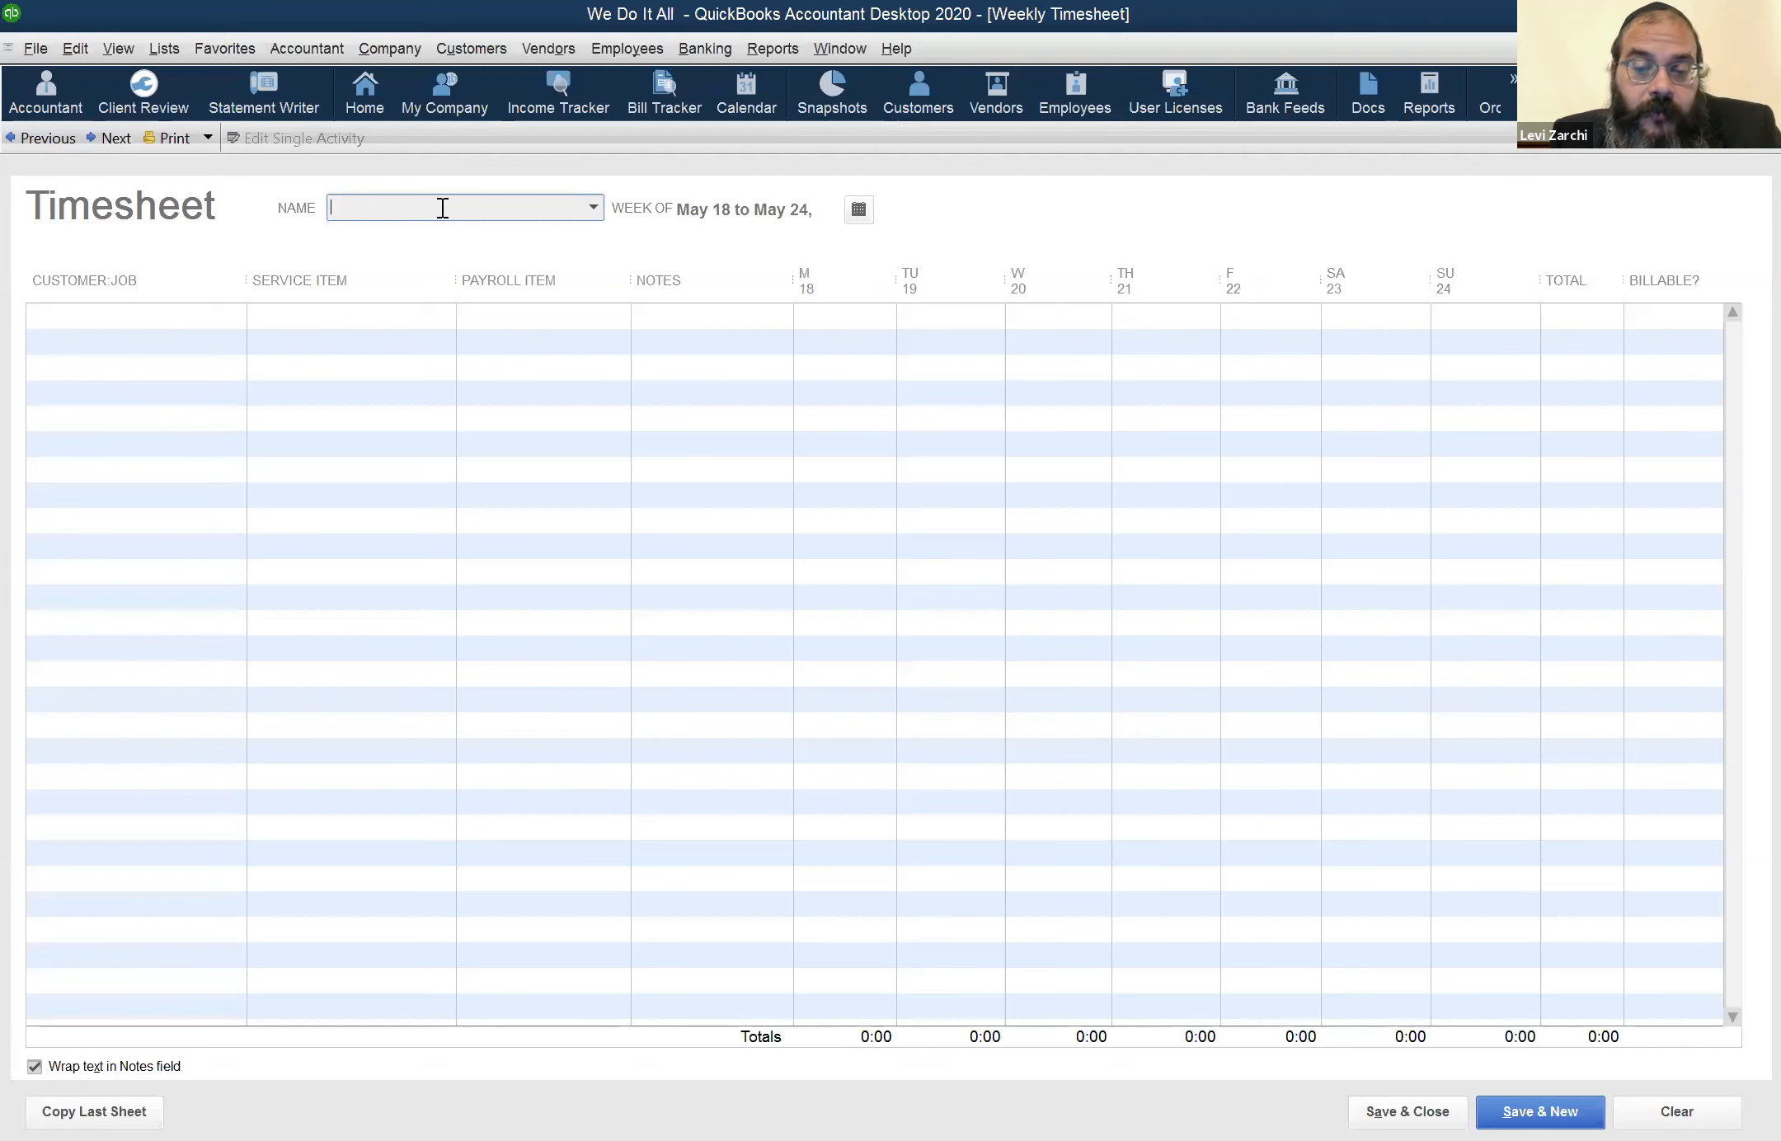
text(p)
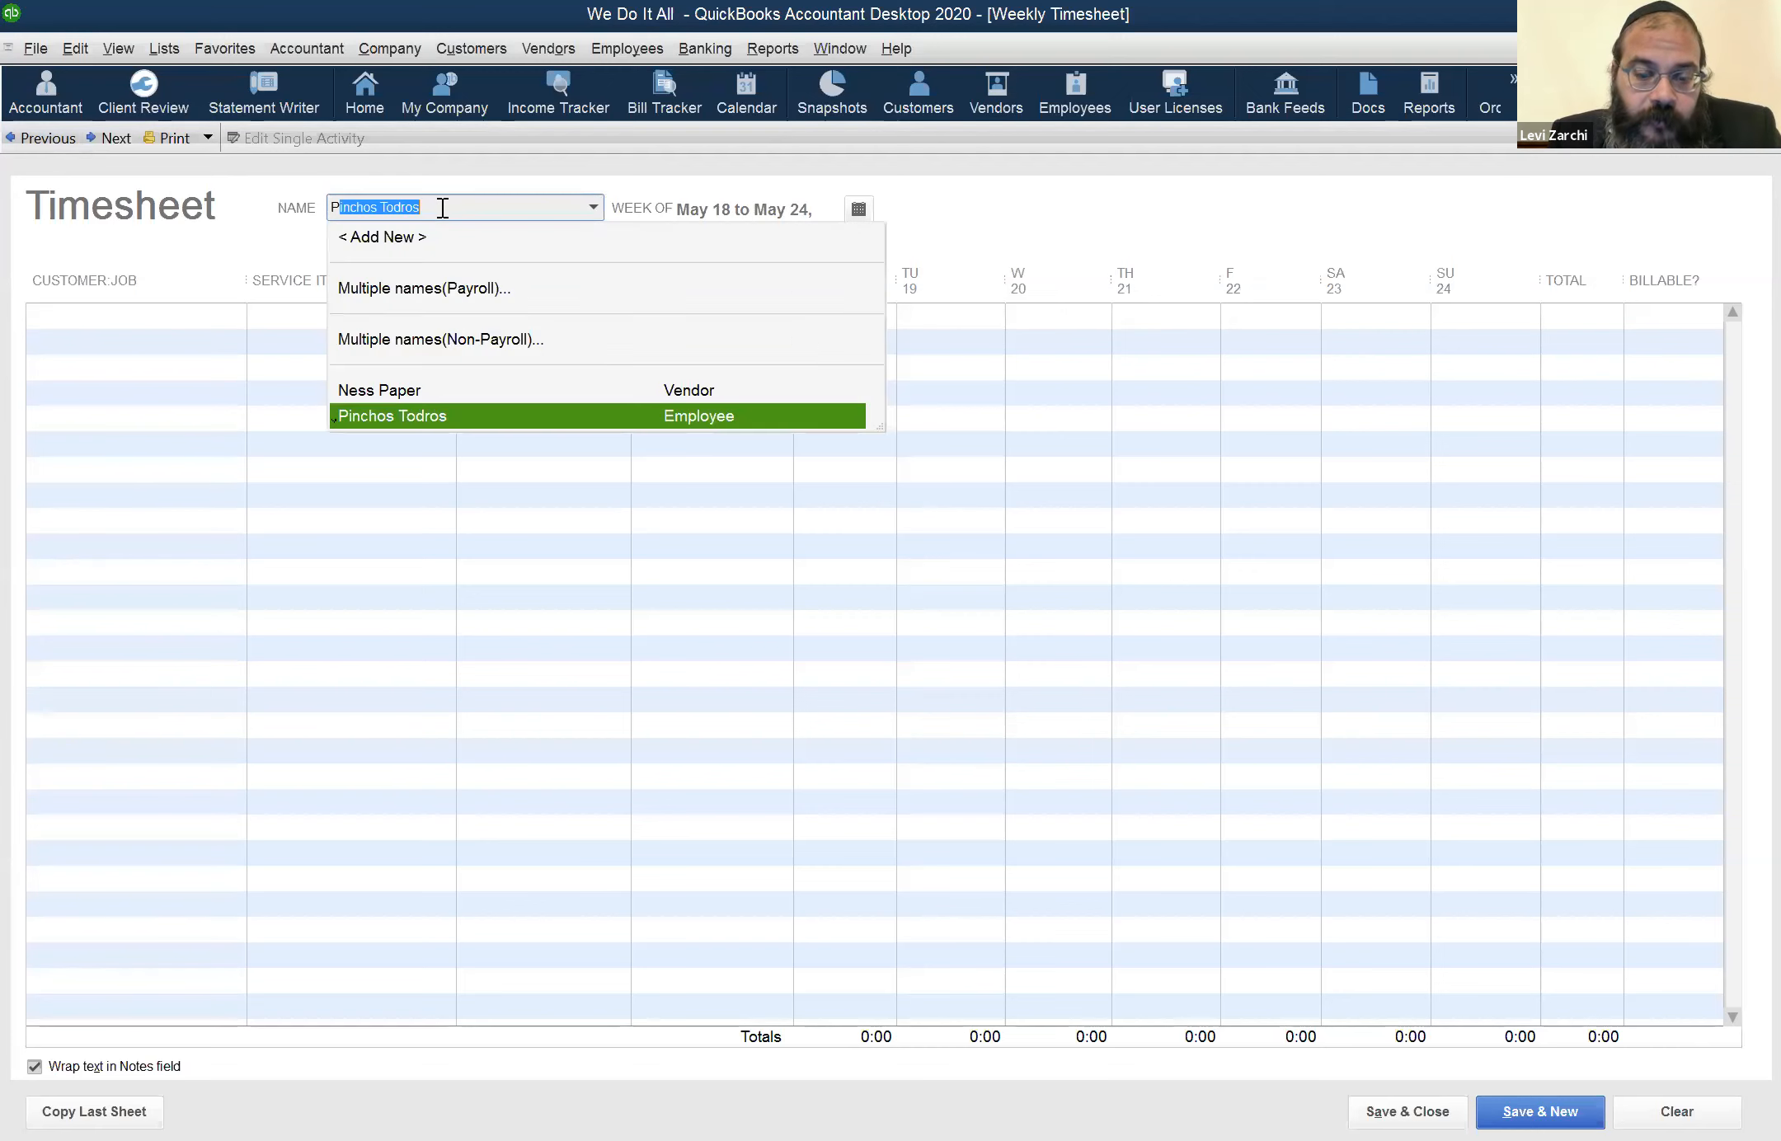
key(Tab)
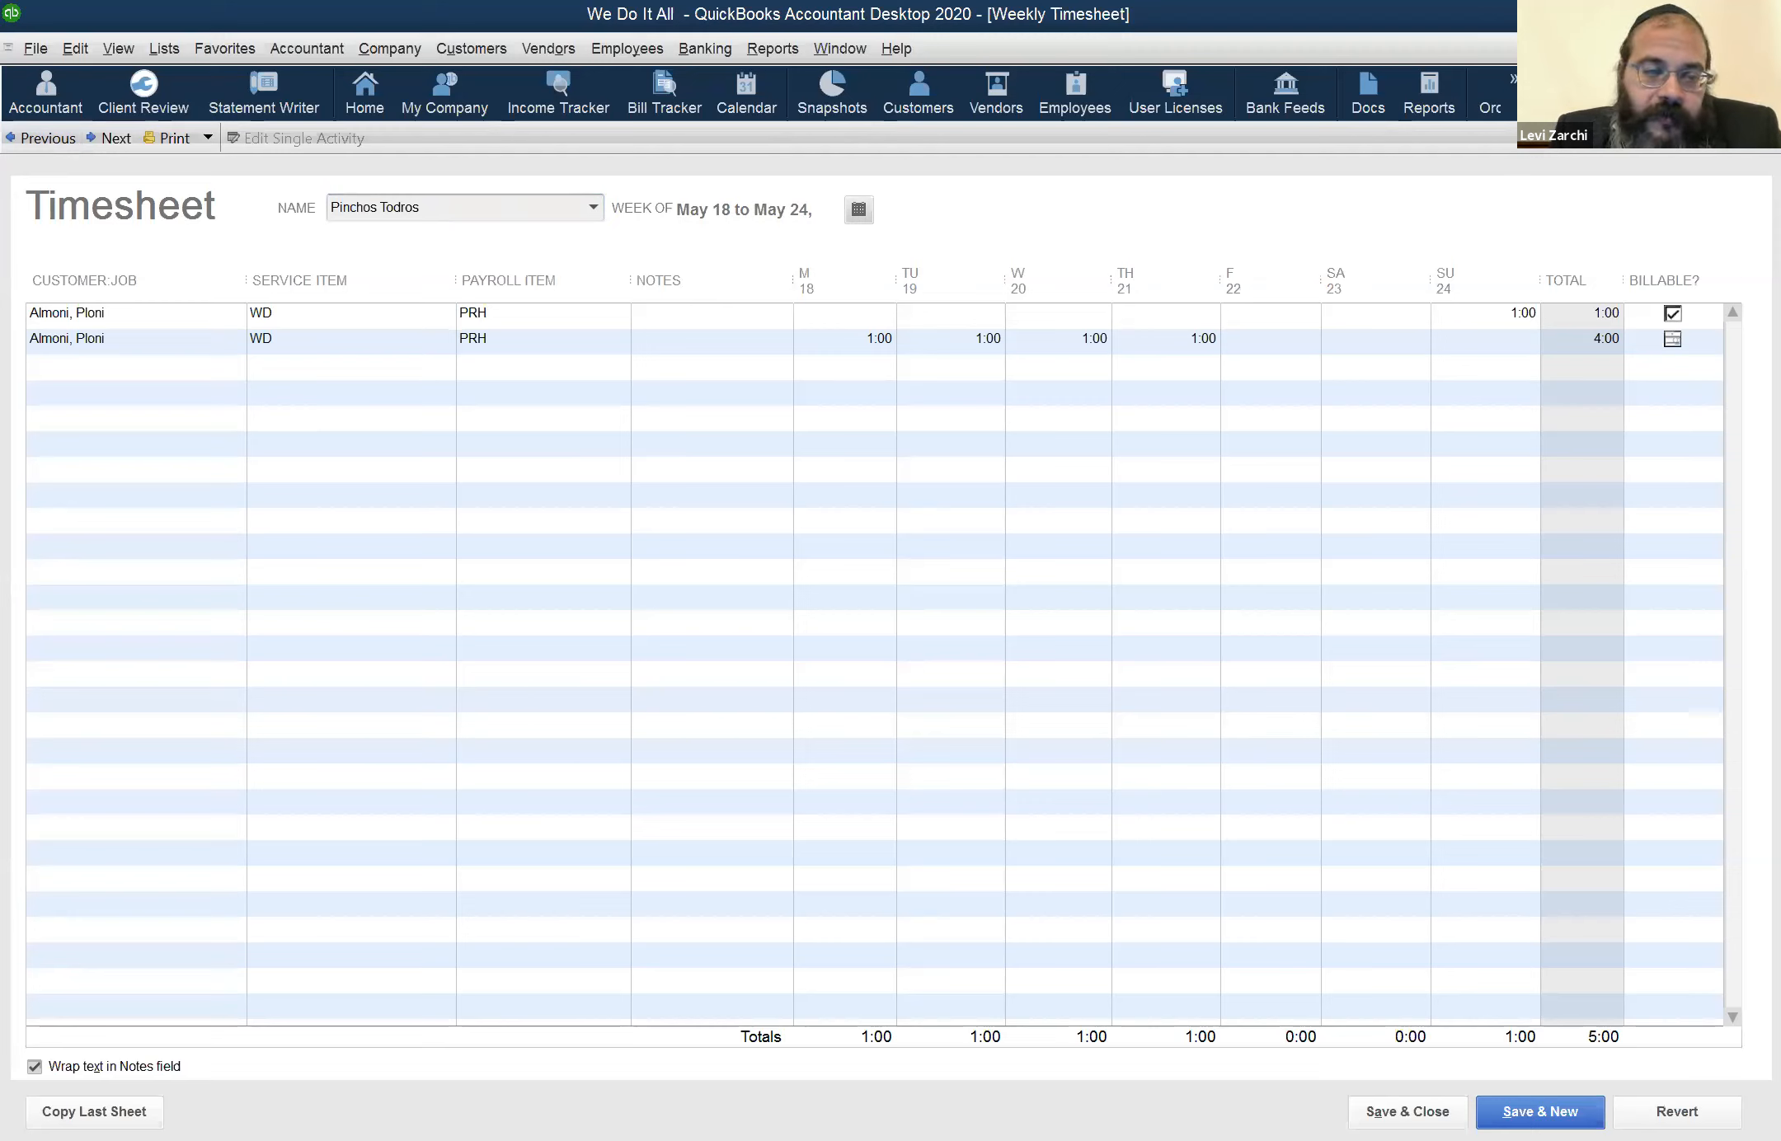
Examine the employee's daily hours in the May 18 to May 24 timesheet and in the May 25 to May 31 timesheet
click(877, 338)
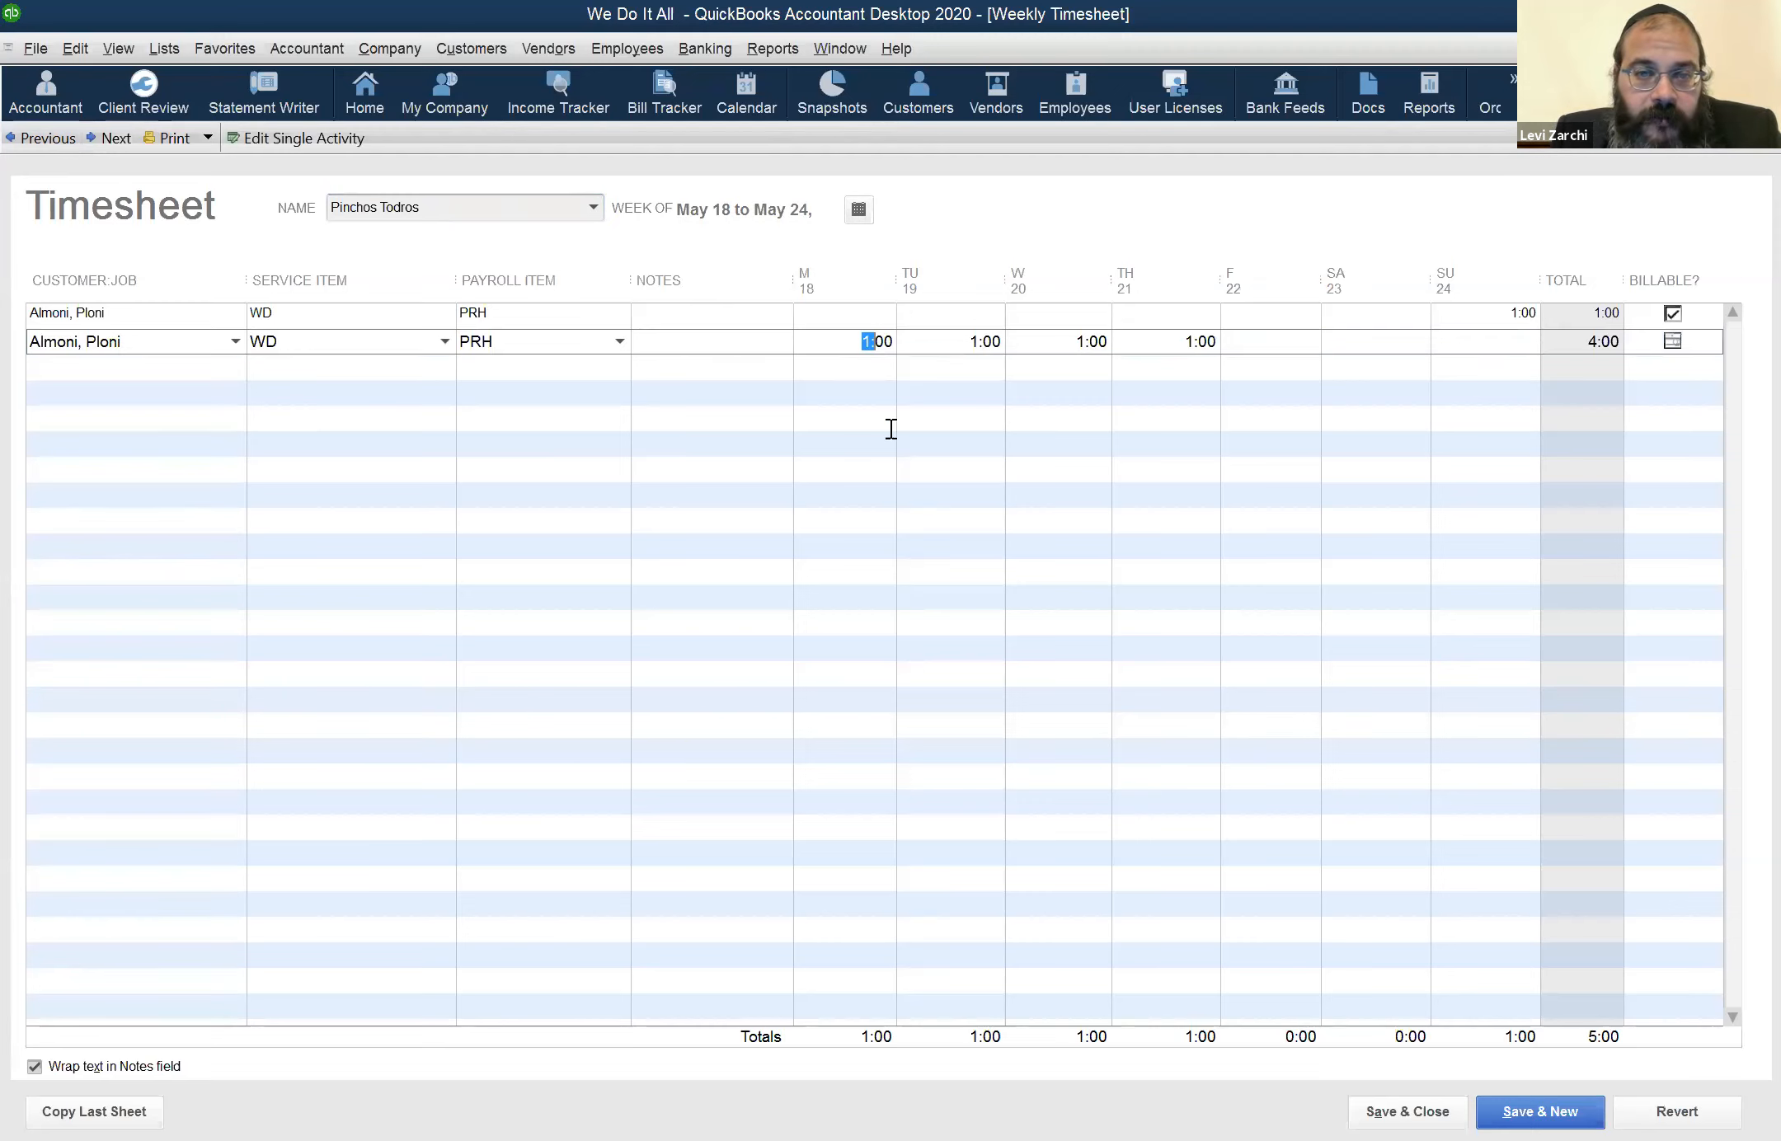
click(741, 419)
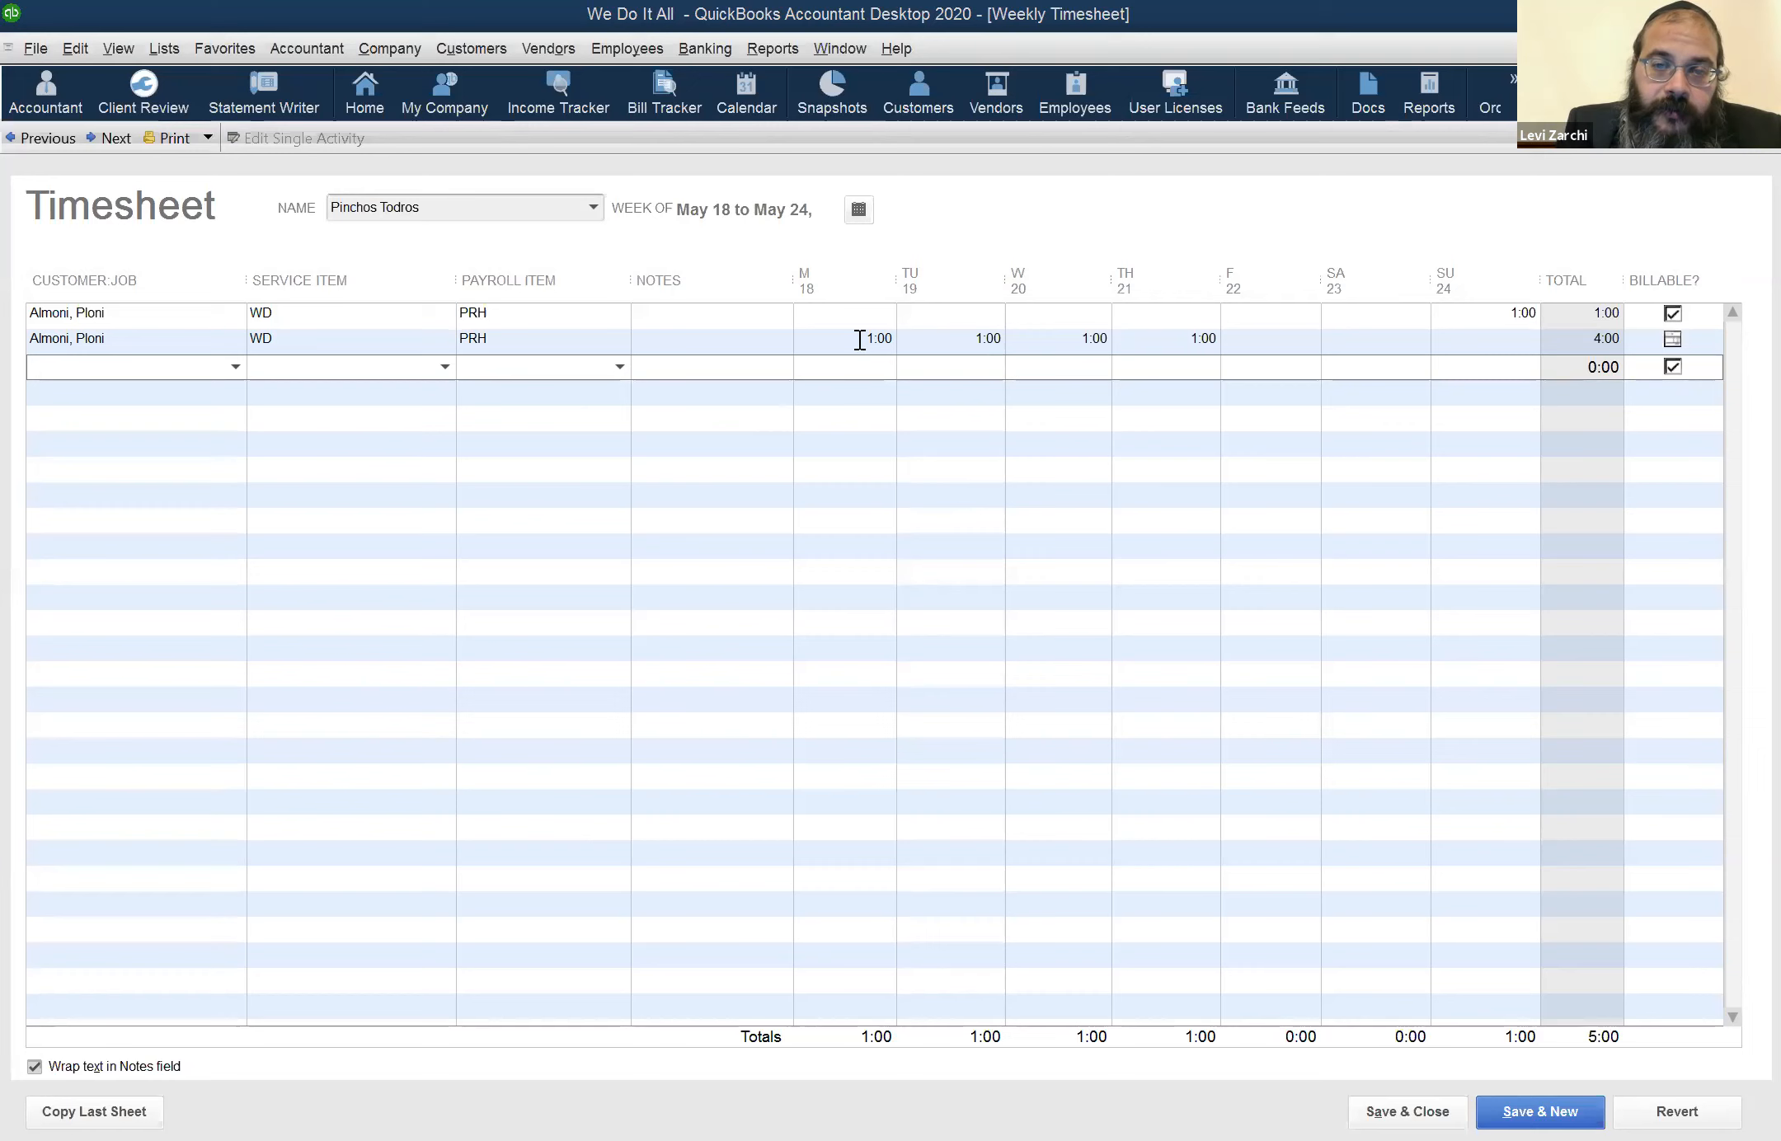
click(1459, 320)
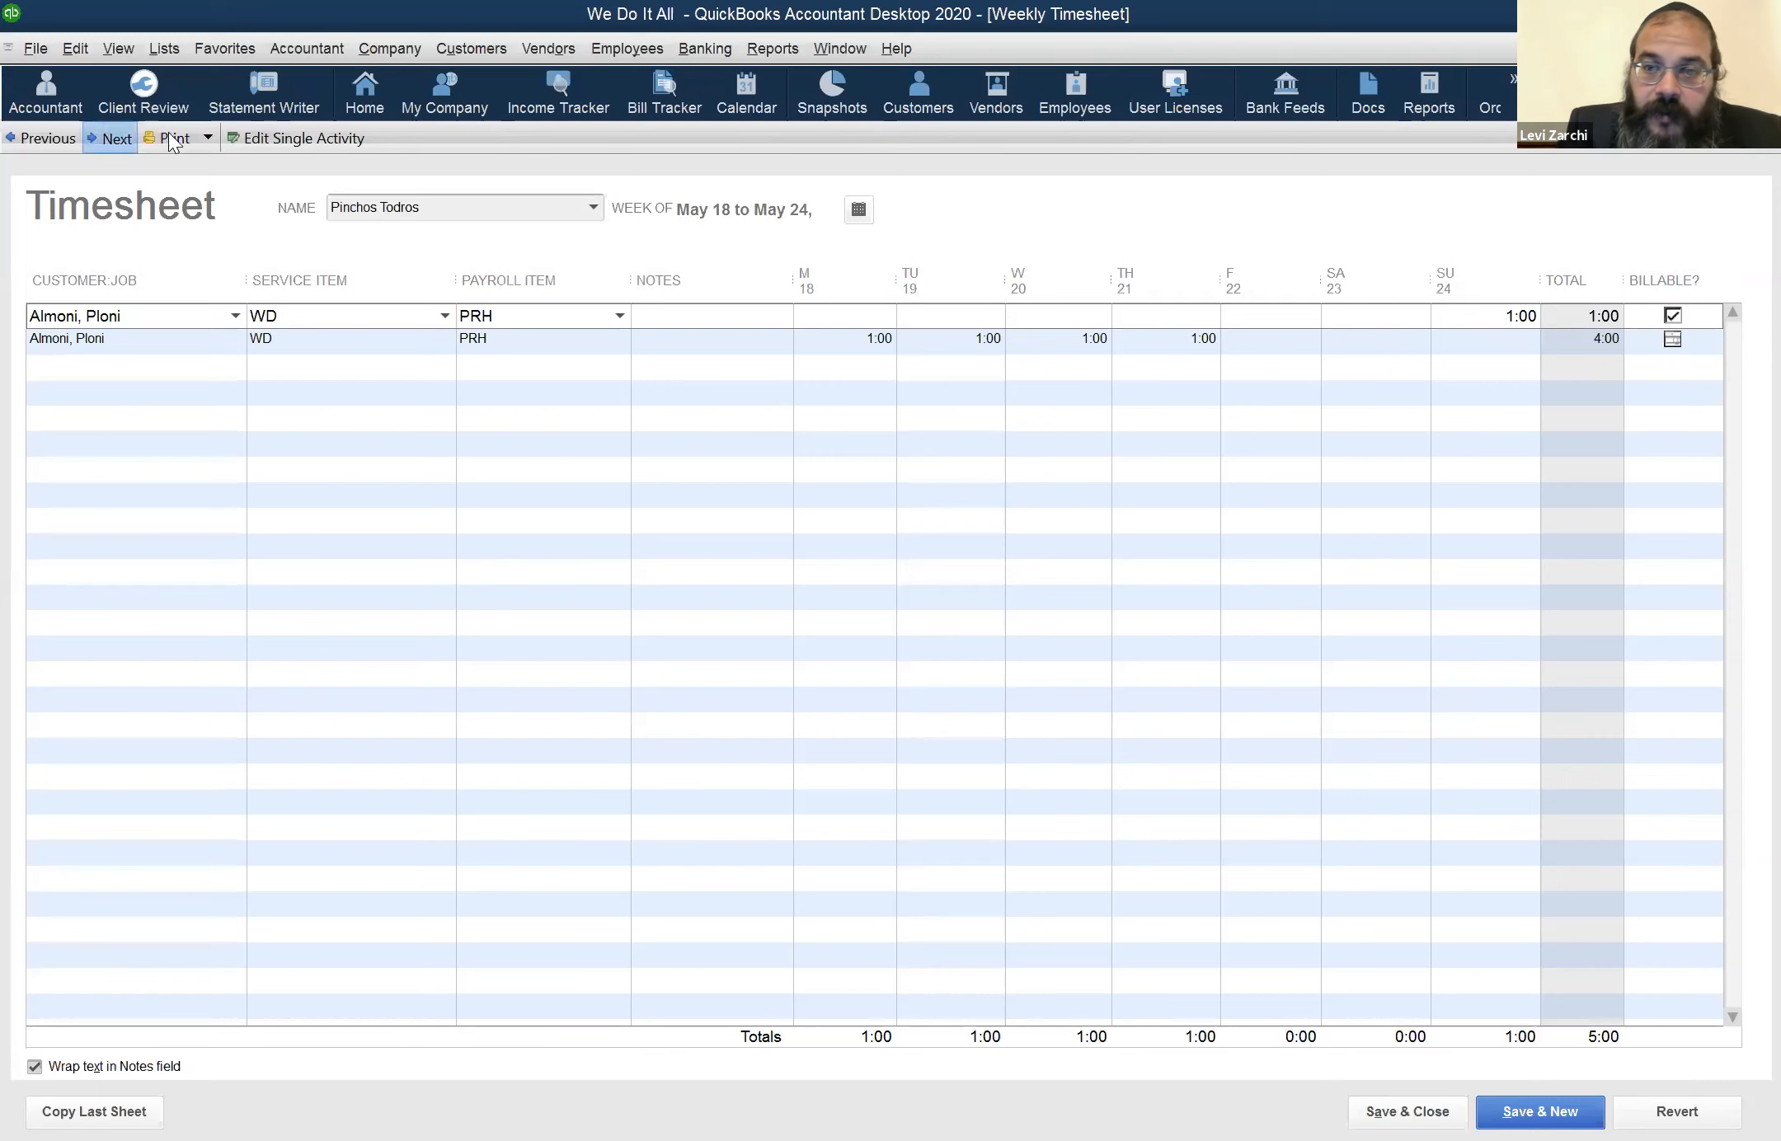
click(115, 133)
click(858, 320)
click(947, 296)
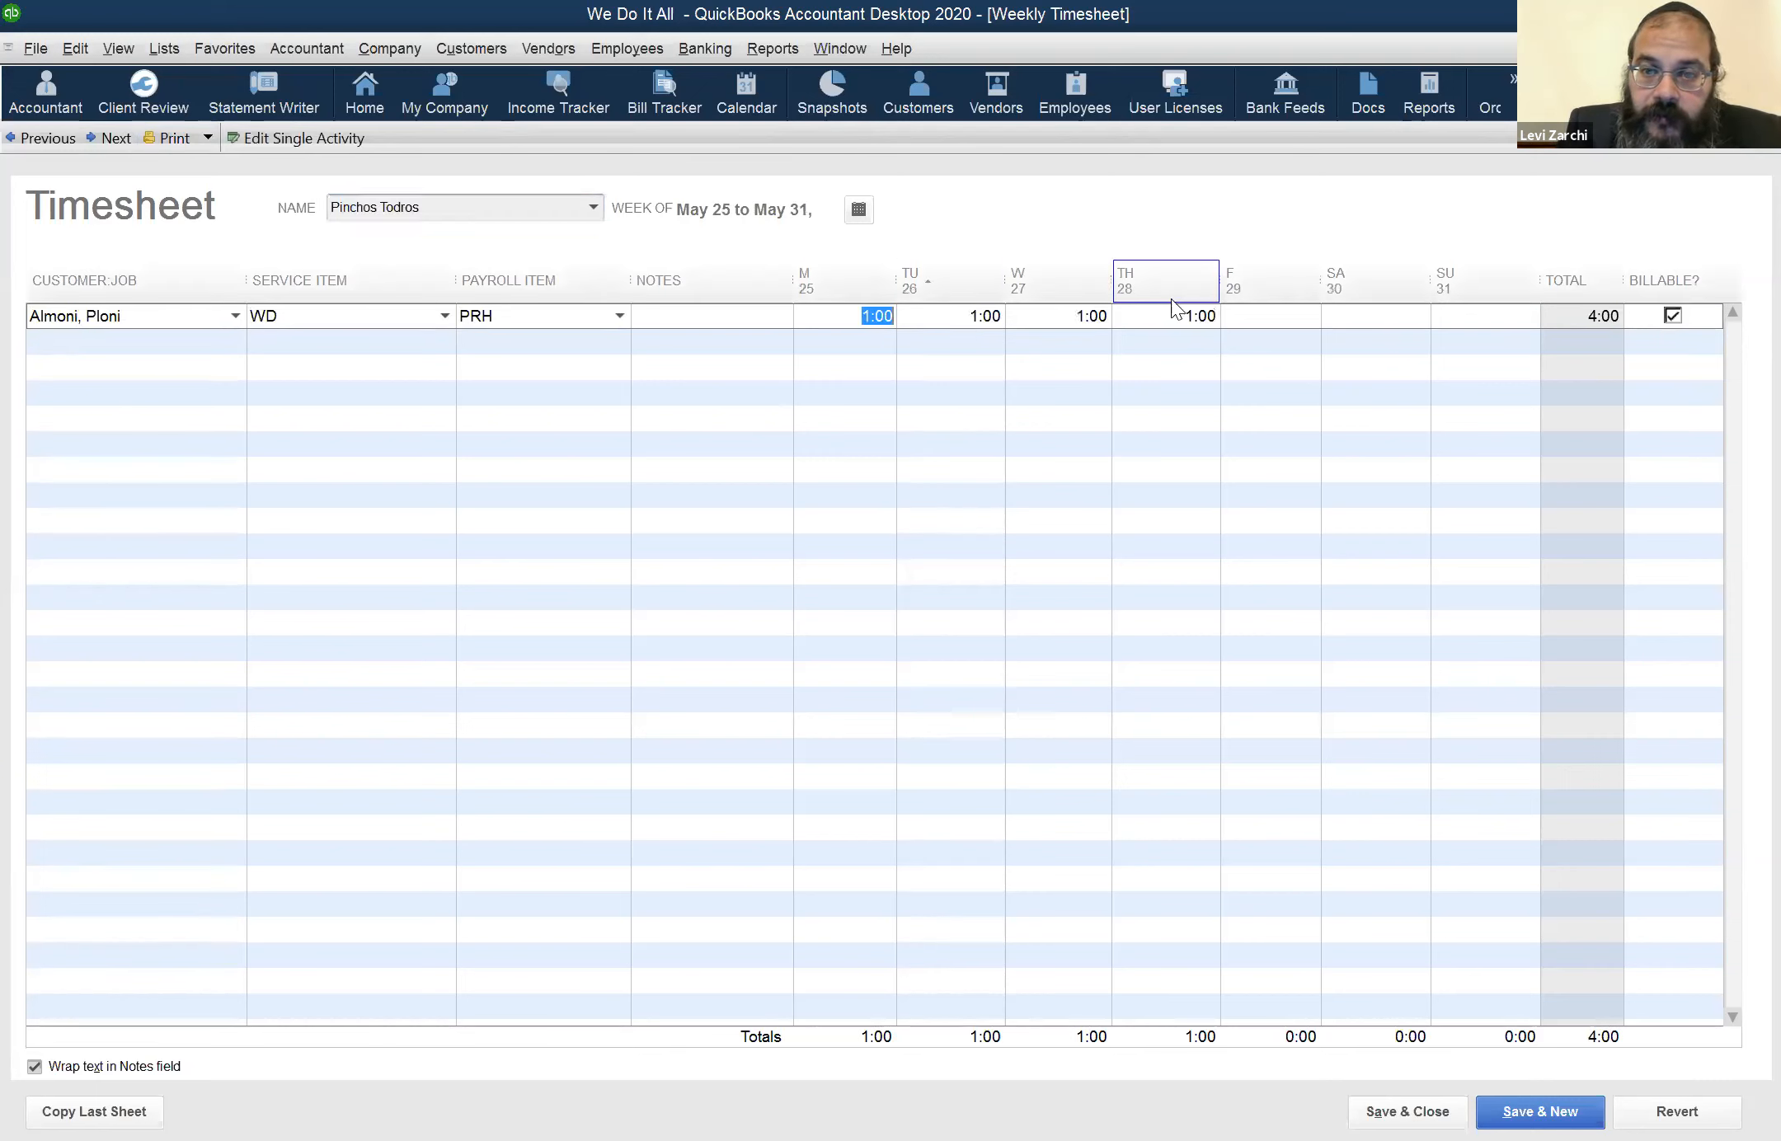
drag(1200, 315, 1195, 316)
click(928, 284)
click(1515, 315)
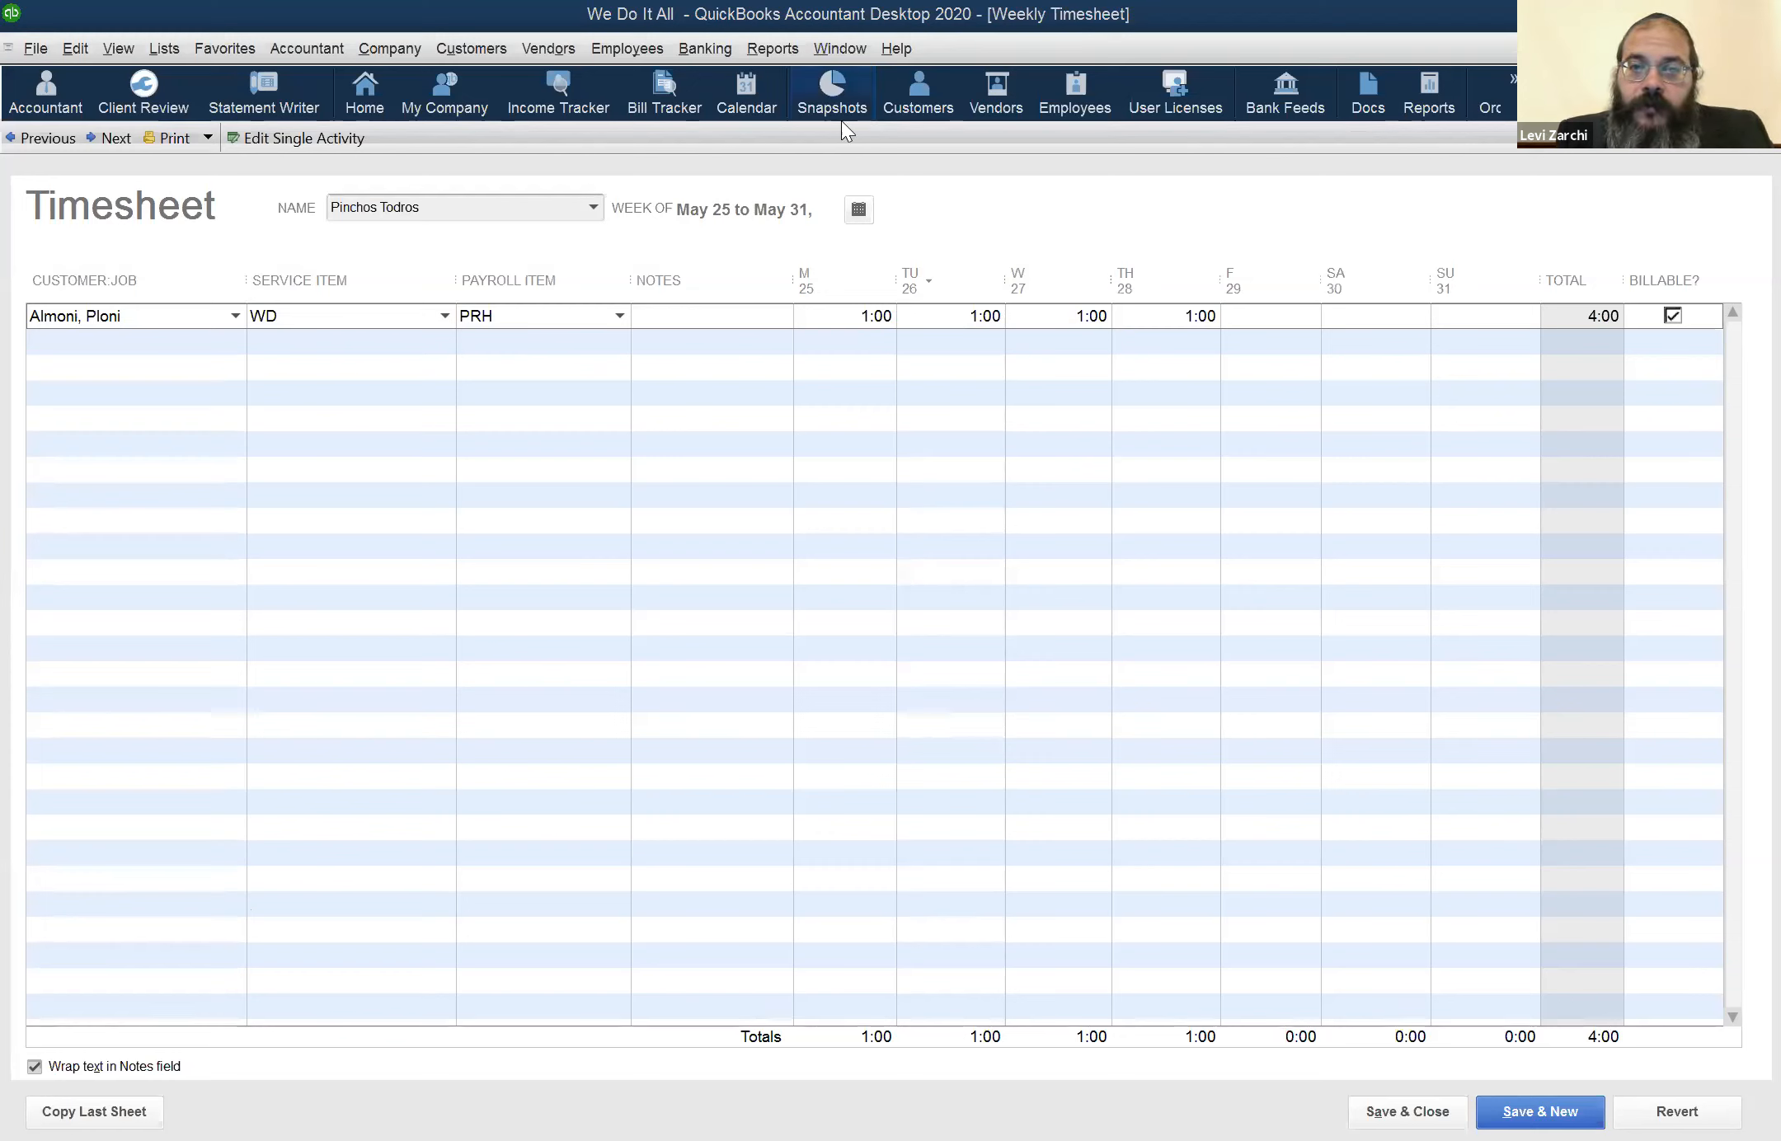
Open the same employee's record for editing and display the payroll information
click(1073, 91)
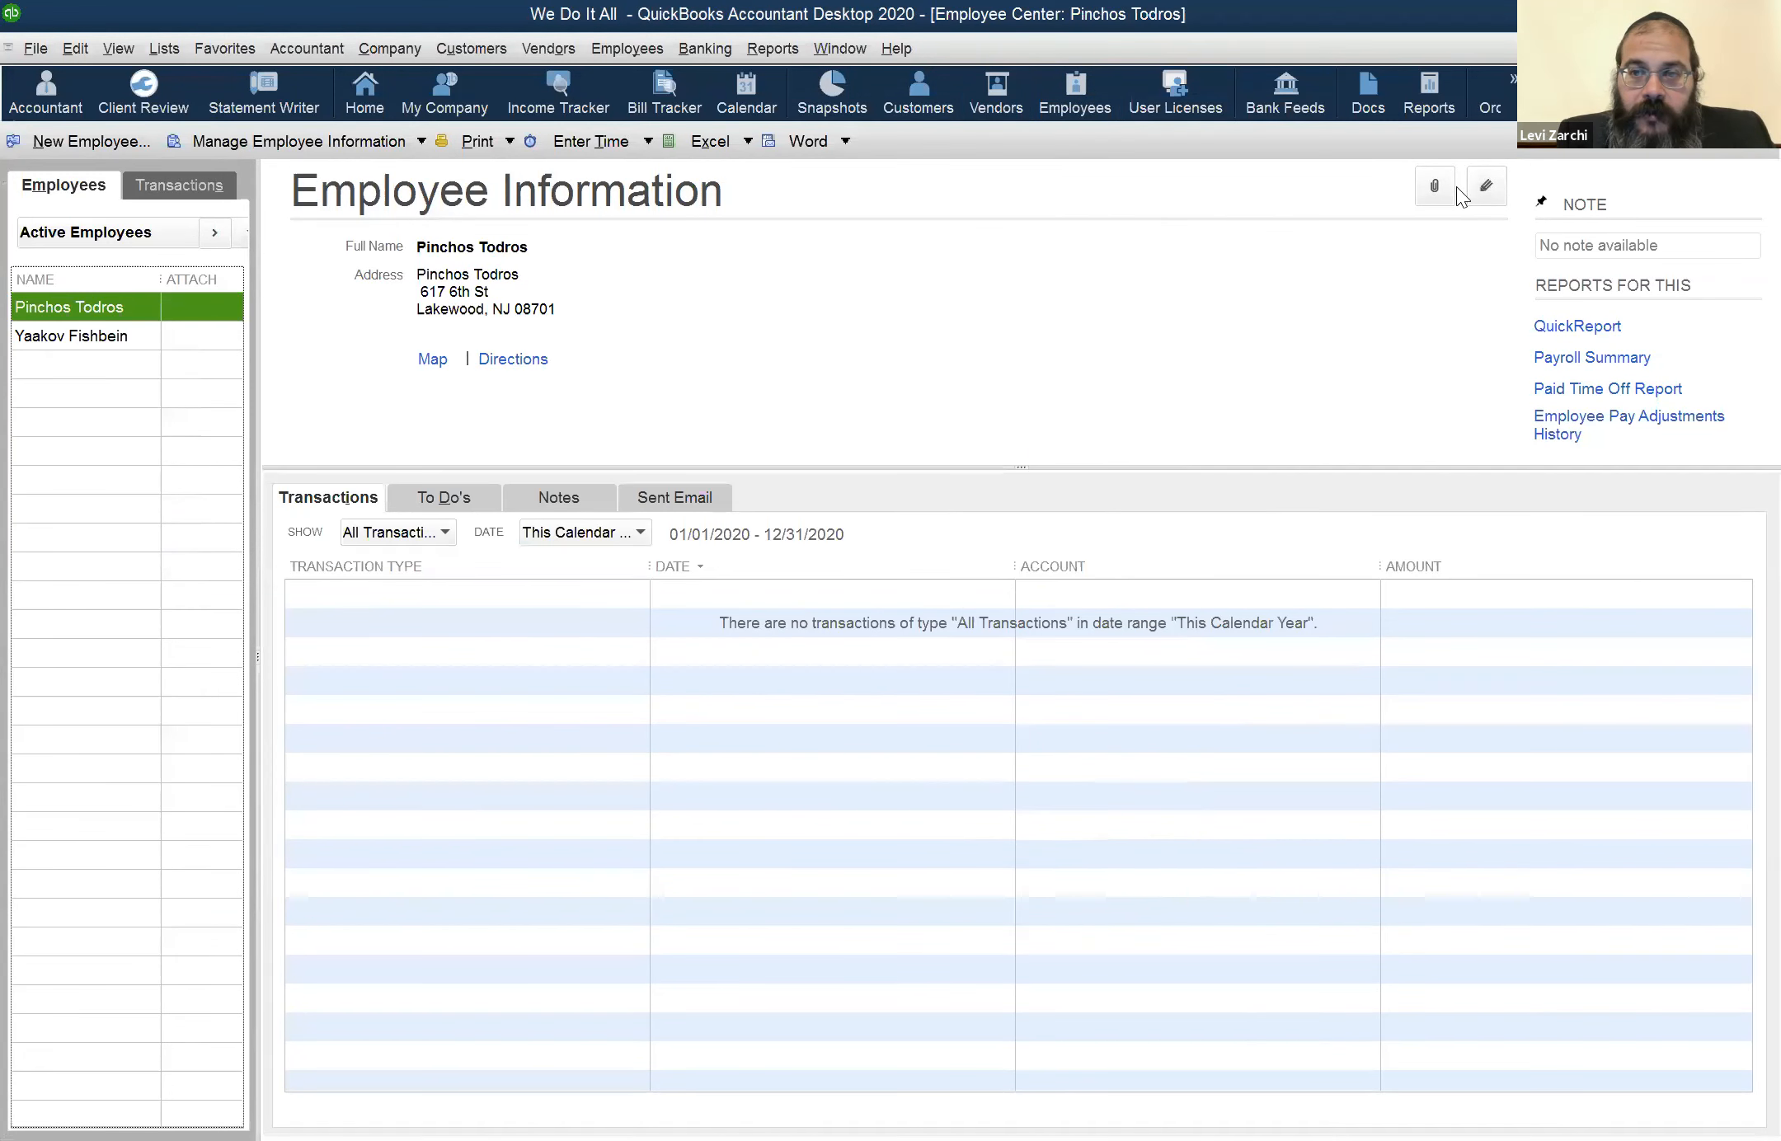
click(1483, 195)
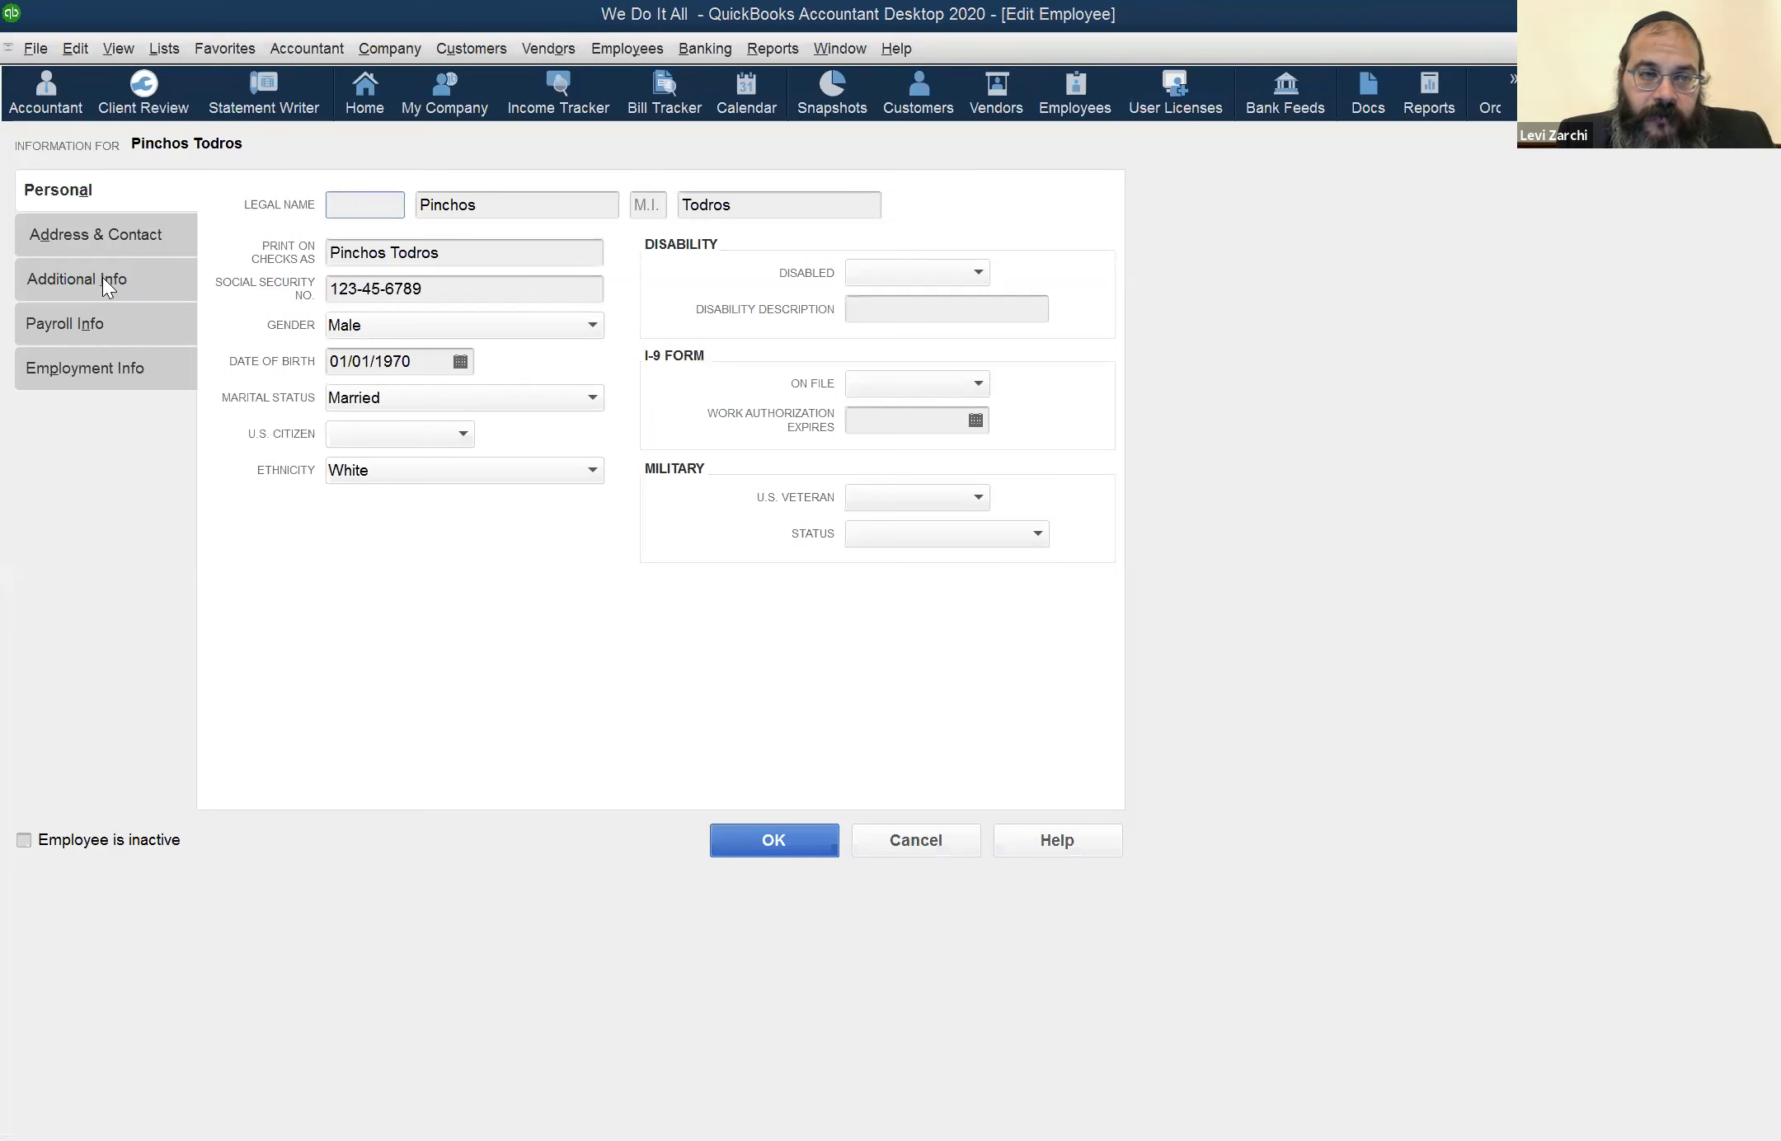
click(105, 278)
click(112, 320)
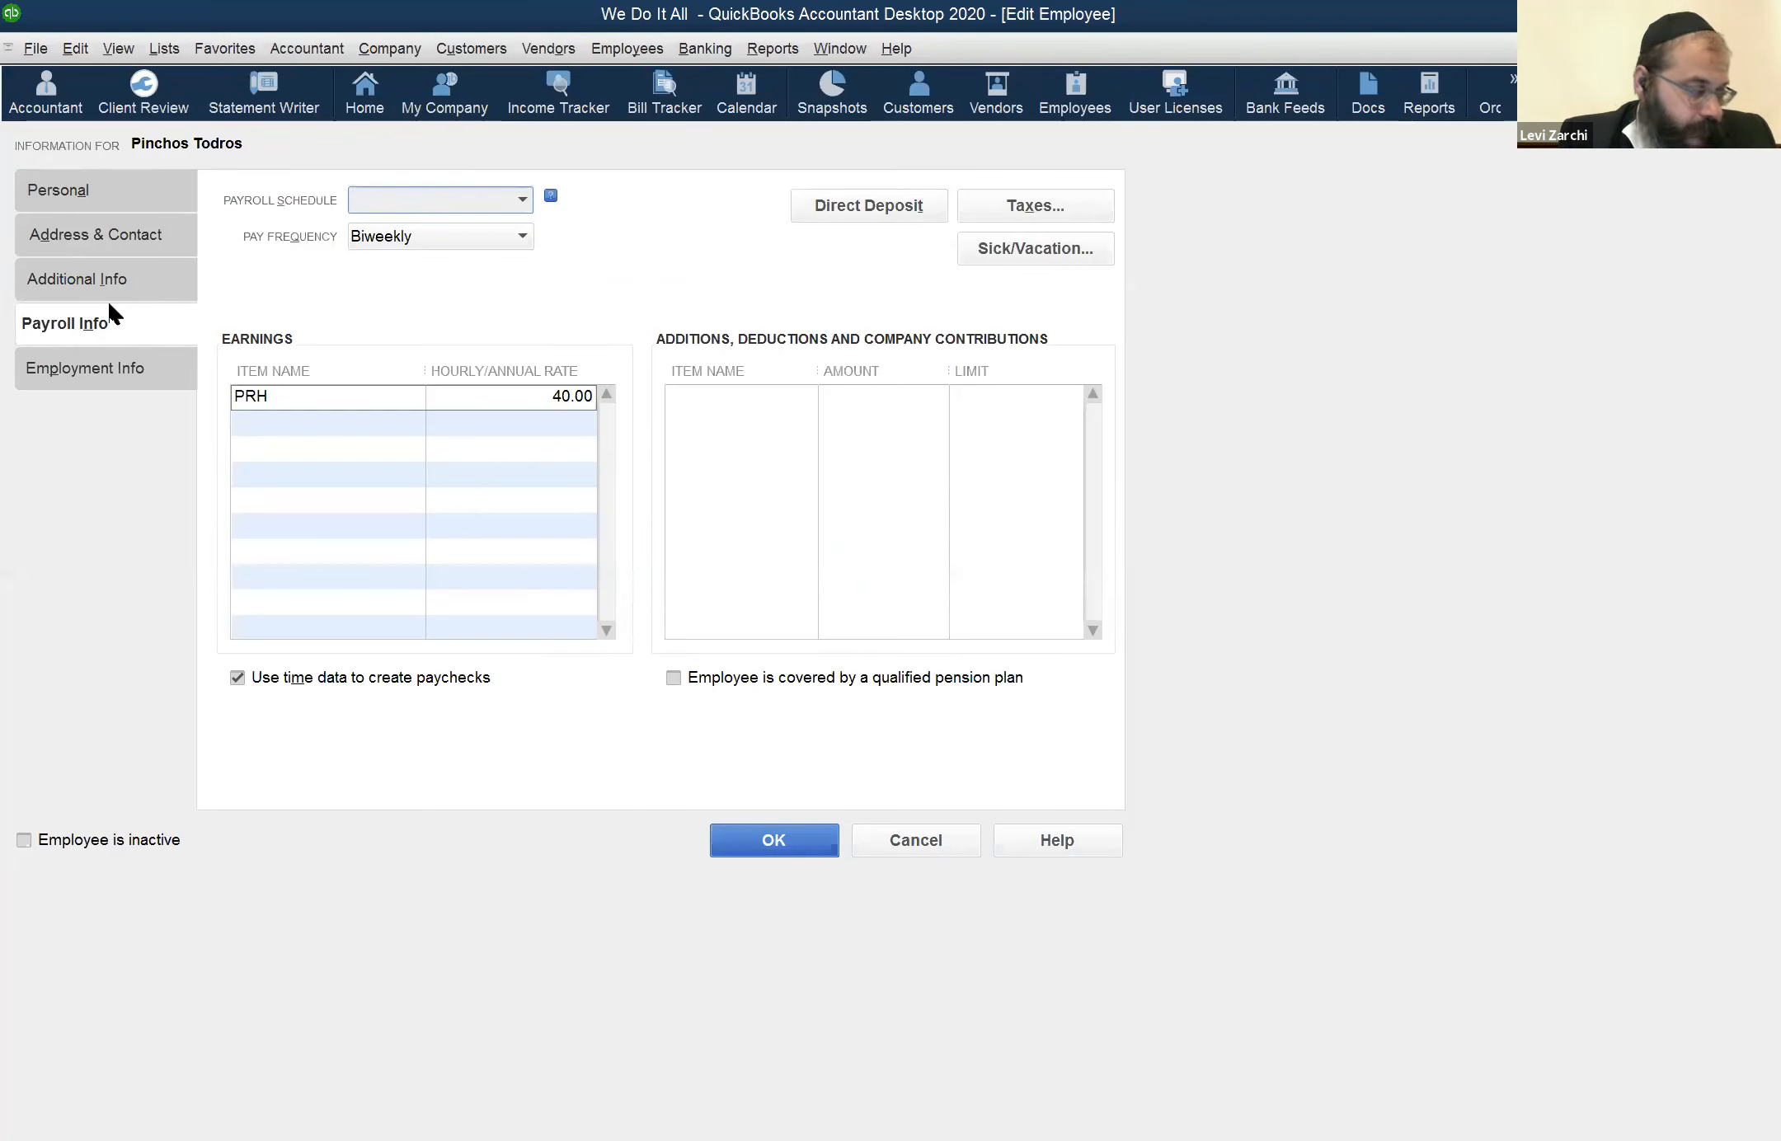
Try WD-Hourly as the employee's earnings item in place of PRH, and change it back to PRH
click(291, 392)
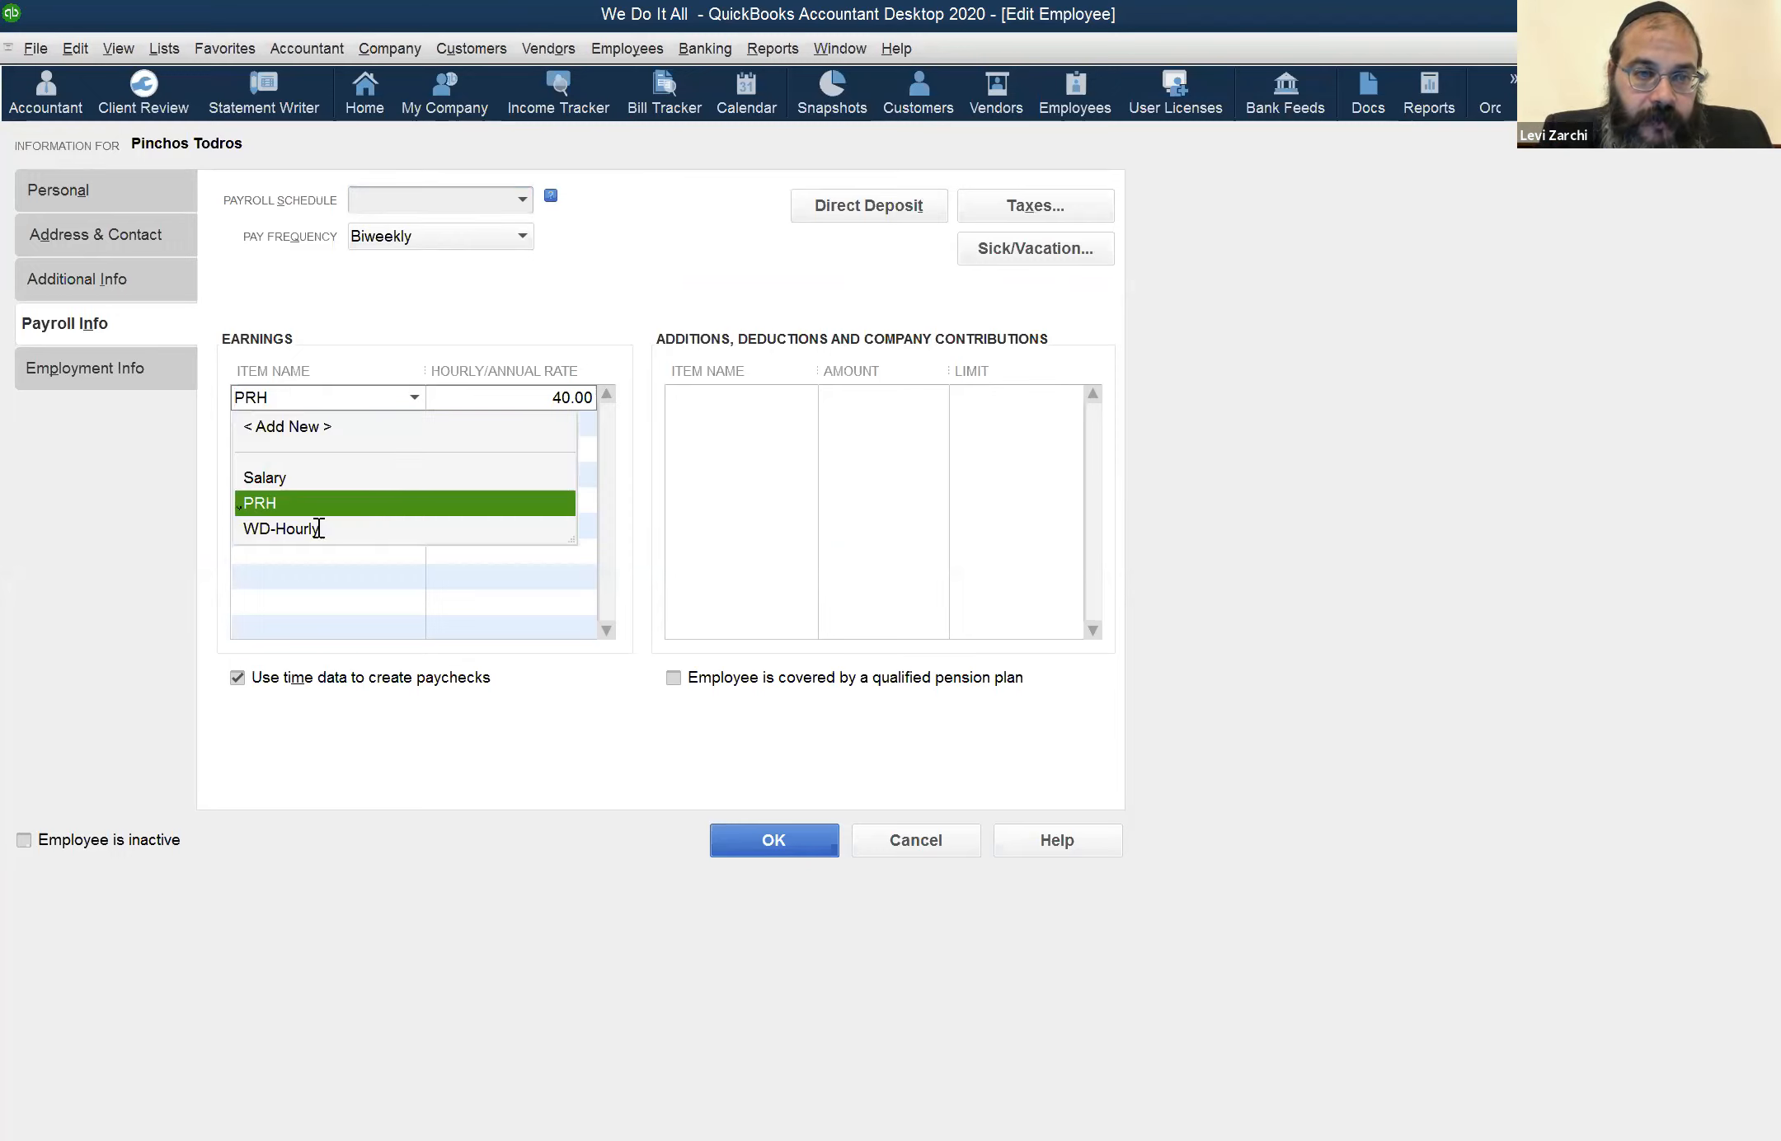
click(315, 530)
click(416, 397)
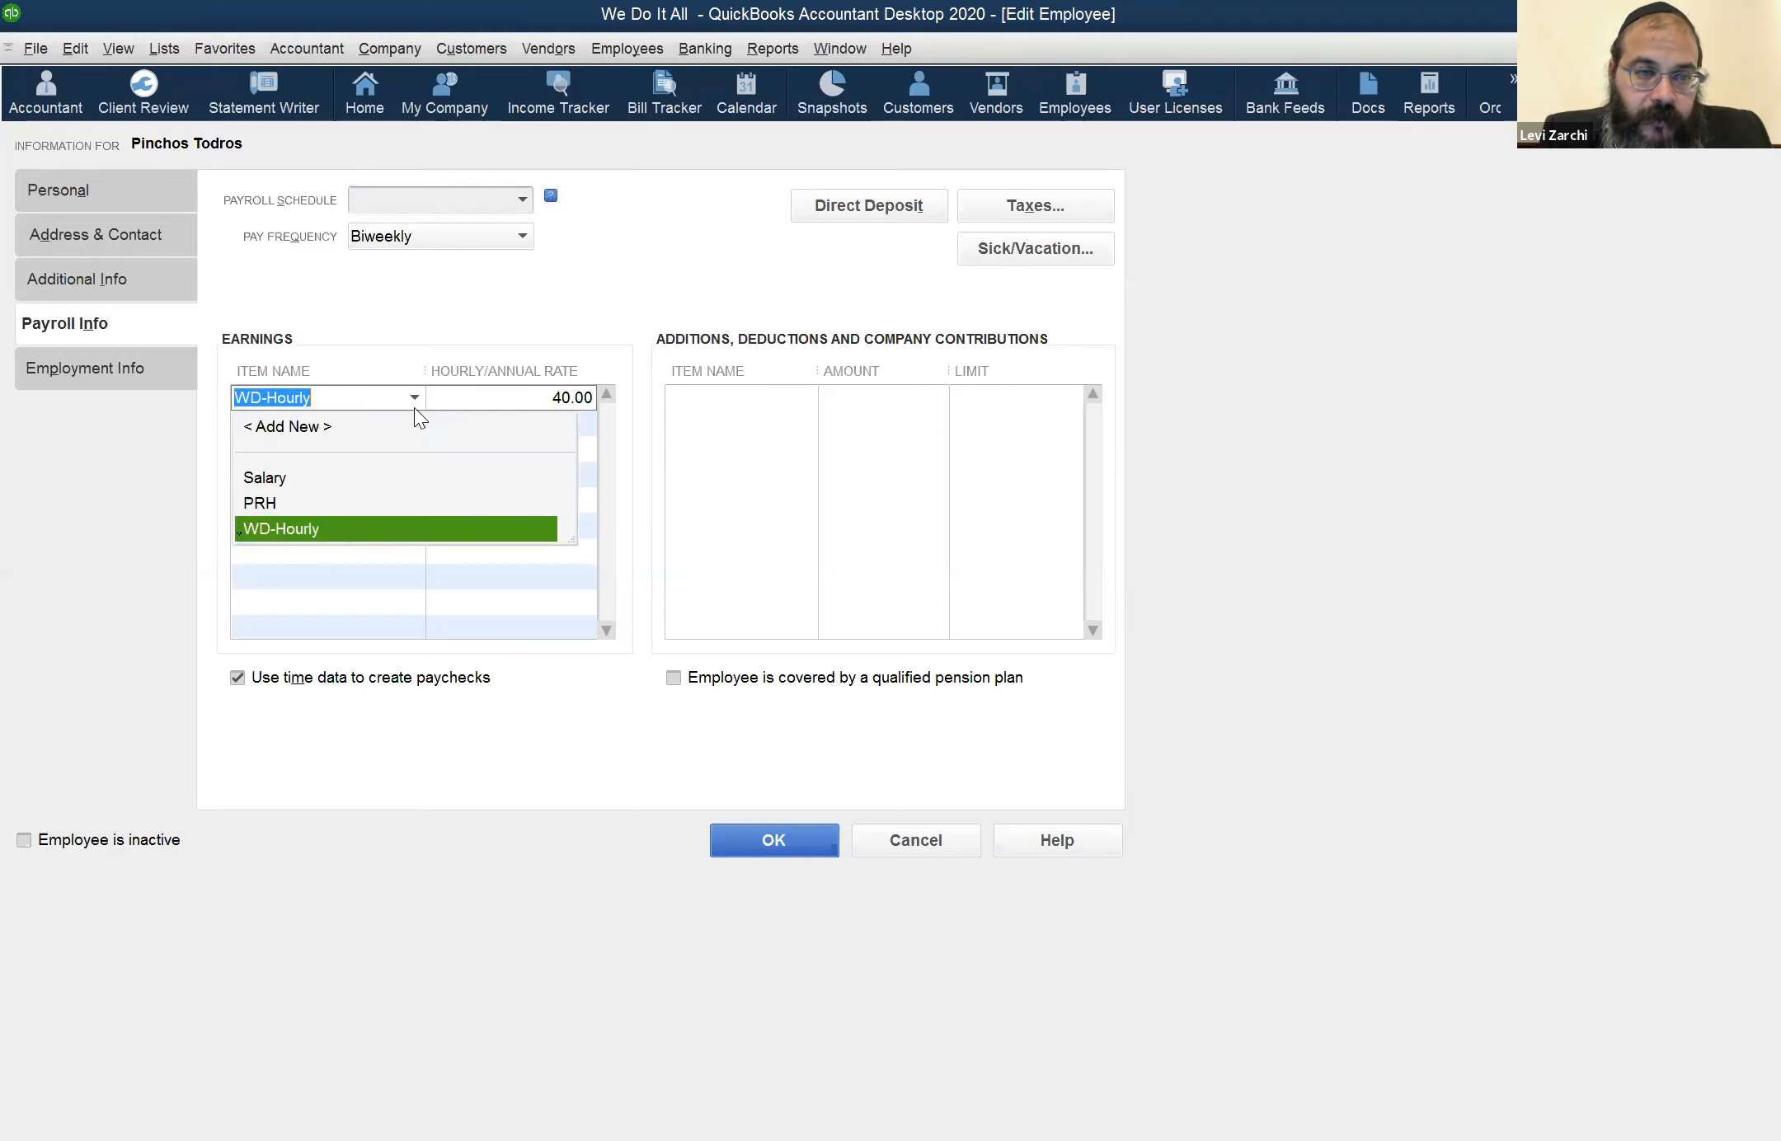
click(350, 509)
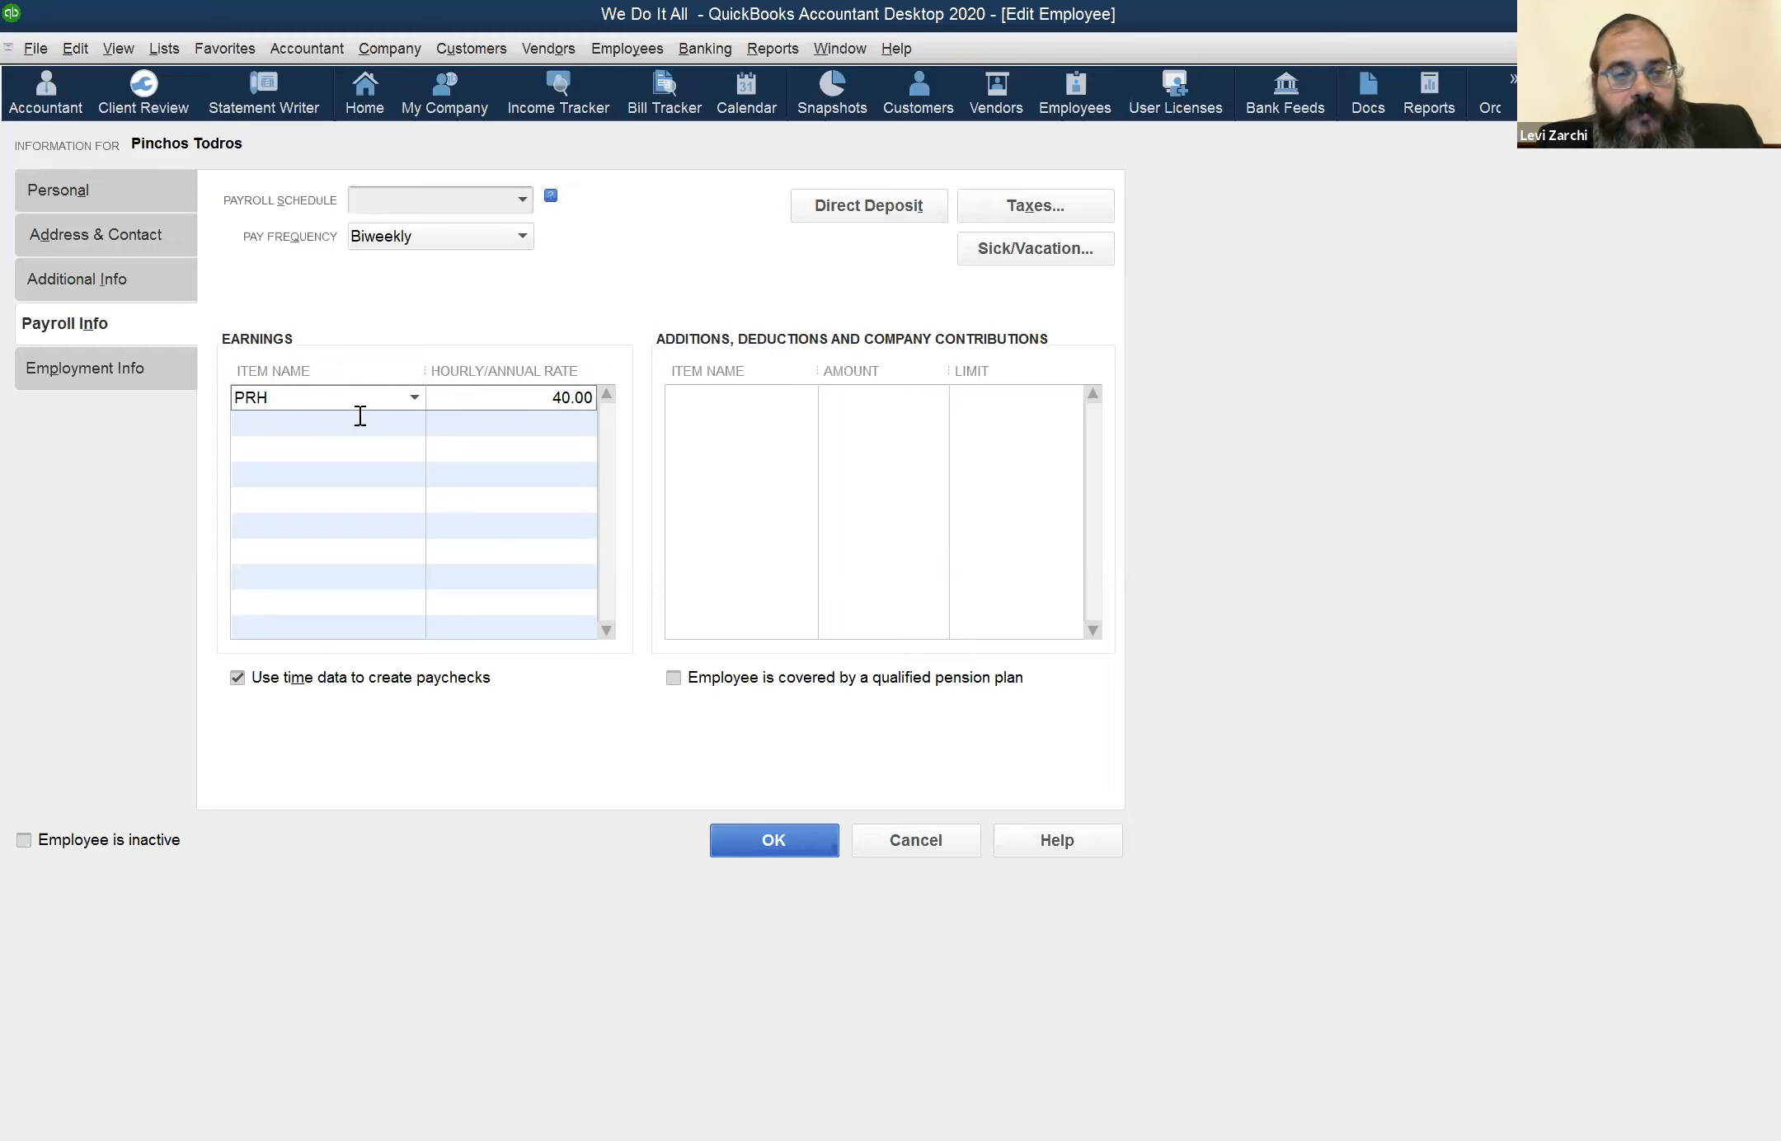
Try to add a regular-pay hourly wage item named PRH from the employee's earnings, and close the employee record without saving
click(414, 399)
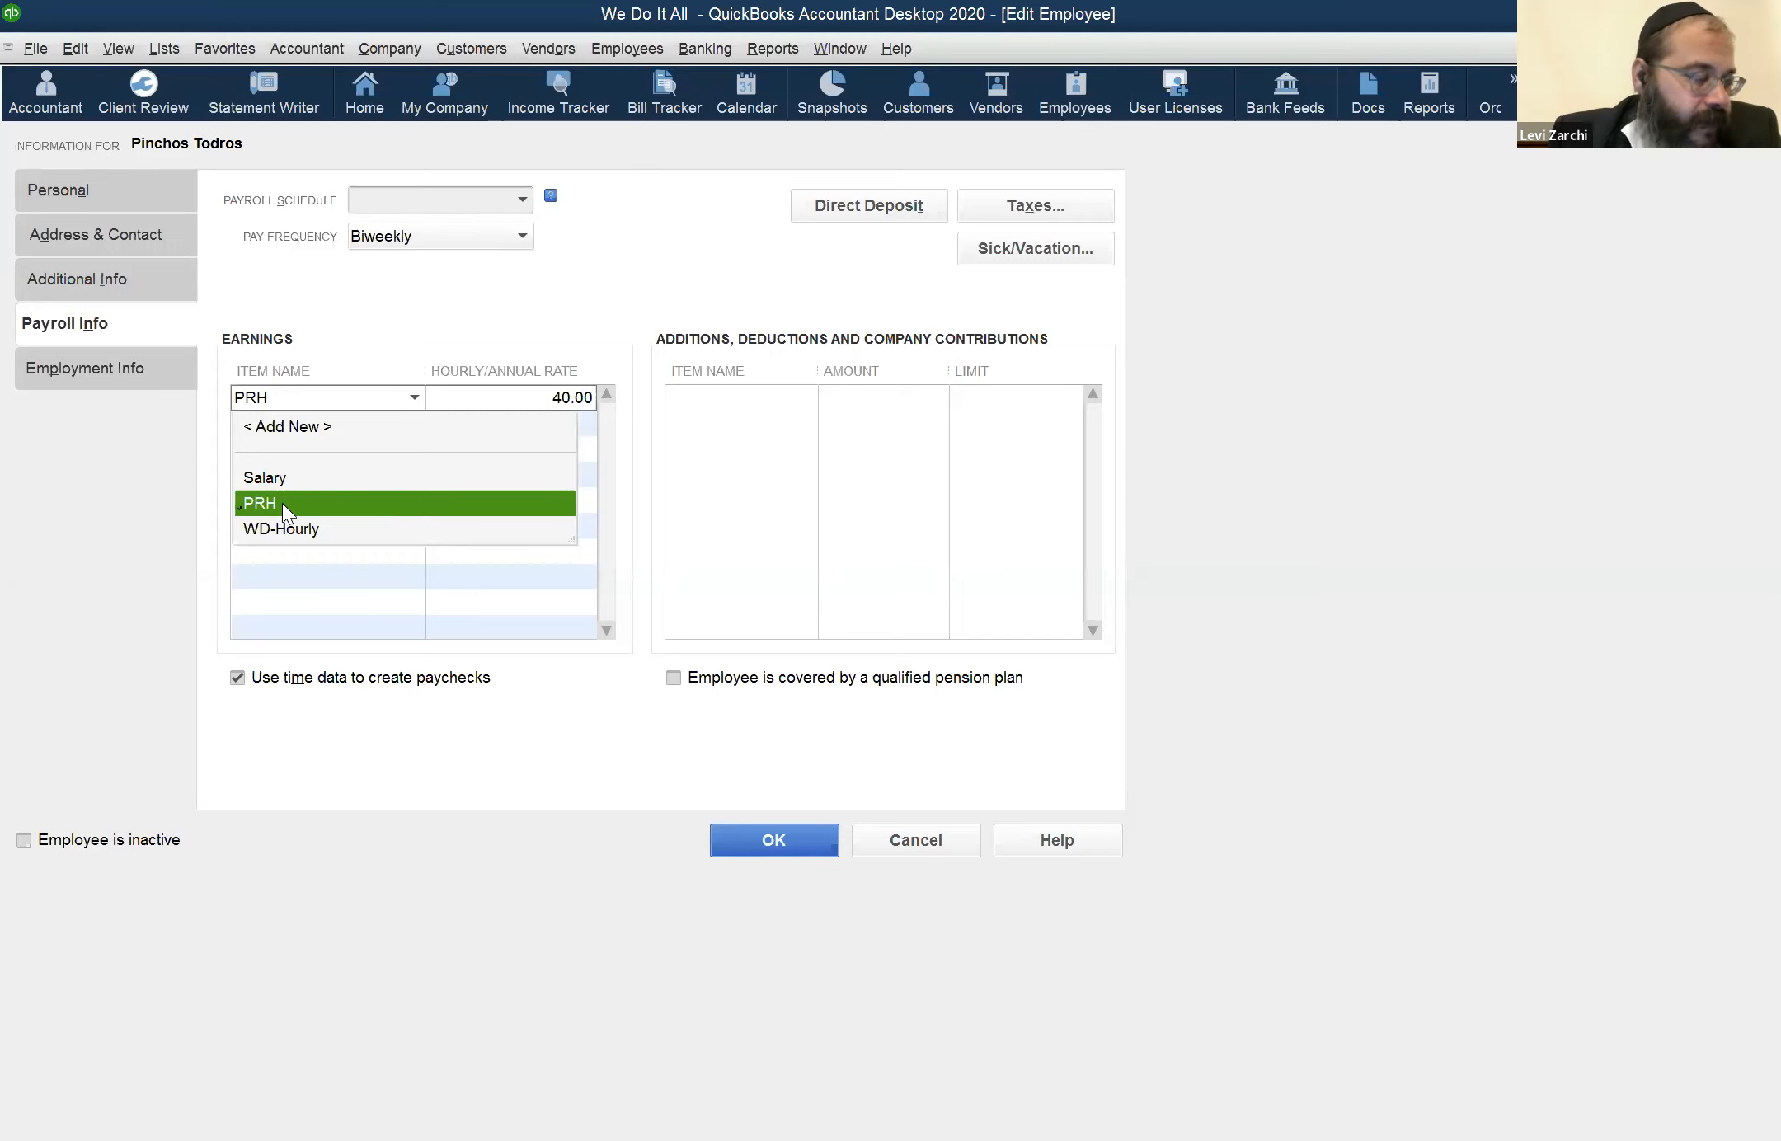
click(305, 441)
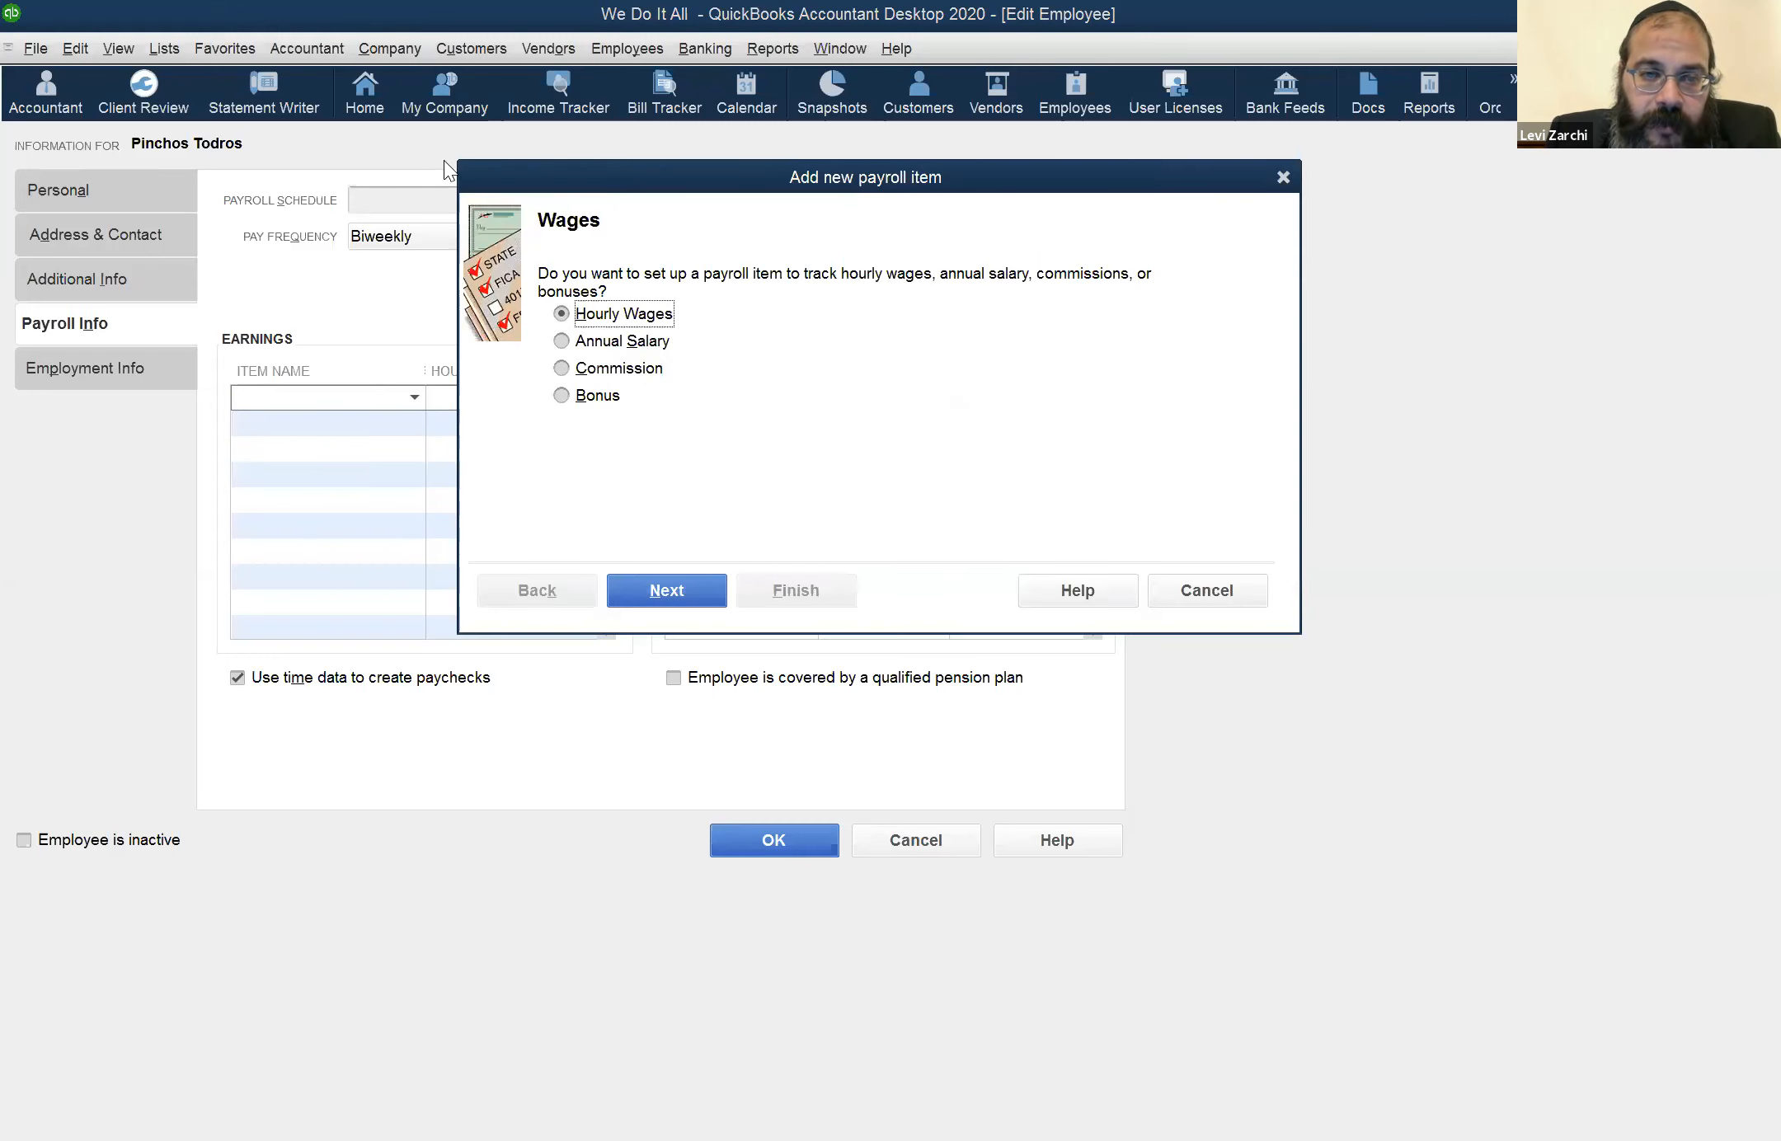
click(679, 581)
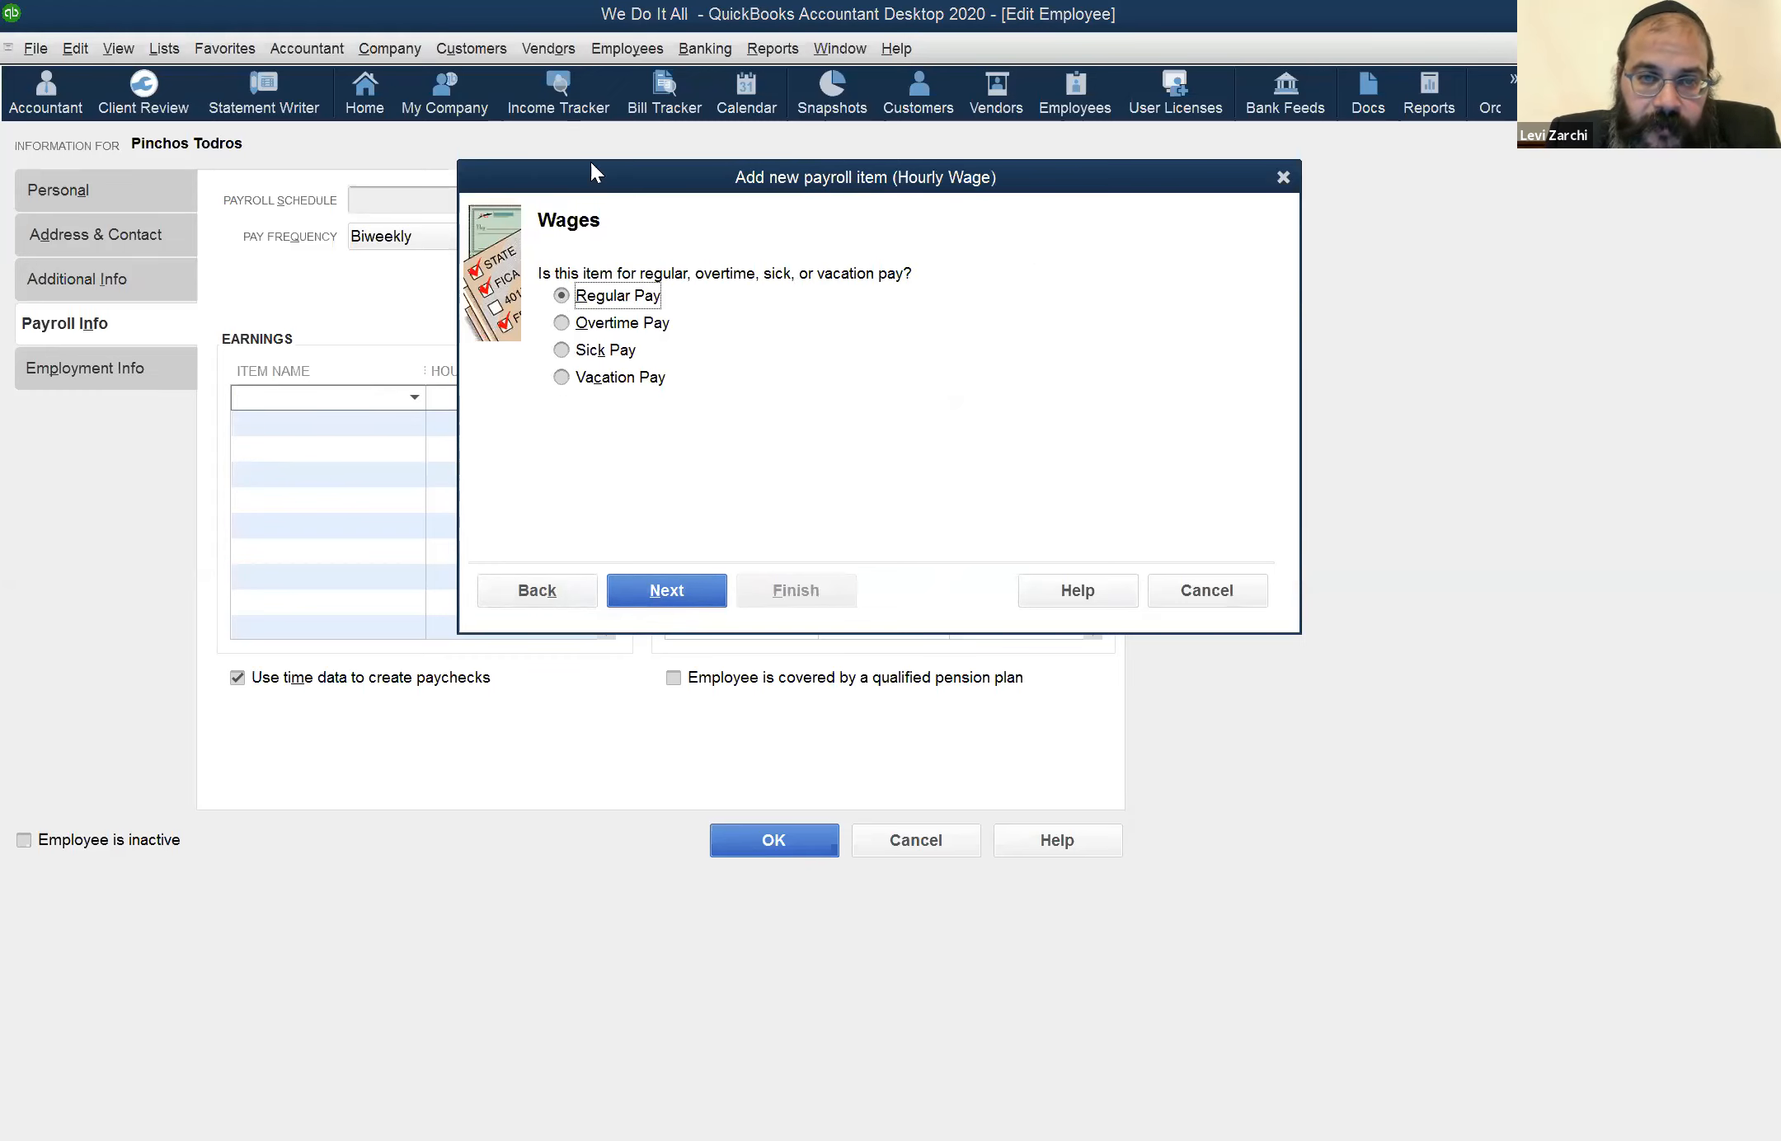
drag(507, 160, 477, 154)
click(509, 557)
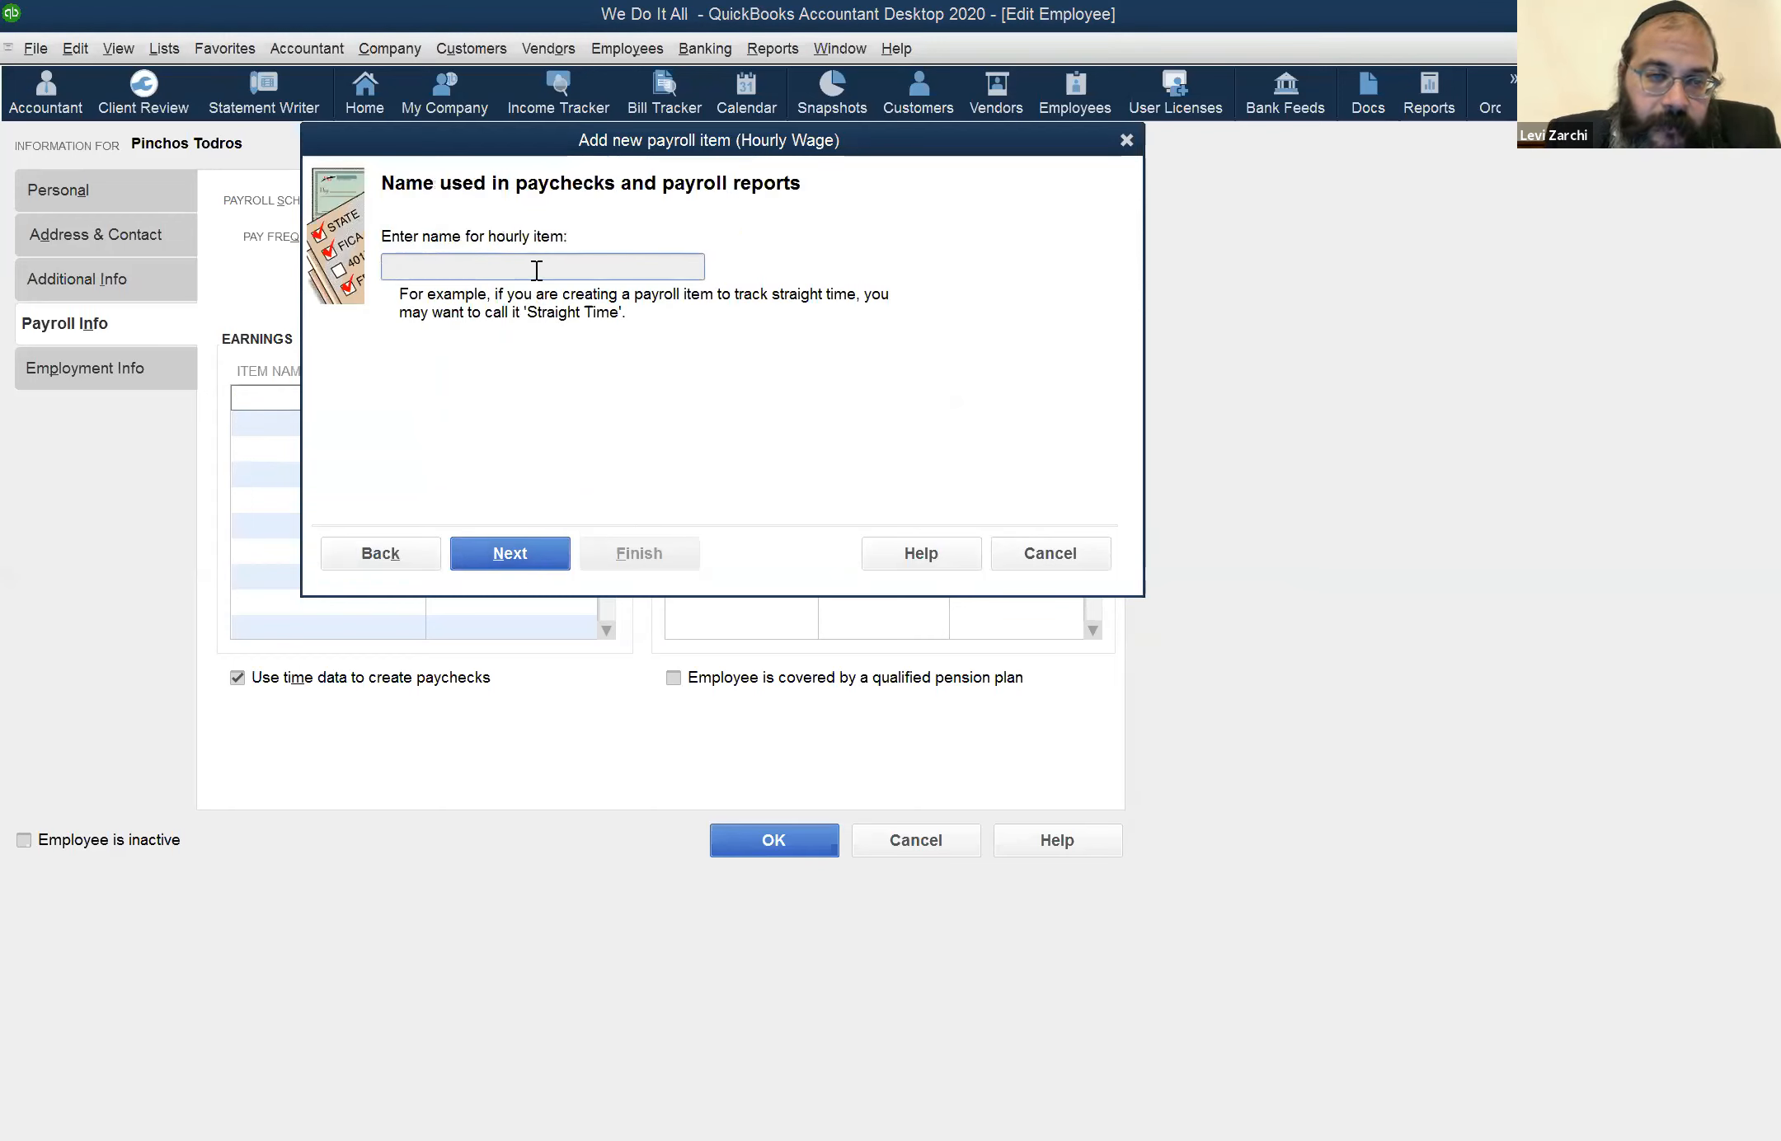
text(PRH)
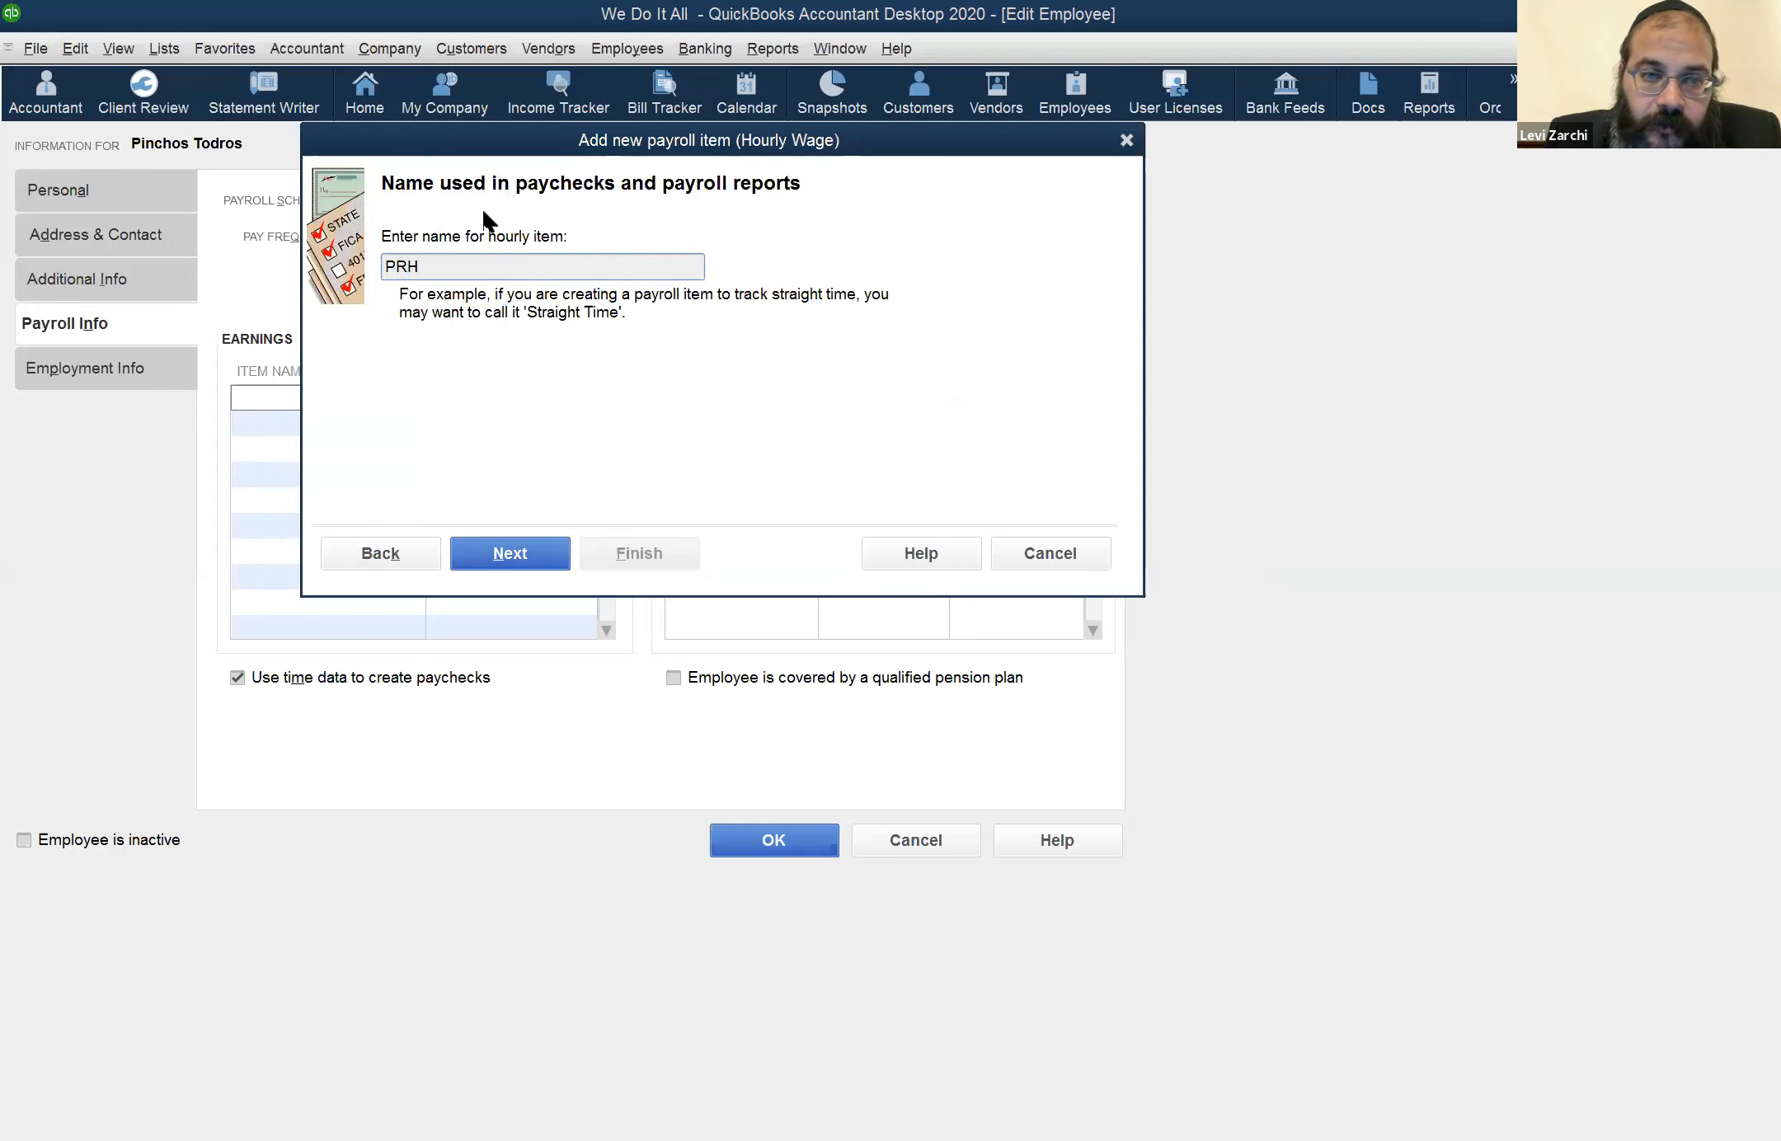
drag(461, 266, 296, 243)
key(BackSpace)
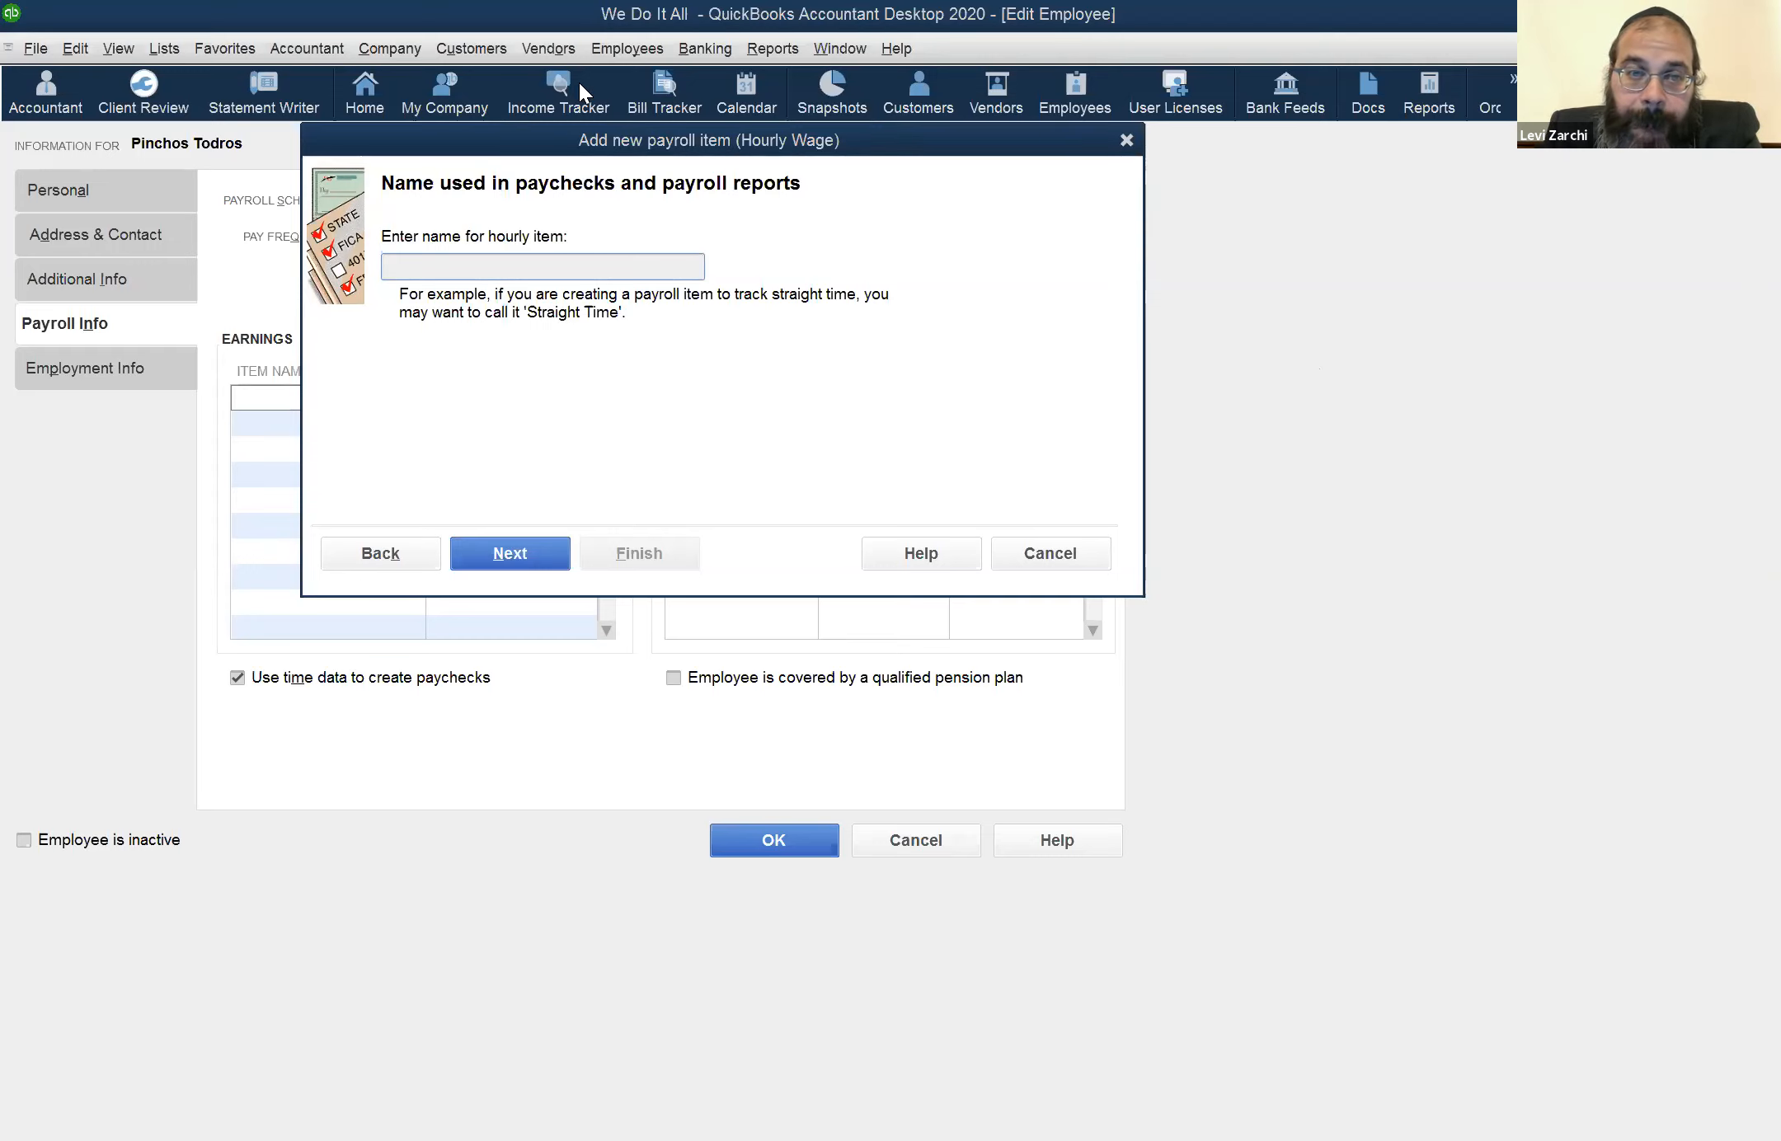
click(1129, 139)
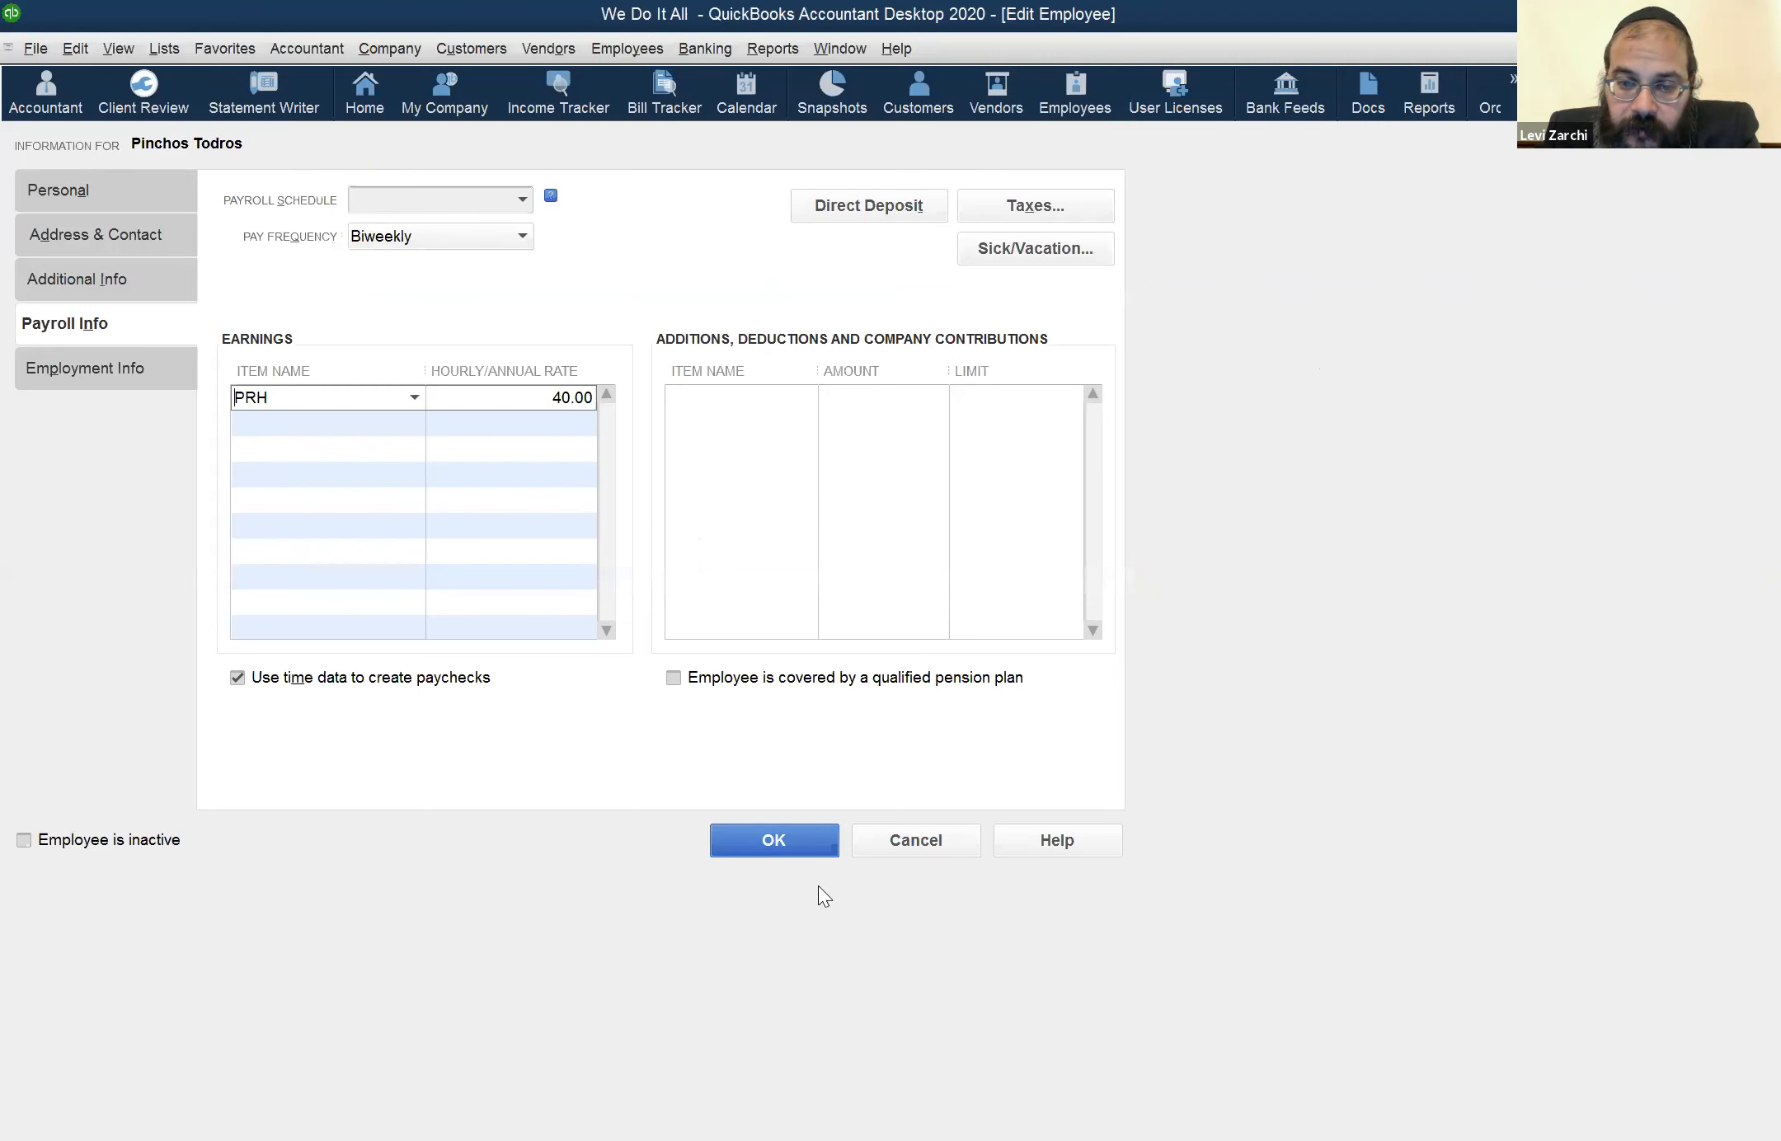
click(920, 833)
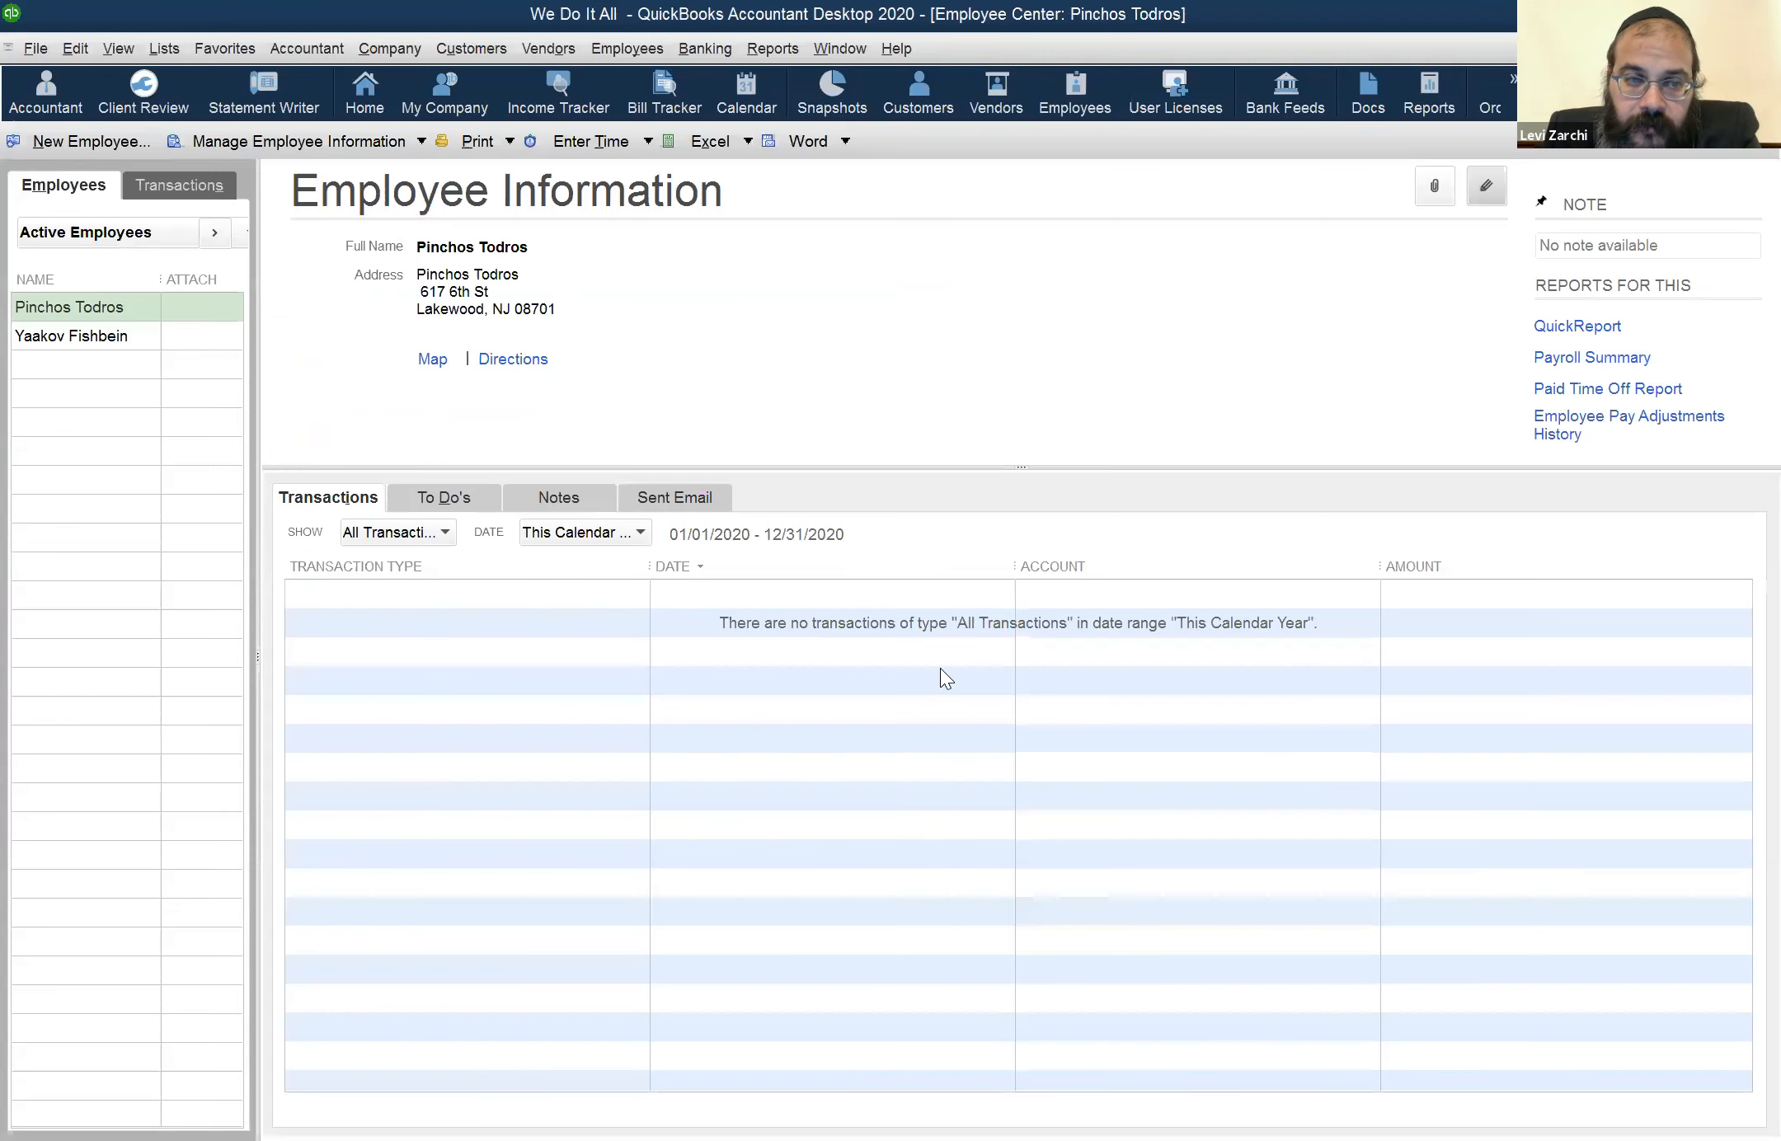
Deselect the unbilled Time & Expense row in the Income Tracker and view the actions available for it
click(578, 95)
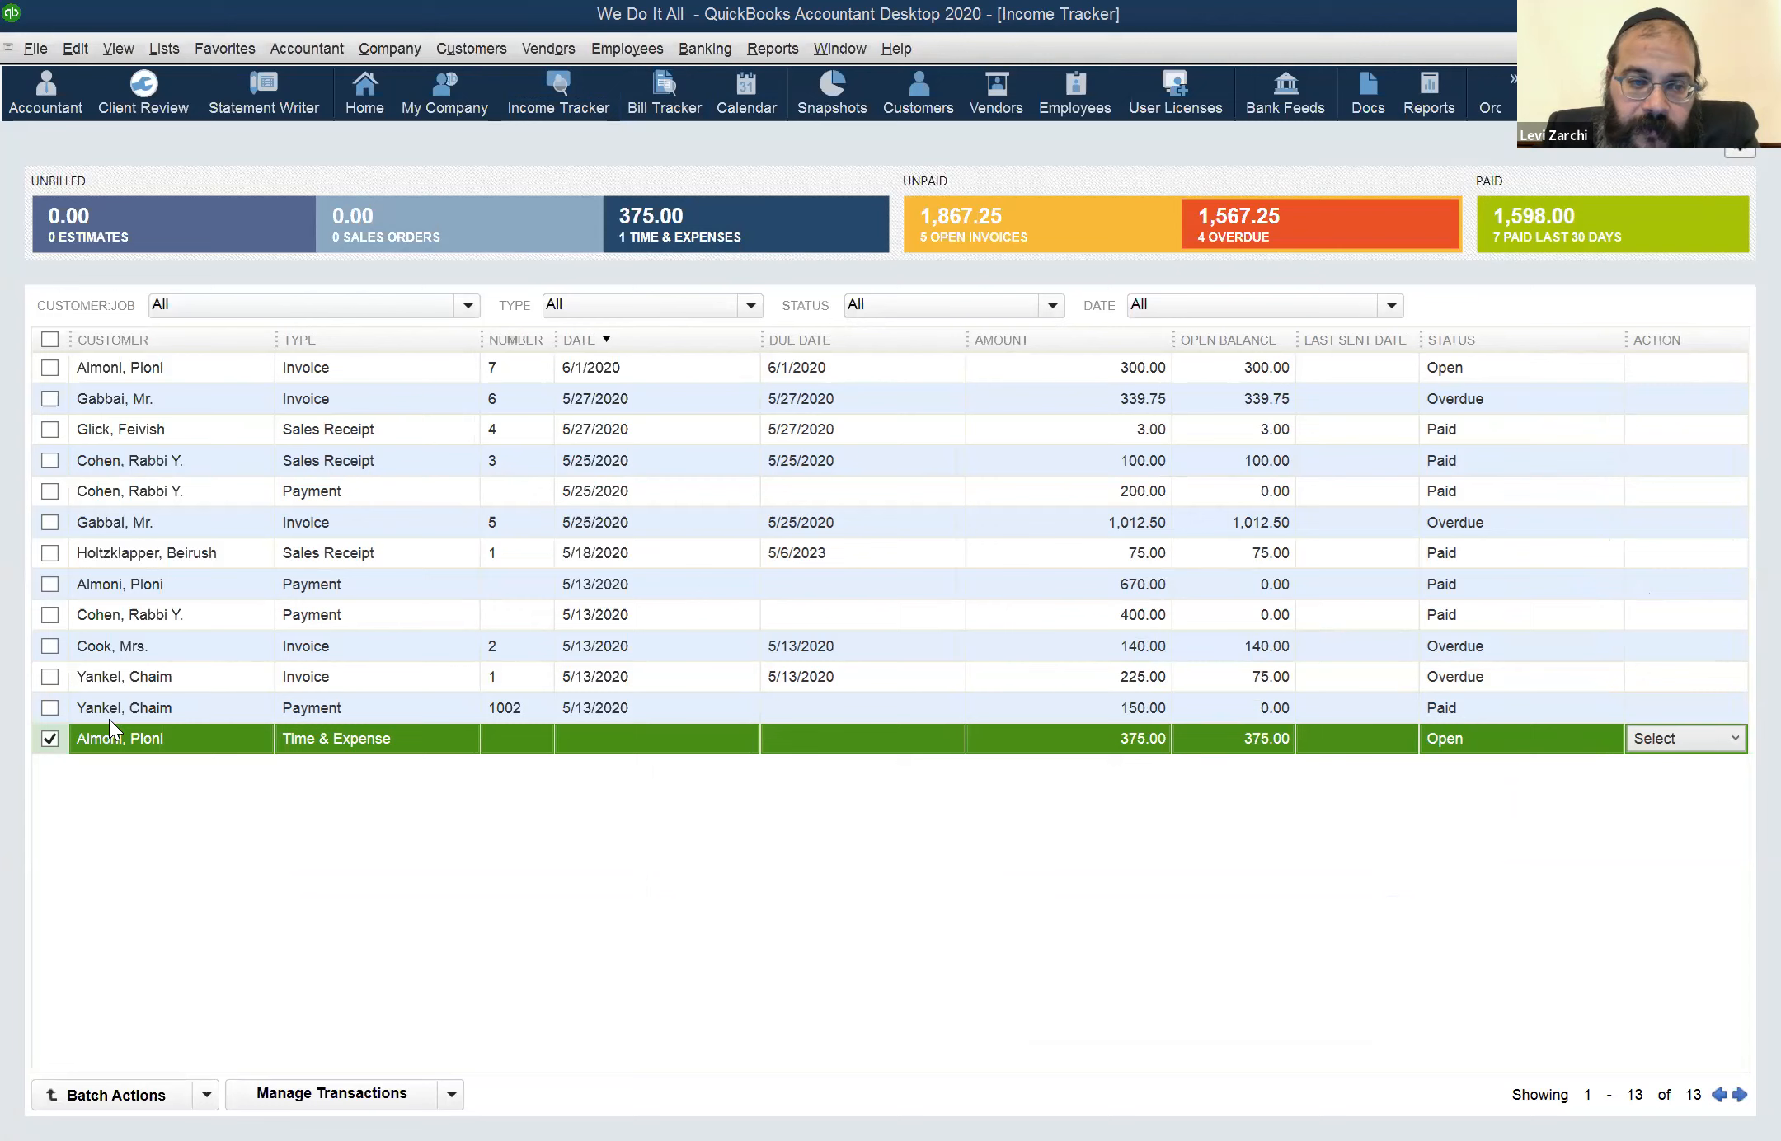
click(45, 738)
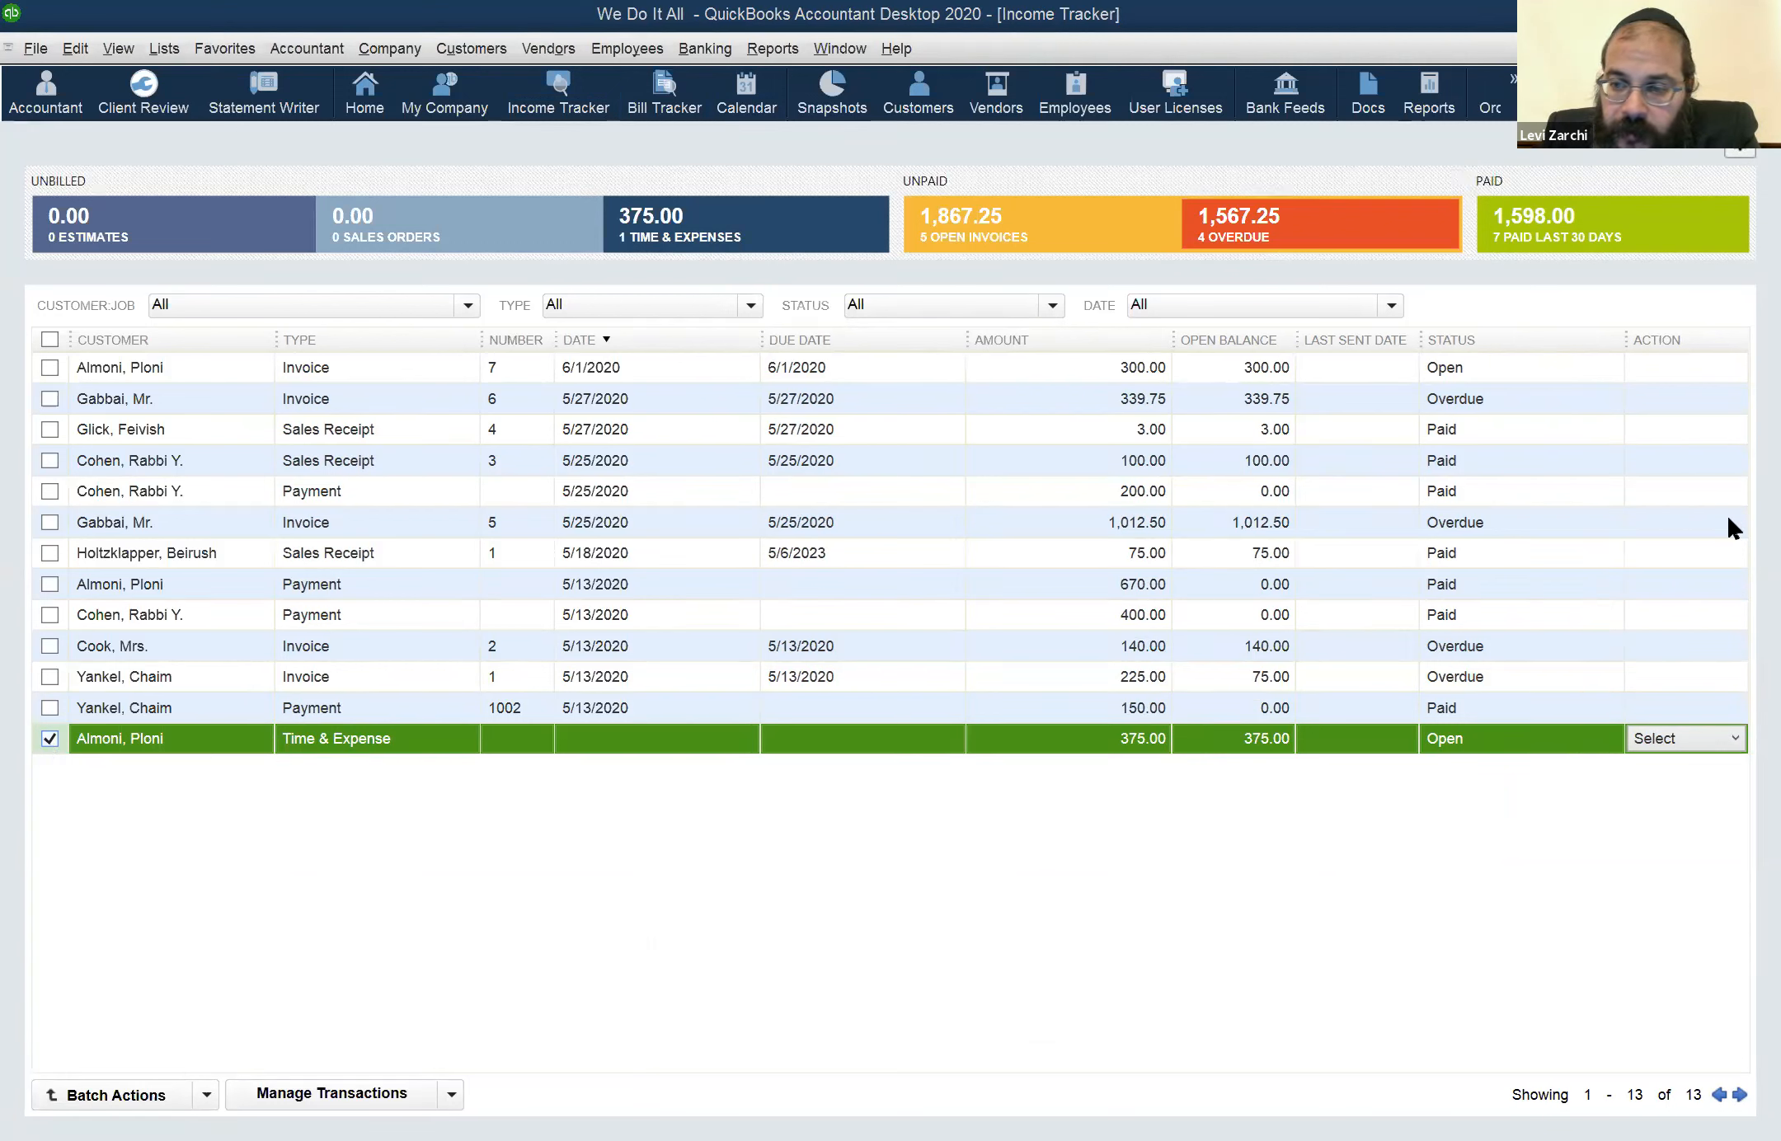
click(1735, 737)
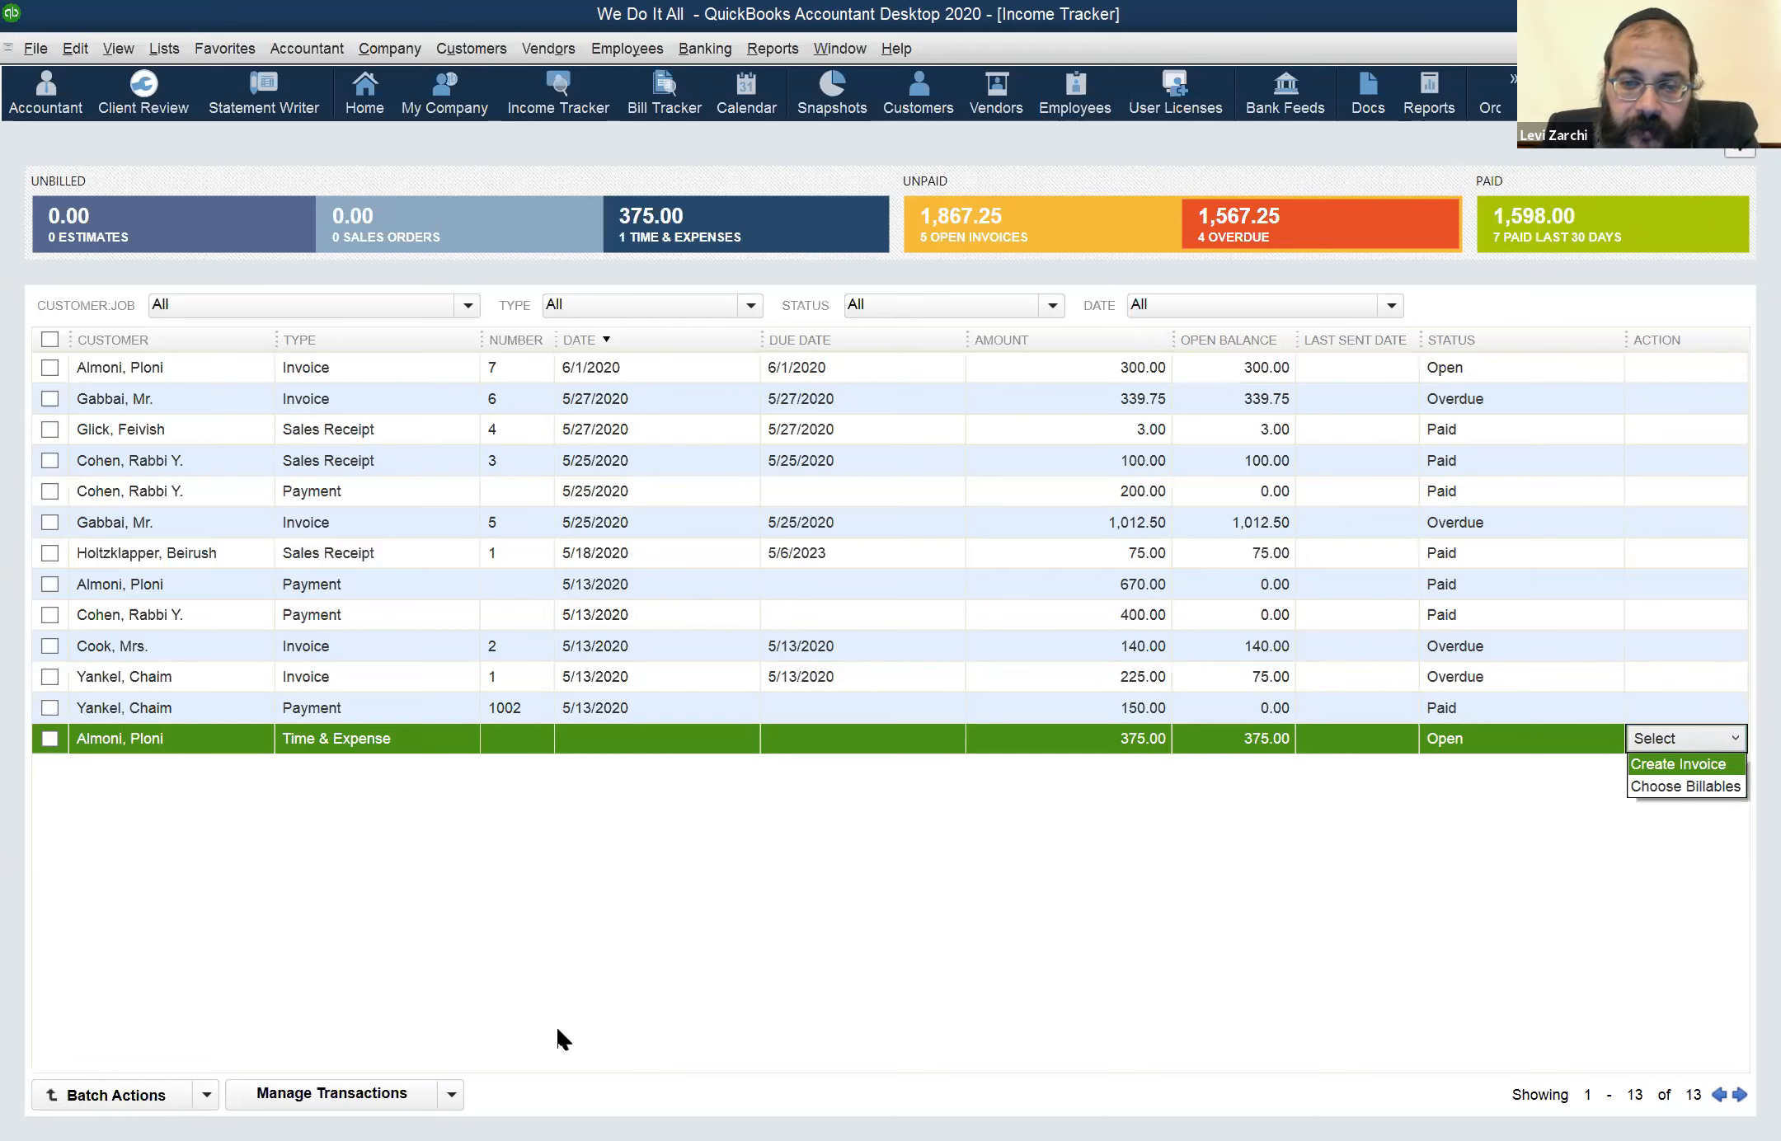
click(455, 1063)
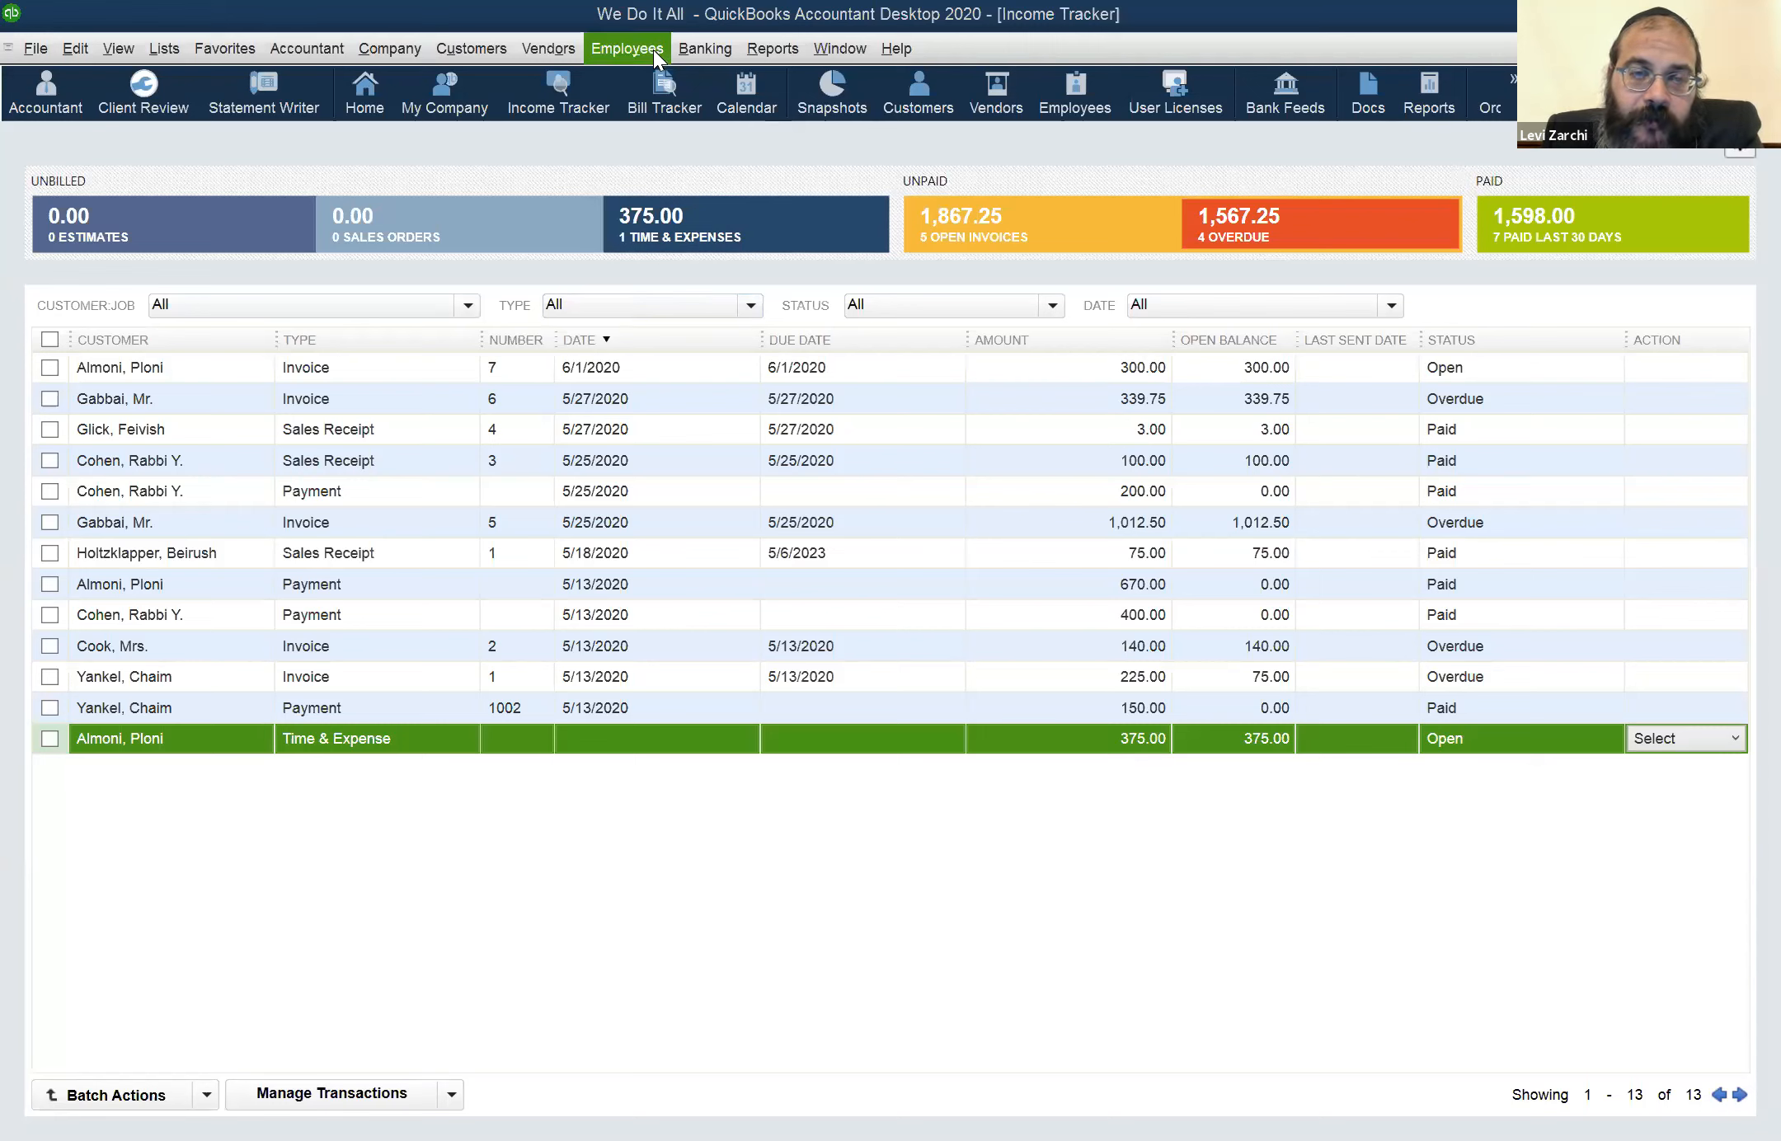
click(614, 51)
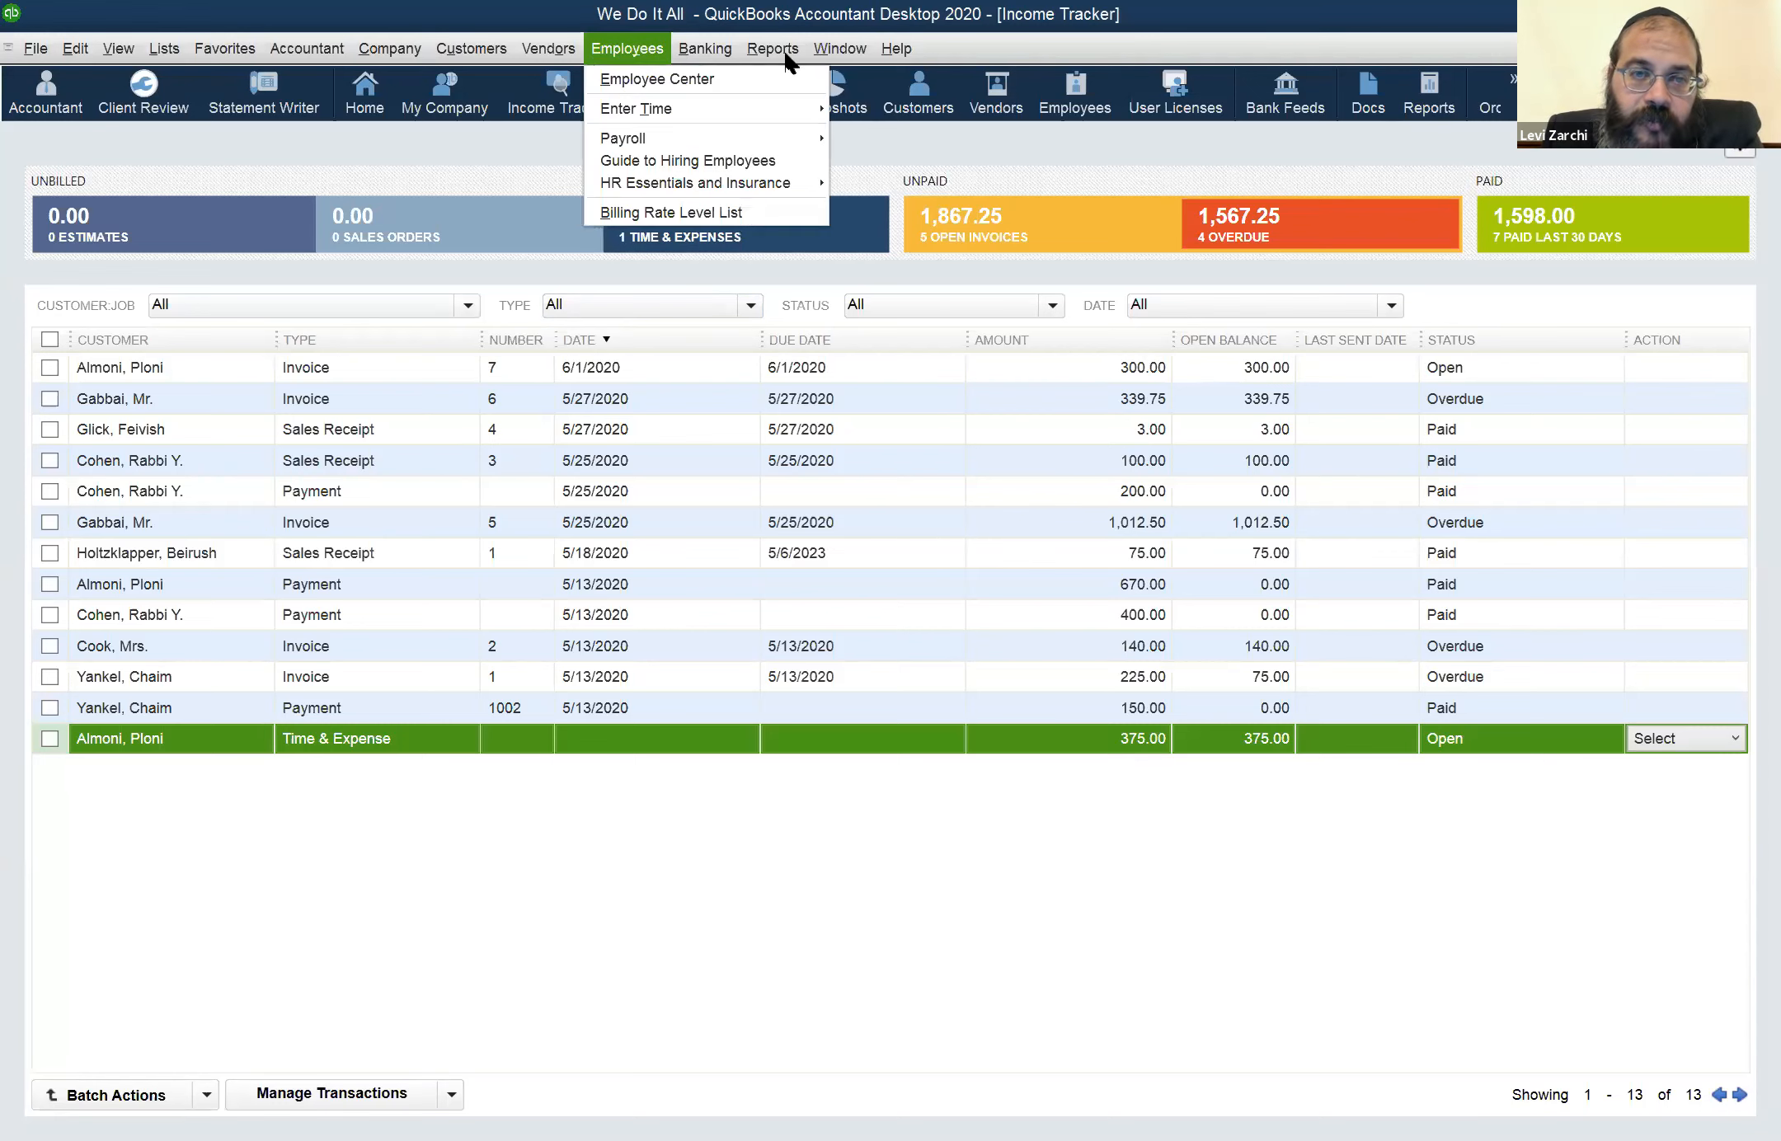
mouse_move(818, 50)
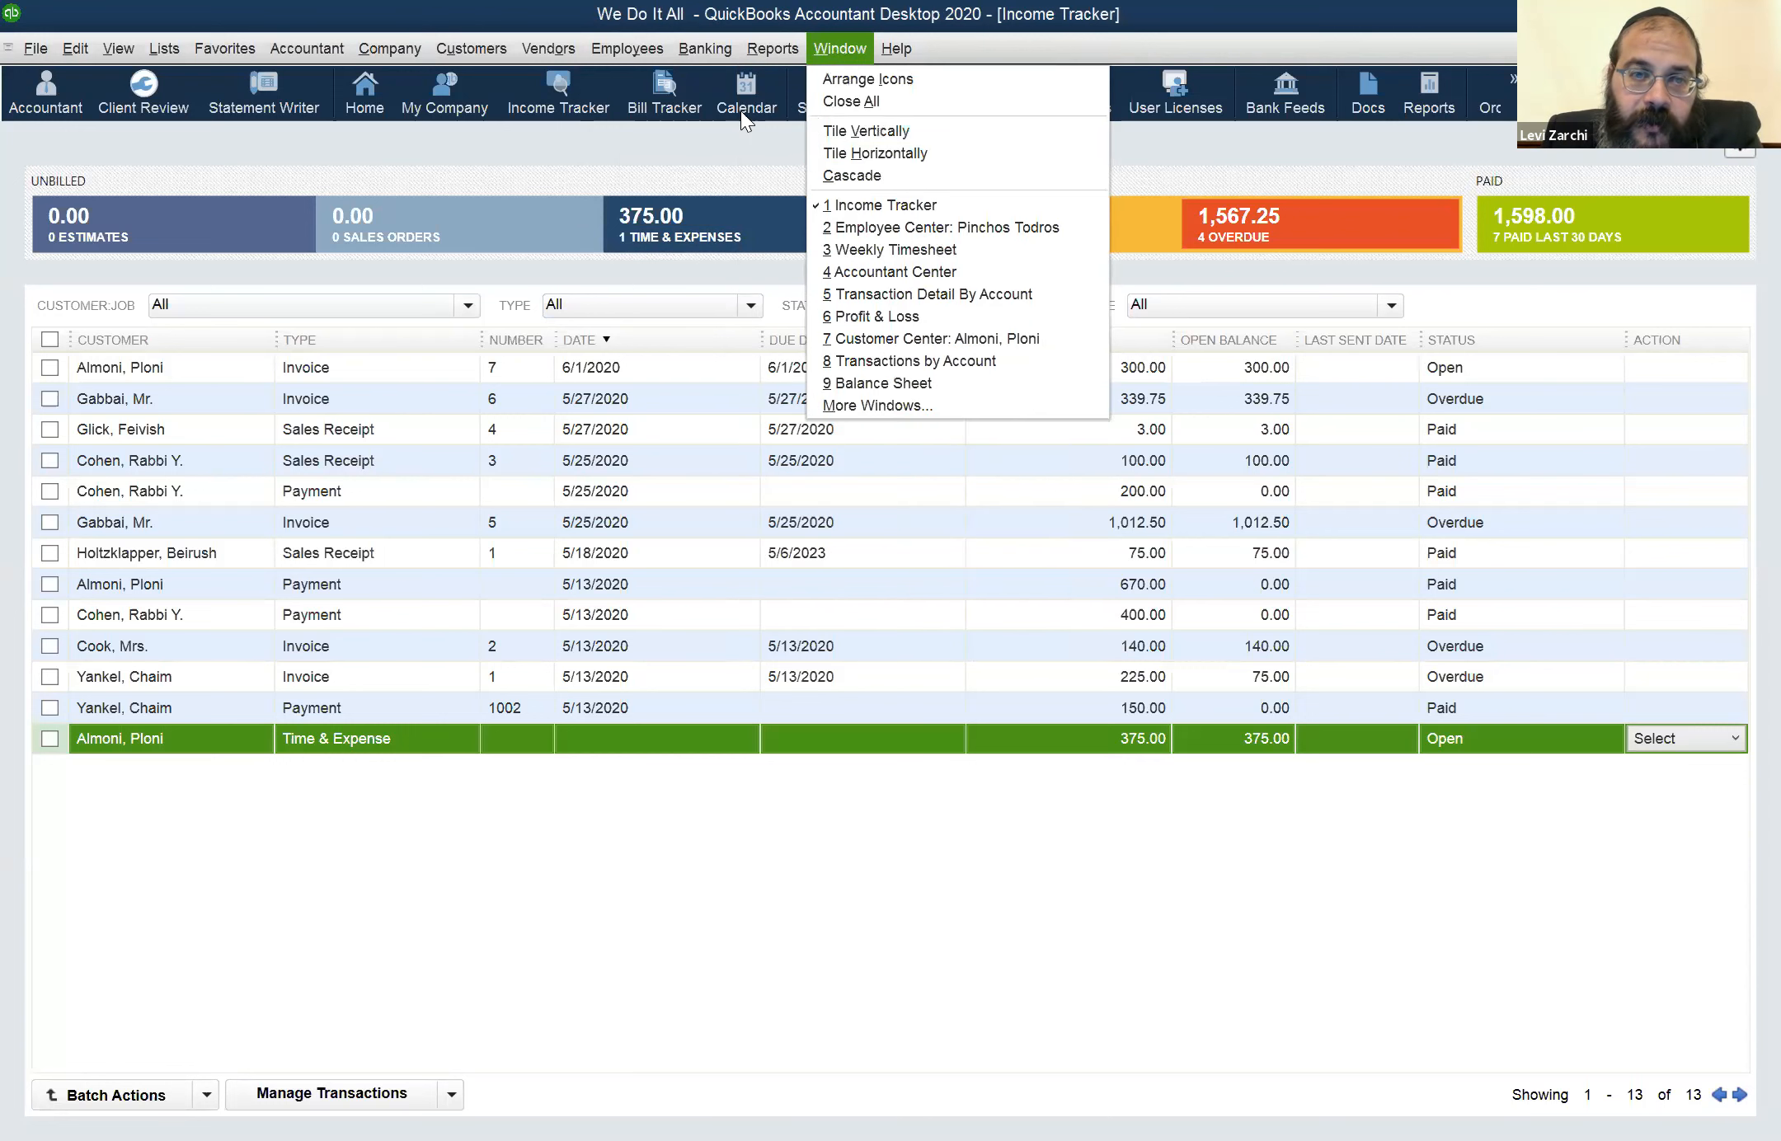
click(1189, 5)
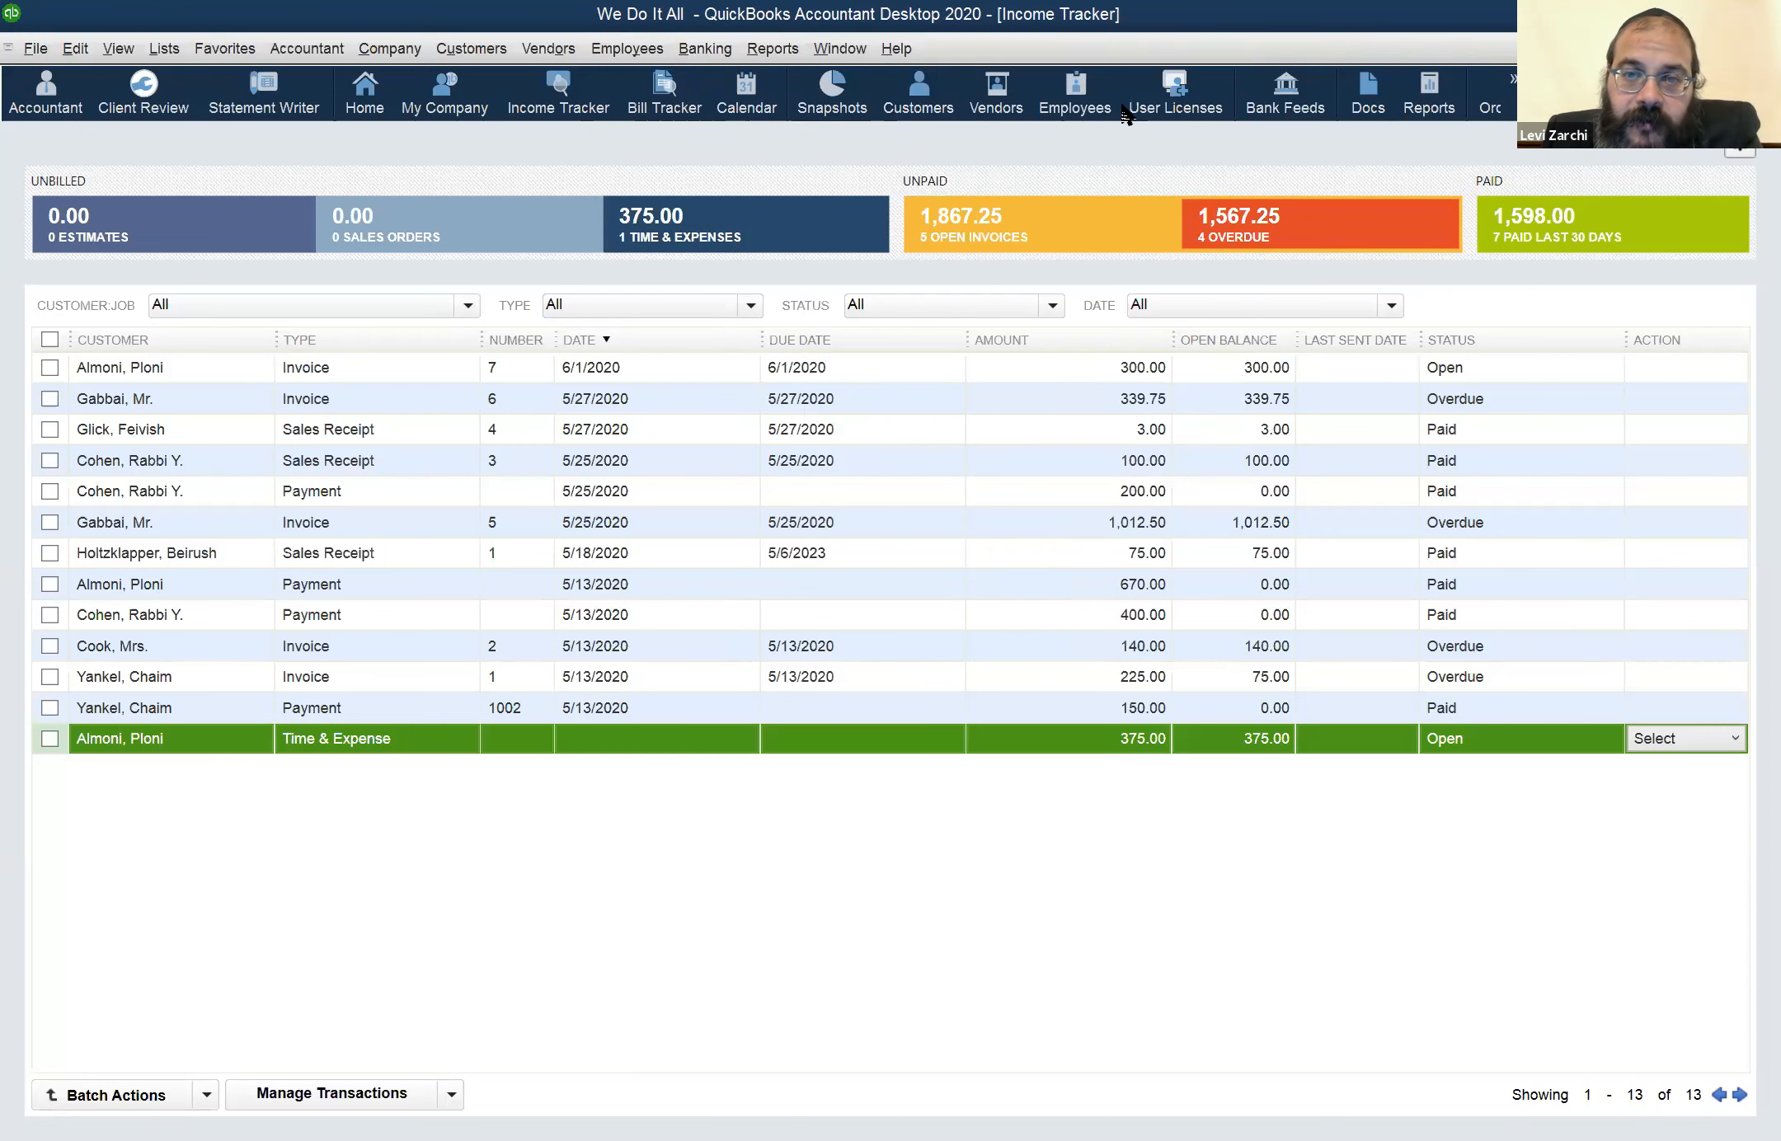
View the selected employee's payroll information from the Employee Center, and close the record without saving
click(1080, 98)
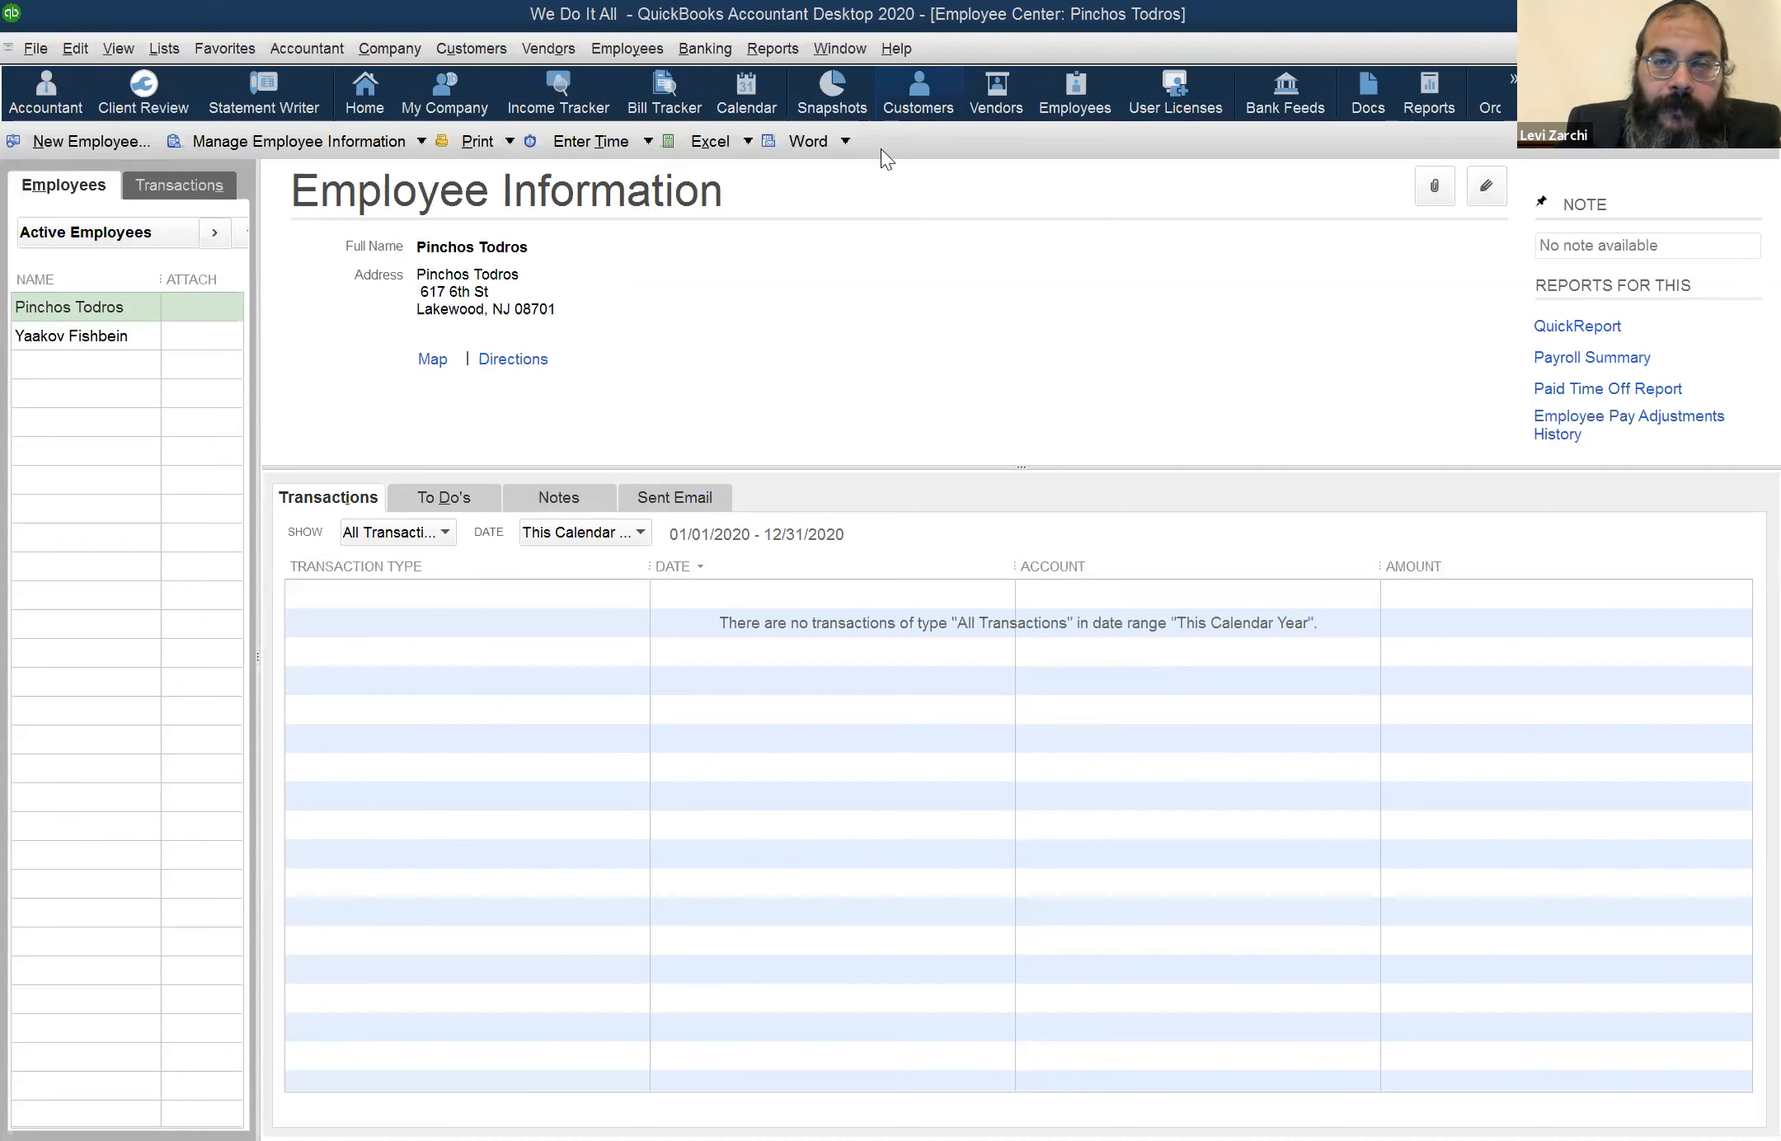
click(919, 107)
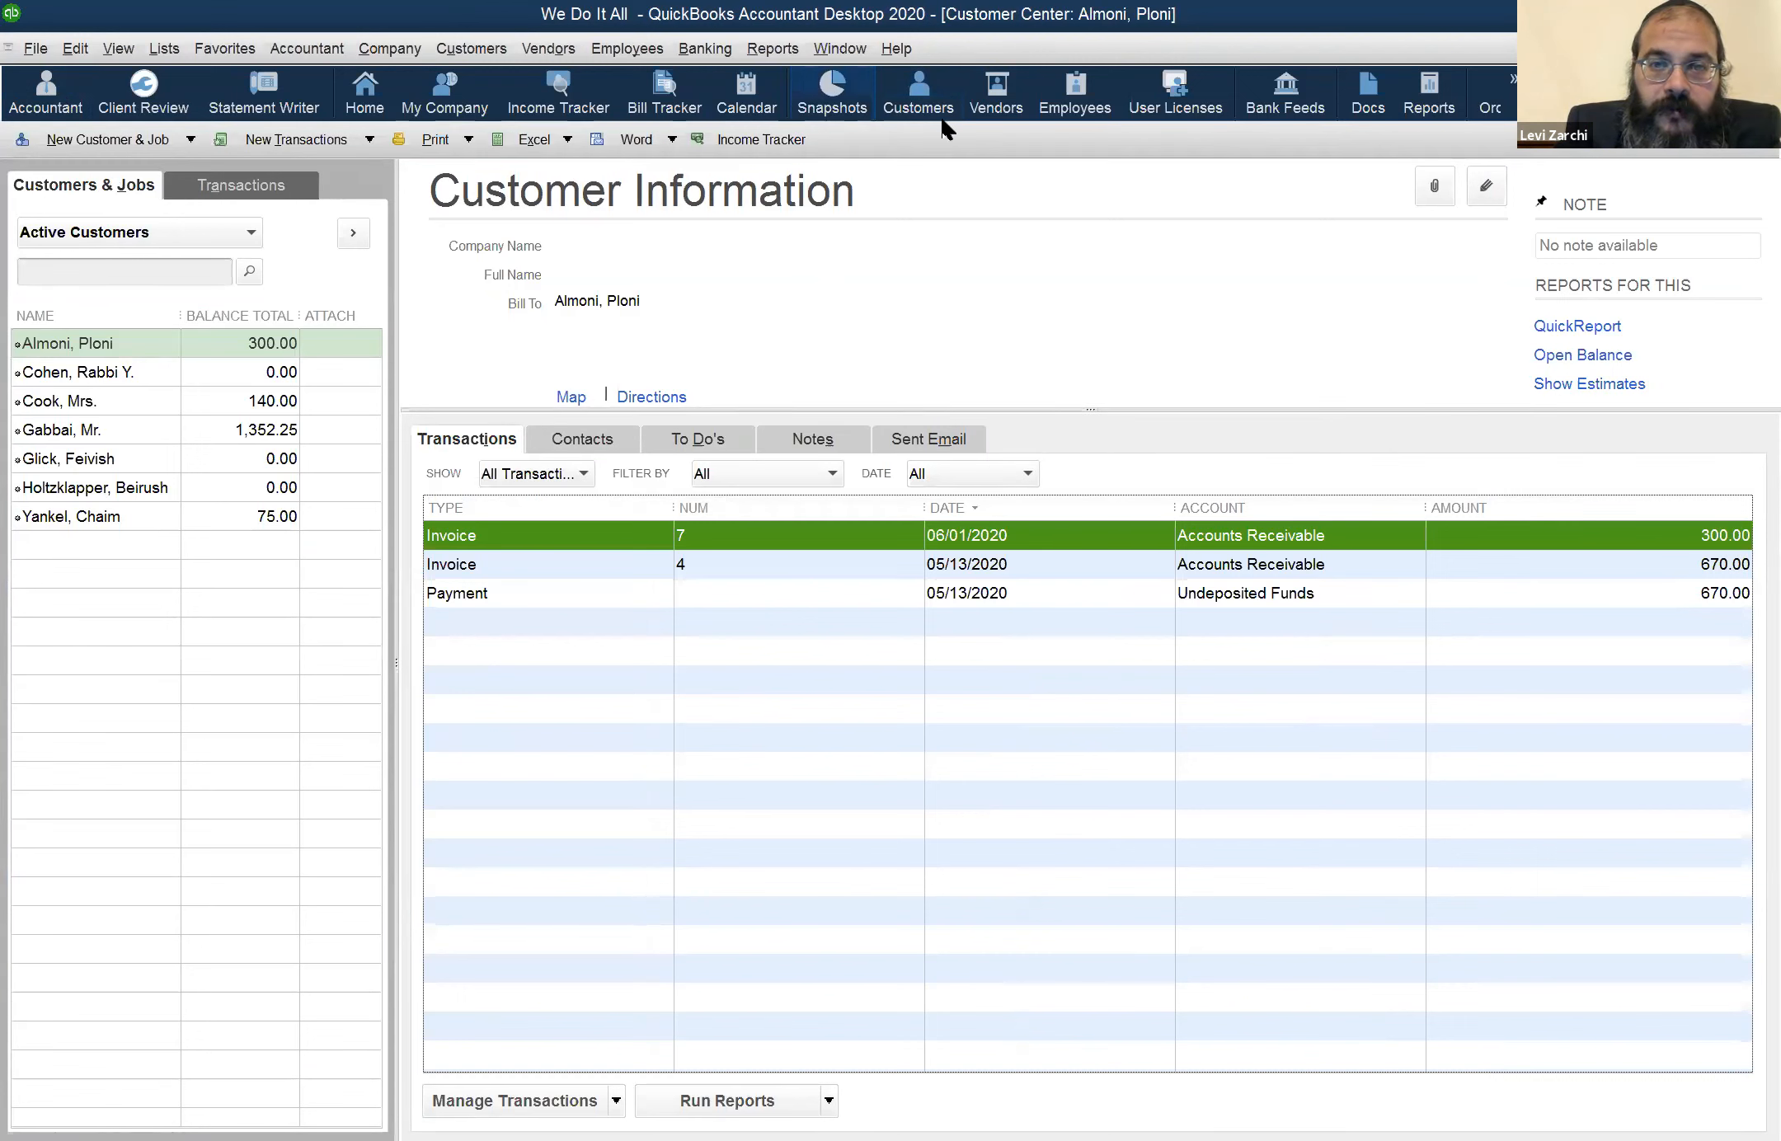
click(1068, 92)
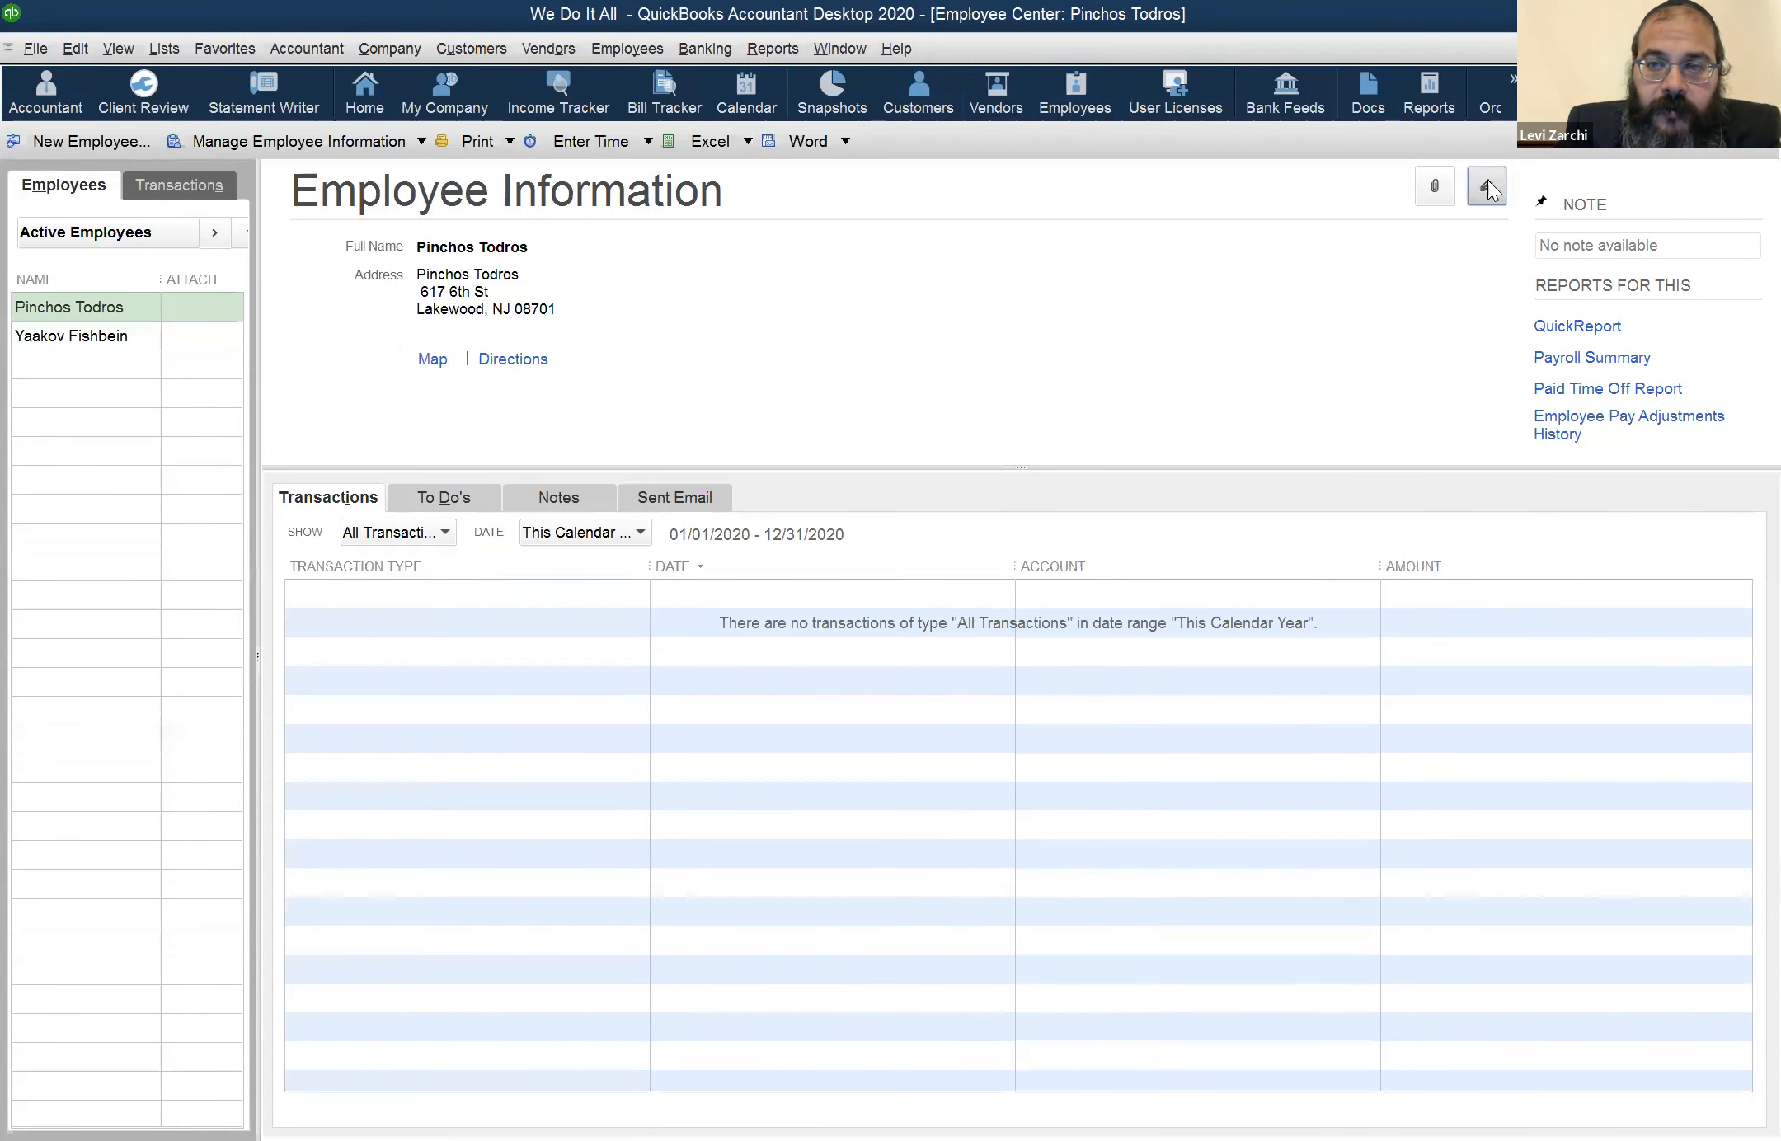
click(1488, 183)
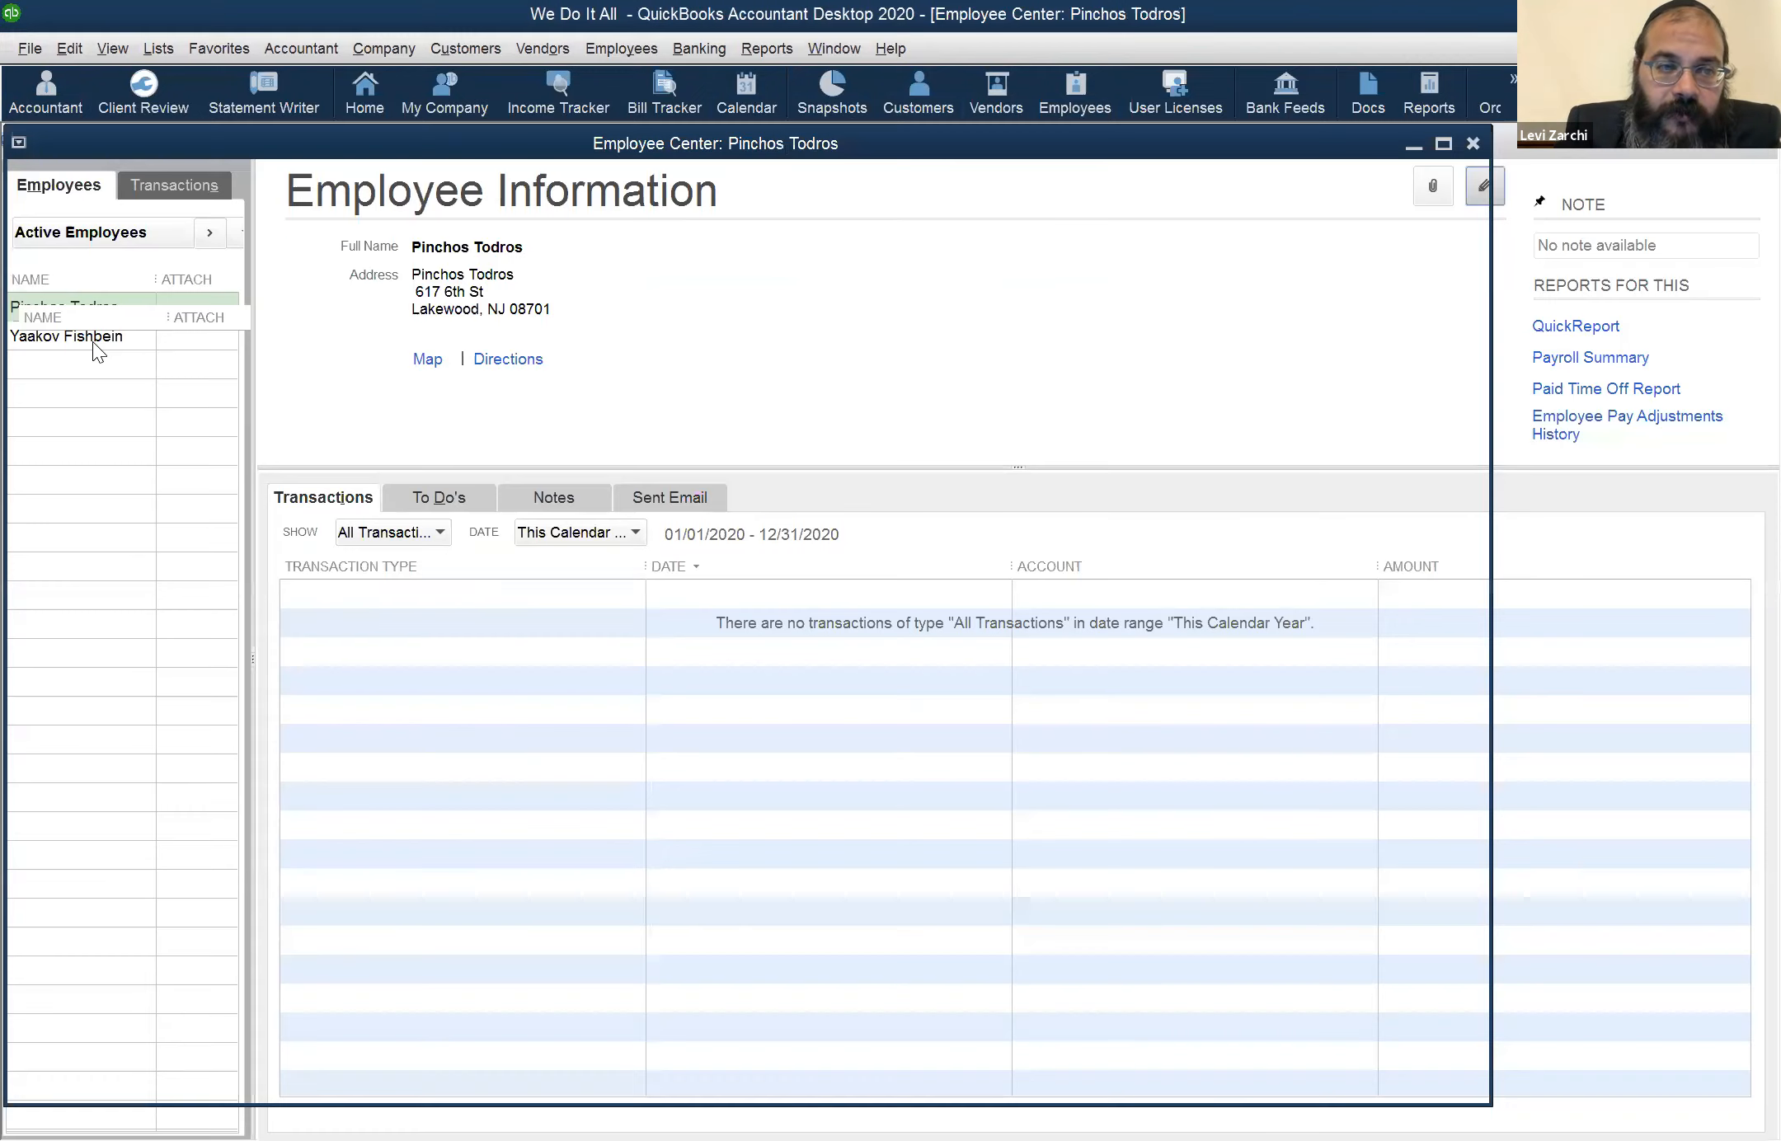
click(105, 327)
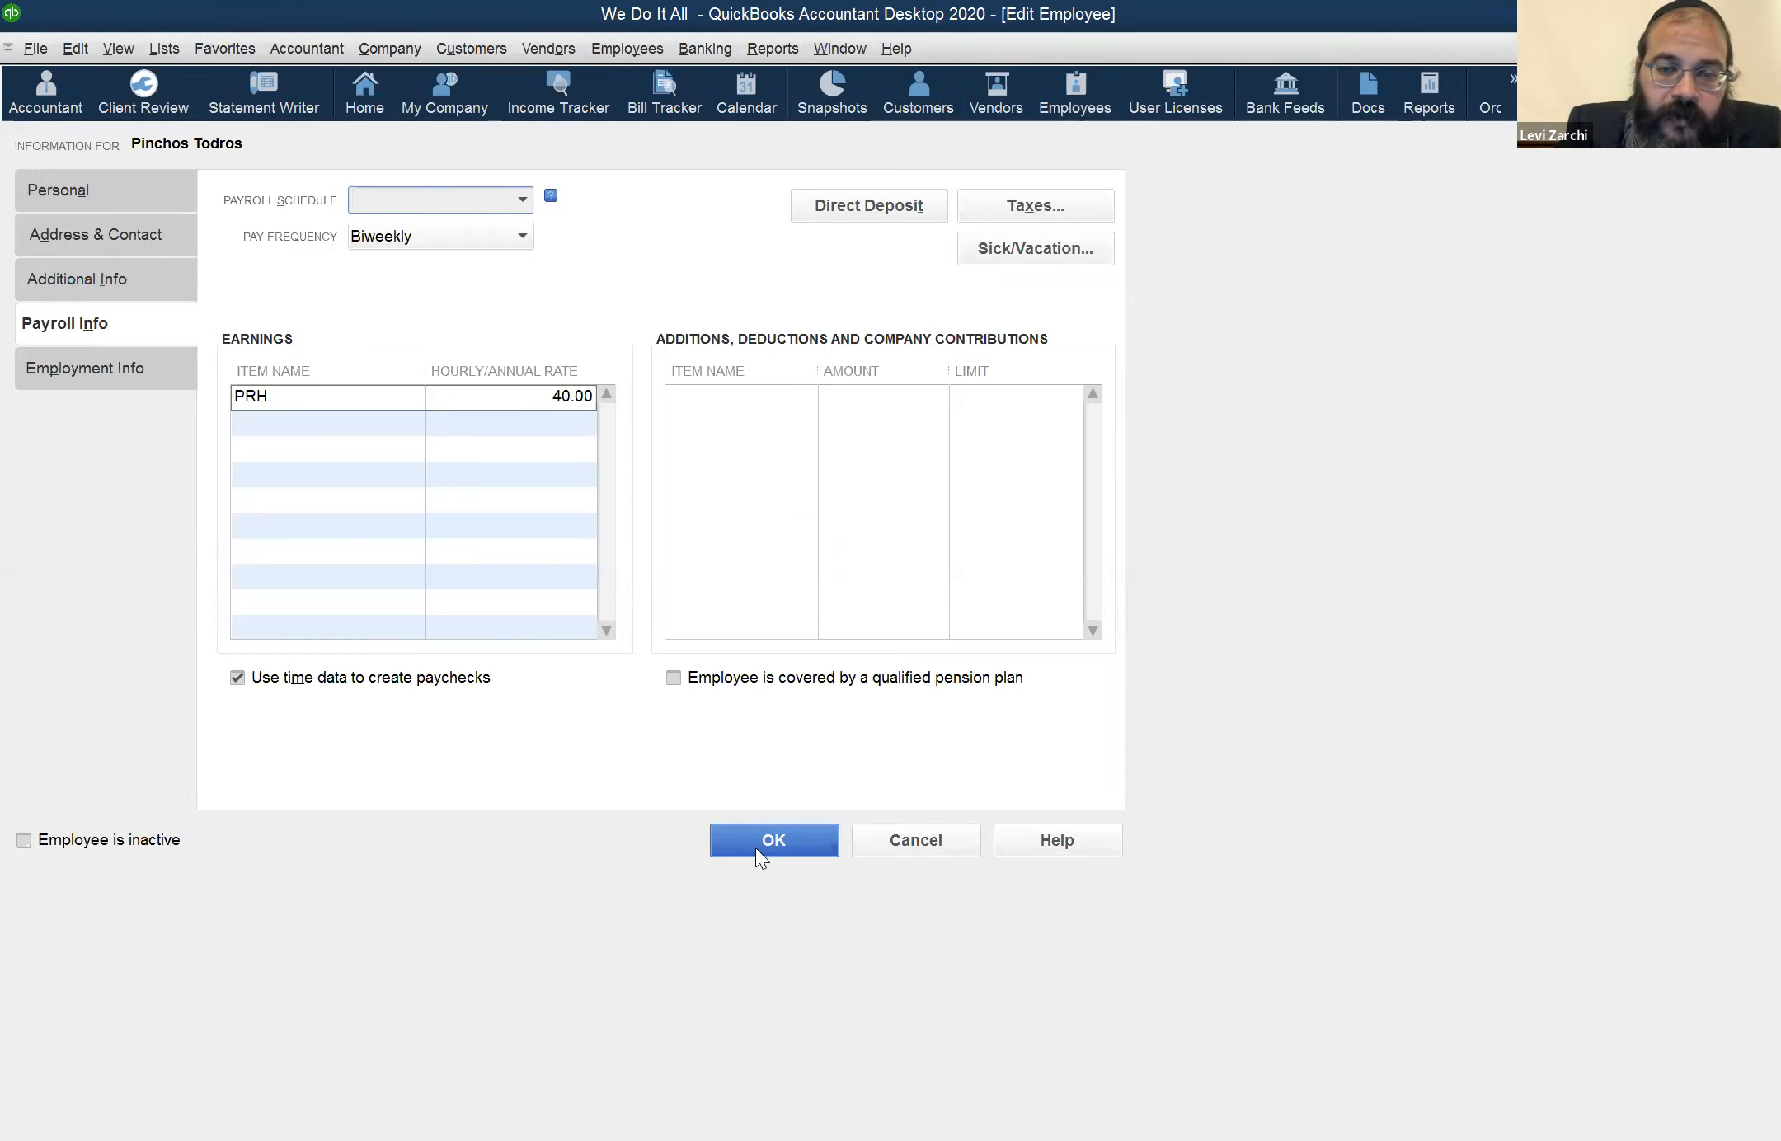
click(900, 846)
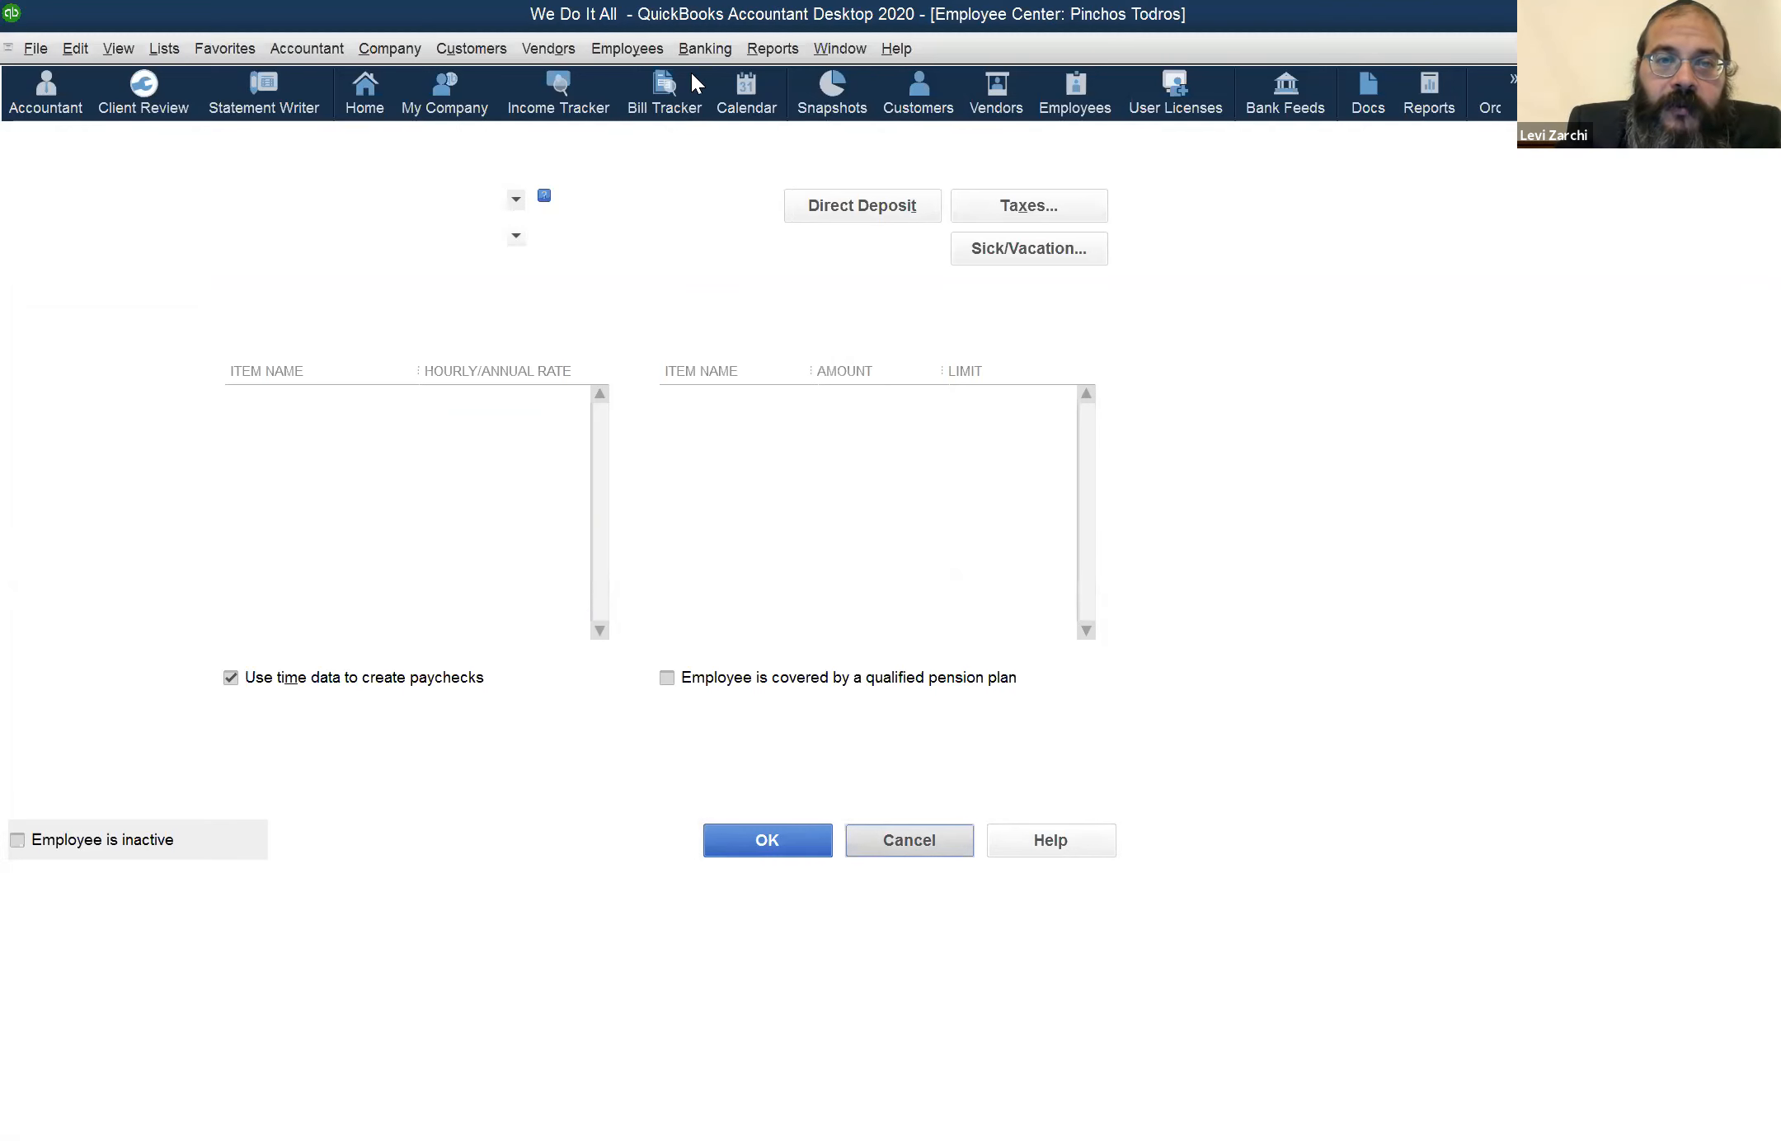
Open the employee's weekly timesheet for the week of May 25 to May 31
click(696, 55)
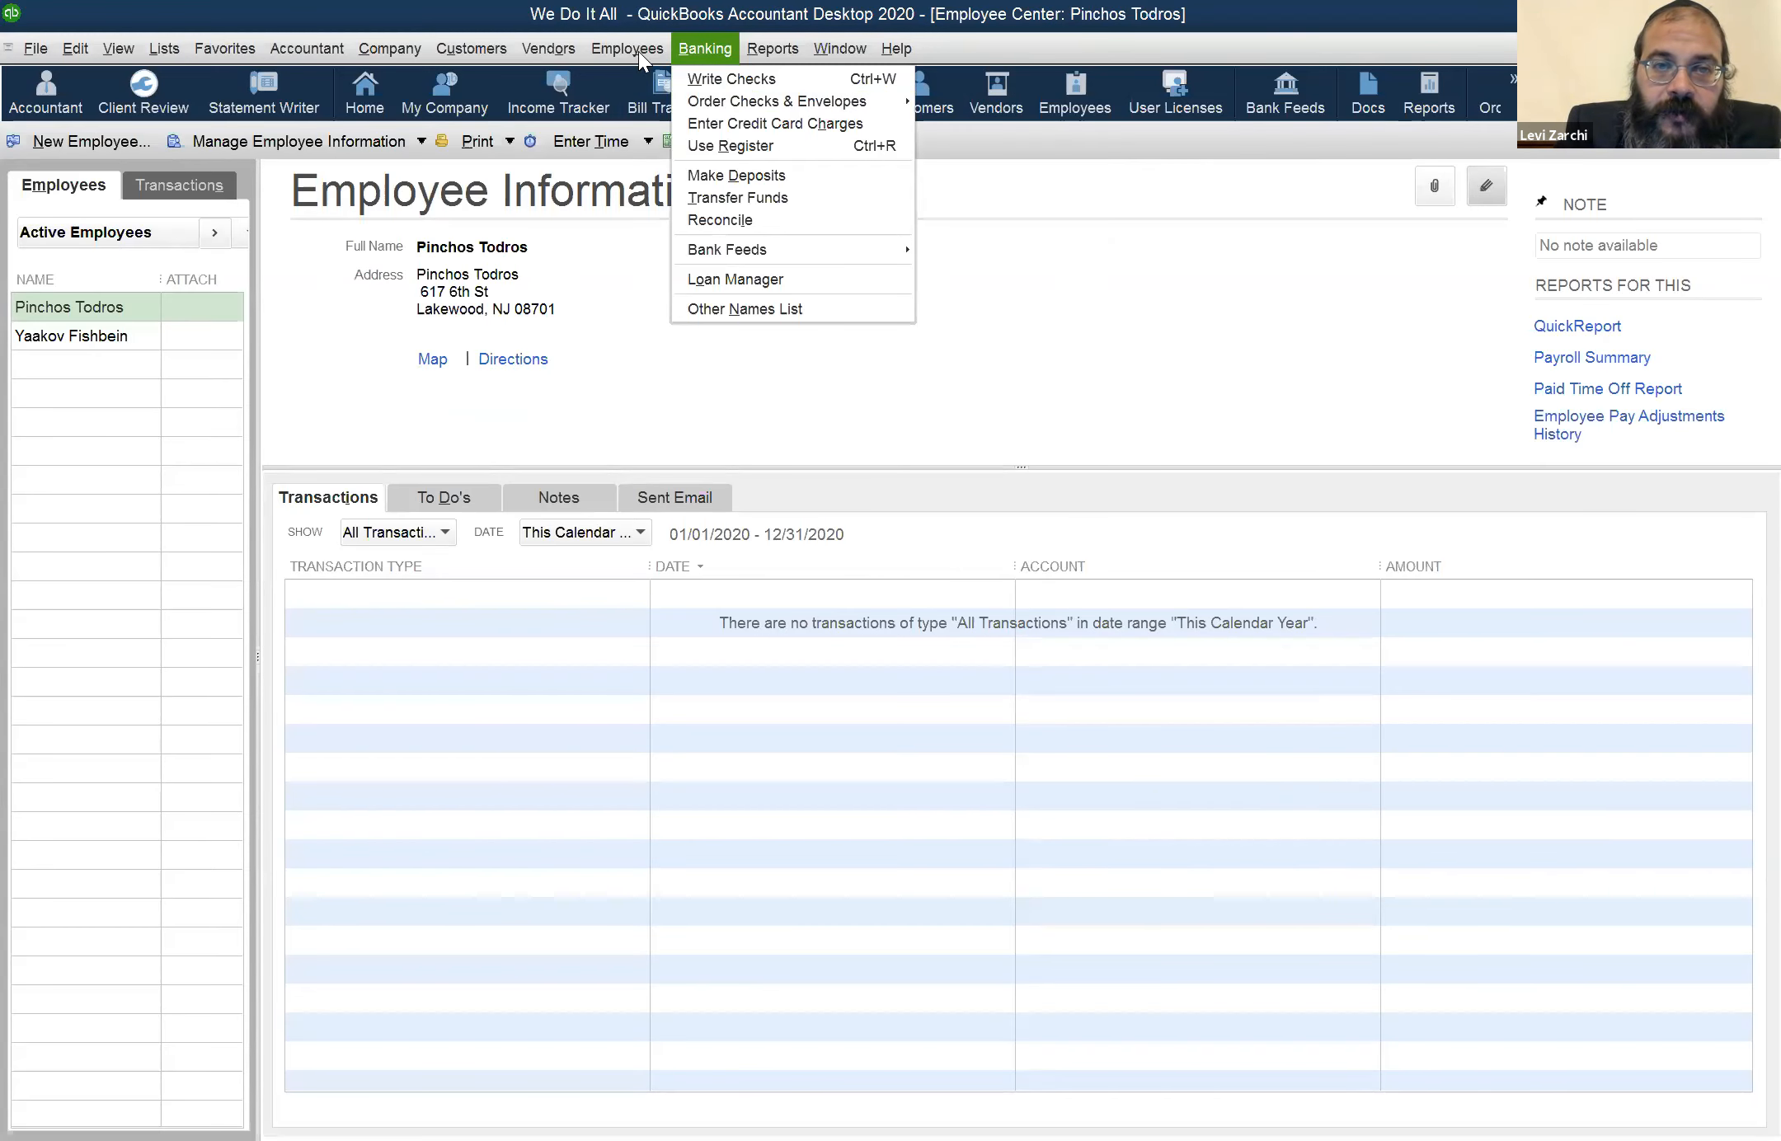
mouse_move(639, 51)
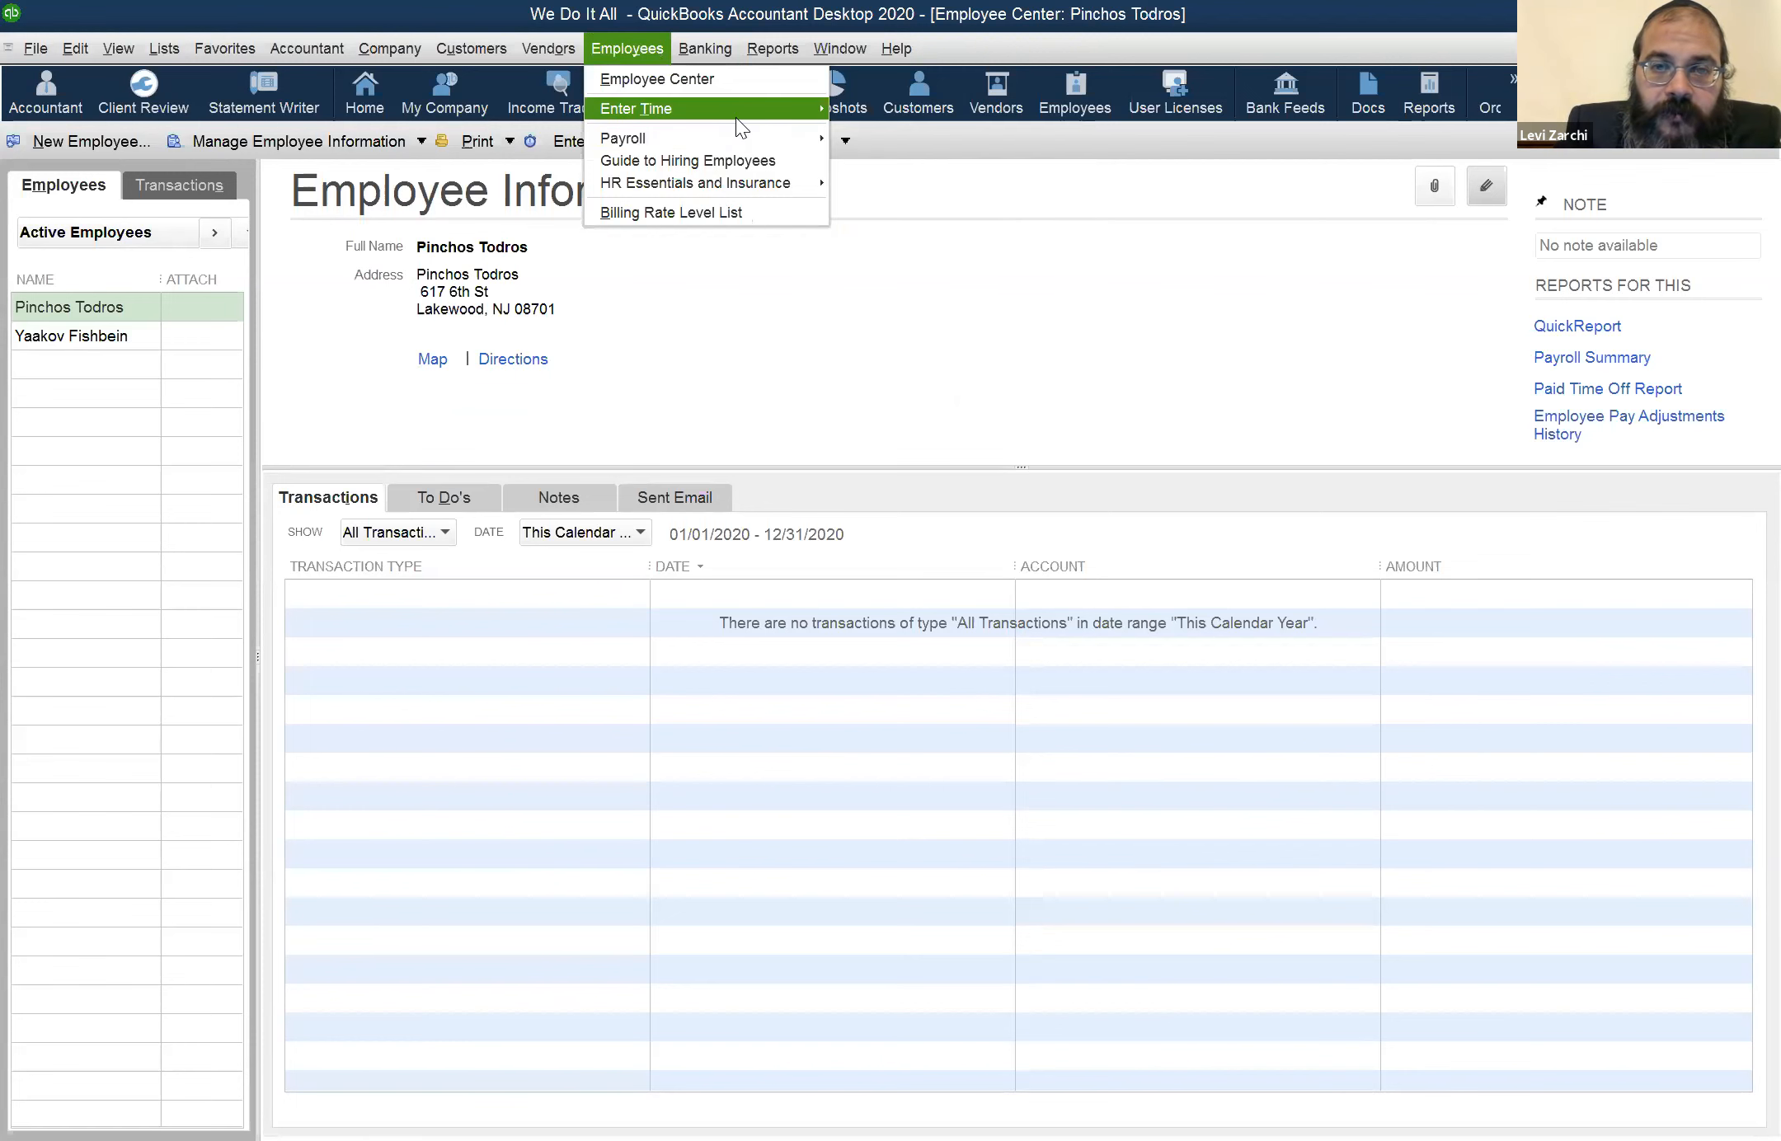
mouse_move(736, 115)
click(853, 146)
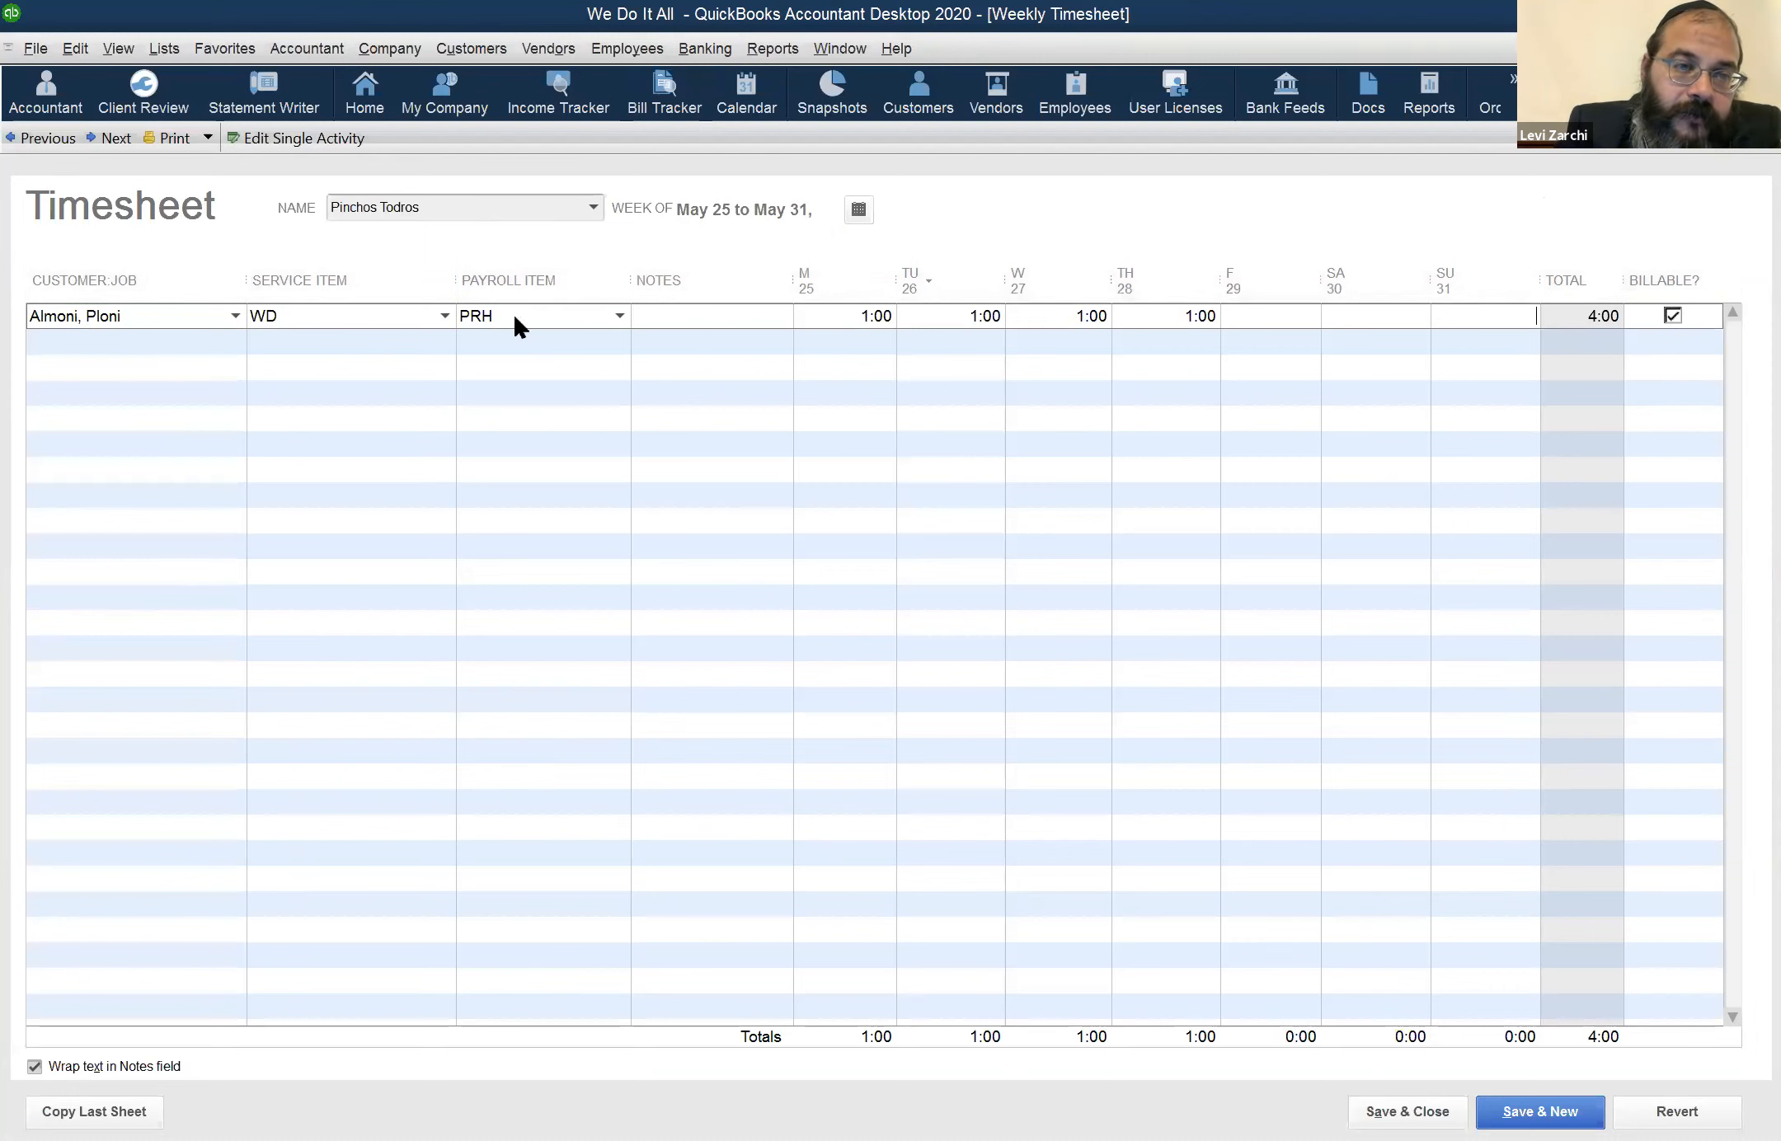
Look through the timesheet's name choices and the June 1 to June 7 week, and return to May 25 to May 31
click(592, 208)
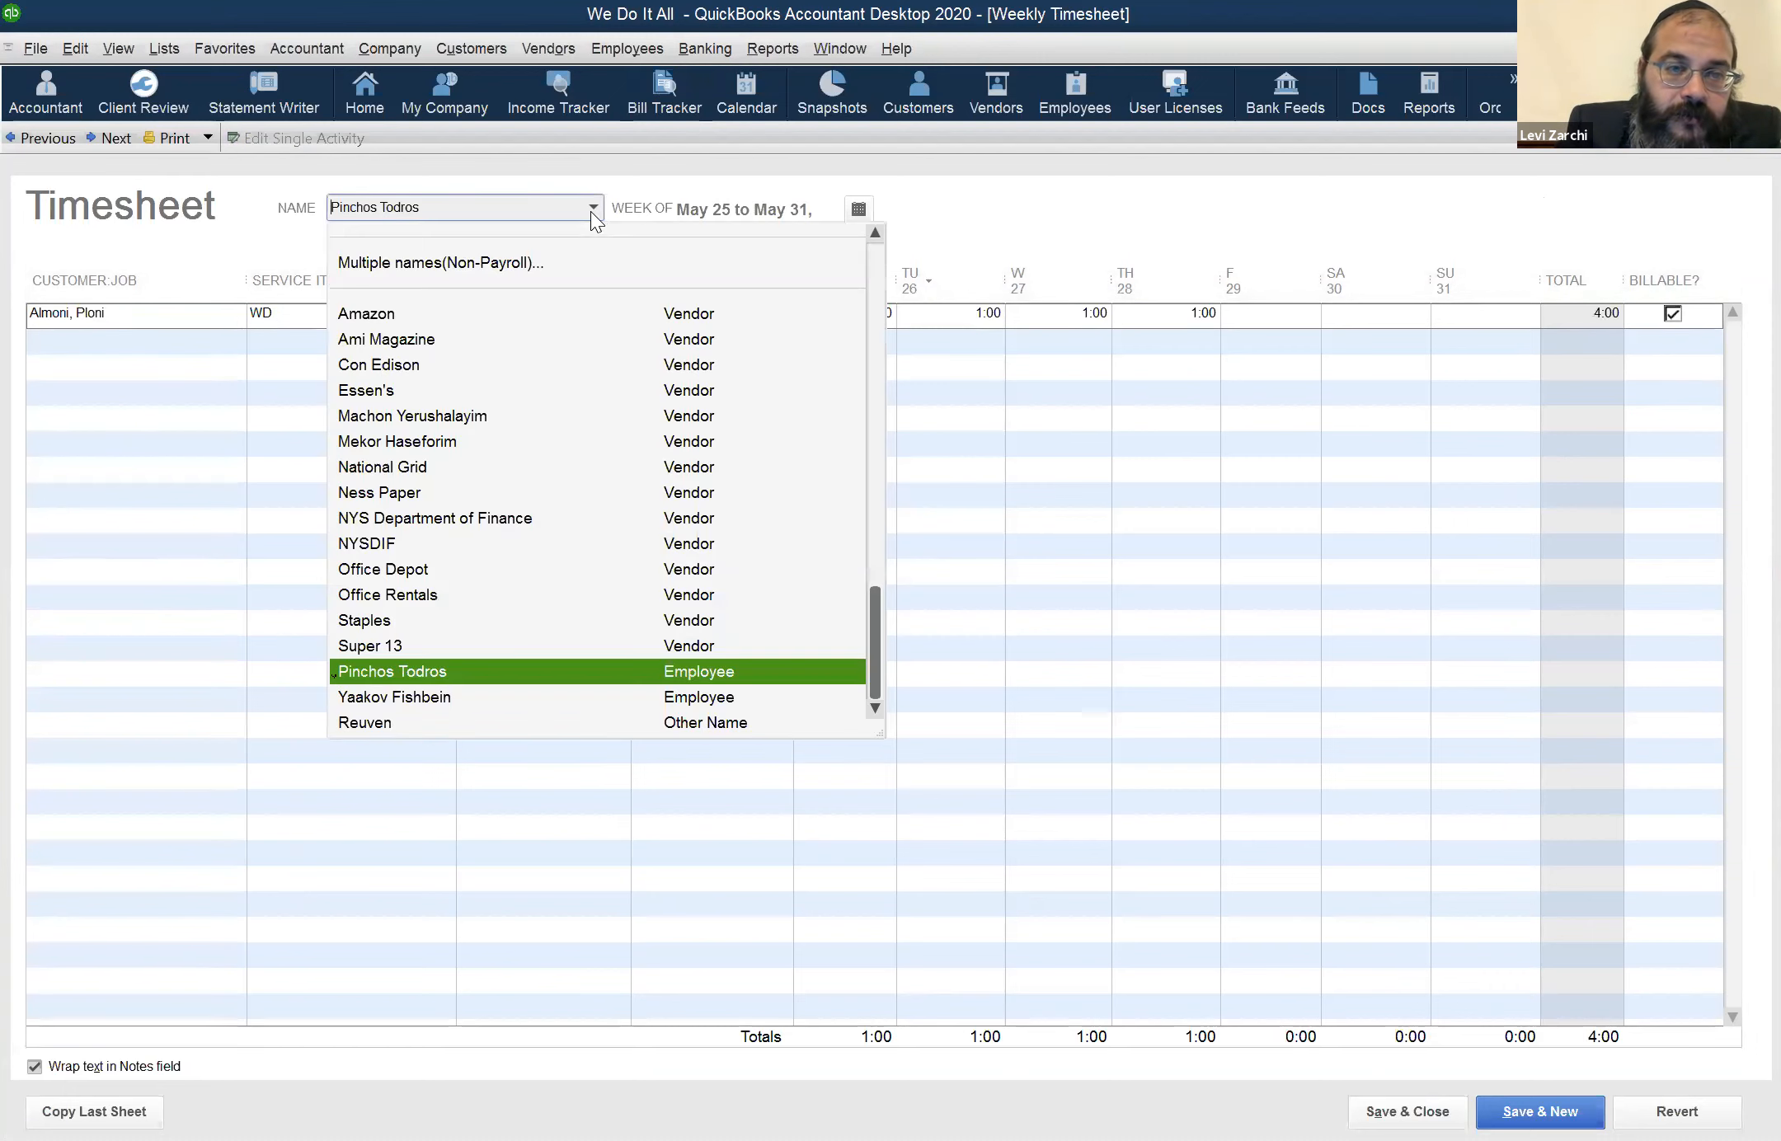
click(663, 181)
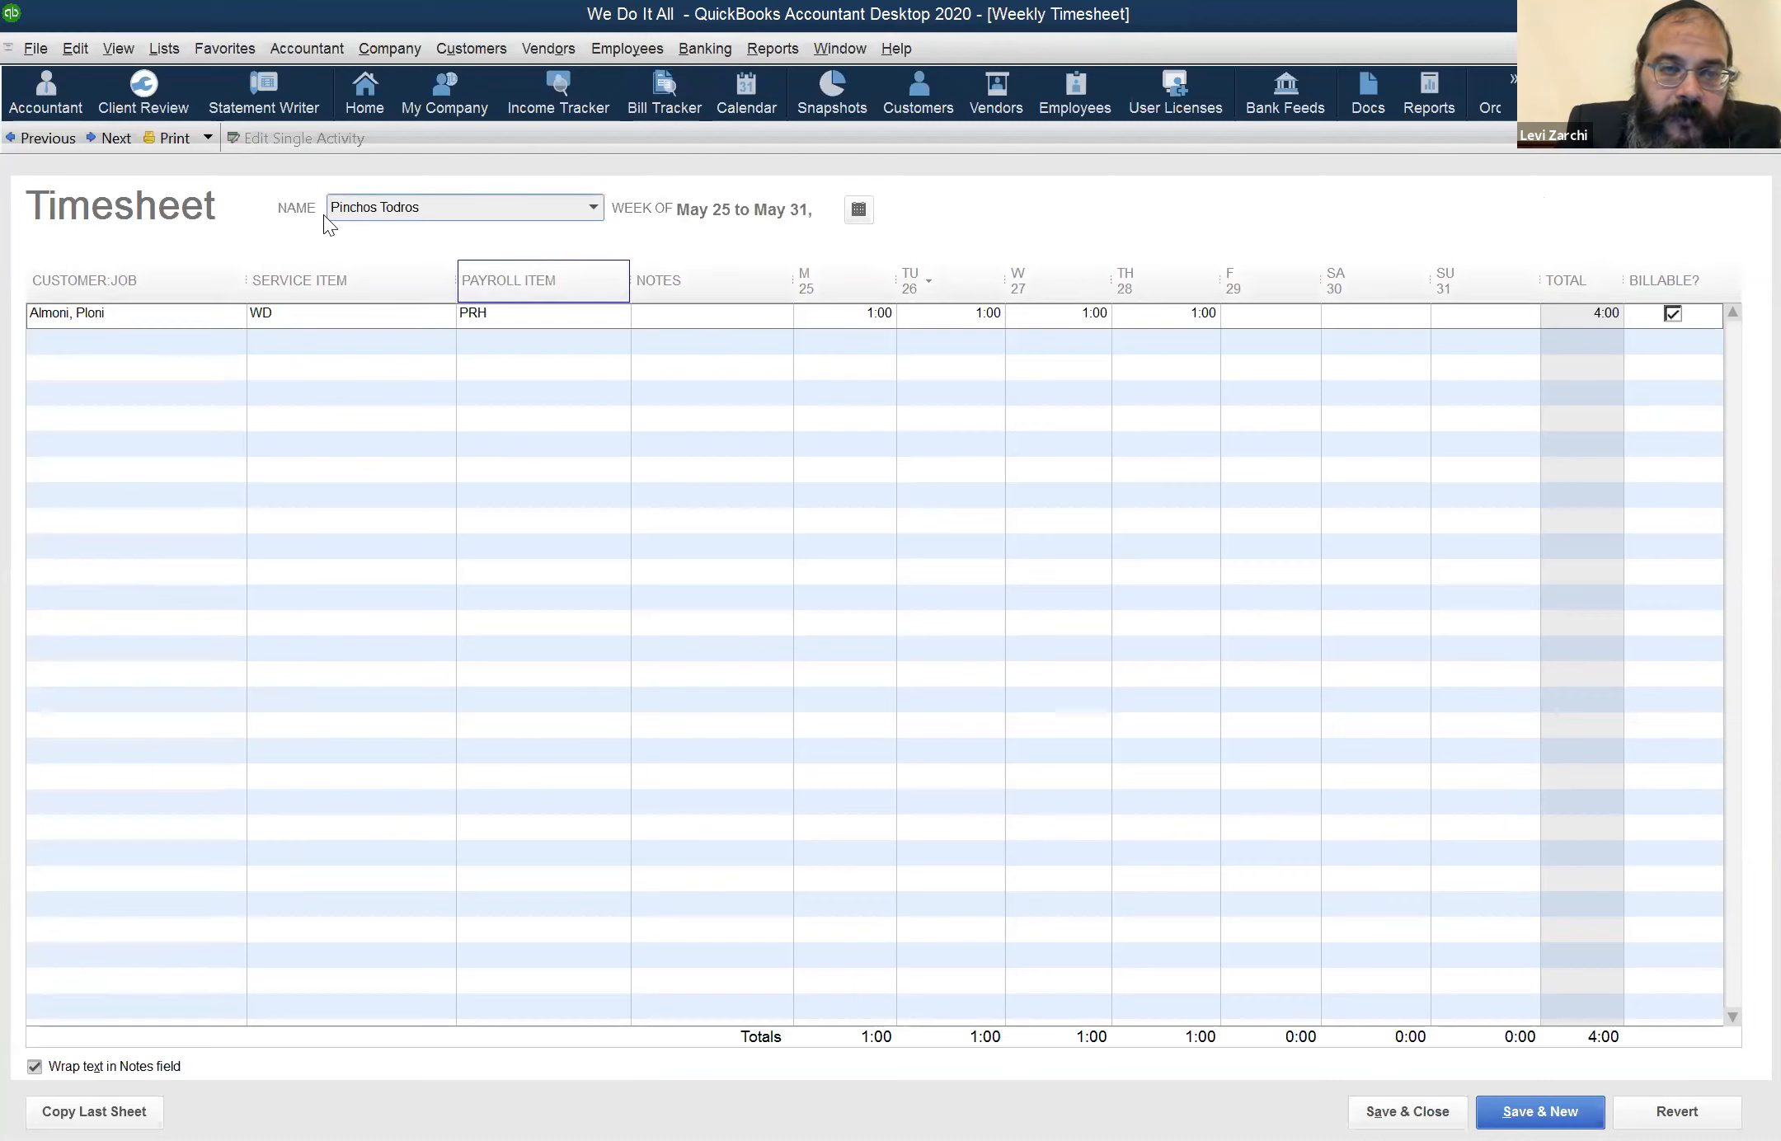
click(99, 139)
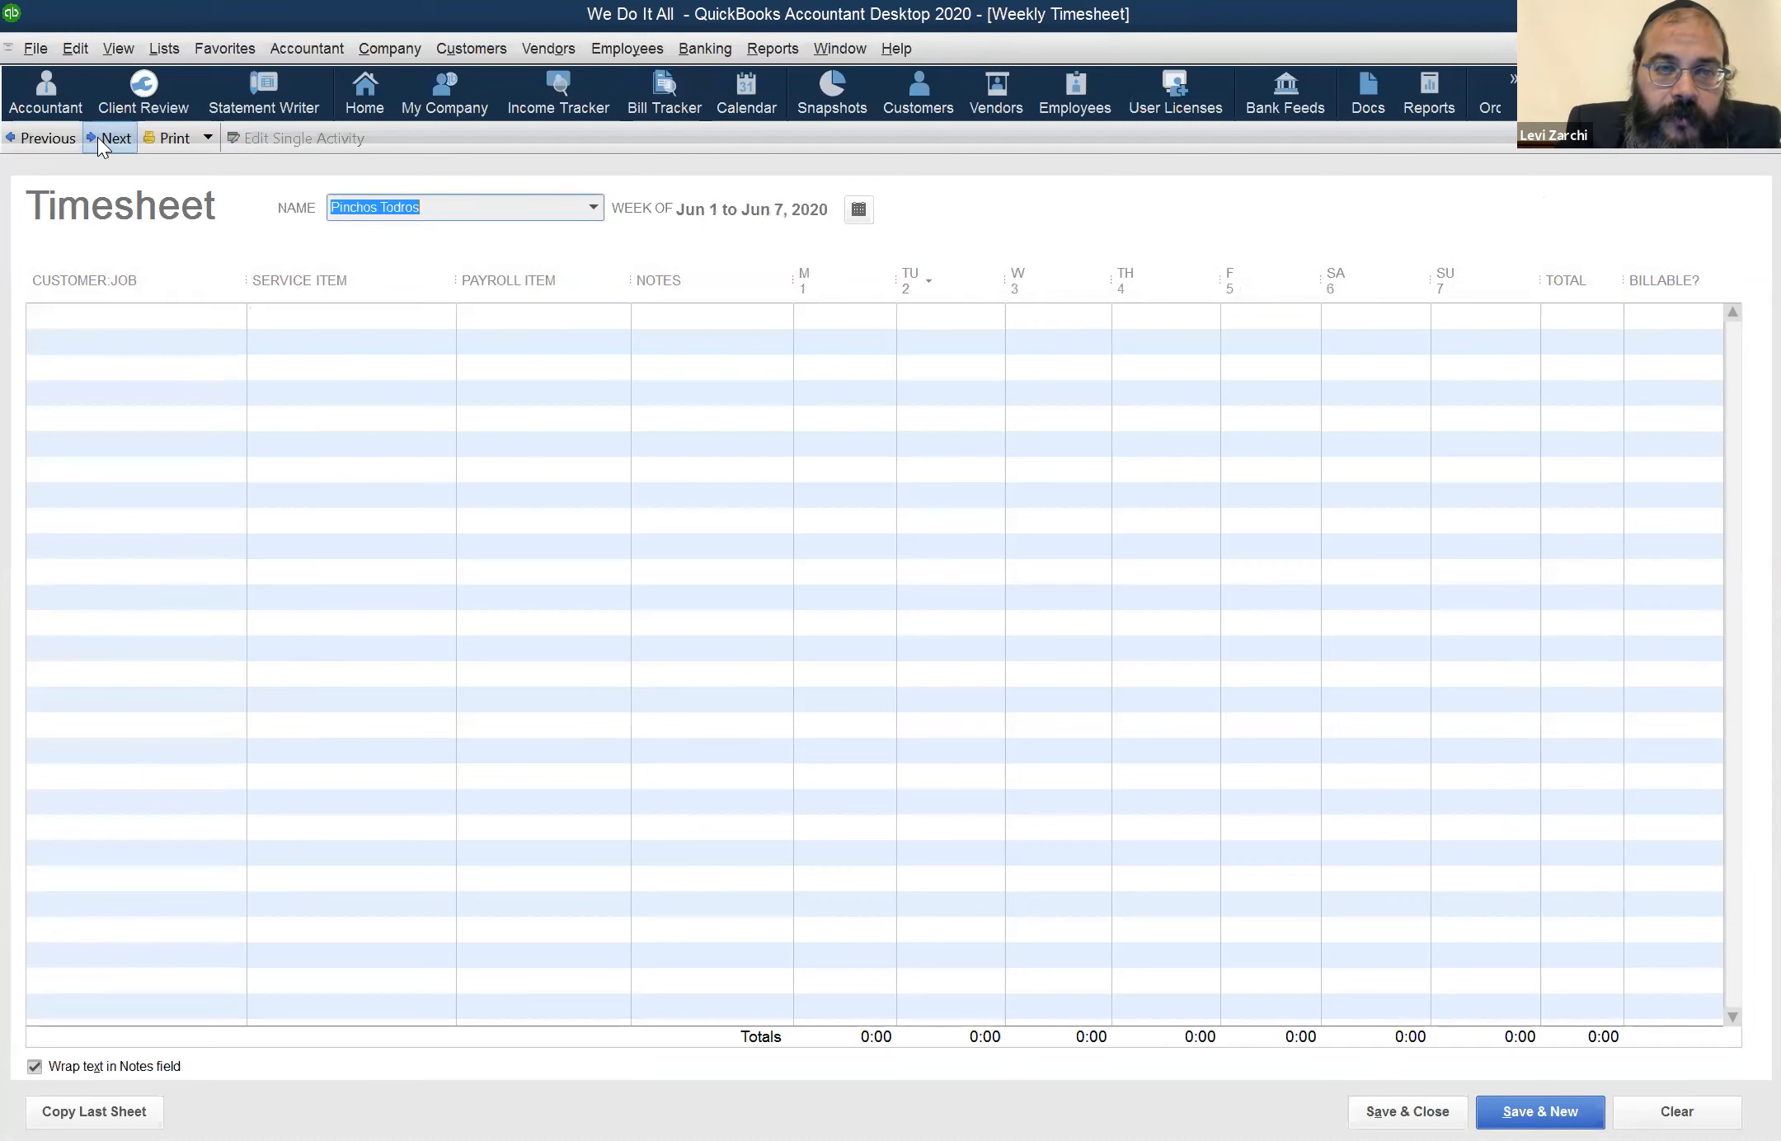
click(51, 137)
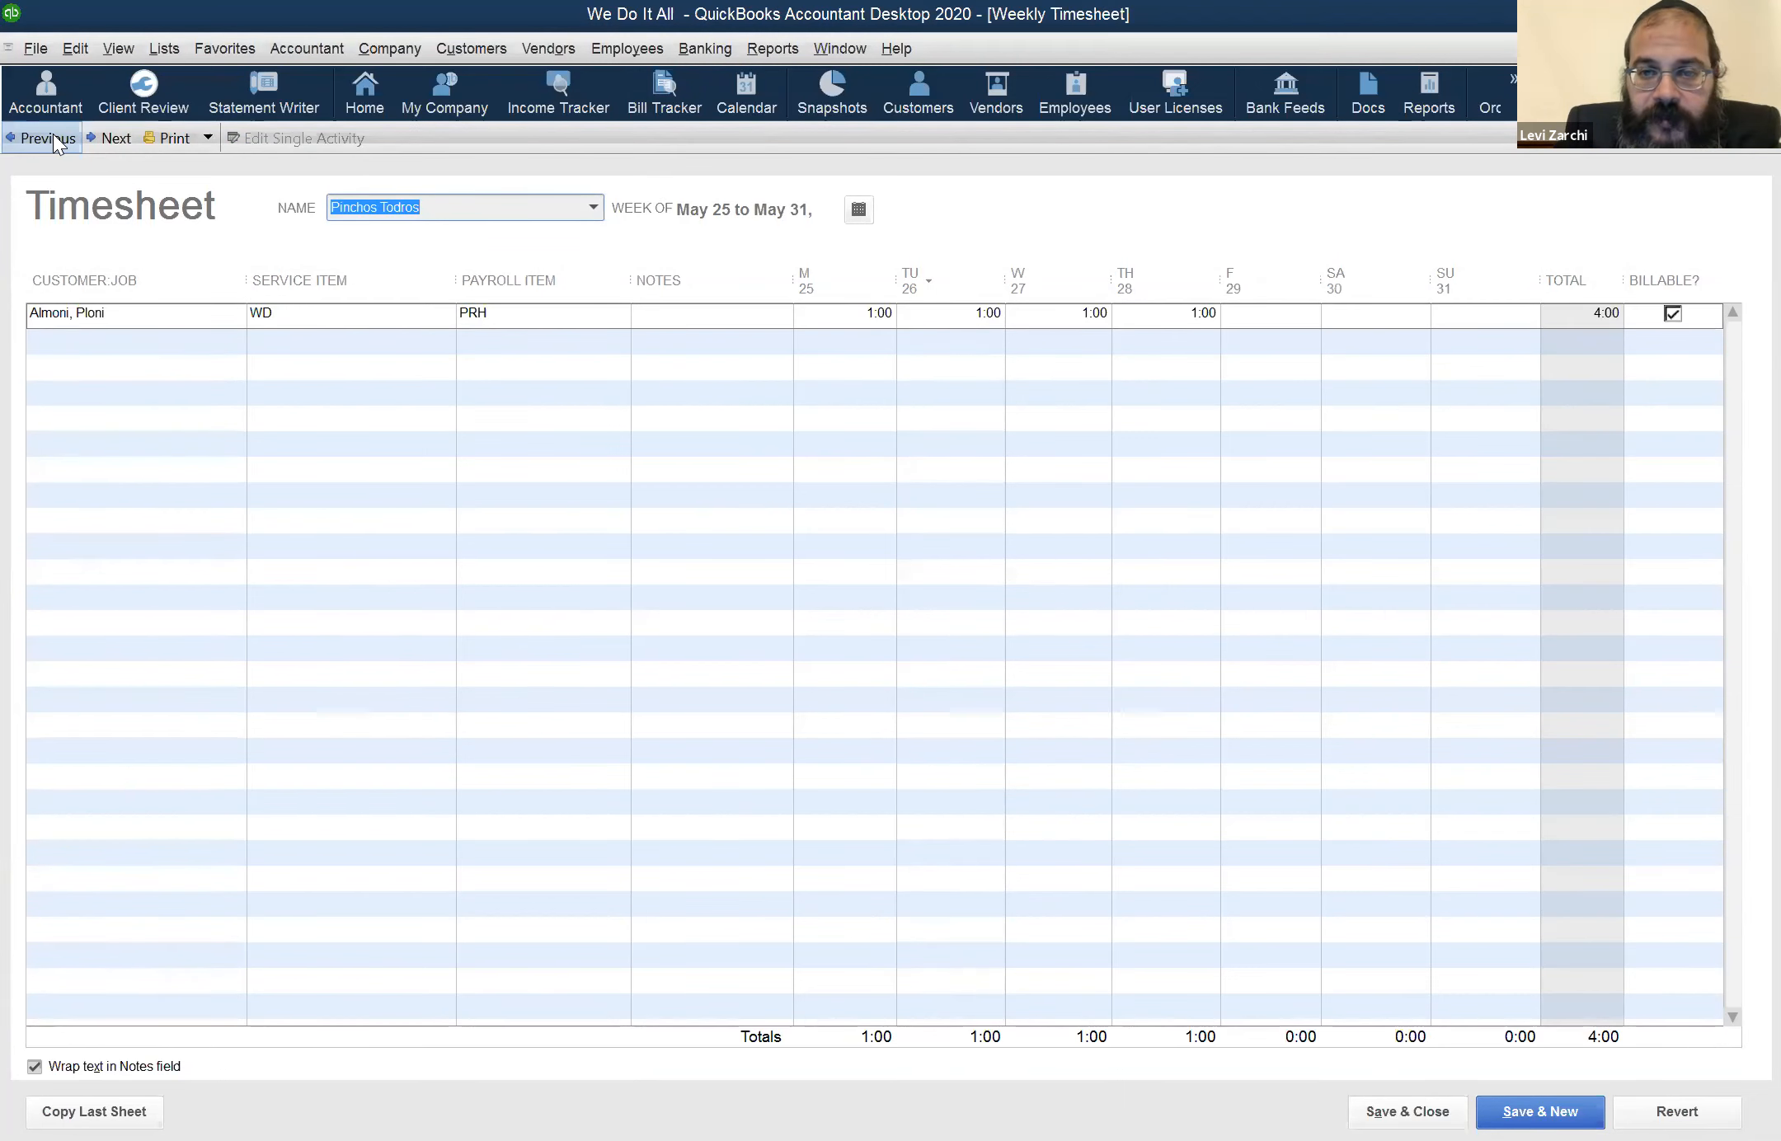
Examine the customer, the service item and the available payroll items for the WD entry in the May 25 to May 31 timesheet
click(151, 322)
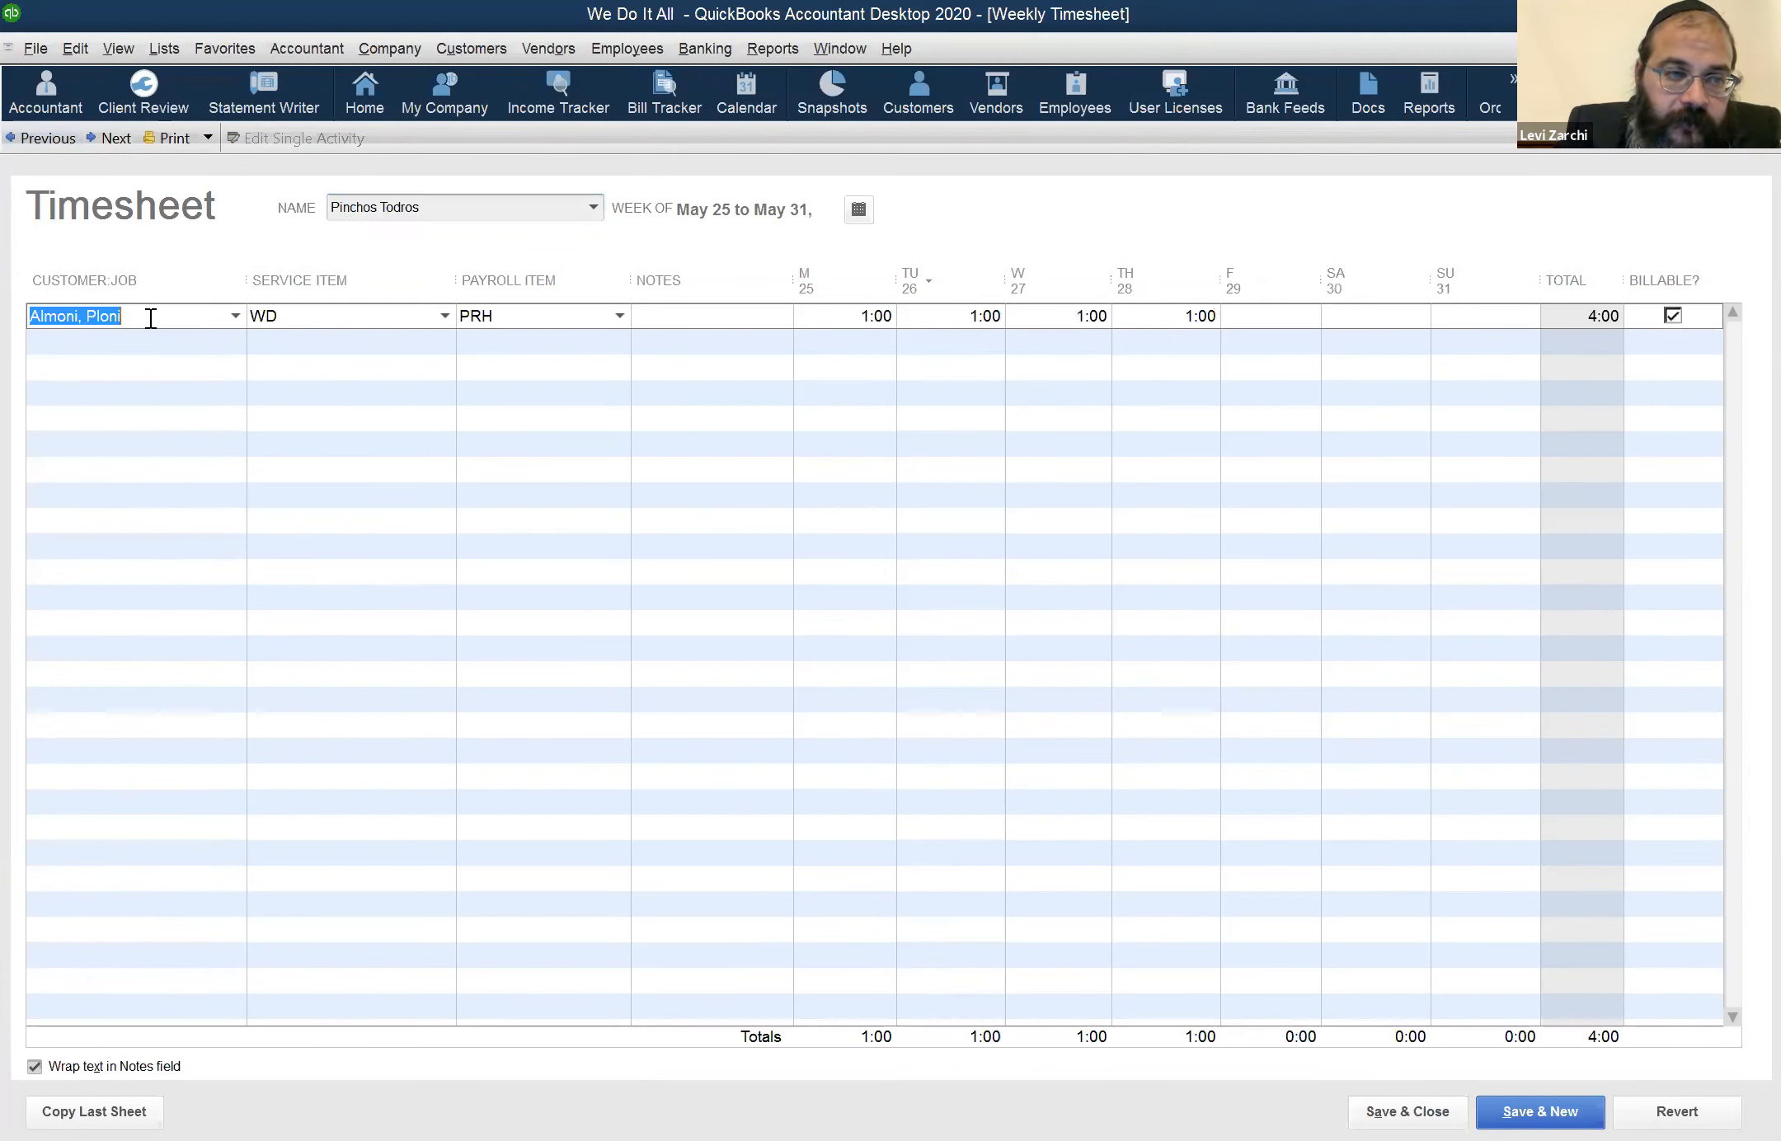
click(291, 315)
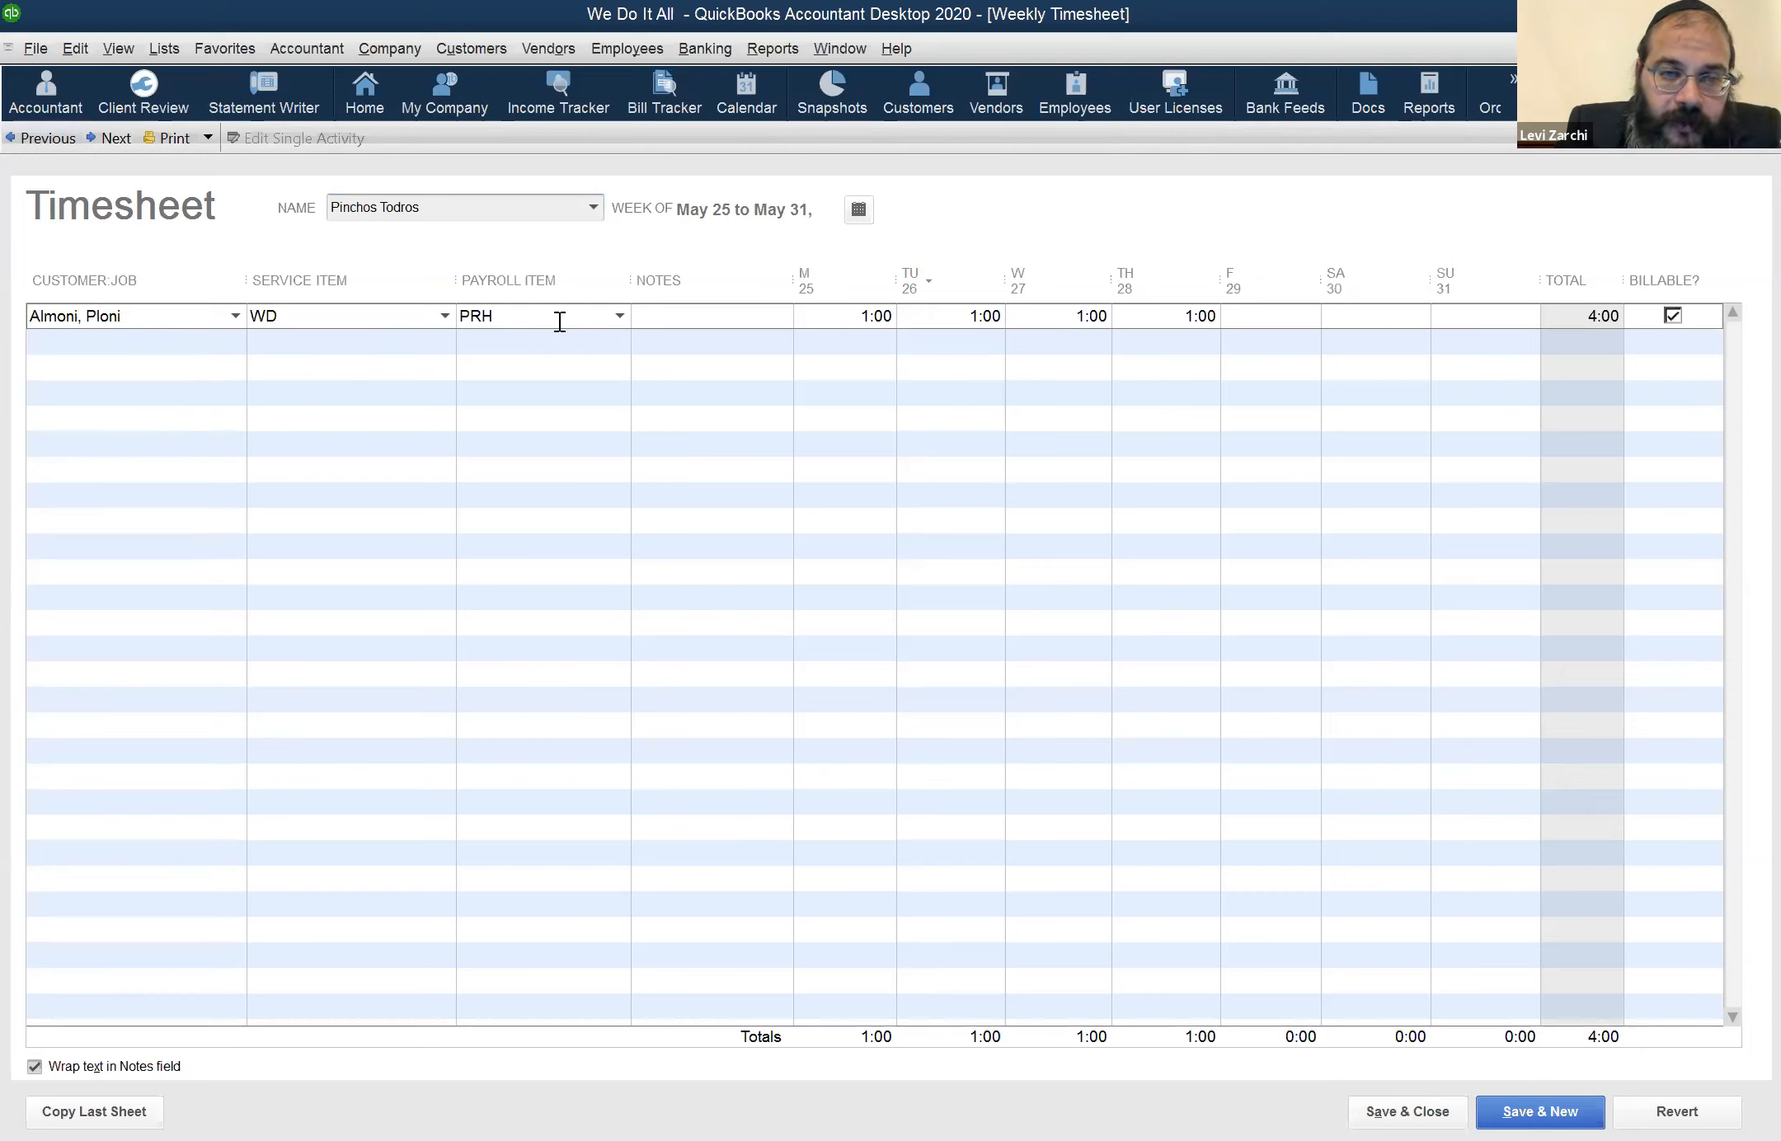
click(620, 316)
click(620, 314)
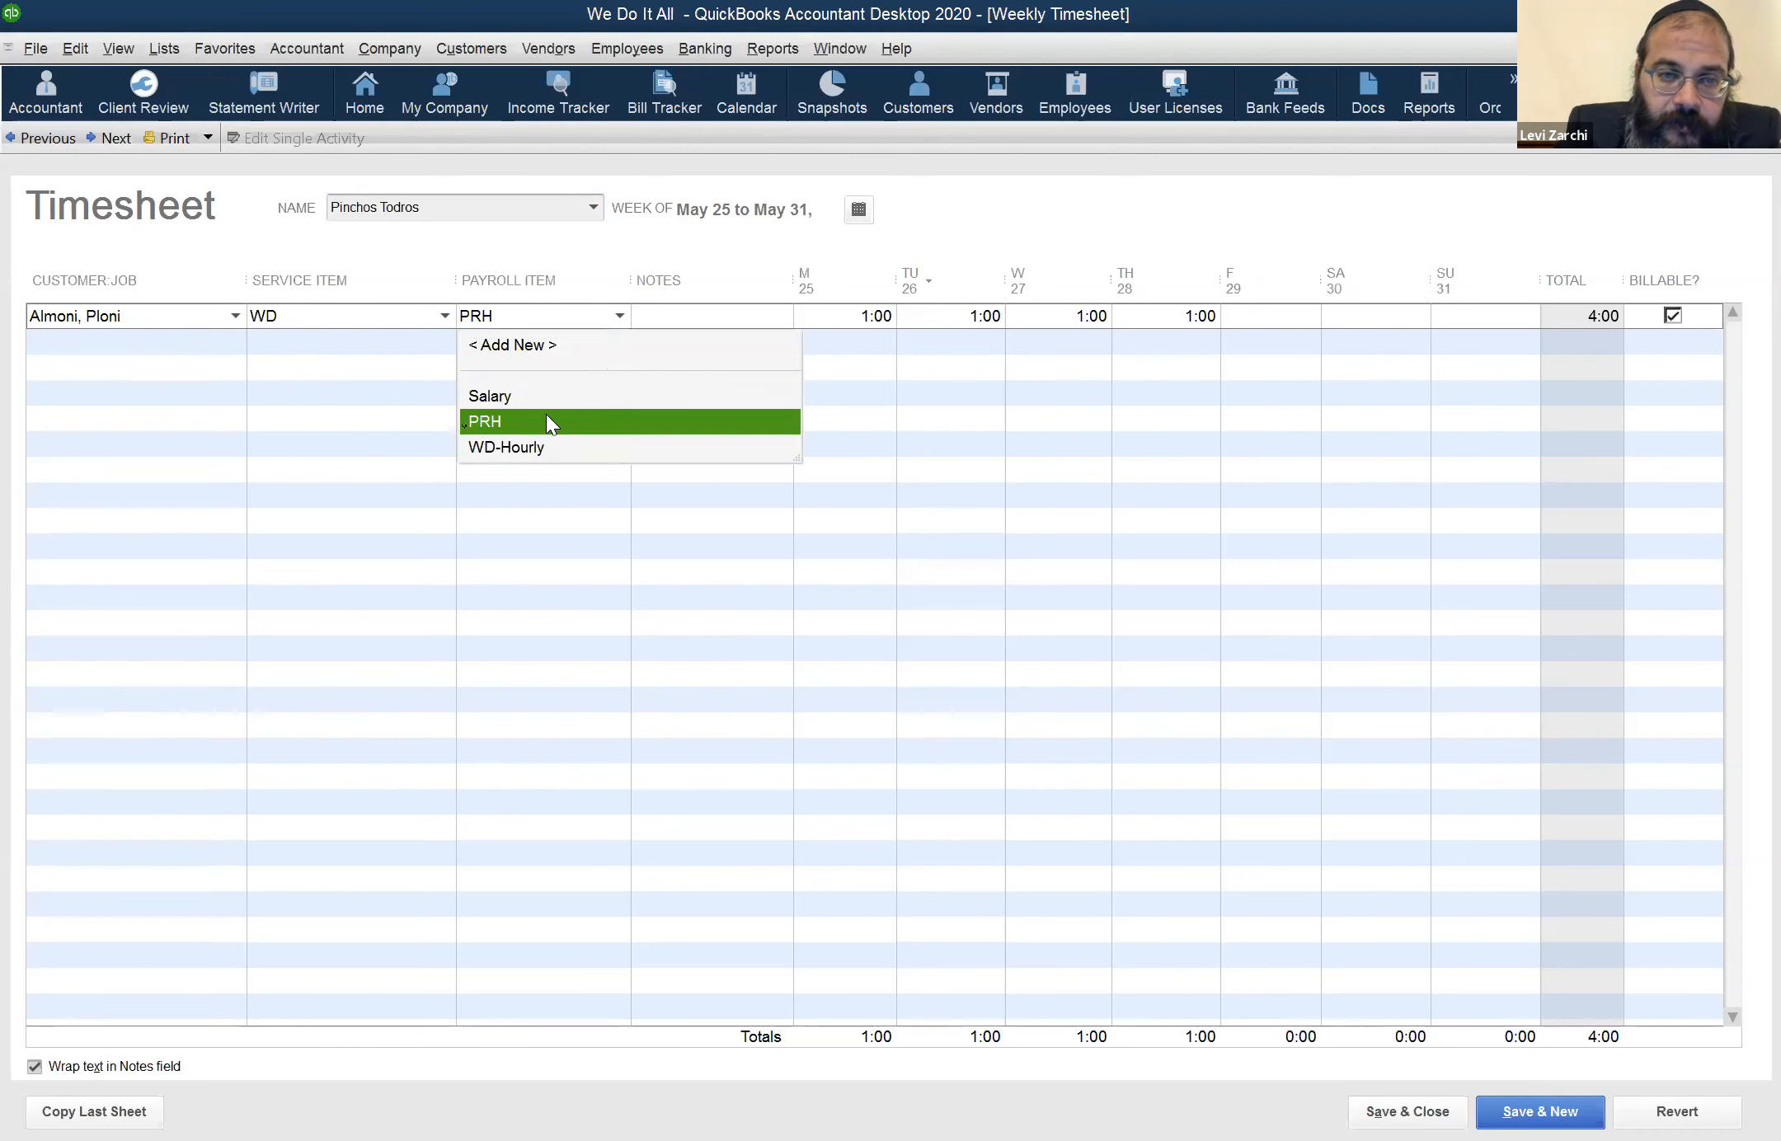
click(763, 333)
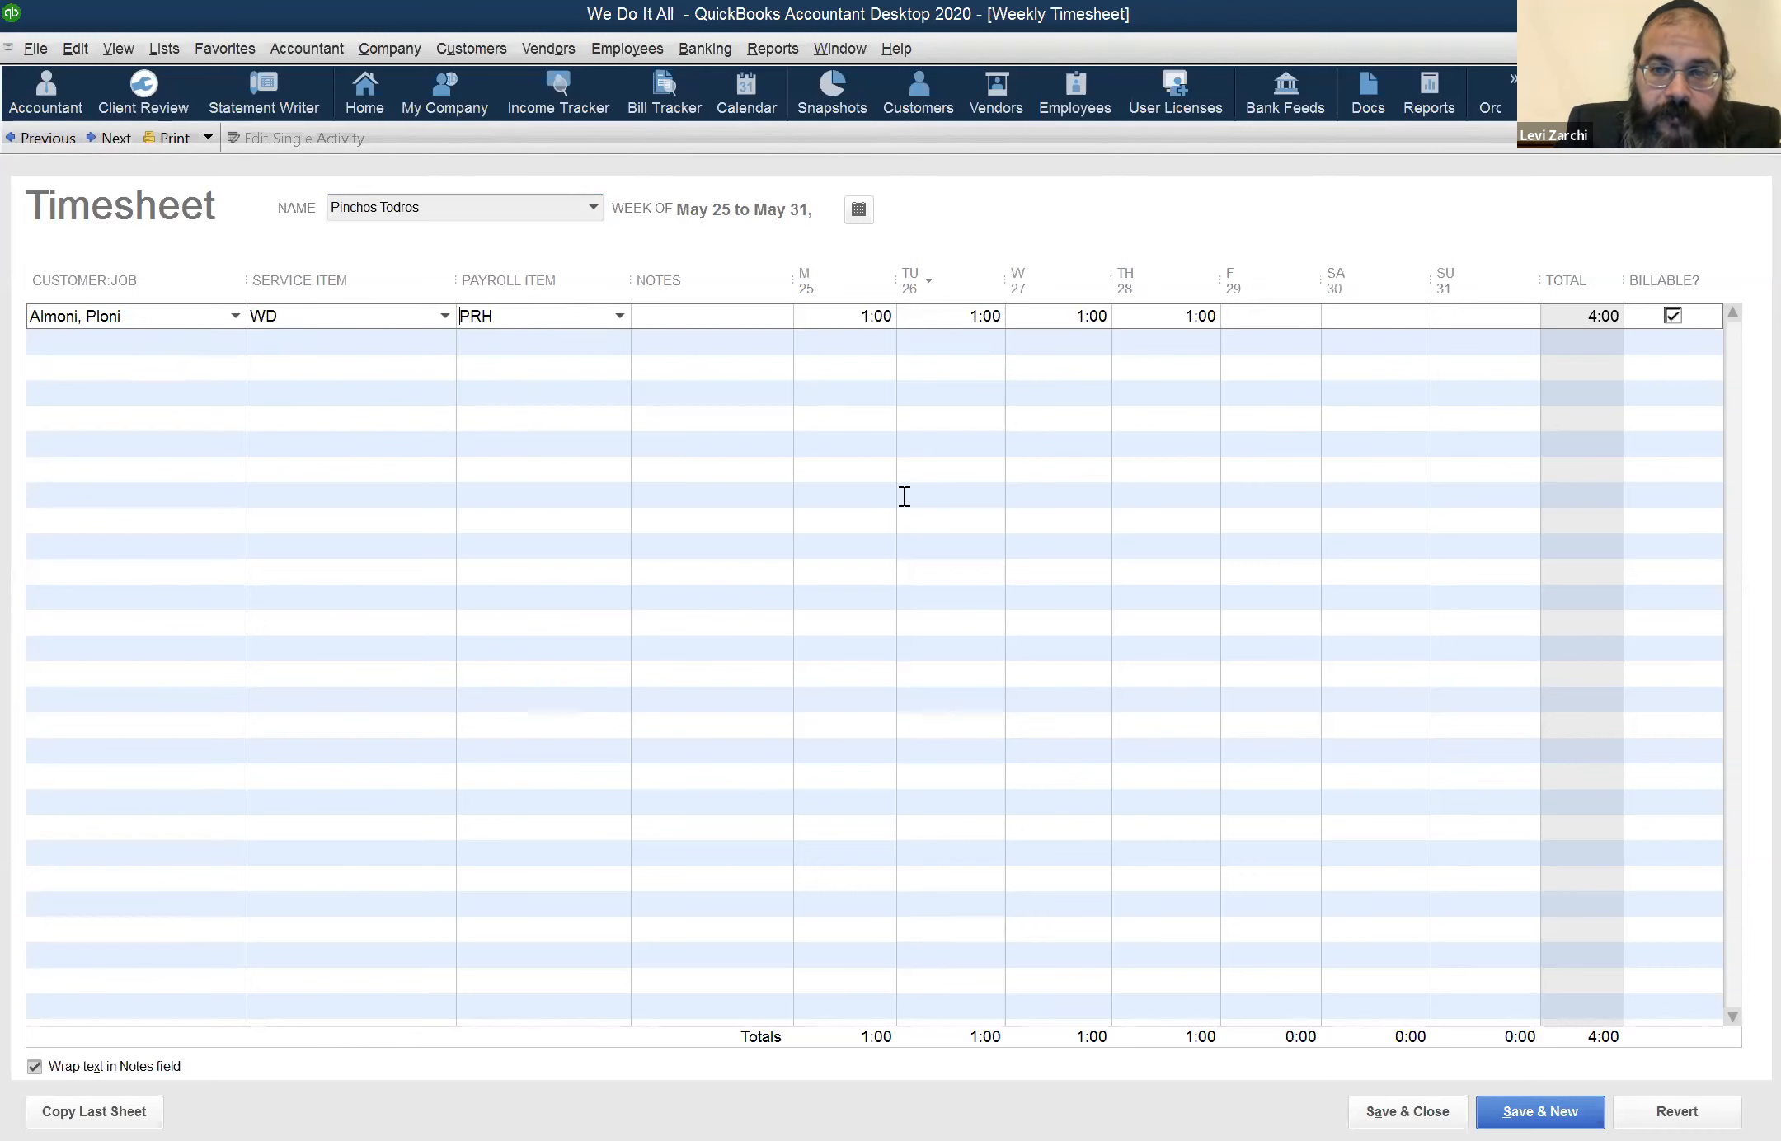
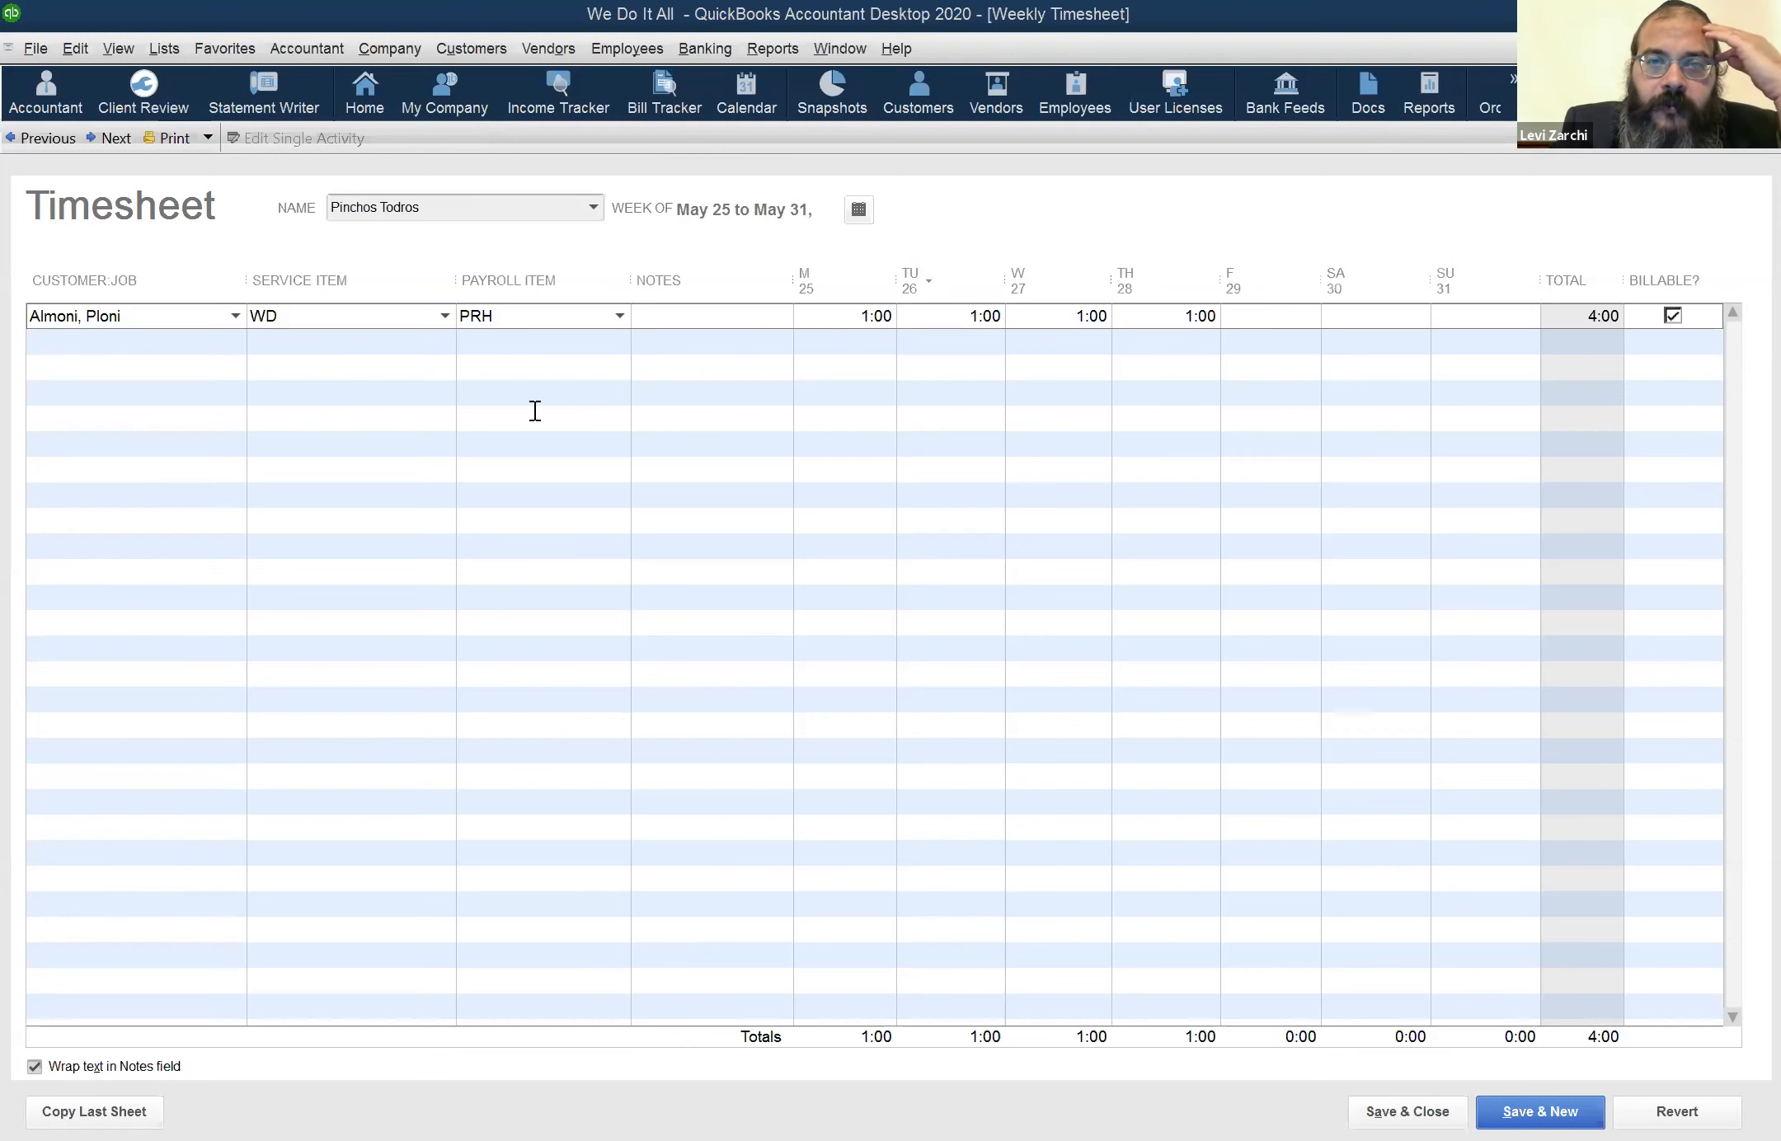
Switch to the Profit & Loss report and open the transaction detail behind the Sales income amount
key(alt+w)
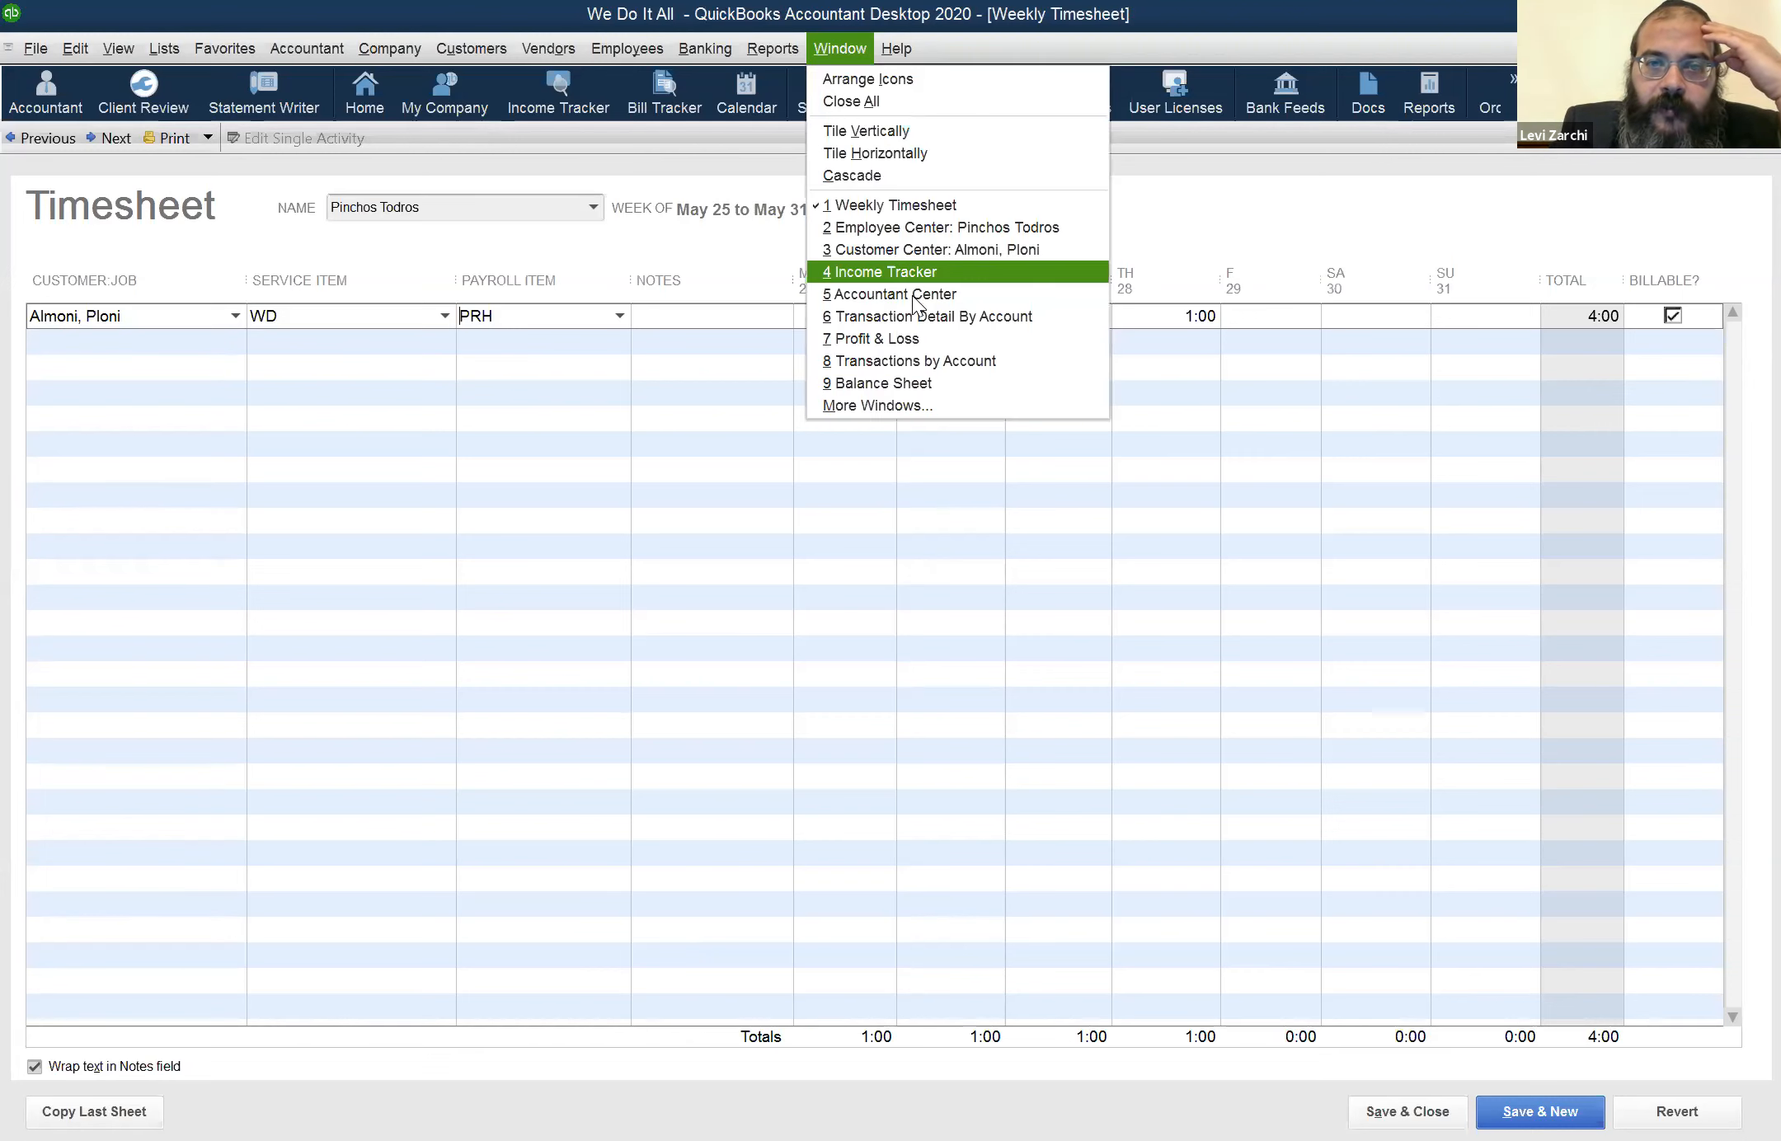
key(7)
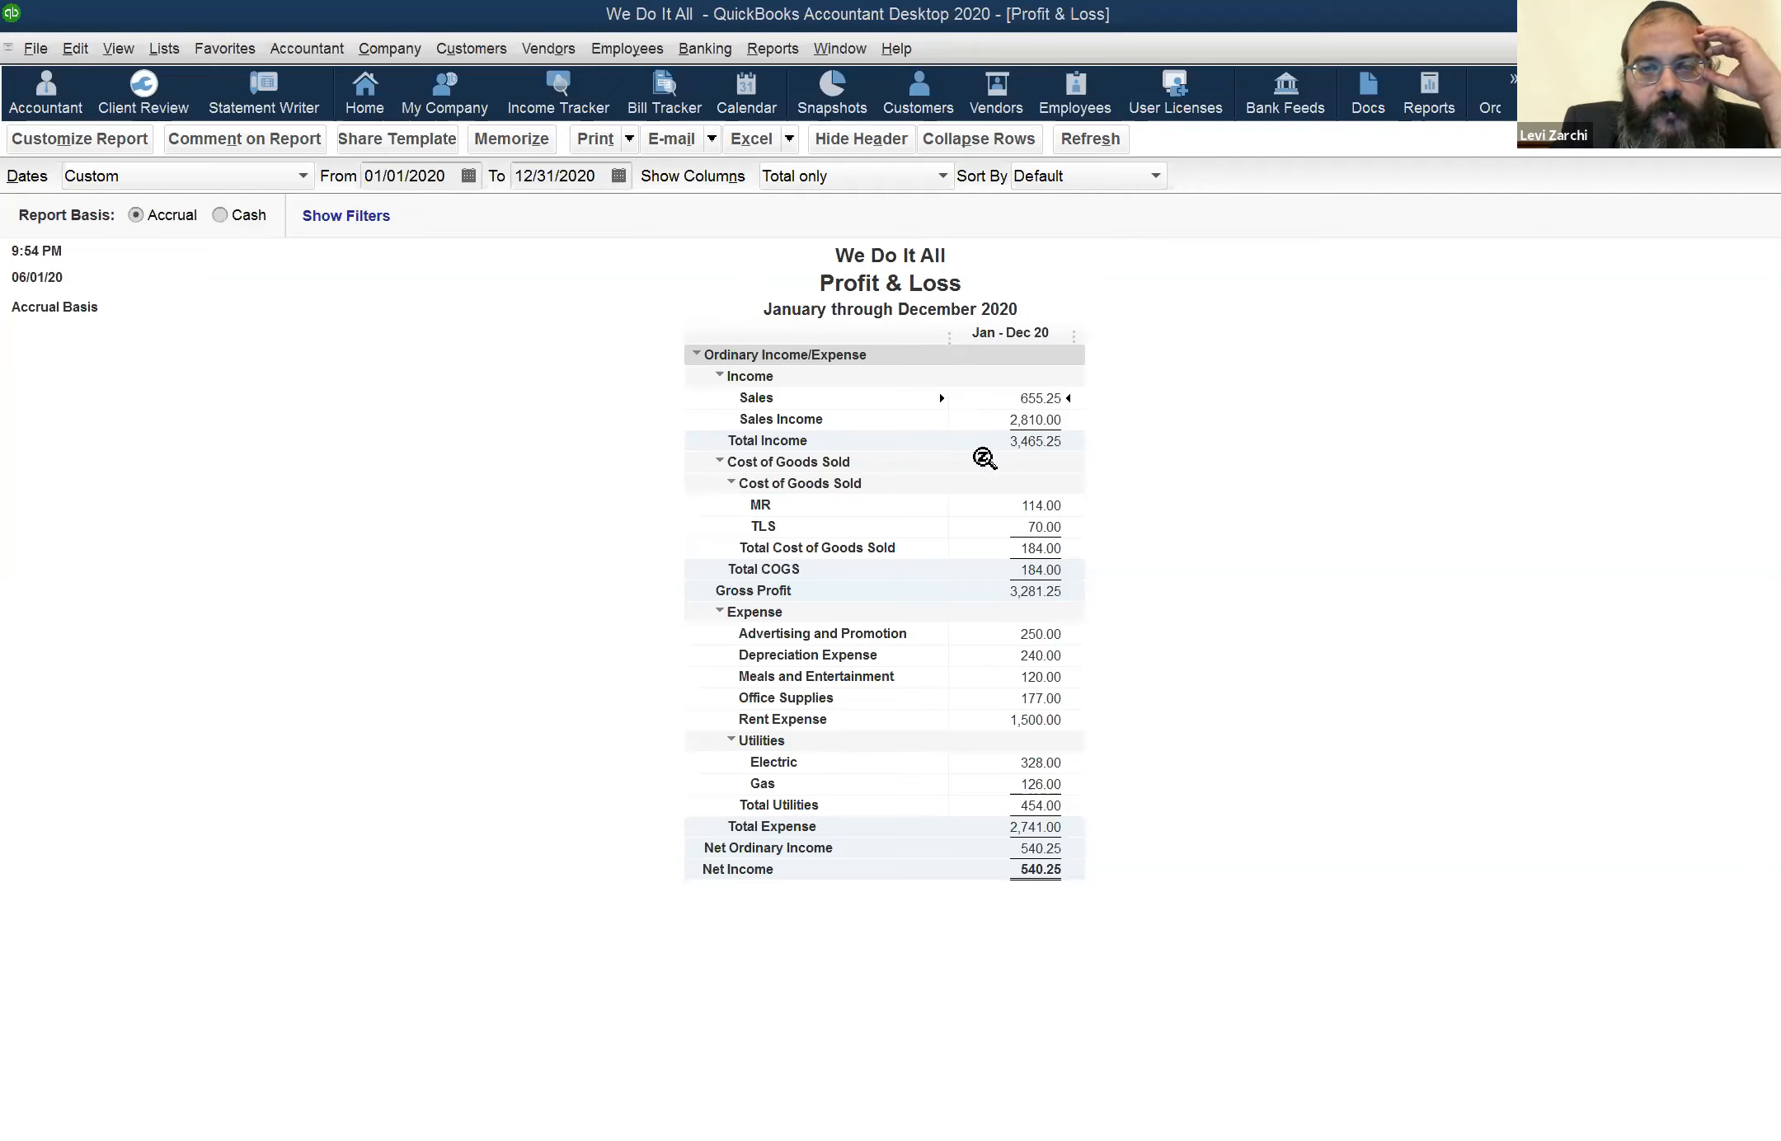
double_click(1016, 397)
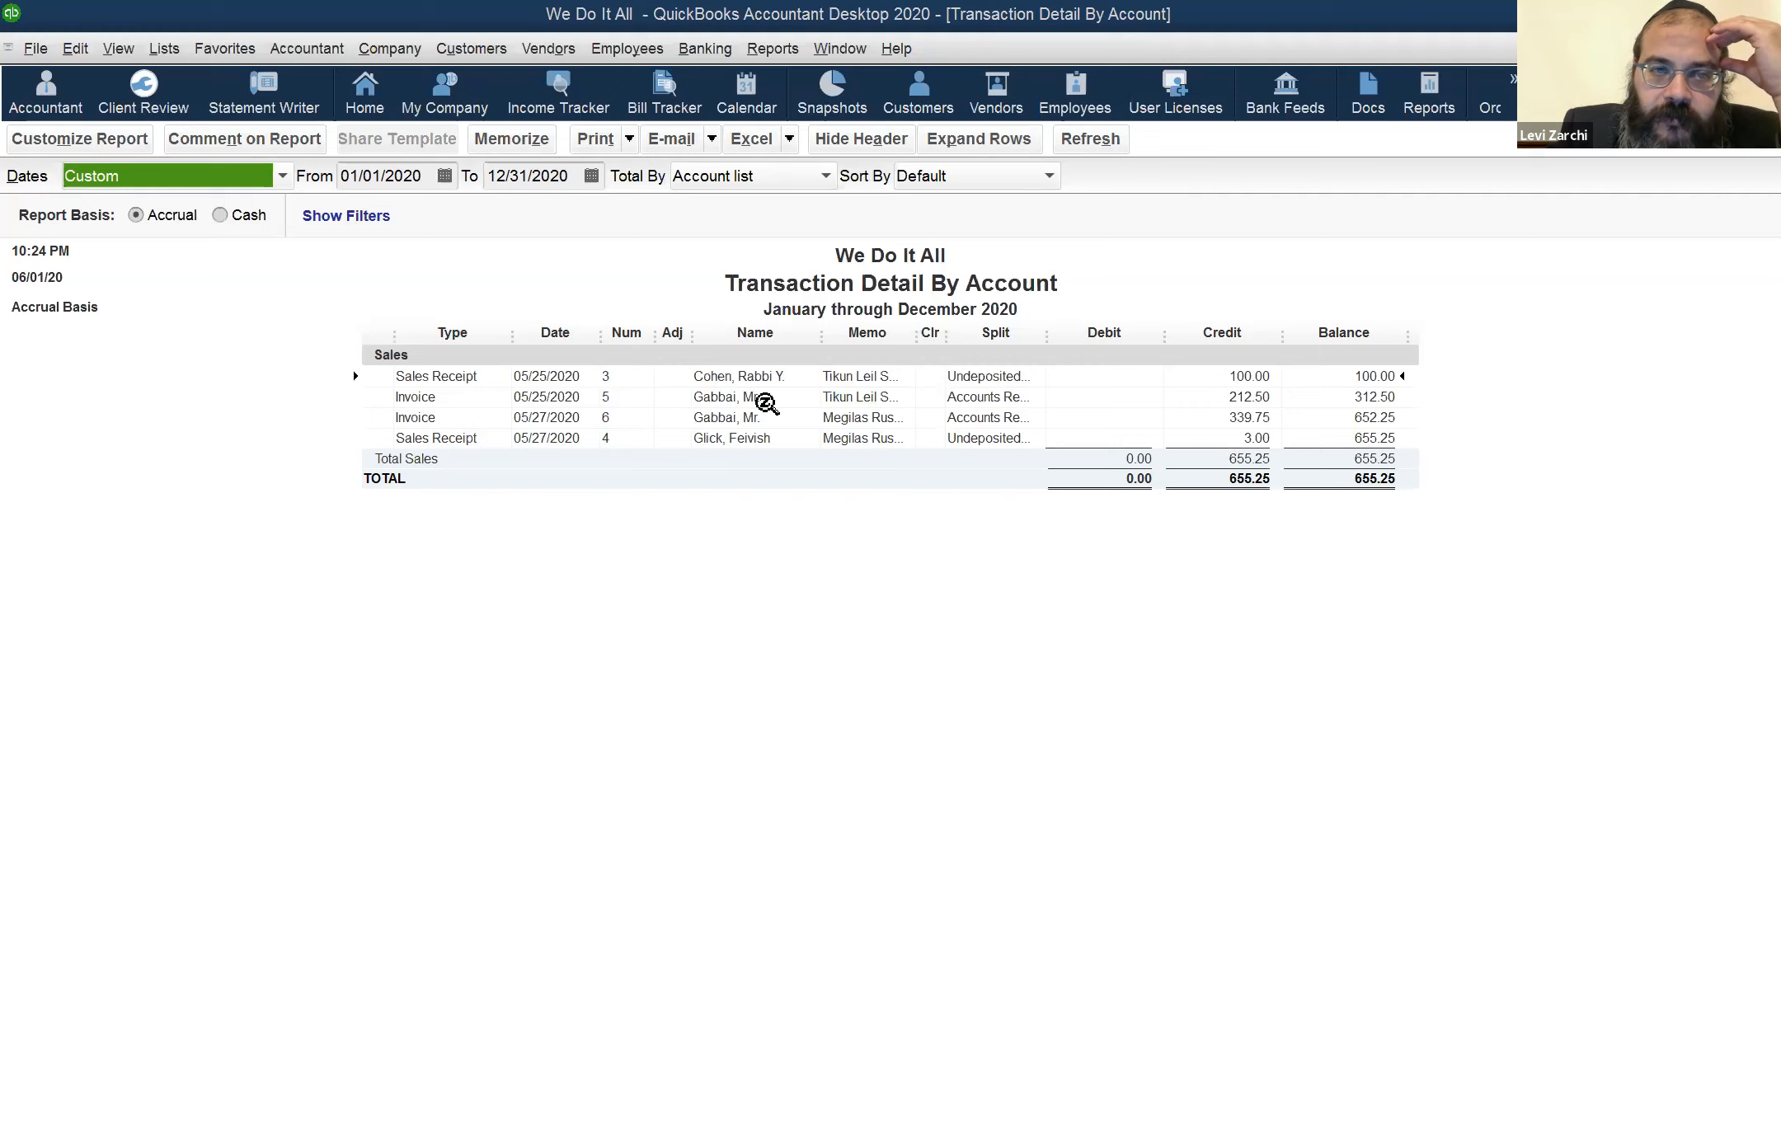
Open the Customer Center and display the transactions of the Shomrei Shabbos customer
click(915, 95)
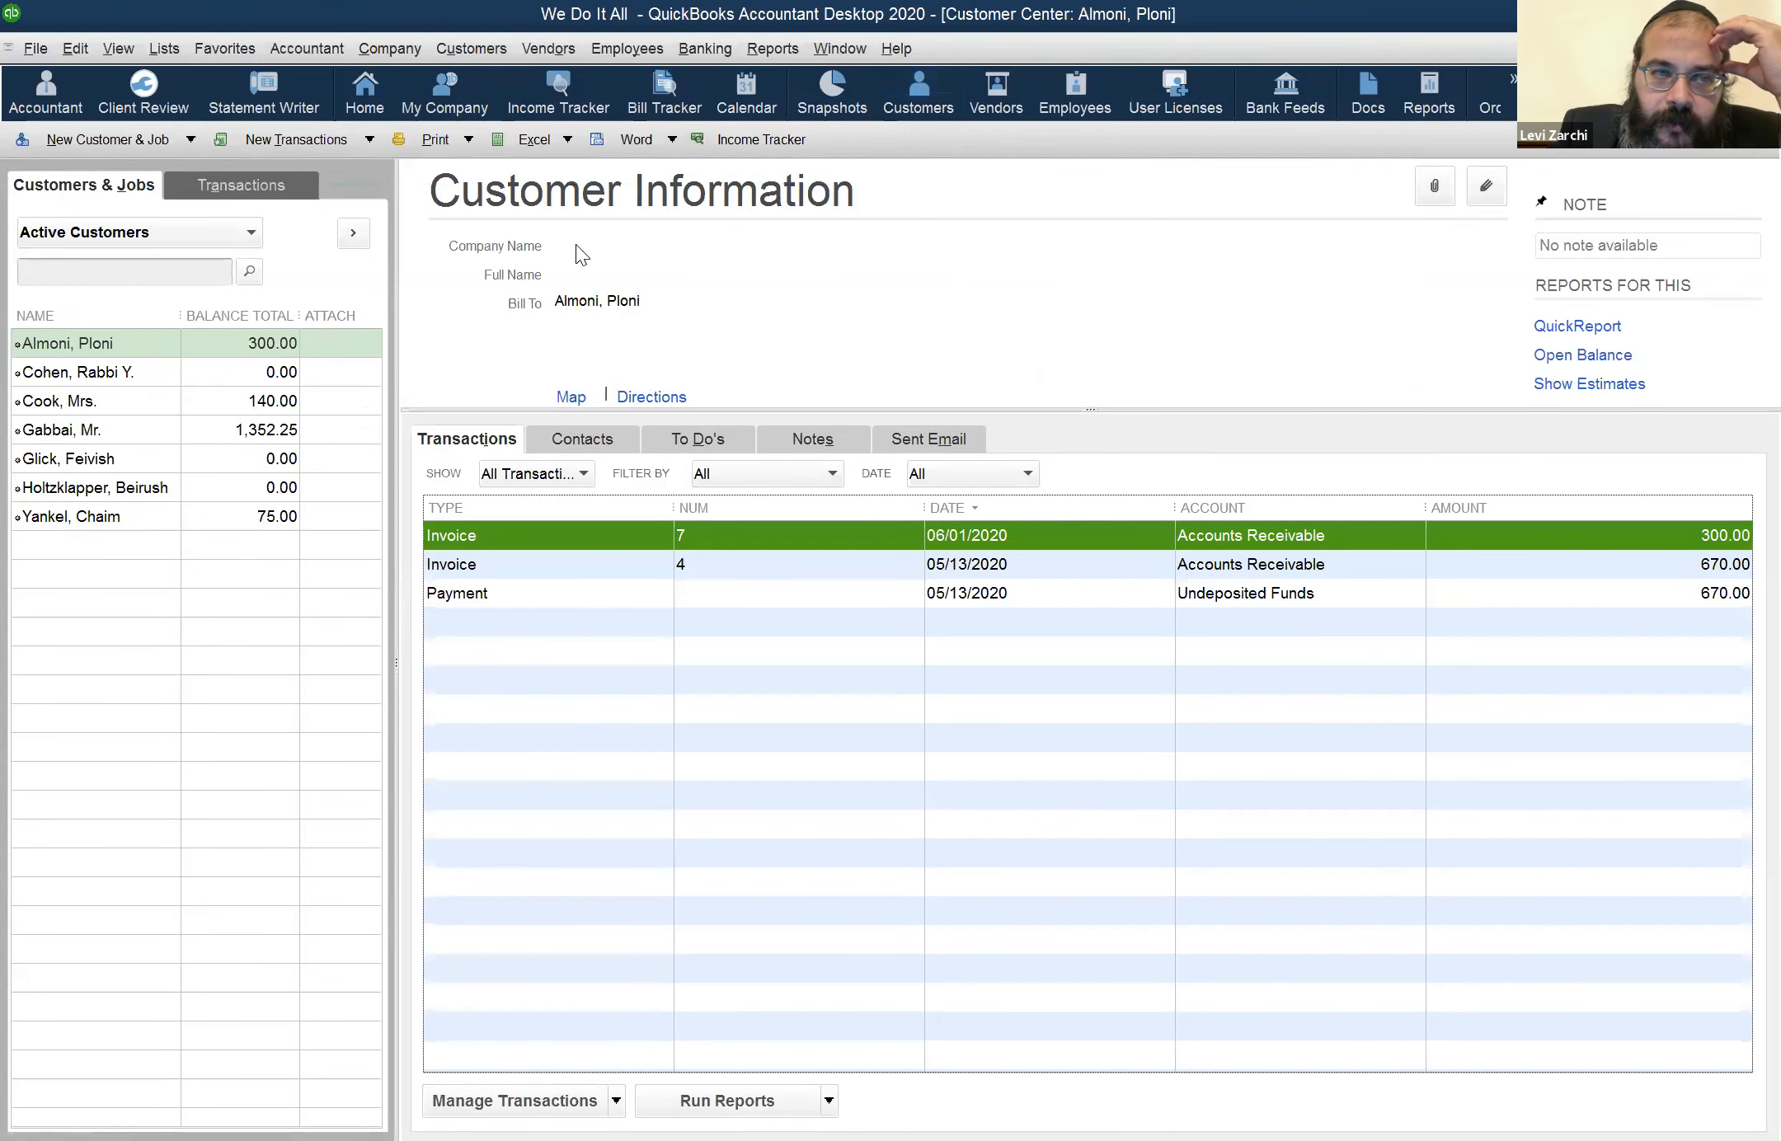
click(99, 433)
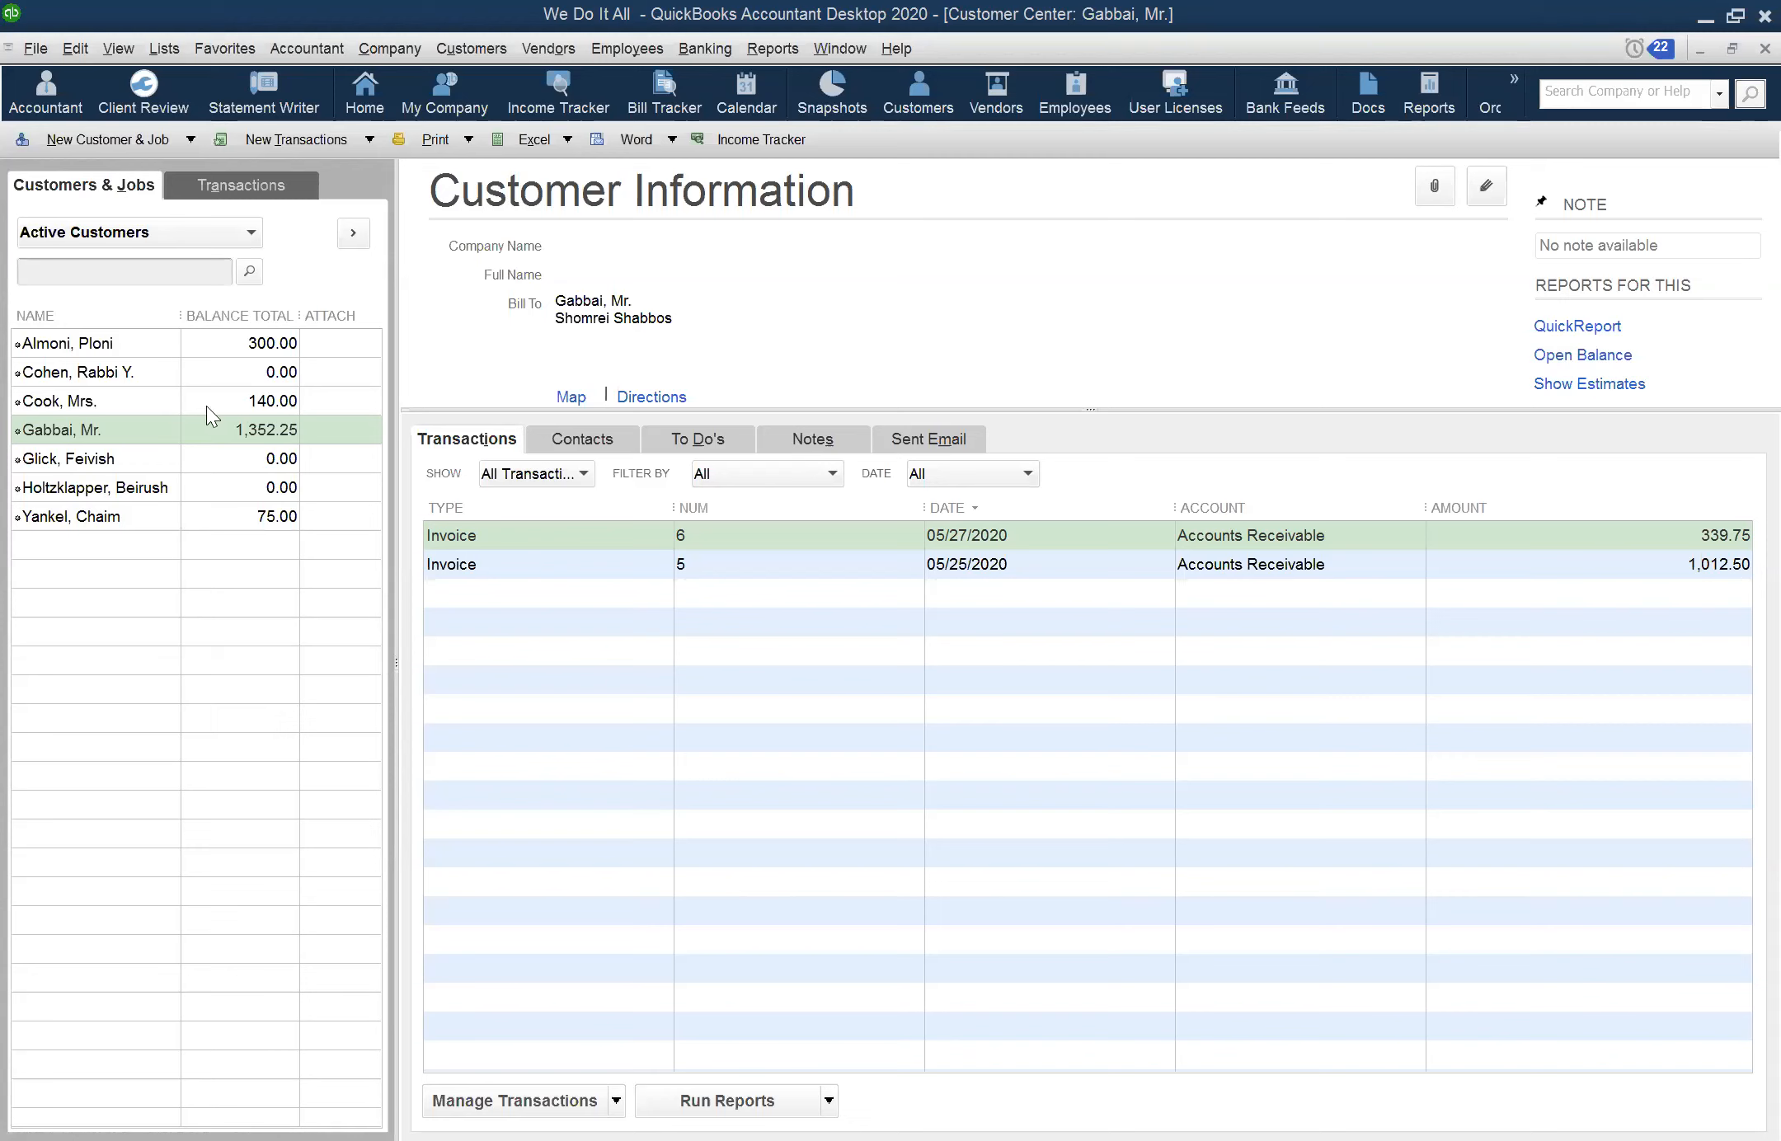
click(1041, 10)
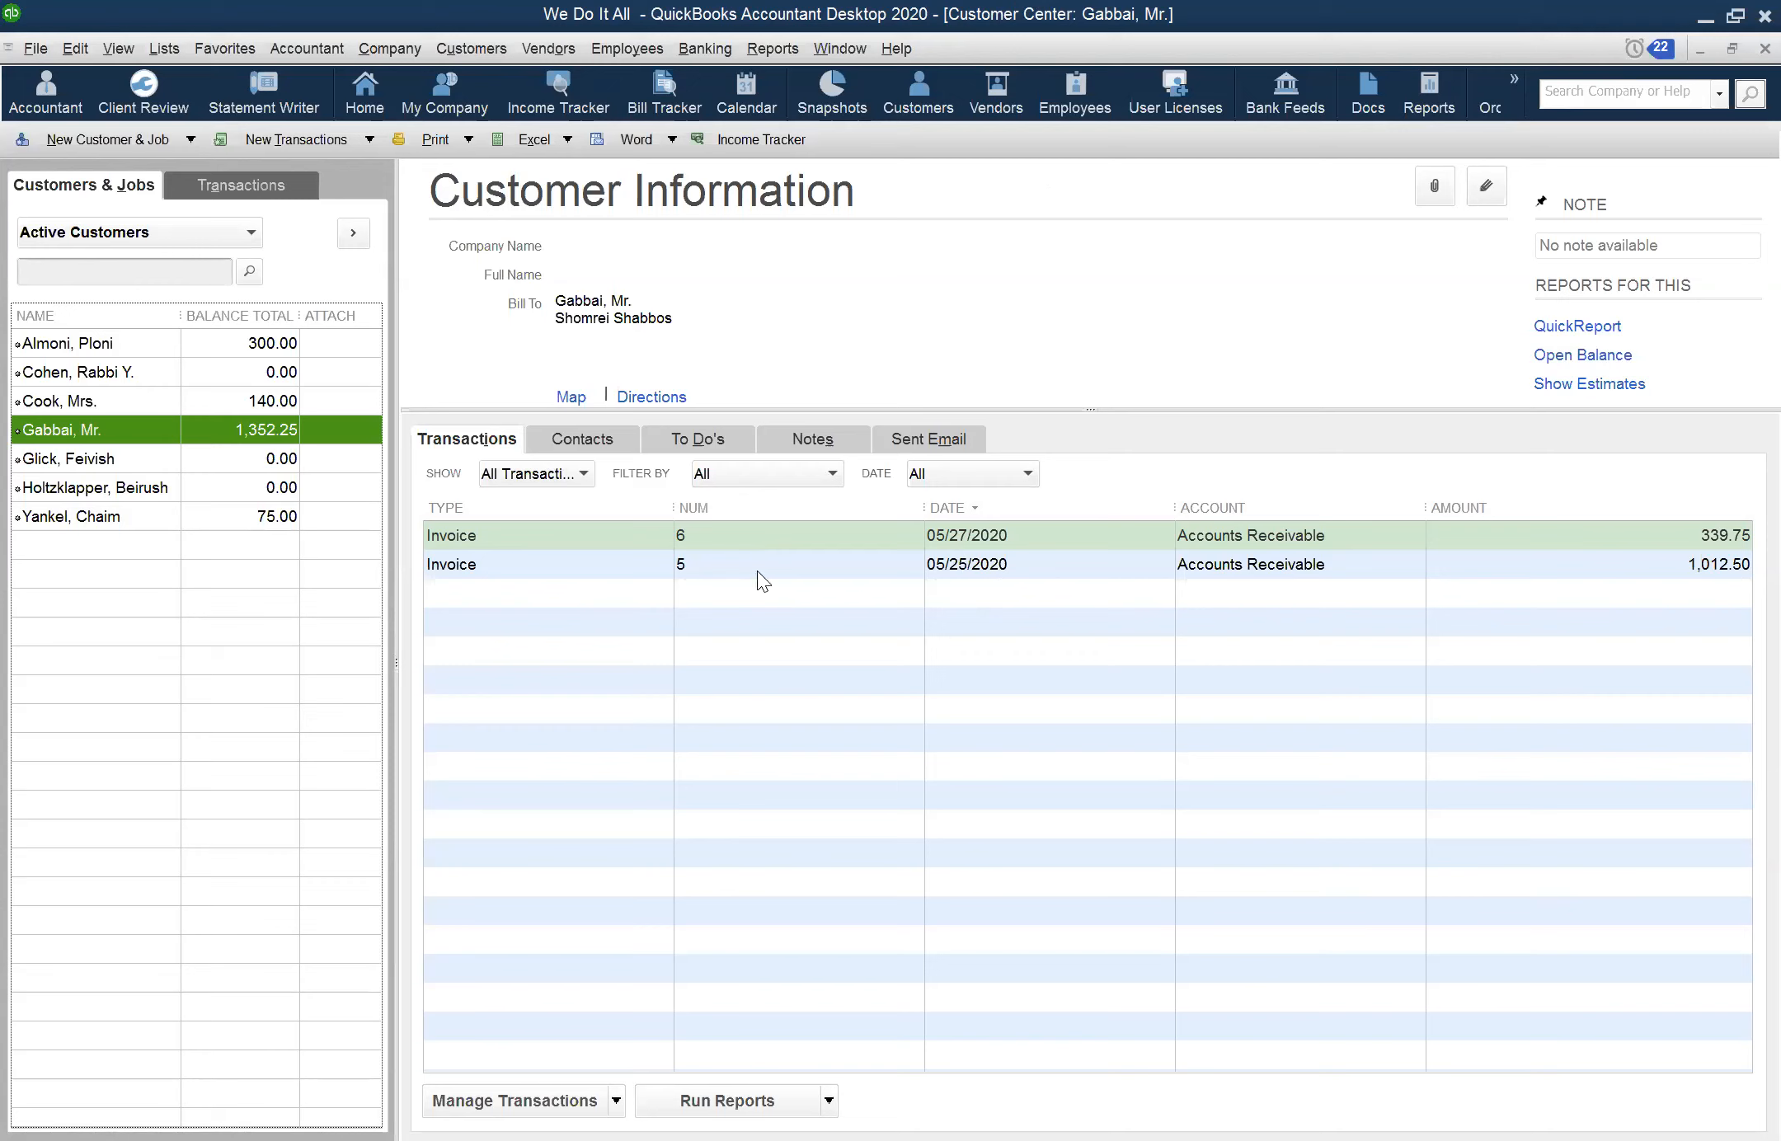
Bring up the open Profit & Loss report marked as needing a refresh and refresh it with the latest data
click(820, 51)
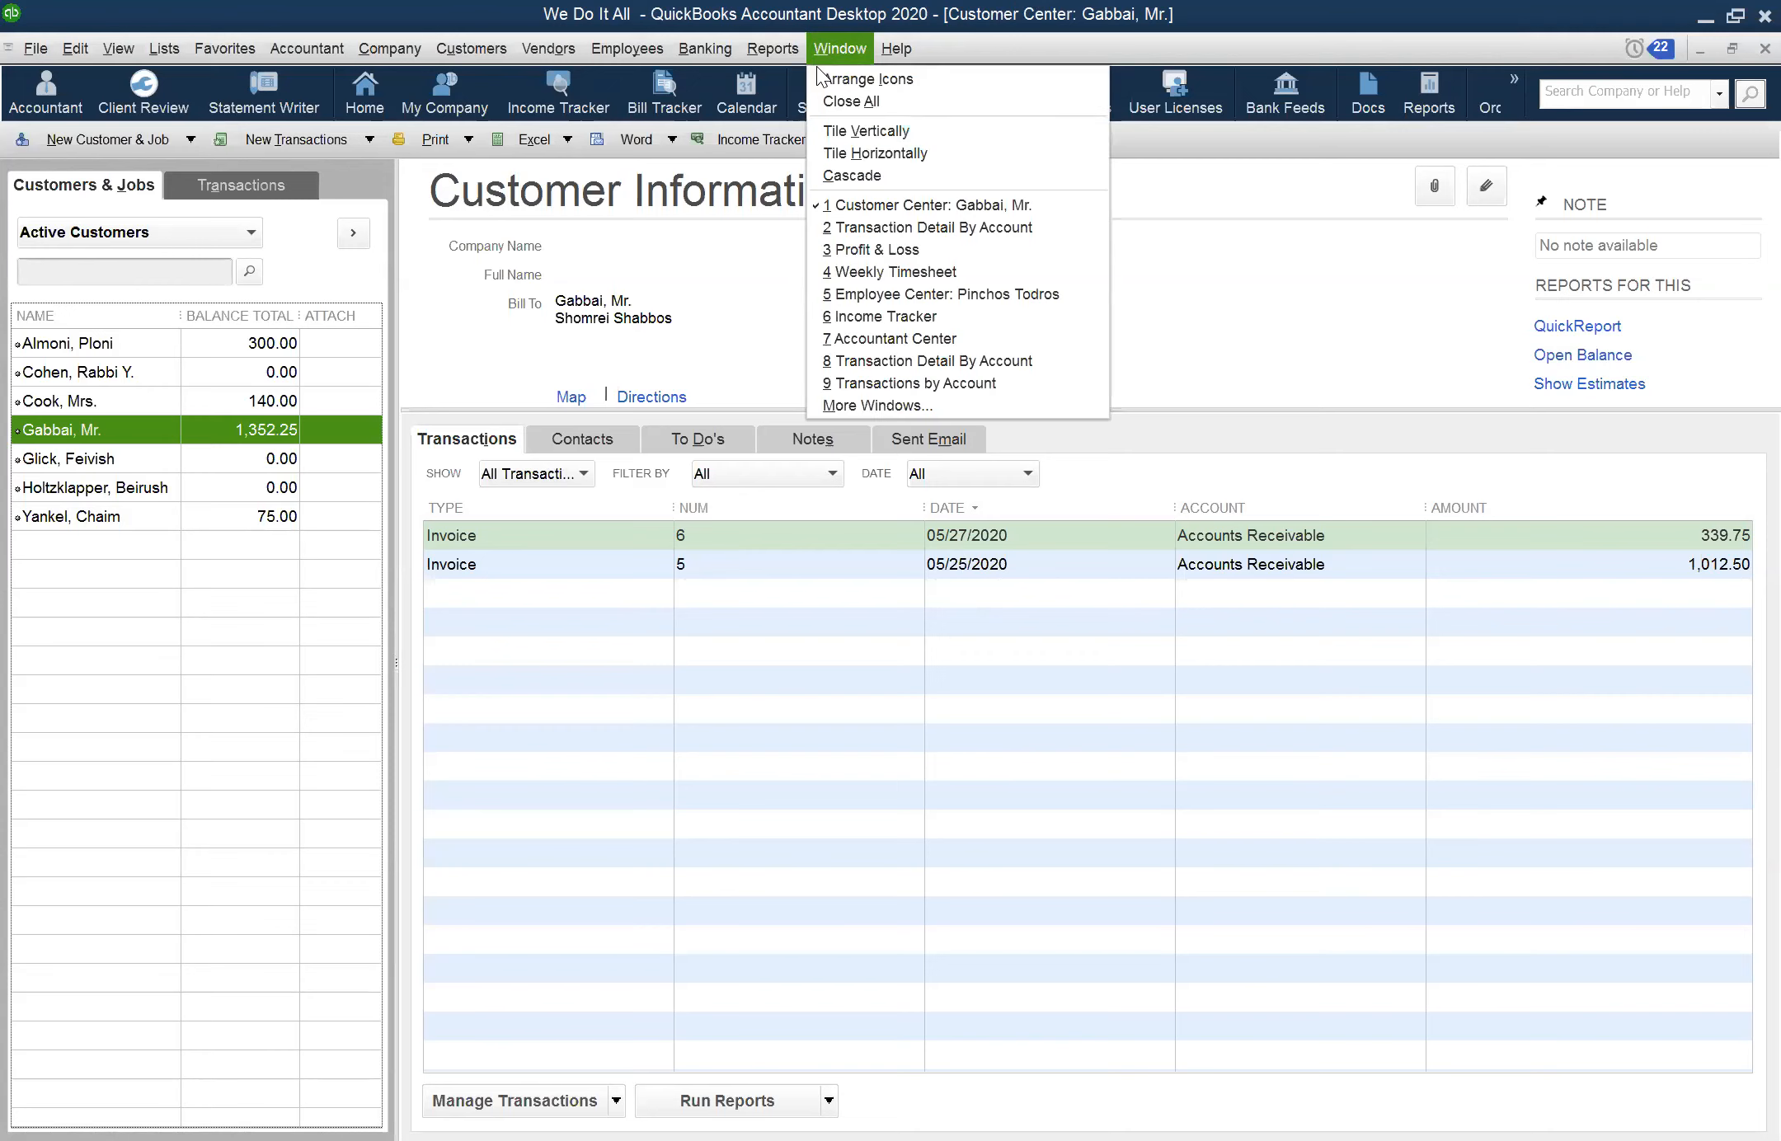
click(941, 249)
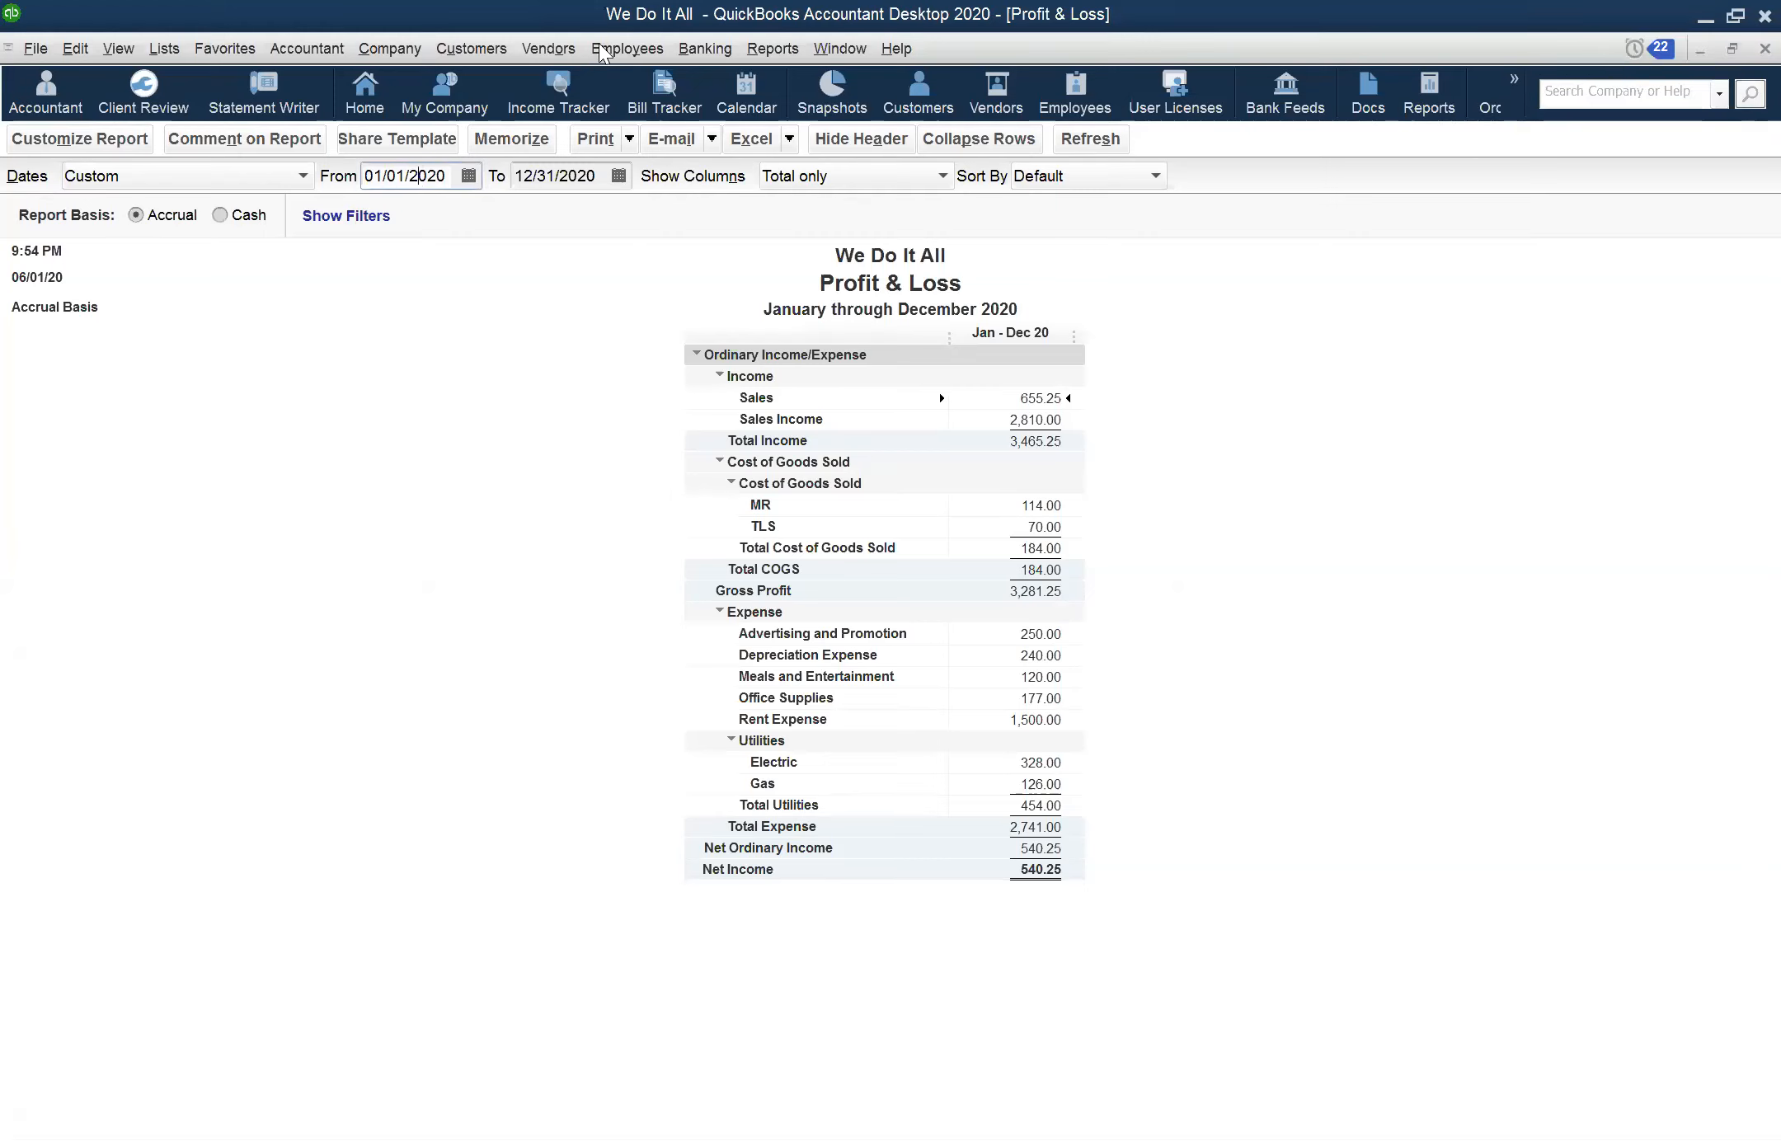
click(830, 52)
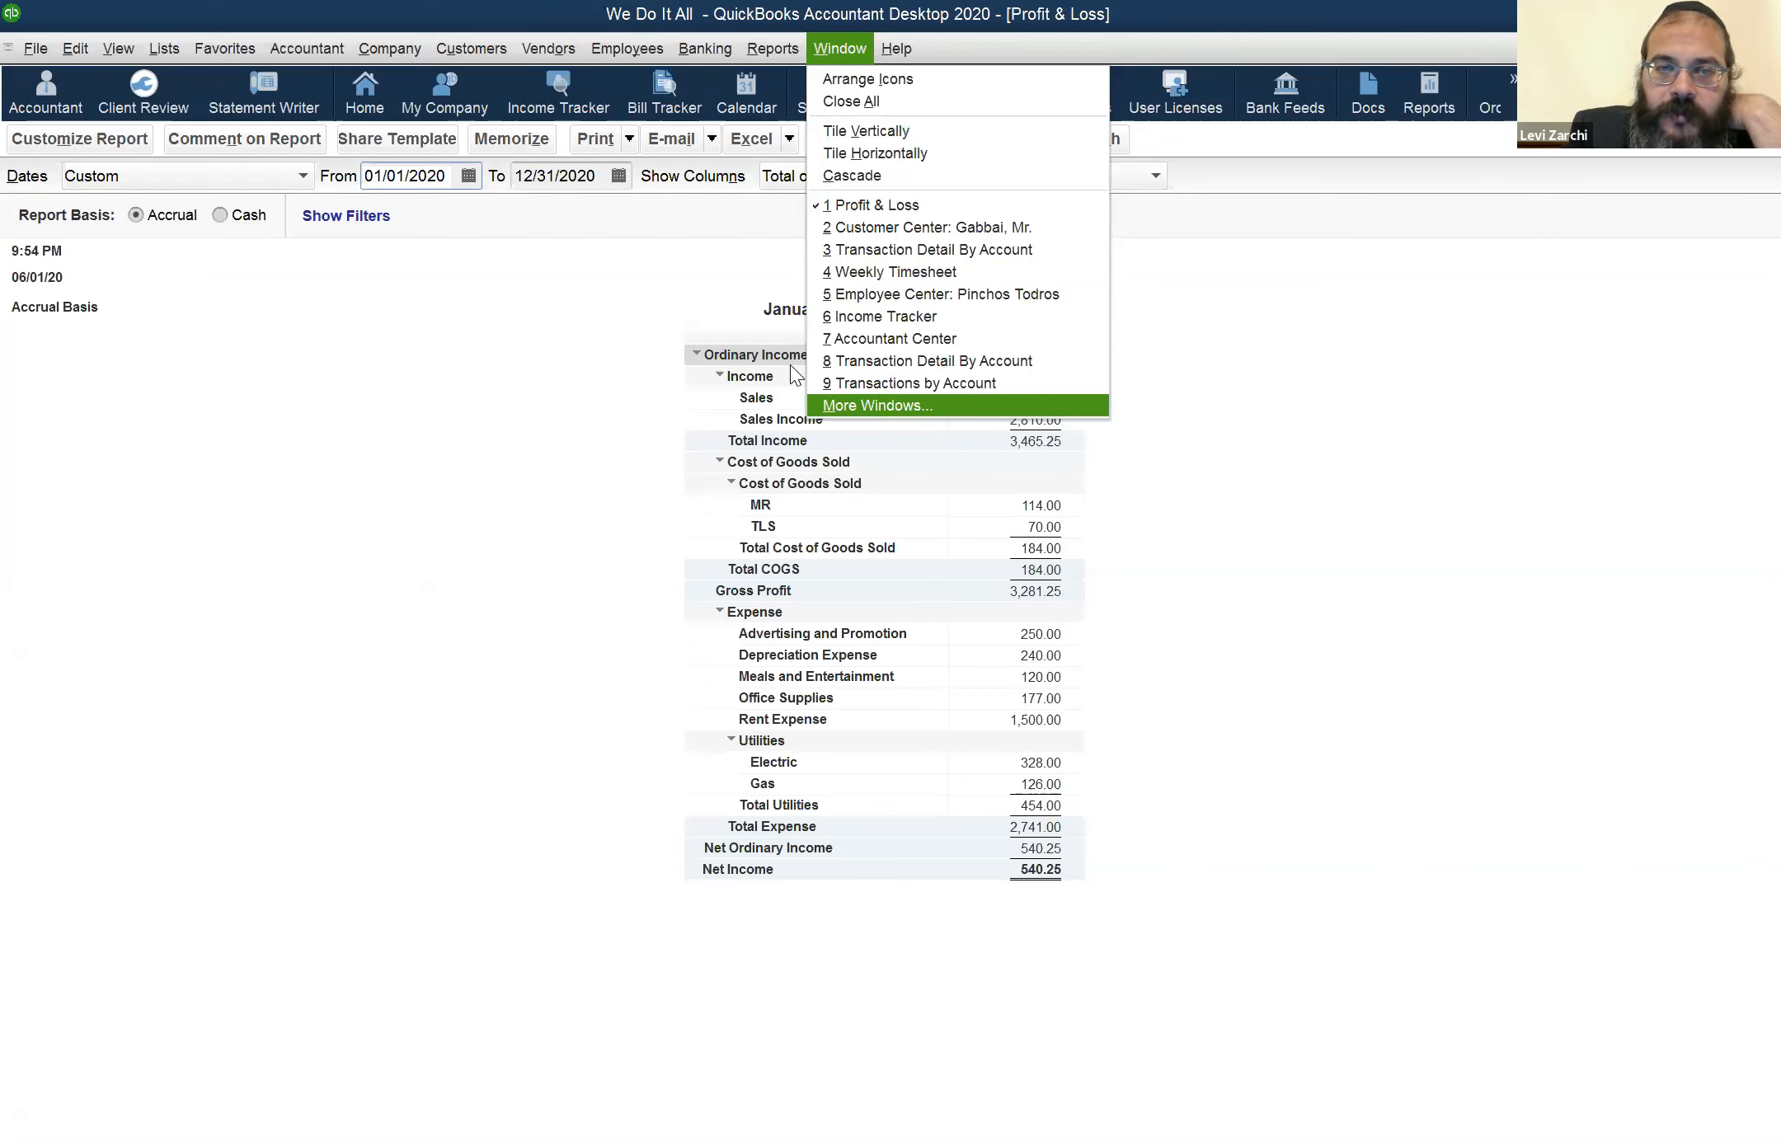
click(885, 404)
scroll(755, 358, down, 10)
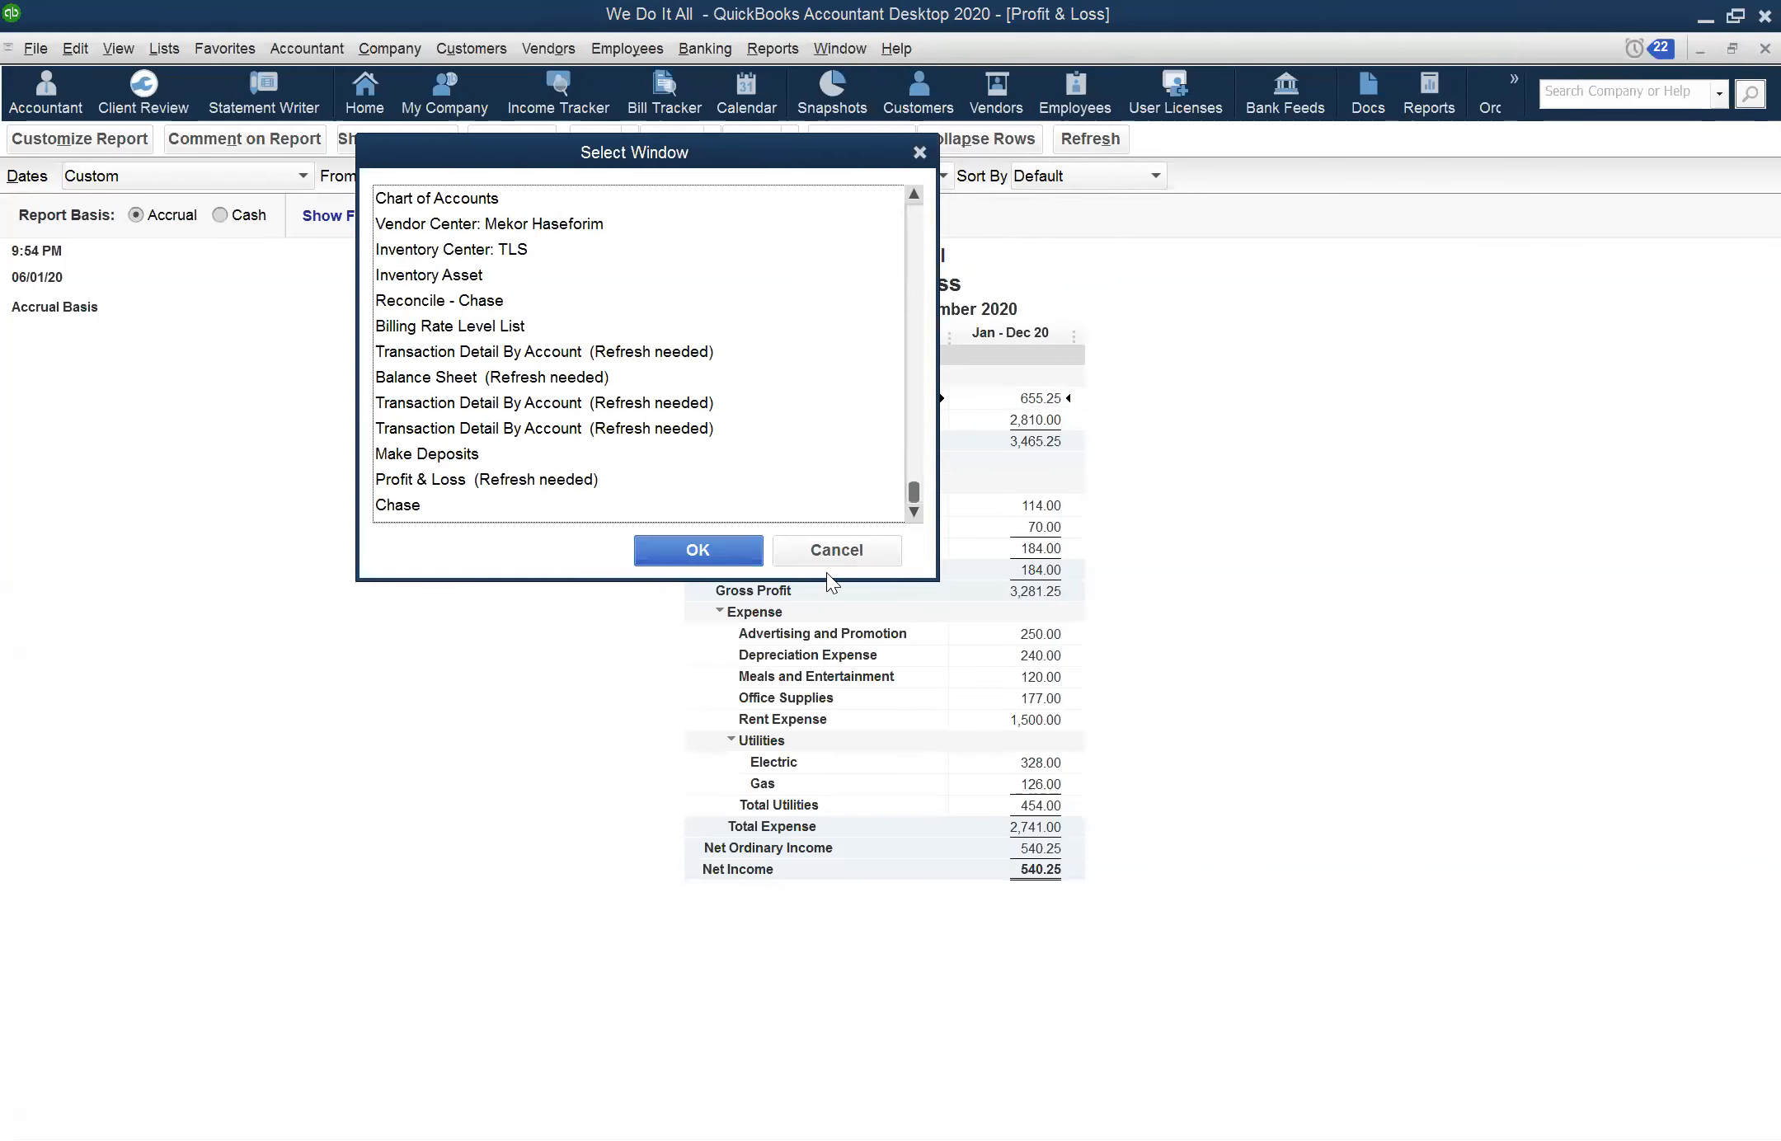
click(684, 477)
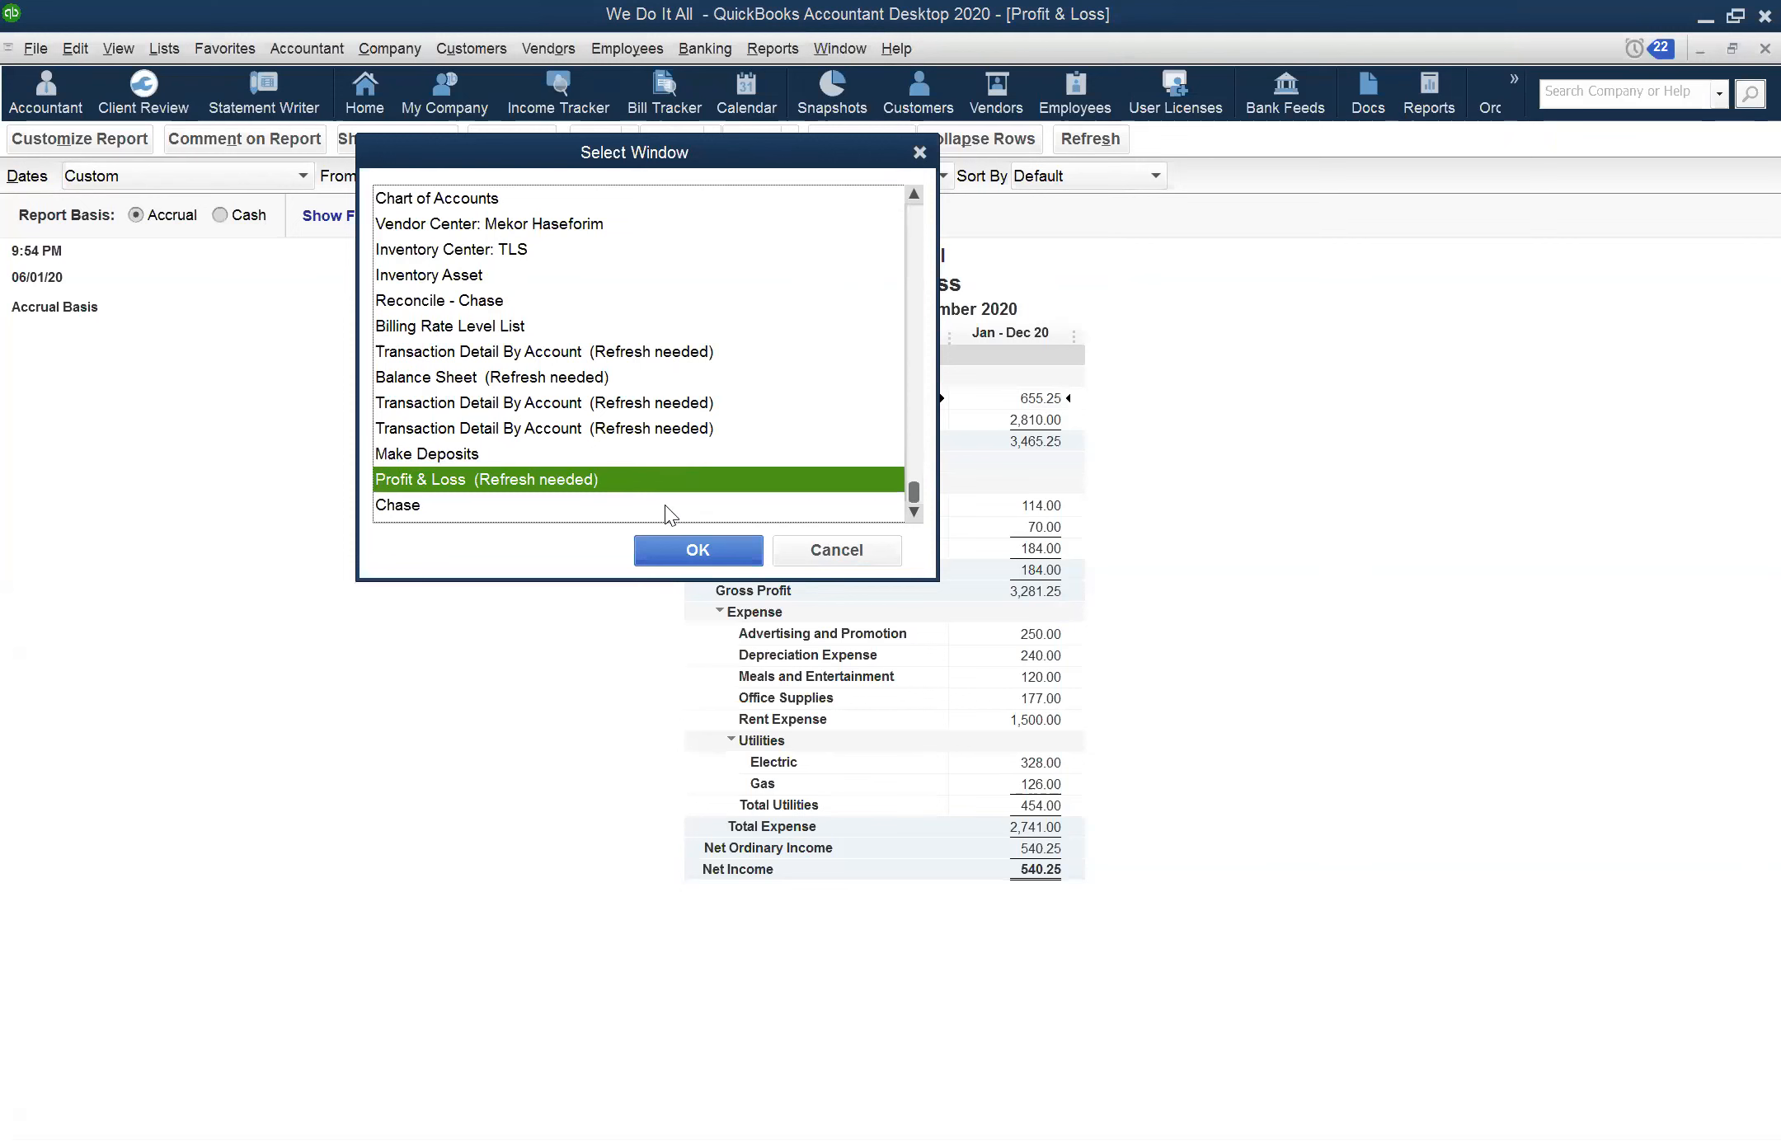
click(685, 549)
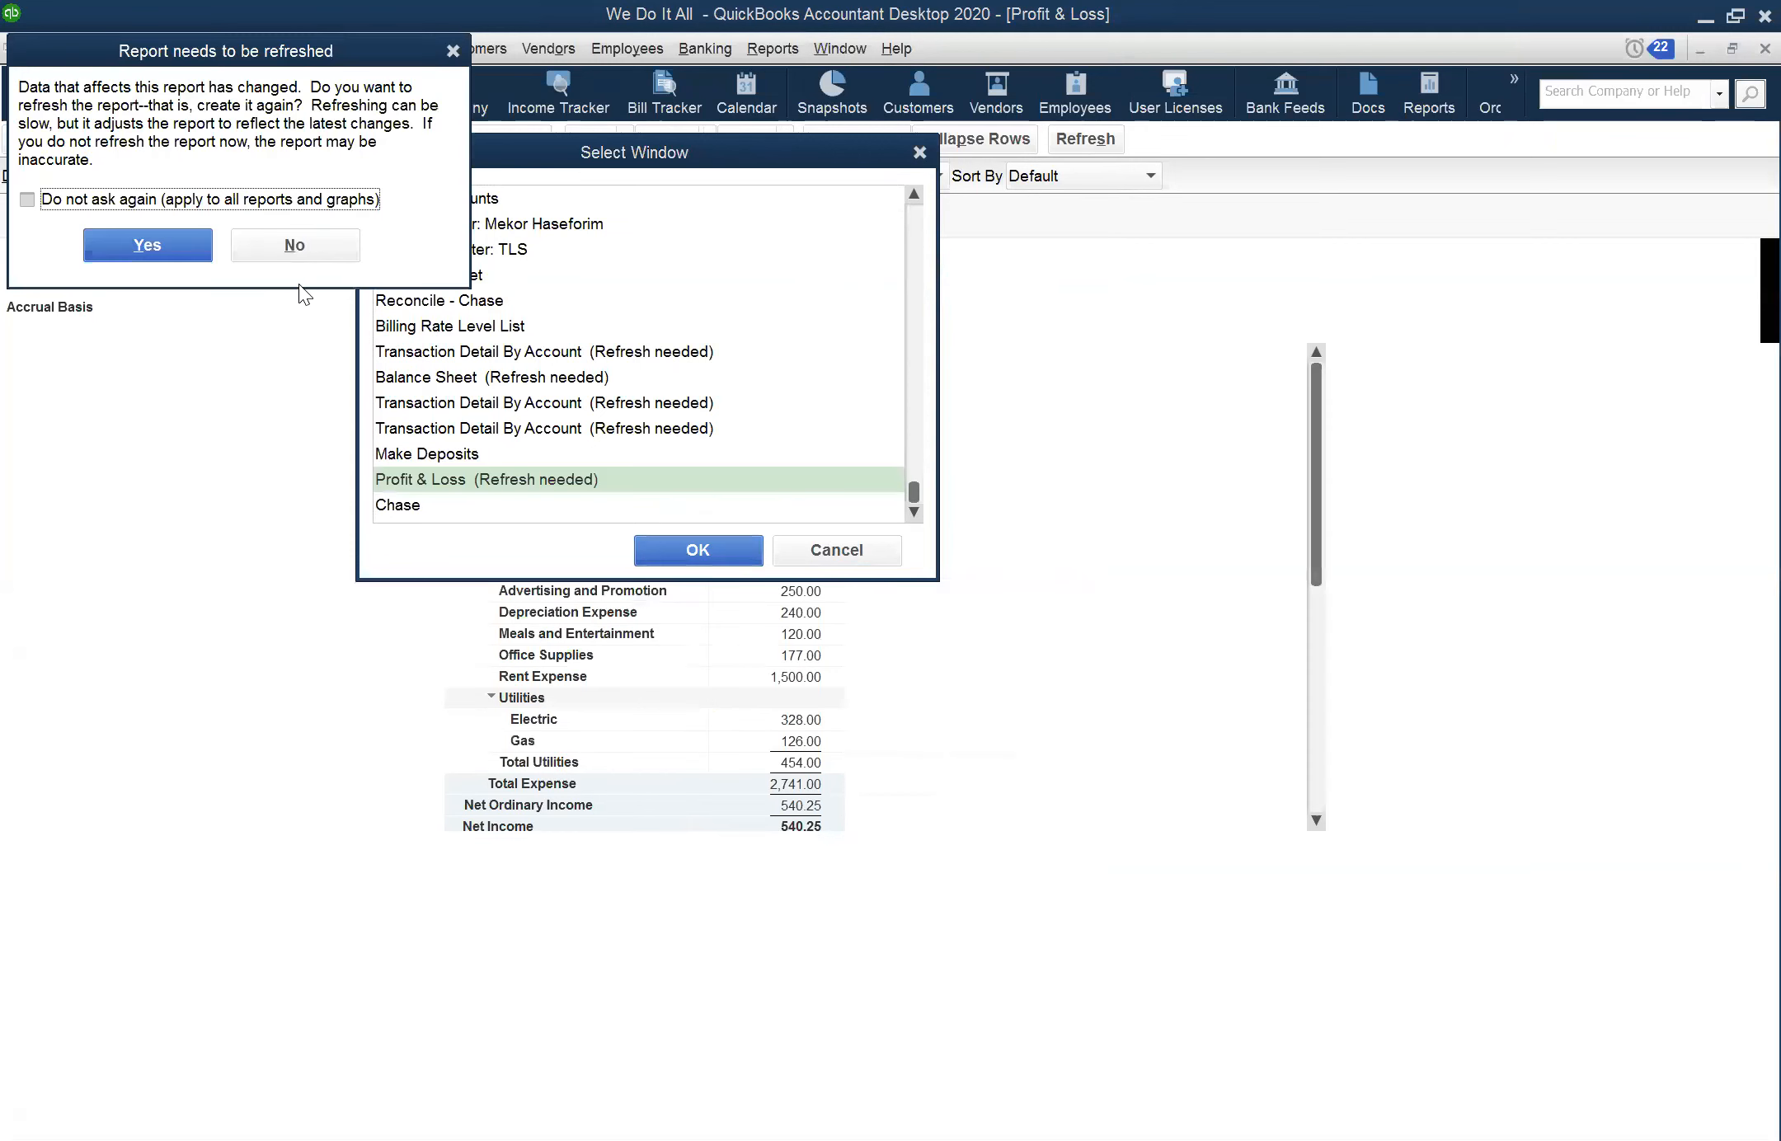
click(196, 246)
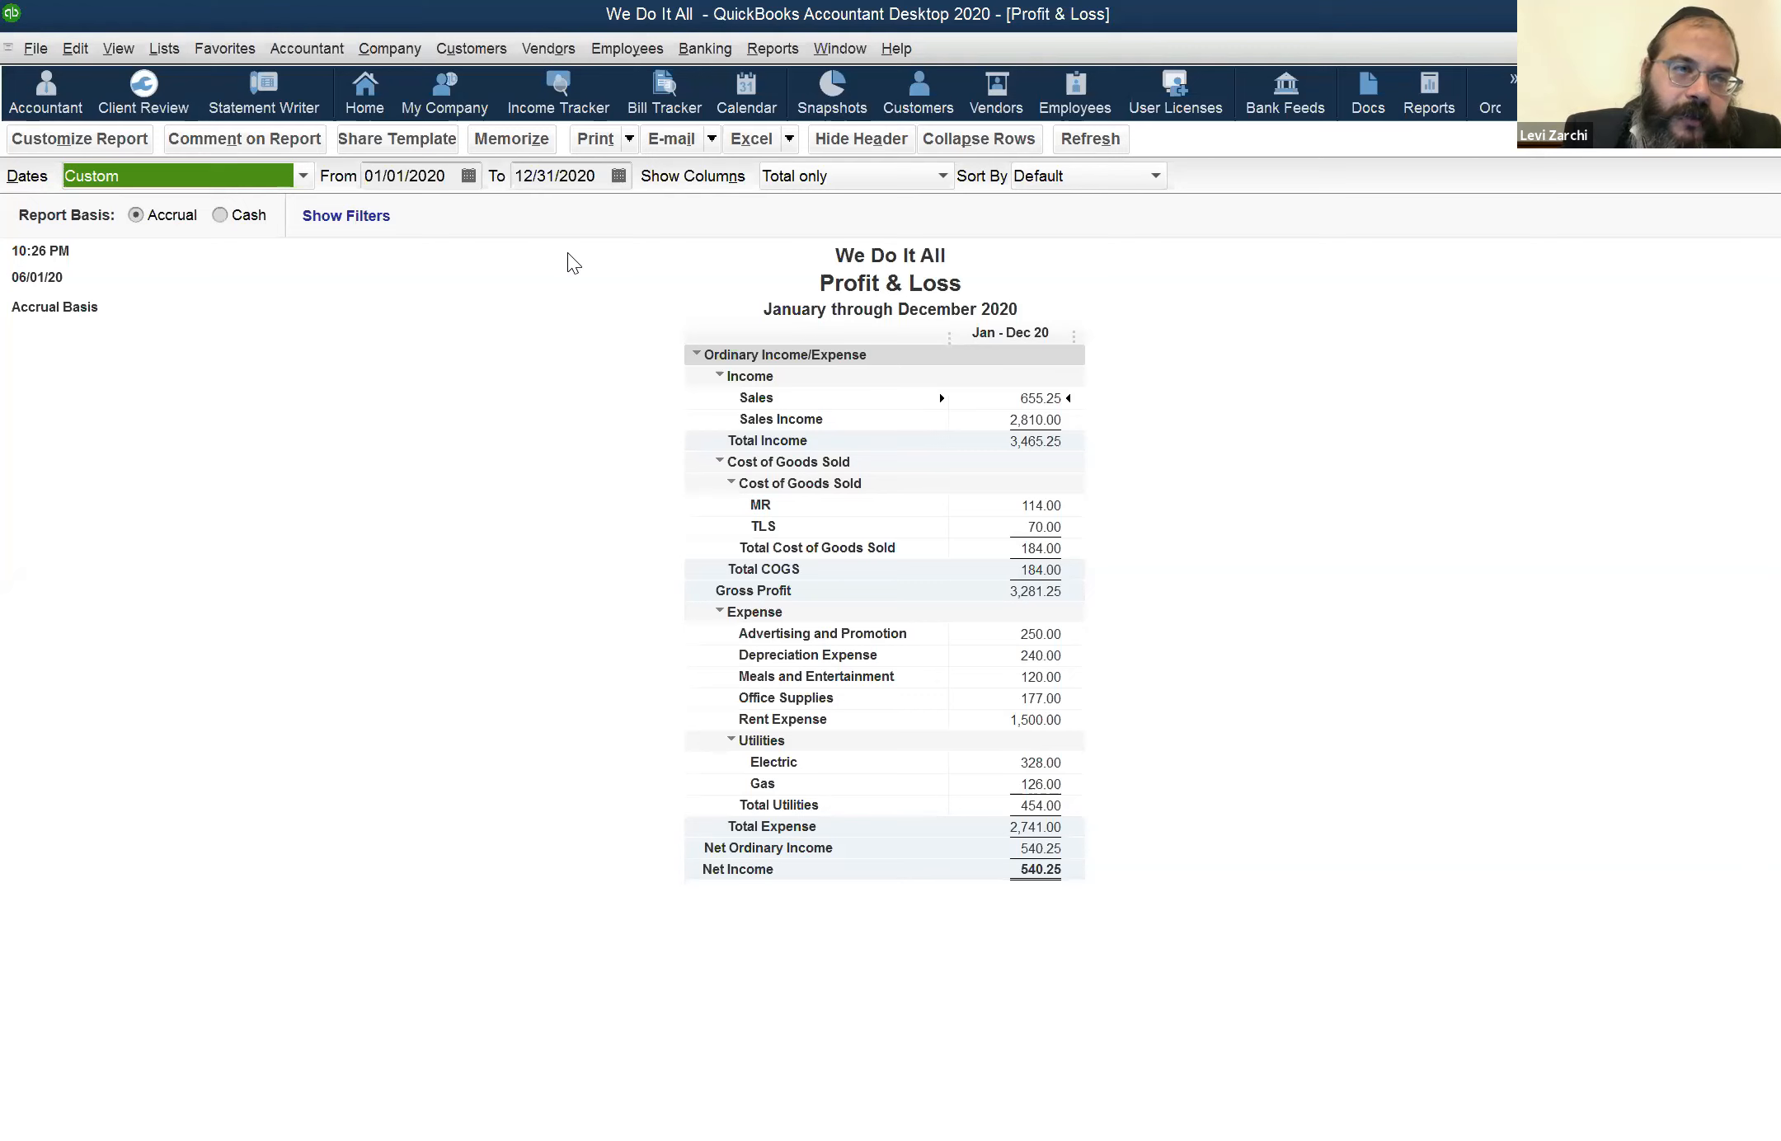
Open the Item List
click(190, 56)
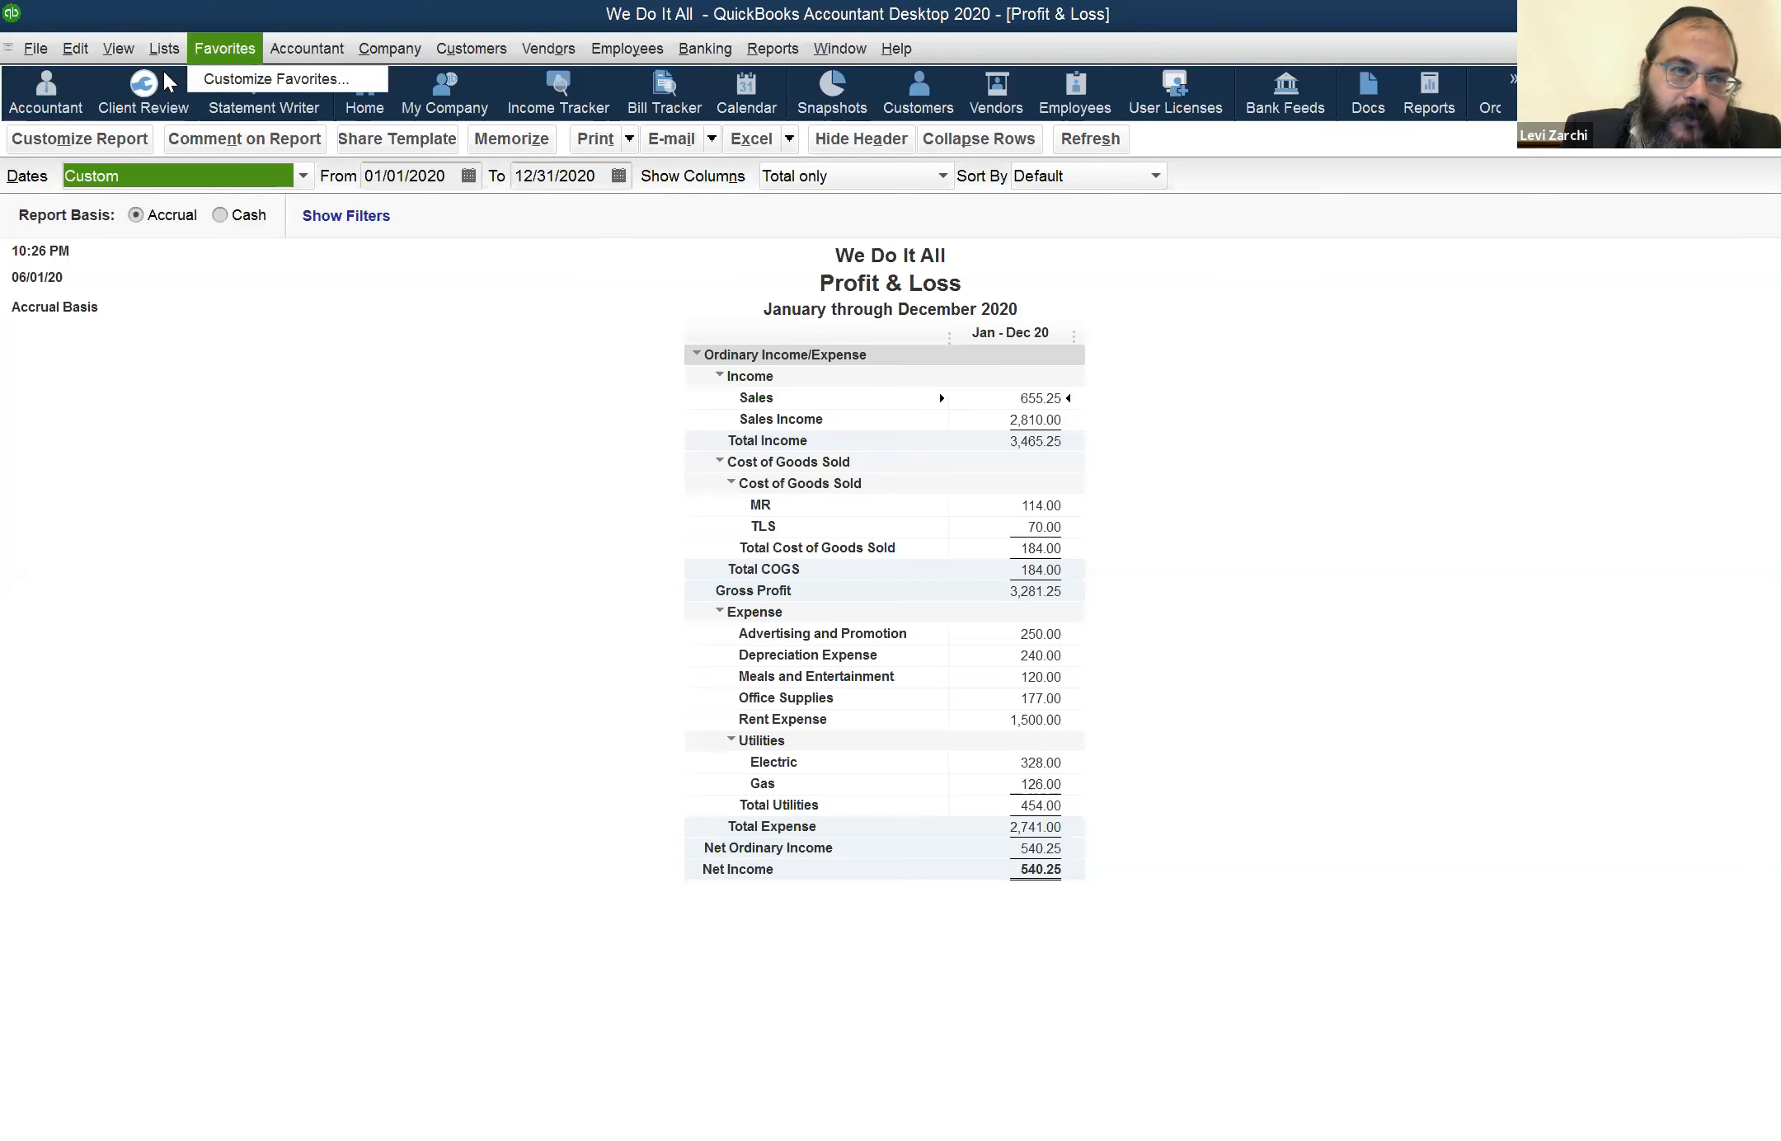
mouse_move(164, 51)
click(197, 104)
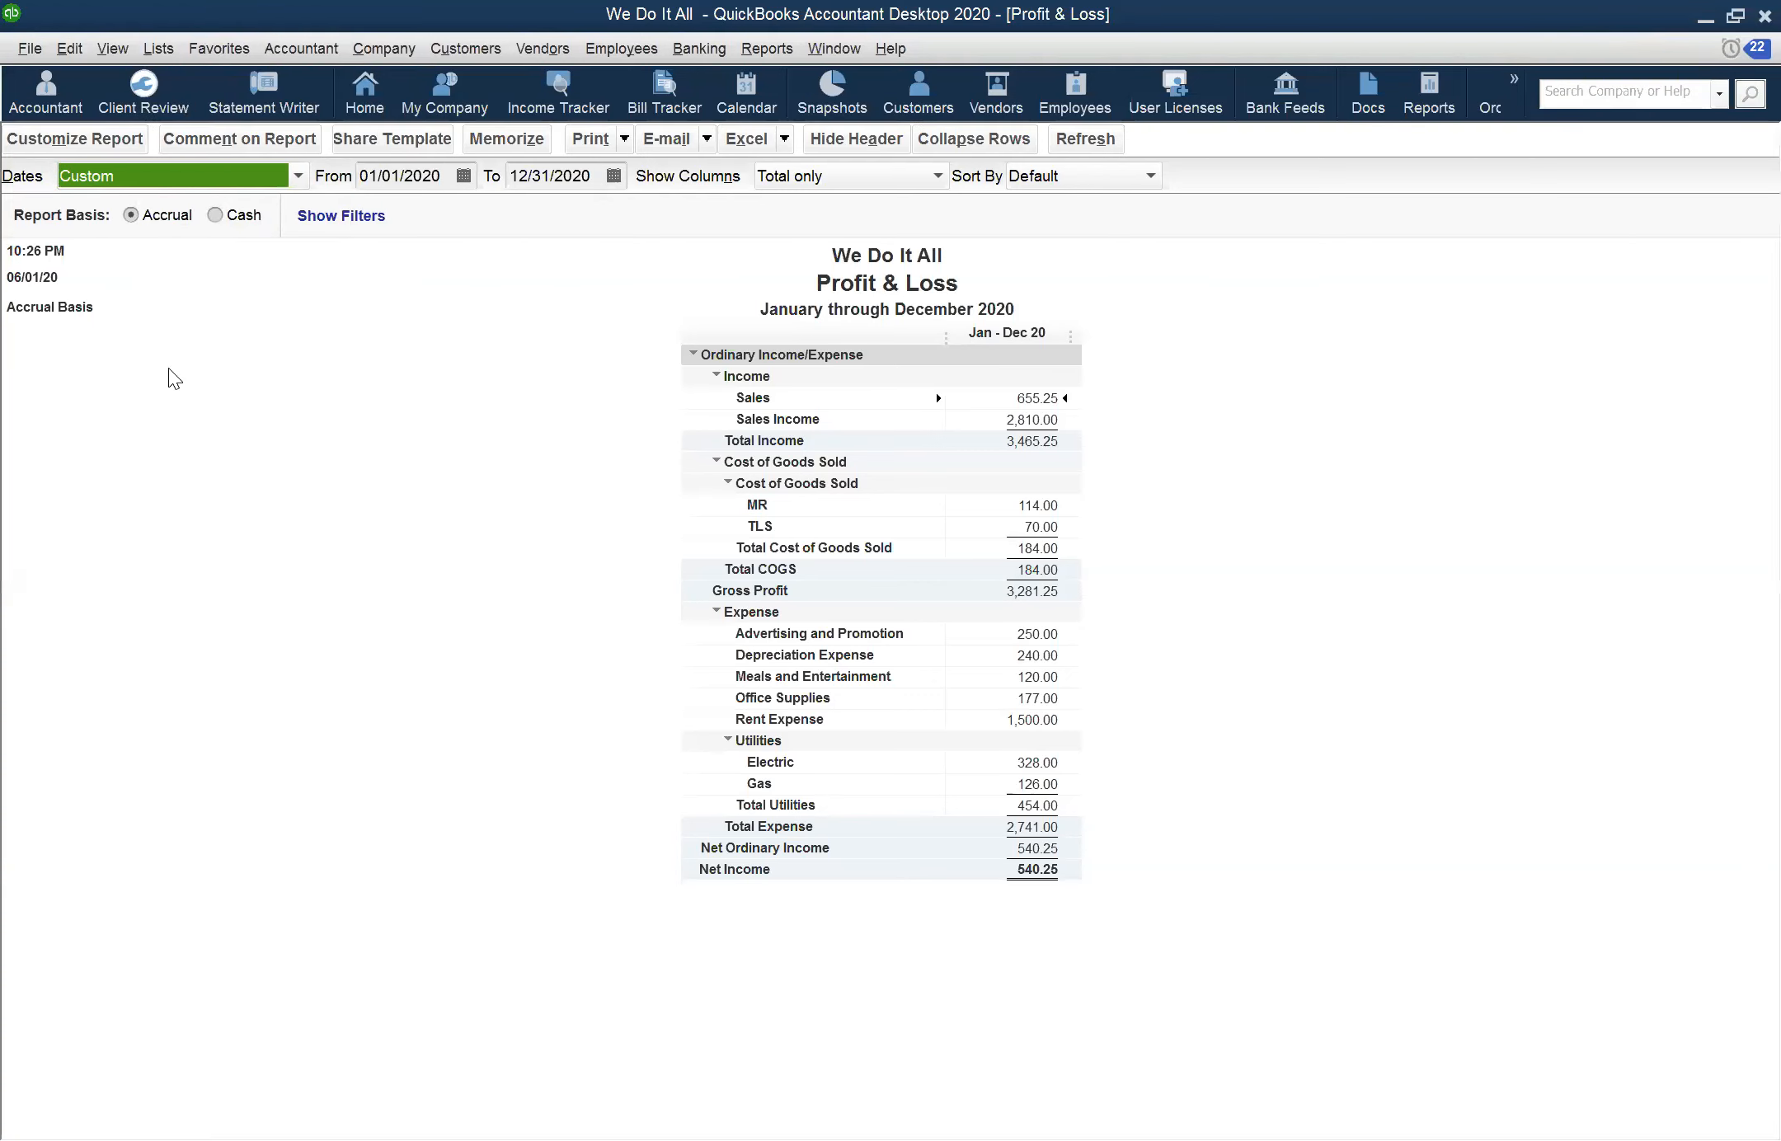
Open the MR inventory item, check its COGS and income accounts, and close it without saving changes
click(99, 284)
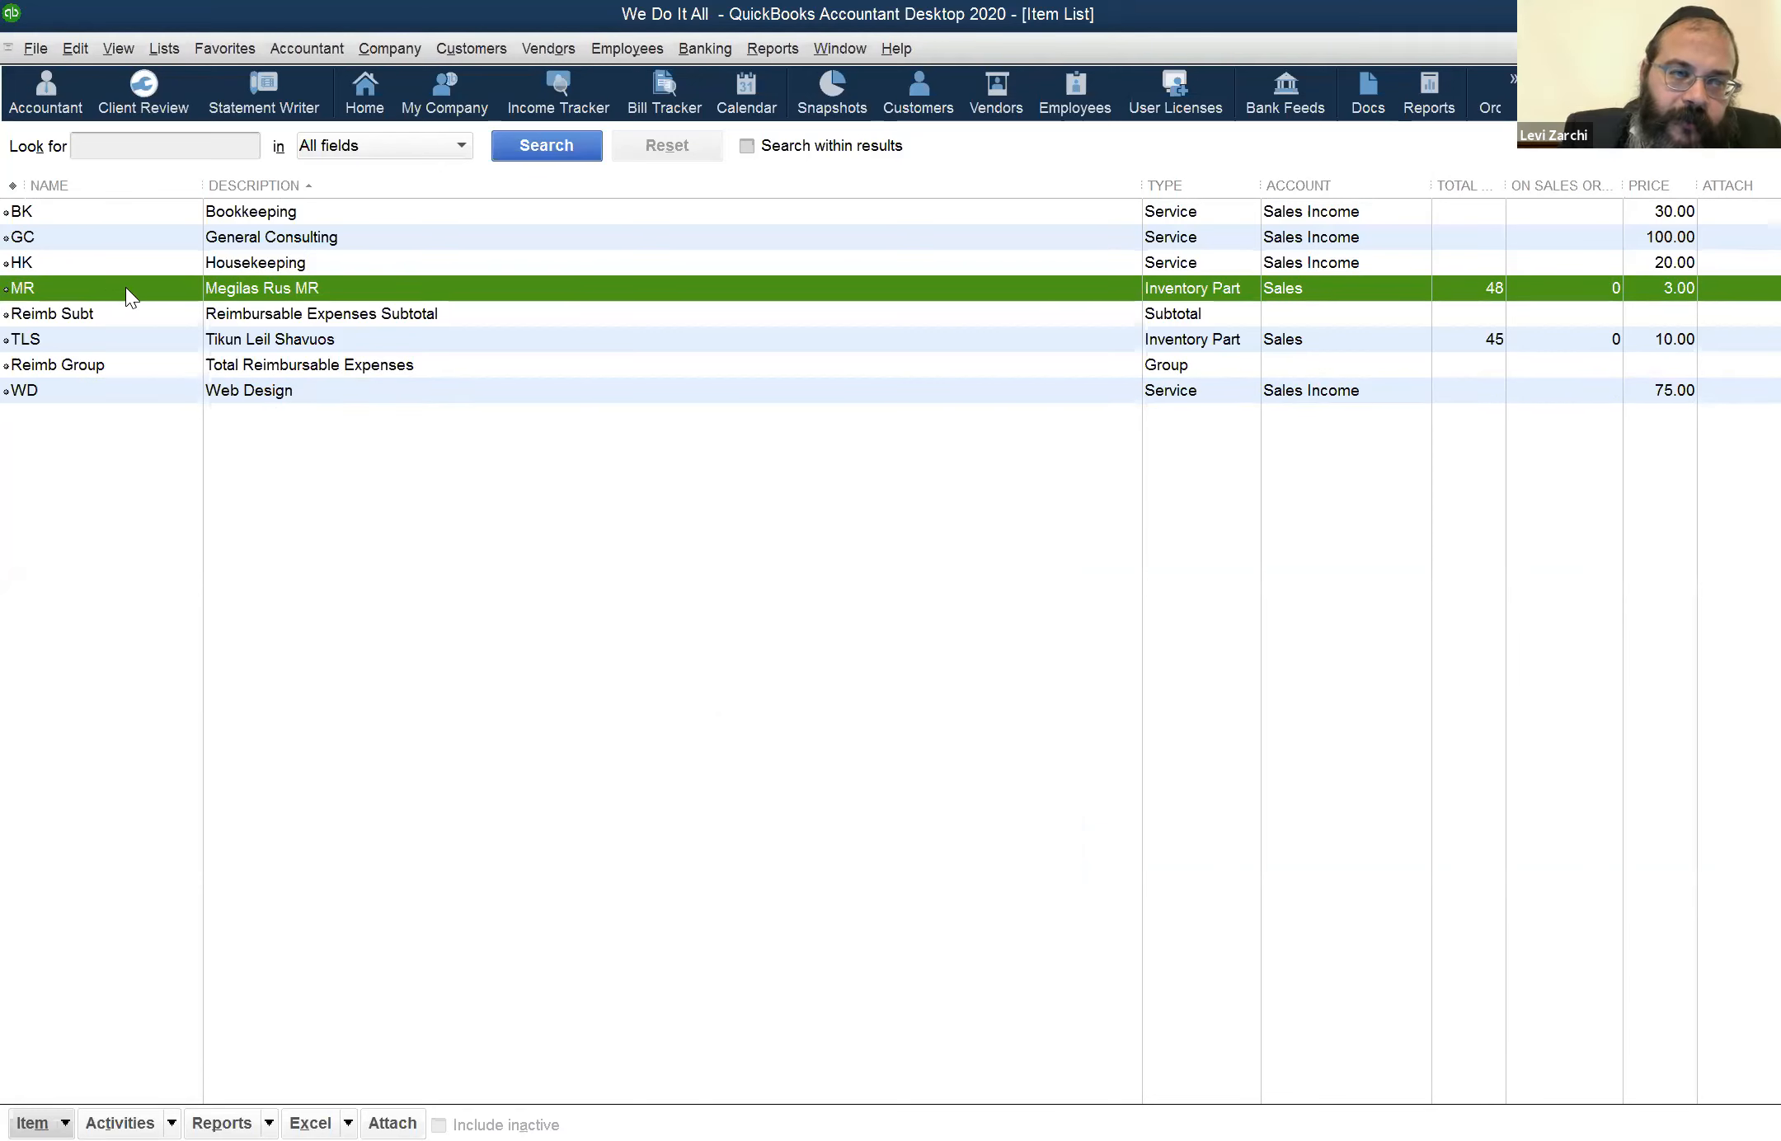
double_click(131, 275)
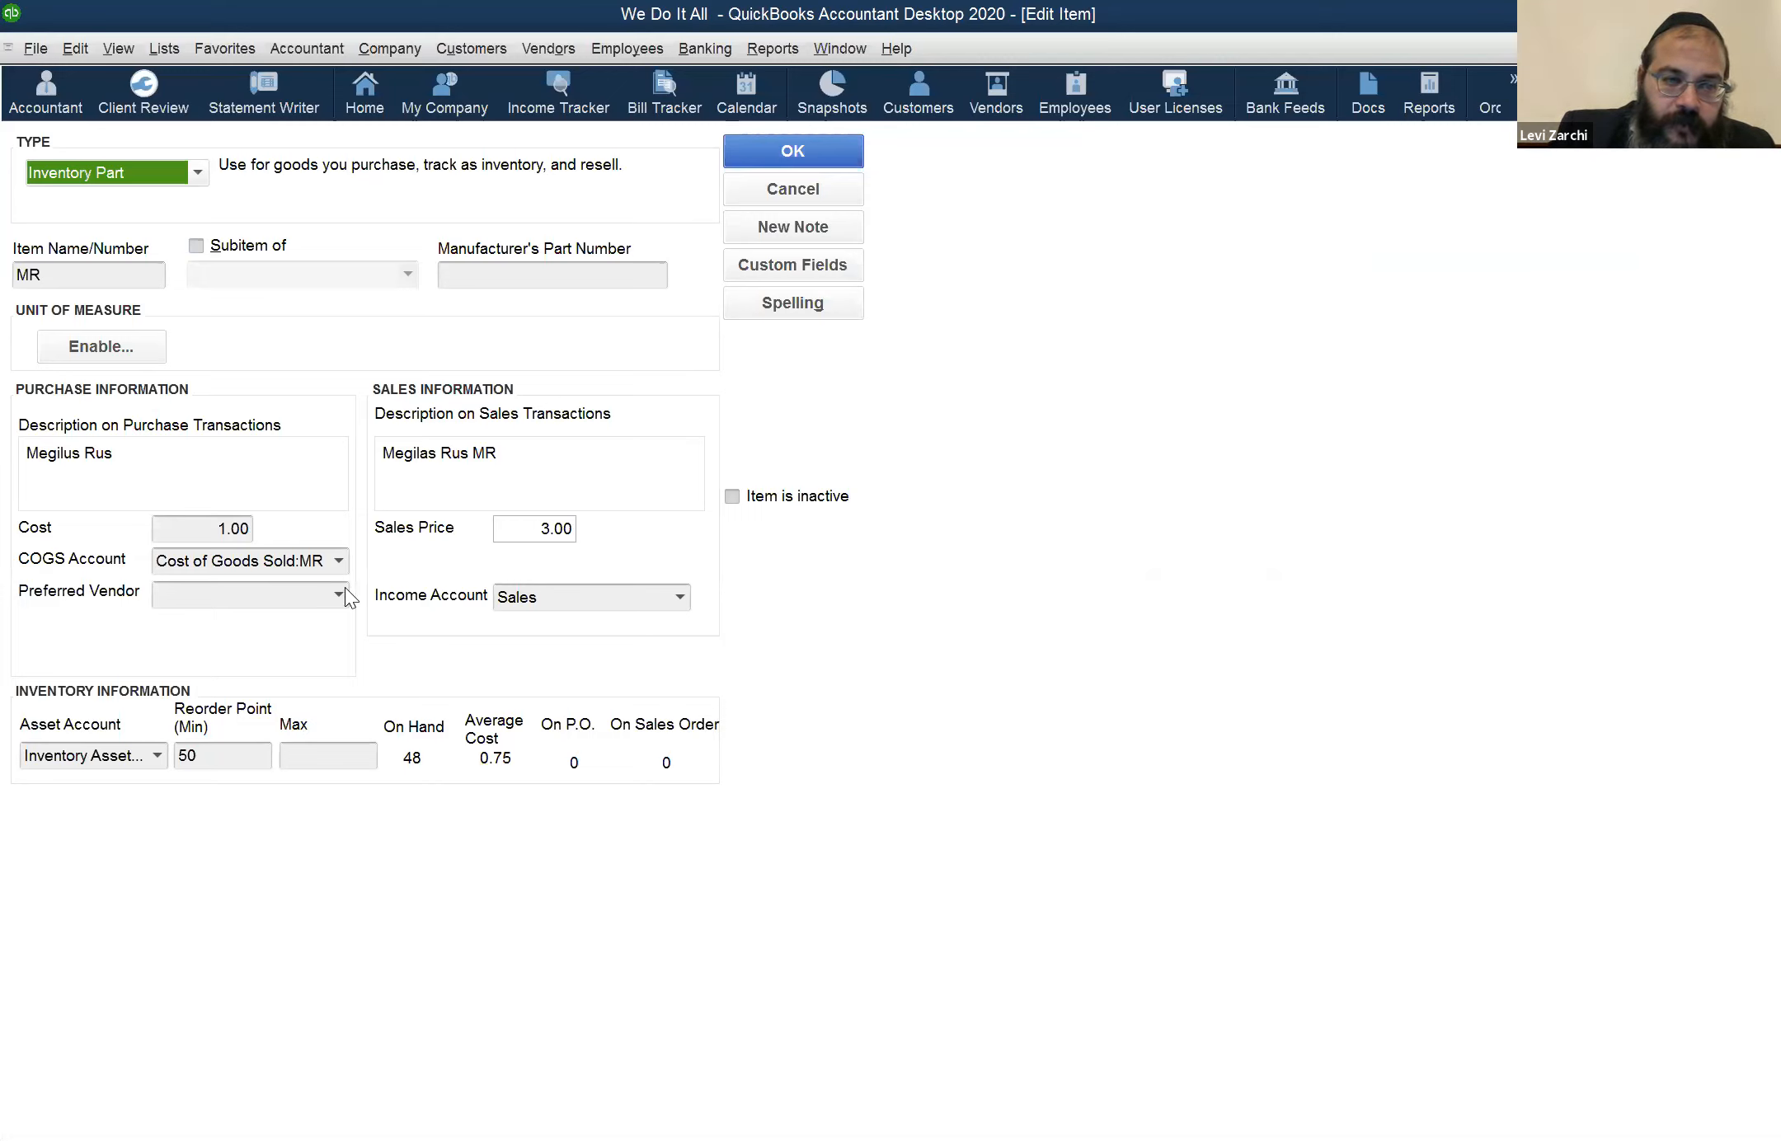
click(343, 562)
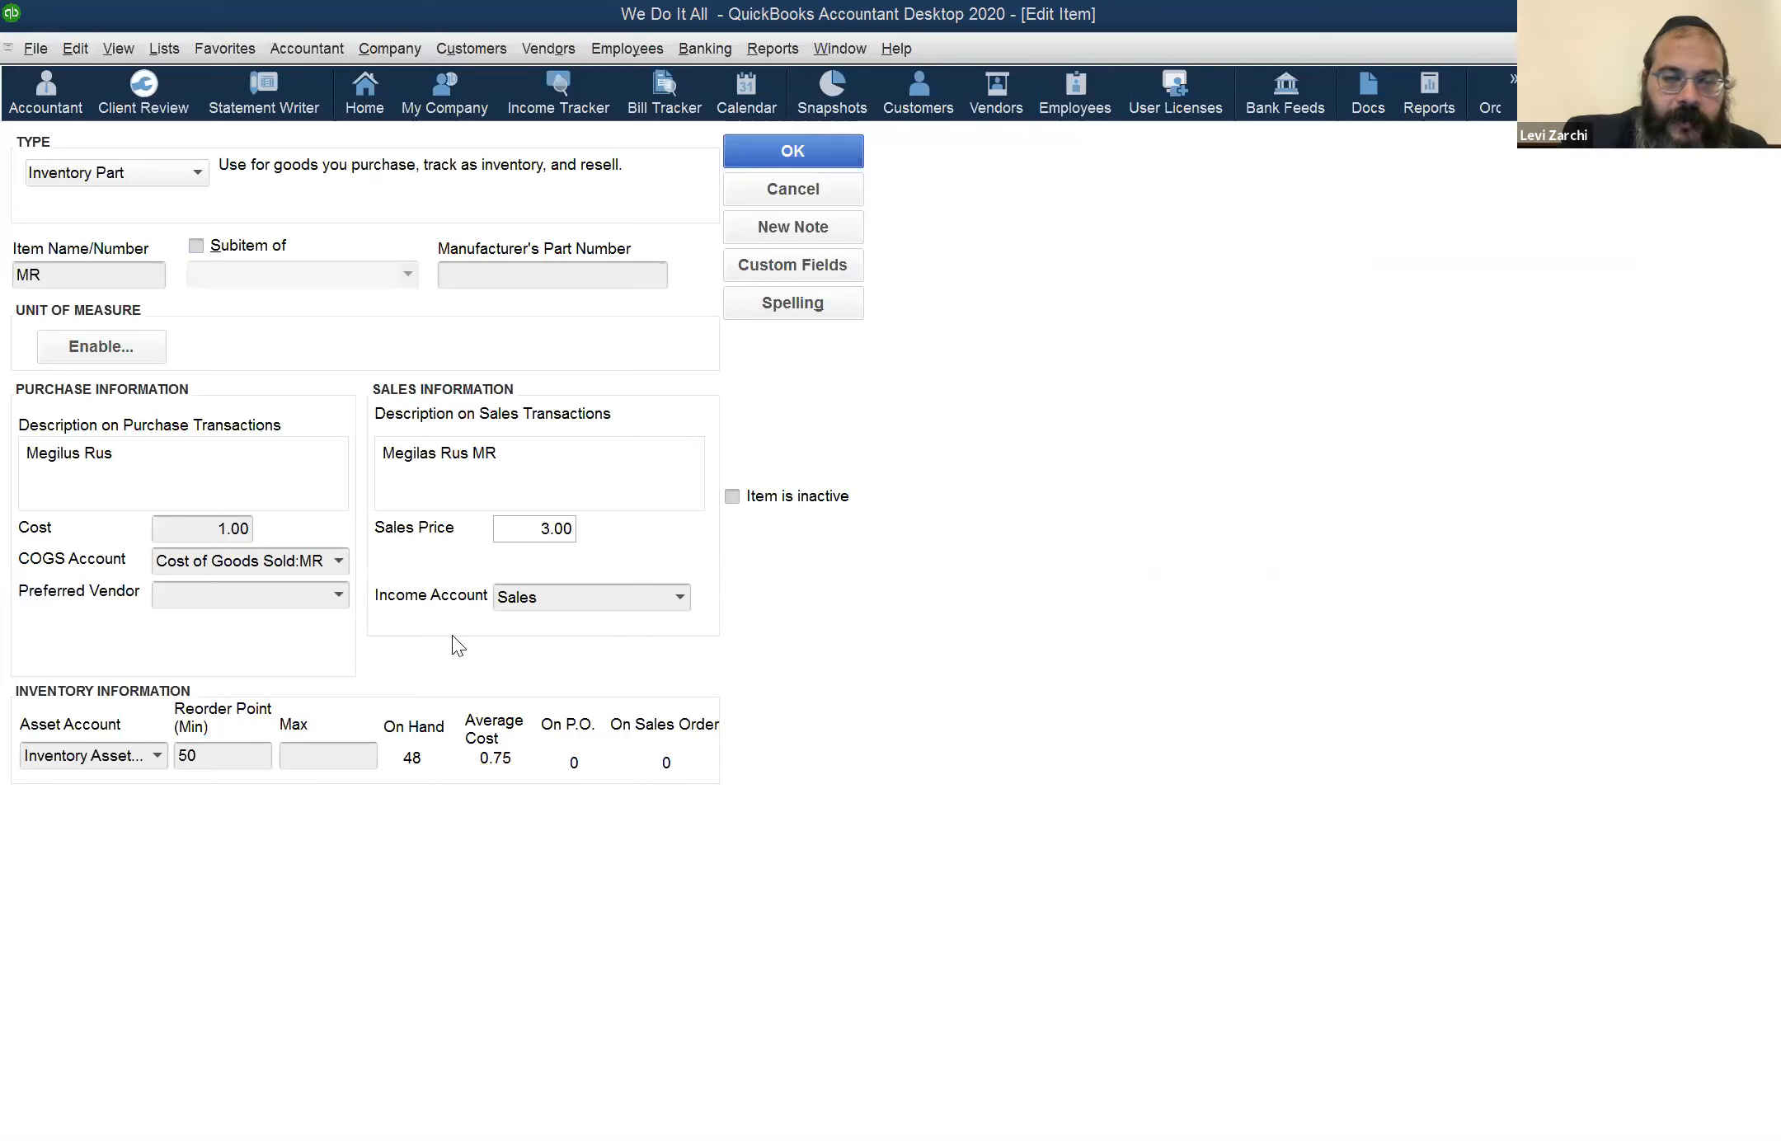
click(680, 597)
click(733, 542)
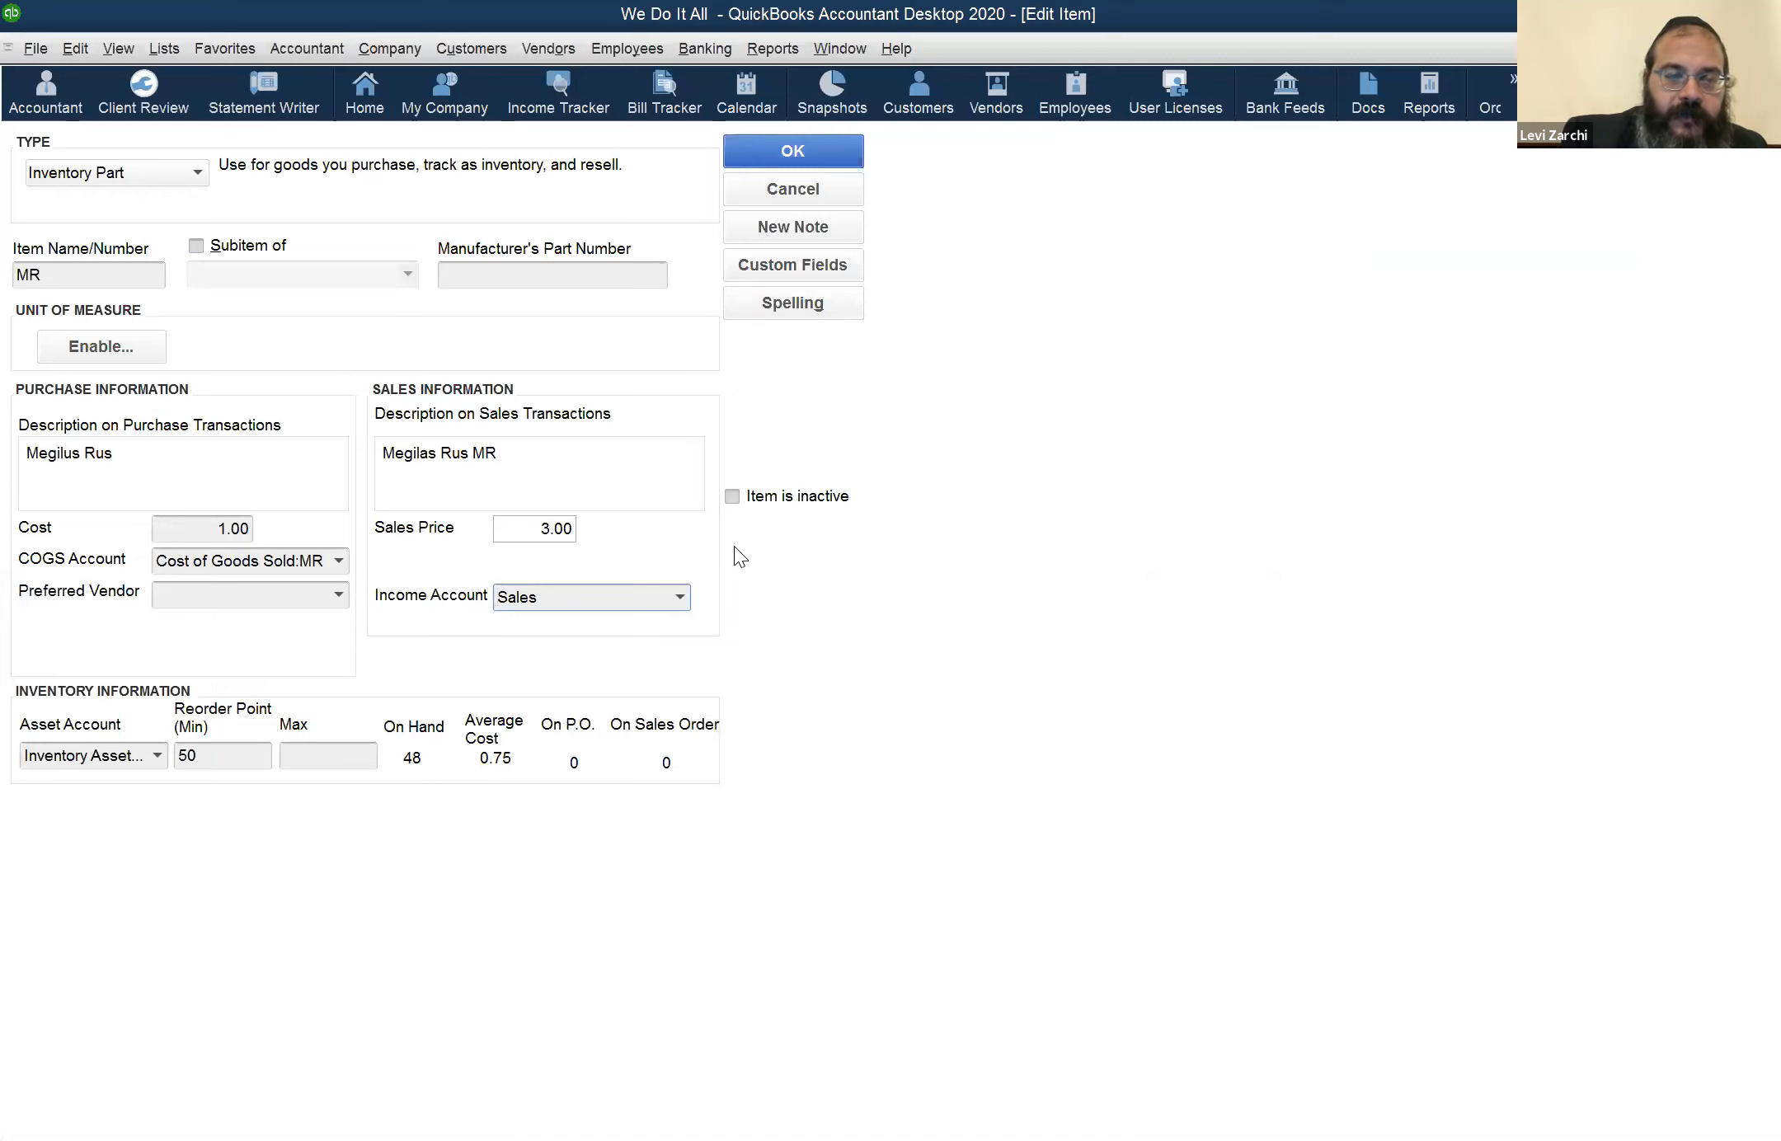
click(804, 195)
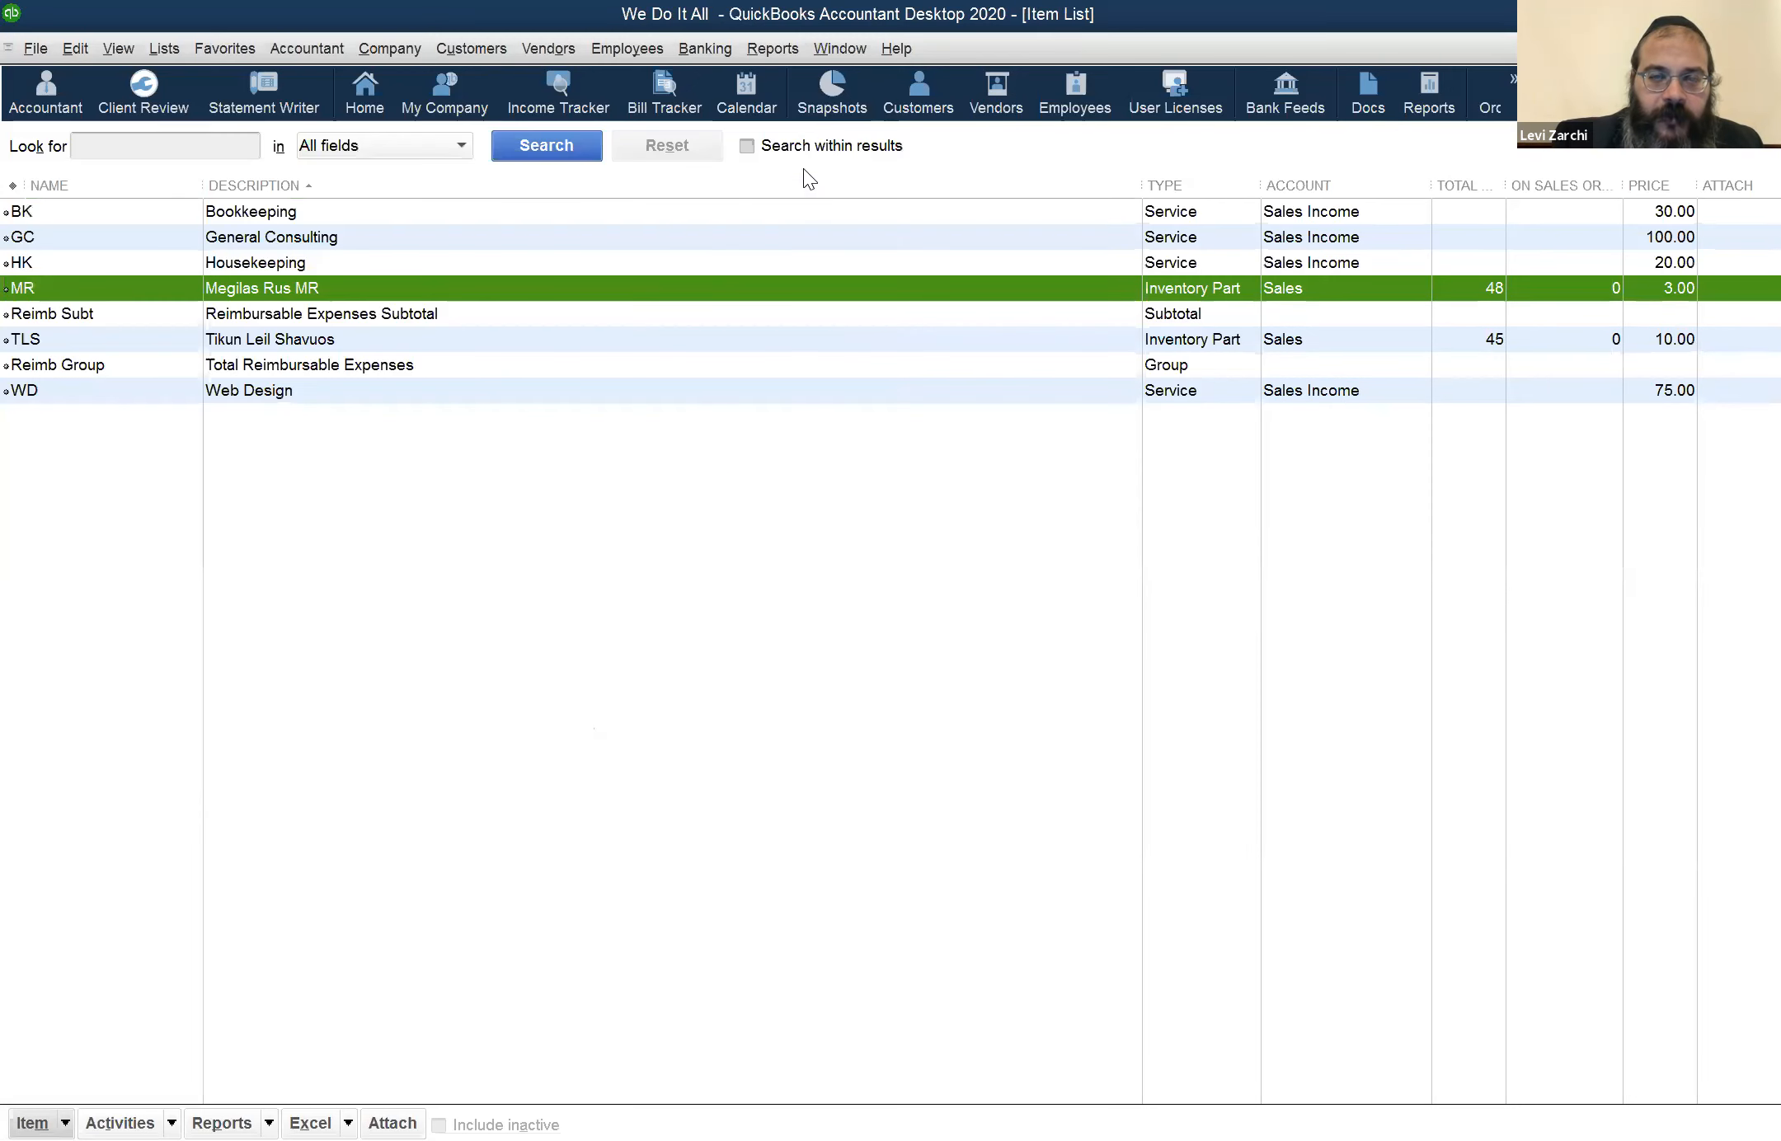
click(837, 48)
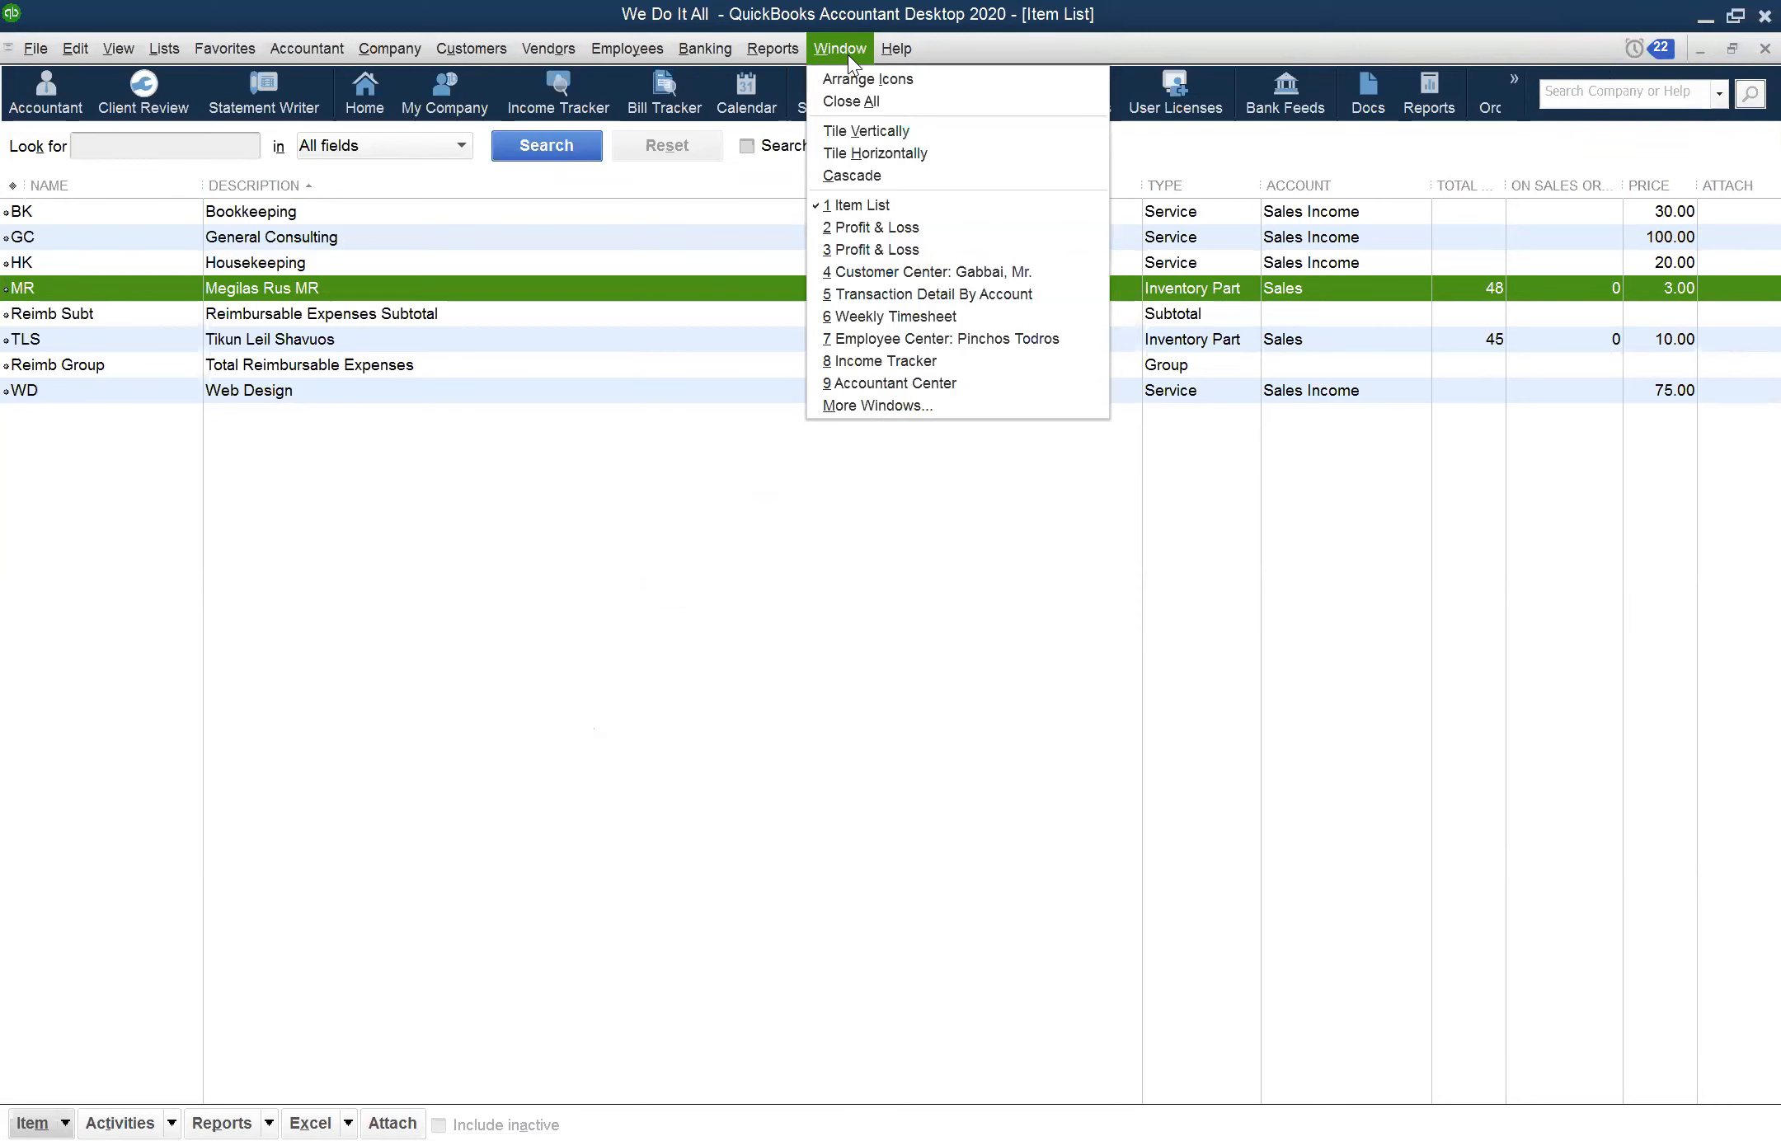
click(766, 942)
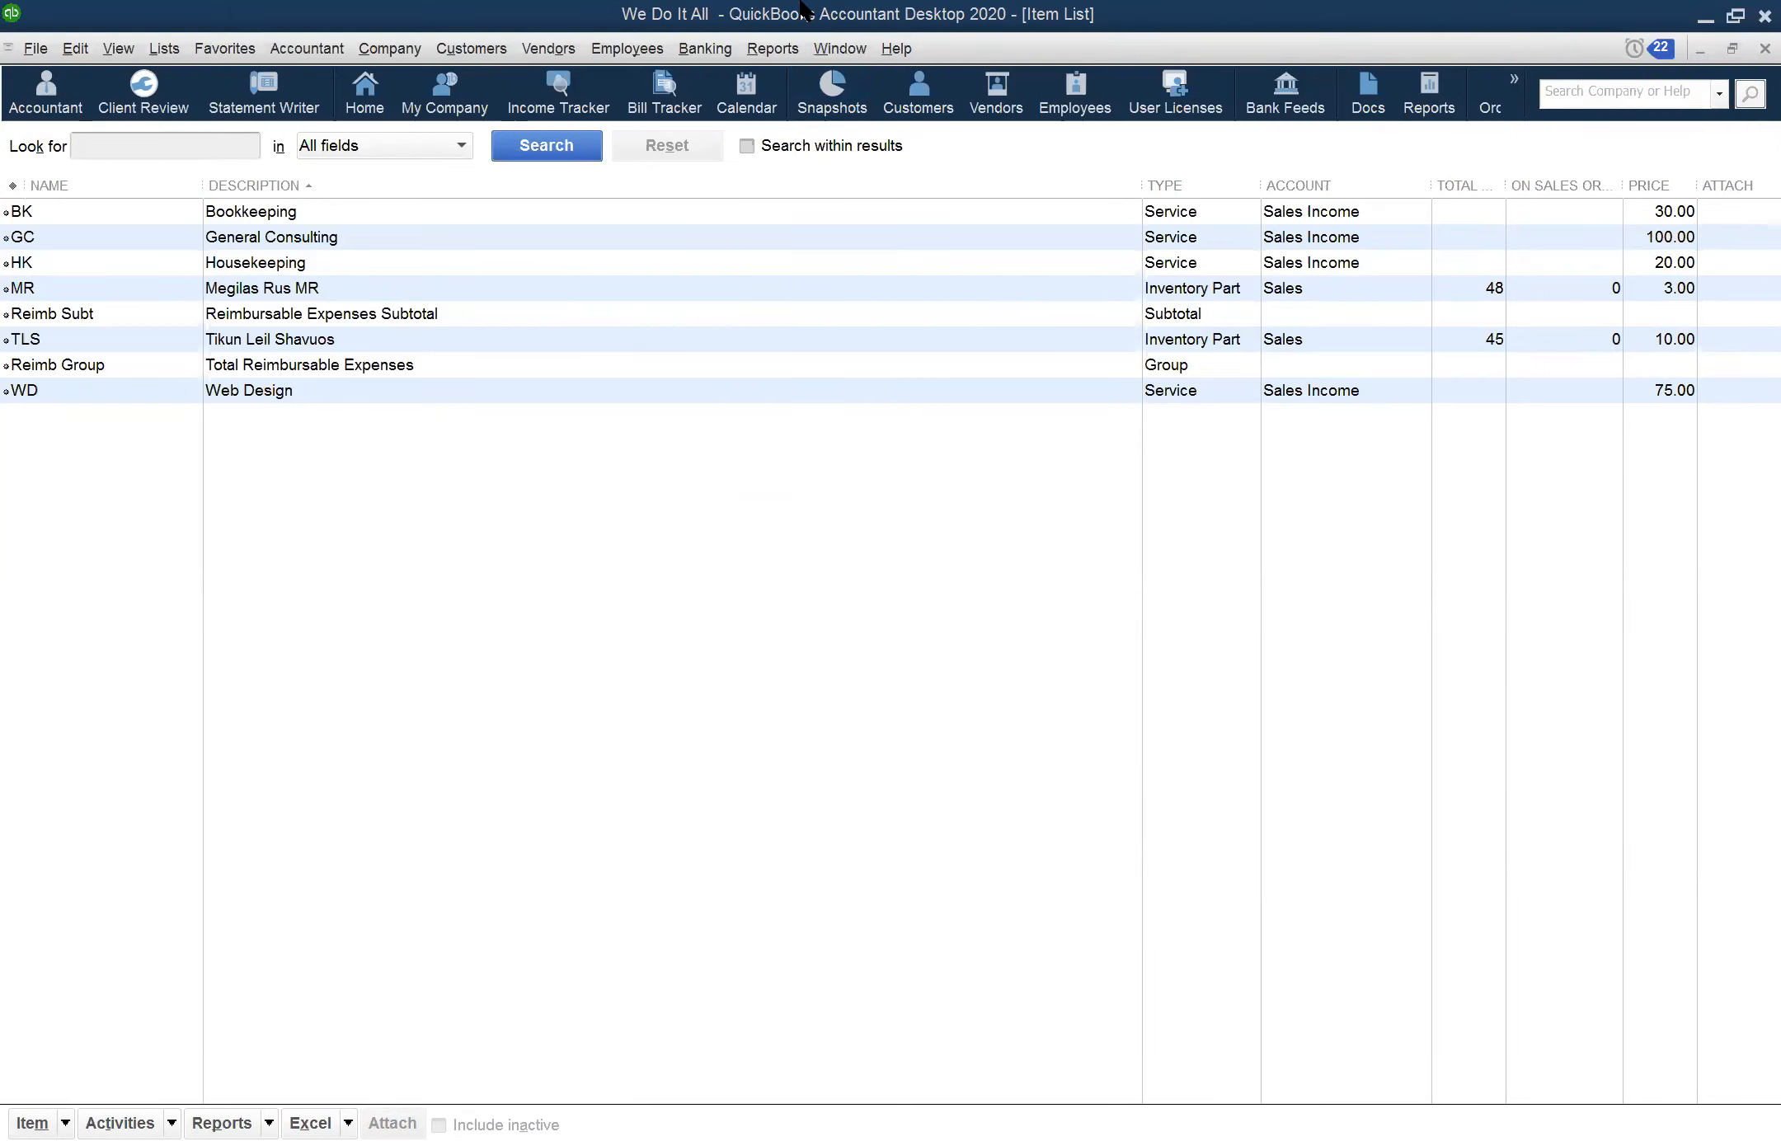
click(827, 49)
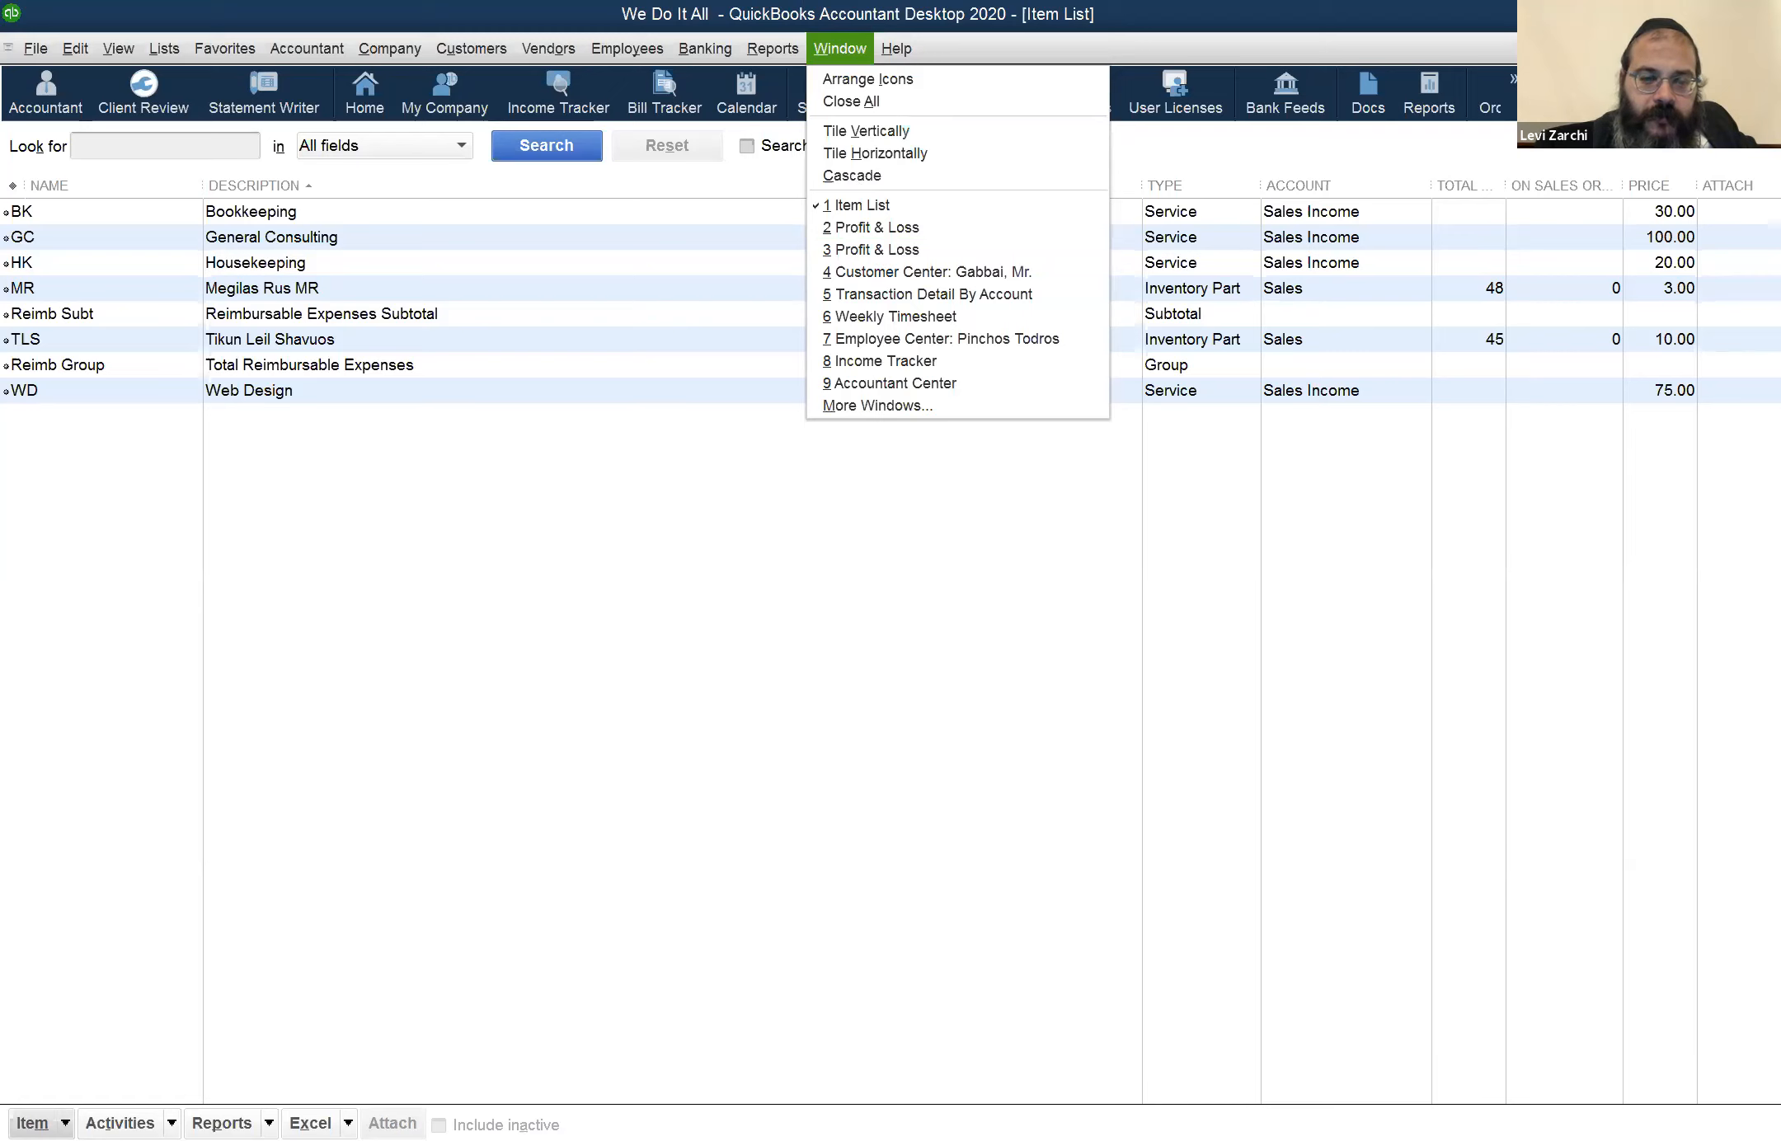
click(510, 1034)
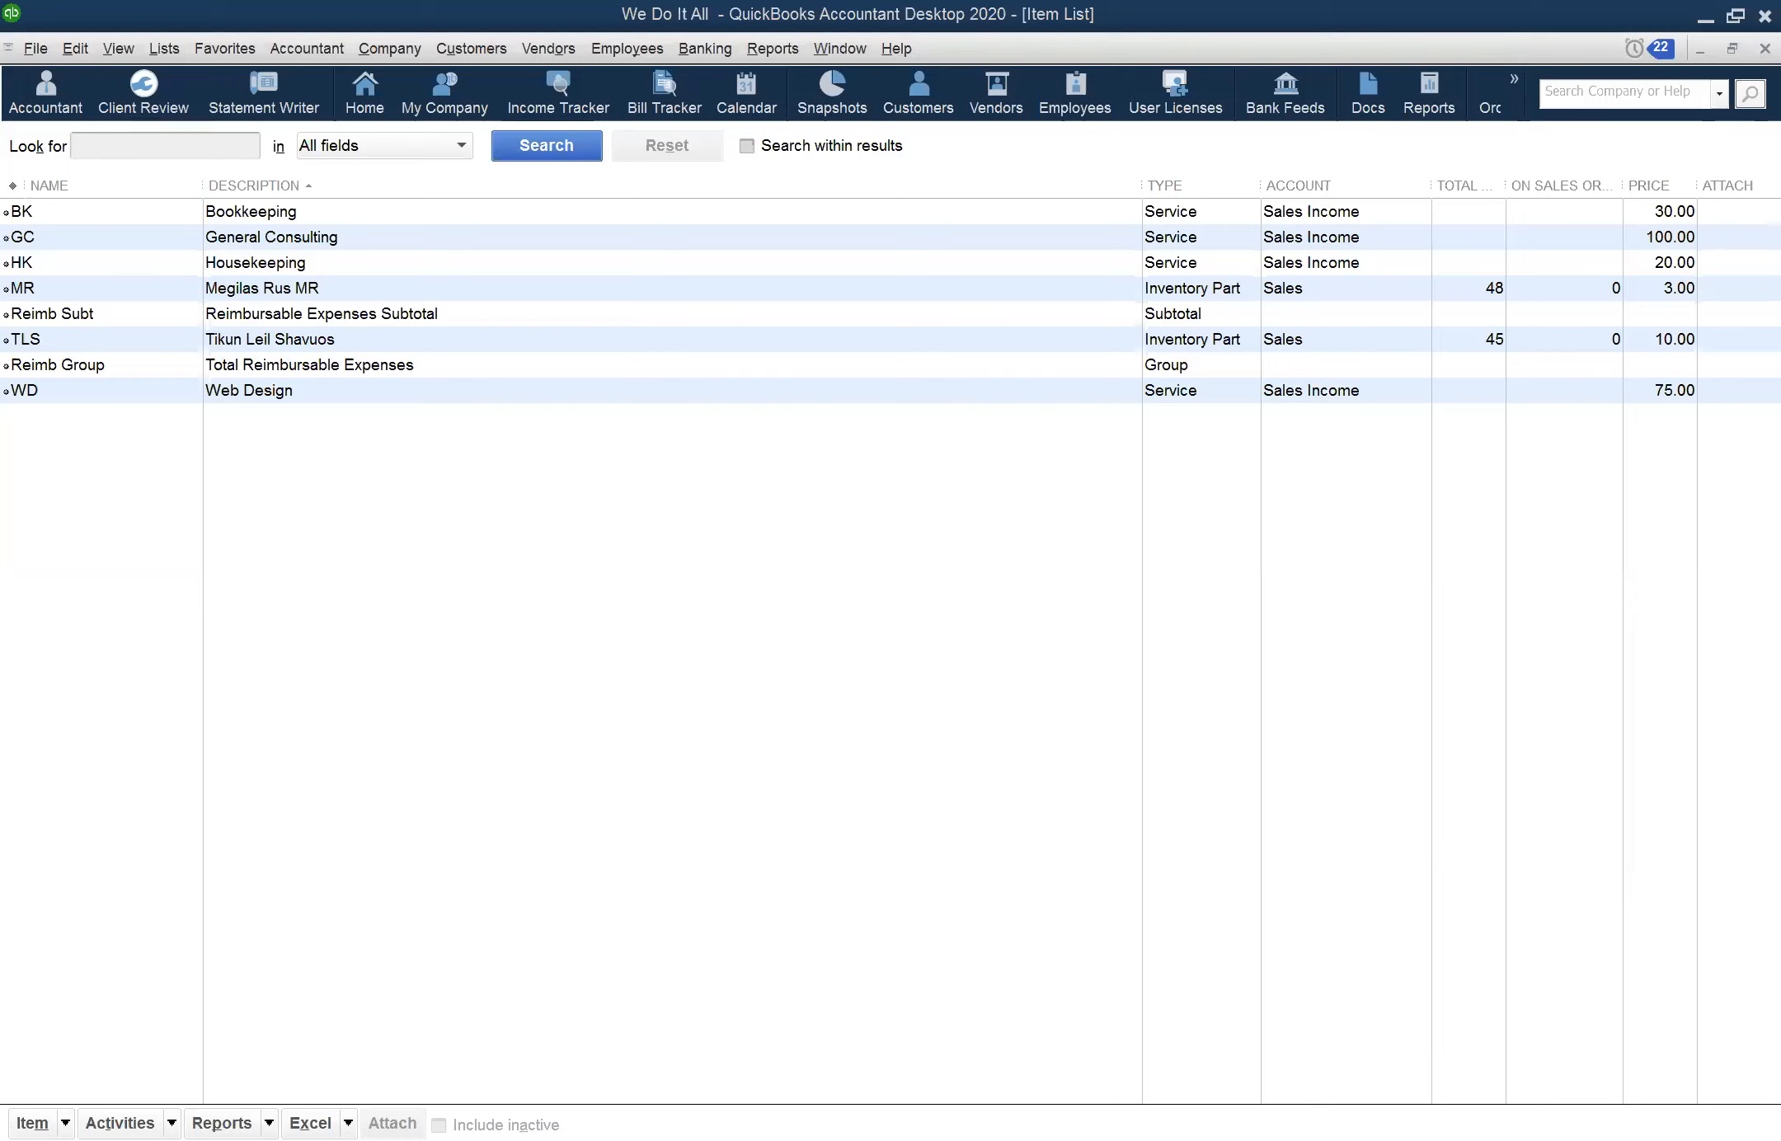
Return to the refreshed Profit & Loss report and open the transaction detail behind the MR cost of goods sold
click(835, 49)
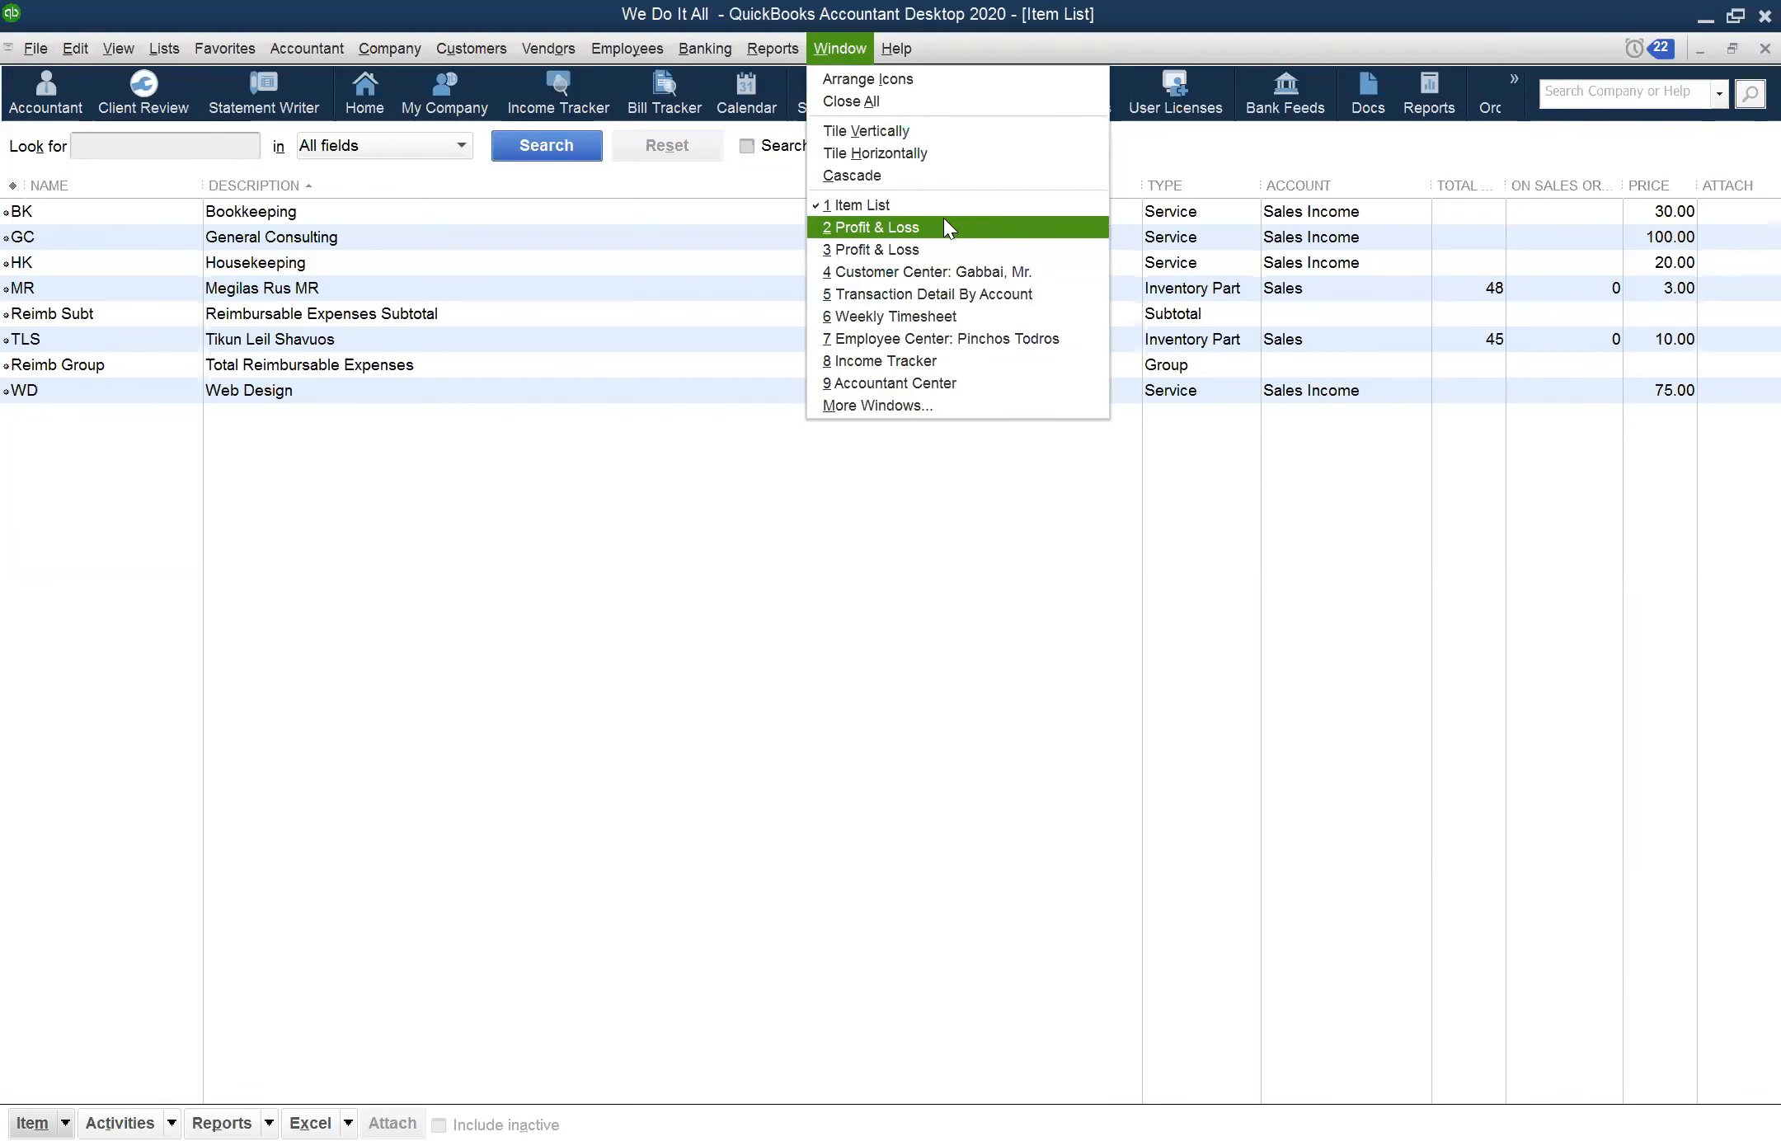
click(944, 219)
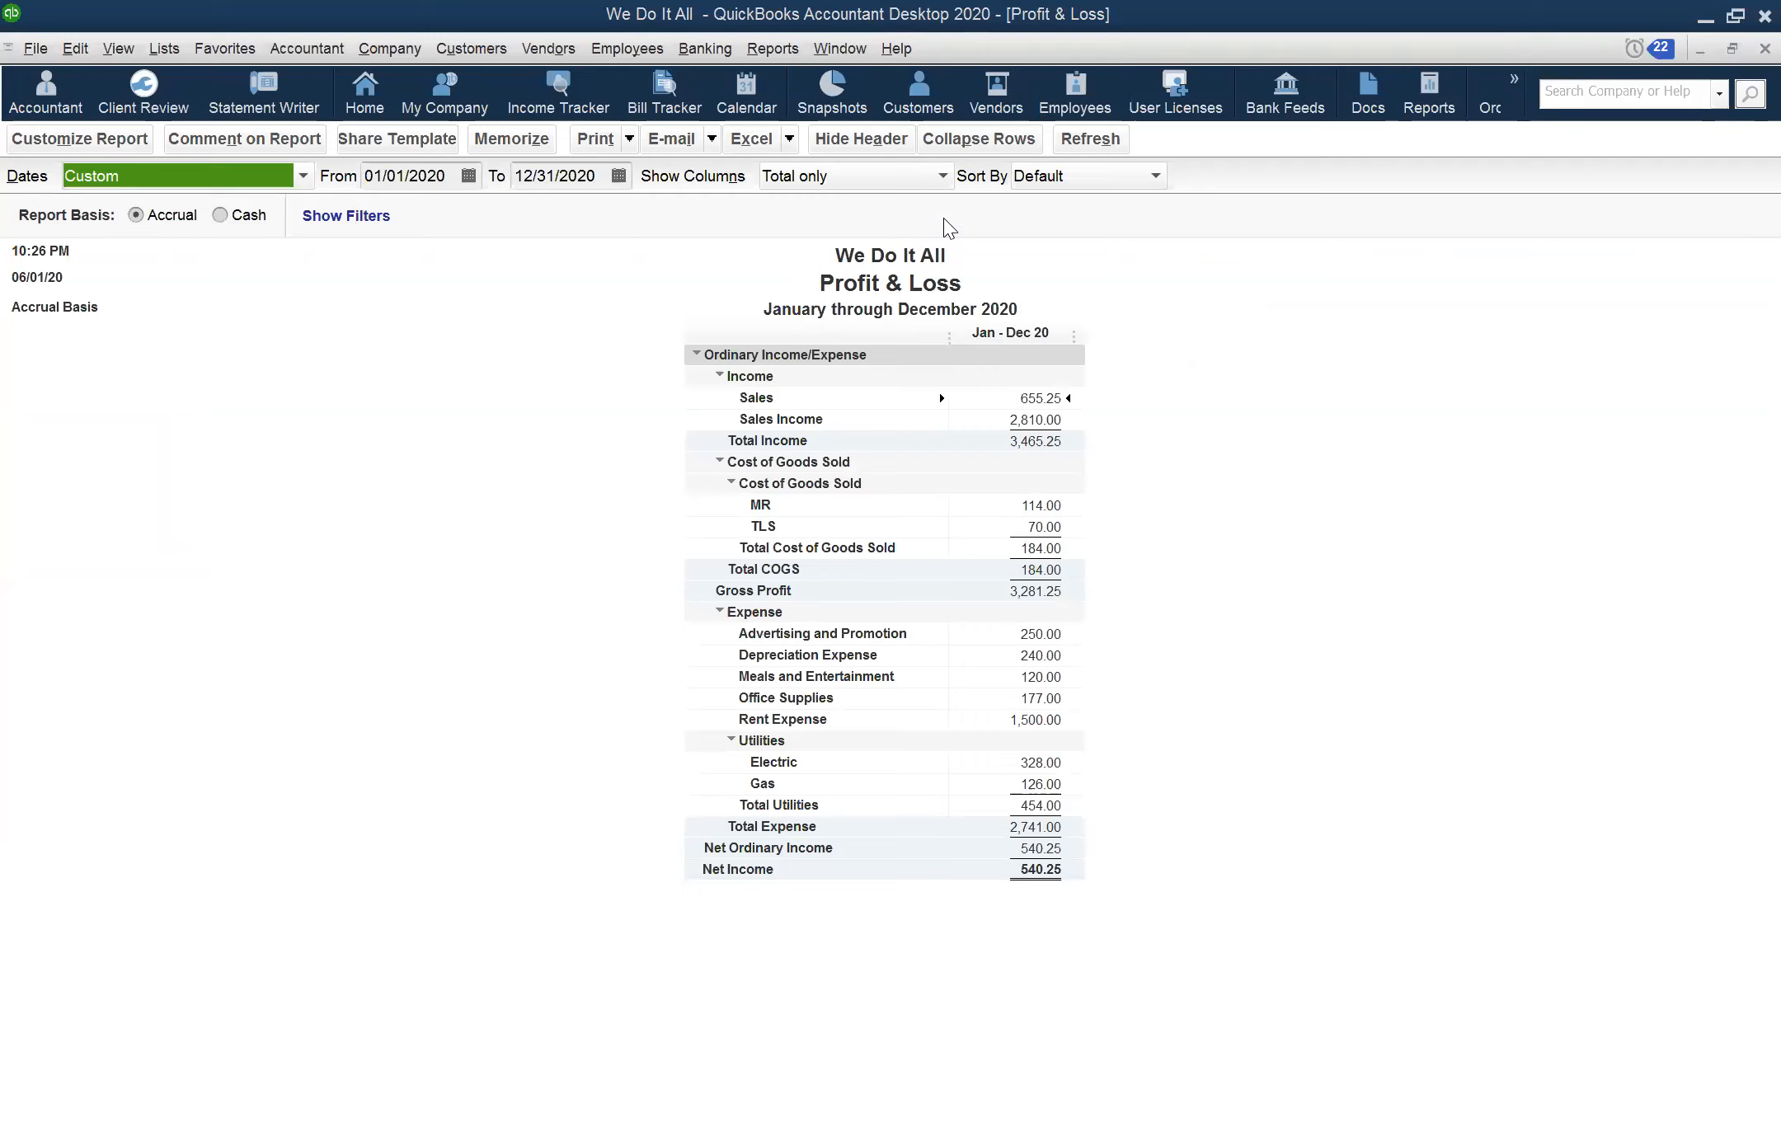
click(1064, 479)
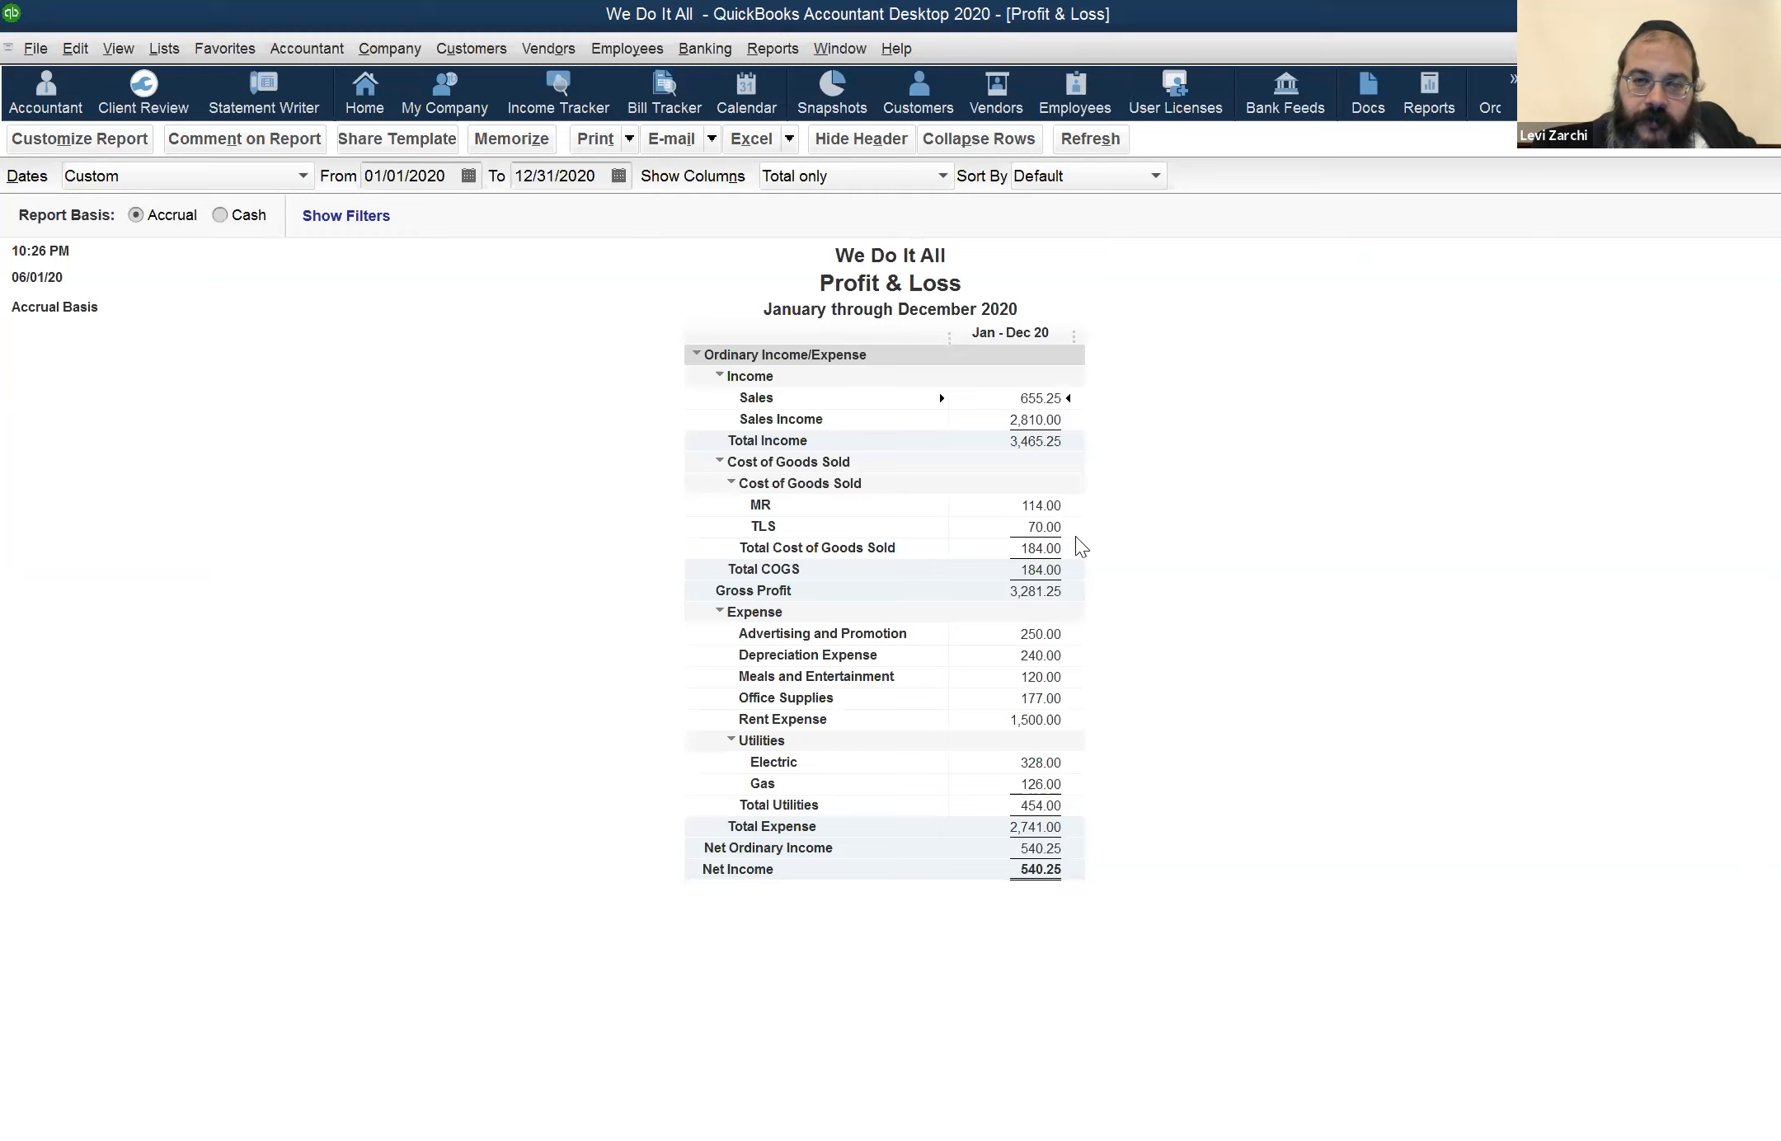
click(1058, 503)
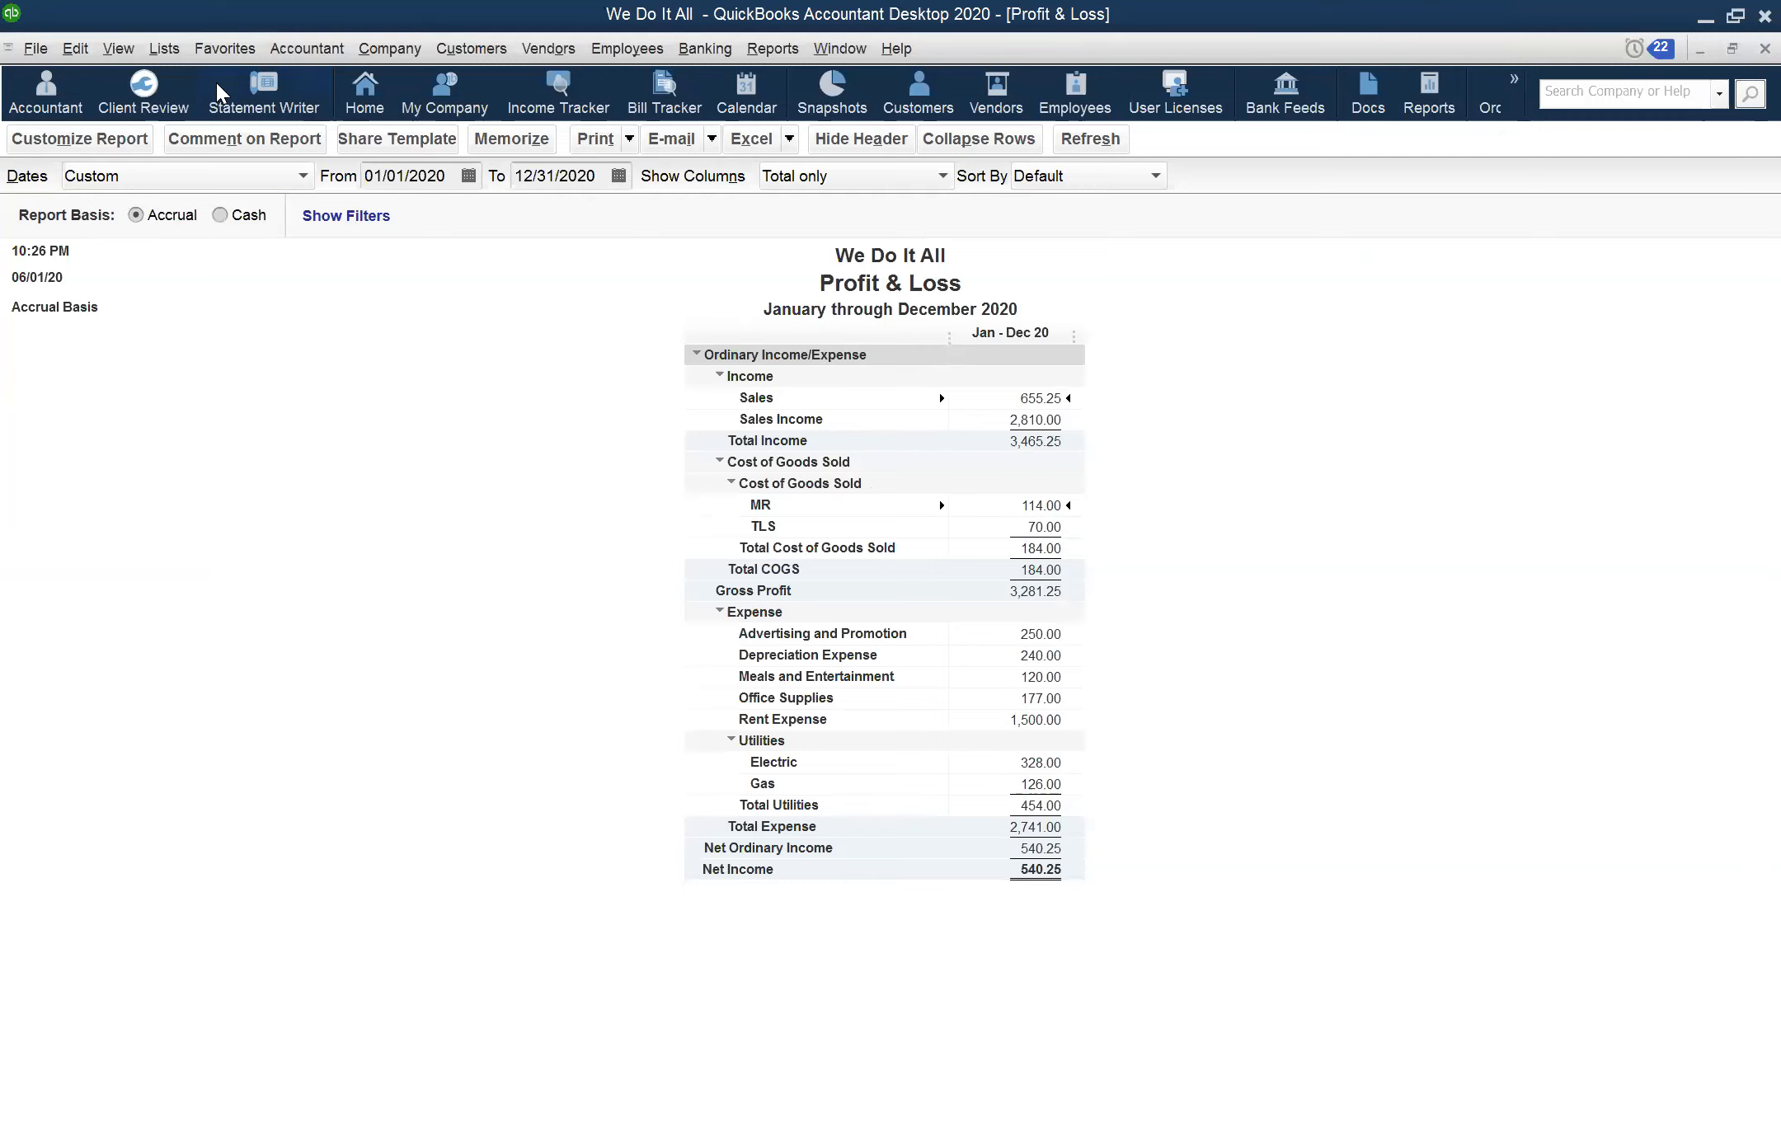
click(178, 58)
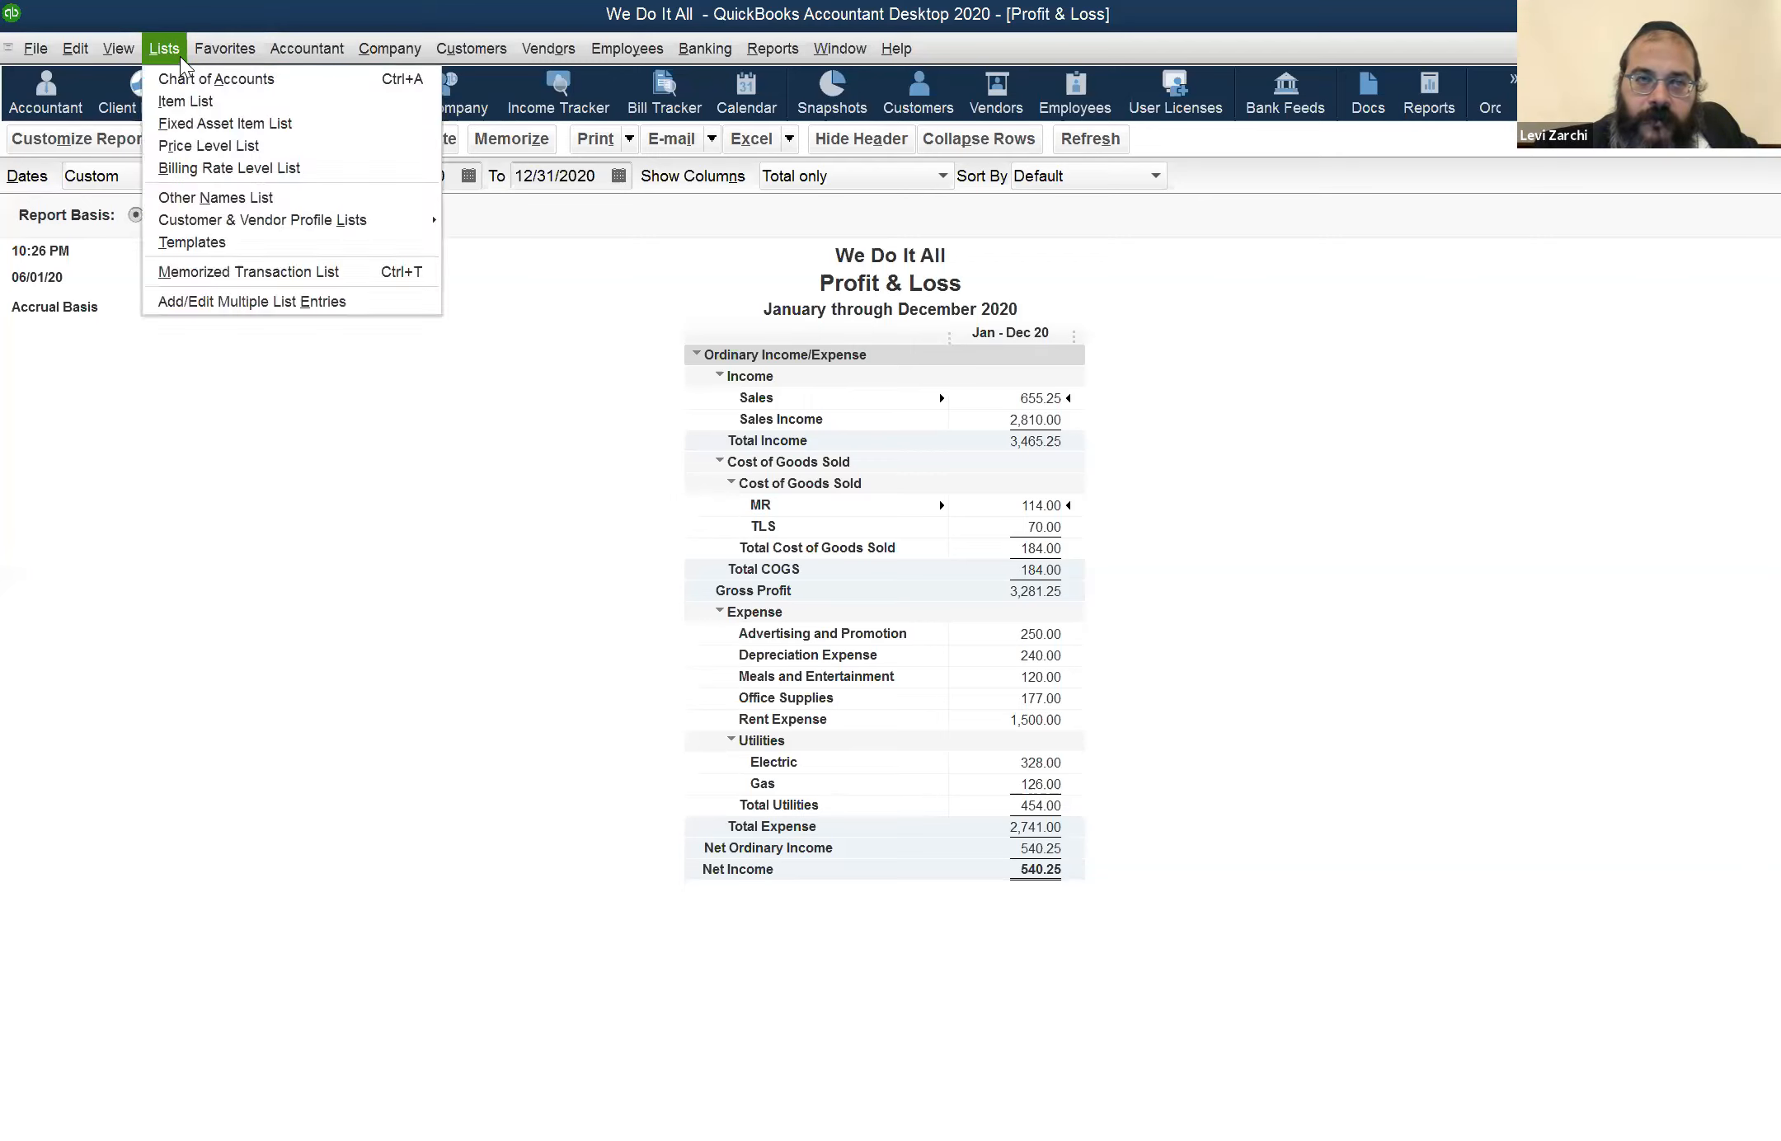
click(170, 57)
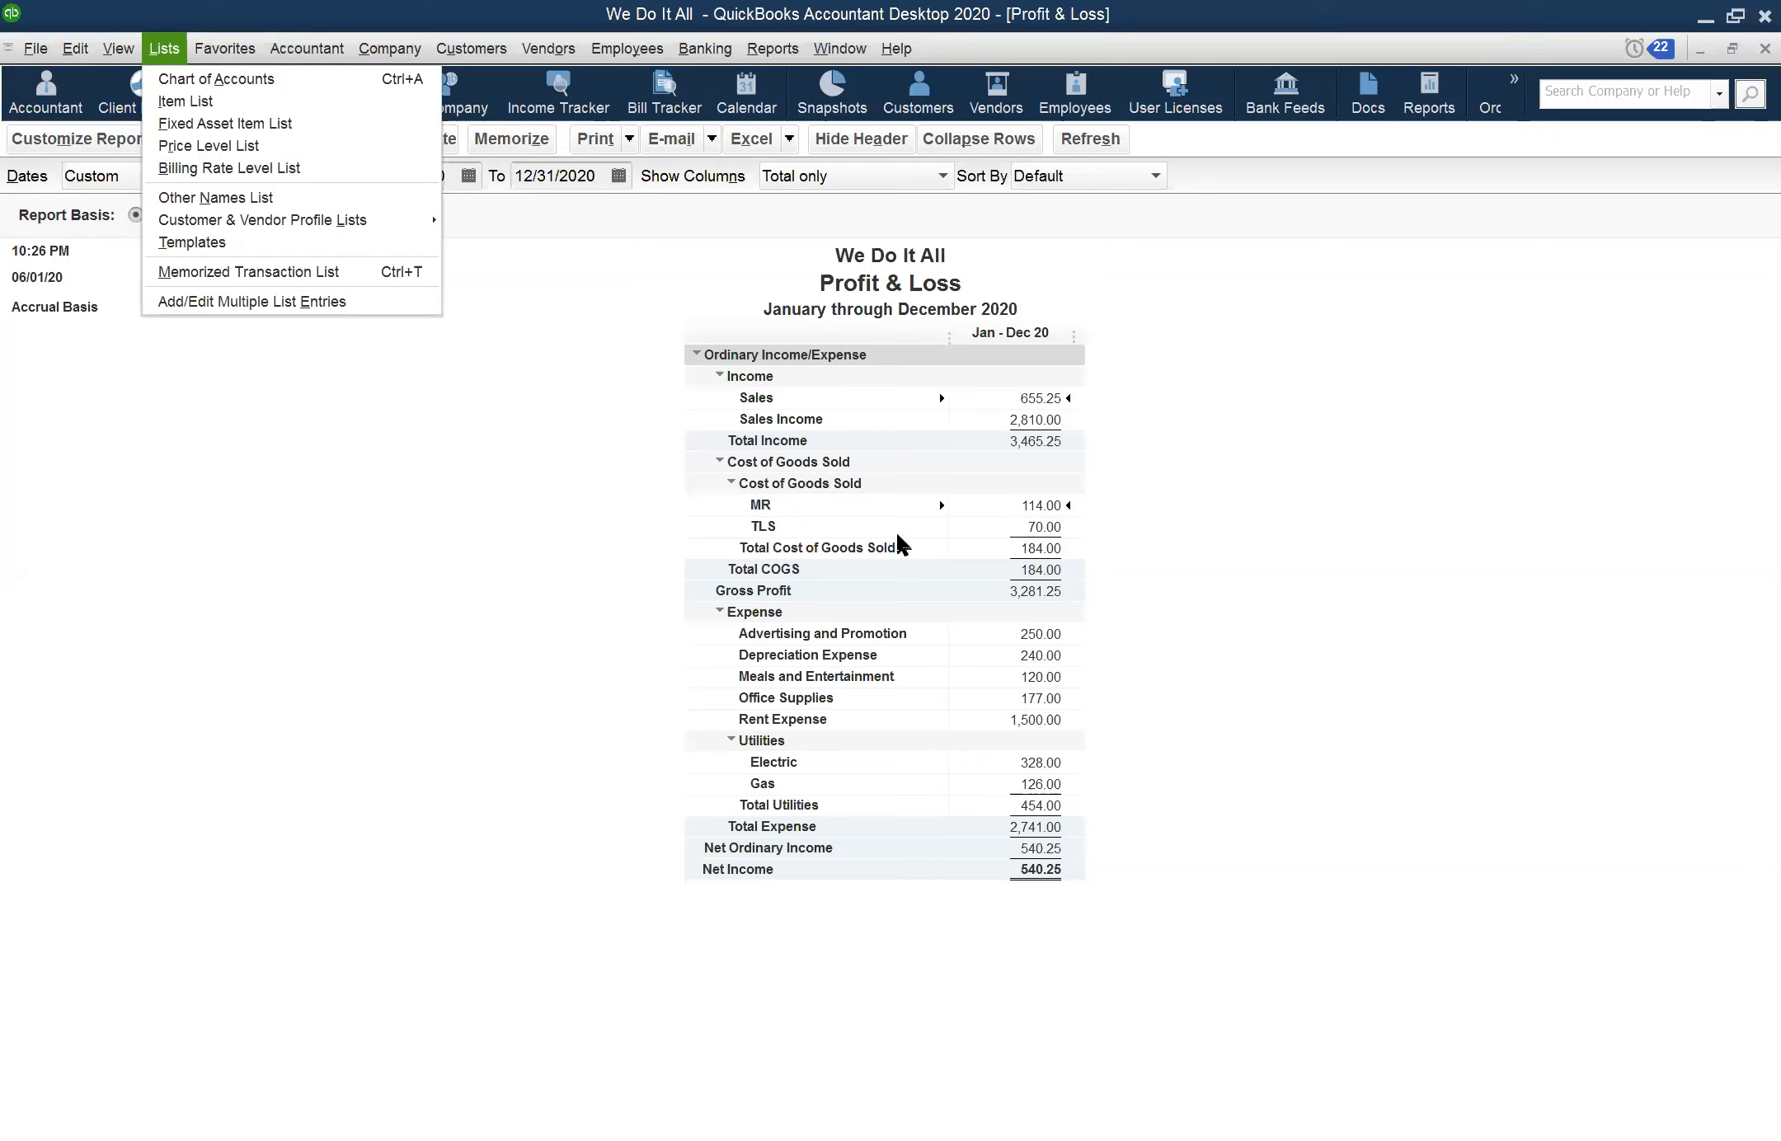
double_click(1035, 505)
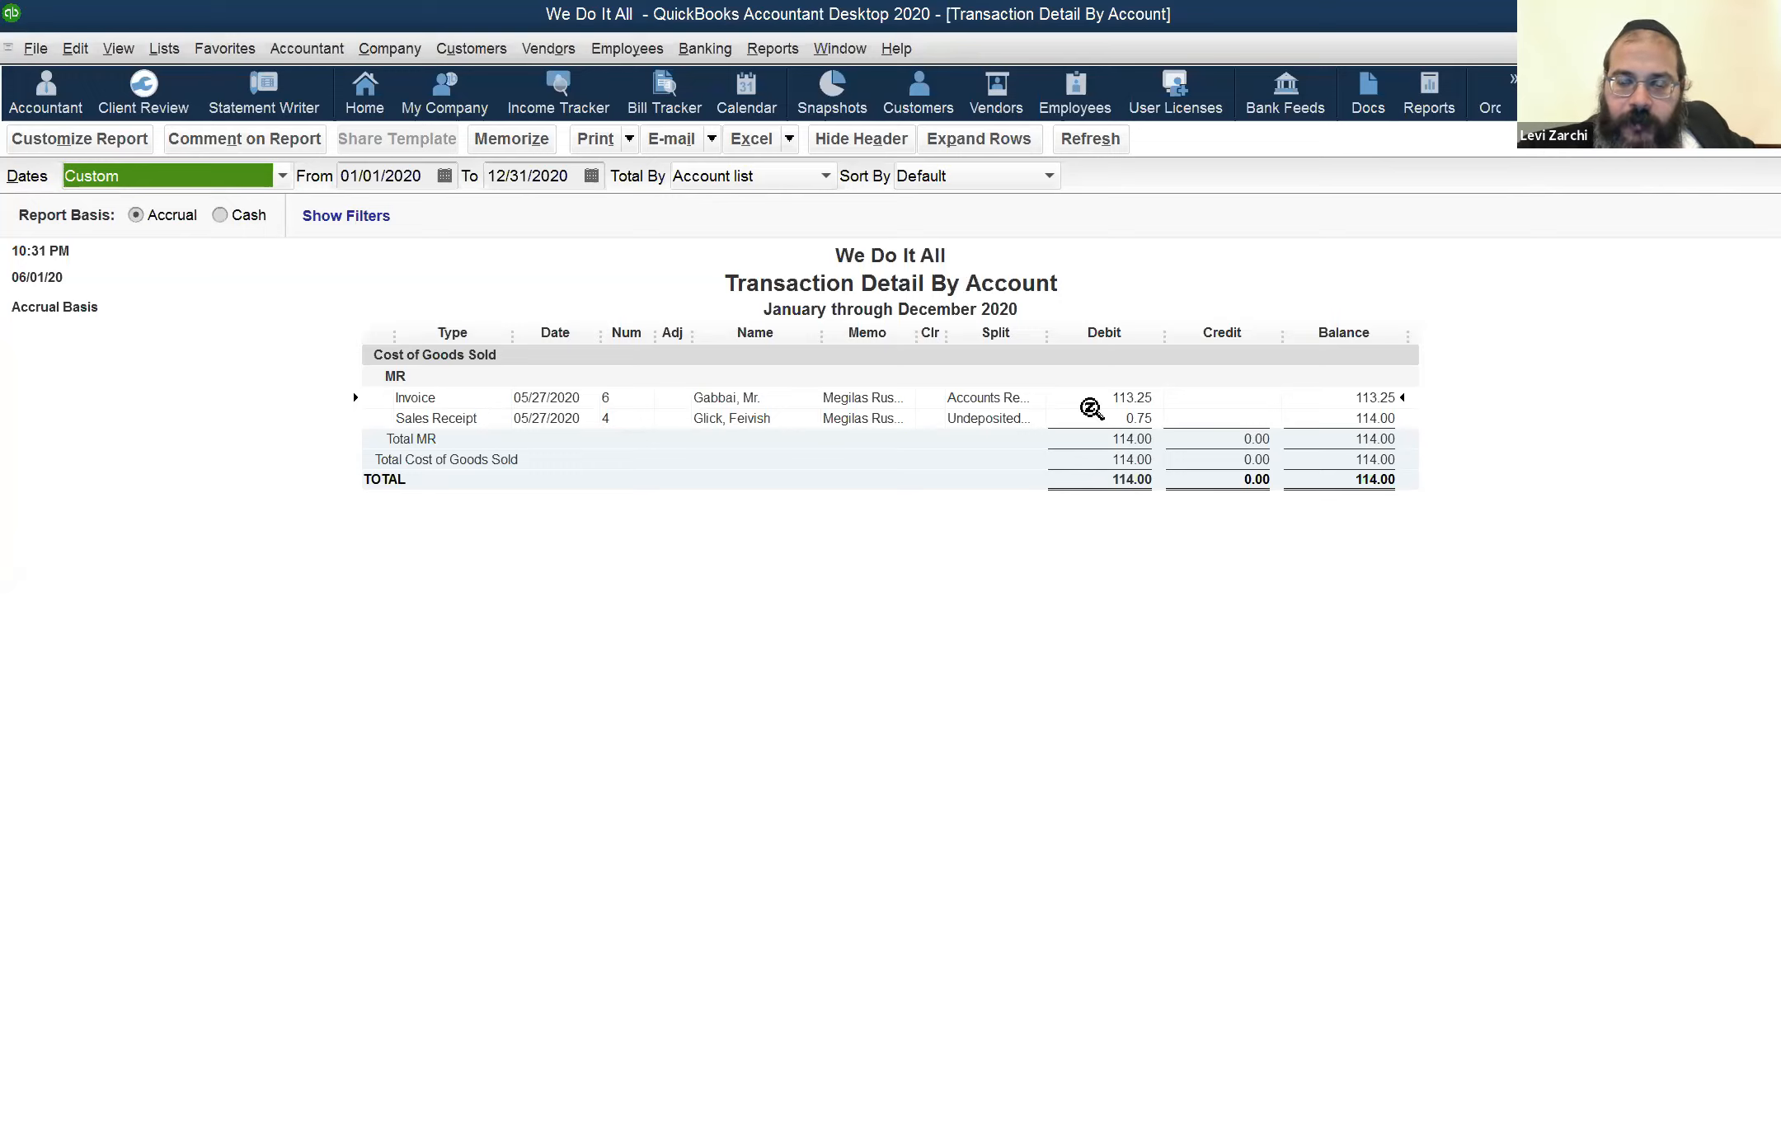
View the invoice behind the MR cost, discarding changes to the invoice already open, and close the transaction detail report
click(1089, 412)
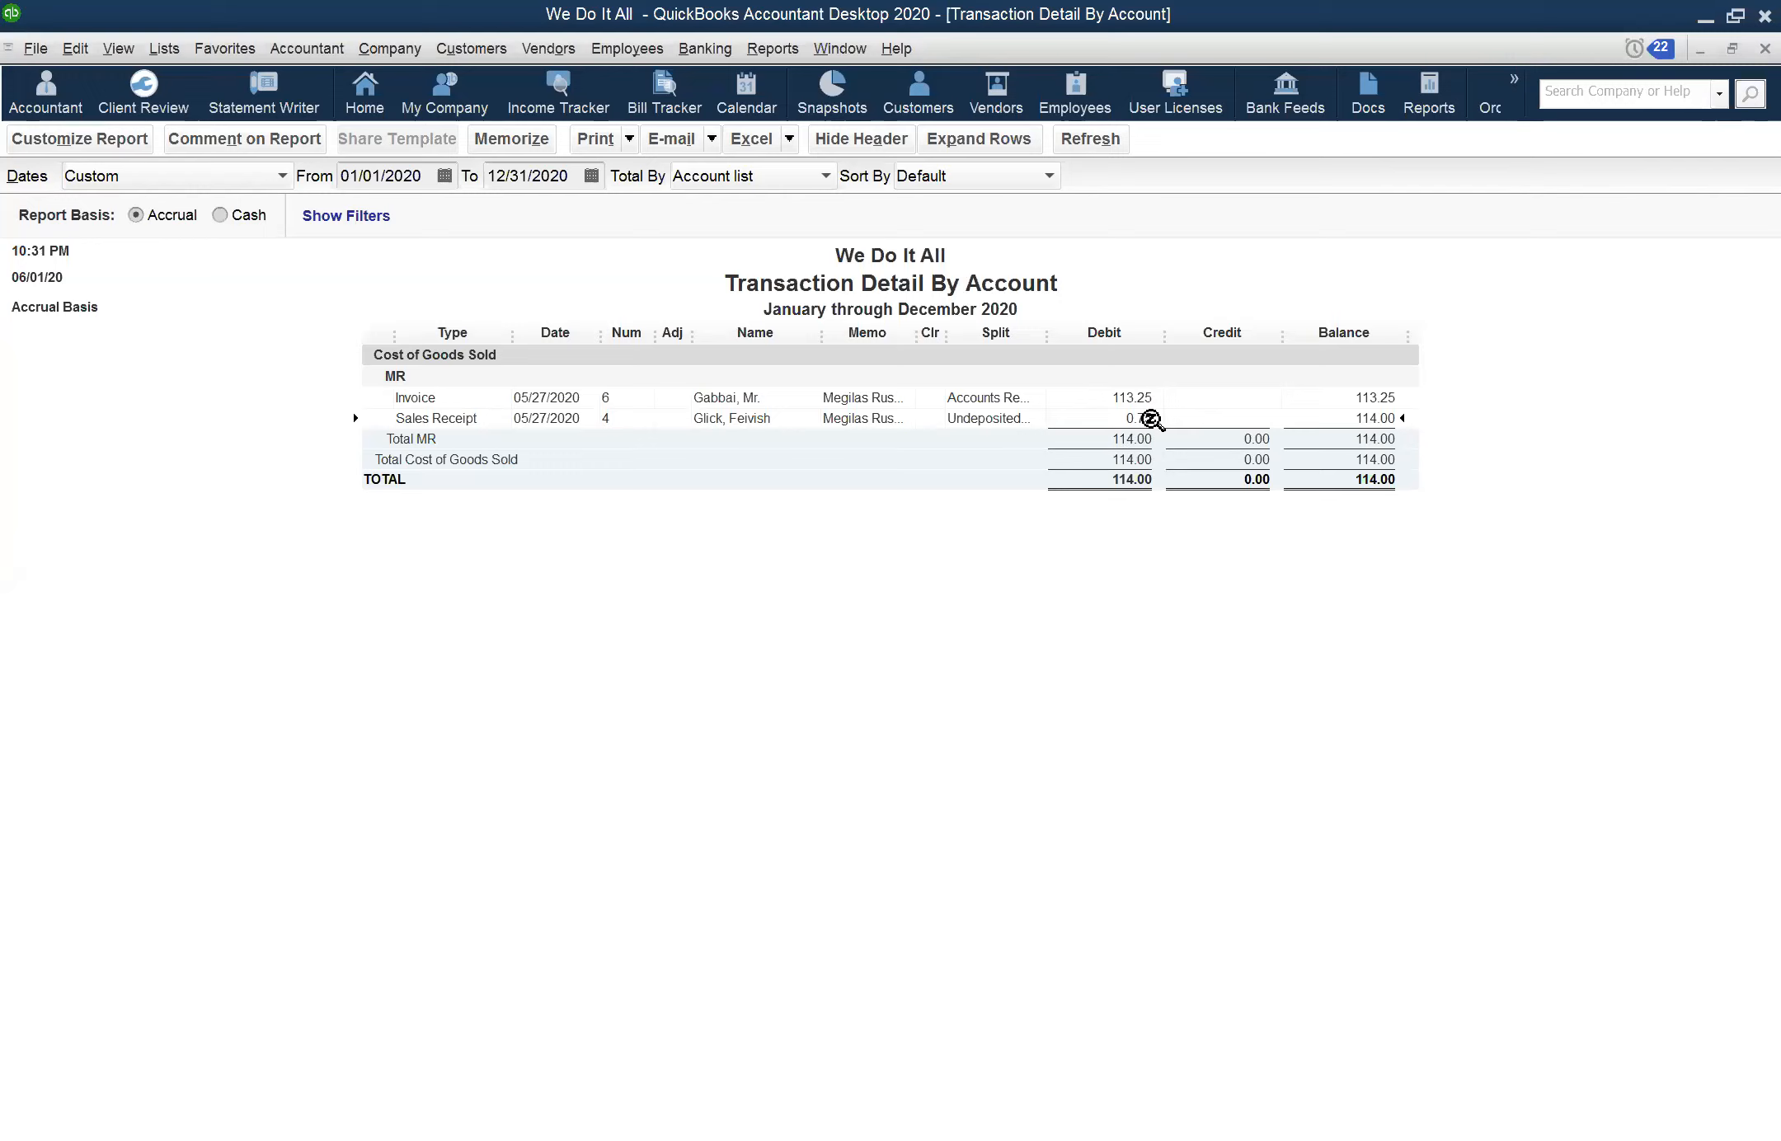
click(1121, 399)
double_click(1128, 400)
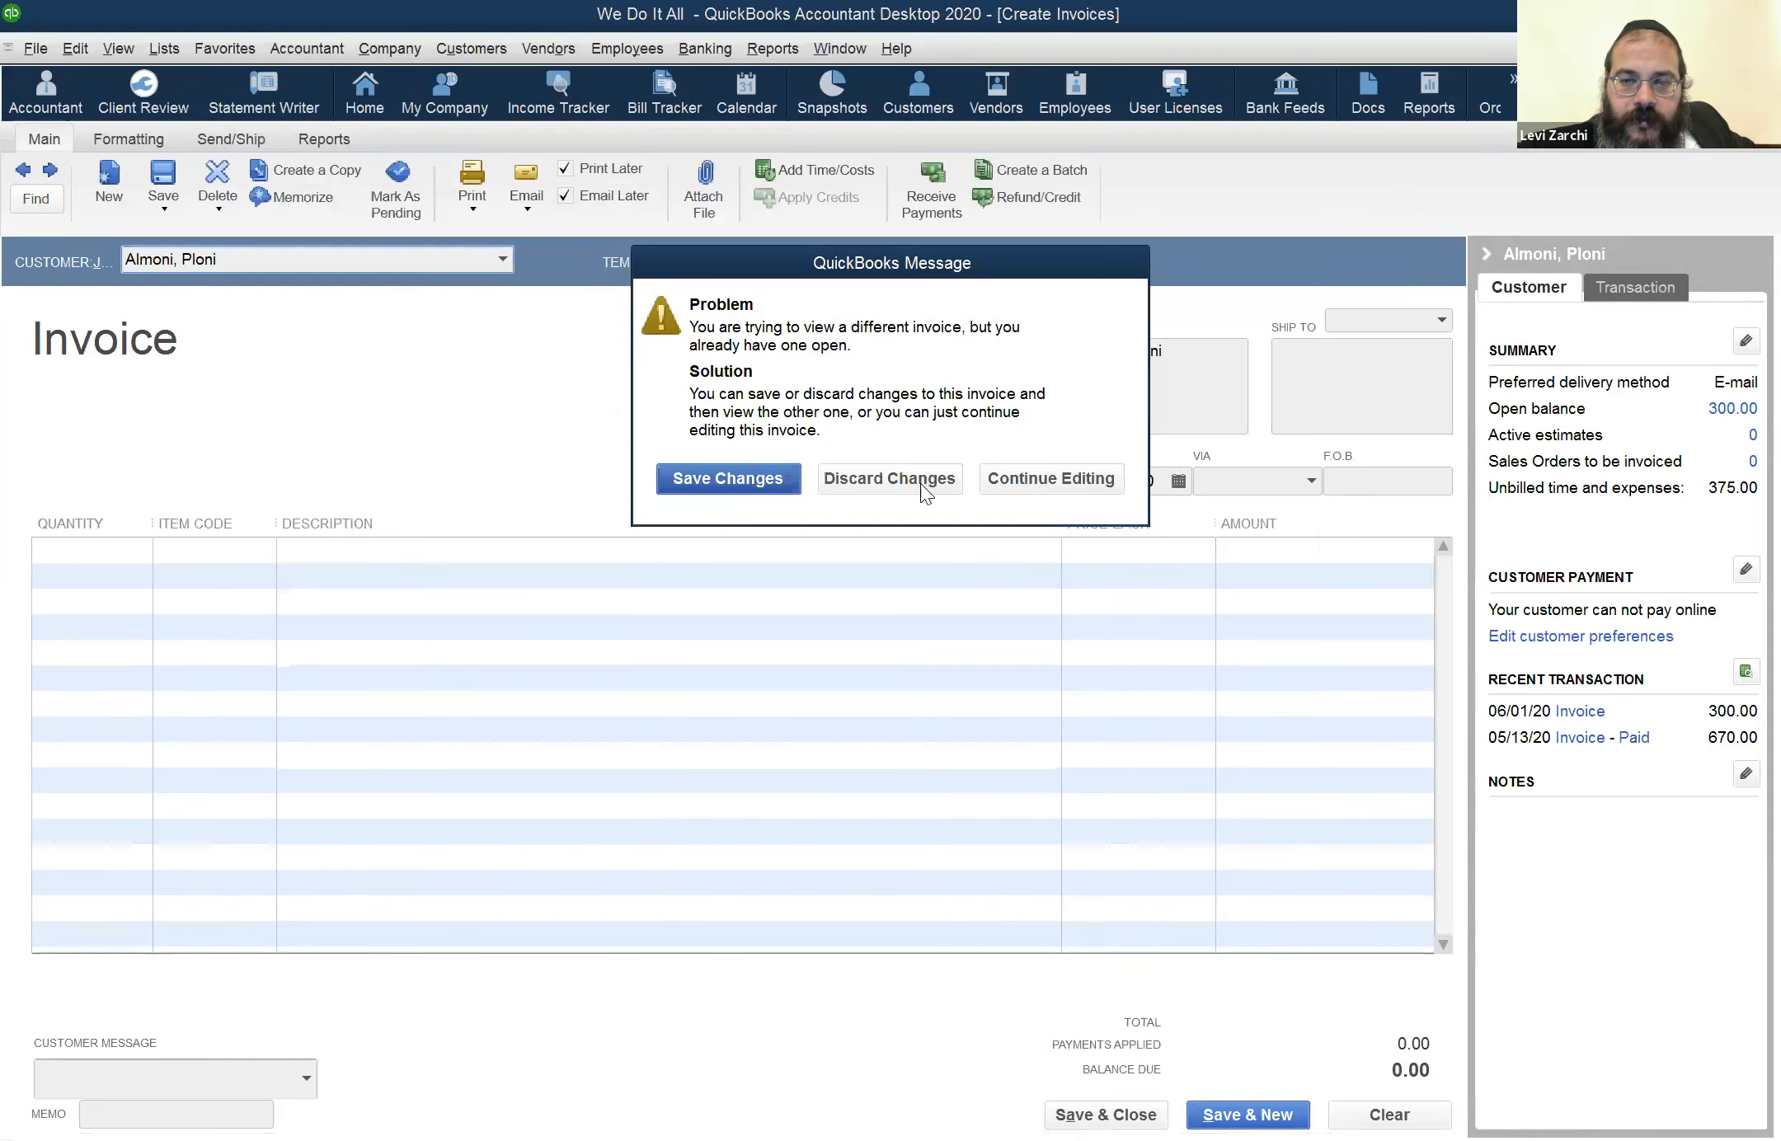
click(941, 478)
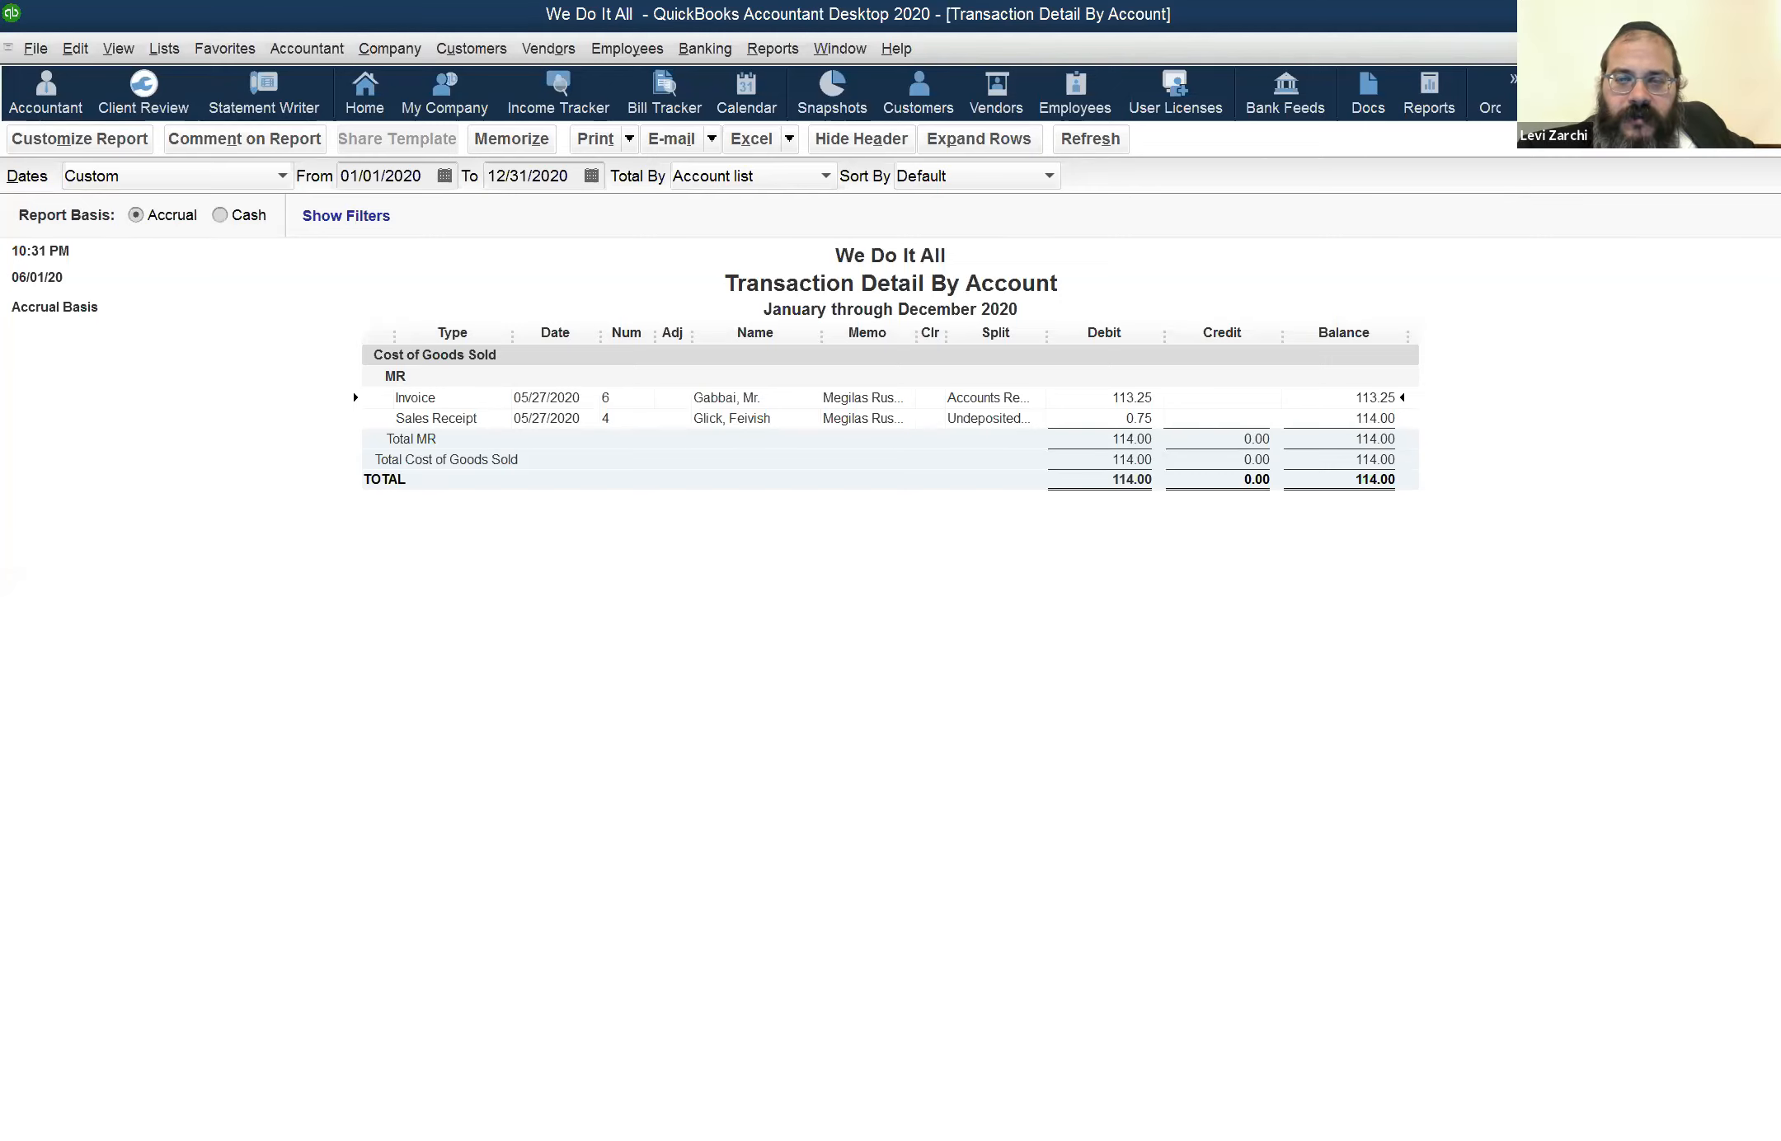
click(1766, 49)
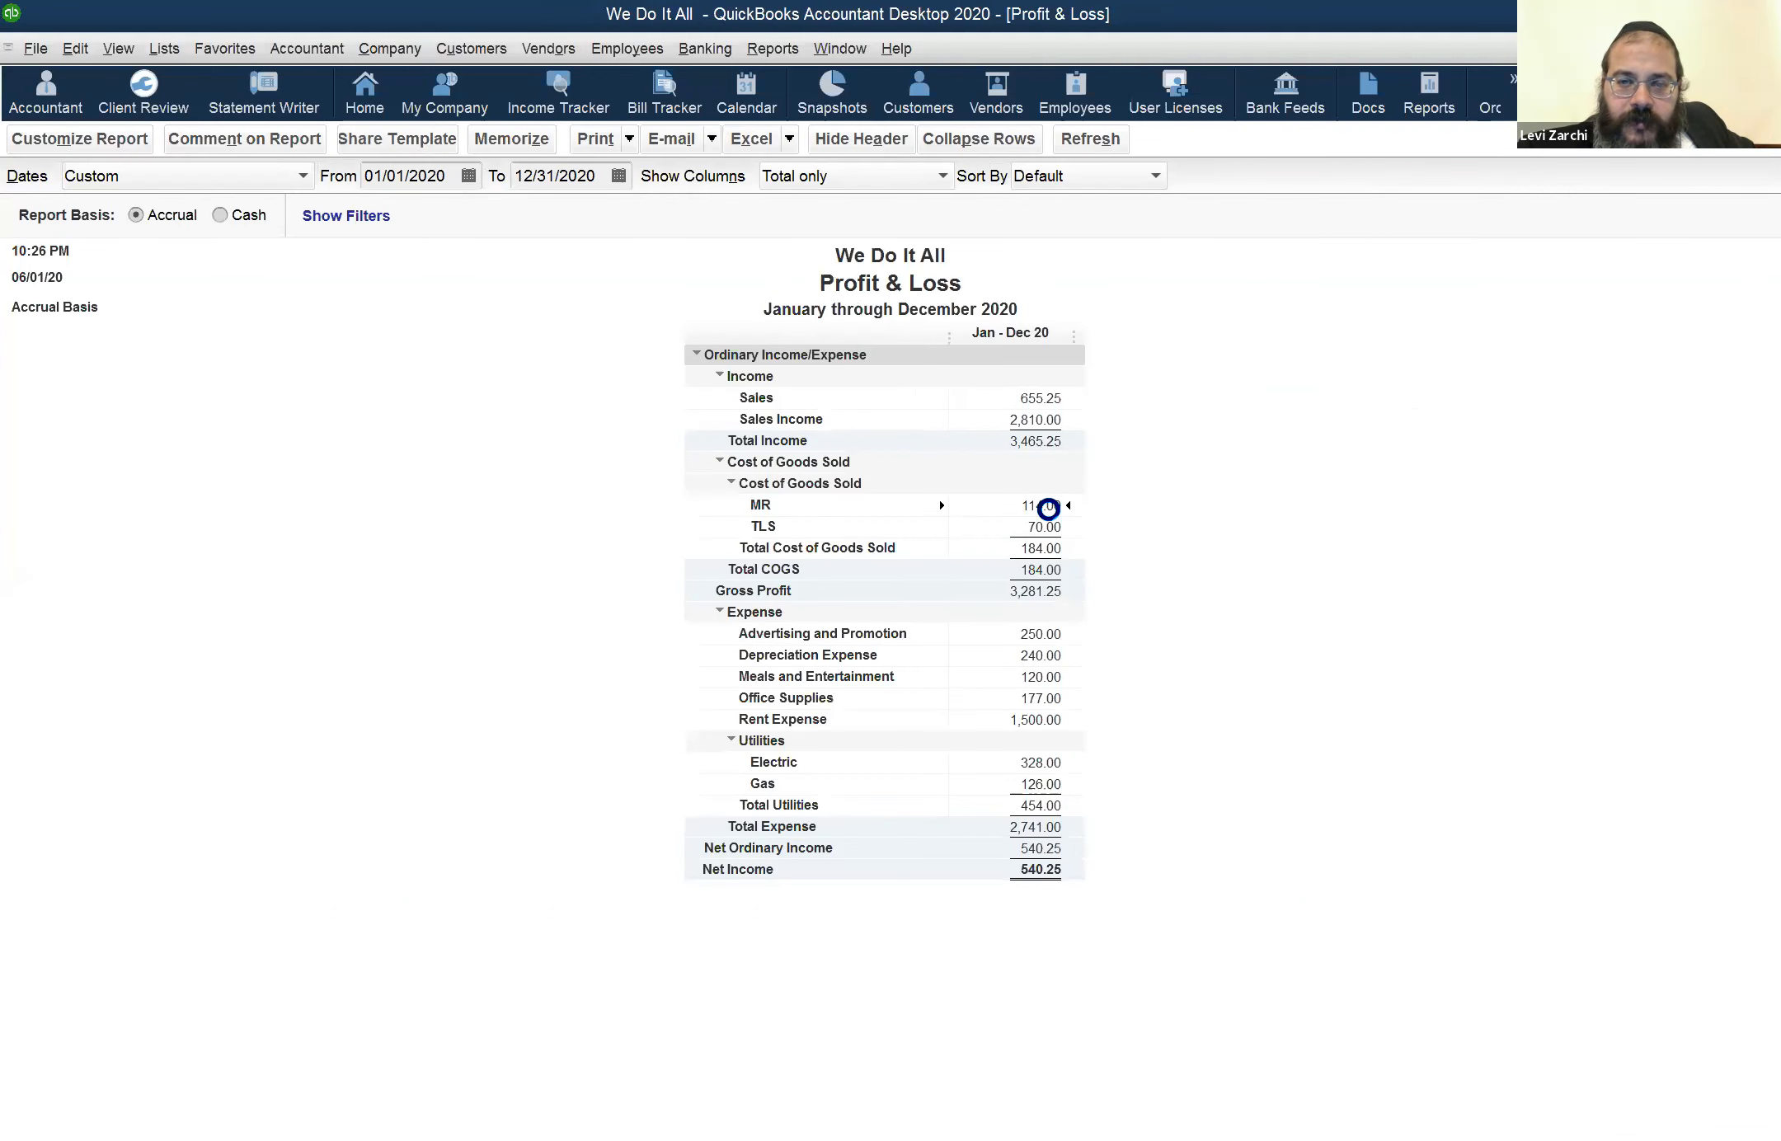
Open the invoice behind the MR cost of goods sold, check its date, and close it along with the transaction detail report
double_click(1048, 509)
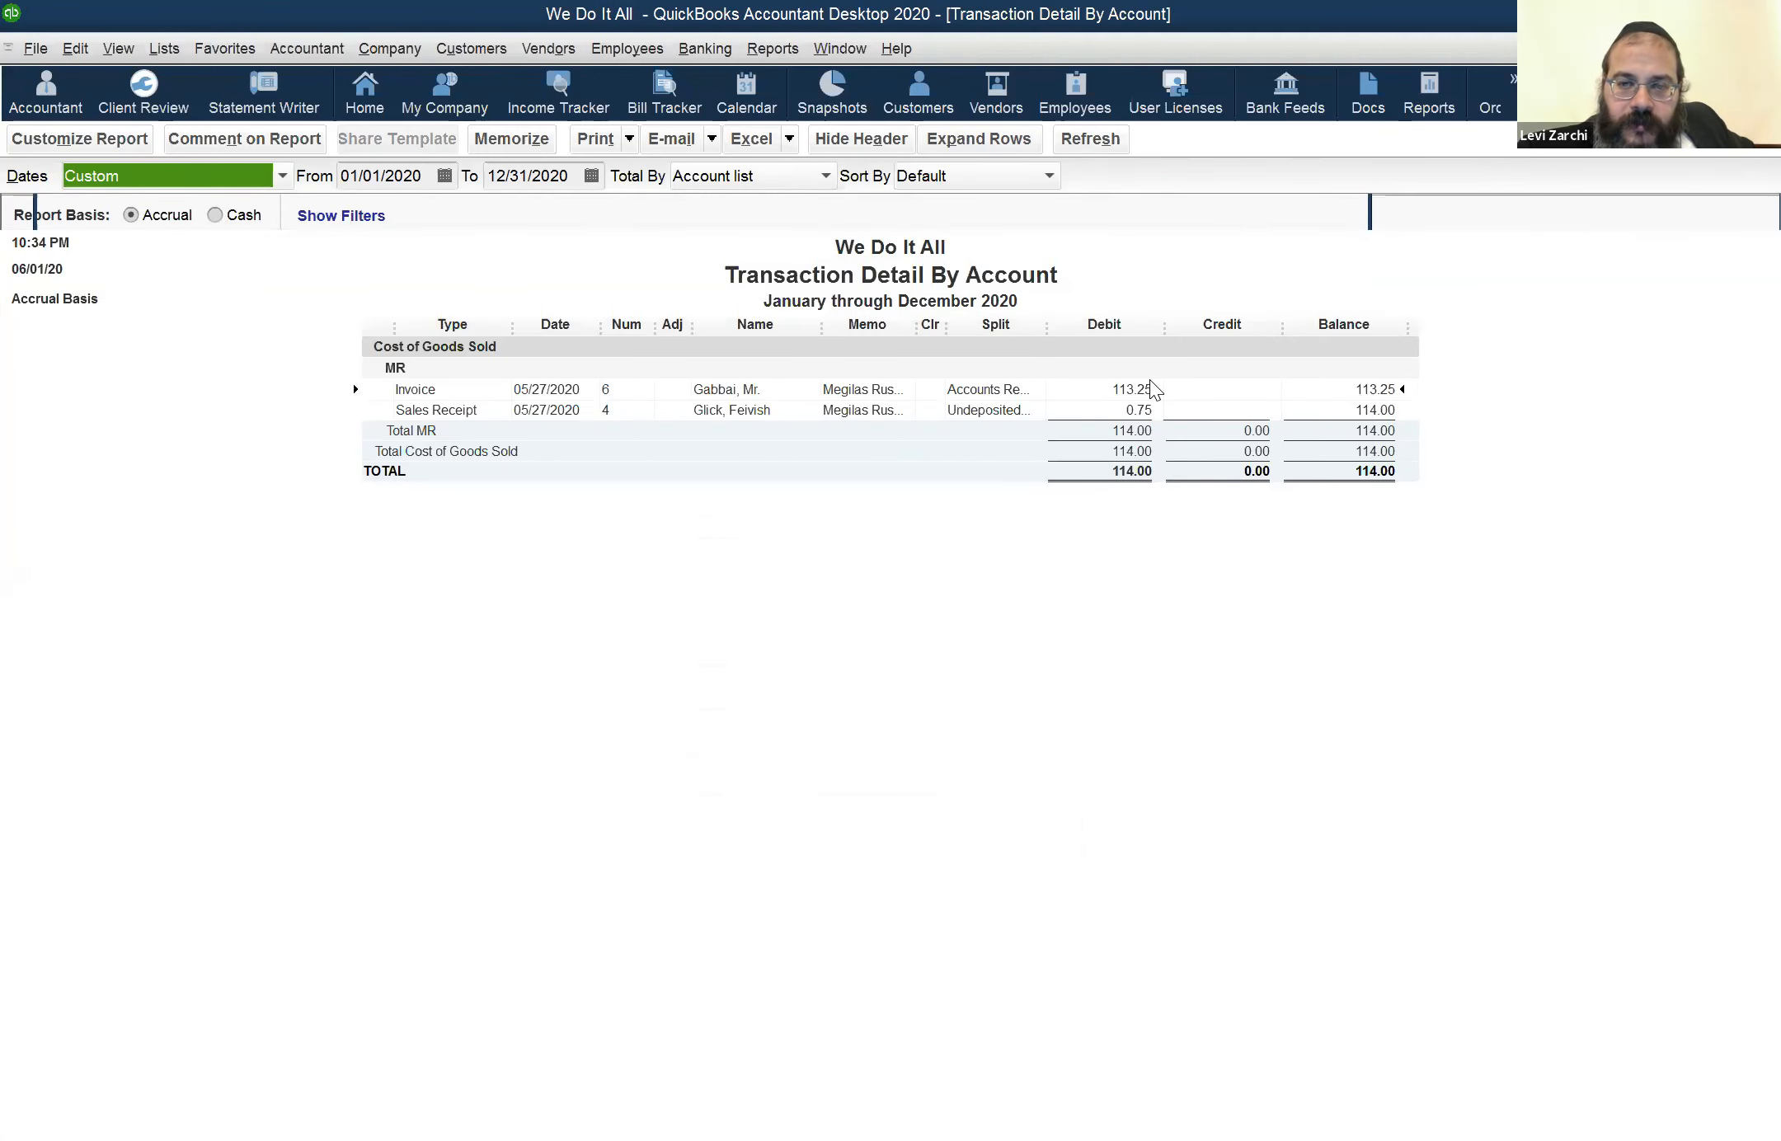
double_click(1154, 390)
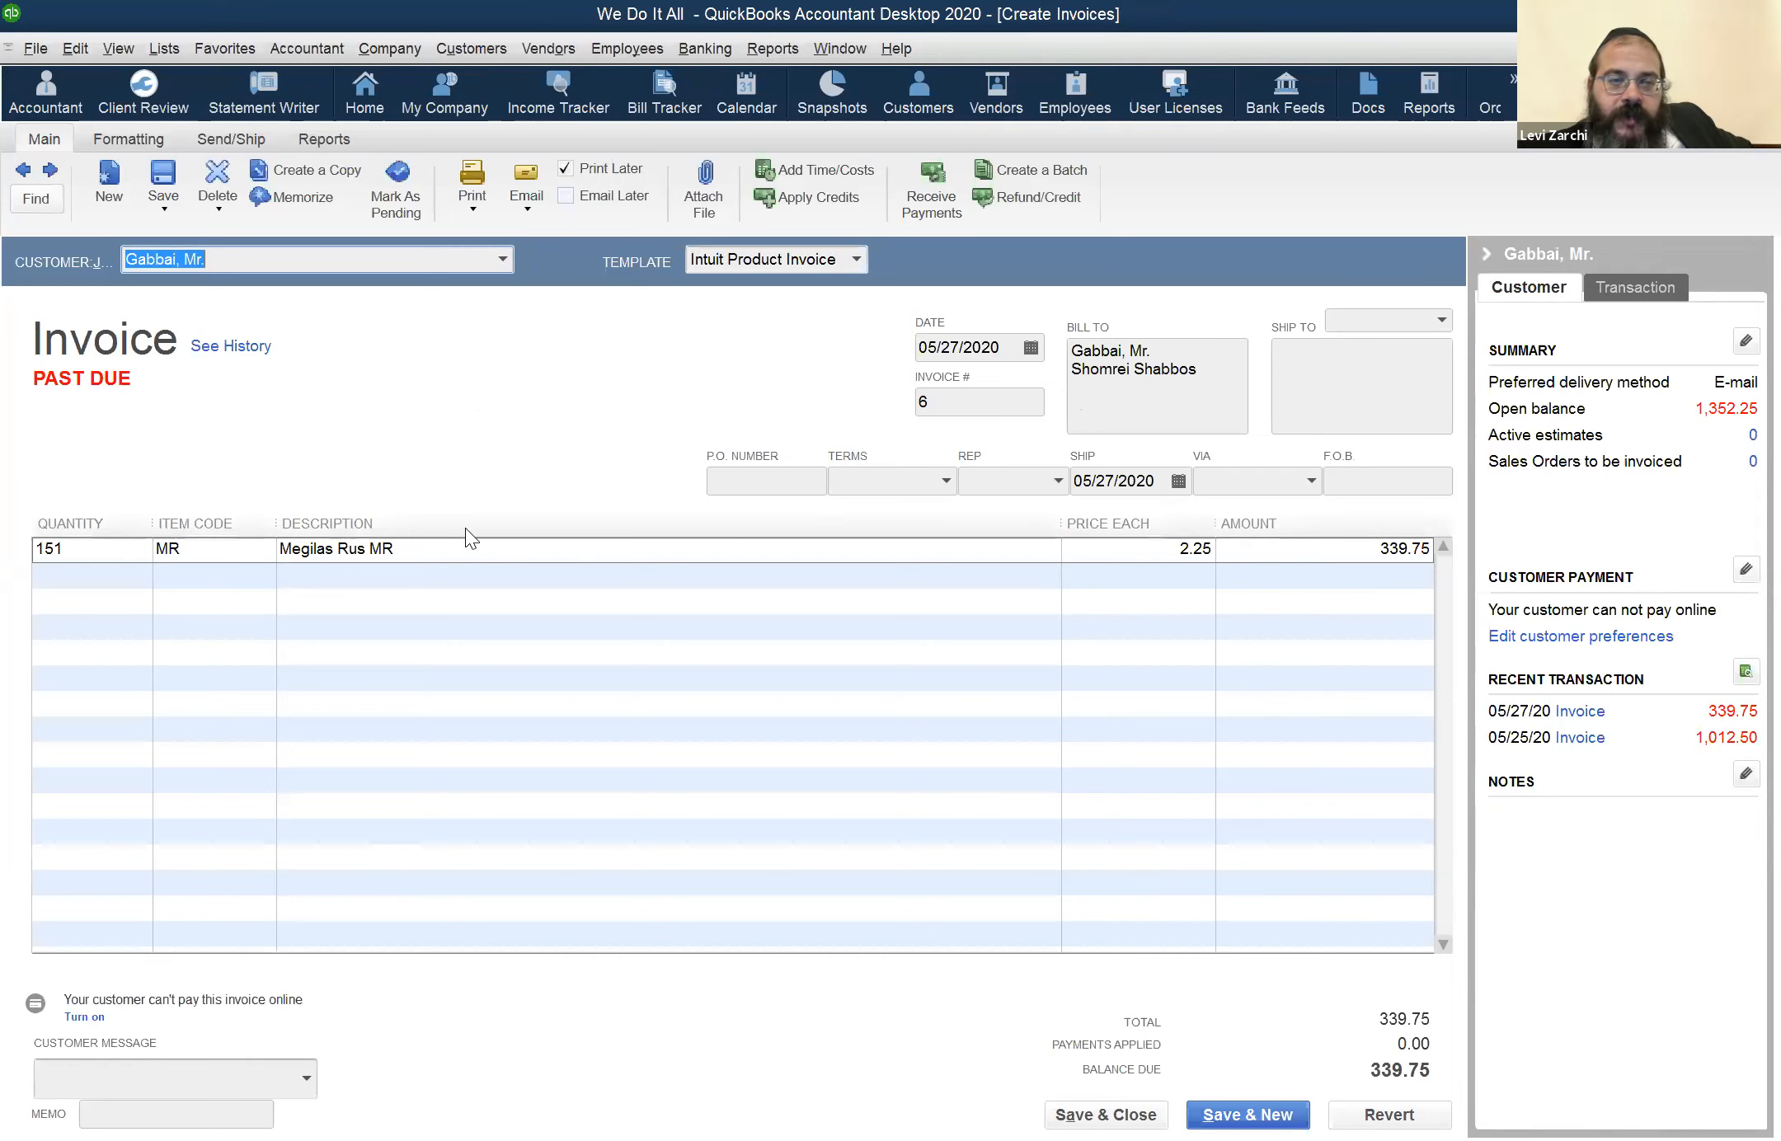
click(957, 347)
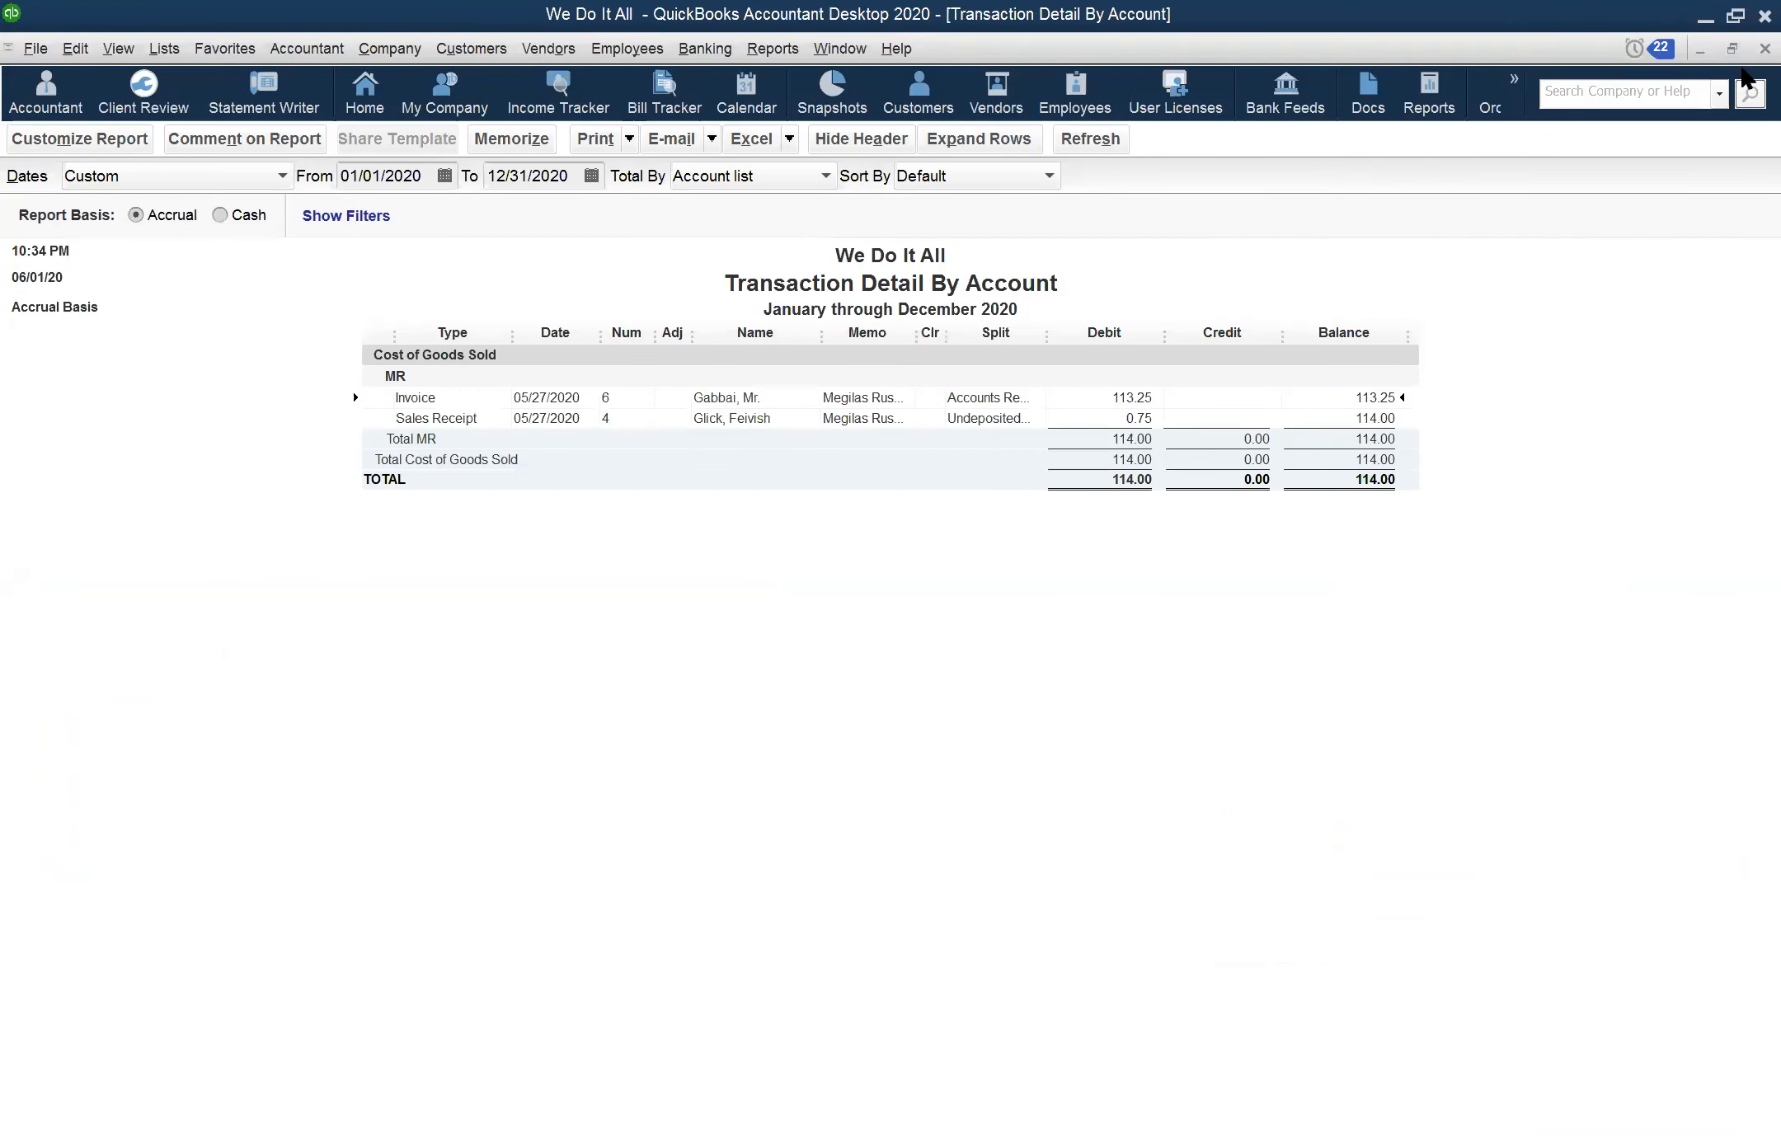
click(1765, 48)
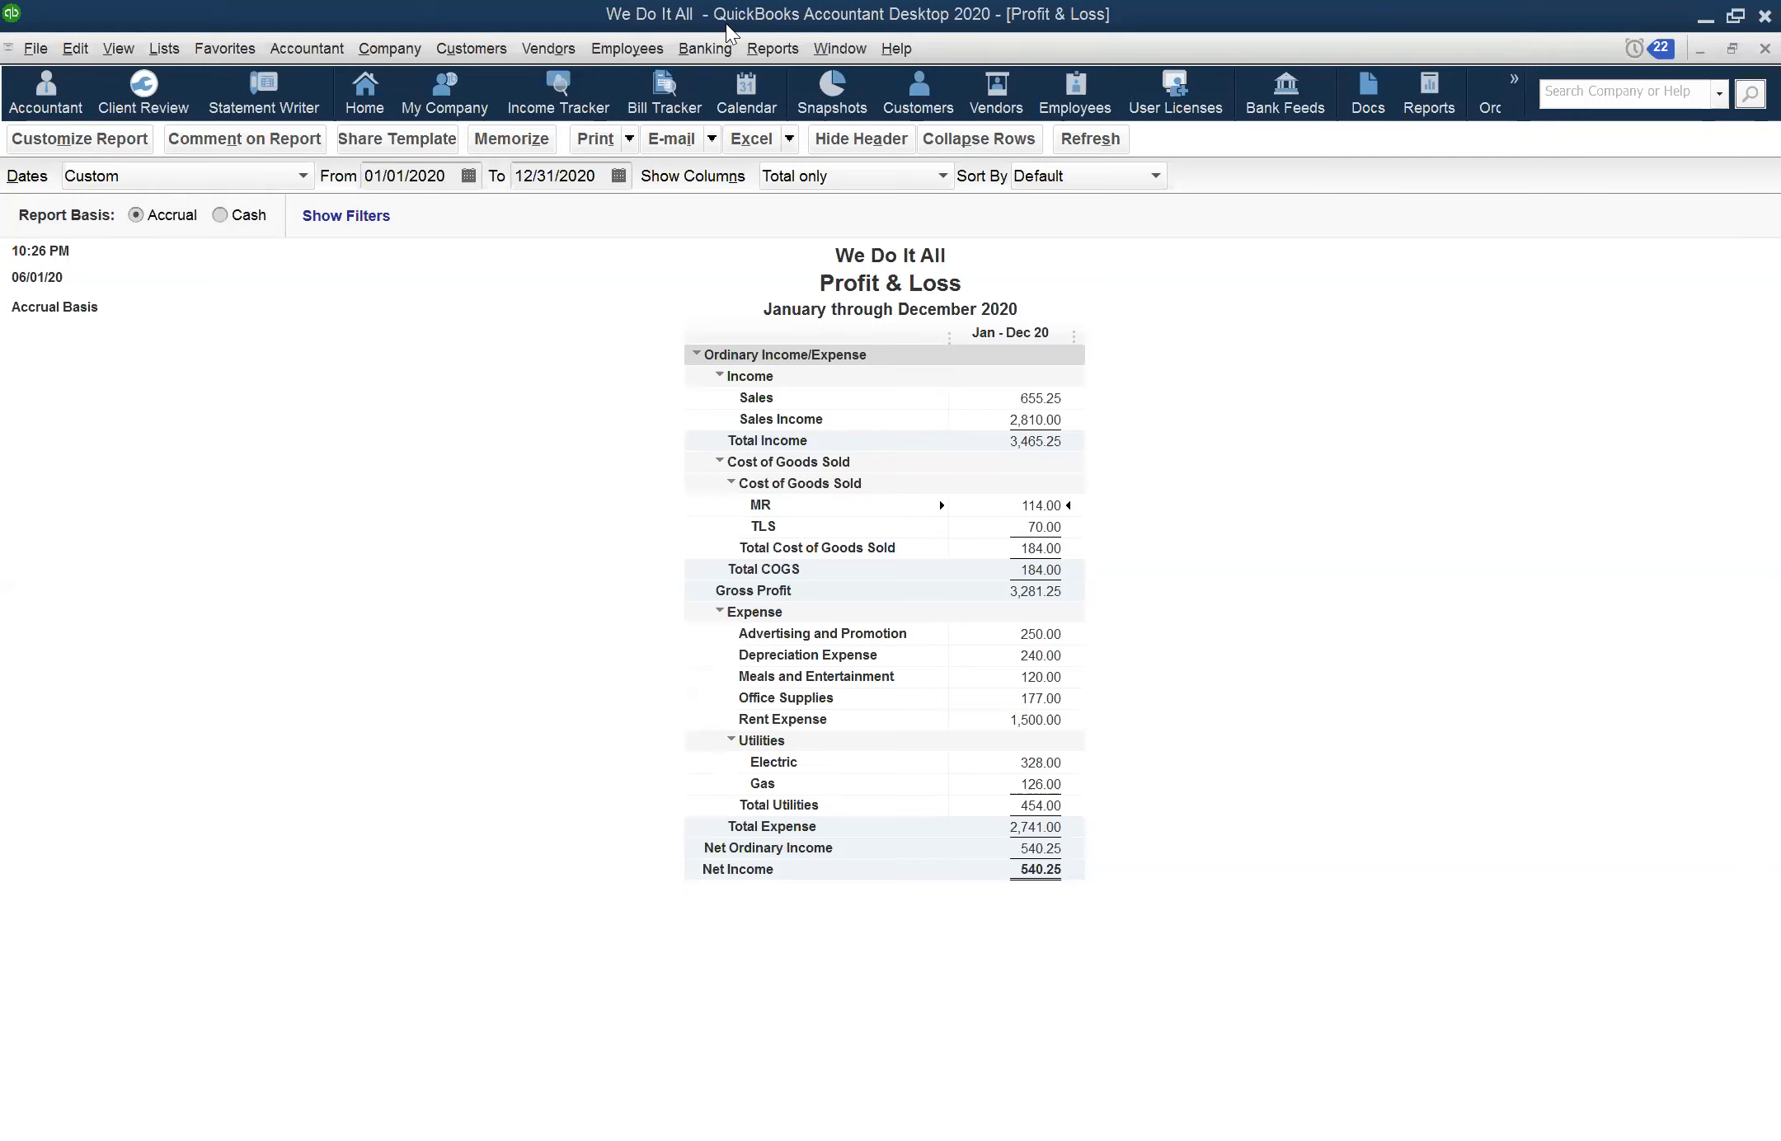
Open the employee's weekly timesheet and check the service item and payroll item on its time entry
click(561, 55)
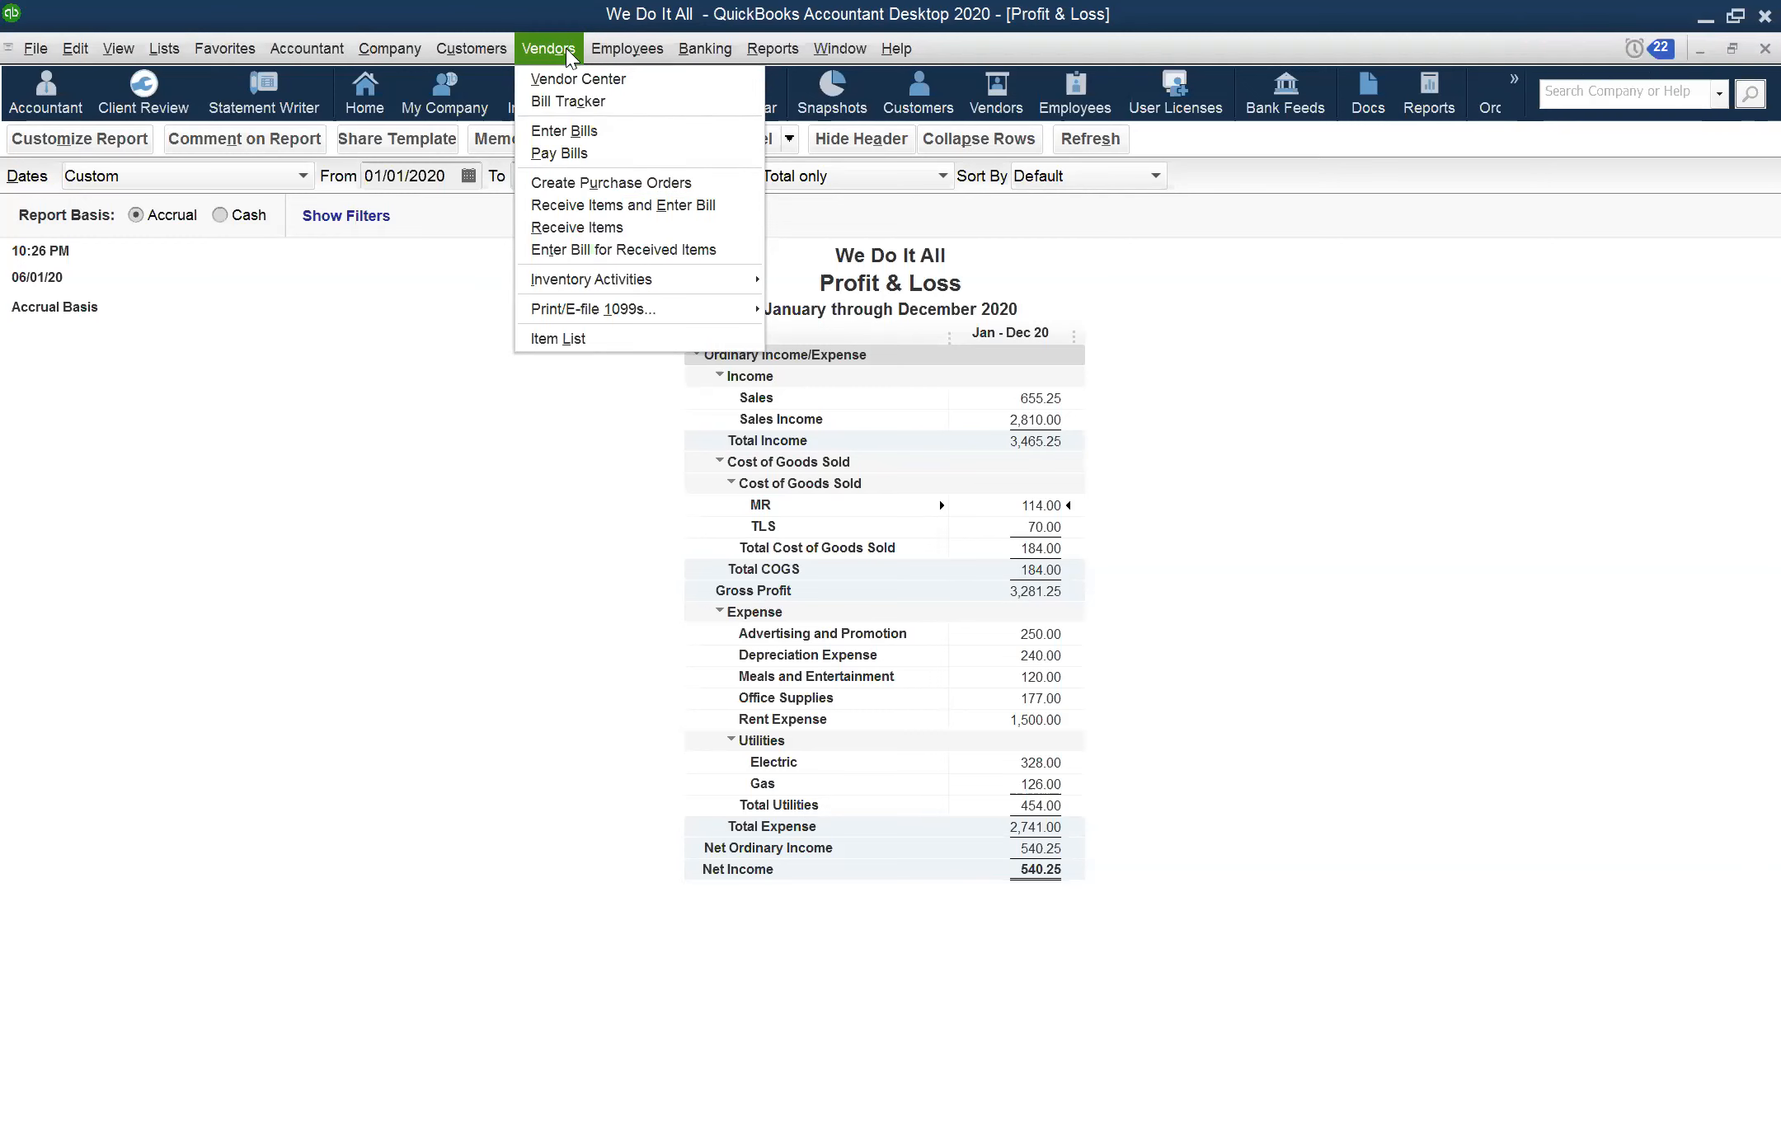
mouse_move(615, 51)
mouse_move(785, 141)
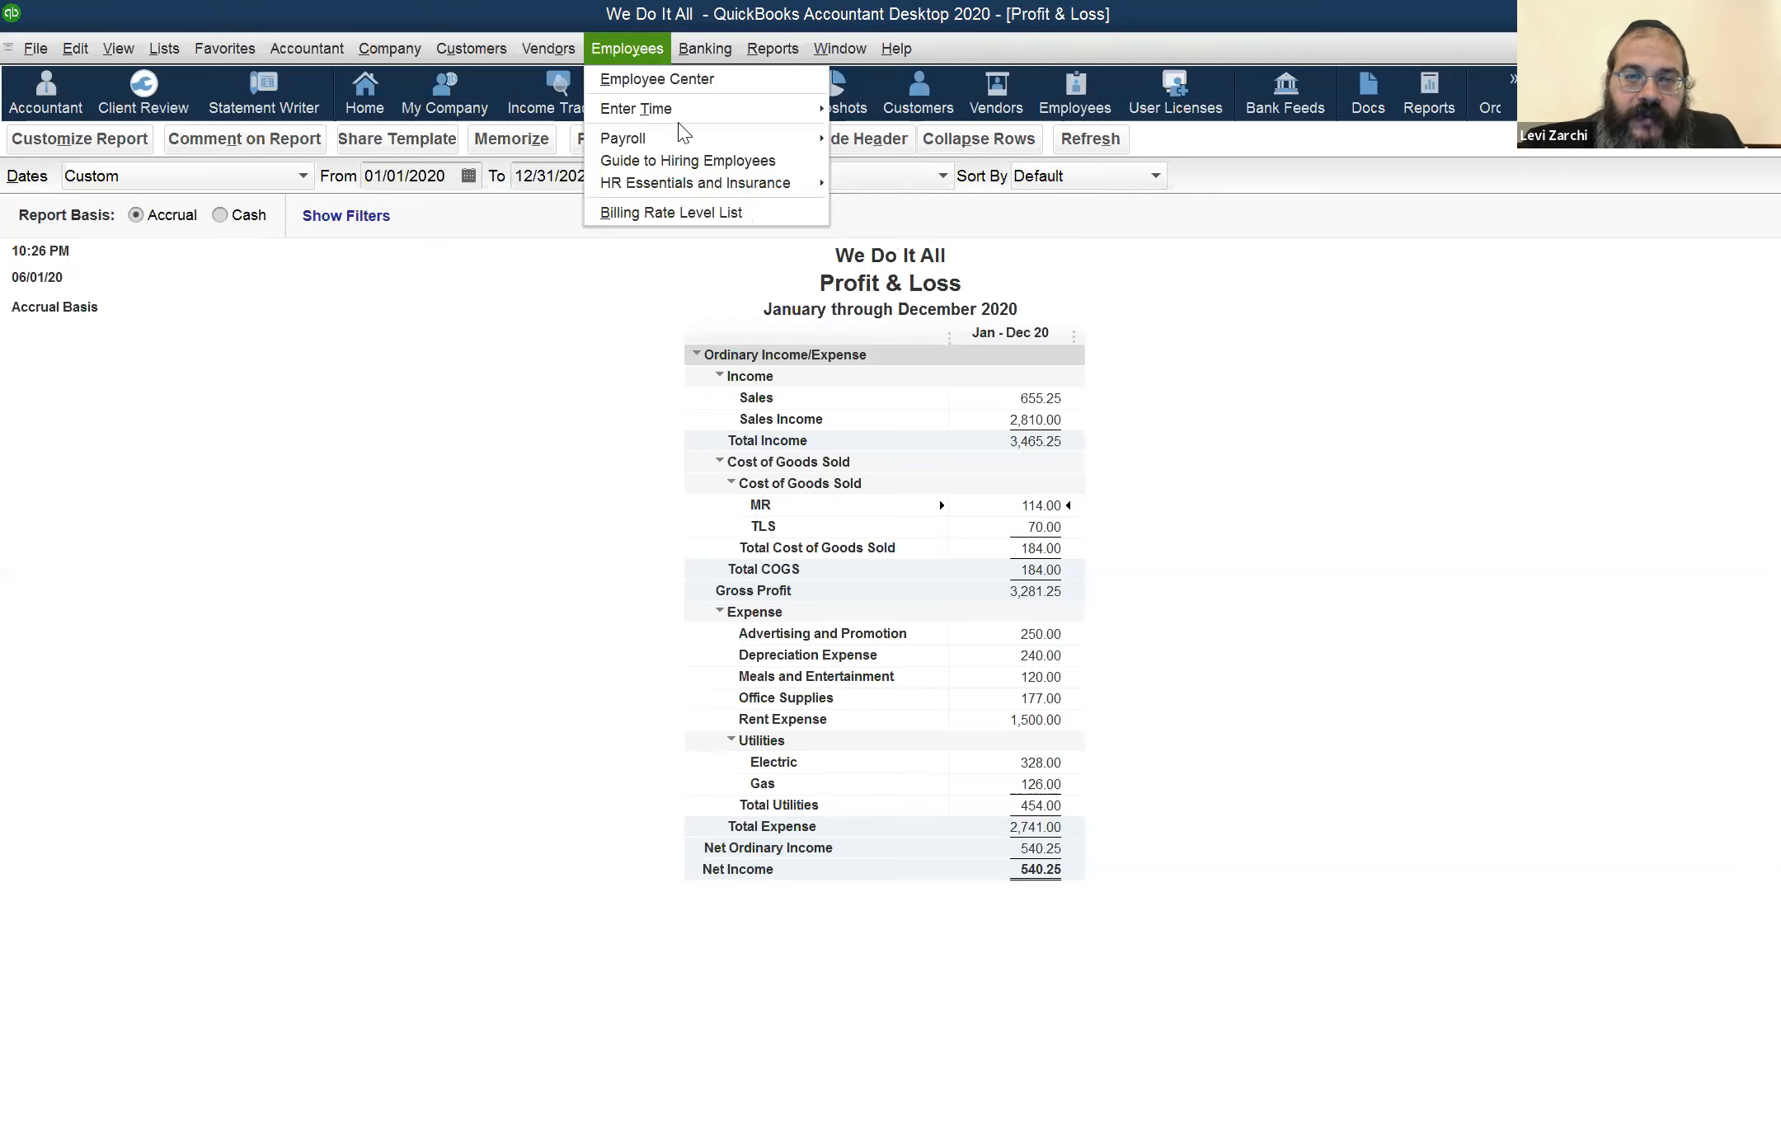
mouse_move(718, 140)
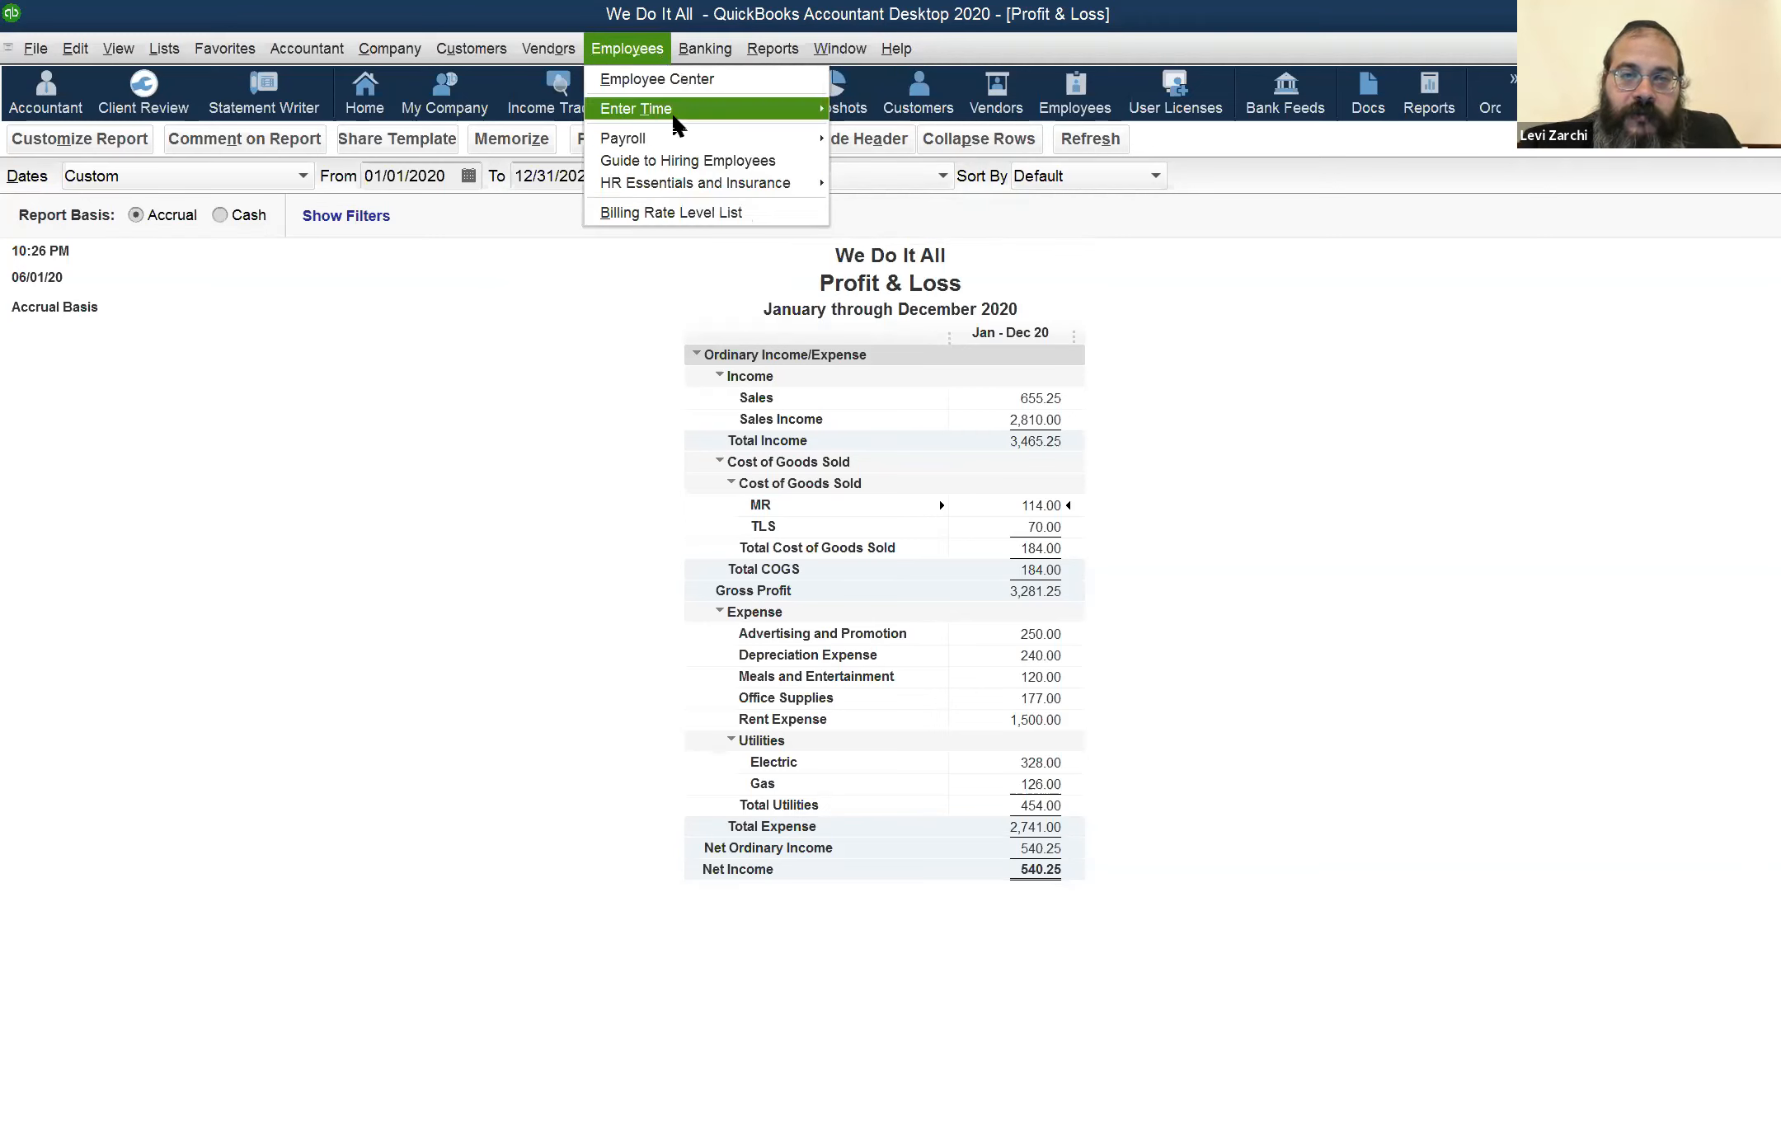
mouse_move(673, 116)
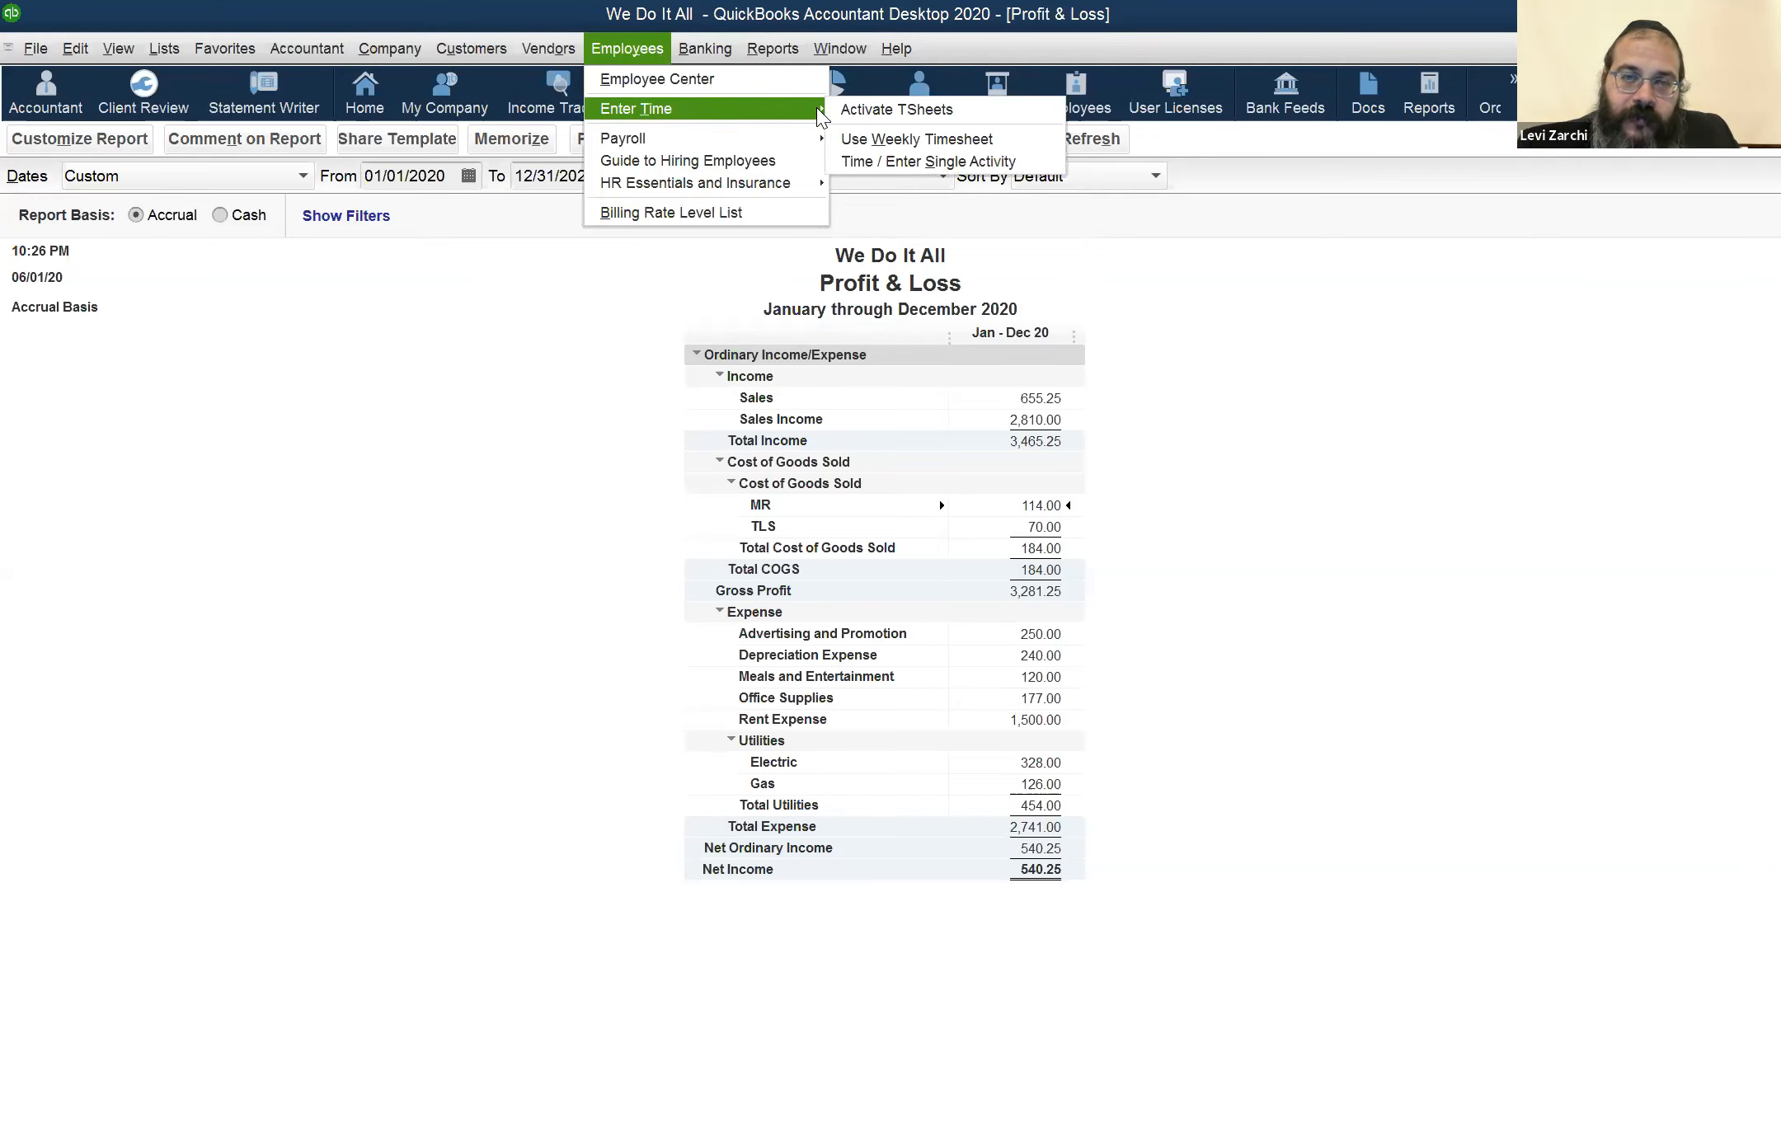
click(873, 138)
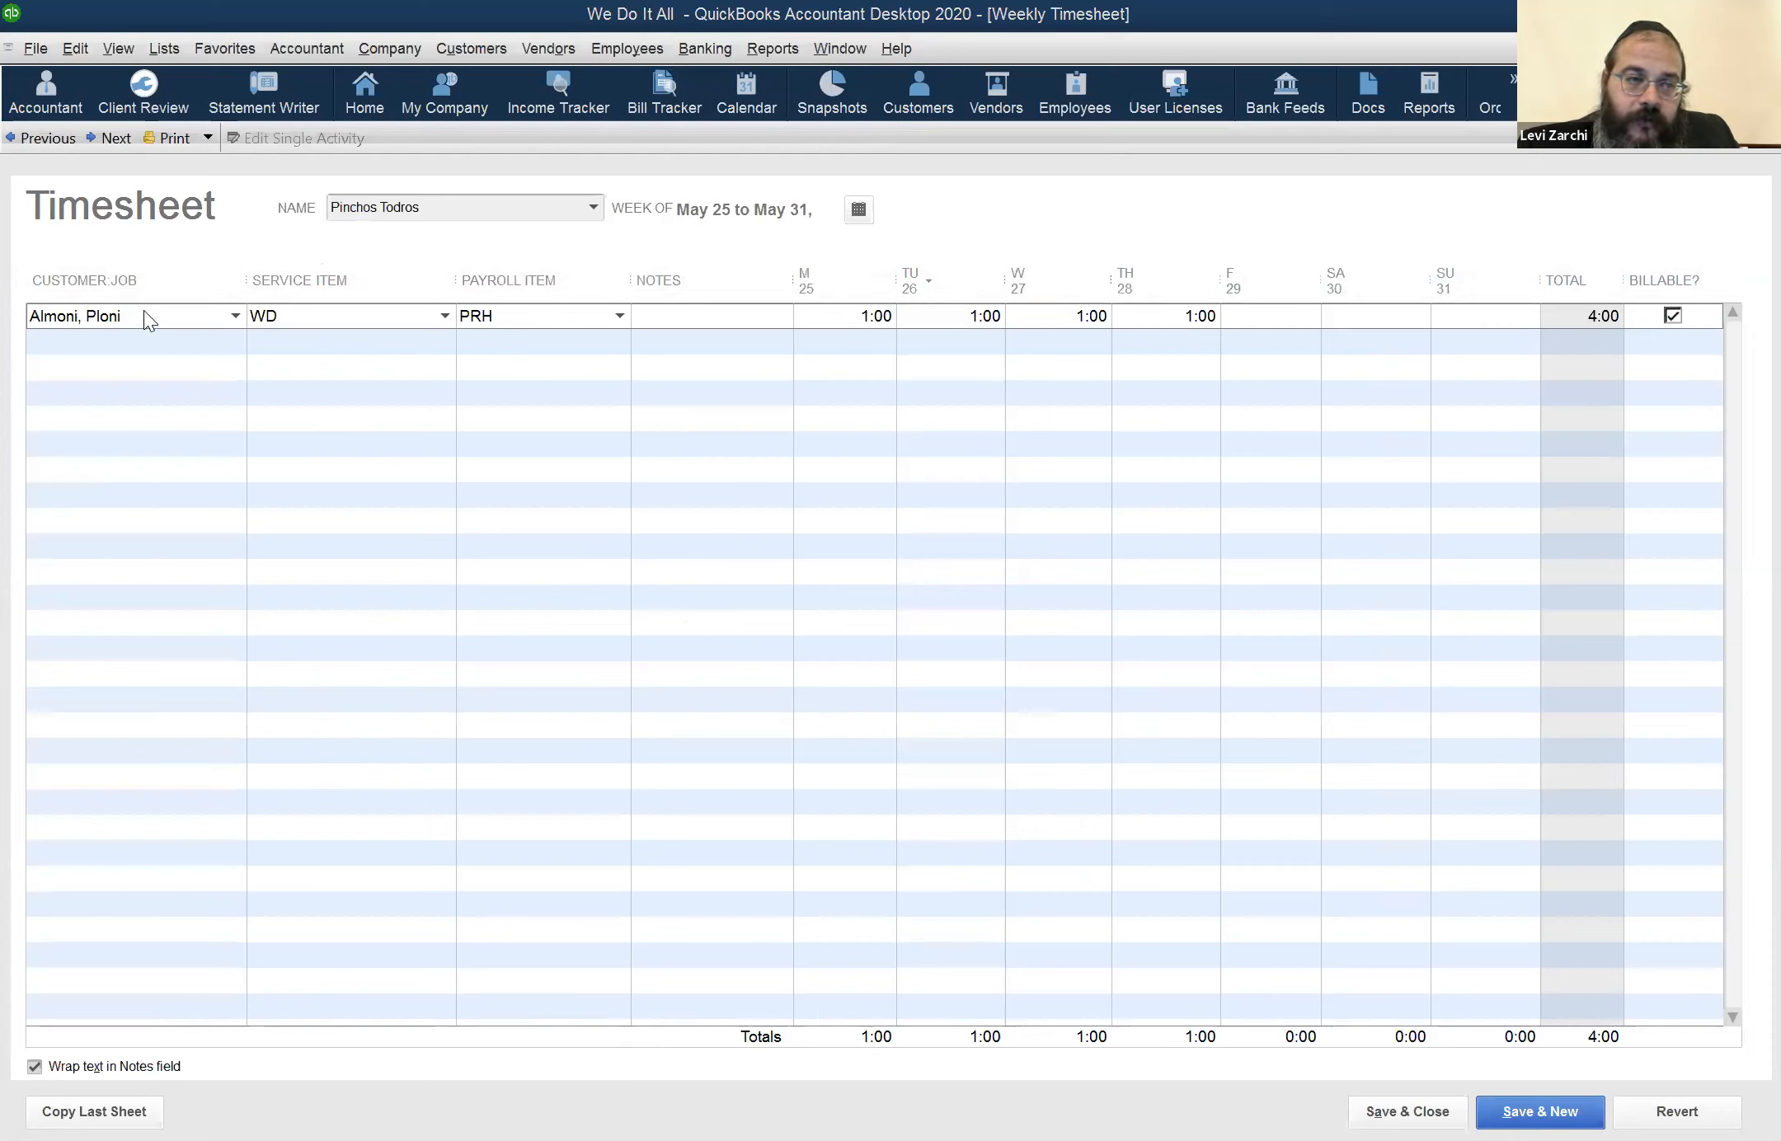
click(302, 311)
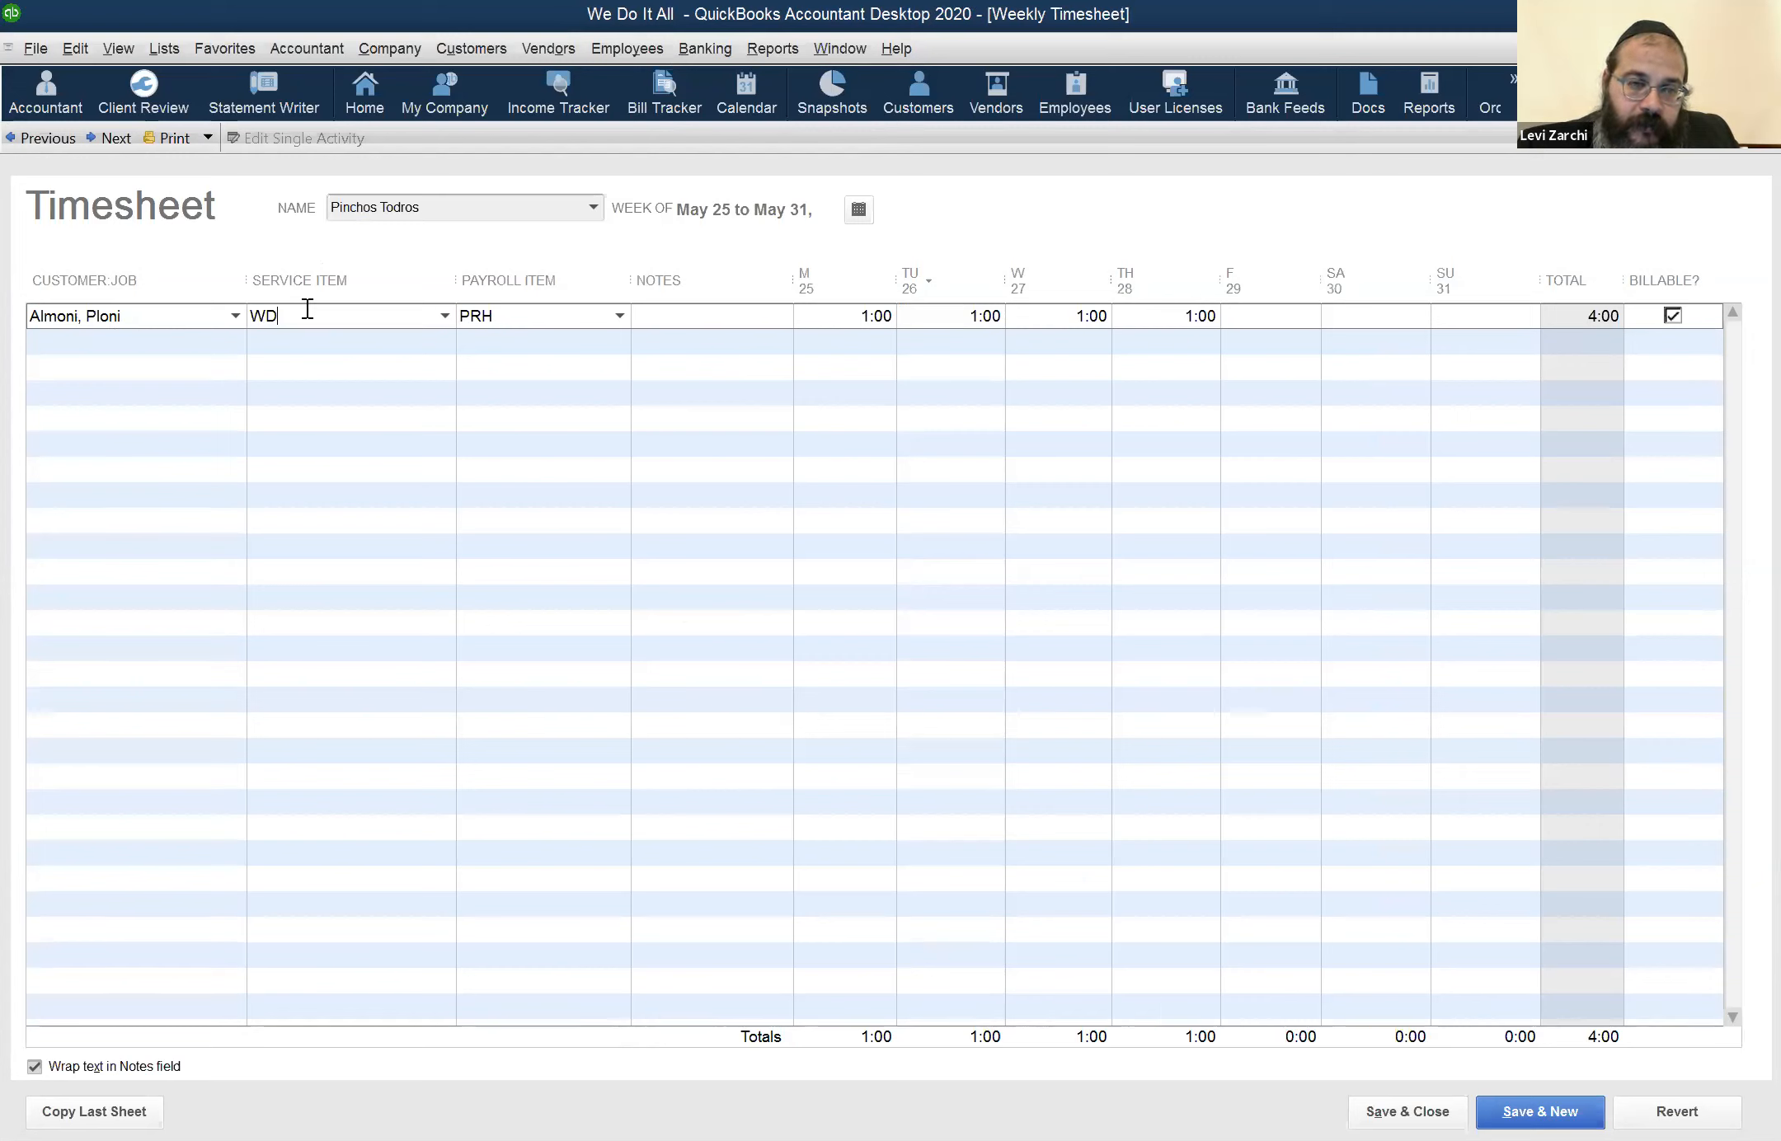
click(583, 315)
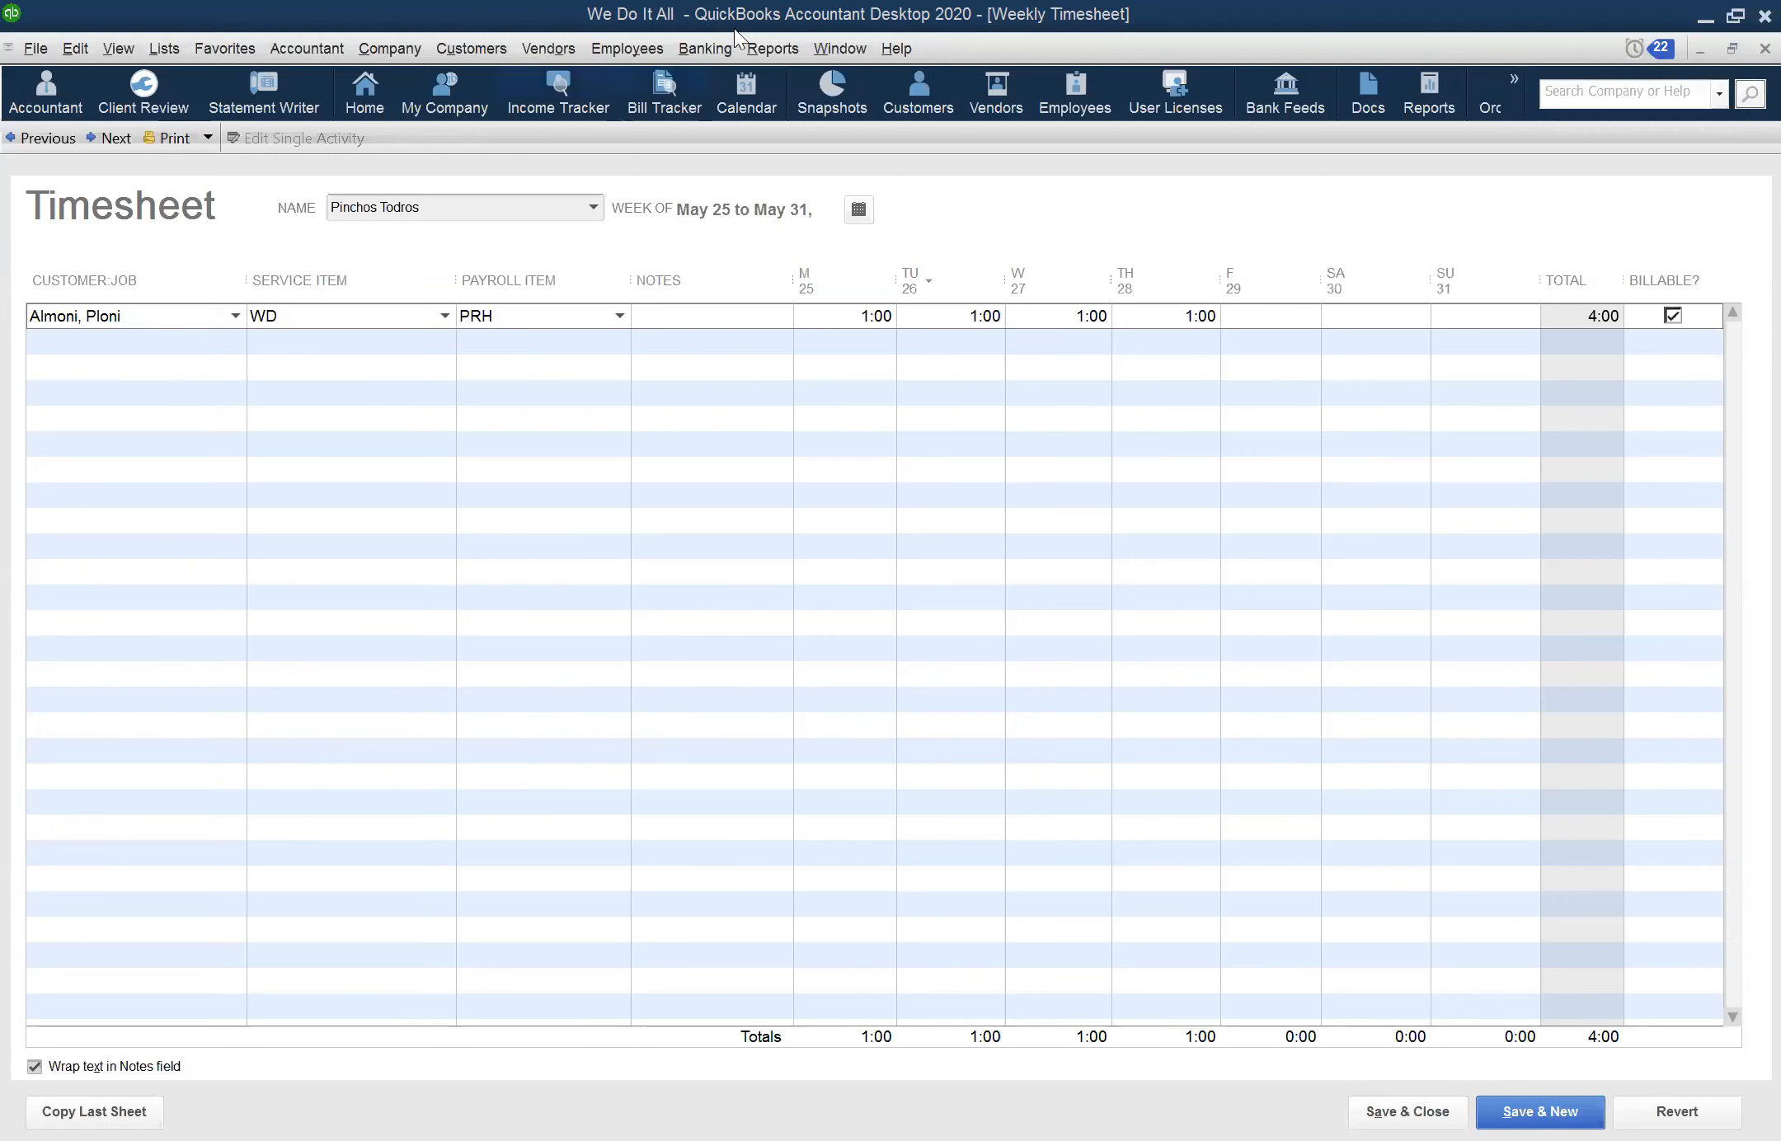
Return from the weekly timesheet to the open Profit & Loss report
click(818, 53)
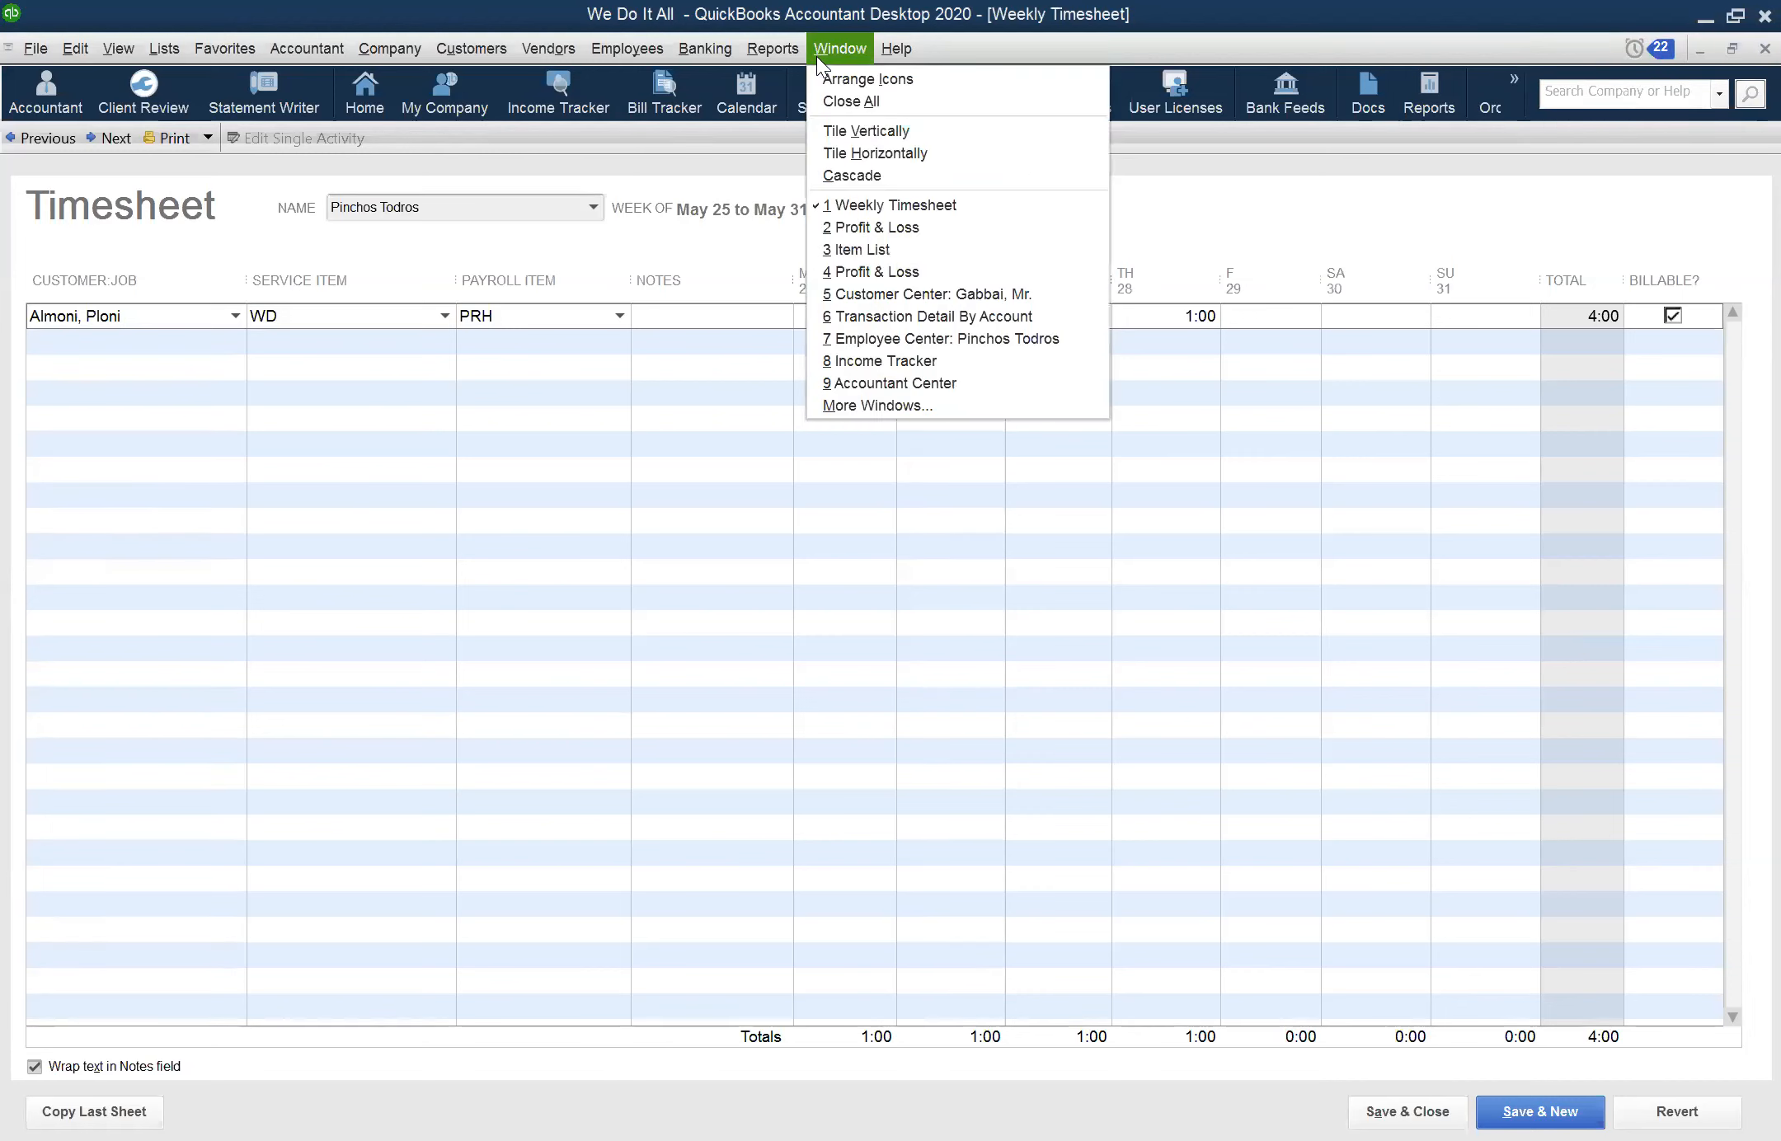
click(853, 231)
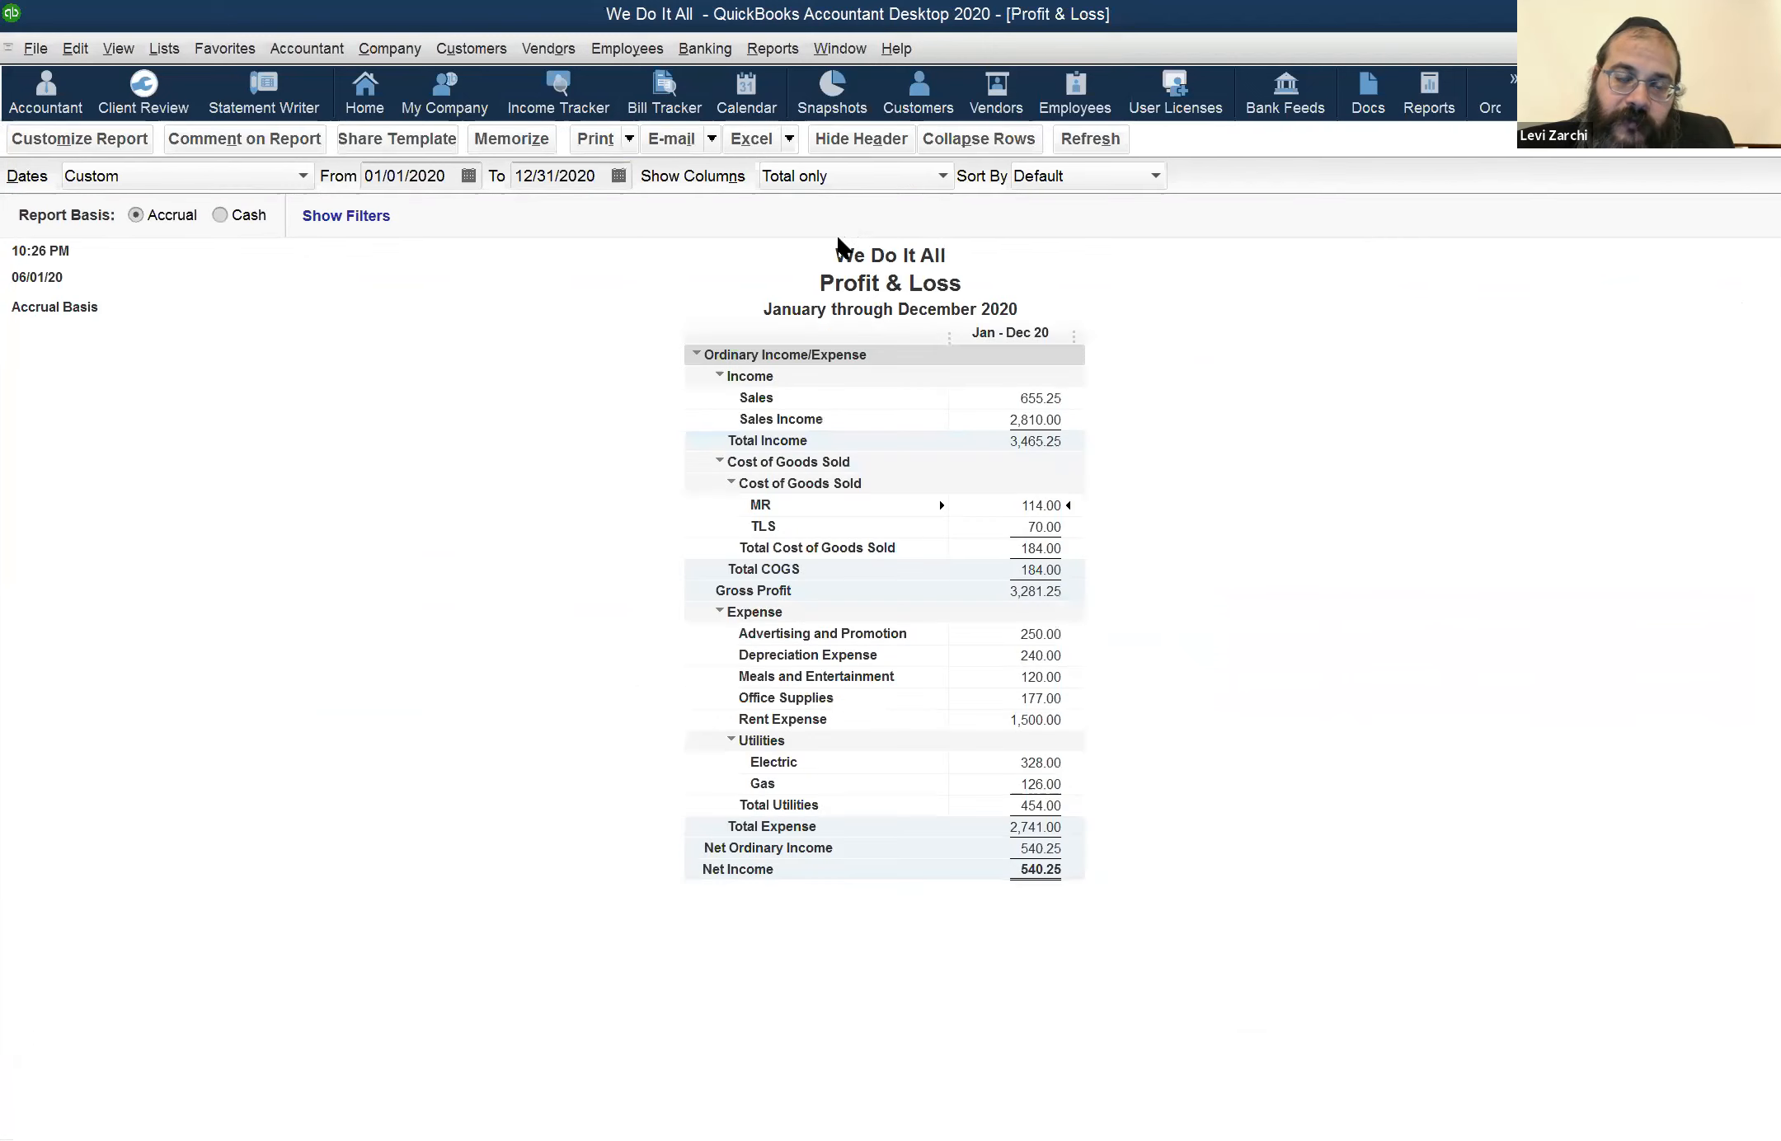